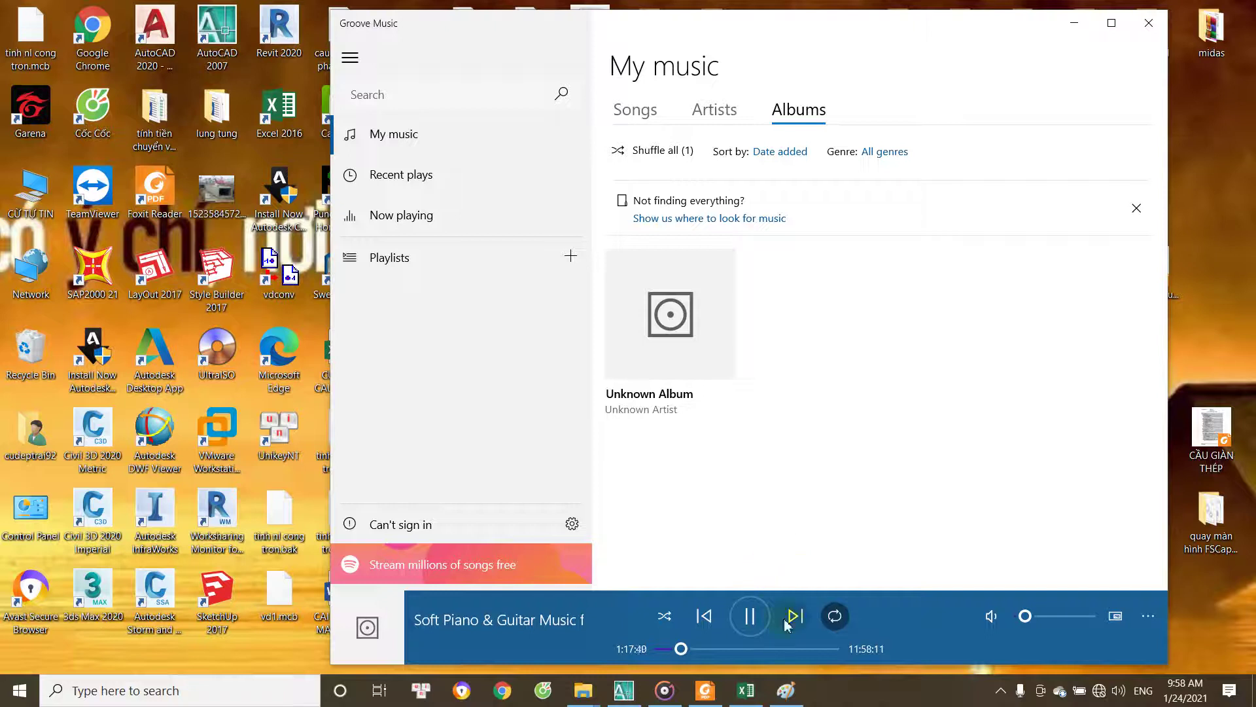
Step: Lower the system volume from 86 to 56 and bring the culvert-check Excel workbook forward
left_click(1120, 695)
scroll(1079, 693, "down", 4)
scroll(1001, 697, "down", 4)
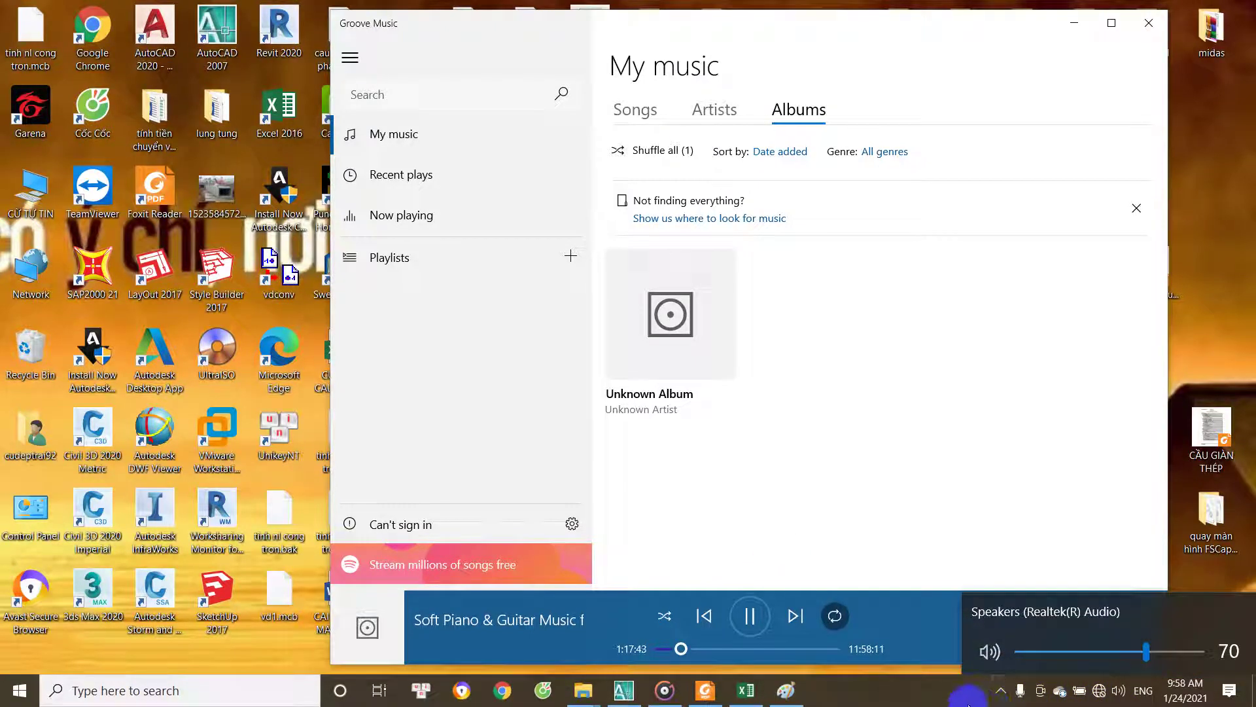
left_click(932, 701)
mouse_move(746, 689)
left_click(746, 692)
left_click(1011, 699)
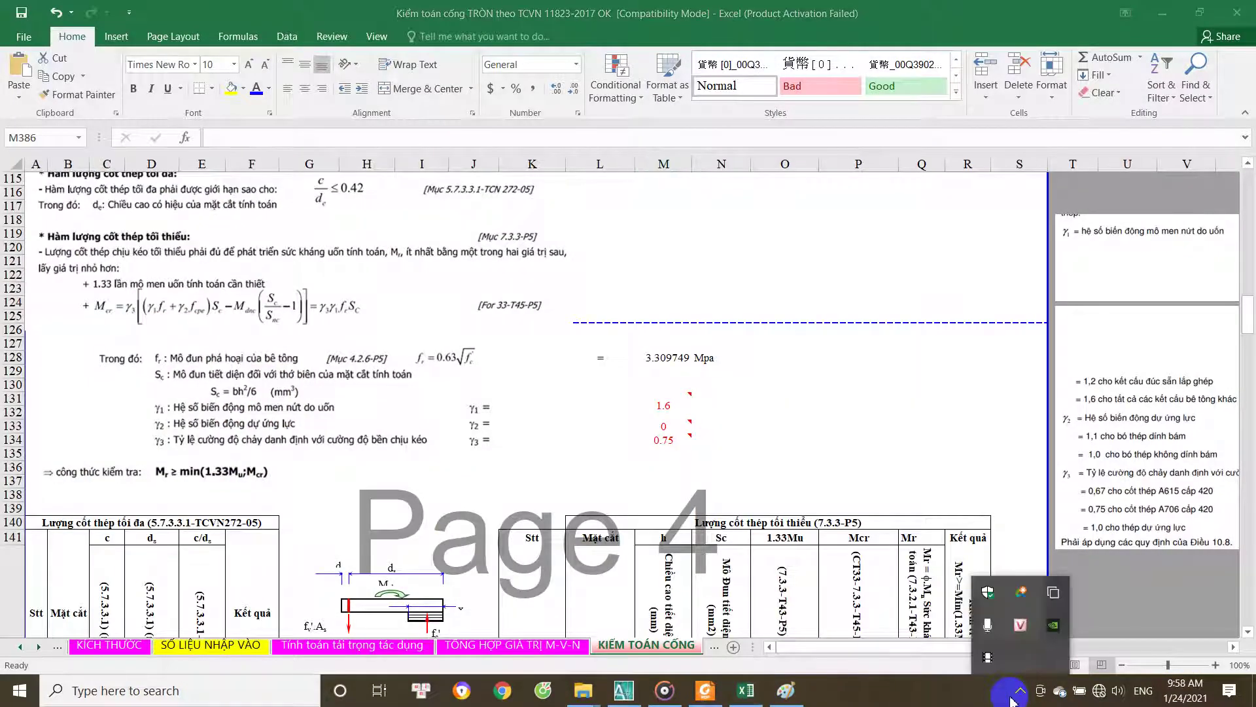
Step: Open the Tính toán tải trọng tác dụng sheet and select load values J215:J222
left_click(1016, 693)
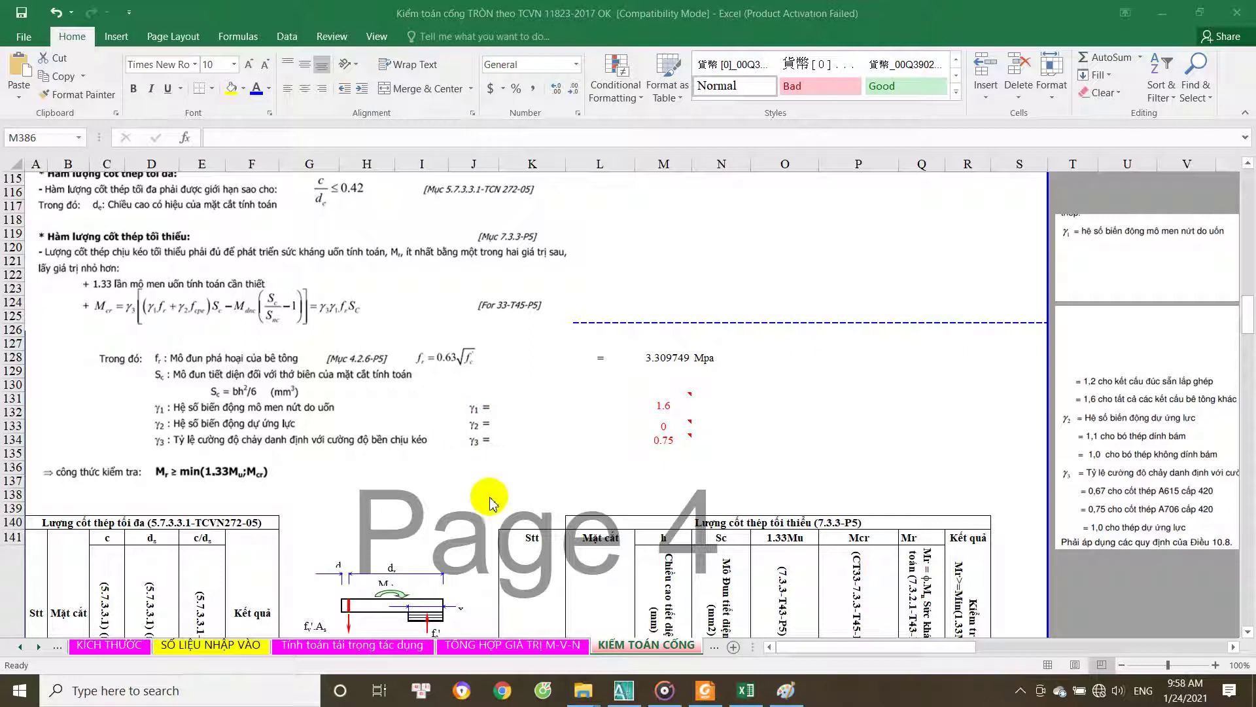
left_click(356, 645)
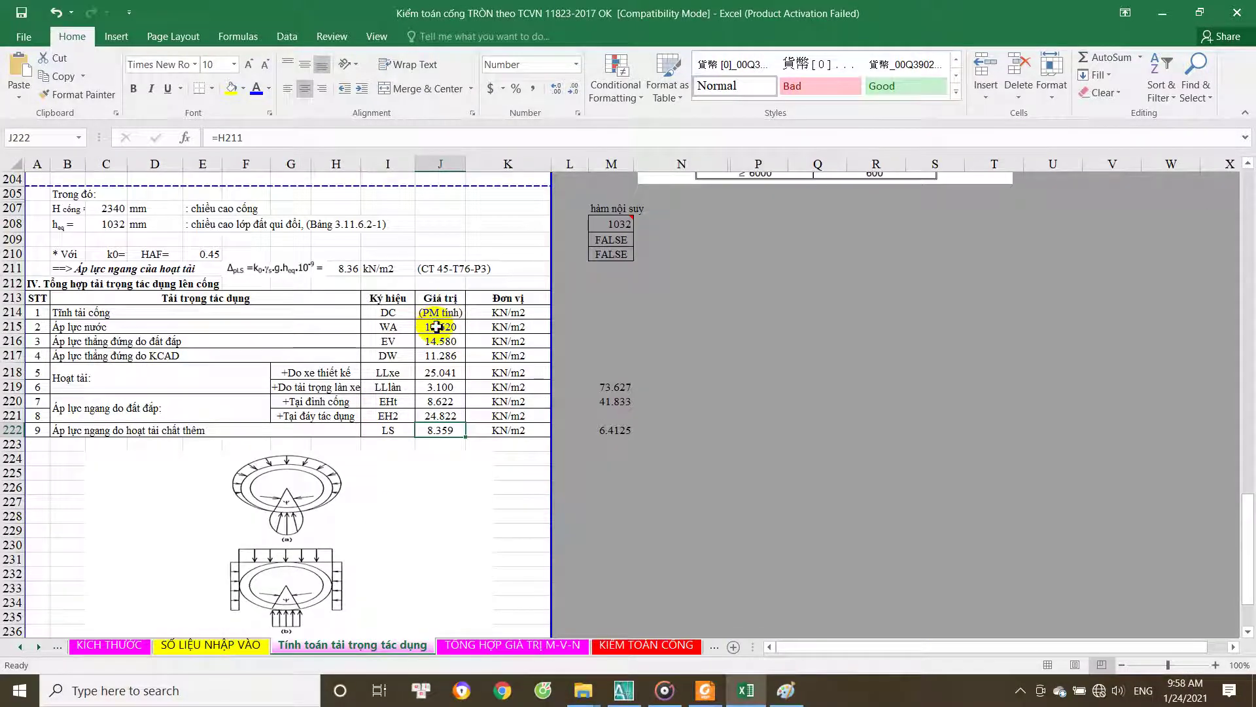
left_click_drag(436, 327, 448, 432)
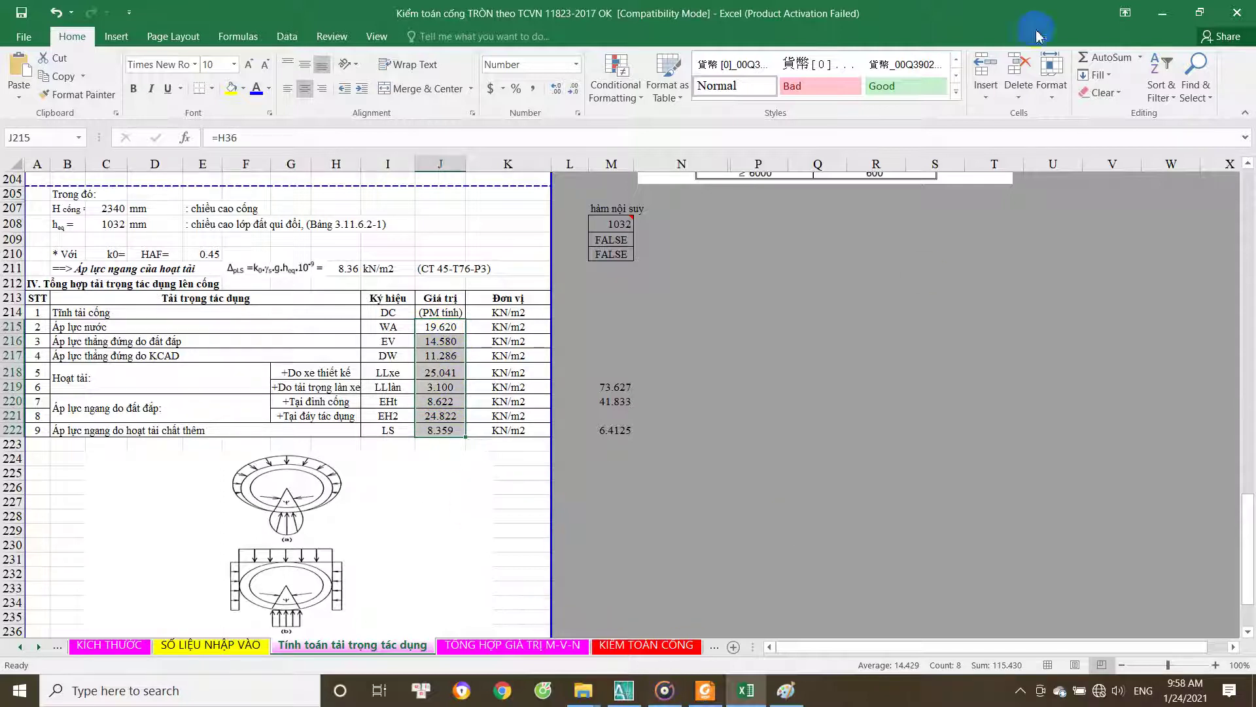
left_click(1162, 13)
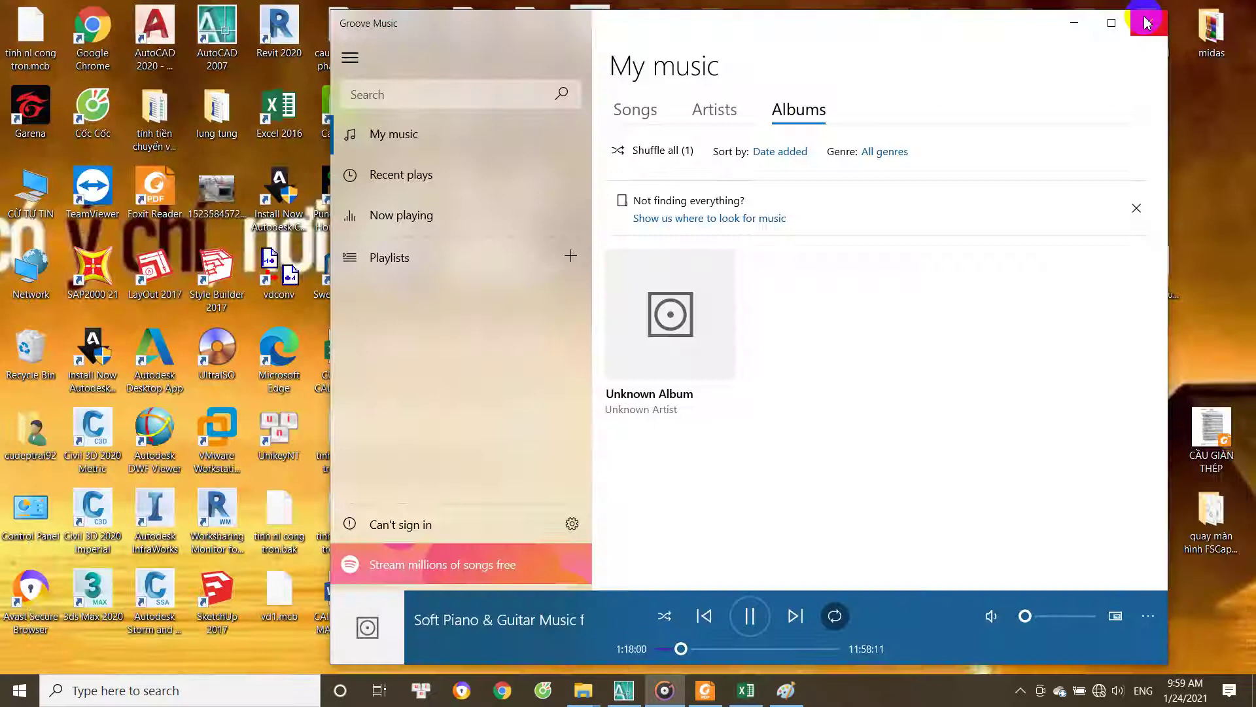
Step: Launch midas_civil_2019.1.1 as administrator from the desktop, then return to the Excel workbook
left_click(1086, 21)
left_click(414, 40)
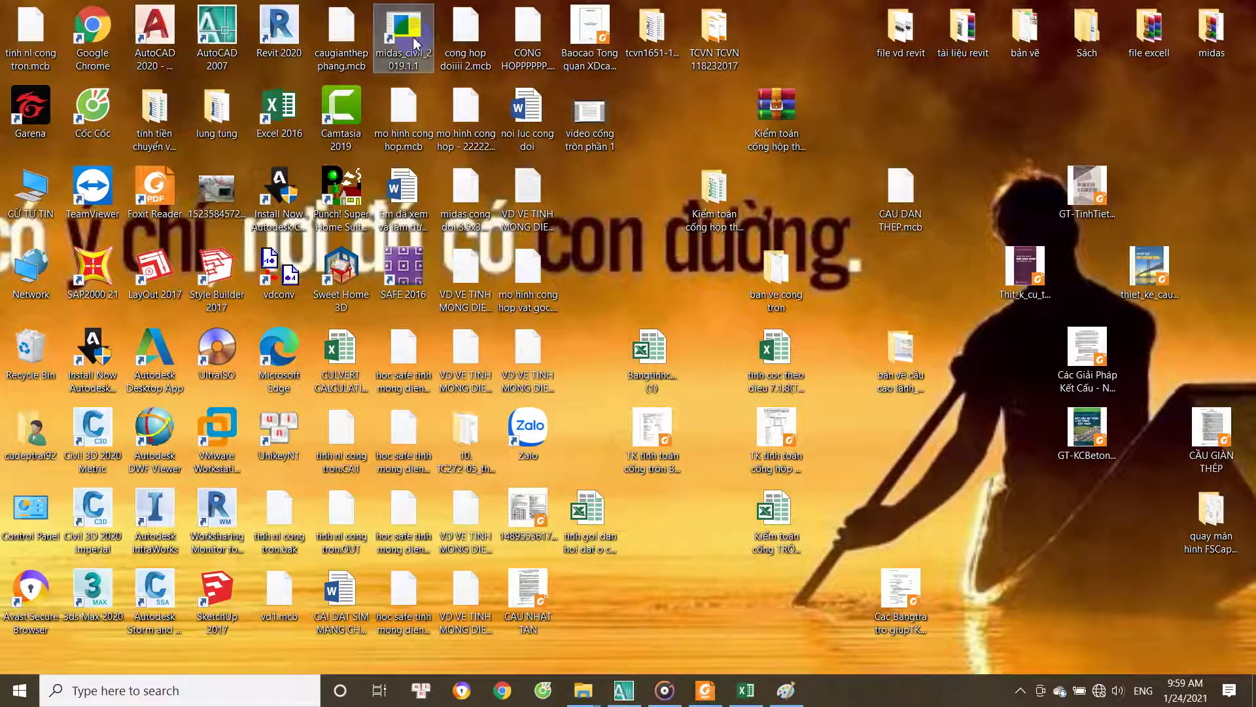
right_click(406, 39)
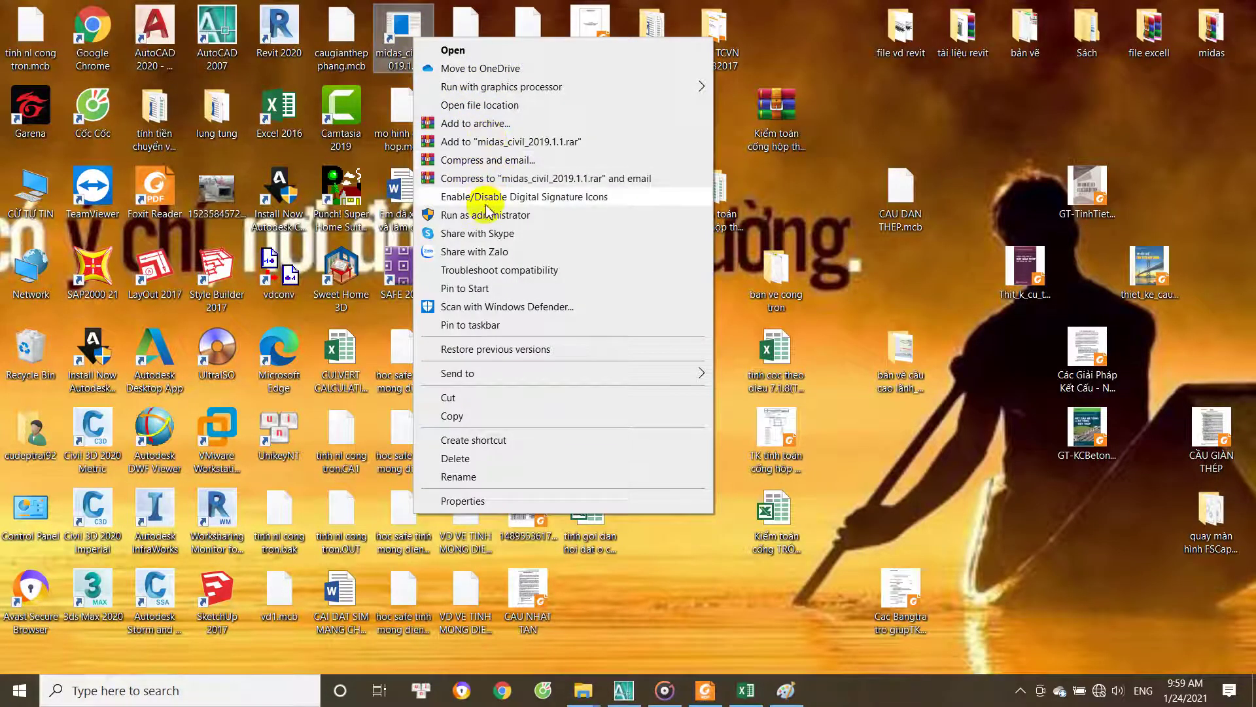
left_click(491, 216)
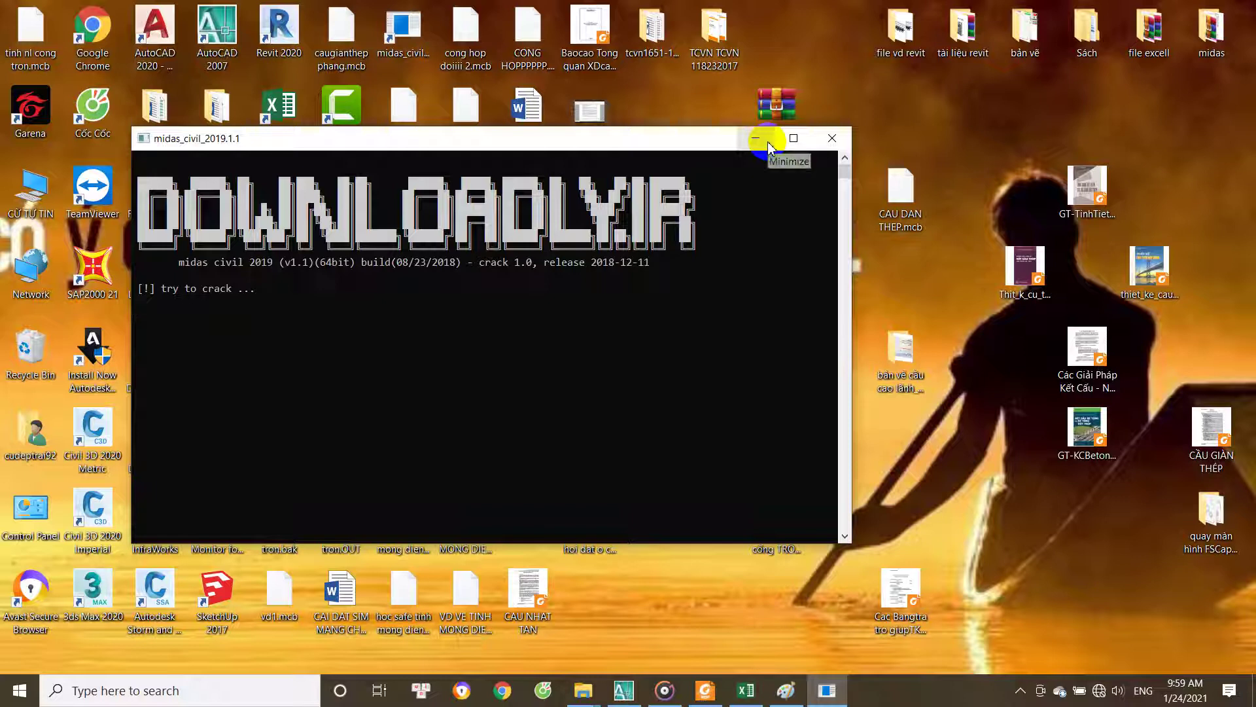
left_click(746, 689)
left_click(625, 648)
Step: Select forces C8:E19 on TỔNG HỢP GIÁ TRỊ M-V-N, then review the KIỂM TOÁN CỐNG sheet
left_click(543, 644)
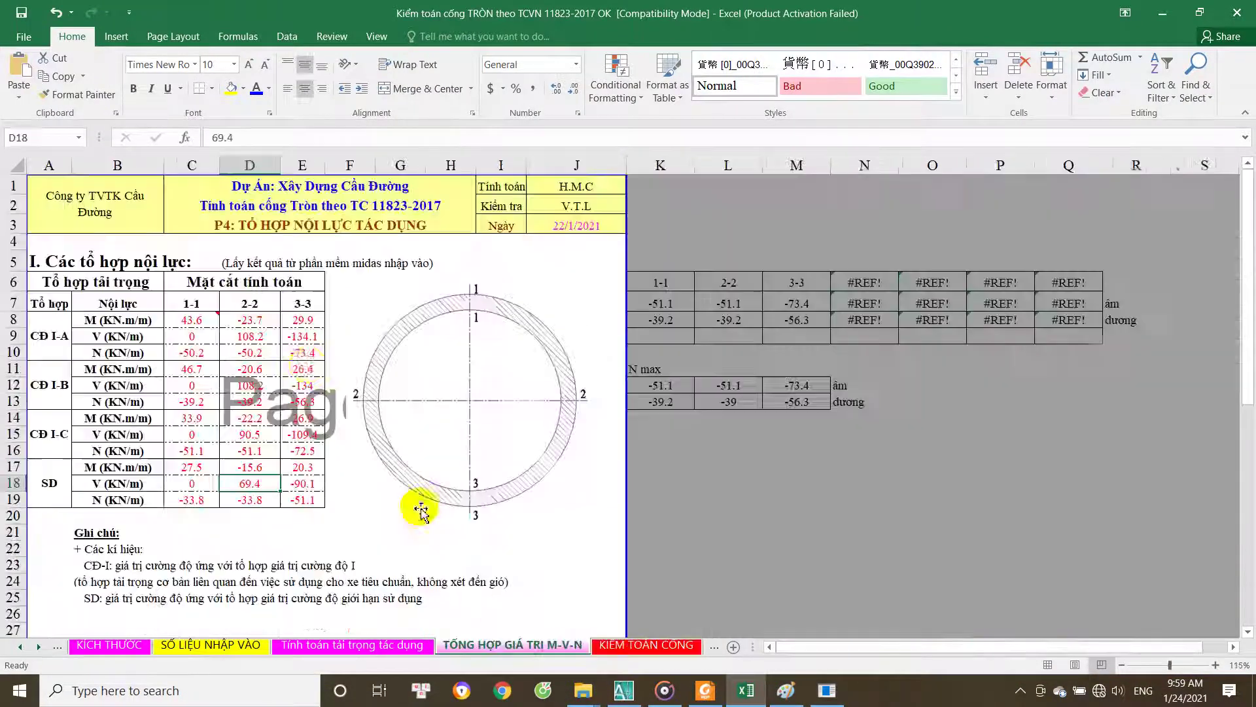
left_click_drag(210, 327, 299, 502)
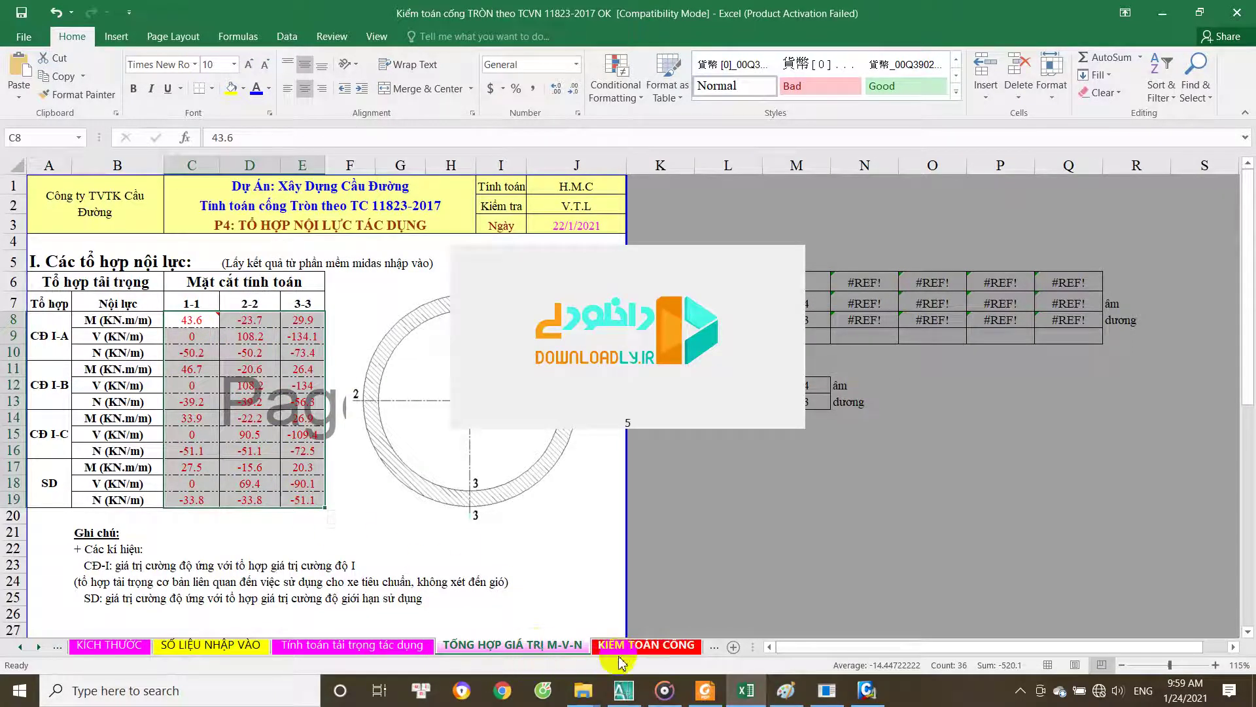
left_click(644, 646)
scroll(254, 444, "up", 8)
scroll(314, 393, "up", 4)
scroll(242, 334, "up", 7)
scroll(233, 340, "up", 4)
scroll(233, 340, "up", 2)
scroll(233, 340, "up", 1)
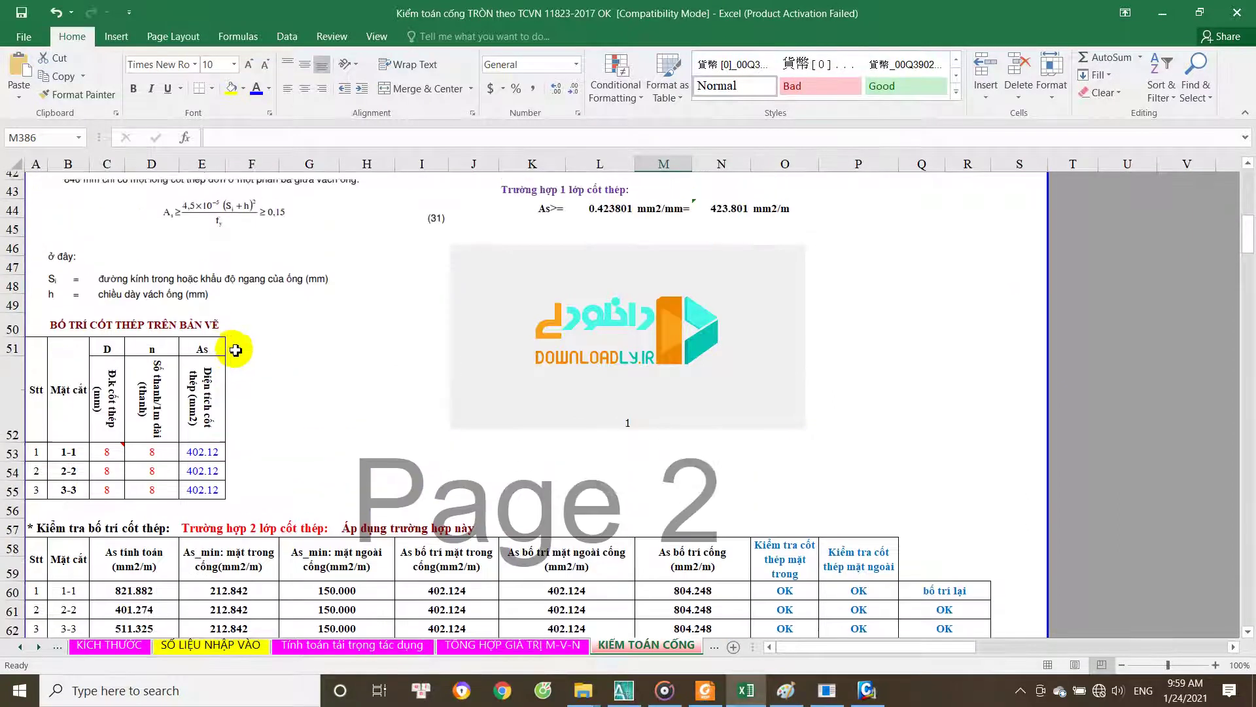
scroll(234, 344, "up", 5)
scroll(236, 354, "up", 8)
scroll(237, 359, "down", 3)
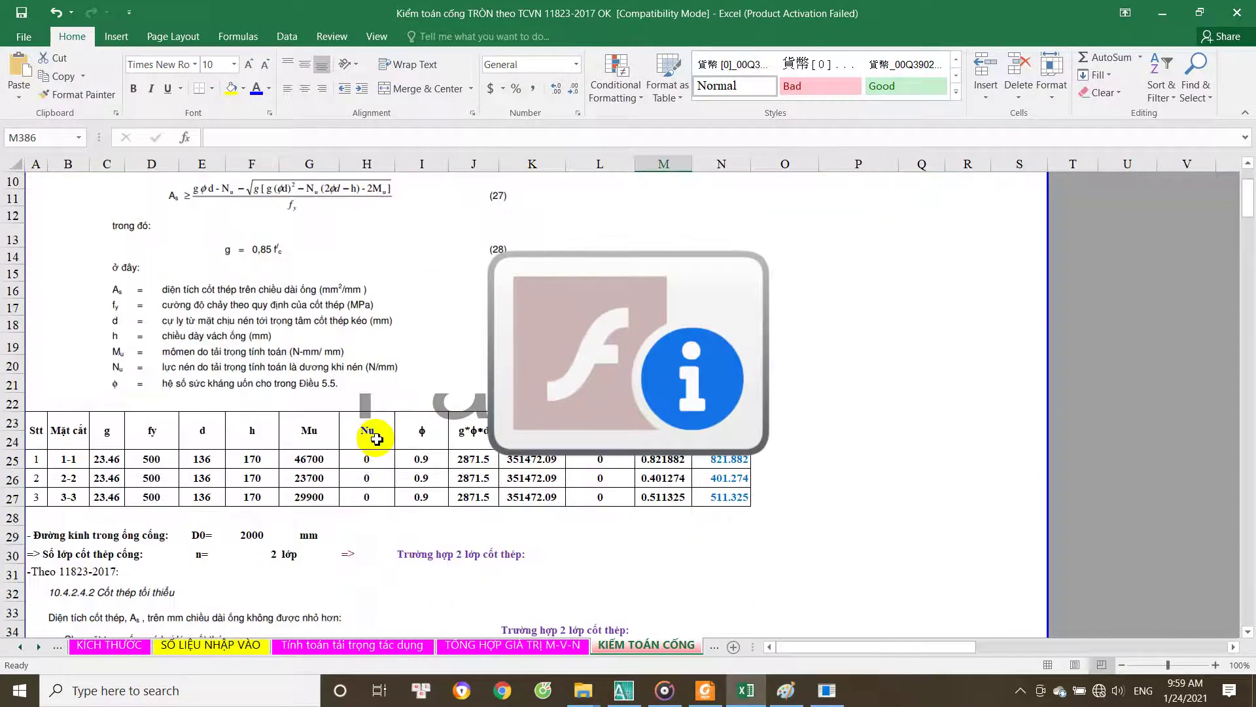
scroll(384, 441, "down", 2)
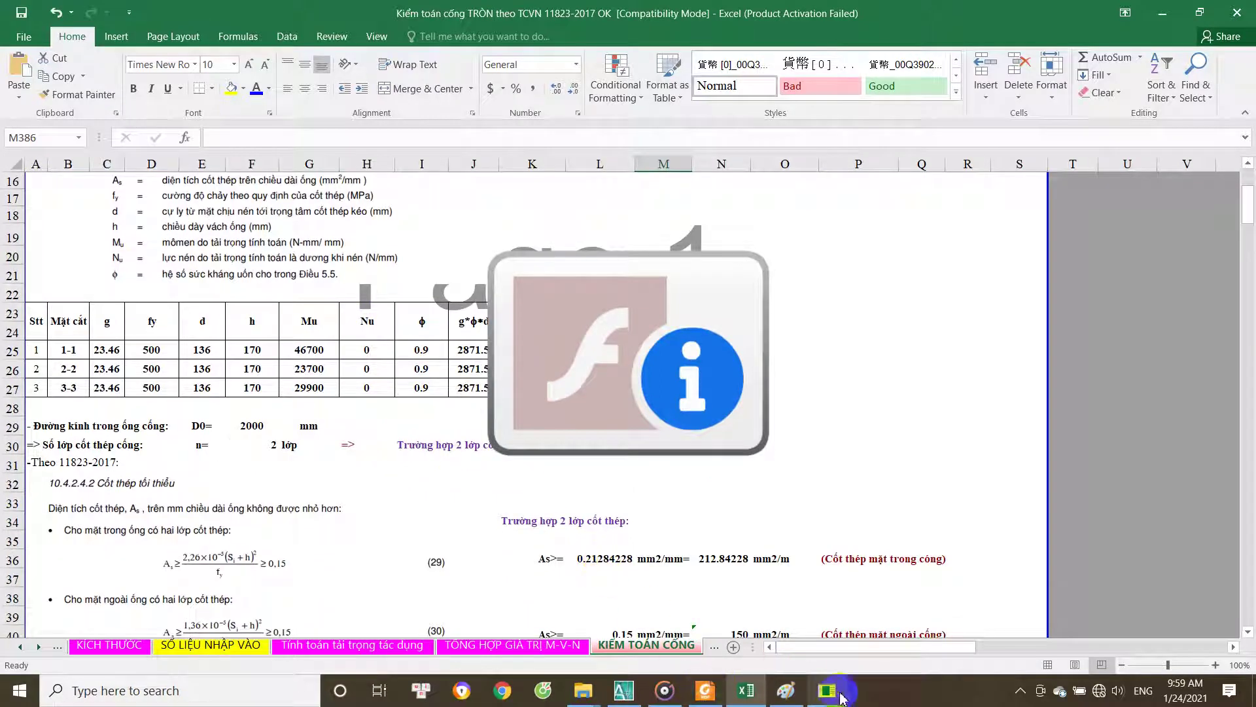
Step: Bring up the midas Civil main window from the launcher, then switch to the AutoCAD drawing
left_click(817, 695)
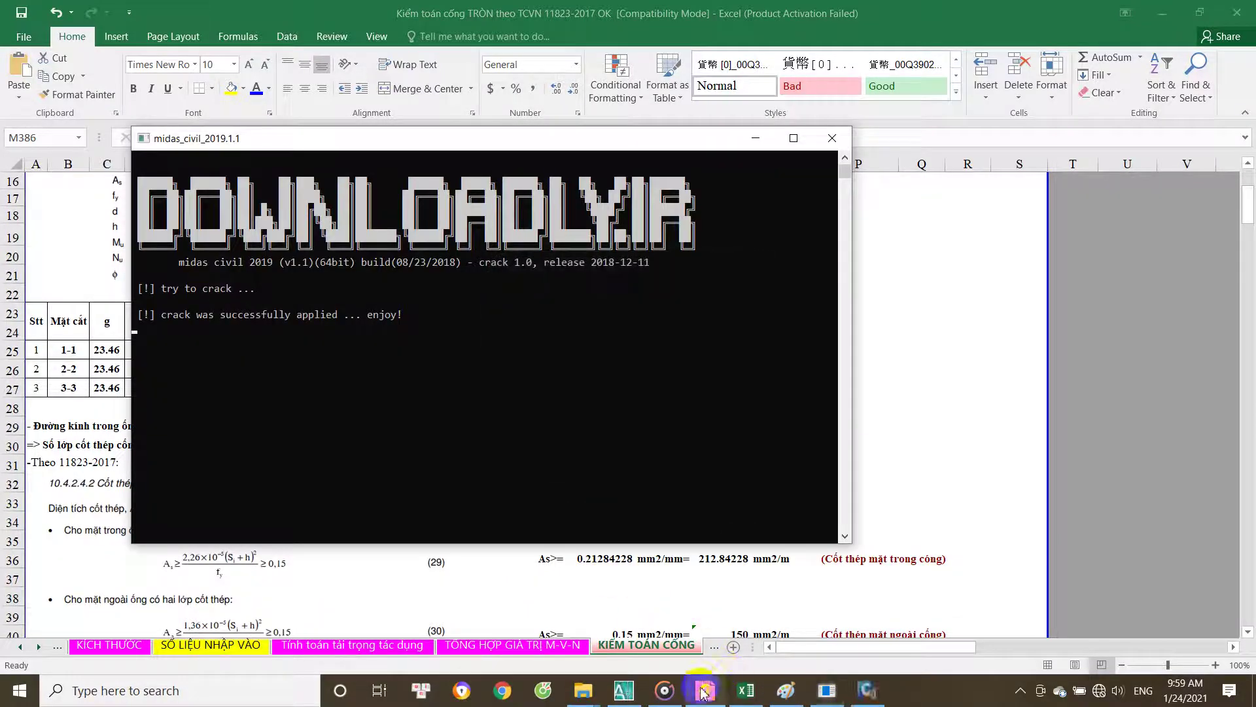
left_click(867, 690)
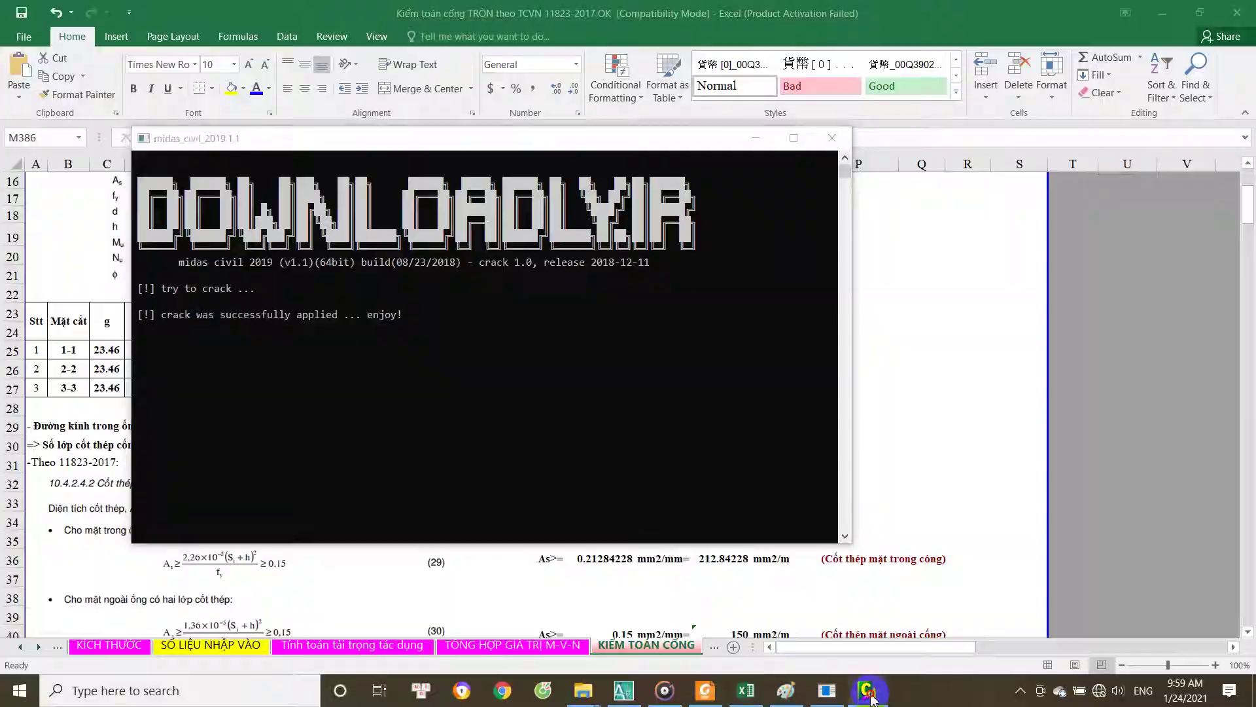
left_click(31, 27)
left_click(55, 53)
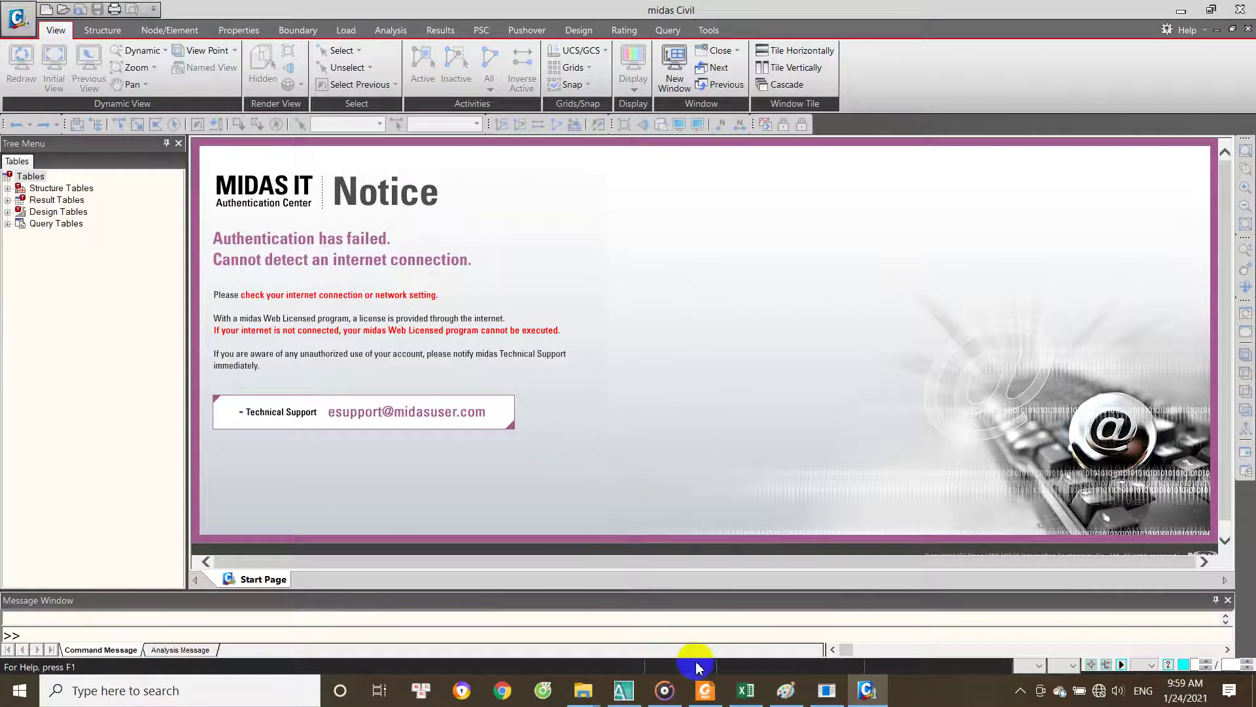
left_click(623, 690)
scroll(584, 349, "down", 3)
Step: Zoom in AutoCAD to inspect the D2000 pipe section and bedding, then return to midas Civil
scroll(410, 513, "up", 3)
scroll(488, 463, "up", 2)
scroll(537, 267, "up", 2)
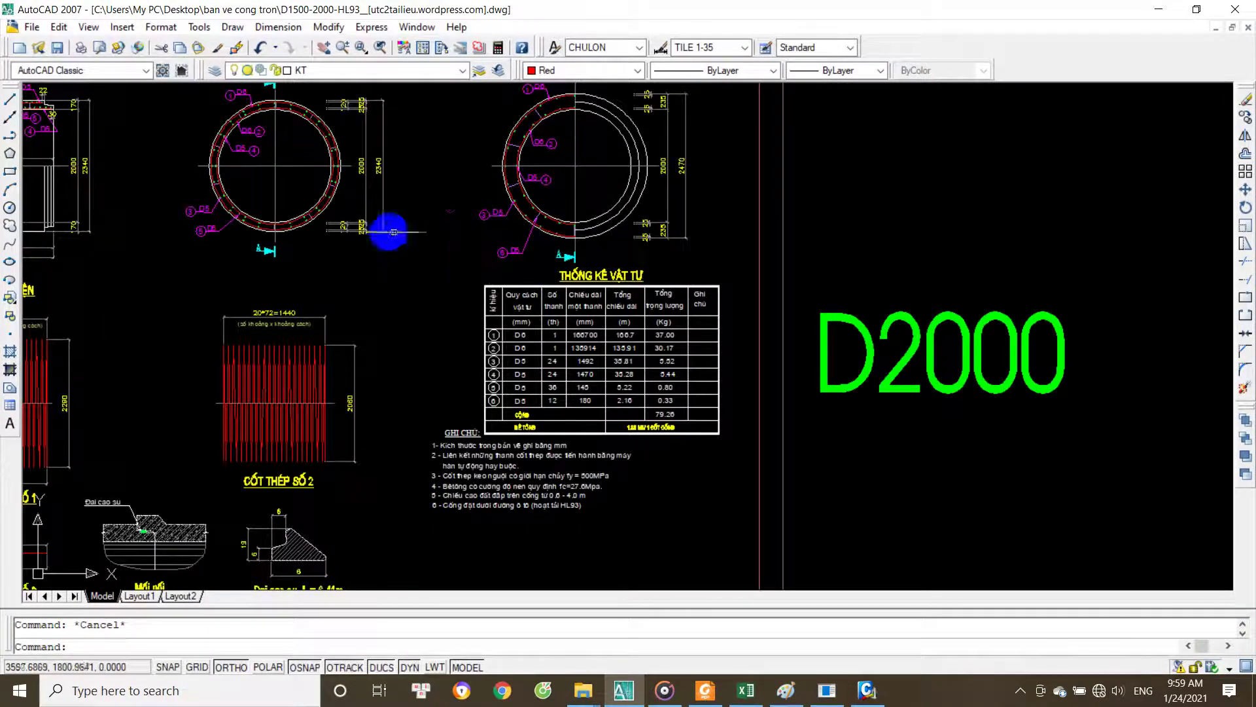
scroll(357, 236, "down", 2)
scroll(314, 249, "down", 3)
scroll(682, 345, "down", 4)
scroll(785, 393, "up", 3)
scroll(741, 367, "down", 4)
scroll(770, 264, "up", 3)
scroll(770, 264, "down", 1)
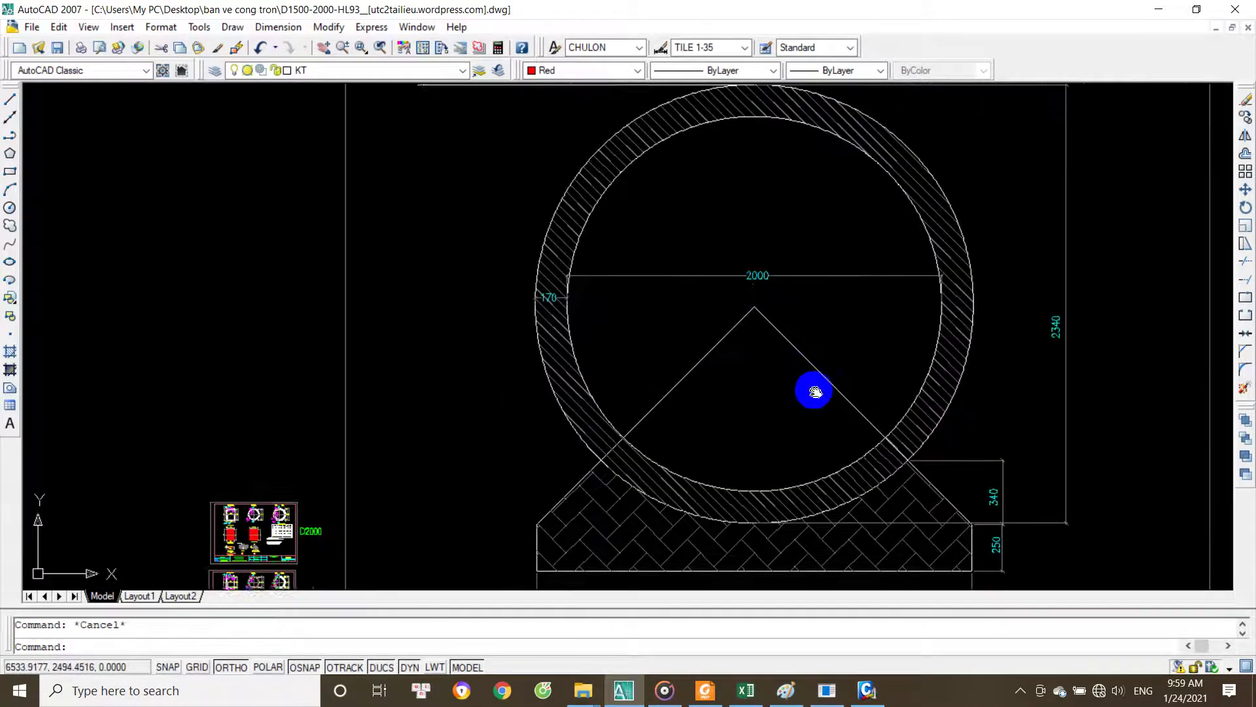
scroll(779, 377, "up", 1)
scroll(786, 391, "down", 1)
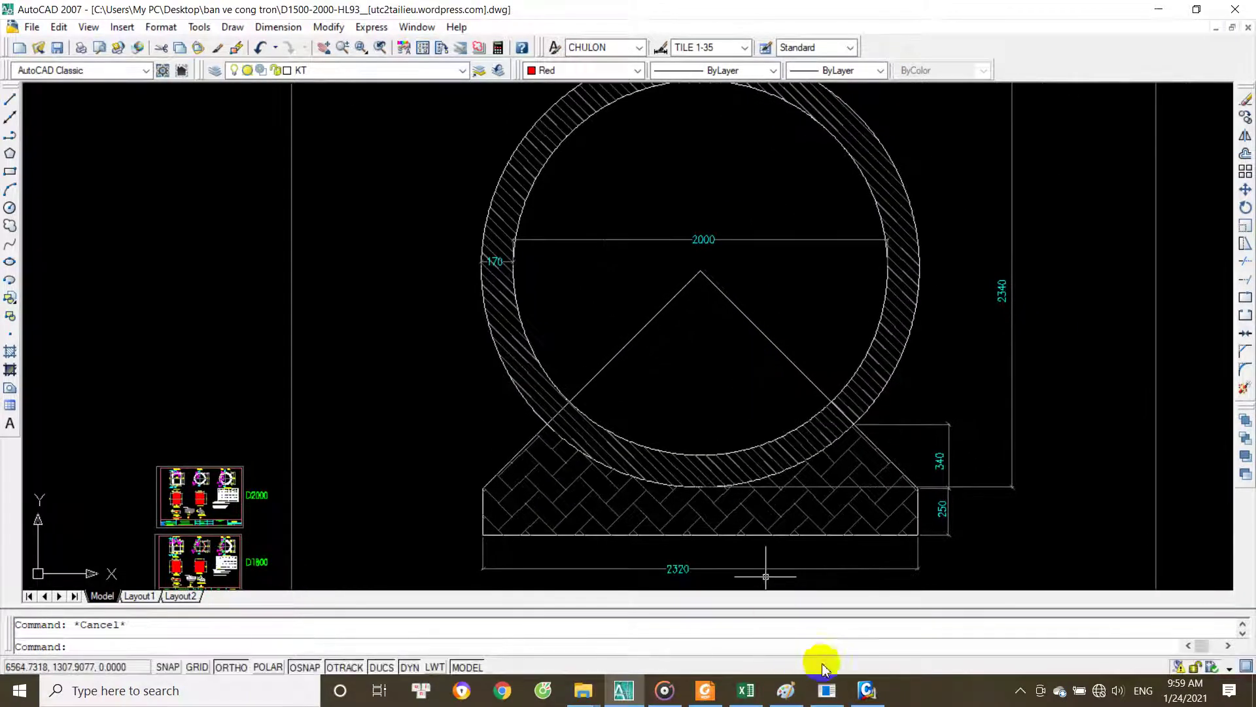
left_click(867, 690)
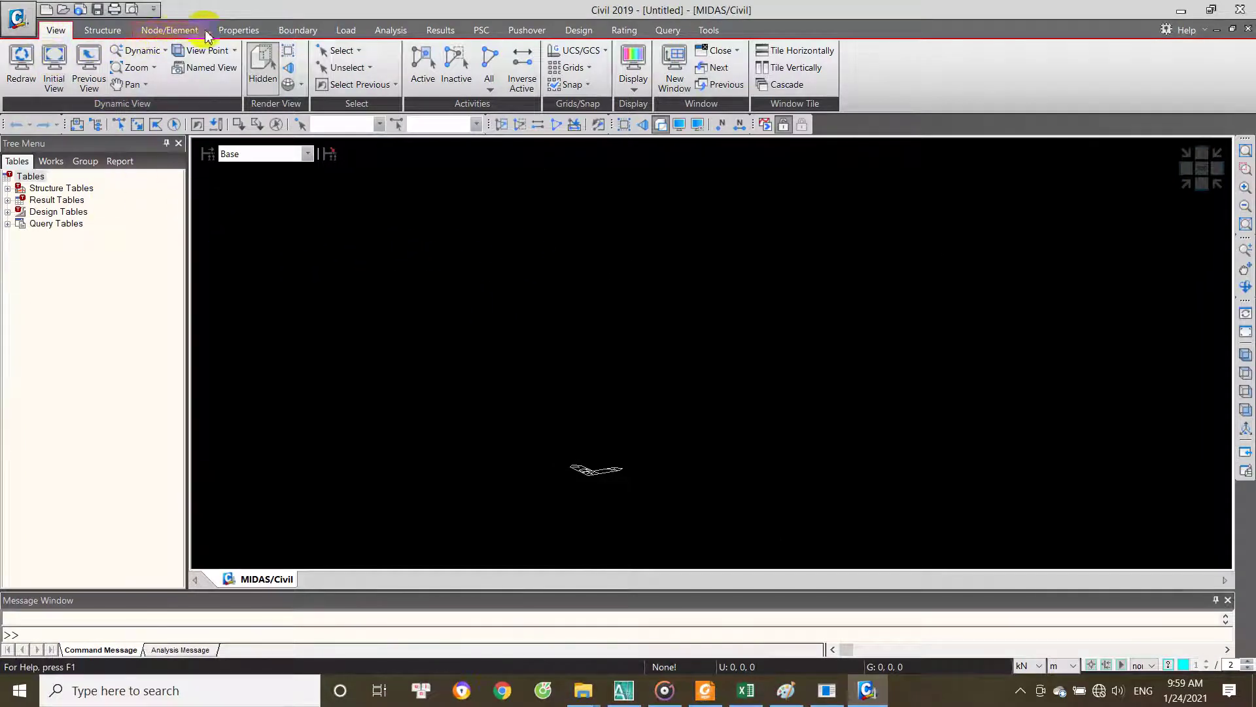
Step: Add a new material in Material Properties with design type User Defined, then switch to Excel
left_click(232, 37)
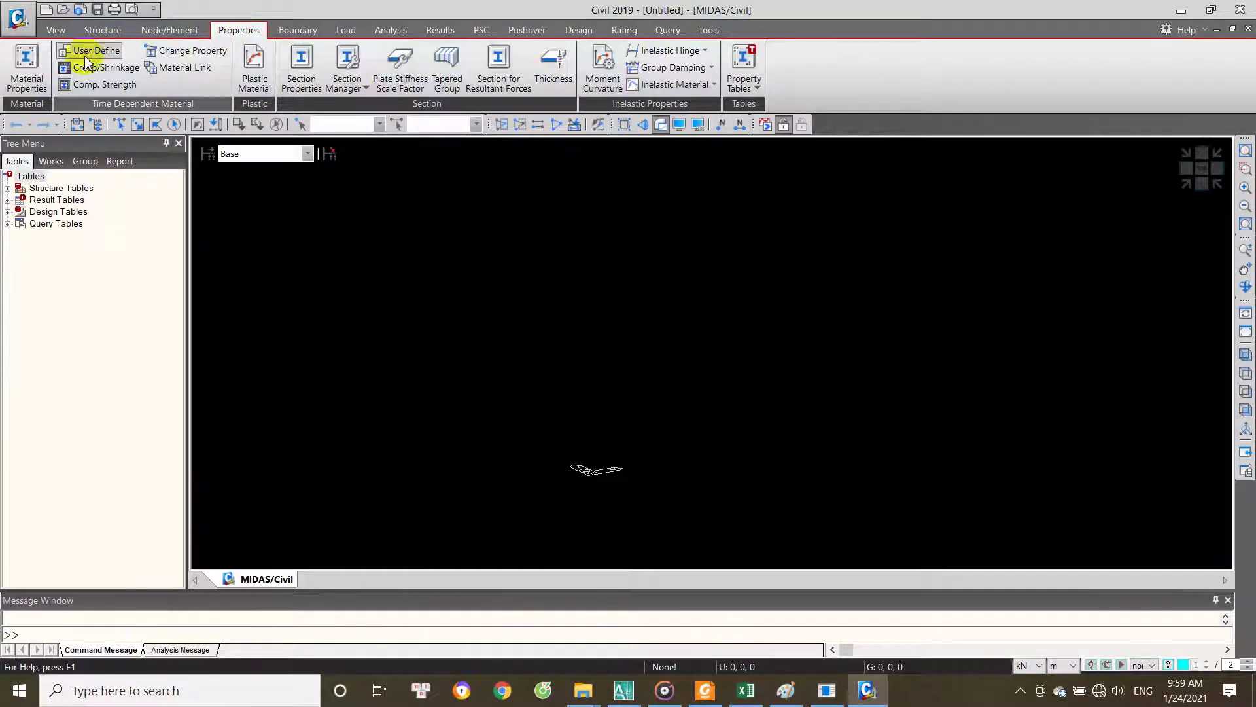
left_click(26, 65)
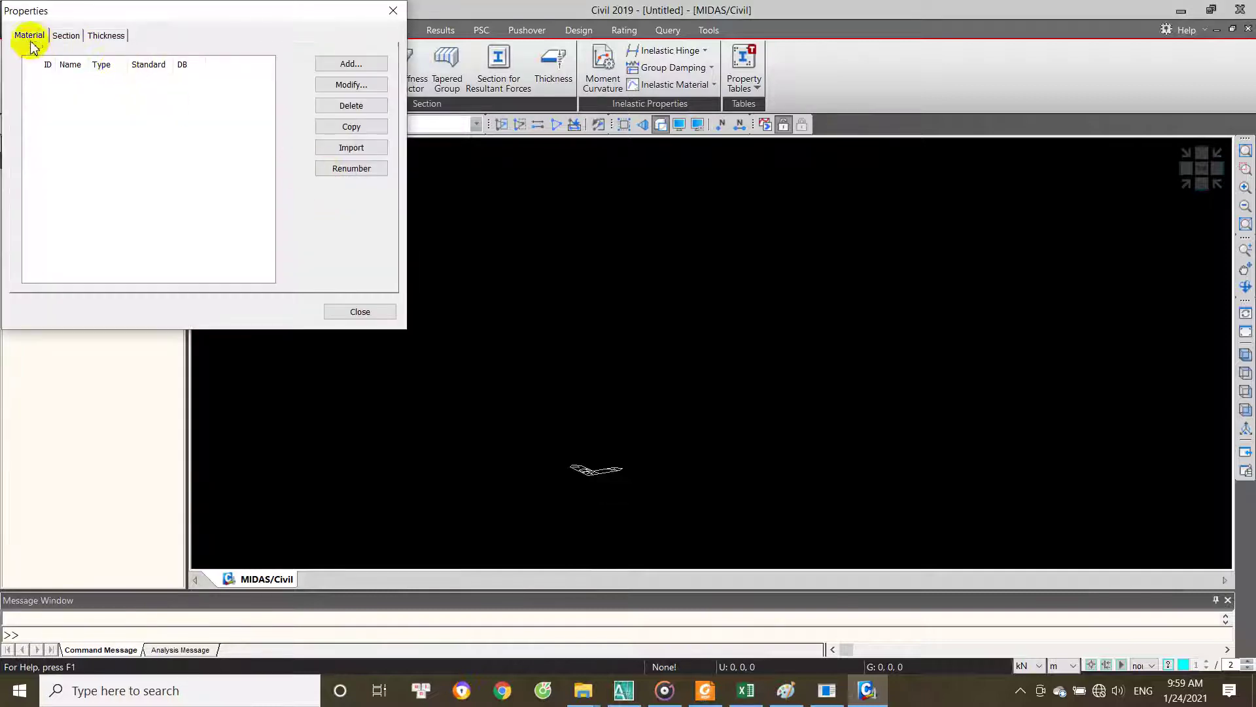
left_click(359, 64)
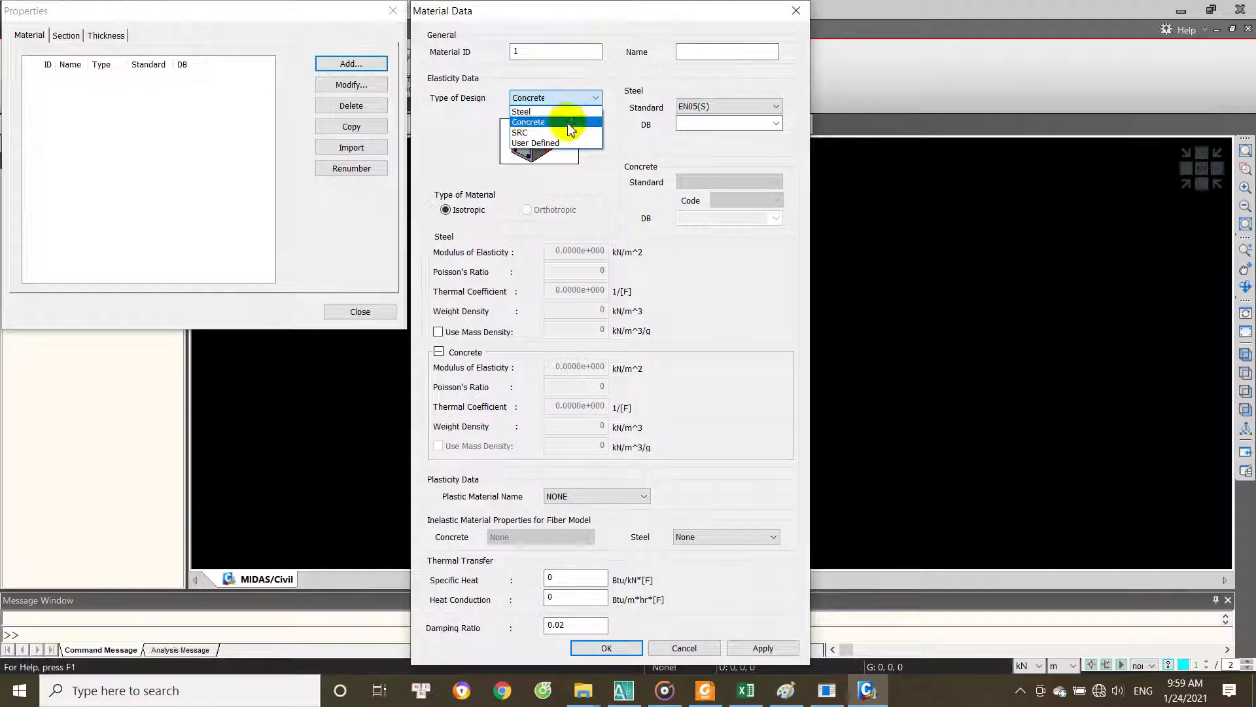
left_click(557, 119)
left_click(568, 101)
left_click(556, 127)
left_click(563, 98)
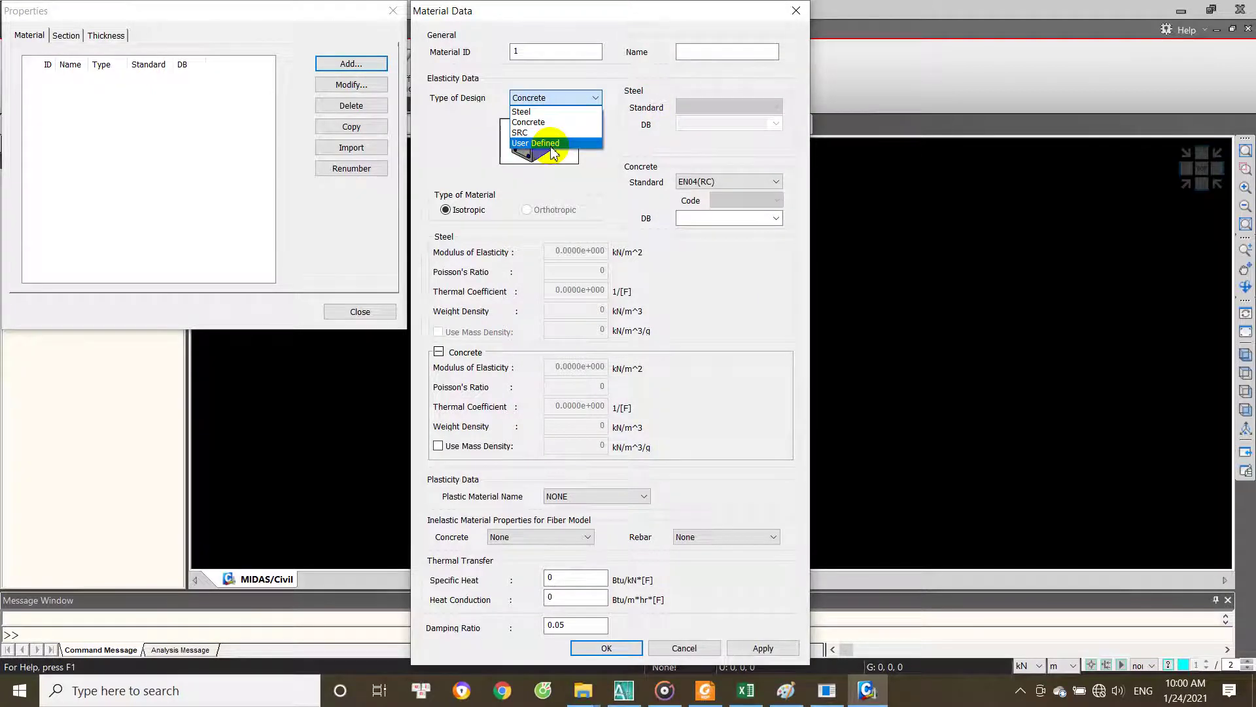
left_click(556, 140)
left_click(746, 691)
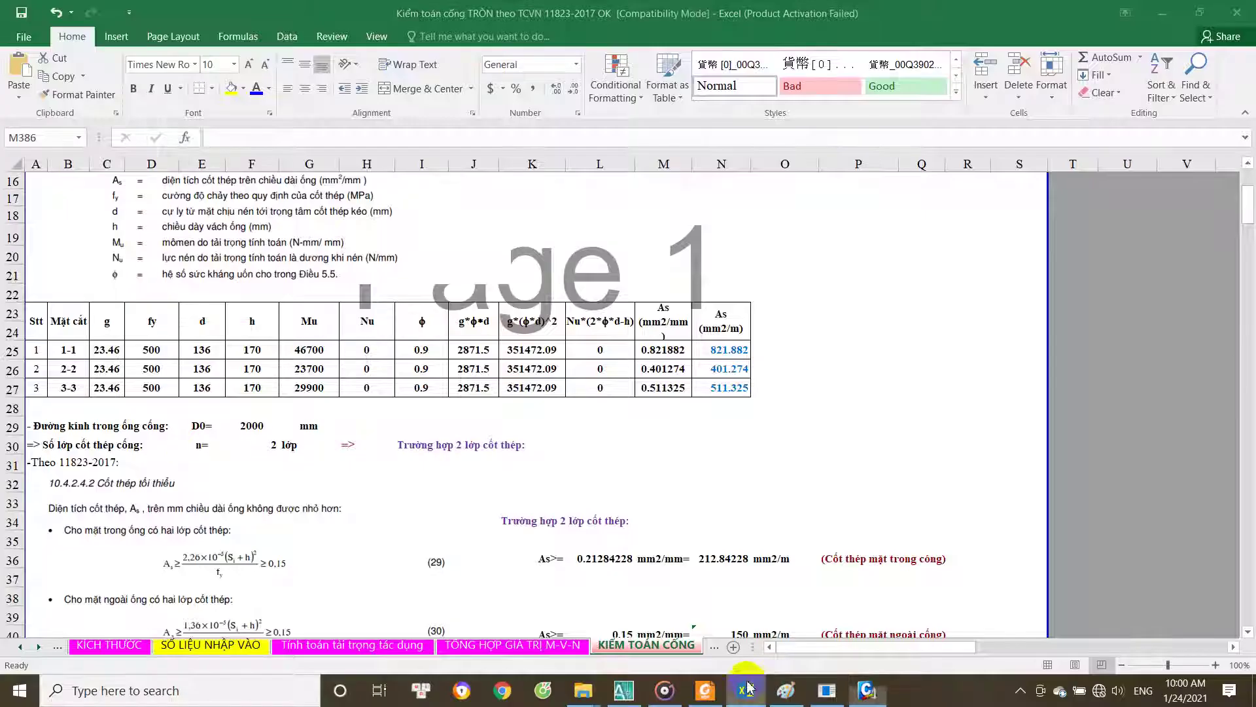
Step: Check the concrete data on the KÍCH THƯỚC and SỐ LIỆU NHẬP VÀO sheets, then return to midas
left_click(77, 649)
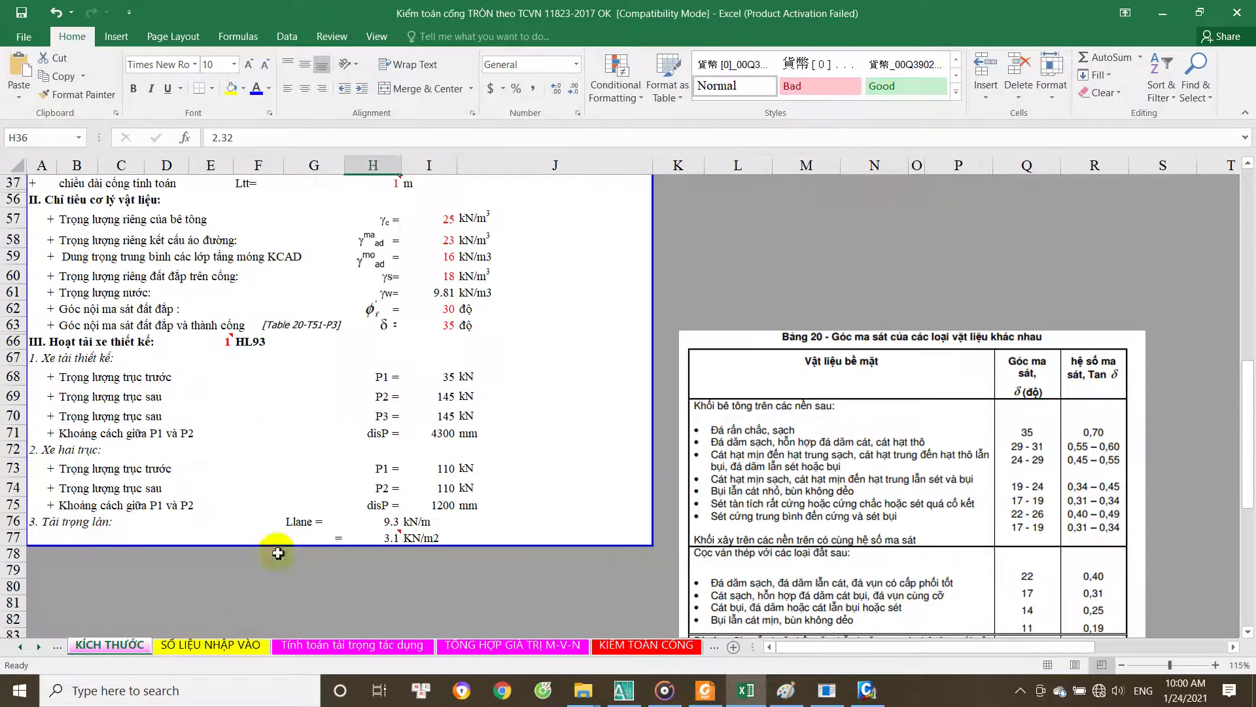
scroll(251, 610, "up", 3)
scroll(274, 562, "up", 2)
left_click(210, 647)
scroll(314, 417, "up", 4)
scroll(336, 414, "up", 6)
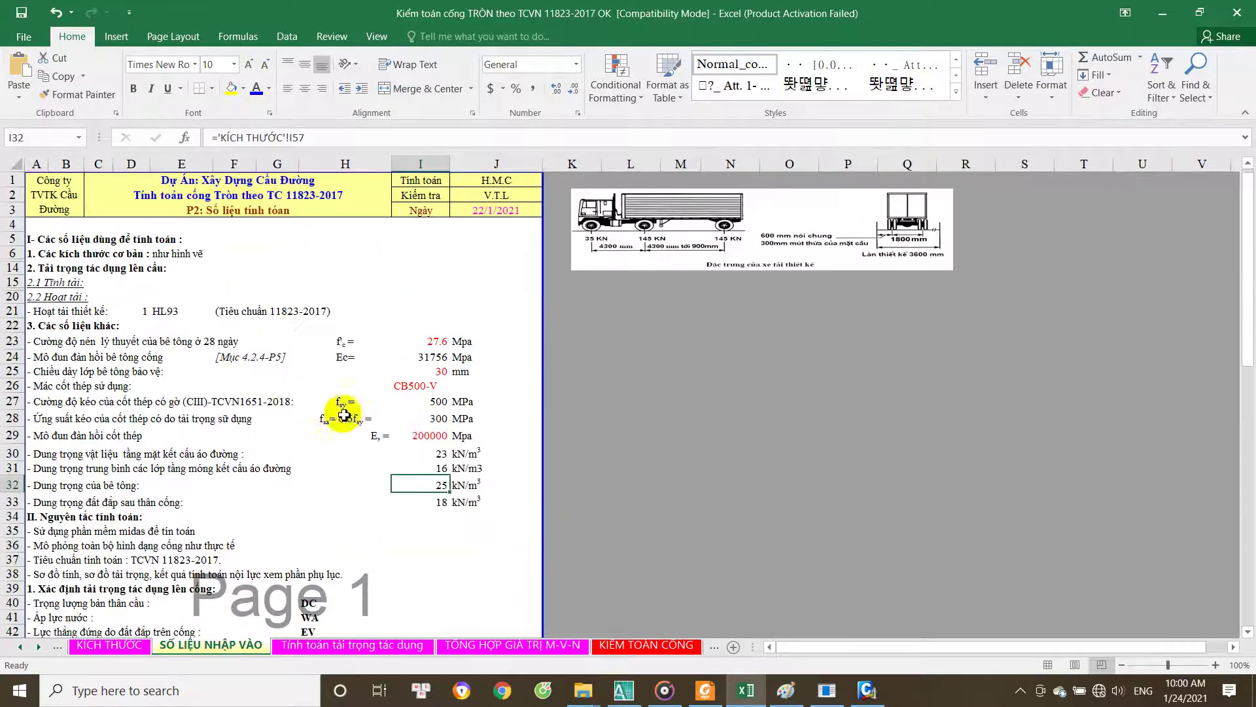
left_click(867, 690)
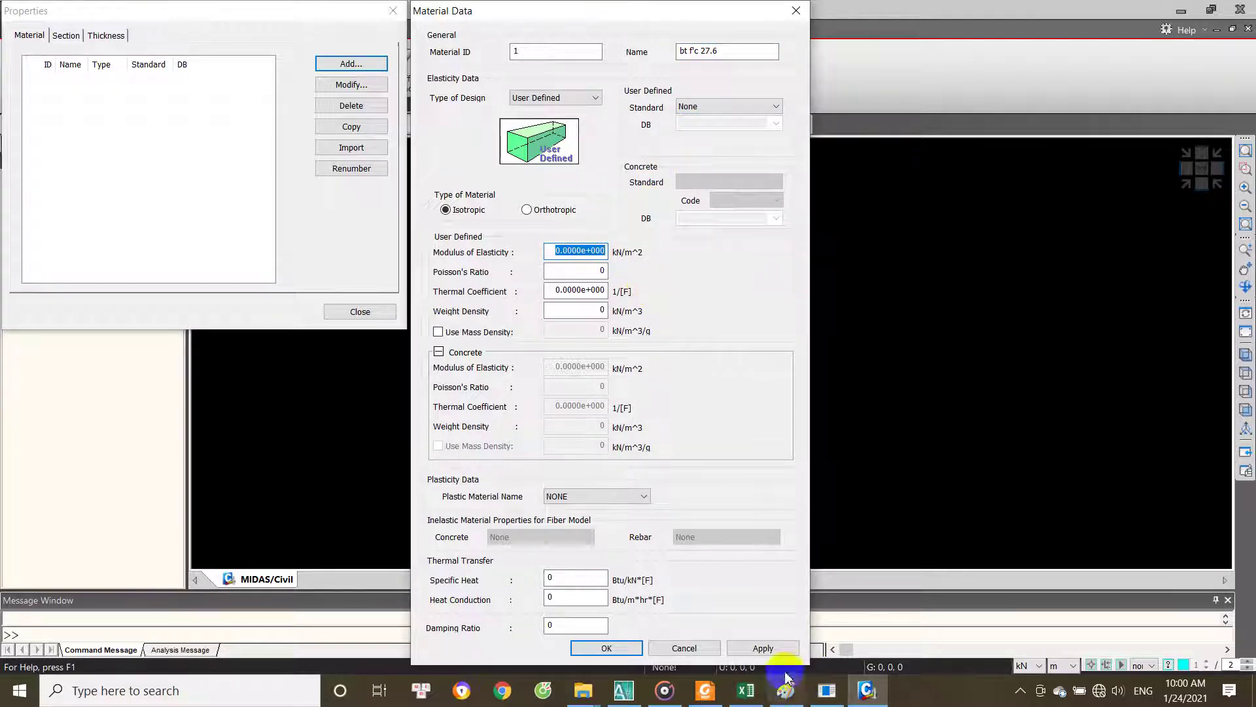
Step: Enter =I24*1000 in Excel cell K24 to convert concrete modulus Ec to kN/m²
left_click(746, 690)
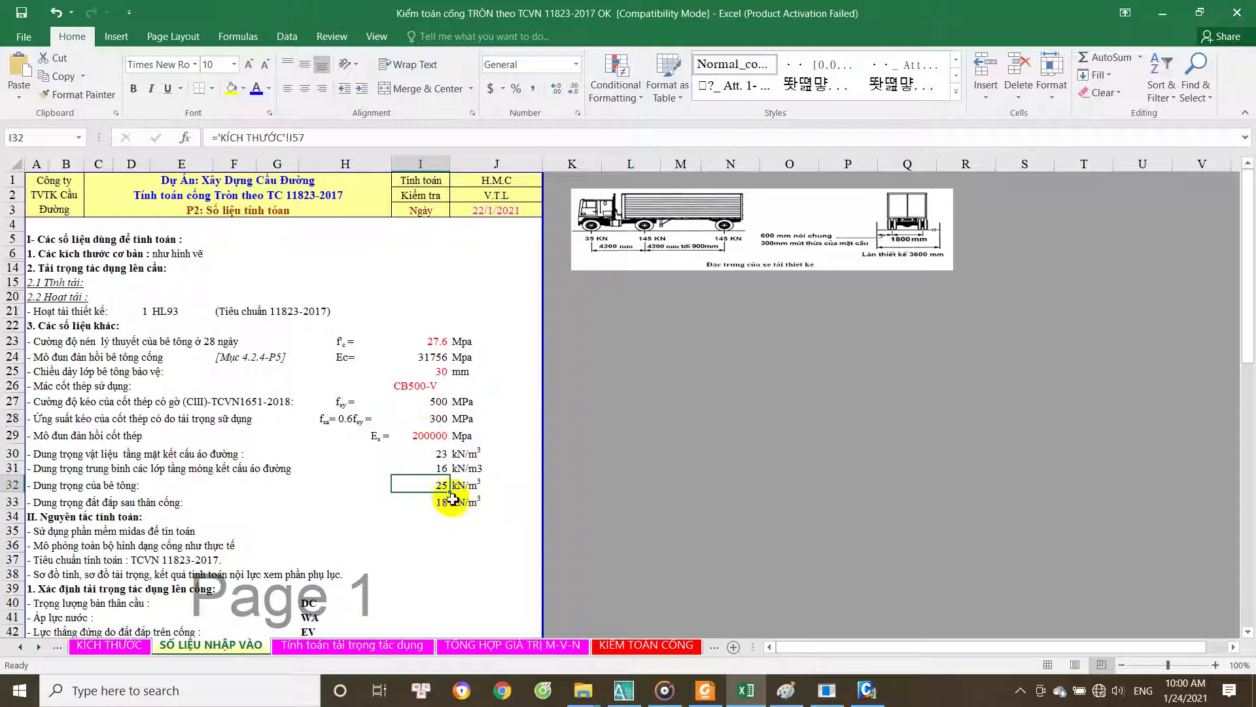
left_click(438, 356)
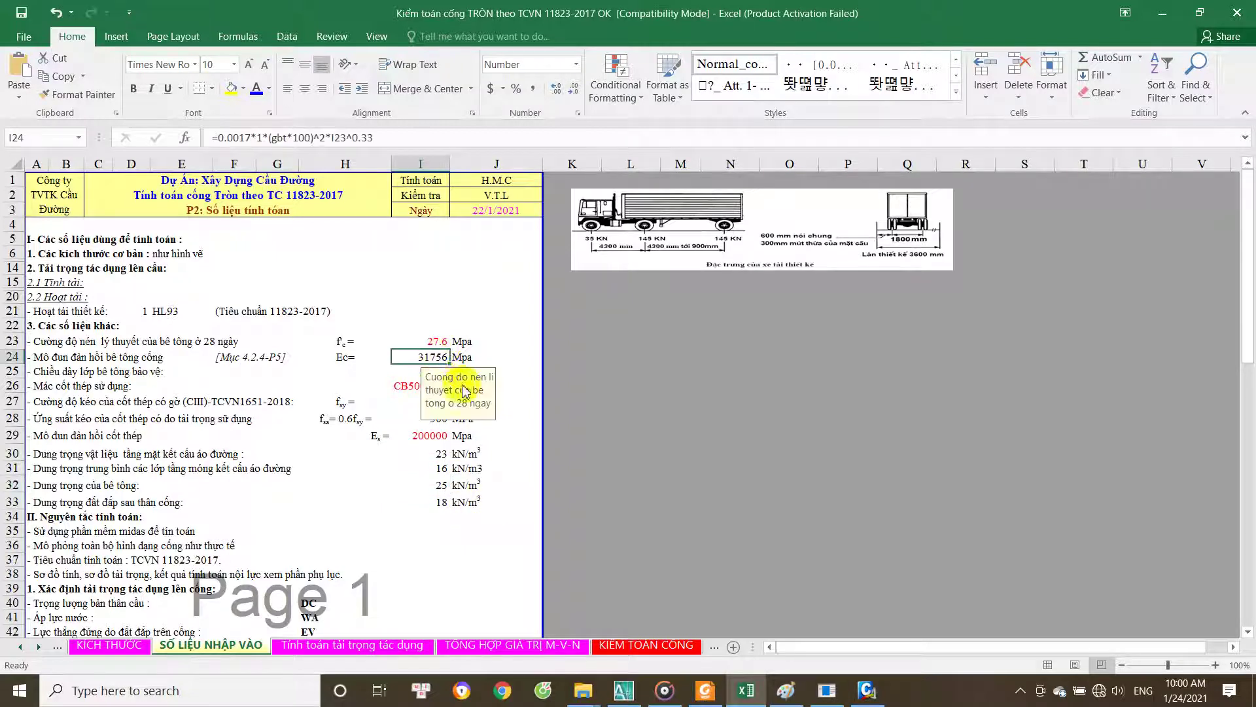
left_click(568, 360)
type("=")
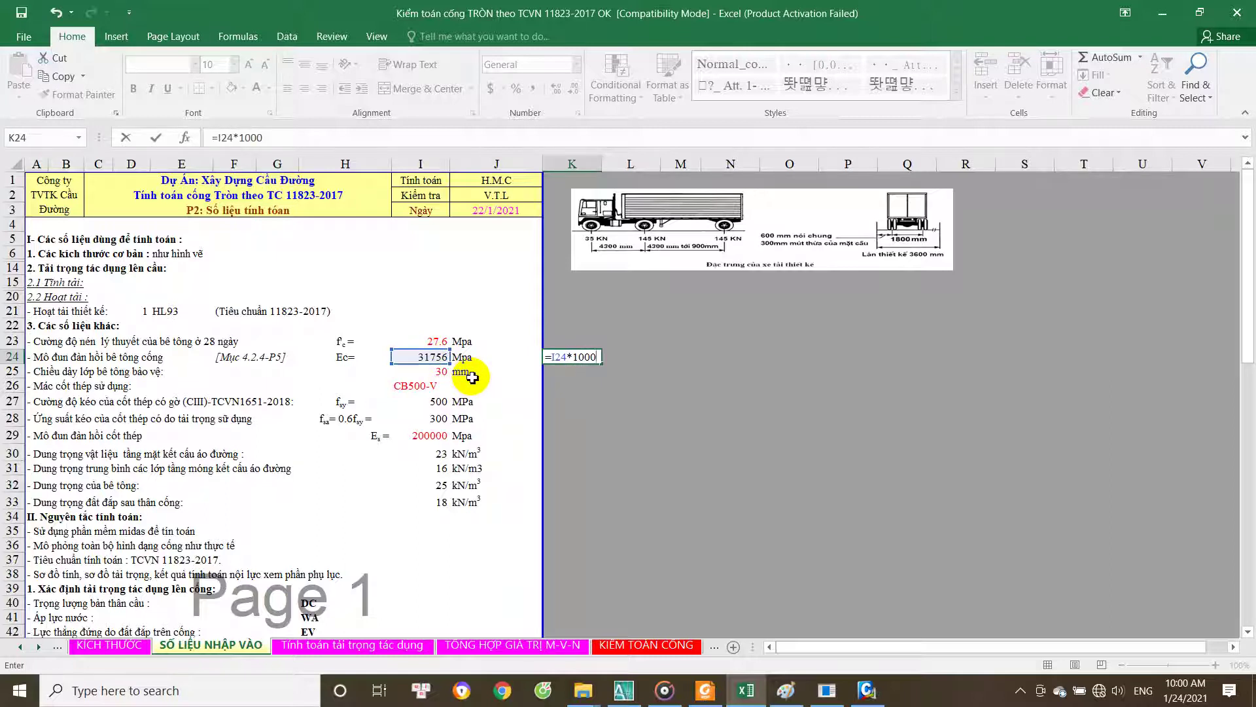
key("Return")
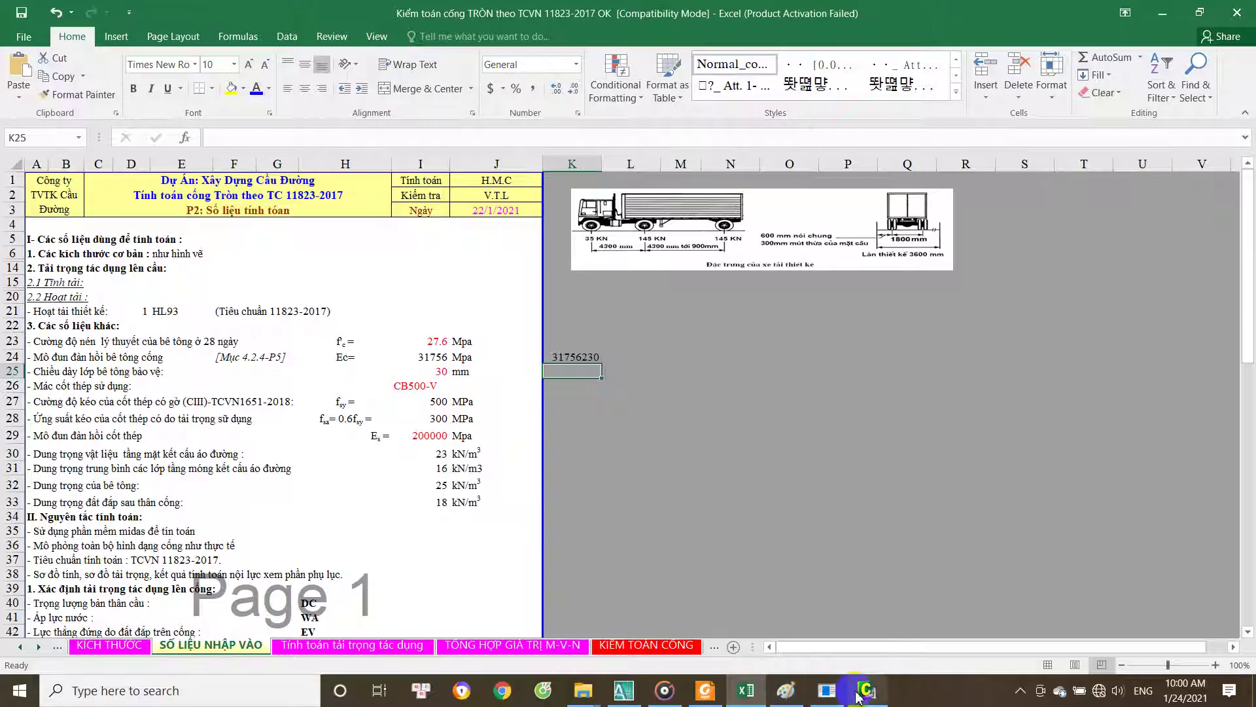
Step: Copy K24 into midas as modulus of elasticity 31756229.79 kN/m²
left_click(867, 690)
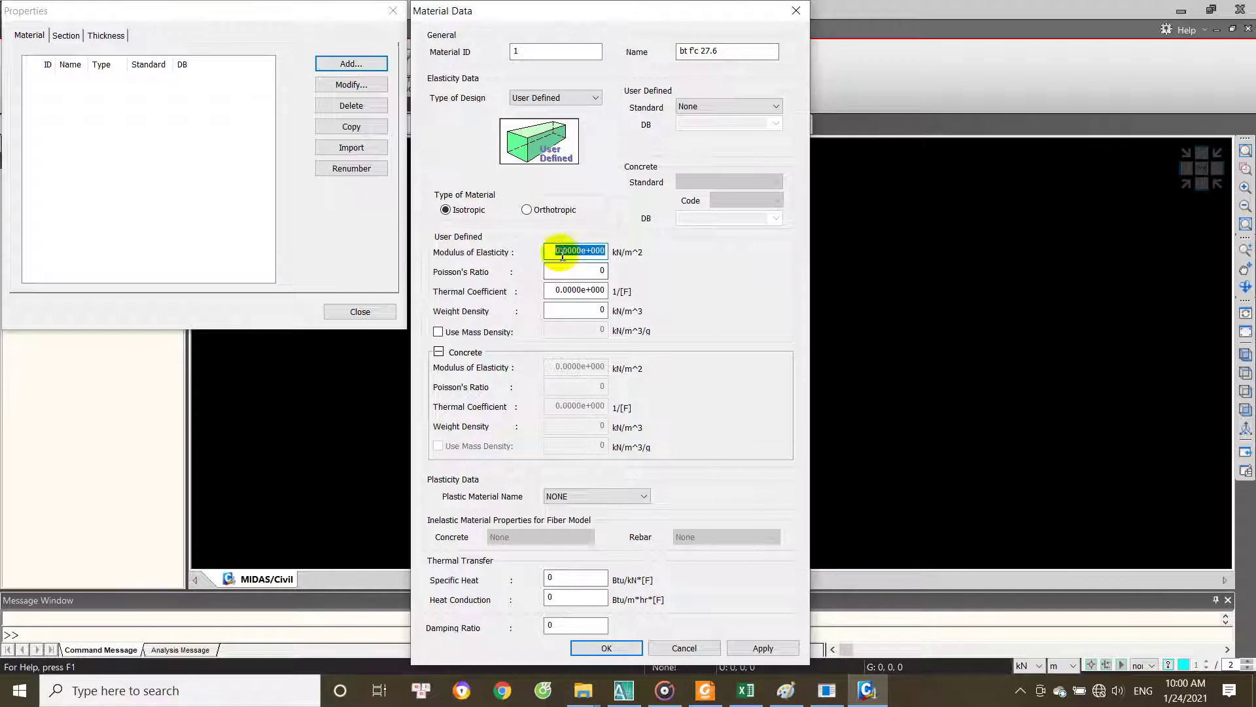
left_click(746, 690)
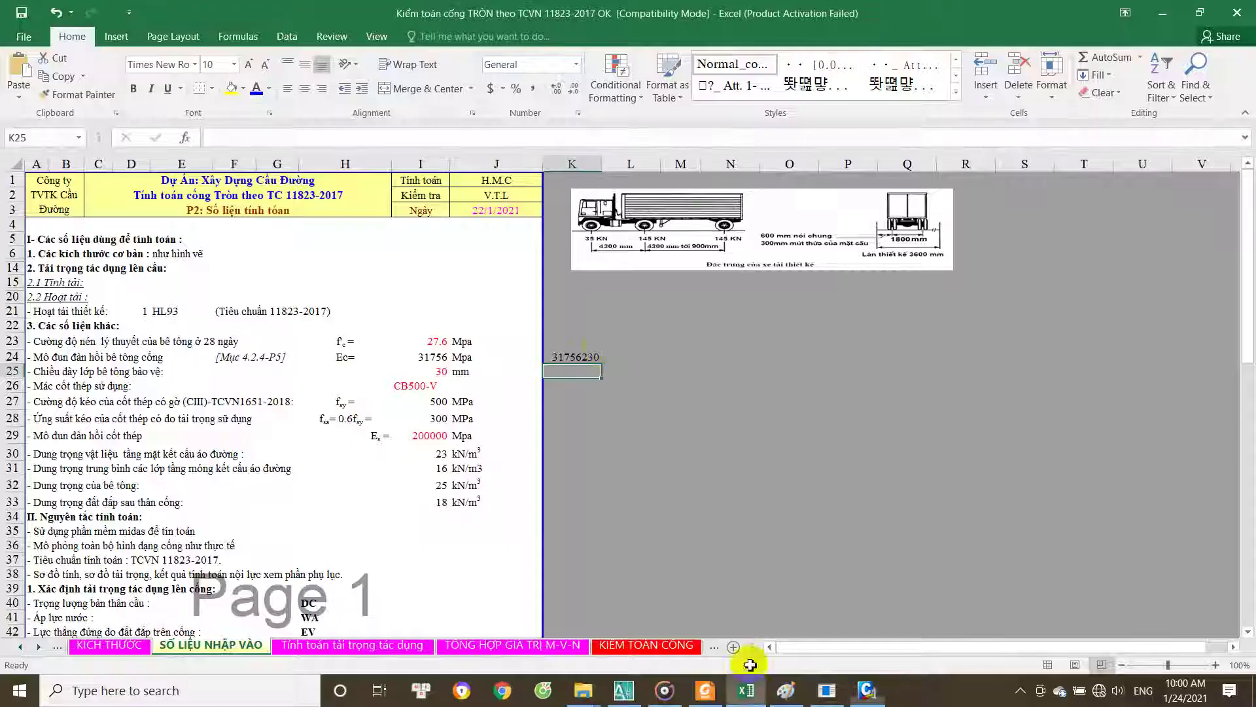
left_click(585, 356)
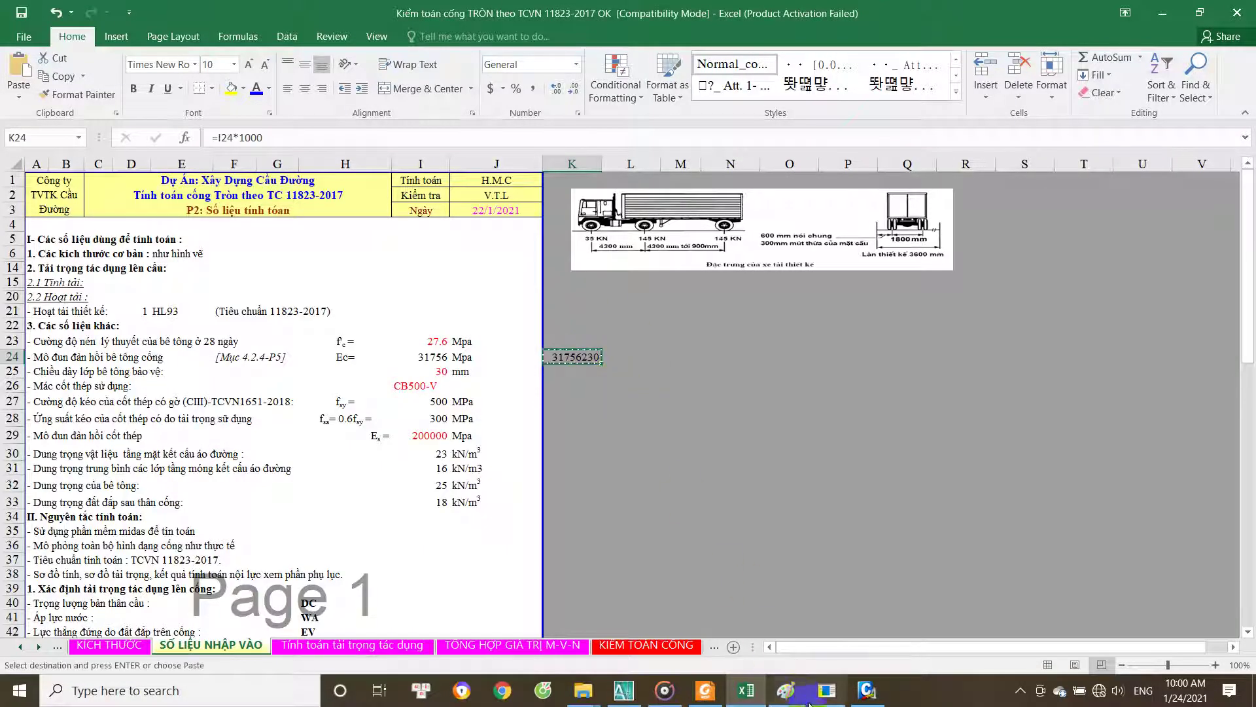
left_click(867, 690)
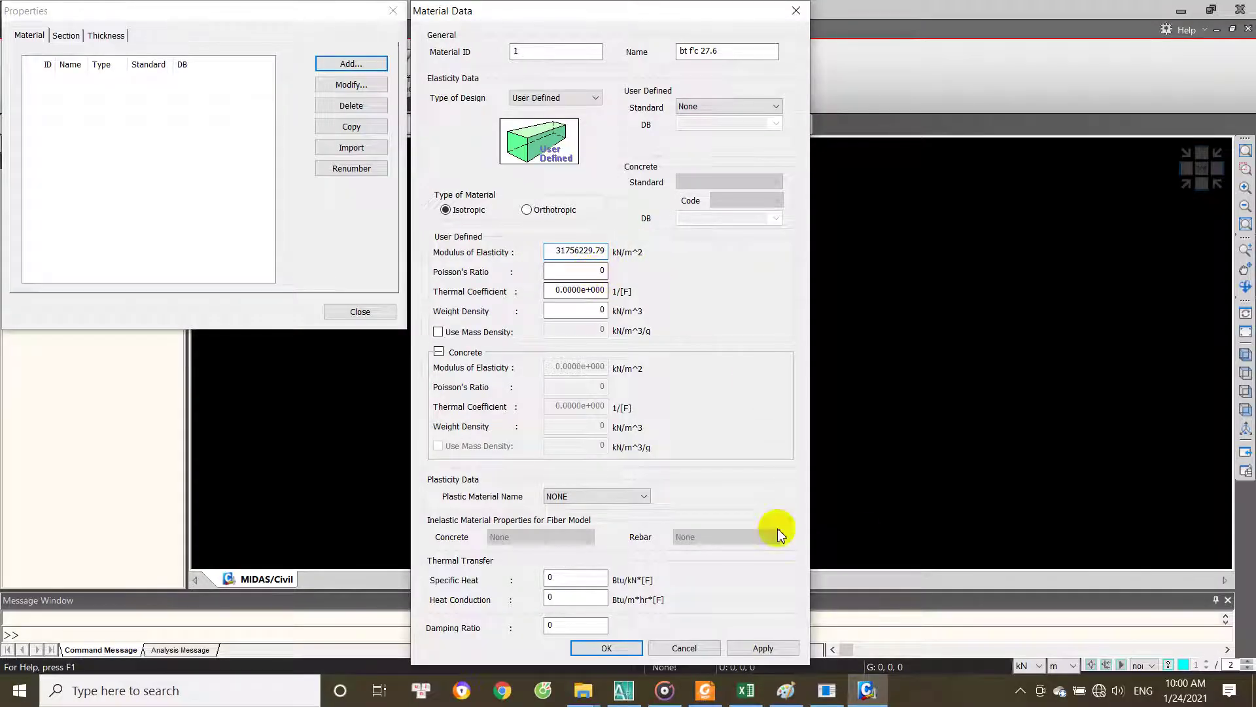
left_click(745, 690)
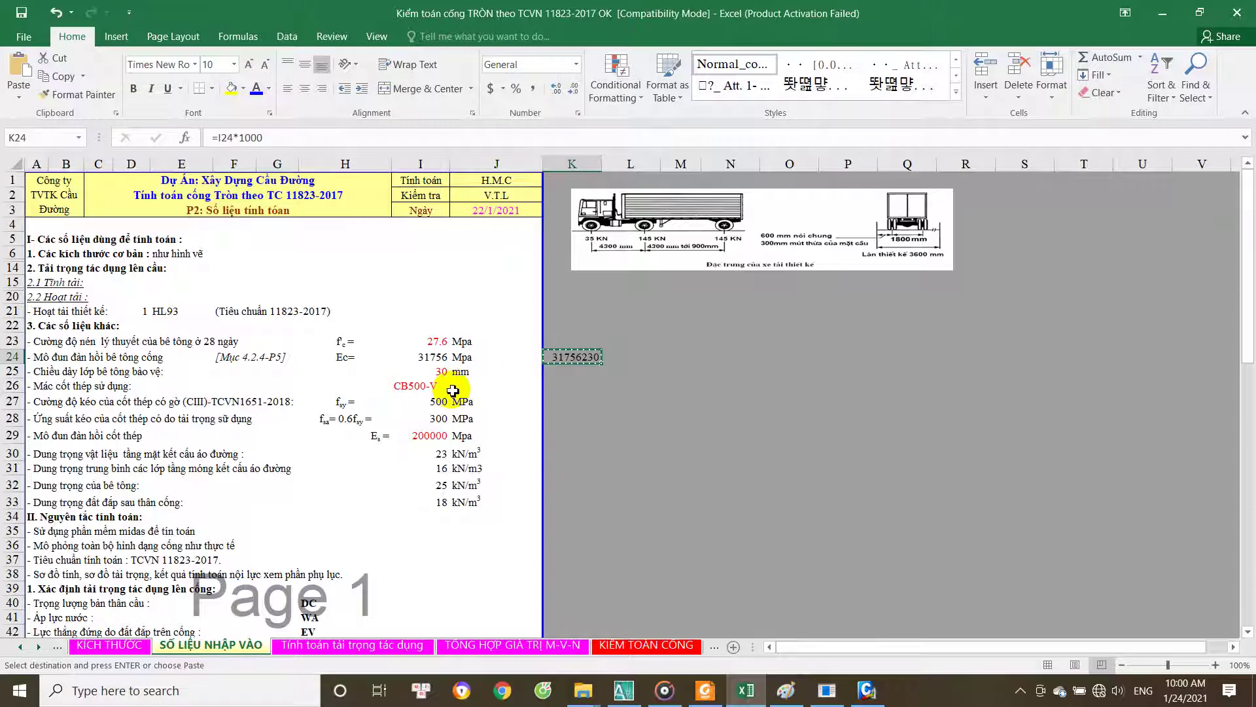
Step: Set Poisson's ratio 0.2 and thermal coefficient 1.17e-5 for bt f'c 27.6
left_click(867, 690)
double_click(576, 250)
key("ctrl+v")
key("Tab")
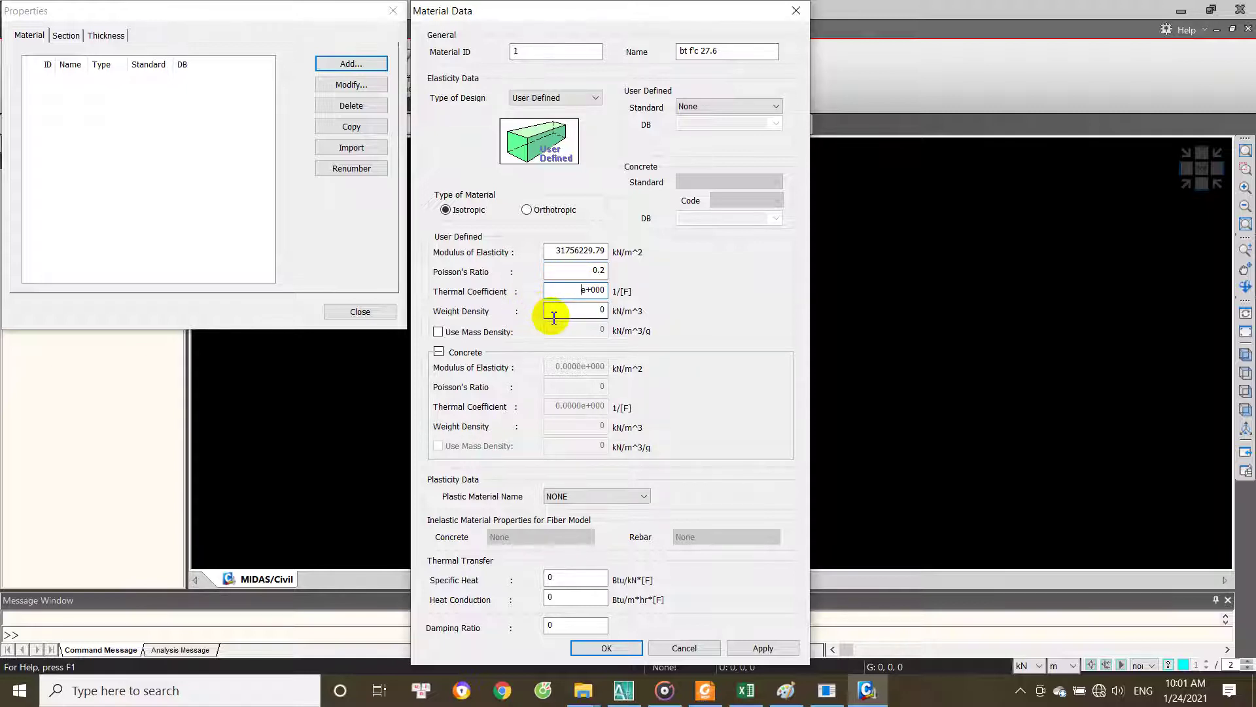
type("17e")
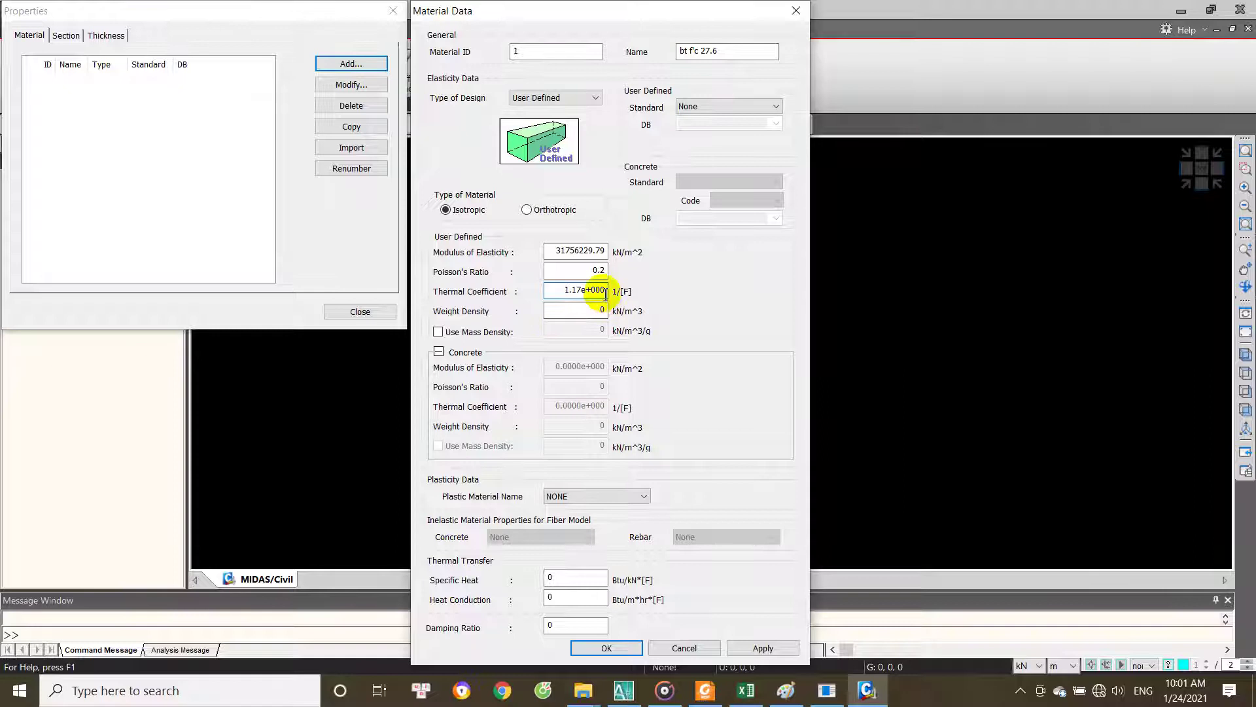
type("-5")
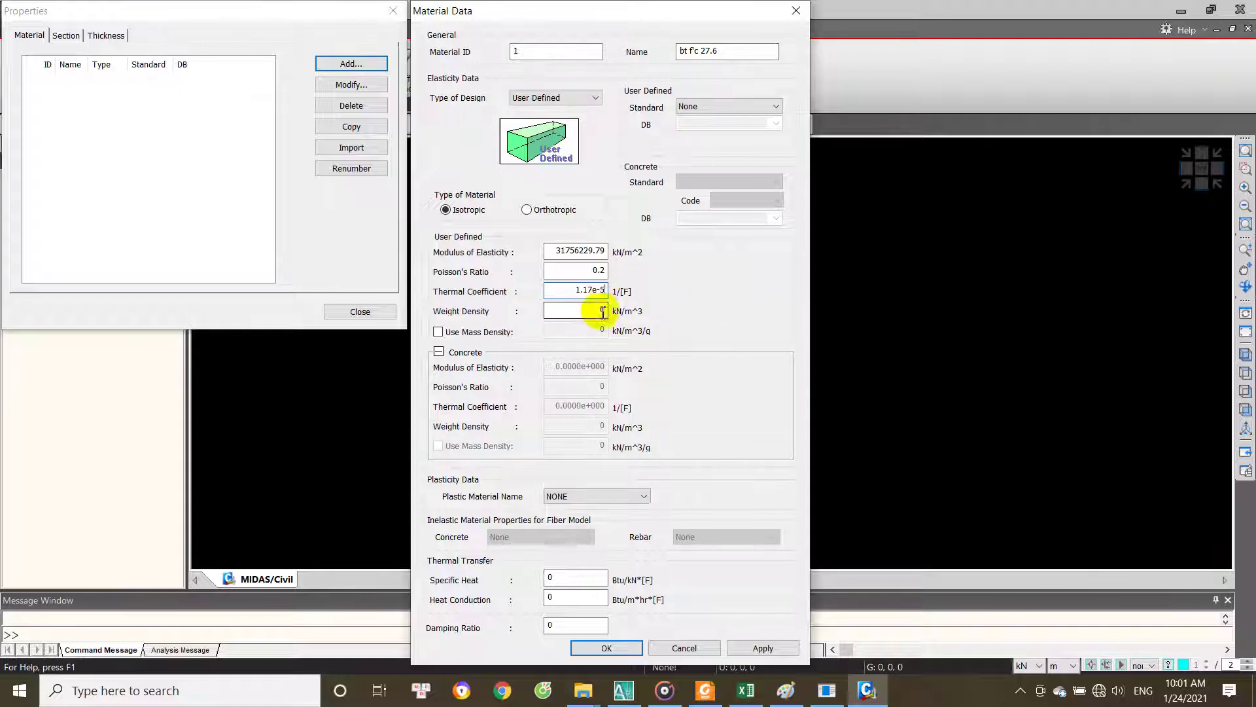
Step: Check the concrete unit weight in Excel, set weight density 25 kN/m³, and save the material
left_click(746, 690)
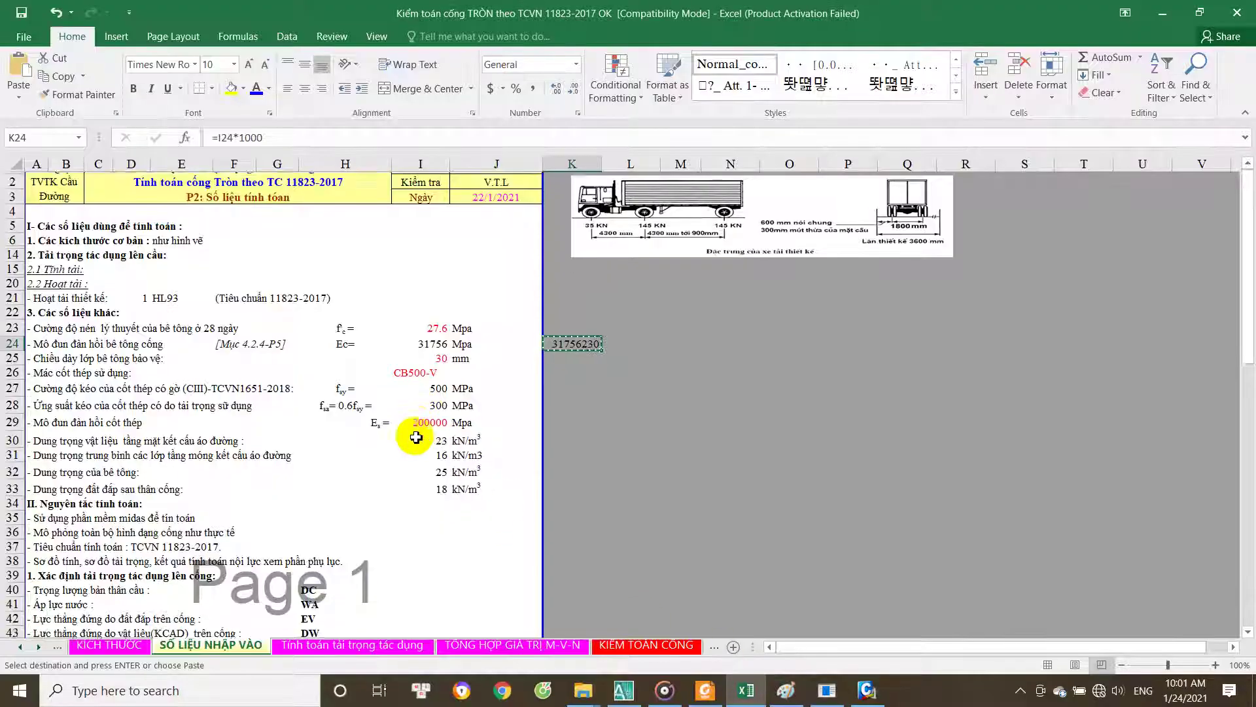
scroll(419, 419, "down", 1)
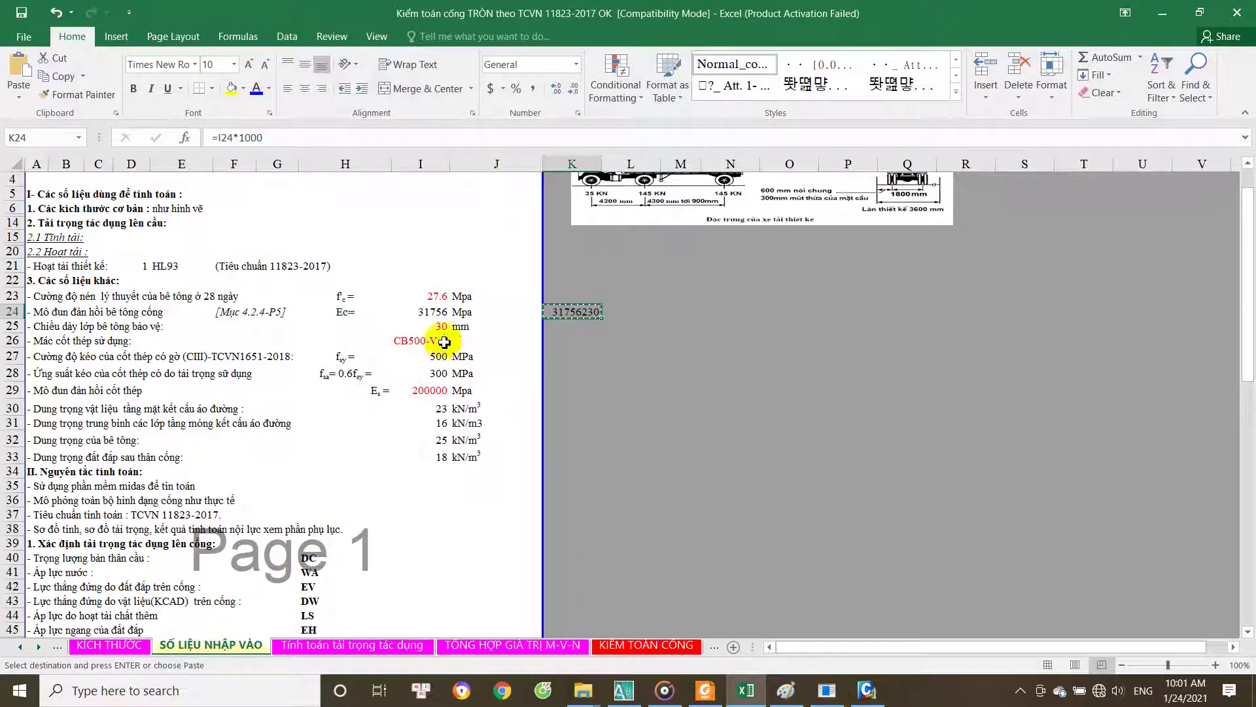
left_click(128, 647)
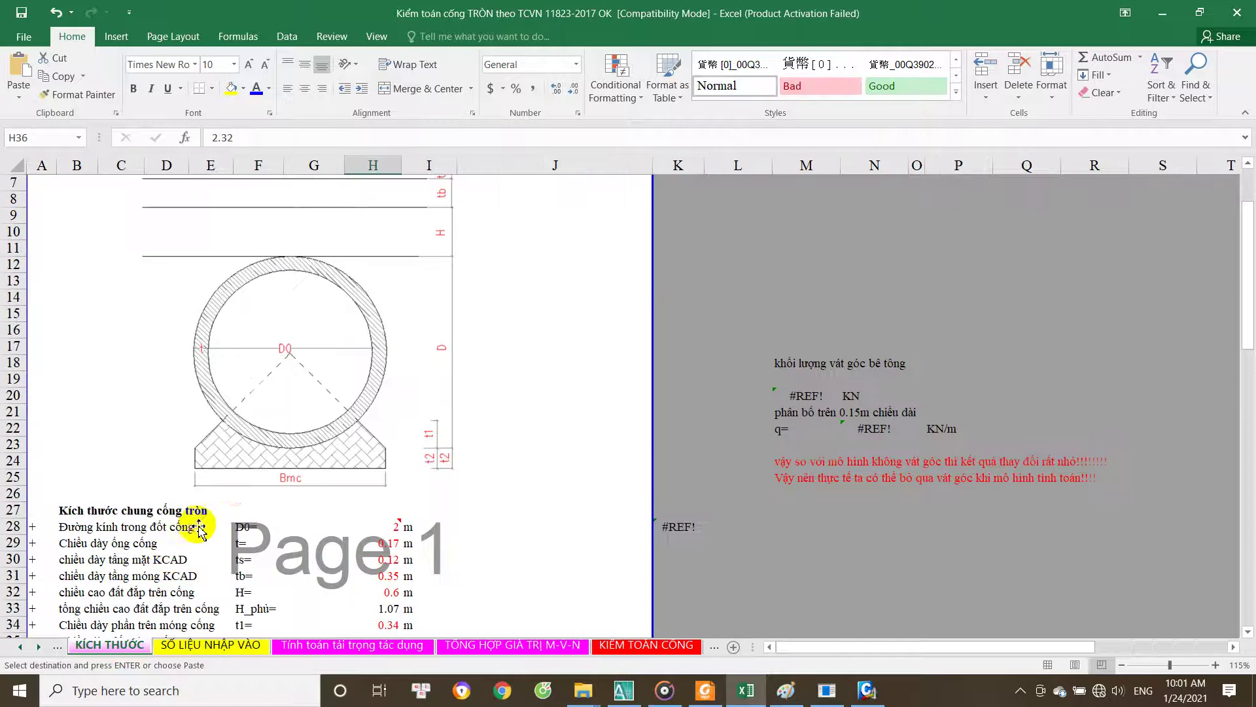
scroll(331, 393, "down", 3)
scroll(337, 452, "down", 7)
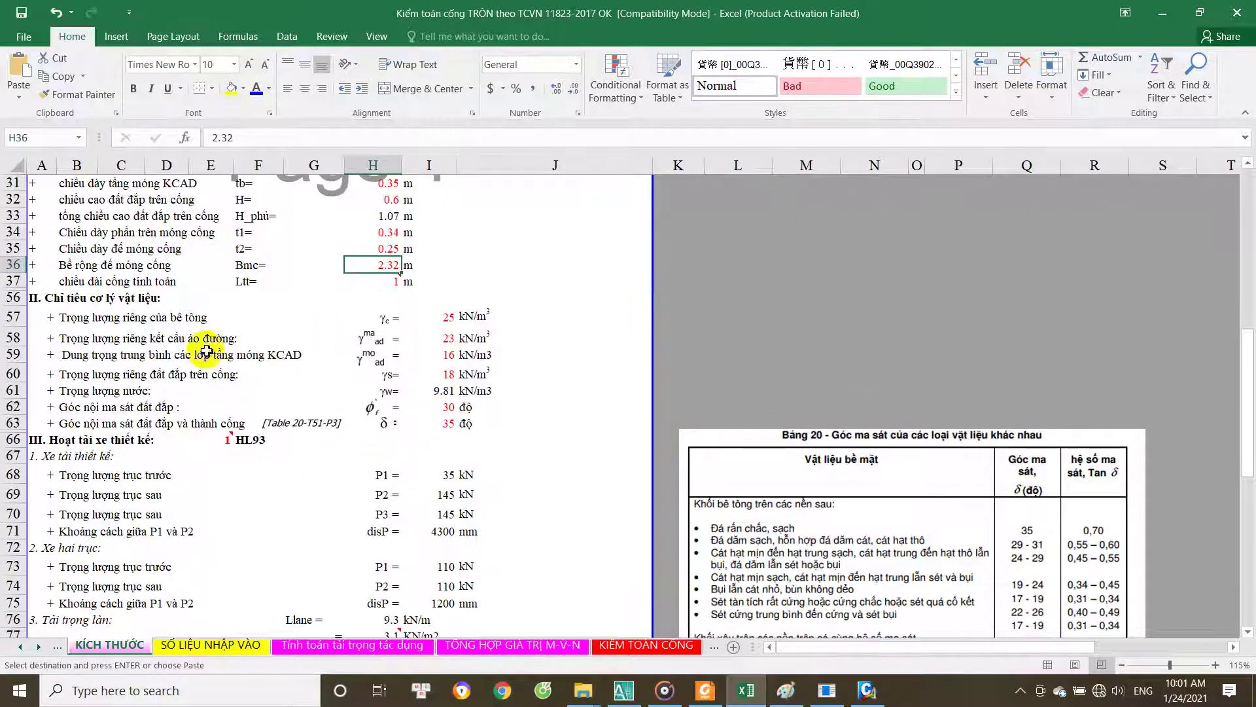
left_click(867, 690)
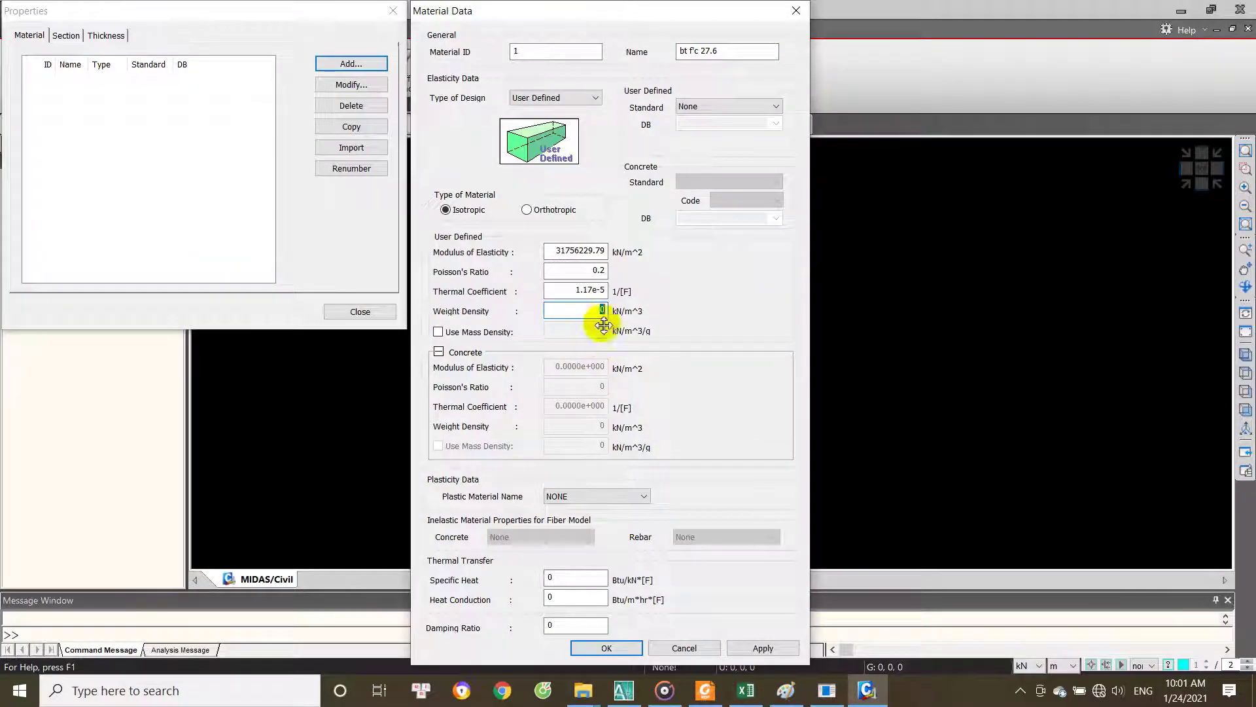
left_click(608, 648)
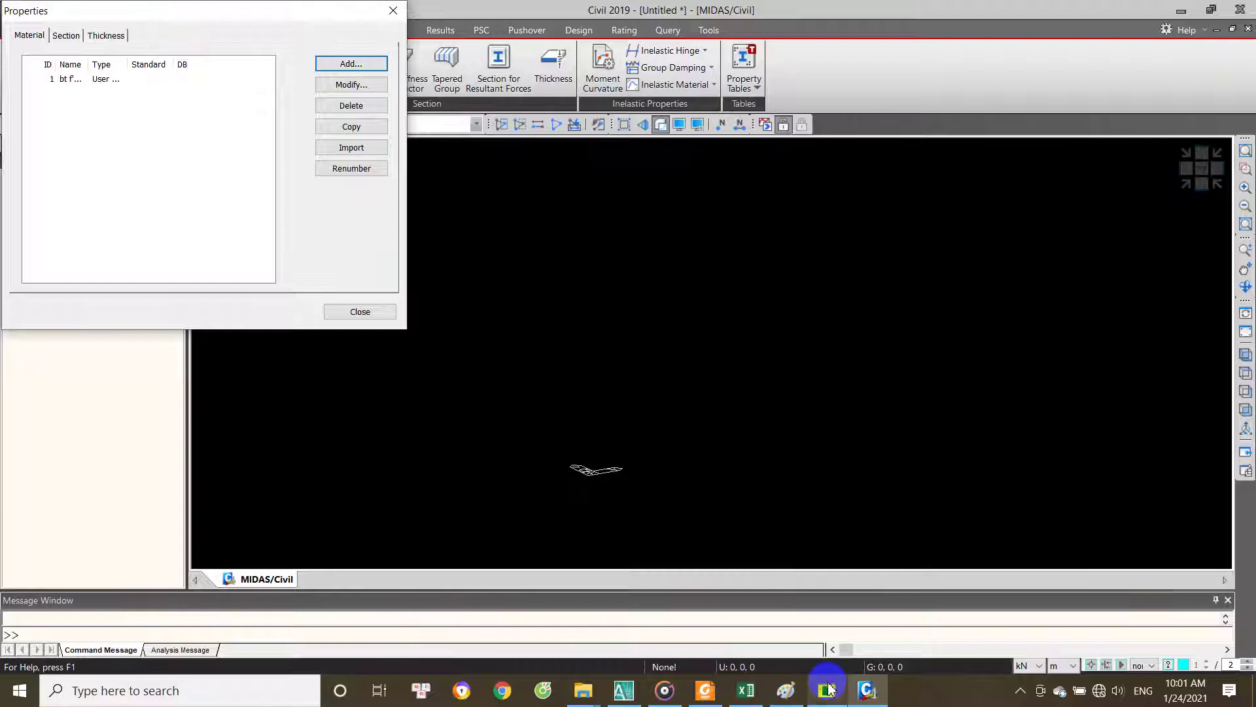
Step: Start adding a new section in the Section tab, then inspect the 2000 diameter in AutoCAD
left_click(367, 314)
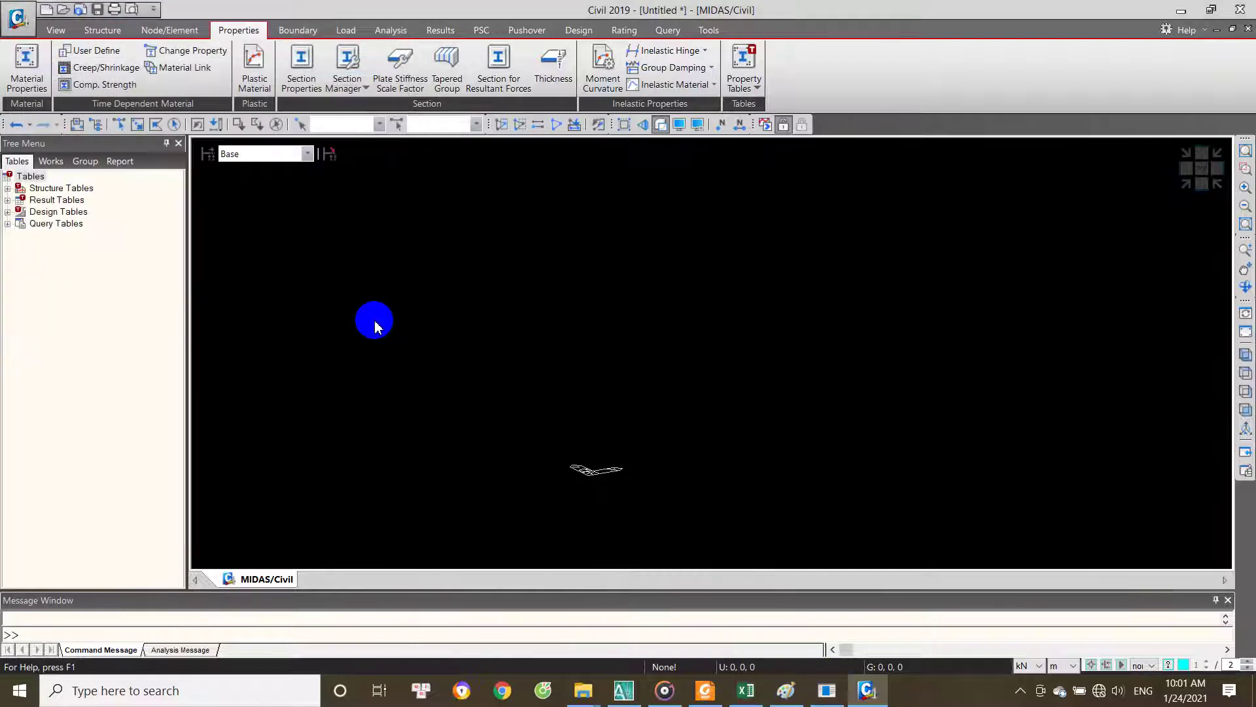
left_click(25, 63)
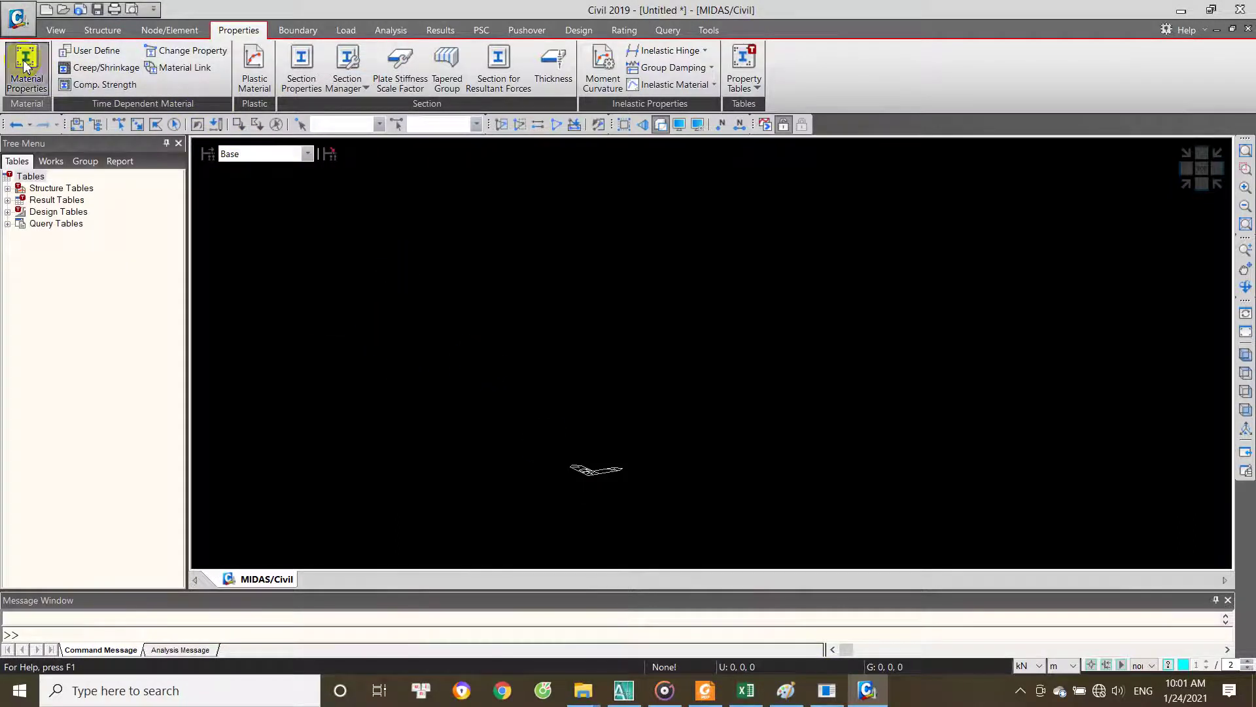
left_click(58, 38)
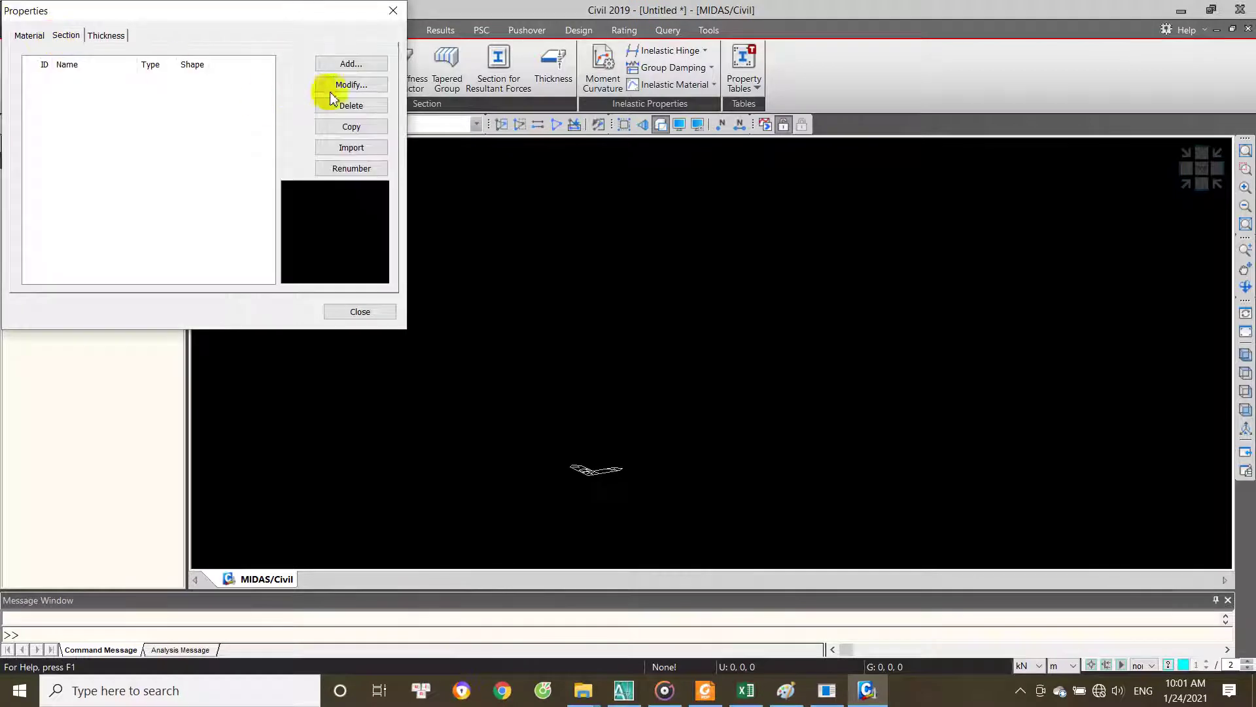
left_click(353, 64)
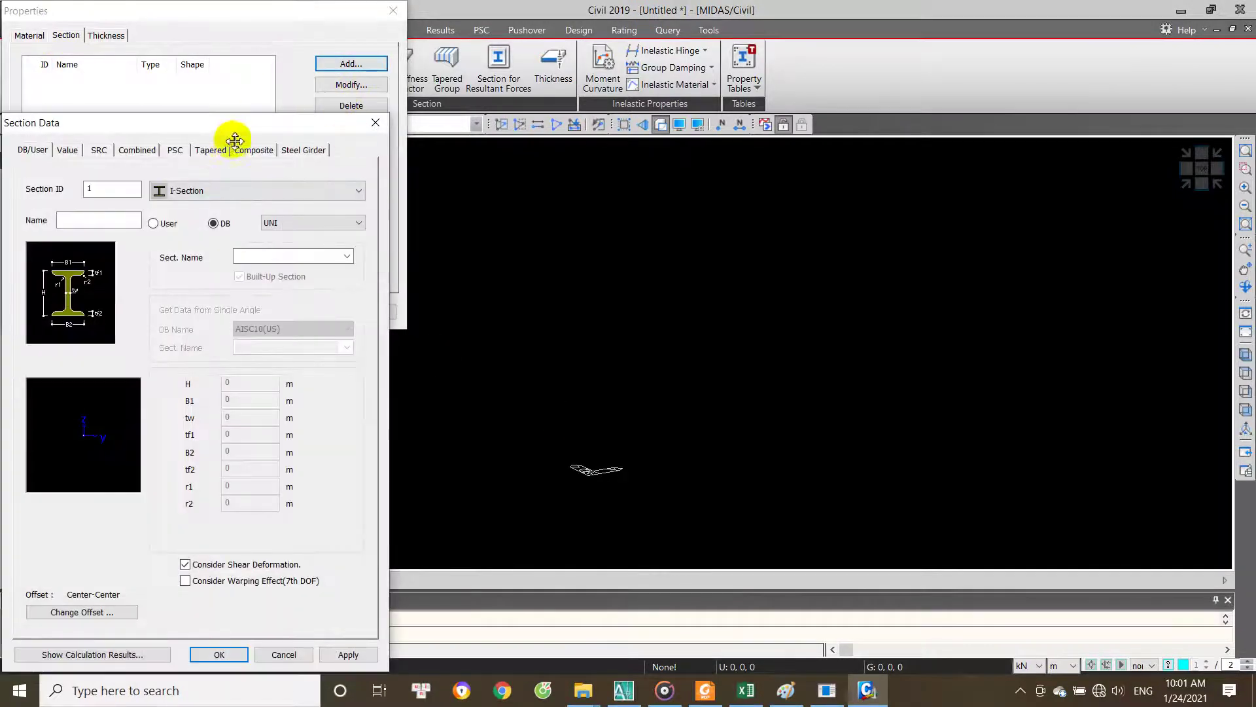
left_click_drag(253, 129, 618, 103)
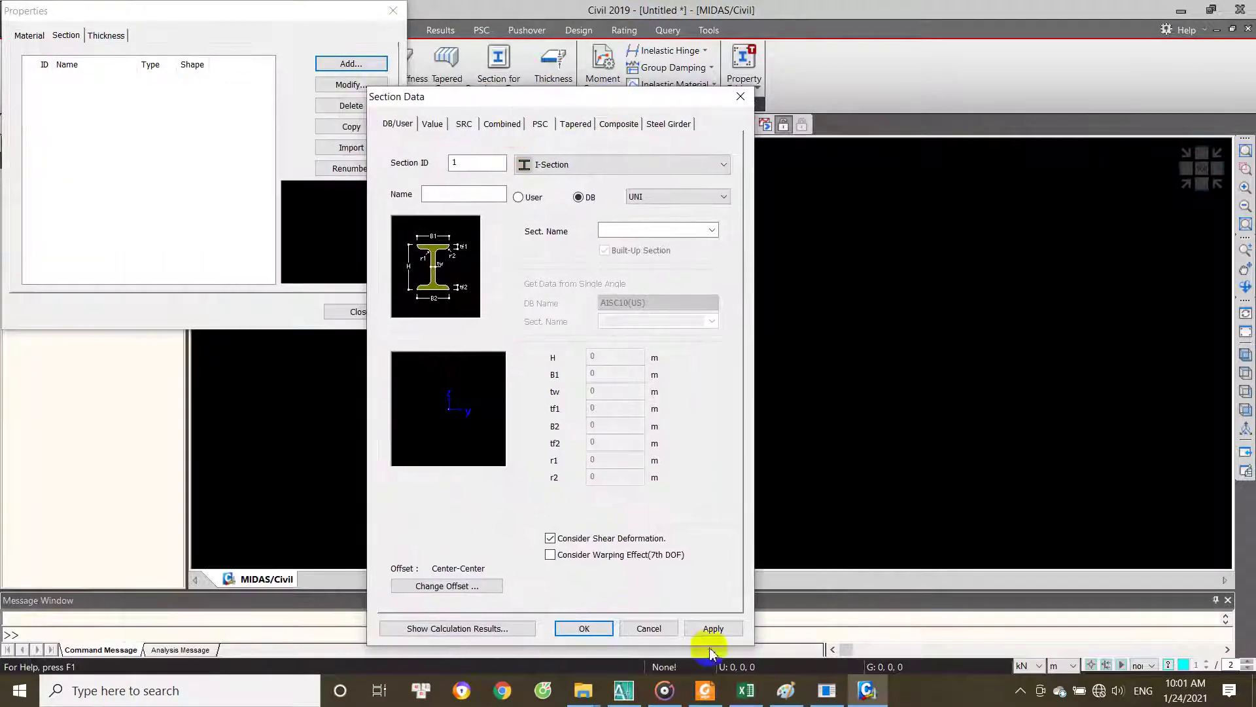
left_click(624, 690)
left_click(568, 351)
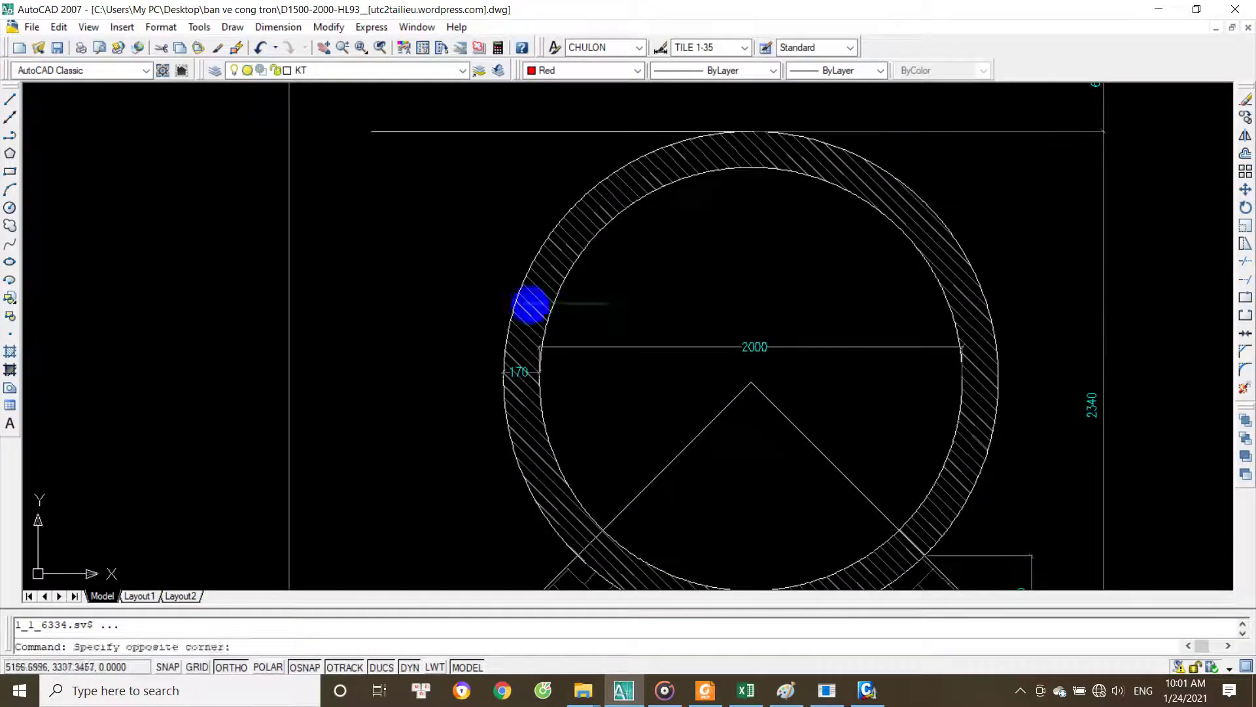
Step: Inspect the 2000 inner diameter and 170 wall dimensions in the AutoCAD culvert drawing
left_click(502, 300)
key("Escape")
scroll(523, 307, "down", 2)
scroll(575, 340, "up", 3)
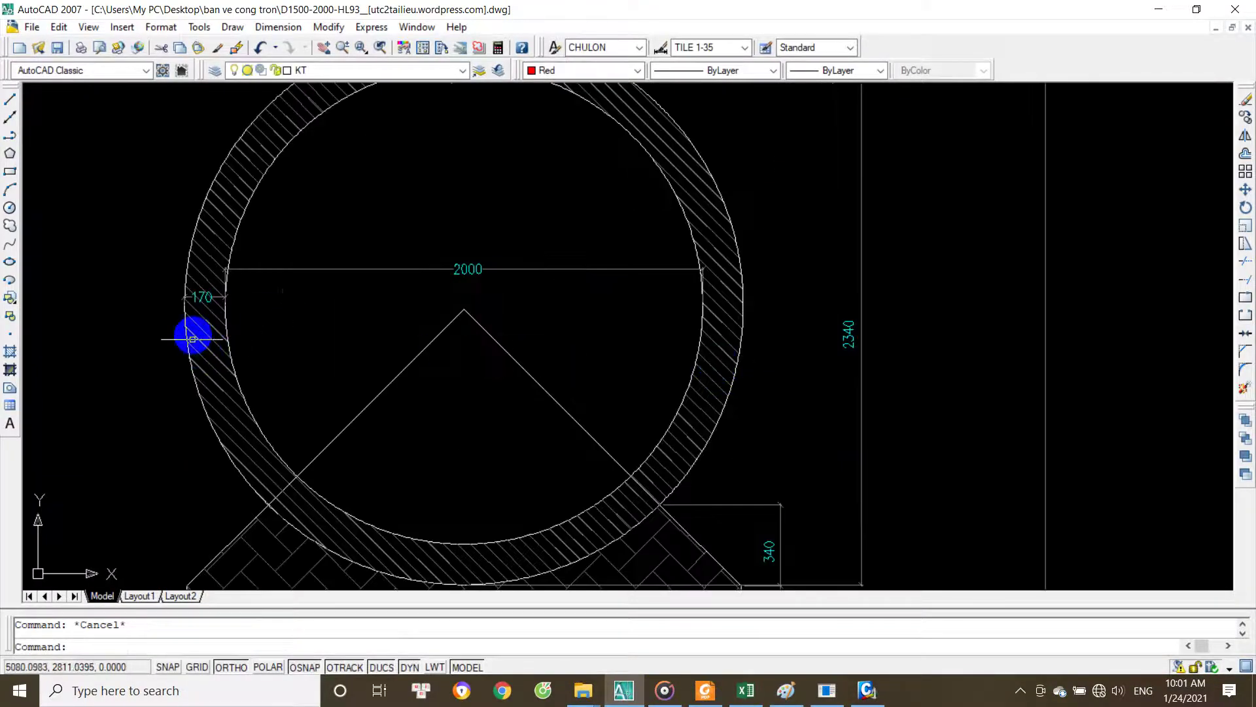
scroll(221, 286, "up", 2)
scroll(220, 286, "down", 2)
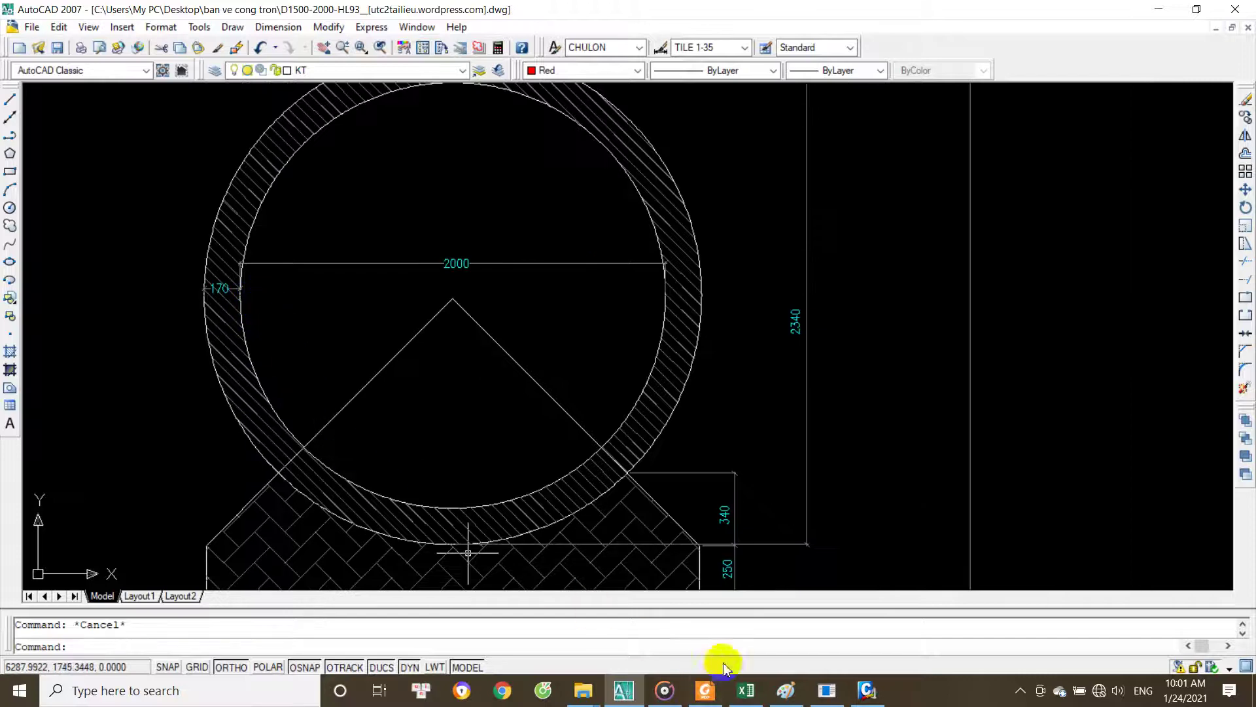
Step: Confirm the 1 m design culvert length in Excel cell H37, then return to midas Civil
left_click(746, 690)
left_click(396, 282)
left_click(867, 691)
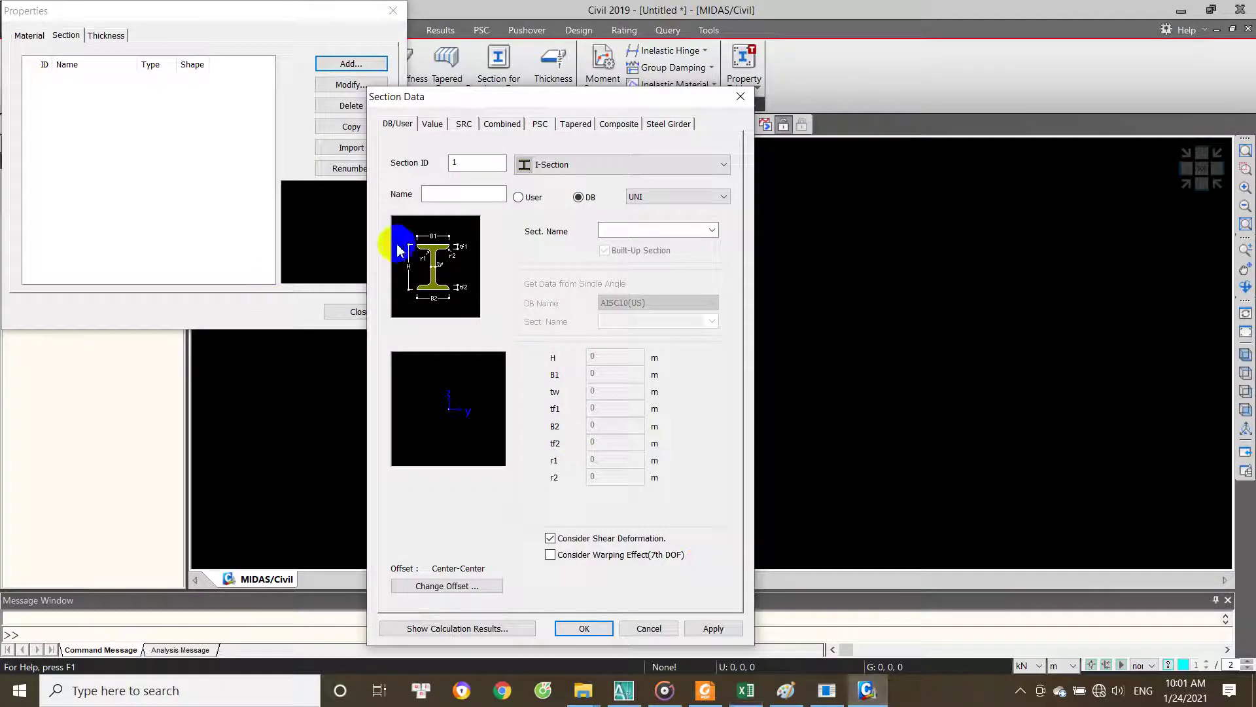
Step: Add section 1 'mc cong' as a user-defined solid rectangle, H 0.17 m by B 1 m
left_click(588, 165)
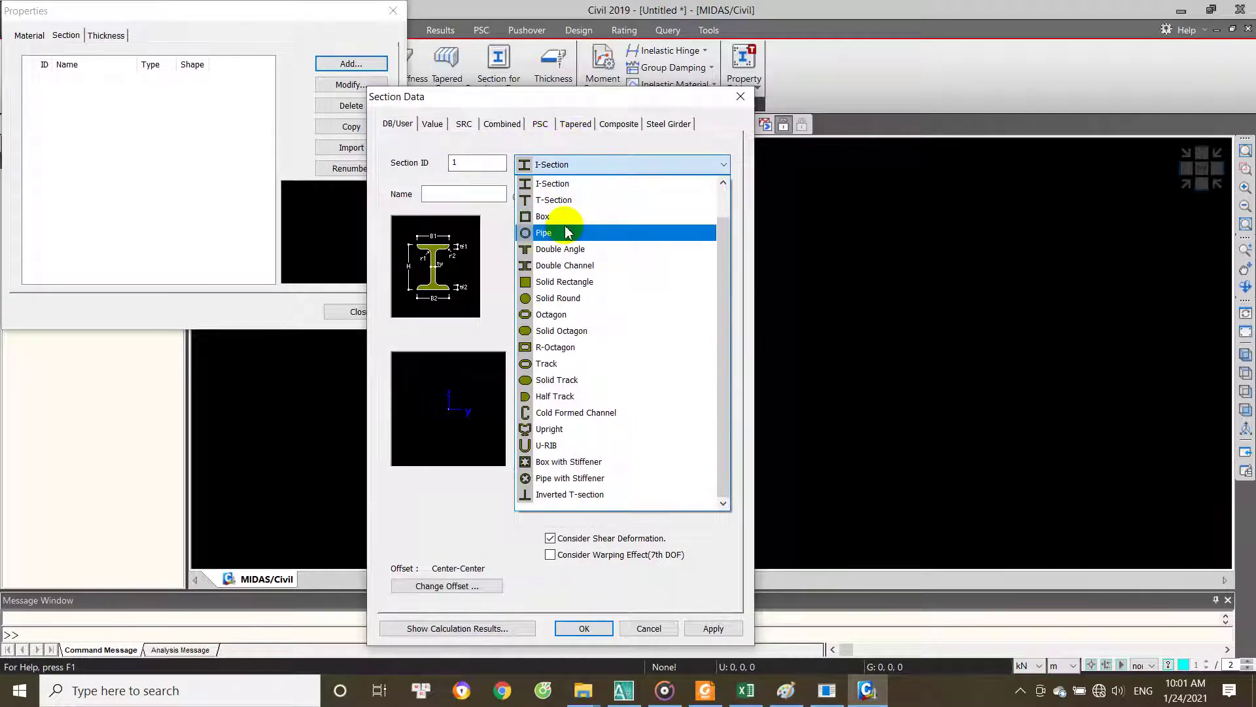
left_click(581, 287)
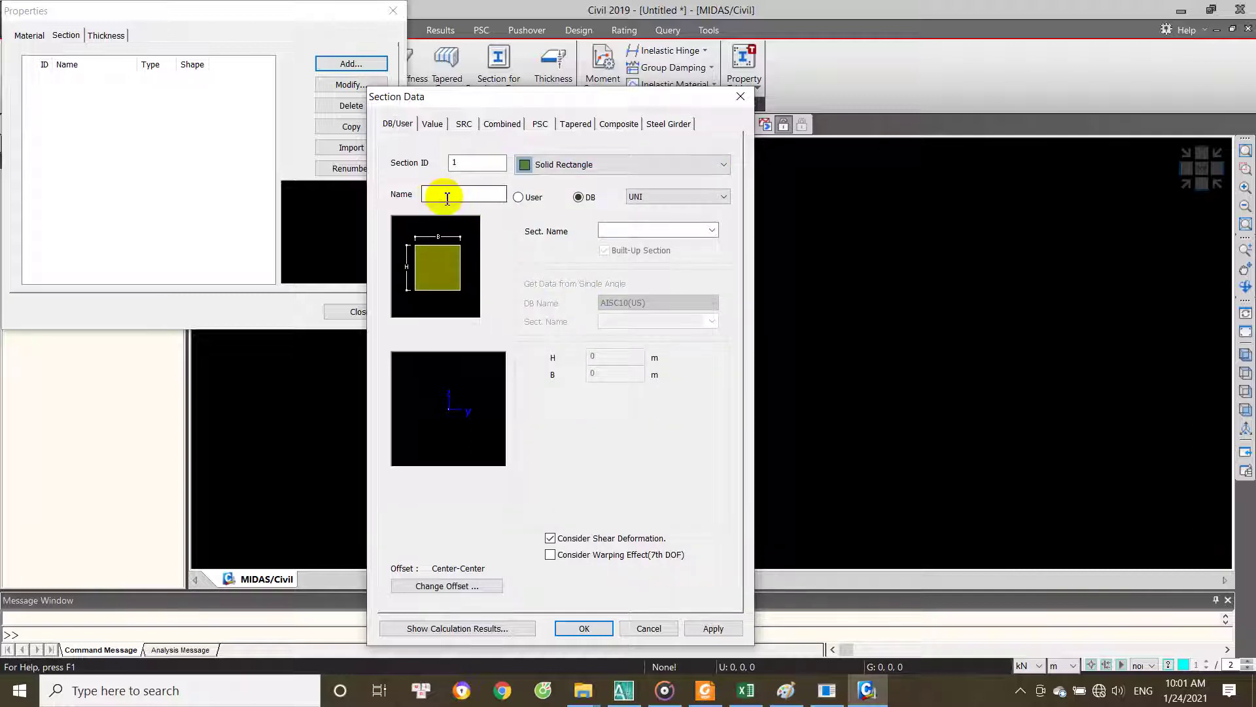
left_click(451, 194)
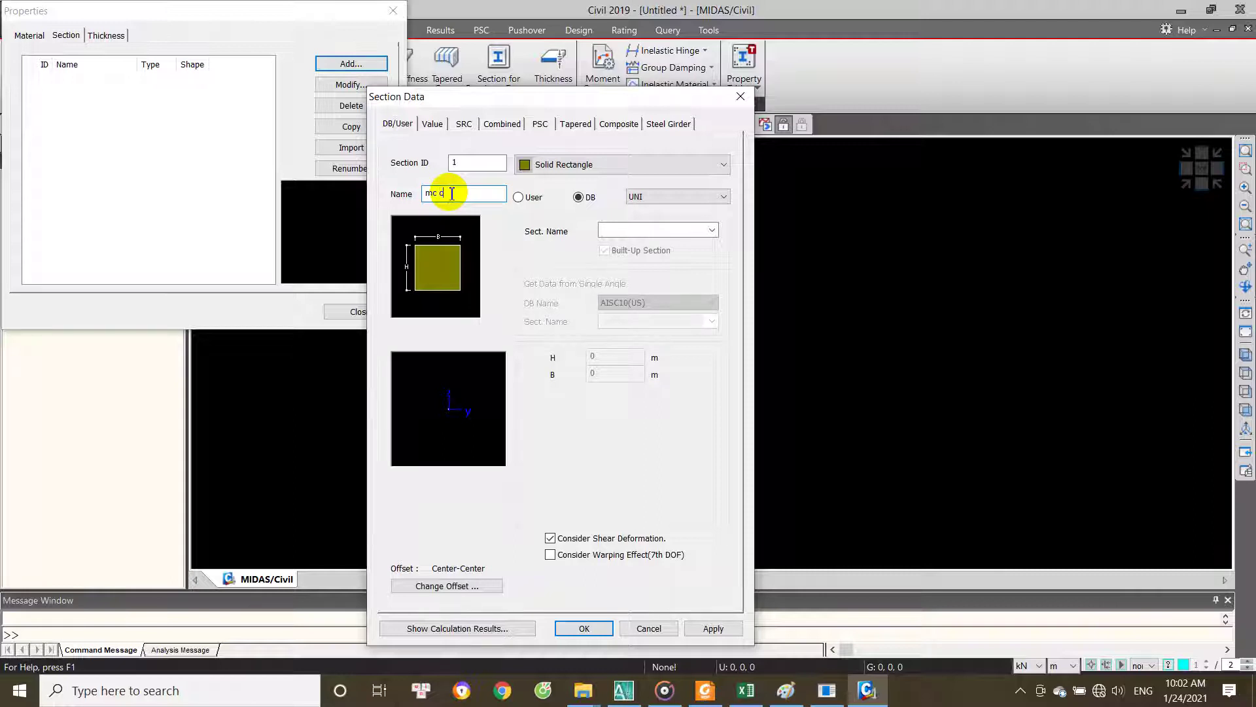
type("ong")
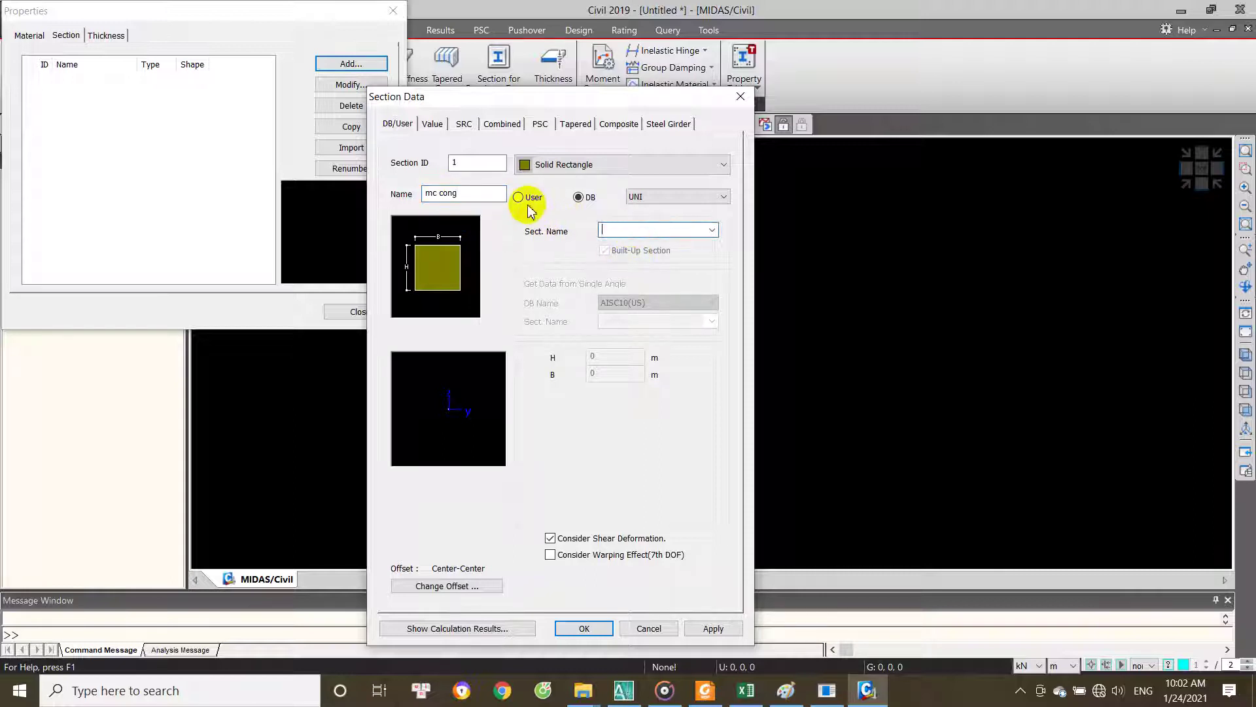
left_click(519, 197)
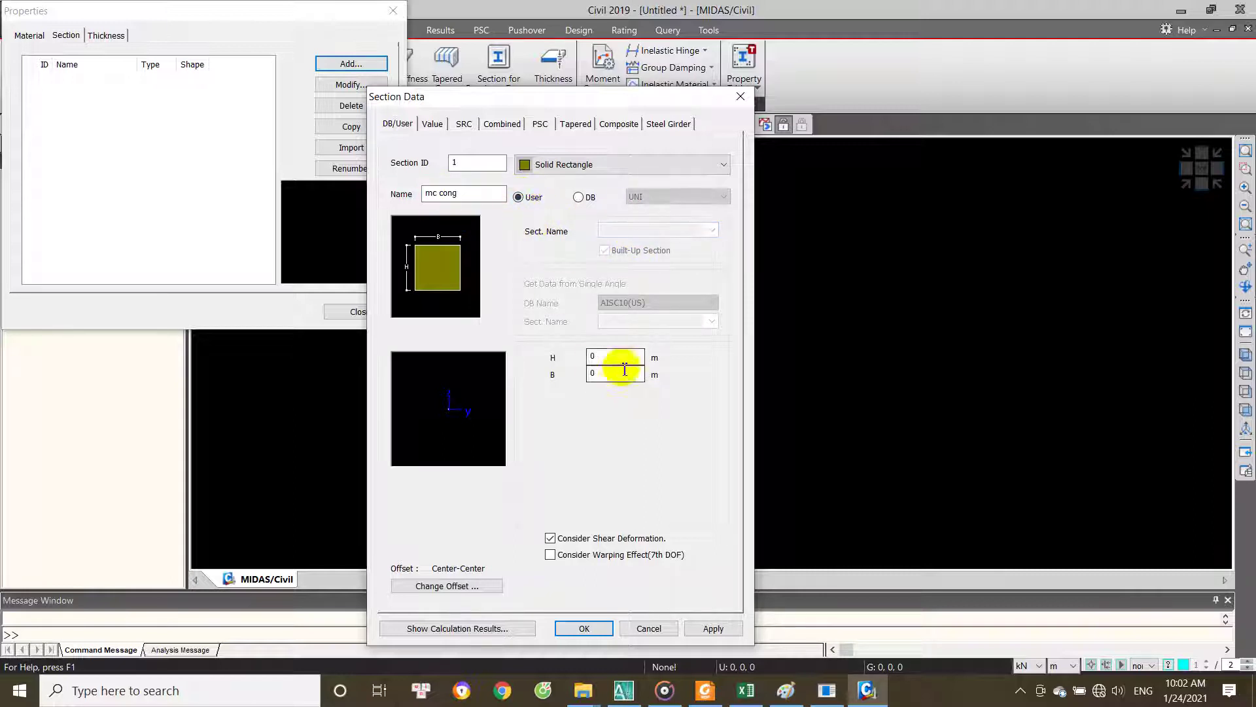
type(".1")
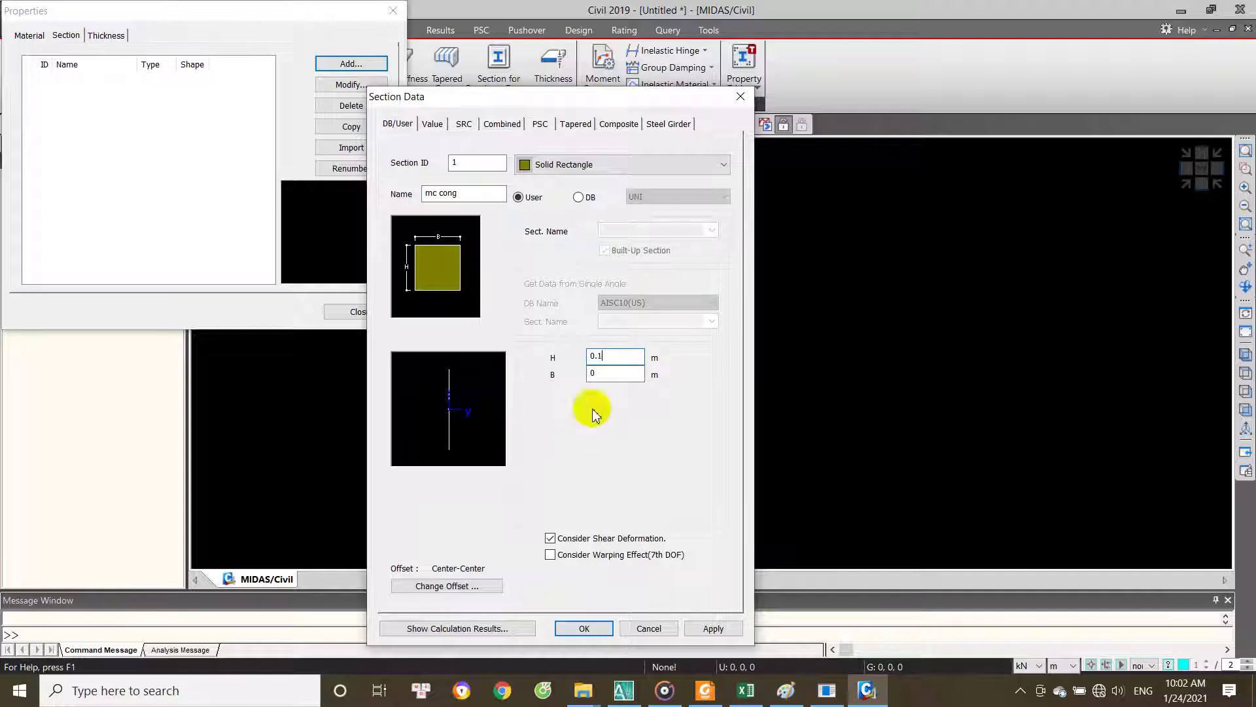
type("71")
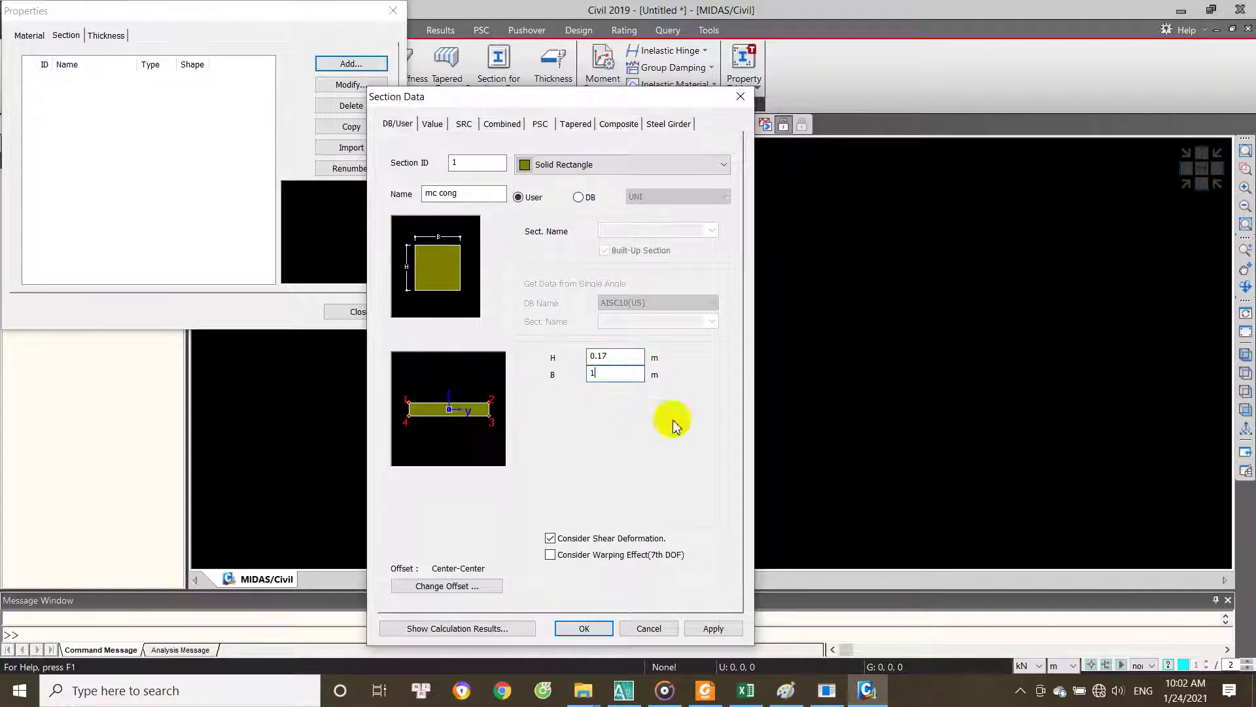
left_click(585, 629)
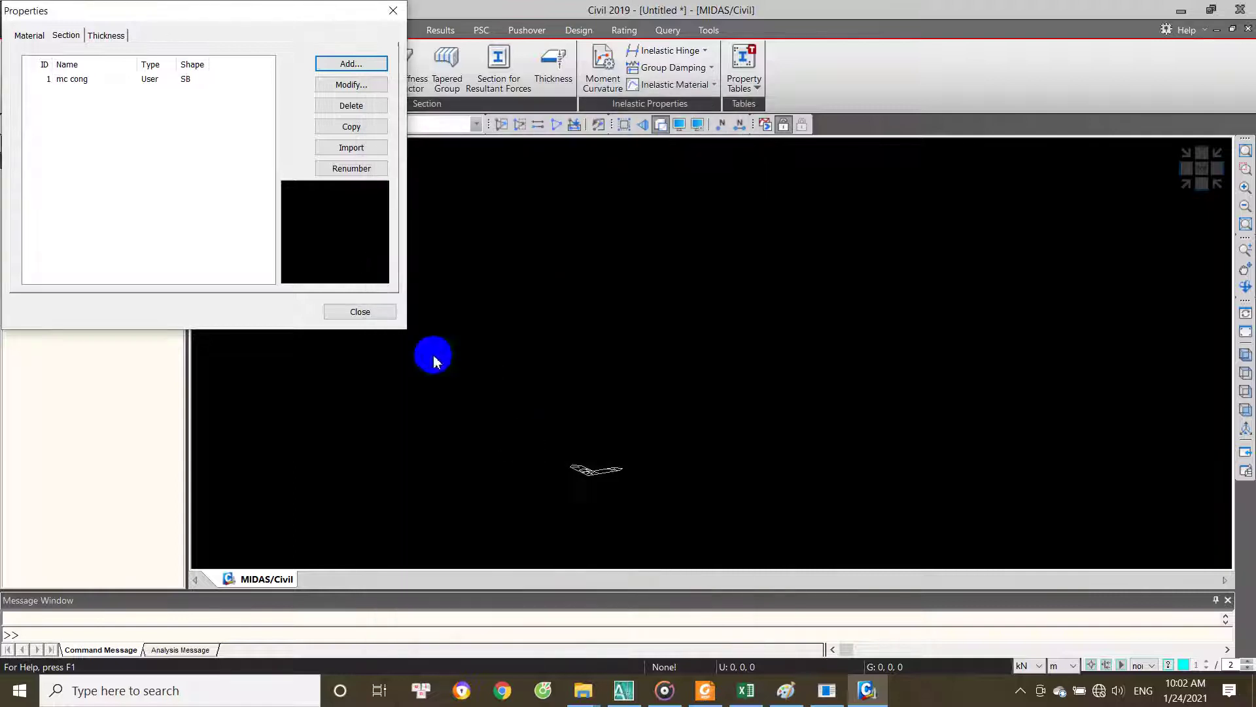
left_click(386, 311)
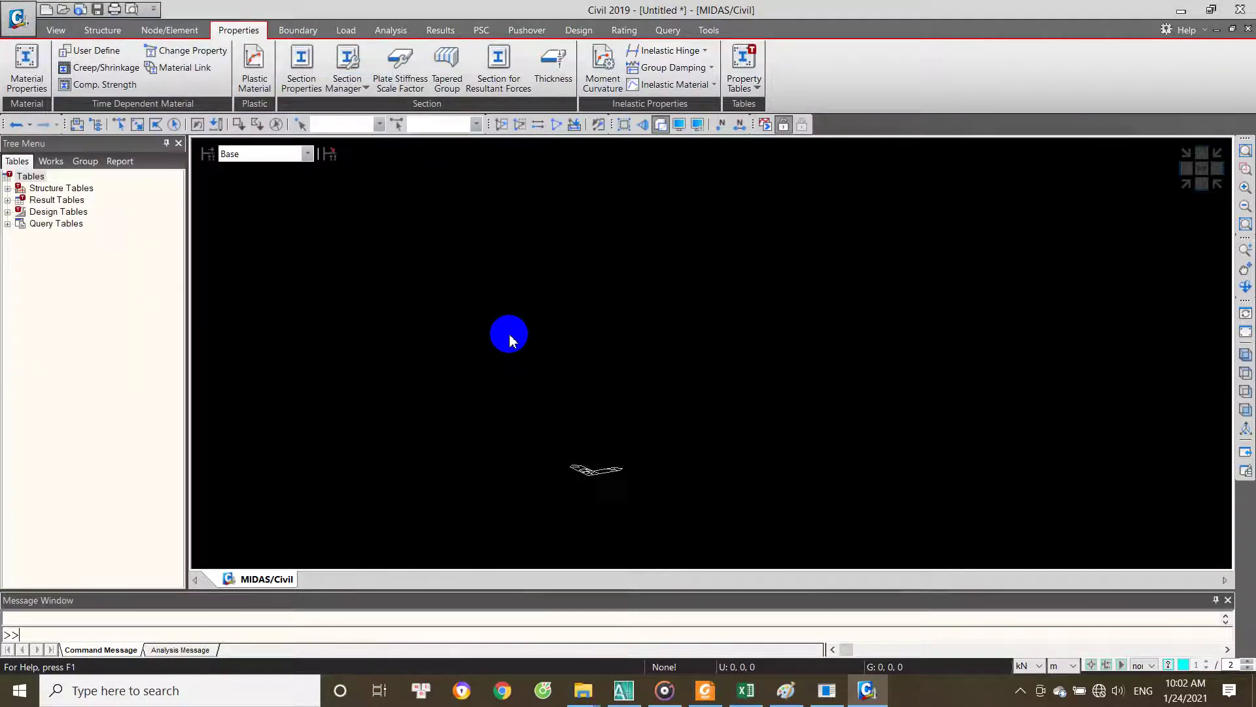
Step: Save the midas Civil model to the Desktop as 'tinh toan cong D2000'
key("ctrl+s")
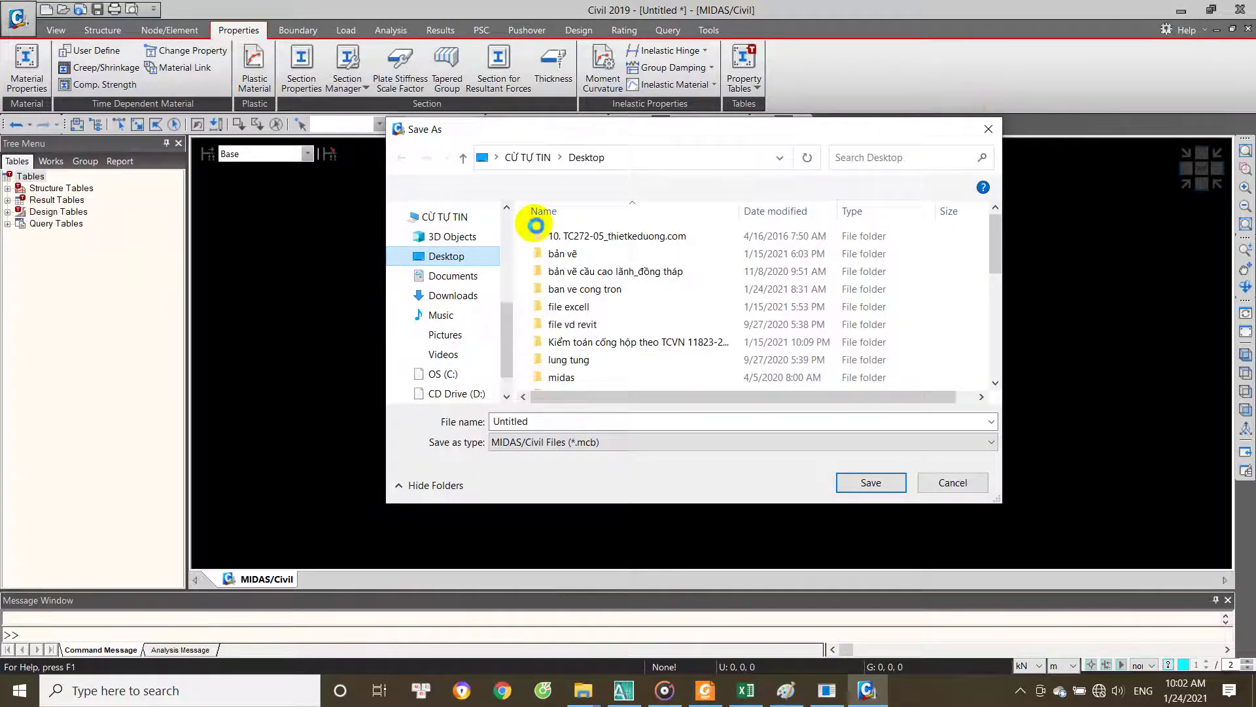
right_click(493, 267)
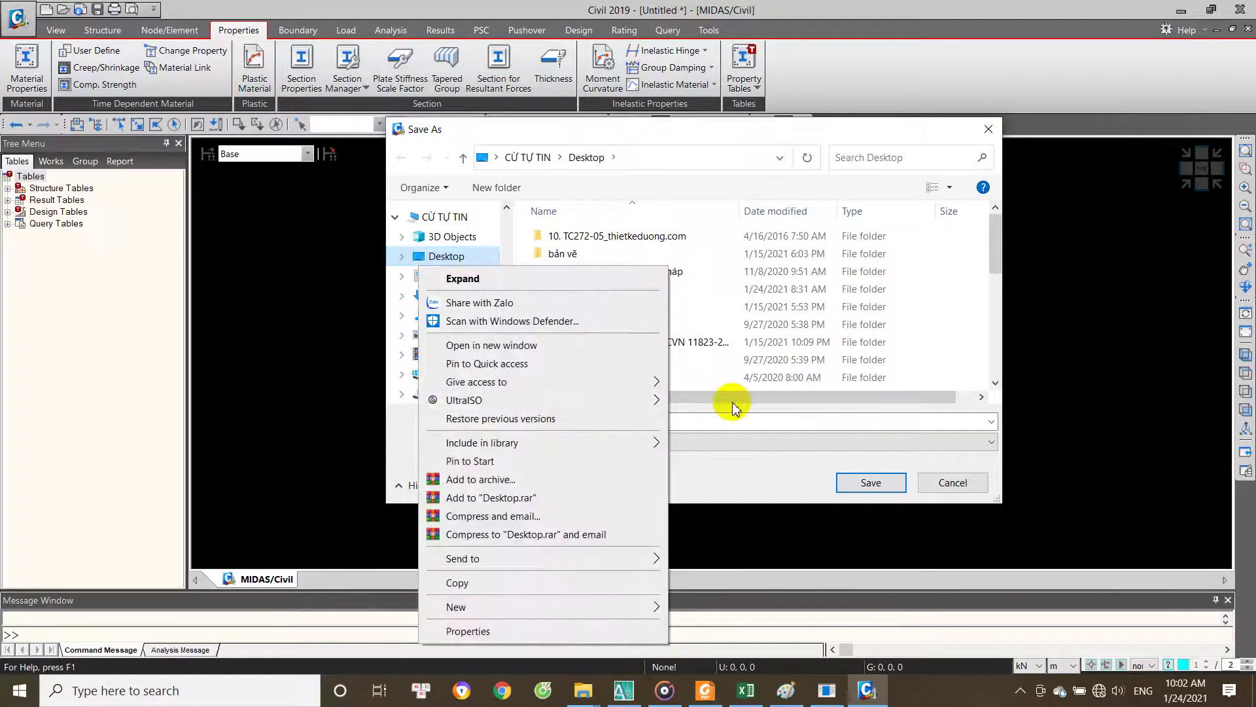
left_click(740, 421)
type("k")
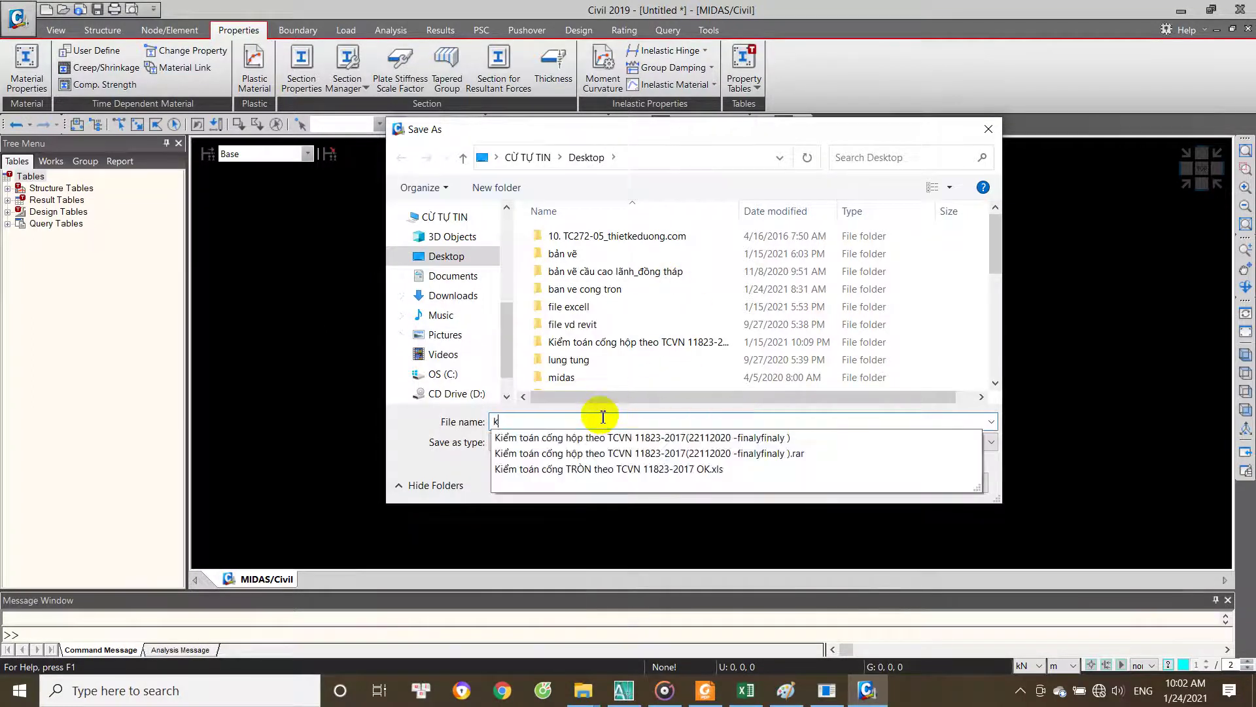
key("BackSpace")
type("tinh toan cong D2000")
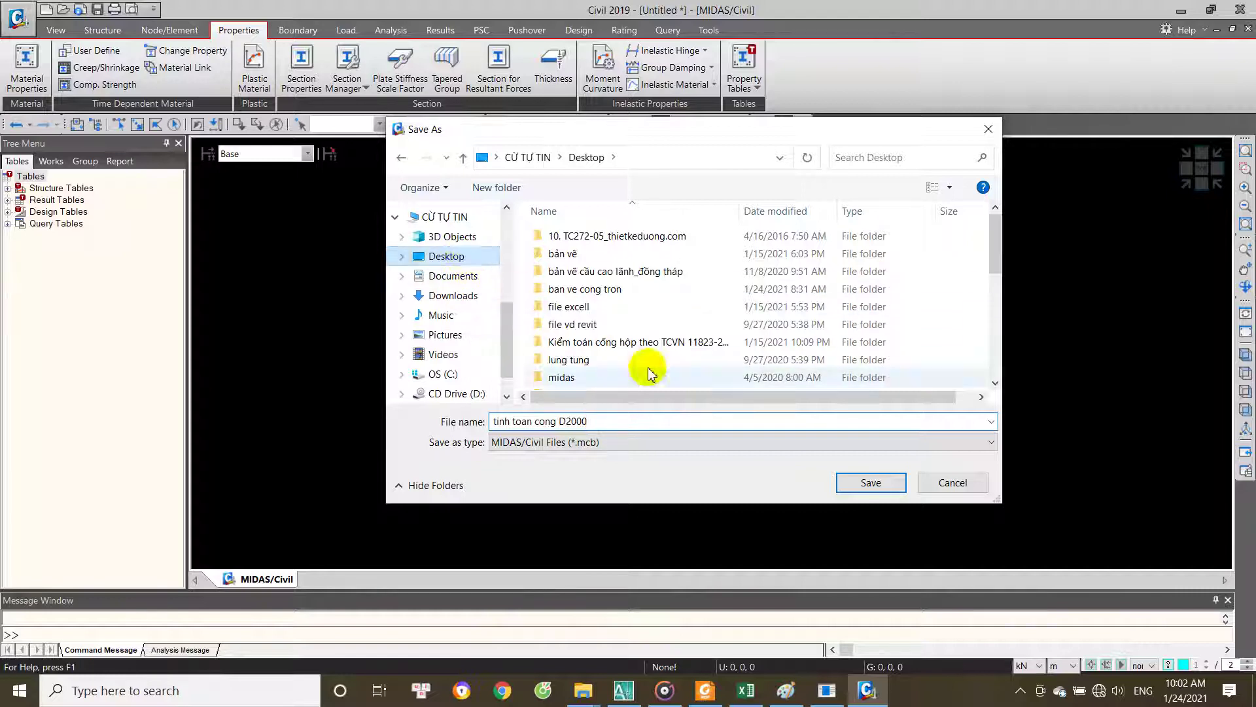
left_click(877, 485)
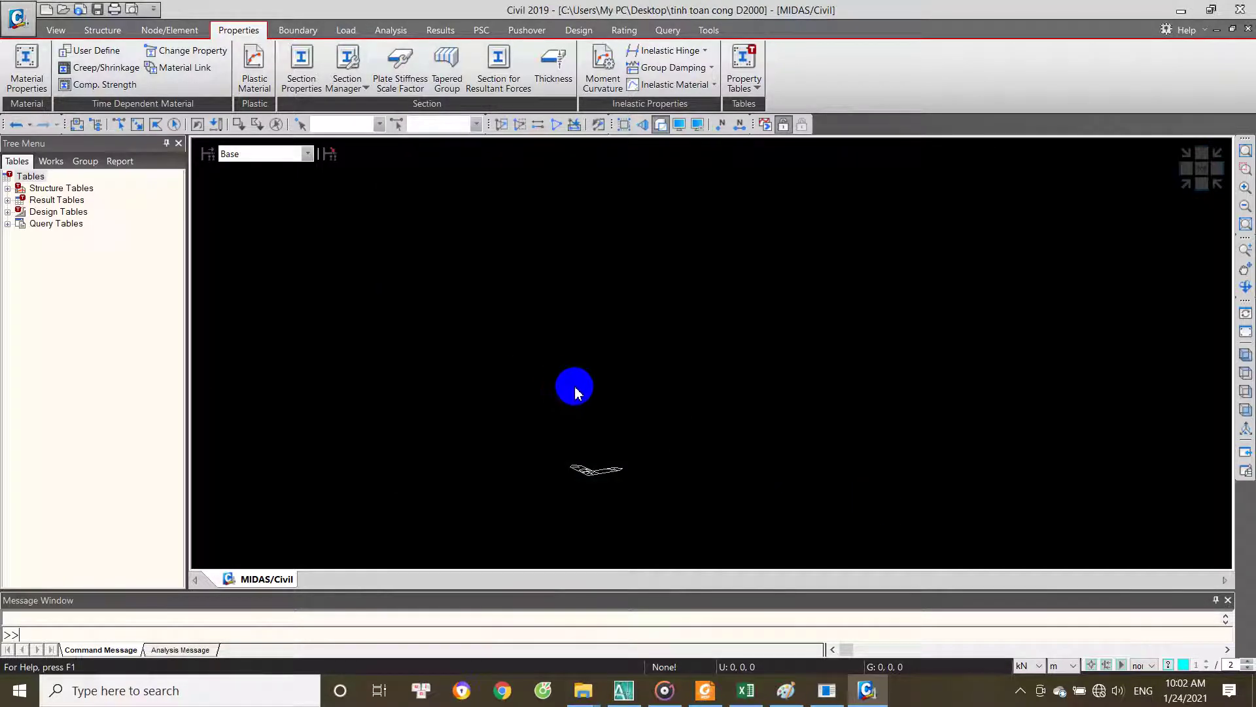
right_click(445, 258)
mouse_move(538, 267)
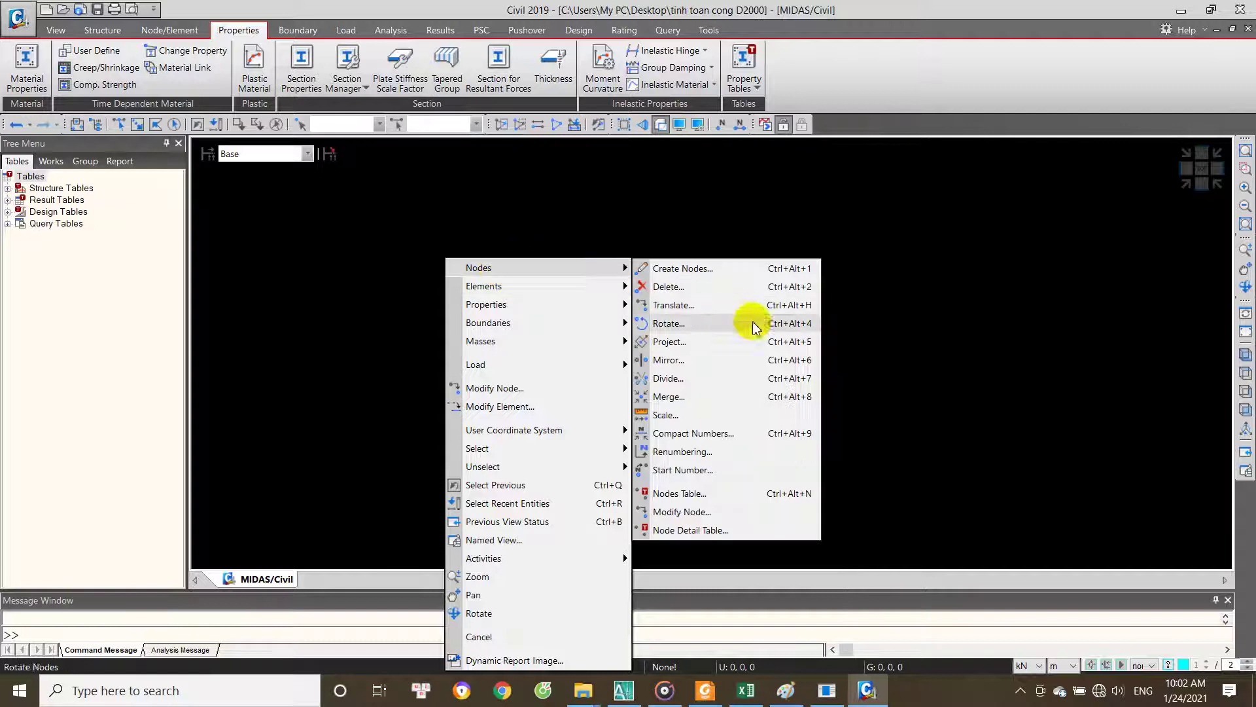
Step: Create node 1 at 0, 0, 0, reframe the view and switch to Select by Window
left_click(722, 271)
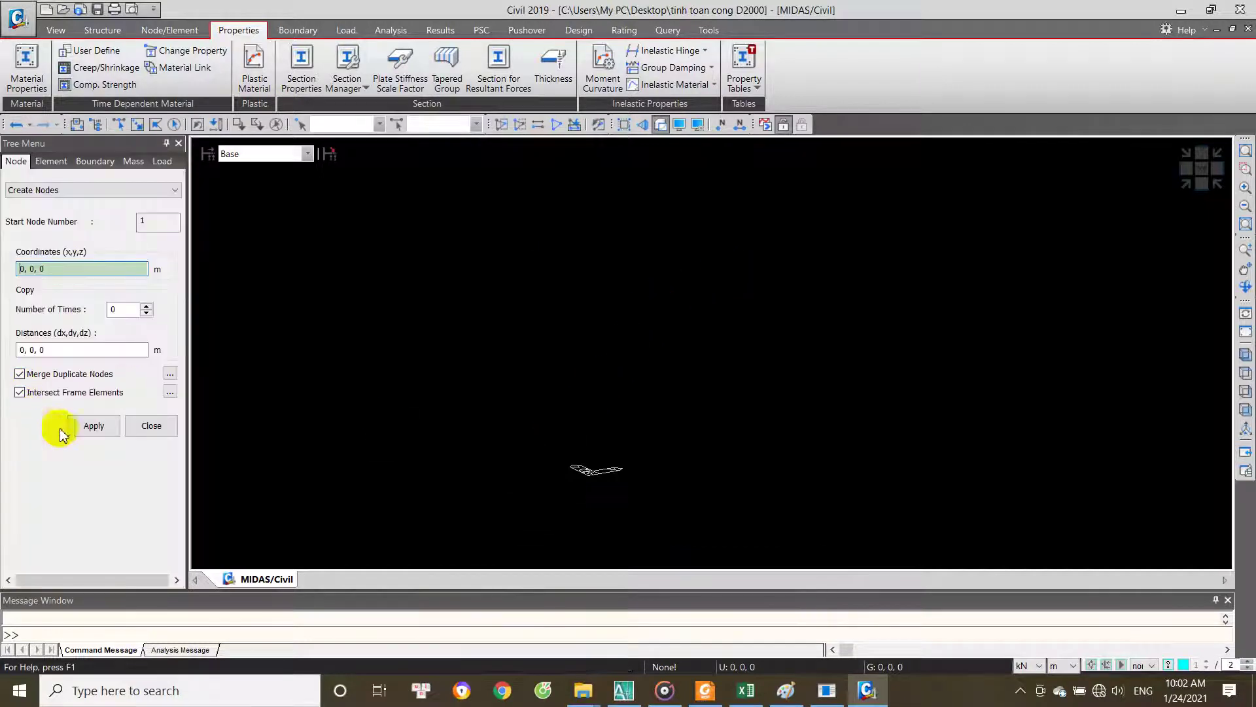
left_click(83, 427)
left_click(151, 426)
middle_click_drag(617, 412, 596, 302)
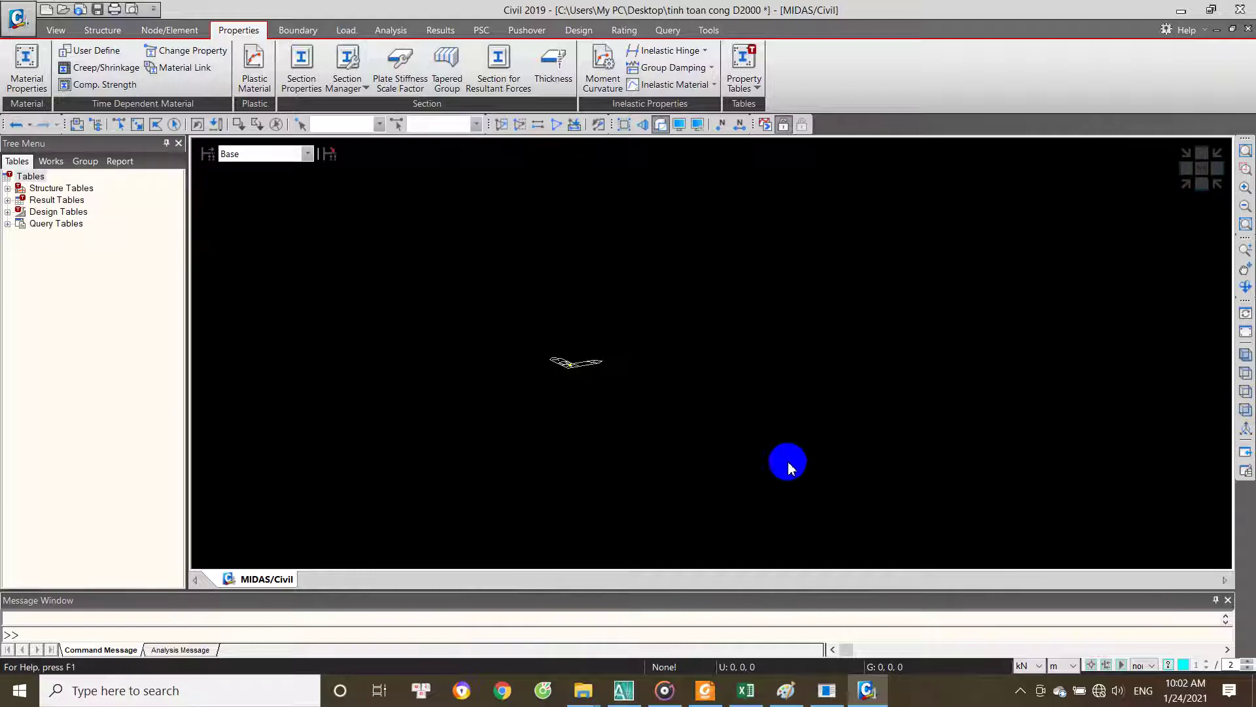
left_click(1247, 410)
middle_click_drag(396, 410, 516, 439)
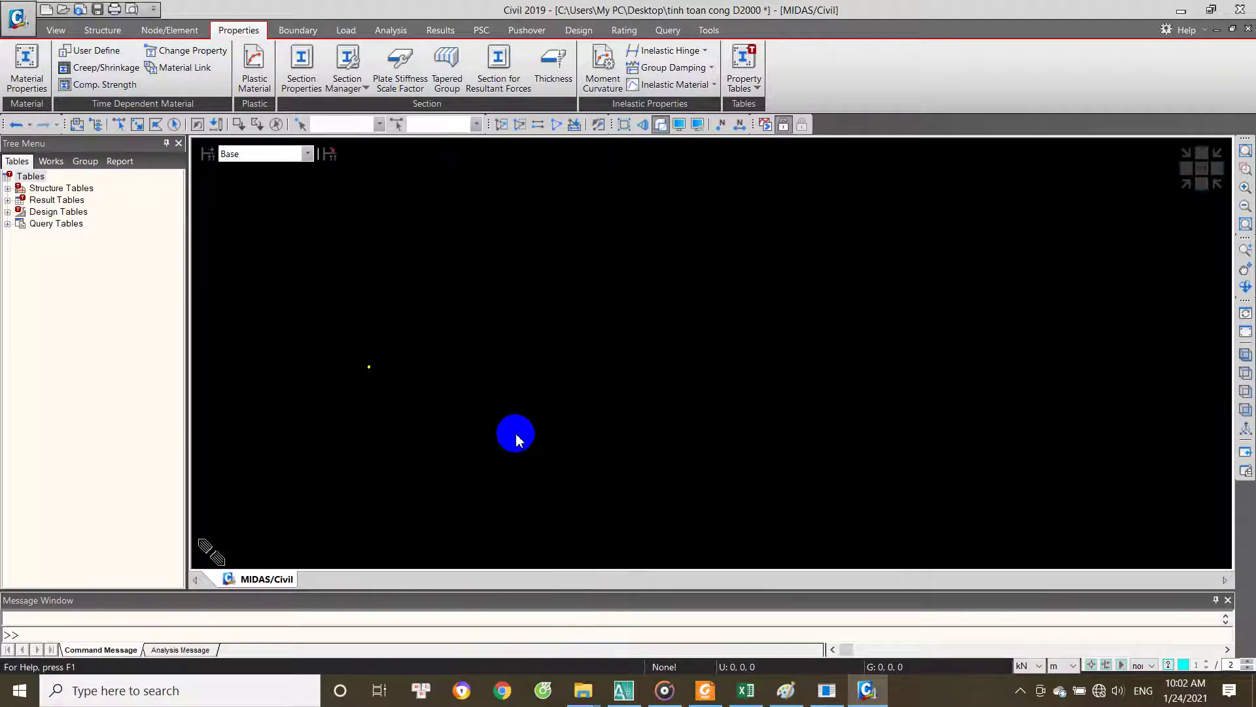
left_click(138, 128)
left_click(746, 691)
Step: Select the culvert ring circle in AutoCAD and start the Offset command (O)
left_click(623, 690)
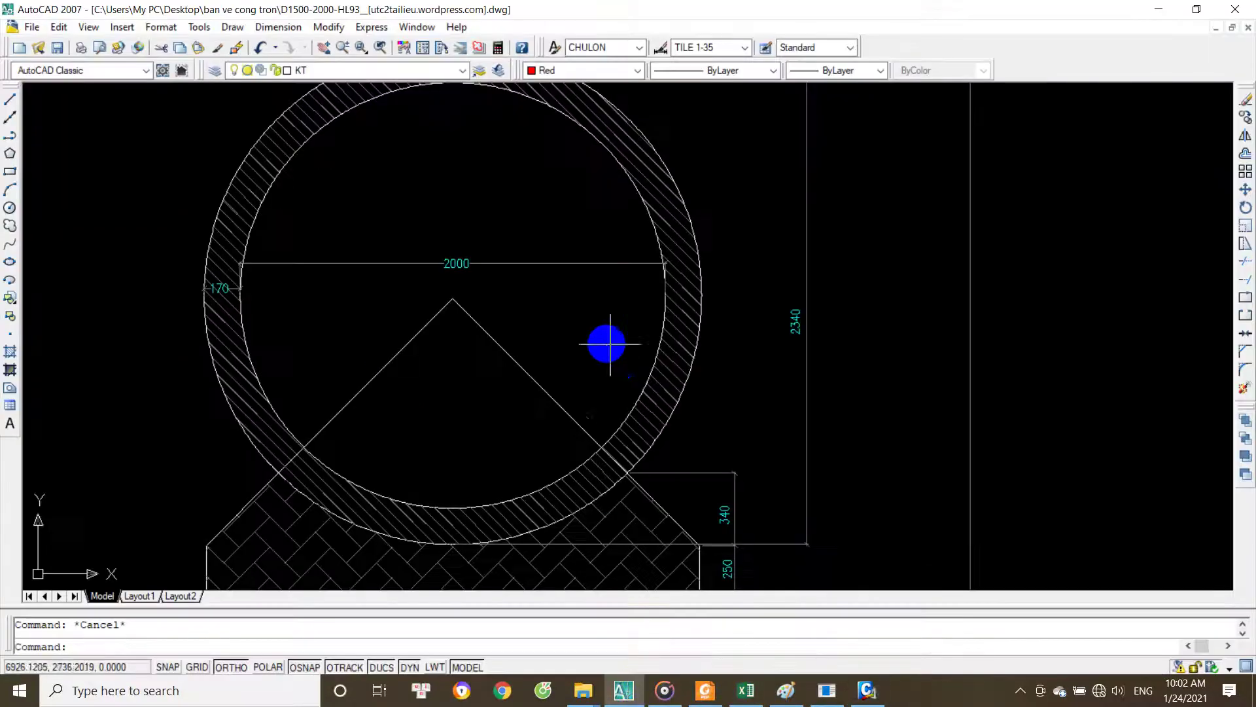
scroll(612, 359, "down", 3)
scroll(438, 348, "up", 1)
scroll(411, 343, "up", 2)
scroll(433, 324, "down", 1)
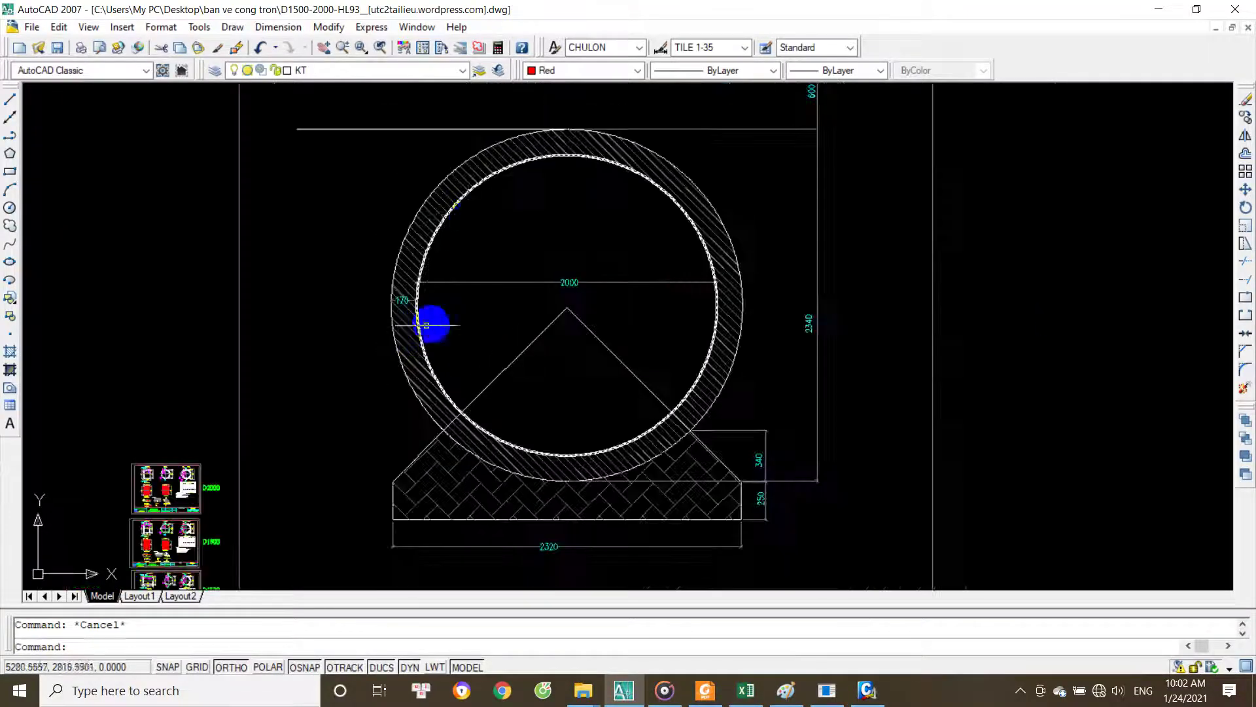
scroll(432, 209, "up", 2)
left_click(396, 205)
scroll(403, 210, "down", 4)
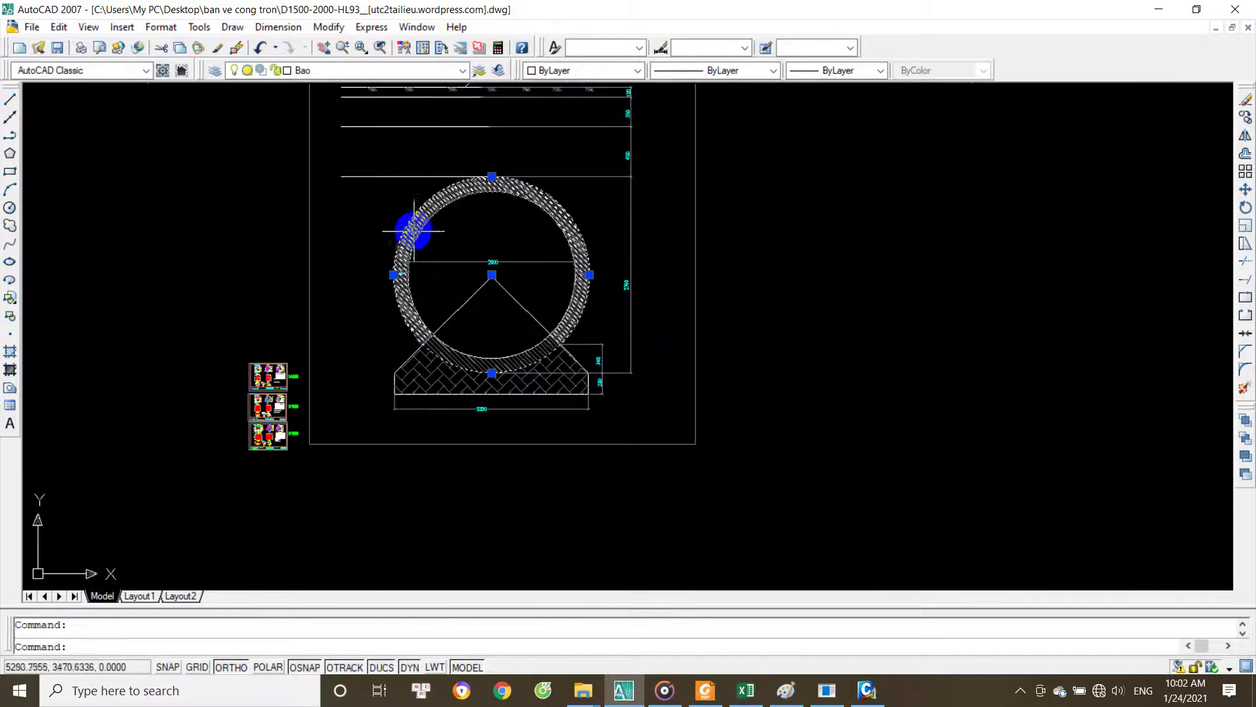
scroll(407, 214, "up", 3)
type("o")
key("Return")
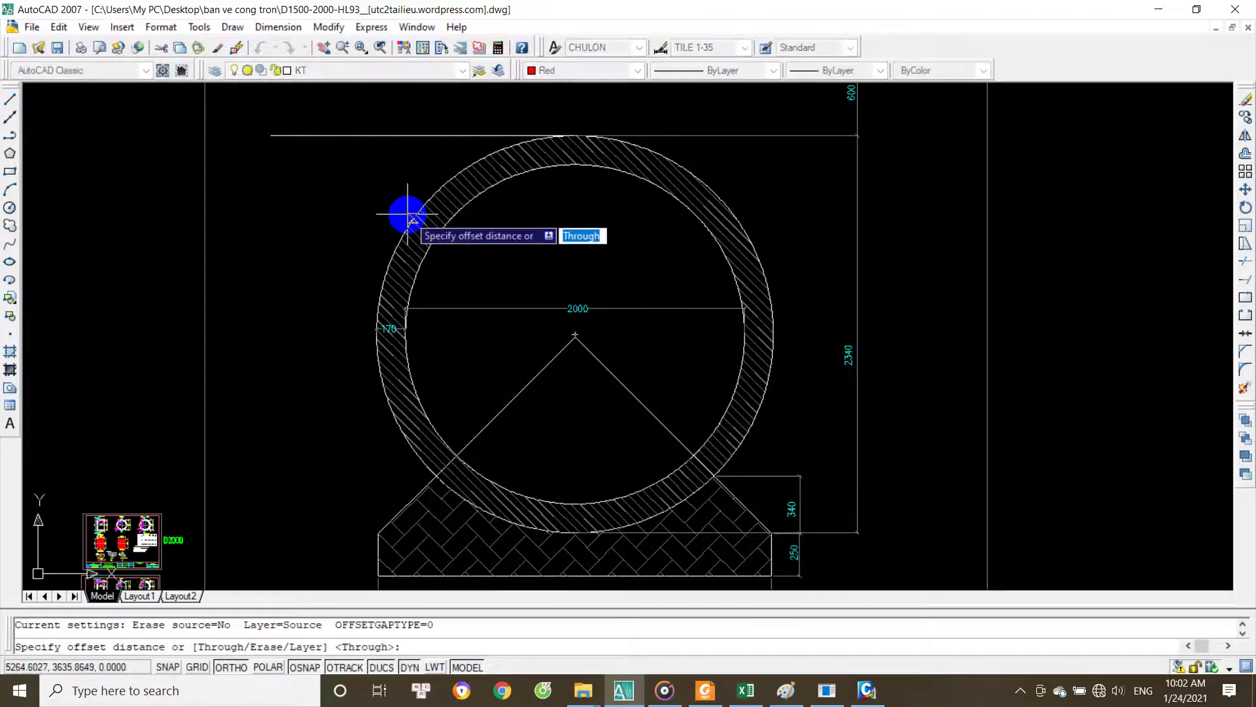
Step: Compute half the 170 wall thickness, 85, in Excel cell M57
left_click(746, 688)
left_click(837, 324)
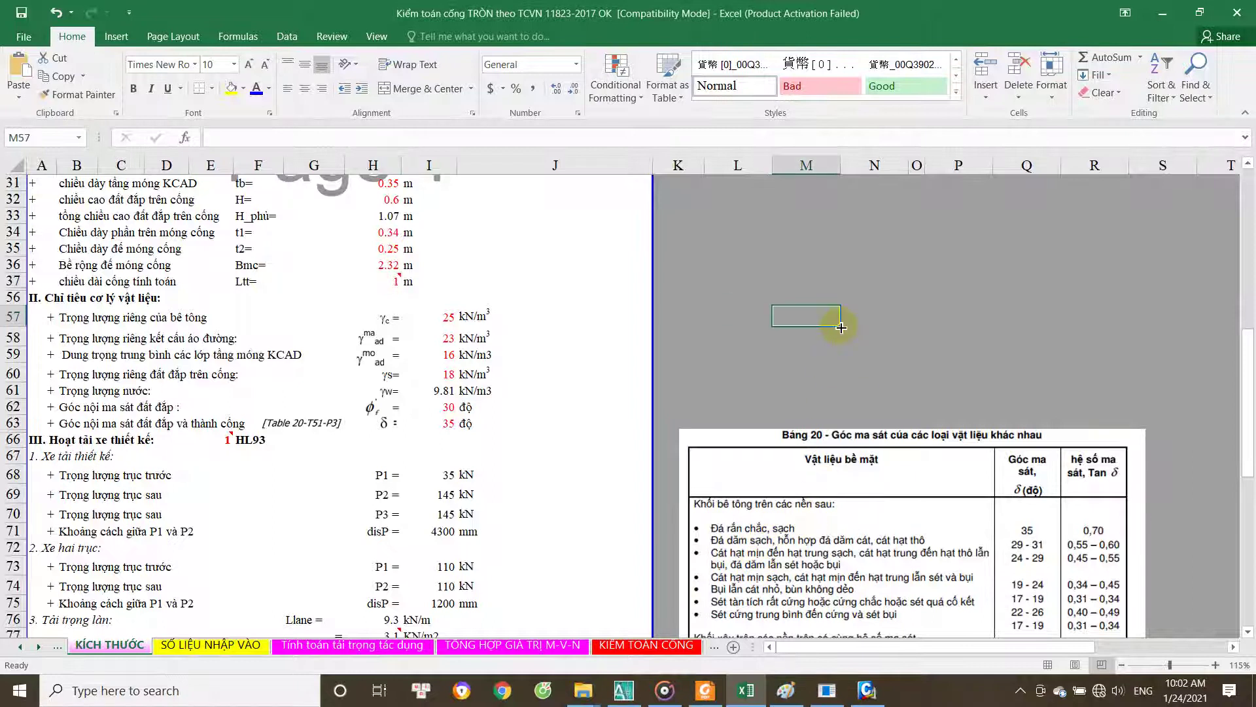
type("=170/2")
key("Return")
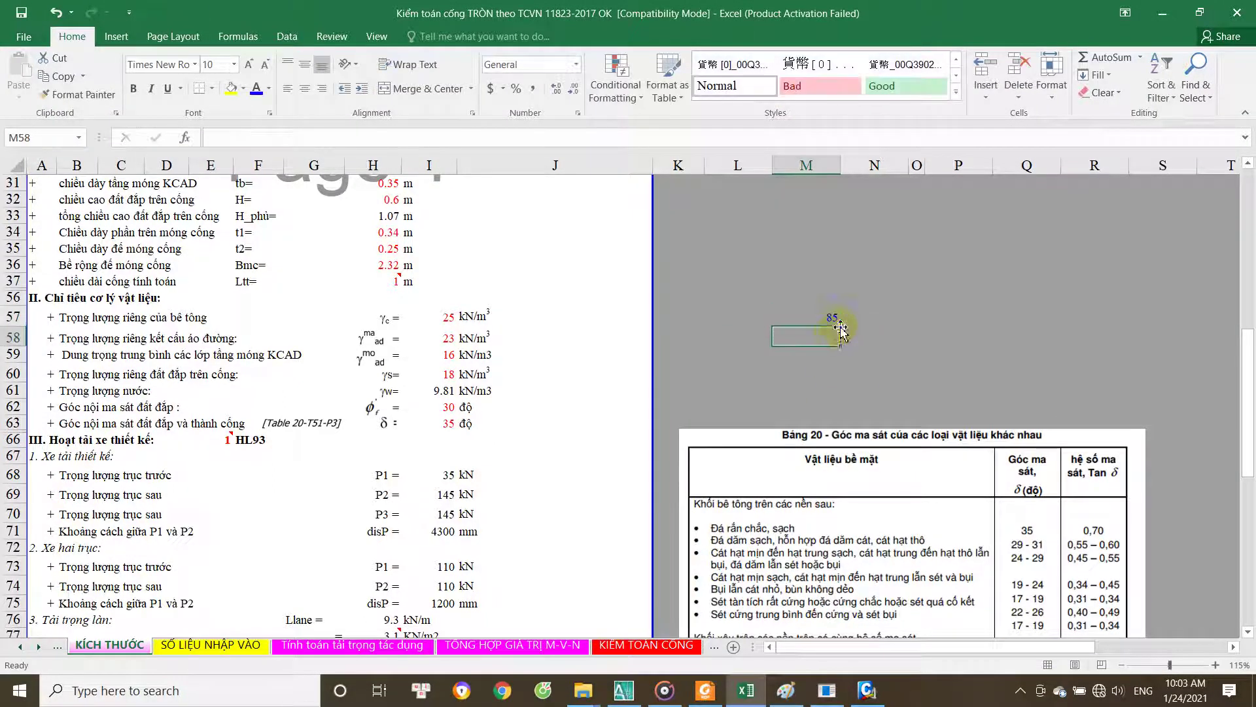
left_click(867, 690)
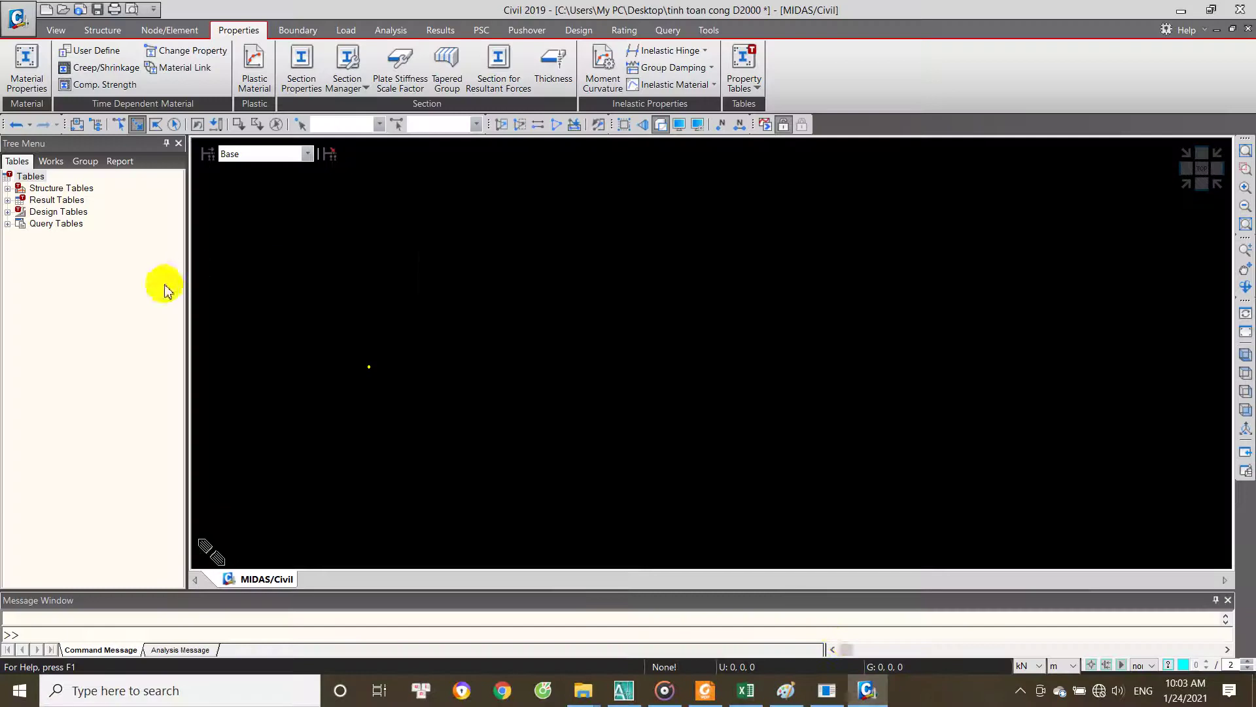
left_click(623, 690)
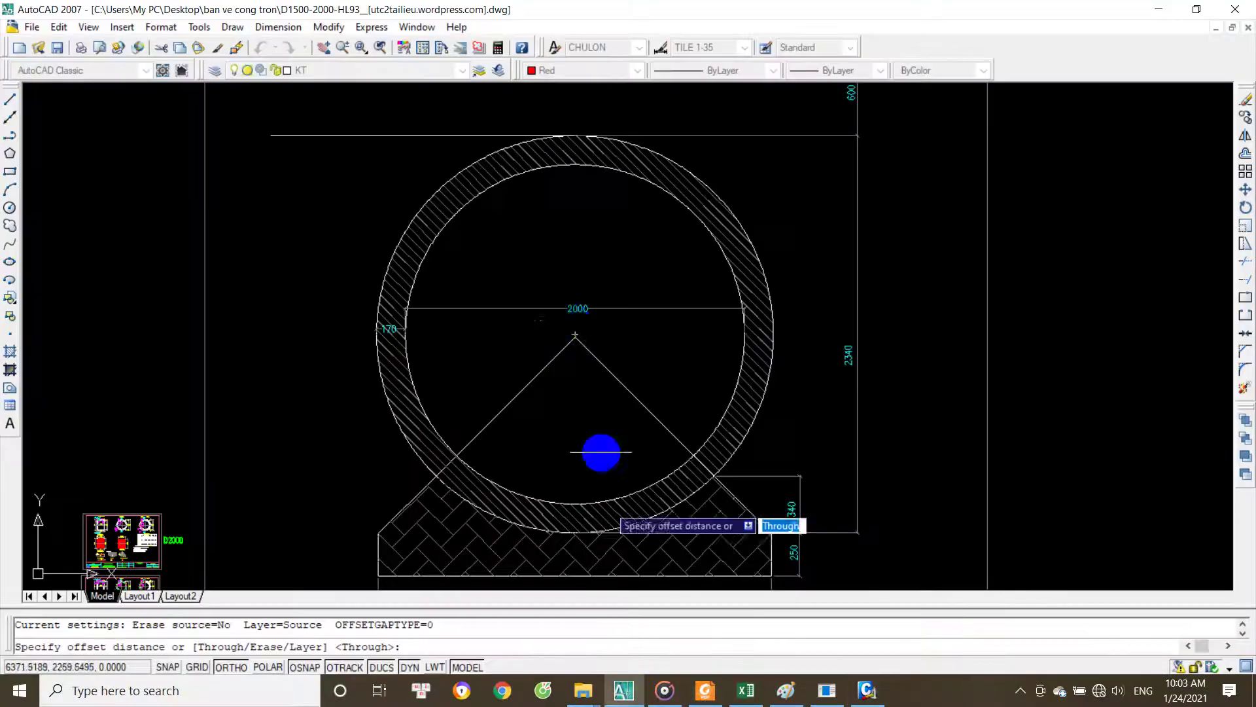
Step: Offset the outer ring circle by 85 to create the wall centreline circle
type("85")
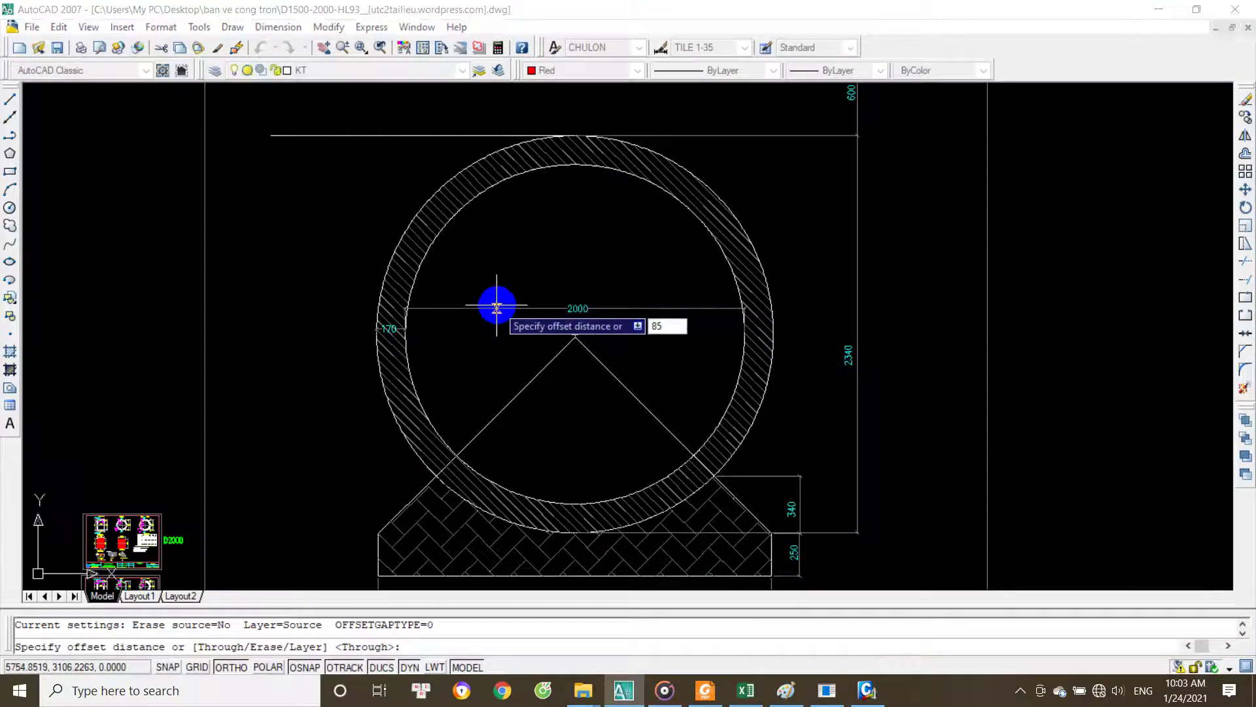
key("Return")
scroll(373, 300, "up", 2)
left_click(379, 305)
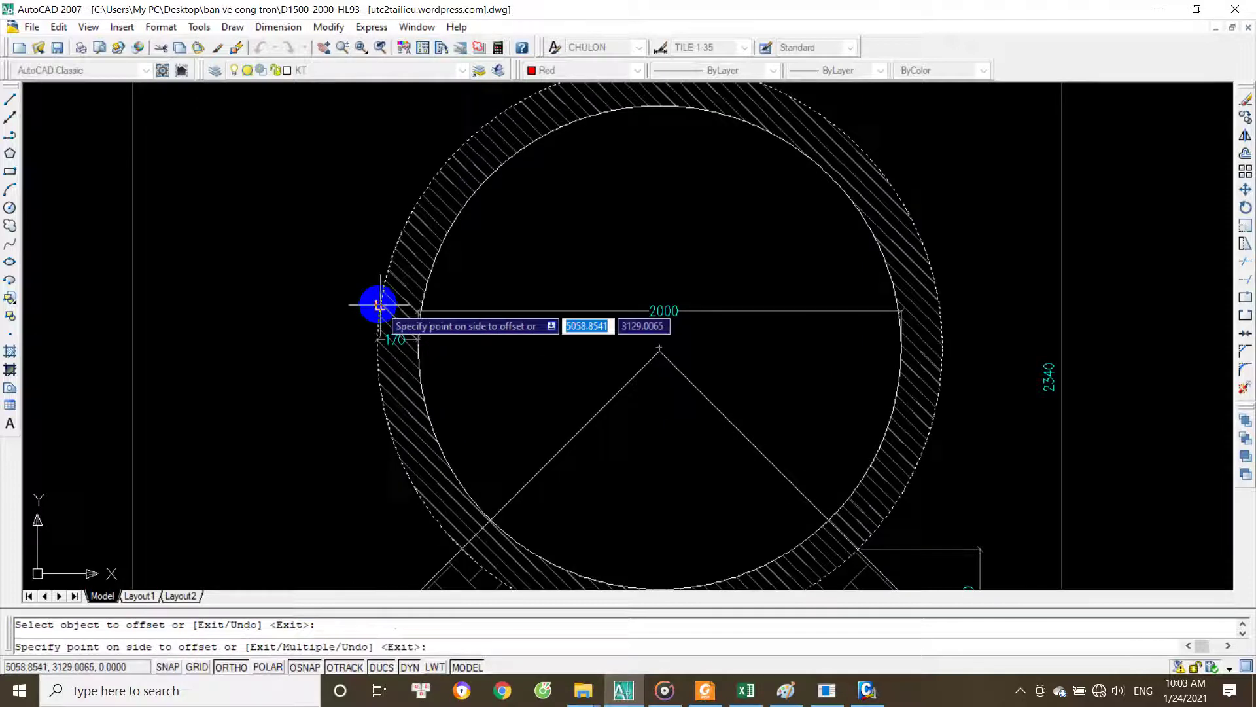
key("Escape")
Step: Select the dashed middle circle and assign it a linetype from the linetype list
scroll(425, 314, "up", 2)
scroll(393, 294, "up", 2)
left_click(375, 287)
scroll(376, 287, "down", 5)
scroll(438, 323, "up", 1)
key("Escape")
left_click(522, 253)
key("Escape")
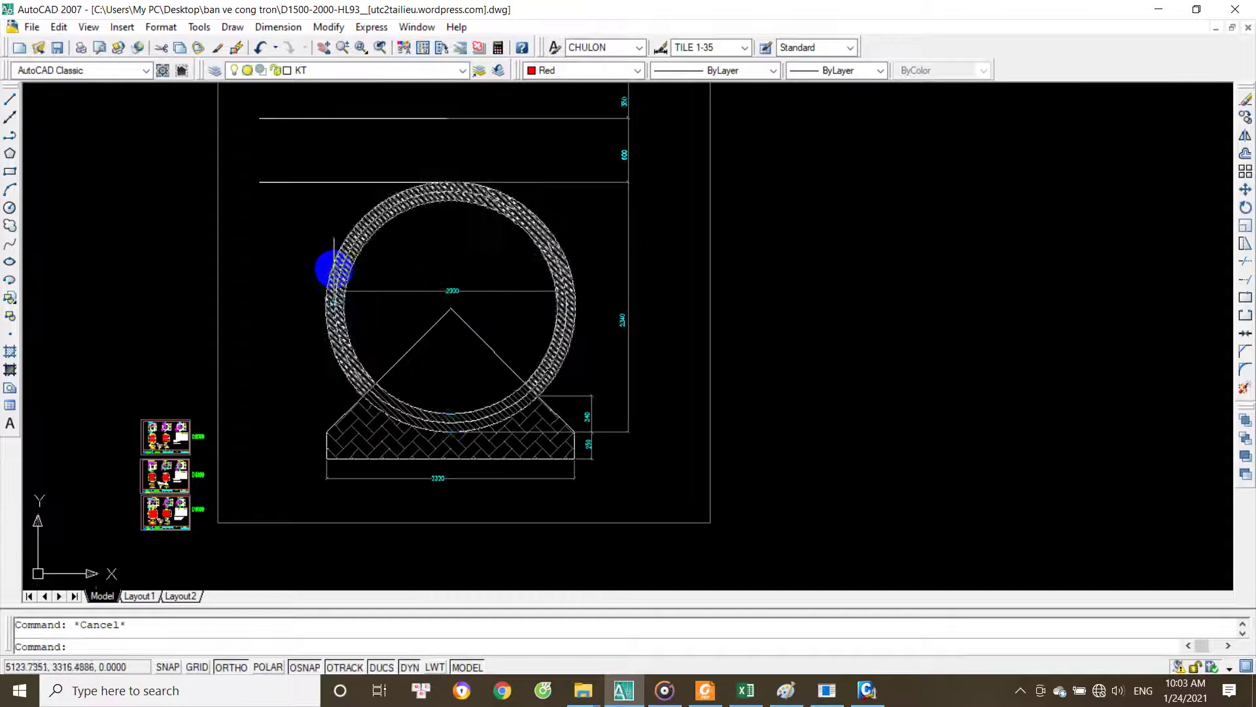
scroll(334, 268, "up", 3)
left_click(358, 246)
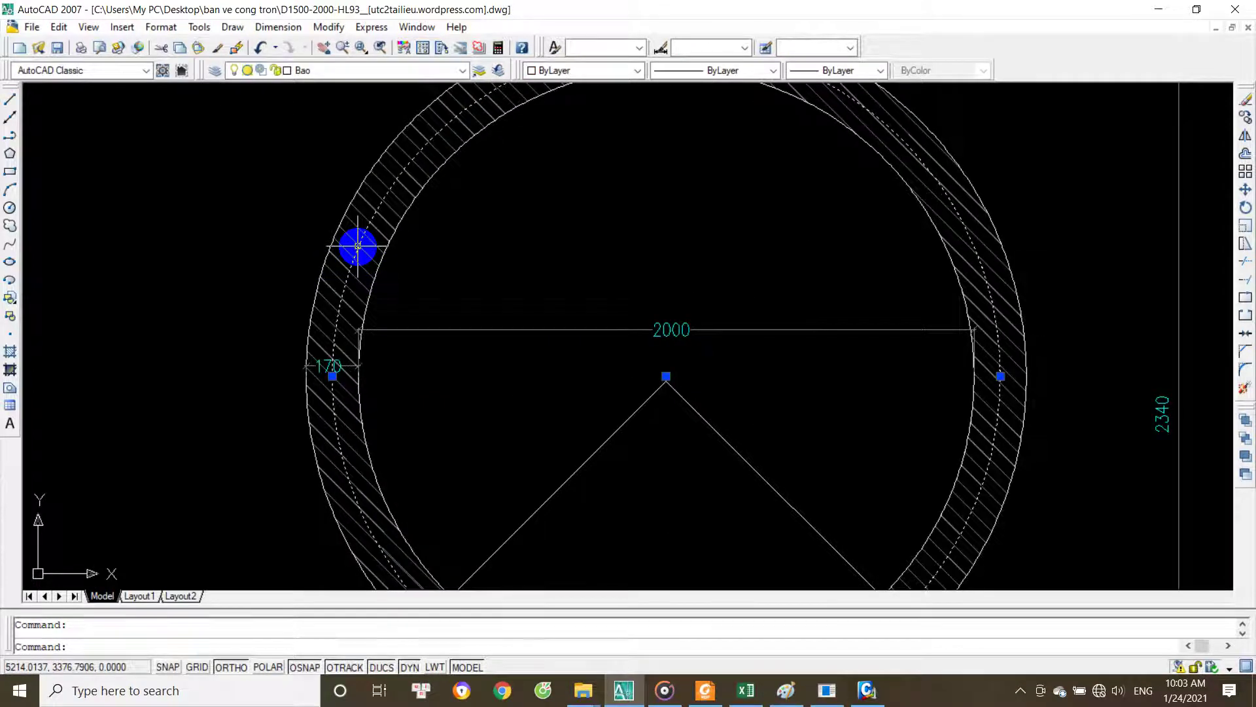
left_click(721, 70)
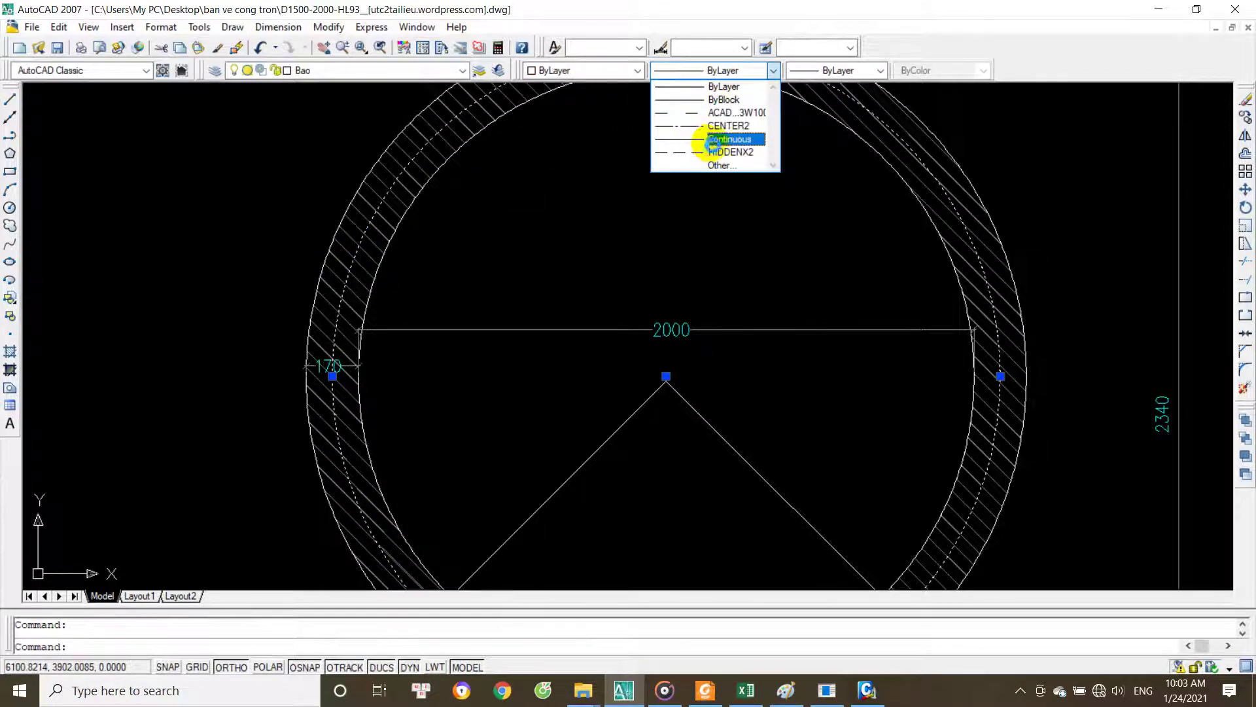
left_click(726, 125)
key("Escape")
Step: Show properties of the outer and centreline circles: radius 1085, diameter 2170
scroll(354, 265, "up", 3)
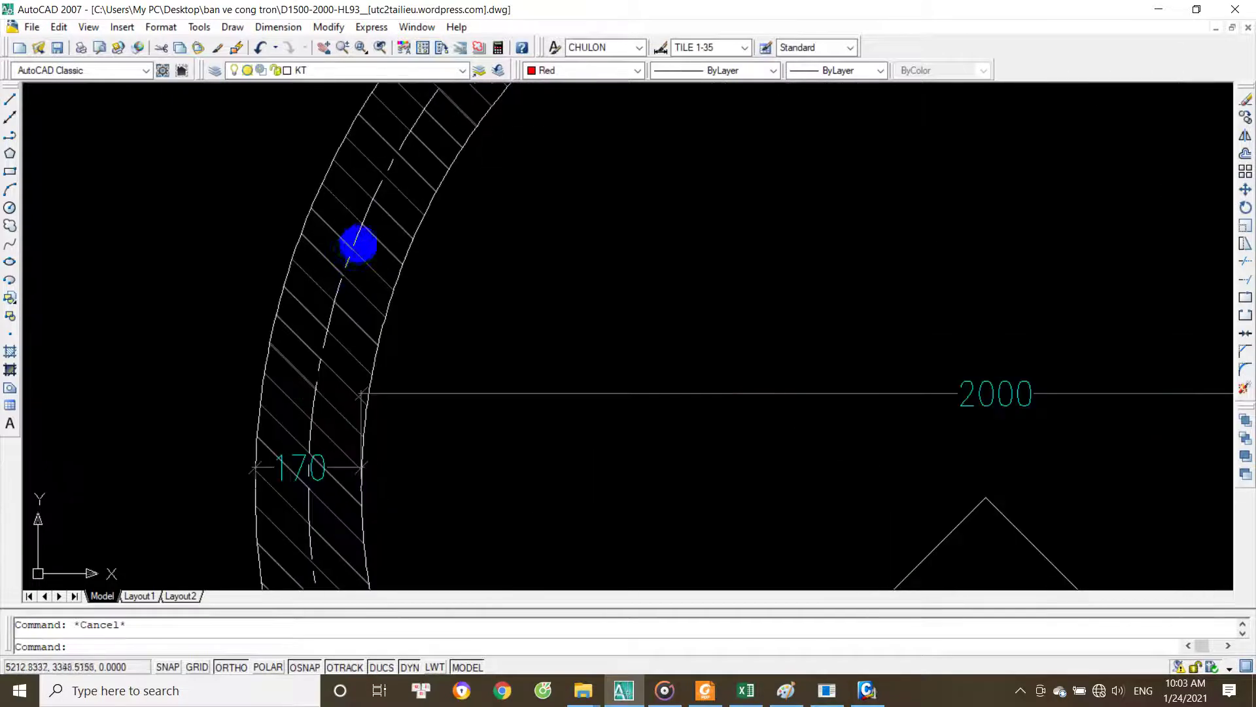
scroll(380, 269, "down", 4)
scroll(379, 347, "up", 1)
left_click(316, 398)
left_click(346, 401)
scroll(378, 407, "down", 3)
scroll(375, 310, "up", 3)
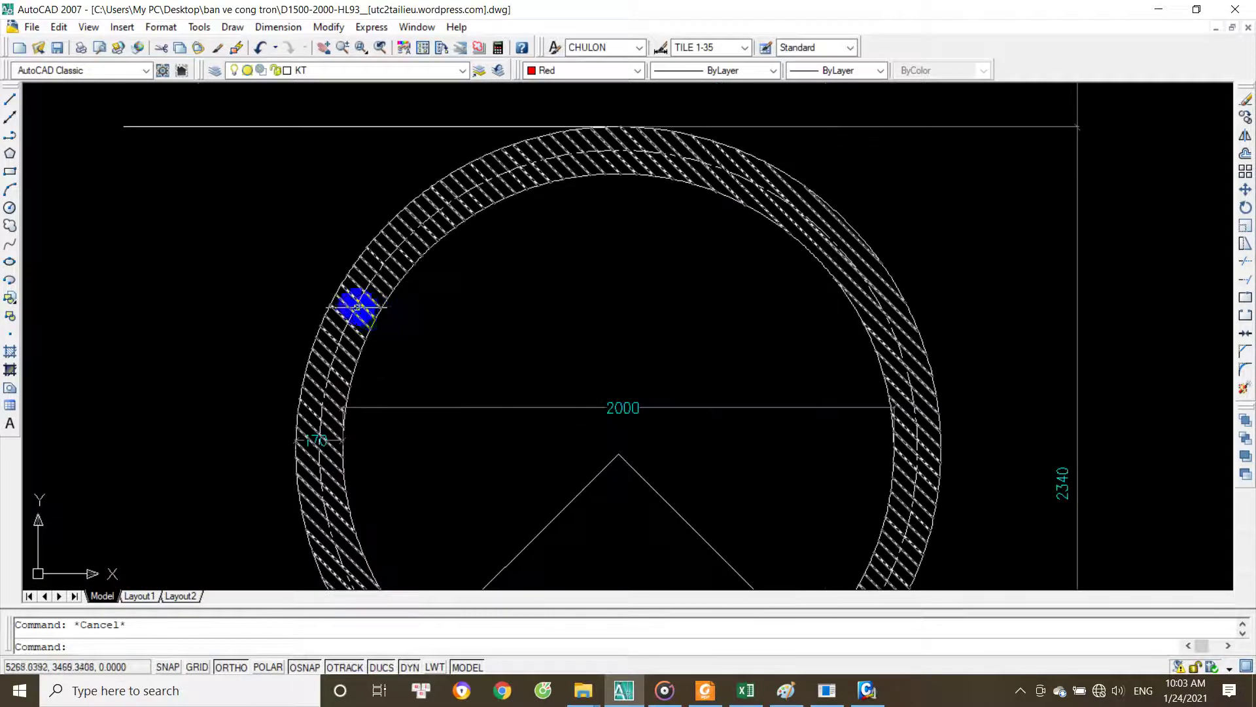
middle_click_drag(464, 420, 491, 308)
key("ctrl+1")
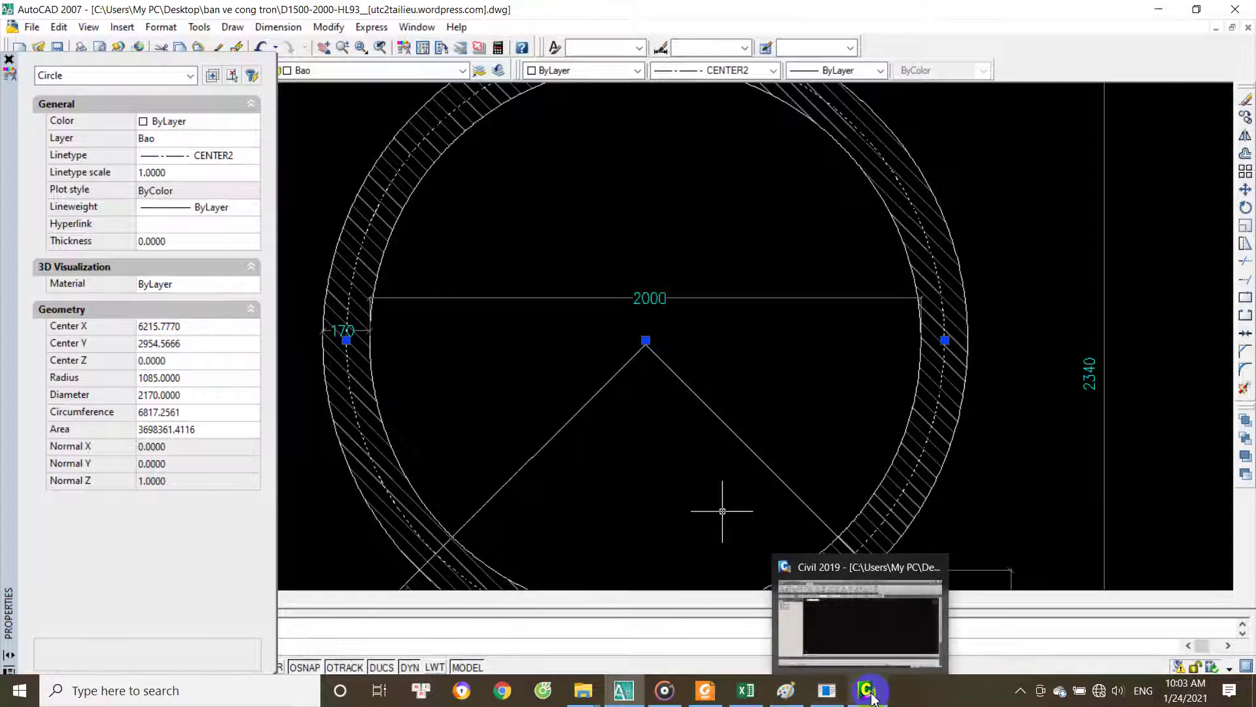
Step: Read the 1085 radius at the circle's bottom and left quadrants, then select node 1 in midas Civil
scroll(652, 442, "down", 2)
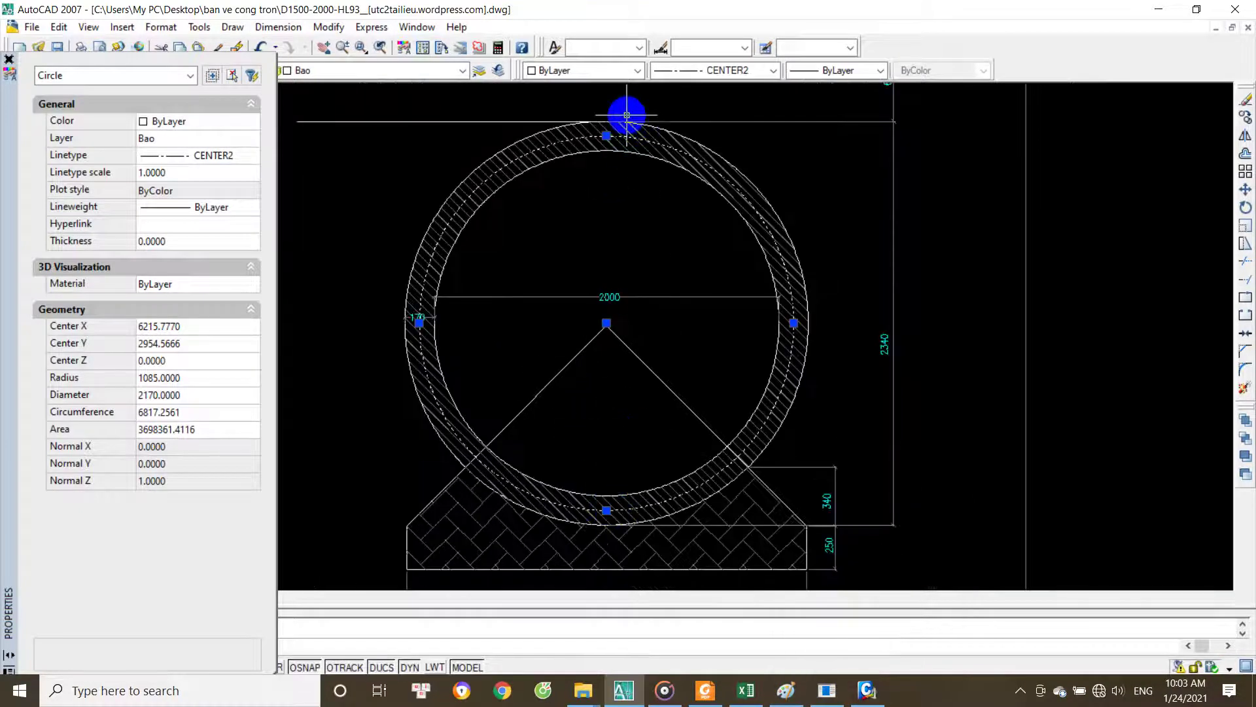
scroll(606, 511, "up", 2)
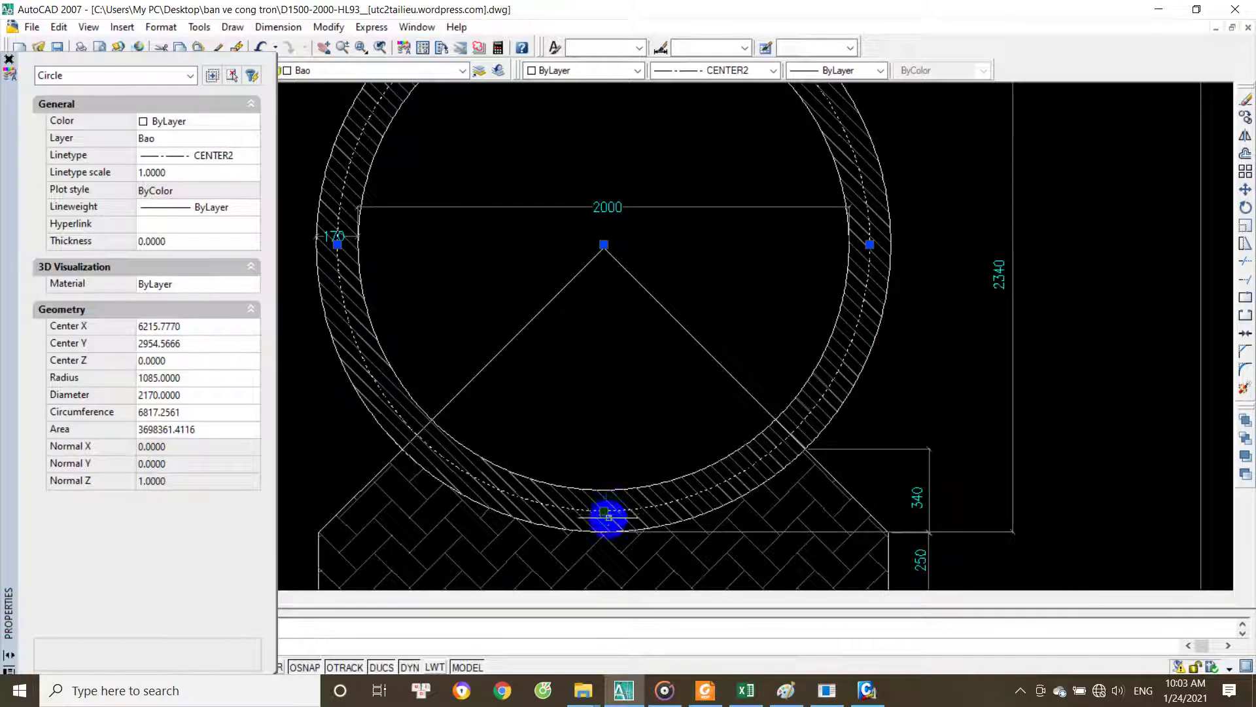
left_click(604, 511)
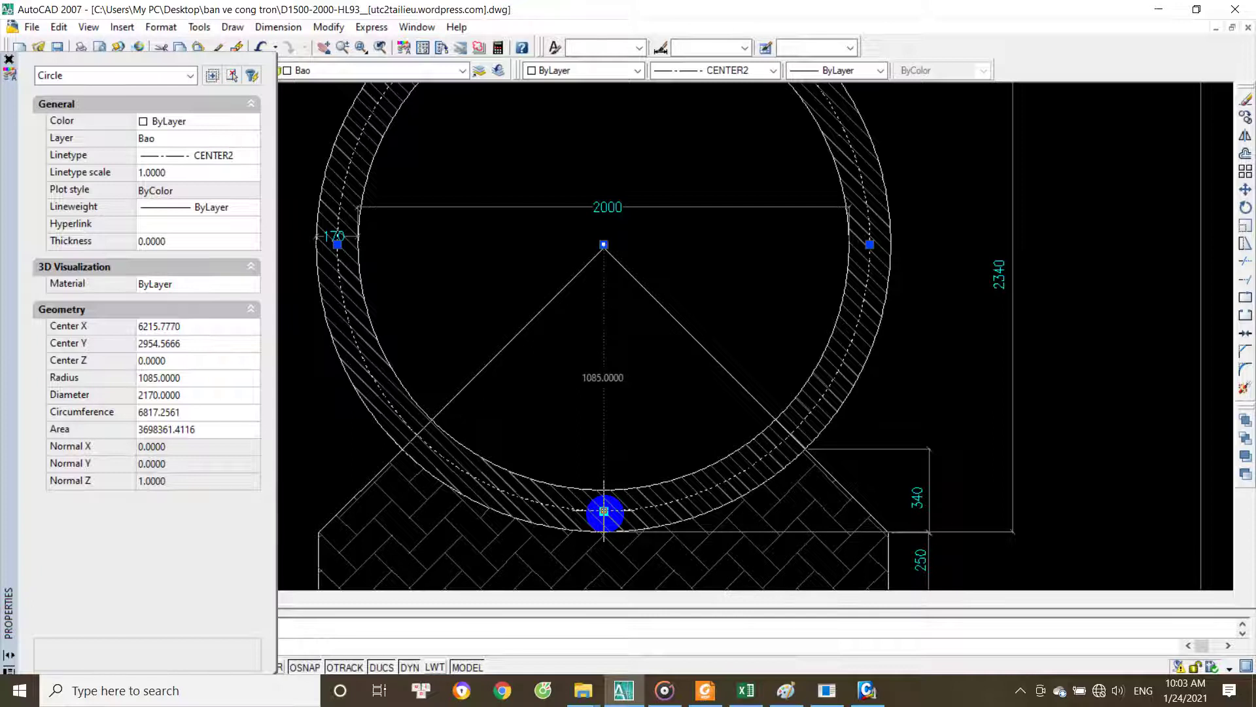
scroll(604, 511, "down", 1)
scroll(452, 367, "up", 2)
scroll(419, 324, "down", 2)
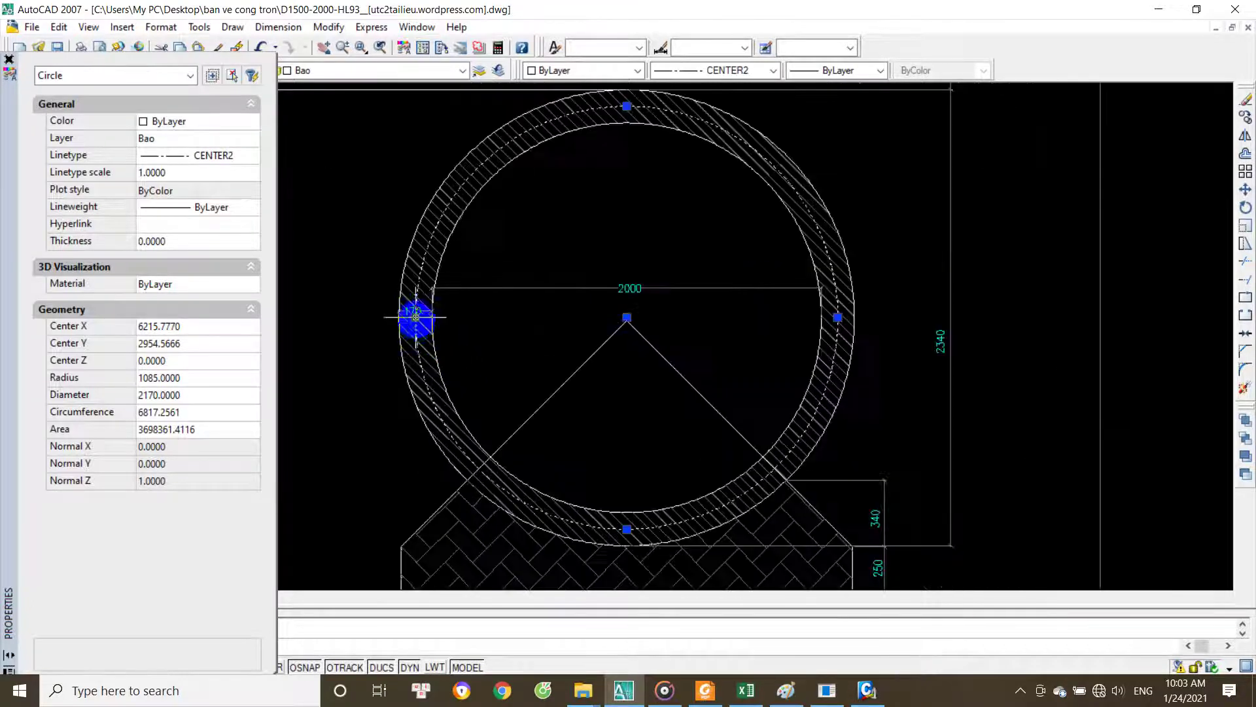
left_click(416, 317)
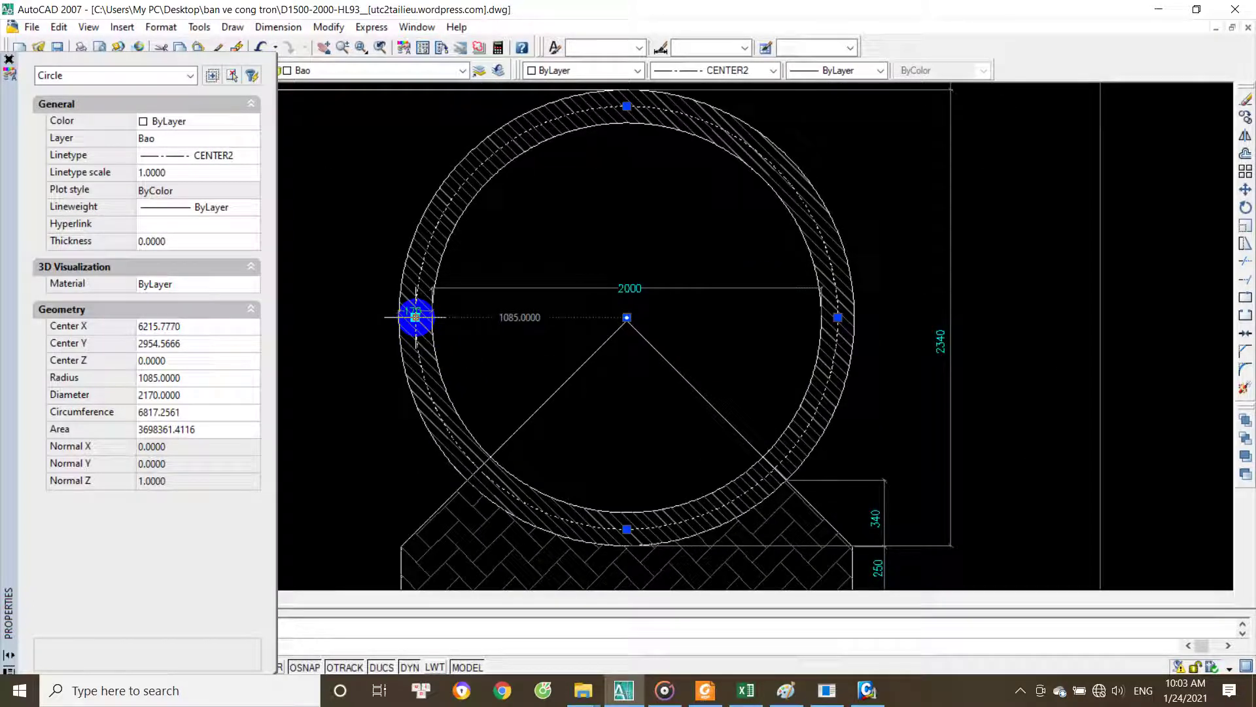
left_click(838, 317)
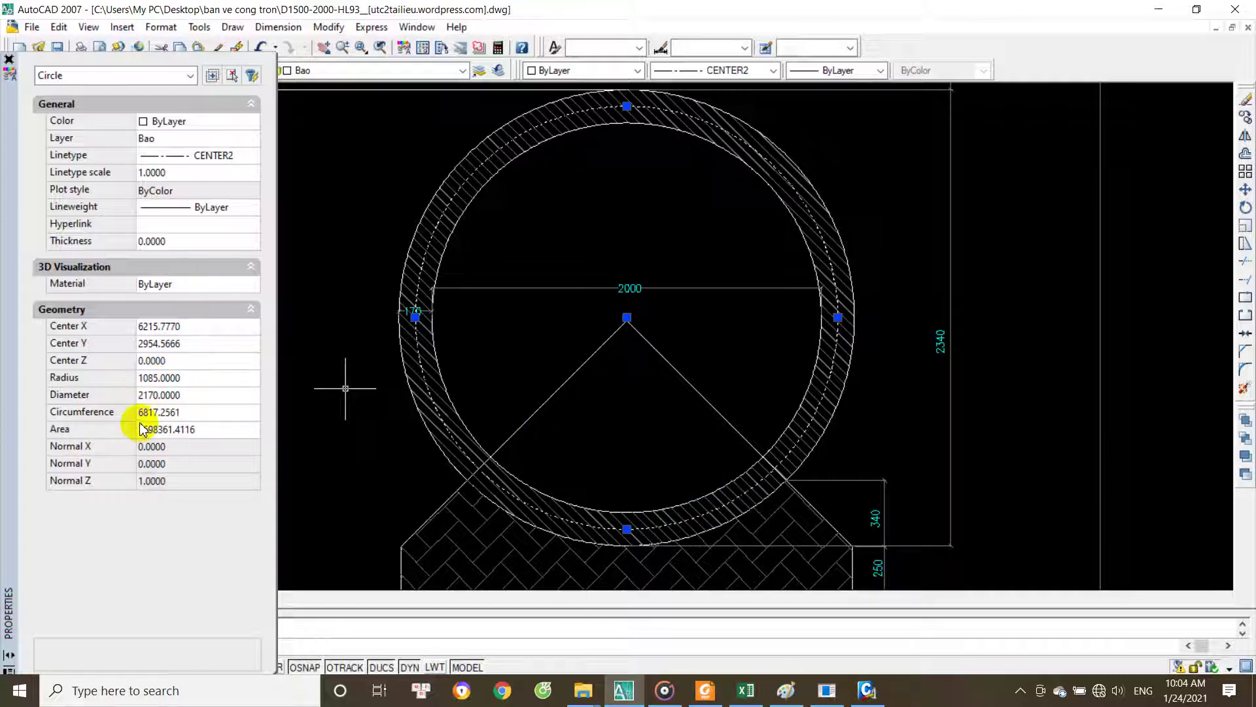
left_click(867, 690)
left_click_drag(316, 337, 373, 387)
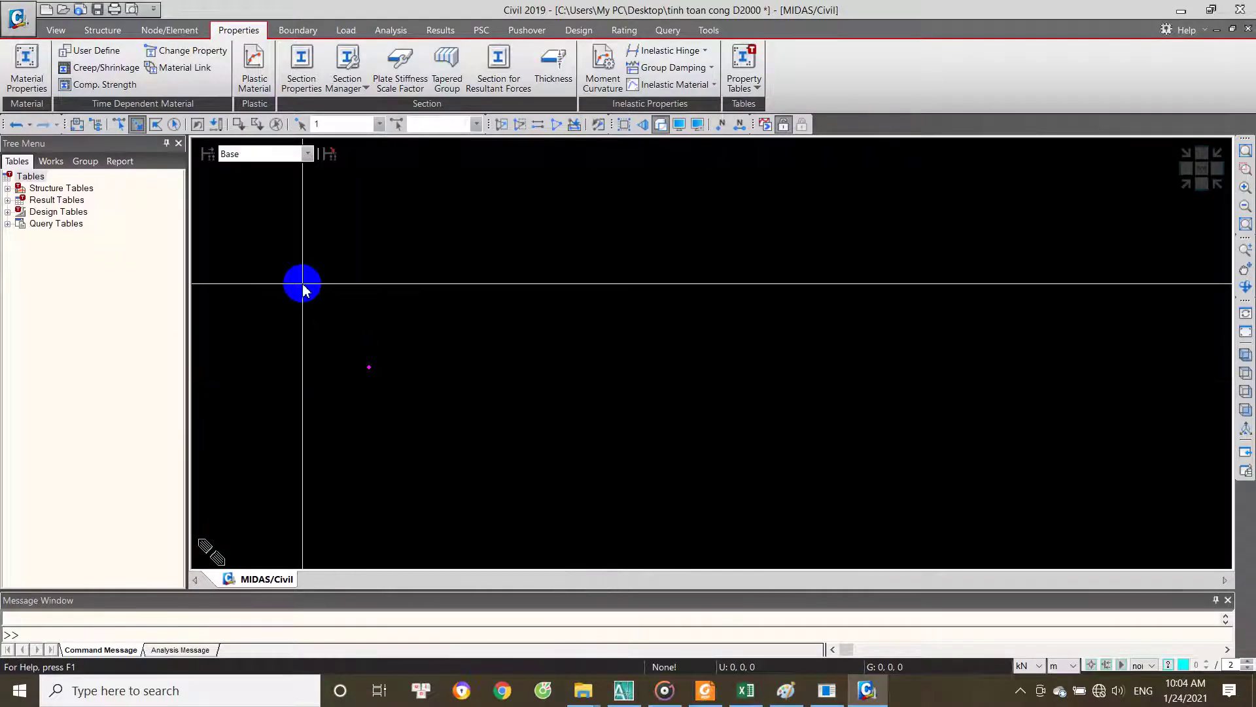
Step: Open Translate Nodes for node 1 in Copy, Equal Distance mode with offset -1.085, 0, 0
right_click(303, 286)
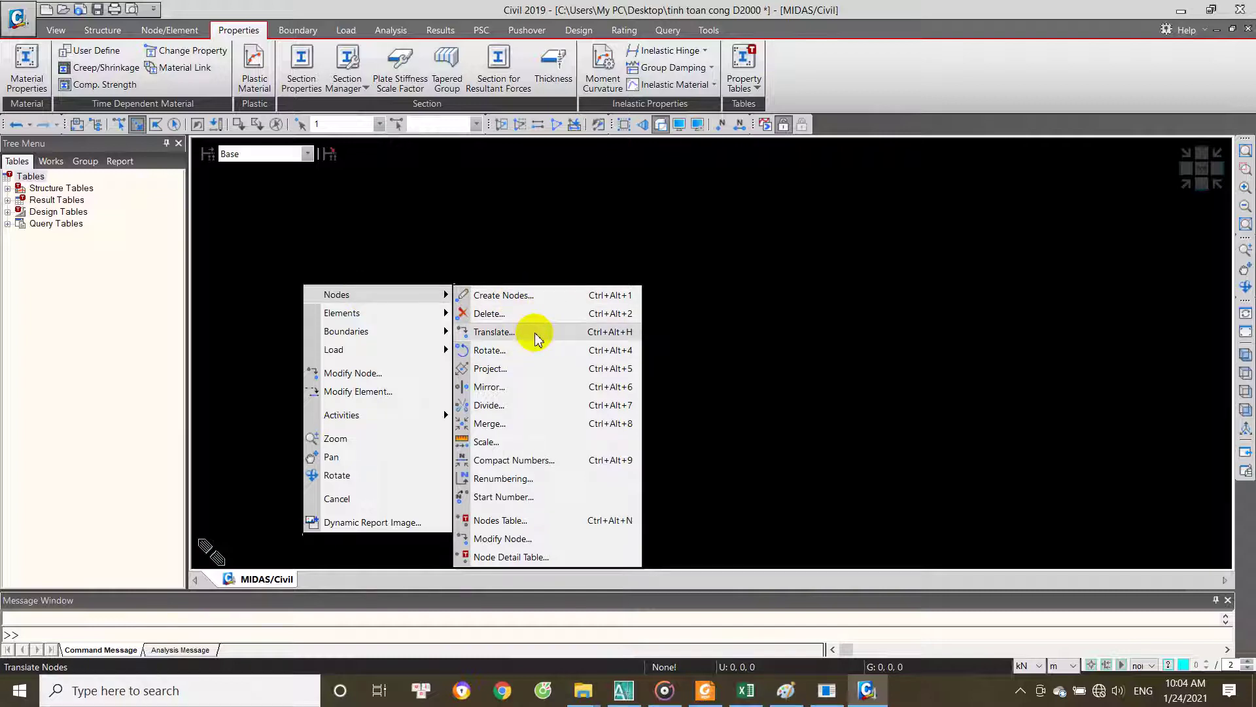
left_click(537, 333)
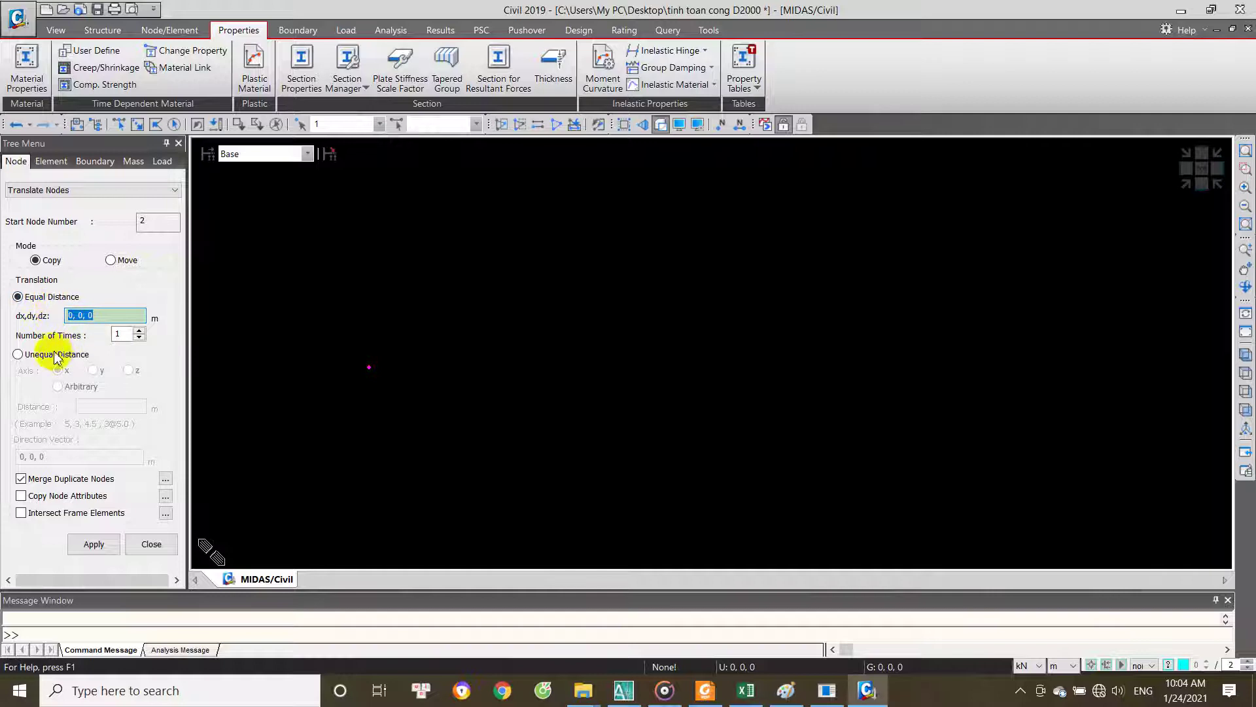
left_click(17, 353)
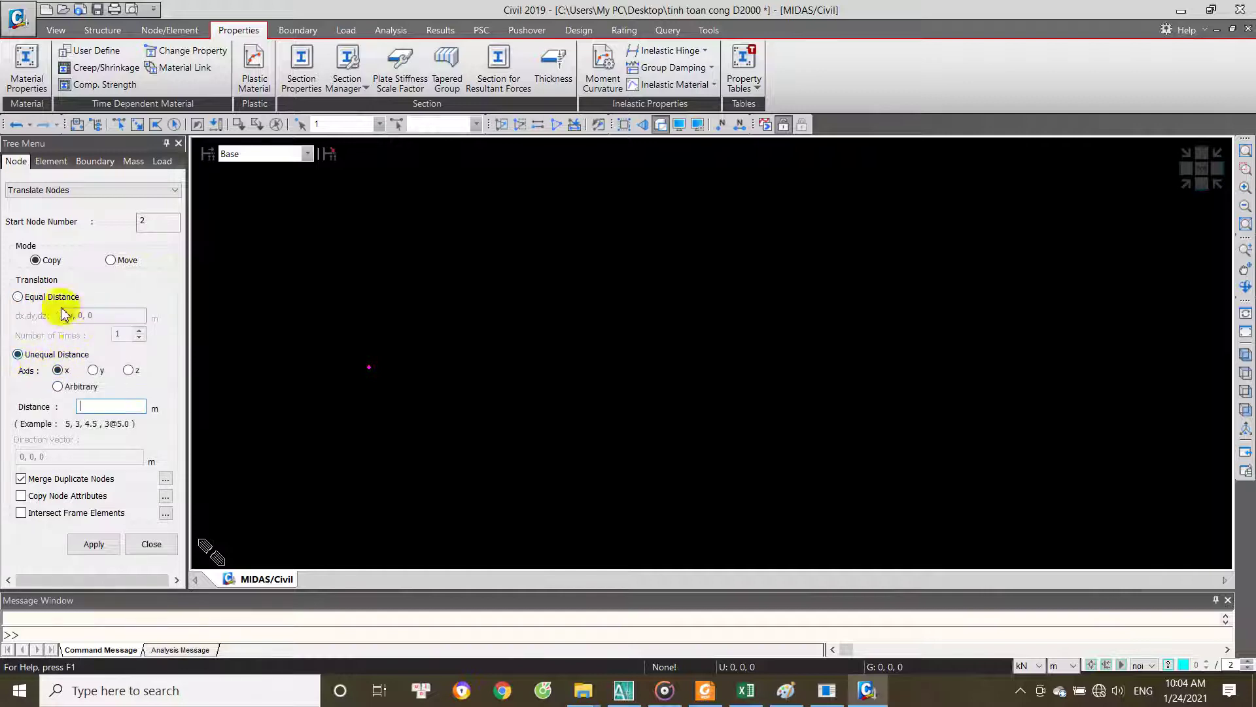
left_click(18, 296)
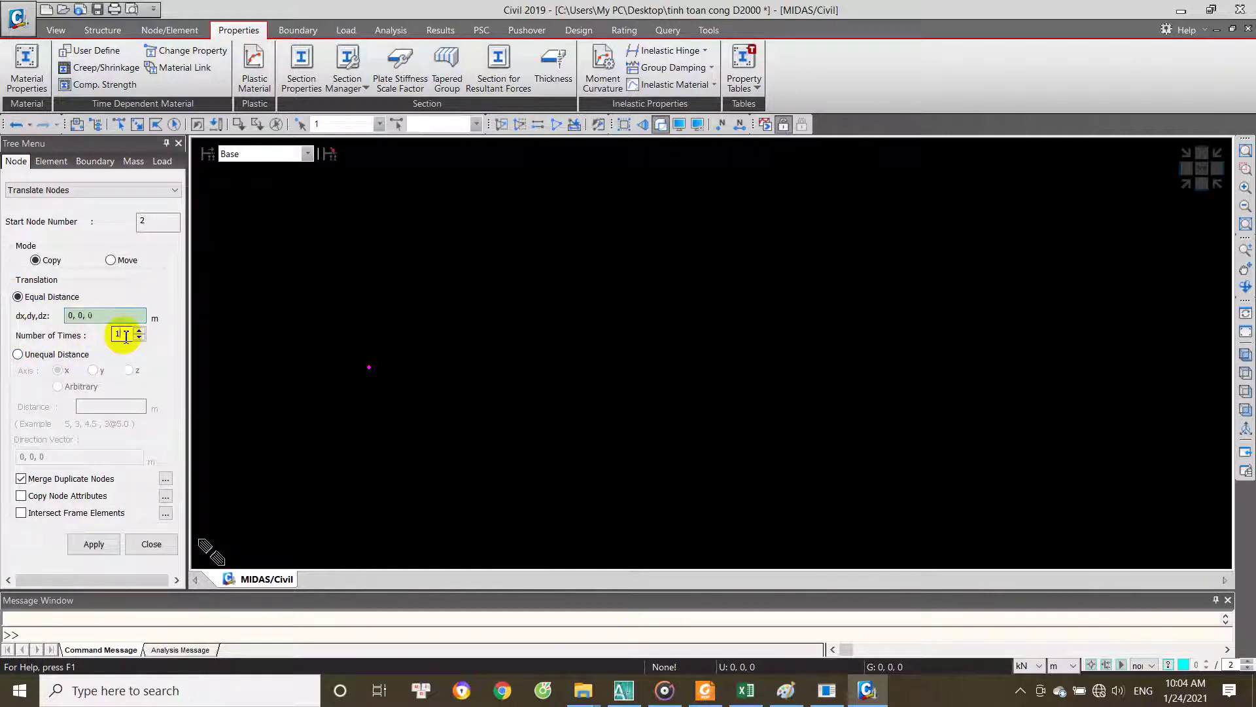
left_click(76, 320)
type("-1.085")
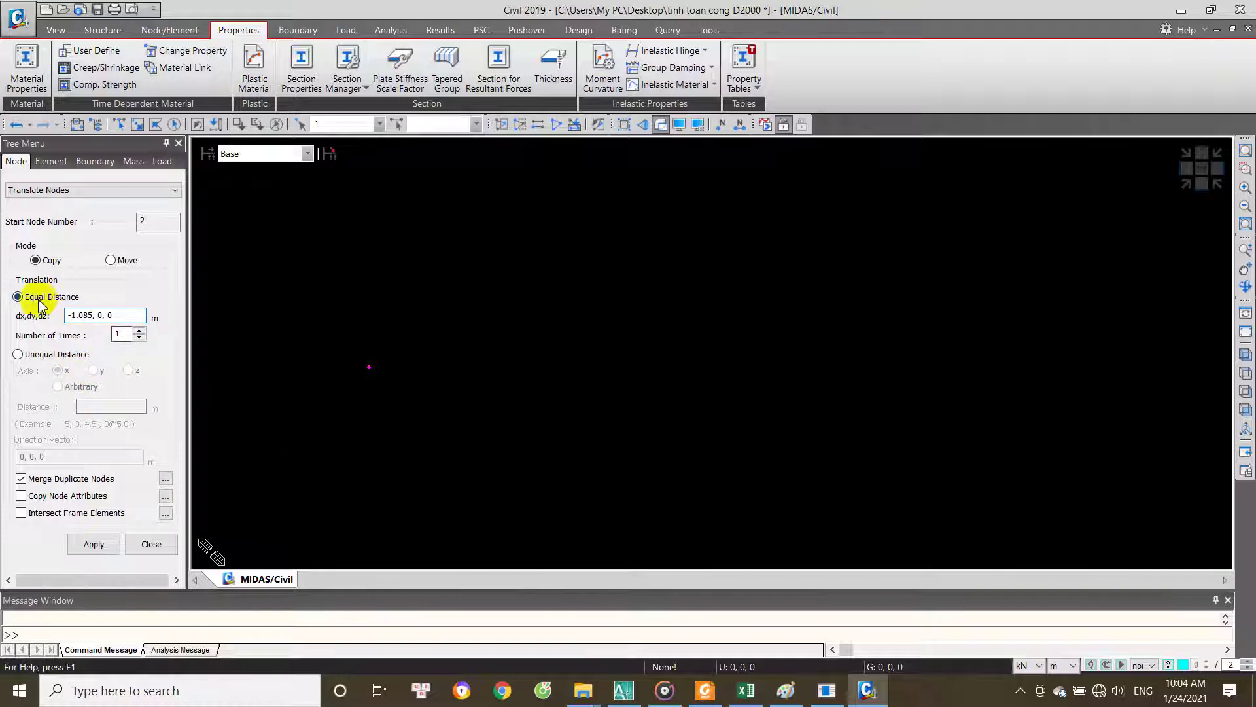
left_click(106, 319)
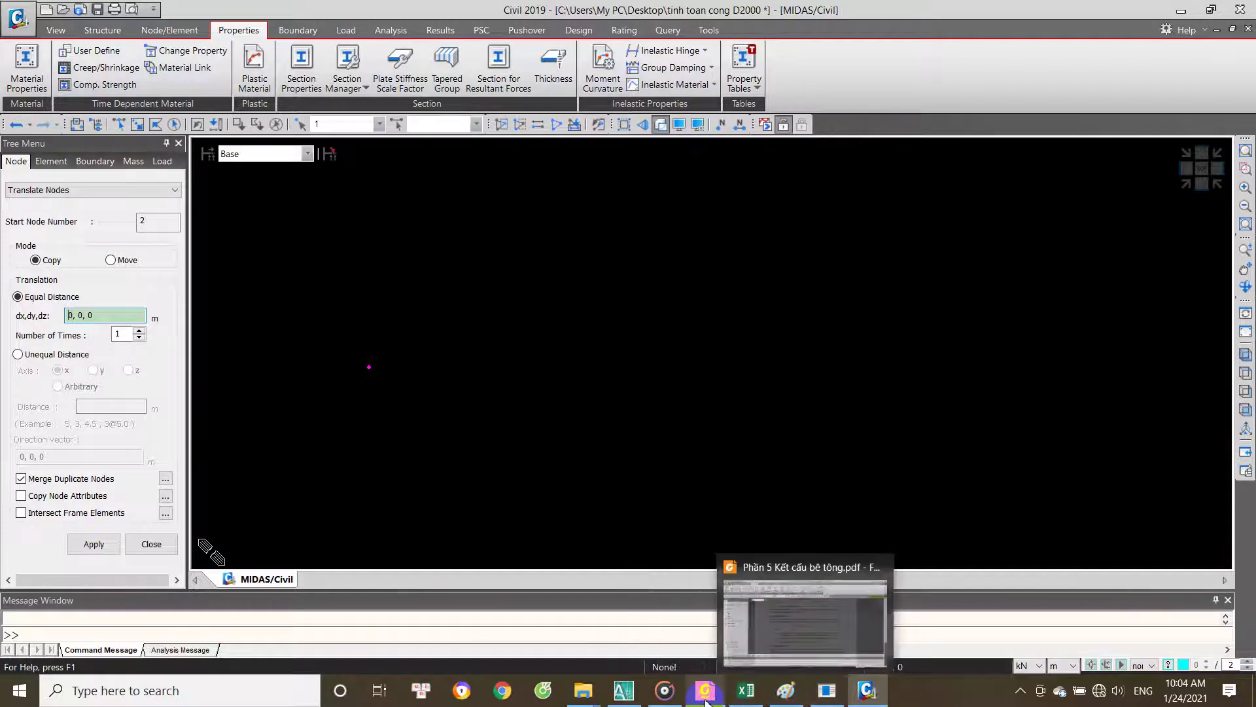
left_click(624, 690)
Step: Zoom out in AutoCAD to review the whole pipe and base, then return to midas Civil
scroll(444, 353, "up", 3)
scroll(425, 320, "down", 2)
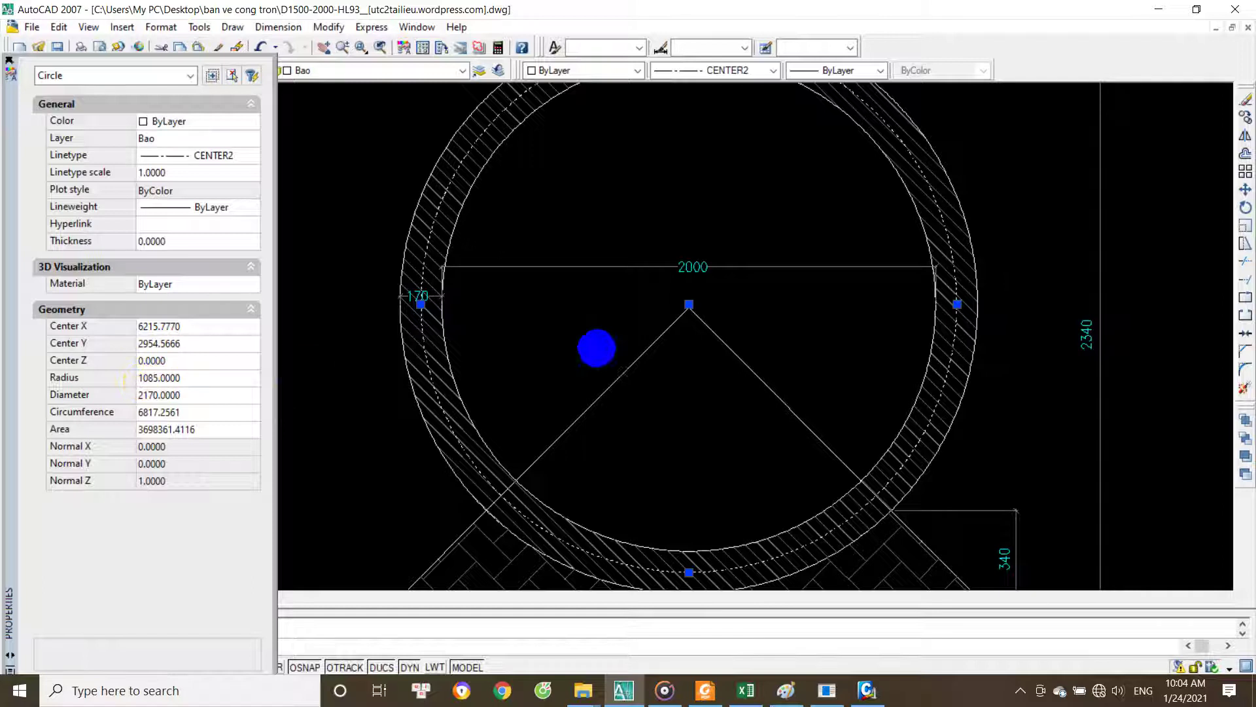
scroll(620, 312, "down", 2)
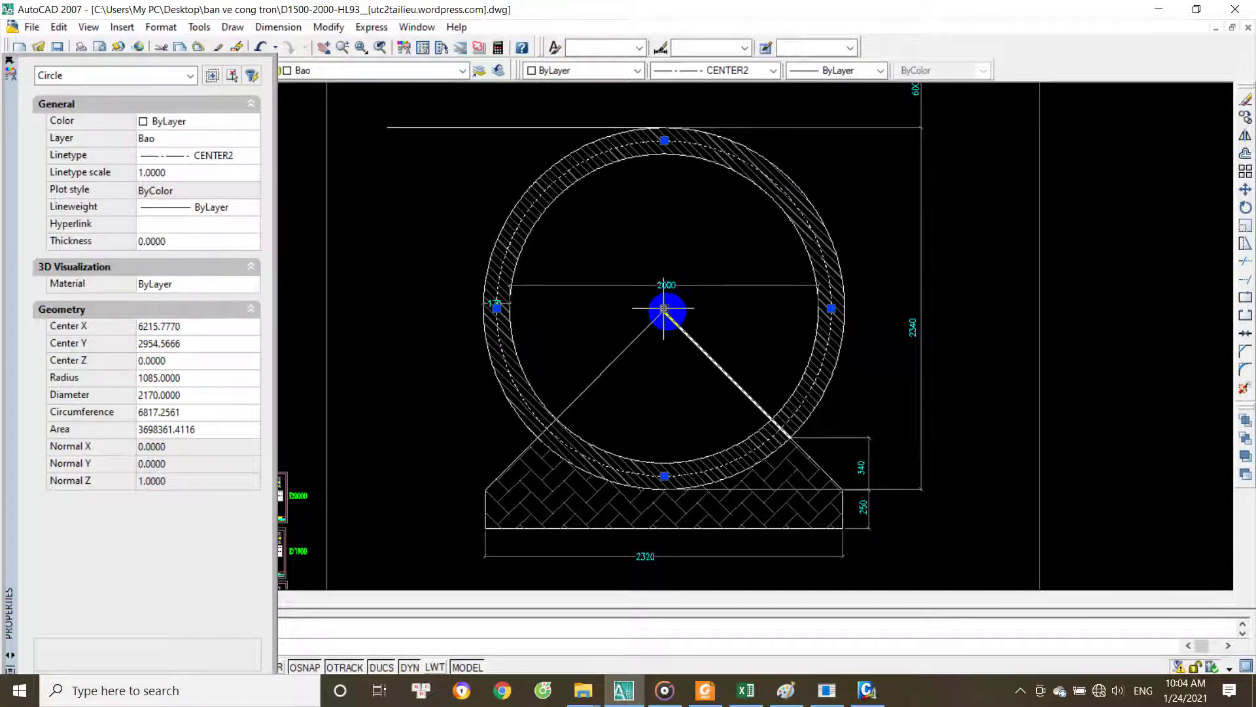
left_click(867, 690)
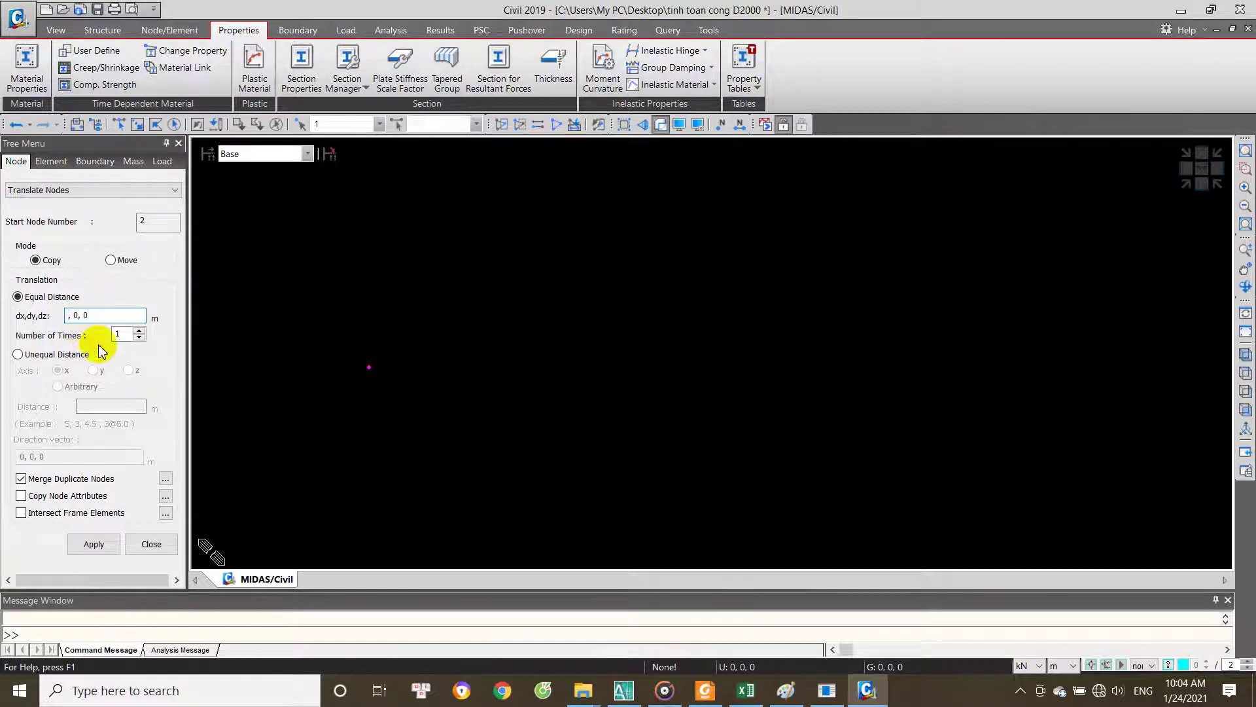
Step: Copy node 1 to offset -1.085, 0, 1.085 and reselect node 1
type("-1.085")
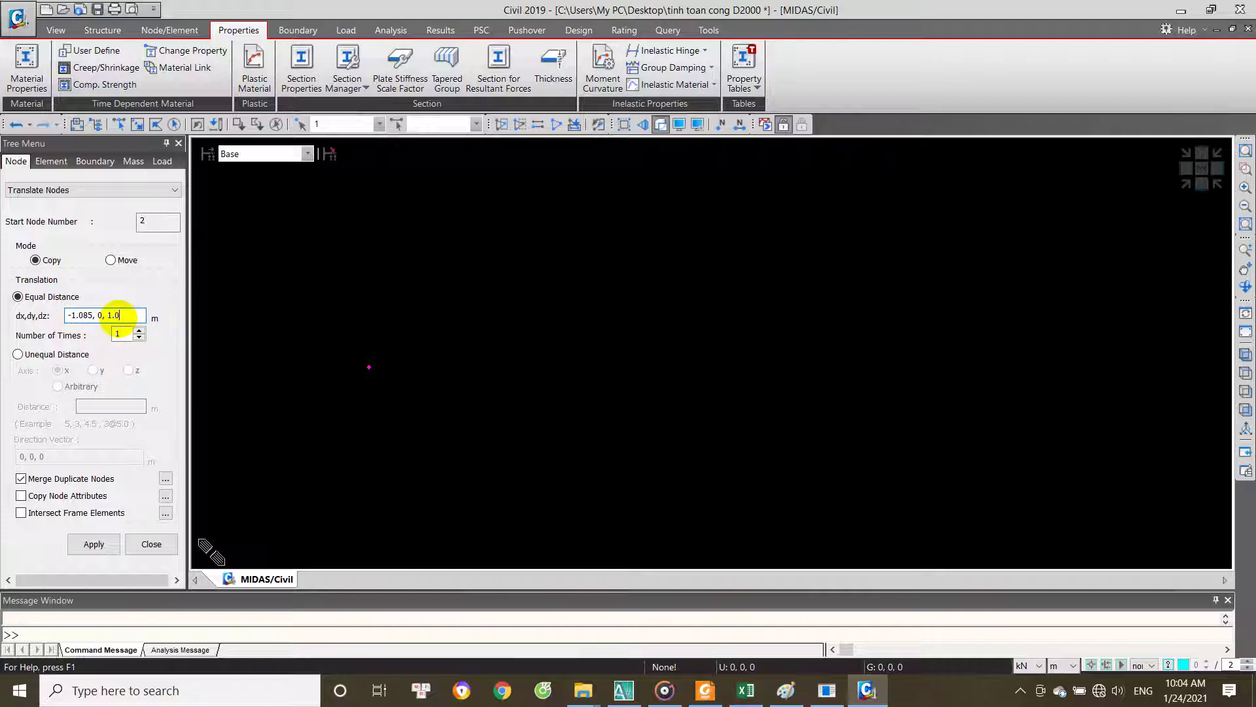
left_click(98, 548)
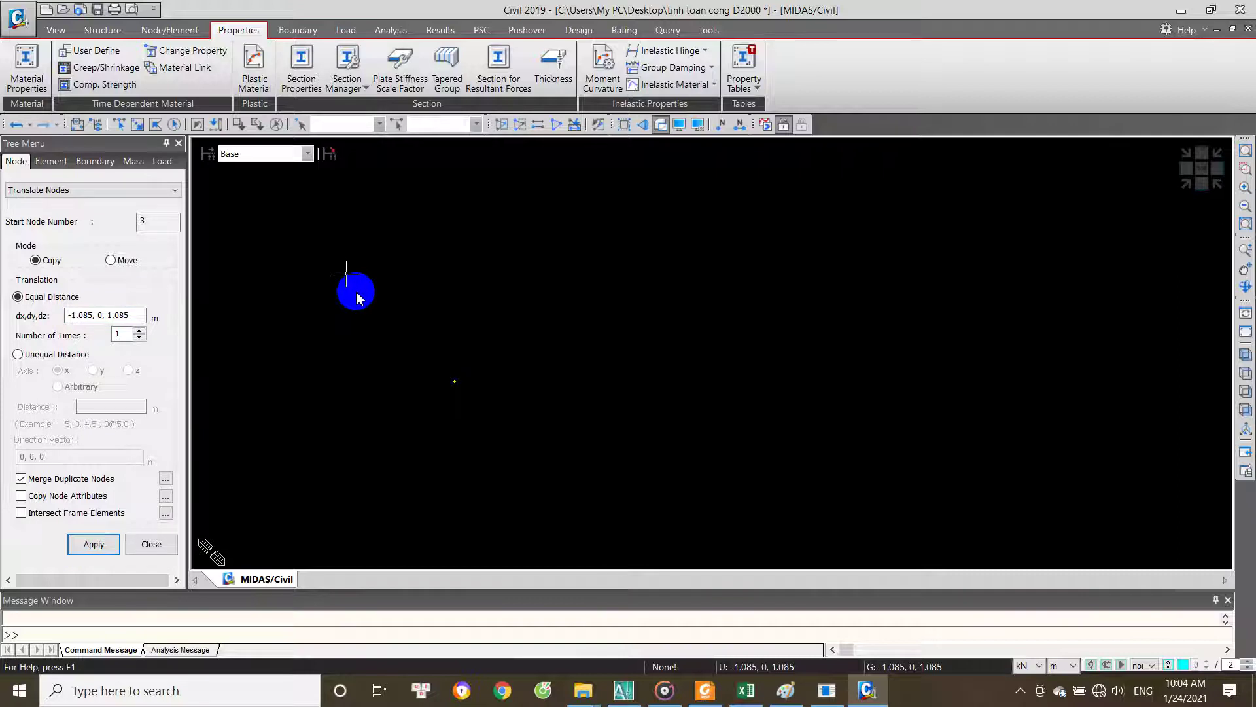
left_click_drag(458, 418, 253, 277)
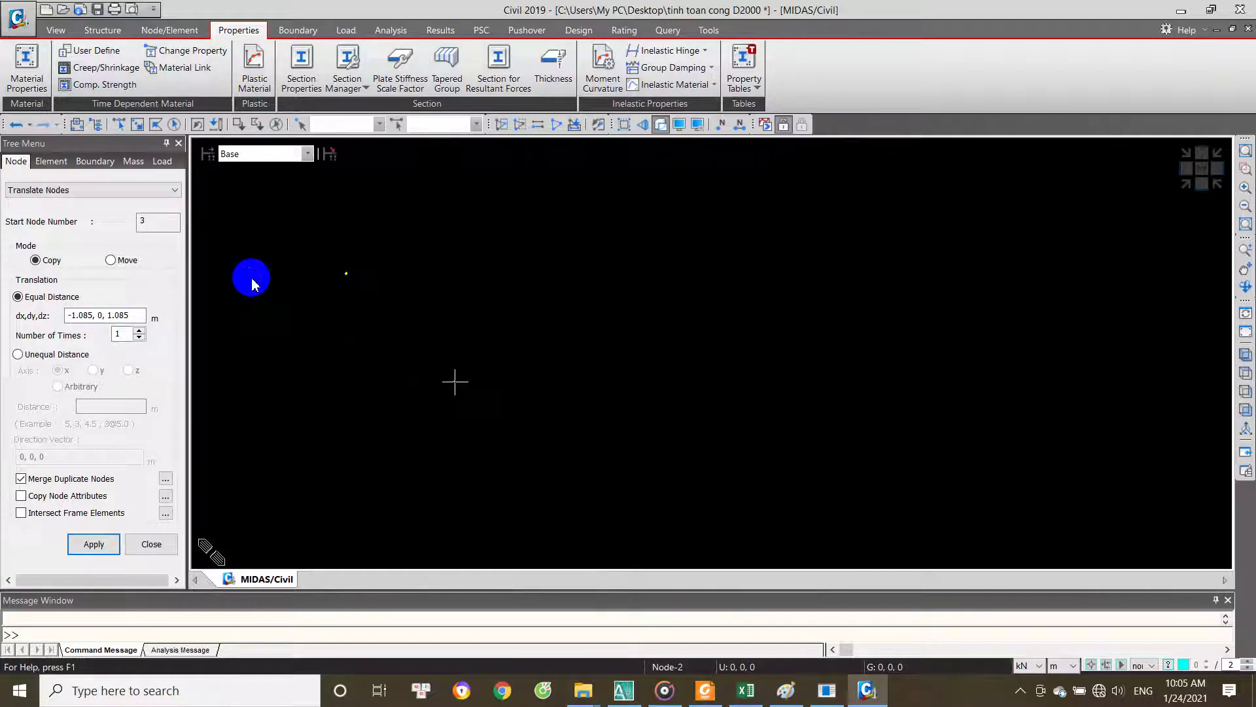
left_click_drag(449, 373, 493, 421)
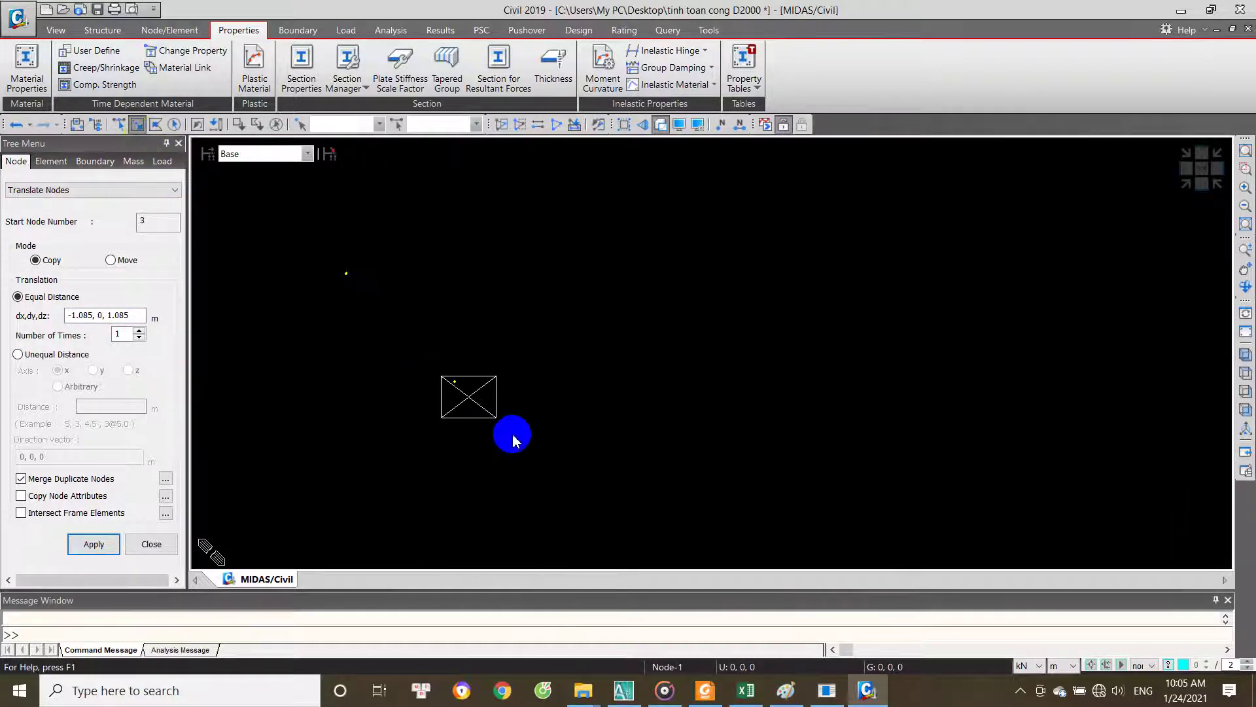
Step: Copy node 1 to offset 1.085, 0, 1.085, close the panel and save the model
left_click(624, 684)
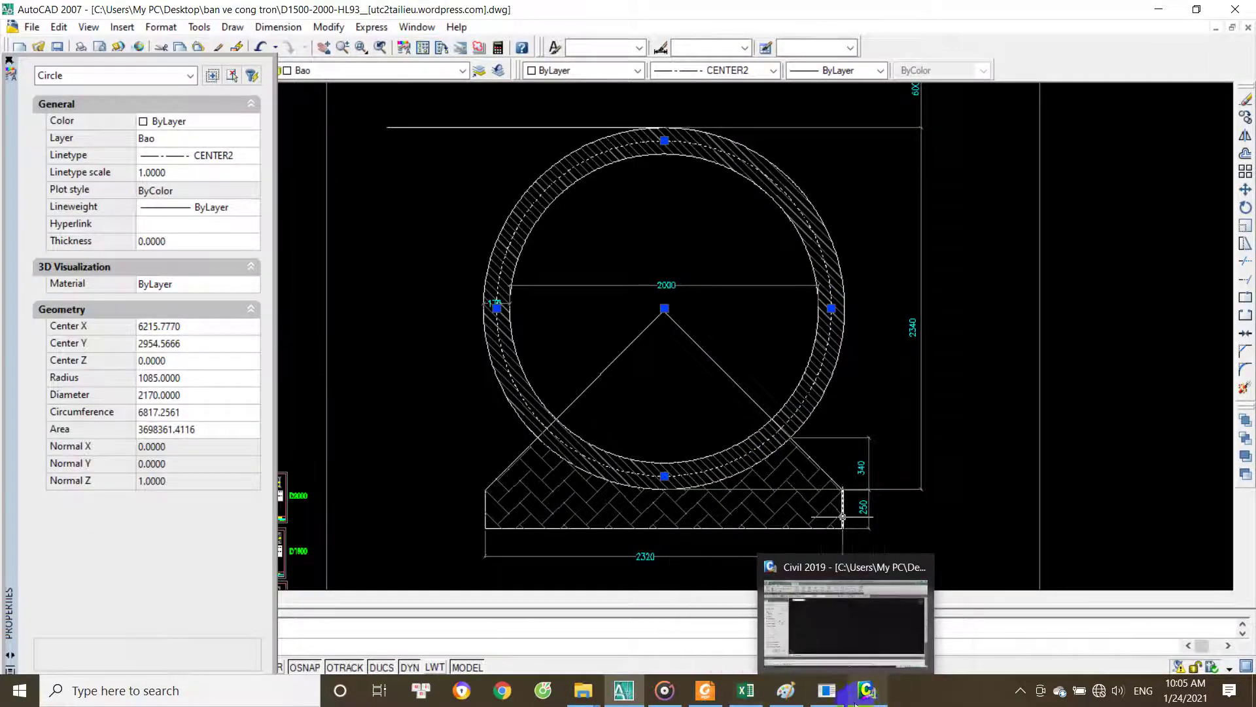
left_click(867, 690)
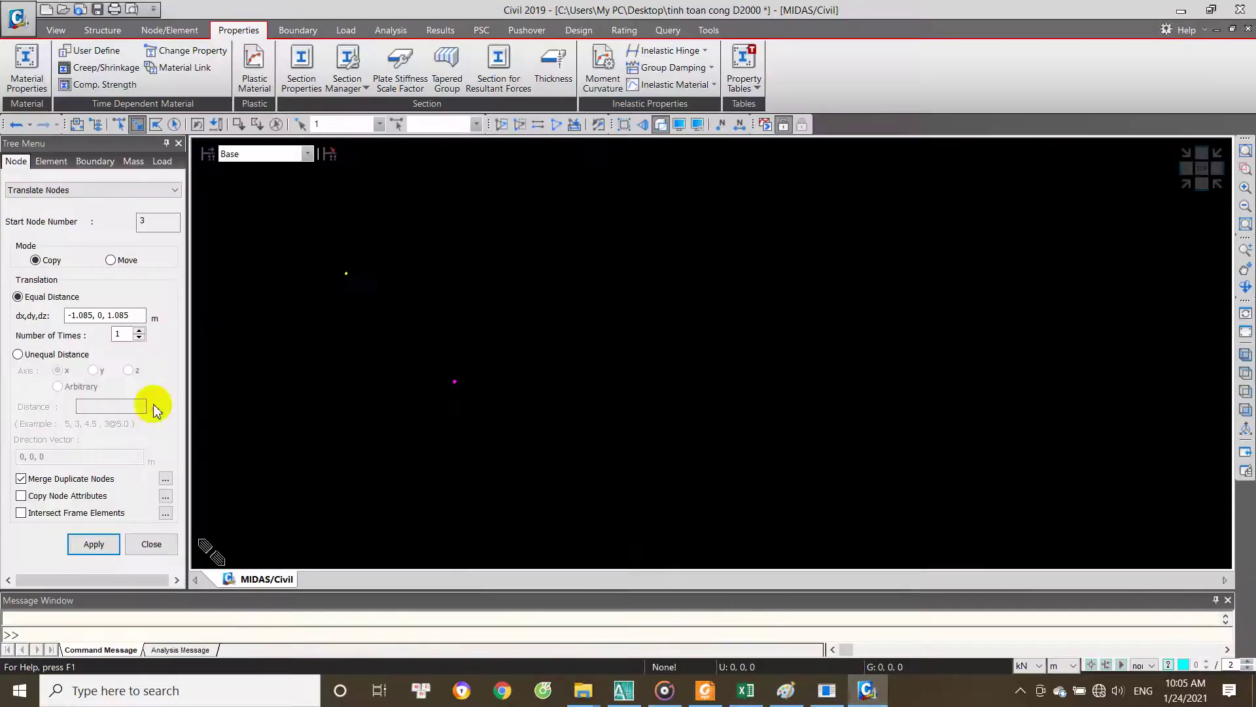
left_click(75, 316)
key("BackSpace")
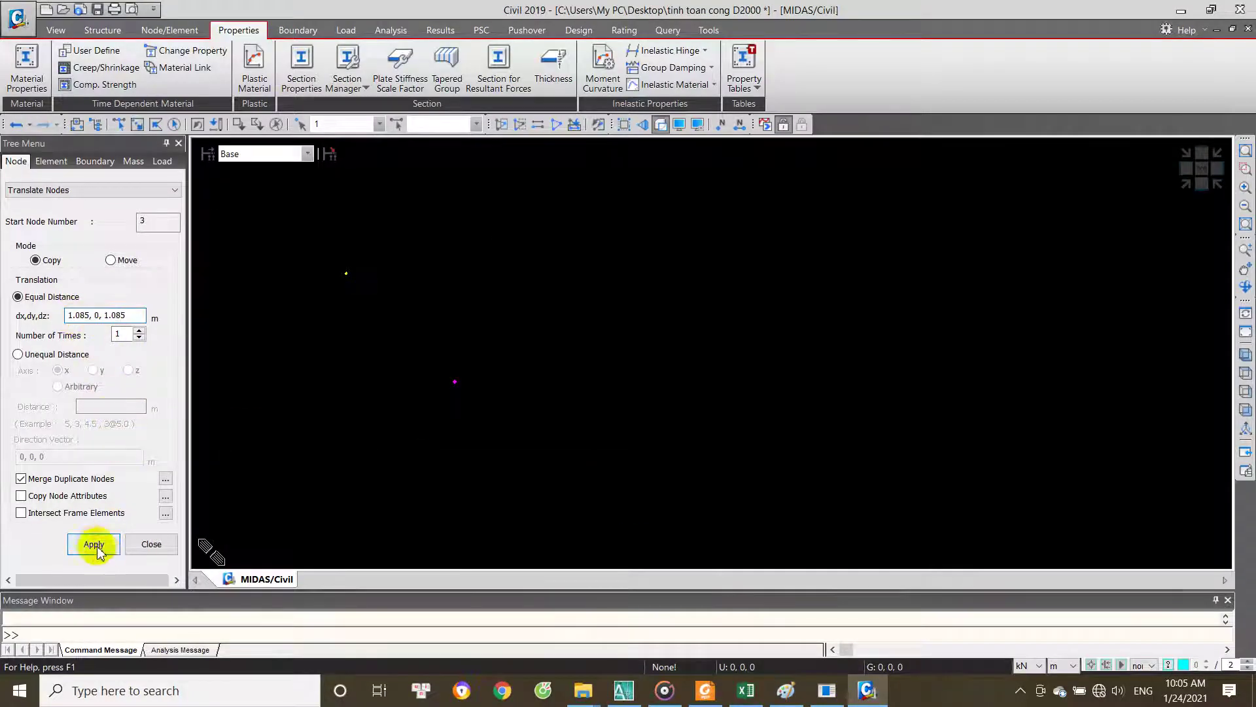
left_click(151, 544)
middle_click_drag(384, 317, 524, 390)
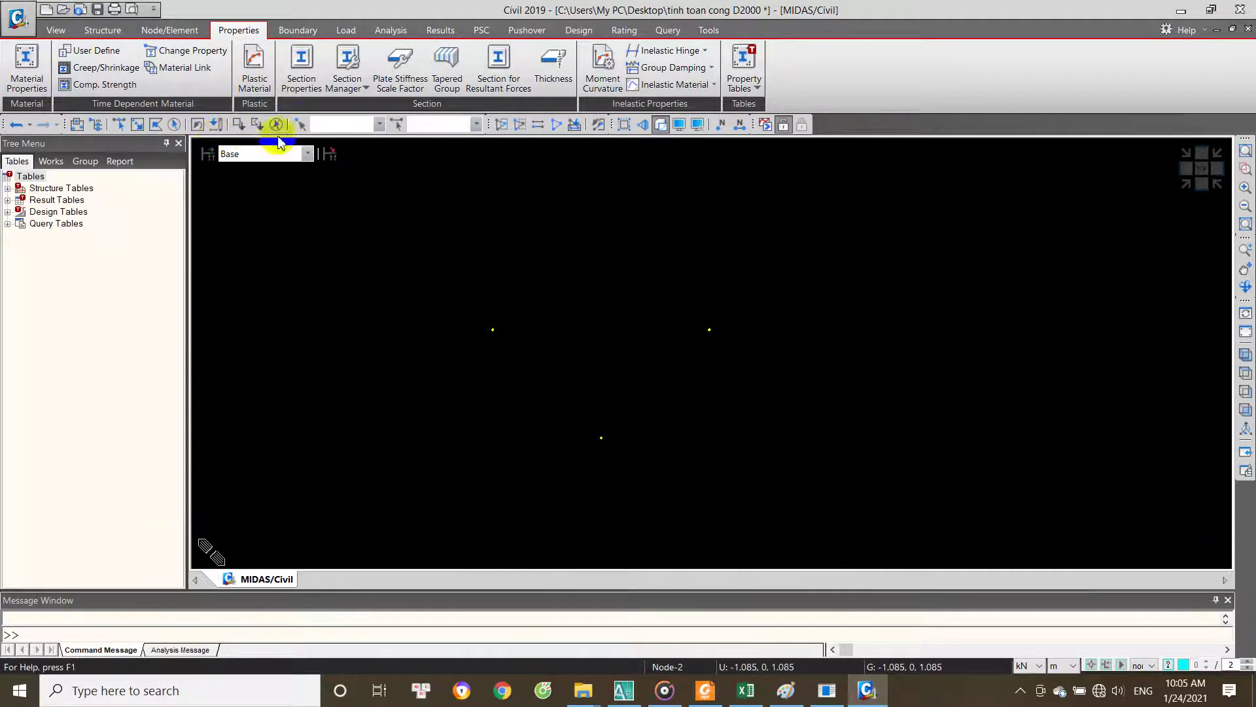
key("ctrl+s")
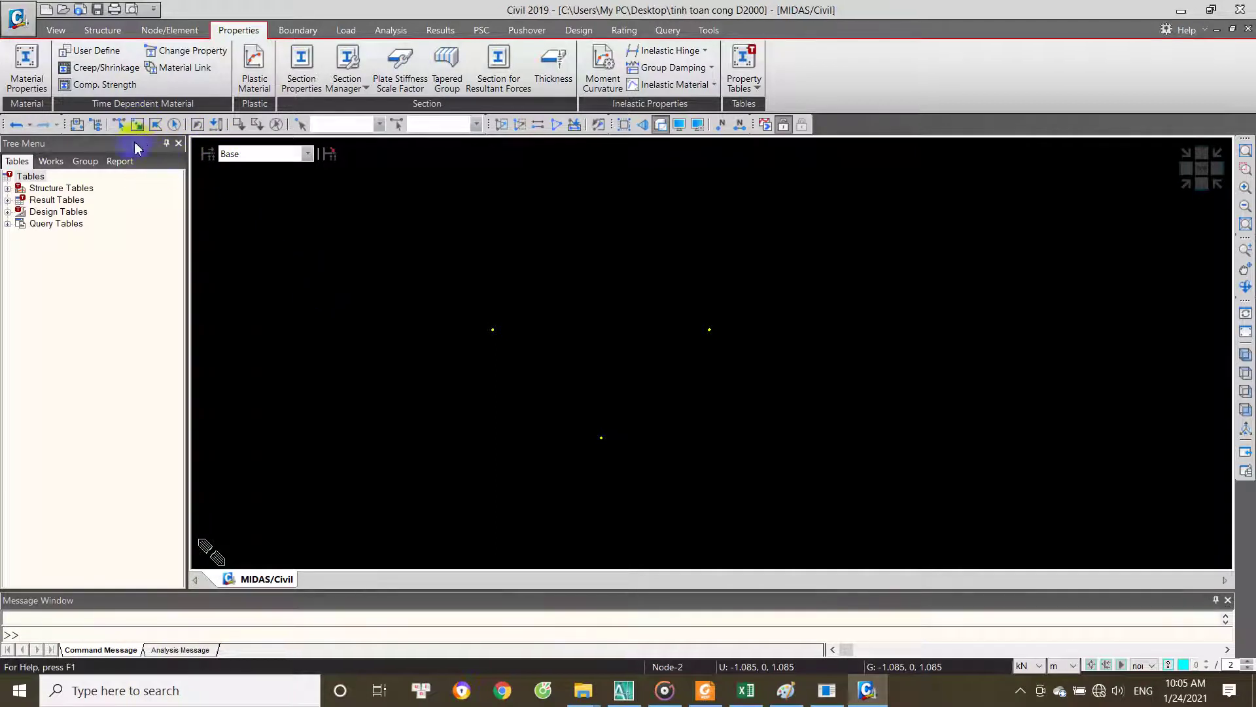
Step: Start Create Line Elements on Curve using Circle by 3 Points, with bt f'c 27.6 material
right_click(342, 229)
mouse_move(383, 256)
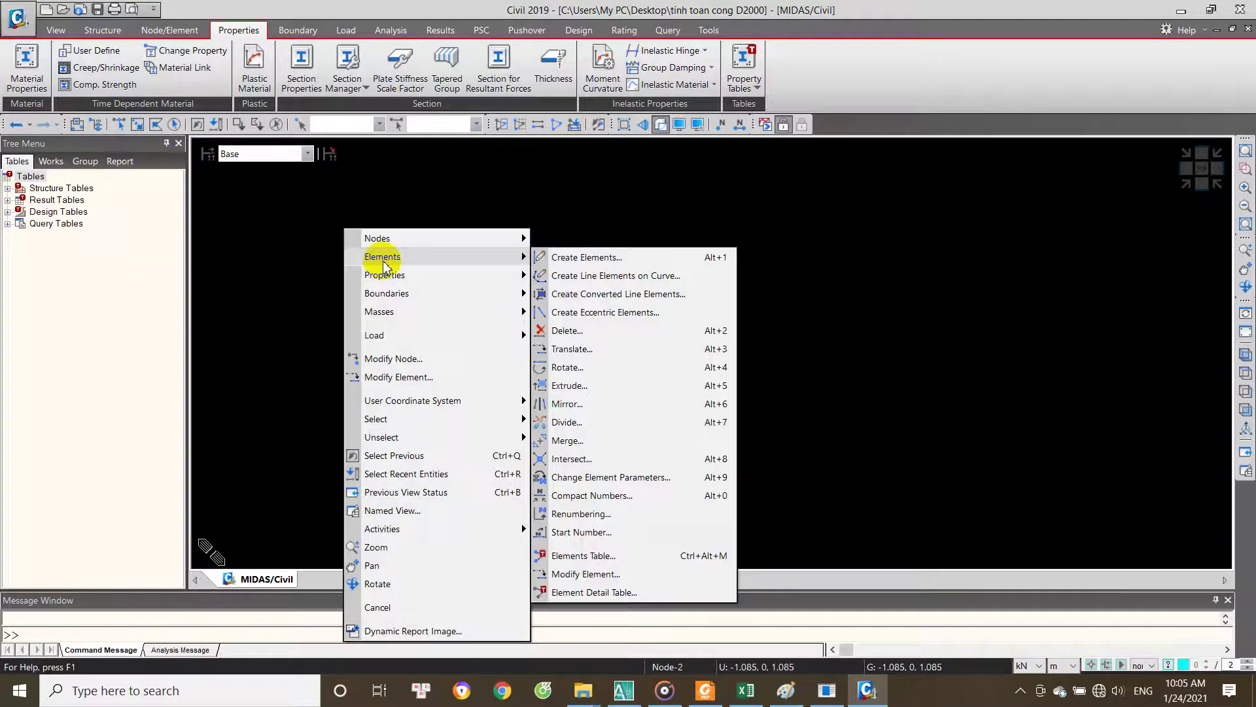
left_click(667, 276)
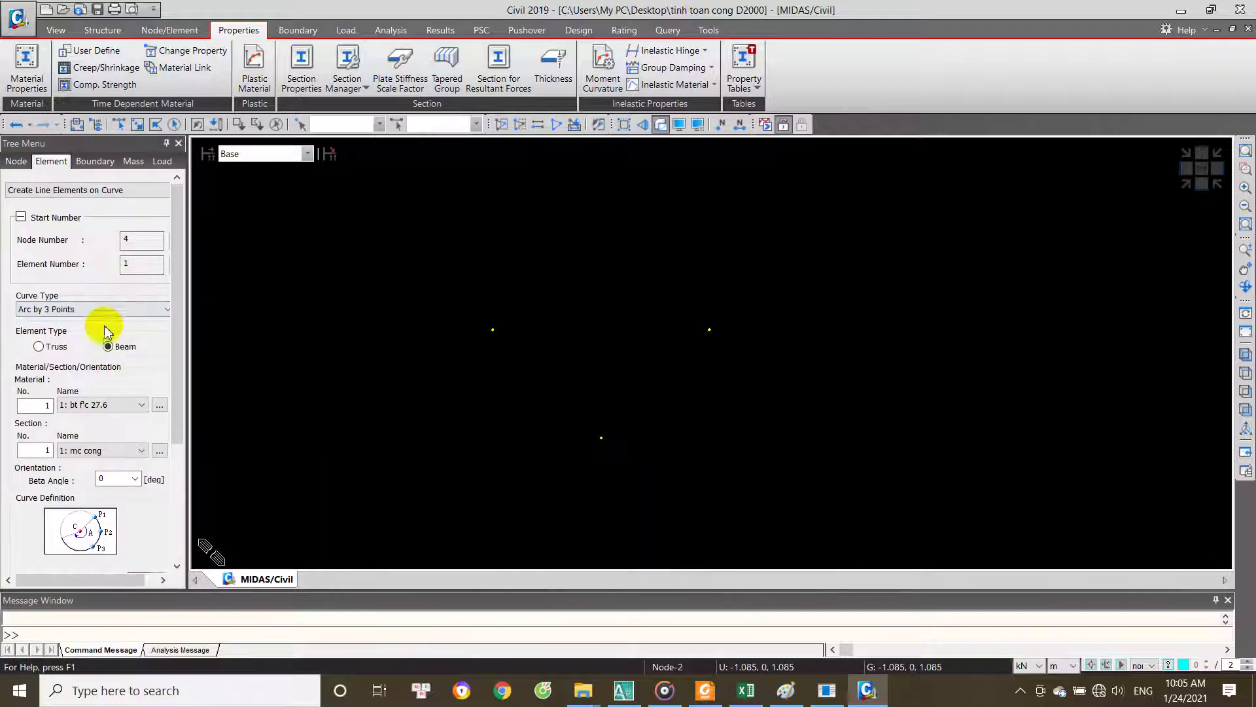
left_click(108, 309)
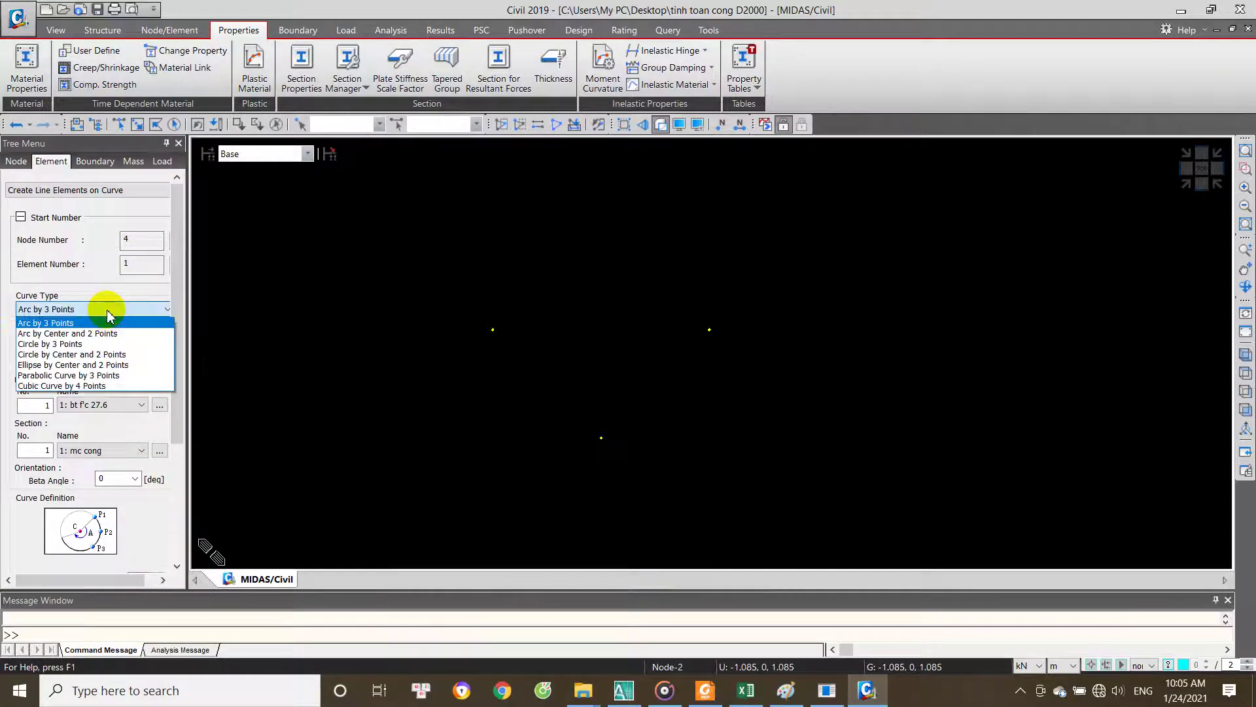
left_click(72, 343)
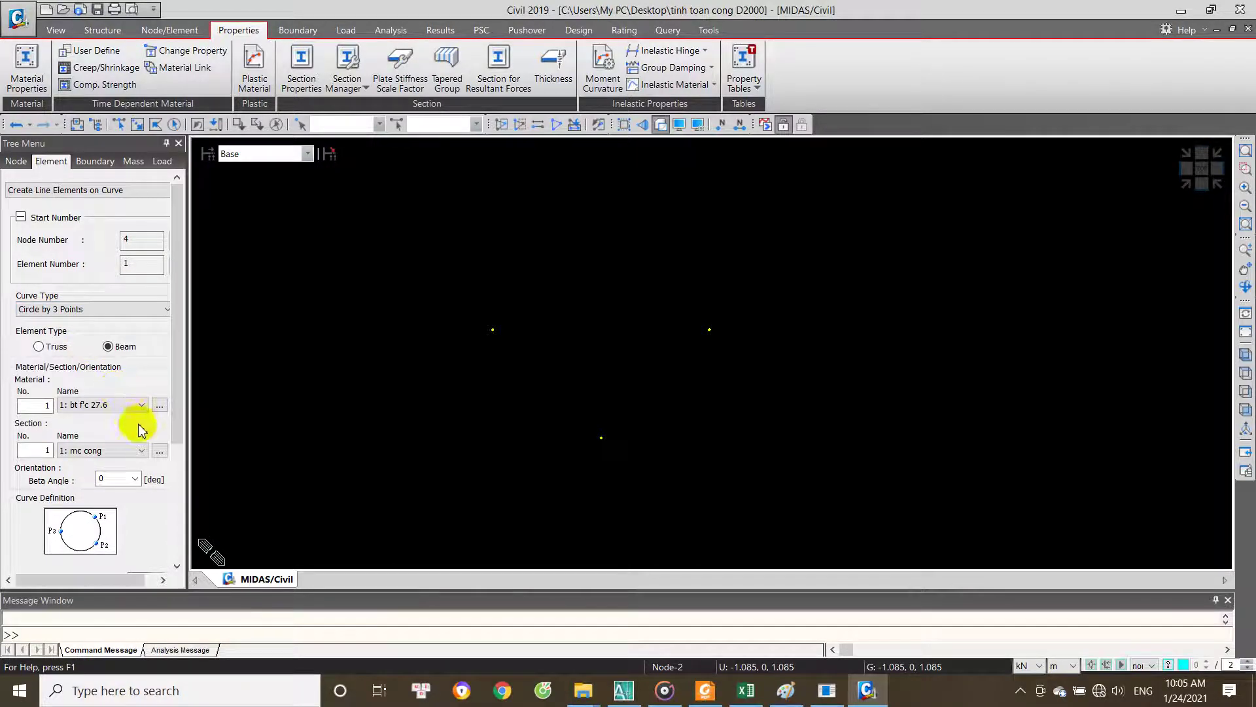
scroll(182, 432, "down", 3)
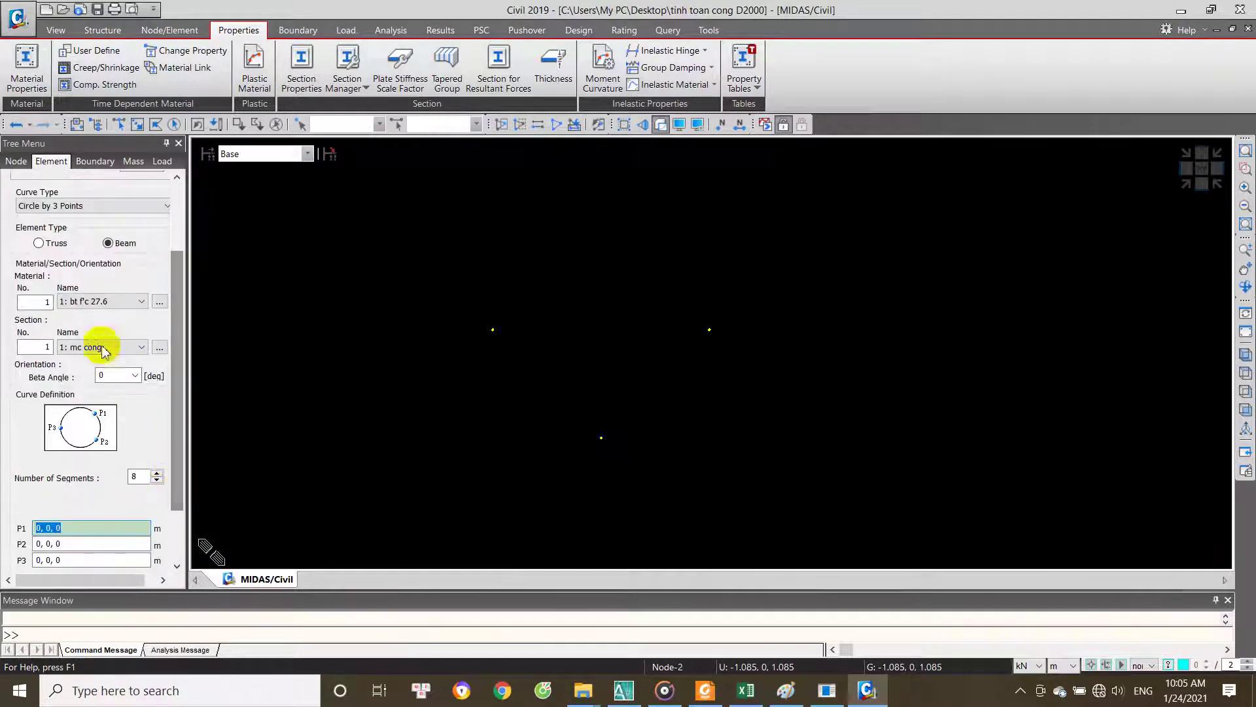
left_click(108, 312)
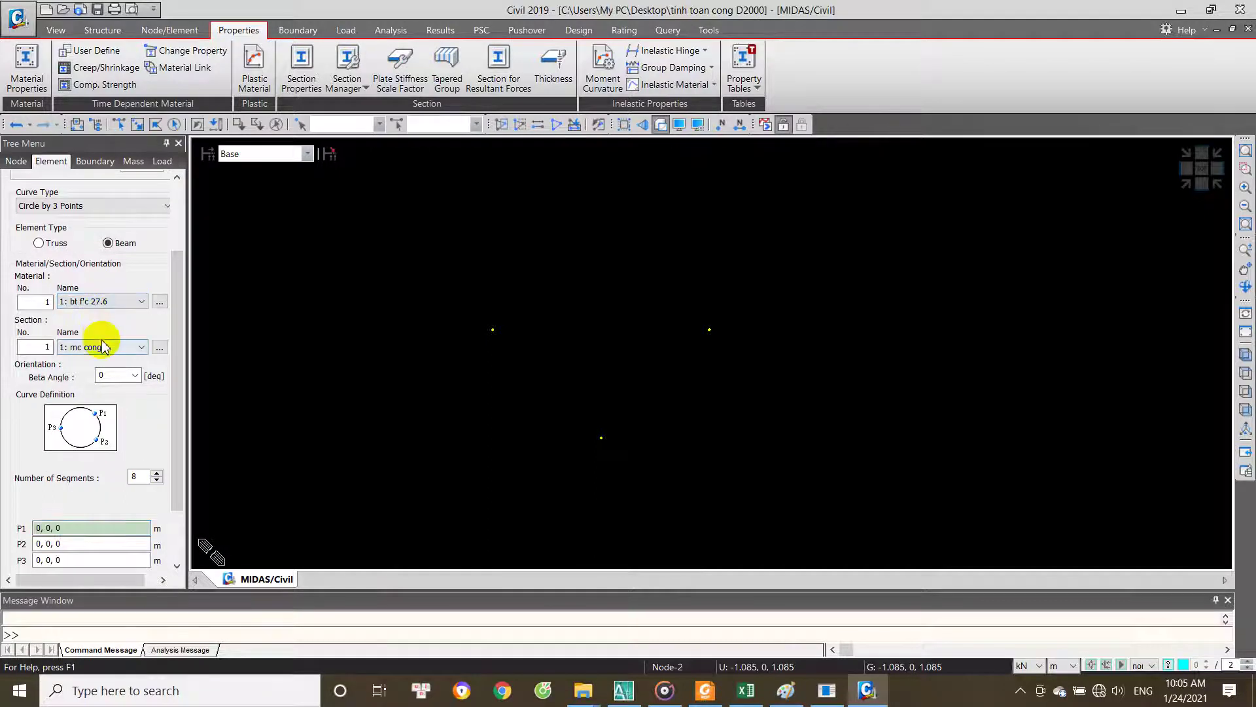
left_click_drag(178, 386, 180, 437)
Step: Pick the left, bottom and right nodes to form an 8-beam circle, then undo it
left_click(95, 452)
left_click(493, 330)
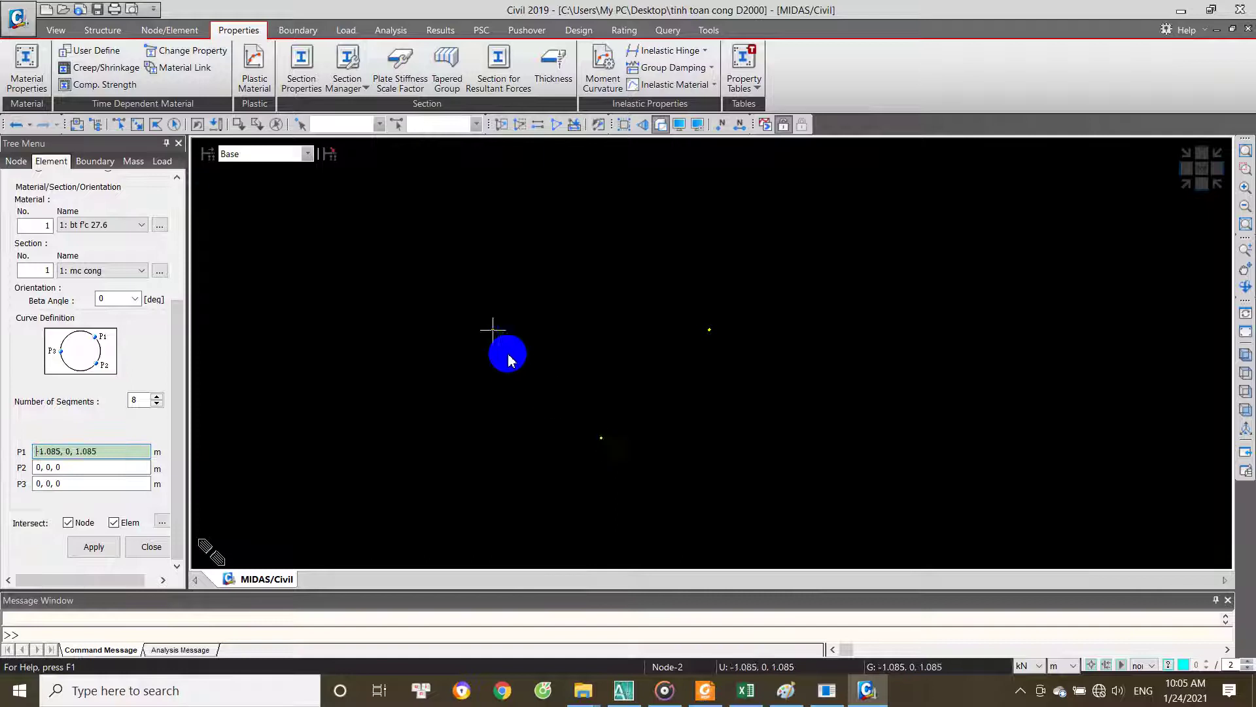
left_click(601, 437)
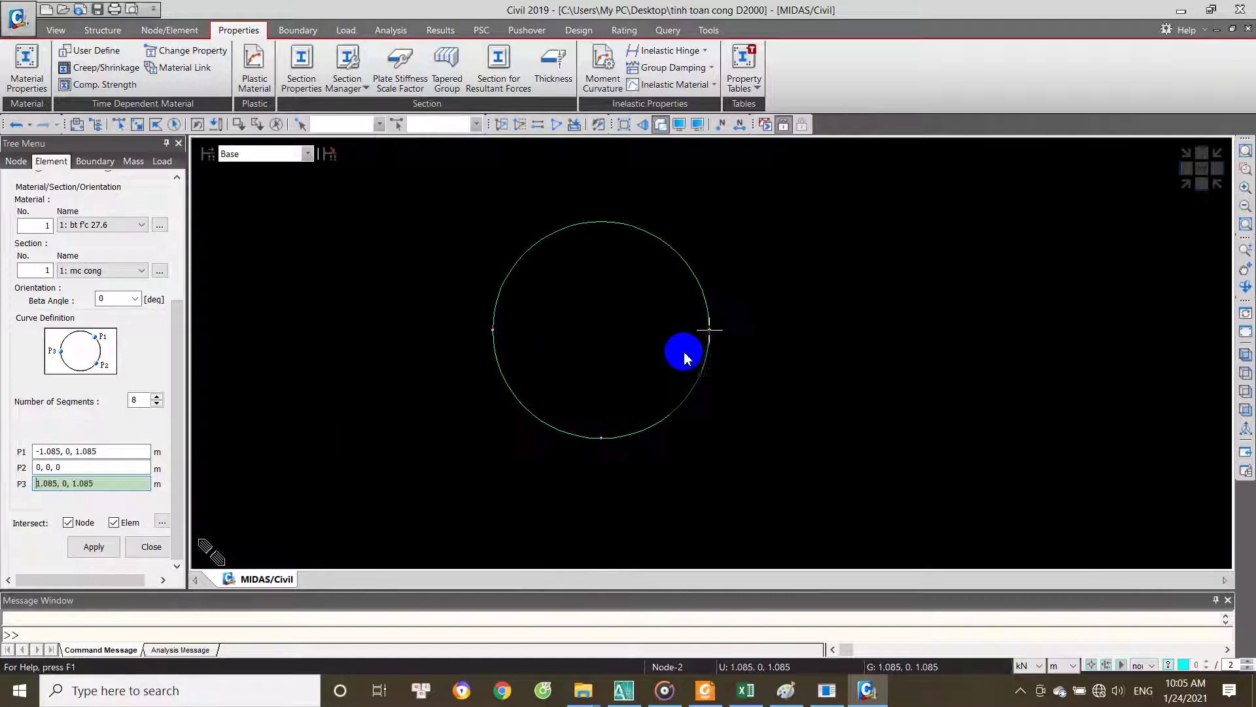
left_click(714, 327)
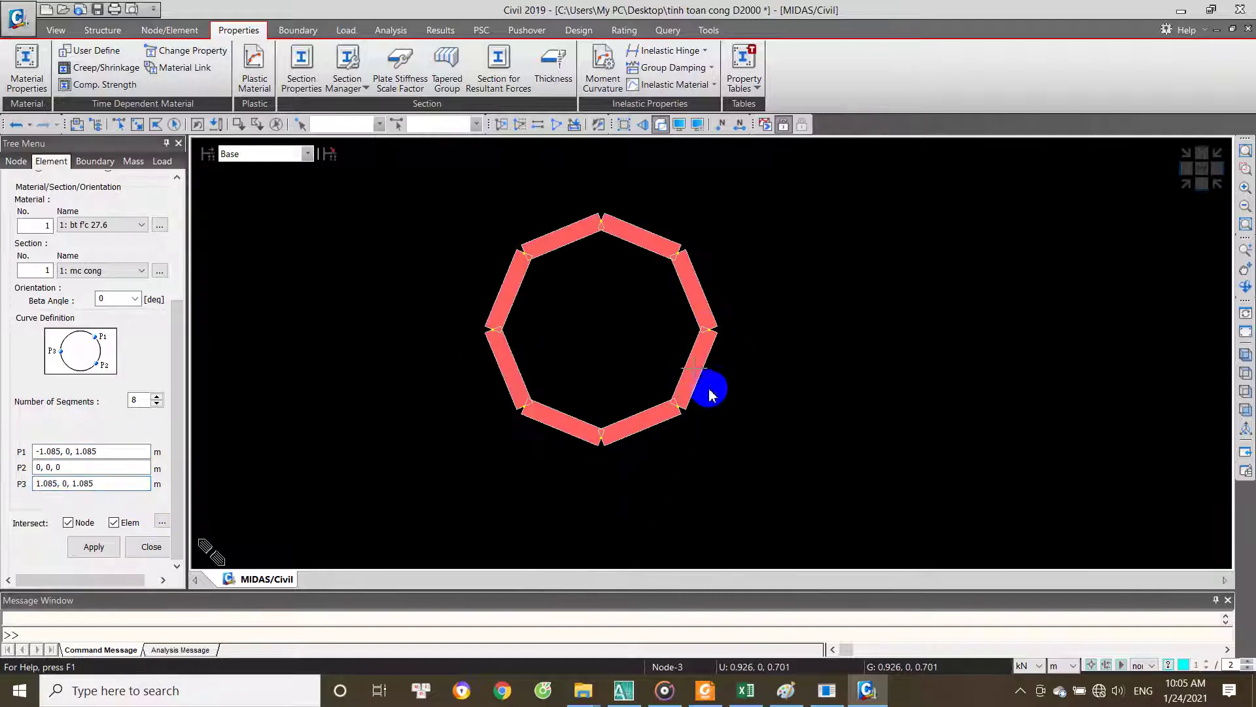
scroll(620, 330, "up", 2)
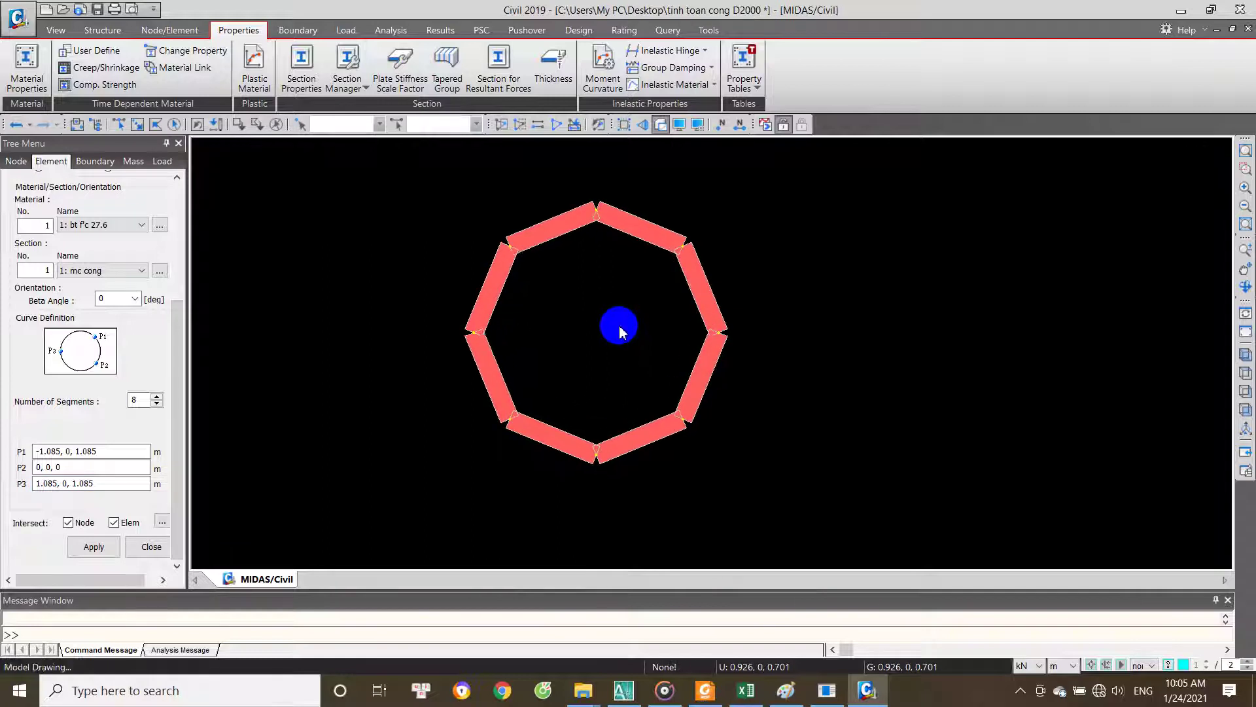
scroll(615, 339, "up", 1)
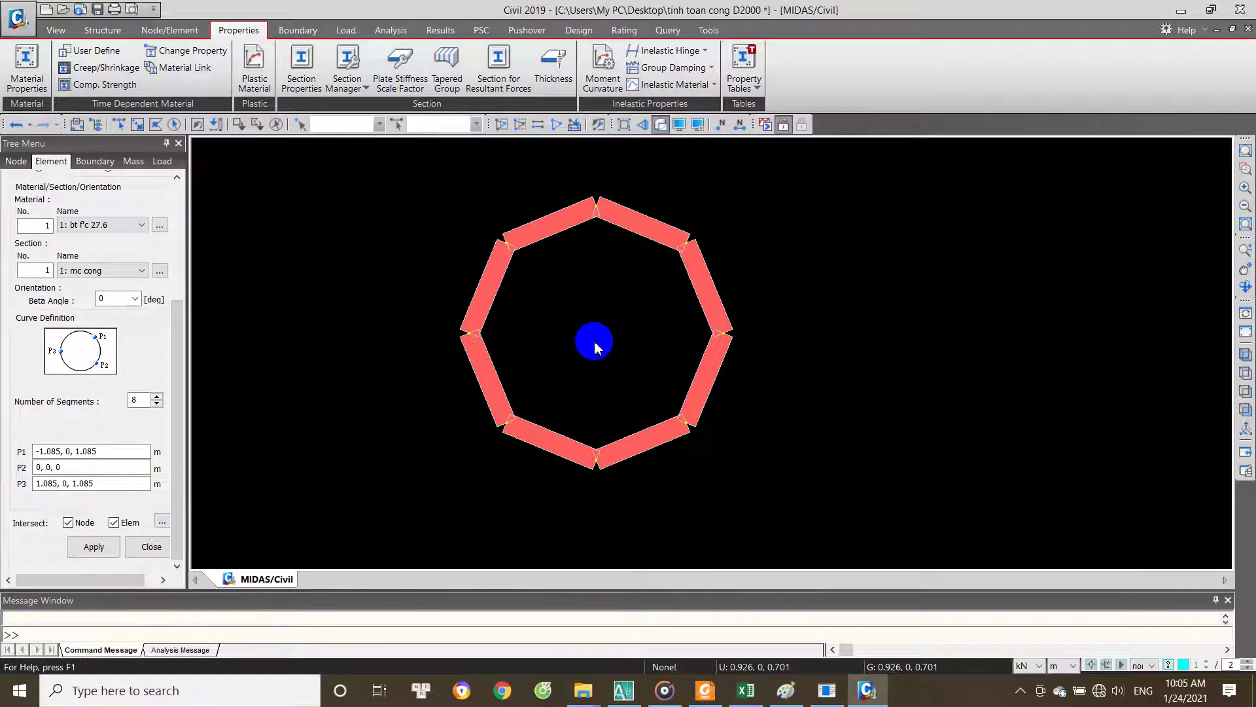
scroll(592, 341, "up", 1)
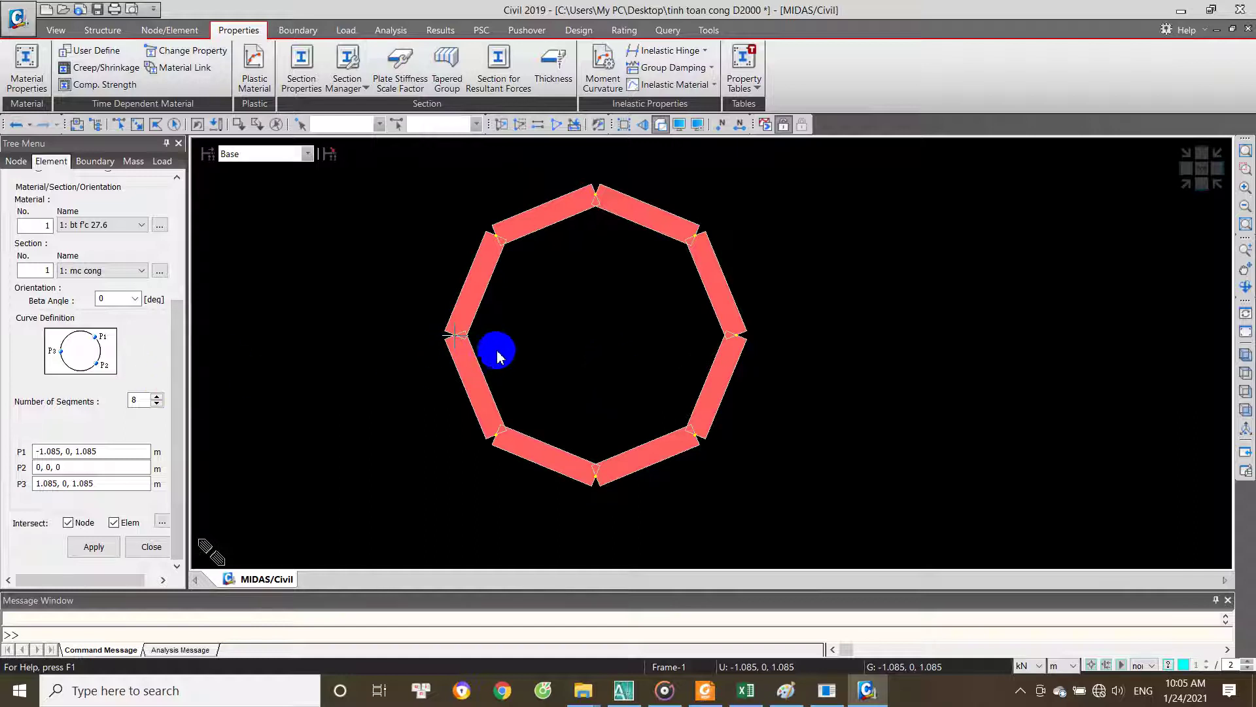
scroll(531, 353, "up", 1)
scroll(532, 353, "up", 1)
mouse_move(174, 421)
left_mouse_down()
mouse_move(190, 406)
mouse_move(169, 426)
left_mouse_up()
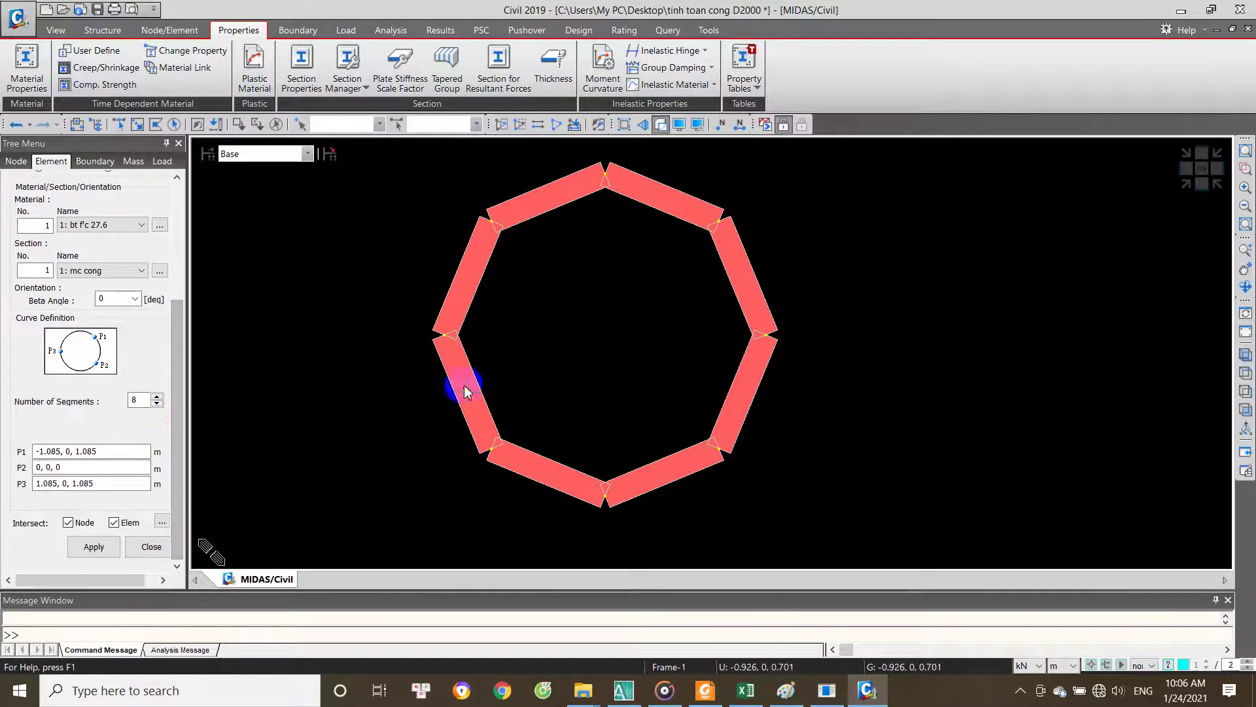
key("ctrl+z")
Step: Change the curve's number of segments from 8 to 50
left_click(122, 463)
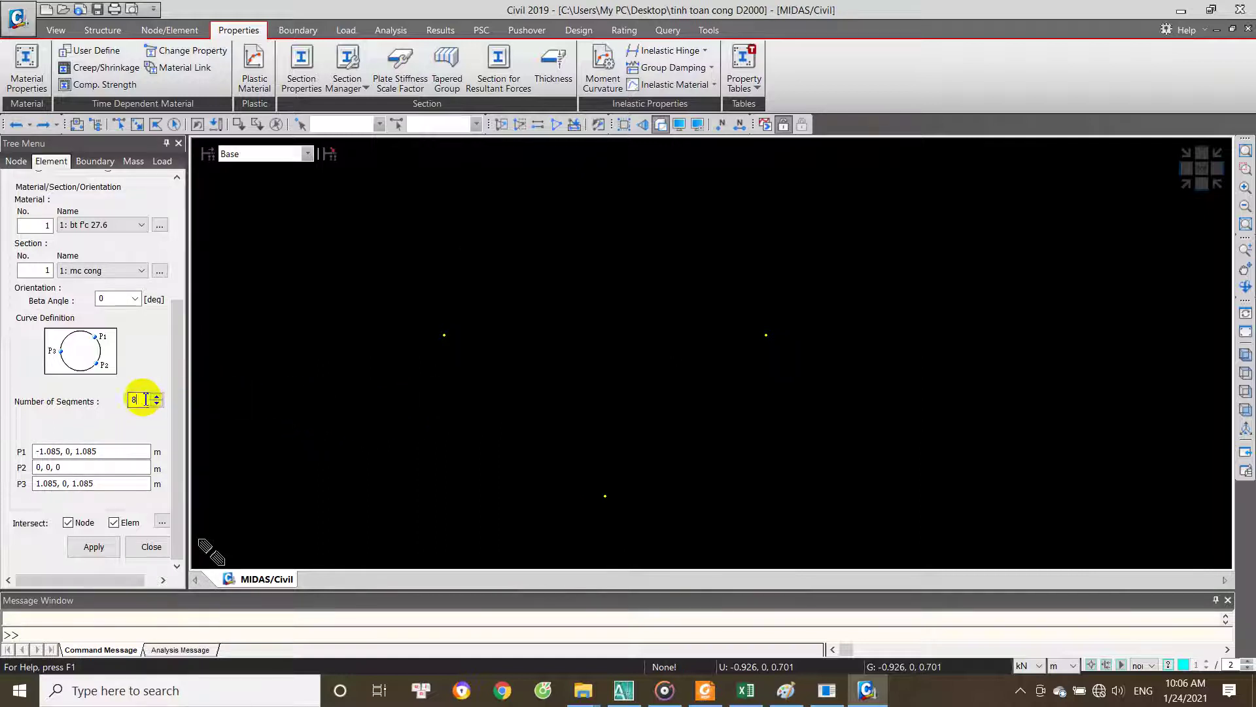
double_click(130, 401)
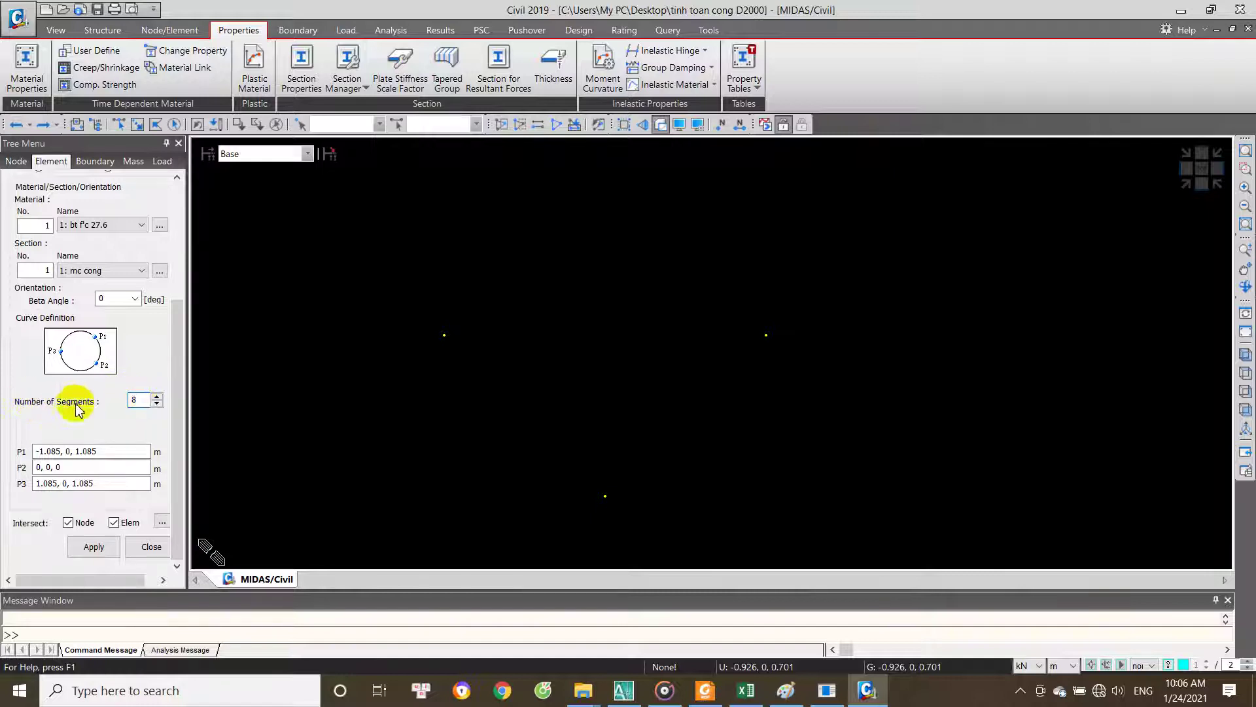
double_click(124, 405)
type("50")
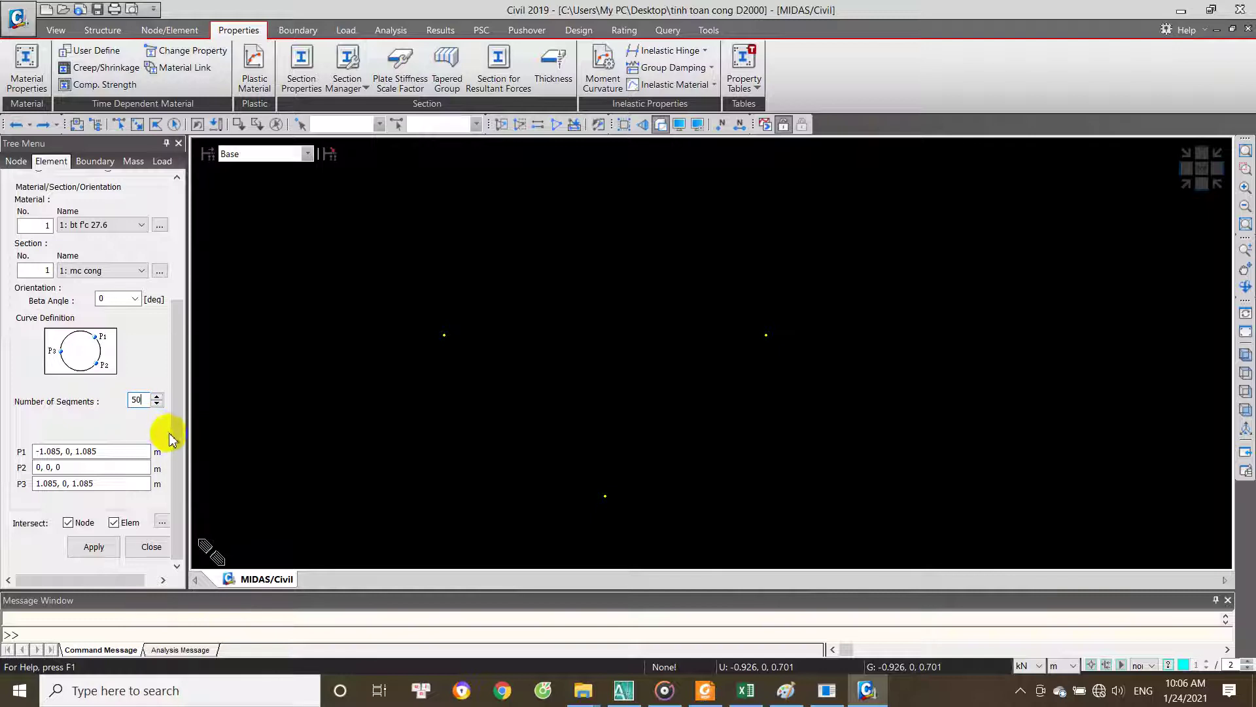
double_click(137, 399)
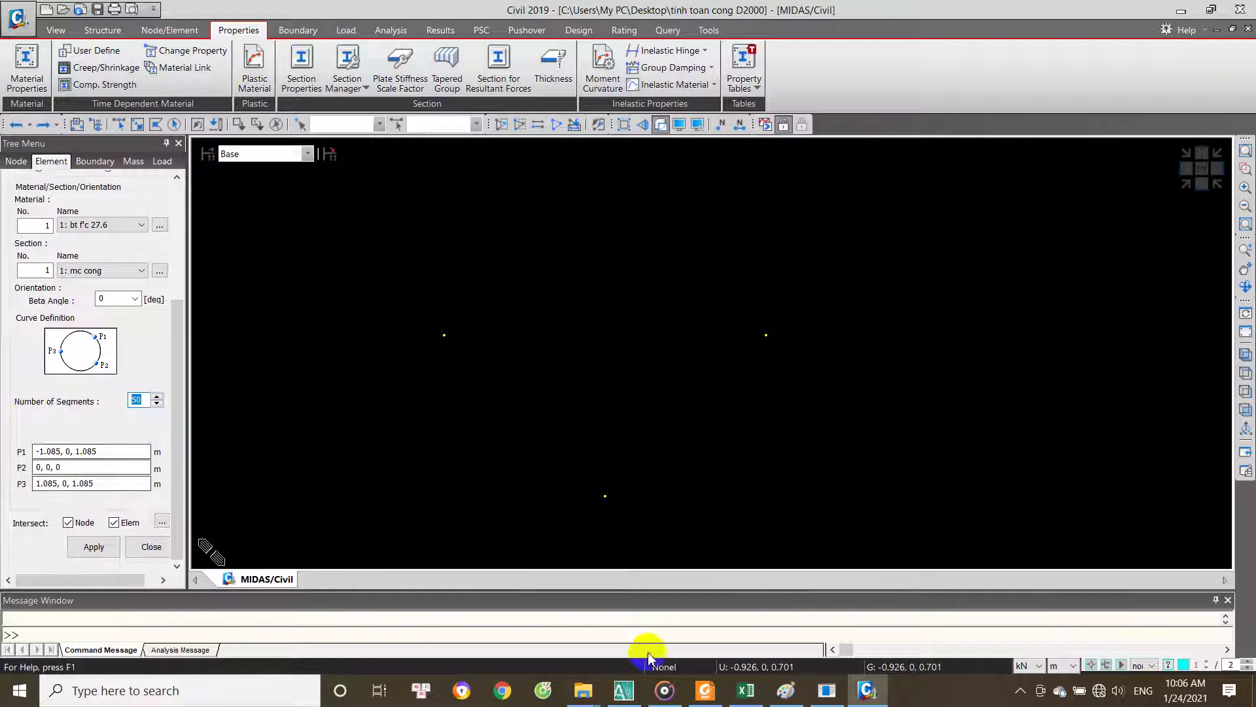
Step: Check the AutoCAD culvert drawing and clear its circle selection
left_click(630, 698)
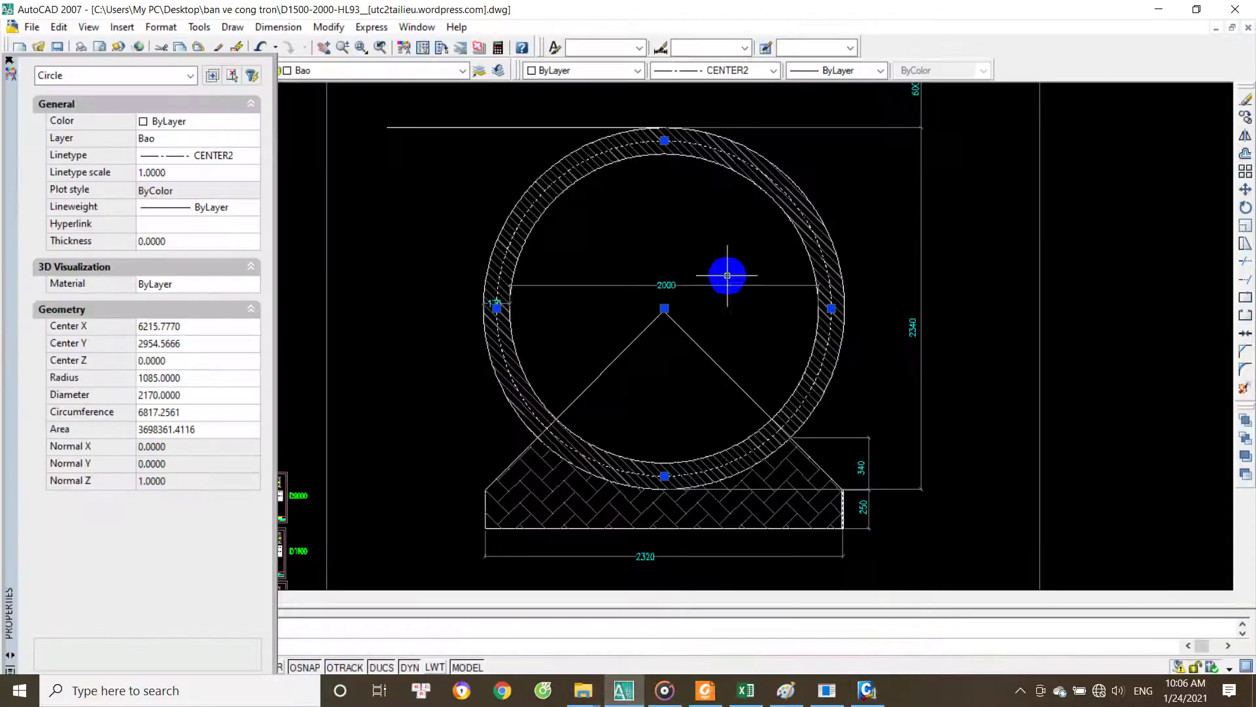
scroll(724, 281, "down", 2)
key("Escape")
scroll(617, 407, "up", 3)
scroll(595, 352, "up", 3)
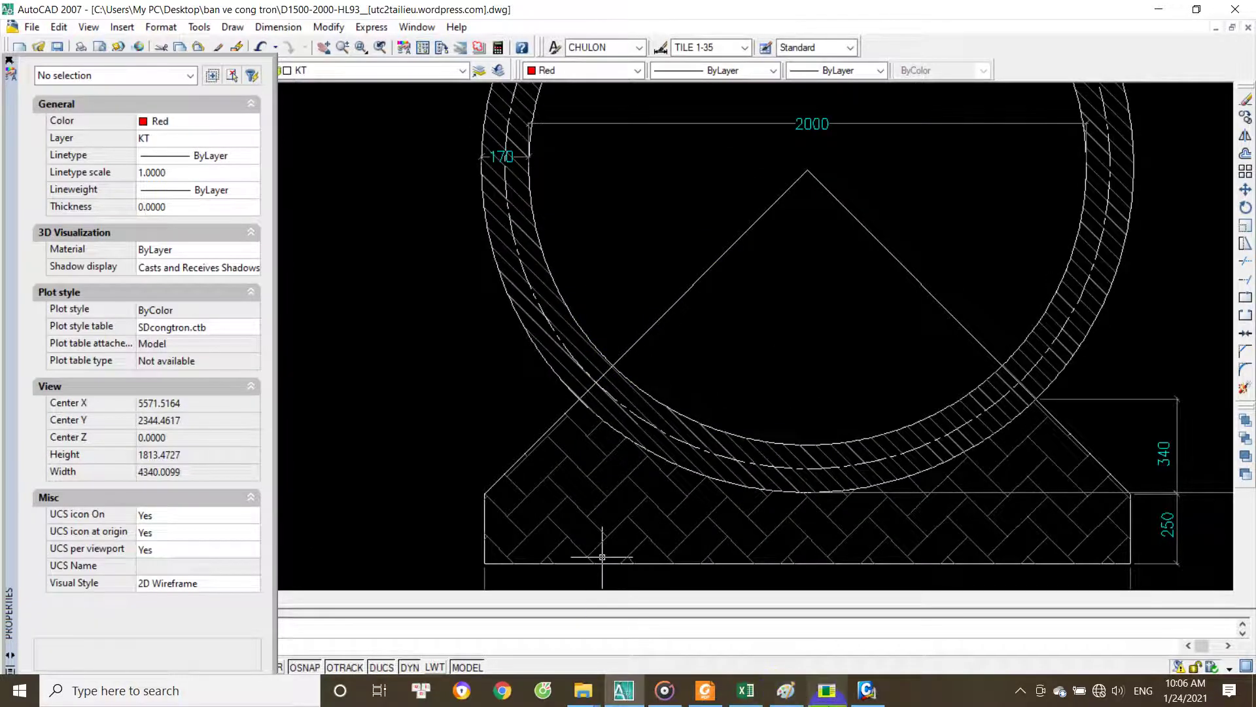
Step: Back in midas Civil, apply 50 segments to create the 50-beam ring, then close the panel
left_click(867, 694)
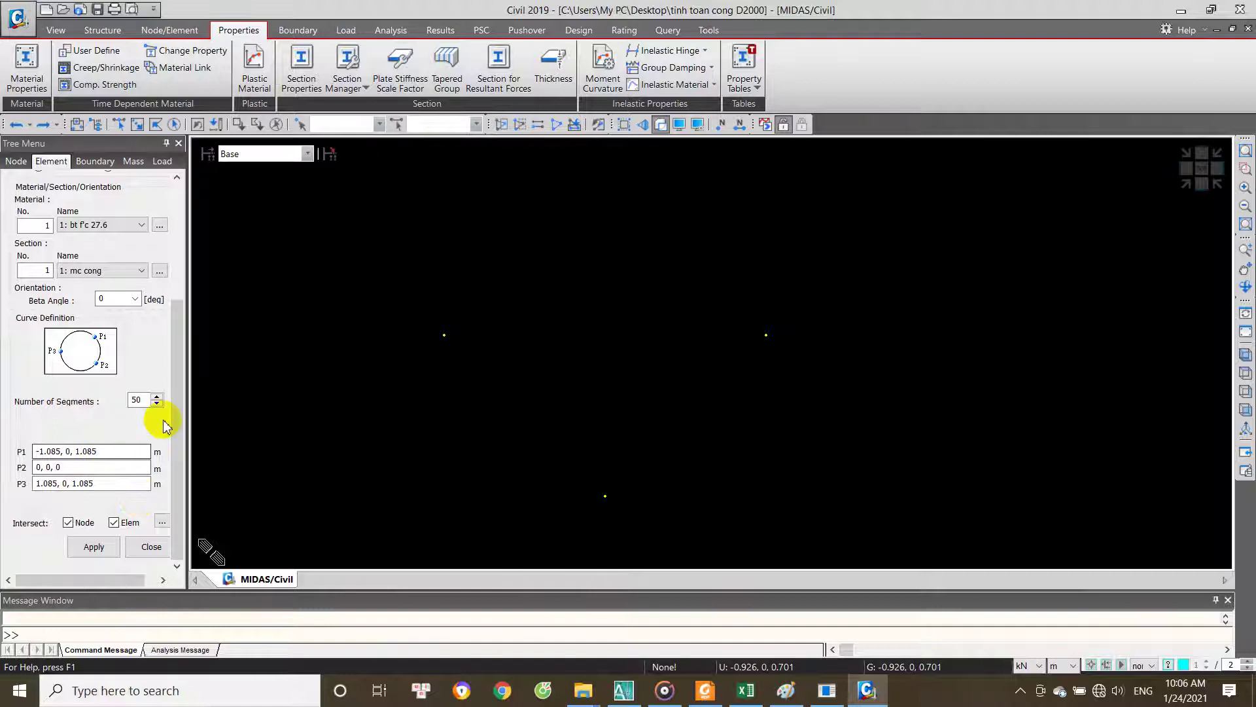
double_click(150, 400)
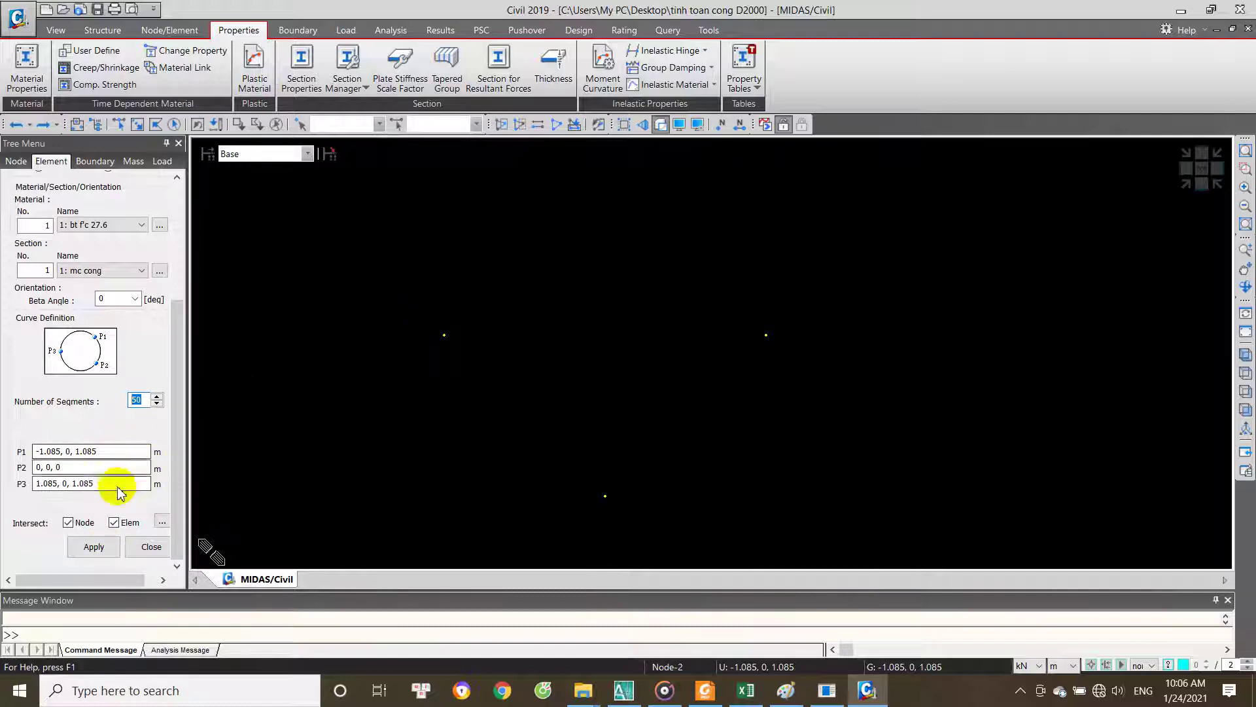
left_click(93, 548)
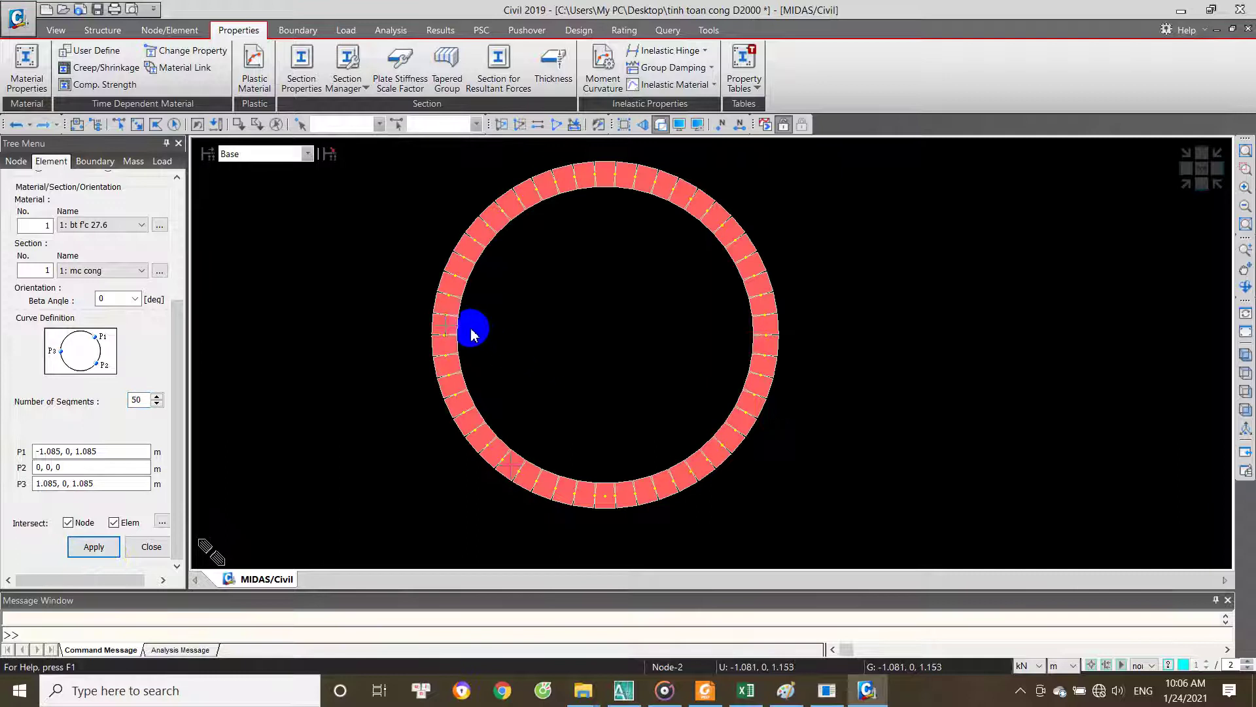
scroll(497, 314, "up", 2)
scroll(520, 304, "up", 1)
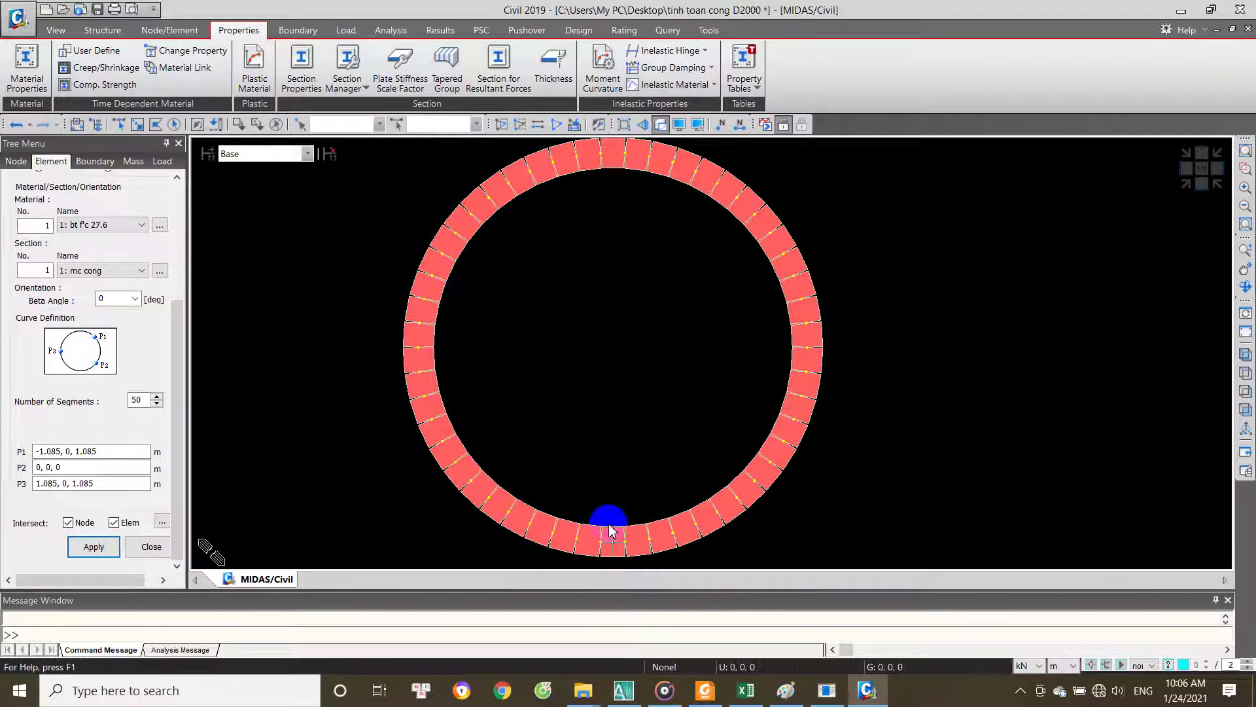
left_click(103, 555)
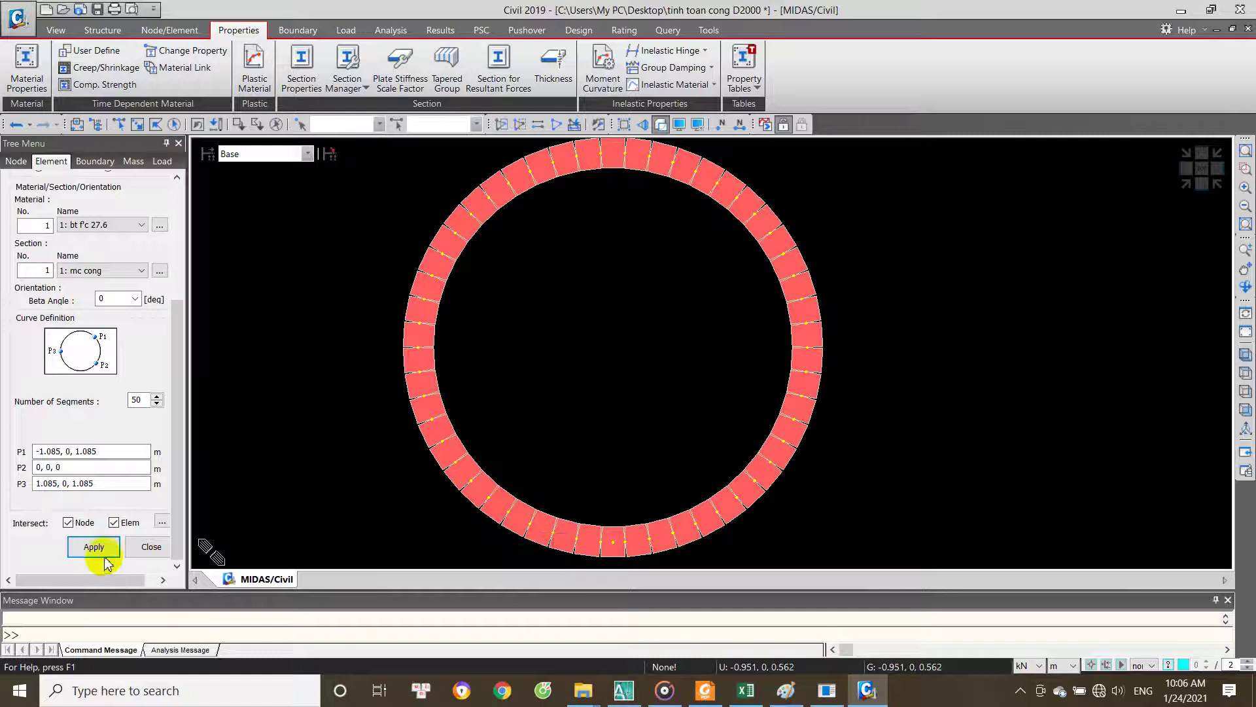
left_click(139, 556)
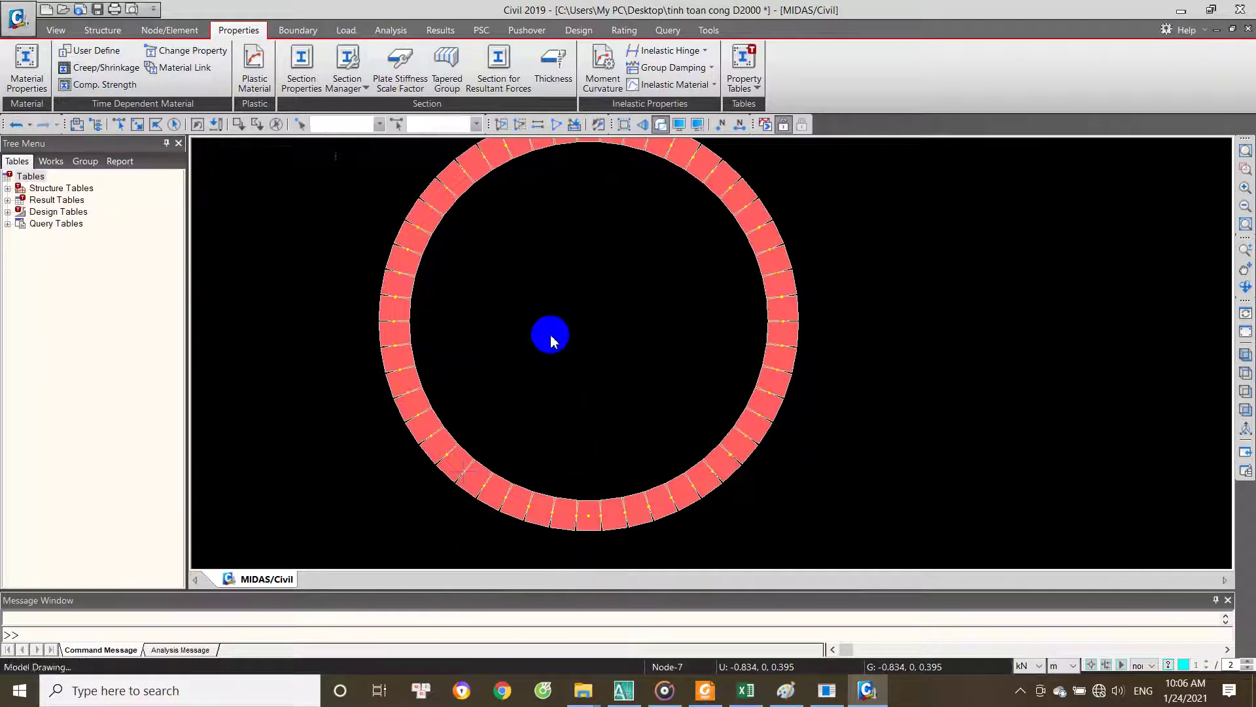
Step: Save the model, bring the whole ring into view, and return to AutoCAD
key("ctrl+s")
scroll(452, 364, "up", 2)
scroll(589, 322, "up", 2)
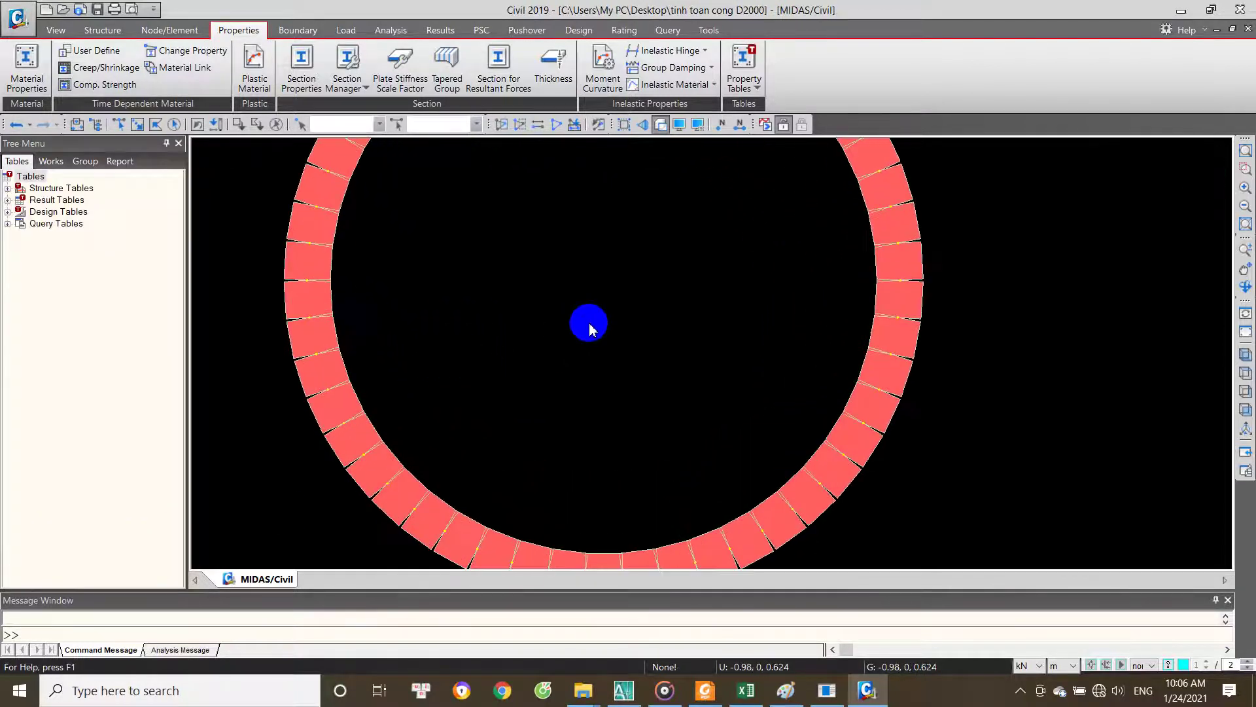
scroll(586, 323, "down", 1)
mouse_move(587, 325)
middle_mouse_down()
mouse_move(592, 462)
mouse_move(607, 407)
middle_mouse_up()
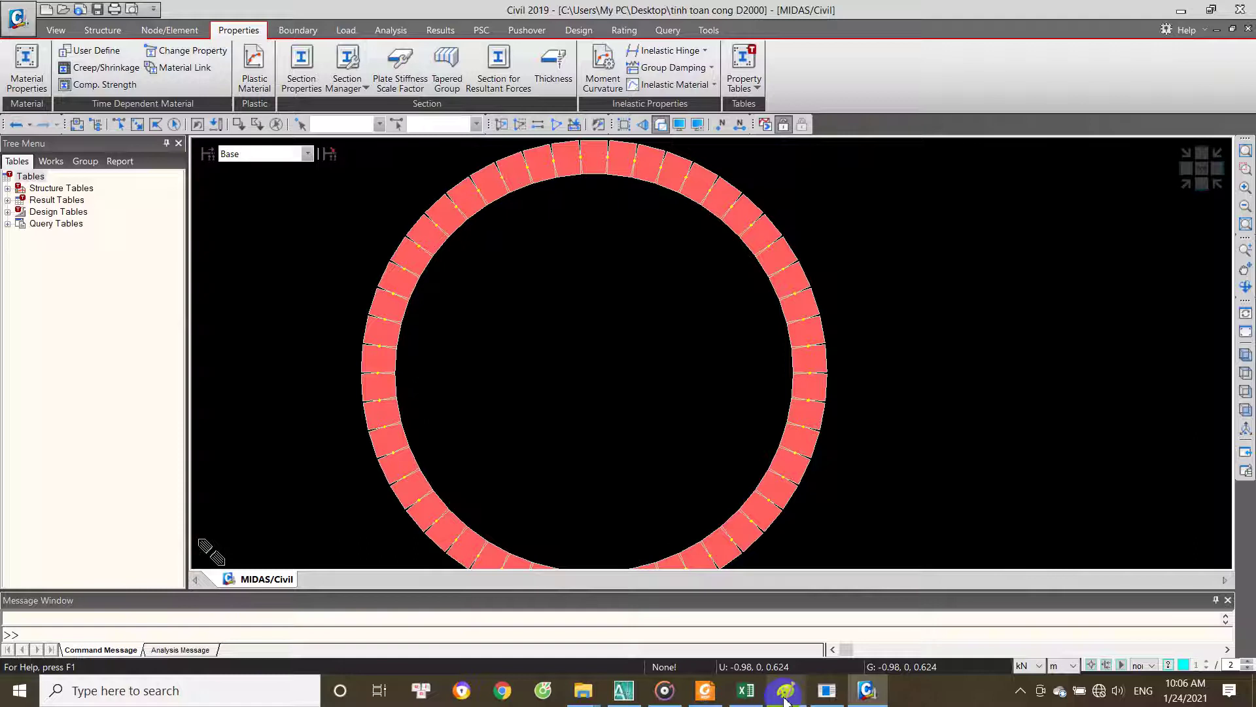
left_click(624, 690)
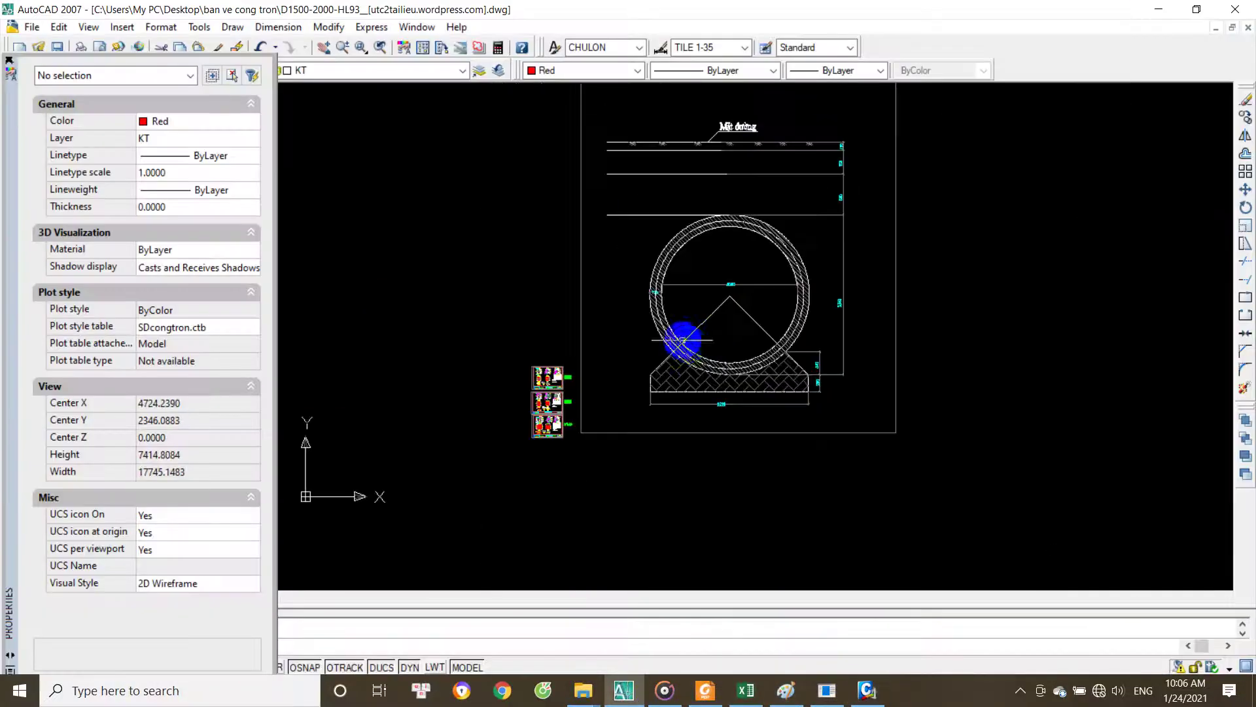
Step: Zoom around the AutoCAD culvert section, then switch to the Excel culvert-check workbook
scroll(688, 343, "up", 3)
scroll(633, 342, "up", 2)
scroll(740, 317, "up", 1)
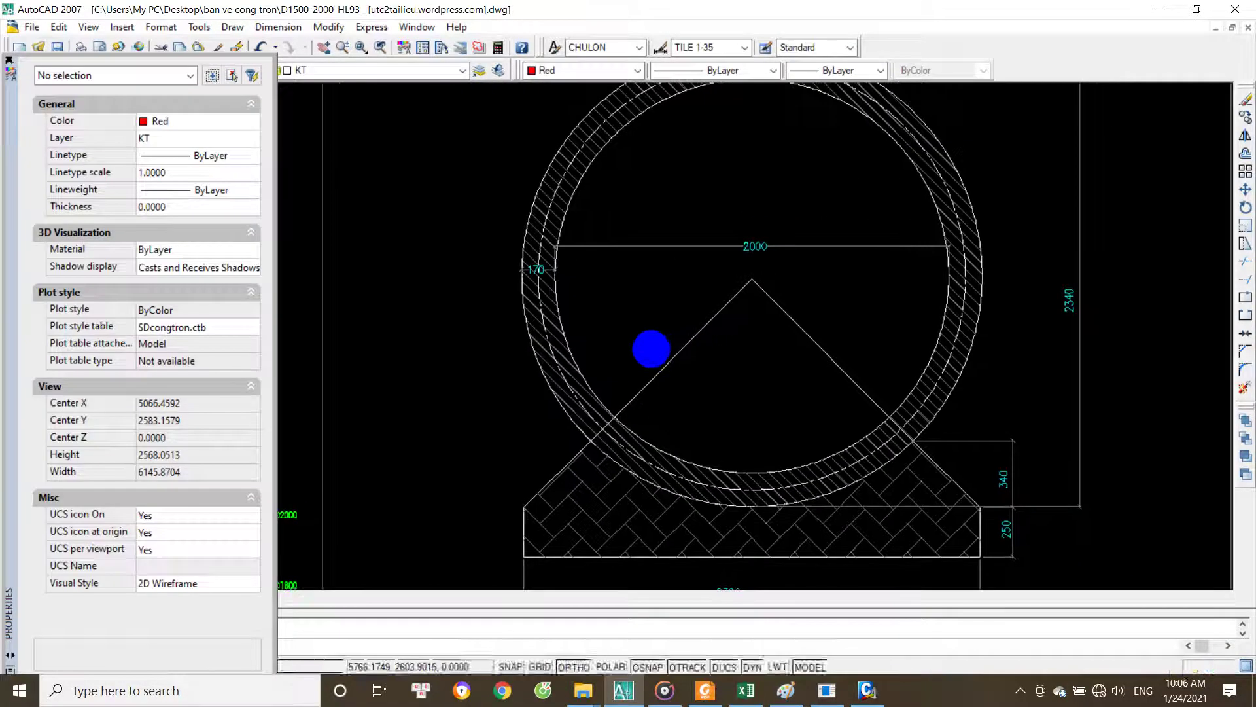
scroll(629, 377, "down", 3)
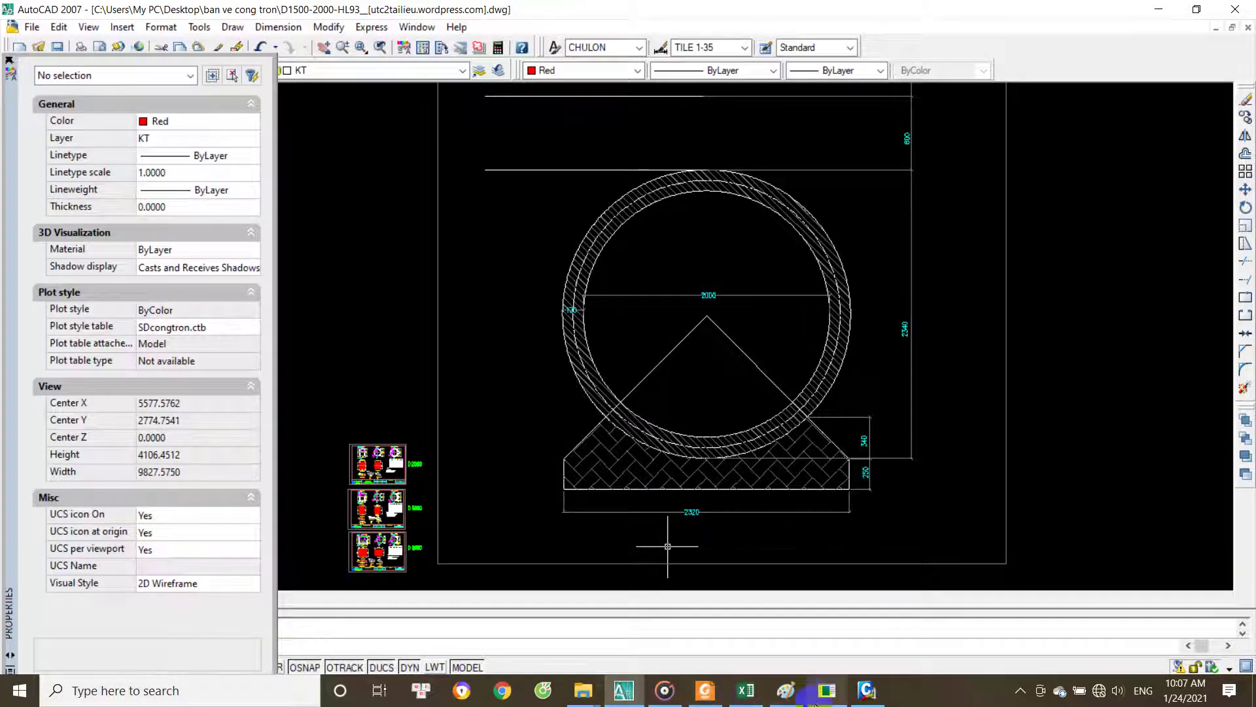
left_click(763, 686)
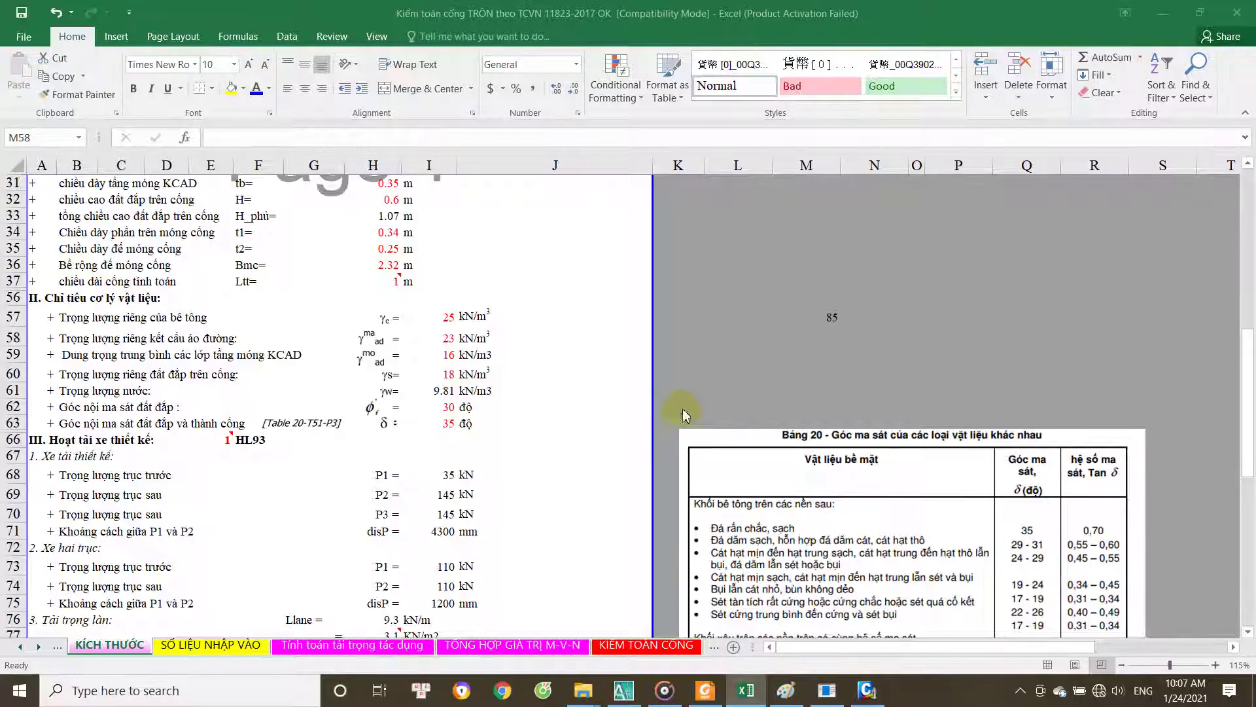
Step: Restore Excel, show the Tính toán tải trọng tác dụng load table, then return to midas Civil
left_click(1198, 9)
scroll(440, 322, "down", 5)
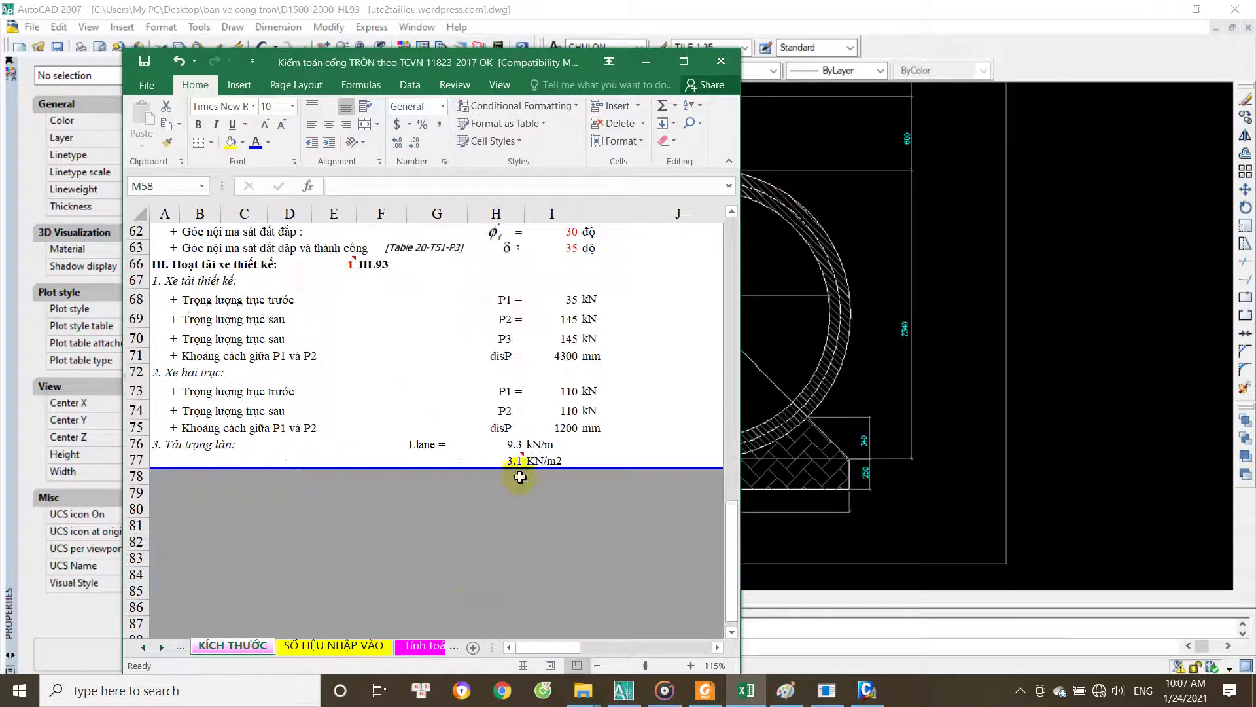
left_click(439, 644)
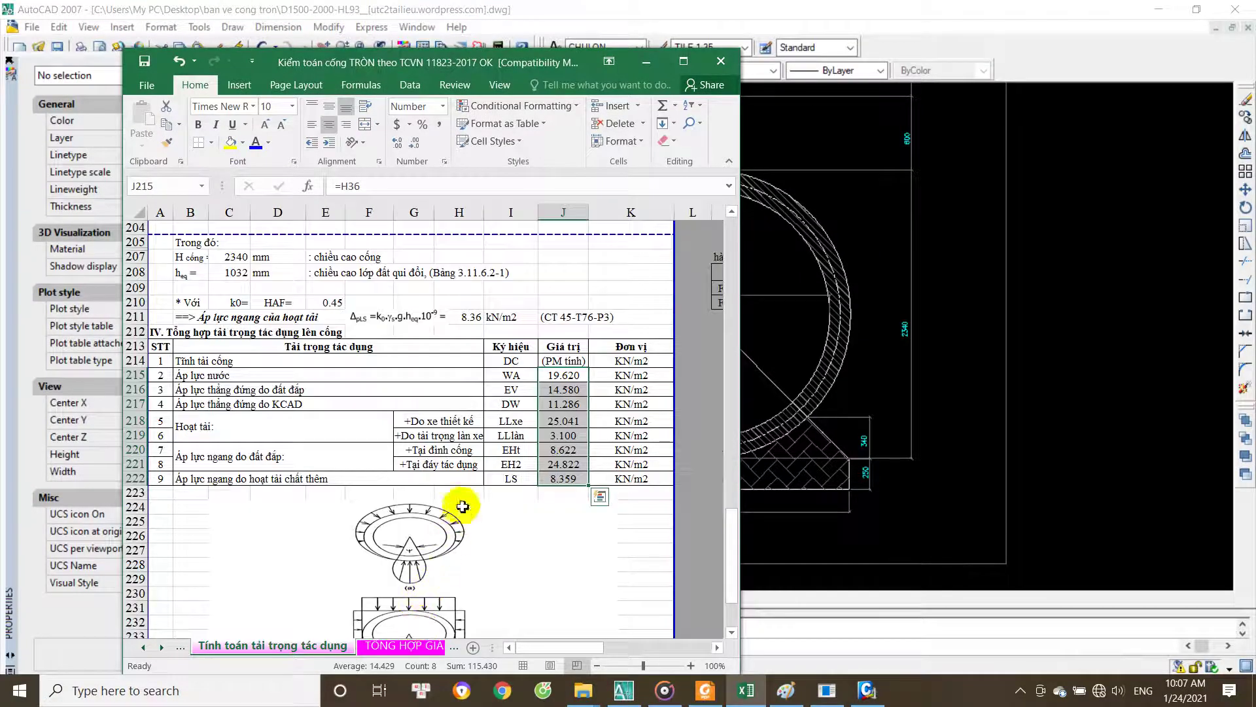
left_click_drag(560, 61, 335, 60)
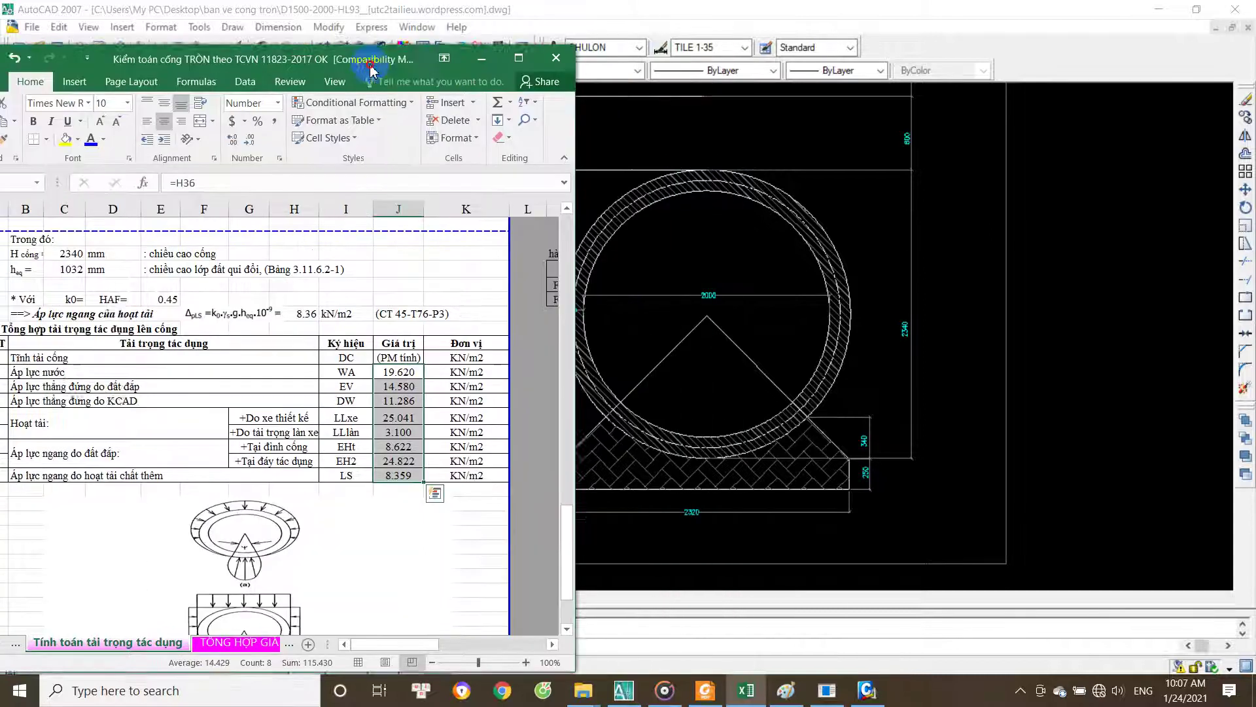
left_click(867, 691)
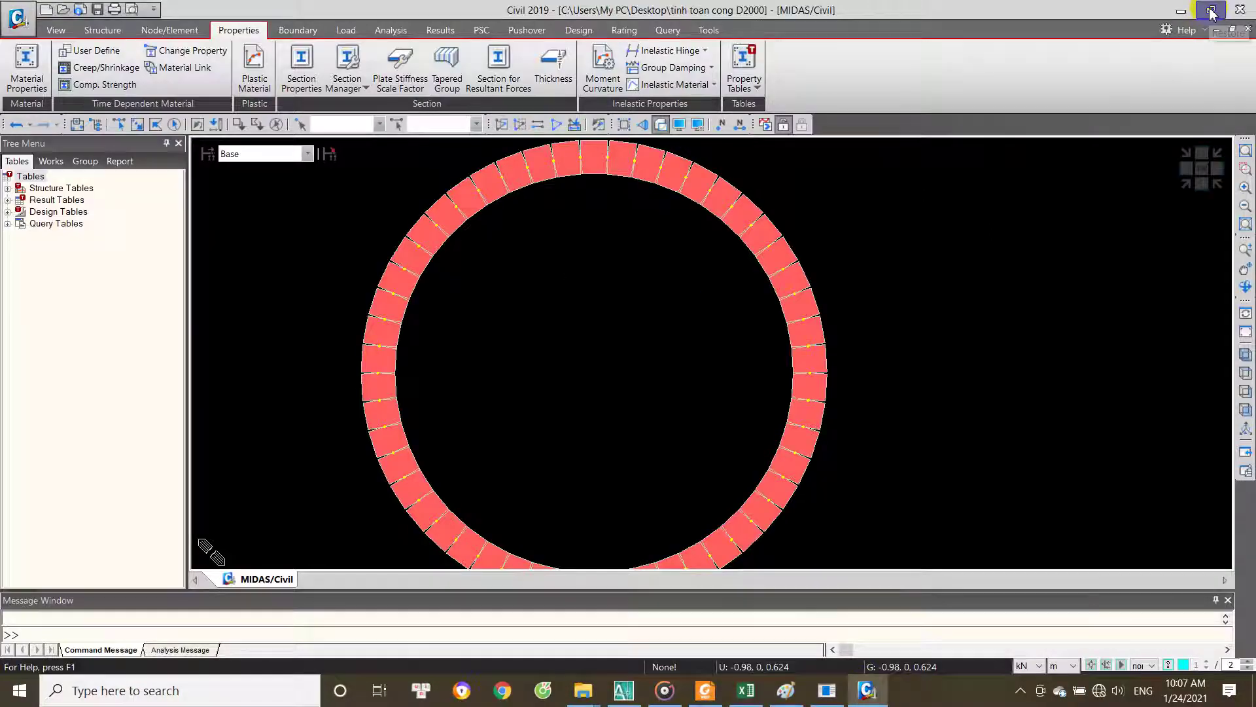
Step: Tile midas Civil on the right beside Excel, fit the whole ring, and show the Load tools
left_click(1211, 11)
left_click_drag(477, 44, 767, 70)
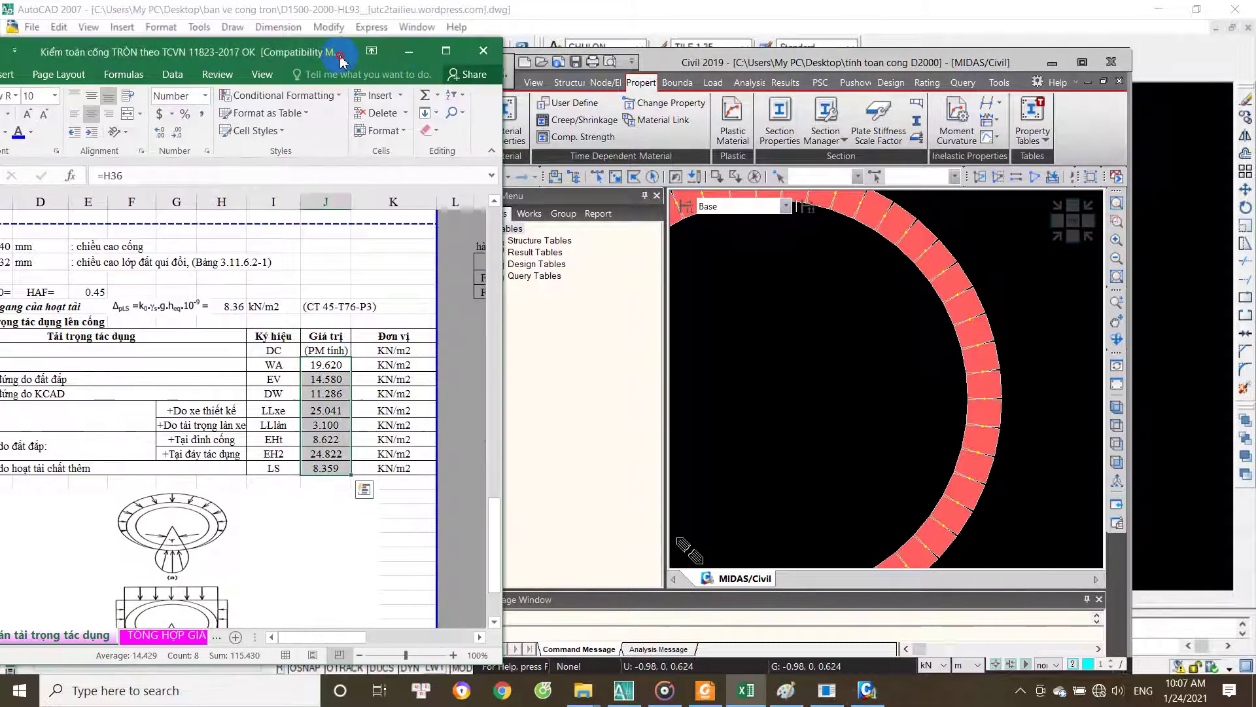
left_click_drag(391, 71, 338, 27)
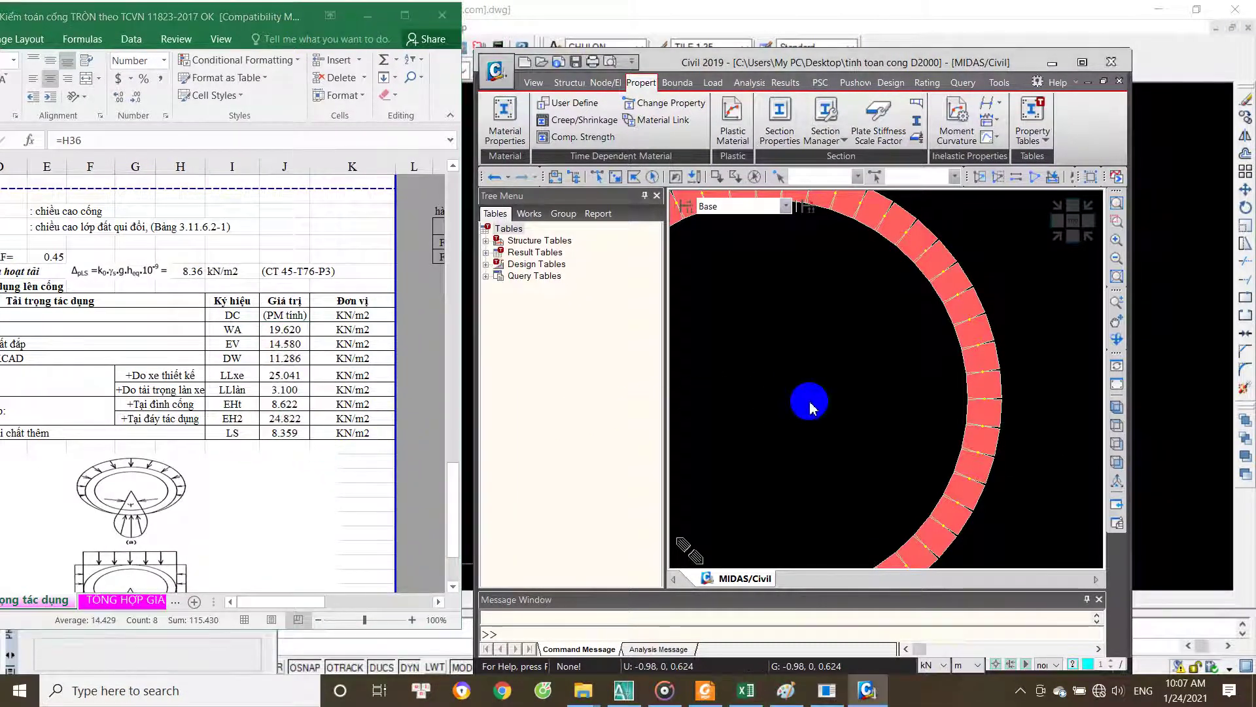
scroll(778, 402, "down", 2)
mouse_move(842, 381)
middle_mouse_down()
mouse_move(897, 363)
mouse_move(806, 350)
middle_mouse_up()
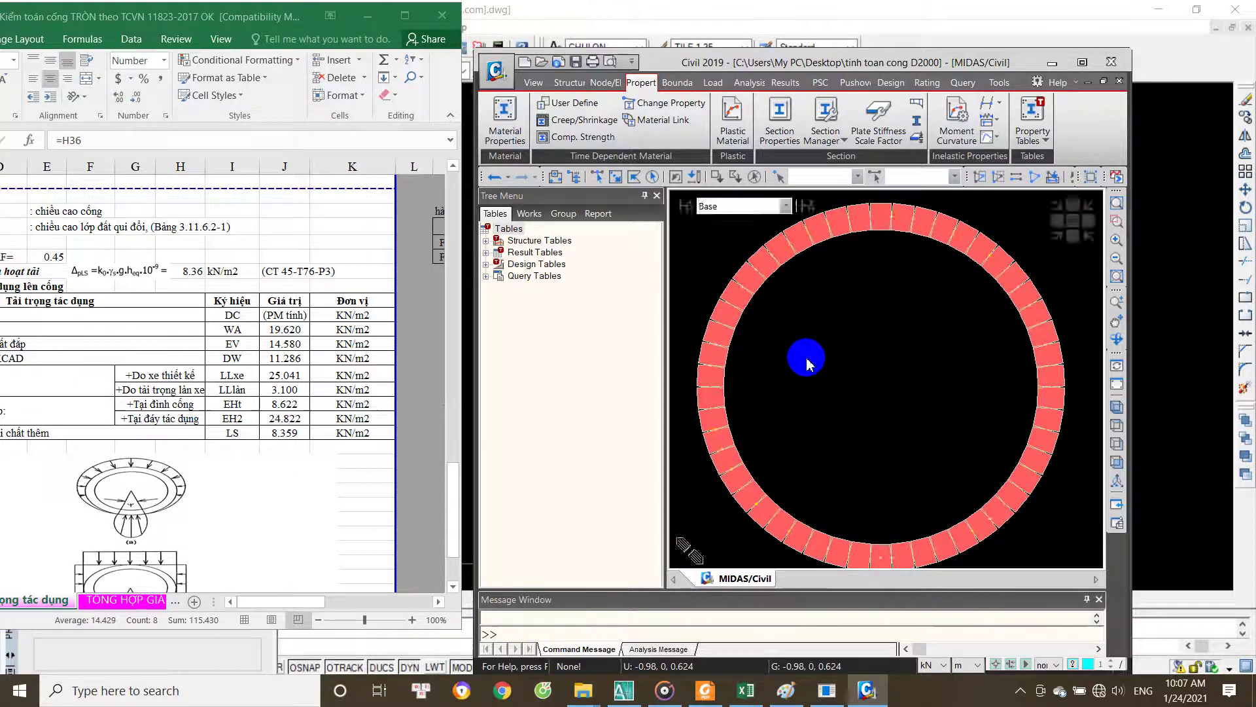
scroll(840, 372, "down", 2)
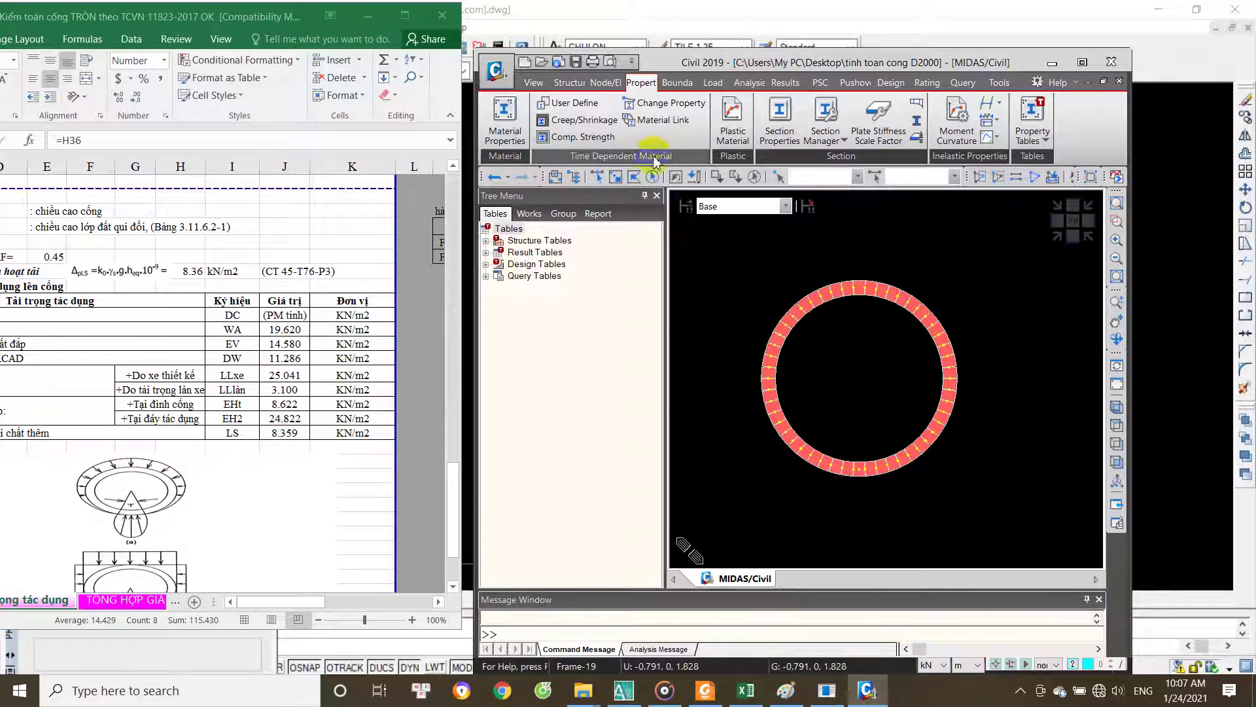
left_click(711, 83)
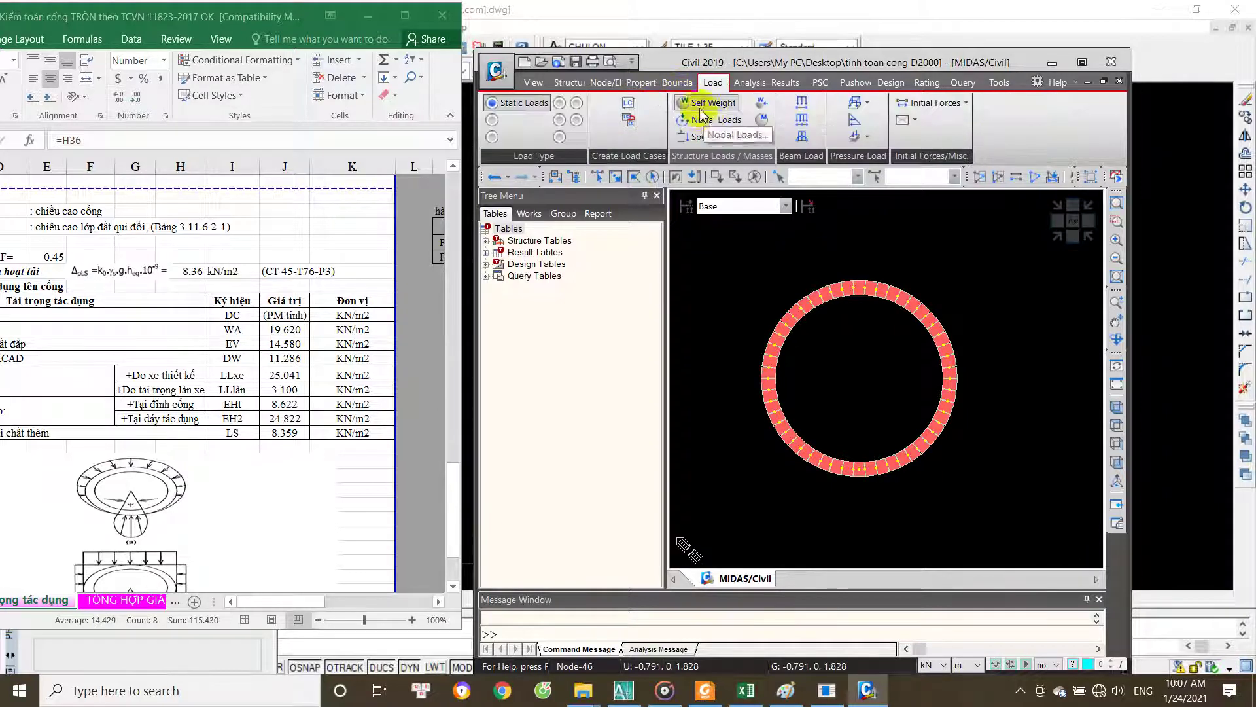
Step: From Self Weight, add load case DC as Dead Load (D) described 'ttbt'
left_click(713, 102)
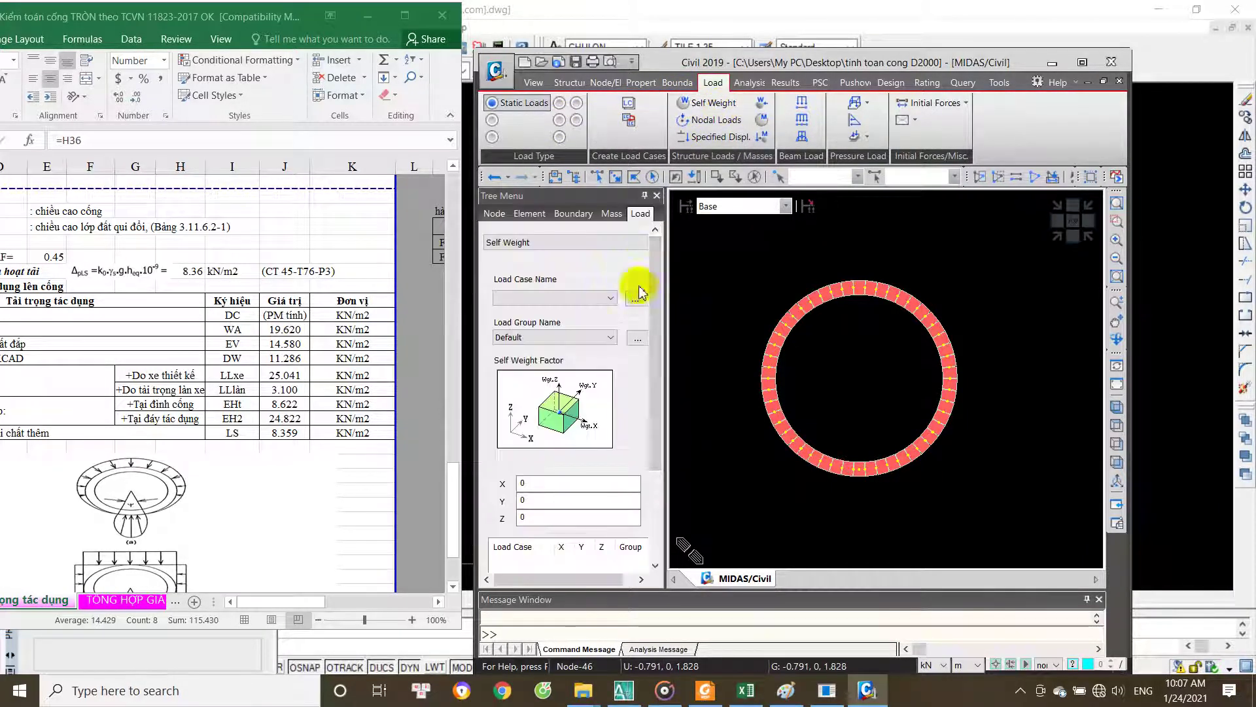
left_click(574, 300)
left_click(634, 299)
type("DC")
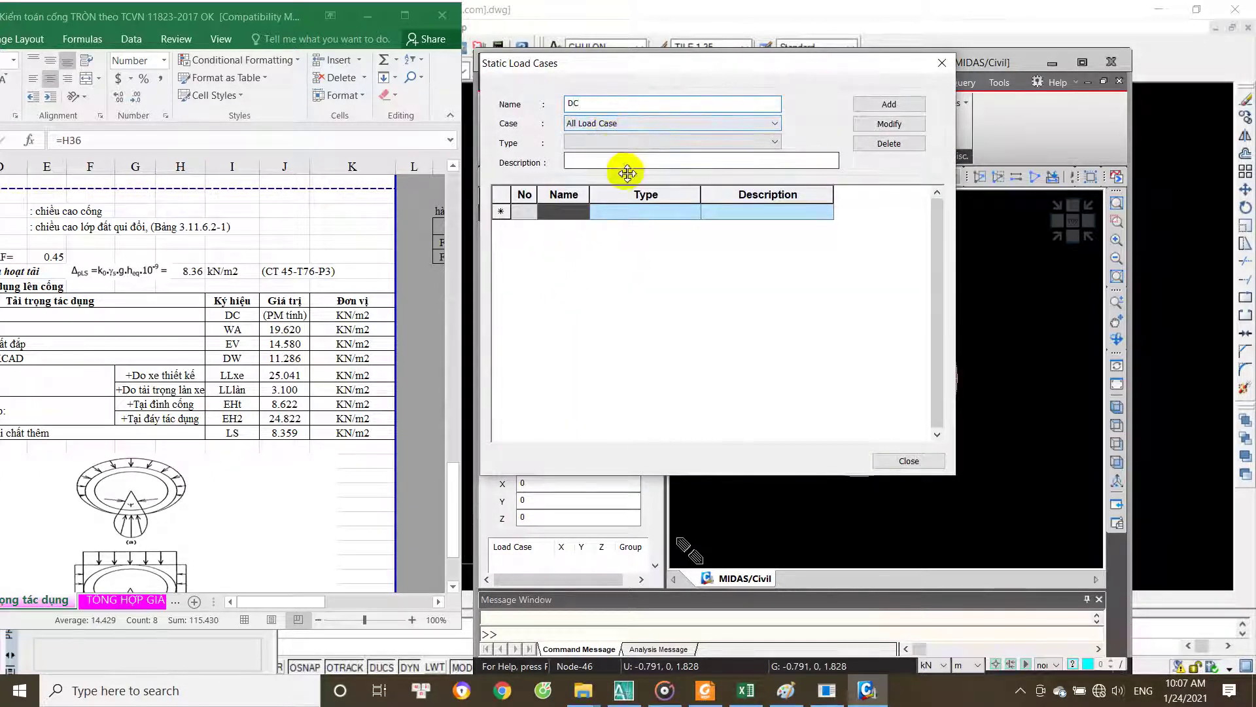
left_click(624, 124)
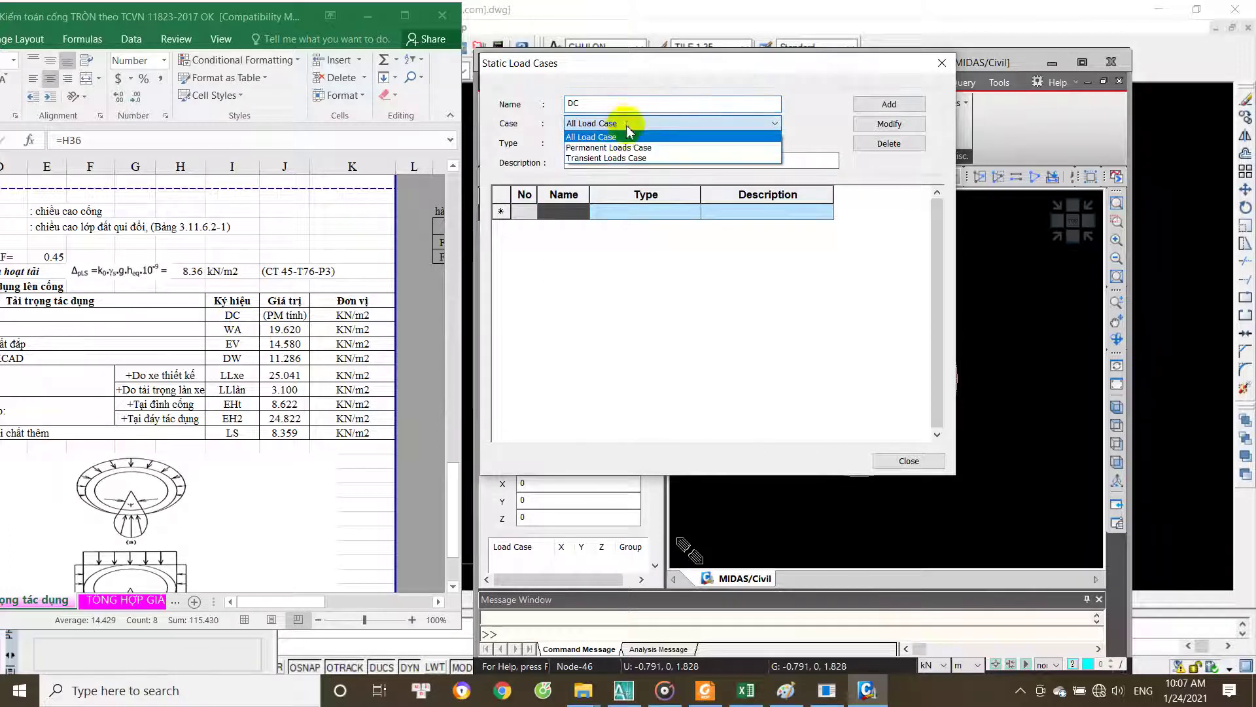
left_click(625, 138)
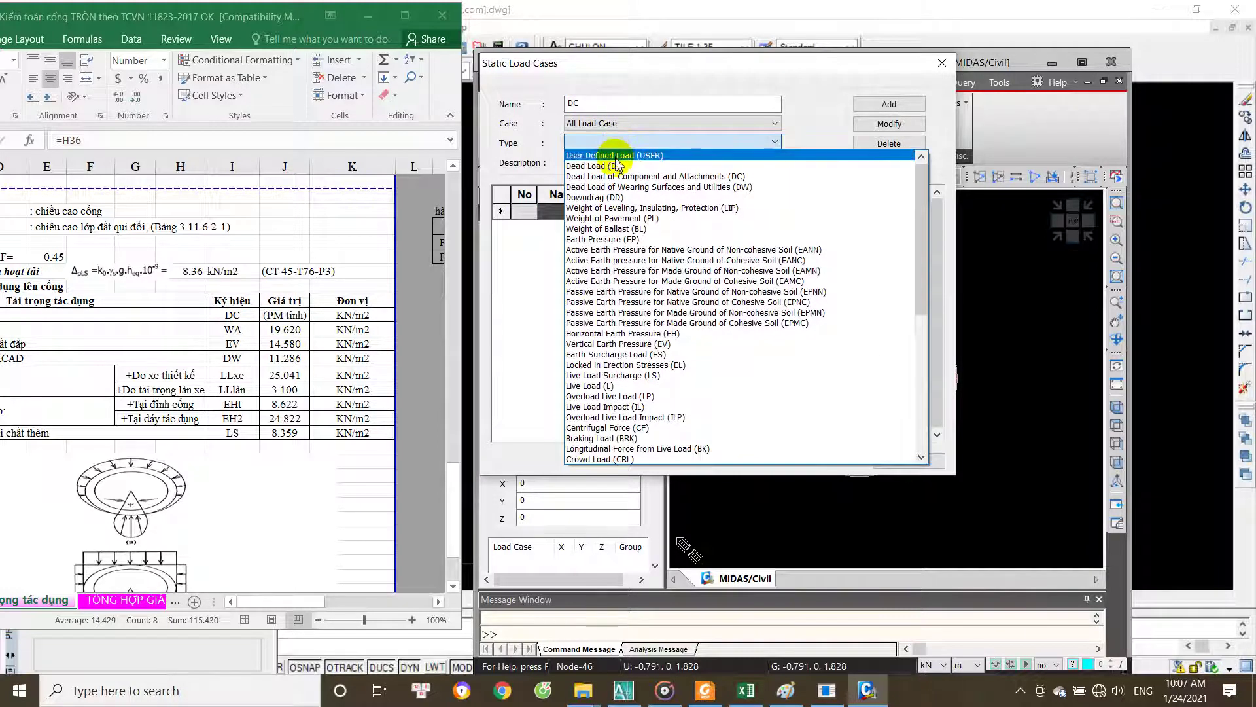
left_click(615, 166)
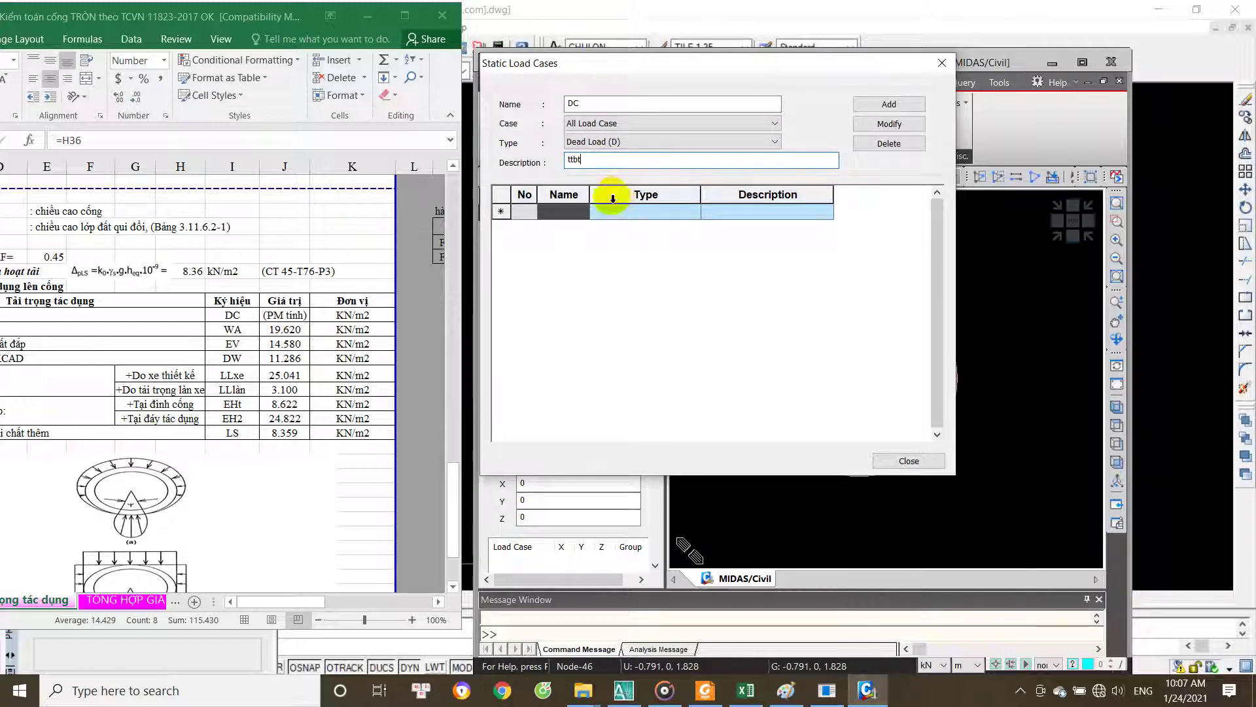
left_click(889, 104)
left_click(607, 228)
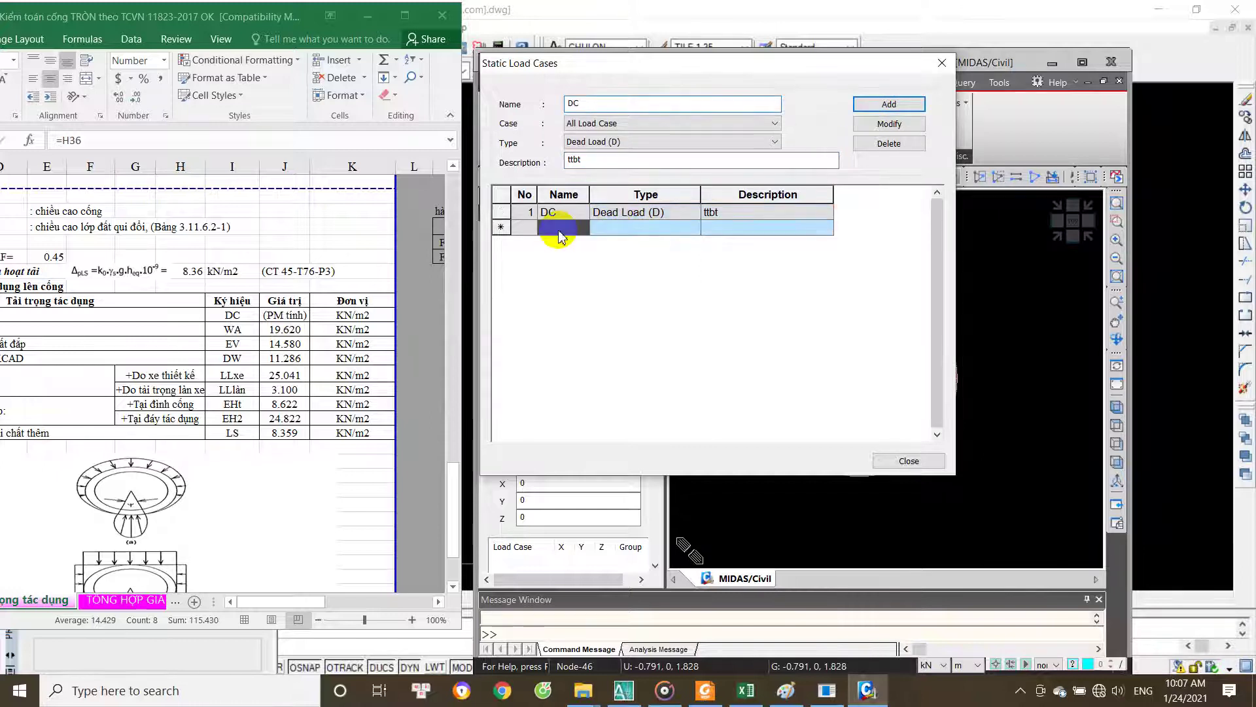
Step: Add load case WA as Ground Water Pressure (WP) with an edited description
double_click(571, 104)
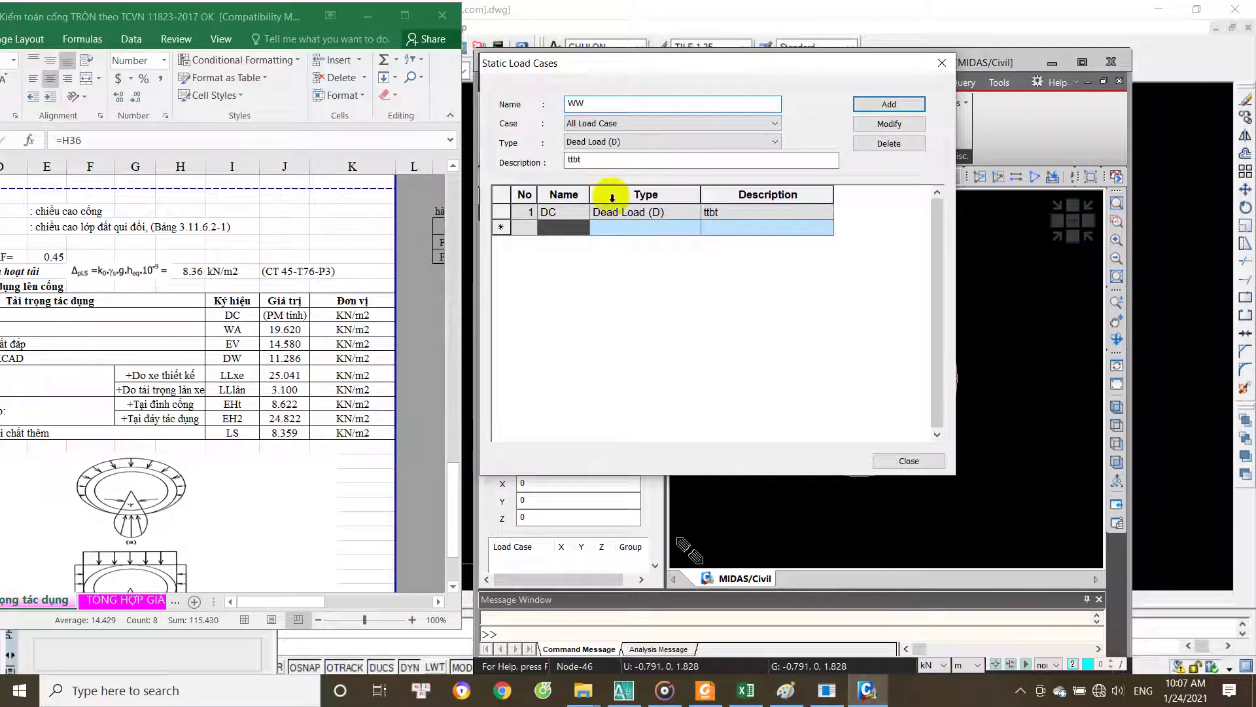
type("A")
left_click(622, 159)
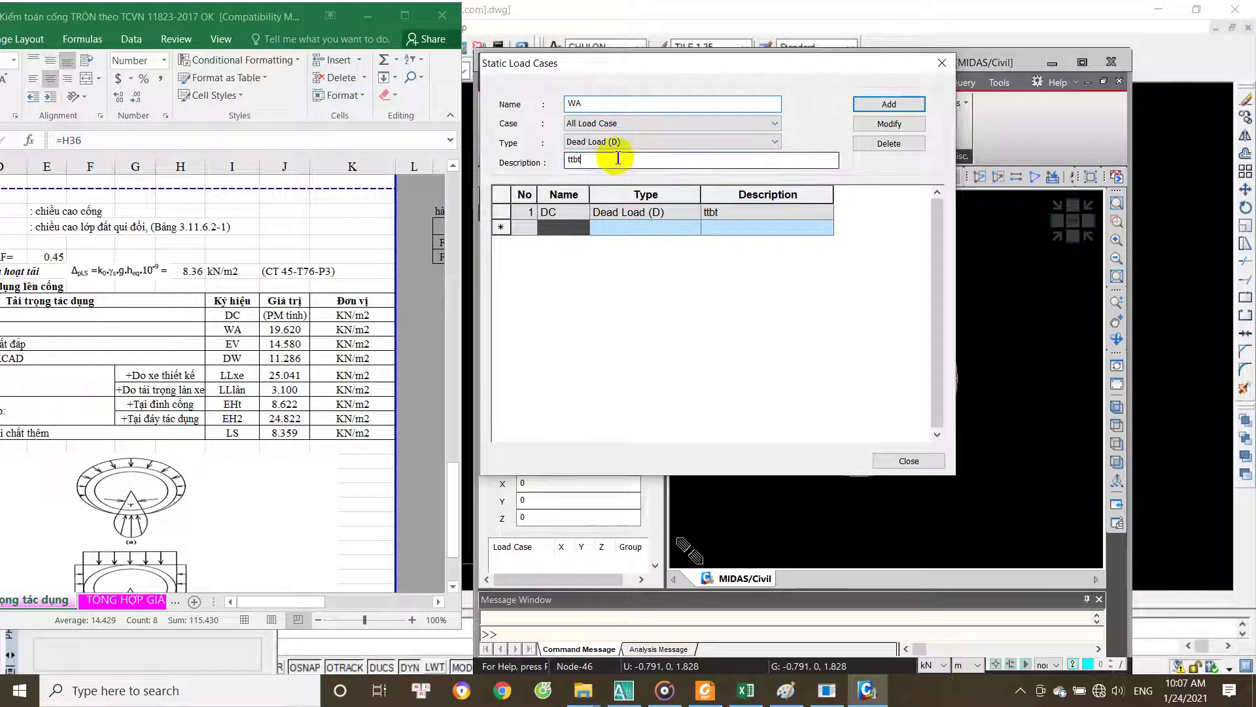
left_click(625, 148)
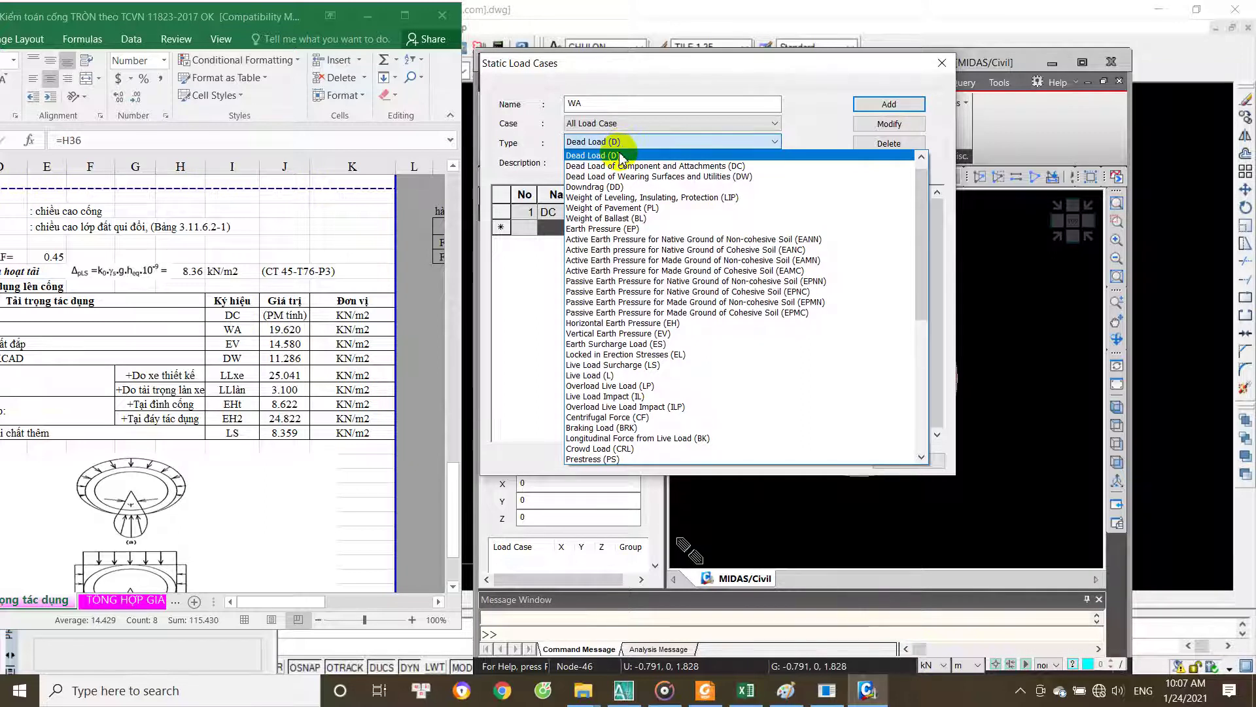
scroll(694, 380, "down", 2)
scroll(695, 380, "down", 2)
scroll(694, 377, "down", 2)
scroll(691, 374, "down", 1)
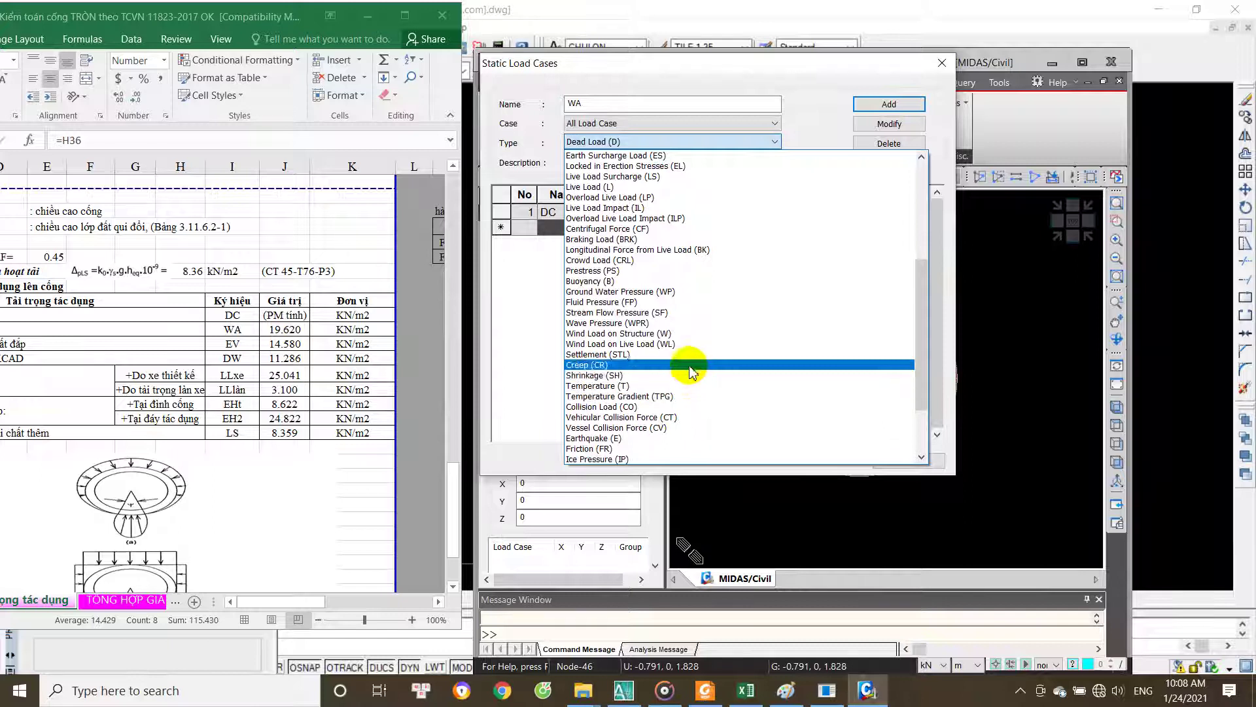
scroll(693, 196, "up", 3)
scroll(707, 235, "up", 2)
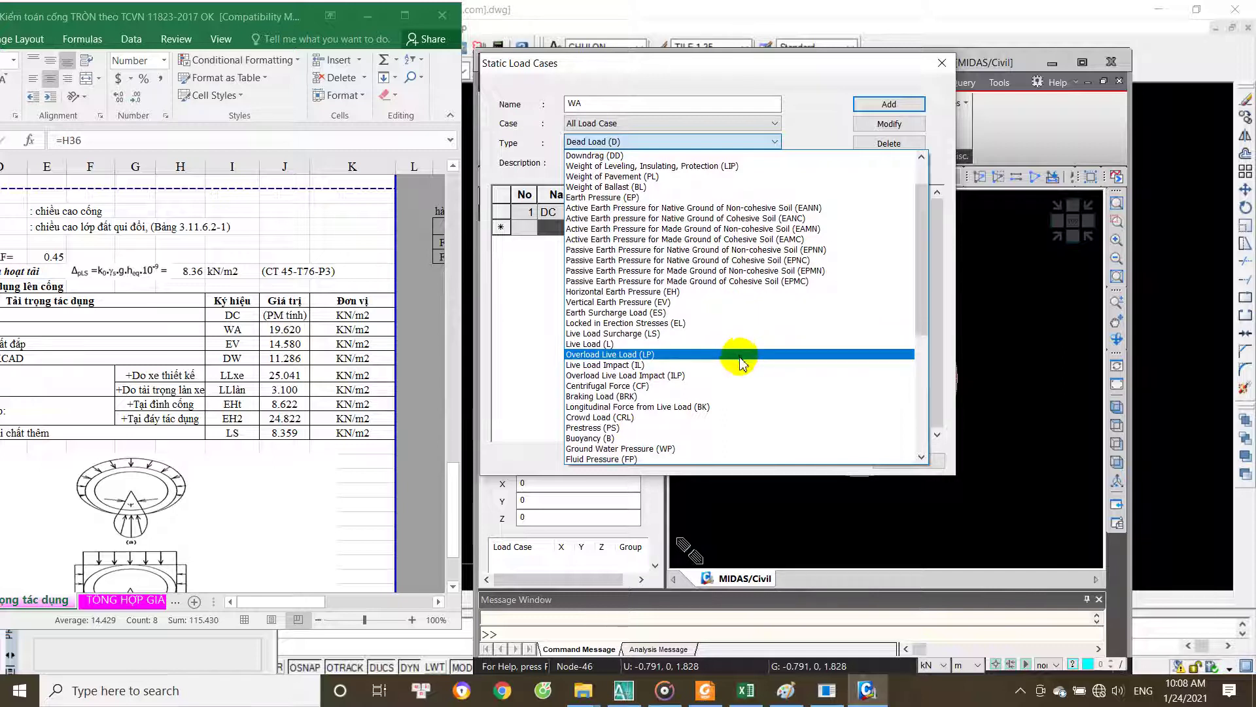
scroll(742, 361, "down", 1)
scroll(746, 353, "down", 1)
scroll(746, 353, "down", 1)
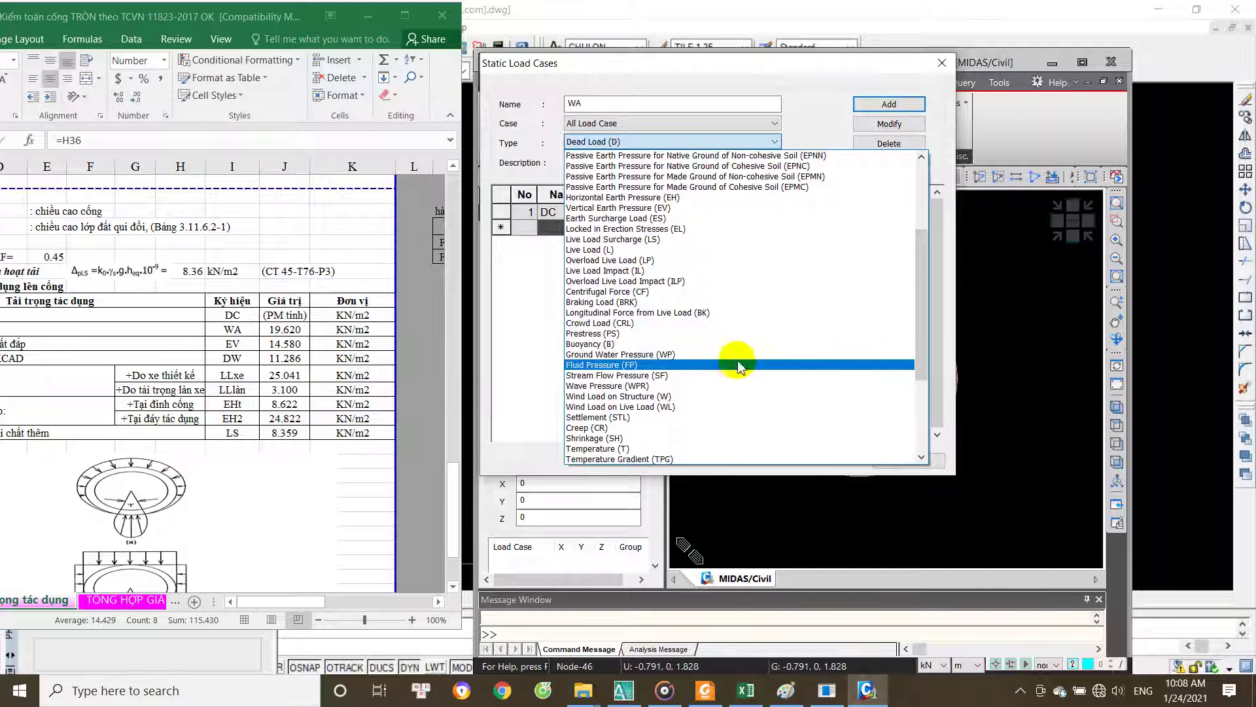
scroll(746, 378, "down", 1)
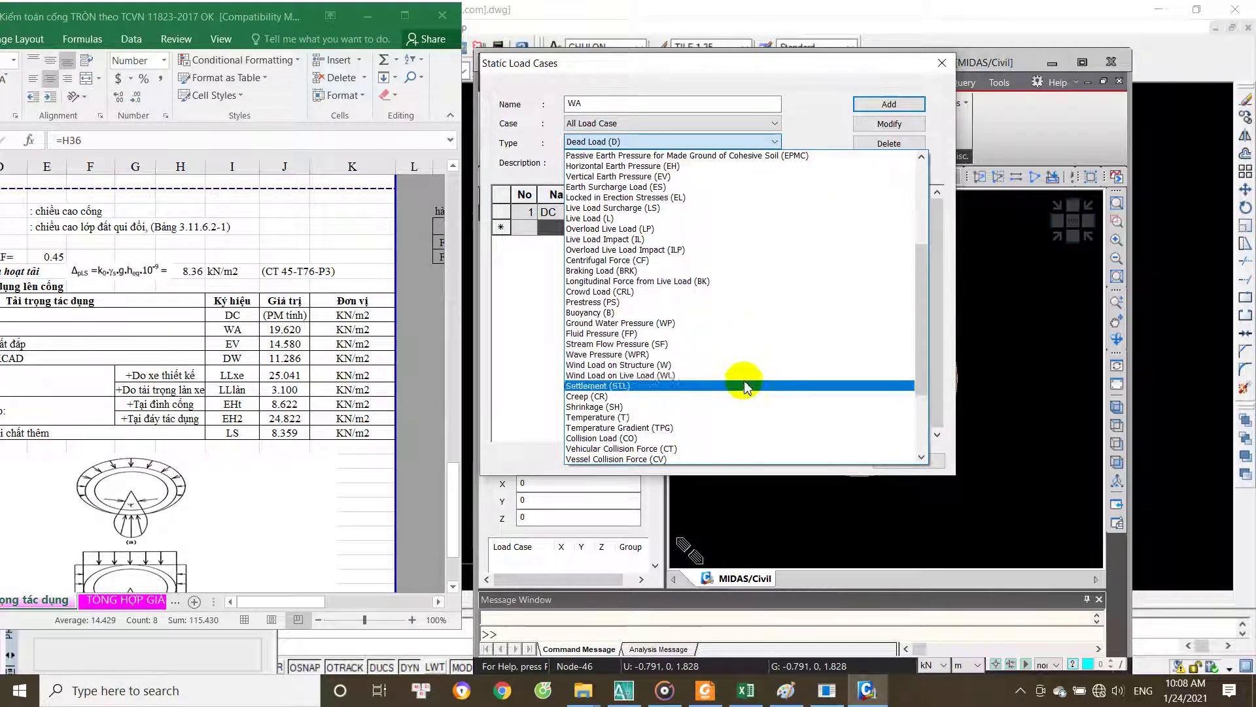
left_click(748, 332)
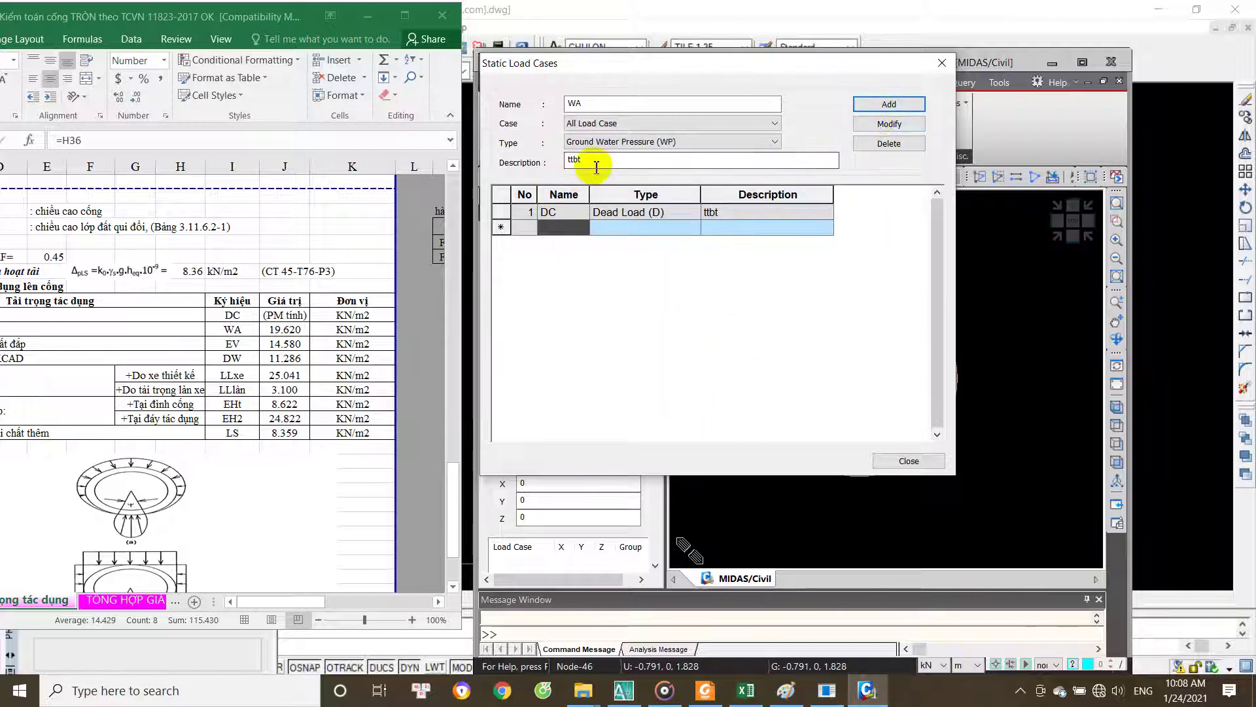
double_click(673, 161)
type("c")
left_click(888, 104)
key("Tab")
type("EV")
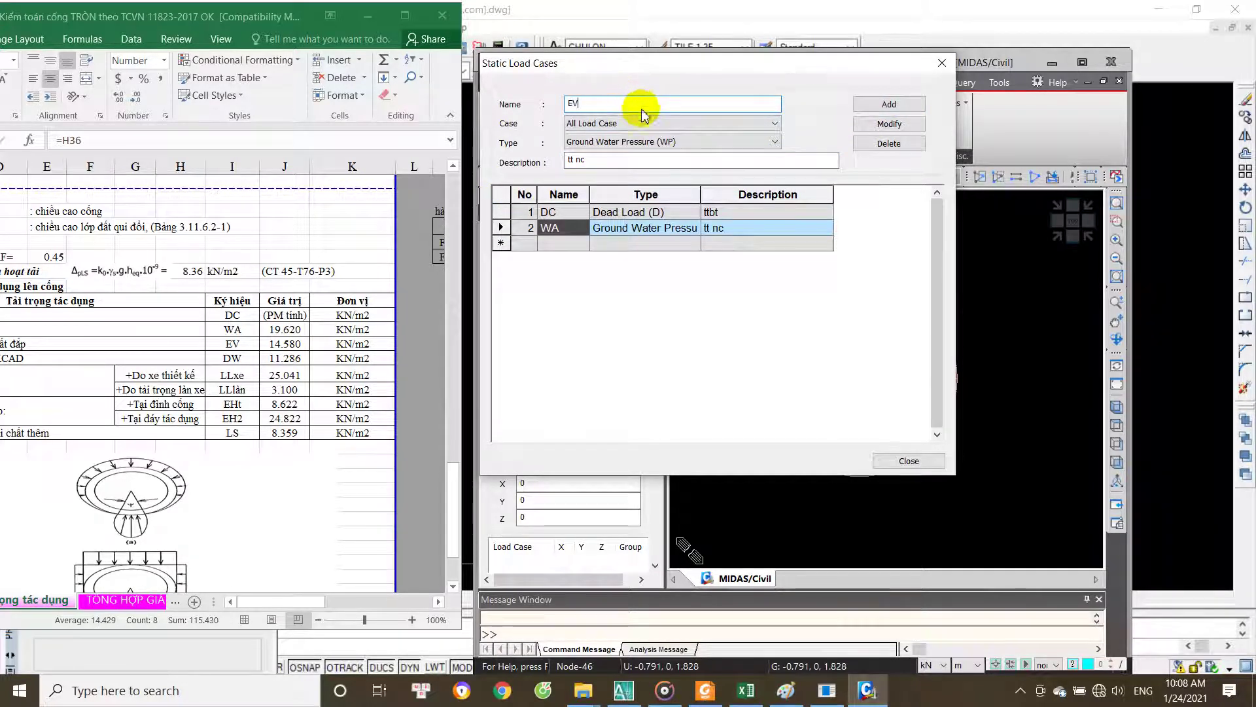
Step: Add load case EV as Vertical Earth Pressure (EV) described 'tt dat tren cong'
left_click(661, 147)
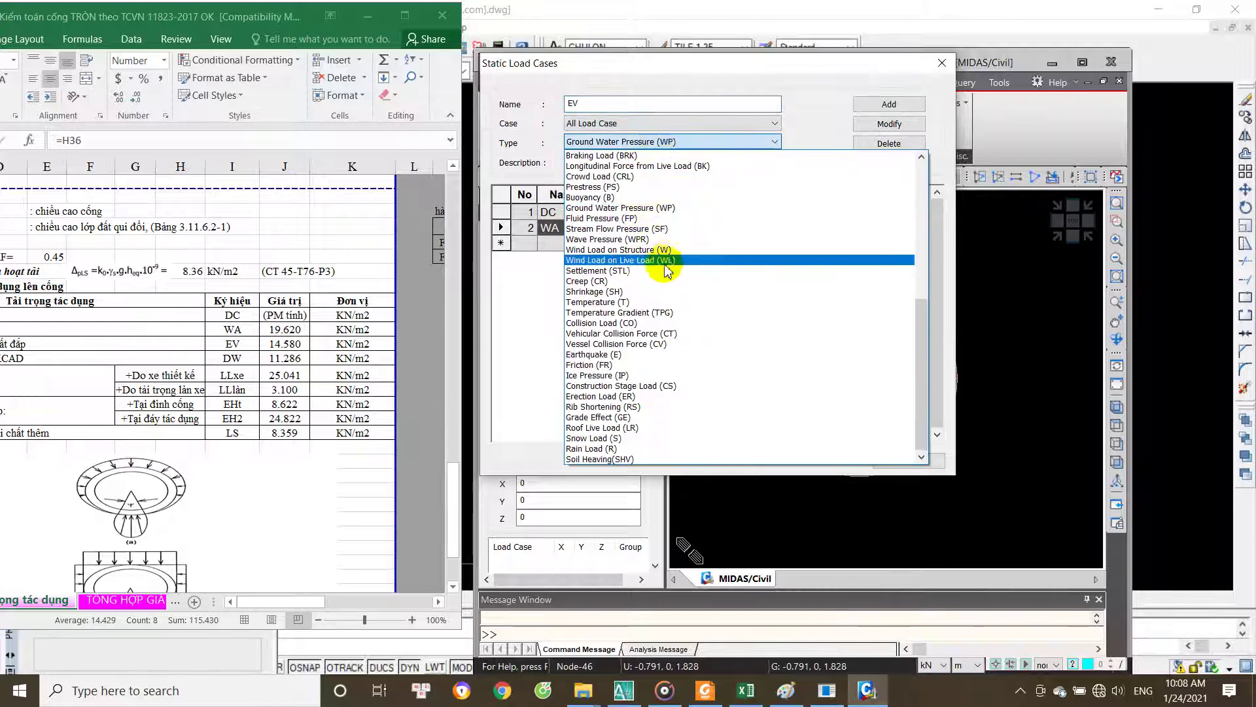
scroll(667, 249, "up", 5)
scroll(687, 282, "up", 5)
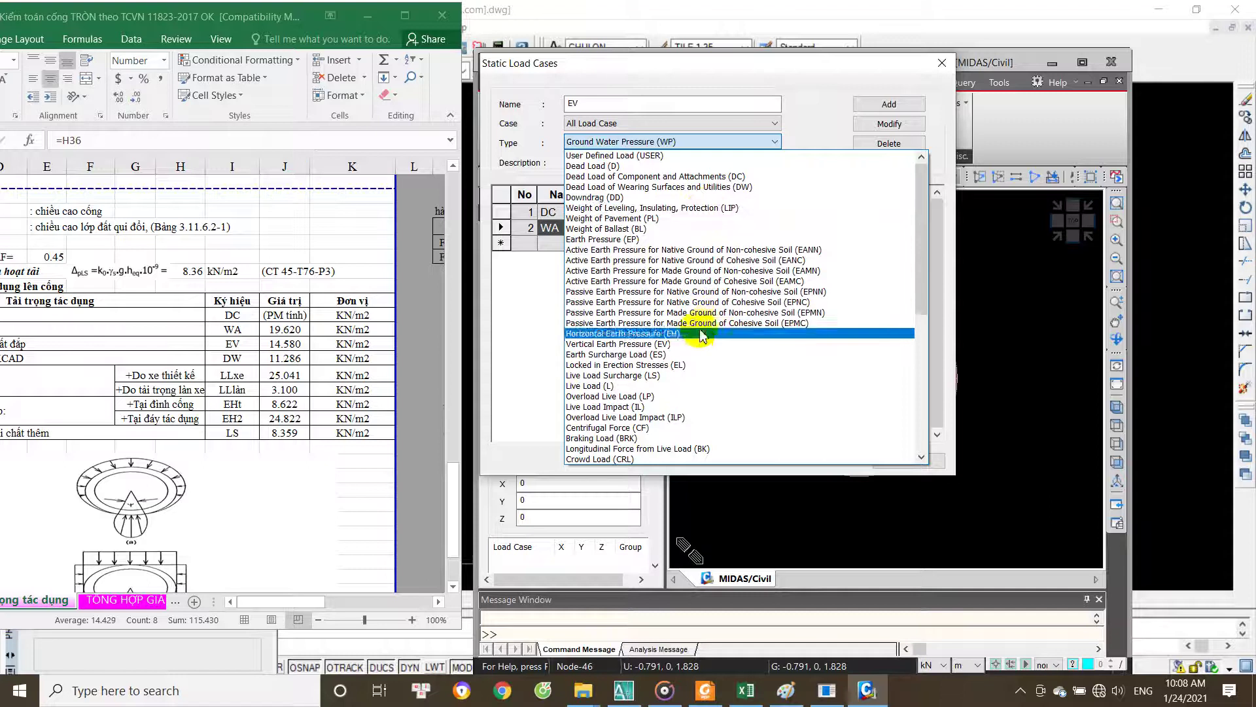
left_click(703, 352)
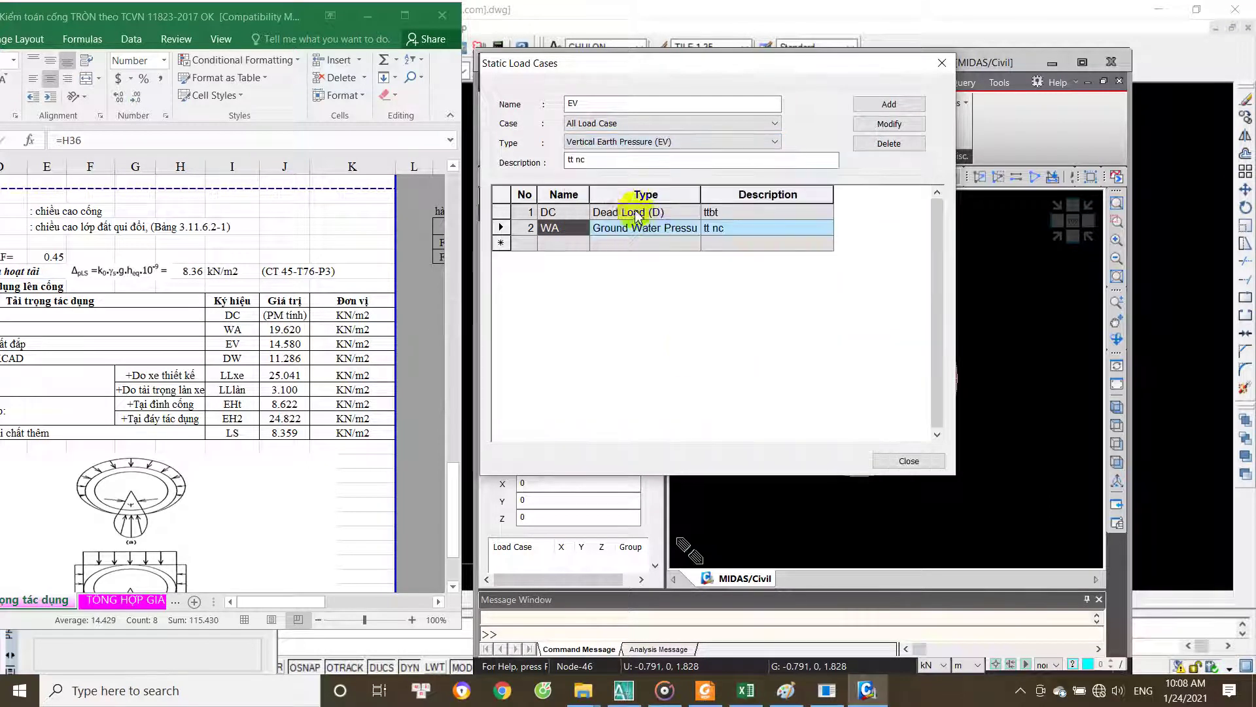
double_click(582, 160)
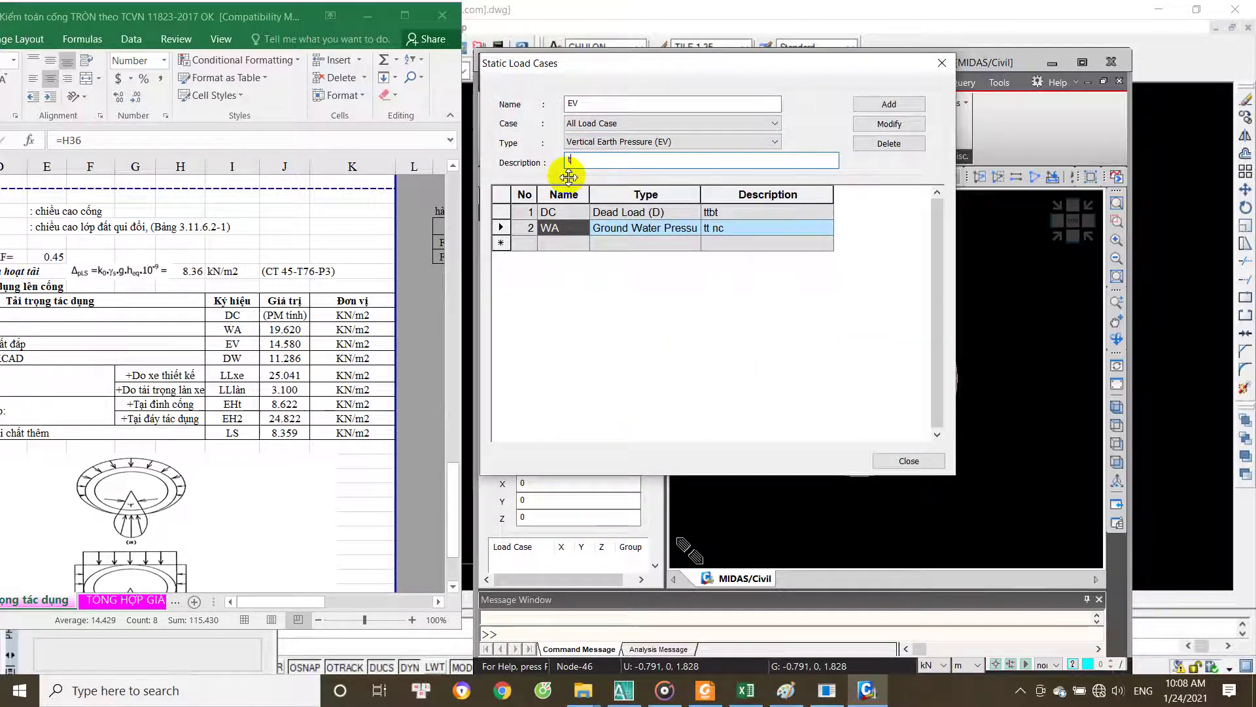
type("t dat tre")
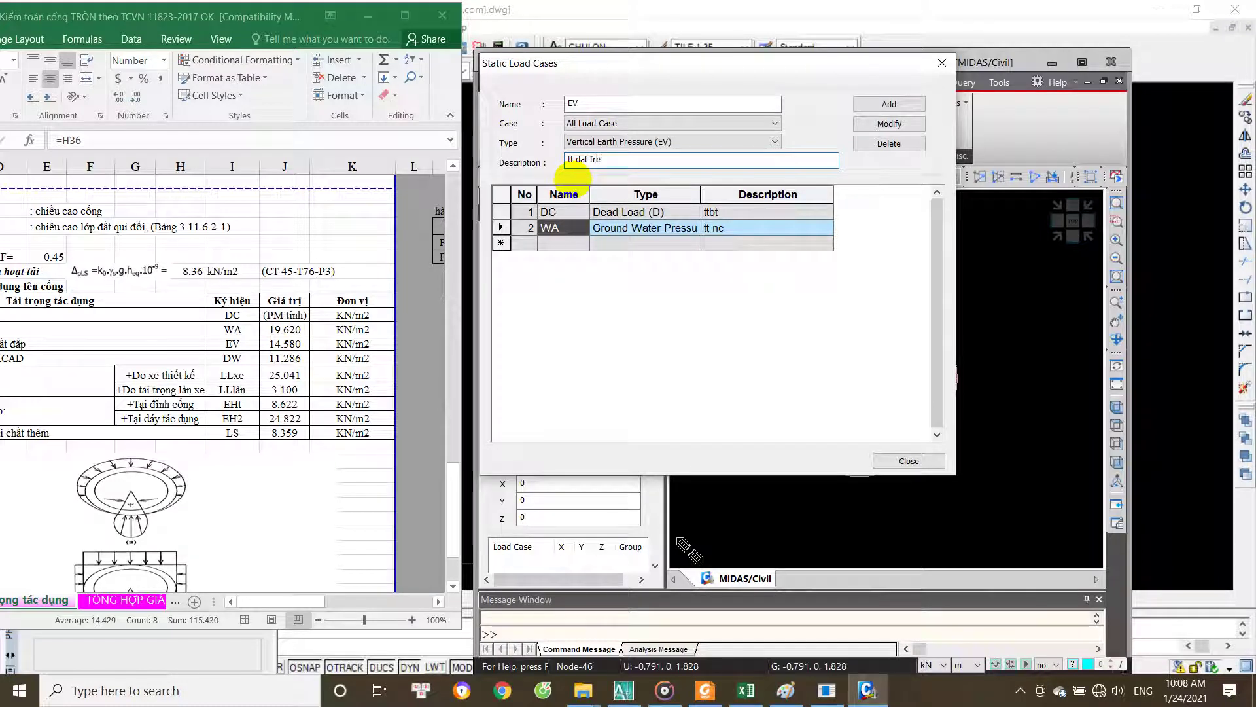
type("n cong")
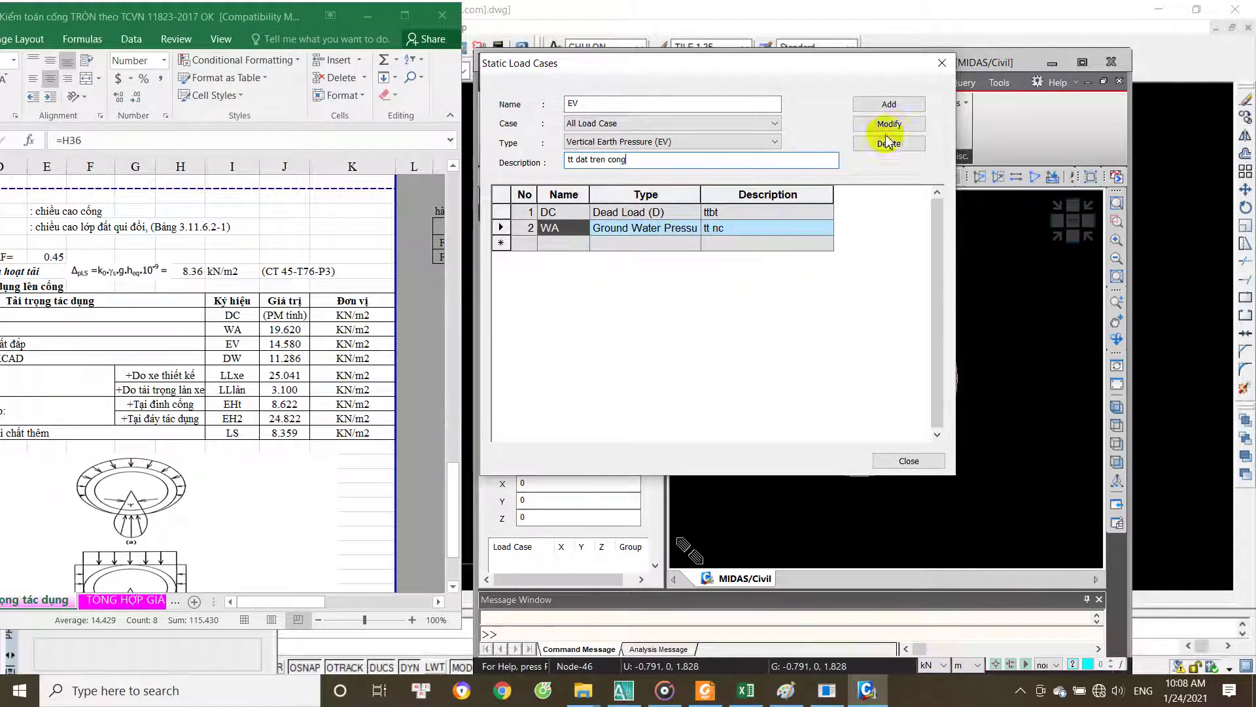
left_click(903, 107)
type("DW")
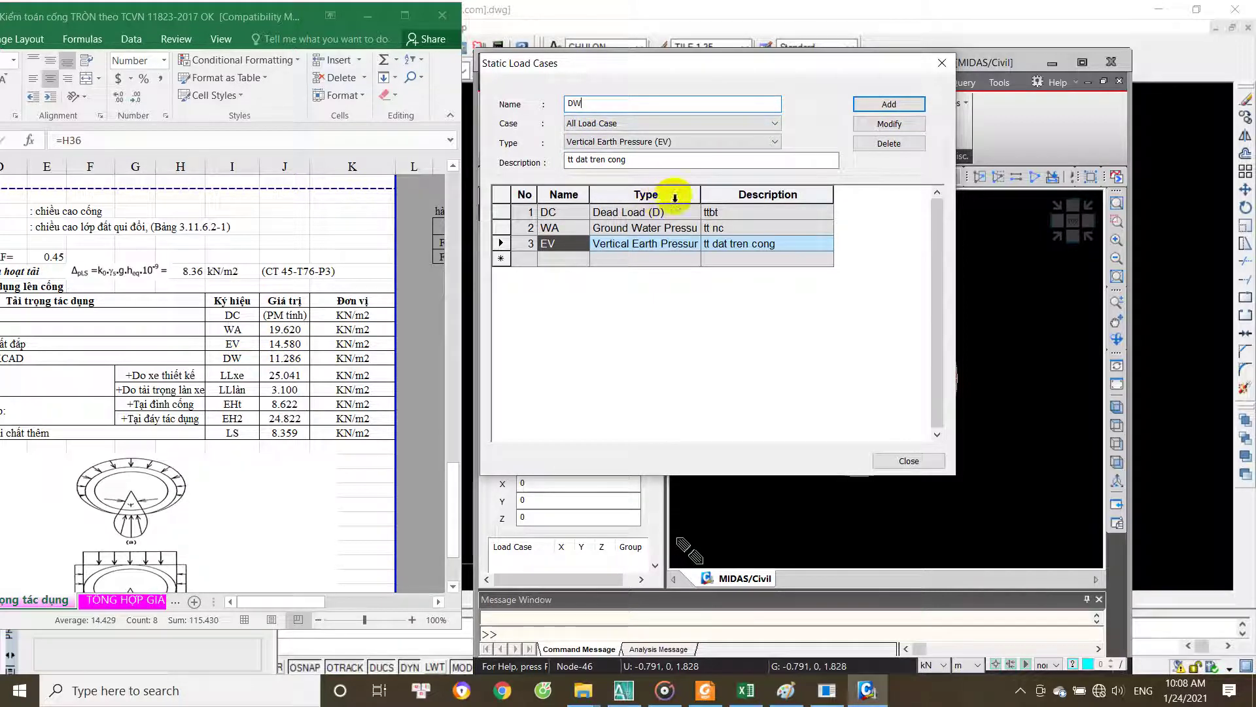
Step: Add load case DW as wearing-surfaces dead load (DW) described 'TT lop phu'
left_click(679, 141)
scroll(720, 216, "up", 3)
scroll(726, 203, "up", 3)
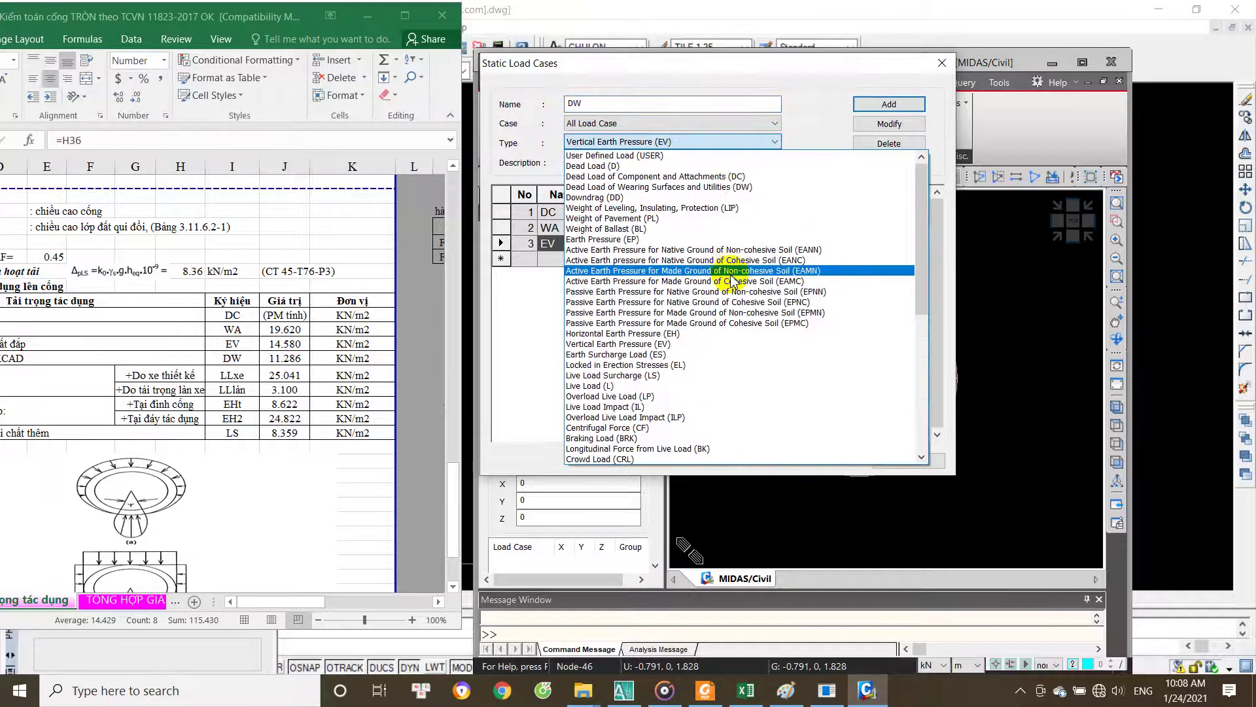
left_click(736, 190)
left_click_drag(572, 162, 661, 162)
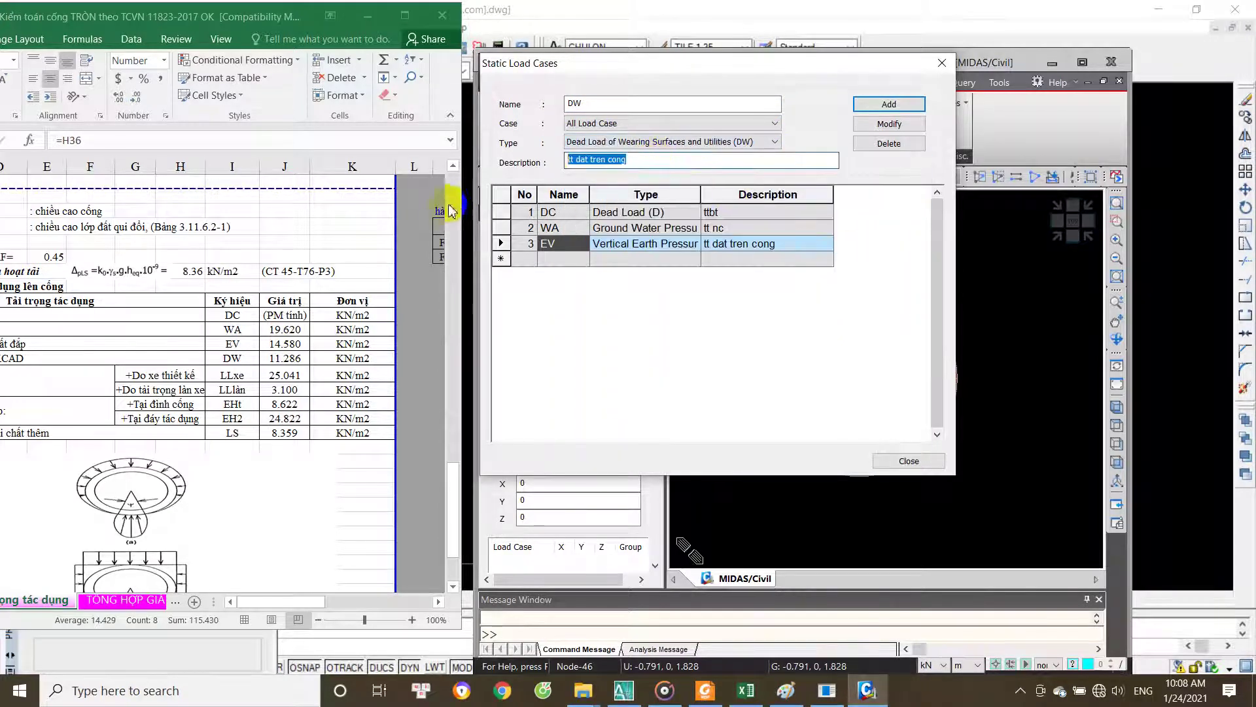
type("TT lop phu")
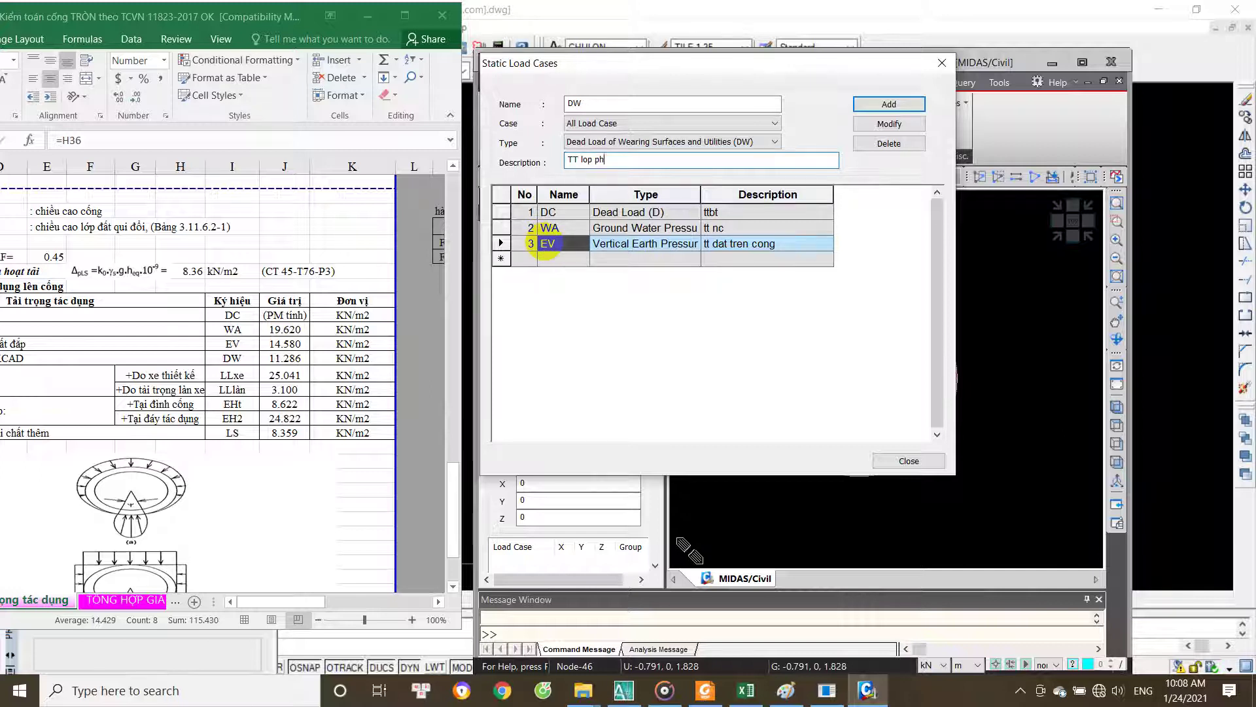
left_click(889, 104)
type("LL")
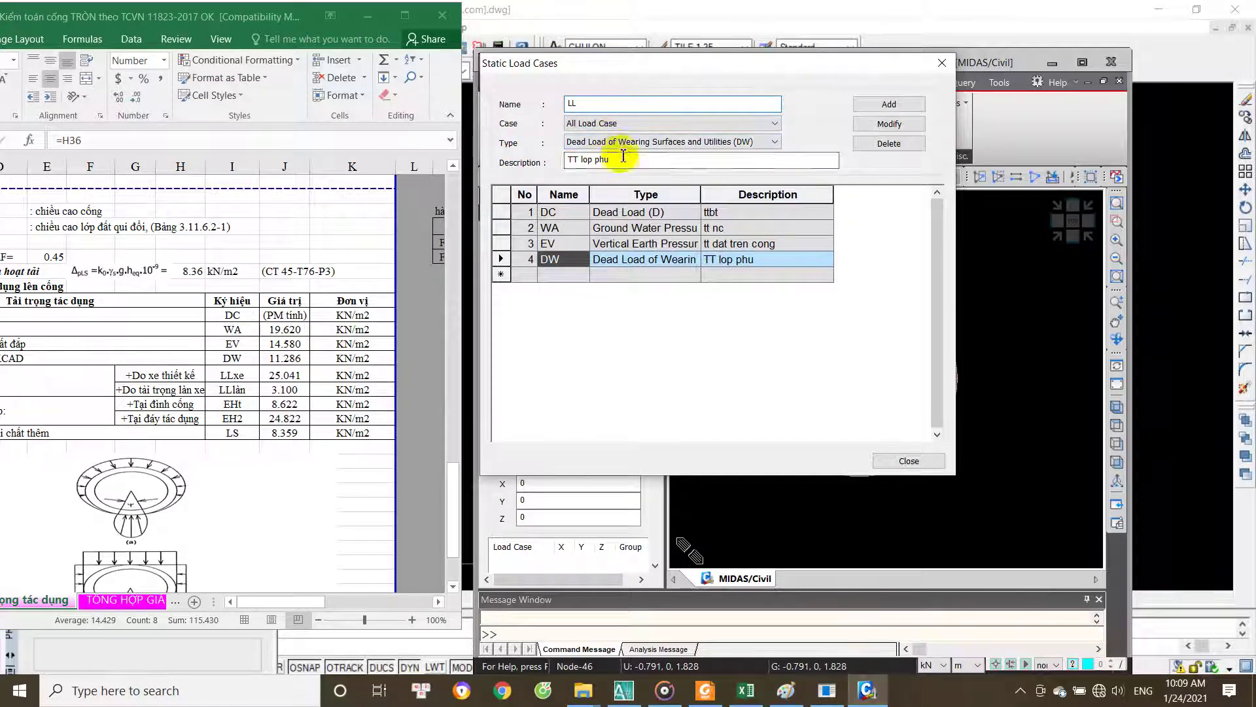
Step: Add load case LL as Live Load (L) described 'ht xe HL93'
left_click(662, 140)
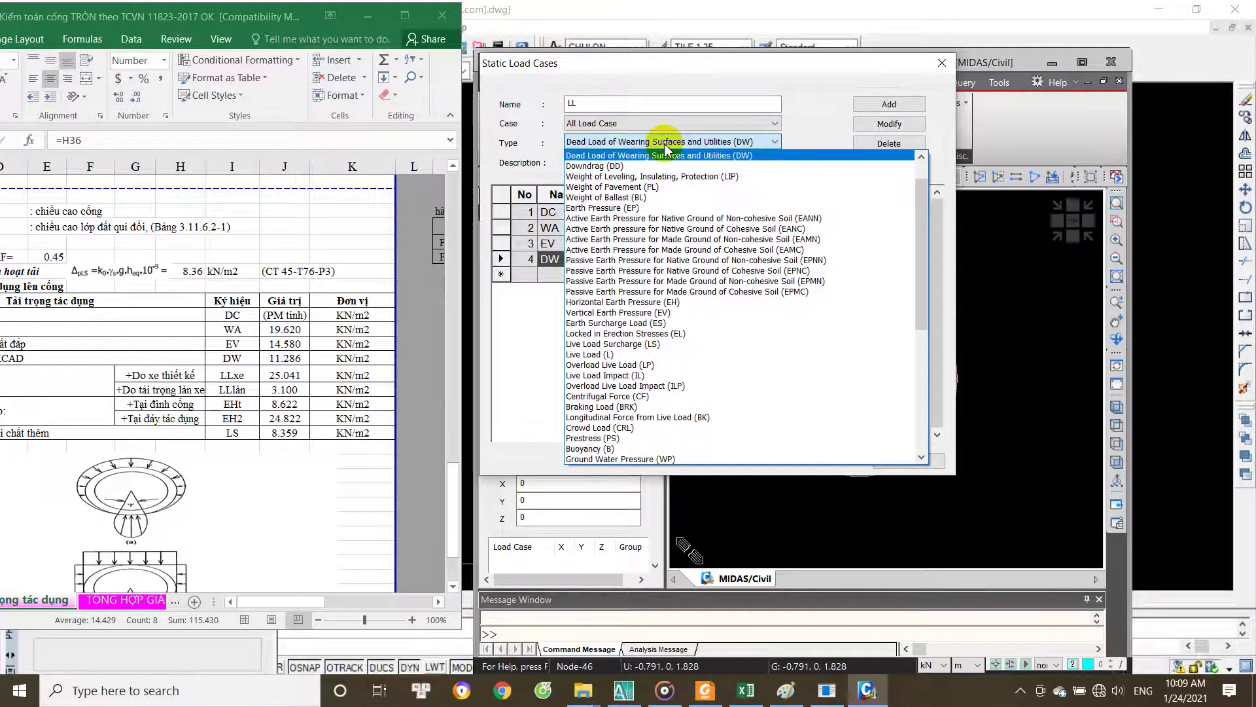
left_click(645, 354)
key("Tab")
type("xe")
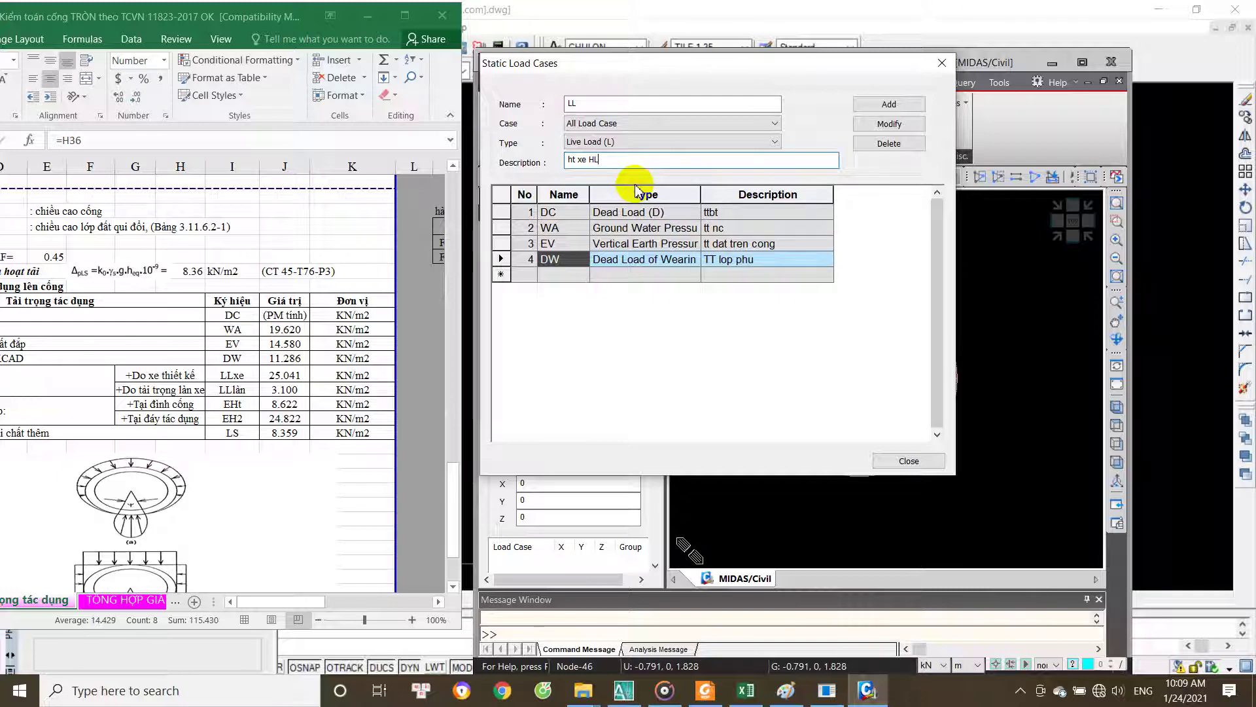
left_click(888, 104)
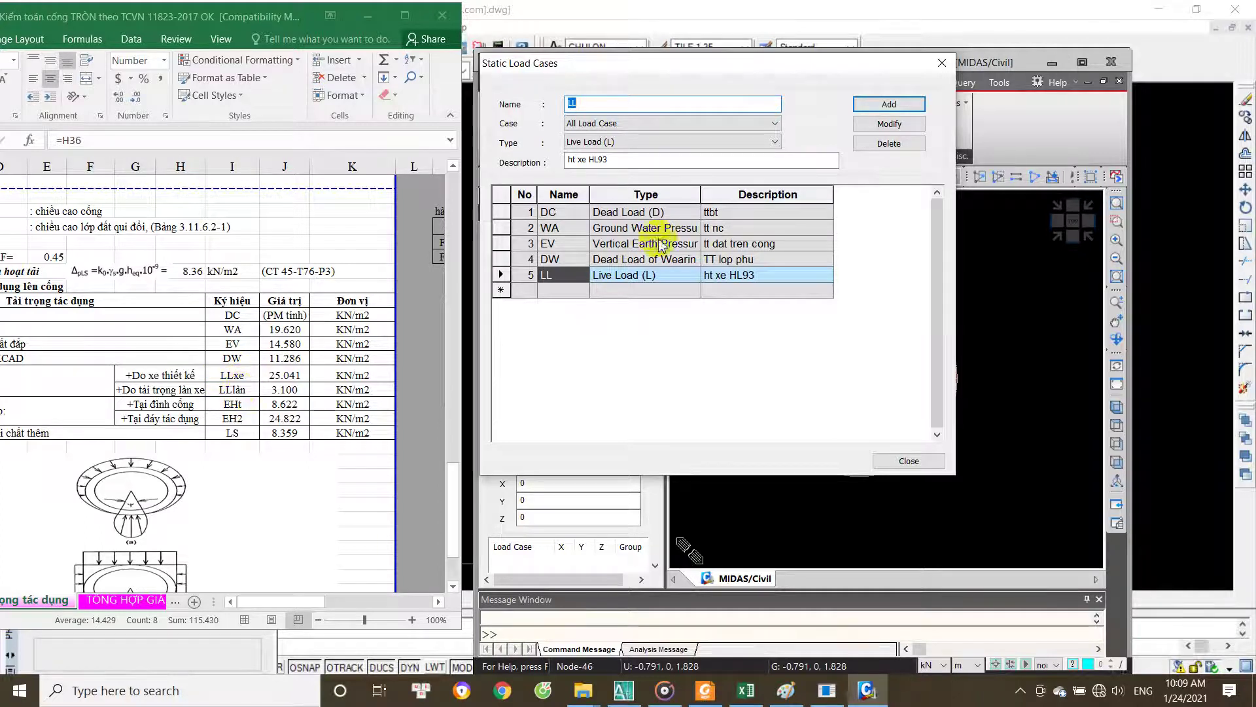
Step: In Excel, enter =J218+J219 beside LLlan to total the live load as 28.14
left_click(268, 395)
left_click(415, 395)
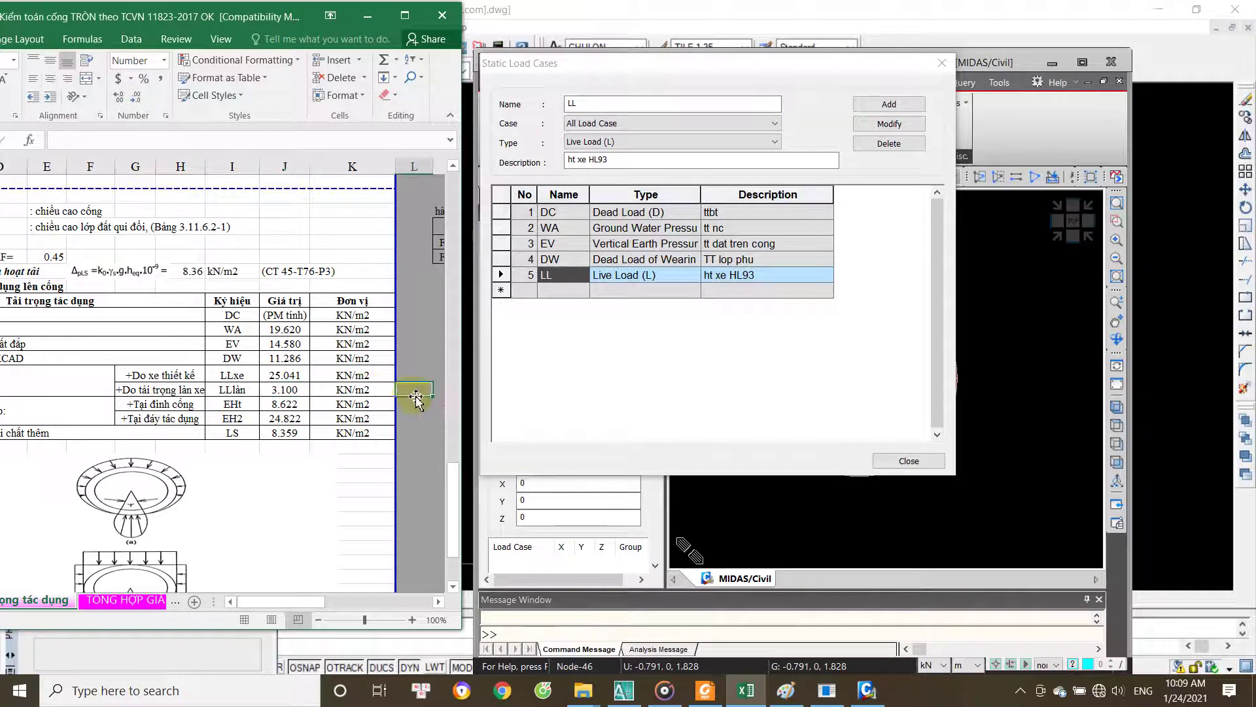
type("=J218+")
left_click(285, 390)
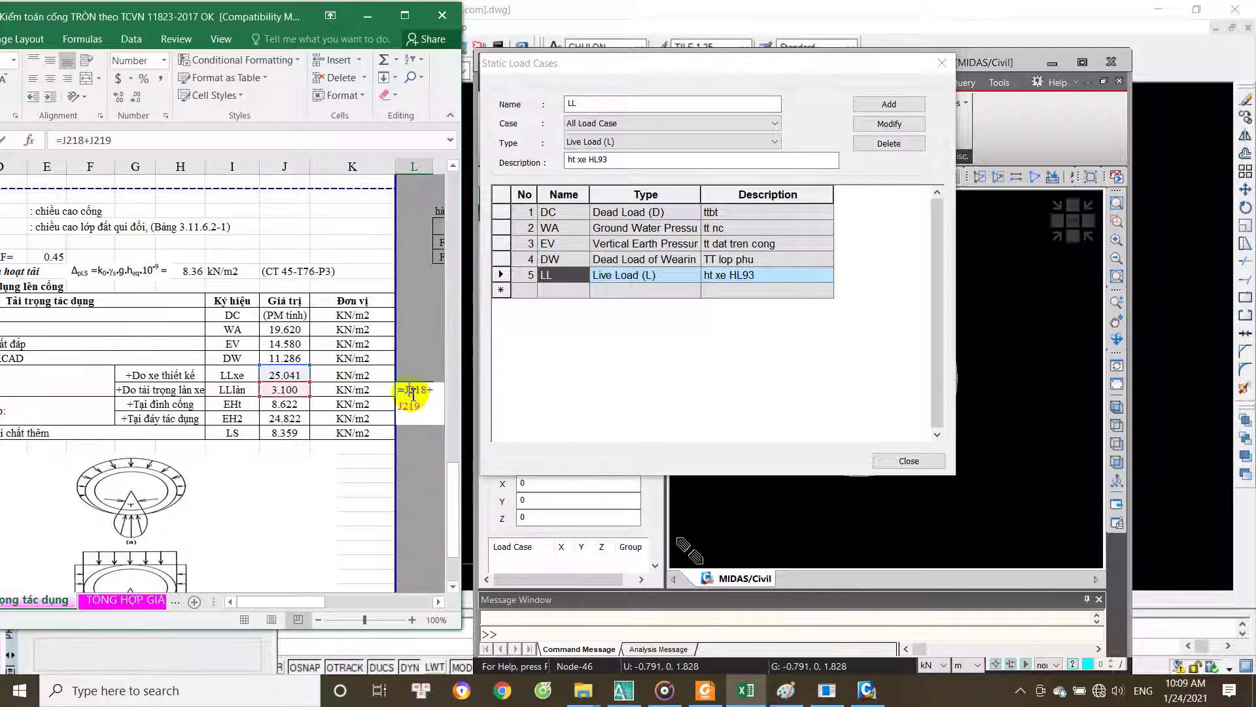
key("ctrl+Return")
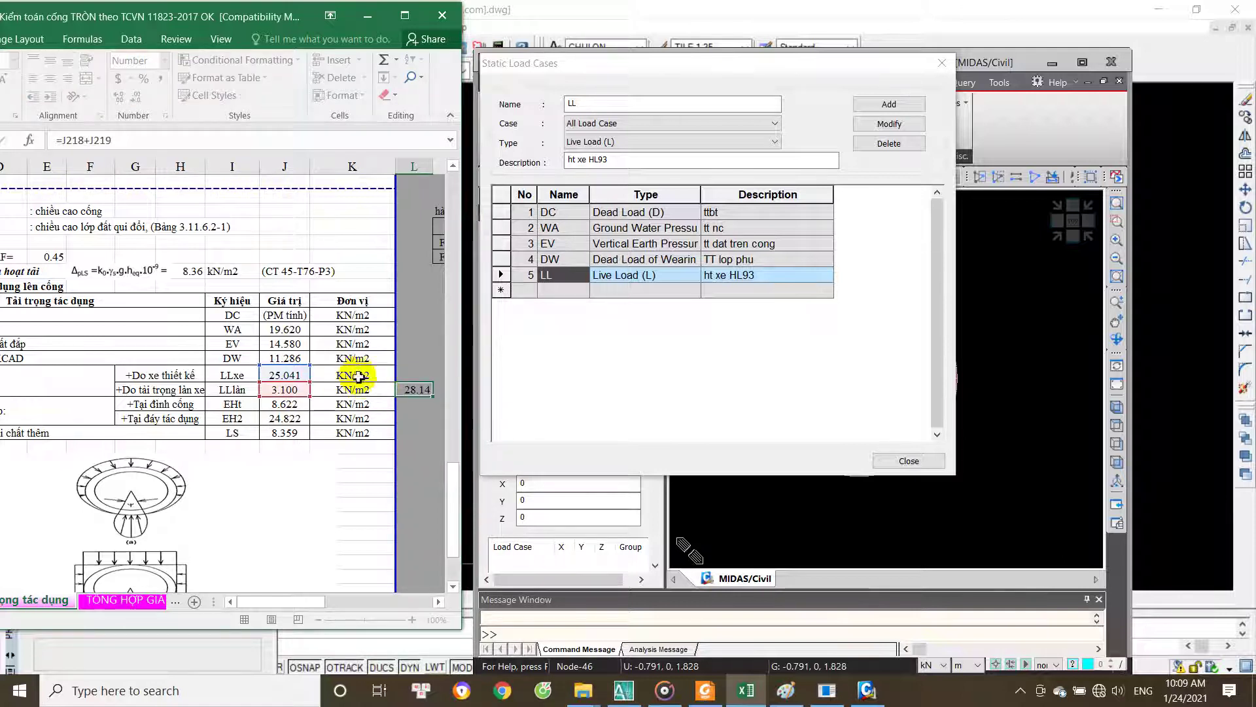
Step: Inspect the DC row's KN/m2 unit and the EHt value 8.622, then return to midas Civil
left_click(367, 317)
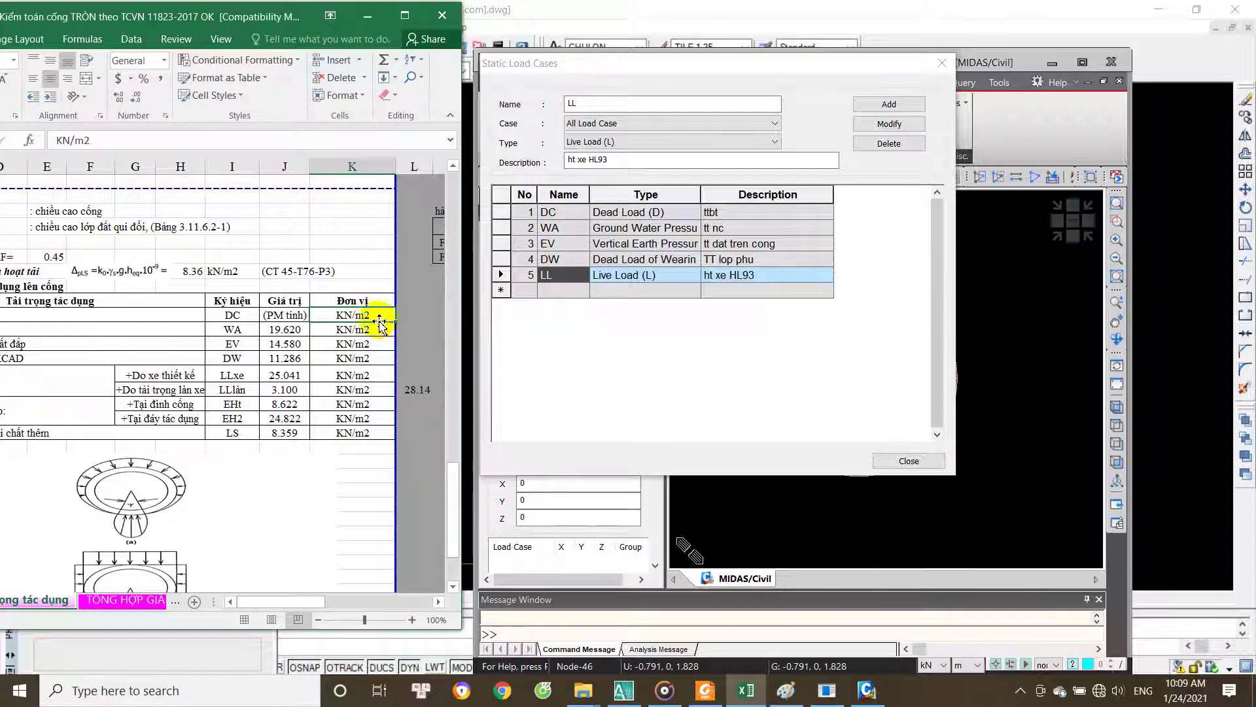
left_click(407, 317)
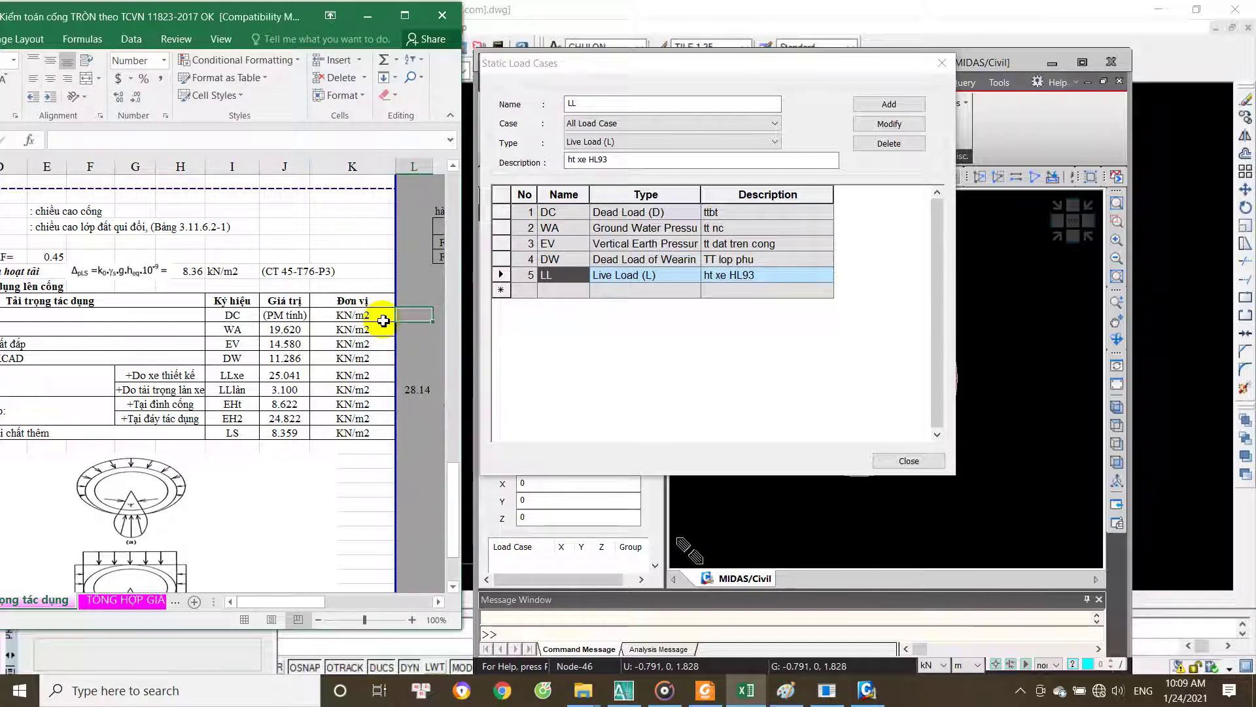
left_click(378, 319)
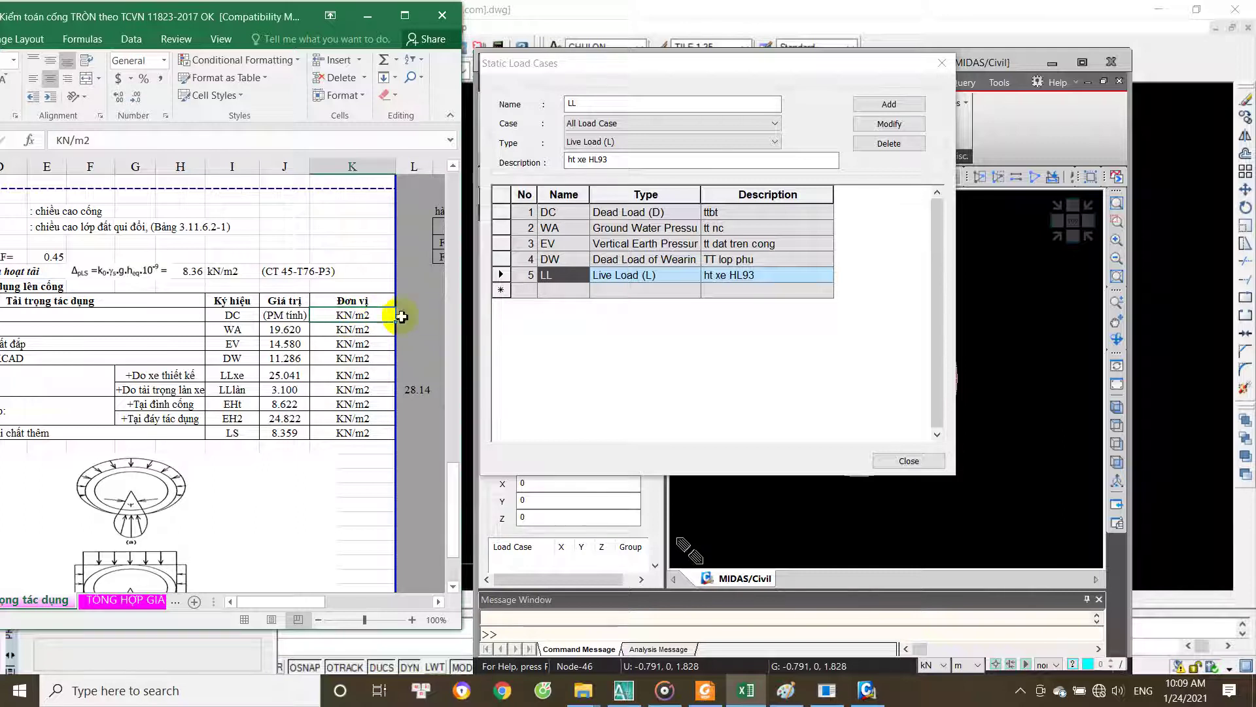
double_click(377, 317)
left_click_drag(368, 317, 368, 319)
key("Escape")
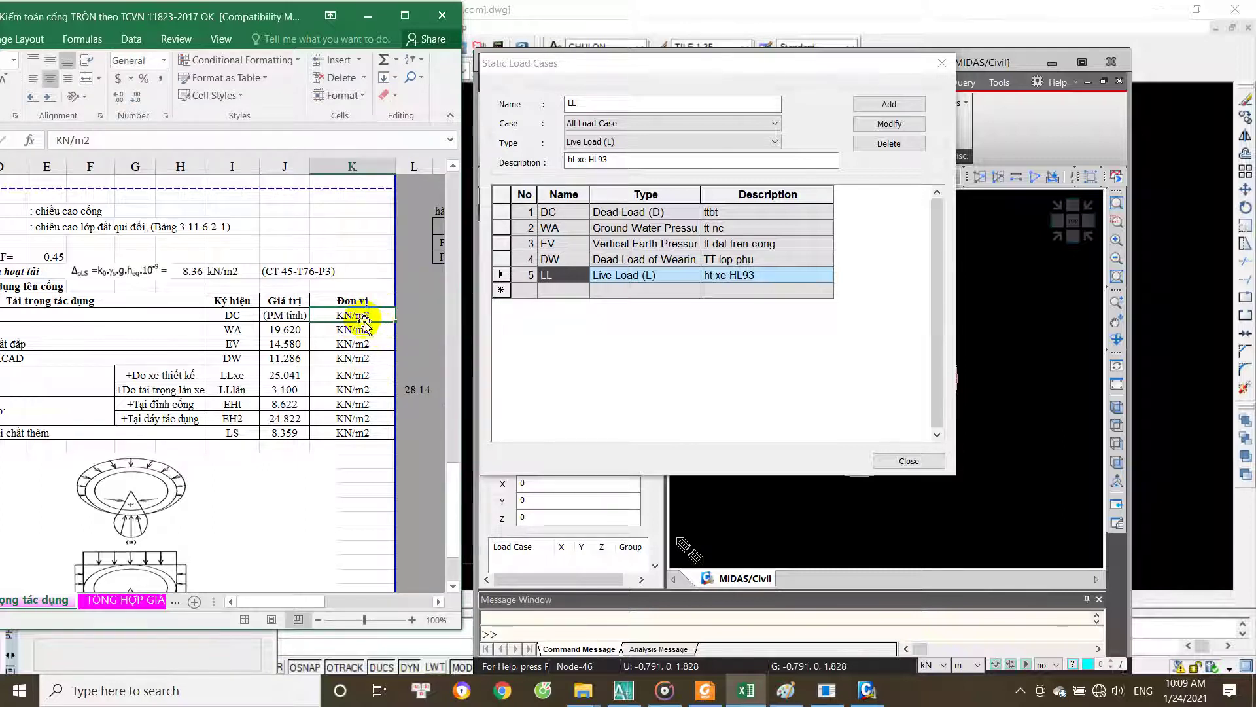
left_click(289, 409)
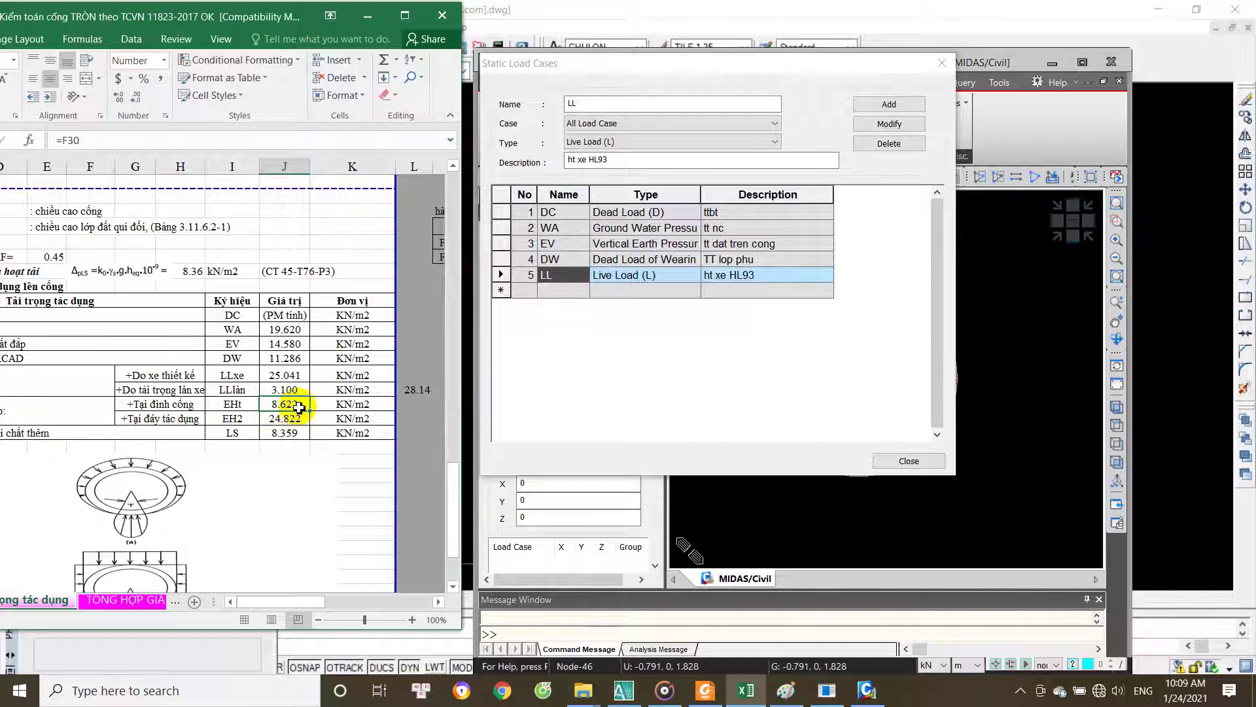
left_click(598, 103)
type("EH")
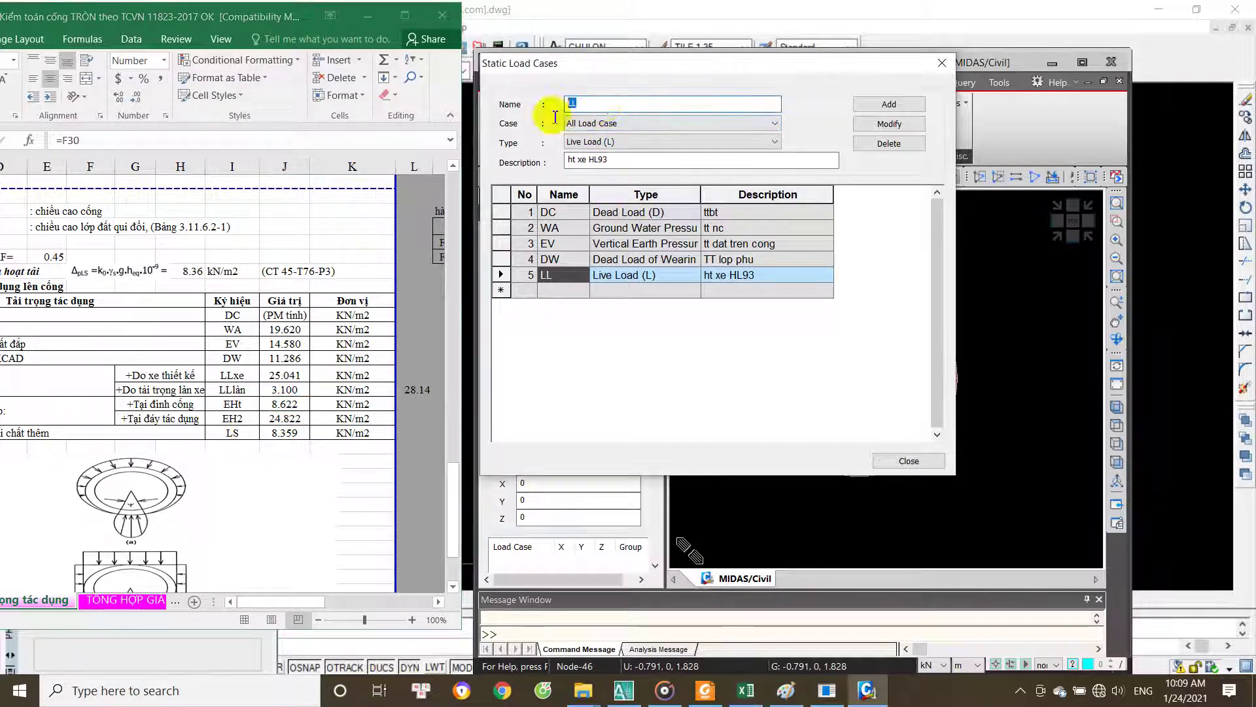
Step: Add load case EH as Horizontal Earth Pressure (EH) described 'tt ngang cua dat'
left_click(642, 137)
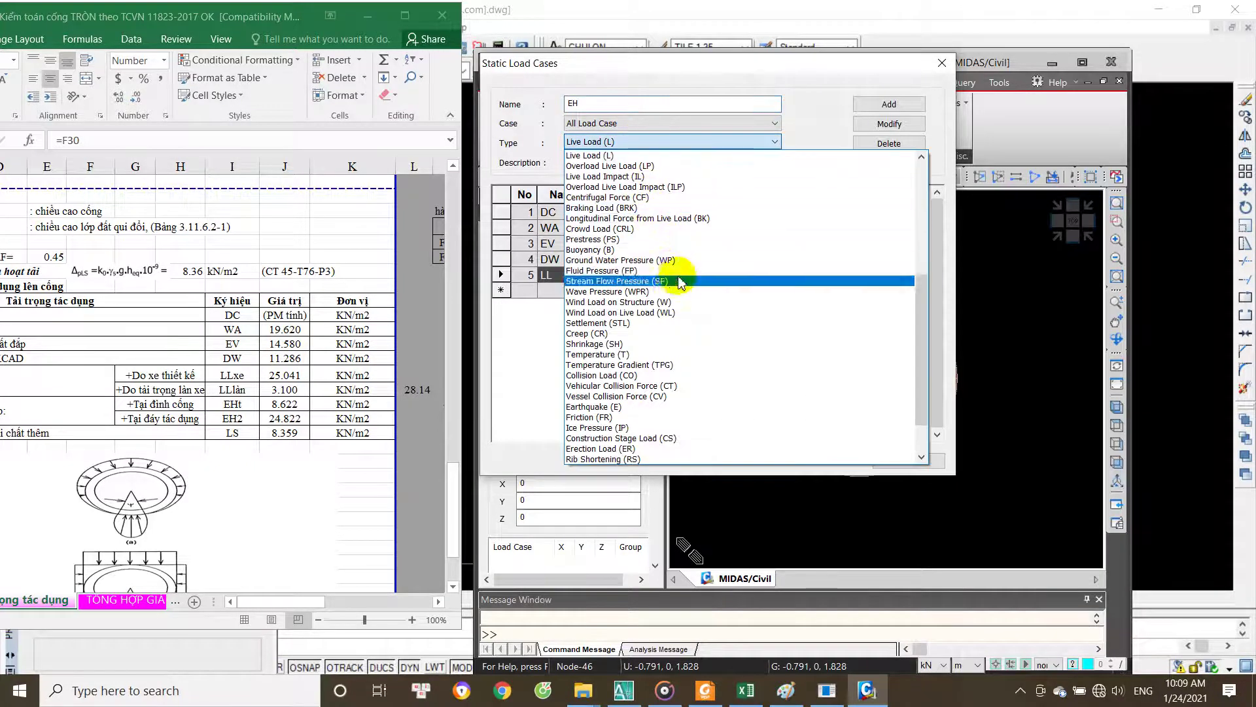
scroll(700, 242, "down", 2)
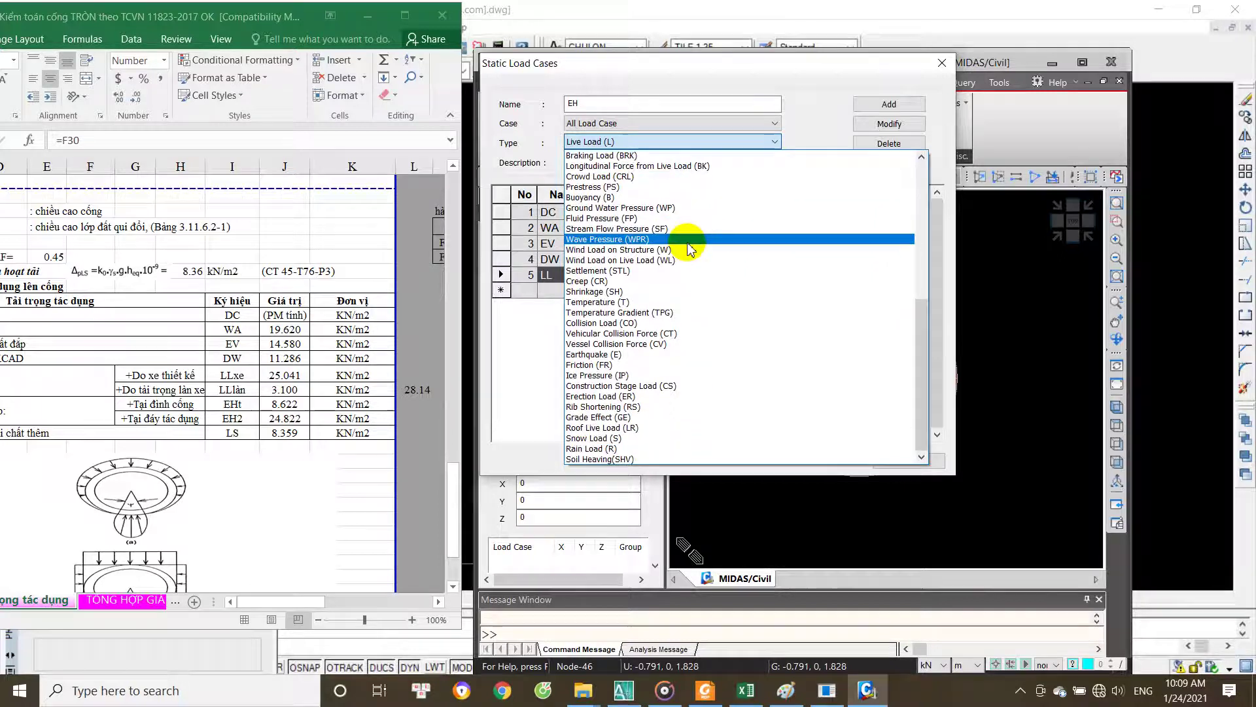
scroll(690, 331, "up", 6)
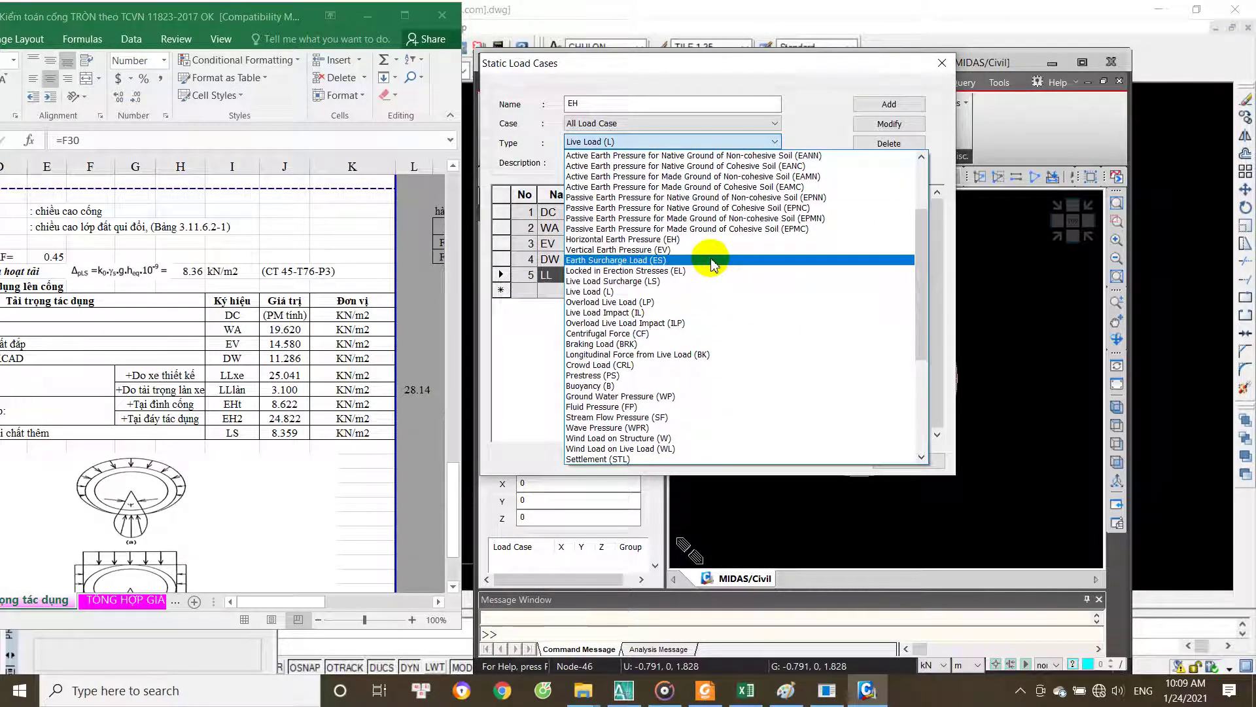
scroll(694, 353, "up", 1)
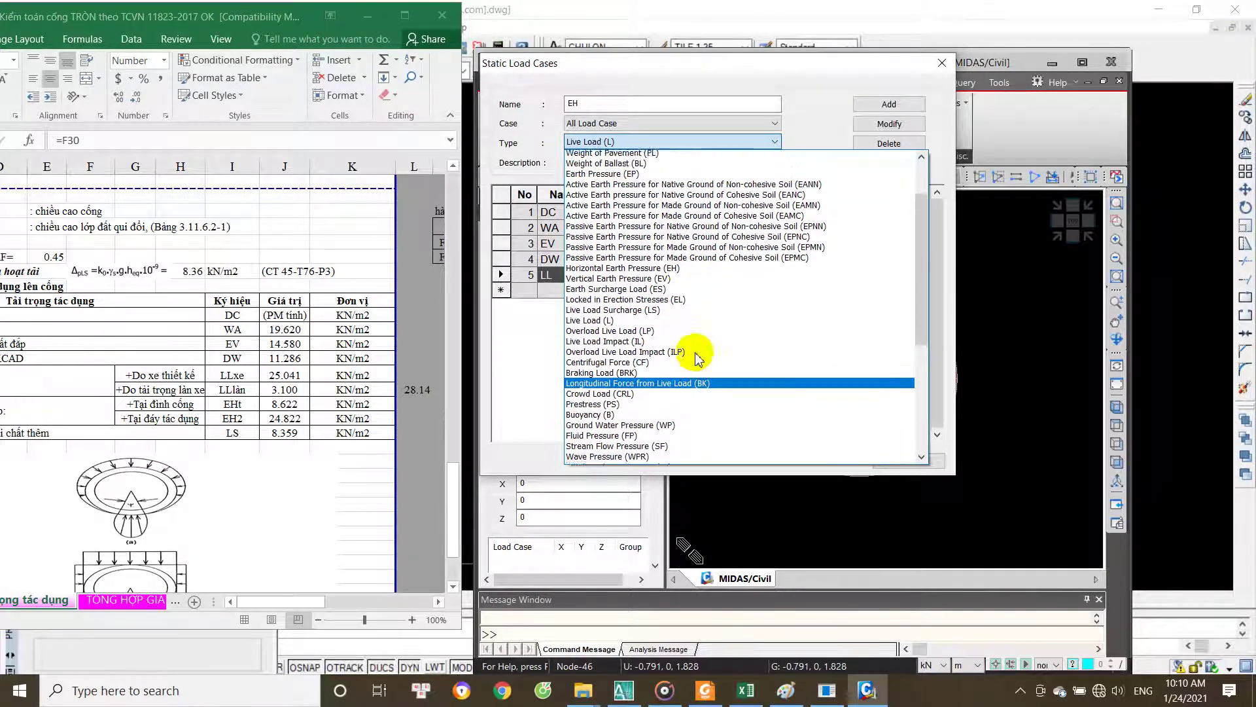
scroll(691, 350, "up", 2)
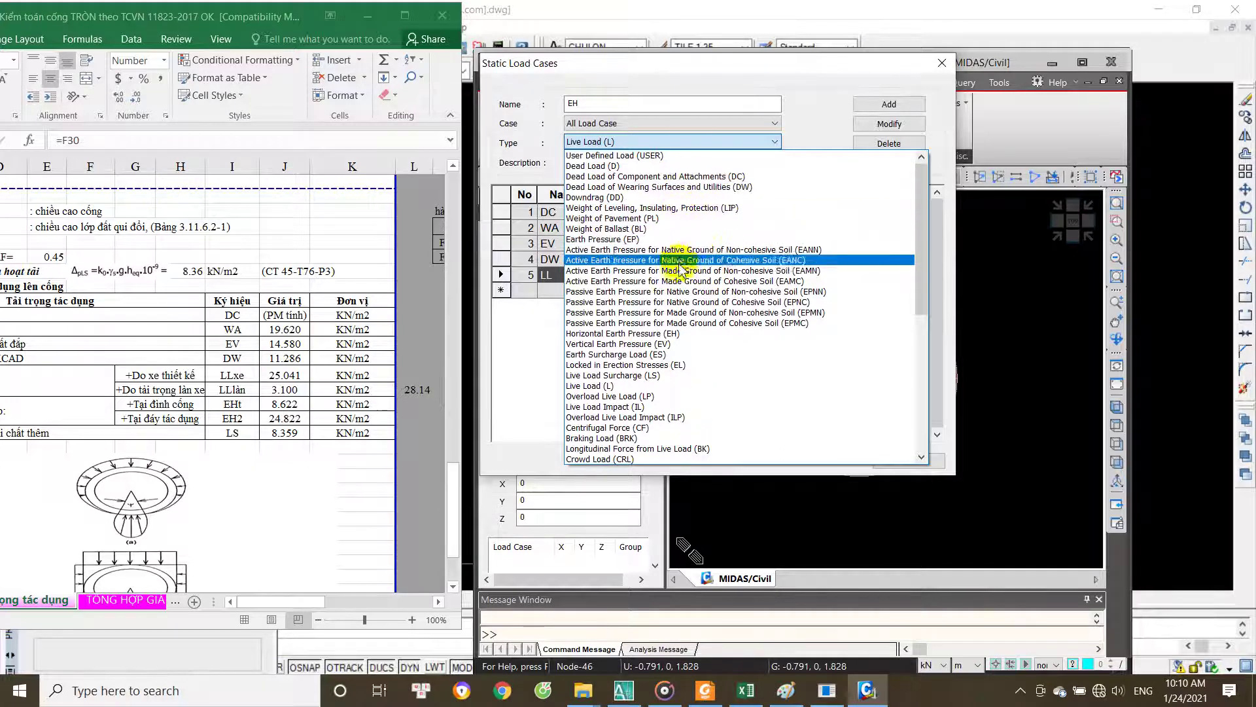
scroll(694, 353, "down", 1)
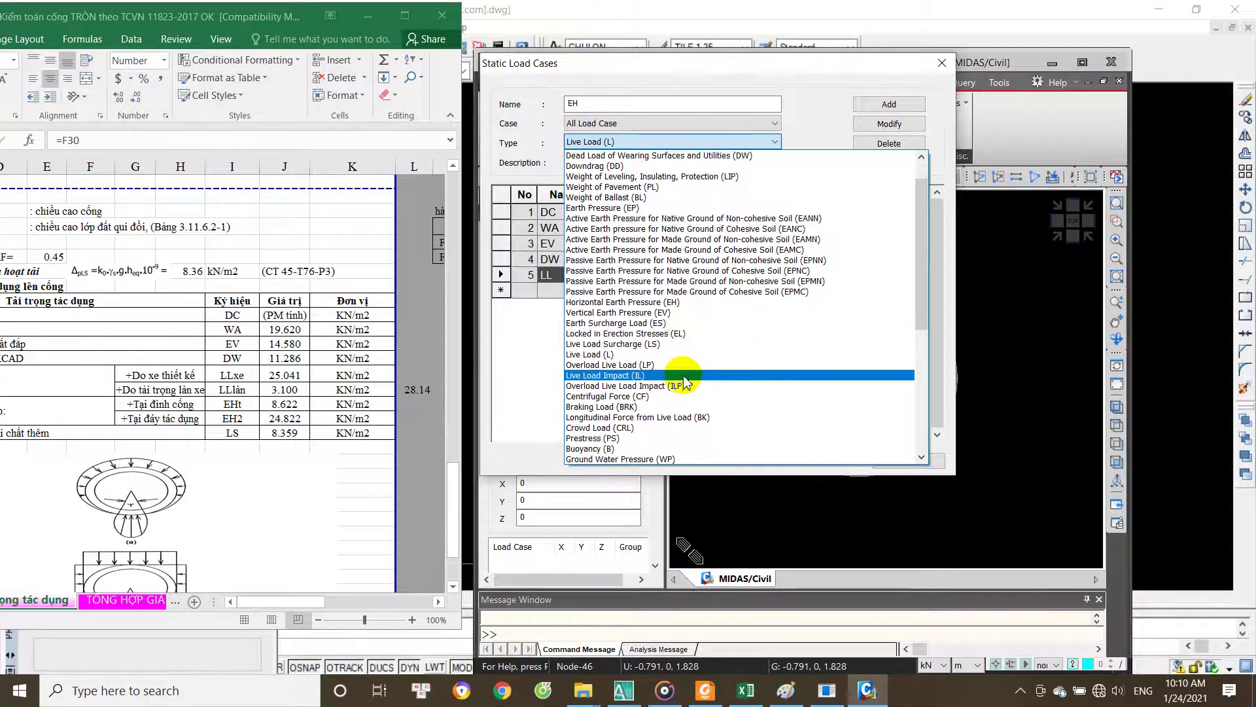
left_click(686, 302)
left_click_drag(663, 155, 473, 177)
type("tt ngan")
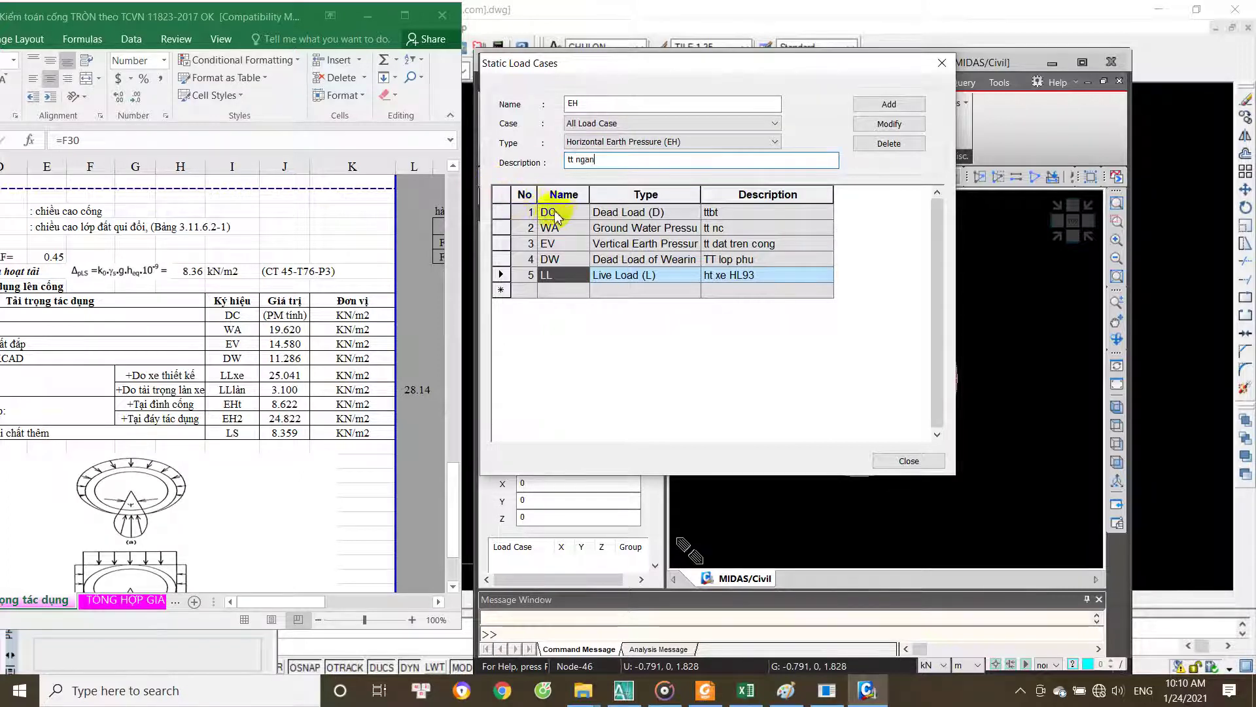
type("g cua")
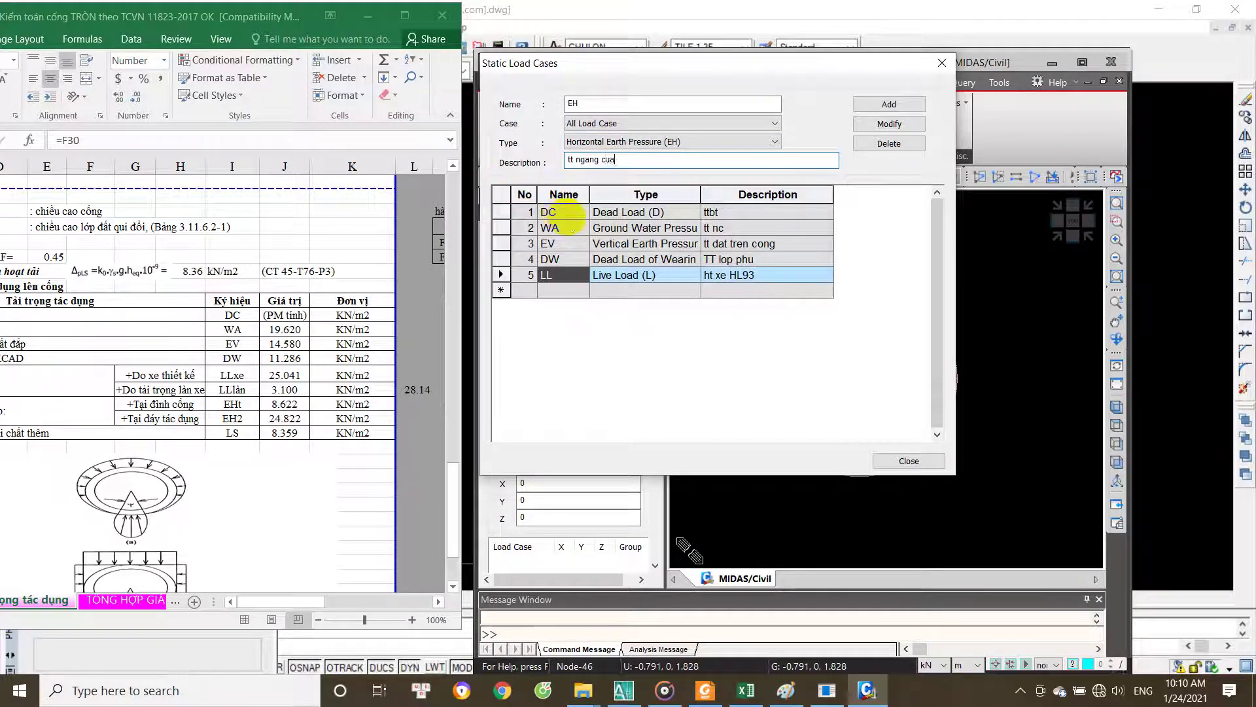
type(" dat")
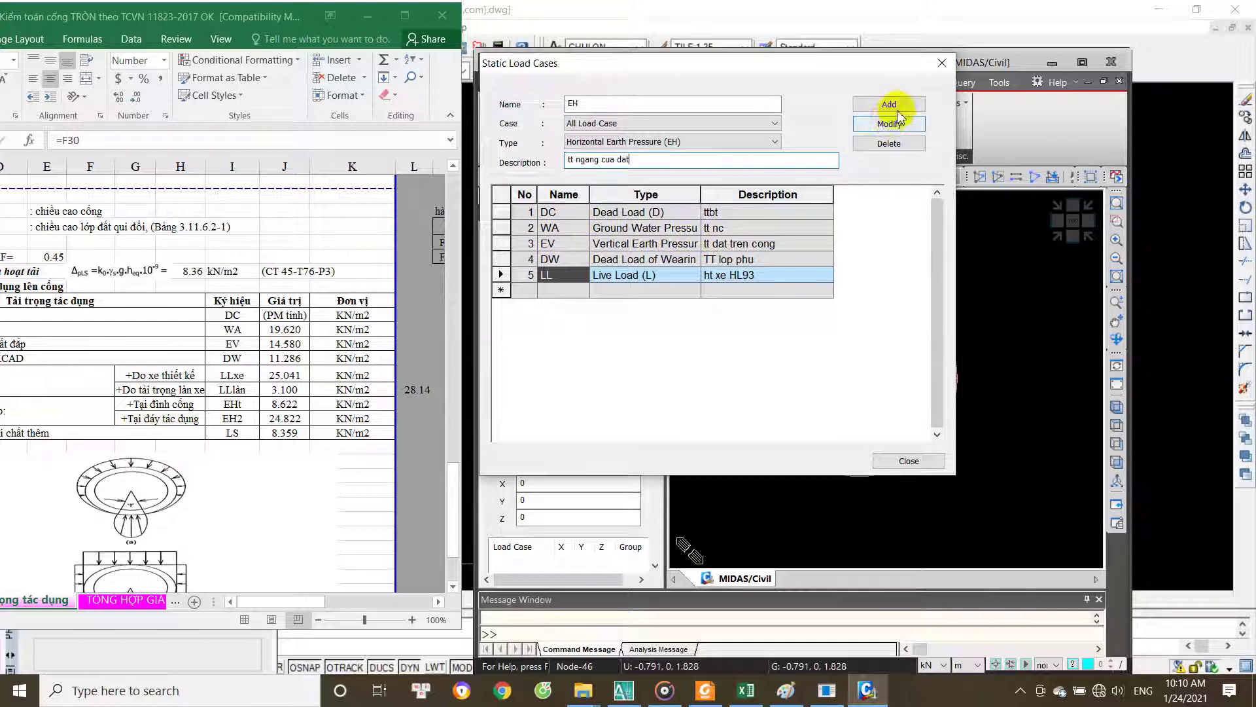
left_click(900, 109)
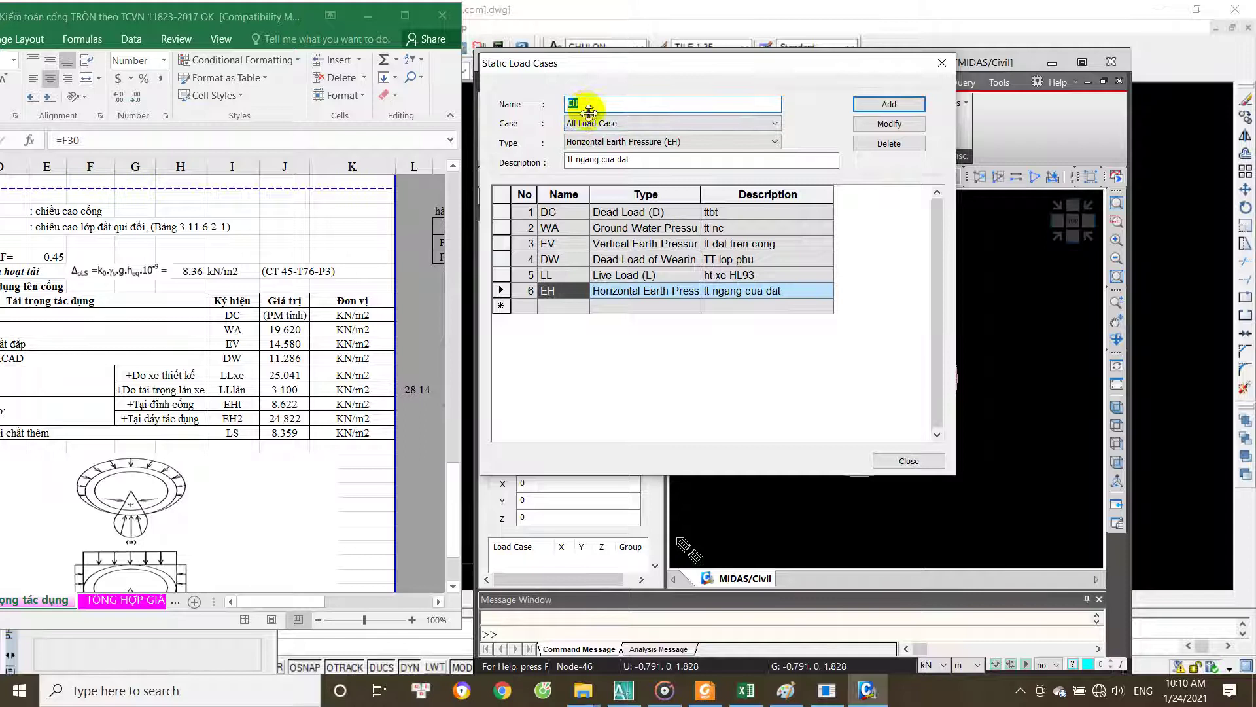
Step: Name the new static load case LS and set its type to Live Load Surcharge (LS)
type("LS")
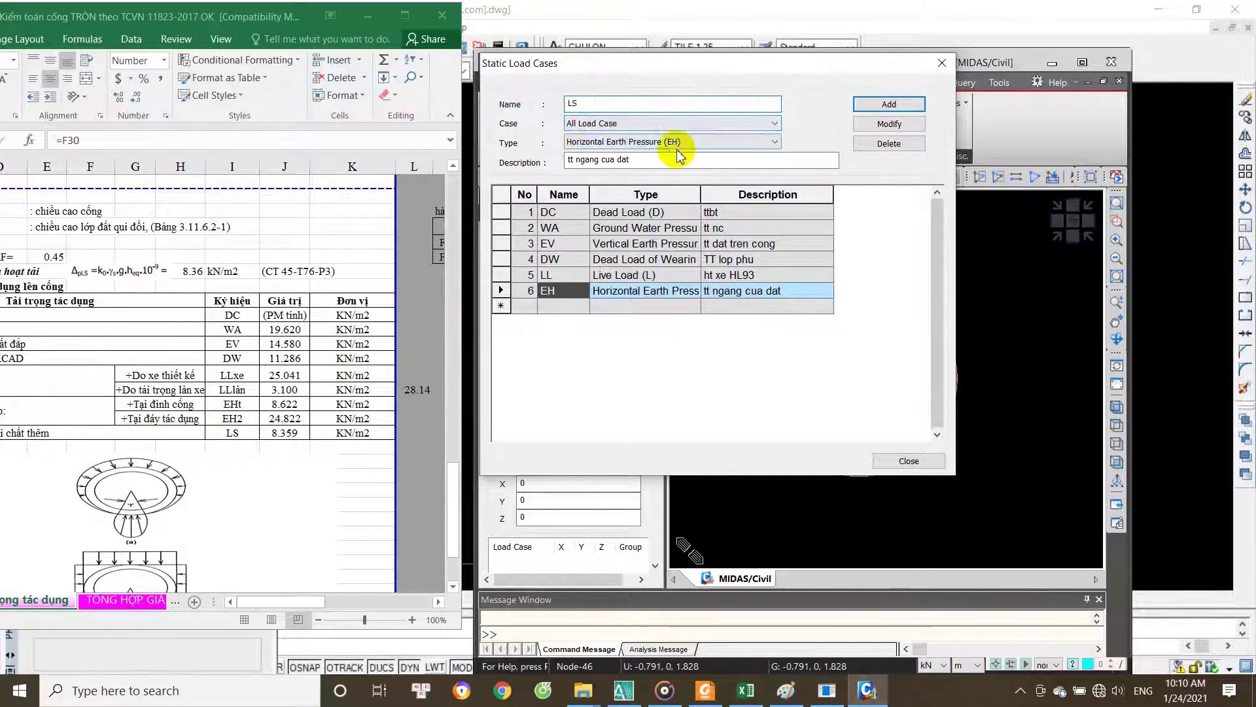
left_click(677, 142)
left_click(804, 125)
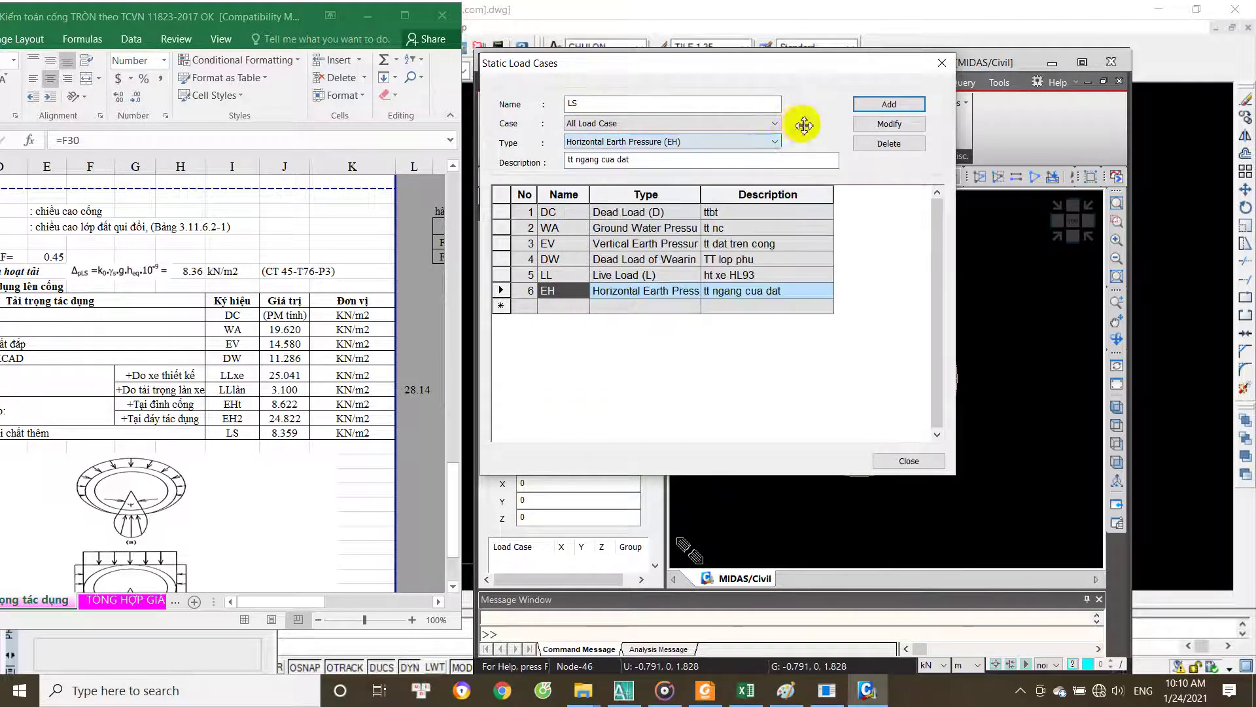
left_click(718, 144)
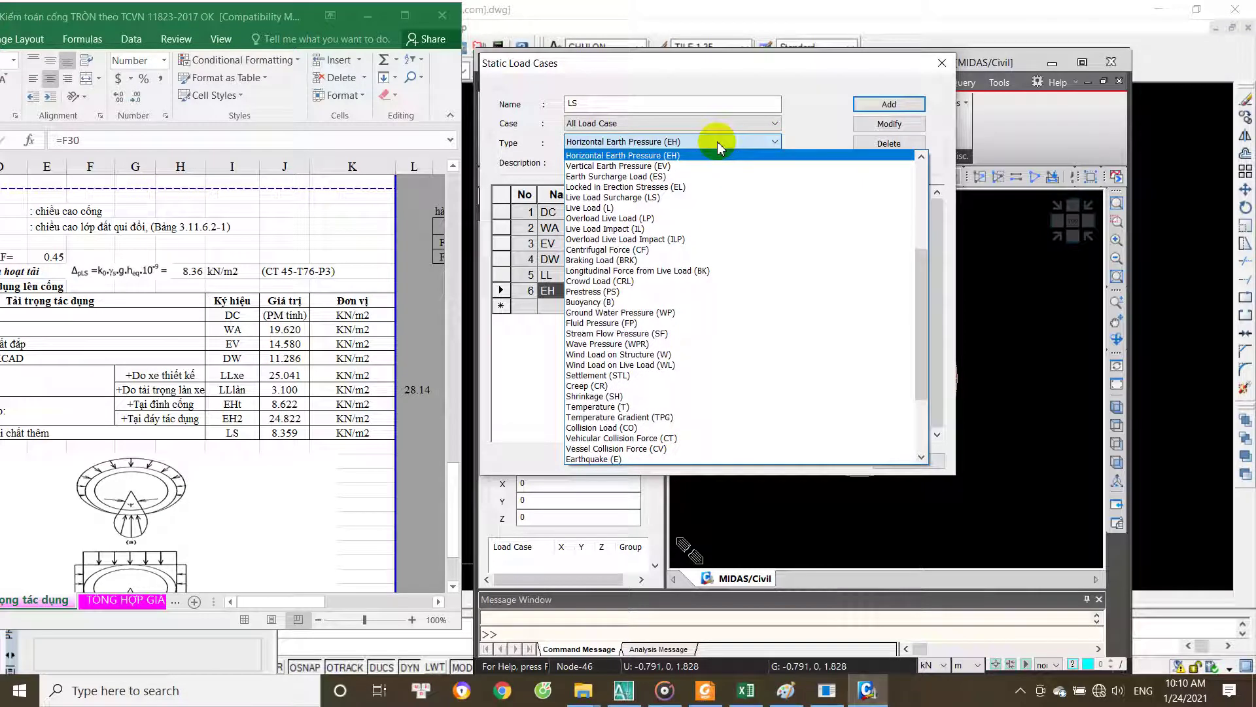
left_click(799, 140)
left_click(714, 144)
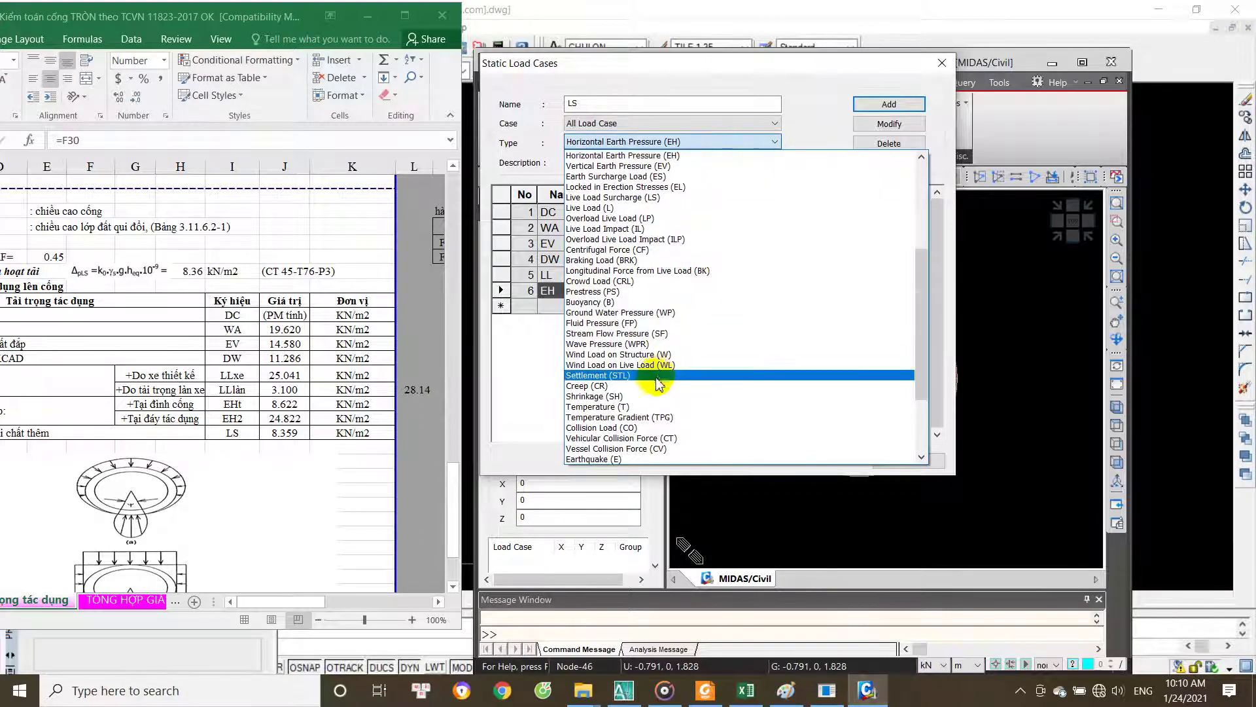
scroll(674, 389, "down", 4)
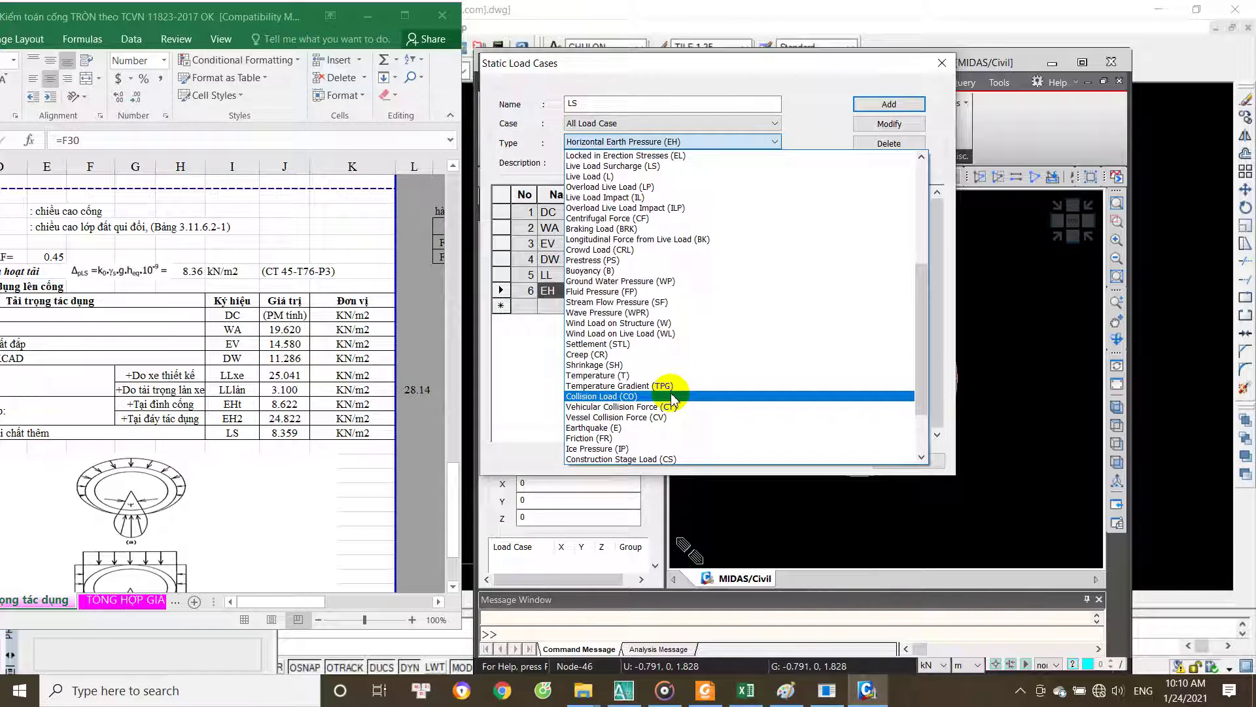
scroll(666, 406, "up", 2)
scroll(657, 327, "up", 3)
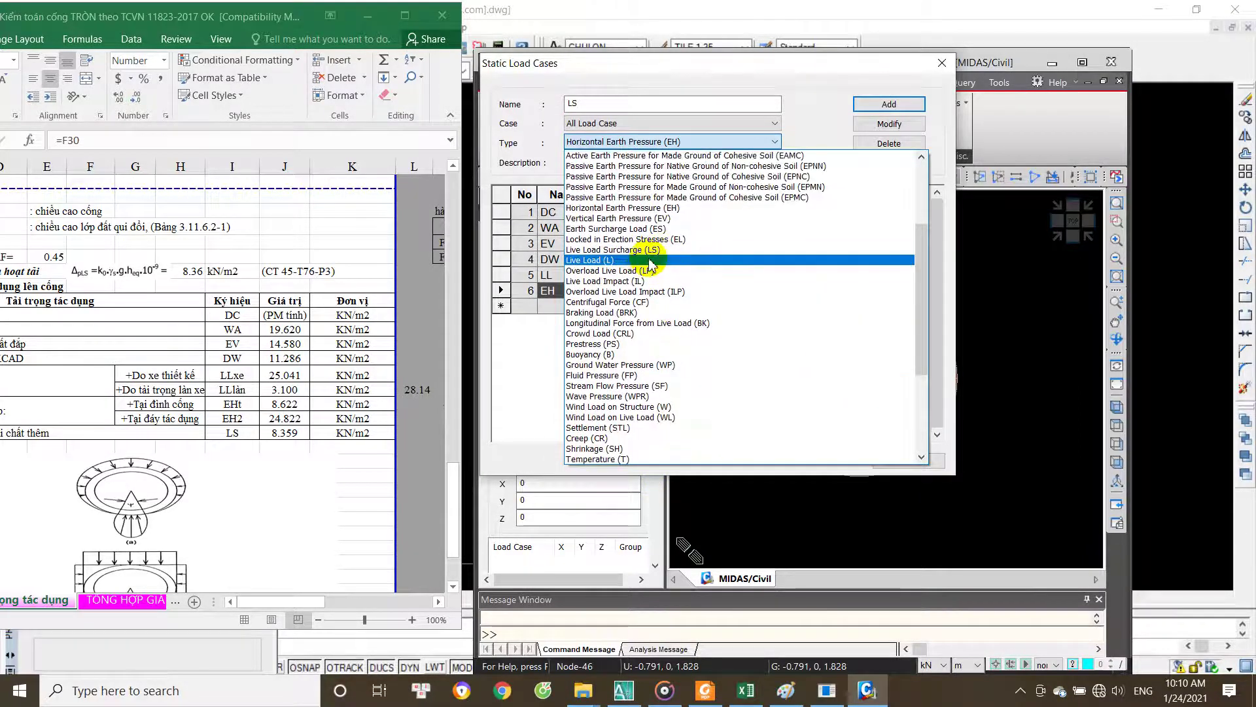
left_click(683, 251)
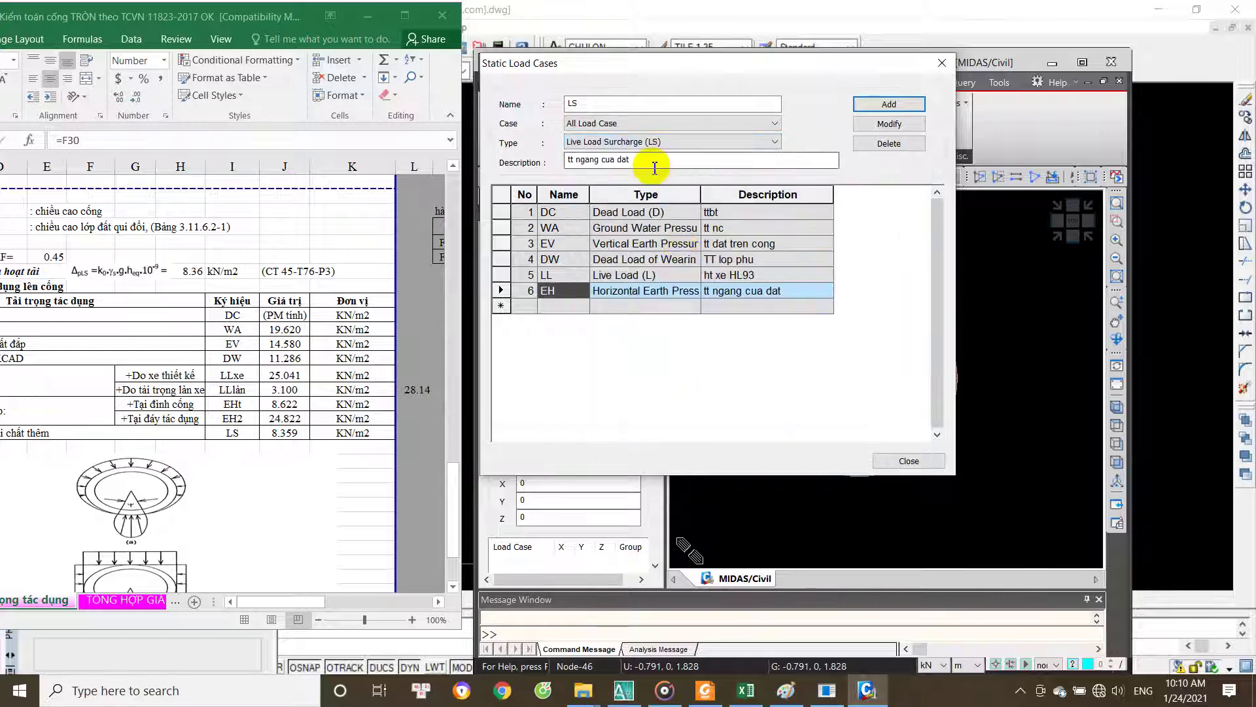
Step: Change the description to 'tt ngang do tt chat them' and add LS as load case 7
key("Tab")
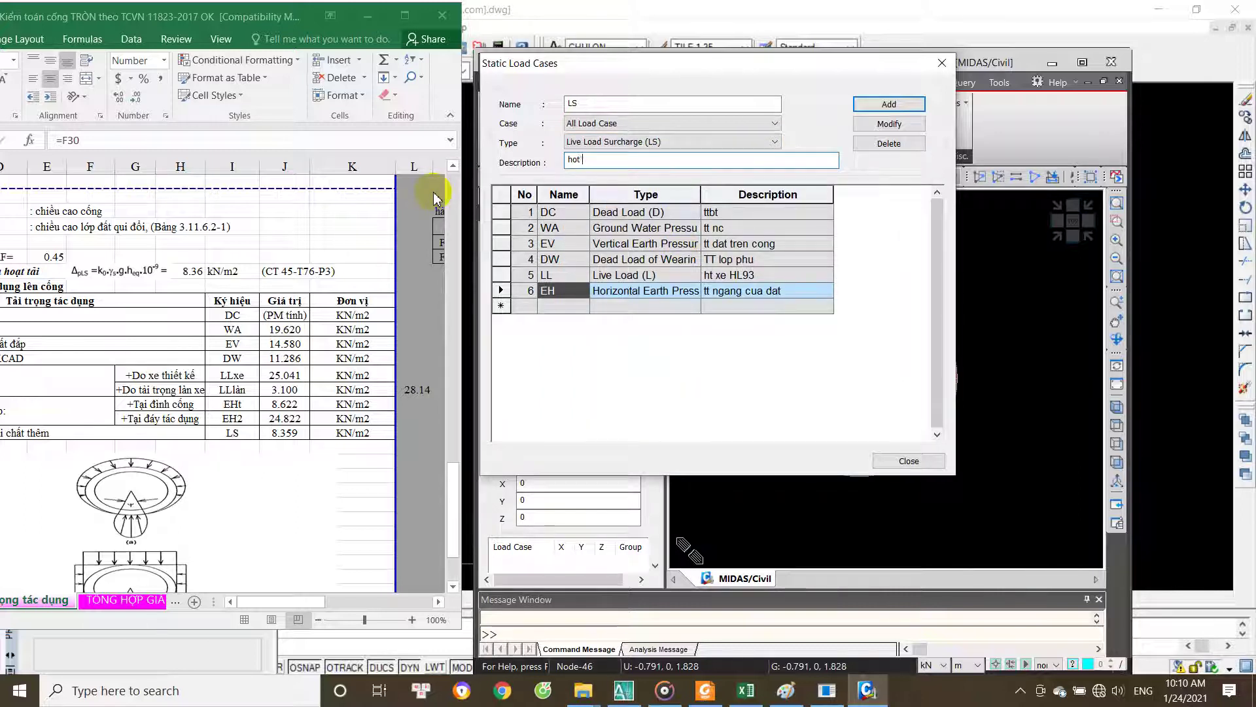
type("at tai ngang")
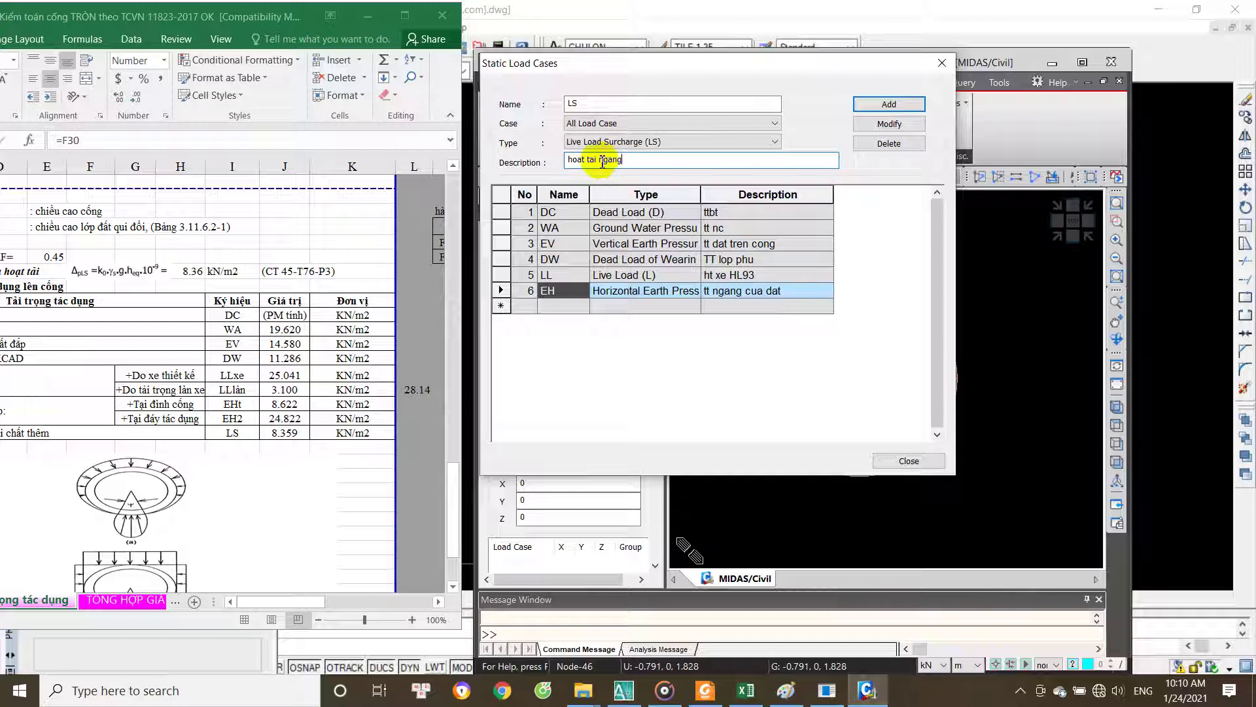
left_click_drag(601, 162, 540, 164)
type("tt chat them")
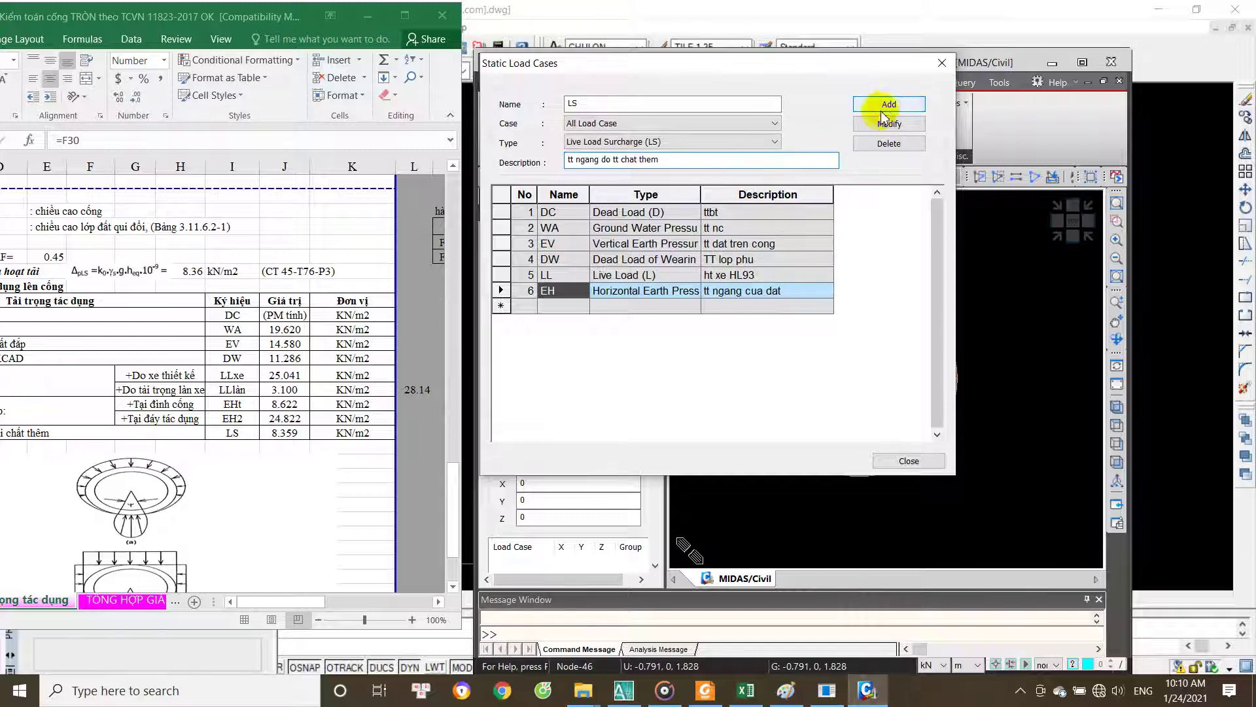
left_click(882, 108)
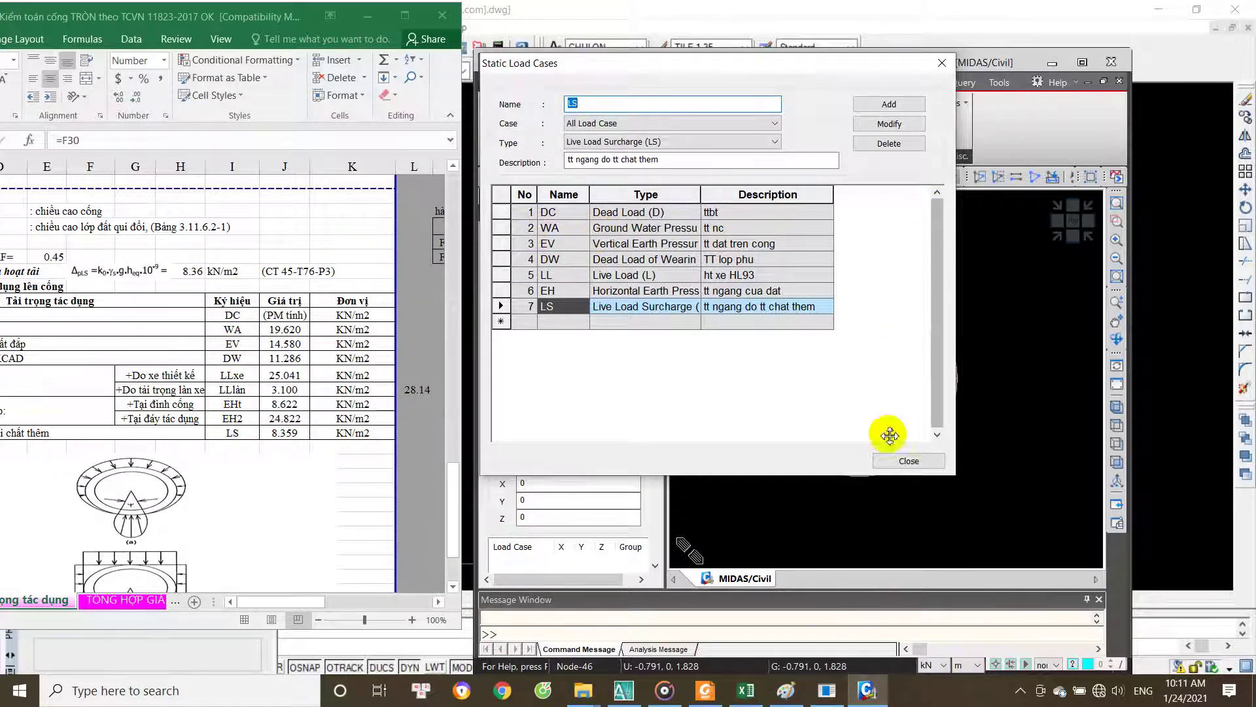
Step: Close Static Load Cases and check the DC load value in Excel
left_click(909, 461)
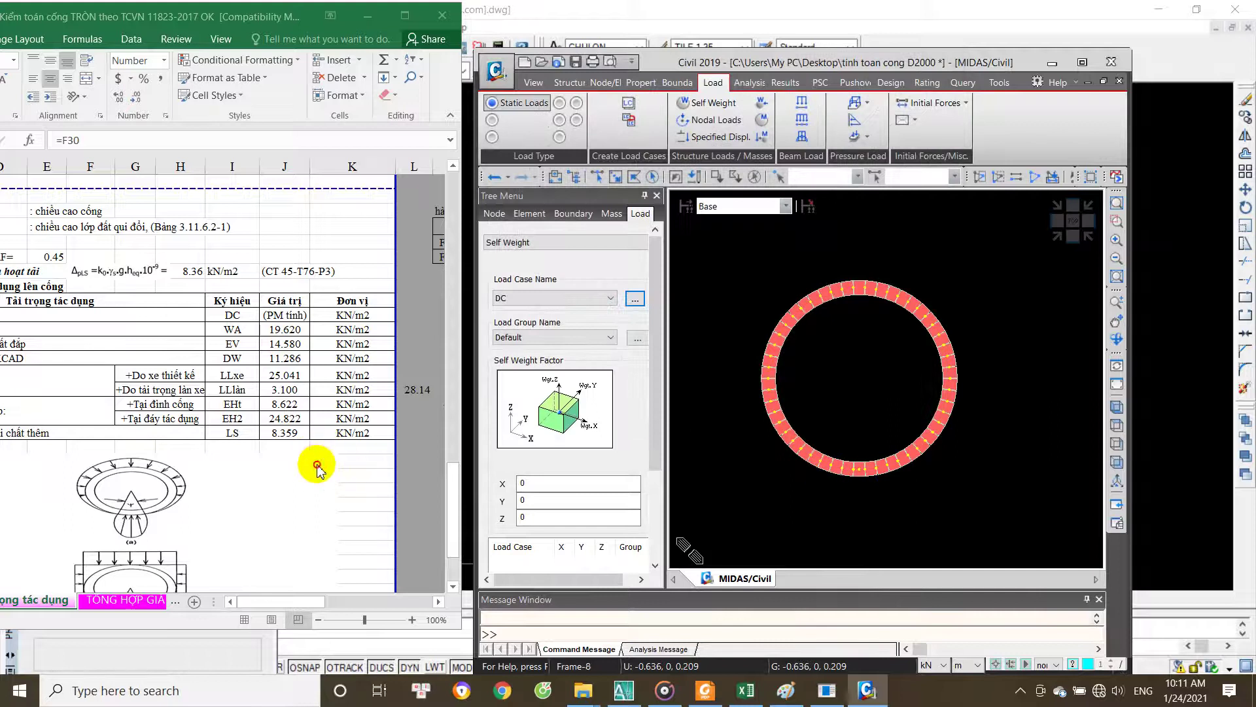
left_click(736, 378)
left_click(669, 369)
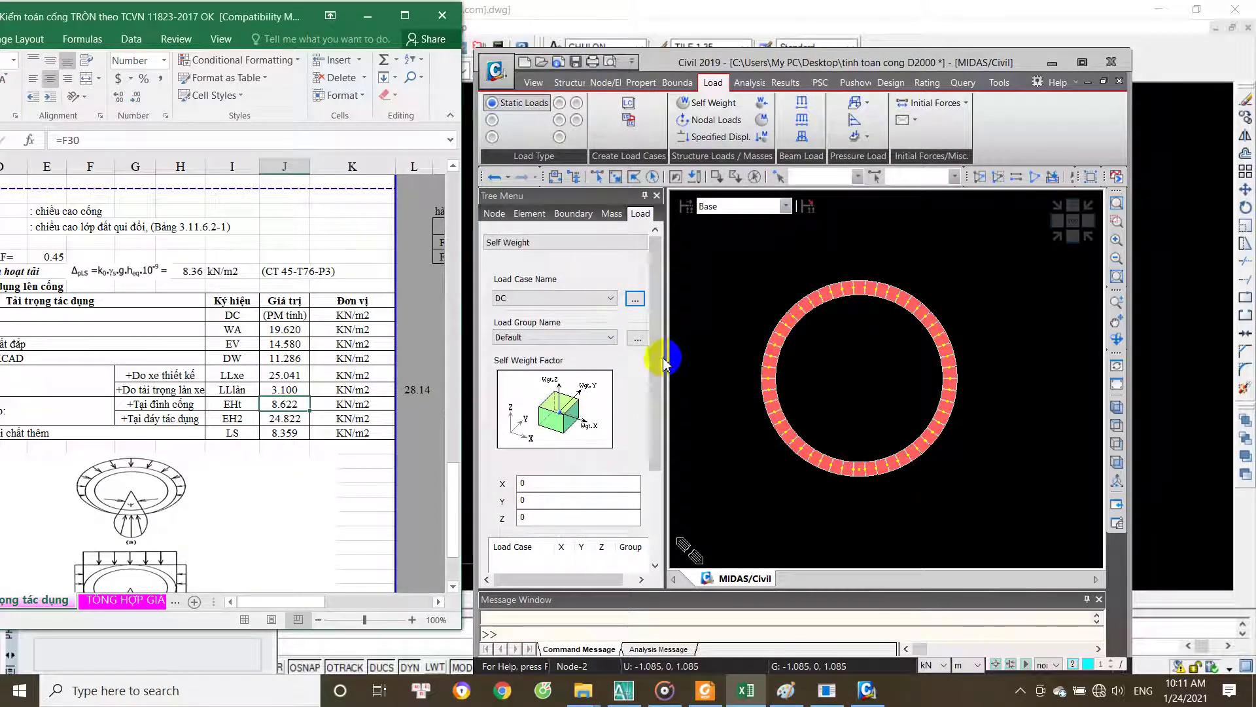
left_click(283, 315)
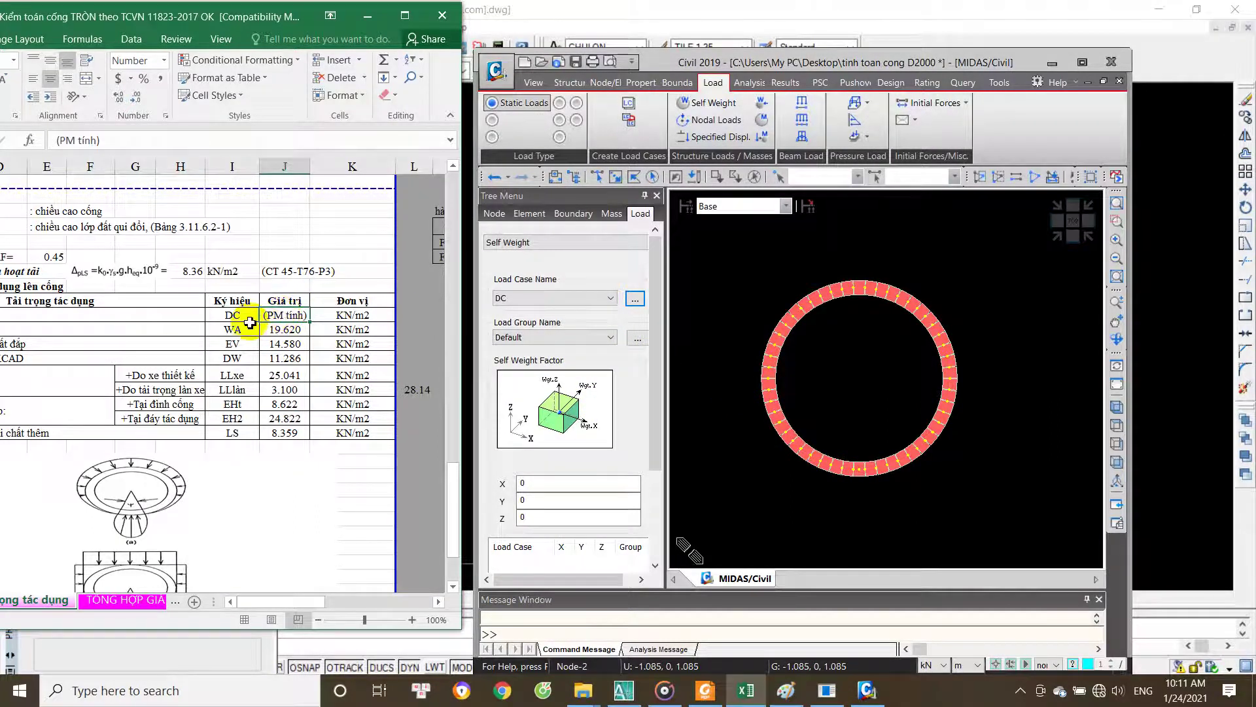
Step: Apply self-weight to load case DC with Z factor -1, then save the model
left_click(545, 517)
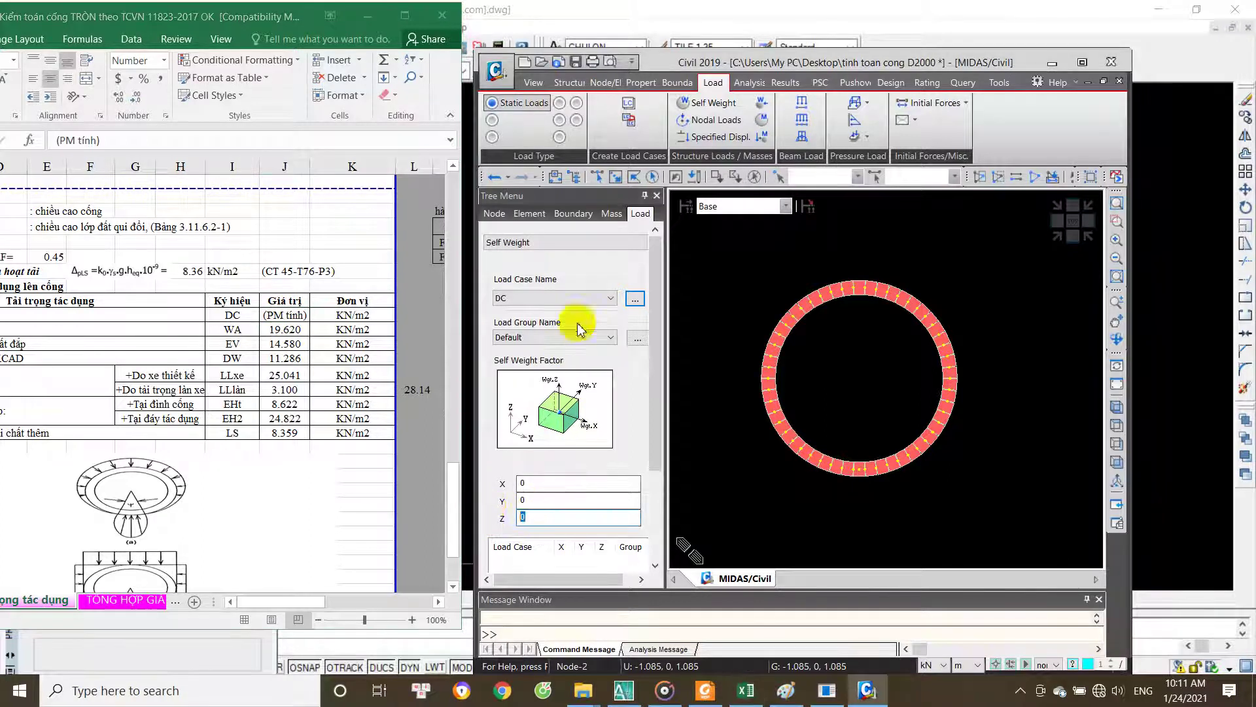
left_click(582, 298)
left_click(574, 310)
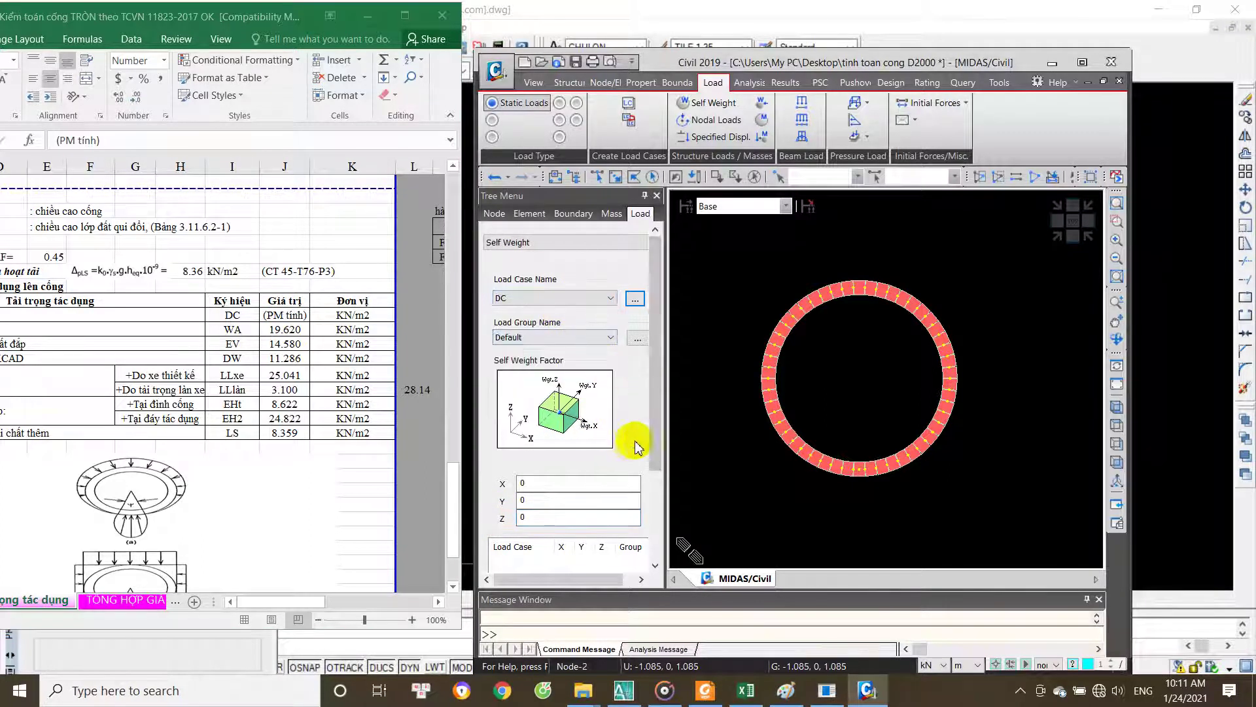
scroll(649, 444, "down", 2)
double_click(543, 467)
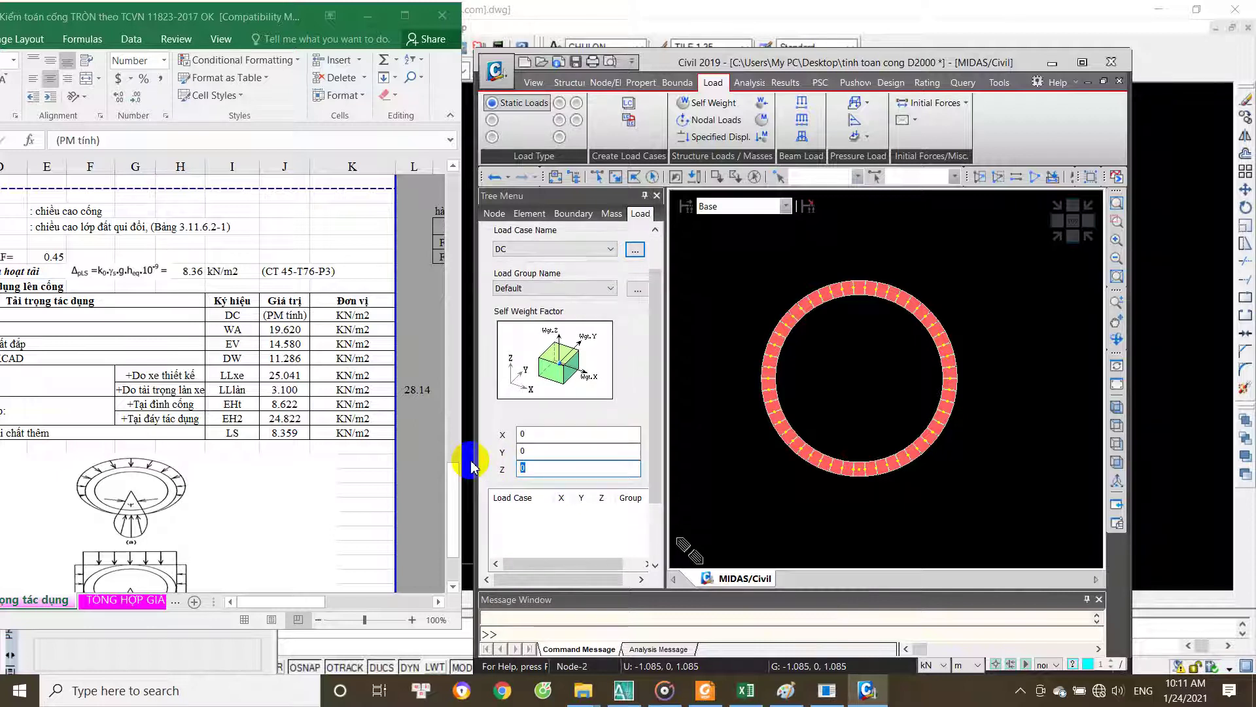
type("-1")
left_click_drag(650, 490, 646, 561)
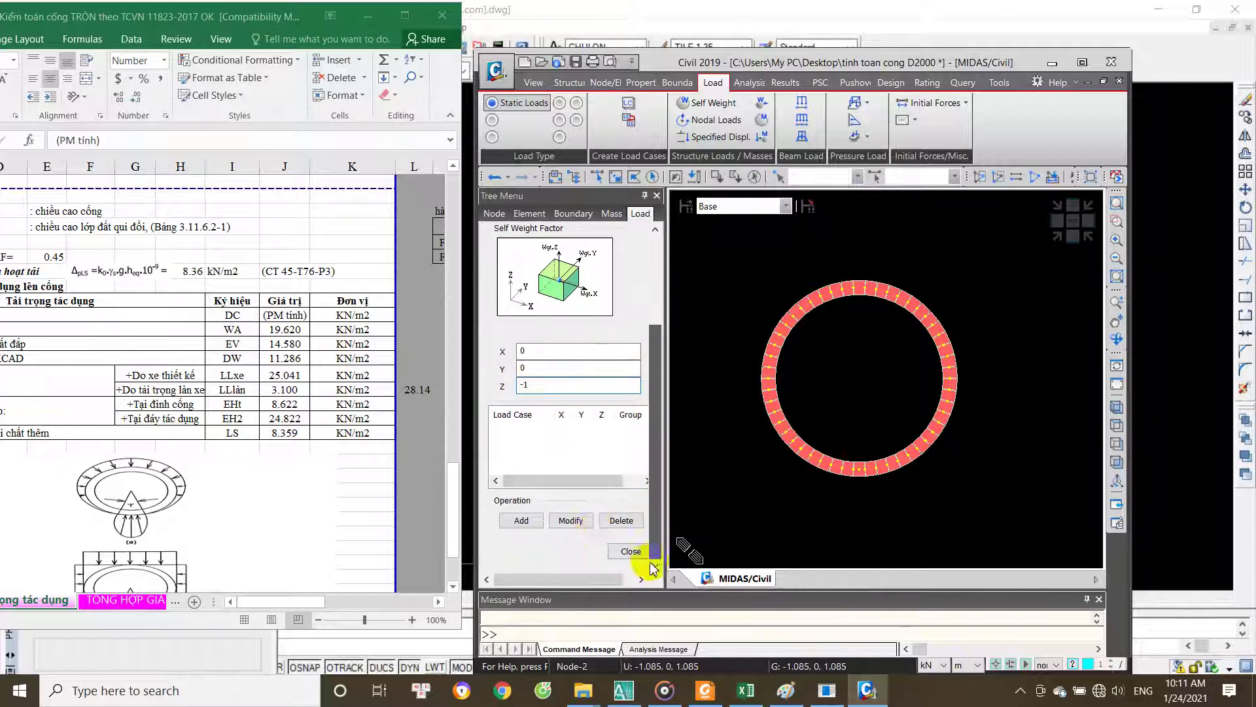
left_click(524, 526)
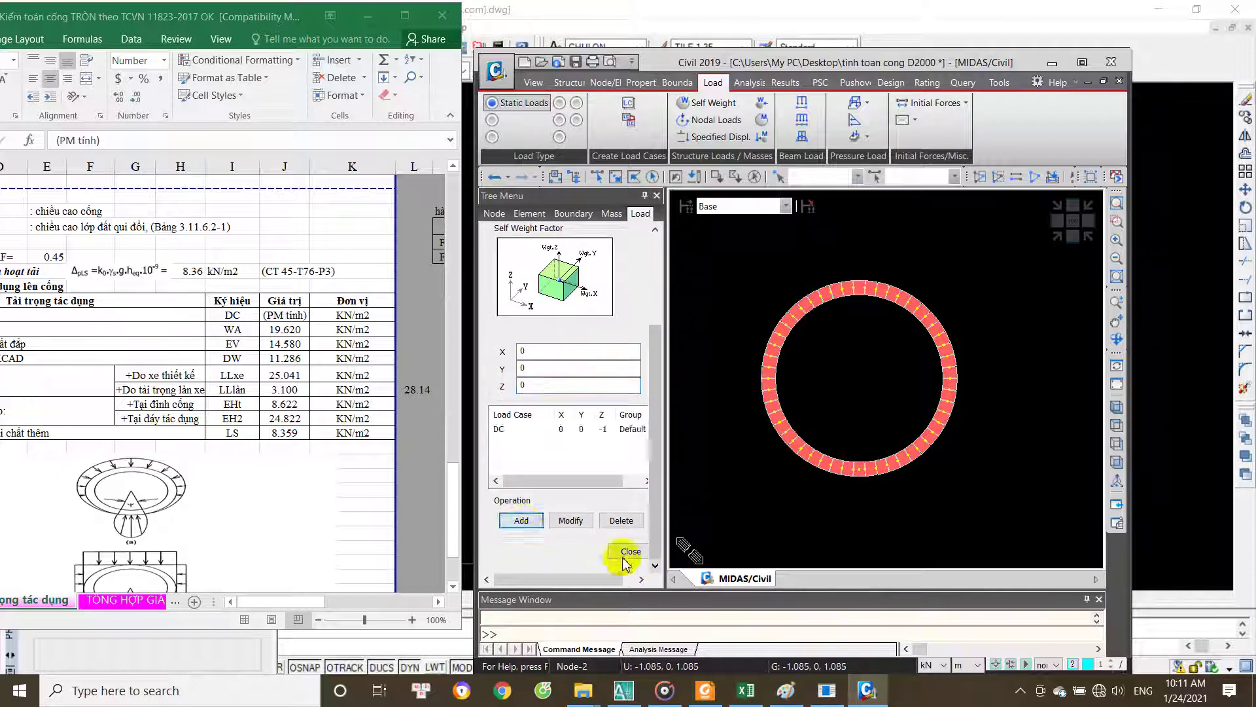
left_click(624, 552)
mouse_move(845, 415)
middle_mouse_down()
mouse_move(817, 425)
mouse_move(858, 385)
middle_mouse_up()
key("ctrl+s")
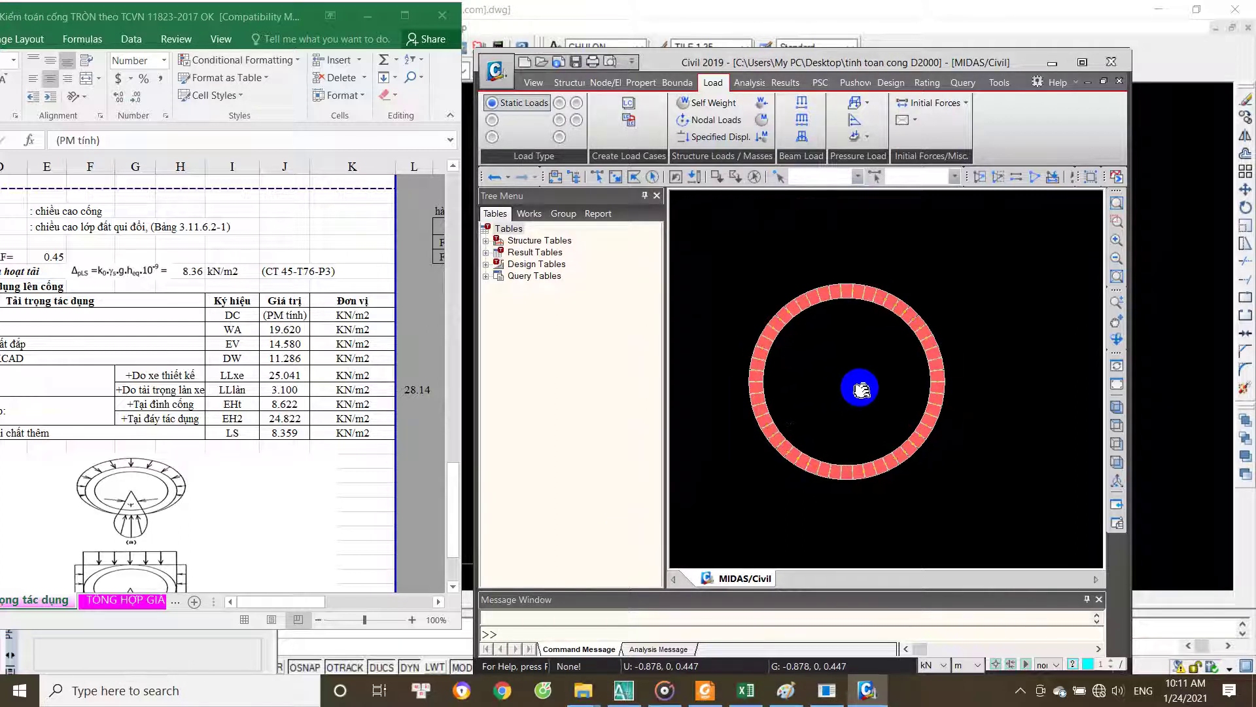
Step: Show the Works tree listing the seven static load cases, with DC's self-weight SZ=-1
left_click(617, 177)
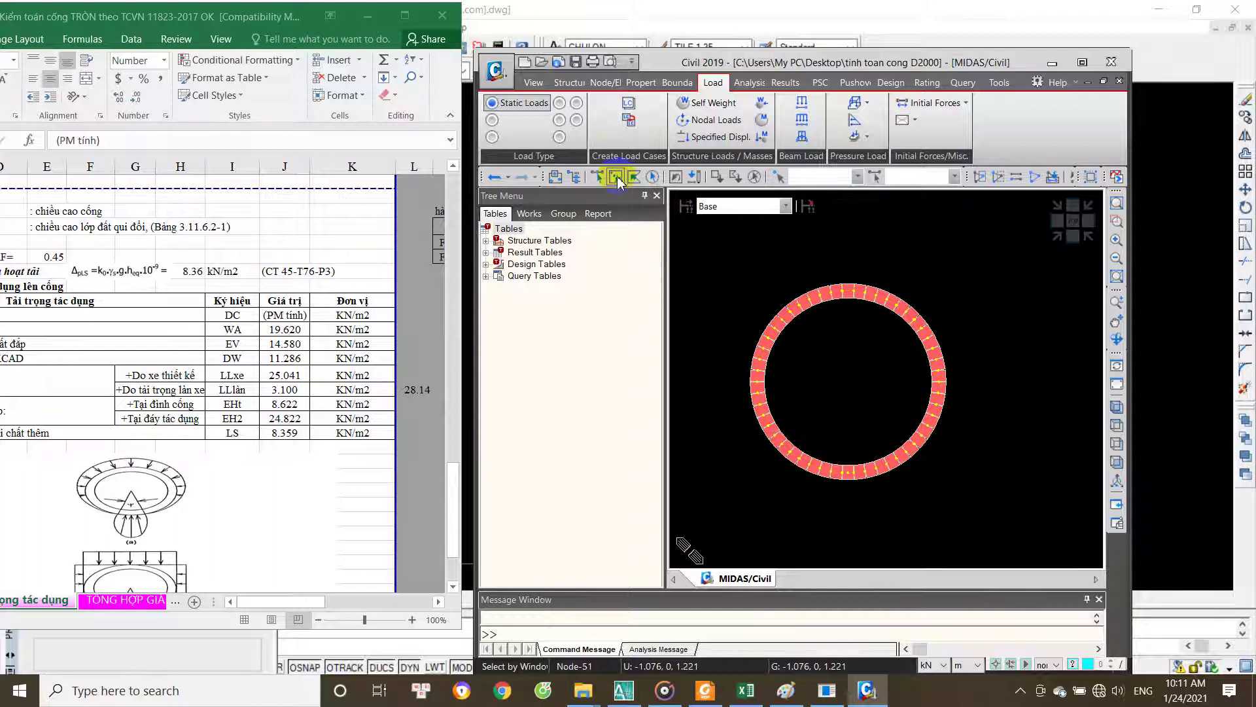
right_click(836, 347)
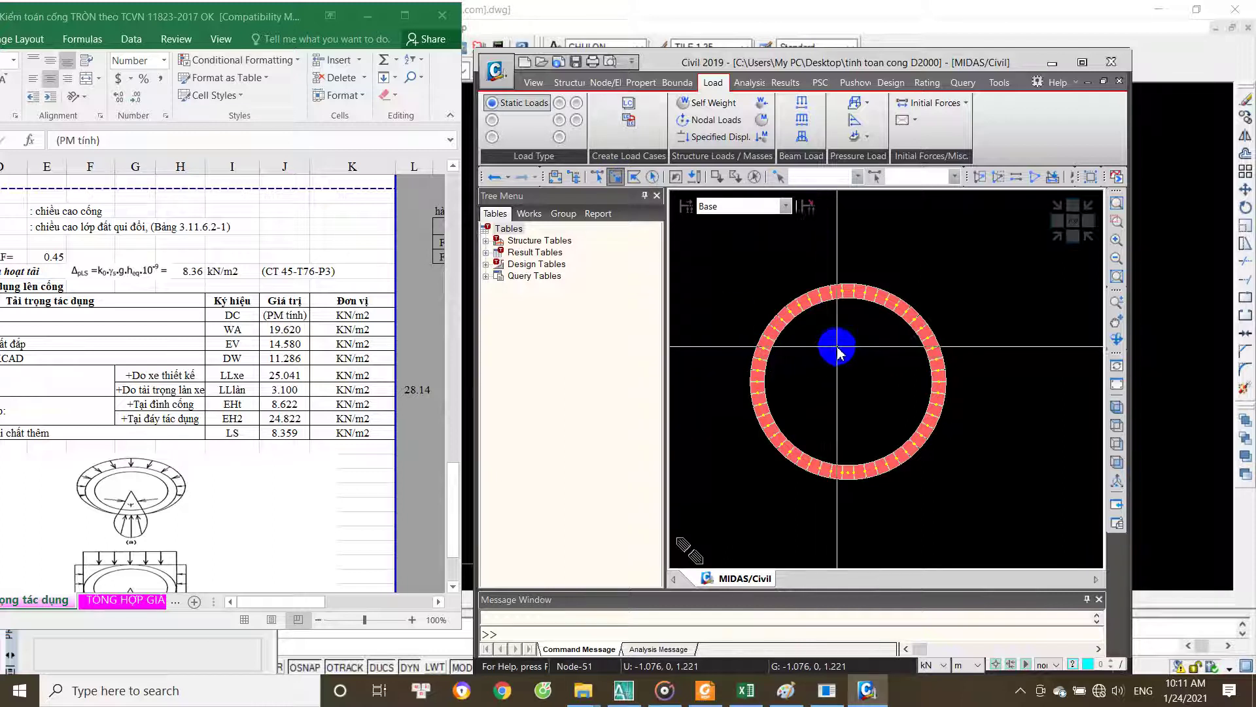
left_click(530, 214)
middle_click_drag(809, 331, 870, 354)
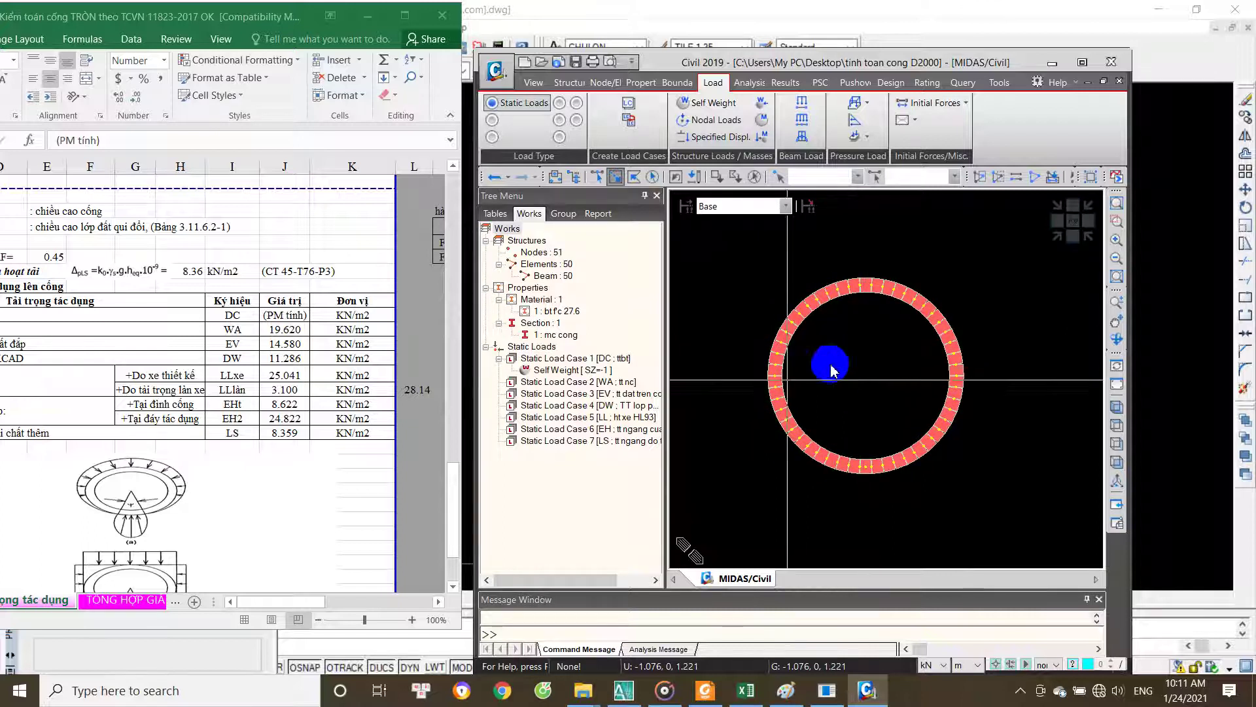
left_click(575, 358)
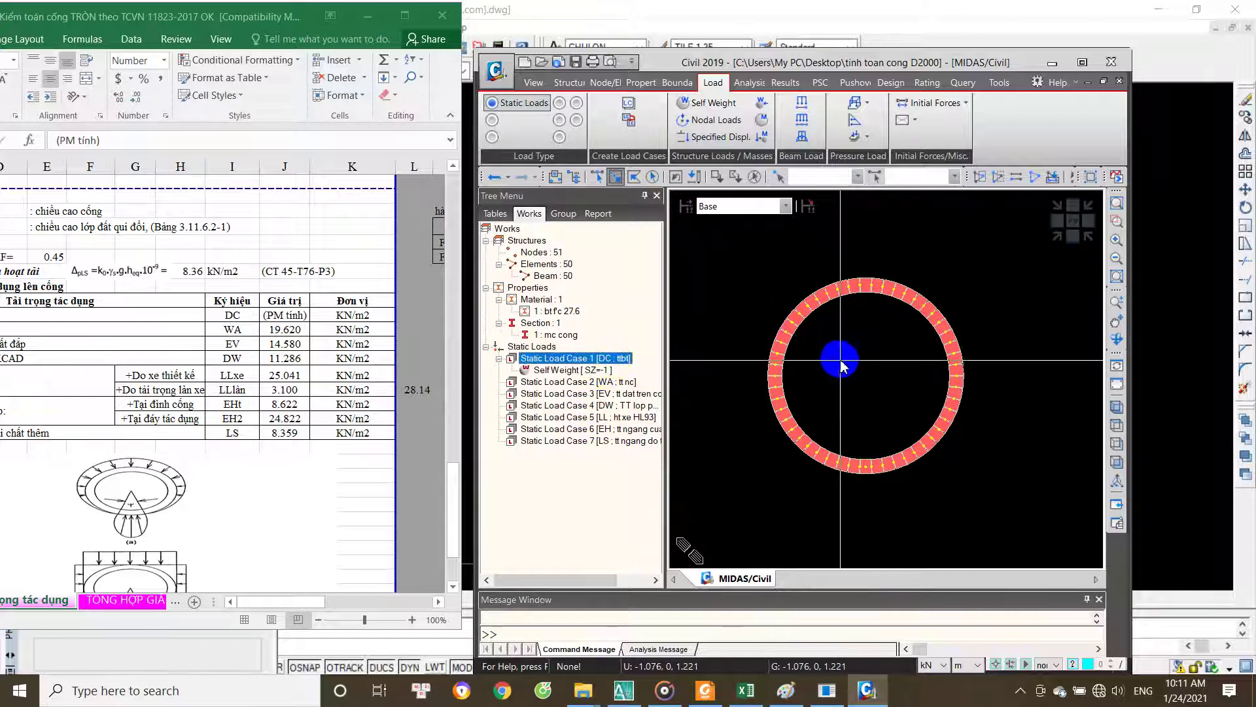
middle_click_drag(842, 367, 874, 350)
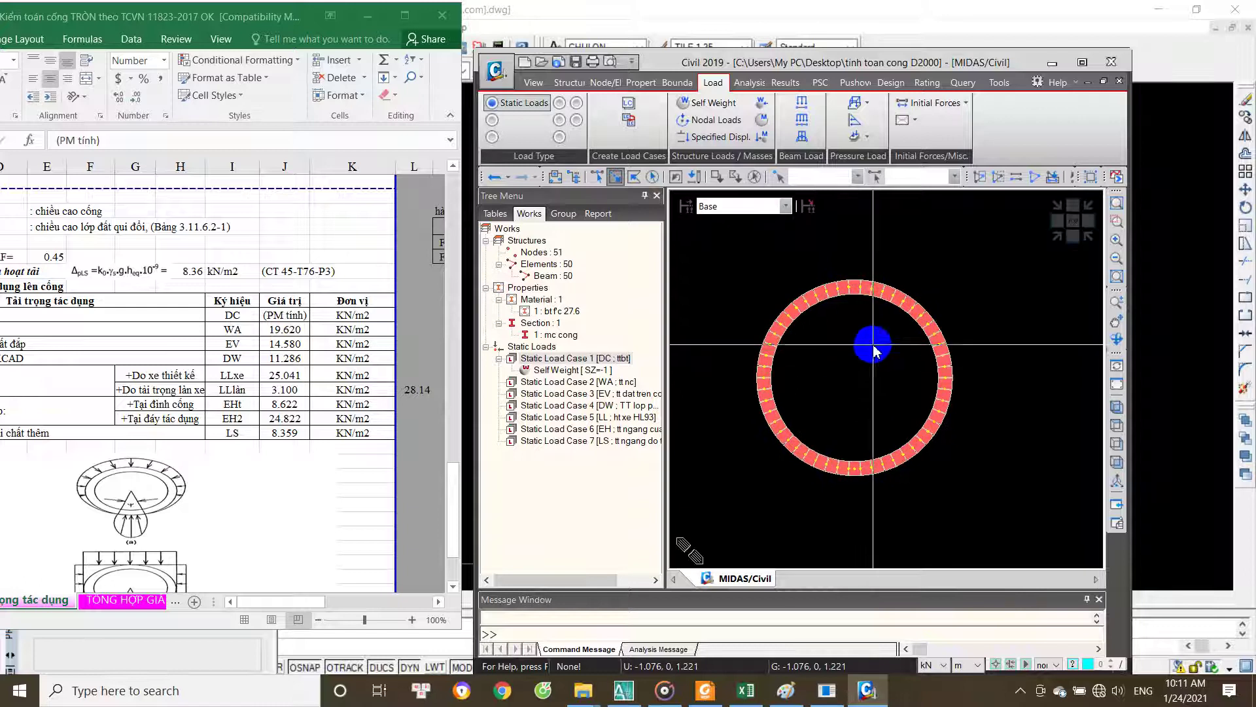
scroll(825, 340, "up", 1)
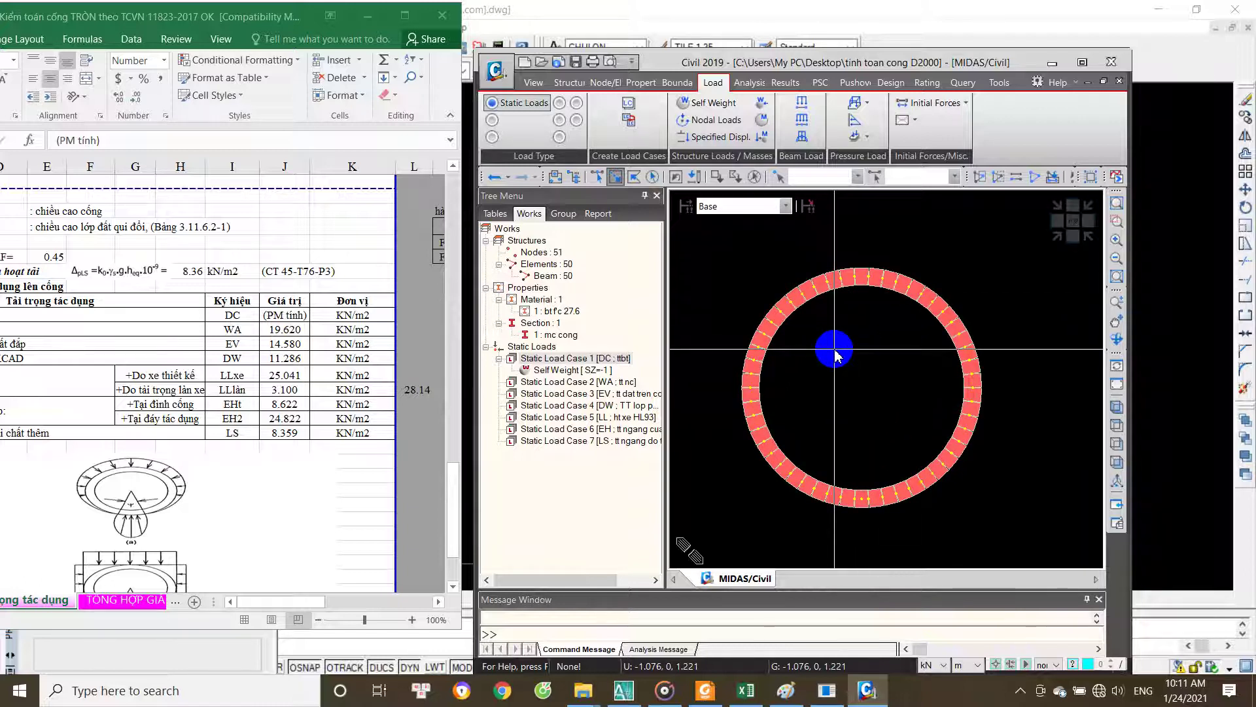
Step: Check the WA load value 19.620 in Excel
left_click(243, 334)
left_click(285, 329)
left_click(806, 352)
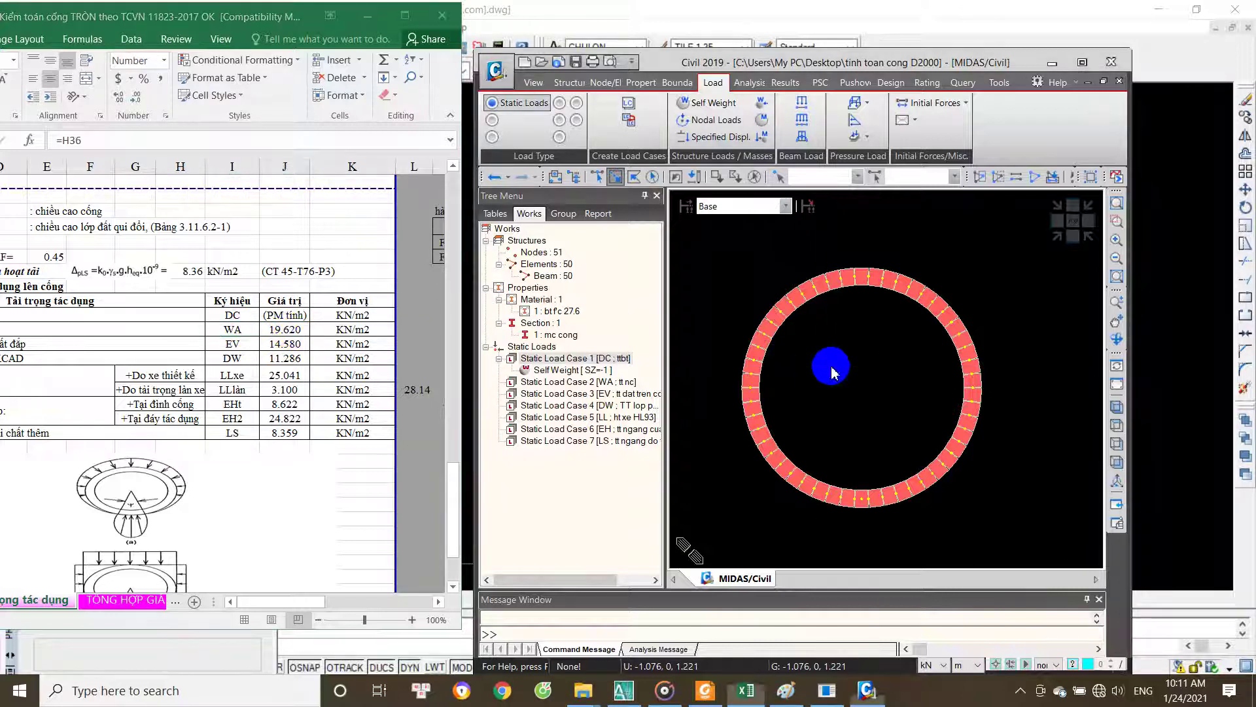
mouse_move(835, 407)
middle_mouse_down()
mouse_move(852, 327)
mouse_move(849, 443)
middle_mouse_up()
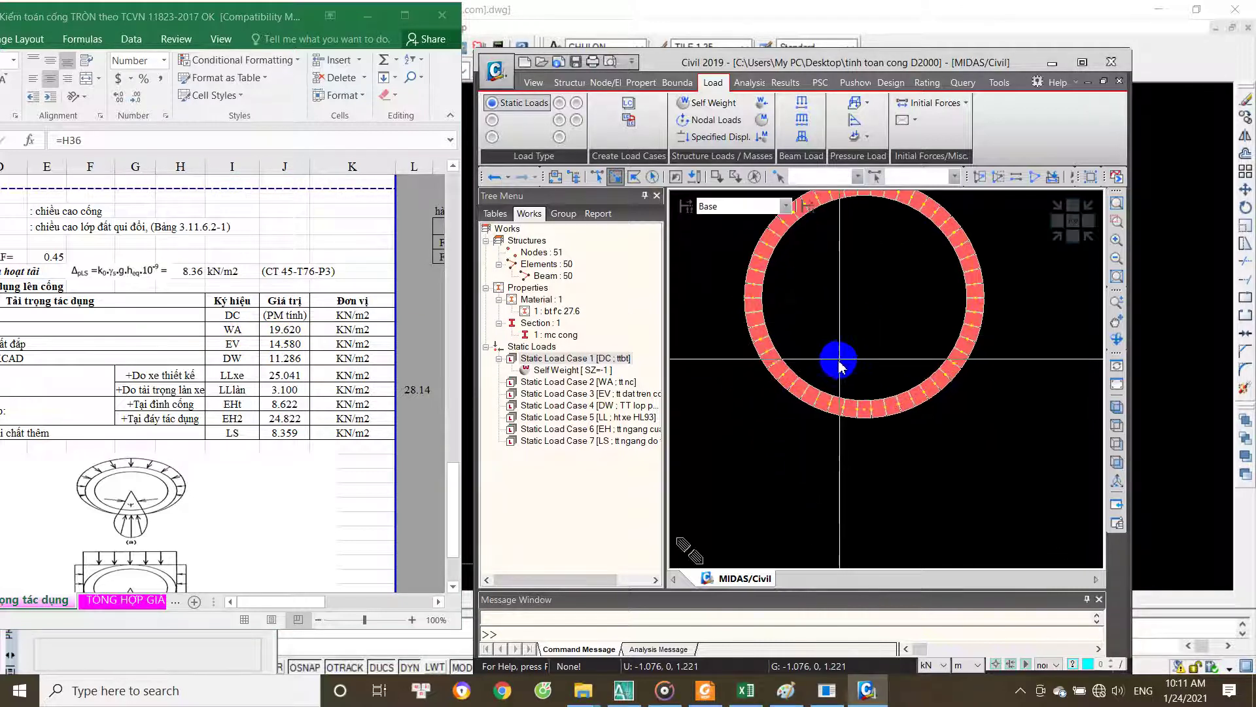
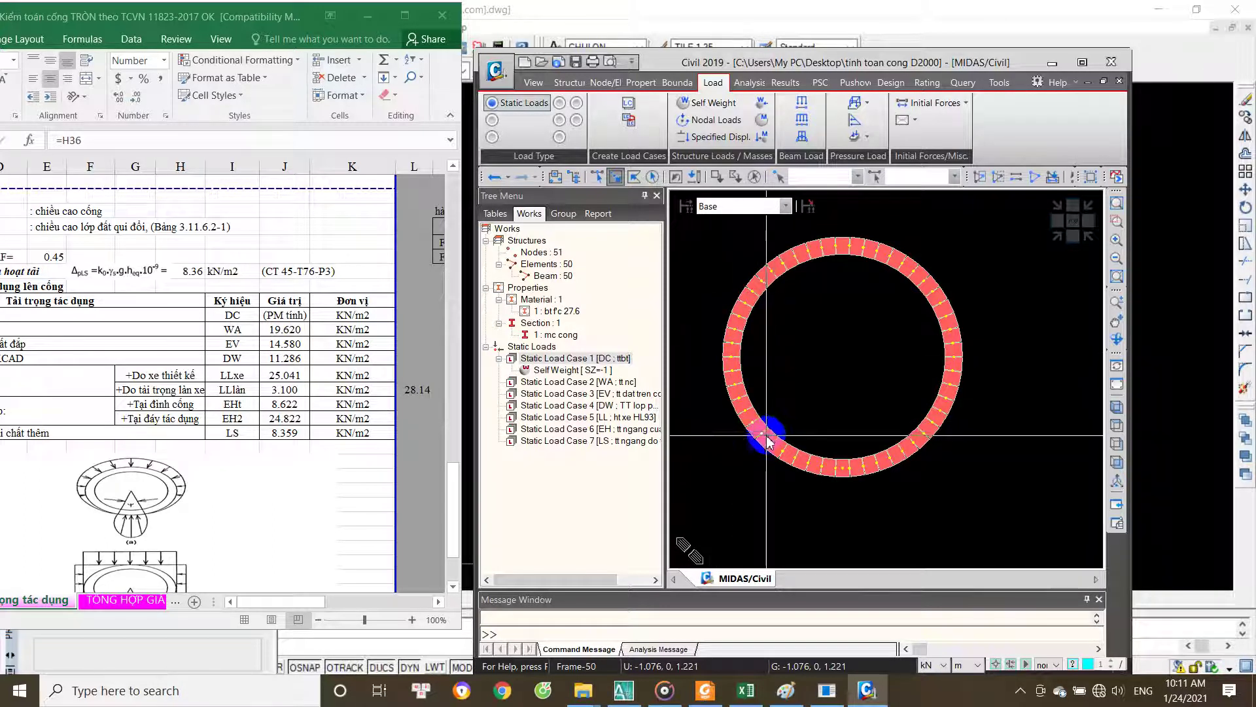
Step: Window-select the nodes and beams of the culvert ring's upper half, with the load sheet alongside
middle_click_drag(784, 420, 787, 409)
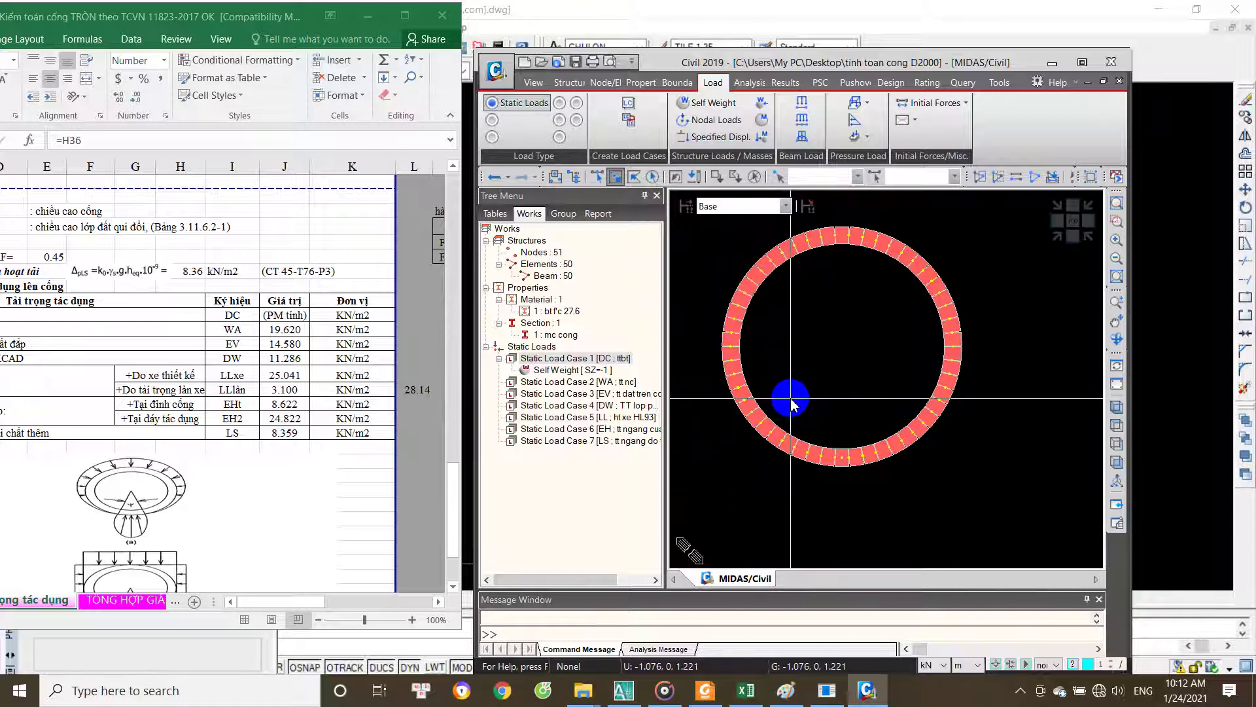
left_click(296, 357)
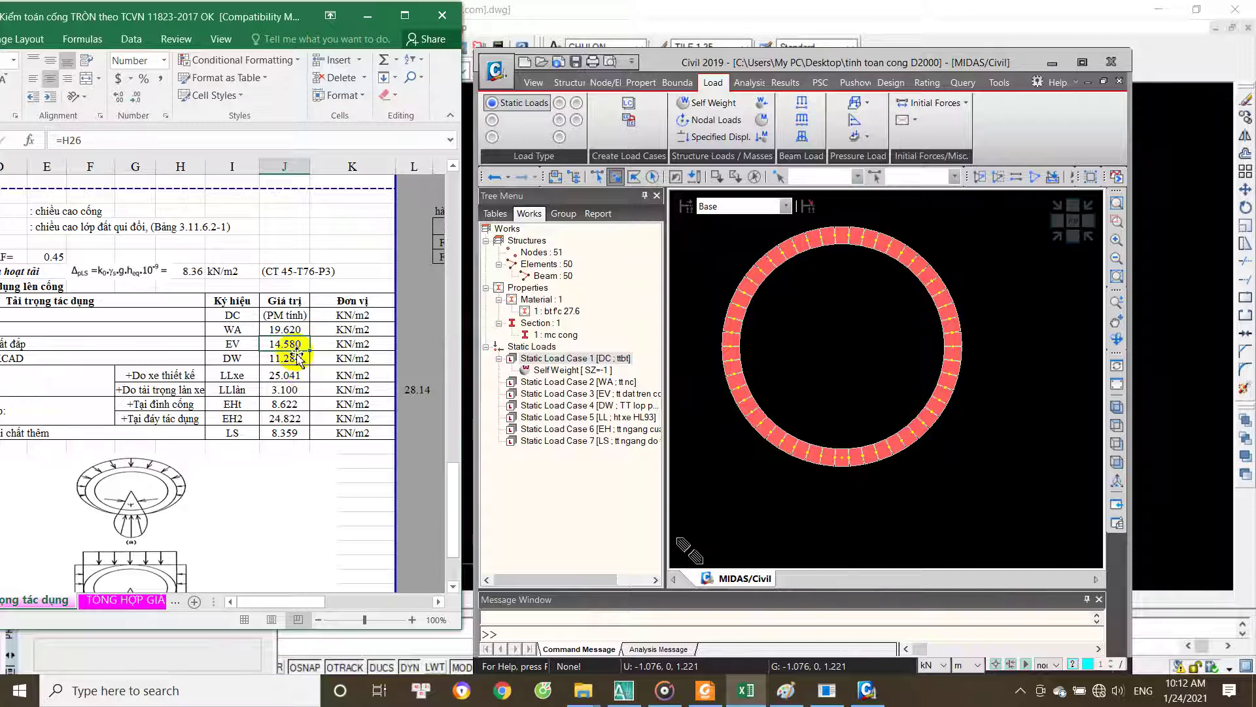
middle_click_drag(757, 322, 829, 345)
left_click_drag(727, 258, 1071, 384)
scroll(773, 386, "up", 1)
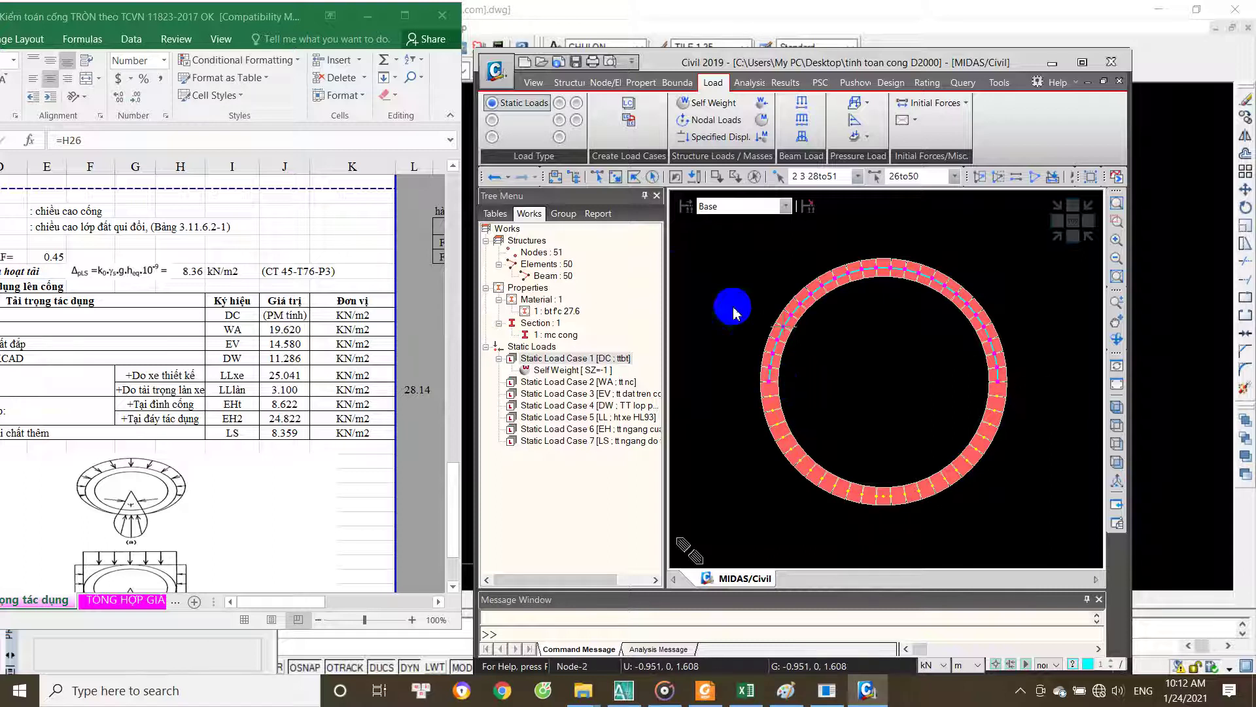
right_click(841, 309)
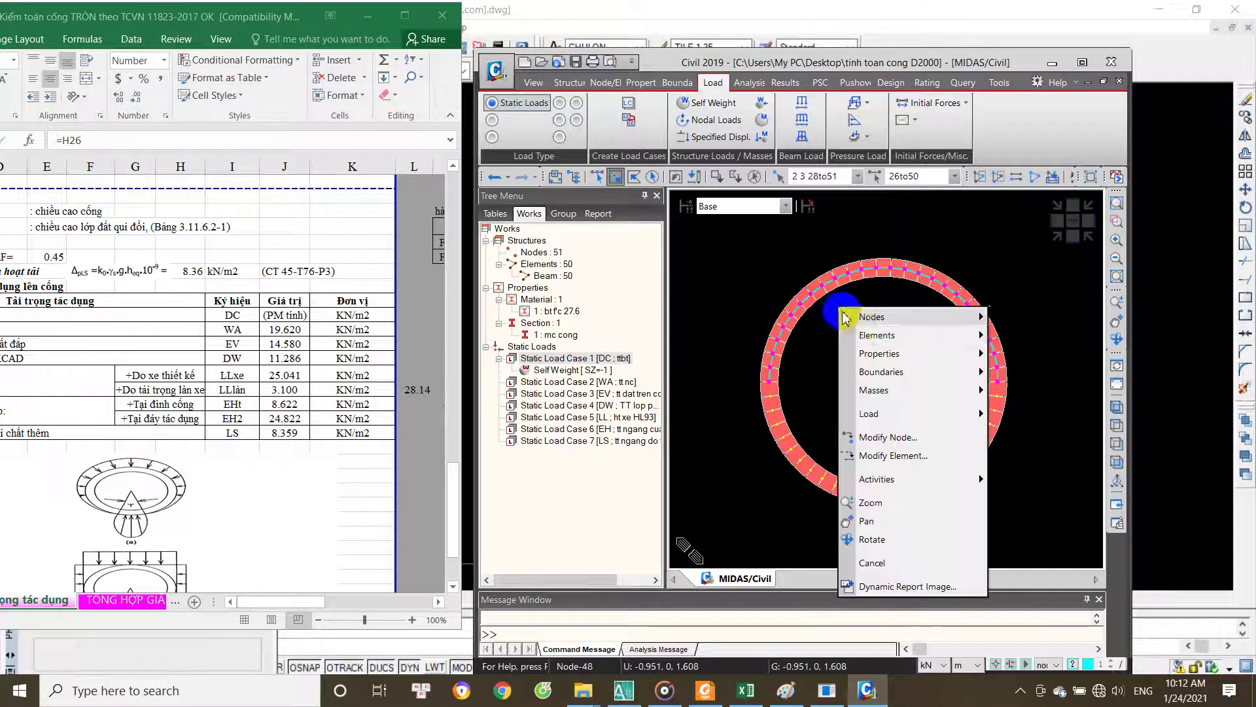
mouse_move(869, 413)
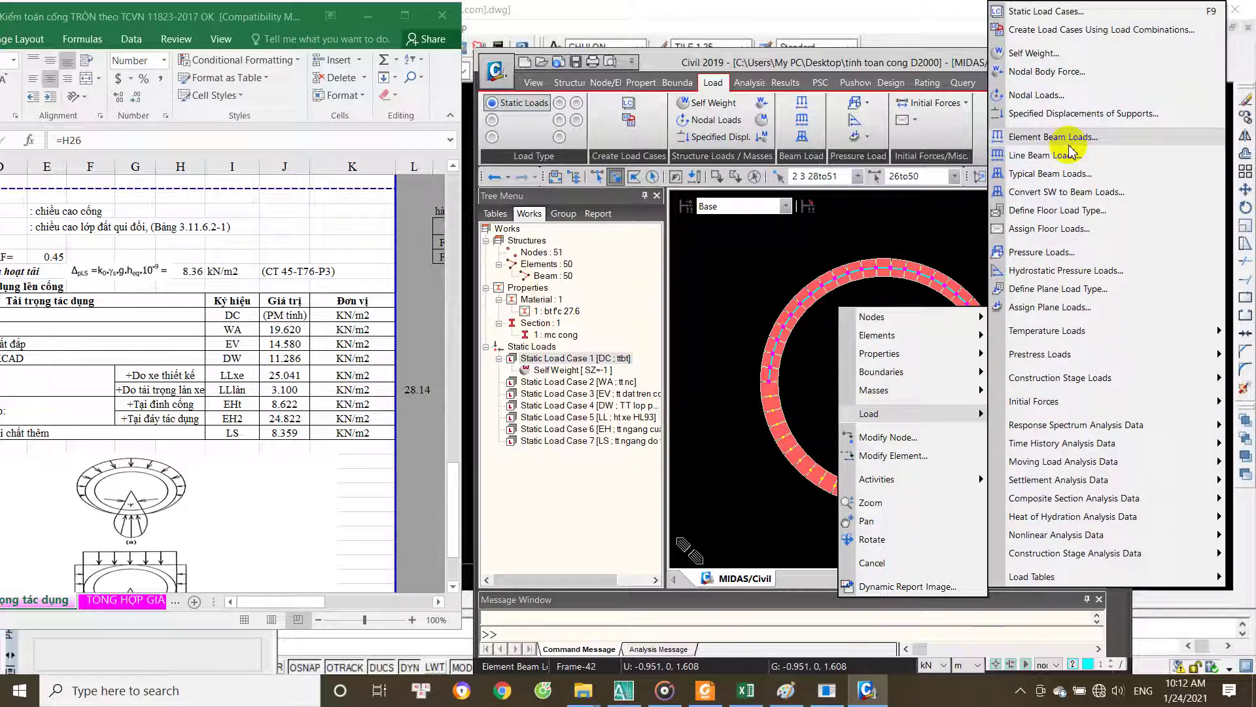
Step: Apply an EV element beam load of w = -14.580 kN/m in Global Z to the upper-half beams
left_click(1069, 142)
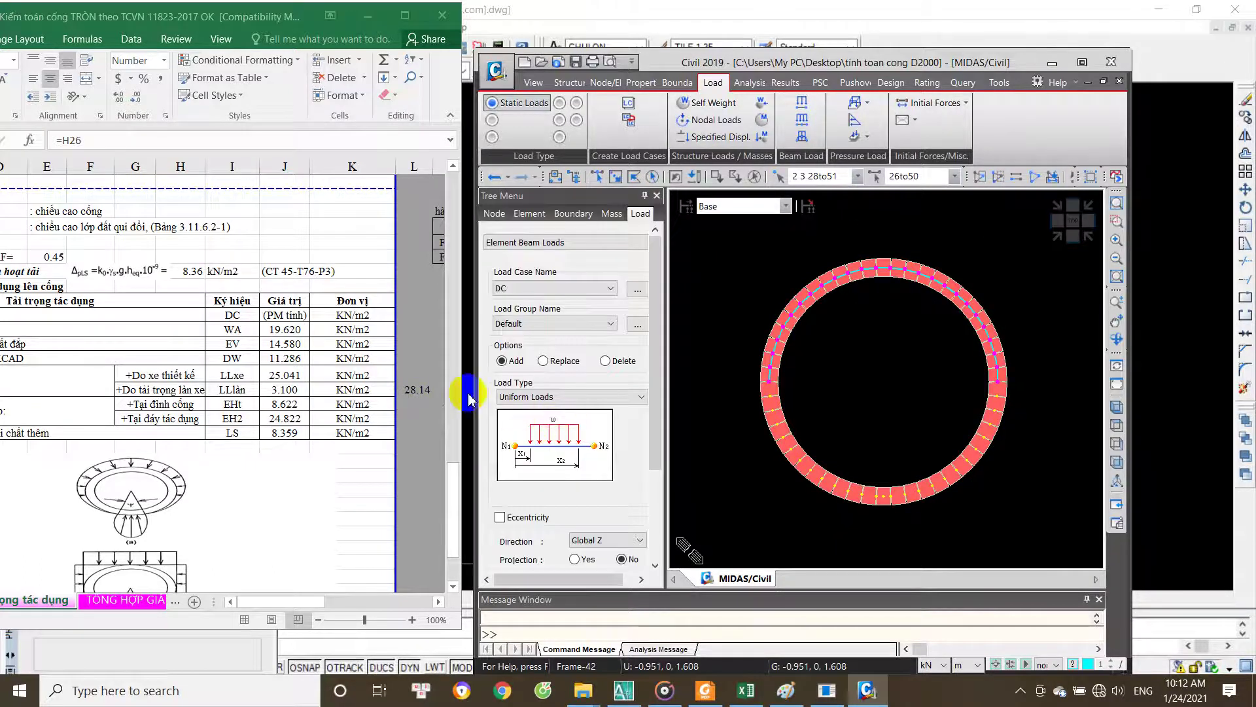
left_click(574, 289)
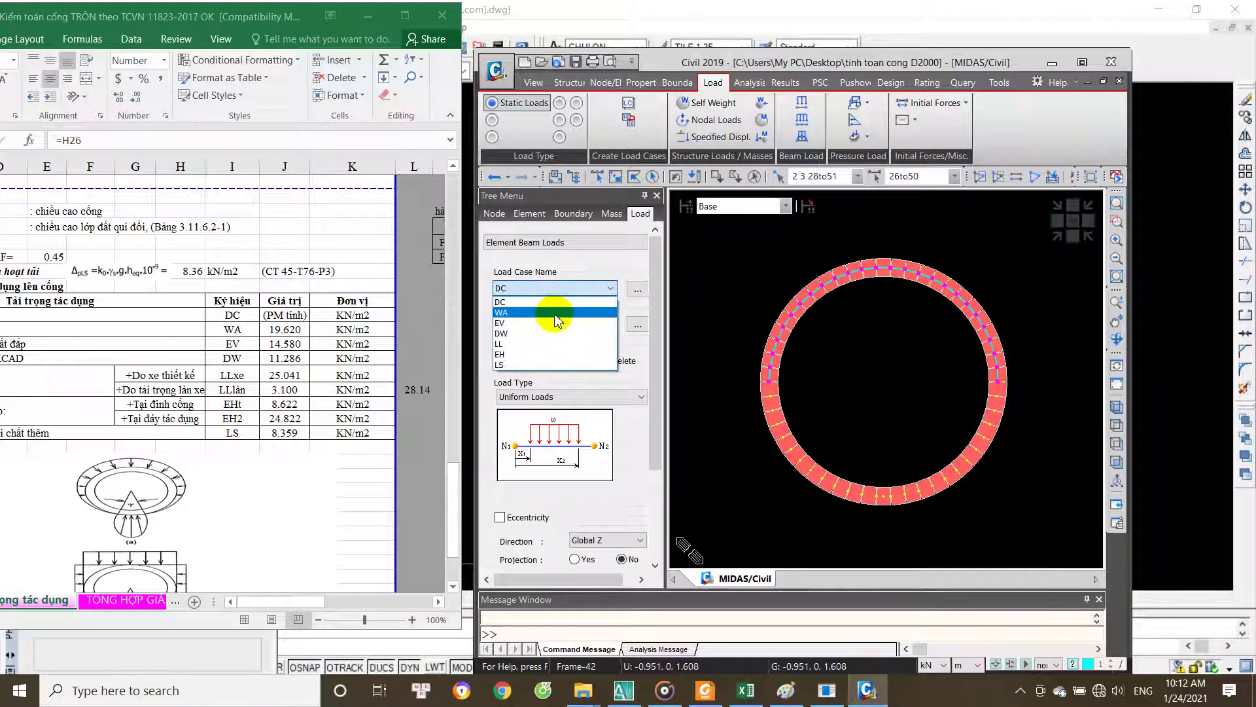
left_click(560, 325)
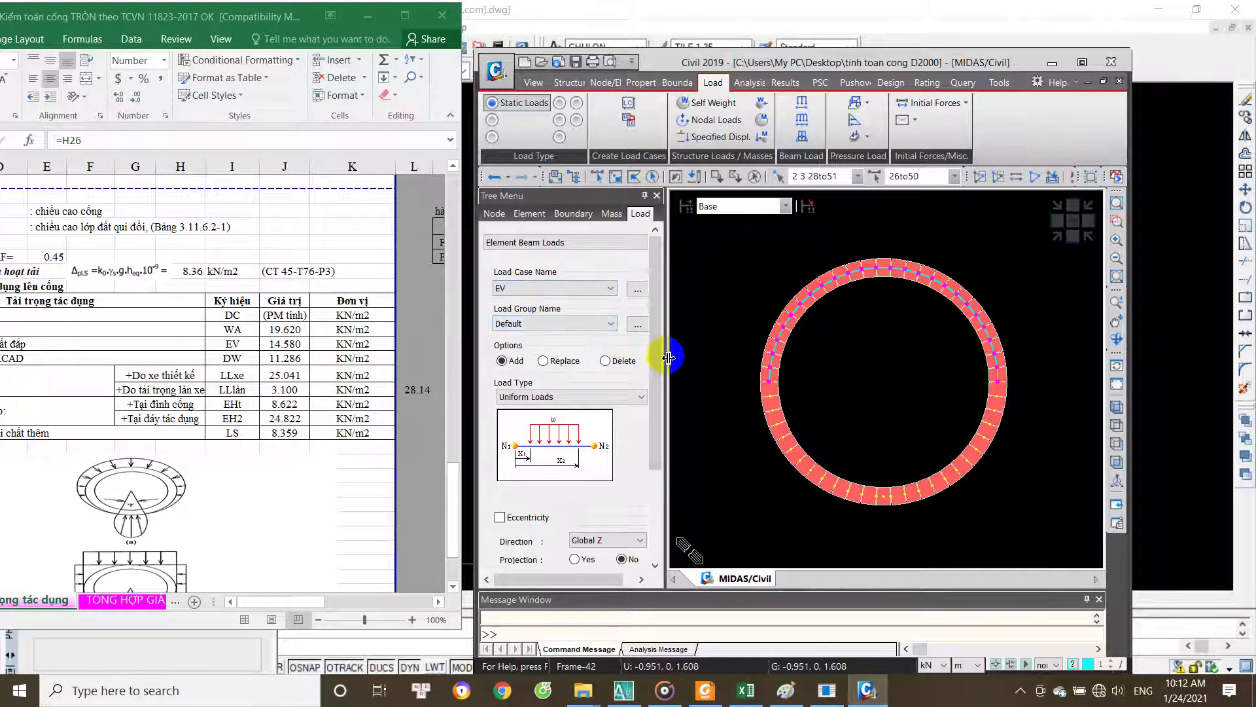
left_click_drag(661, 359, 667, 454)
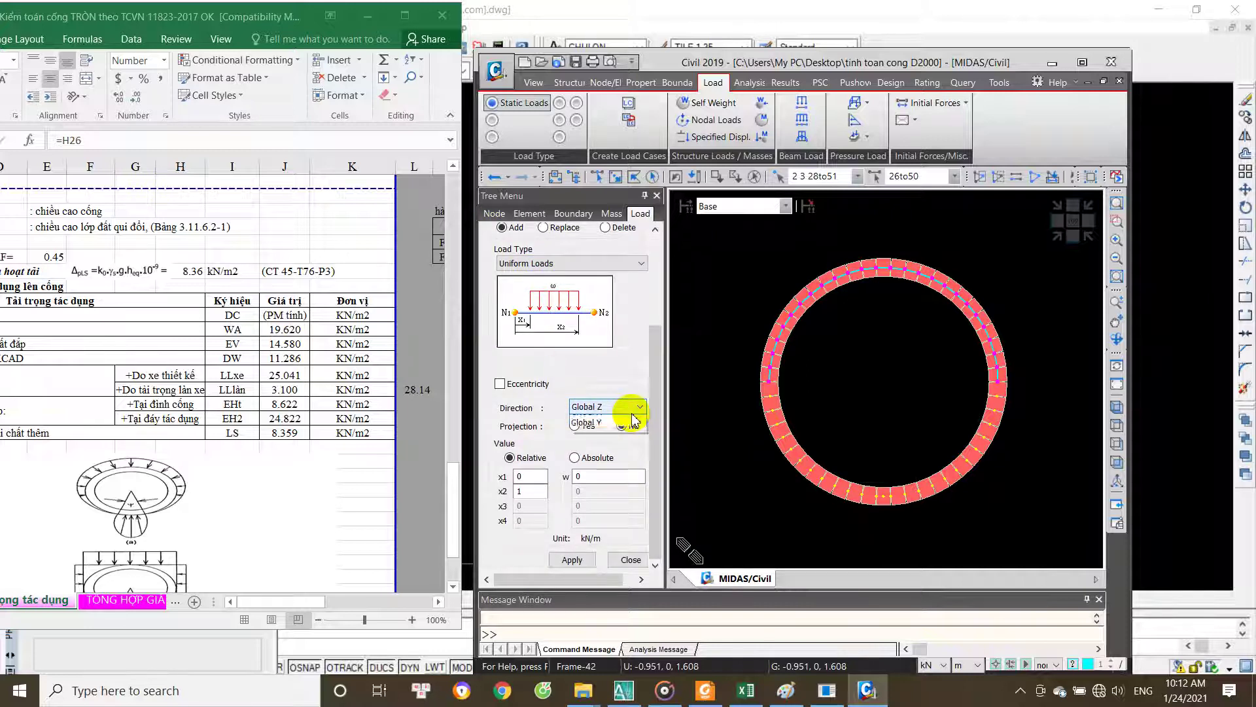
left_click(622, 473)
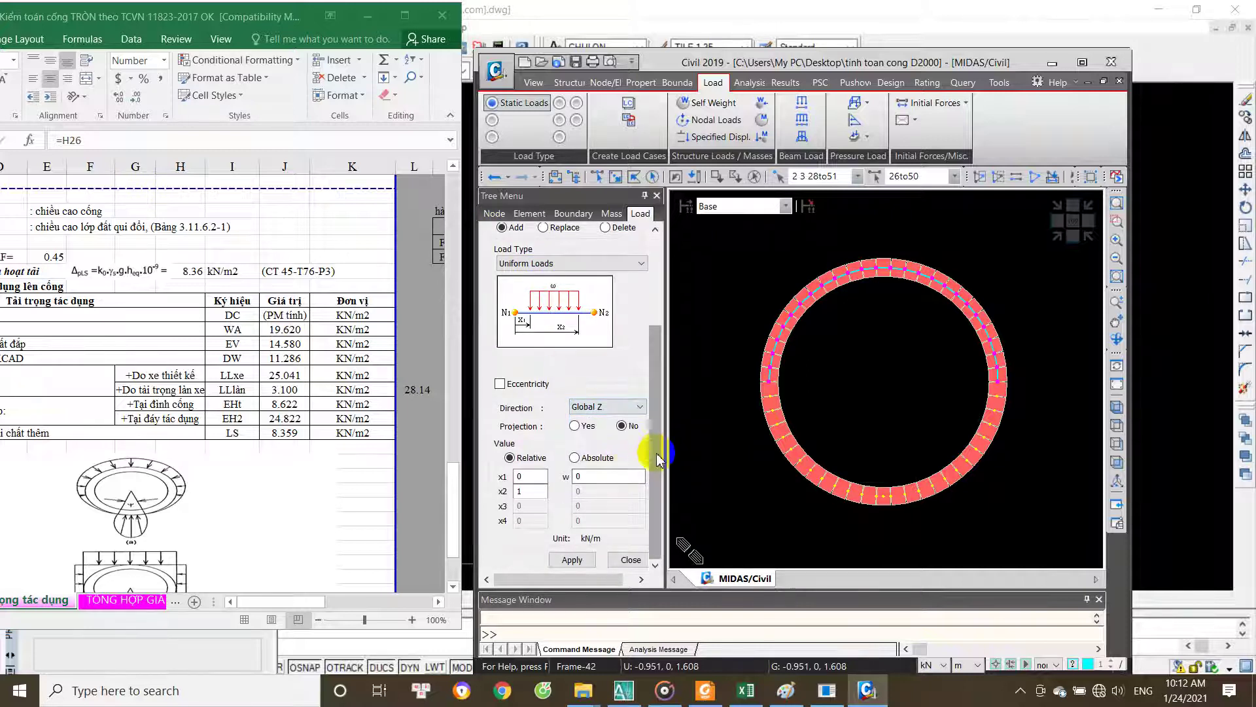
double_click(596, 477)
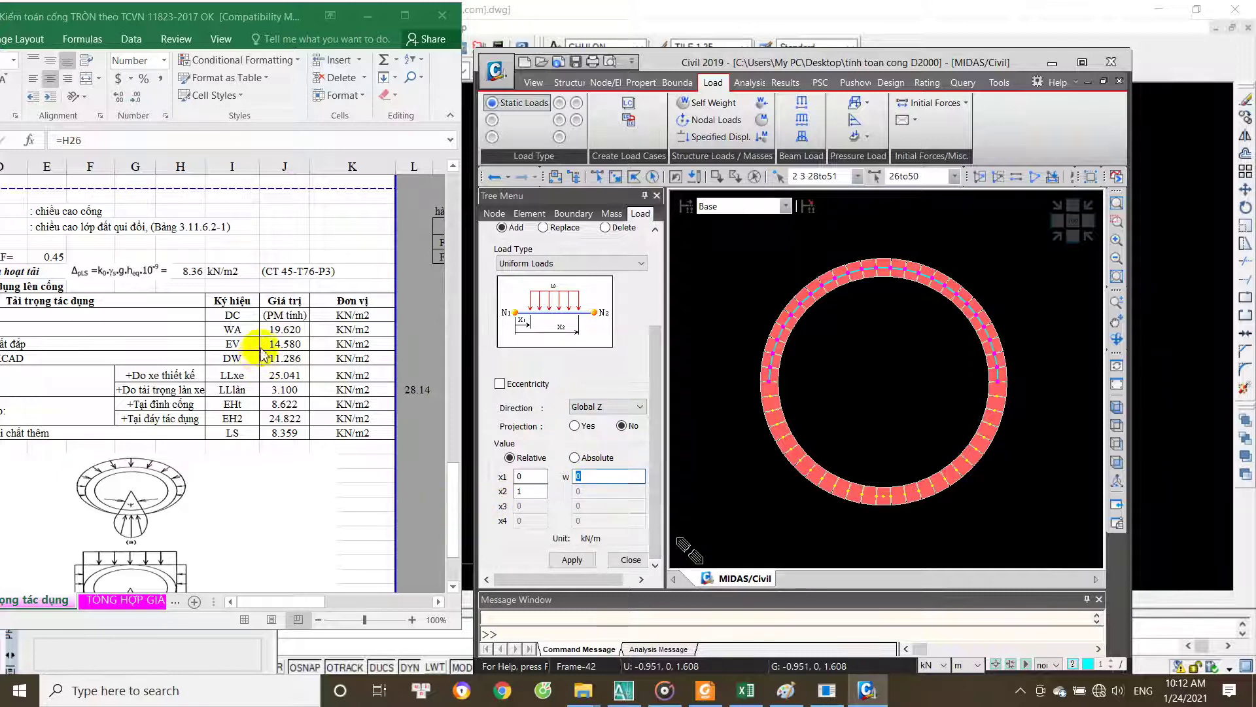
left_click(288, 345)
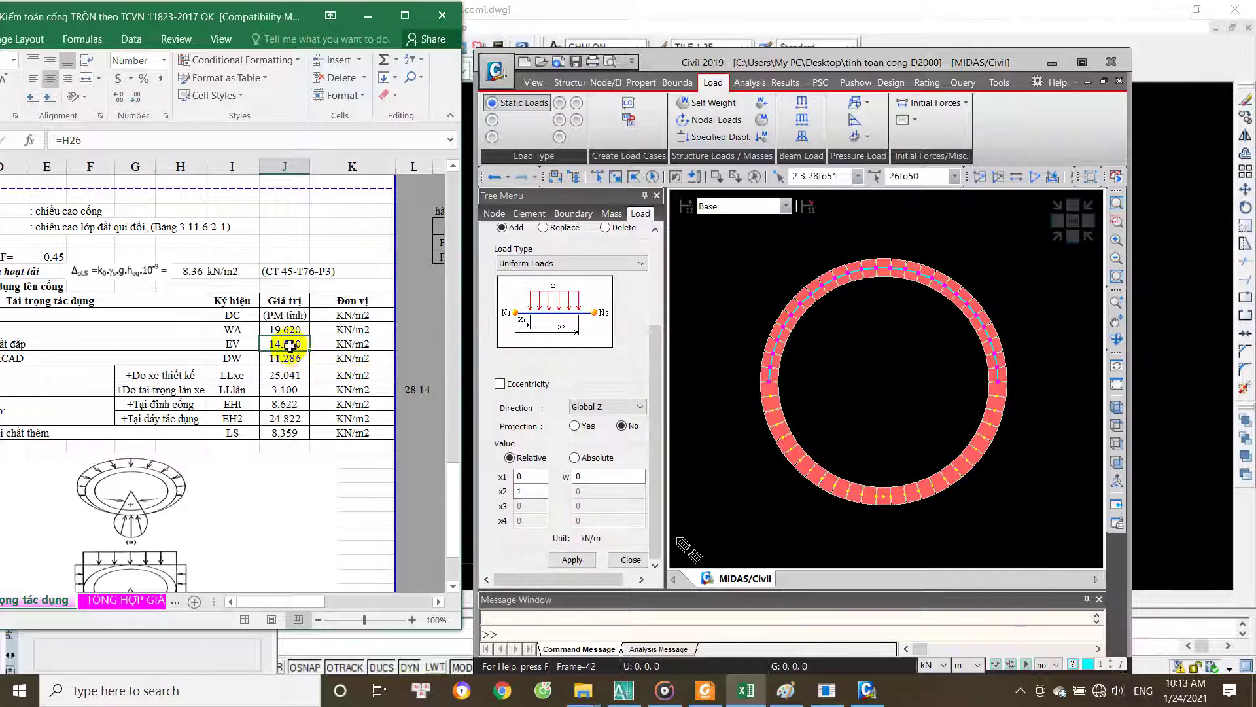
key("ctrl+c")
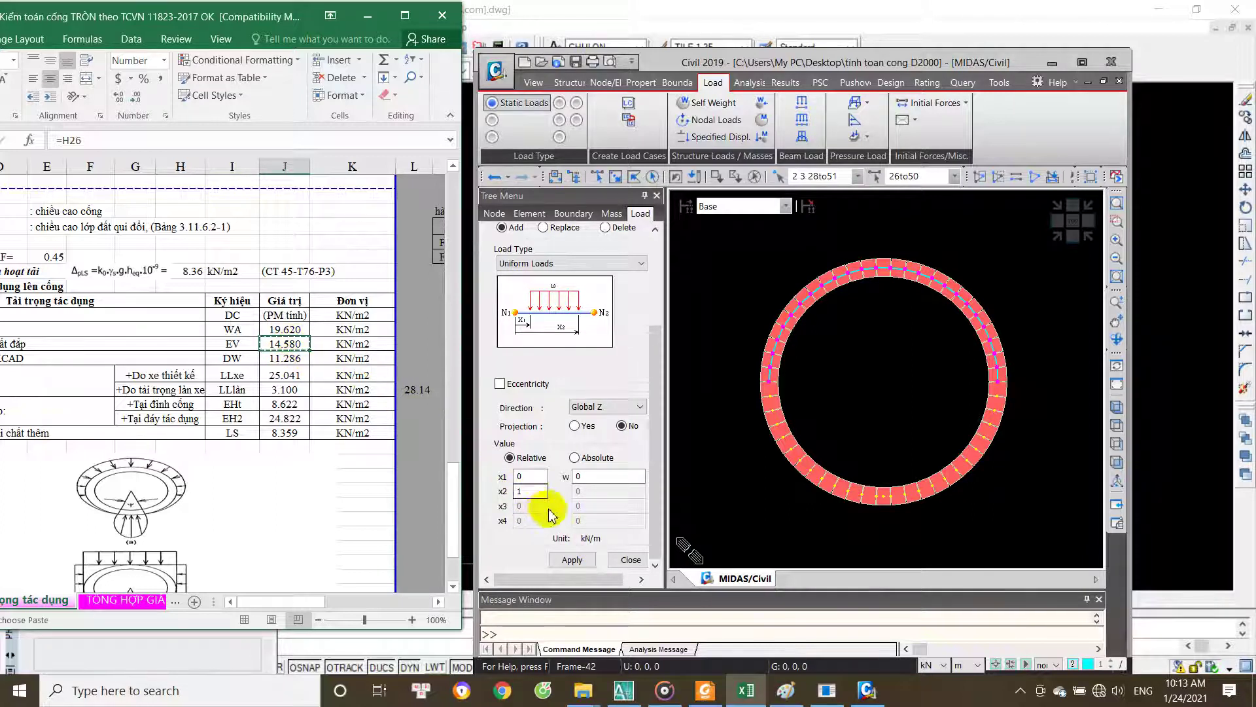
left_click(589, 475)
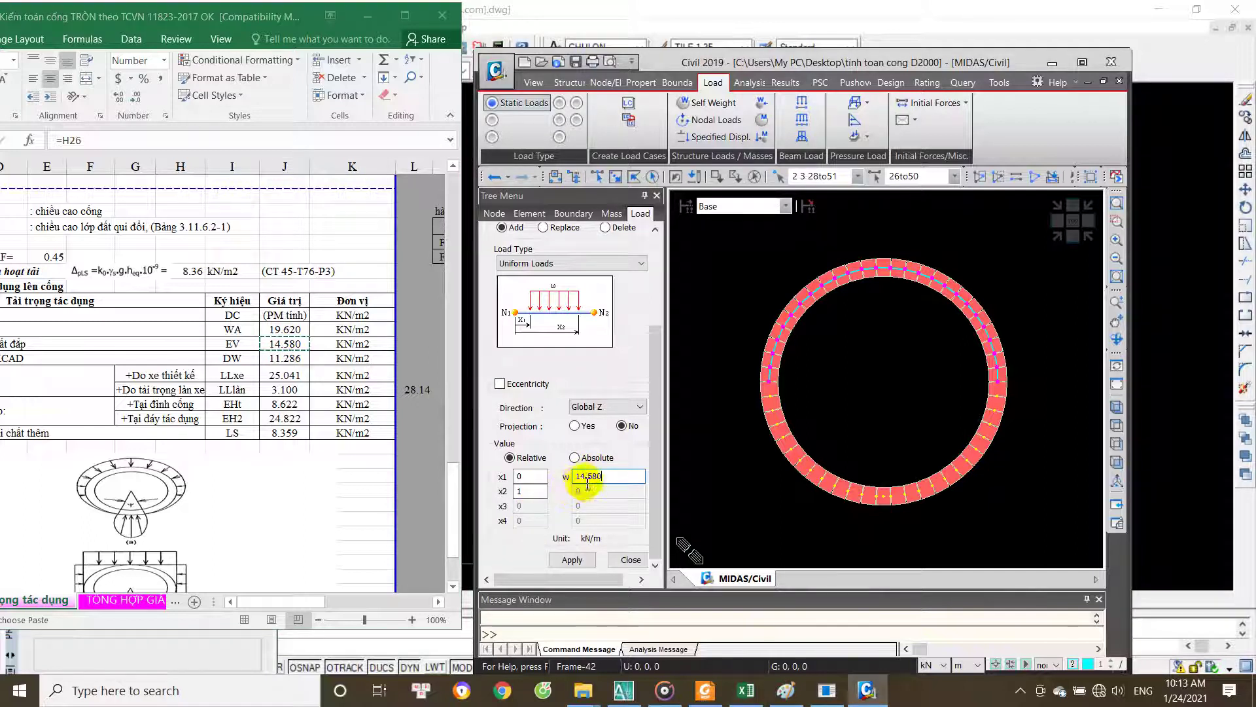
type("-")
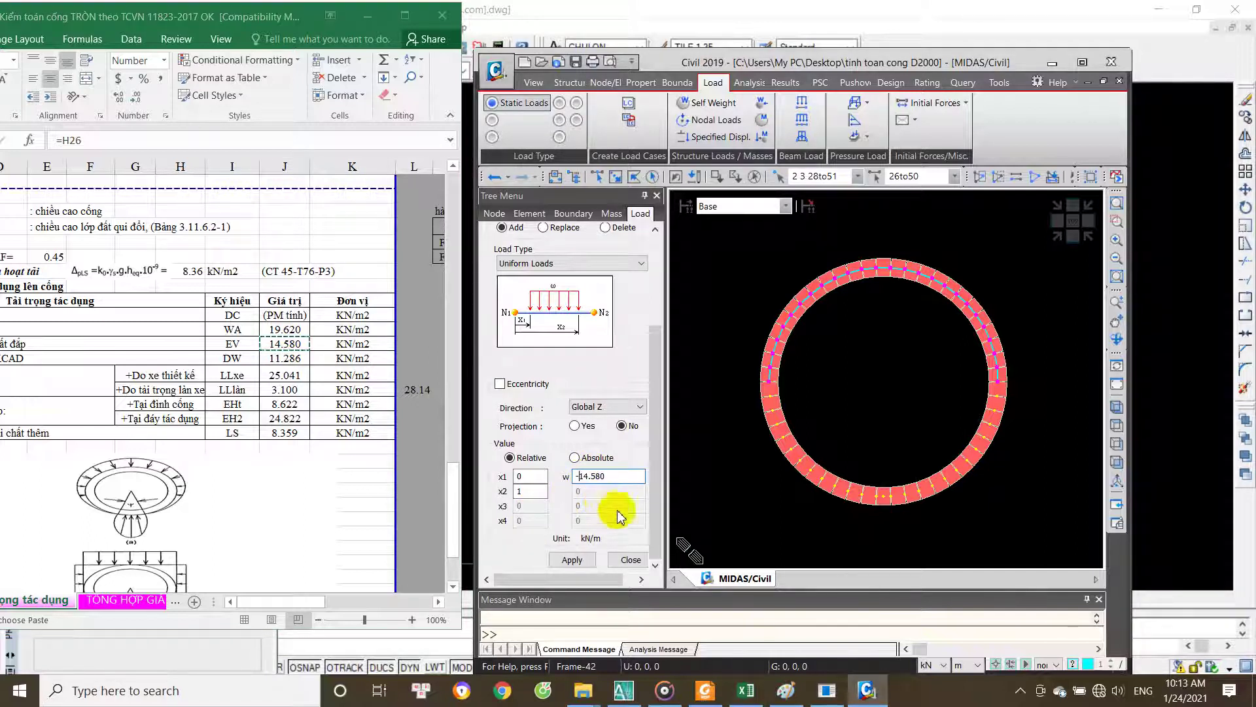
left_click(573, 561)
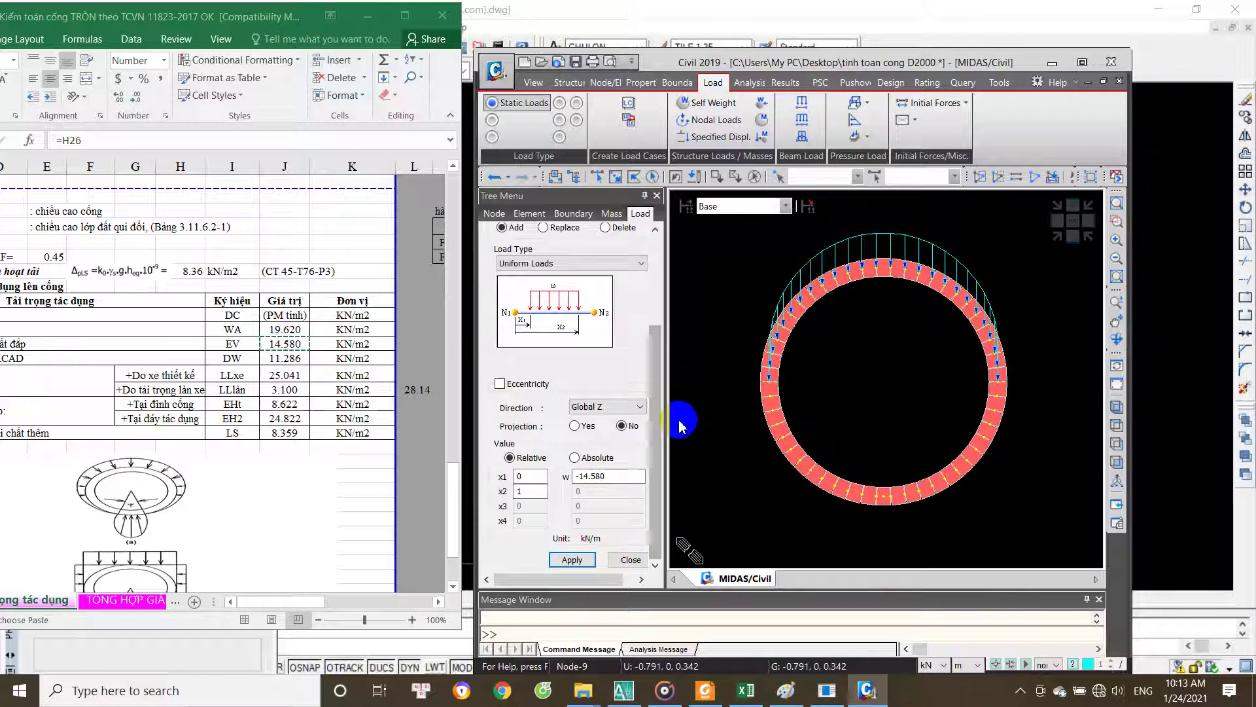
left_click_drag(658, 423, 657, 348)
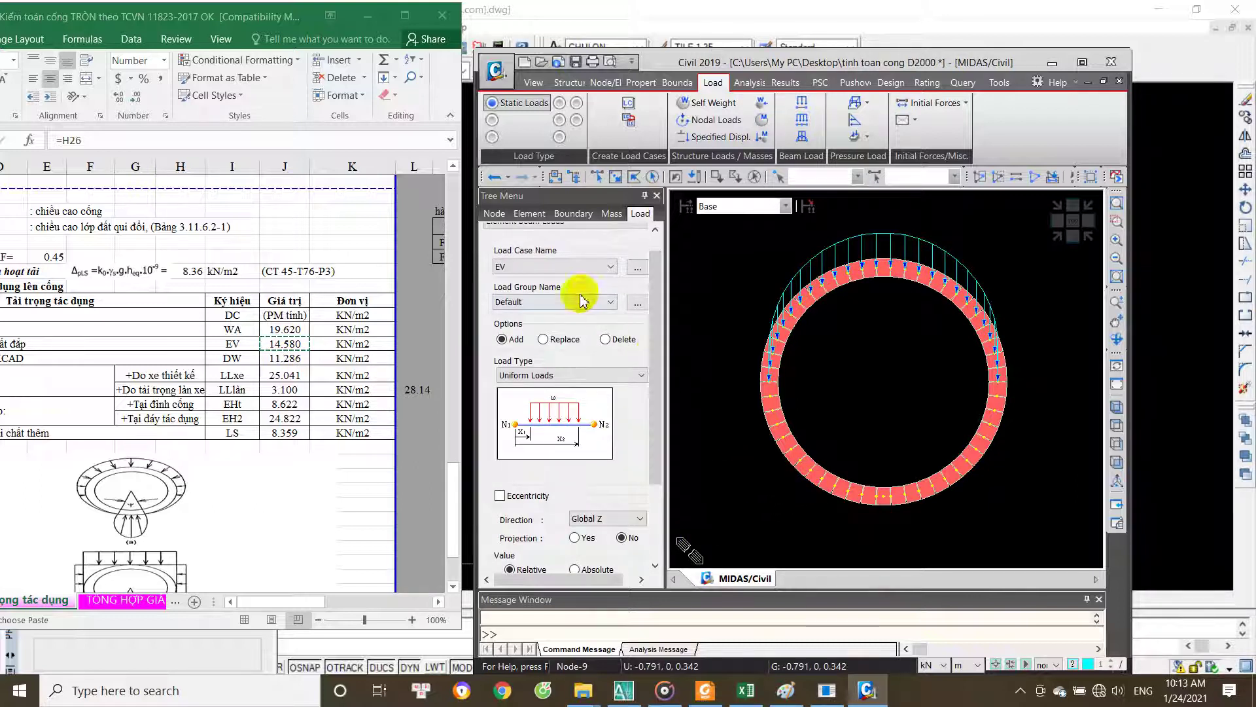
Step: Switch the beam load case to DW and window-select the ring's upper half again
left_click(583, 267)
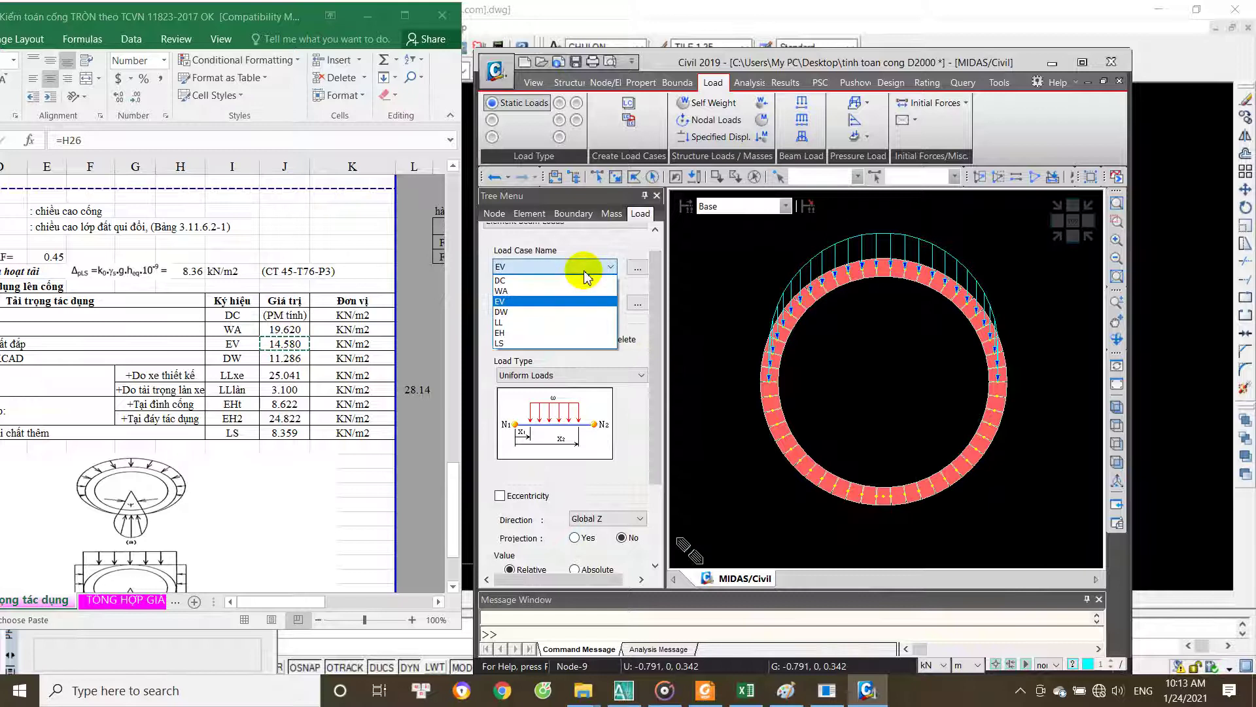
left_click(562, 312)
left_click(614, 176)
mouse_move(861, 268)
left_mouse_down()
mouse_move(933, 380)
mouse_move(1036, 391)
left_mouse_up()
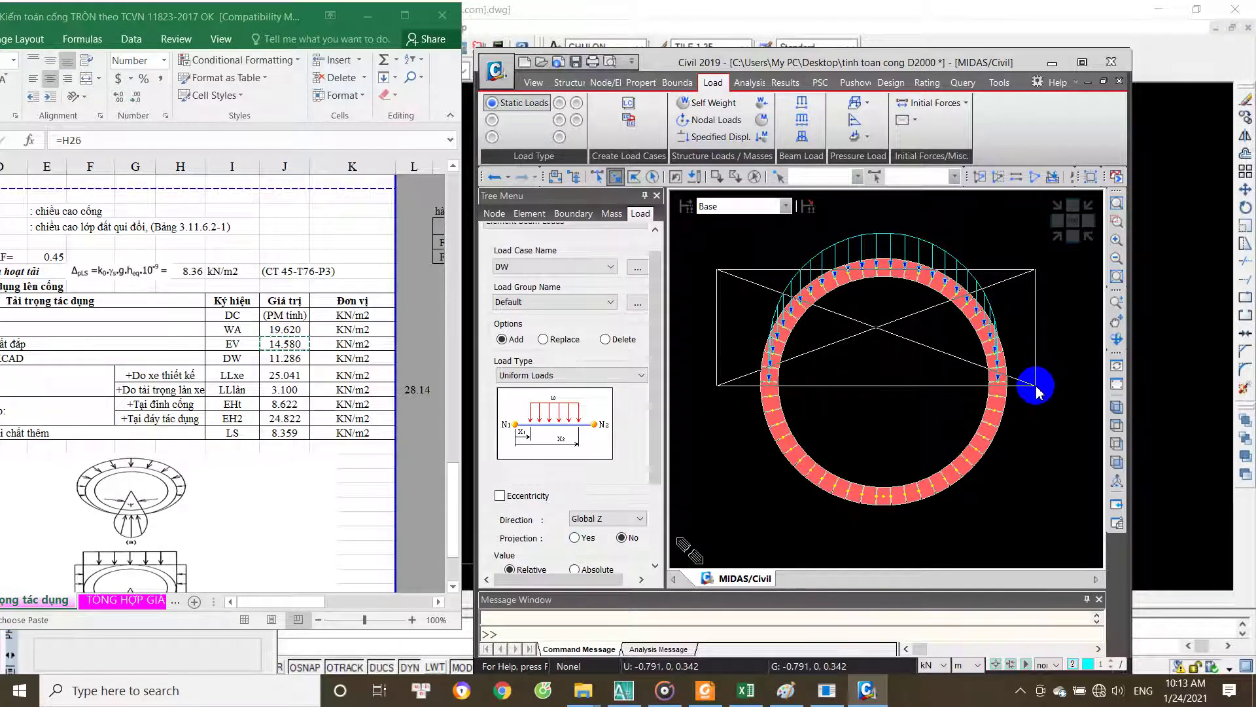
left_click_drag(1036, 389, 1036, 387)
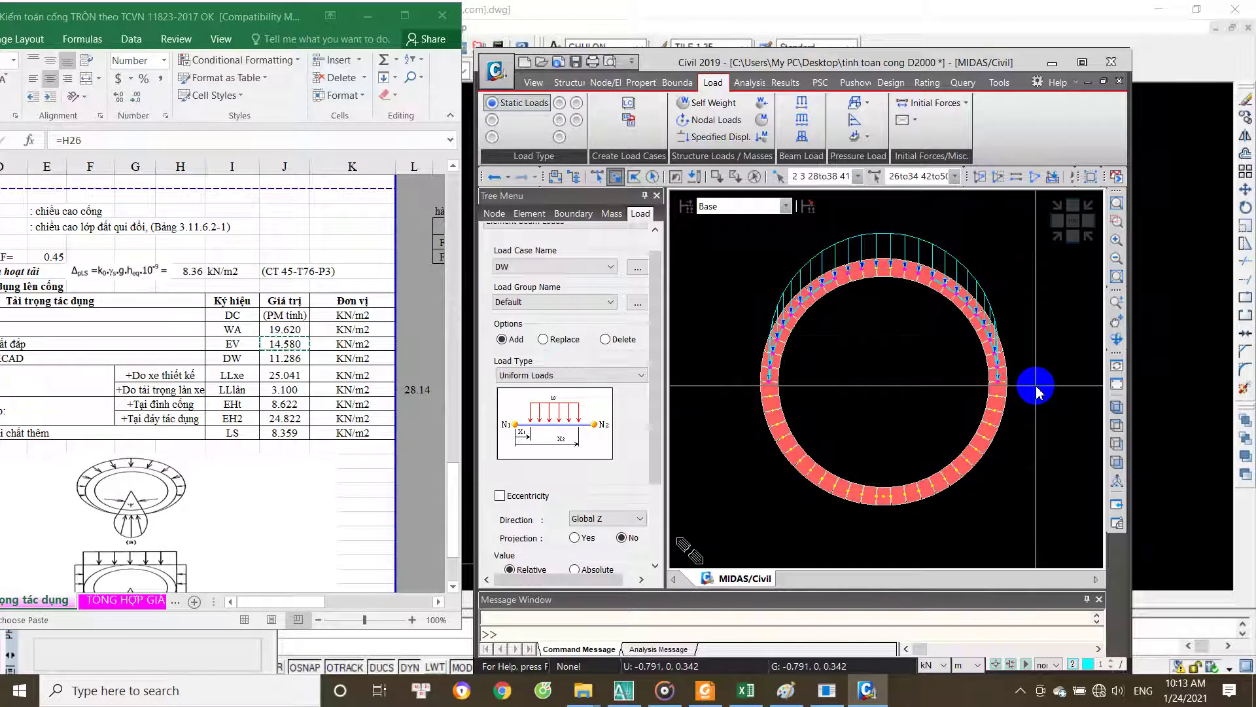
left_click_drag(717, 234, 1060, 390)
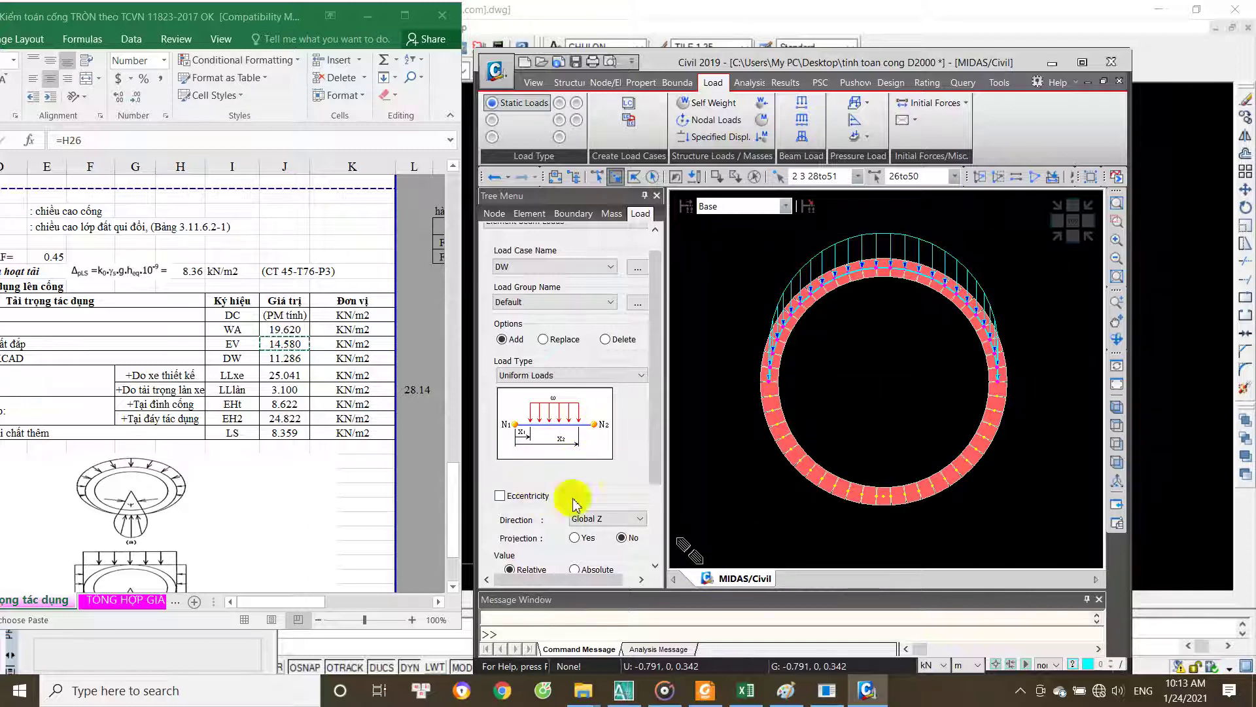
mouse_move(654, 450)
left_mouse_down()
mouse_move(655, 497)
mouse_move(575, 476)
left_mouse_up()
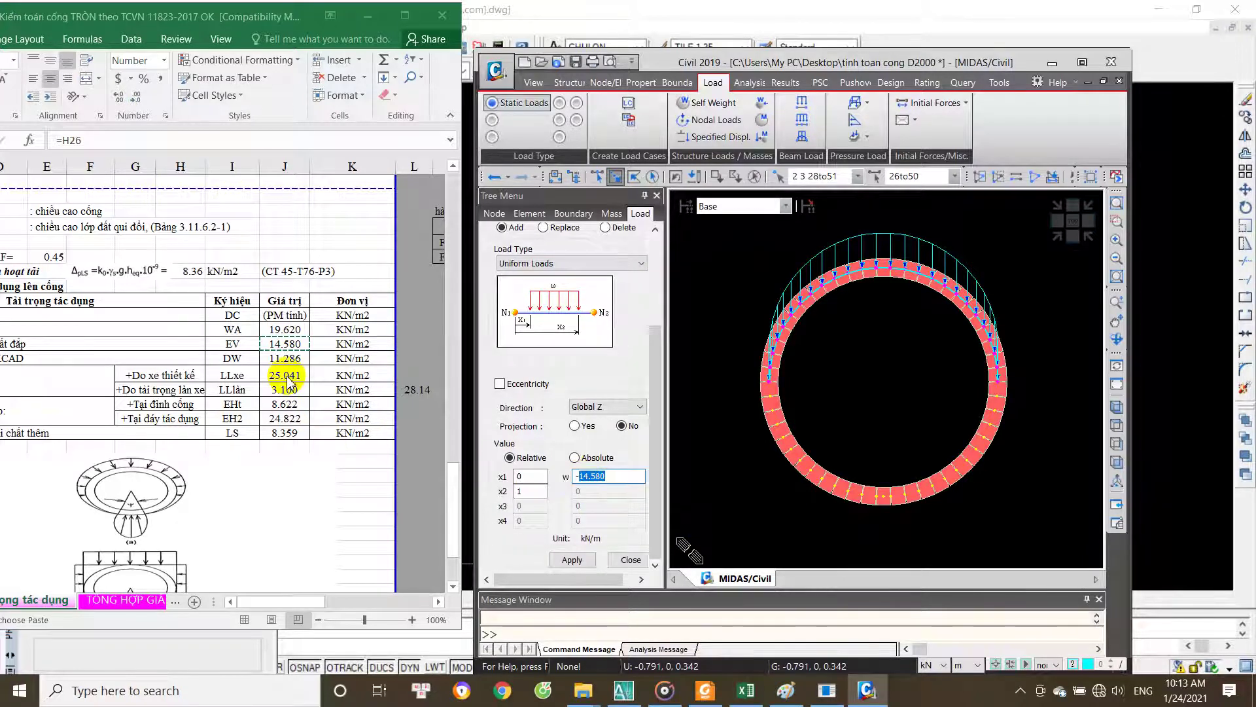
Step: Enter the sheet's 11.286 value as w = -11.286 kN/m and apply the DW load
left_click(288, 363)
key("ctrl+c")
left_click_drag(618, 475, 596, 484)
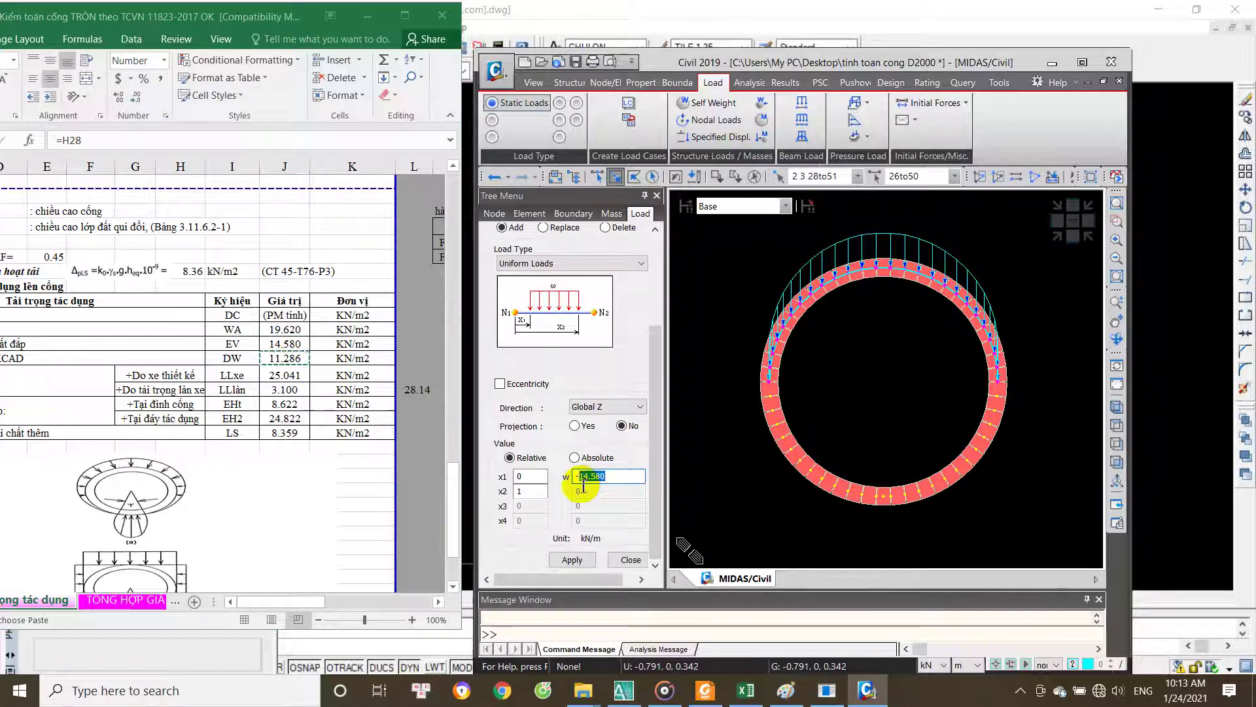
key("ctrl+v")
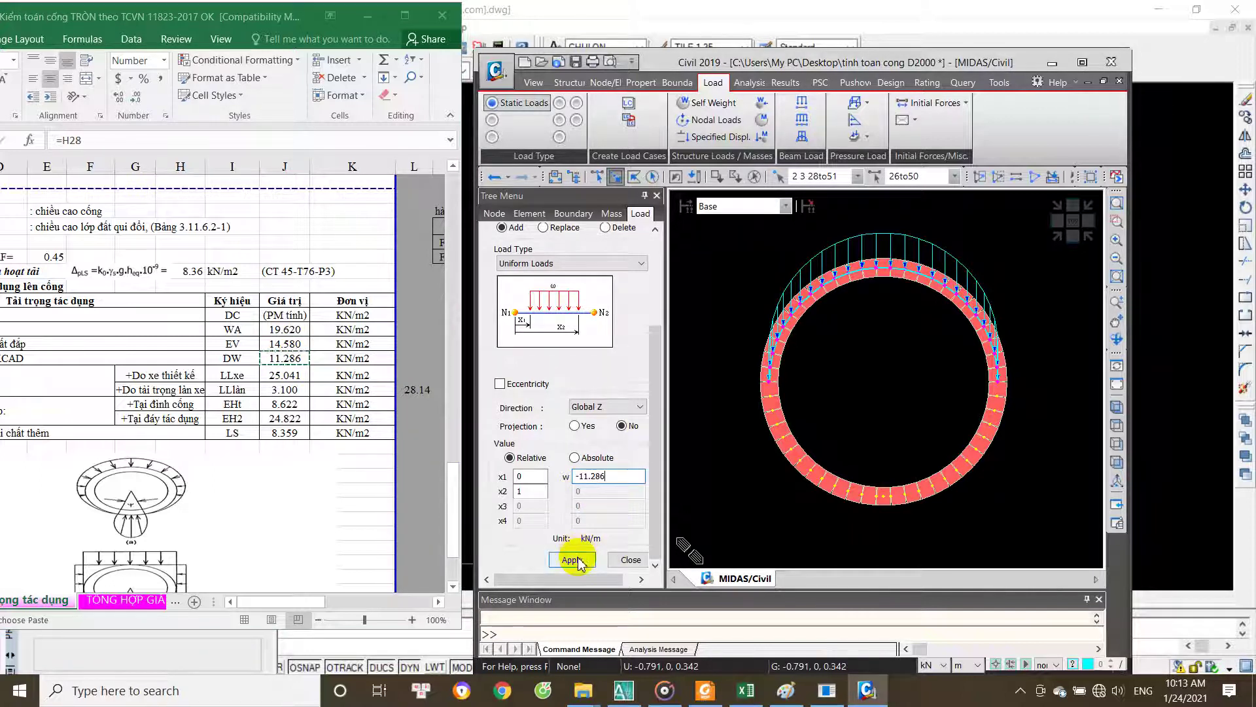
left_click(578, 561)
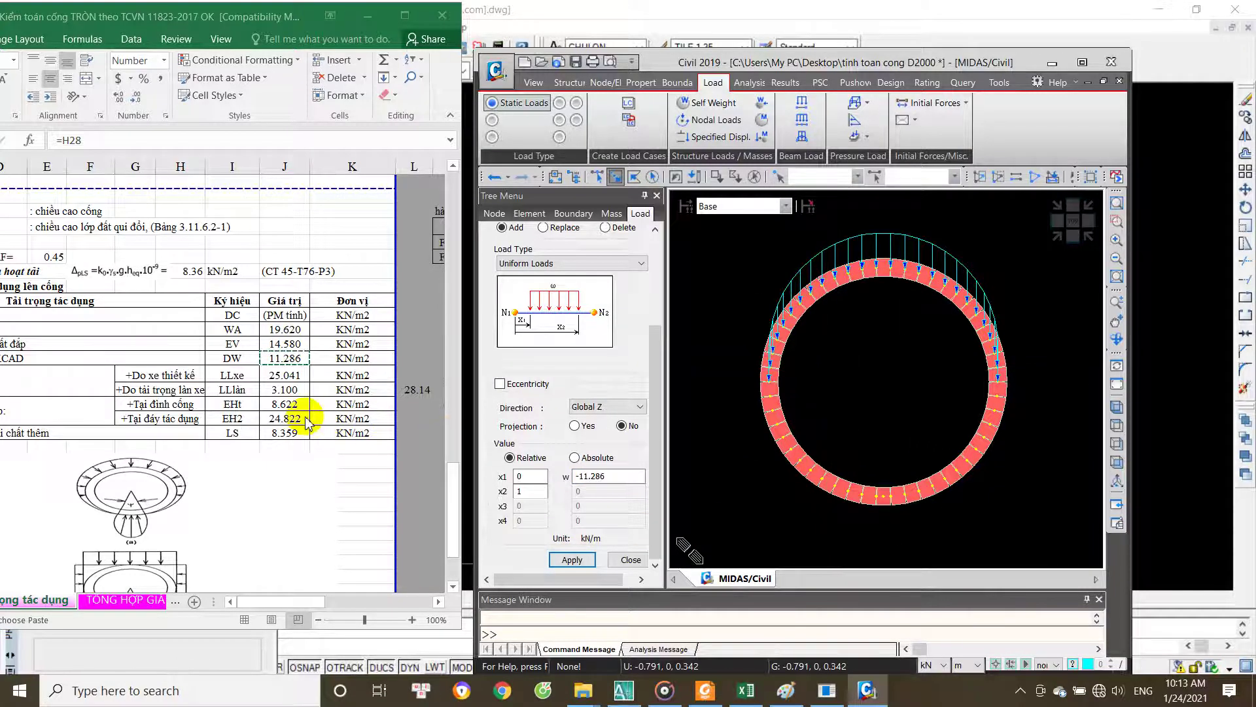
Step: Check the 28.14 live load total in the sheet and reselect the ring's upper half
left_click(281, 378)
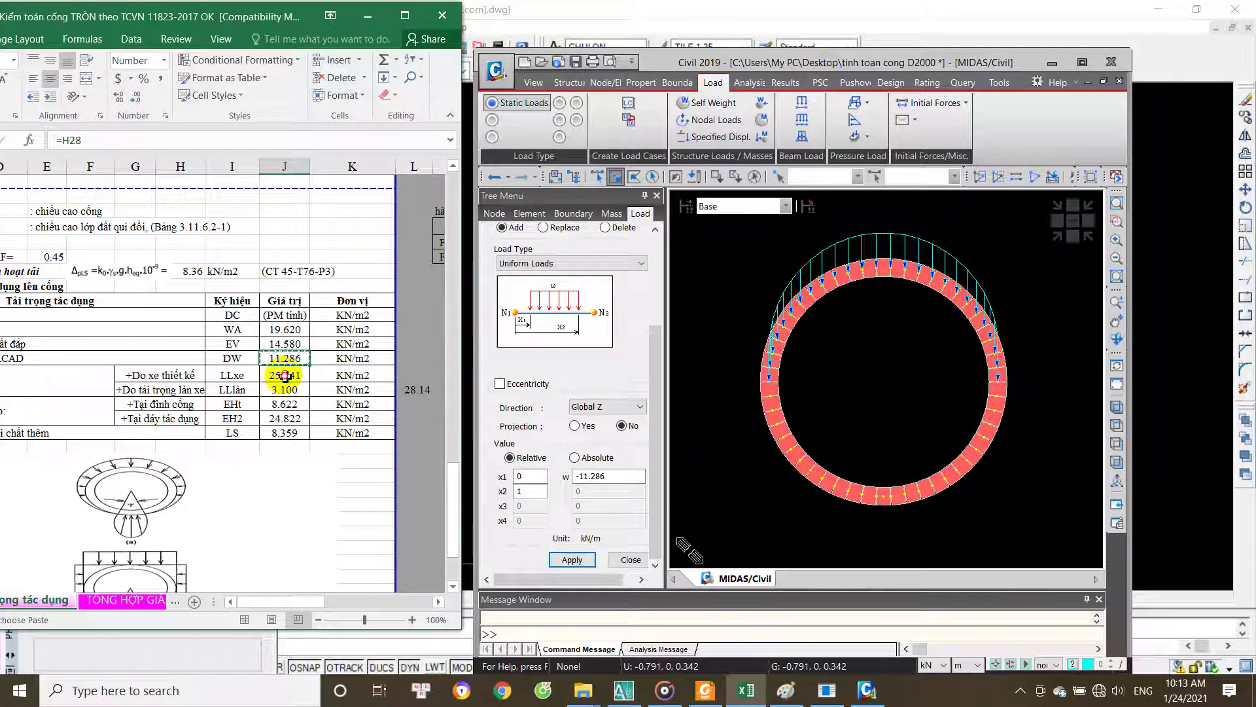
left_click(414, 390)
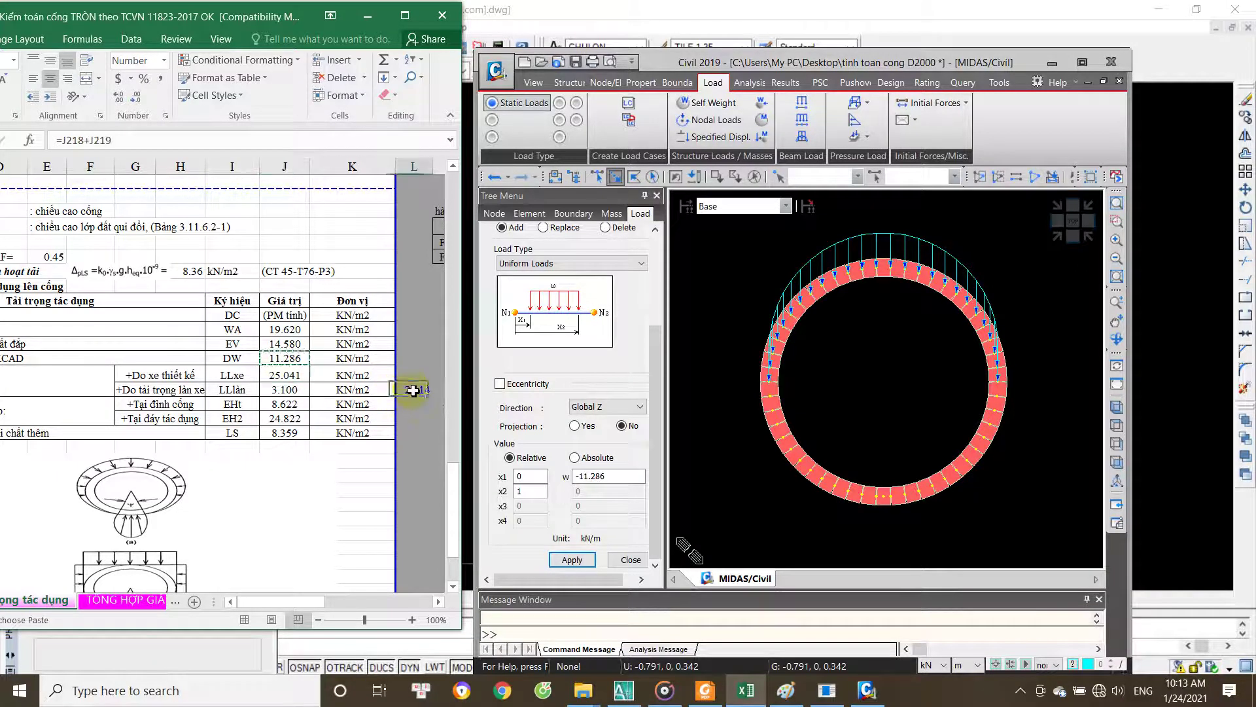
left_click(763, 201)
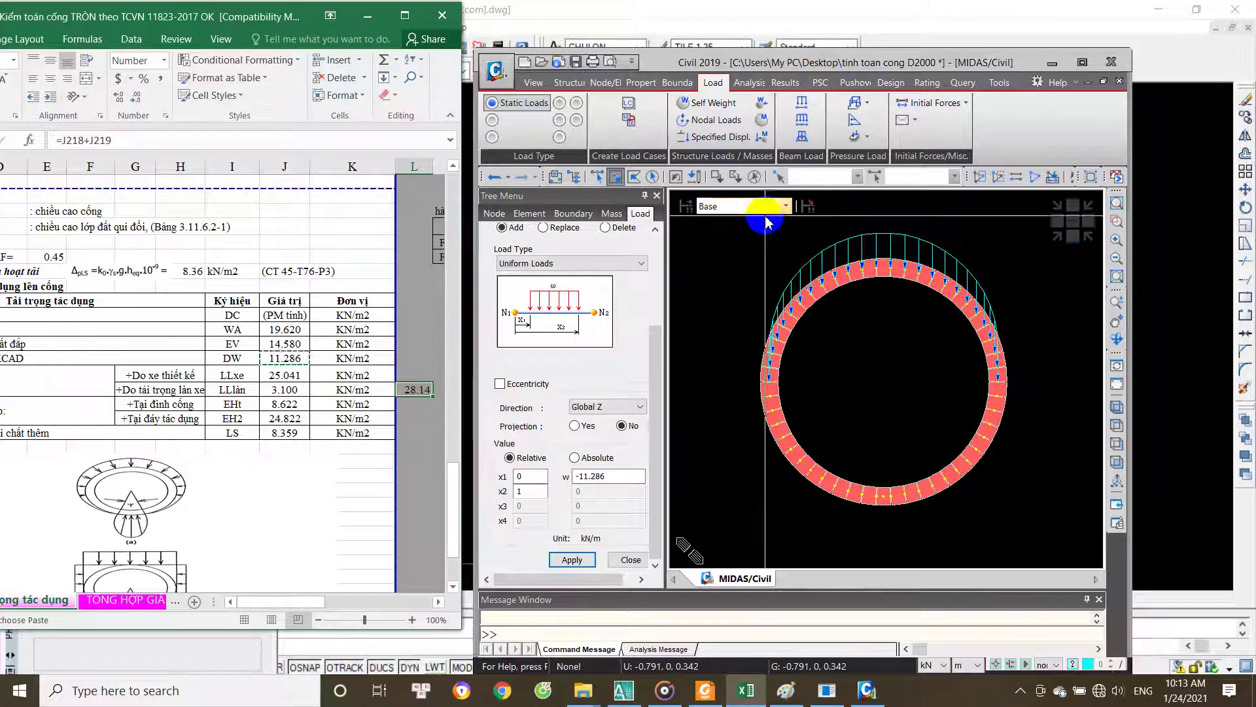
left_click_drag(1037, 246, 729, 374)
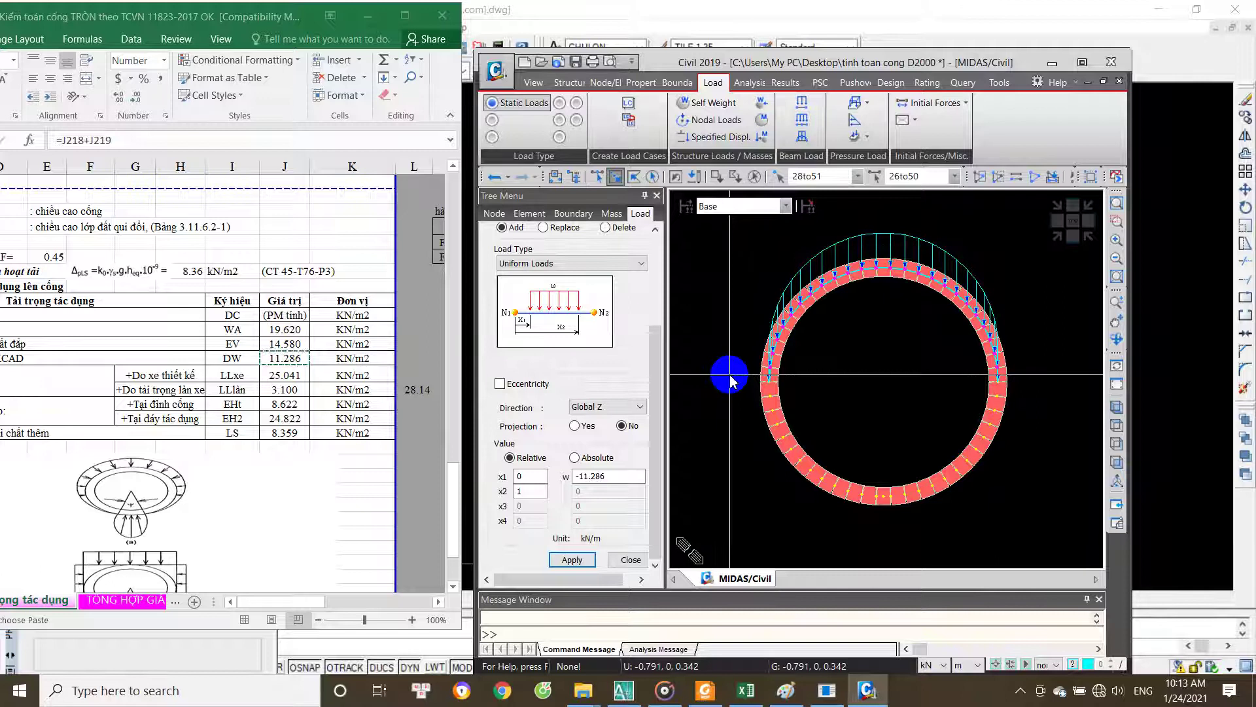
left_click(1055, 393)
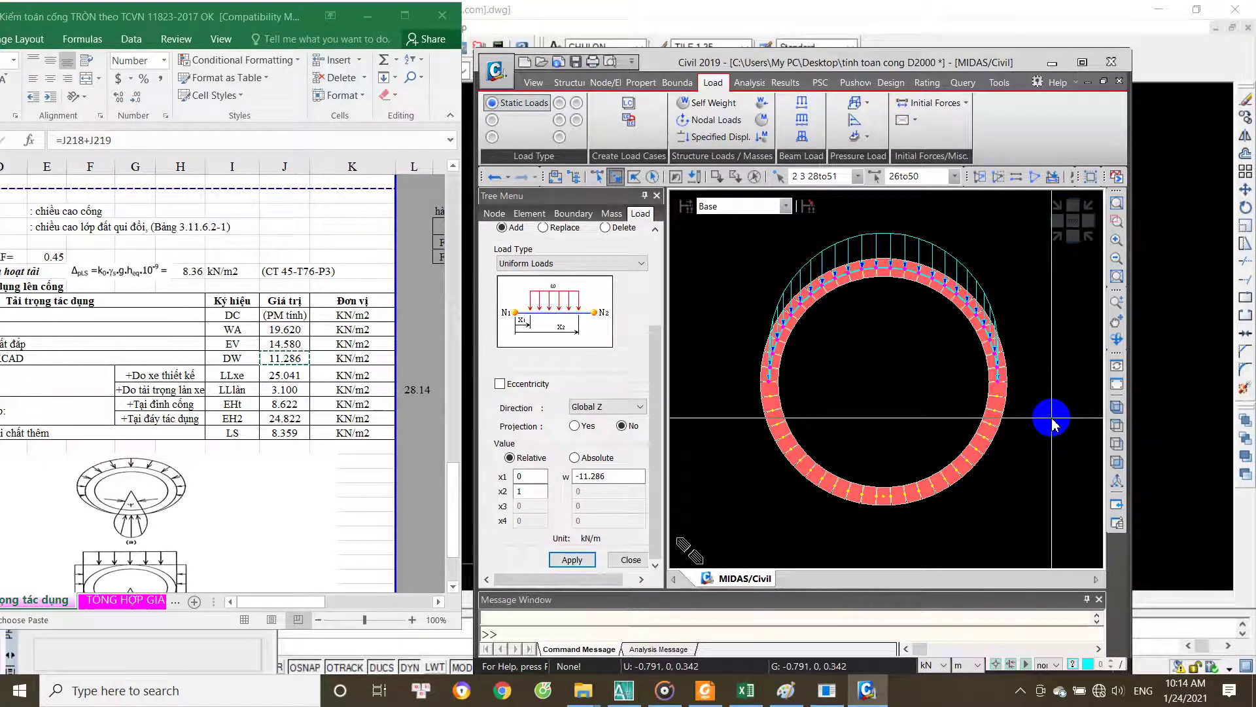
Step: Set load case LL with w = -28.14 kN/m in Global Z and apply it
double_click(603, 477)
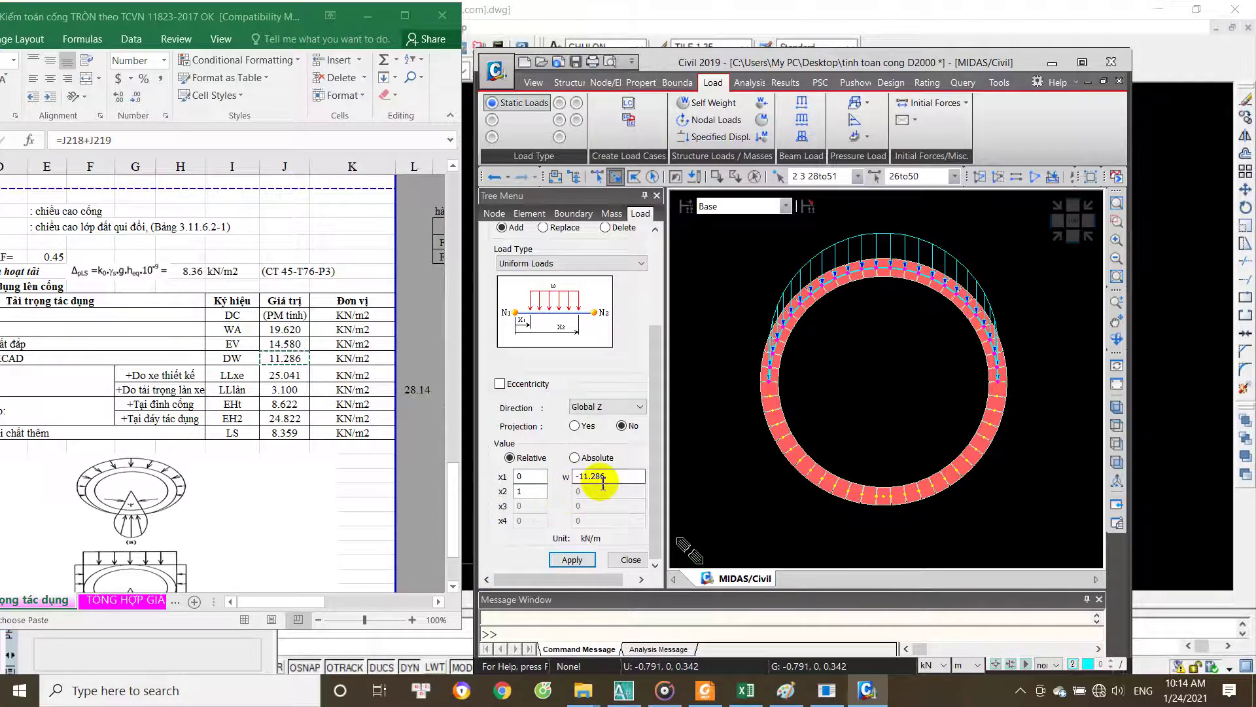
scroll(653, 376, "up", 3)
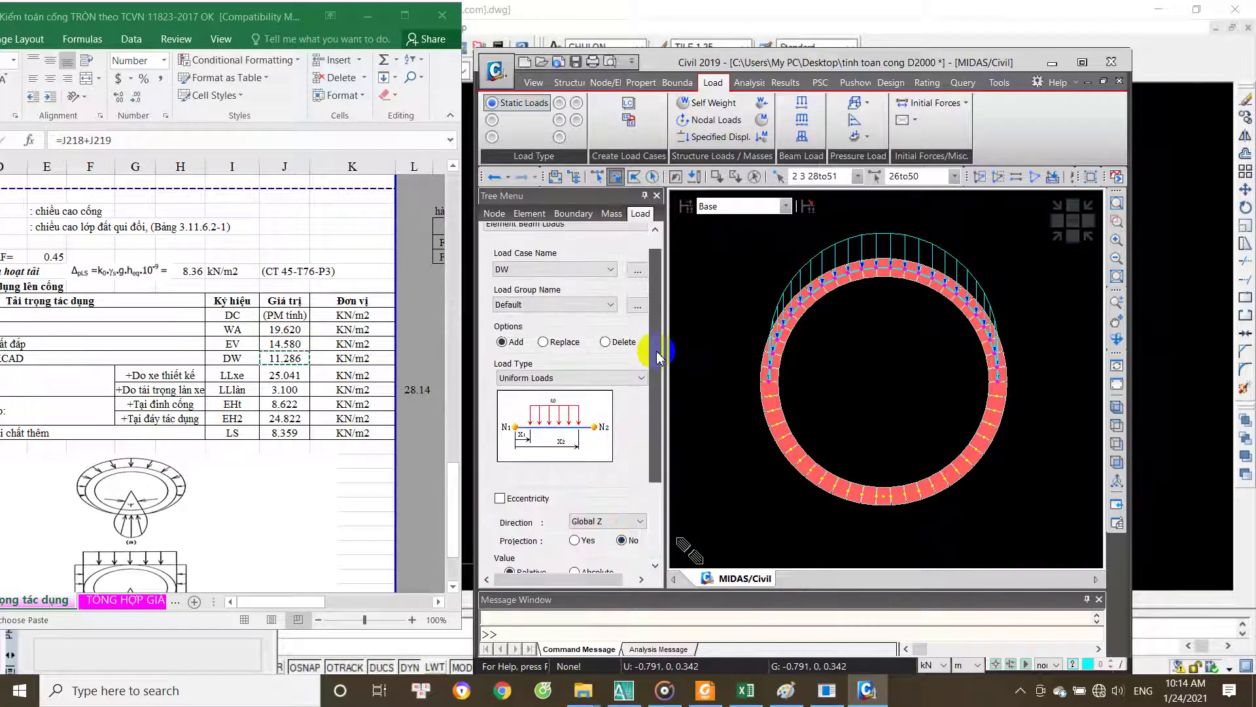
left_click(555, 291)
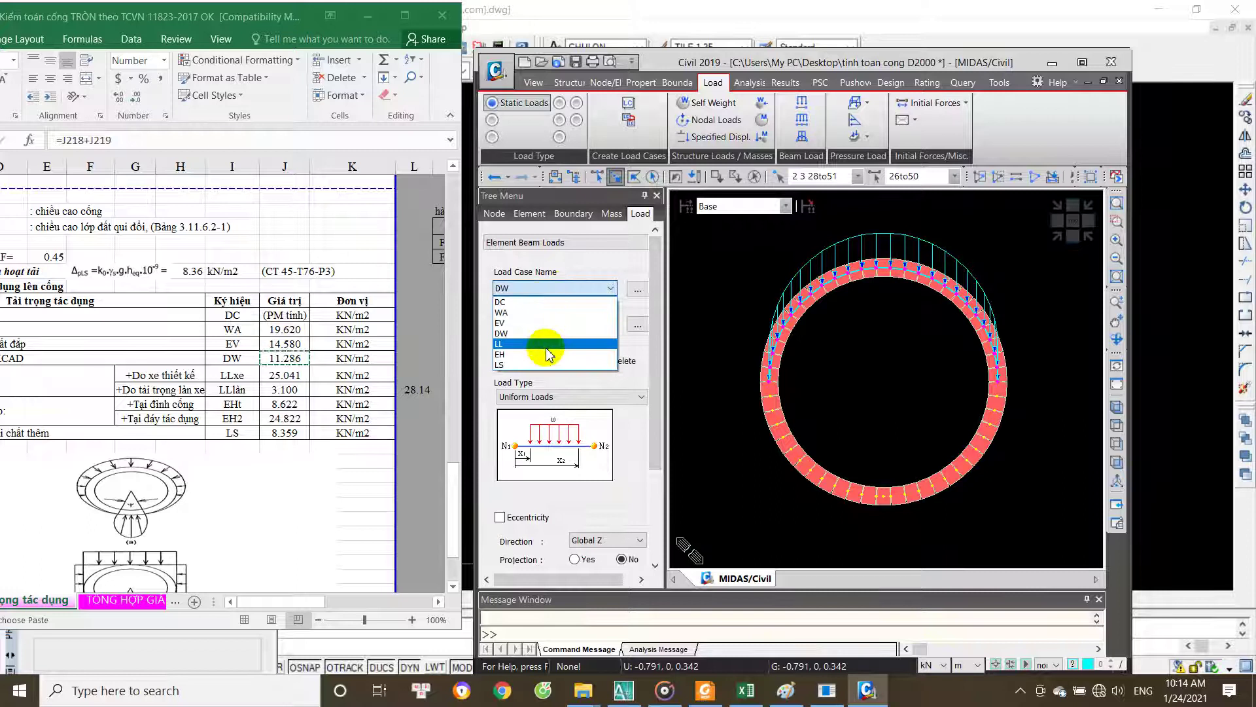
left_click(552, 311)
scroll(657, 370, "down", 3)
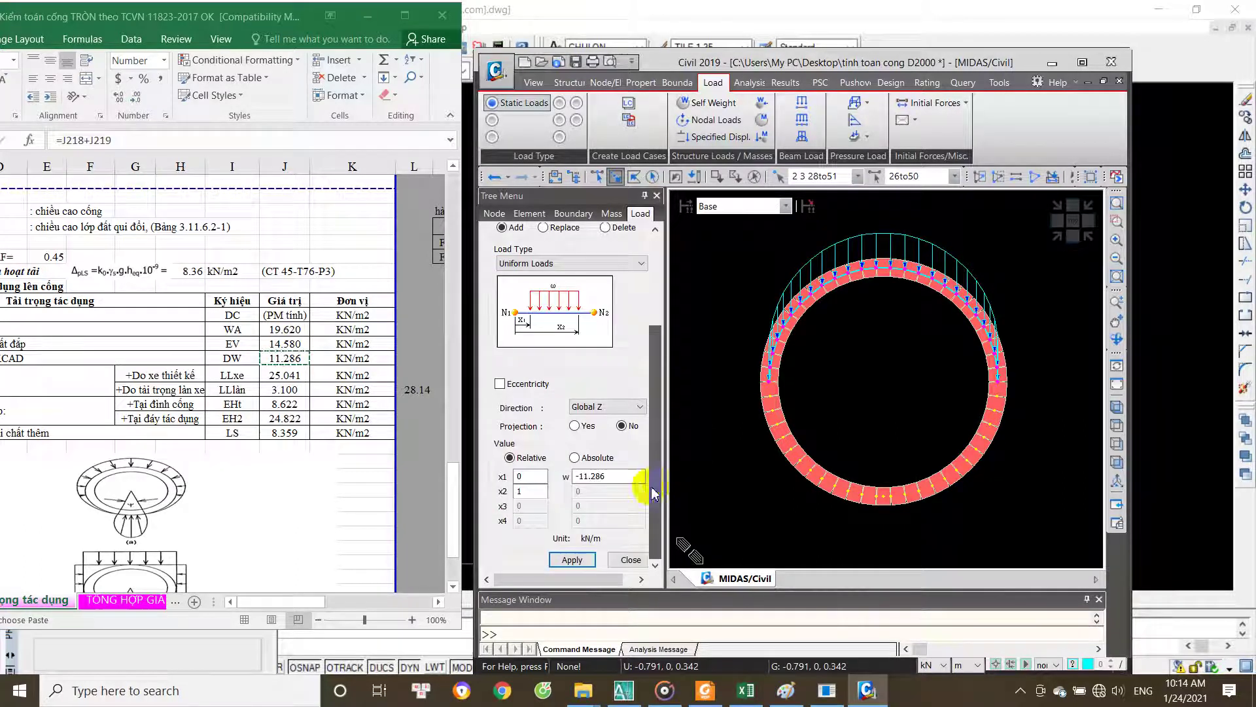
left_click(410, 390)
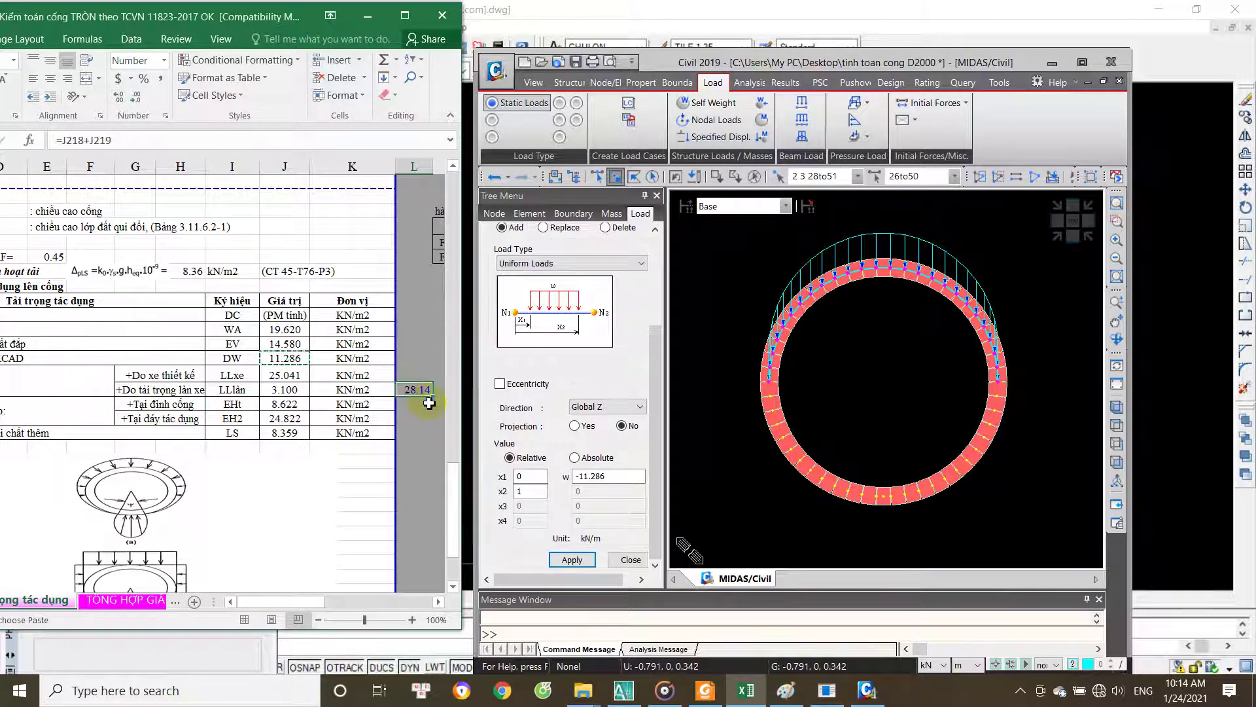
double_click(582, 478)
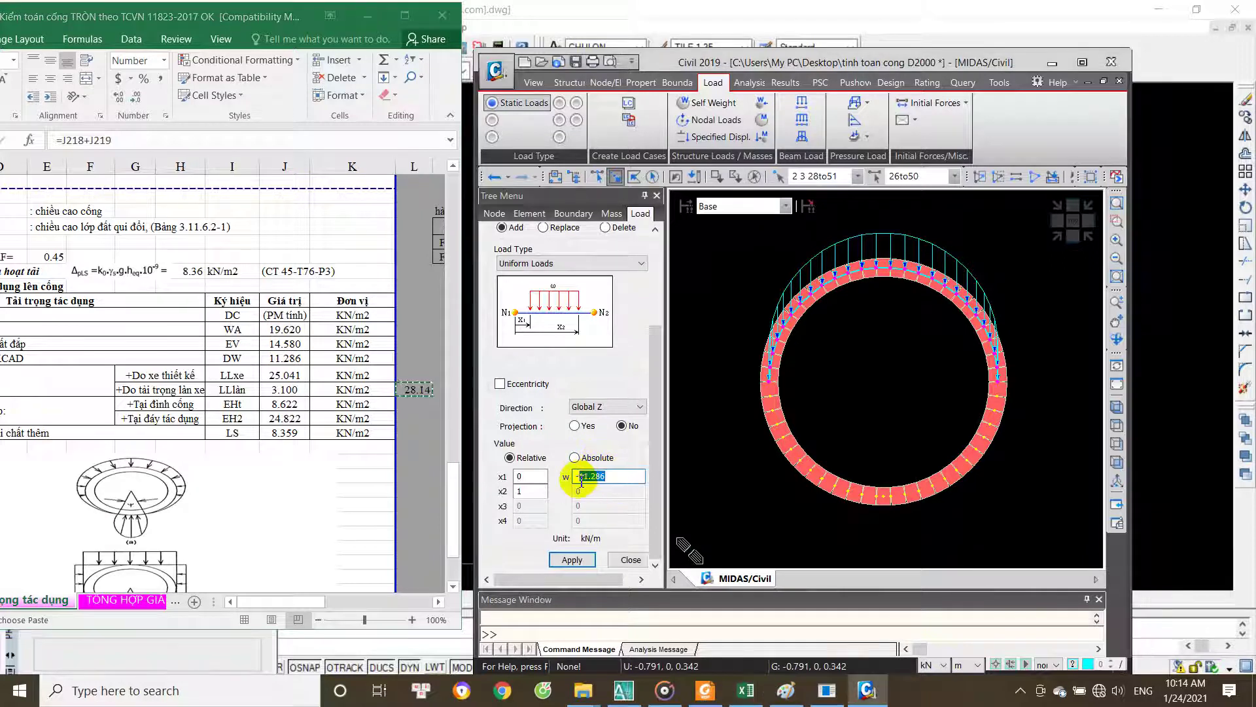
type("28.14")
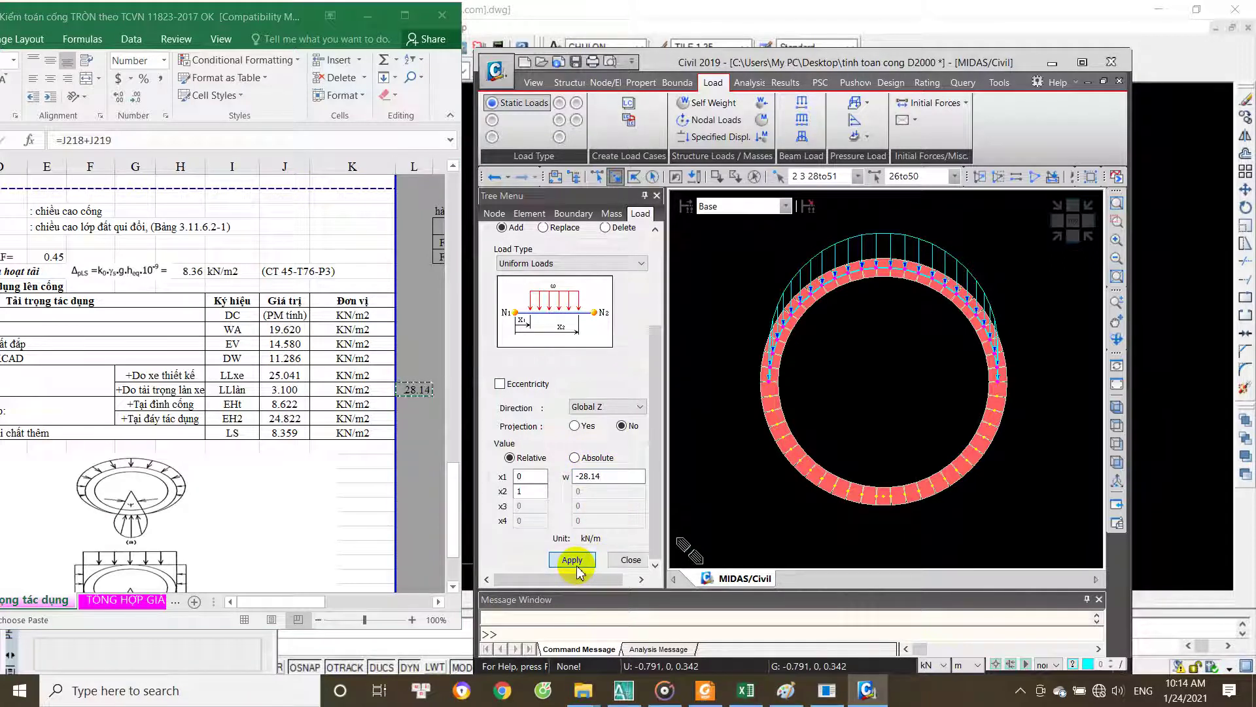
left_click(578, 570)
Step: Save the culvert model and close the Element Beam Loads dialog
left_click(284, 407)
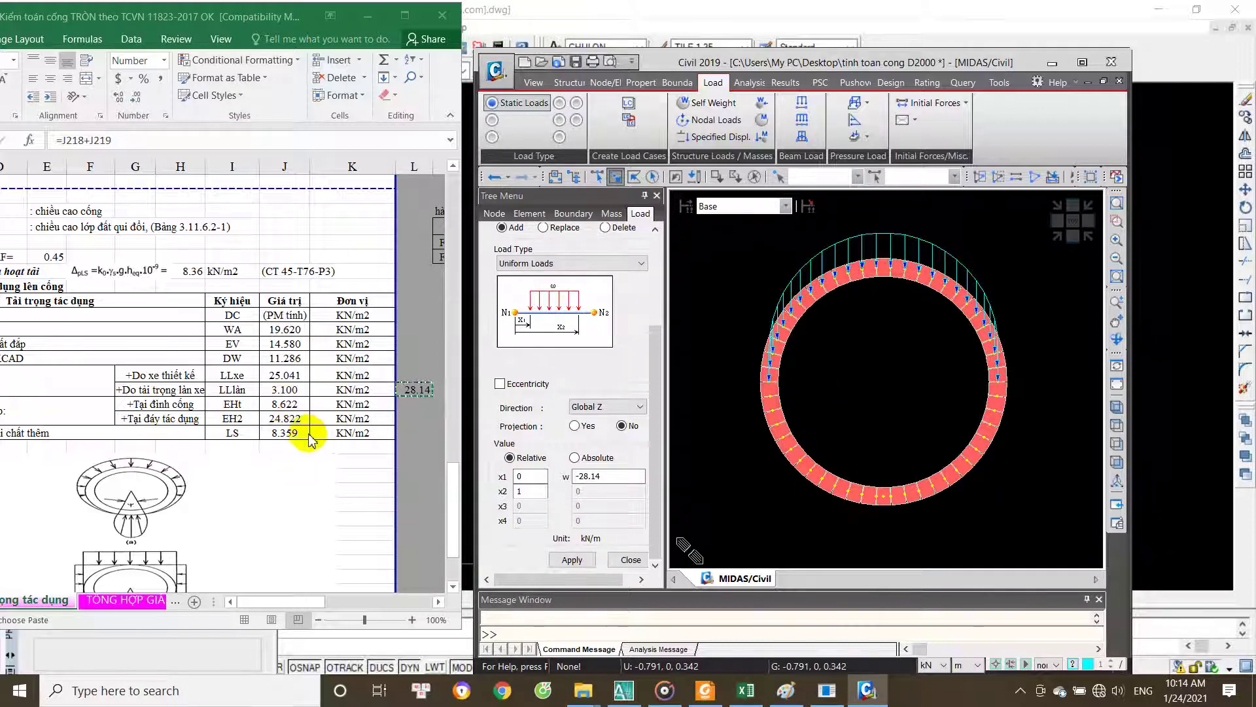
left_click(850, 392)
key("ctrl+s")
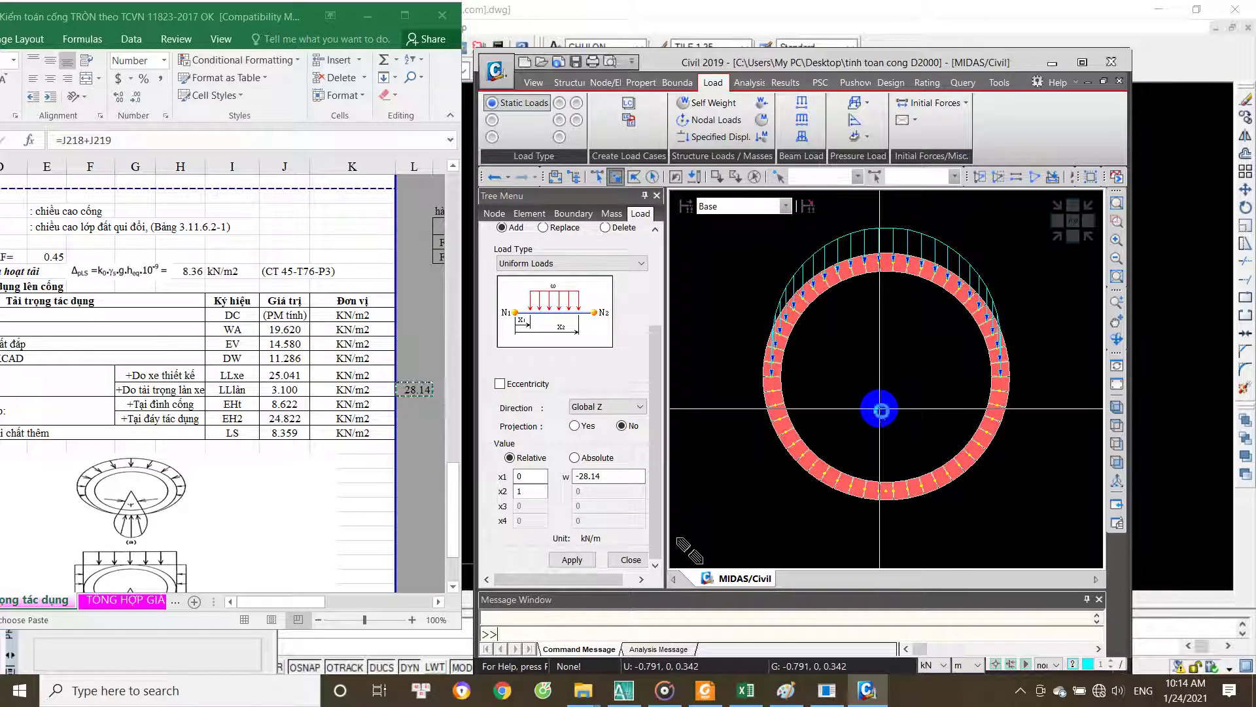
left_click(626, 560)
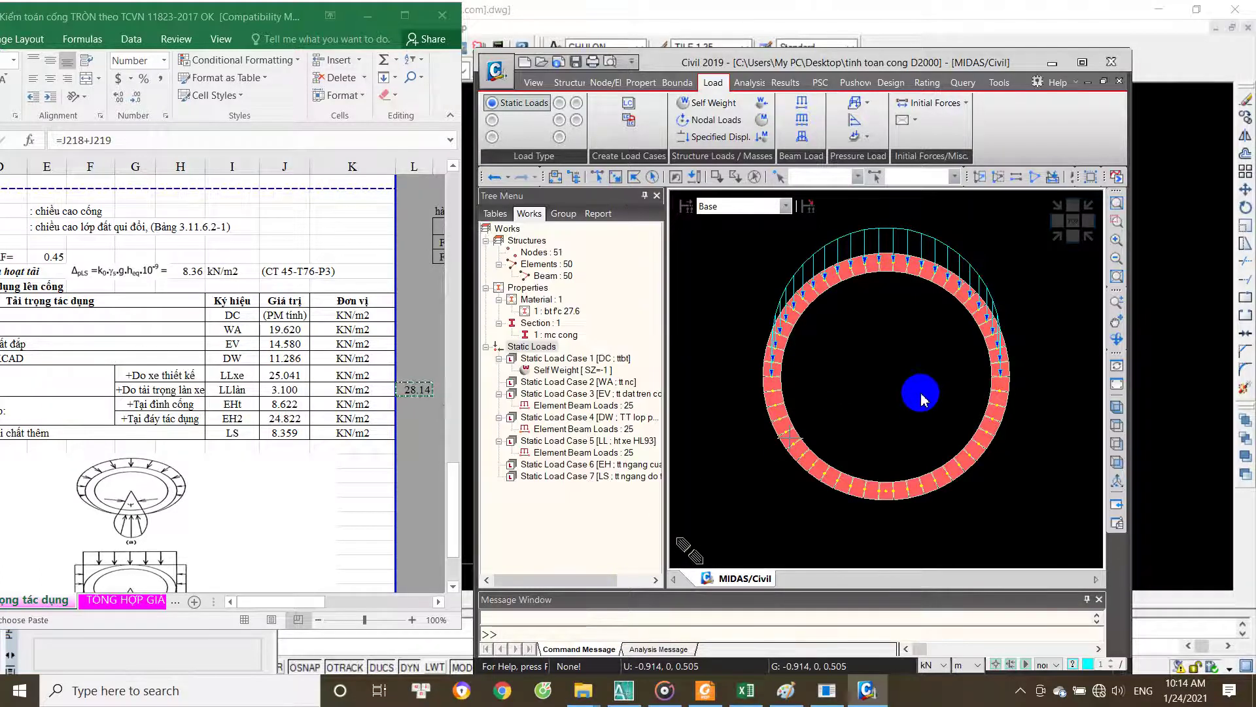
Step: Display the element beam loads of the EV, DW and LL cases on the ring
left_click(615, 176)
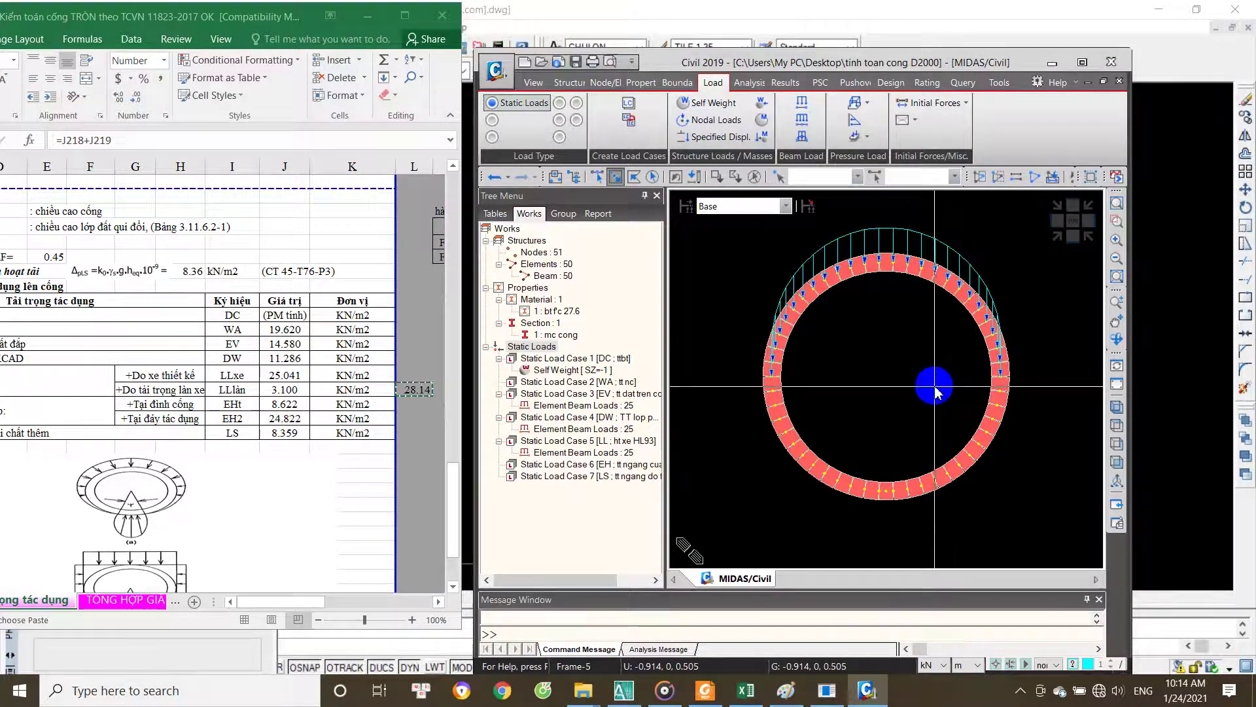
middle_click_drag(935, 391, 909, 385)
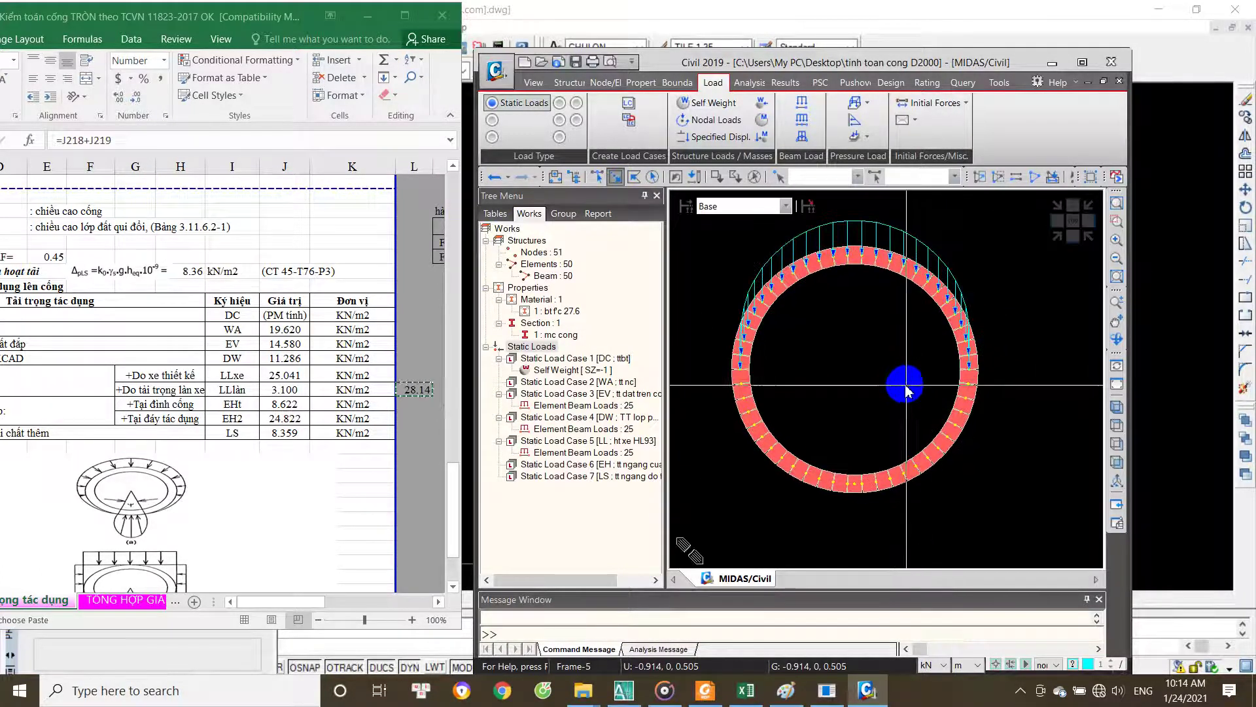
left_click(589, 395)
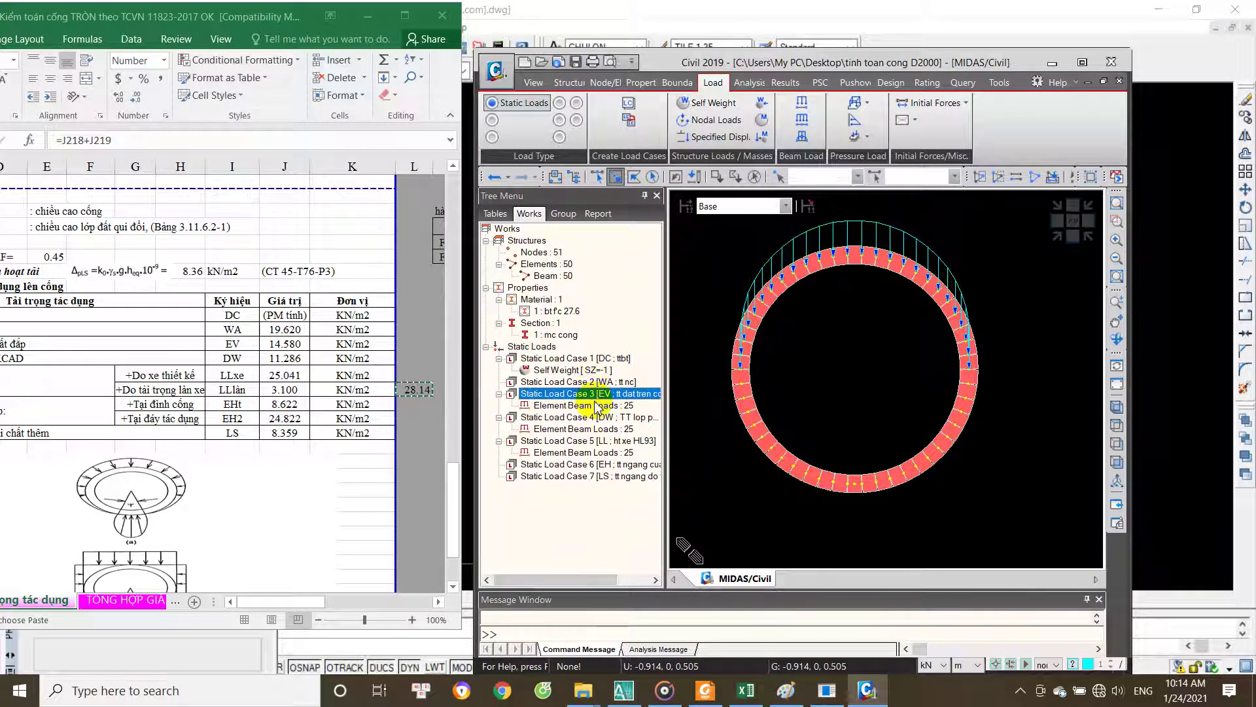
left_click(597, 406)
right_click(611, 408)
left_click(617, 411)
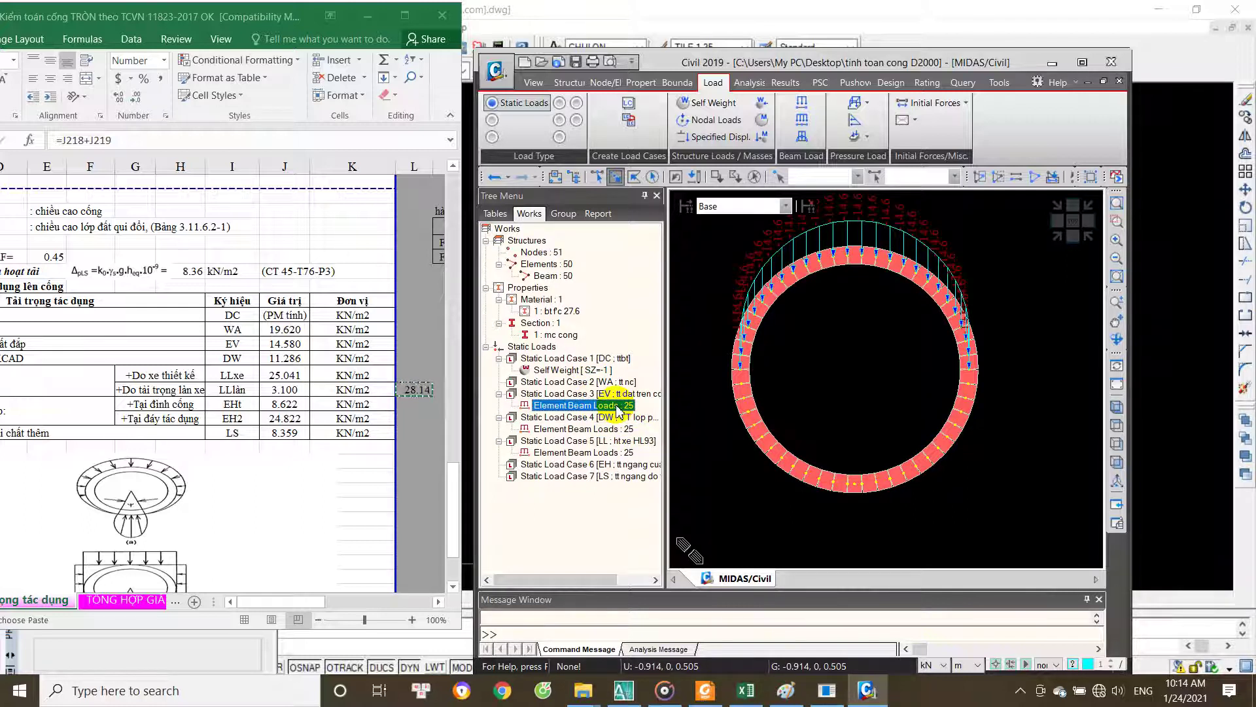
left_click(582, 430)
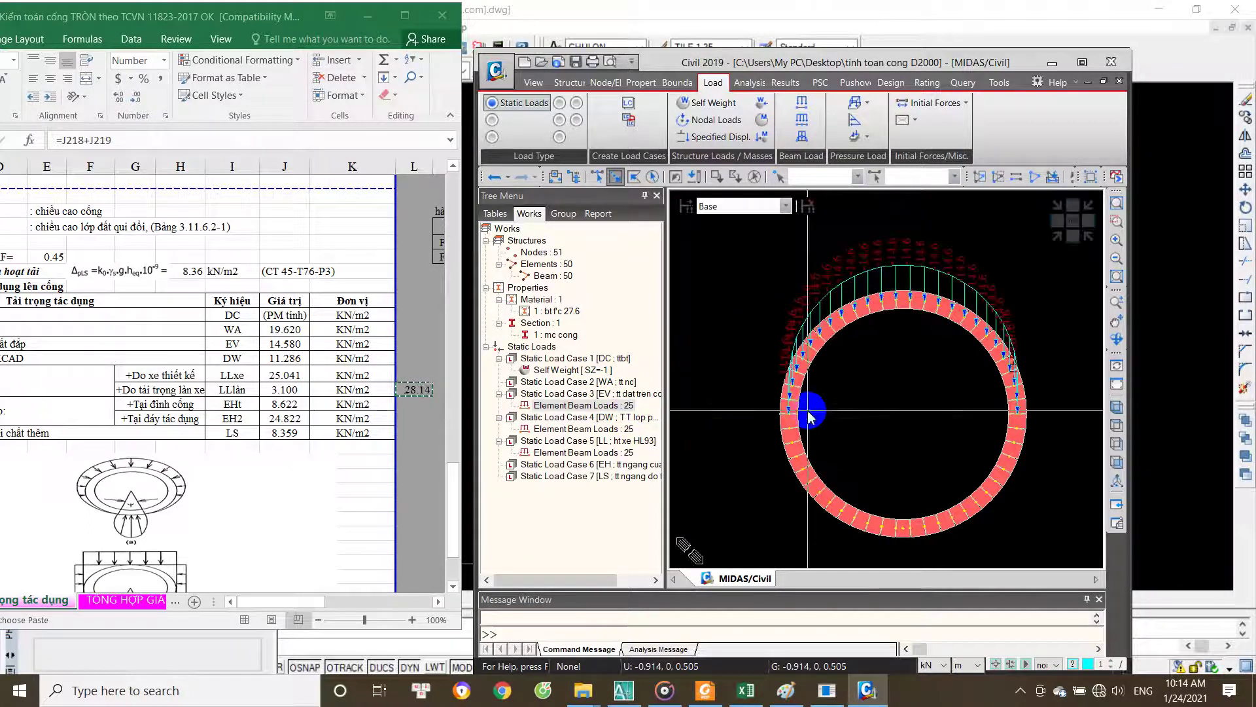
right_click(589, 433)
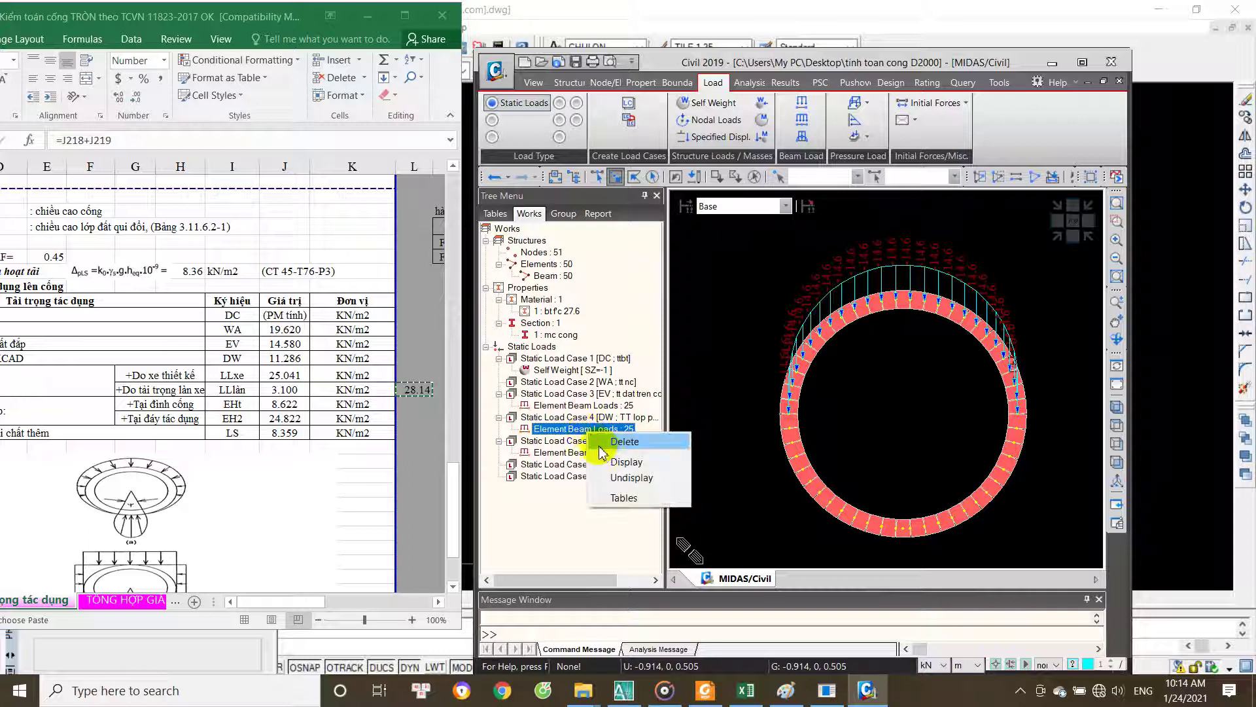
left_click(597, 463)
left_click(589, 452)
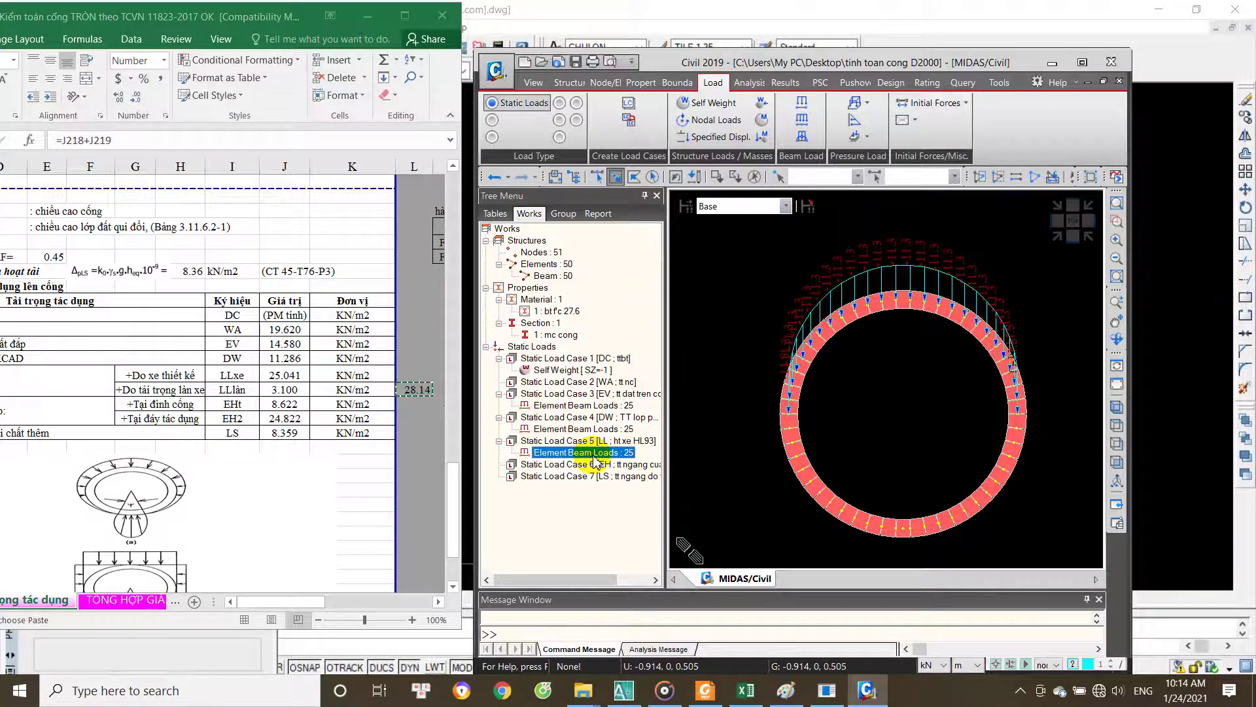
right_click(593, 454)
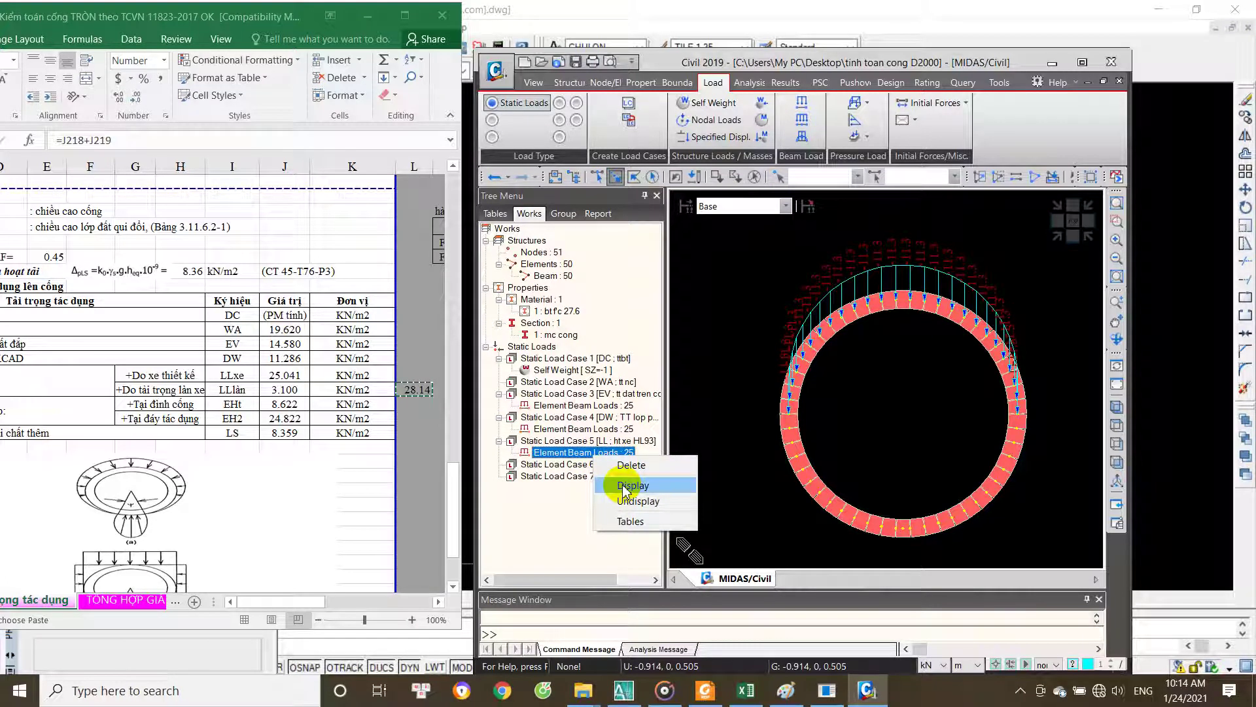
left_click(624, 488)
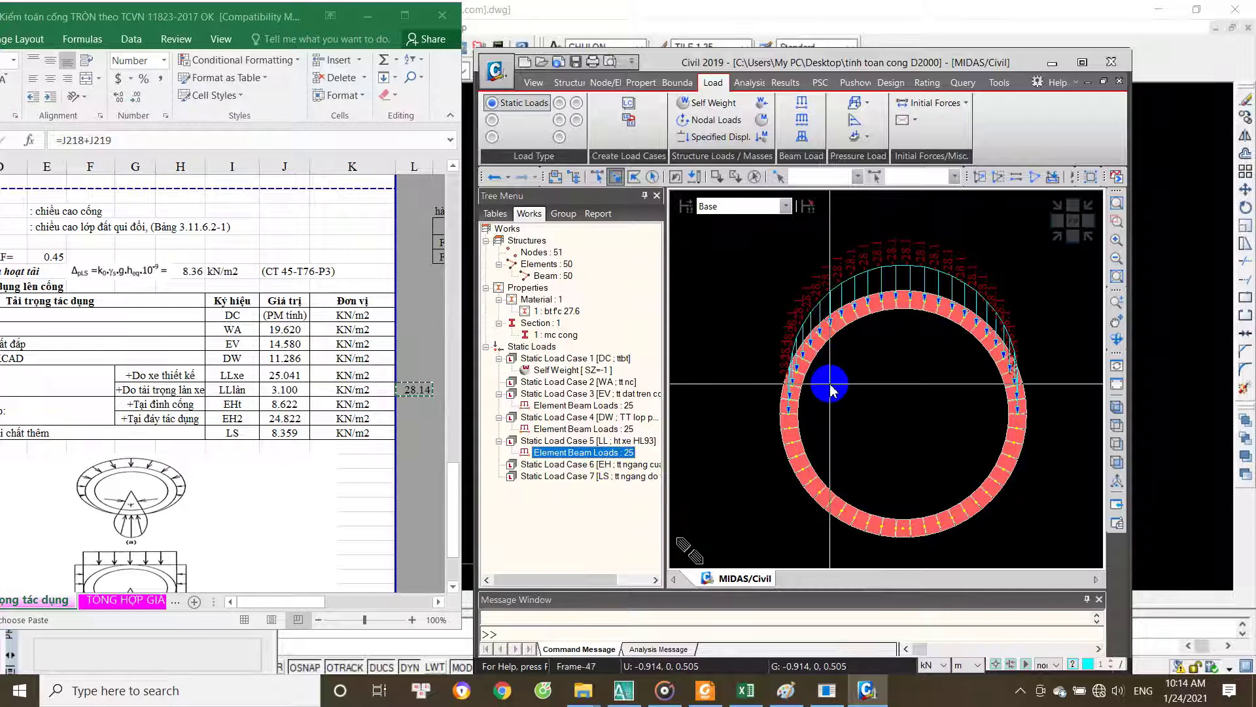
Step: Clear the load diagram and bring the AutoCAD culvert drawing to the front
left_click(232, 404)
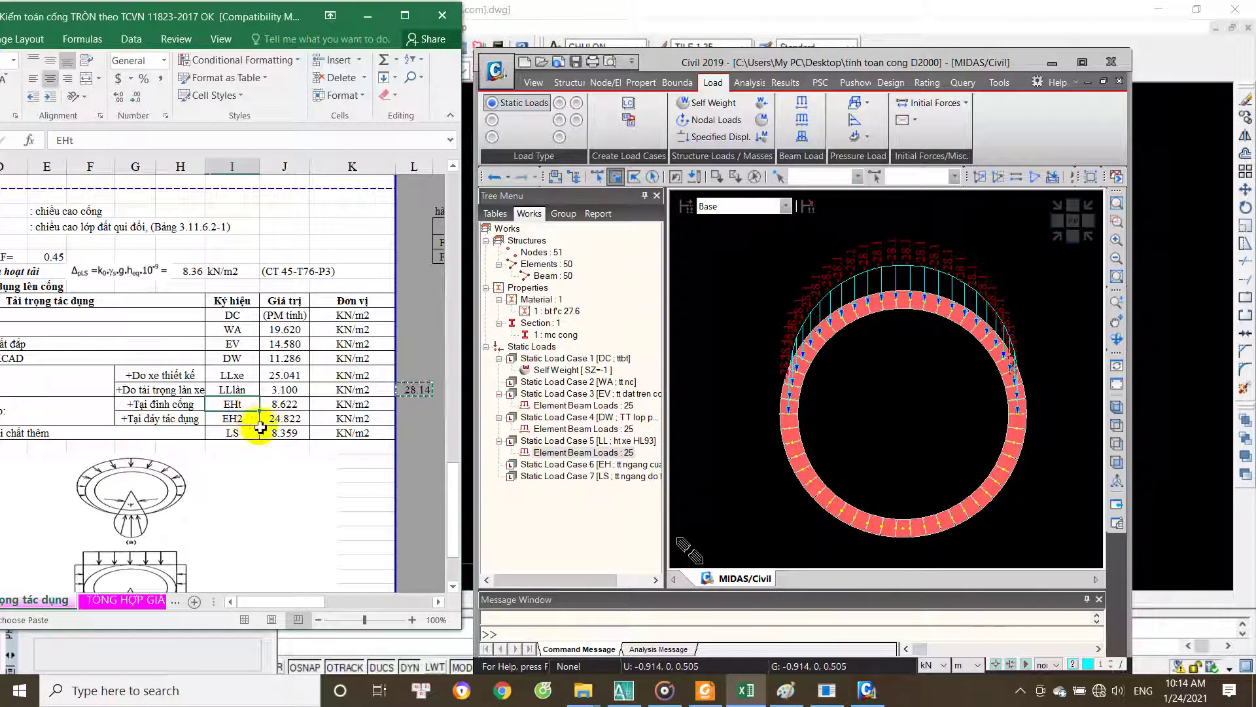
mouse_move(912, 406)
middle_mouse_down()
mouse_move(892, 379)
mouse_move(880, 406)
middle_mouse_up()
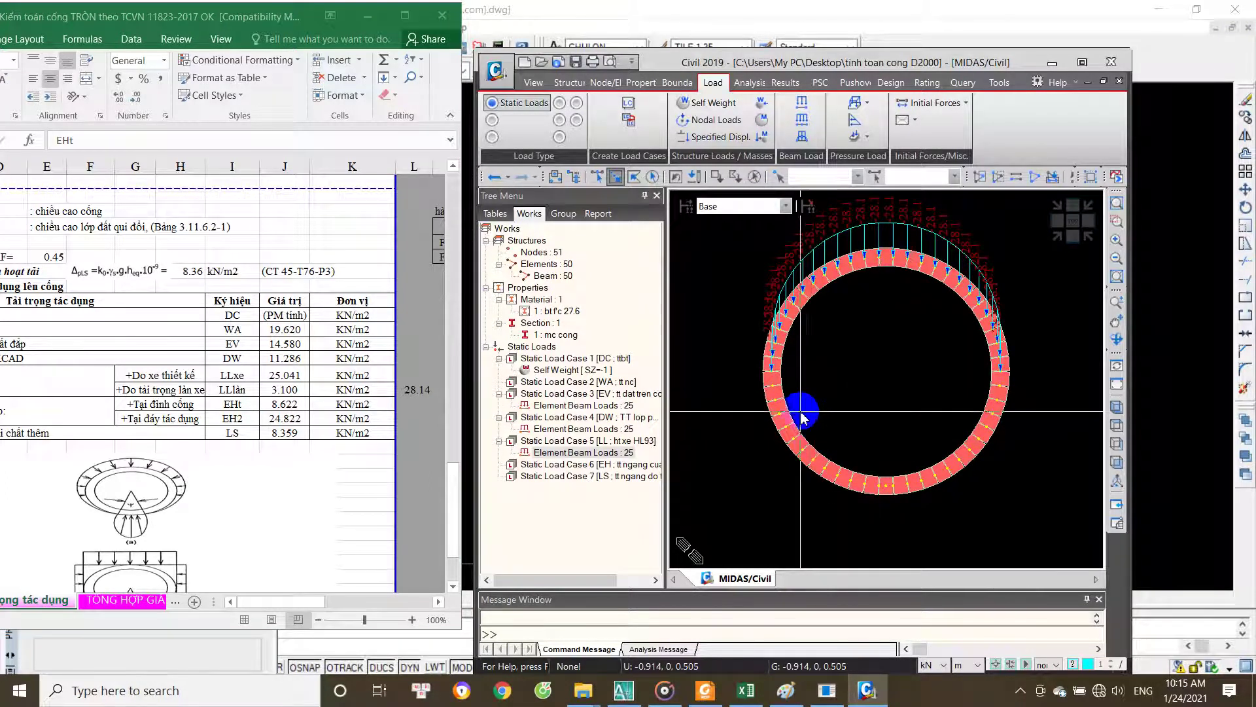
key("Escape")
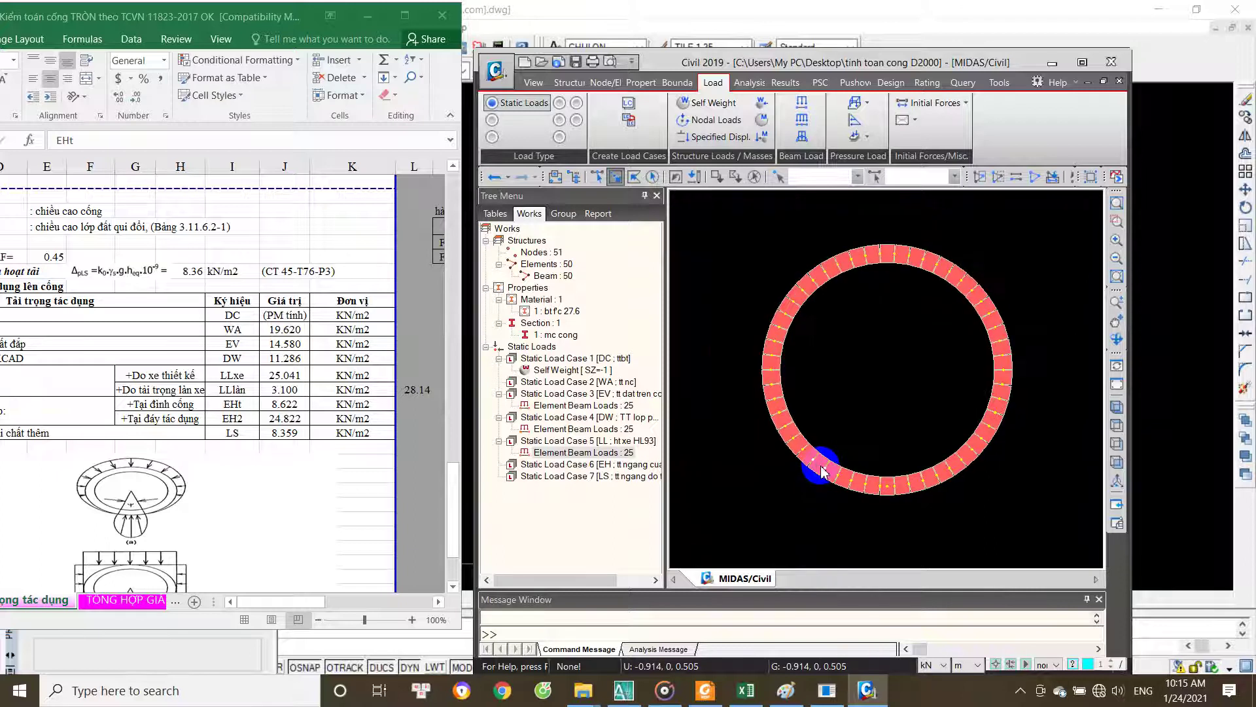
scroll(849, 441, "up", 2)
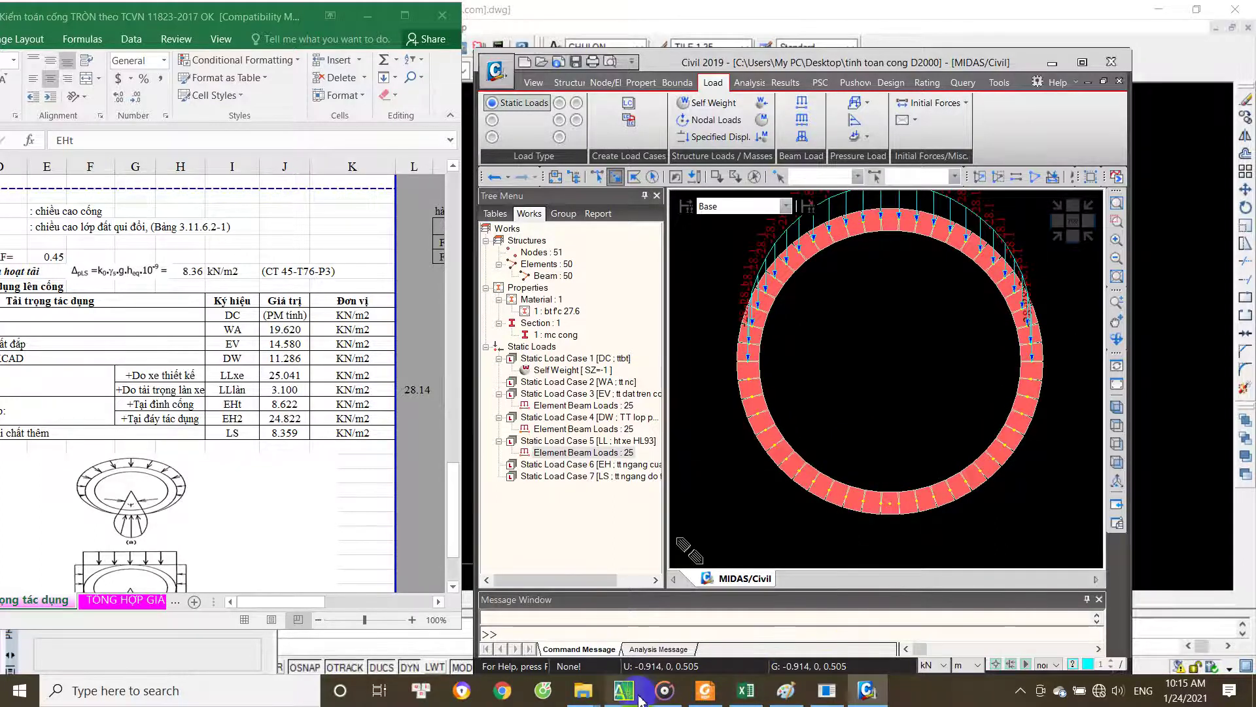
left_click(640, 699)
scroll(617, 401, "up", 3)
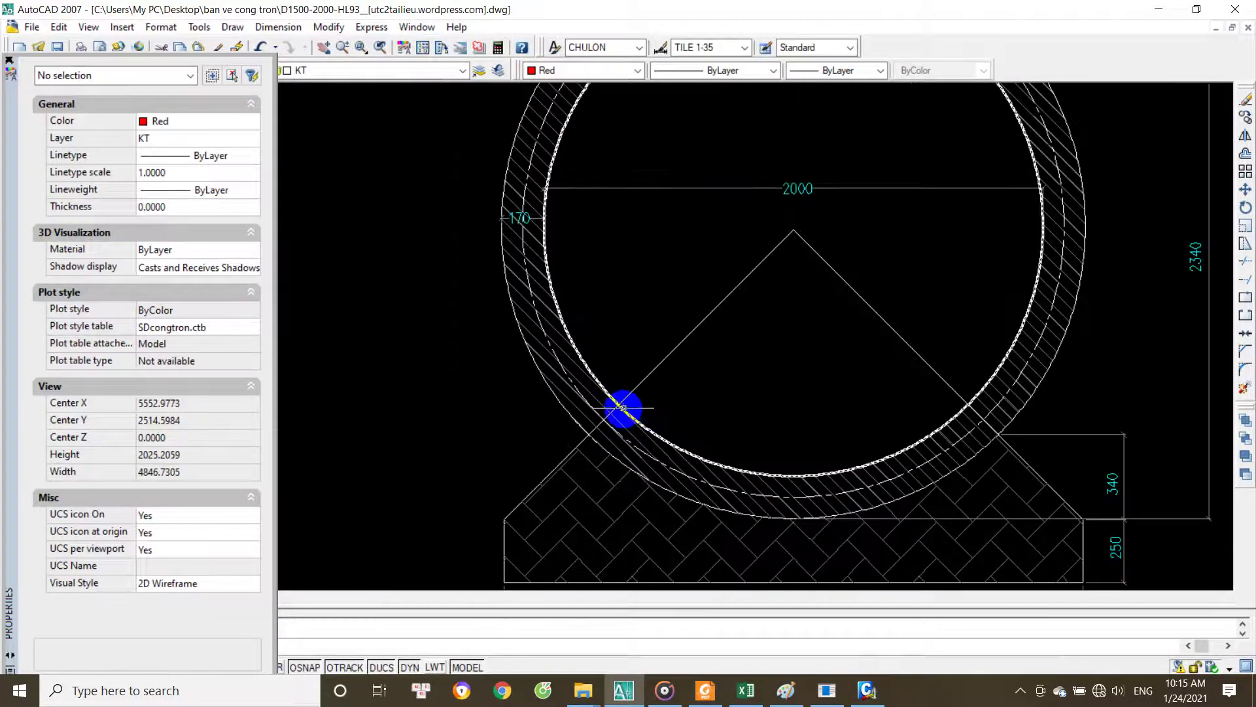
Step: Zoom around the pipe drawing, starting and cancelling a line command
scroll(623, 408, "down", 4)
scroll(643, 331, "up", 3)
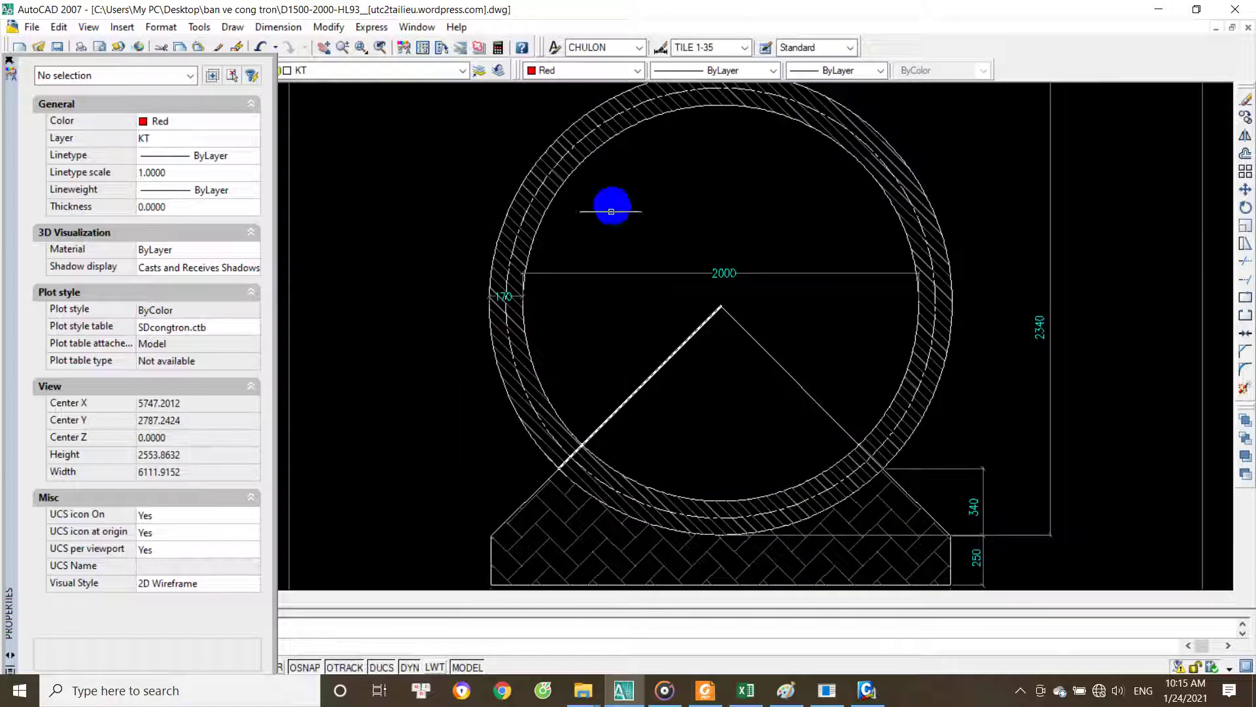
scroll(654, 275, "down", 2)
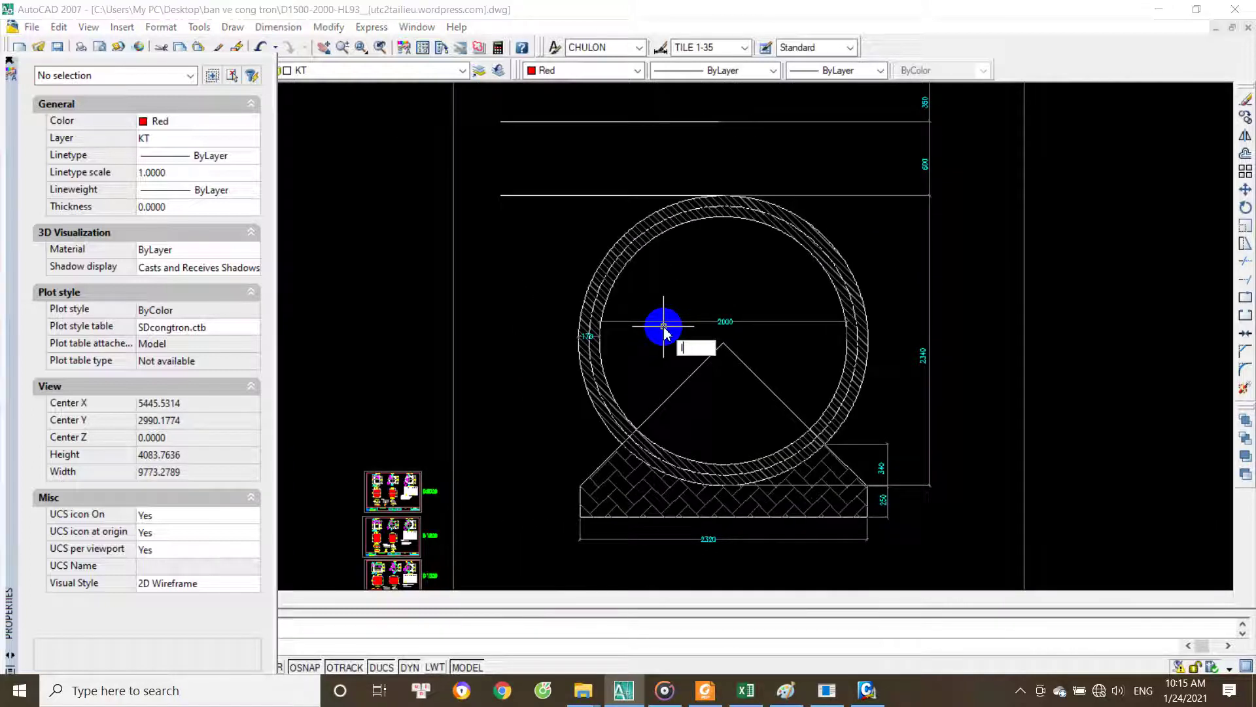
type("l")
key("space")
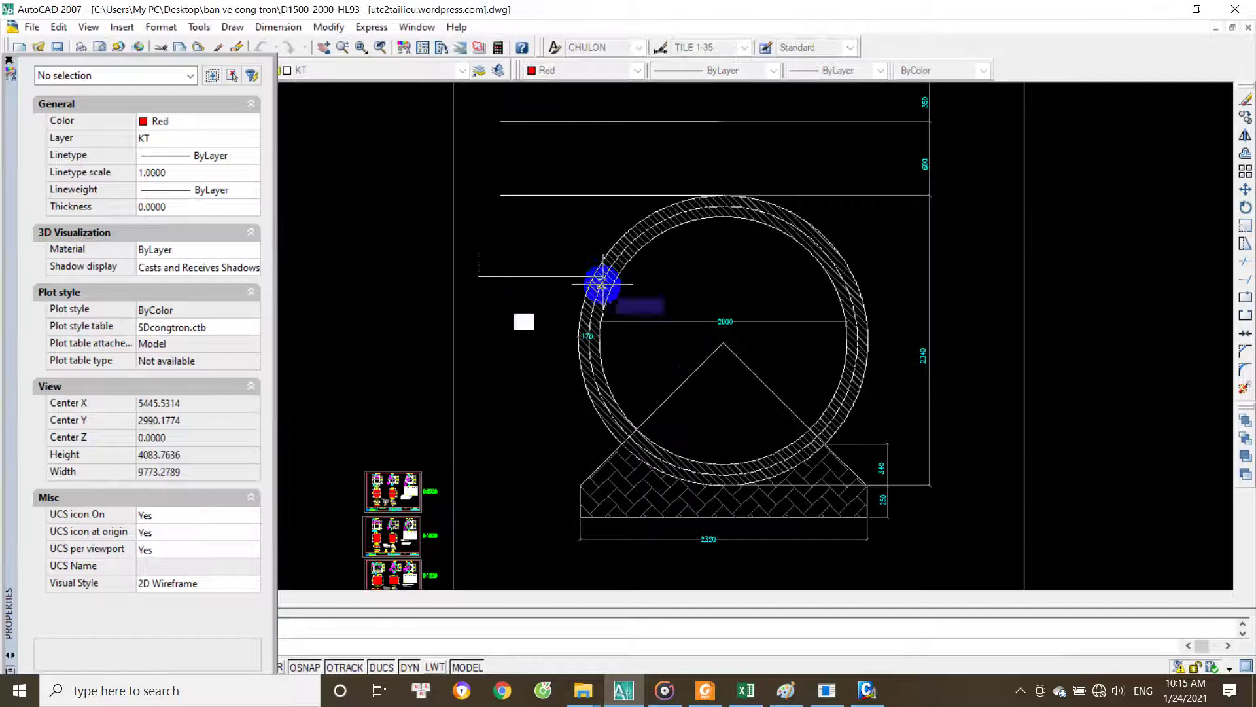
key("Escape")
scroll(625, 329, "up", 2)
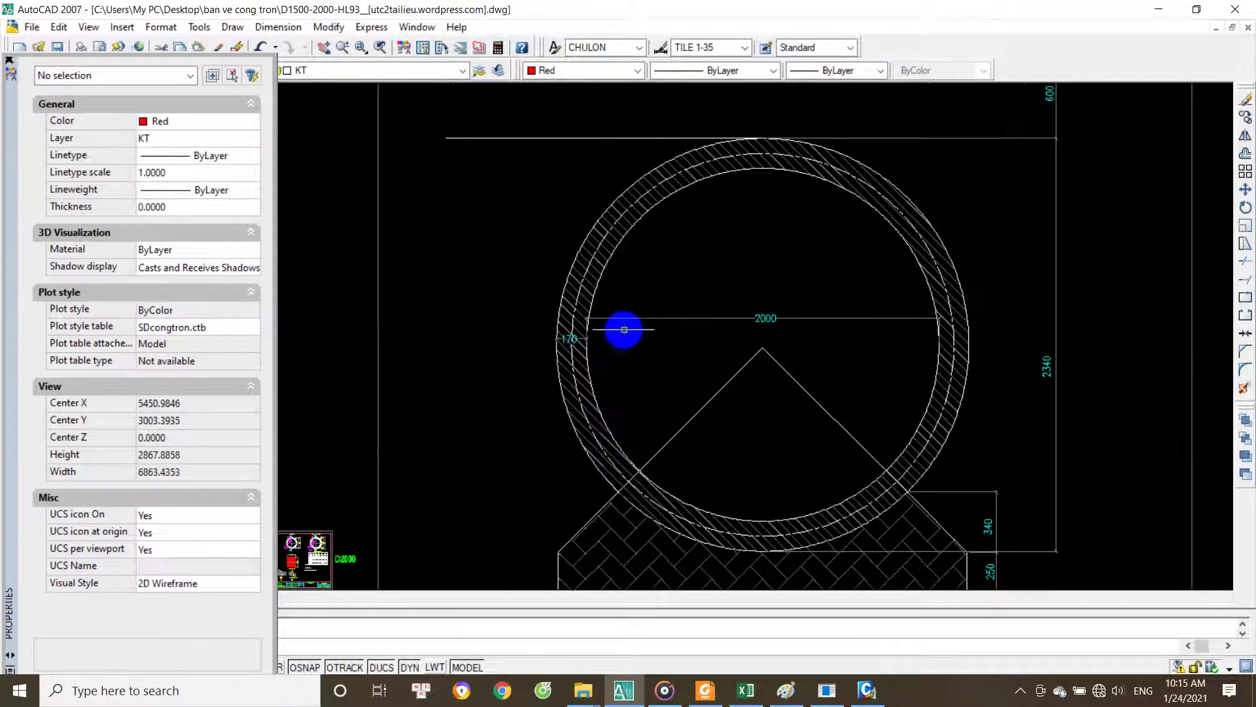
Step: Draw a horizontal arrow-shaft polyline on the left pointing at the ring
left_click(753, 153)
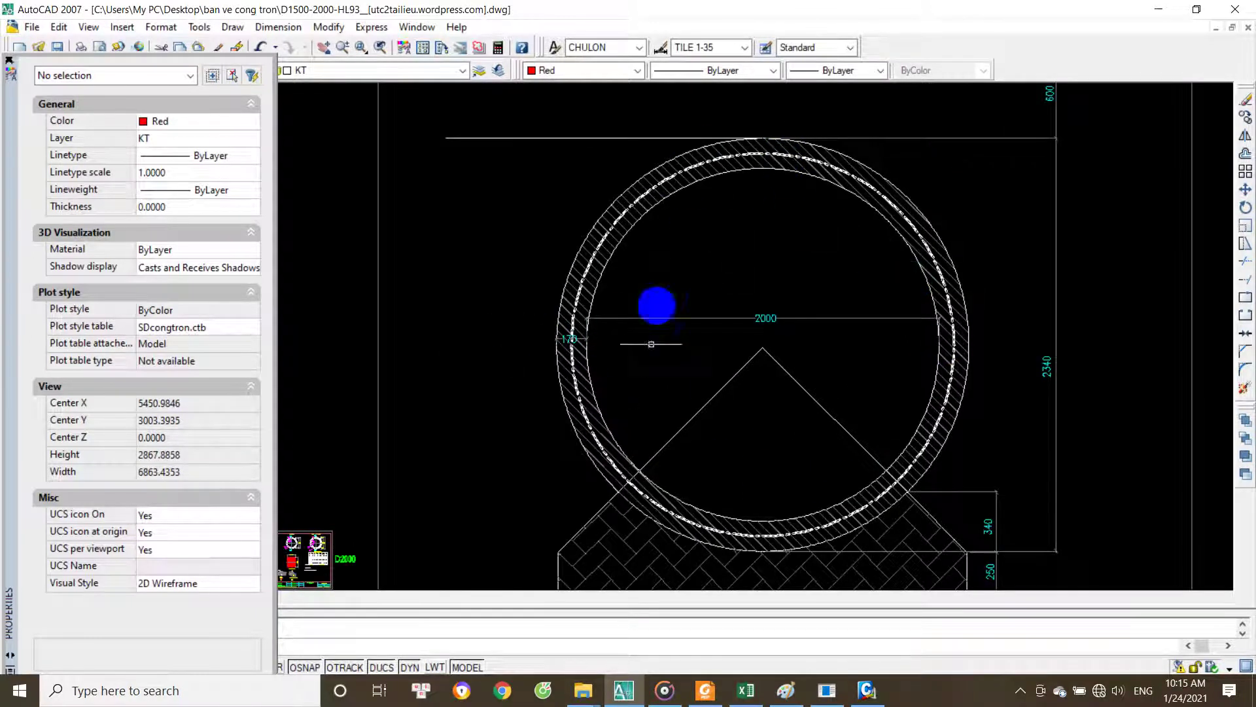
key("space")
left_click(657, 358)
scroll(605, 357, "up", 2)
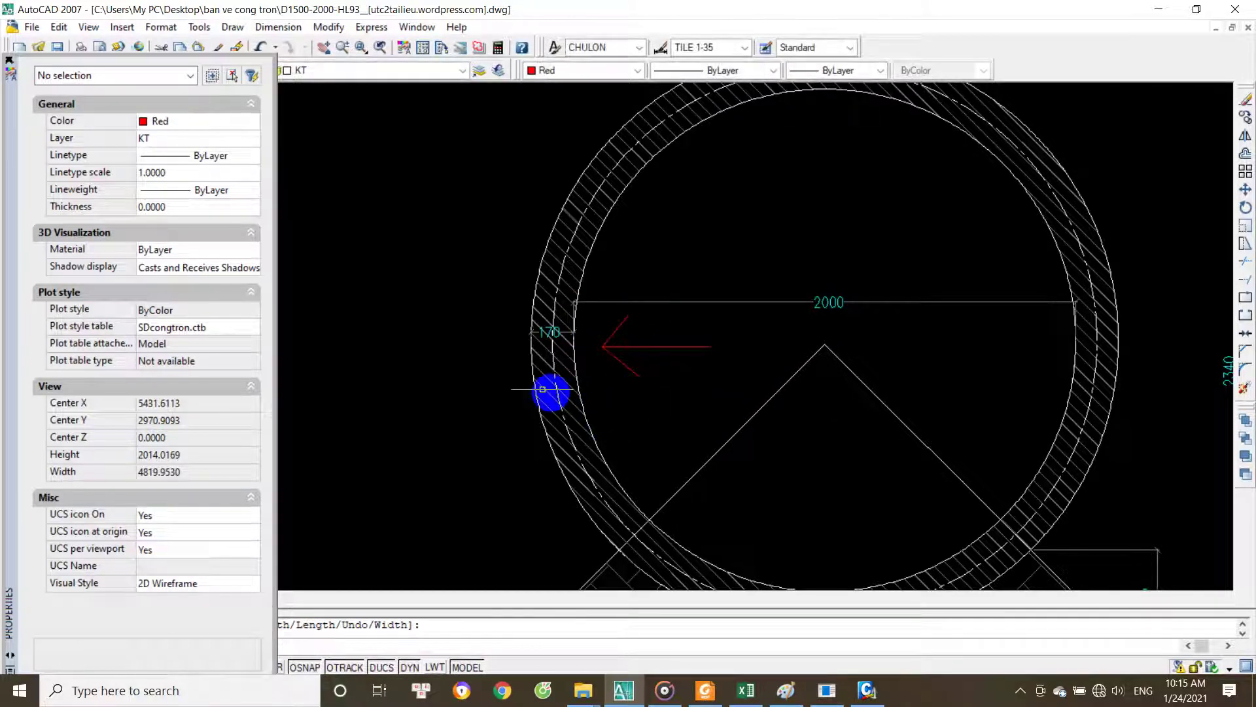
left_click(382, 341)
left_click(509, 339)
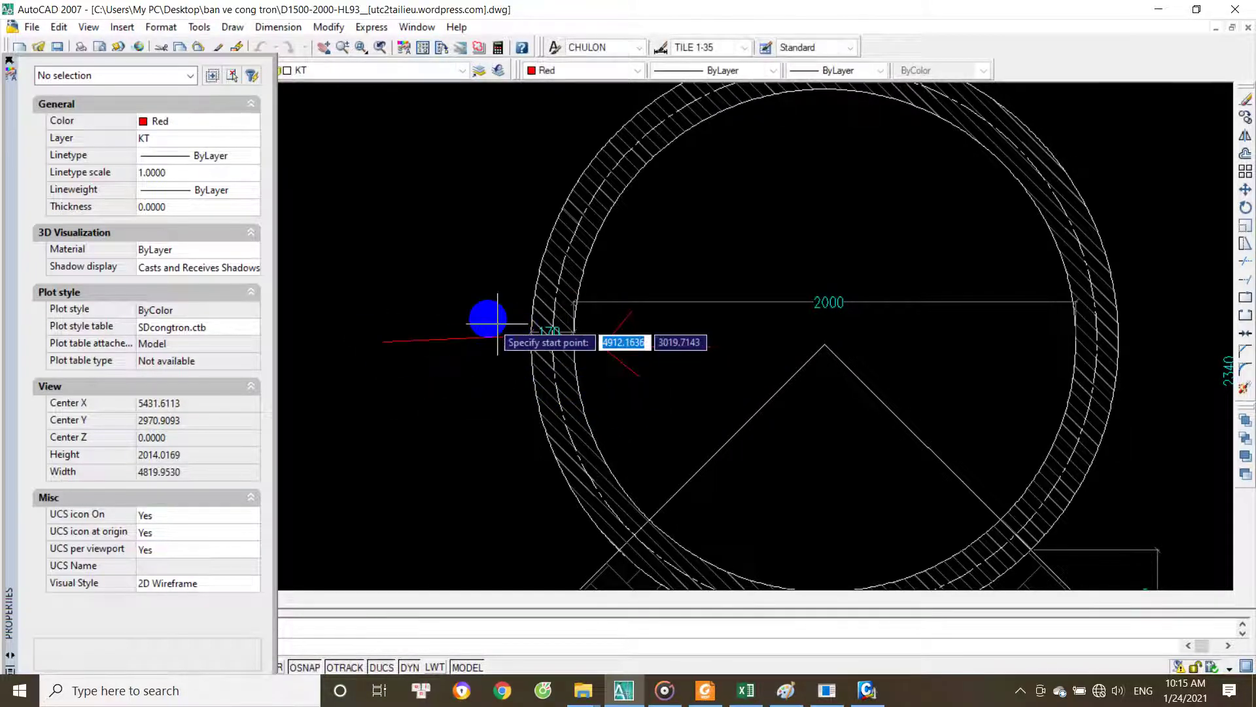
key("Return")
Step: Try selecting the left red arrows with selection windows and picks
scroll(621, 356, "down", 1)
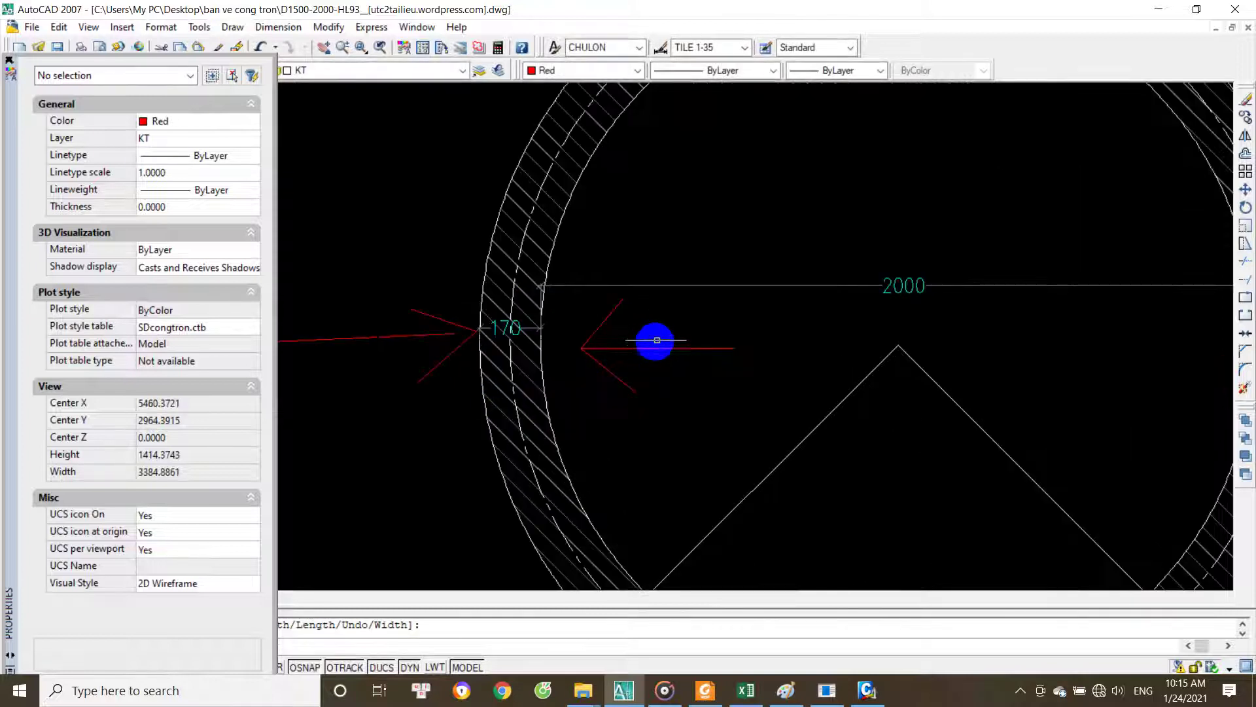
scroll(662, 356, "up", 2)
left_click(735, 327)
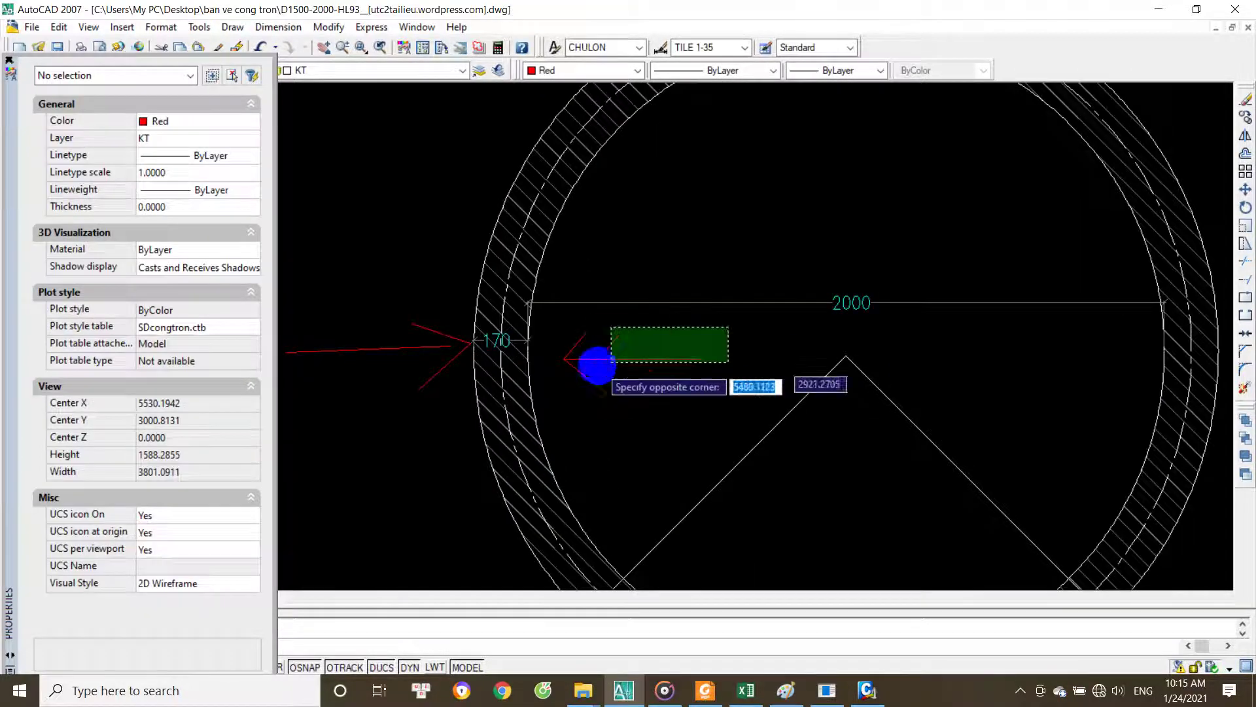
left_click(577, 412)
scroll(672, 356, "down", 2)
key("Escape")
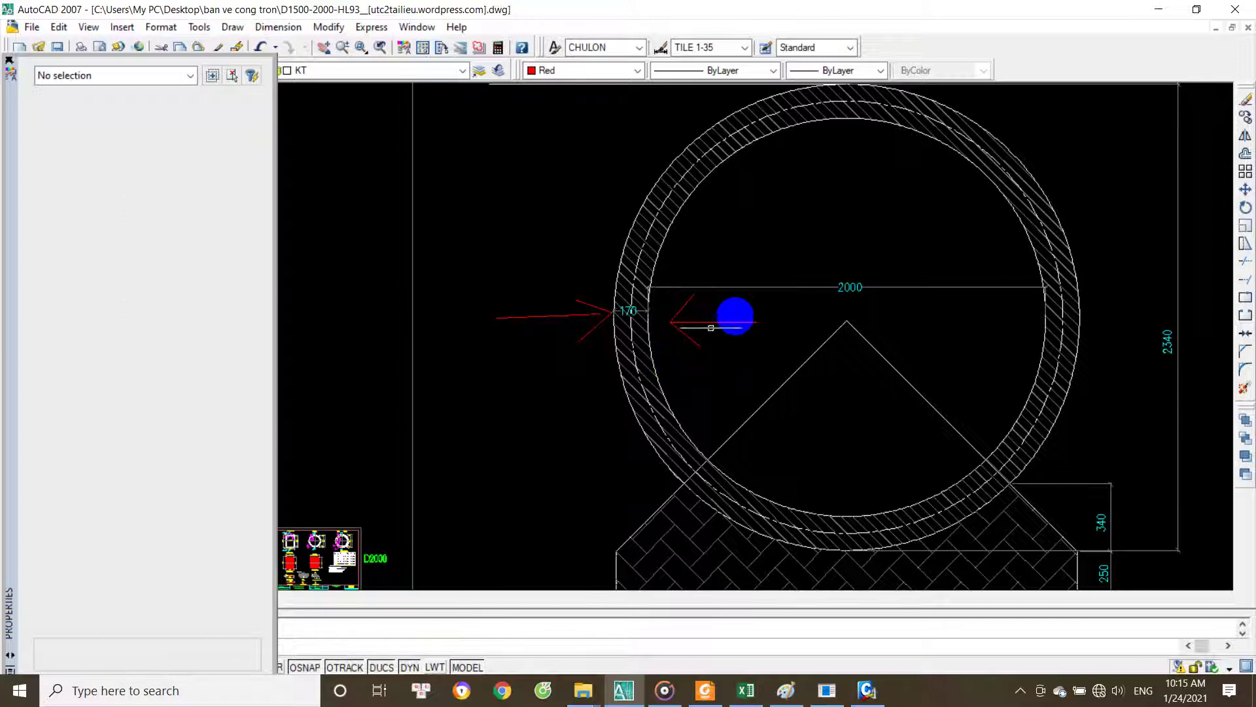
left_click(762, 297)
left_click(678, 341)
scroll(659, 352, "up", 2)
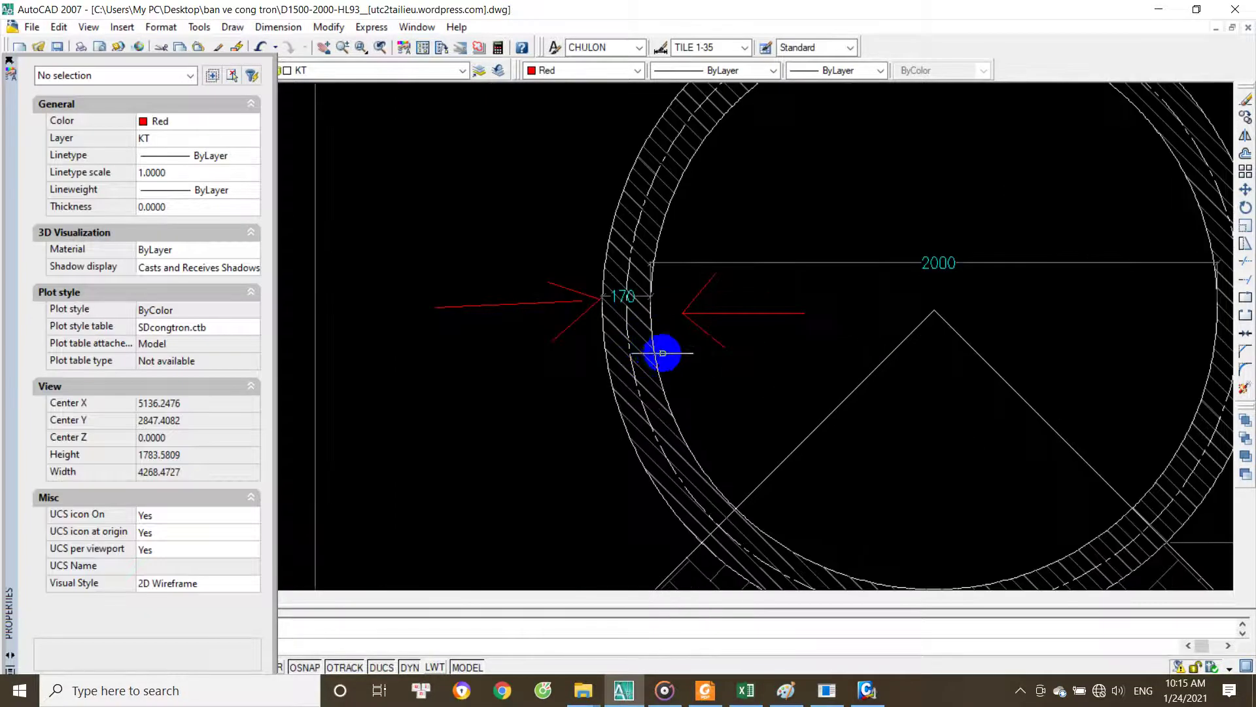
left_click(574, 275)
left_click(543, 363)
scroll(720, 367, "down", 1)
scroll(770, 365, "down", 1)
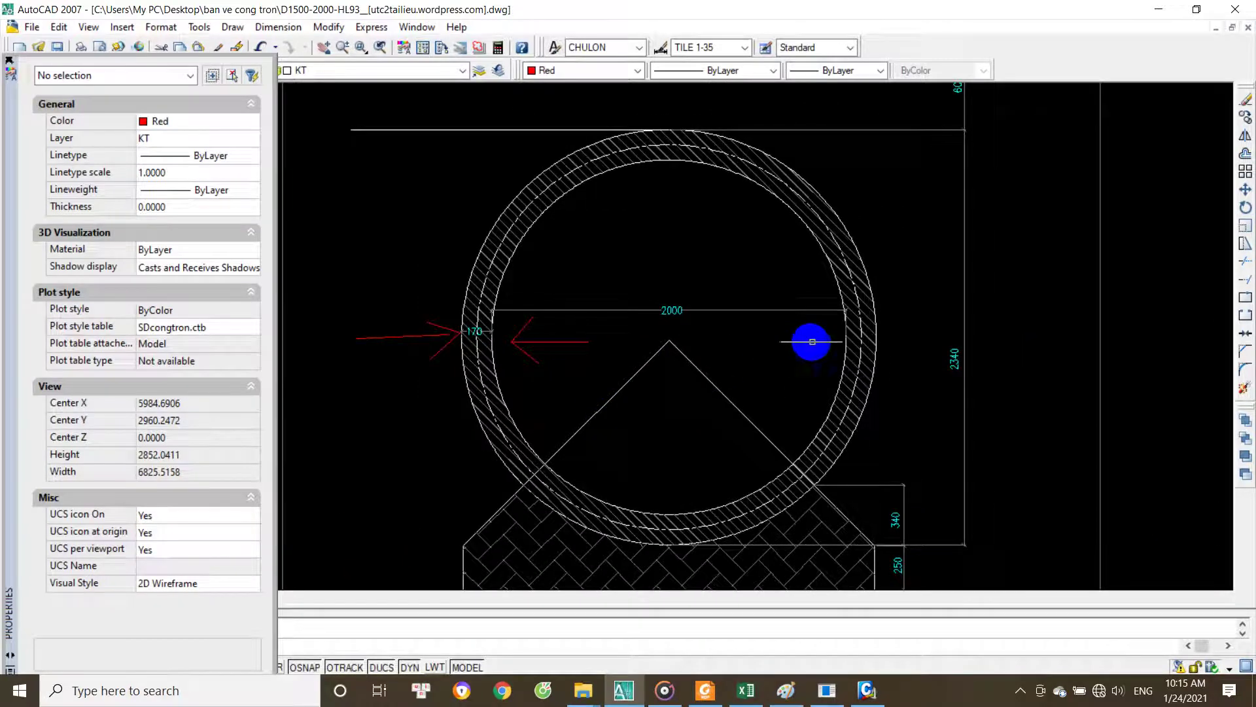
Step: Mirror the two left red arrows about the pipe's vertical centreline, keeping the originals
type("m")
key("Return")
left_click(596, 331)
left_click(514, 367)
left_click(520, 294)
left_click(421, 343)
key("Return")
left_click(669, 505)
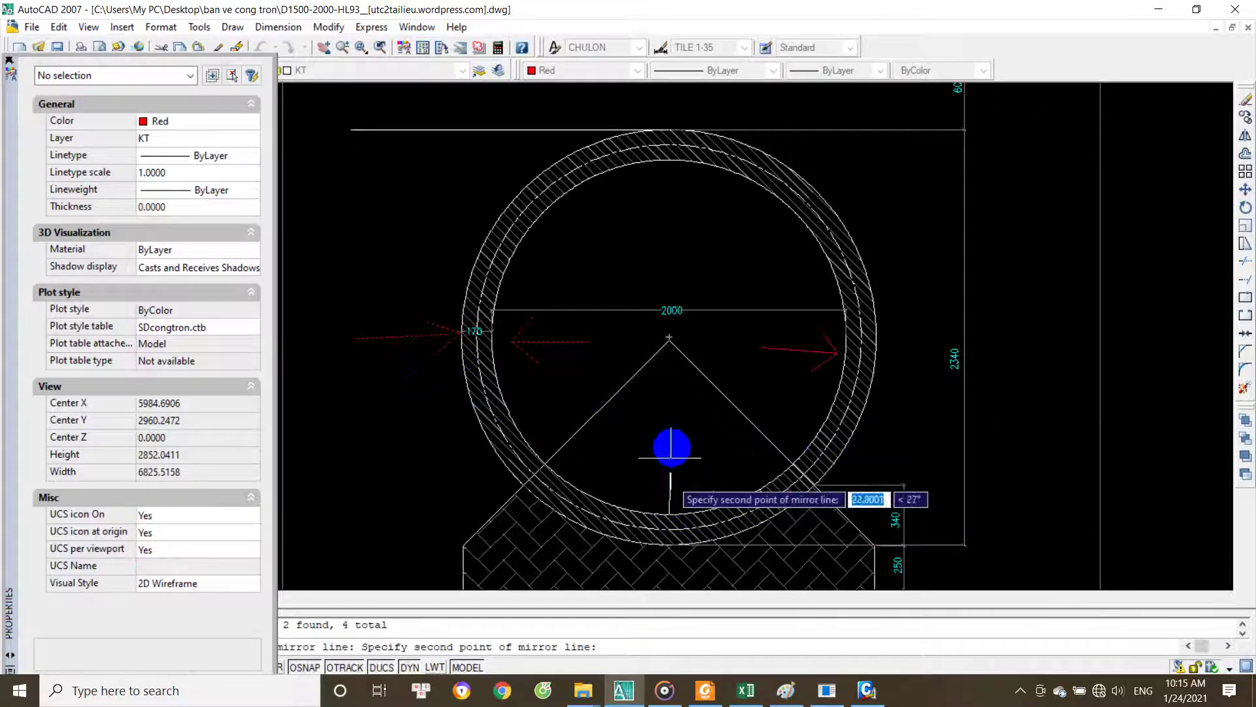
left_click(666, 380)
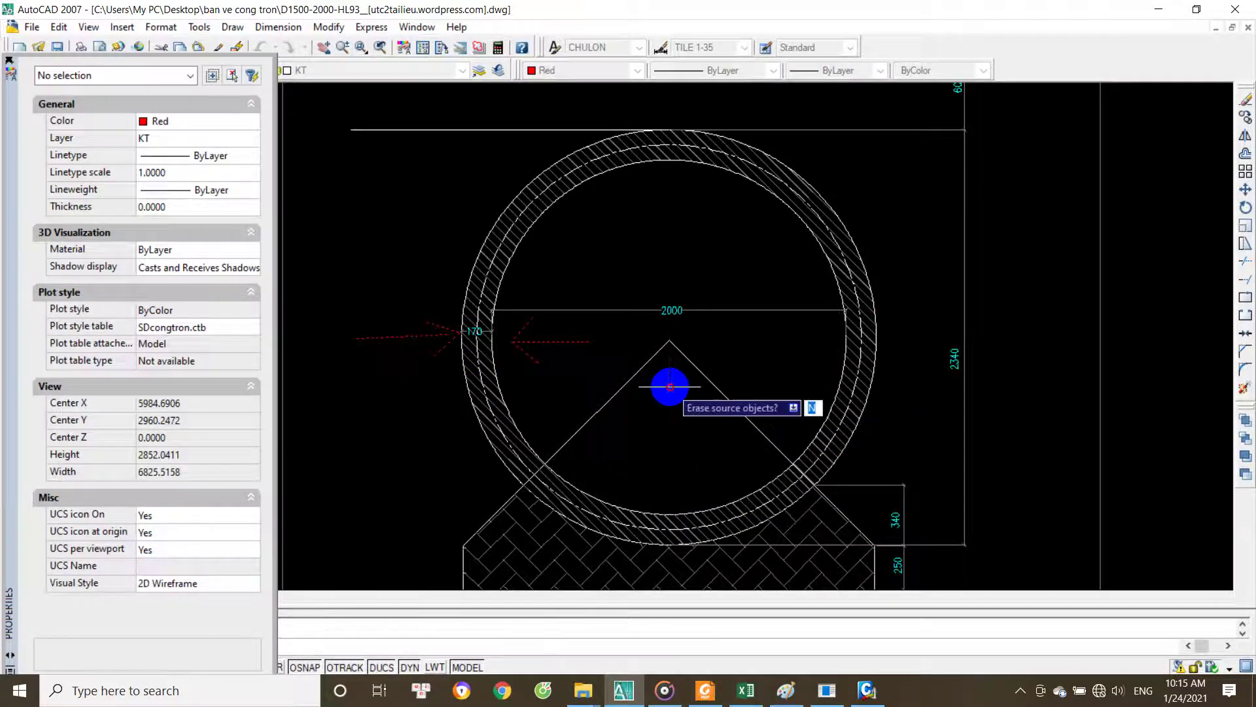
key("Return")
Step: Delete the right-hand red arrows, then undo to restore them
scroll(827, 364, "up", 2)
scroll(814, 342, "down", 2)
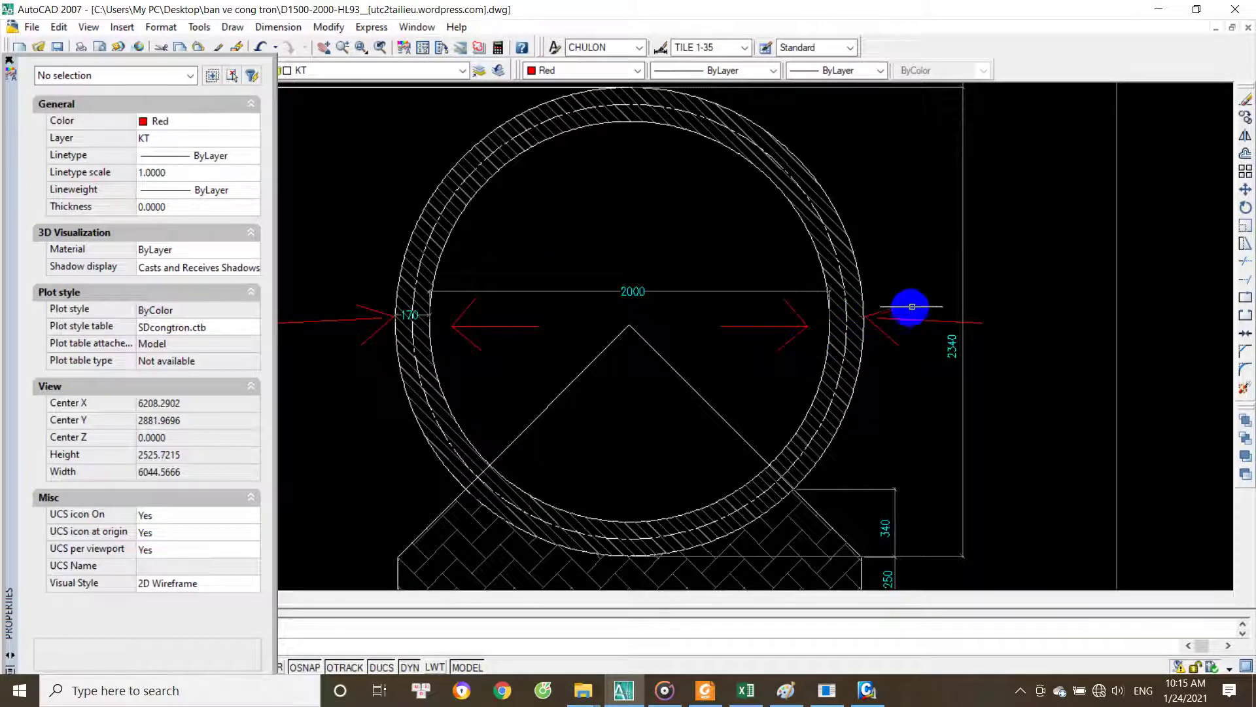
left_click(882, 343)
key("Delete")
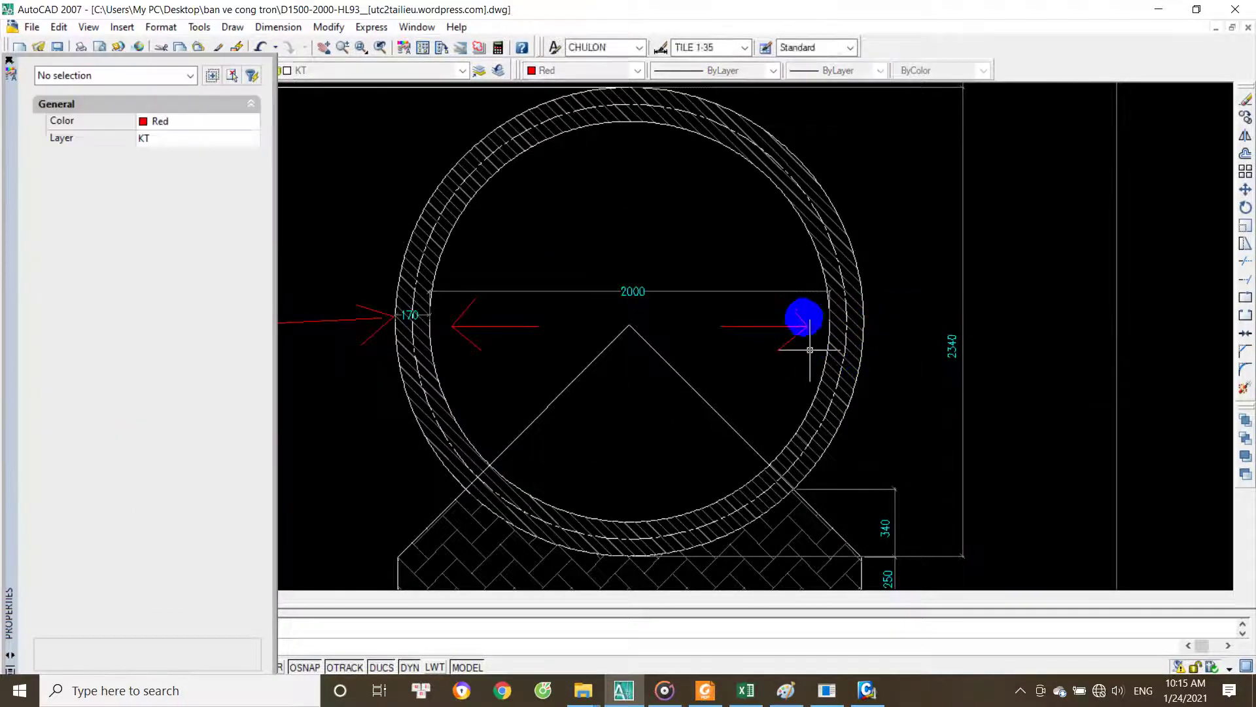
left_click(803, 301)
left_click(757, 351)
key("Delete")
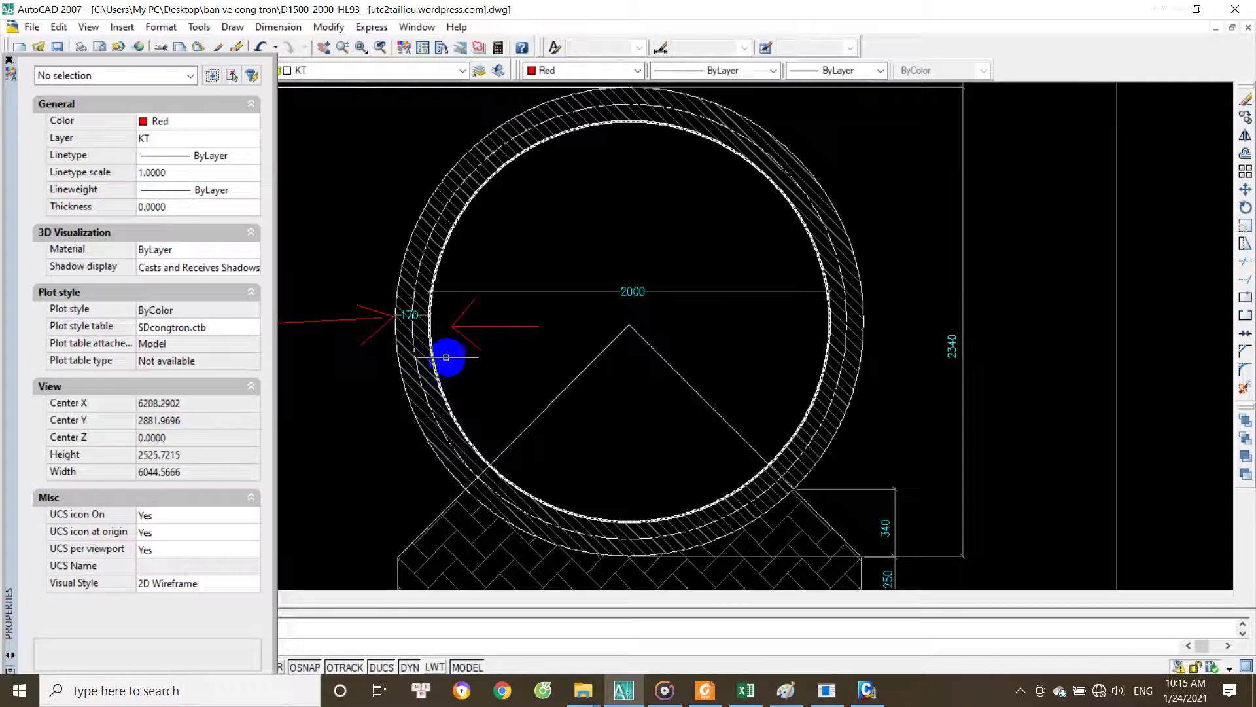
key("ctrl+z")
middle_click_drag(651, 414, 711, 365)
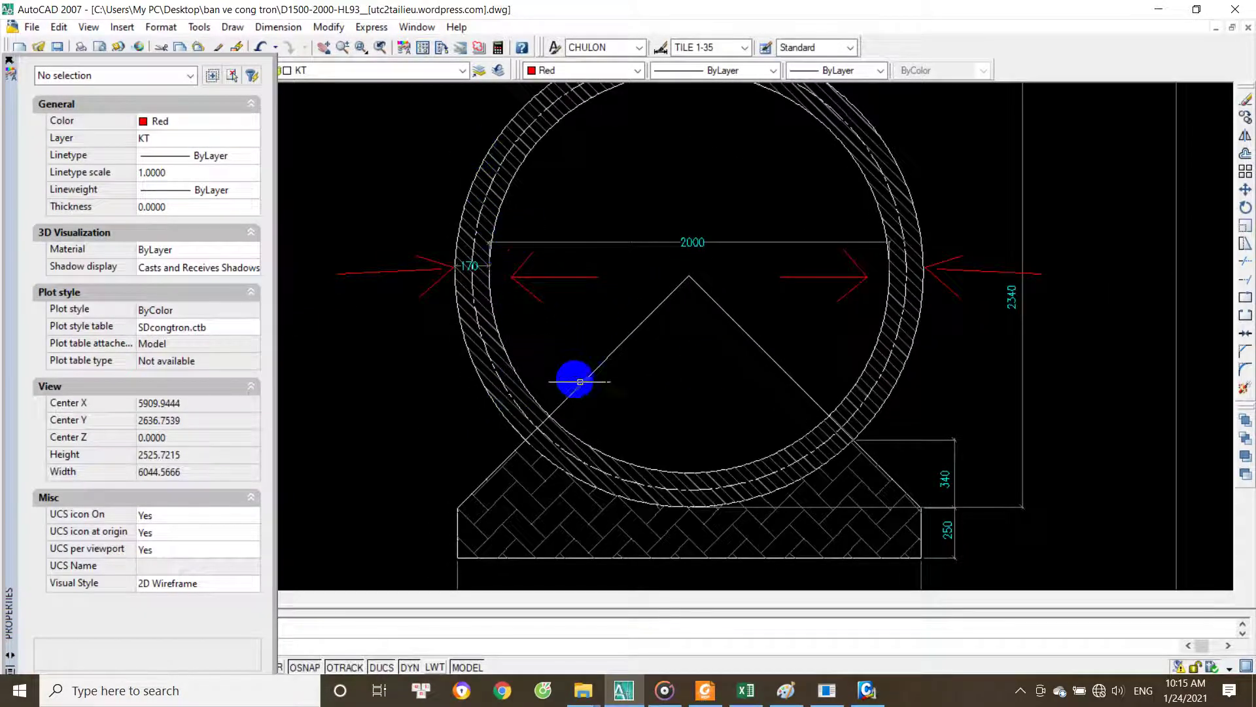
Step: Trace a polyline along the pipe's inner bottom arc from left to right
type("pl")
key("Return")
scroll(589, 432, "up", 2)
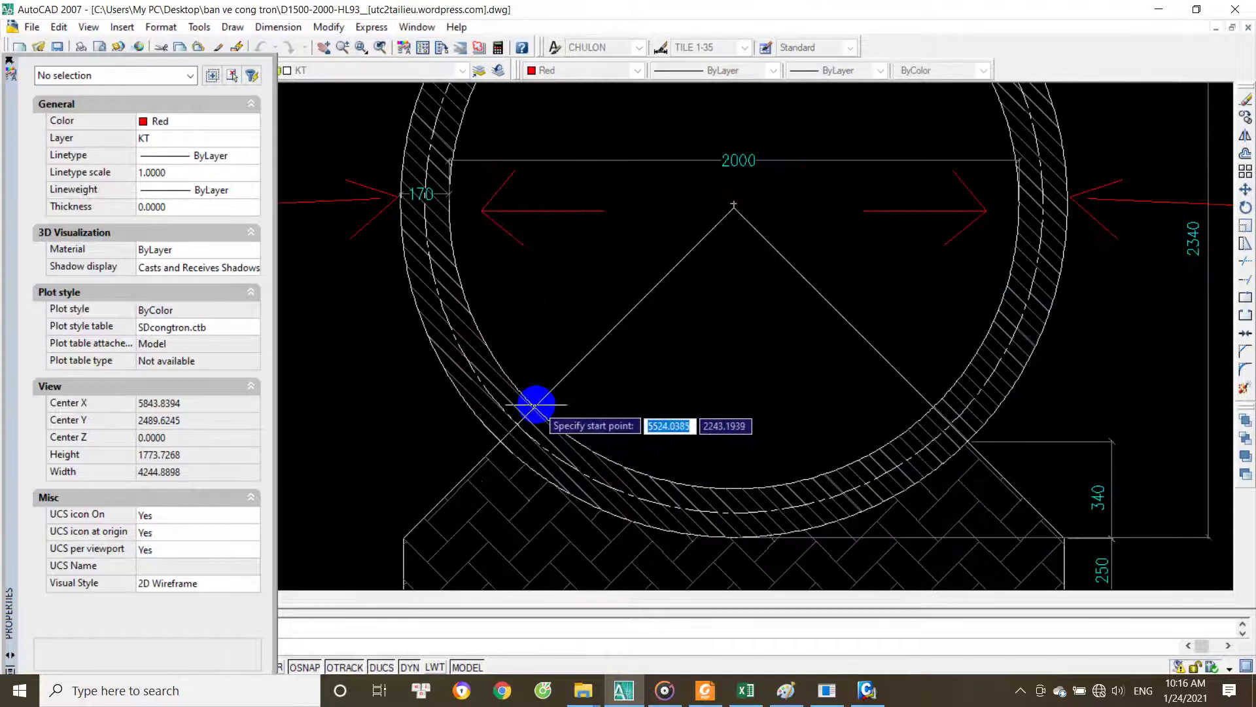
left_click(535, 403)
left_click(618, 464)
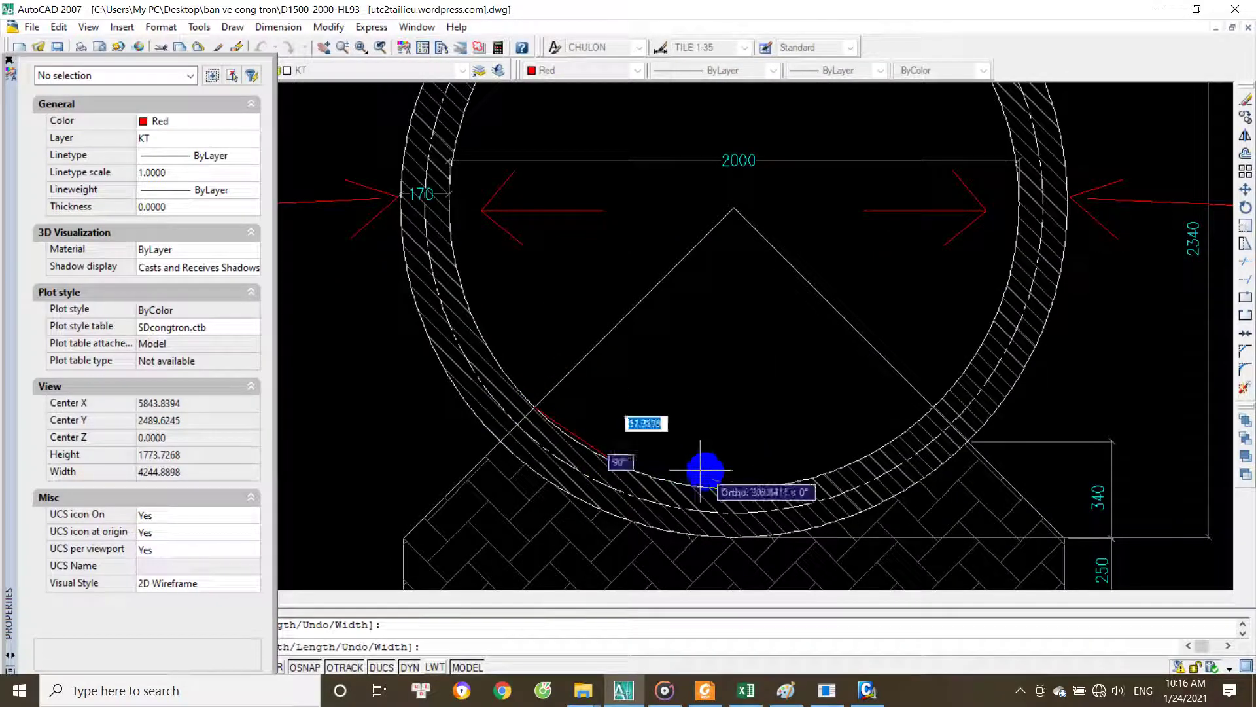
left_click(733, 486)
left_click(851, 462)
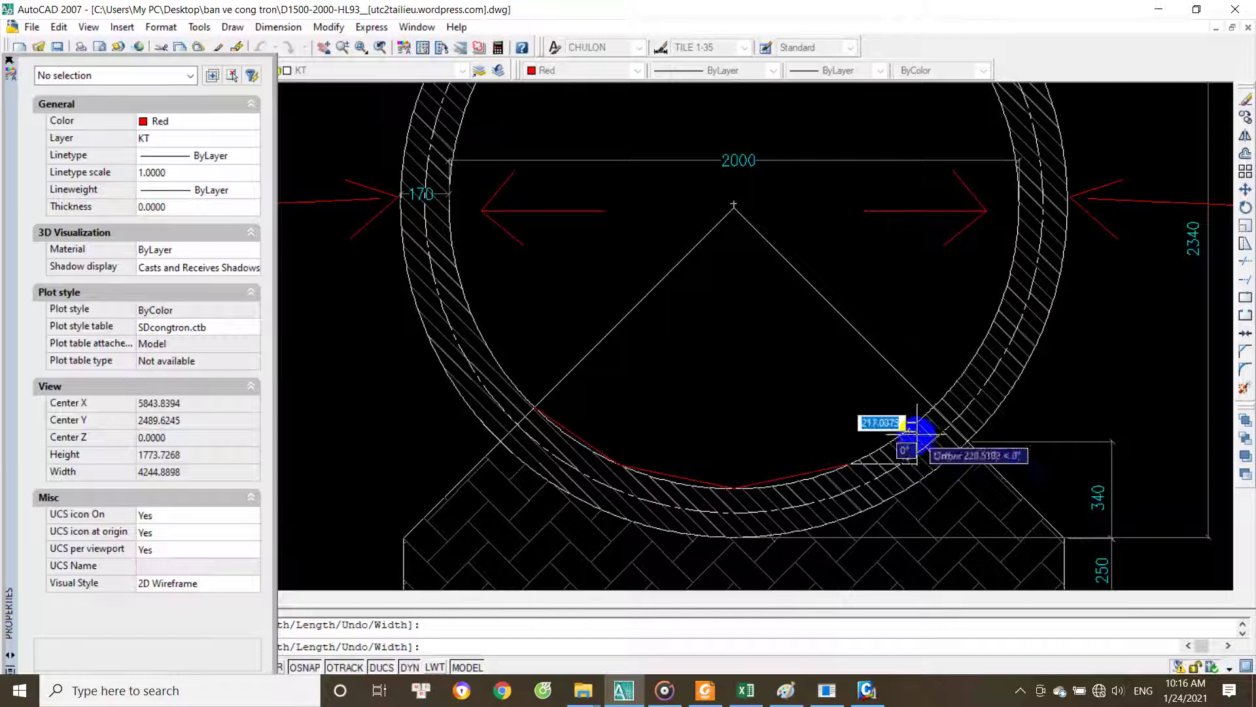
left_click(919, 430)
key("Escape")
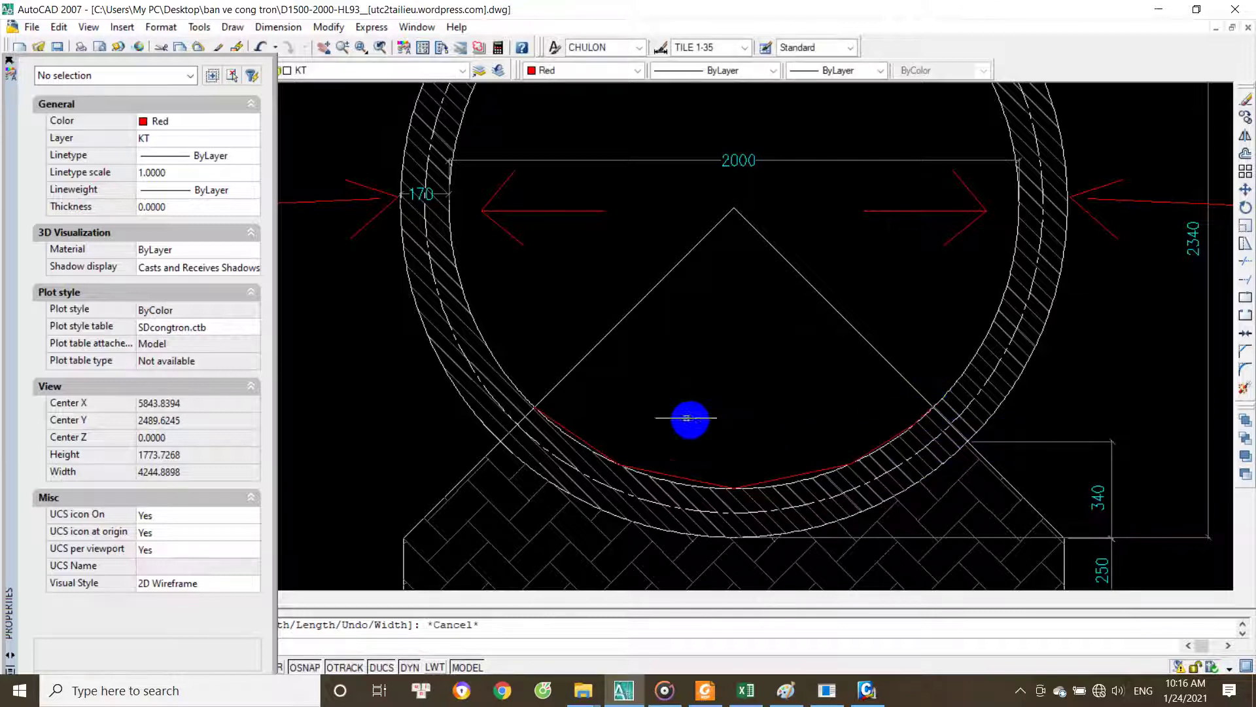
Step: Draw a vertical arrow polyline at the left end of the bottom polyline
type("pl")
key("Return")
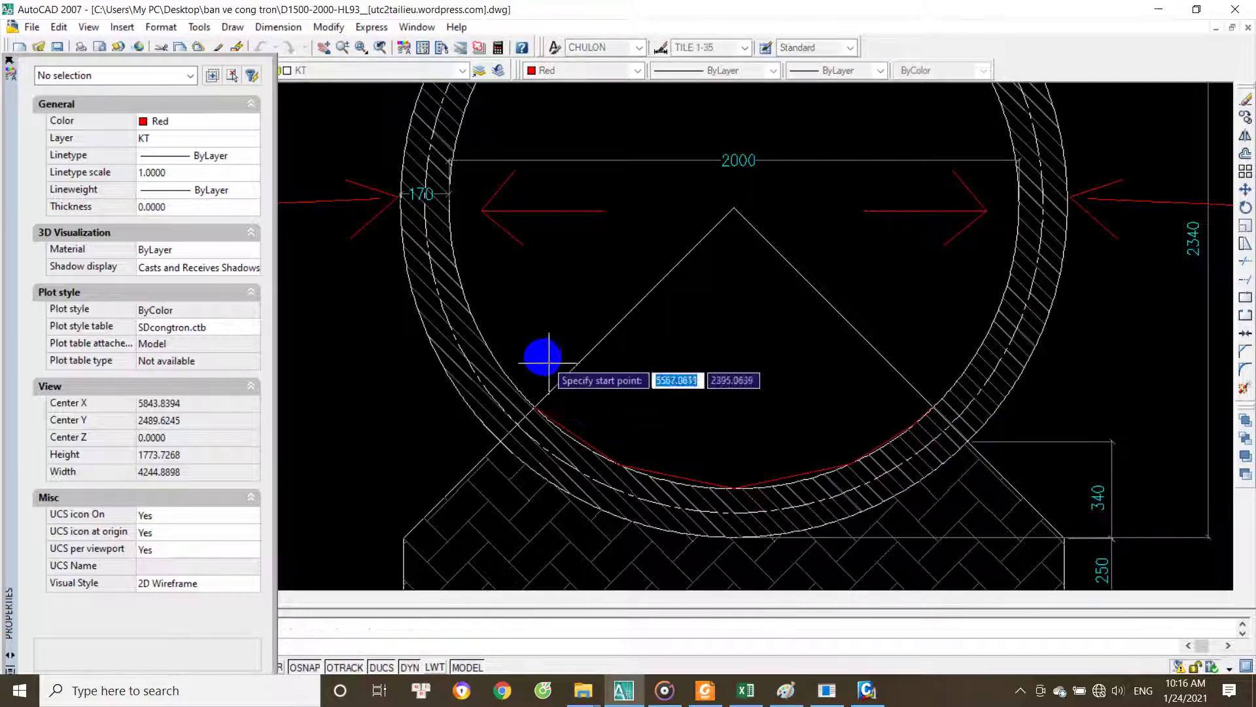
left_click(523, 319)
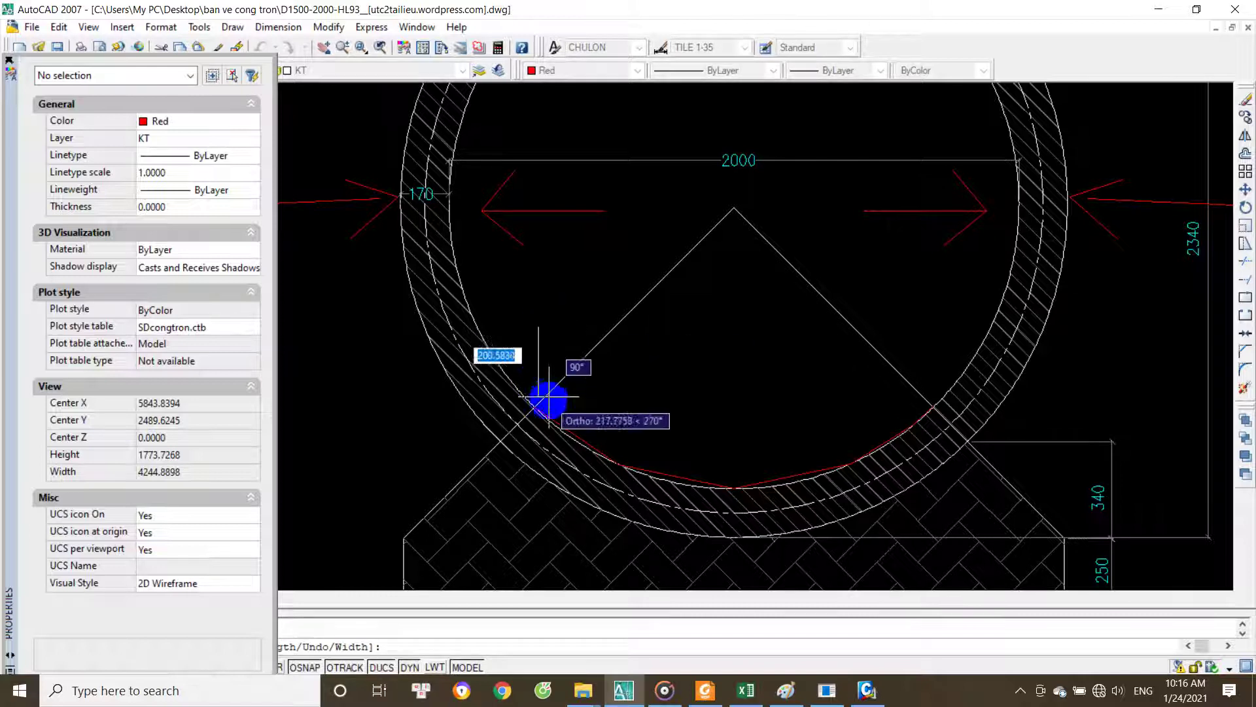
scroll(537, 407, "up", 3)
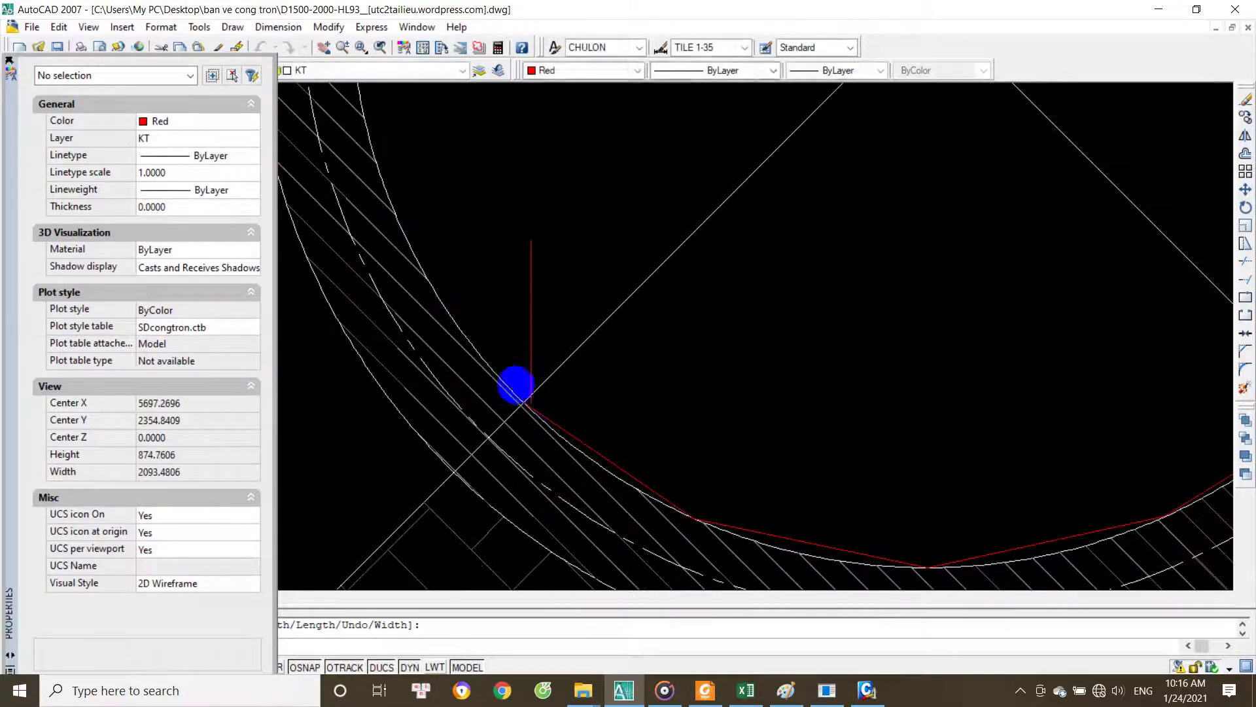
left_click(530, 402)
key("Return")
Step: Move the window-selected red arrow lines to a new spot along the pipe bottom
type("m")
key("Return")
left_click(483, 196)
left_click(631, 412)
key("Return")
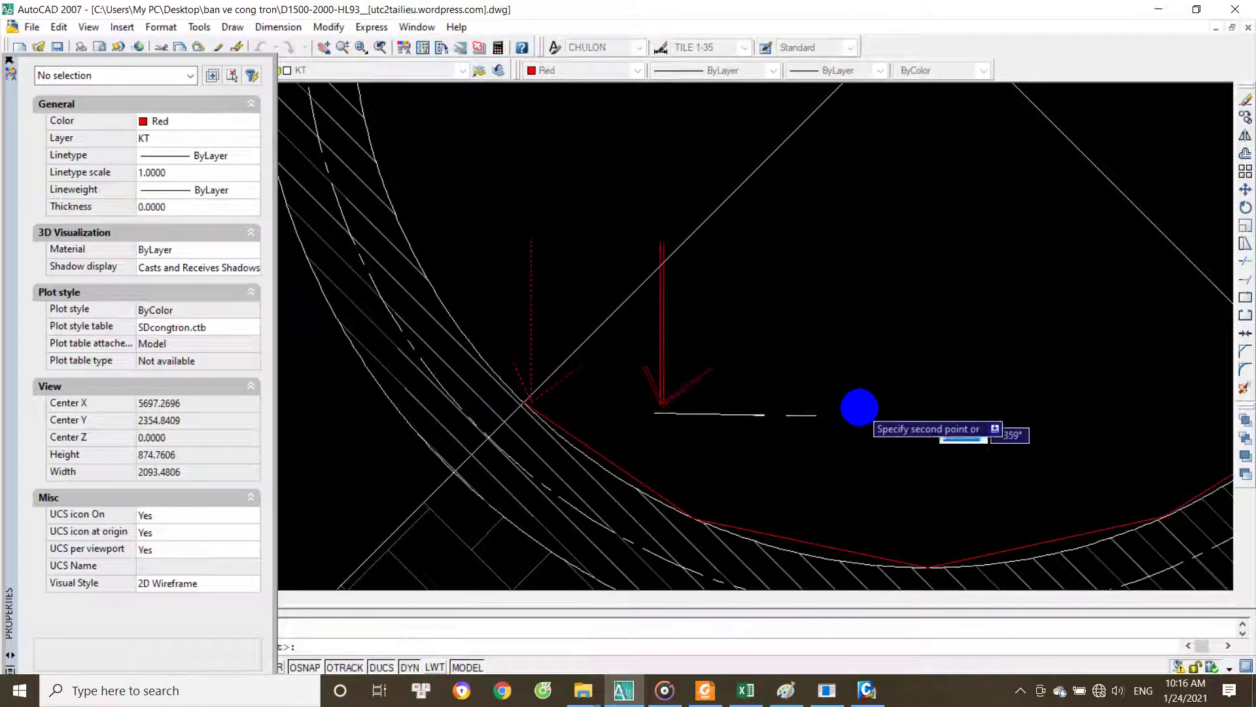
left_click(1064, 407)
middle_click_drag(1064, 407, 719, 460)
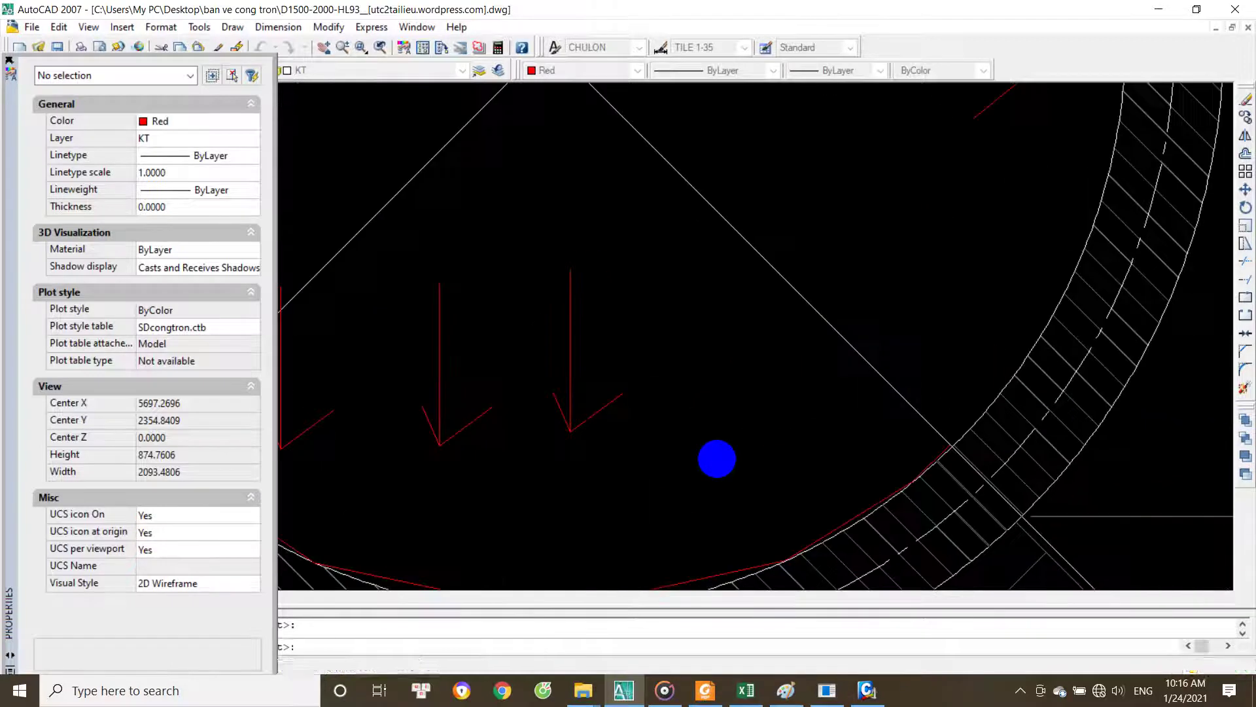
Step: Survey the pipe bottom in AutoCAD, trial-selecting the bottom arcs and red polyline
scroll(718, 460, "down", 2)
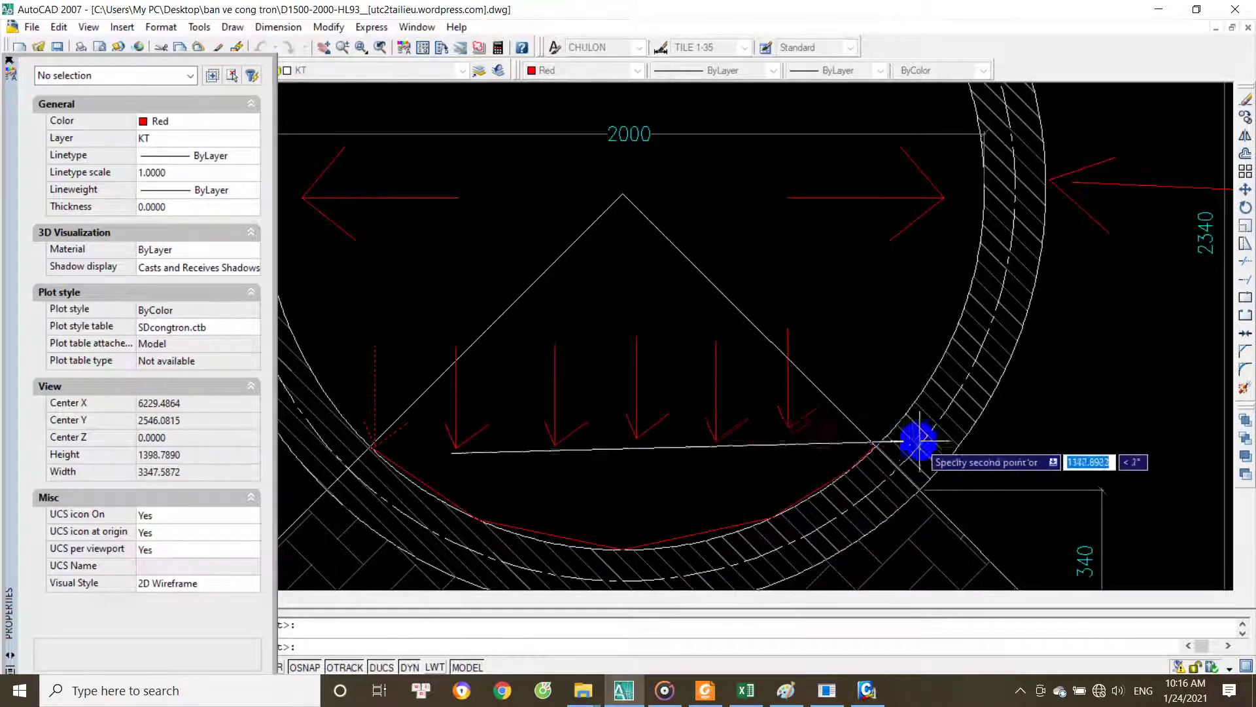
left_click(942, 445)
scroll(694, 532, "down", 1)
scroll(689, 440, "down", 1)
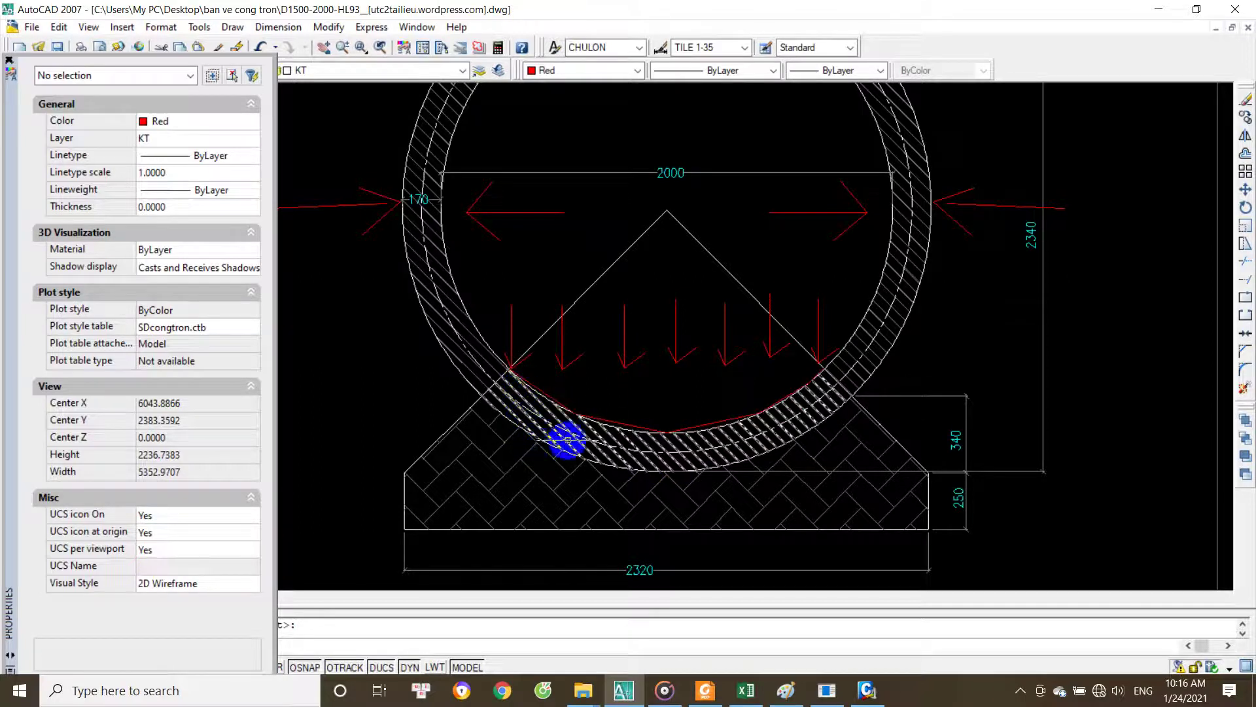
scroll(542, 440, "up", 2)
left_click_drag(687, 415, 620, 517)
key("Escape")
scroll(596, 406, "down", 2)
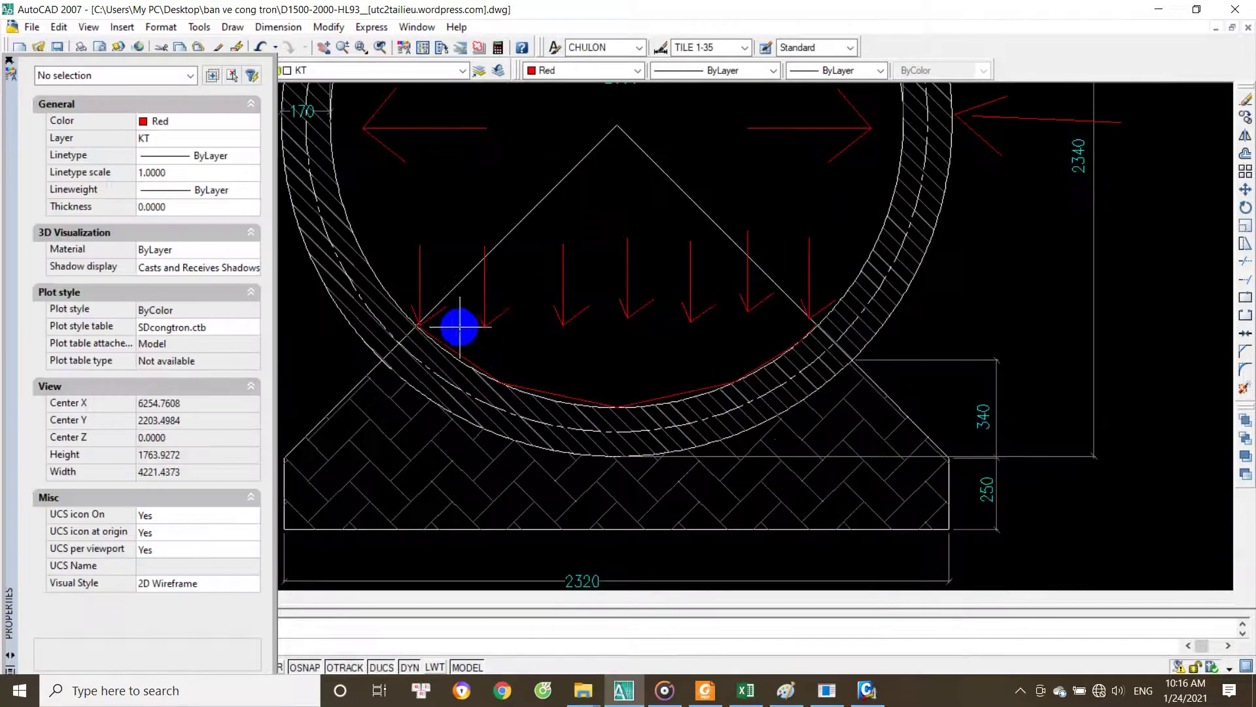
middle_click_drag(641, 331, 660, 393)
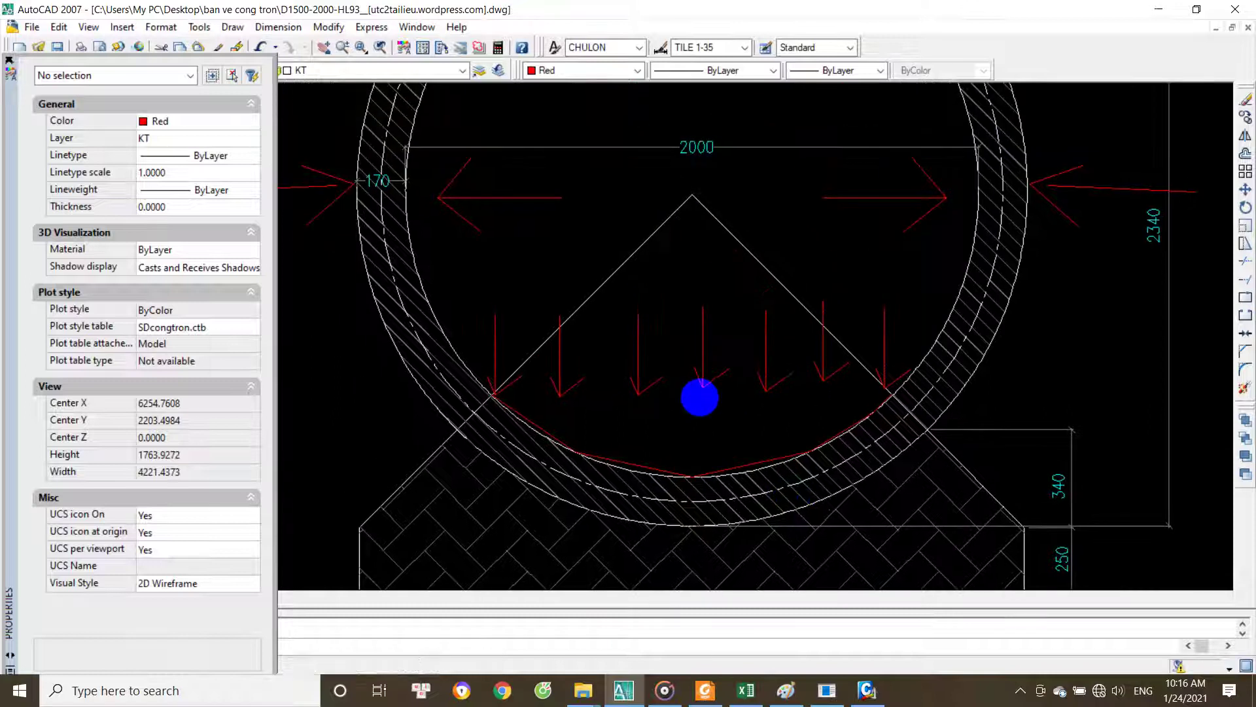
scroll(671, 383, "up", 2)
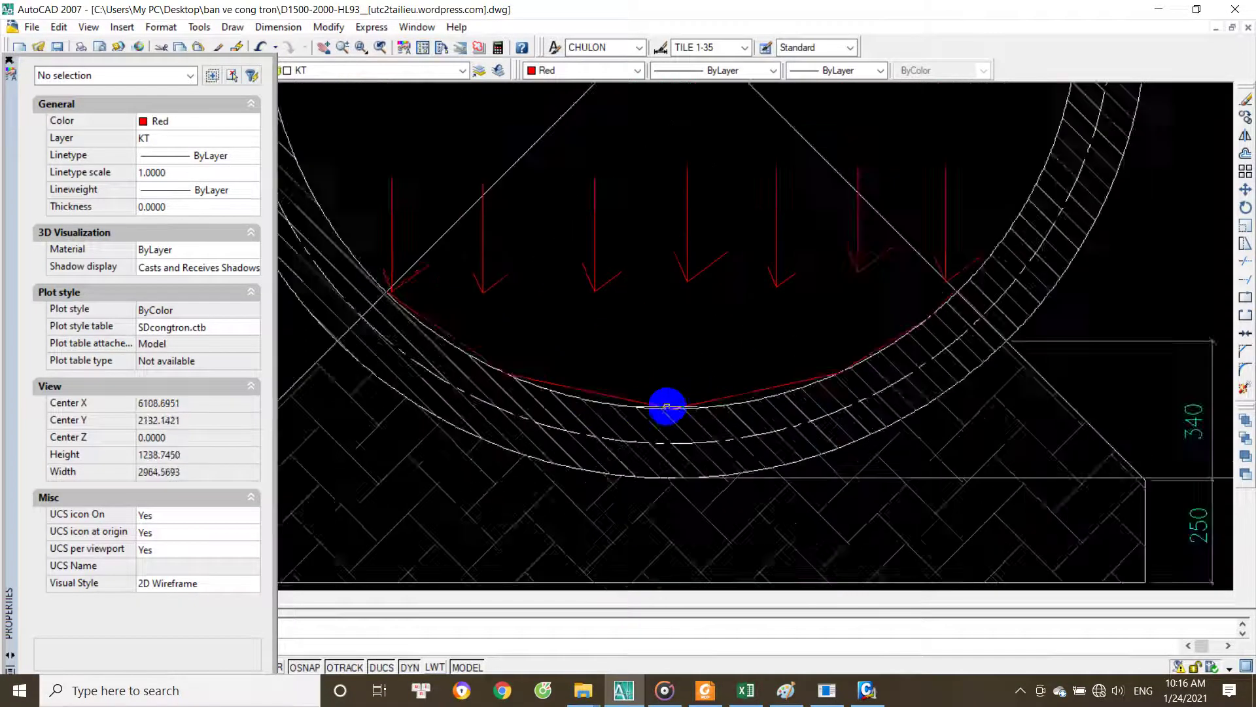
scroll(623, 414, "up", 1)
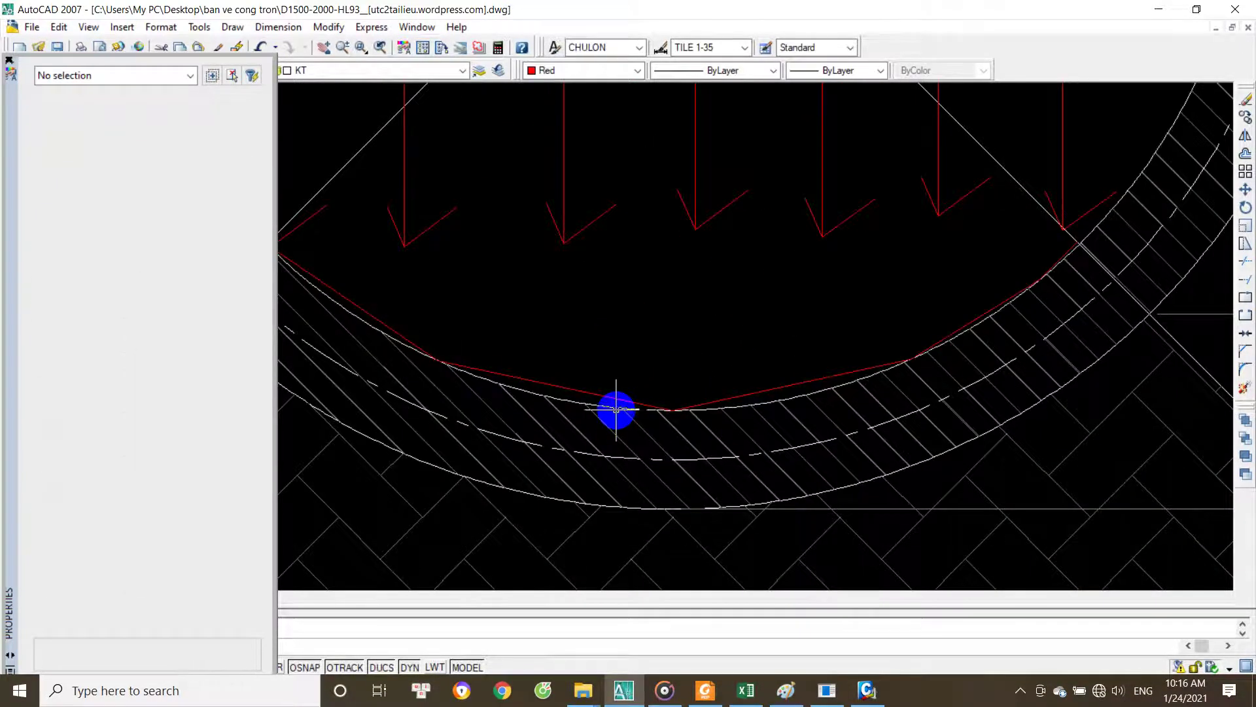
scroll(619, 435, "down", 2)
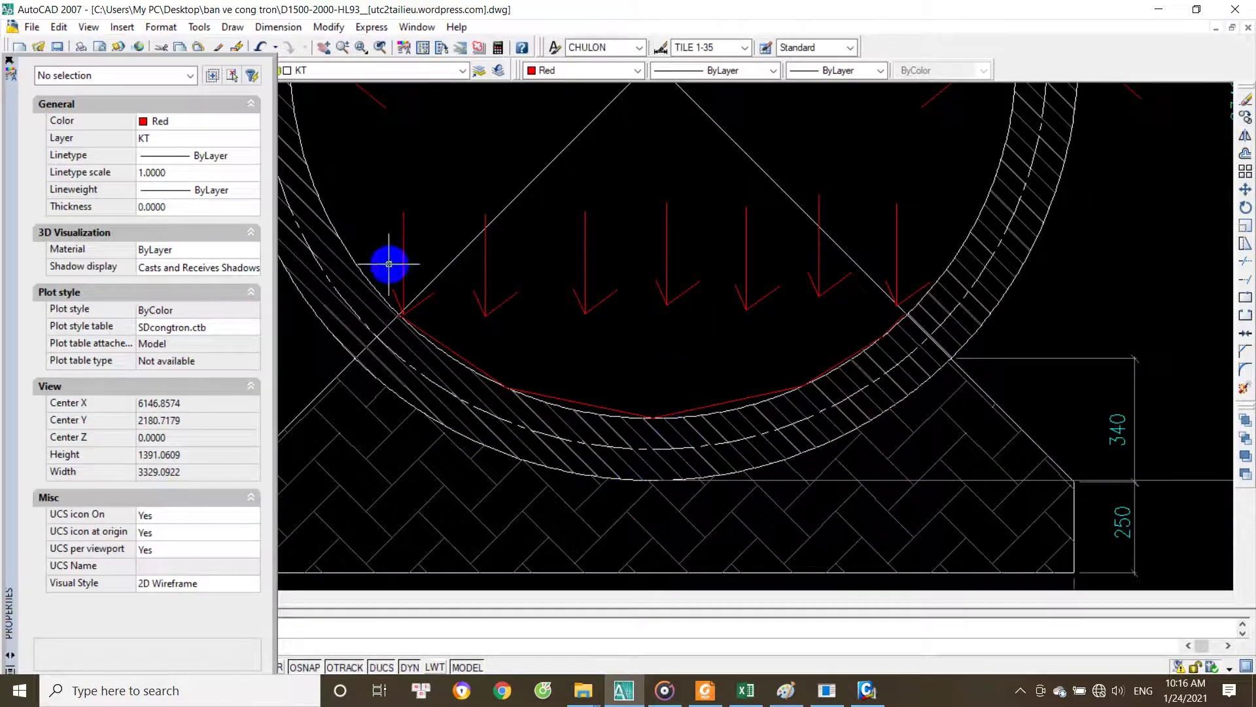
scroll(687, 442, "up", 1)
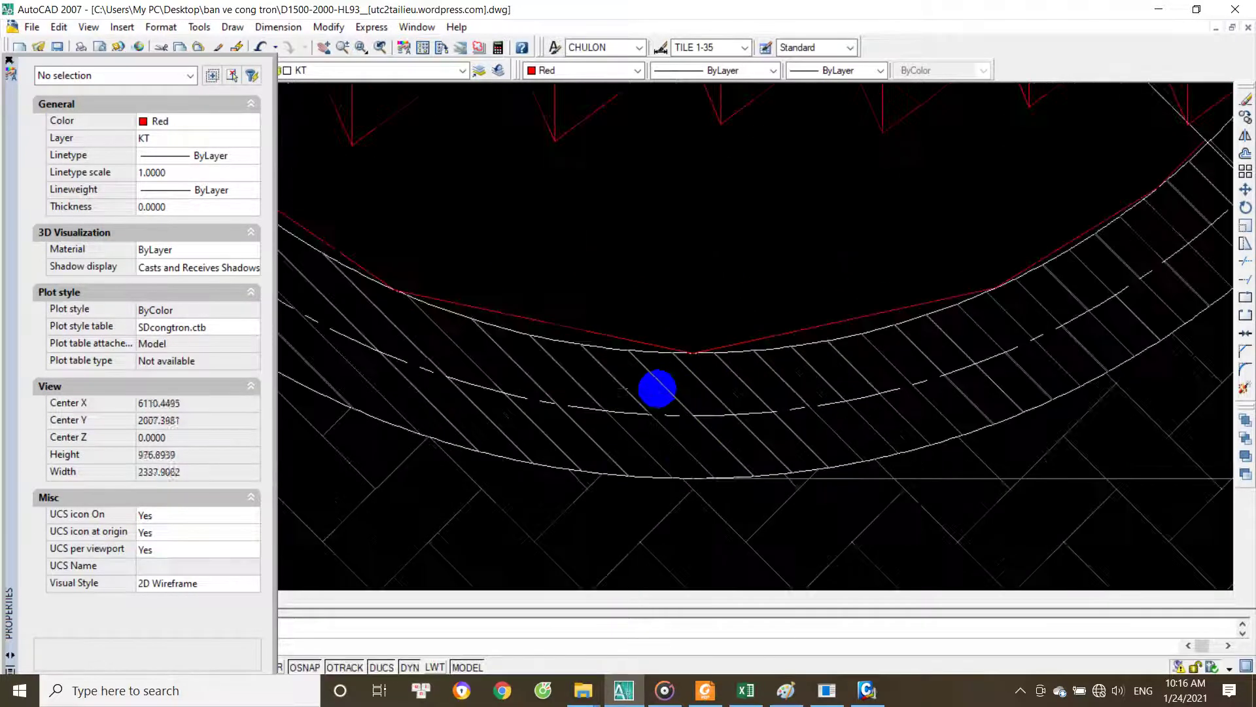
scroll(660, 357, "down", 4)
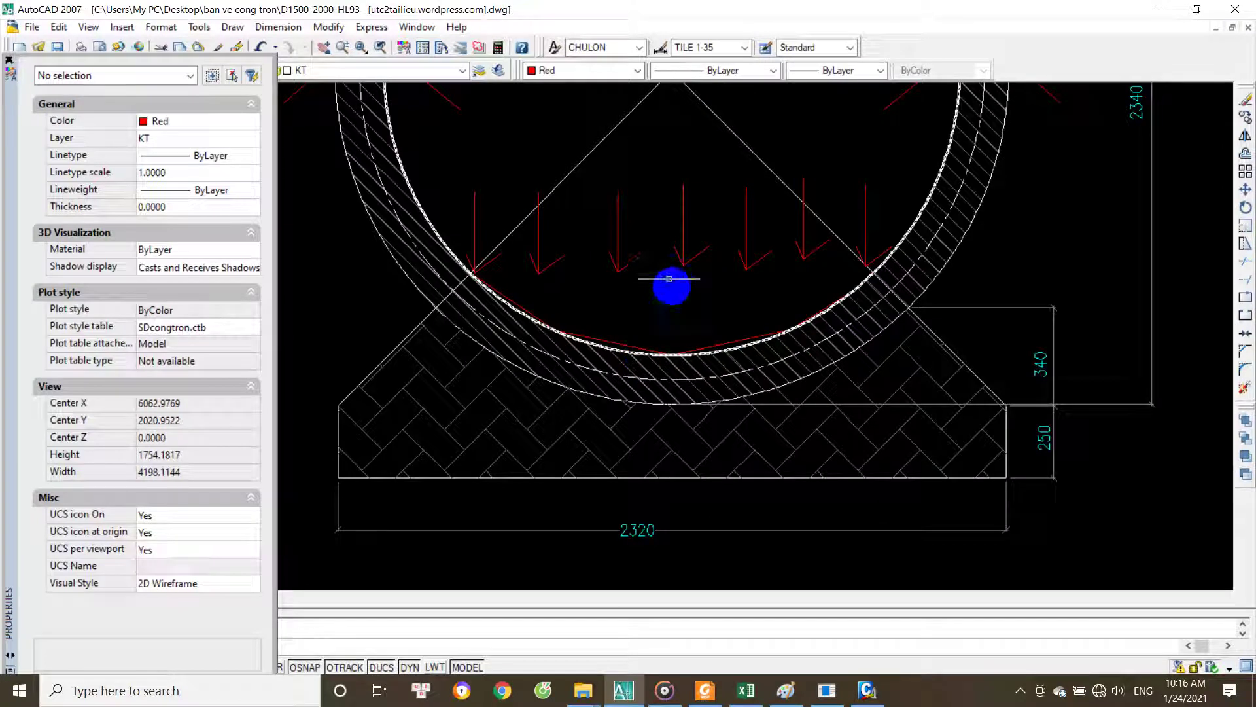
scroll(877, 203, "up", 1)
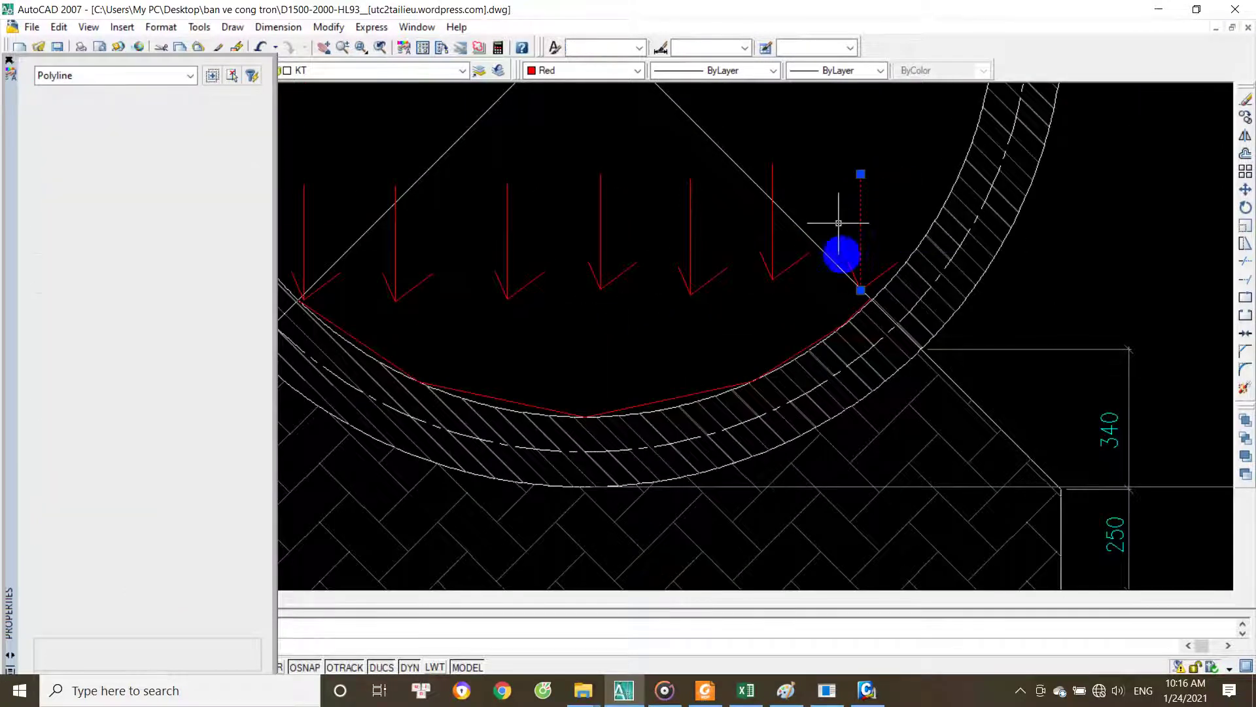
scroll(768, 270, "down", 2)
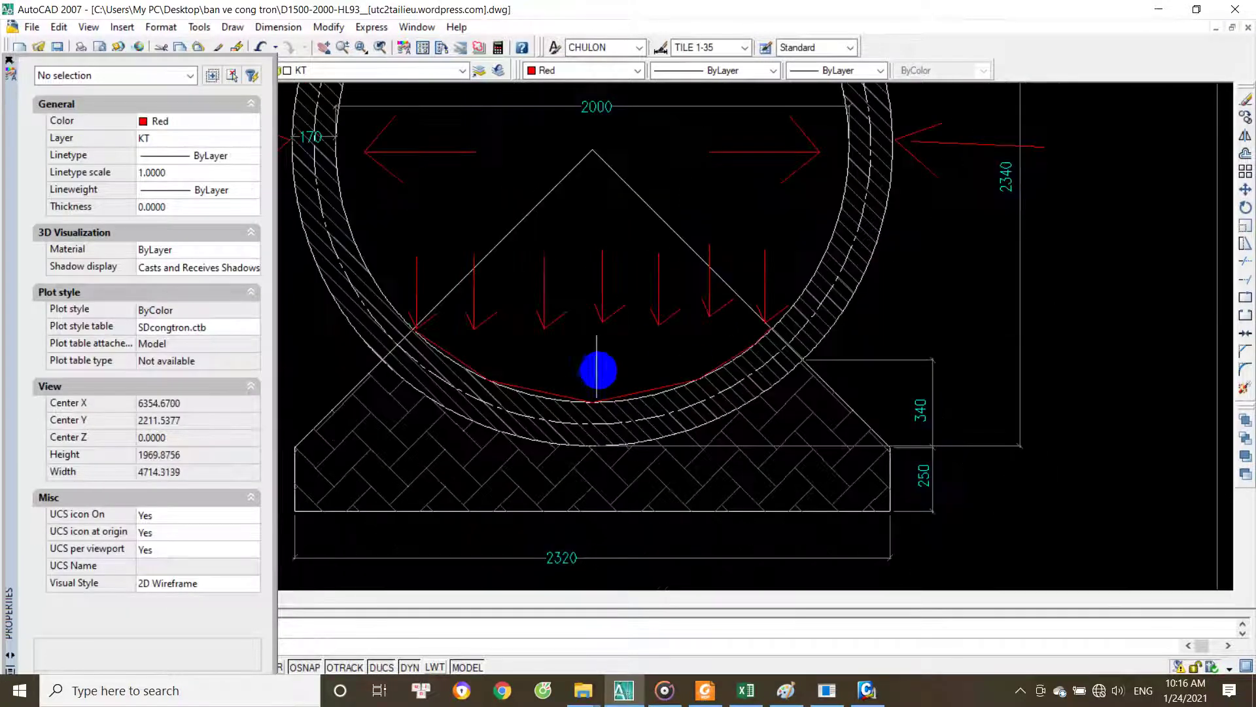
Step: Window-select and delete the downward red load arrows
left_click(454, 278)
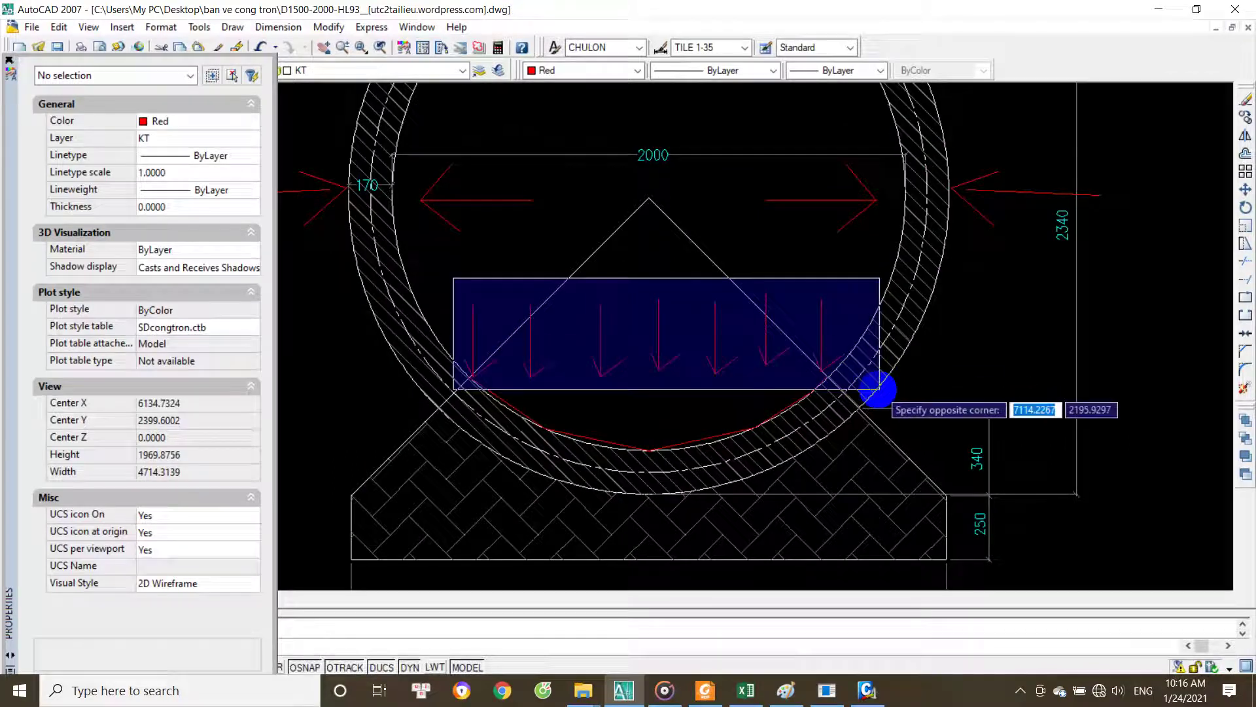
left_click(854, 408)
key("Escape")
left_click(467, 297)
left_click(849, 408)
key("Delete")
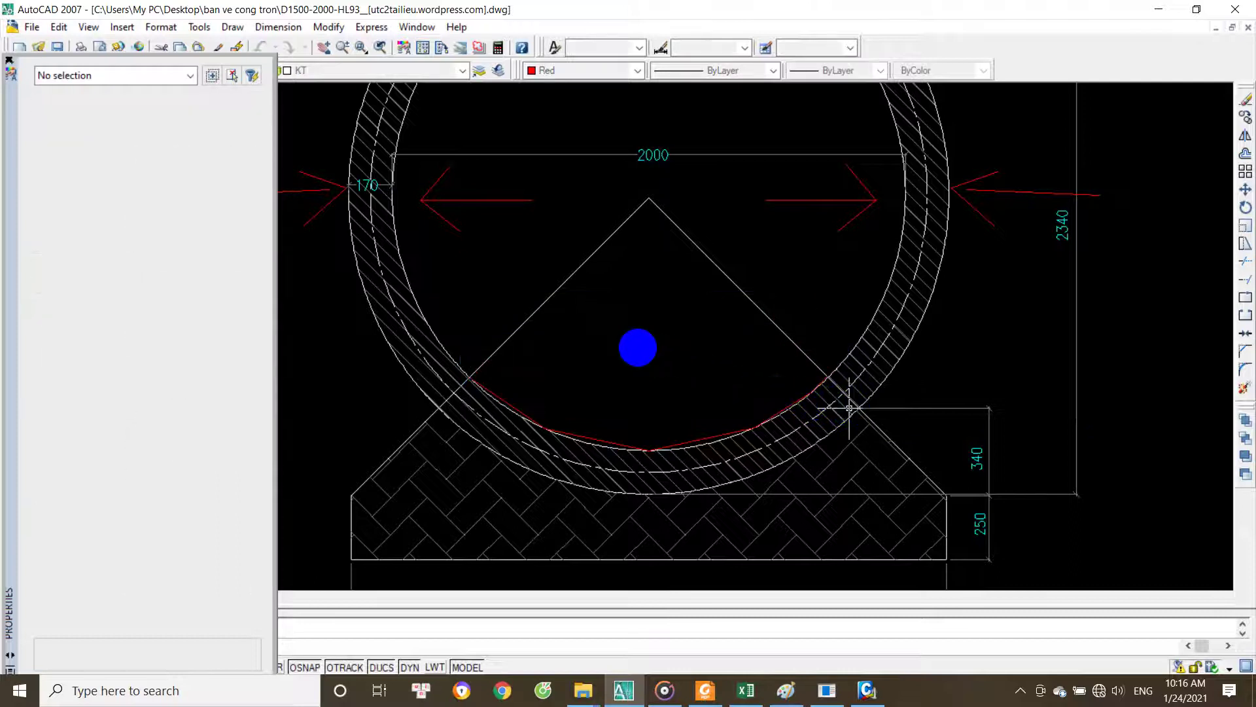
Step: Delete the left, right-pointing and outer right red arrows around the pipe
middle_click_drag(425, 221, 579, 339)
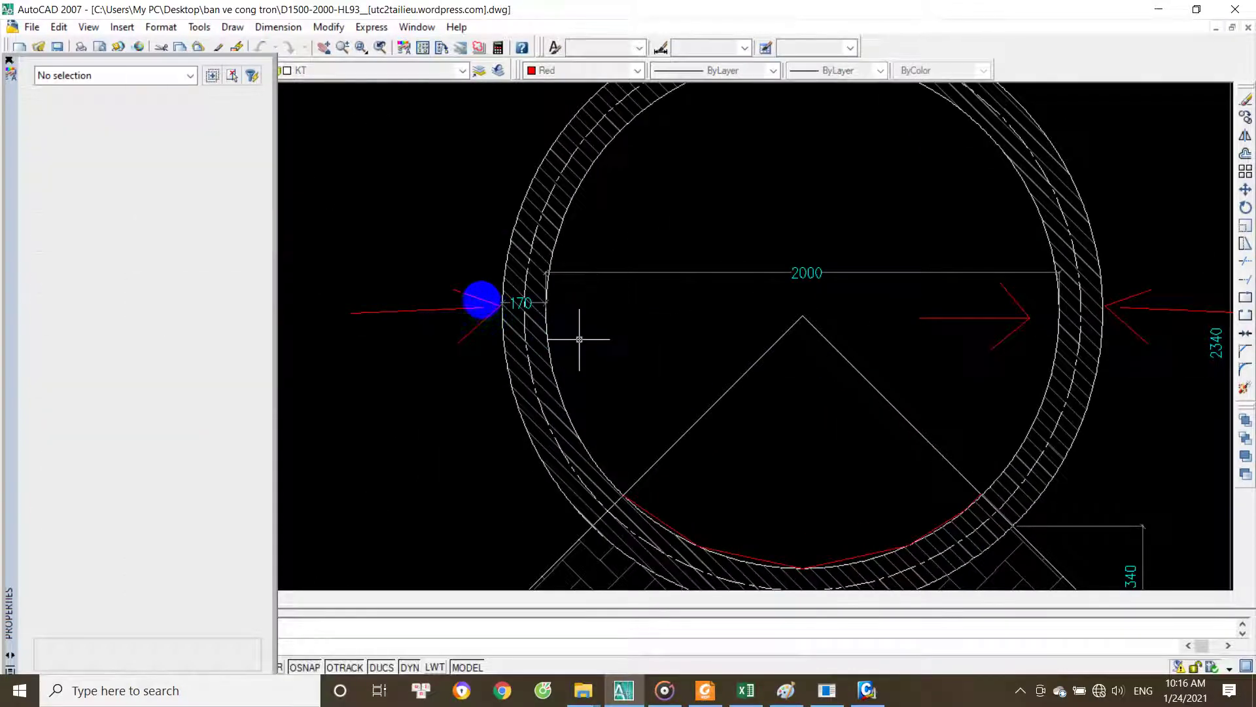
left_click(457, 288)
left_click(440, 368)
key("Delete")
middle_click_drag(971, 327, 774, 352)
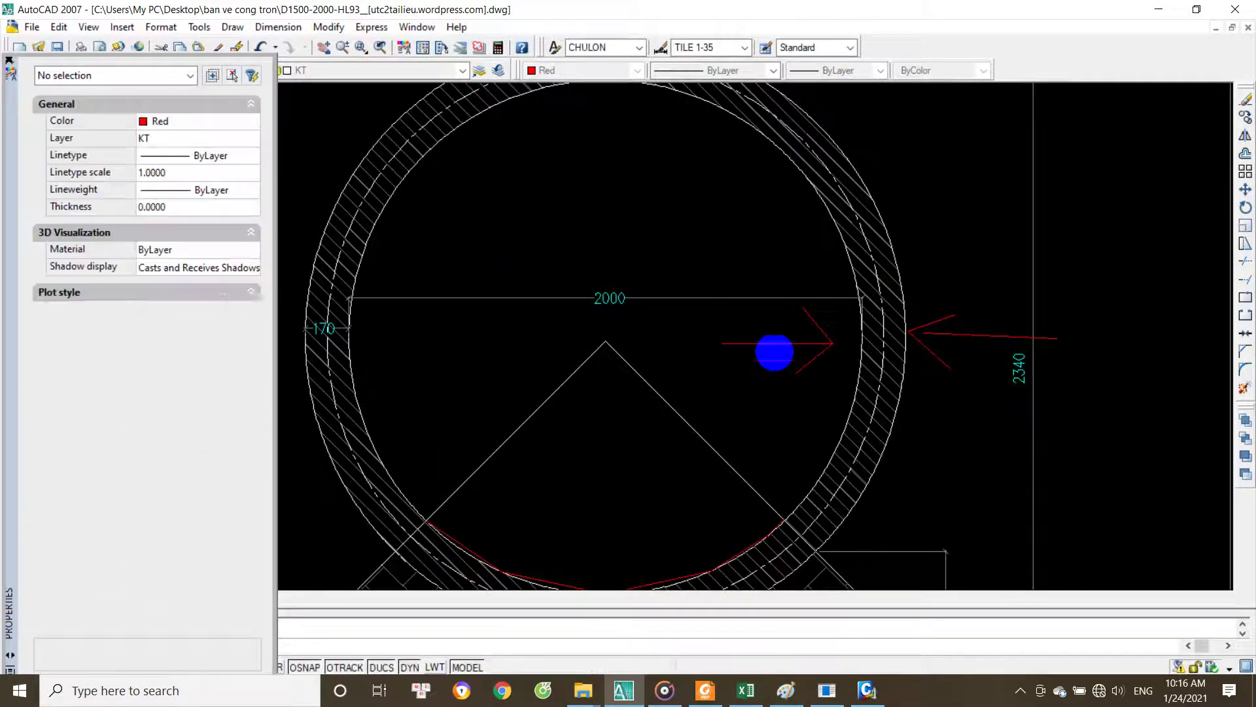
left_click(813, 311)
left_click(799, 359)
key("Delete")
left_click(1003, 278)
left_click(940, 359)
key("Delete")
Step: Delete the red polyline at the arc bottom and return to the MIDAS/Civil ring model
middle_click_drag(594, 542, 621, 386)
scroll(621, 386, "up", 2)
scroll(575, 429, "up", 1)
left_click(564, 435)
key("Delete")
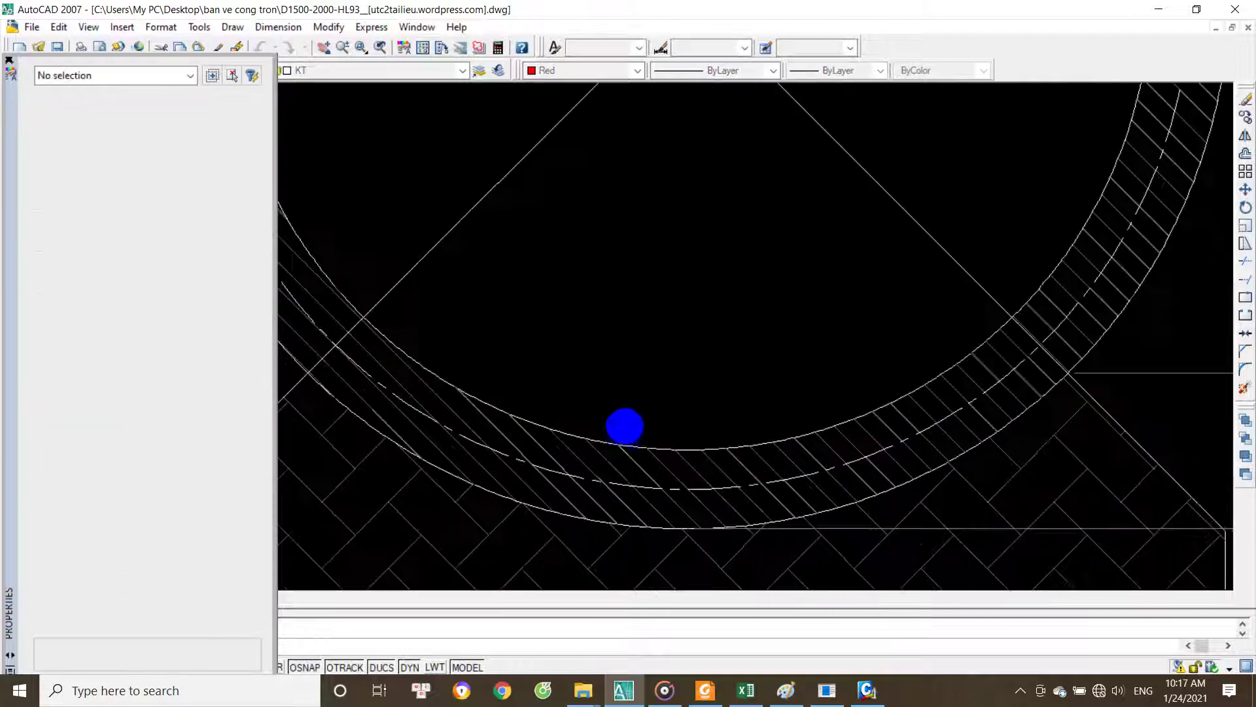
scroll(624, 425, "down", 10)
scroll(660, 418, "up", 4)
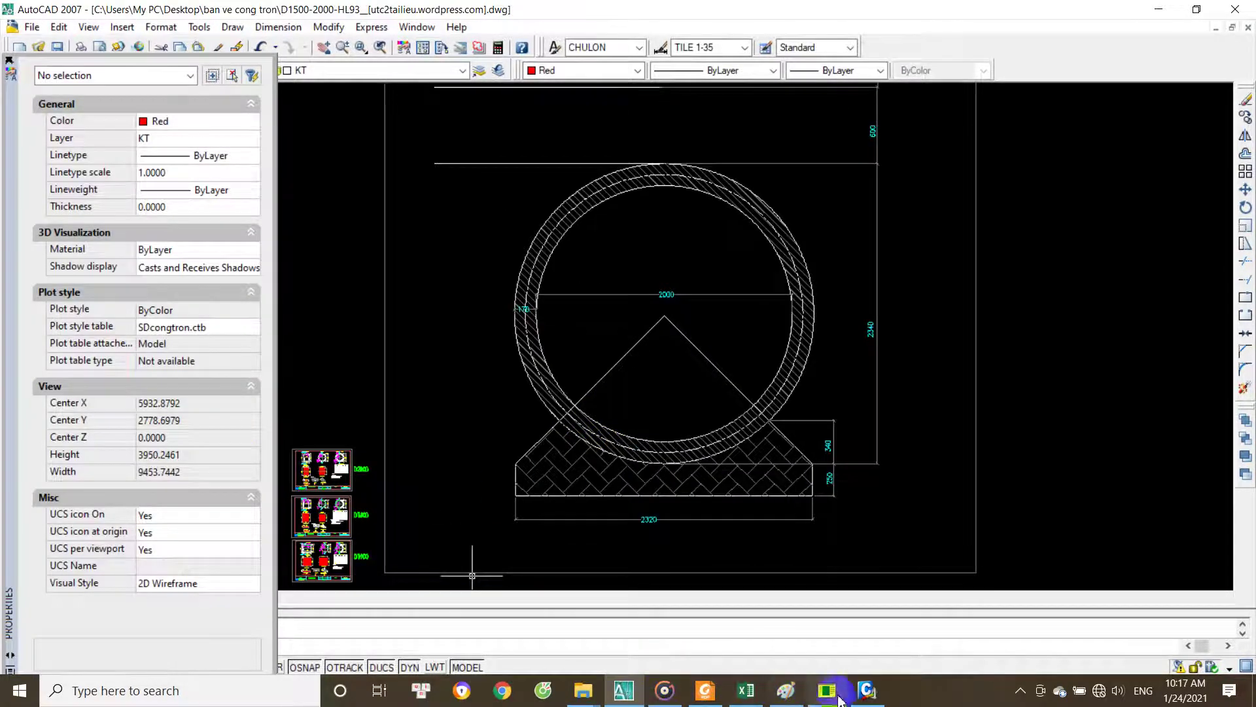
left_click(867, 690)
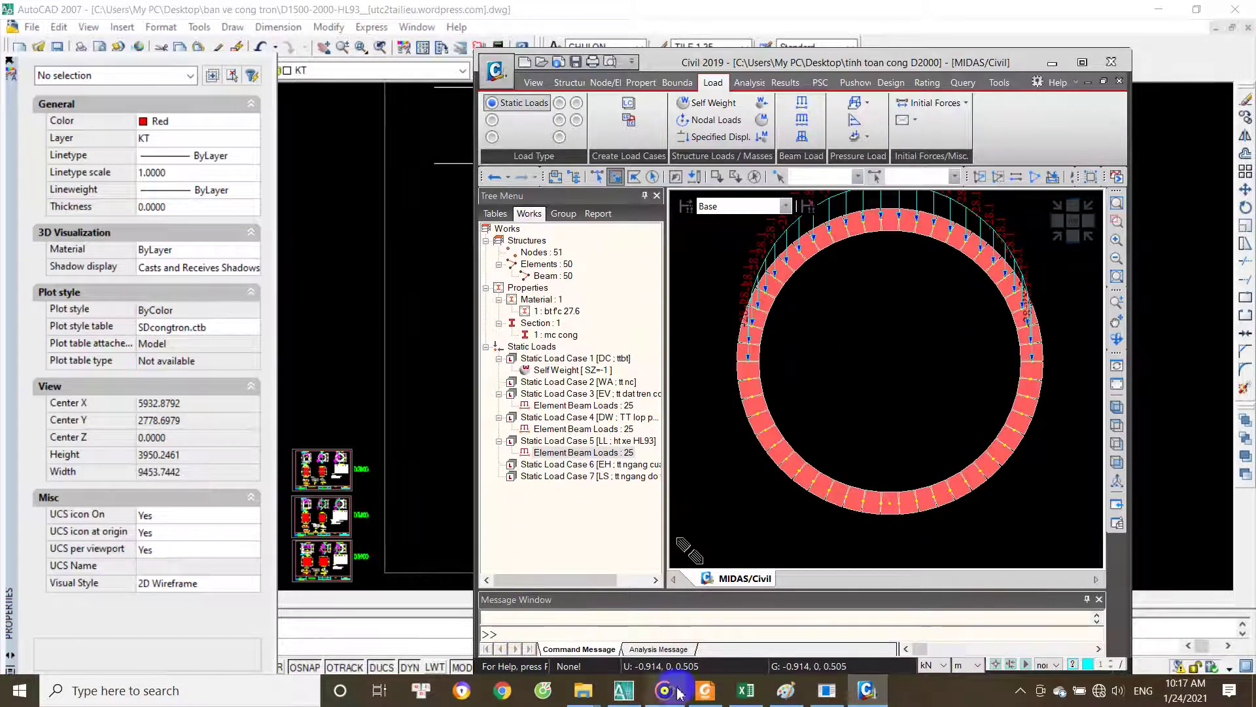
Step: Bring the Excel load table alongside the model and hide the ring's load arrows
left_click(746, 693)
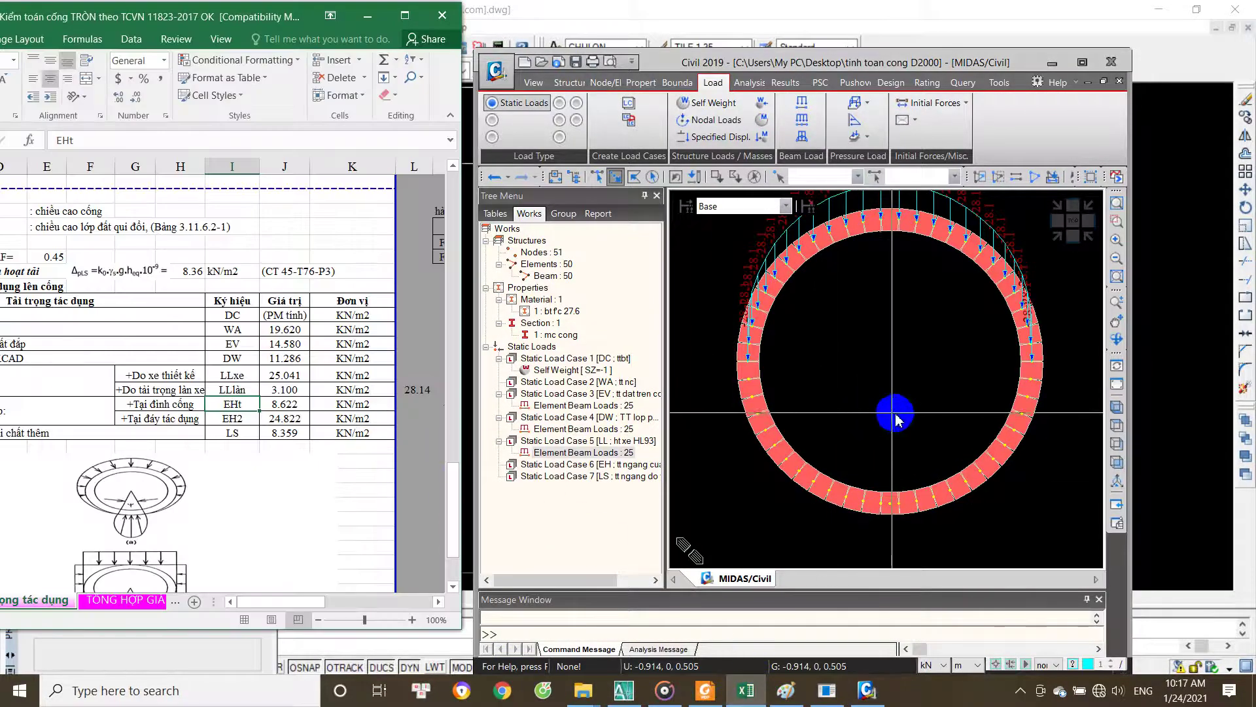
scroll(896, 419, "down", 1)
scroll(837, 327, "up", 1)
scroll(883, 336, "up", 1)
right_click(613, 458)
left_click(661, 497)
Step: Zoom to the top arc and call up editing commands for crown element 38
mouse_move(903, 364)
middle_mouse_down()
mouse_move(914, 403)
mouse_move(966, 294)
middle_mouse_up()
scroll(966, 294, "up", 2)
scroll(961, 300, "up", 2)
scroll(967, 300, "up", 2)
scroll(948, 261, "up", 1)
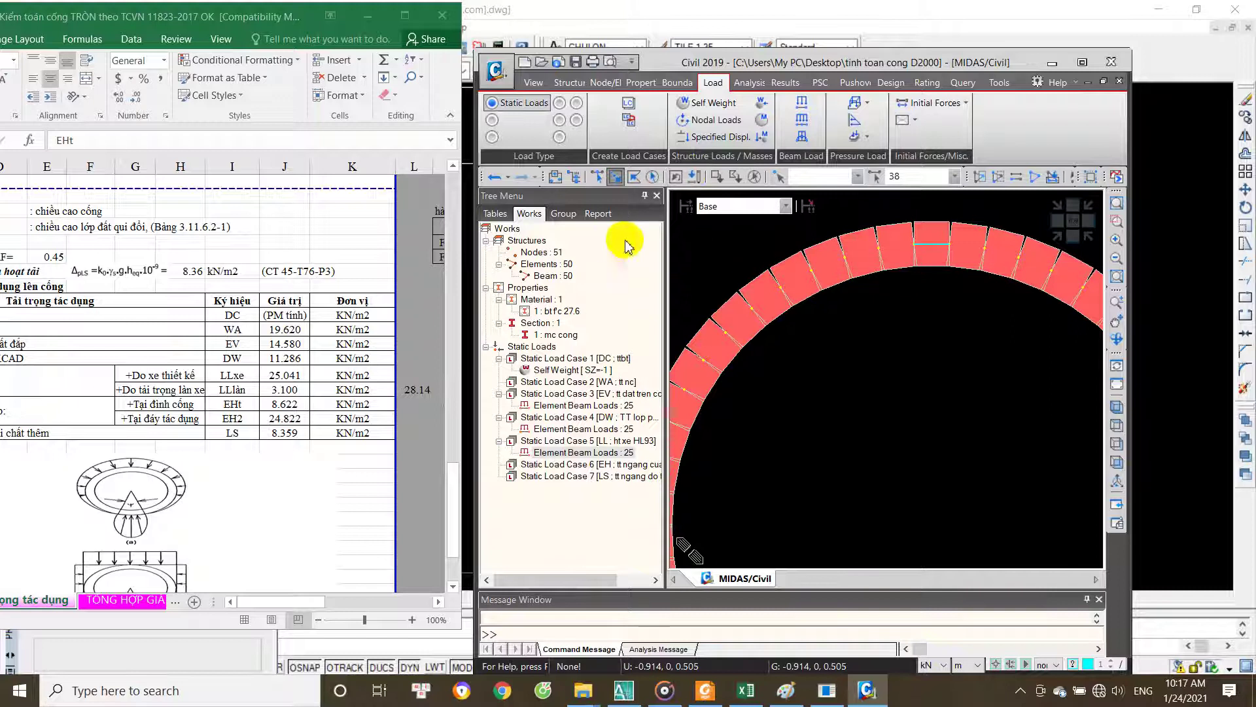
right_click(751, 252)
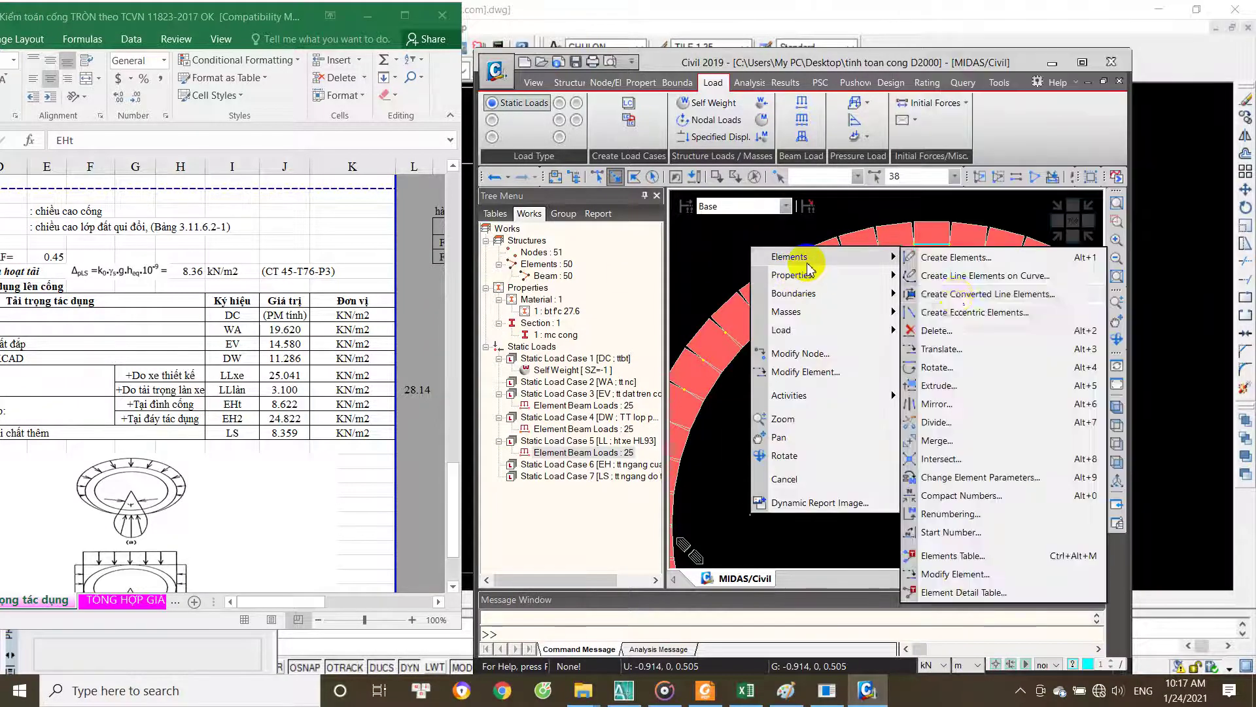
mouse_move(789, 257)
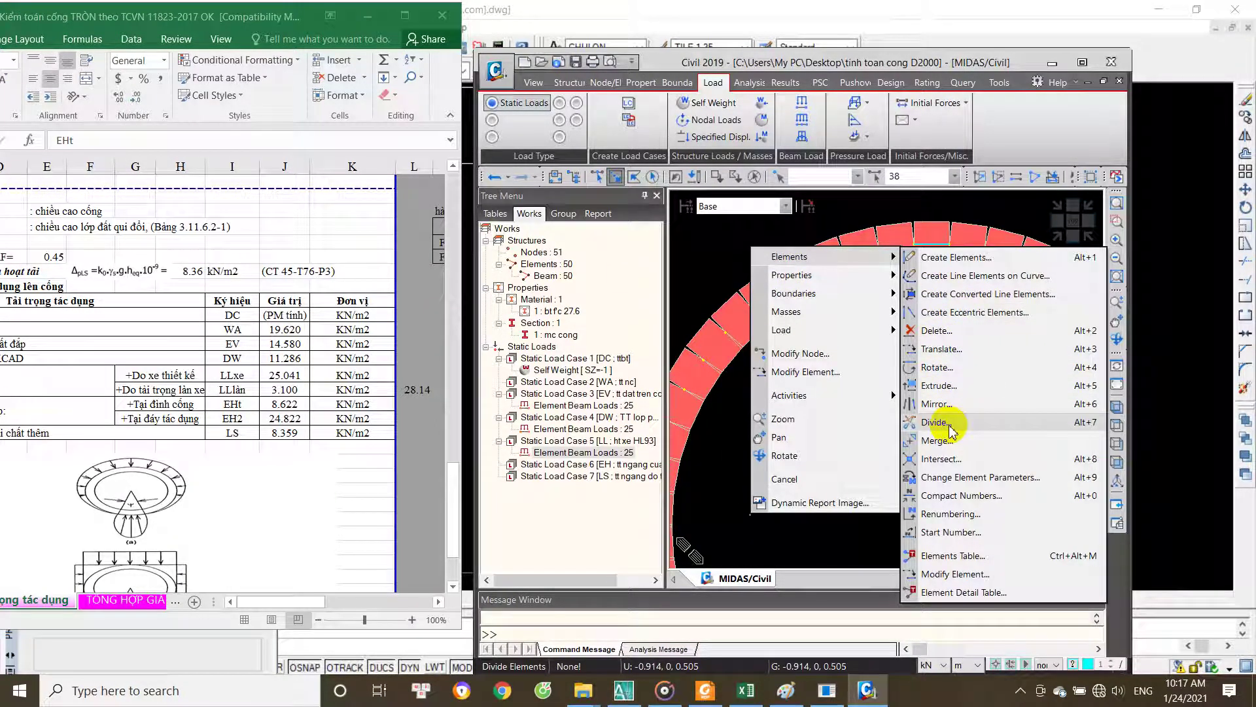
Step: Divide crown element 38 into 2 equal frame segments
left_click(949, 431)
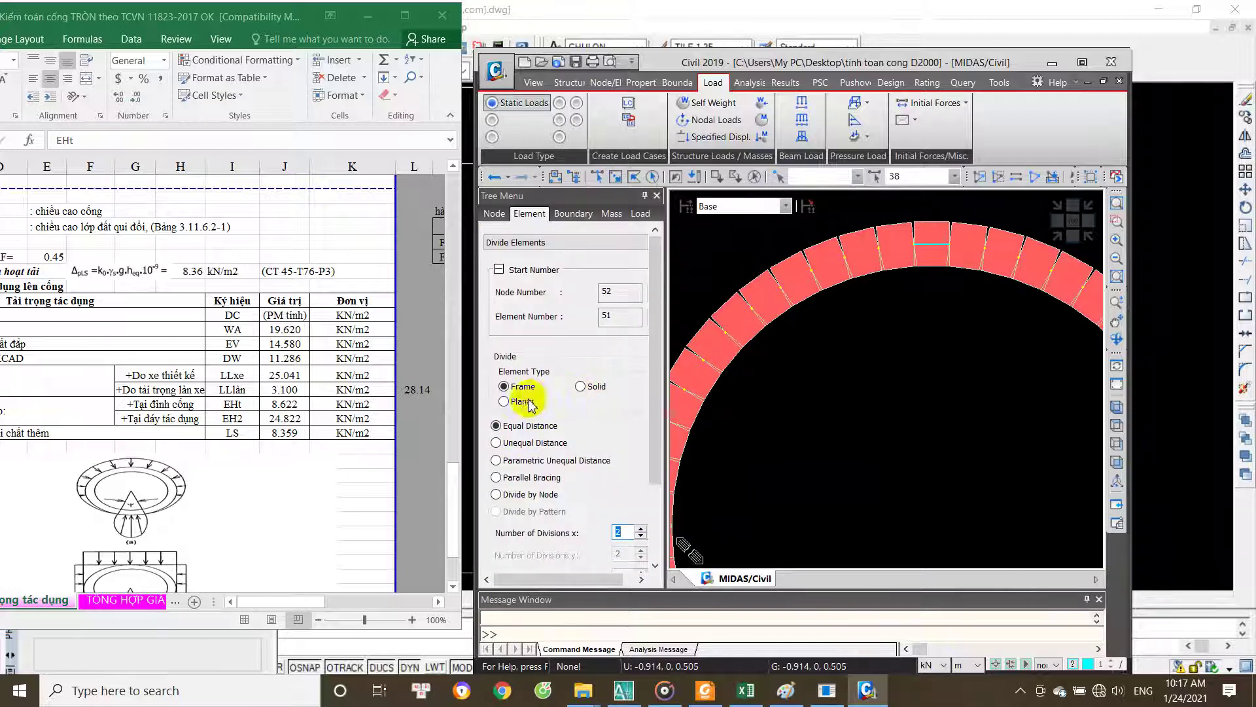
scroll(649, 471, "down", 3)
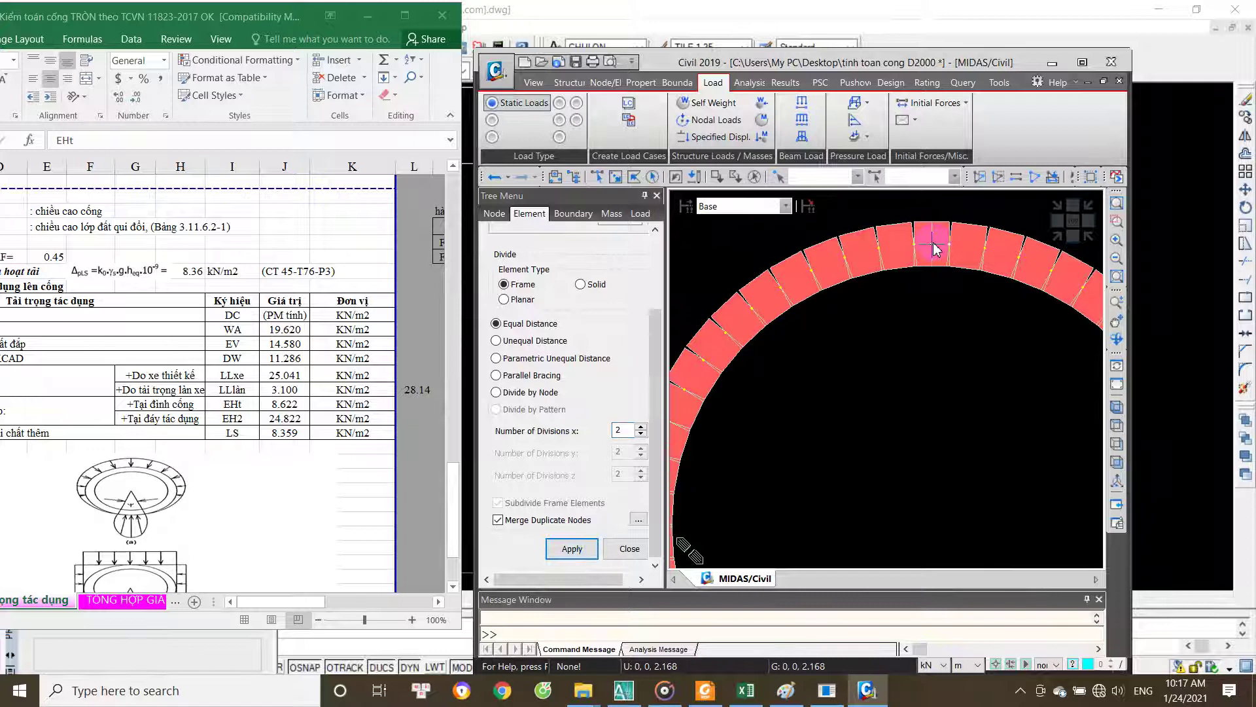
scroll(931, 335, "down", 3)
scroll(882, 491, "up", 2)
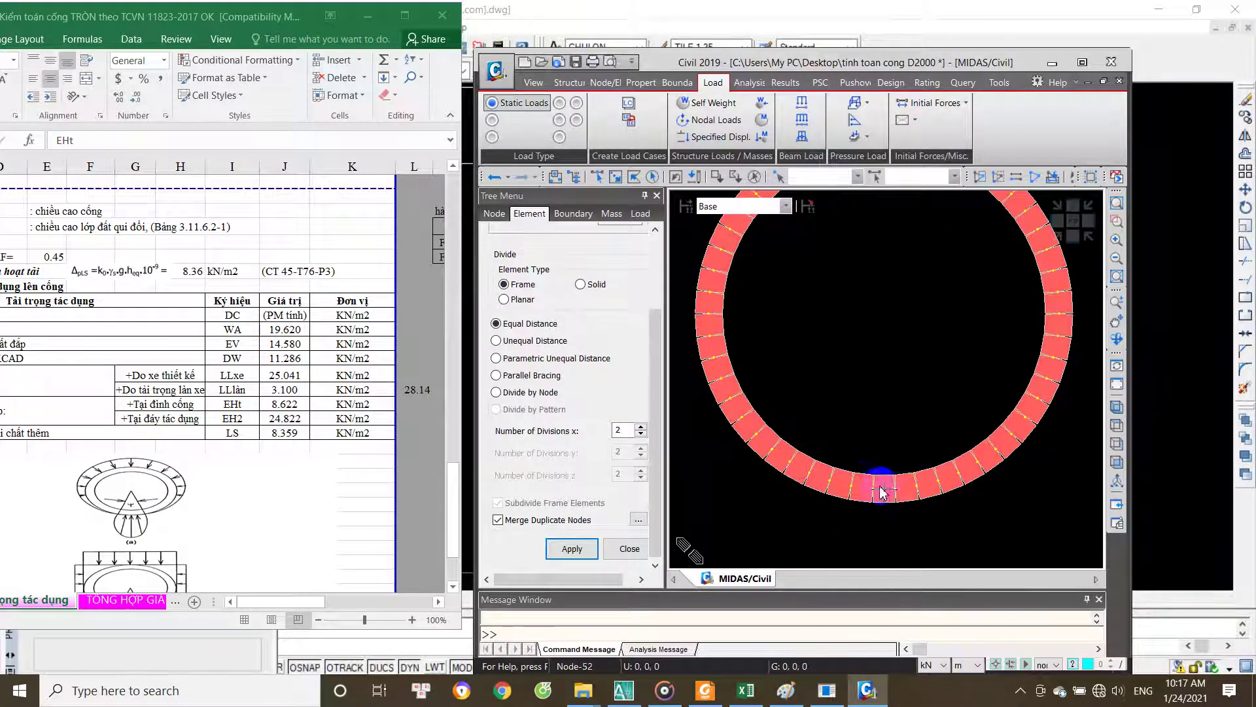
scroll(902, 373, "down", 1)
scroll(862, 335, "up", 1)
scroll(897, 350, "down", 1)
scroll(943, 551, "up", 1)
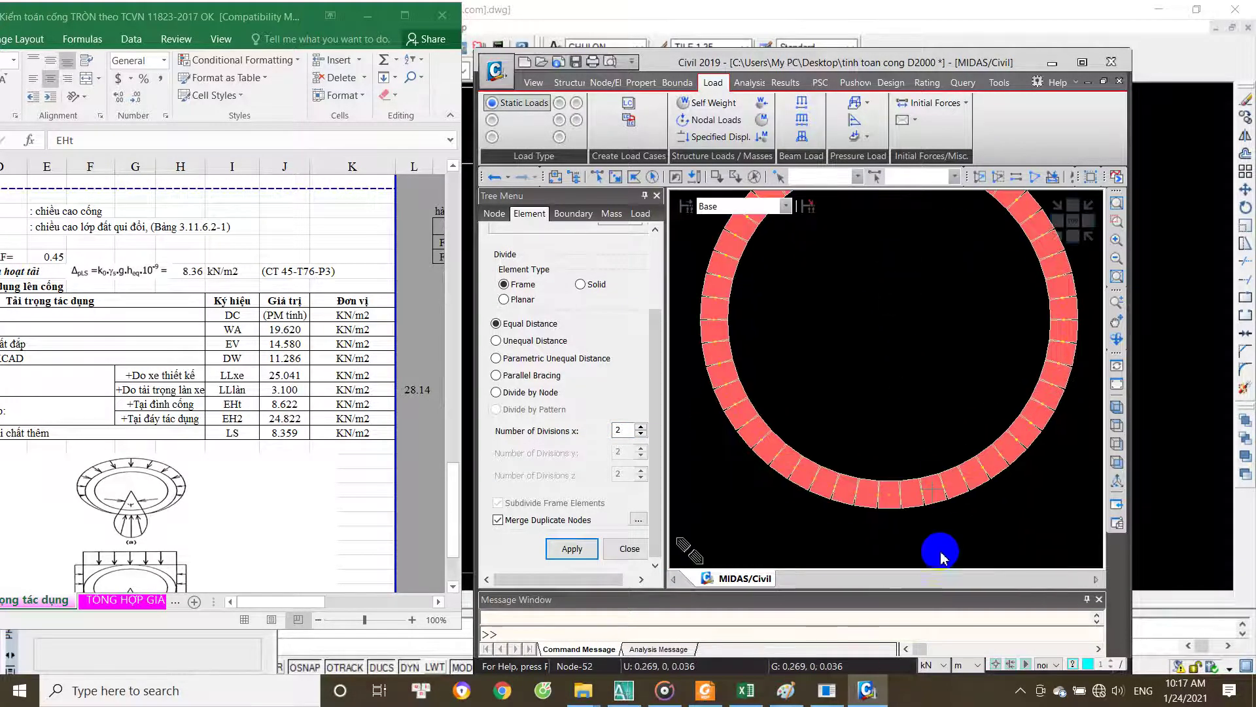
scroll(898, 258, "up", 2)
scroll(900, 285, "down", 1)
scroll(903, 492, "up", 1)
scroll(909, 504, "up", 2)
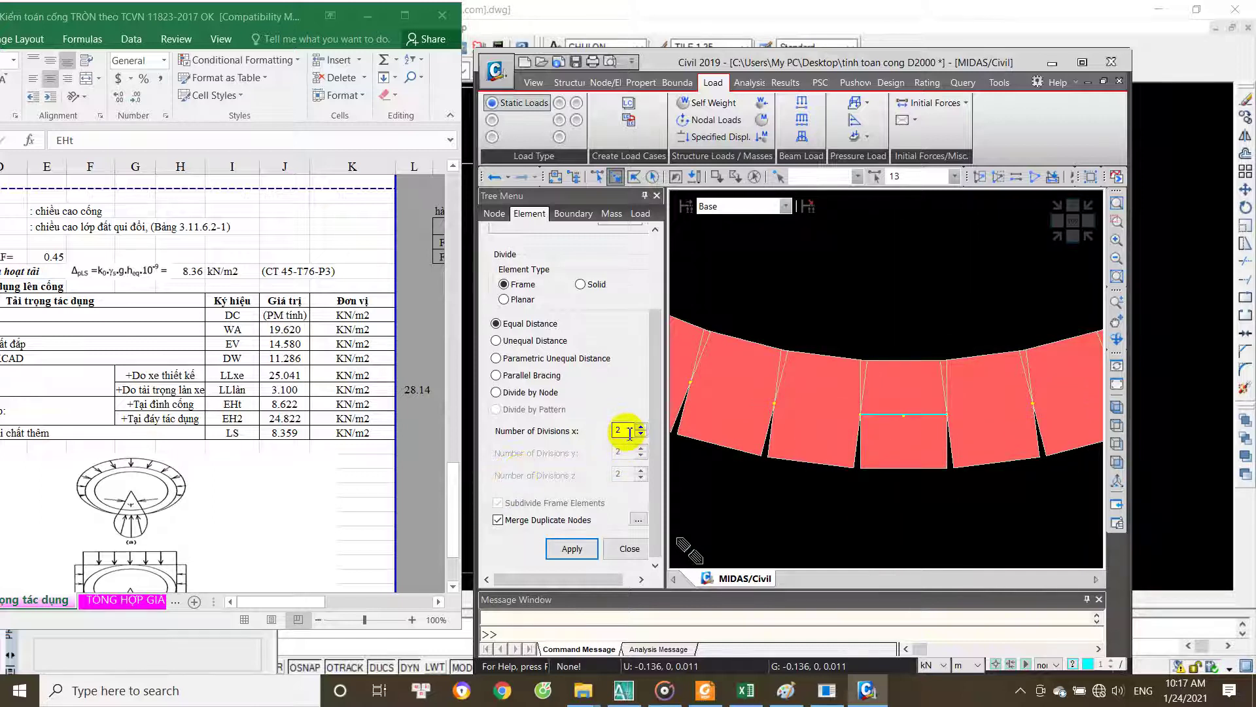
scroll(833, 527, "down", 1)
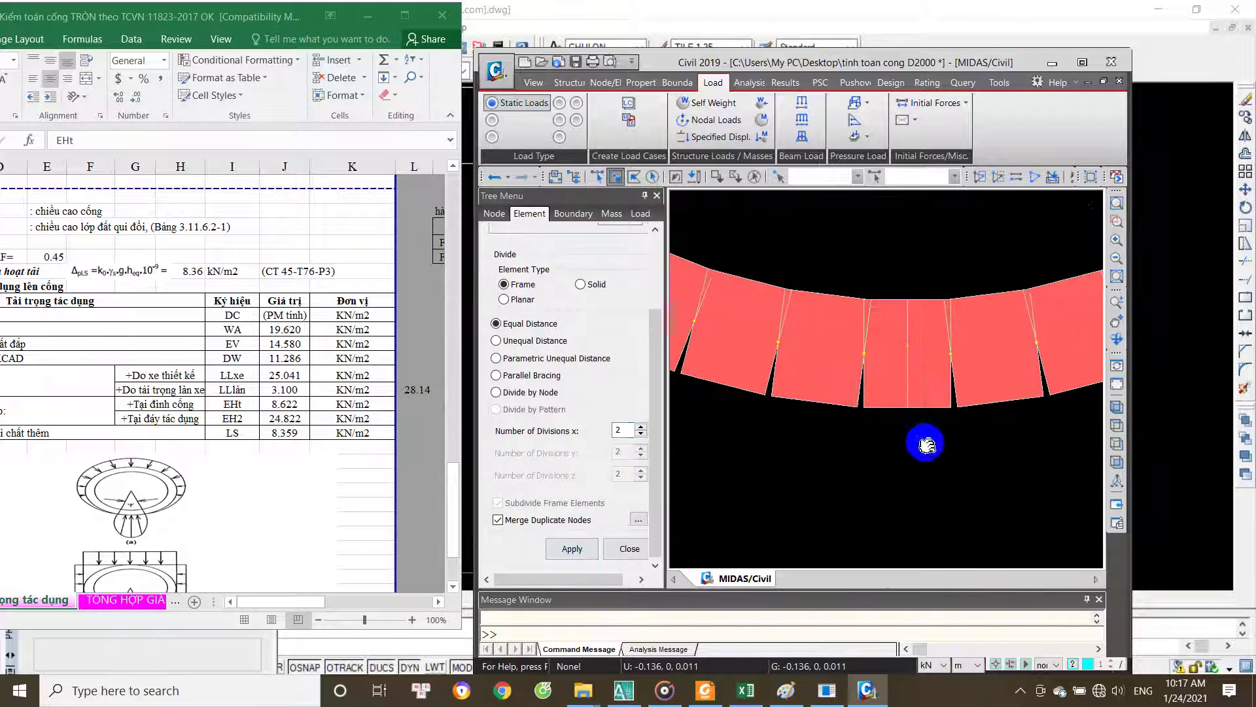
scroll(918, 495, "down", 1)
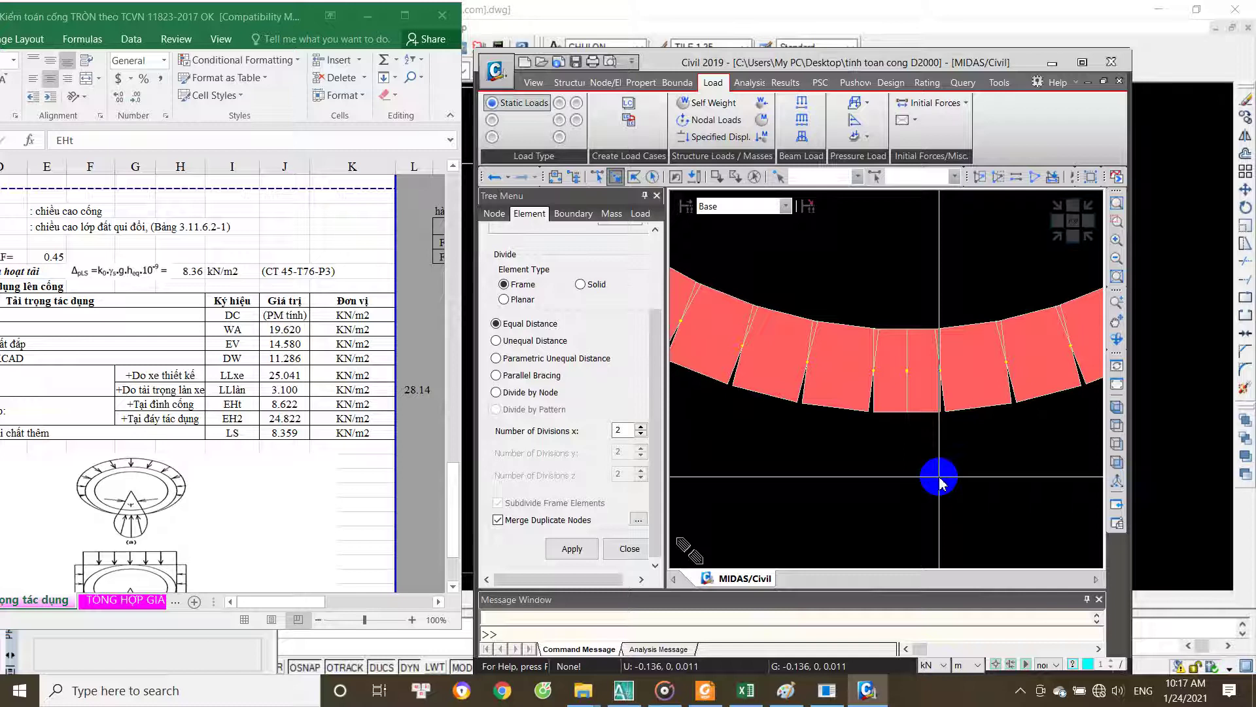
Step: Divide the bottom element into 2 equal parts too, reaching 52 elements and 53 nodes
mouse_move(905, 462)
middle_mouse_down()
mouse_move(919, 528)
mouse_move(886, 328)
mouse_move(924, 533)
middle_mouse_up()
scroll(921, 528, "down", 1)
scroll(905, 475, "down", 1)
scroll(909, 543, "down", 2)
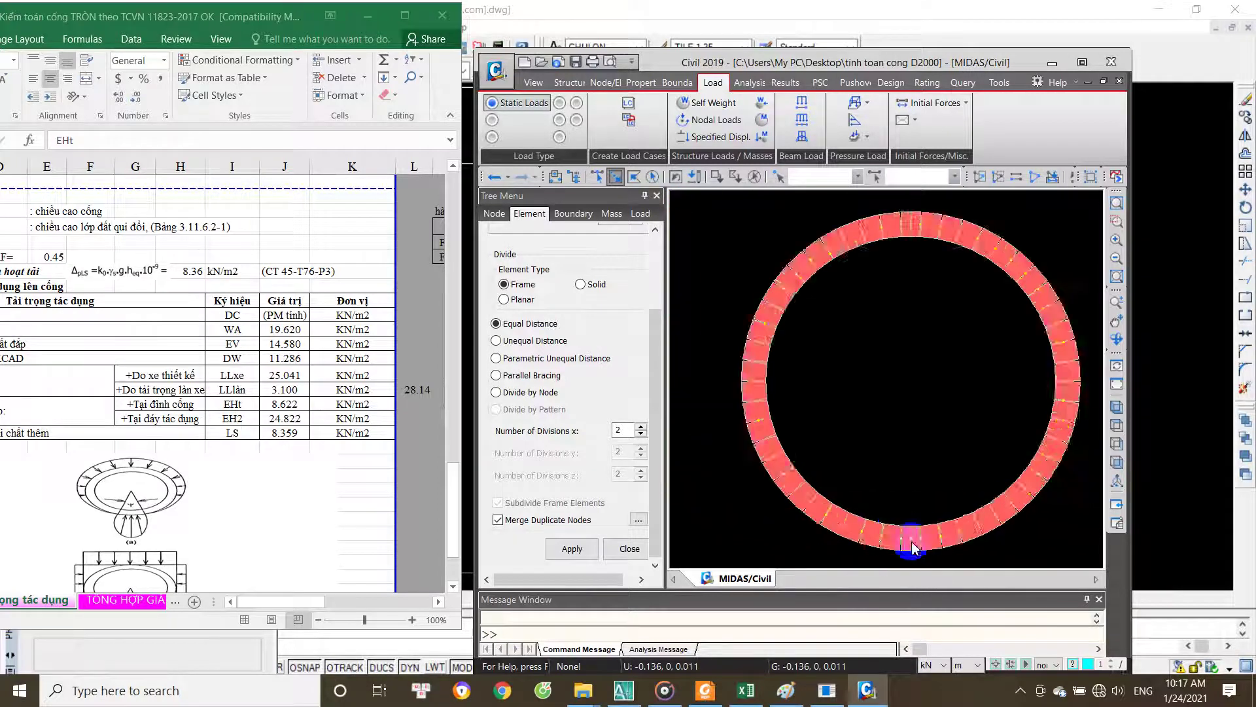
scroll(903, 470, "down", 1)
scroll(914, 481, "up", 4)
scroll(916, 458, "up", 1)
scroll(920, 443, "up", 1)
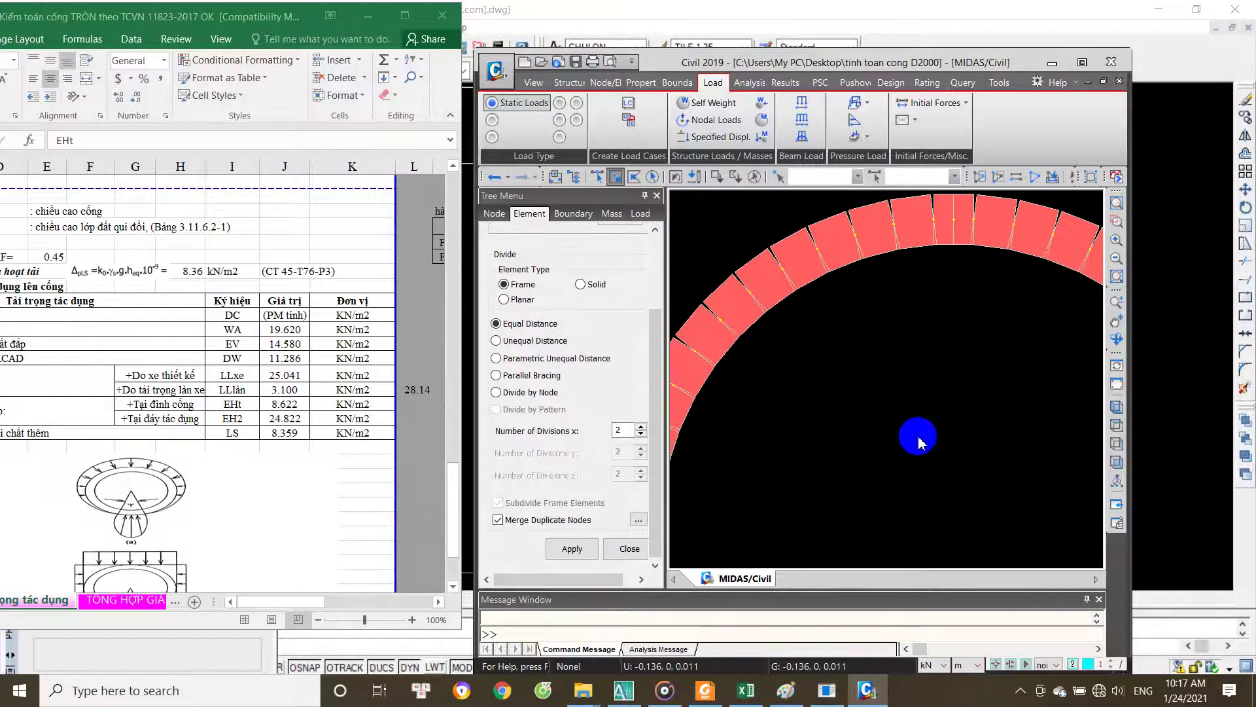
scroll(919, 447, "down", 1)
scroll(912, 422, "down", 1)
left_click(630, 549)
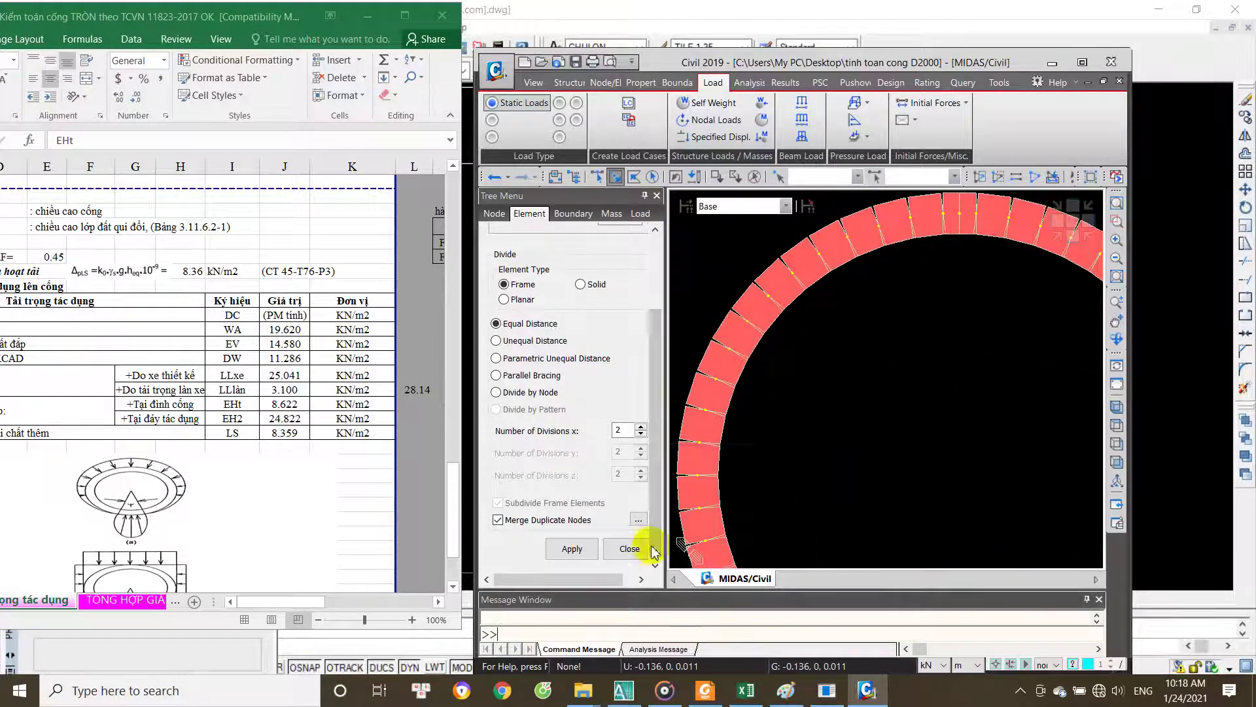
scroll(857, 402, "down", 2)
scroll(870, 399, "up", 1)
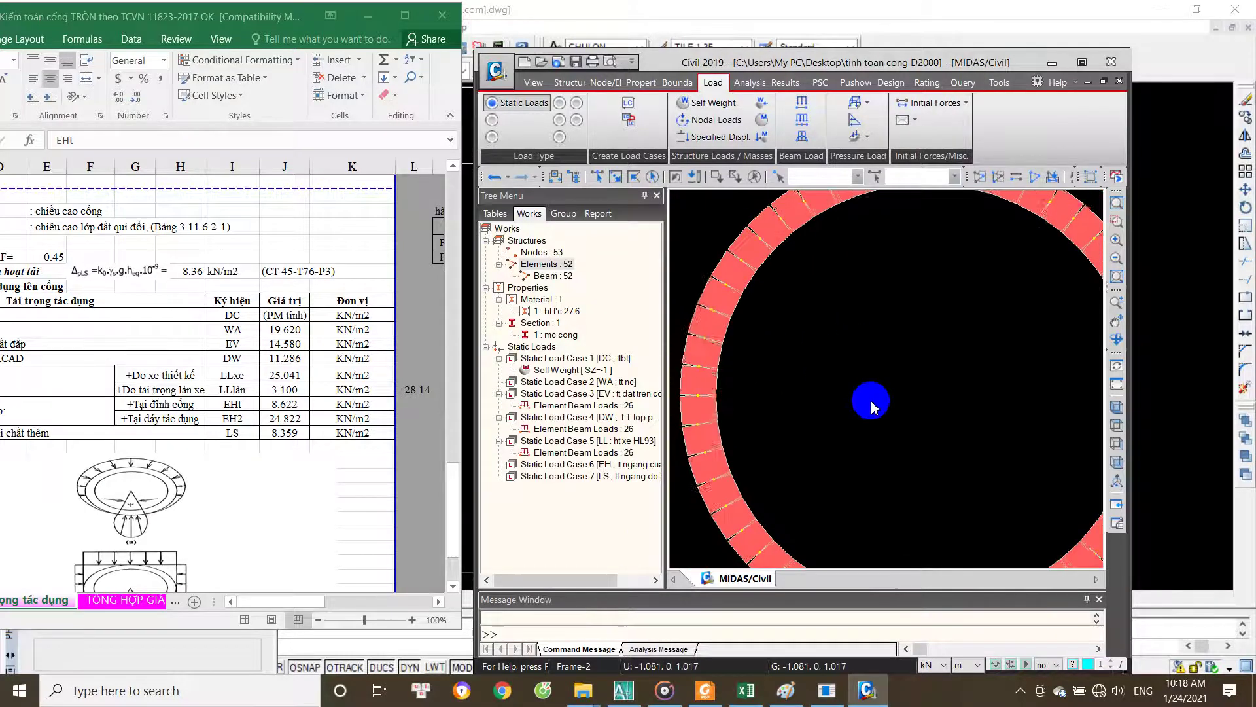
Step: Open Line Beam Loads from the right-click Load menu and choose the EH load case
scroll(876, 411, "down", 2)
scroll(895, 412, "up", 1)
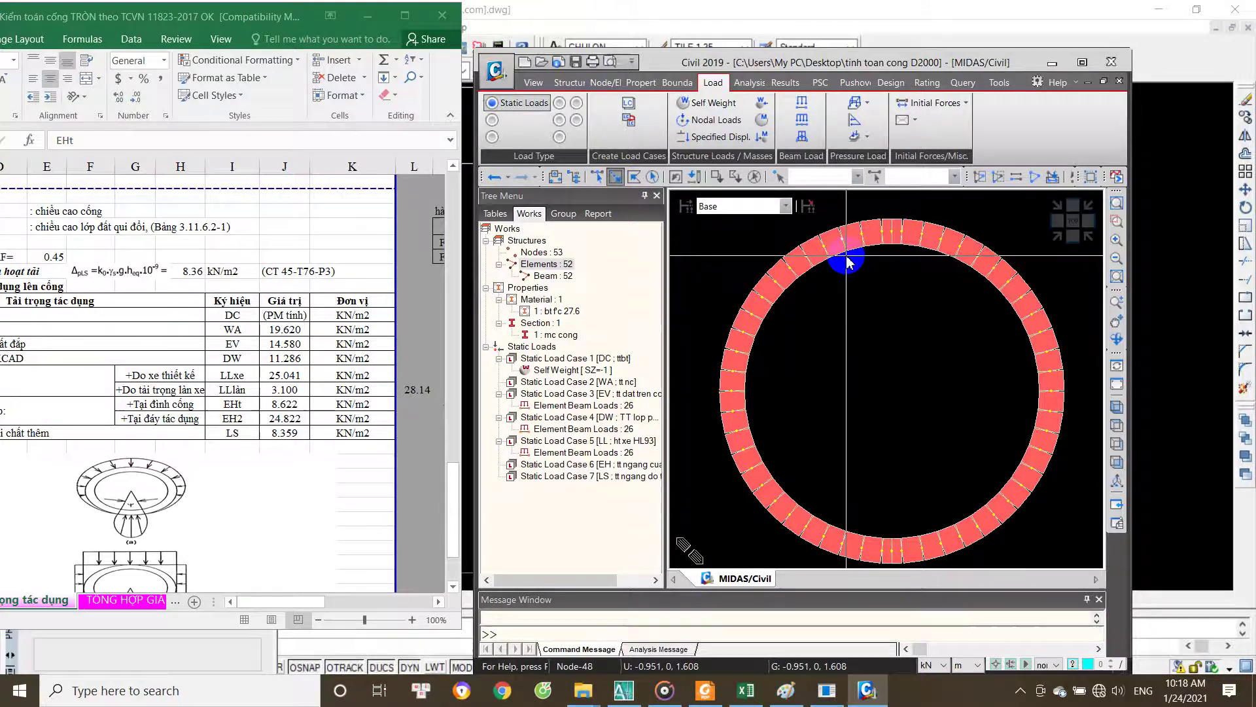
right_click(861, 298)
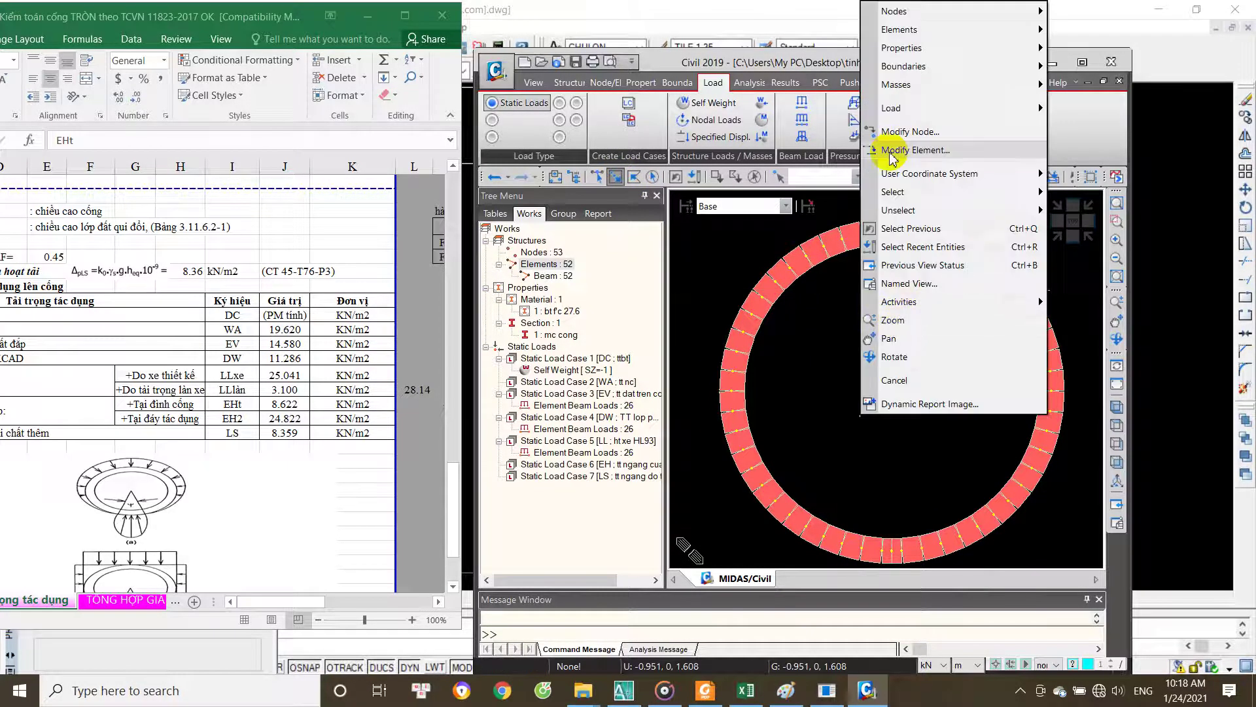
left_click(907, 113)
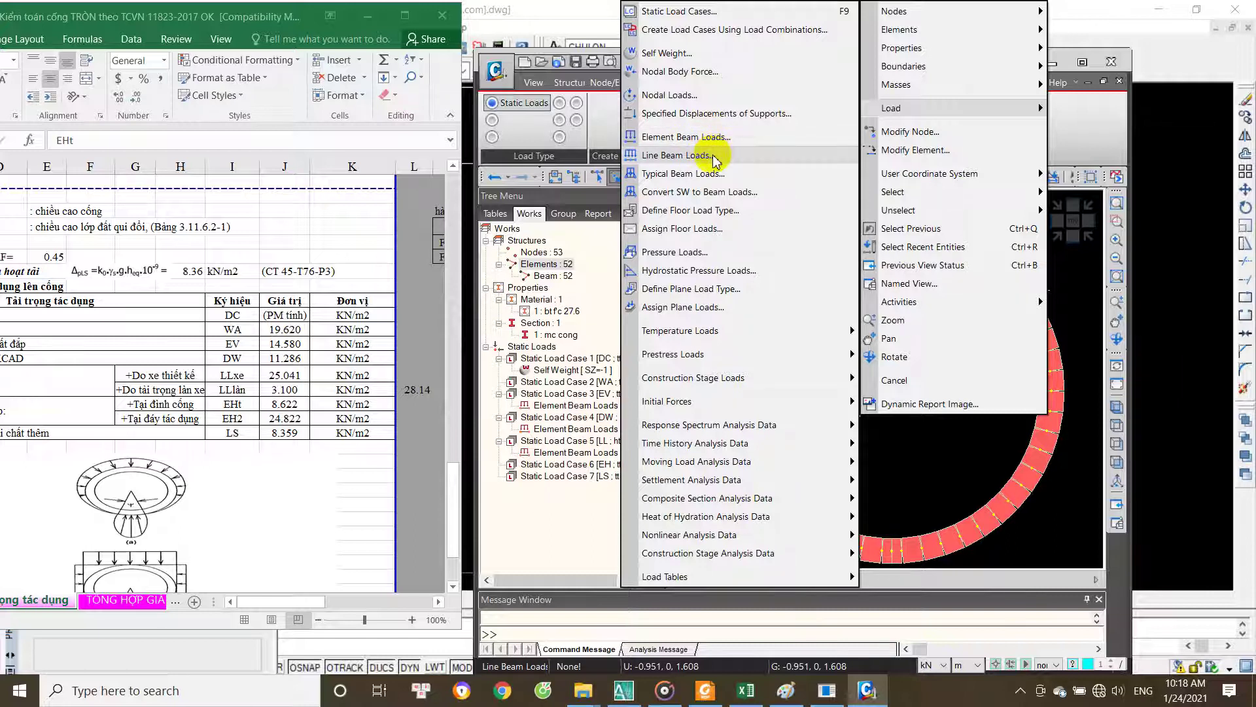
left_click(715, 161)
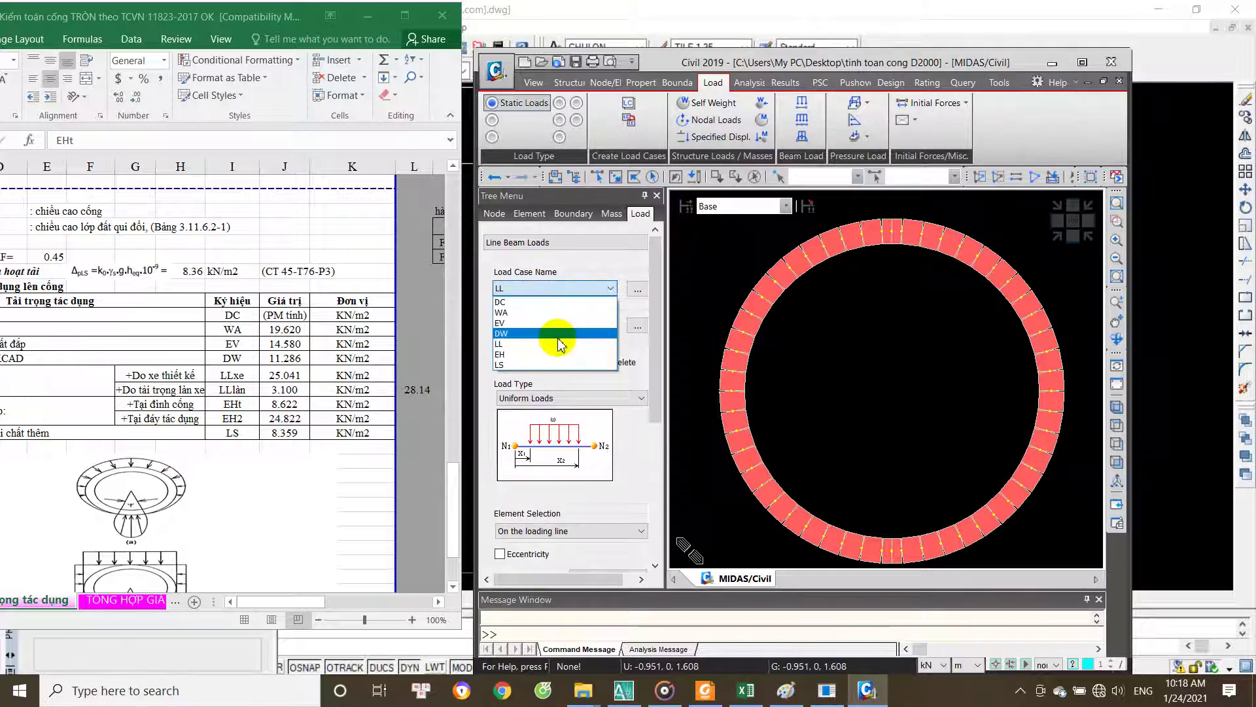
left_click(559, 354)
Step: Set the EH line beam load direction to Global X and check the 8.622 EHt value in Excel
left_click_drag(654, 357, 650, 480)
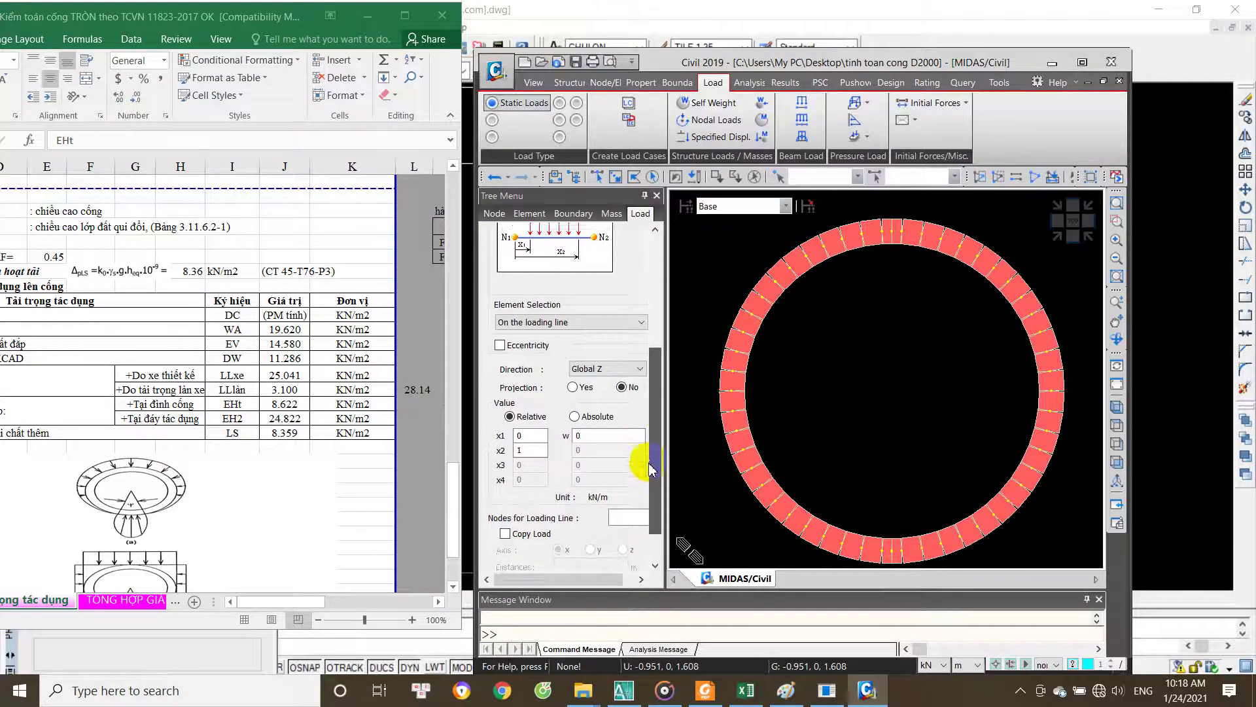
left_click(586, 302)
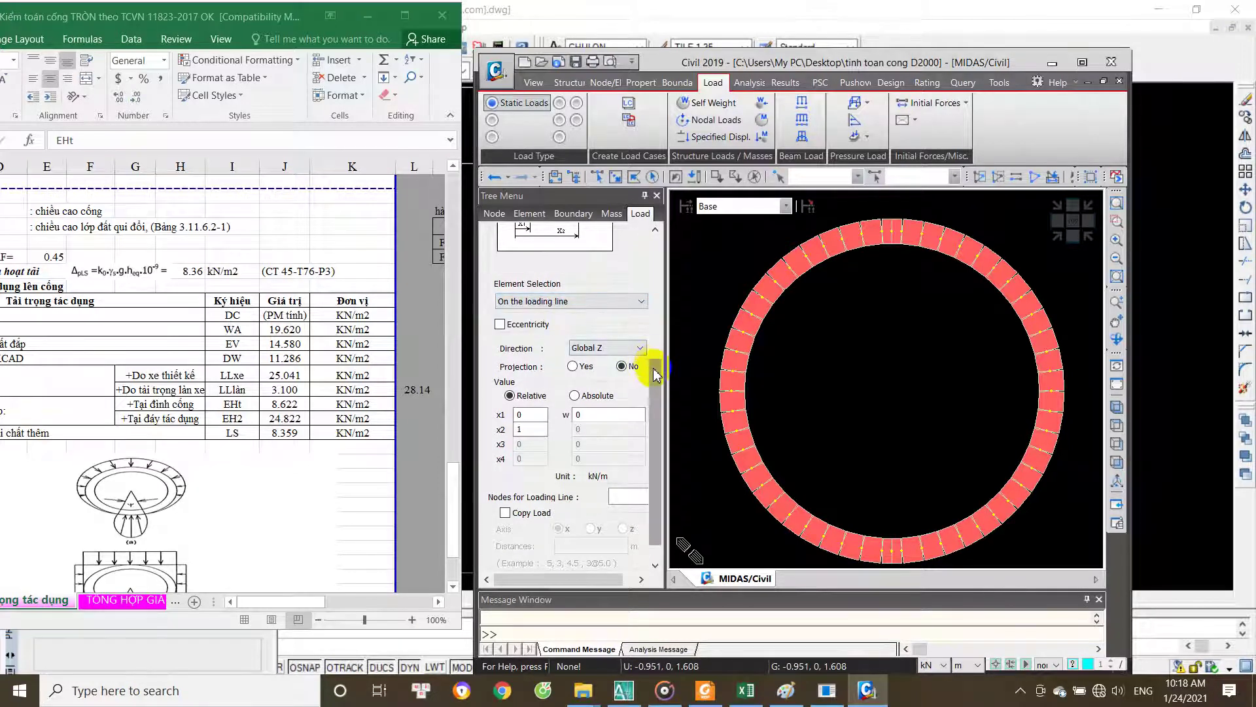
left_click_drag(654, 368, 660, 395)
left_click(622, 324)
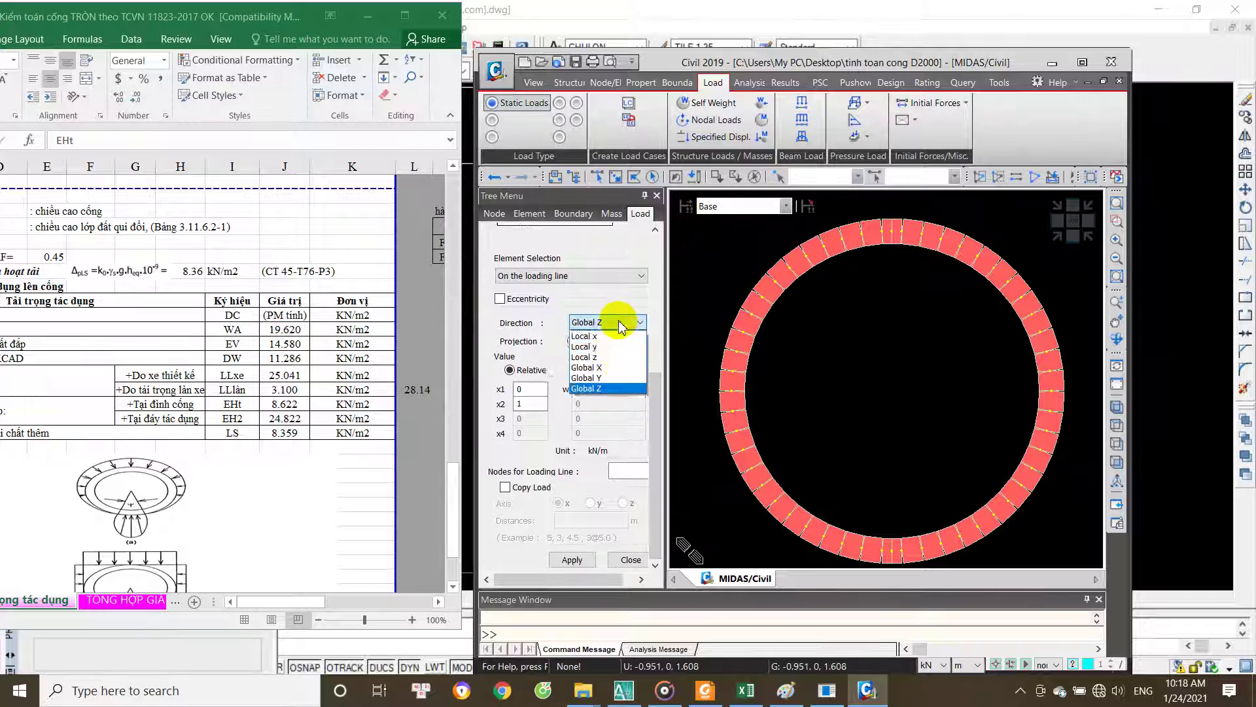
left_click(617, 368)
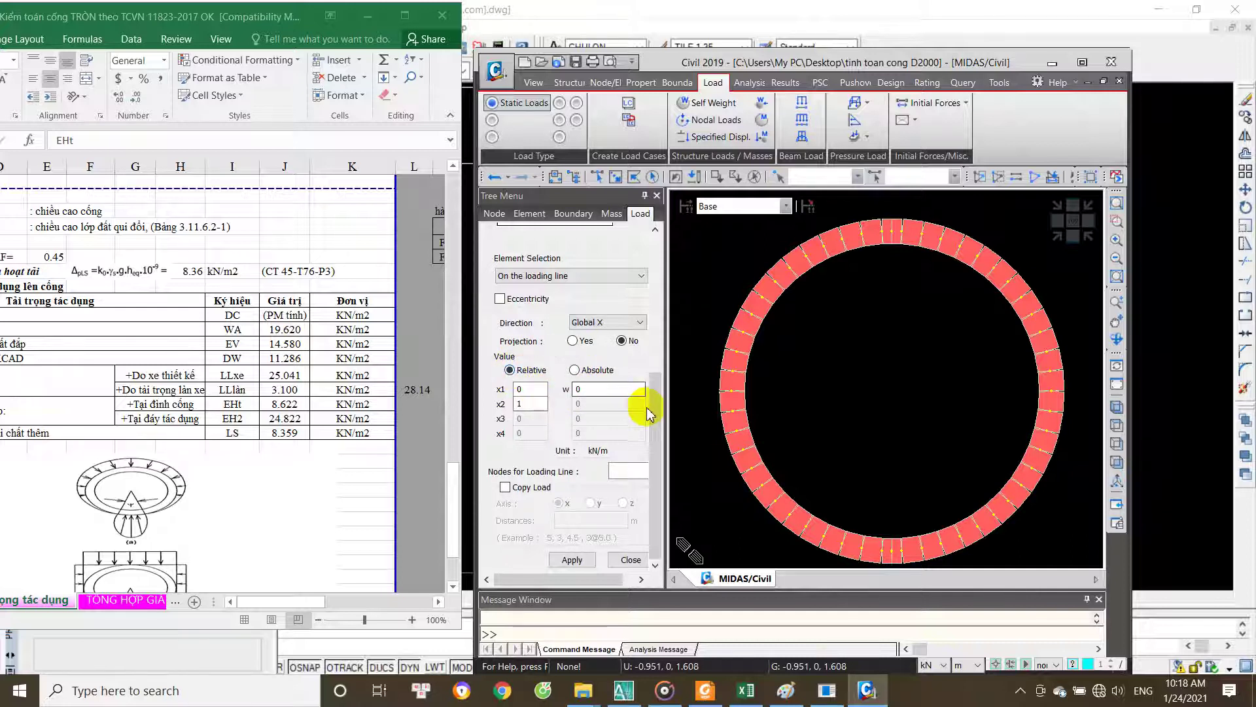
left_click_drag(651, 408, 658, 292)
scroll(197, 491, "down", 2)
scroll(314, 458, "up", 1)
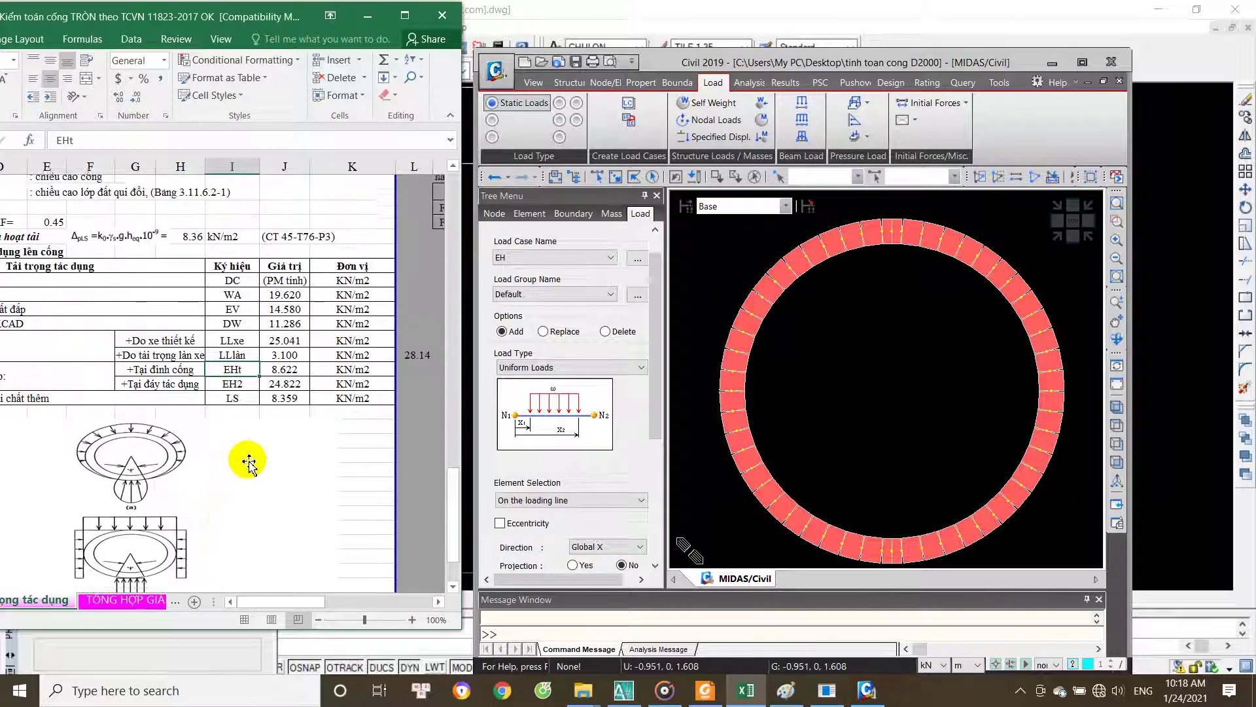
left_click(290, 378)
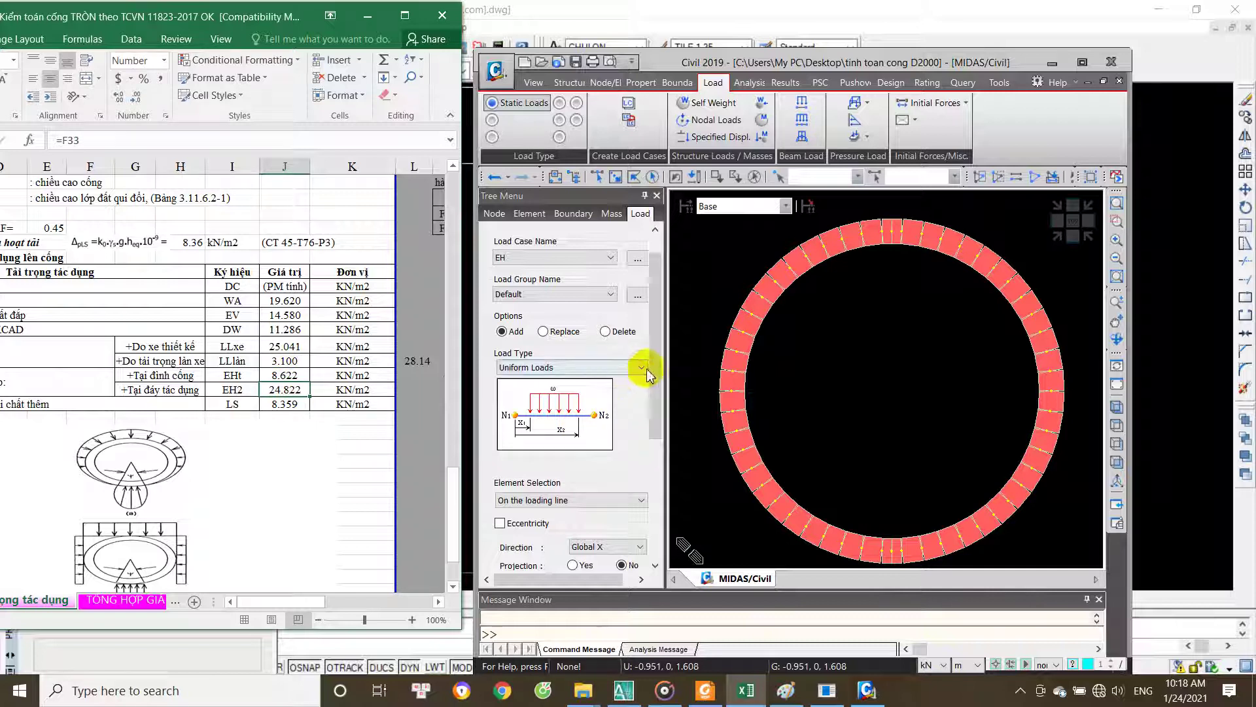
left_click_drag(653, 365, 654, 343)
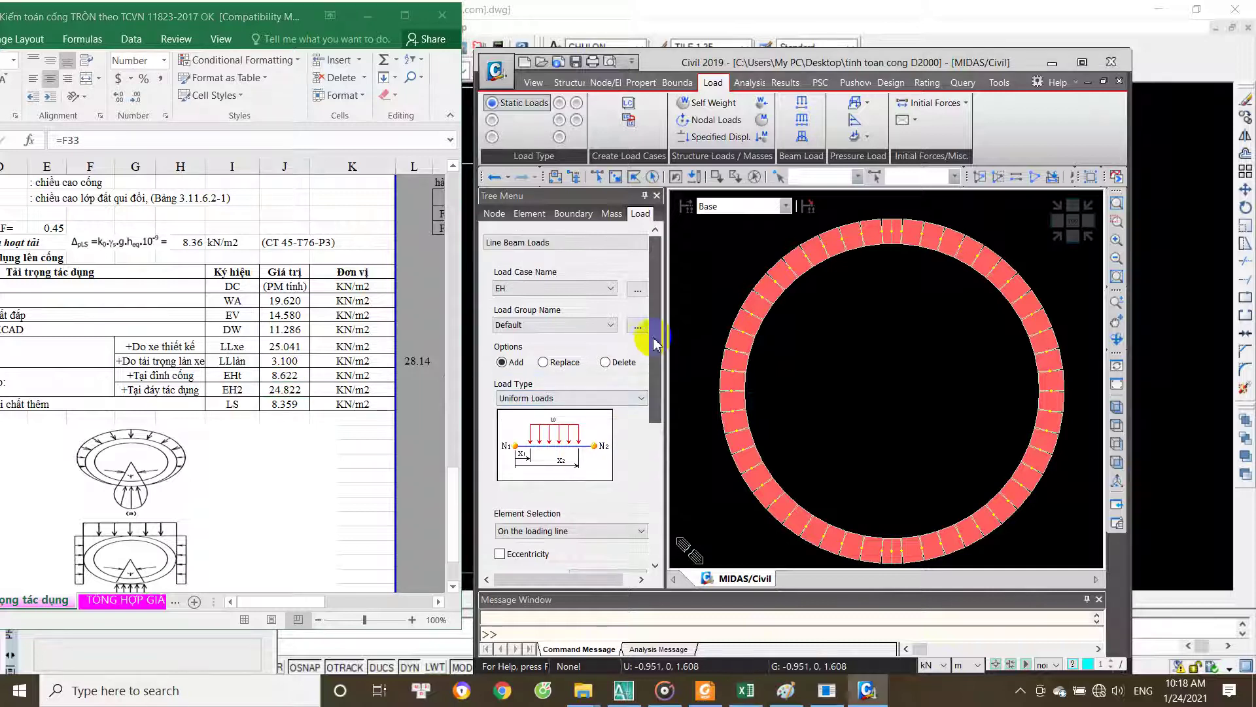
Step: Make the EH load trapezoidal along Global X with absolute distances
left_click(580, 399)
left_click(533, 453)
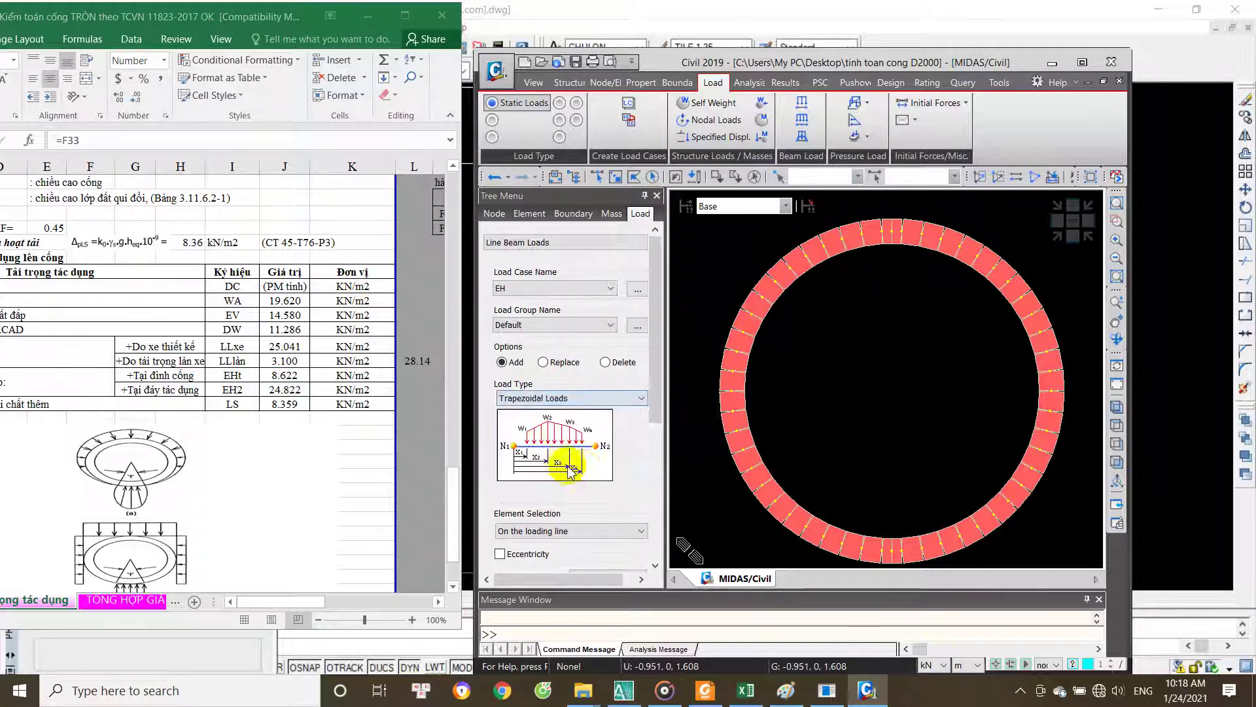
scroll(627, 425, "down", 1)
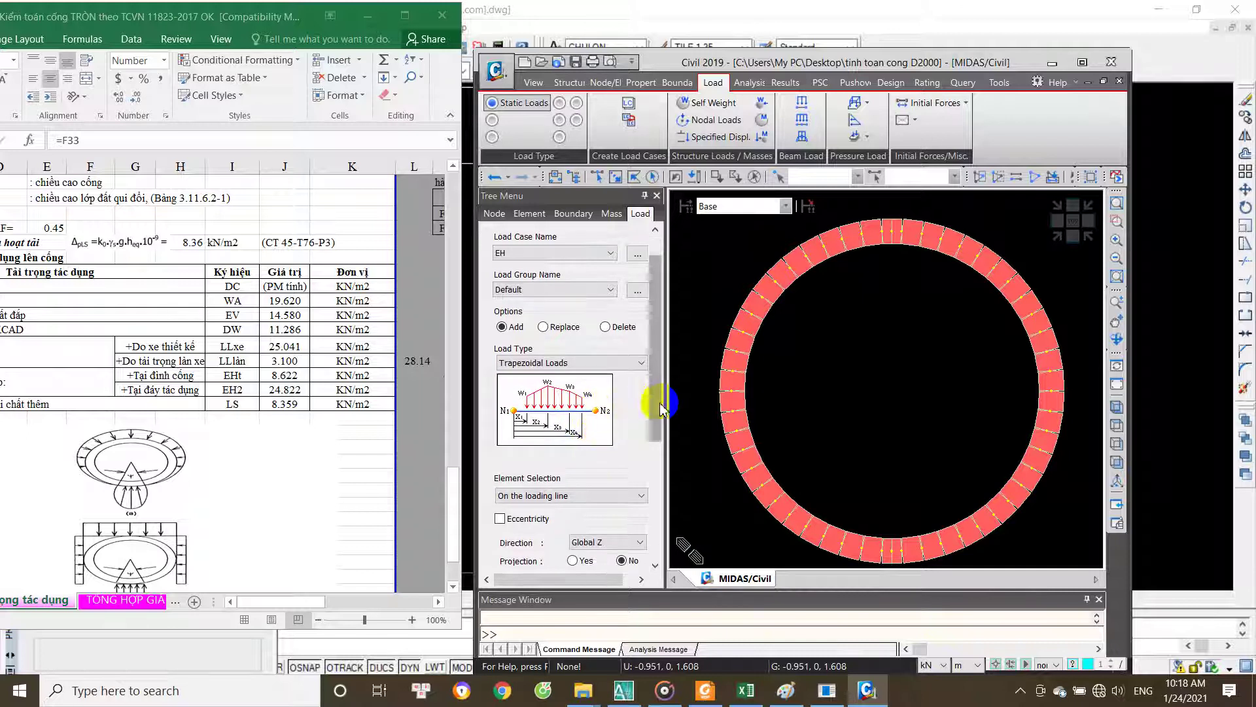
scroll(658, 404, "down", 3)
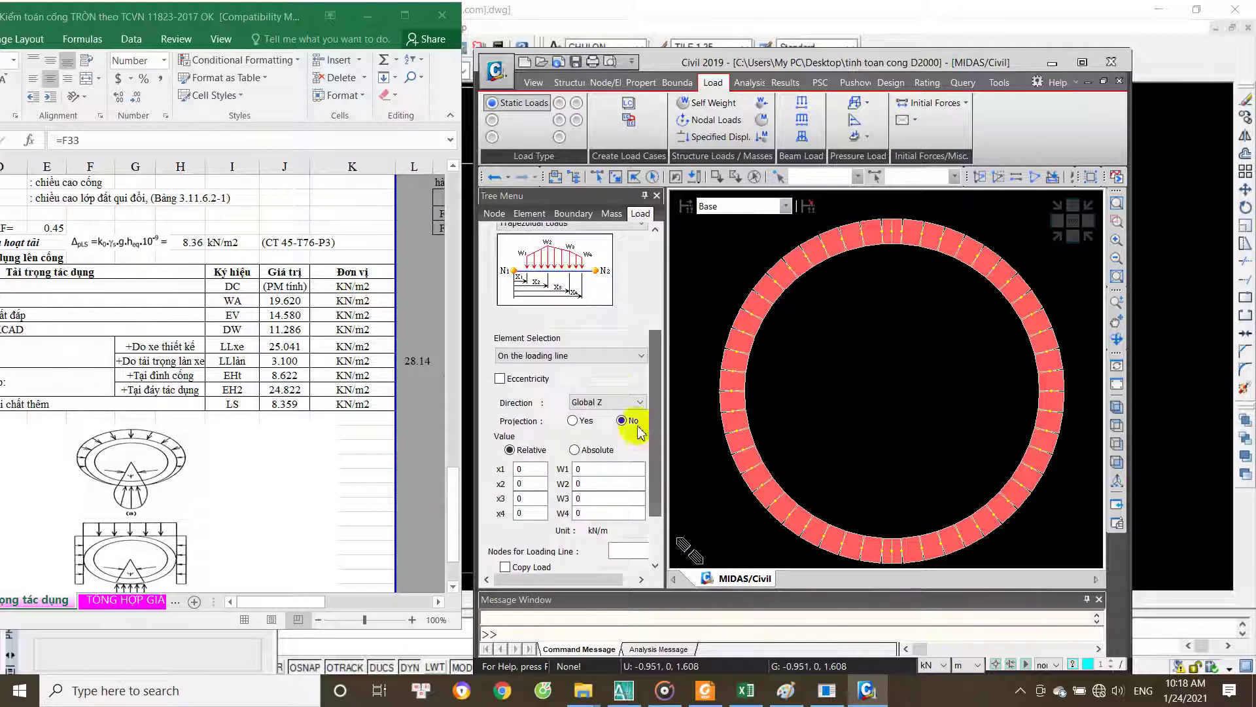
left_click(599, 402)
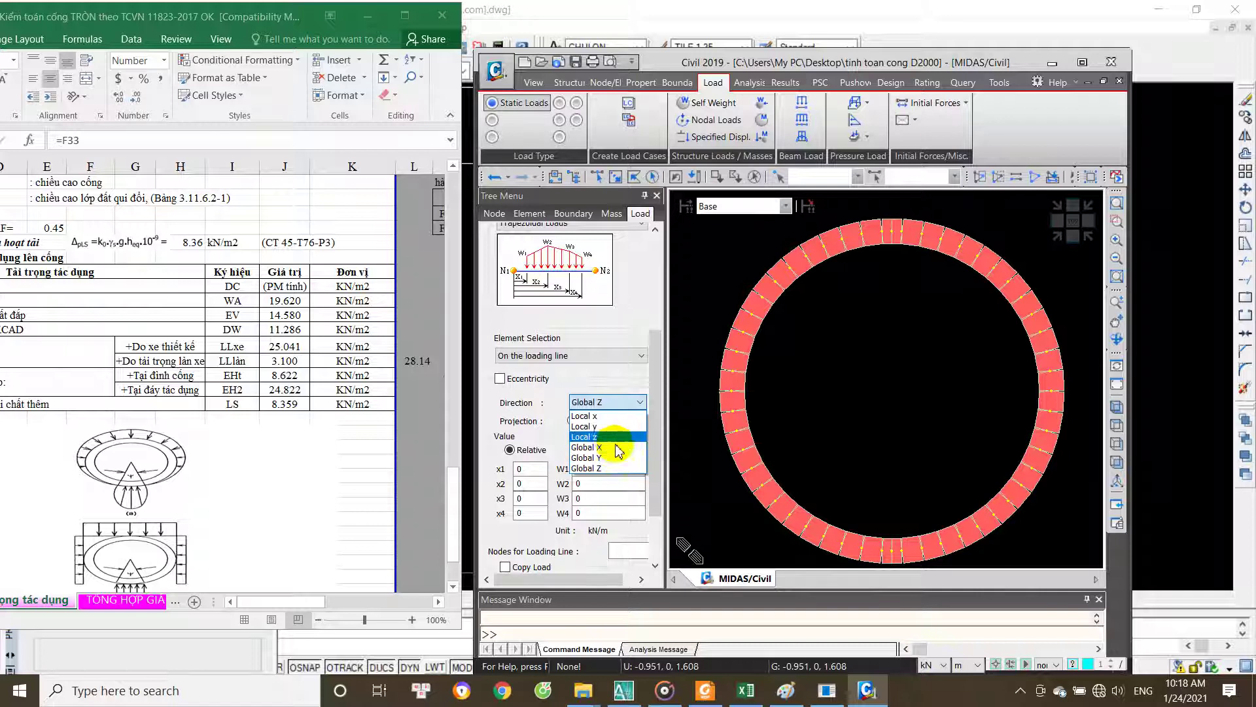
left_click(608, 446)
scroll(662, 488, "down", 3)
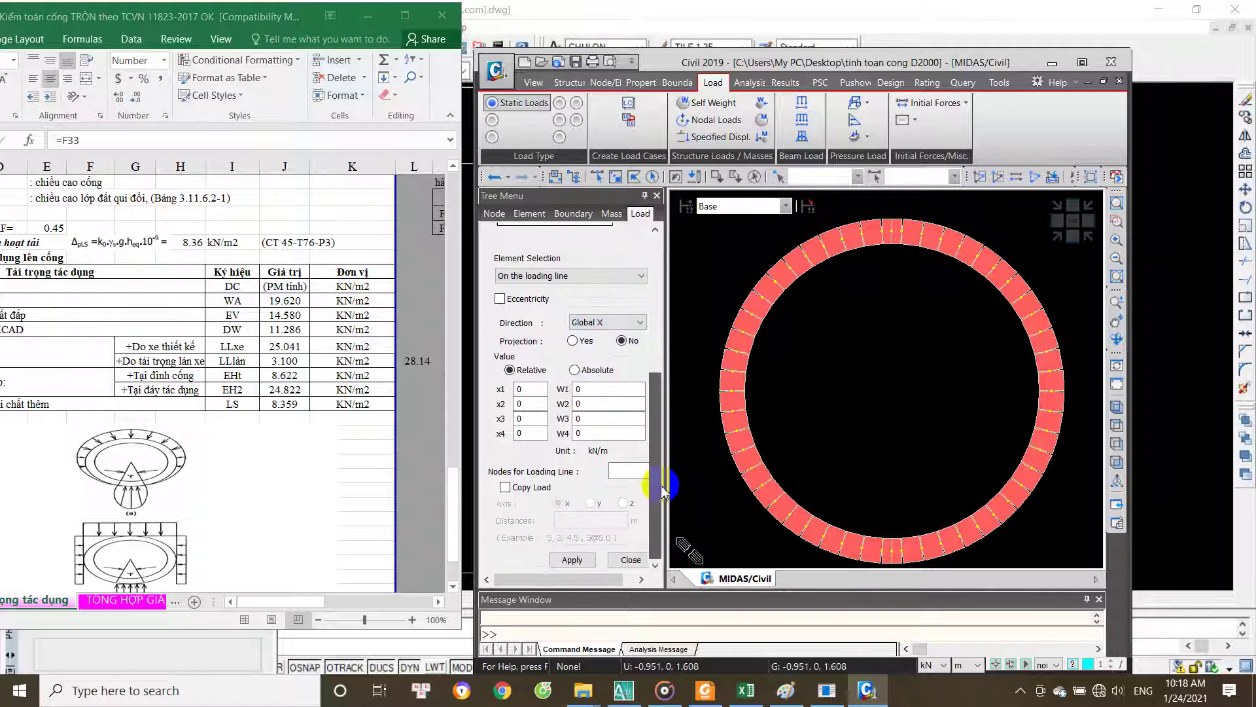
left_click(575, 370)
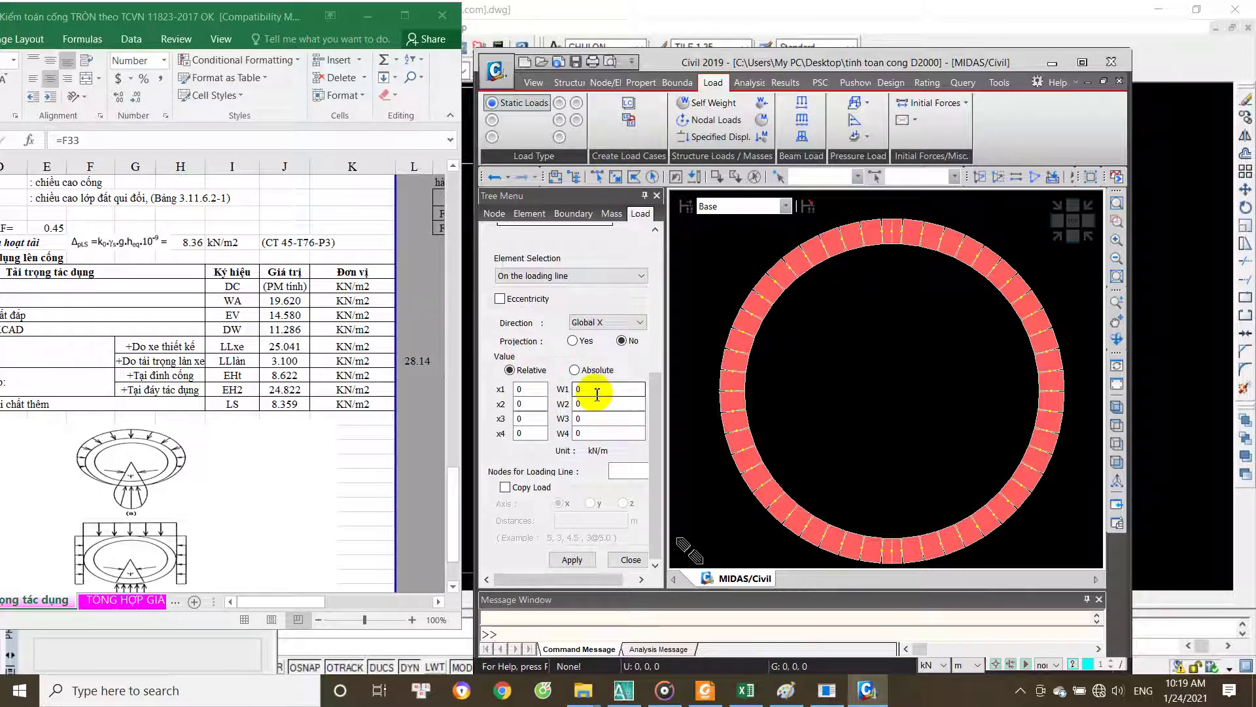
Step: Copy W1 = 8.622 and W2 = 24.822 kN/m from the Excel EH values into the panel
left_click(577, 389)
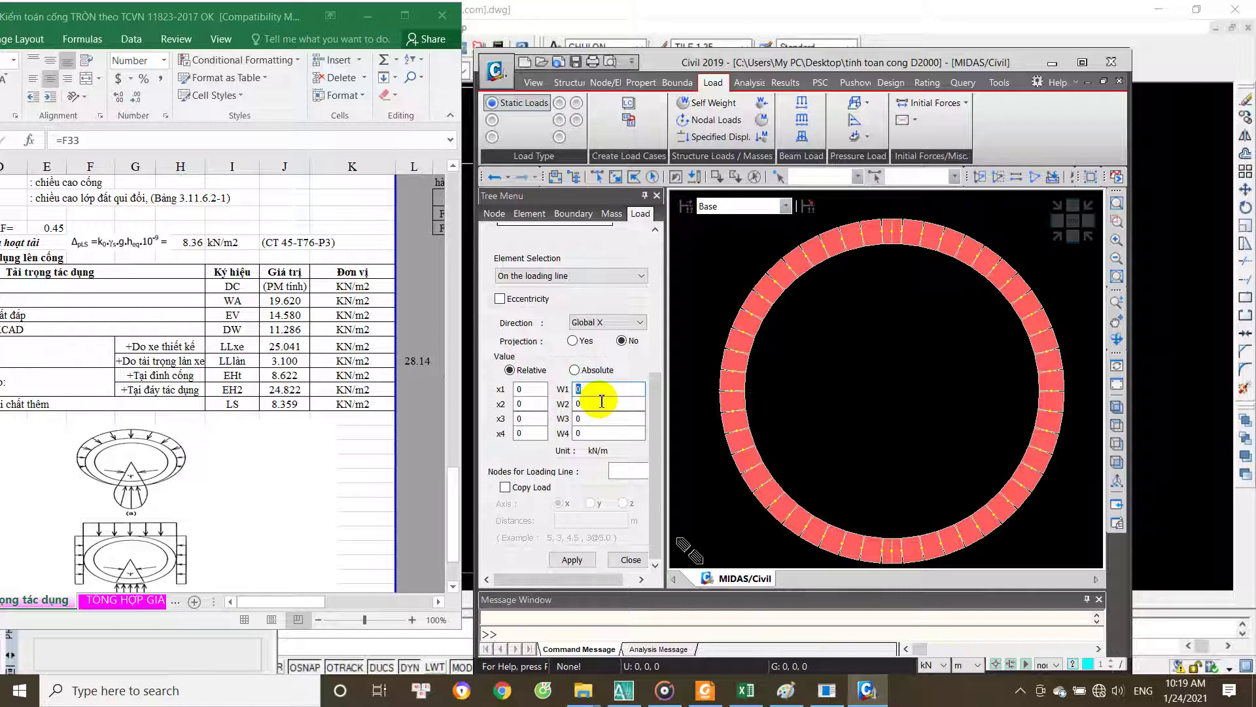
left_click(293, 378)
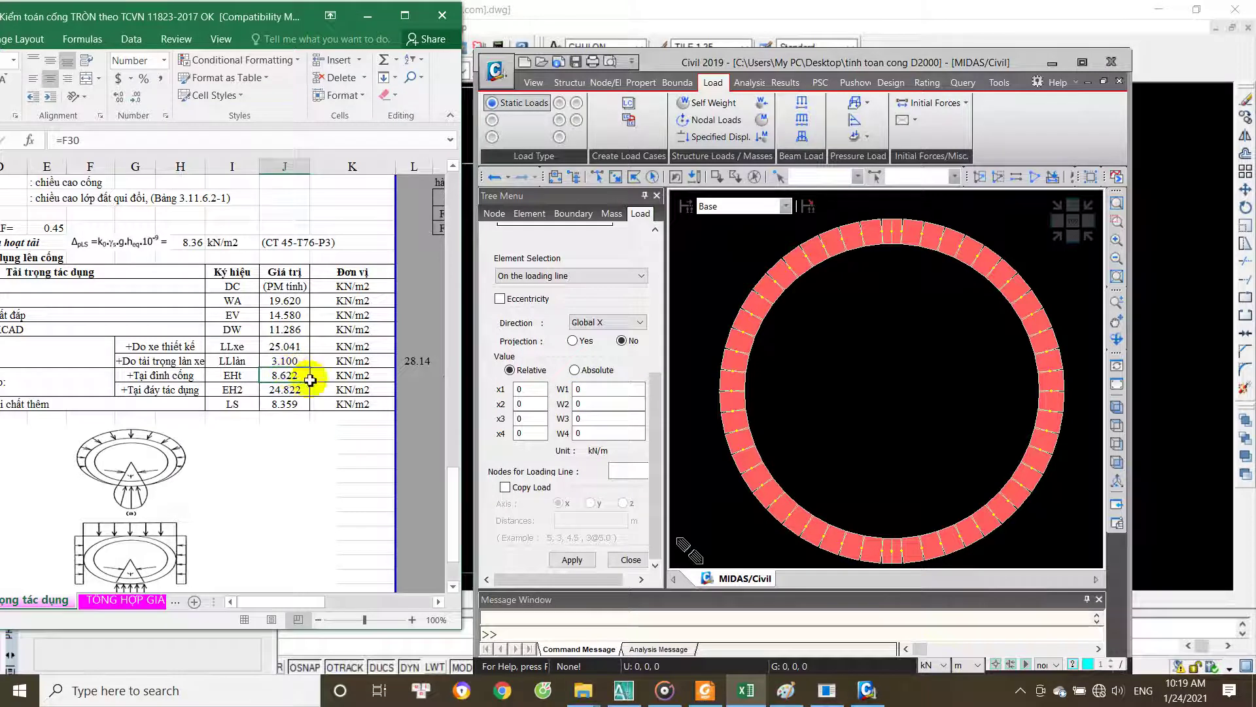
key("ctrl+c")
left_click(595, 388)
key("ctrl+v")
left_click(290, 383)
key("ctrl+c")
left_click(592, 404)
key("ctrl+v")
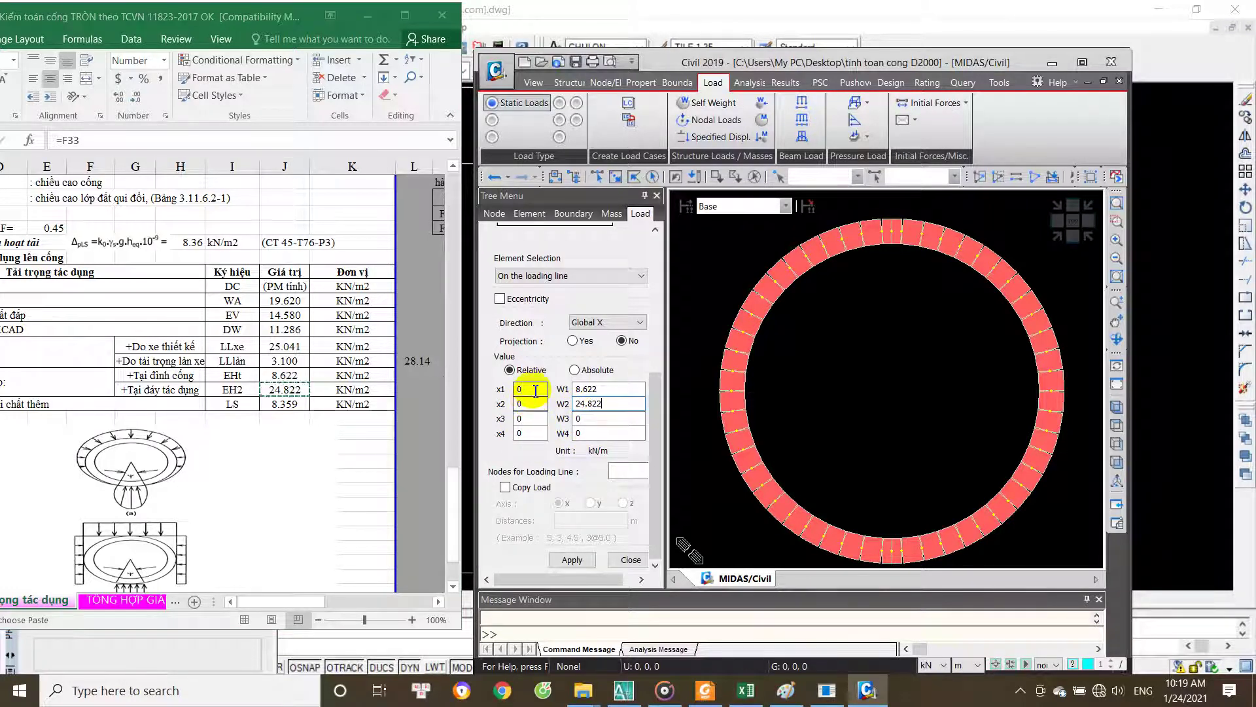
Step: Set x2 to 1, pick nodes 52 and 53 as the loading line, and apply the load
left_click(628, 470)
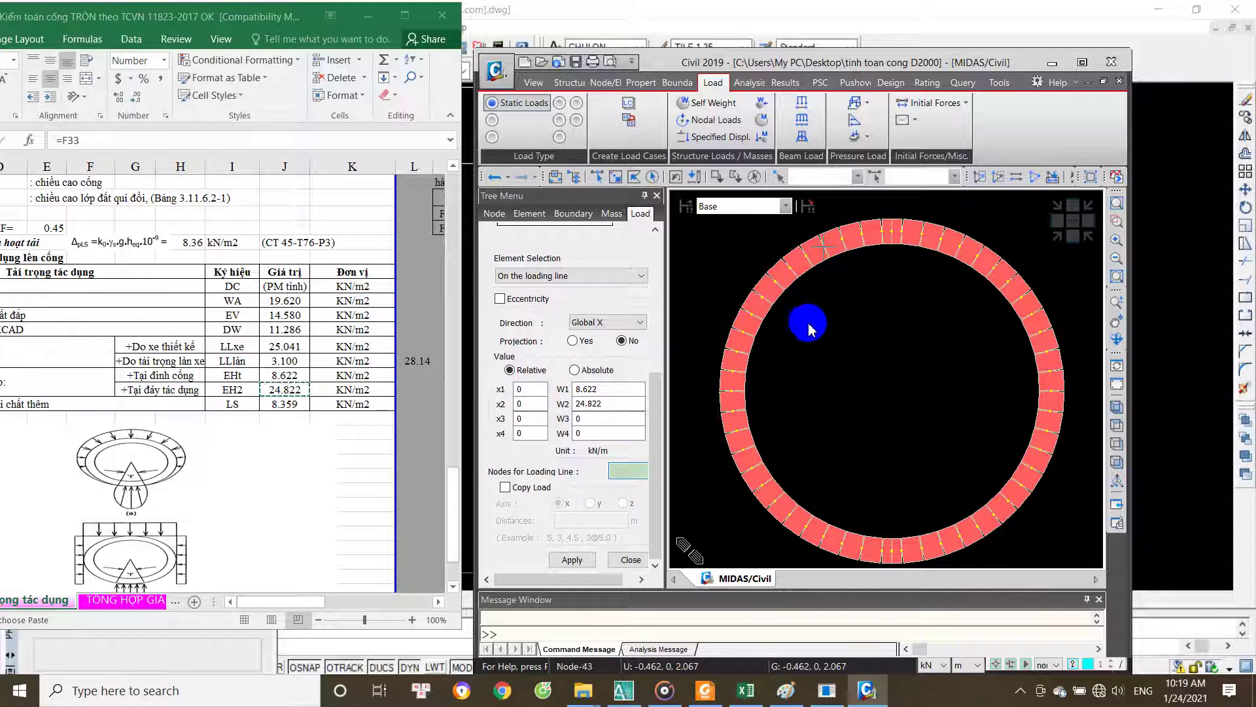
type("1")
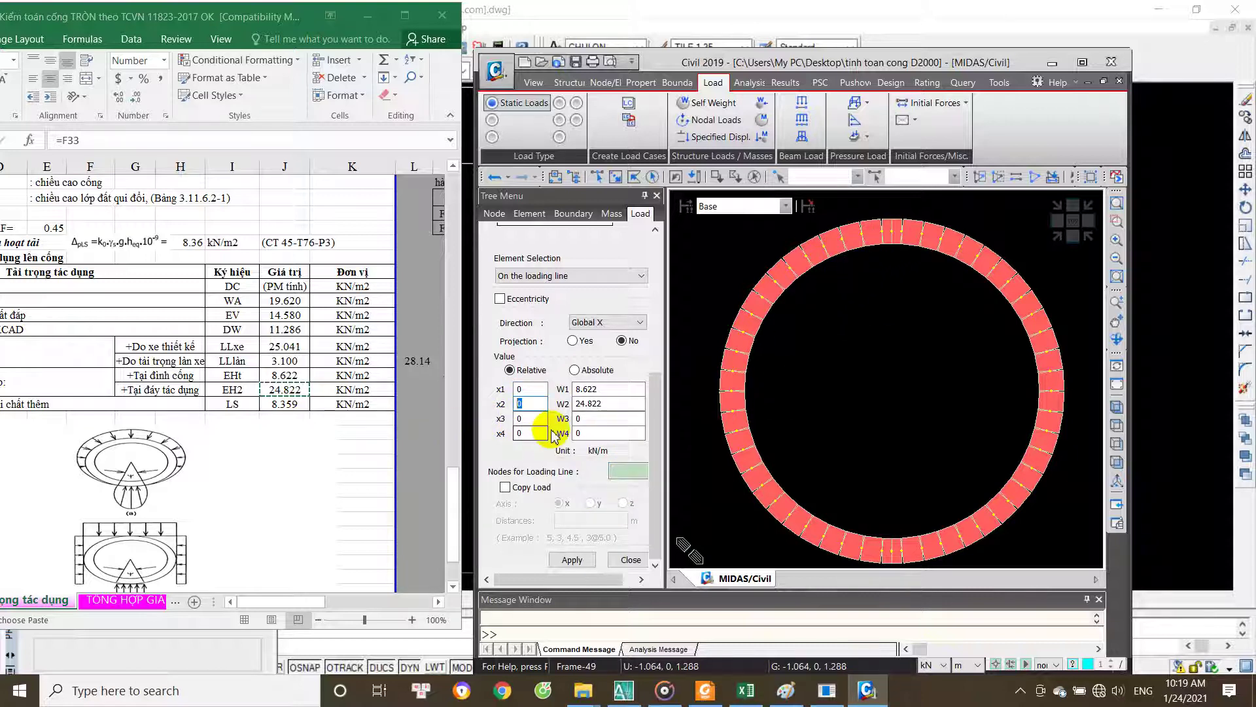
left_click(625, 472)
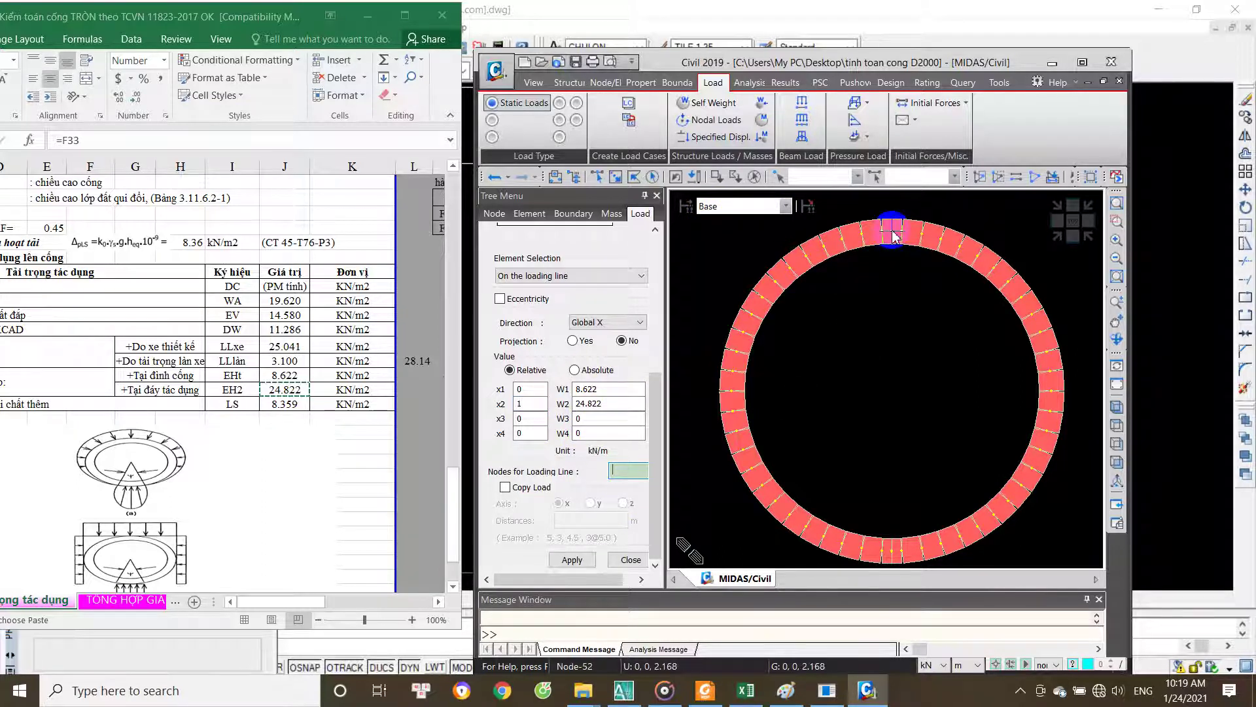
left_click(846, 541)
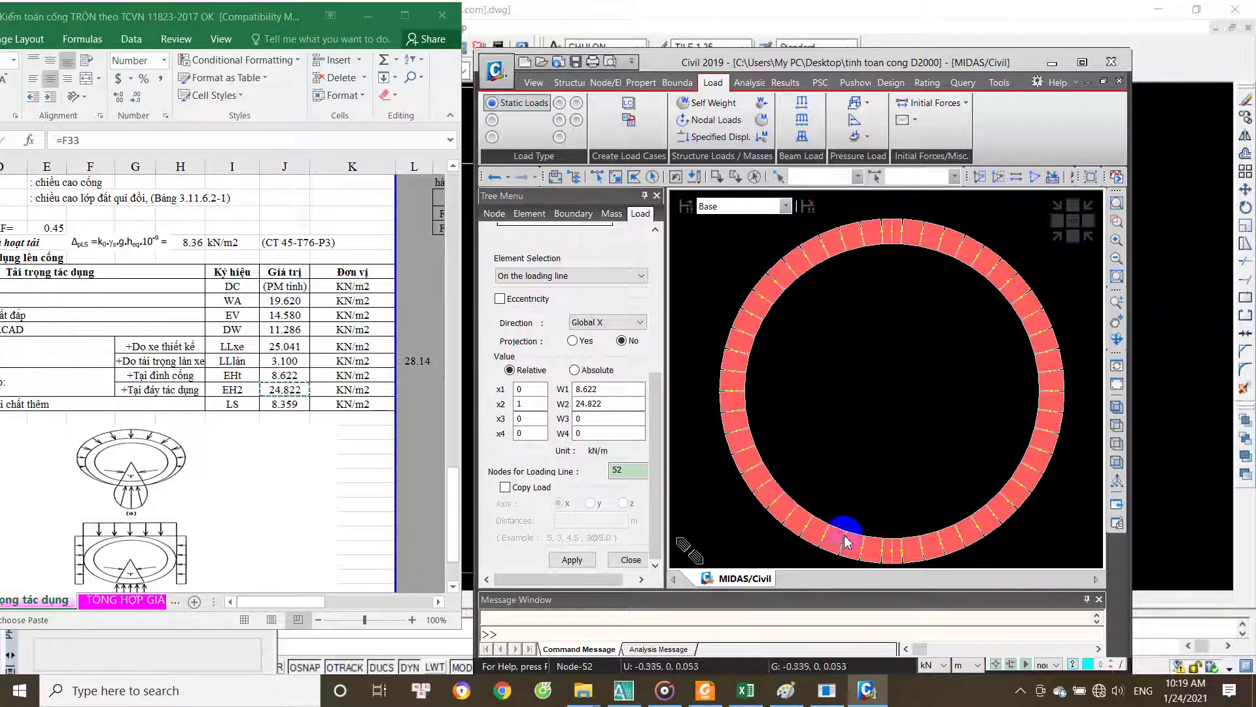
left_click(891, 556)
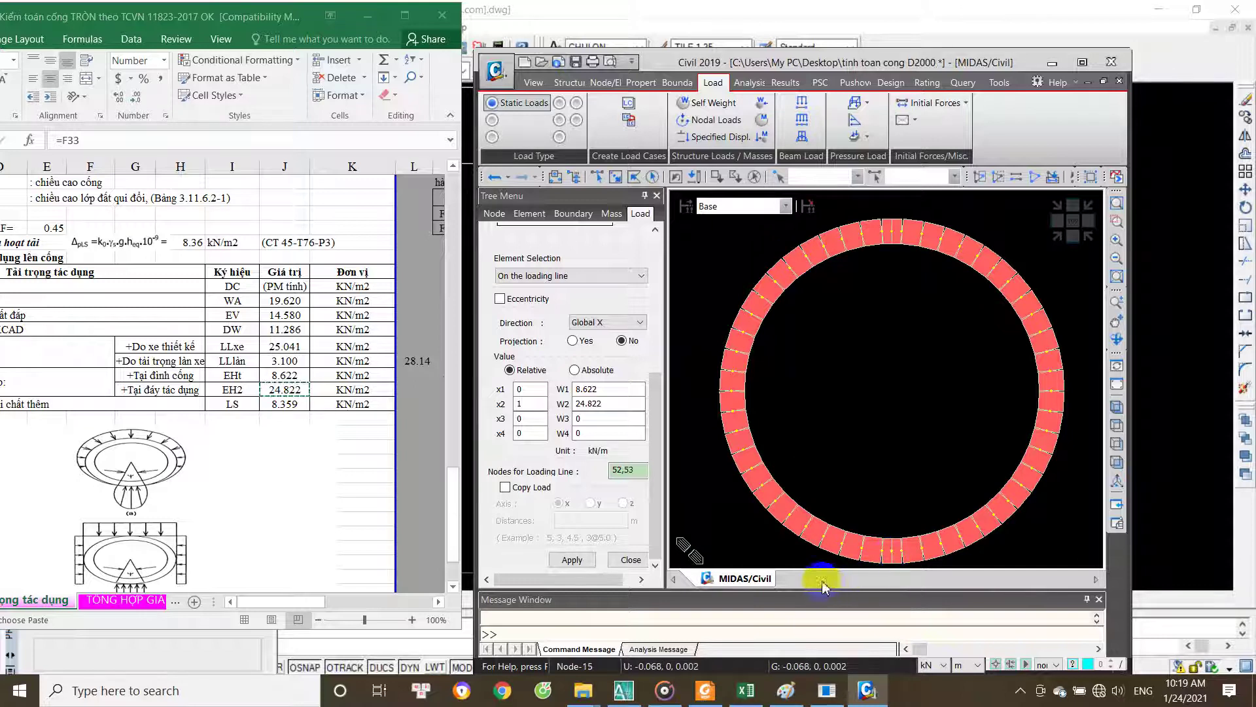
left_click(581, 563)
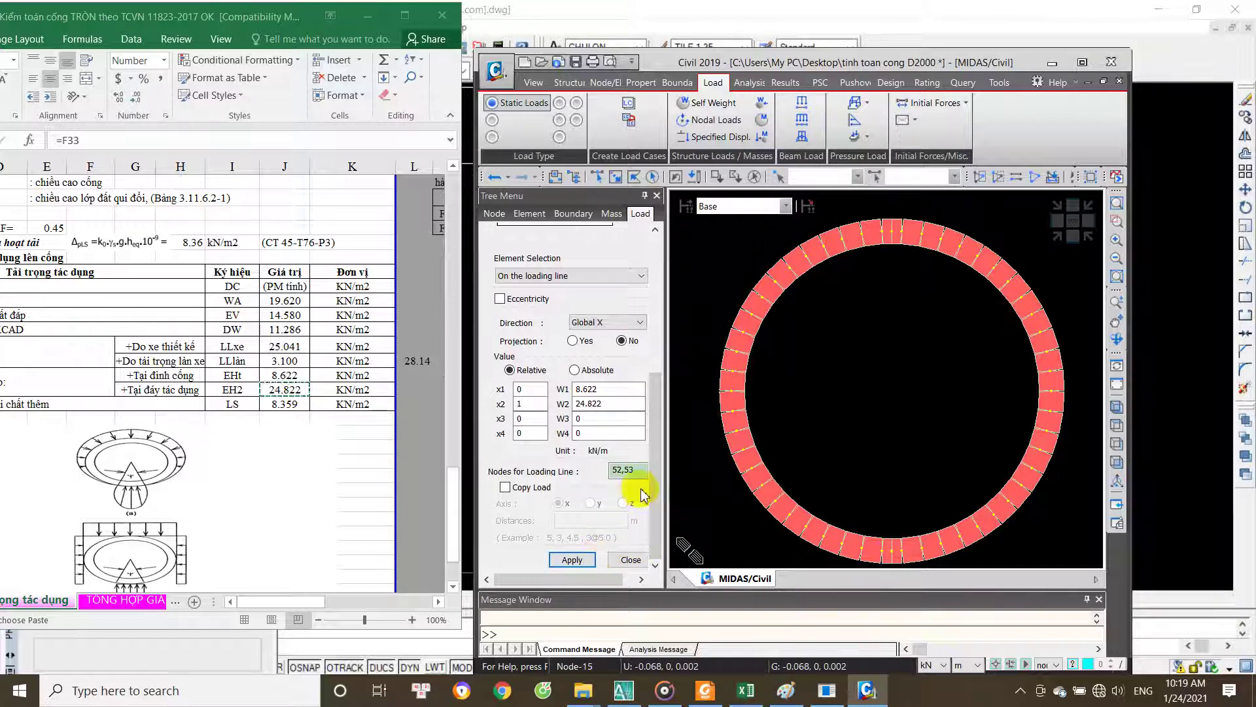
middle_click_drag(813, 504, 847, 468)
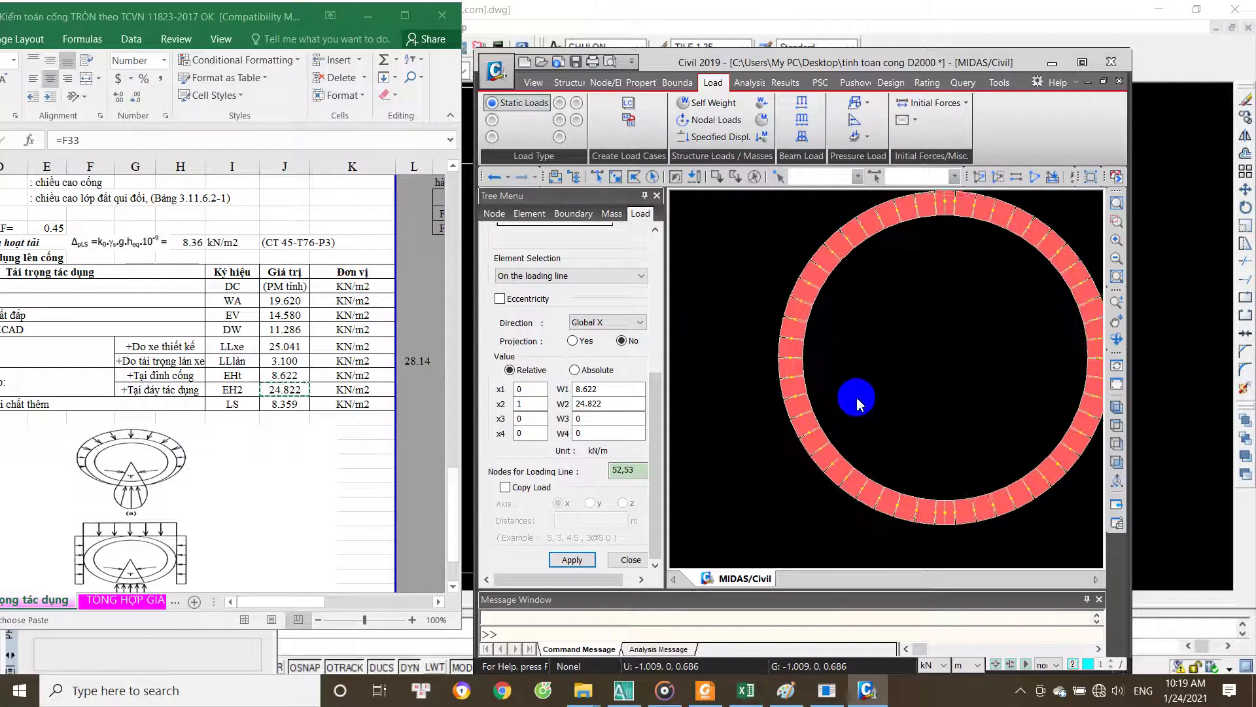
mouse_move(653, 415)
left_mouse_down()
mouse_move(652, 273)
mouse_move(653, 415)
left_mouse_up()
left_click(599, 560)
left_click(826, 440)
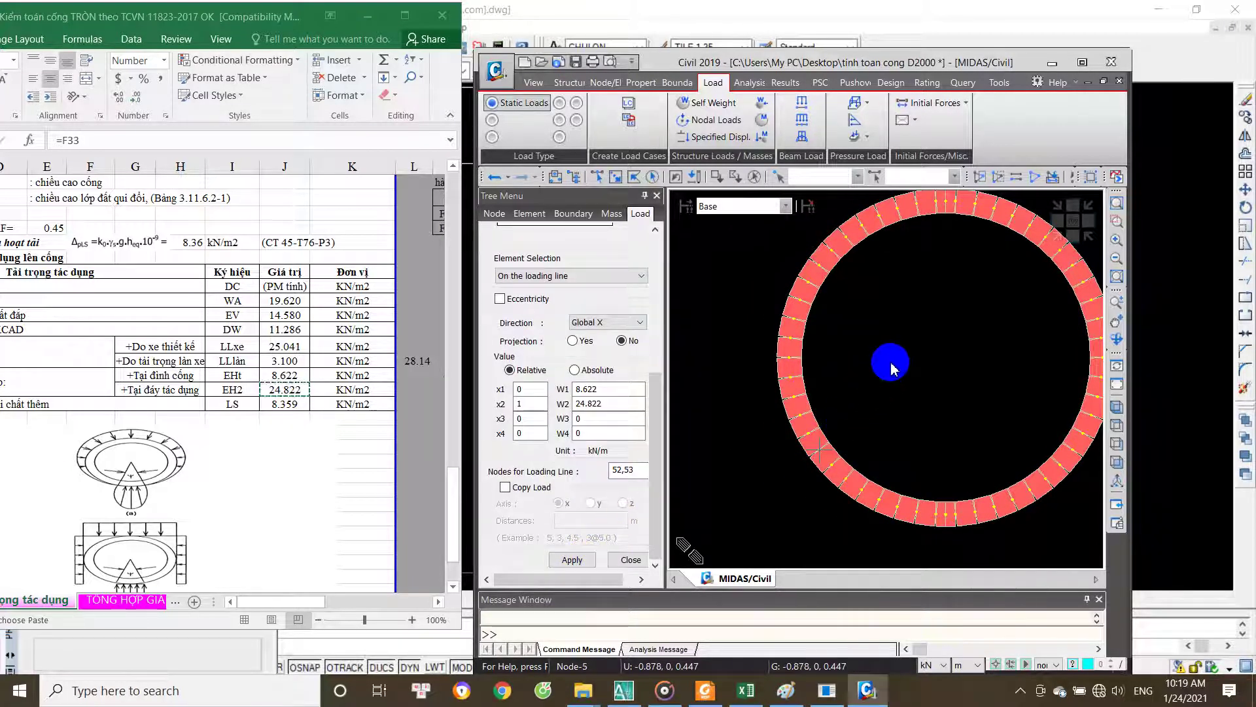
Step: Clear the mistakenly picked 42,43 node list from the loading line field
middle_click_drag(911, 359, 851, 399)
left_click(627, 480)
scroll(902, 298, "up", 2)
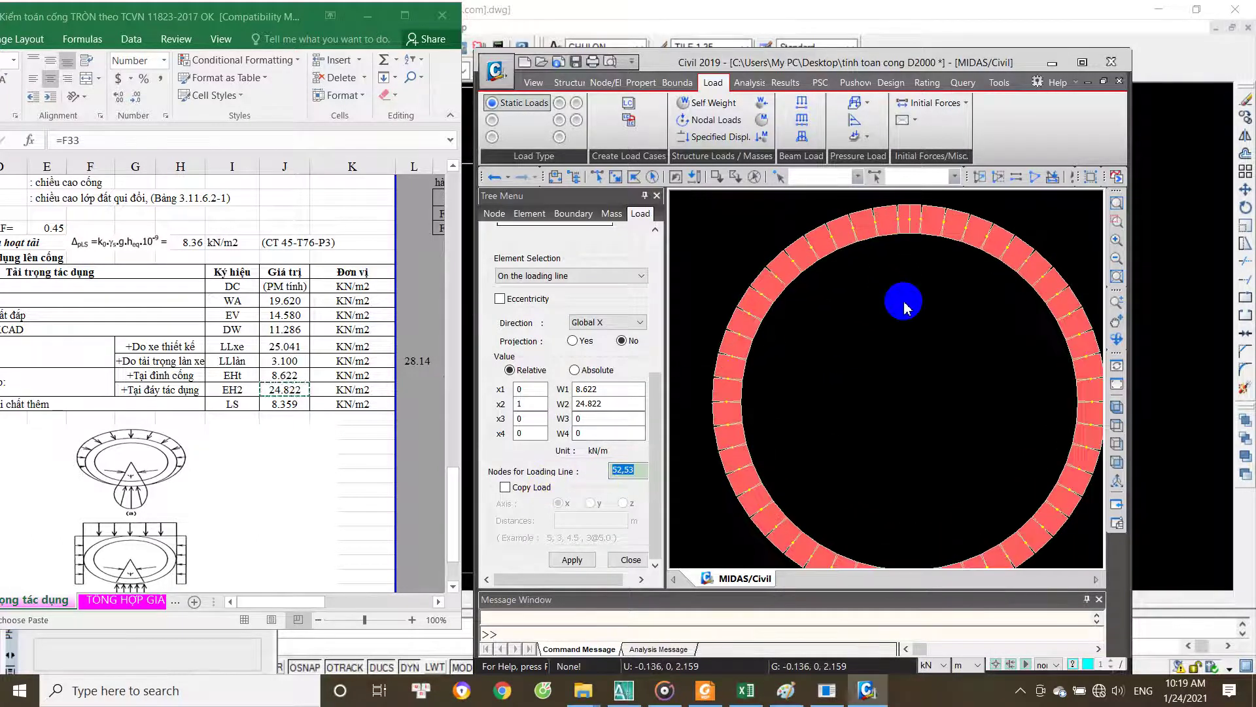
scroll(905, 307, "up", 2)
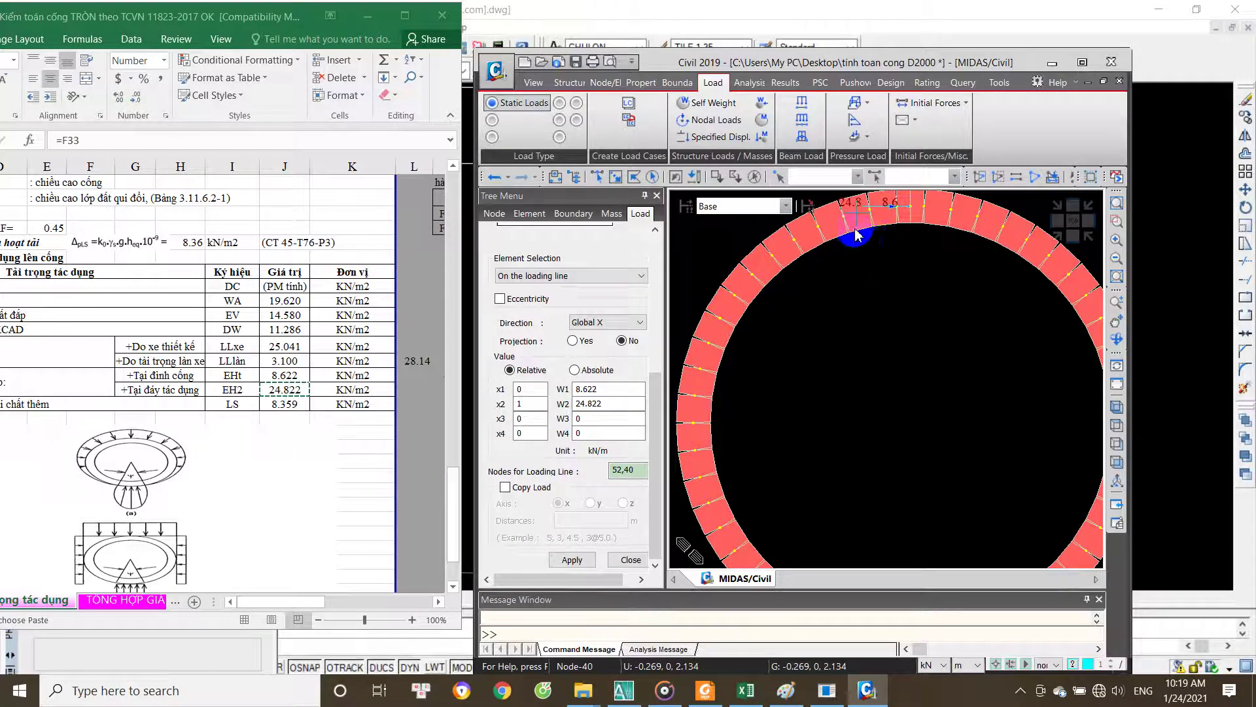
left_click(822, 239)
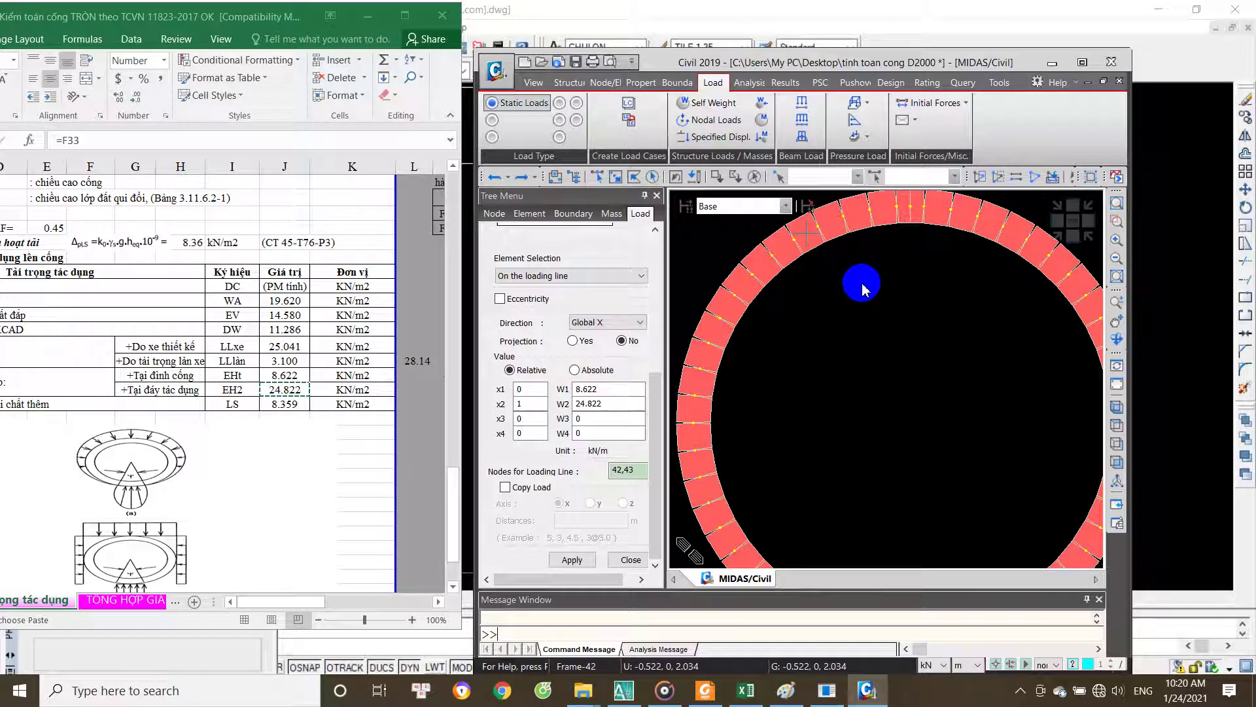
left_click(633, 472)
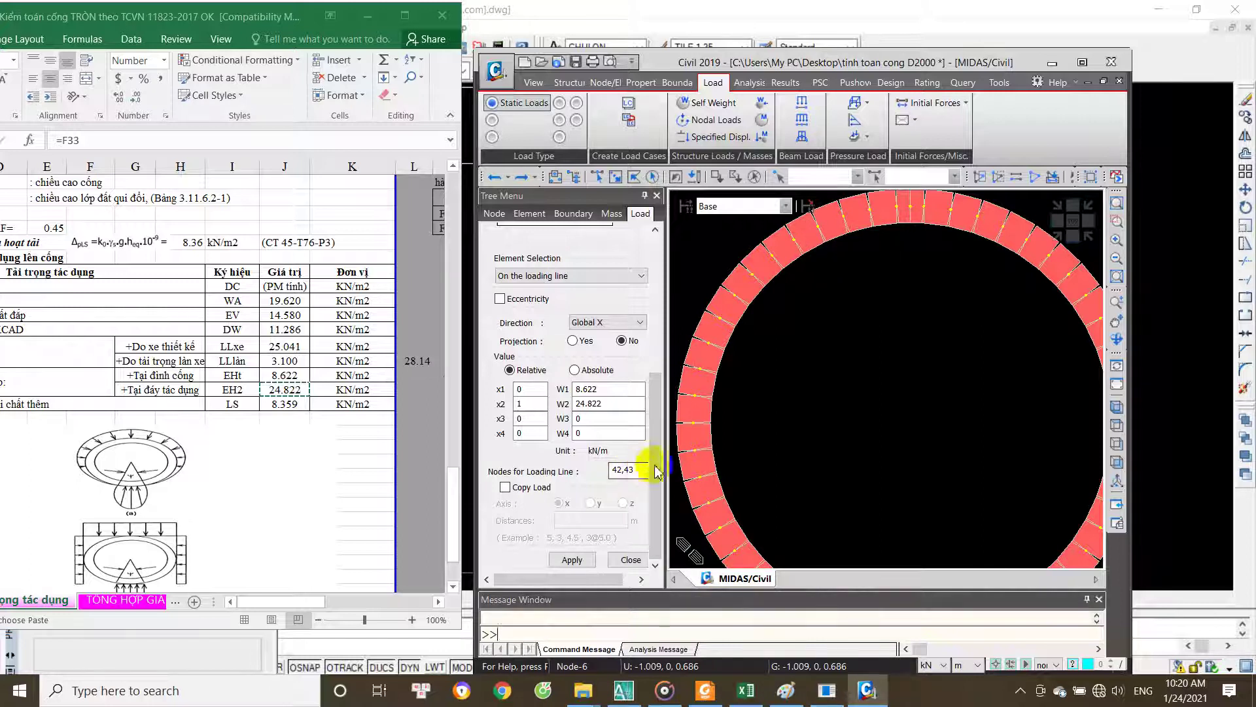
double_click(636, 478)
key("Delete")
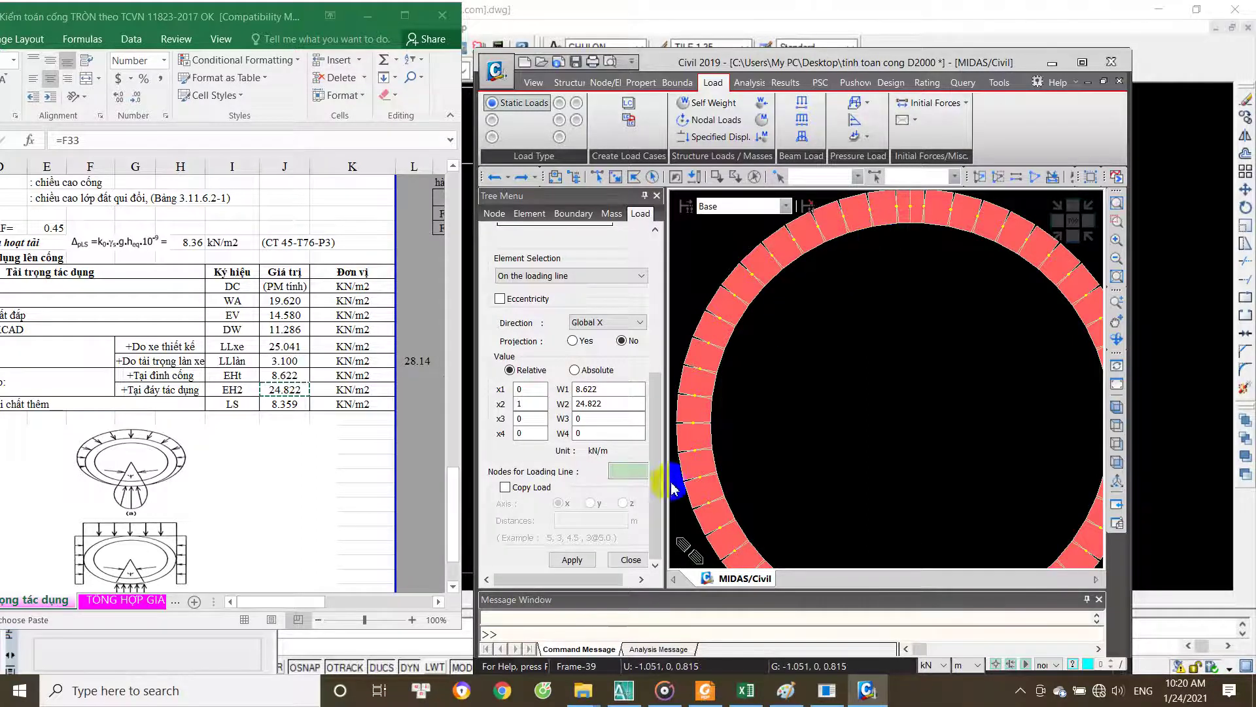
Step: Re-pick node 52 for the loading line, then close the beam load panel to show the Works tree
left_click(628, 470)
left_click(900, 217)
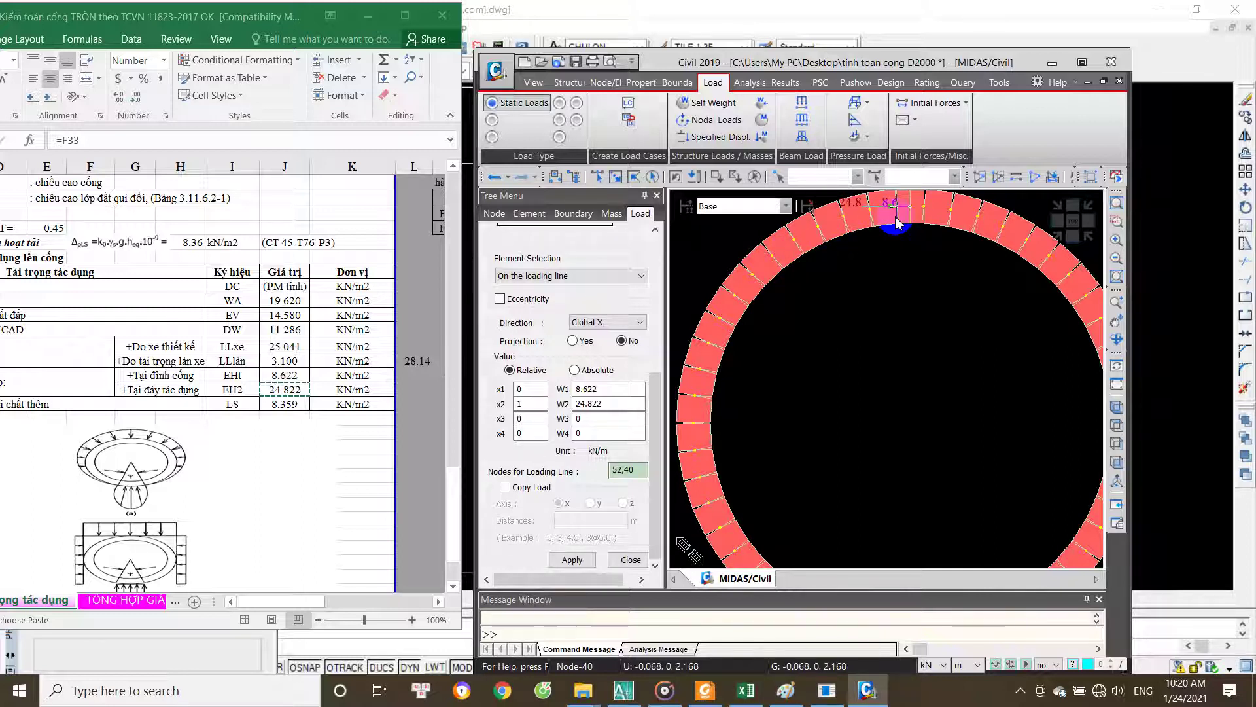
mouse_move(877, 325)
middle_mouse_down()
mouse_move(882, 430)
mouse_move(862, 344)
middle_mouse_up()
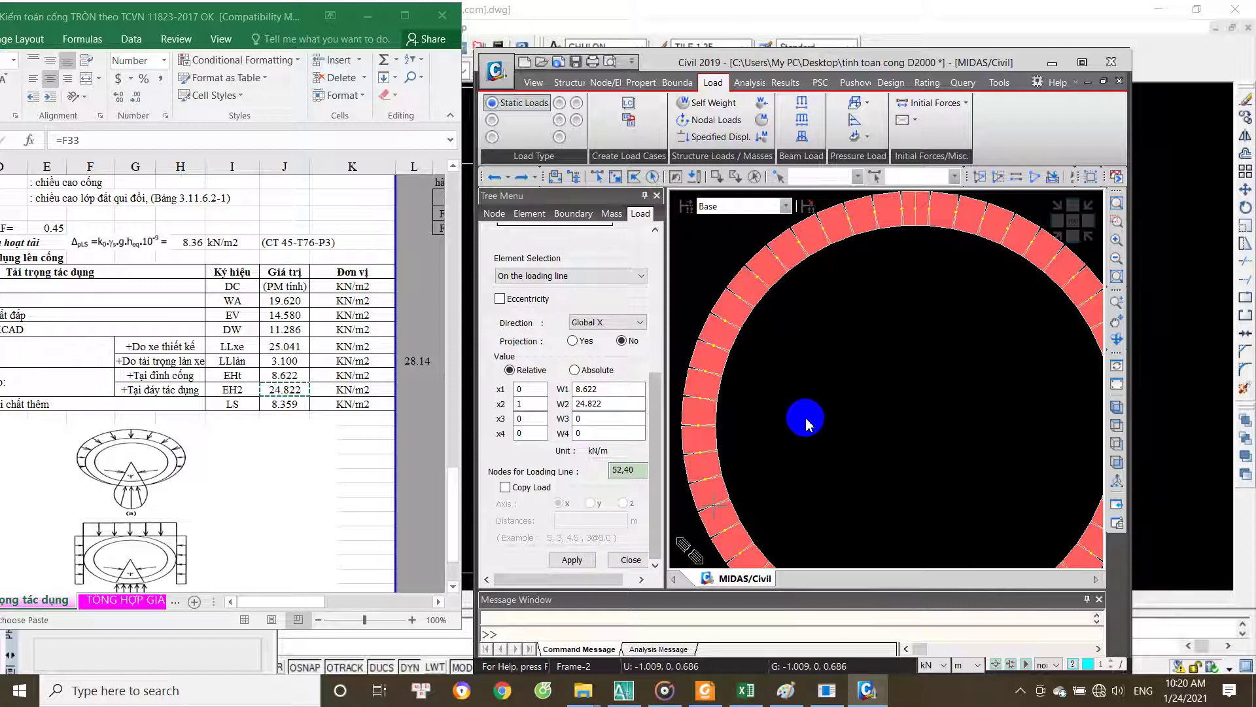
middle_click_drag(831, 345, 832, 429)
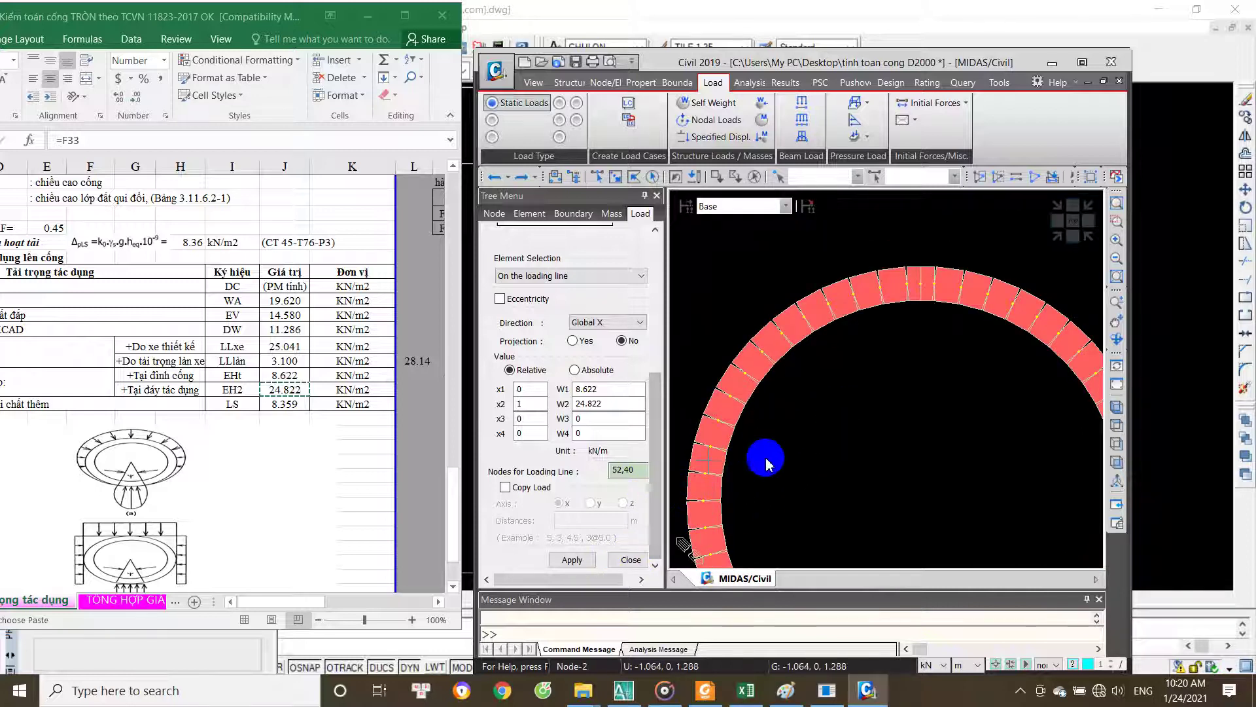
middle_click_drag(767, 463, 855, 449)
left_click(631, 560)
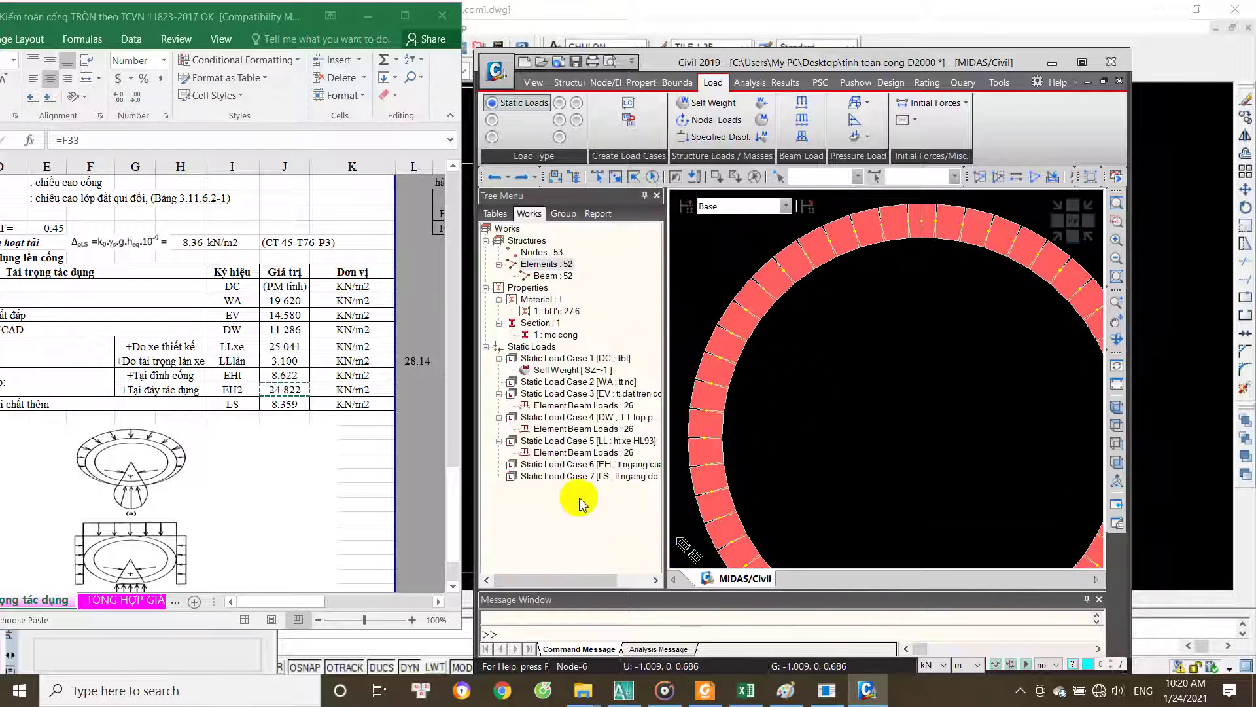
Step: Review the static load cases DC through LS, then open Element Beam Loads for the EH case
double_click(608, 464)
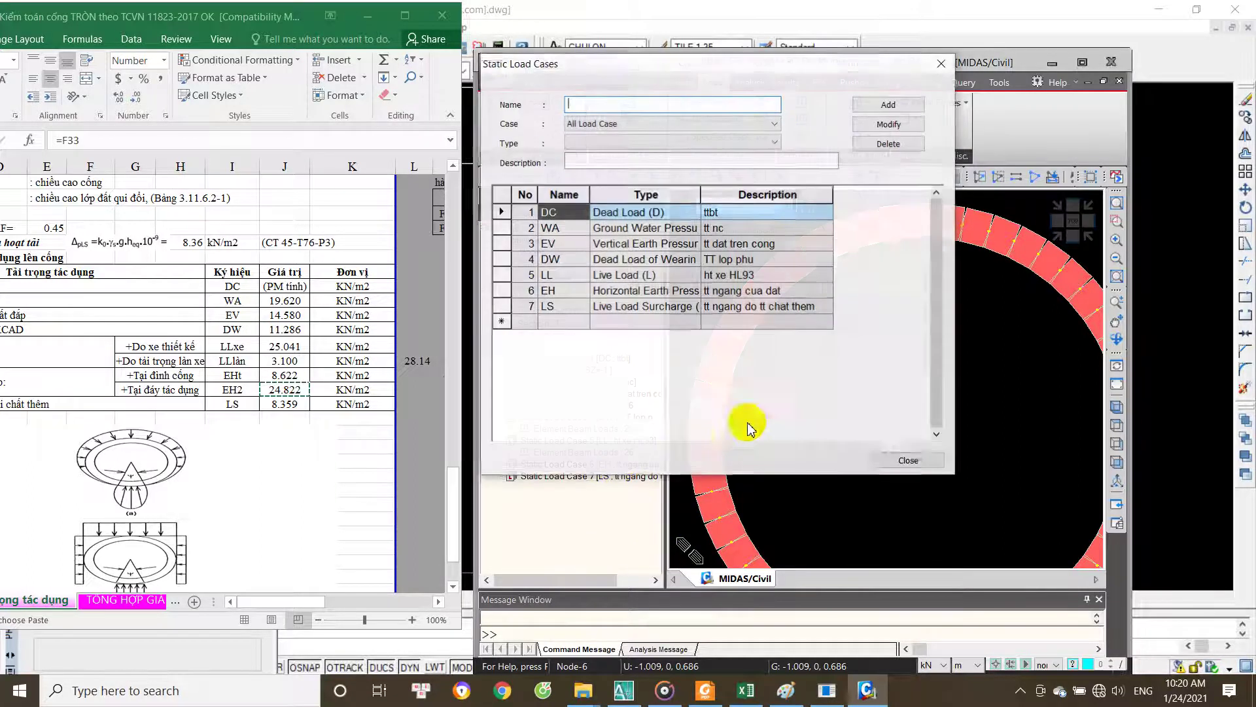
left_click(941, 64)
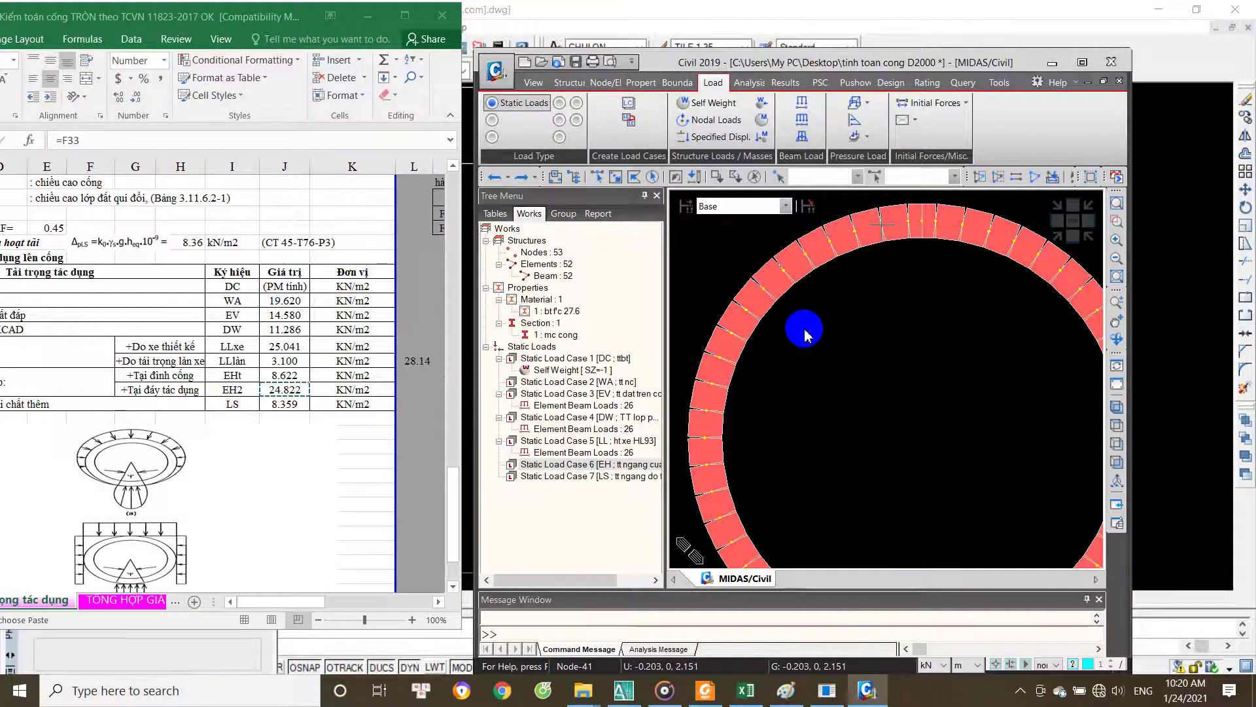
right_click(743, 281)
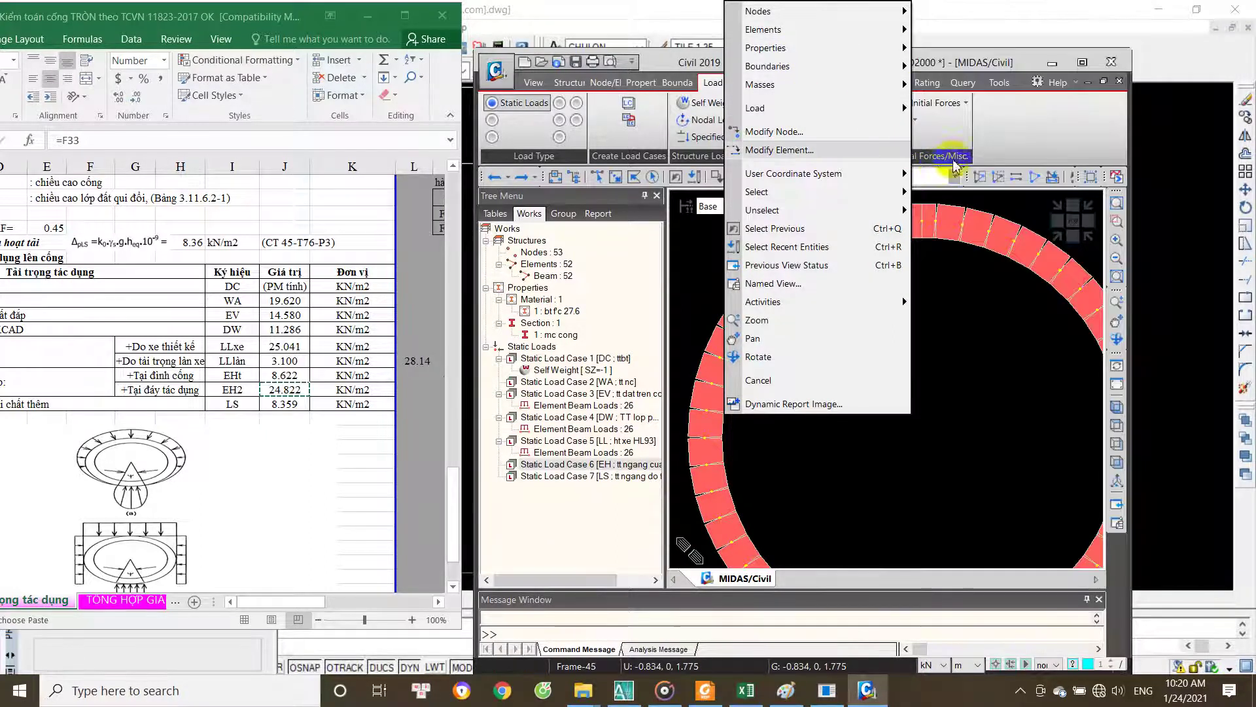
mouse_move(755, 108)
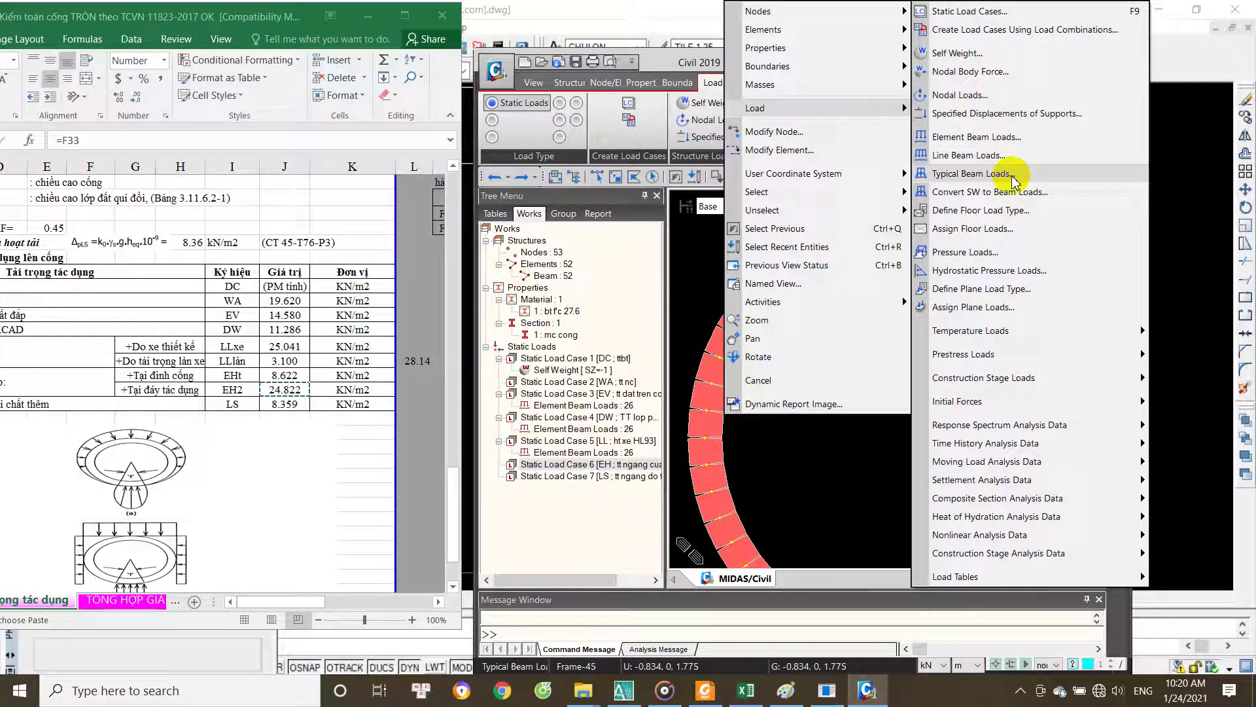
left_click(1022, 138)
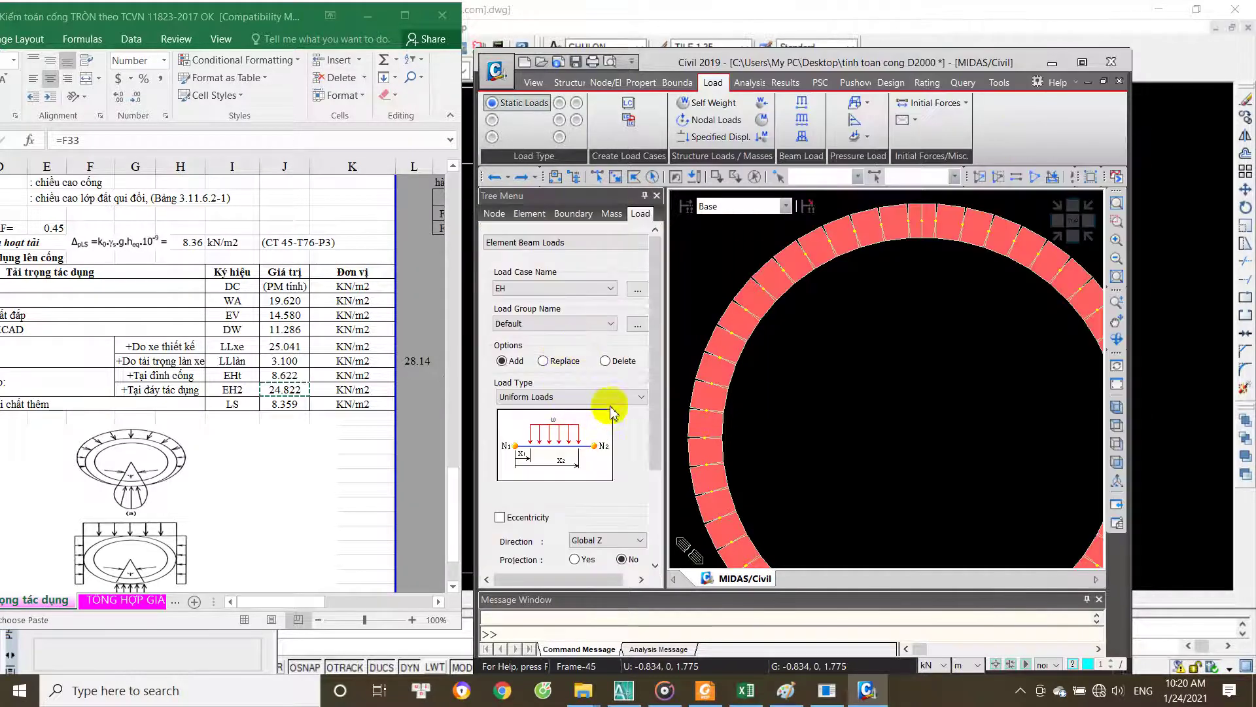
Step: Set the EH element beam load shape to trapezoidal
left_click(605, 396)
left_click(590, 452)
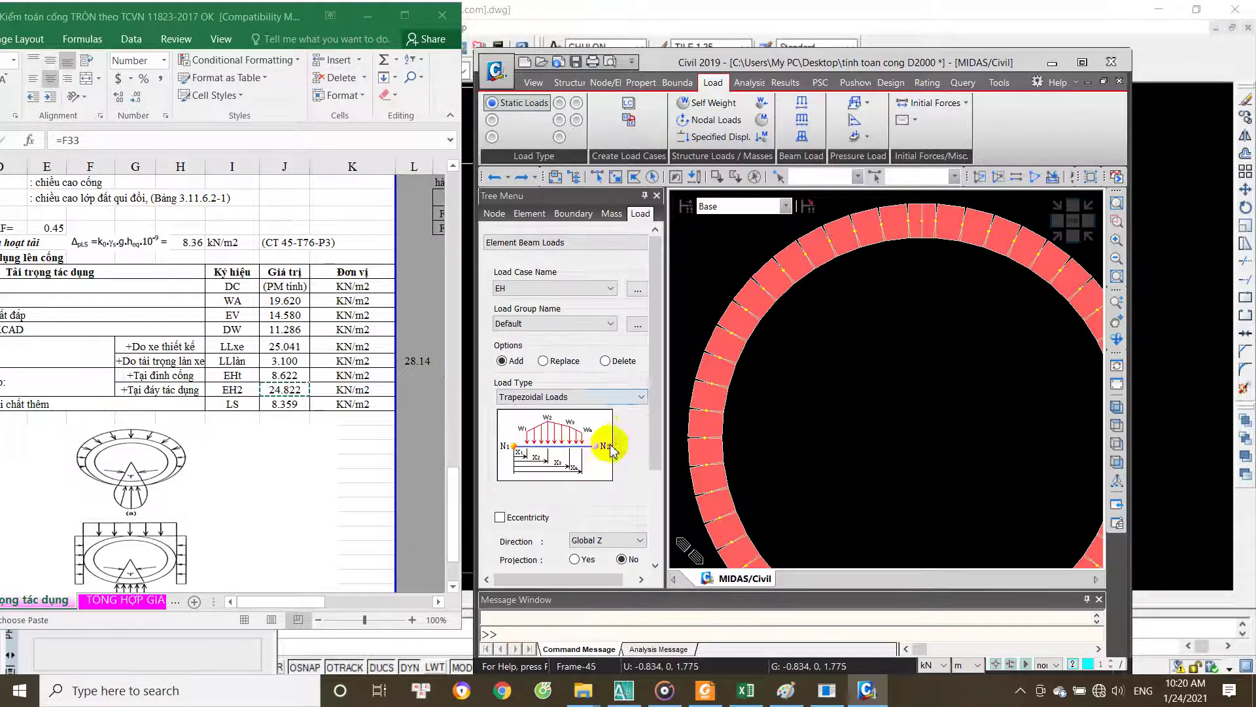
scroll(652, 420, "down", 1)
left_click_drag(652, 420, 650, 523)
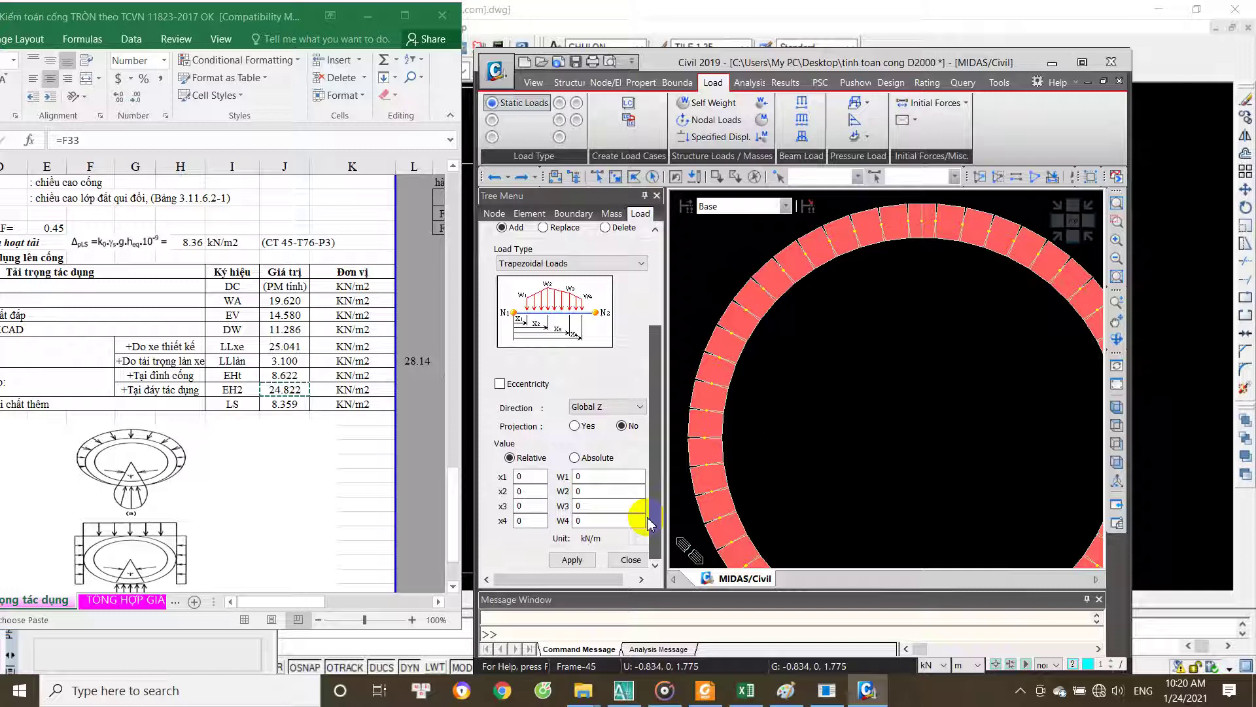
left_click_drag(649, 523, 656, 450)
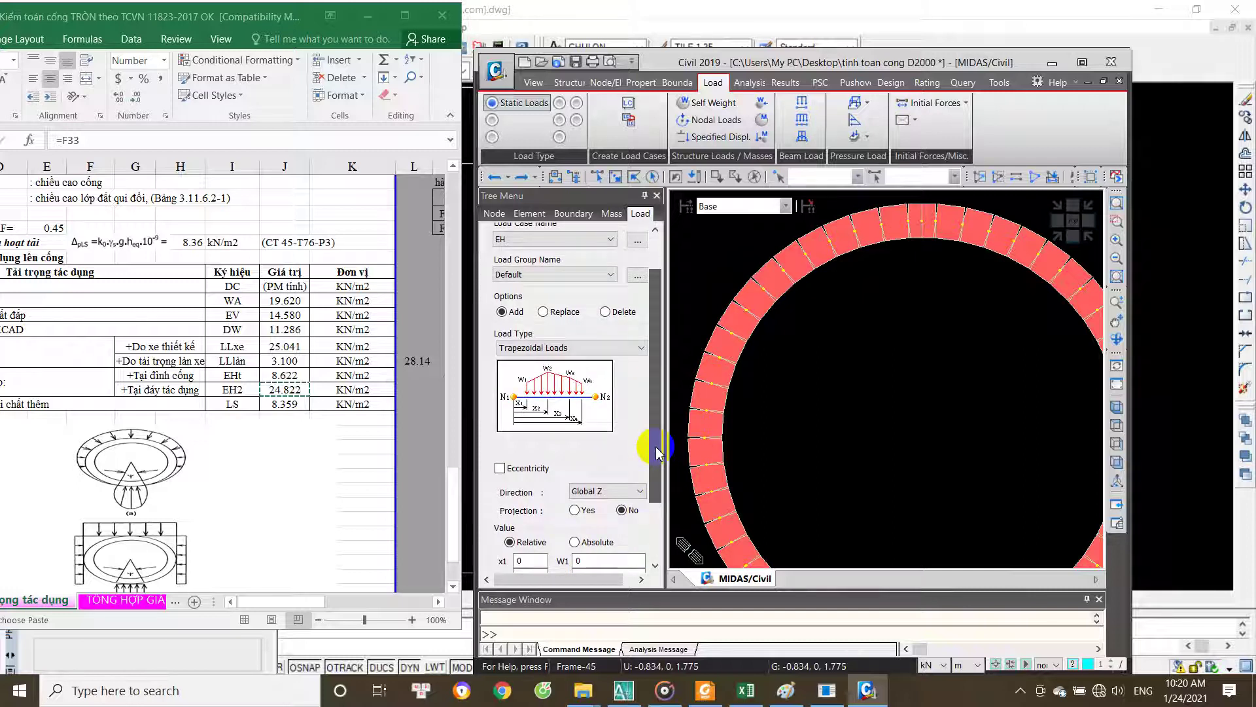
left_click_drag(655, 447, 659, 419)
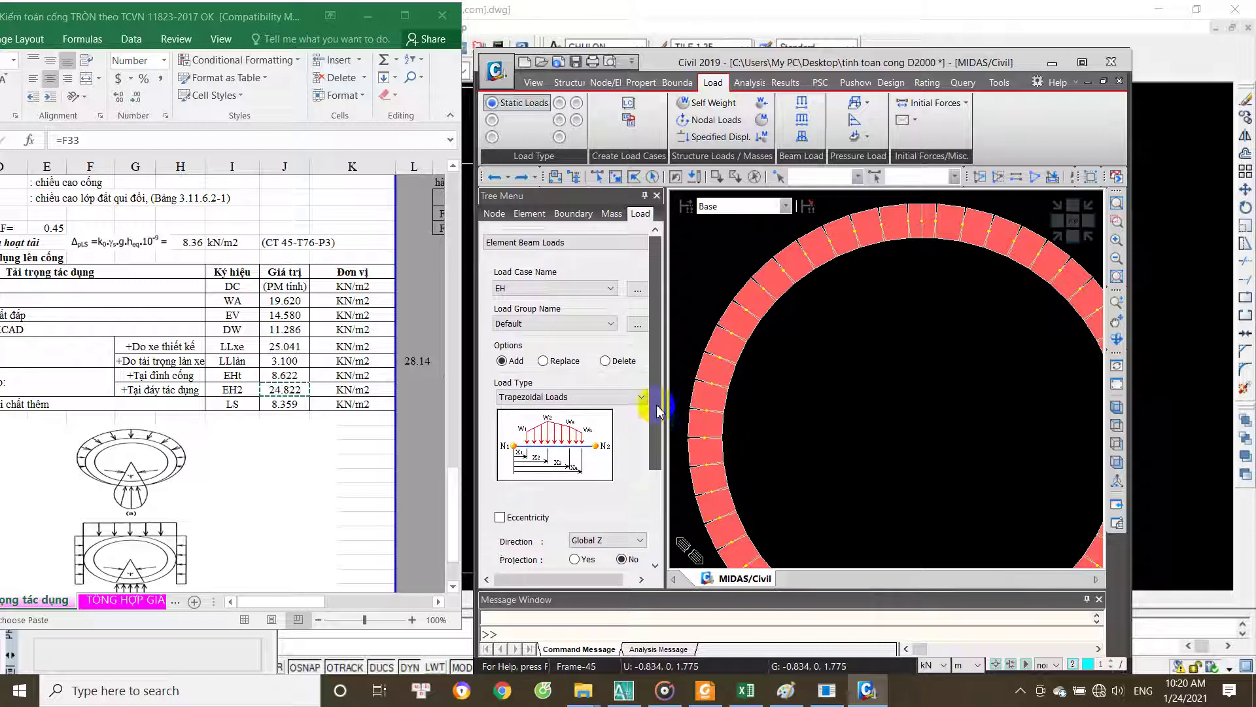
scroll(824, 405, "up", 2)
scroll(840, 389, "down", 4)
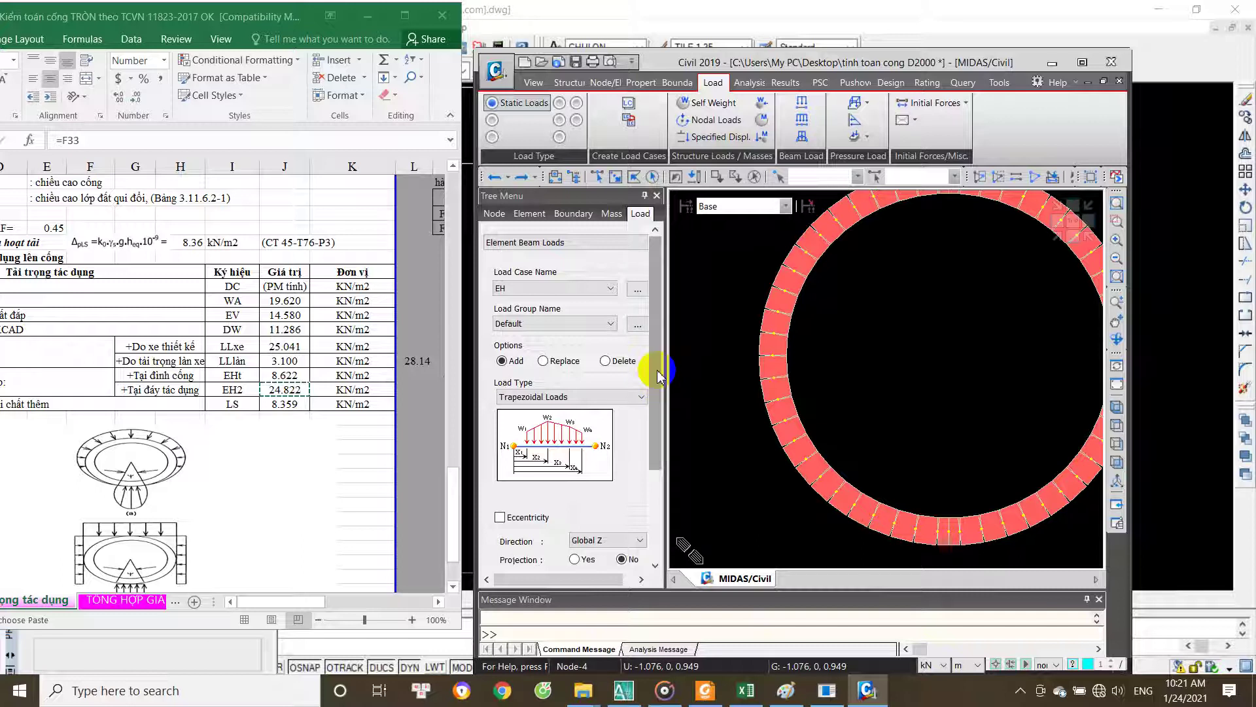
Step: Window-select the beam elements along the ring's left side
middle_click_drag(836, 356, 836, 415)
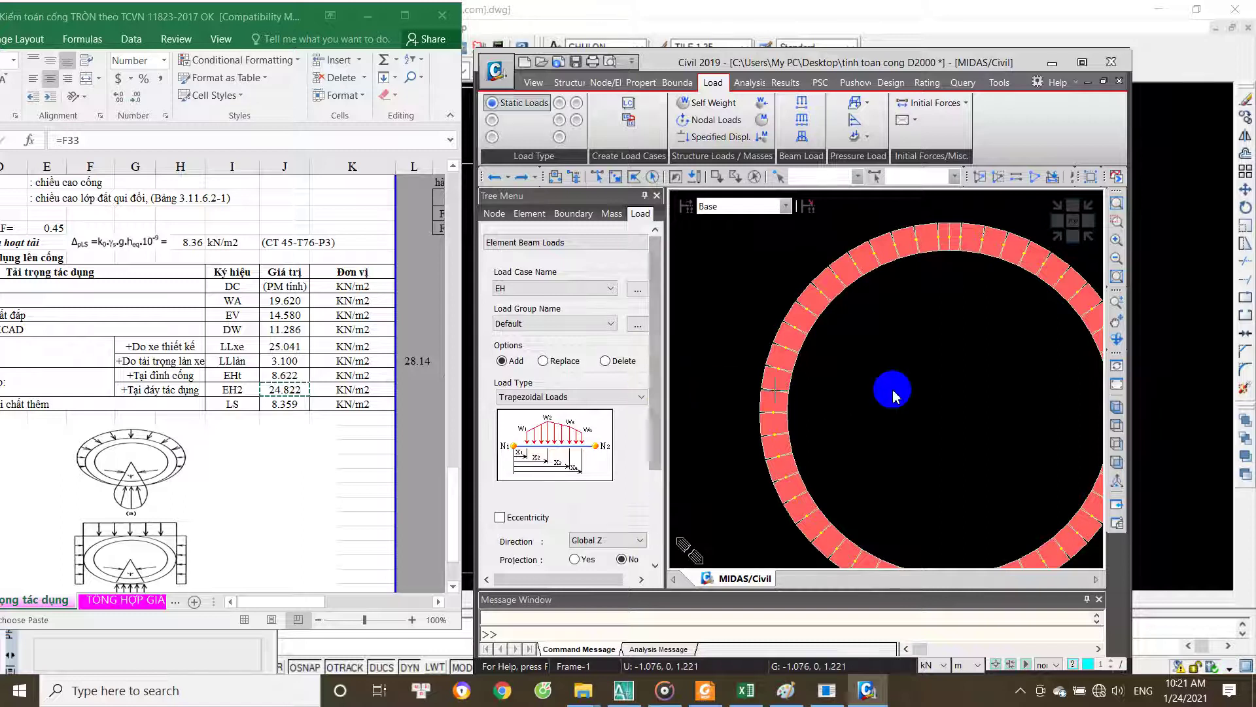
middle_click_drag(880, 384, 874, 356)
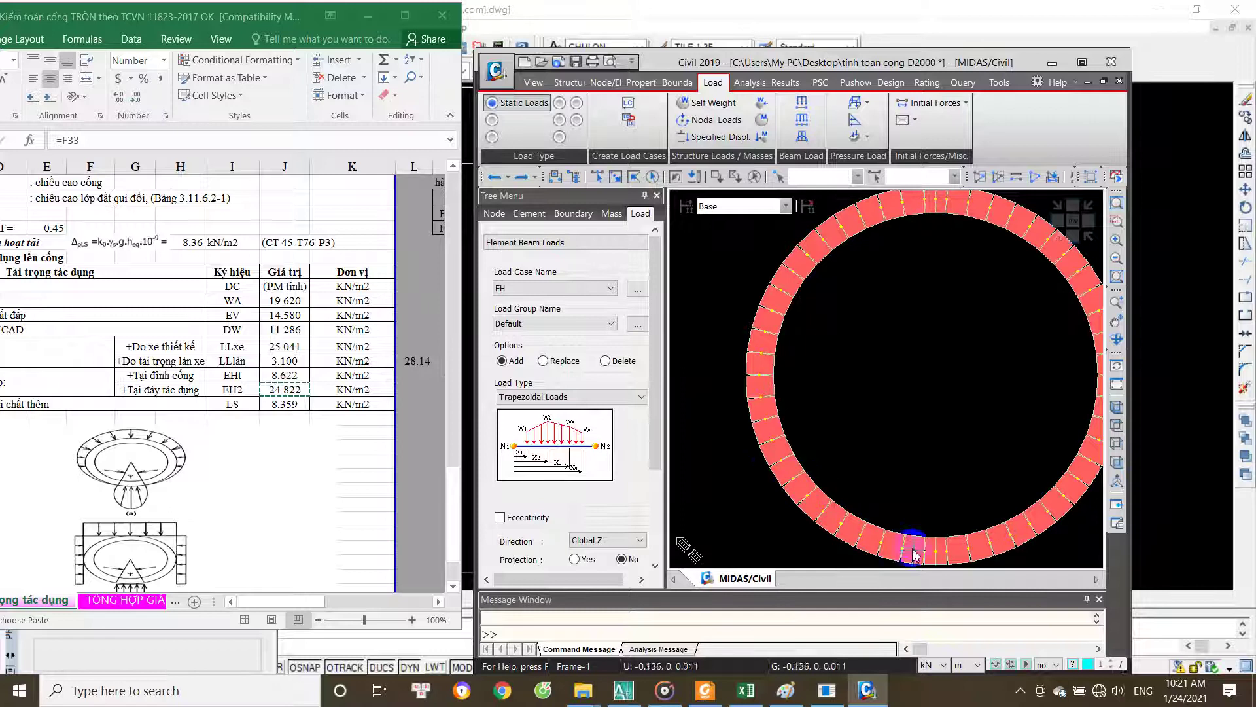
middle_click_drag(870, 273, 874, 317)
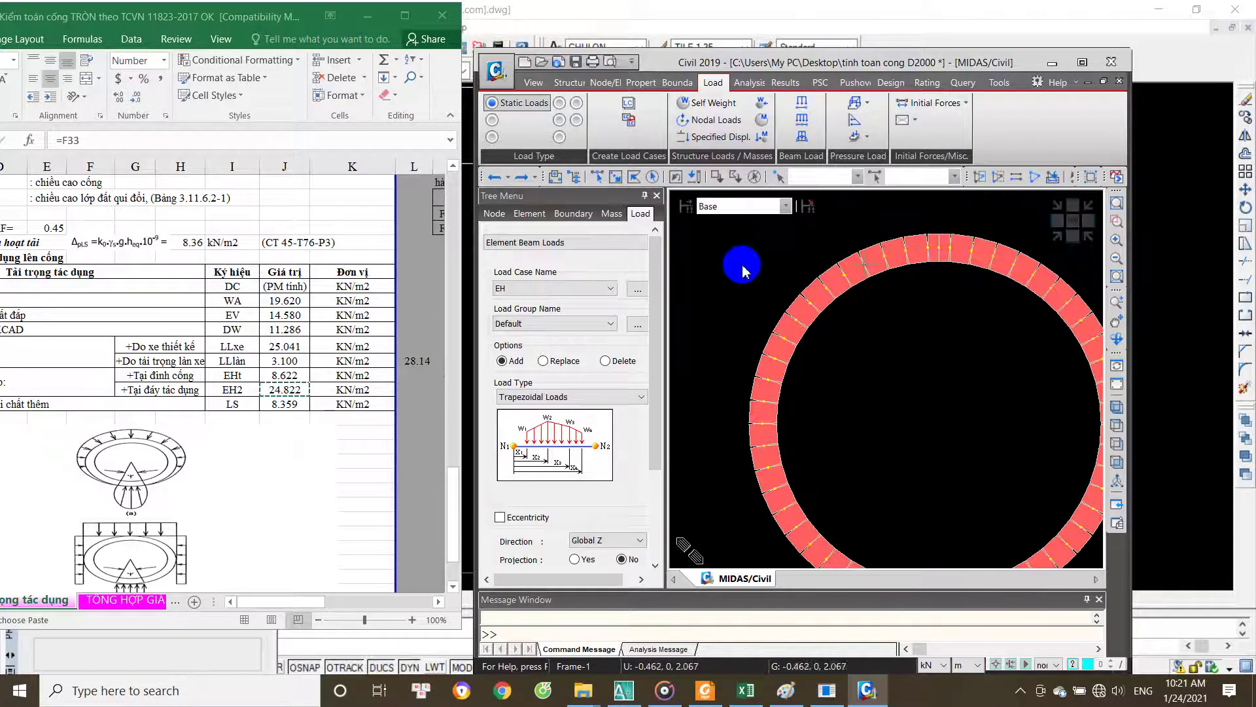
middle_click_drag(750, 524, 779, 415)
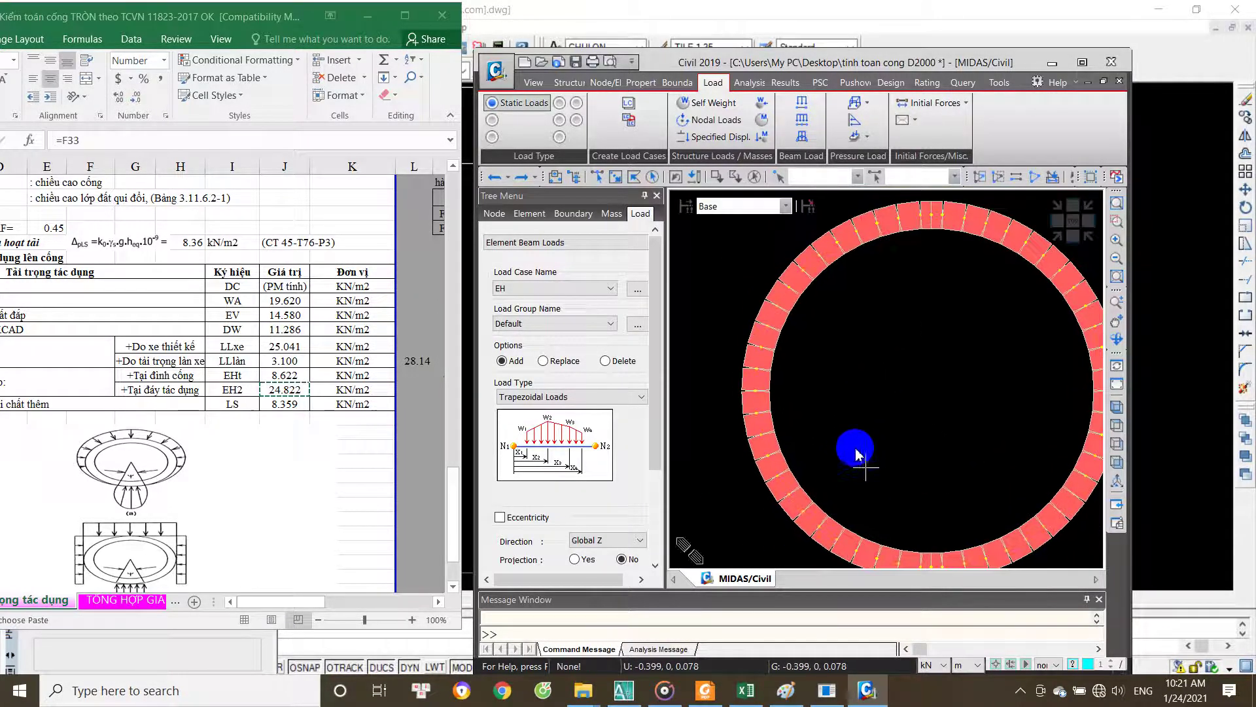
middle_click_drag(851, 374, 806, 445)
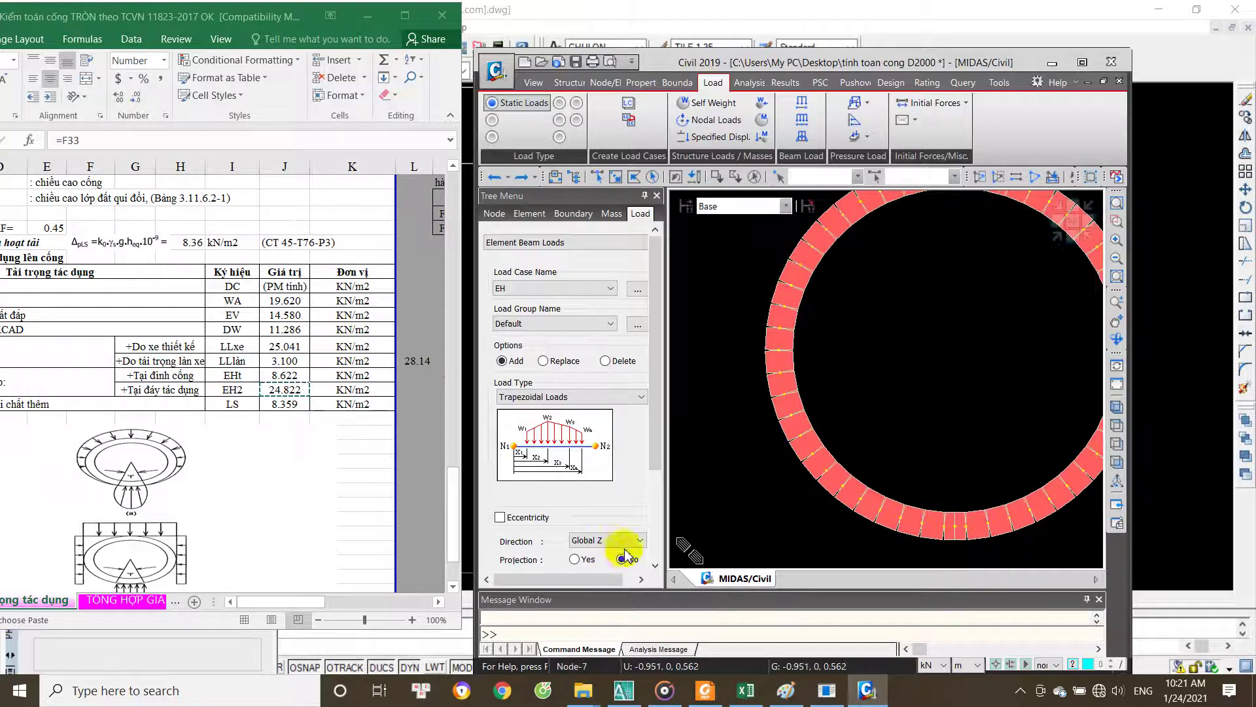
left_click_drag(657, 442, 654, 419)
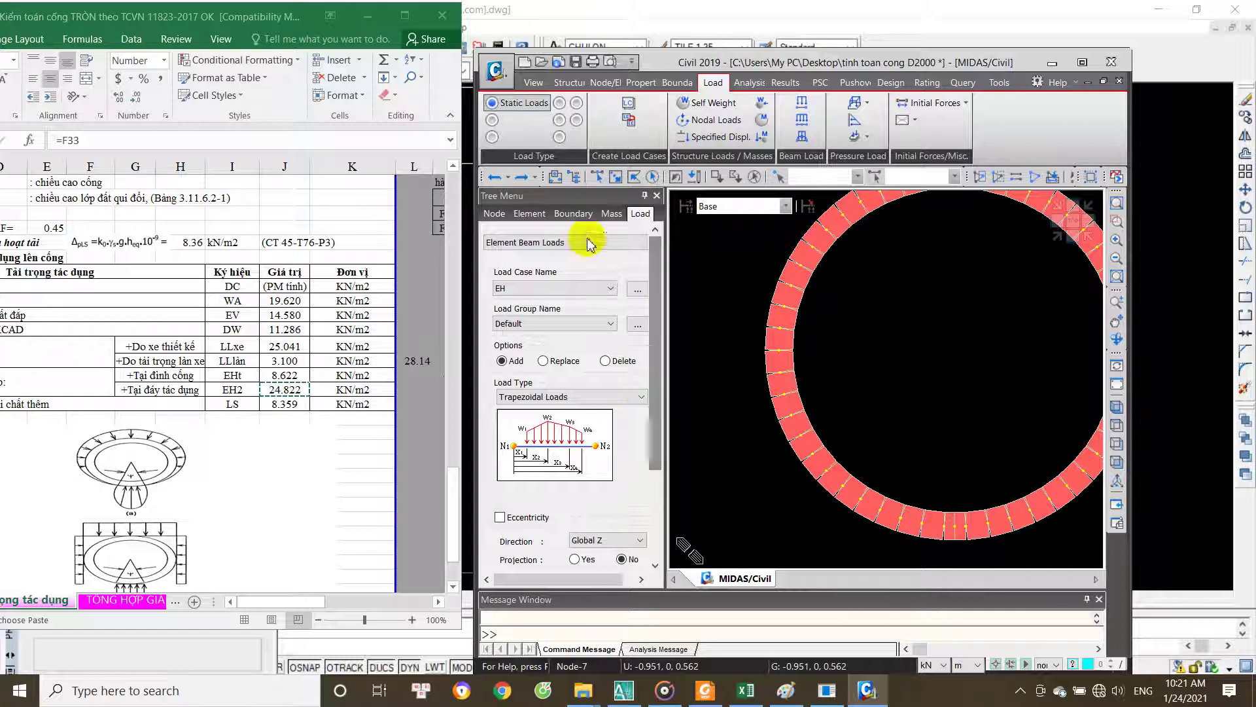
left_click(614, 178)
left_click_drag(827, 280, 940, 228)
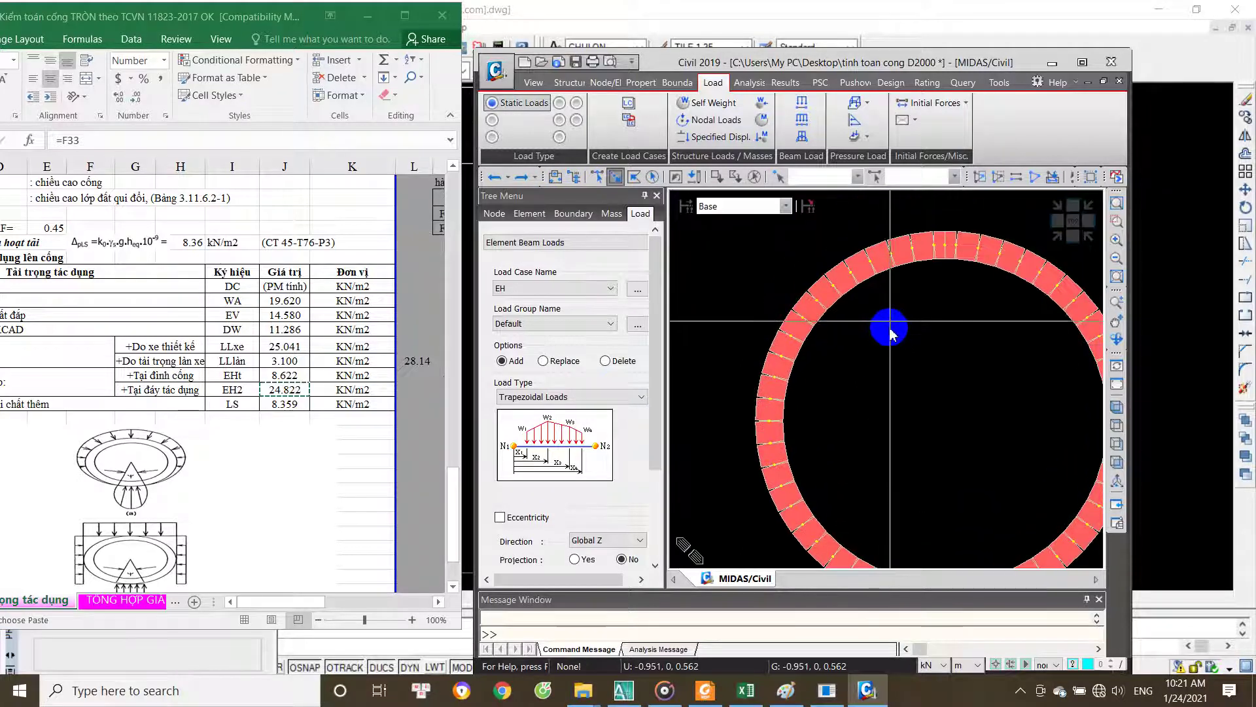
left_click_drag(862, 286, 710, 516)
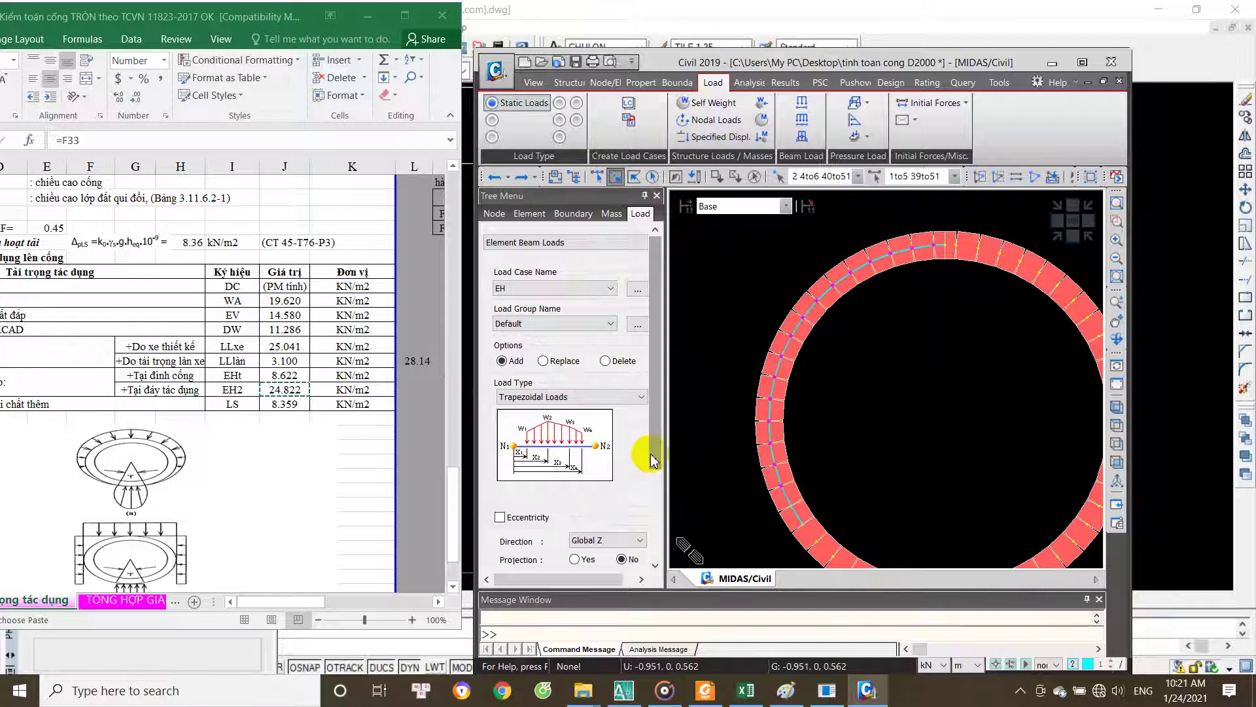
scroll(643, 516, "down", 3)
Step: Set the load direction to Global X and paste W1 = 8.622 from Excel
left_click(615, 445)
left_click(586, 491)
scroll(599, 471, "down", 1)
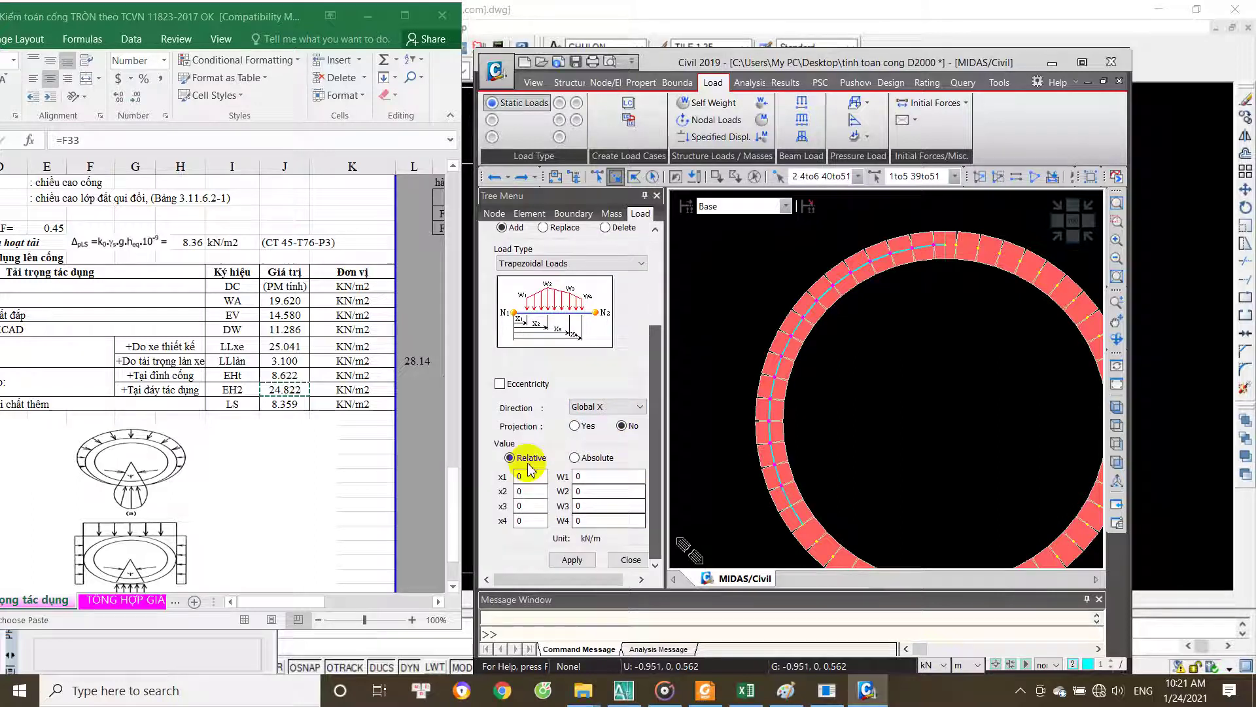
left_click(284, 375)
key("ctrl+c")
double_click(592, 476)
key("ctrl+v")
Step: Enter W2 = 24.822 and x2 = 1, then apply the trapezoidal load to the selected elements
left_click(295, 391)
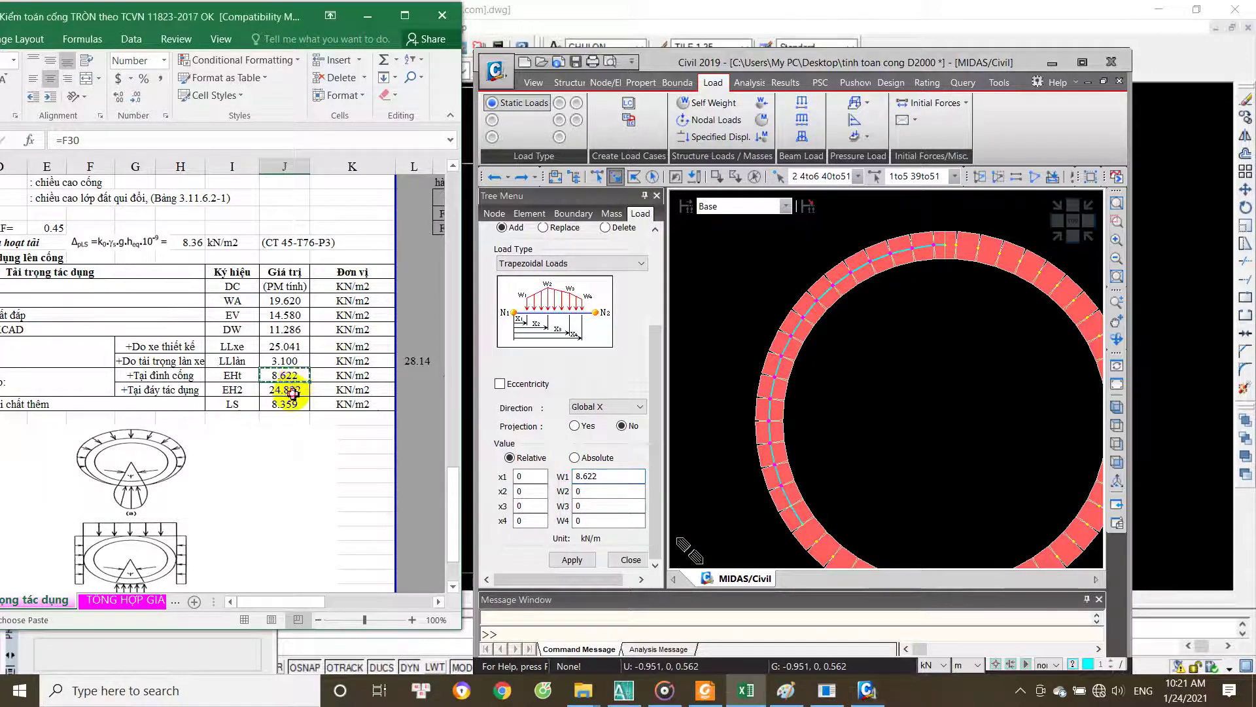
key("ctrl+c")
double_click(592, 491)
key("ctrl+v")
double_click(531, 491)
left_click(575, 557)
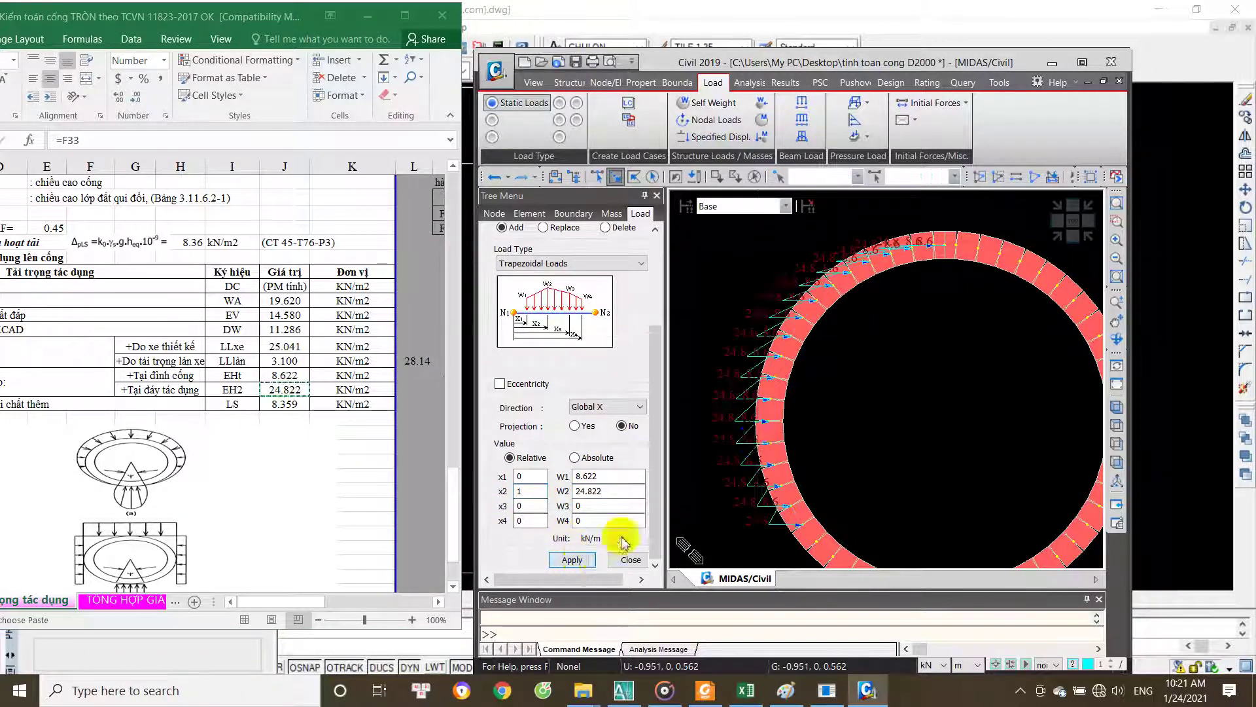
Step: Zoom and pan the view to check the loaded left-side elements
scroll(851, 475, "up", 1)
scroll(830, 464, "up", 2)
scroll(813, 451, "up", 1)
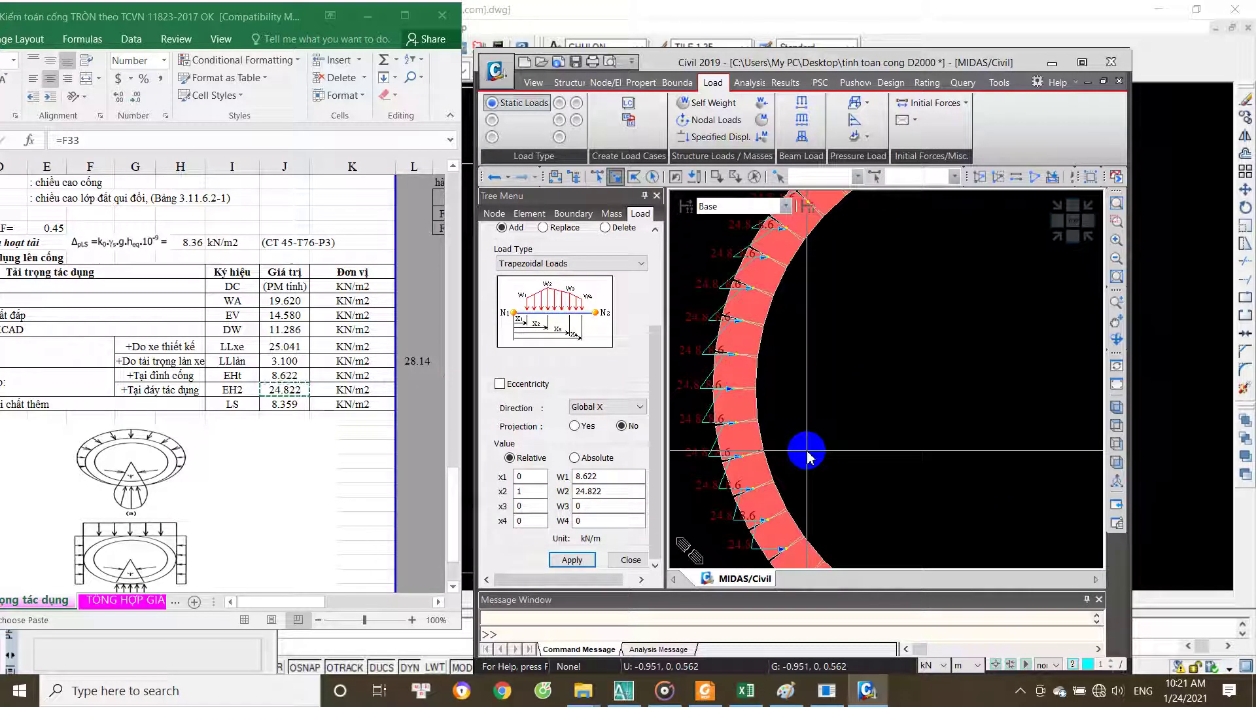
scroll(695, 421, "up", 1)
scroll(698, 386, "up", 1)
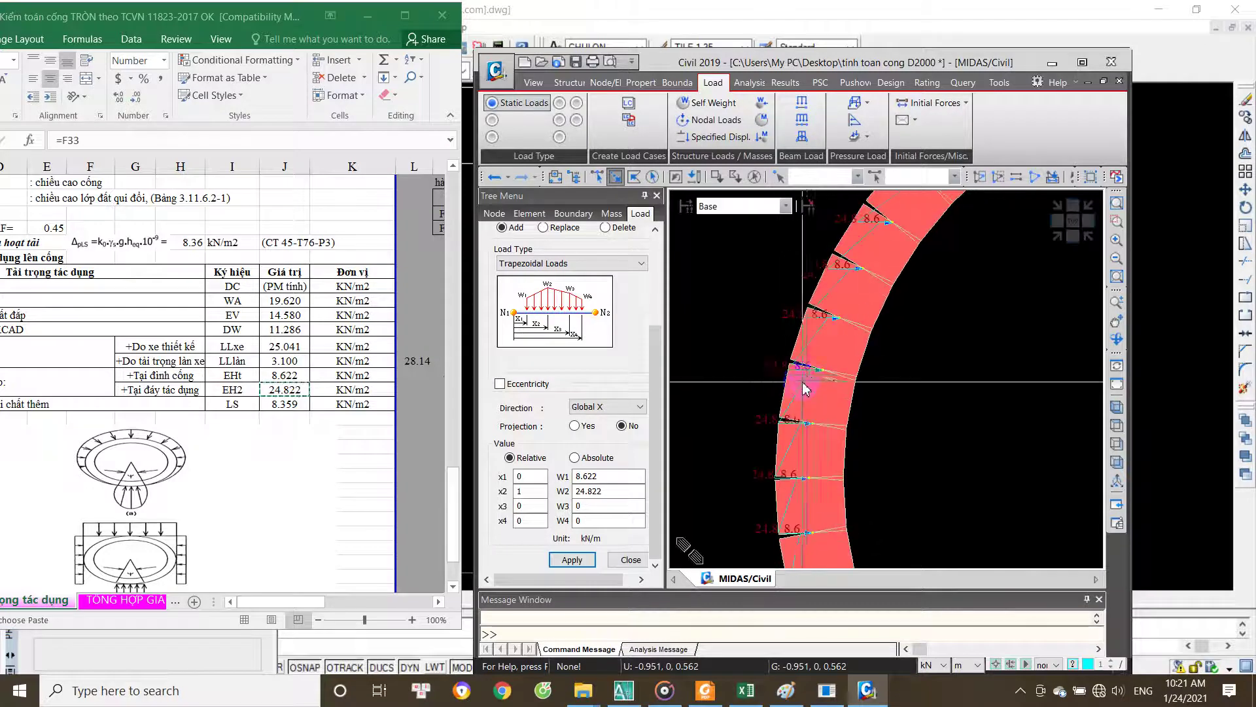
left_click(775, 381)
mouse_move(774, 382)
middle_mouse_down()
mouse_move(933, 443)
mouse_move(827, 435)
mouse_move(851, 472)
mouse_move(870, 446)
middle_mouse_up()
scroll(831, 439, "down", 1)
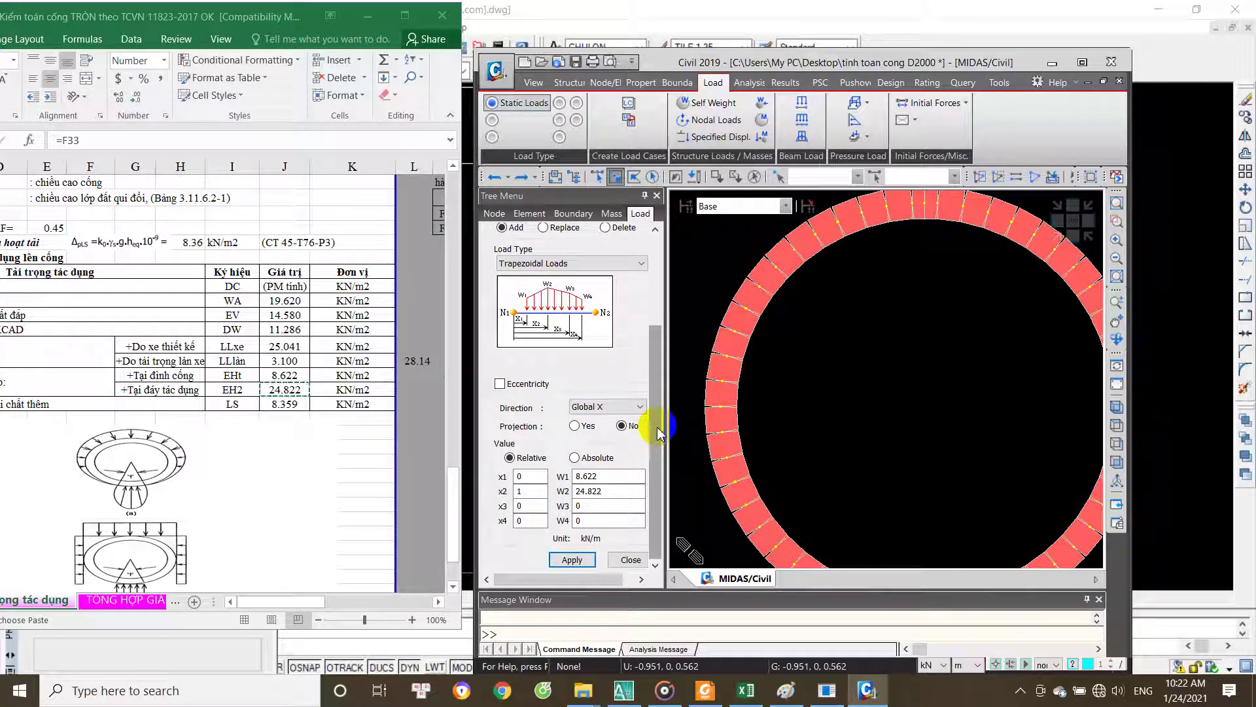
left_click_drag(656, 425, 658, 326)
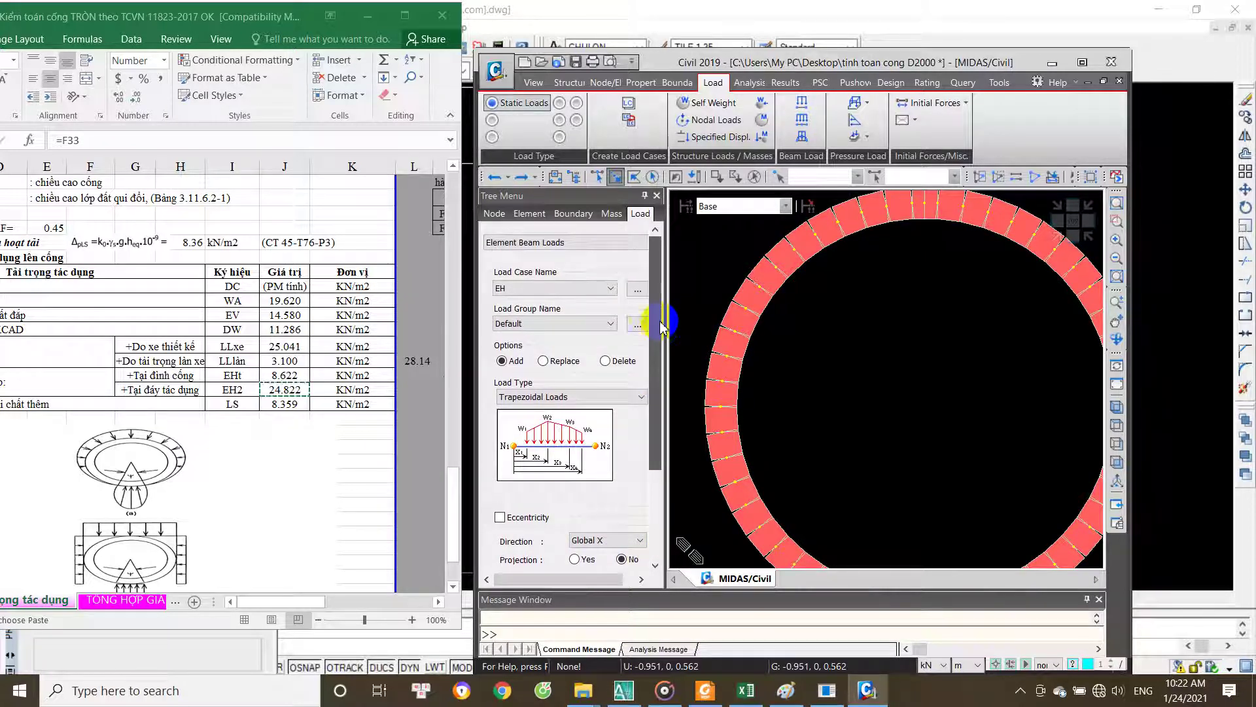
left_click(609, 243)
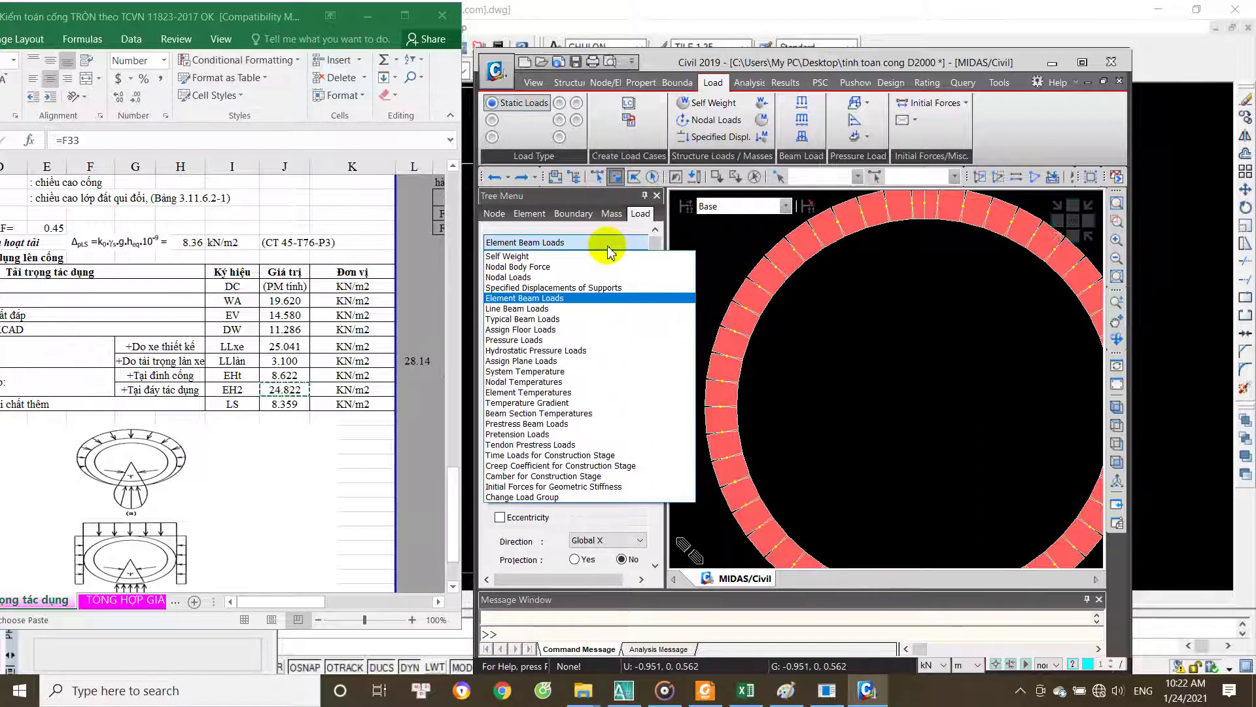
Step: Switch to line beam loads on selected elements, directed along Global X
left_click(579, 309)
left_click_drag(656, 360, 660, 432)
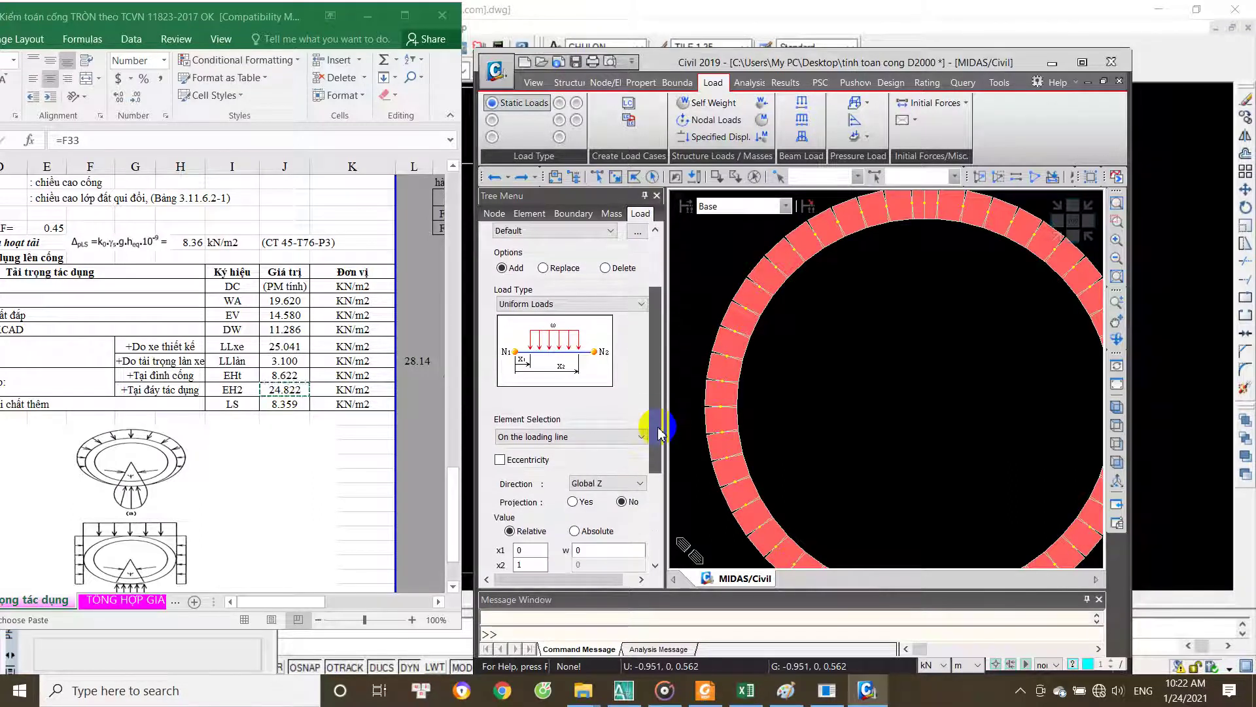
left_click(611, 437)
left_click(591, 462)
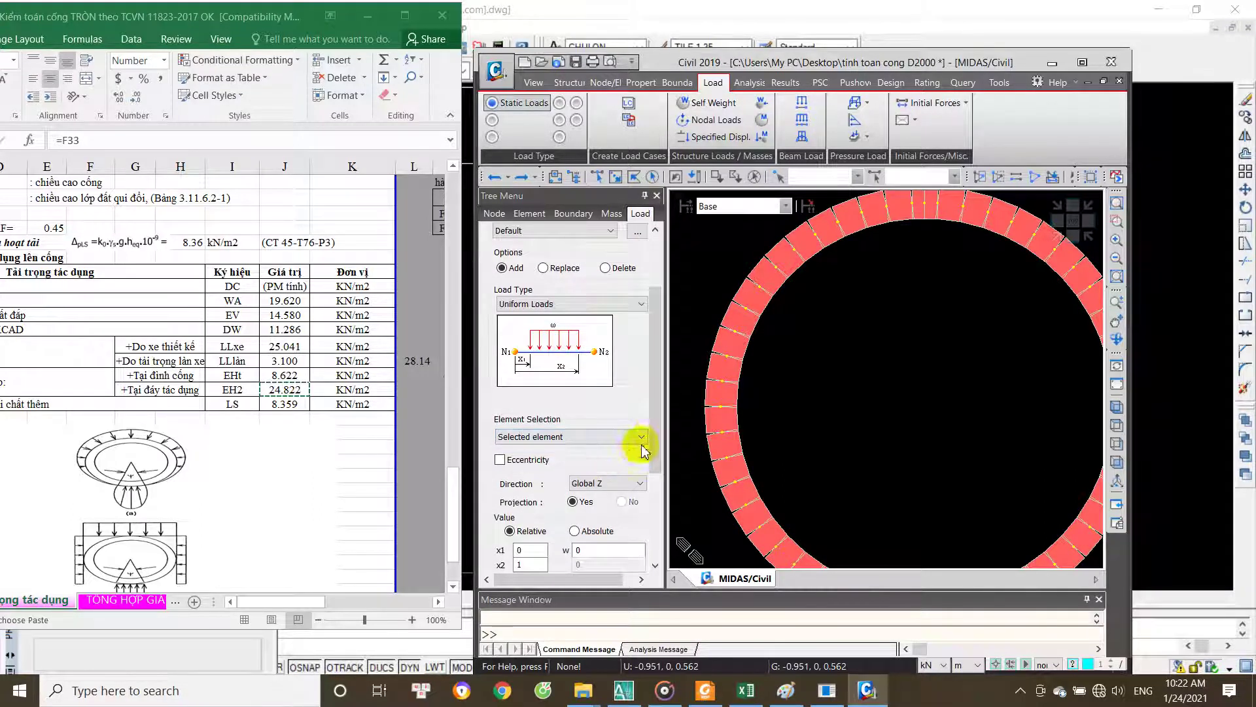
left_click_drag(657, 437, 657, 468)
left_click(635, 417)
left_click(612, 431)
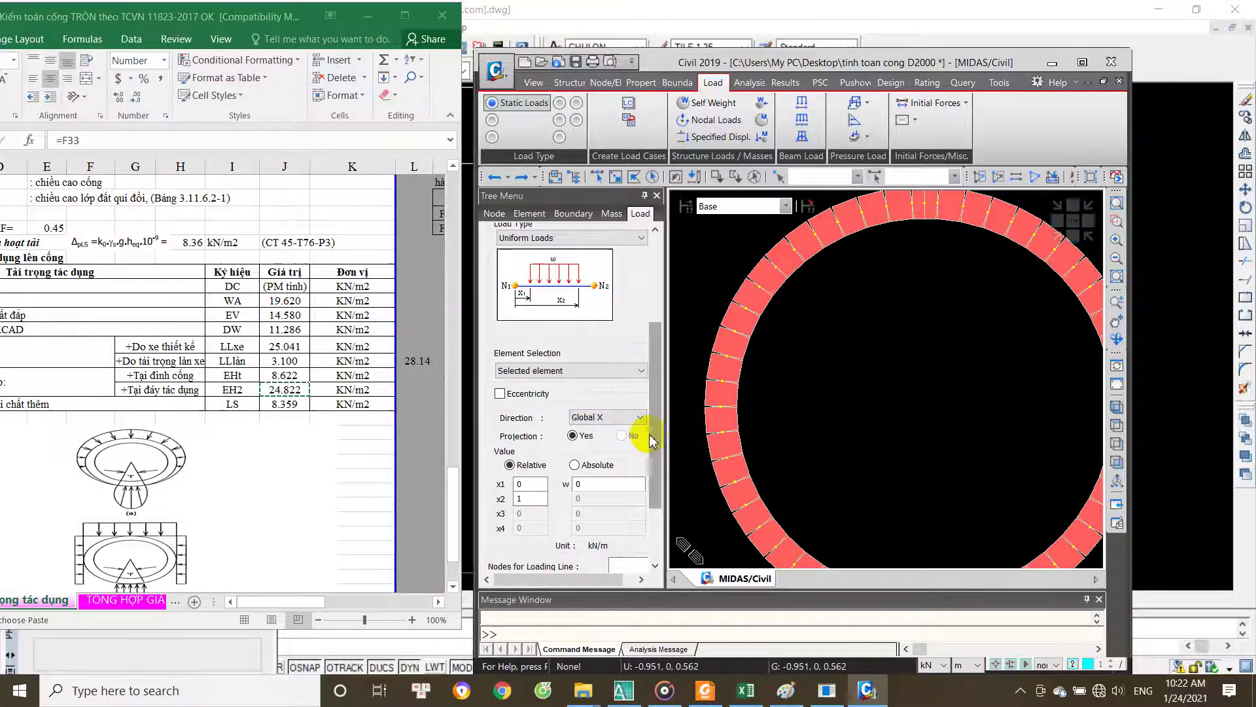
scroll(624, 356, "up", 3)
Step: Set a trapezoidal Global X load with W1 = 8.622 and W2 = 24.822 from Excel
left_click(558, 373)
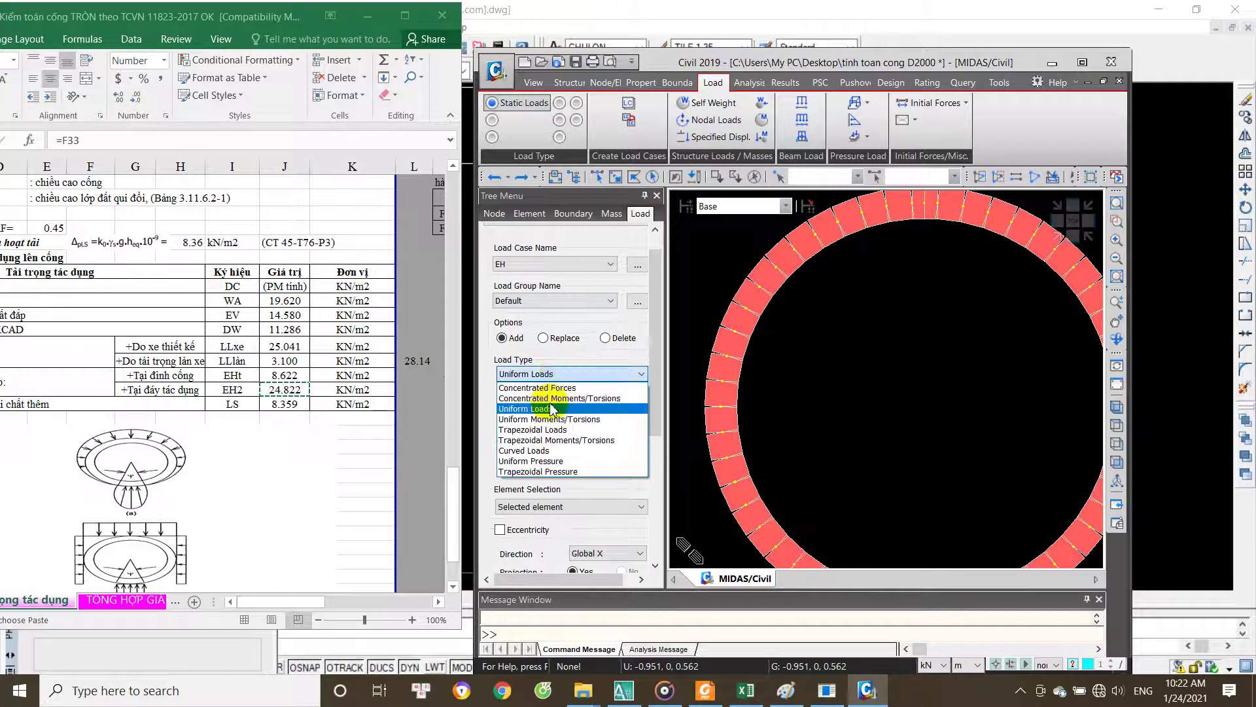
left_click(557, 429)
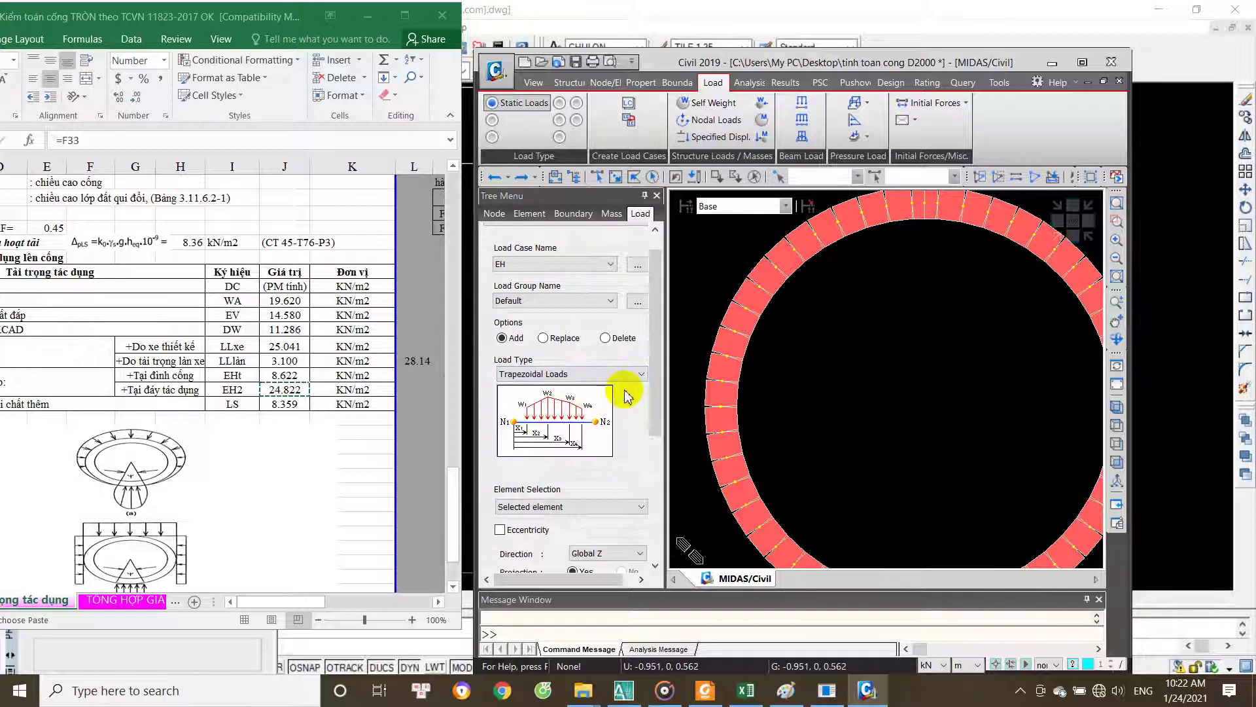
scroll(641, 422, "down", 4)
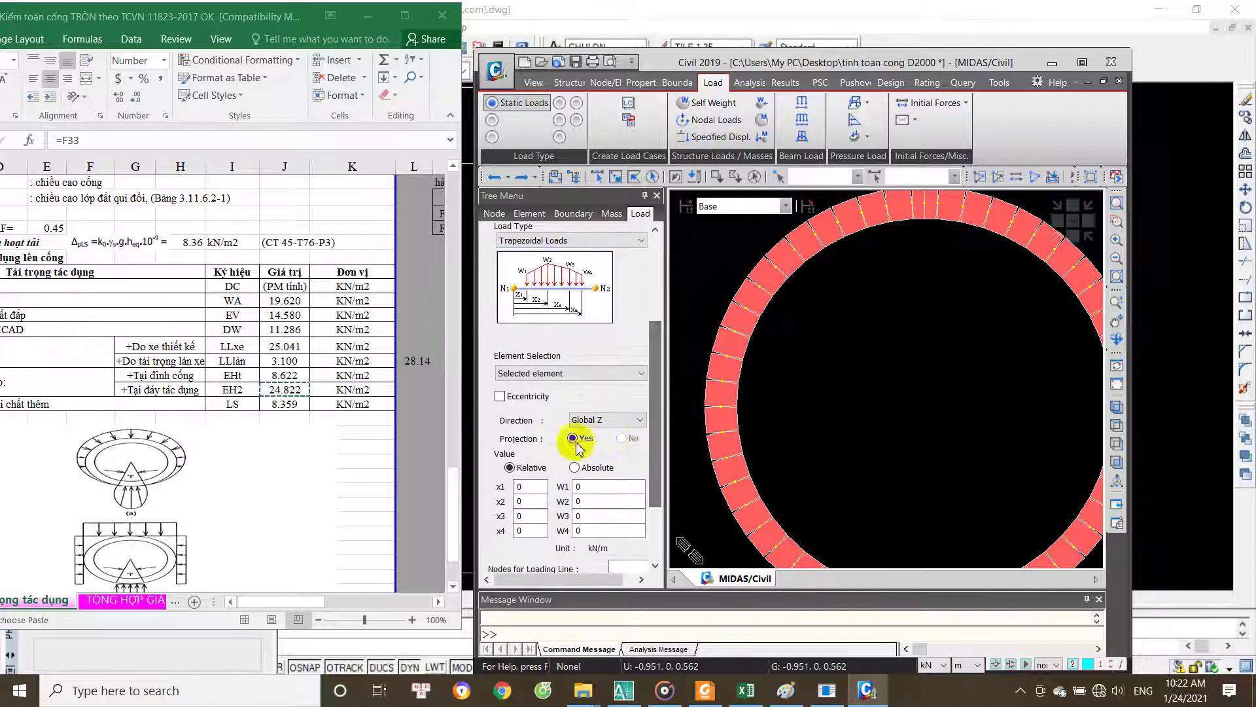
left_click(608, 428)
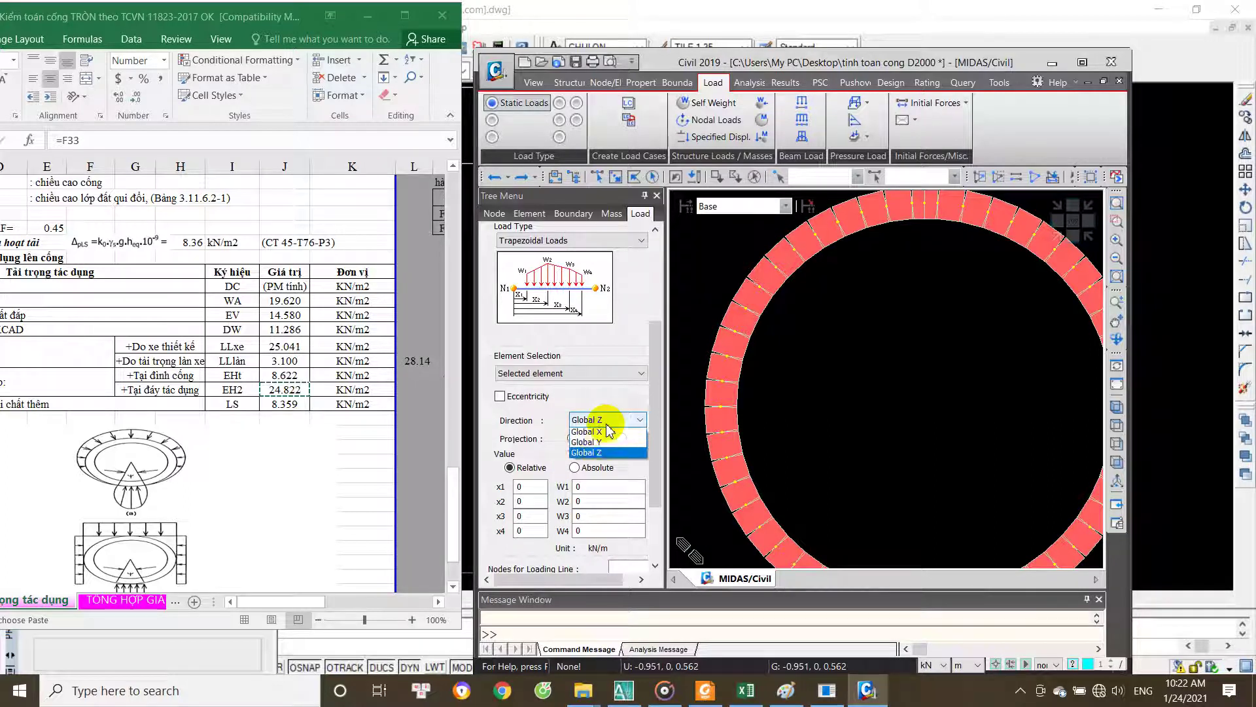
left_click(607, 434)
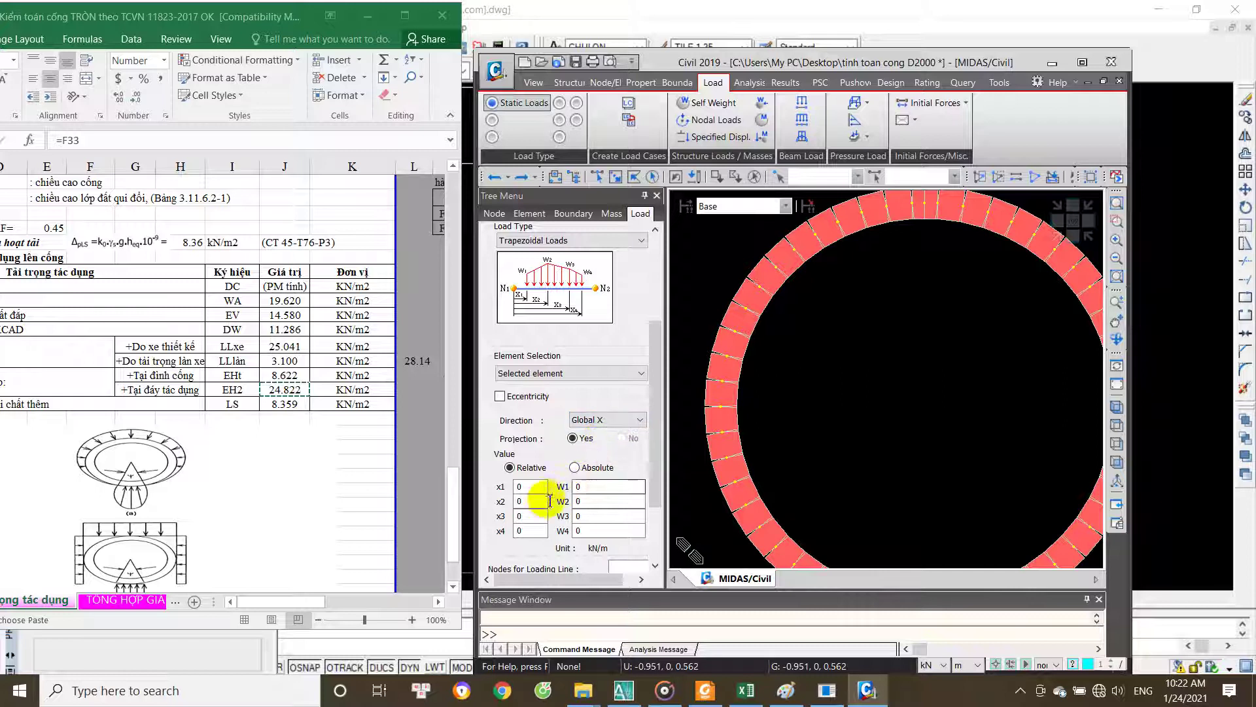
double_click(538, 501)
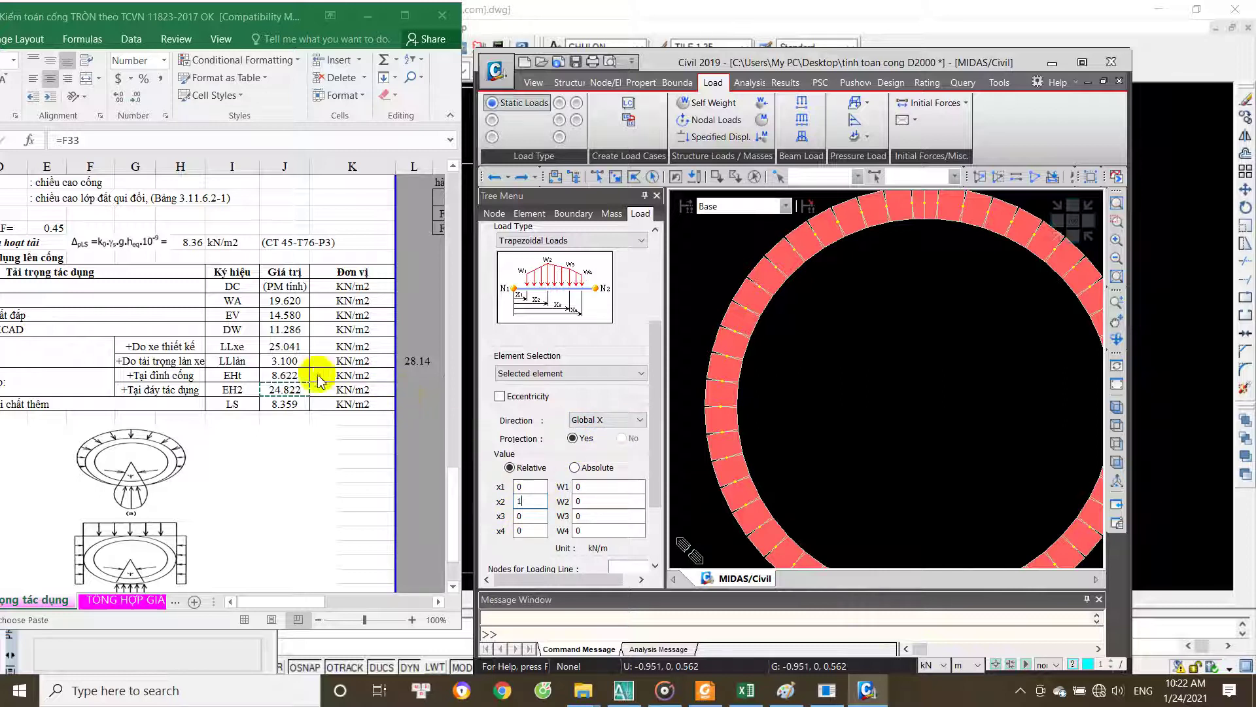
left_click(292, 367)
double_click(592, 486)
type("8.622")
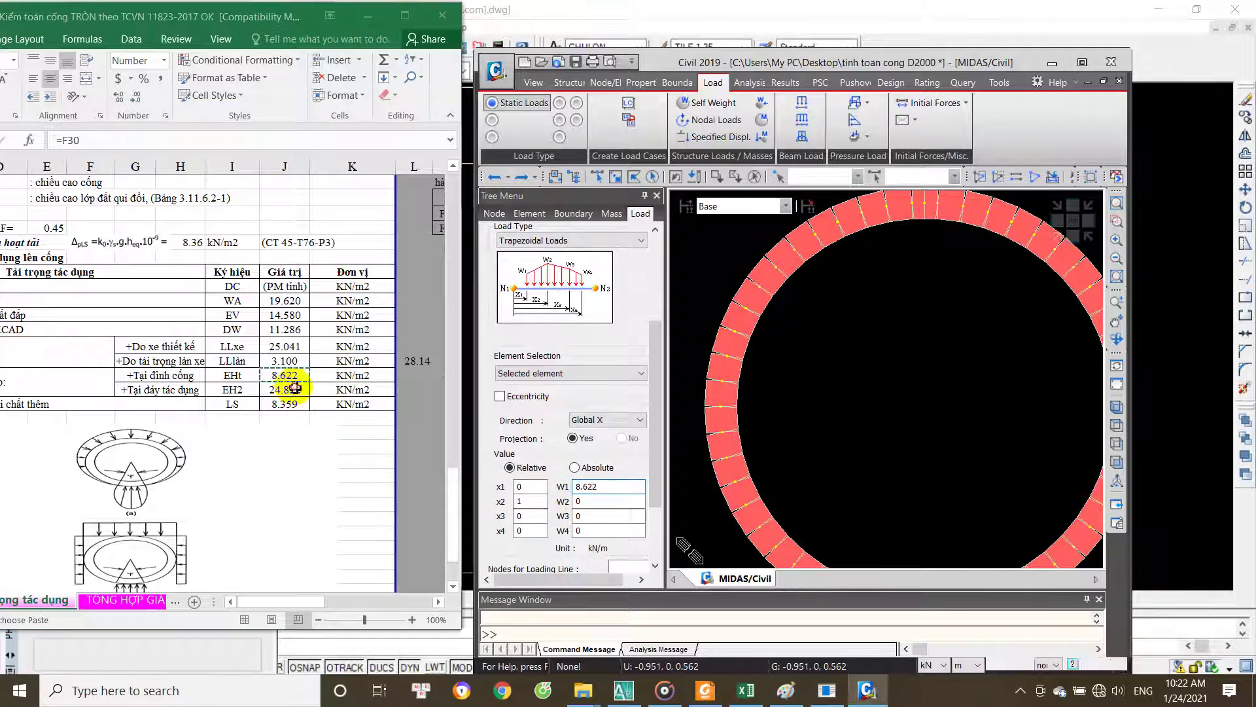
left_click(294, 388)
double_click(592, 501)
type("24.822")
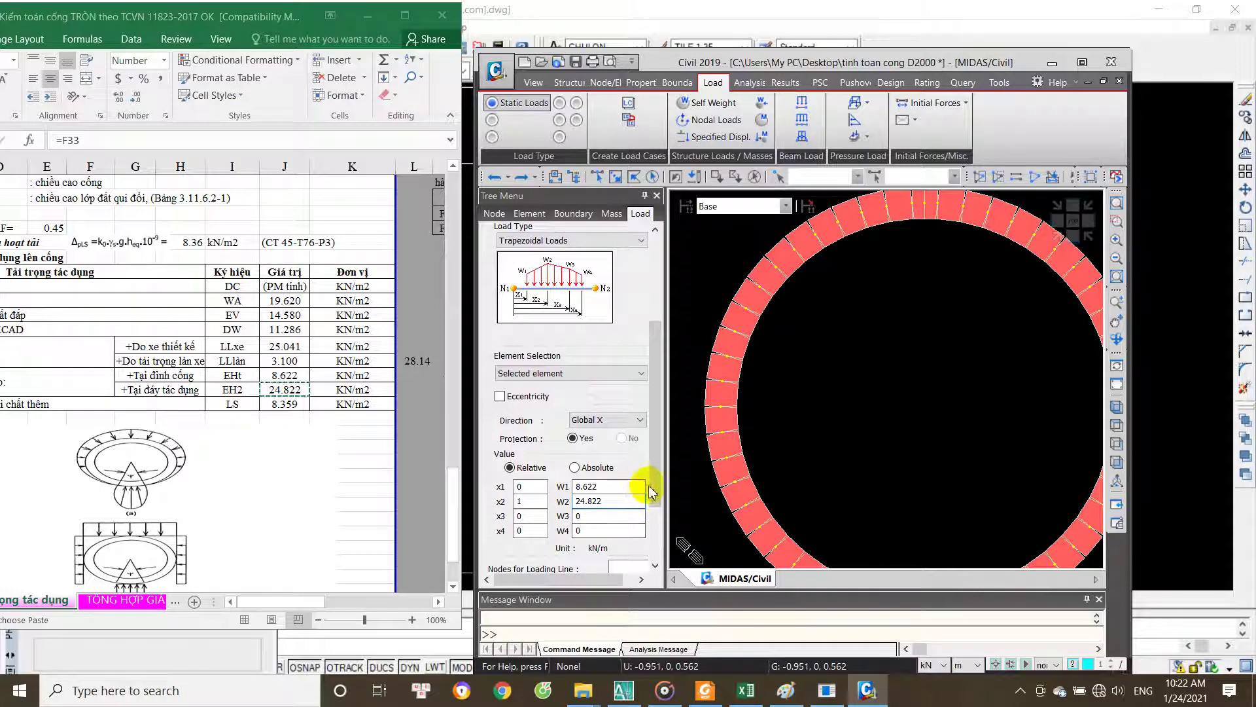
Step: Keep loading on selected elements, pick the ring's top node, then clear the loading-line nodes
left_click_drag(655, 492, 654, 517)
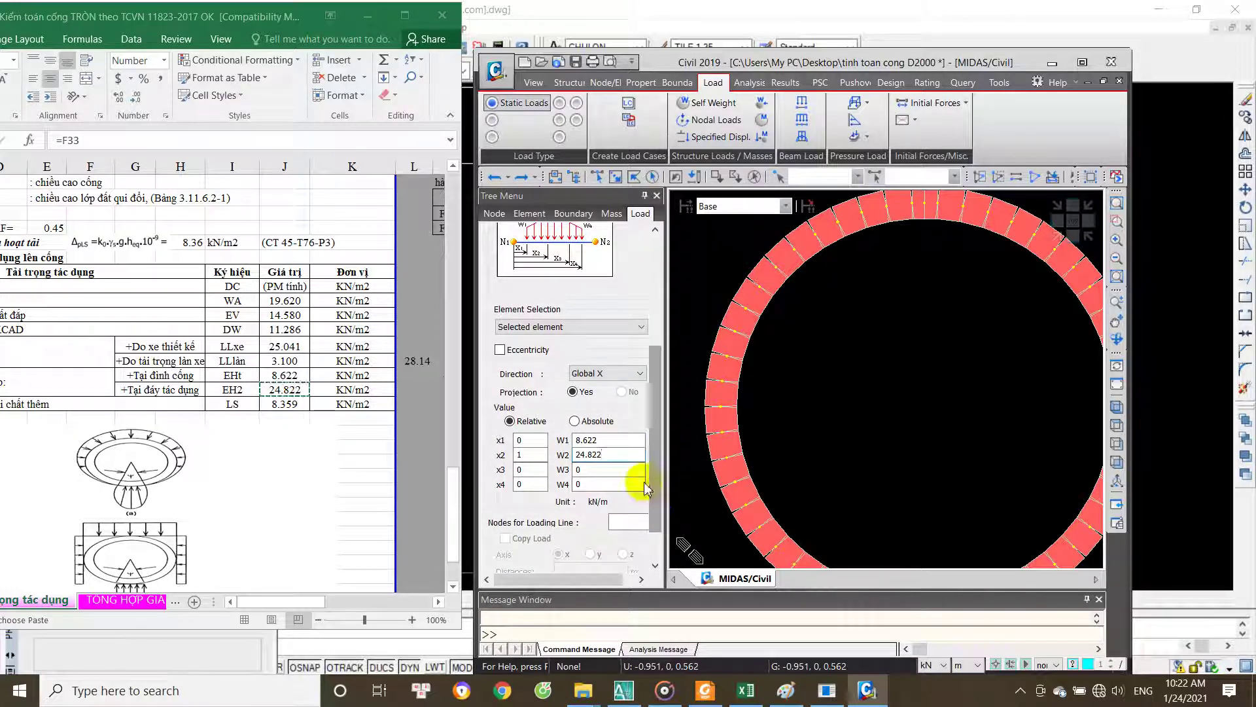
left_click(581, 327)
left_click(584, 351)
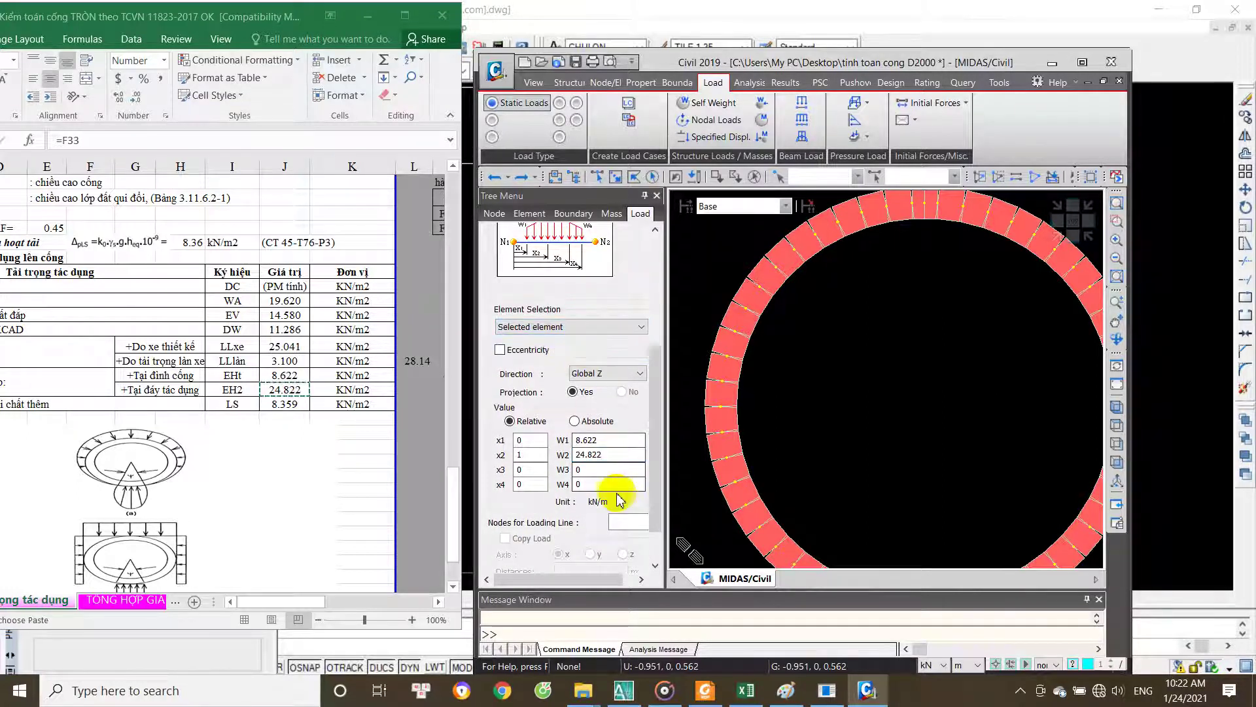
left_click(628, 521)
left_click(922, 206)
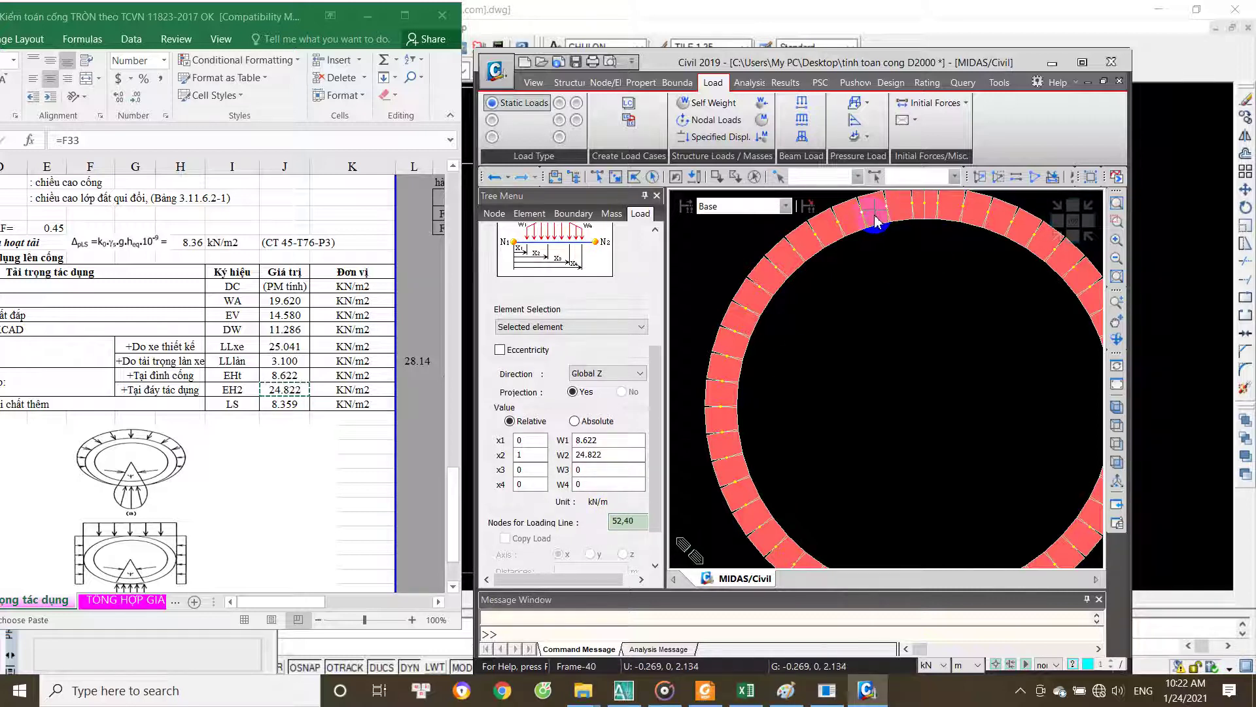
double_click(630, 521)
key("BackSpace")
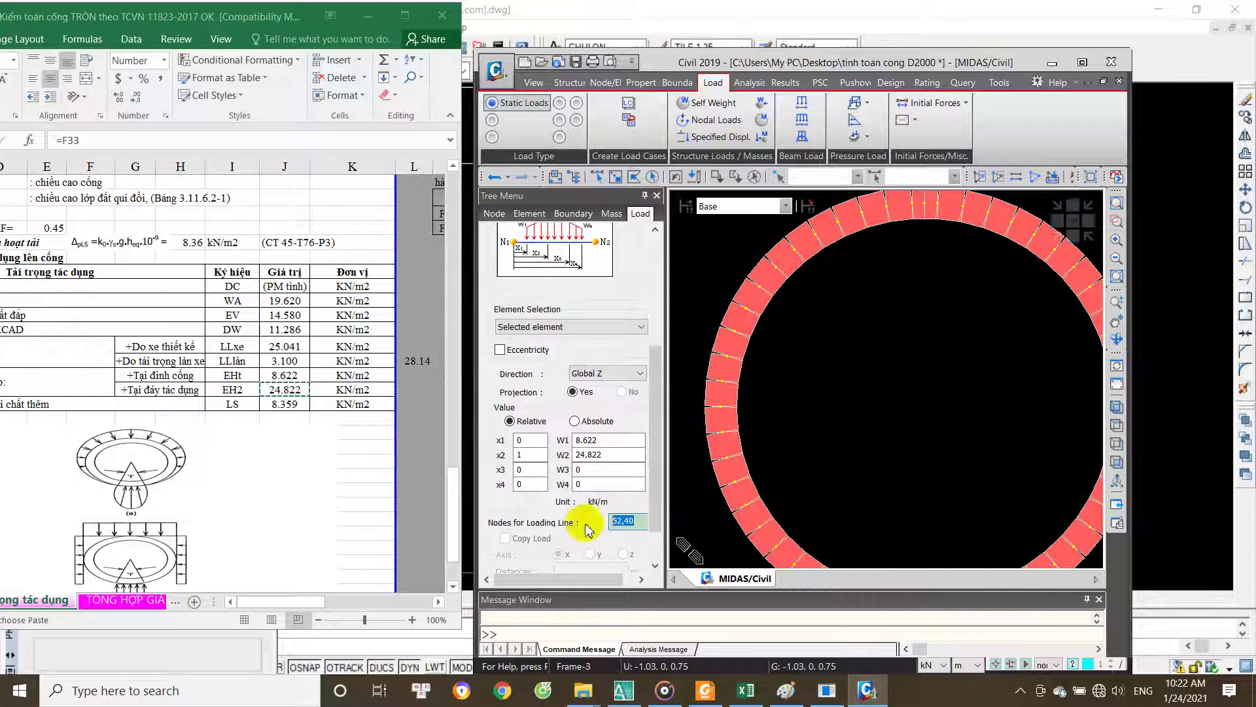
Step: Add the ring-bottom node 53 to the loading line
scroll(913, 276, "up", 2)
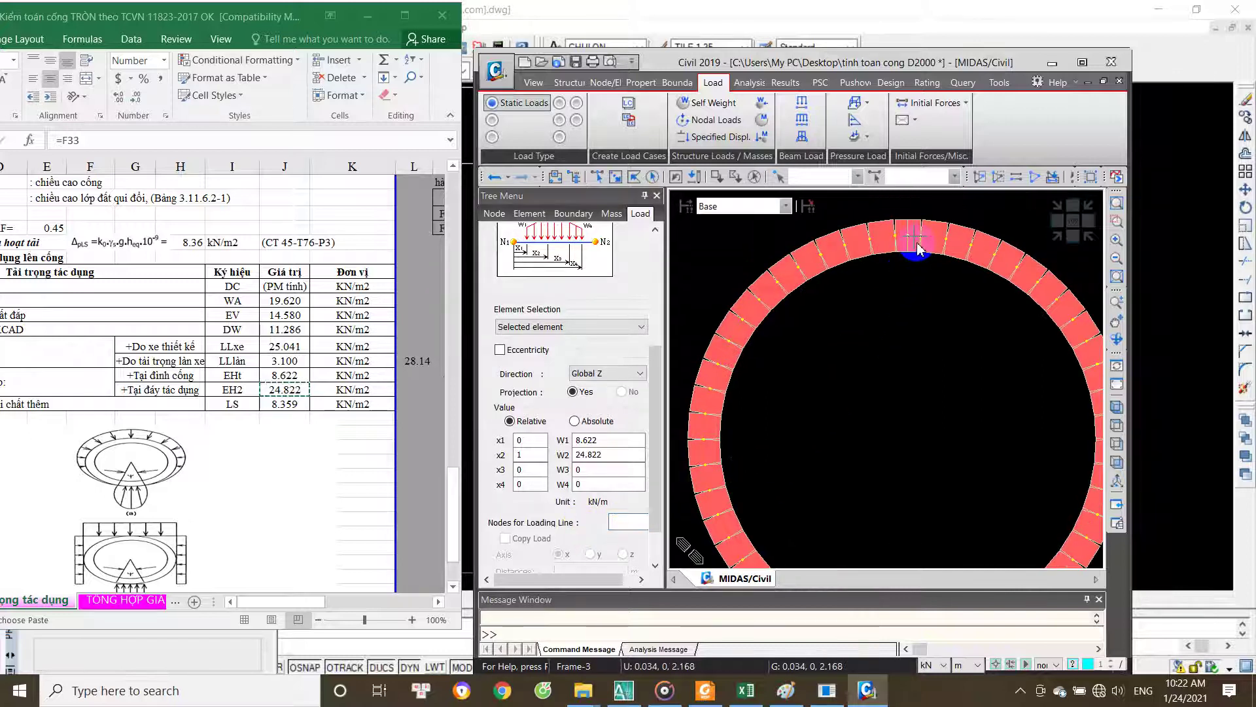
middle_click_drag(915, 460, 887, 464)
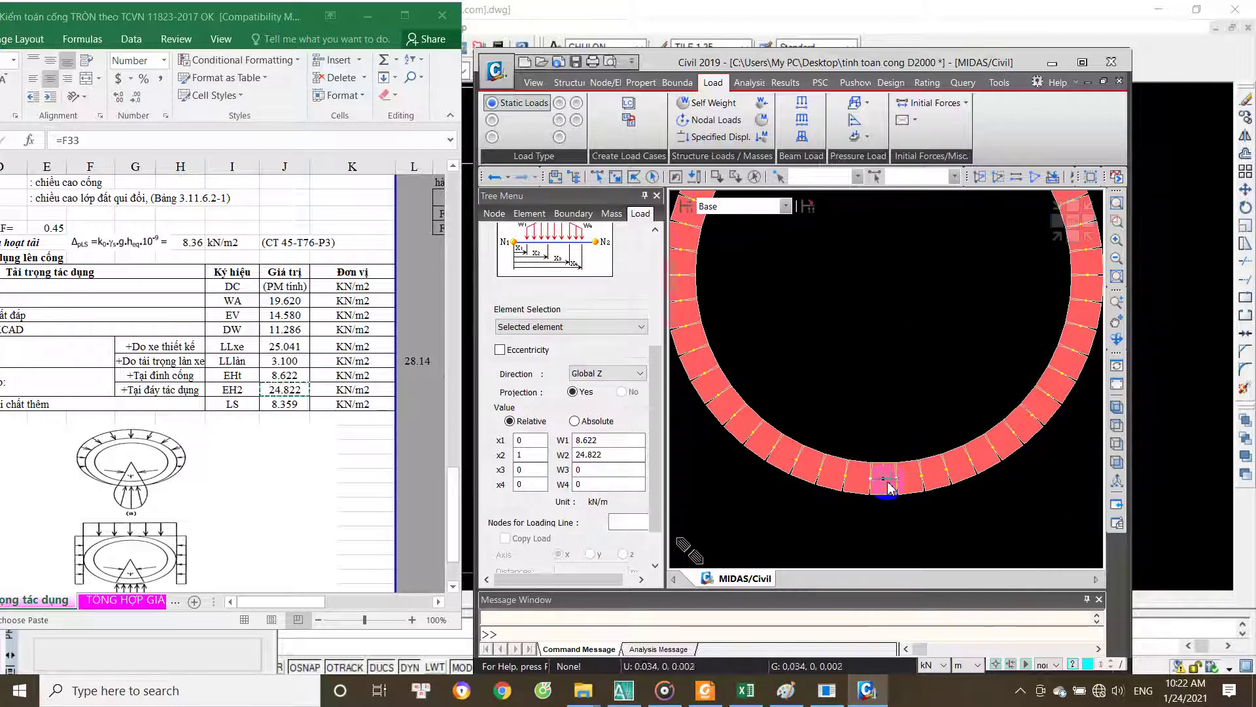
left_click(629, 522)
mouse_move(779, 360)
middle_mouse_down()
mouse_move(871, 412)
mouse_move(915, 533)
middle_mouse_up()
left_click(933, 543)
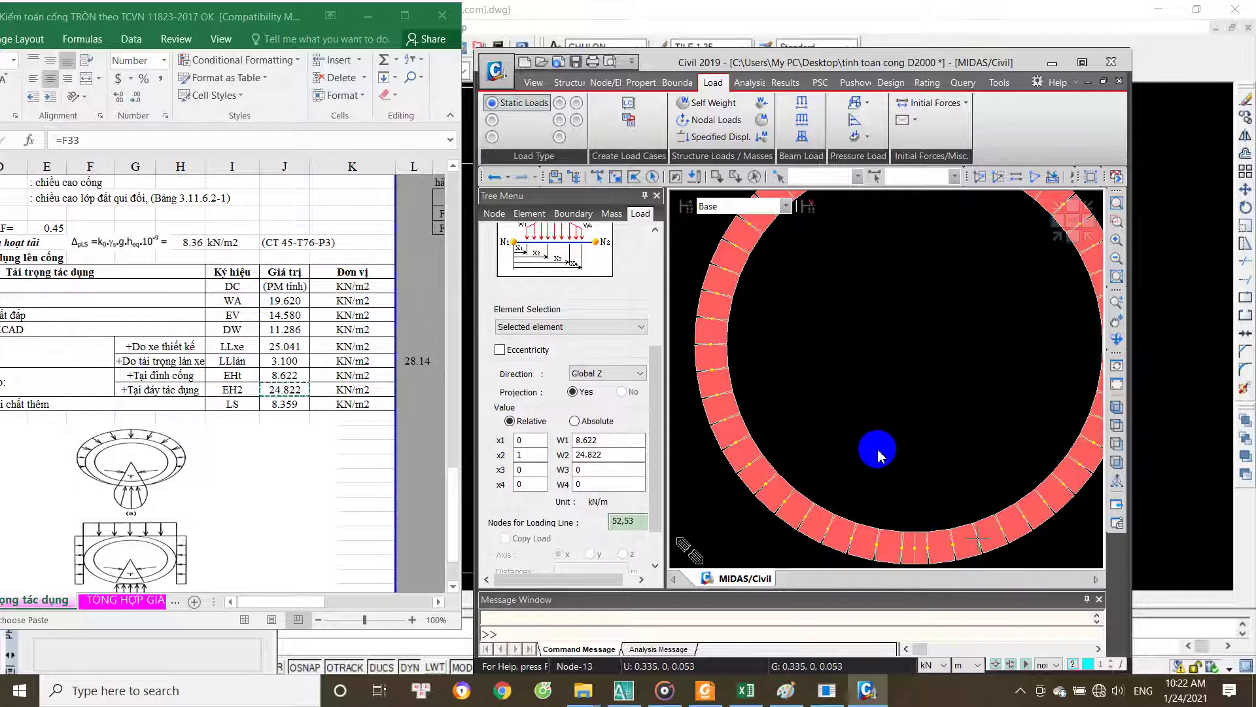
scroll(876, 470, "down", 2)
scroll(856, 446, "up", 1)
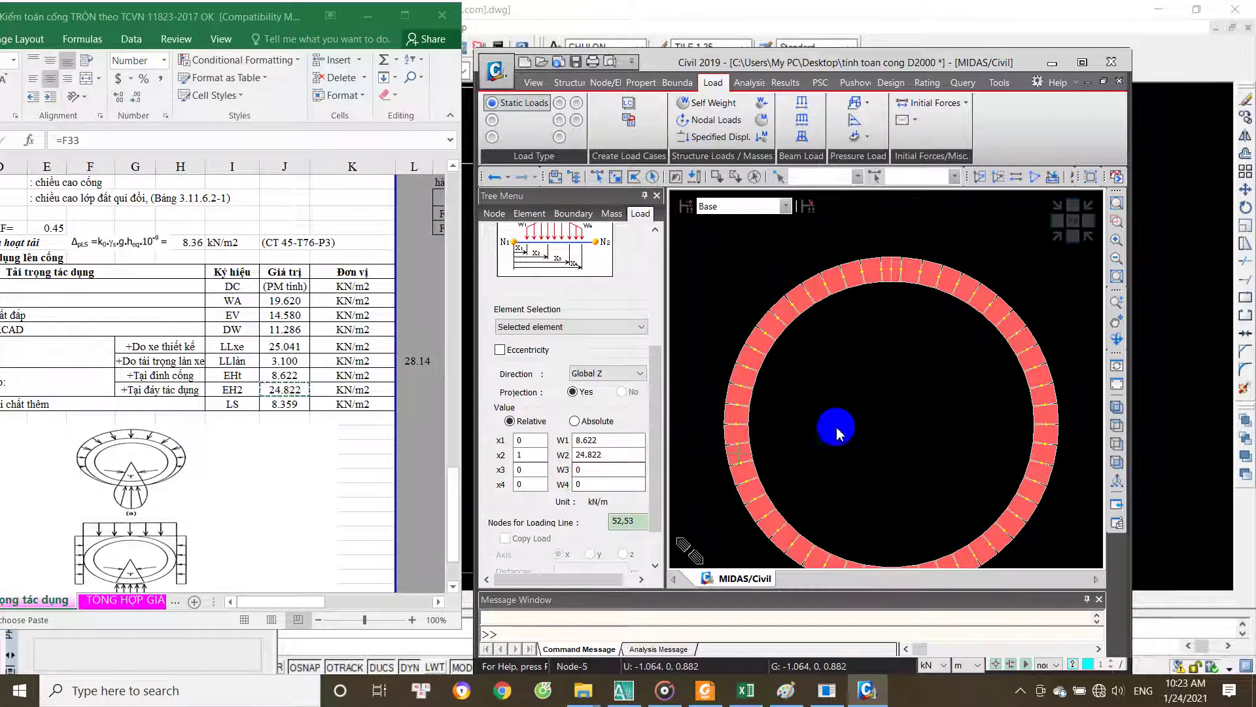
middle_click_drag(837, 432, 877, 392)
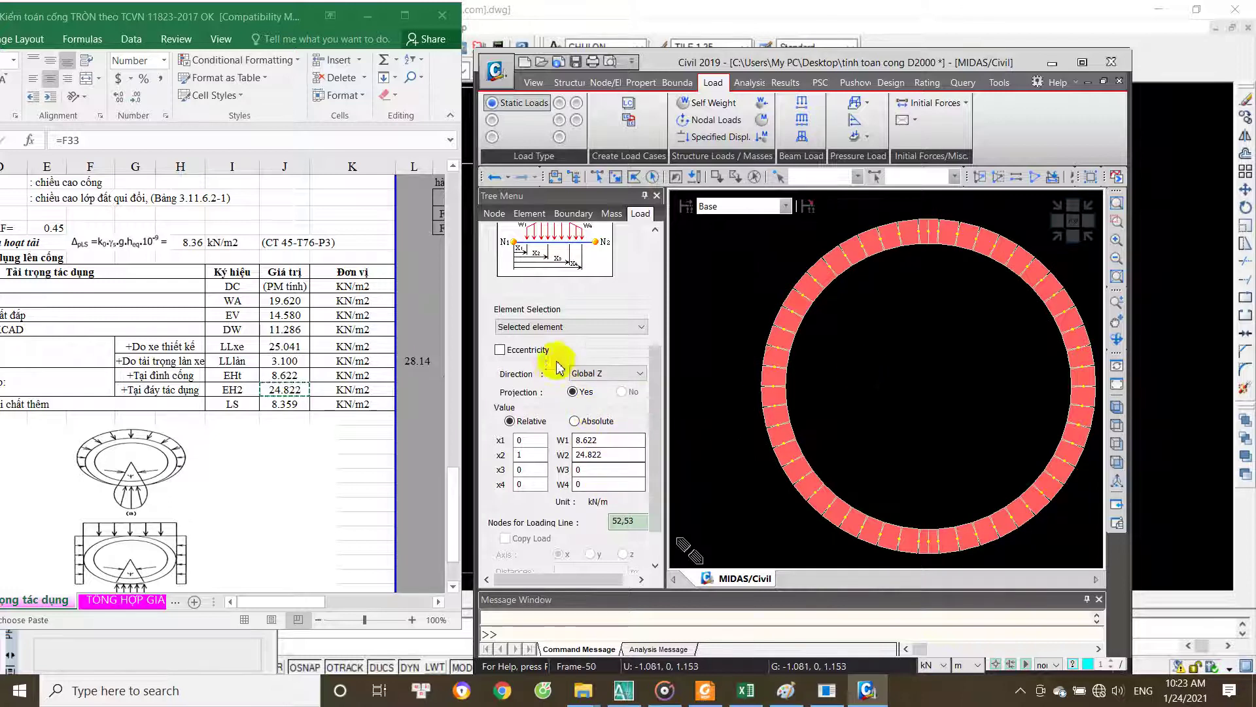
Step: Try eccentricity in Global X, turn it back off, and set the load direction to Global X
left_click(500, 350)
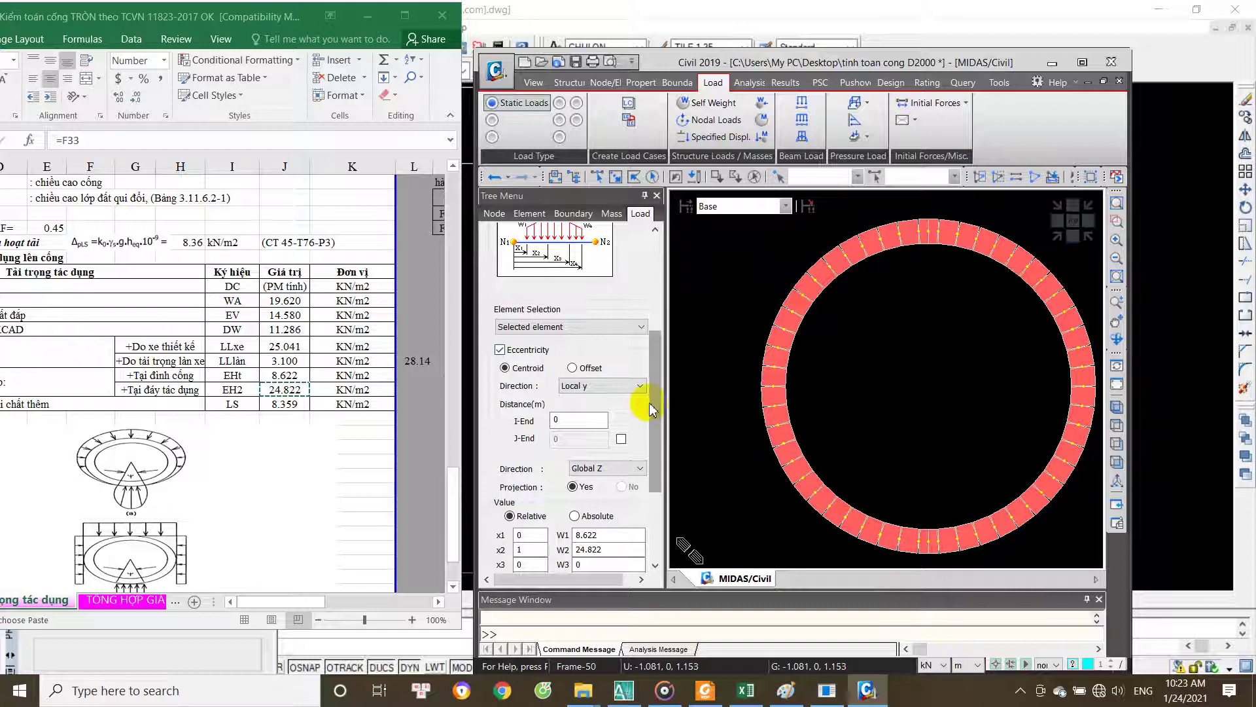
left_click_drag(654, 409, 658, 449)
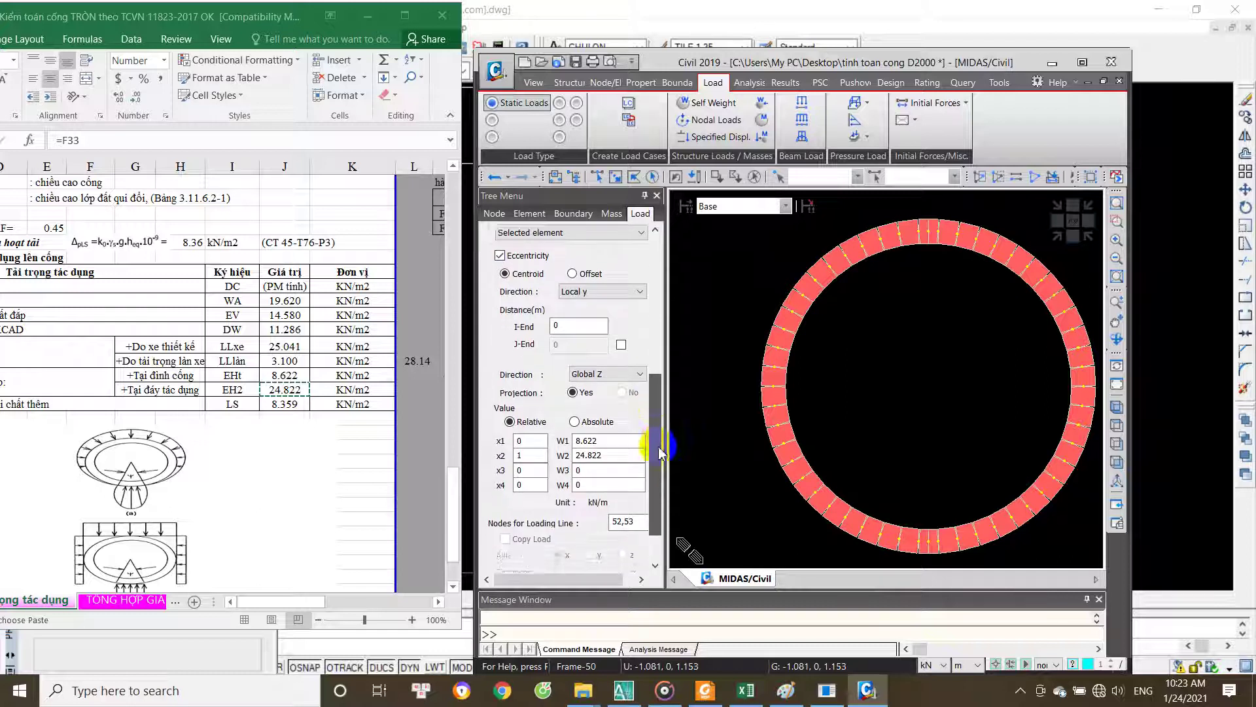
mouse_move(658, 447)
left_mouse_down()
mouse_move(668, 484)
mouse_move(660, 403)
left_mouse_up()
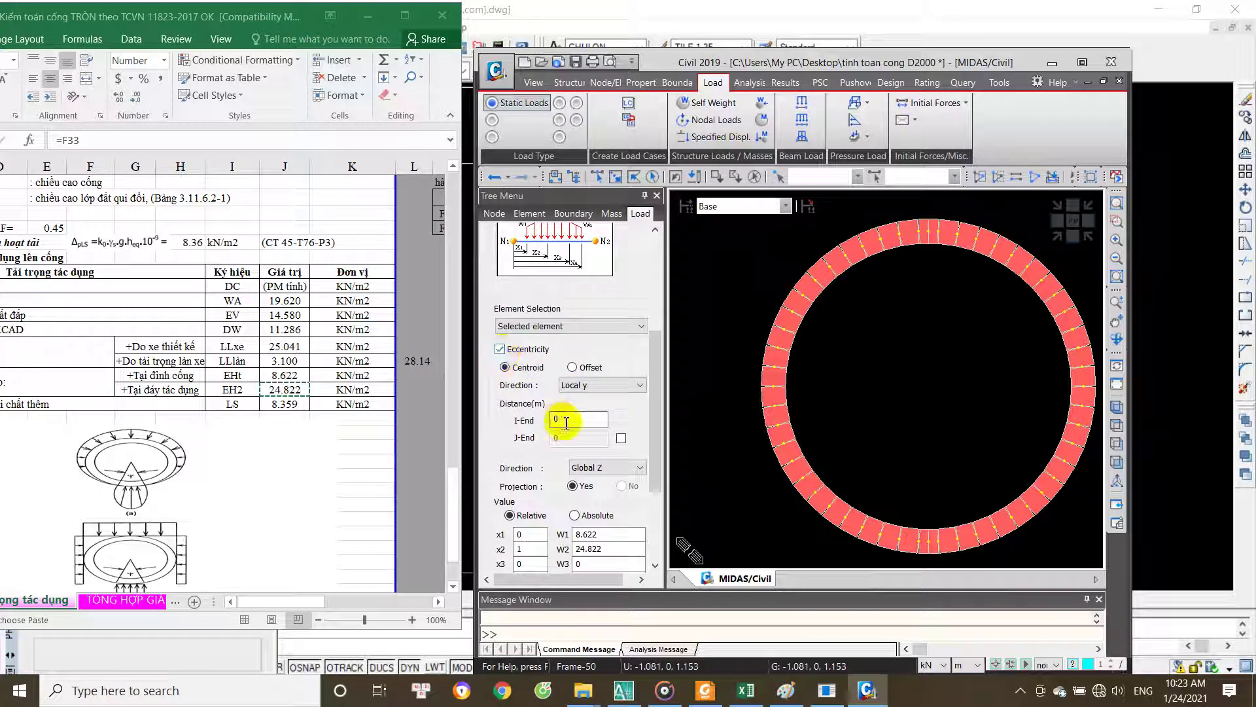
left_click(589, 385)
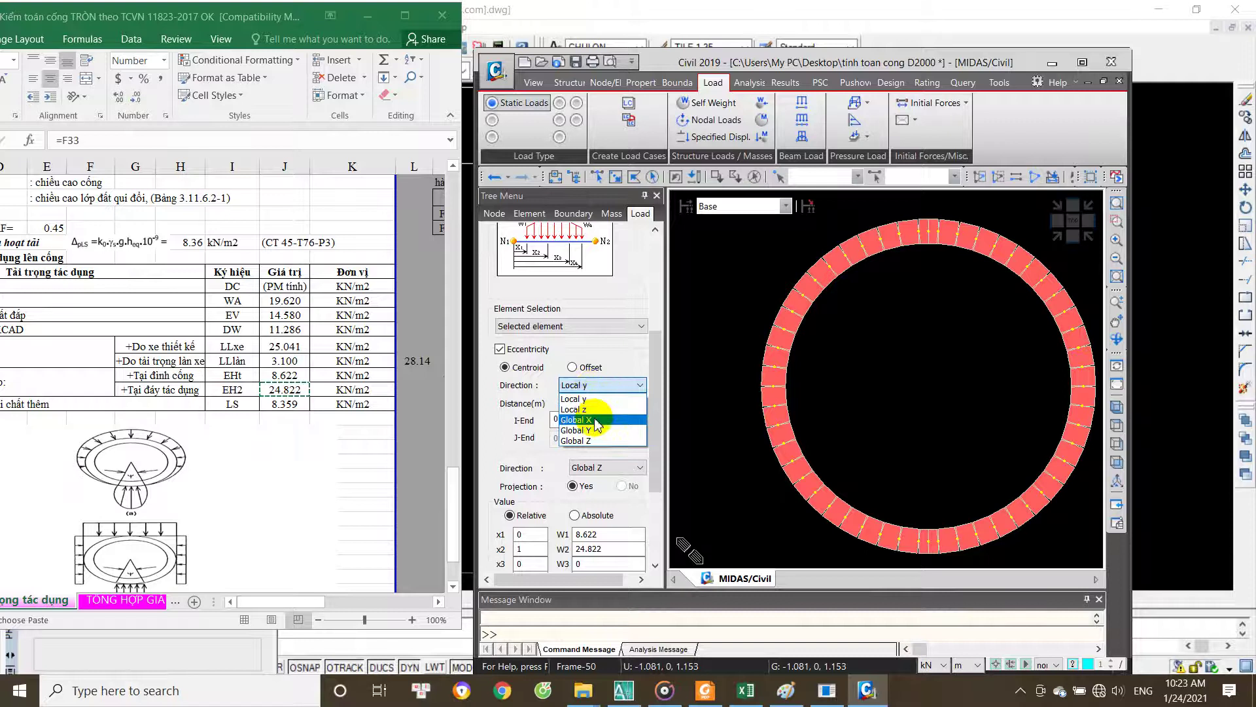
left_click(598, 421)
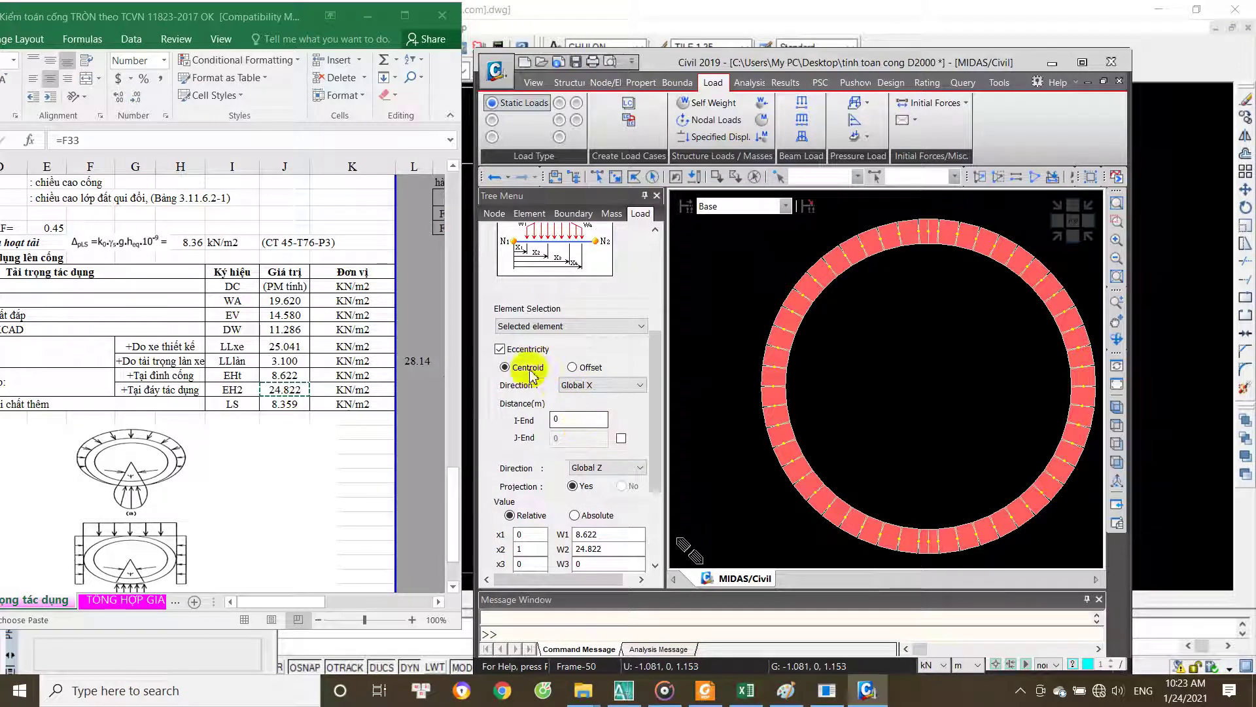
left_click(501, 349)
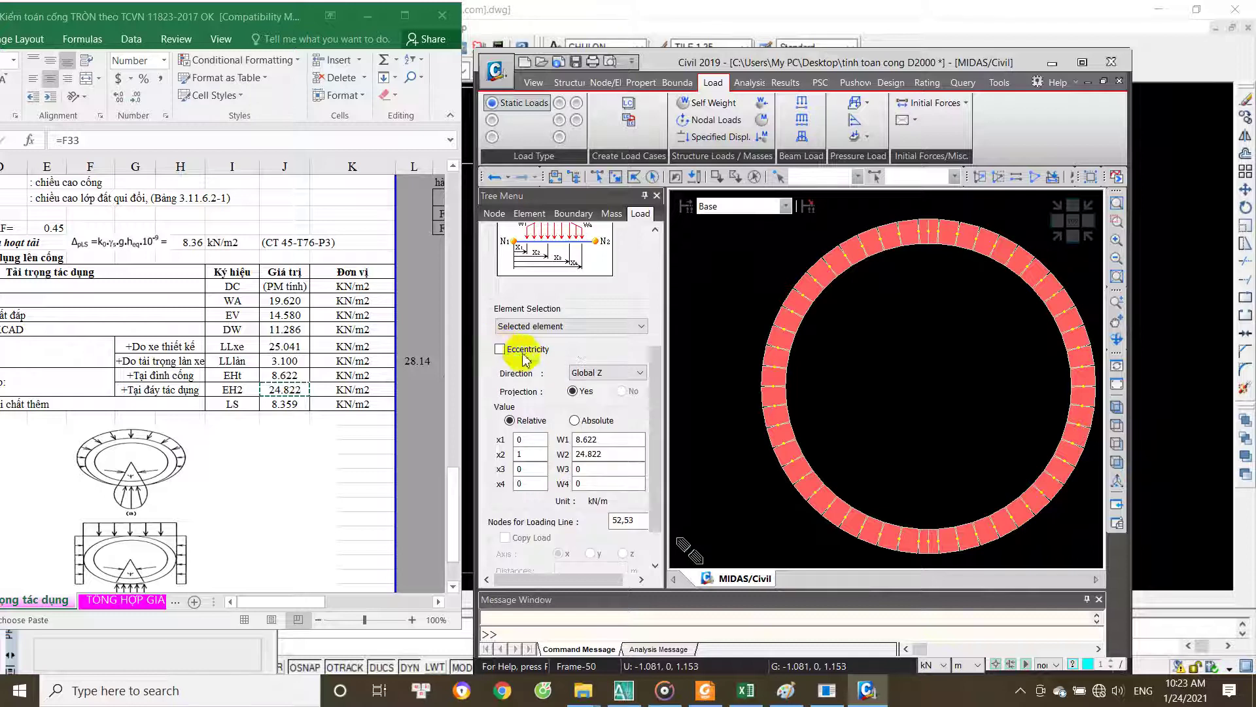
left_click(602, 373)
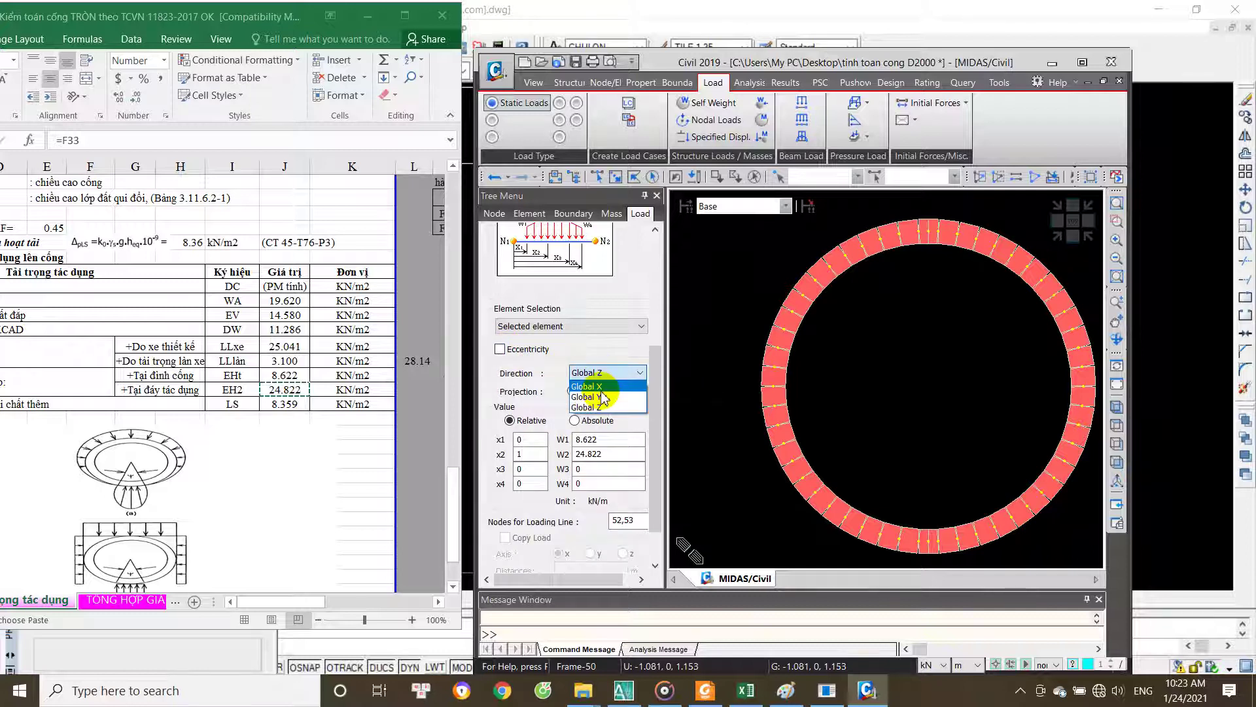
left_click(587, 386)
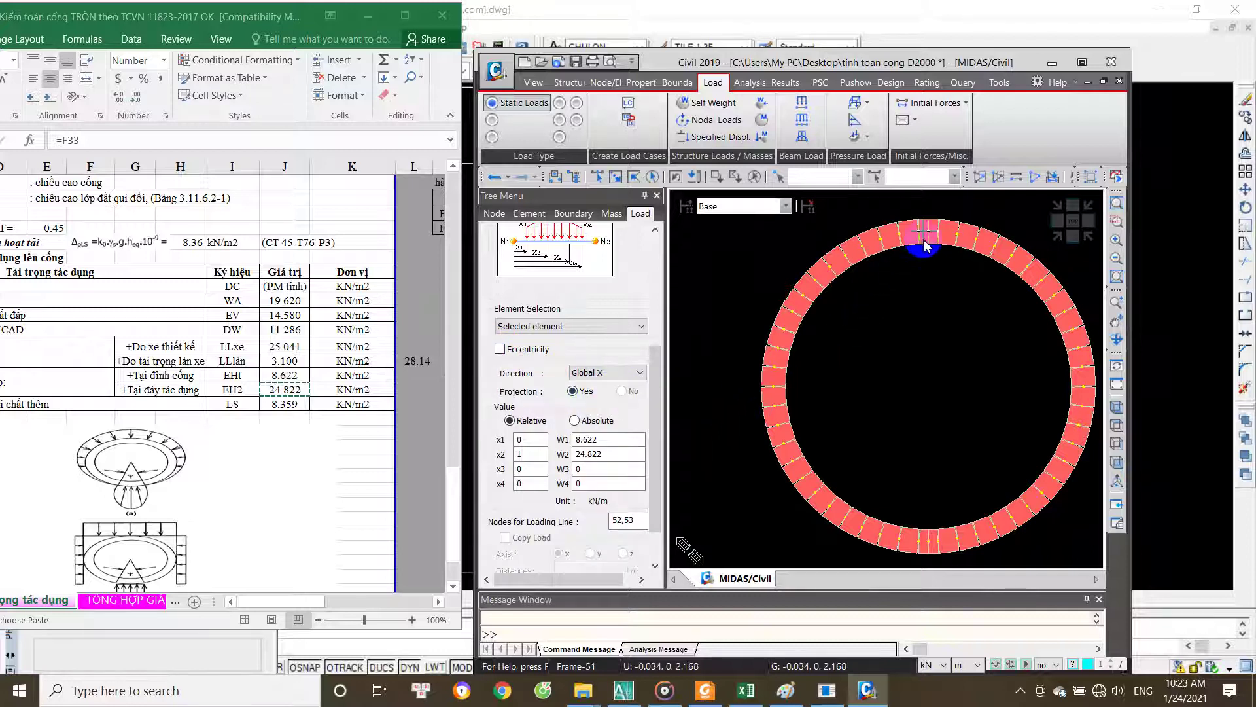
Step: Keep loading on selected elements and pick ring-top node 52 for the loading line
left_click(571, 325)
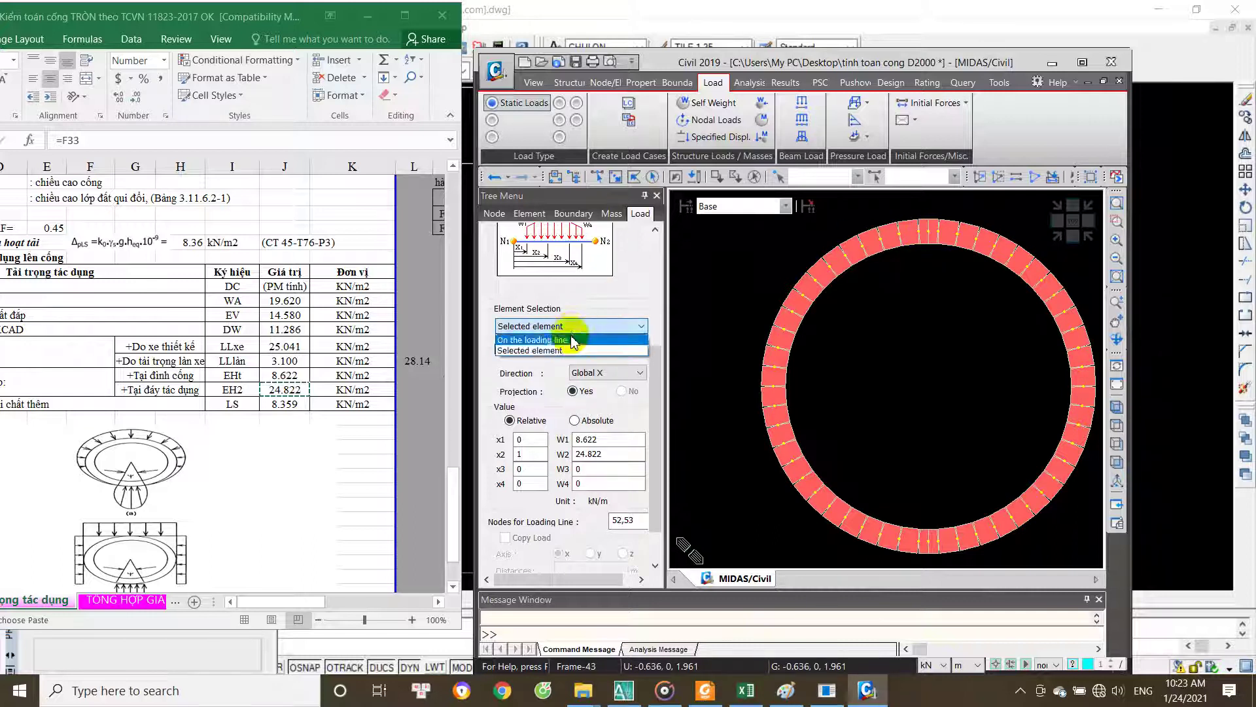
left_click(572, 352)
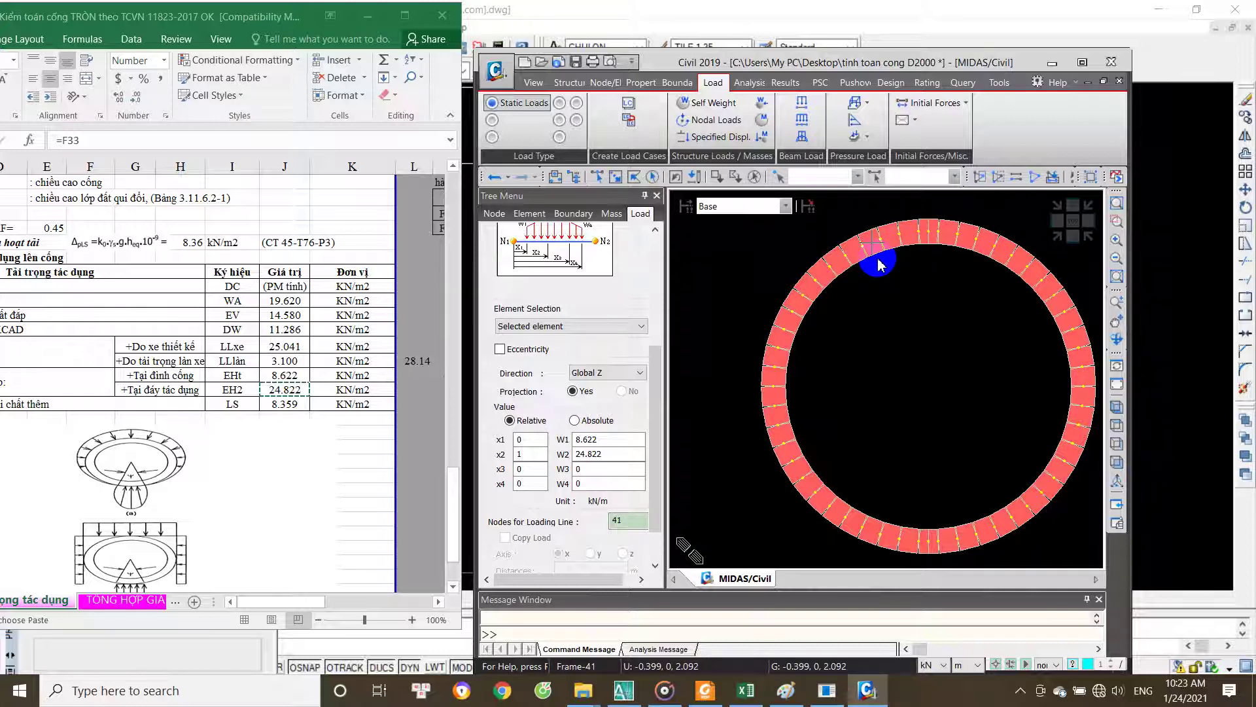
left_click(637, 519)
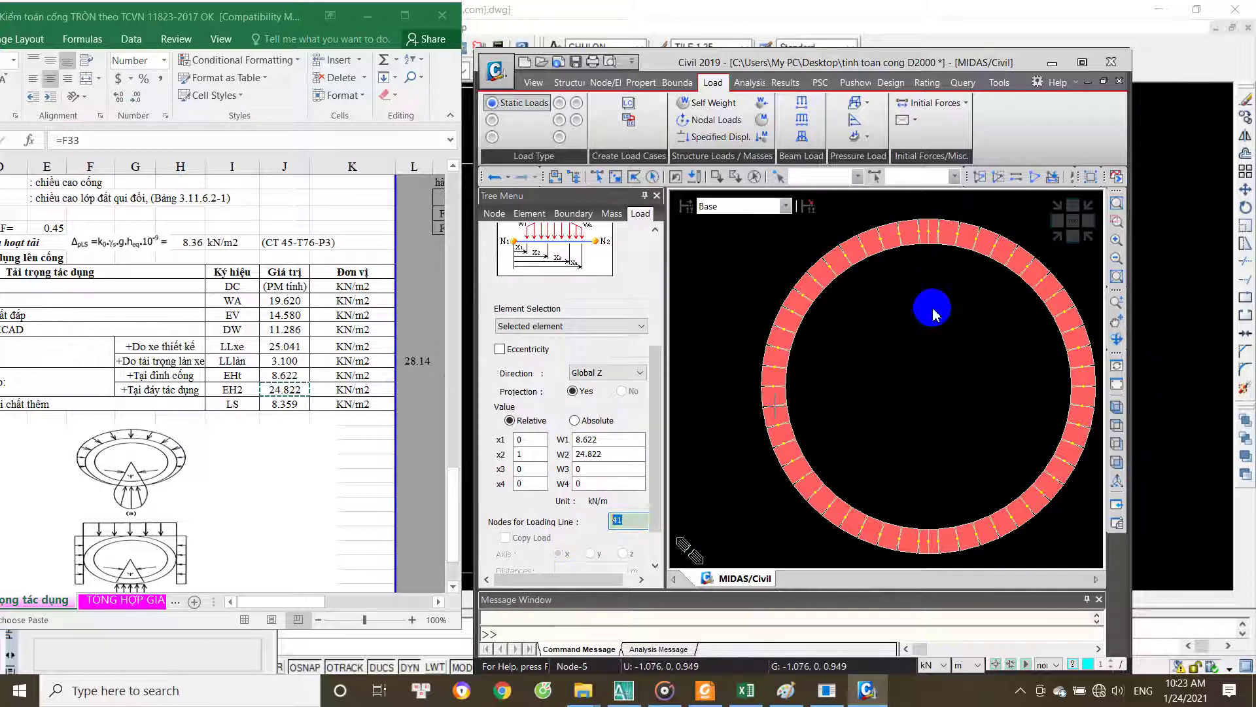
left_click(922, 237)
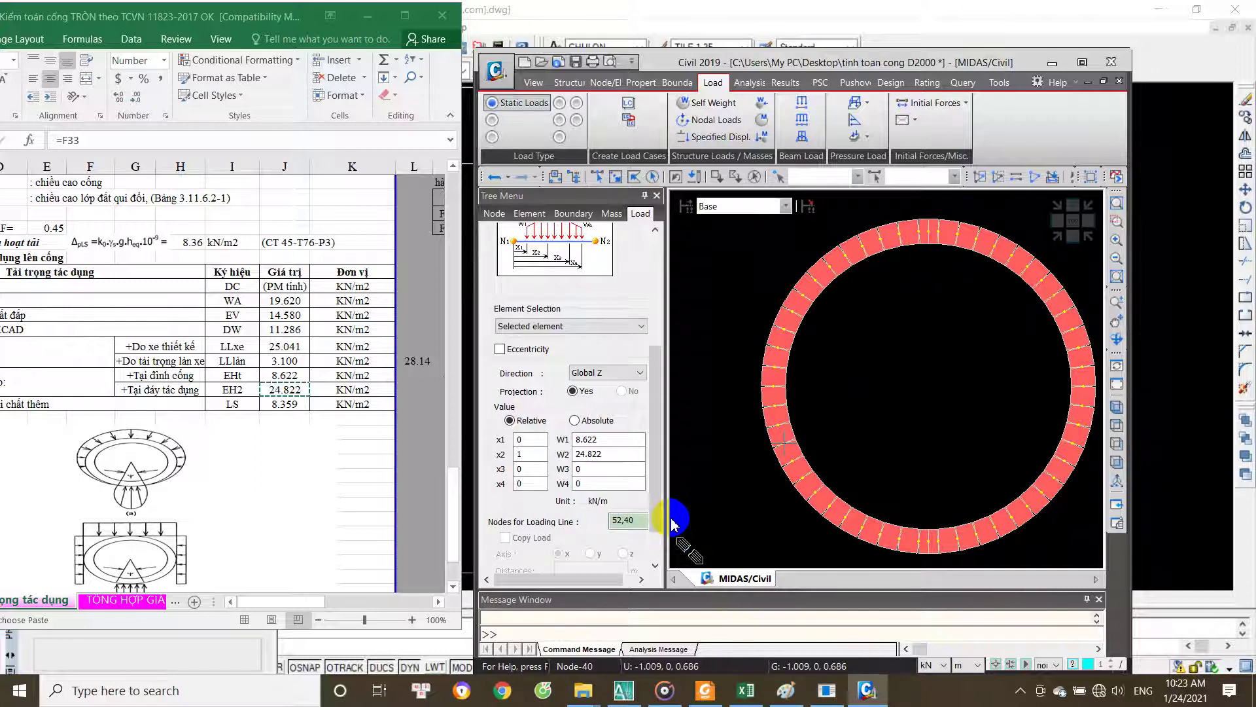
Step: Revert Element Selection to selected elements and clear the loading-line node list
left_click(636, 330)
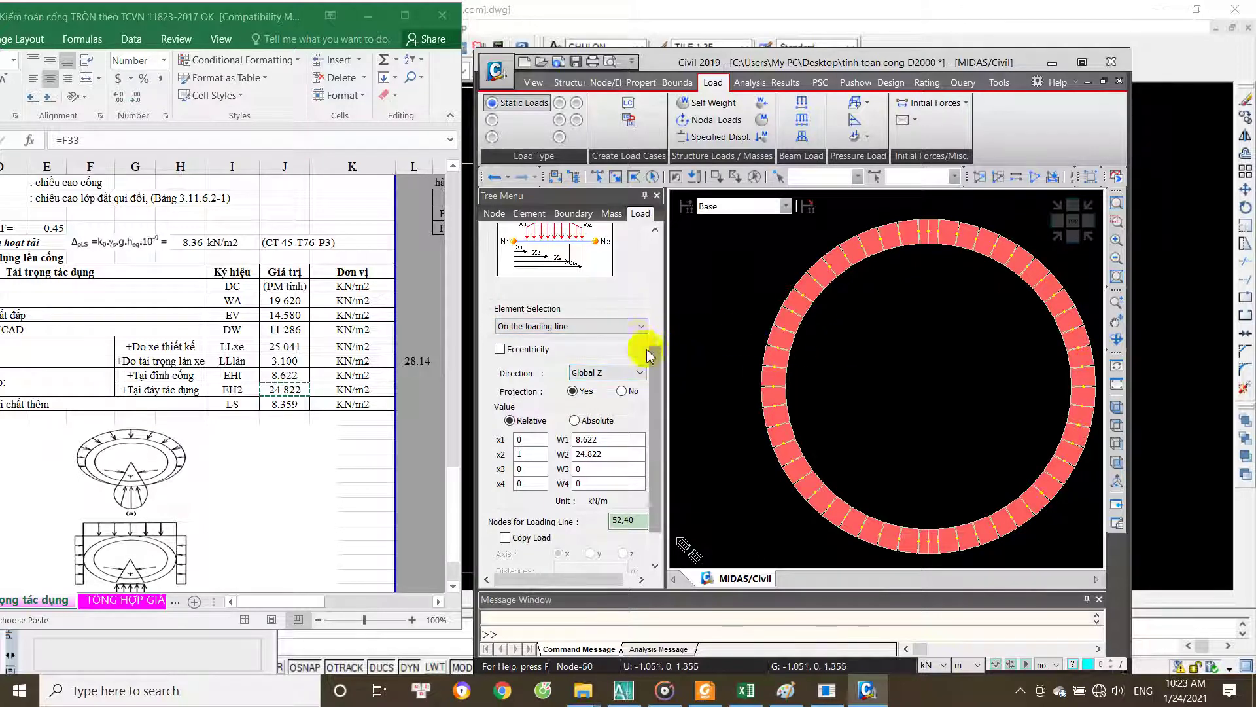
left_click(637, 326)
left_click(609, 336)
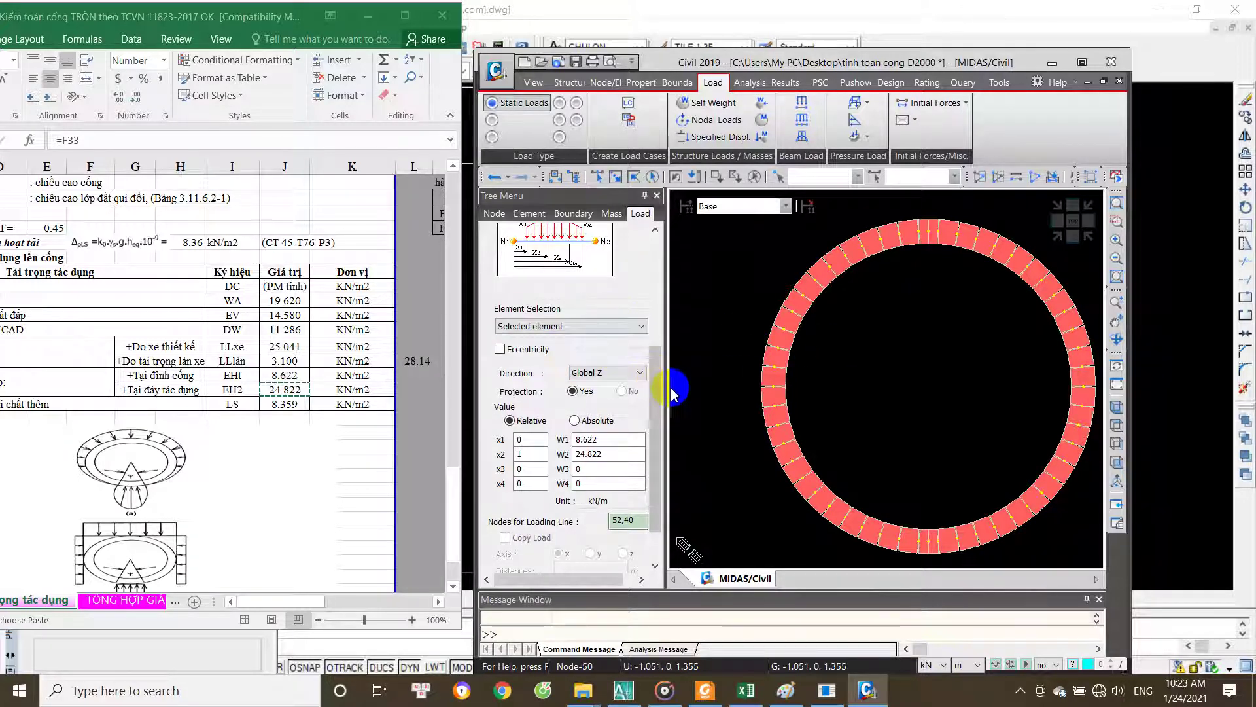
double_click(631, 521)
key("BackSpace")
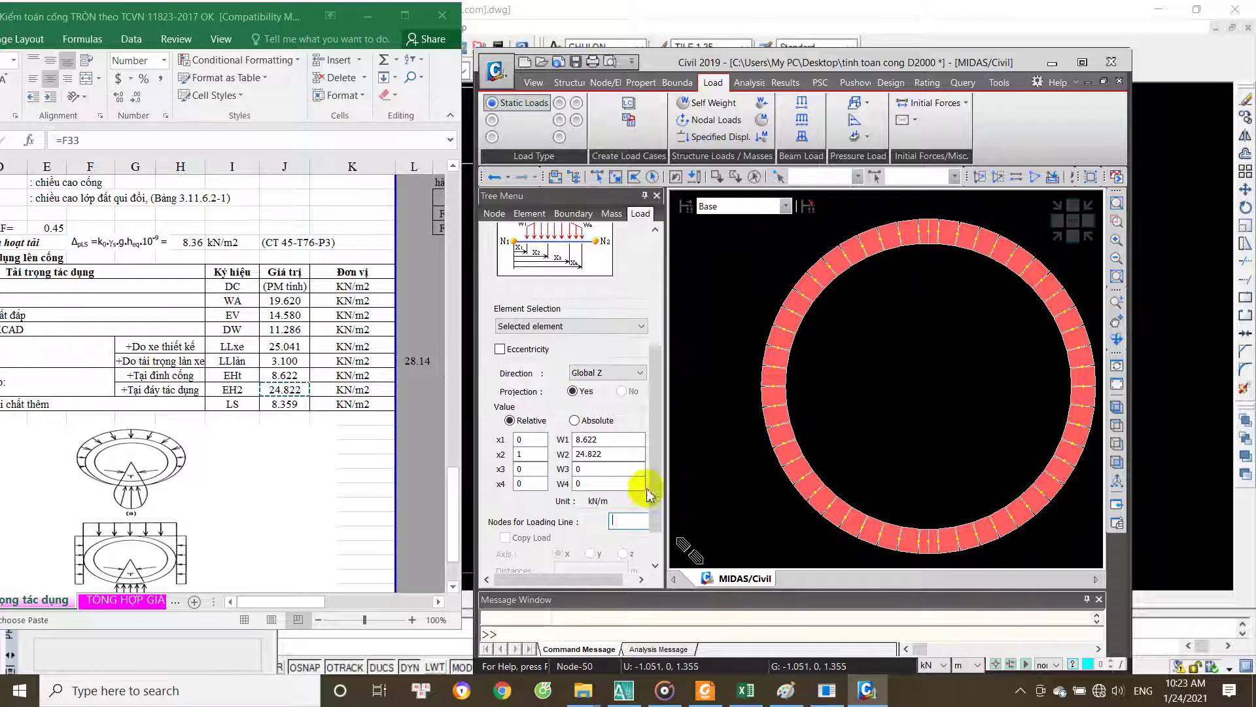
left_click(924, 213)
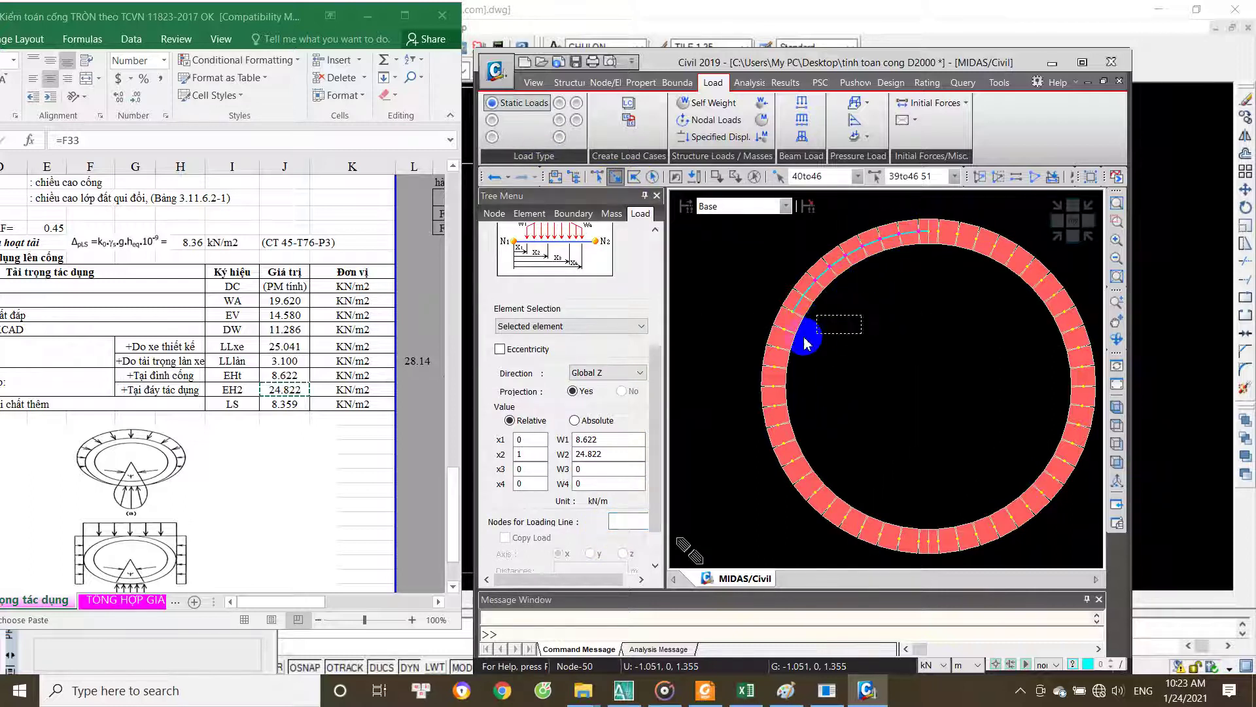
Step: Window-select the left-arc and bottom ring elements
left_click_drag(847, 288, 730, 466)
left_click_drag(833, 364, 782, 521)
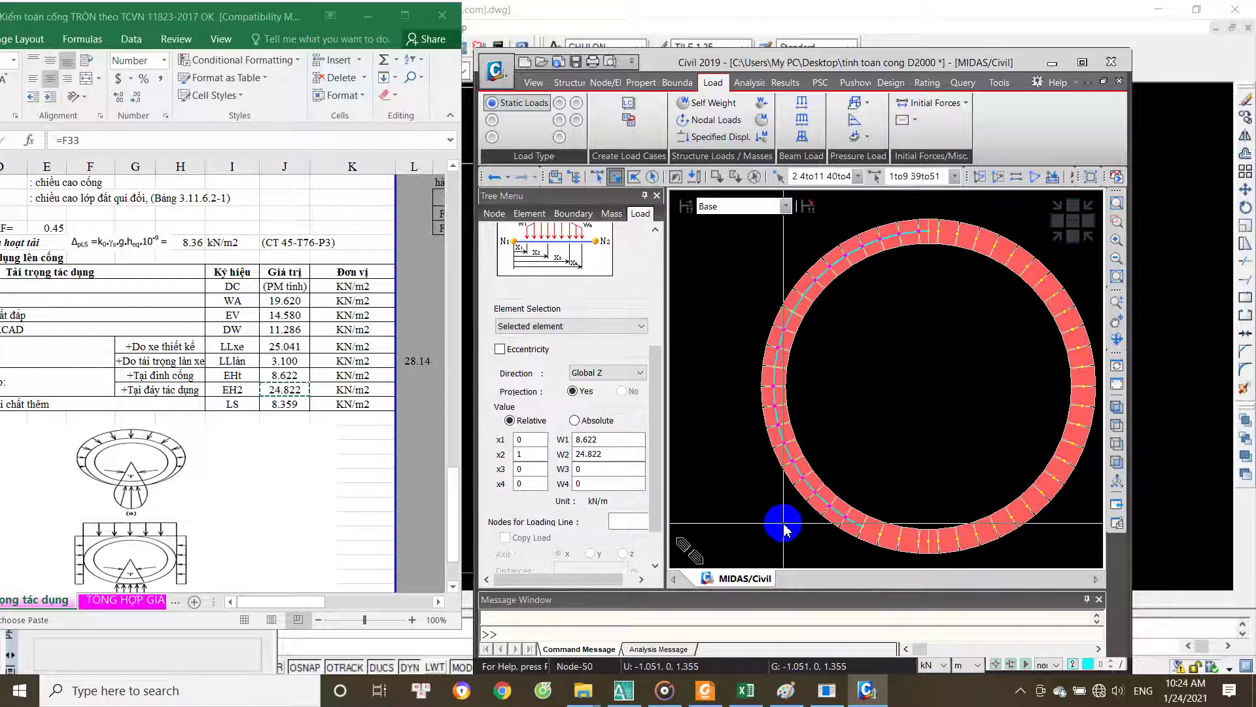
left_click_drag(841, 359, 762, 437)
middle_click_drag(916, 501, 920, 430)
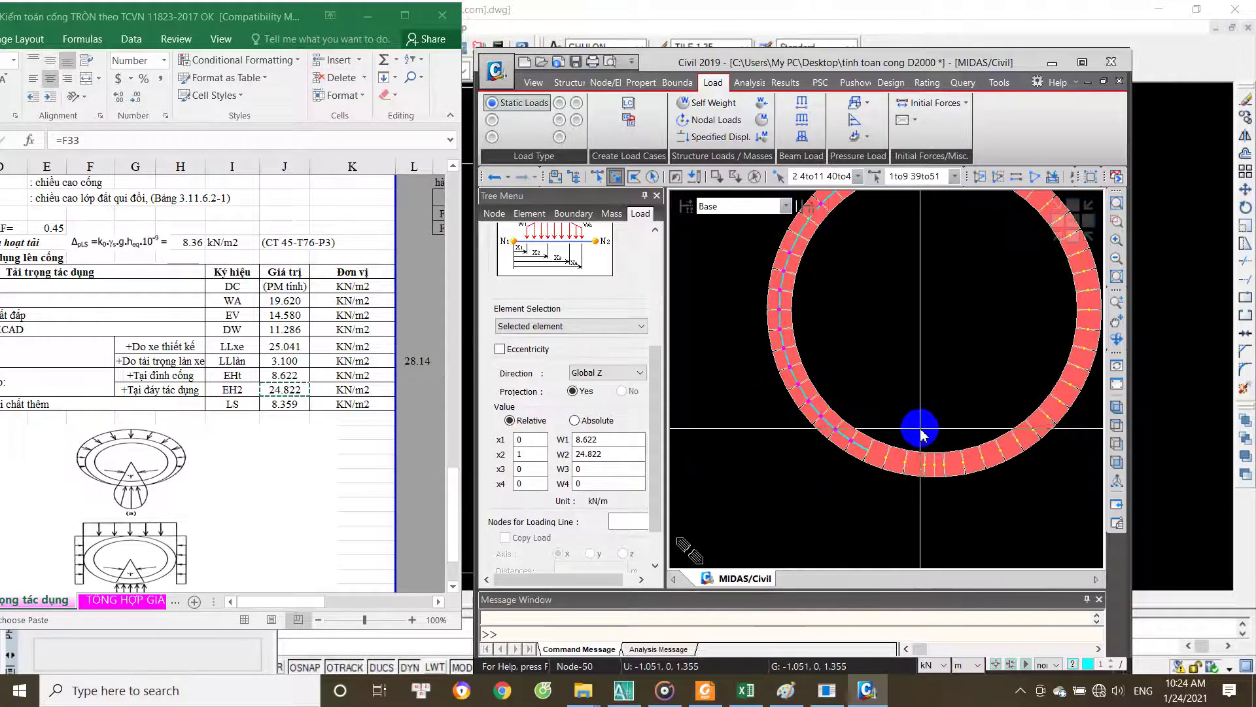
left_click_drag(928, 423, 849, 507)
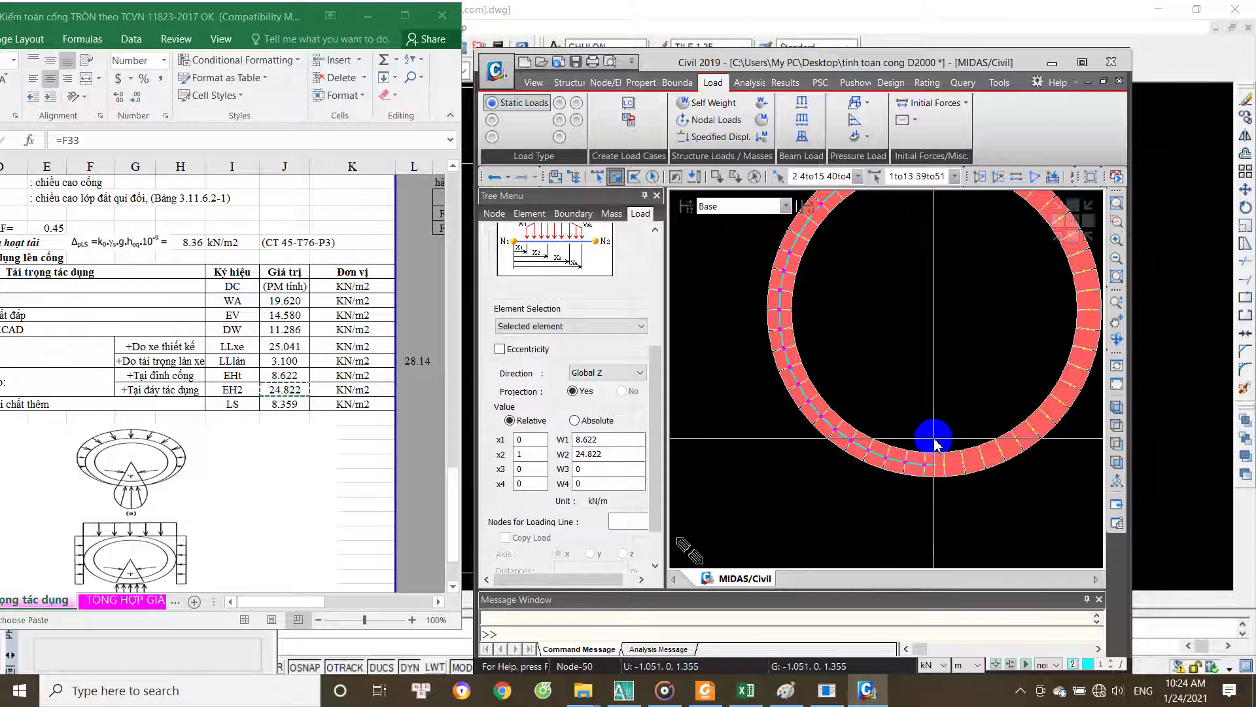
left_click_drag(929, 440, 798, 507)
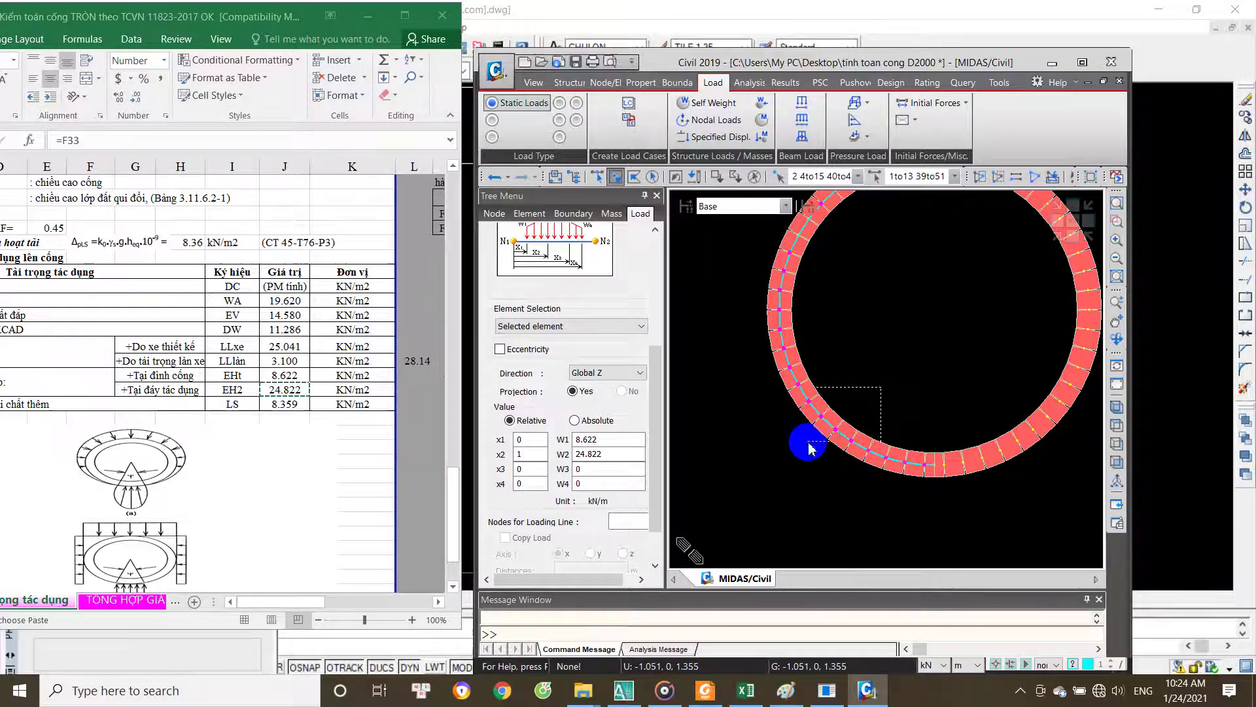
middle_click_drag(807, 434, 833, 425)
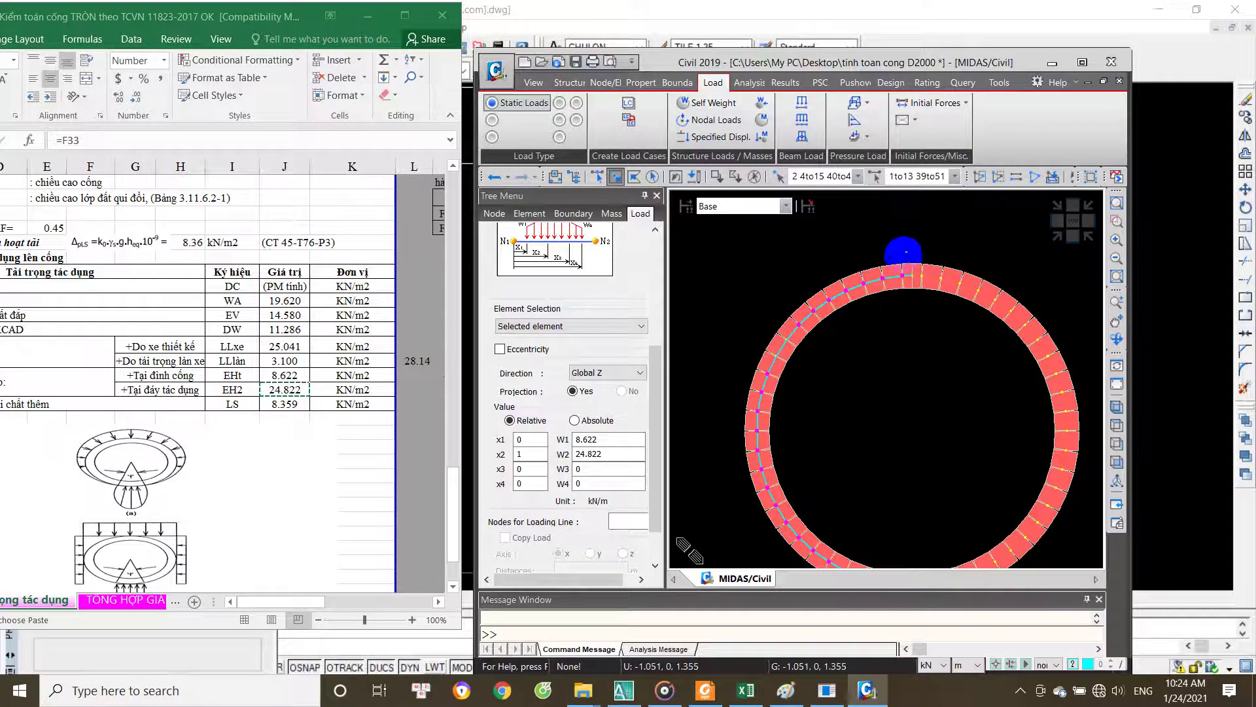
left_click_drag(884, 303, 883, 299)
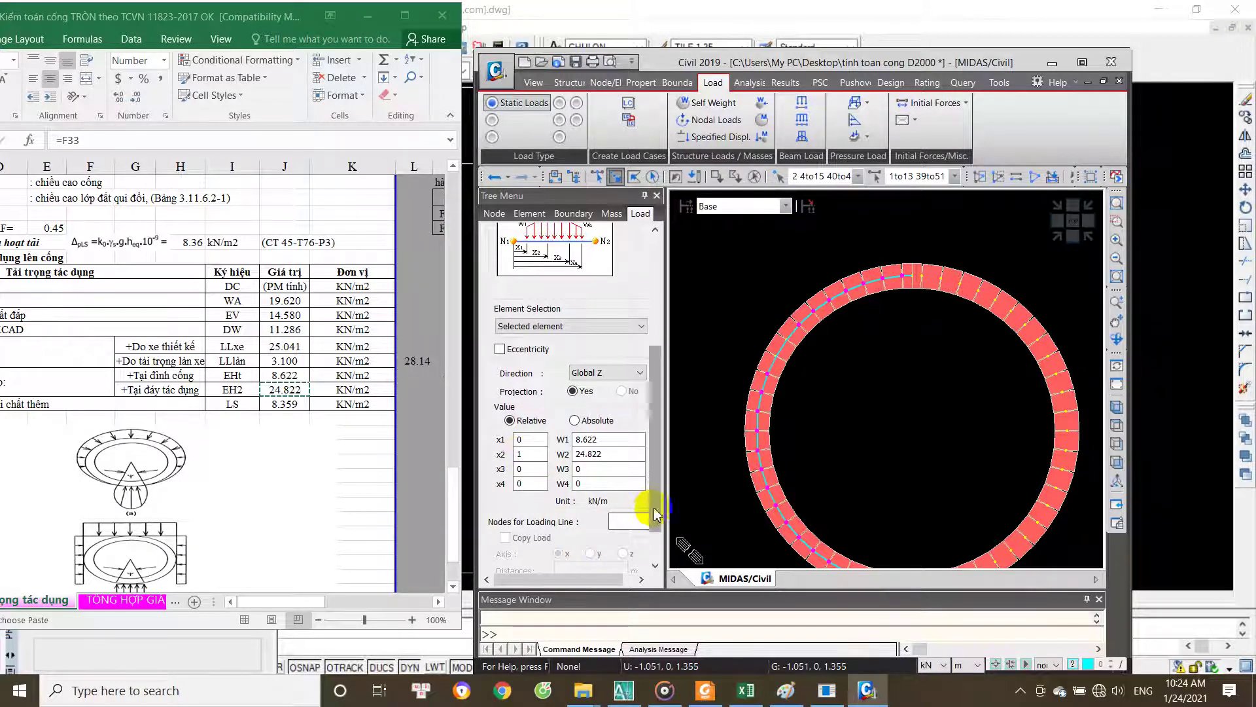
left_click_drag(656, 514, 655, 540)
Step: Dismiss the 'Select two nodes!' error and pick nodes 52 and 15 as the loading line
left_click(572, 560)
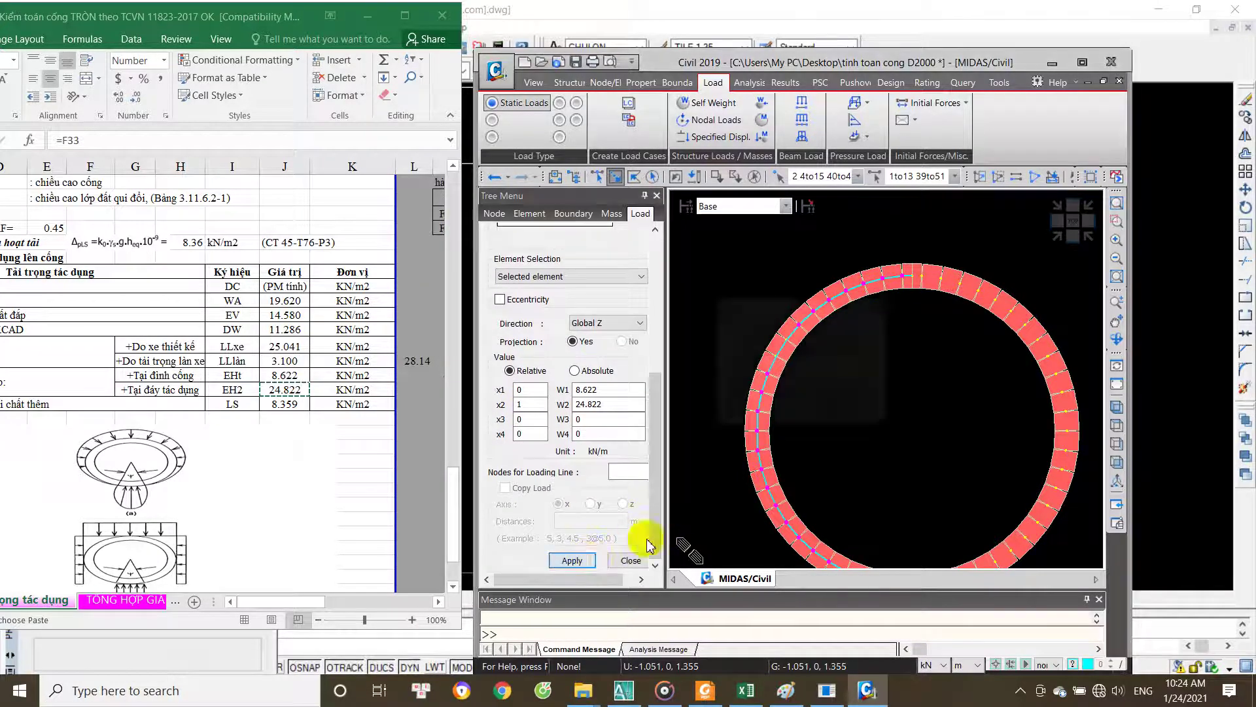
left_click(831, 407)
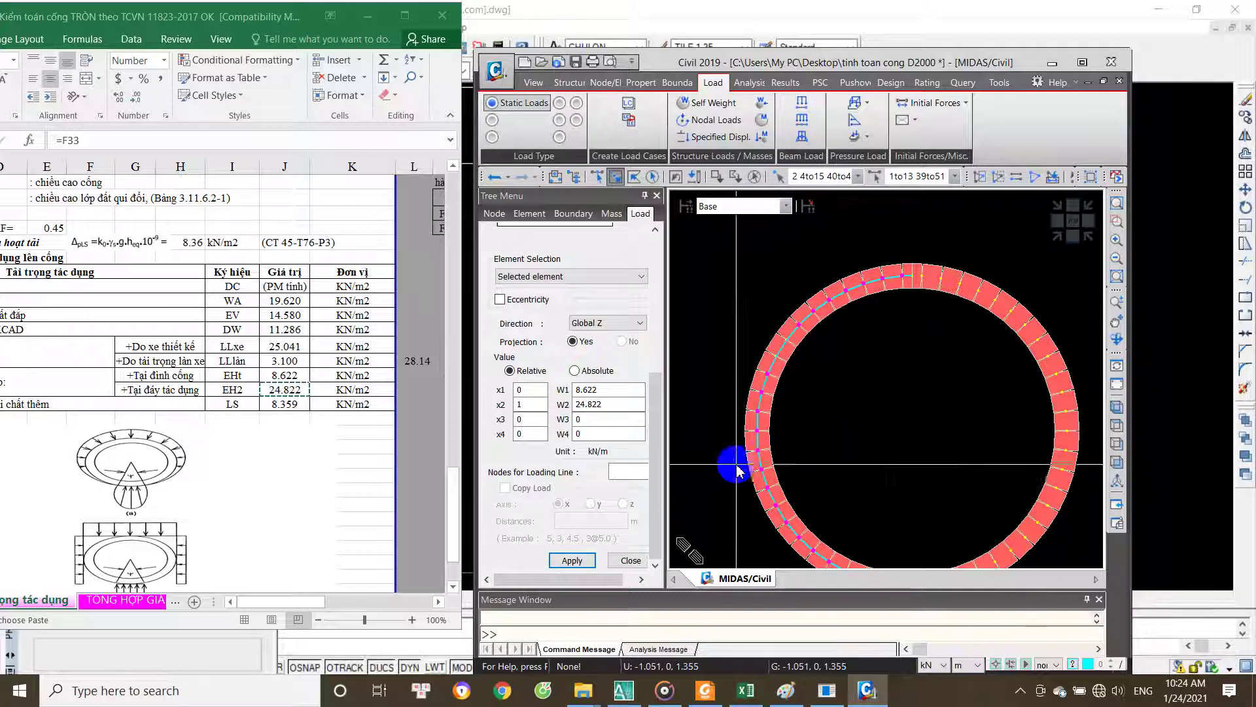
left_click(627, 481)
left_click(915, 280)
middle_click_drag(913, 566, 896, 463)
left_click(894, 482)
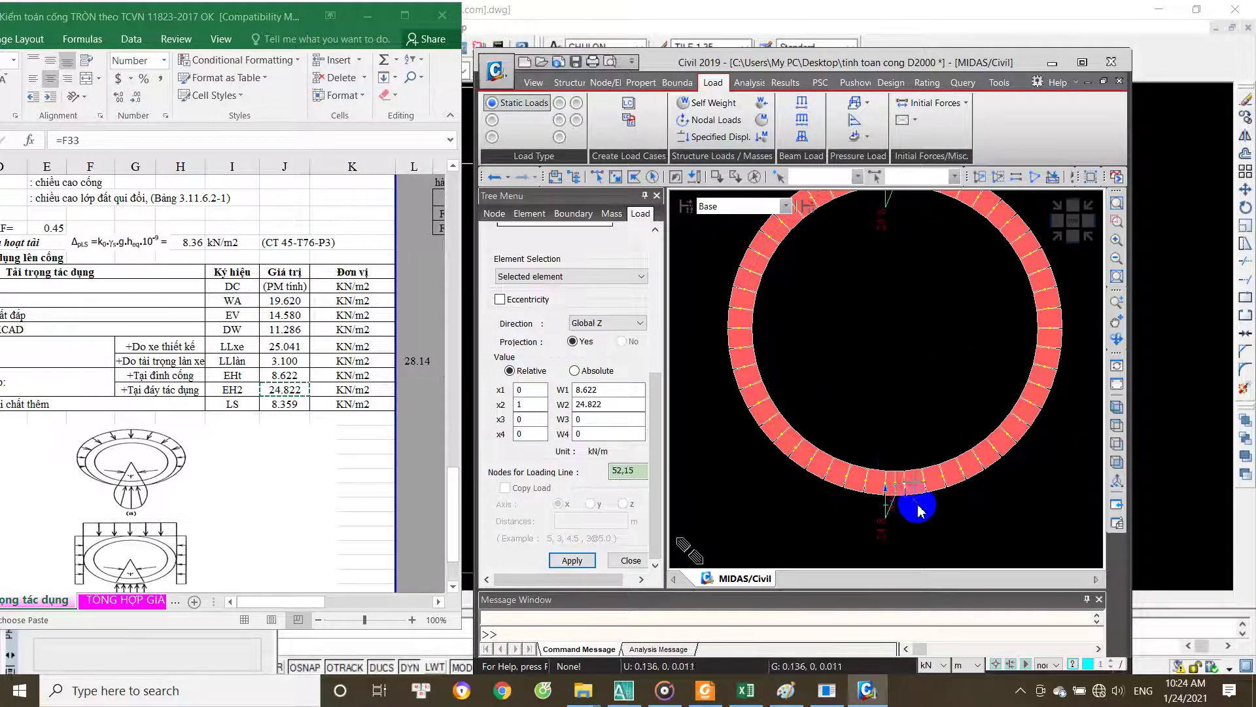
mouse_move(864, 392)
middle_mouse_down()
mouse_move(877, 458)
mouse_move(882, 367)
middle_mouse_up()
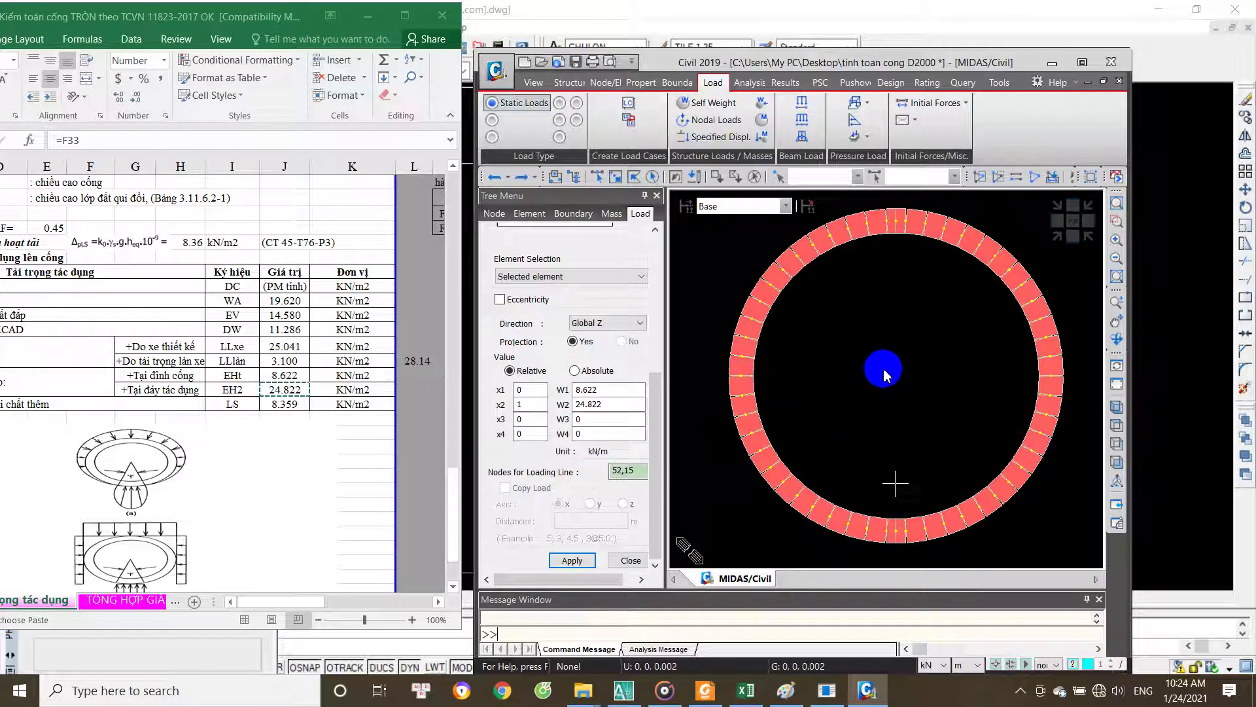
Step: Re-pick the loading-line nodes as 52 and 53
left_click(627, 469)
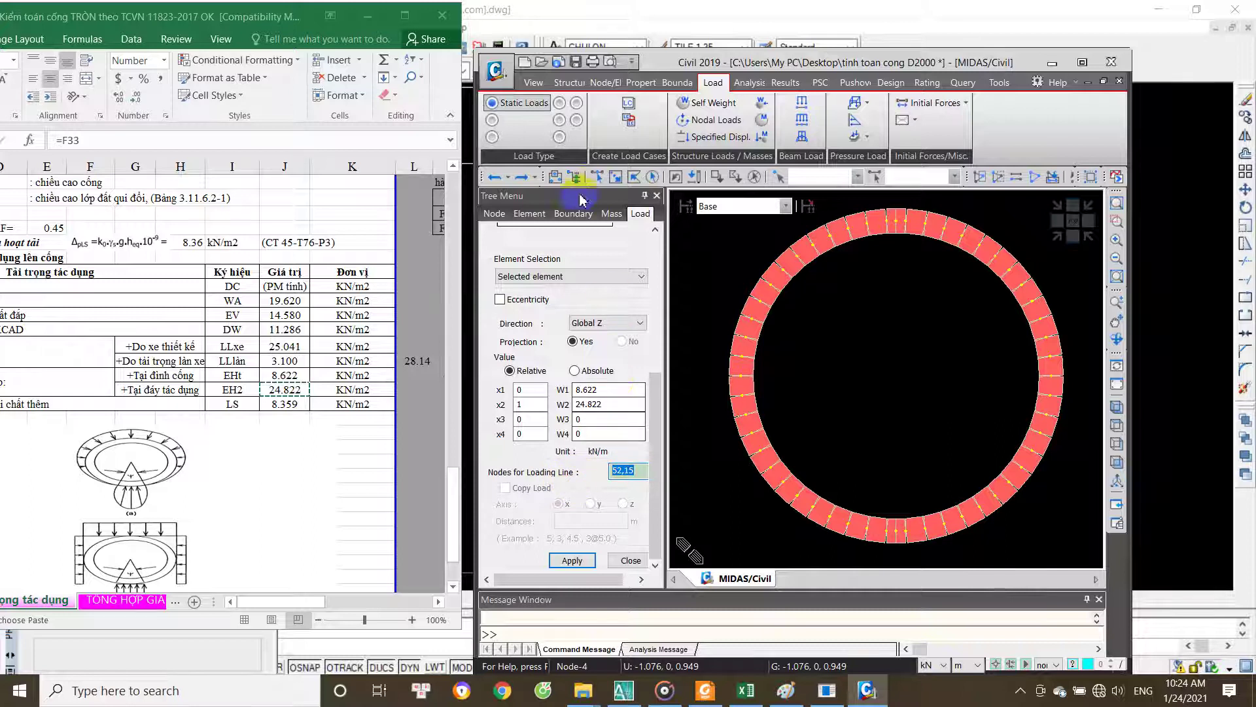
left_click(619, 180)
left_click_drag(877, 238, 701, 458)
left_click_drag(877, 344, 797, 462)
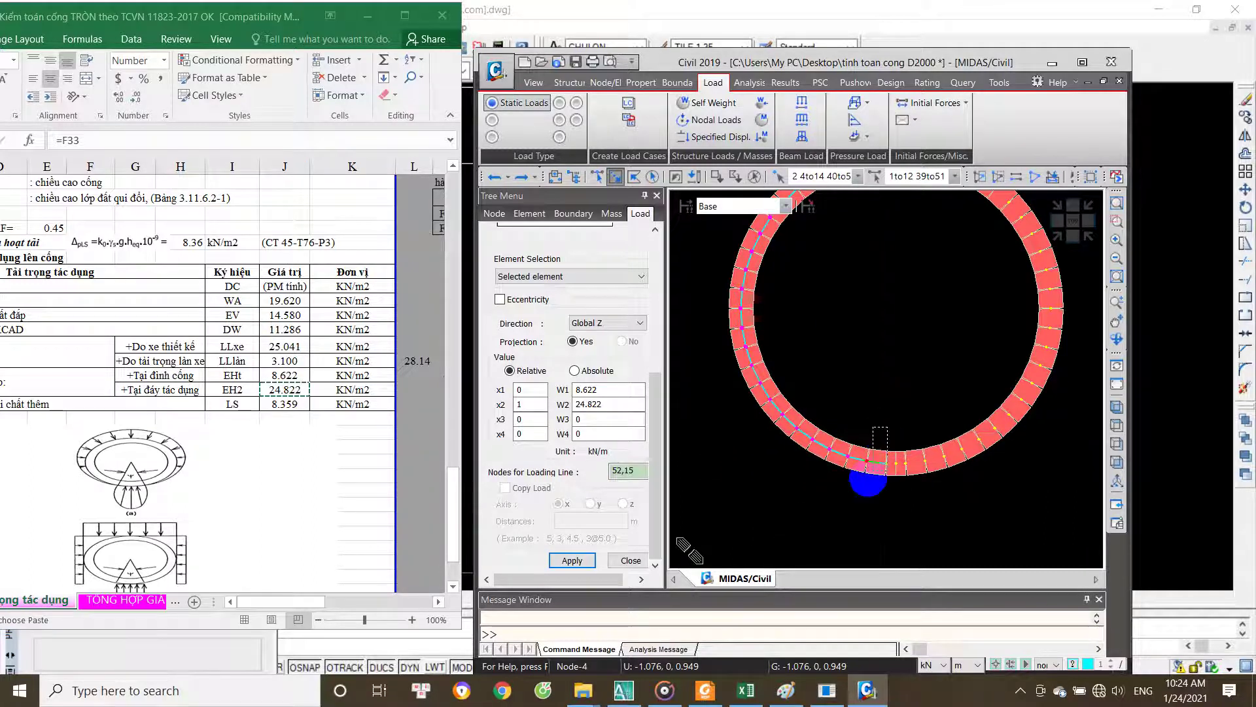
left_click(641, 477)
middle_click_drag(815, 319, 827, 365)
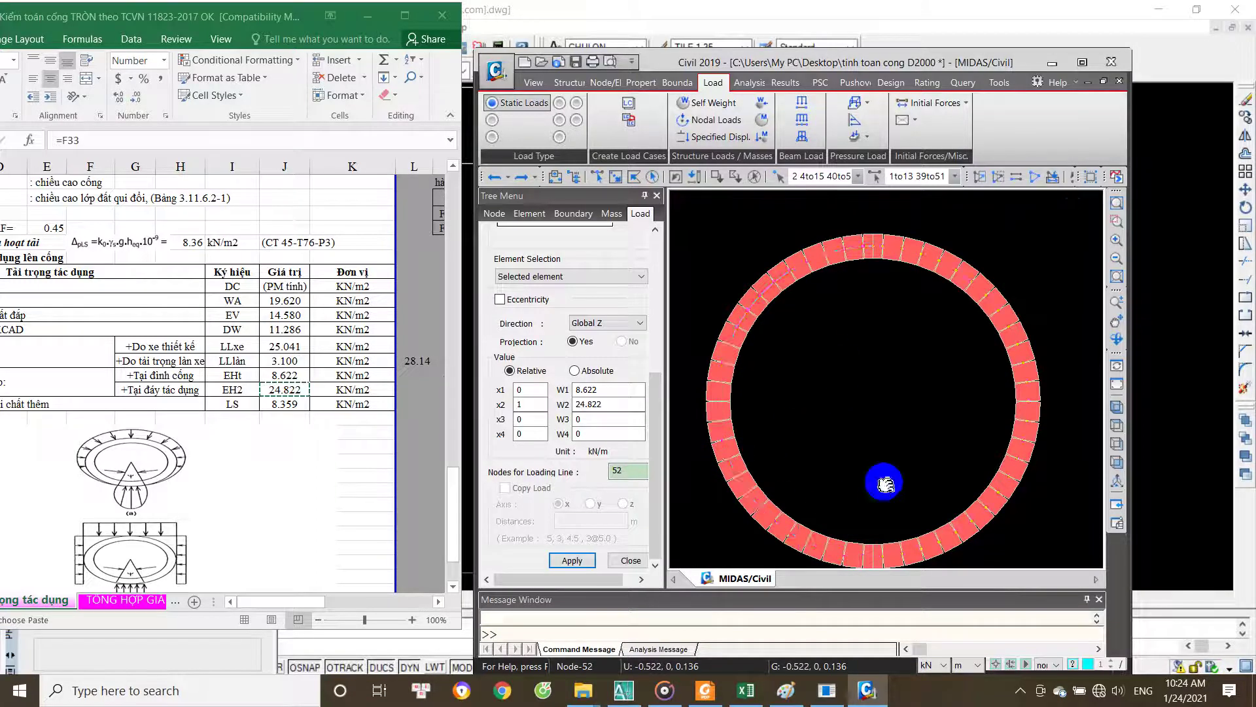
middle_click_drag(883, 481, 874, 381)
left_click(863, 462)
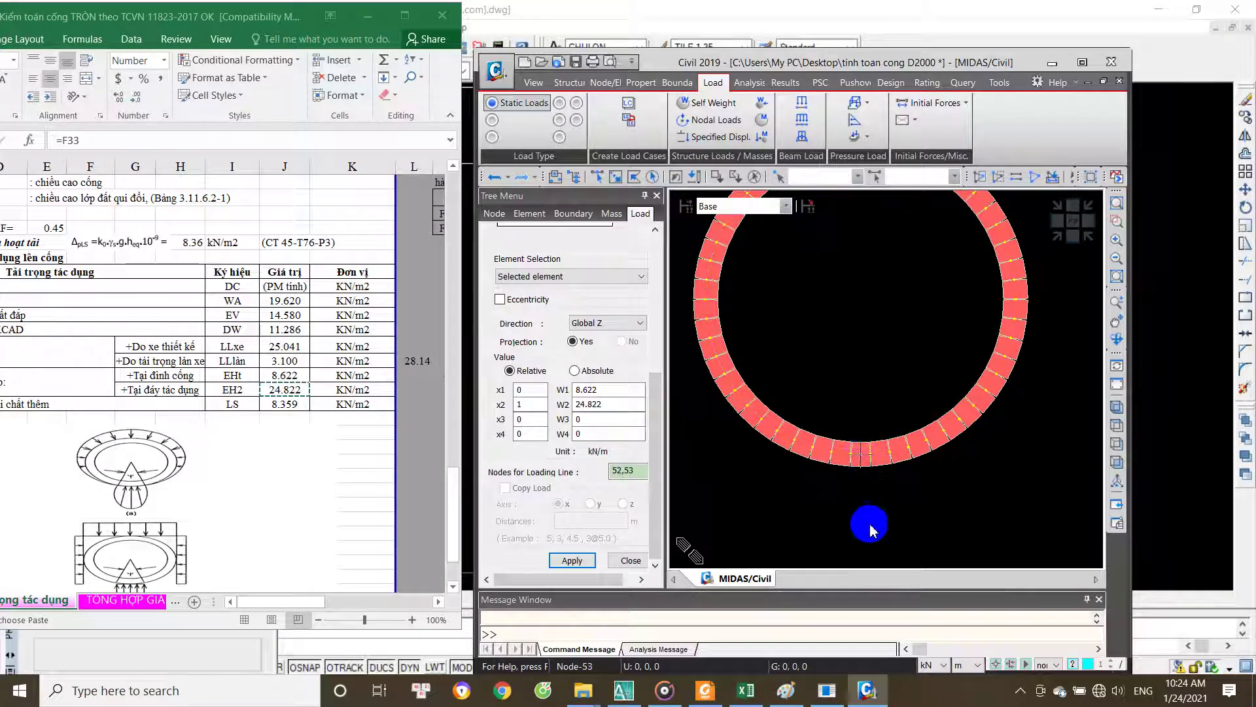
middle_click_drag(871, 359, 893, 463)
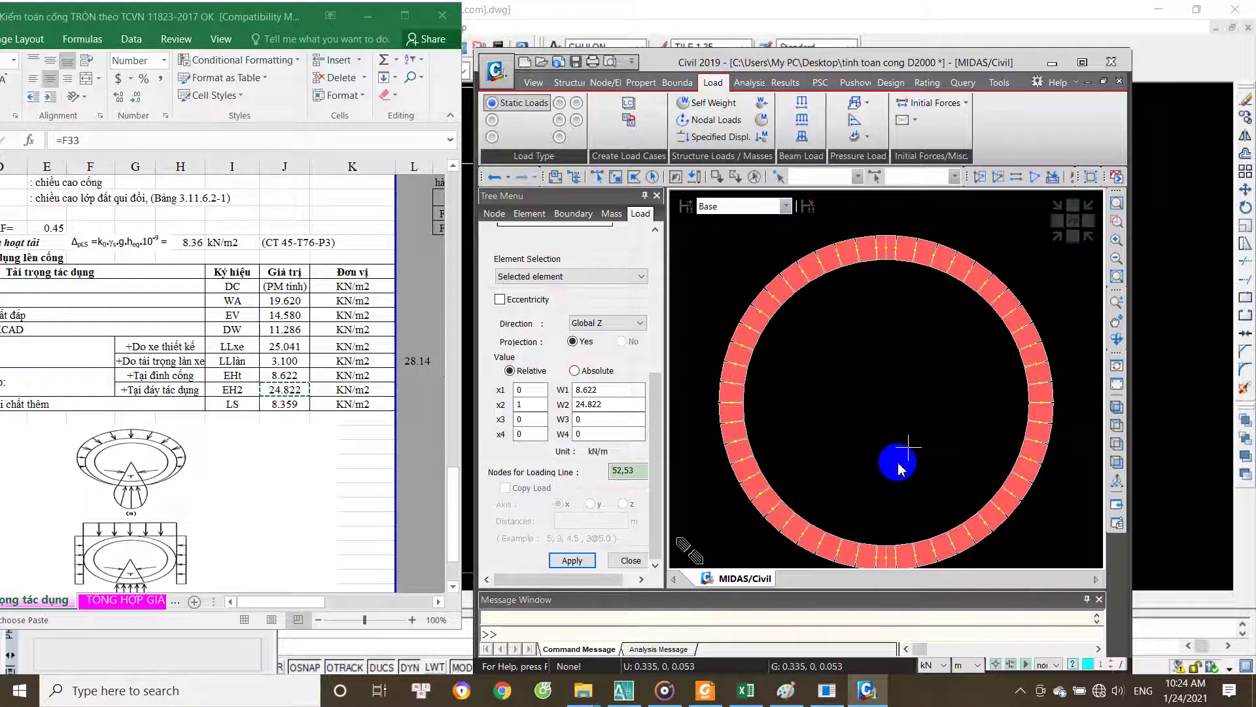
left_click(571, 560)
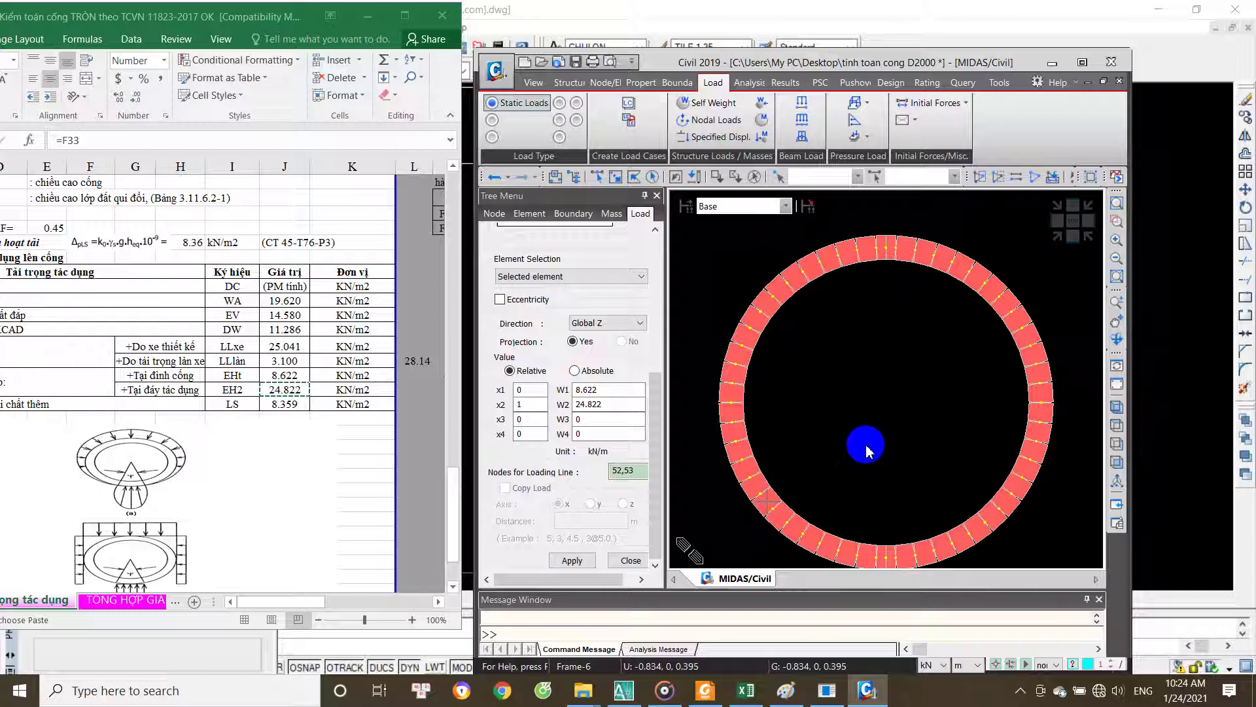
Step: Set the load direction to Global X and window-select the left-half ring elements
left_click(607, 323)
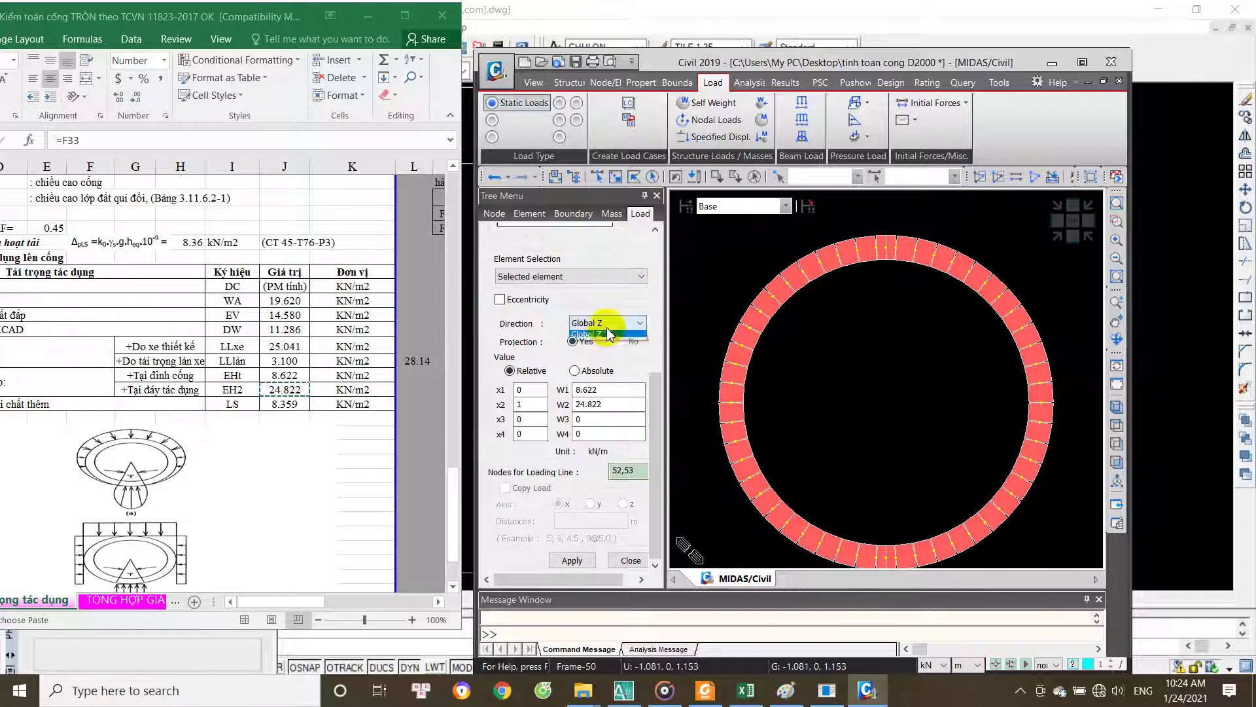
left_click(618, 345)
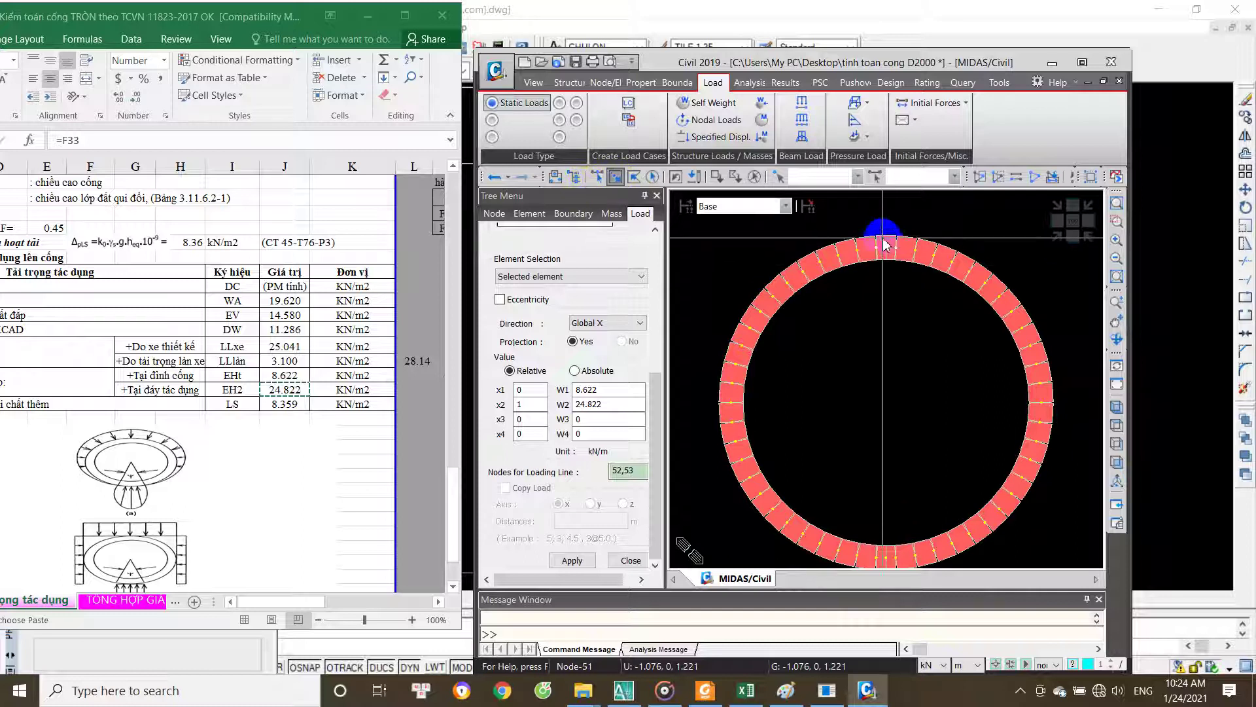
left_click_drag(864, 247, 709, 435)
middle_click_drag(762, 471, 785, 386)
left_click_drag(917, 308, 793, 395)
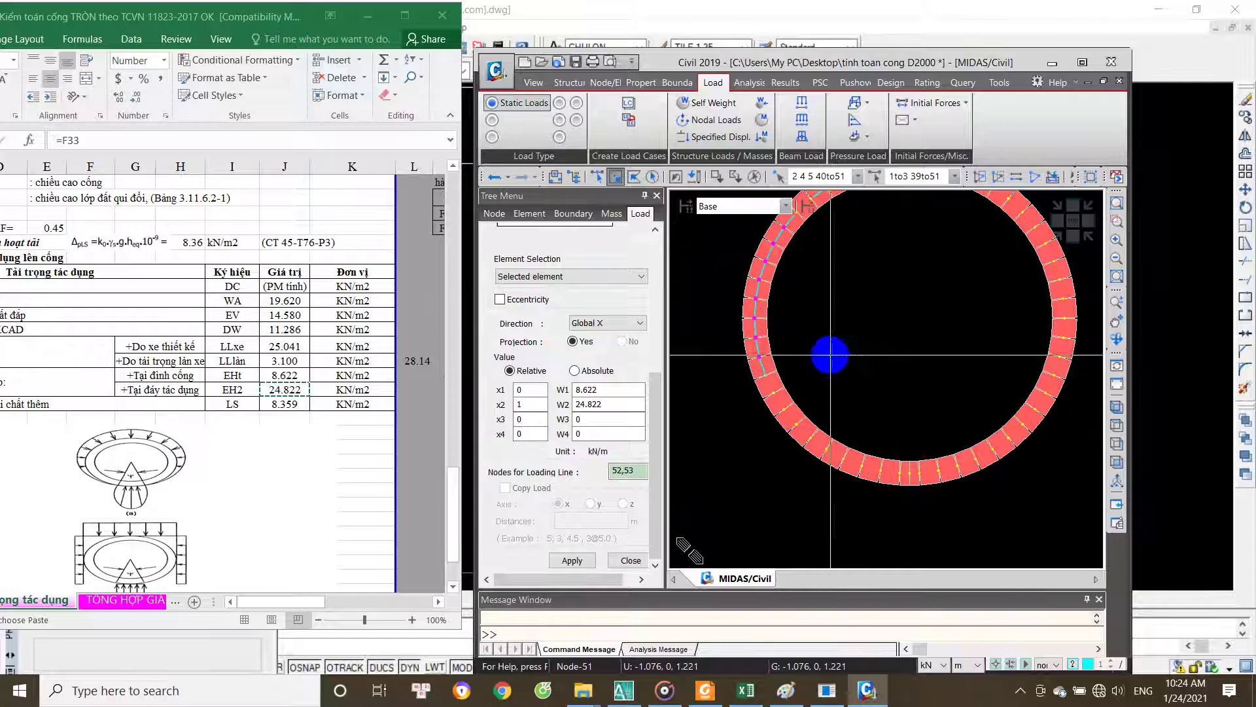
left_click_drag(907, 368, 790, 494)
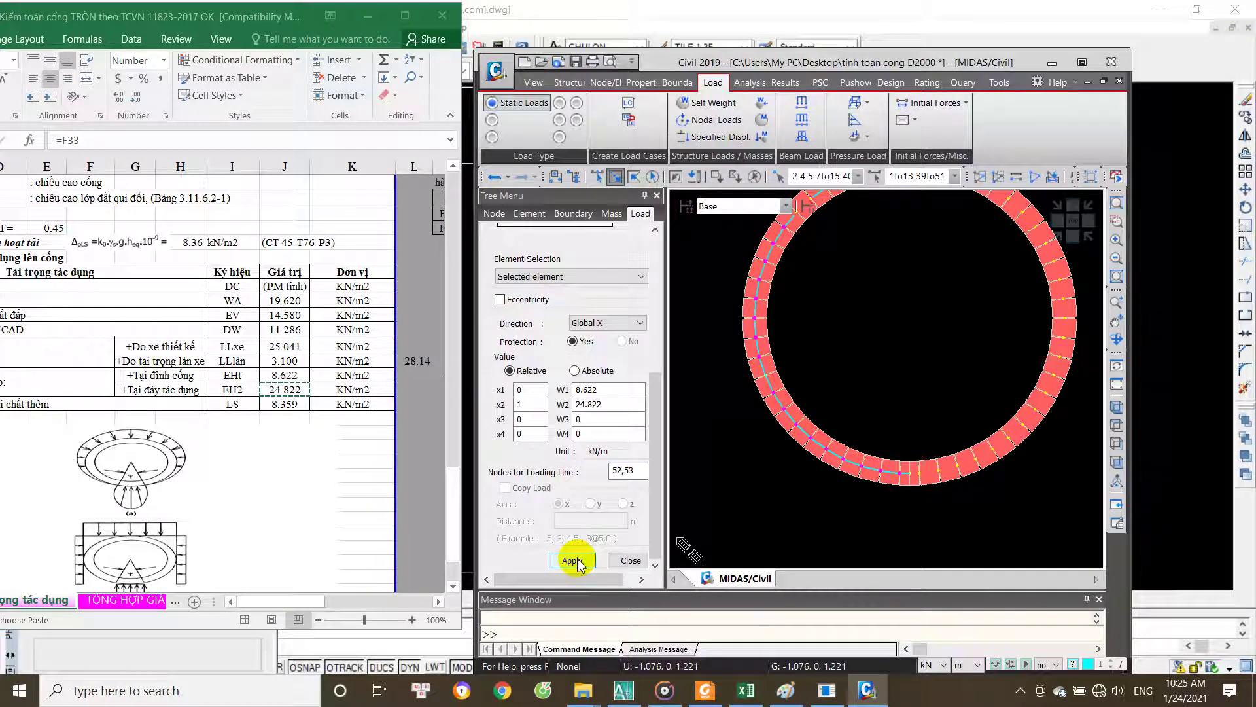
Step: Apply the EH line load, 8.6 to 24.8 kN/m, along the ring's left-side nodes down to the bottom node
left_click(628, 471)
middle_click_drag(909, 327, 907, 369)
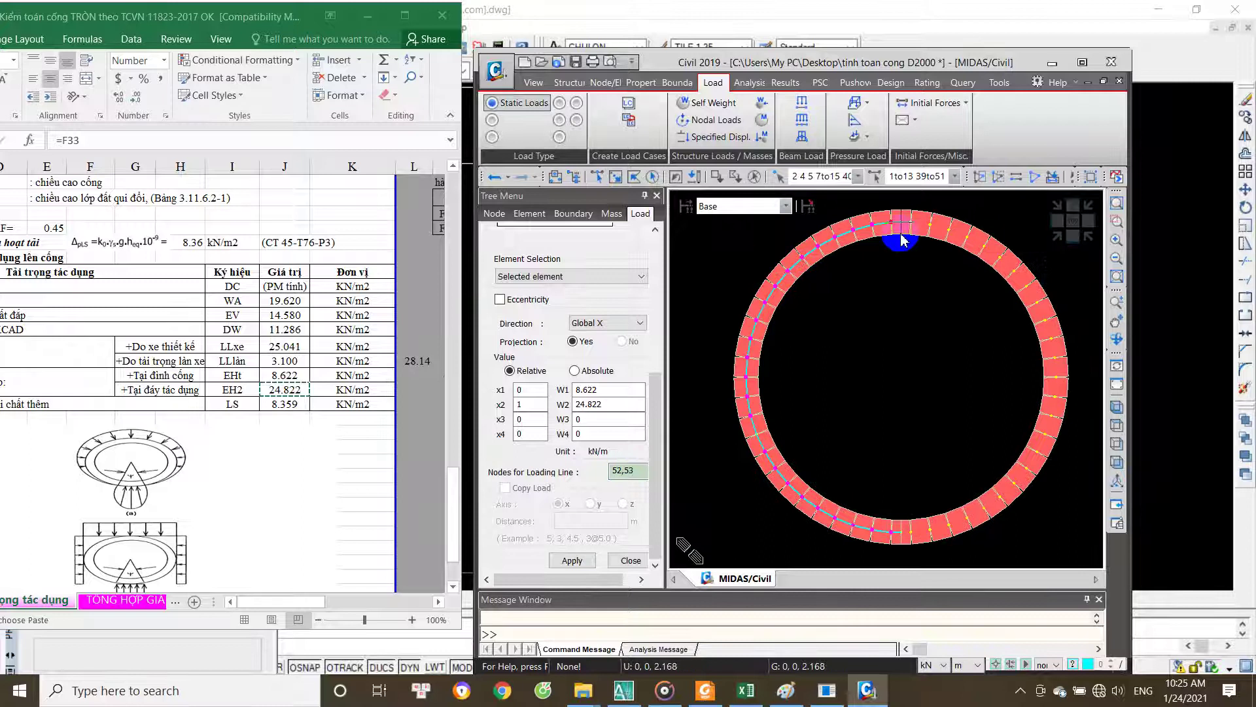
left_click(904, 531)
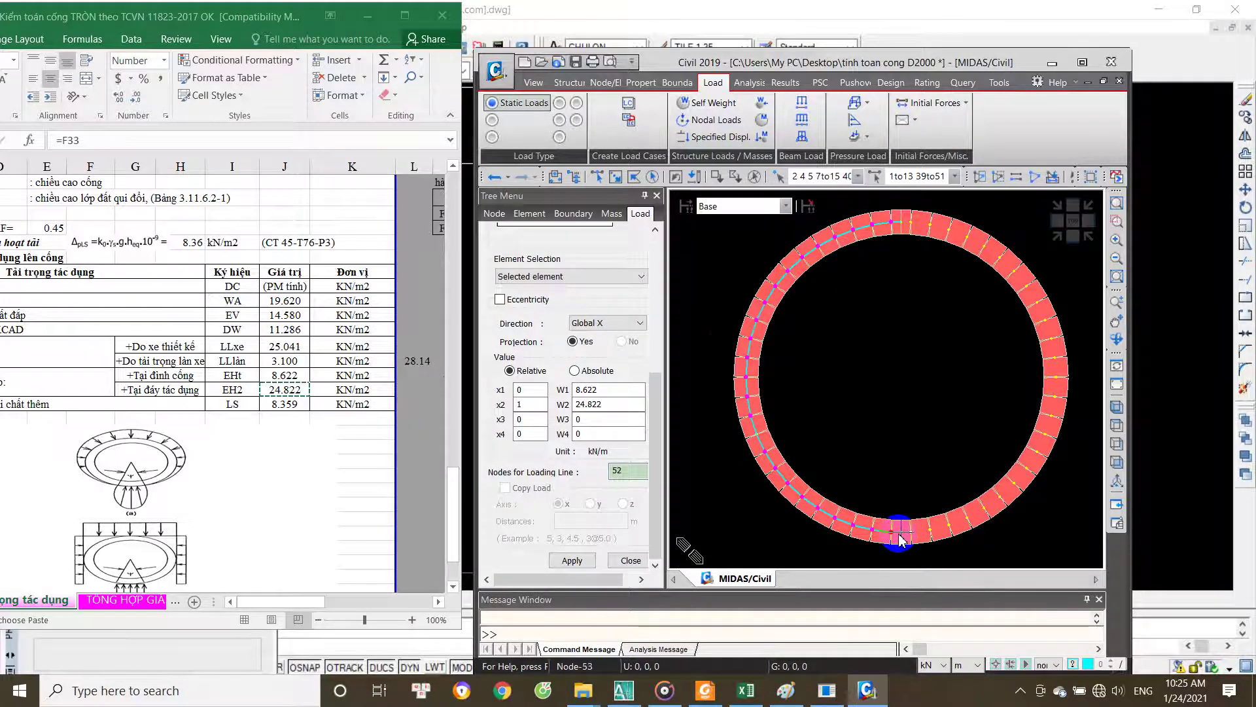
left_click(817, 497)
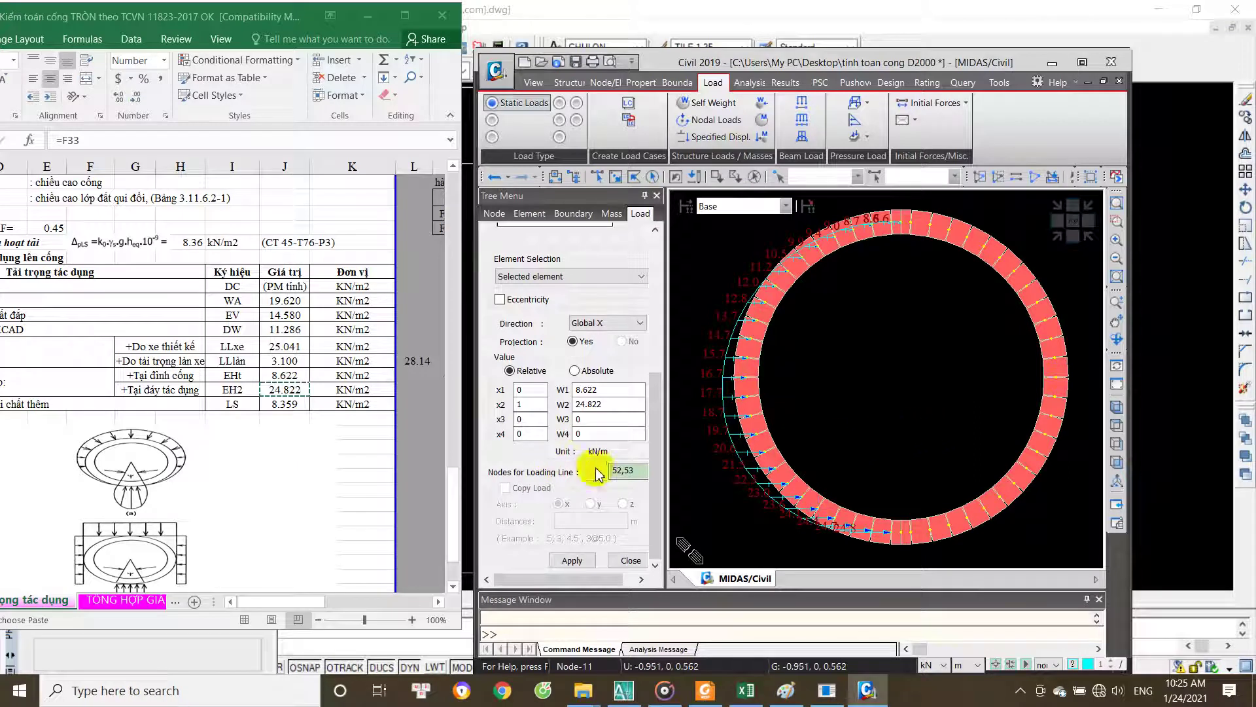
Step: Check the EH load labels on the ring's lower-left side, then bring the AutoCAD pipe section forward
middle_click_drag(906, 244, 900, 317)
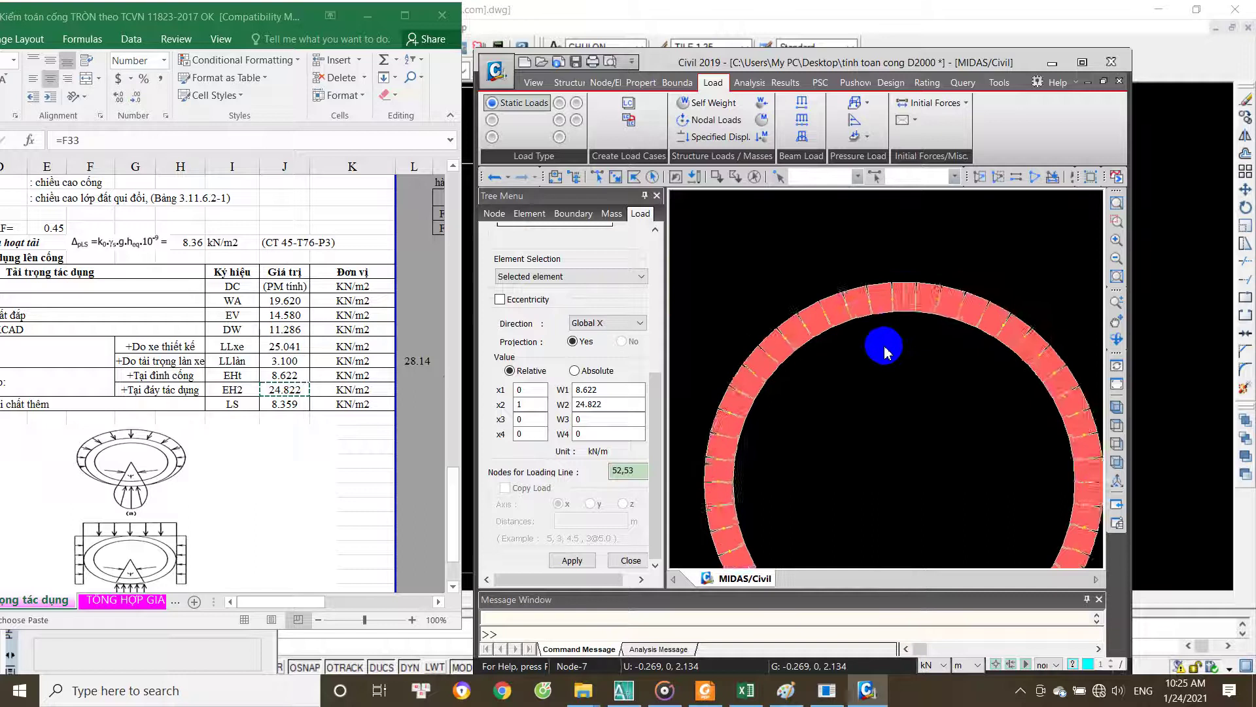
scroll(891, 347, "up", 3)
scroll(922, 367, "up", 1)
scroll(930, 337, "down", 1)
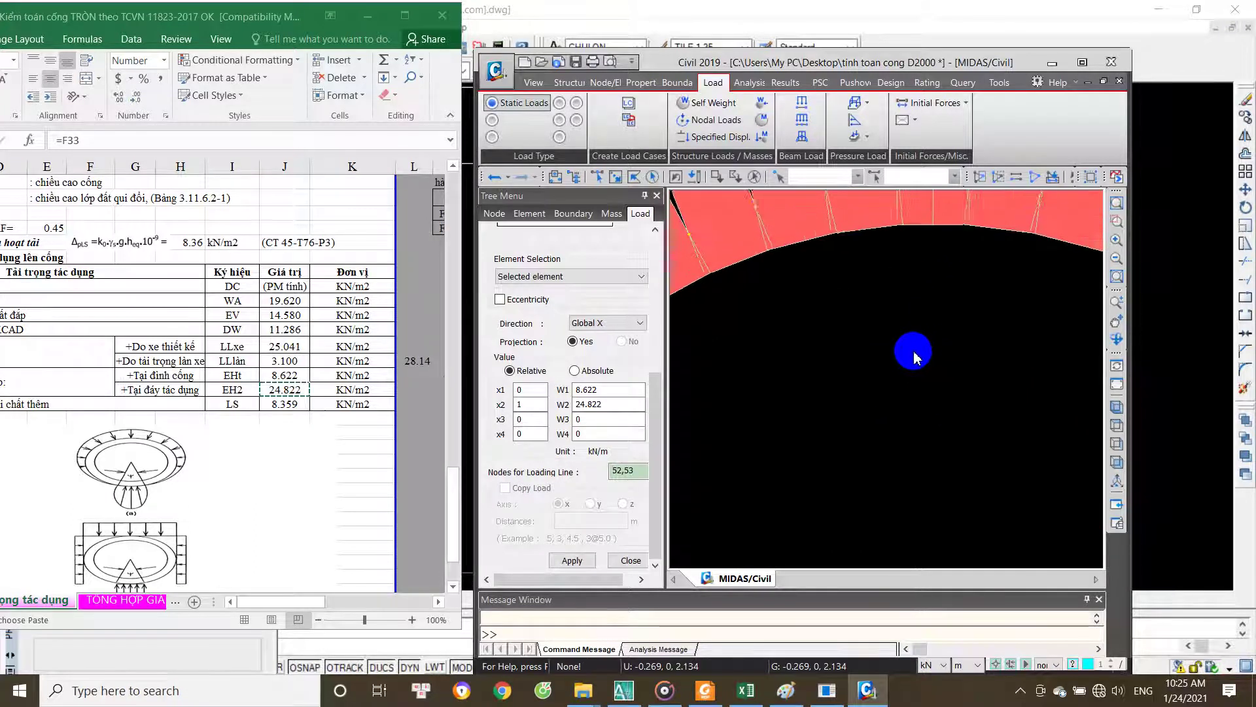
scroll(912, 351, "down", 1)
scroll(877, 353, "down", 2)
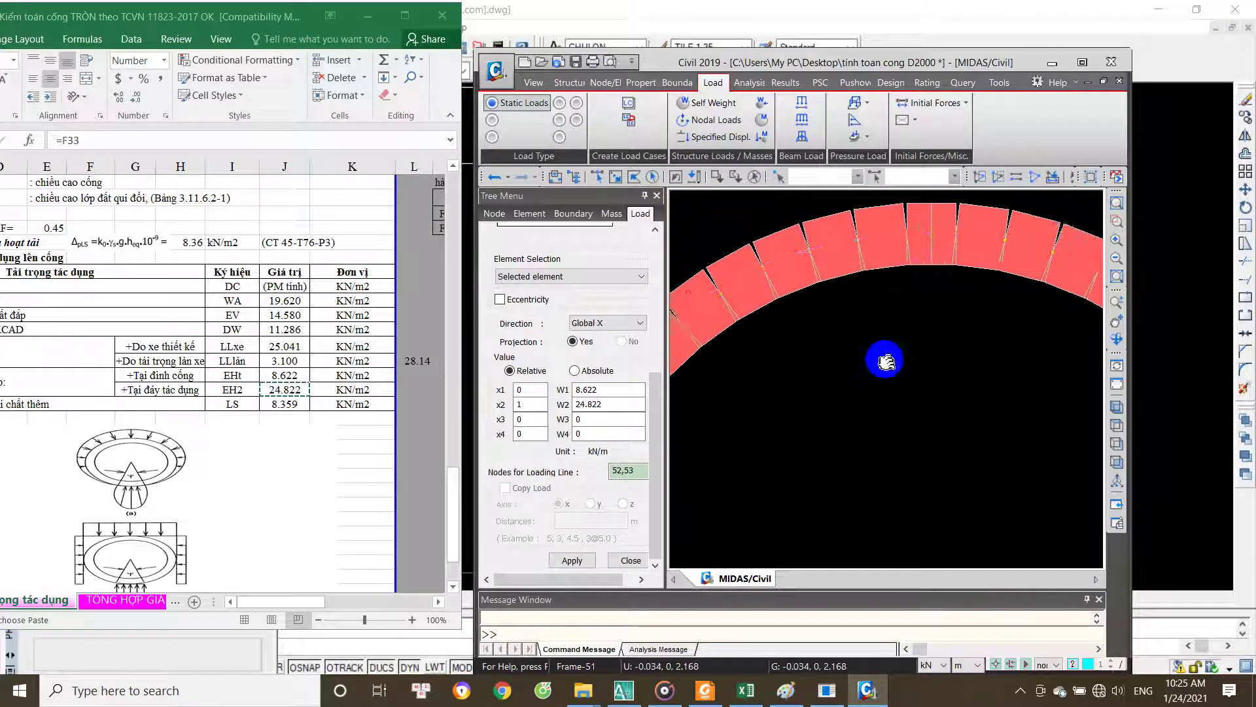
scroll(873, 406, "down", 2)
scroll(874, 416, "down", 2)
scroll(861, 457, "up", 2)
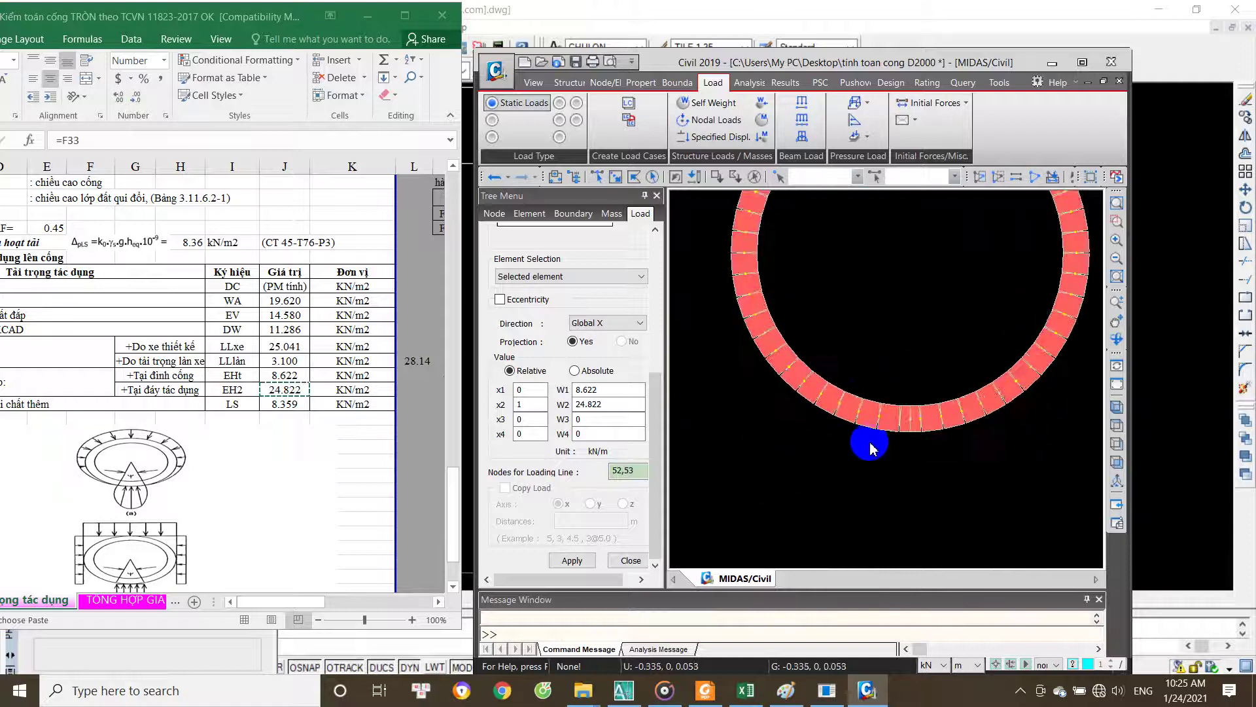
scroll(869, 440, "up", 2)
scroll(827, 476, "up", 1)
scroll(810, 452, "up", 1)
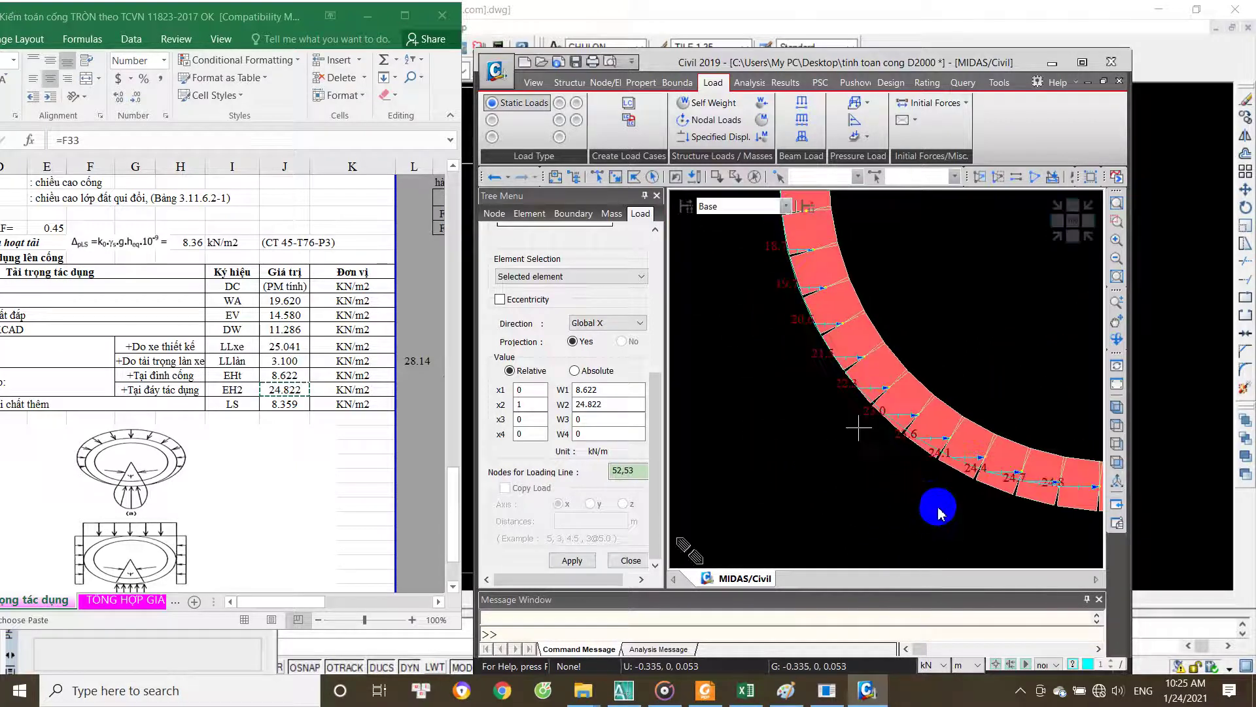
middle_click_drag(989, 497, 845, 520)
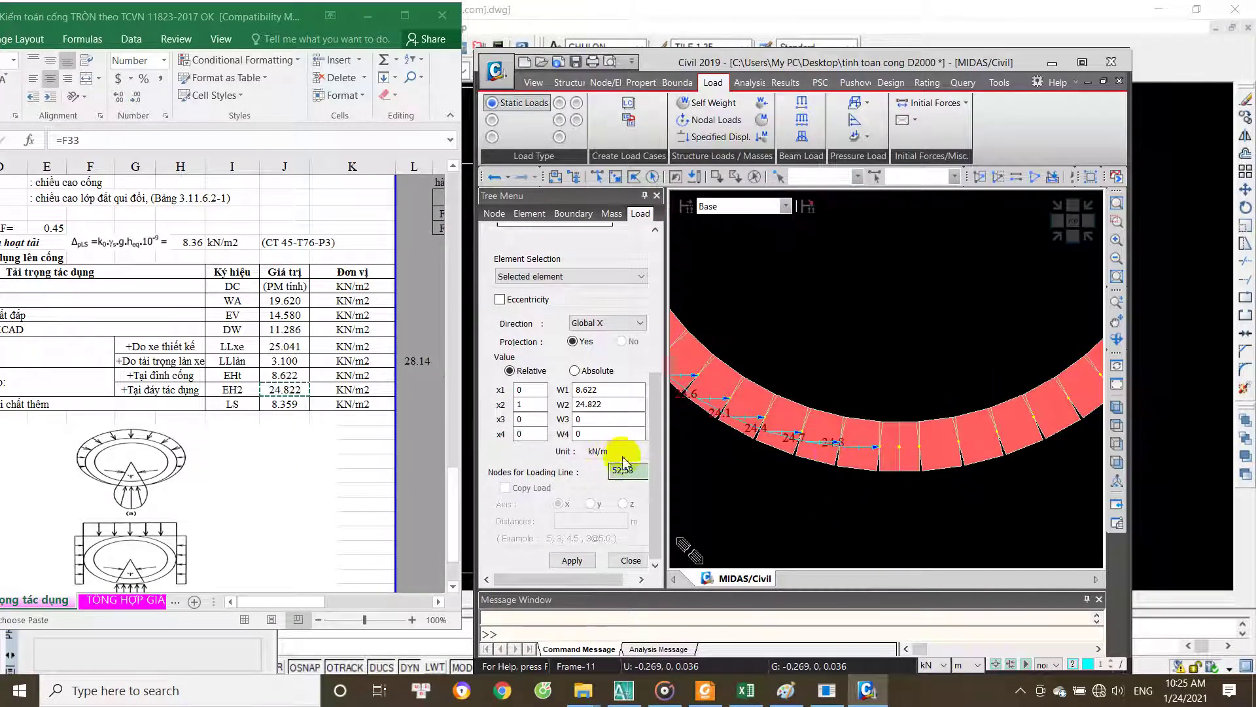
scroll(847, 470, "down", 1)
scroll(848, 477, "down", 2)
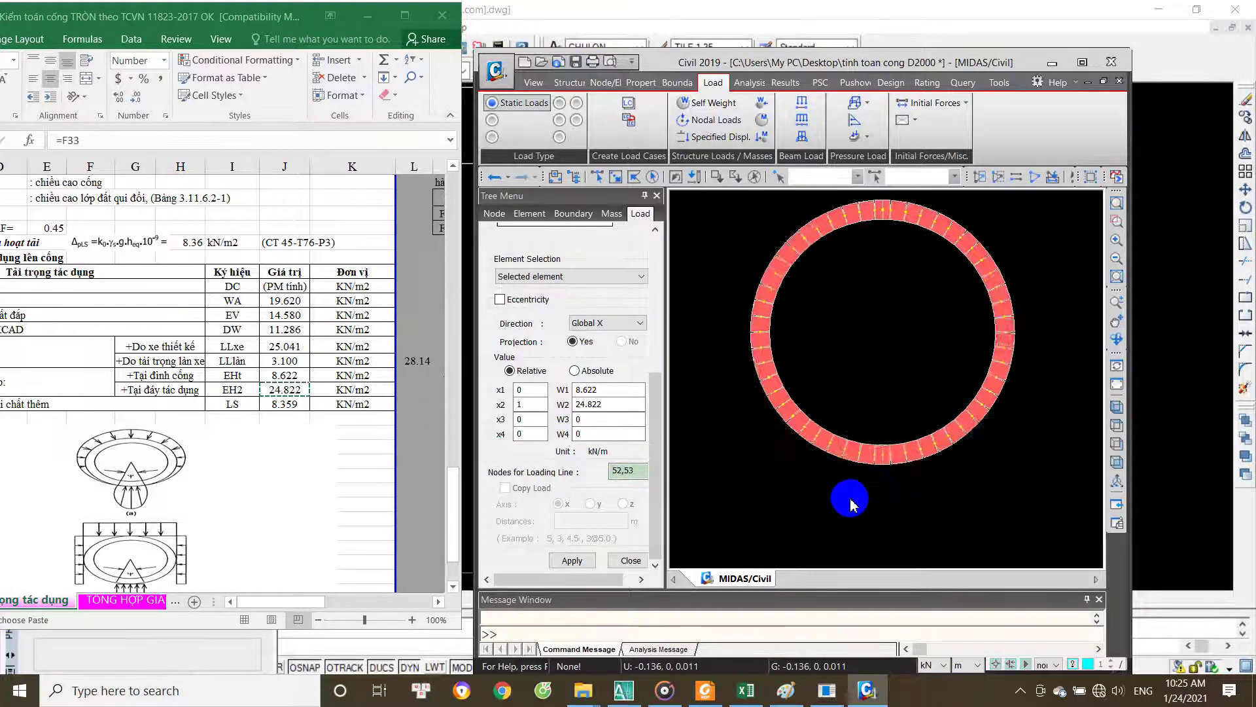
left_click(748, 693)
left_click(638, 699)
Step: Draw a vertical line from the pipe's left edge up to the top line
scroll(580, 429, "up", 3)
scroll(595, 424, "down", 3)
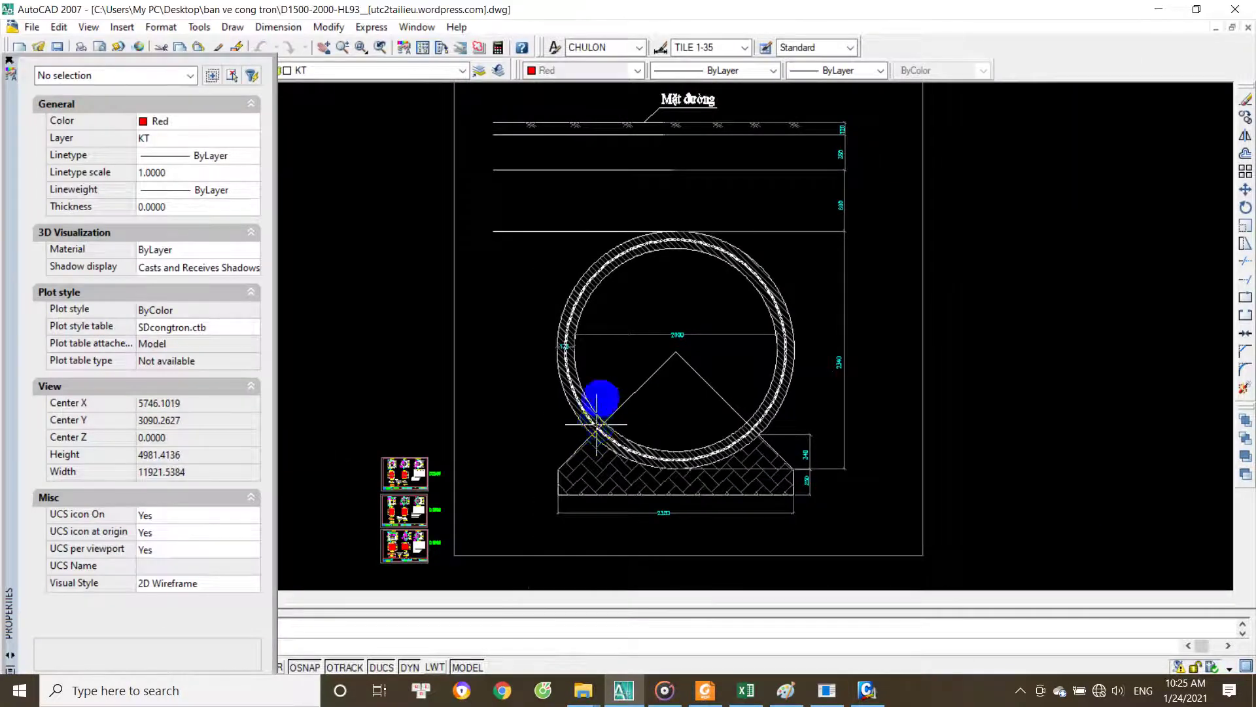
scroll(596, 423, "up", 3)
left_click(597, 448)
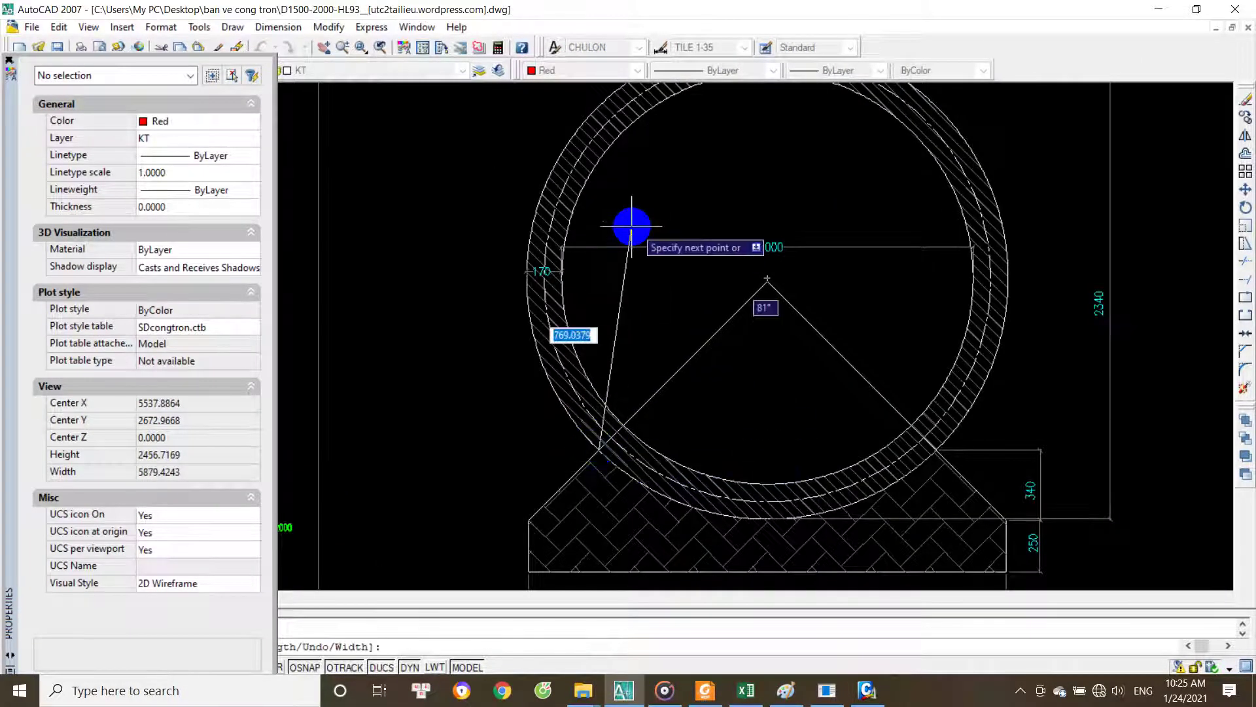
middle_click_drag(631, 225, 634, 349)
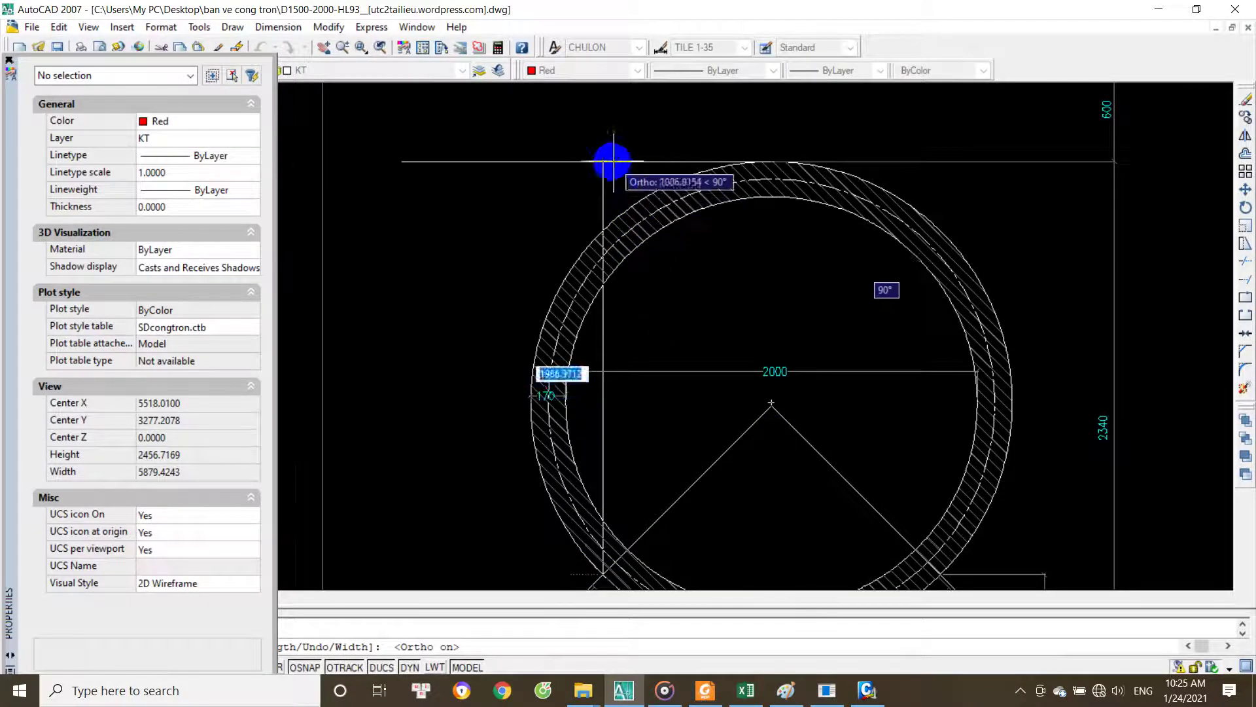
left_click(600, 161)
key("Return")
key("Return")
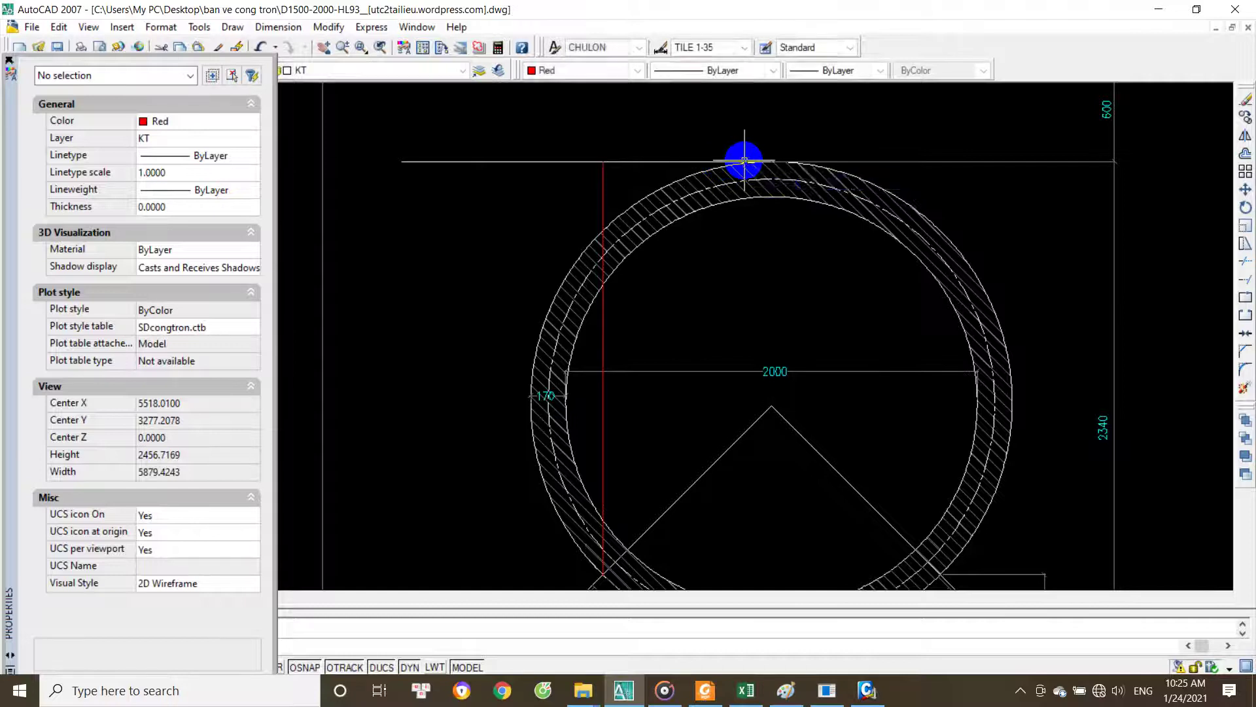
Step: Trace the circle's left outer edge with a polyline from the crown down the lower arc
left_click(775, 161)
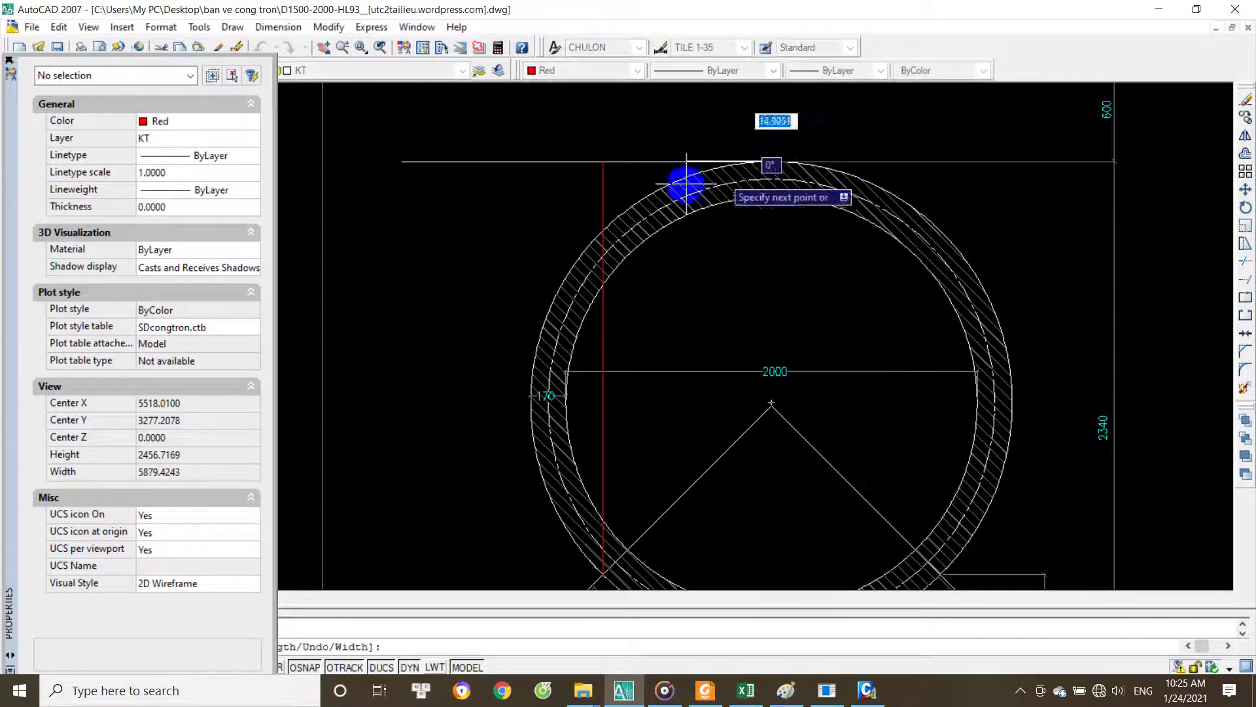
left_click(660, 188)
left_click(603, 227)
left_click(564, 273)
left_click(528, 412)
middle_click_drag(556, 490, 549, 353)
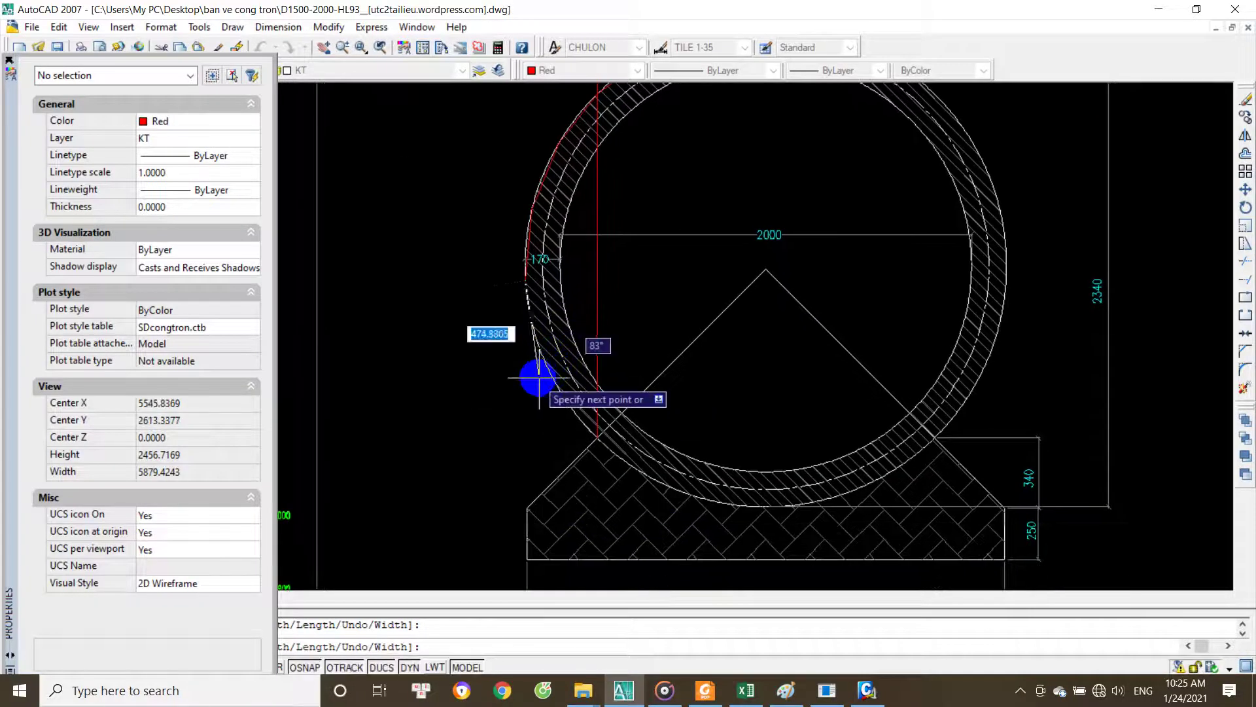
left_click(555, 381)
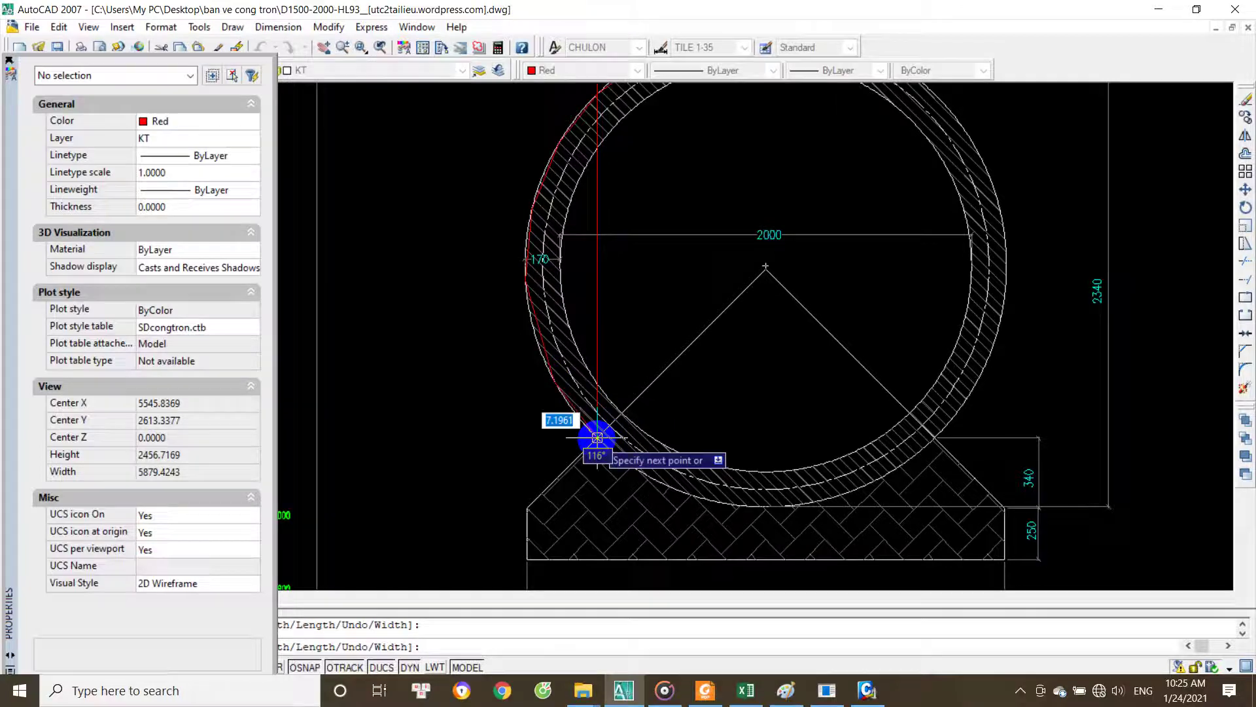
scroll(597, 437, "up", 3)
key("Return")
Step: Clear an accidental hatch selection and start an outline polyline where the red line meets the circle
left_click(584, 454)
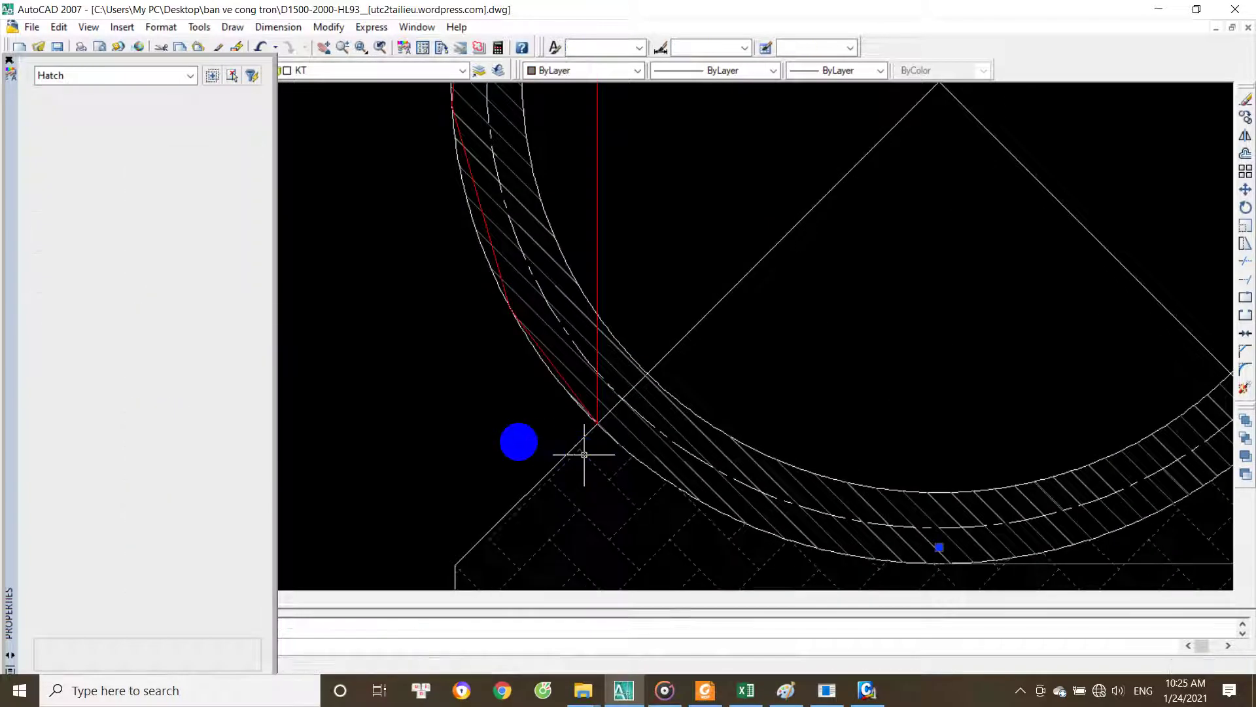
key("Escape")
left_click(598, 412)
scroll(598, 412, "down", 3)
left_click(618, 436)
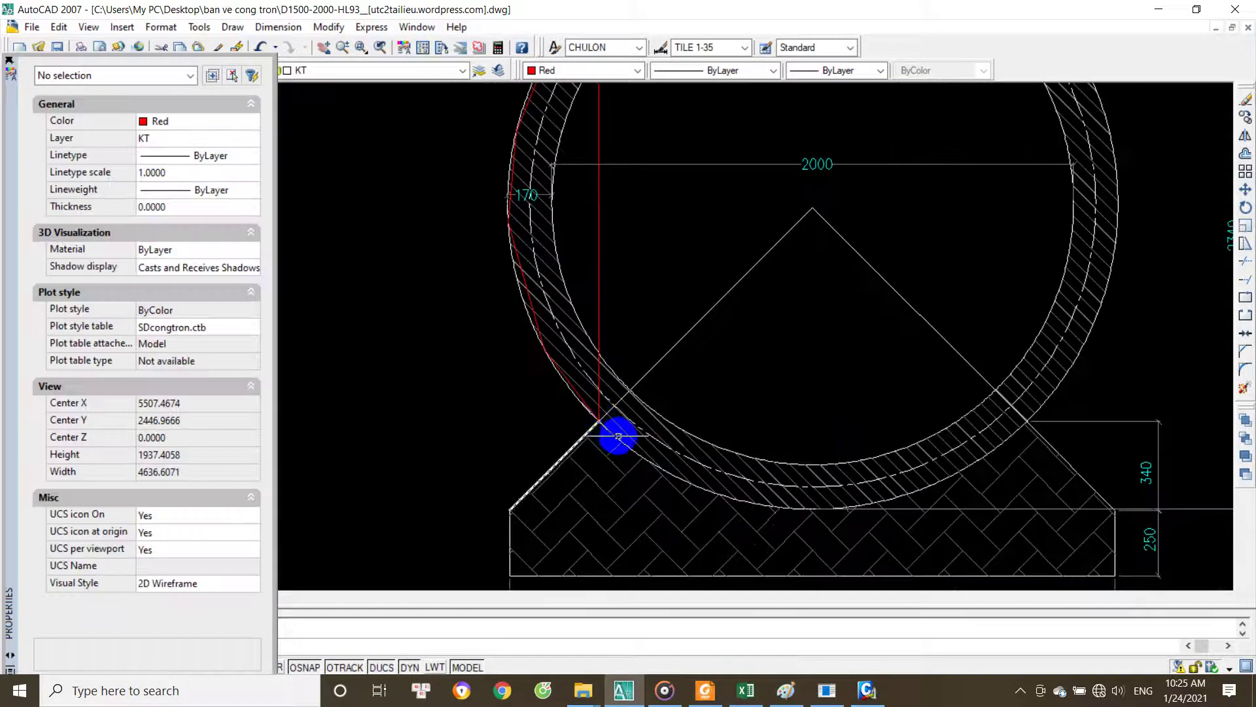
scroll(618, 436, "up", 2)
scroll(603, 420, "down", 3)
key("Return")
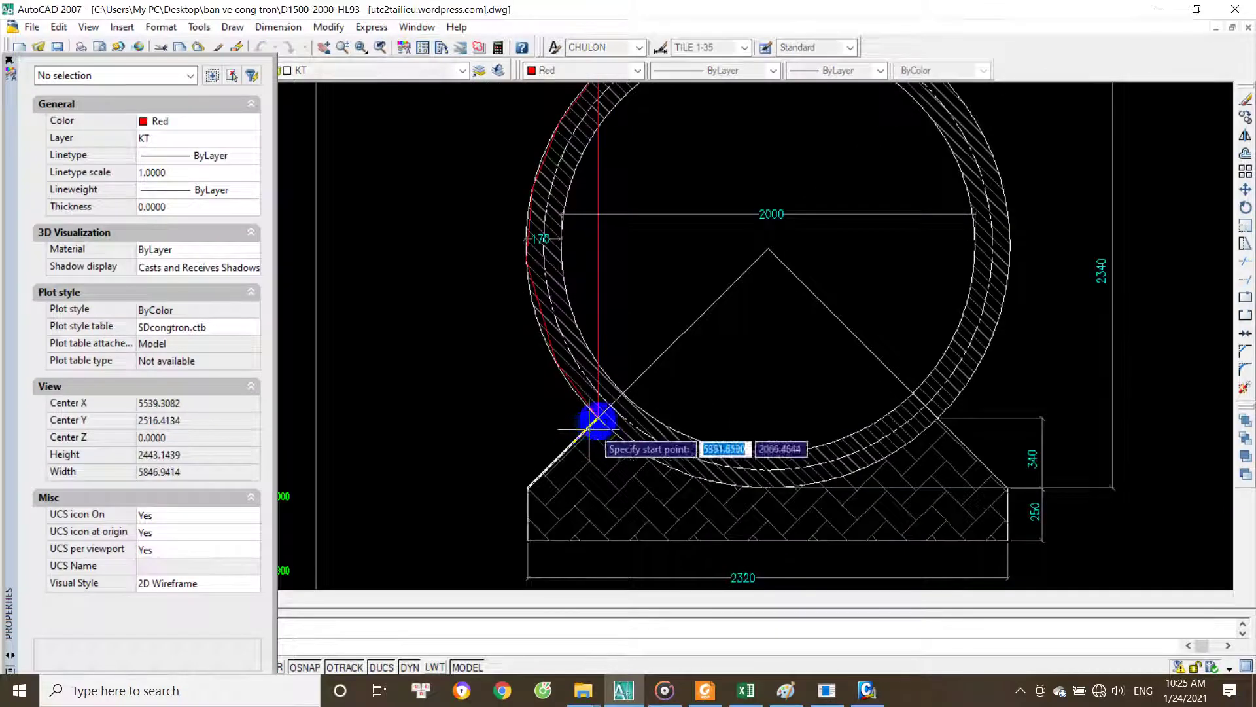
left_click(597, 417)
left_click(386, 420)
Step: Complete the red outline left of the pipe up to the top line and circle crown, undoing one misplaced vertex
scroll(401, 272, "down", 1)
scroll(395, 187, "up", 1)
left_click(412, 147)
key("u")
key("Return")
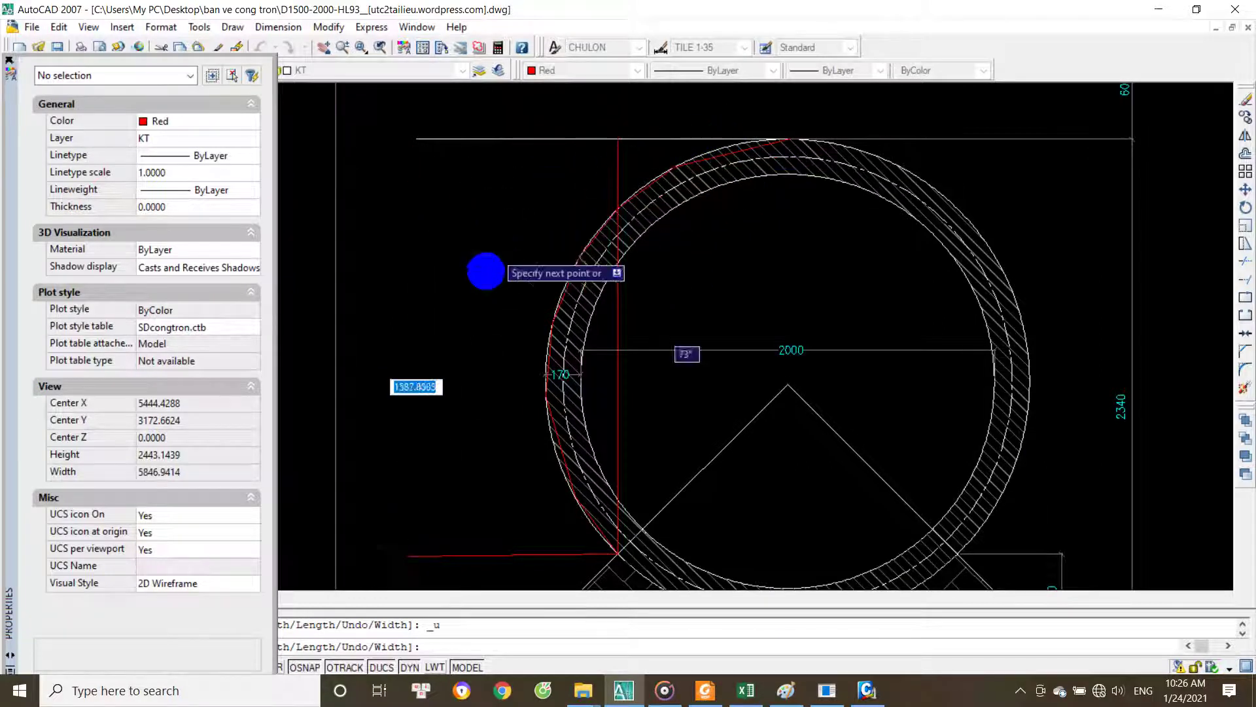
left_click(461, 302)
left_click(510, 196)
left_click(603, 138)
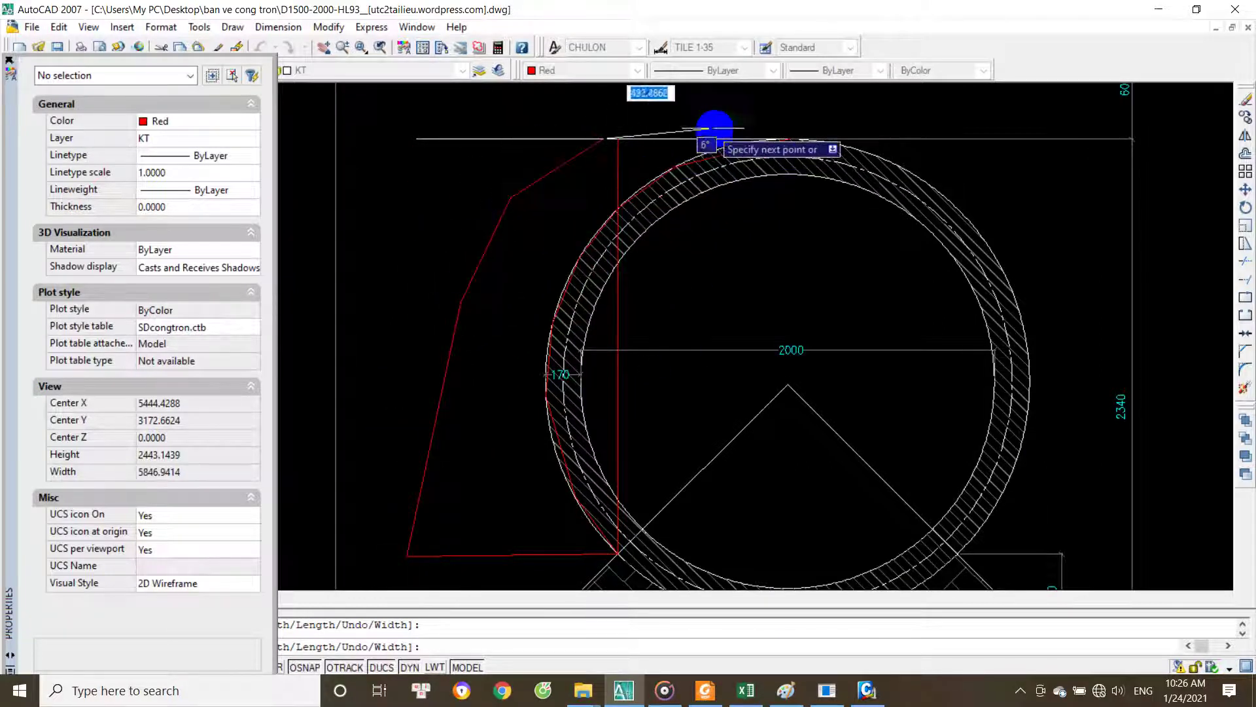
left_click(763, 144)
key("Escape")
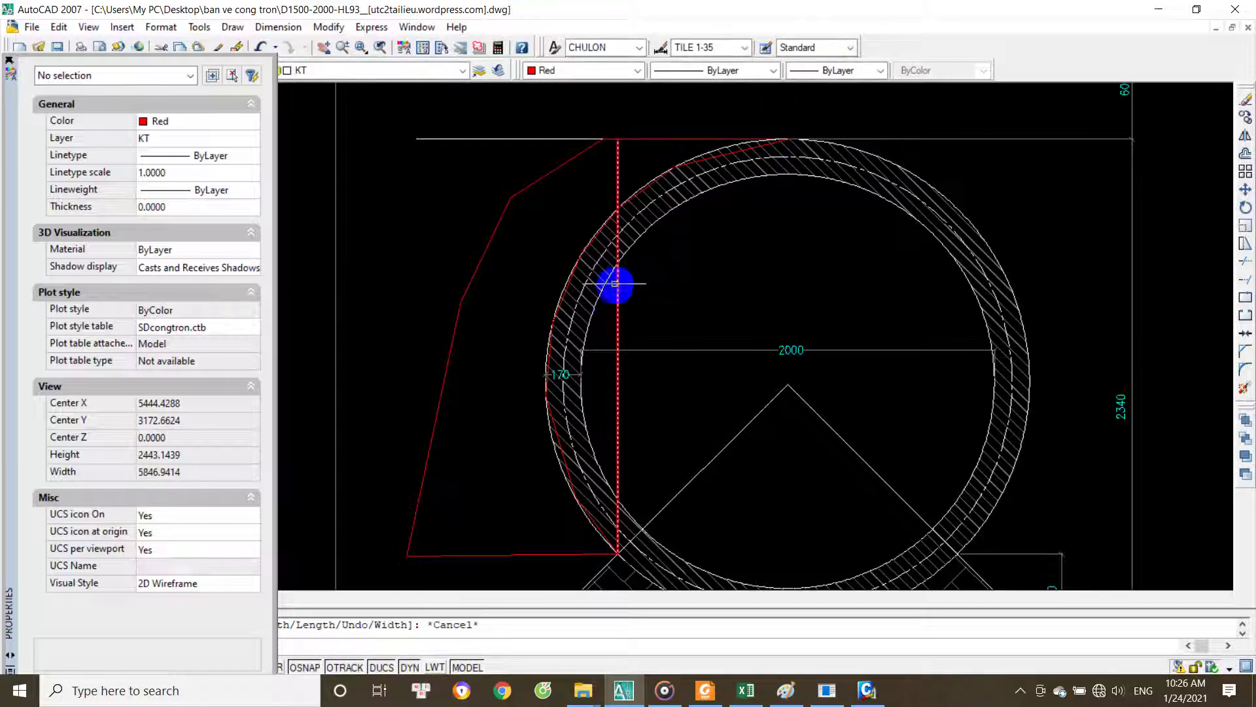
Step: Select the new red outline polyline to check its shape and properties
scroll(598, 288, "down", 2)
left_click(619, 345)
left_click(631, 376)
key("Escape")
left_click(543, 304)
left_click(486, 325)
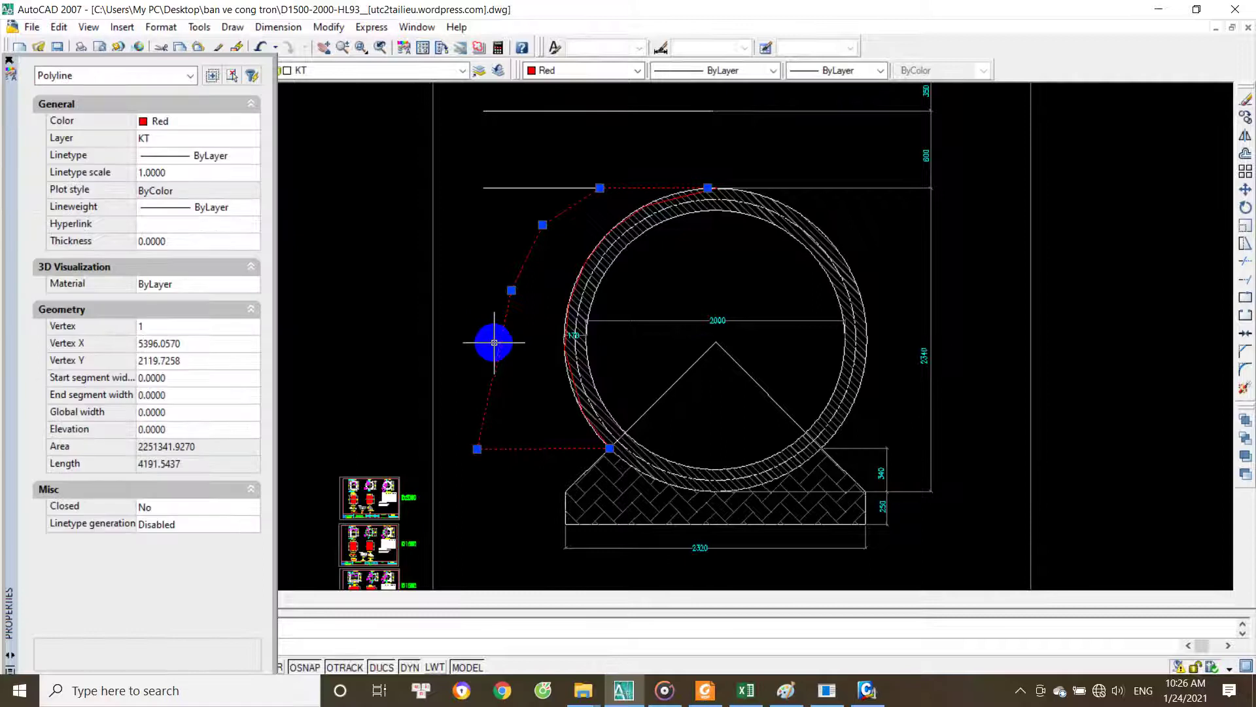
Step: Zoom and pan the section drawing to frame the dimensions at the culvert base
scroll(511, 383, "up", 1)
key("Escape")
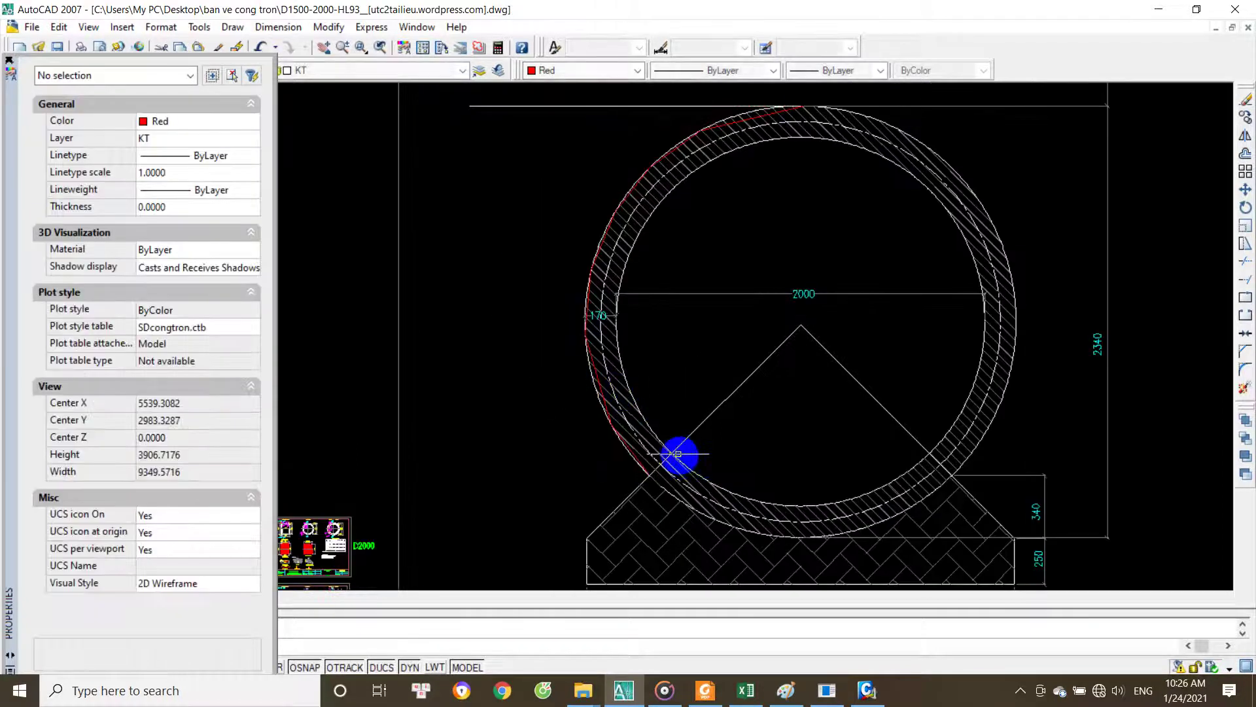
scroll(717, 418, "up", 1)
scroll(616, 413, "up", 3)
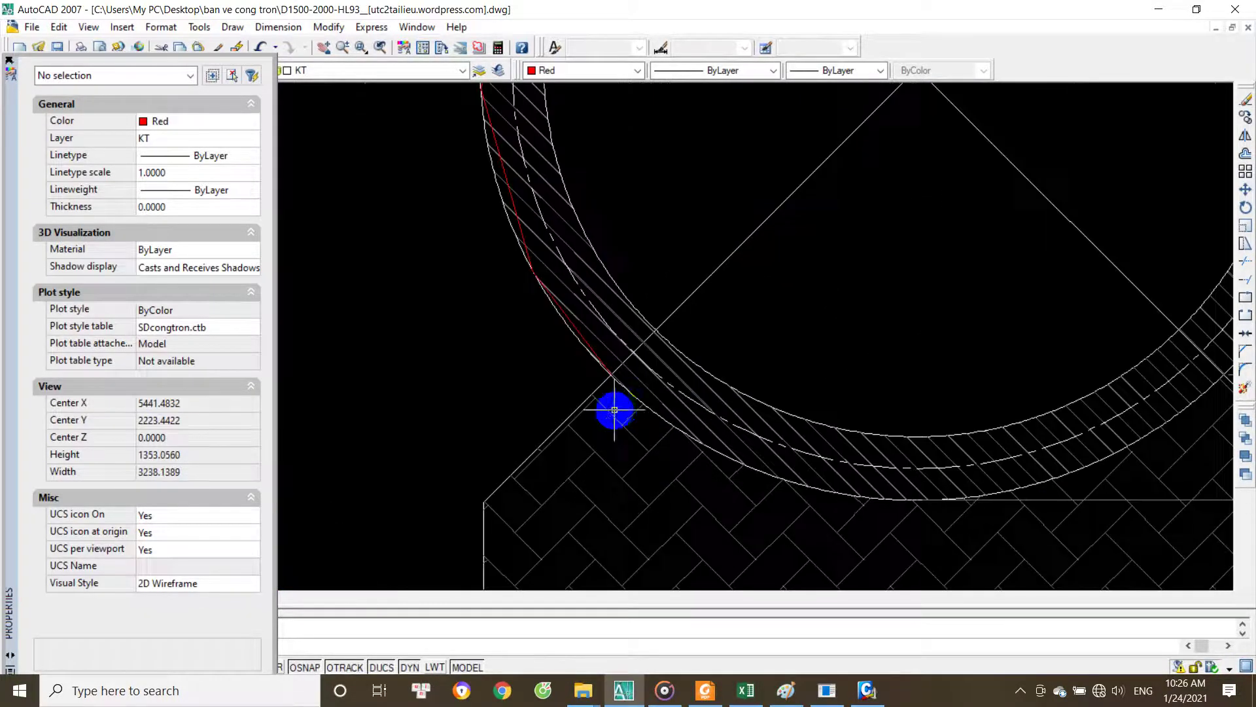
scroll(629, 357, "up", 1)
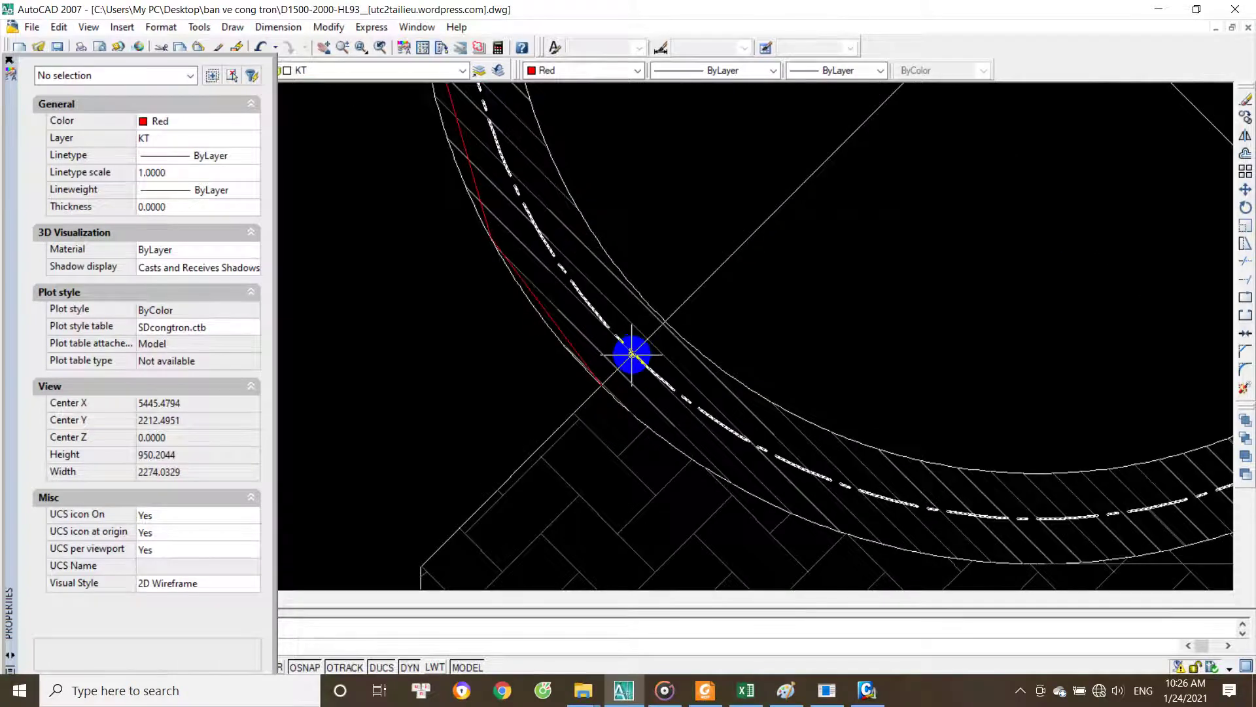
scroll(632, 354, "down", 3)
scroll(634, 360, "up", 6)
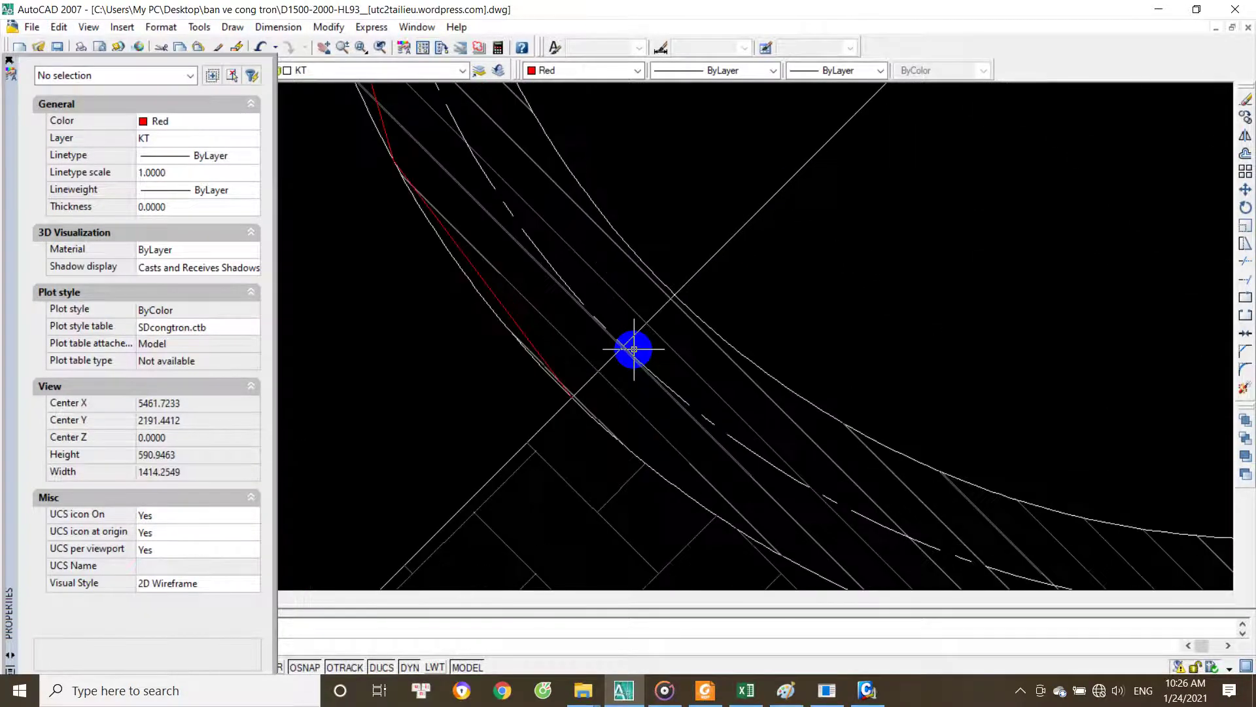
scroll(625, 352, "down", 6)
scroll(675, 386, "up", 2)
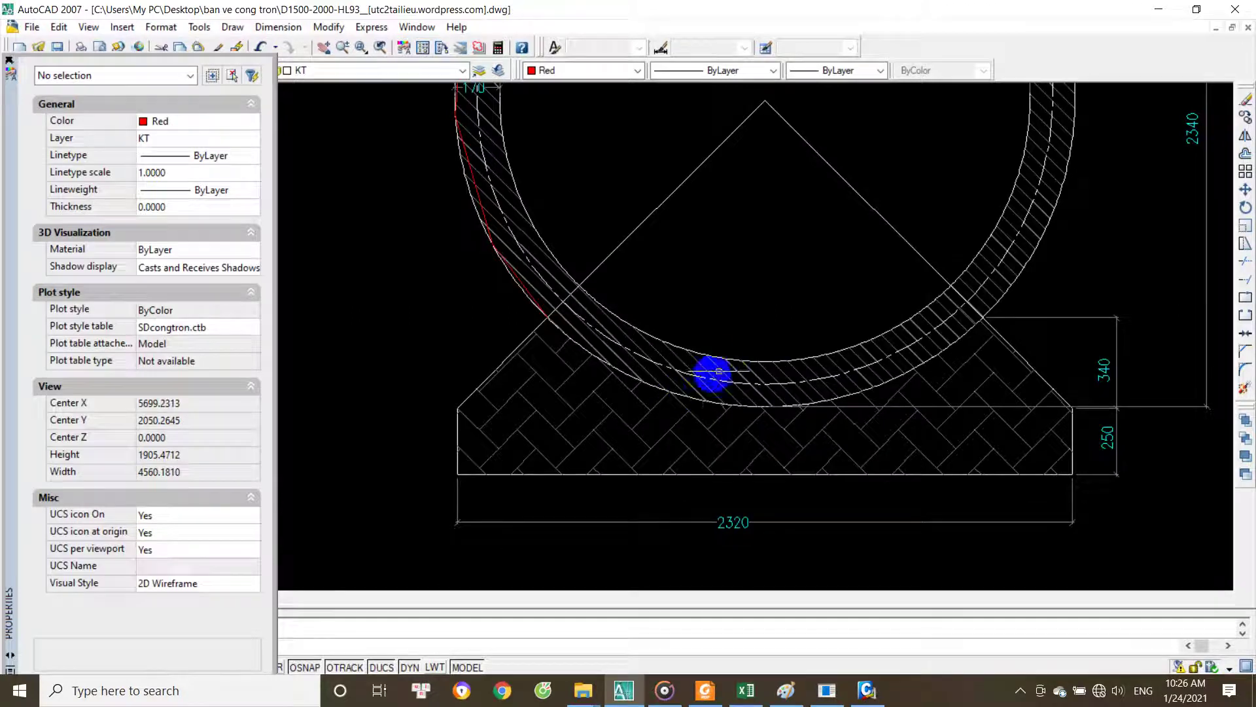
scroll(1138, 376, "up", 1)
scroll(1094, 388, "up", 1)
middle_click_drag(1094, 389, 1086, 389)
Step: Select the 340 dimension beside the culvert base to read it, then return to MIDAS/Civil
left_click(1102, 369)
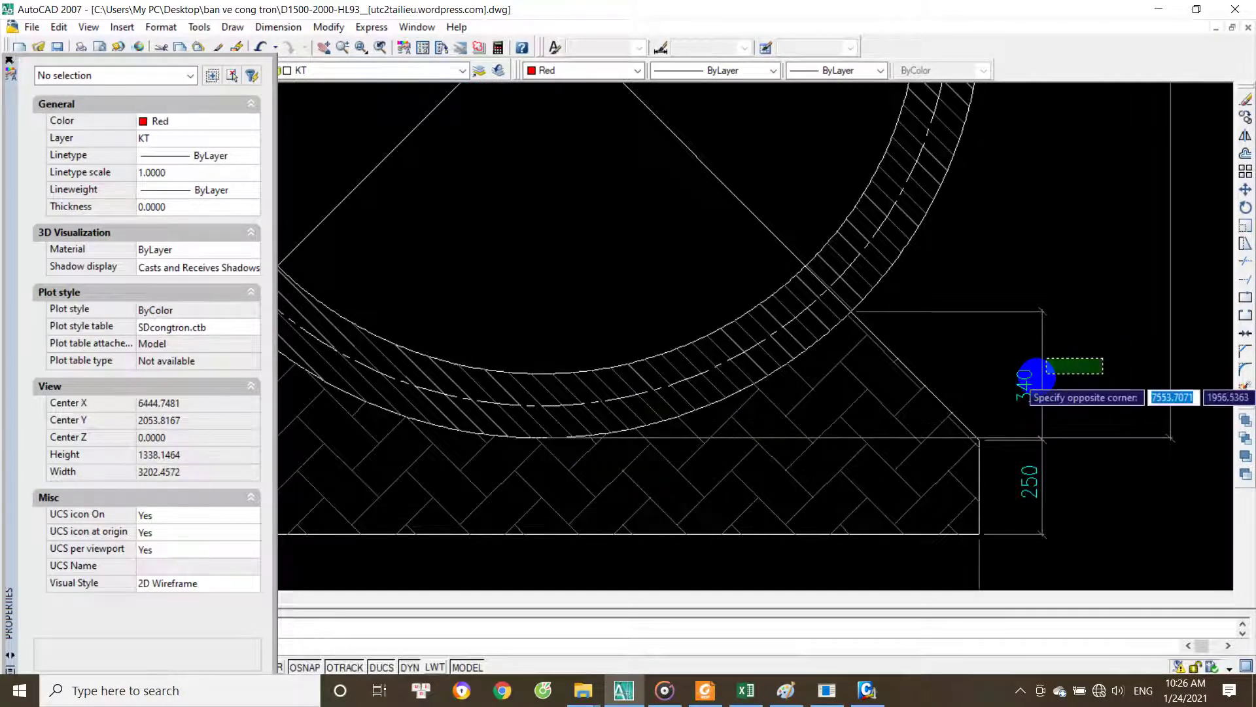
left_click(1037, 367)
key("Escape")
scroll(1037, 404, "down", 1)
scroll(1037, 404, "up", 2)
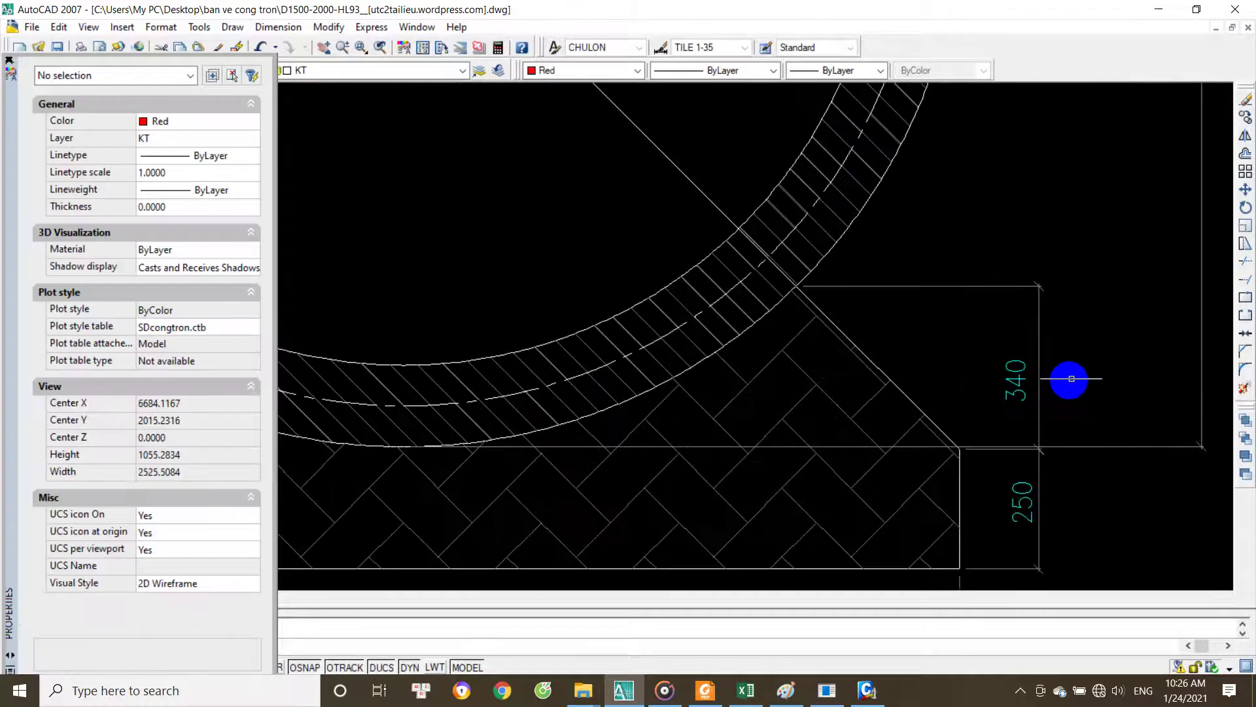
left_click(1029, 387)
key("Escape")
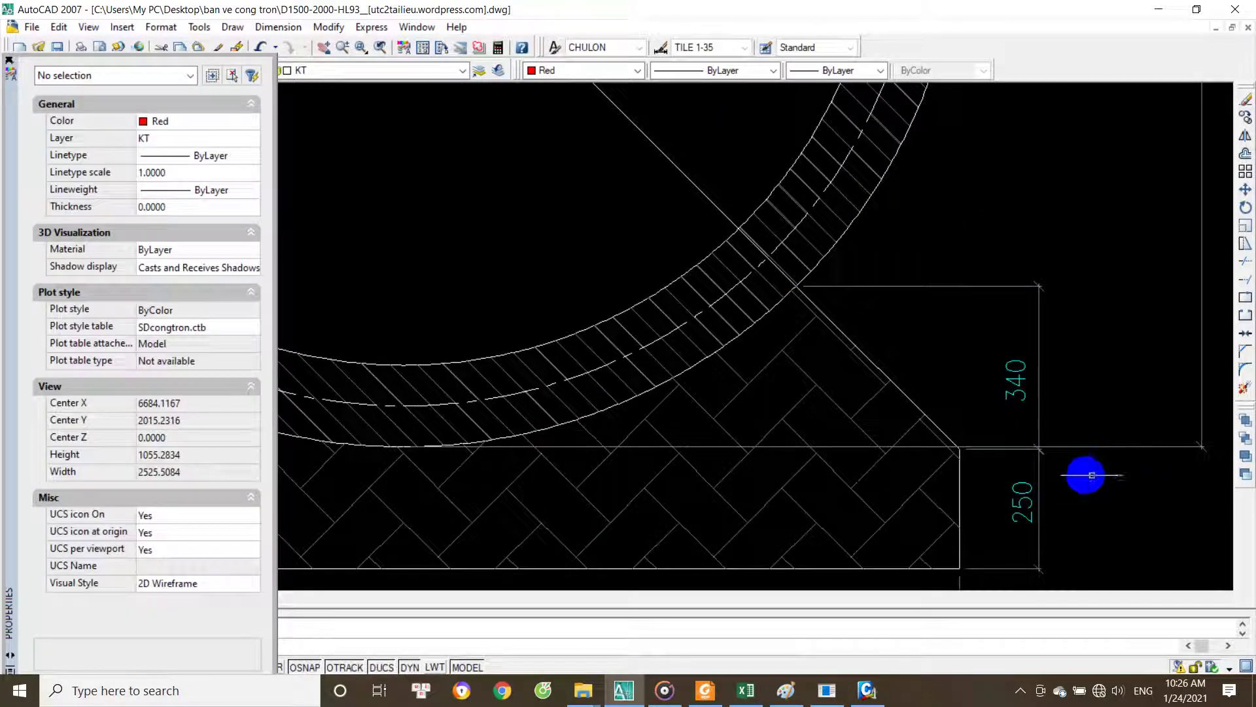
scroll(779, 415, "down", 3)
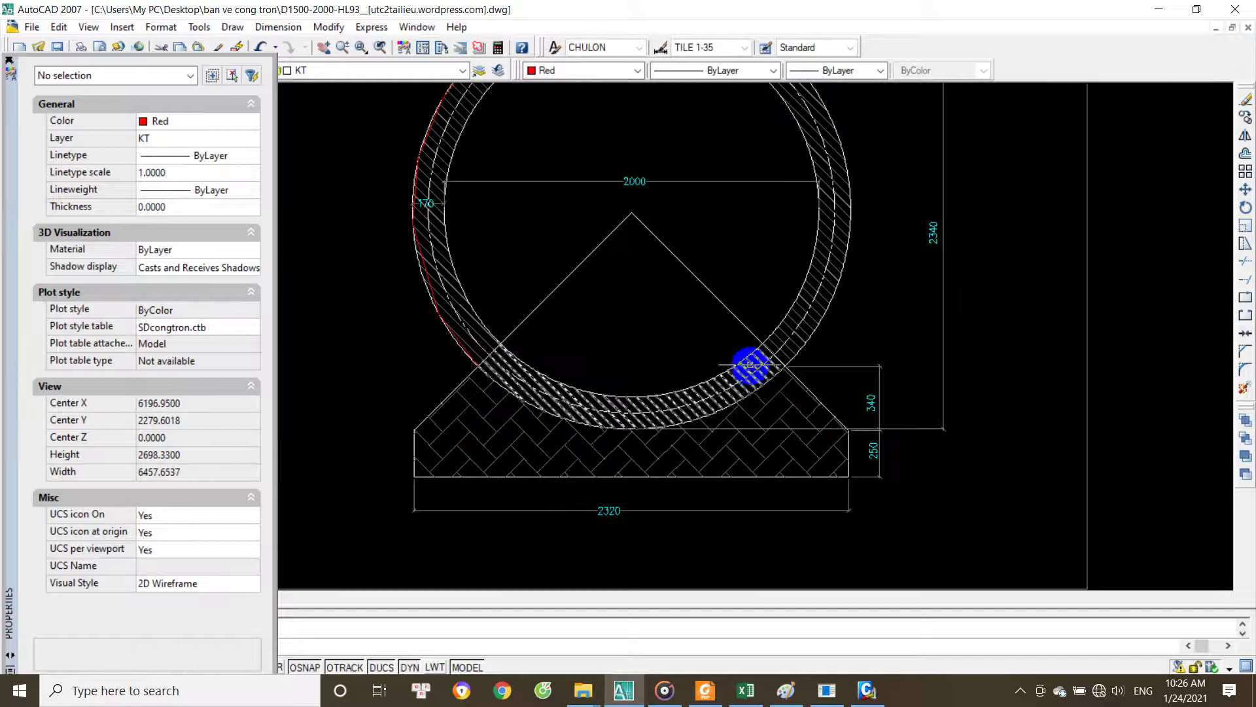
scroll(759, 370, "up", 2)
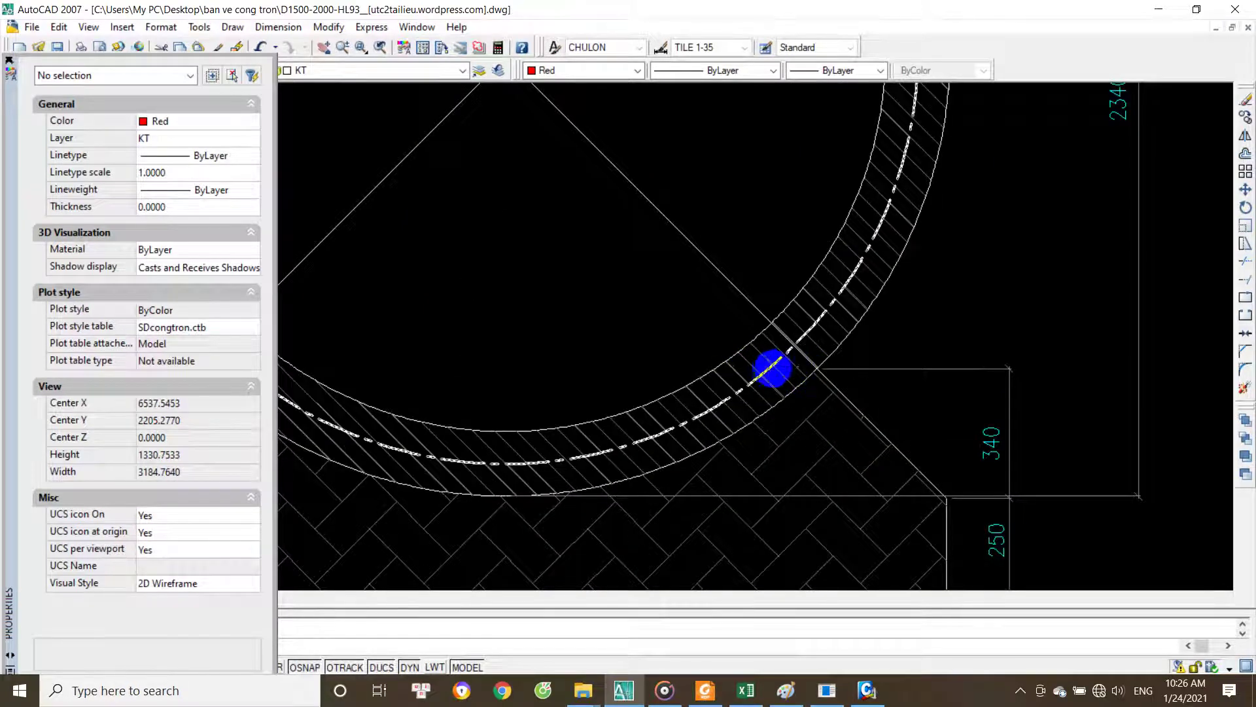
scroll(773, 366, "up", 1)
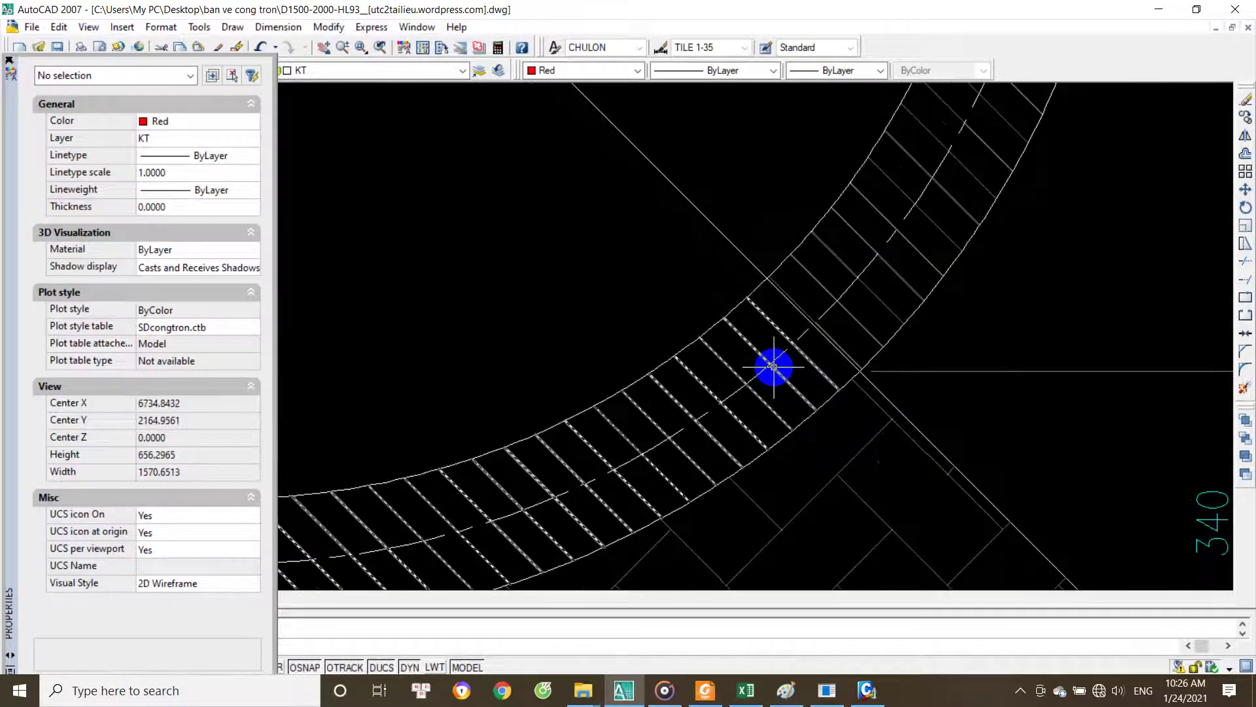
scroll(775, 365, "up", 1)
scroll(776, 364, "down", 4)
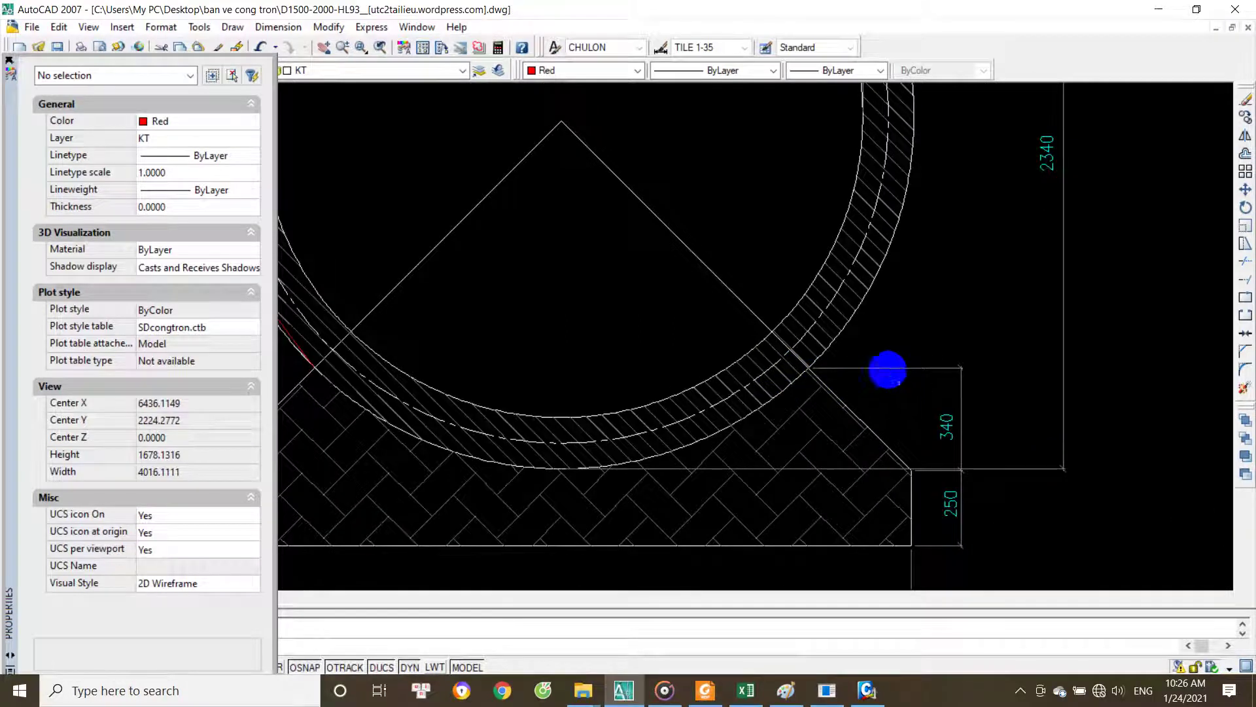
left_click(893, 375)
key("Escape")
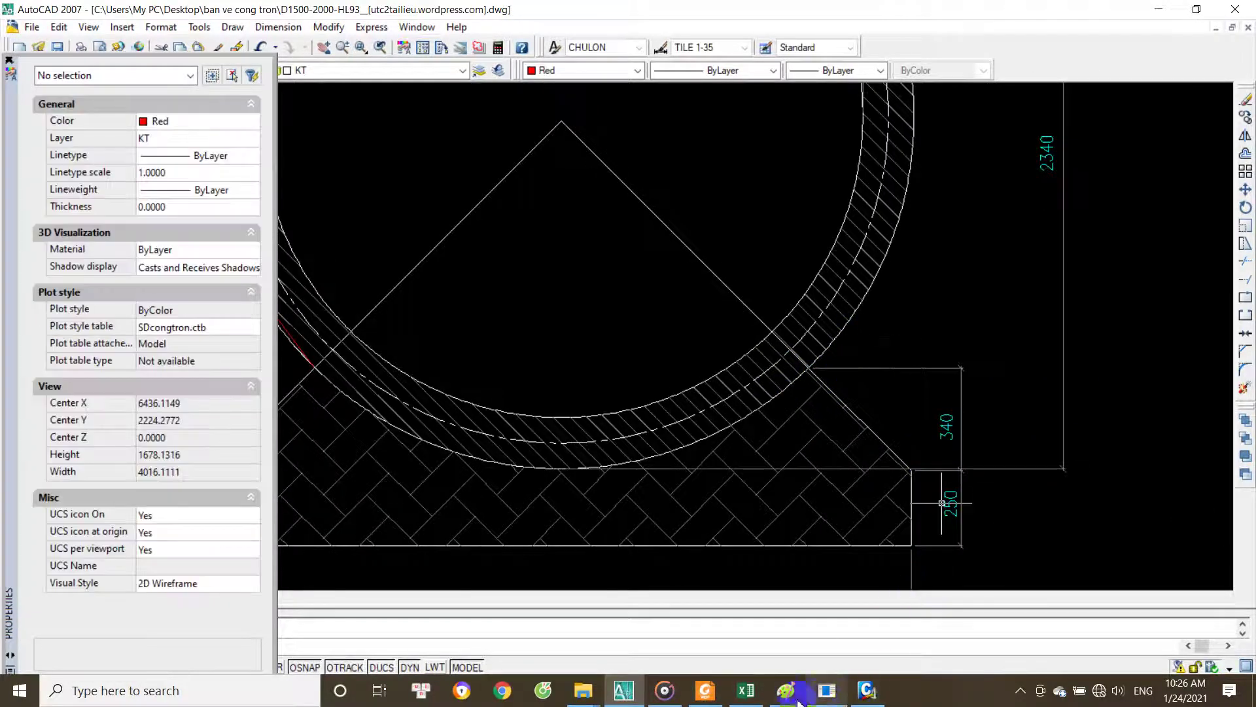
left_click(867, 691)
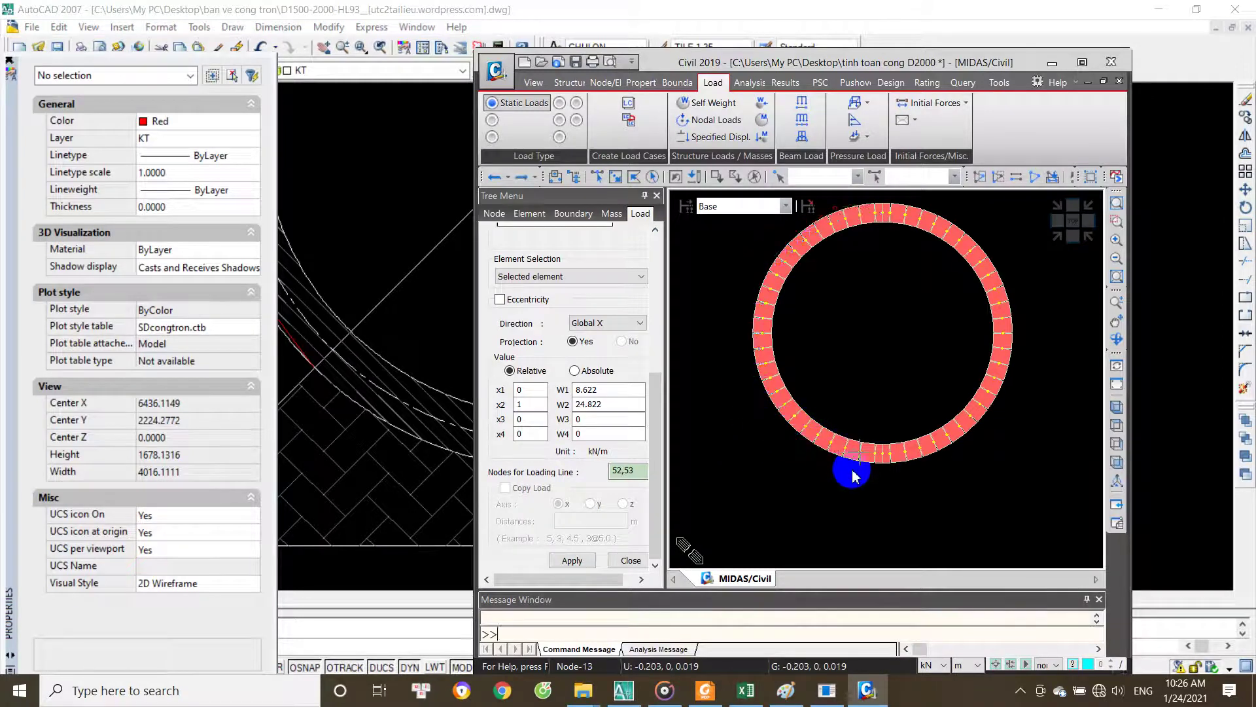
Step: Close the Beam Loads panel and review the Static Load Cases list
scroll(849, 481, "up", 1)
scroll(845, 484, "up", 1)
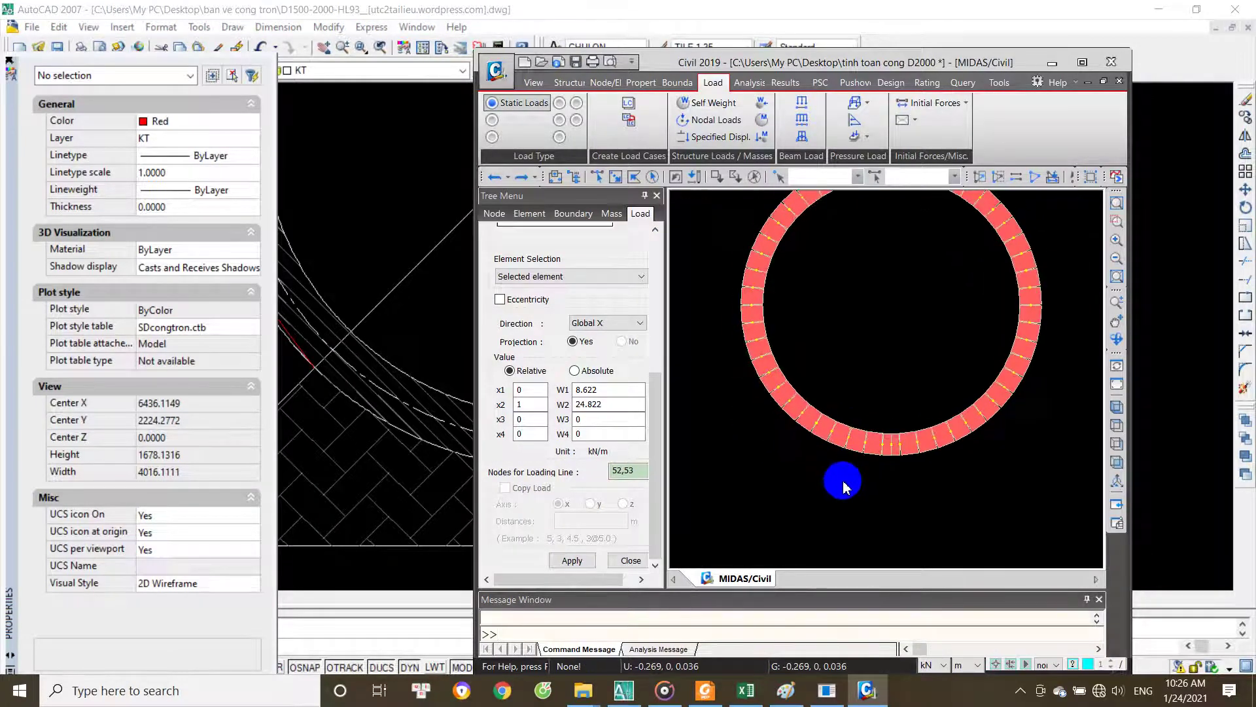
left_click(631, 561)
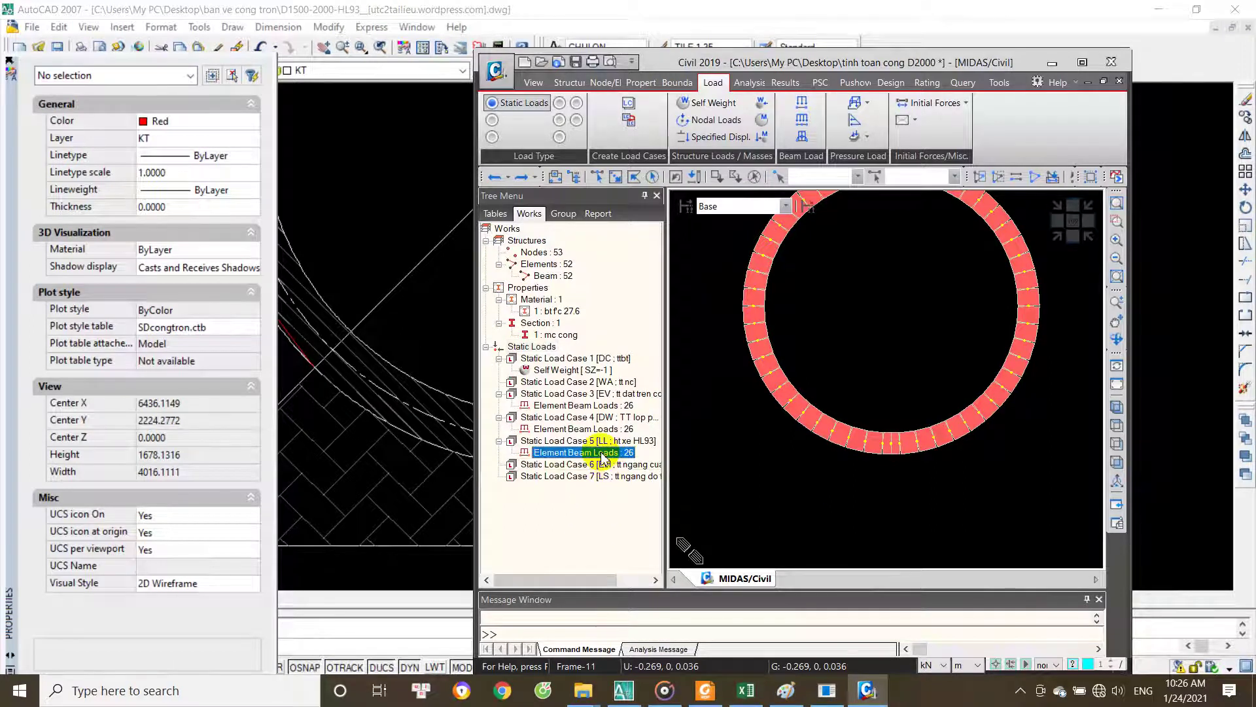
double_click(607, 471)
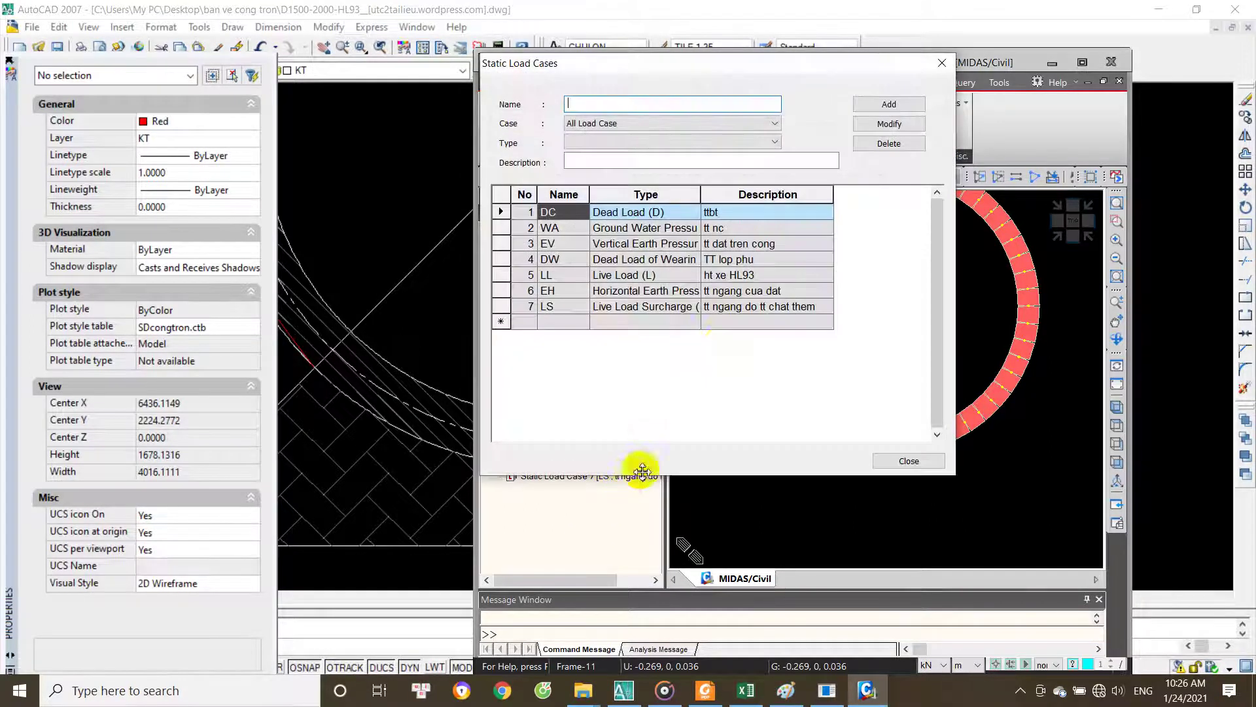
left_click(943, 66)
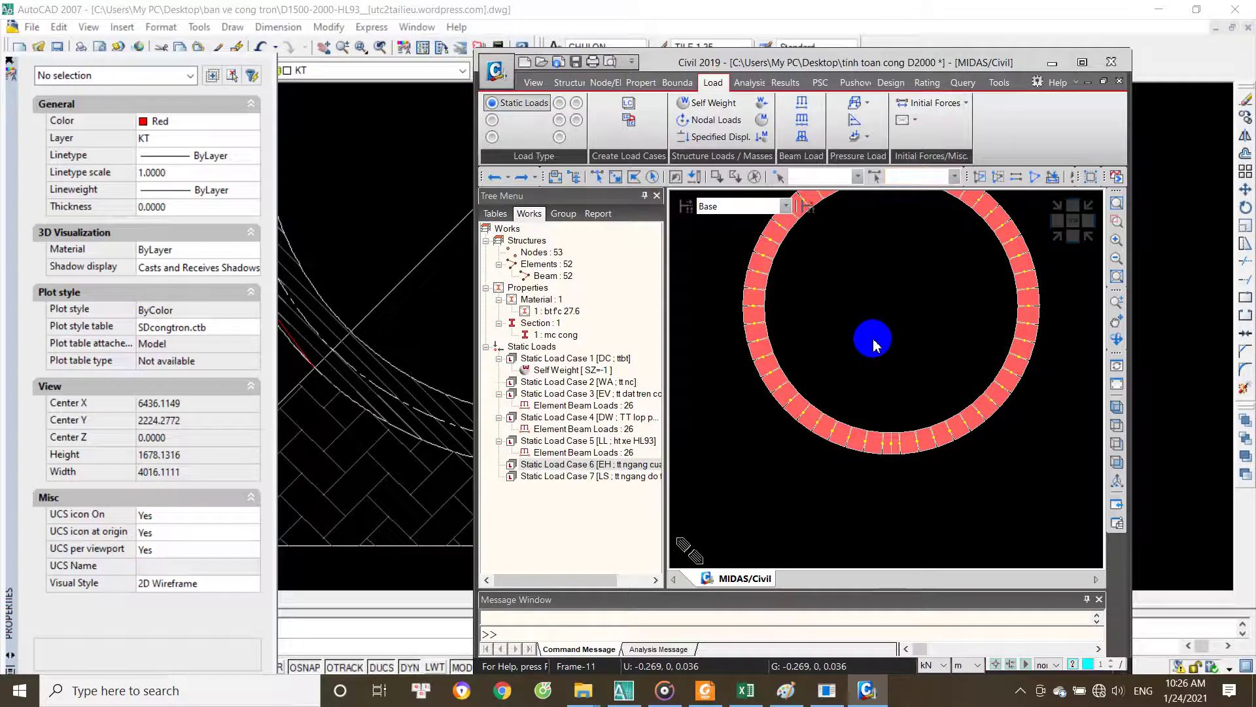
Step: Save the culvert model with Ctrl+S and maximize the MIDAS/Civil window
key("ctrl+s")
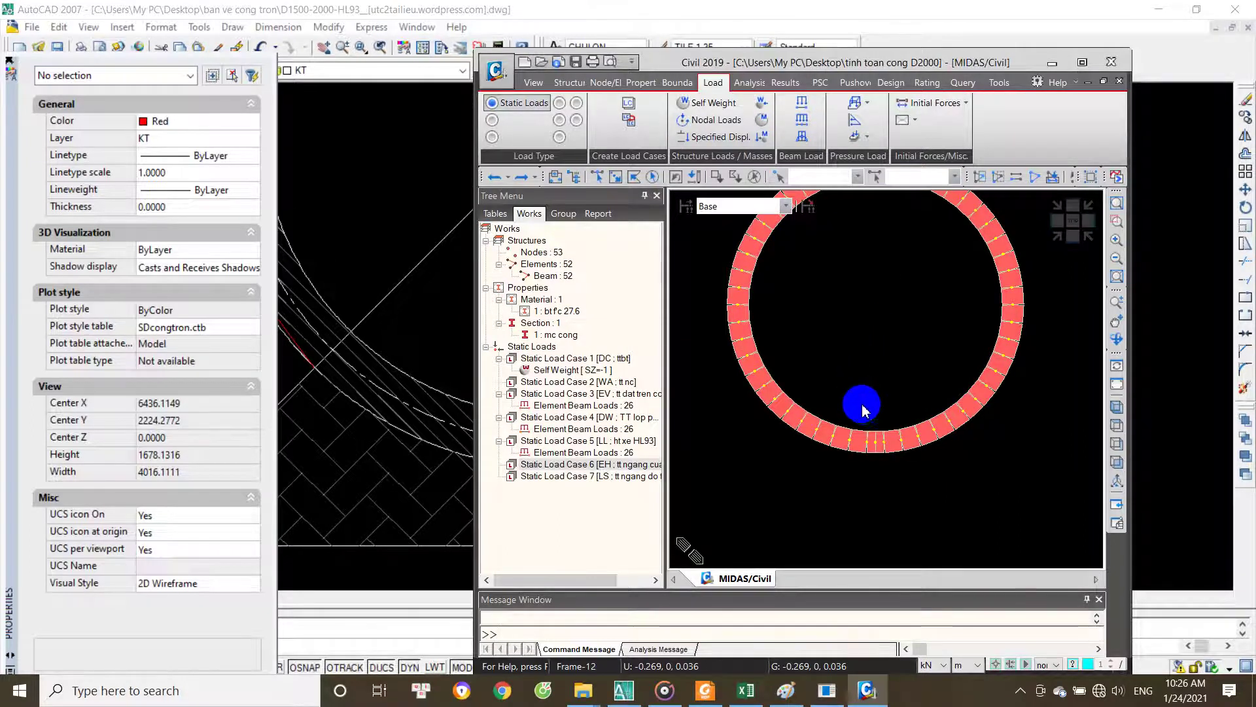
scroll(864, 411, "up", 2)
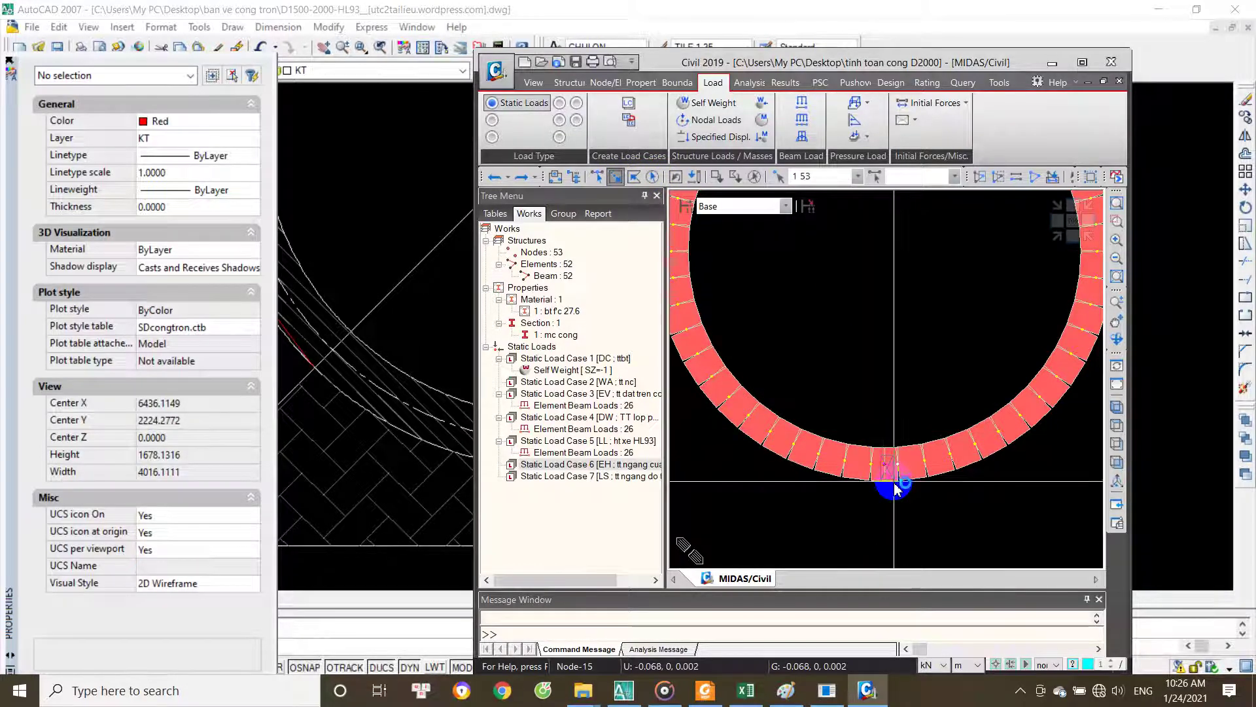
right_click(837, 368)
mouse_move(873, 394)
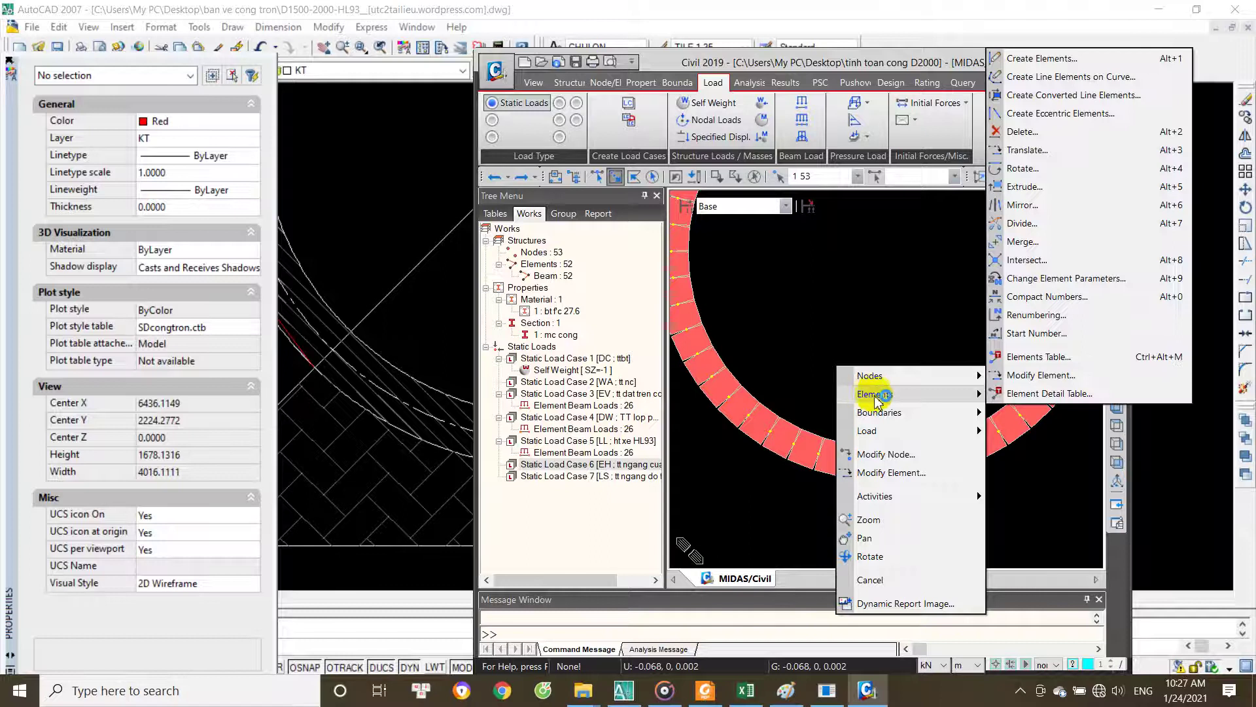
left_click(842, 309)
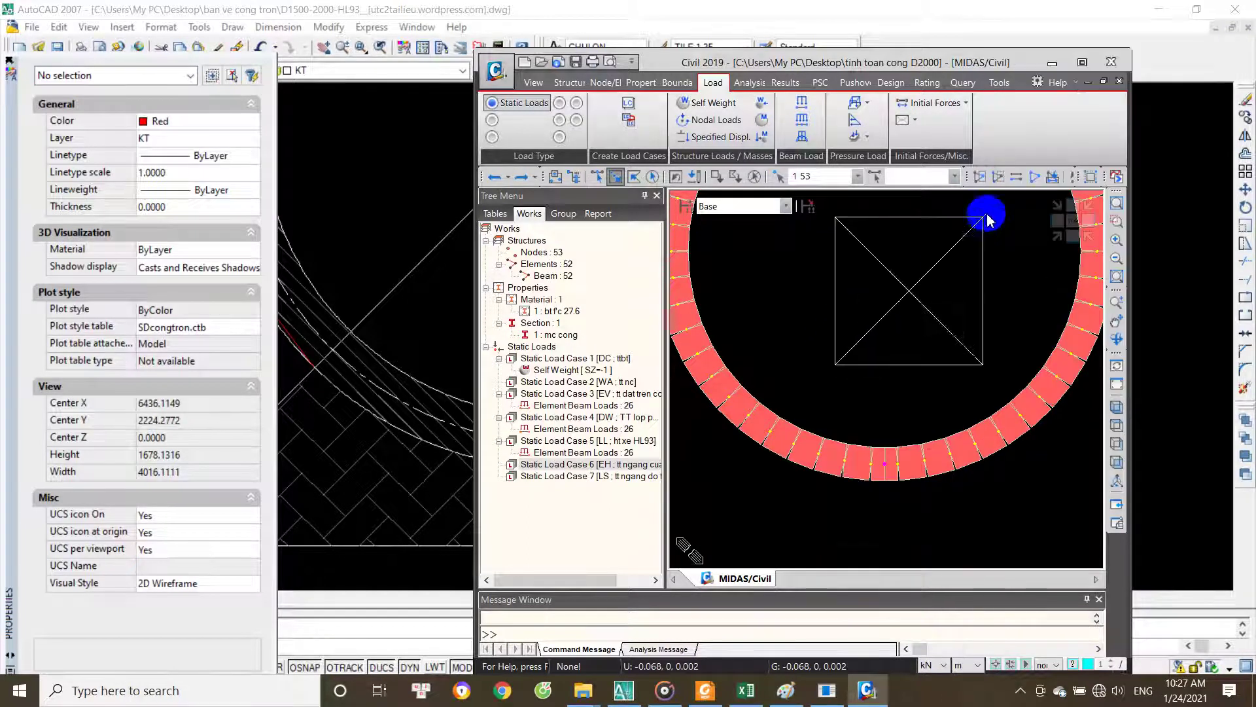
left_click(1088, 68)
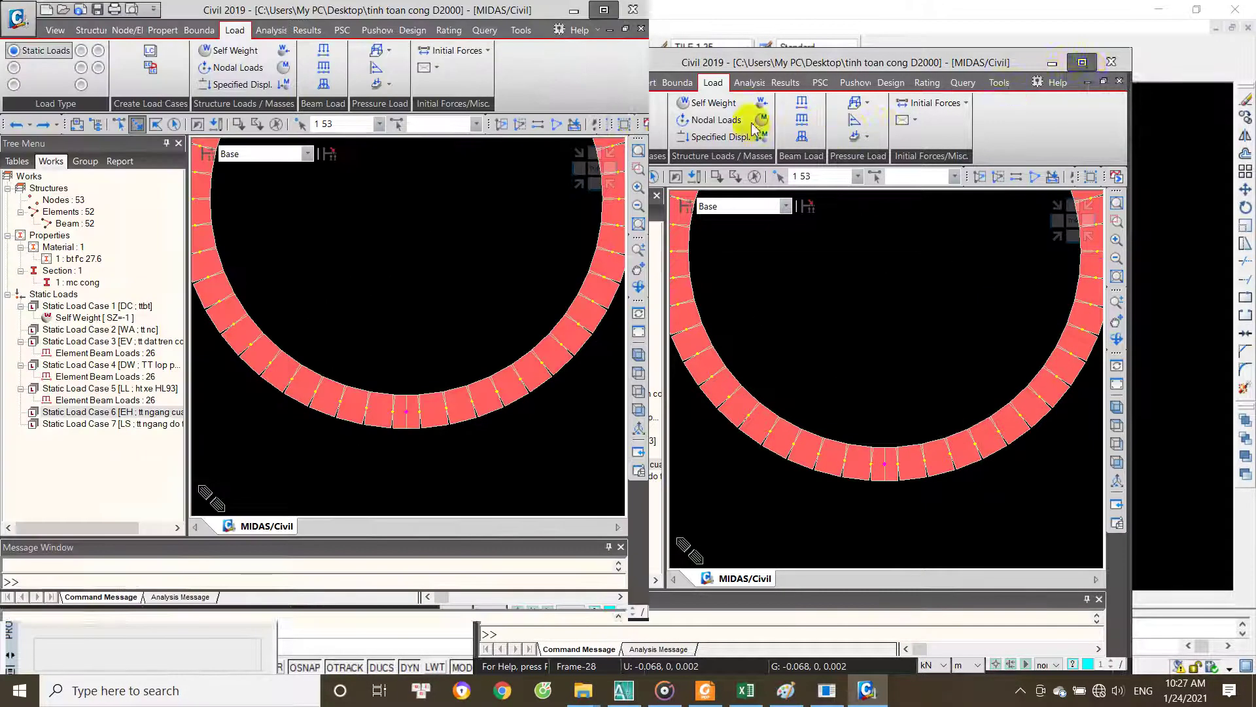
Step: Turn Hidden off to show the ring model as a wireframe
left_click(662, 124)
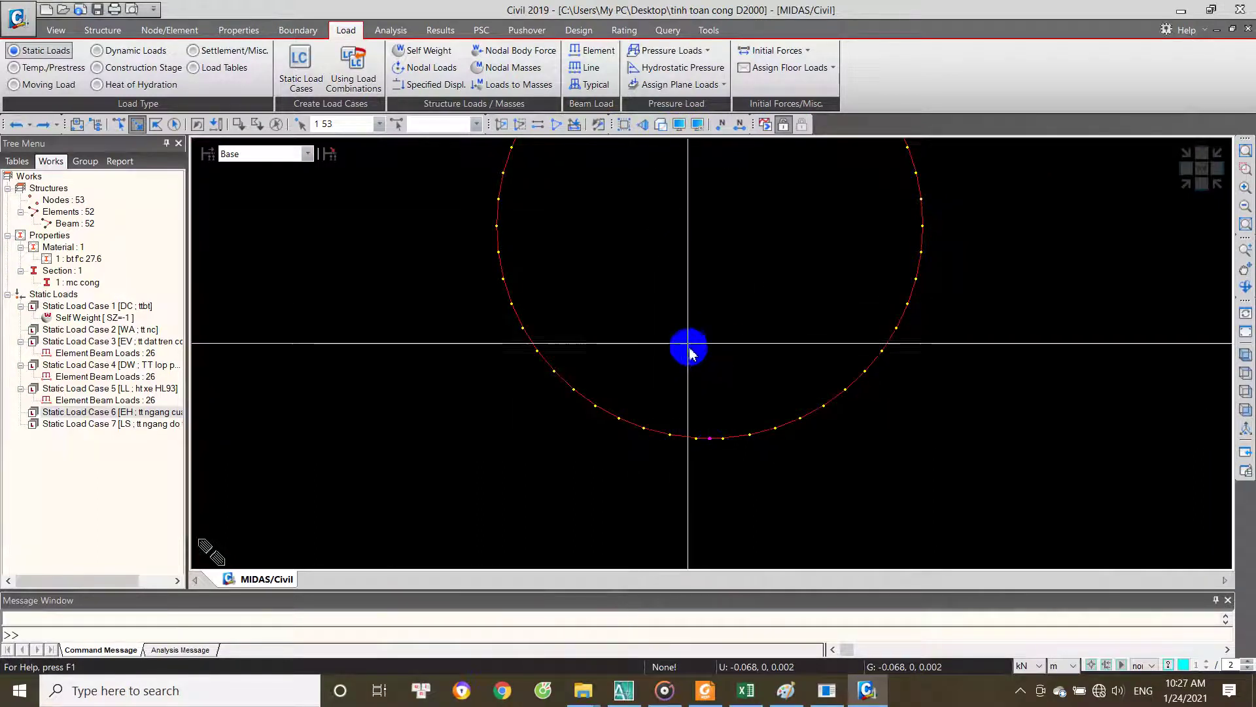
right_click_drag(714, 455, 688, 343)
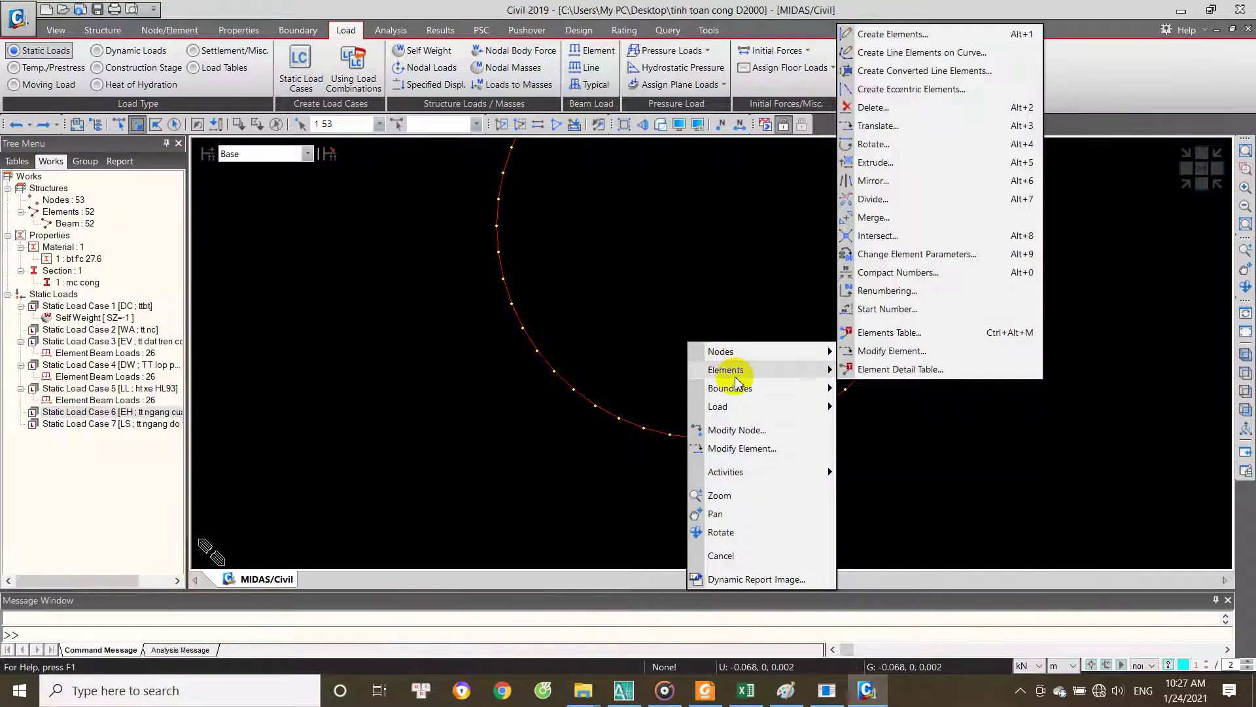
mouse_move(726, 369)
left_click(750, 345)
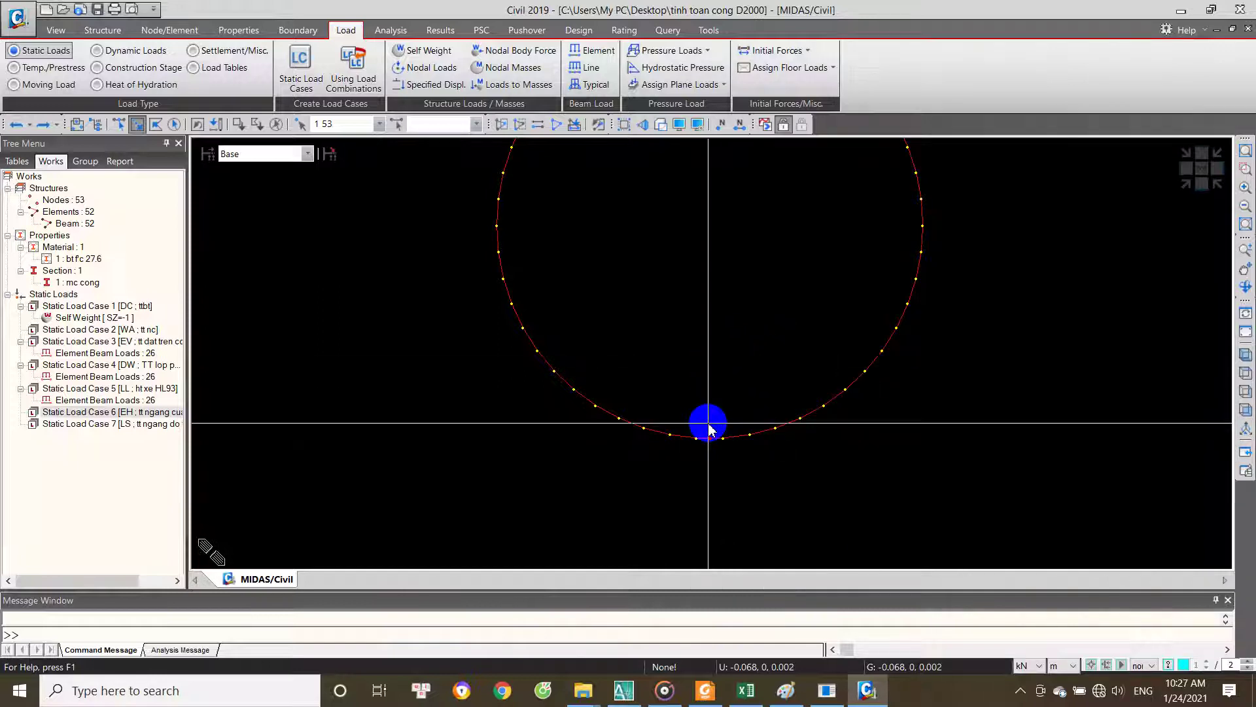
Step: Copy the bottom node 0.34 m along z with Translate Nodes, then select new nodes 54 and 55
right_click(708, 424)
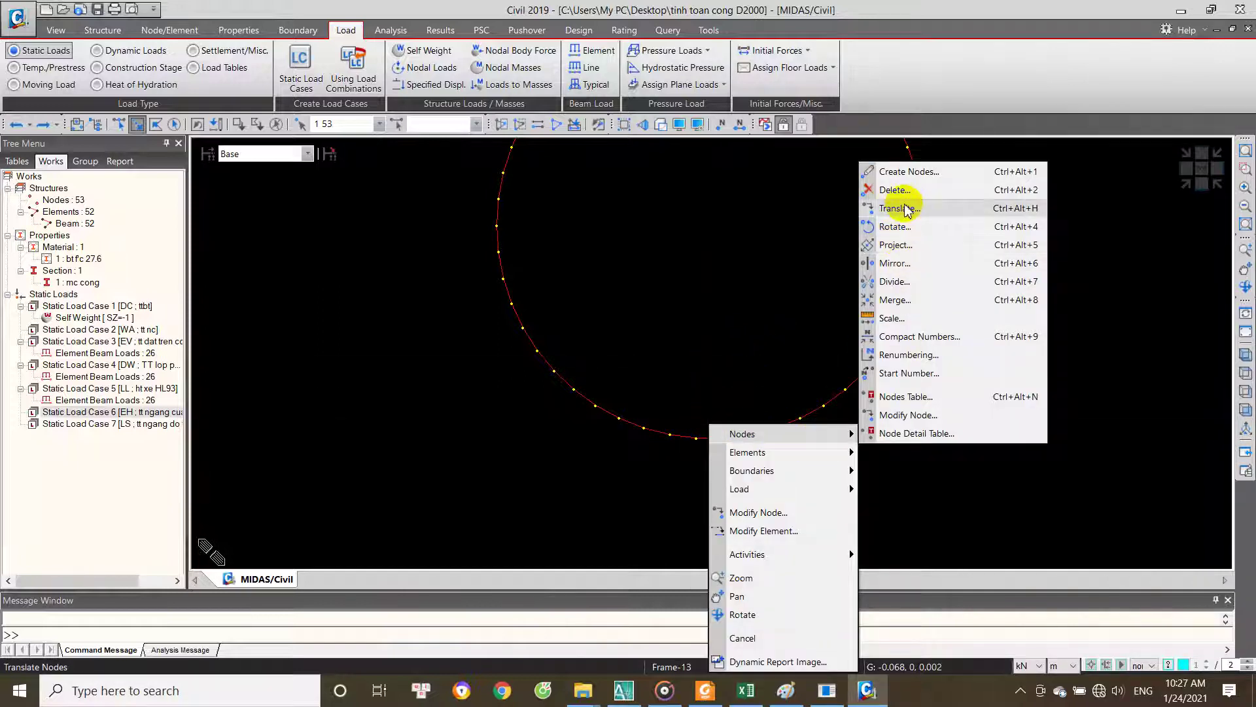
left_click(903, 209)
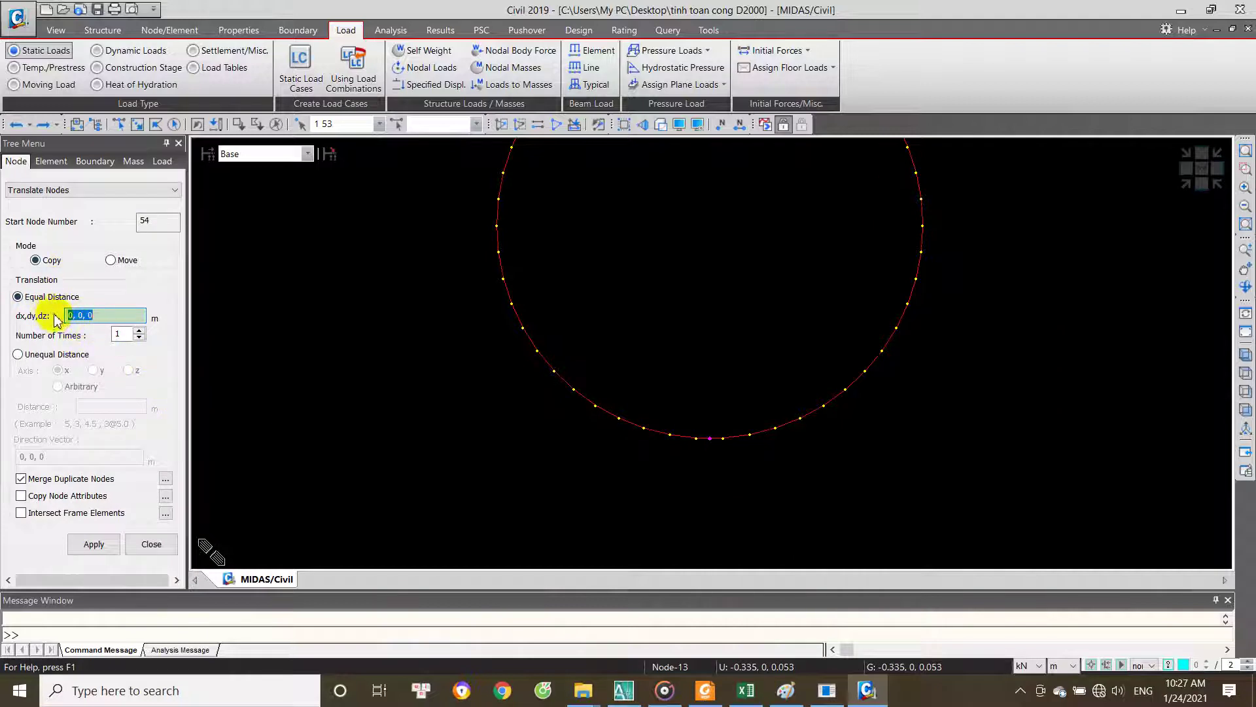
left_click(25, 355)
type("0.34")
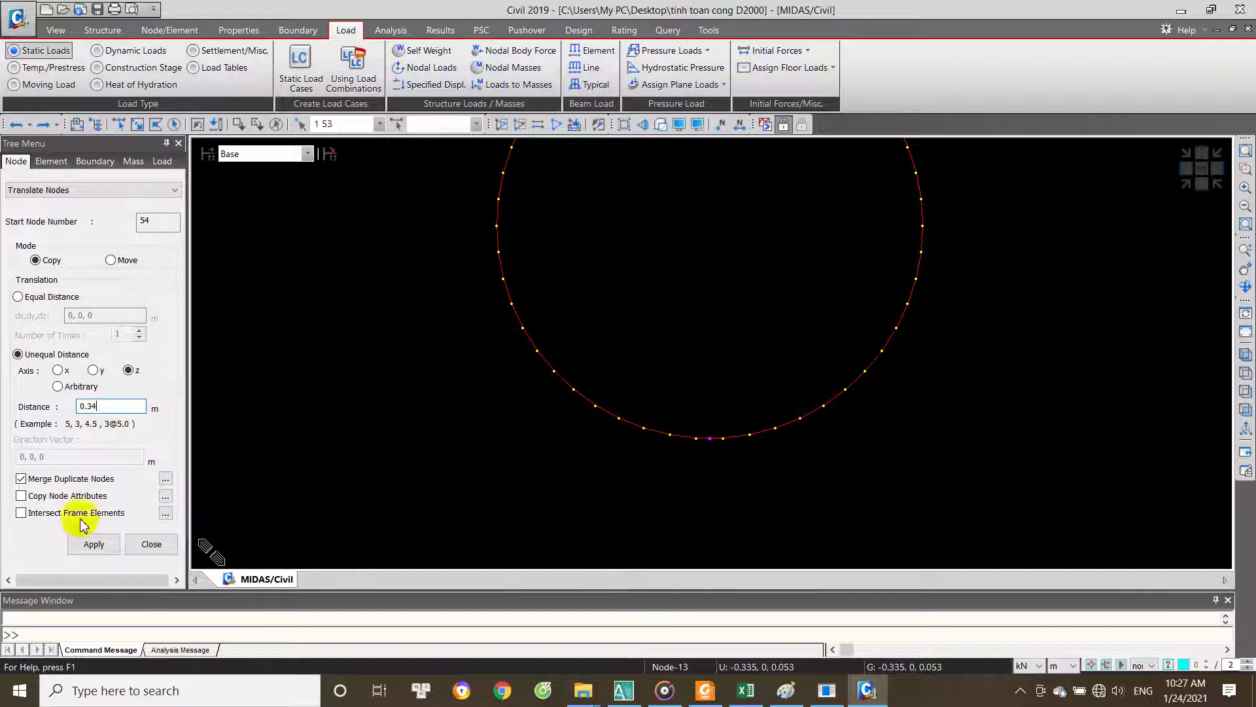
left_click(82, 543)
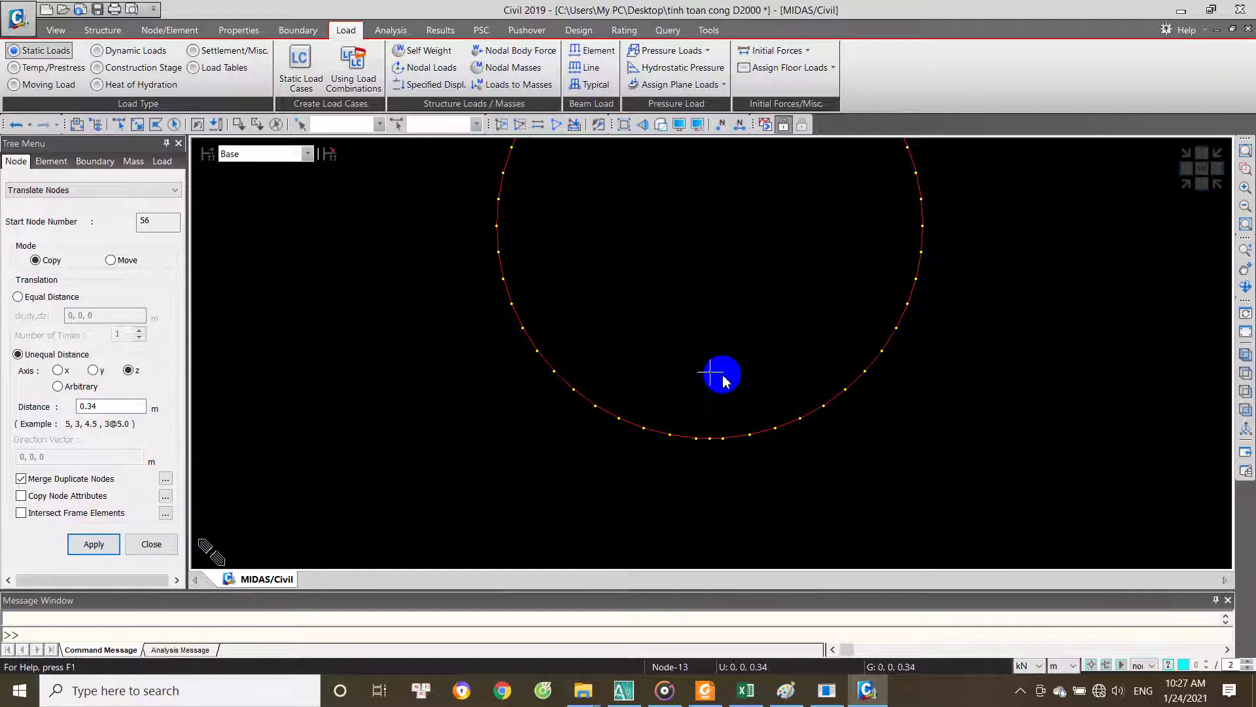
left_click_drag(742, 338, 657, 399)
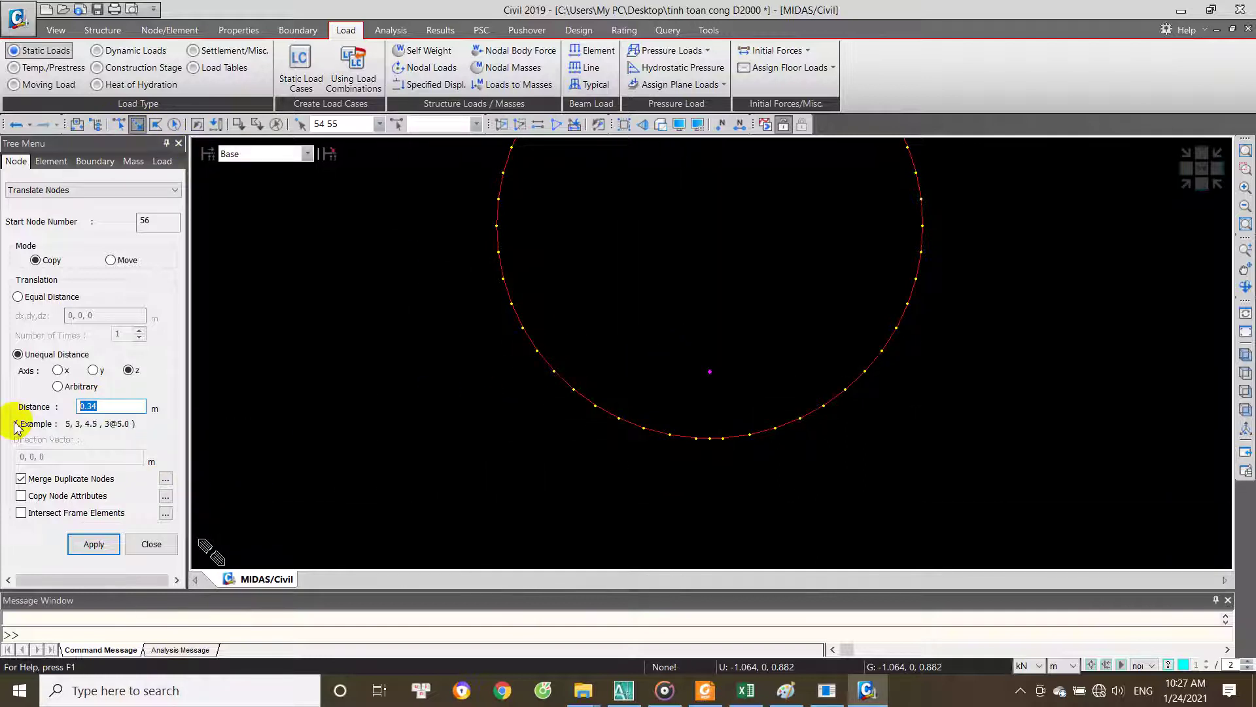
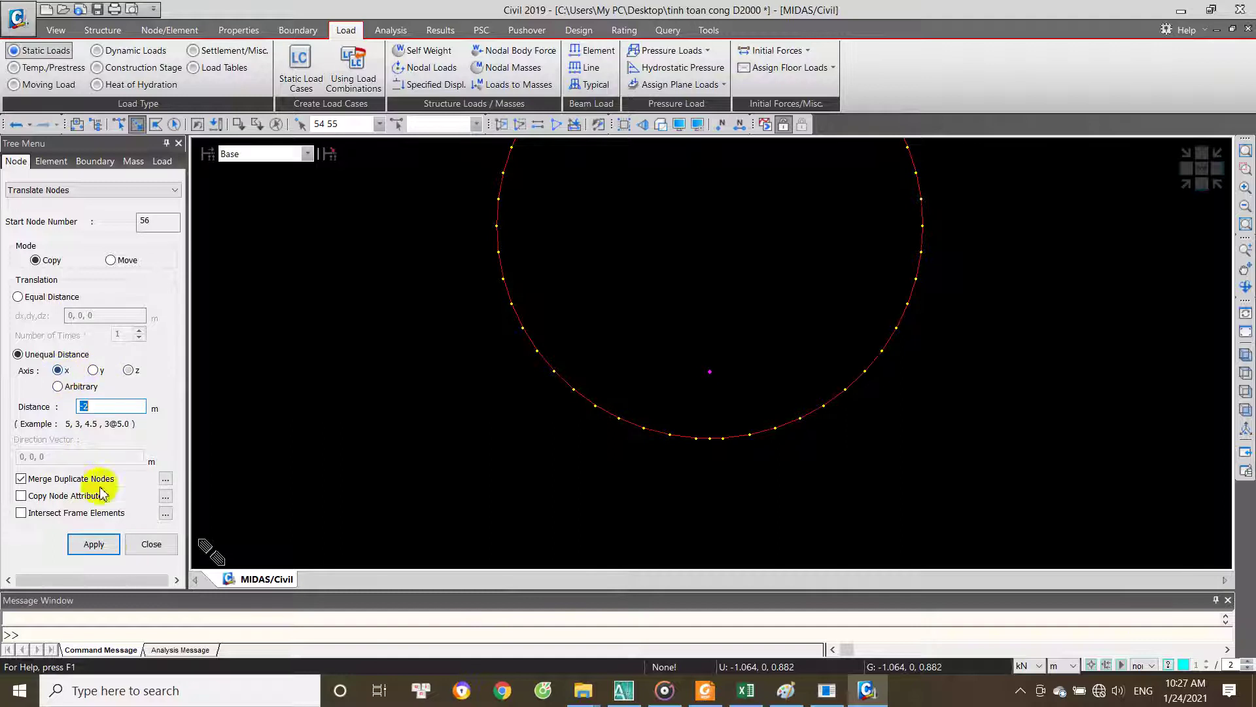
Step: Copy the centre node -2 m and +2 m along x, adding two side nodes
left_click(106, 548)
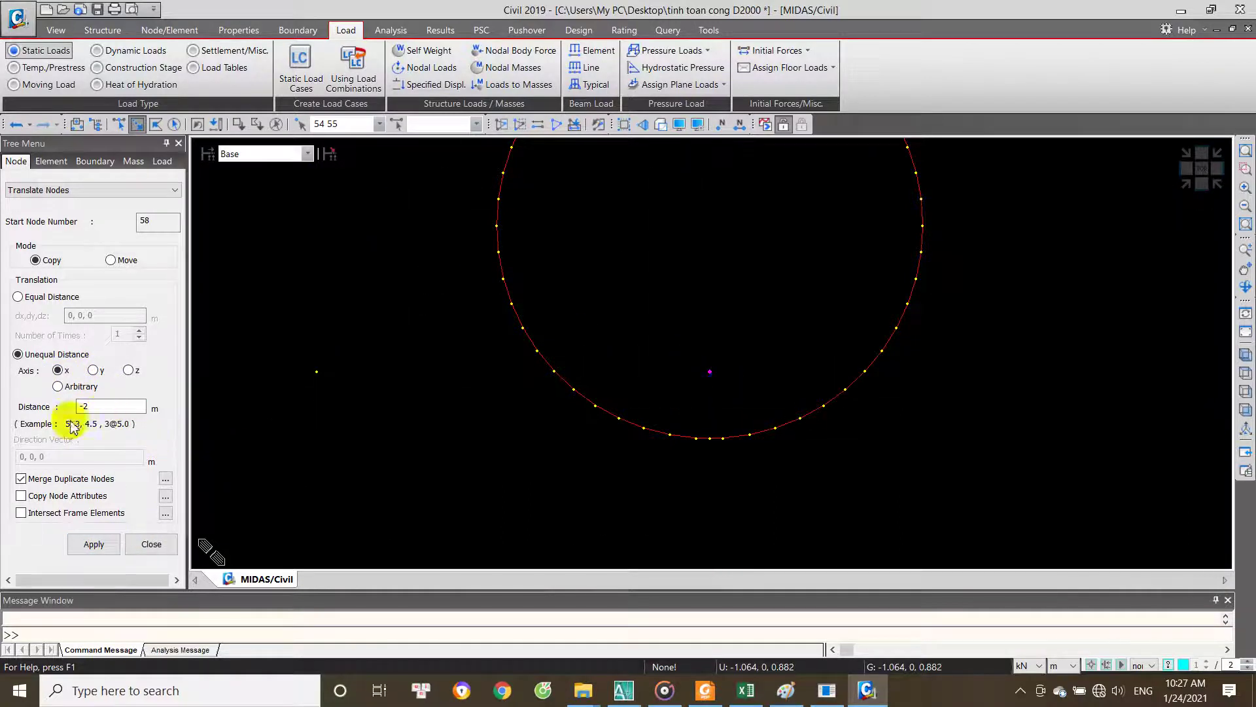
type("2")
left_click(100, 549)
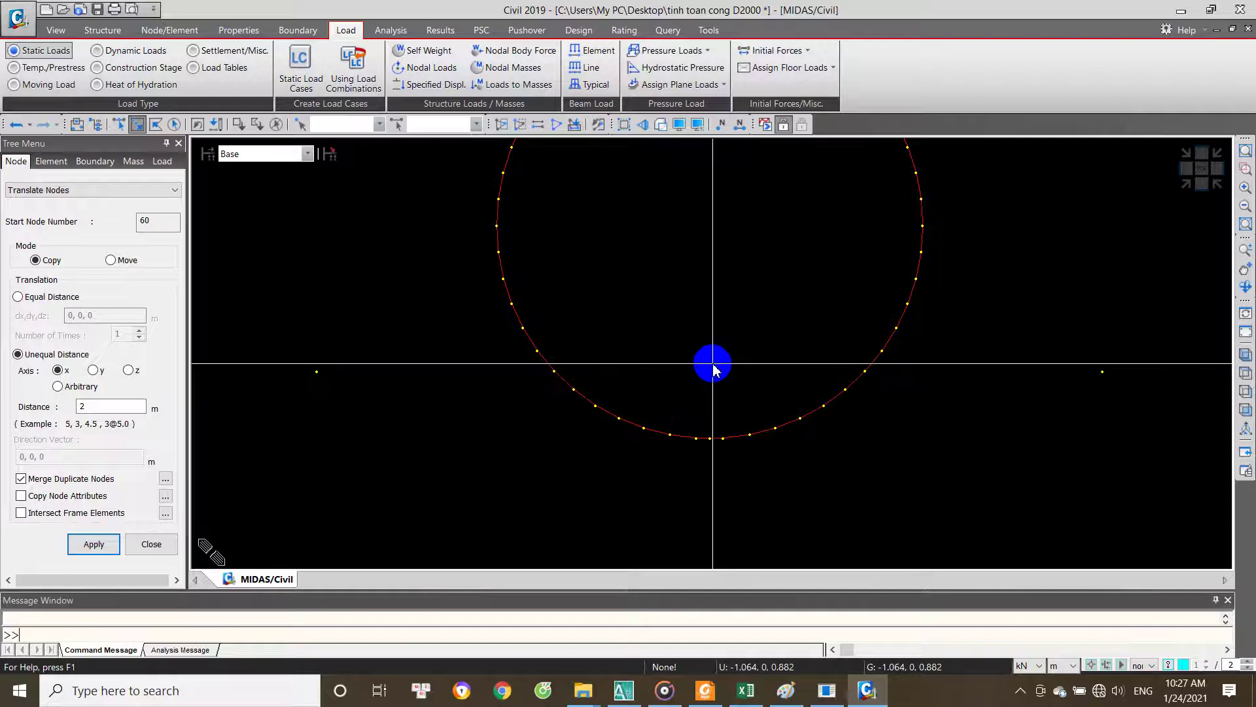
left_click(157, 545)
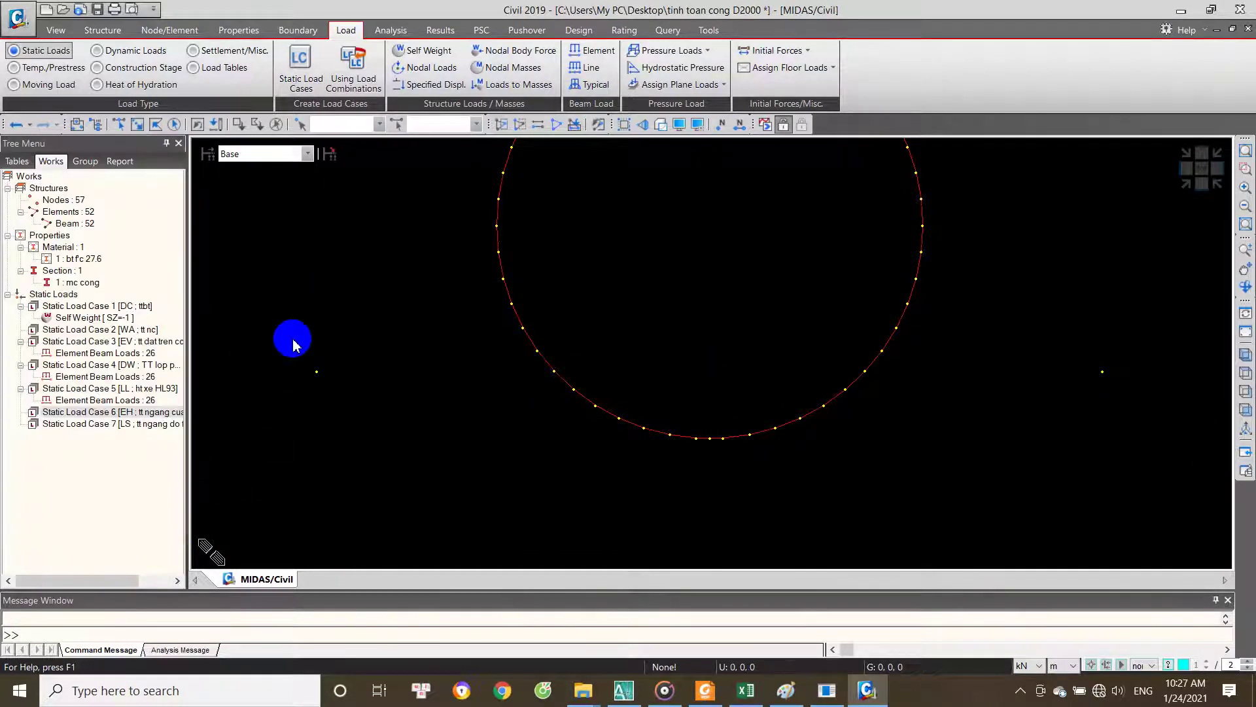
Step: Create a horizontal beam from node 56 to node 58 across the ring
right_click(292, 339)
left_click(550, 30)
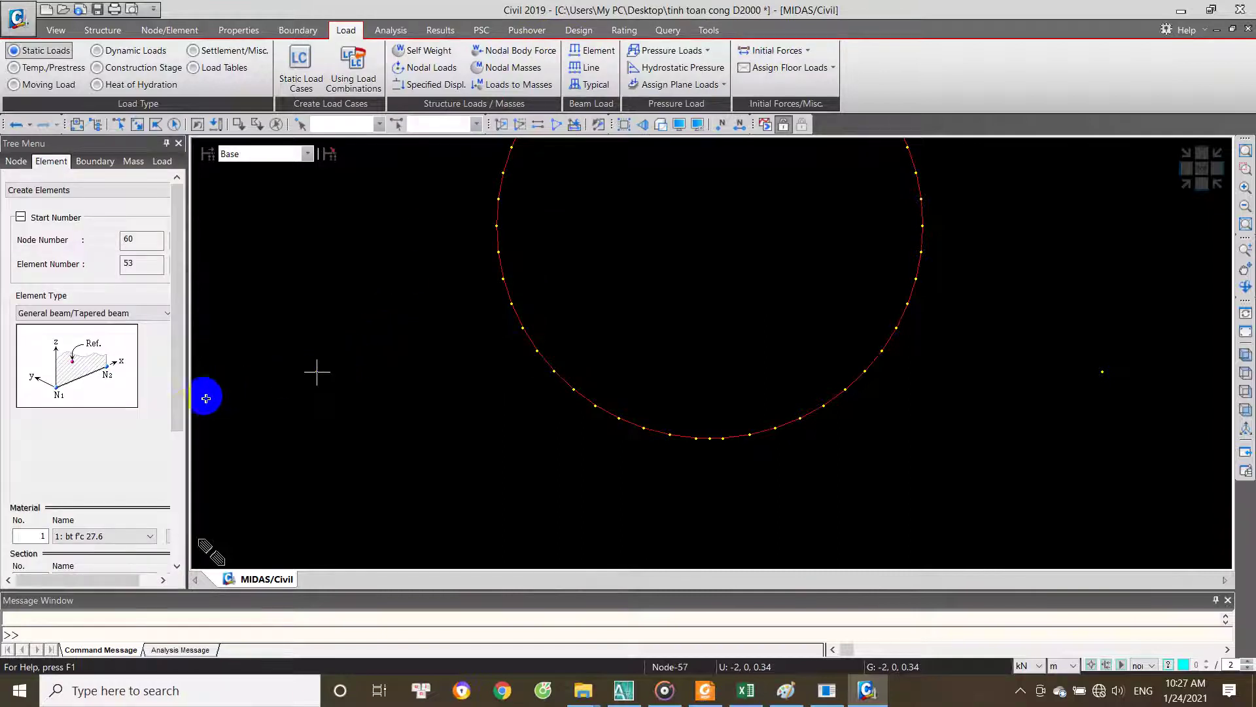
left_click_drag(174, 406, 183, 560)
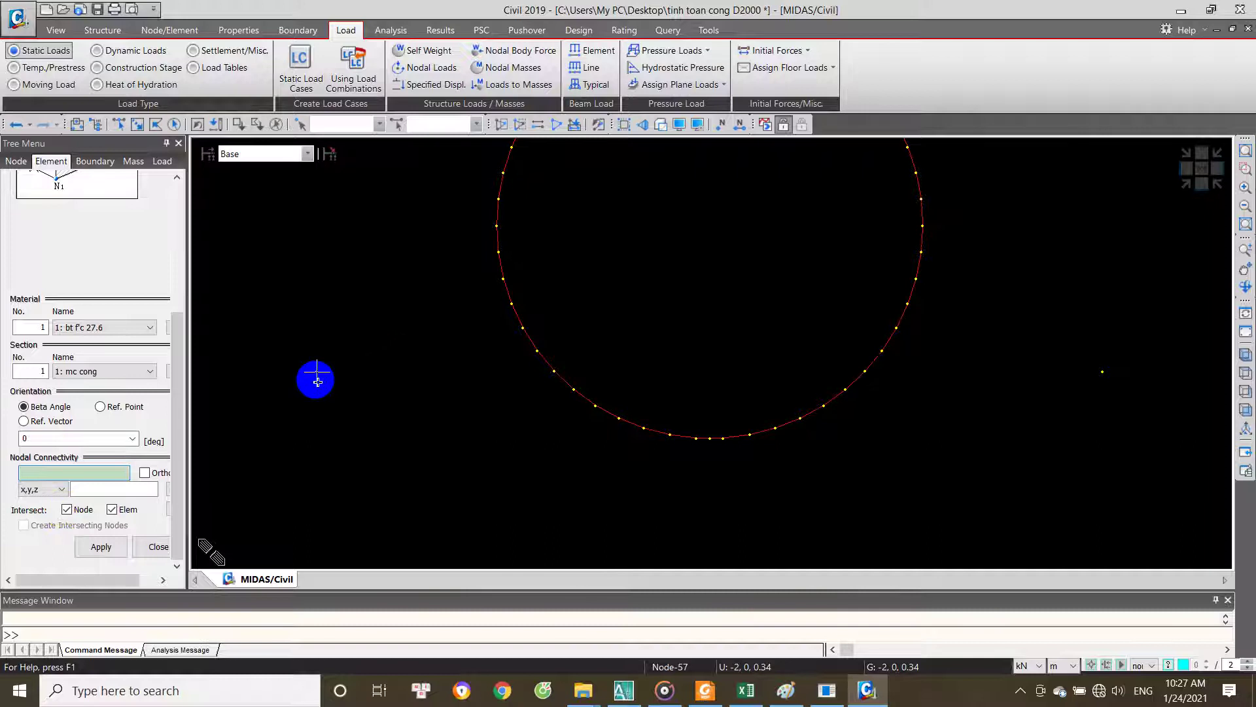
left_click(318, 372)
left_click(1101, 372)
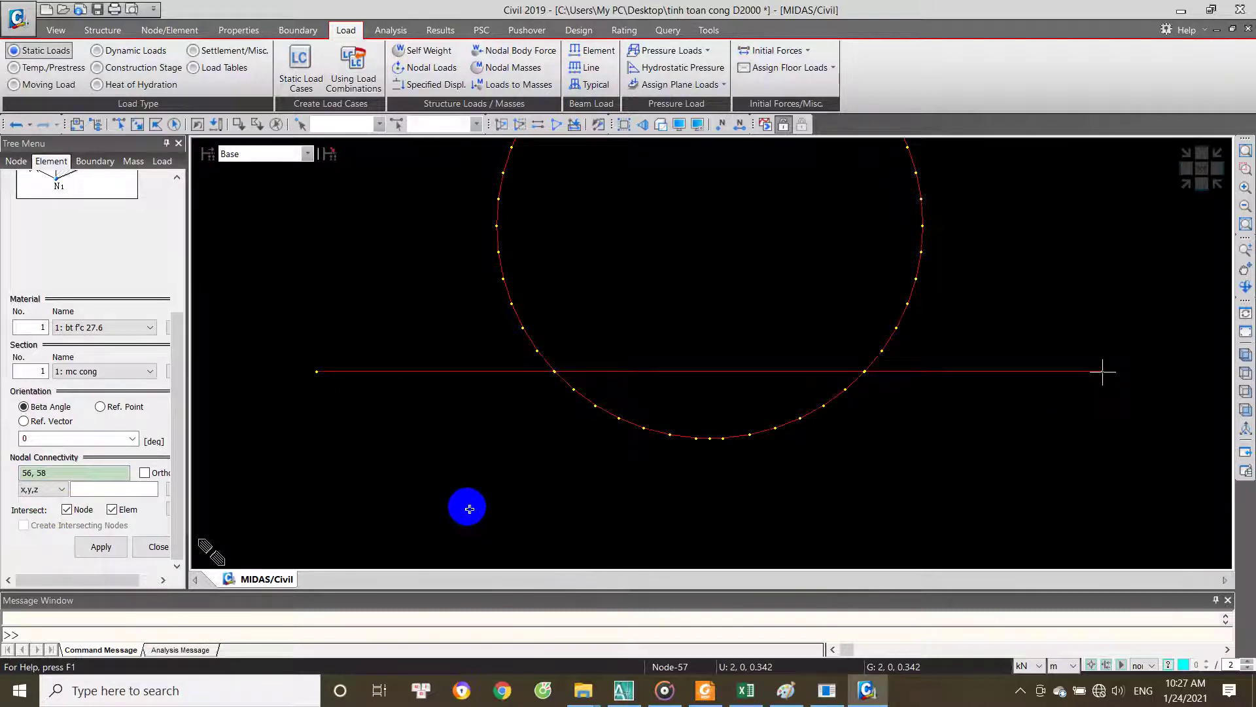
scroll(532, 431, "up", 1)
scroll(530, 420, "up", 1)
scroll(541, 353, "up", 2)
scroll(545, 355, "up", 2)
scroll(545, 356, "up", 2)
scroll(566, 361, "up", 2)
scroll(587, 406, "down", 2)
scroll(581, 423, "down", 2)
scroll(569, 441, "down", 2)
scroll(564, 454, "down", 1)
scroll(566, 454, "down", 1)
scroll(583, 454, "down", 2)
scroll(569, 468, "down", 2)
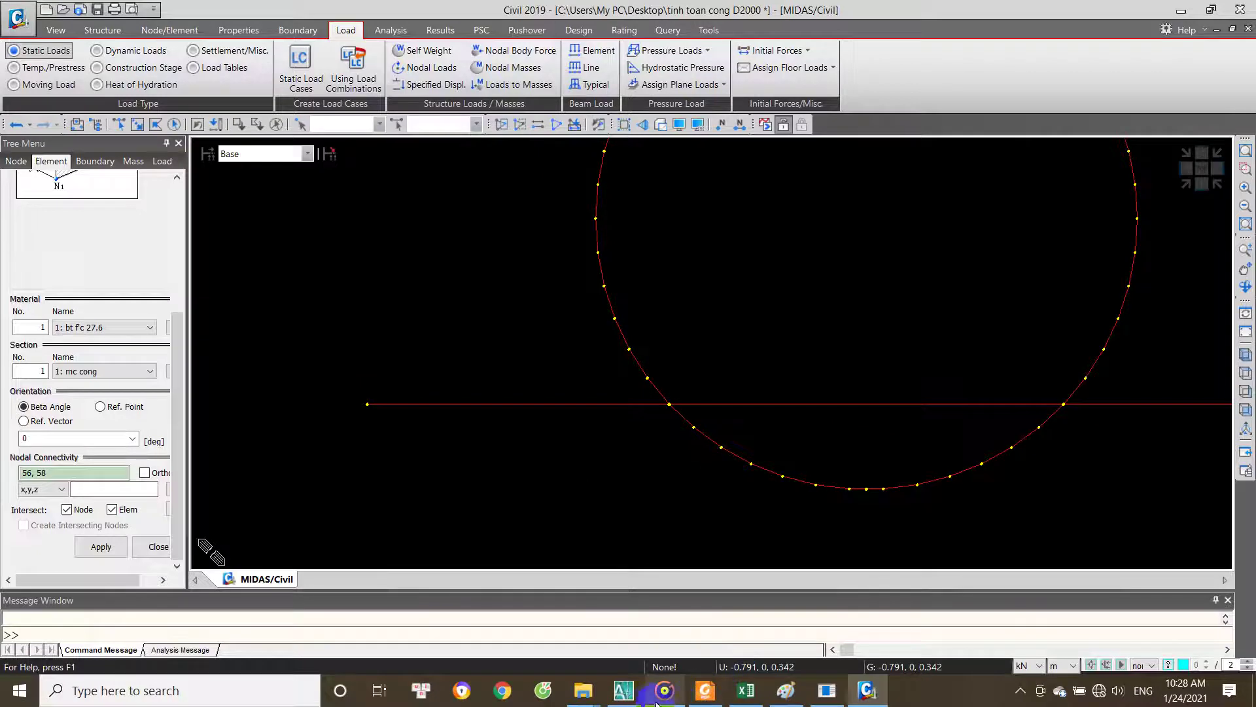
Step: Review the AutoCAD culvert drawing and Excel load sheet, then return to MIDAS/Civil
left_click(641, 698)
scroll(546, 387, "up", 2)
scroll(517, 373, "up", 3)
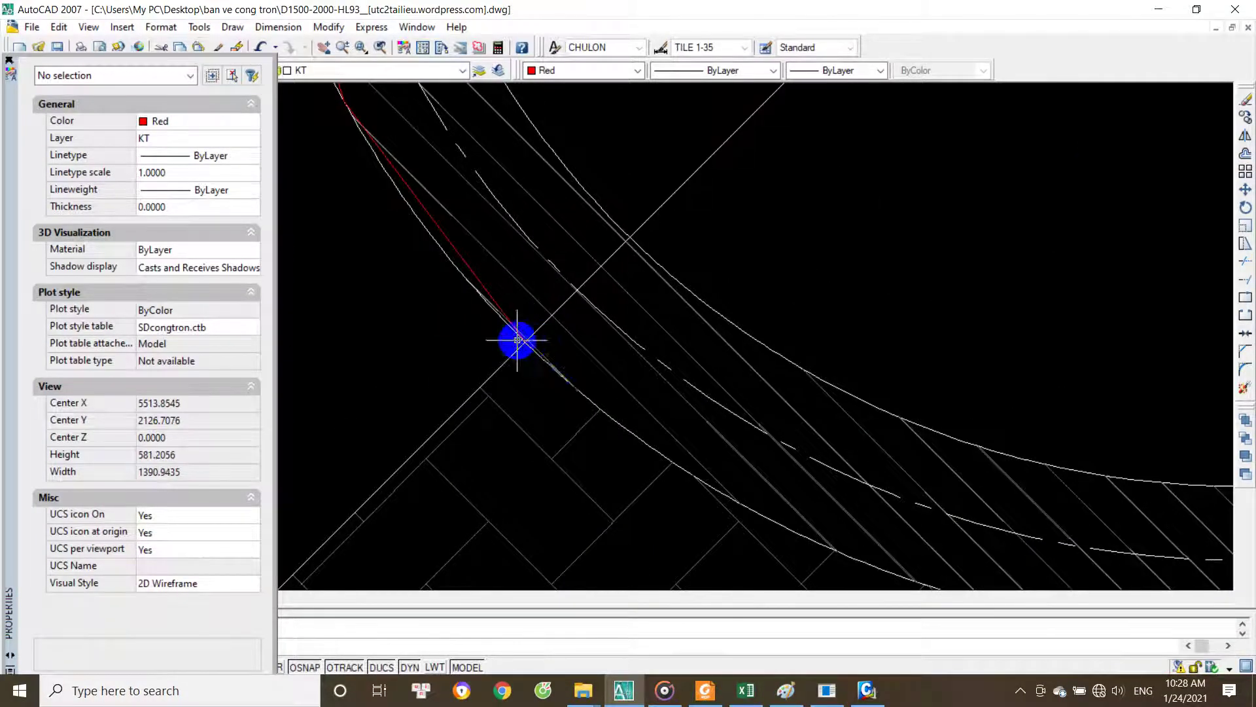
scroll(685, 579, "down", 4)
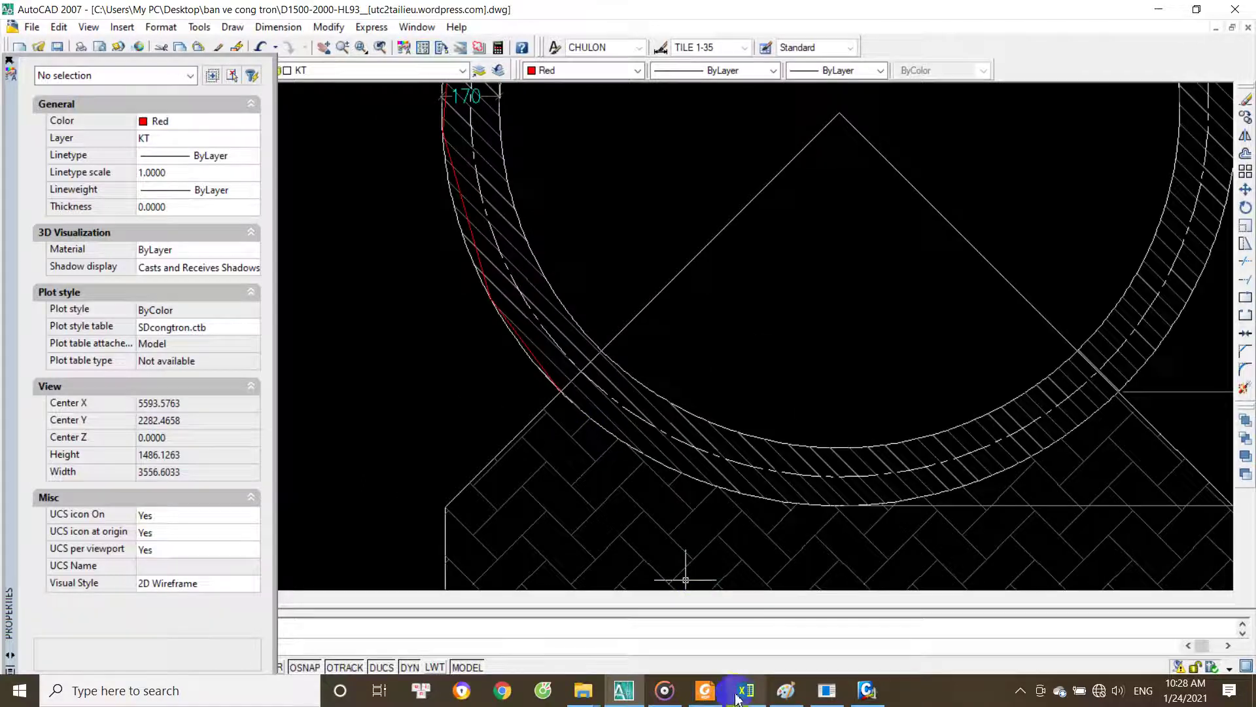
left_click(736, 694)
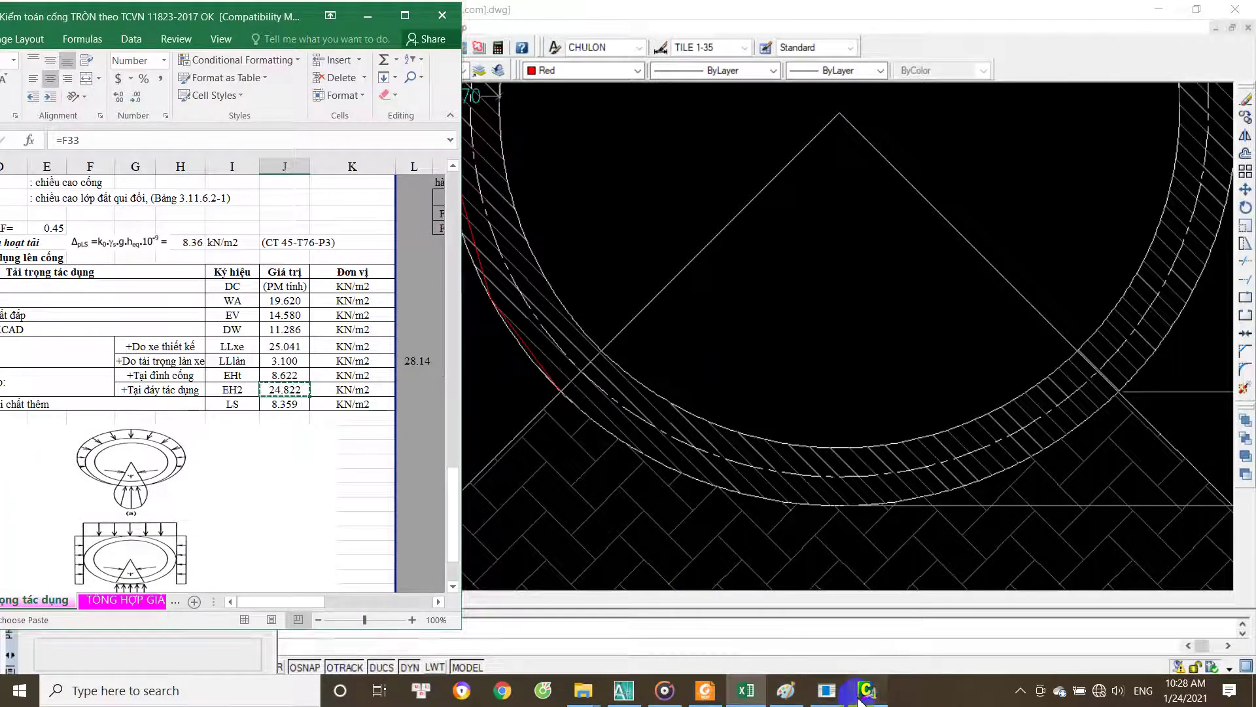
left_click(862, 695)
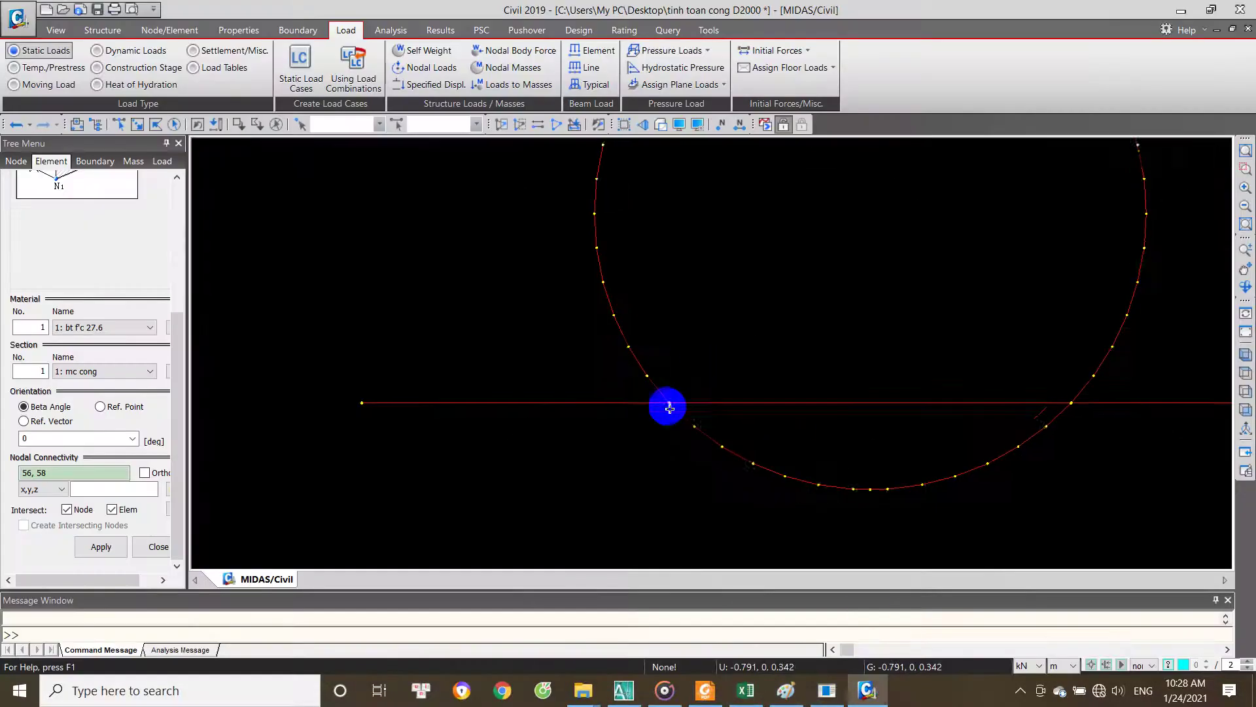
Step: Window-select the extra horizontal elements and delete them, leaving the 54-beam ring
left_click(139, 134)
left_click(415, 358)
left_click(347, 412)
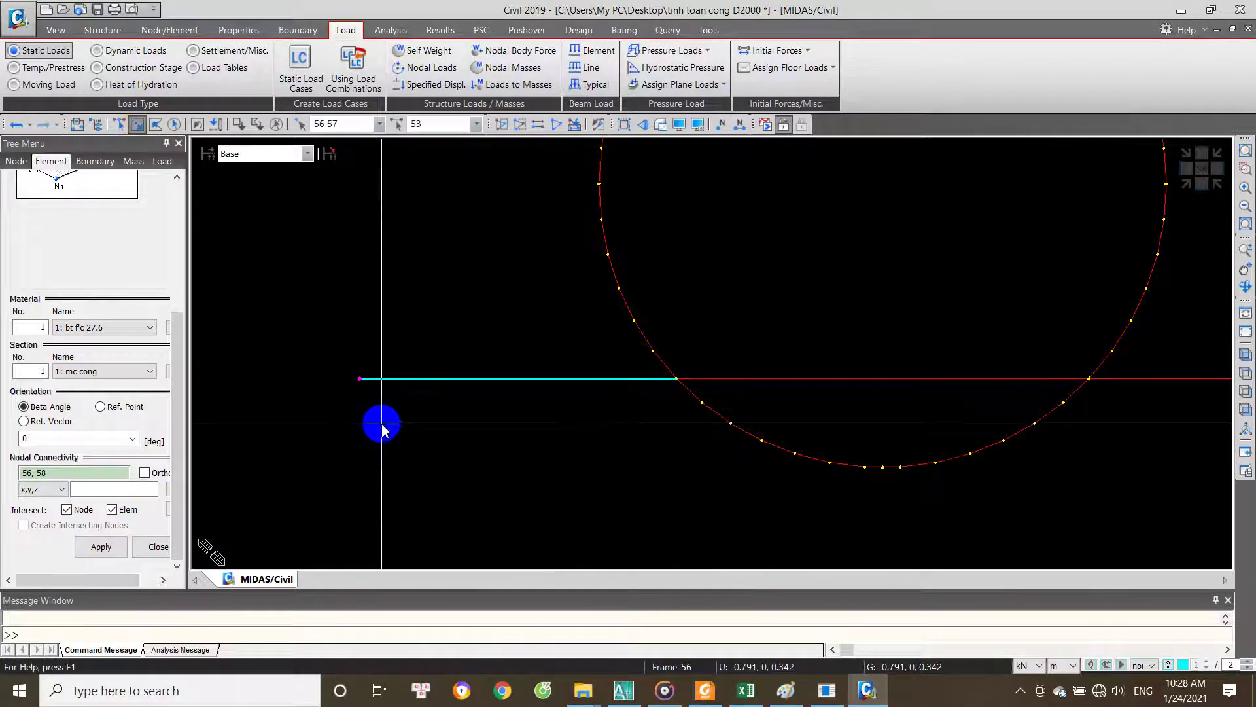
key("Delete")
scroll(682, 430, "up", 2)
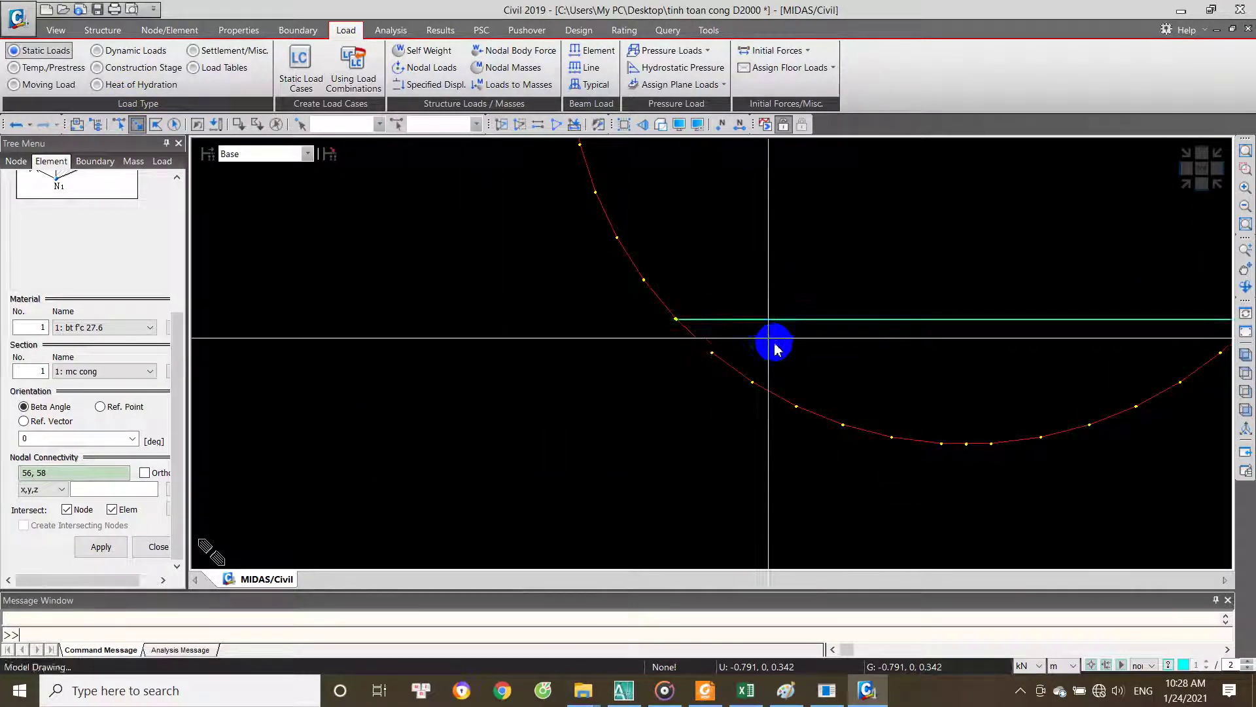
scroll(693, 329, "up", 1)
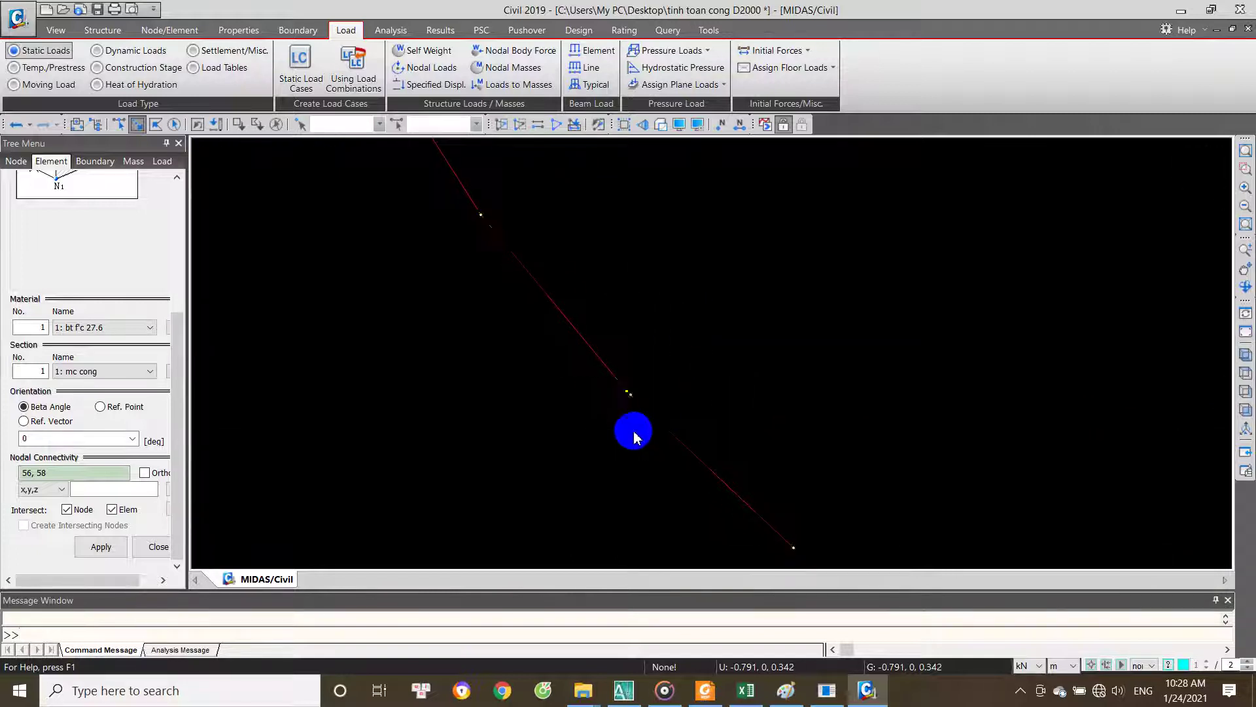
scroll(615, 399, "down", 3)
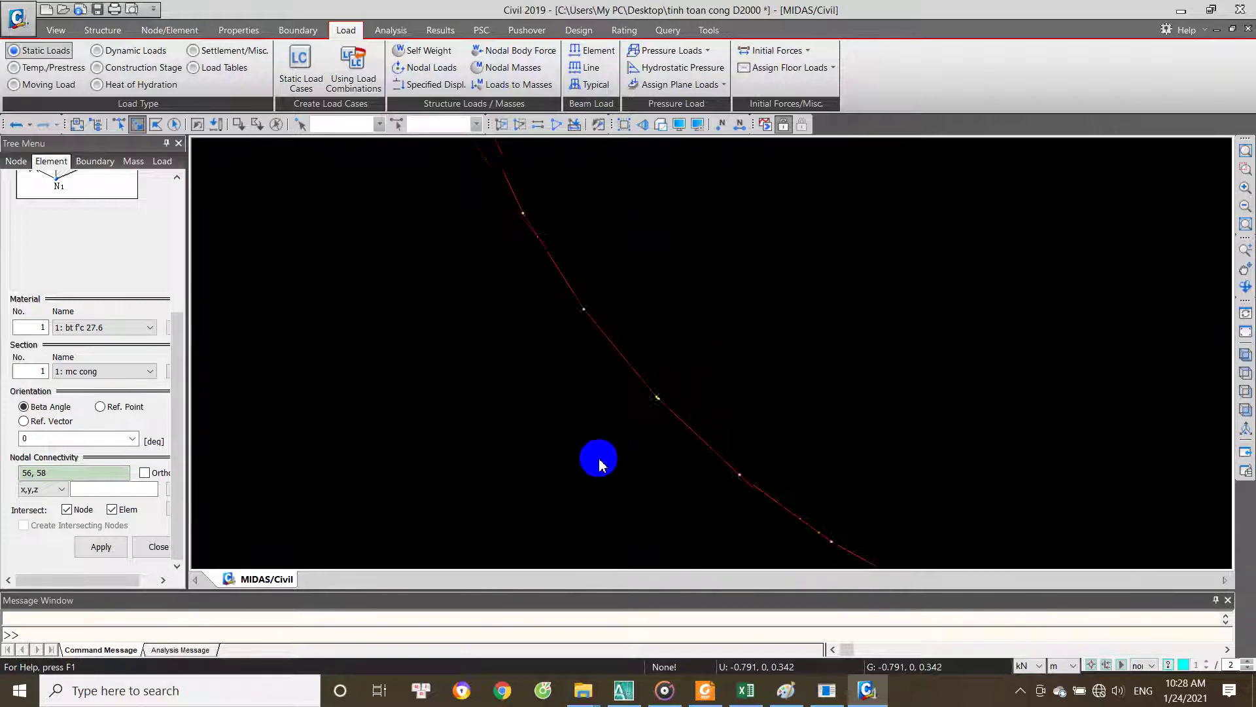
scroll(955, 429, "down", 1)
scroll(833, 468, "down", 1)
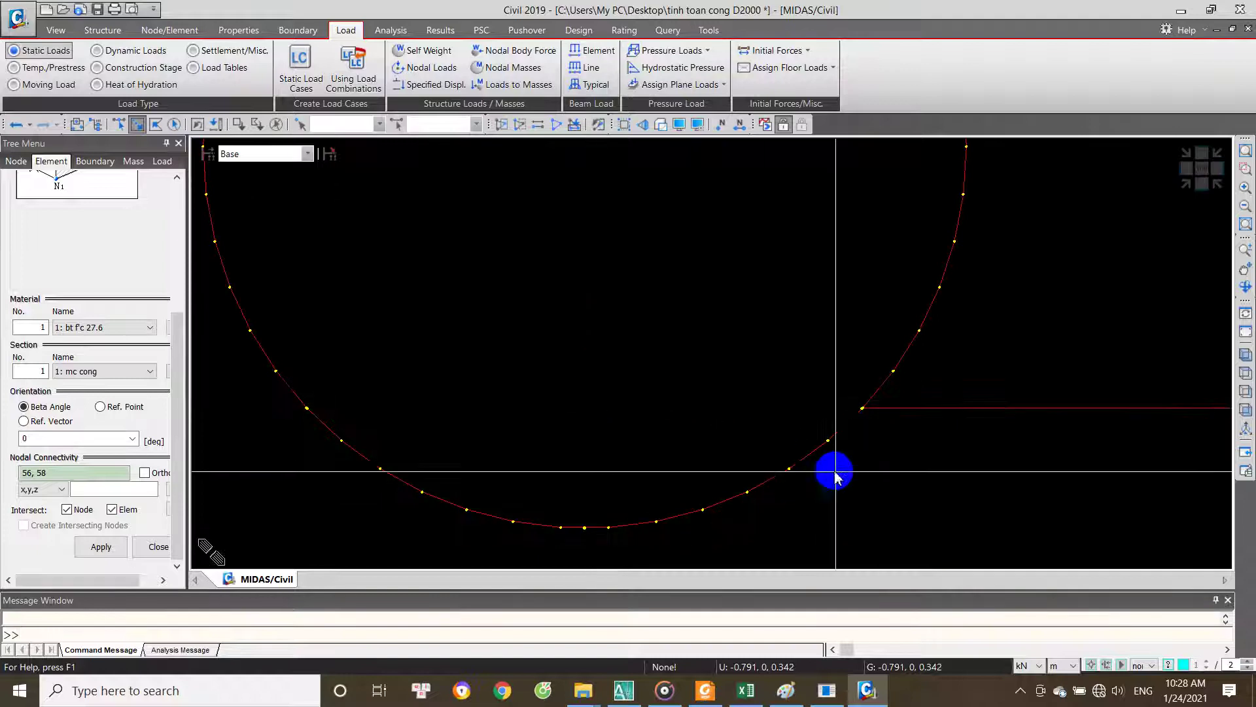
scroll(872, 392, "up", 2)
scroll(880, 359, "up", 2)
scroll(880, 358, "up", 2)
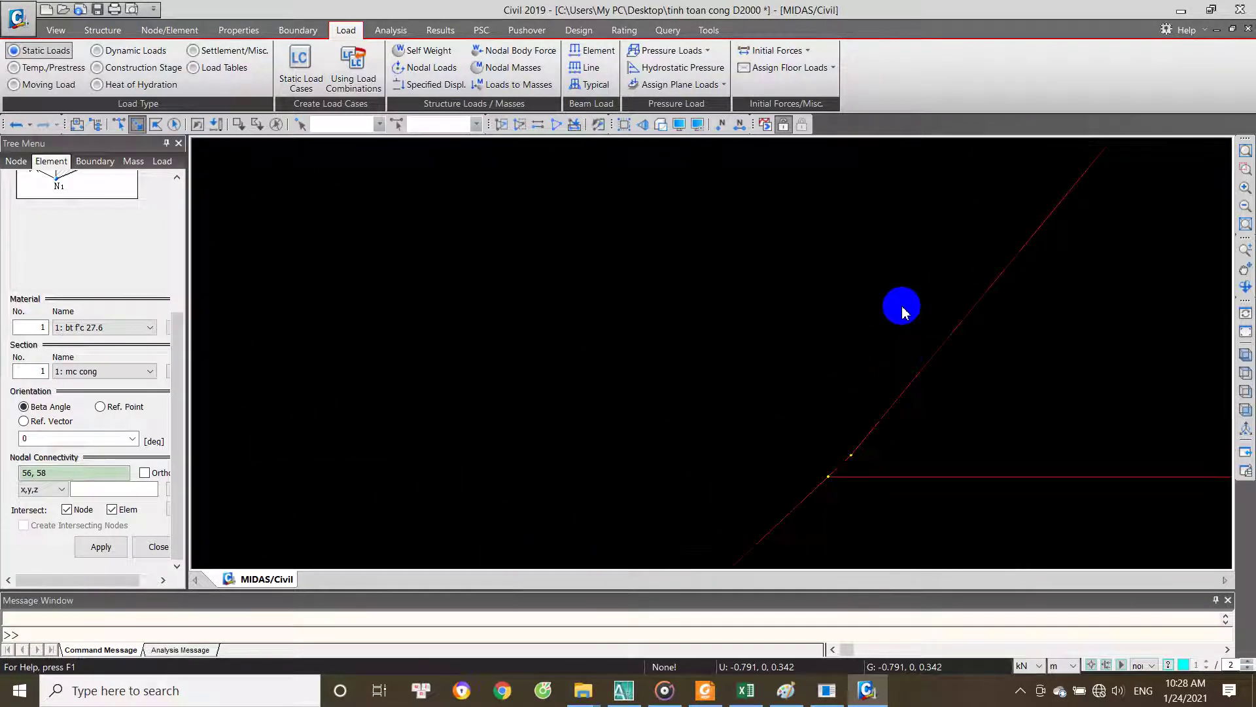
scroll(942, 425, "up", 1)
scroll(818, 451, "down", 2)
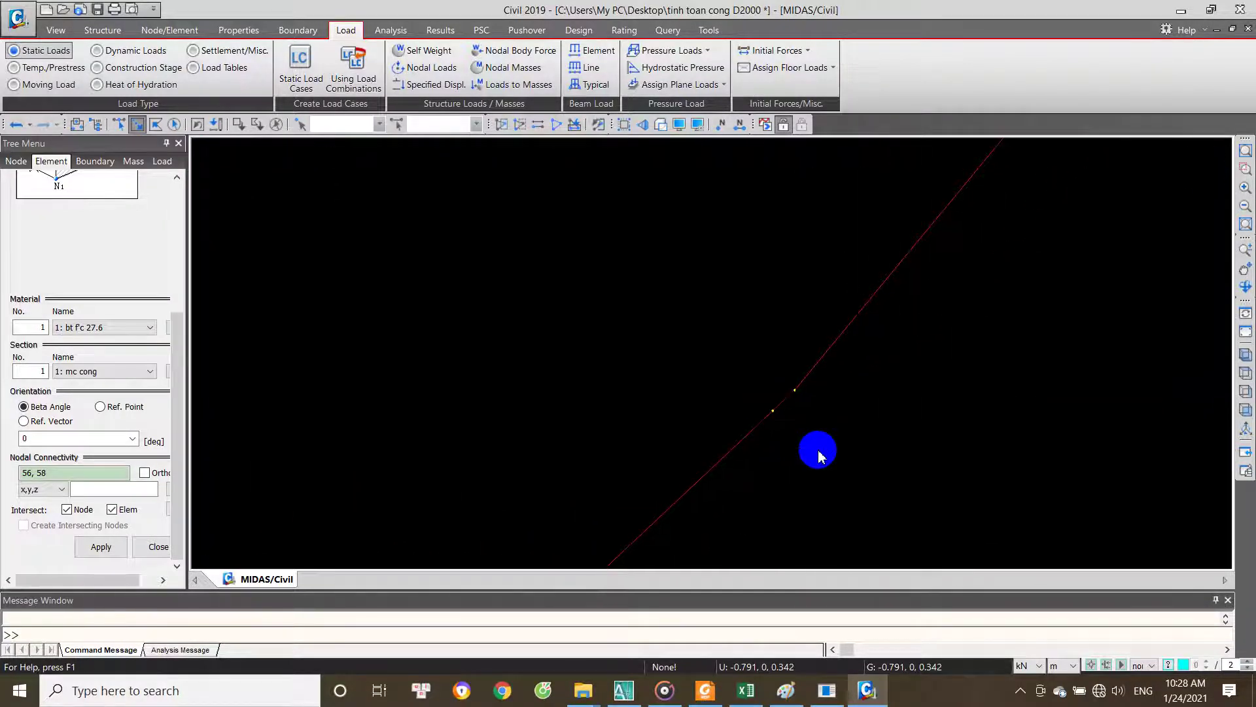
scroll(830, 471, "down", 2)
scroll(720, 420, "down", 1)
scroll(737, 442, "down", 1)
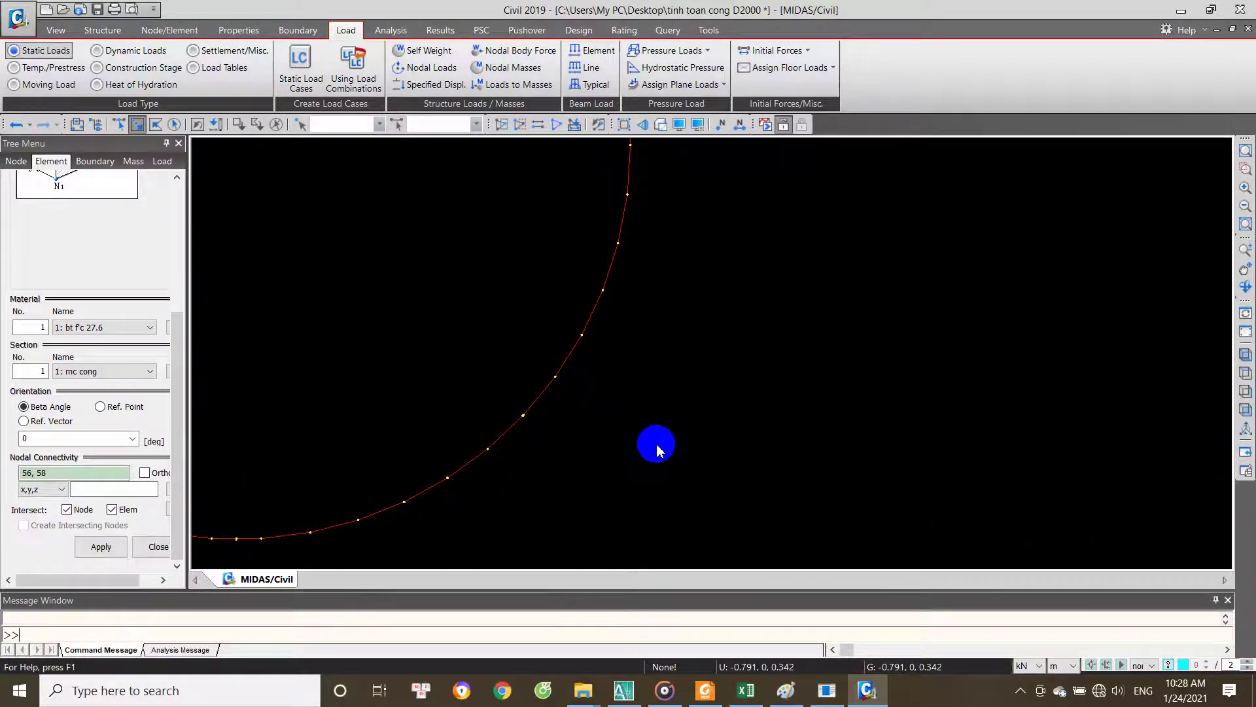
scroll(620, 392, "up", 2)
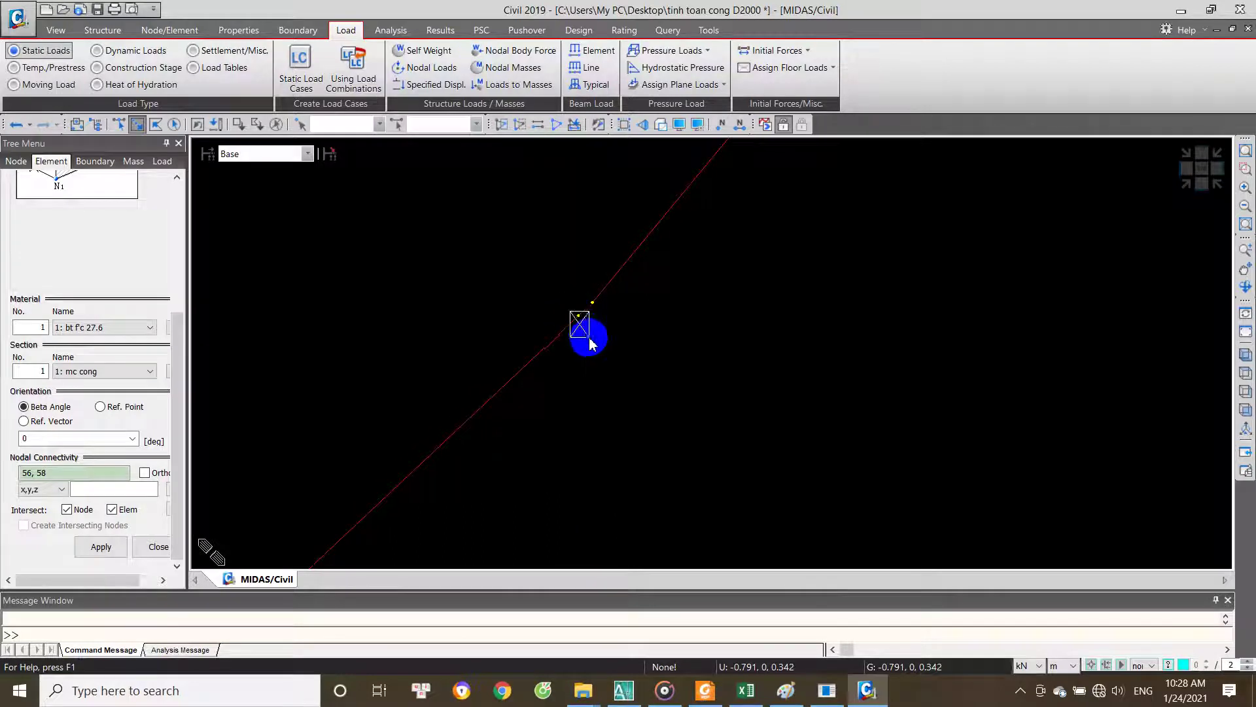
scroll(639, 369, "down", 2)
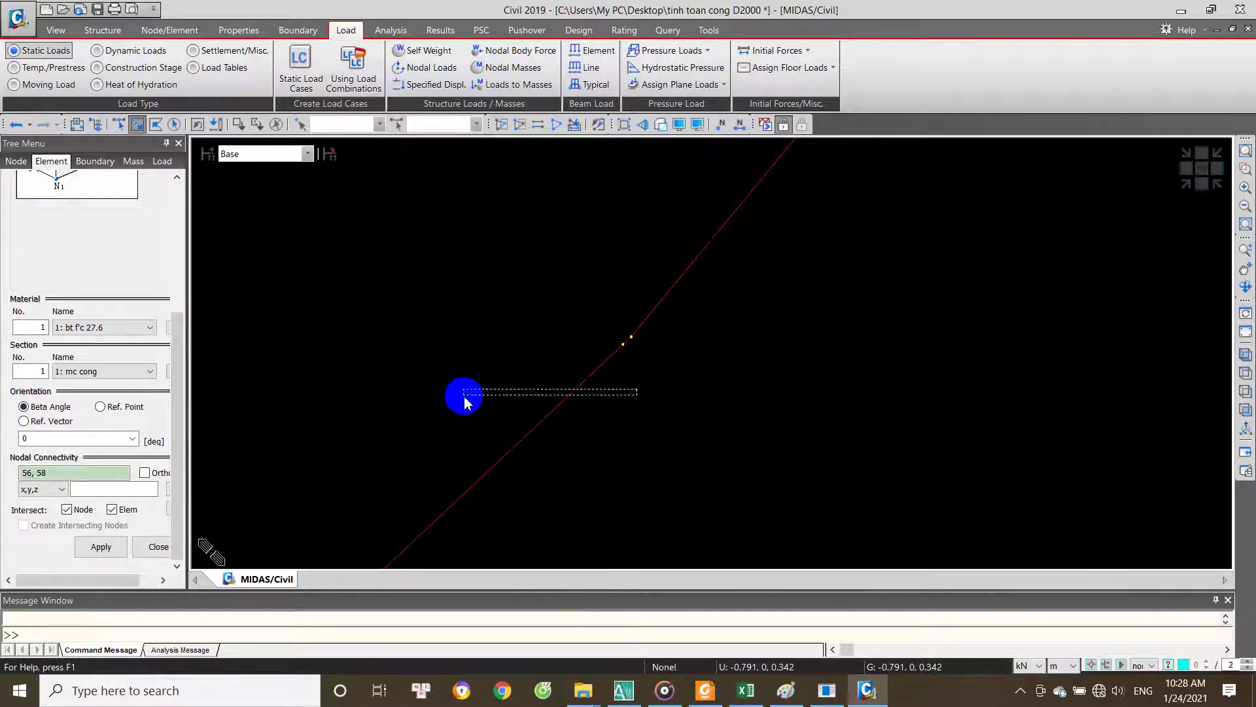
scroll(569, 438, "down", 3)
scroll(720, 392, "down", 3)
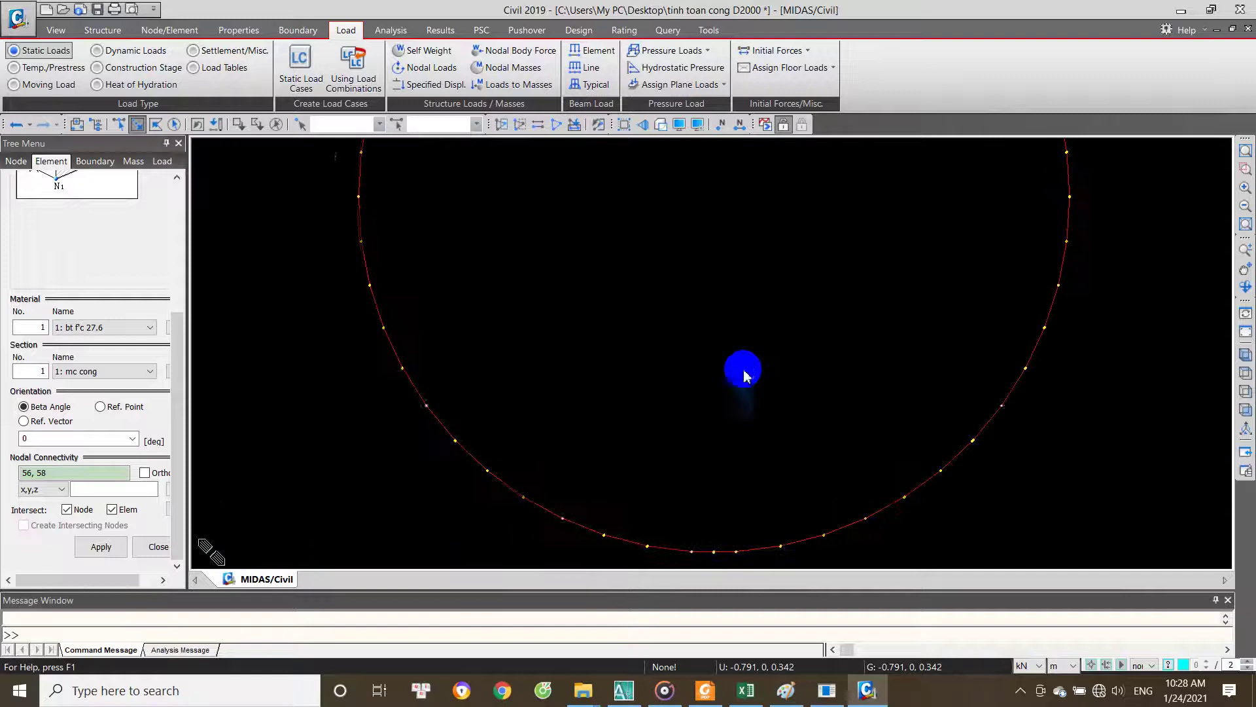
scroll(558, 401, "down", 1)
Step: Save the model and close the Create Elements panel
key("ctrl+s")
scroll(569, 379, "down", 3)
scroll(589, 373, "up", 1)
scroll(471, 399, "up", 1)
left_click(159, 546)
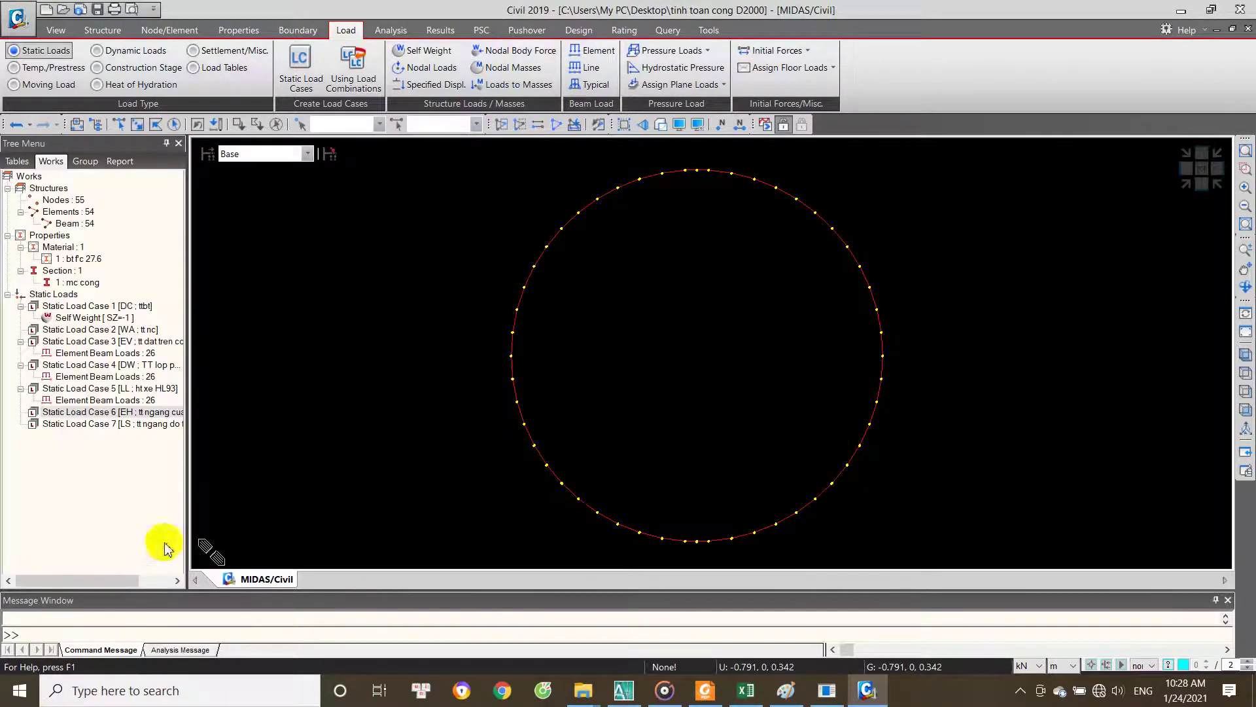
Step: Start a line beam load using the EH load case
middle_click_drag(449, 496, 458, 469)
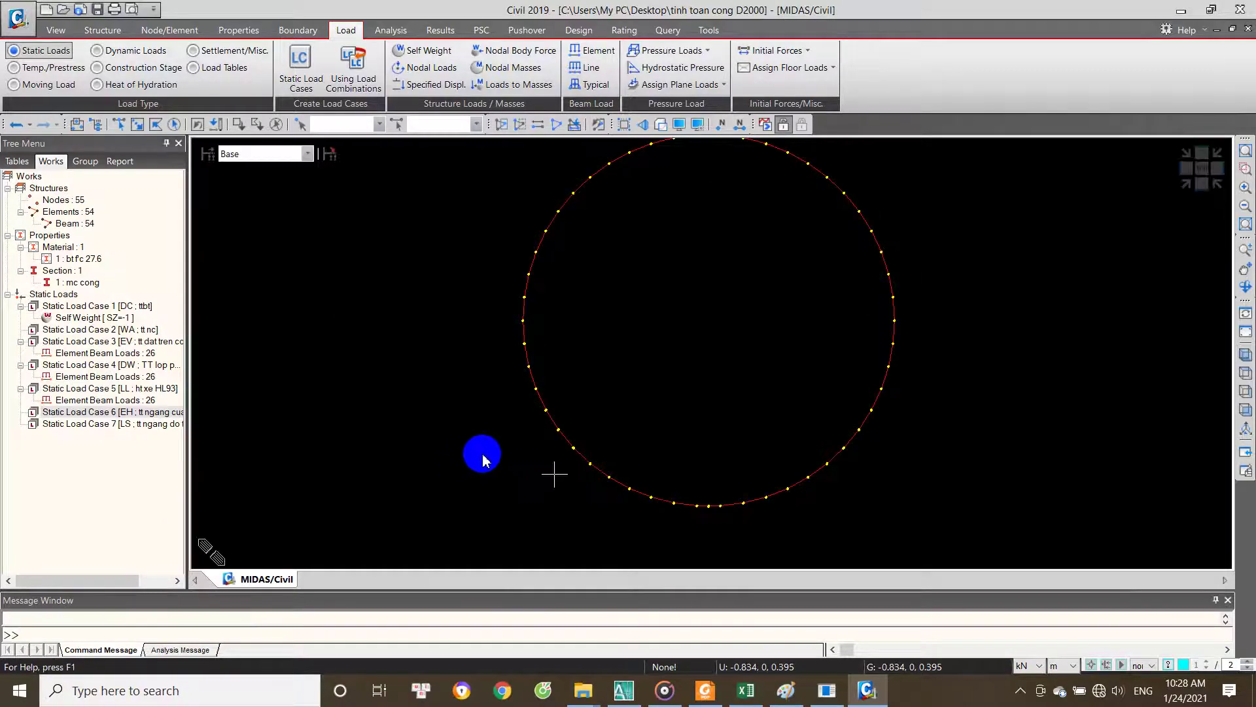
right_click(343, 235)
mouse_move(434, 338)
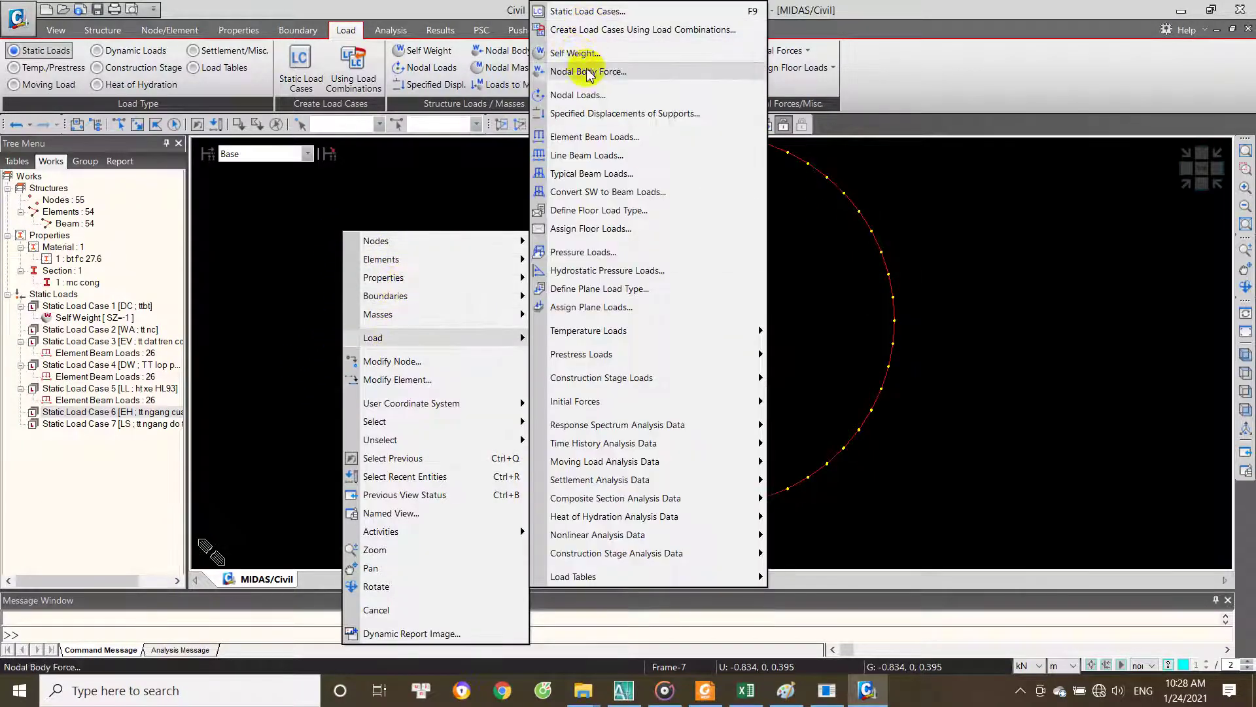
left_click(613, 163)
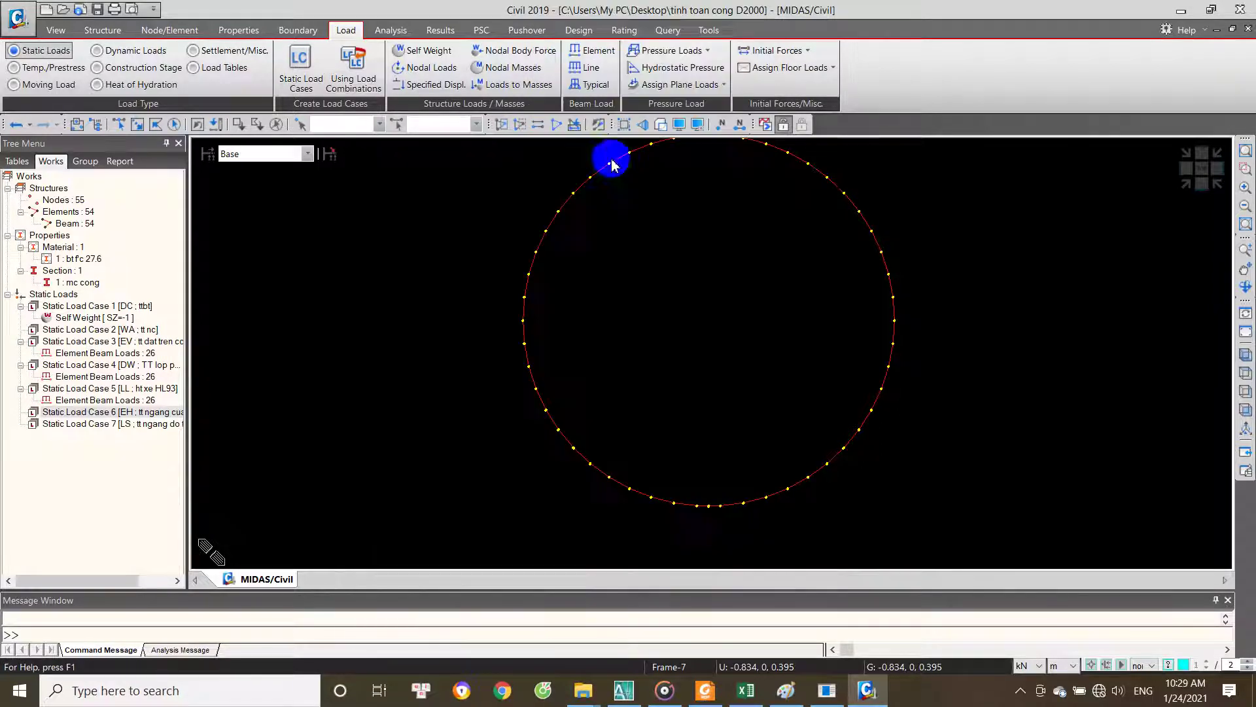
left_click(115, 240)
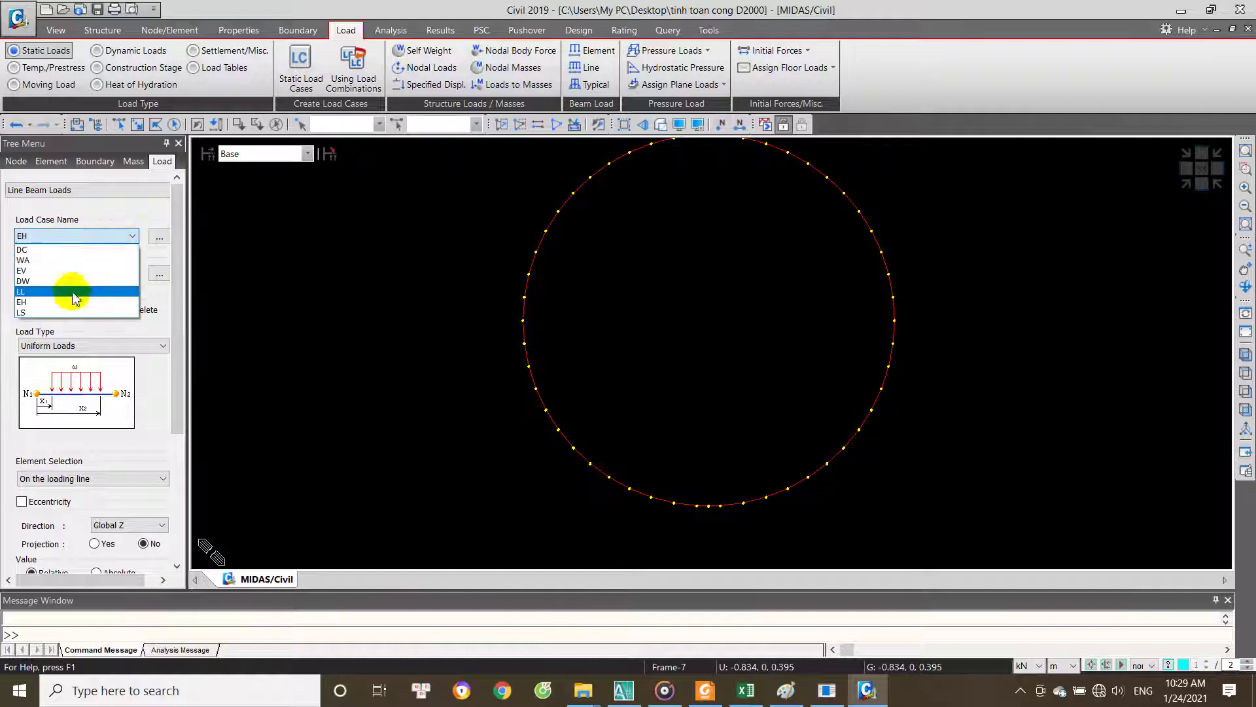
left_click(85, 301)
left_click_drag(177, 291, 177, 383)
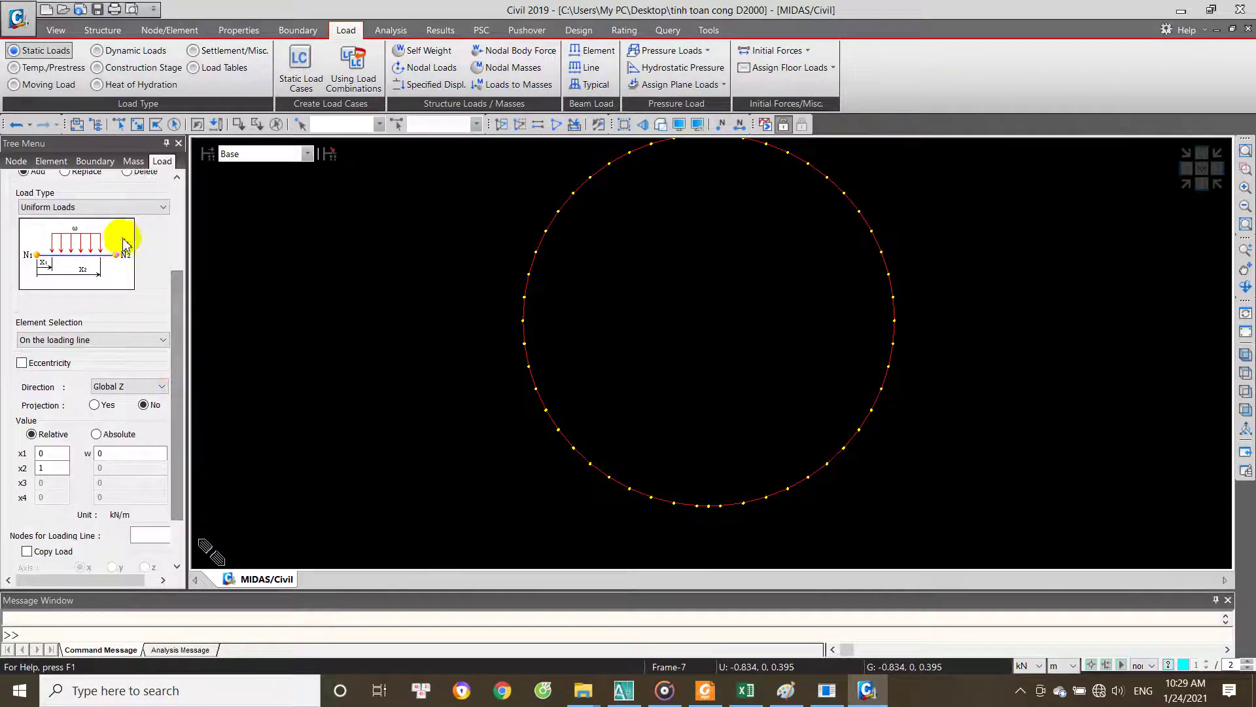
Step: Set trapezoidal loads on selected elements acting along Global X
left_click(137, 210)
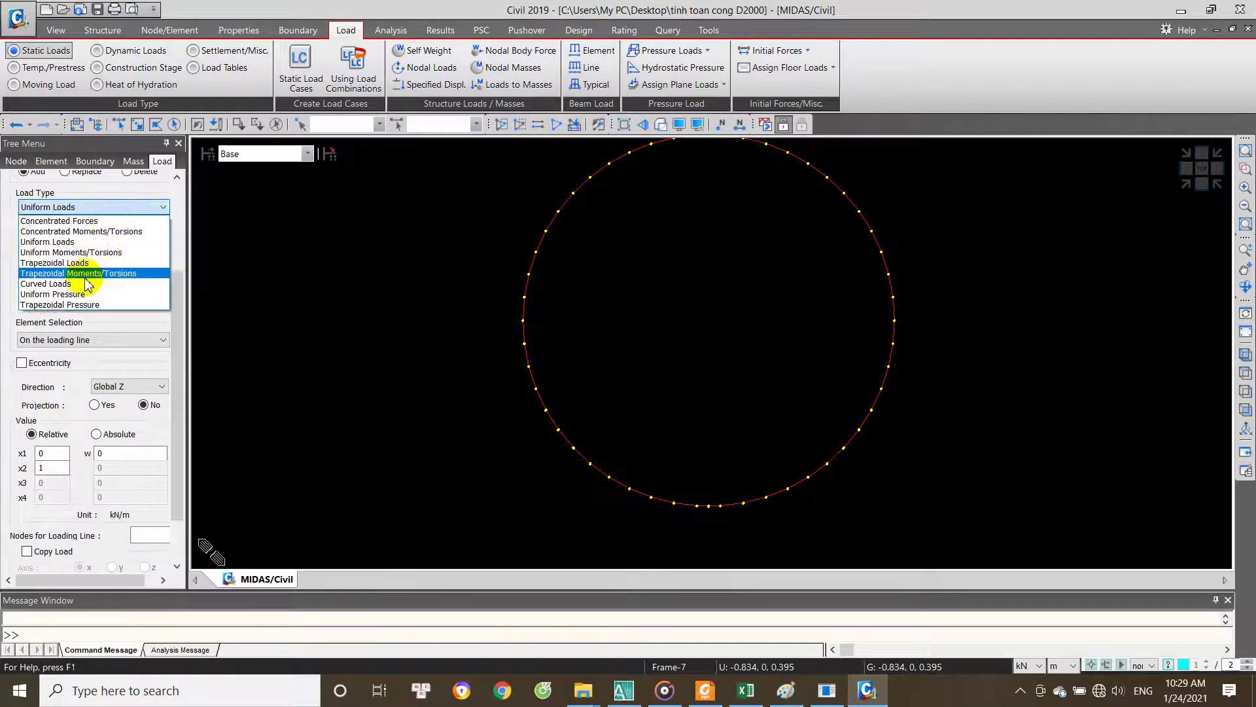
left_click(100, 265)
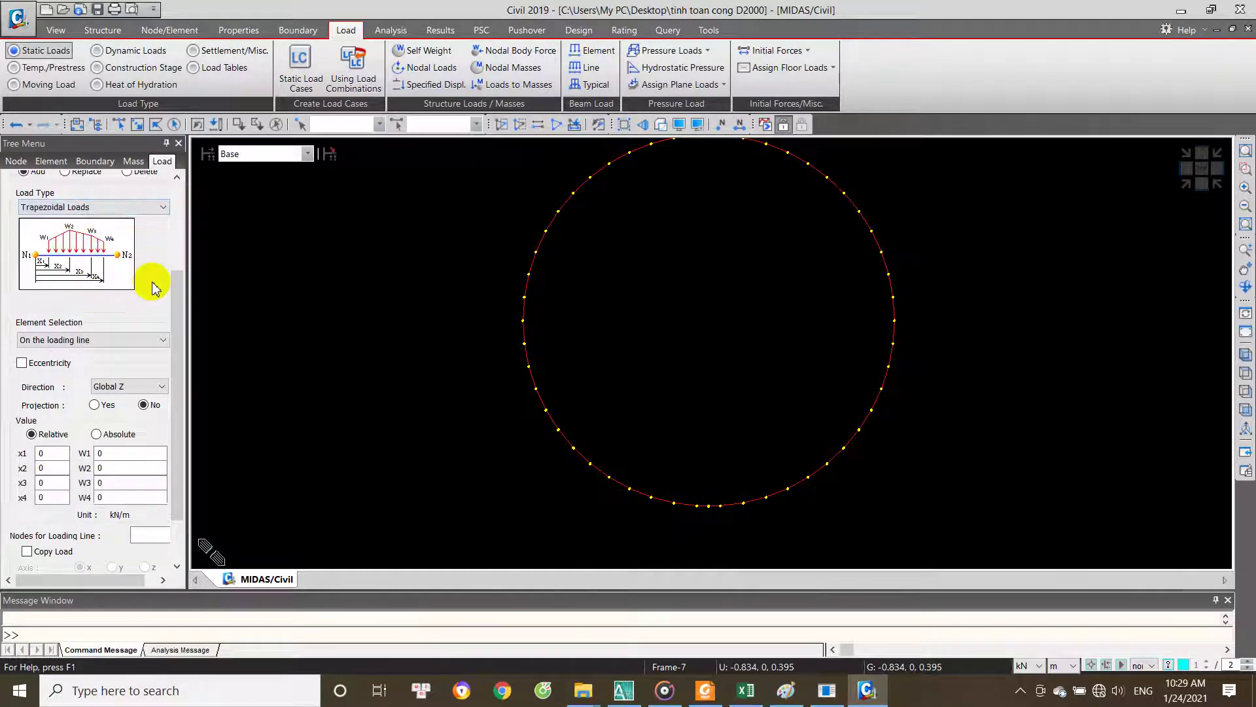
left_click_drag(175, 309, 183, 386)
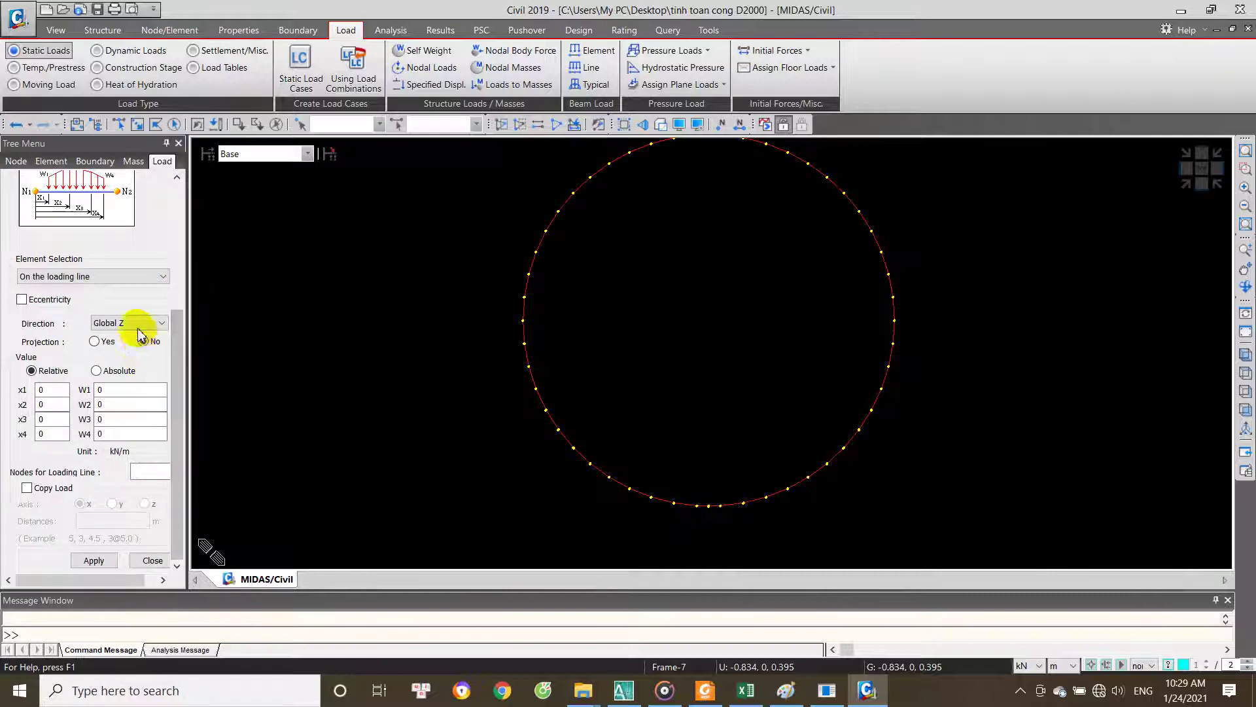
left_click(131, 323)
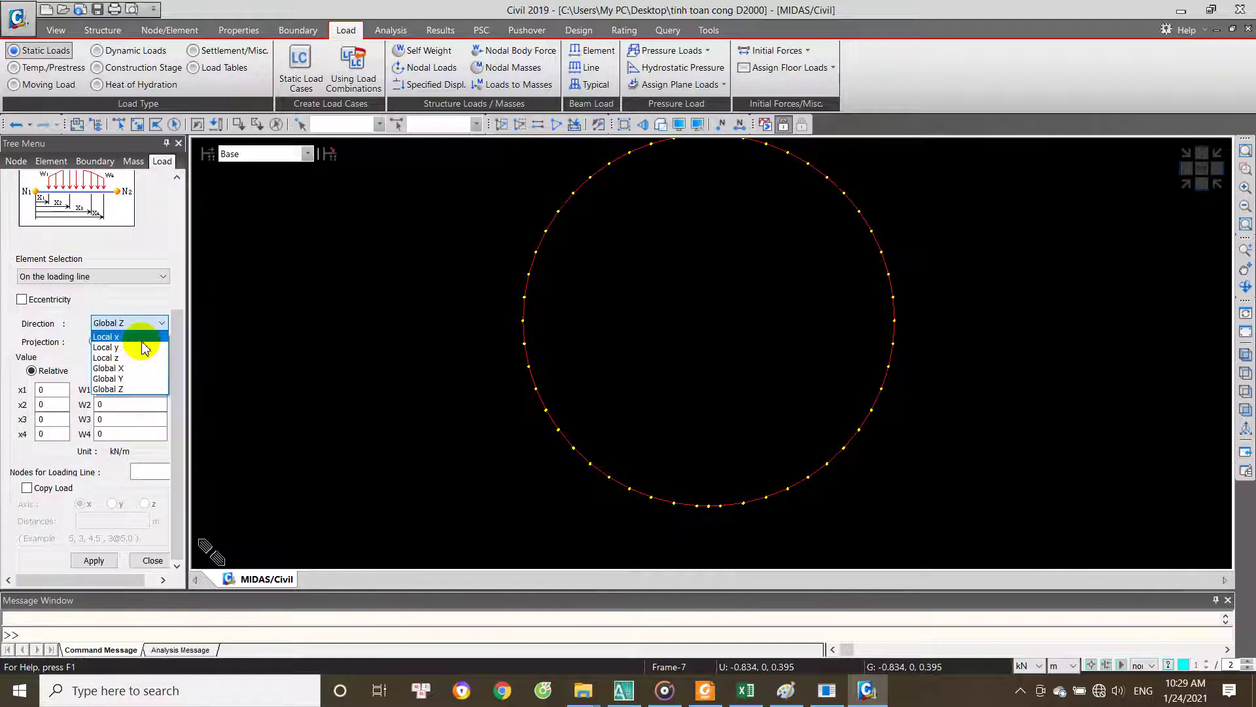
left_click(115, 280)
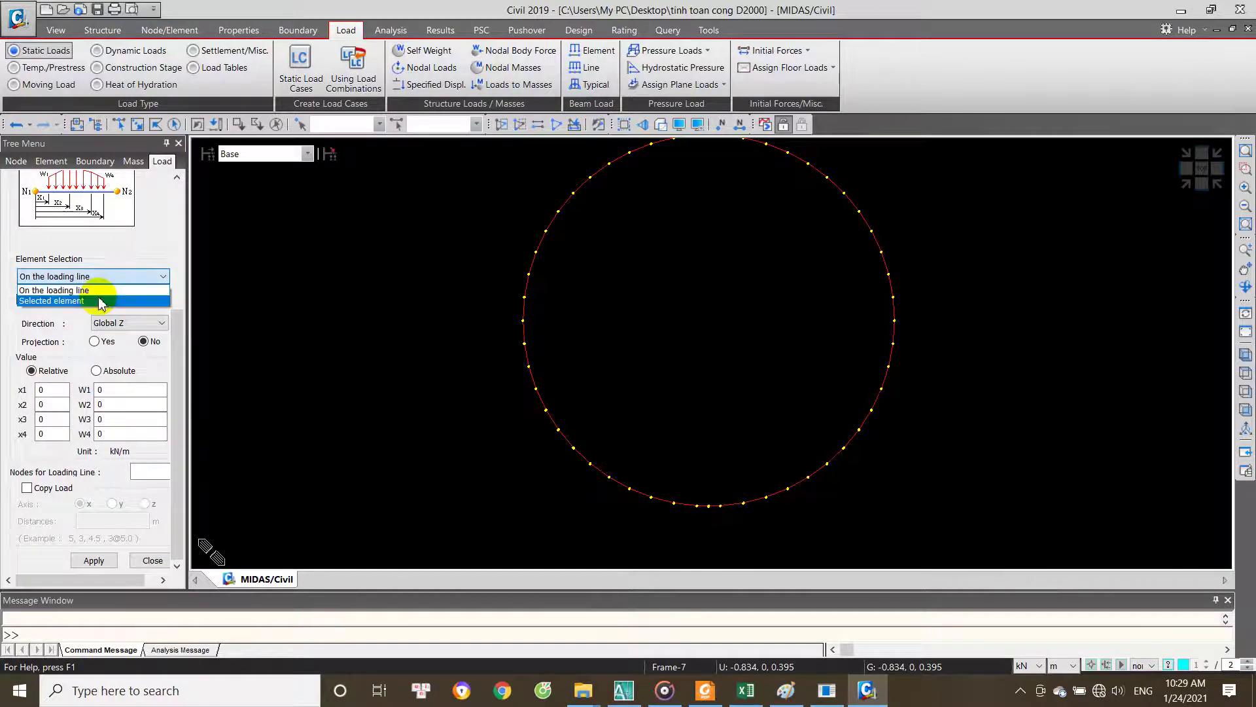
left_click(101, 301)
left_click(127, 322)
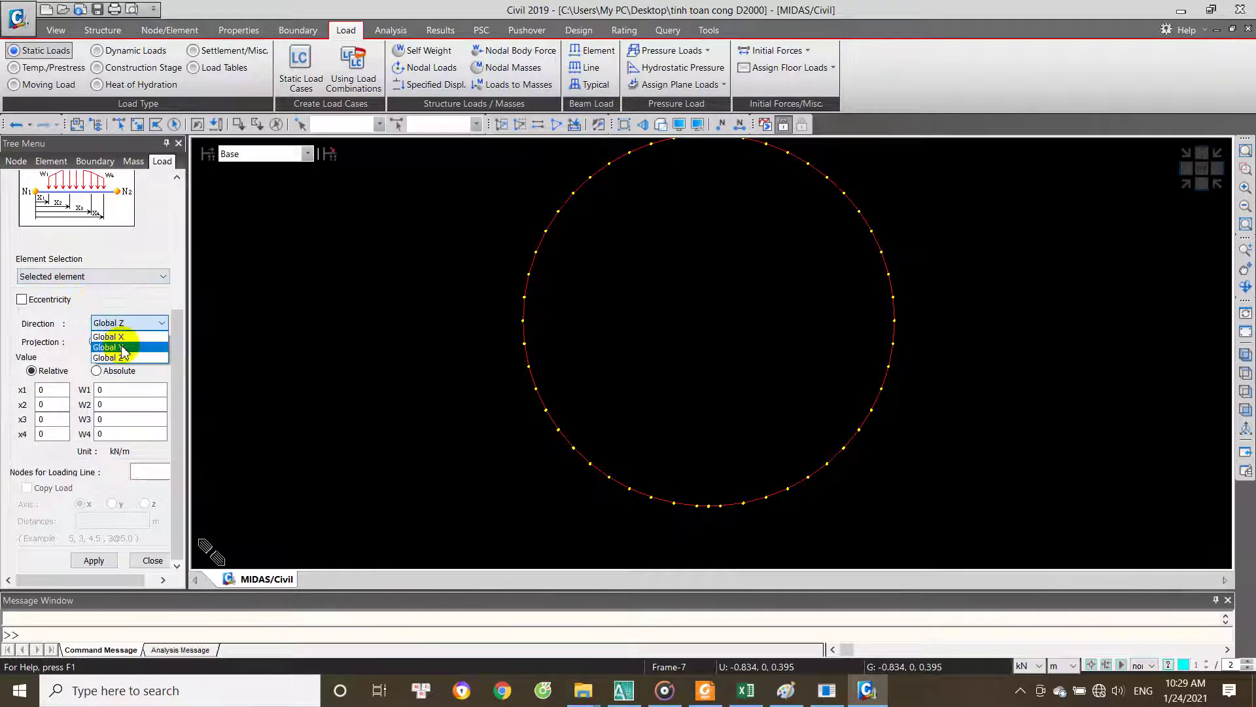
left_click(127, 337)
type("1")
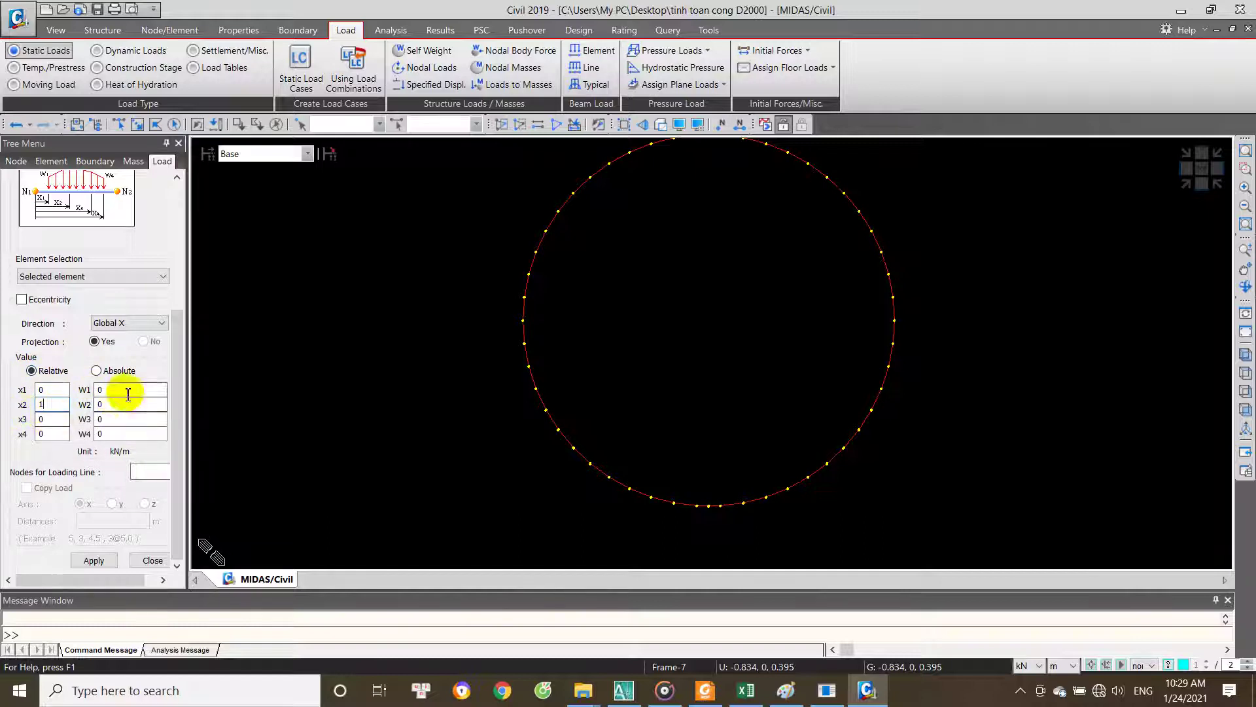
left_click(1211, 10)
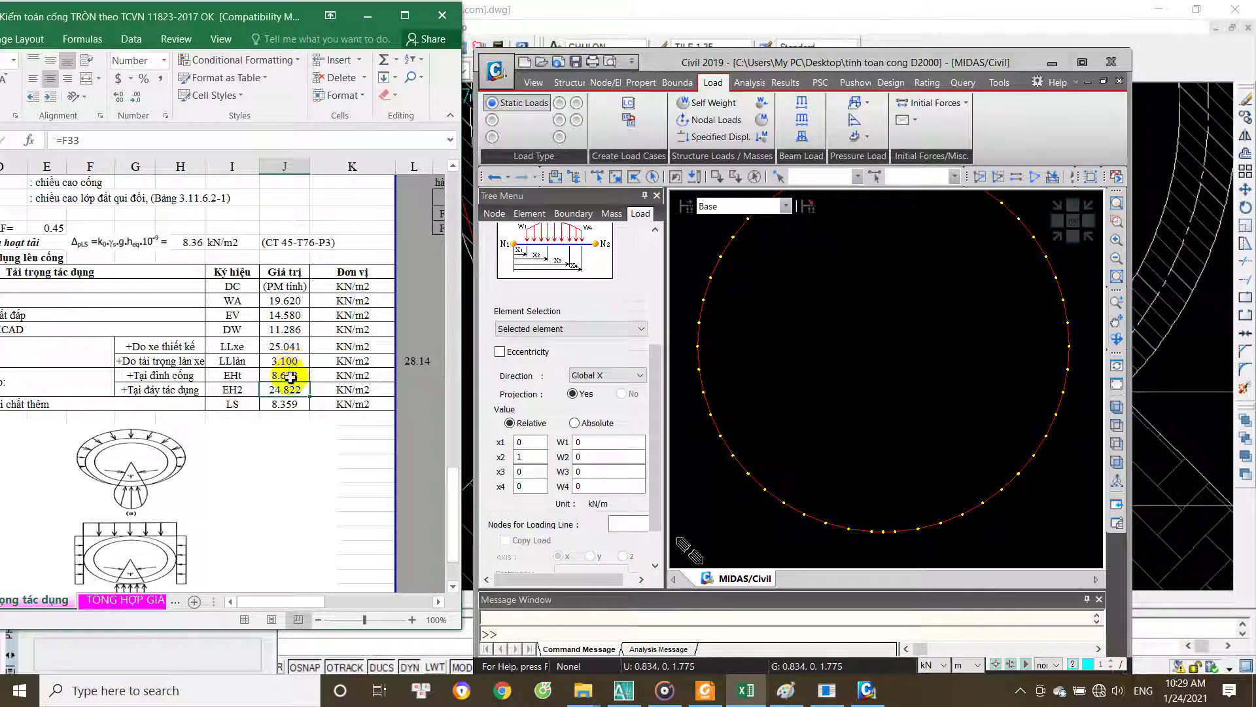
Step: Enter W1 = 8.622 and W2 = 24.822 from Excel, keeping Selected element
left_click(594, 456)
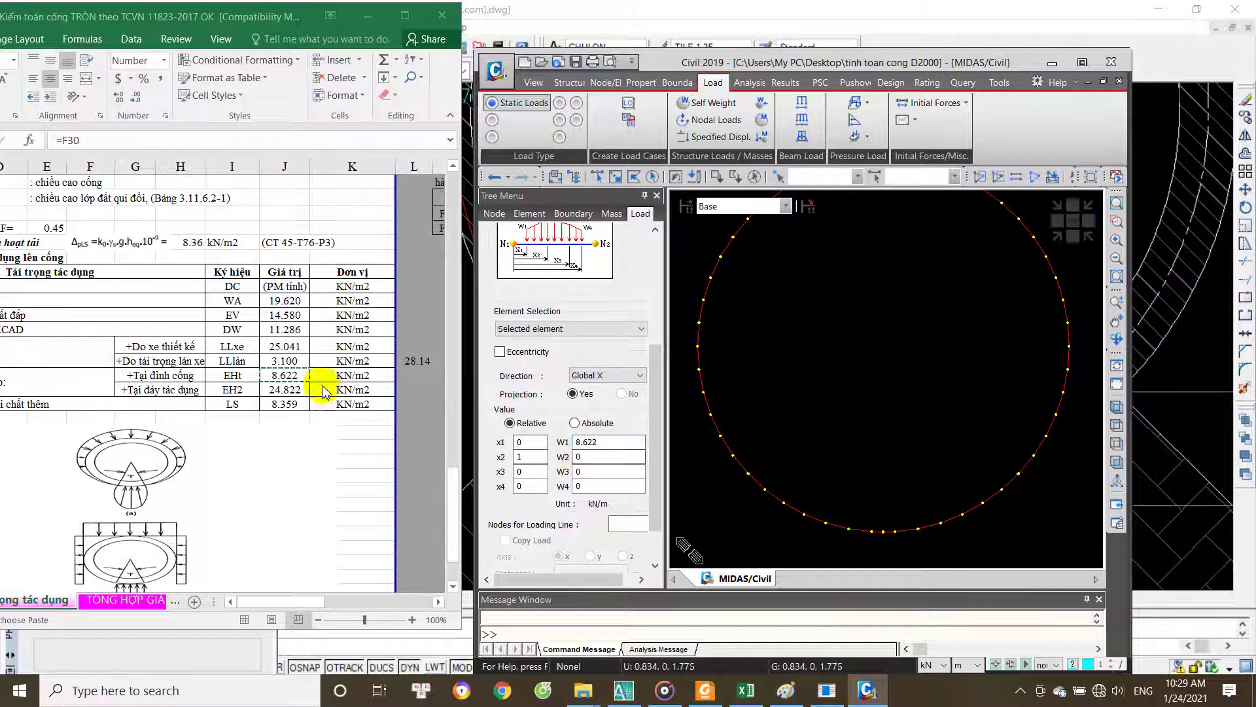
left_click(296, 391)
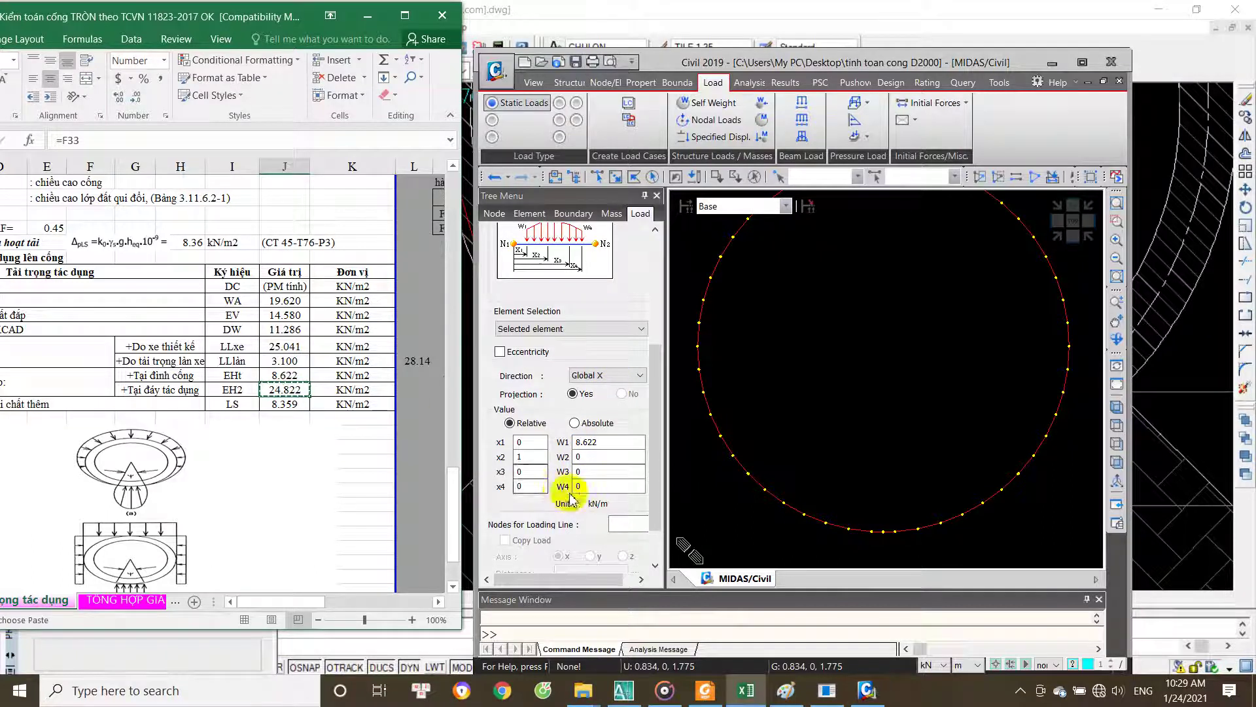
double_click(589, 456)
type("24.822")
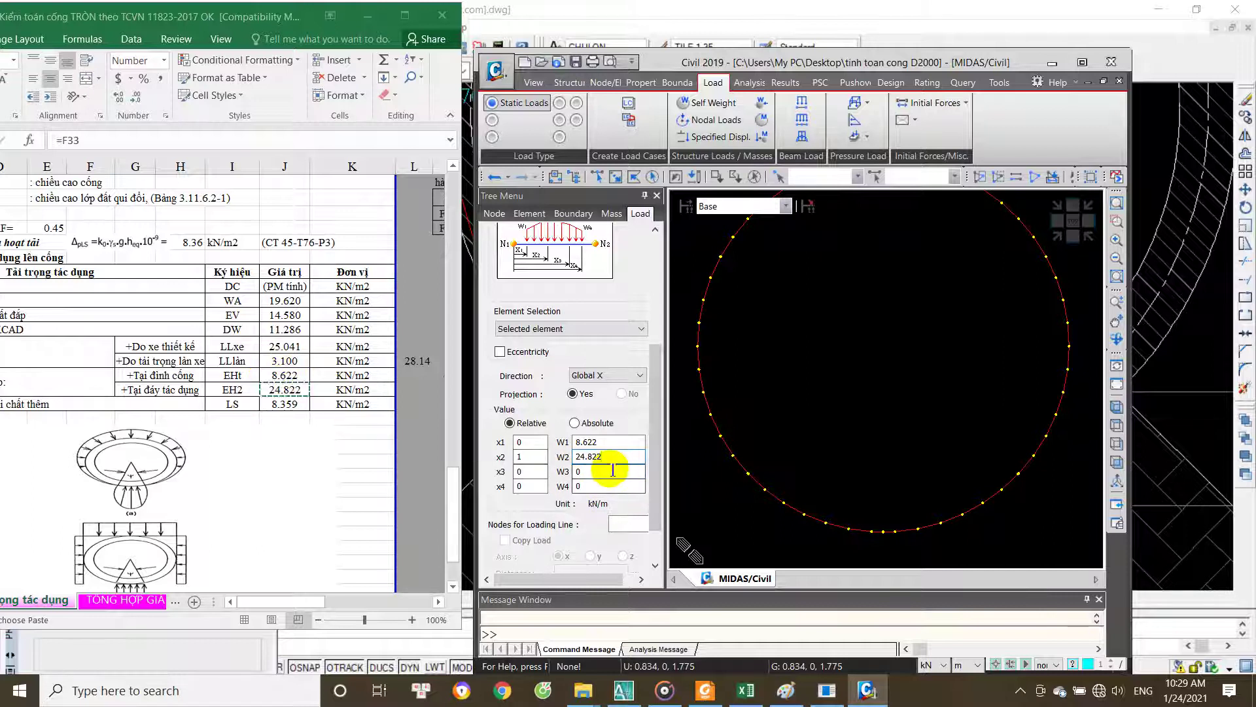
left_click(628, 523)
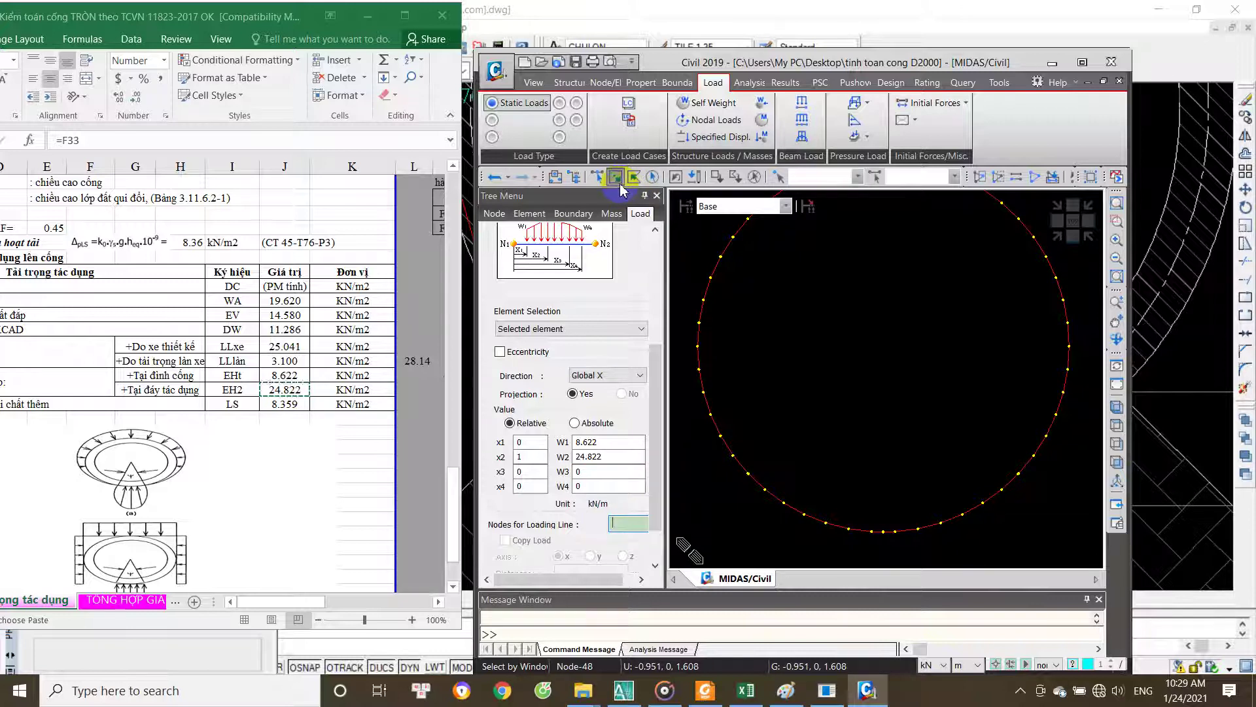
left_click(622, 444)
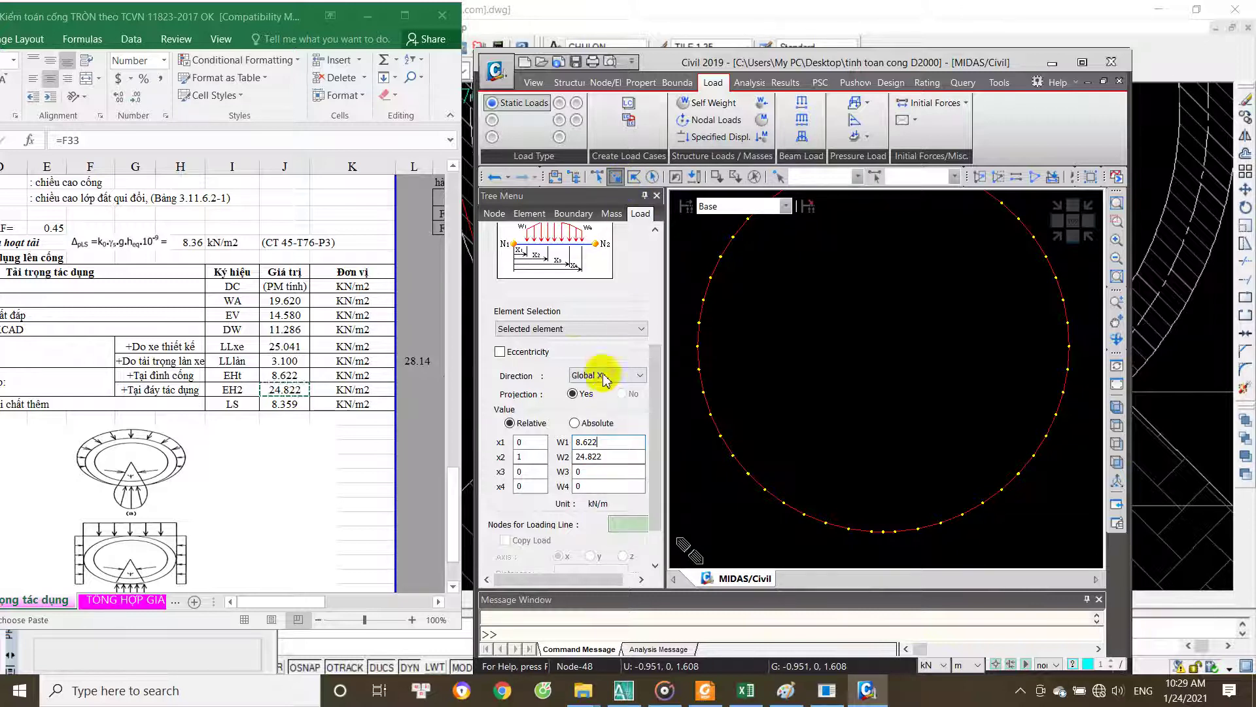
left_click(578, 330)
left_click(575, 353)
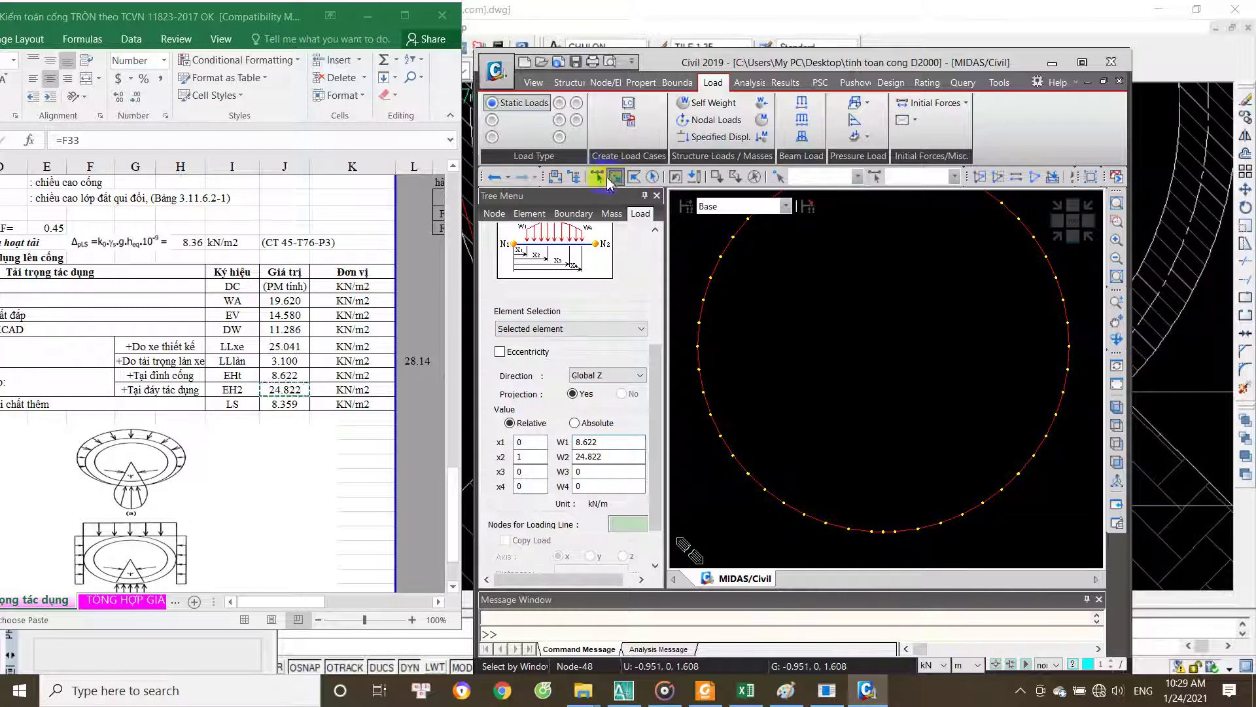
scroll(847, 378, "down", 1)
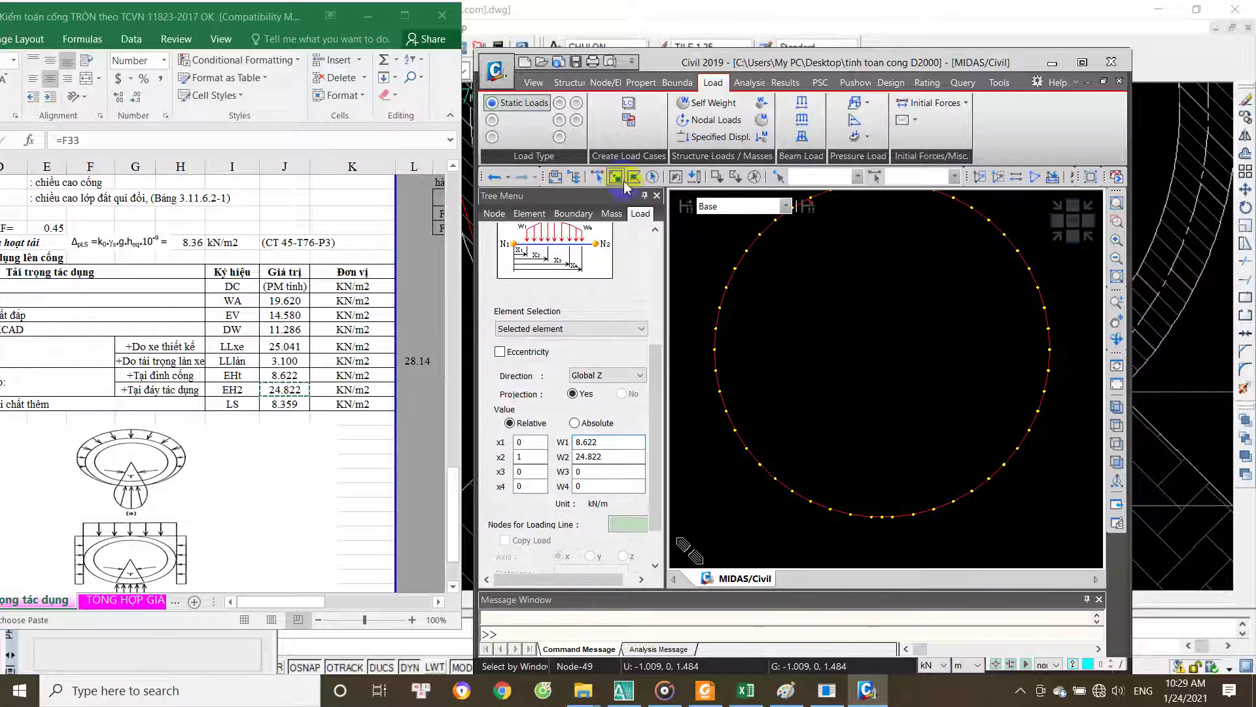
Step: Select the ring elements along the left and upper arcs to be loaded
left_click_drag(877, 282, 766, 377)
middle_click_drag(757, 466, 816, 382)
left_click_drag(758, 372, 758, 378)
middle_click_drag(841, 397, 833, 406)
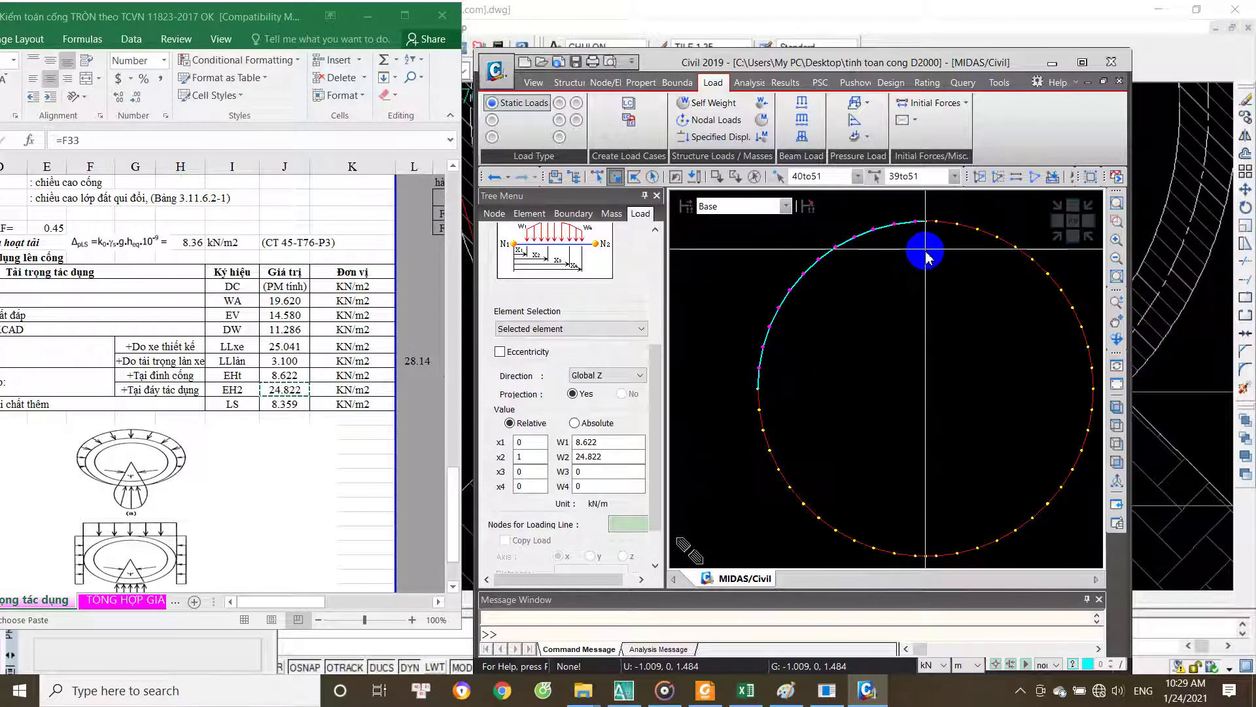
left_click(938, 237)
middle_click_drag(808, 386, 832, 326)
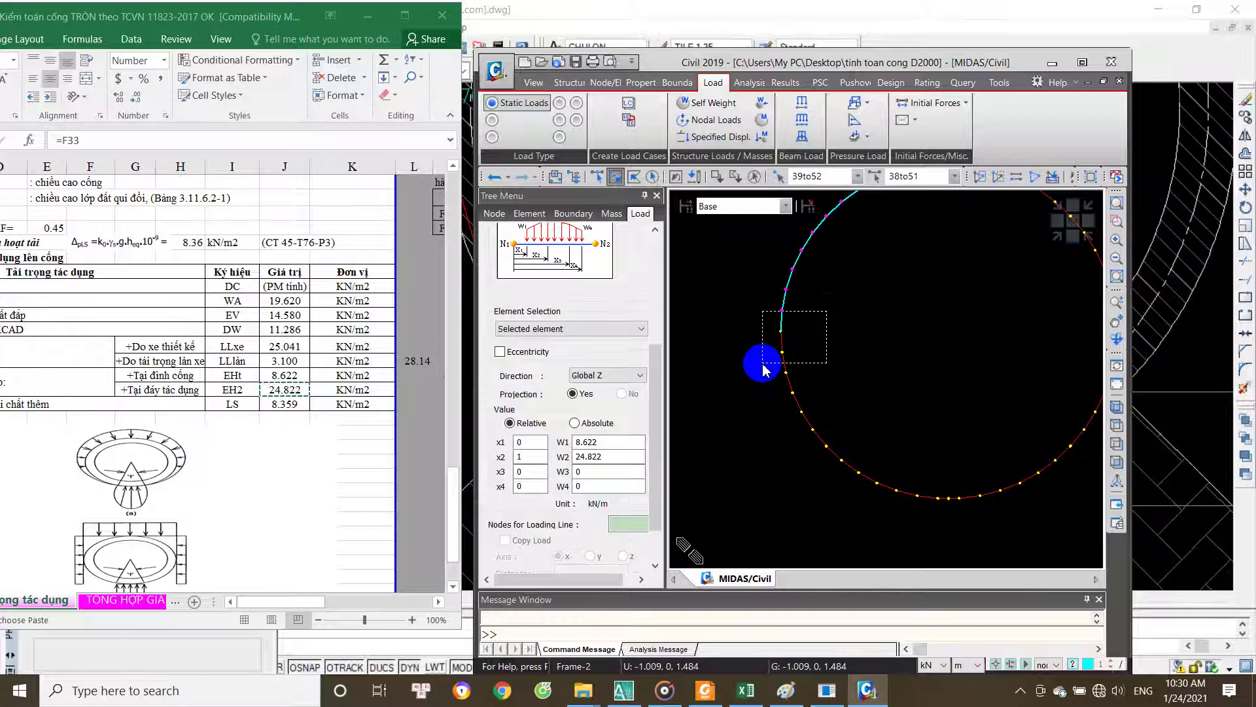
mouse_move(752, 374)
left_mouse_down()
mouse_move(825, 391)
mouse_move(770, 419)
left_mouse_up()
middle_click_drag(771, 419, 834, 470)
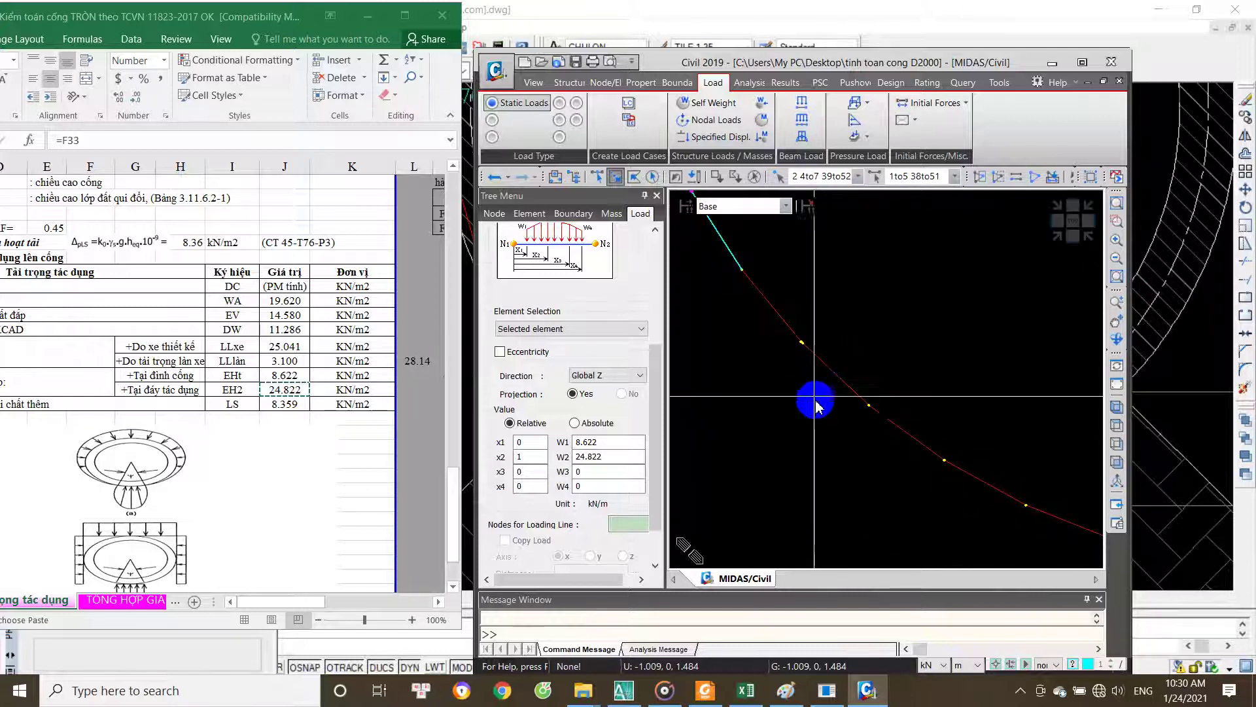
left_click_drag(813, 331, 767, 386)
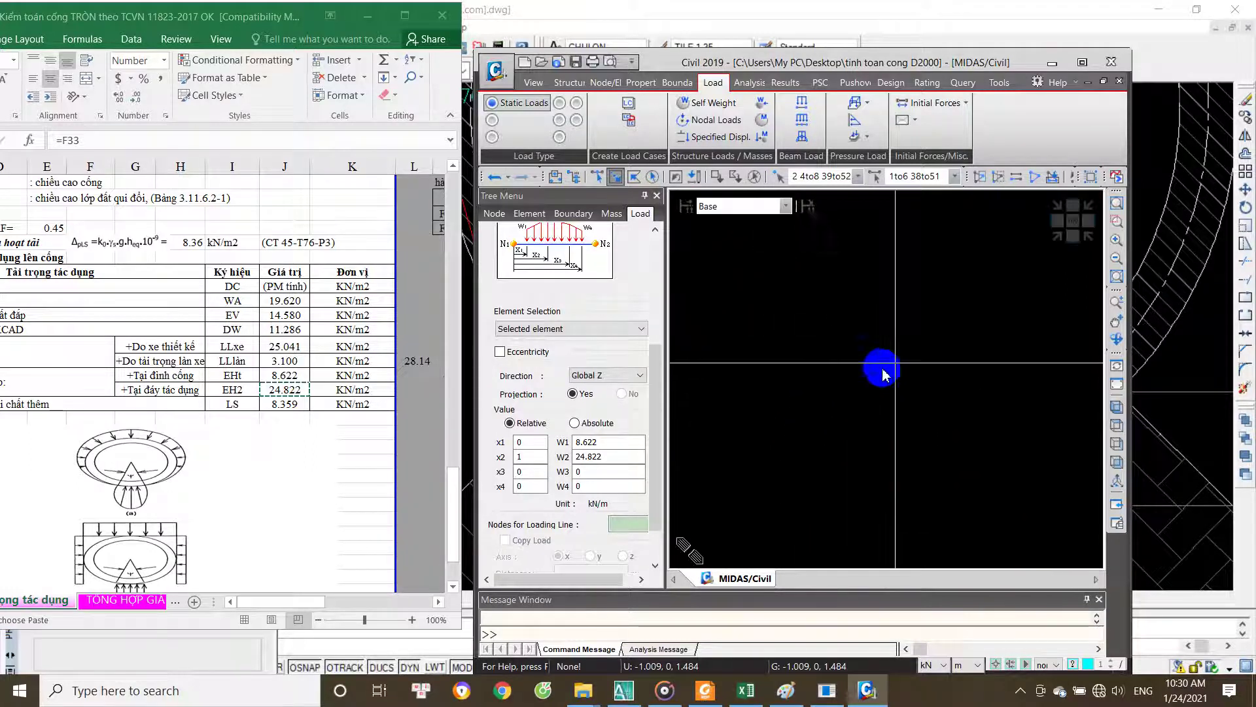
scroll(895, 416, "down", 1)
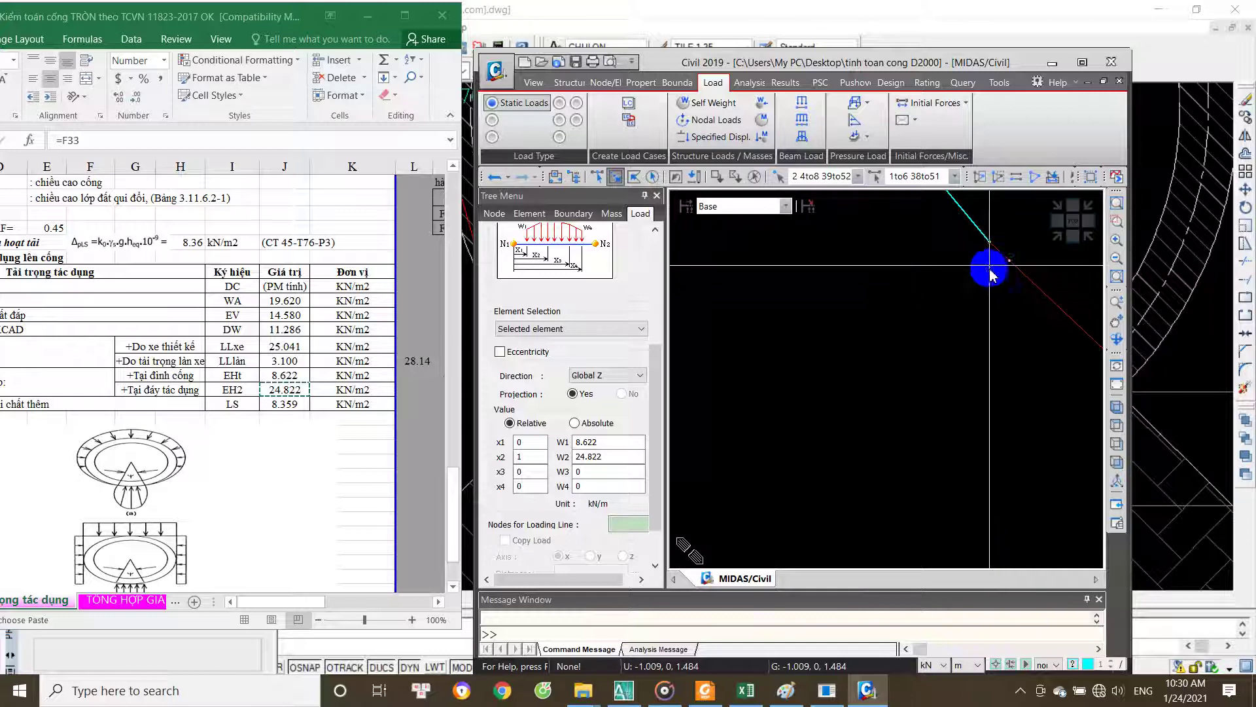
left_click_drag(979, 251, 1036, 274)
scroll(1037, 274, "down", 2)
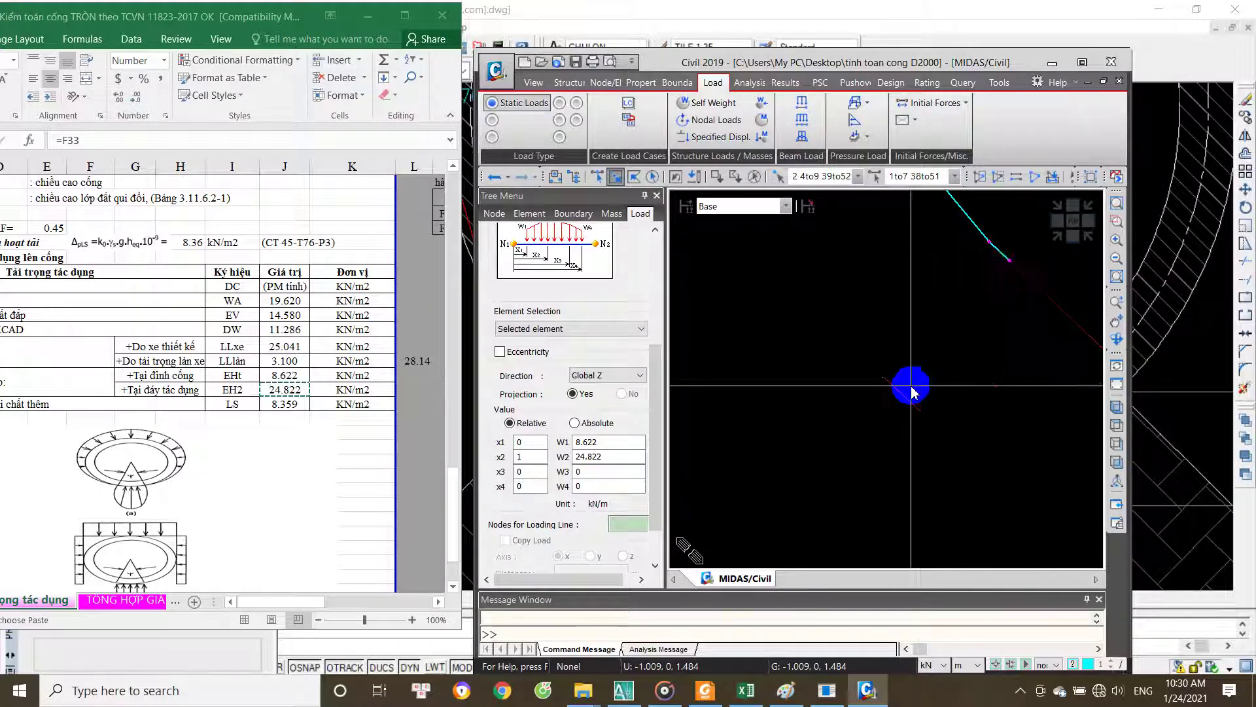
scroll(857, 445, "down", 2)
scroll(823, 487, "down", 2)
scroll(823, 488, "down", 1)
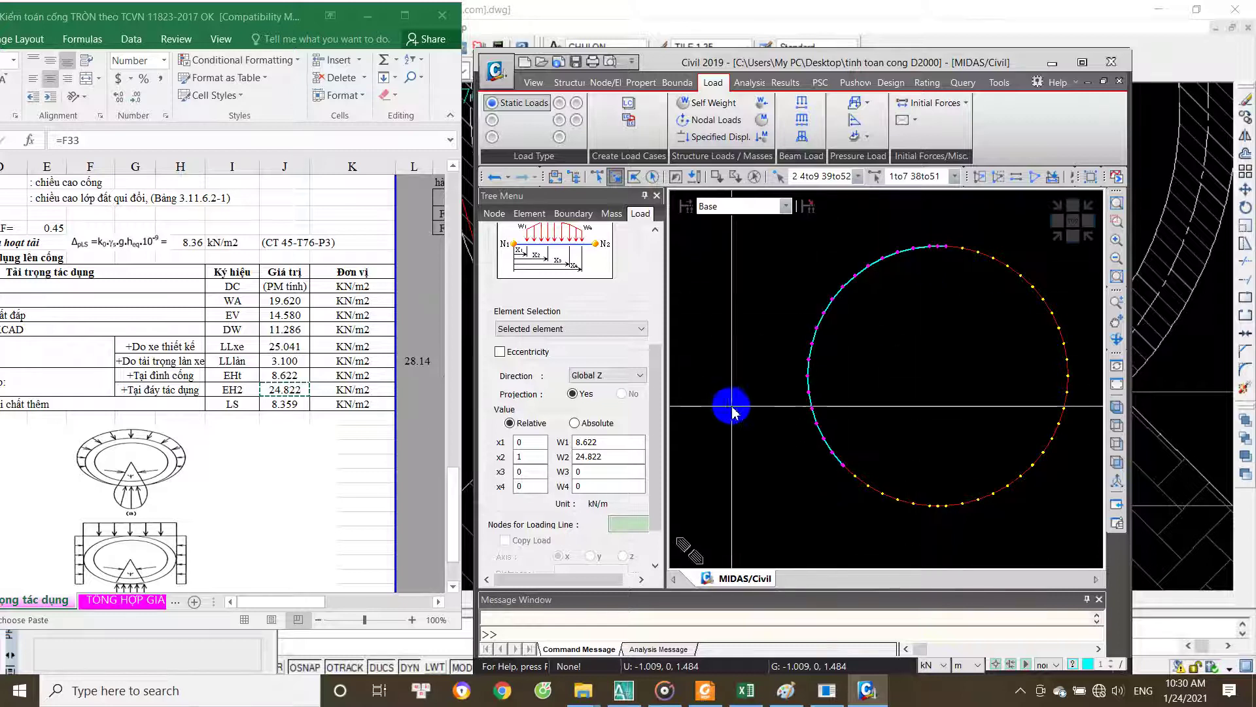
scroll(940, 278, "up", 2)
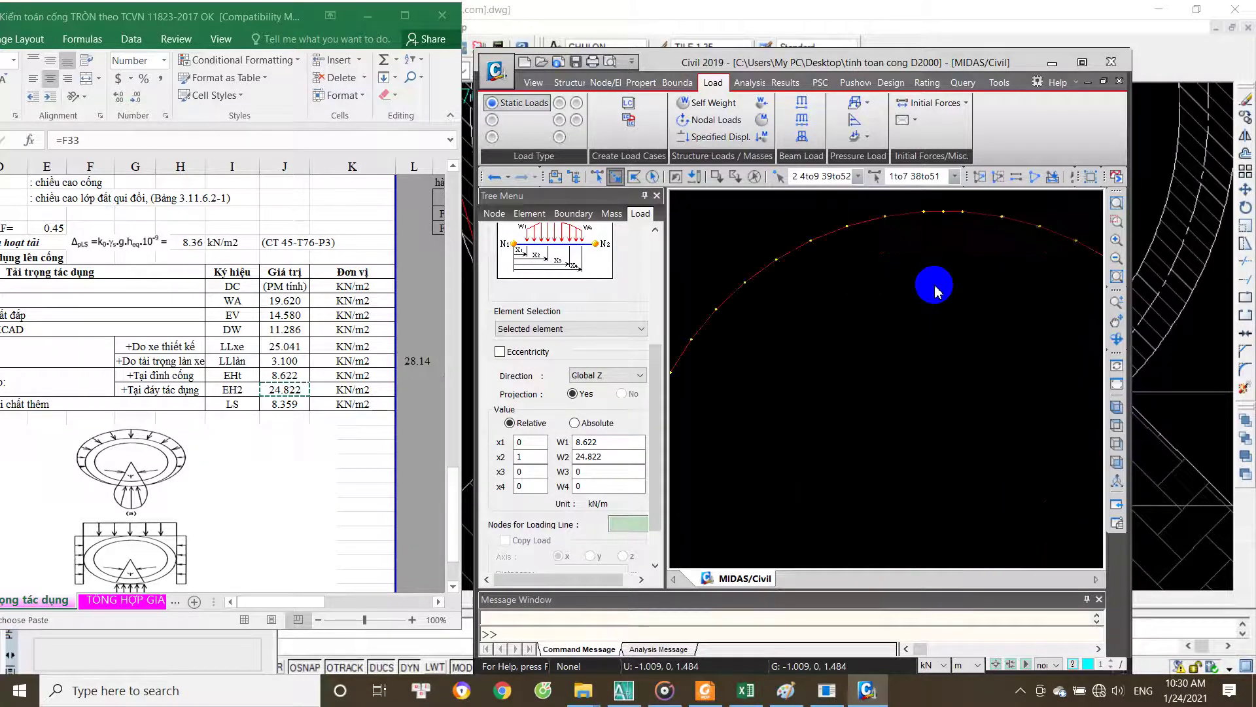
scroll(932, 288, "up", 2)
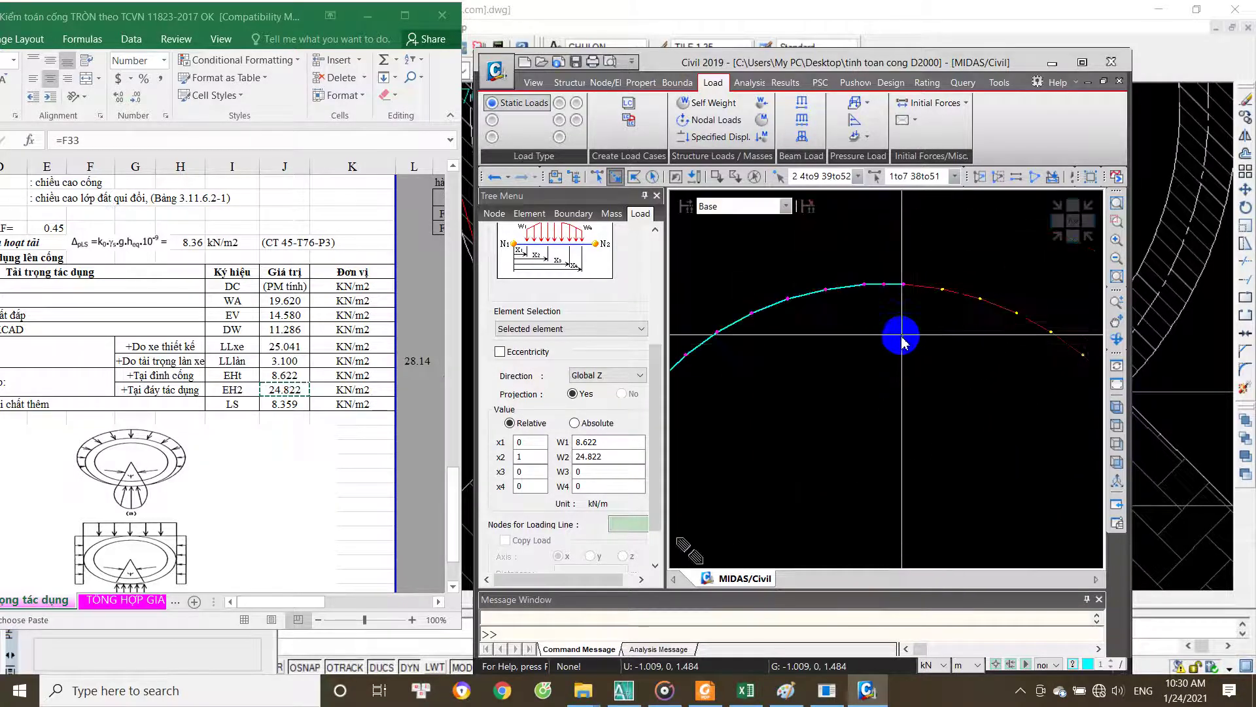
left_click(891, 282)
scroll(874, 367, "down", 2)
scroll(872, 375, "down", 3)
middle_click_drag(872, 392, 872, 420)
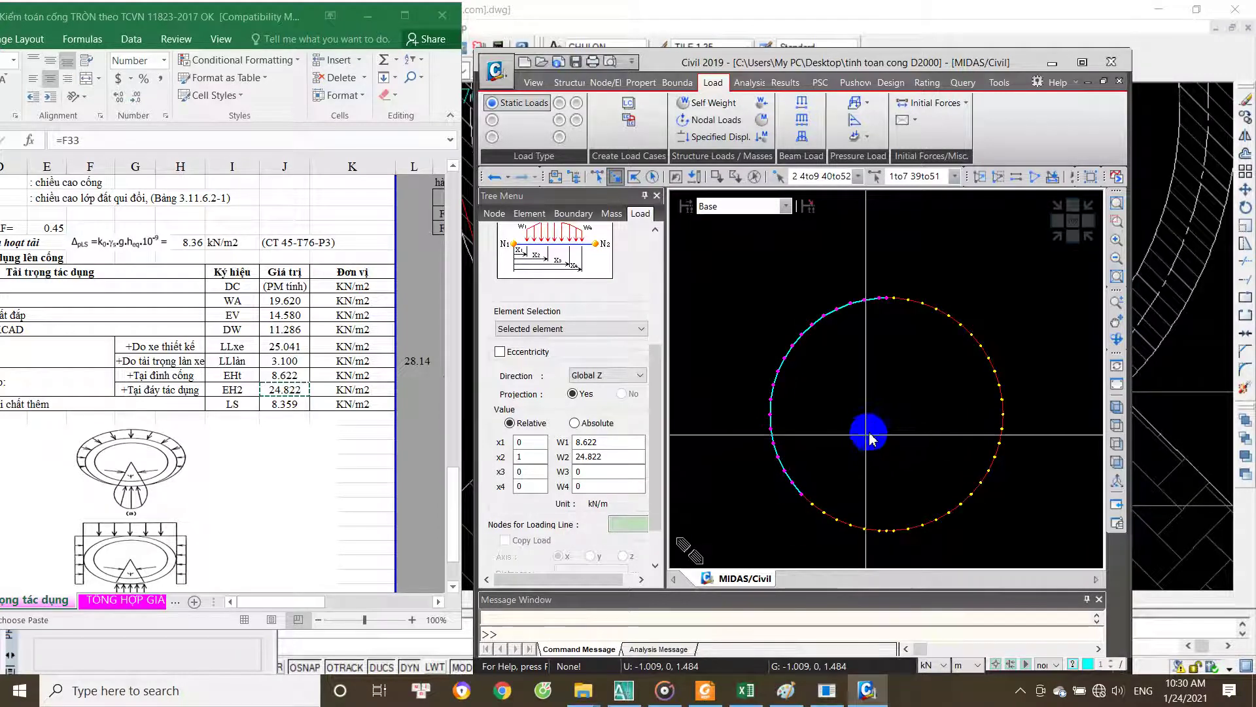
Step: Define the loading line from node 52 to node 60
left_click(619, 528)
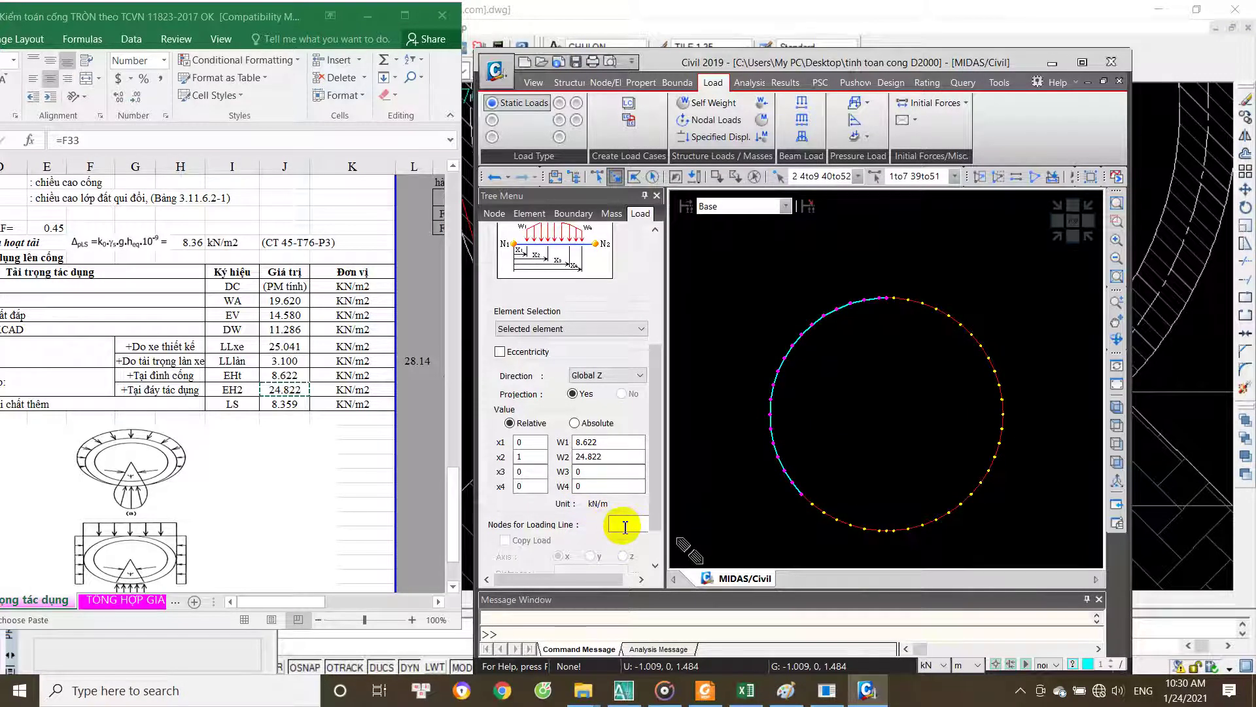
left_click(887, 314)
scroll(814, 491, "up", 3)
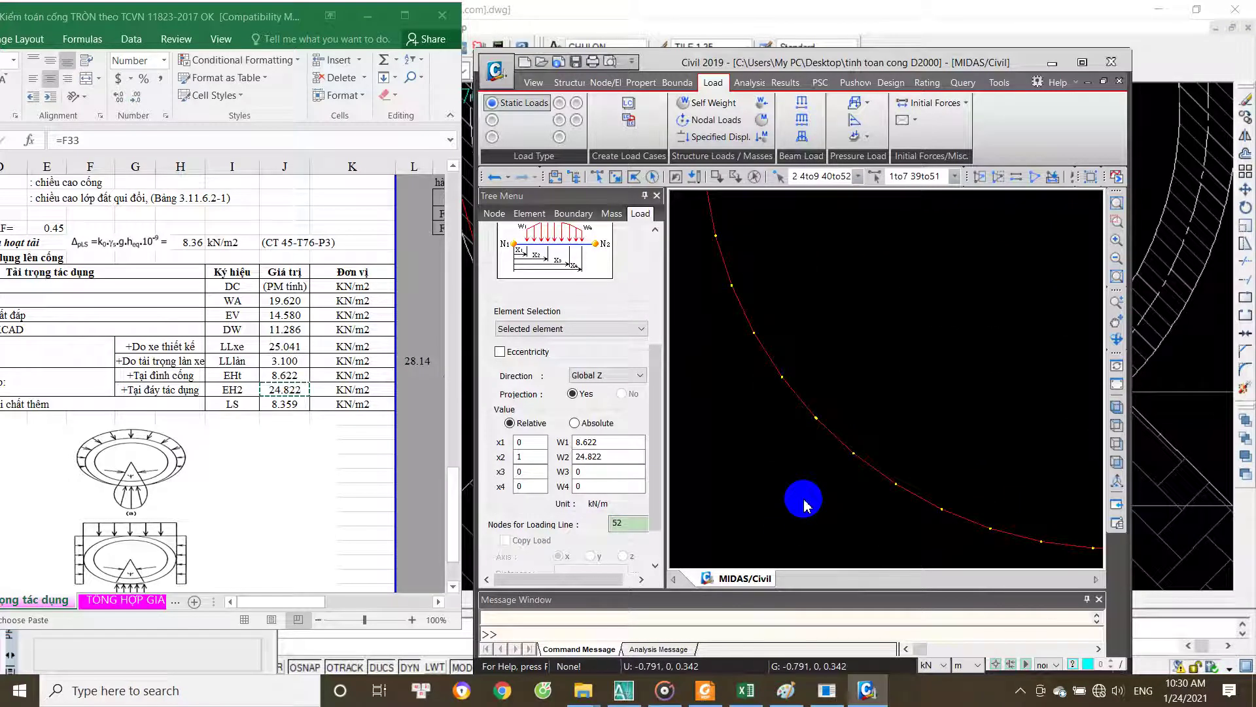
scroll(812, 494, "up", 1)
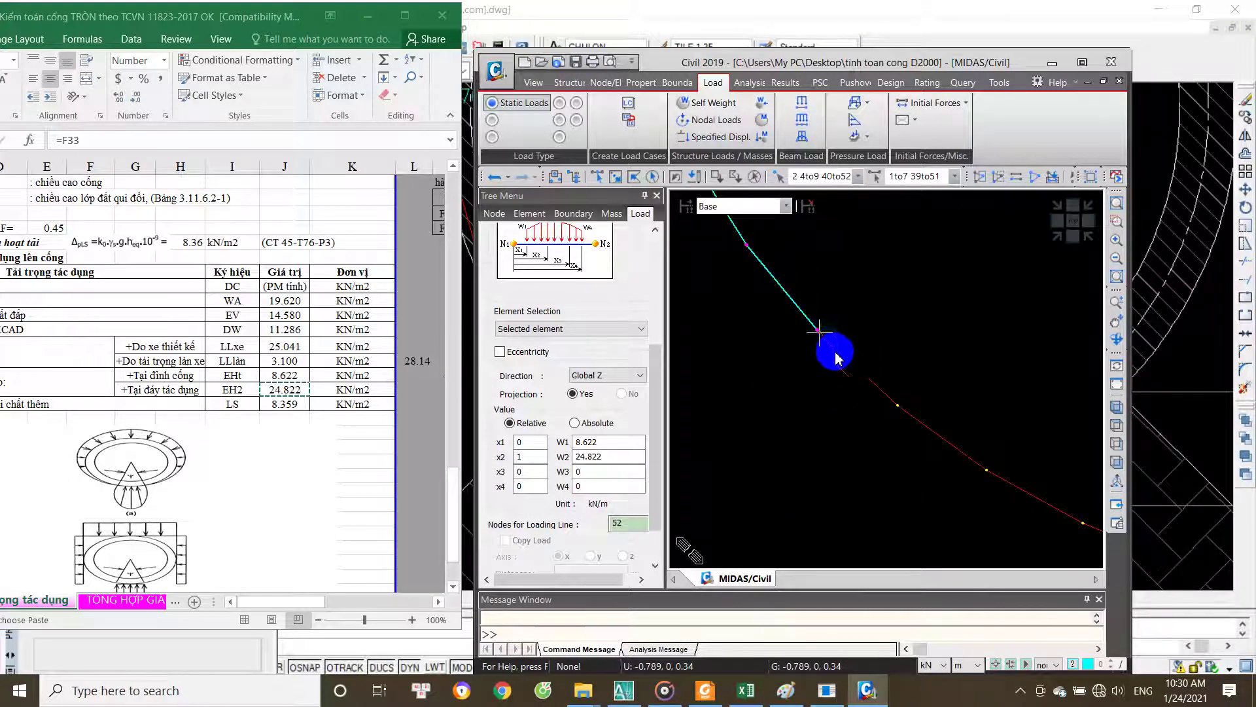
scroll(818, 360, "up", 1)
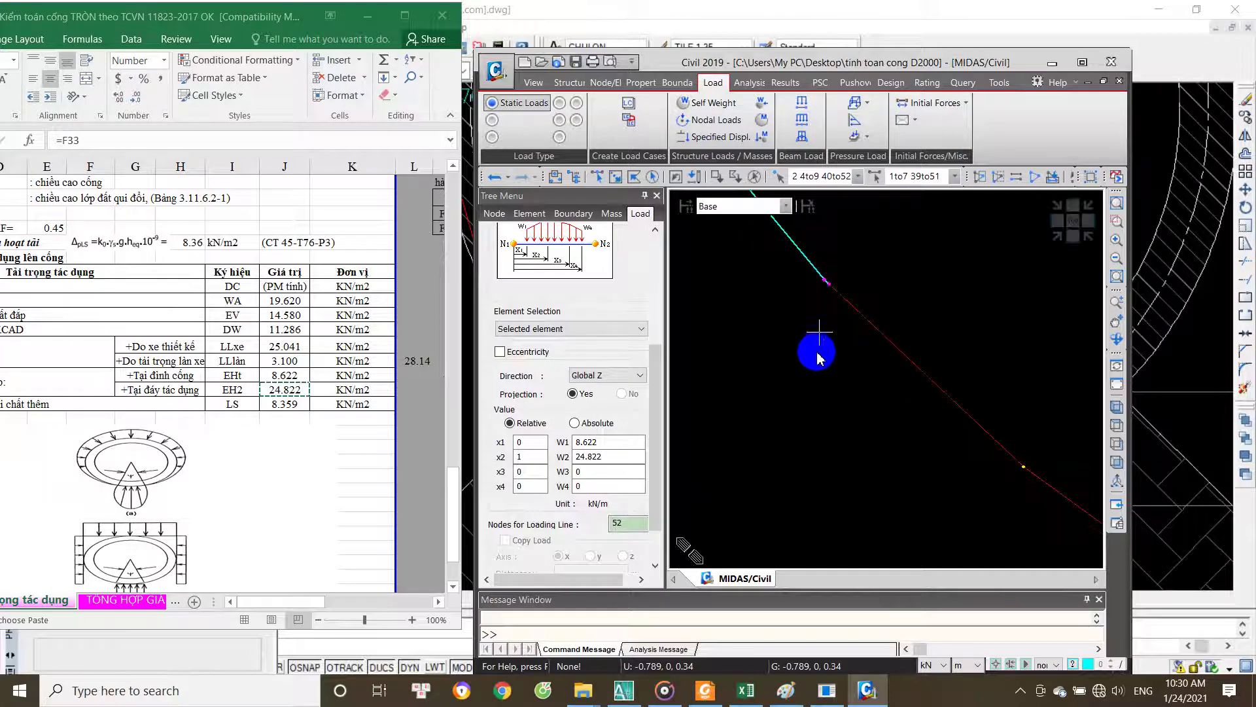
left_click(834, 293)
scroll(827, 445, "down", 1)
scroll(814, 470, "down", 2)
scroll(806, 483, "down", 2)
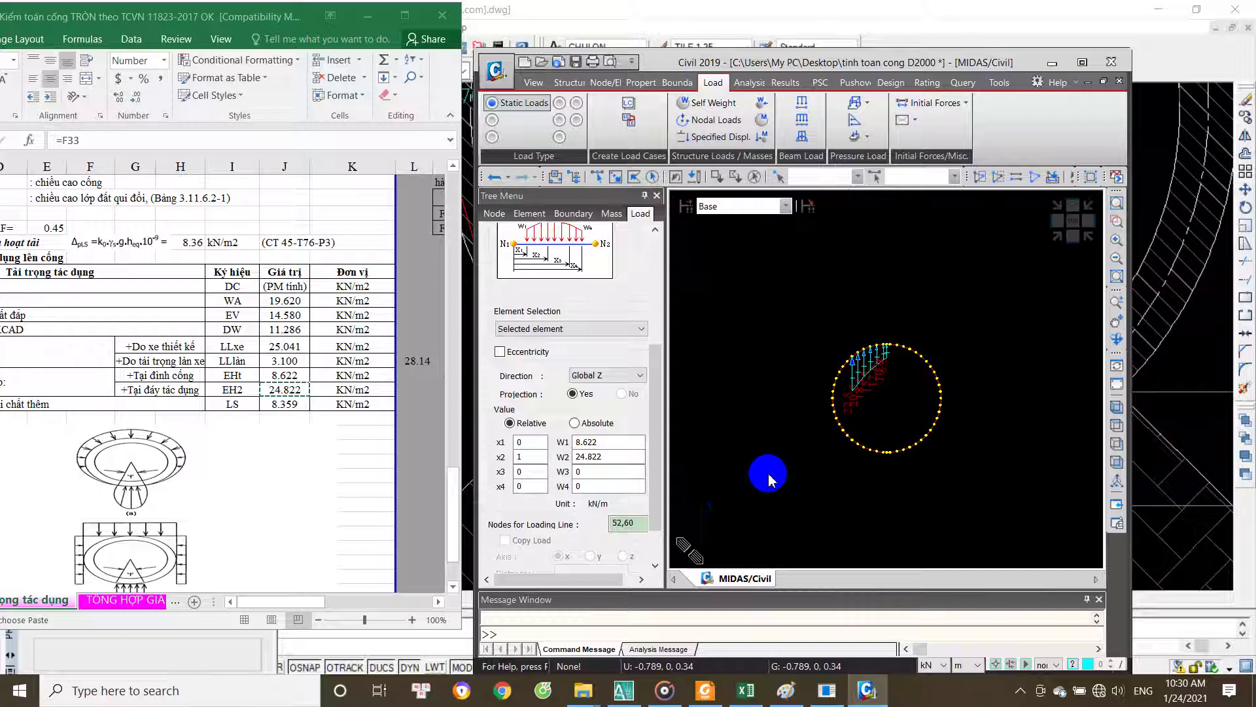
Step: Switch the beam load direction to Global X
left_click(660, 522)
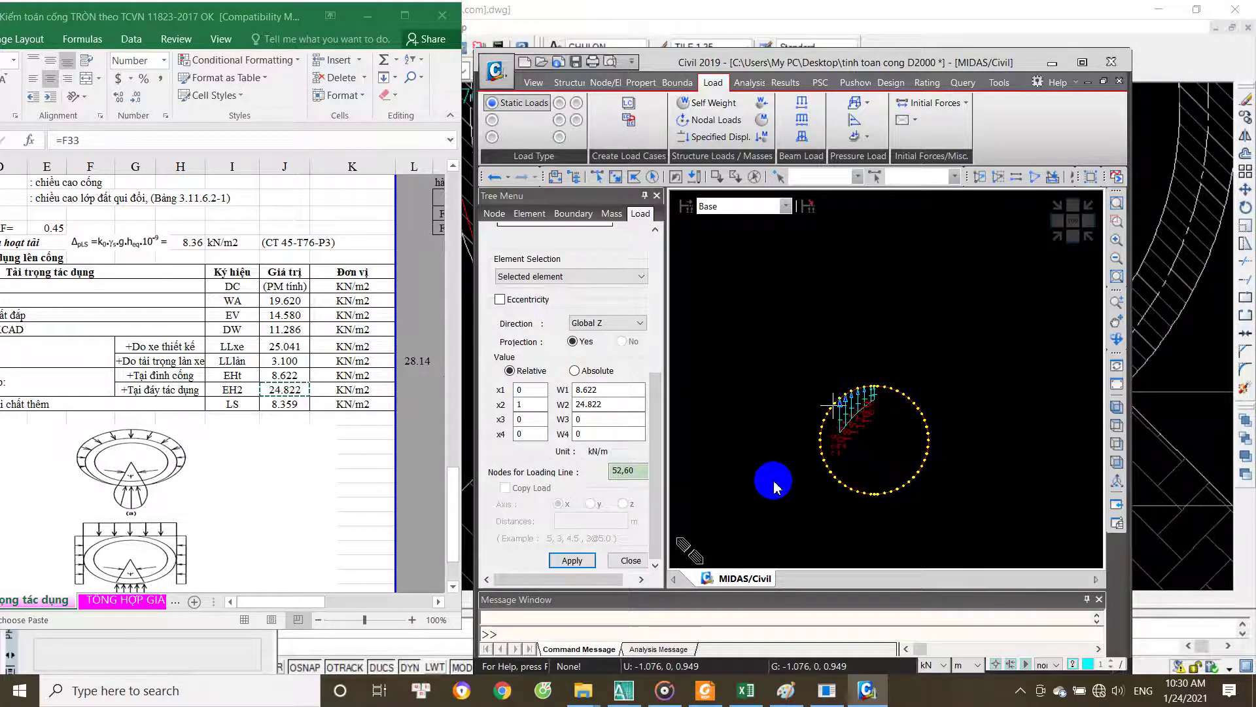
scroll(775, 473, "up", 2)
scroll(791, 451, "up", 2)
scroll(824, 440, "up", 2)
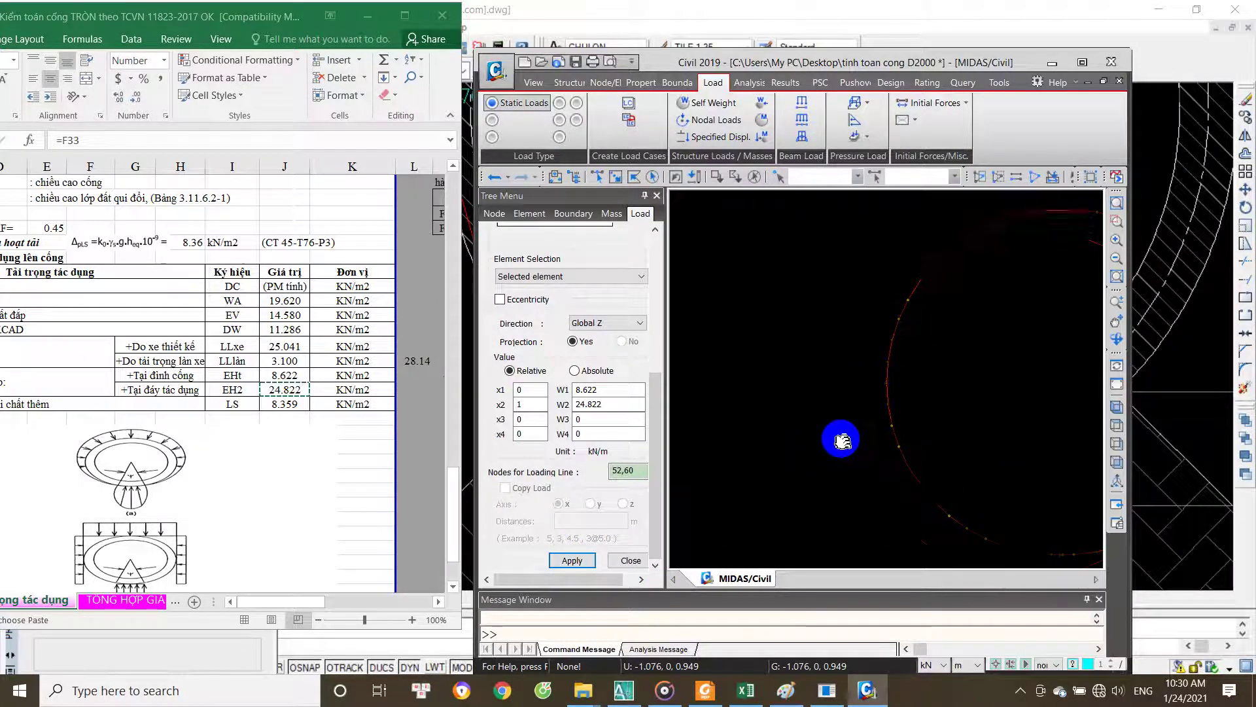
left_click(640, 325)
left_click(622, 337)
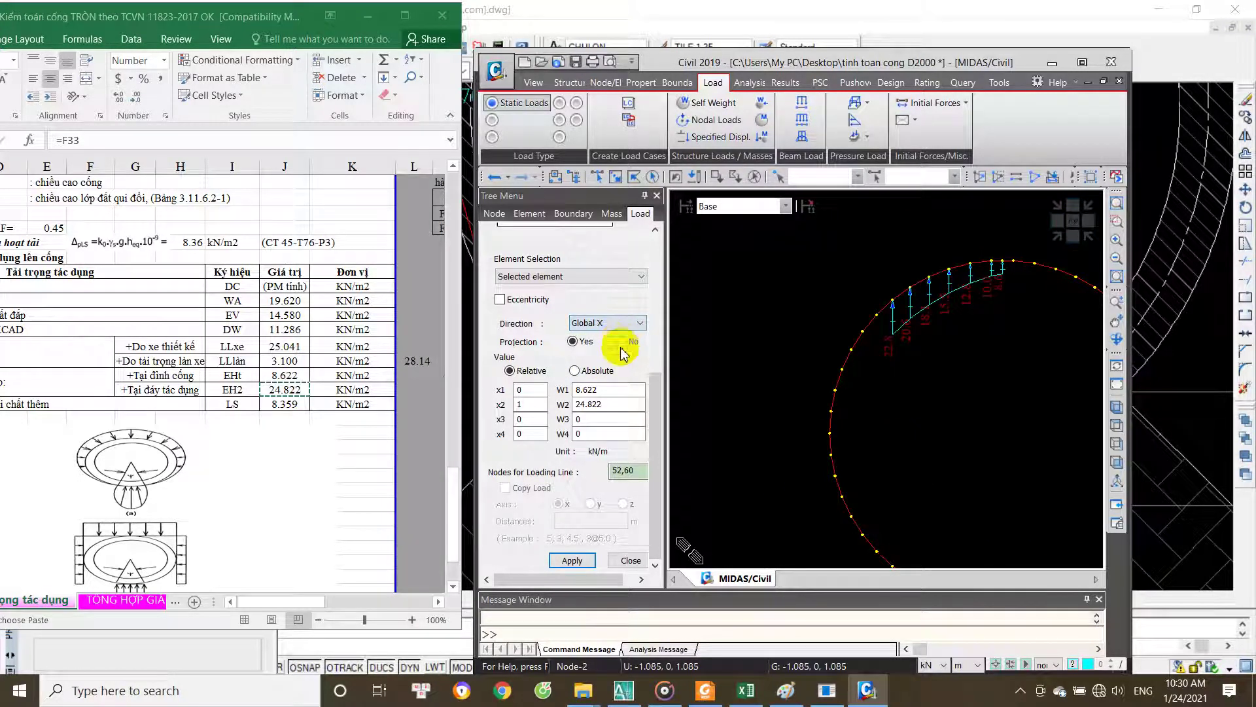
Step: Undo the applied trapezoidal load and bring the ring back into view
mouse_move(655, 399)
left_mouse_down()
mouse_move(658, 296)
mouse_move(659, 400)
left_mouse_up()
key("ctrl+z")
middle_click_drag(794, 442, 797, 379)
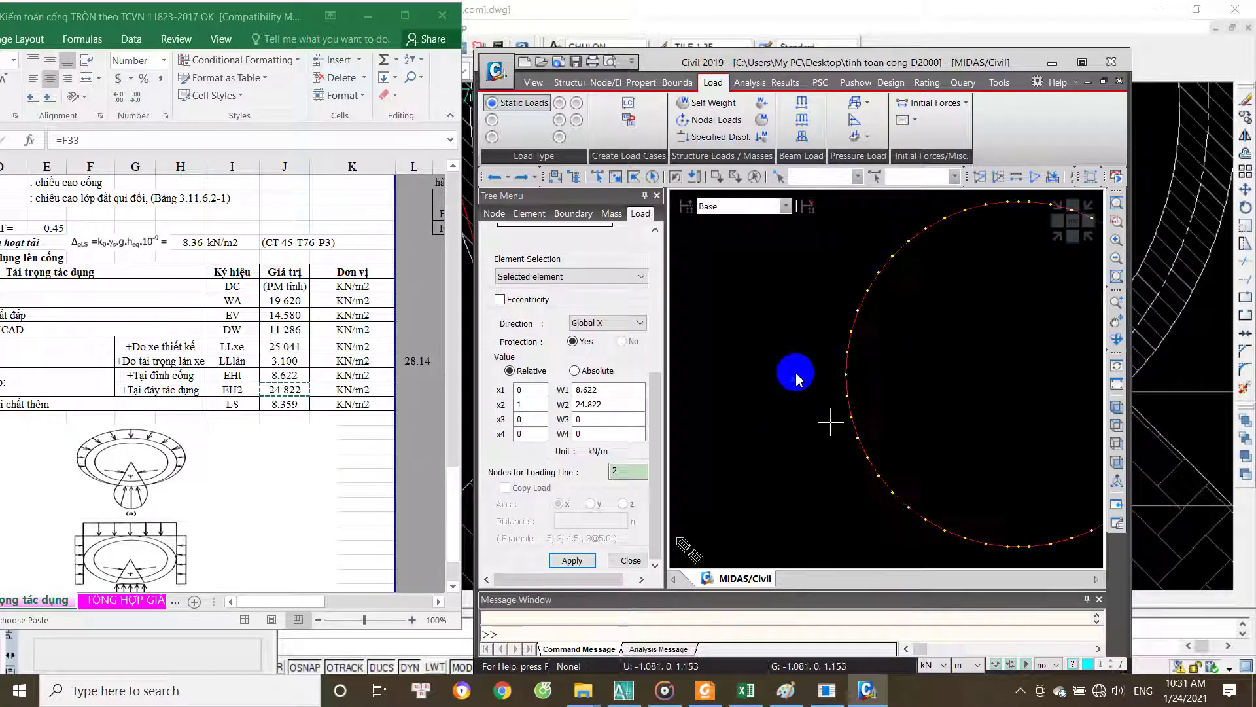
left_click(653, 550)
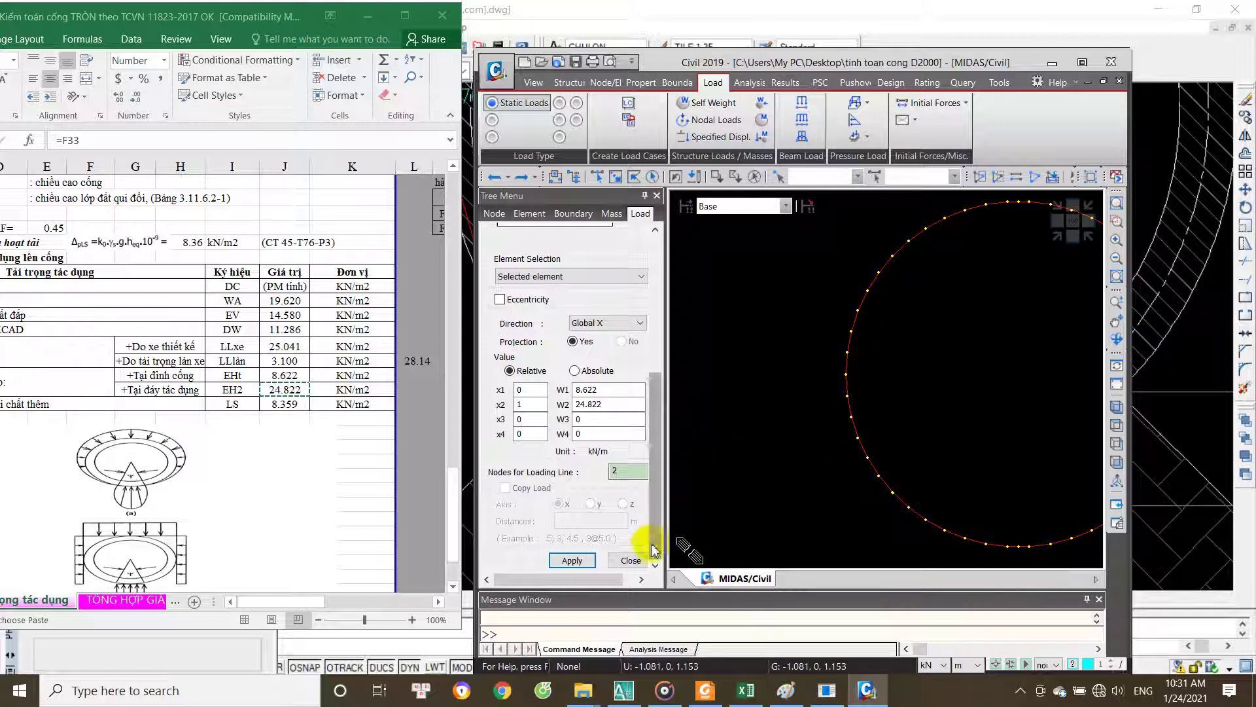
middle_click_drag(718, 443, 785, 403)
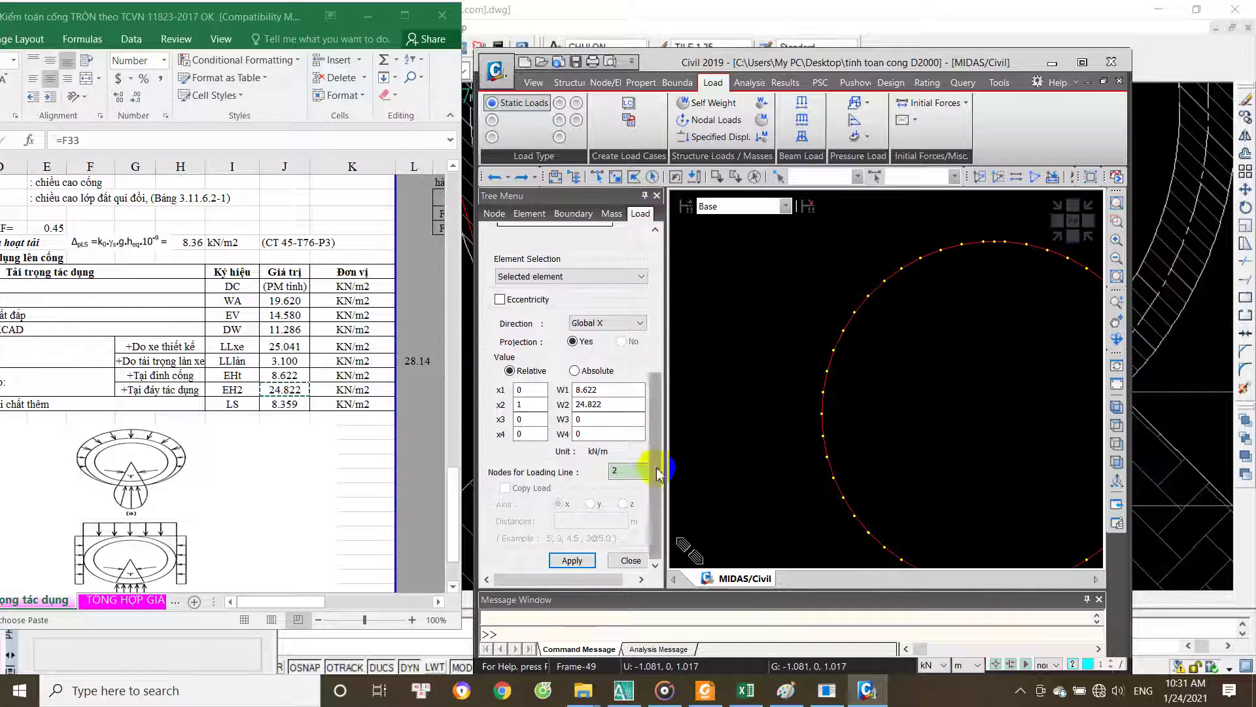
left_click(780, 437)
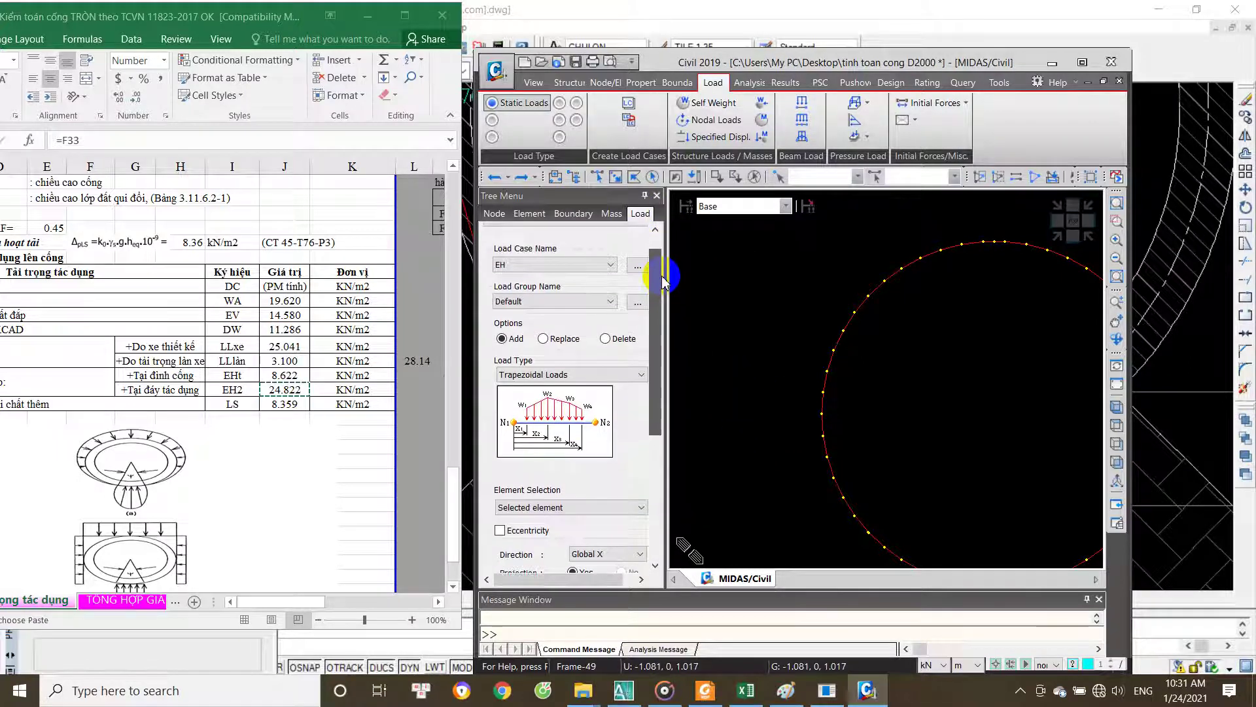
left_click_drag(662, 393, 673, 401)
Step: Window-select the upper-left arc elements near the ring's crown
left_click(616, 178)
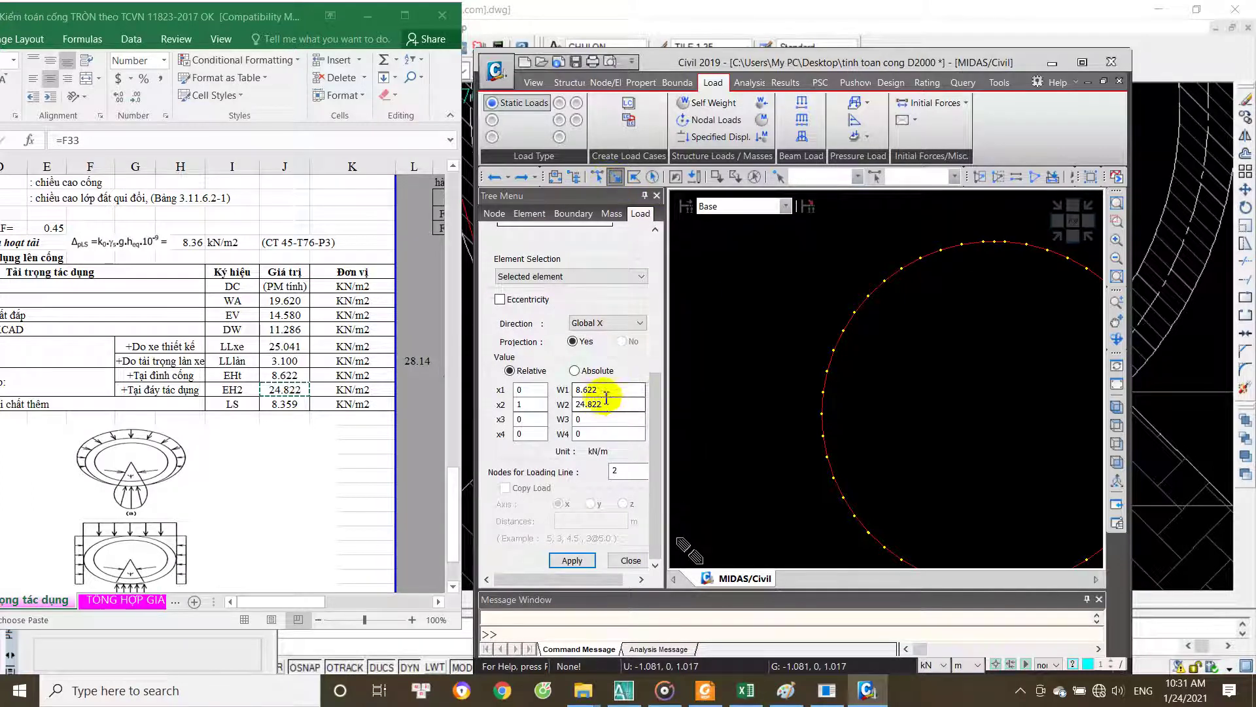
scroll(728, 395, "down", 1)
scroll(729, 395, "down", 1)
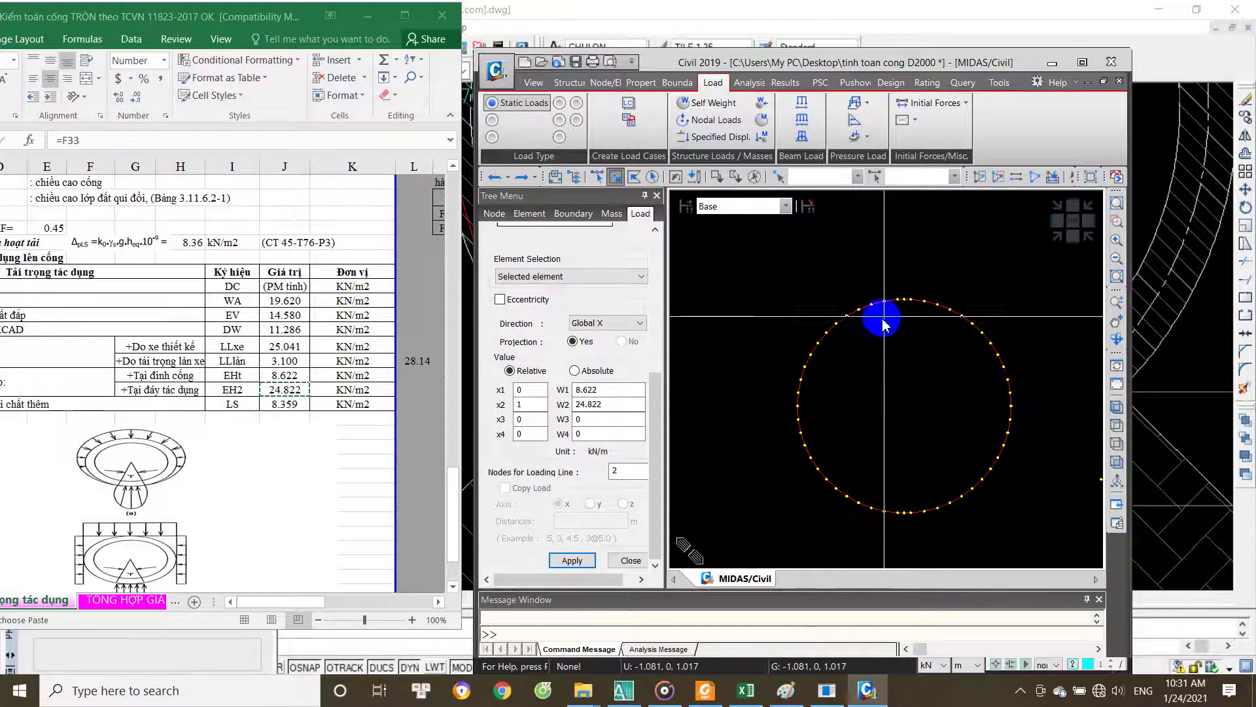
scroll(886, 334, "up", 2)
scroll(916, 242, "up", 2)
scroll(910, 236, "up", 1)
left_click_drag(908, 239, 752, 362)
scroll(751, 362, "down", 2)
scroll(800, 351, "up", 1)
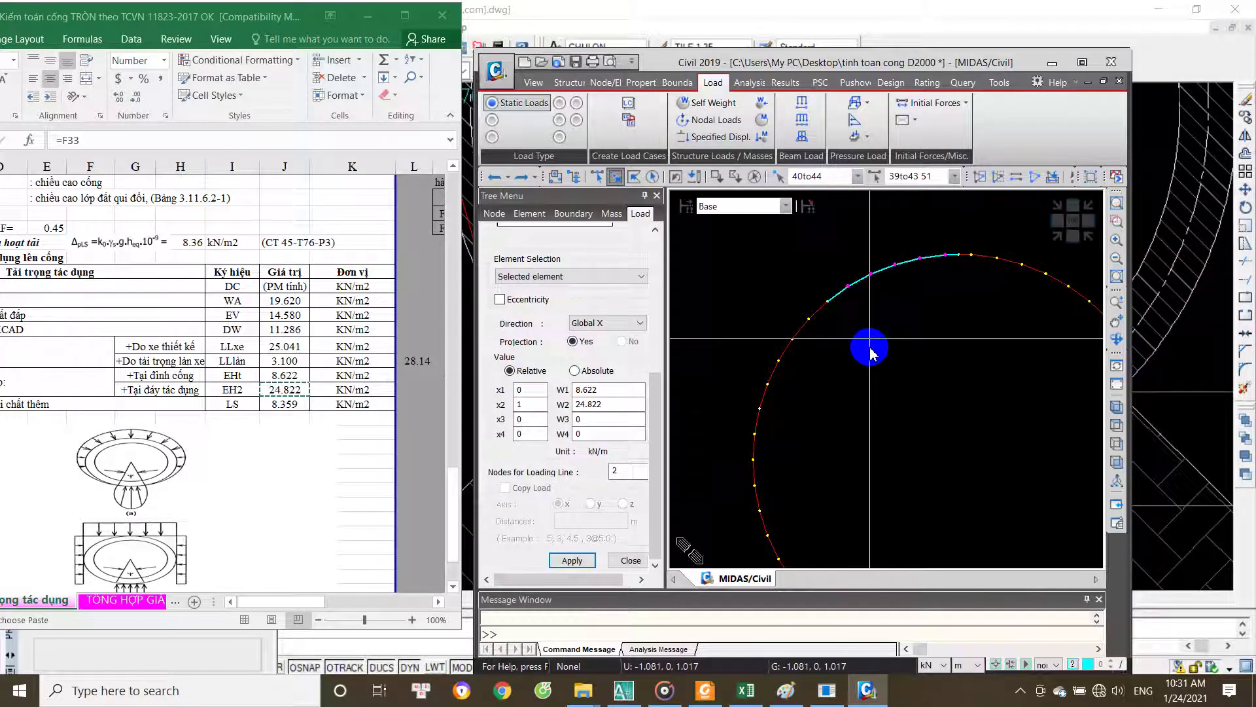
Step: Extend the selection down the left arc and add element 7, covering elements 40to51 and 1to7
left_click_drag(878, 302, 732, 458)
scroll(732, 458, "up", 1)
left_click_drag(874, 331, 746, 450)
scroll(751, 441, "down", 2)
scroll(799, 412, "up", 2)
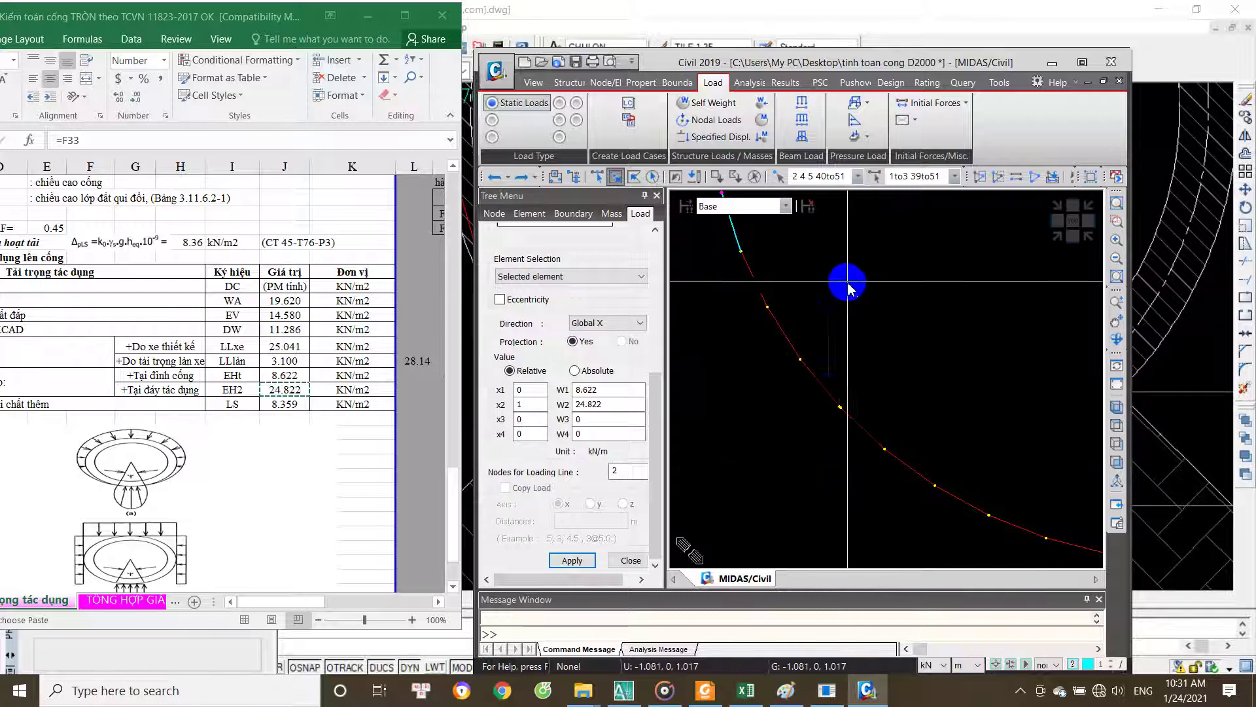
left_click_drag(830, 246, 715, 331)
left_click_drag(832, 333, 779, 386)
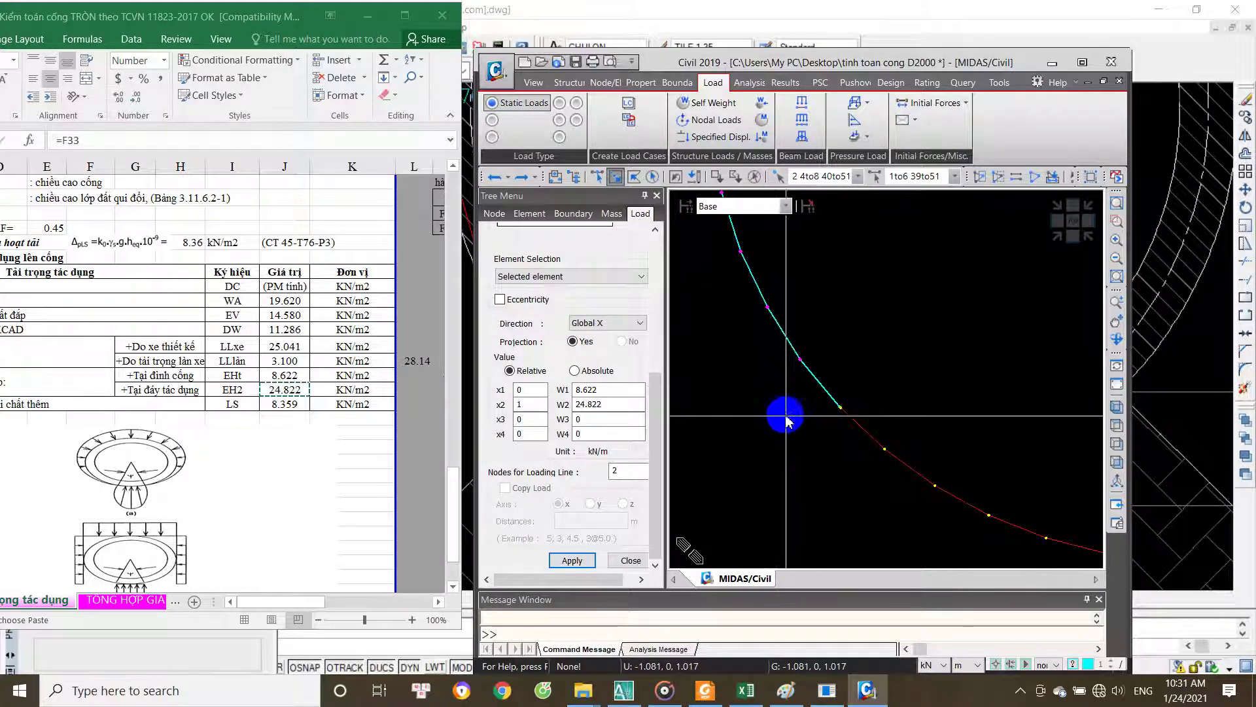
scroll(912, 335, "up", 3)
scroll(913, 335, "down", 2)
scroll(910, 299, "up", 2)
left_click(933, 266)
scroll(824, 404, "down", 1)
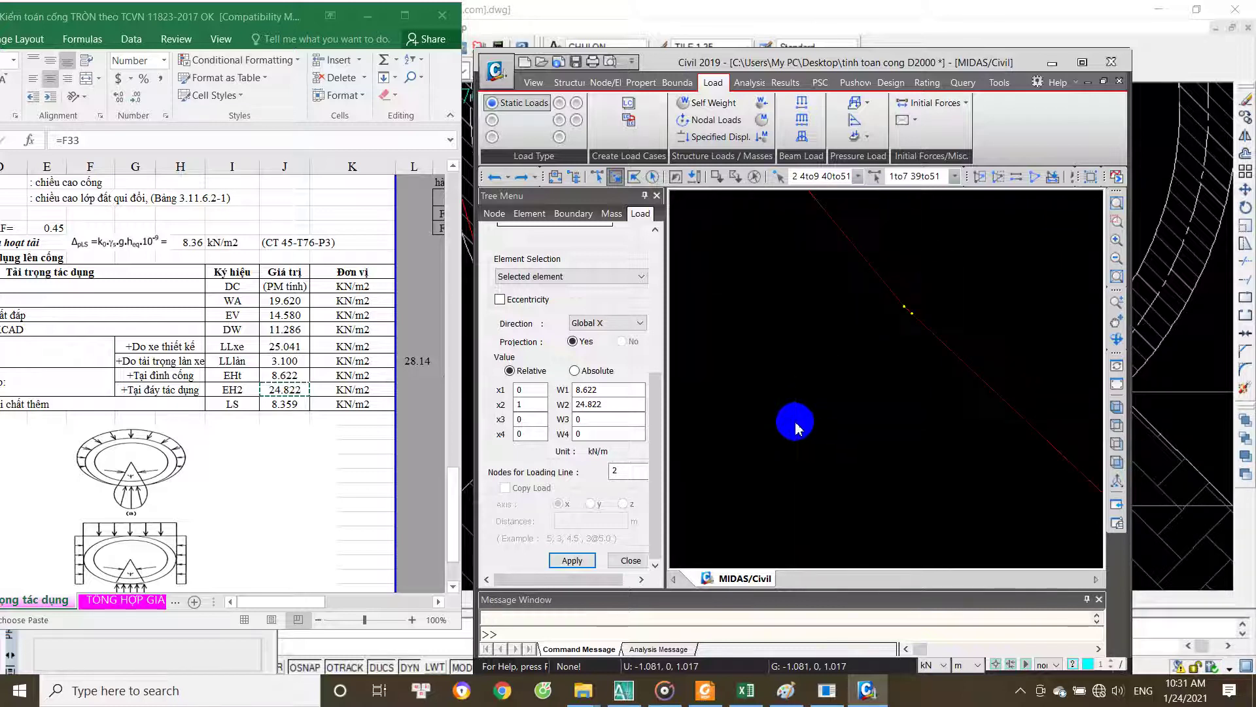
Step: Set the loading-line nodes to run from node 2 to node 52
double_click(639, 470)
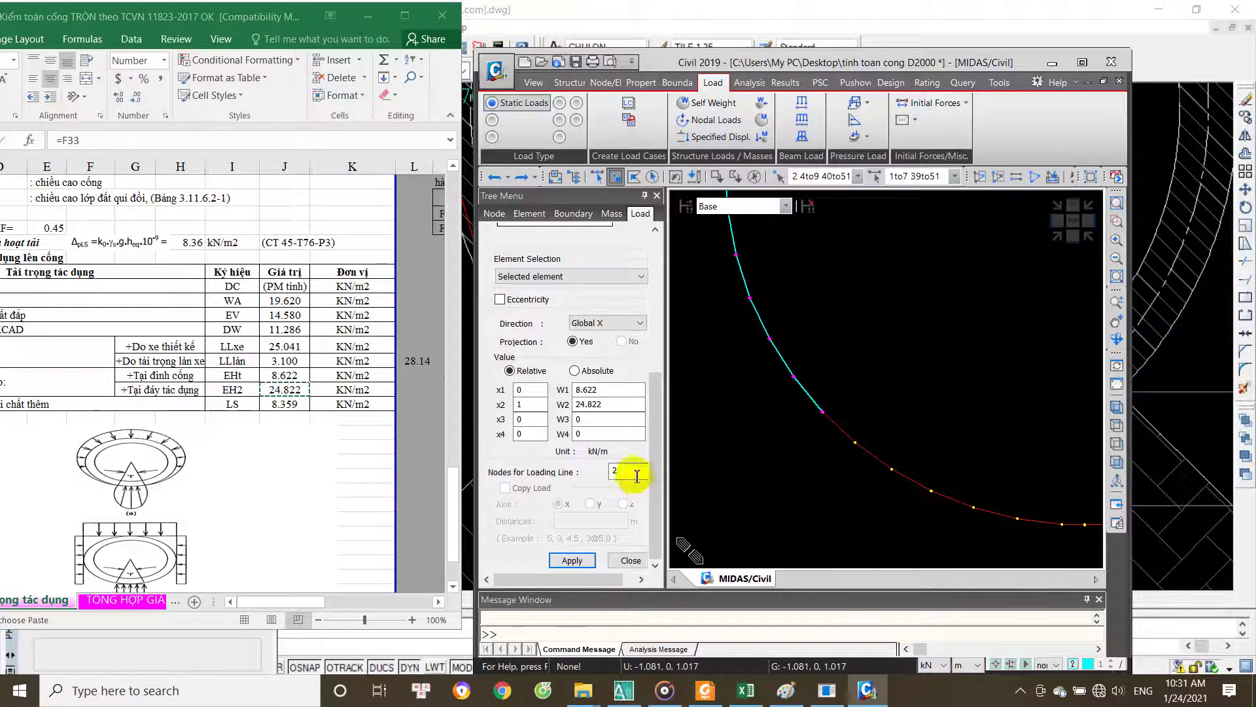
middle_click_drag(813, 468, 955, 317)
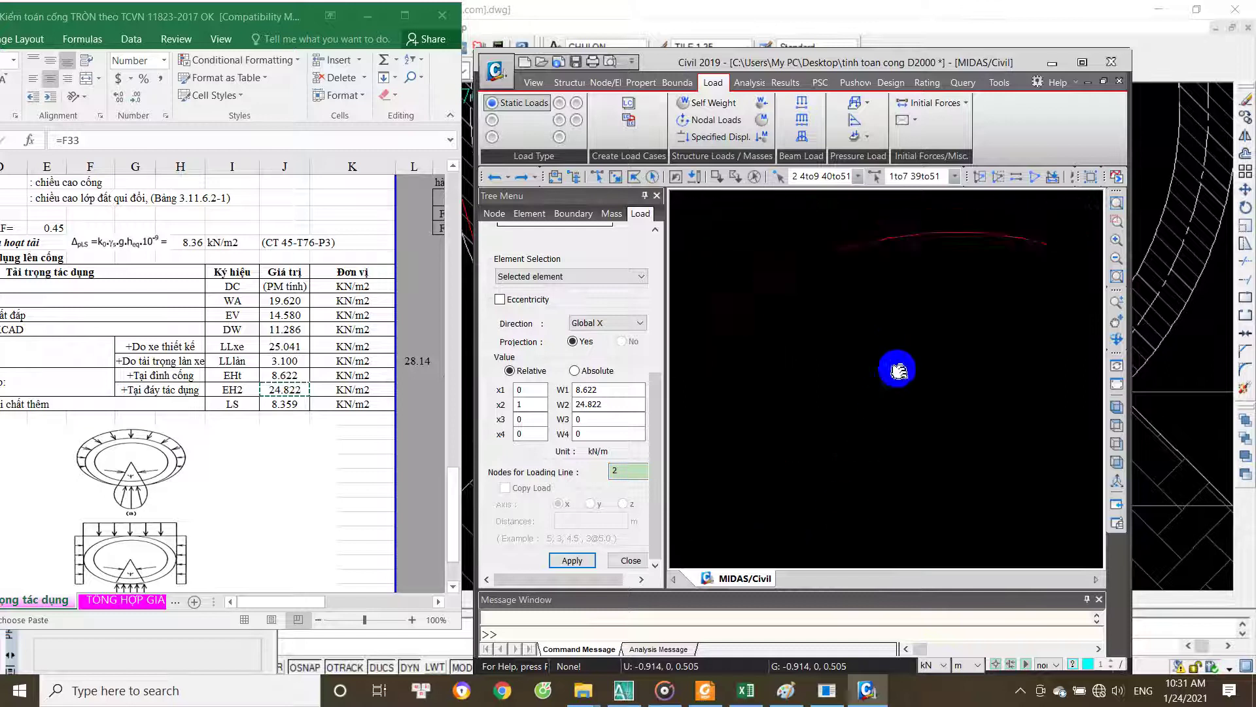
left_click(943, 273)
middle_click_drag(833, 449, 903, 364)
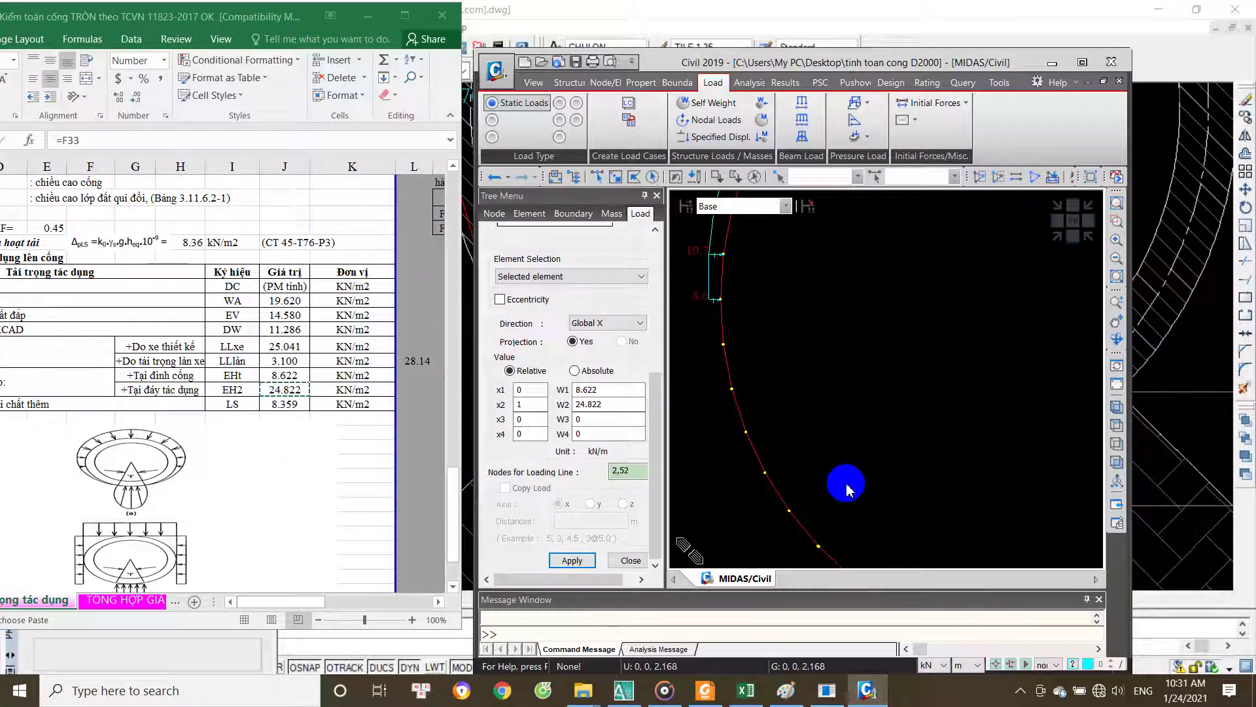
middle_click_drag(842, 445, 828, 456)
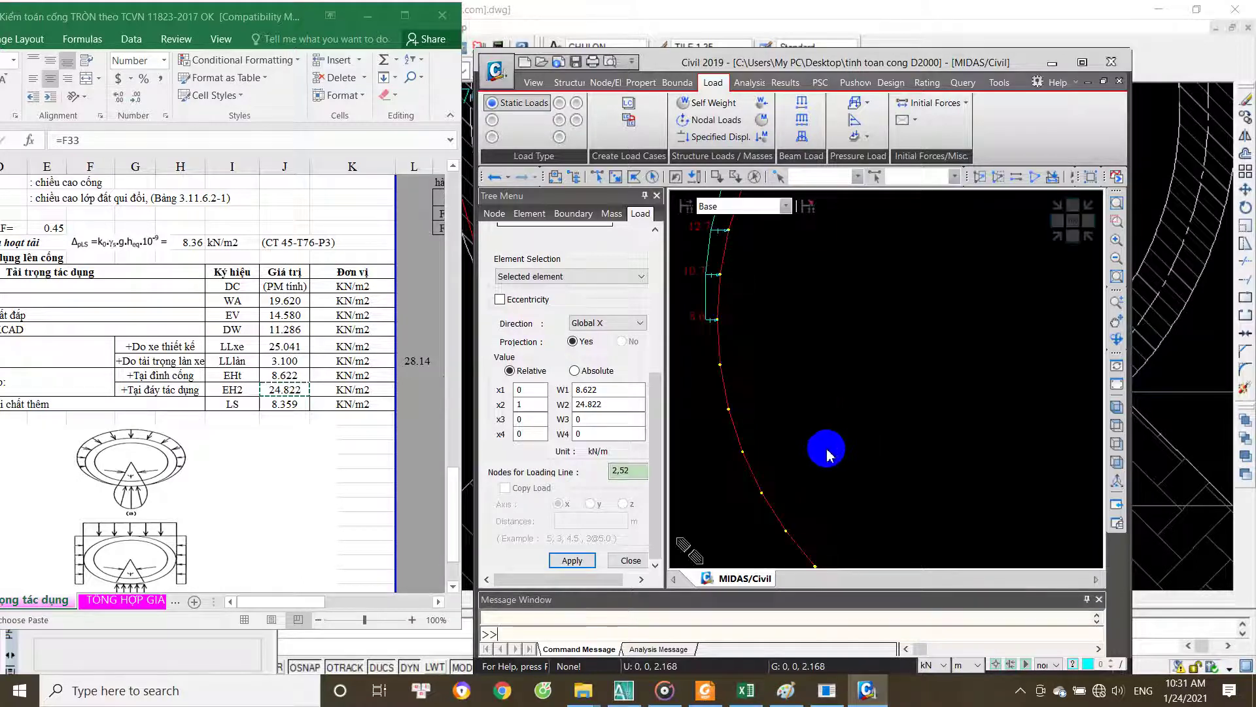
left_click(636, 469)
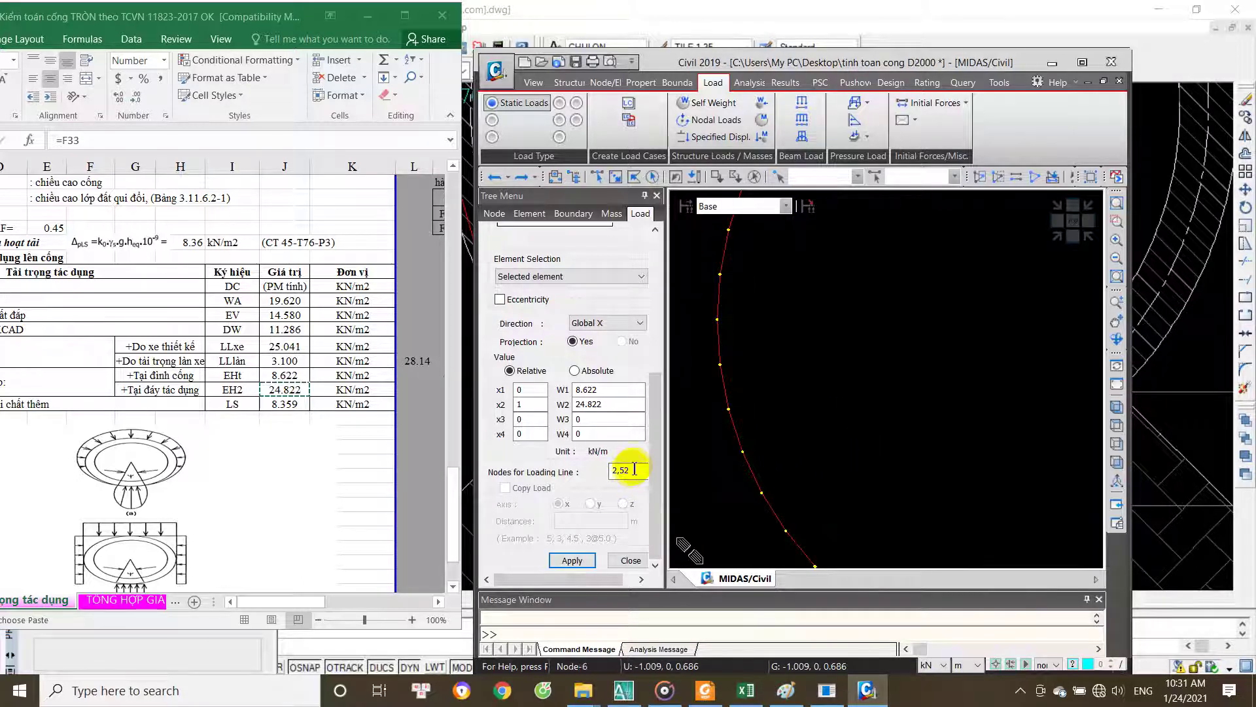
middle_click_drag(807, 442, 825, 471)
middle_click_drag(902, 513, 844, 513)
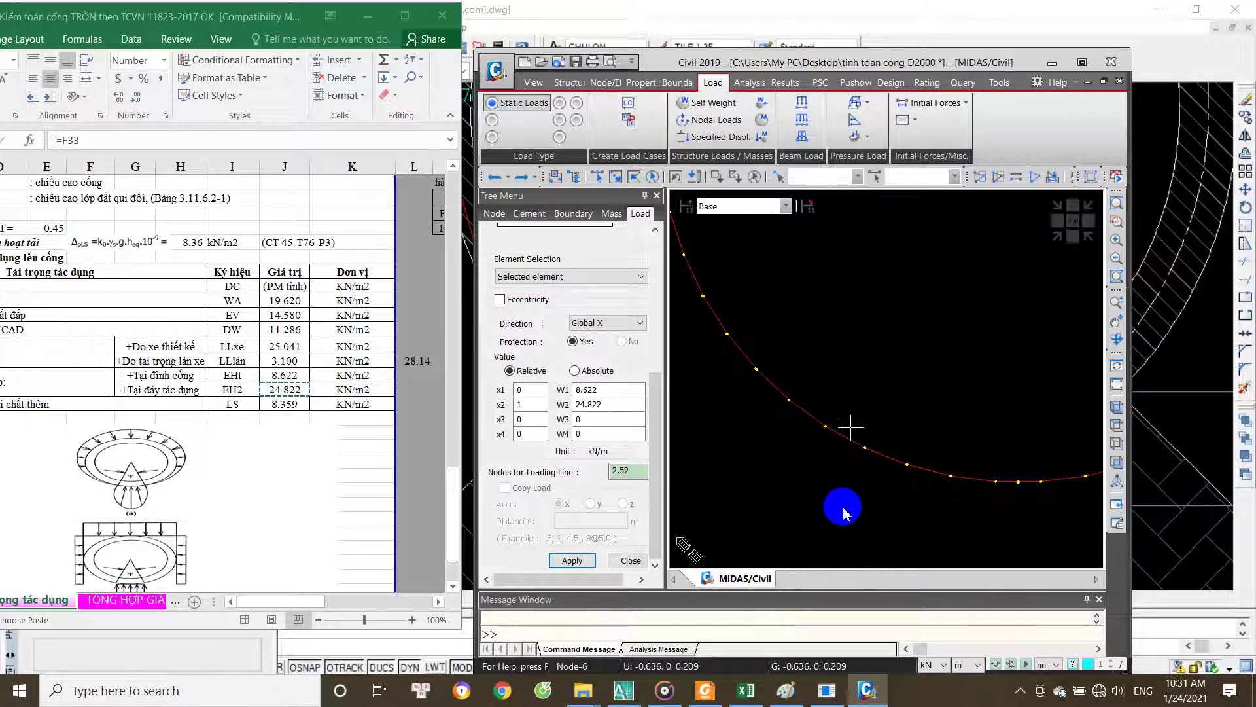
Step: Try loading-line nodes 9 and 60 along the left arc
scroll(812, 461, "up", 3)
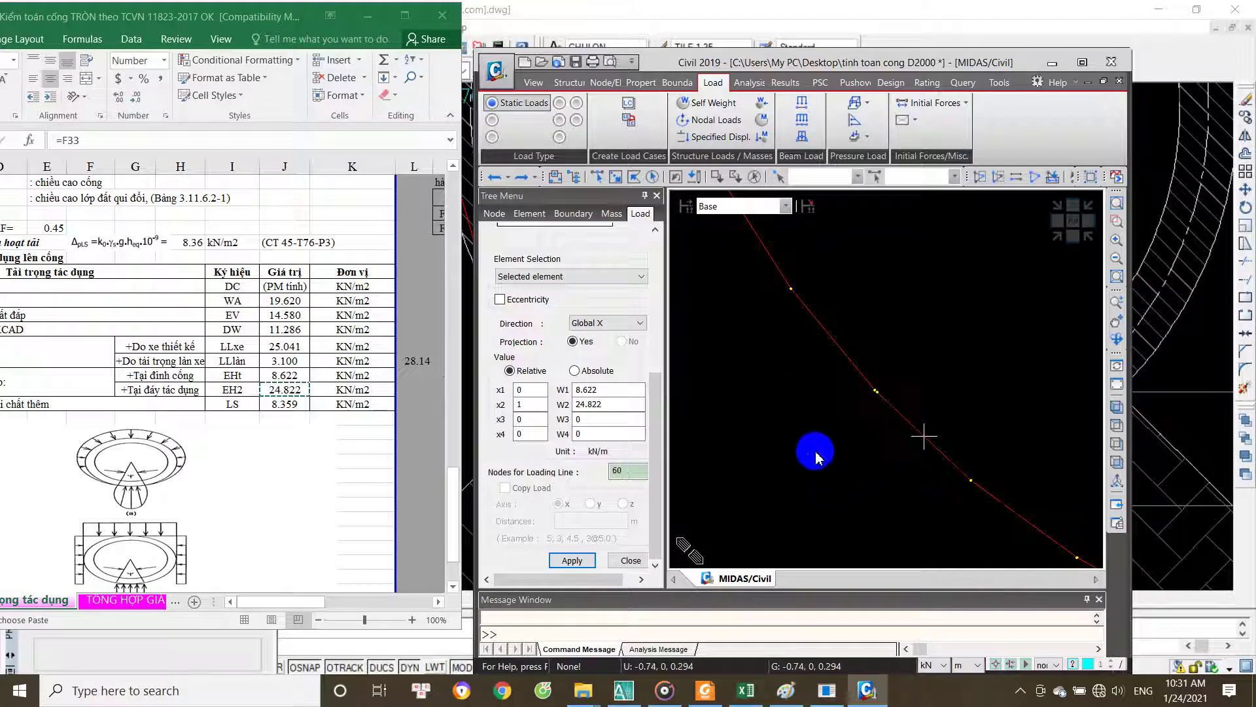
left_click_drag(646, 471, 609, 475)
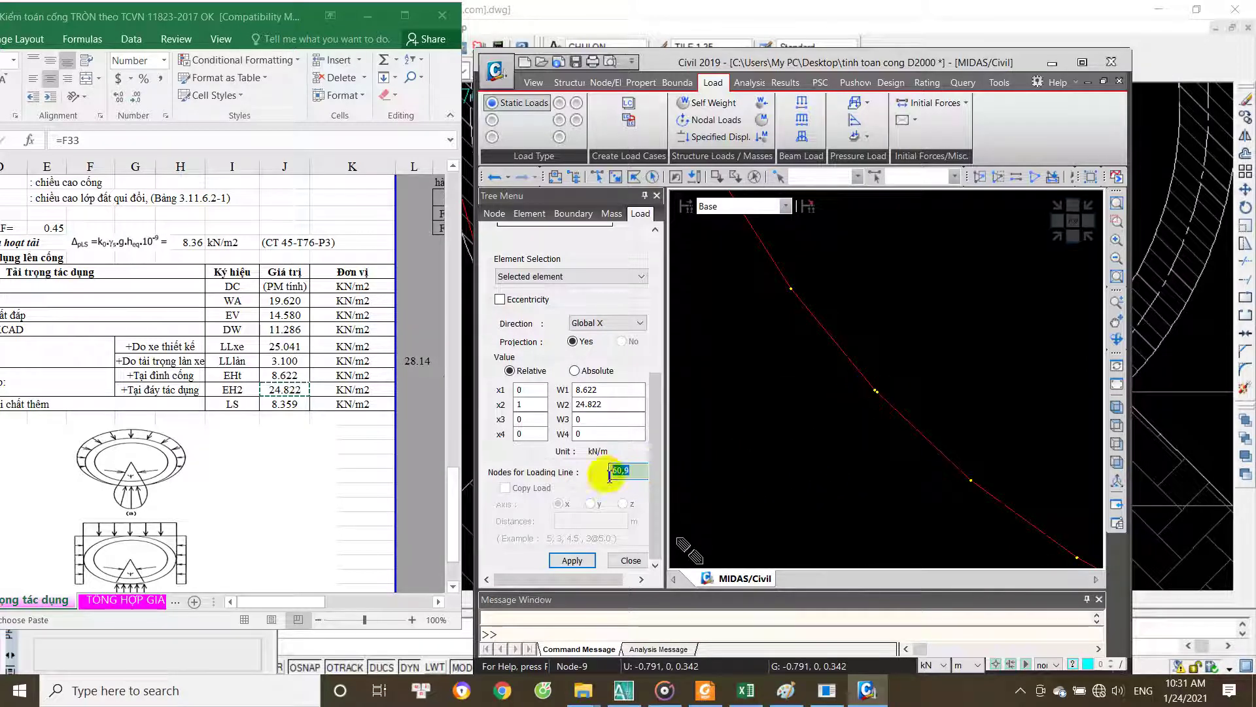
left_click(870, 393)
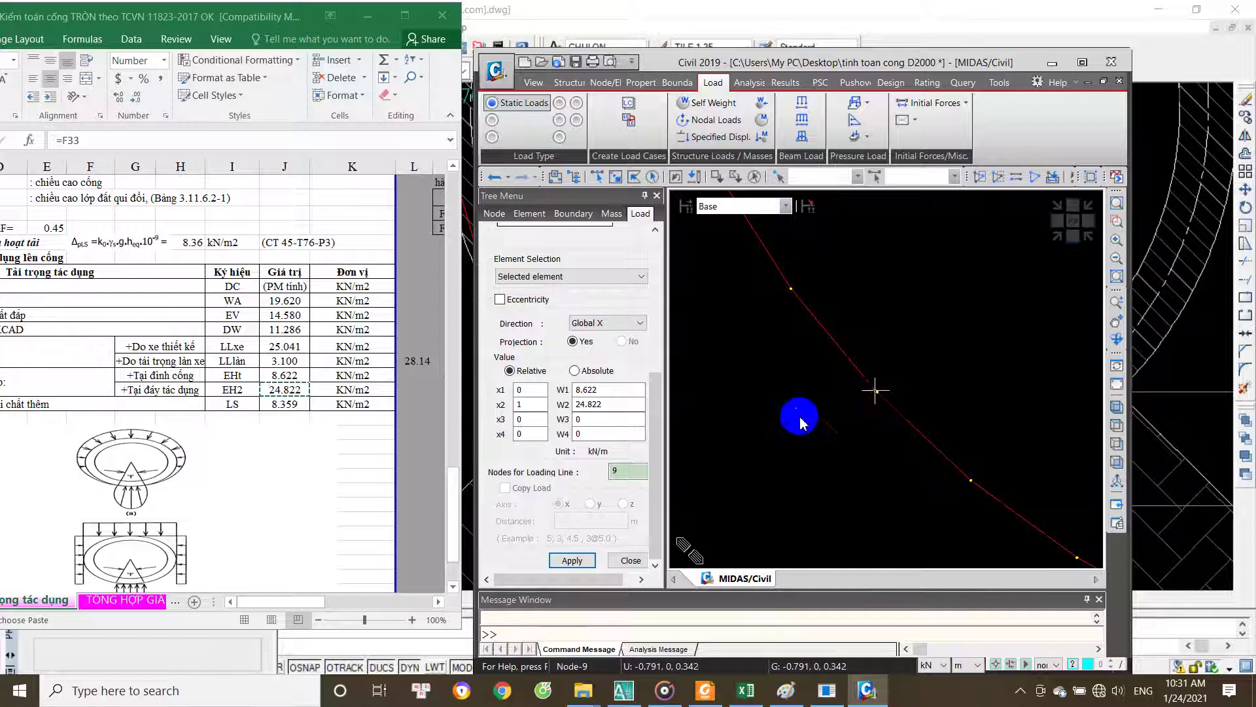
left_click(916, 390)
left_click(878, 391)
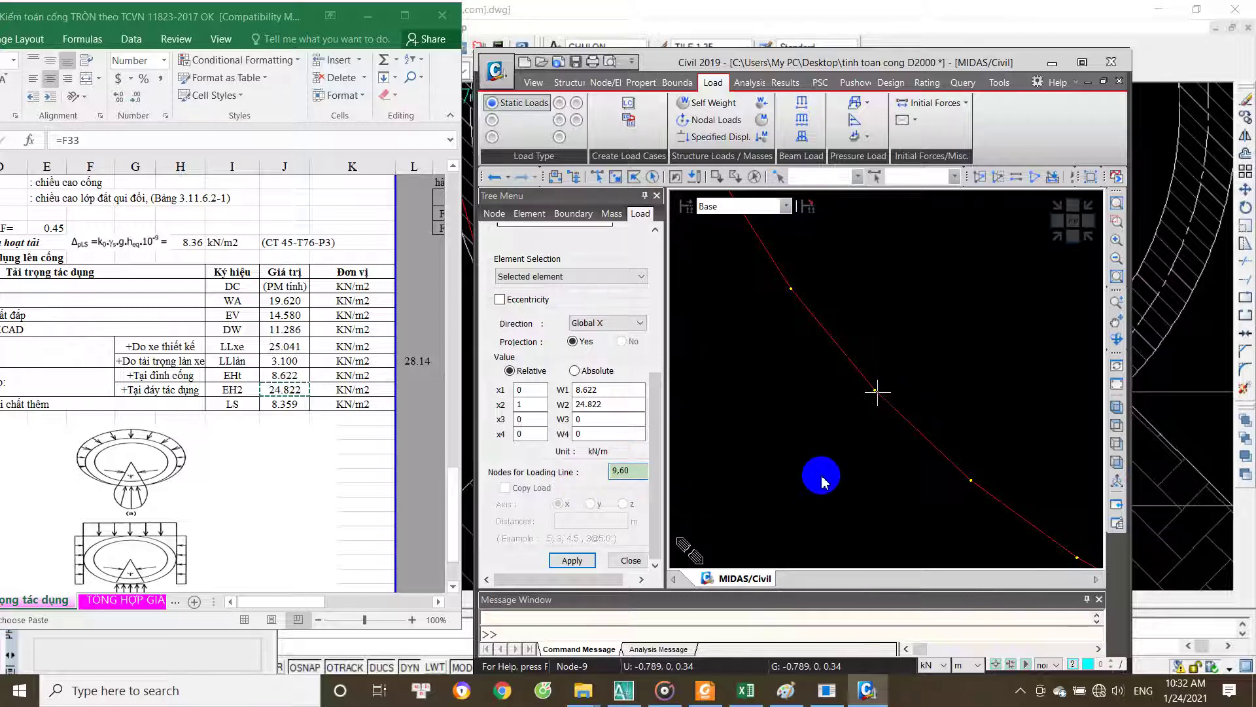
scroll(863, 437, "up", 3)
left_click(952, 275)
scroll(828, 458, "down", 2)
scroll(828, 467, "down", 2)
Step: Restart the loading line at crown node 52, ending at node 60
left_click(640, 474)
scroll(874, 437, "down", 2)
scroll(883, 454, "down", 2)
scroll(1042, 347, "down", 3)
scroll(922, 440, "down", 2)
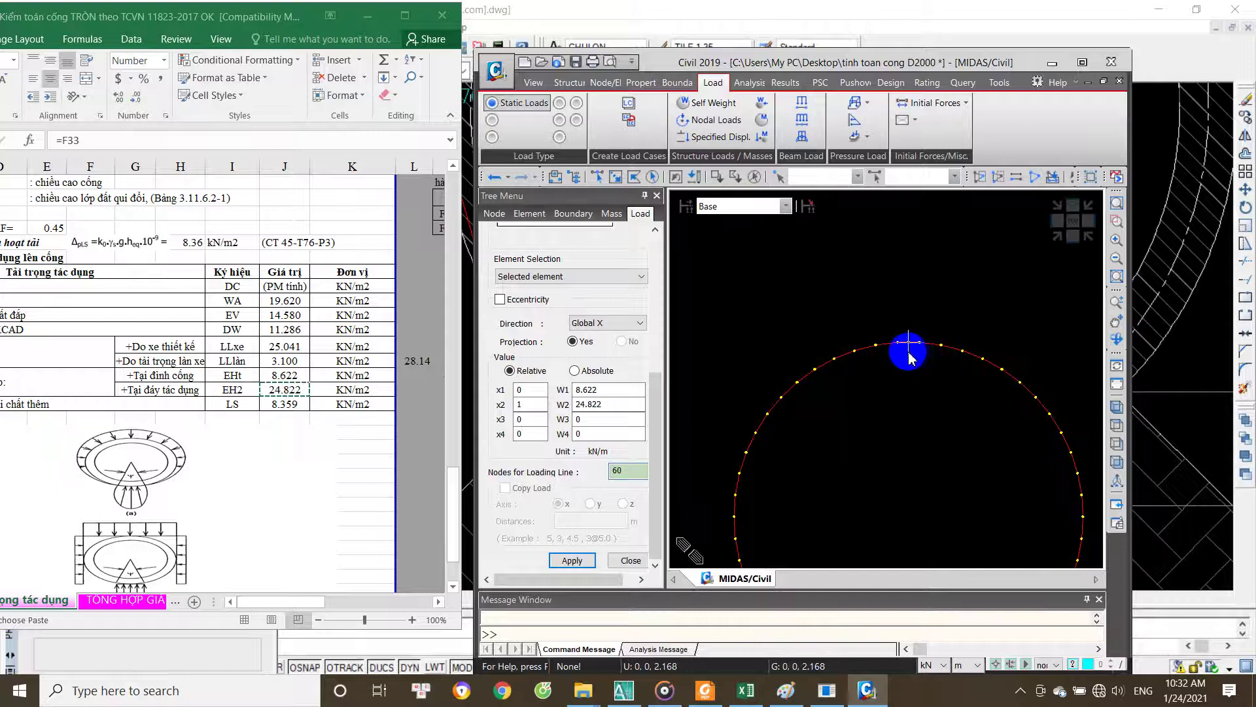
left_click(907, 343)
scroll(887, 432, "up", 2)
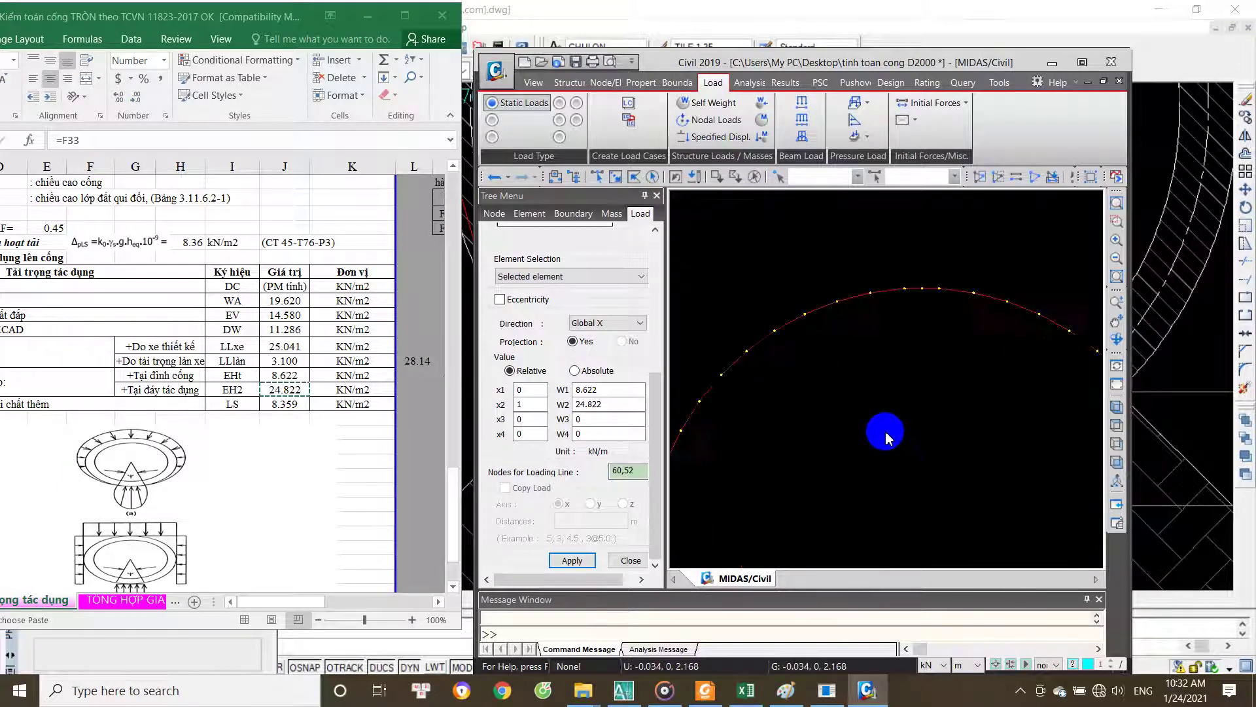
left_click_drag(630, 473, 564, 483)
left_click(913, 304)
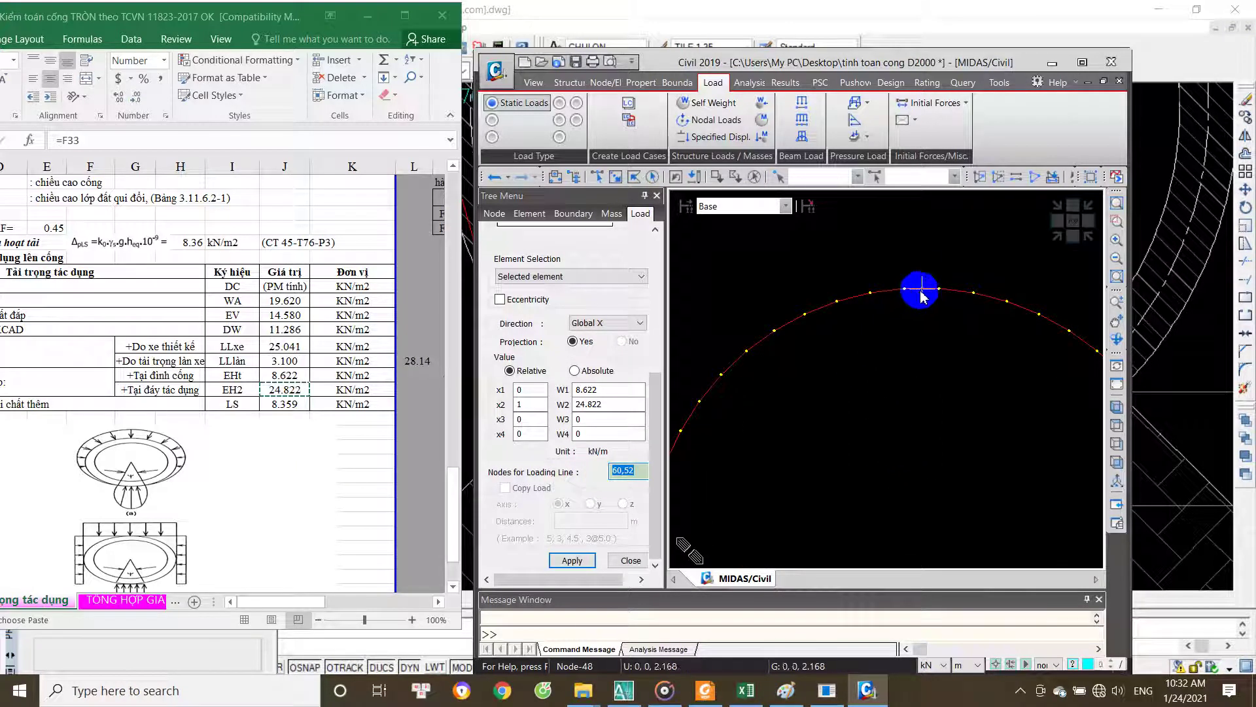
scroll(878, 440, "down", 1)
scroll(704, 473, "up", 1)
key("Delete")
scroll(826, 452, "down", 1)
scroll(826, 451, "down", 2)
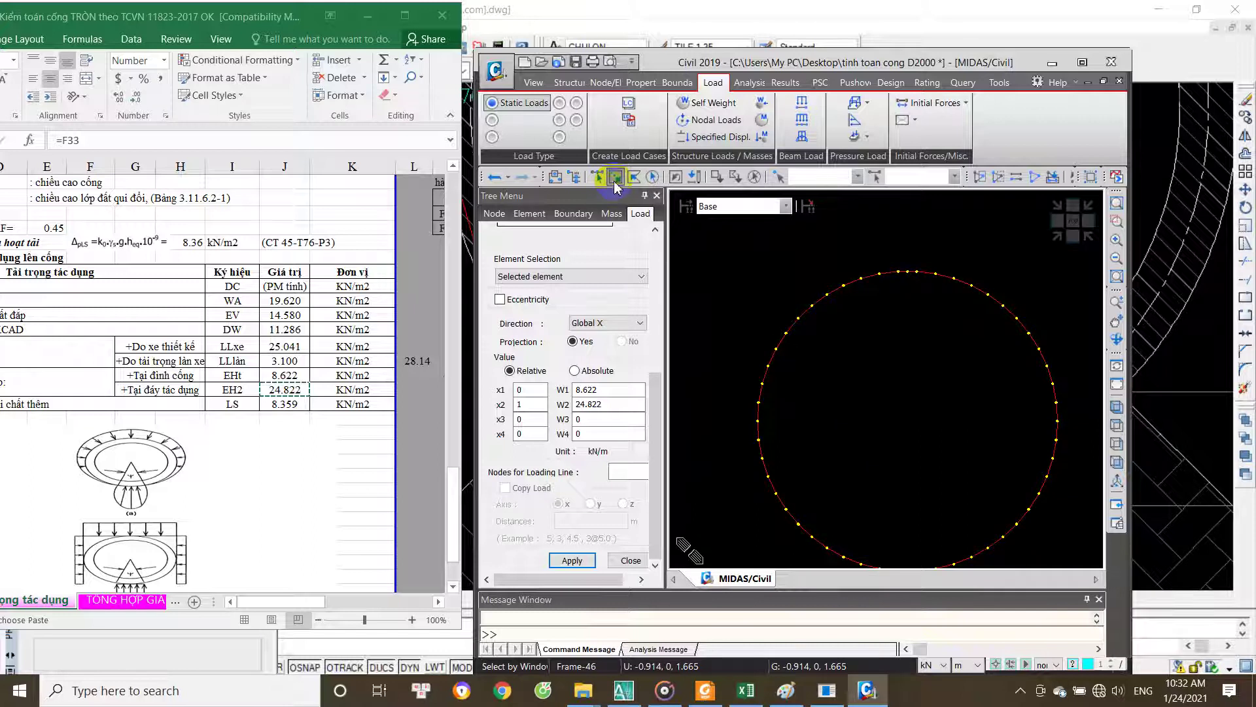
Step: Select the left-half ring elements and apply the 8.622–24.822 kN/m Global X trapezoidal load
mouse_move(903, 264)
left_mouse_down()
mouse_move(770, 349)
mouse_move(715, 447)
mouse_move(715, 502)
left_mouse_up()
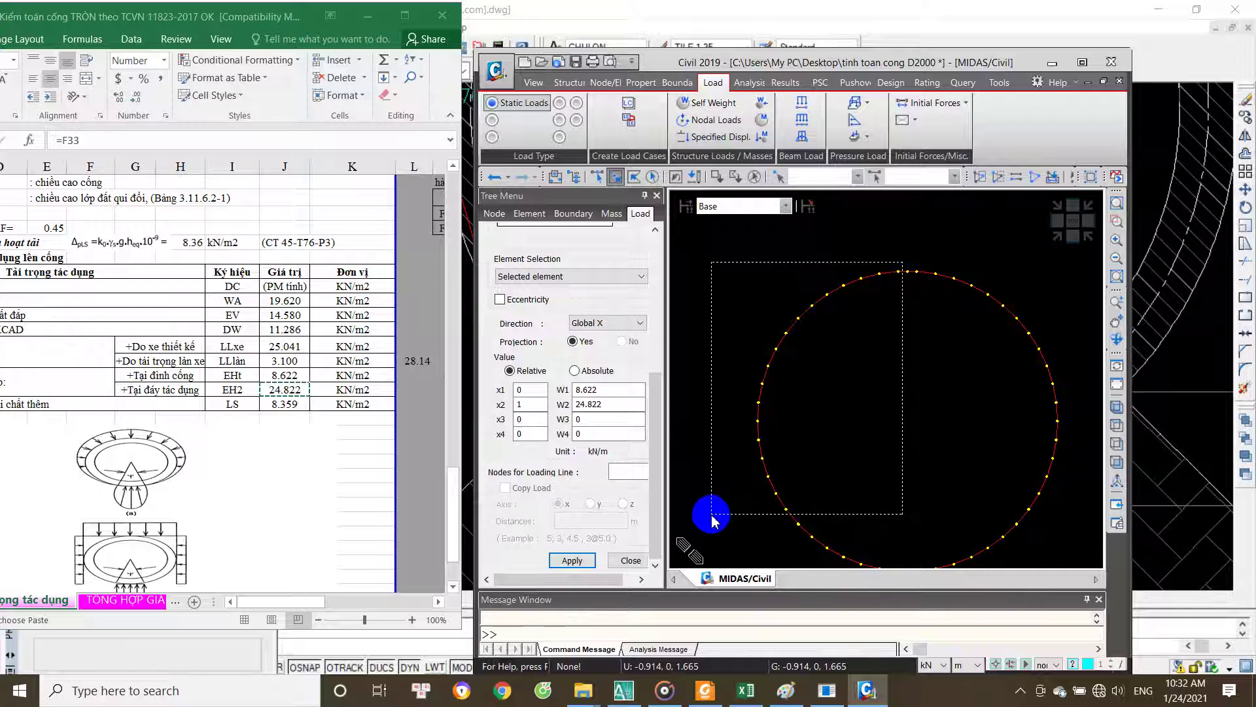
left_click_drag(711, 520, 711, 521)
scroll(781, 517, "up", 3)
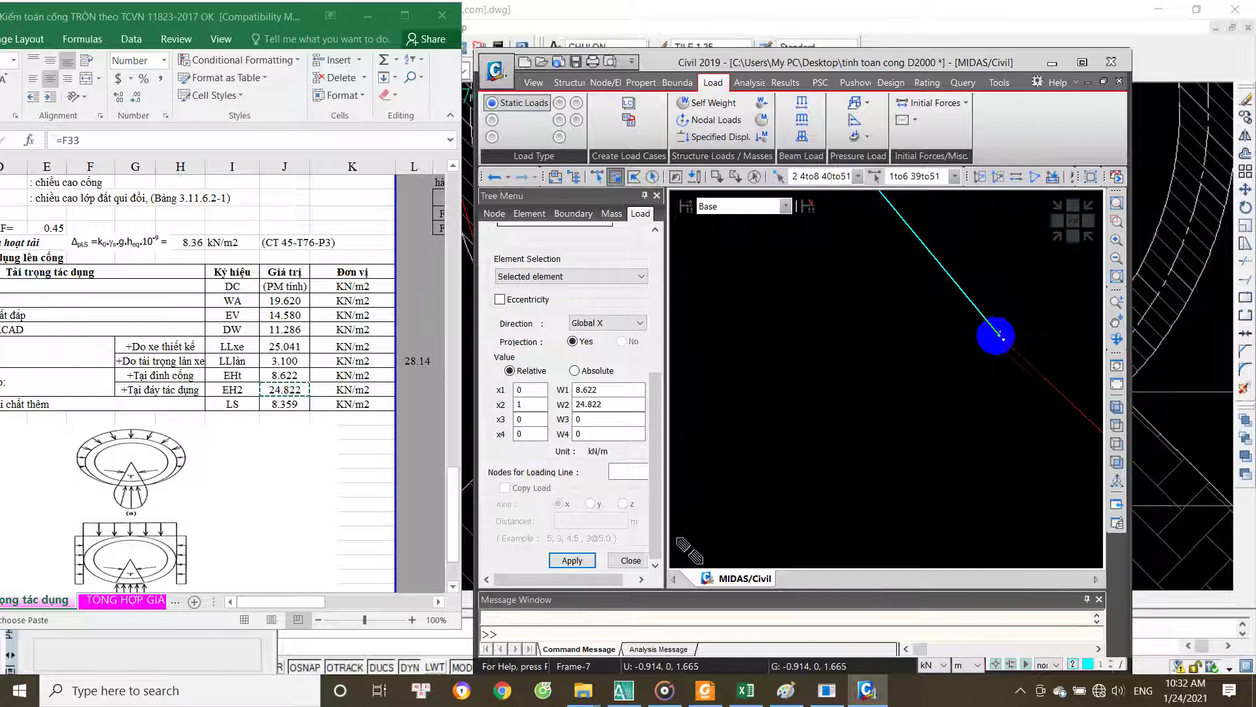
left_click(1026, 359)
scroll(822, 456, "down", 2)
scroll(794, 491, "down", 2)
scroll(833, 482, "down", 1)
scroll(833, 482, "up", 1)
scroll(855, 451, "up", 1)
scroll(889, 340, "up", 1)
scroll(877, 301, "up", 1)
scroll(877, 301, "down", 1)
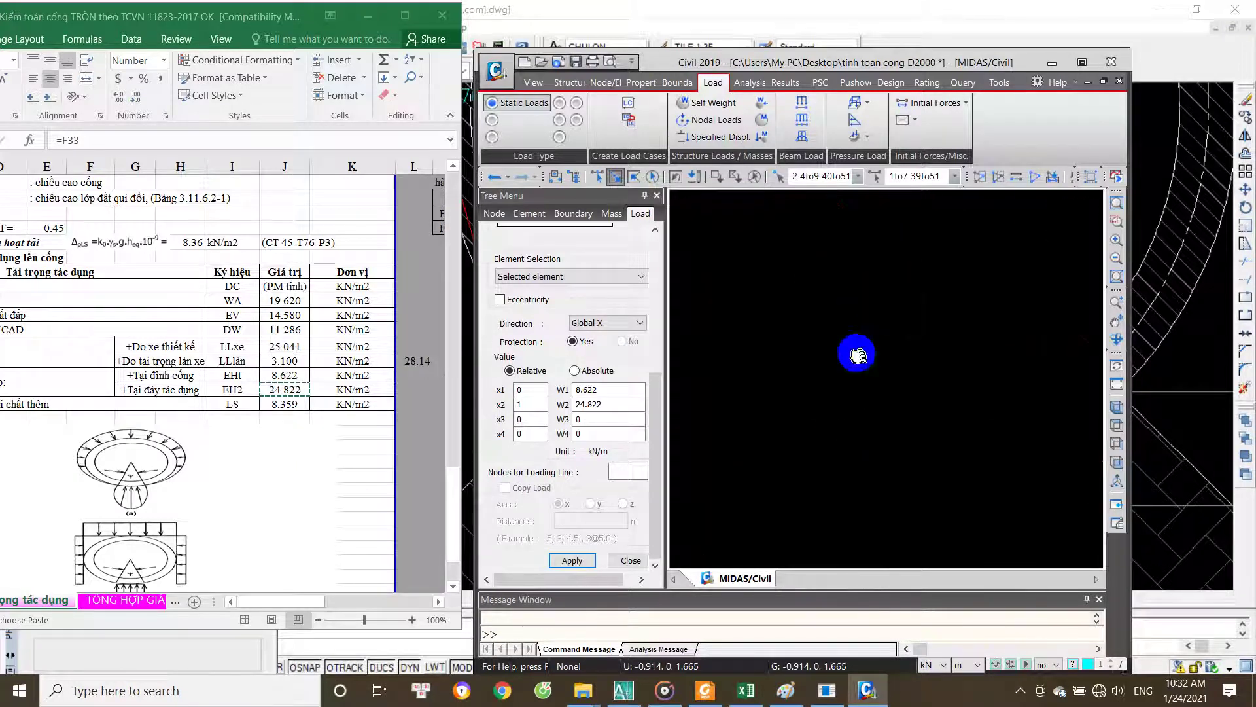
scroll(840, 353, "down", 1)
scroll(804, 471, "down", 1)
scroll(763, 497, "down", 1)
scroll(847, 359, "down", 1)
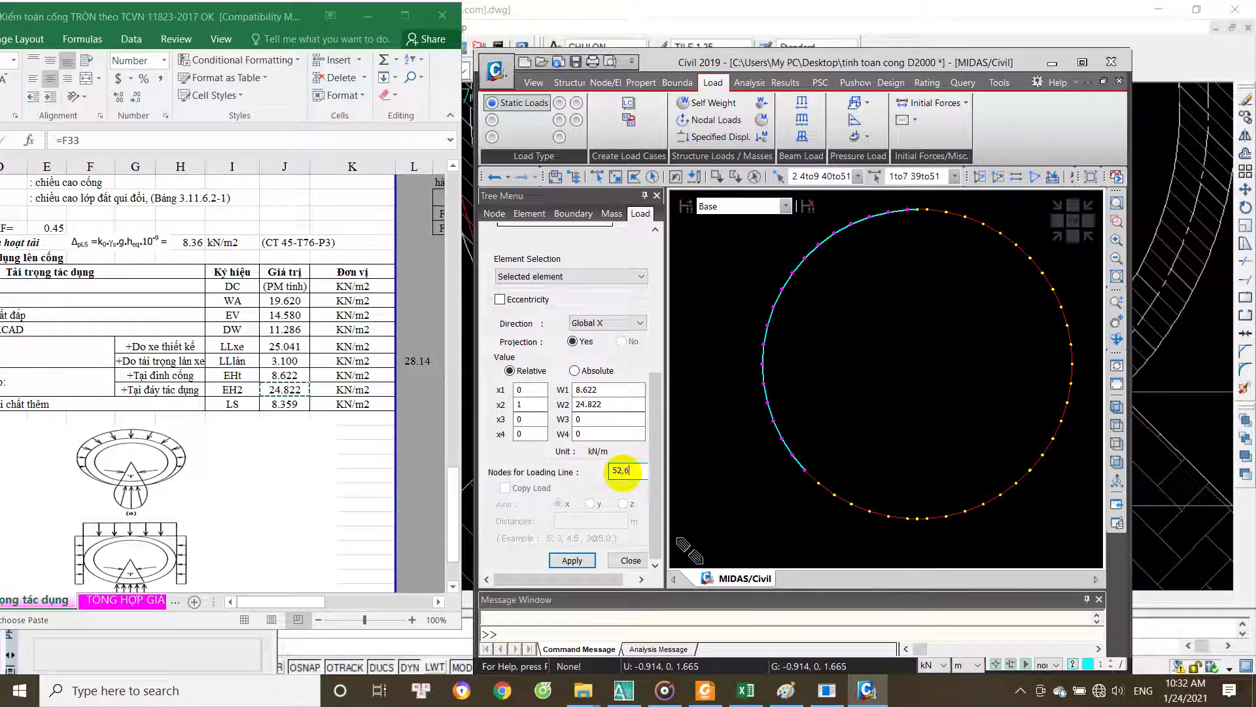
left_click(571, 560)
middle_click_drag(905, 360, 877, 412)
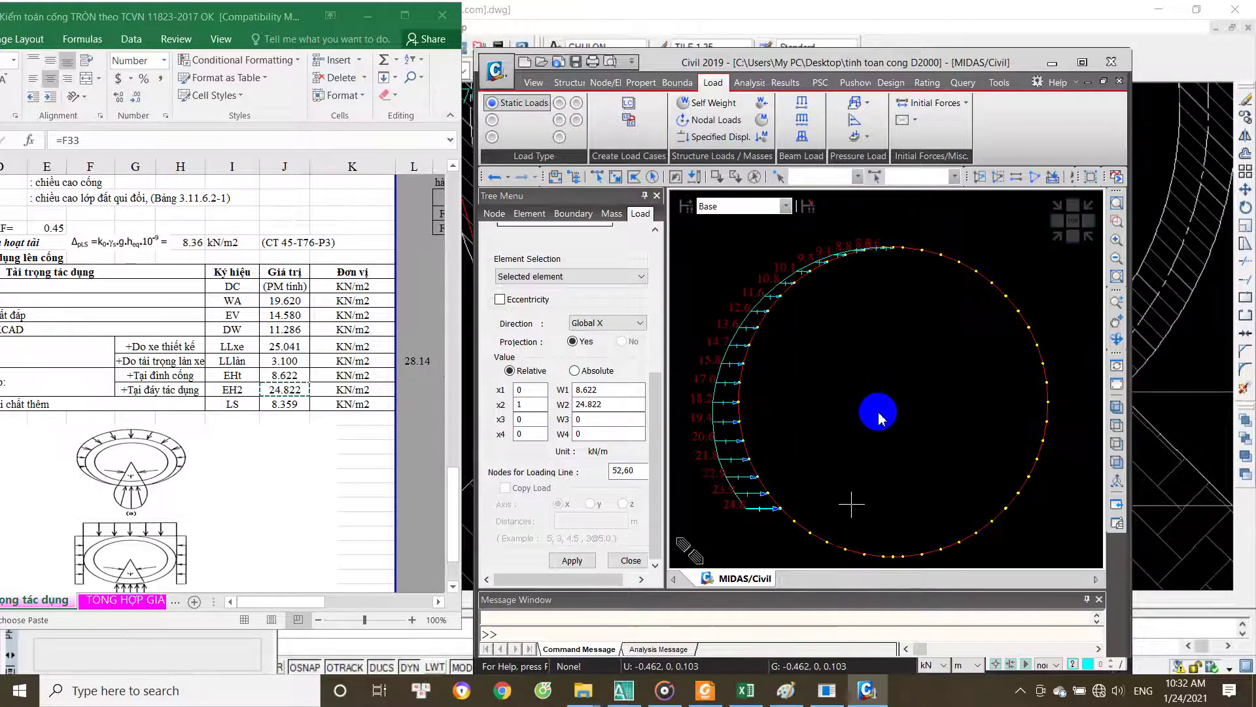
Step: Negate the load intensities to W1 = -8.622 and W2 = -24.822 kN/m
mouse_move(879, 469)
middle_mouse_down()
mouse_move(921, 410)
mouse_move(818, 451)
middle_mouse_up()
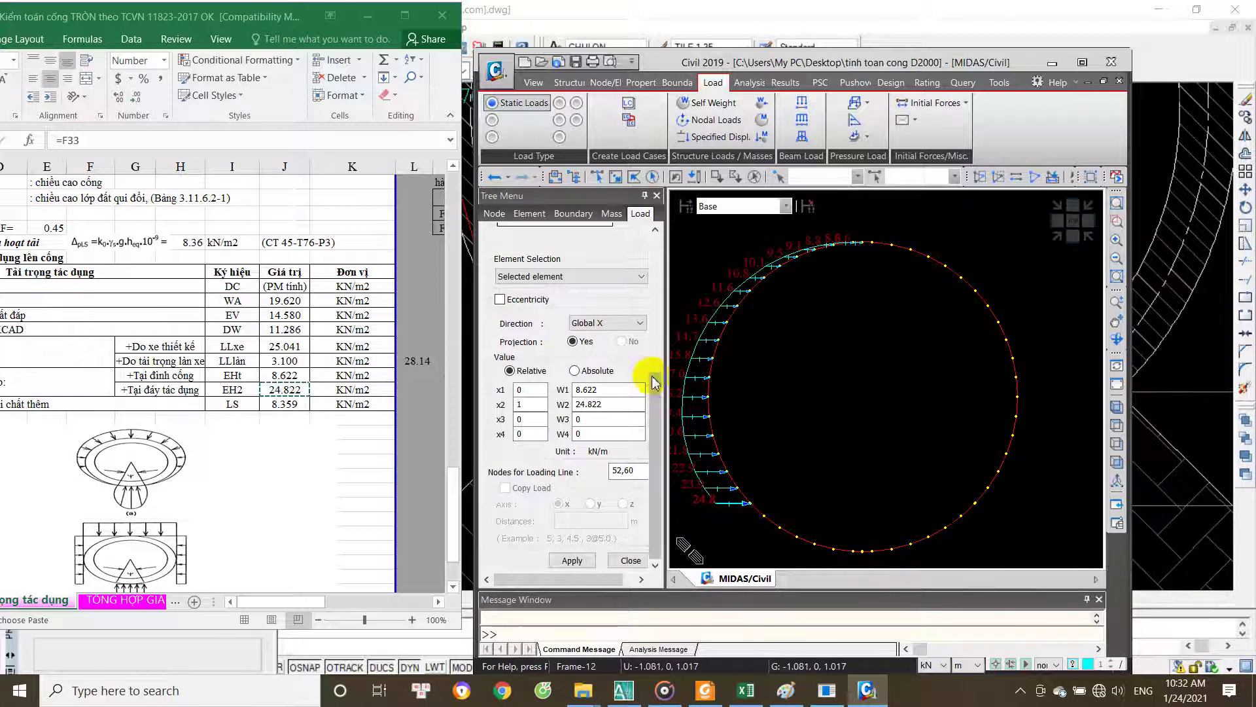
left_click_drag(660, 383, 657, 330)
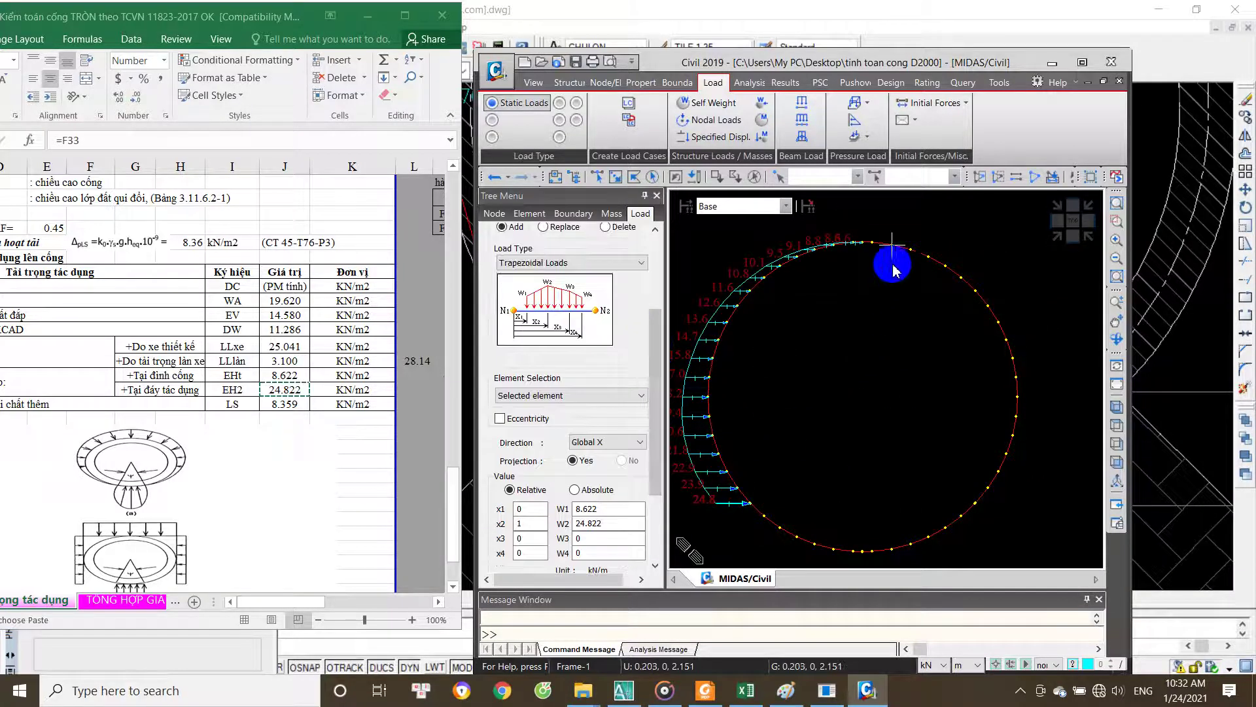
scroll(638, 504, "down", 1)
scroll(602, 458, "down", 4)
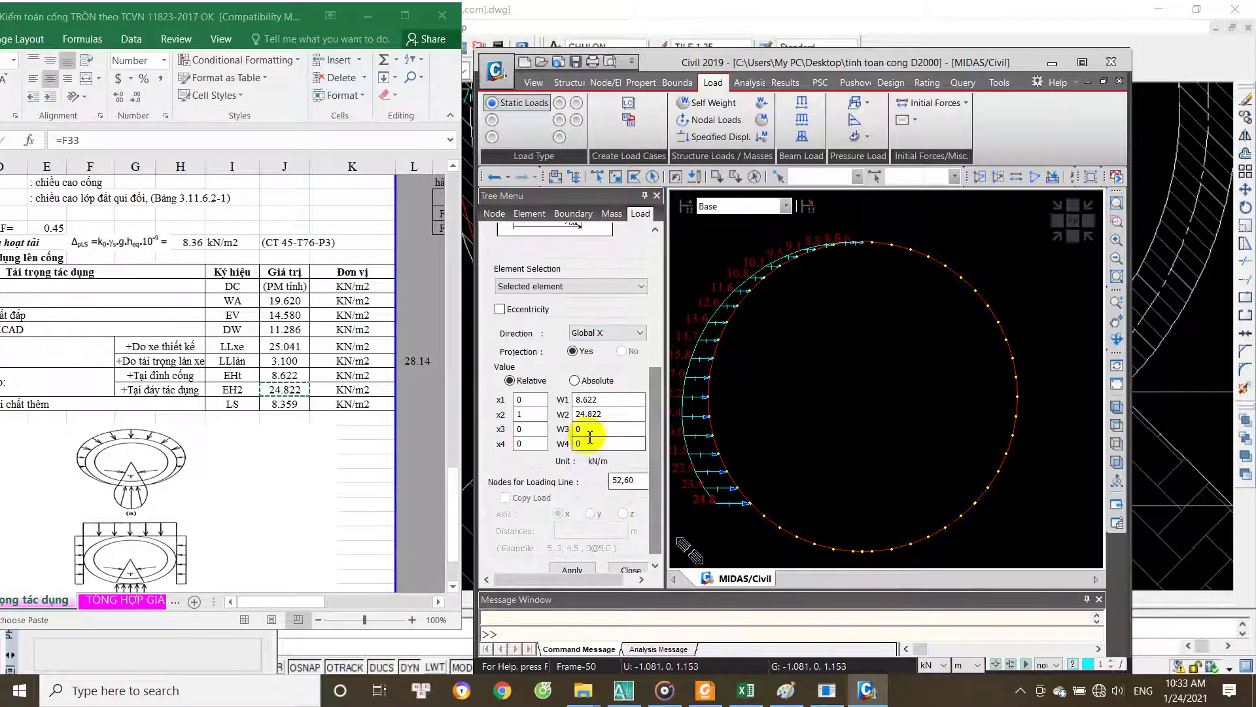
left_click(580, 400)
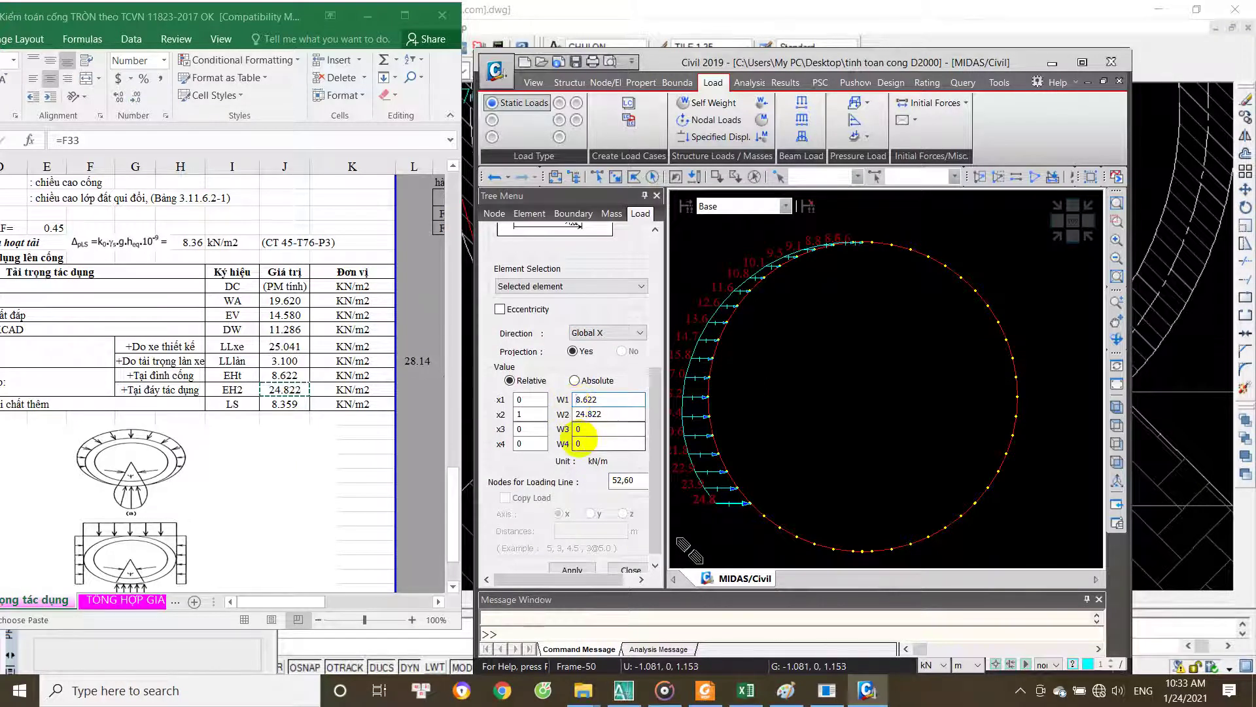
type("-")
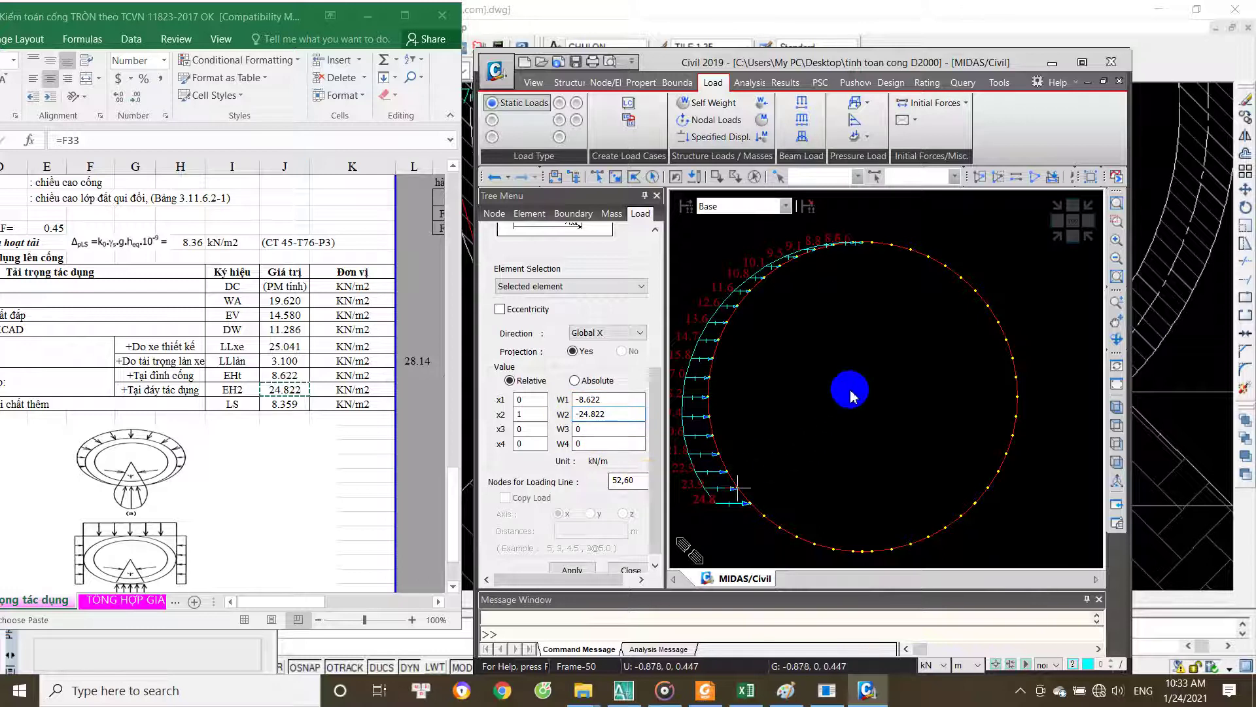
middle_click_drag(884, 487, 859, 448)
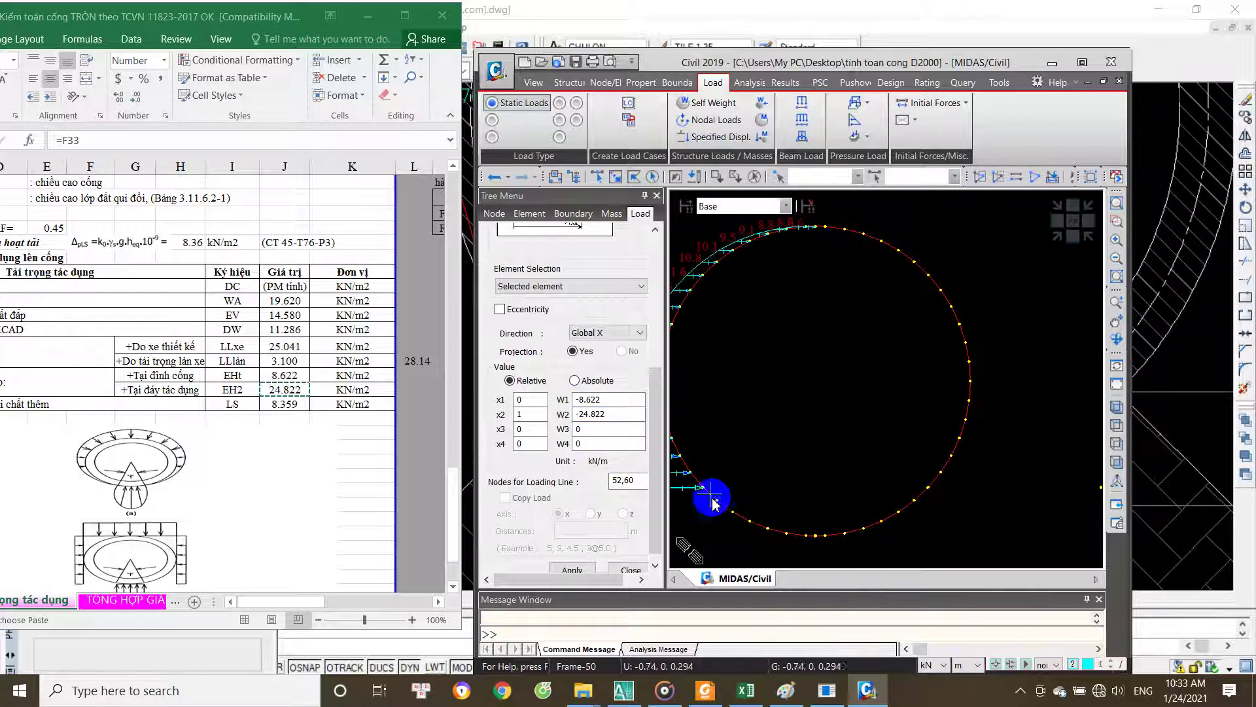
scroll(892, 484, "up", 4)
Step: Clear the loading-line nodes and pick node 61 as the new line node
left_click(628, 481)
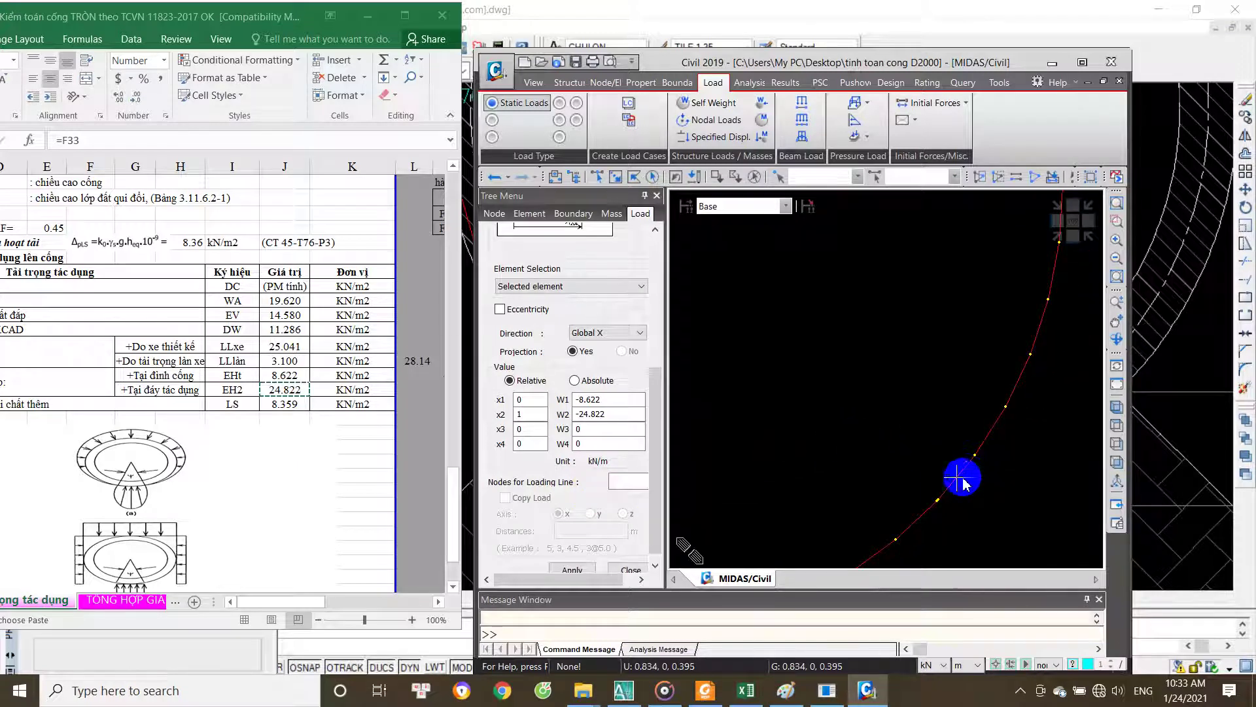
scroll(933, 530, "up", 1)
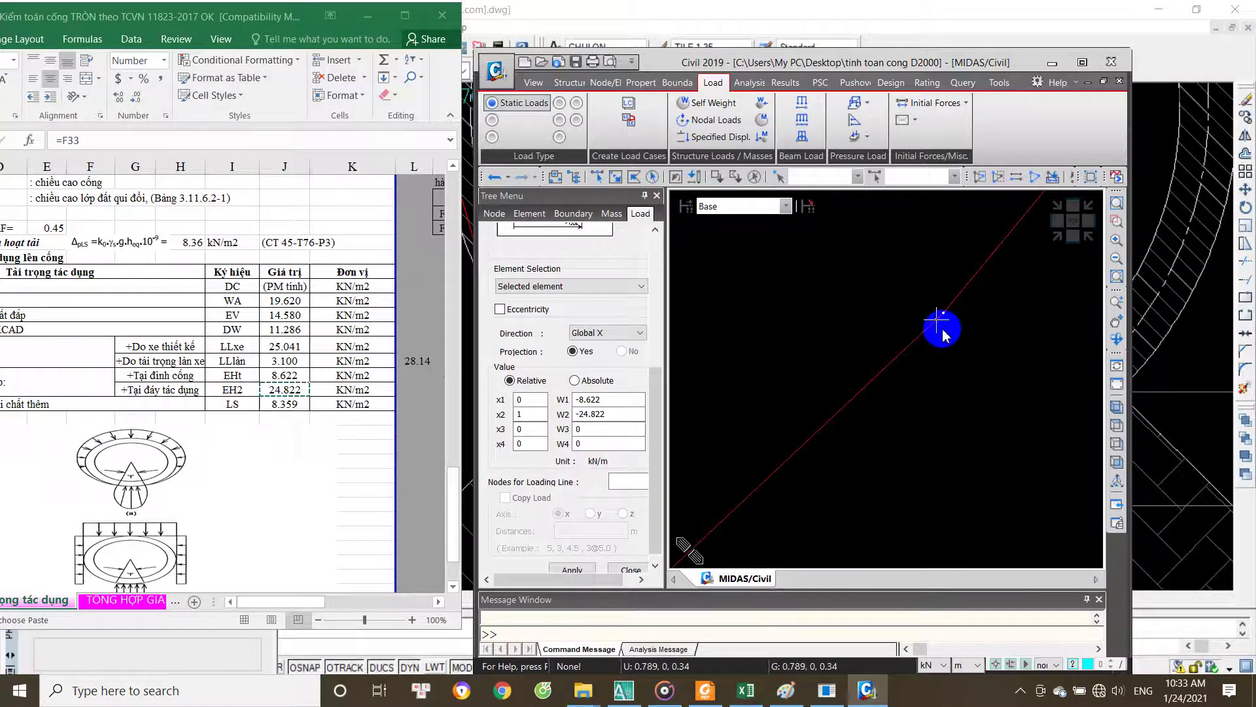
left_click(638, 482)
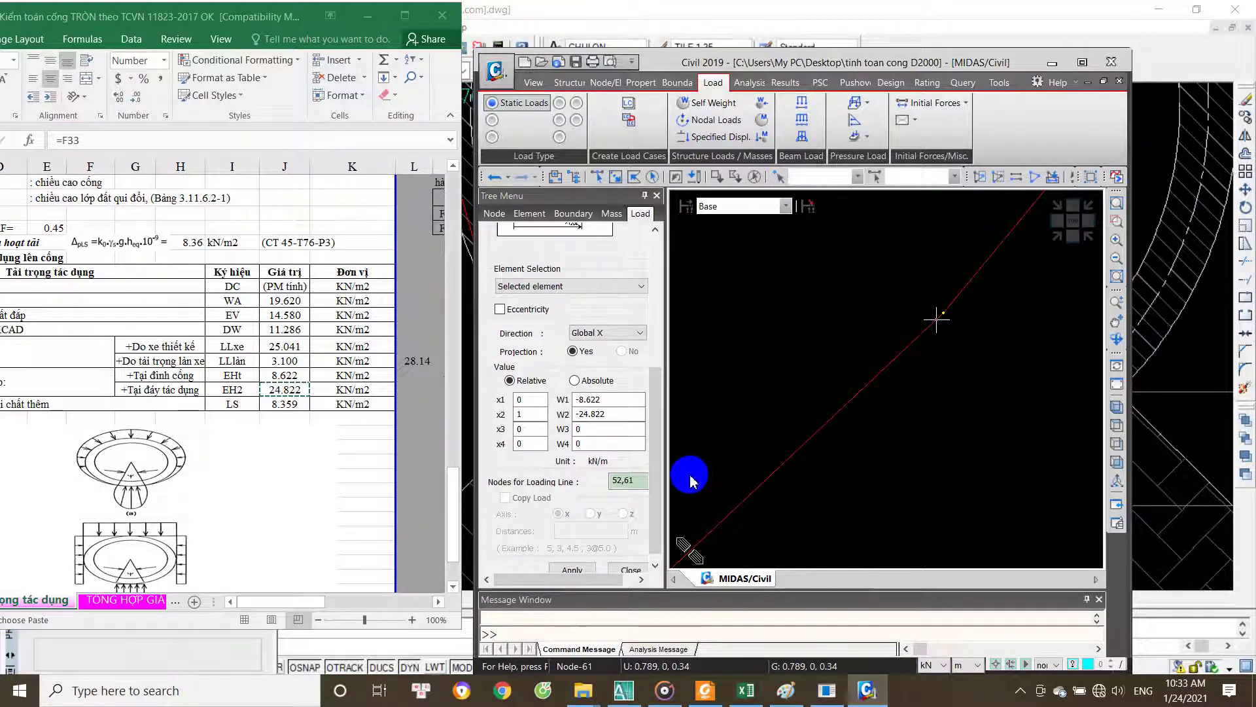
left_click(638, 483)
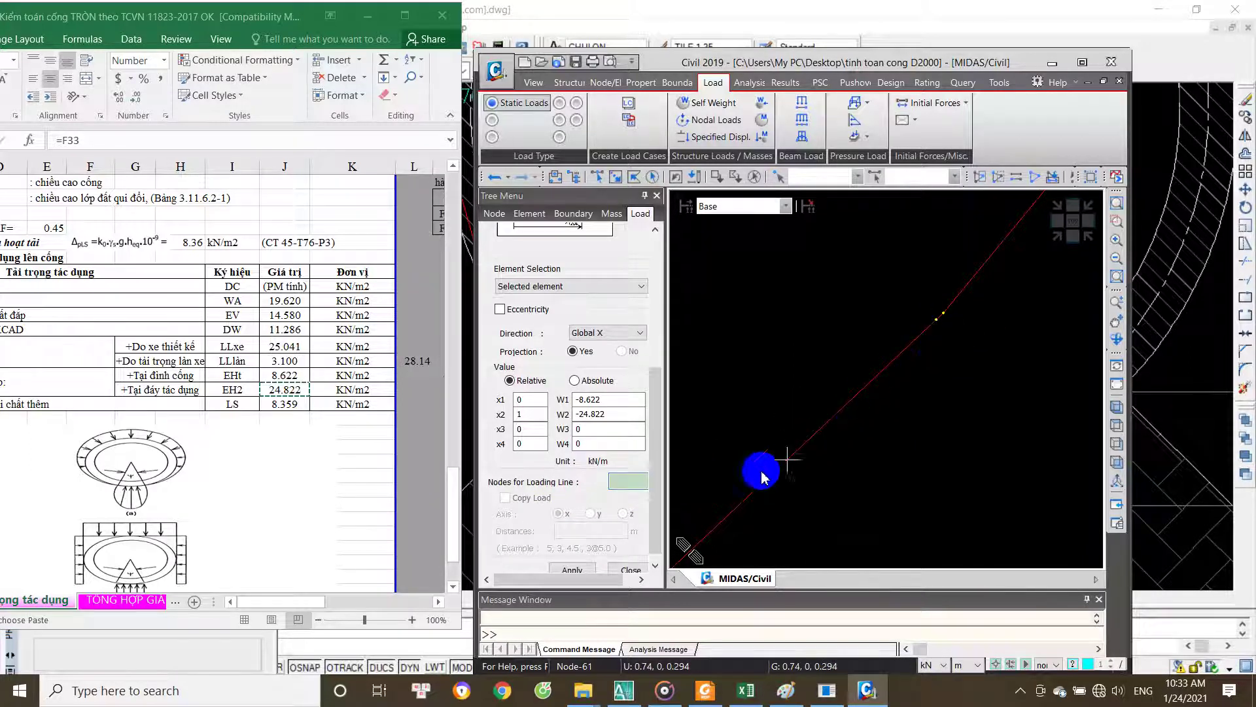
left_click(935, 320)
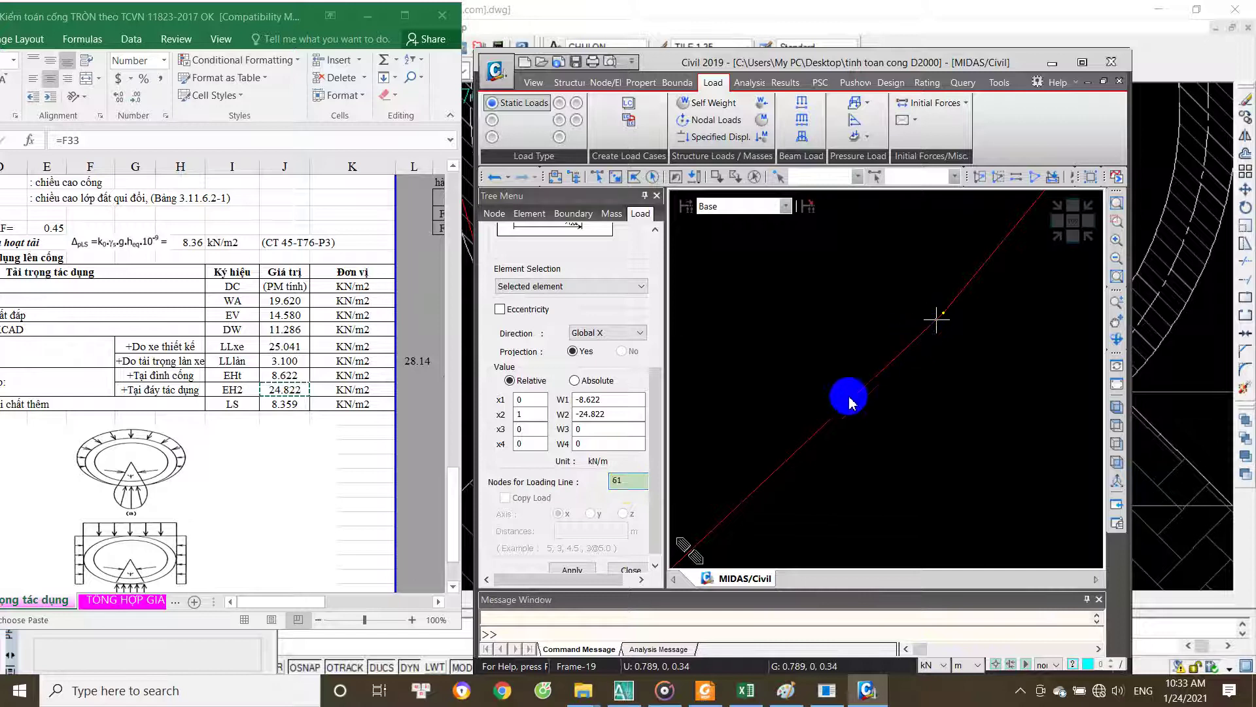
scroll(831, 477, "down", 5)
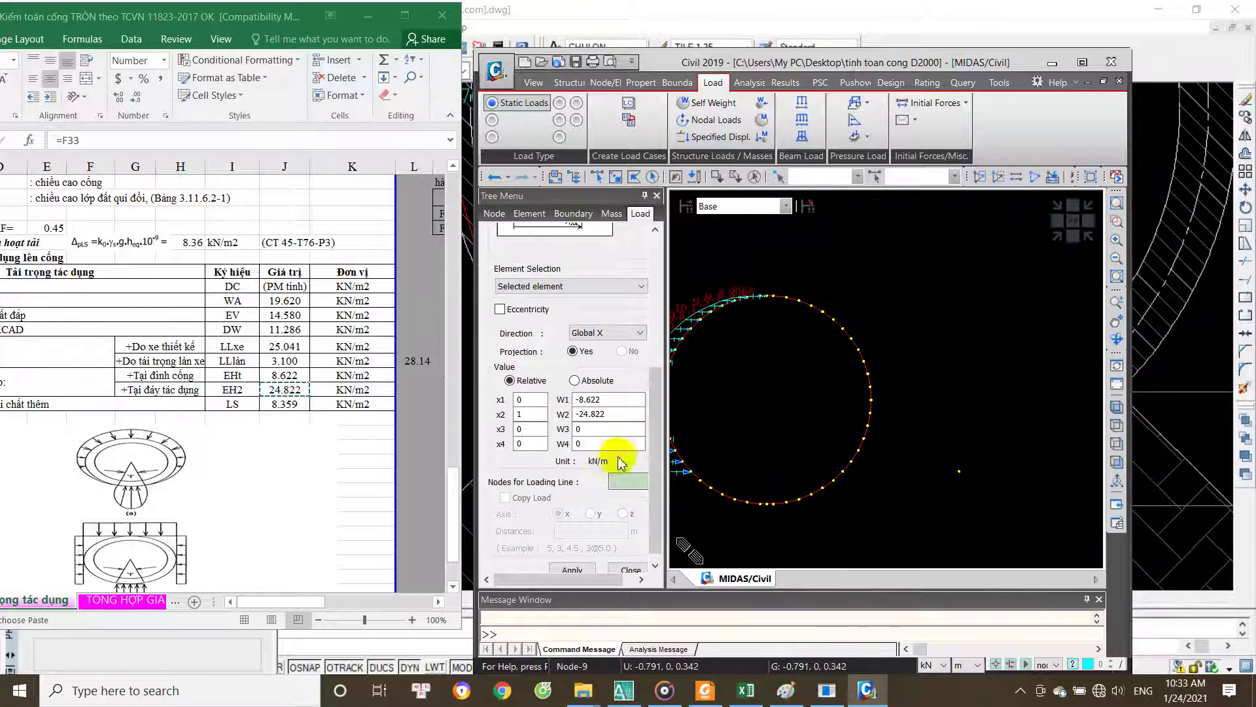
left_click(618, 182)
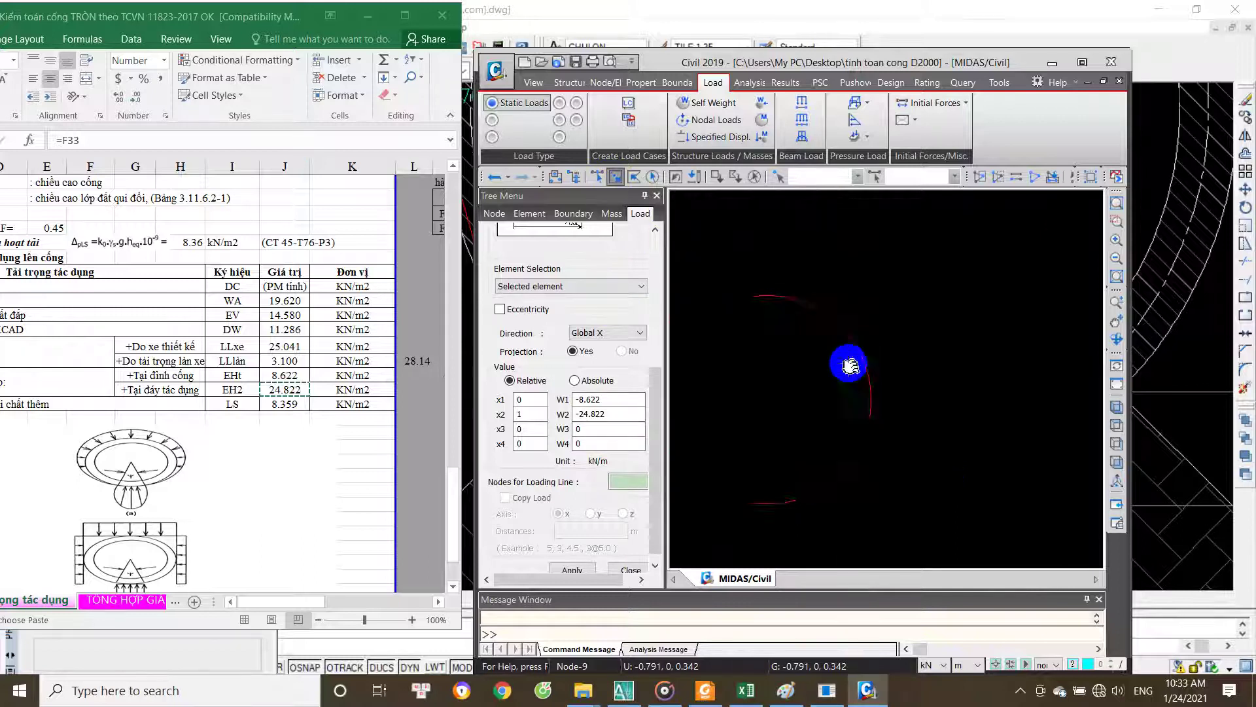
Step: Window-select the top and right-arc elements of the ring
scroll(850, 356, "up", 3)
scroll(879, 223, "up", 3)
left_click_drag(879, 223, 861, 209)
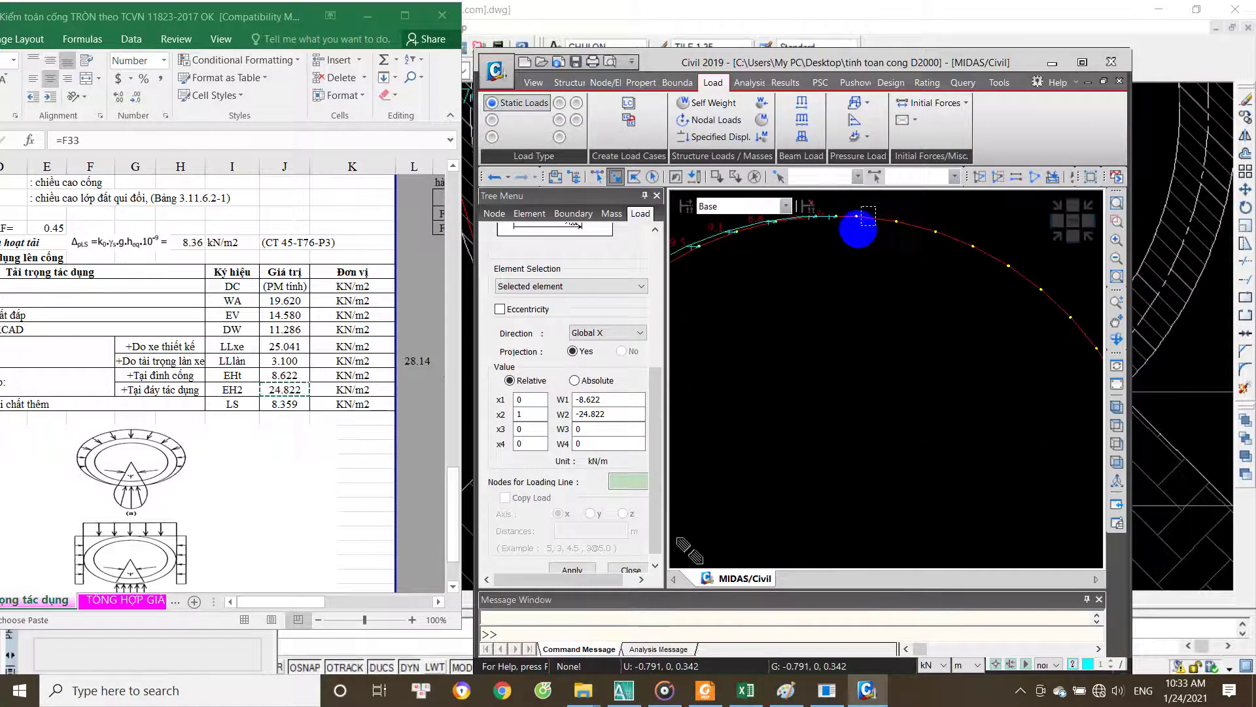
scroll(872, 325, "down", 3)
scroll(871, 380, "down", 2)
left_click_drag(987, 364, 919, 424)
left_click_drag(999, 404, 909, 491)
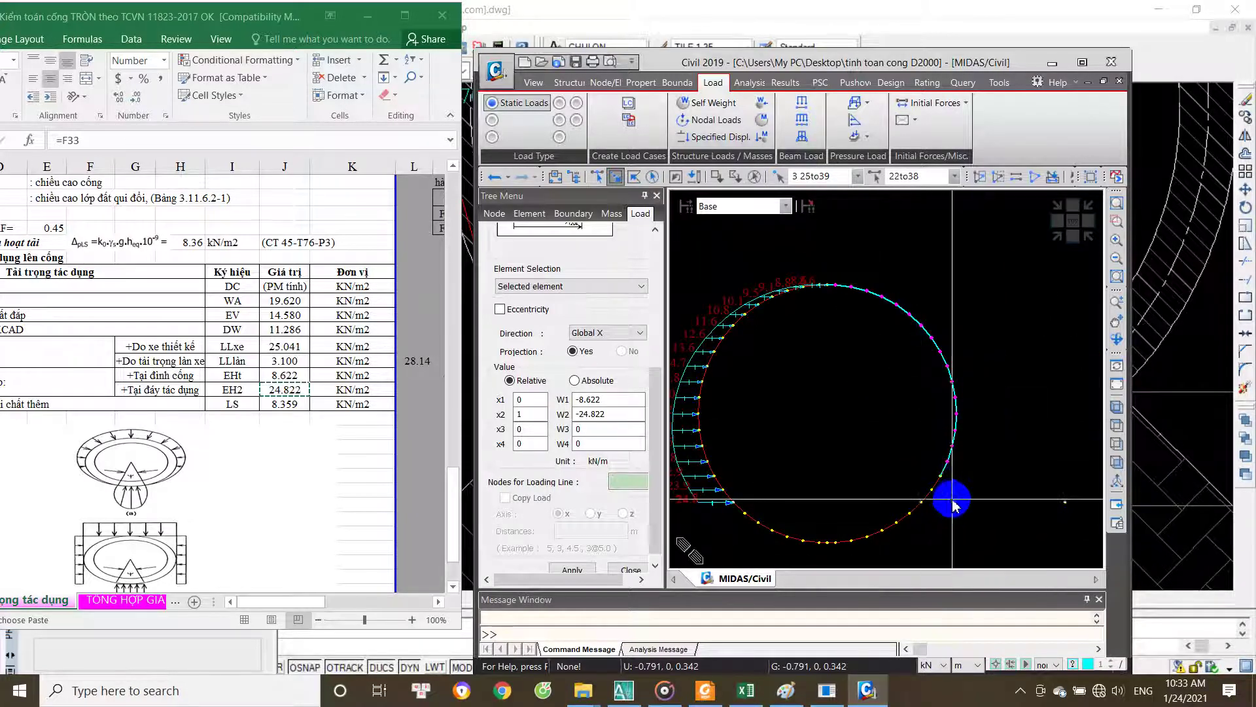
middle_click_drag(980, 498, 987, 432)
Step: Add the remaining lower-right arc elements to the selection
scroll(975, 451, "up", 1)
scroll(973, 406, "up", 2)
scroll(970, 401, "up", 1)
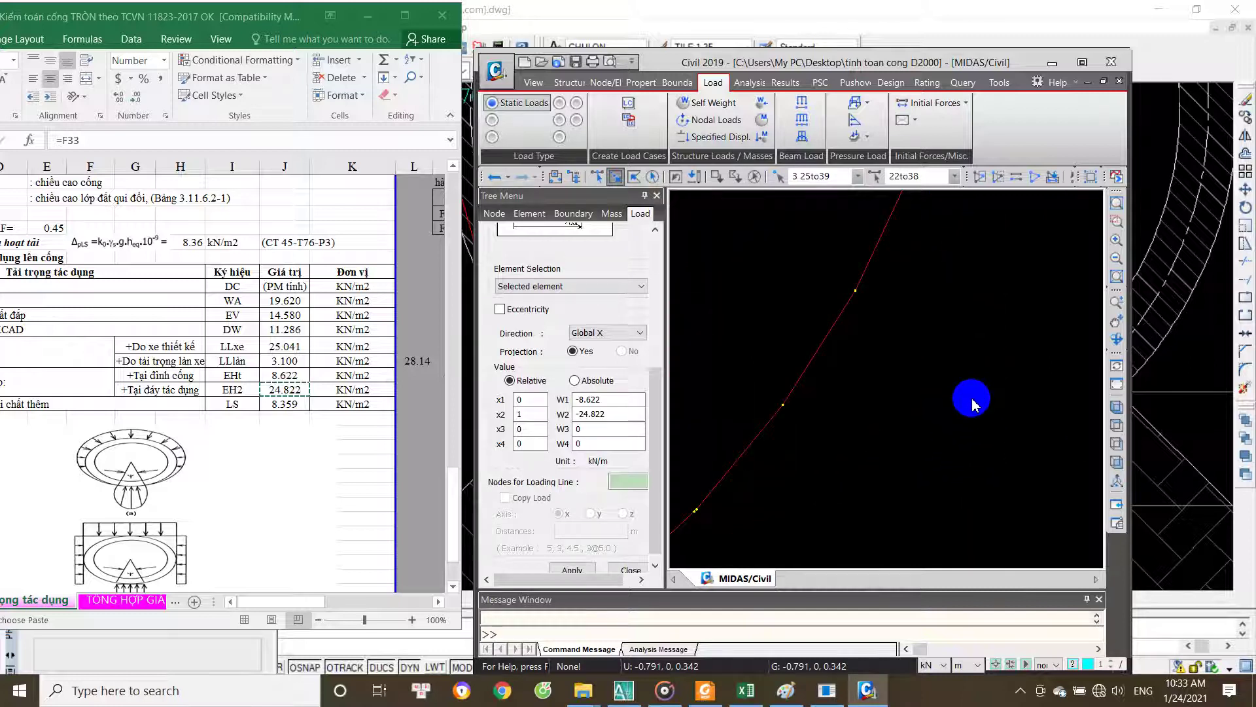
scroll(914, 313, "up", 2)
left_click_drag(928, 255, 737, 437)
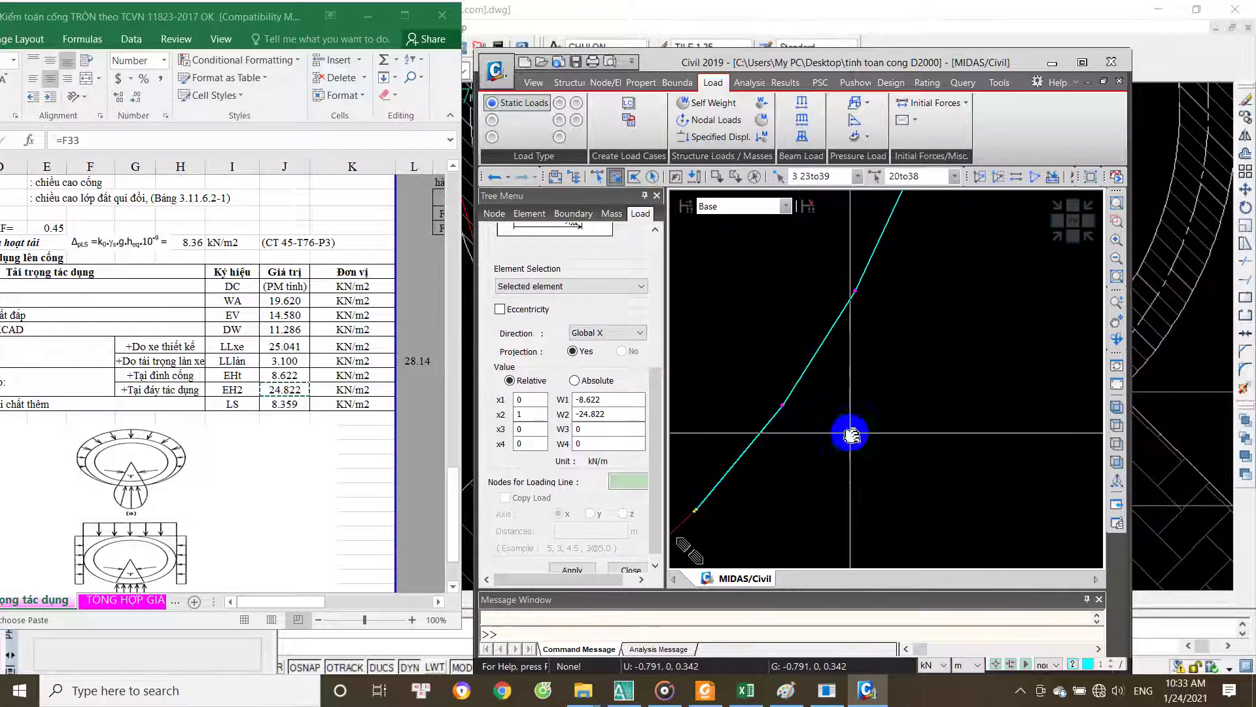
middle_click_drag(847, 434, 790, 467)
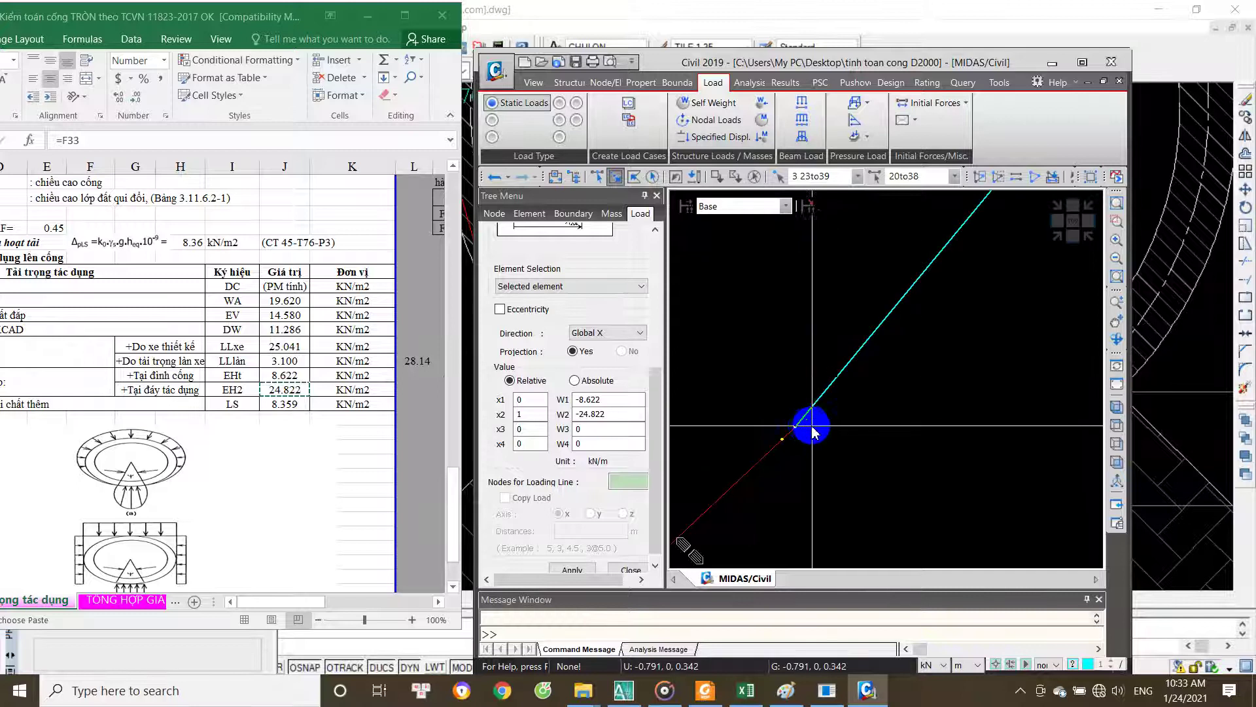
mouse_move(844, 408)
left_mouse_down()
mouse_move(772, 411)
mouse_move(752, 449)
left_mouse_up()
scroll(890, 529, "down", 2)
mouse_move(799, 463)
middle_mouse_down()
mouse_move(765, 444)
mouse_move(695, 504)
middle_mouse_up()
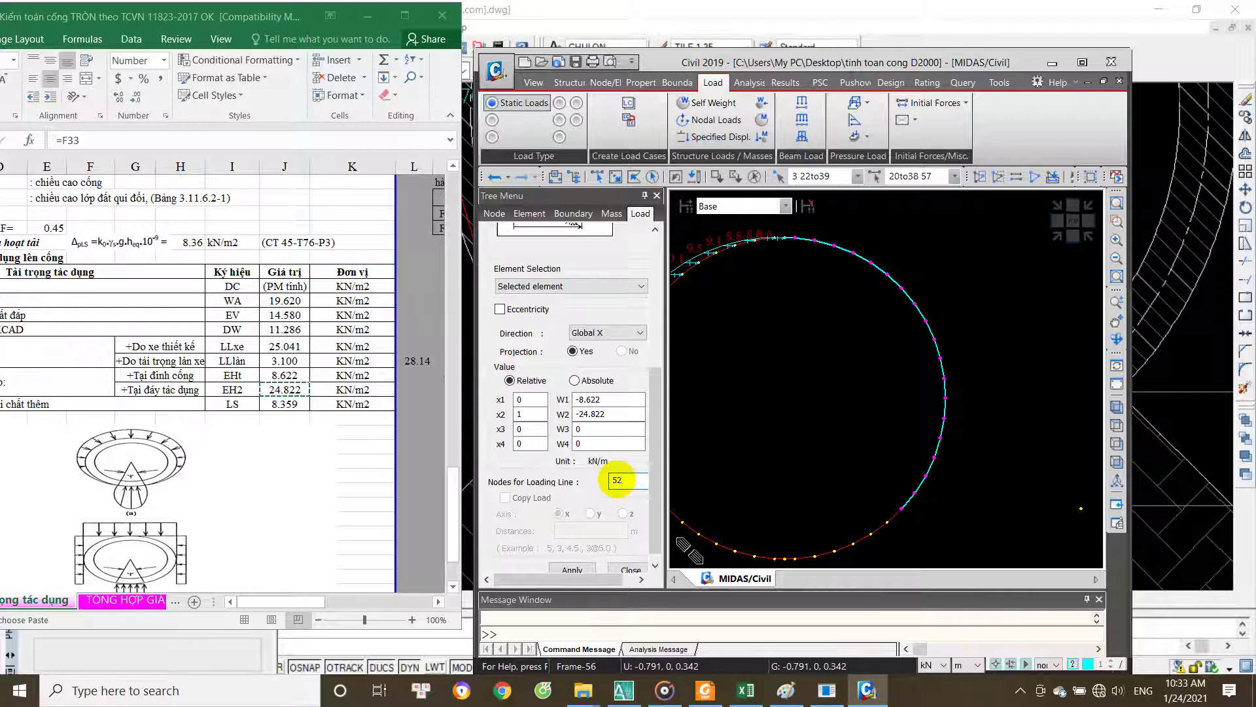
Step: Apply the -8.622 to -24.822 kN/m trapezoidal load along loading line 52,61
left_click(574, 570)
scroll(793, 434, "up", 2)
scroll(850, 454, "up", 2)
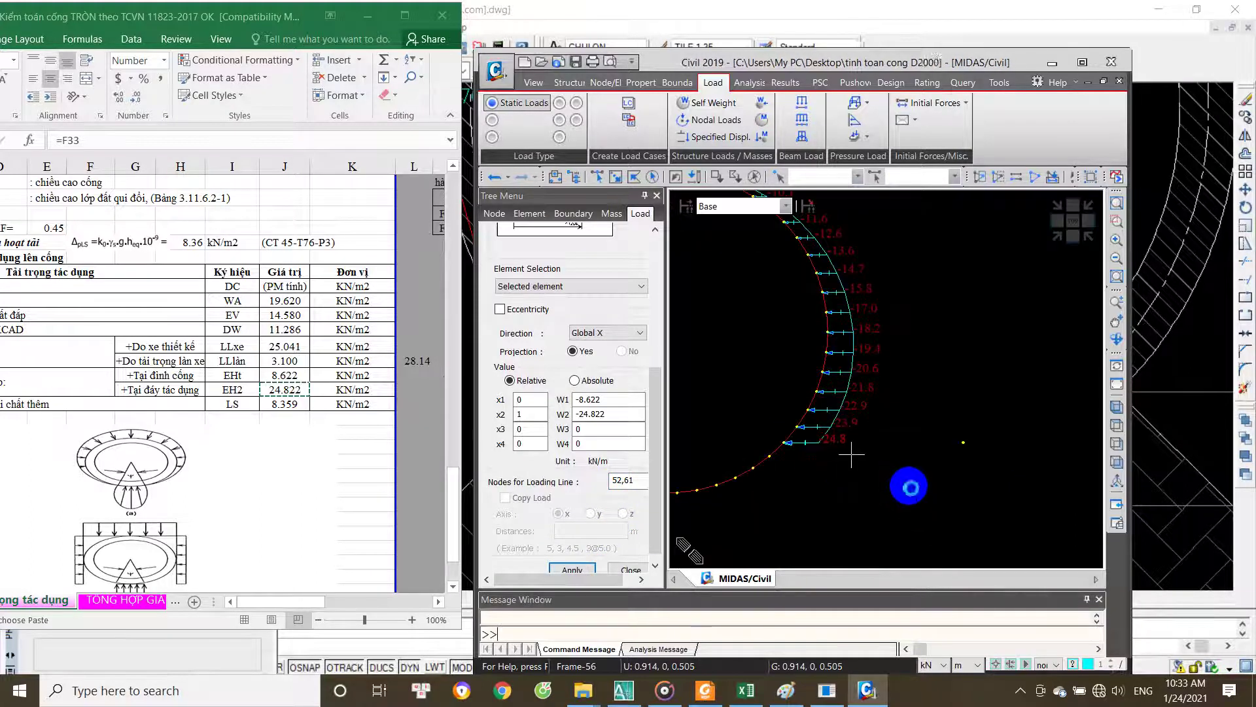
left_click(615, 177)
left_click_drag(947, 416, 1011, 486)
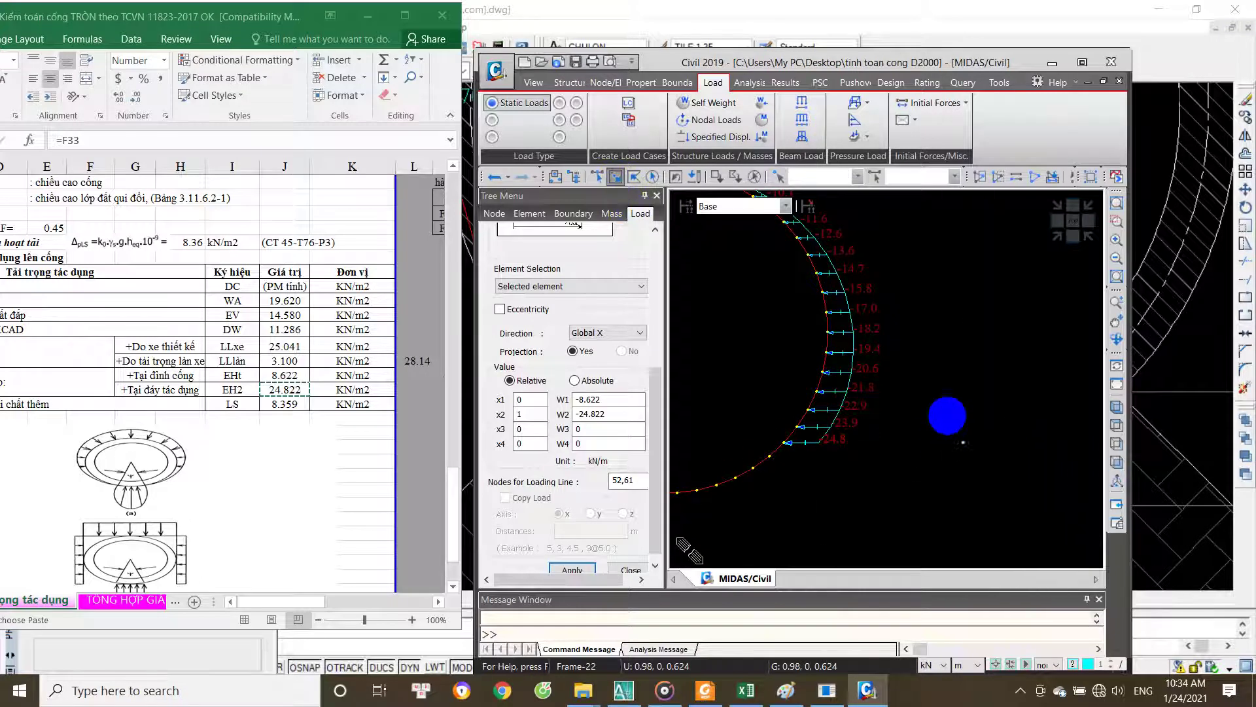
scroll(1011, 484, "down", 2)
scroll(974, 484, "down", 2)
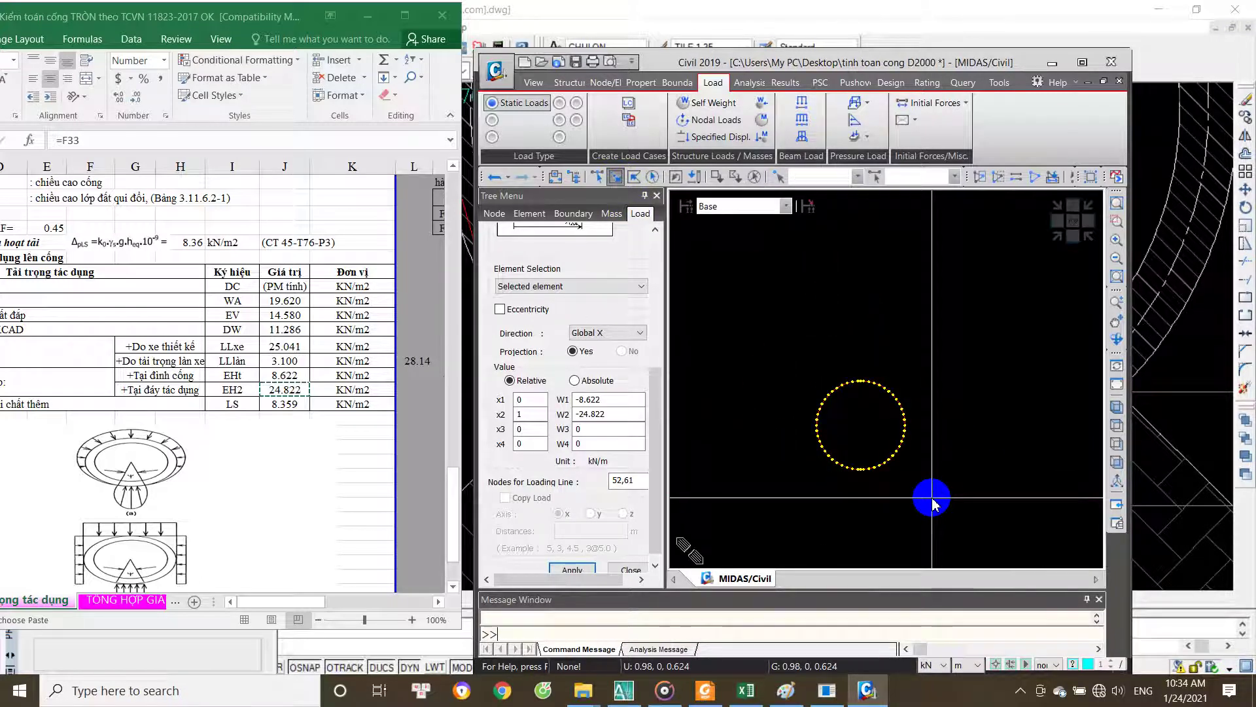
key("ctrl+s")
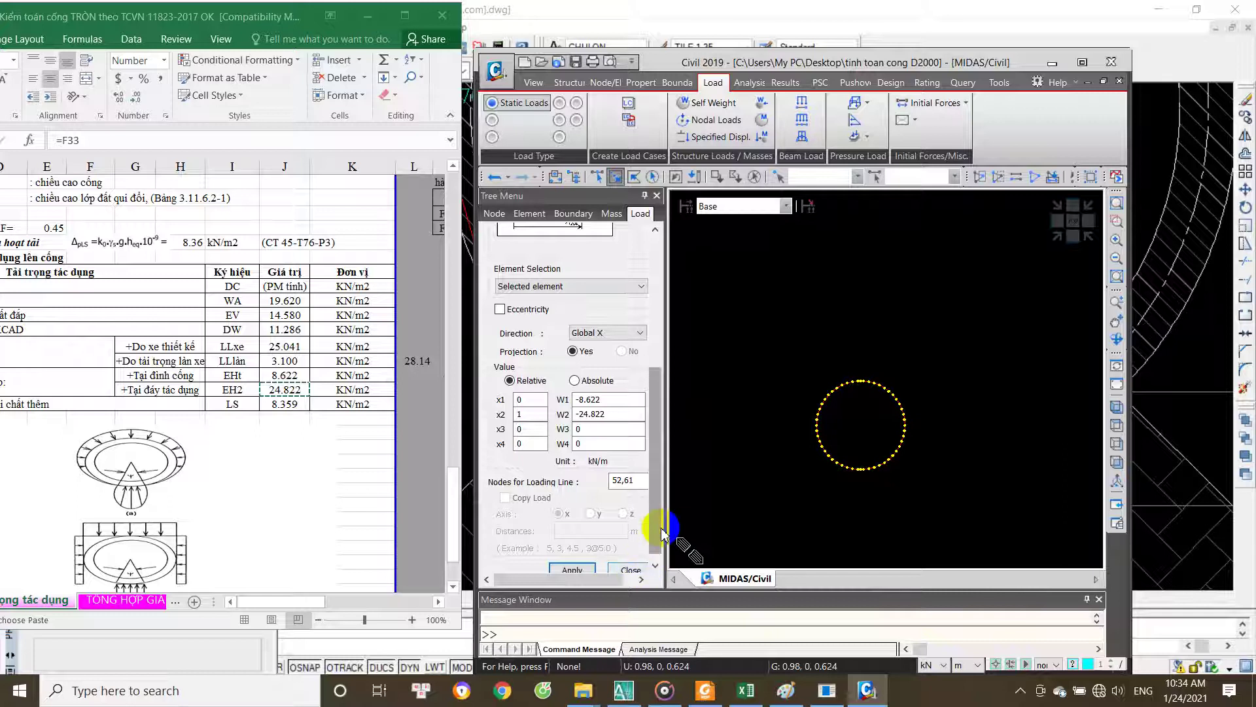
scroll(656, 509, "down", 1)
middle_click_drag(756, 521, 788, 519)
left_click(630, 560)
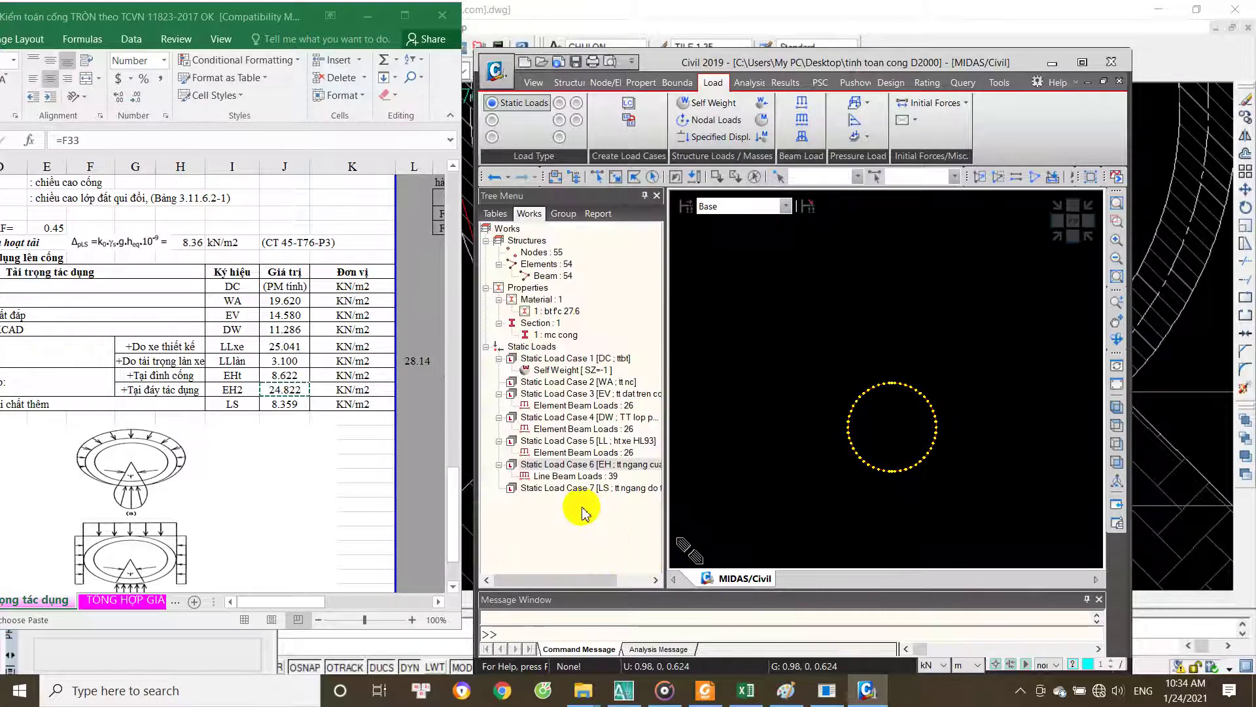
right_click(590, 476)
left_click(631, 505)
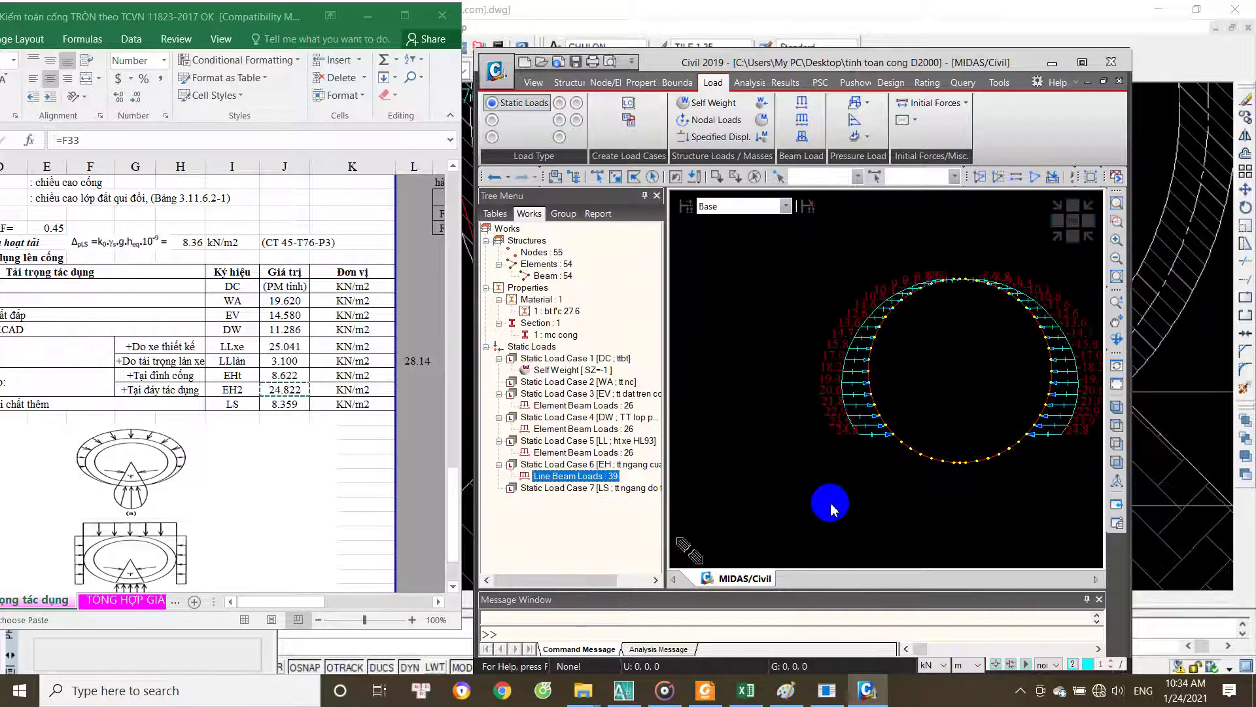
scroll(841, 498, "down", 1)
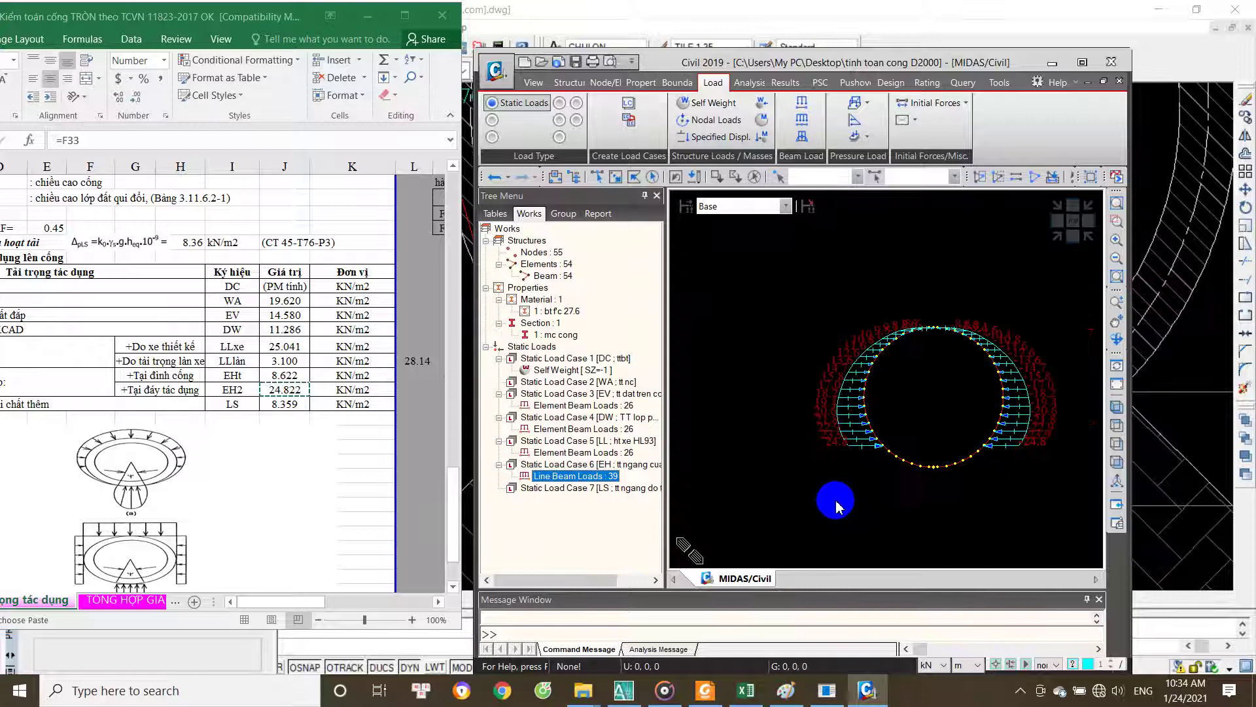
middle_click_drag(834, 514, 777, 516)
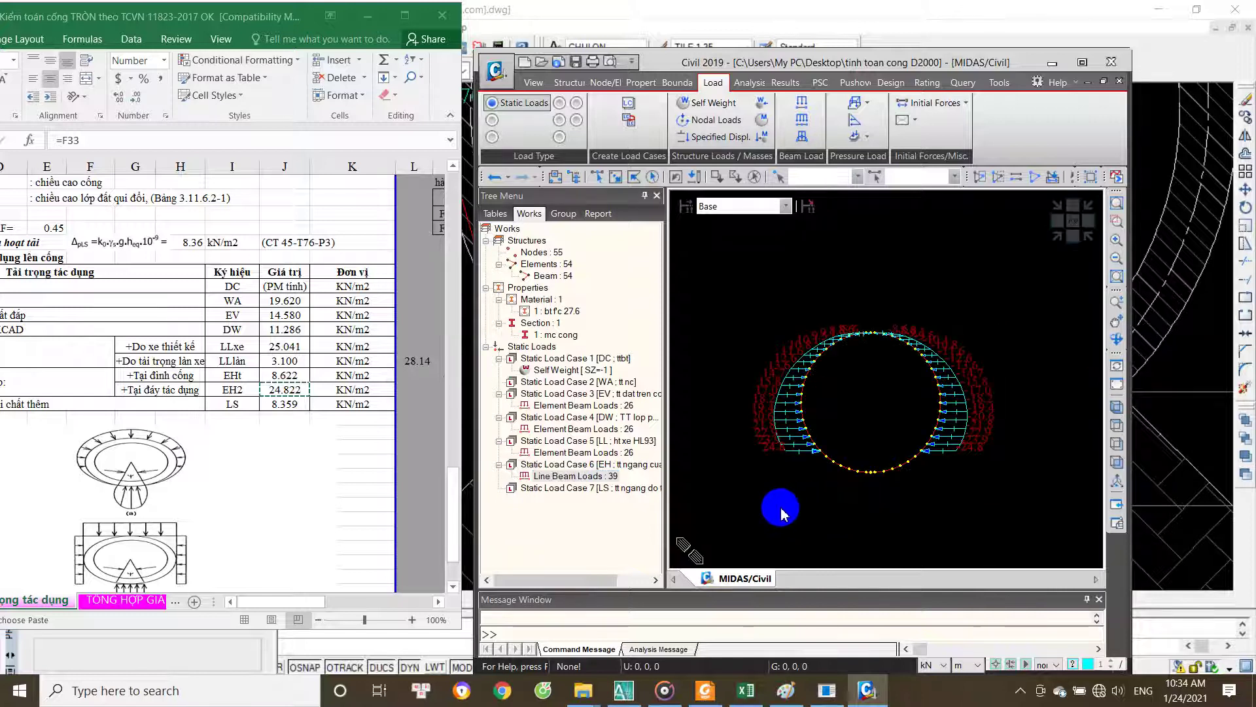
scroll(813, 468, "up", 1)
scroll(813, 469, "up", 1)
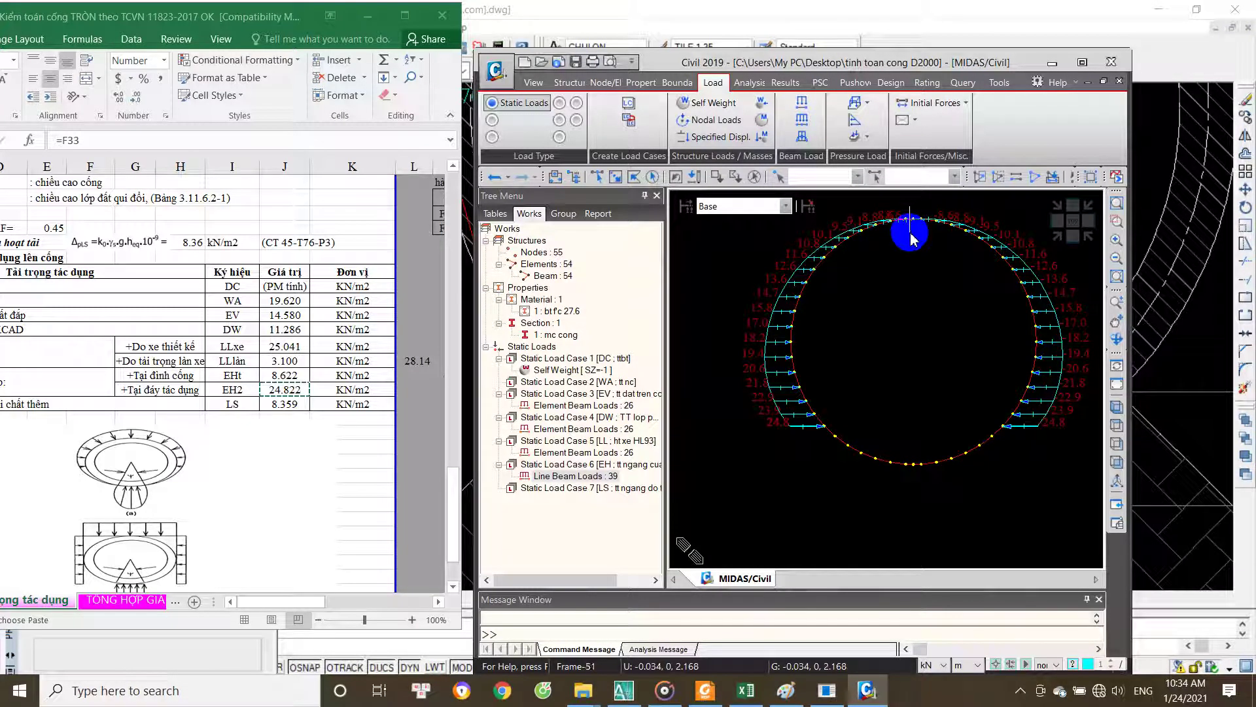
scroll(913, 240, "up", 1)
scroll(915, 246, "up", 1)
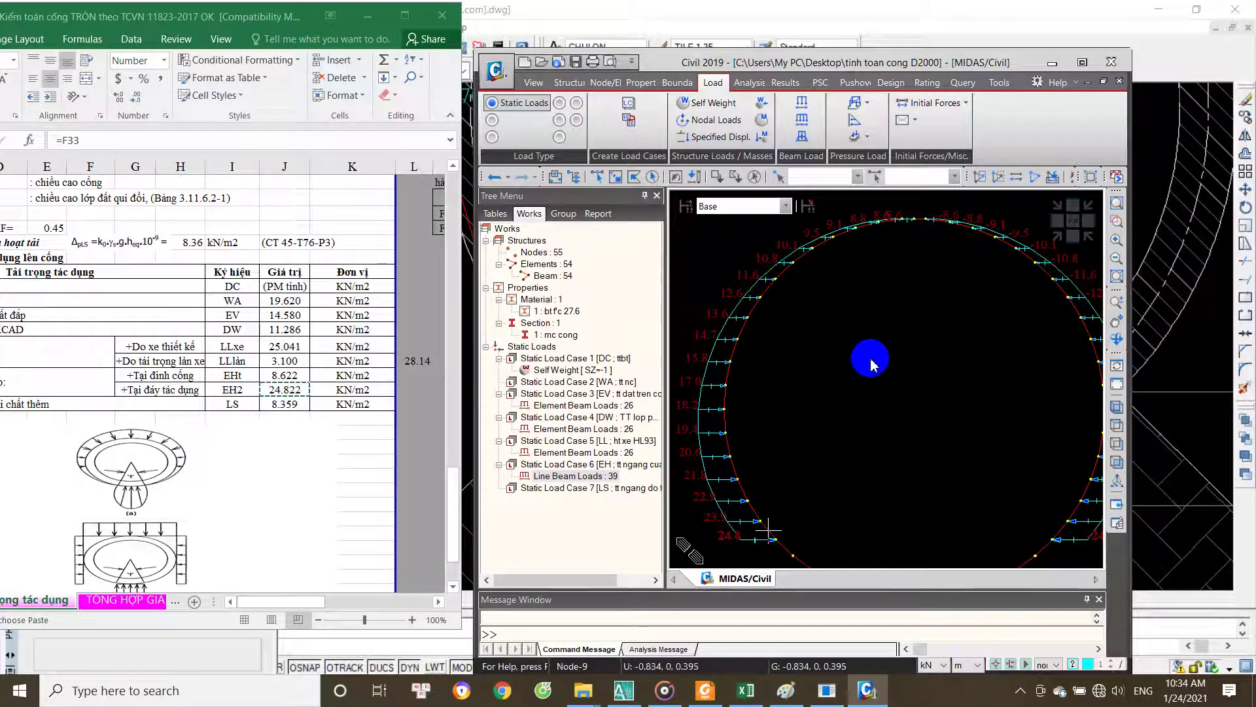
scroll(792, 370, "down", 2)
scroll(822, 441, "down", 2)
scroll(822, 441, "up", 4)
scroll(846, 497, "up", 2)
scroll(765, 508, "up", 1)
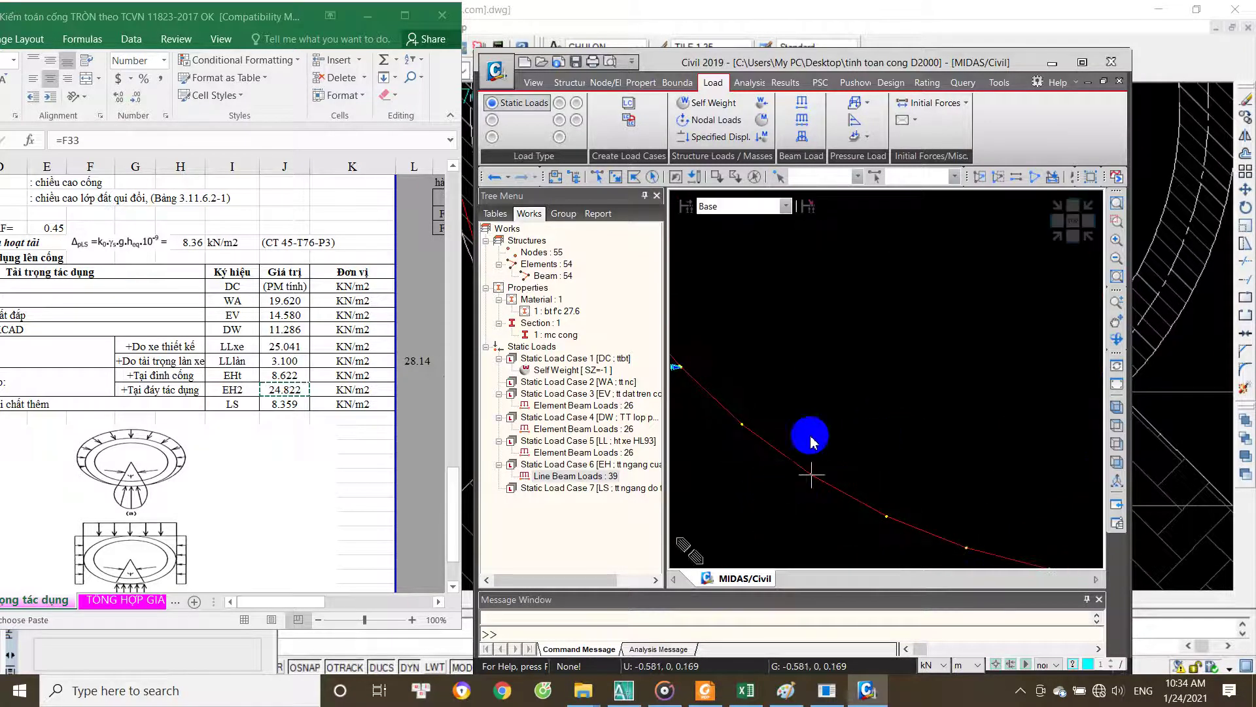
scroll(835, 440, "up", 3)
middle_click_drag(877, 456, 838, 482)
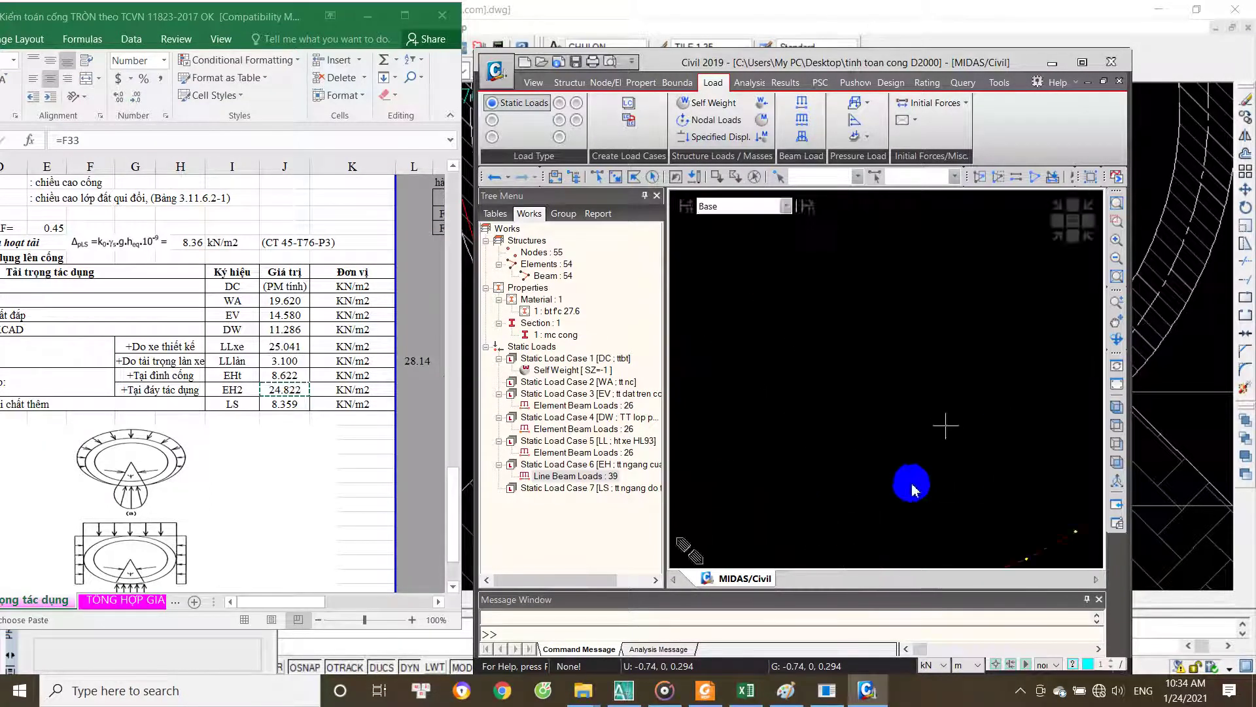
scroll(898, 484, "up", 2)
scroll(931, 462, "up", 2)
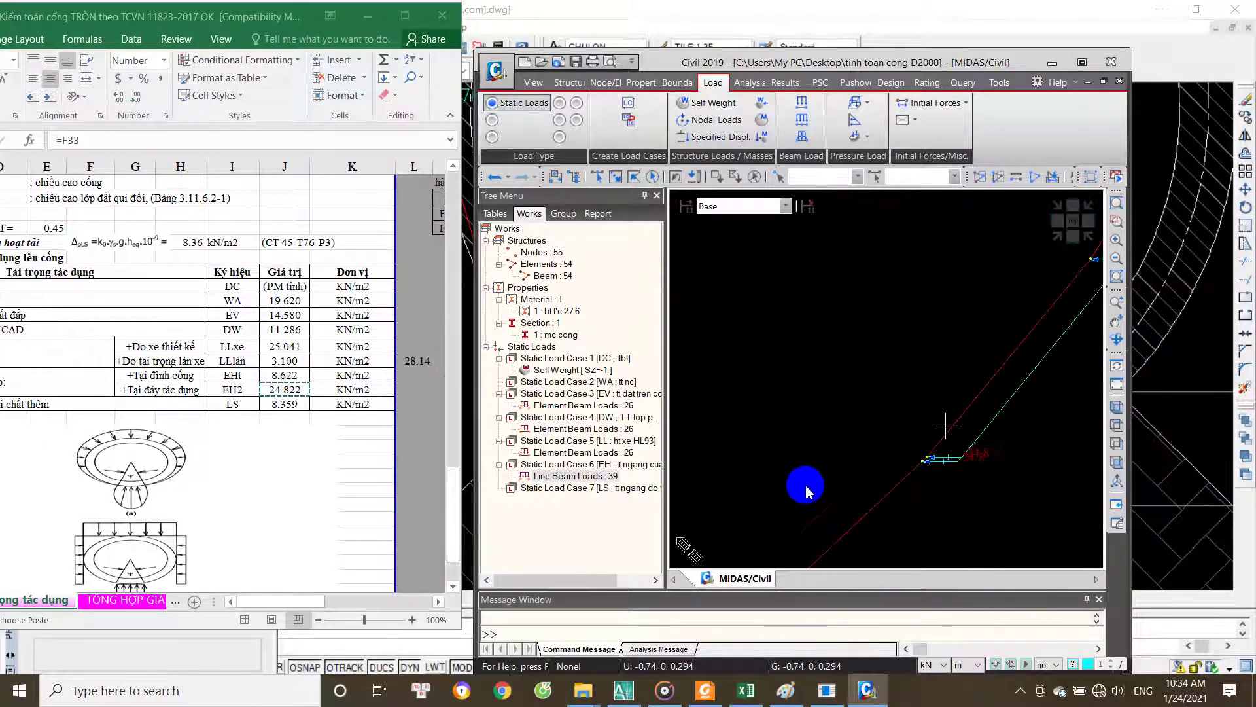
scroll(837, 497, "down", 3)
scroll(878, 533, "down", 1)
mouse_move(881, 533)
middle_mouse_down()
mouse_move(825, 488)
mouse_move(864, 484)
middle_mouse_up()
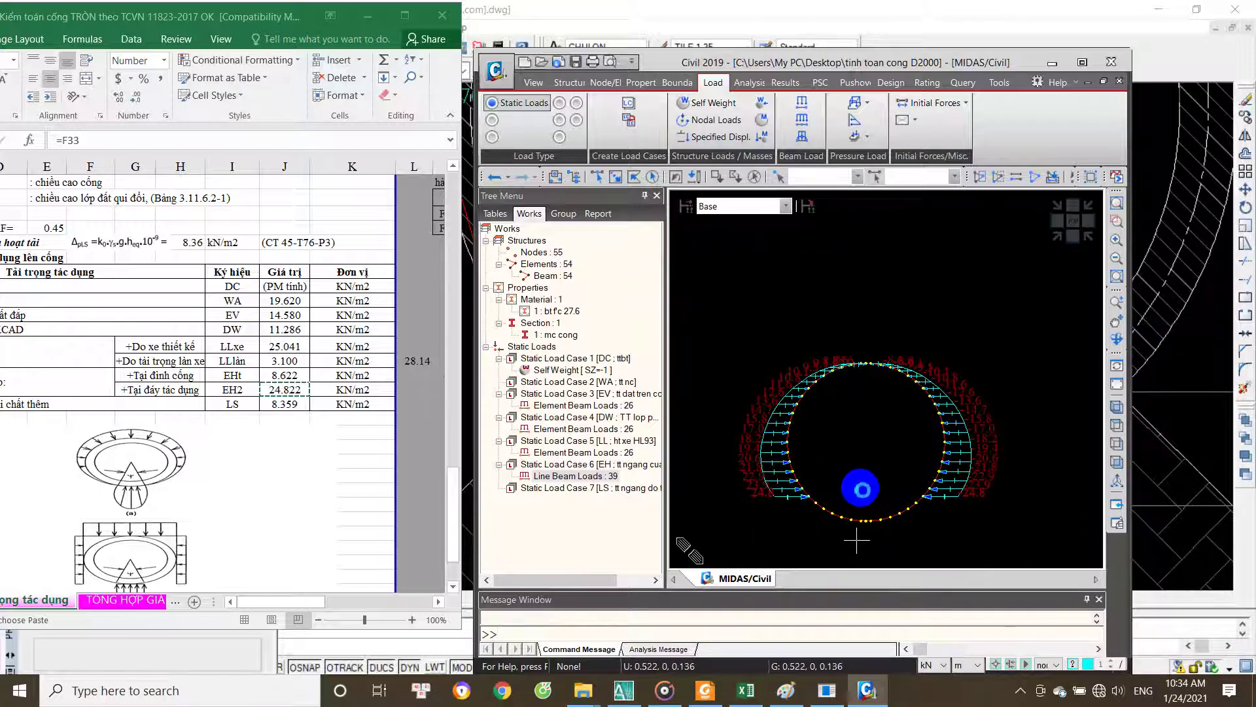
scroll(858, 458, "up", 1)
scroll(860, 412, "up", 3)
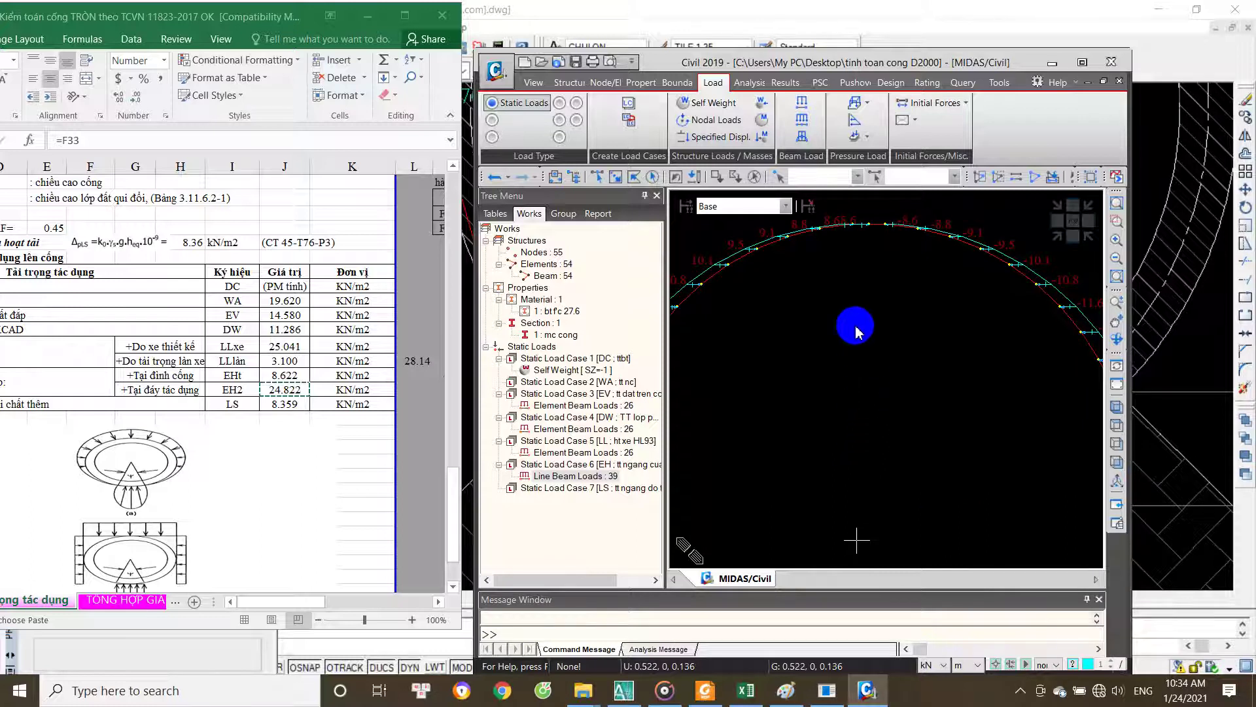
scroll(857, 330, "up", 1)
middle_click_drag(851, 357, 877, 480)
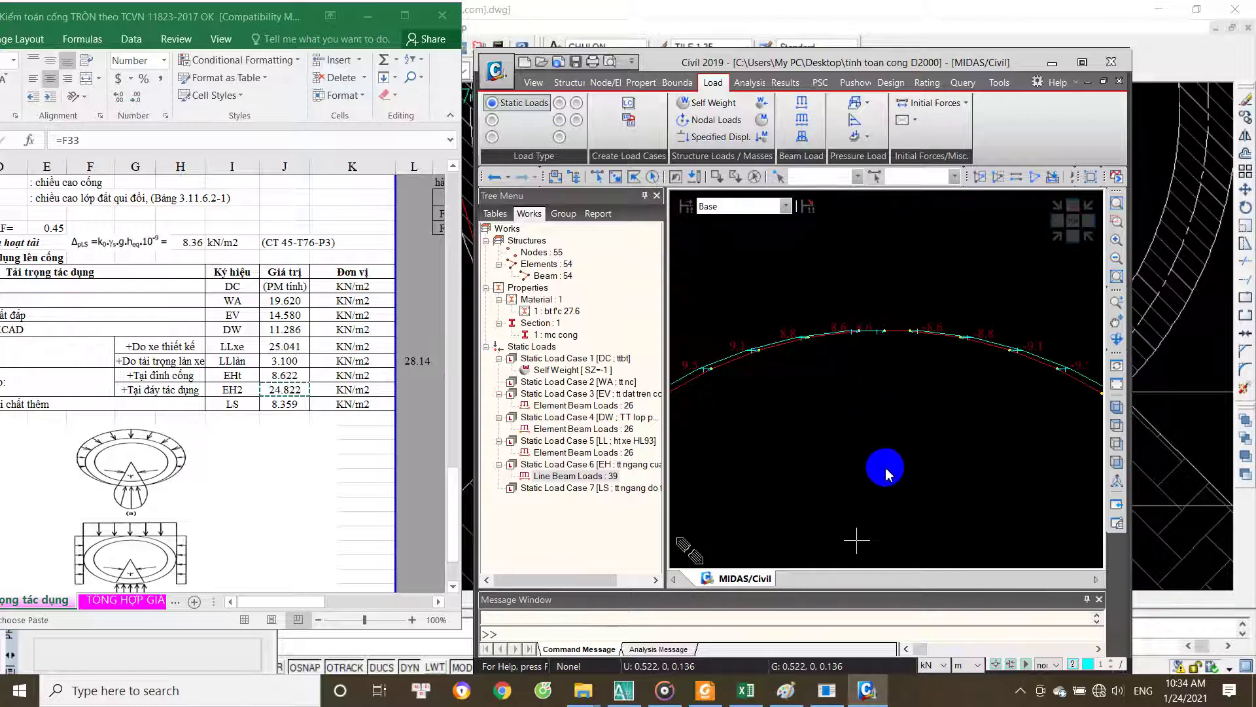
scroll(899, 445, "up", 2)
mouse_move(874, 384)
middle_mouse_down()
mouse_move(866, 462)
mouse_move(875, 416)
middle_mouse_up()
scroll(875, 420, "up", 2)
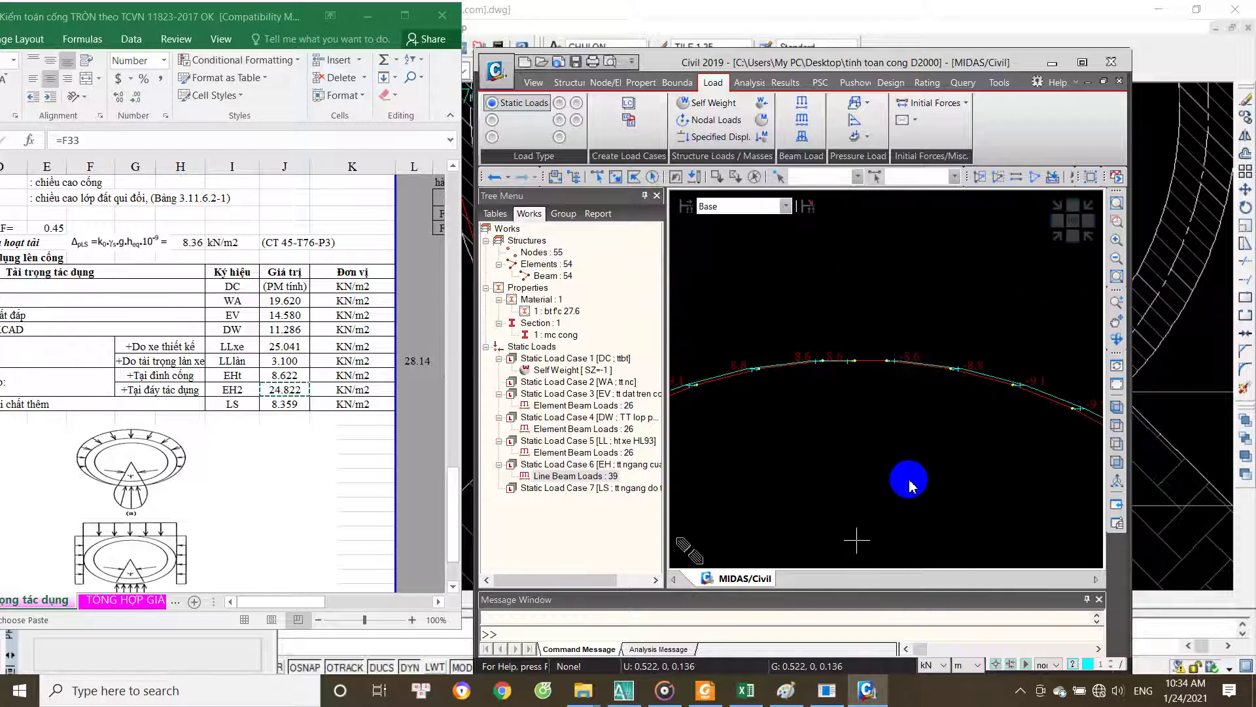
middle_click_drag(925, 500, 874, 401)
scroll(877, 421, "down", 3)
middle_click_drag(883, 448, 877, 390)
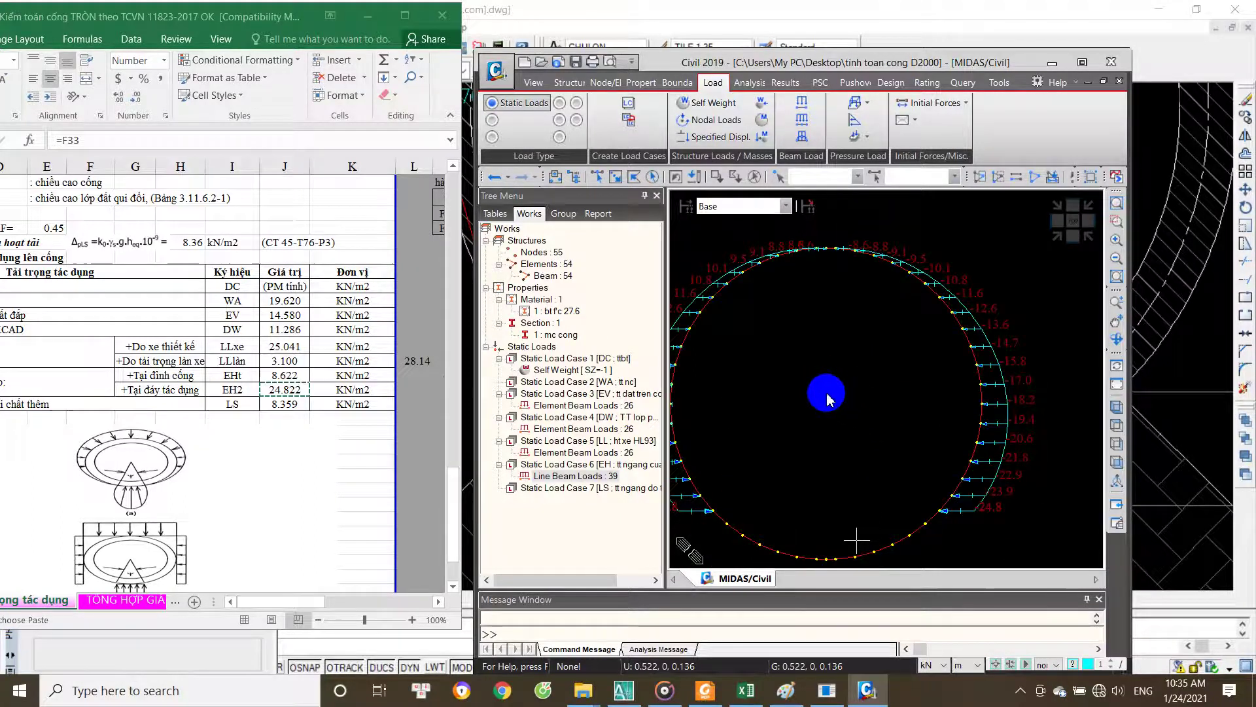
scroll(897, 317, "up", 2)
scroll(891, 312, "up", 2)
scroll(872, 303, "up", 2)
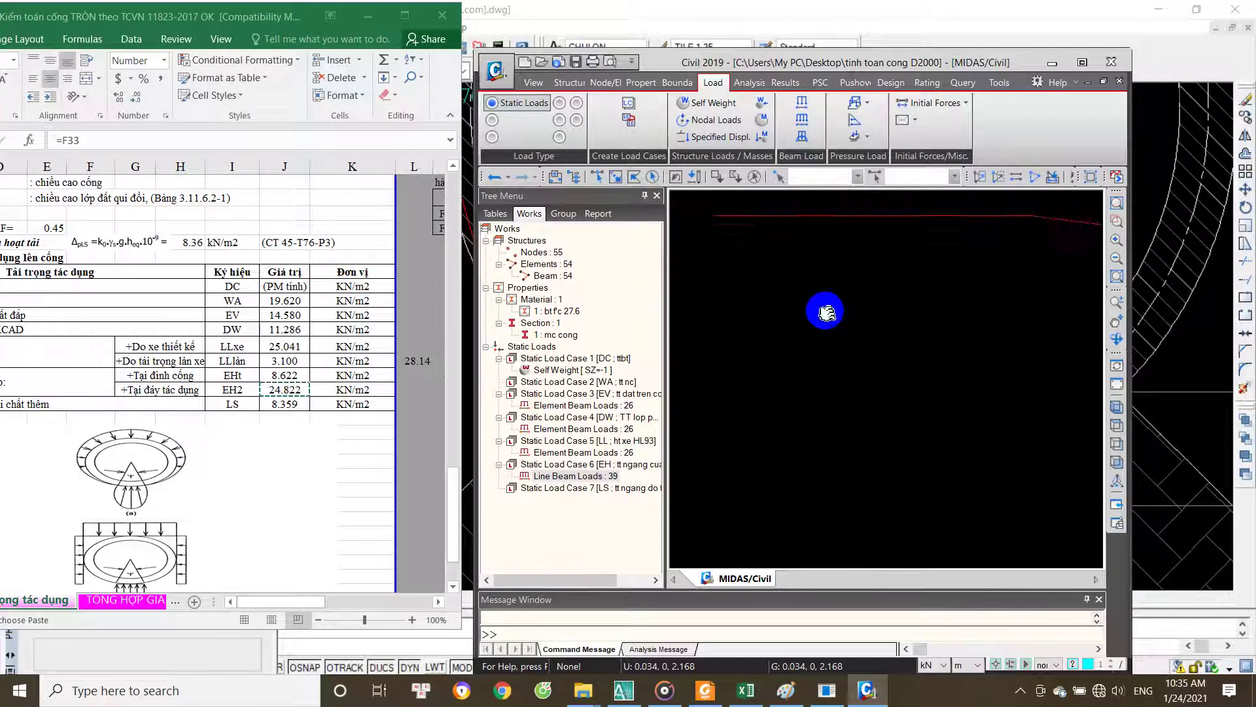
mouse_move(1020, 354)
middle_mouse_down()
mouse_move(886, 350)
mouse_move(832, 371)
middle_mouse_up()
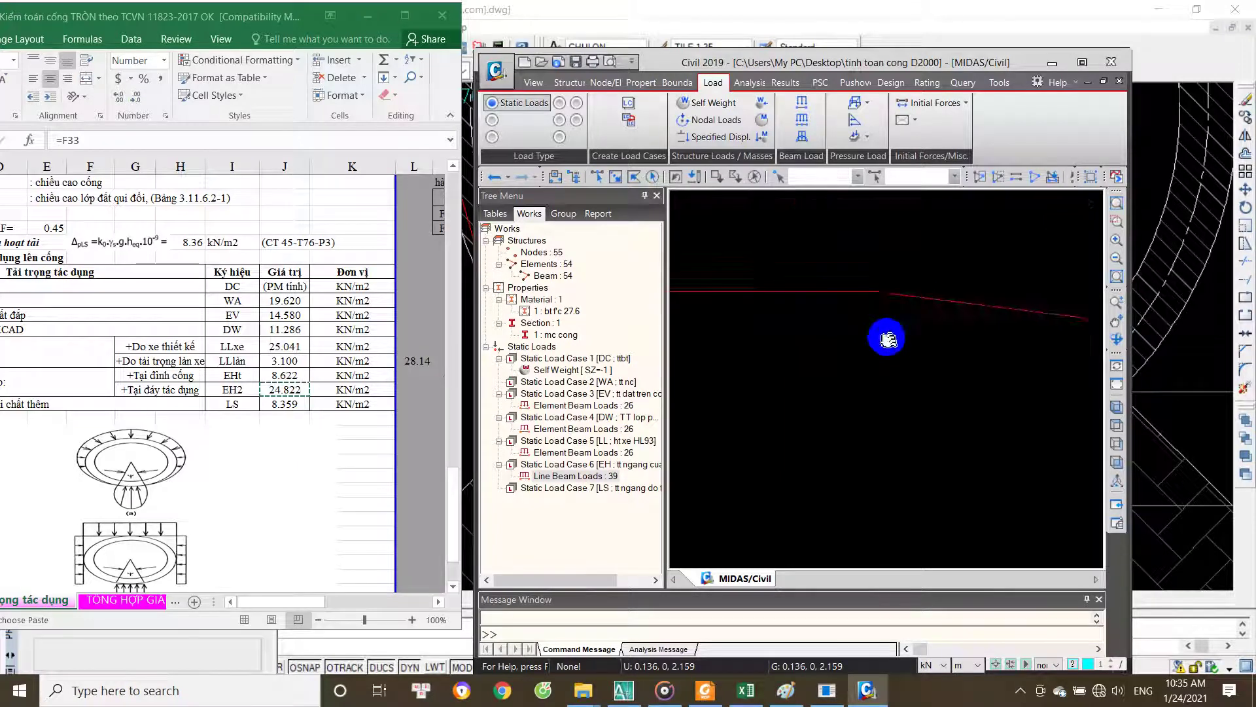
Step: Delete the 39 Line Beam Loads under the EH static load case in the Works tree
mouse_move(723, 290)
middle_mouse_down()
mouse_move(929, 355)
mouse_move(831, 387)
middle_mouse_up()
left_click(621, 477)
right_click(620, 477)
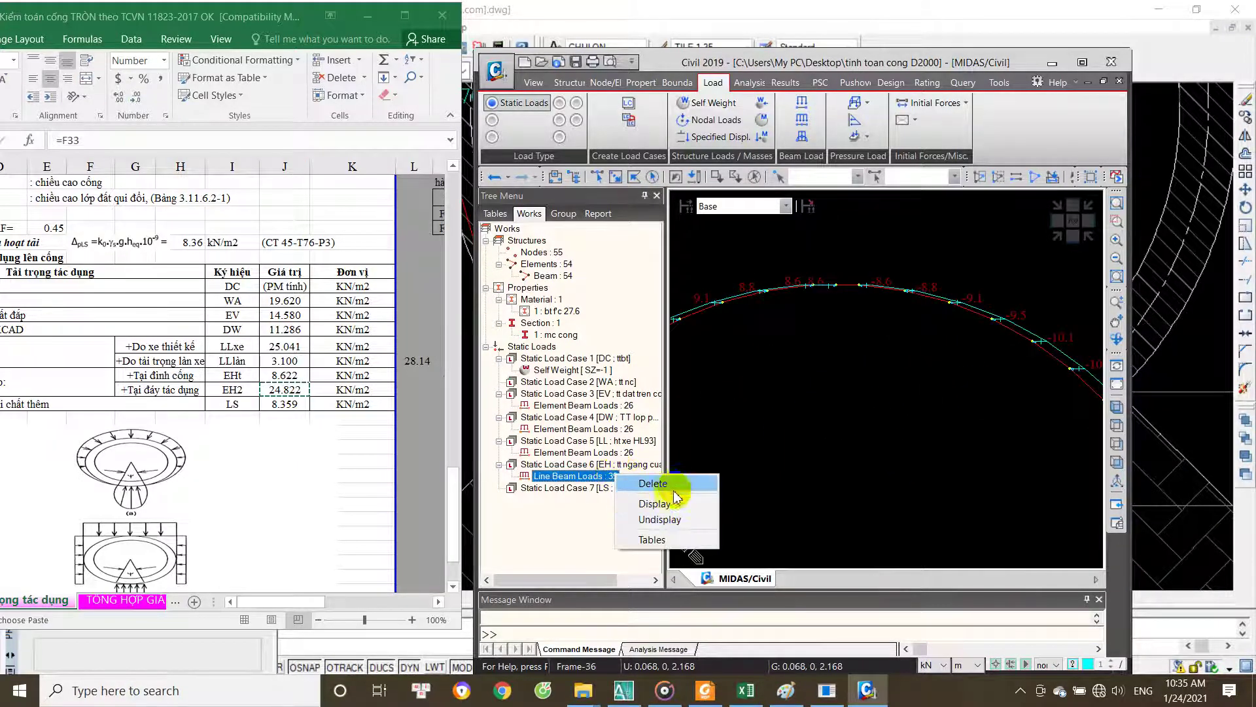
left_click(651, 484)
scroll(877, 411, "down", 3)
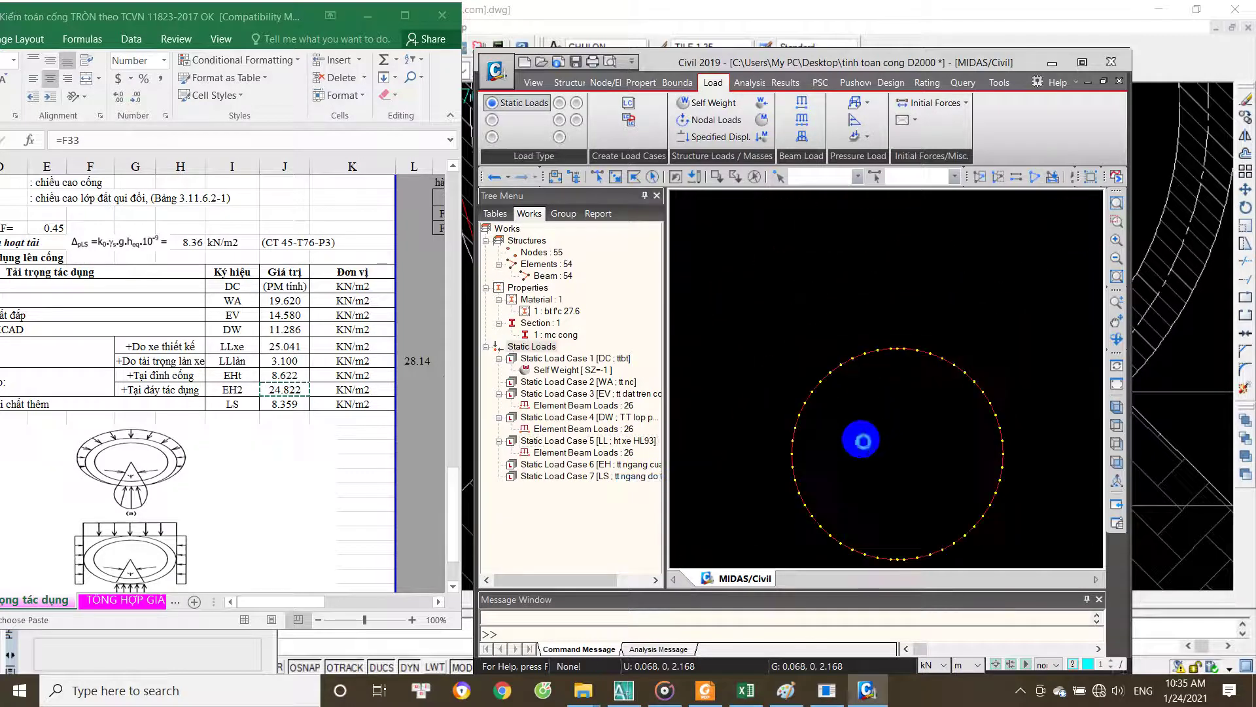
right_click(778, 307)
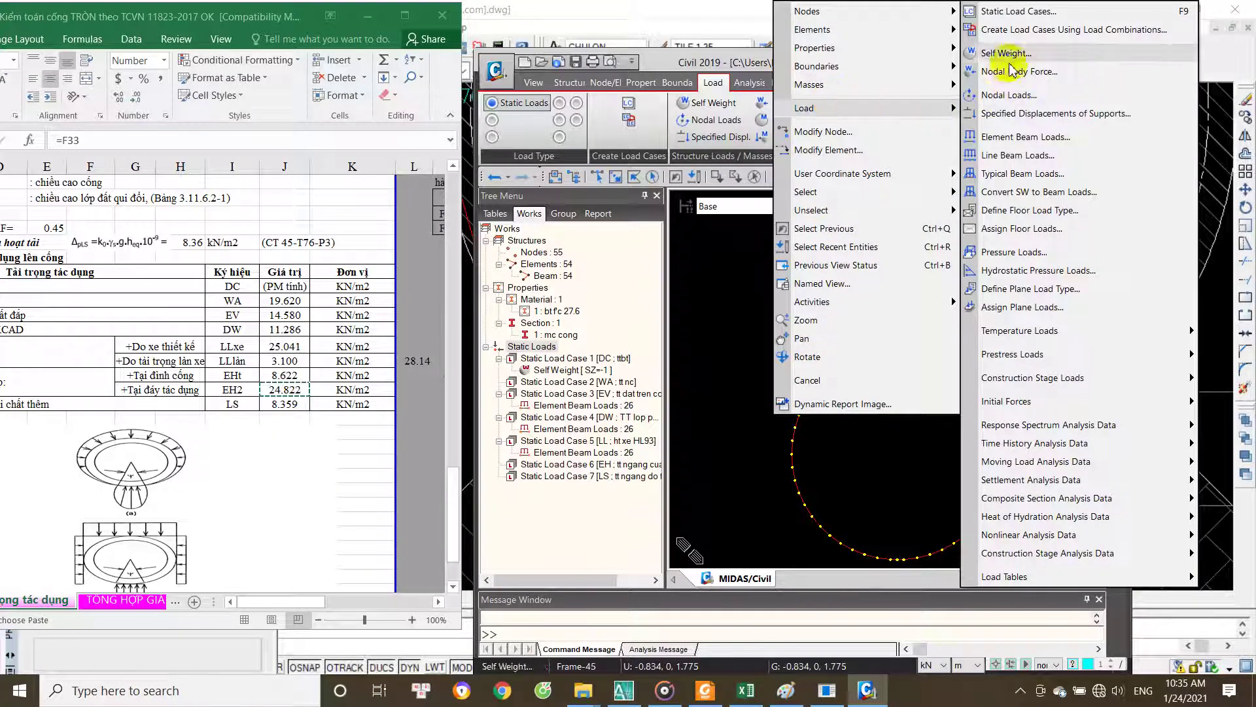
mouse_move(804, 108)
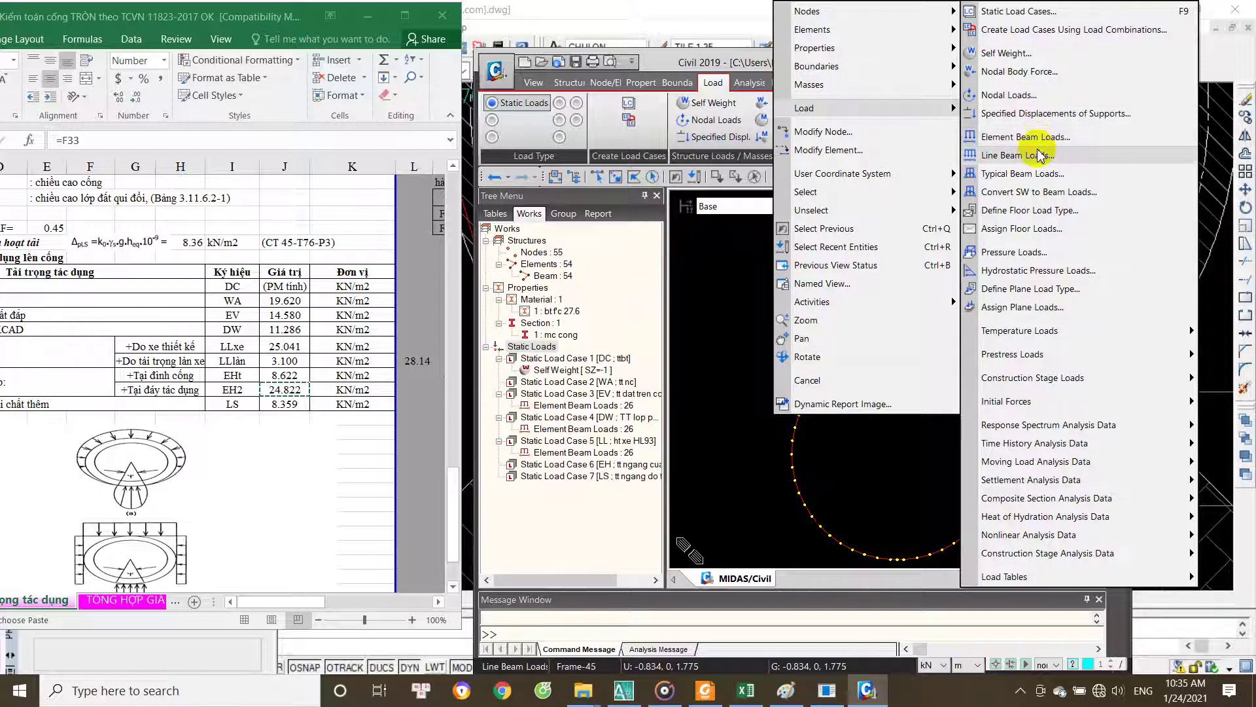
Step: Start a new trapezoidal line beam load on selected elements, acting in Global X
left_click(1040, 155)
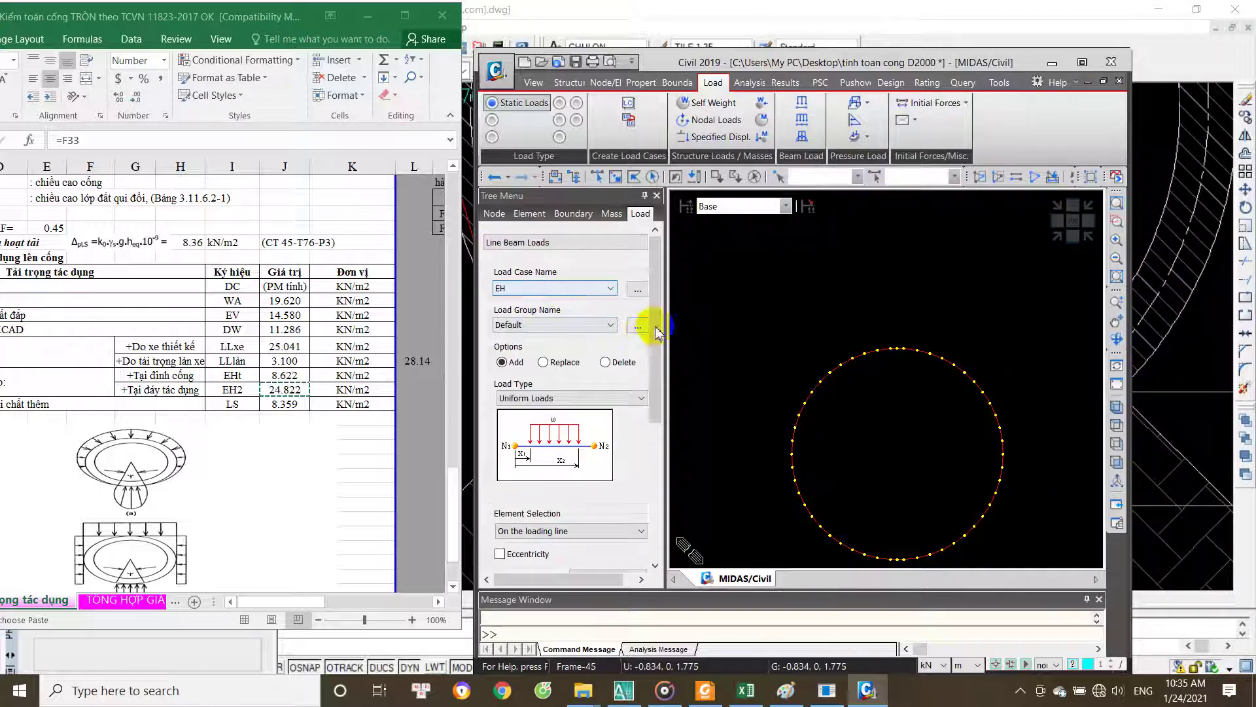
scroll(647, 328, "down", 2)
left_click(615, 343)
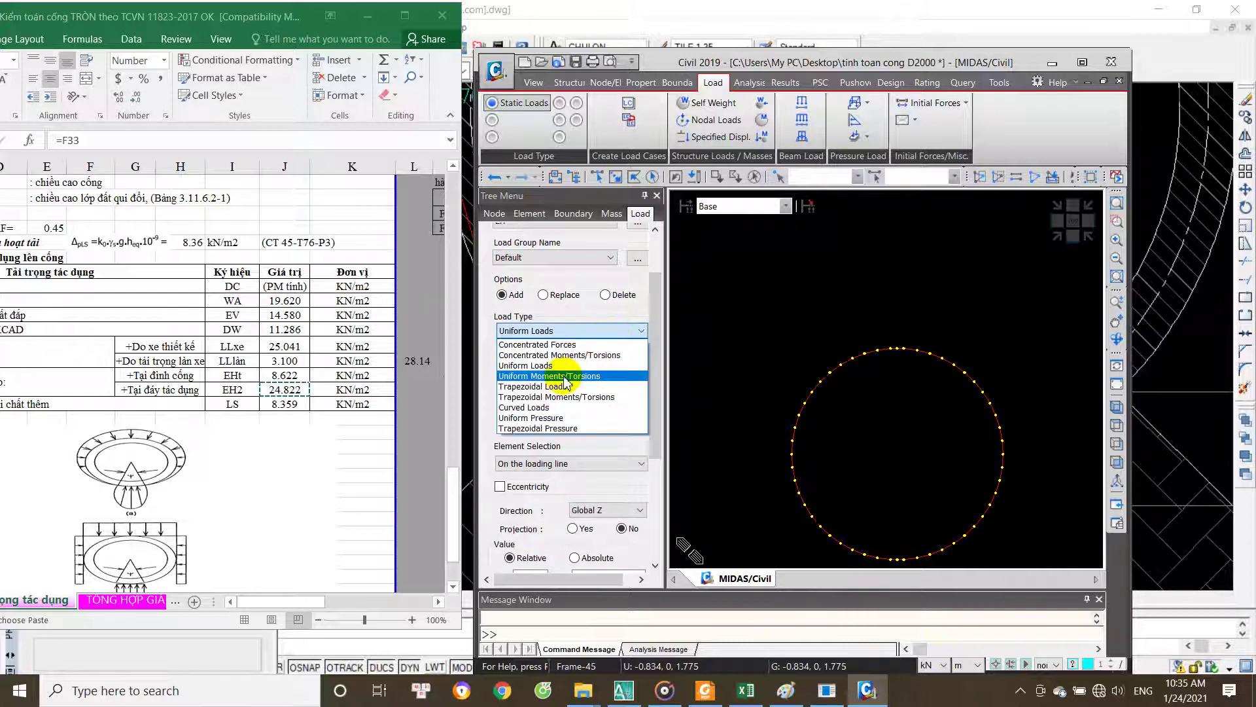
left_click(562, 393)
scroll(657, 390, "down", 2)
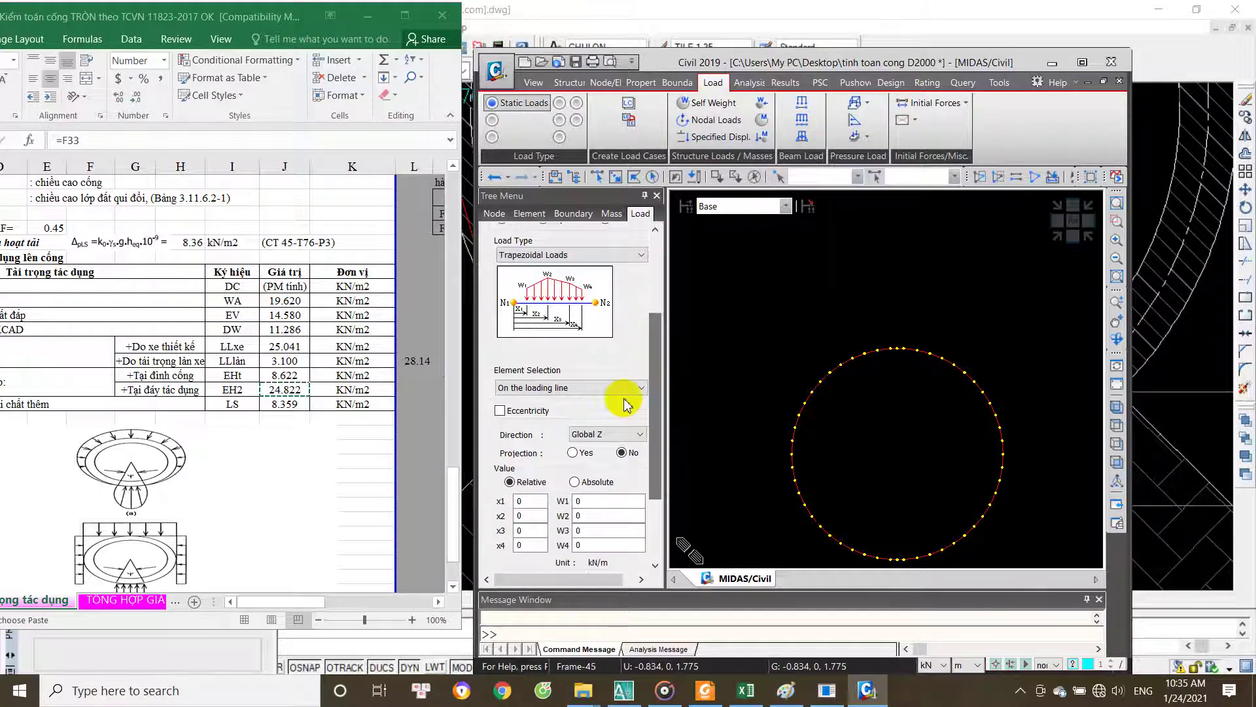
left_click(634, 387)
left_click(638, 412)
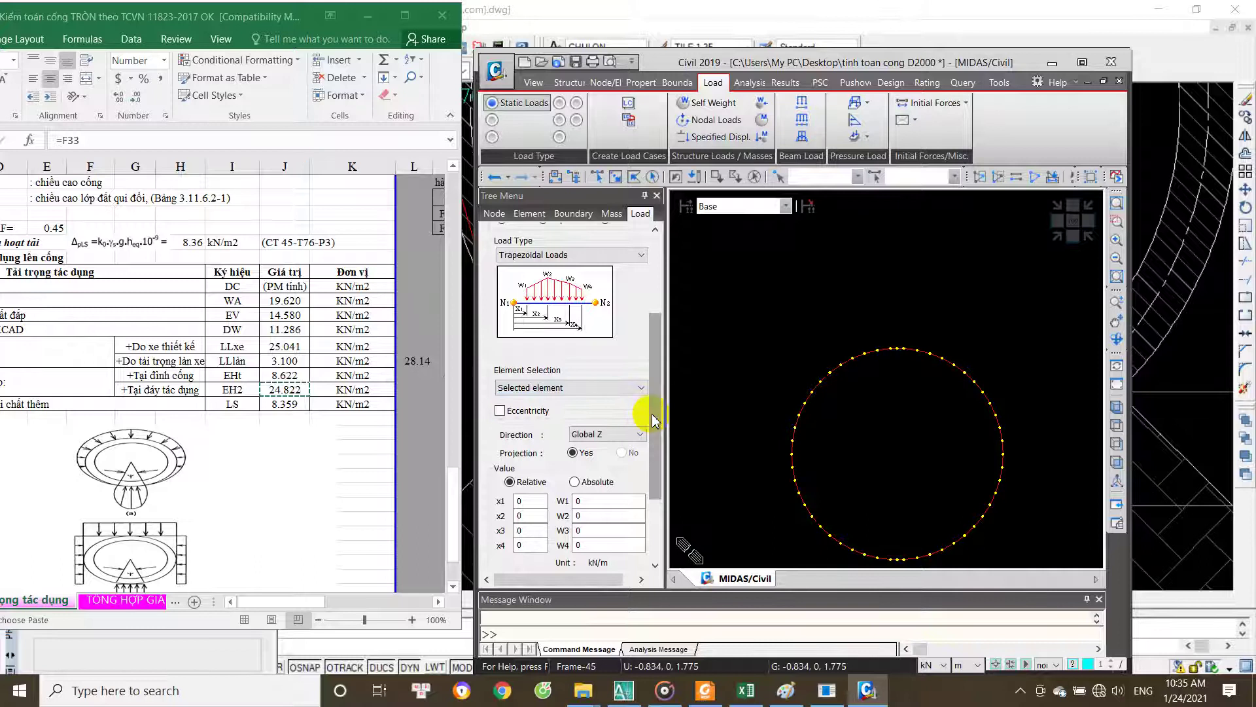
scroll(639, 414, "down", 3)
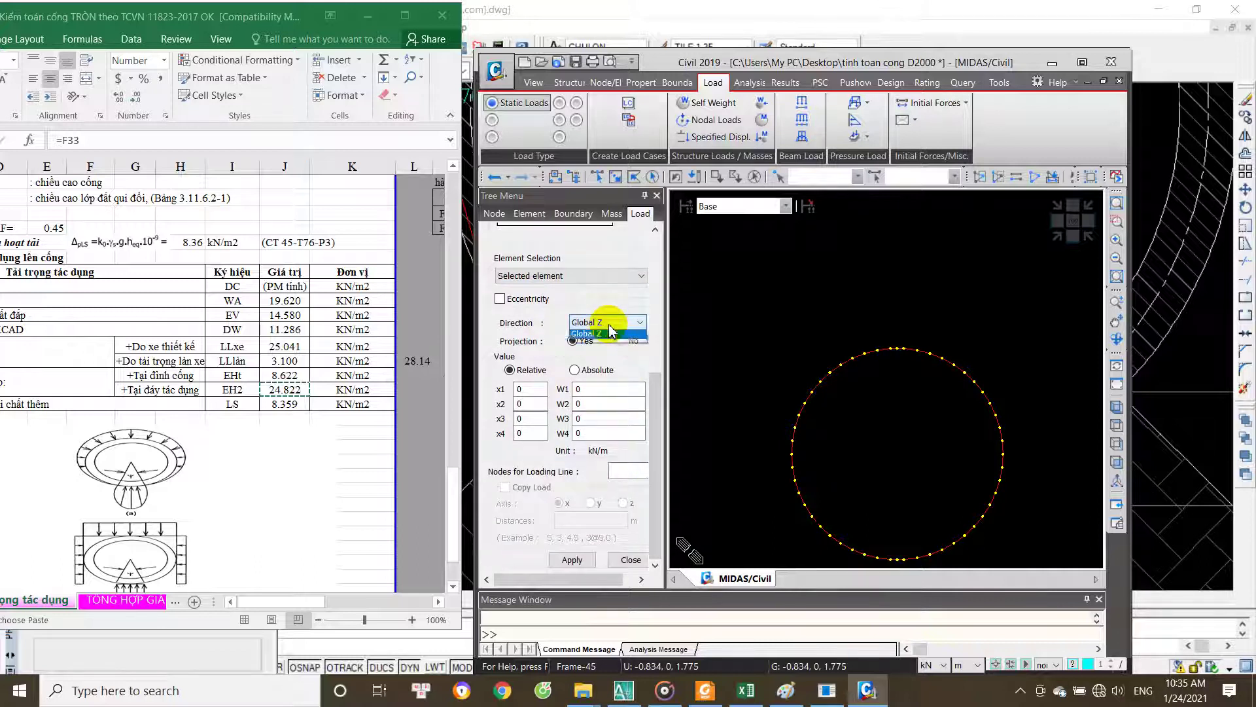
left_click(592, 331)
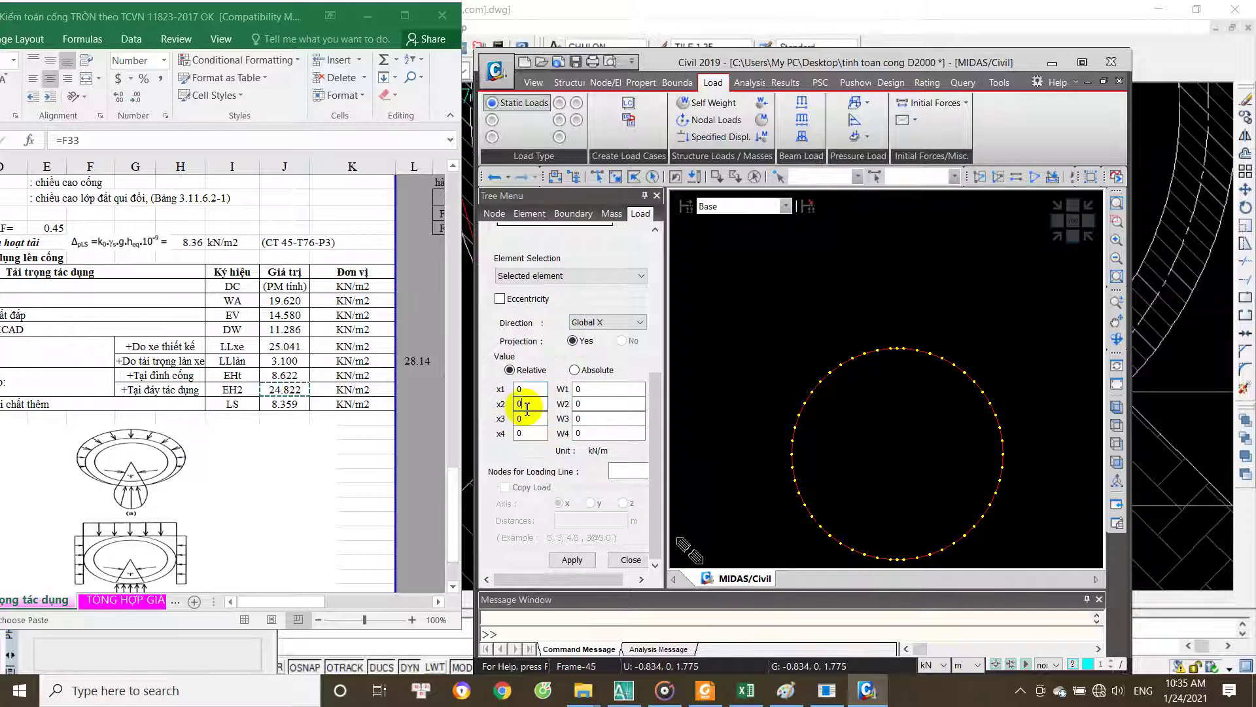
Step: Enter x2 = 1 with intensities W1 = 8.622 and W2 = 24.822 kN/m
left_click(283, 375)
left_click(579, 388)
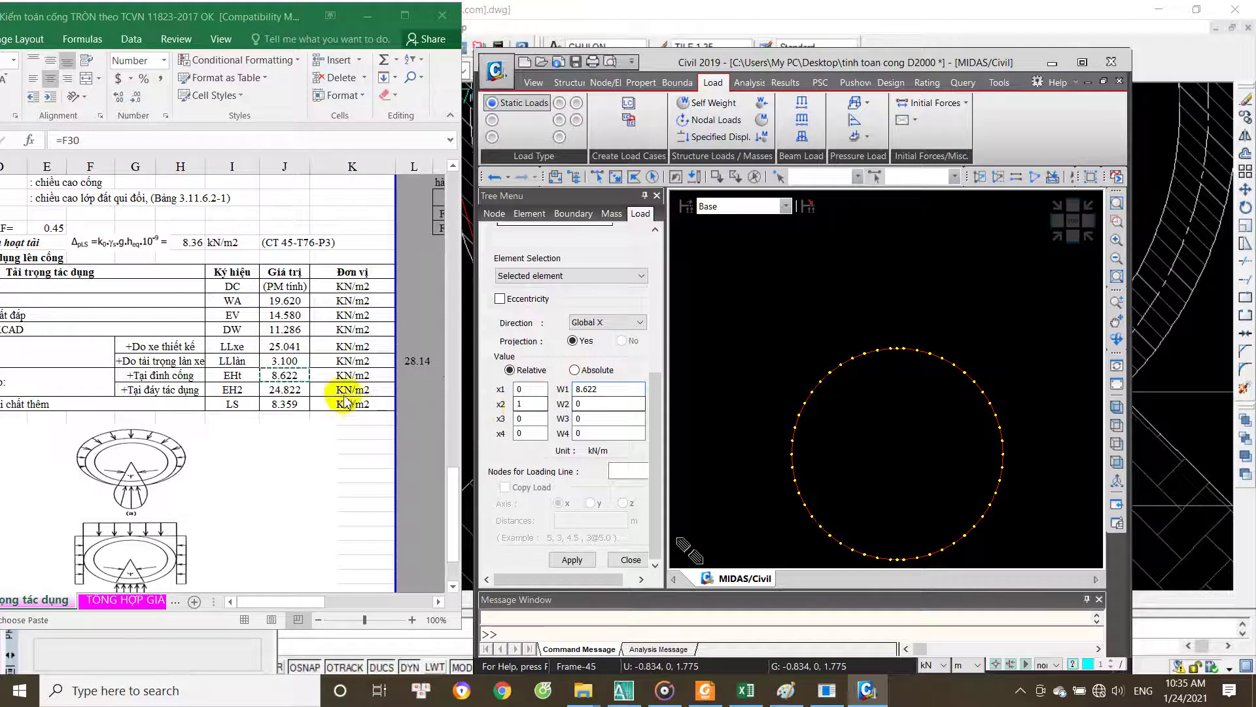
left_click(302, 393)
key("ctrl+c")
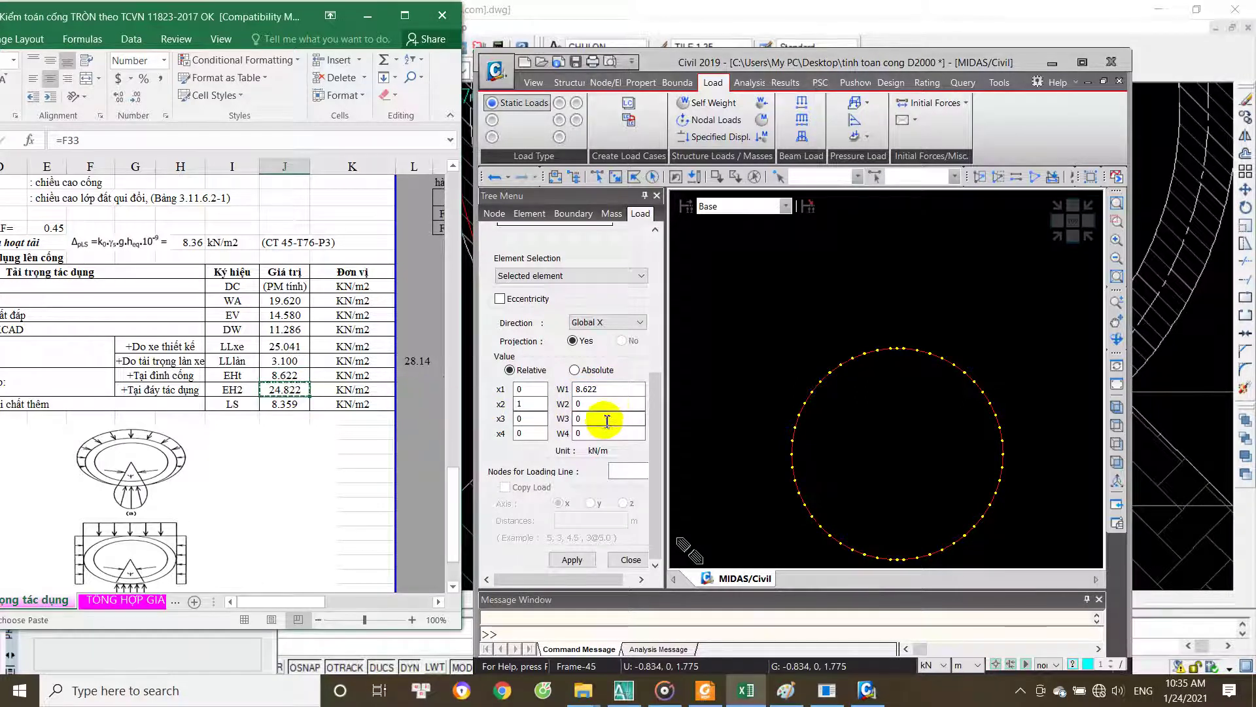
left_click(568, 404)
key("ctrl+v")
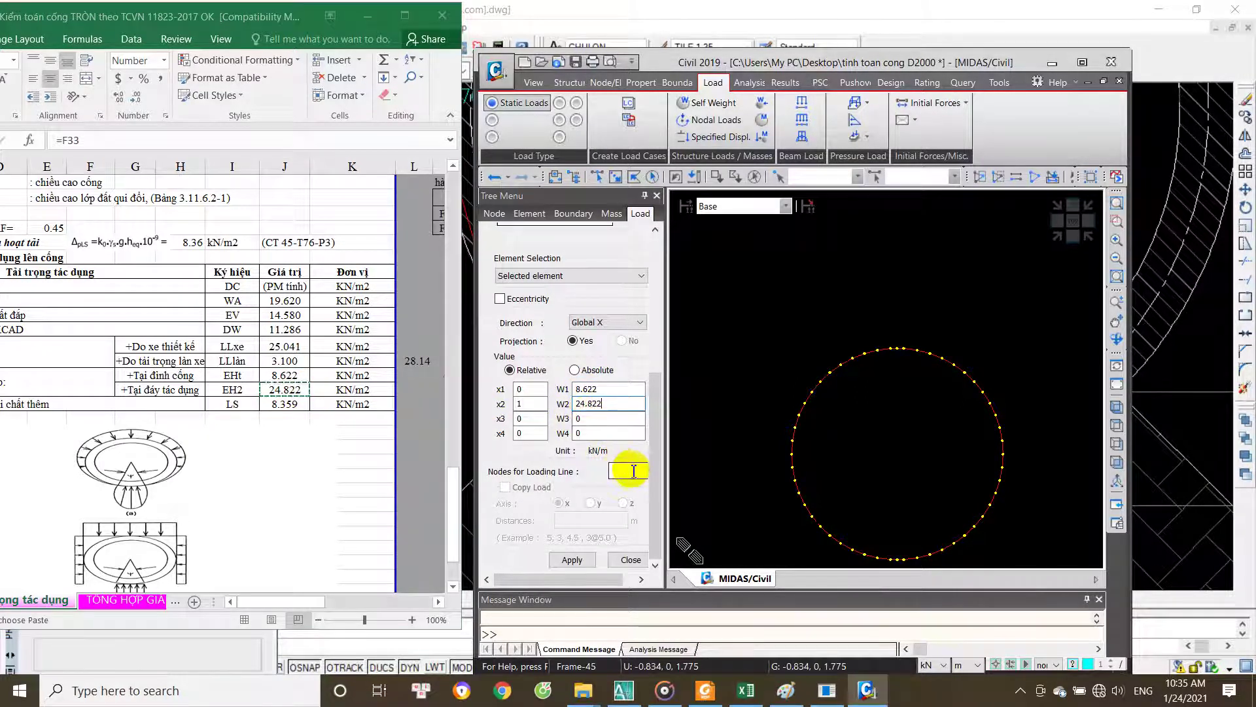
left_click(771, 435)
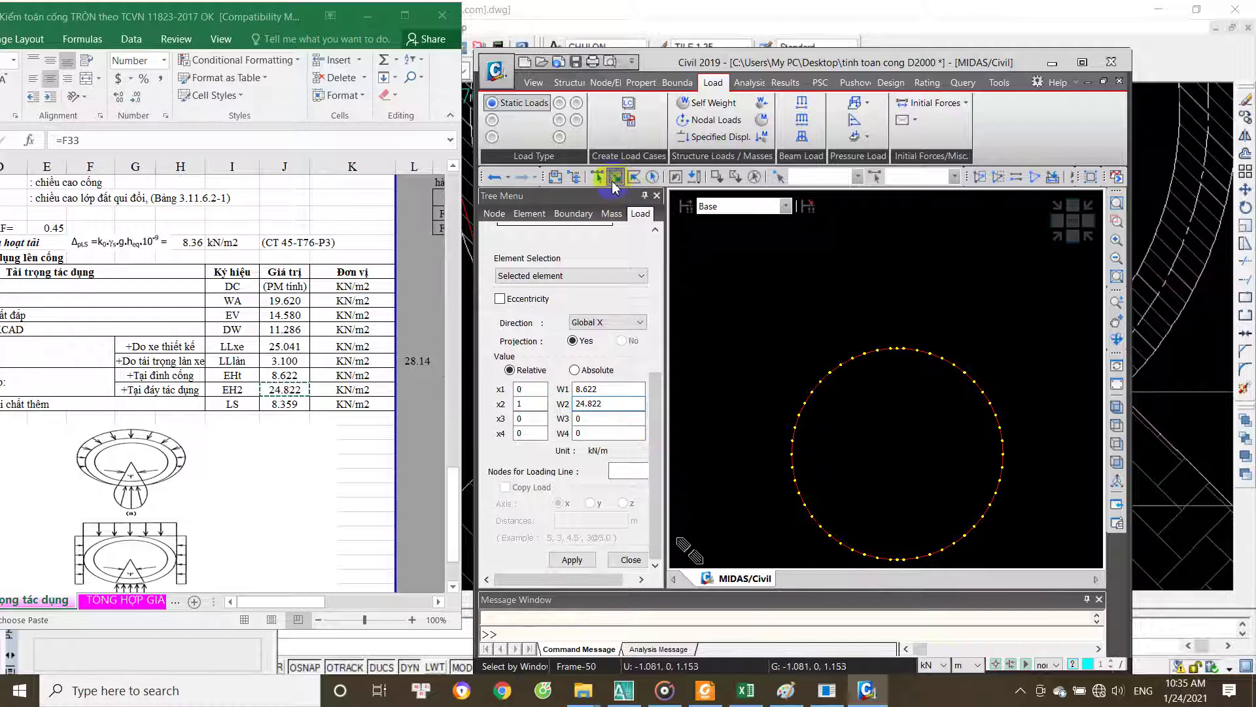
Step: Window-select the beam elements along the ring's left arc, removing the extra element
scroll(827, 420, "down", 2)
scroll(905, 302, "up", 3)
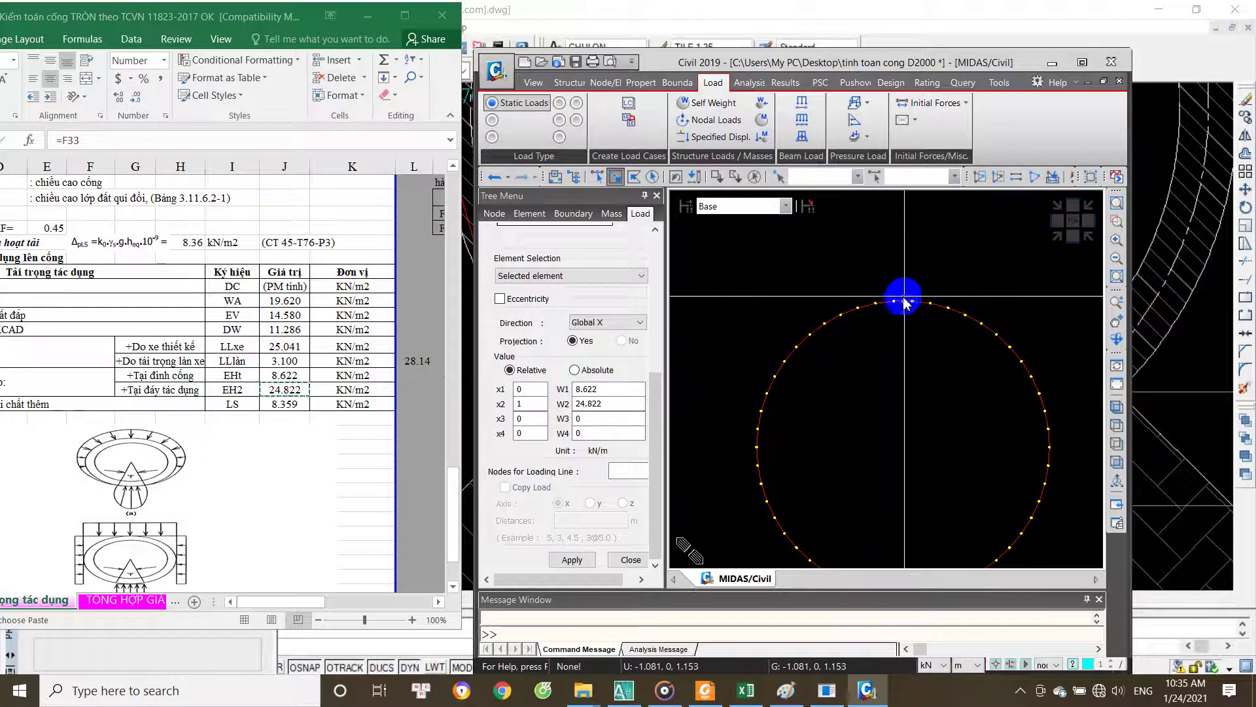
left_click_drag(886, 303, 732, 461)
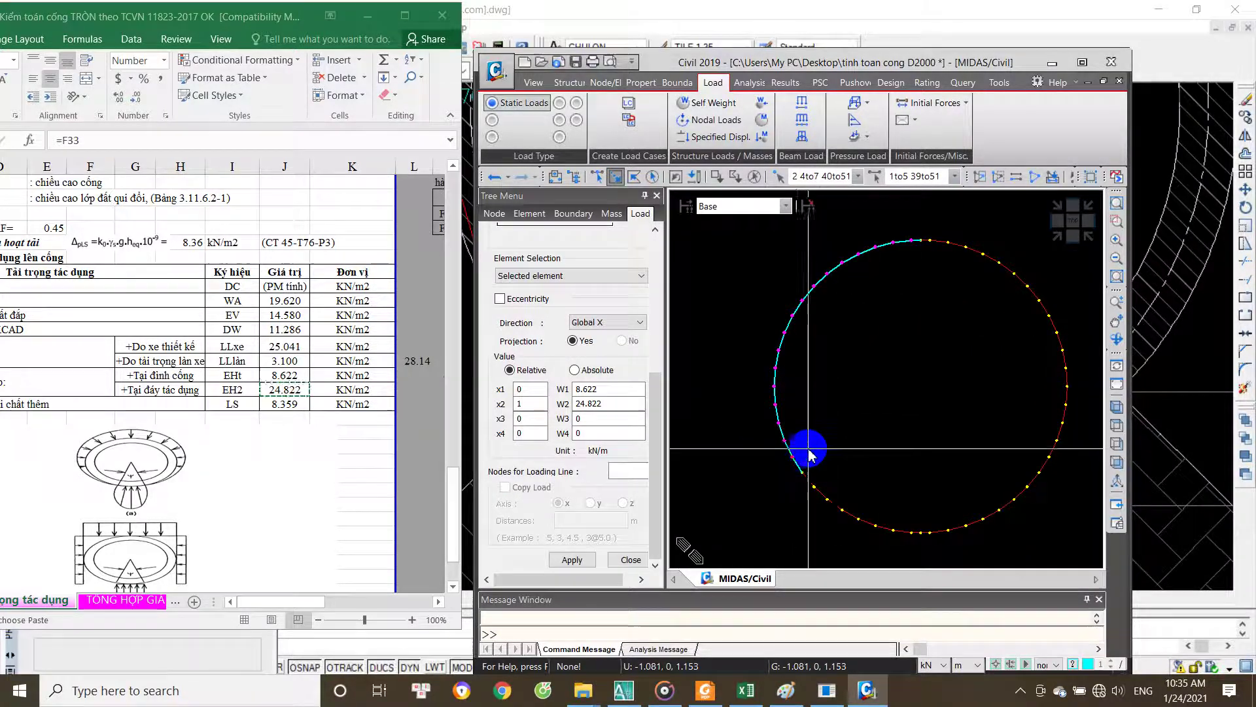
left_click_drag(819, 450, 813, 512)
scroll(817, 514, "up", 5)
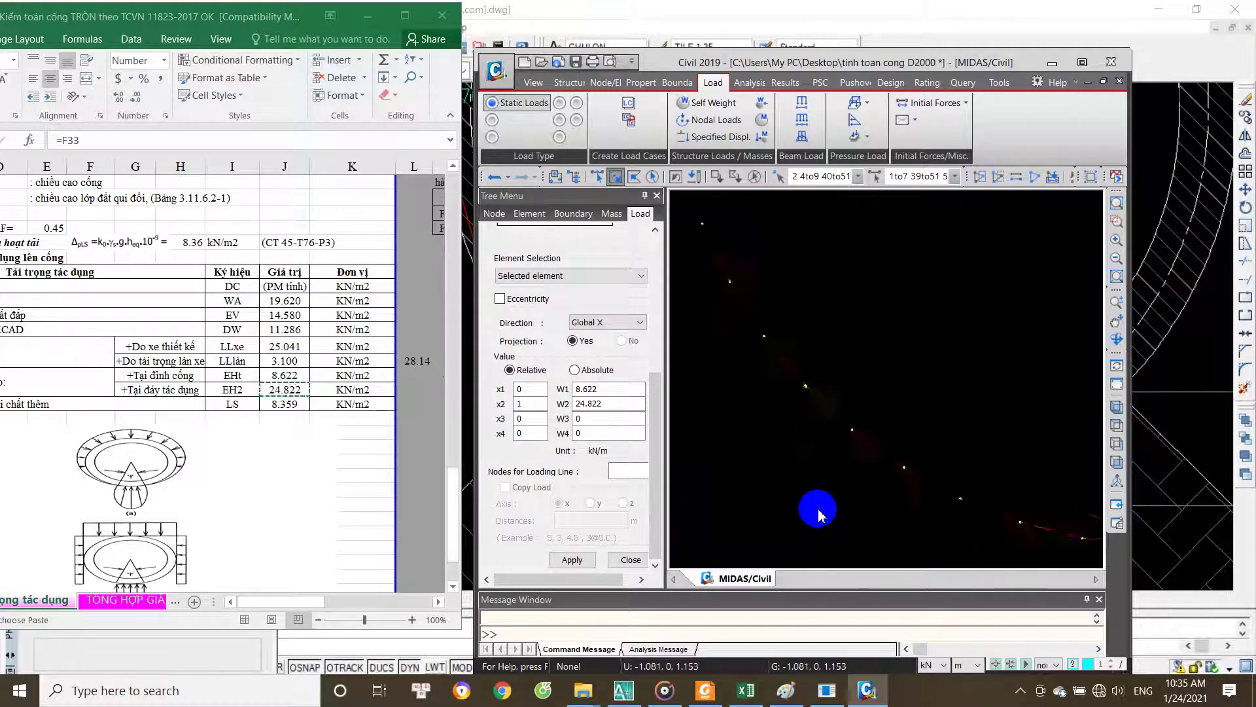
mouse_move(819, 498)
middle_mouse_down()
mouse_move(790, 347)
mouse_move(874, 279)
middle_mouse_up()
scroll(788, 347, "up", 3)
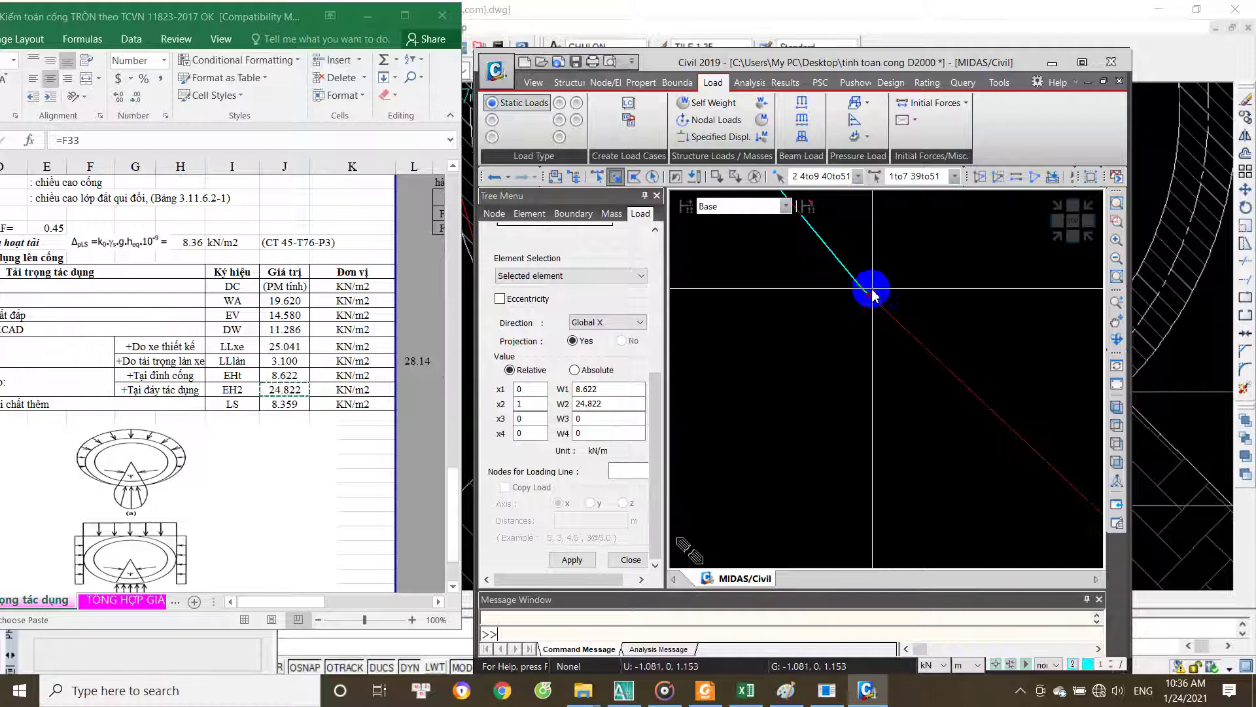
left_click(856, 309)
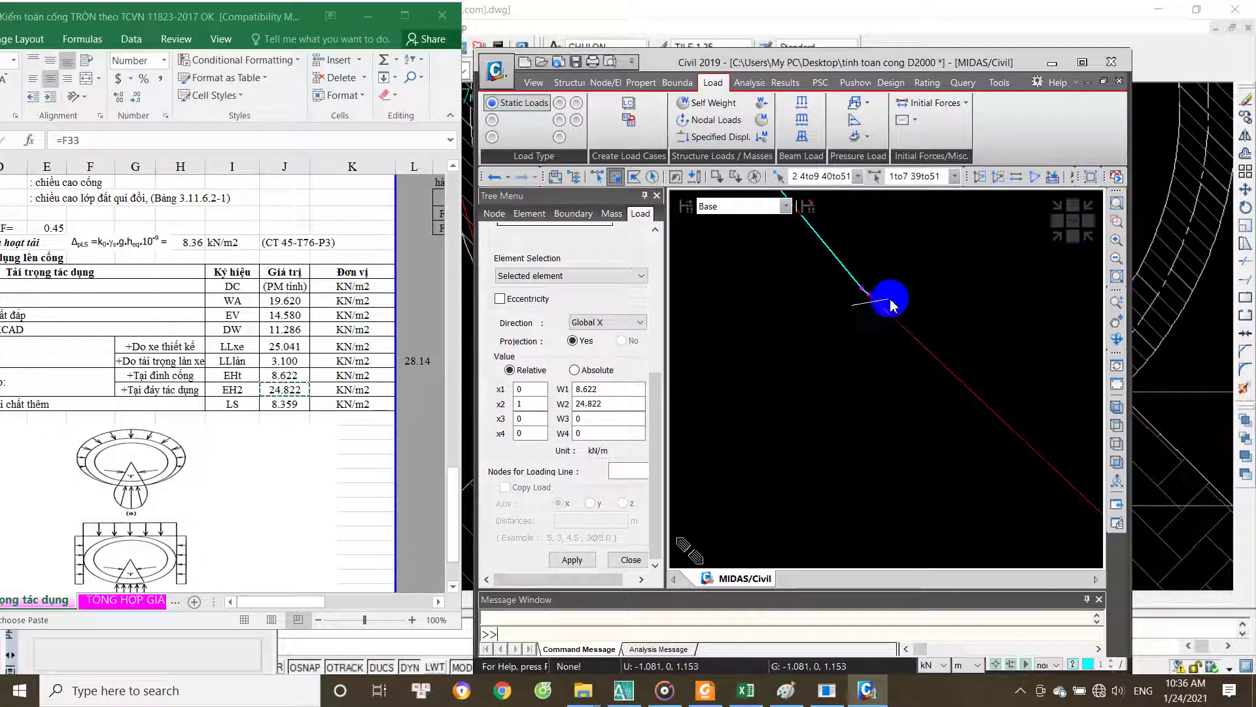
left_click_drag(898, 298, 897, 301)
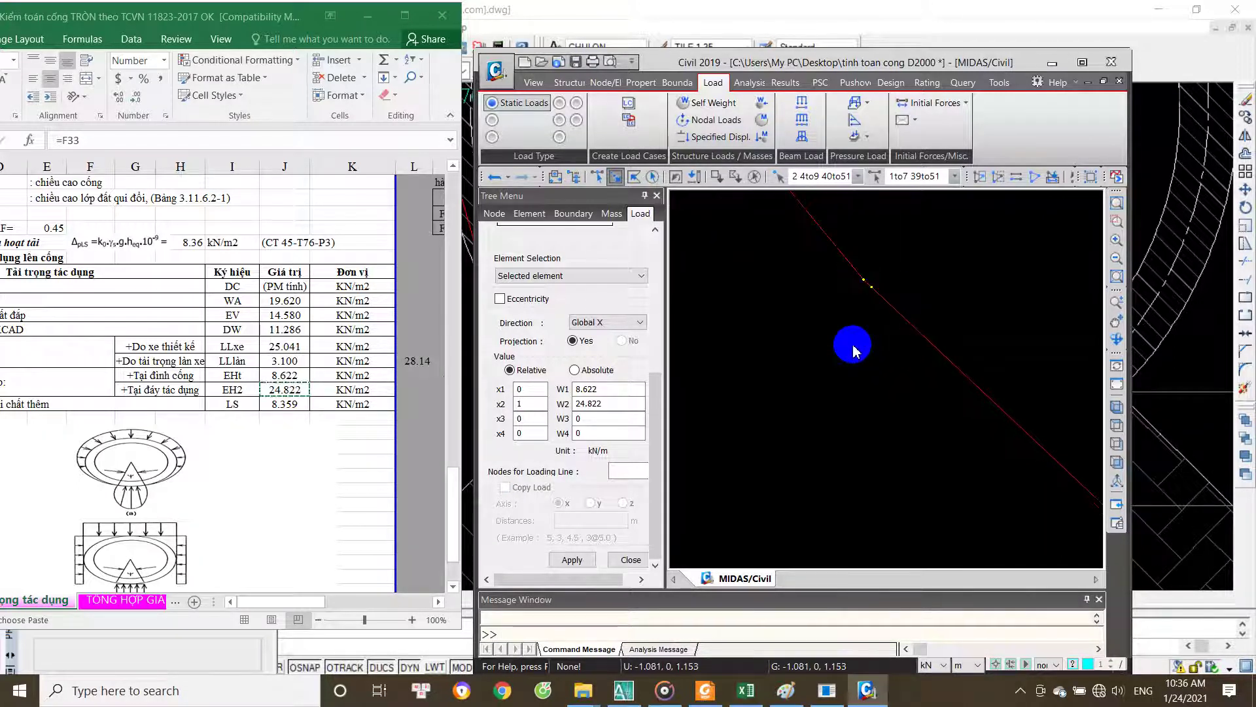
scroll(815, 386, "down", 3)
scroll(779, 467, "down", 3)
left_click_drag(847, 386, 680, 433)
Step: Apply the 8.622 to 24.822 kN/m Global X load along loading line nodes 52,60
left_click(623, 471)
left_click(882, 239)
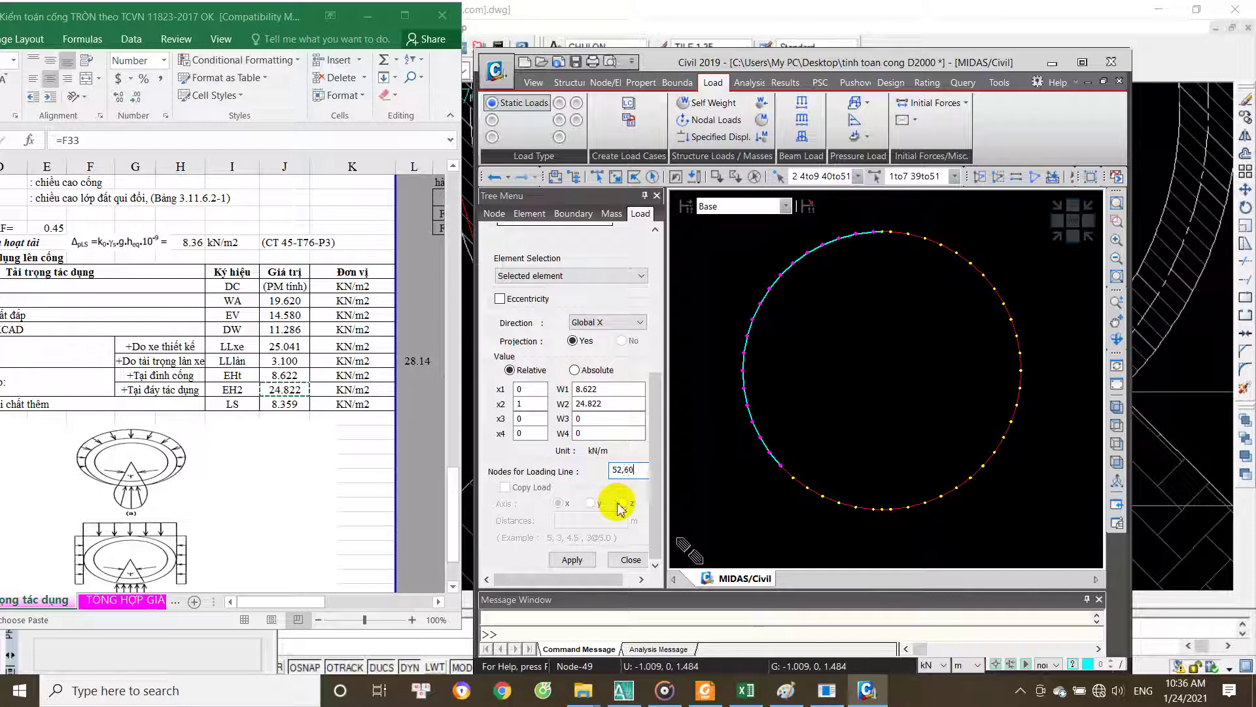
left_click(585, 561)
left_click(853, 409)
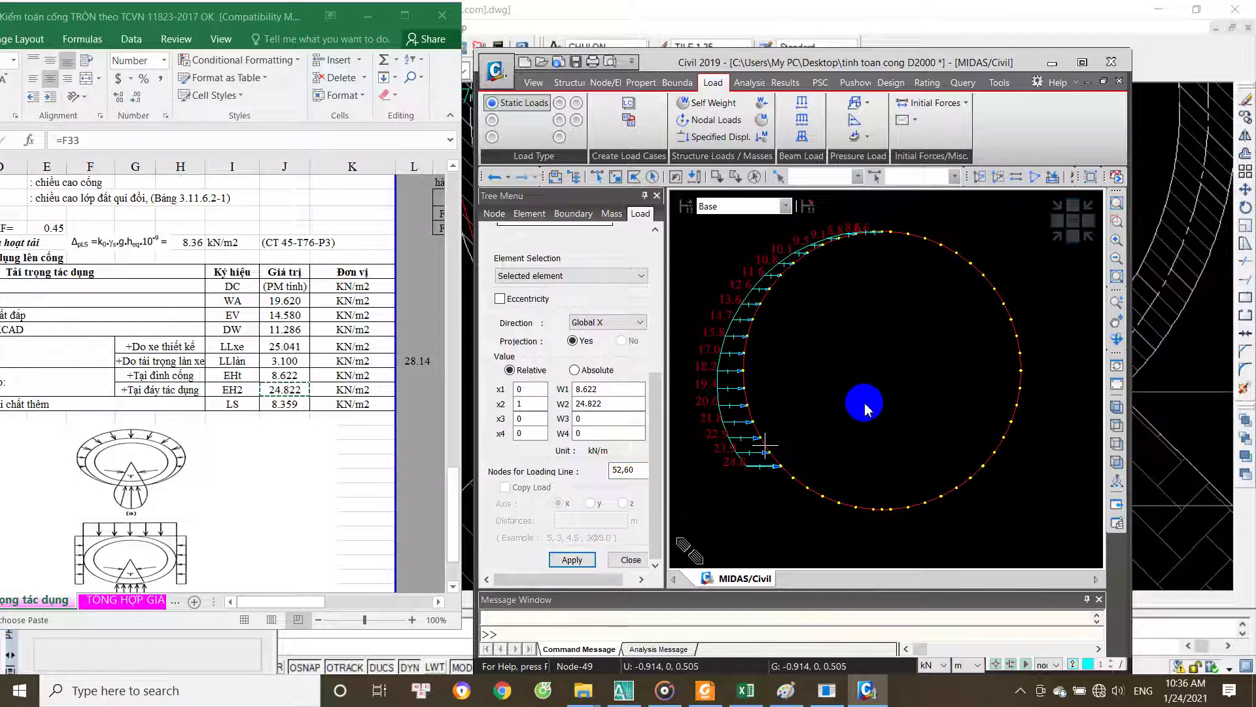
Step: Save the model, clear the old loading-line nodes, and select elements at the crown
key("ctrl+s")
type("-24.822")
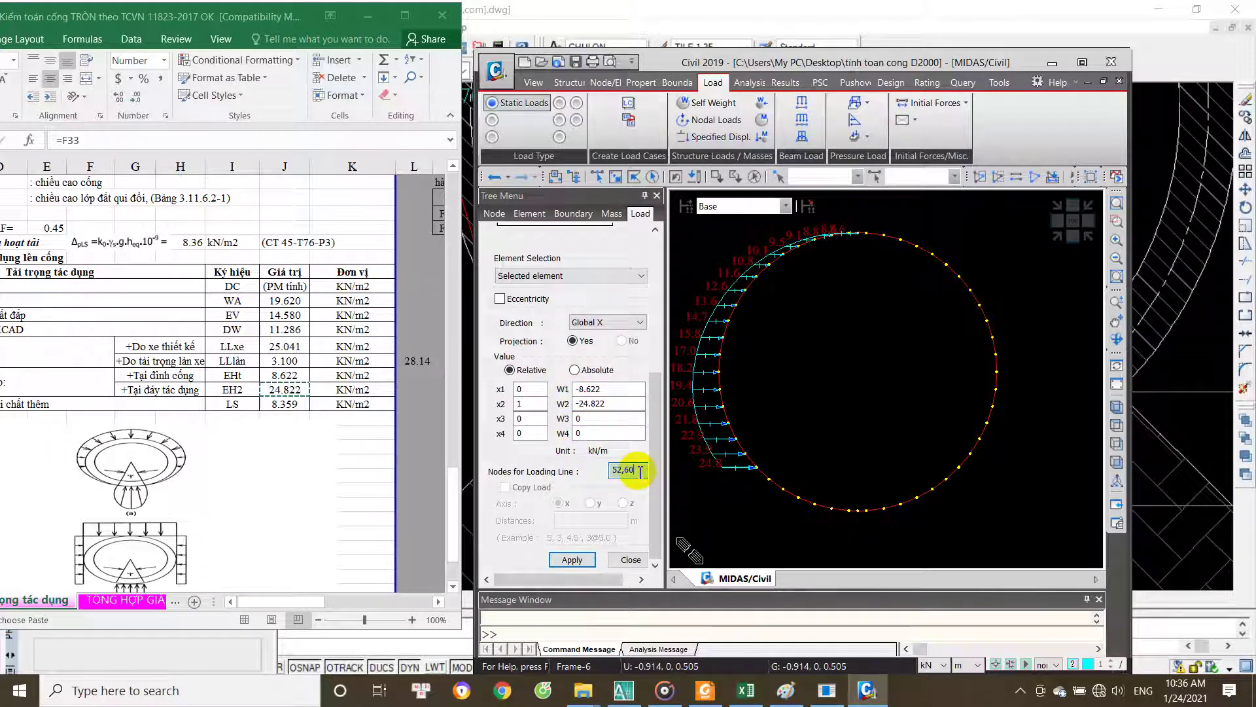
key("BackSpace")
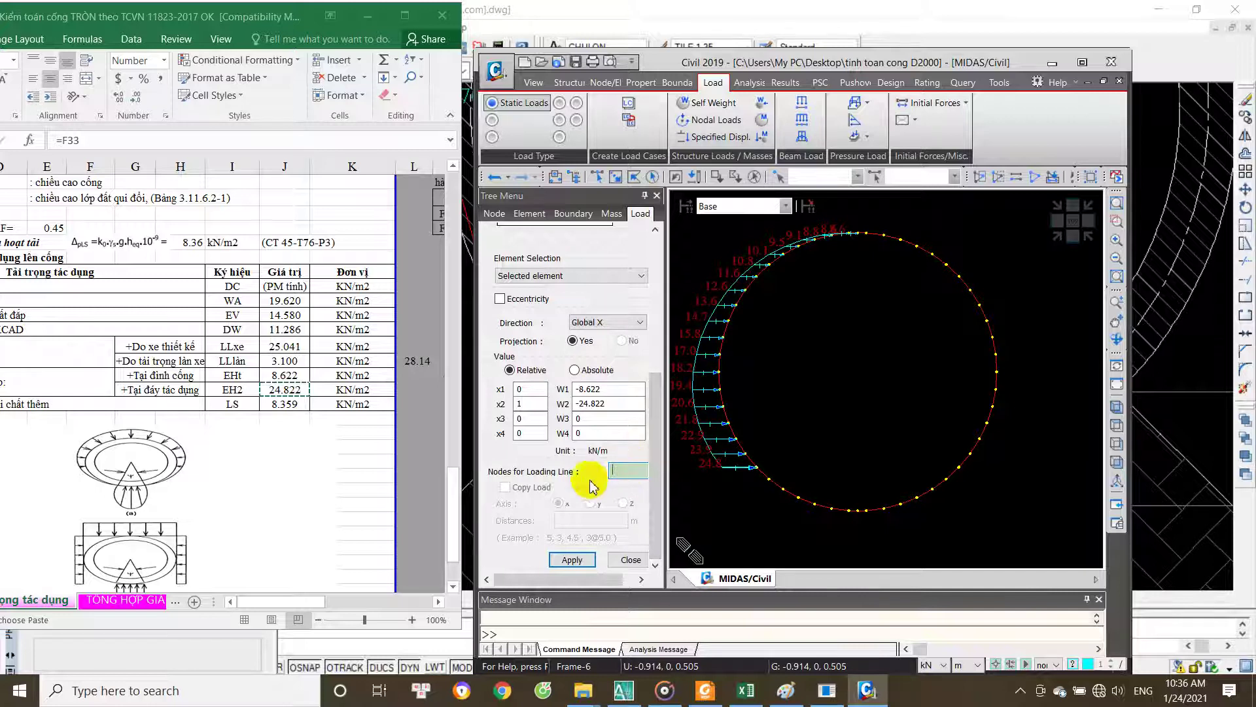
left_click(603, 181)
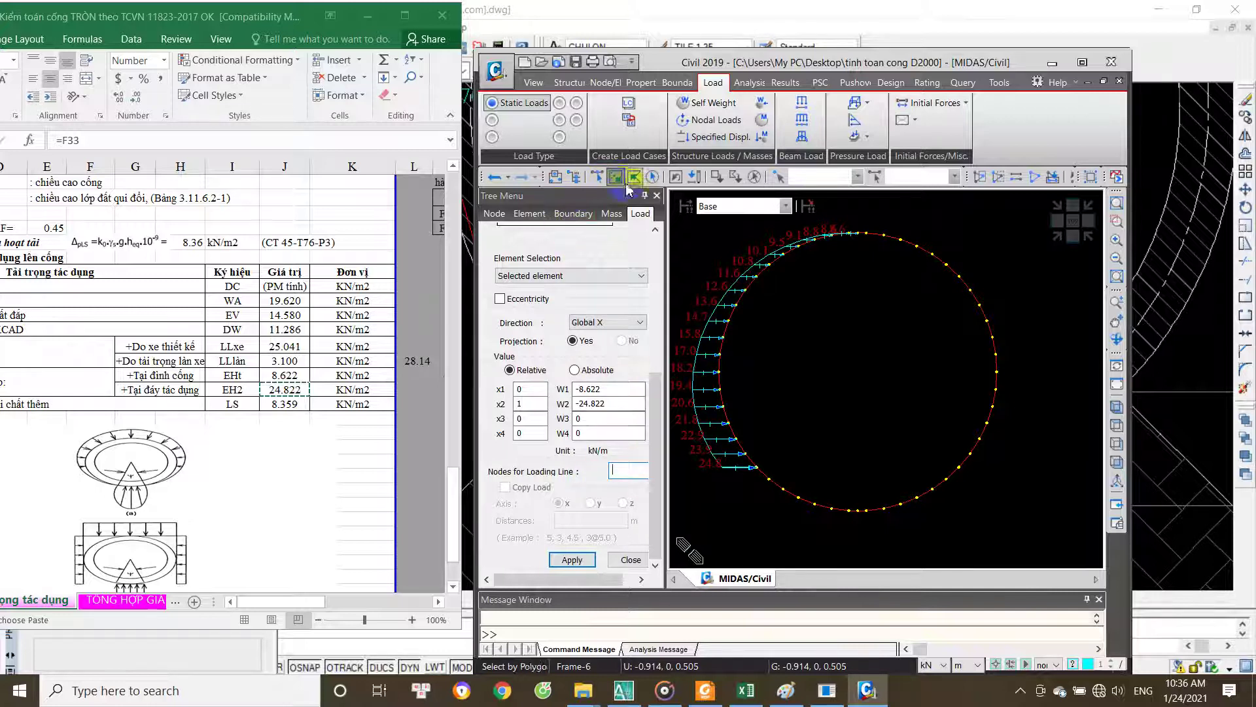
left_click(855, 260)
left_click_drag(883, 240, 843, 279)
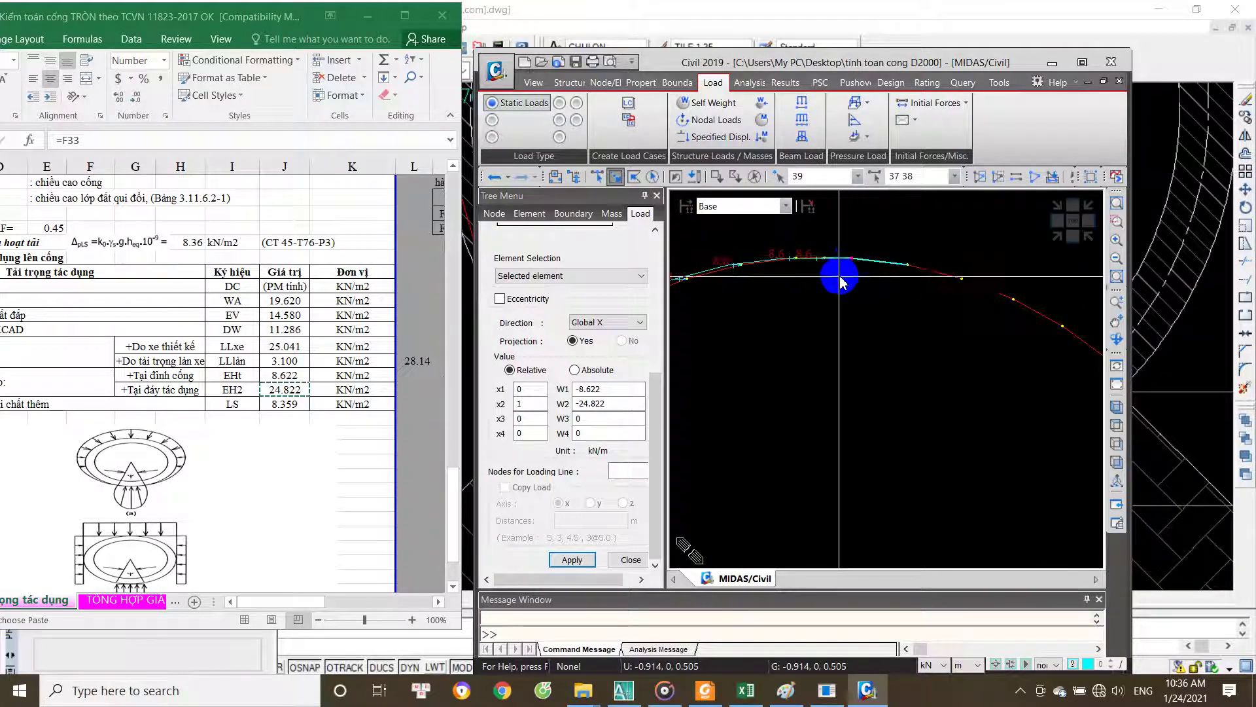
scroll(851, 274, "up", 2)
left_click_drag(875, 237, 852, 267)
scroll(844, 286, "down", 2)
Step: Extend the selection down the right arc to cover elements 20 to 38
left_click_drag(972, 262, 829, 362)
scroll(840, 252, "down", 3)
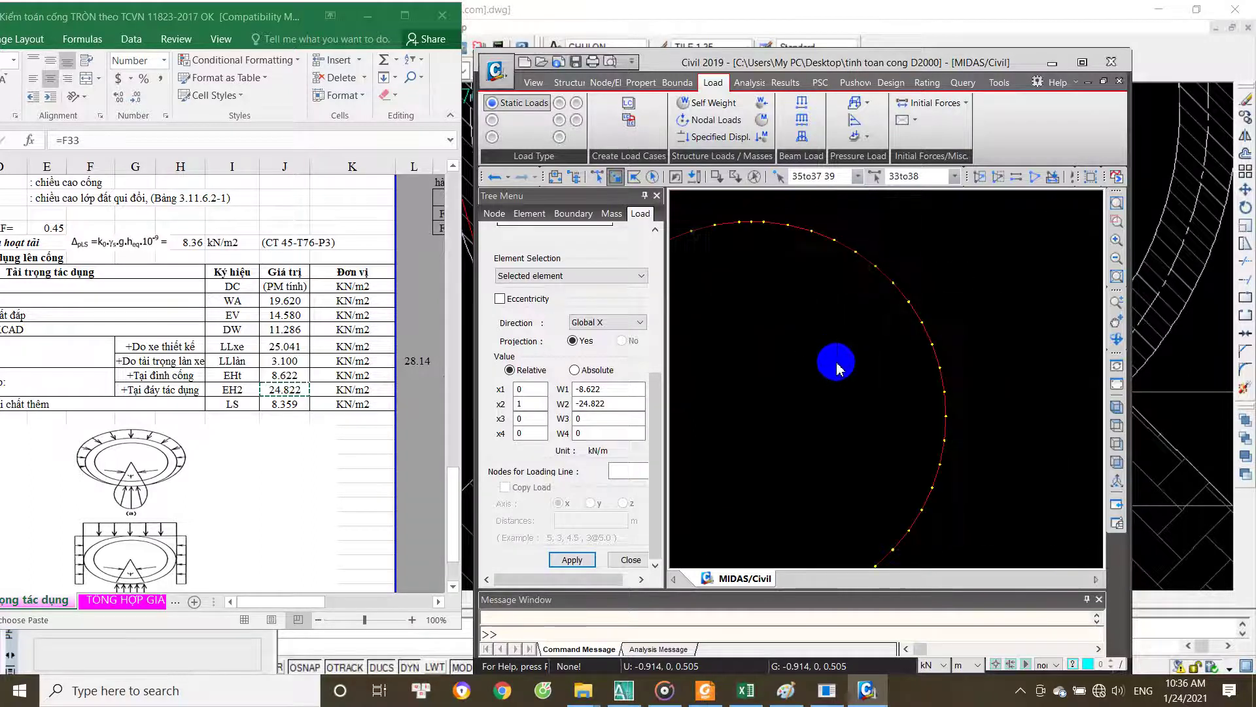
left_click(835, 240)
left_click_drag(950, 245, 847, 357)
left_click_drag(962, 342, 880, 463)
middle_click_drag(881, 462, 876, 388)
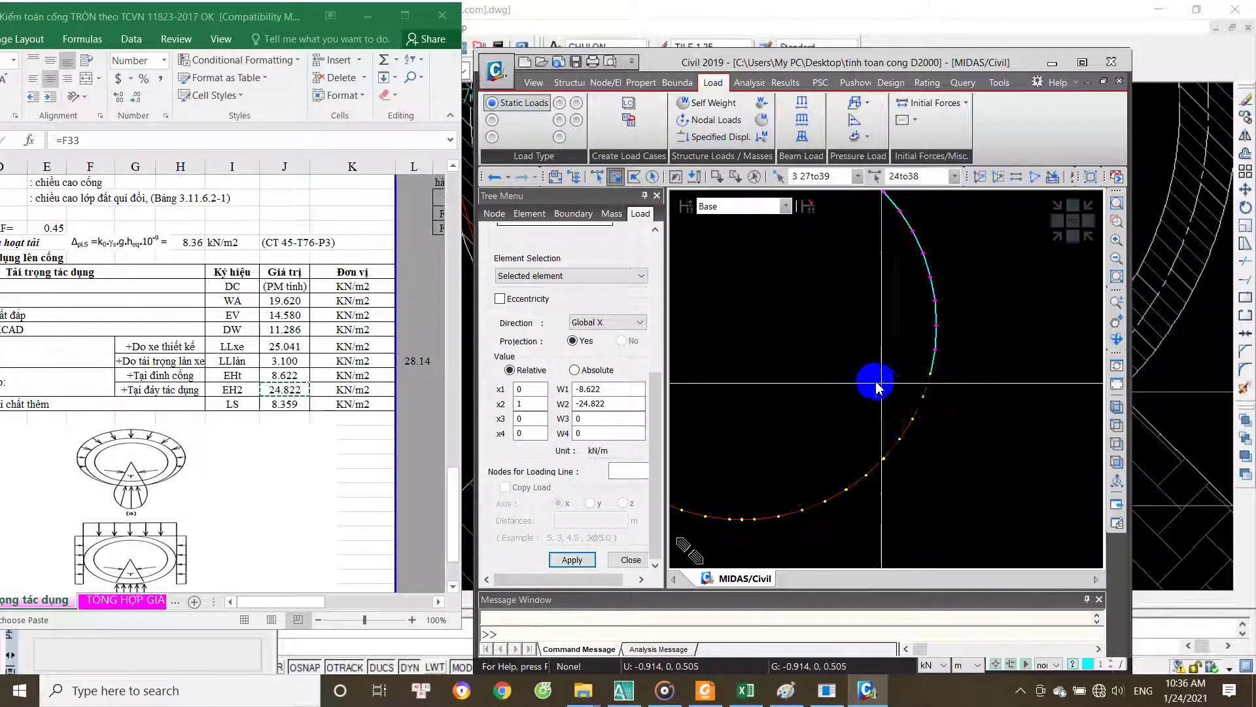
scroll(903, 410, "up", 2)
left_click_drag(995, 290, 880, 386)
scroll(892, 458, "up", 2)
middle_click_drag(892, 458, 877, 469)
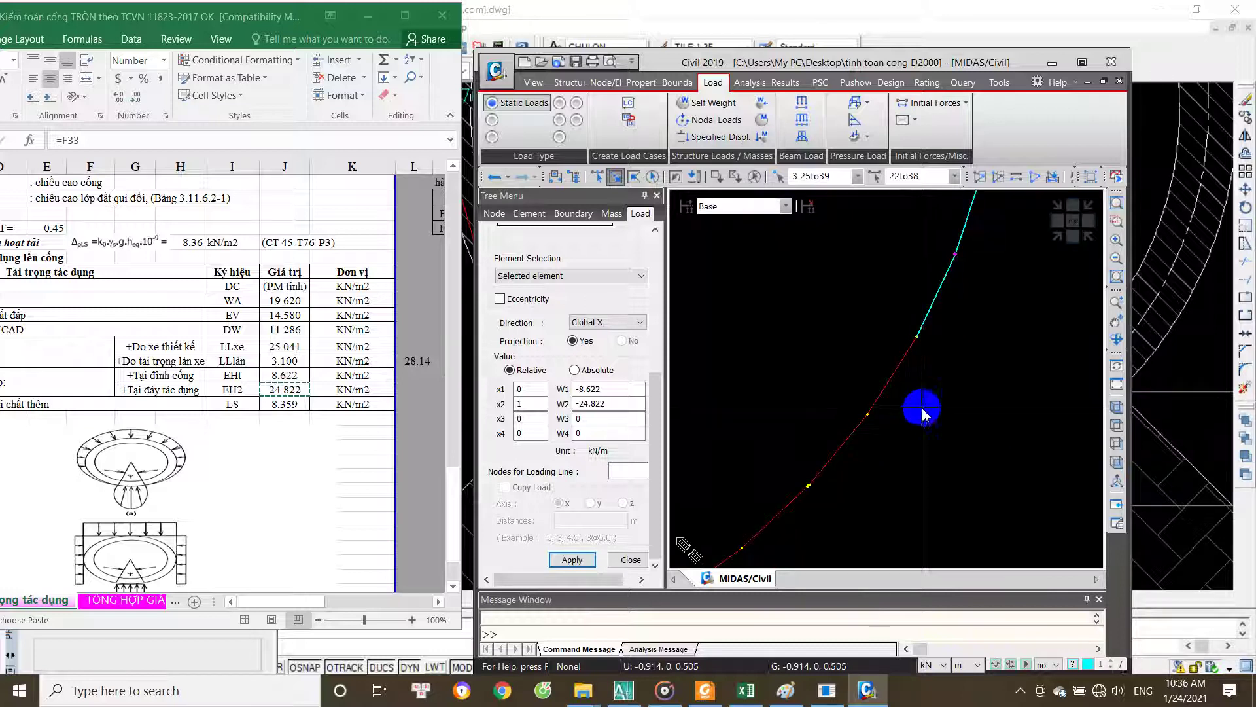
left_click_drag(987, 274, 830, 468)
Step: Add element 57 to the right-arc selection
scroll(835, 512, "up", 2)
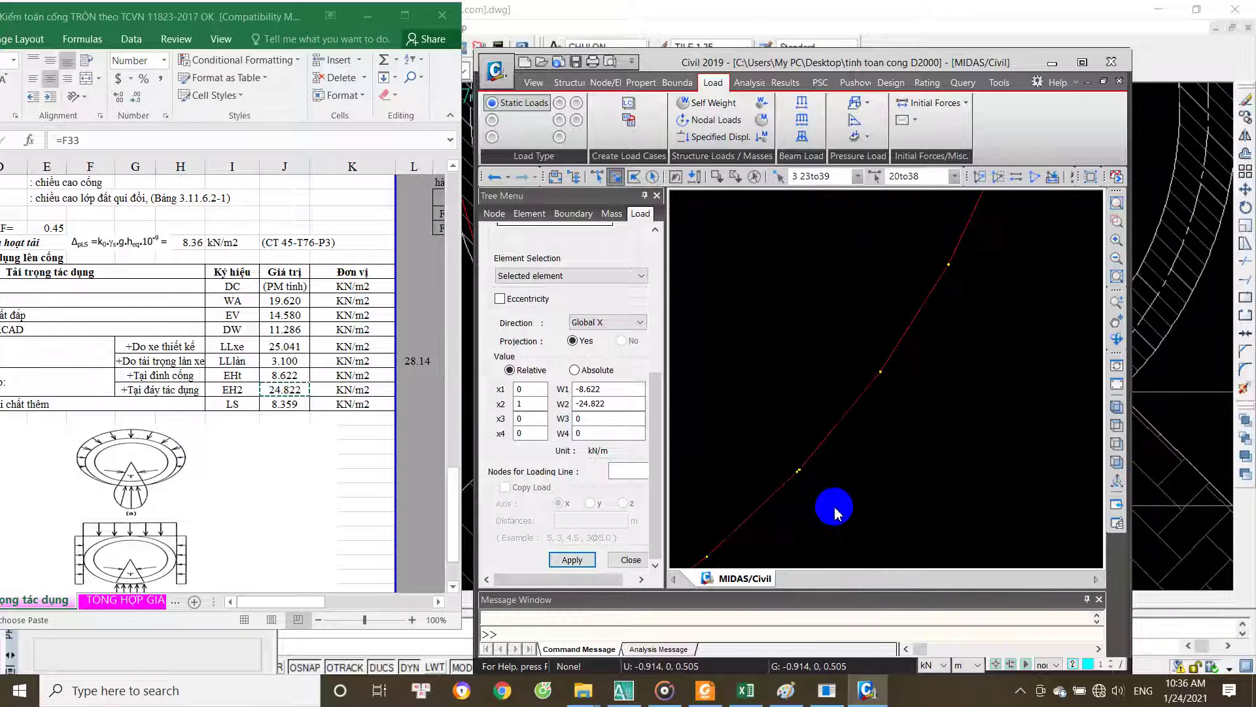
scroll(762, 379, "up", 2)
left_click_drag(753, 352, 721, 367)
scroll(726, 365, "down", 3)
scroll(868, 447, "down", 2)
scroll(876, 458, "down", 2)
scroll(850, 412, "up", 2)
scroll(838, 421, "up", 1)
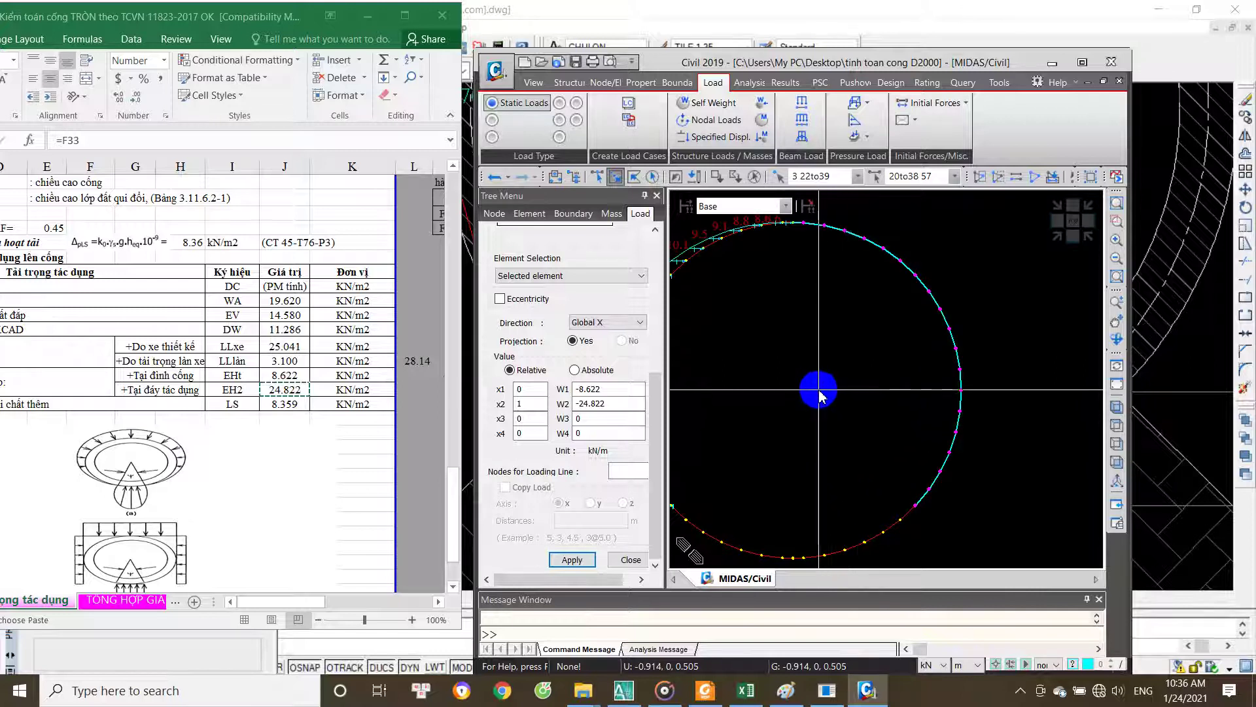
Step: Apply the -8.622 to -24.822 kN/m Global X load on loading line 52,61, then close
left_click(617, 471)
type("52,61")
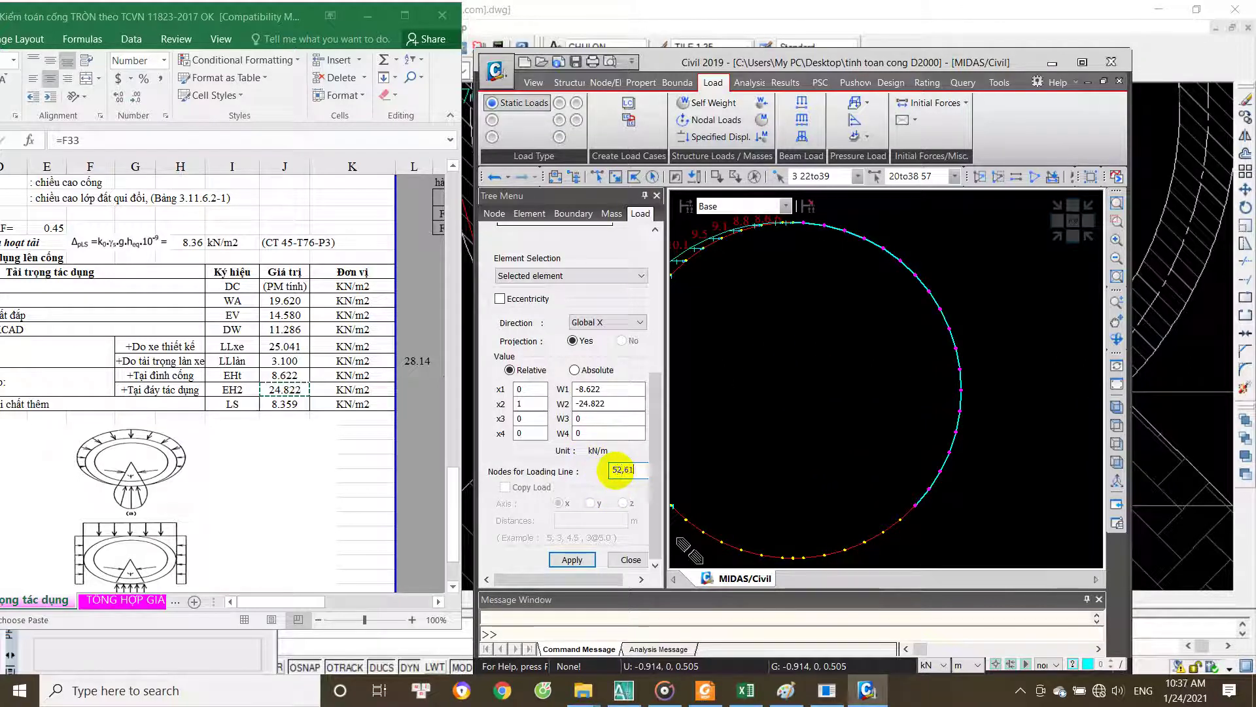
left_click(571, 559)
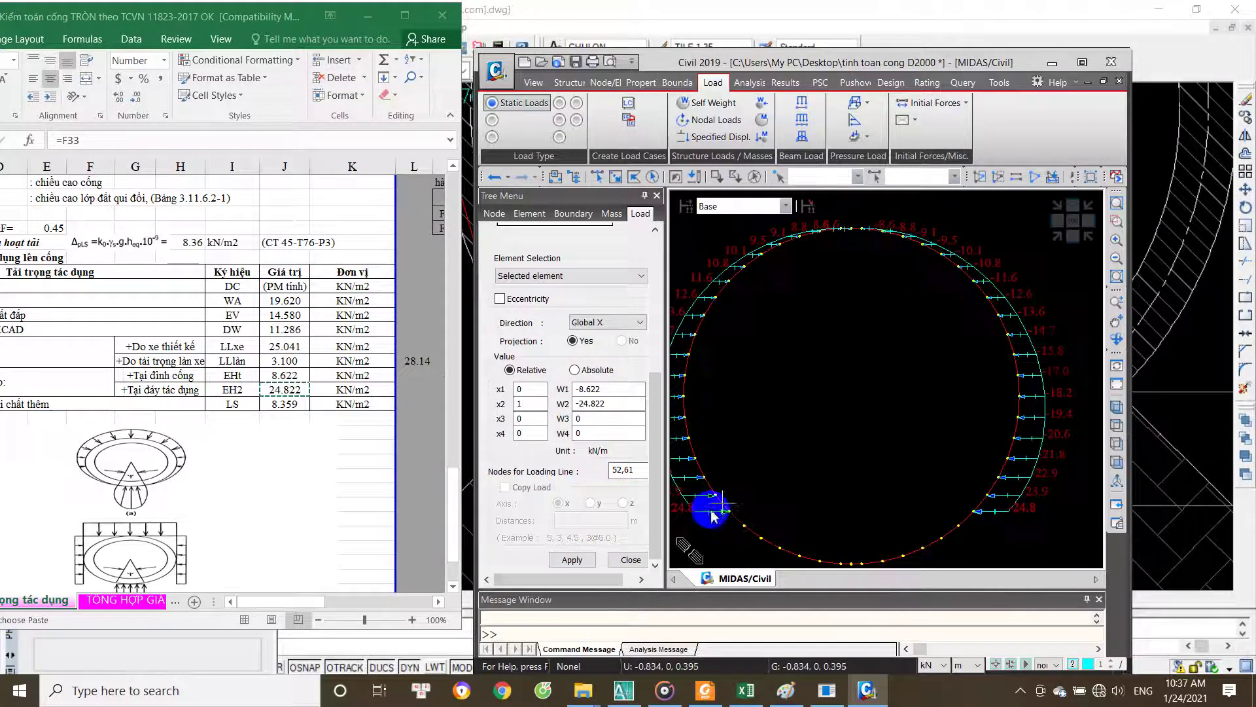
left_click(631, 560)
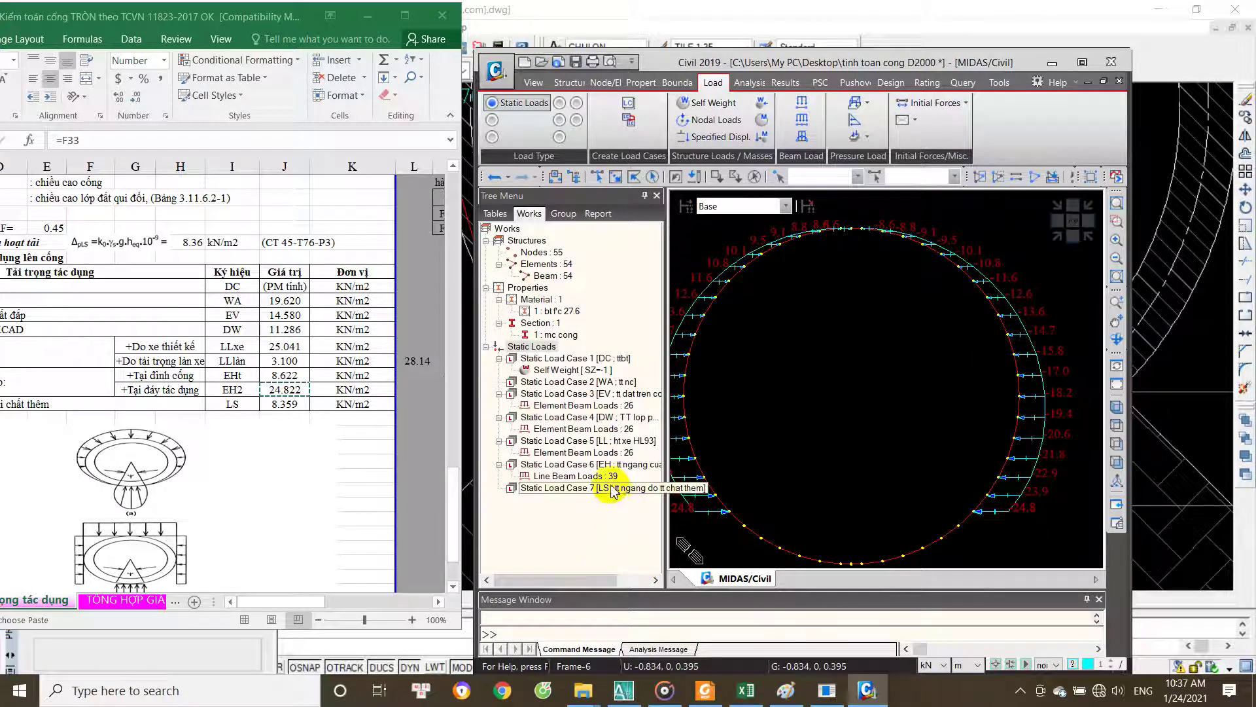
Step: Zoom in to check the roughly 8.6 kN/m load values at the crown, then save
scroll(872, 353, "up", 2)
scroll(883, 317, "up", 2)
scroll(887, 318, "up", 2)
middle_click_drag(888, 319, 870, 376)
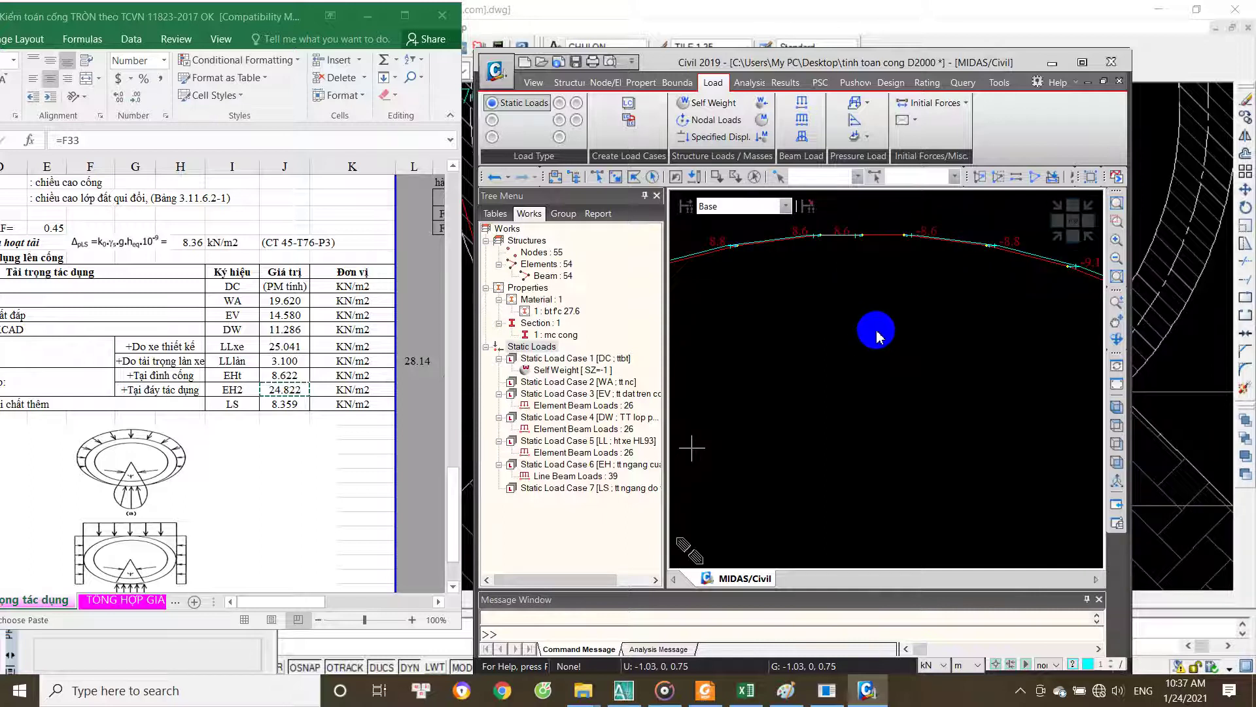
middle_click_drag(881, 327, 863, 369)
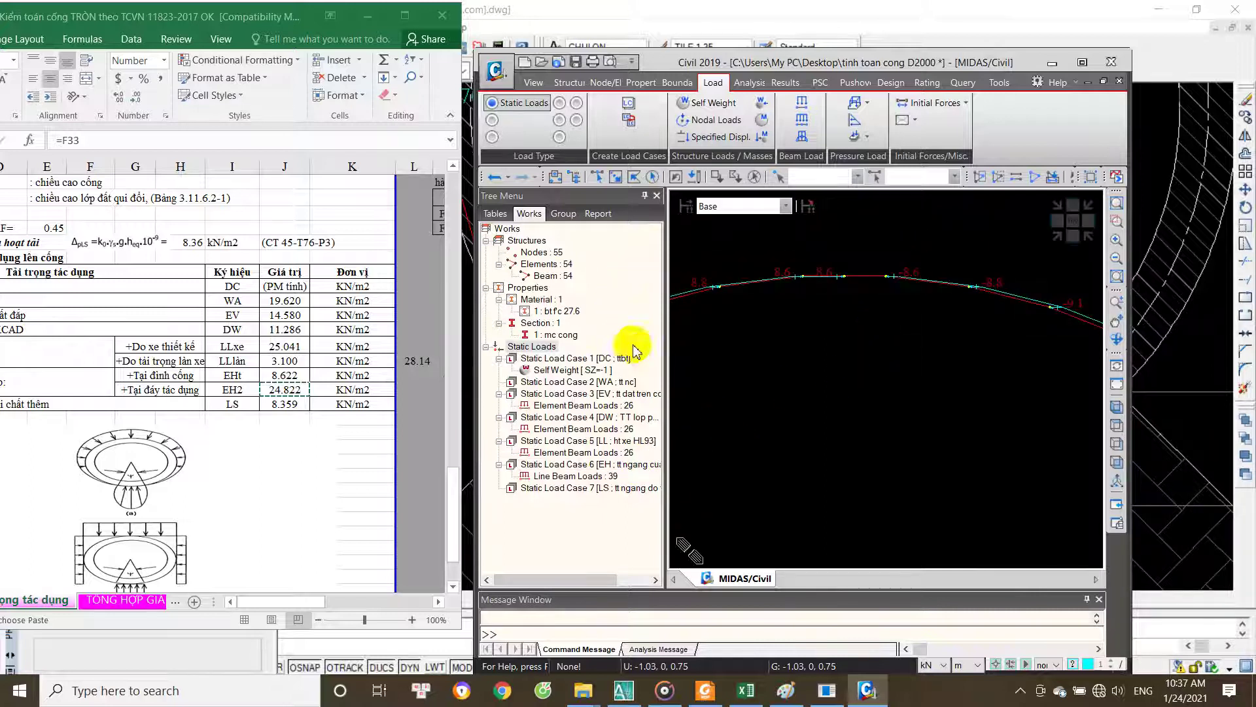
key("ctrl+s")
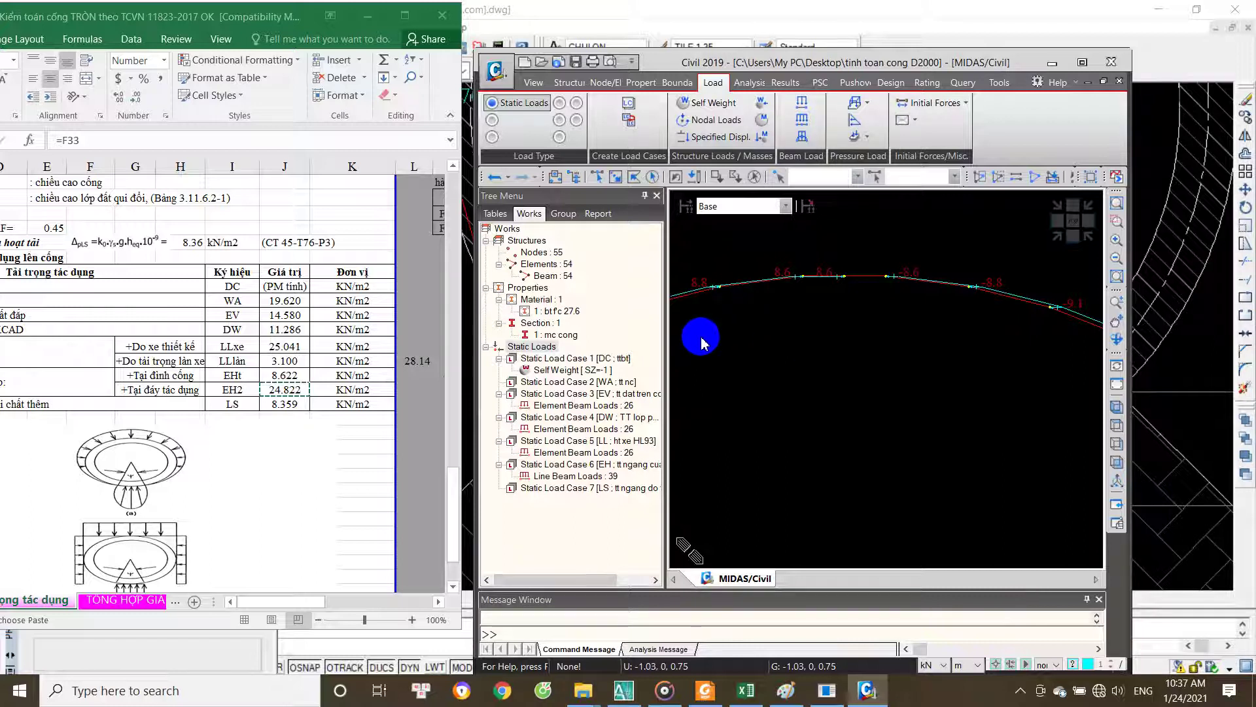
Step: Start a Line Beam Load with uniform load type on selected elements
right_click(712, 366)
mouse_move(740, 108)
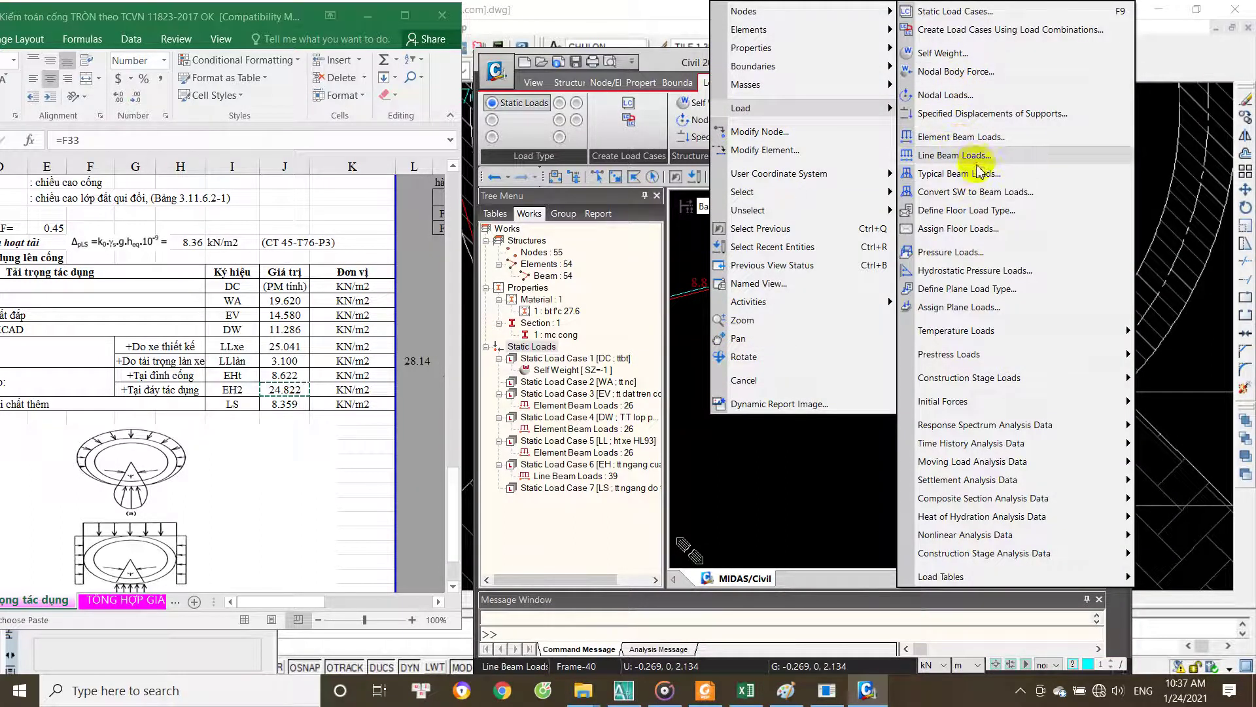
left_click(978, 157)
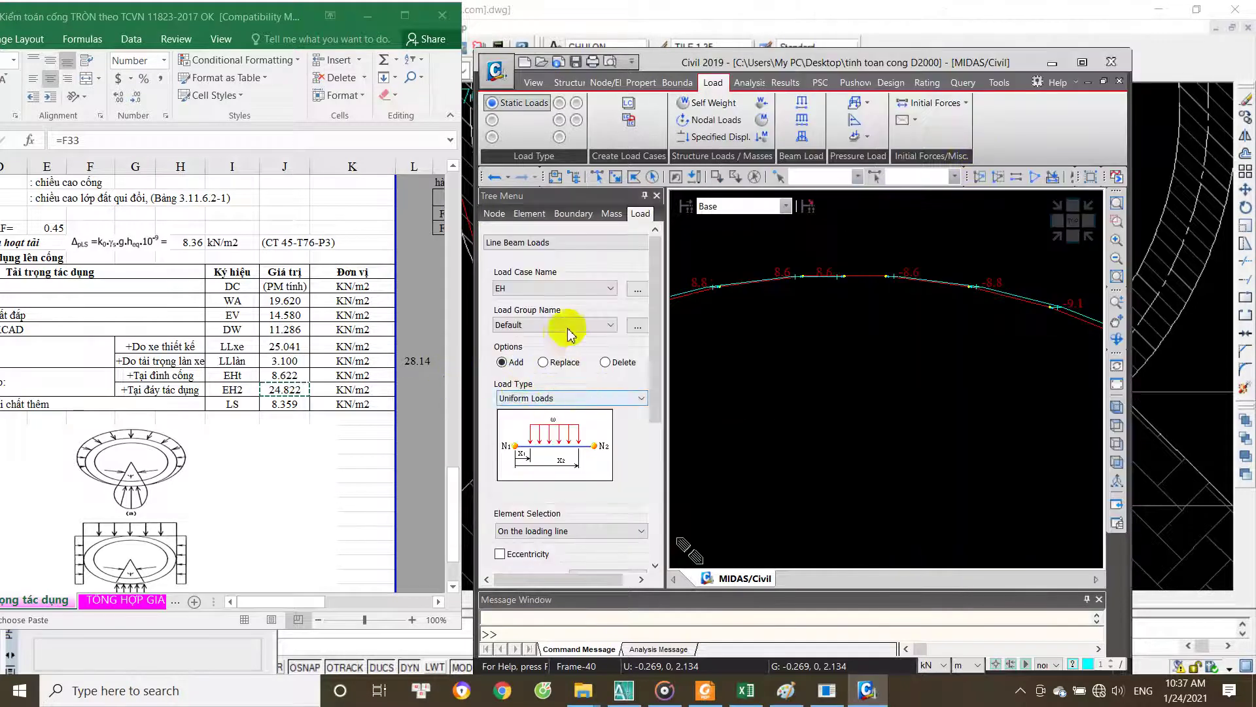
scroll(645, 356, "down", 2)
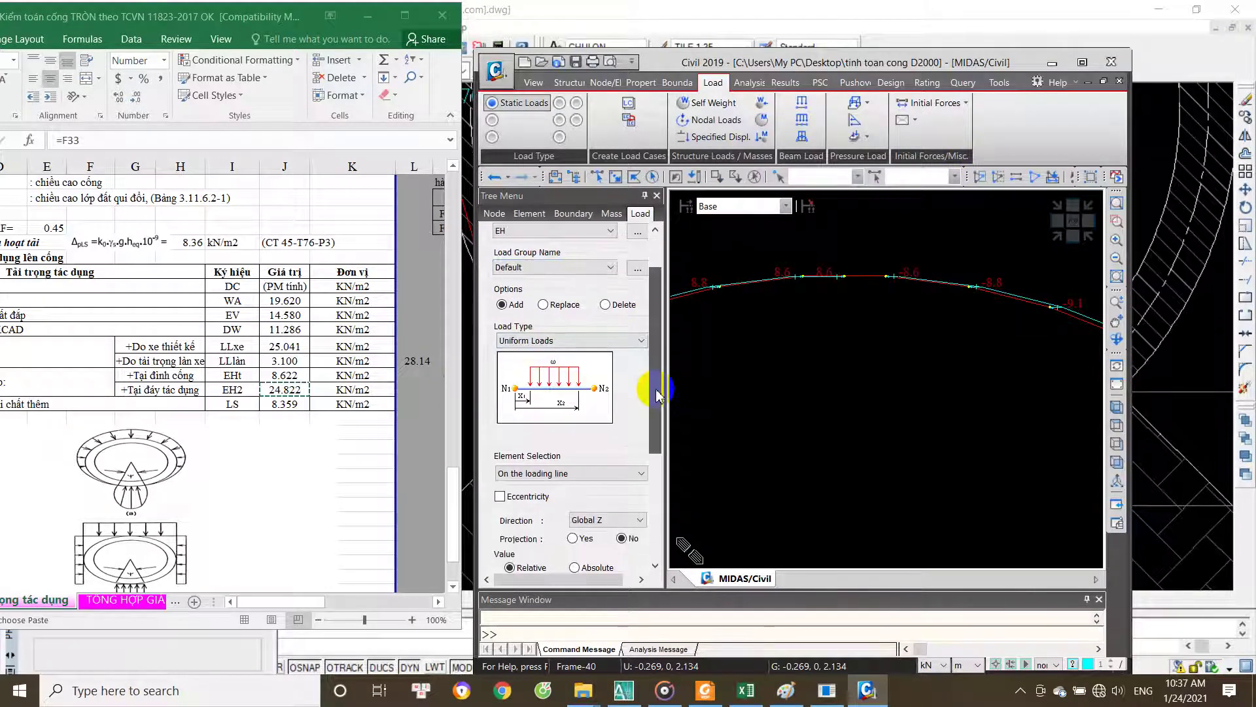
left_click(591, 339)
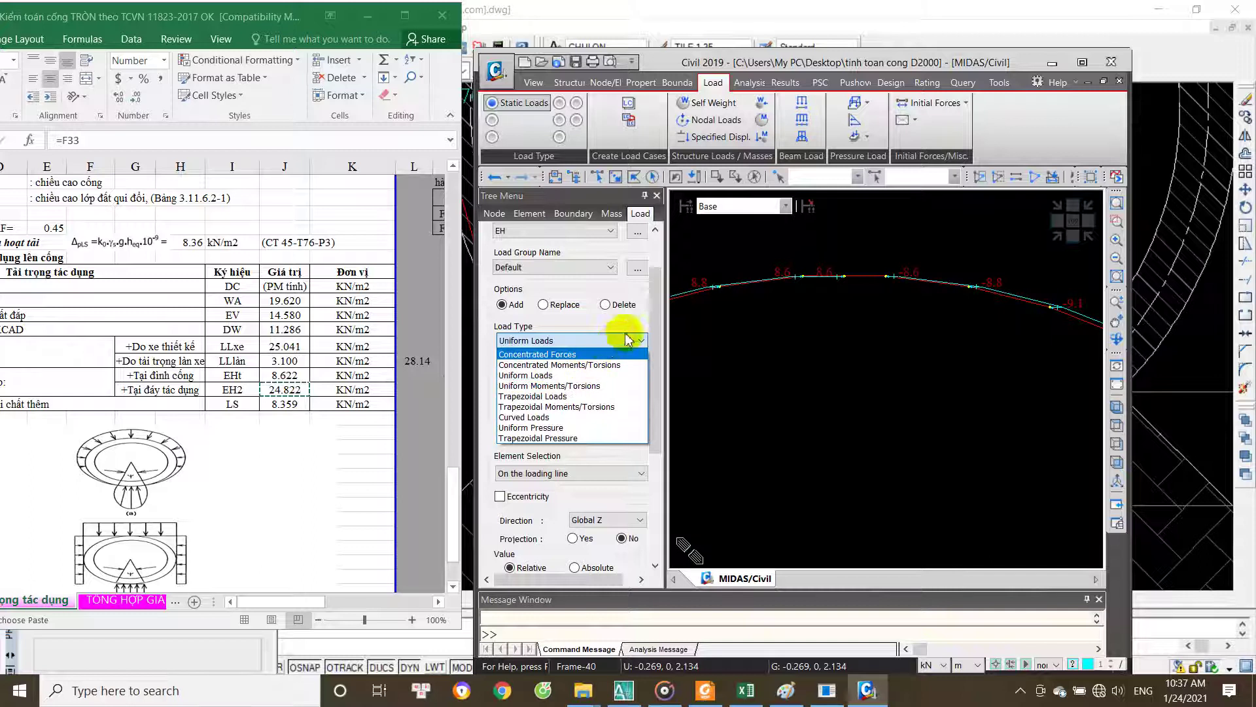
left_click(618, 337)
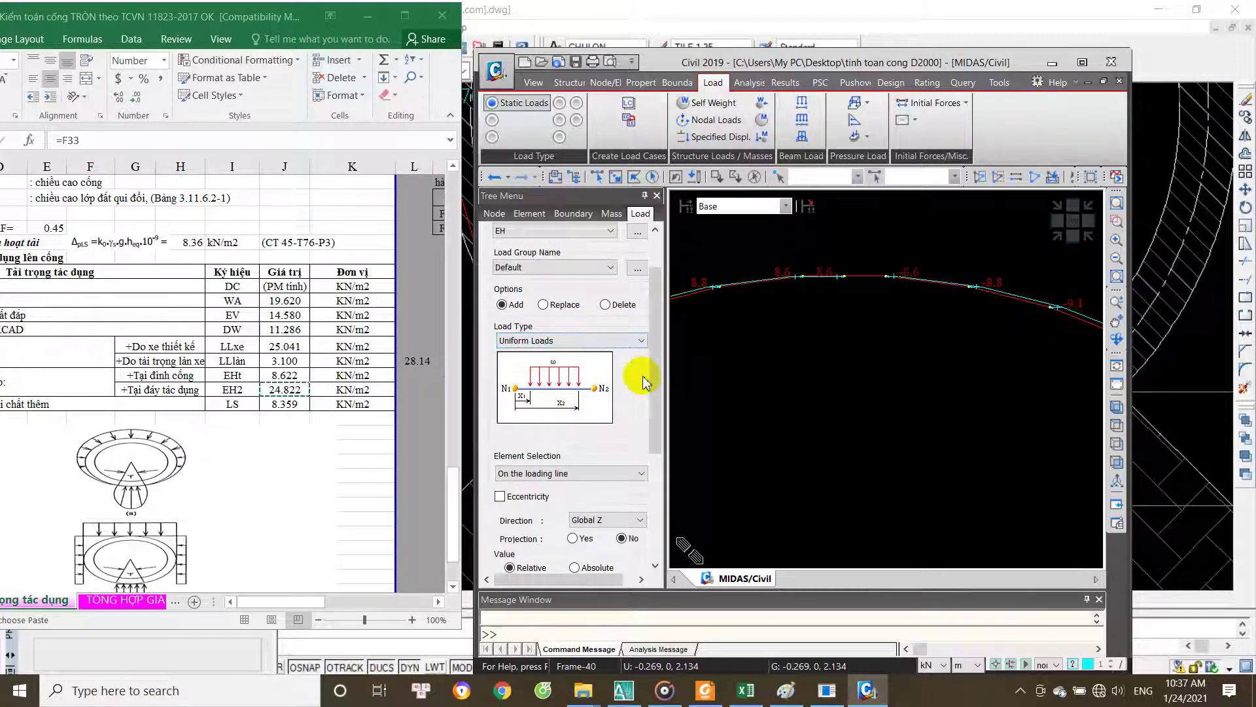
scroll(658, 393, "down", 3)
left_click(596, 401)
left_click(576, 425)
scroll(651, 491, "down", 3)
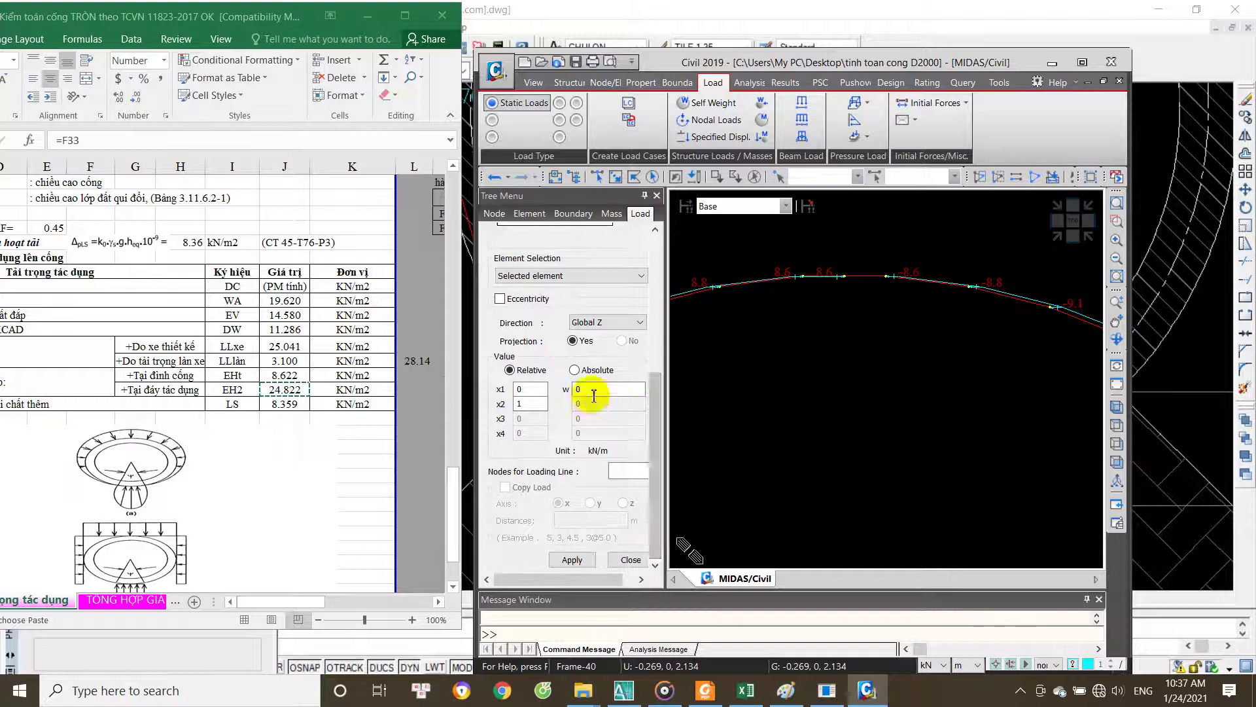
Step: Set direction Global X and paste the 8.622 intensity from Excel
left_click(609, 359)
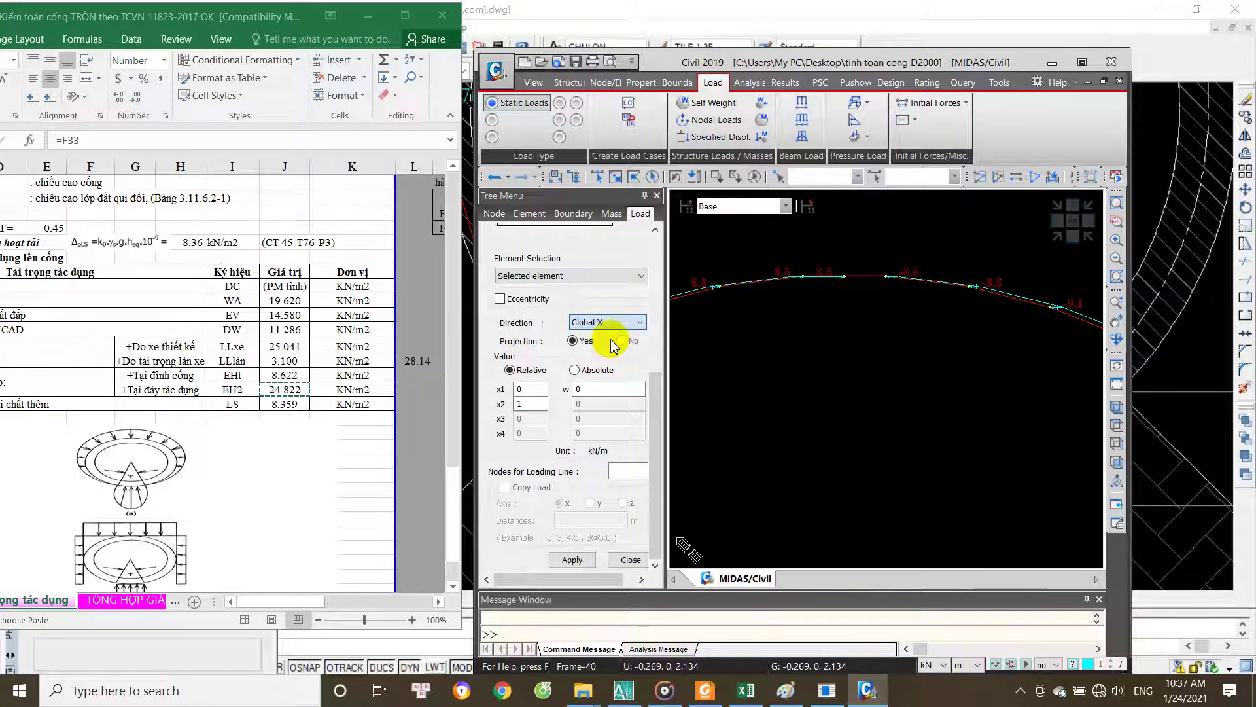
left_click(302, 375)
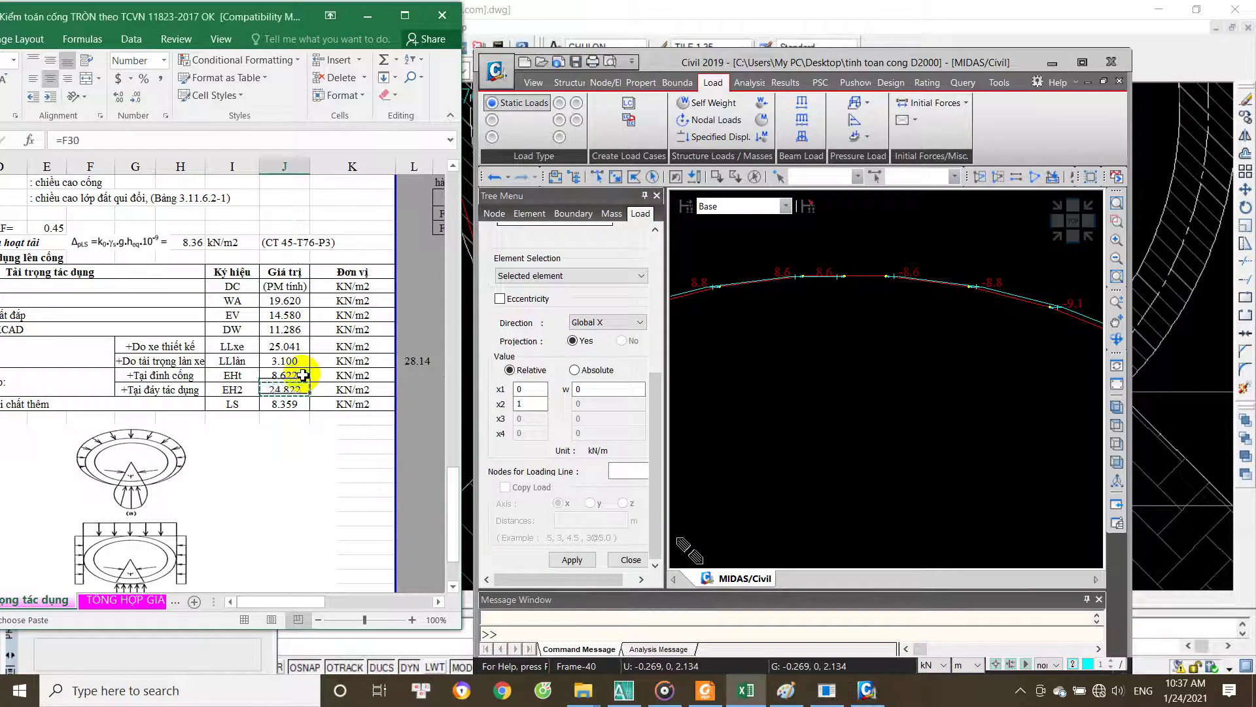
left_click(593, 389)
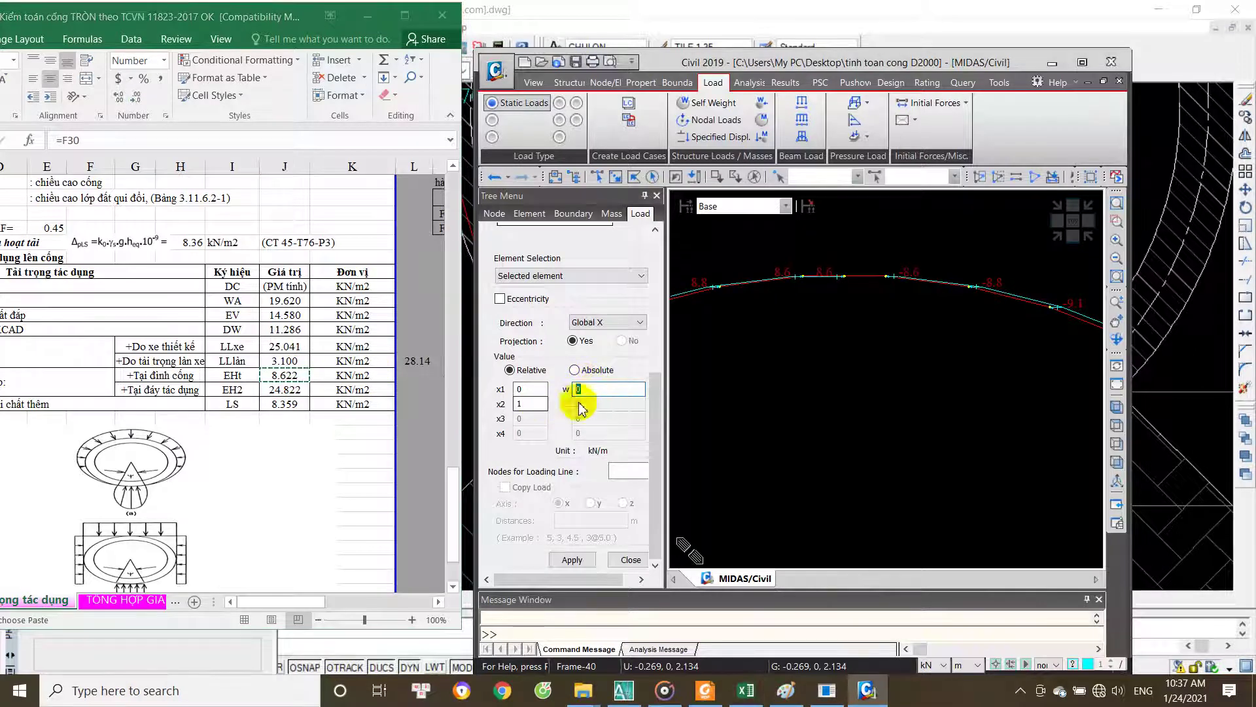
type("8.622")
left_click(638, 470)
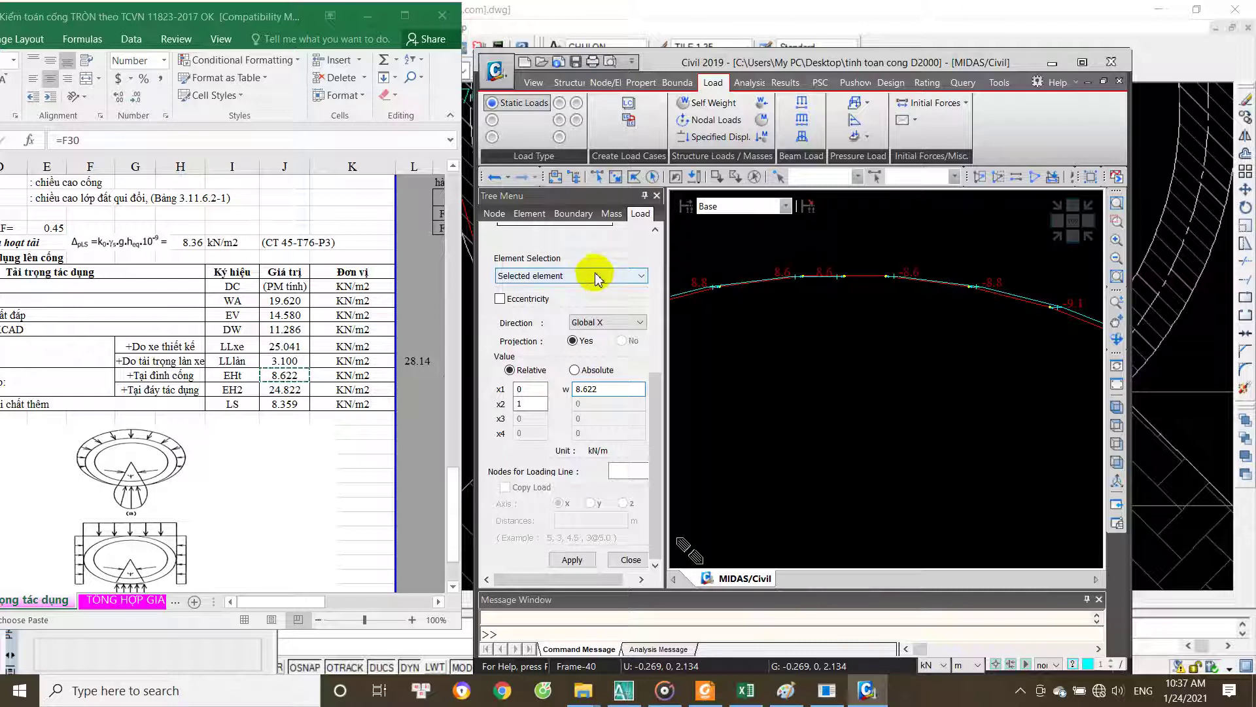
Step: Switch to On the loading line, pick nodes 52 and 39, then cancel that placement
left_click(557, 277)
left_click(556, 289)
left_click(627, 470)
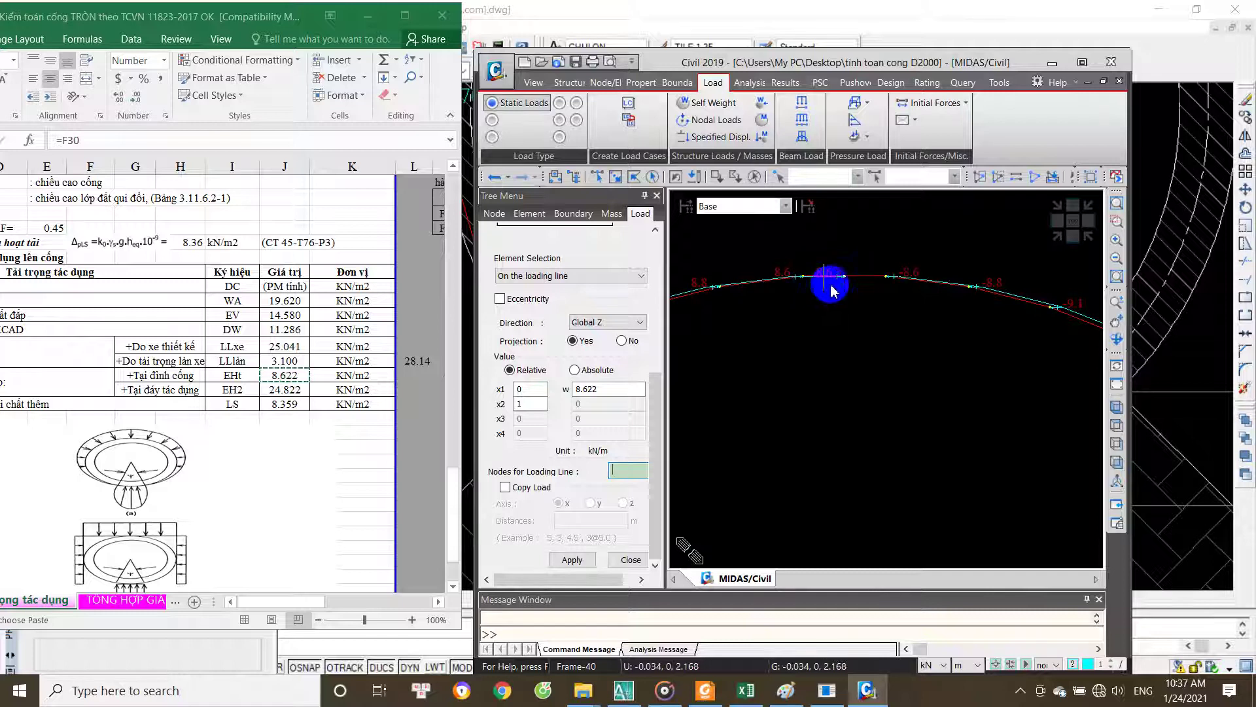
scroll(844, 288, "up", 2)
left_click(905, 280)
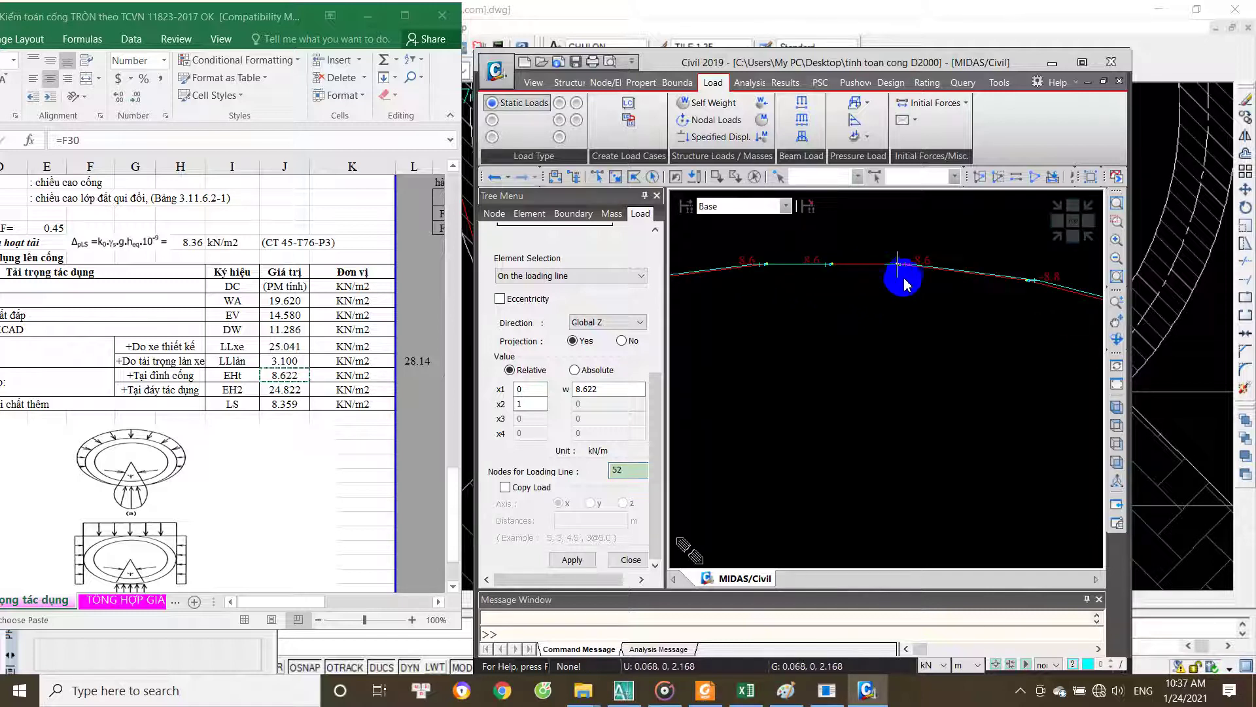
left_click(831, 264)
right_click(813, 391)
Step: Reset Global X, place the -8.622 kN/m load along nodes 52,39, and close
left_click(608, 324)
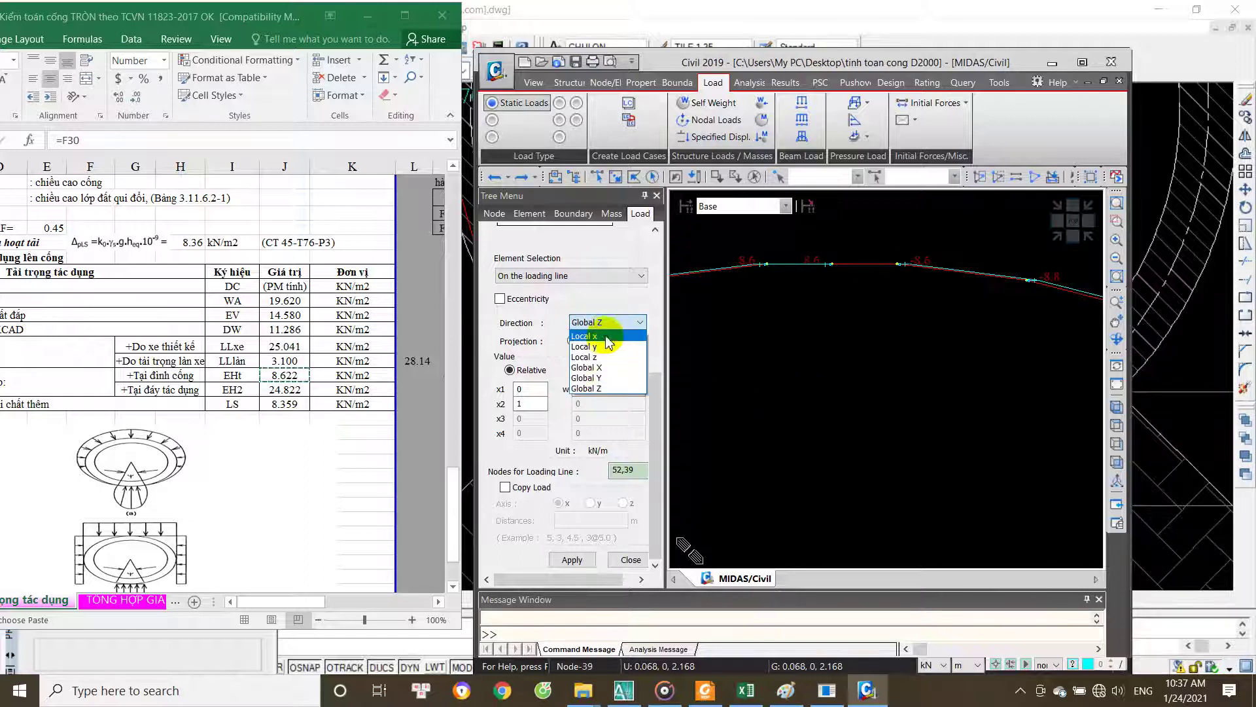
left_click(596, 368)
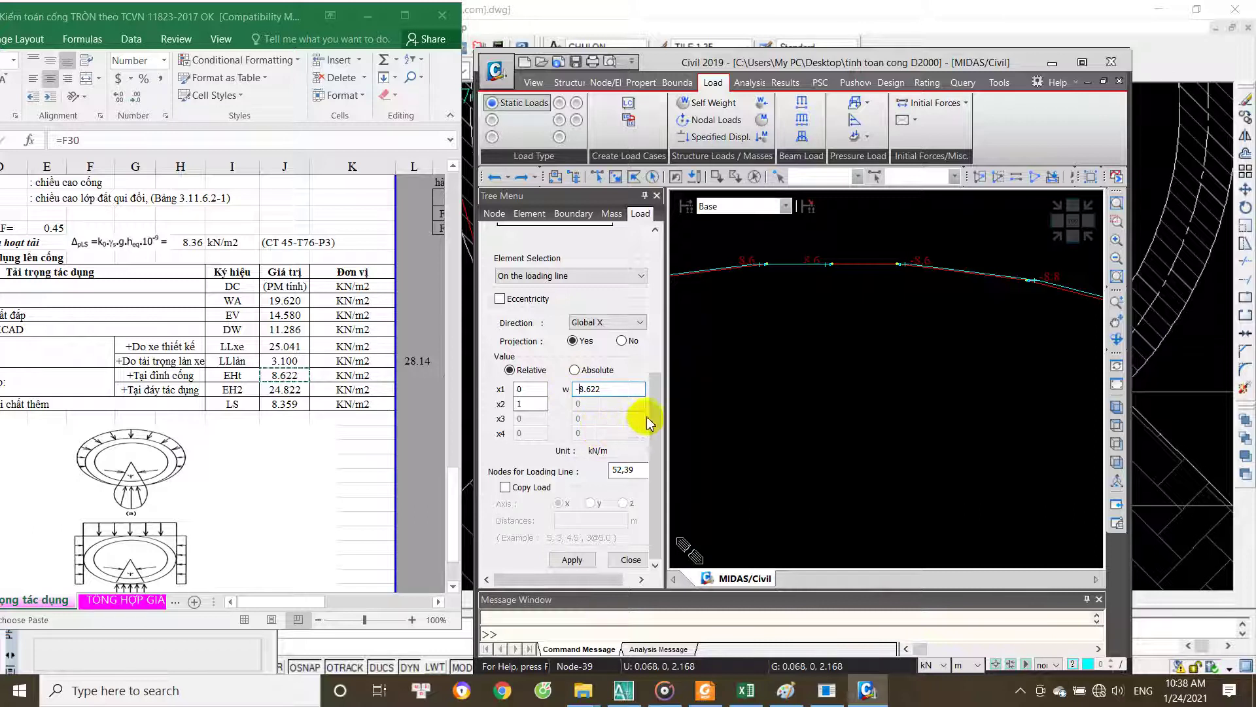
left_click(638, 469)
left_click(830, 264)
left_click(905, 276)
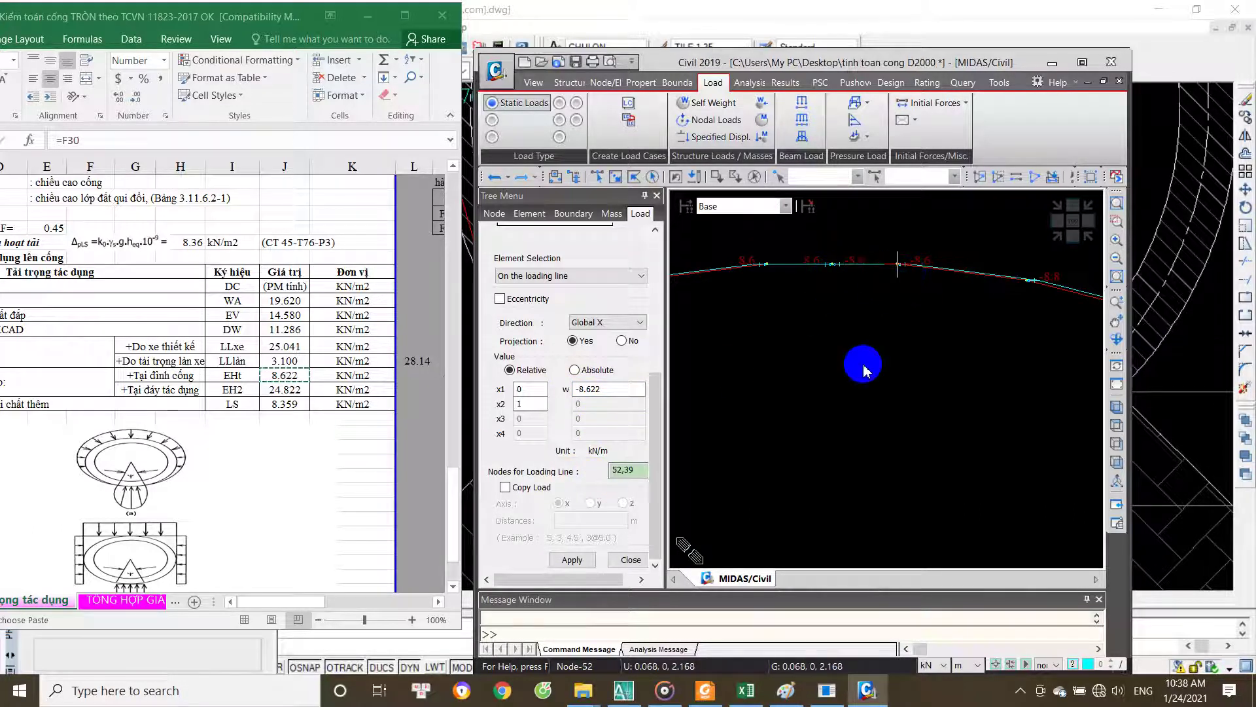
middle_click_drag(896, 384, 768, 420)
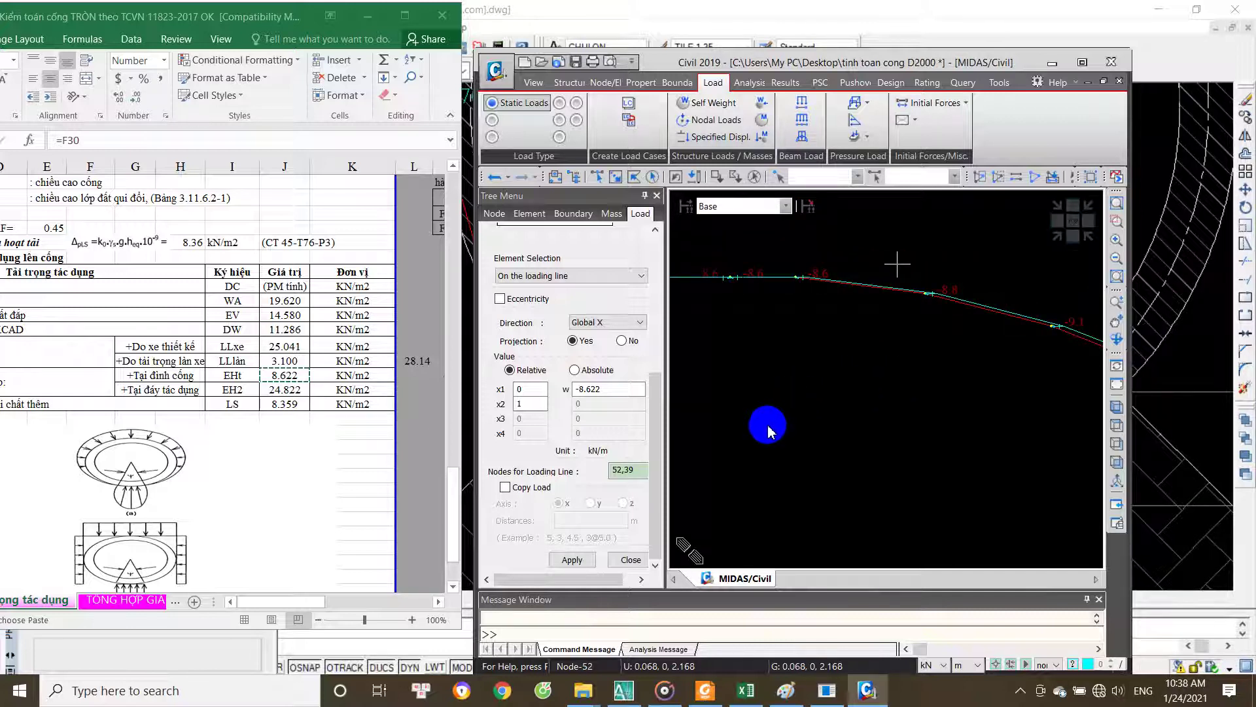
left_click(631, 560)
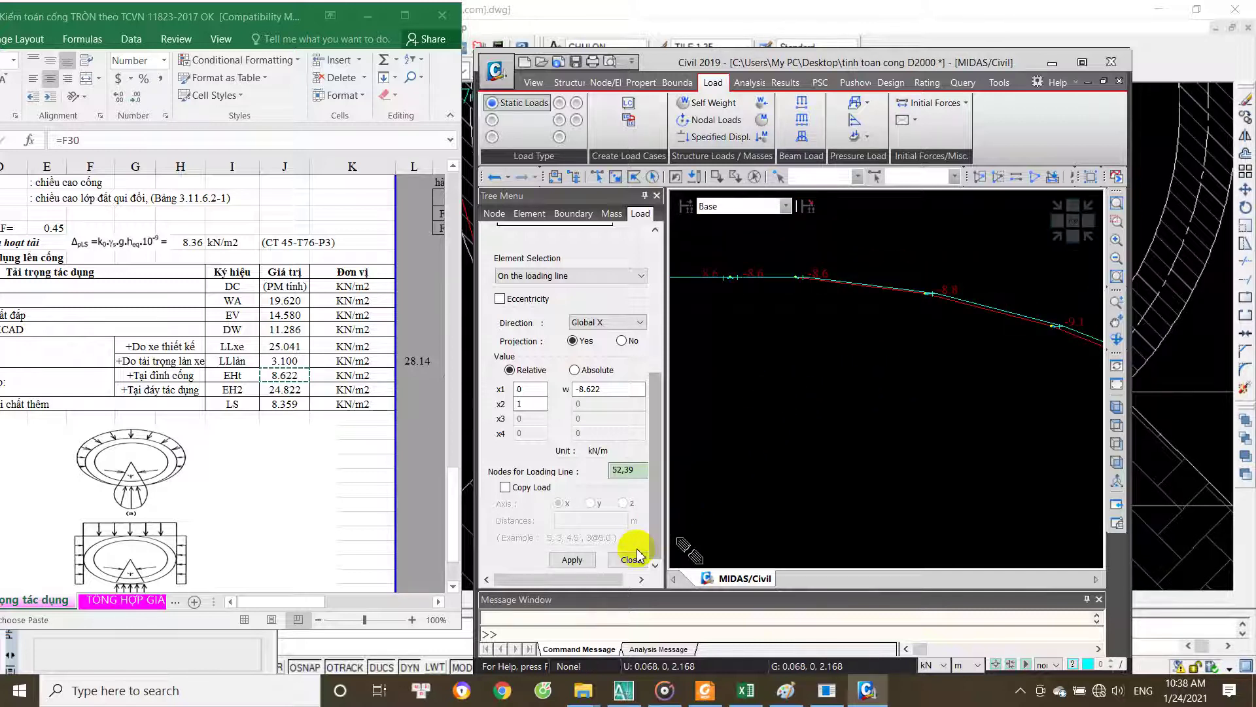
left_click(610, 476)
mouse_move(827, 421)
middle_mouse_down()
mouse_move(821, 474)
mouse_move(833, 400)
middle_mouse_up()
Step: Save, zoom out to the whole ring, and undisplay the EH line beam loads
key("ctrl+s")
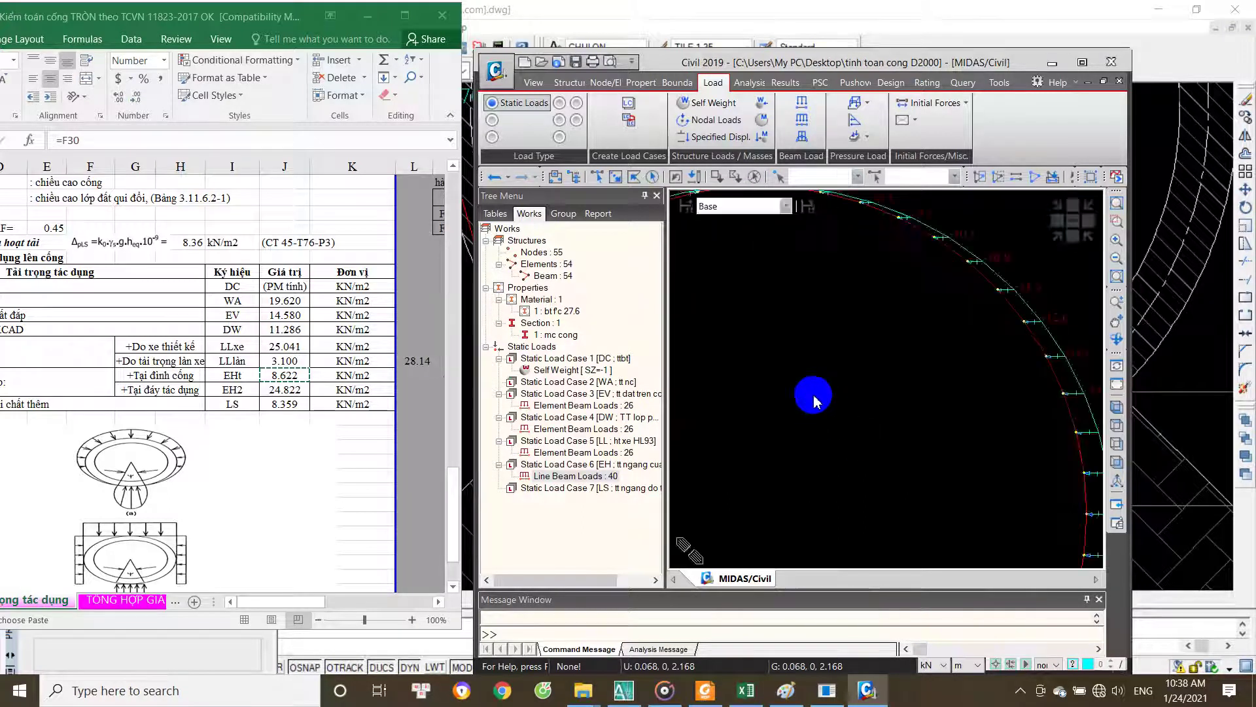
scroll(811, 406, "down", 3)
mouse_move(807, 426)
middle_mouse_down()
mouse_move(835, 446)
mouse_move(899, 422)
middle_mouse_up()
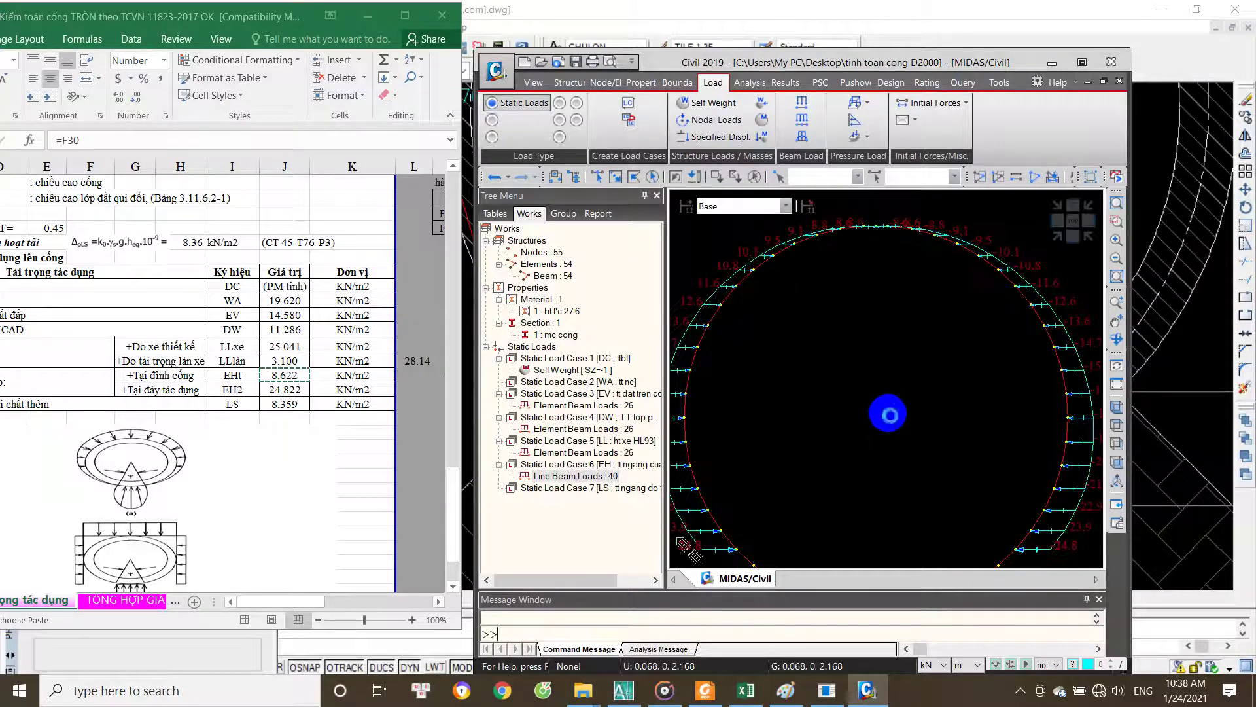
right_click(618, 484)
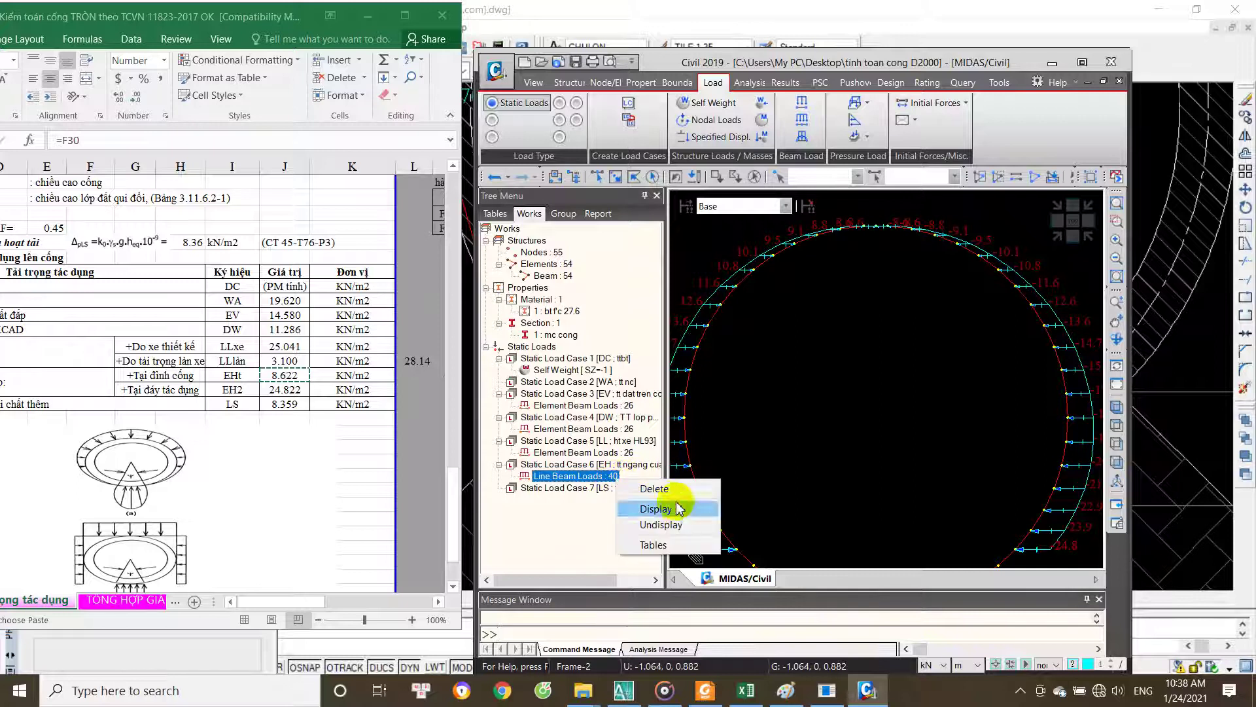
left_click(671, 520)
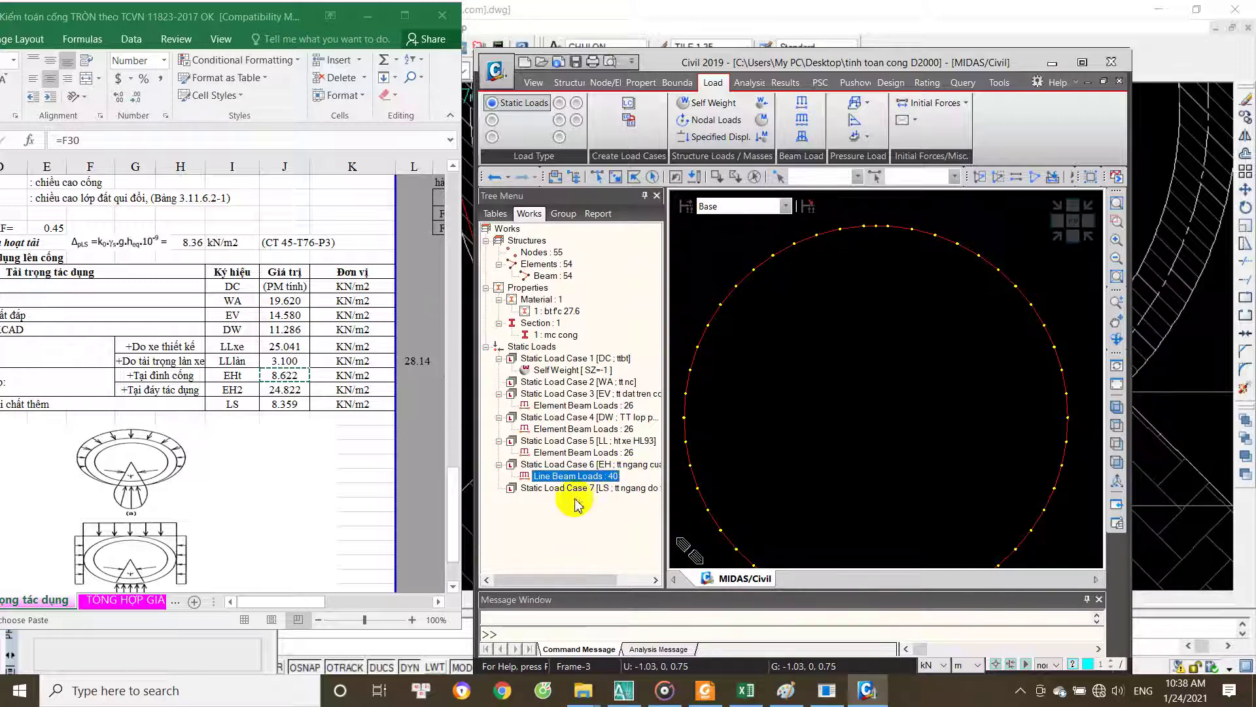
right_click(797, 363)
mouse_move(884, 108)
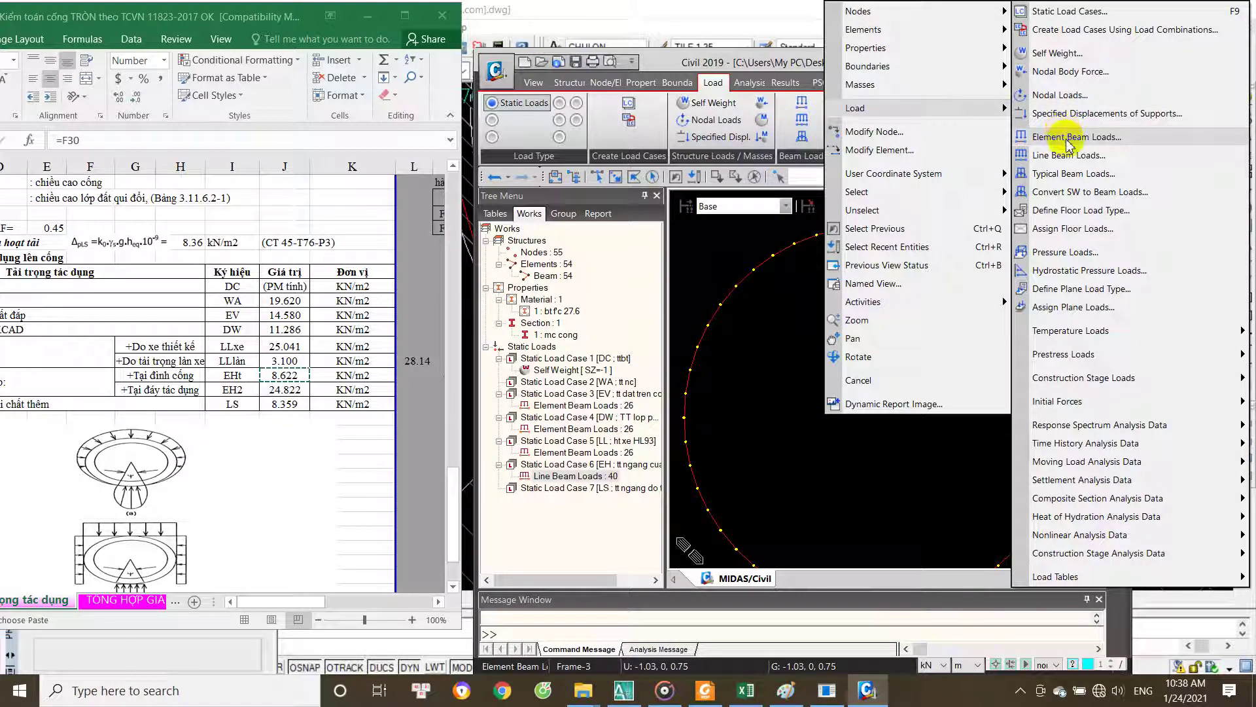
Step: Start a Line Beam Load for load case LS, checking the Excel load sketch
left_click(1071, 156)
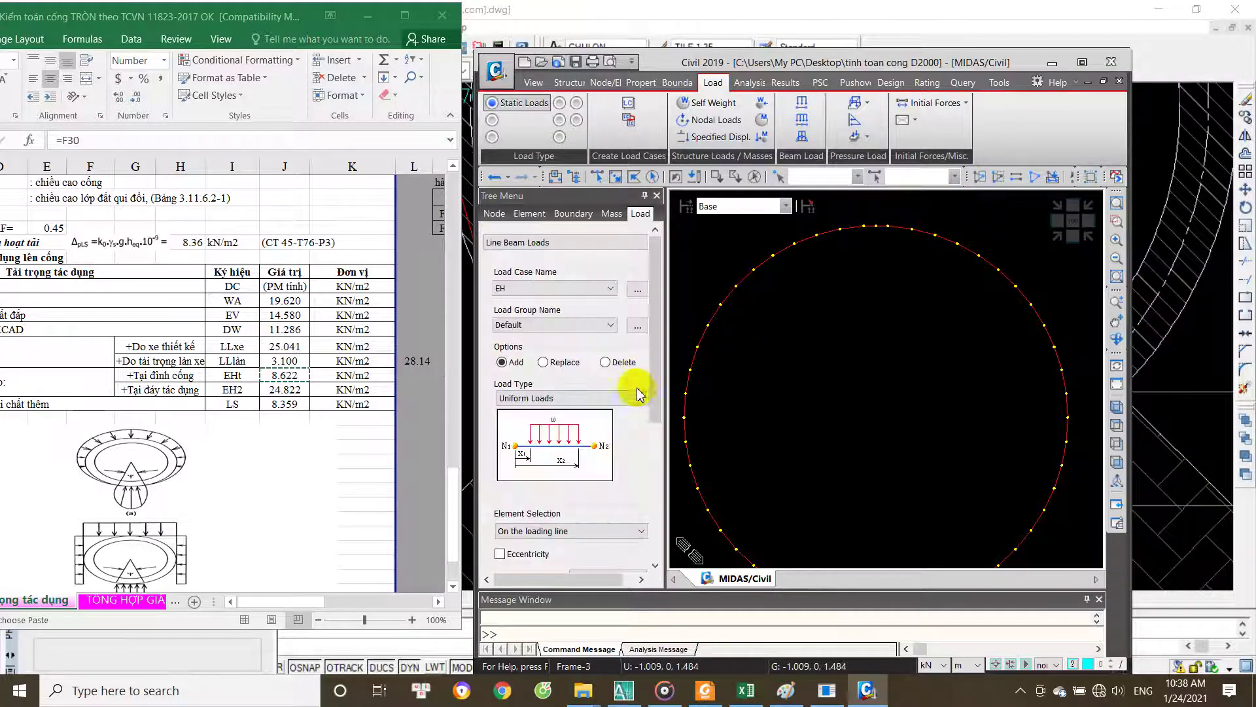
scroll(659, 362, "down", 1)
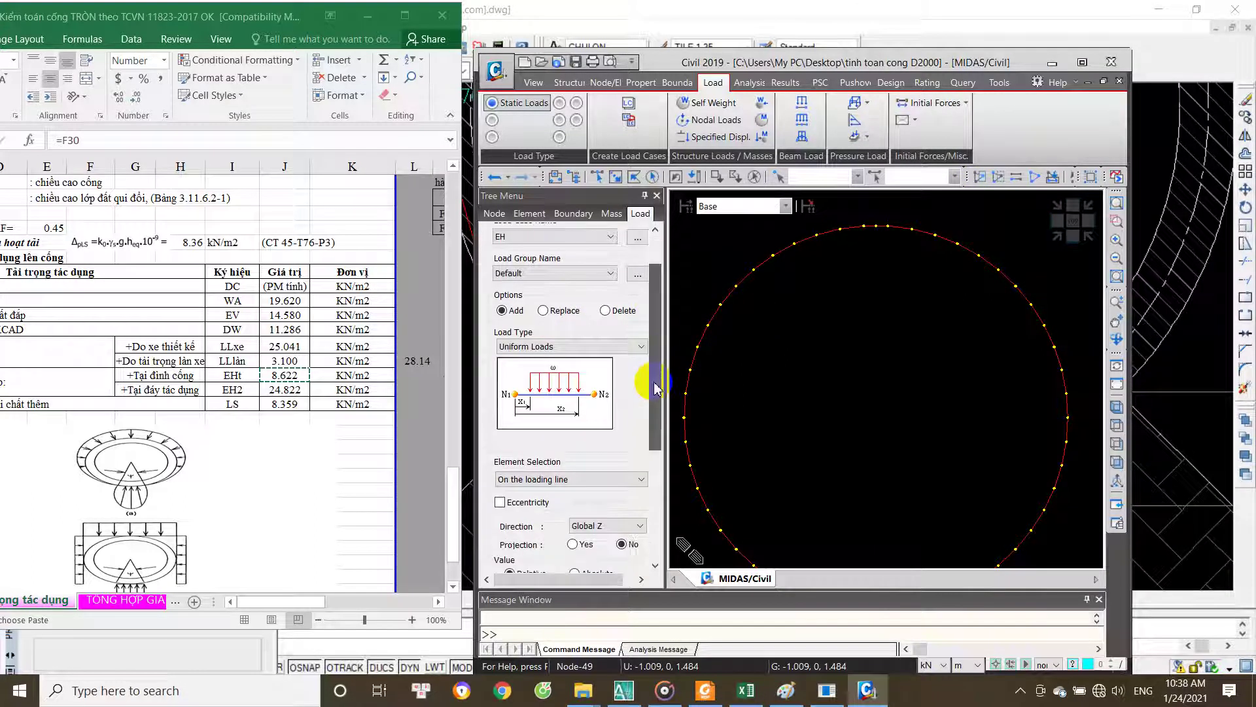
left_click(547, 236)
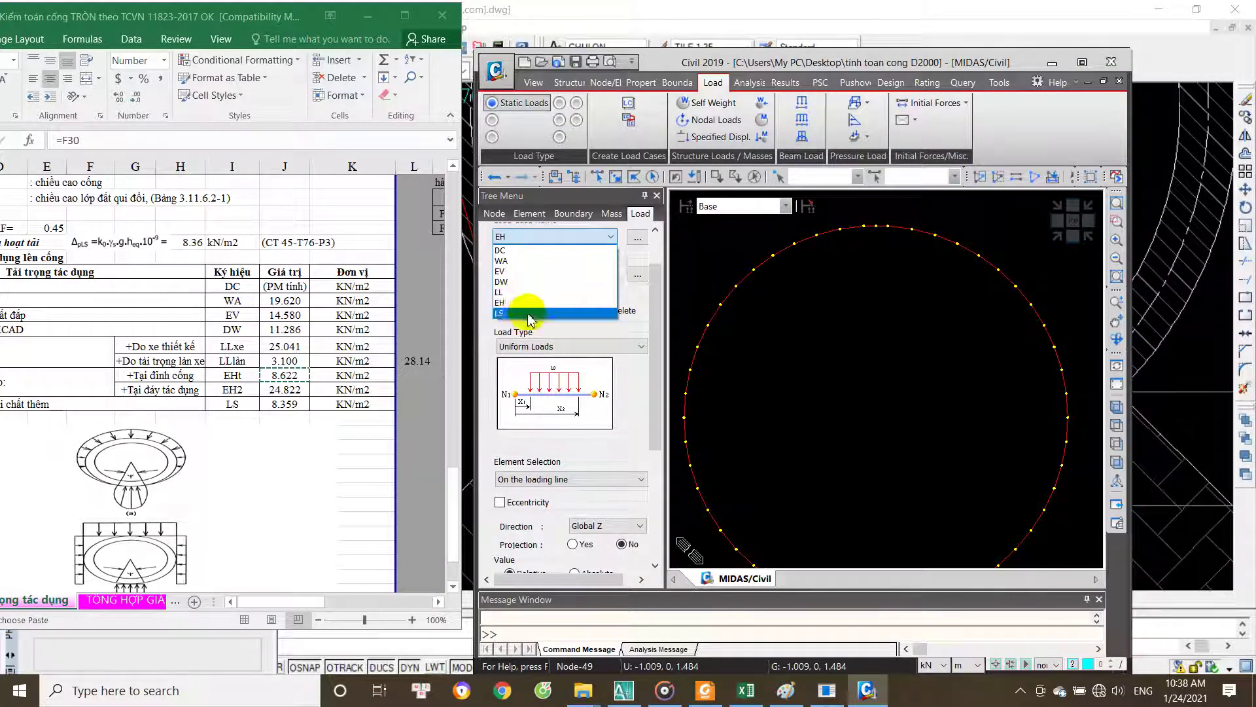
left_click(533, 314)
left_click(252, 524)
scroll(252, 523, "down", 2)
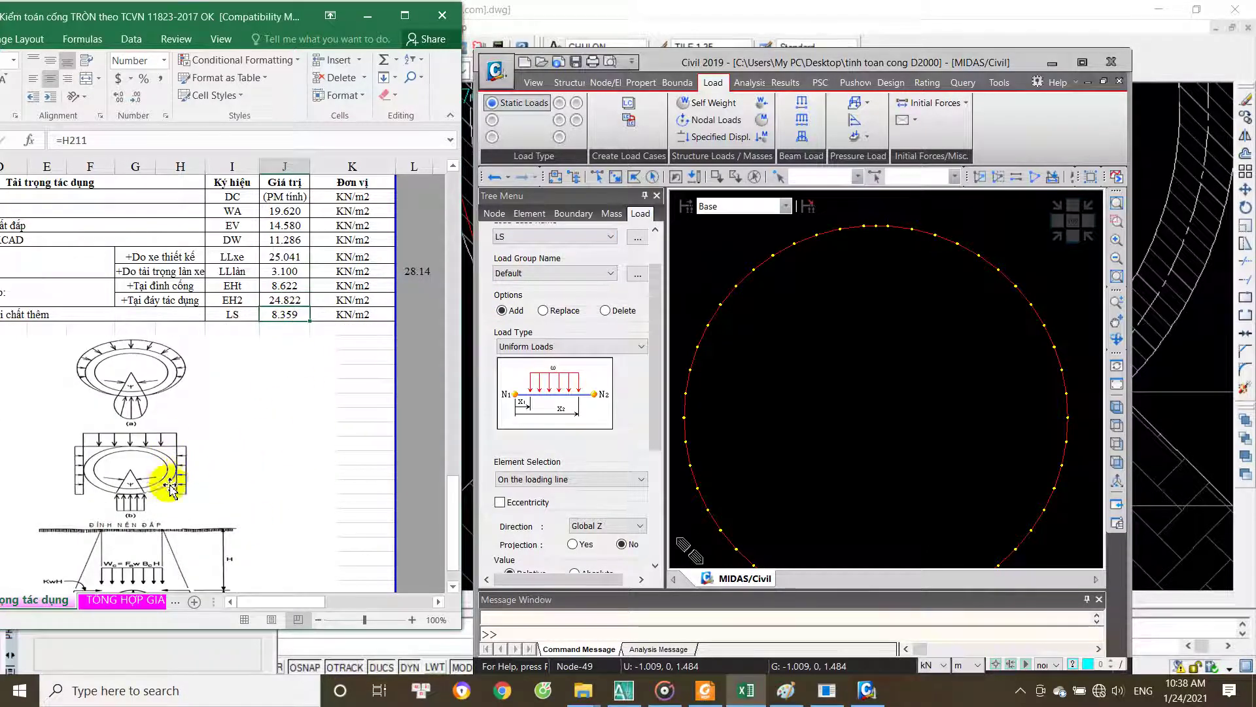
left_click(724, 389)
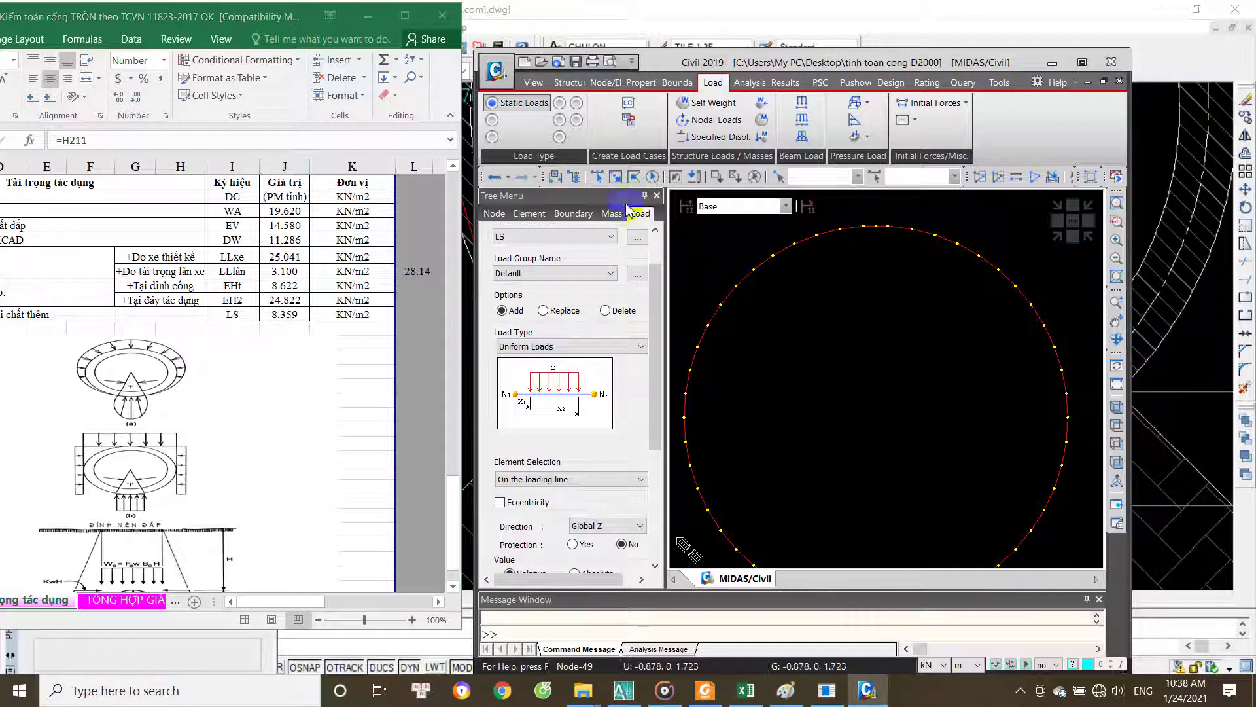
Step: Window-select the elements along the ring's upper-left arc
left_click(615, 177)
mouse_move(871, 221)
left_mouse_down()
mouse_move(729, 331)
mouse_move(687, 389)
left_mouse_up()
middle_click_drag(703, 386, 841, 363)
left_click_drag(830, 337, 749, 391)
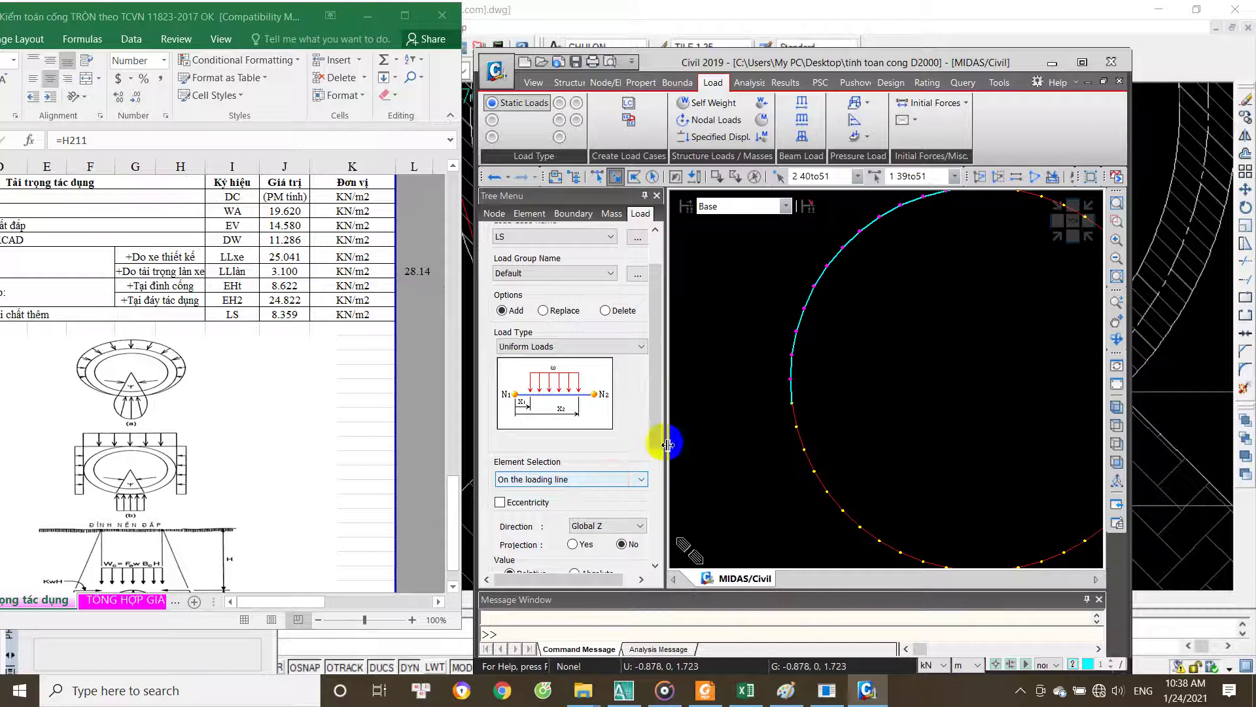
scroll(650, 440, "down", 1)
Step: Set Element Selection to Selected element and add more left-side elements
left_click(623, 437)
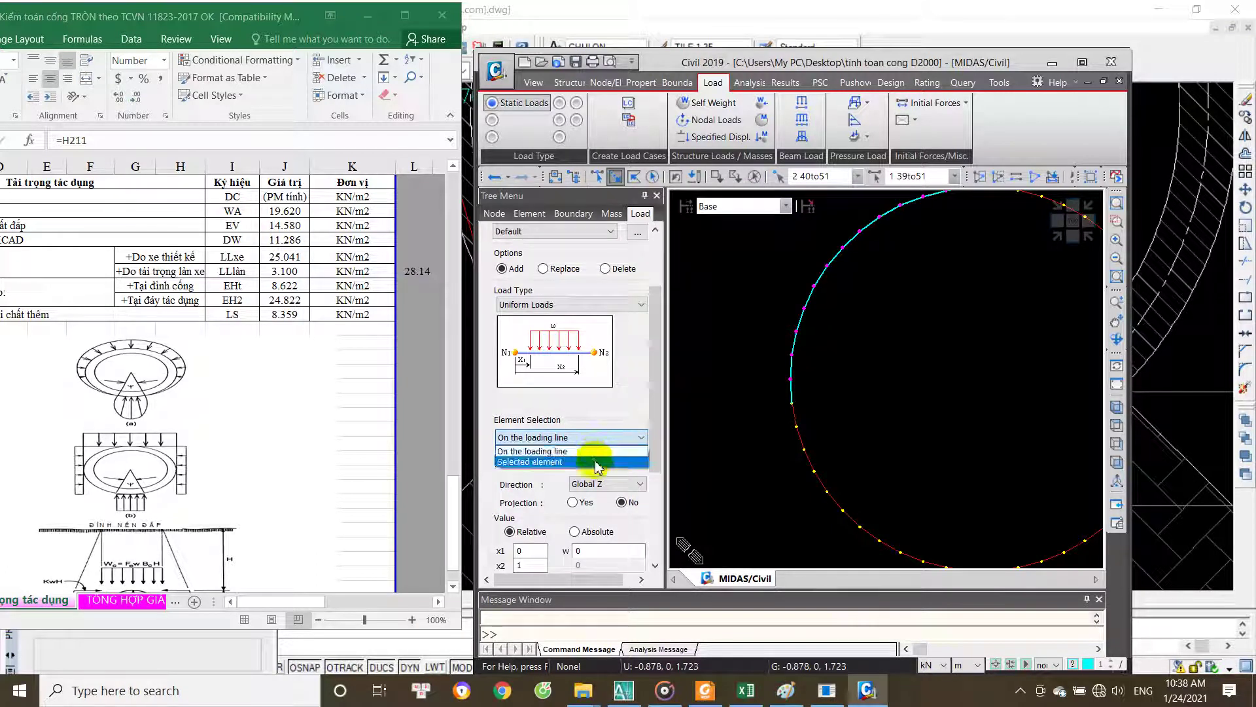
left_click(597, 461)
left_click_drag(818, 387, 755, 462)
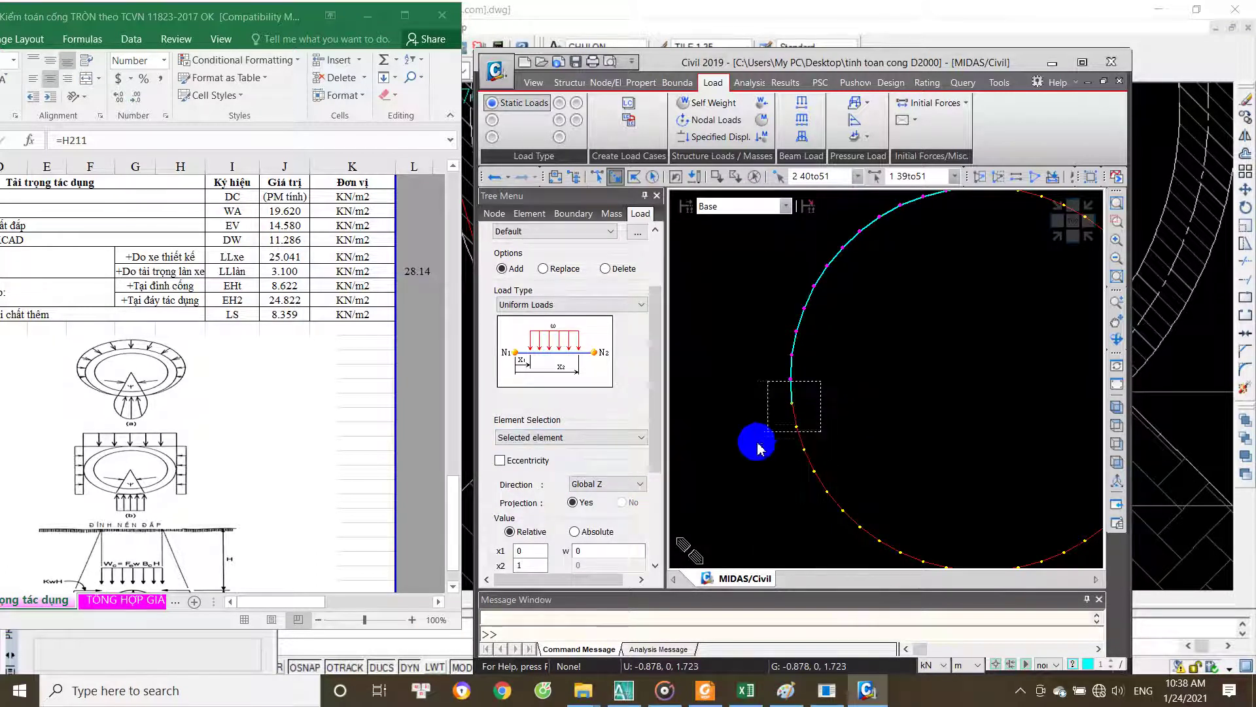
scroll(779, 487, "up", 2)
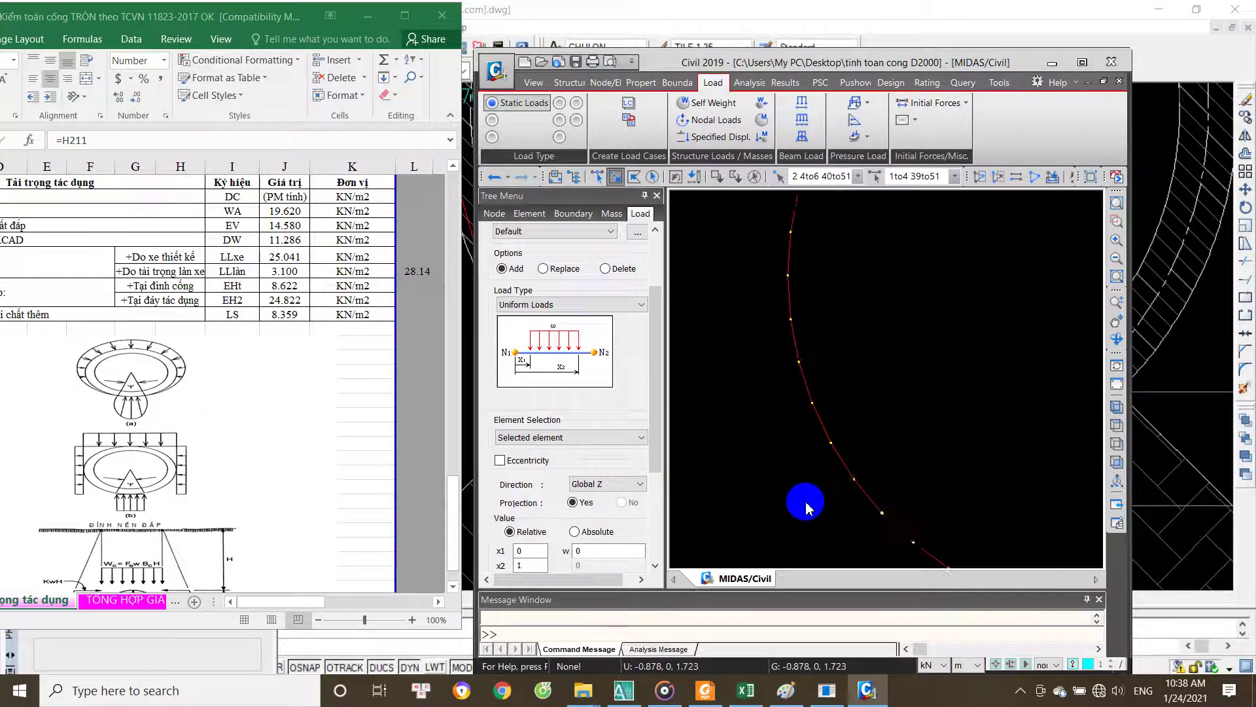
scroll(821, 511, "up", 1)
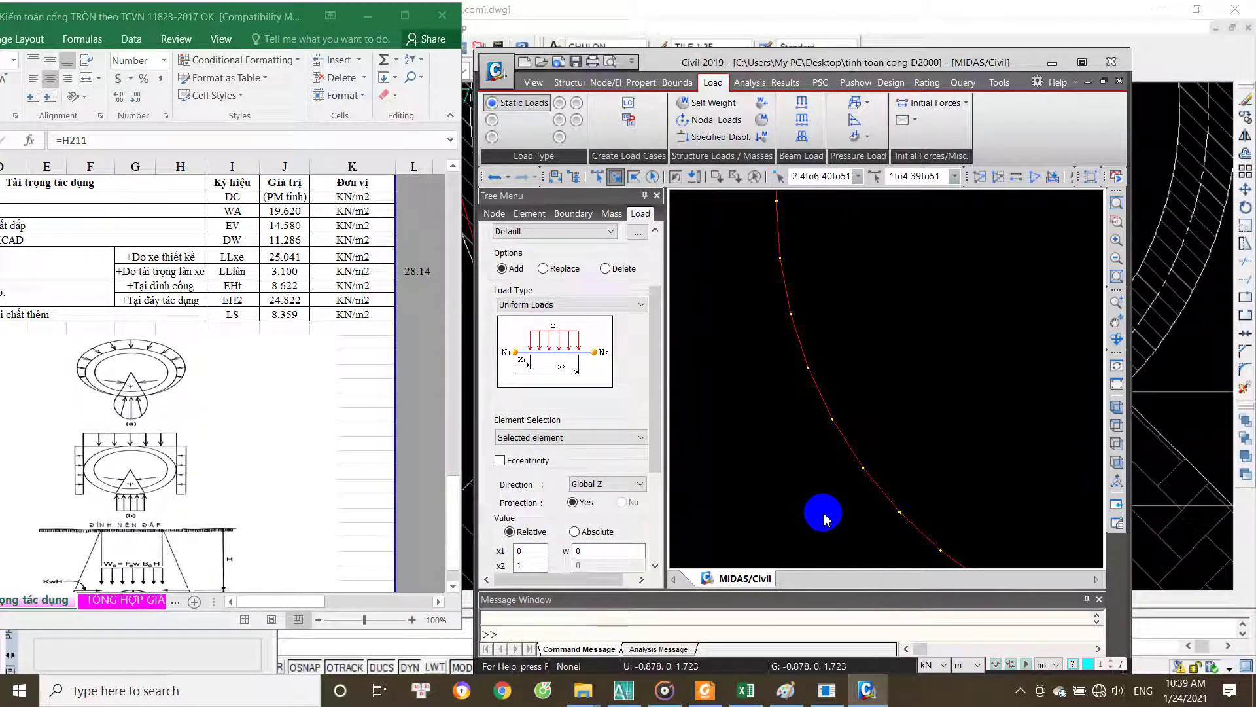
left_click_drag(885, 383, 805, 488)
scroll(856, 510, "up", 1)
scroll(855, 510, "up", 1)
mouse_move(864, 338)
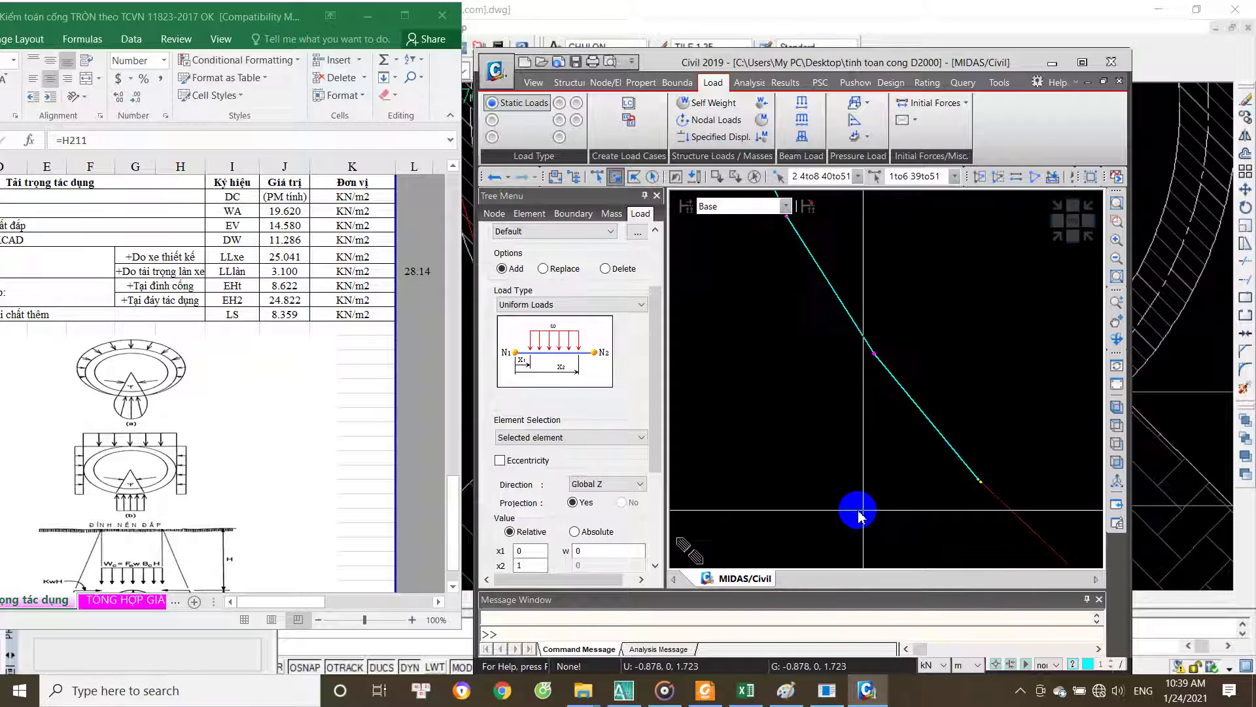
scroll(968, 498, "up", 1)
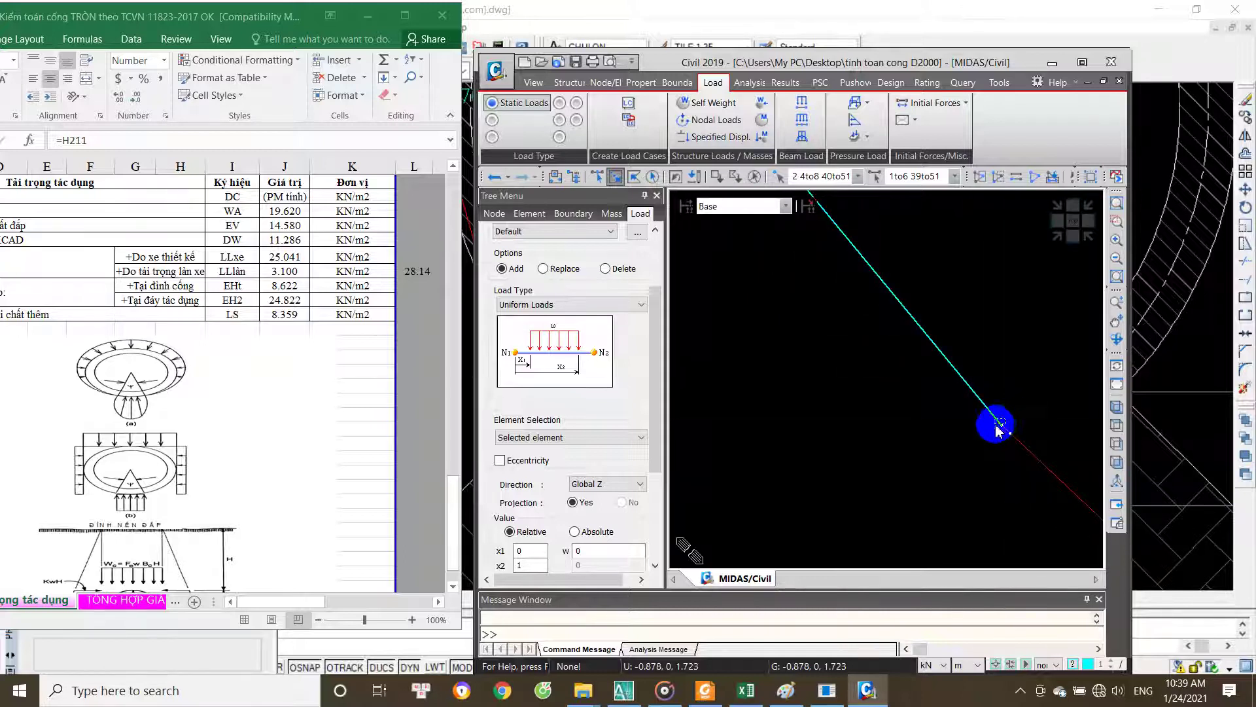
Step: Add the last lower-left element and set the load direction to Global X
left_click(992, 433)
scroll(883, 477, "down", 1)
scroll(851, 497, "down", 1)
scroll(838, 509, "down", 1)
scroll(840, 511, "down", 1)
scroll(911, 401, "up", 1)
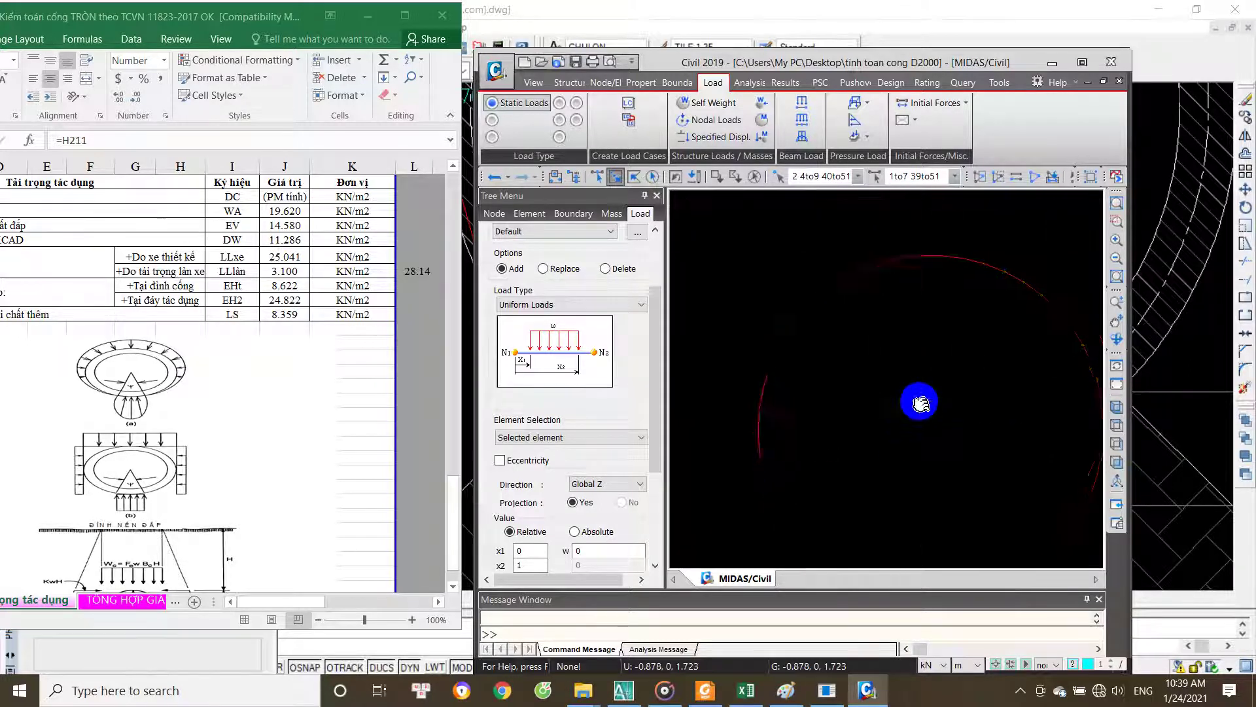
left_click(617, 486)
left_click(589, 497)
left_click_drag(655, 458, 656, 523)
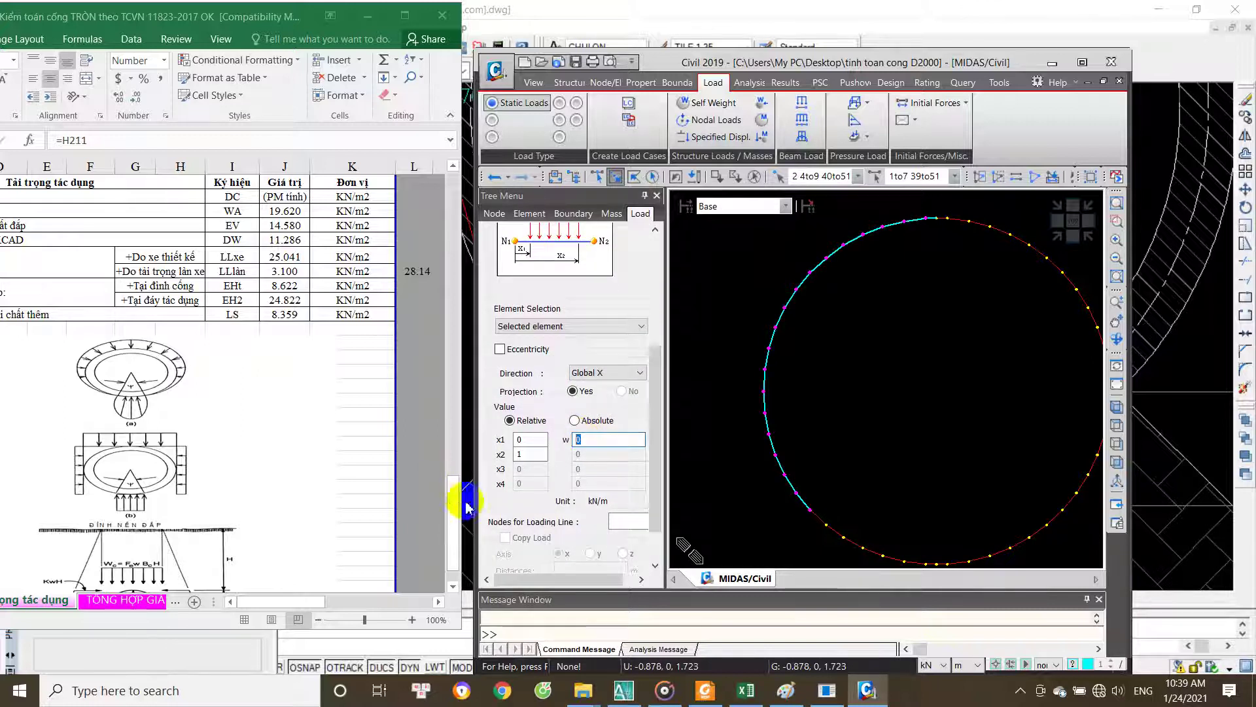
Step: Apply the uniform 8.359 kN/m LS load in Global X along loading line 52,60
left_click(292, 316)
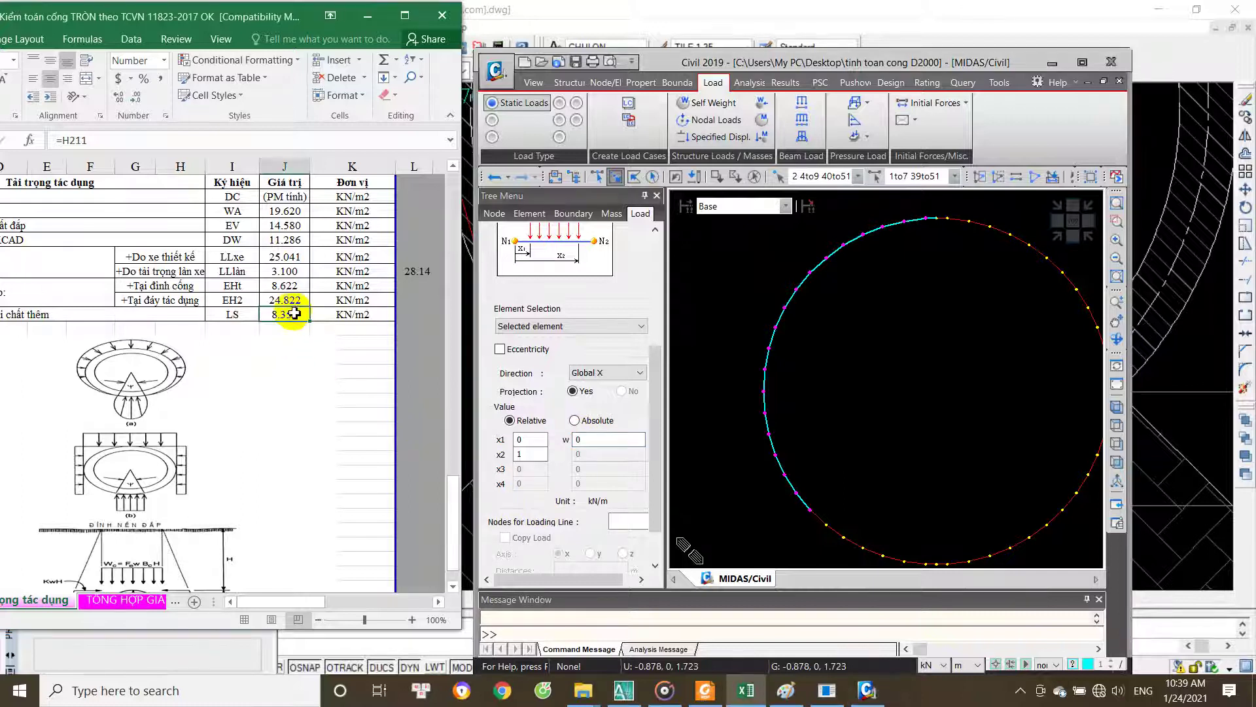
double_click(588, 439)
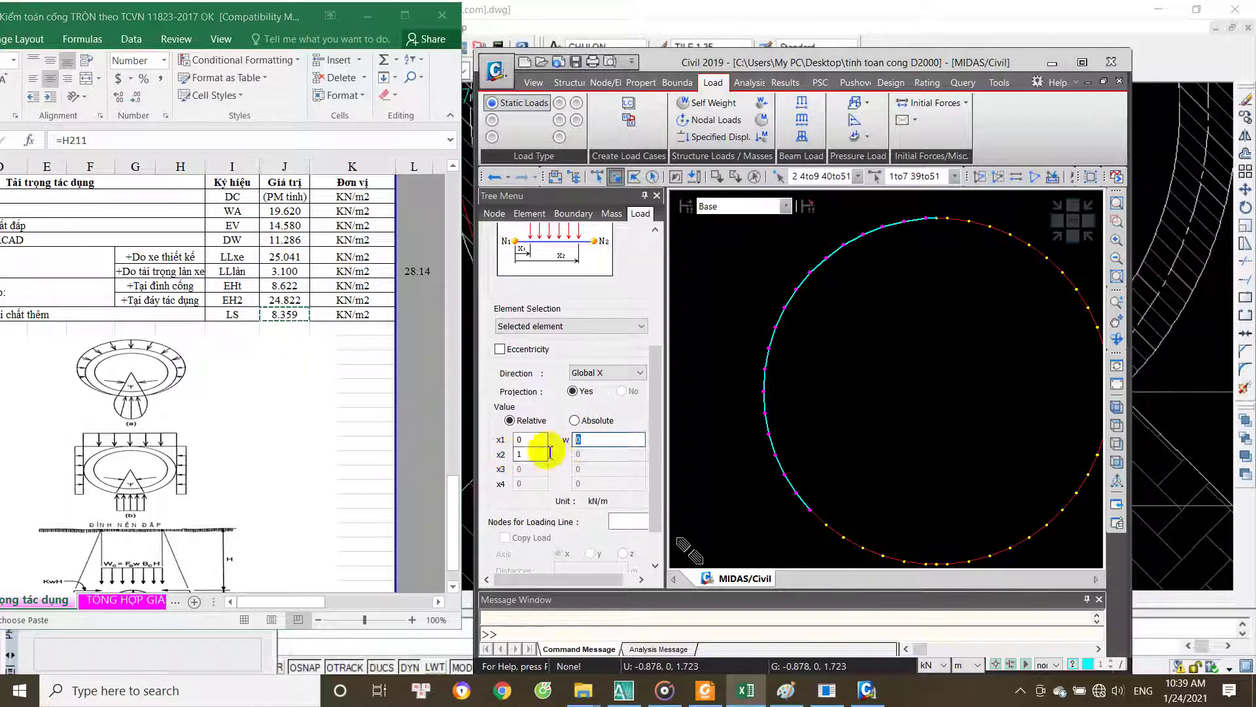
type("8.359")
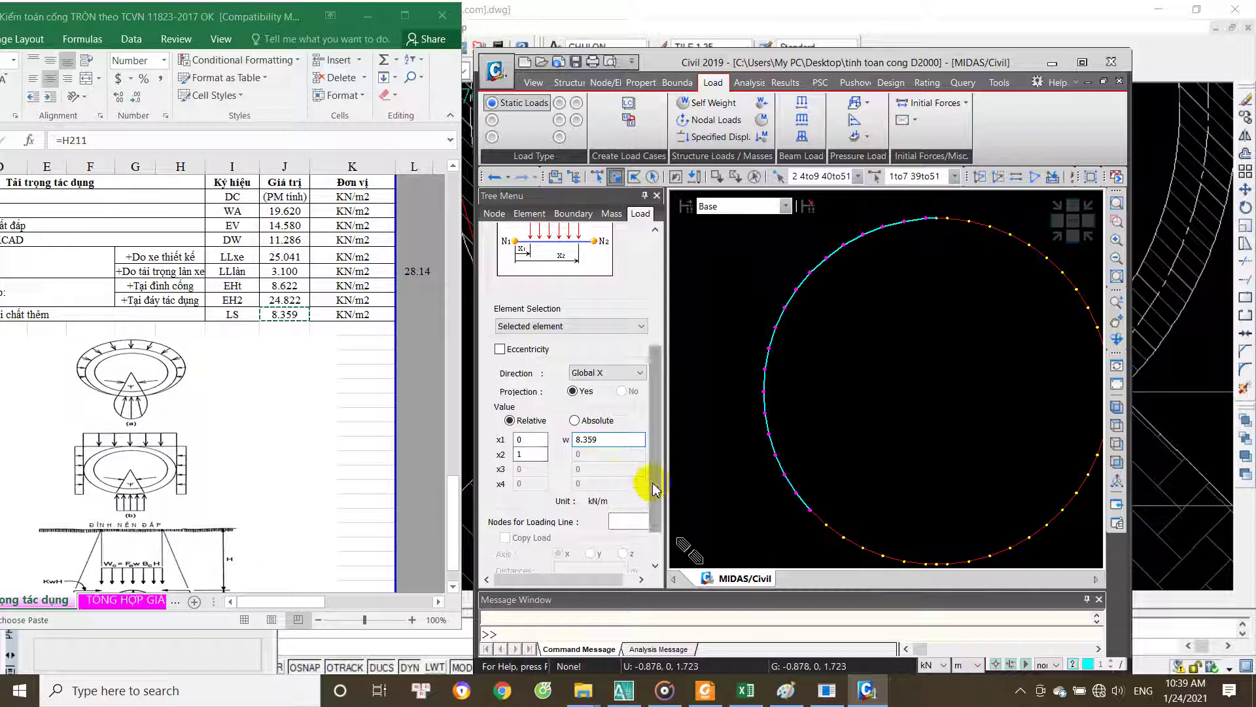
left_click_drag(654, 488, 649, 517)
left_click(620, 470)
type("52,6")
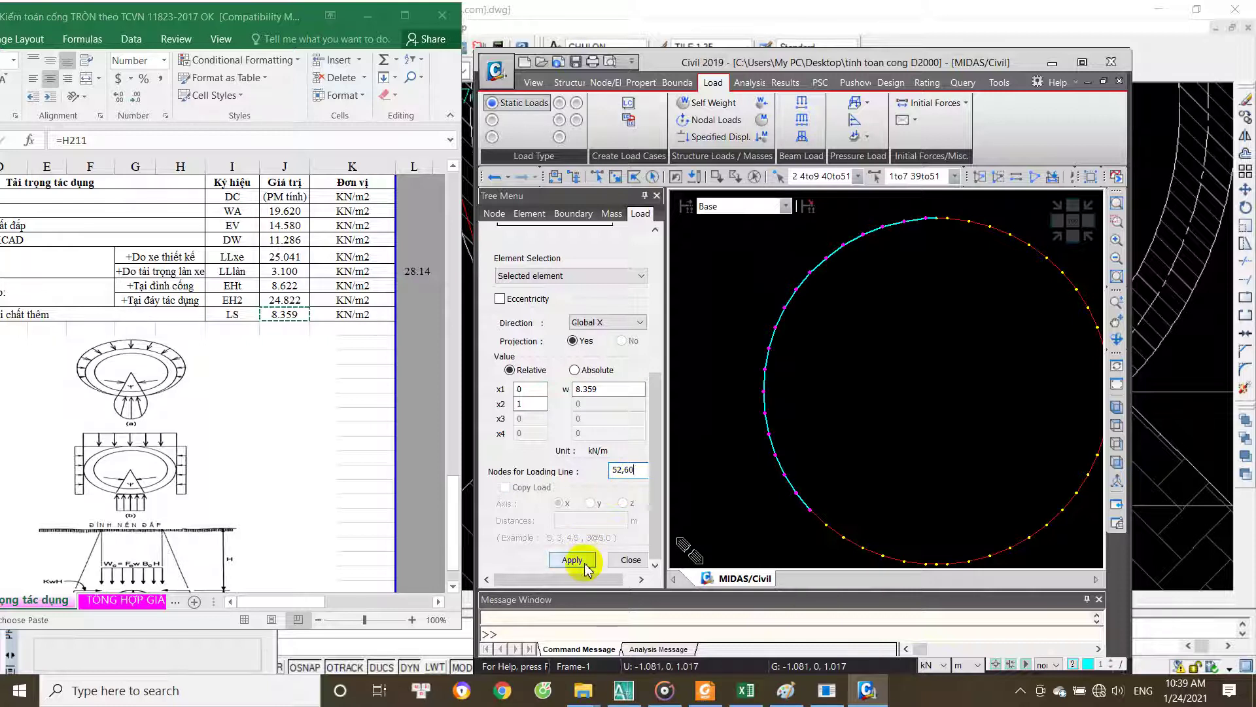
left_click(585, 562)
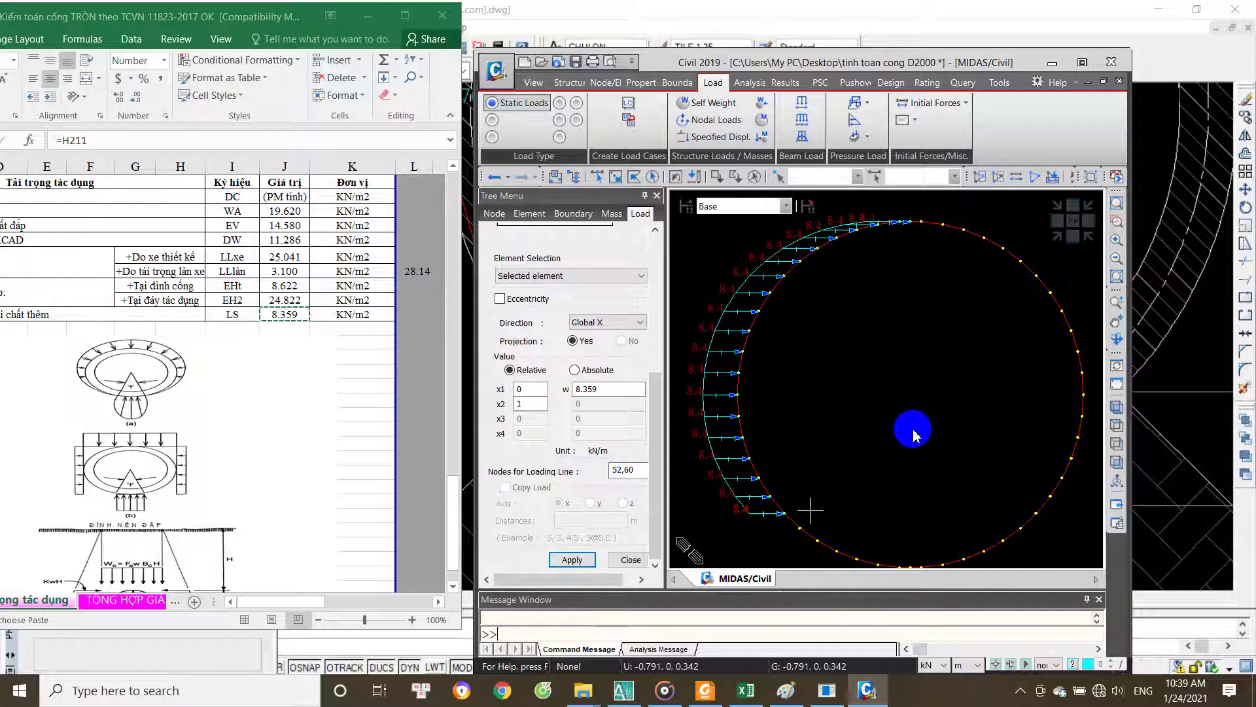
Step: Clear the loading-line nodes to prepare the reversed -8.359 load
middle_click_drag(914, 430, 912, 444)
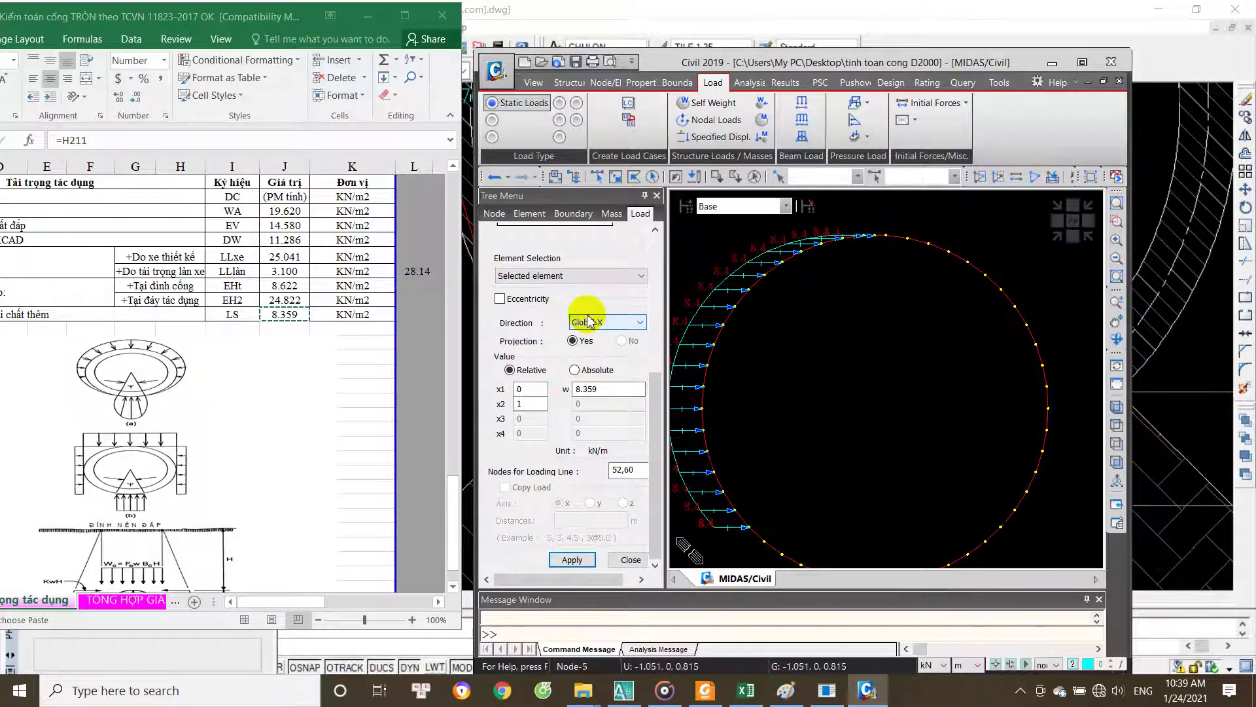
left_click_drag(665, 403, 658, 404)
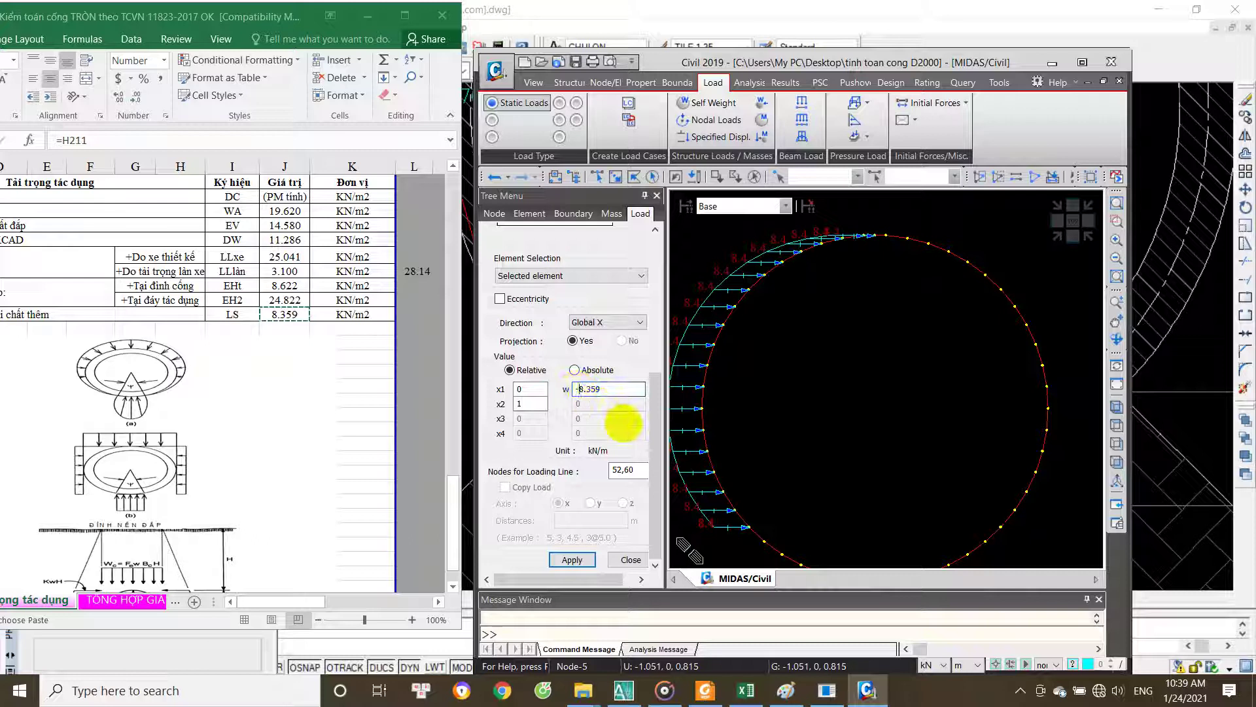
key("Delete")
left_click(717, 386)
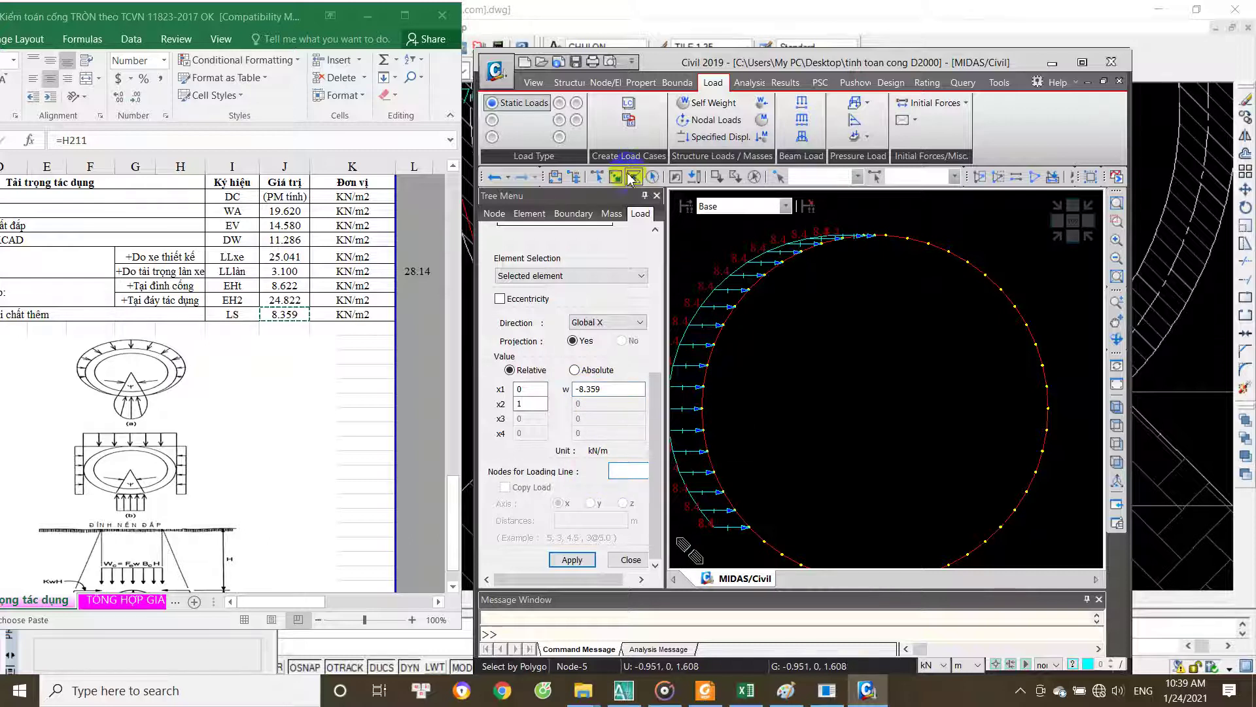
Step: Window-select the right-side ring elements from the crown down to element 28 and below
middle_click_drag(833, 266, 893, 282)
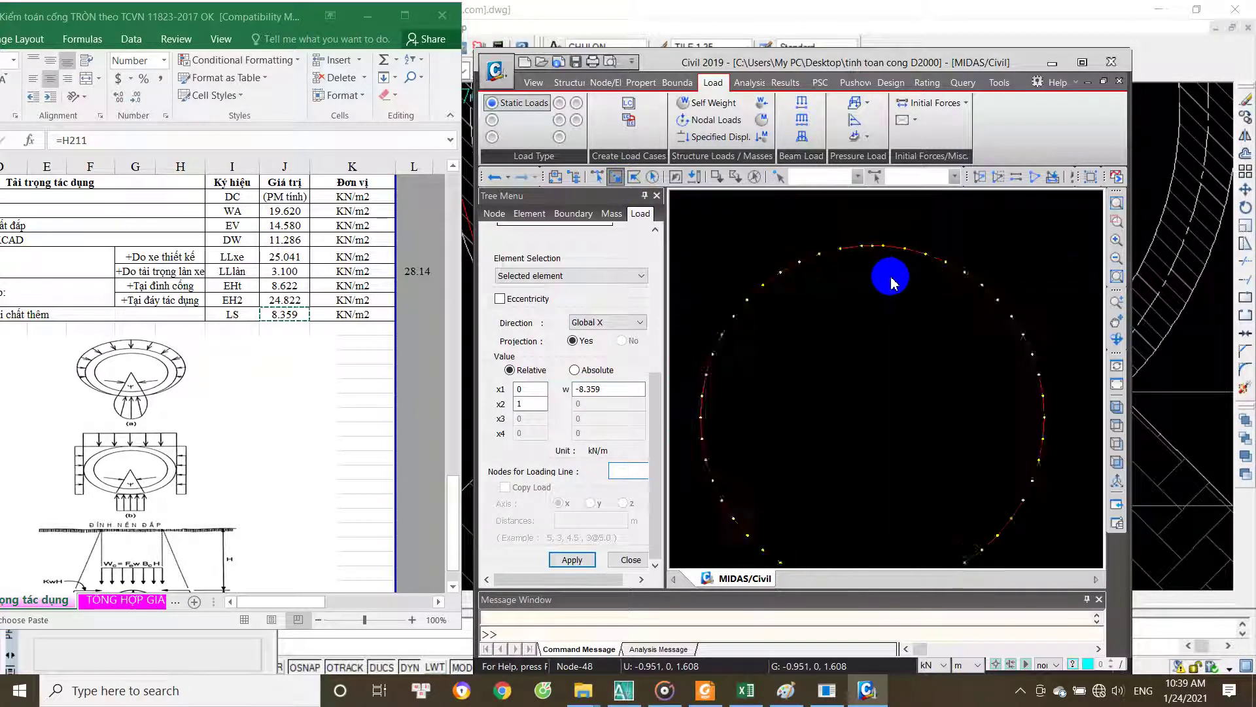
mouse_move(905, 266)
left_mouse_down()
mouse_move(828, 339)
mouse_move(821, 331)
left_mouse_up()
mouse_move(821, 331)
middle_mouse_down()
mouse_move(950, 447)
mouse_move(953, 295)
middle_mouse_up()
left_click_drag(953, 294, 811, 353)
mouse_move(813, 273)
middle_mouse_down()
mouse_move(792, 286)
mouse_move(955, 353)
middle_mouse_up()
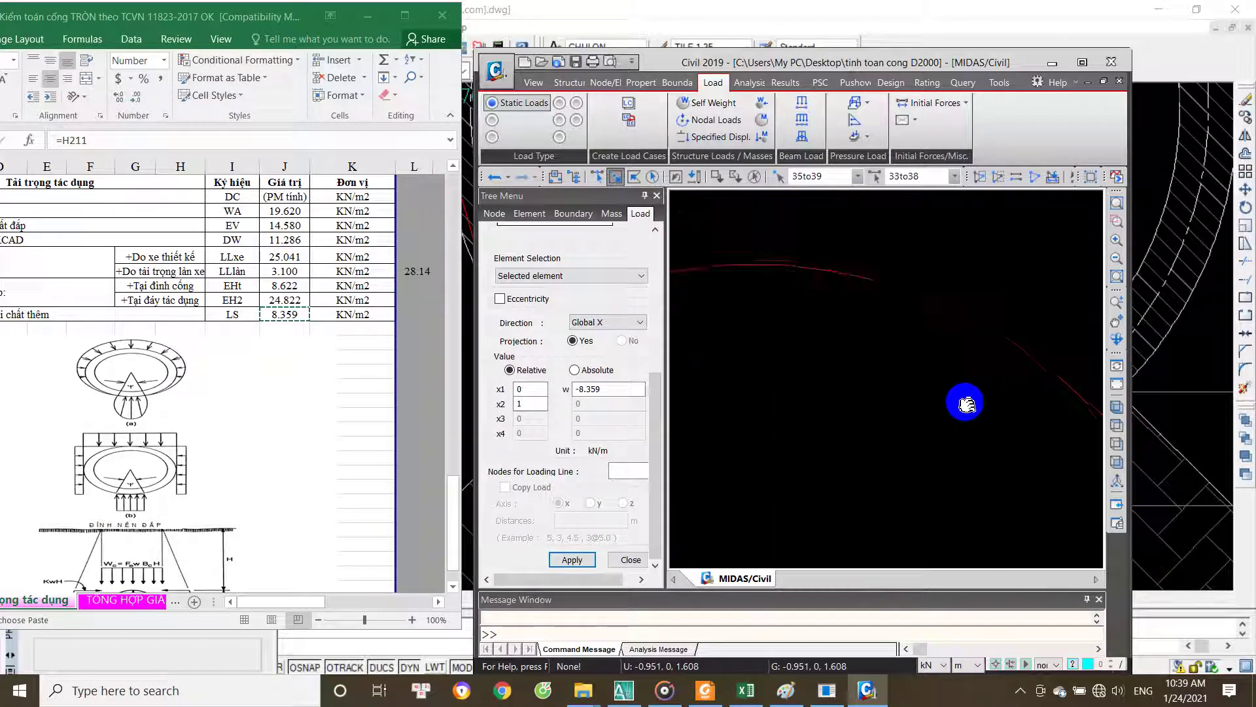
left_click_drag(1011, 337, 867, 455)
mouse_move(892, 380)
middle_mouse_down()
mouse_move(928, 473)
mouse_move(919, 393)
mouse_move(987, 448)
mouse_move(1010, 352)
middle_mouse_up()
left_click_drag(1010, 352, 917, 499)
Step: Add the remaining right-arc elements and apply the -8.359 kN/m LS load along line 52,61
scroll(919, 510, "up", 3)
scroll(921, 477, "up", 3)
middle_click_drag(796, 383, 832, 437)
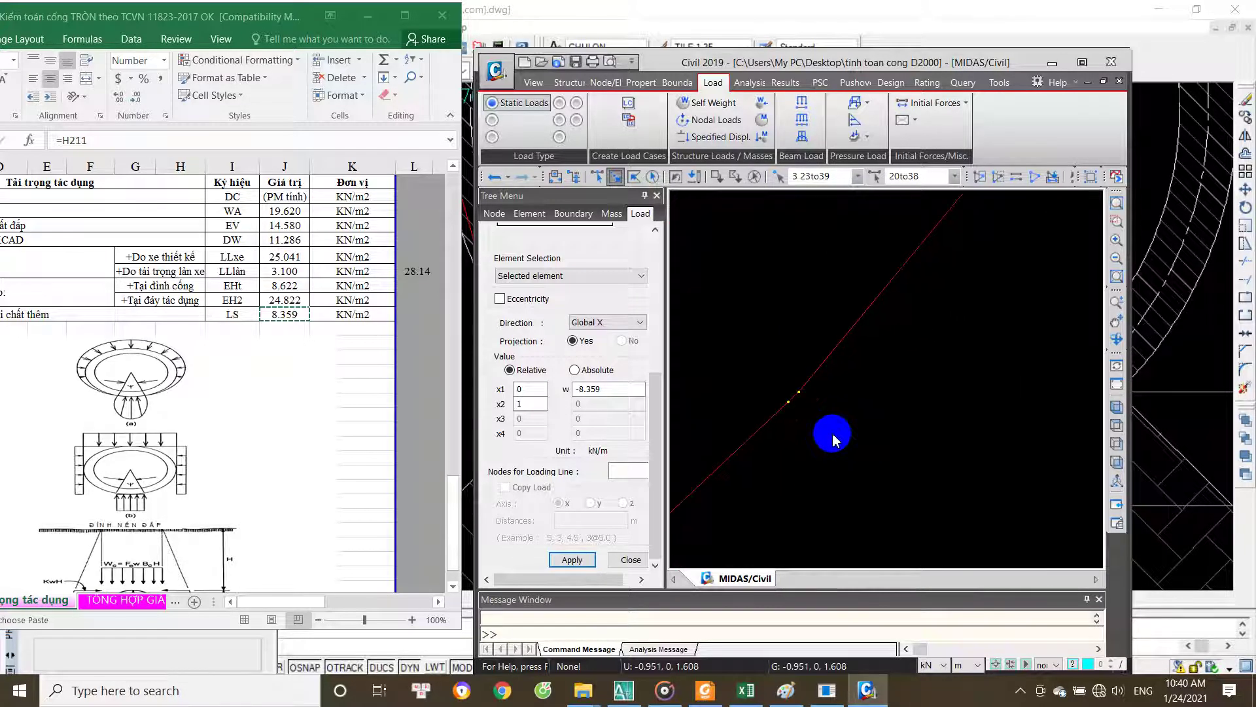
left_click_drag(833, 438, 836, 397)
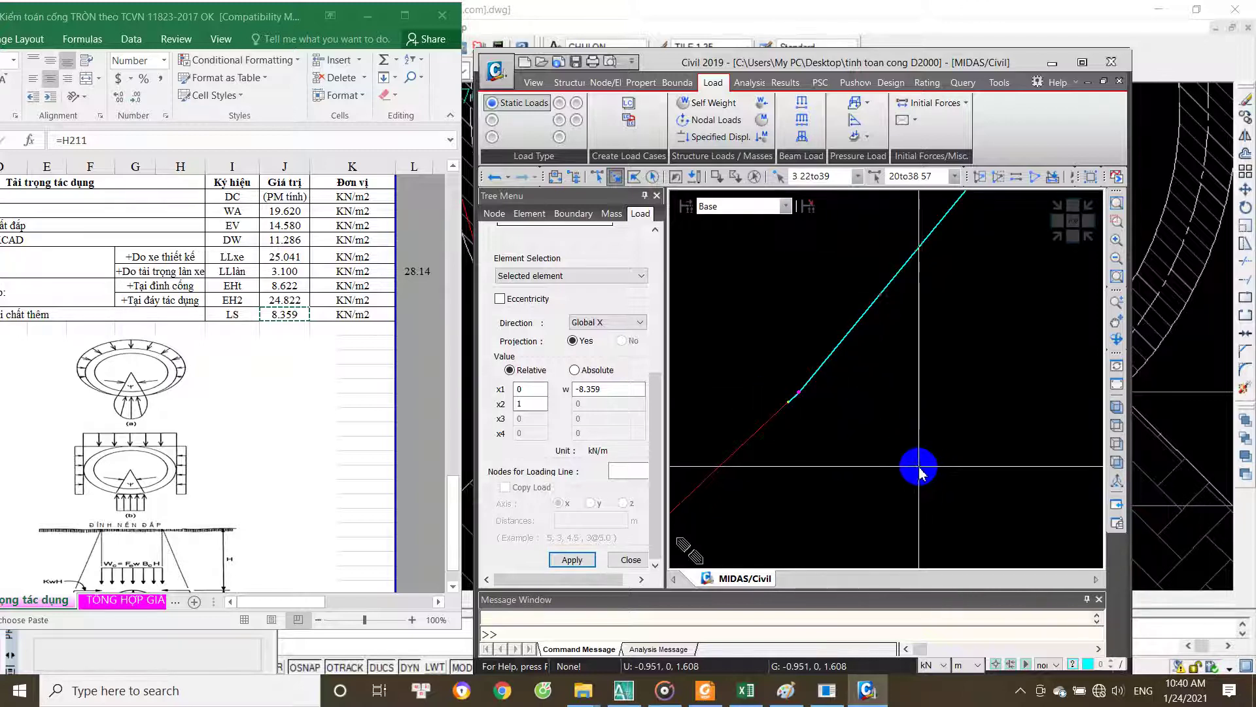
scroll(916, 462, "down", 3)
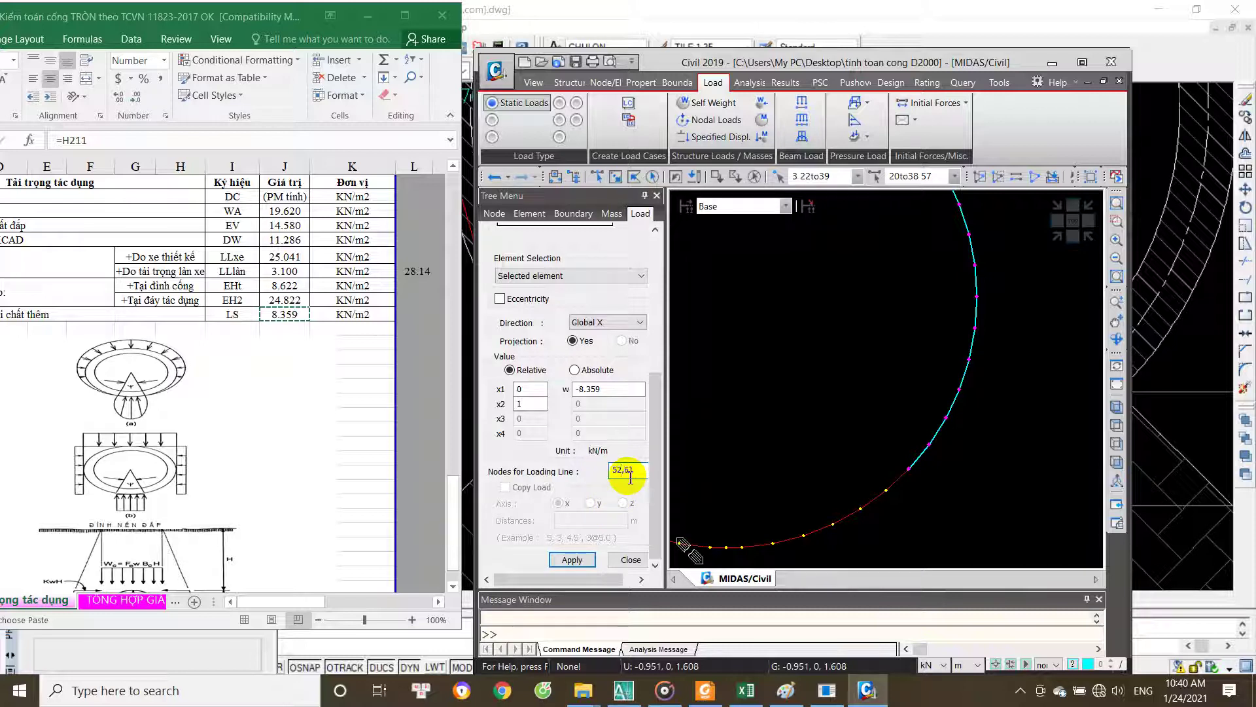
left_click(571, 560)
Step: Check the 39 LS line loads, select crown element 38, and close the Line Beam Loads panel
scroll(870, 477, "down", 3)
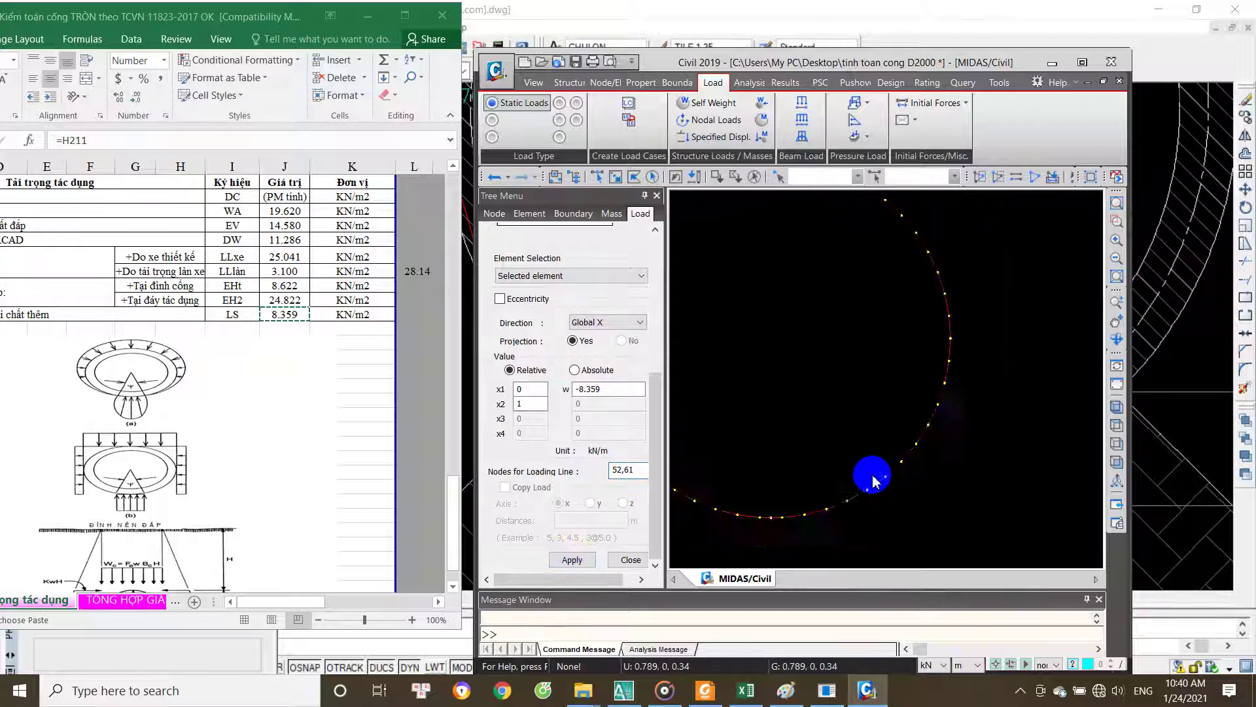
scroll(794, 413, "up", 2)
scroll(842, 458, "down", 2)
scroll(844, 359, "up", 1)
scroll(841, 333, "up", 2)
scroll(833, 314, "up", 1)
scroll(867, 391, "up", 2)
scroll(877, 373, "up", 1)
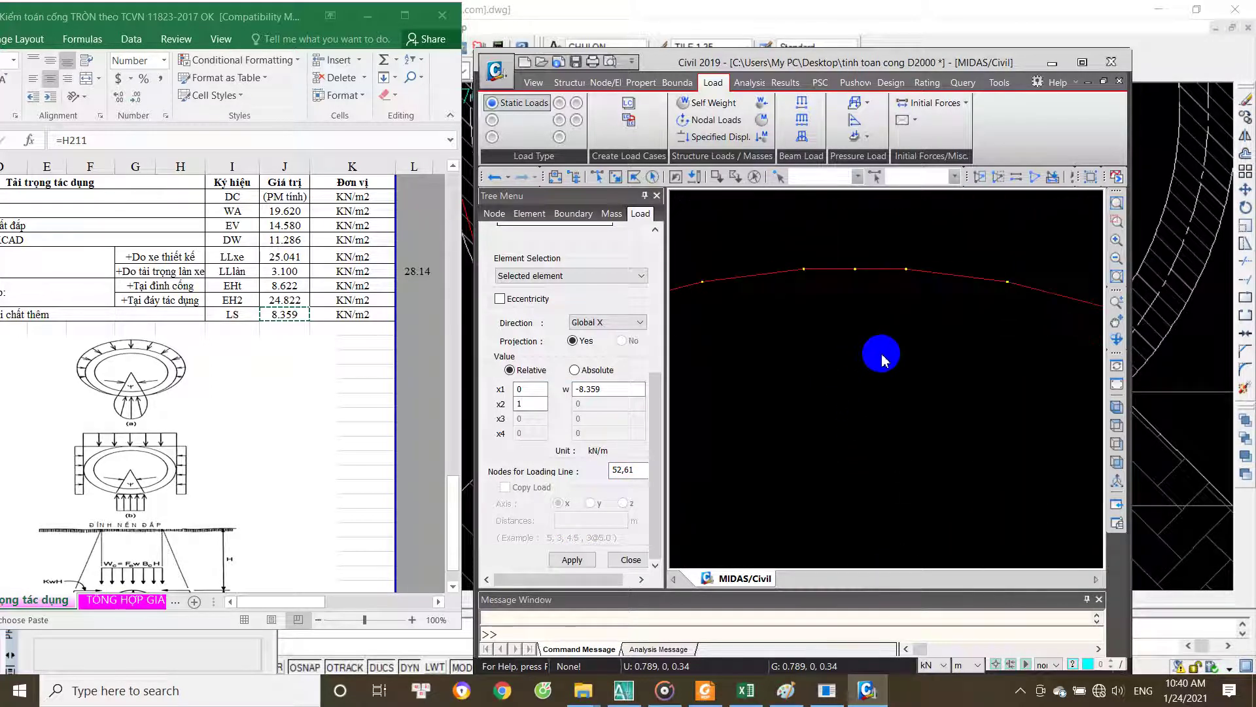
scroll(893, 327, "up", 1)
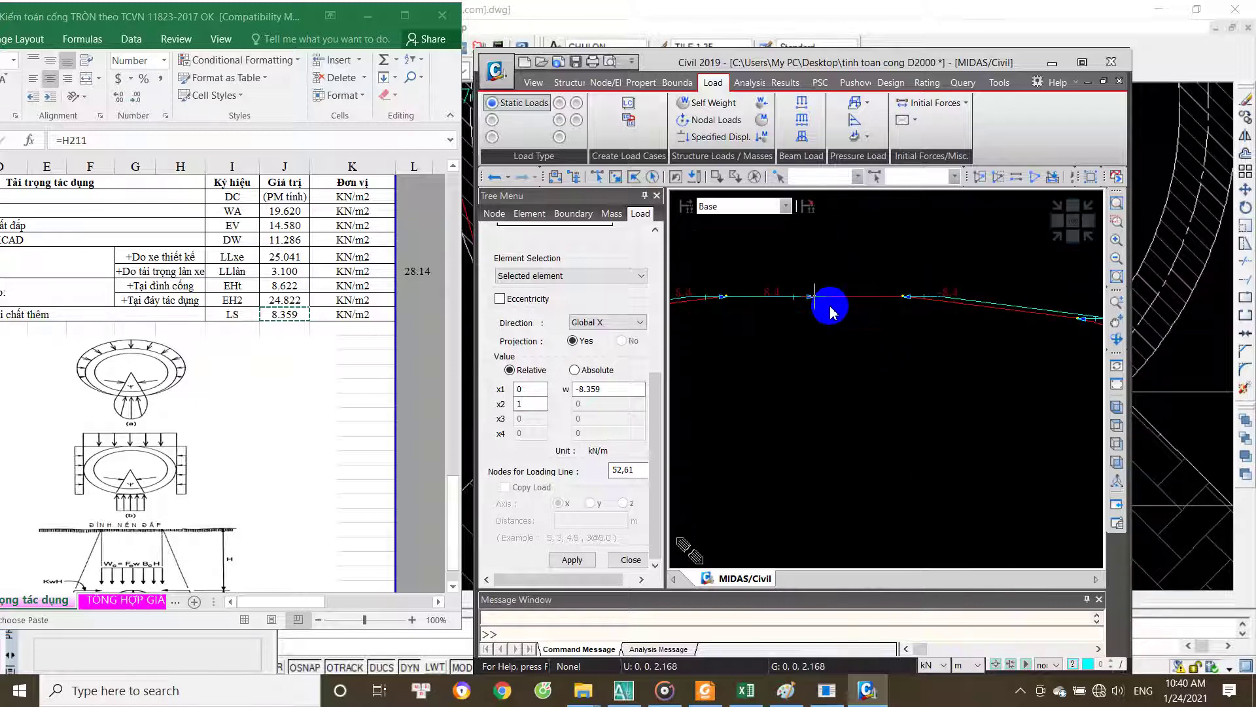
left_click(867, 298)
left_click(631, 559)
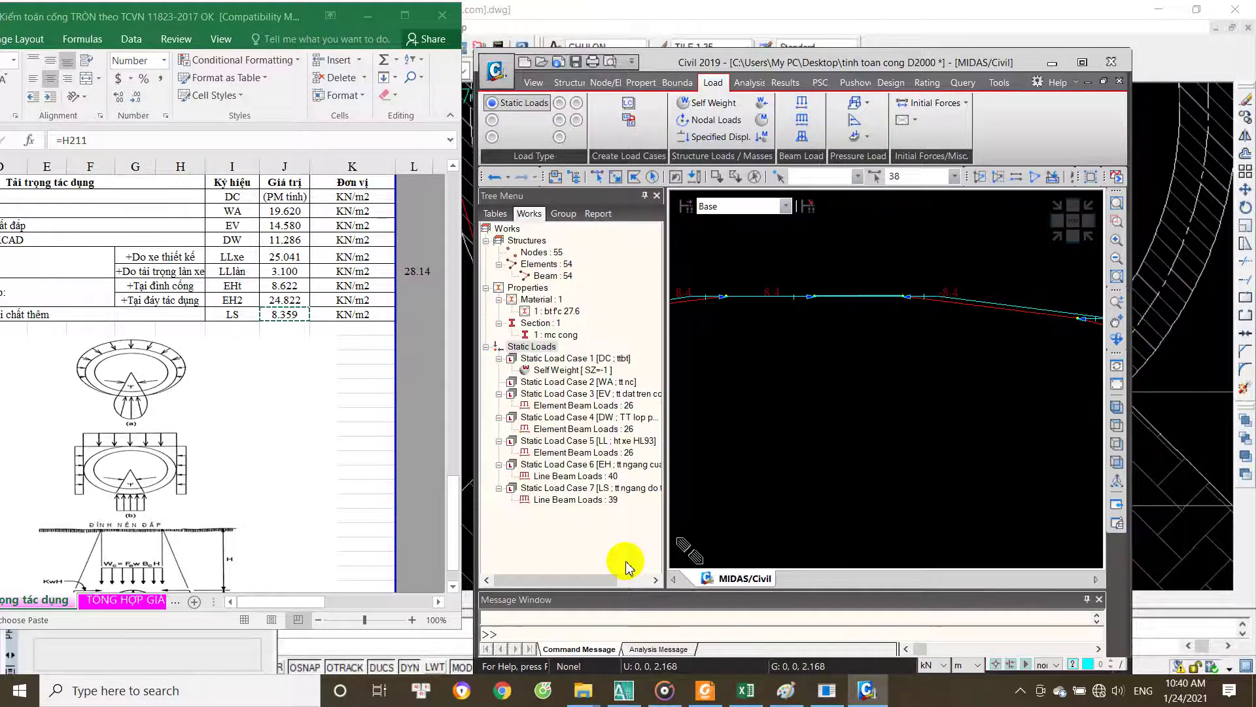
Step: Load crown element 38 with a uniform -8.359 kN/m Global X element beam load, no projection
left_click(827, 353)
right_click(818, 283)
mouse_move(883, 363)
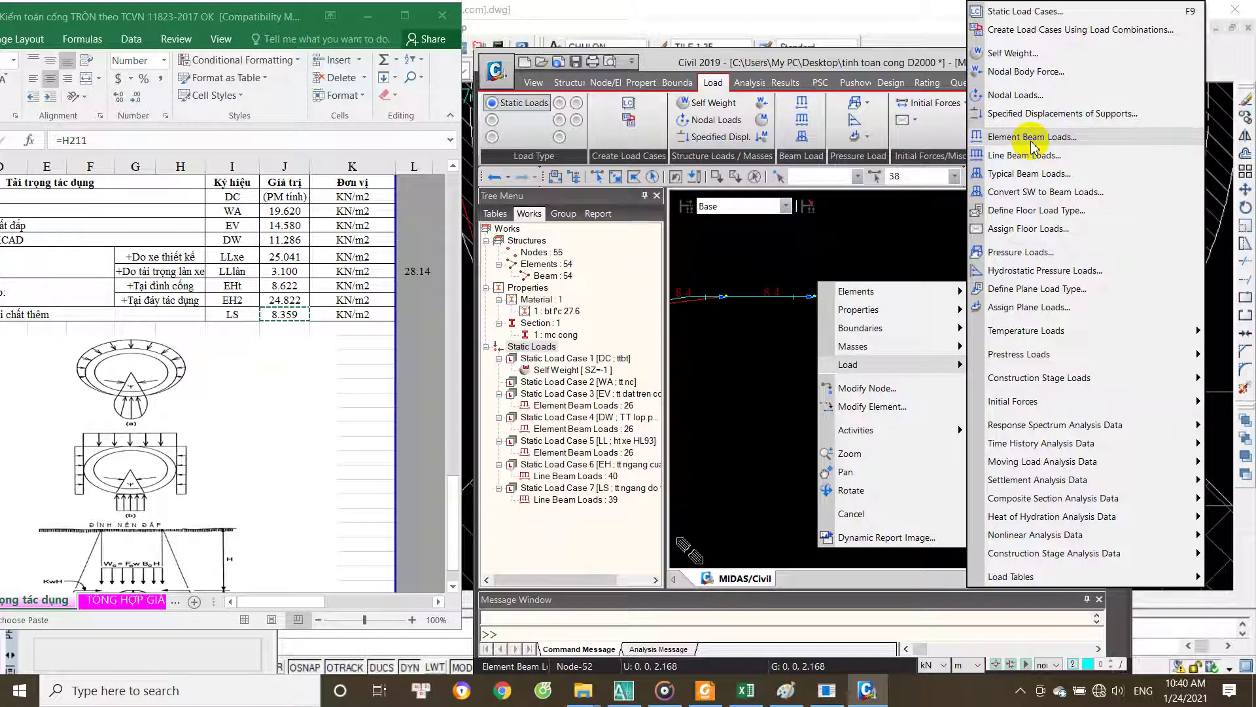
left_click(1032, 139)
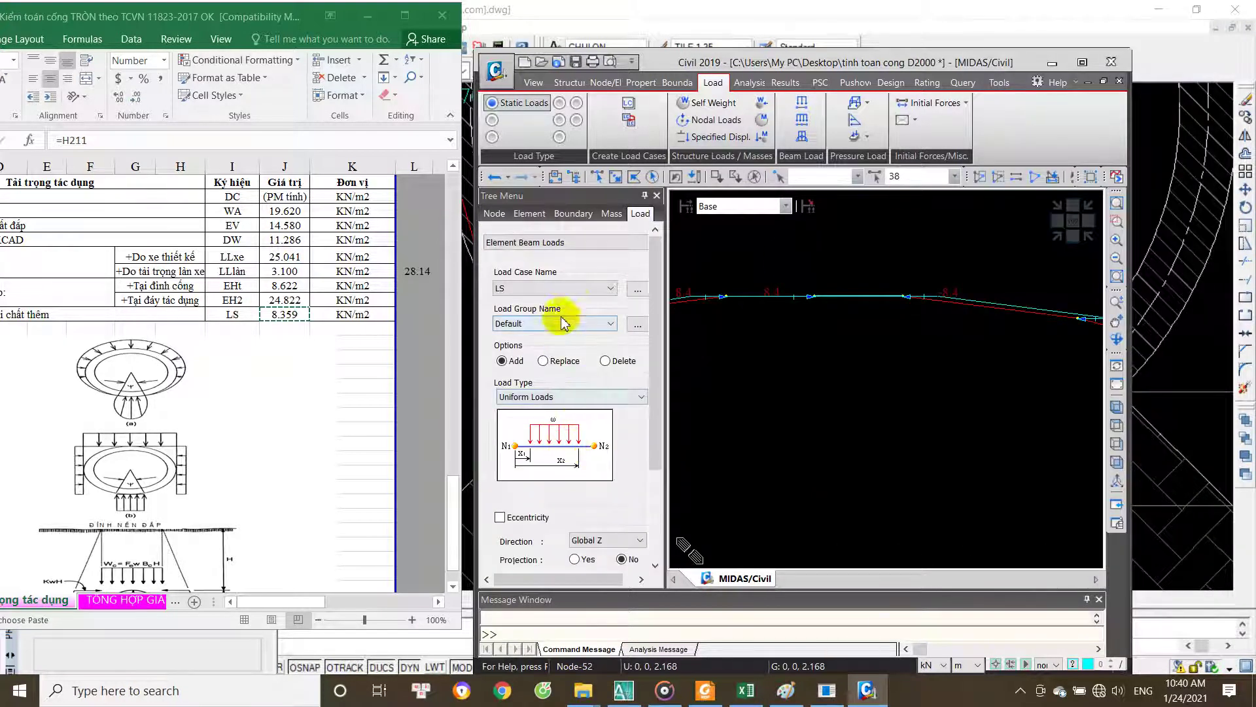
left_click_drag(654, 353, 681, 570)
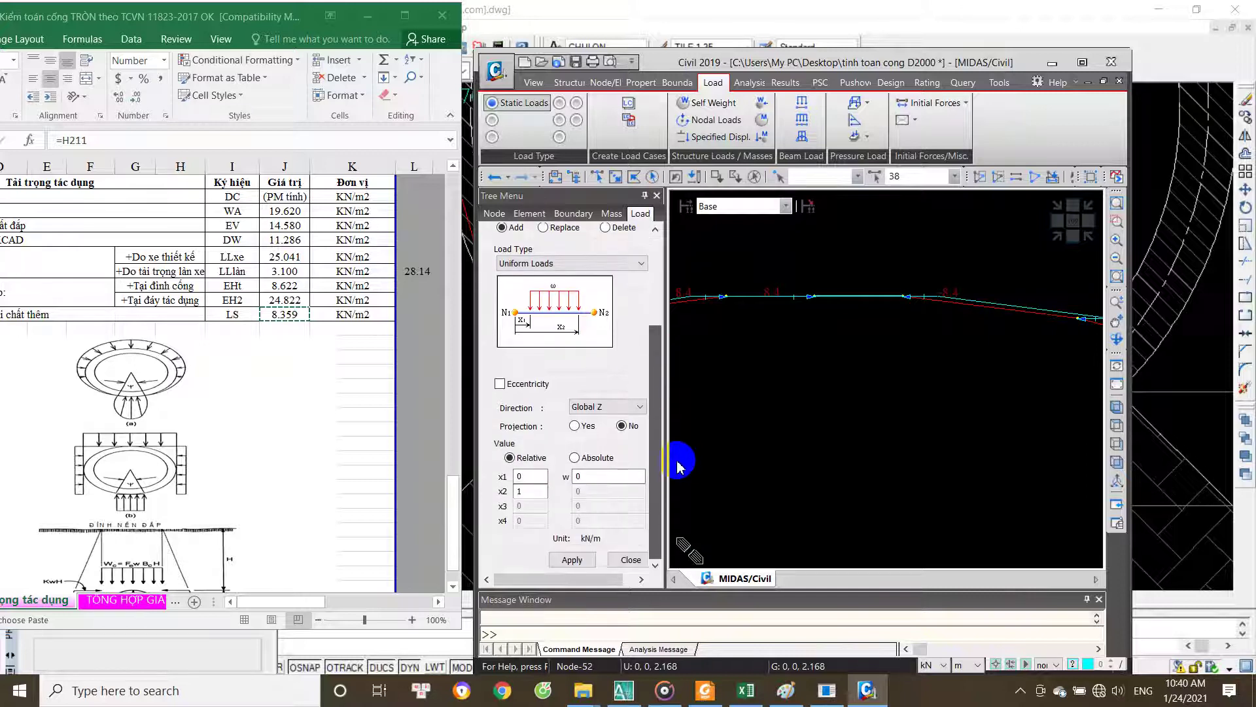
left_click(615, 407)
left_click(608, 452)
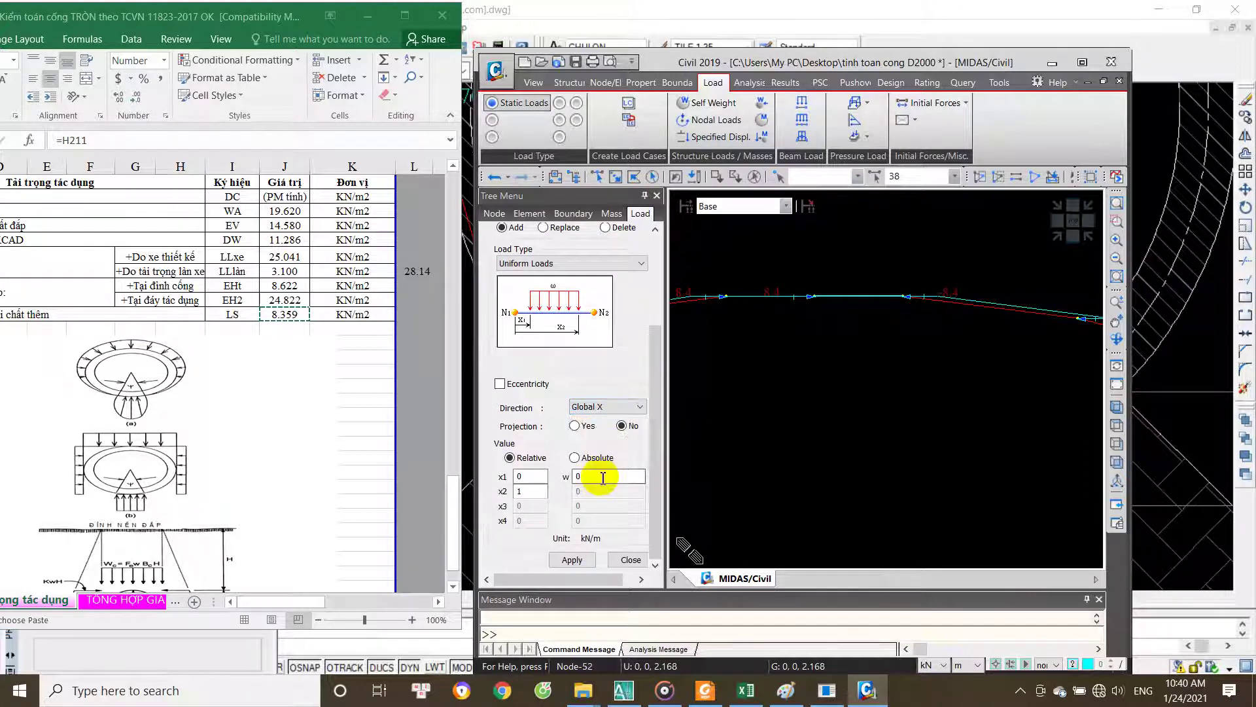
double_click(603, 477)
type("-8.359")
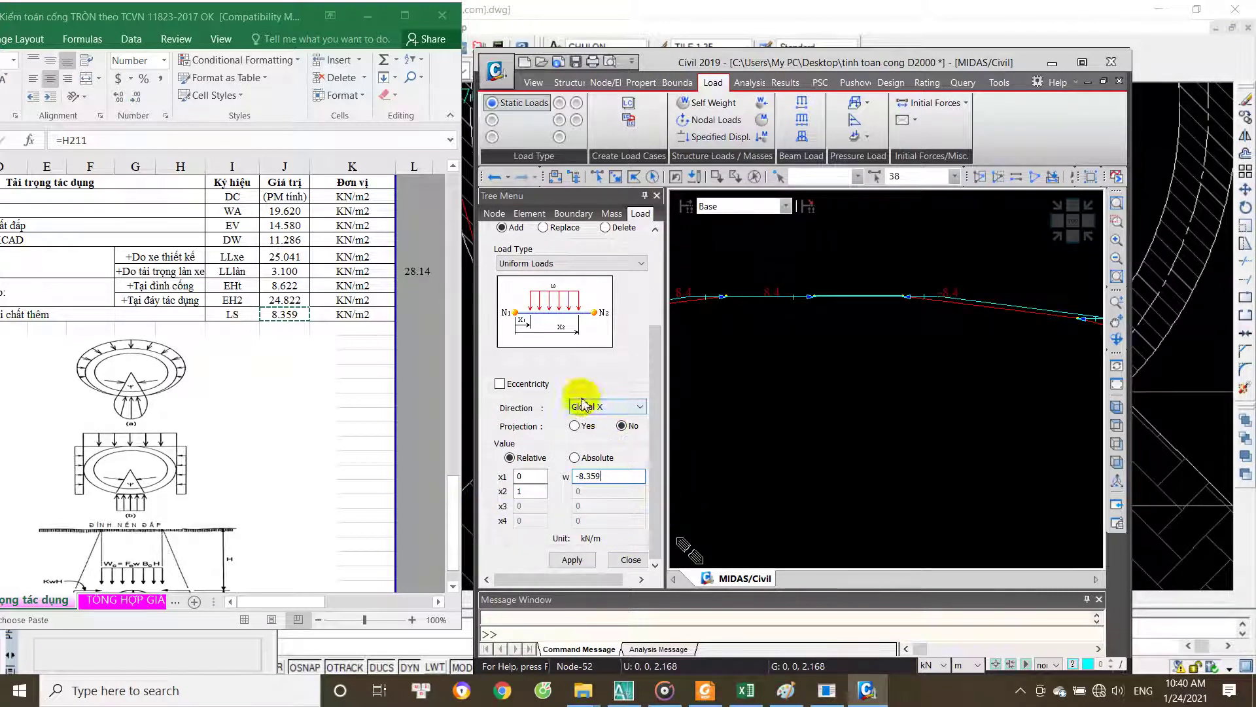
left_click(576, 566)
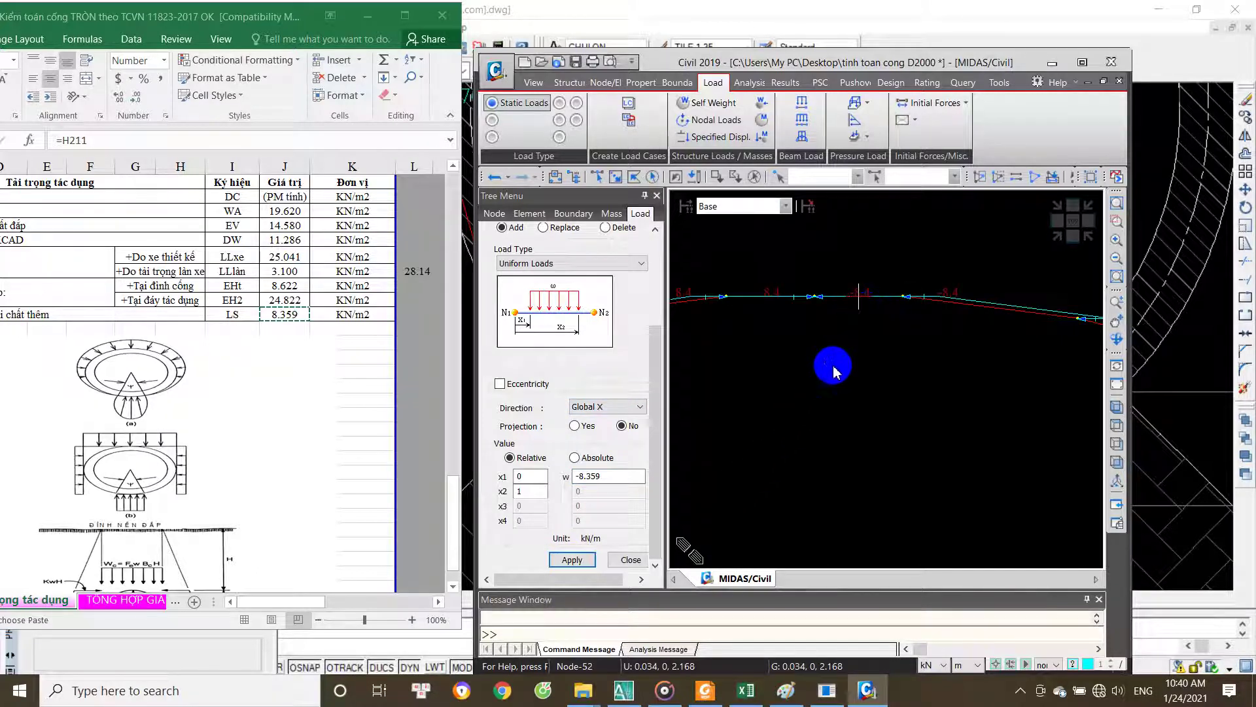
left_click(631, 560)
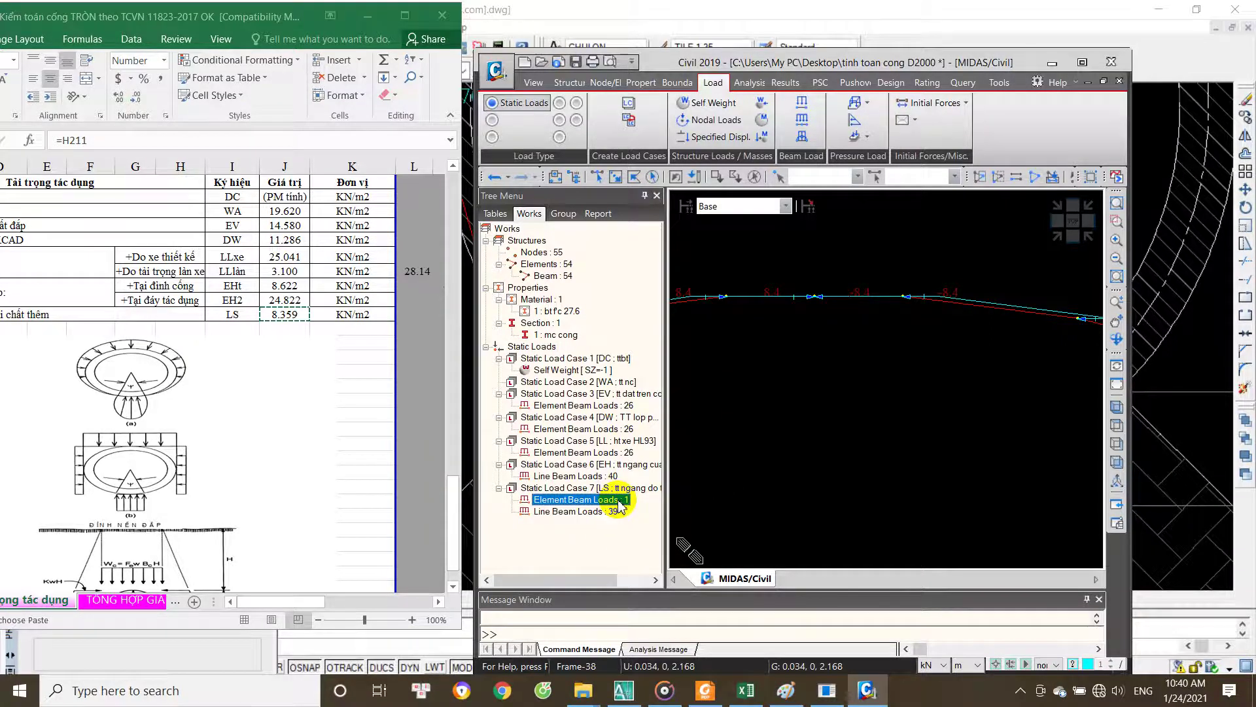
Step: Rotate to review the whole loaded ring and pick the EV case in the Excel load table
middle_click_drag(752, 475, 790, 438, "ctrl")
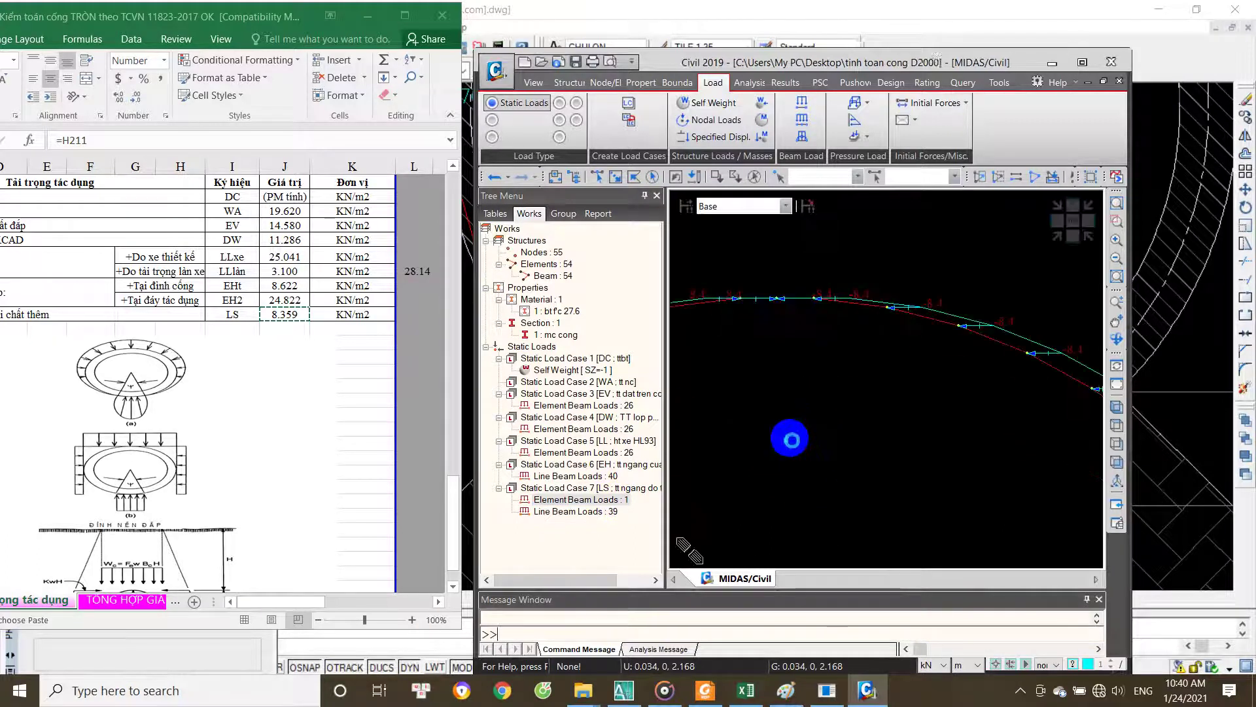
mouse_move(686, 495)
middle_mouse_down("ctrl")
mouse_move(753, 325)
mouse_move(799, 416)
mouse_move(736, 477)
mouse_move(834, 429)
mouse_move(809, 410)
mouse_move(844, 460)
middle_mouse_up("ctrl")
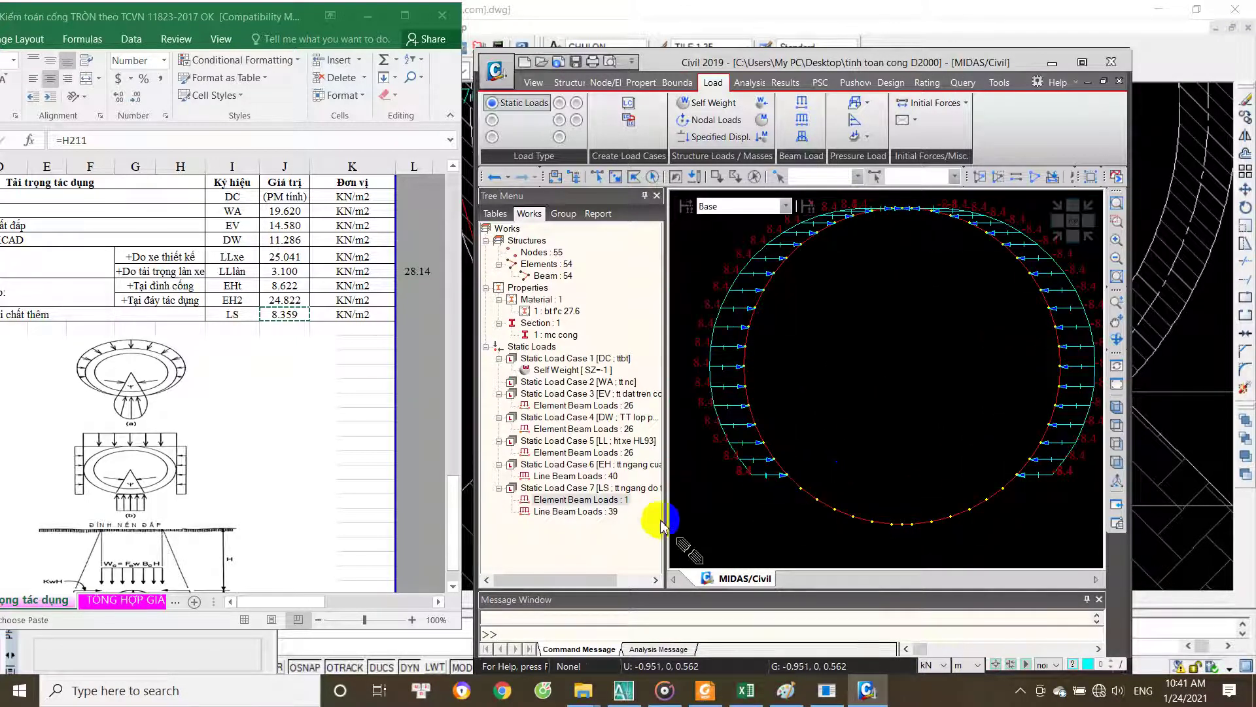
left_click(596, 394)
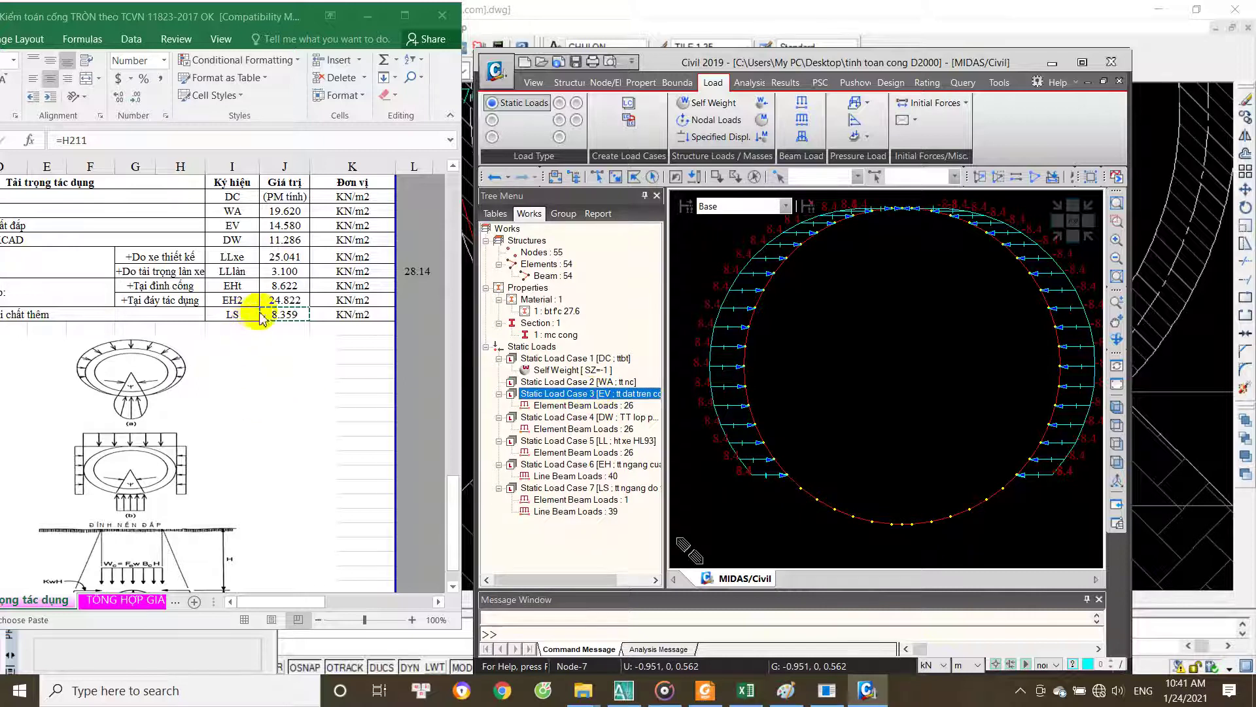
left_click(286, 315)
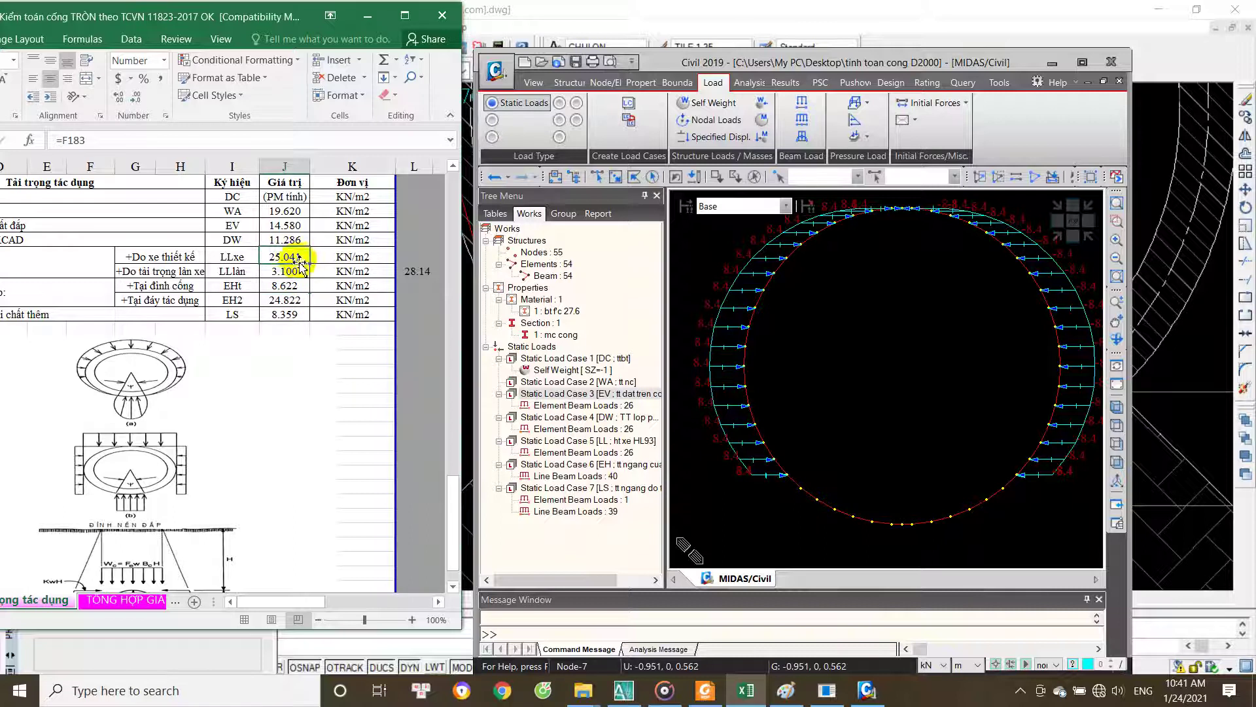
scroll(301, 265, "up", 2)
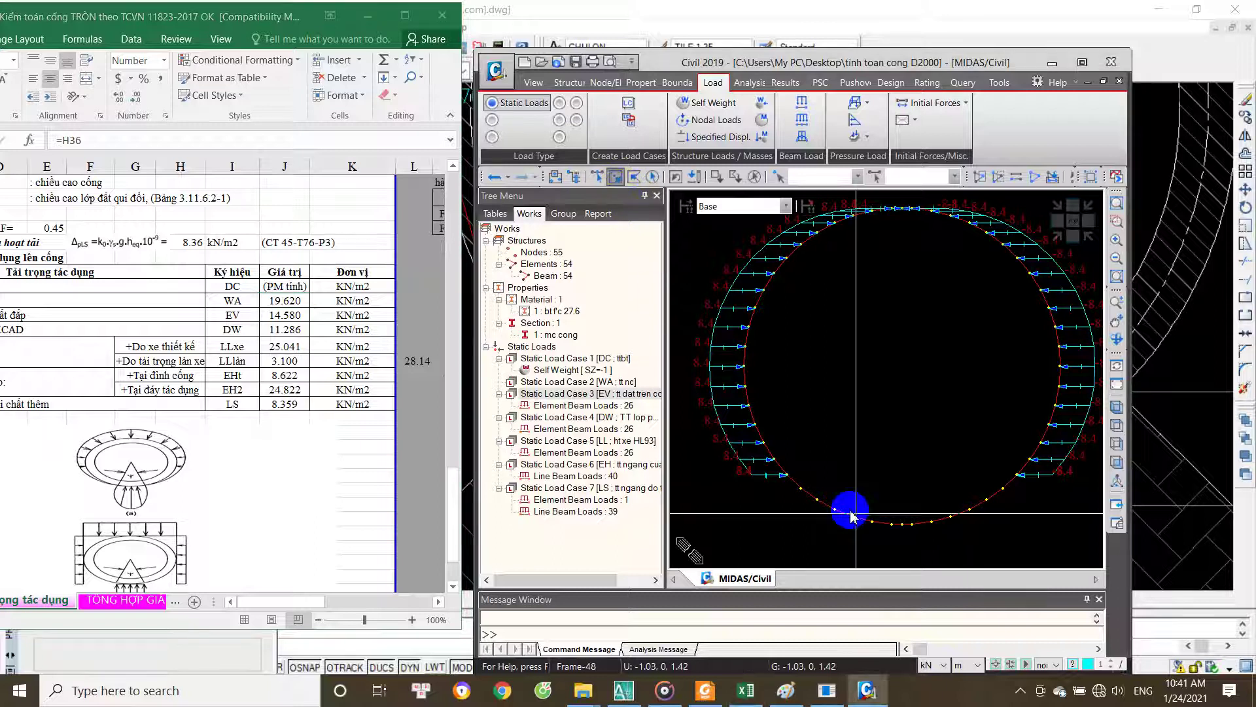
scroll(837, 520, "up", 3)
scroll(892, 482, "down", 2)
scroll(773, 386, "up", 3)
scroll(778, 345, "up", 2)
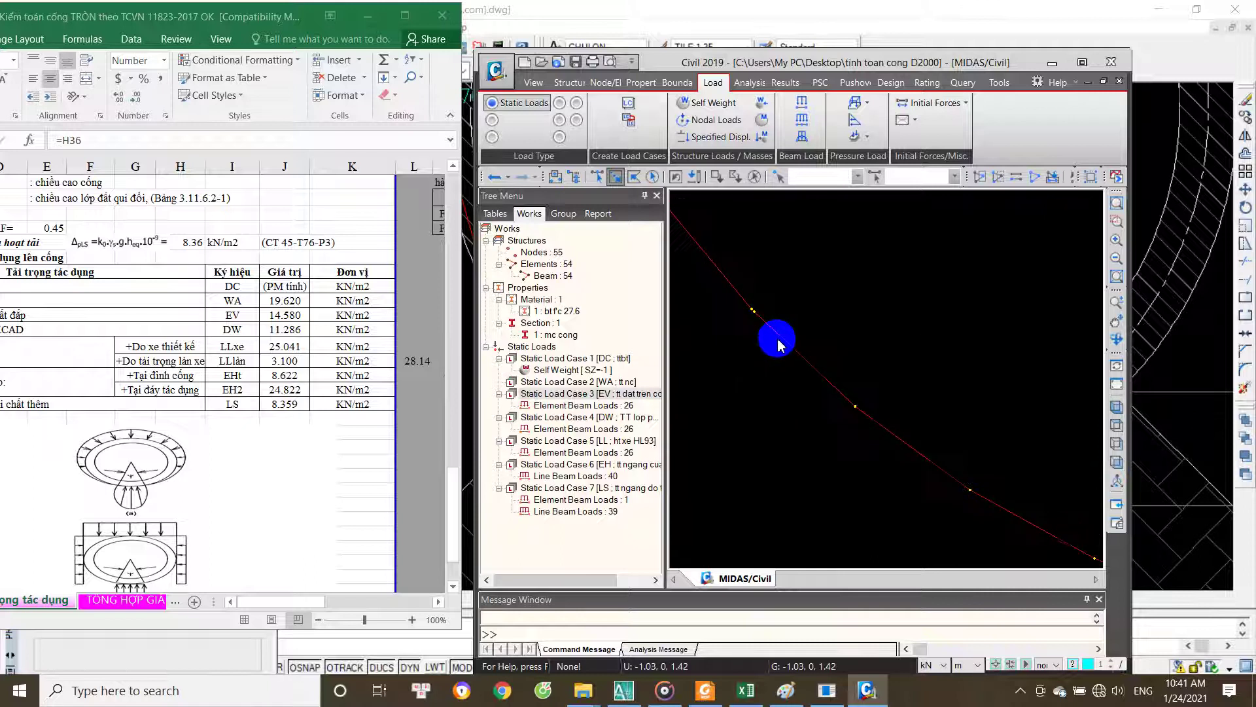
scroll(769, 392, "down", 3)
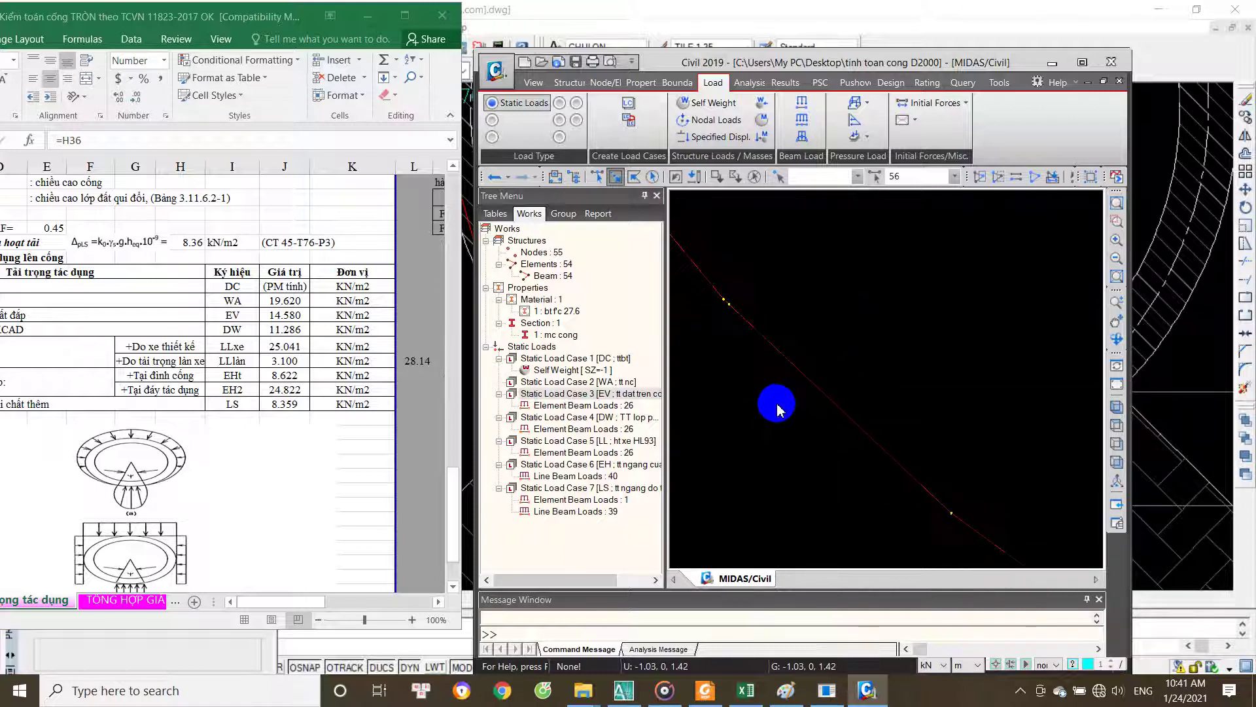
scroll(817, 444, "down", 2)
scroll(831, 462, "down", 2)
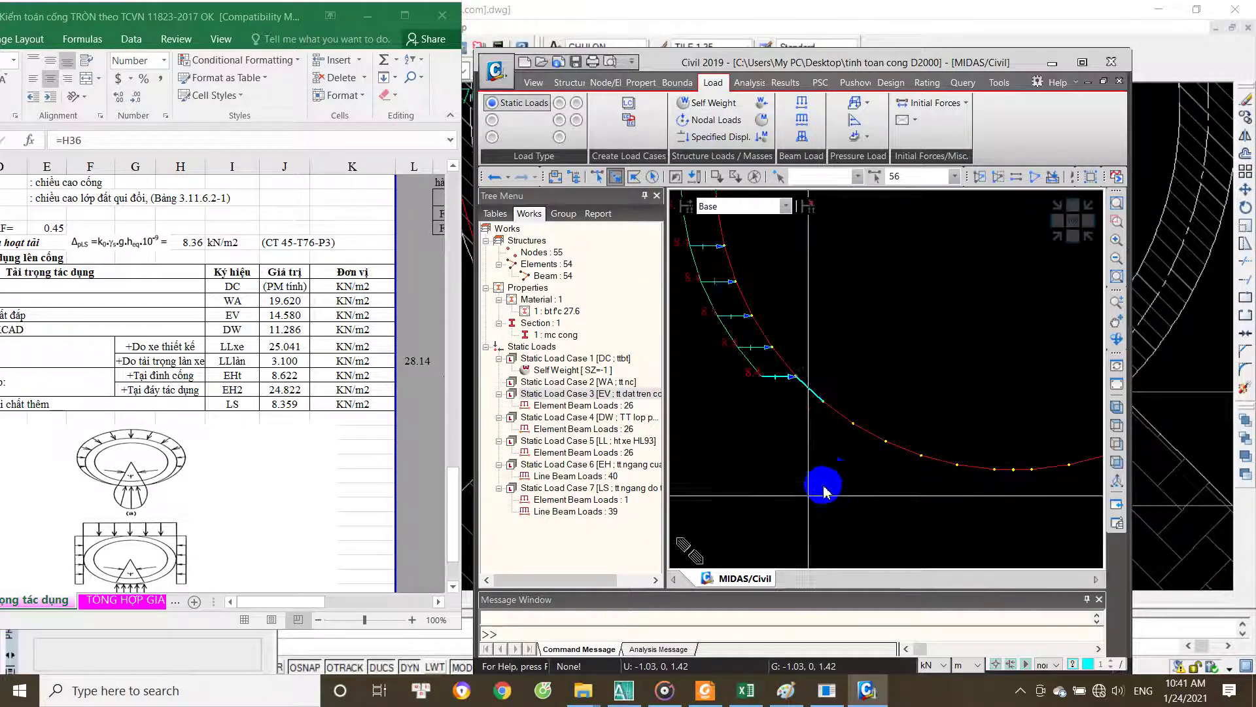
Step: Window-select the bottom-arc elements 8to19, 52 and 56, then pan and zoom to check
right_click(699, 405)
key("Escape")
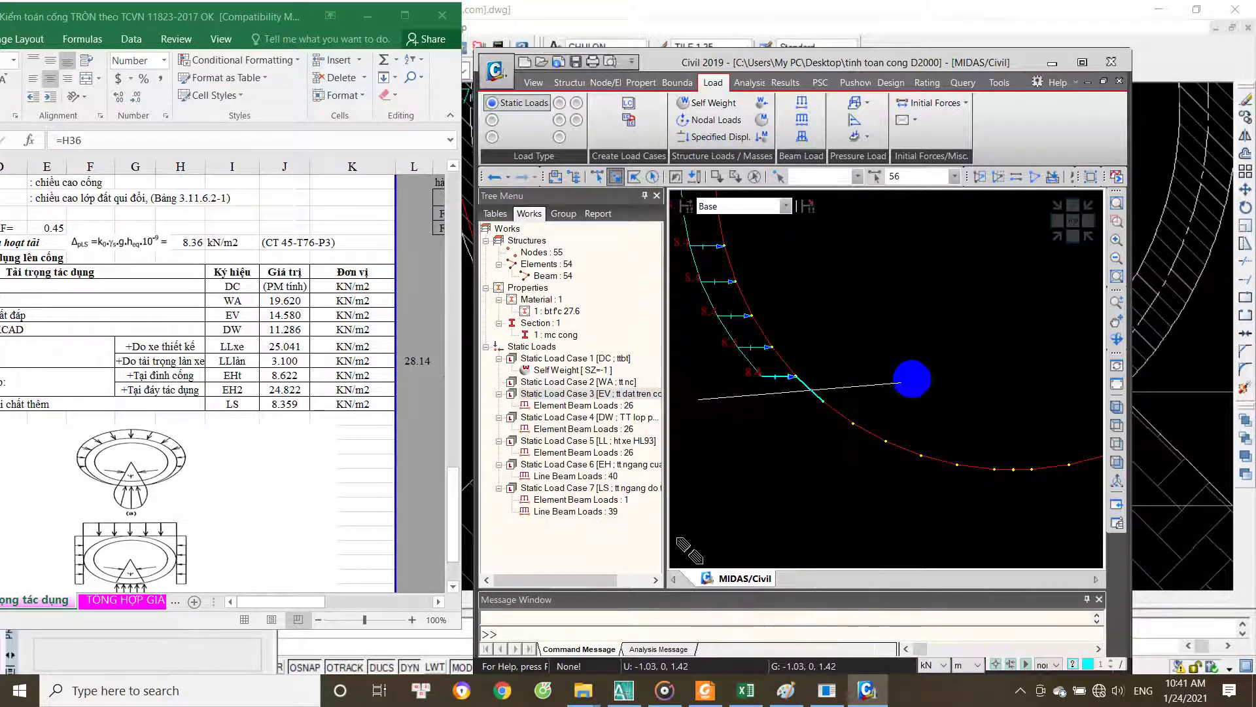
scroll(816, 454, "down", 2)
scroll(816, 426, "down", 2)
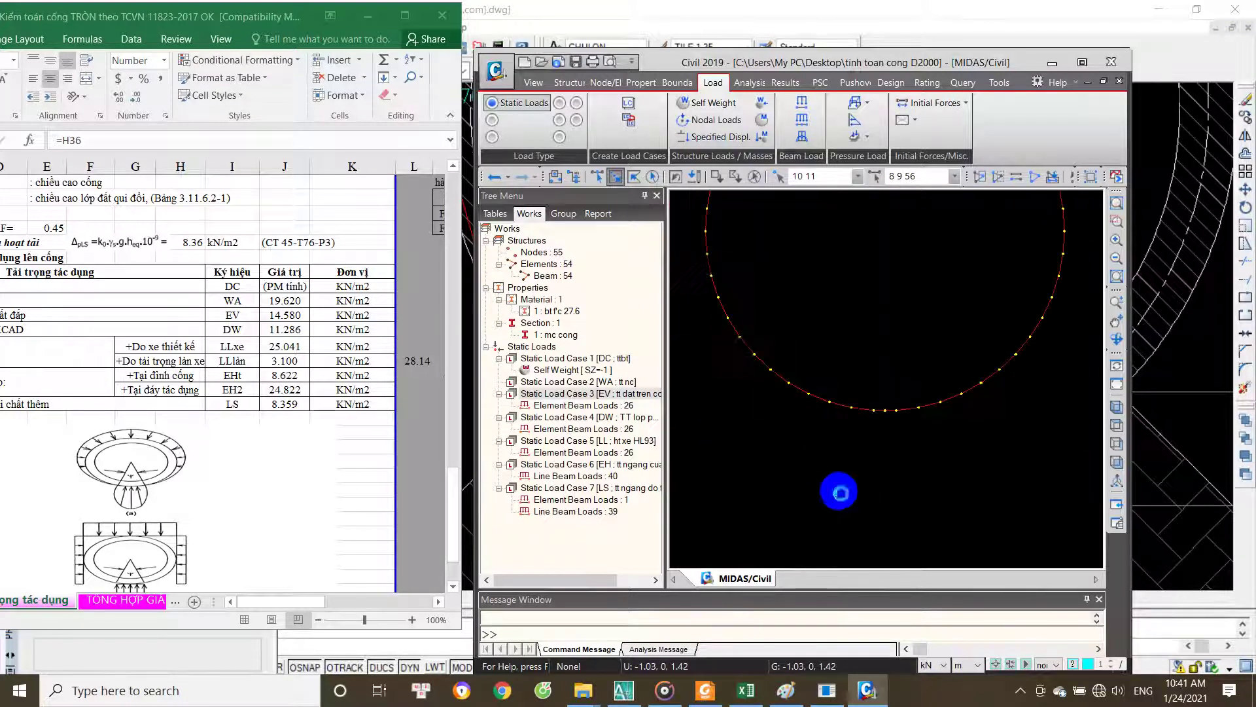
left_click_drag(925, 370, 830, 435)
left_click_drag(1007, 350, 898, 426)
mouse_move(898, 425)
middle_mouse_down()
mouse_move(1031, 404)
mouse_move(975, 386)
middle_mouse_up()
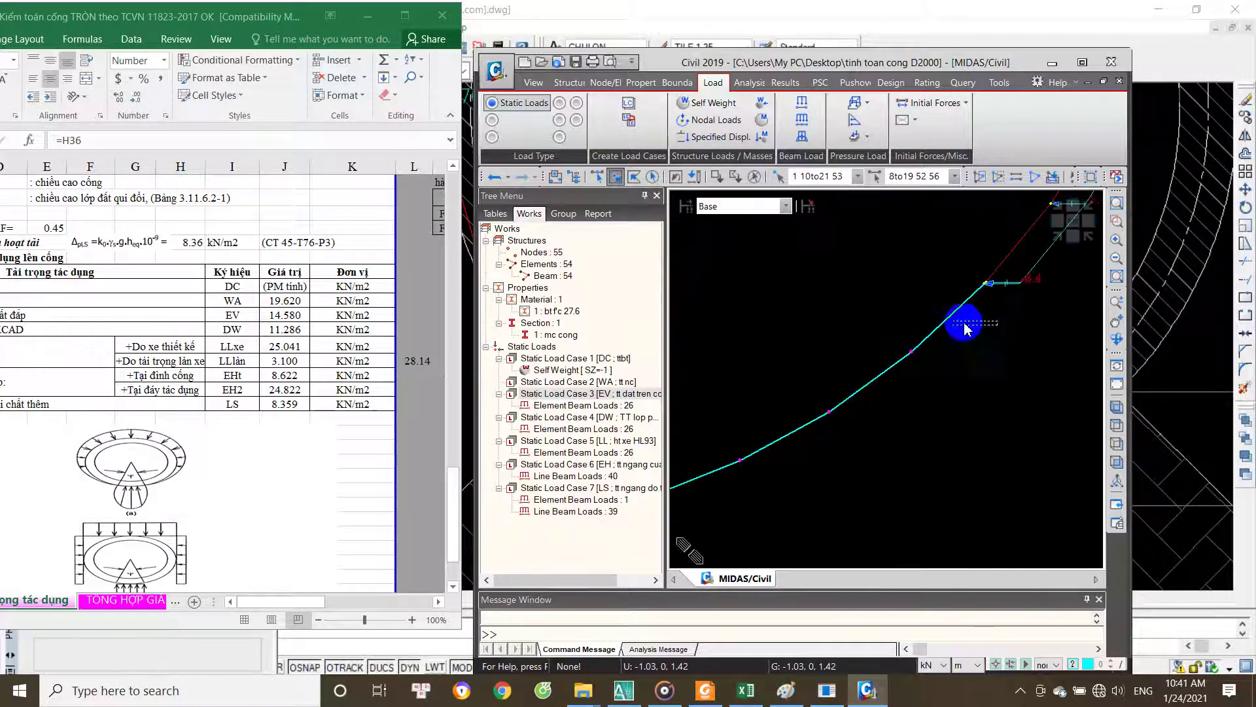
scroll(988, 320, "up", 3)
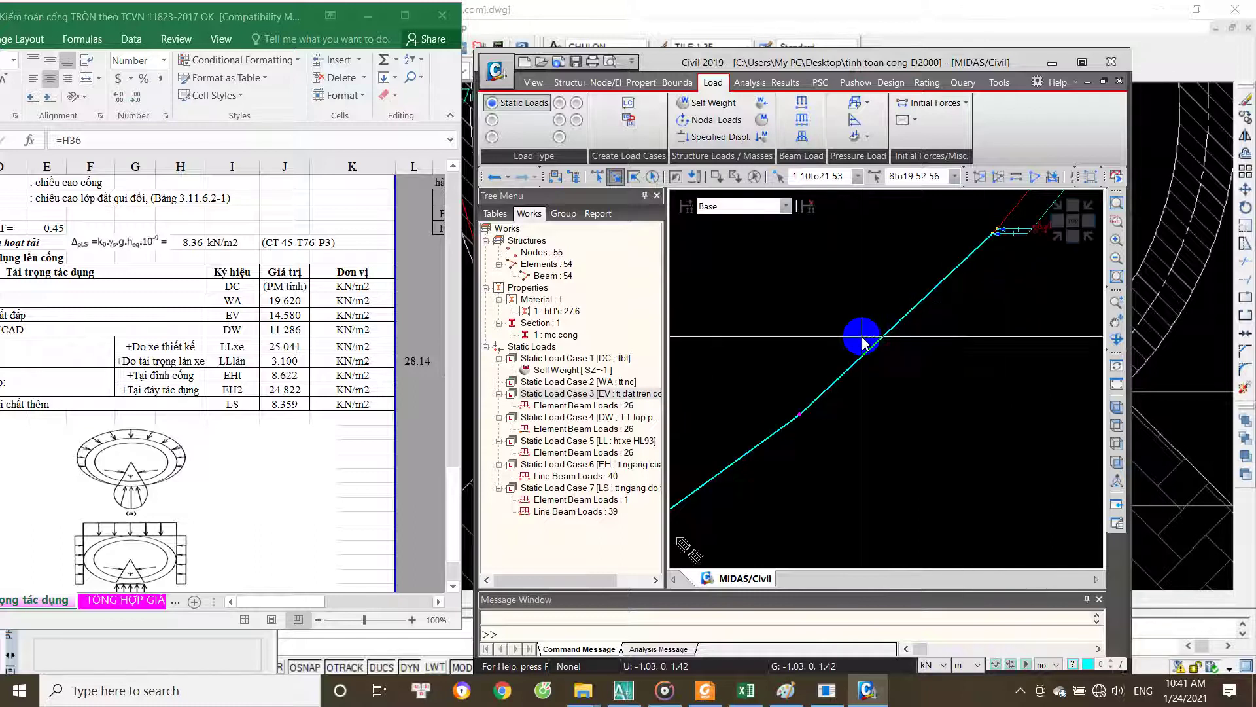
scroll(949, 367, "down", 2)
scroll(959, 425, "down", 2)
right_click(838, 331)
mouse_move(908, 431)
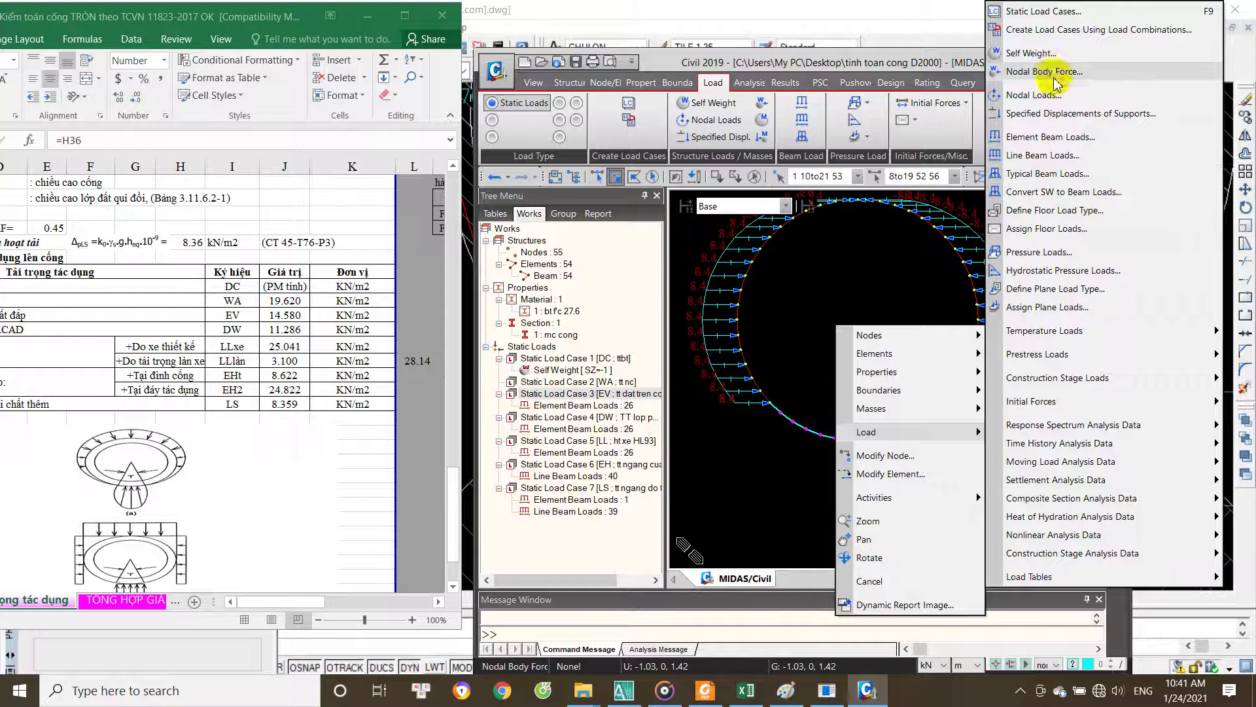
Step: Set up a WA line beam load on the selected elements acting in Global Z
left_click(1067, 155)
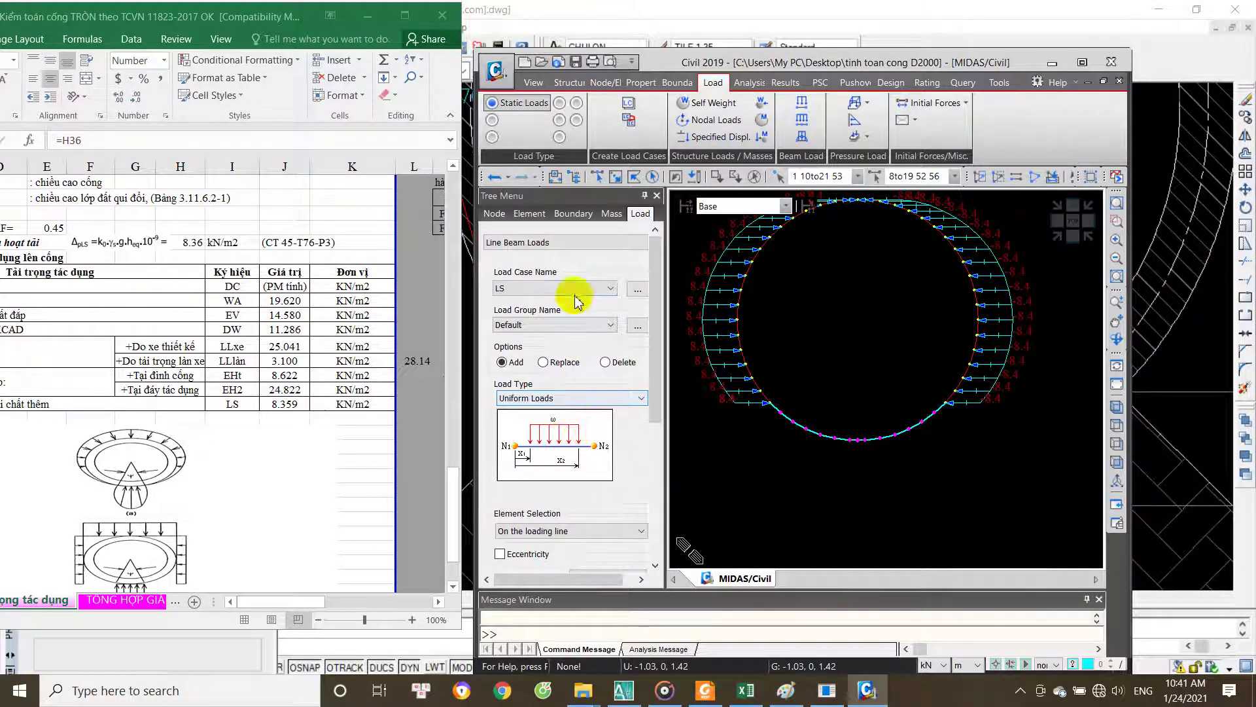
left_click(575, 288)
left_click(561, 310)
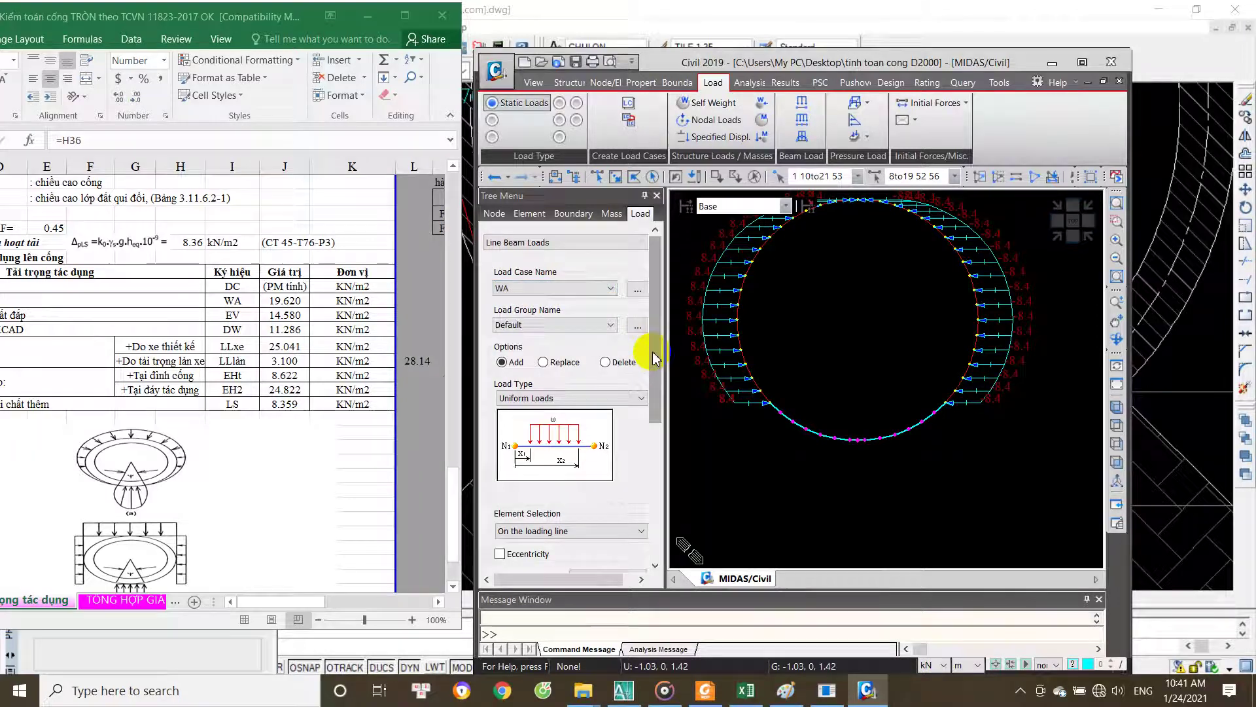
left_click_drag(654, 359, 659, 458)
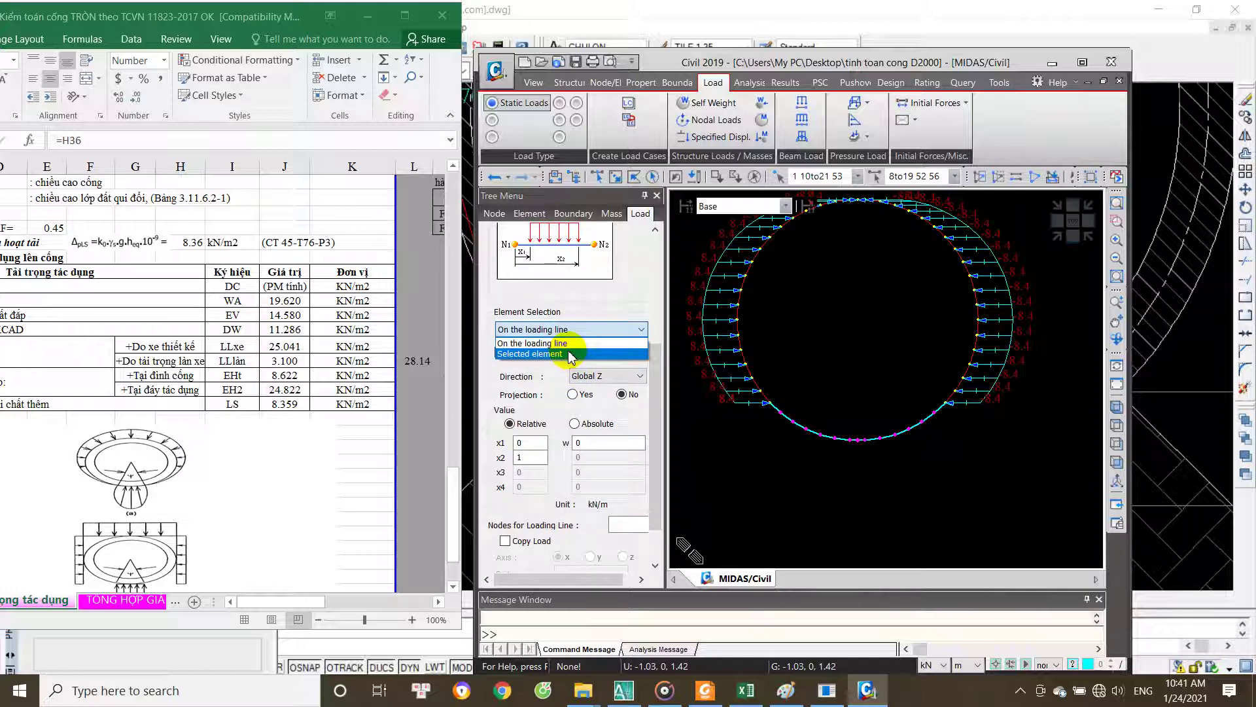
left_click(569, 354)
scroll(652, 389, "down", 1)
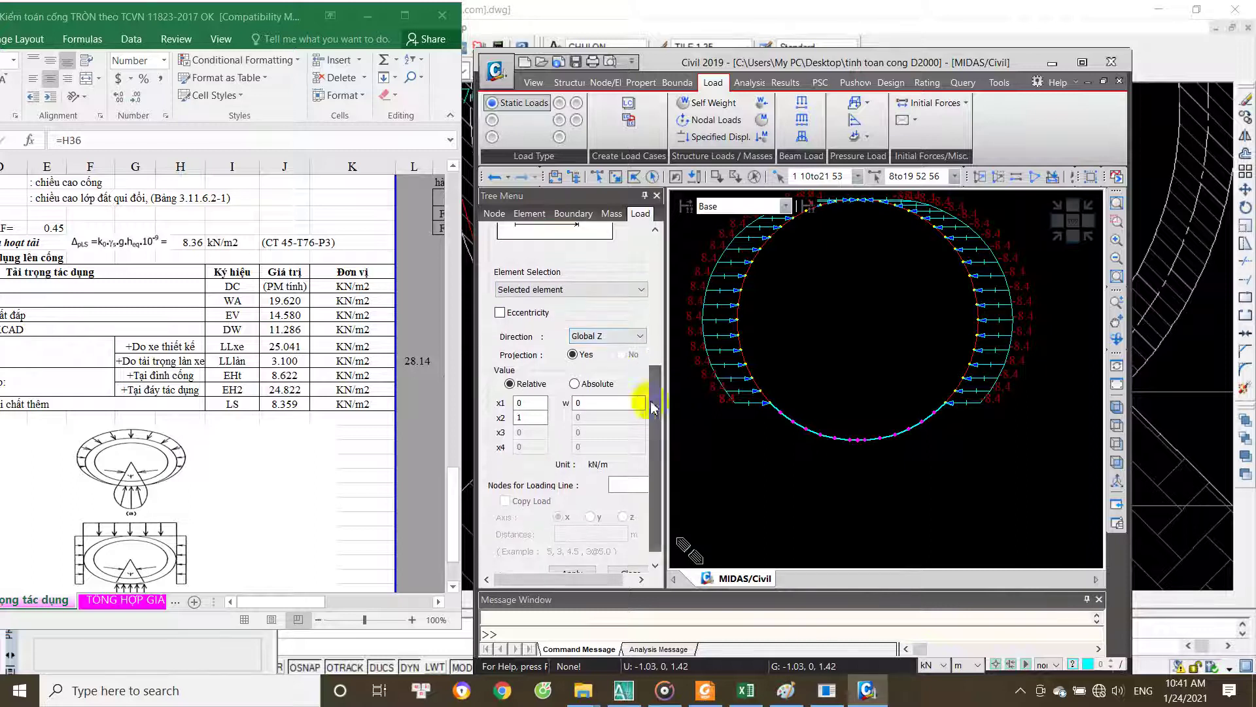
left_click(606, 335)
left_click(610, 371)
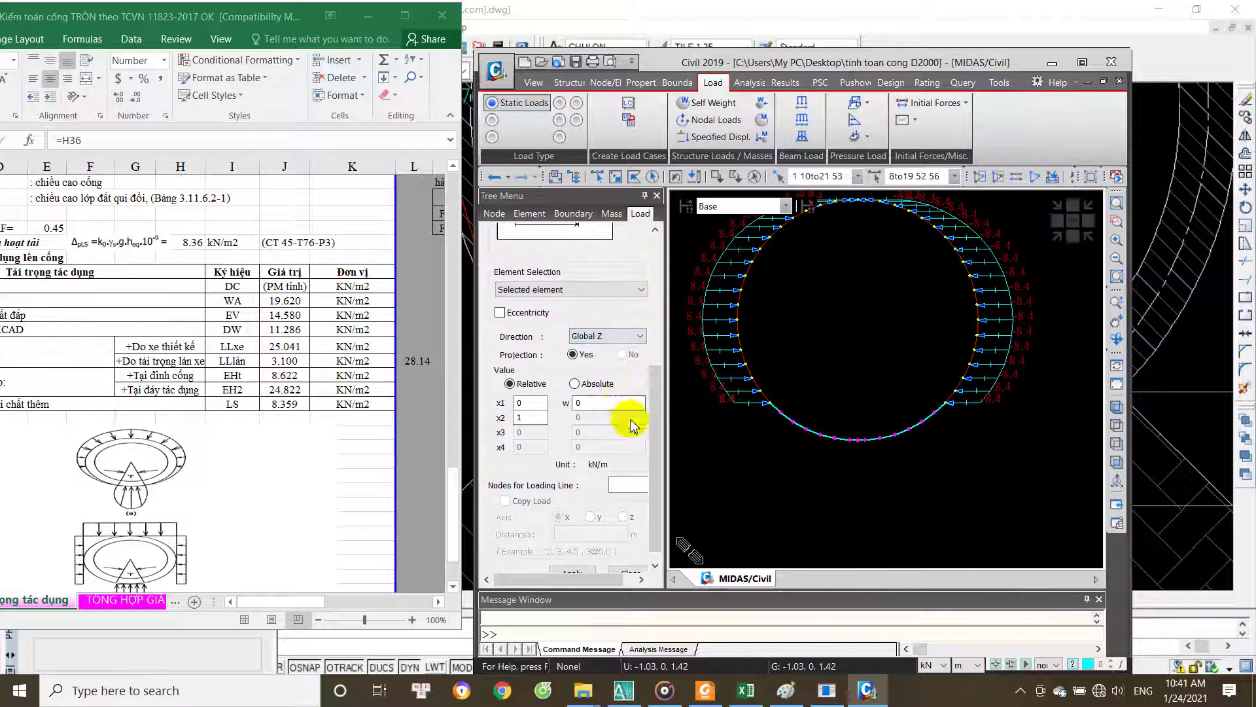
Step: Paste the WA intensity -19.620 kN/m from Excel and begin entering the loading-line nodes
left_click(287, 302)
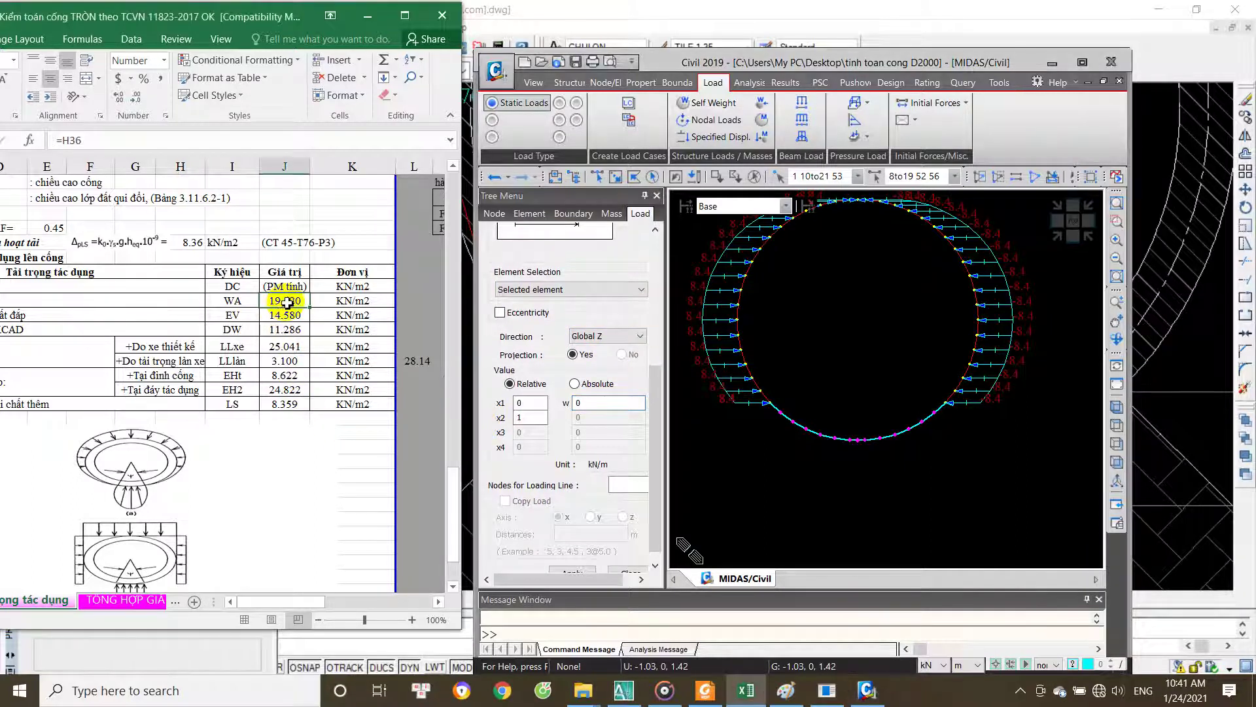
key("ctrl+c")
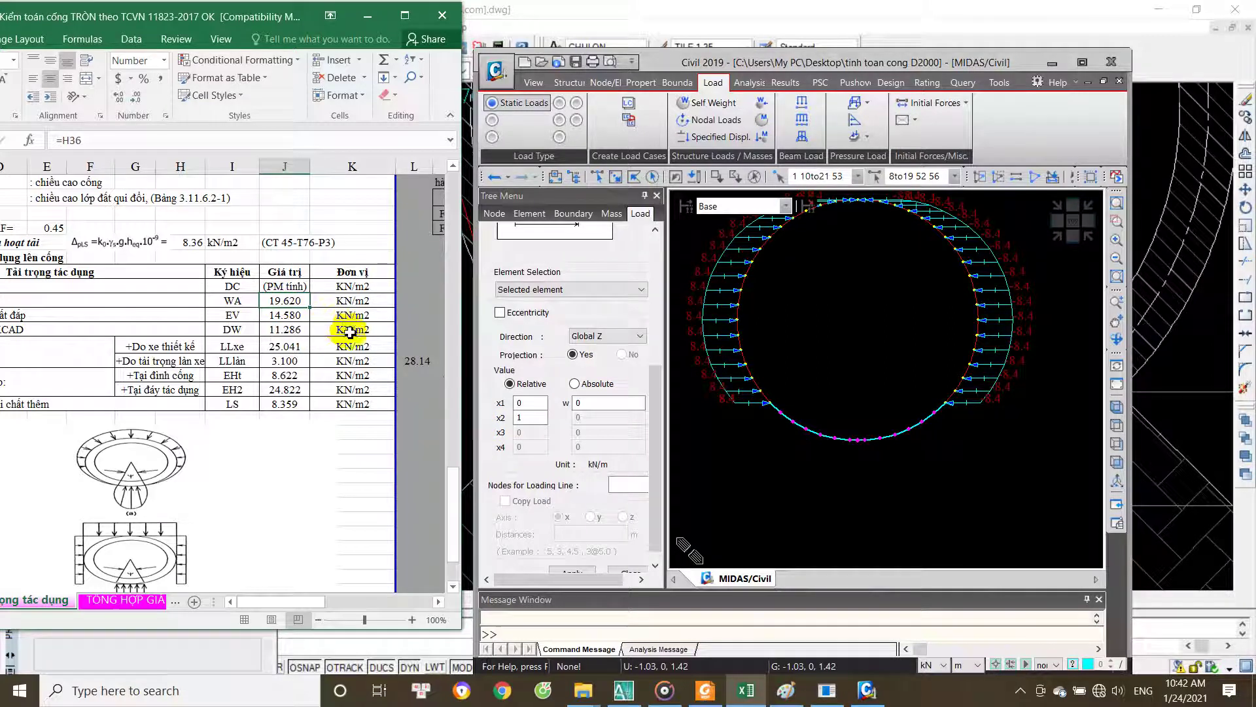
left_click(588, 404)
key("ctrl+v")
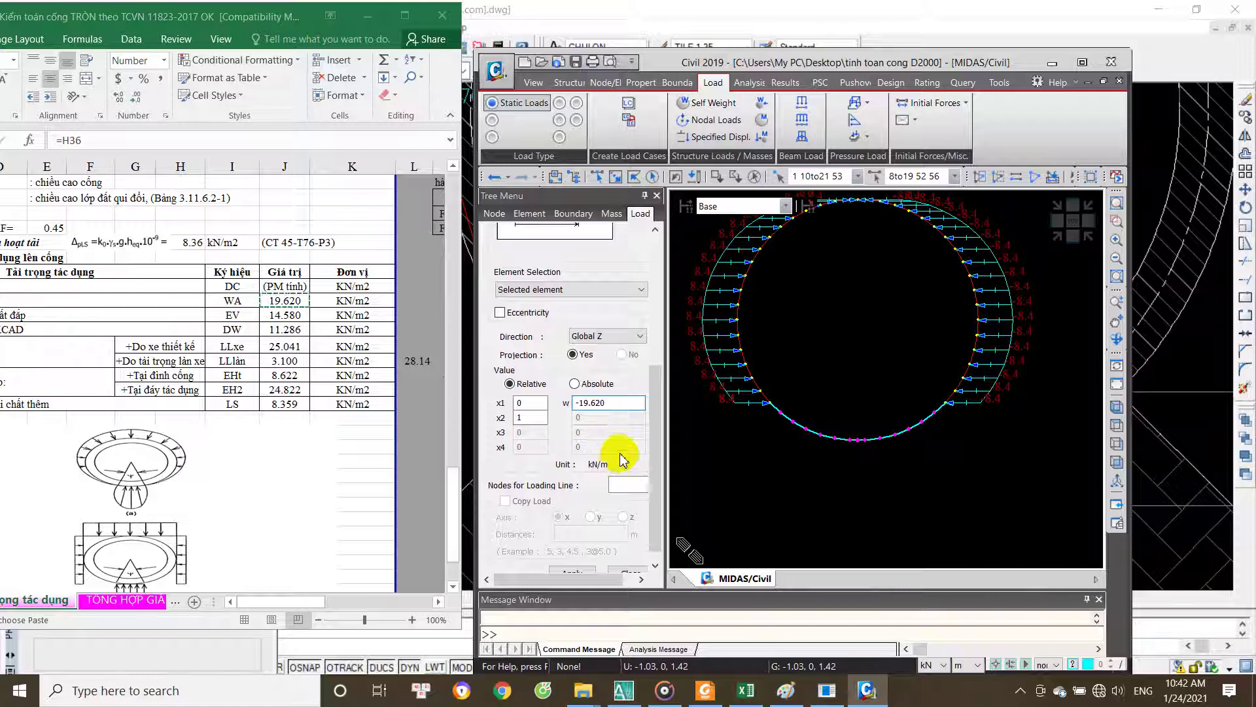
left_click(634, 486)
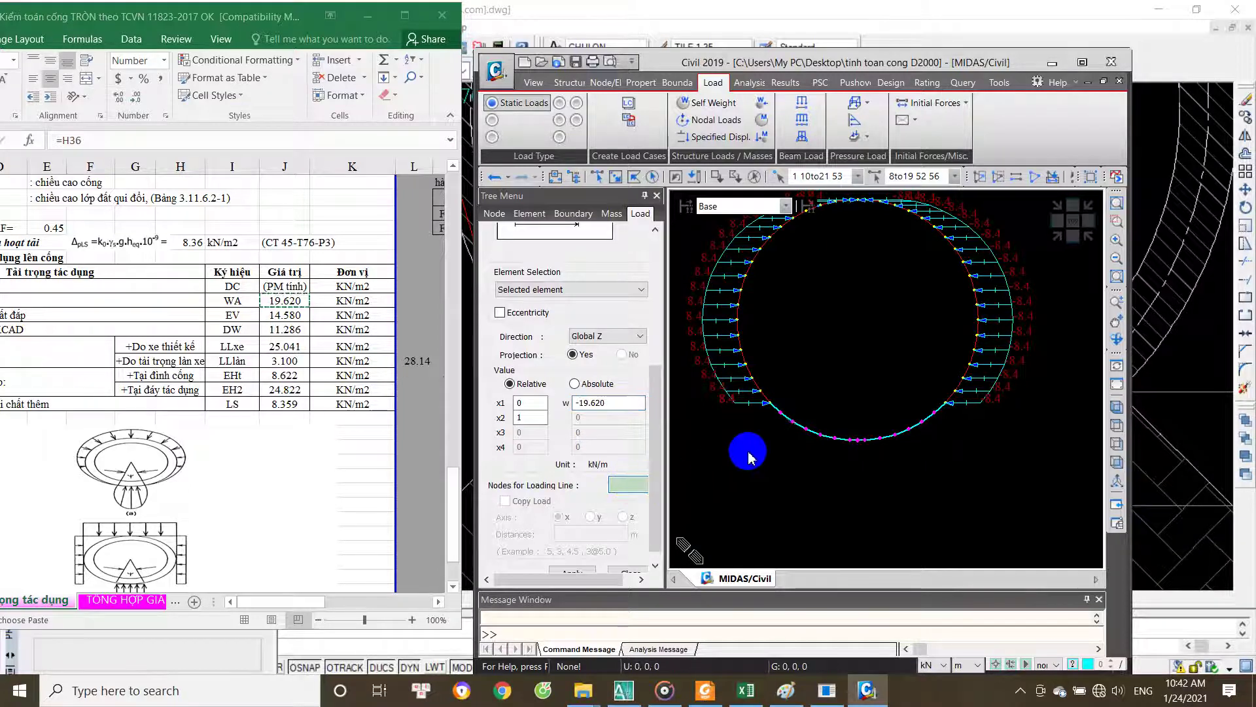
left_click(631, 484)
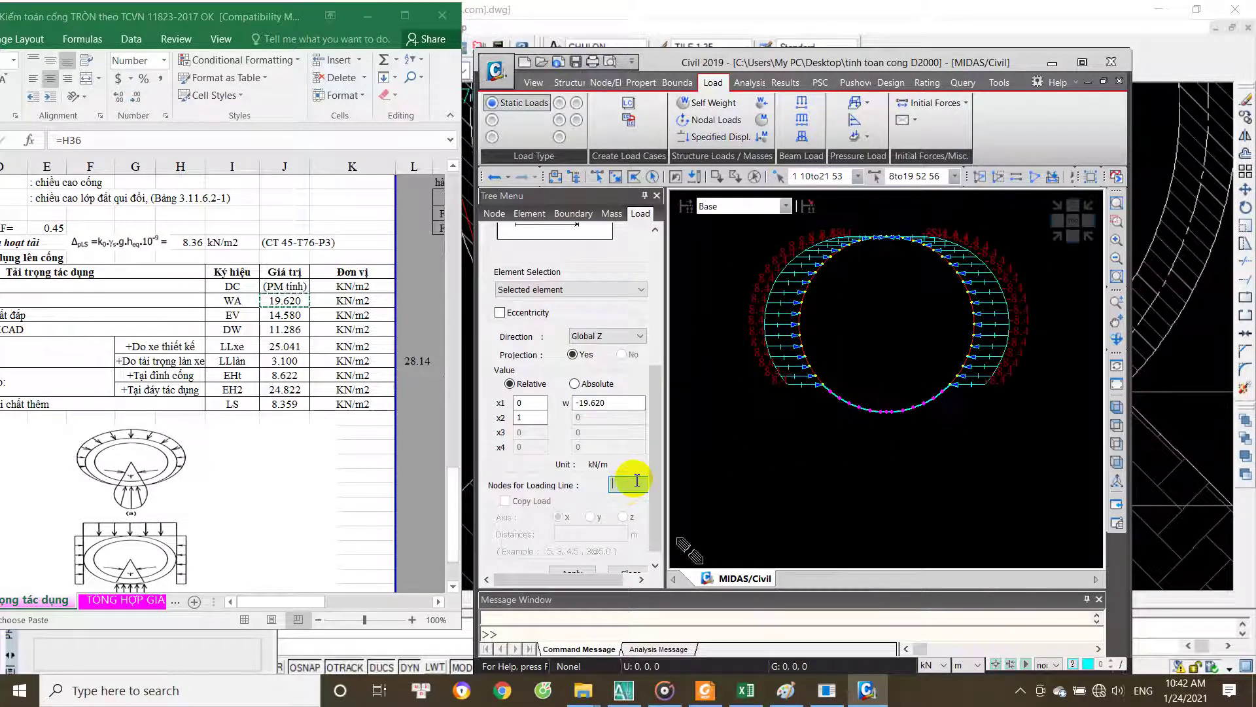
type("60,61")
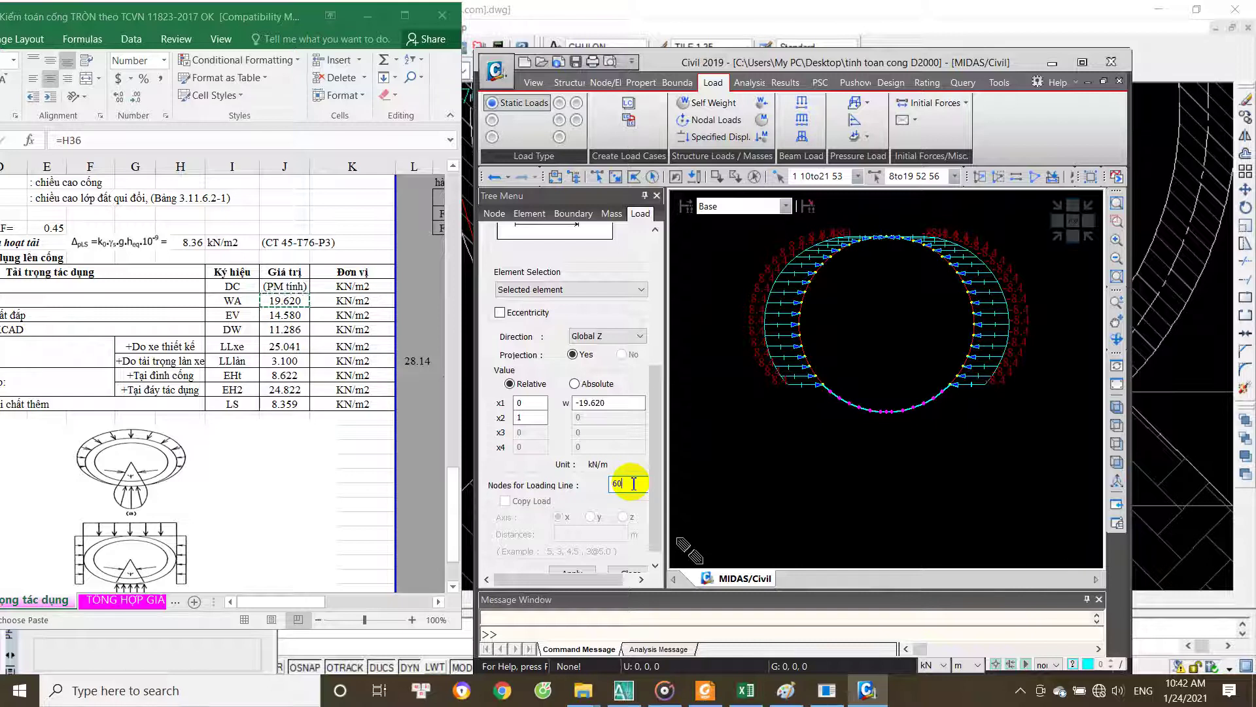
Step: Apply the WA line load along nodes 60,61 and zoom to check the lower-arc arrows
left_click(657, 528)
left_click(572, 559)
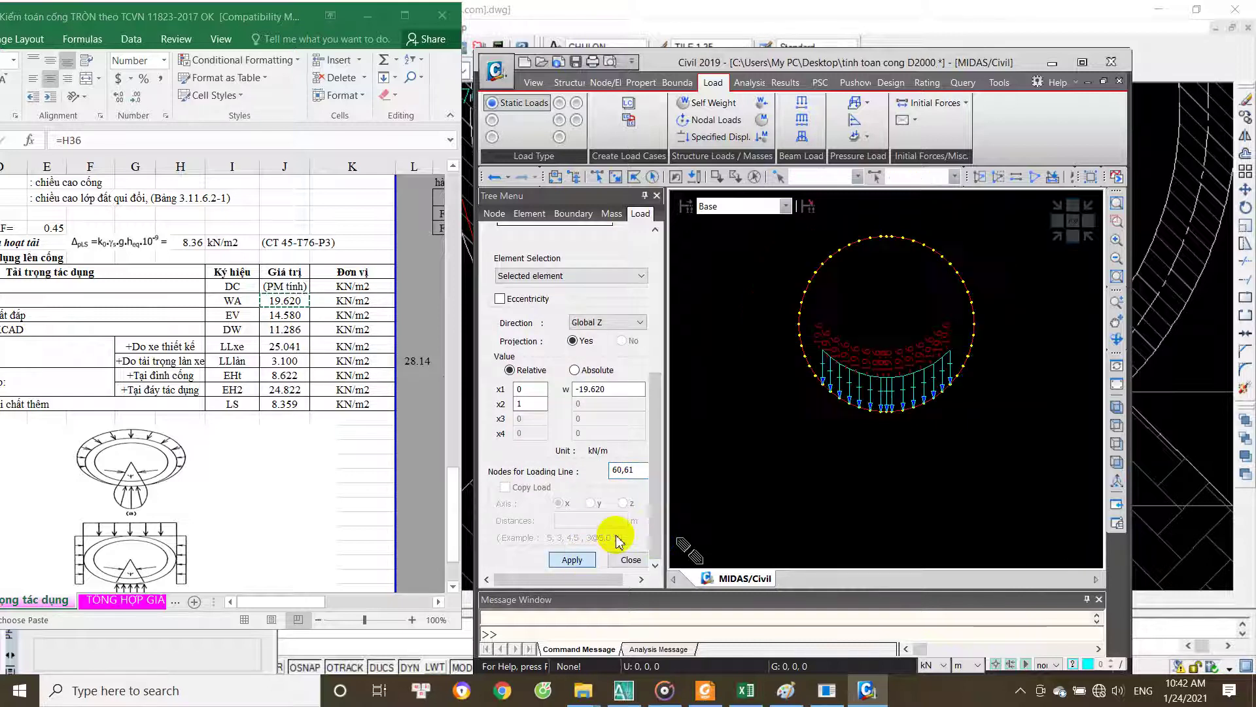
scroll(827, 428, "up", 2)
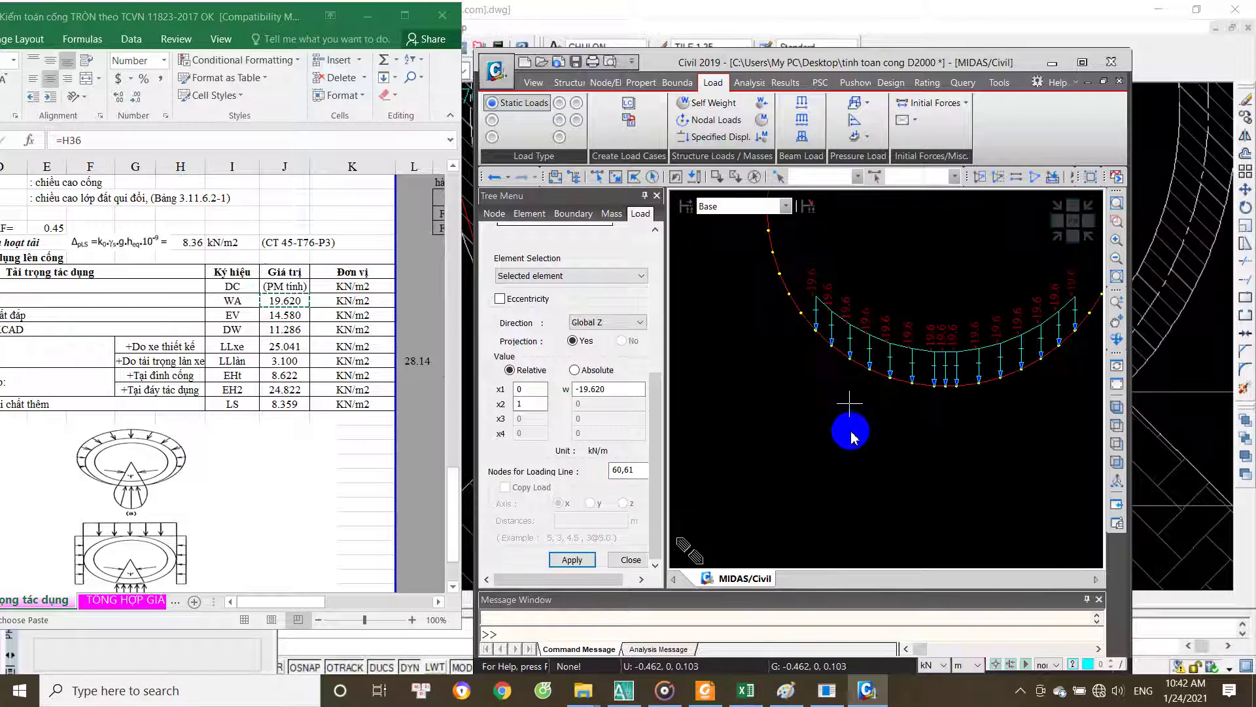
scroll(848, 421, "down", 1)
scroll(1014, 412, "up", 3)
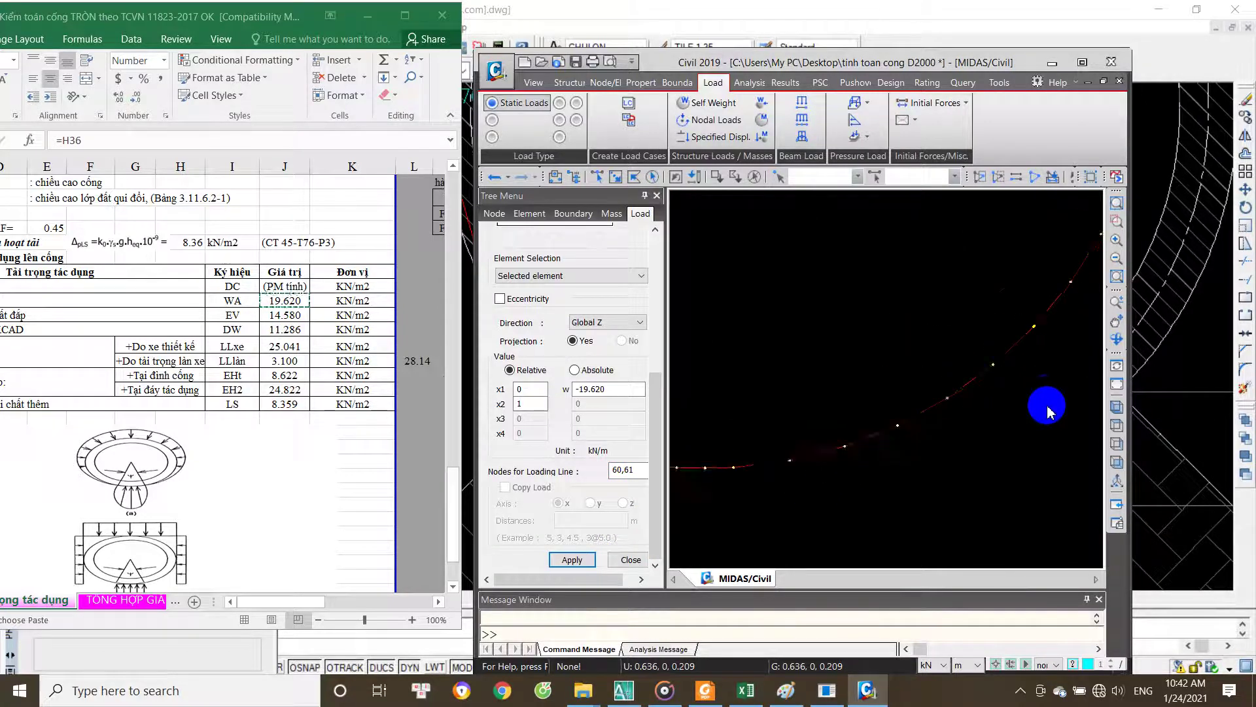
scroll(1047, 380, "up", 1)
scroll(1015, 392, "up", 1)
scroll(1011, 367, "up", 1)
scroll(1007, 386, "down", 1)
scroll(991, 422, "down", 1)
scroll(1047, 445, "down", 1)
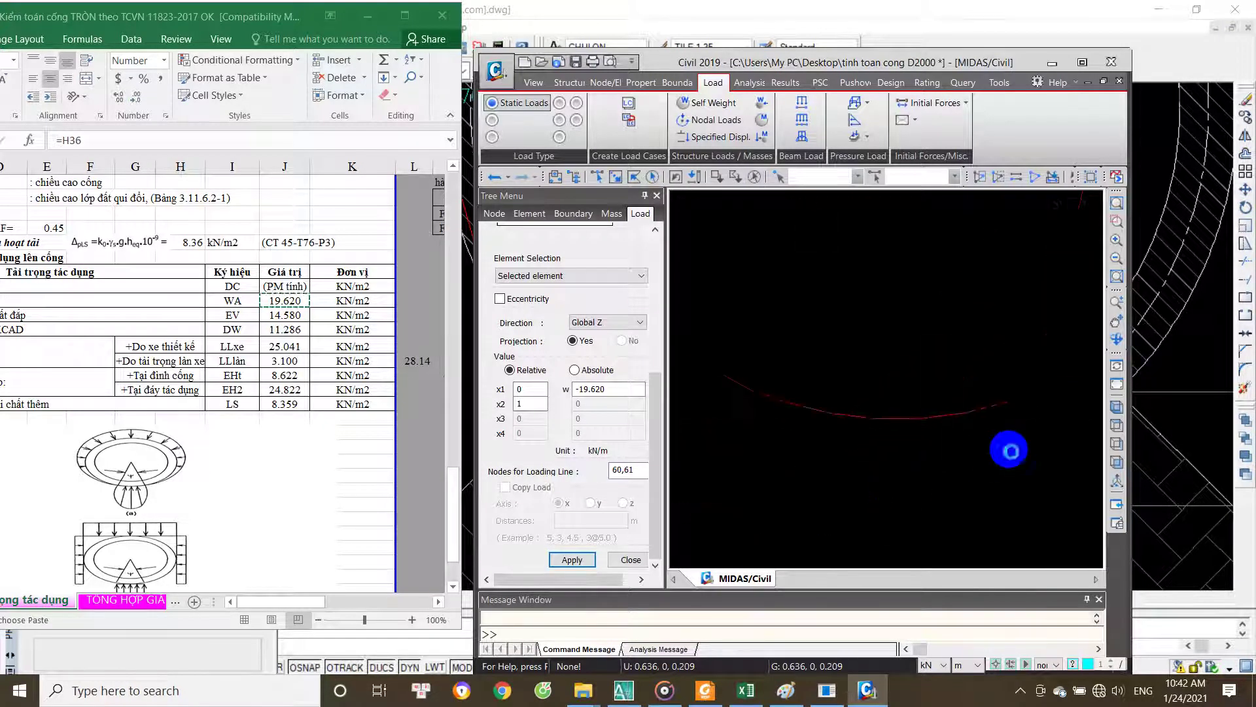
scroll(871, 509, "down", 1)
Step: Save the model and close the Line Beam Loads panel
key("ctrl+s")
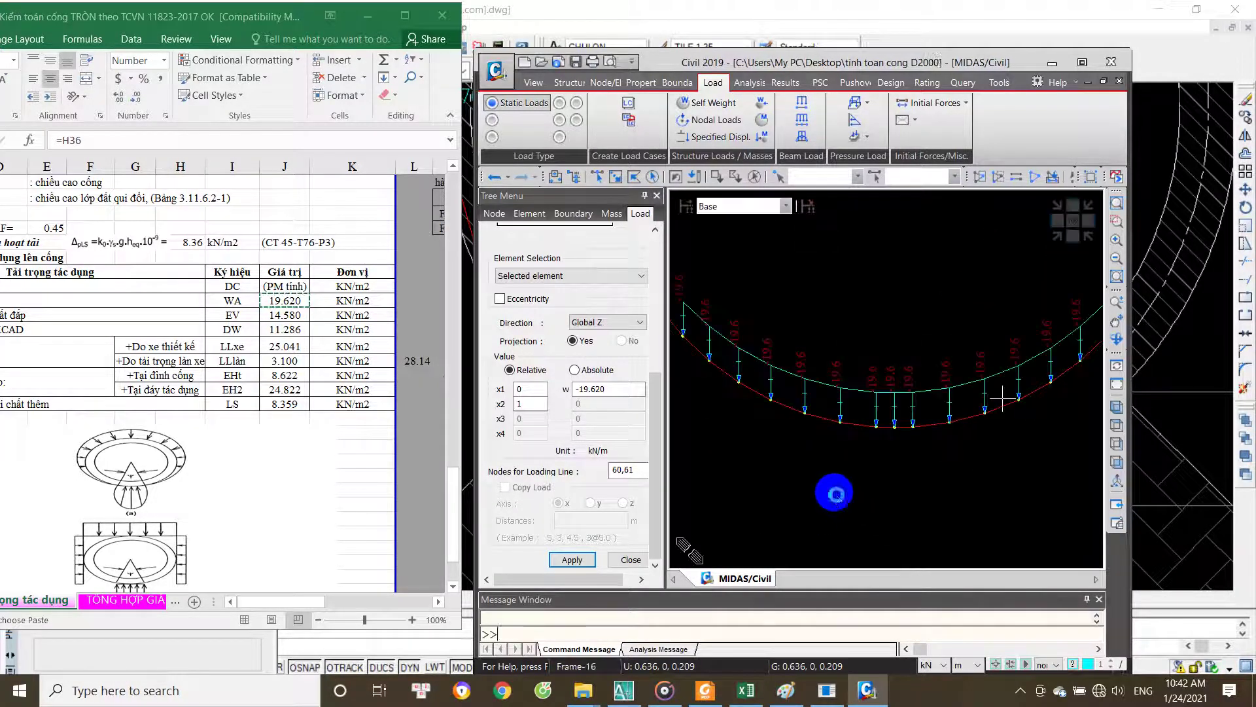
scroll(835, 510, "down", 1)
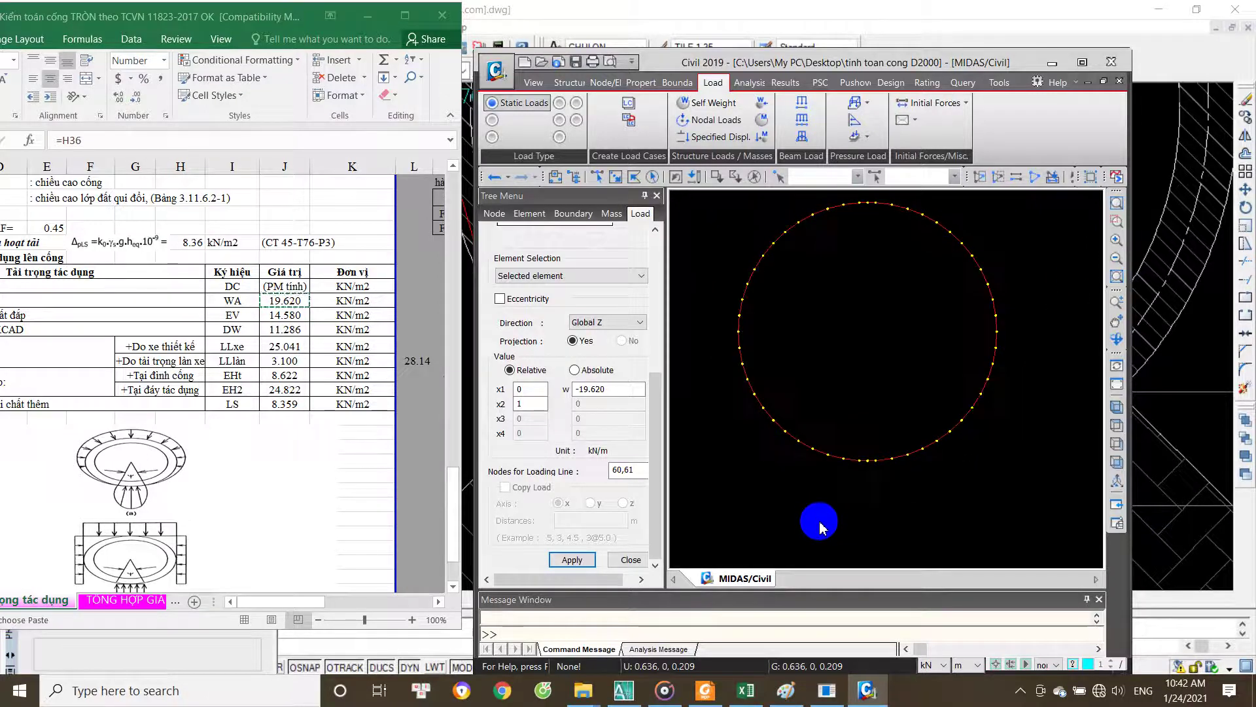
left_click(632, 560)
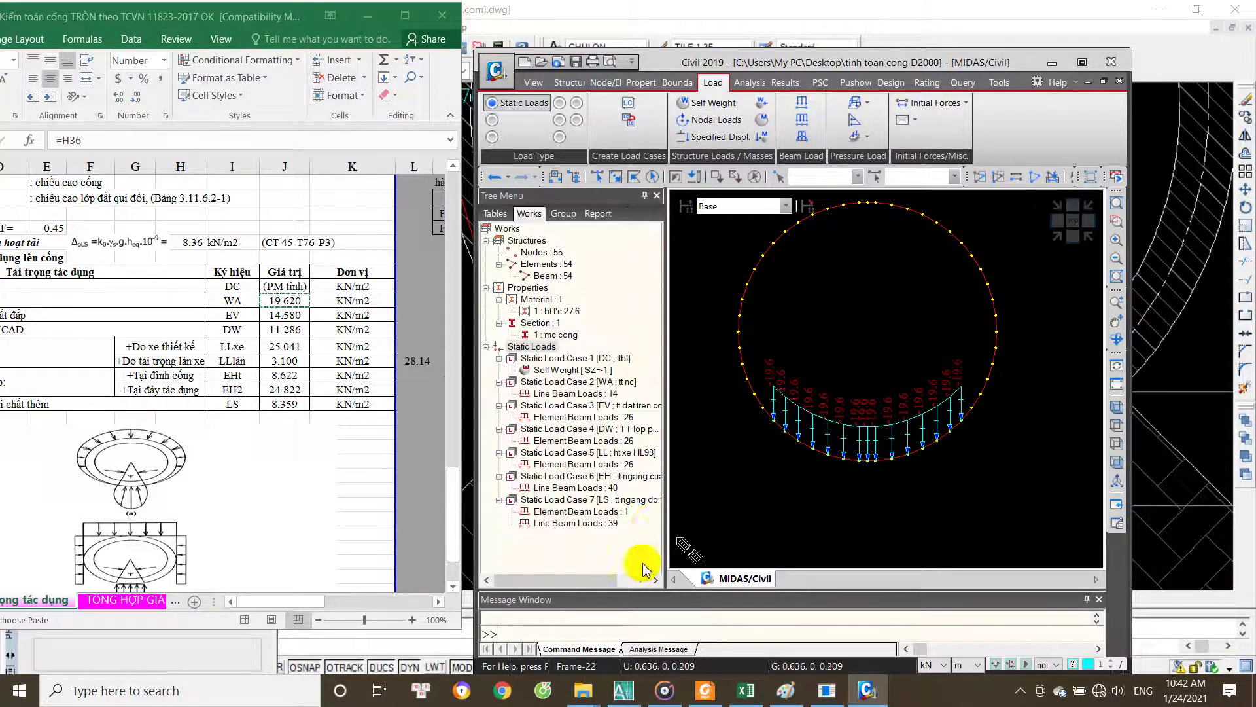
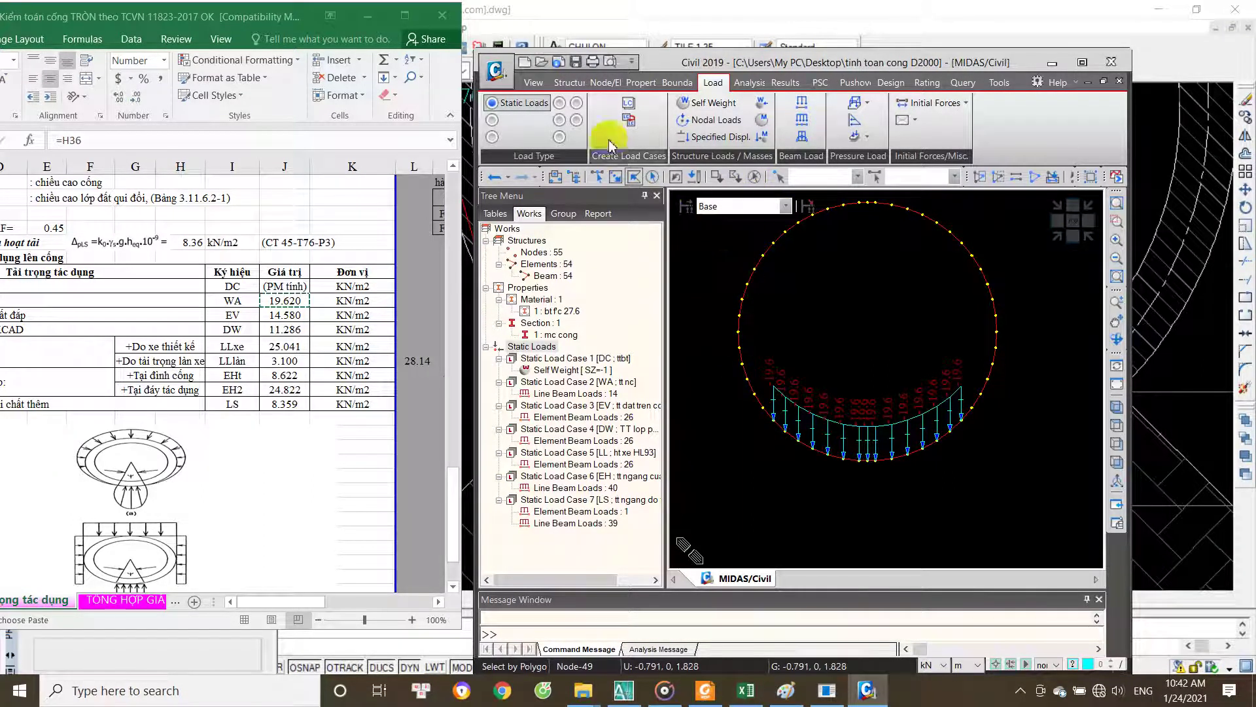
Step: Add static load case WA2, described 'tt nc=0' and based on WA, then save the model
right_click(701, 248)
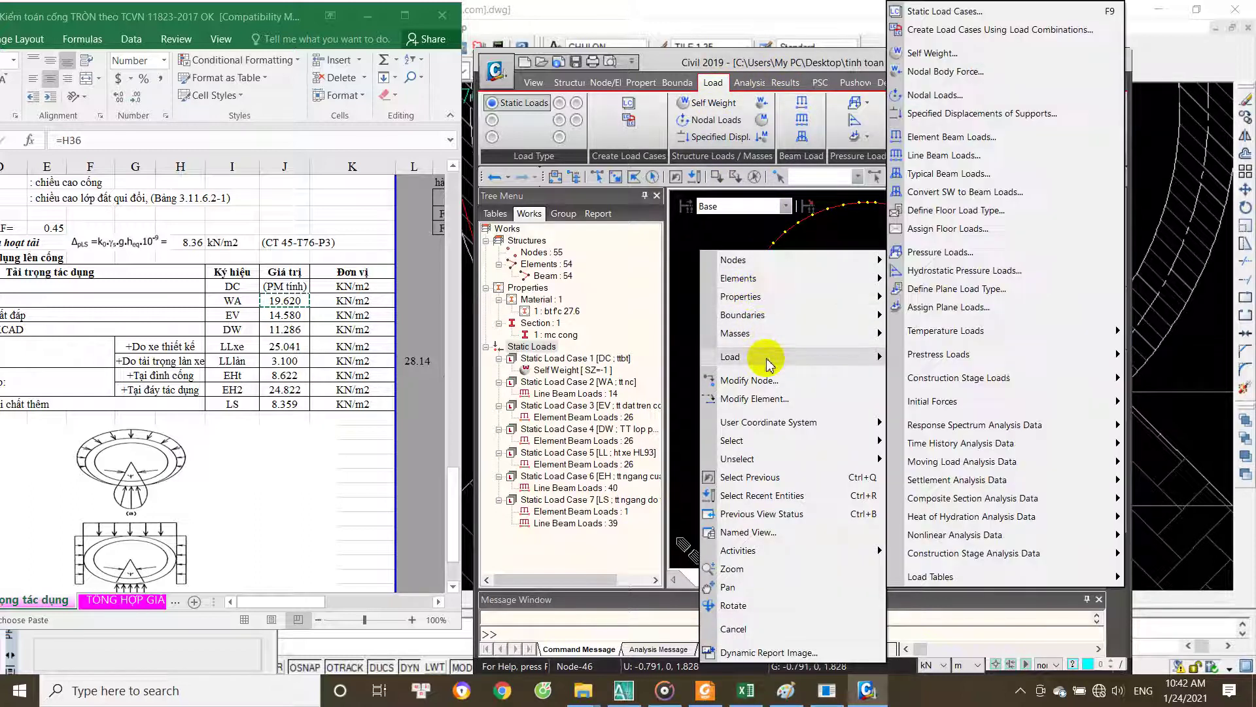
mouse_move(730, 356)
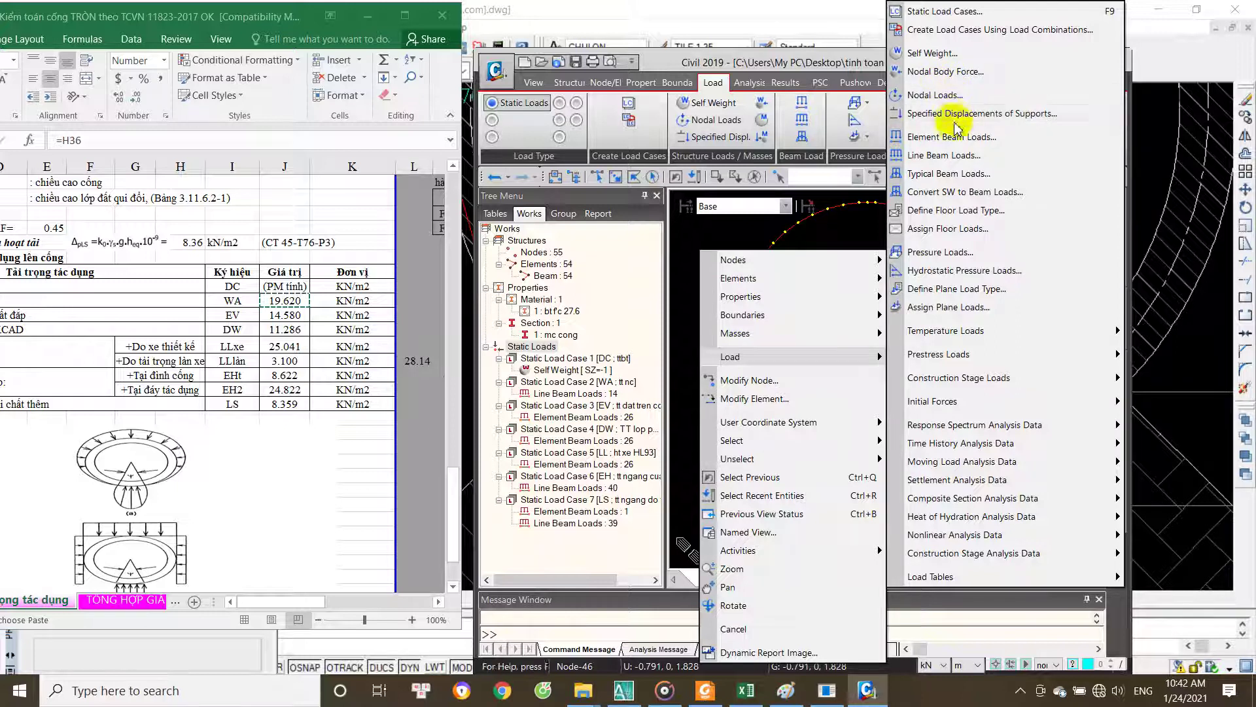
left_click(713, 216)
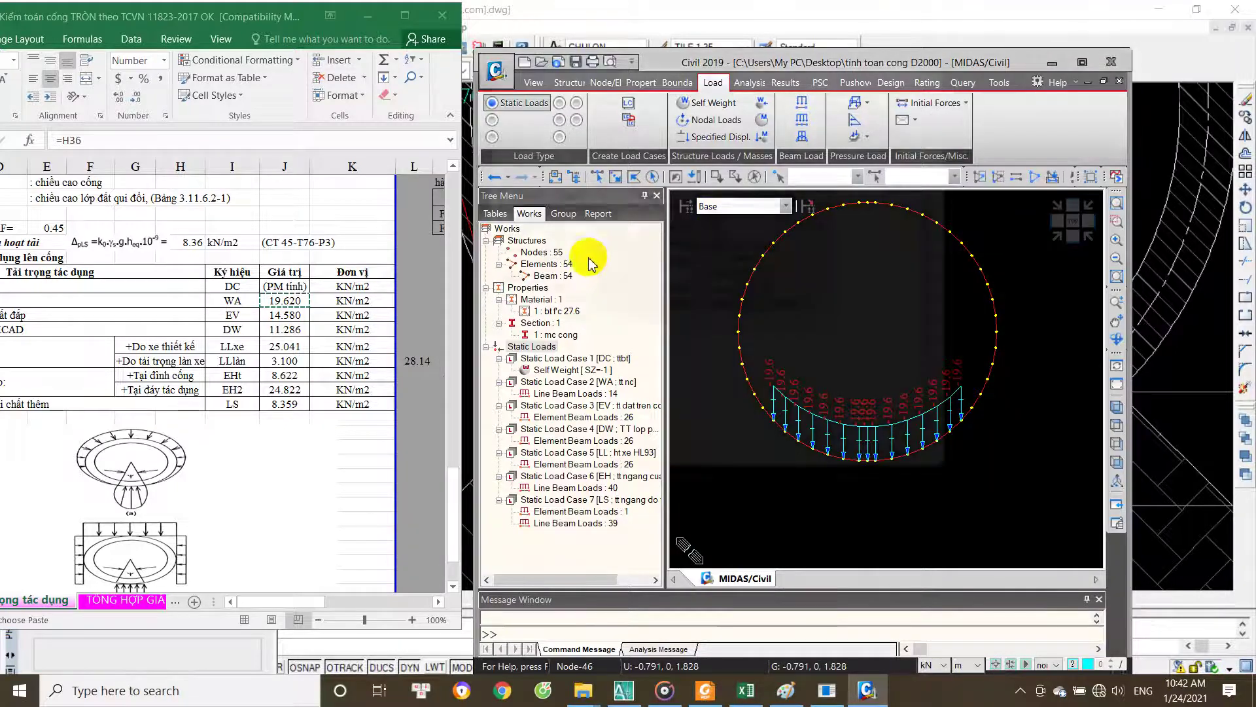
left_click(562, 293)
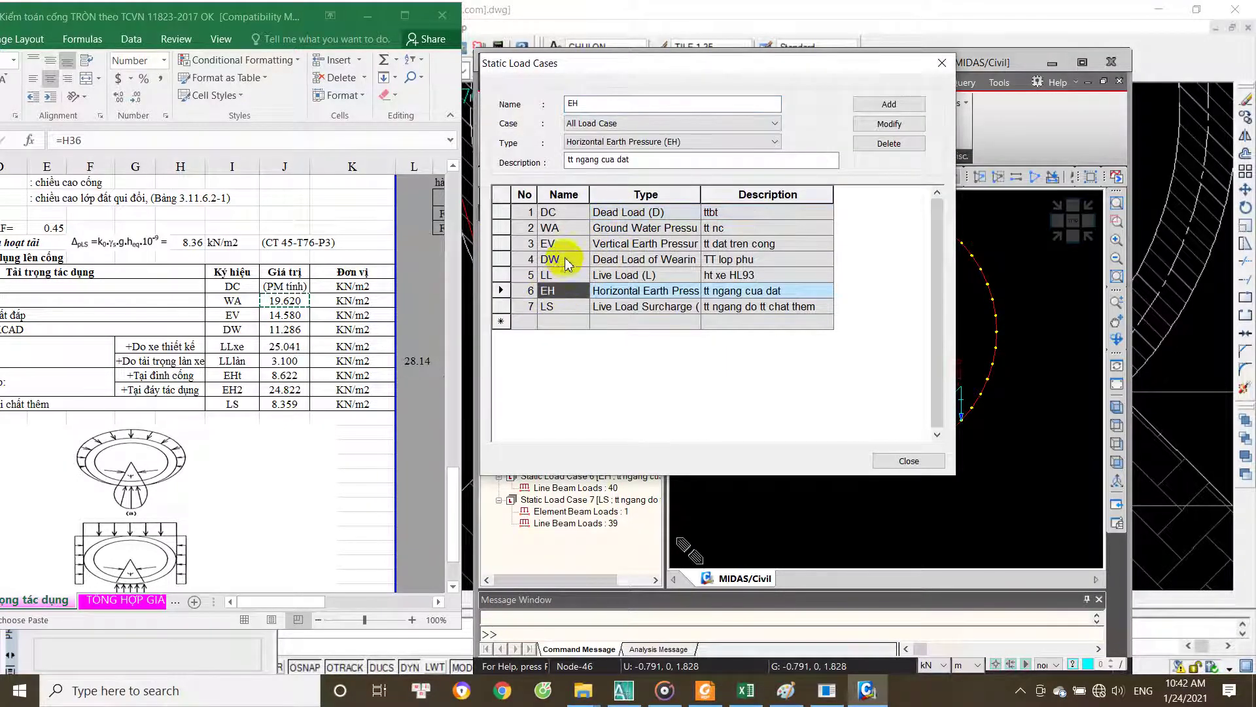
left_click(572, 237)
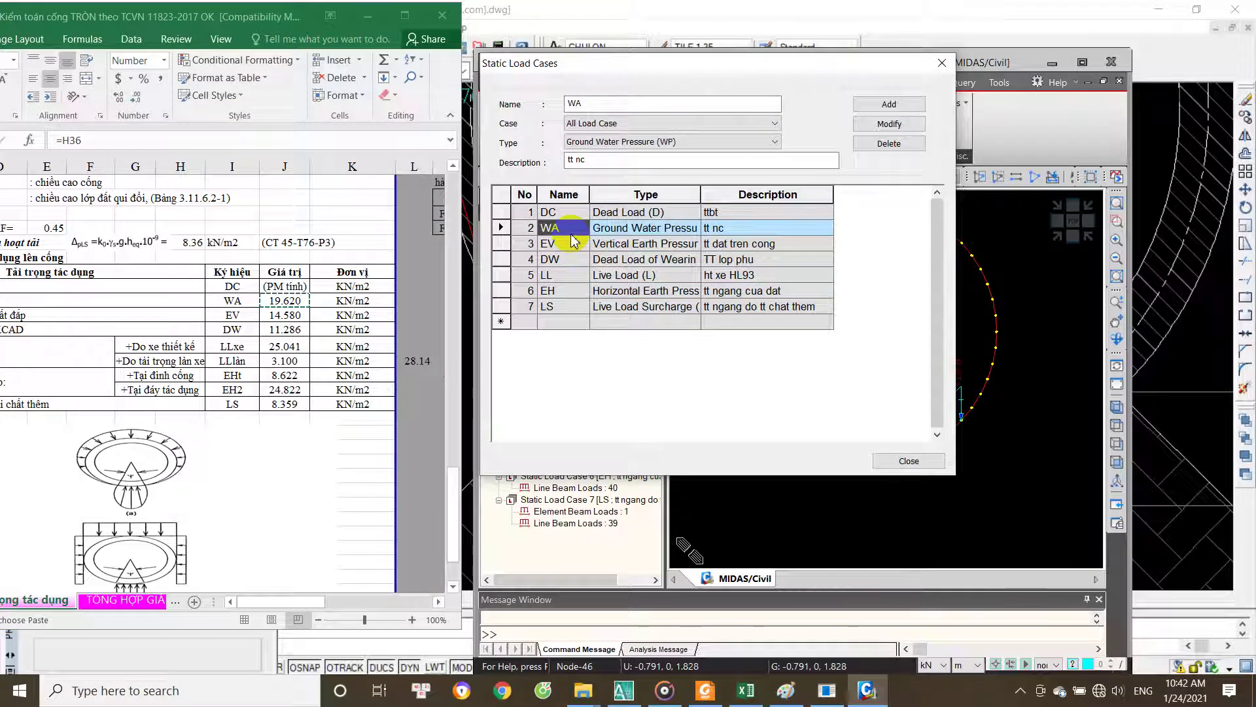
left_click(607, 100)
type("2")
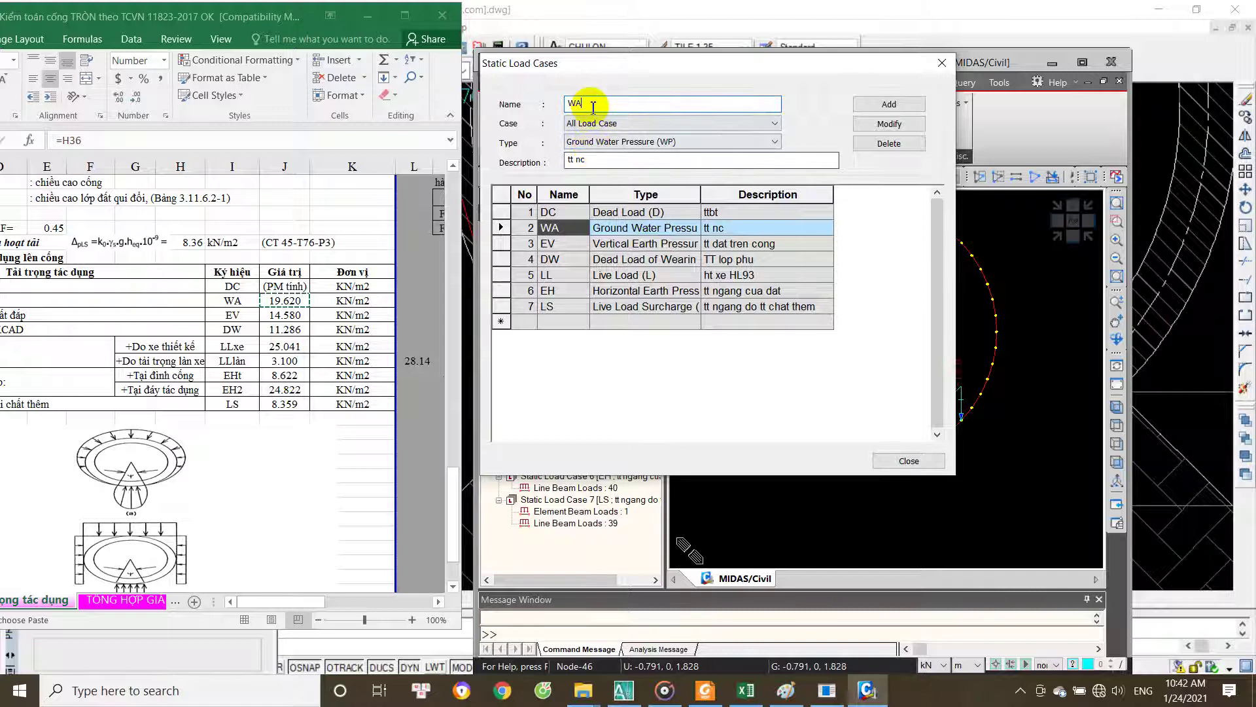
left_click(592, 161)
type("0")
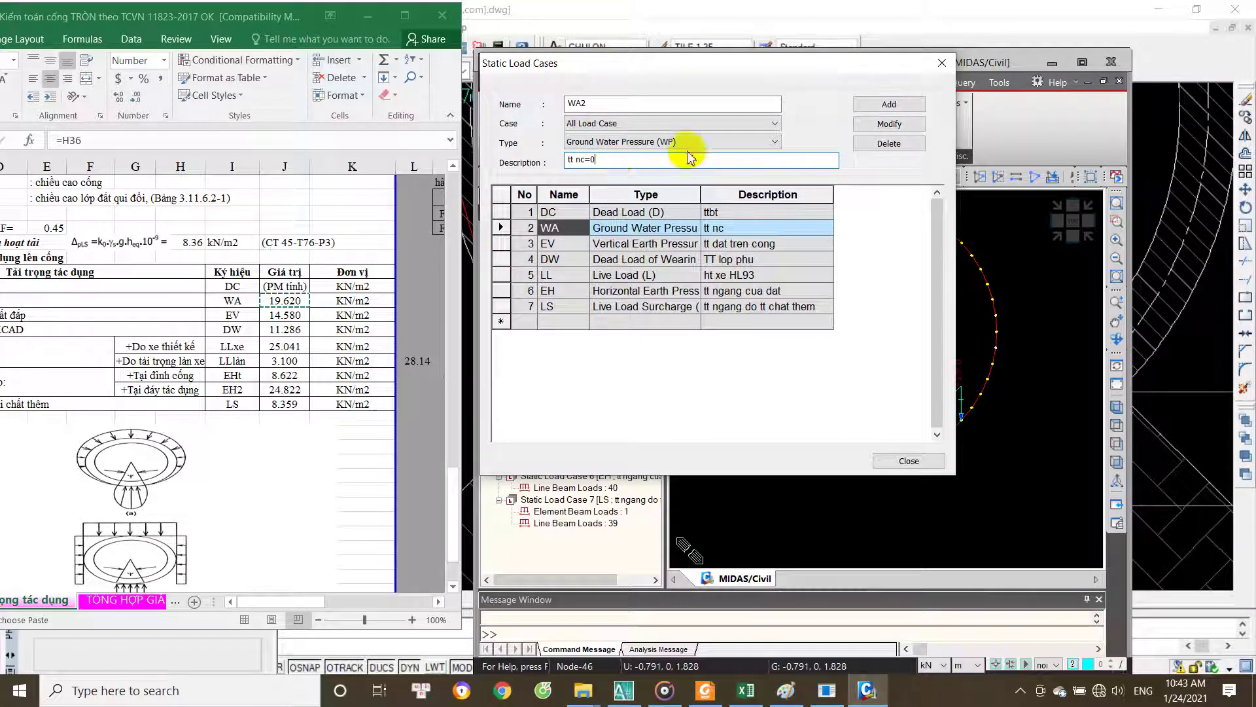
left_click(906, 106)
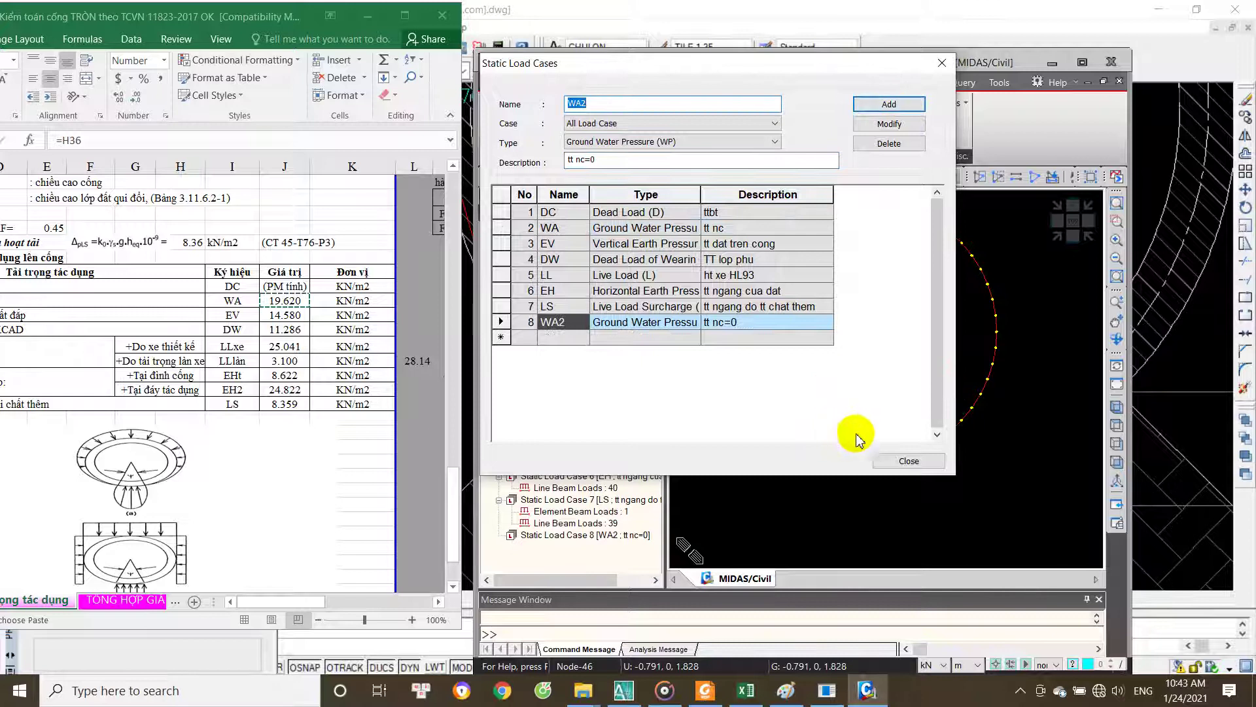
left_click(908, 461)
middle_click_drag(833, 392, 871, 376)
key("ctrl+s")
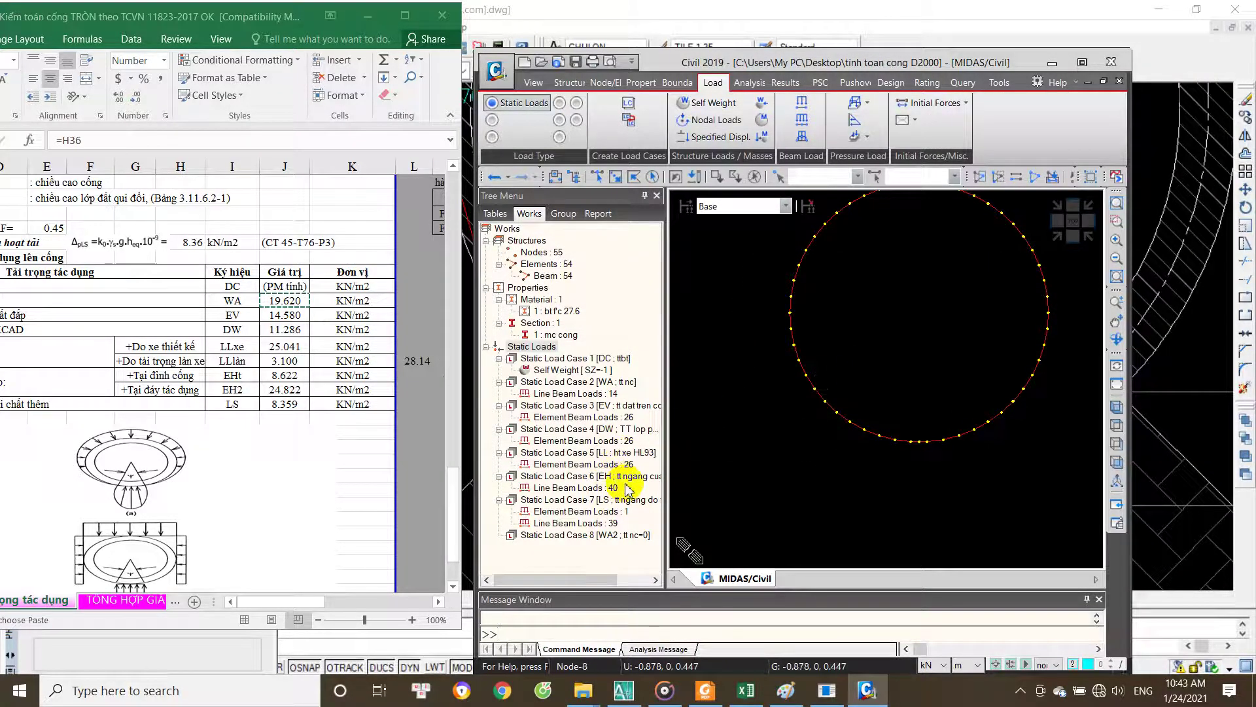
Step: Create a new load combination named TH1 in the Load Combinations editor, then switch to Excel
left_click(622, 537)
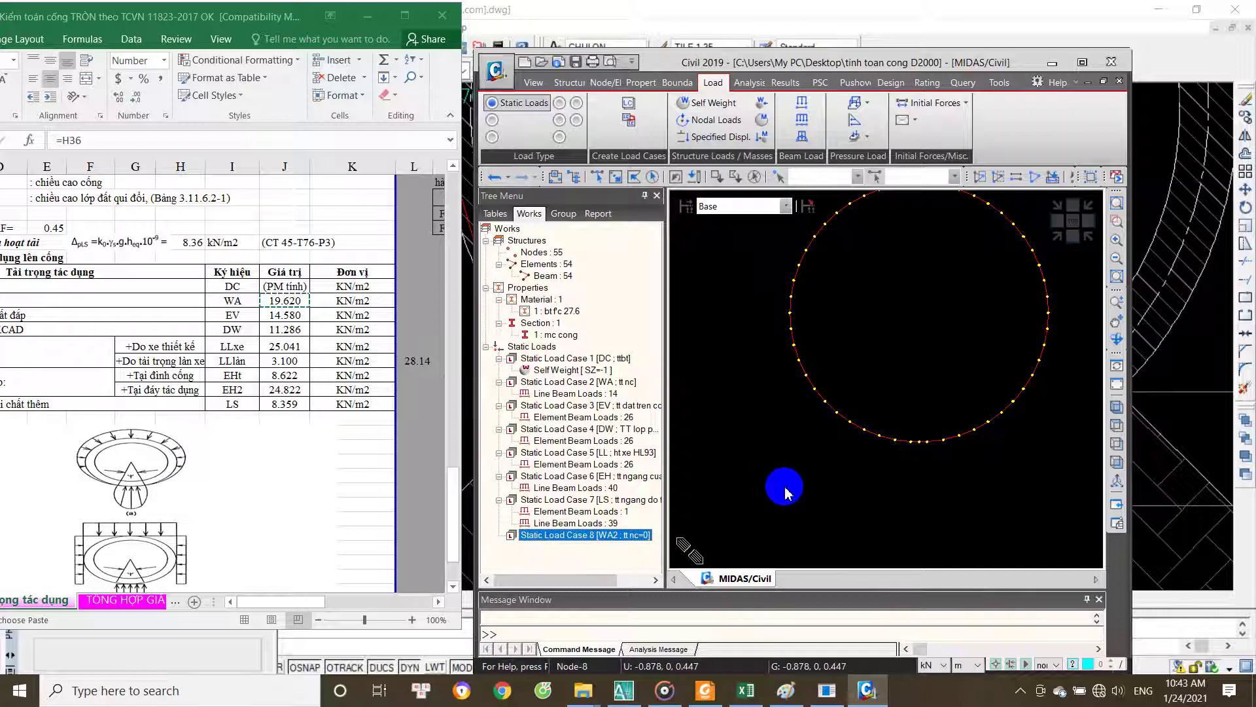
middle_click_drag(785, 491, 766, 452)
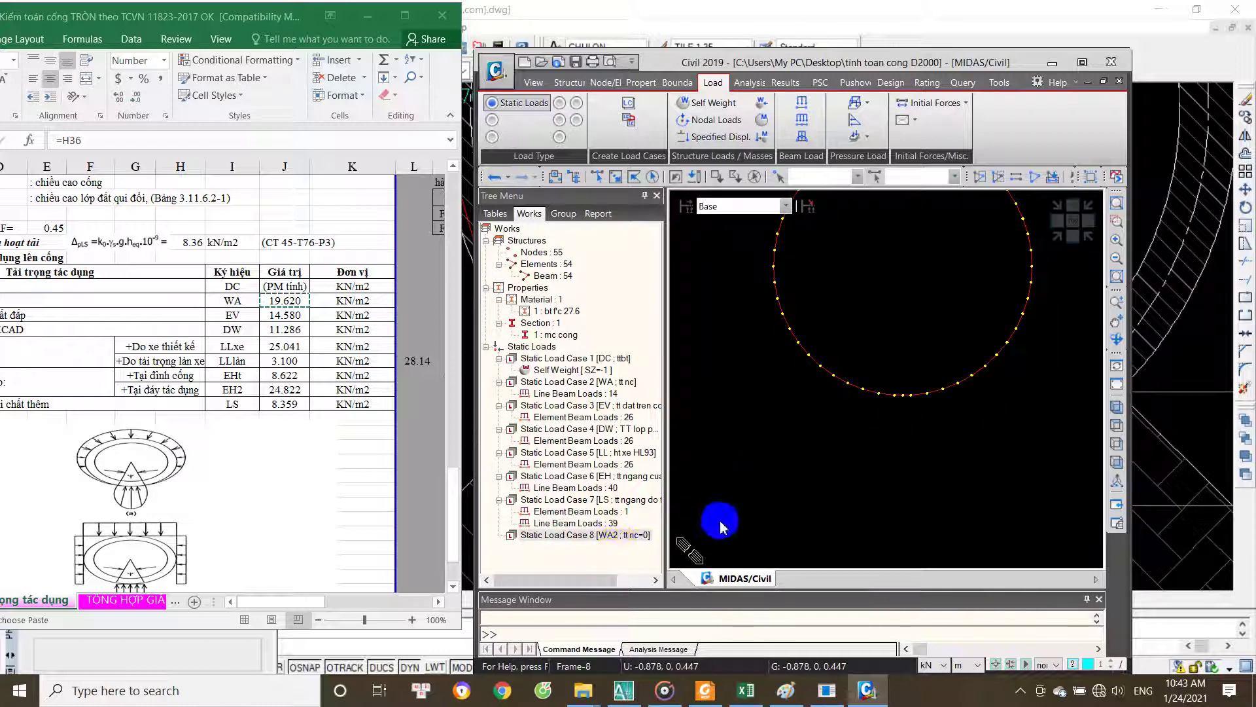
middle_click_drag(735, 491, 779, 499)
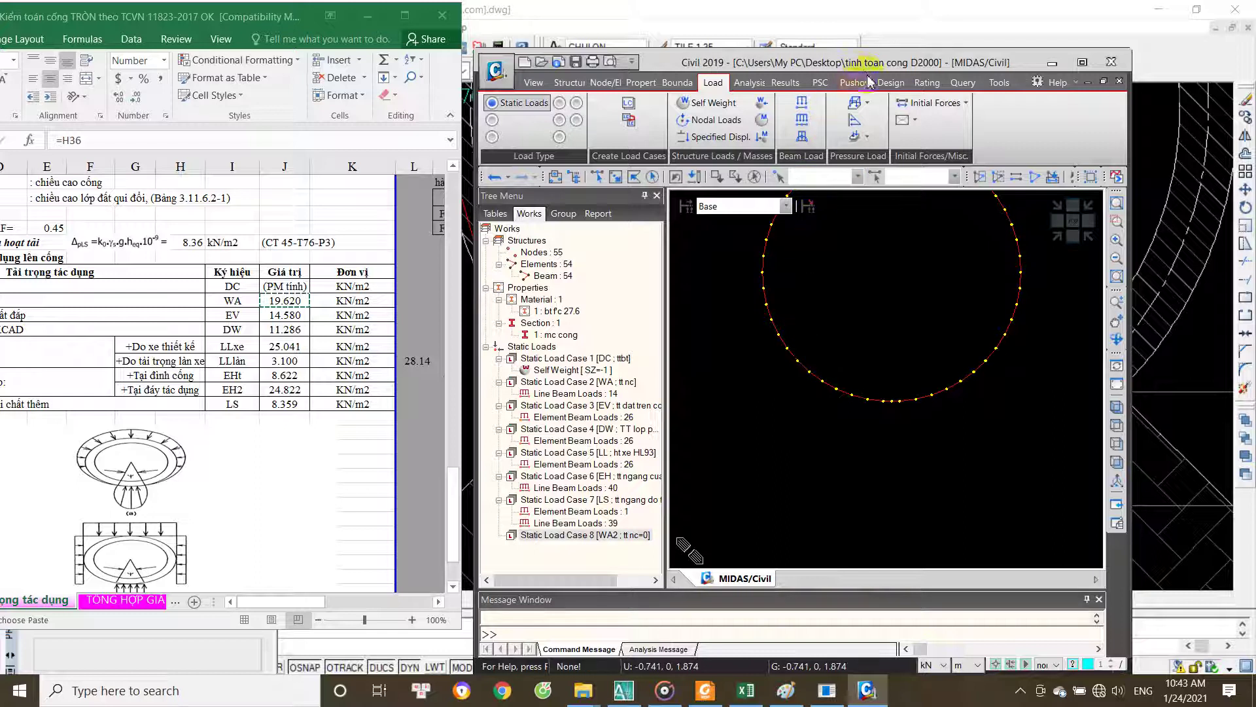
left_click(787, 84)
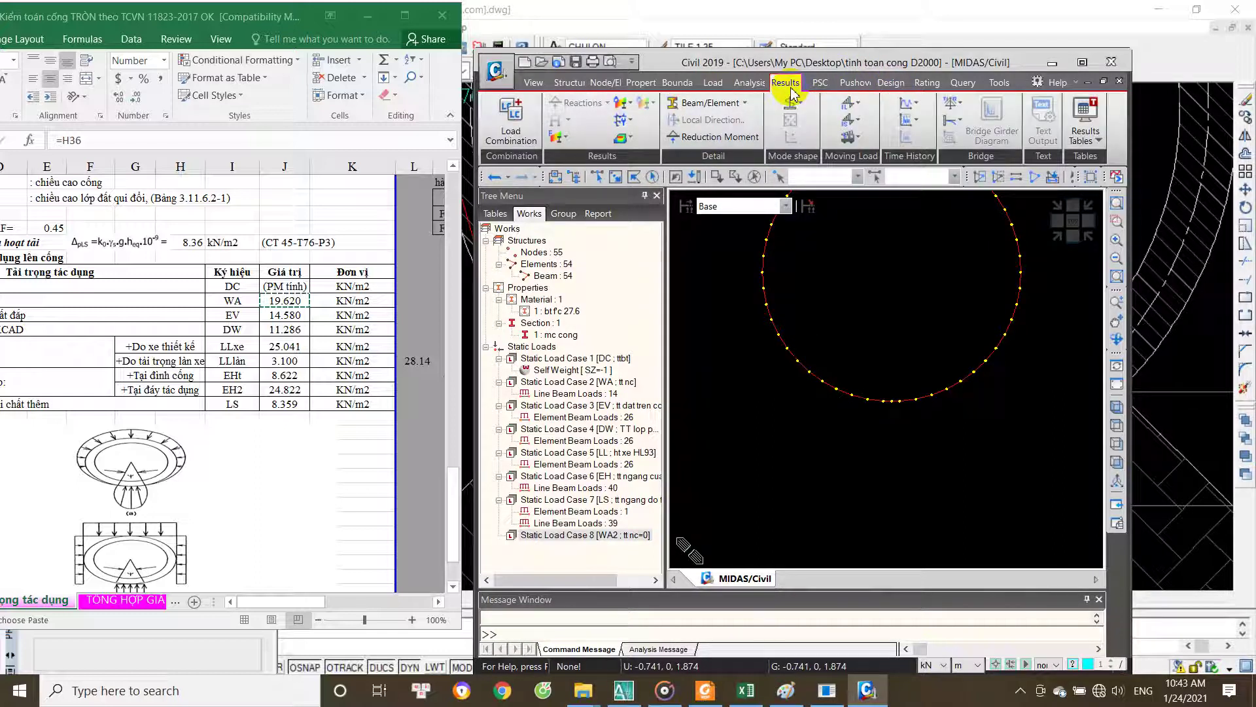
left_click(531, 133)
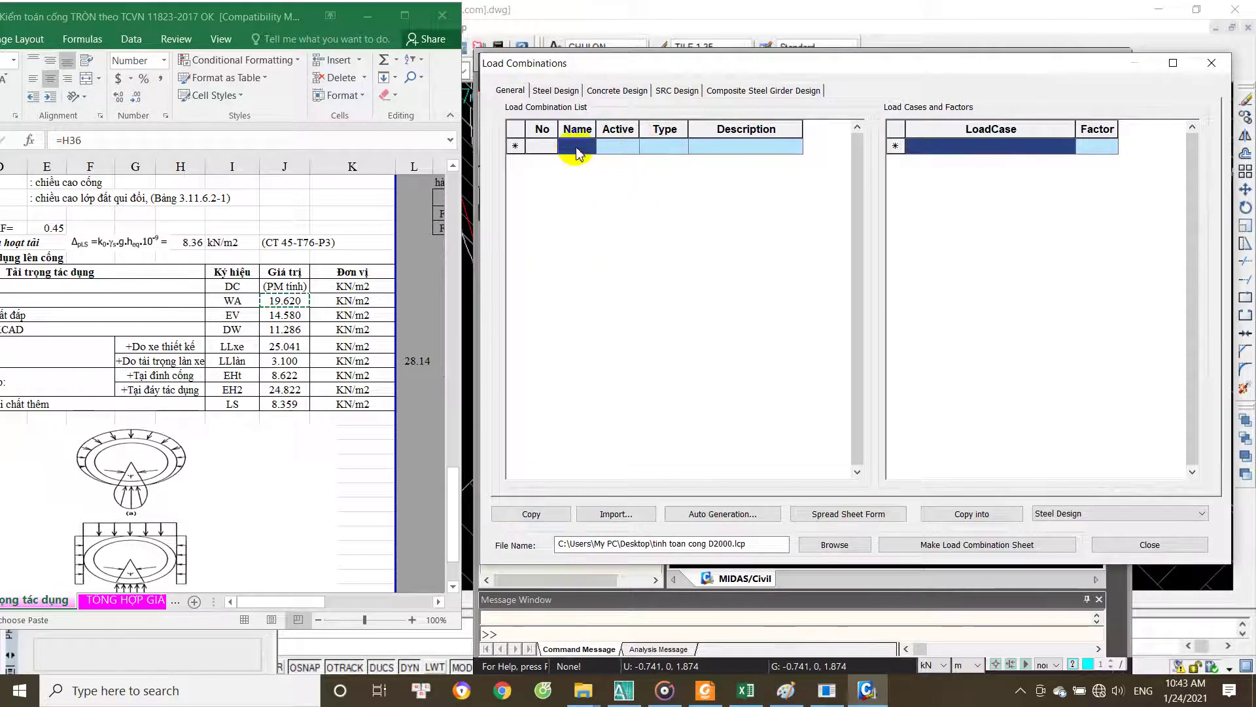
type("th")
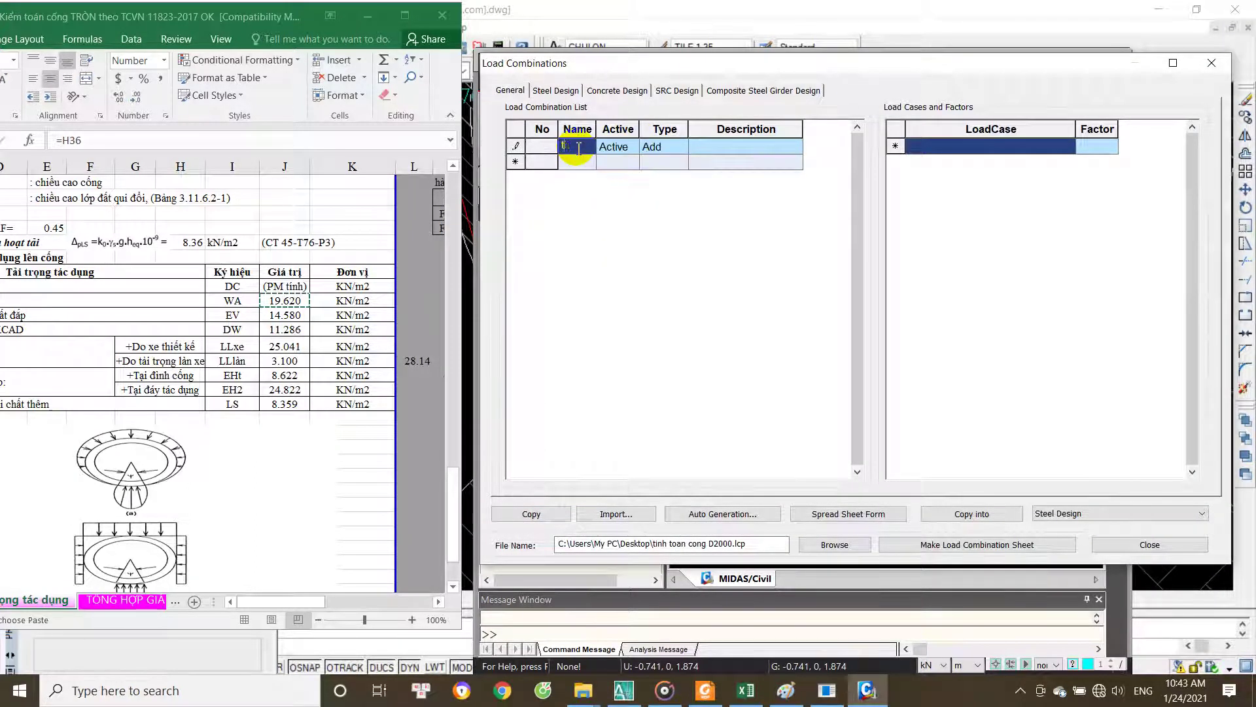
type("1")
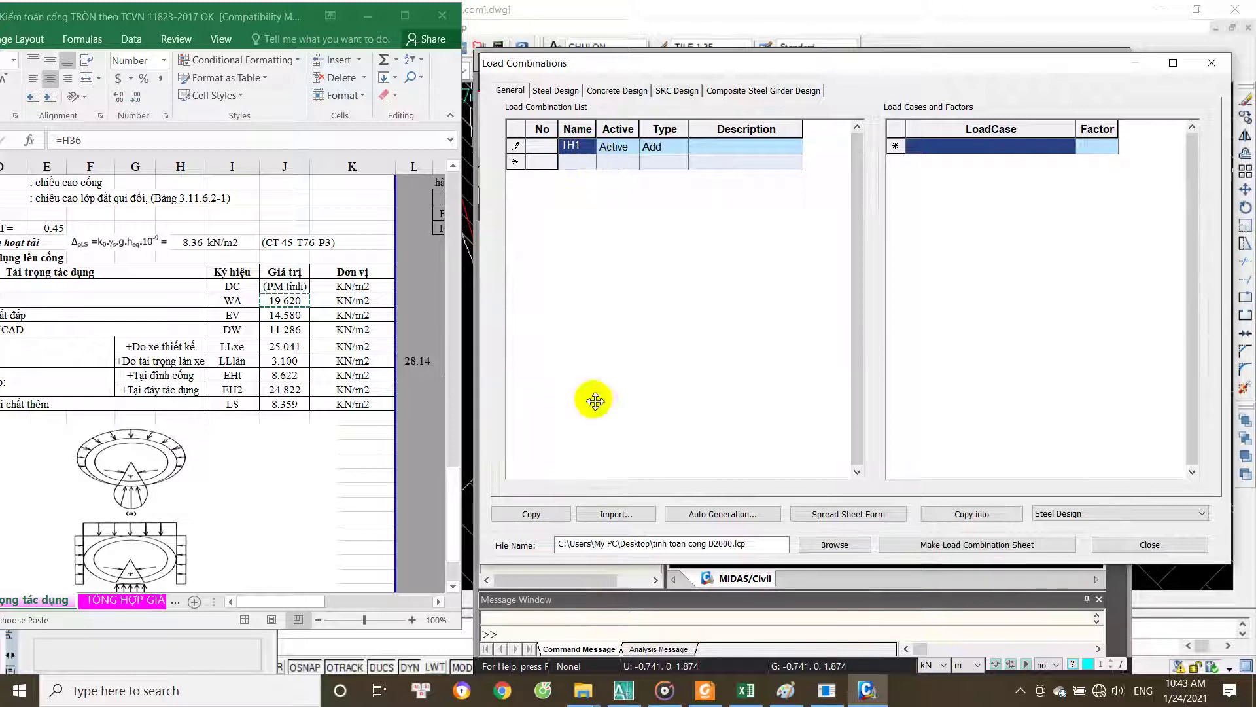
left_click(746, 691)
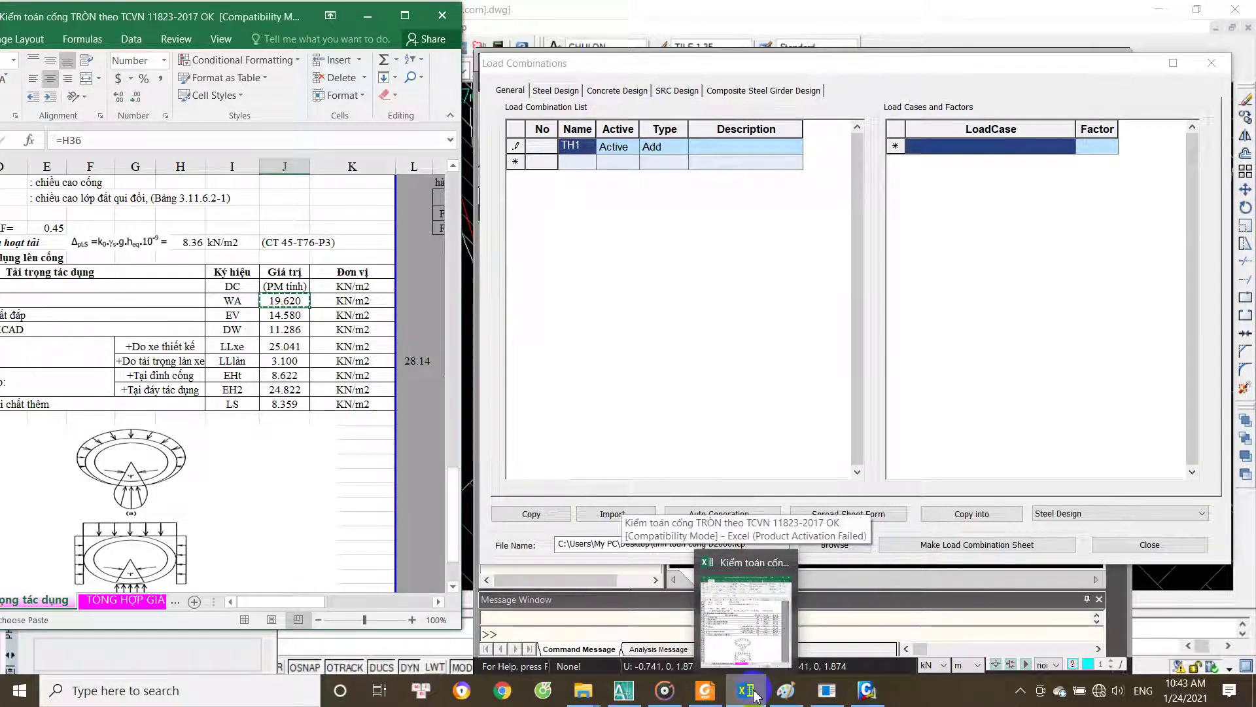
left_click(297, 519)
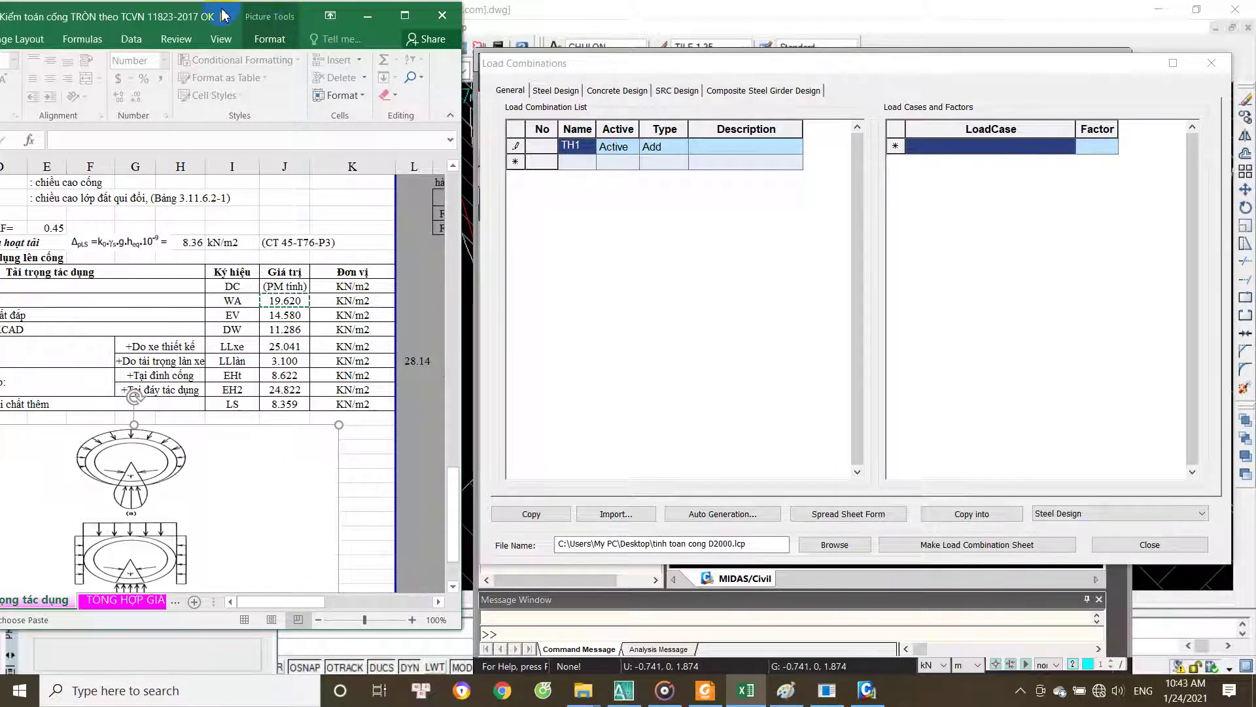
Step: Maximize Excel and scroll the SỐ LIỆU NHẬP VÀO sheet down to the load-factor tables
double_click(288, 20)
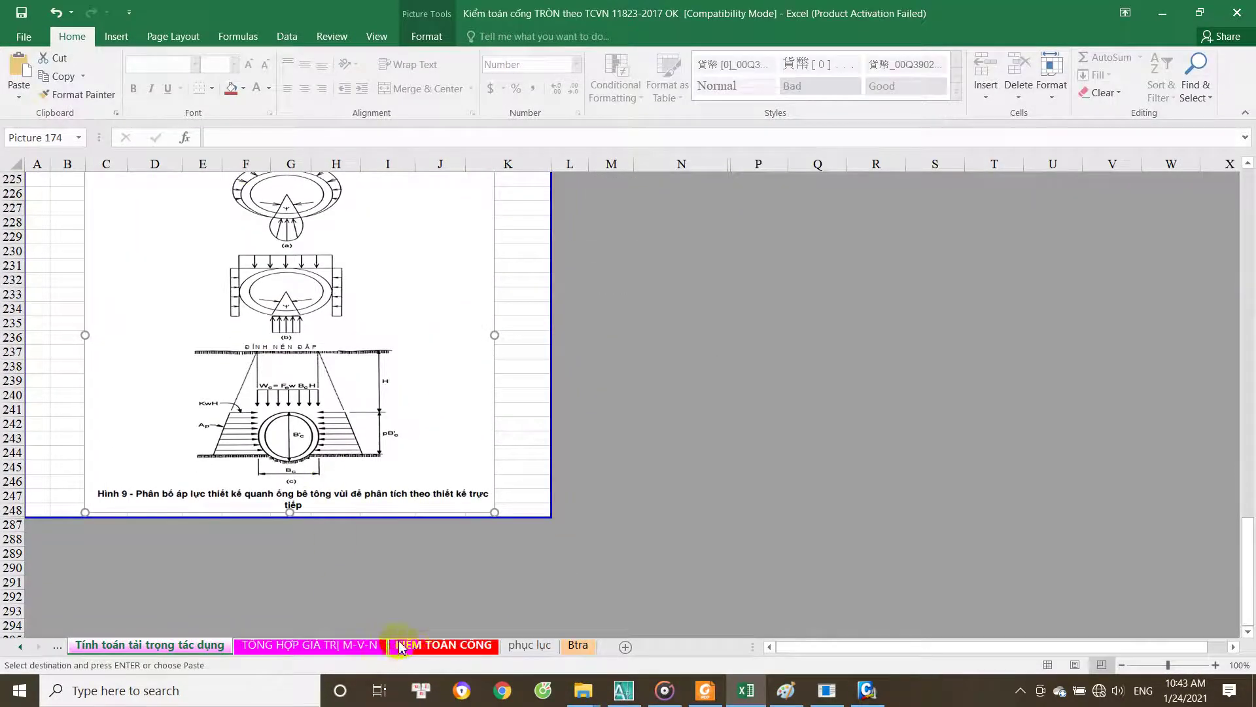
left_click(412, 646)
left_click(306, 648)
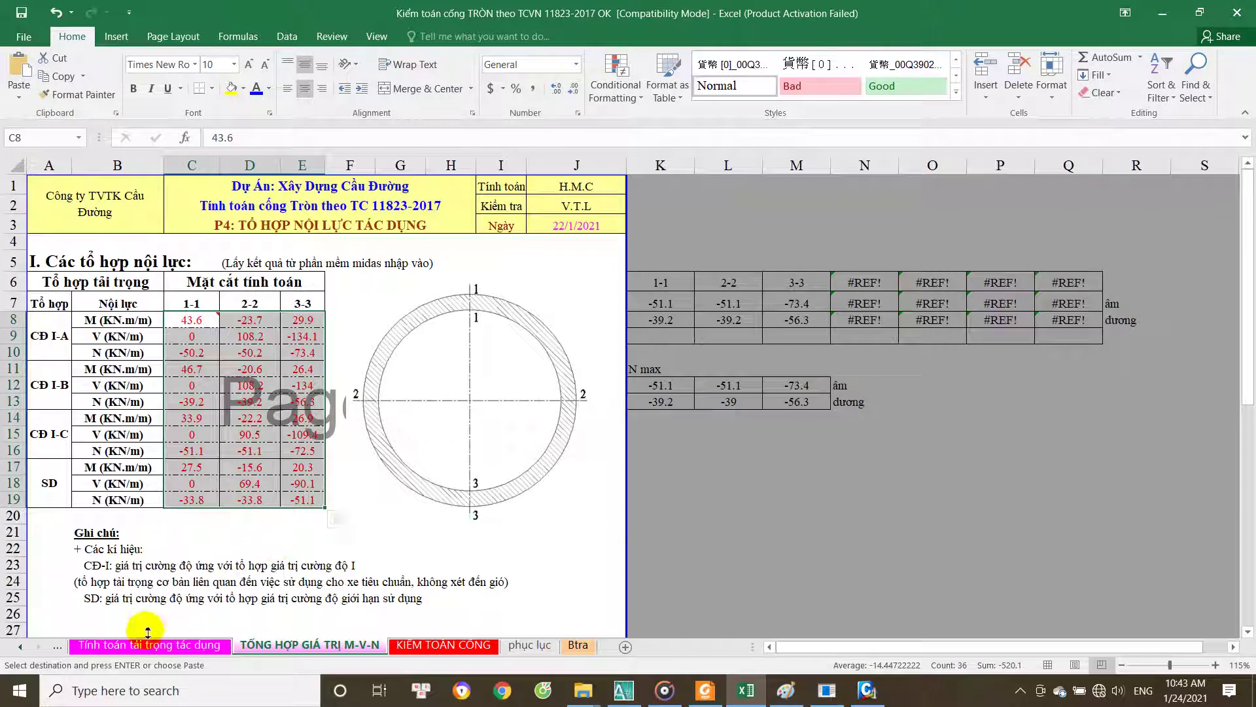
left_click(23, 648)
left_click(210, 646)
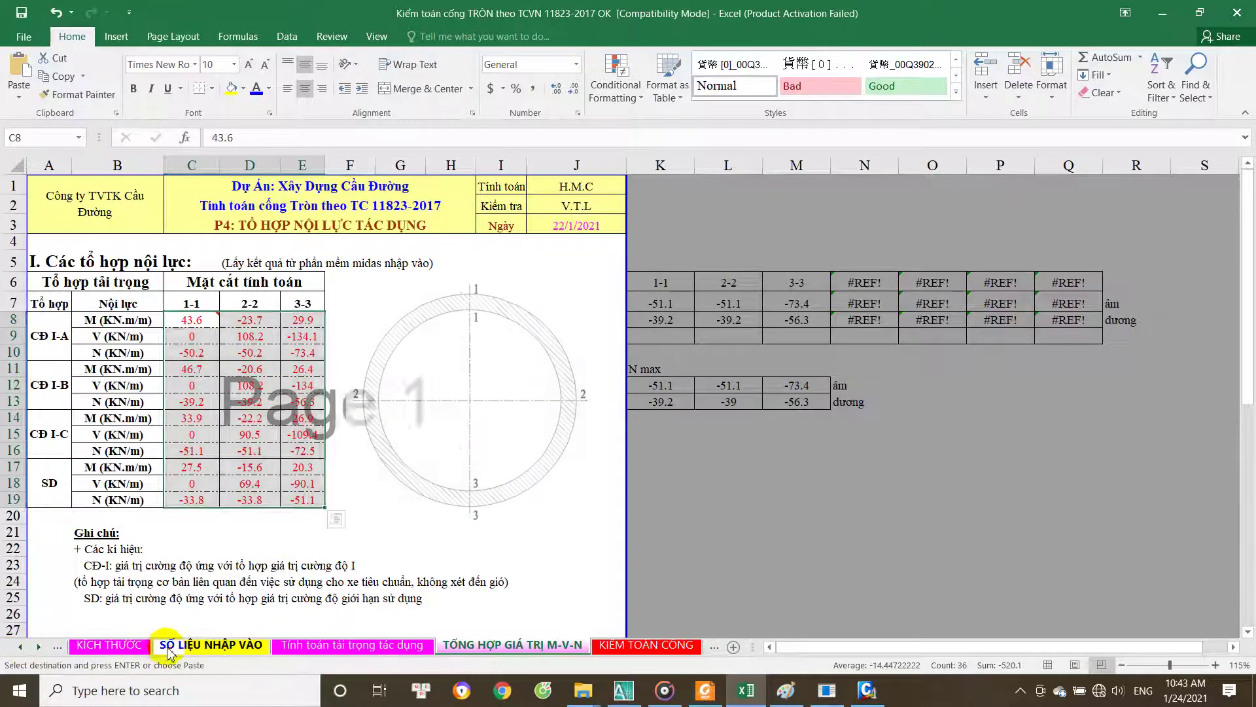
scroll(228, 605, "down", 4)
scroll(222, 608, "down", 6)
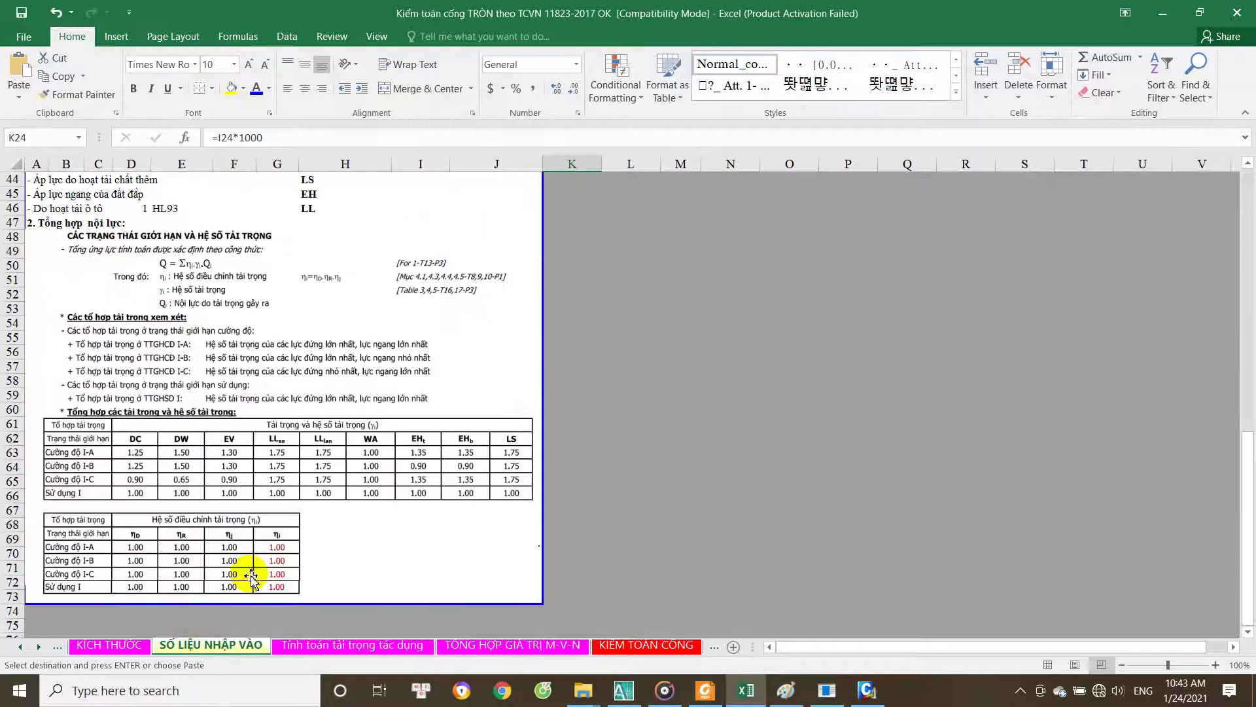
Step: Resize and position the Excel window beside the MIDAS load combinations editor
left_click(1194, 20)
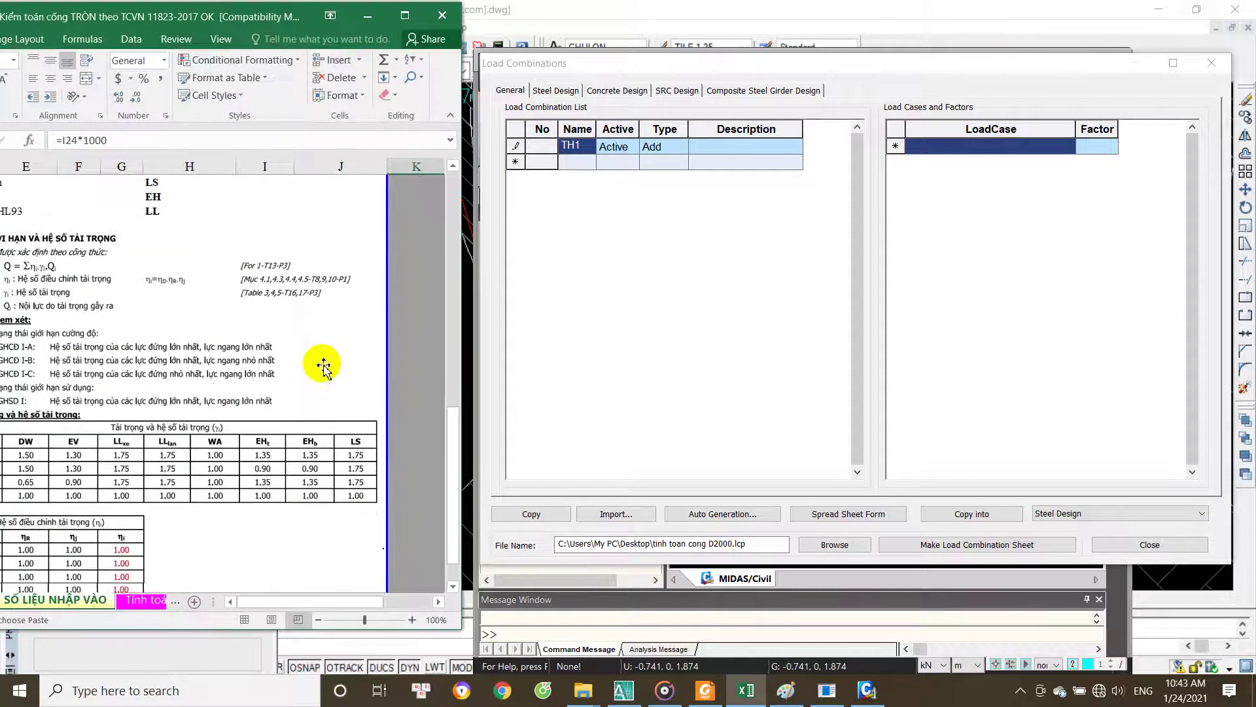
mouse_move(313, 14)
left_mouse_down()
mouse_move(329, 11)
mouse_move(325, 21)
left_mouse_up()
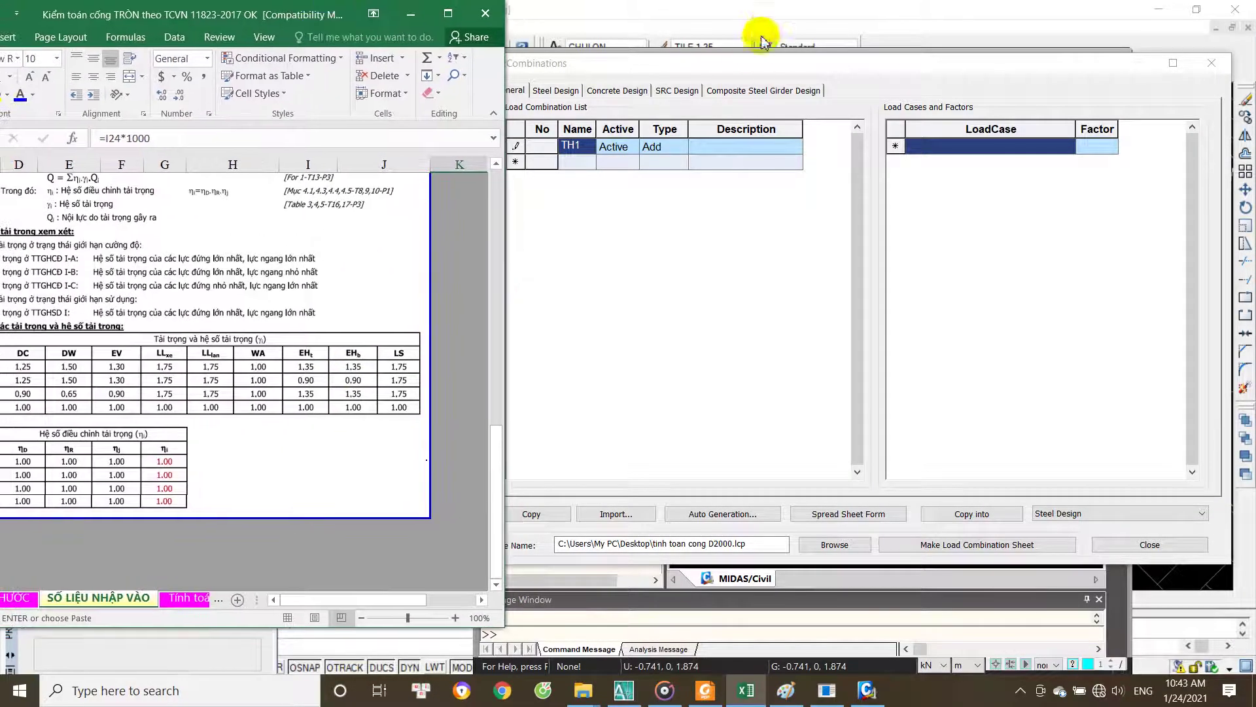
left_click(752, 50)
left_click(448, 13)
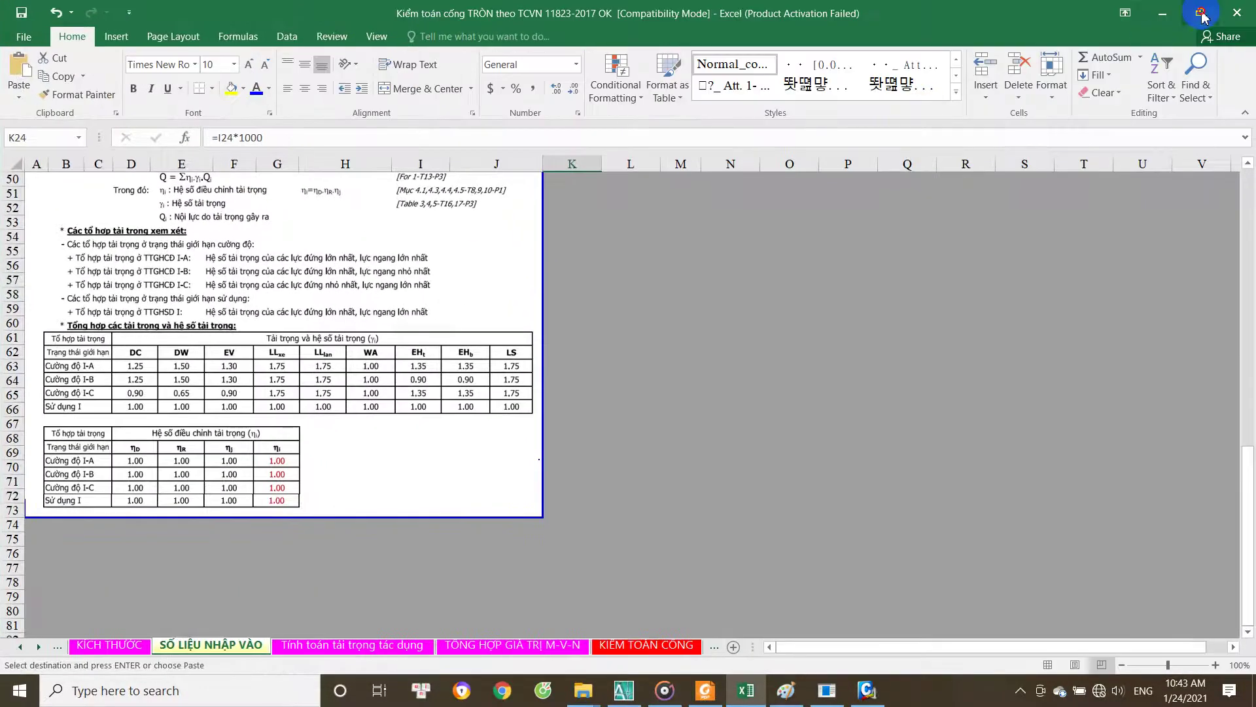
left_click(1200, 13)
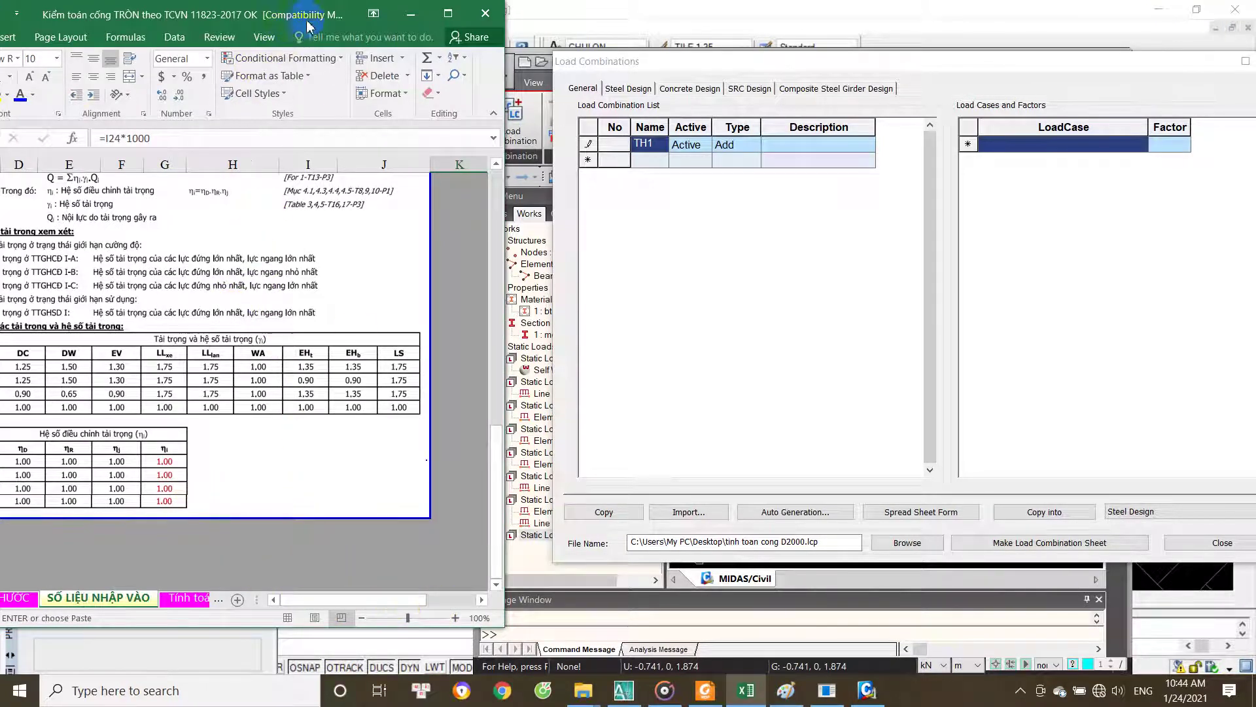
left_click_drag(505, 144, 444, 158)
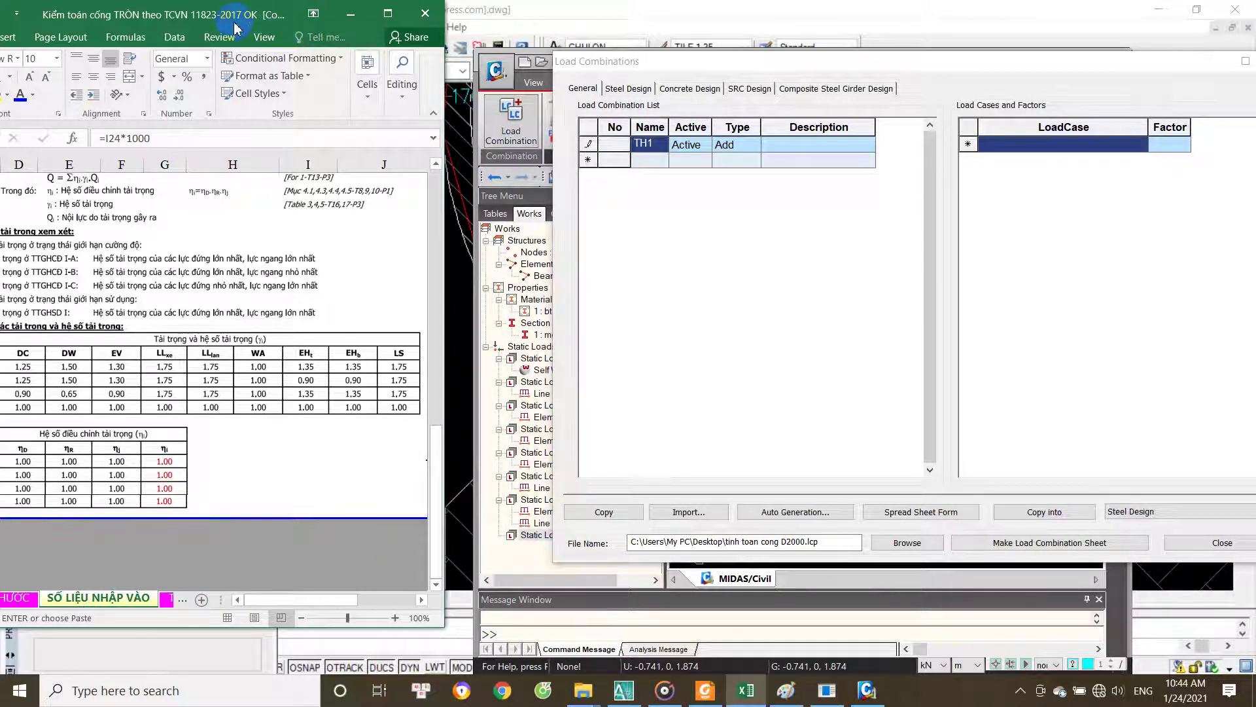
left_click_drag(236, 27, 291, 30)
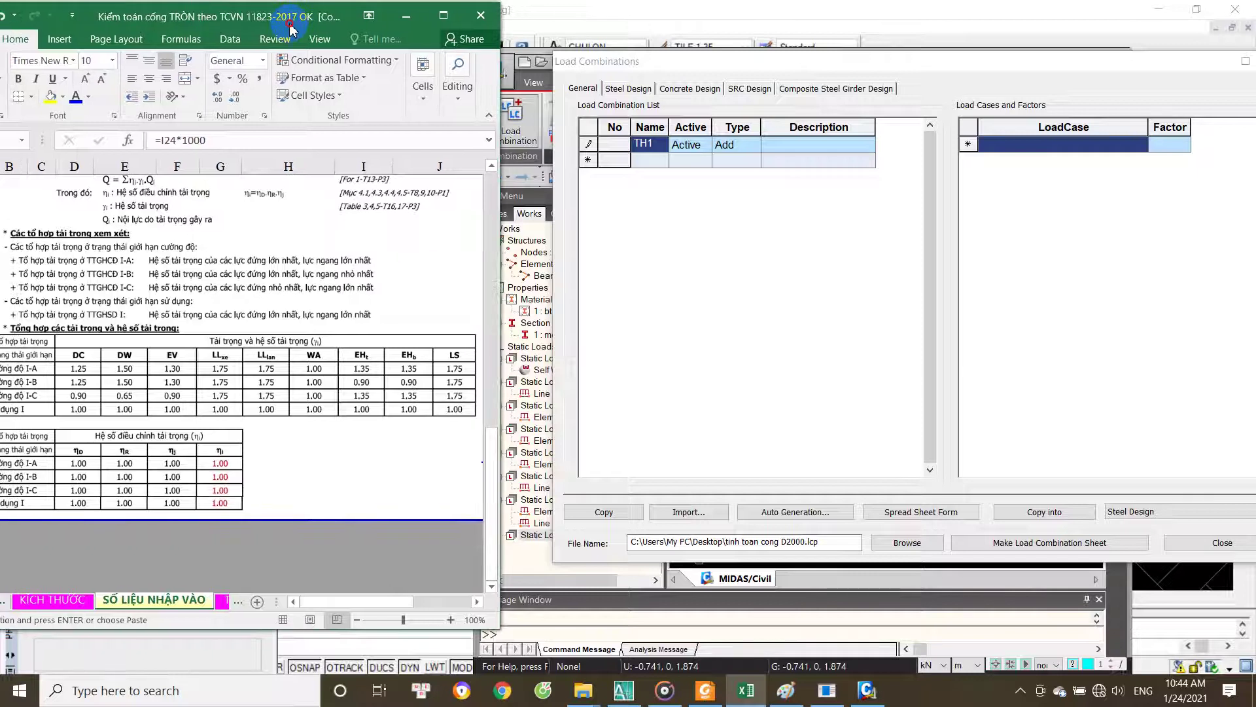
Step: Rename TH1 to CDI-A and add DC(ST) with factor 1.25
left_click(666, 142)
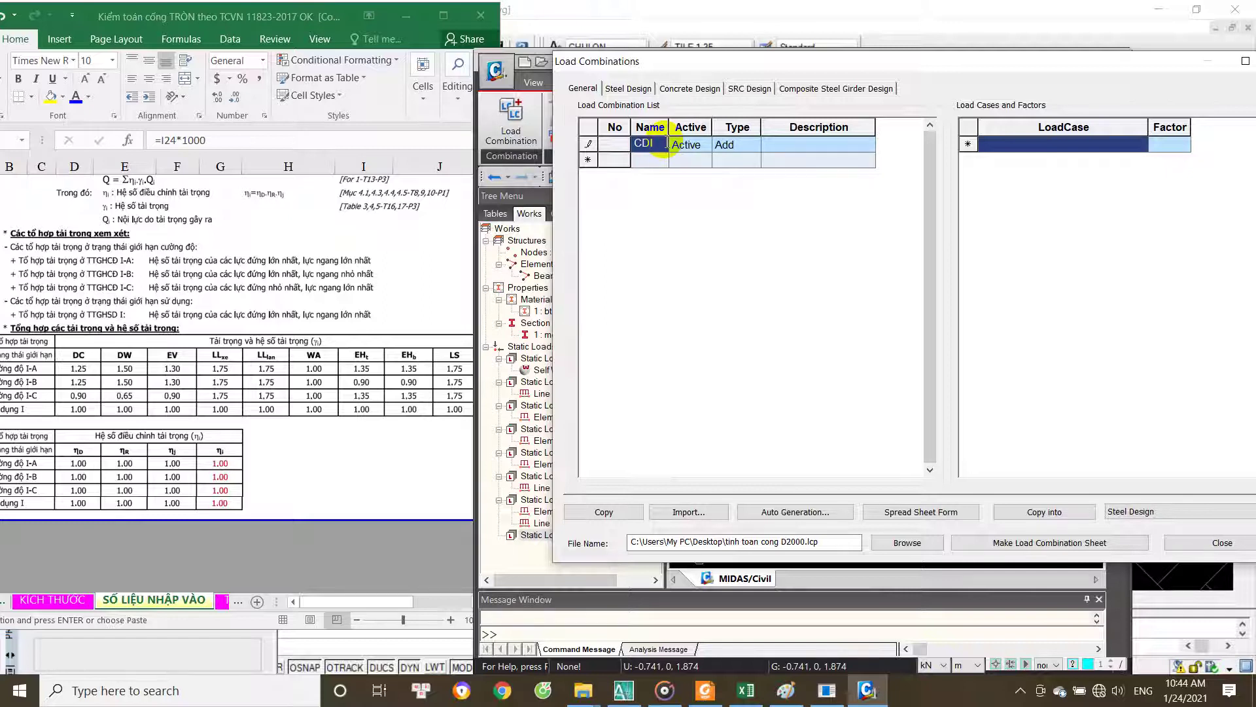
left_click(806, 146)
left_click(1047, 146)
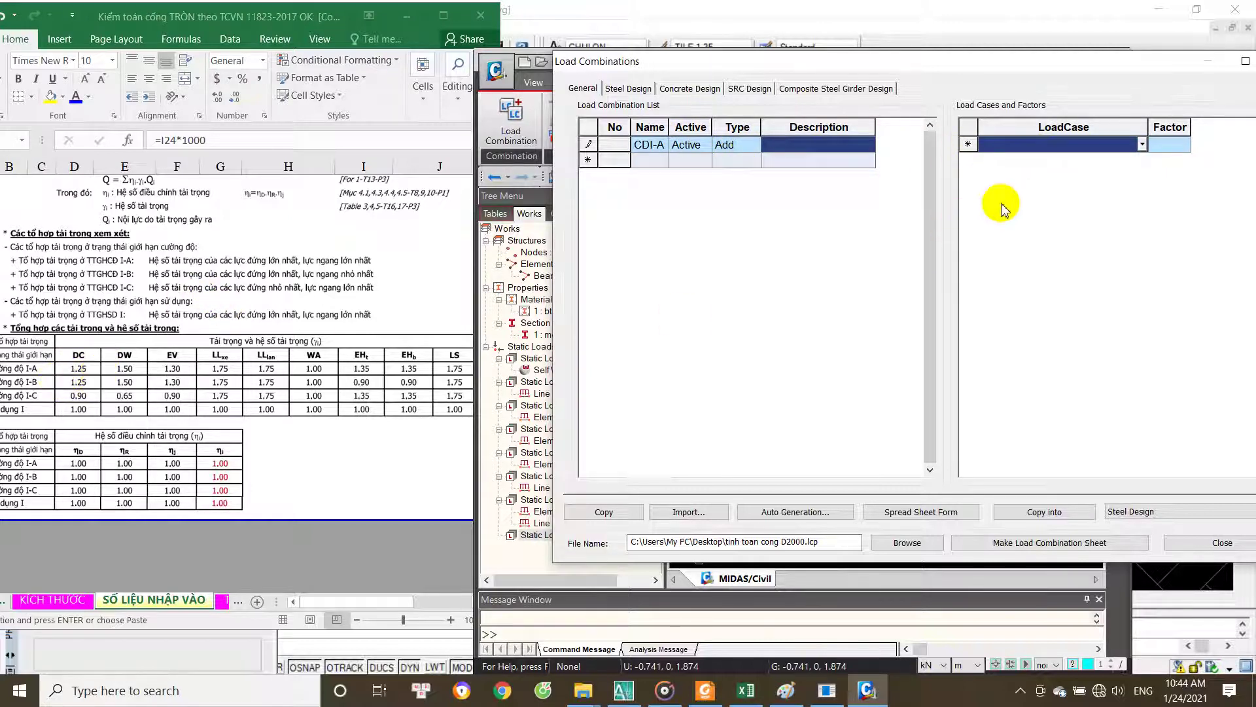
left_click(1142, 145)
left_click(1115, 159)
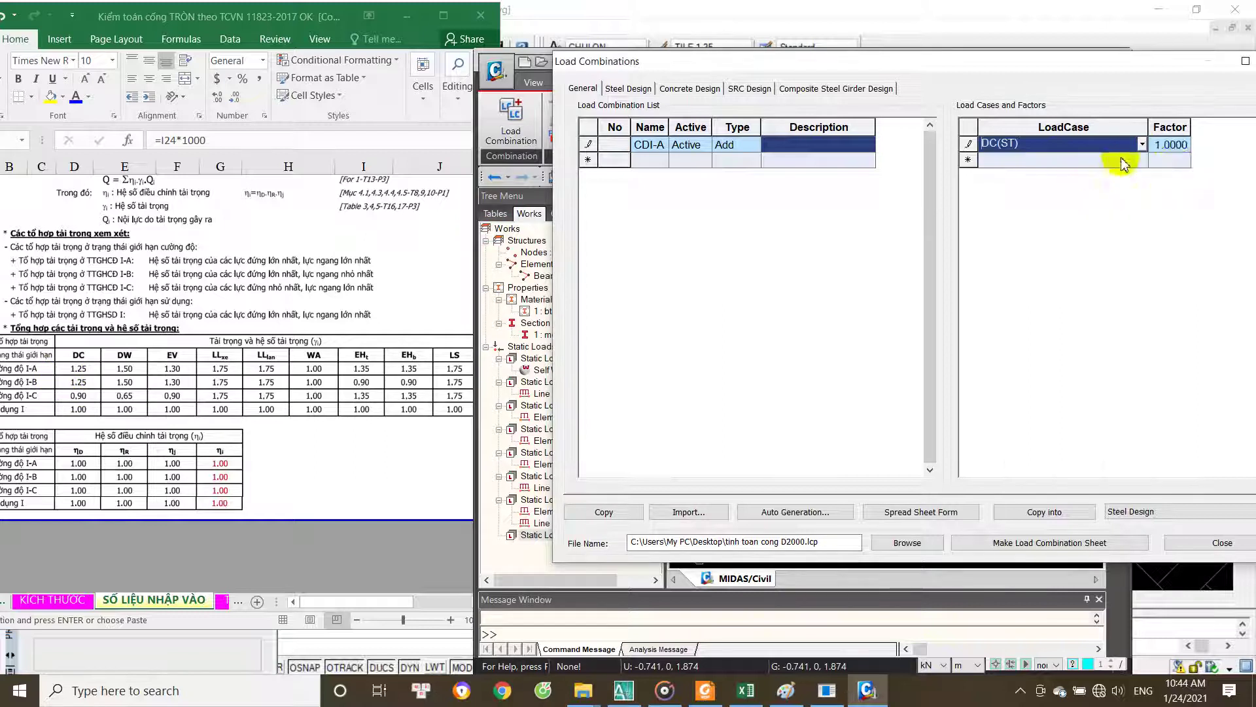
left_click(1180, 146)
type("1.25")
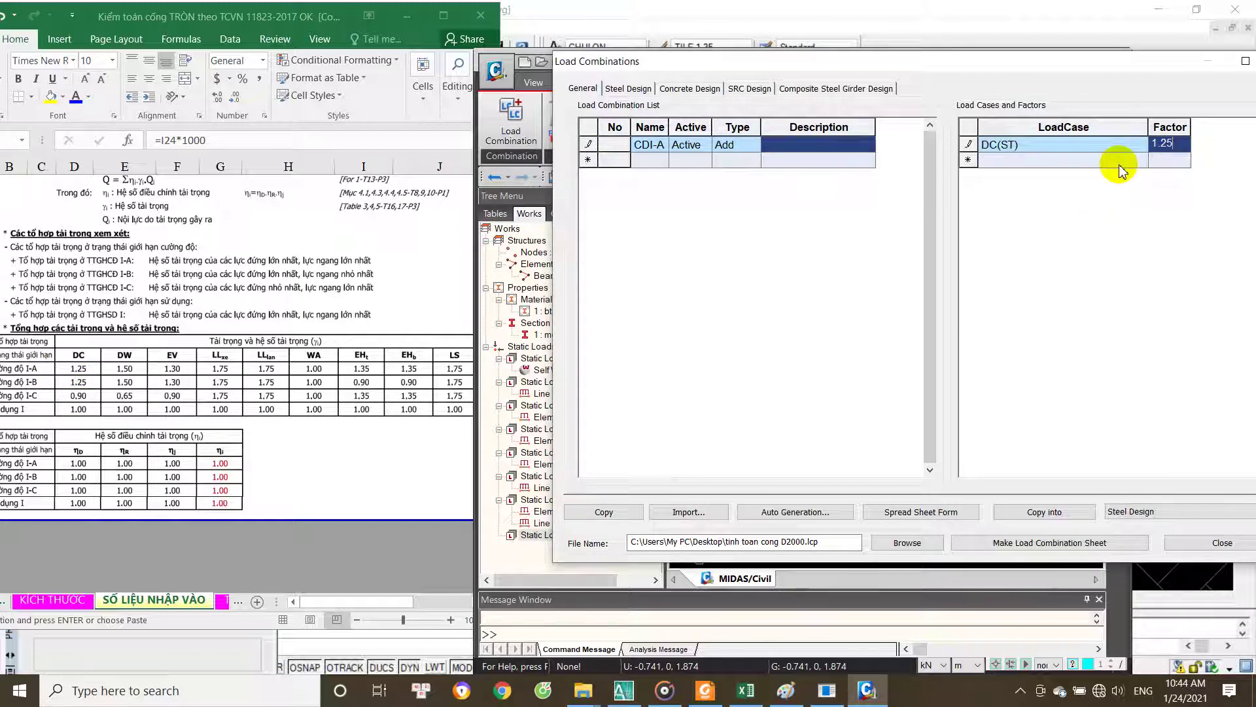
left_click(1136, 160)
Step: Add DW(ST) at factor 1.5 and EV(ST) at 1.3 to CDI-A
left_click(1143, 160)
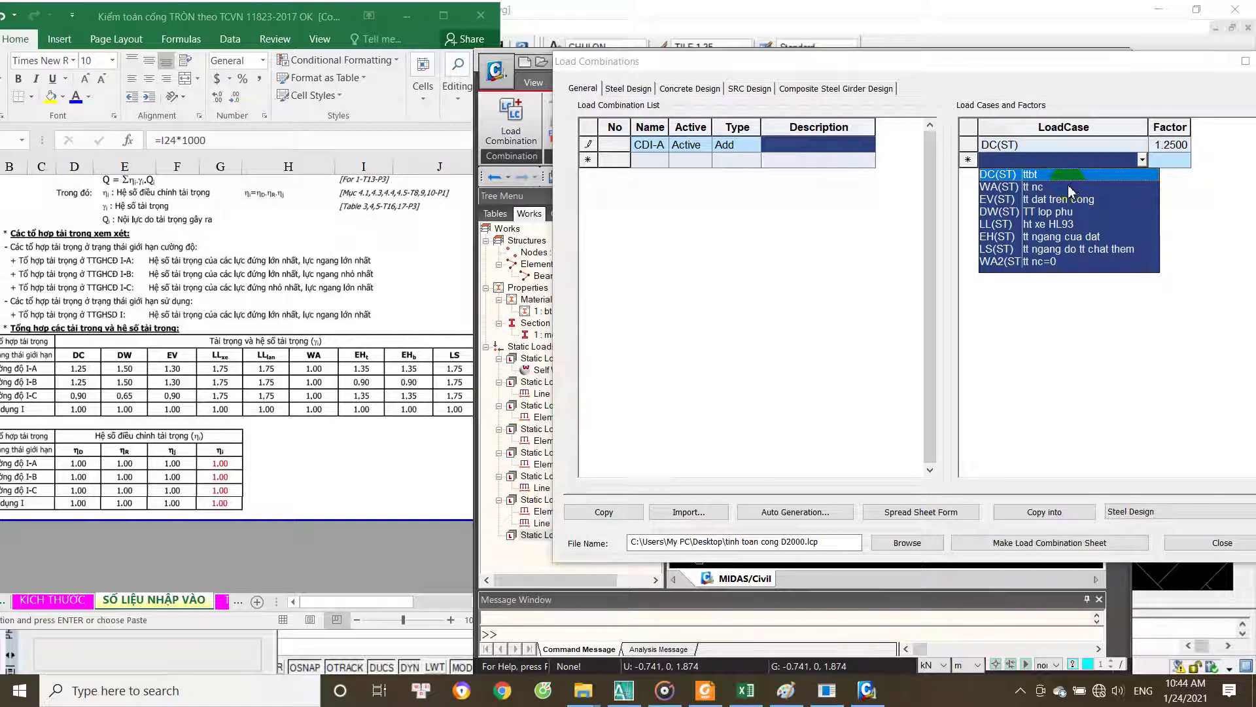
left_click(1047, 211)
left_click(1164, 163)
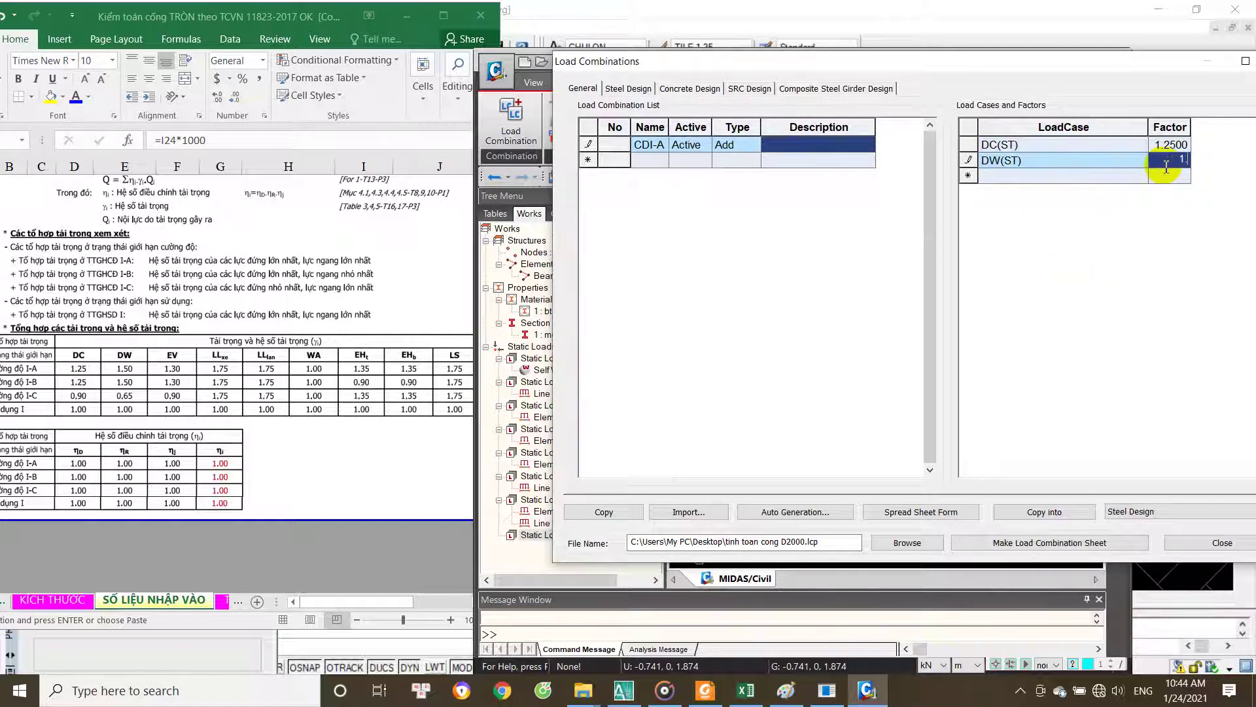
type(".5")
left_click(1136, 178)
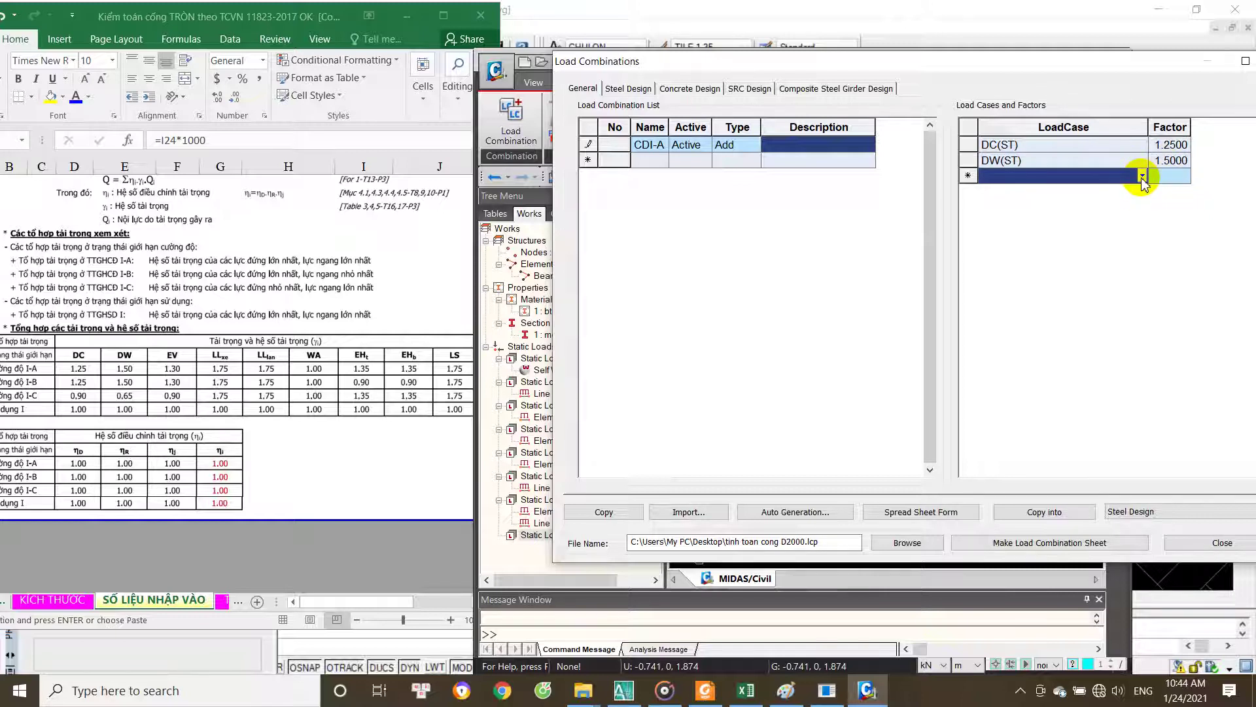
left_click(1142, 177)
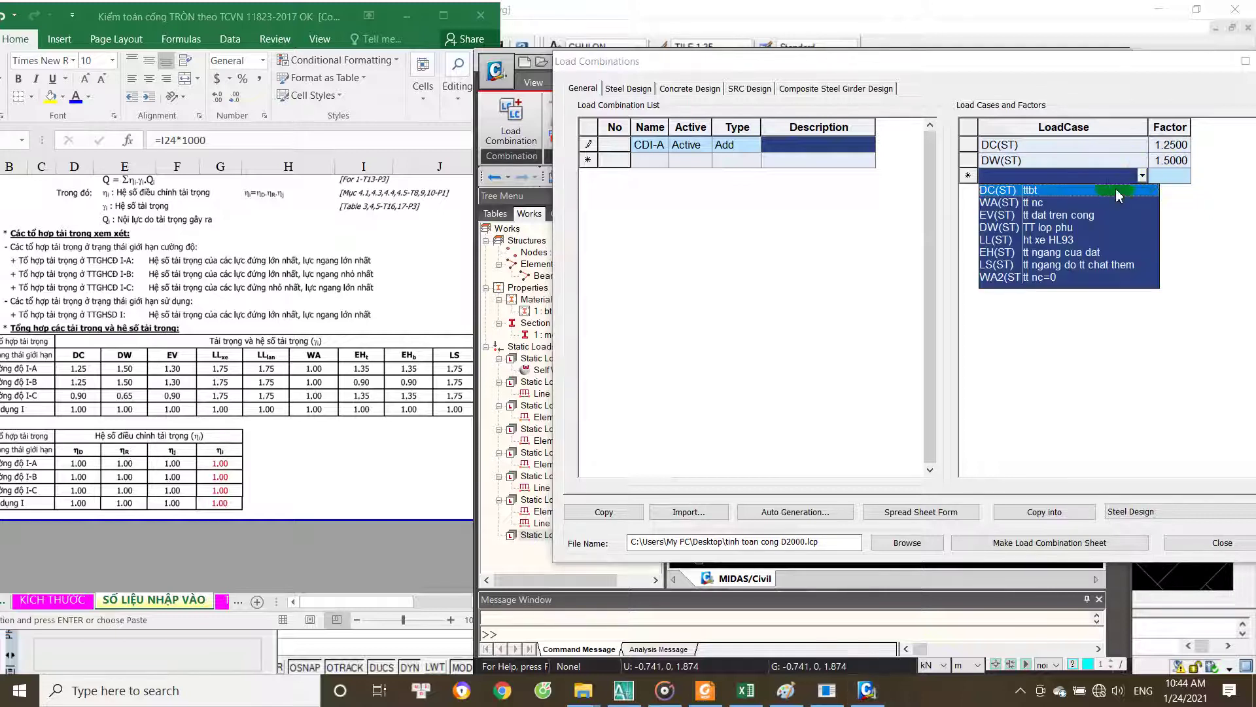
left_click(1047, 215)
left_click(1169, 177)
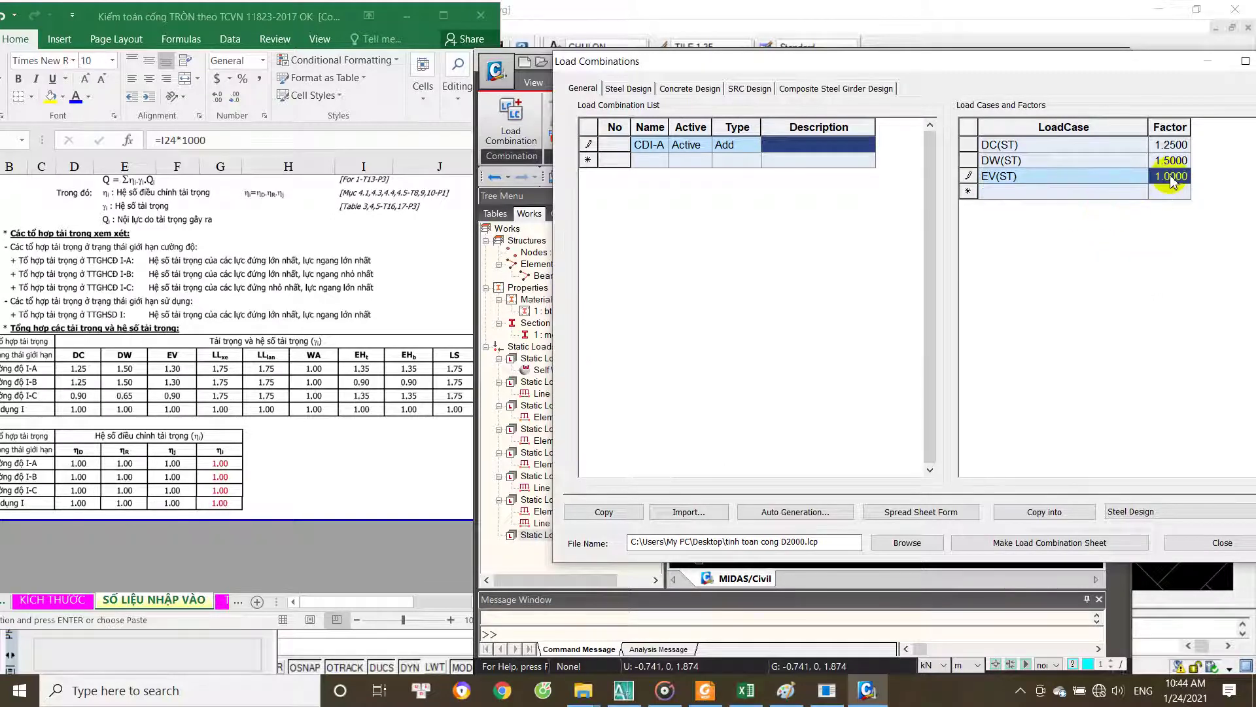
type("1.3")
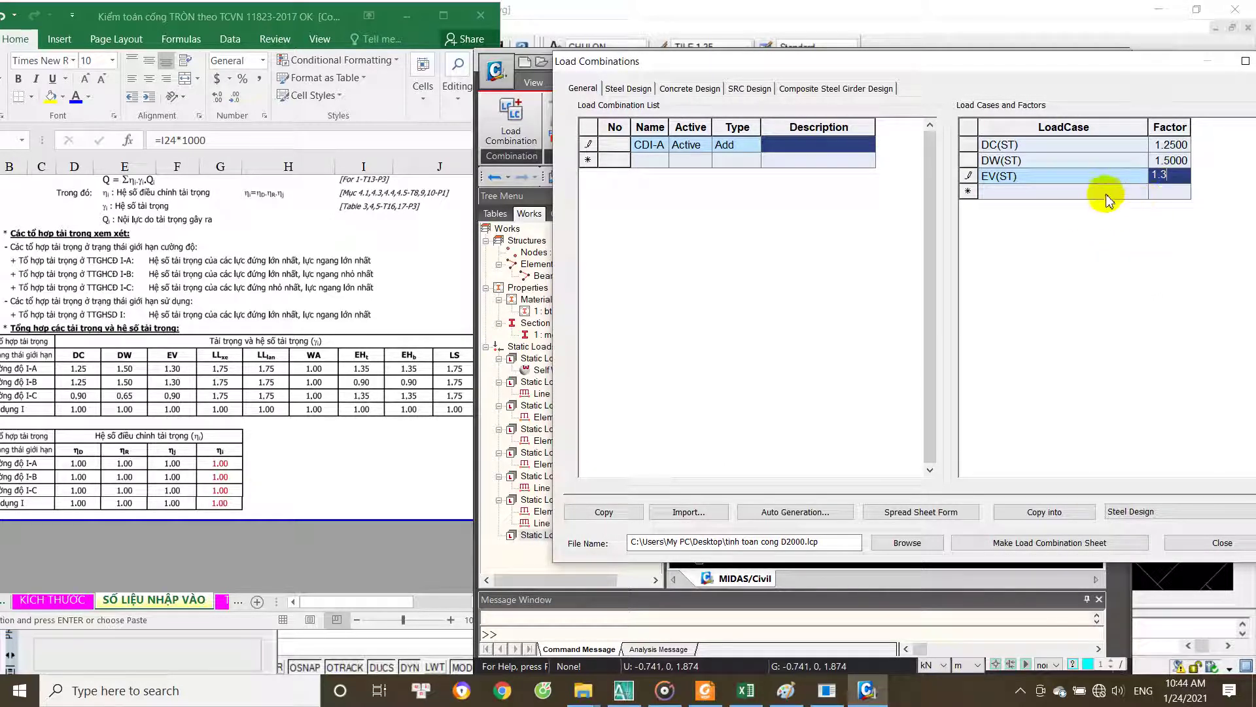
left_click(1139, 194)
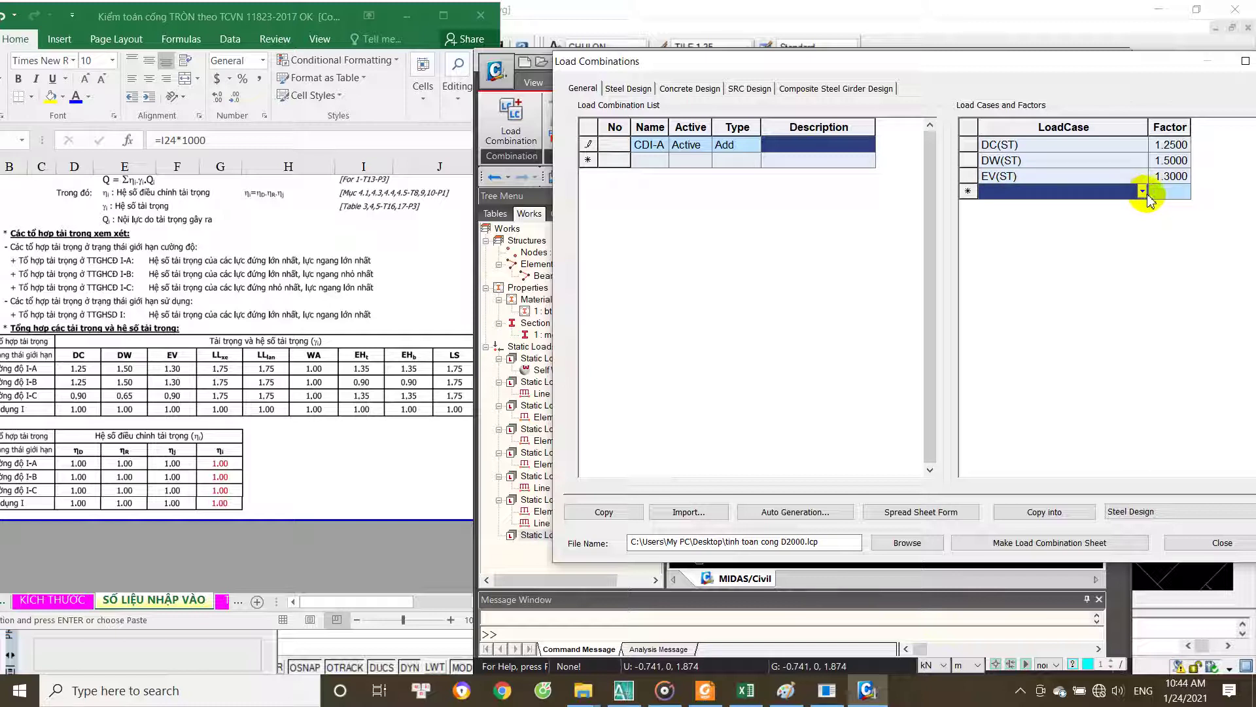
Step: Add LL(ST) at factor 1.75 and WA(ST) at 1.0
left_click(1142, 192)
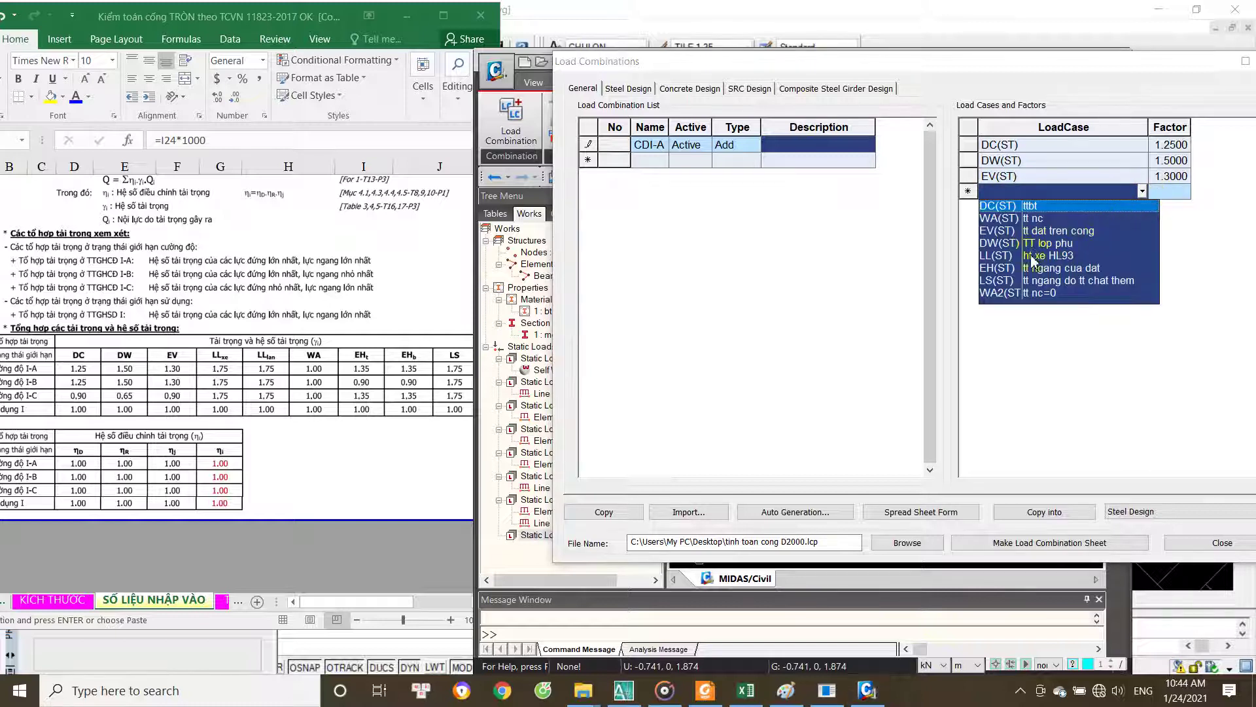
left_click(1003, 258)
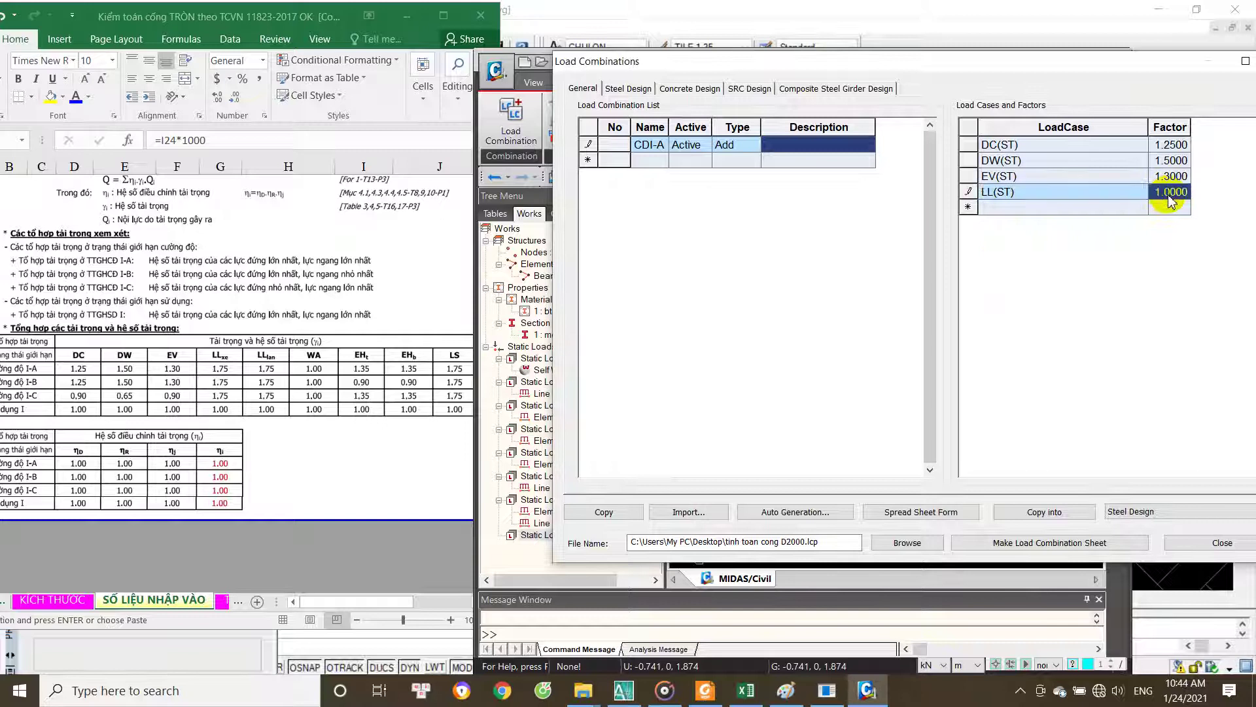
type(".75")
left_click(1128, 208)
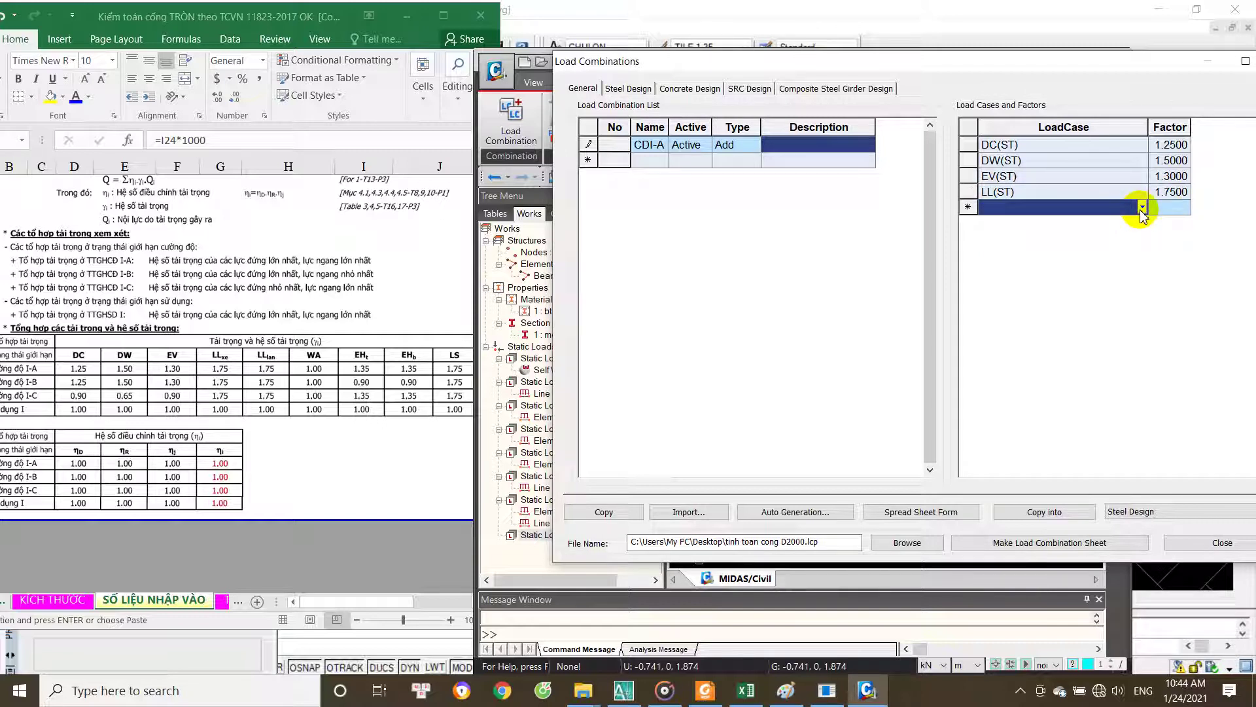
left_click(1141, 208)
left_click(1050, 236)
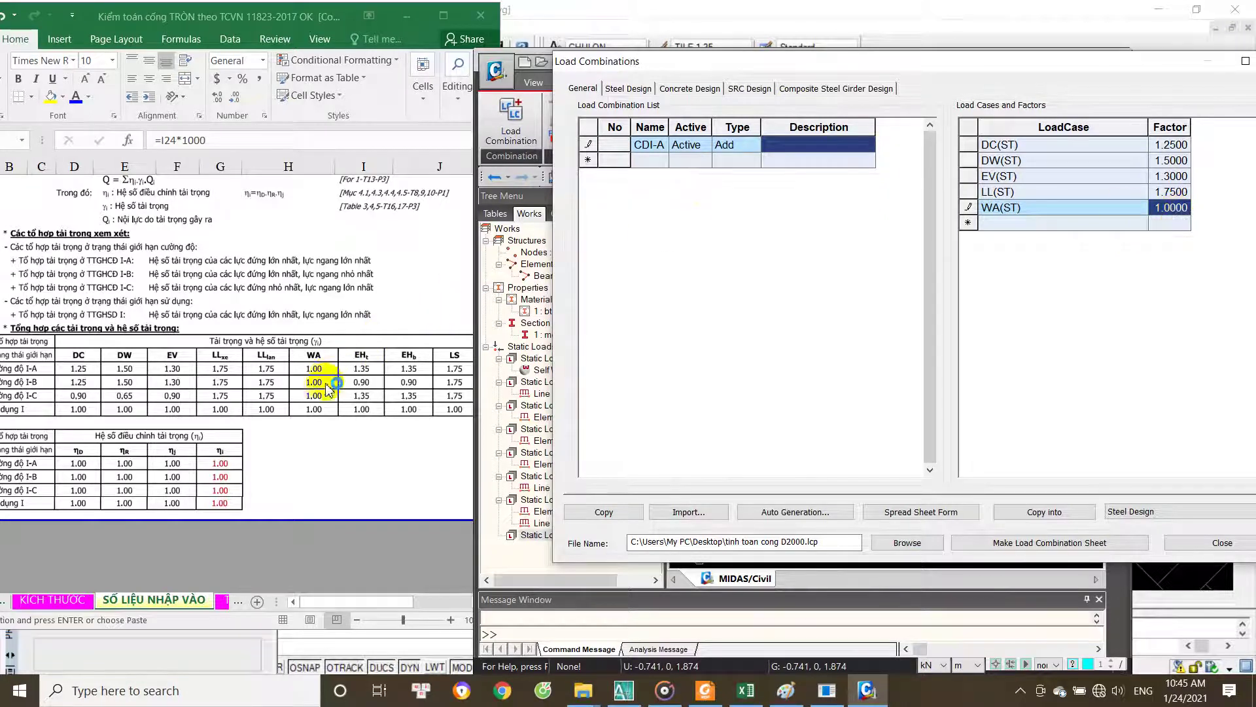
Step: Add EH(ST) with factor 1.35
left_click(1135, 222)
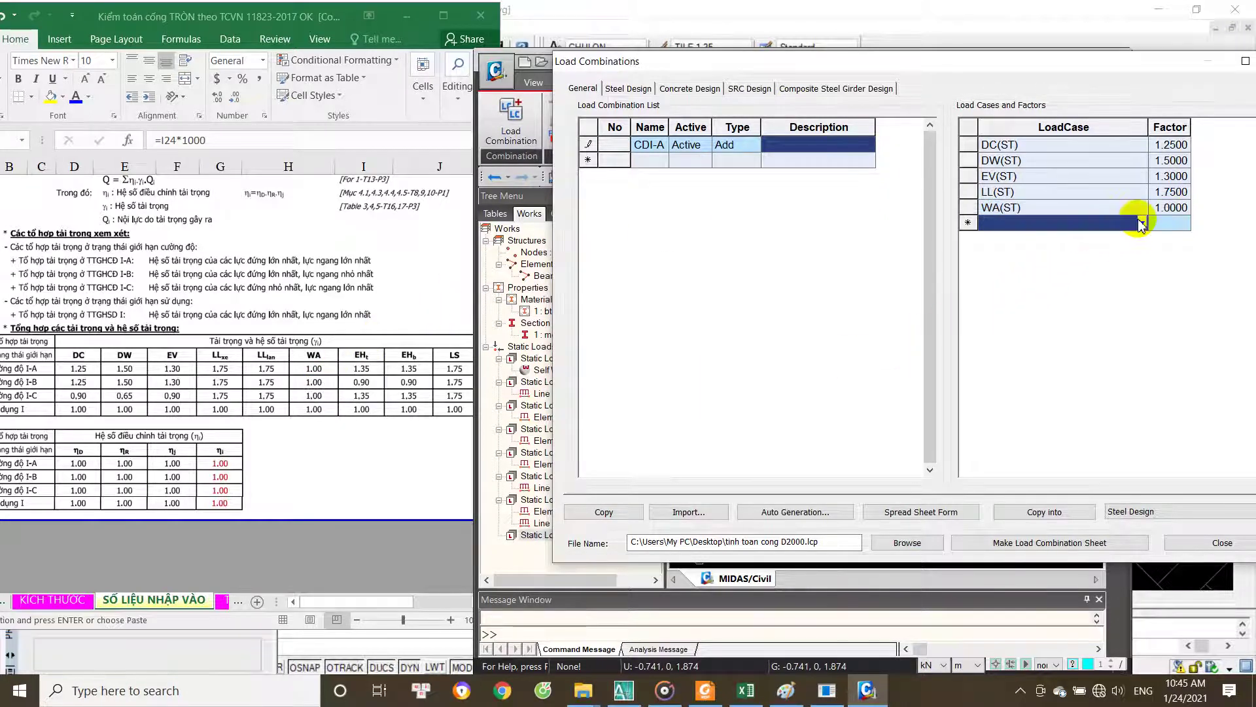
left_click(1142, 224)
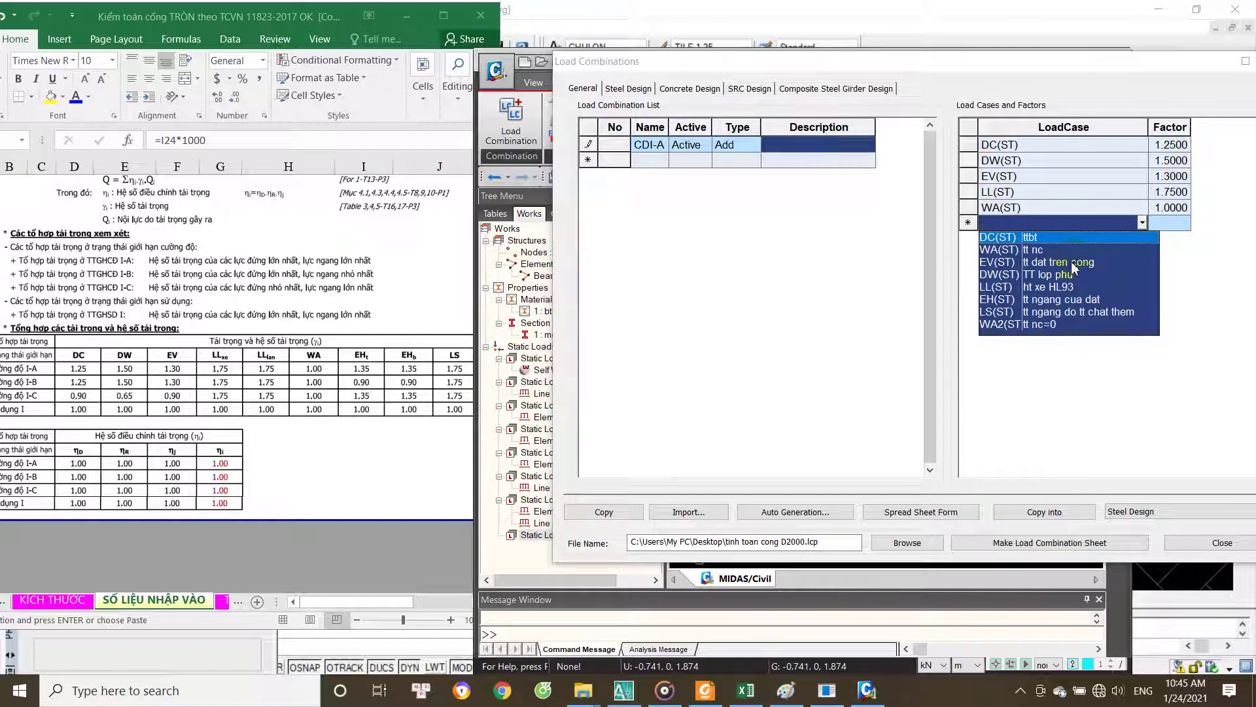
left_click(1006, 304)
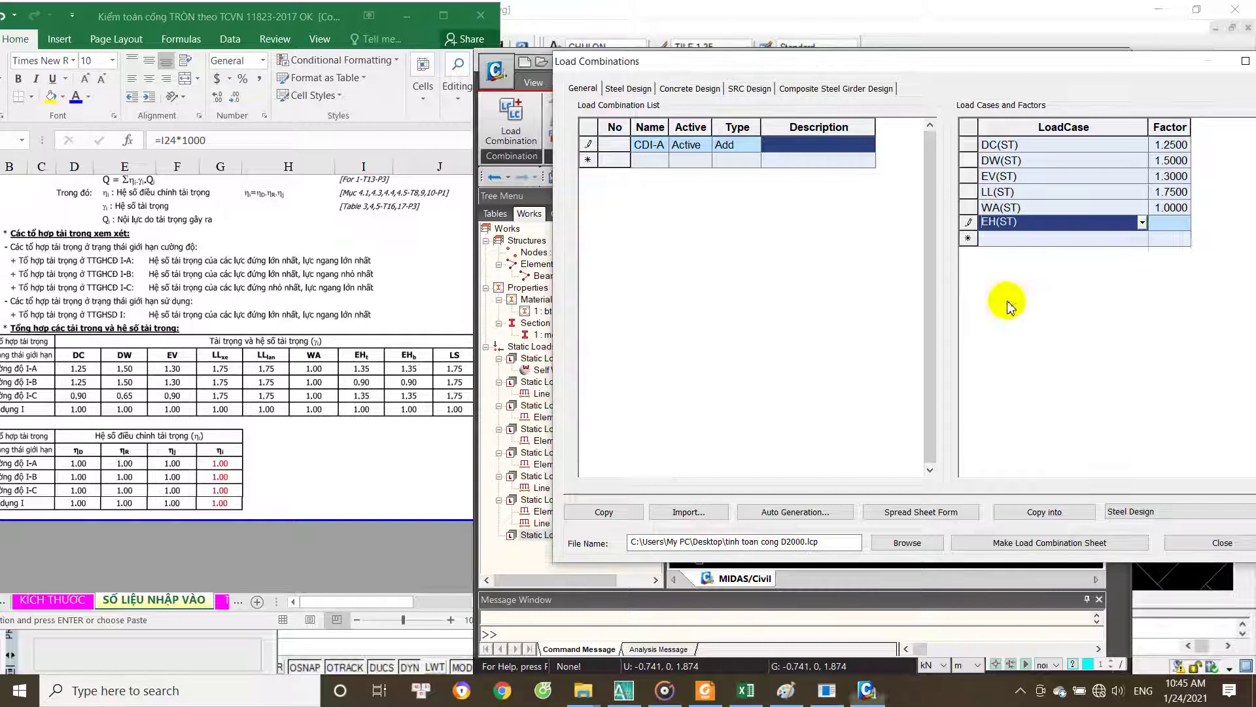
left_click(1173, 226)
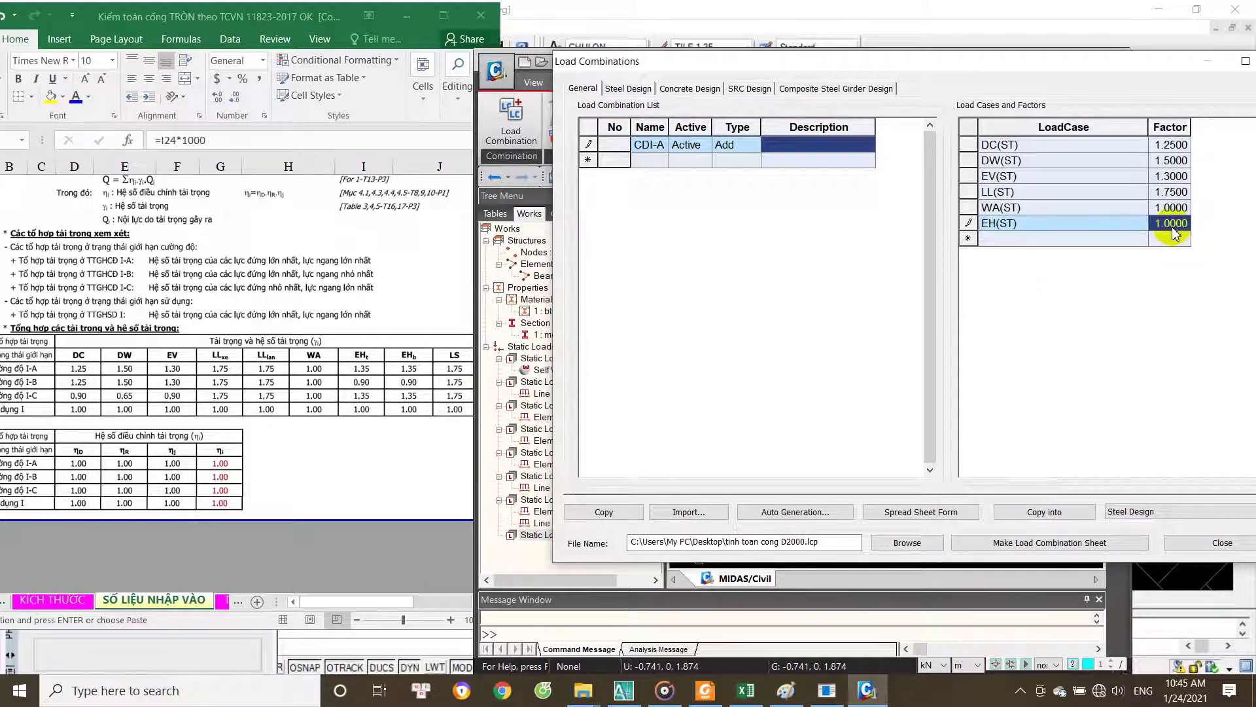
type("5")
left_click(1121, 239)
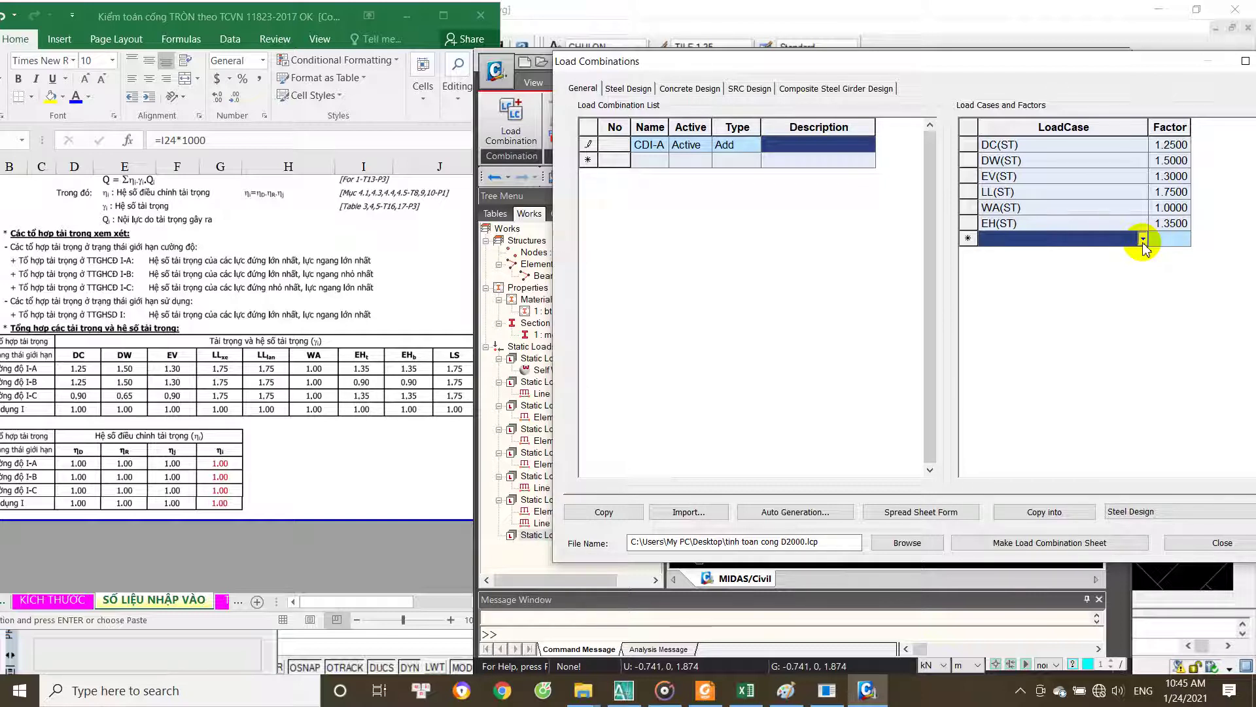
Step: Add LS(ST) at factor 1.75 and review the seven load case rows
left_click(1142, 239)
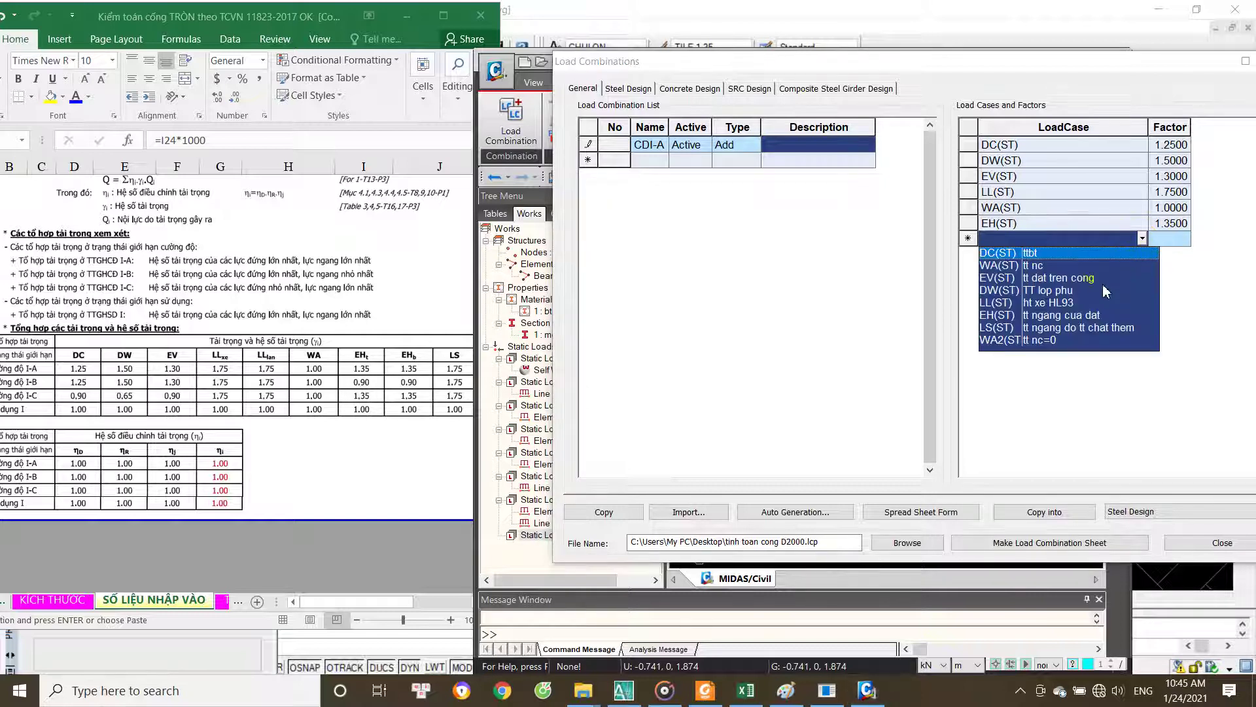
left_click(1033, 328)
left_click(1178, 239)
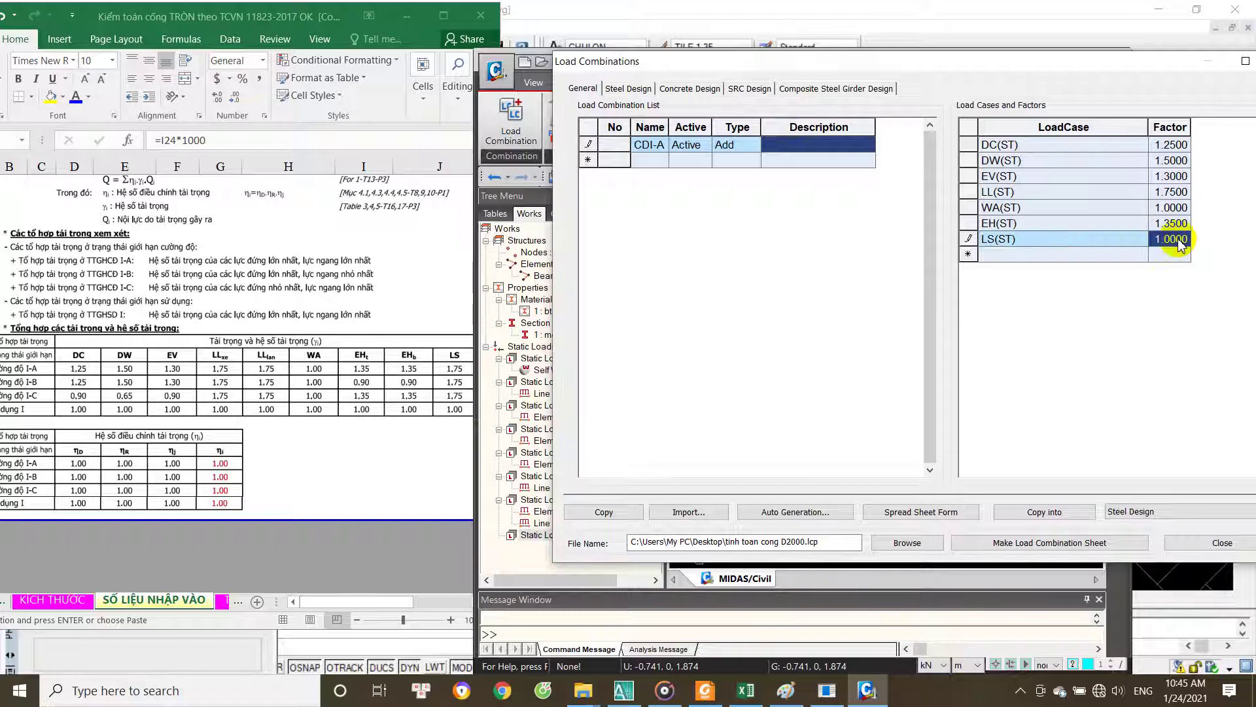
type("1.75")
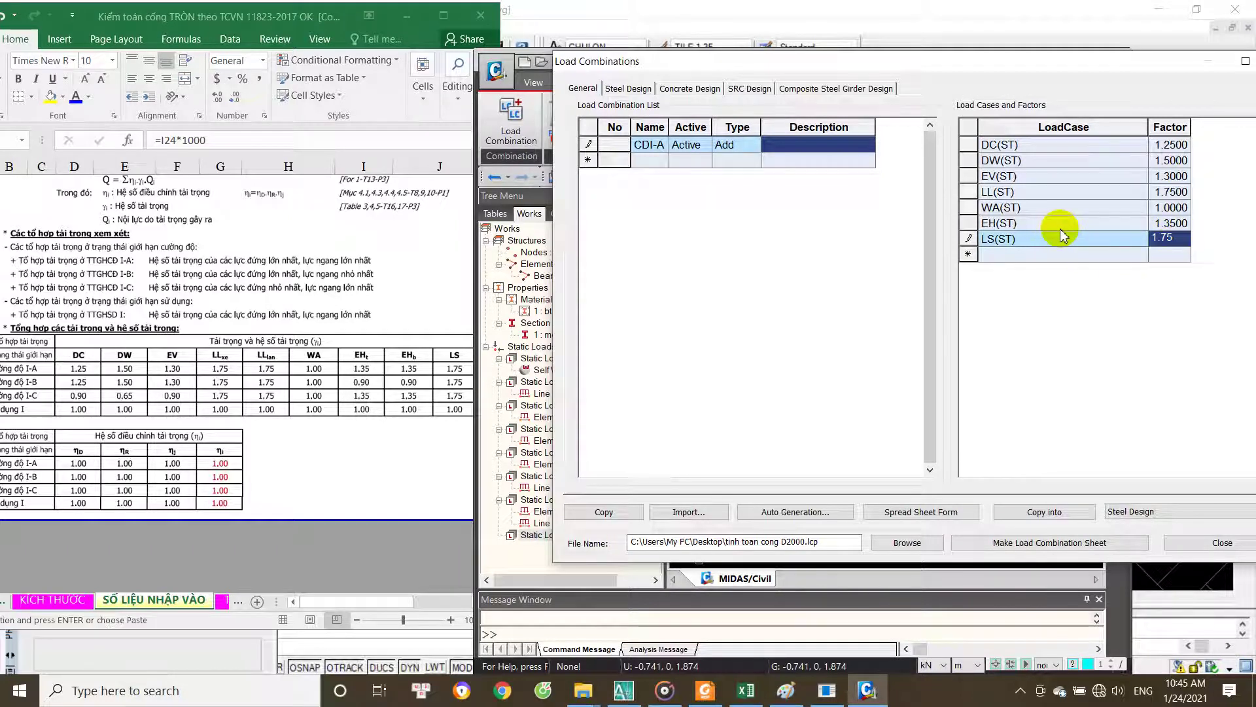
left_click(1073, 144)
left_click(1057, 176)
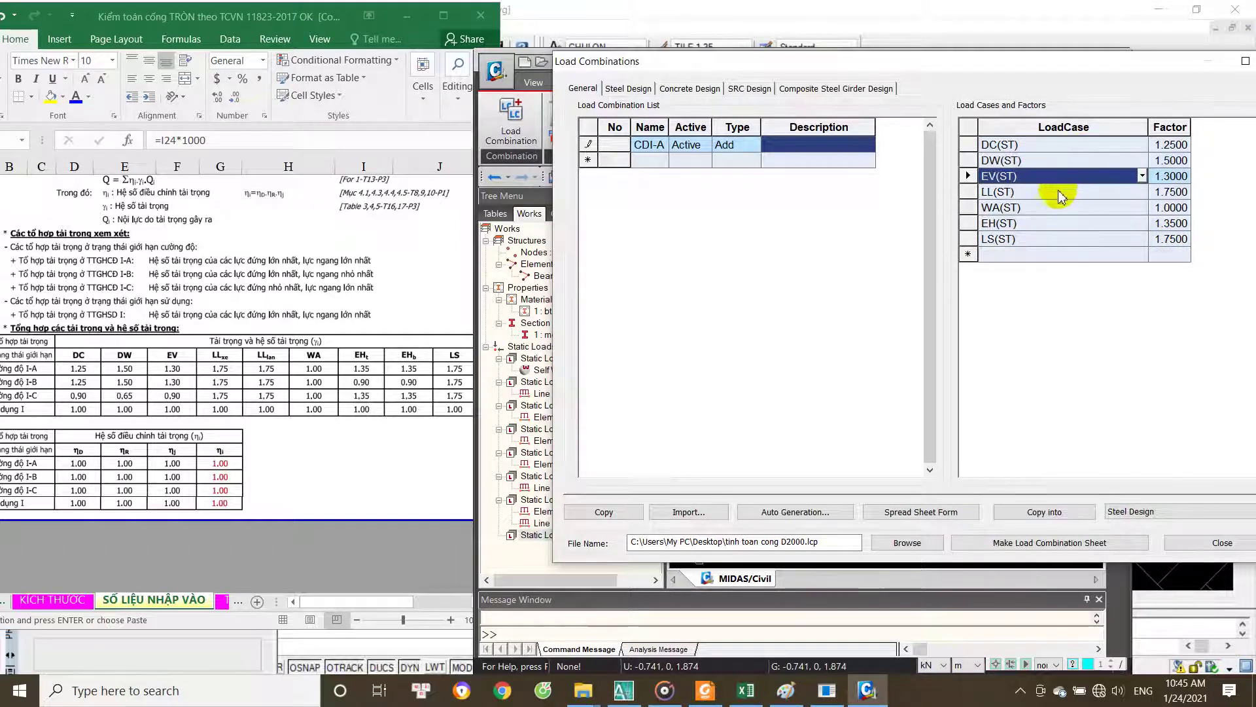
left_click(1052, 208)
left_click(1030, 239)
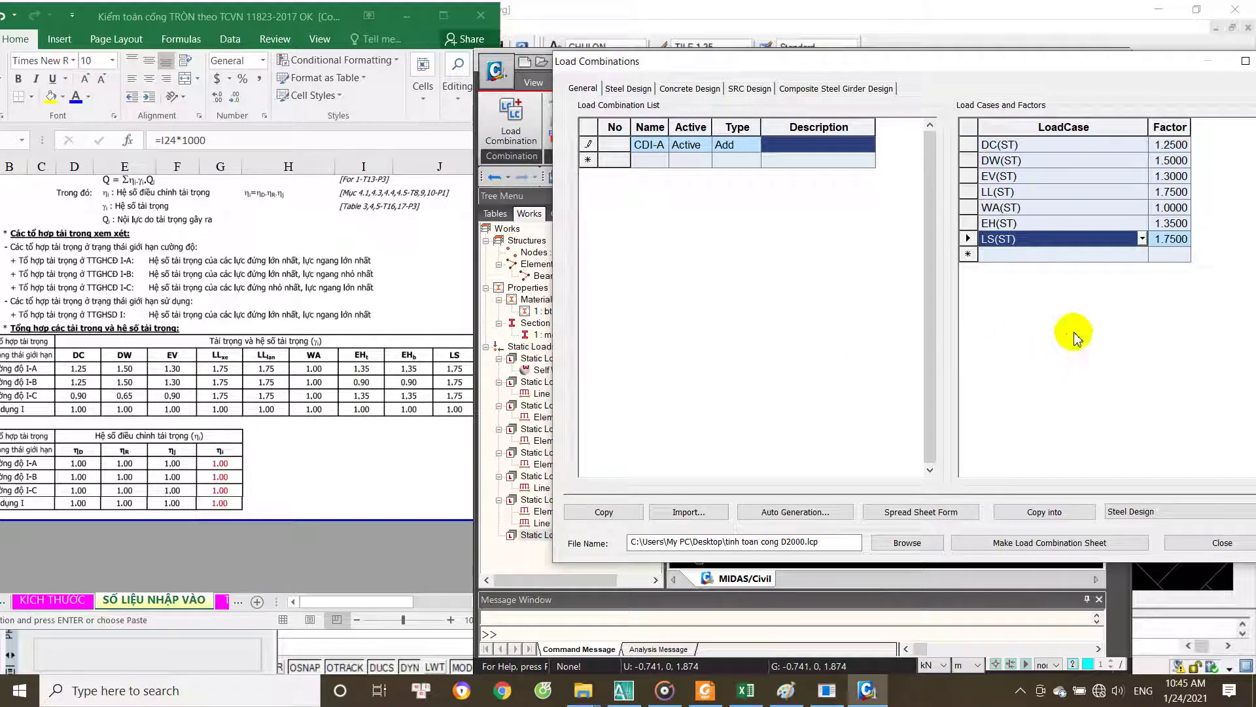
Step: Rename CDI-A to CDI-A(co nc) and widen the name column
left_click(662, 145)
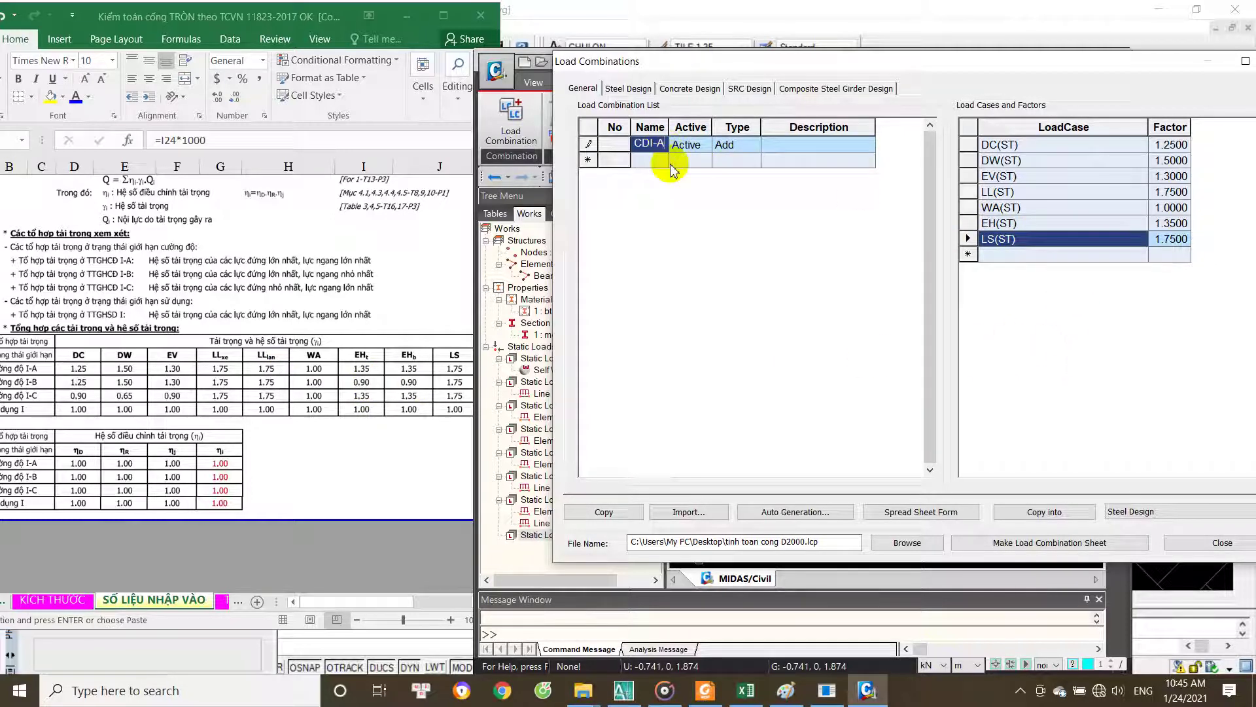
type("(")
type("co nc")
left_click(651, 159)
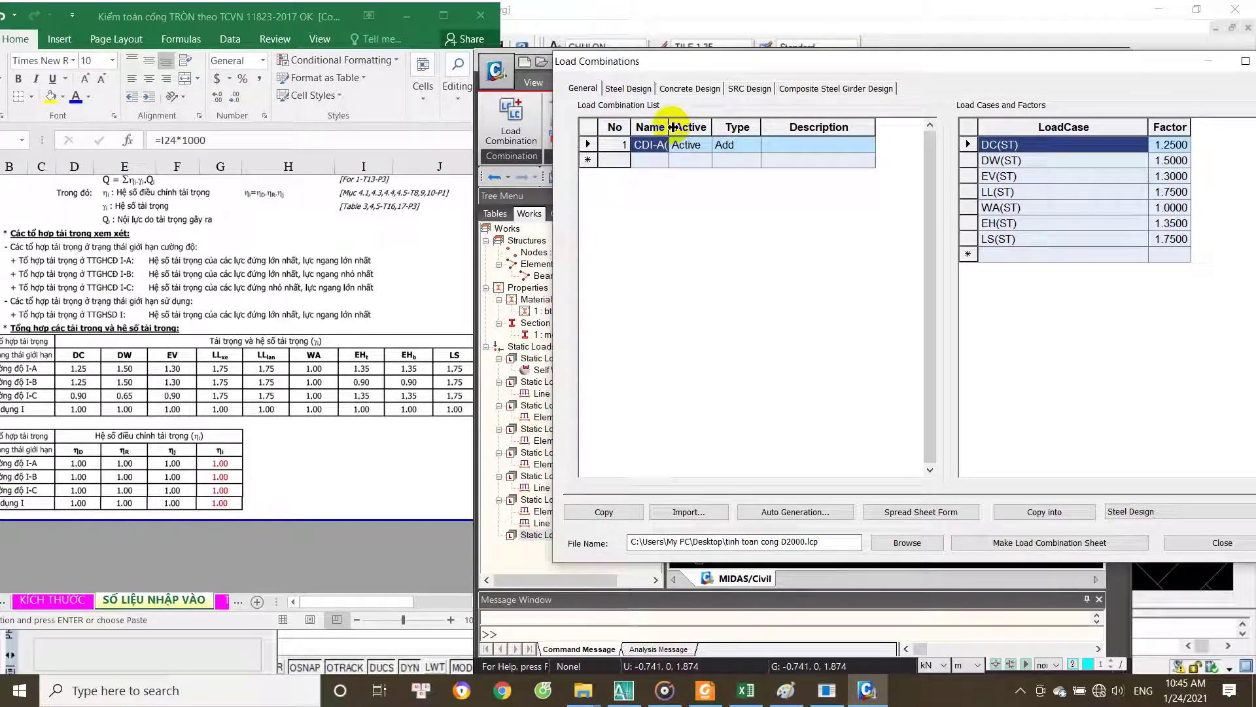
left_click_drag(672, 129, 695, 128)
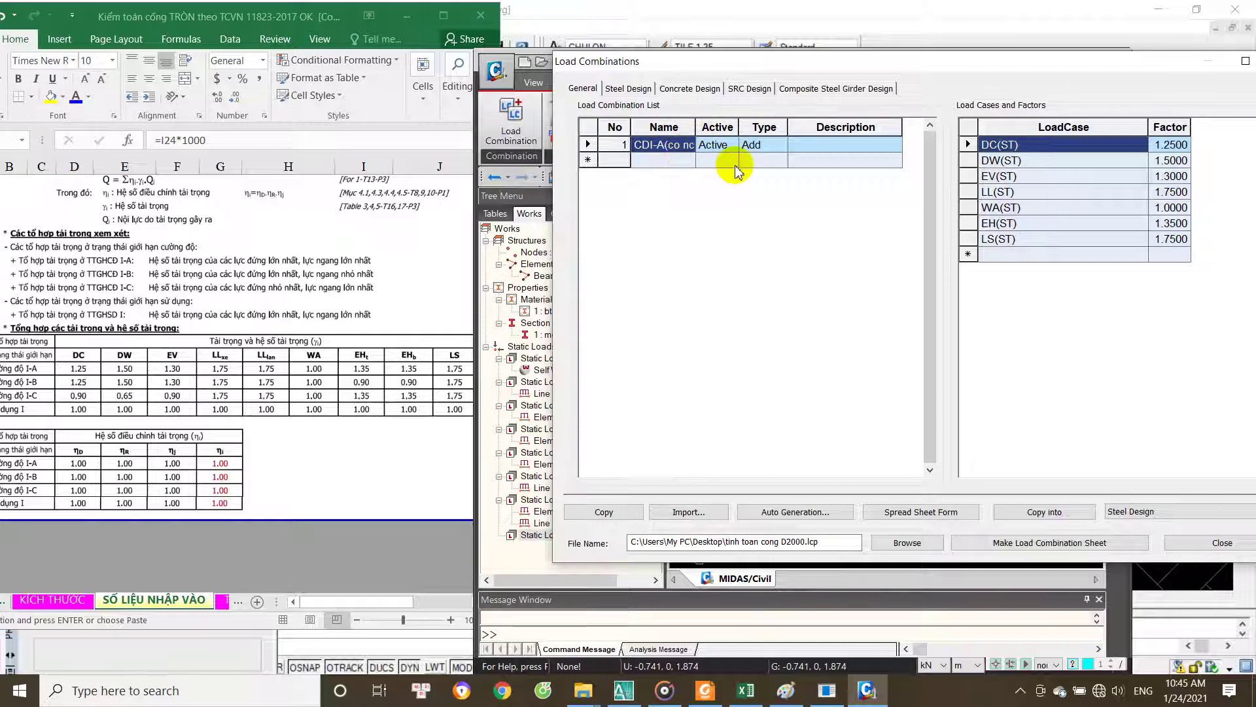
Step: Discard a started second combination row and reselect CDI-A(co nc) to show its factors
left_click(658, 159)
left_click(681, 148)
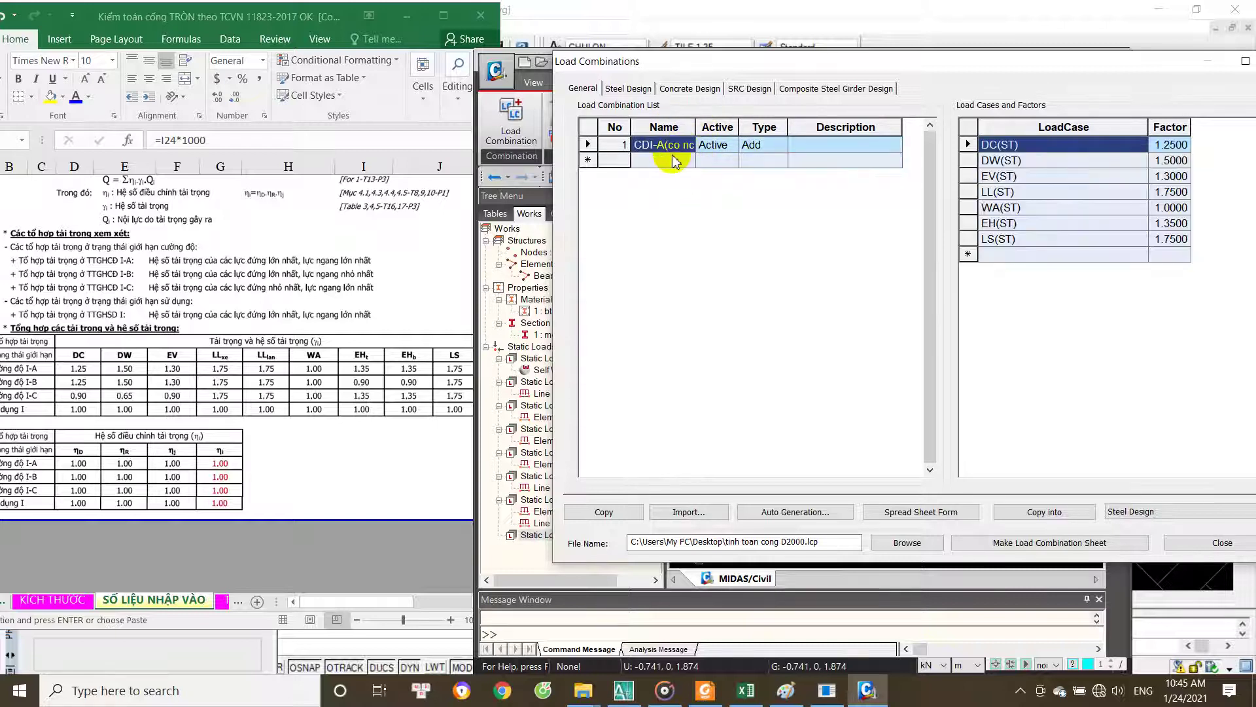
left_click(676, 160)
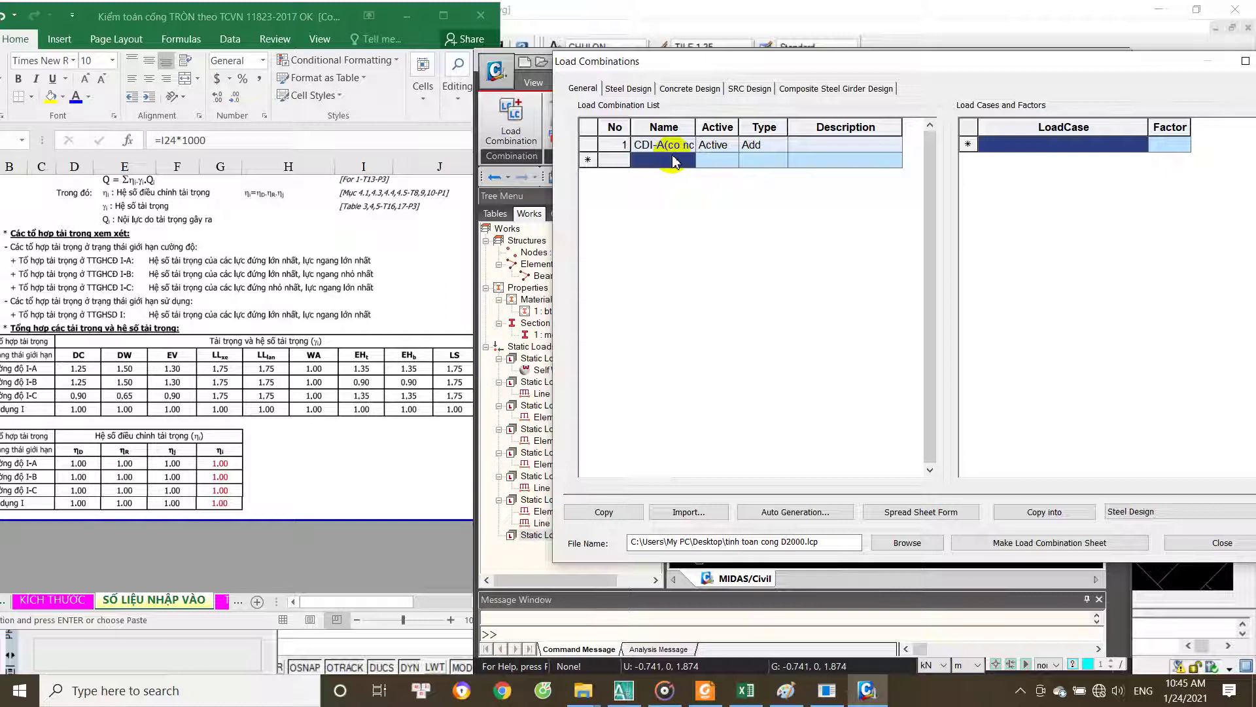
type("CDI-A(ko n")
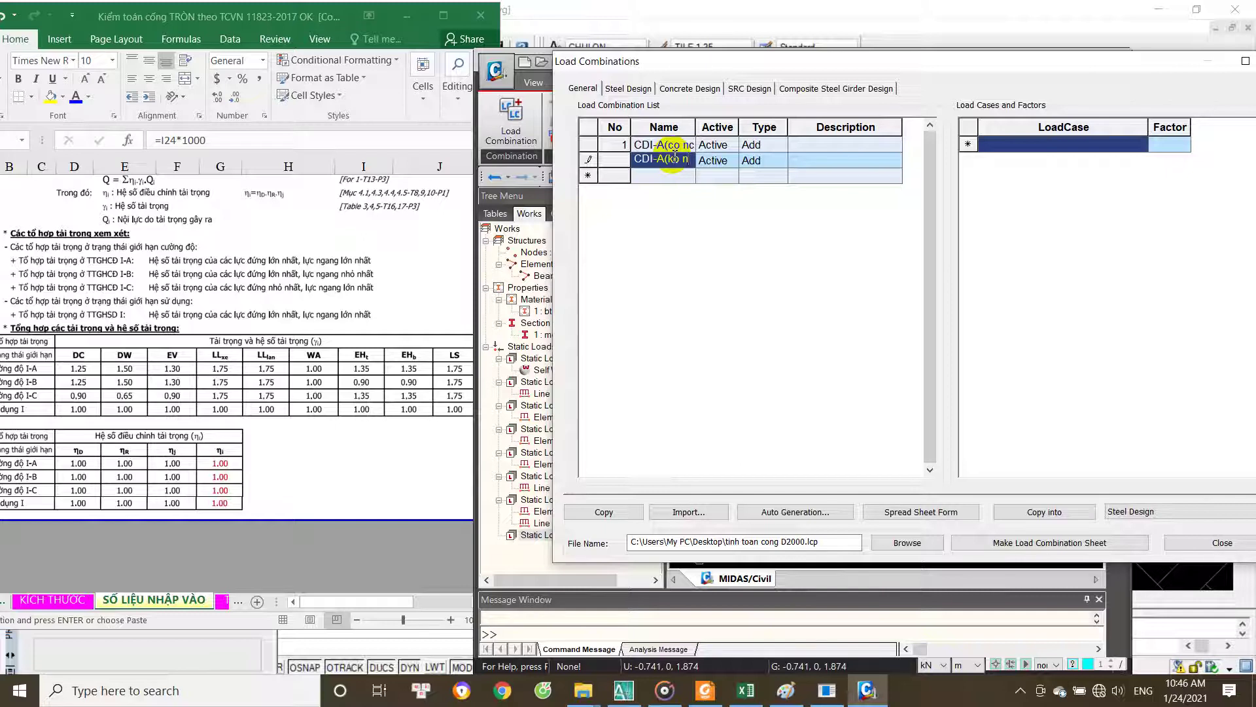
type(")")
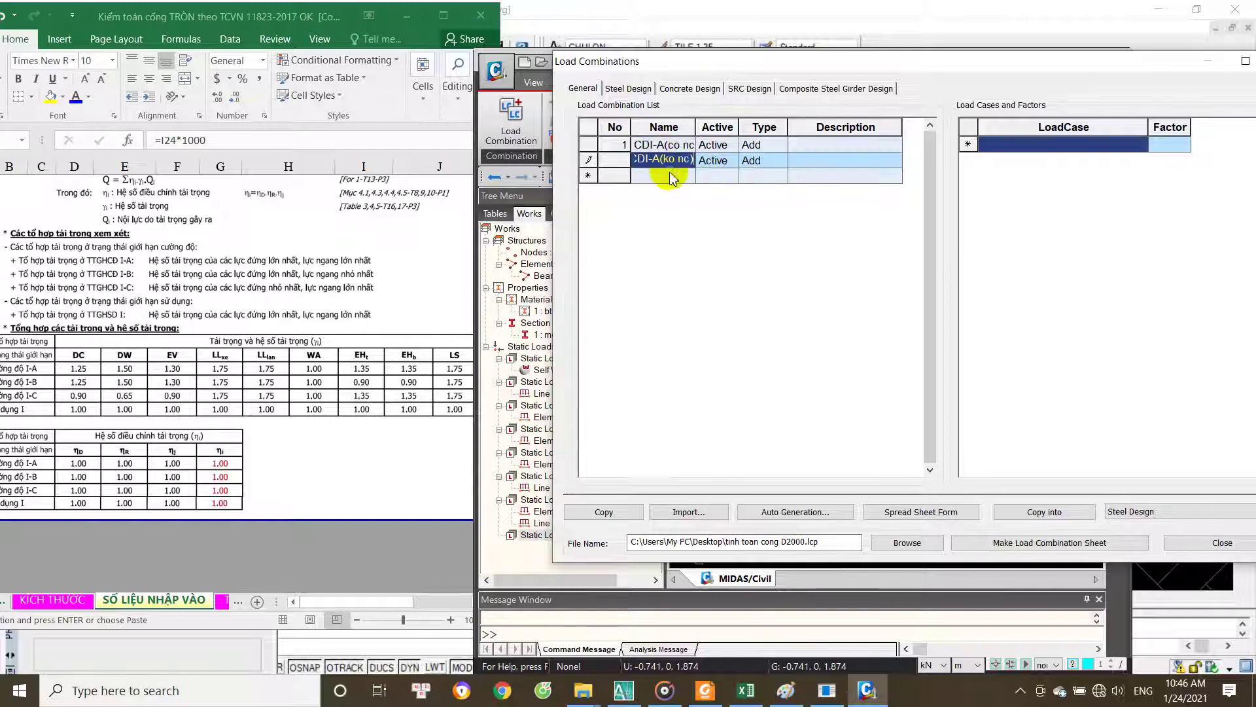
left_click(1073, 152)
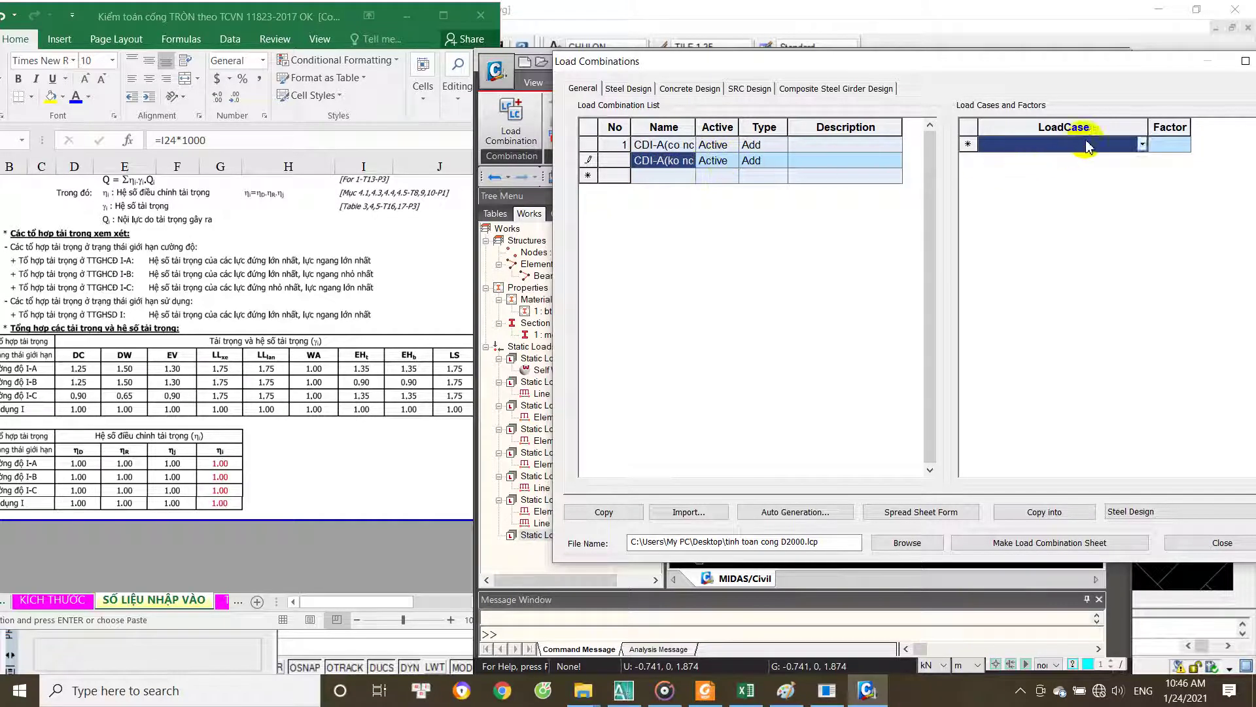
left_click(1143, 145)
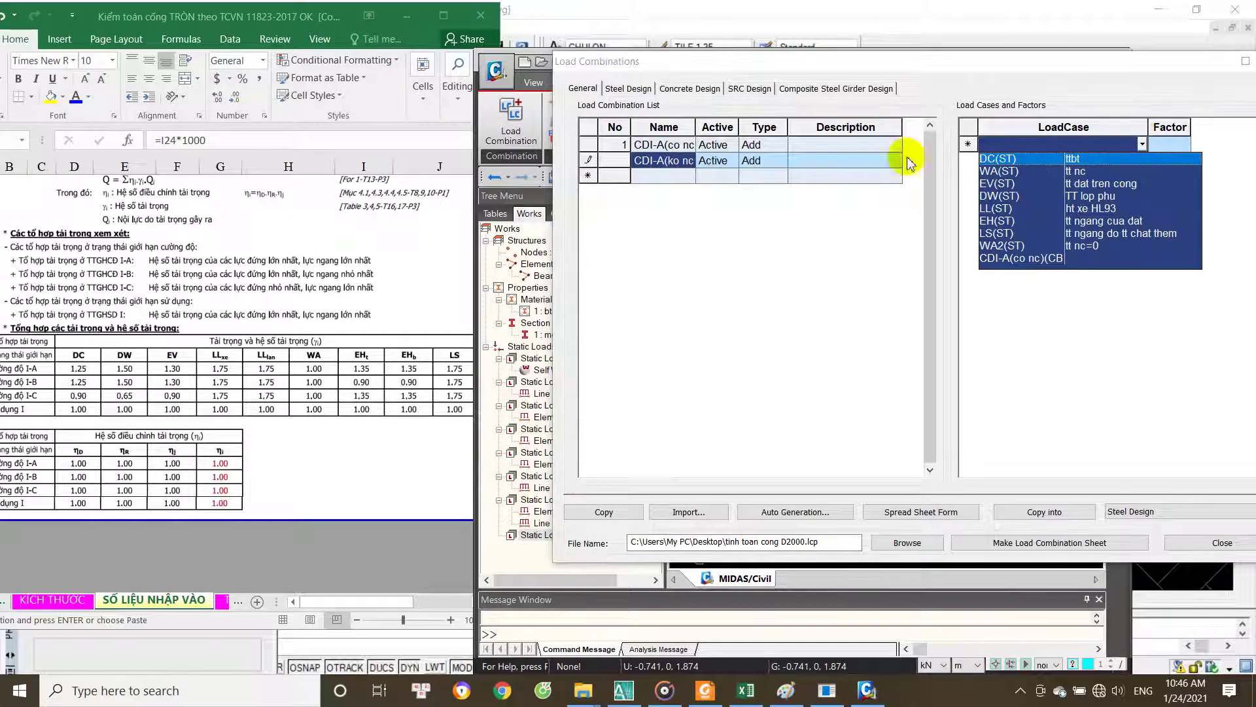
left_click(678, 163)
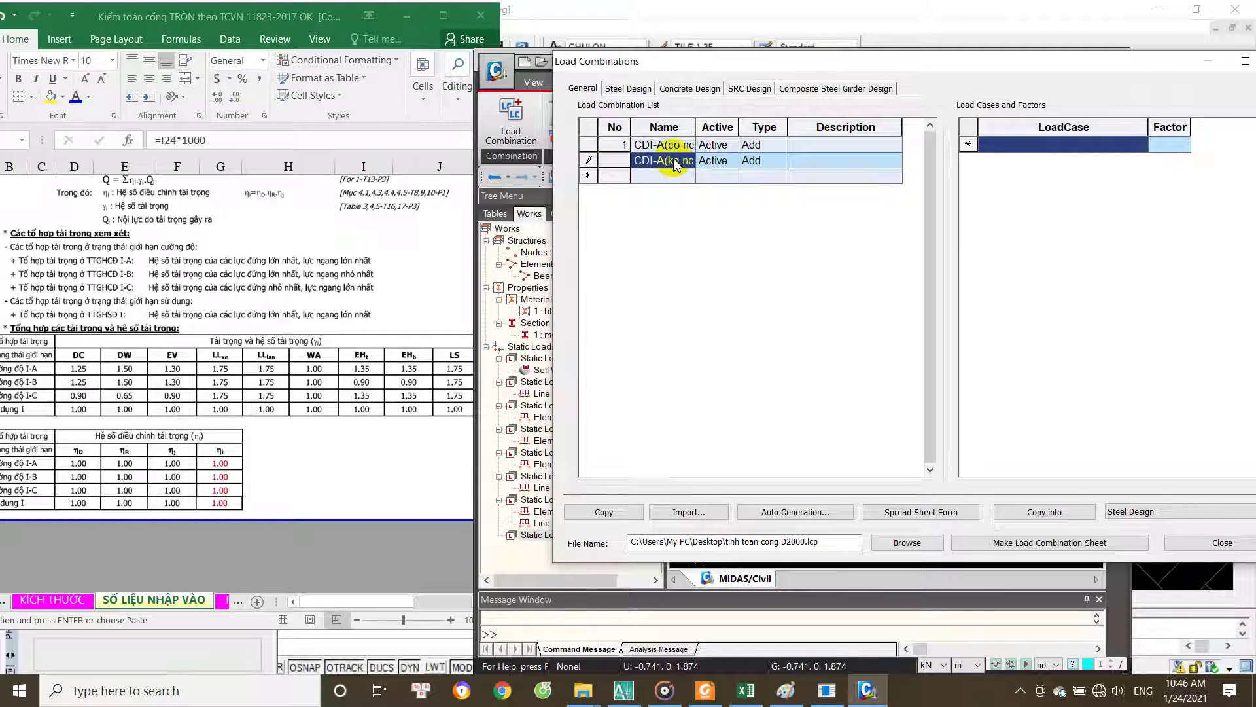
right_click(675, 162)
key("Escape")
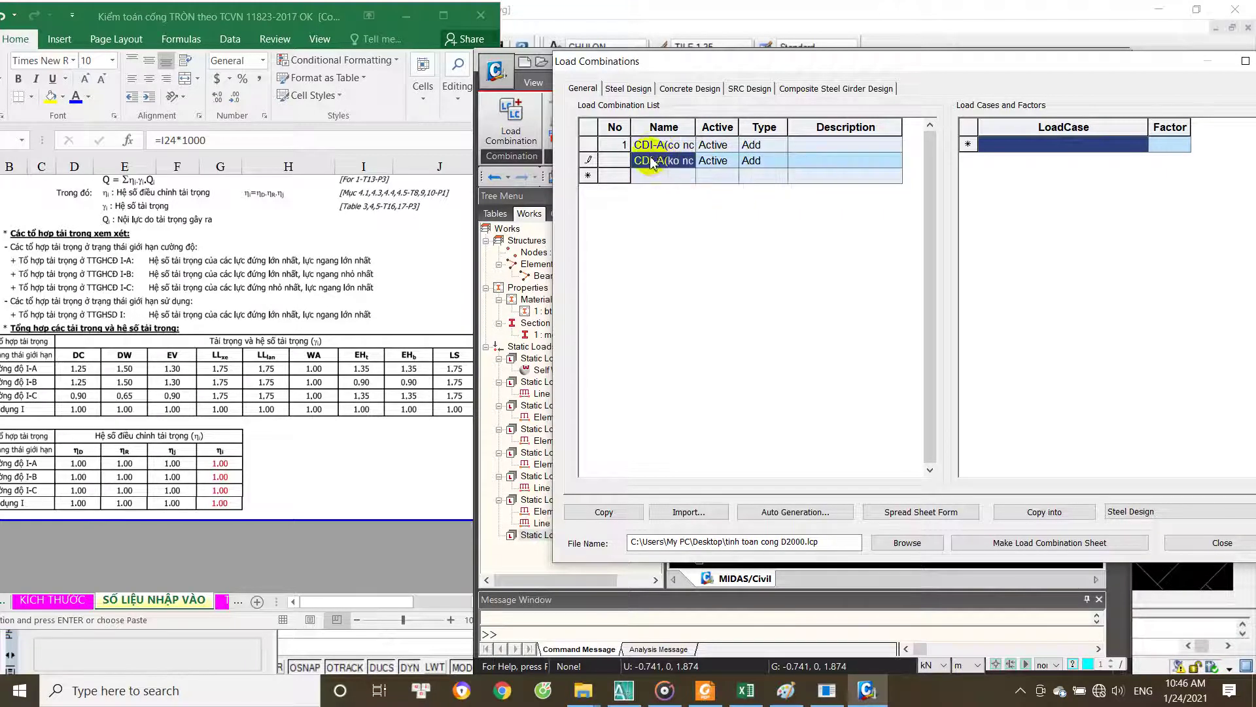
key("Escape")
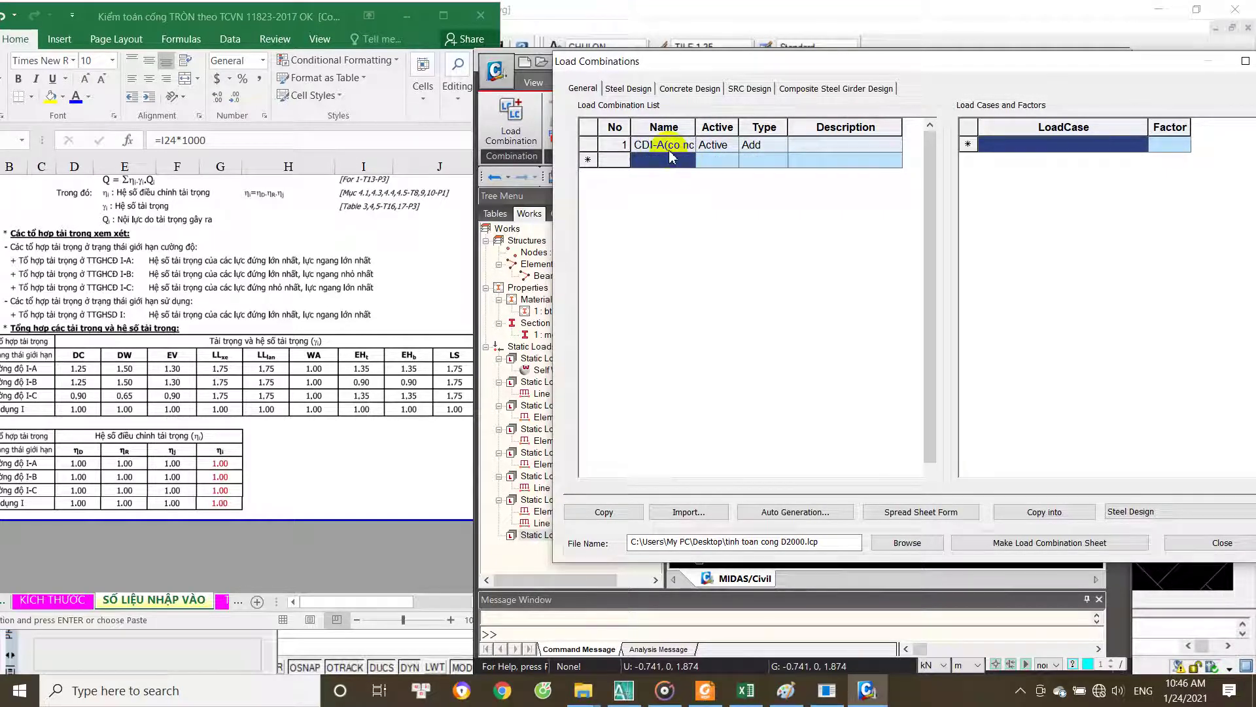
left_click(678, 147)
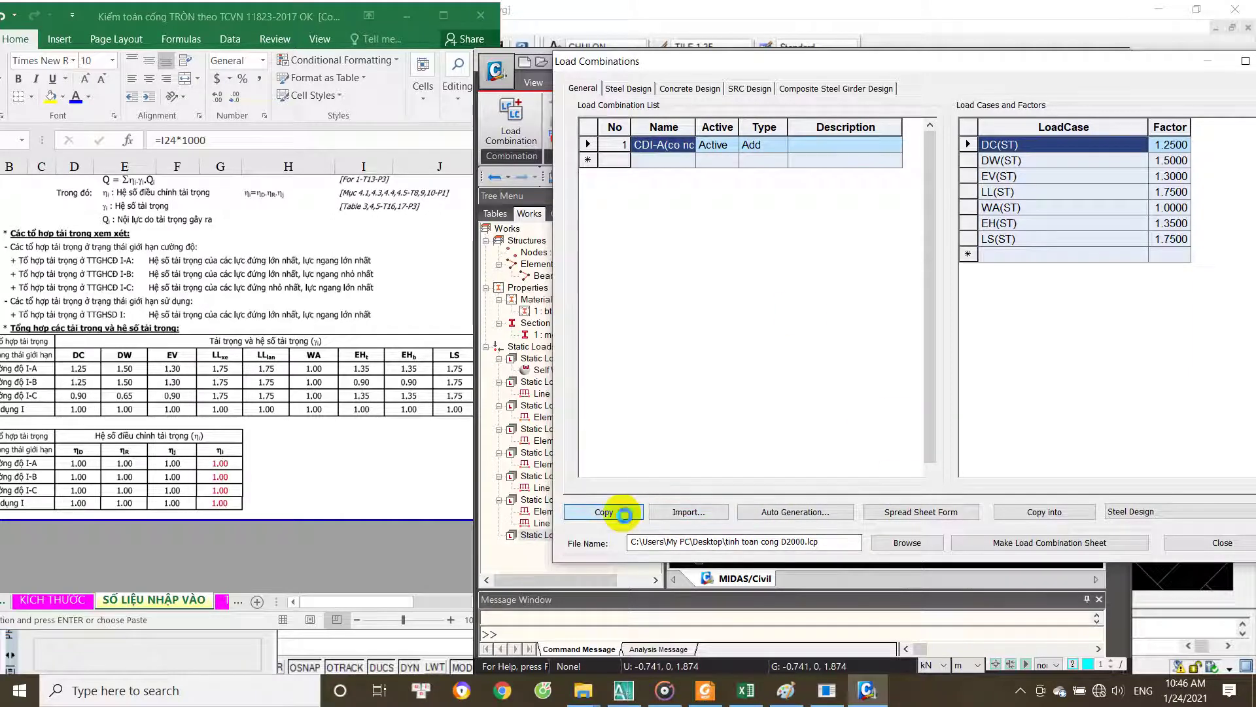
Step: Copy the first combination and rename the copy CDI-A(ko nc)
left_click(603, 511)
left_click(672, 164)
left_click(674, 161)
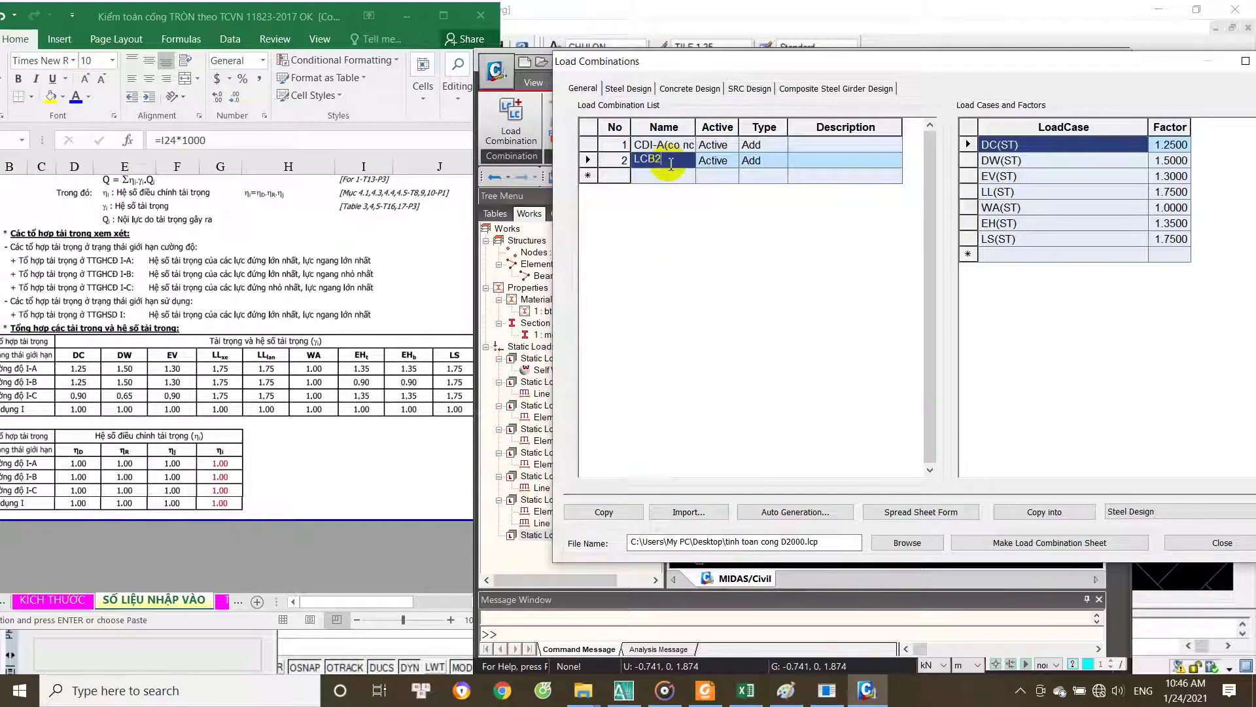
left_click(678, 146)
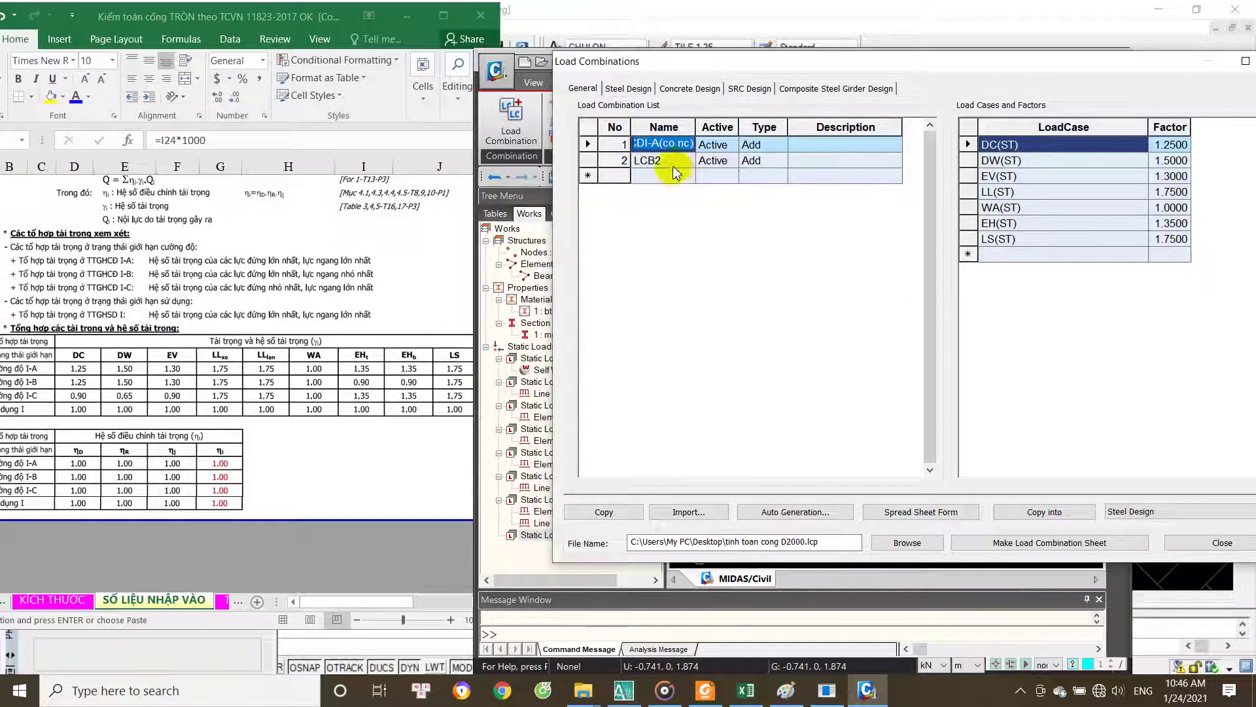
left_click(674, 162)
key("ctrl+v")
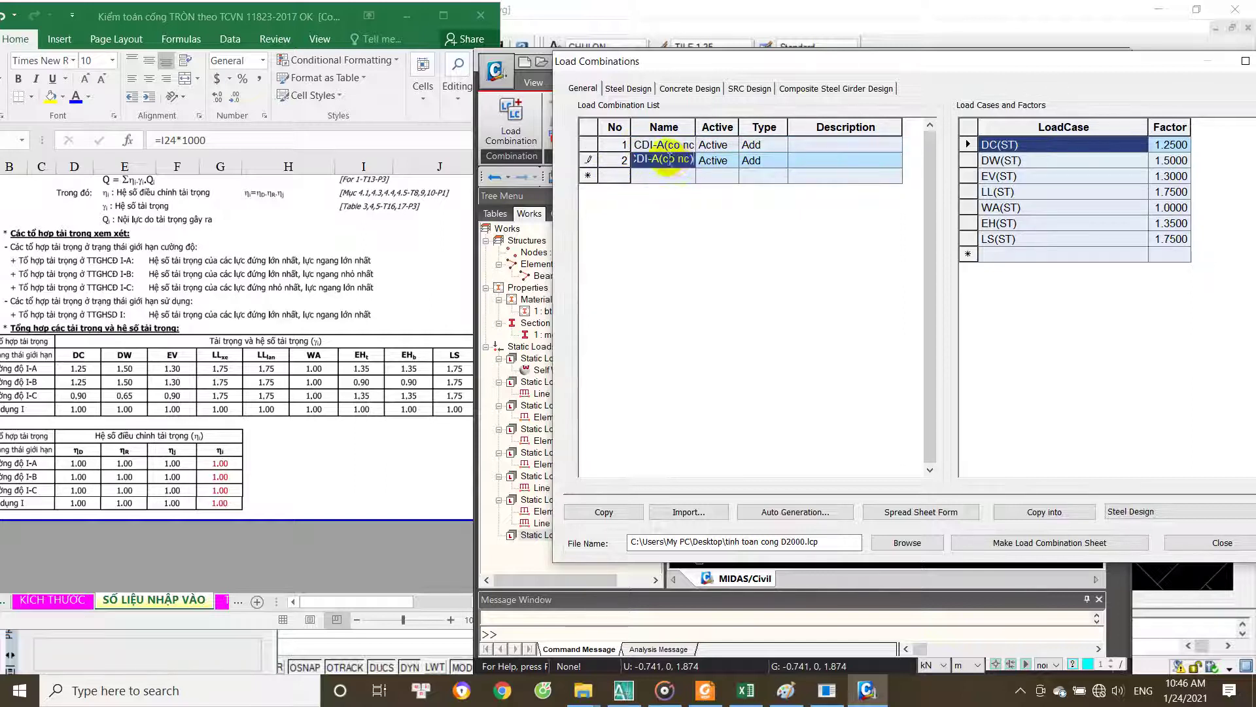
key("BackSpace")
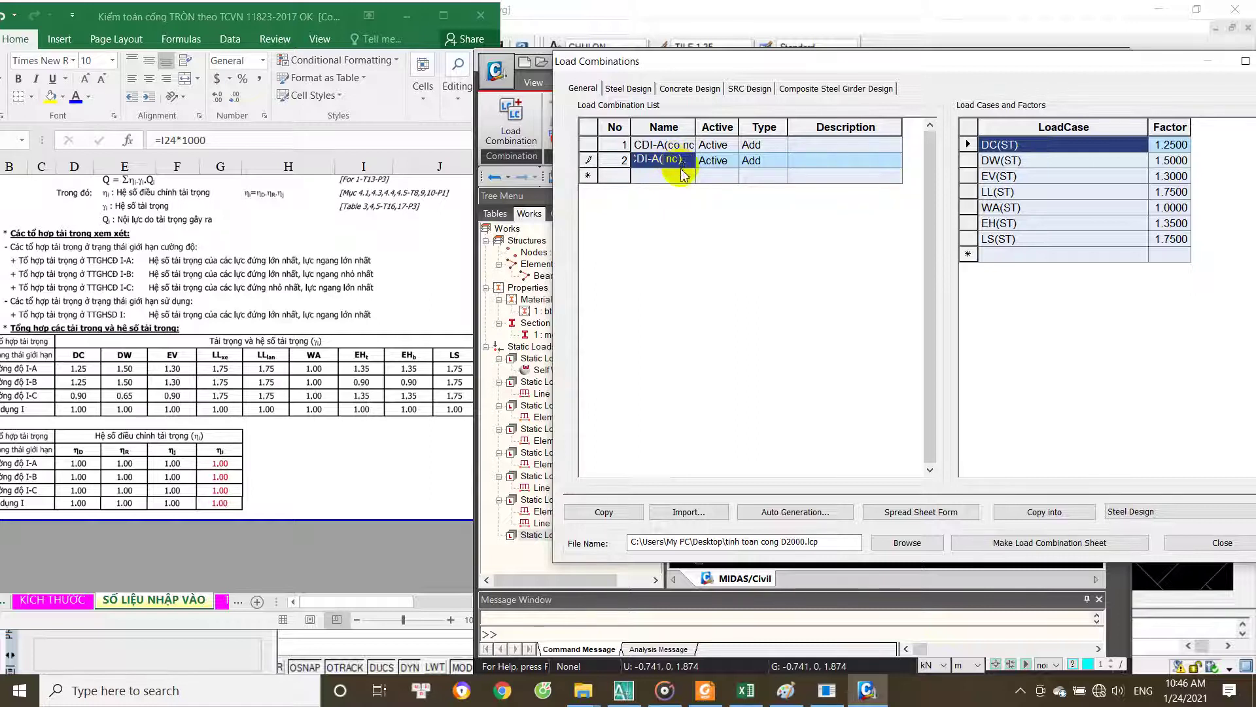
type("ko")
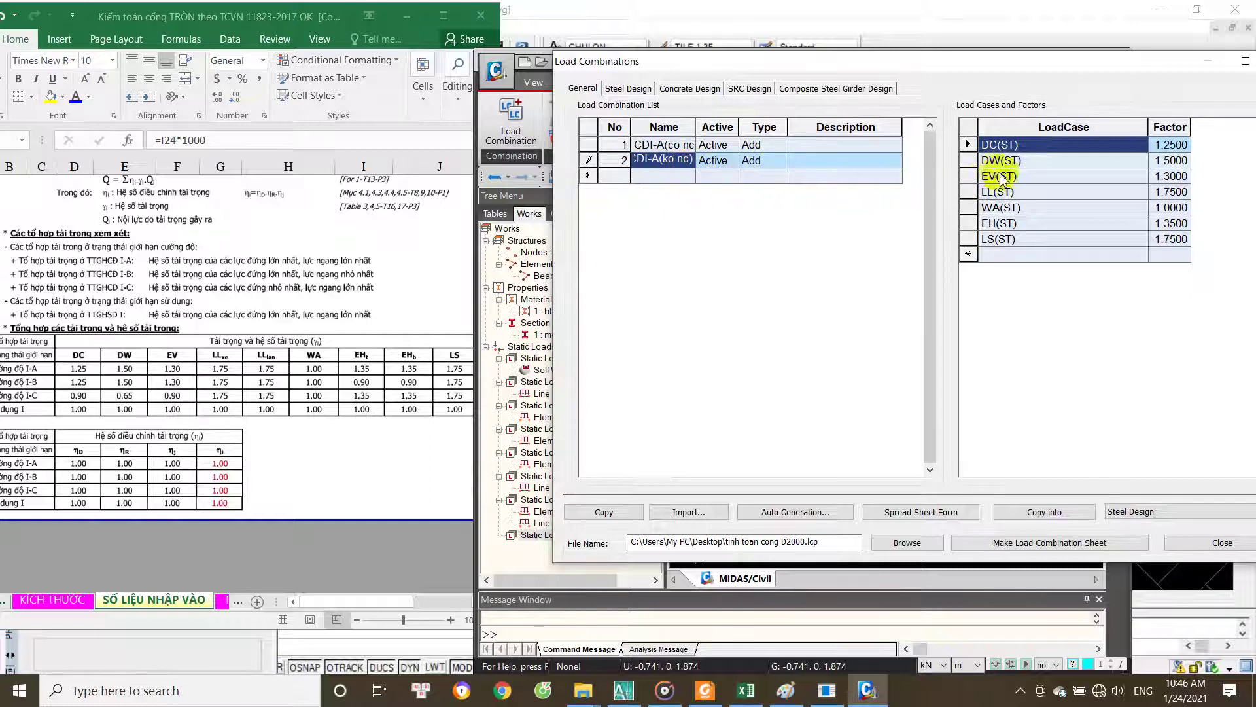
Step: Replace WA(ST) with WA2(ST) at factor 1.0 in CDI-A(ko nc)
left_click(1054, 207)
left_click(1141, 208)
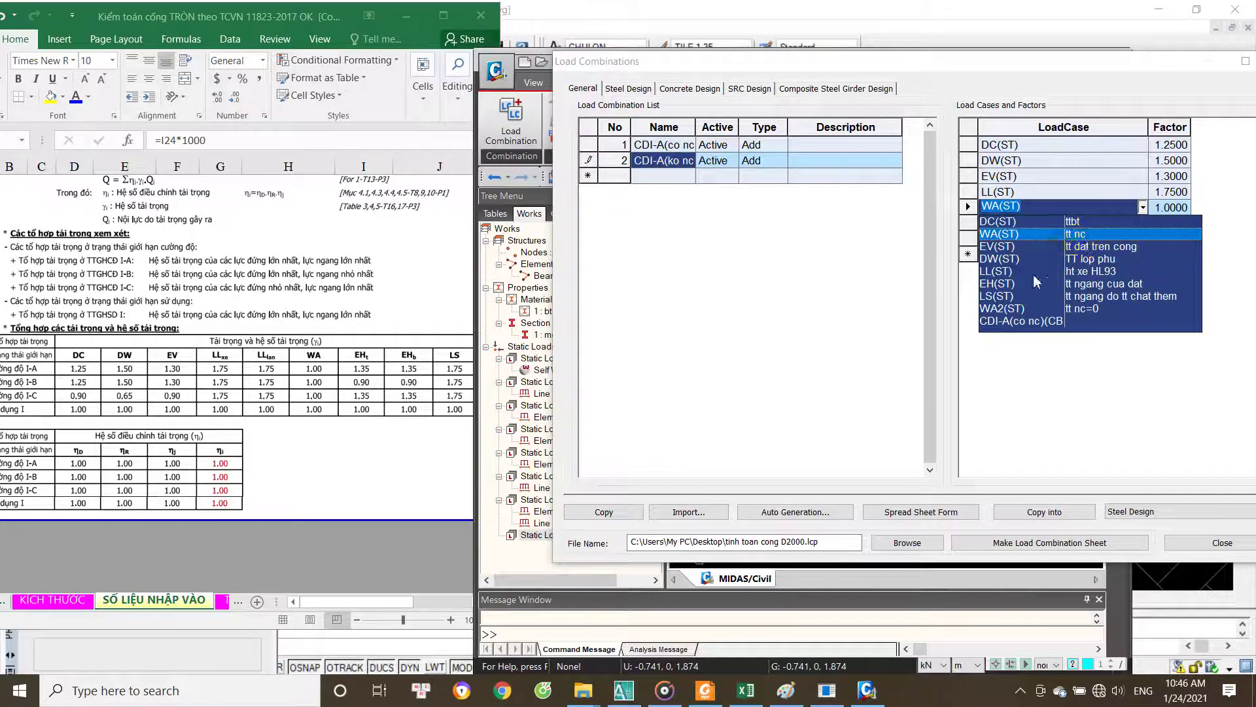
left_click(1021, 308)
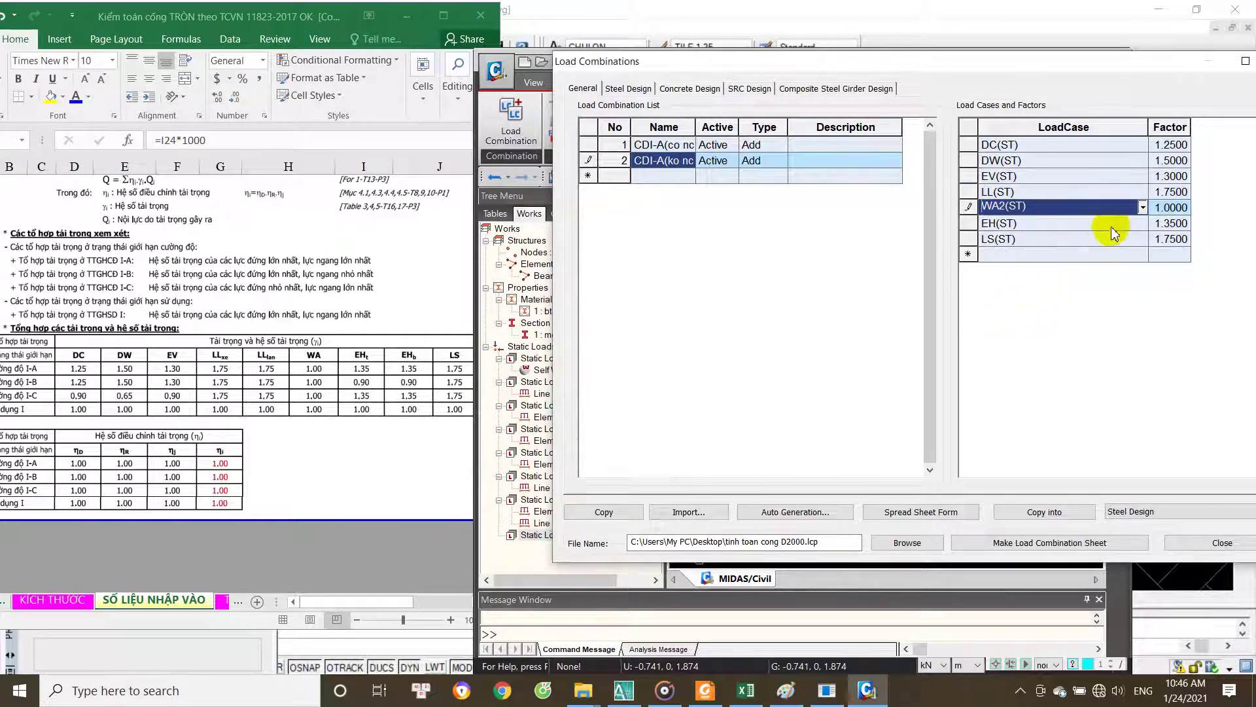
left_click(1174, 212)
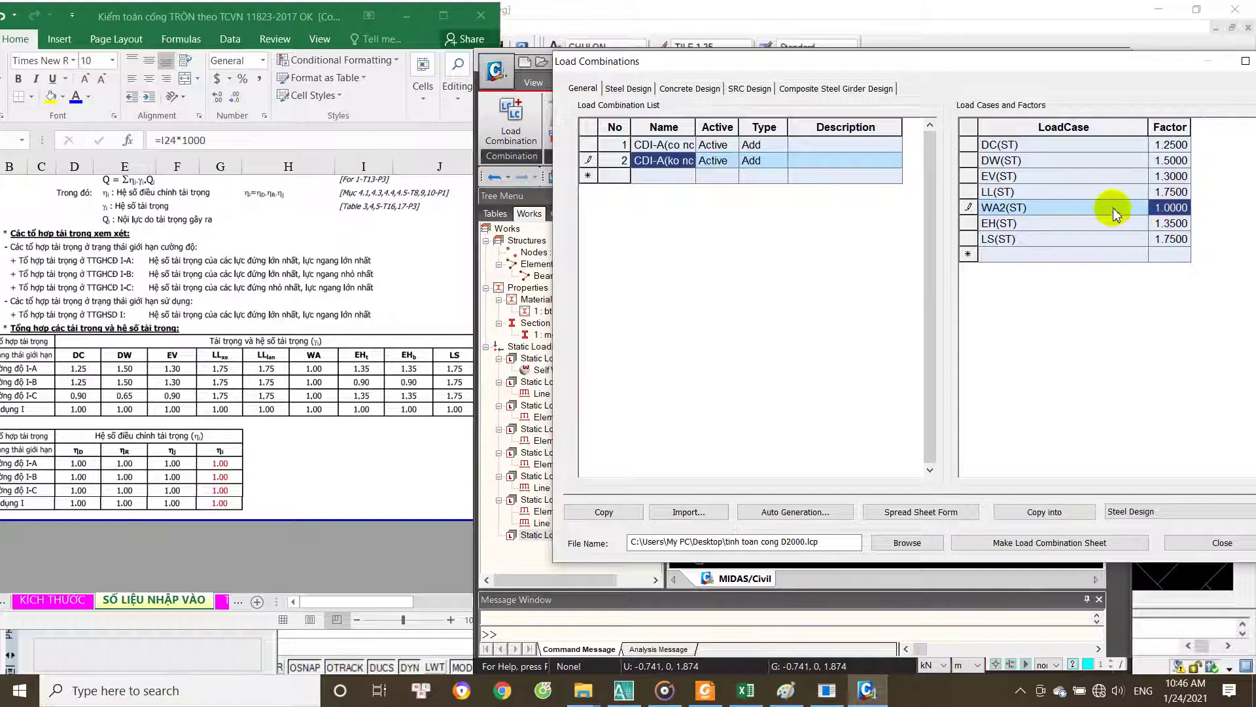
left_click(673, 175)
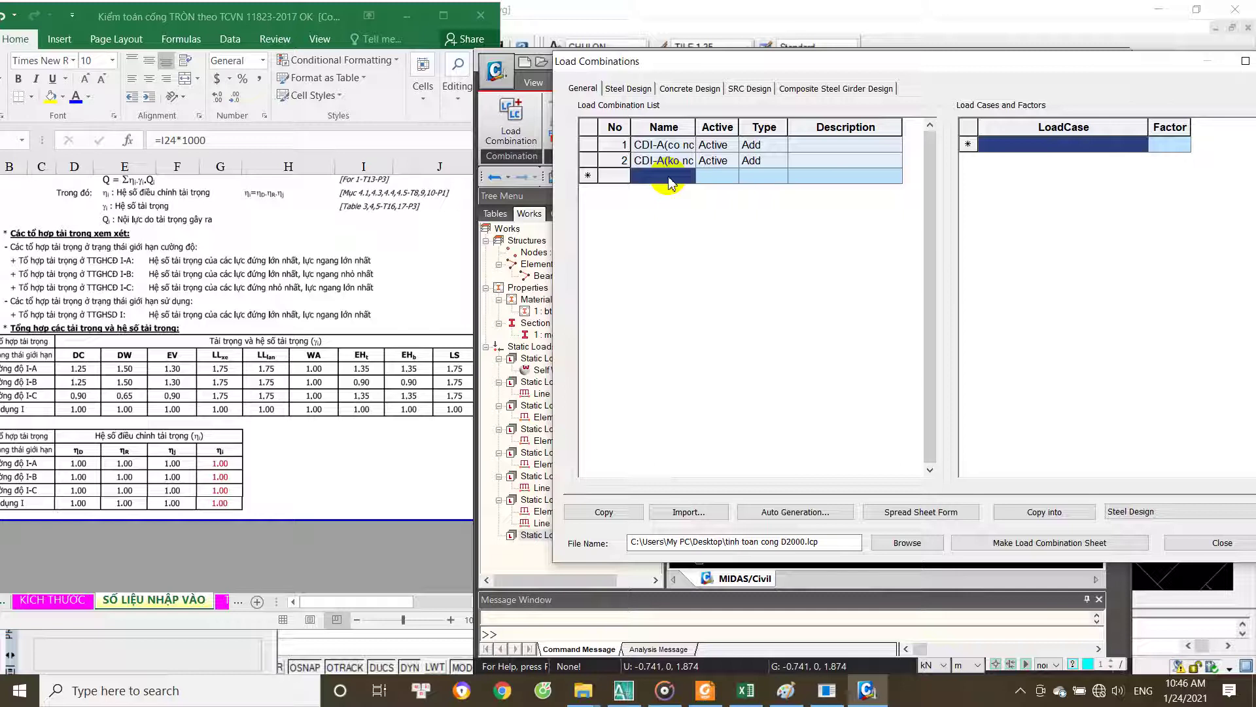
Step: Start a new combination CDI-B(co nc) with DC(ST) 1.25 and DW(ST) 1.5
type("CDI-B(co")
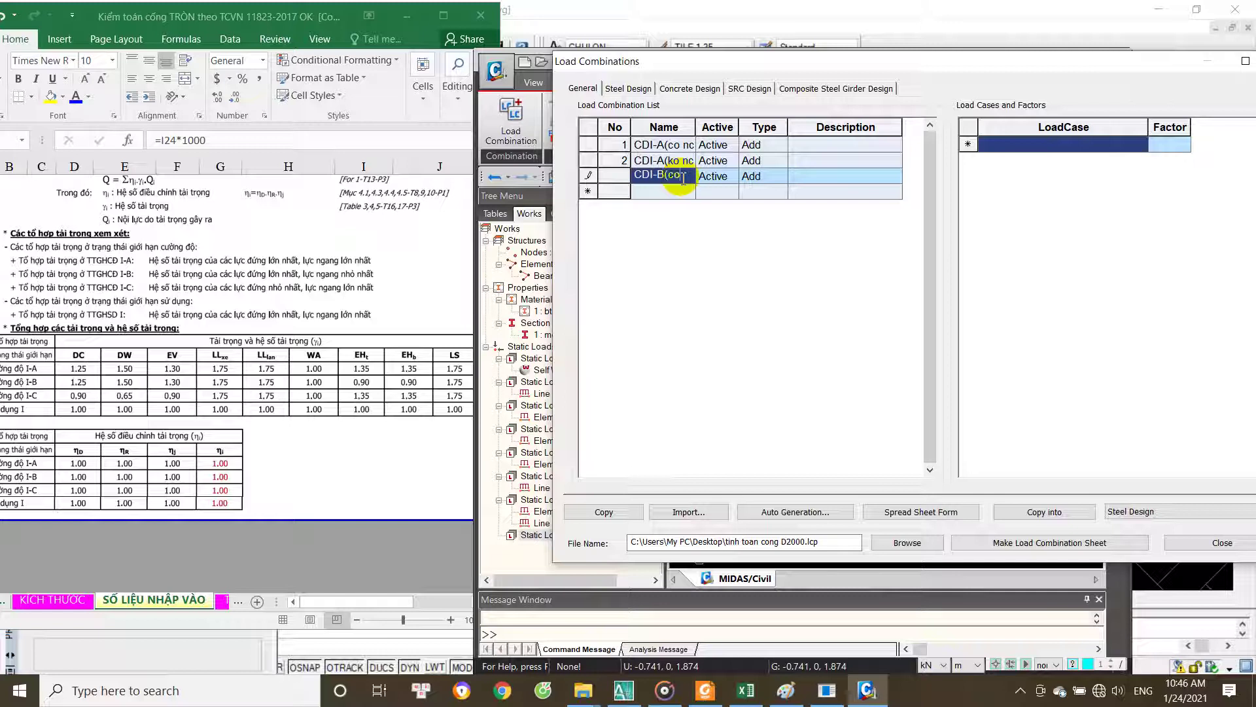
type(" nc)")
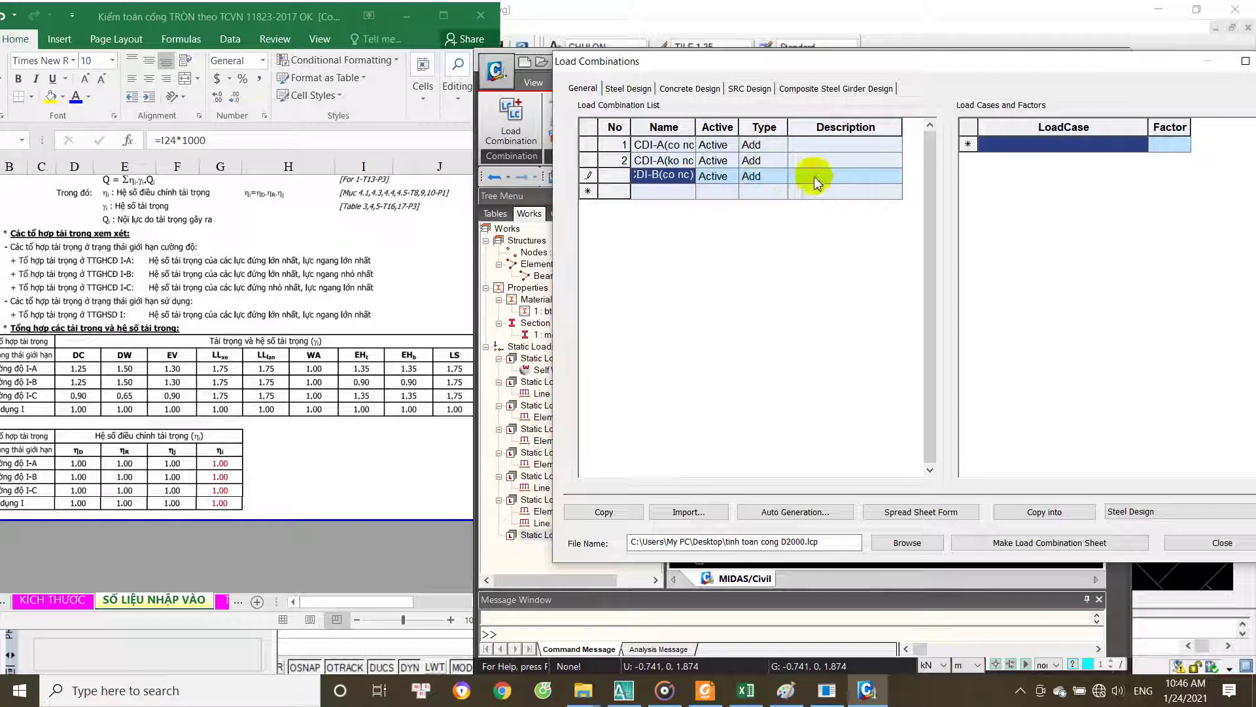
left_click(1141, 143)
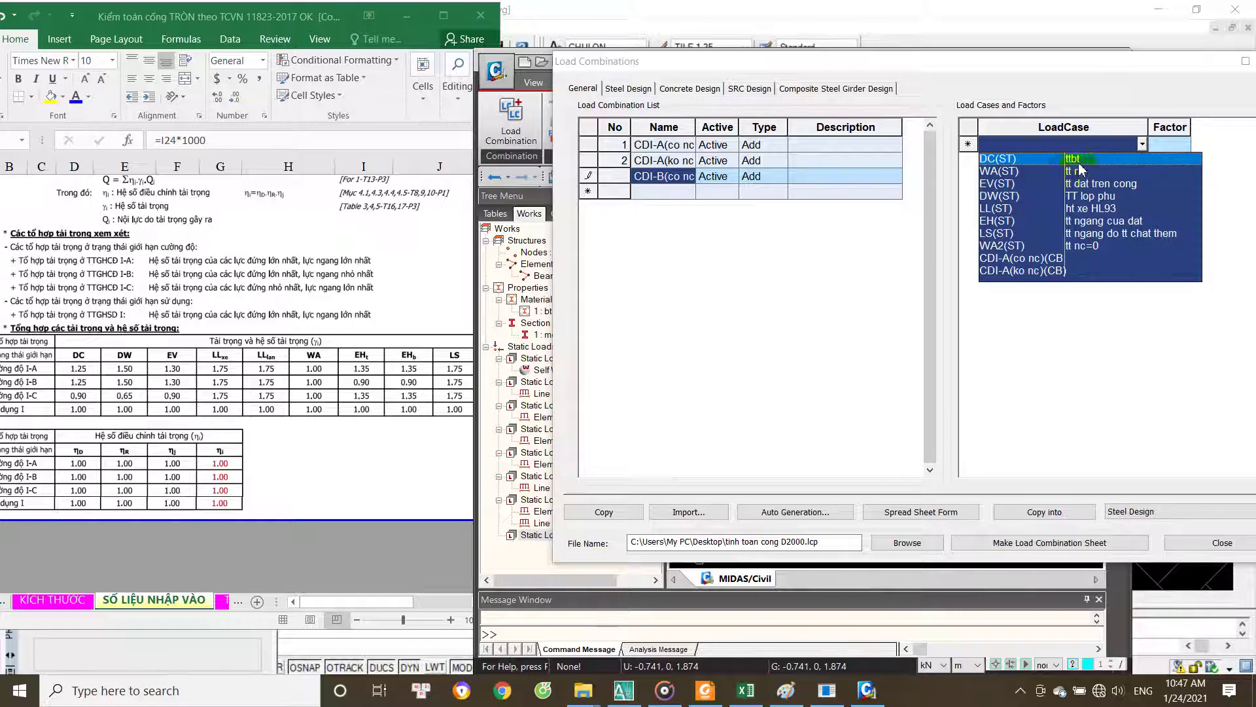
left_click(1027, 159)
left_click(1170, 144)
type("1.25")
left_click(1142, 166)
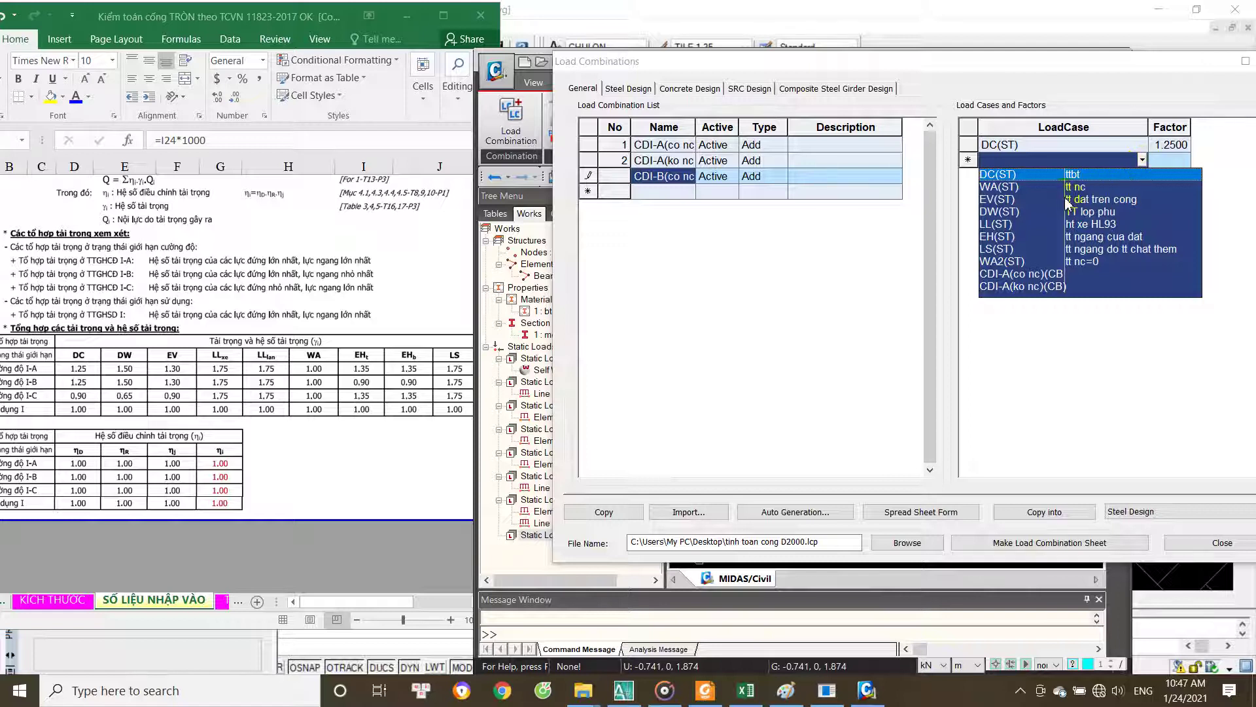
left_click(999, 211)
left_click(1168, 161)
type("1.5")
left_click(1062, 179)
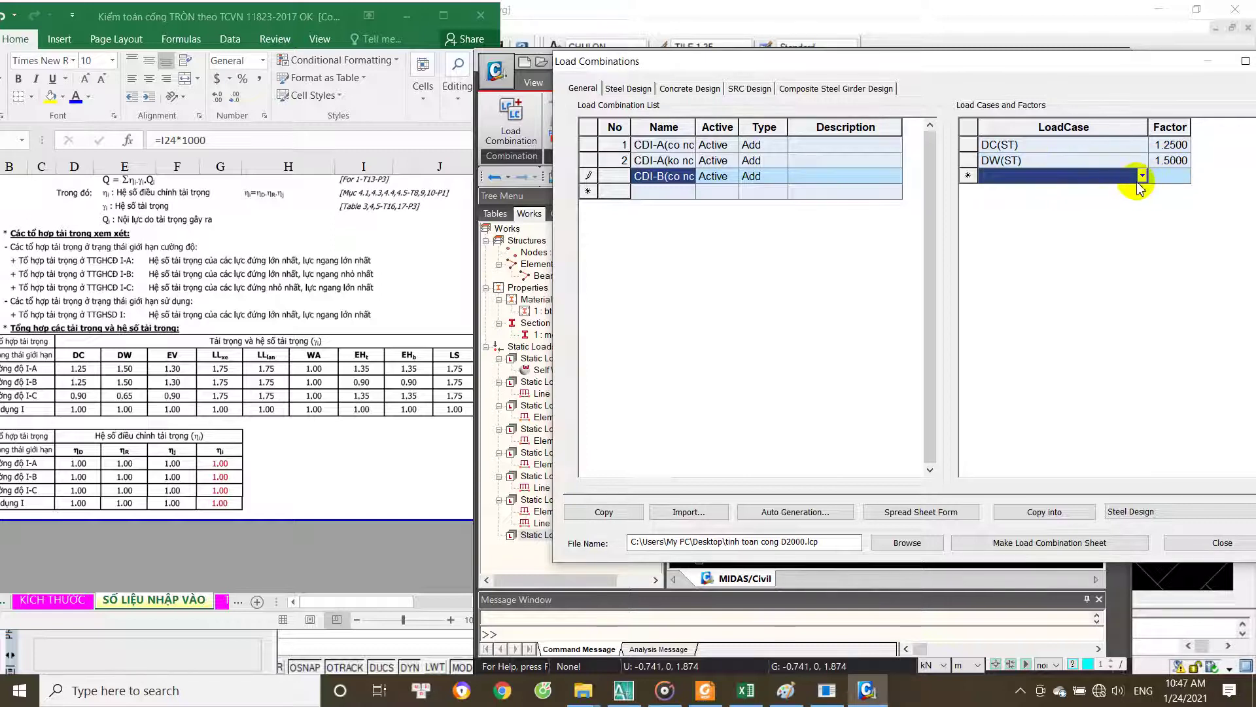
Step: Discard the unfinished CDI-B row and reselect the second combination
left_click(1142, 177)
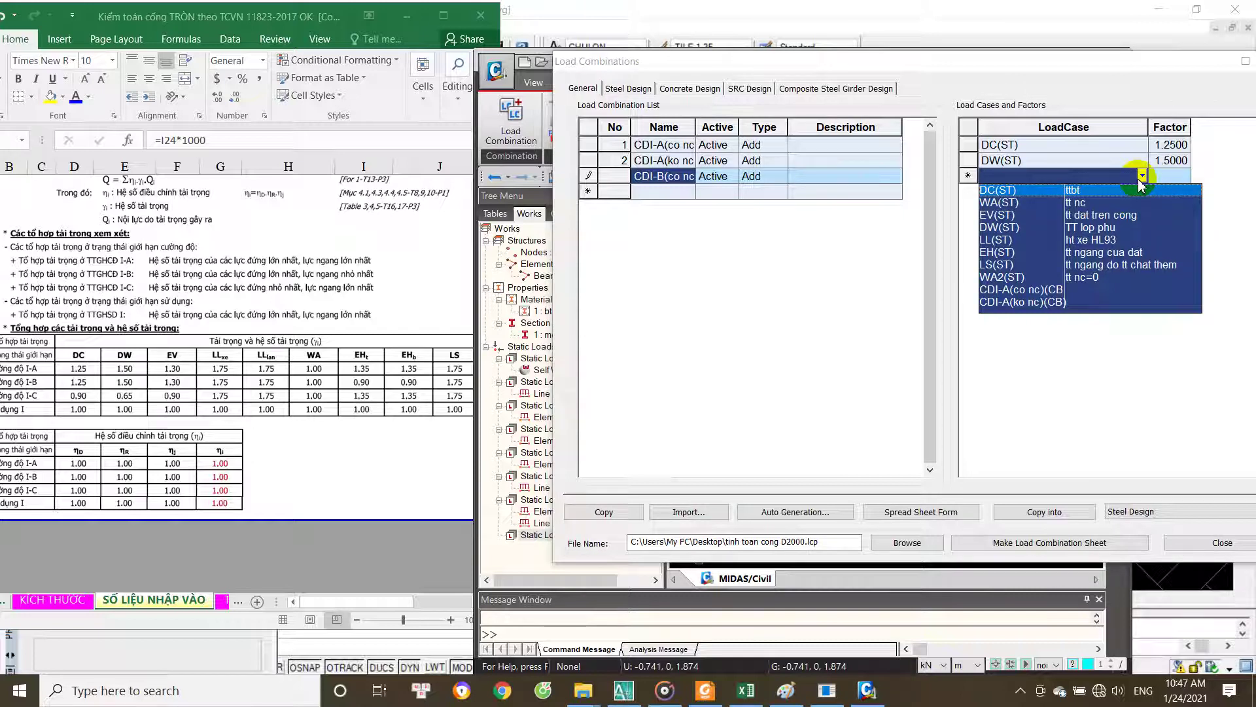
left_click(836, 219)
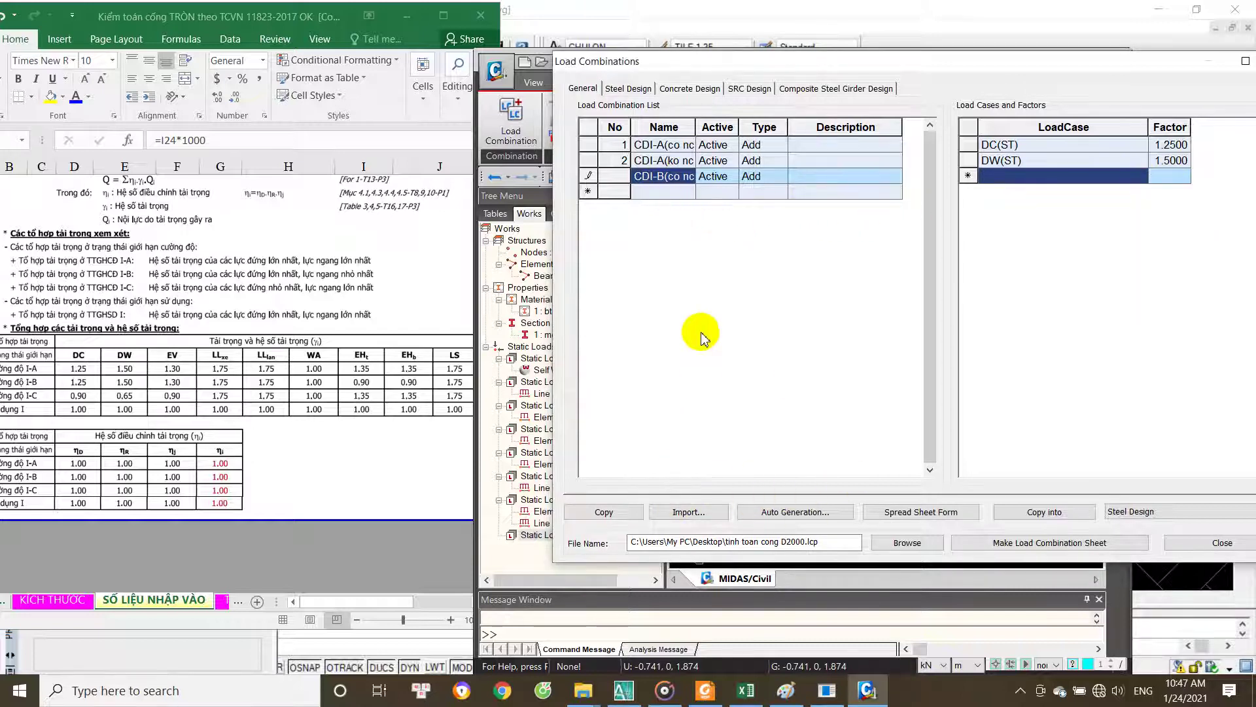
left_click(660, 176)
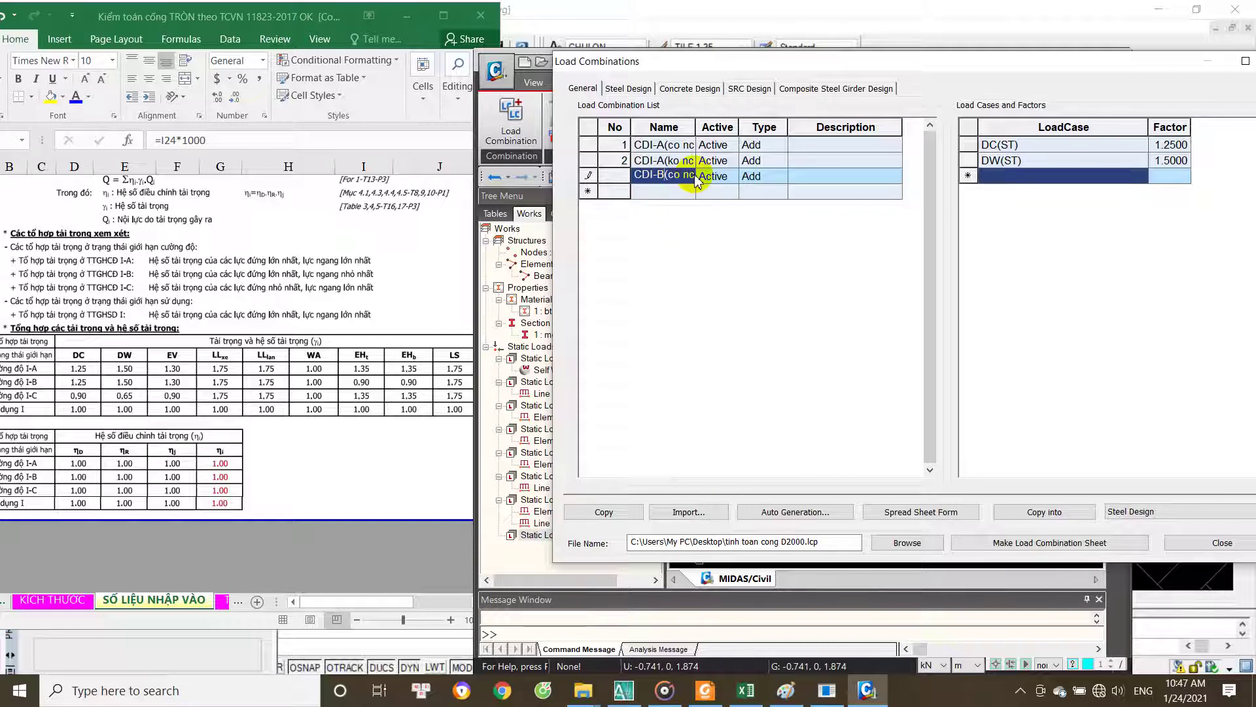
left_click_drag(636, 175, 717, 190)
key("ctrl+c")
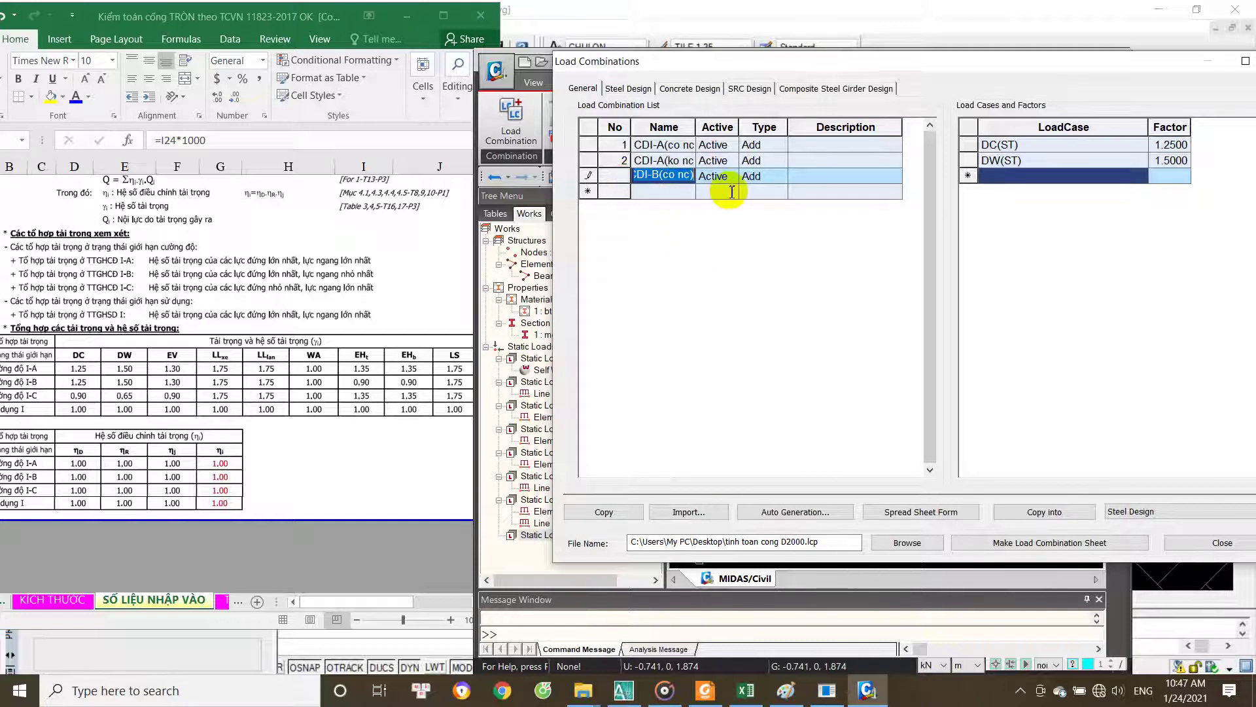
left_click(680, 182)
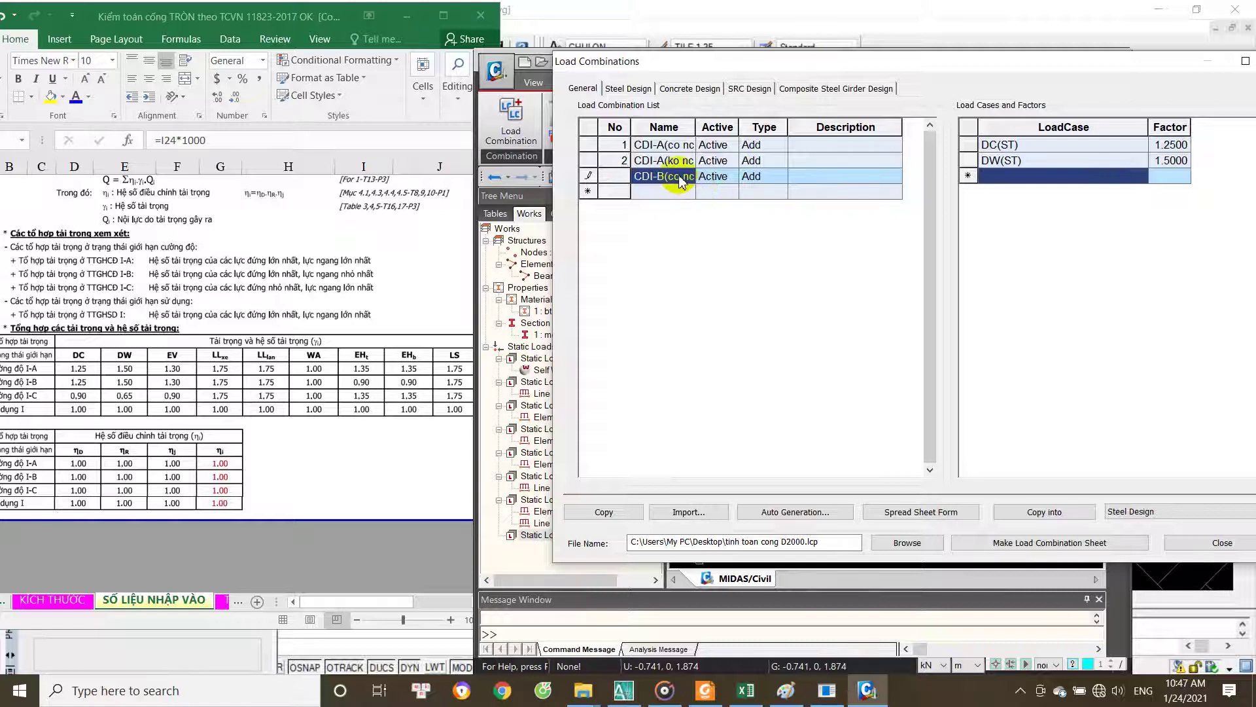
key("Escape")
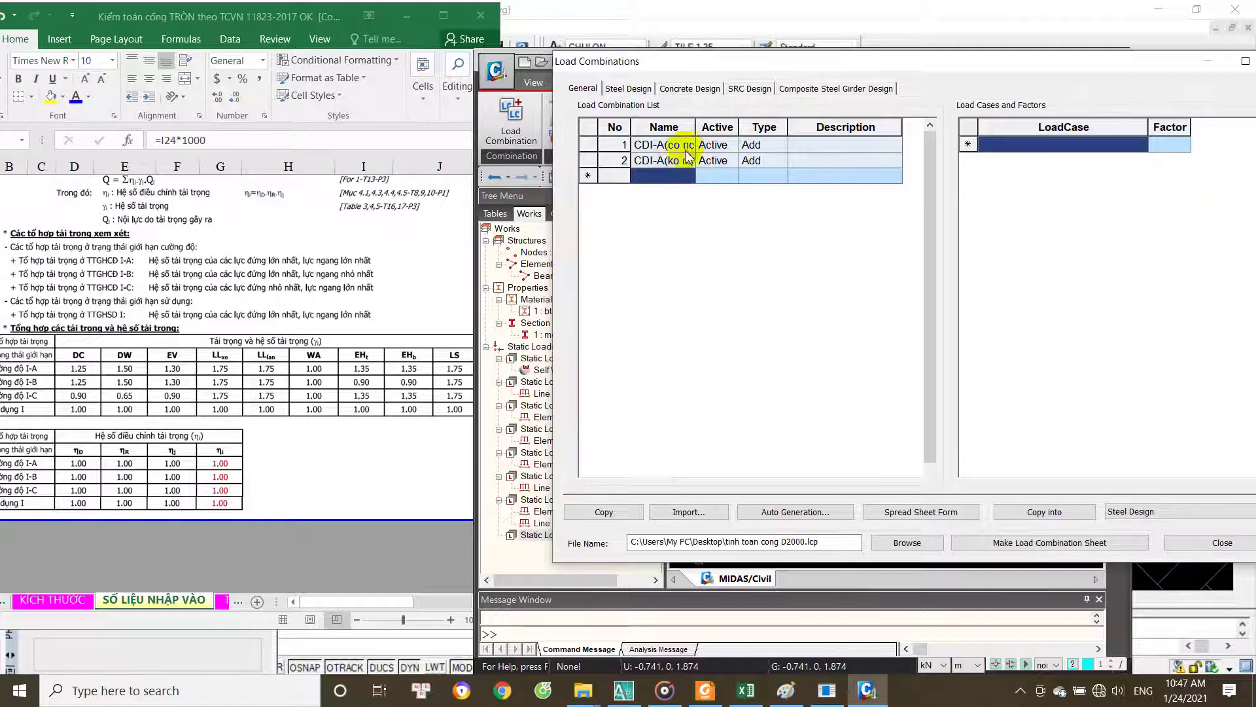
left_click(684, 159)
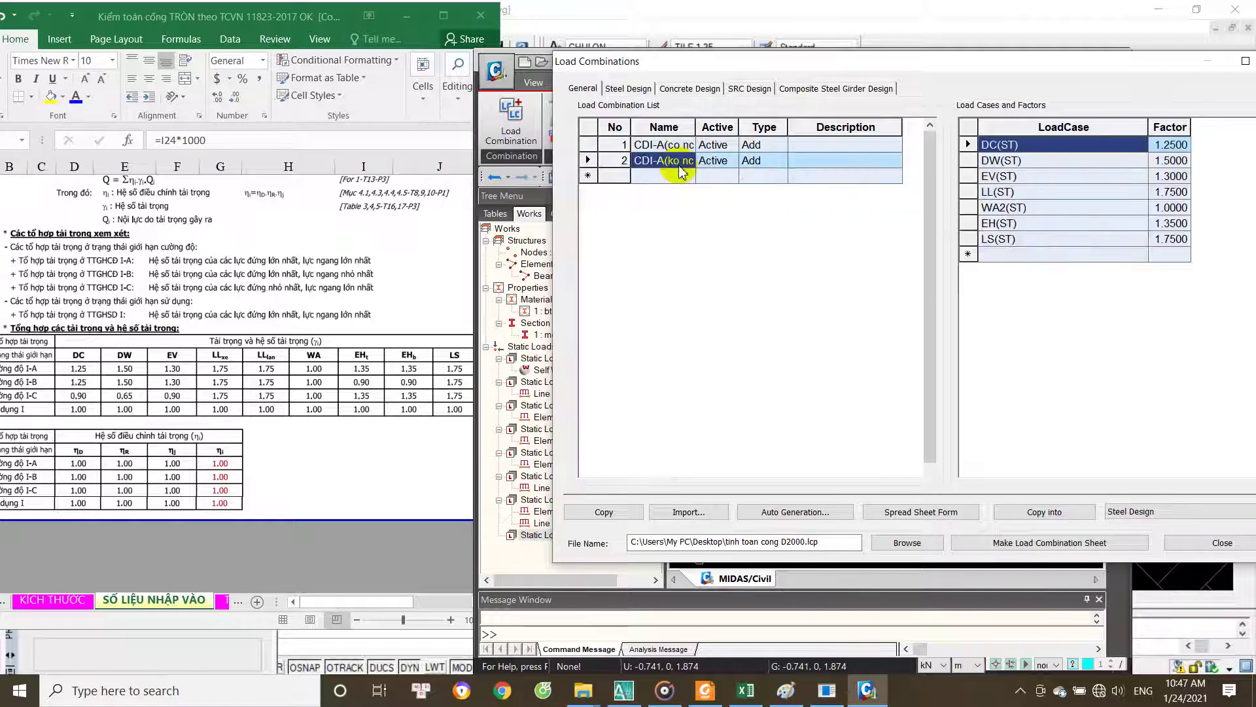
Step: Copy the second combination, name the copy CDI-B(co nc), and check its factors
left_click(604, 512)
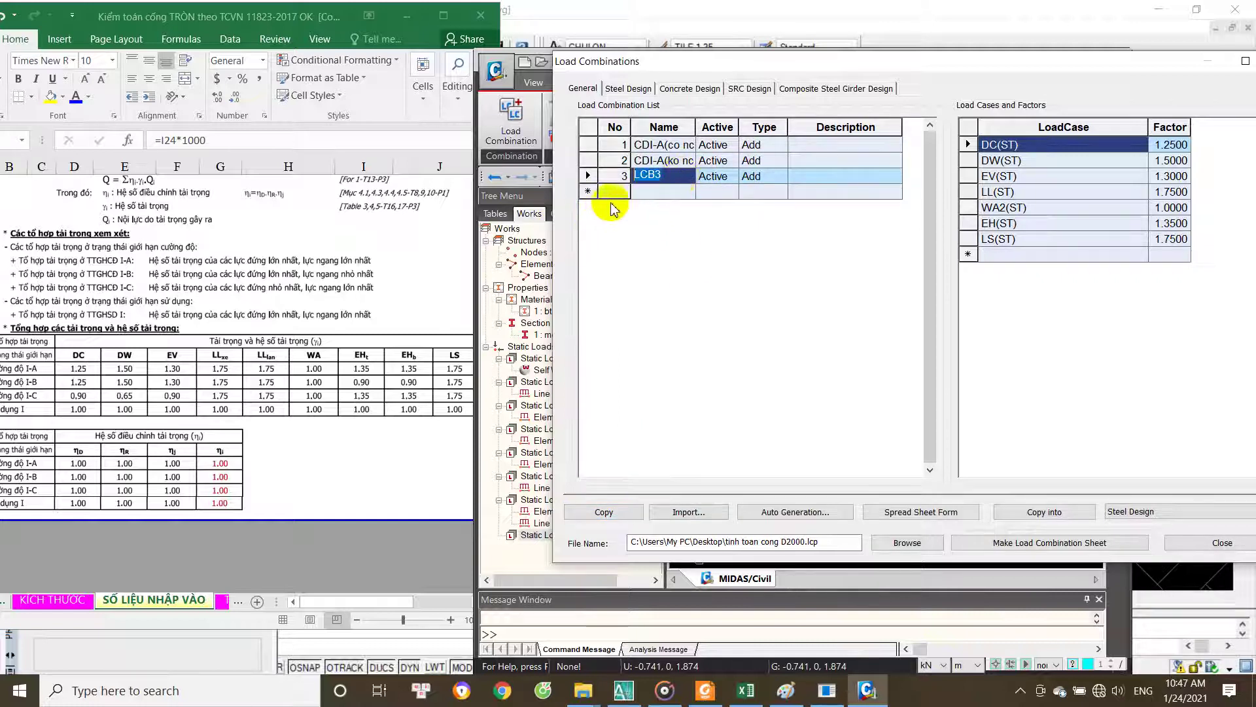
key("ctrl+v")
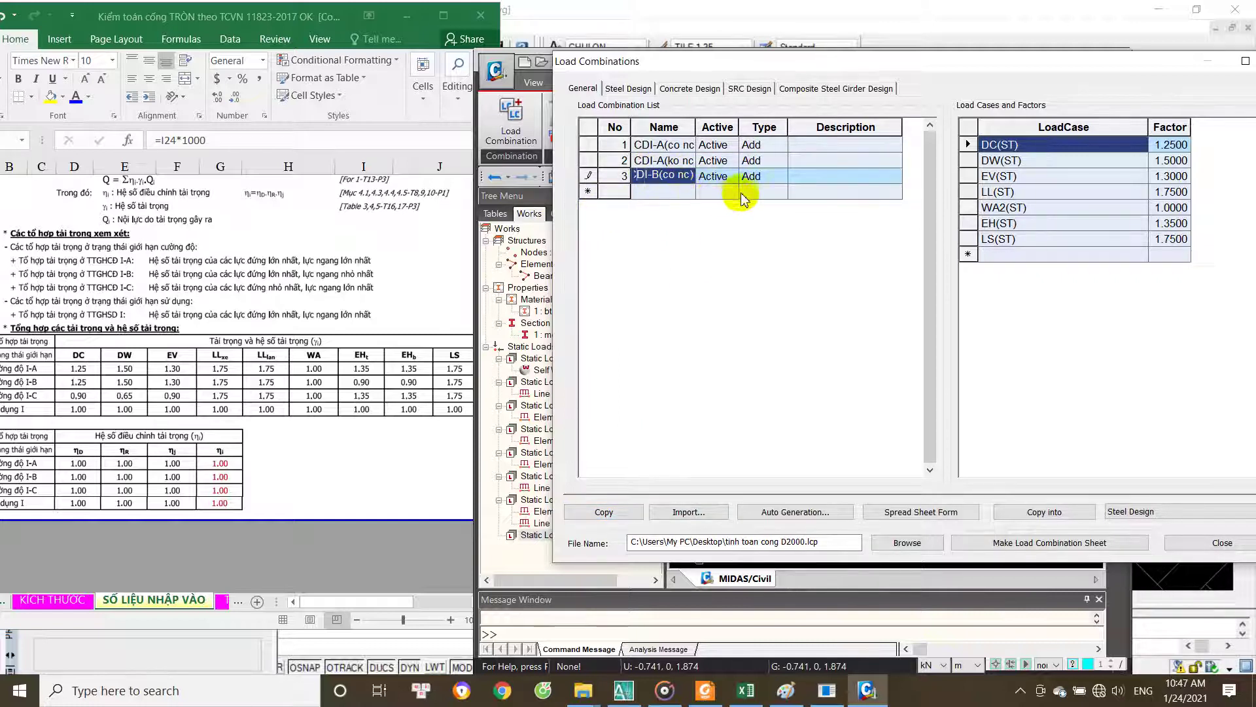
left_click(1168, 147)
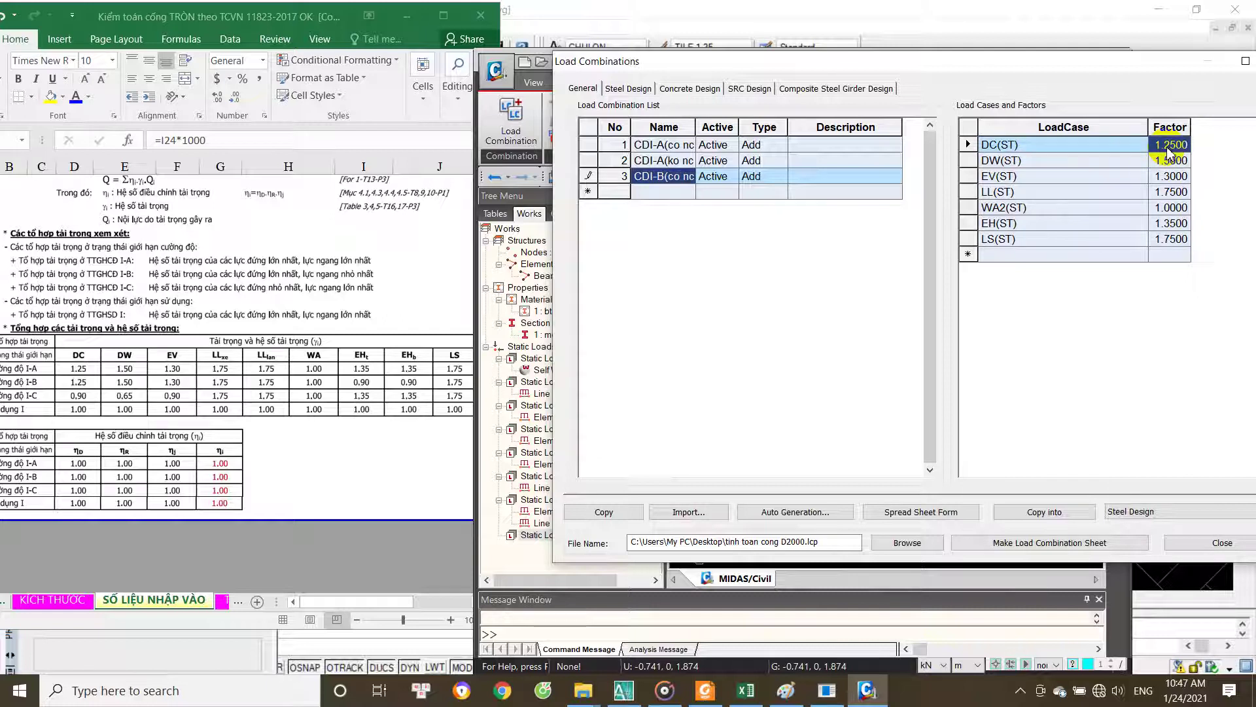
left_click(1169, 164)
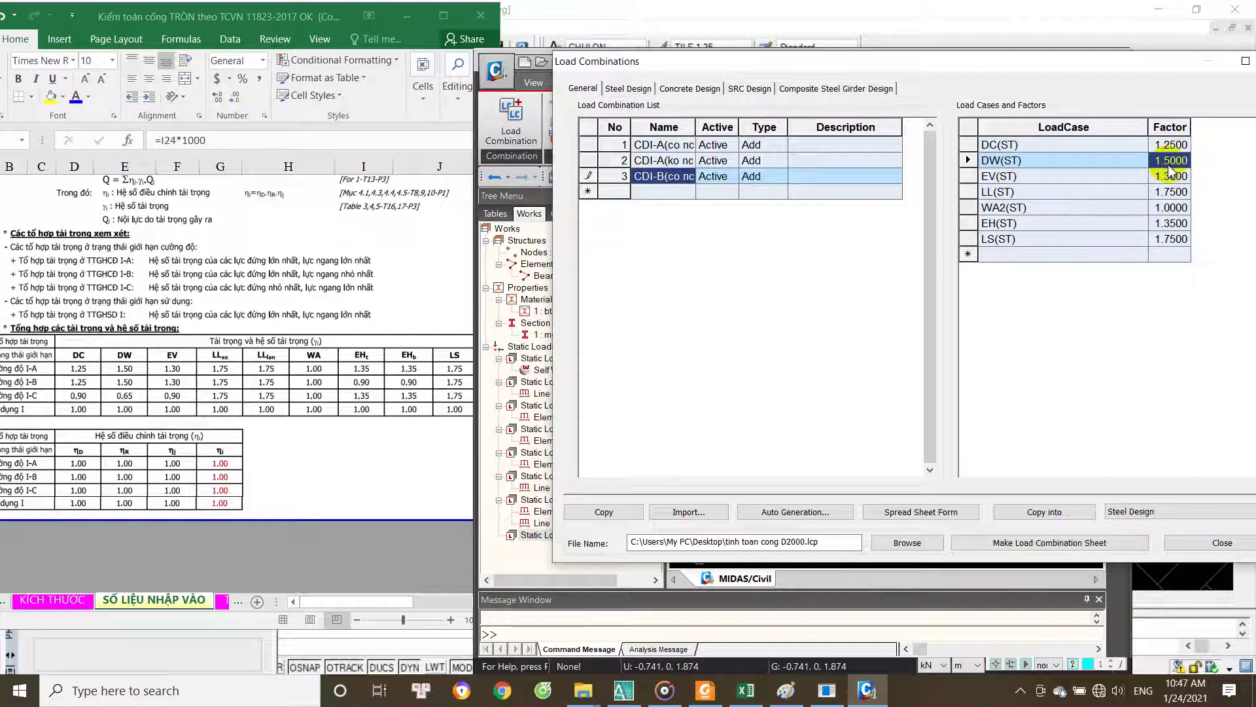
left_click(1172, 190)
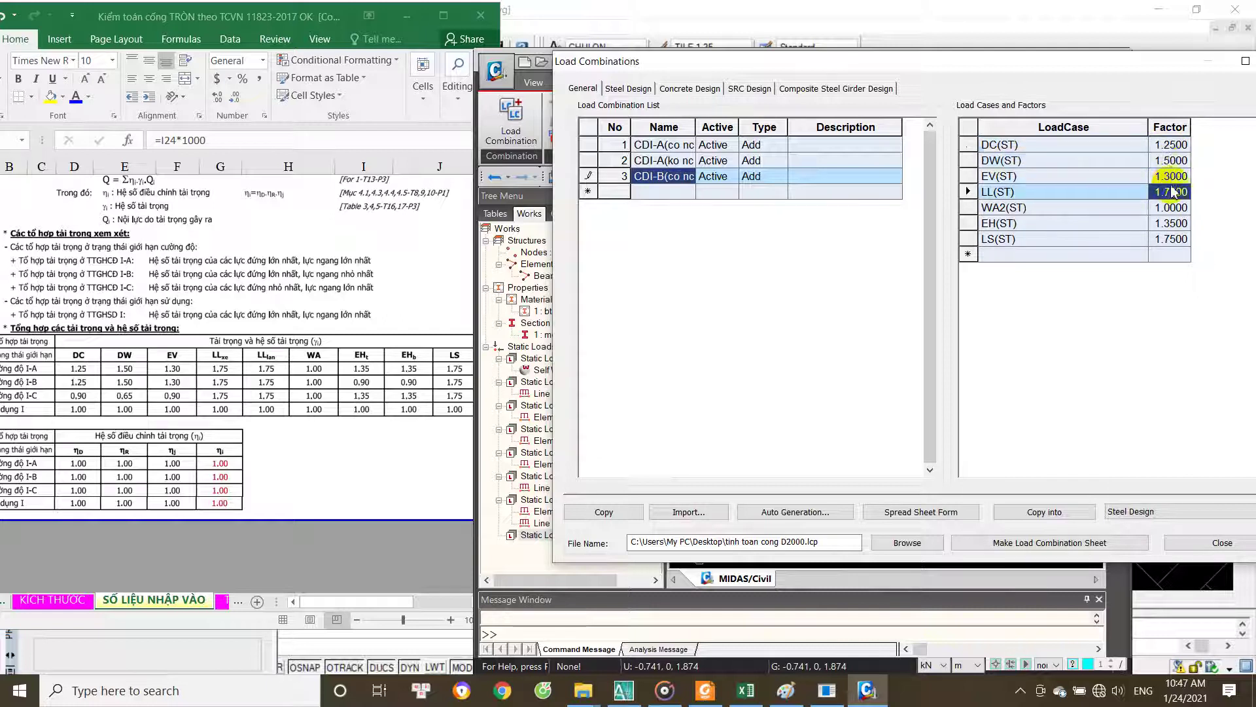
left_click(1172, 183)
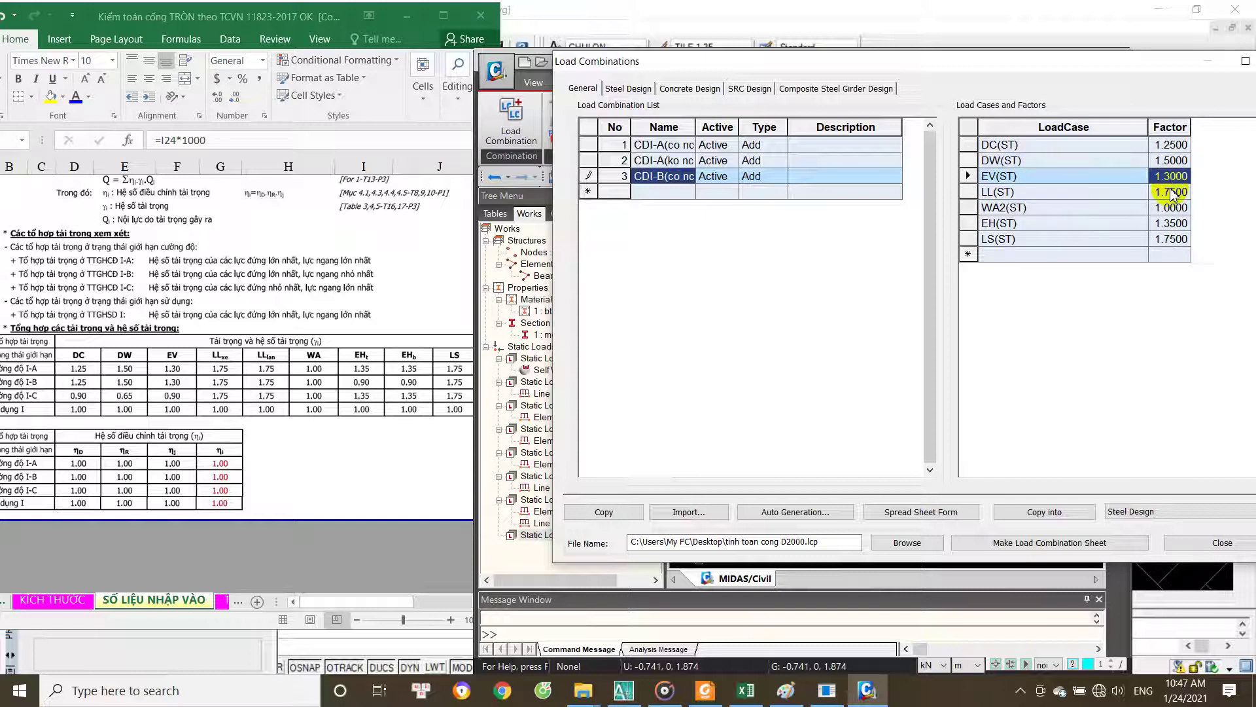
left_click(1171, 192)
left_click(1171, 207)
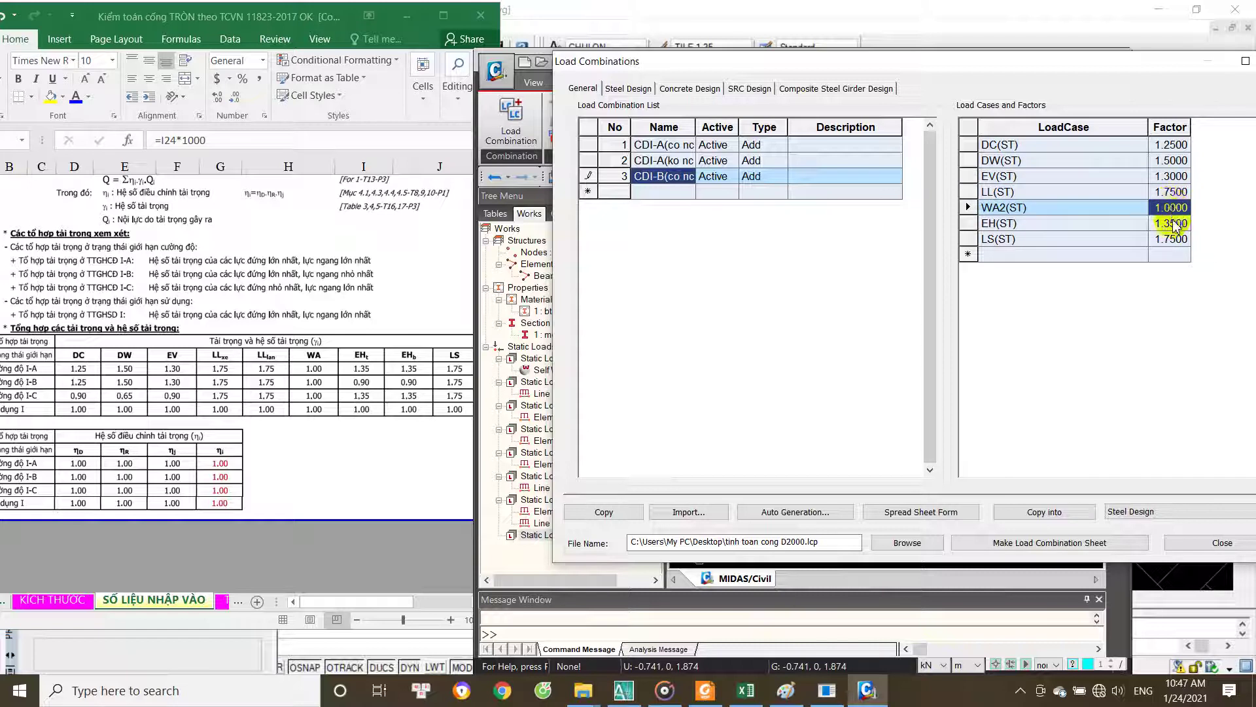
Step: Change the EH(ST) factor to 0.9; a duplicate attempt is refused with an error
left_click(1178, 224)
type("0.69")
key("BackSpace")
key("BackSpace")
type("9")
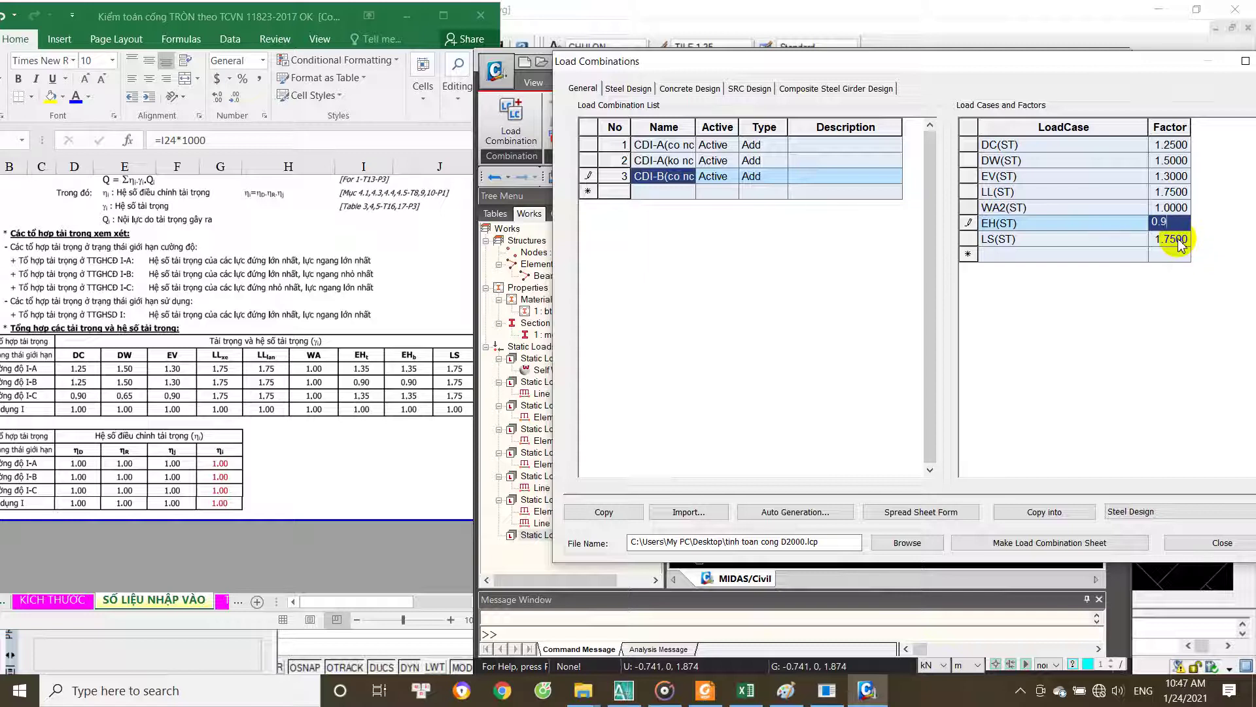
left_click(1179, 242)
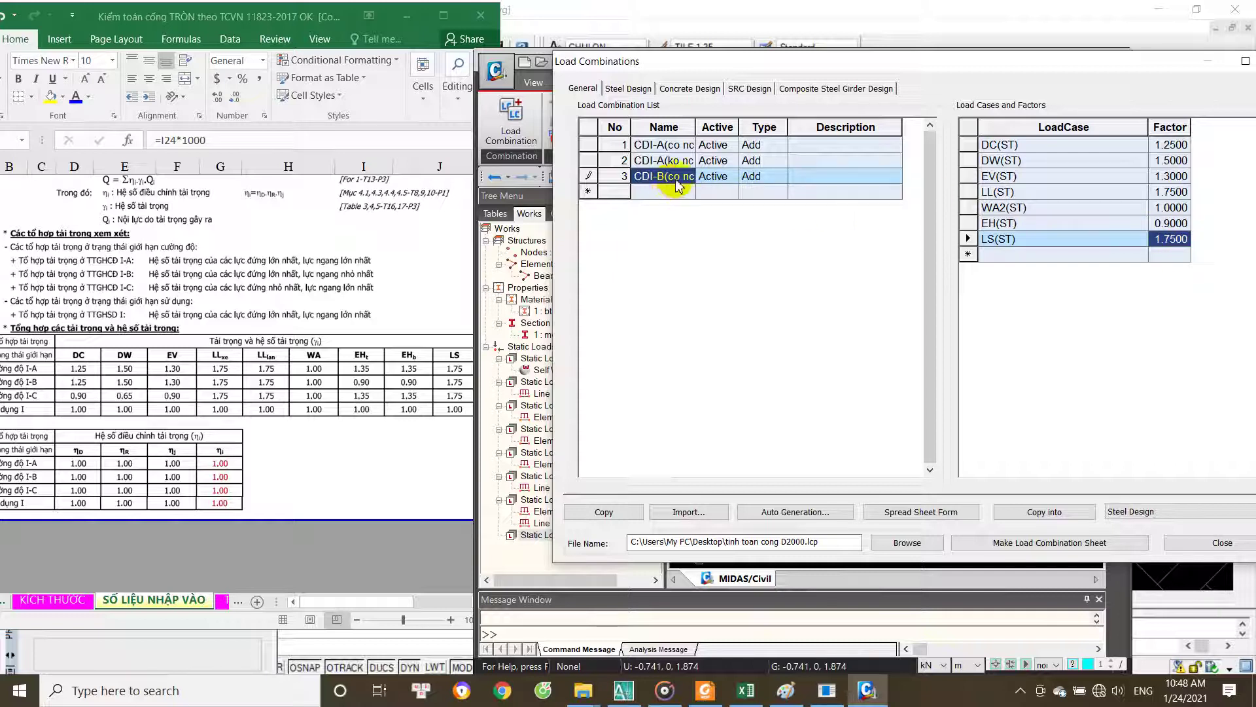
left_click(602, 511)
left_click(1020, 250)
left_click(618, 511)
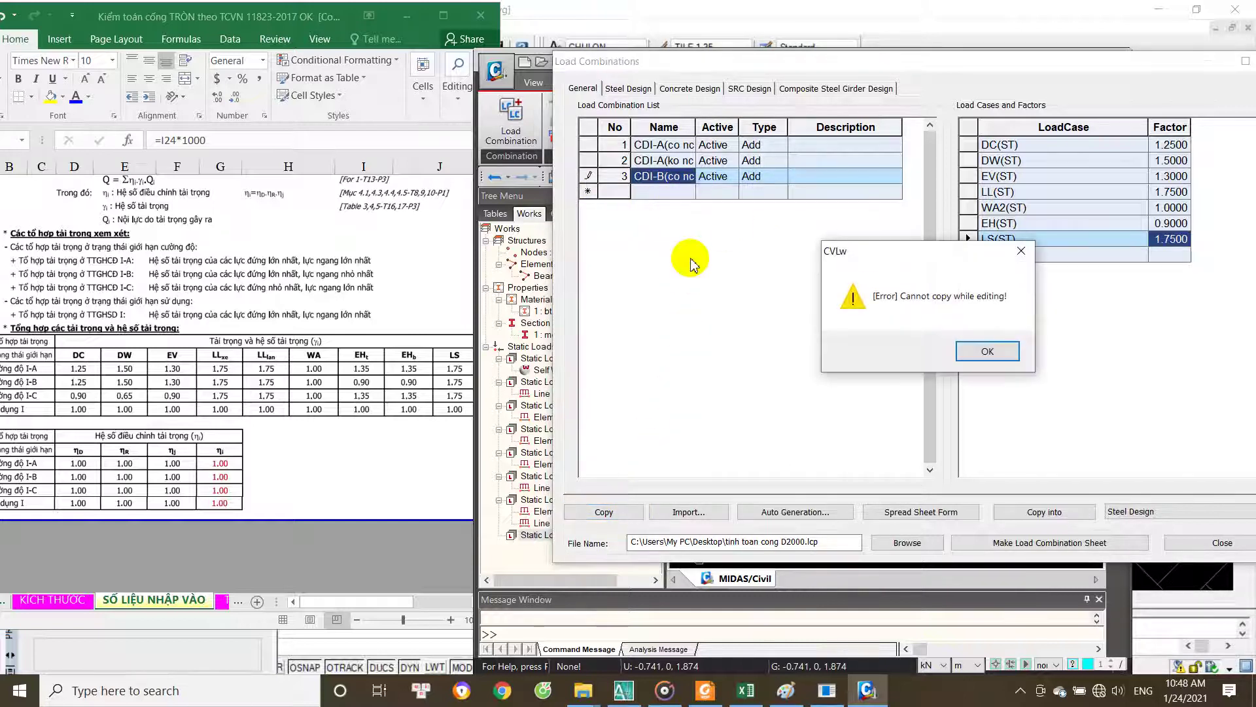
Step: Dismiss the error, then duplicate the third combination as row 4 named CDI-B(ko nc)
left_click(1021, 252)
left_click(668, 174)
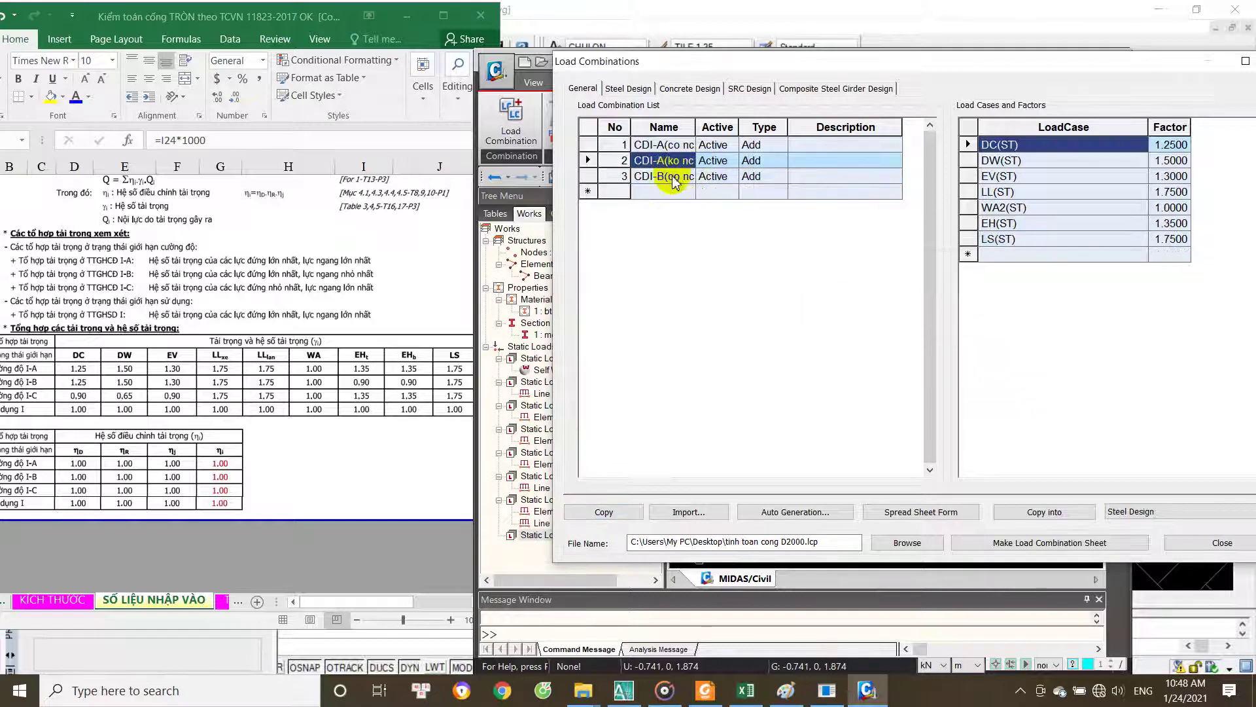
left_click(603, 512)
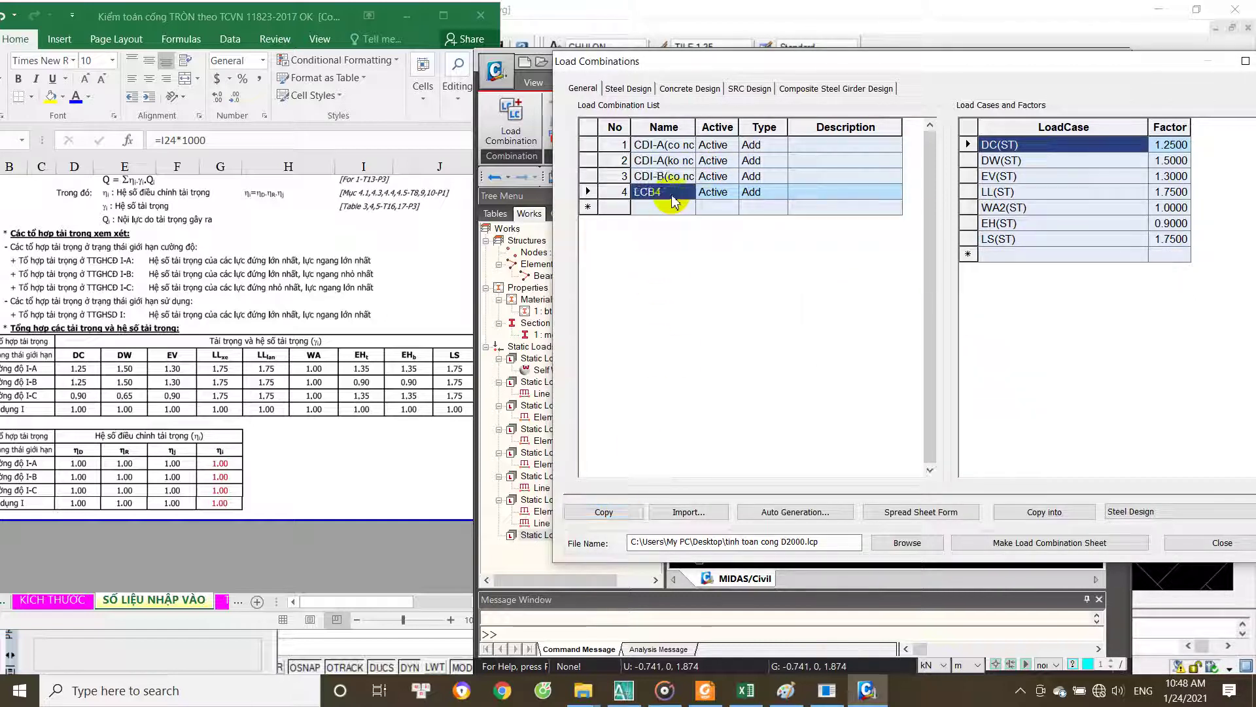
left_click(675, 189)
key("ctrl+v")
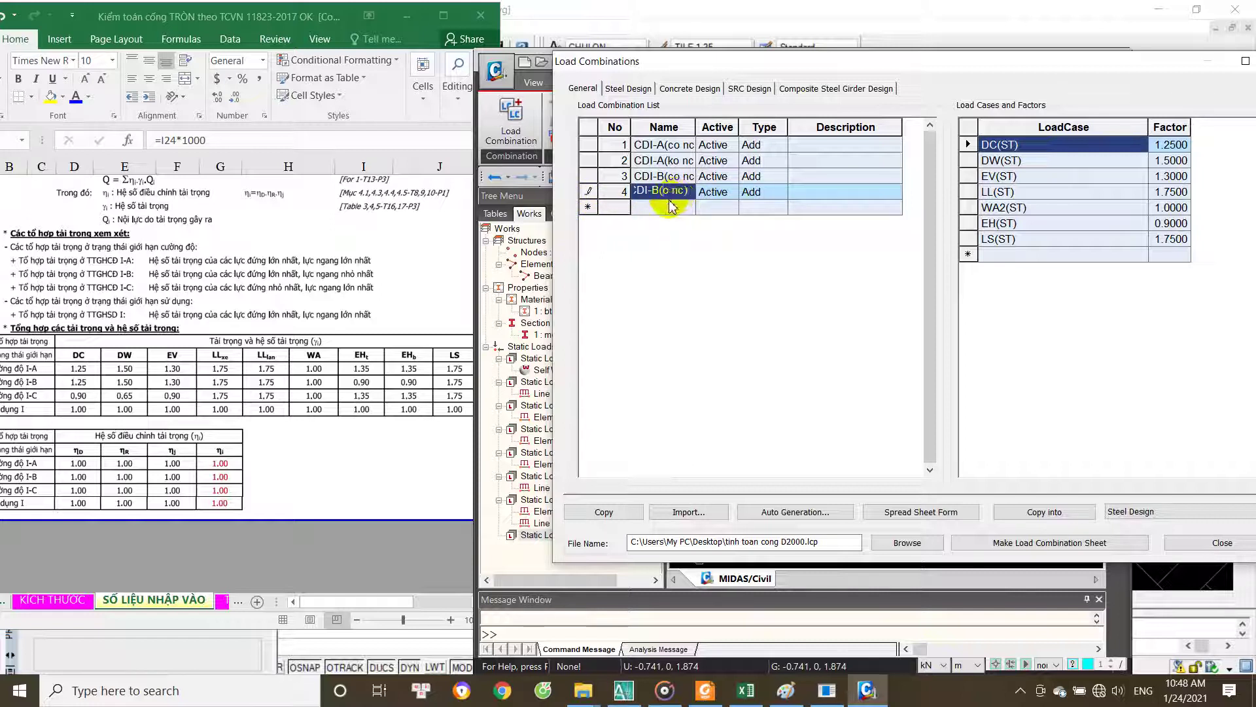
type("k")
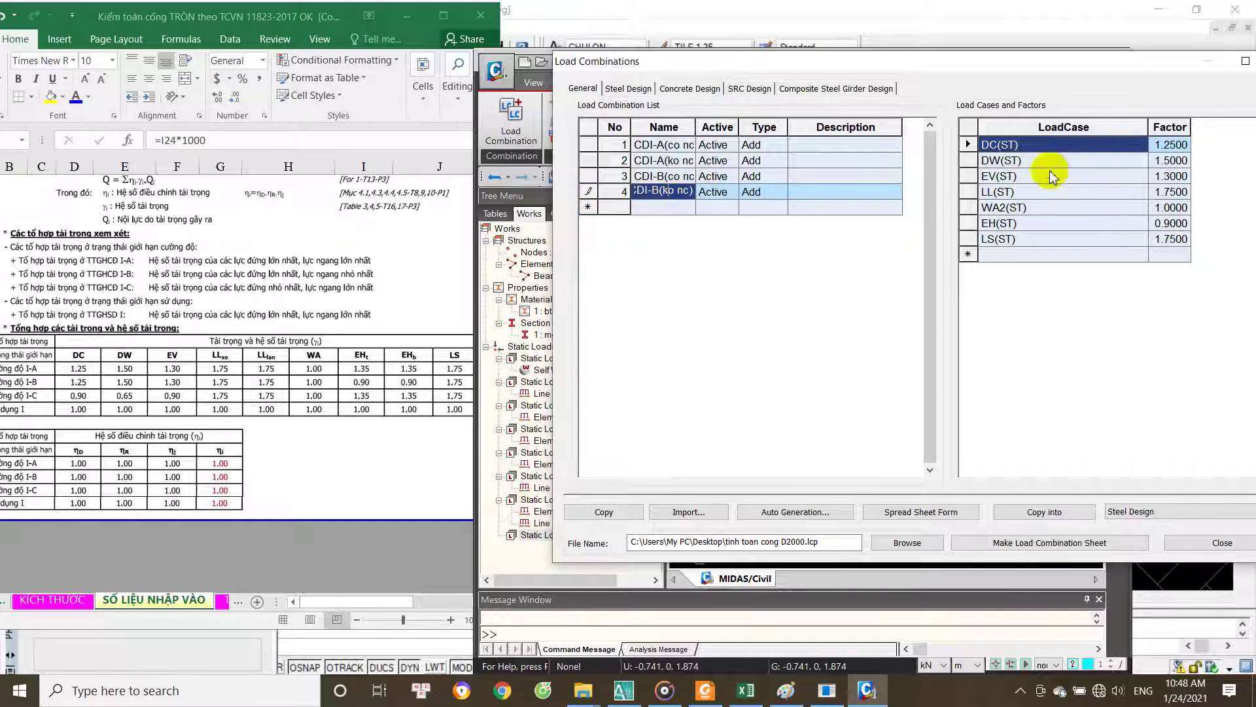
left_click(1037, 207)
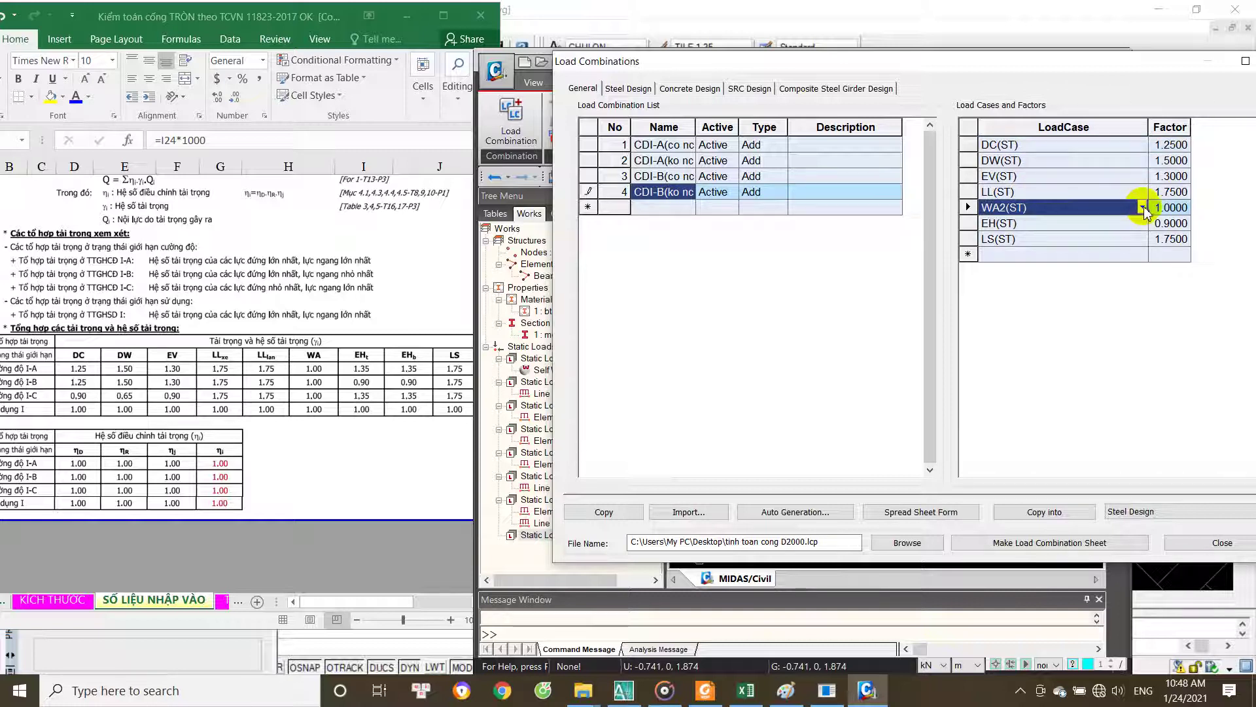
Step: Change combination 3's WA2(ST) load case to WA(ST)
left_click(674, 176)
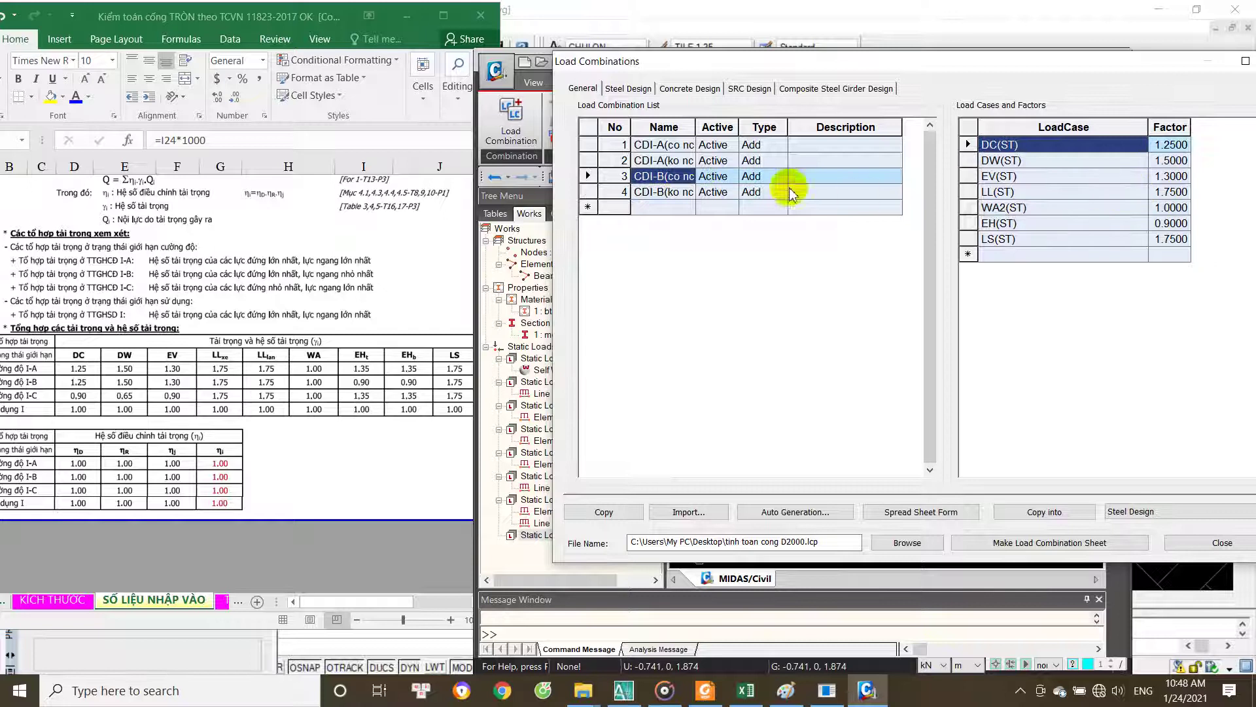
left_click(658, 192)
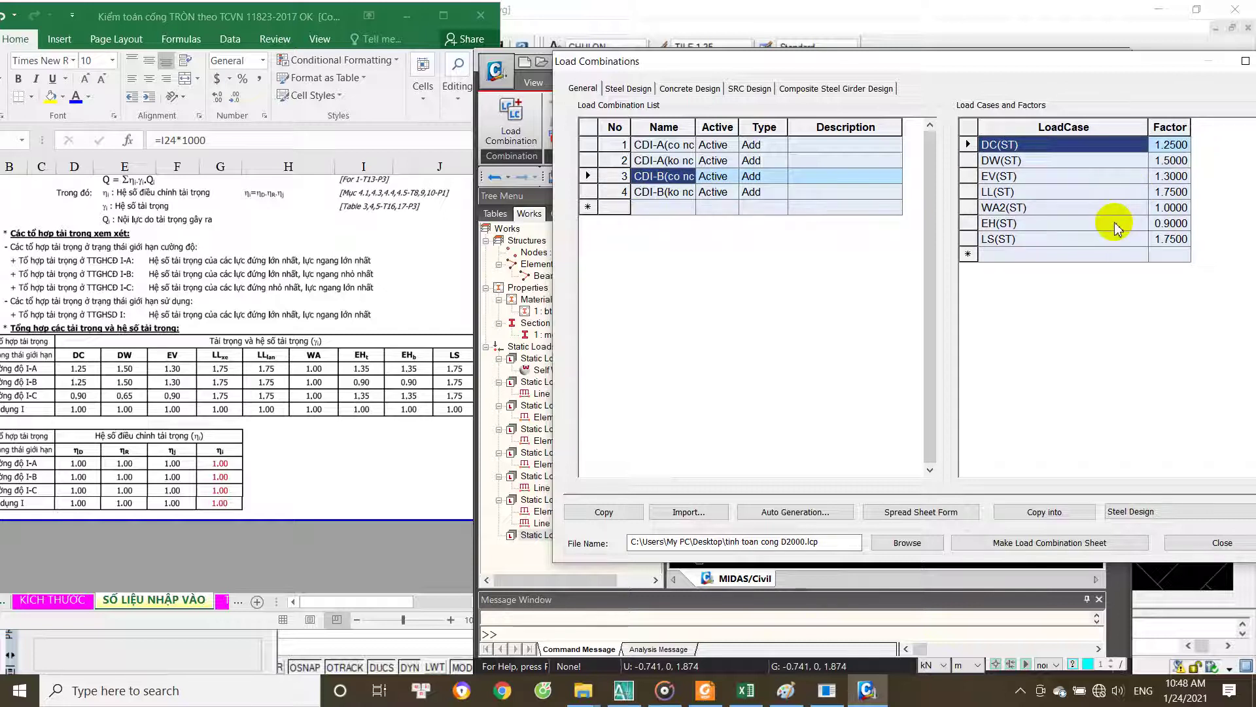
left_click(1141, 207)
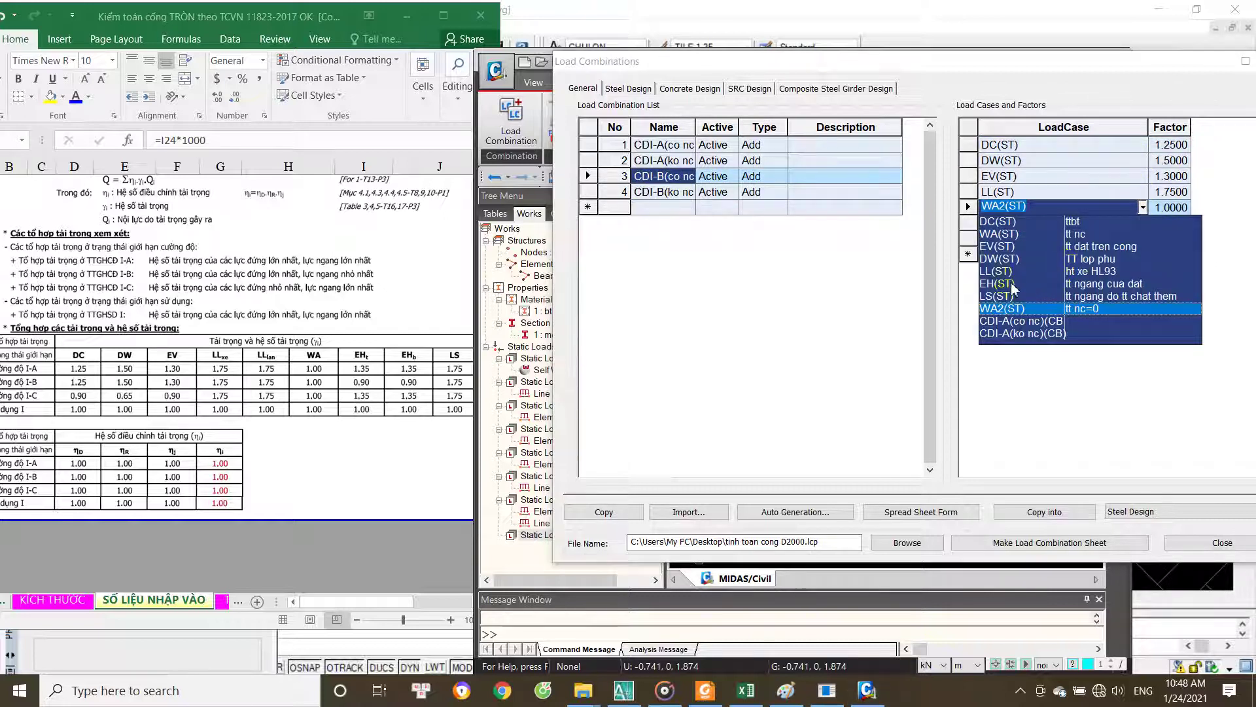
left_click(1012, 236)
Step: Check combination 4's load cases, then copy combination 3 again as LCB5
left_click(680, 192)
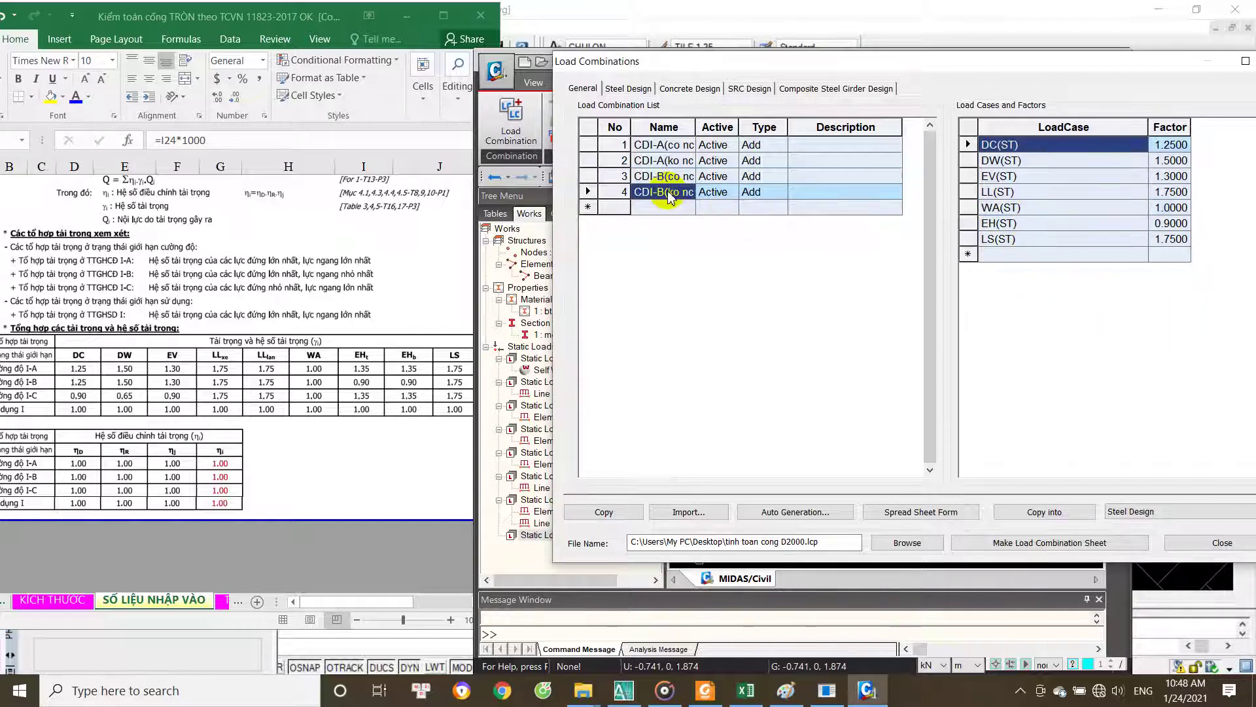
left_click(1045, 209)
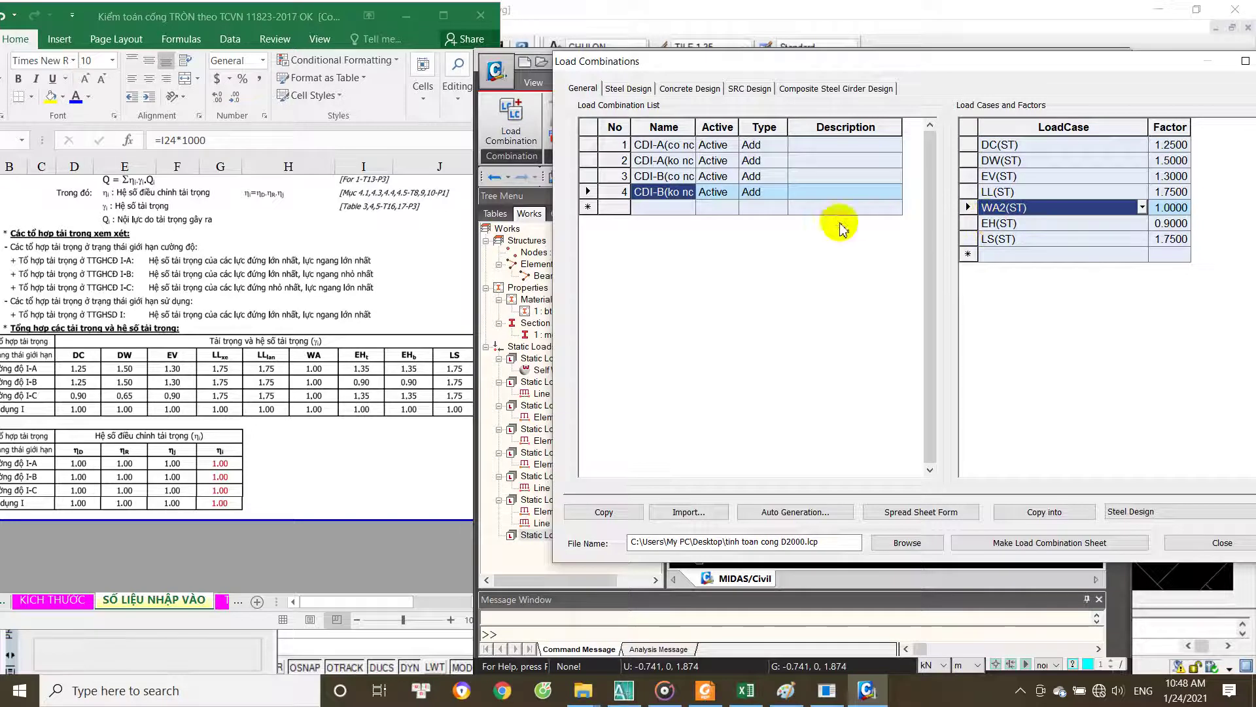
left_click(674, 208)
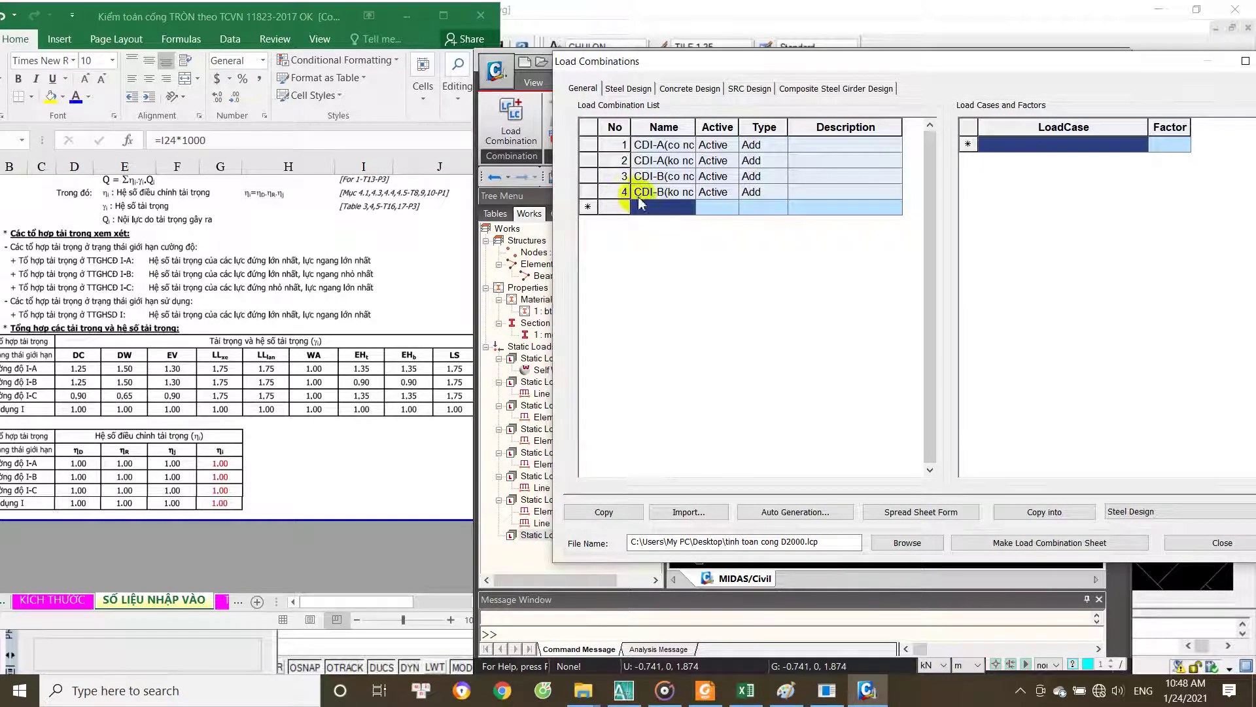
left_click(649, 191)
left_click(677, 185)
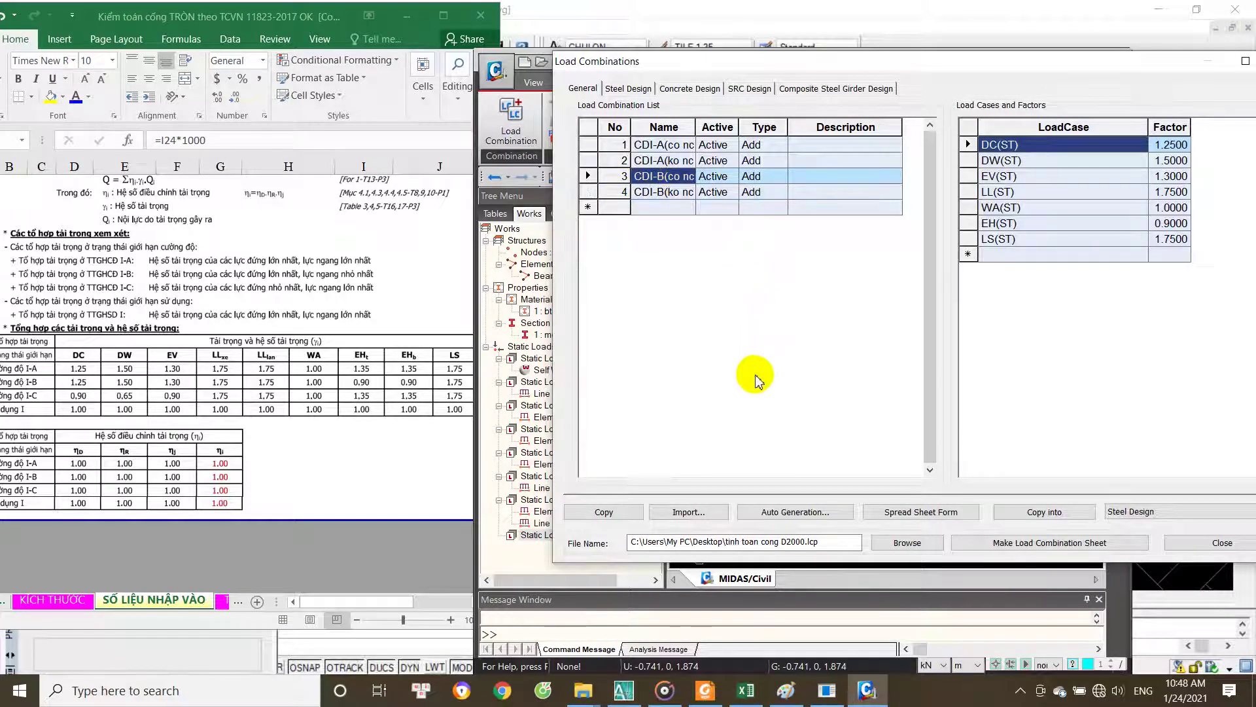
left_click(606, 510)
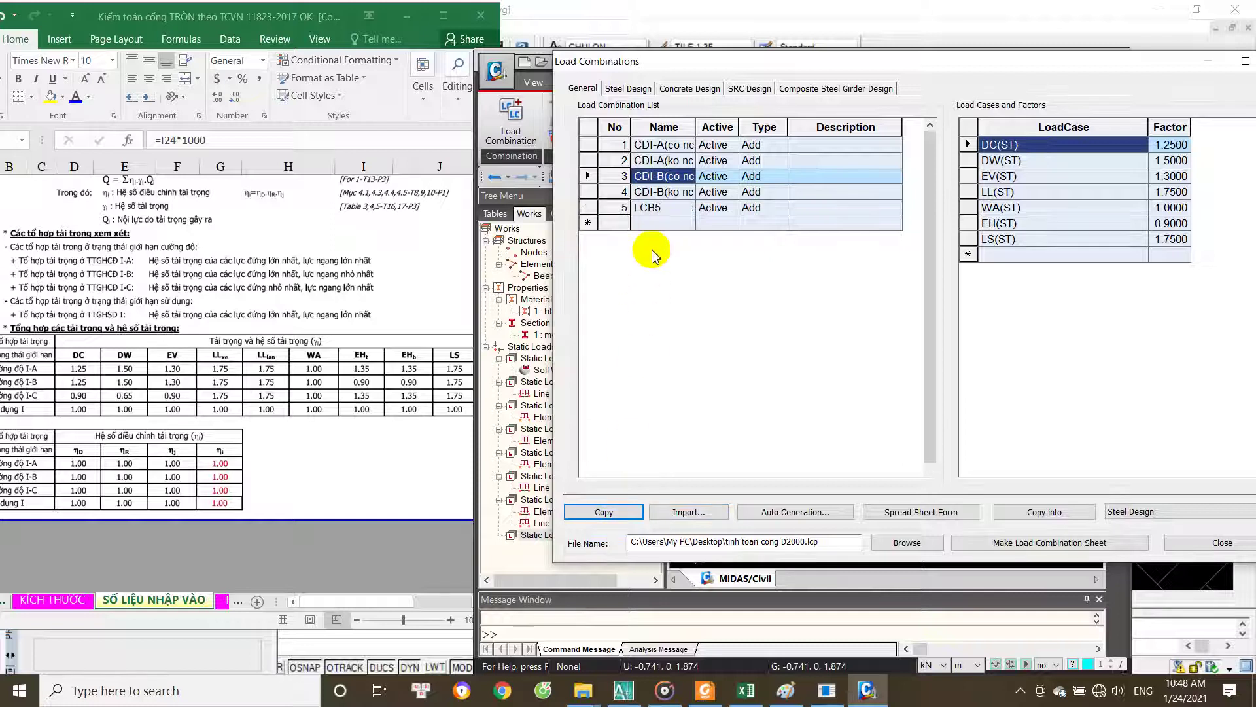
Step: Rename the fifth combination CDI-C(co nc) and set its DC factor to 0.9
double_click(677, 208)
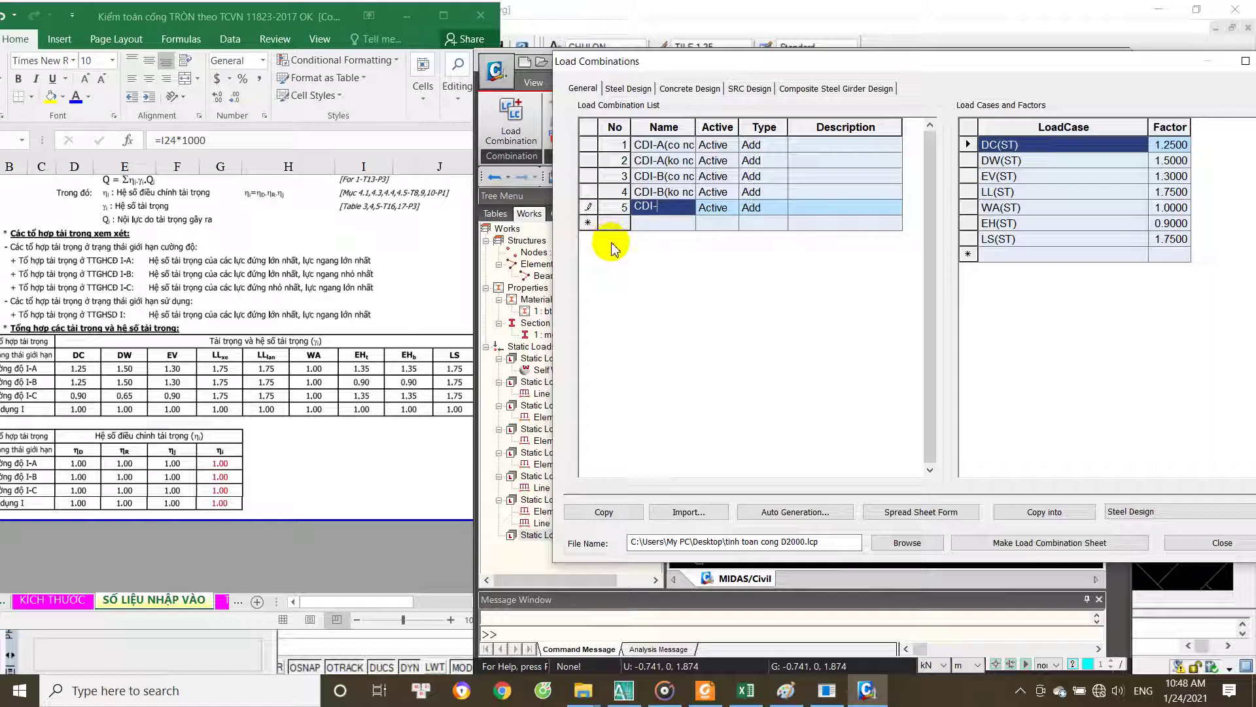
type("CDI-C(co")
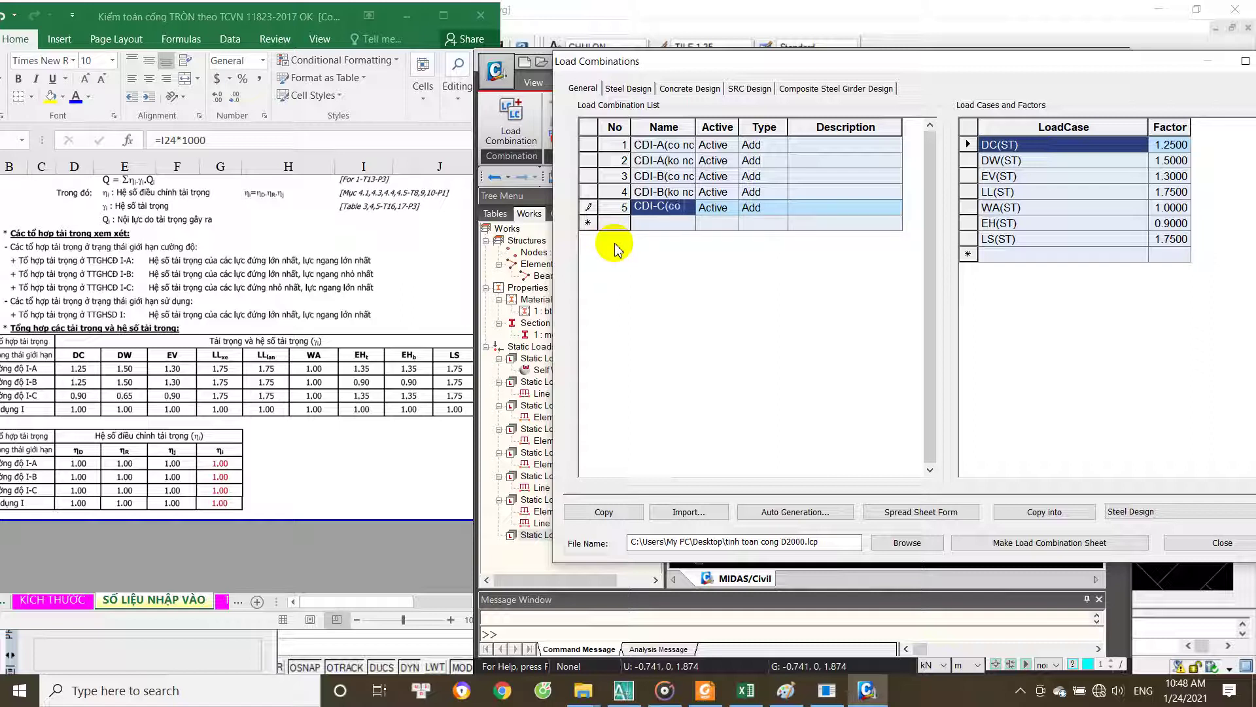
type("nu")
type(")")
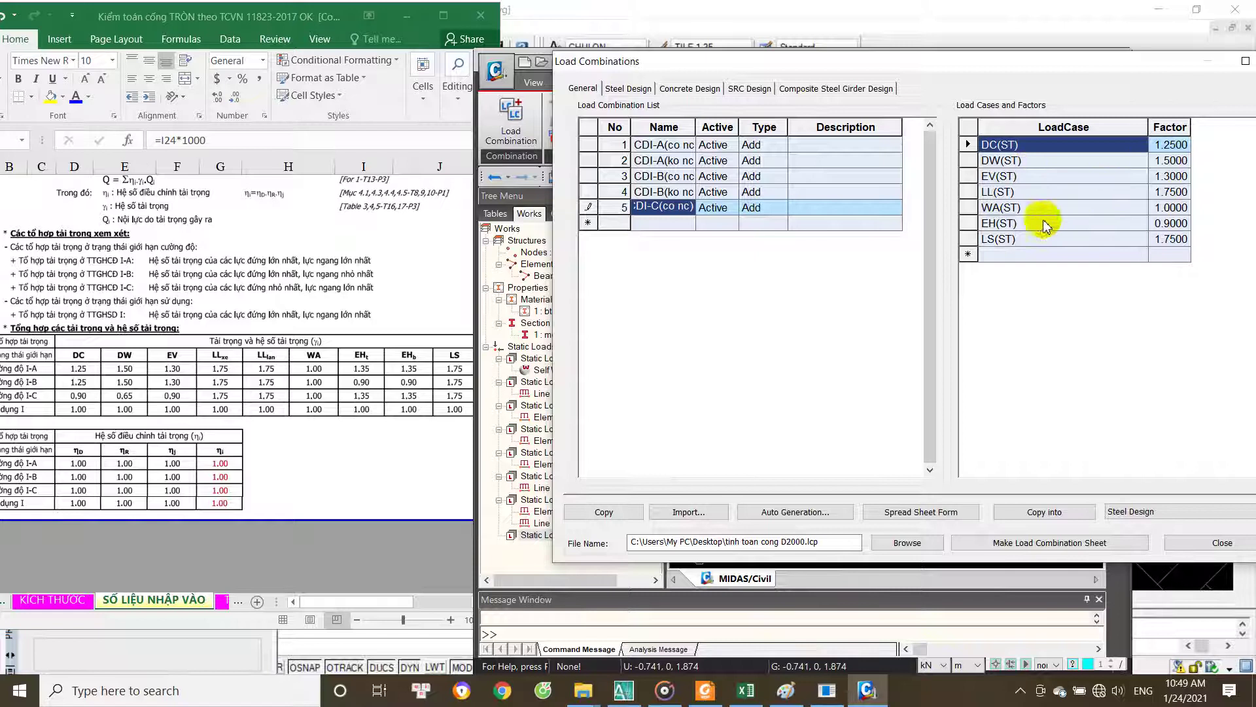
double_click(1179, 147)
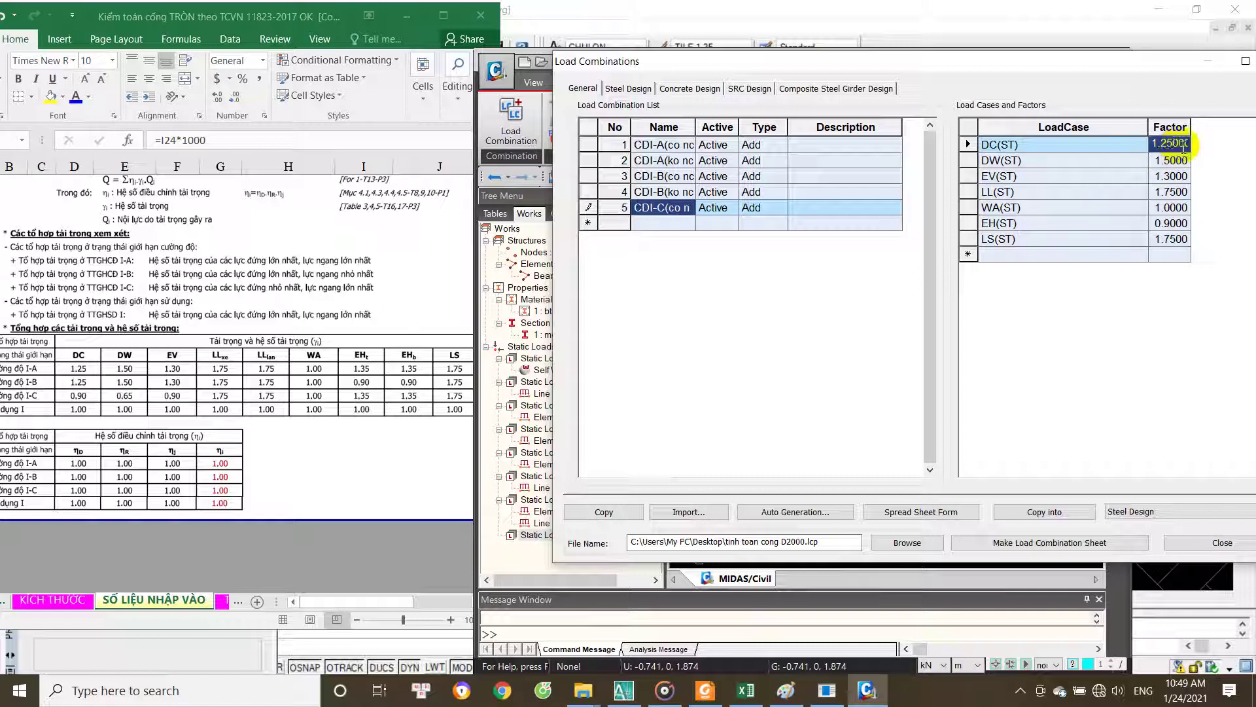
key("Escape")
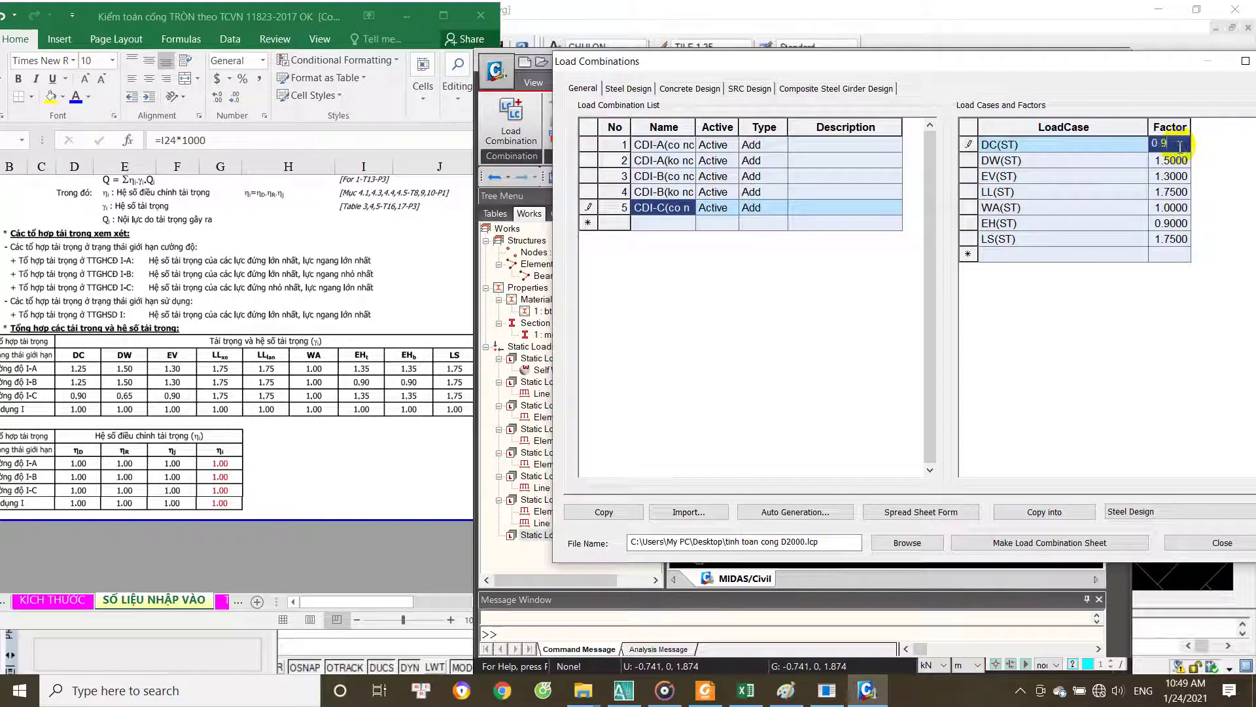
left_click(1178, 161)
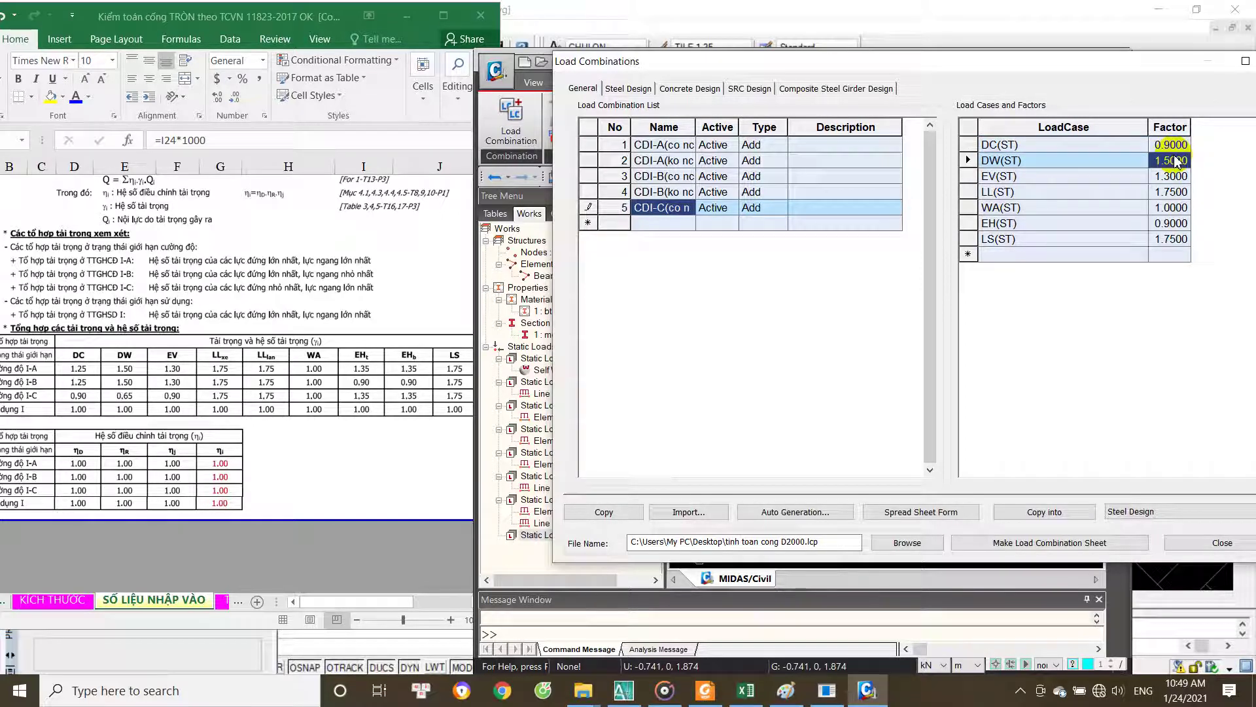
Step: Set CDI-C(co nc) factors DW 0.65, EV 0.9, WA 1.0, EH 1.35 and LS 1.75
type("0.65")
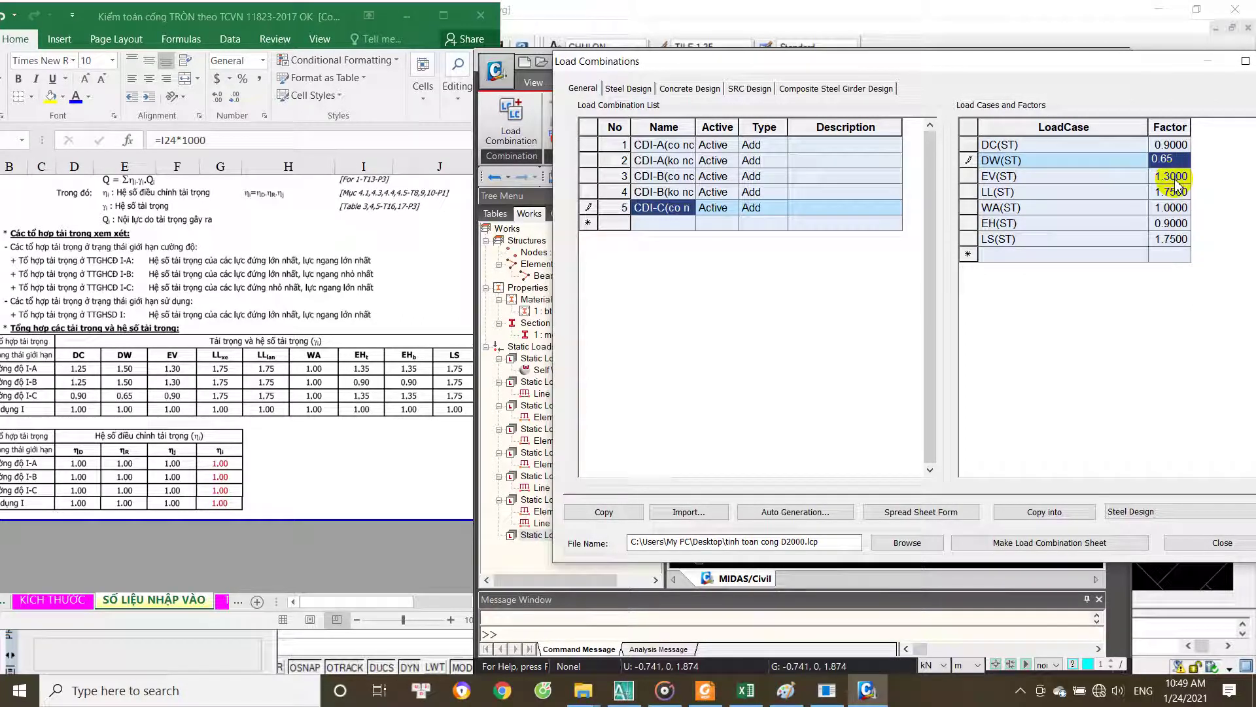
left_click(1175, 181)
type("0.9")
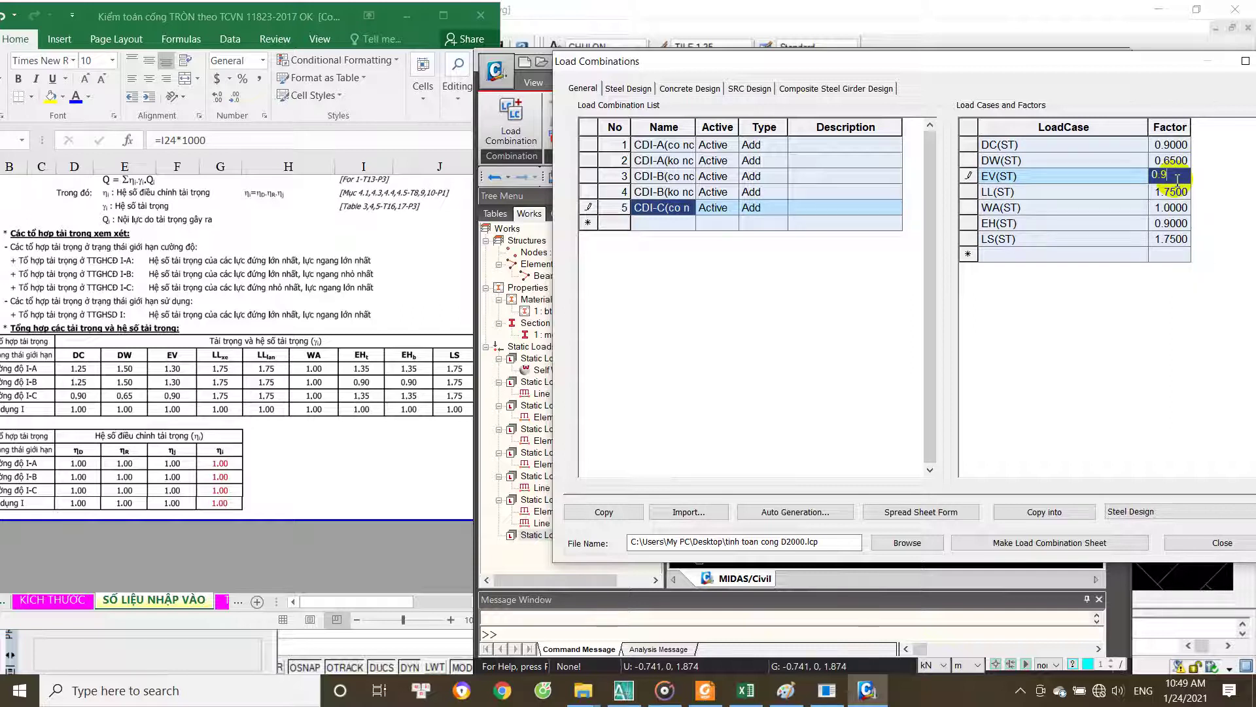
left_click(1176, 192)
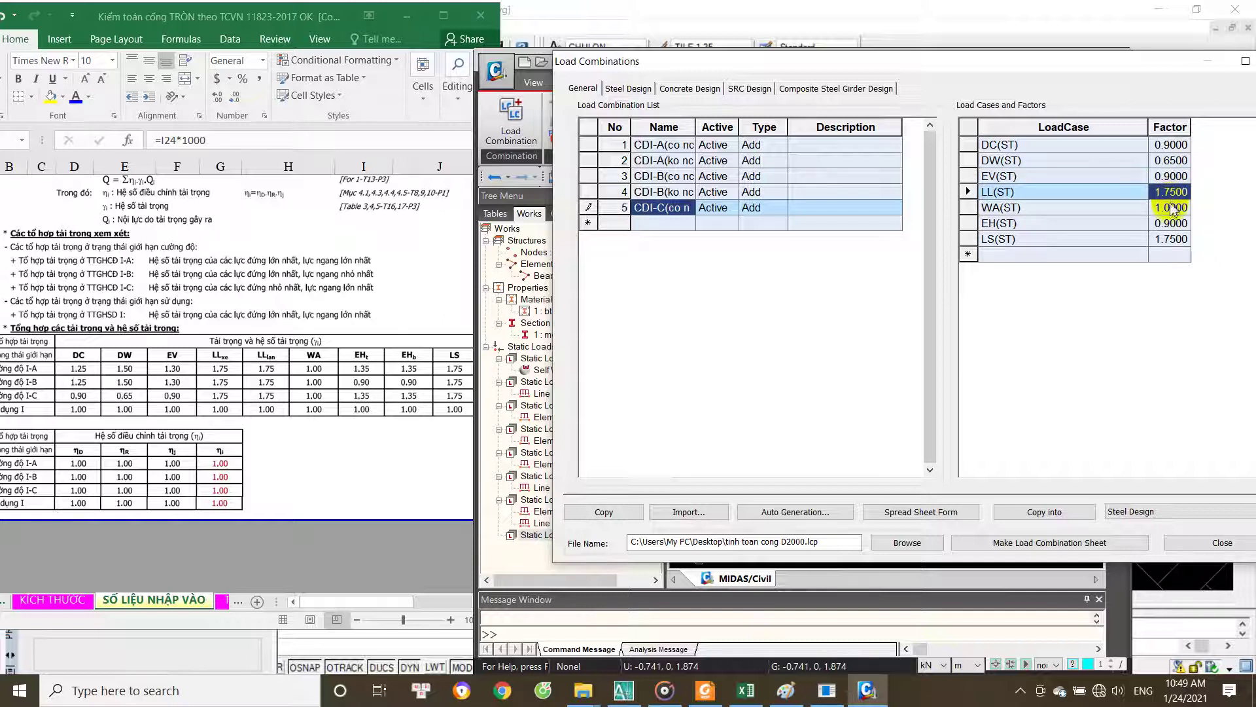
left_click(1172, 209)
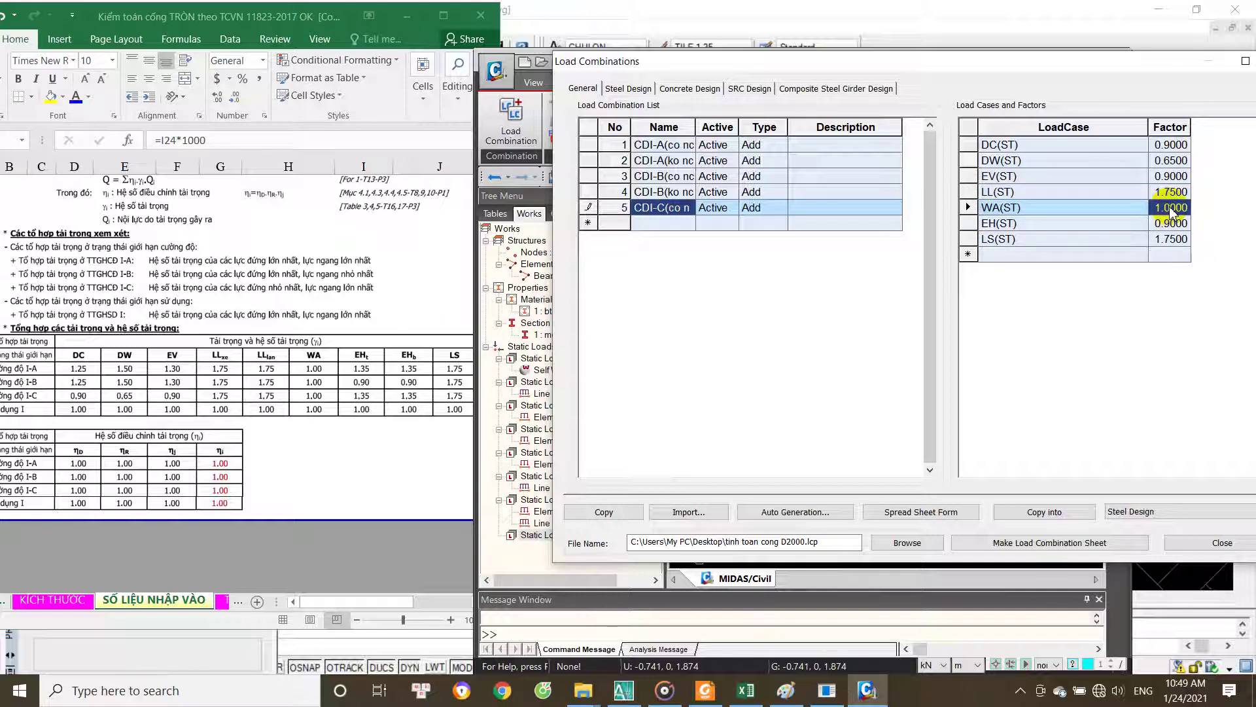
left_click(1170, 225)
type("1.35")
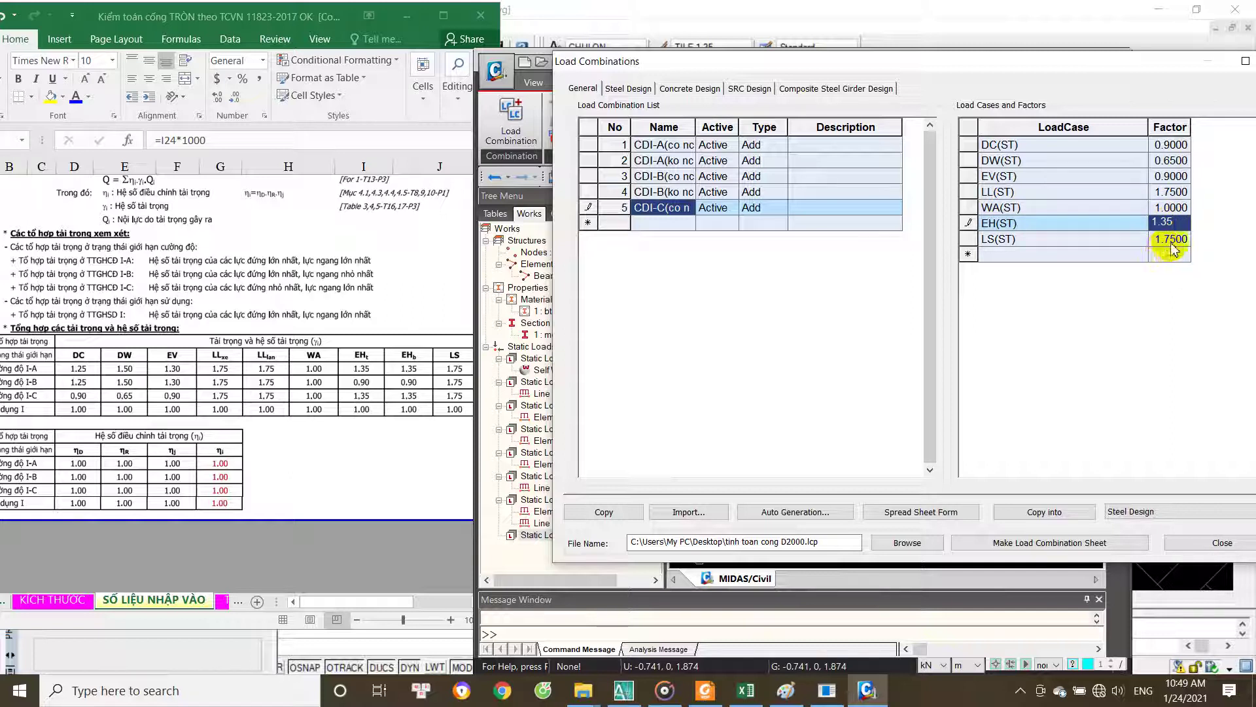
left_click(1173, 240)
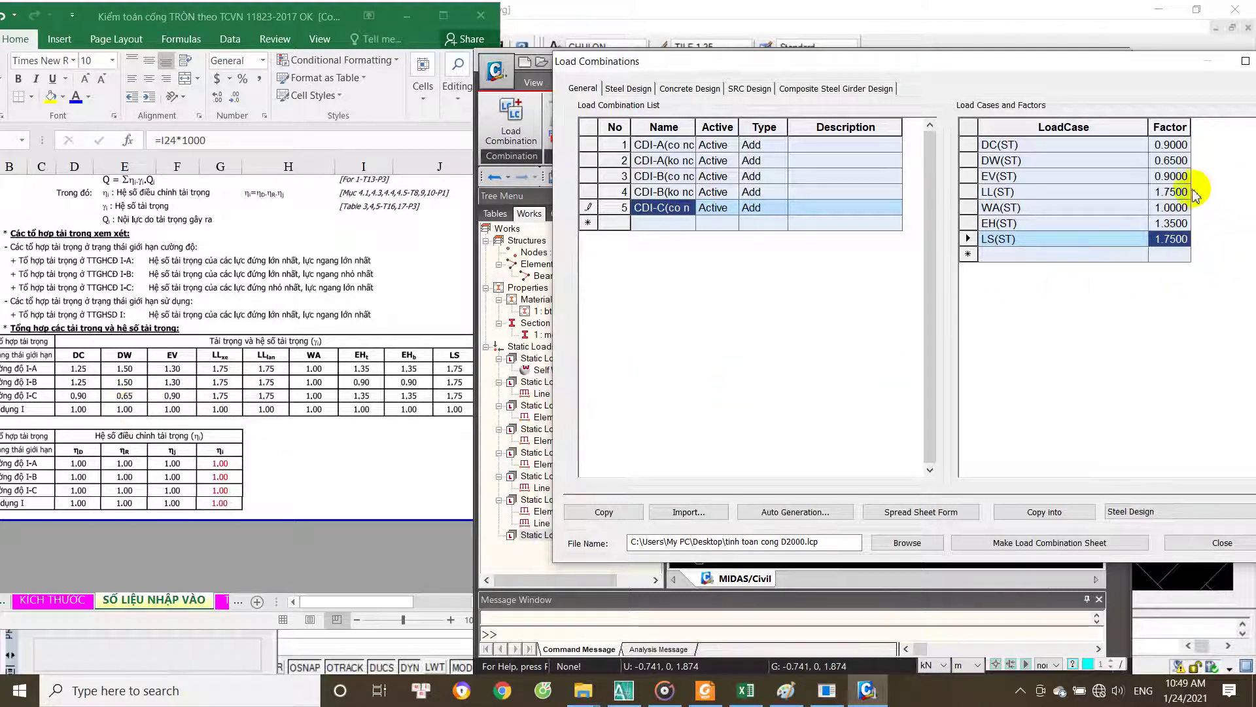
left_click(1171, 177)
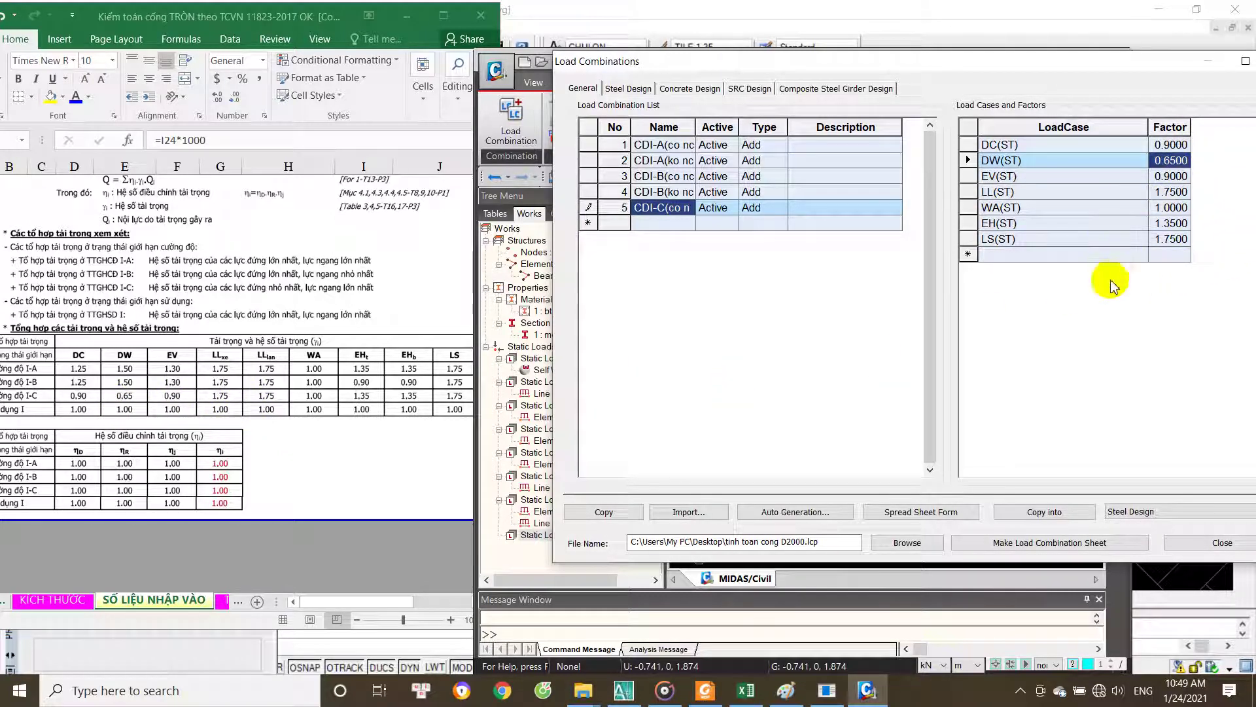
left_click(646, 223)
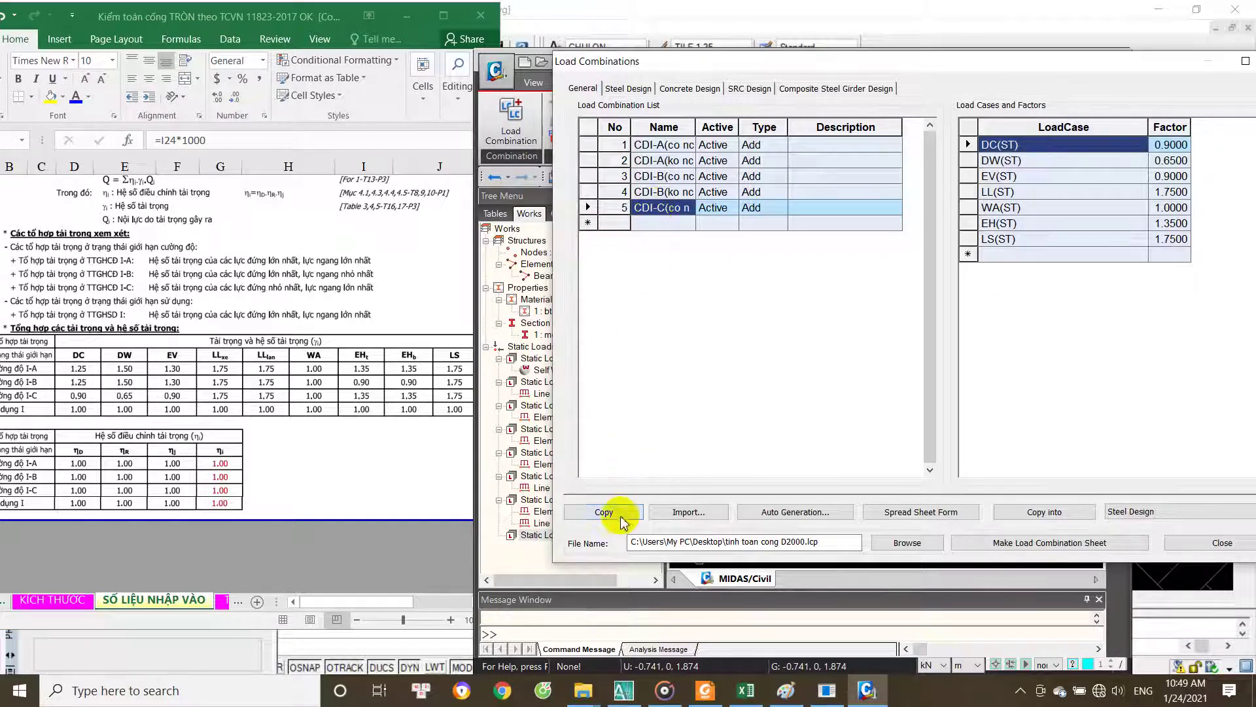
Step: Copy combination 5 as a sixth combination named CDI-C(ko nc)
left_click(603, 512)
left_click(681, 208)
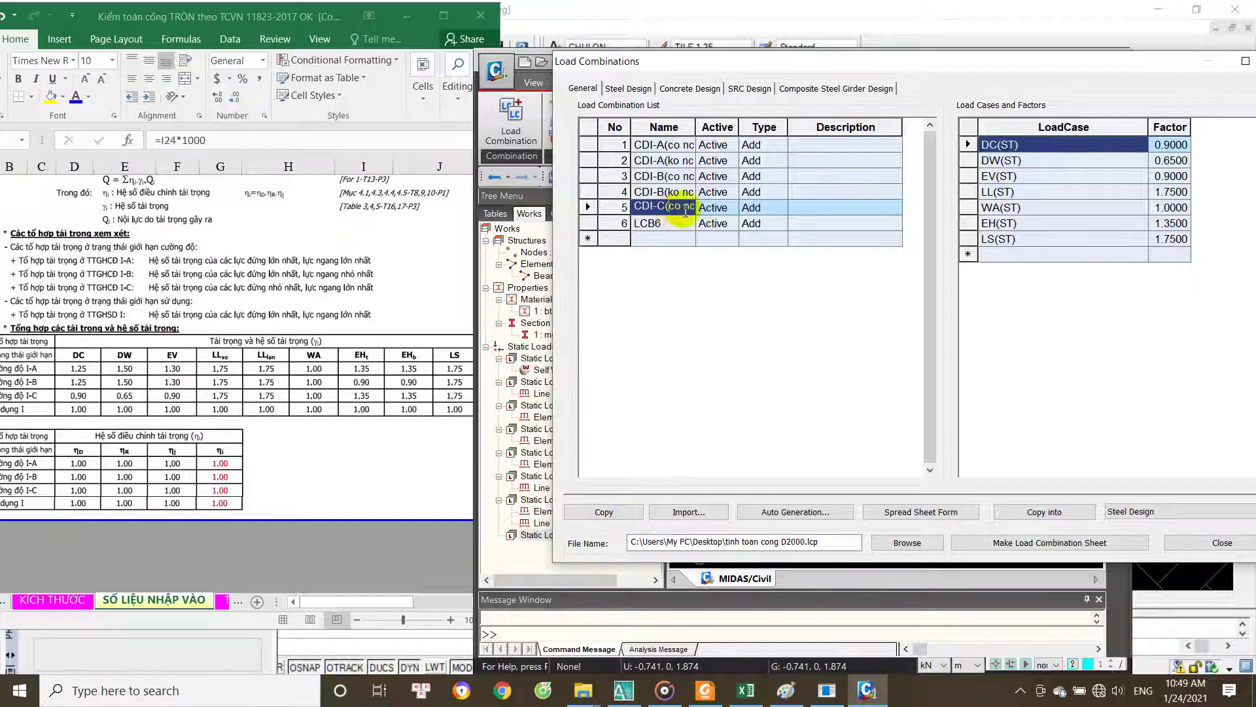
mouse_move(695, 216)
left_mouse_down()
mouse_move(637, 211)
mouse_move(681, 223)
left_mouse_up()
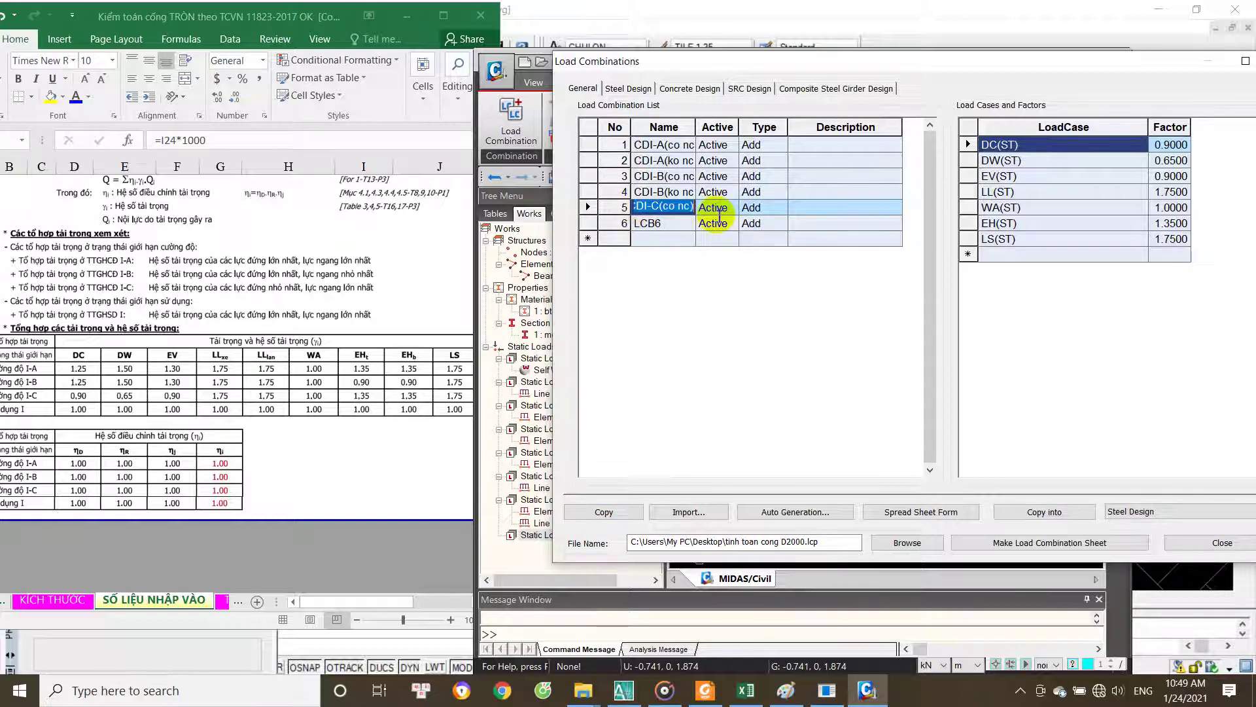
key("ctrl+c")
left_click(674, 223)
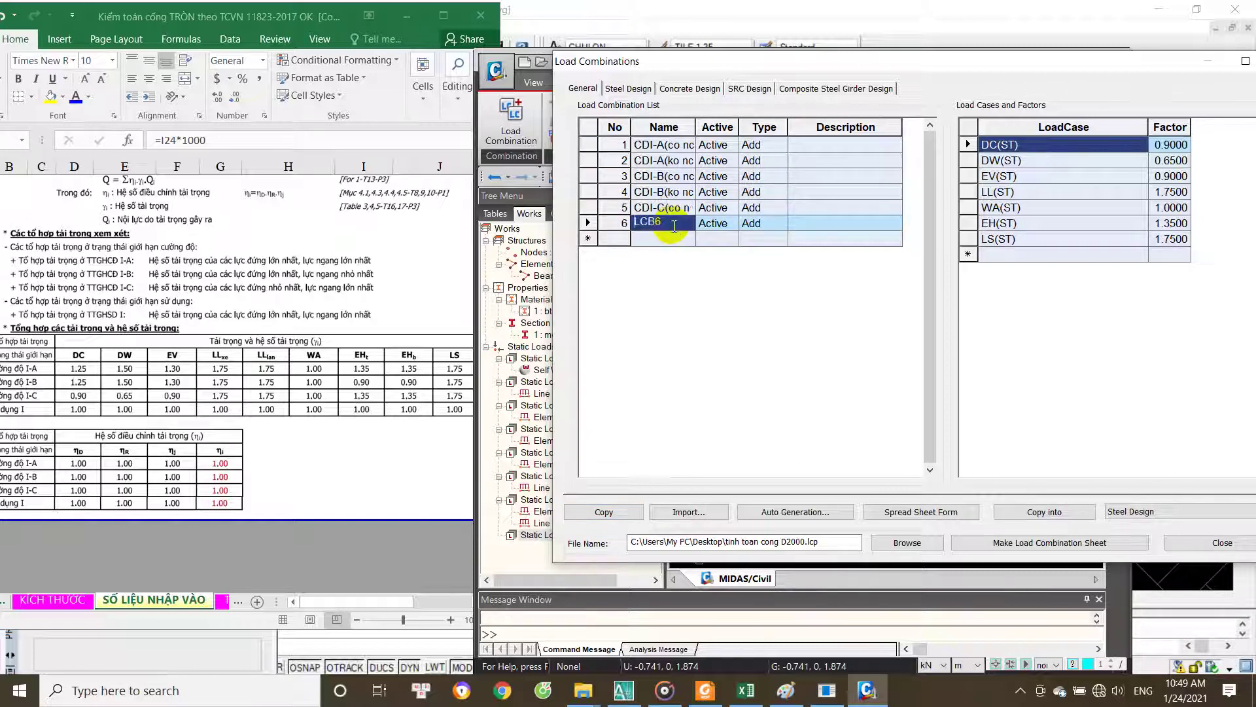
key("ctrl+v")
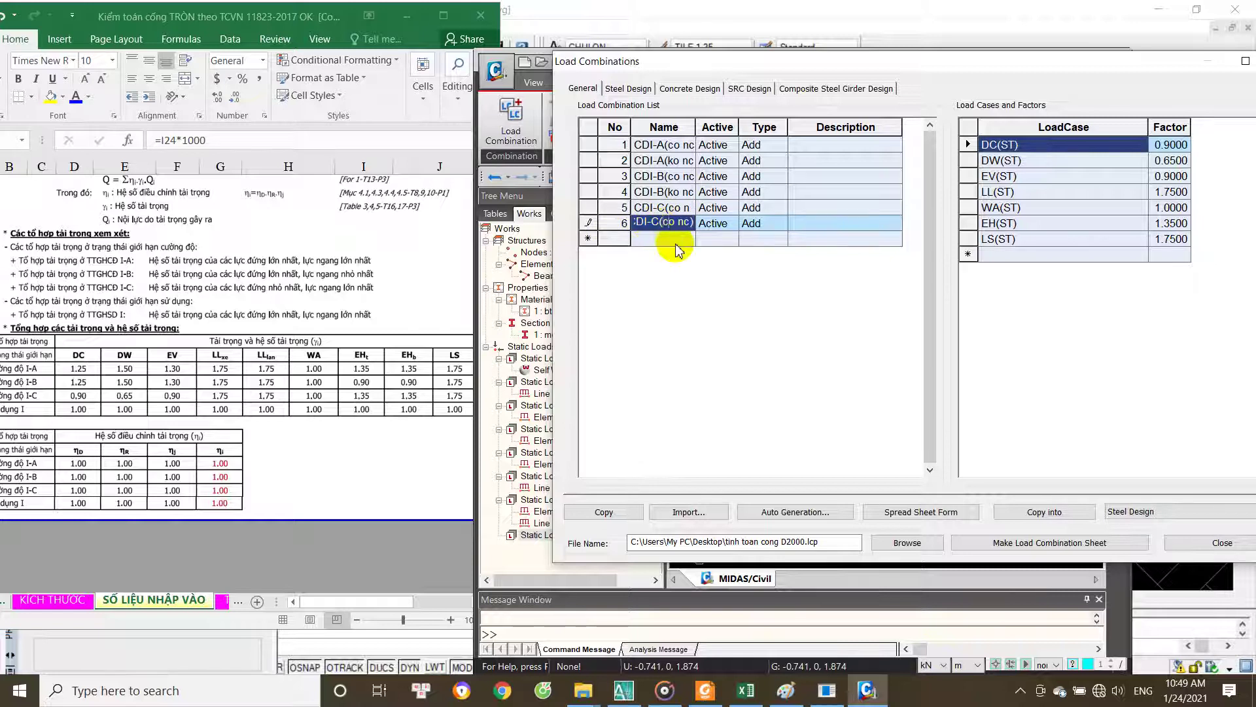
type("k")
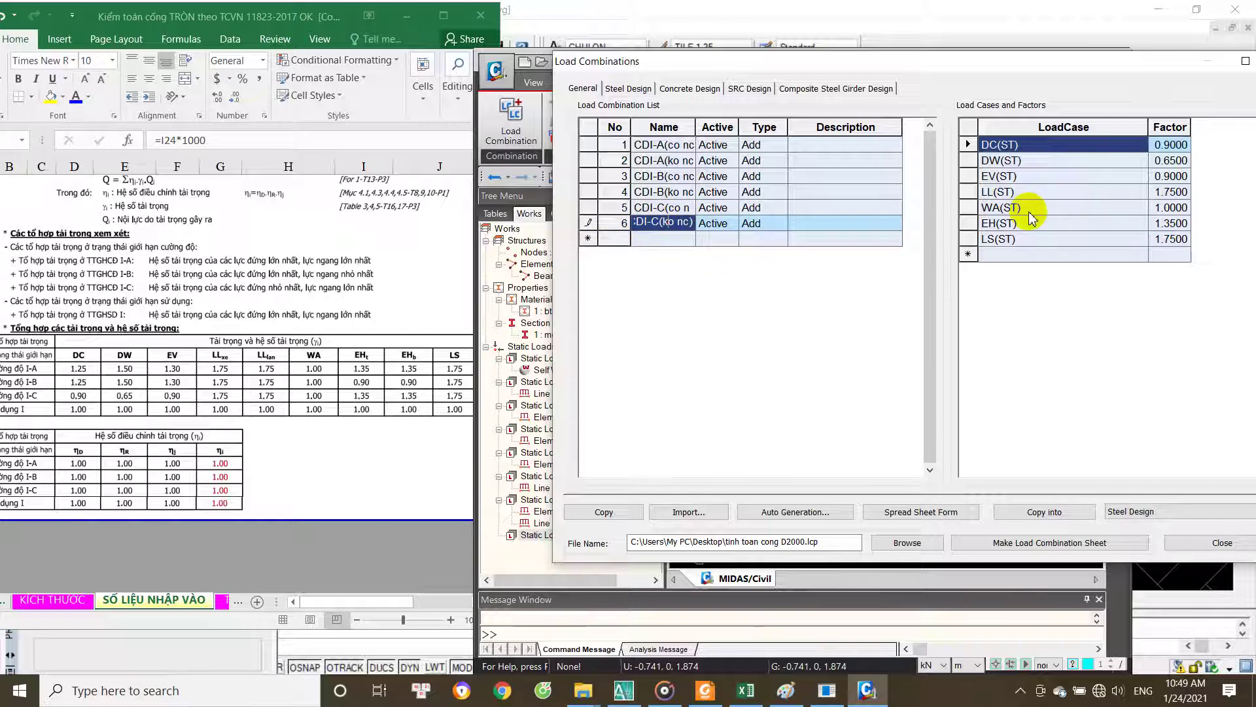
Step: Replace WA(ST) with WA2(ST) in CDI-C(ko nc)
left_click(1140, 208)
left_click(1141, 207)
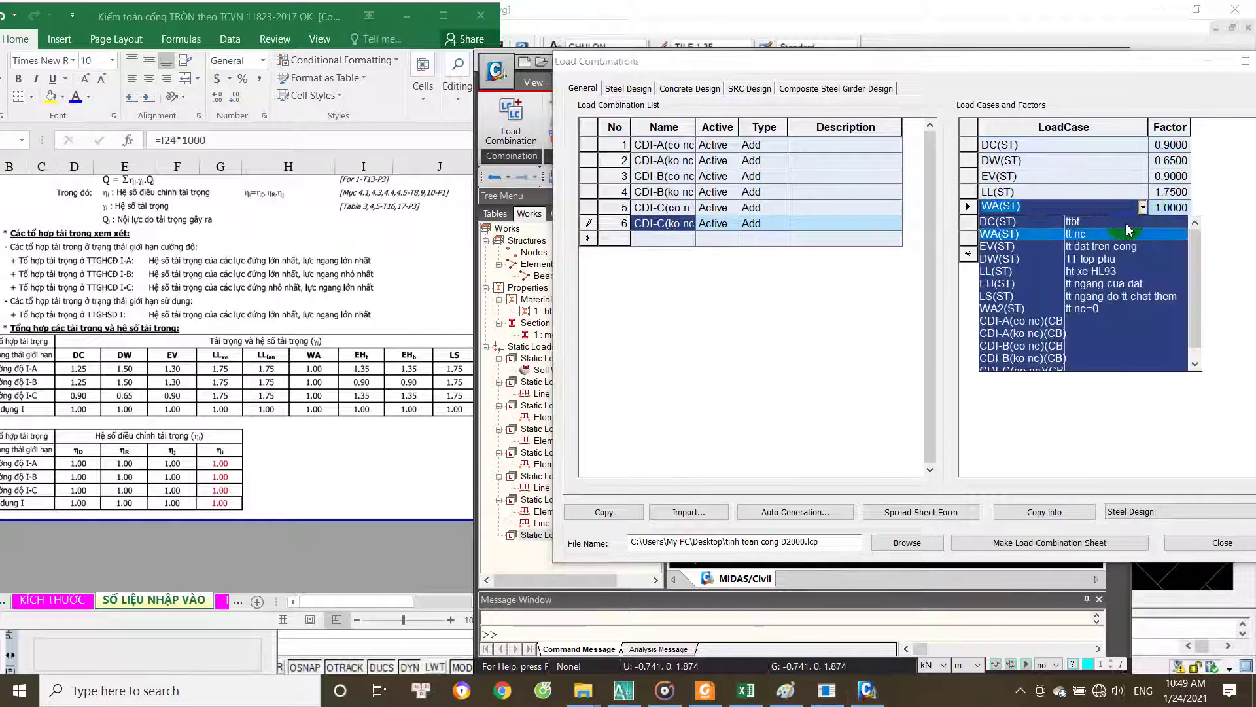
left_click(1018, 312)
left_click(674, 207)
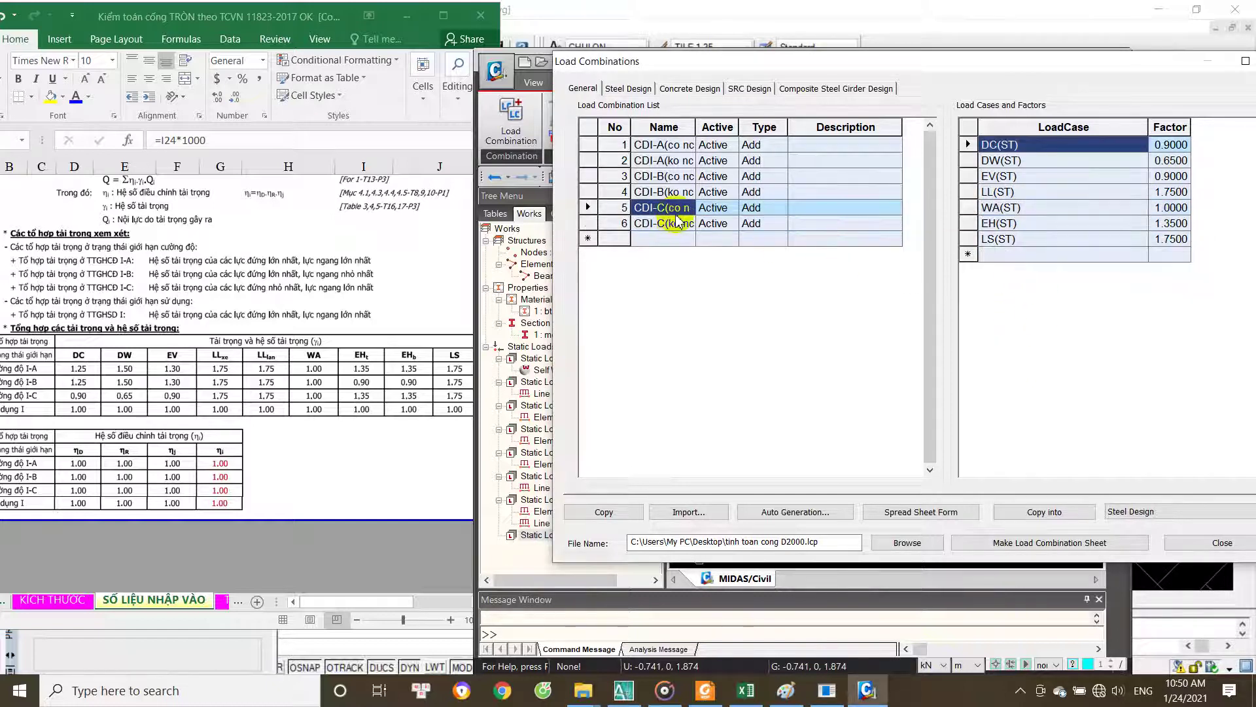
Step: Review the load factors of combinations 1 through 6
left_click(661, 146)
left_click(662, 159)
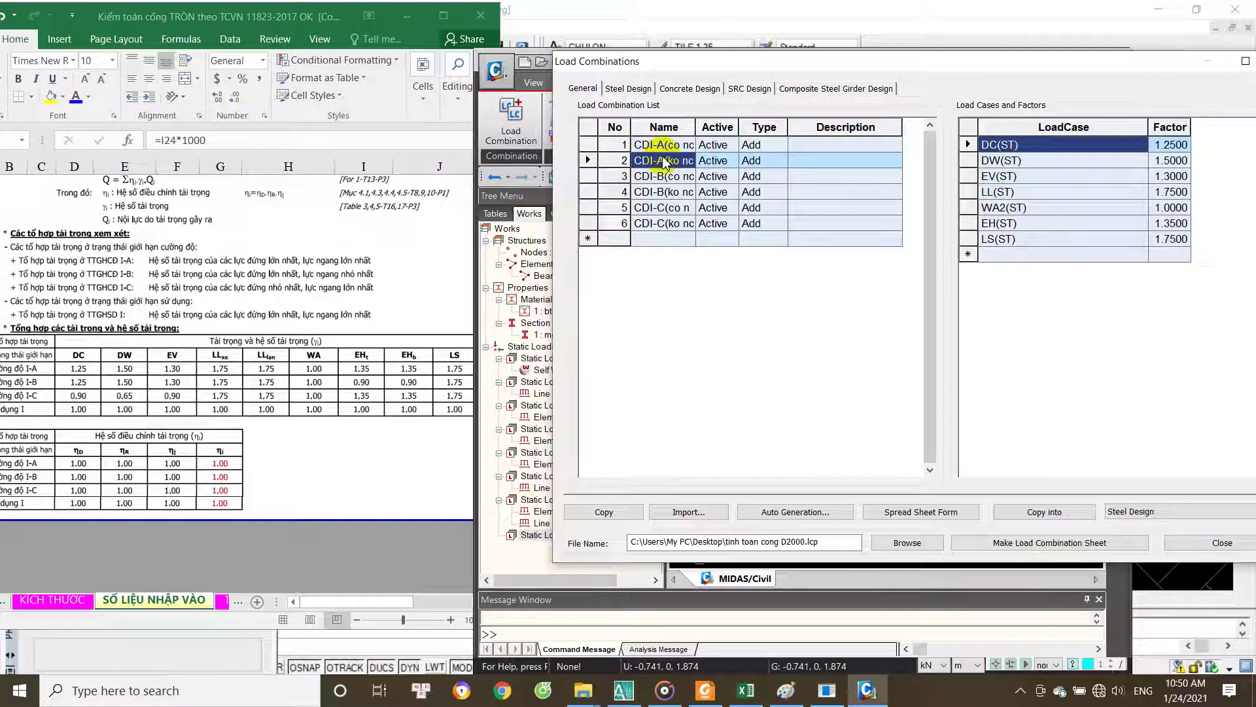
left_click(662, 176)
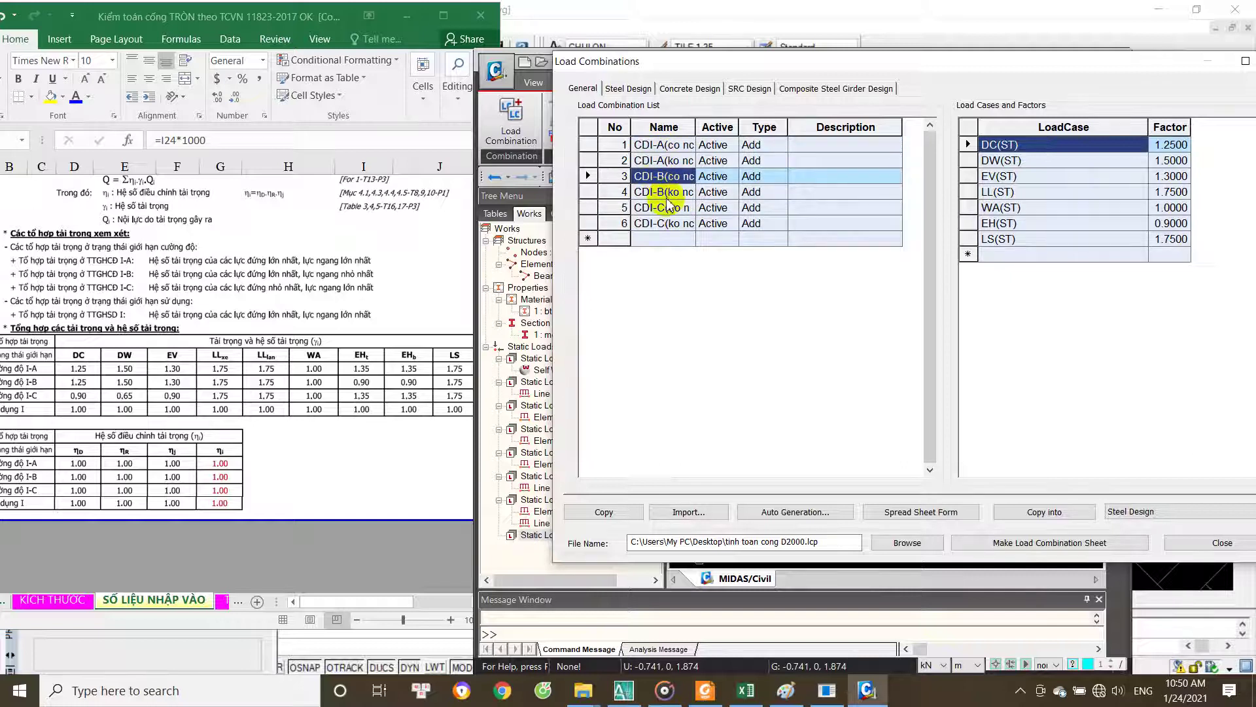
left_click(667, 196)
left_click(666, 207)
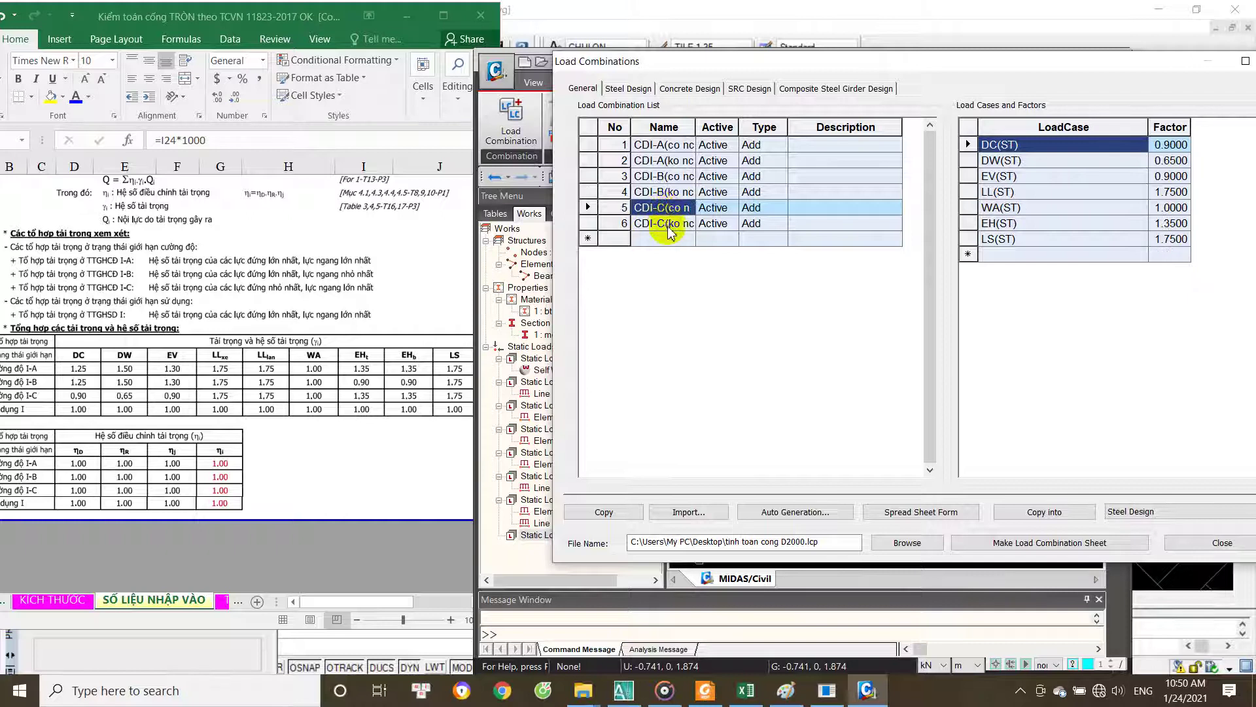
left_click(668, 225)
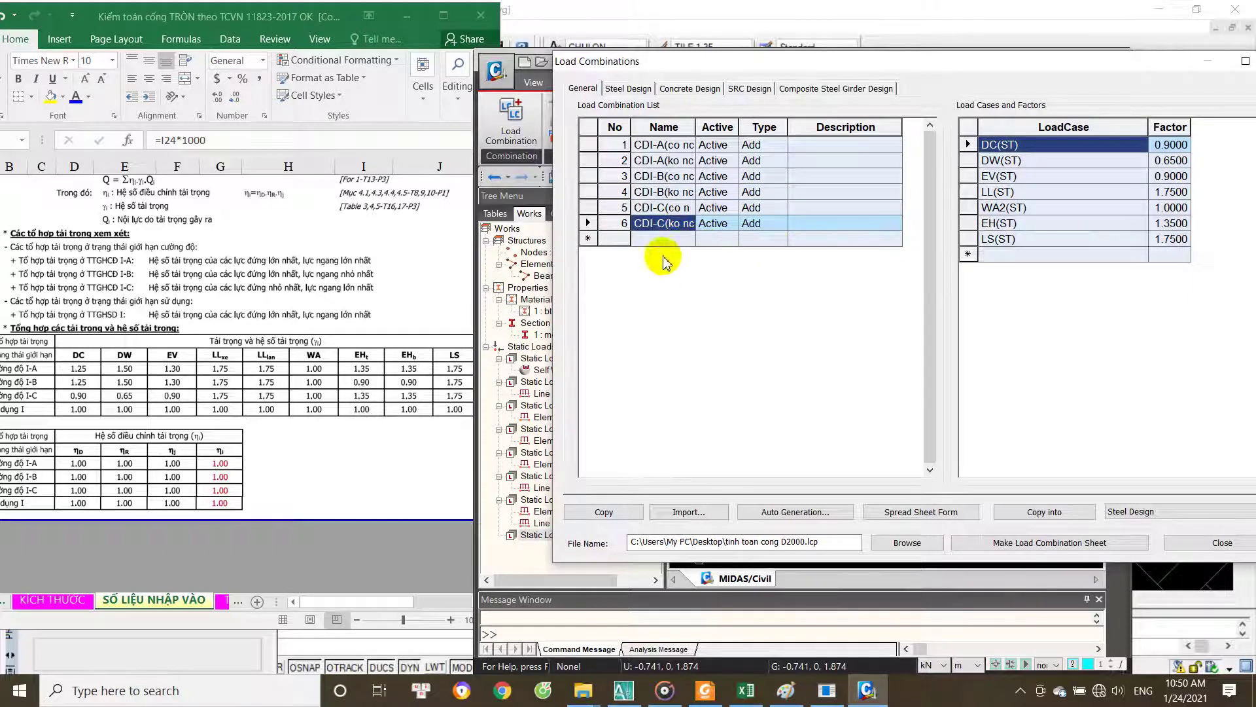
left_click(667, 239)
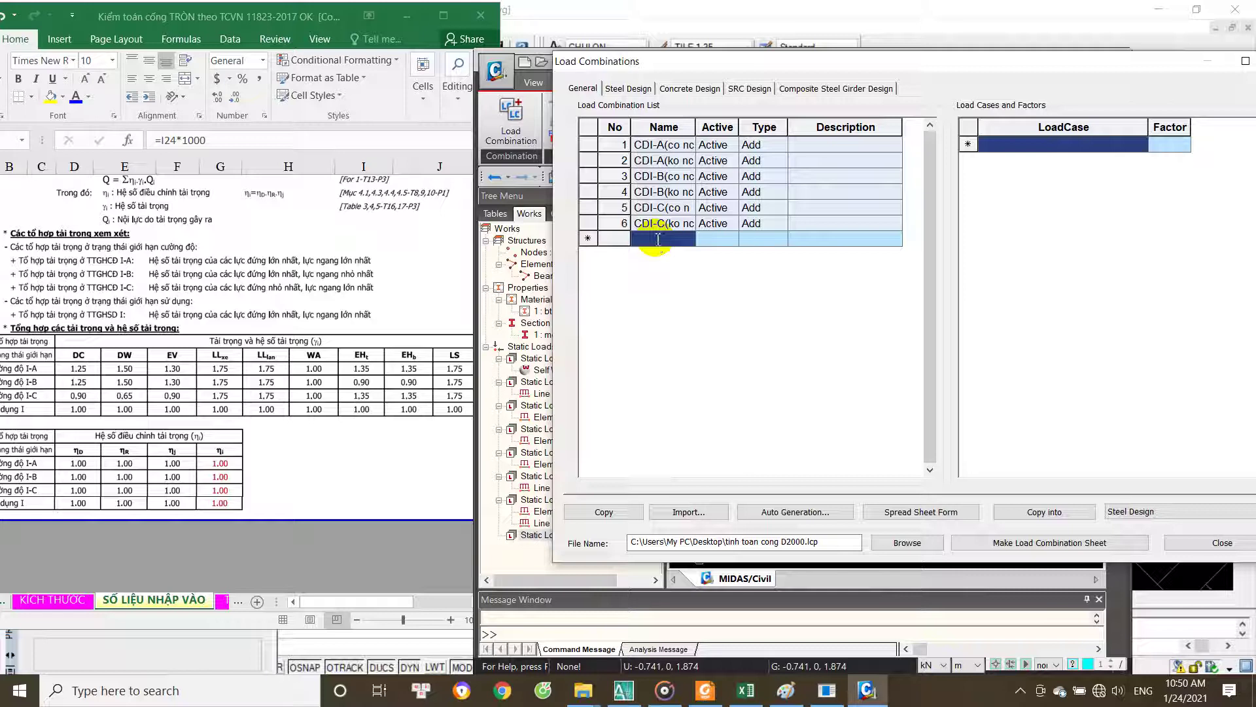
Step: Add an active combination named BAO CDI of type Envelope
type("b")
key("BackSpace")
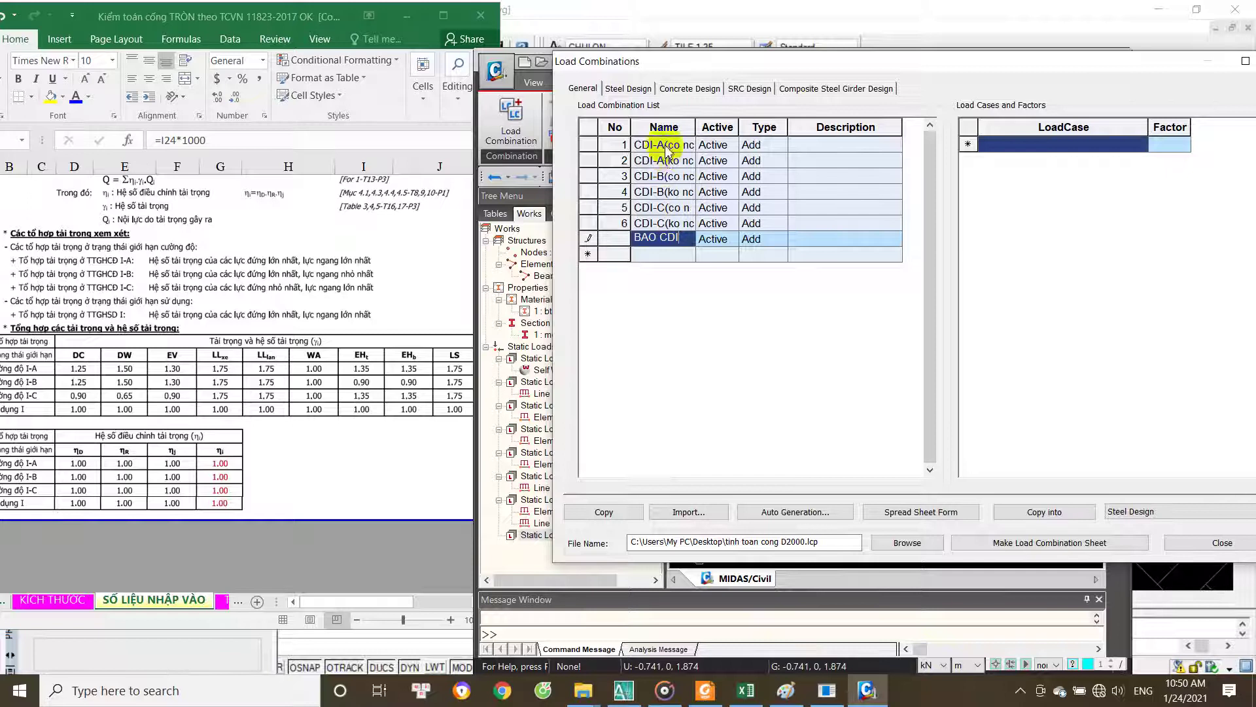
left_click(723, 244)
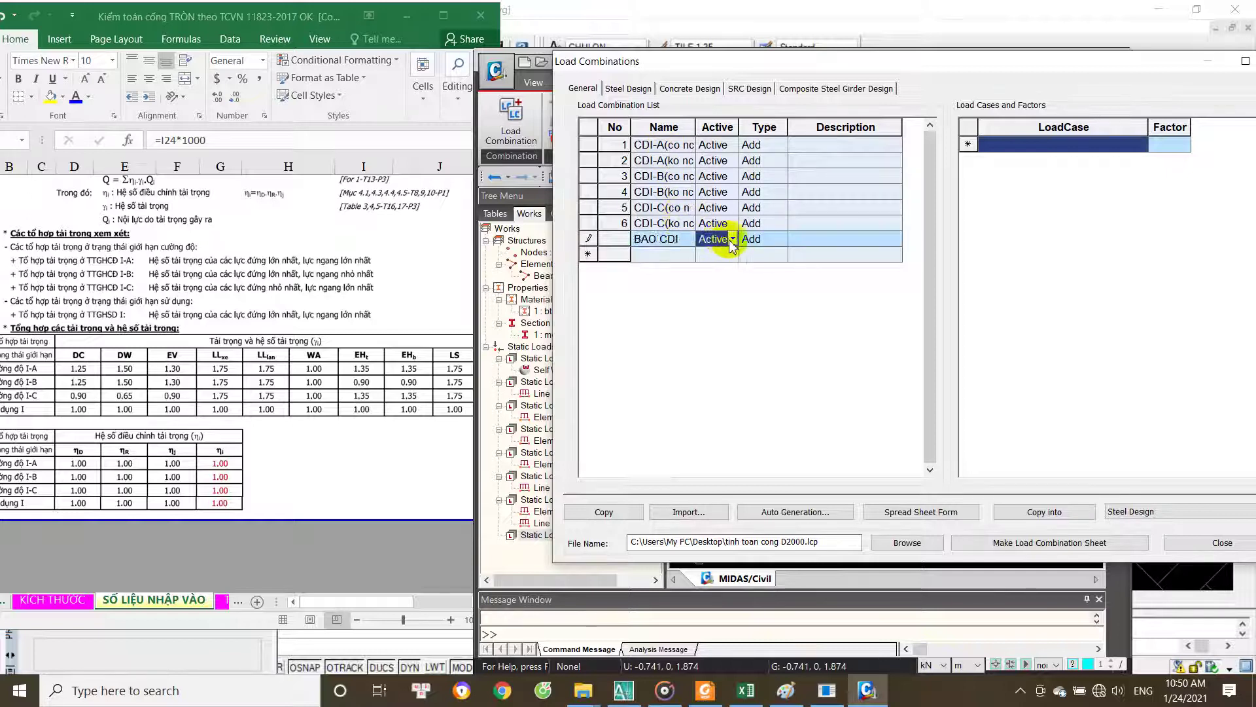
left_click(733, 242)
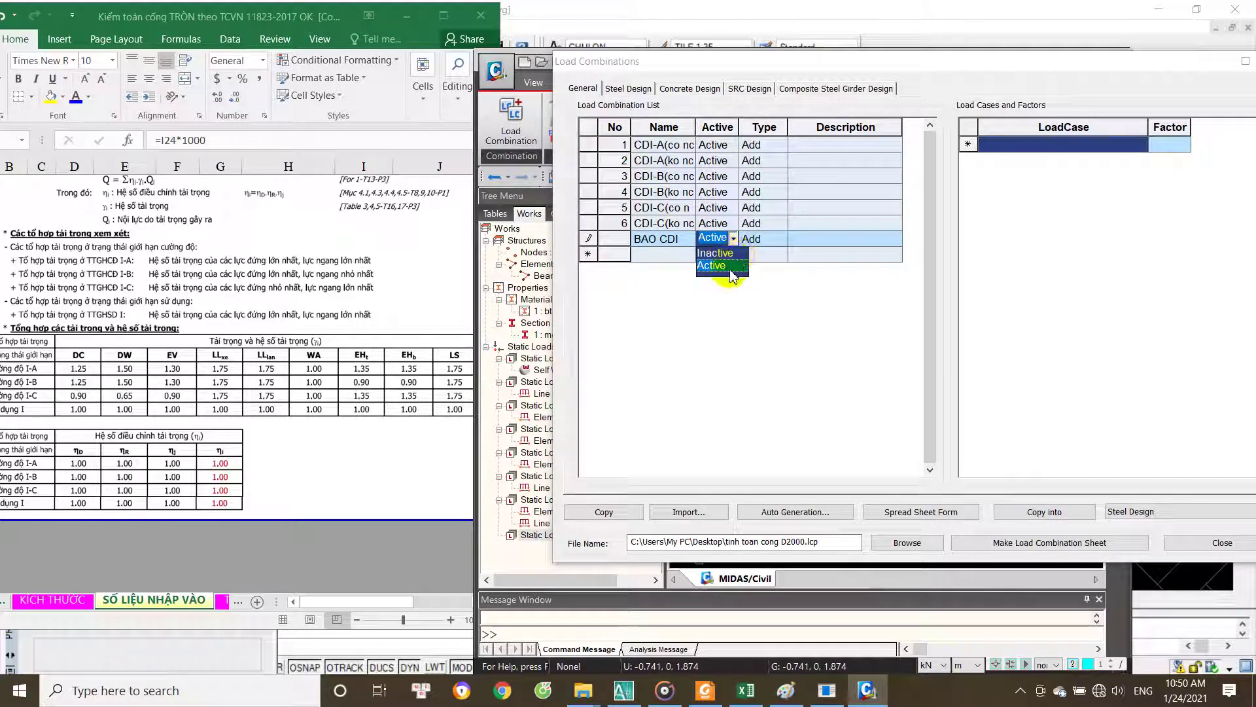
left_click(759, 252)
left_click(780, 240)
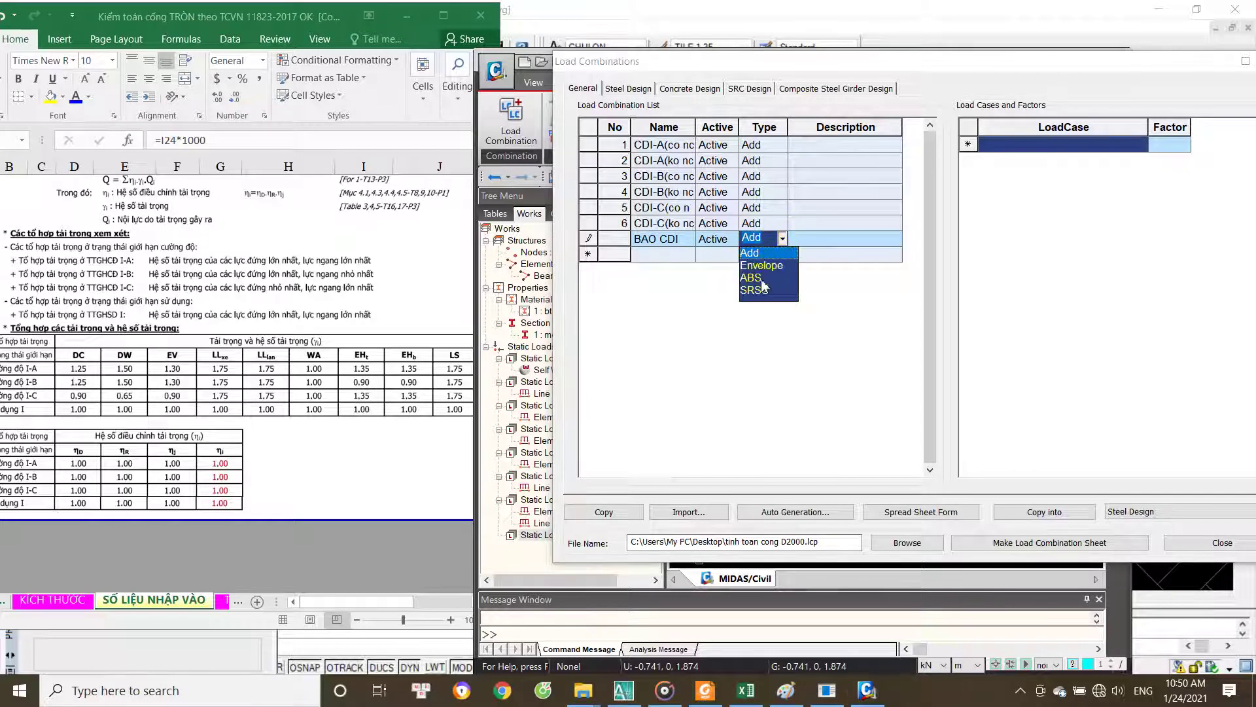
left_click(770, 265)
Step: Add CDI-A, CDI-B and CDI-C (co nc and ko nc)(CB) to BAO CDI at factor 1.0
left_click(1145, 145)
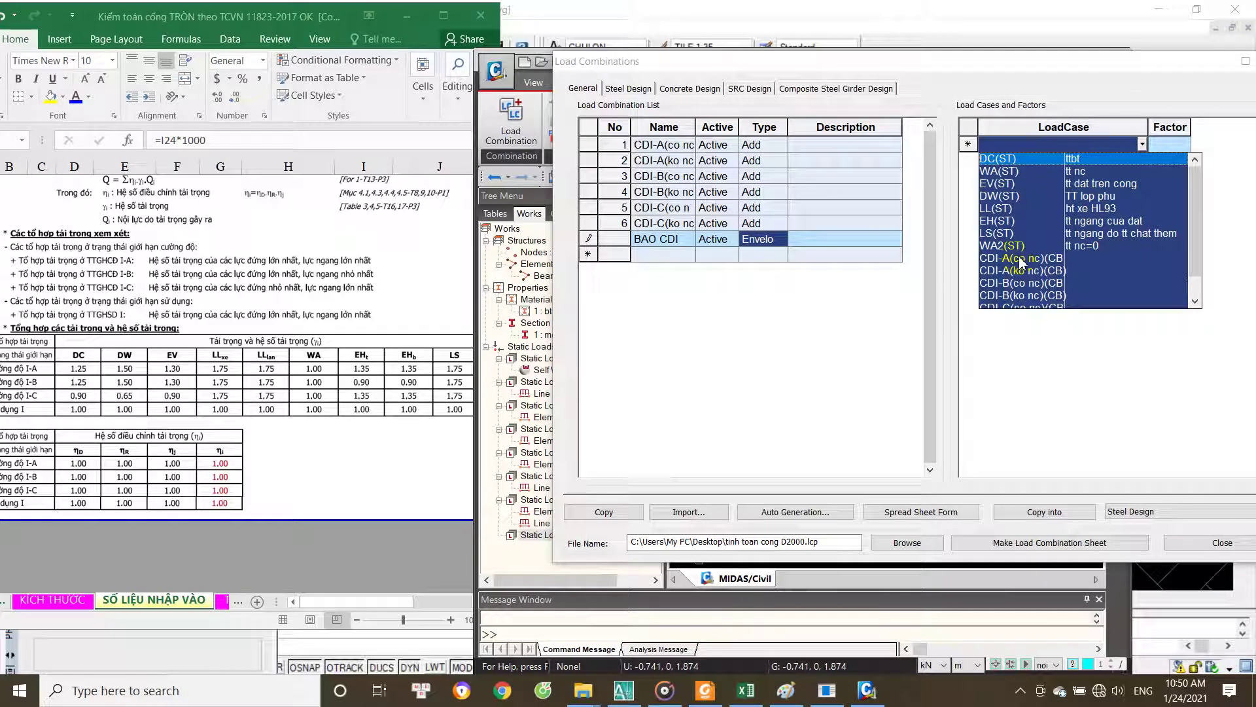
left_click(1022, 261)
left_click(1143, 160)
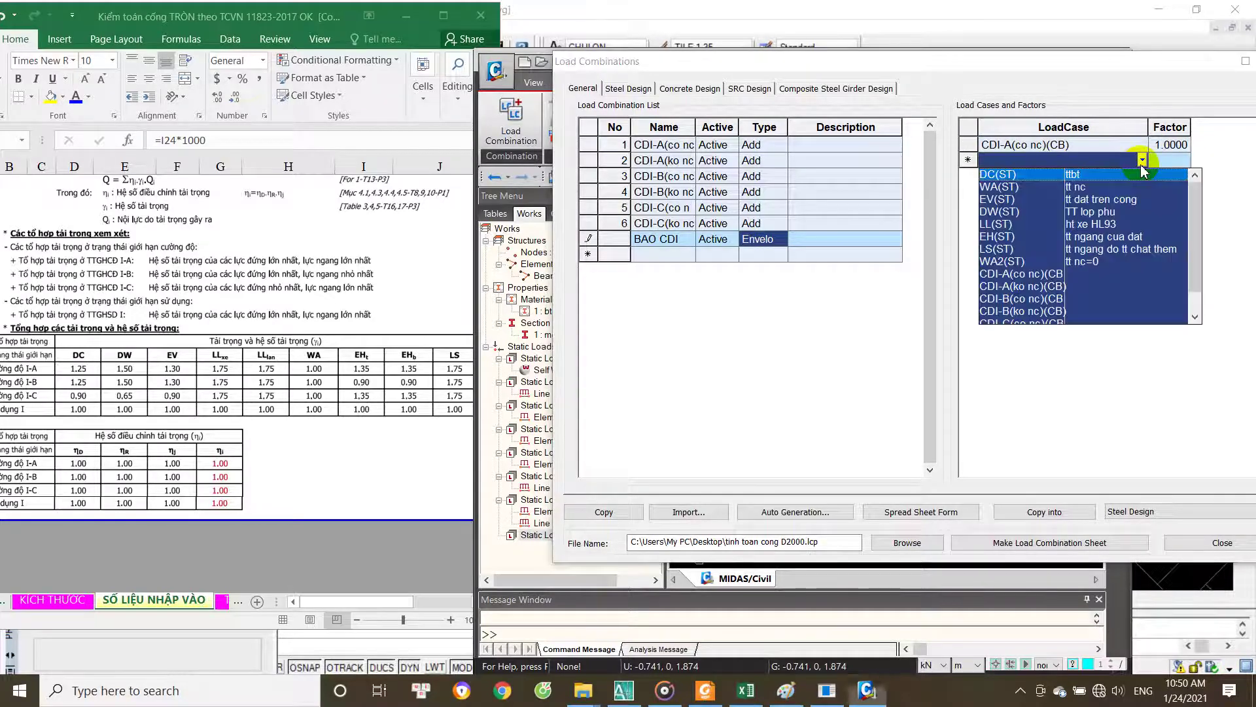
left_click(1007, 288)
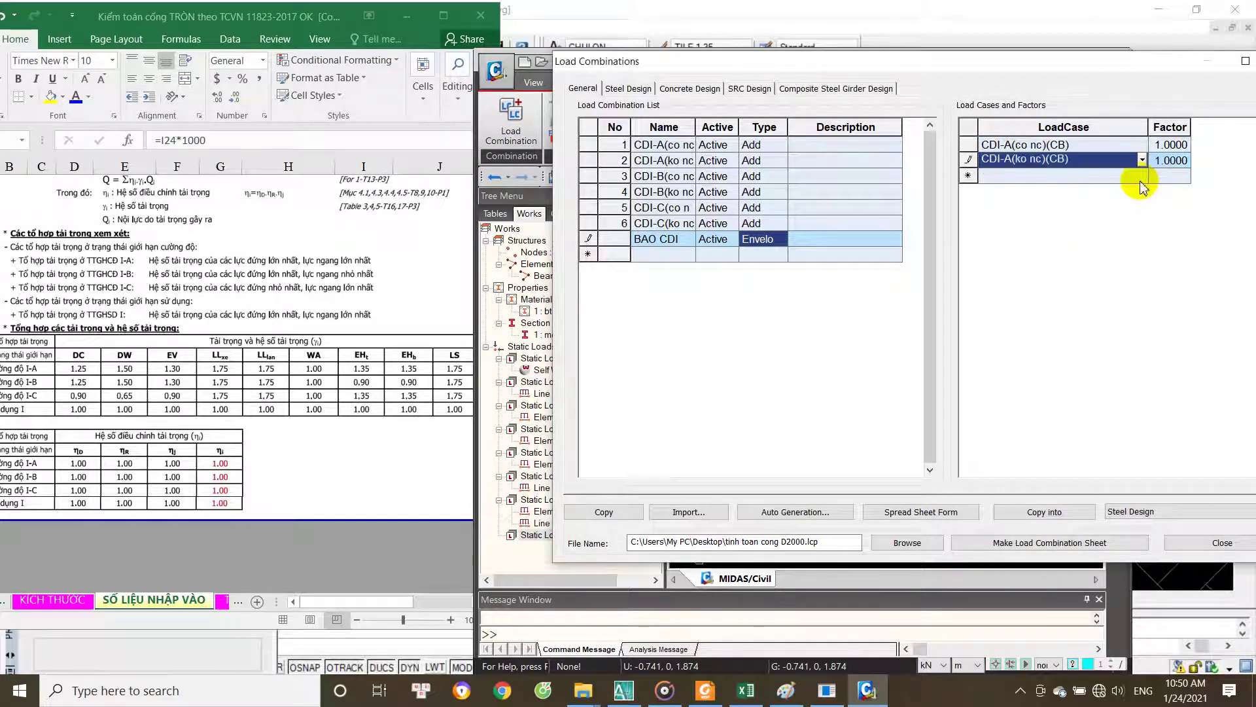
left_click(1143, 175)
left_click(1036, 314)
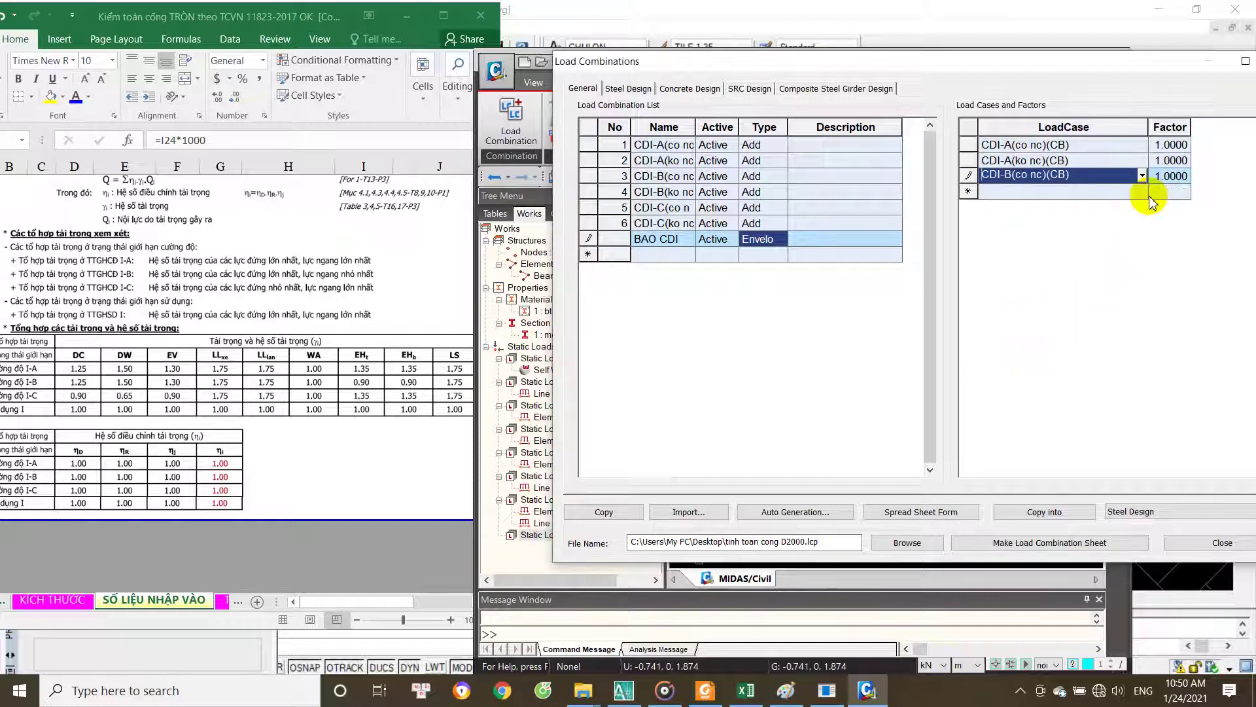
left_click(1142, 192)
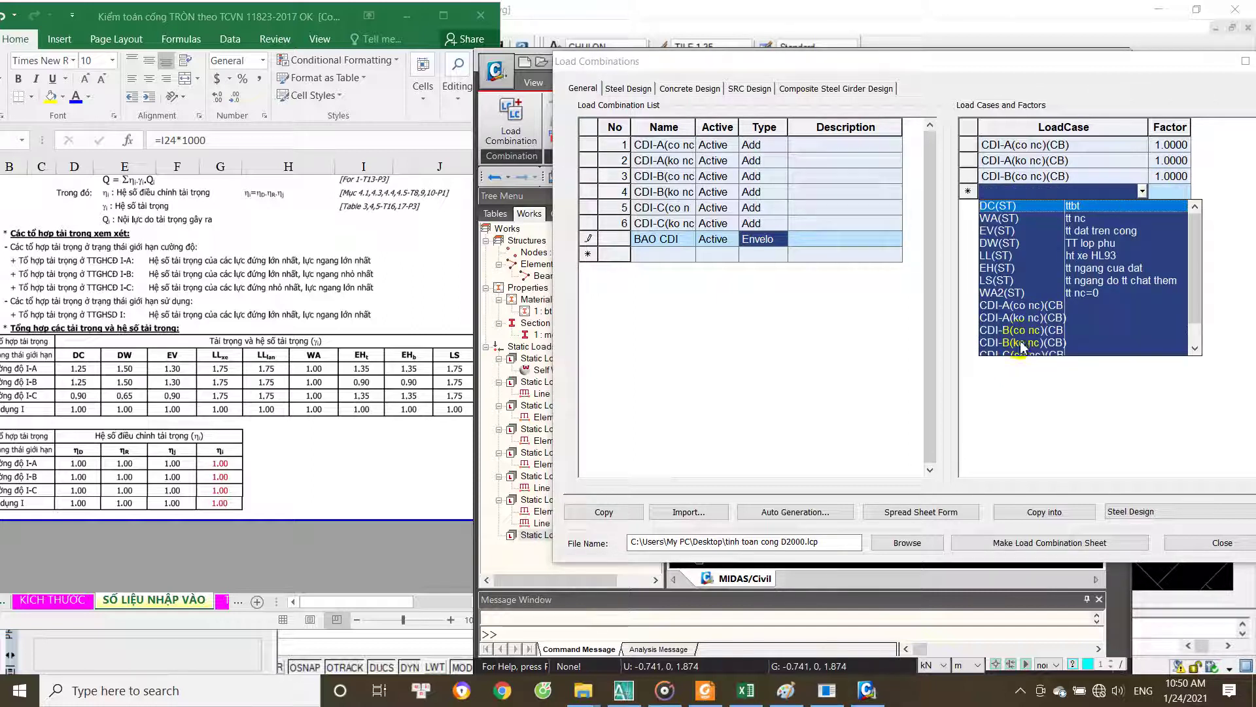
left_click(1024, 342)
left_click(1142, 207)
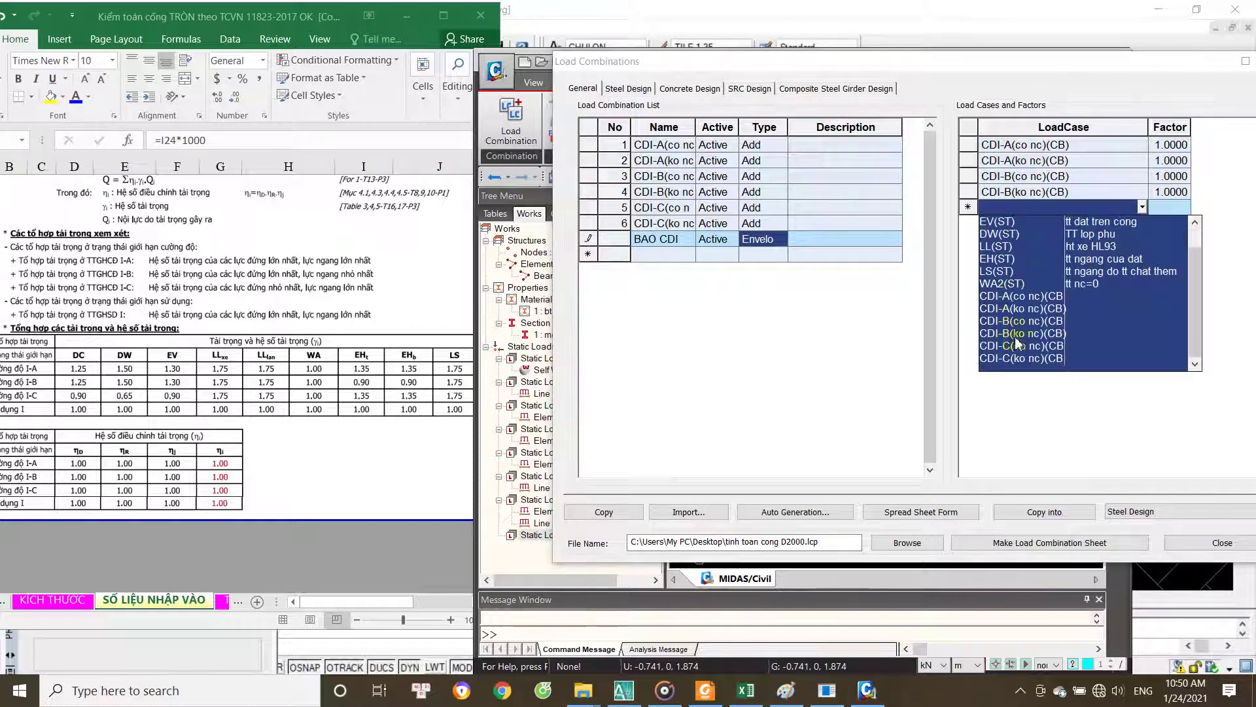
left_click(1036, 347)
left_click(1142, 223)
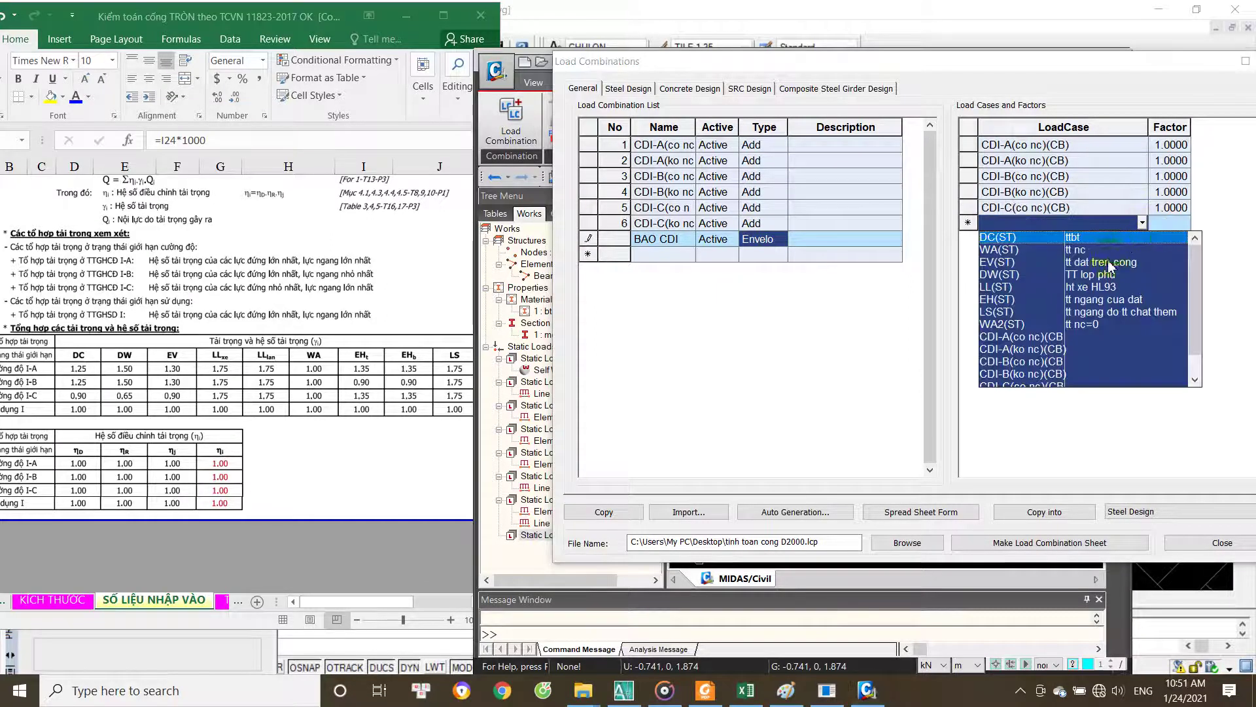
scroll(1044, 374, "down", 1)
left_click(1028, 374)
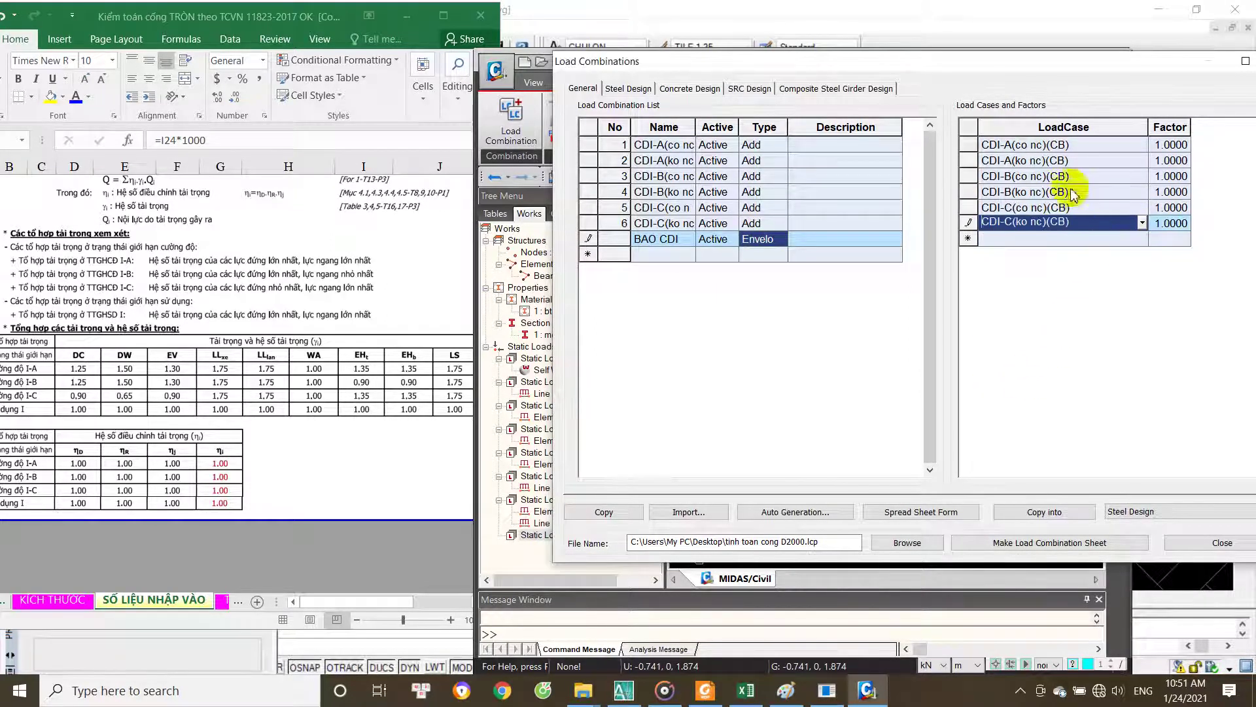
Step: Review the six BAO CDI load cases and commit the BAO CDI name
left_click(1047, 146)
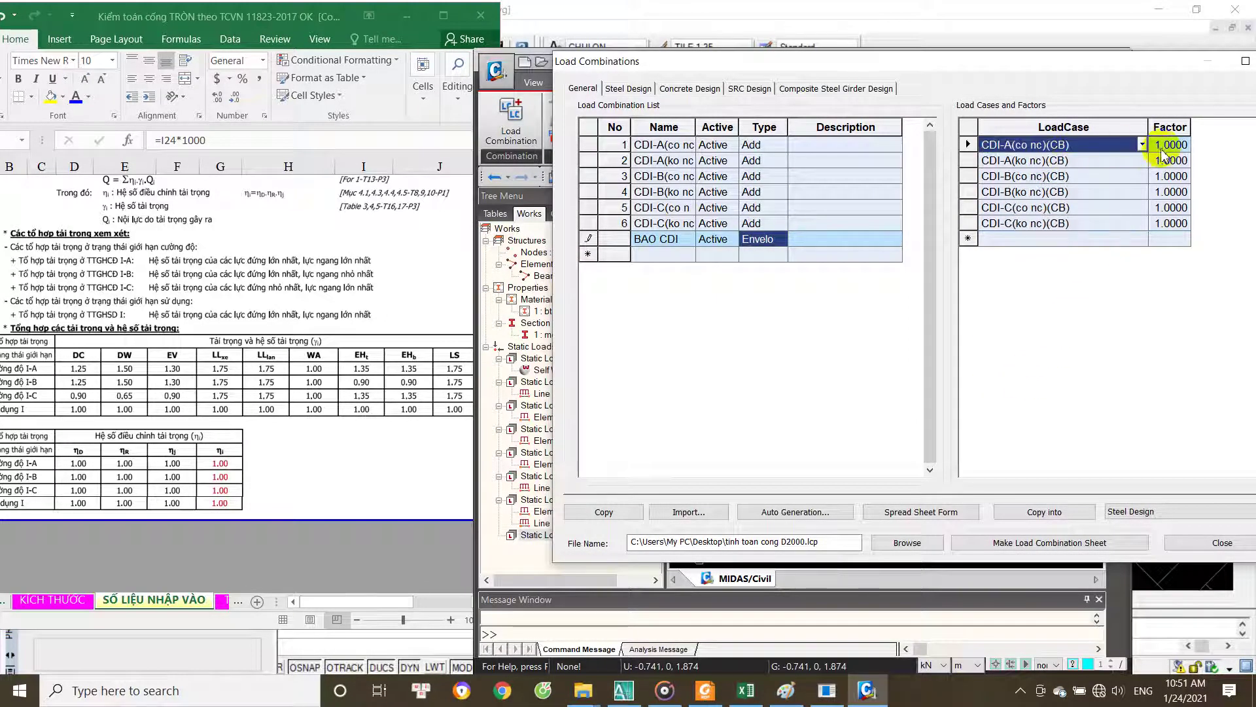
left_click(1061, 161)
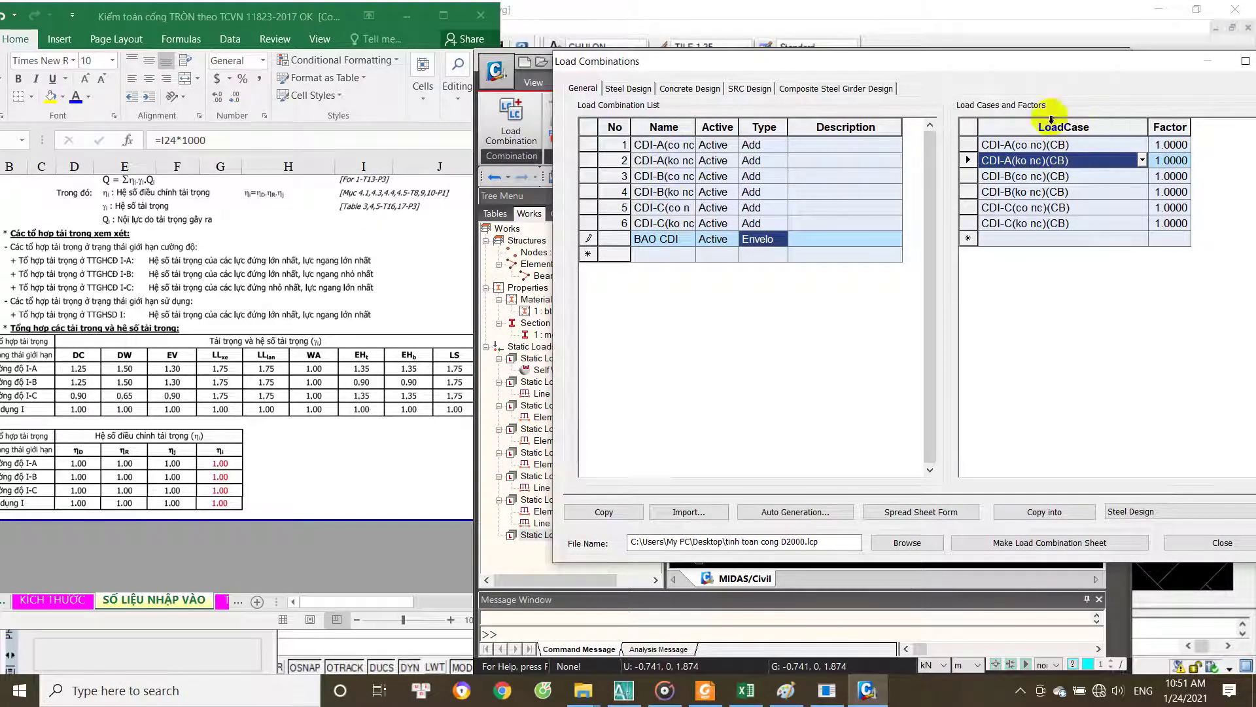
left_click(1050, 145)
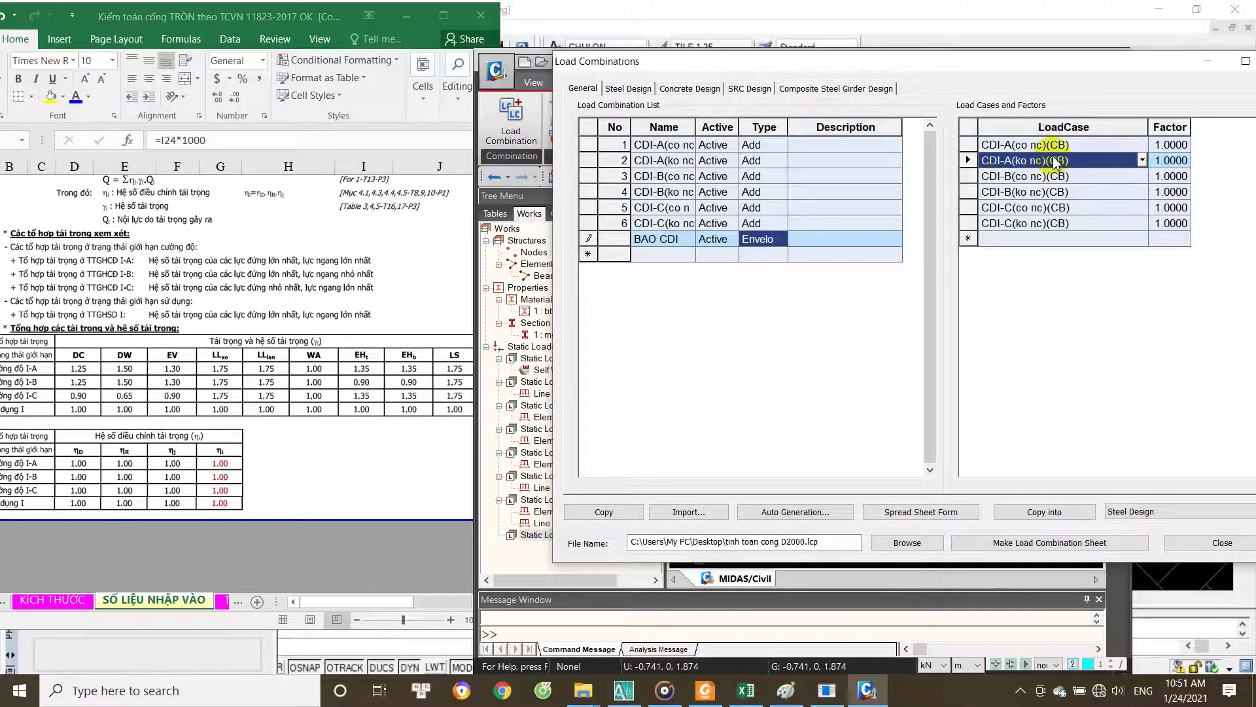
left_click(1053, 147)
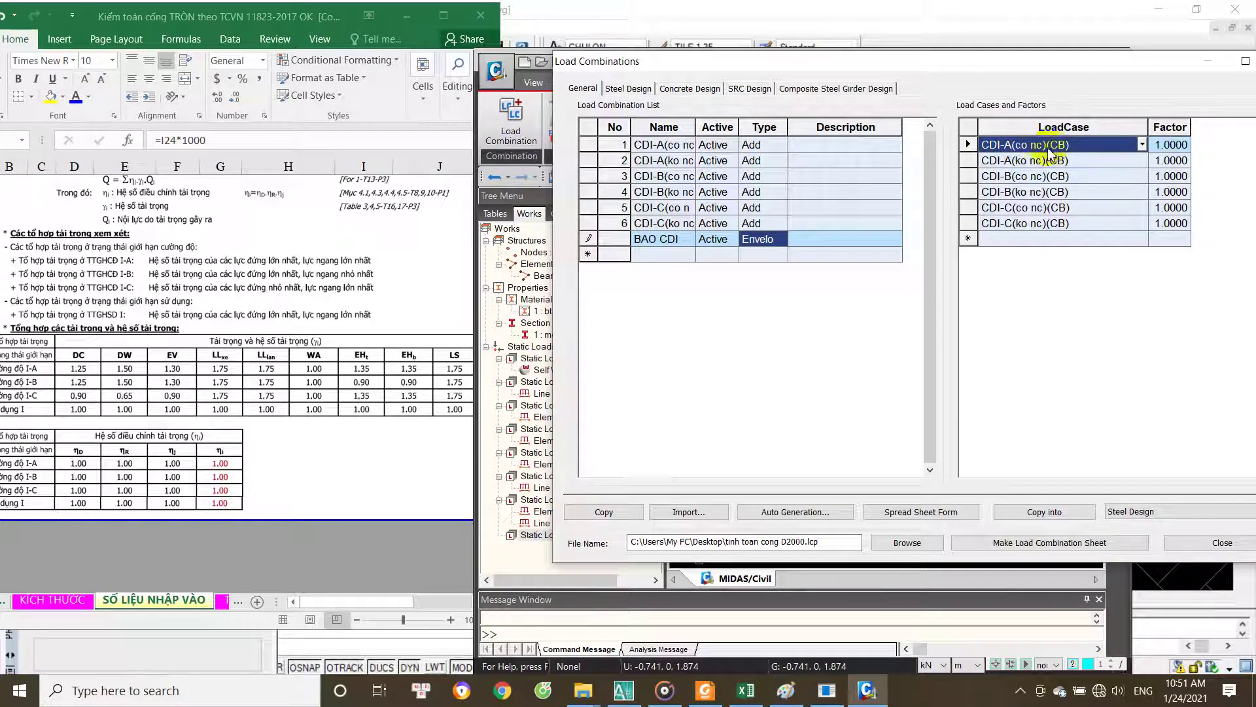
left_click(1037, 176)
left_click(1035, 193)
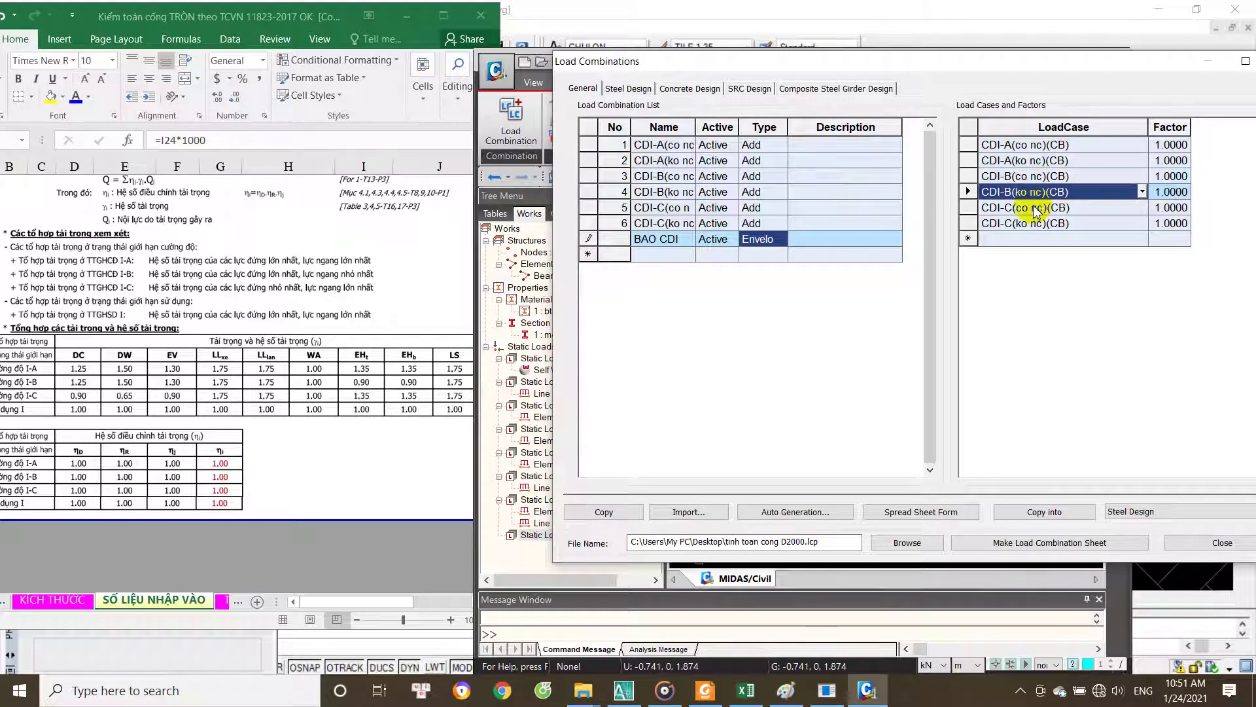
left_click(1039, 224)
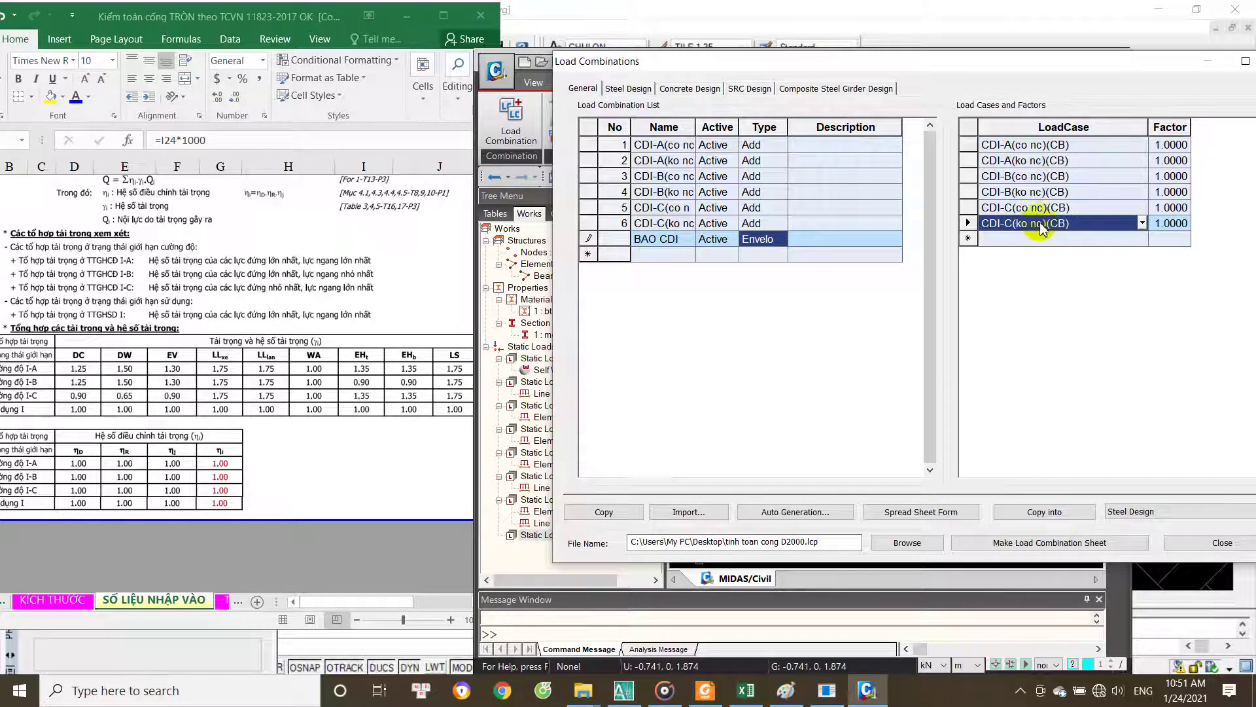
left_click(658, 255)
left_click(654, 244)
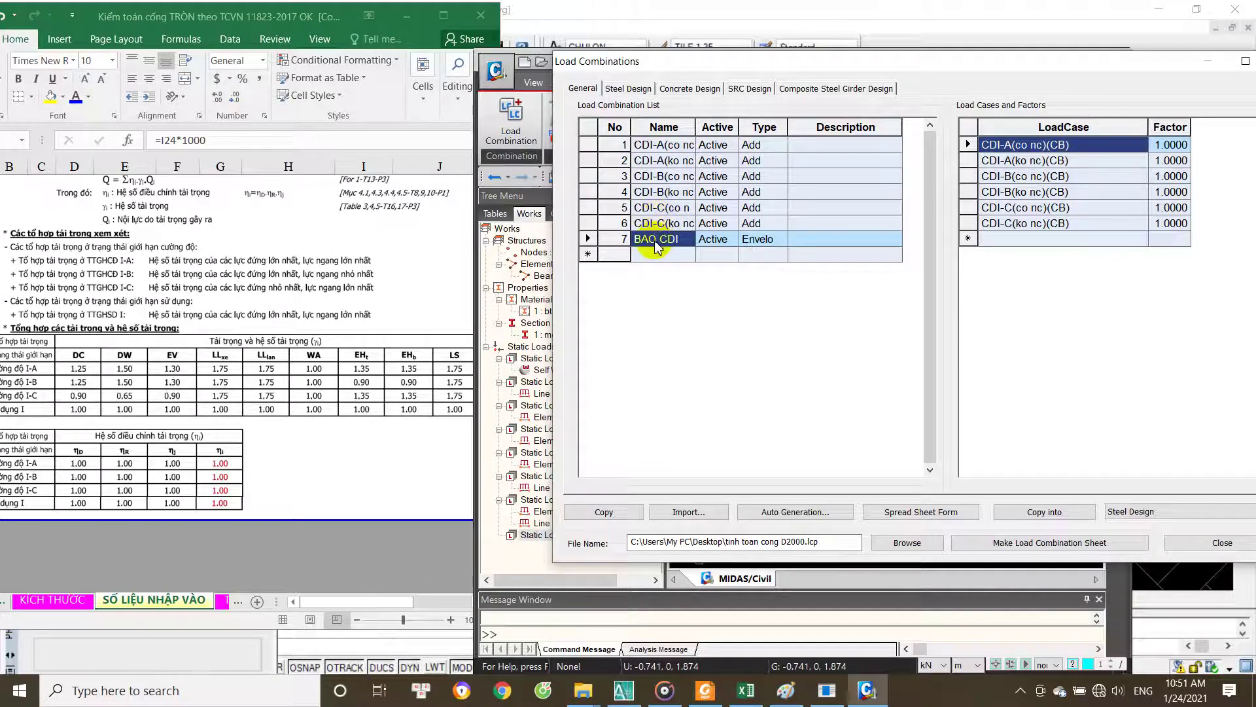
left_click(668, 246)
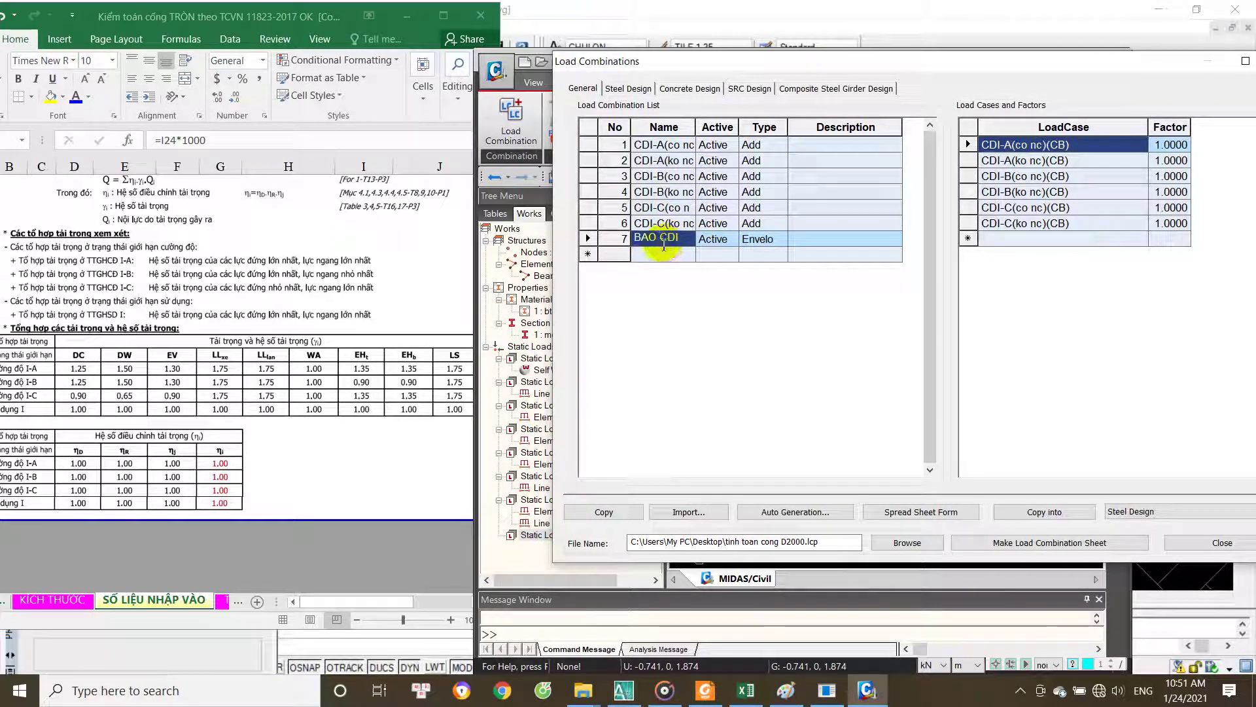
key("Return")
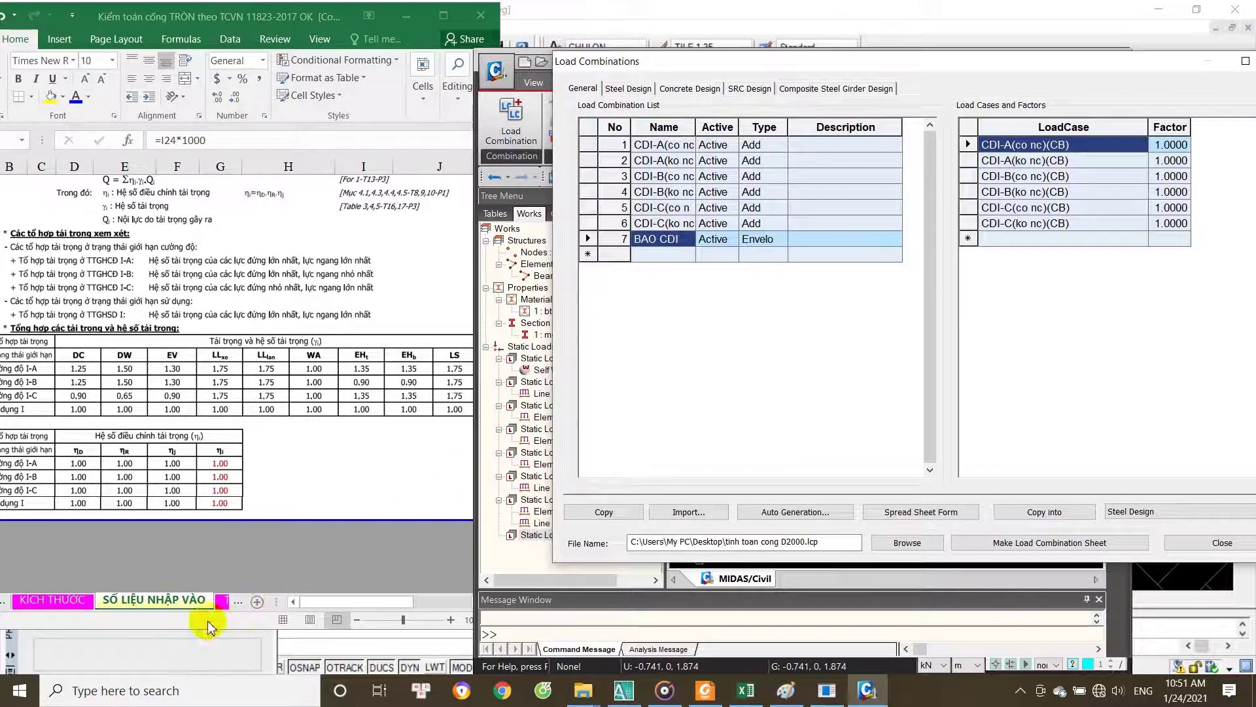
left_click(652, 254)
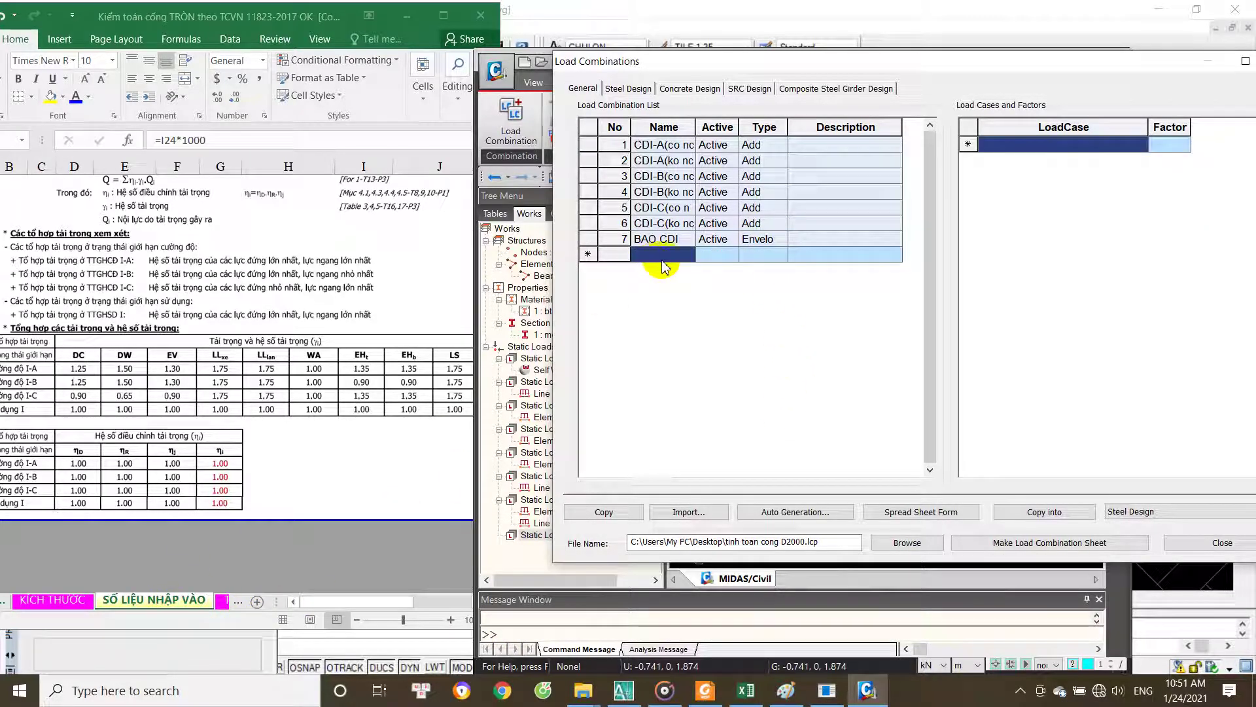
type("SD")
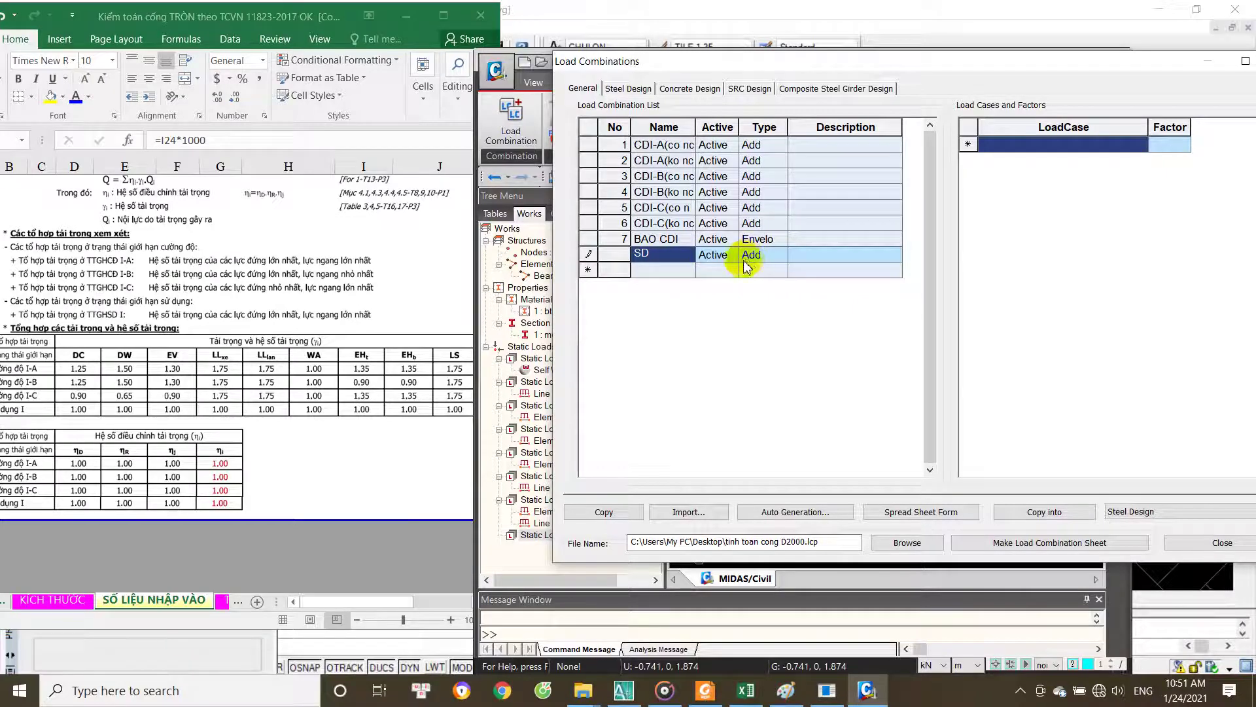
left_click(1052, 146)
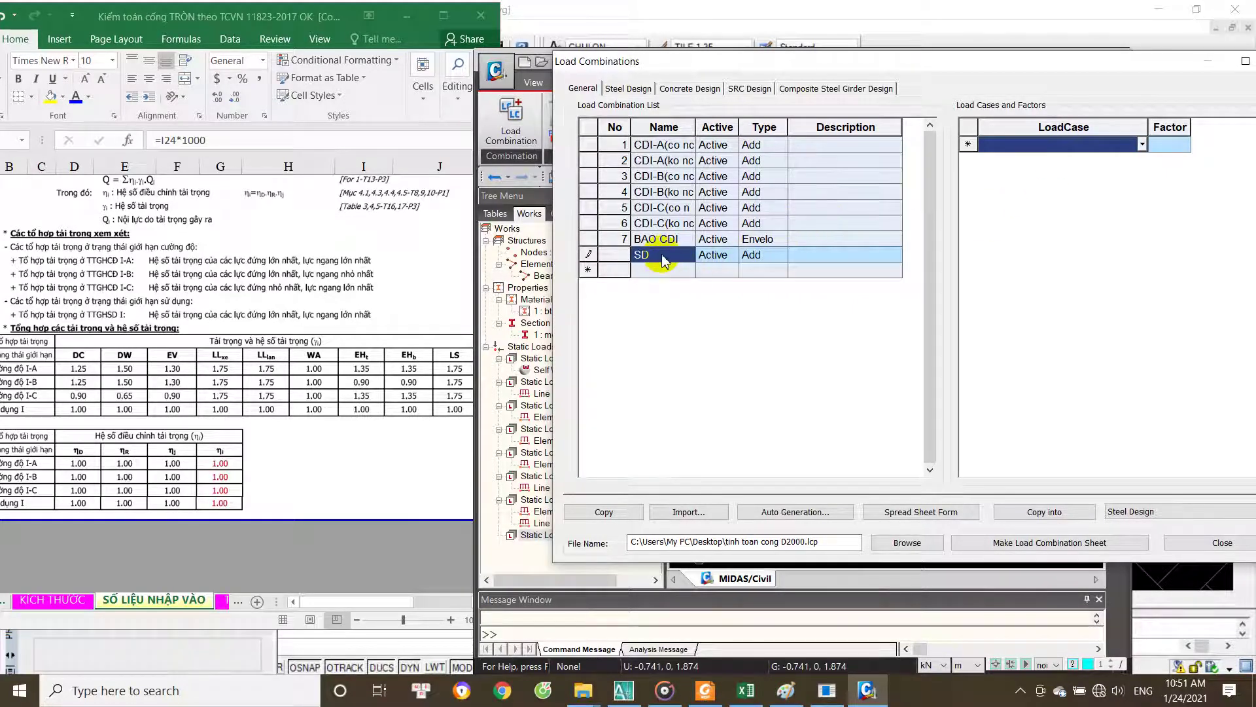
key("Delete")
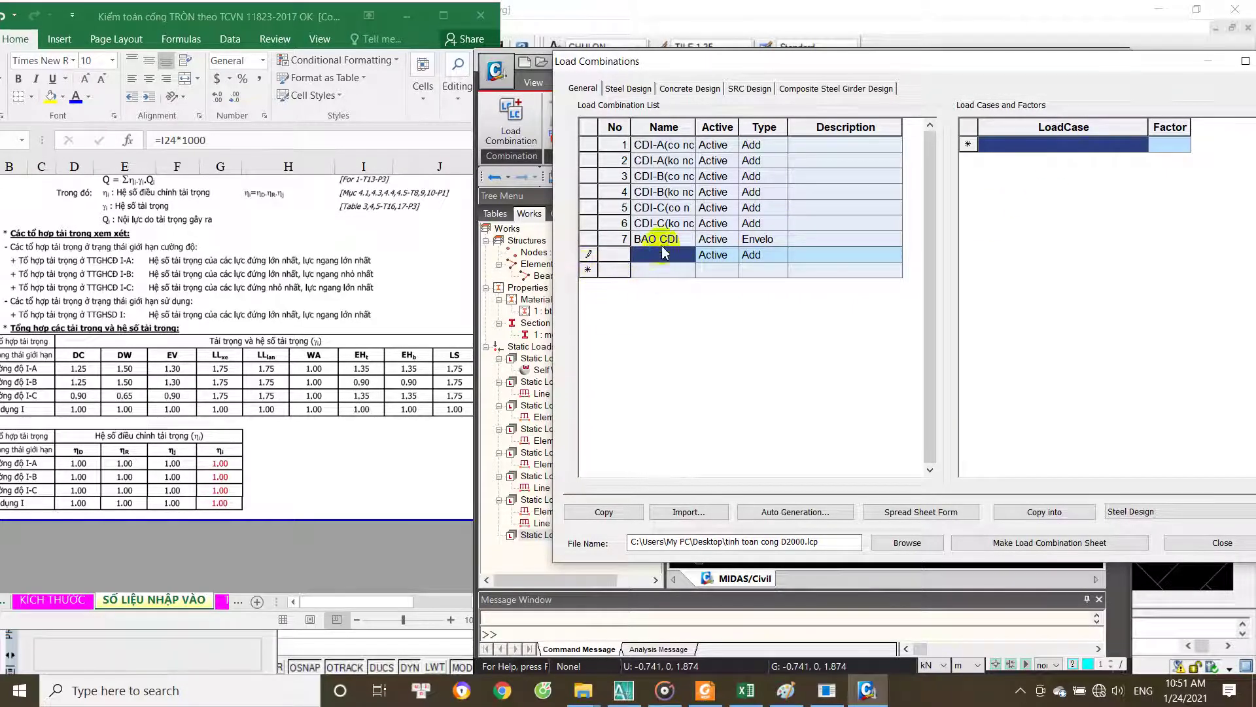
key("Return")
key("Return")
left_click(676, 274)
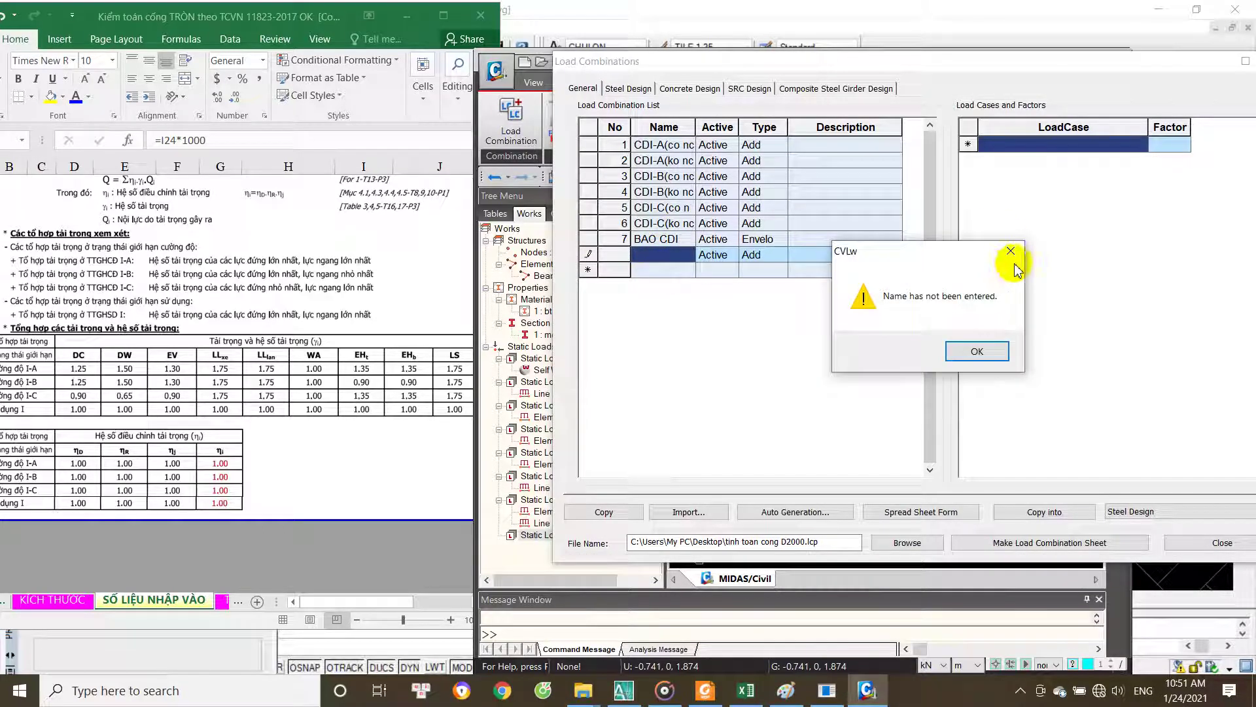
left_click(1010, 251)
type("SD")
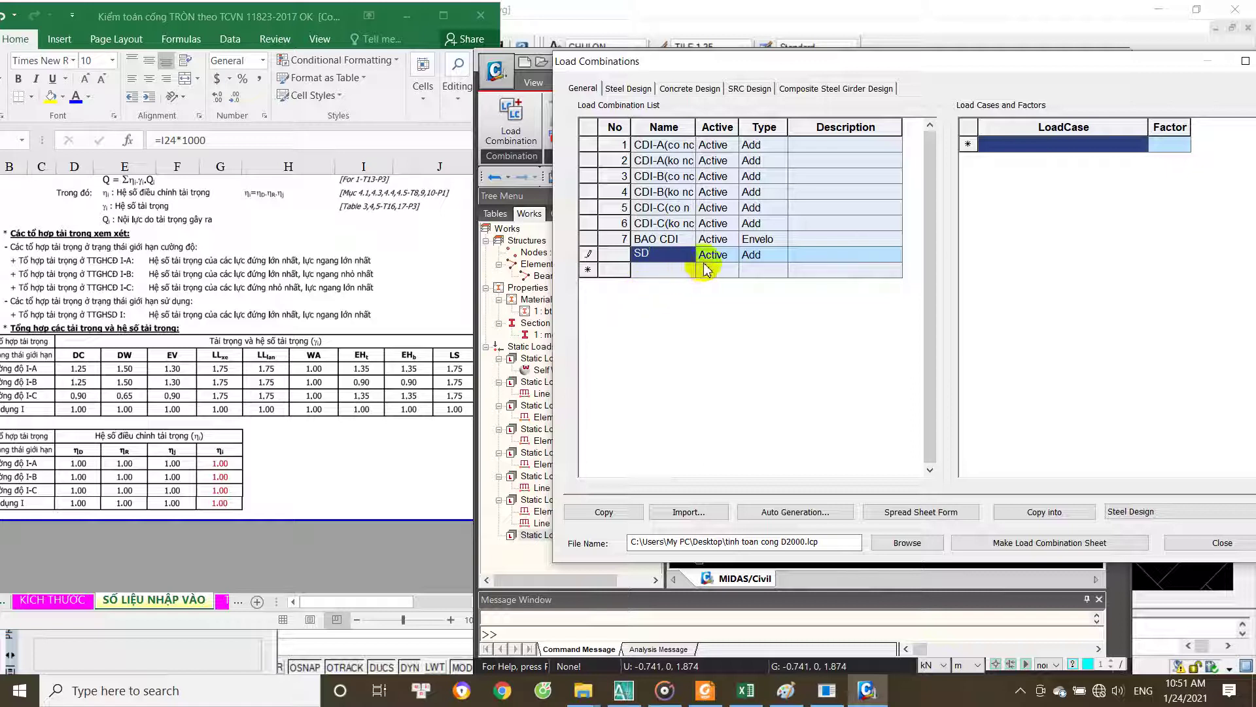
key("Tab")
key("Escape")
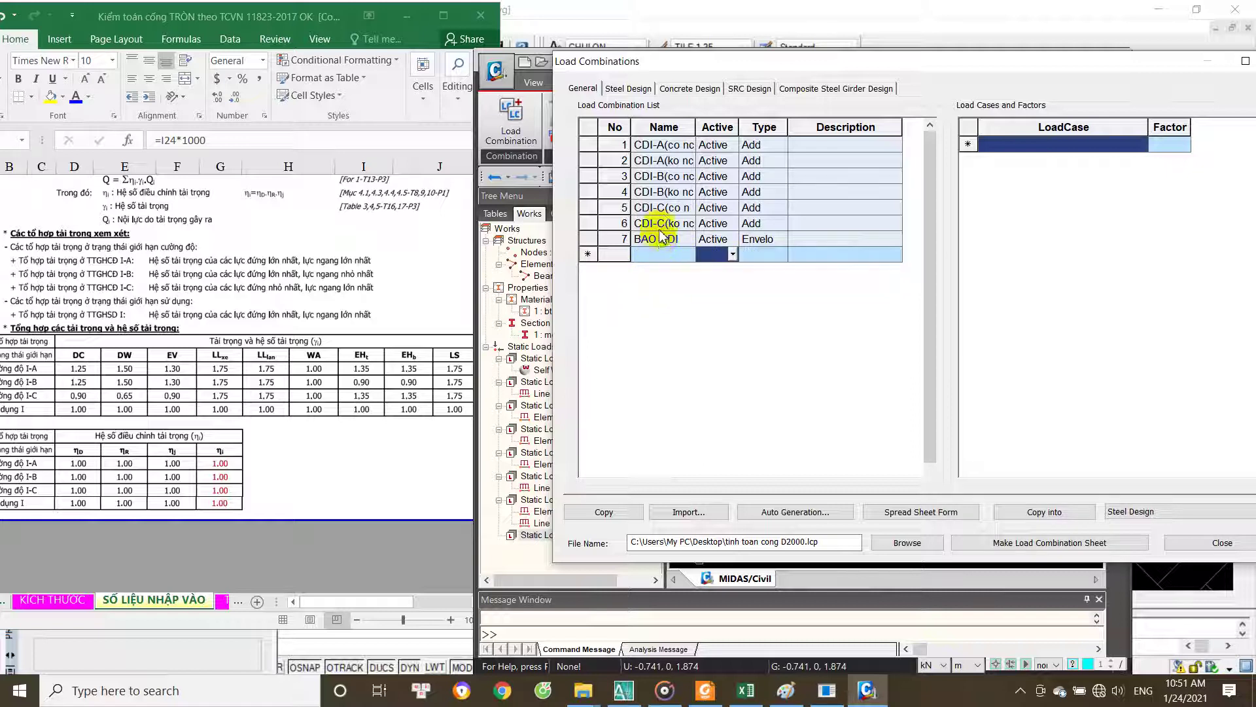
Step: Copy CDI-A(co nc) as SD(co nc) with DC and DW factors 1.0
left_click(680, 147)
left_click(622, 512)
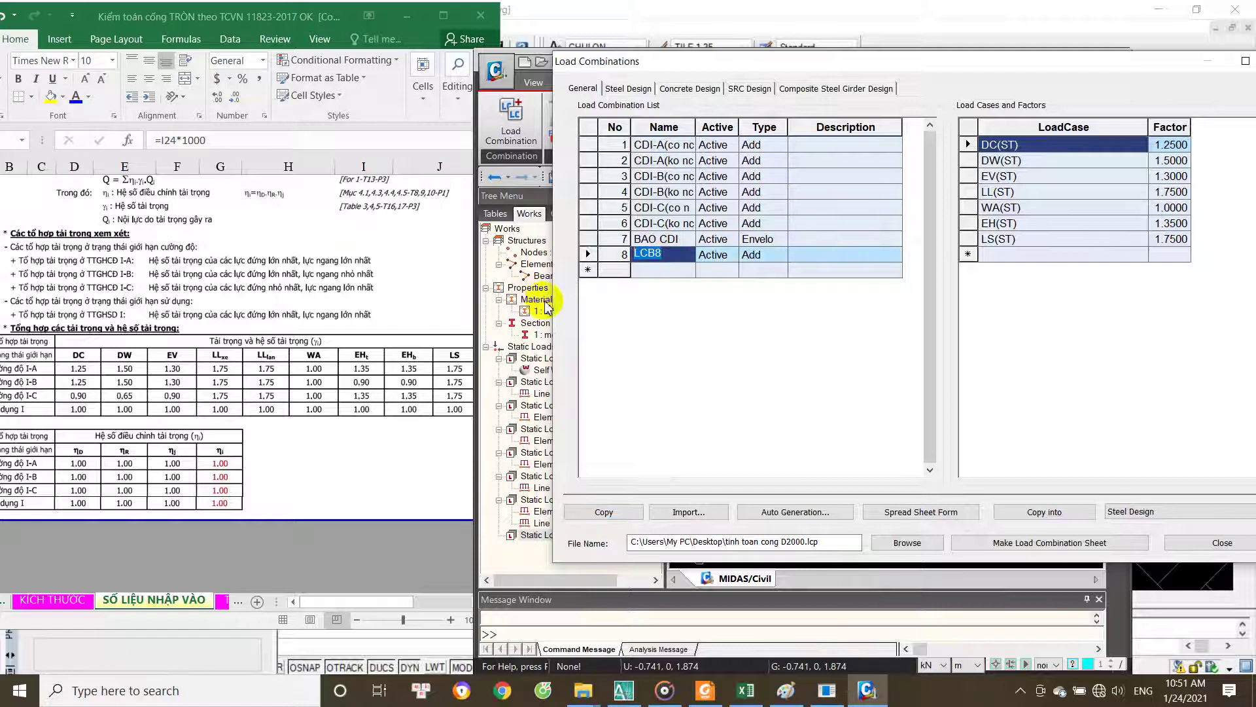
type("SD")
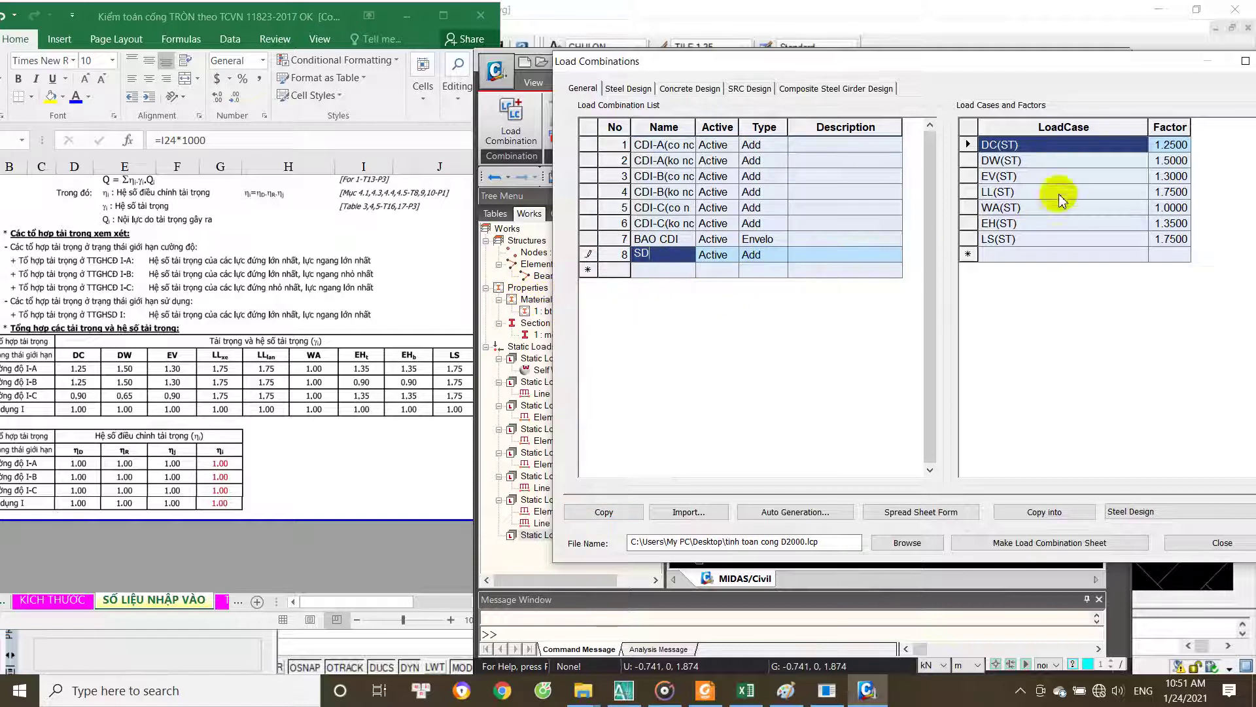
left_click(1154, 145)
type("11")
Step: Set the remaining SD(co nc) factors to 1.0 and duplicate it as LCB9
left_click(1167, 176)
type("1")
left_click(1174, 192)
type("1")
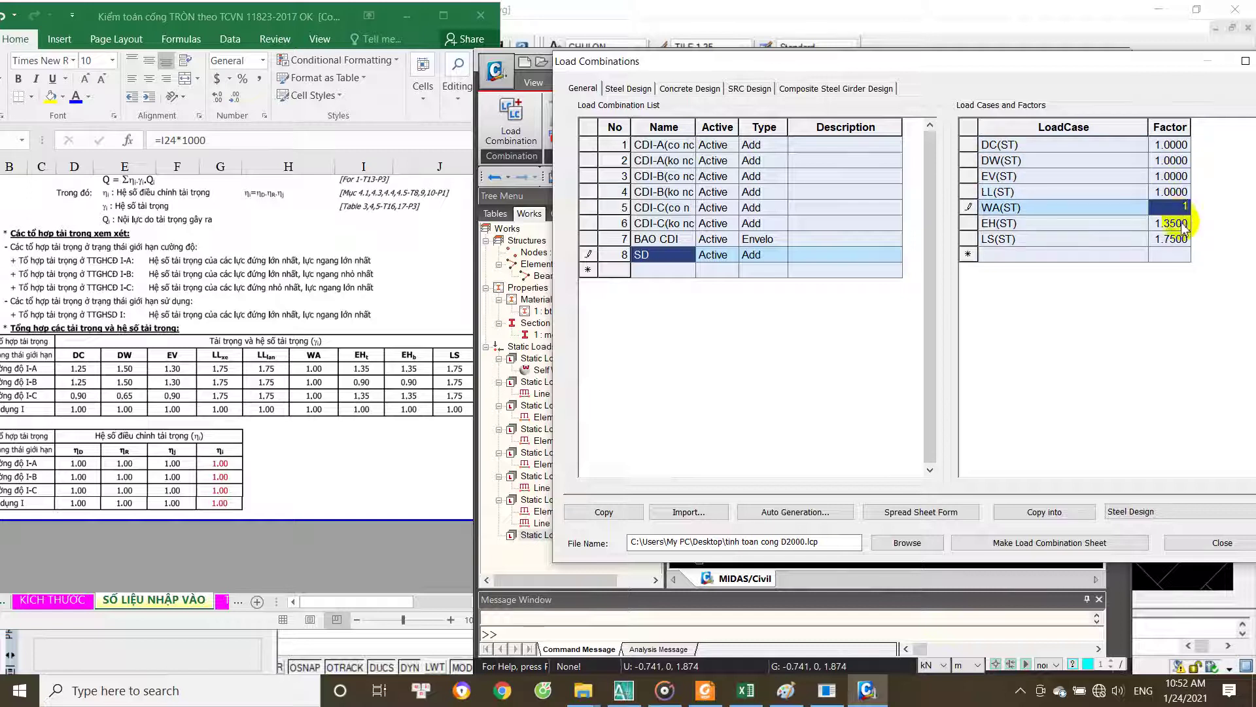
left_click(1183, 223)
type("1")
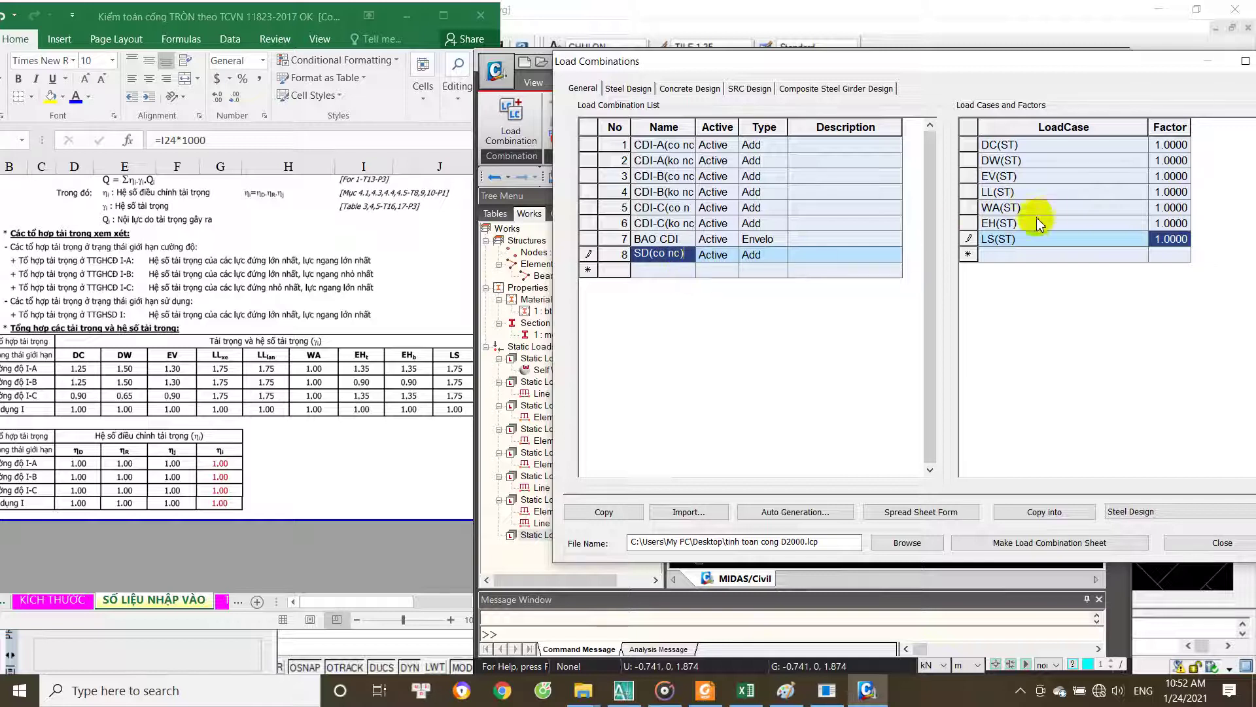
left_click(660, 271)
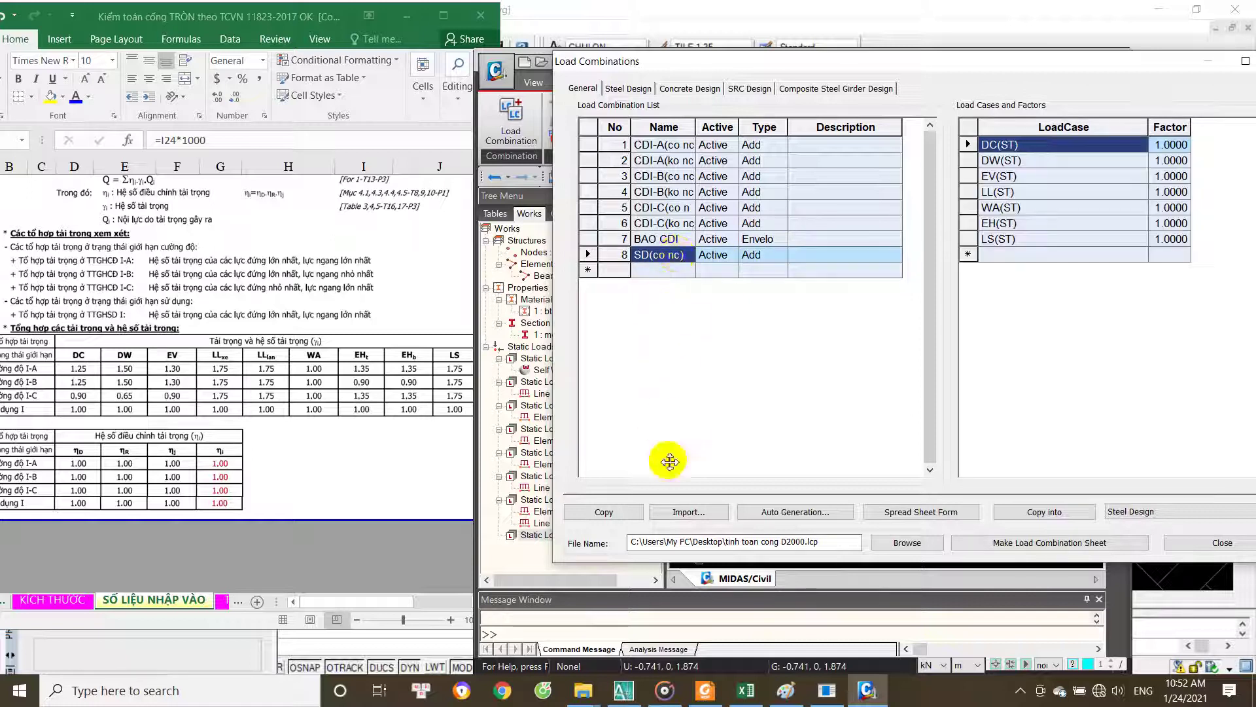
left_click(608, 512)
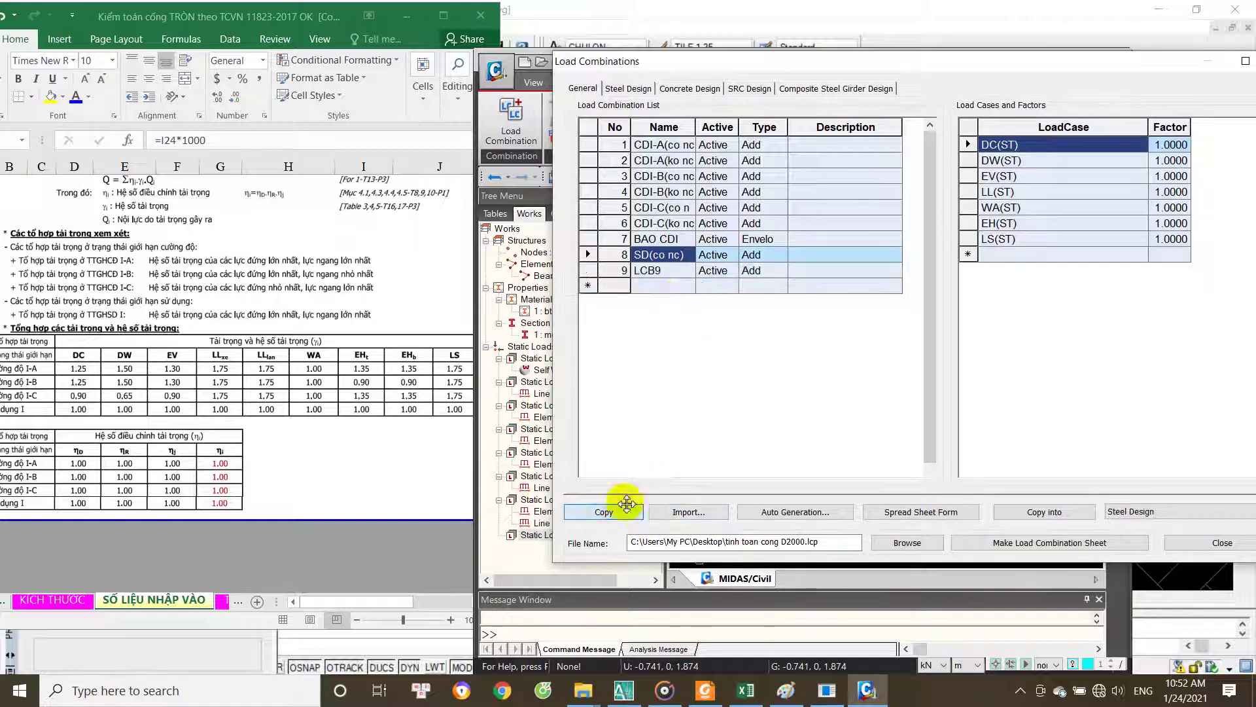
Step: Rename LCB9 to SD(ko nc) and replace its WA(ST) with WA2(ST)
left_click(677, 273)
type("SD(ko nc)")
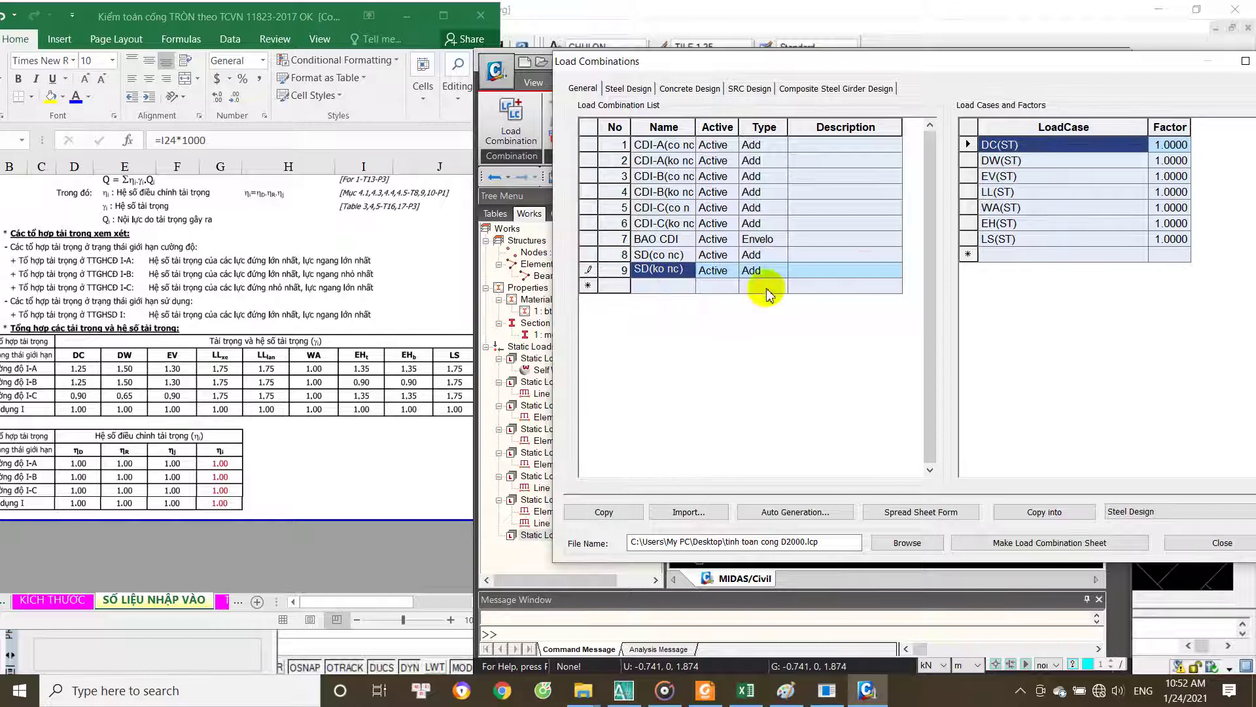
left_click(1048, 212)
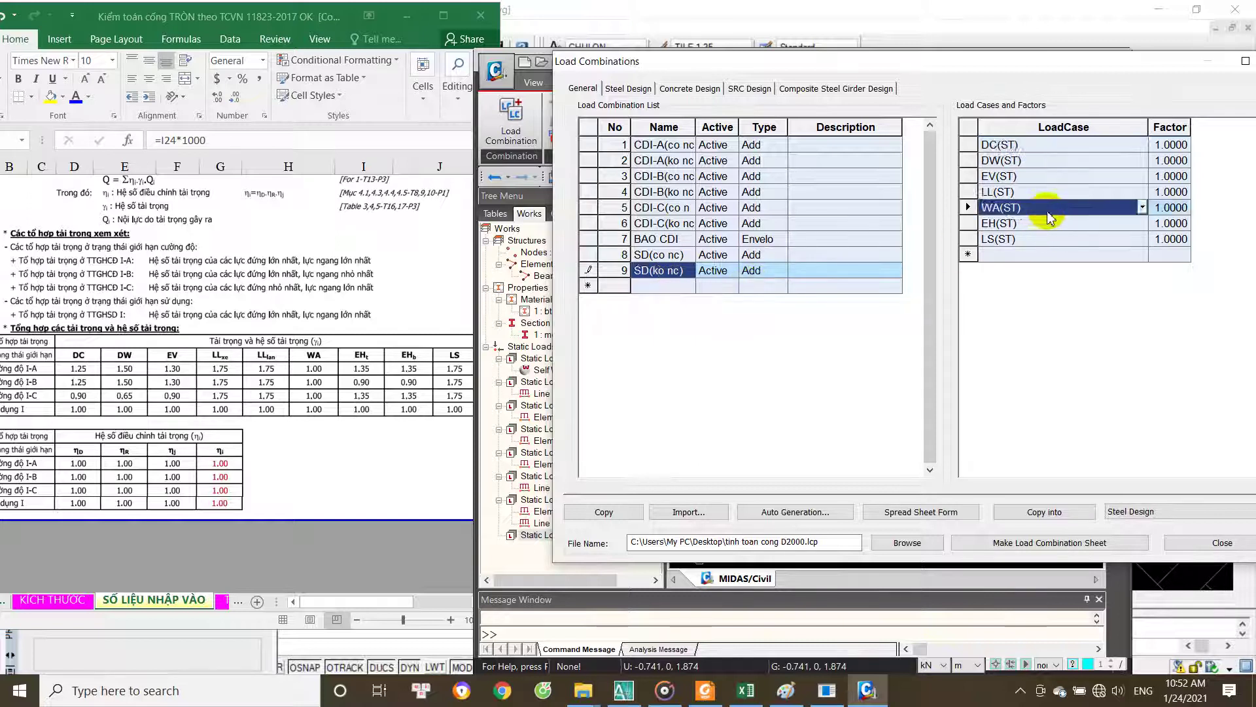
left_click(1142, 208)
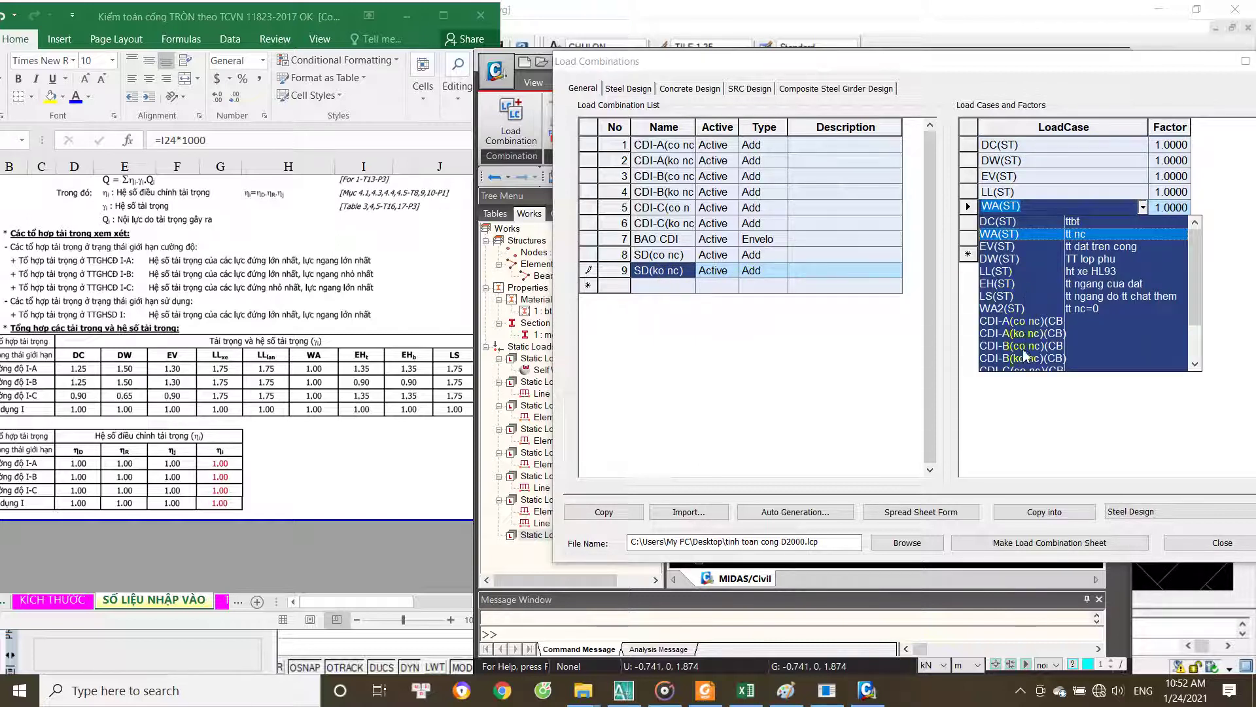
scroll(1024, 354, "down", 2)
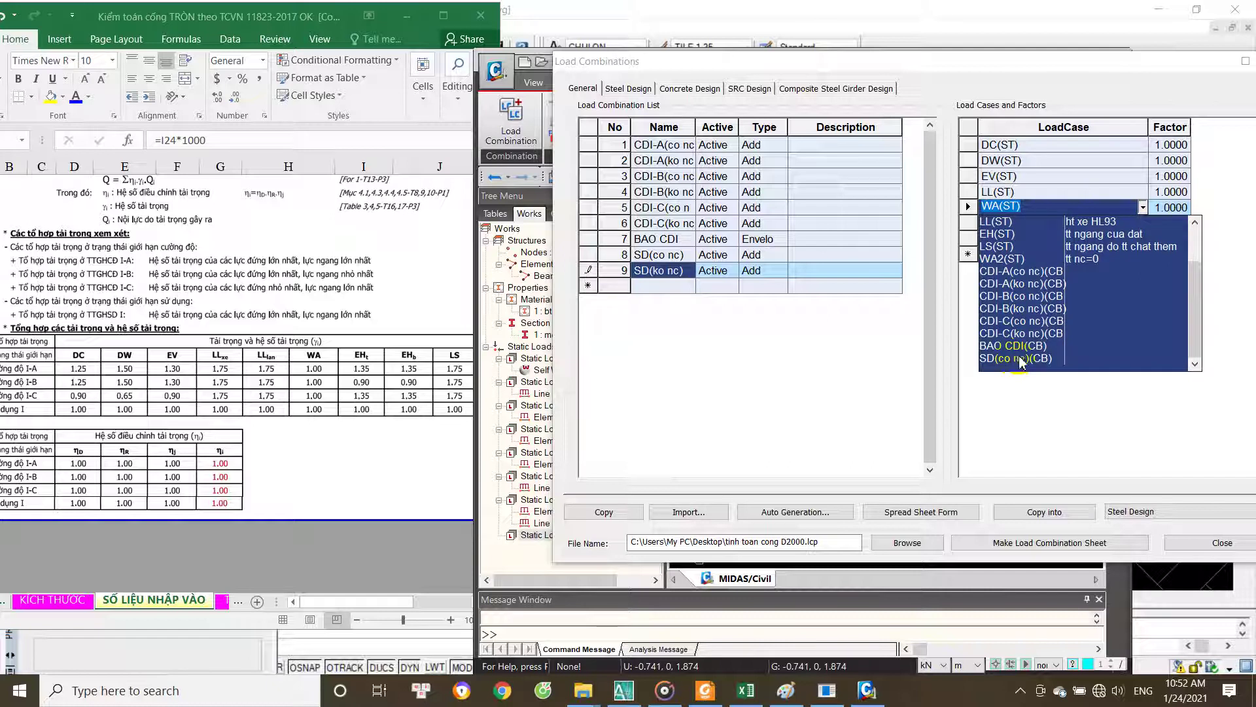
left_click(1018, 260)
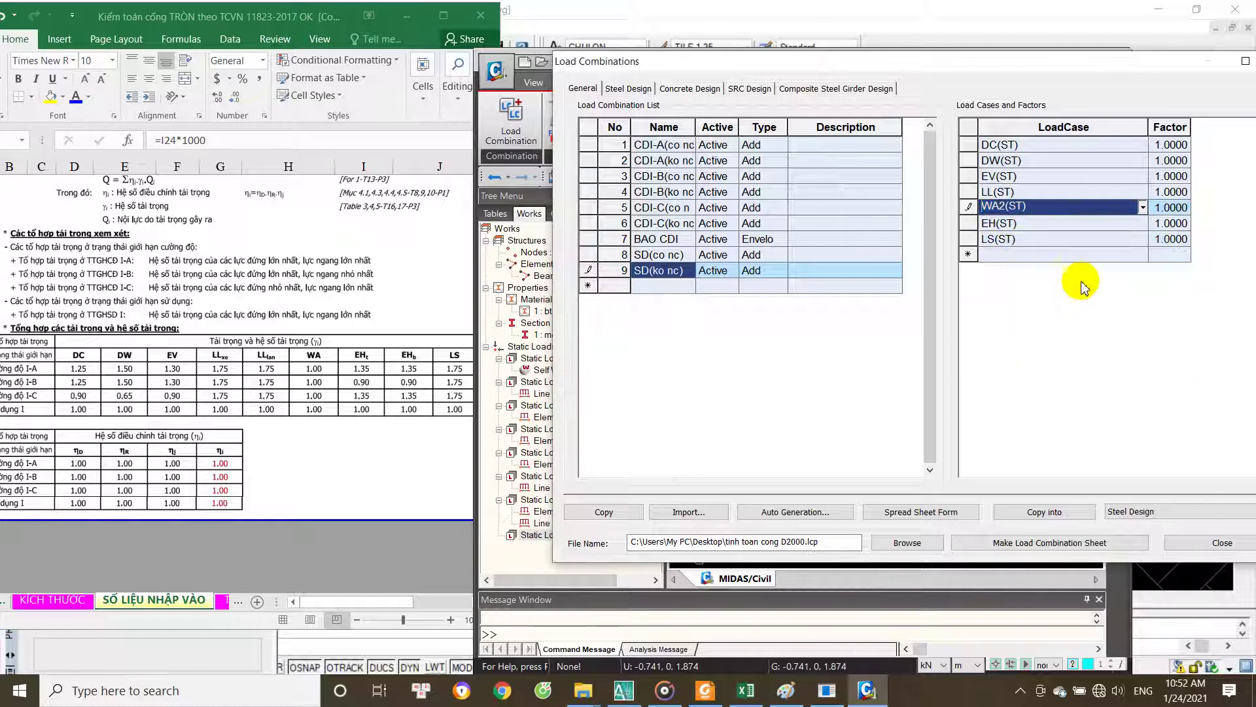
Step: Compare the two SD combinations and start a tenth combination named BAO SD
key("Up")
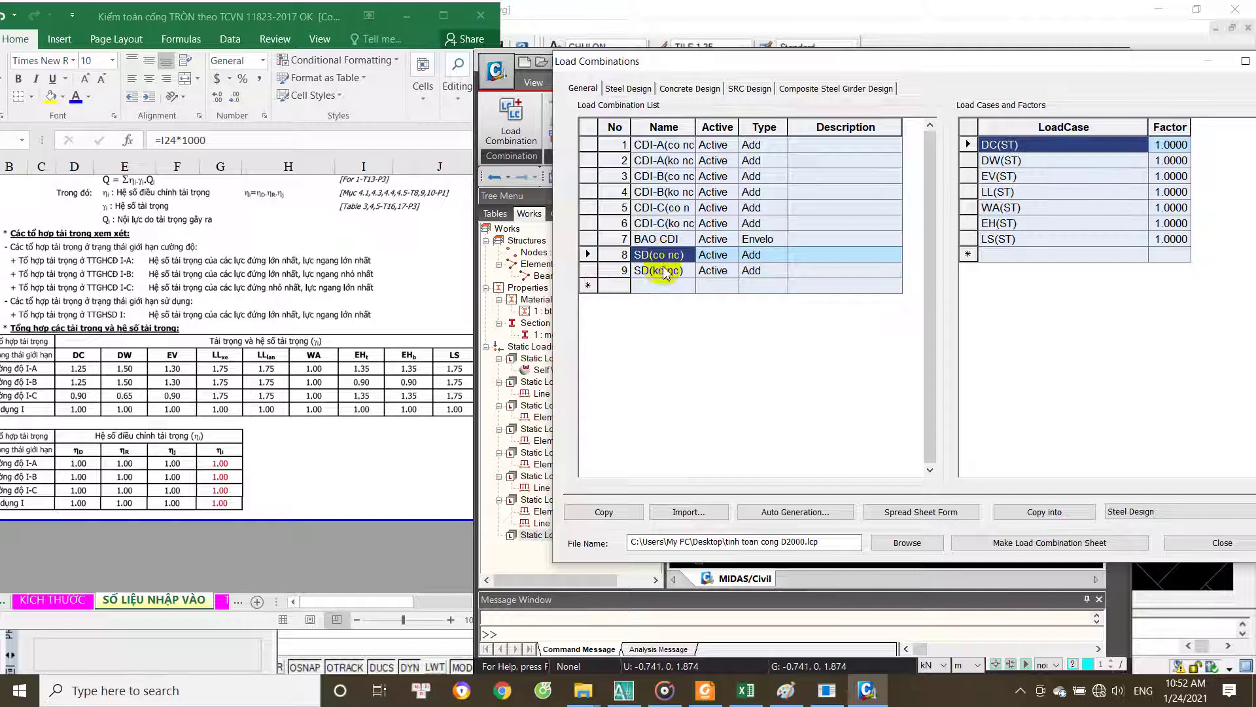
left_click(662, 270)
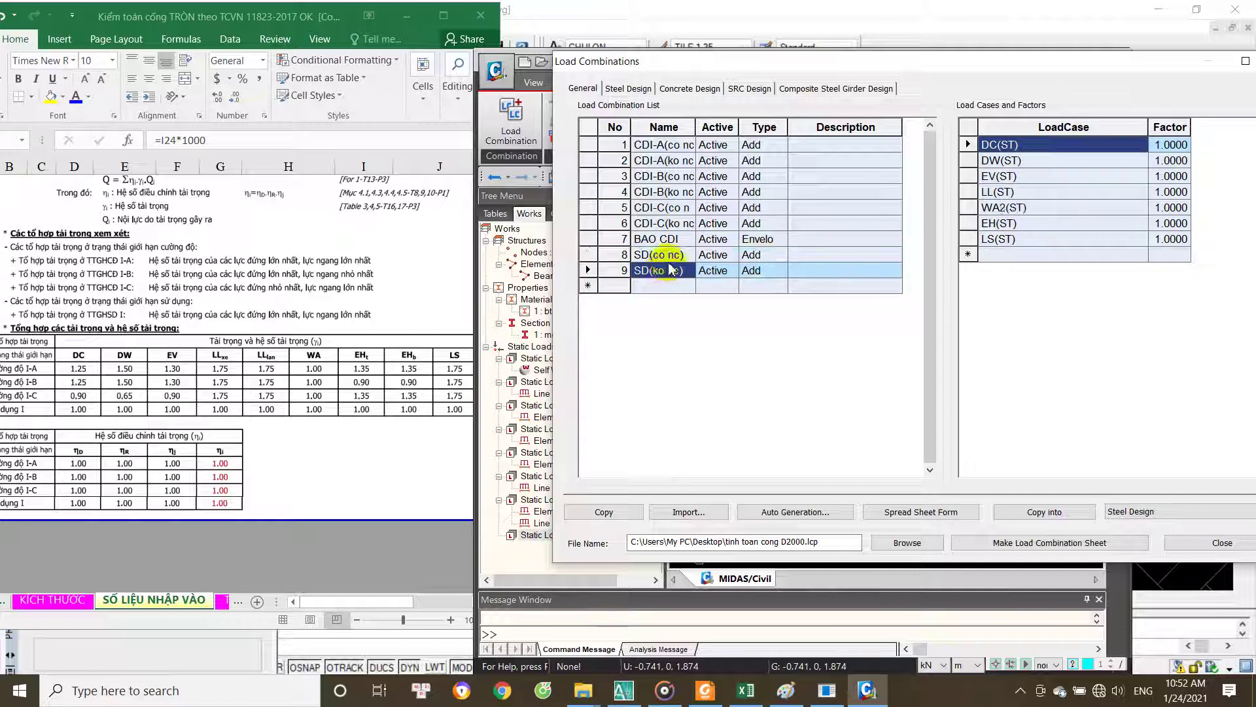
key("Up")
left_click(668, 276)
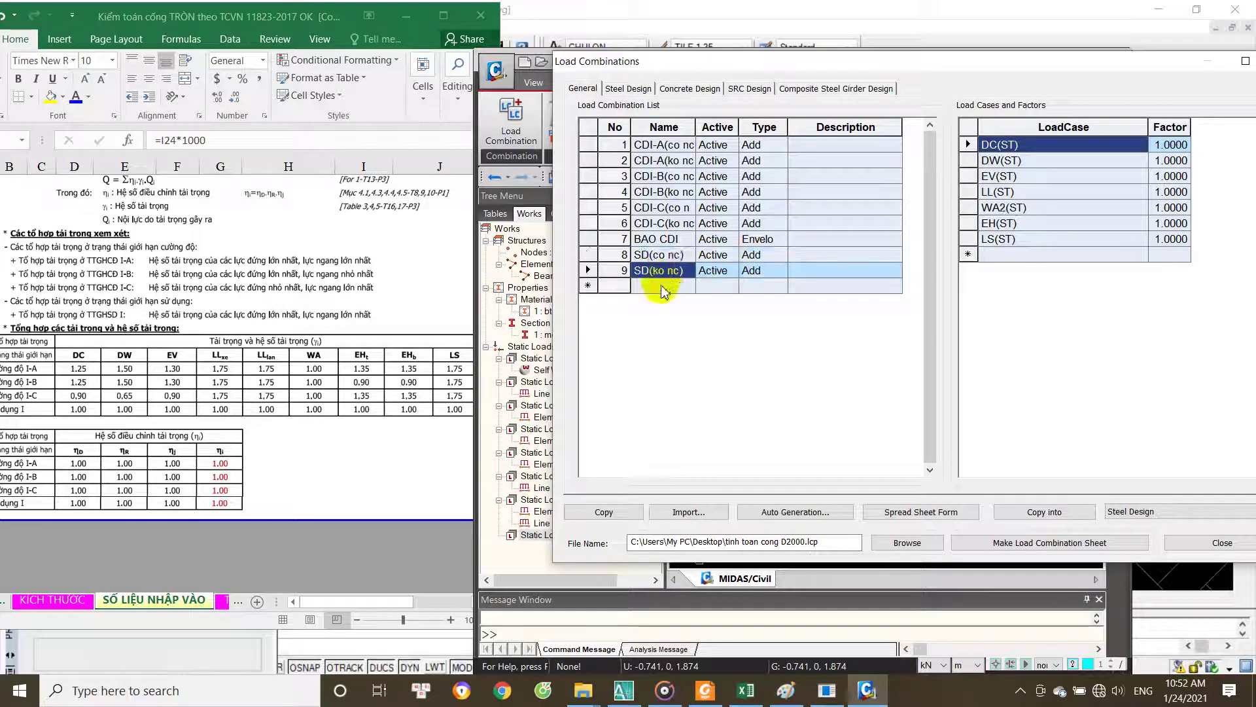
left_click(662, 286)
type("BAO SD")
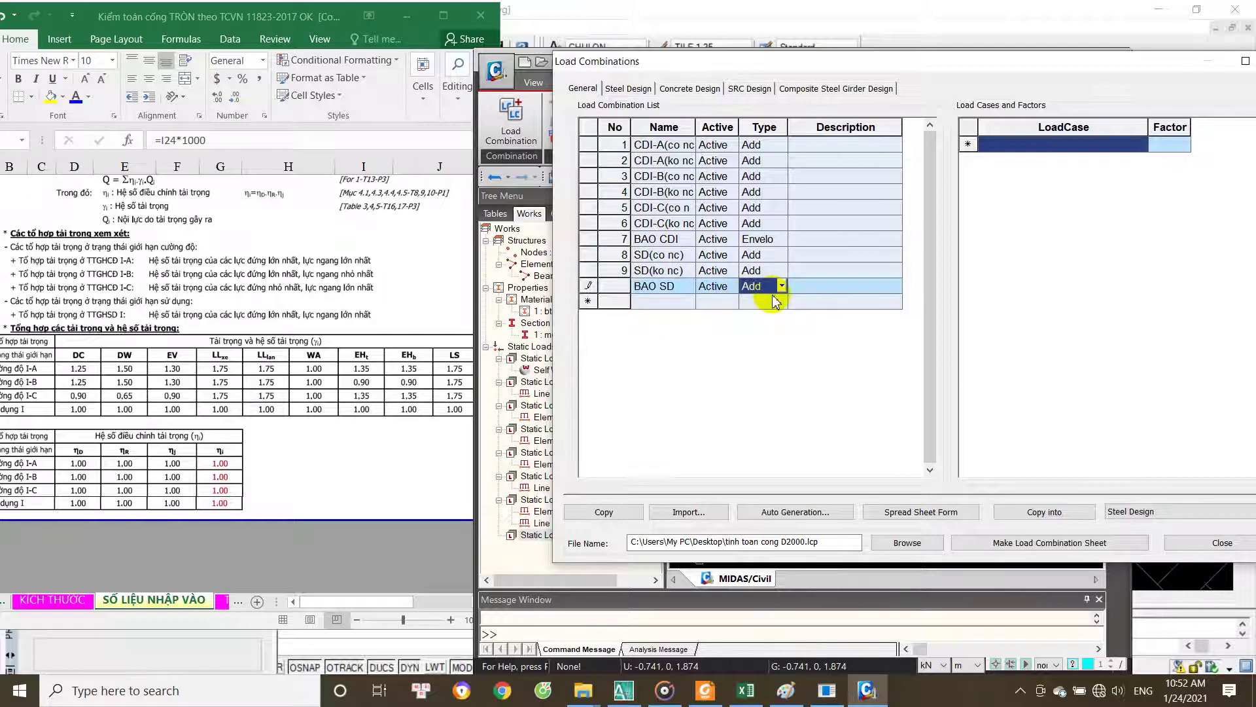
Step: Make BAO SD an Envelope of SD(co nc)(CB) and SD(ko nc)(CB) at factor 1.0
left_click(782, 287)
left_click(776, 316)
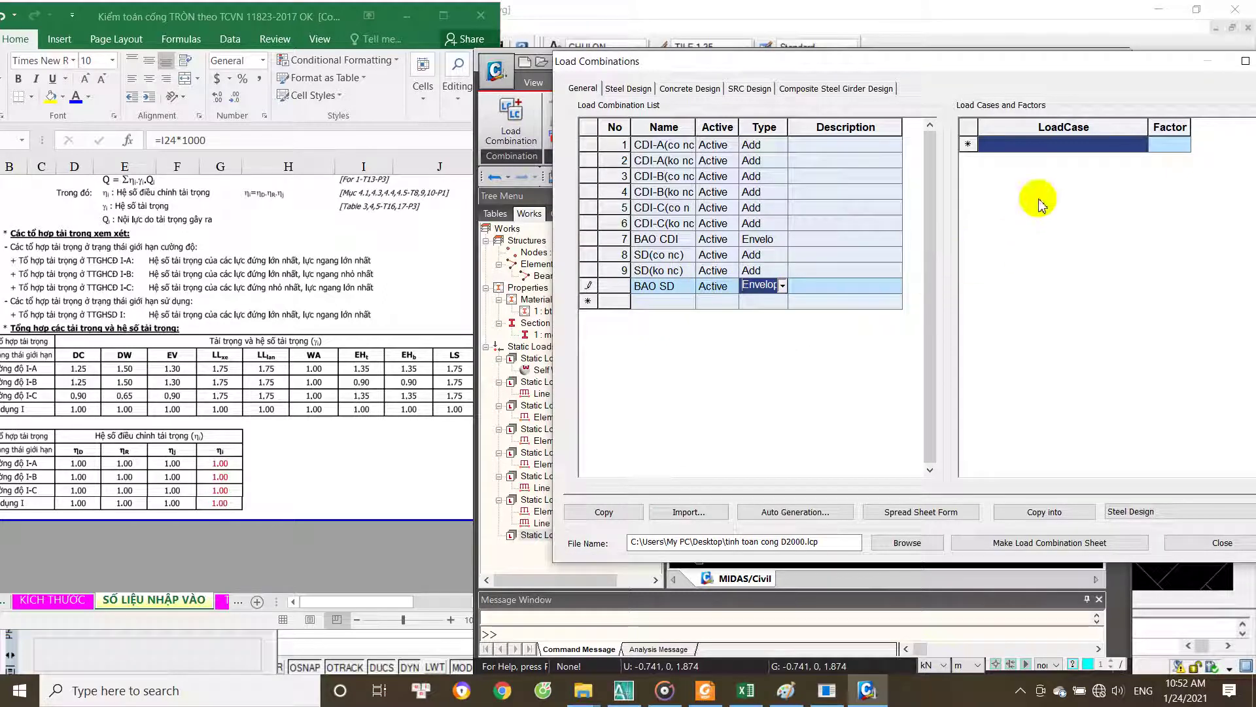
left_click(1141, 145)
scroll(1023, 286, "down", 5)
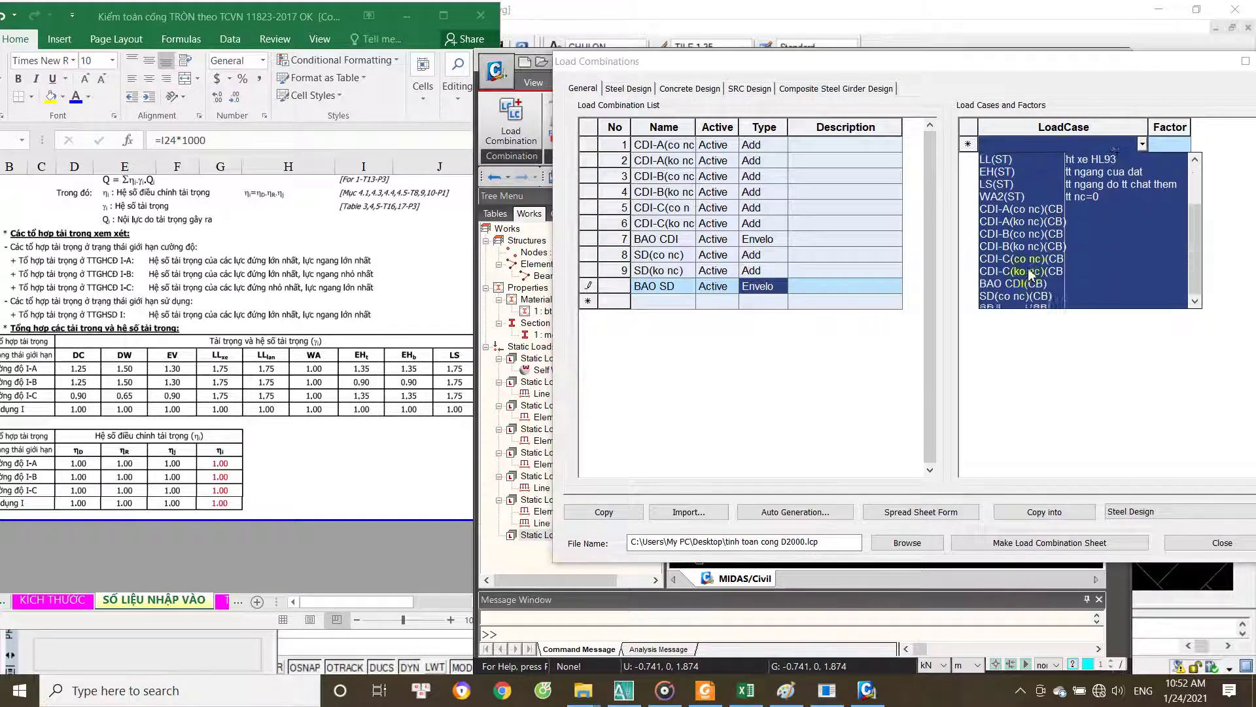
left_click(1021, 284)
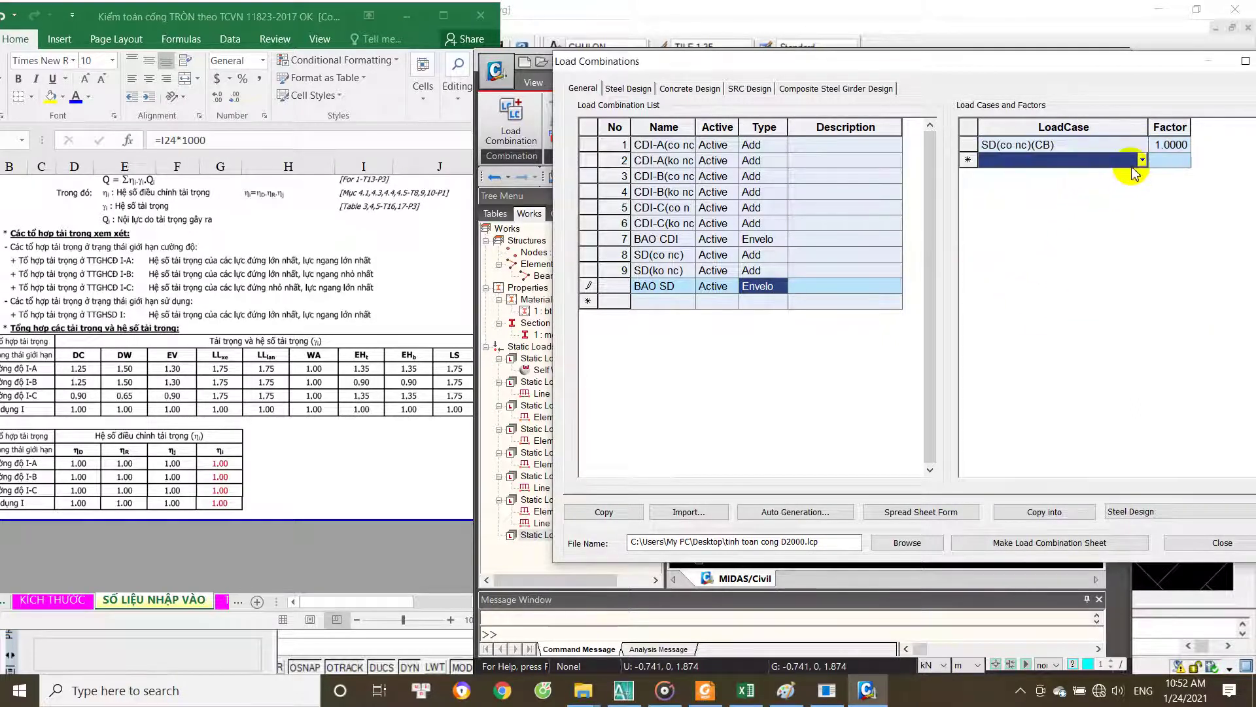
left_click(1142, 161)
scroll(1024, 307, "down", 5)
left_click(1024, 312)
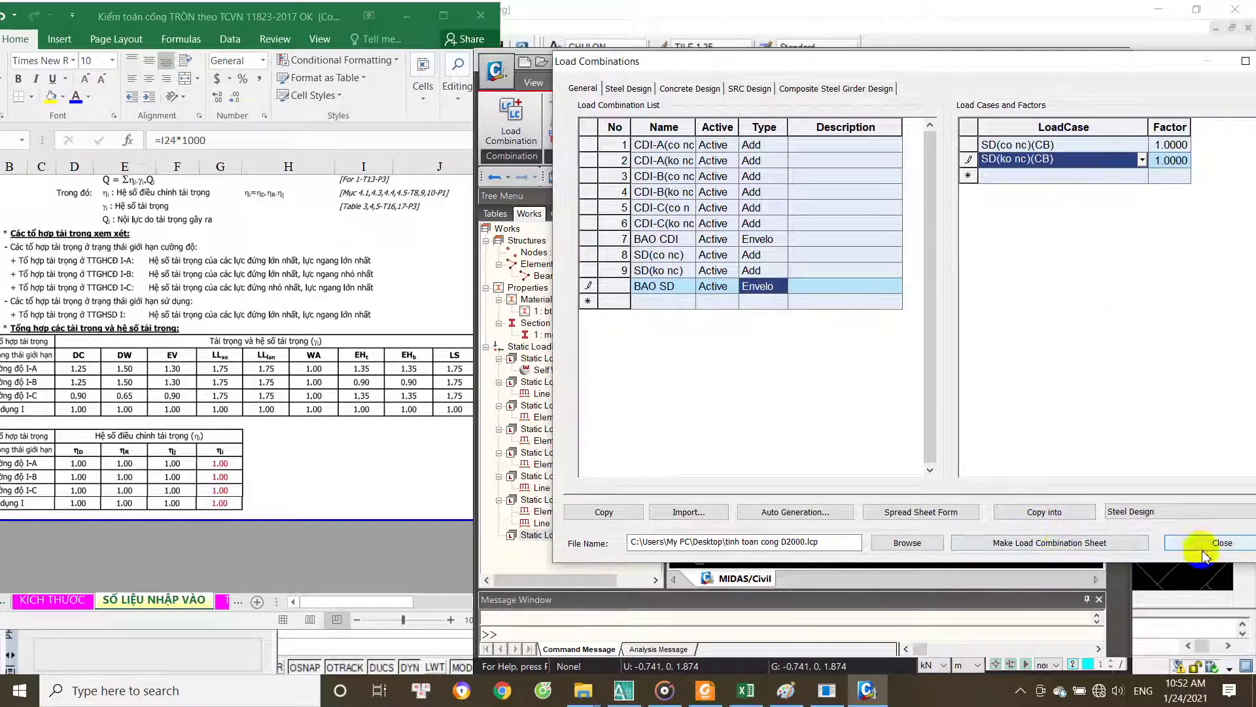
Step: Commit the BAO SD row and close Load Combinations
left_click(667, 256)
left_click(654, 286)
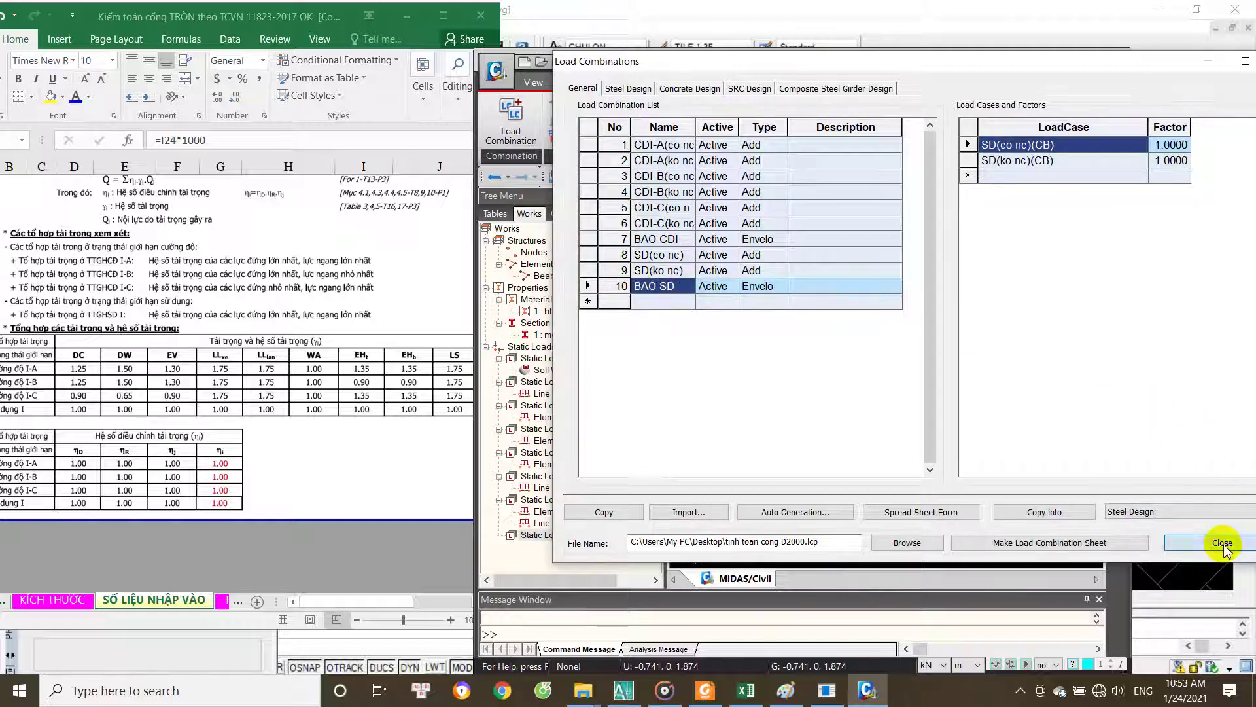
left_click(1222, 544)
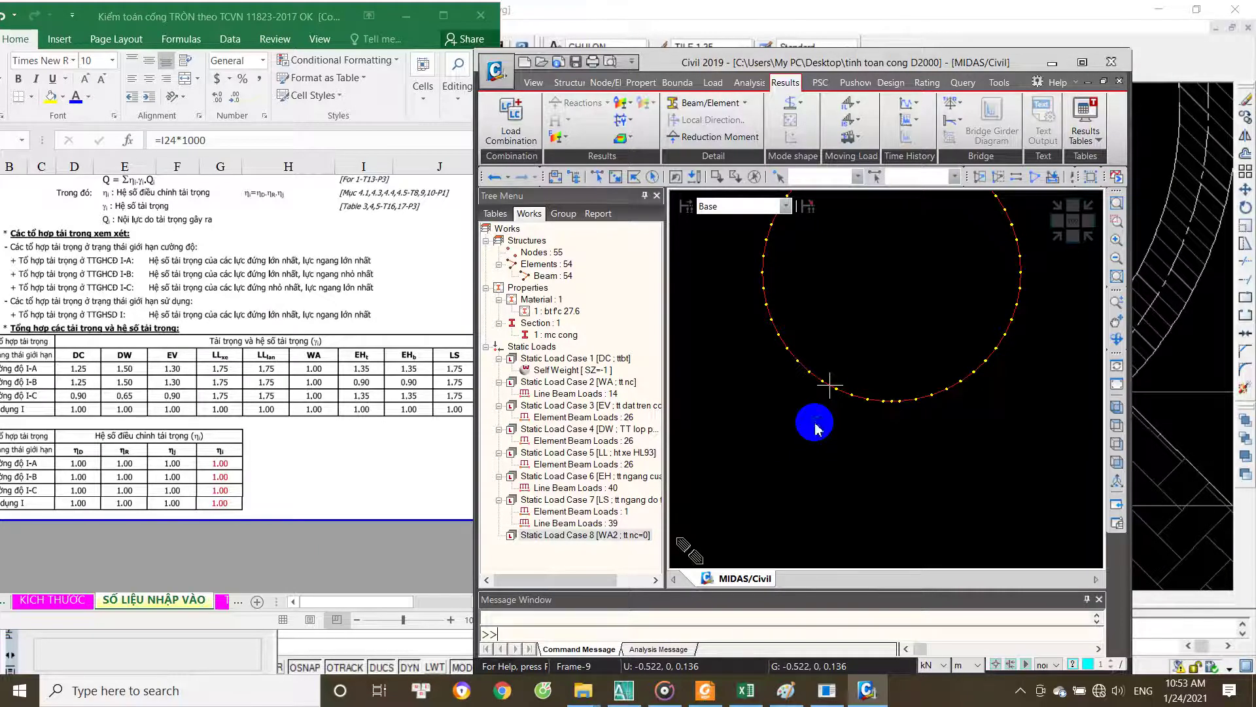
Step: Bring the Excel workbook up full-screen and browse its sheet tabs
middle_click_drag(807, 440, 771, 415)
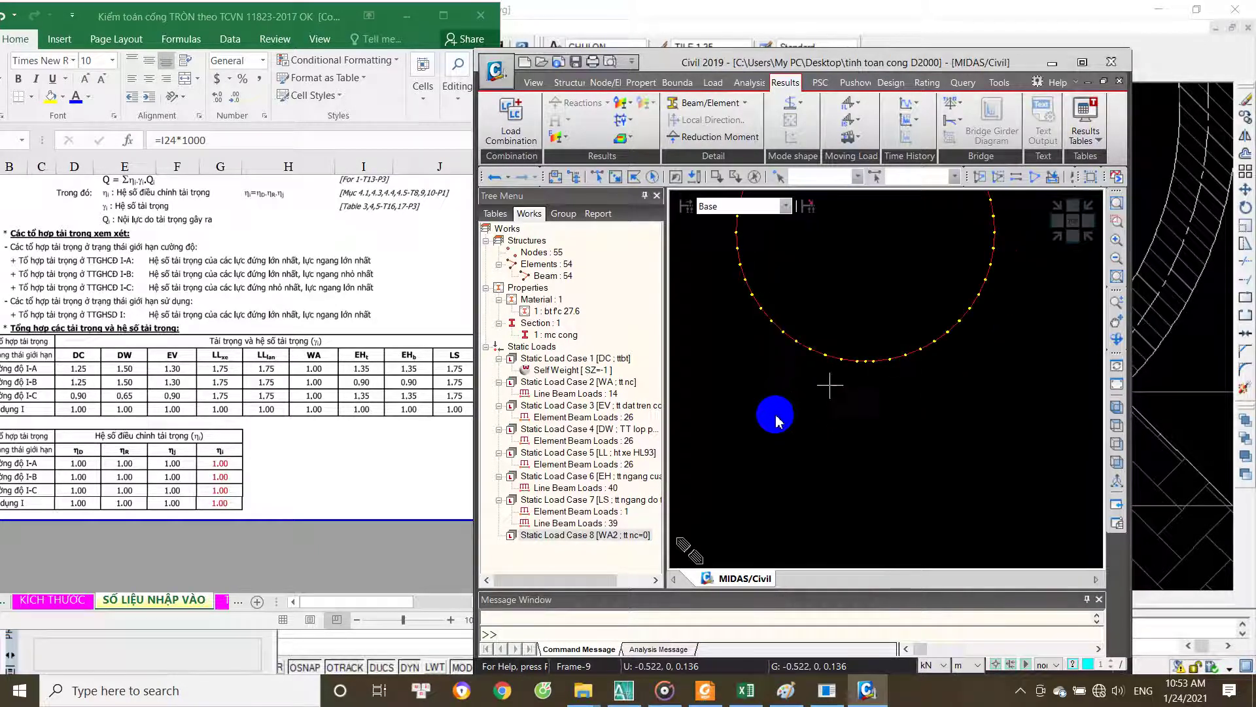
left_click(762, 694)
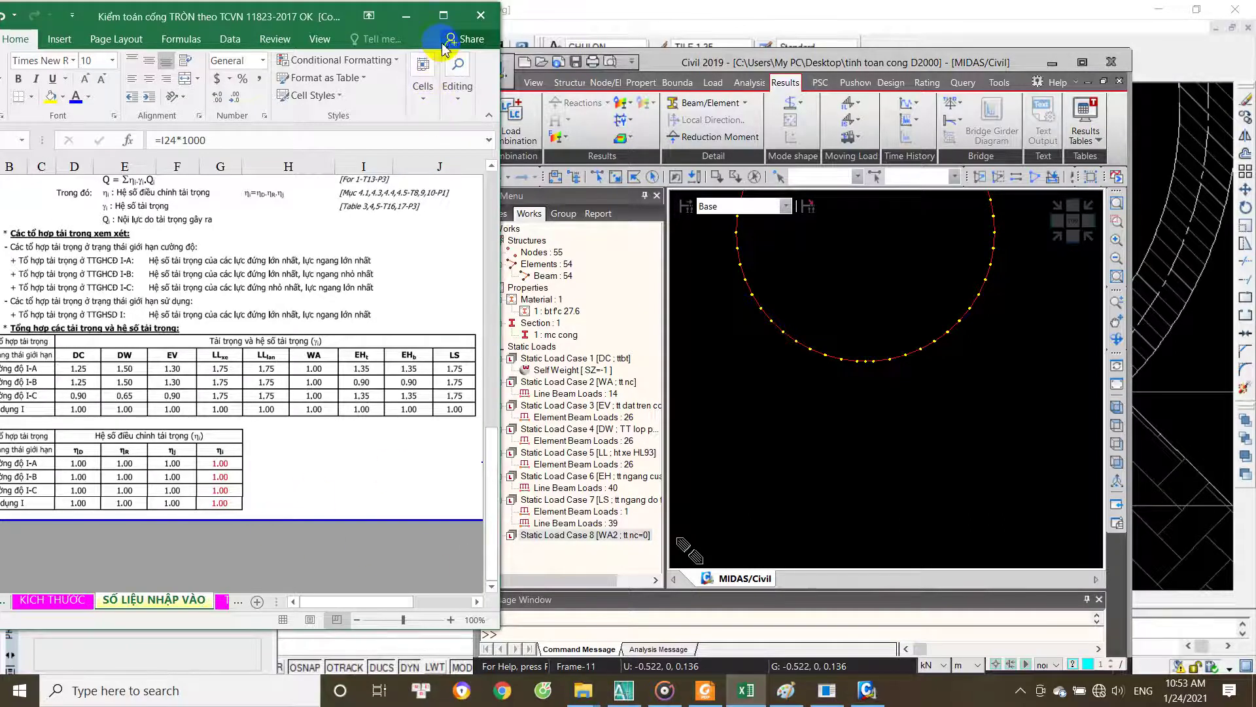
left_click(451, 16)
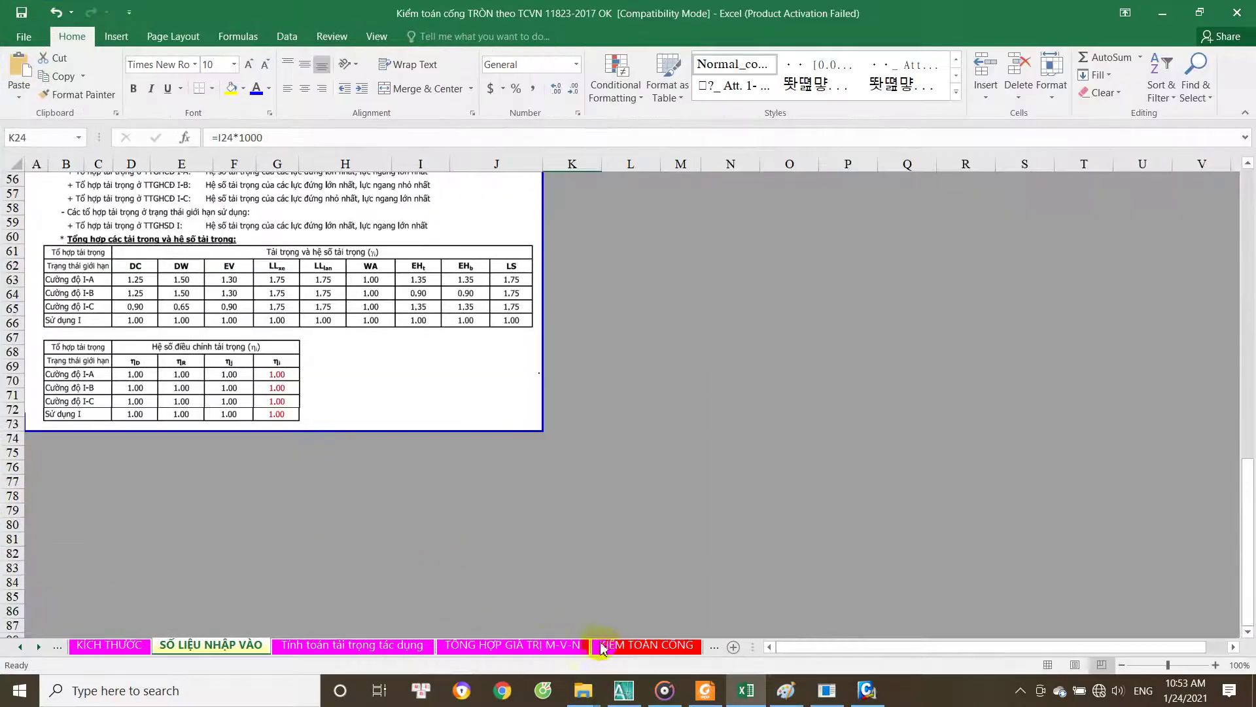
left_click(602, 646)
left_click(42, 646)
left_click(41, 646)
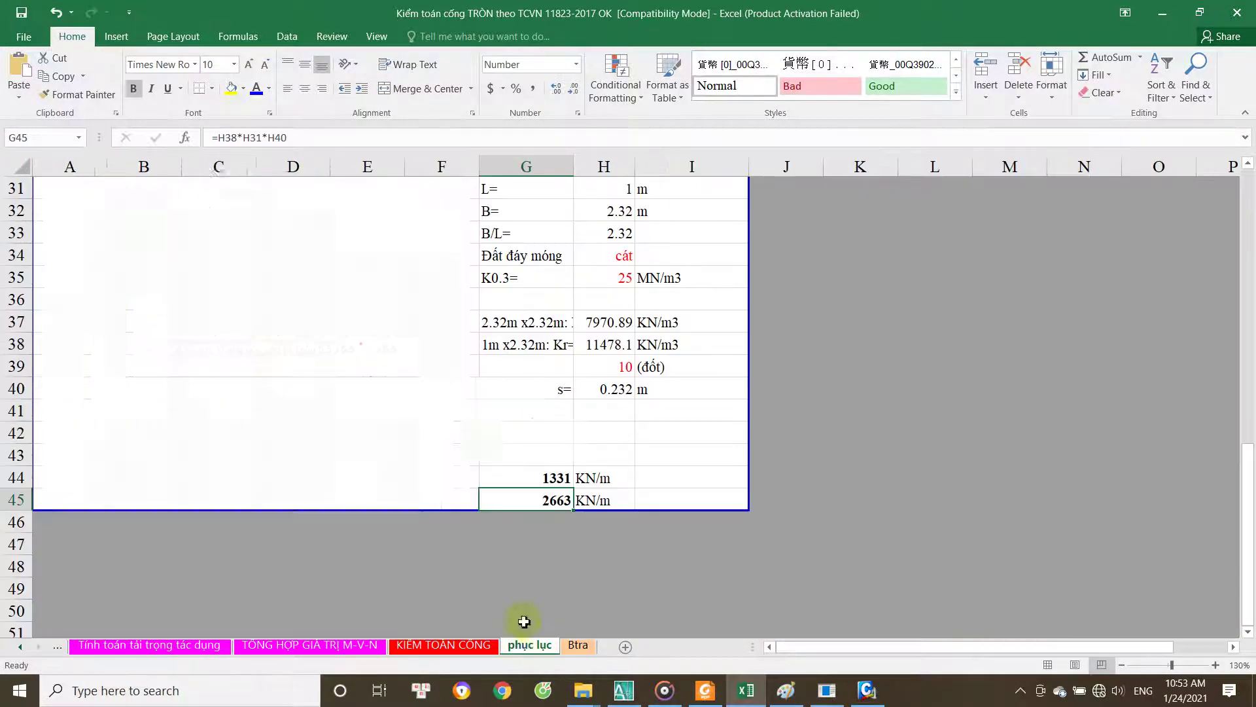
Step: Read the 1331 and 2663 KN/m spring stiffnesses on the phục lục sheet, then return to MIDAS/Civil
left_click(530, 645)
scroll(402, 430, "up", 5)
scroll(435, 589, "up", 2)
scroll(449, 471, "down", 5)
scroll(551, 490, "down", 2)
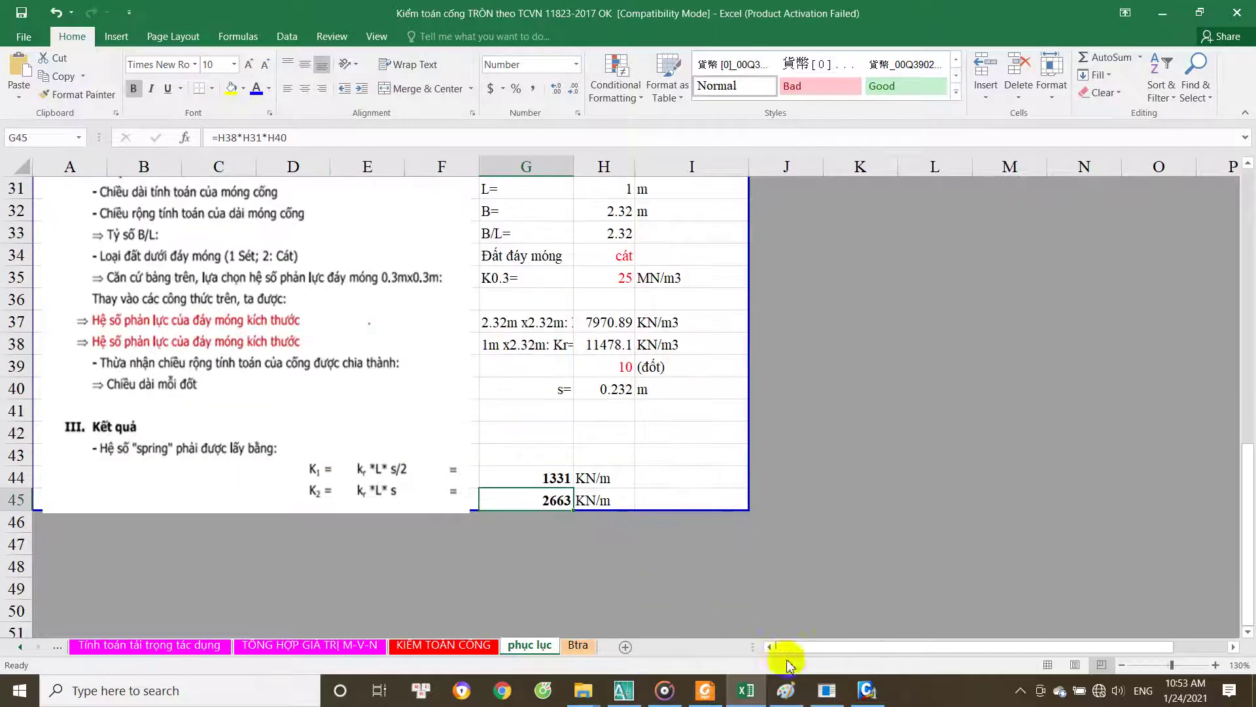
left_click(873, 692)
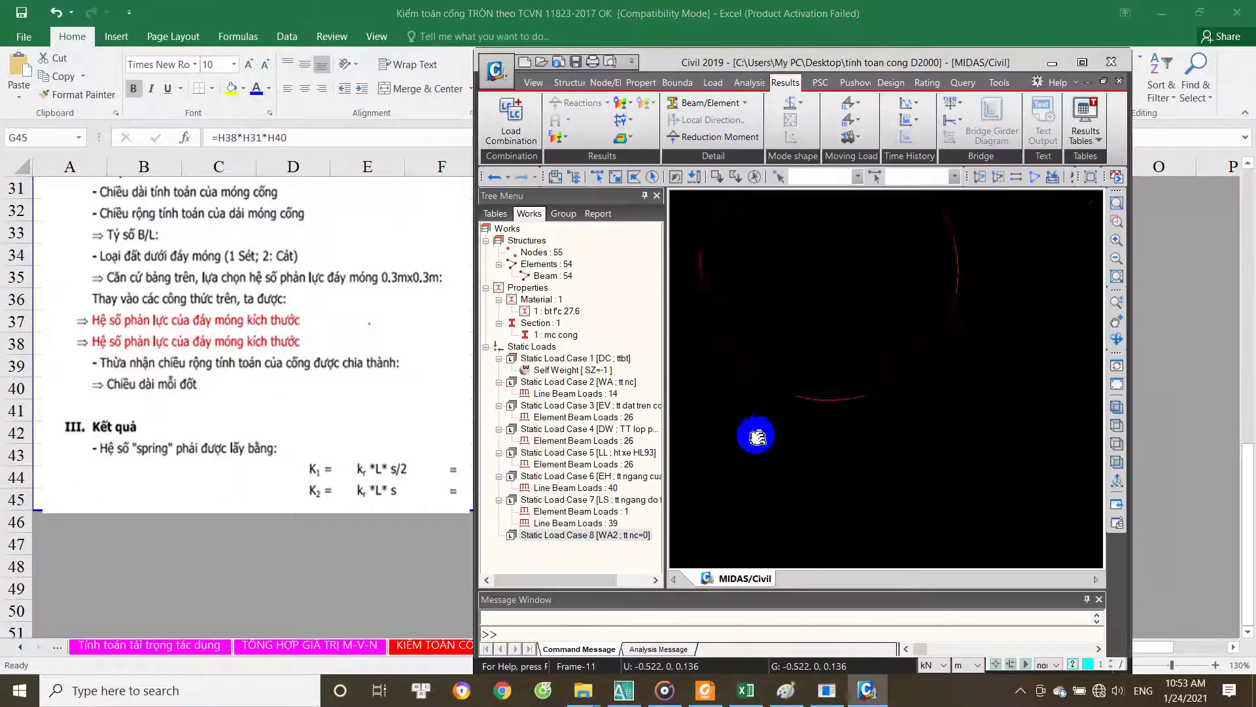
Step: Zoom into the bottom of the culvert ring and window-select the bottom arc elements
scroll(790, 440, "down", 1)
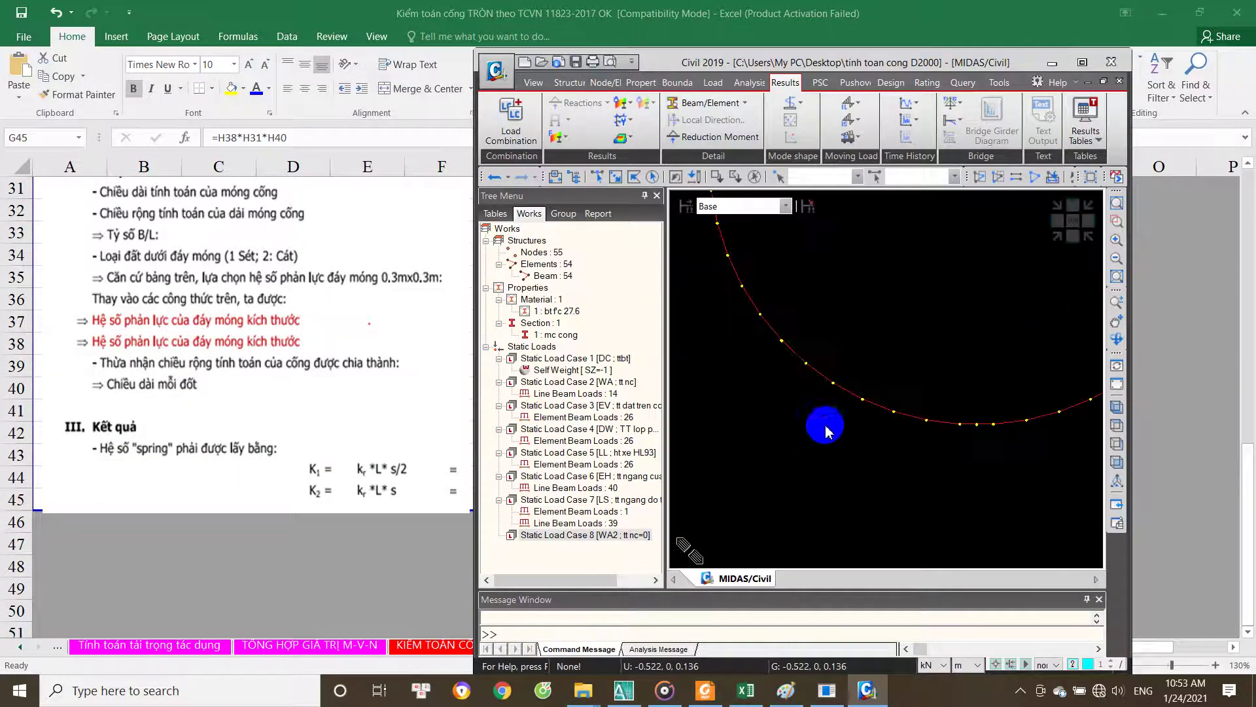
scroll(759, 462, "down", 1)
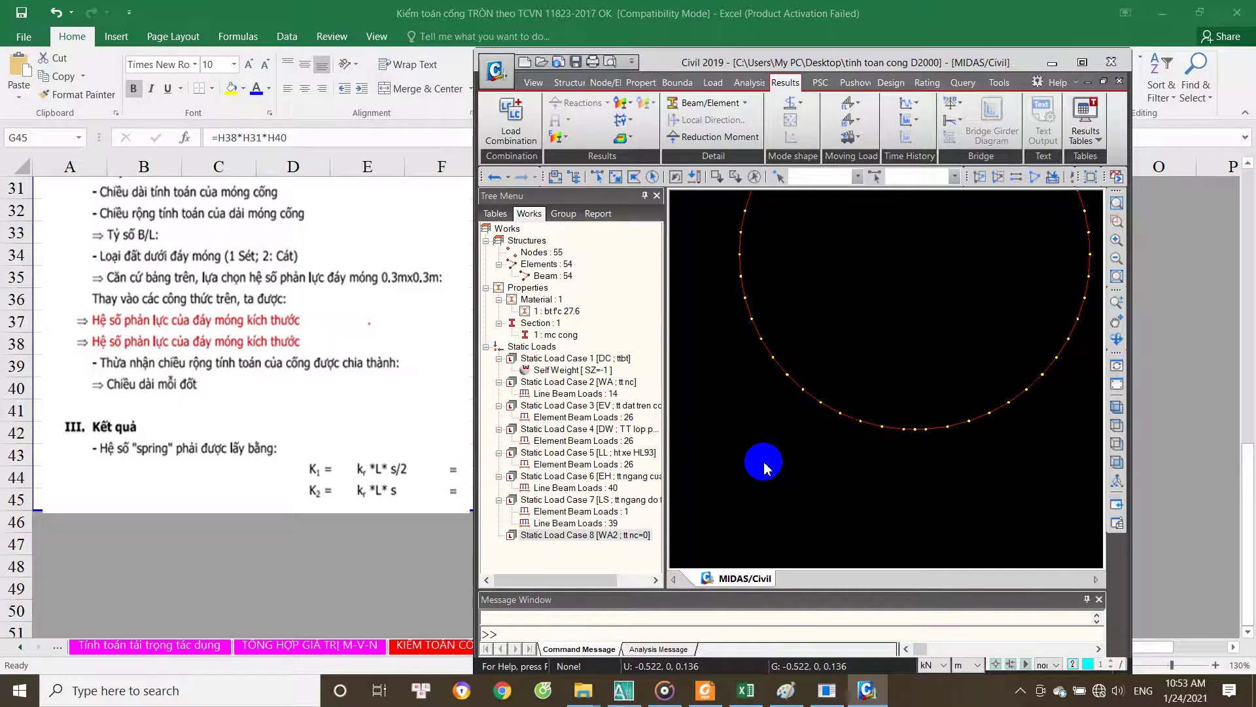
scroll(763, 419, "up", 1)
scroll(764, 405, "up", 1)
scroll(762, 402, "up", 2)
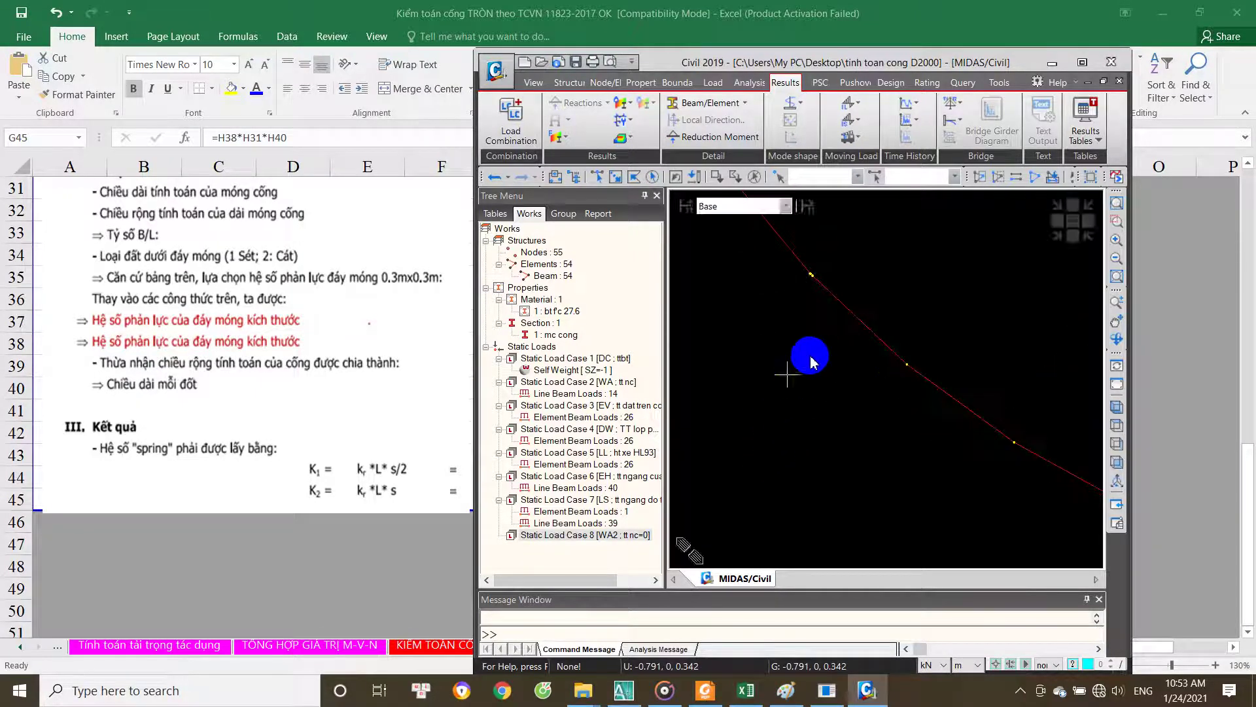
scroll(905, 381, "down", 1)
scroll(770, 321, "up", 1)
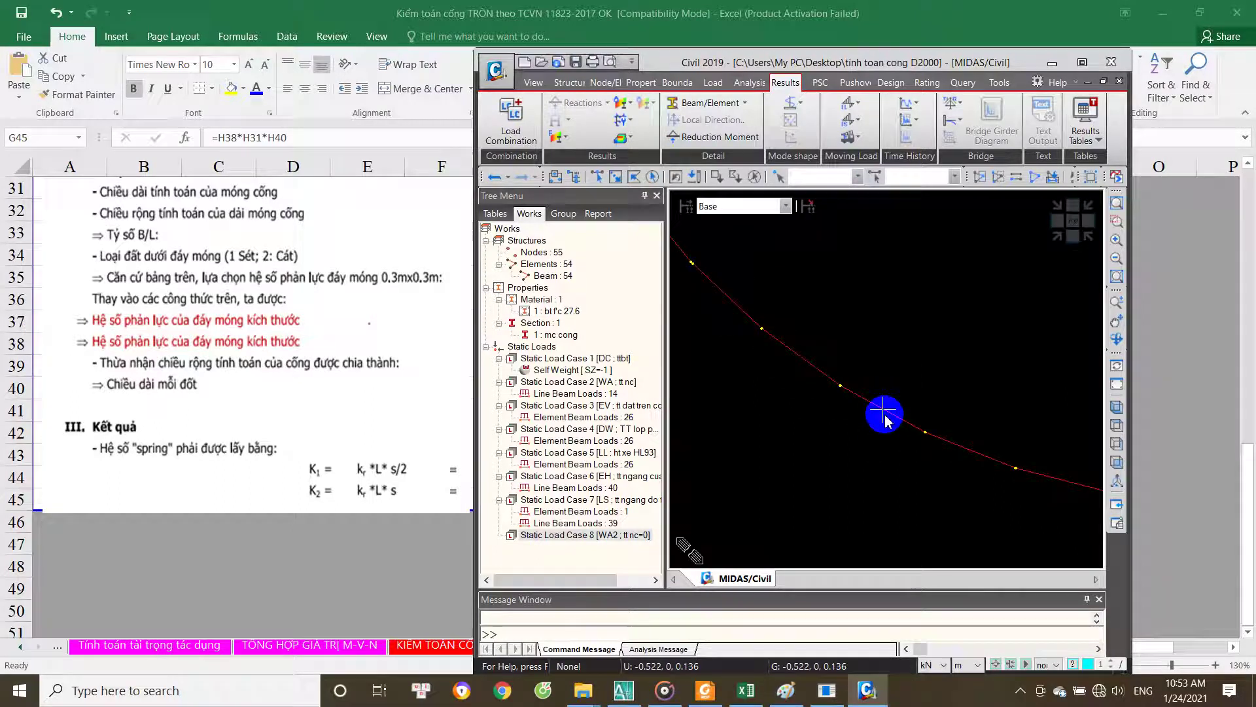
scroll(969, 472, "down", 1)
scroll(968, 476, "up", 1)
scroll(955, 469, "down", 2)
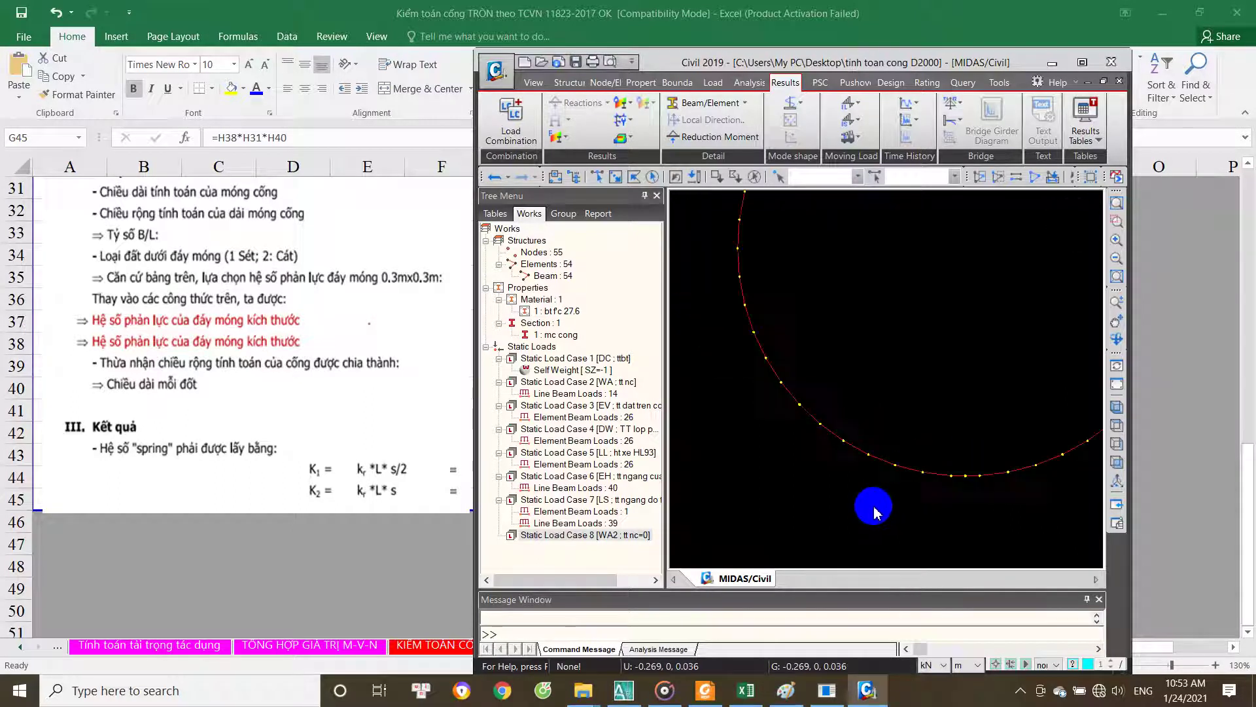
left_click(615, 176)
mouse_move(723, 395)
left_mouse_down()
mouse_move(763, 395)
mouse_move(875, 435)
mouse_move(974, 516)
mouse_move(902, 489)
left_mouse_up()
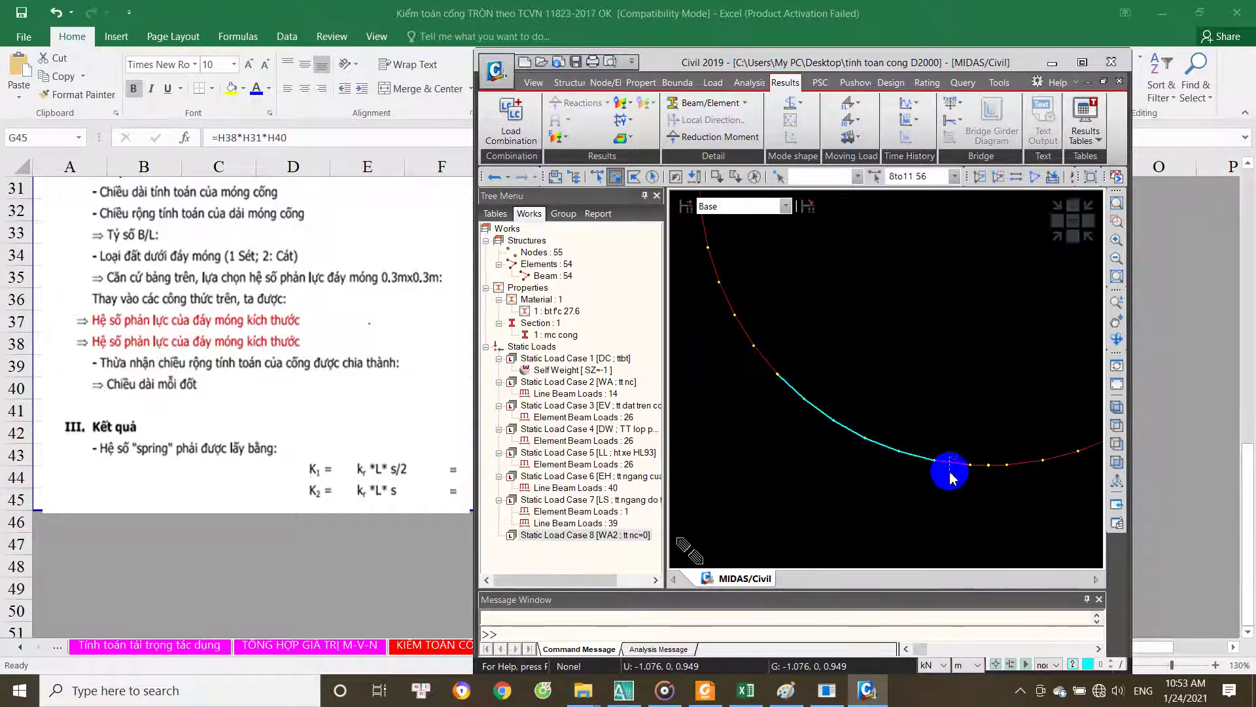
scroll(877, 497, "down", 3)
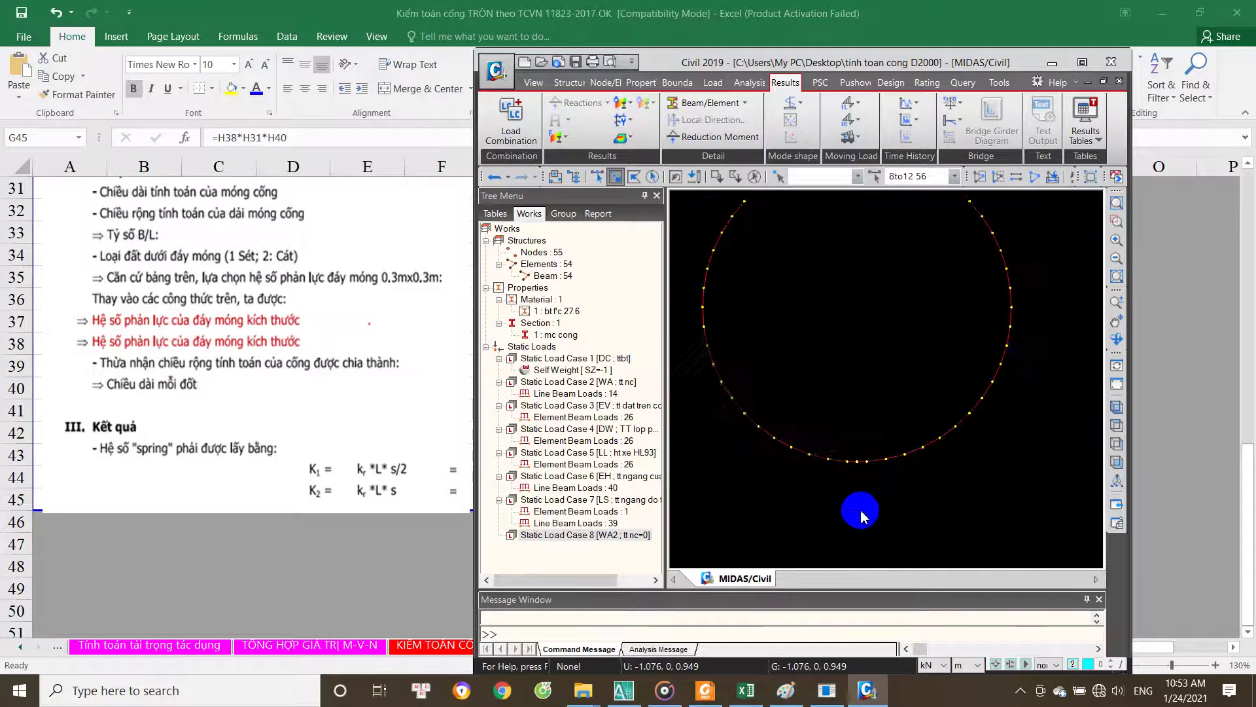
left_click_drag(852, 480, 902, 465)
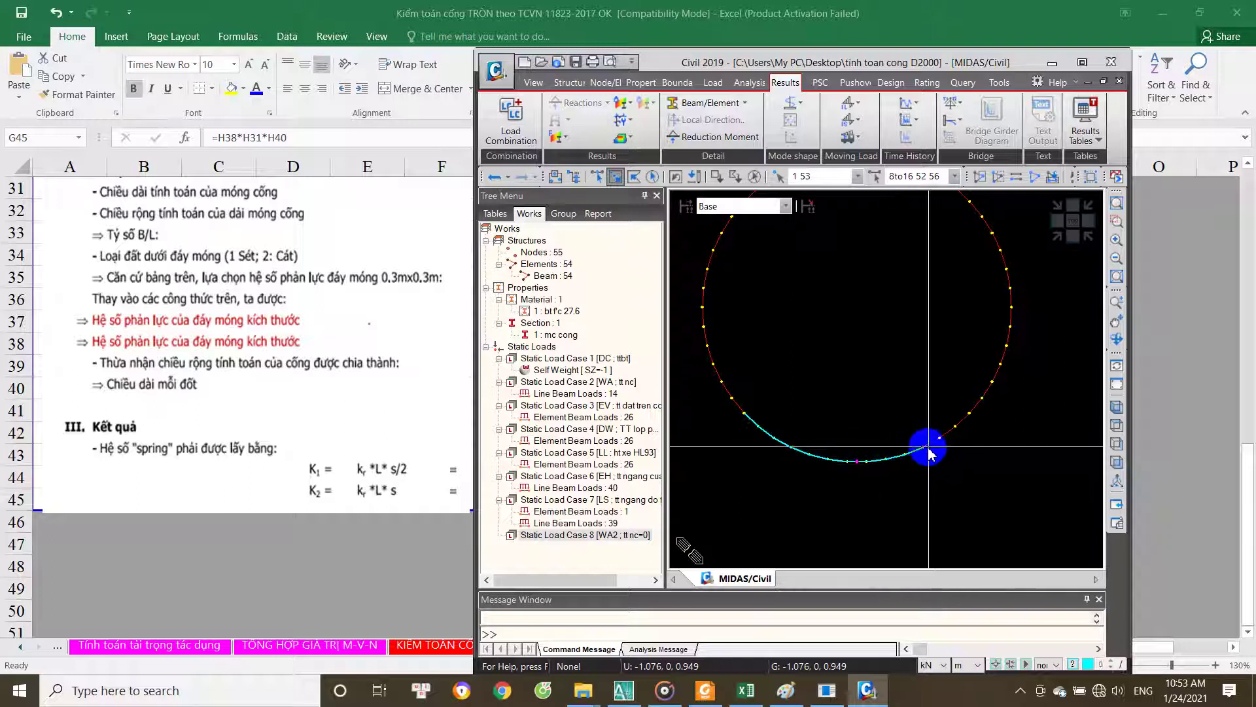
left_click_drag(892, 469, 960, 433)
Step: Return to the Excel spring sheet and select segment-count cell H39
scroll(962, 442, "up", 2)
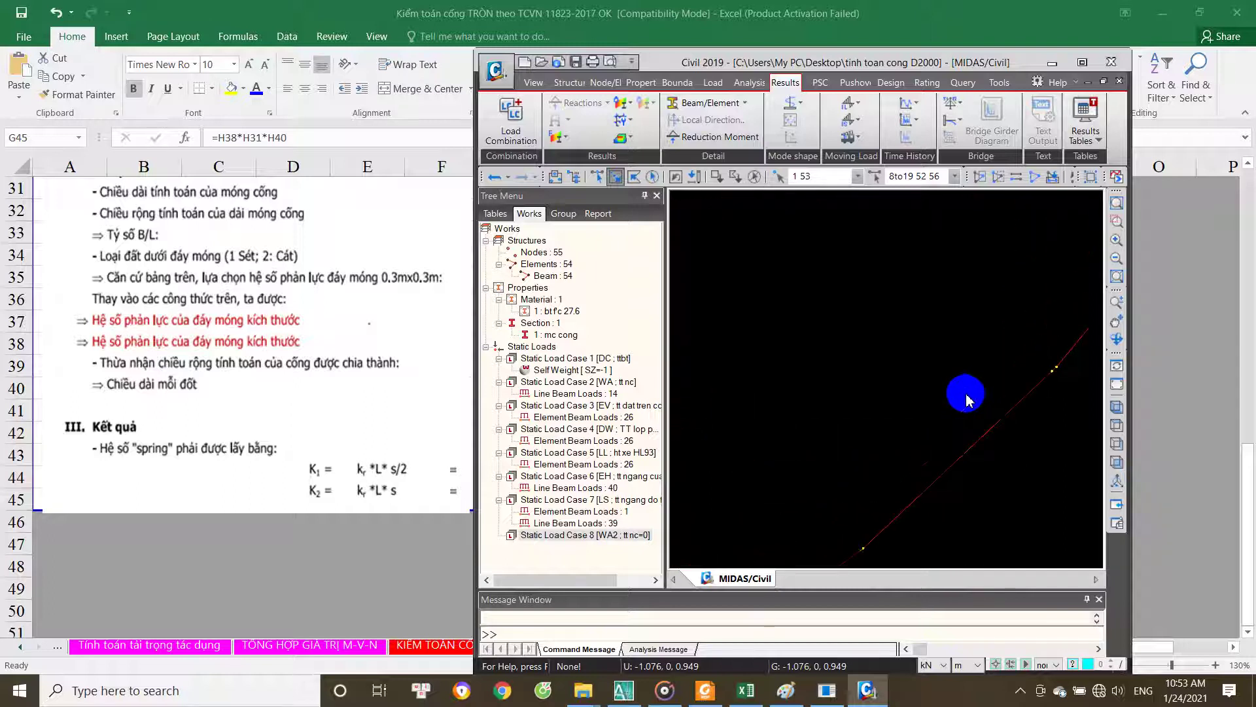
scroll(948, 402, "down", 2)
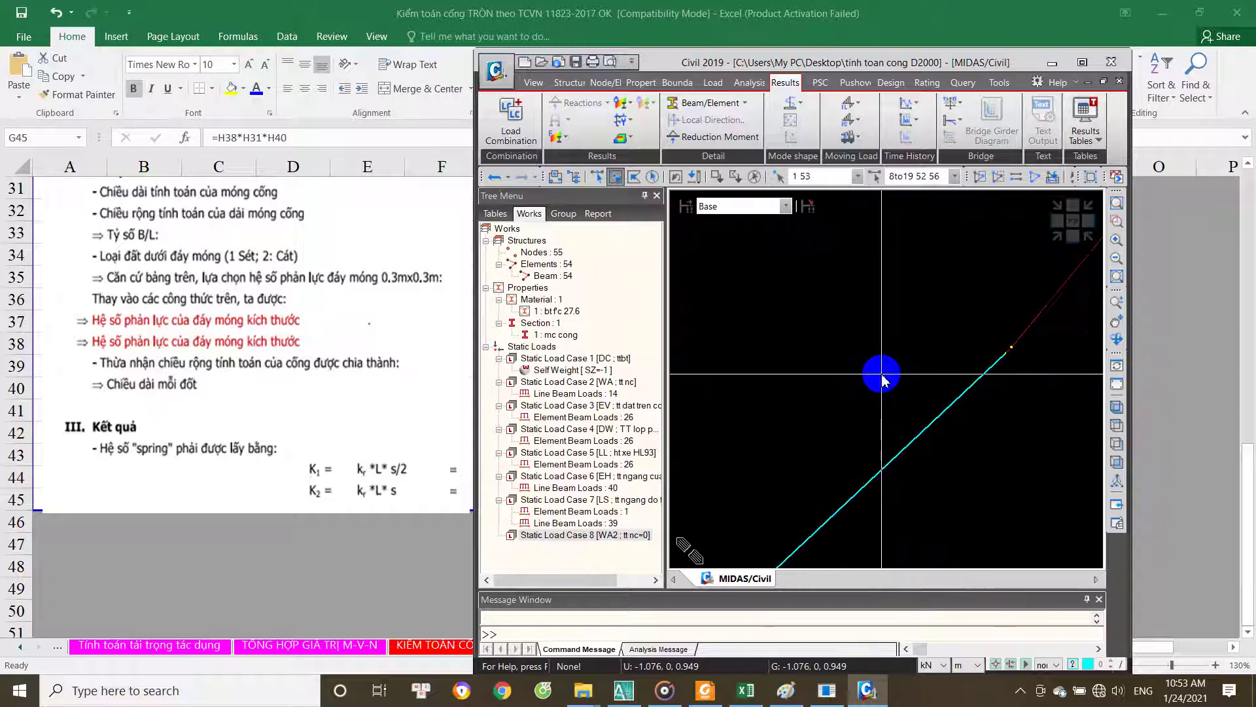
scroll(811, 376, "down", 1)
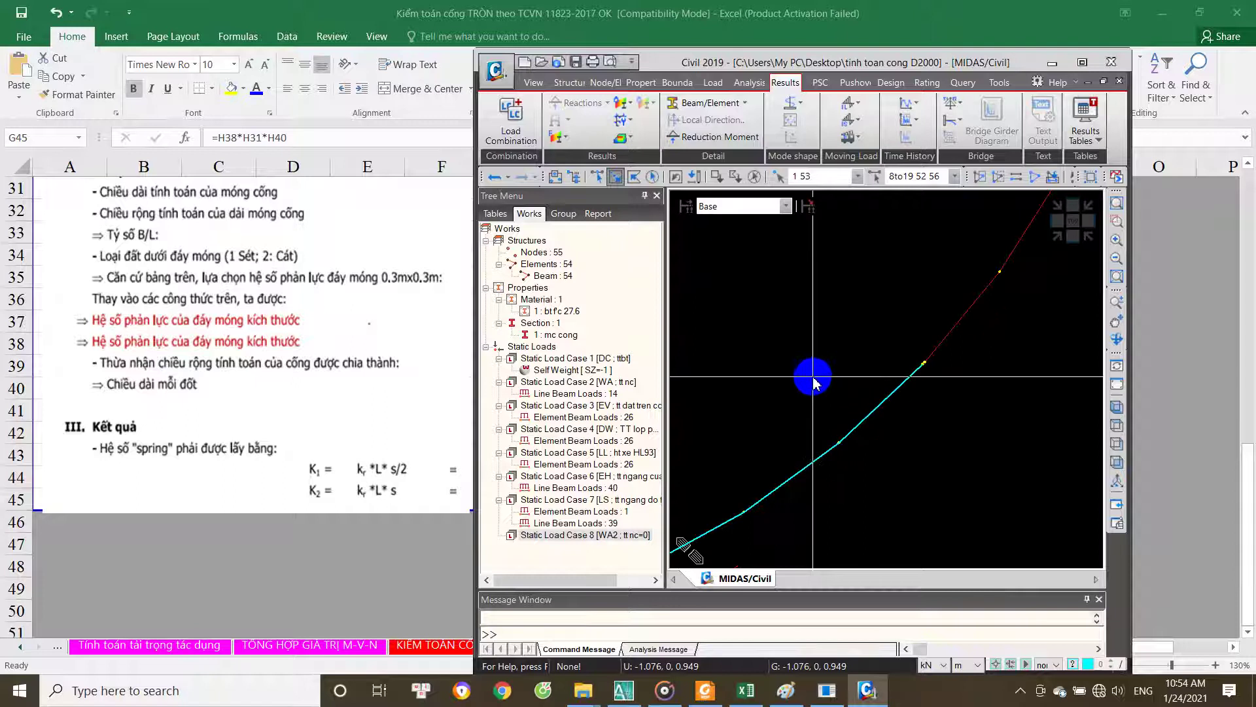
scroll(948, 356, "up", 2)
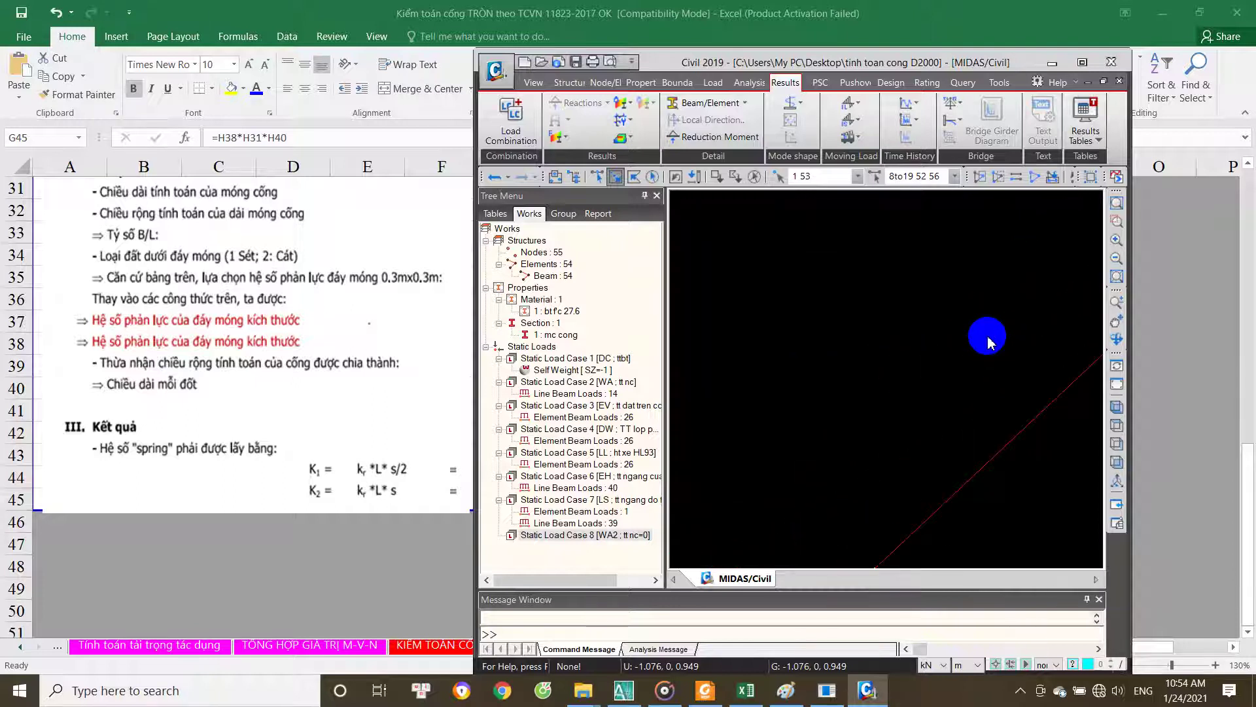
scroll(850, 370, "down", 1)
scroll(861, 364, "down", 1)
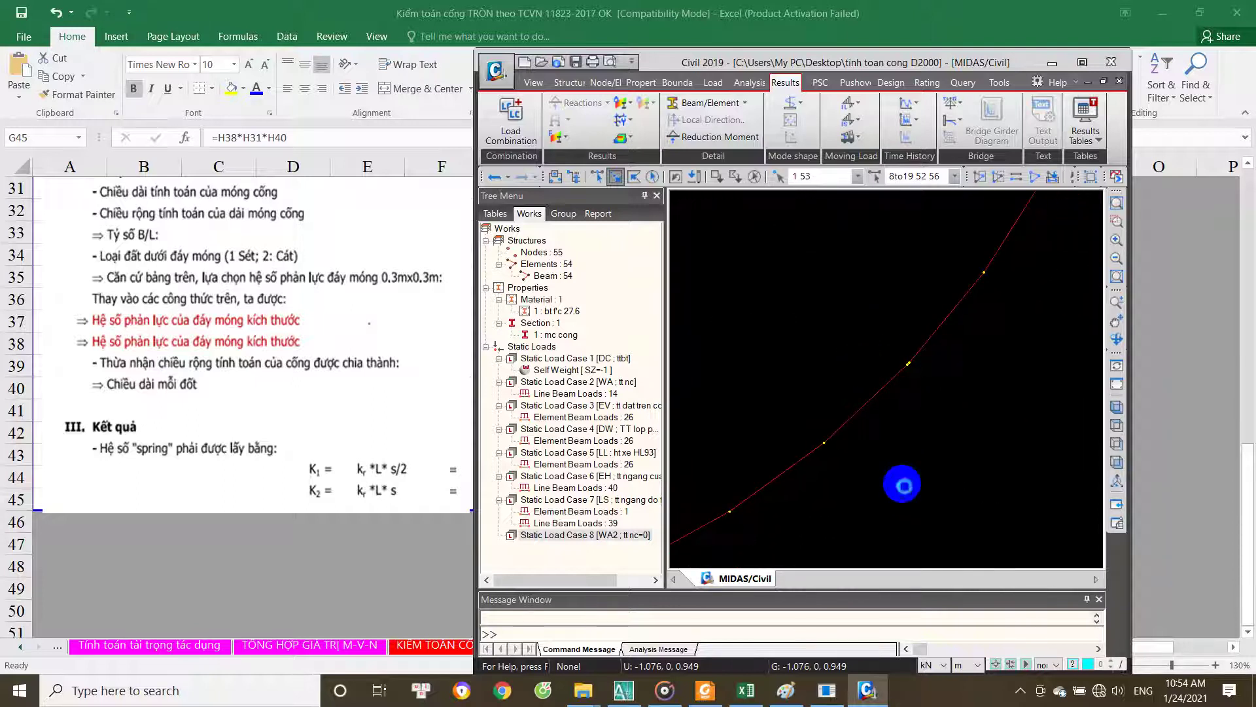
scroll(901, 493, "down", 1)
scroll(888, 507, "down", 1)
scroll(853, 529, "down", 1)
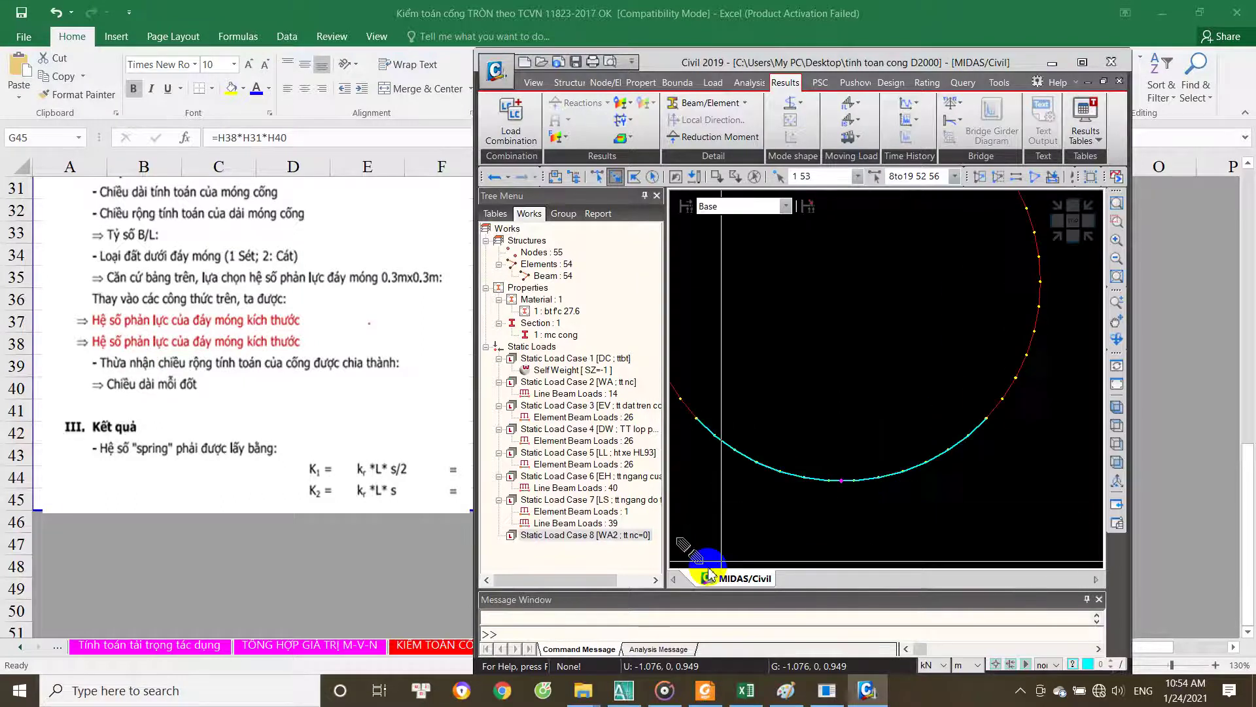
key("alt+Tab")
left_click(626, 374)
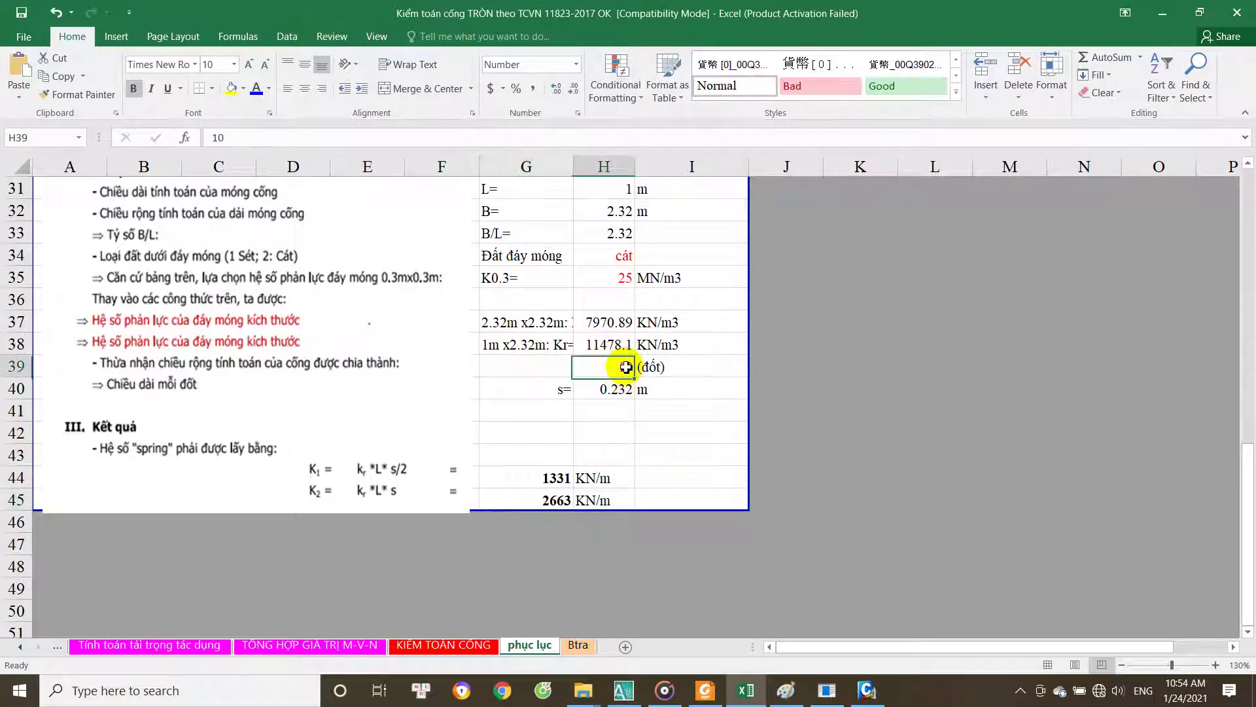
Step: Change the segment count in H39 from 10 to 13
type("13")
left_click(668, 362)
scroll(654, 360, "up", 5)
scroll(469, 331, "up", 2)
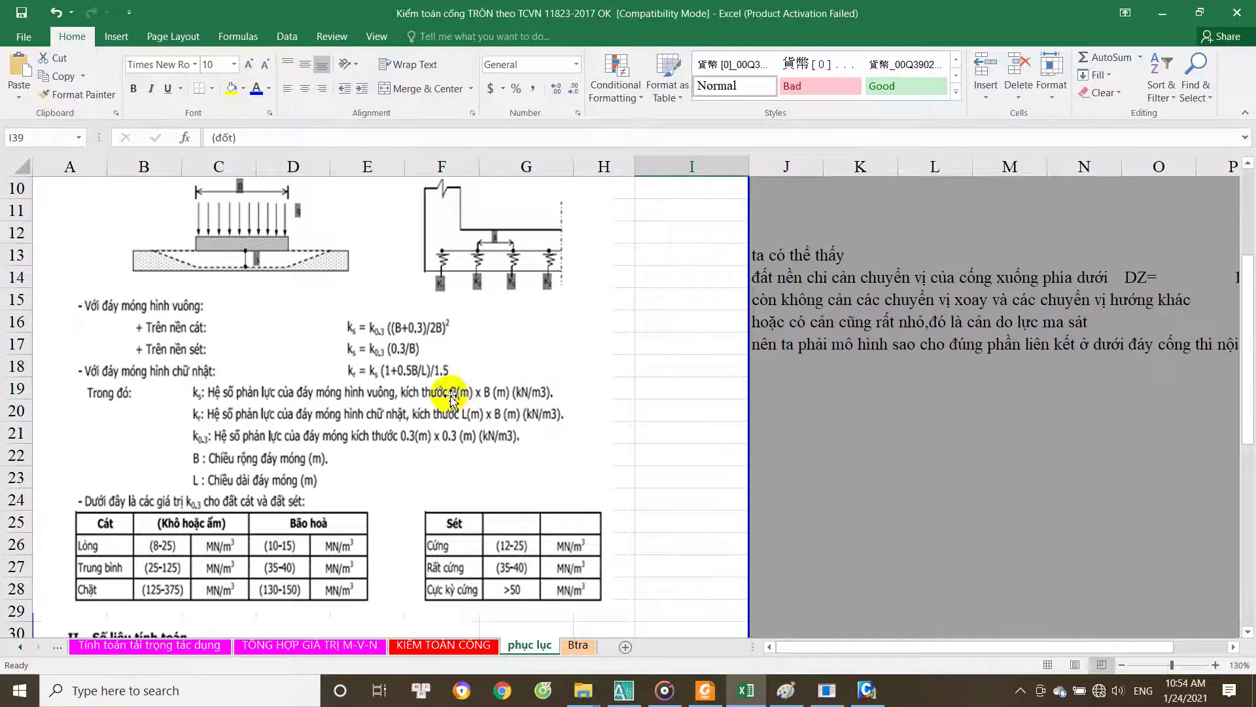
scroll(468, 333, "up", 3)
scroll(432, 376, "down", 5)
scroll(517, 318, "down", 5)
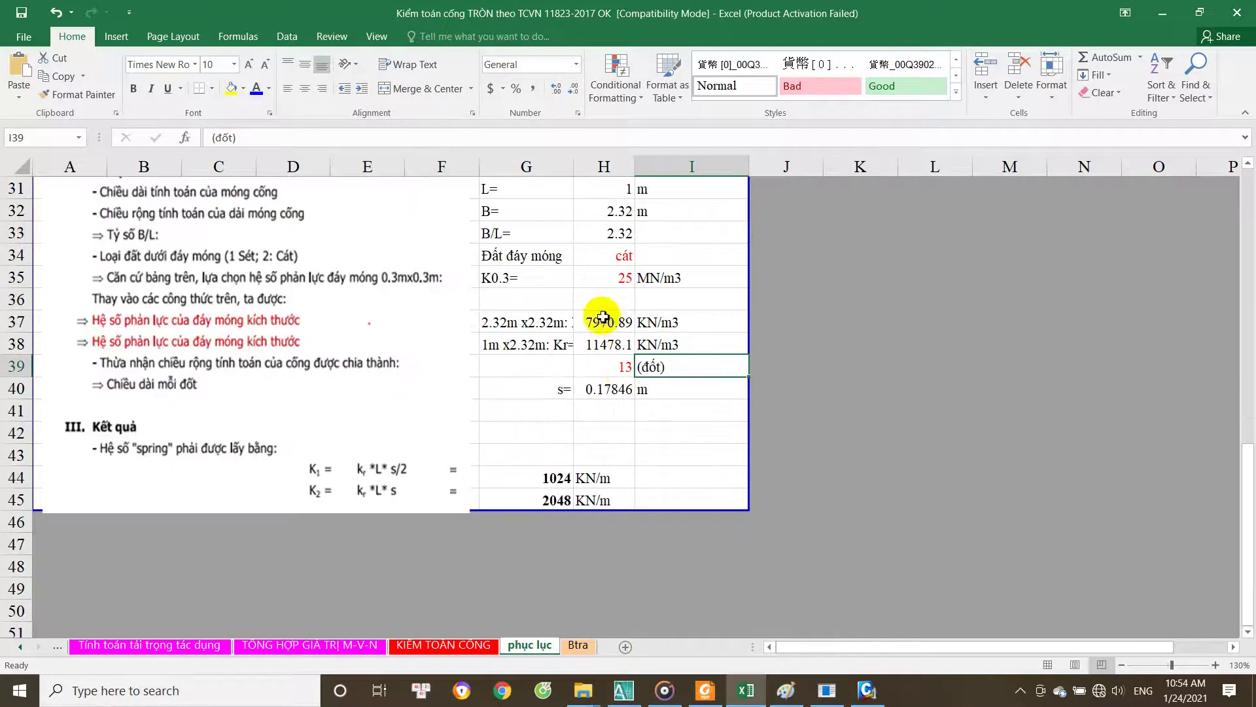
scroll(632, 466, "up", 4)
Step: Review the soil type, K0.3 coefficient, footing width, segment count and segment length inputs
left_click(612, 521)
left_click(624, 543)
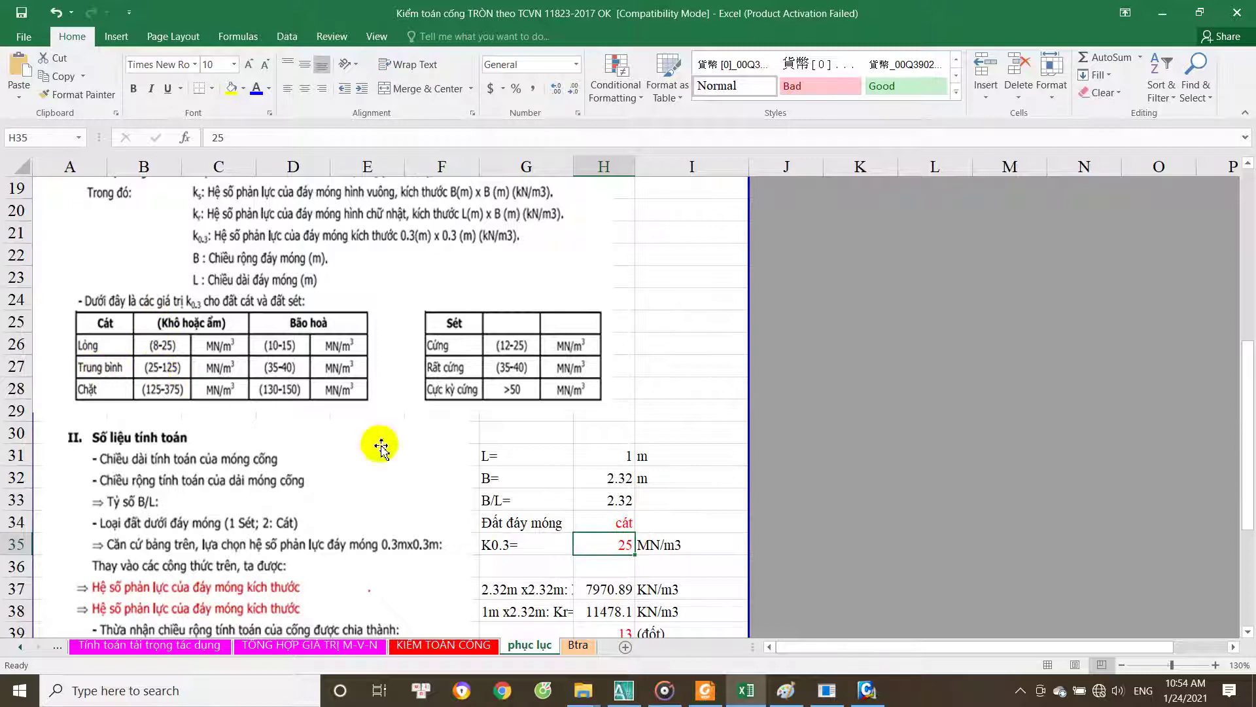
scroll(381, 447, "down", 2)
left_click(622, 367)
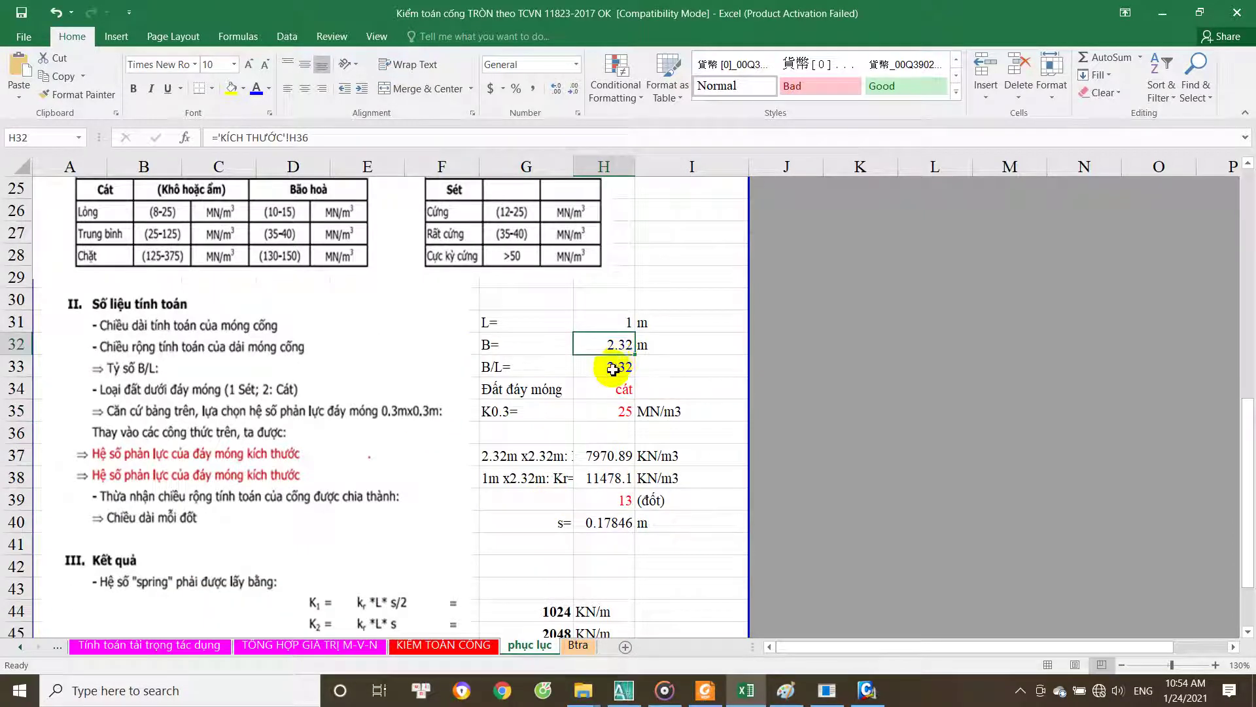
scroll(622, 452, "down", 1)
left_click(623, 435)
scroll(623, 435, "down", 1)
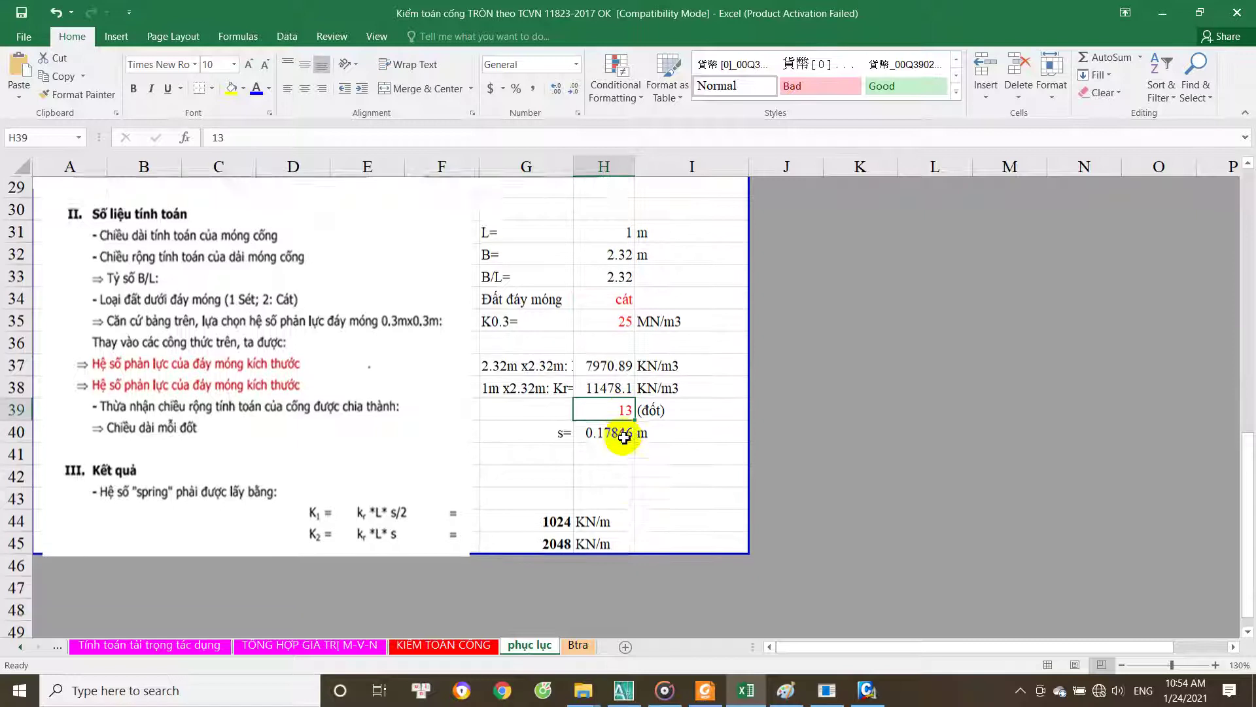
left_click(618, 392)
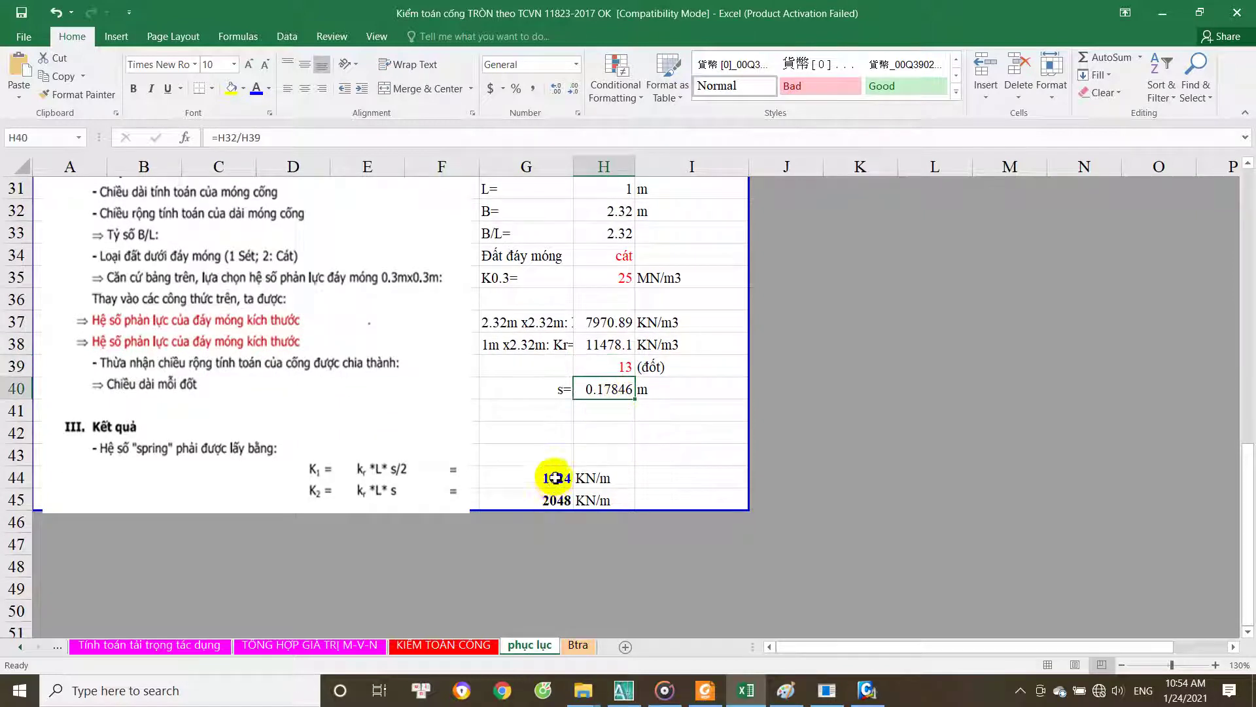
Step: Trace the cell references of the K2 = 2048 KN/m formula in G45
left_click(554, 498)
double_click(556, 502)
key("Escape")
double_click(554, 498)
key("Escape")
scroll(549, 458, "up", 3)
scroll(546, 426, "up", 4)
scroll(541, 396, "up", 3)
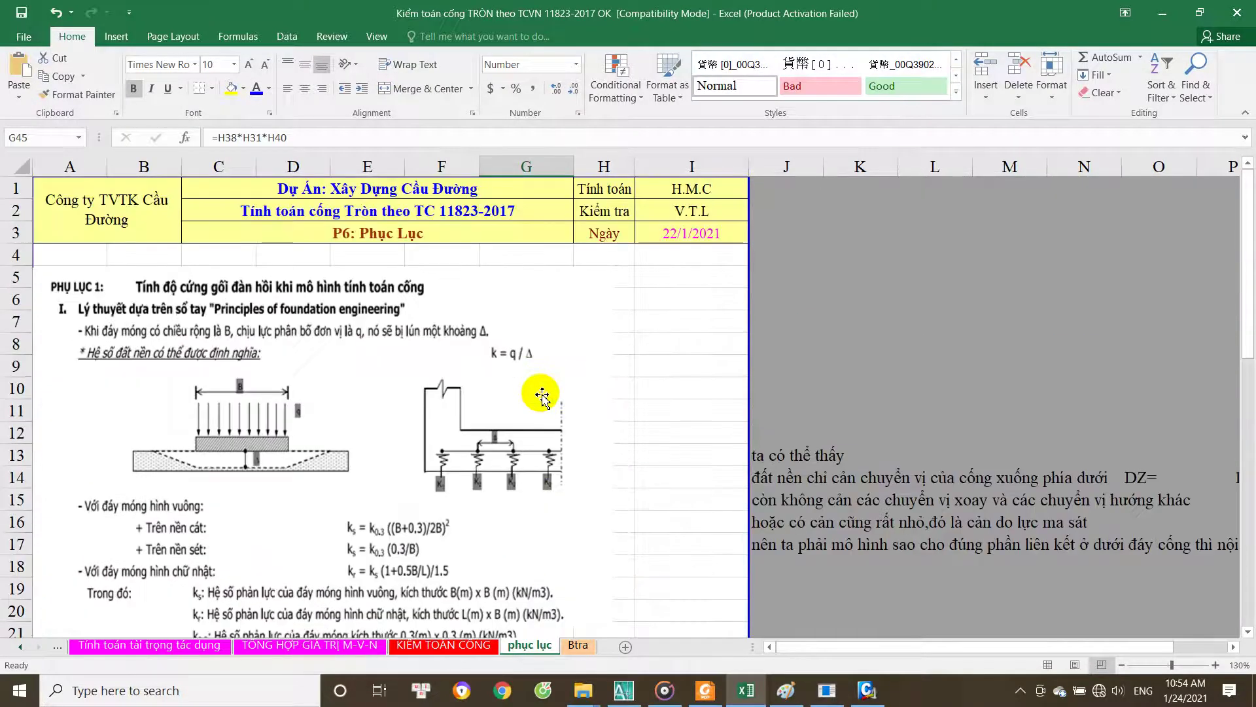
scroll(511, 399, "down", 3)
scroll(428, 366, "down", 1)
scroll(432, 393, "down", 4)
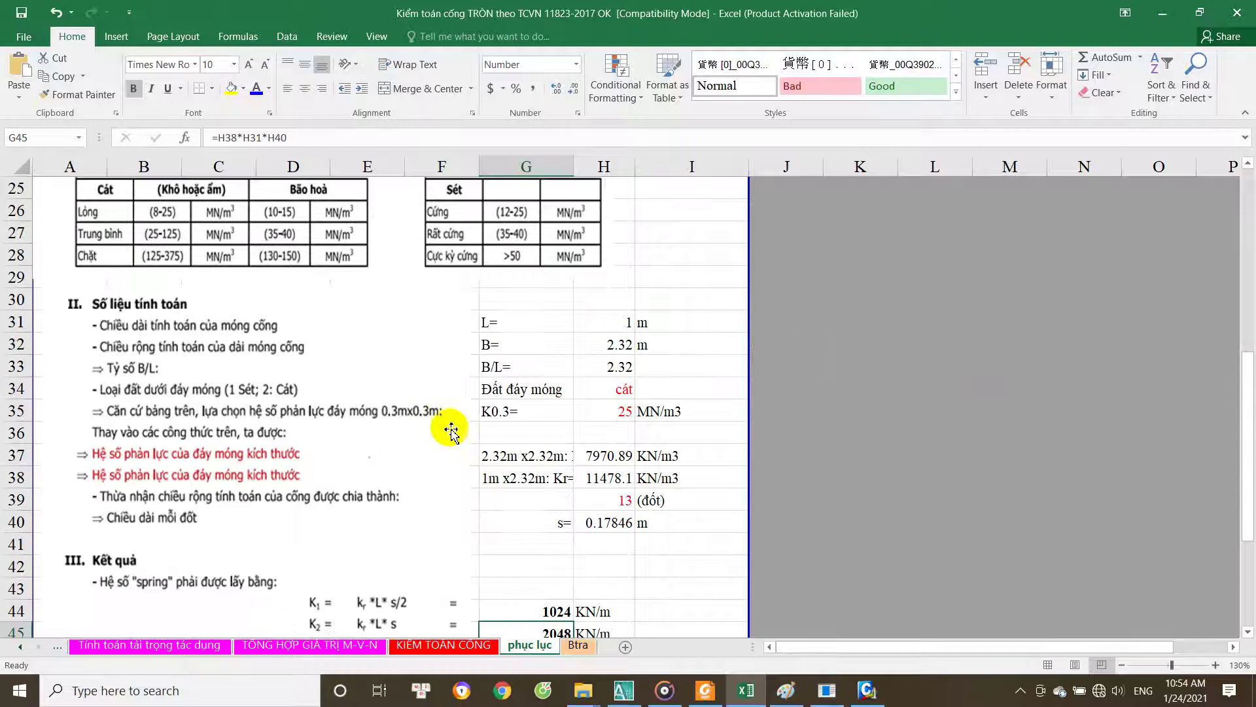
scroll(450, 429, "down", 3)
Step: Compare the K1 = 1024 KN/m formula in G44 with K2, then bring up AutoCAD
left_click(556, 412)
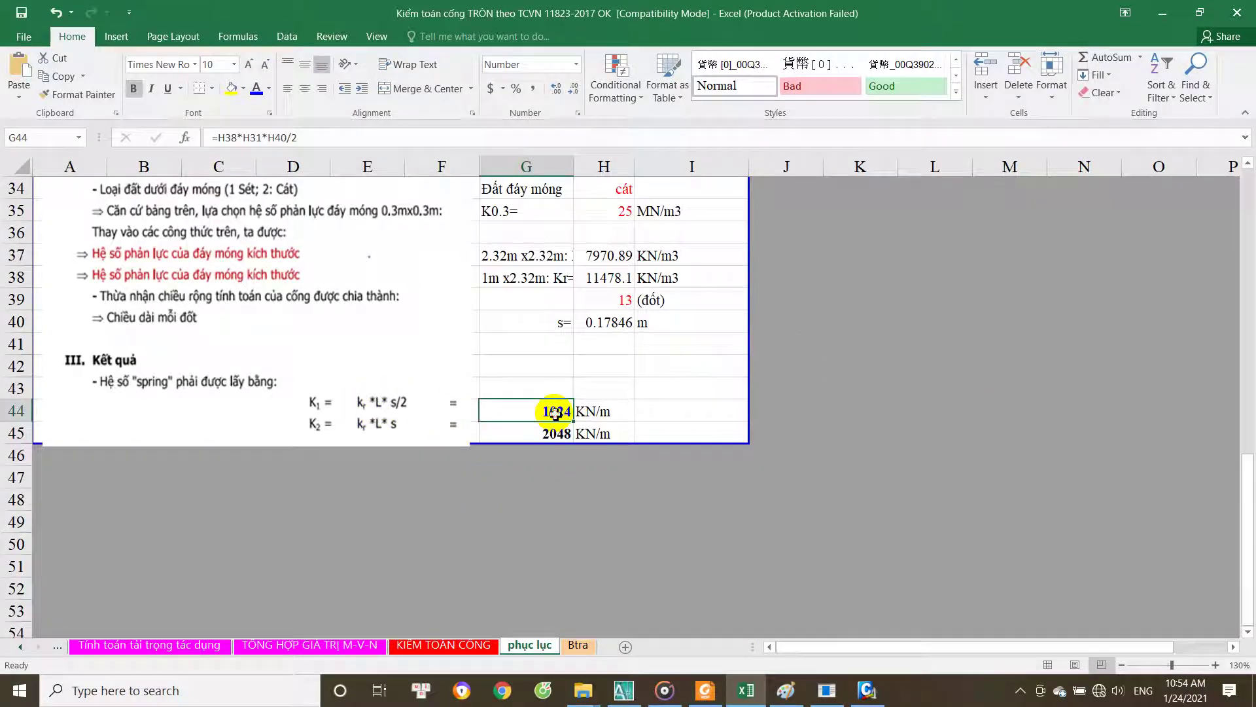
double_click(554, 431)
key("Escape")
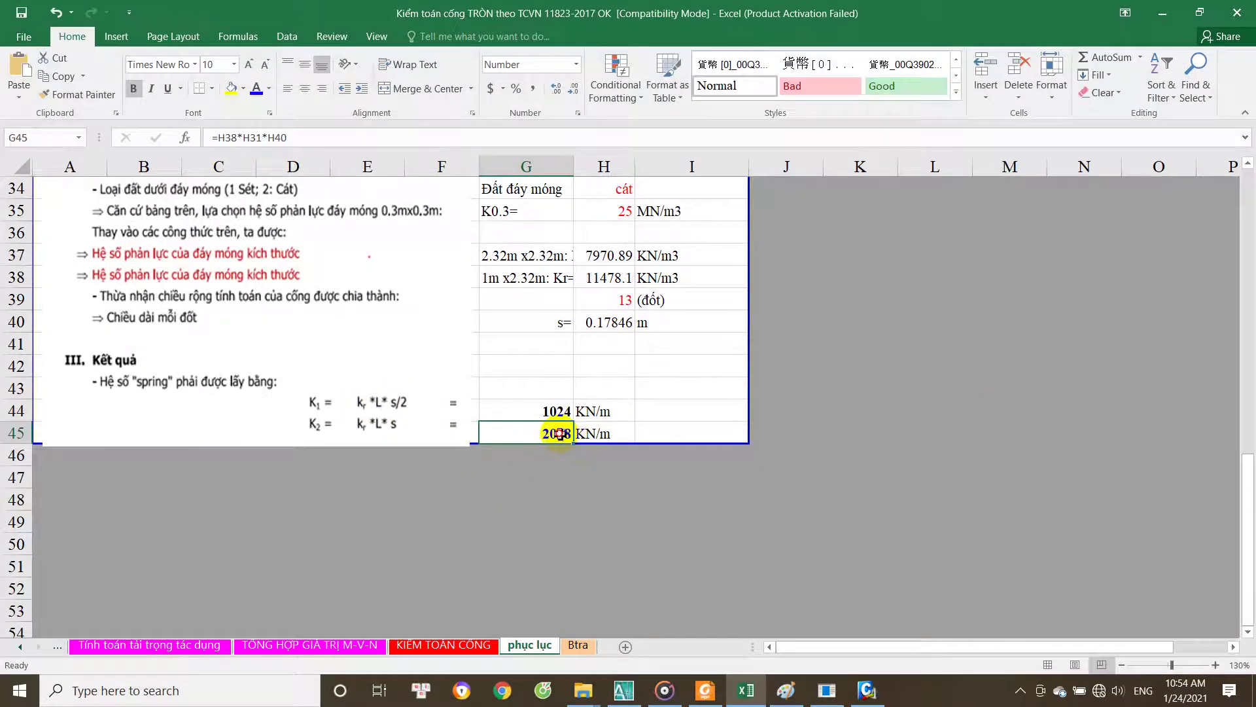
double_click(566, 436)
key("Escape")
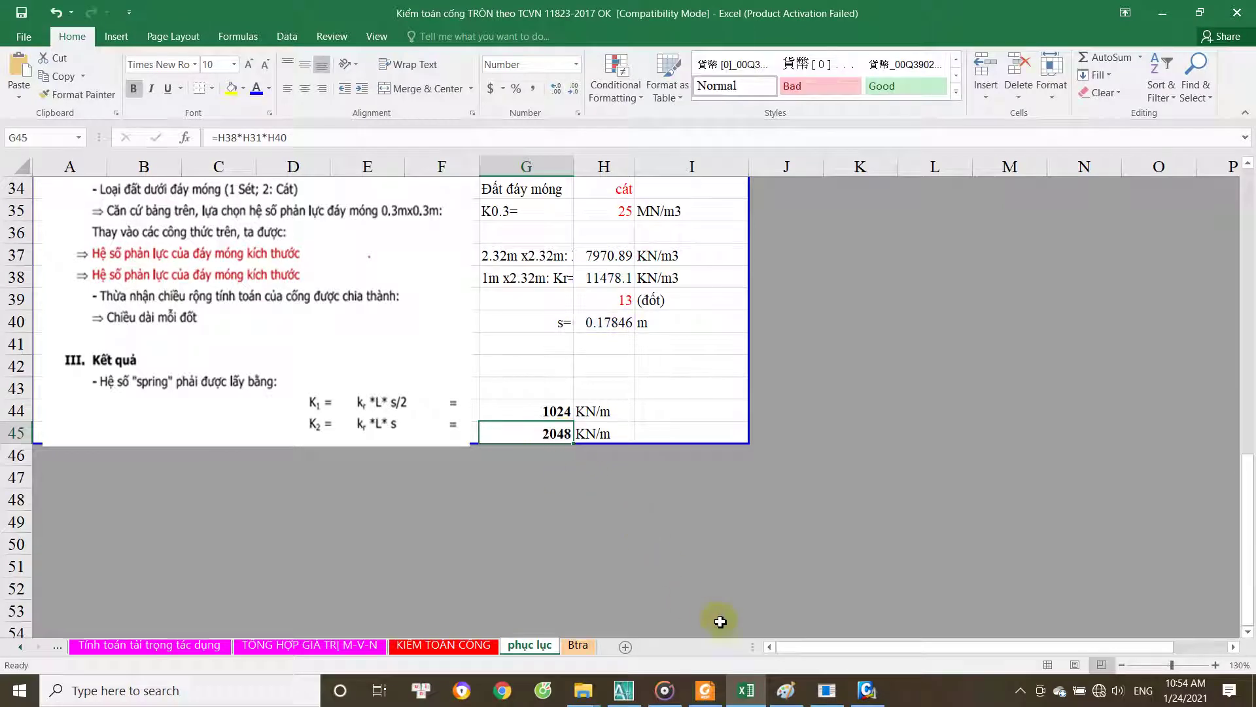
left_click(635, 690)
scroll(662, 387, "down", 3)
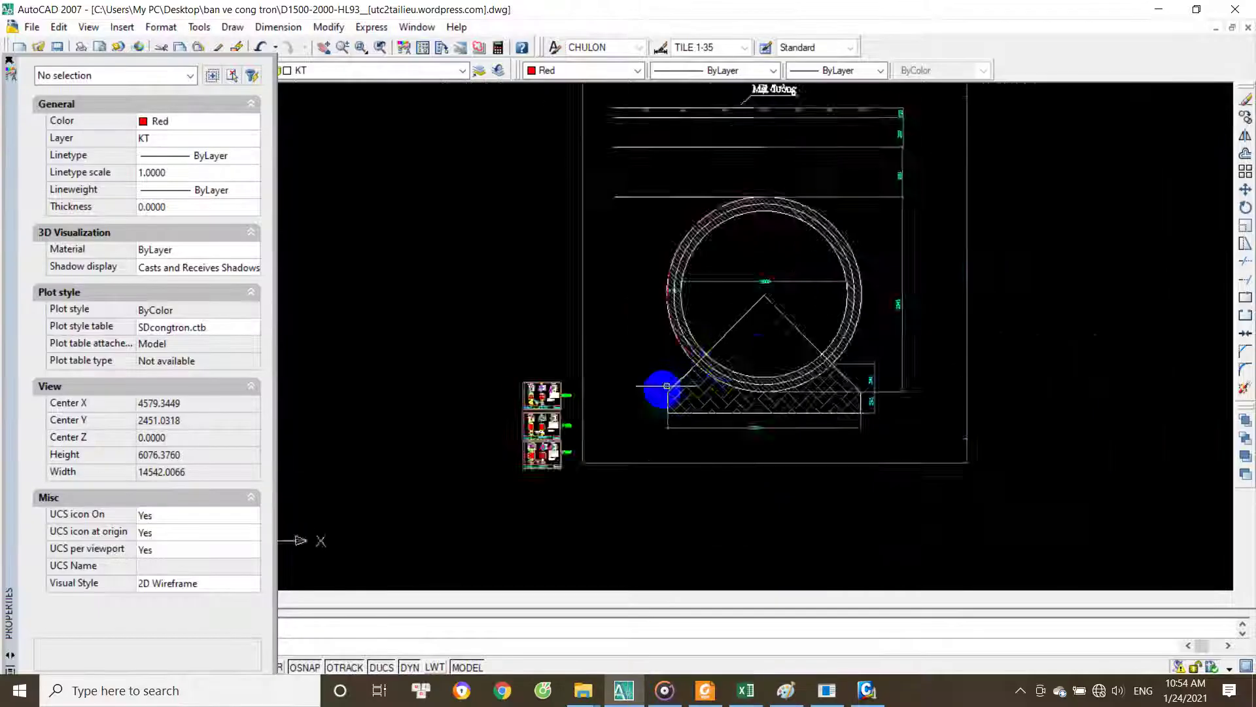
Step: Draw a vertical line down from the pipe/bedding contact point through the bedding
scroll(746, 353, "up", 3)
scroll(761, 325, "up", 1)
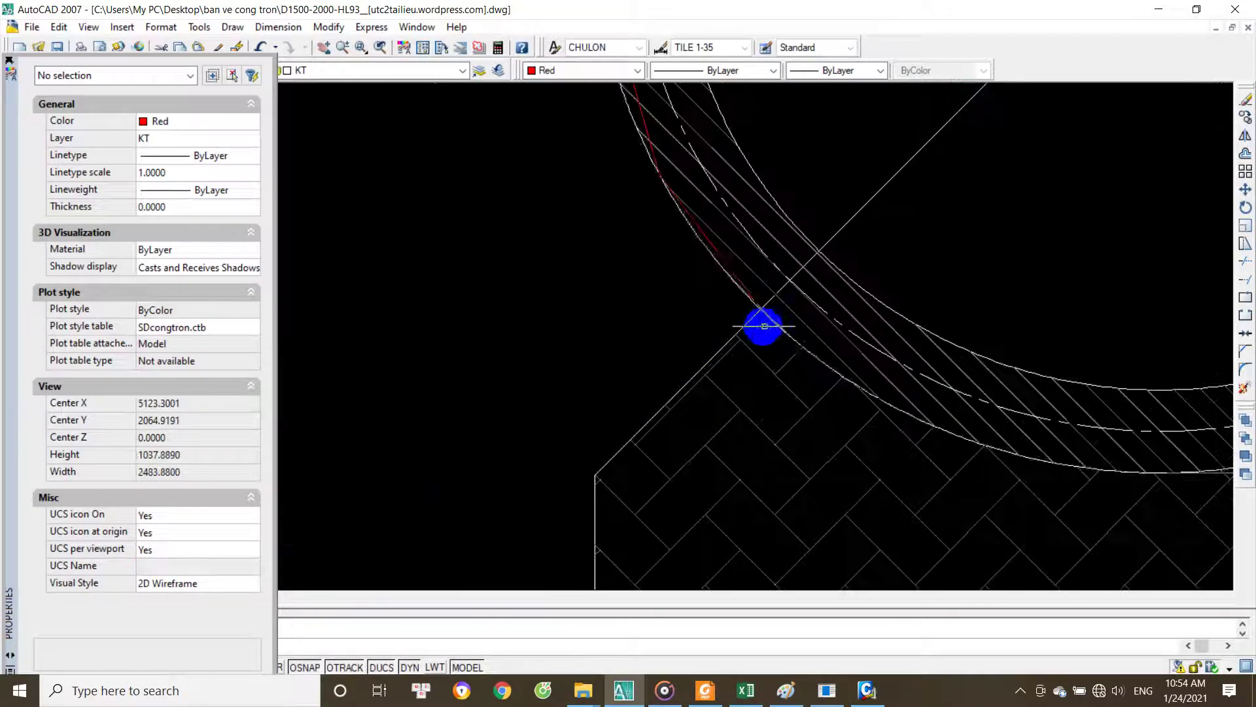
scroll(768, 337, "down", 2)
type("l")
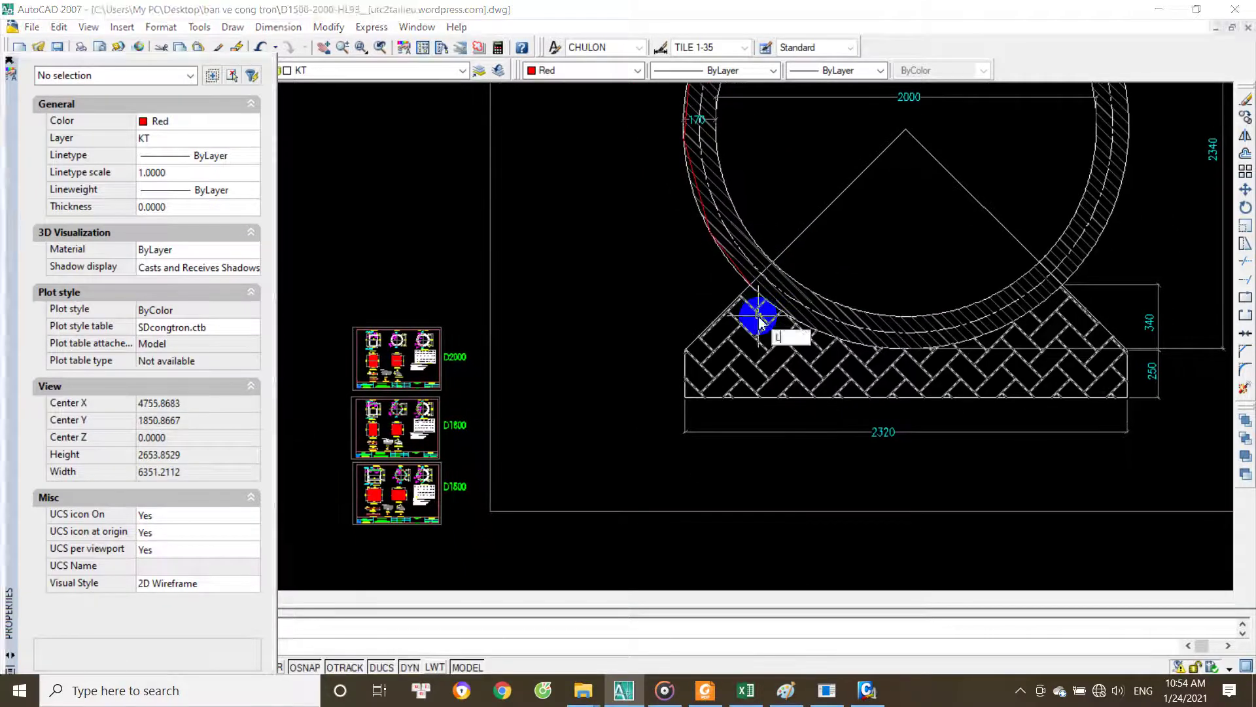
key("Return")
scroll(751, 301, "up", 3)
left_click(741, 267)
middle_click_drag(762, 501, 751, 367)
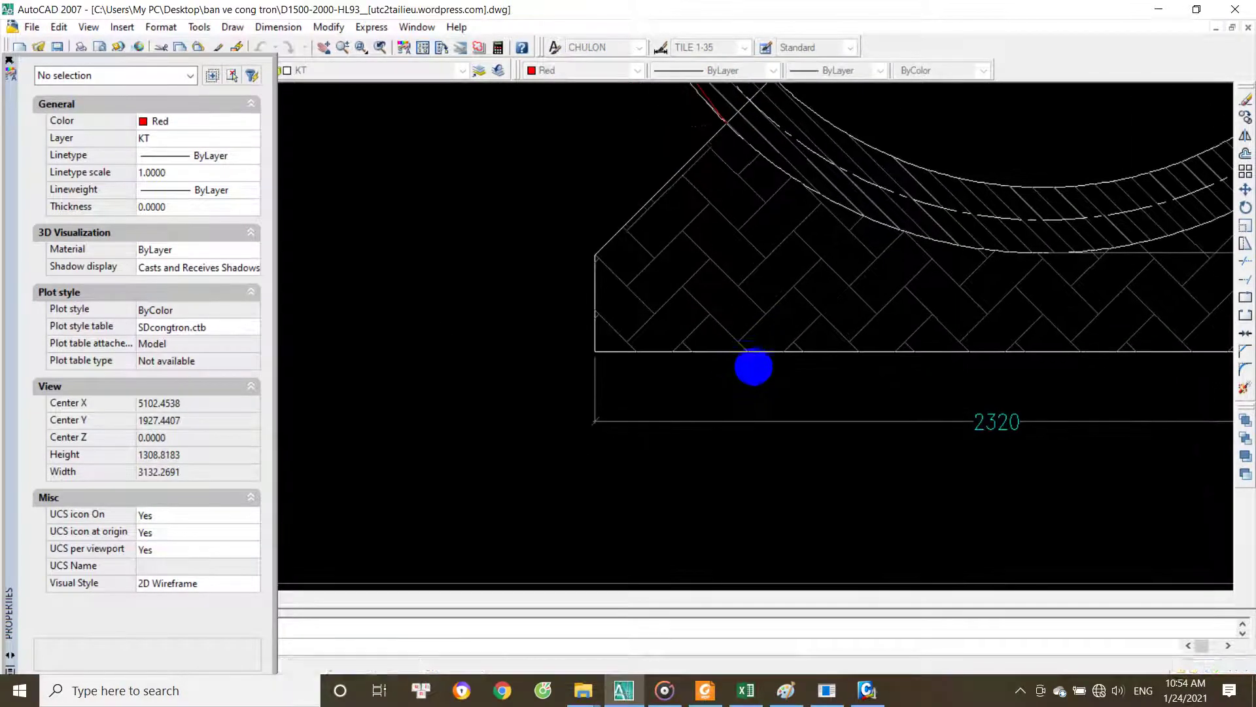
left_click(743, 484)
key("Return")
key("Return")
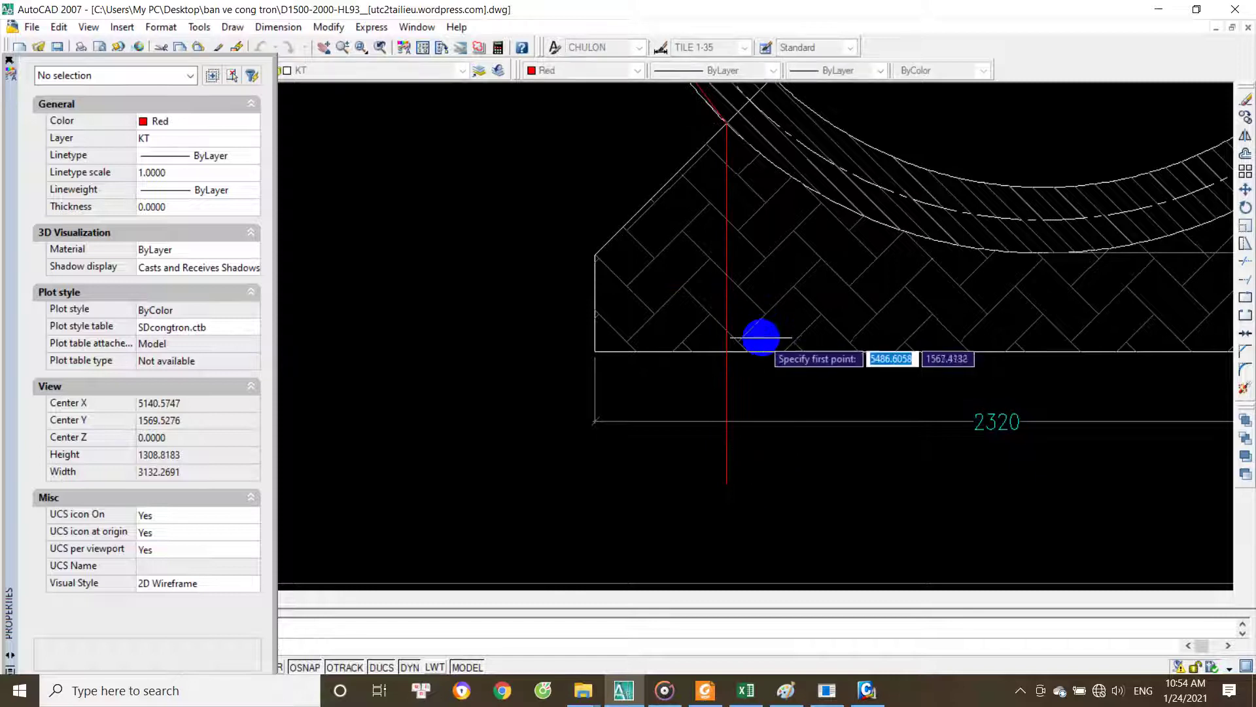
key("Escape")
Step: Pan to the base and check the new red vertical cut line by selecting it
middle_click_drag(749, 355, 751, 431)
left_click(764, 458)
left_click(689, 466)
key("Escape")
middle_click_drag(777, 449, 726, 458)
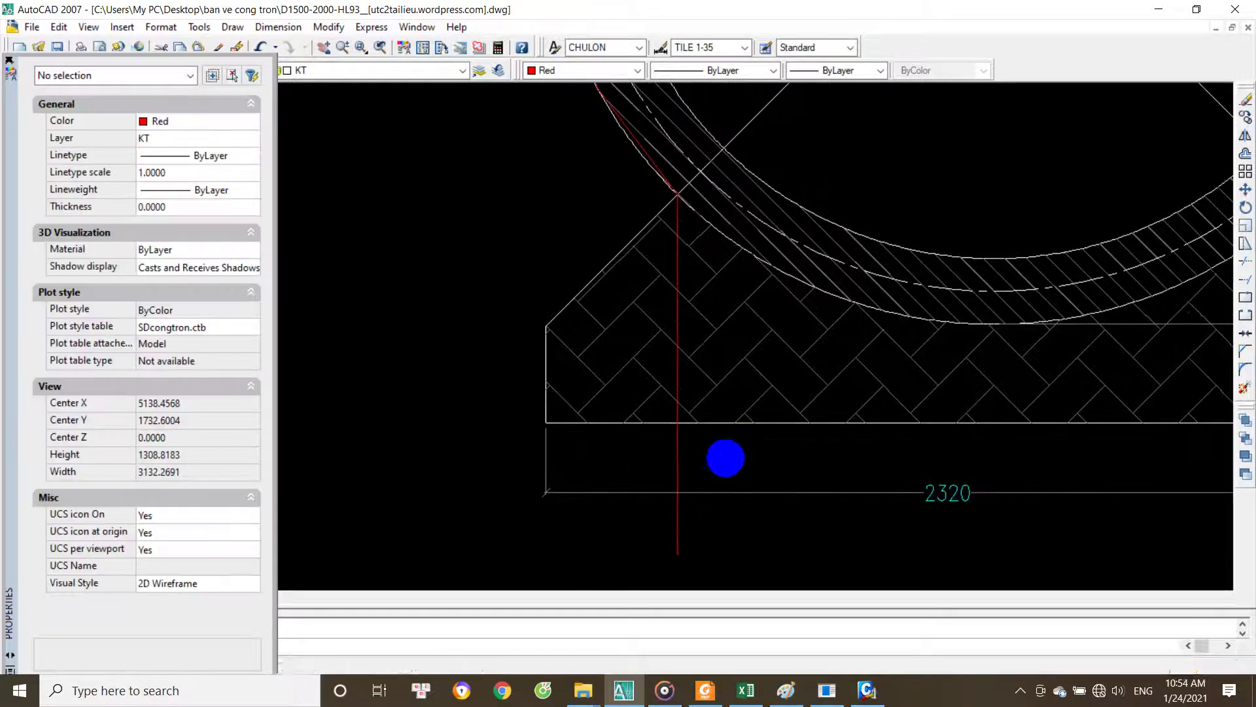
left_click(709, 456)
left_click(640, 465)
key("Escape")
left_click(749, 448)
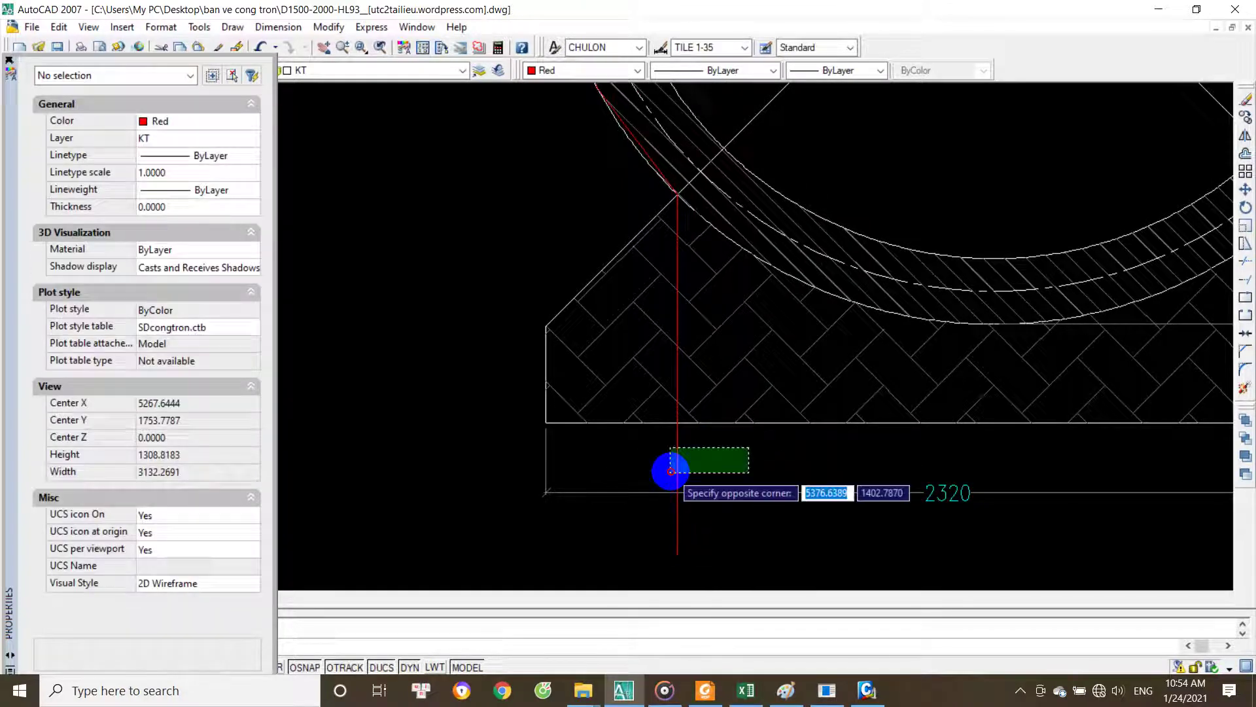
left_click(677, 465)
key("Escape")
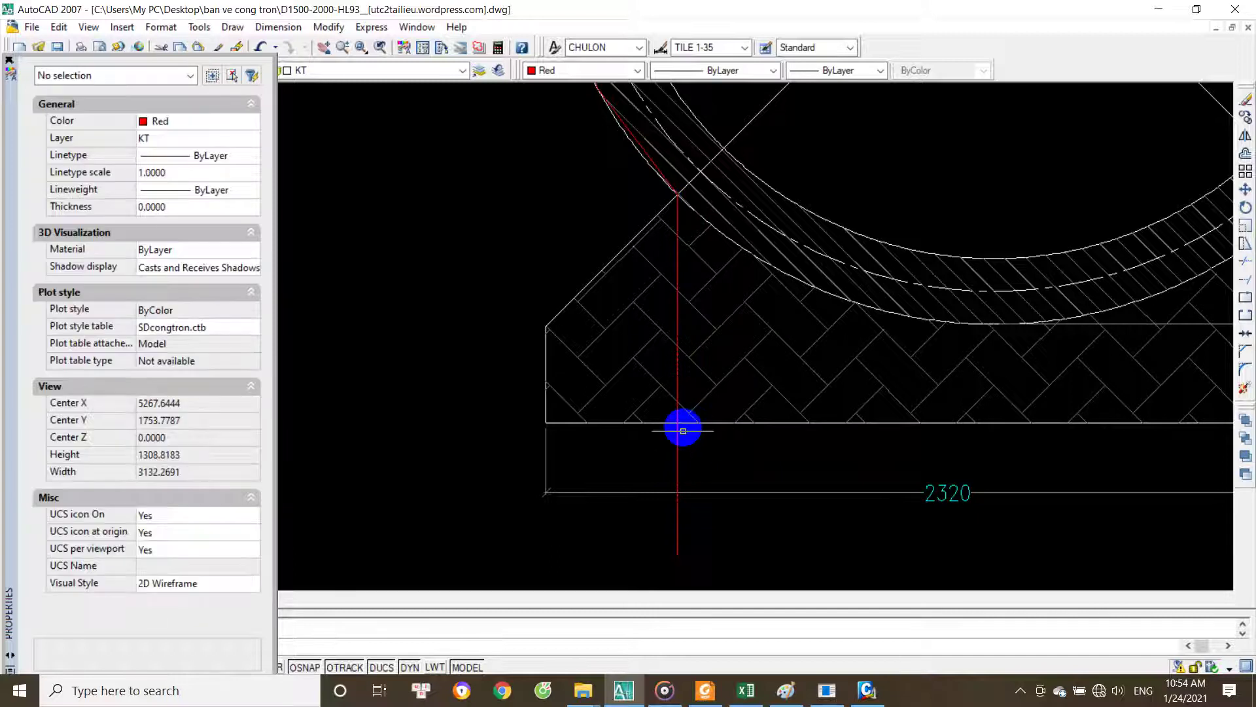
key("l")
key("Return")
key("Escape")
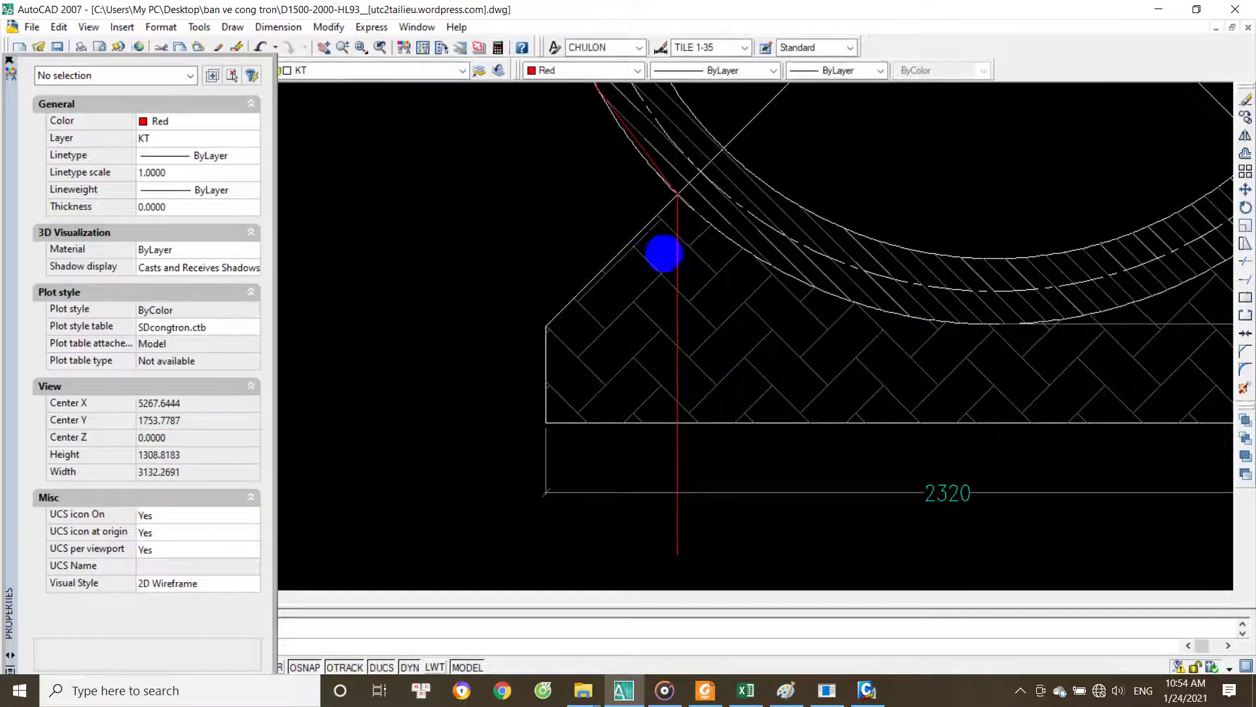
Step: Trim the bedding hatch left of the red line and delete the leftover edges
type("tr")
key("Return")
left_click(677, 282)
key("Return")
left_click(630, 294)
left_click(632, 317)
key("Escape")
left_click(664, 214)
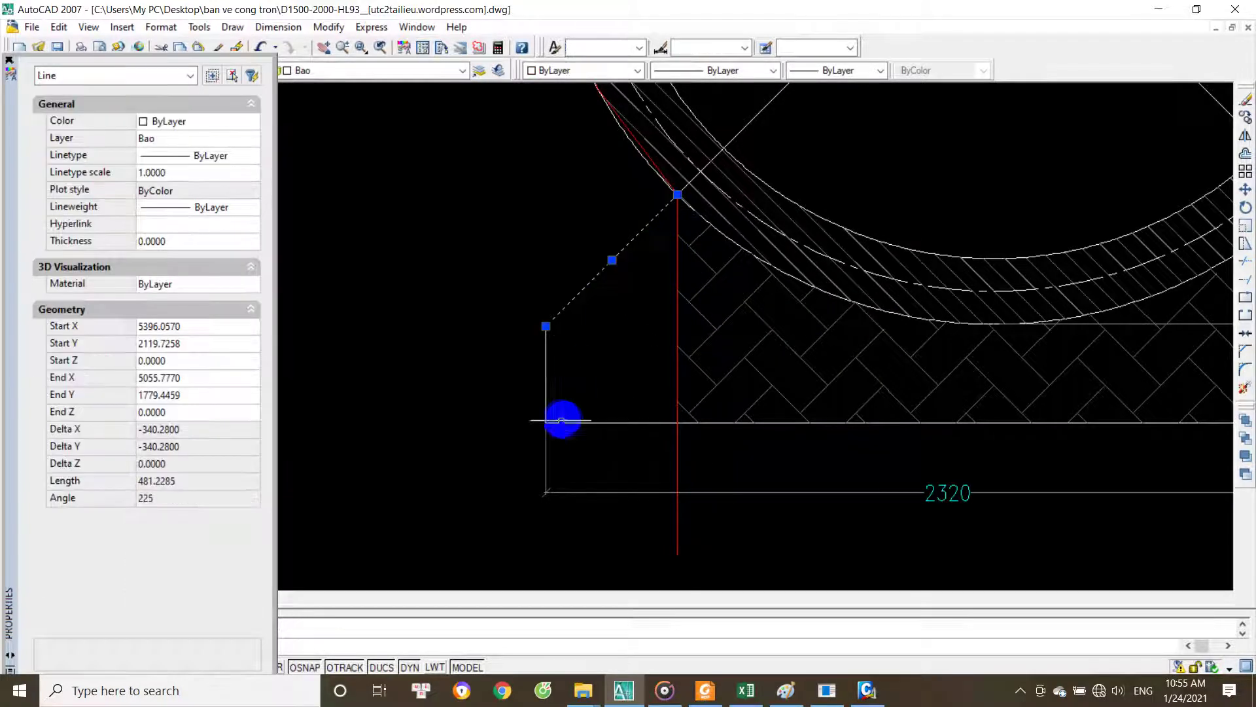
left_click(547, 393)
key("Delete")
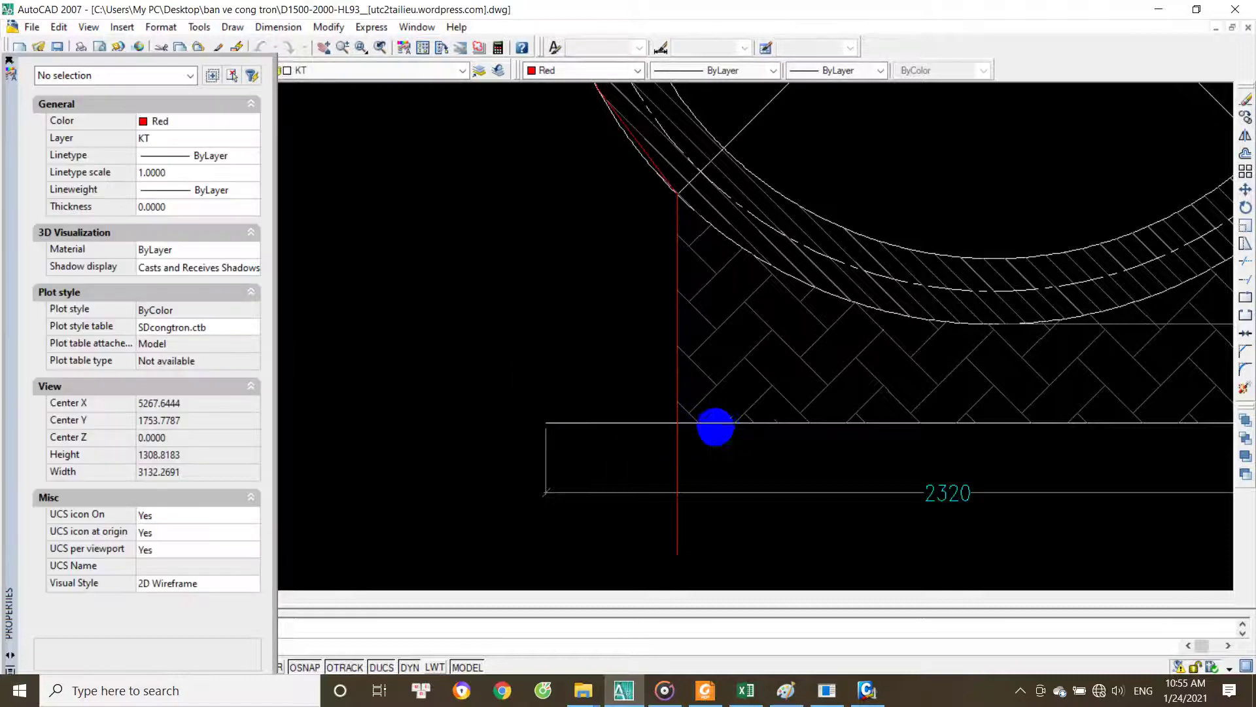
Step: Undo an accidental trim of the red cut line and return to Excel
left_click(677, 394)
left_click(660, 409)
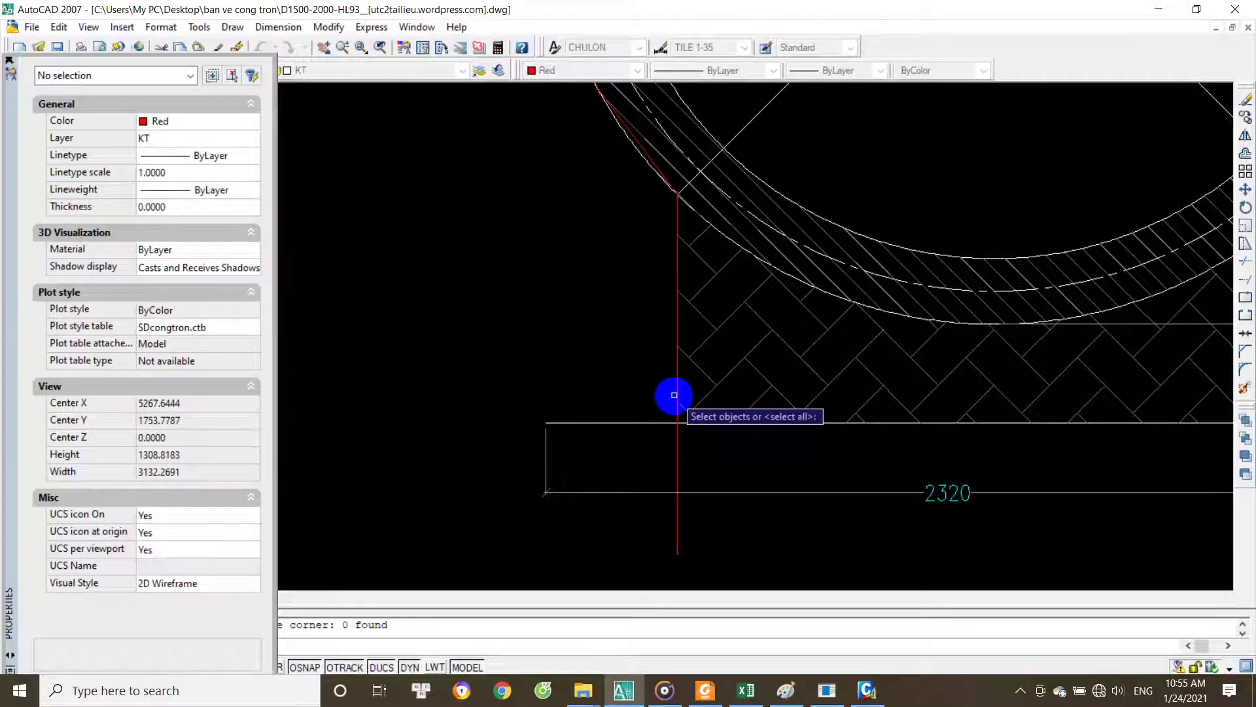
key("Return")
left_click(678, 386)
key("Return")
key("ctrl+z")
type("tr")
key("Return")
left_click(674, 414)
key("Return")
key("Escape")
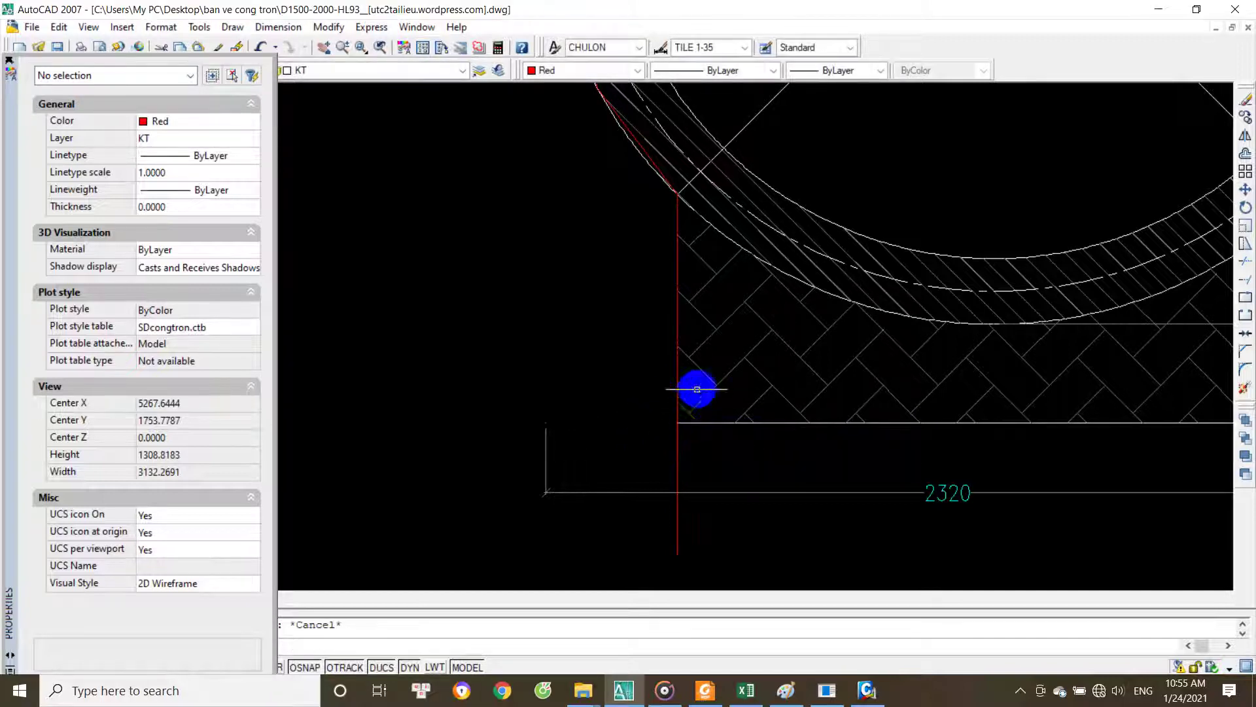
left_click(747, 690)
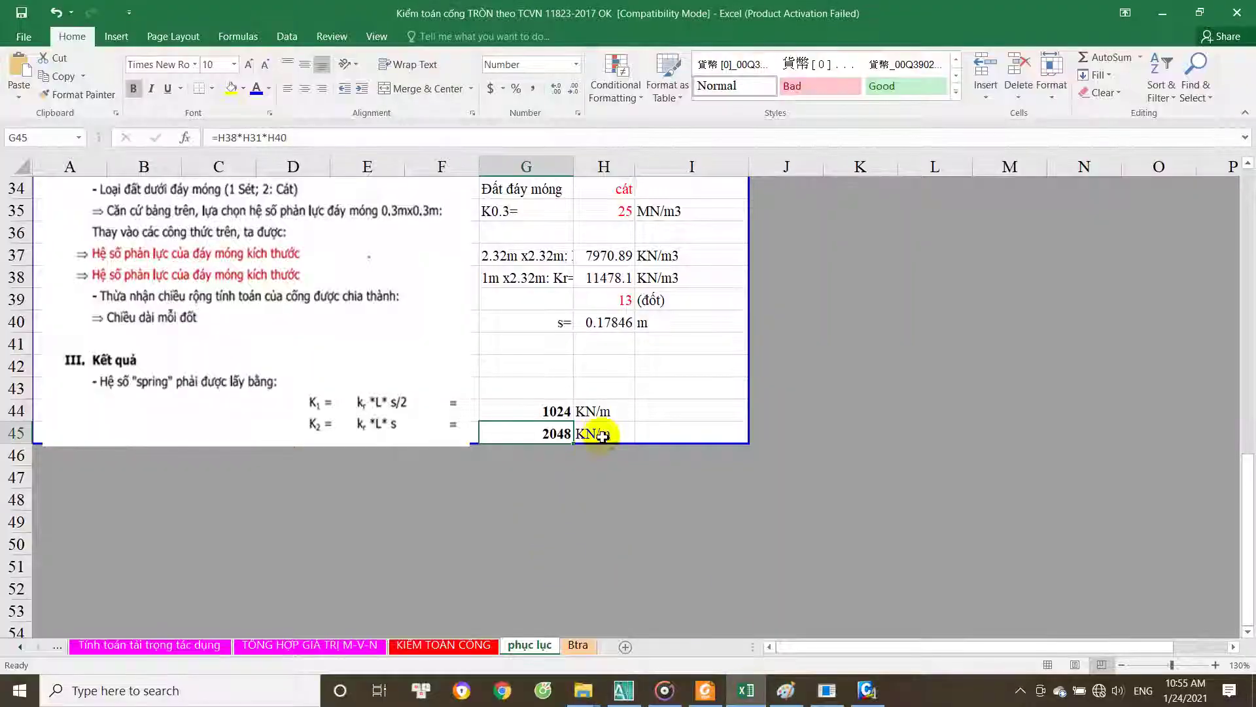
Step: Glance at MIDAS/Civil and AutoCAD, recheck the G45 K2 = 2048 KN/m formula, then return to MIDAS
left_click(867, 690)
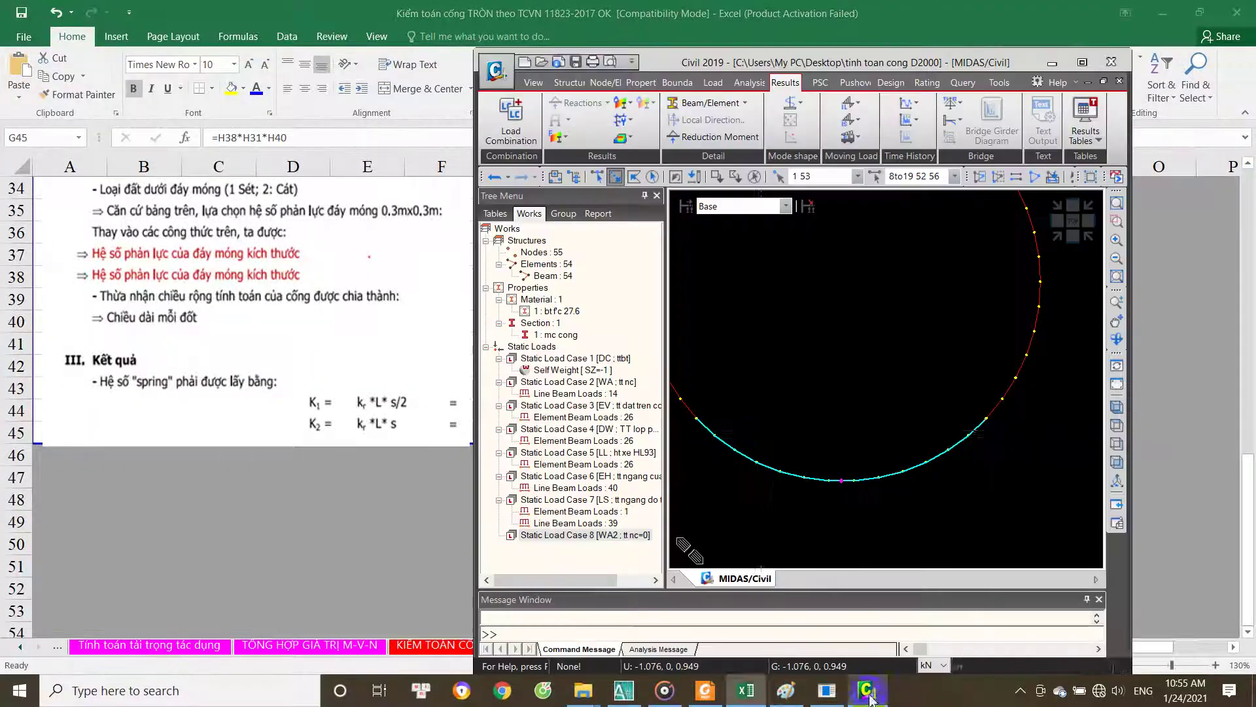
left_click(624, 689)
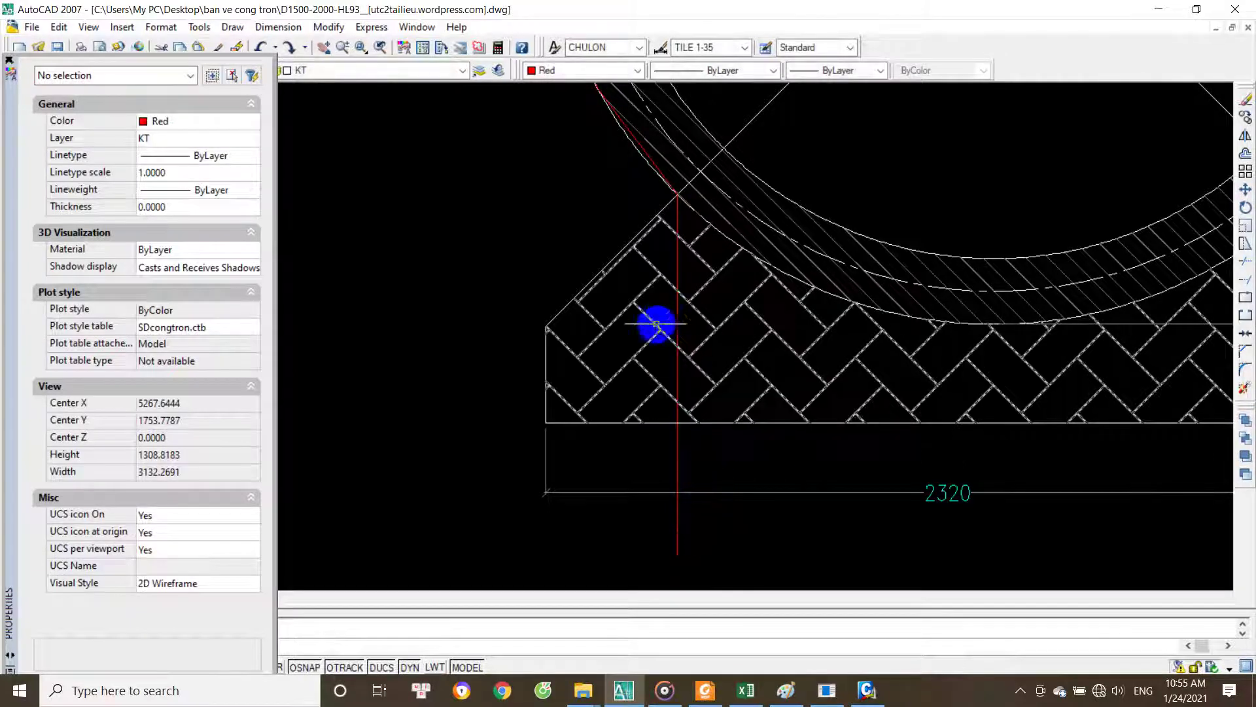
left_click(746, 689)
double_click(561, 434)
key("Escape")
double_click(569, 435)
key("Escape")
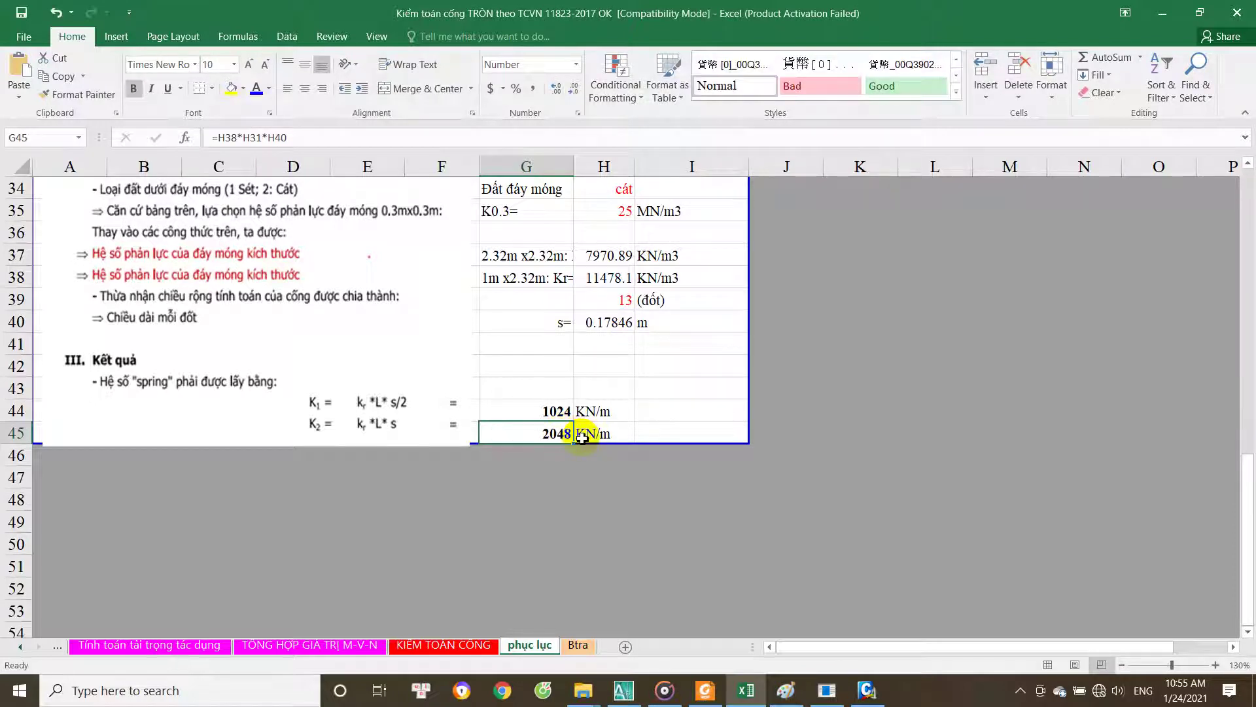
left_click(867, 690)
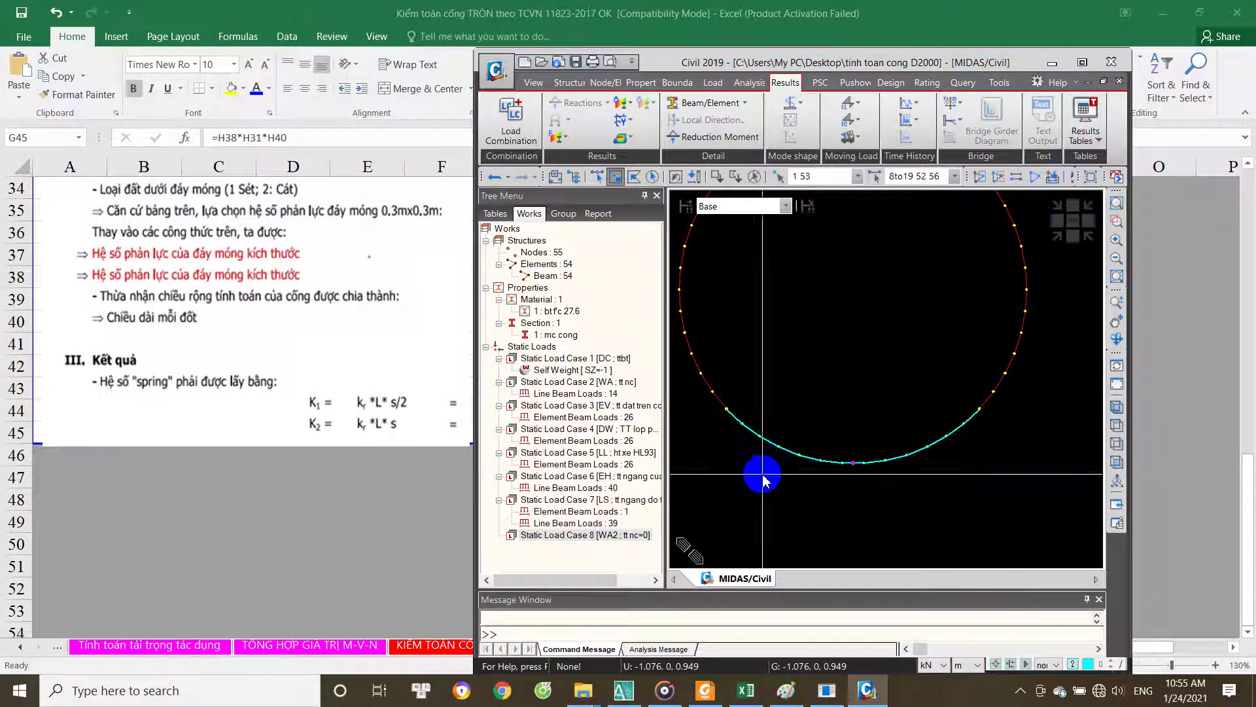
Step: Window-select bottom-arc nodes 10 through 17 of the culvert ring
scroll(735, 468, "up", 2)
scroll(736, 452, "up", 2)
scroll(733, 438, "up", 1)
scroll(765, 438, "up", 1)
scroll(791, 445, "up", 1)
scroll(821, 360, "up", 1)
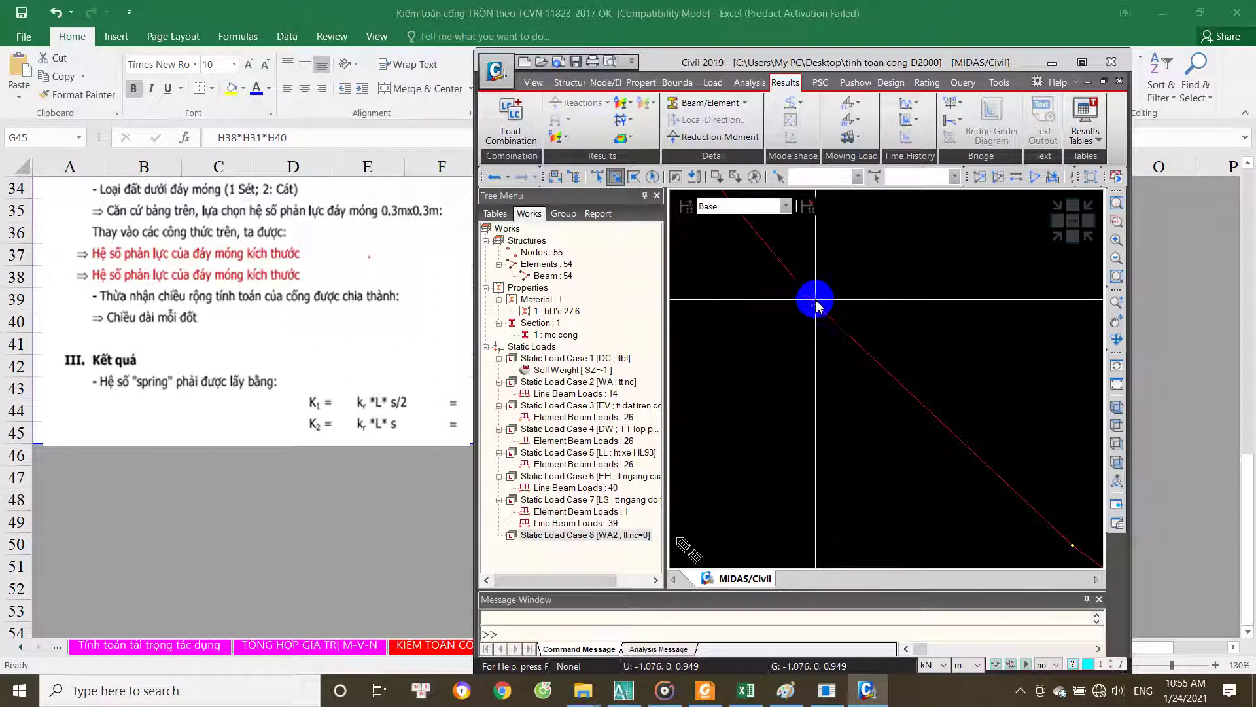
scroll(818, 380, "down", 1)
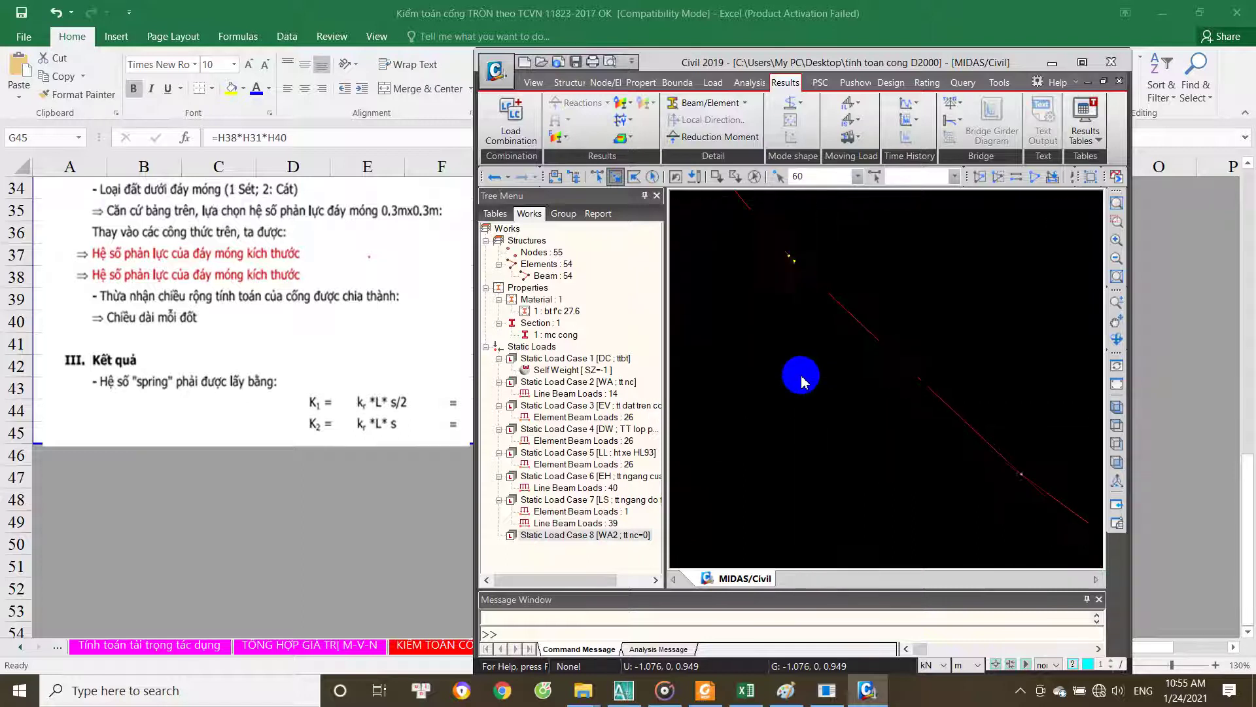
left_click_drag(948, 400, 990, 503)
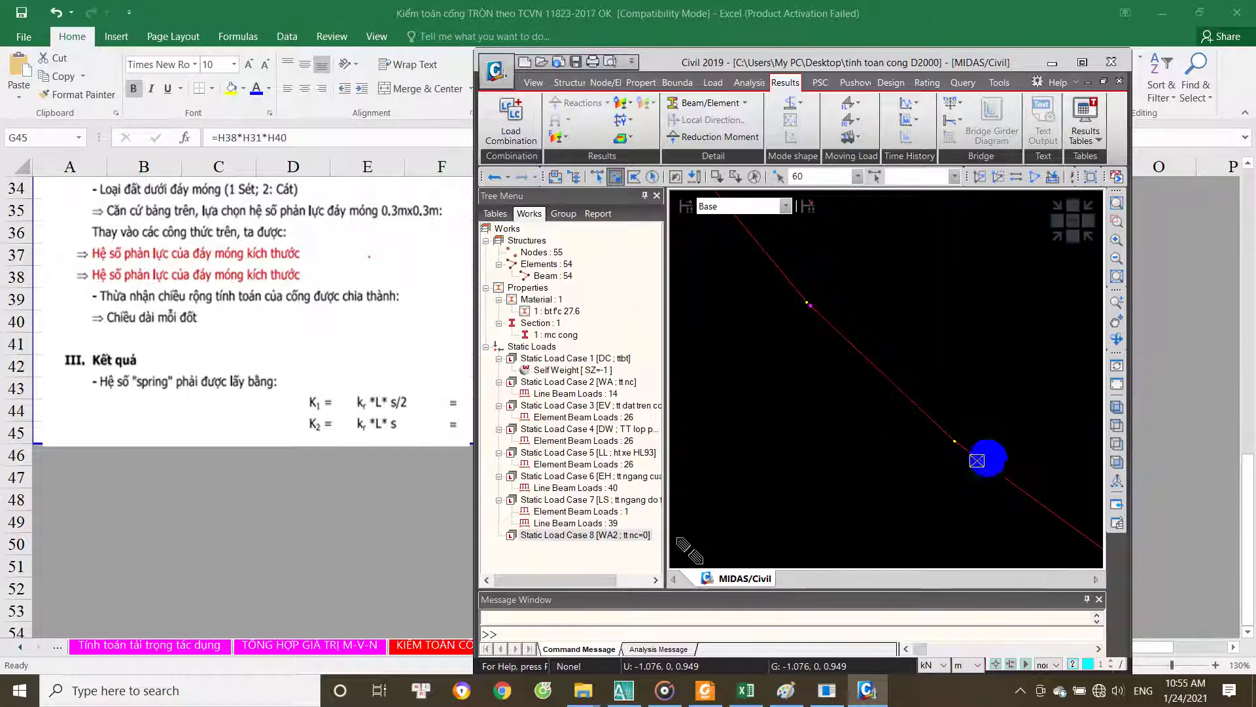
left_click_drag(976, 460, 883, 471)
left_click_drag(805, 389, 830, 458)
left_click_drag(968, 478, 798, 451)
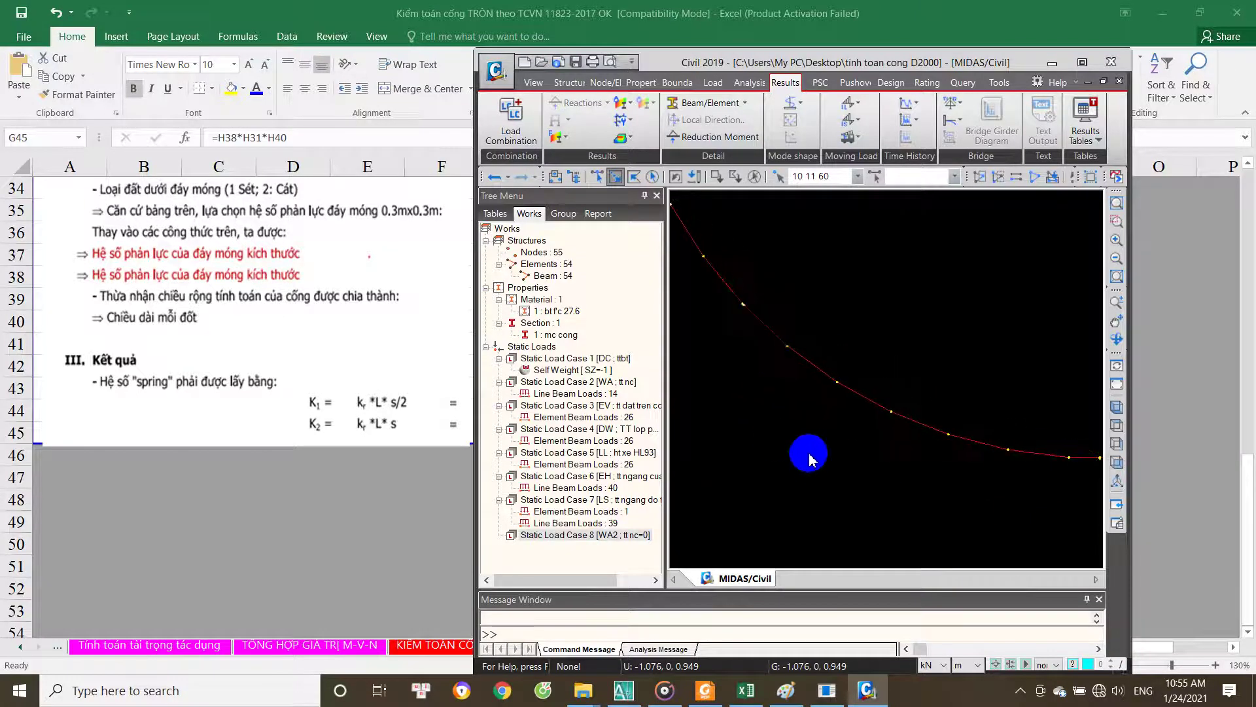
mouse_move(874, 384)
left_mouse_down()
mouse_move(915, 458)
mouse_move(953, 449)
mouse_move(879, 454)
left_mouse_up()
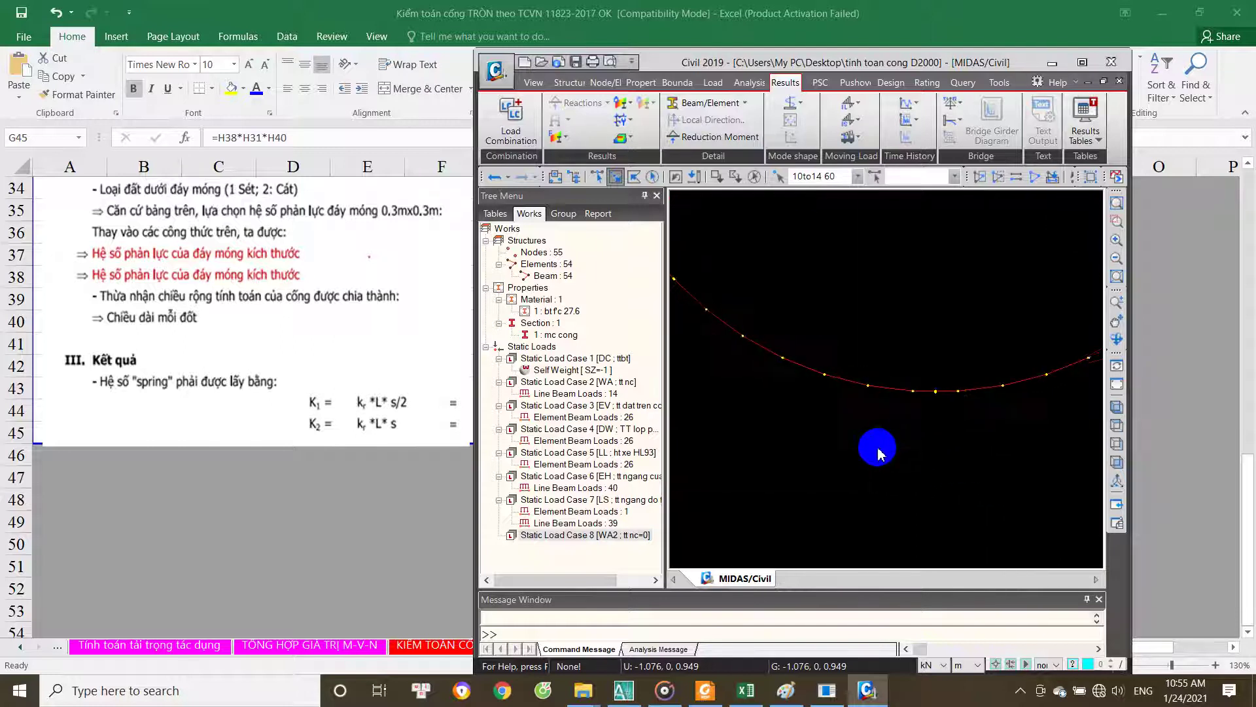
left_click_drag(914, 421, 950, 373)
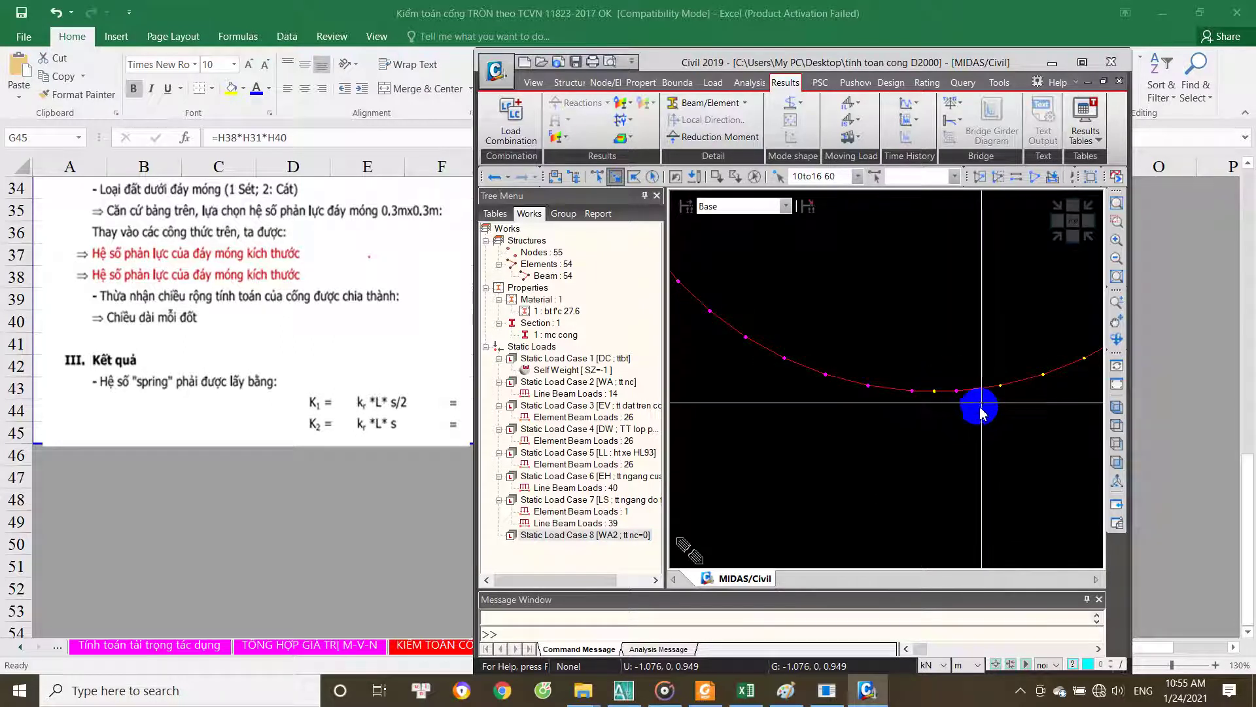
mouse_move(973, 432)
left_mouse_down()
mouse_move(932, 395)
mouse_move(995, 421)
mouse_move(1031, 386)
mouse_move(1042, 412)
mouse_move(957, 428)
mouse_move(897, 392)
mouse_move(959, 272)
mouse_move(1029, 331)
mouse_move(914, 446)
mouse_move(942, 414)
mouse_move(917, 345)
mouse_move(931, 356)
mouse_move(938, 280)
mouse_move(952, 295)
mouse_move(925, 282)
mouse_move(953, 373)
mouse_move(928, 421)
mouse_move(933, 477)
mouse_move(953, 437)
mouse_move(912, 420)
mouse_move(925, 477)
mouse_move(836, 505)
mouse_move(842, 468)
mouse_move(811, 482)
mouse_move(830, 440)
mouse_move(864, 458)
left_mouse_up()
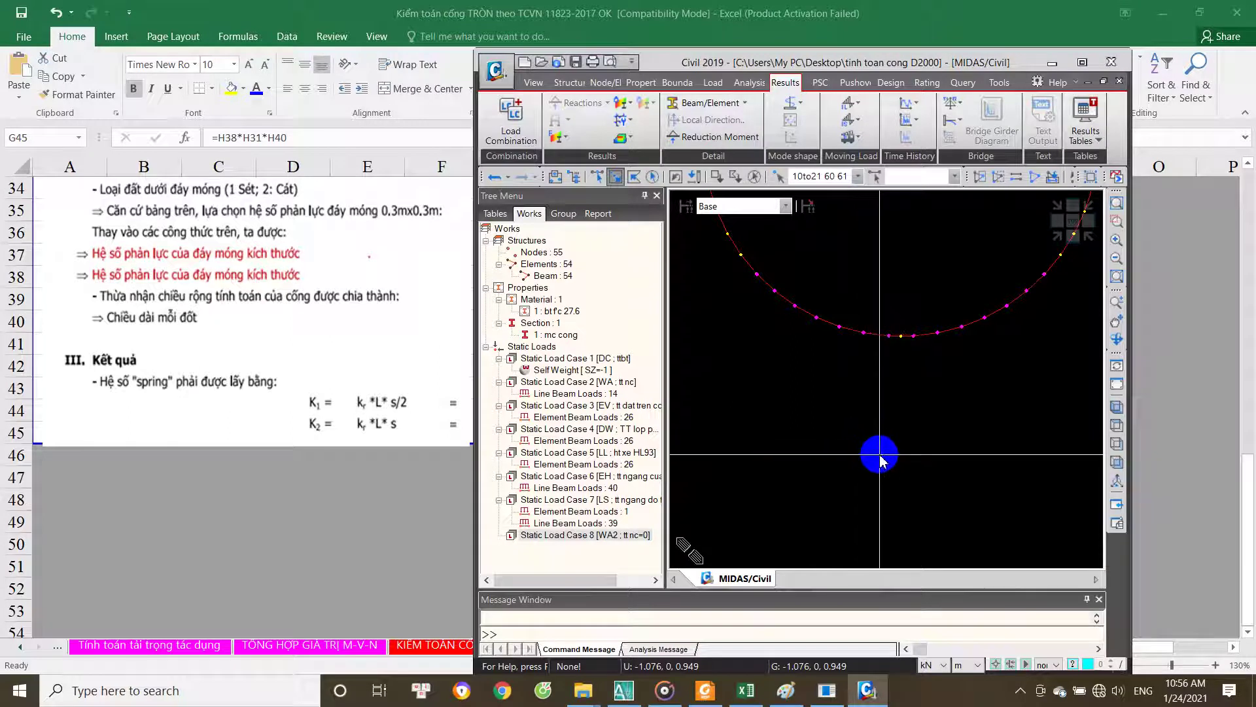
left_click_drag(862, 458, 769, 370)
Step: Assign point springs with SDz 2048 kN/m from Excel G45, other stiffnesses zero, to the bottom-arc nodes
right_click(767, 363)
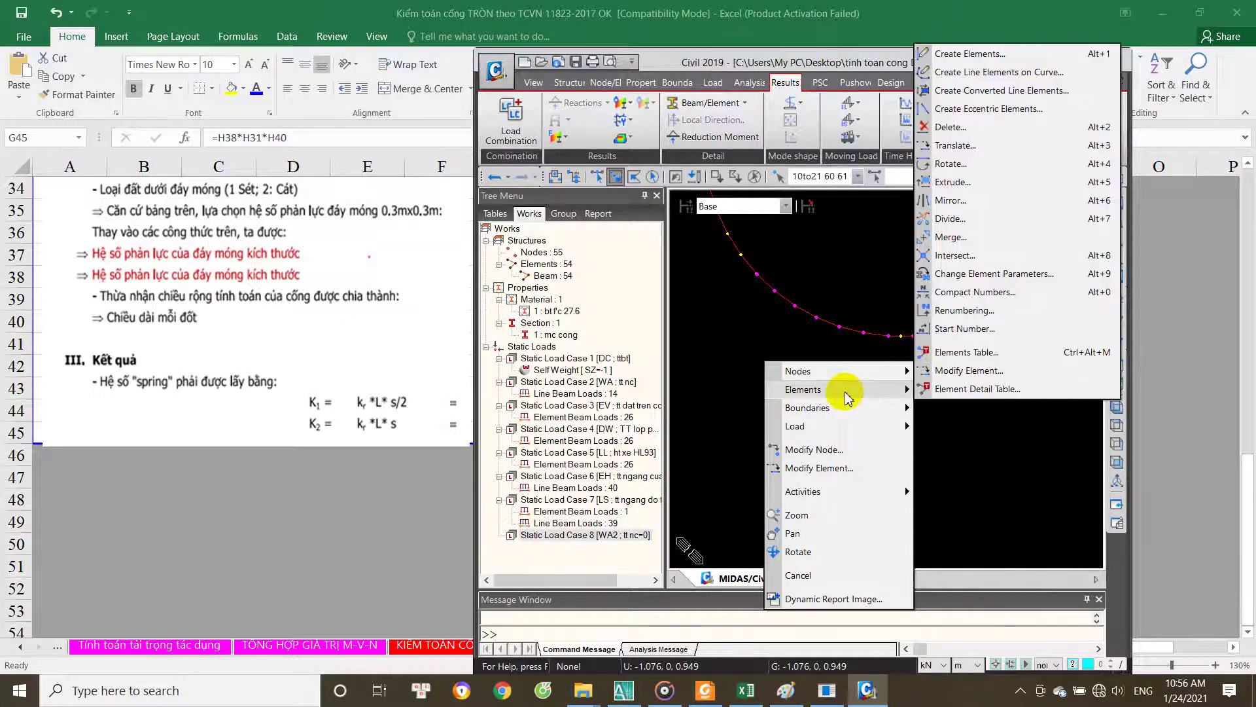
mouse_move(807, 407)
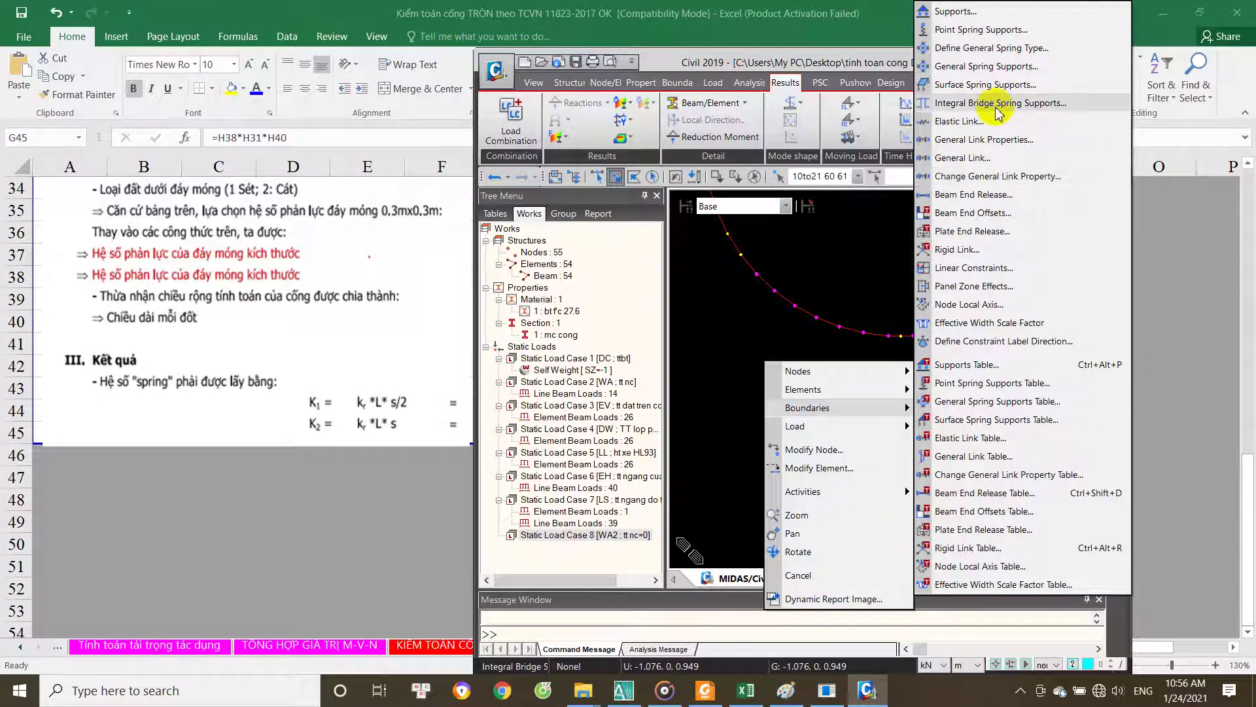
left_click(1007, 33)
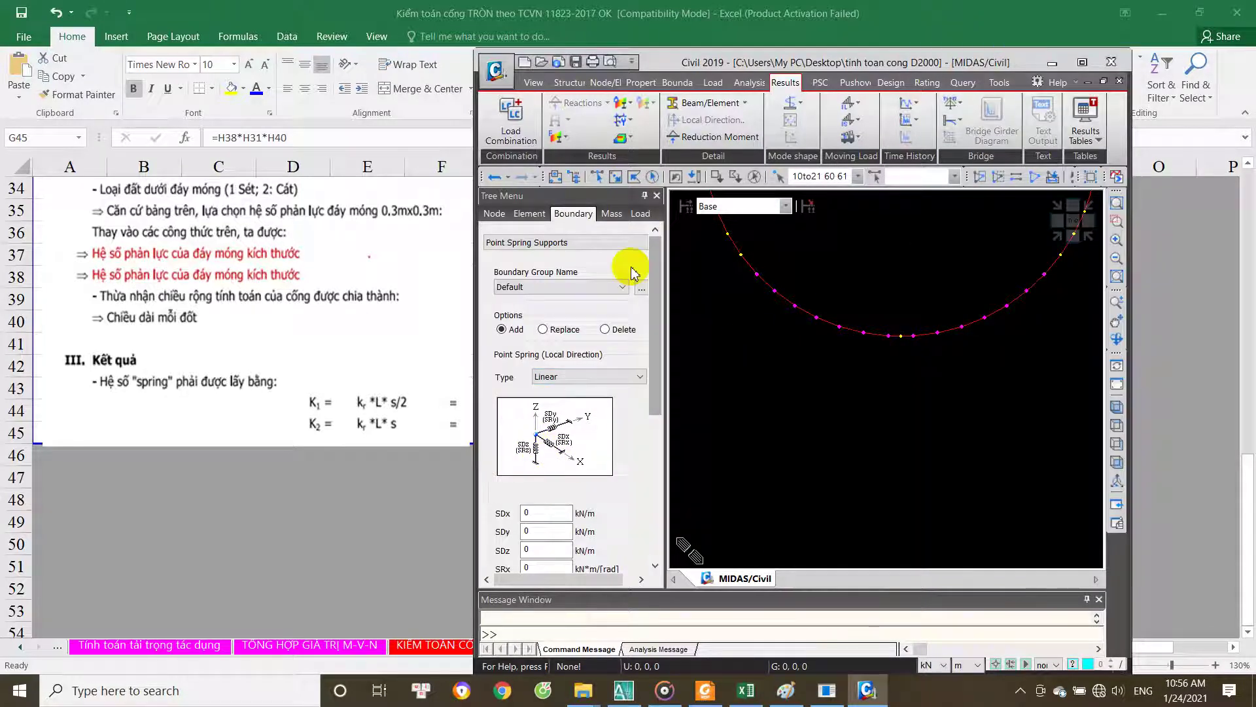
left_click_drag(659, 317, 657, 397)
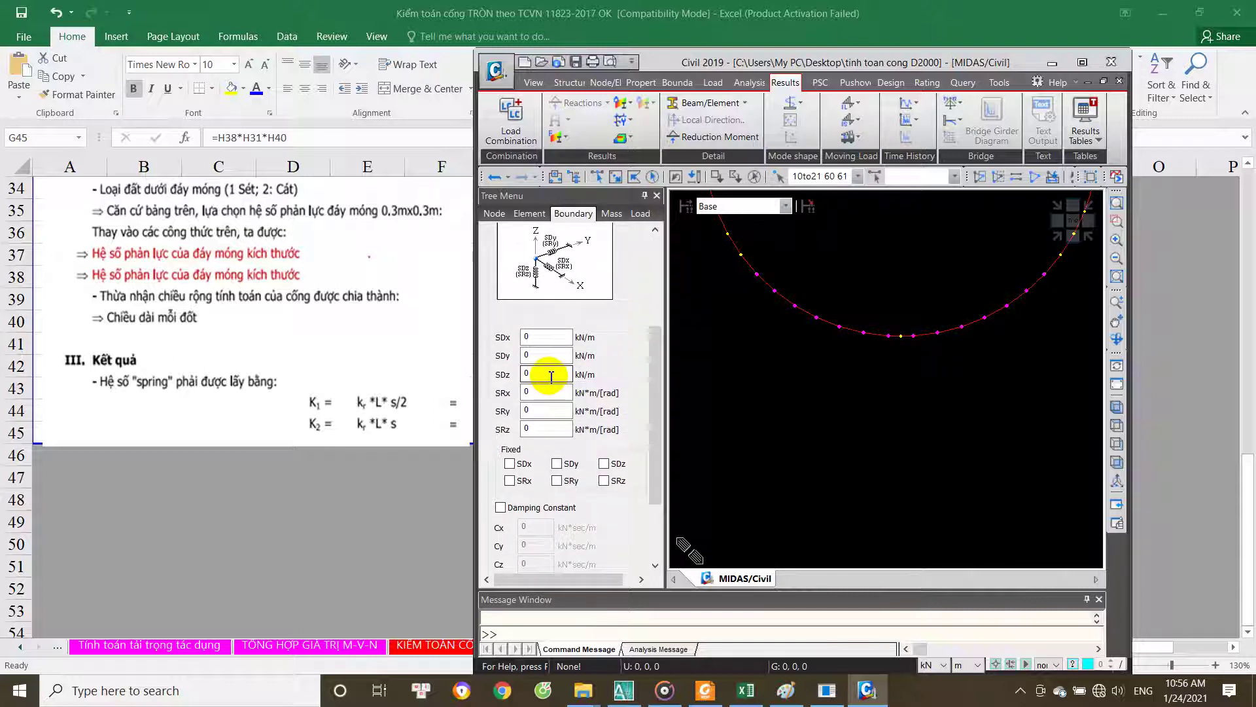
double_click(549, 376)
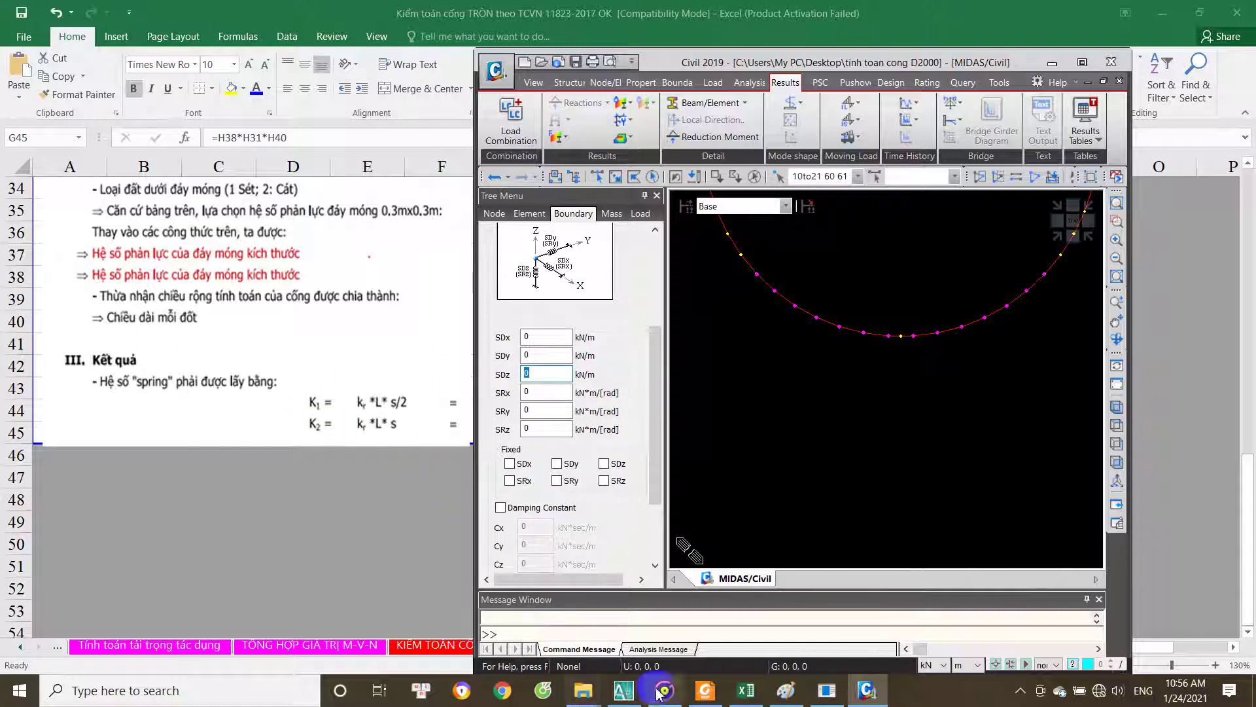
left_click(746, 690)
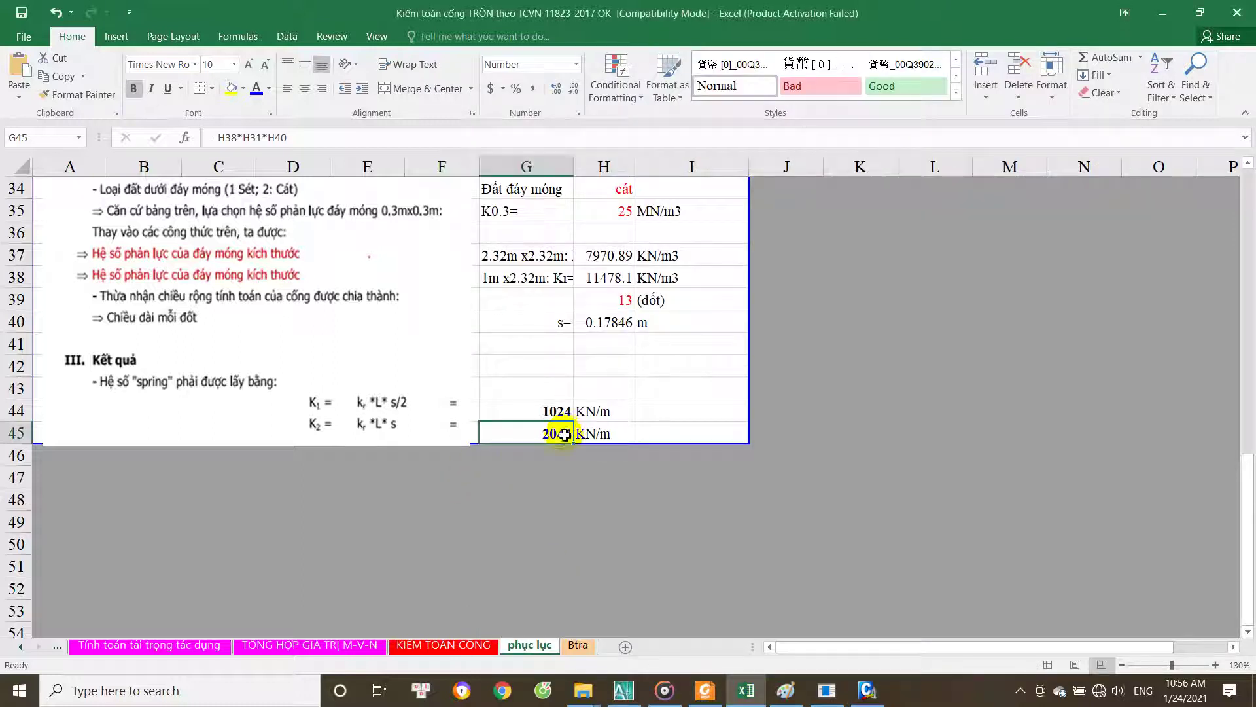
left_click(867, 690)
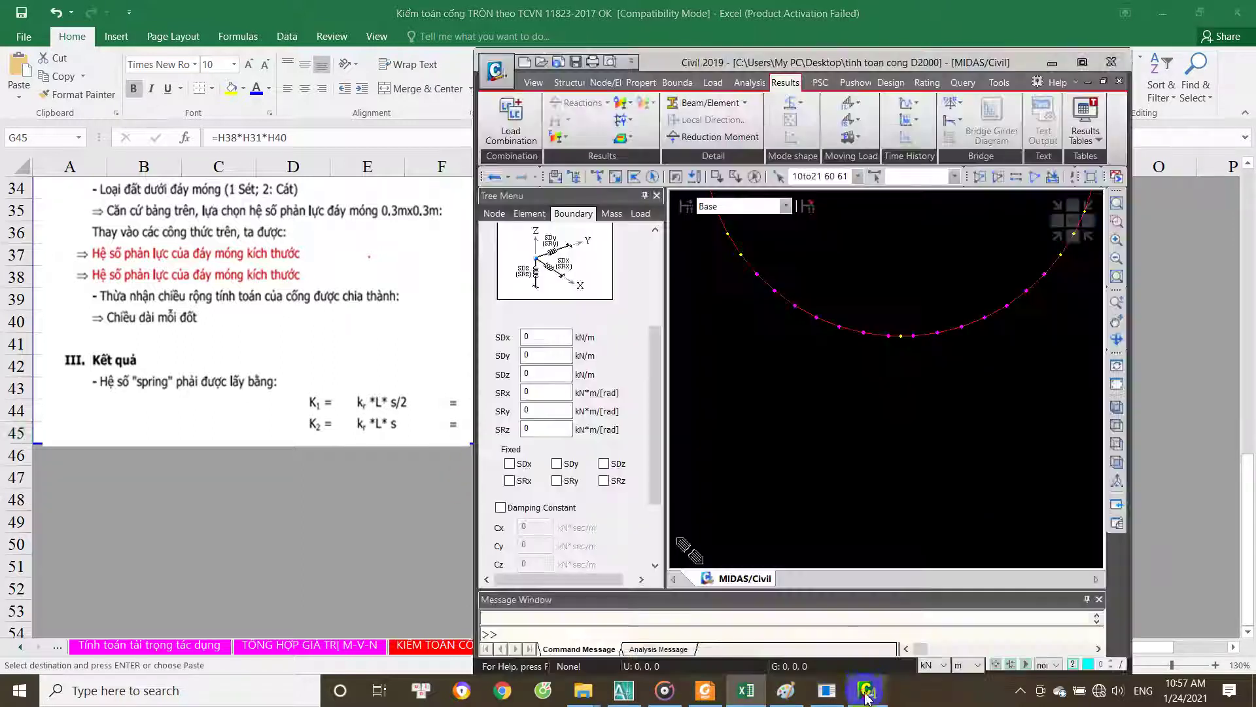
double_click(547, 374)
type("2048")
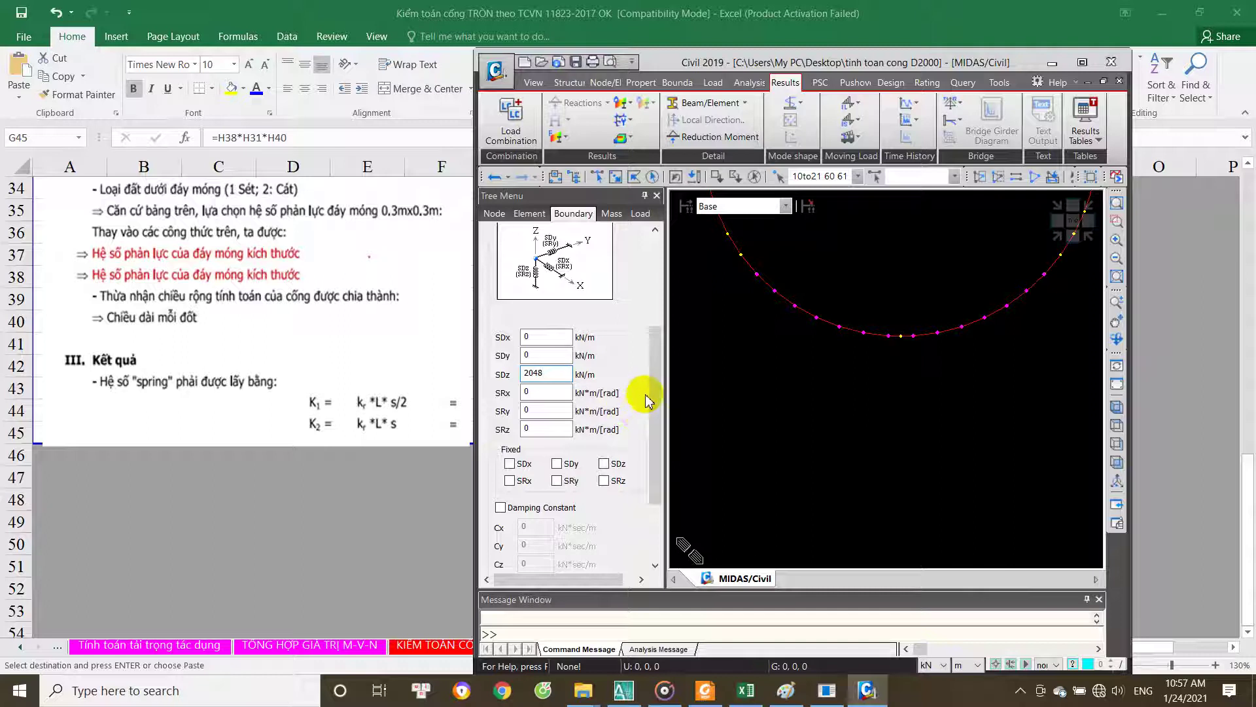
left_click_drag(652, 400, 668, 460)
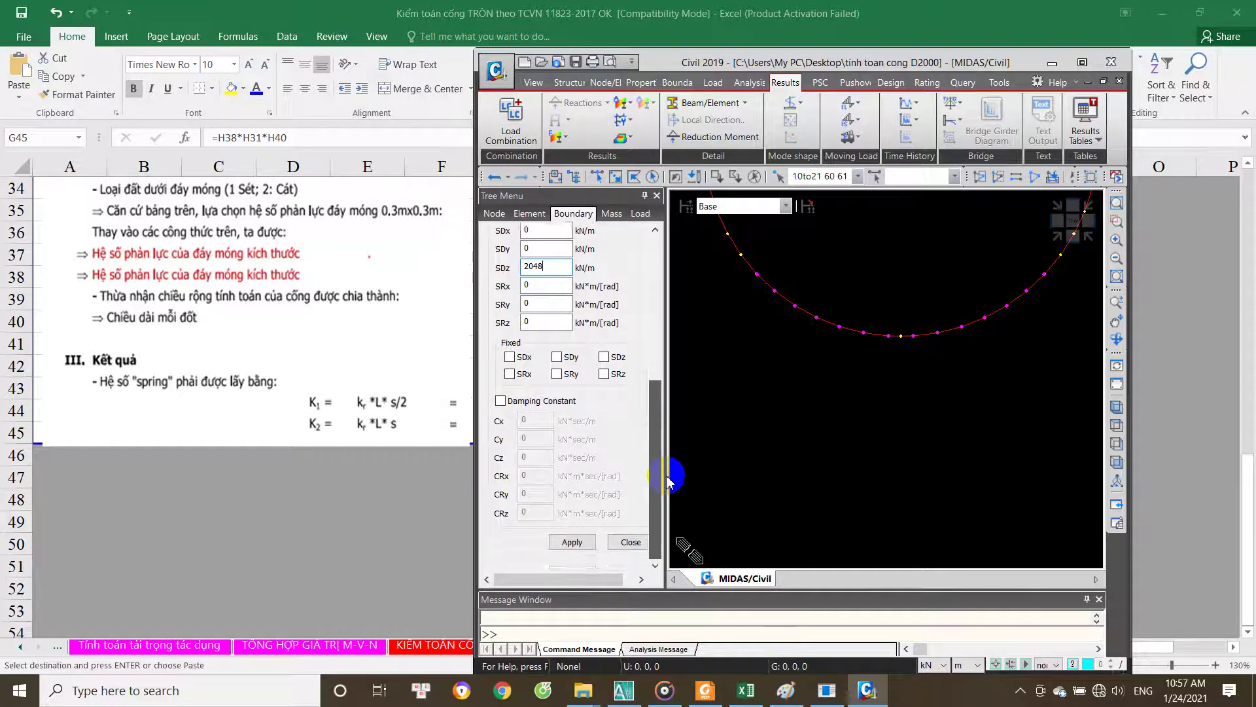
left_click(573, 542)
middle_click_drag(825, 359, 777, 440)
Step: Zoom into the arc bottom and compare the lowest node's spring against K1 in Excel cell G44
mouse_move(767, 498)
middle_mouse_down()
mouse_move(815, 495)
mouse_move(774, 476)
middle_mouse_up()
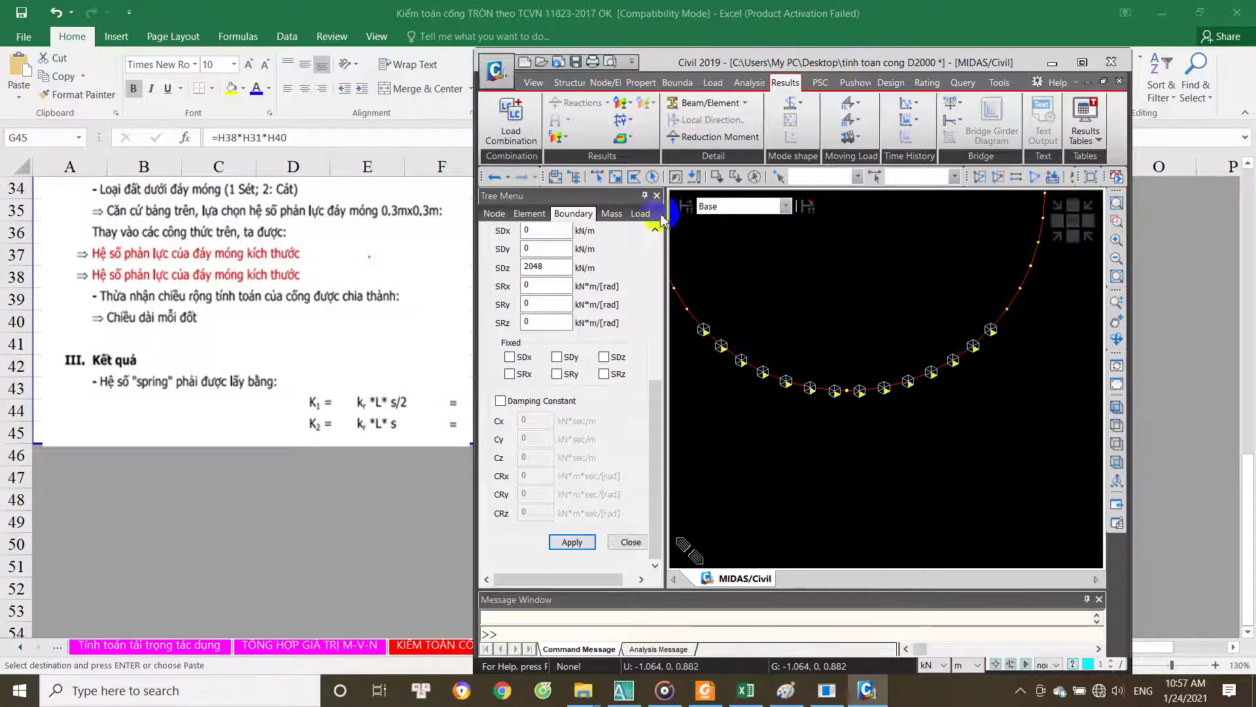
left_click(616, 177)
left_click_drag(827, 356, 857, 329)
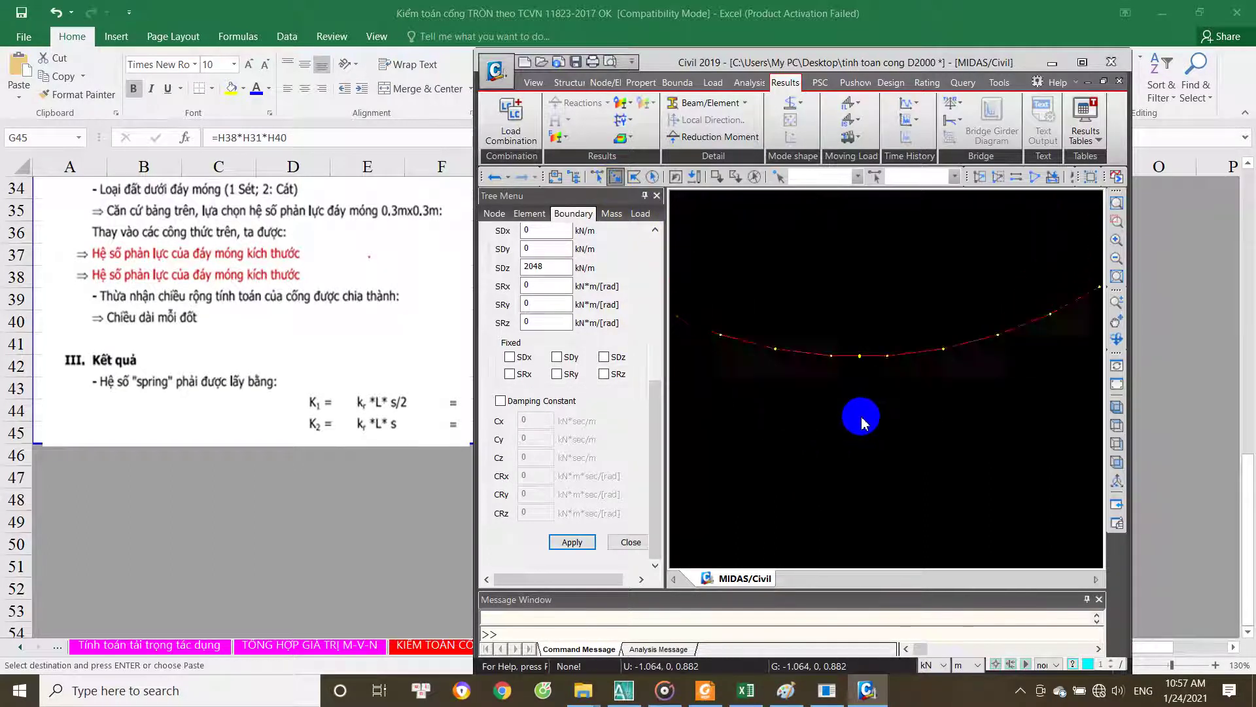
left_click(859, 331)
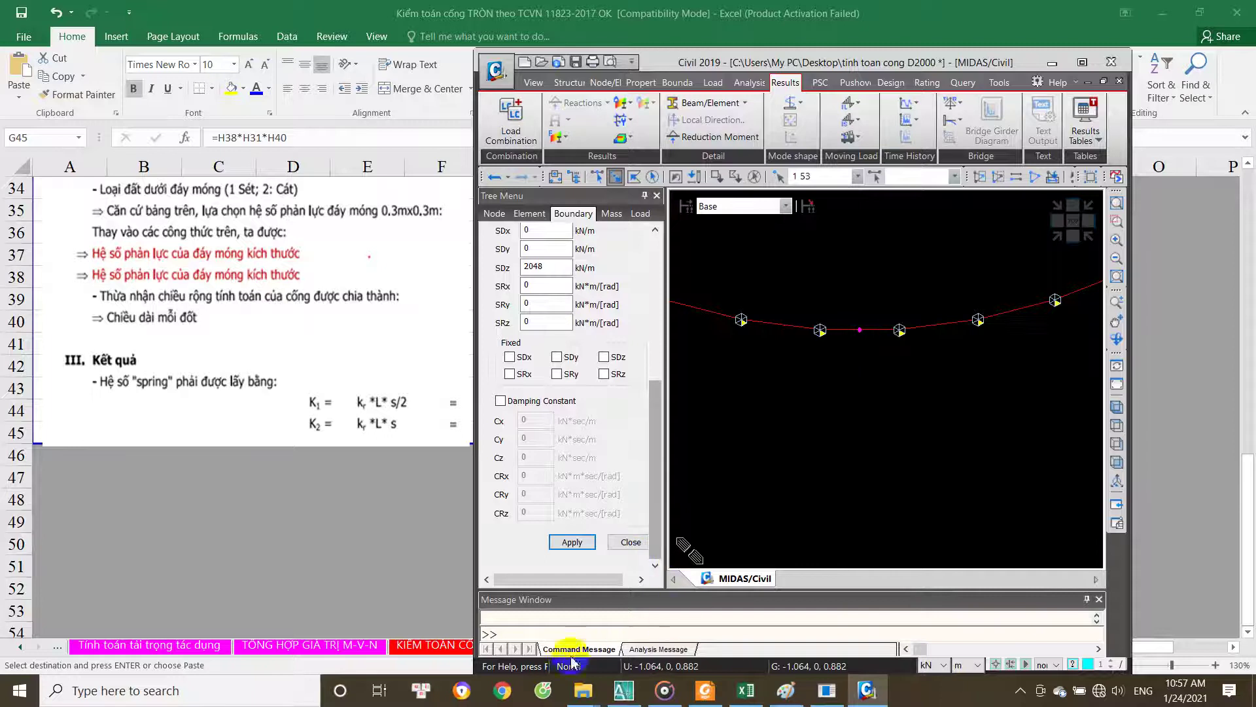
left_click(261, 482)
left_click(560, 410)
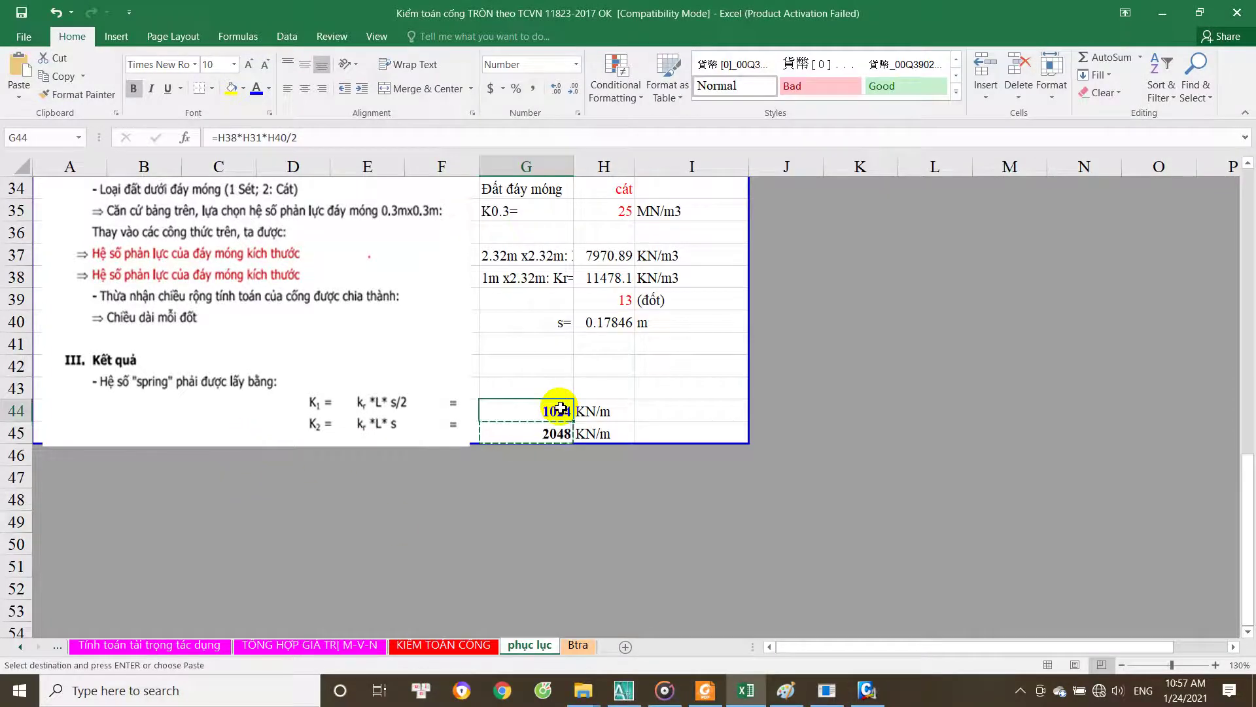
left_click(868, 690)
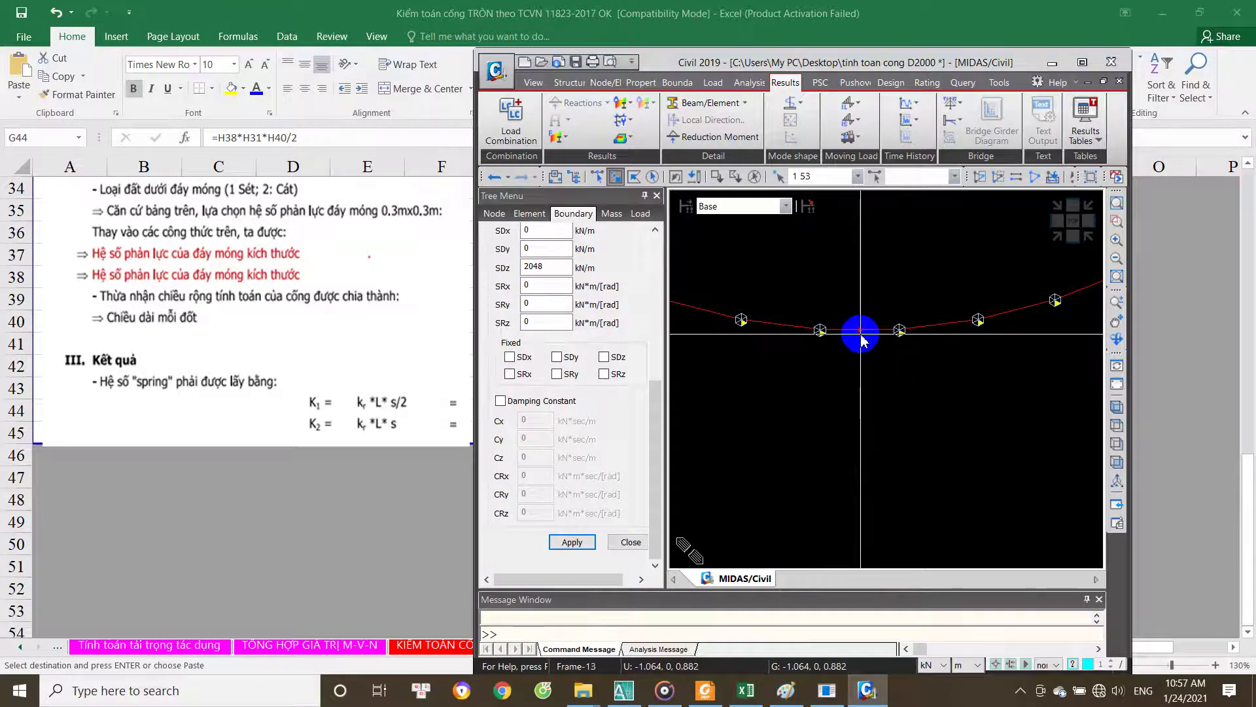
scroll(858, 338, "up", 1)
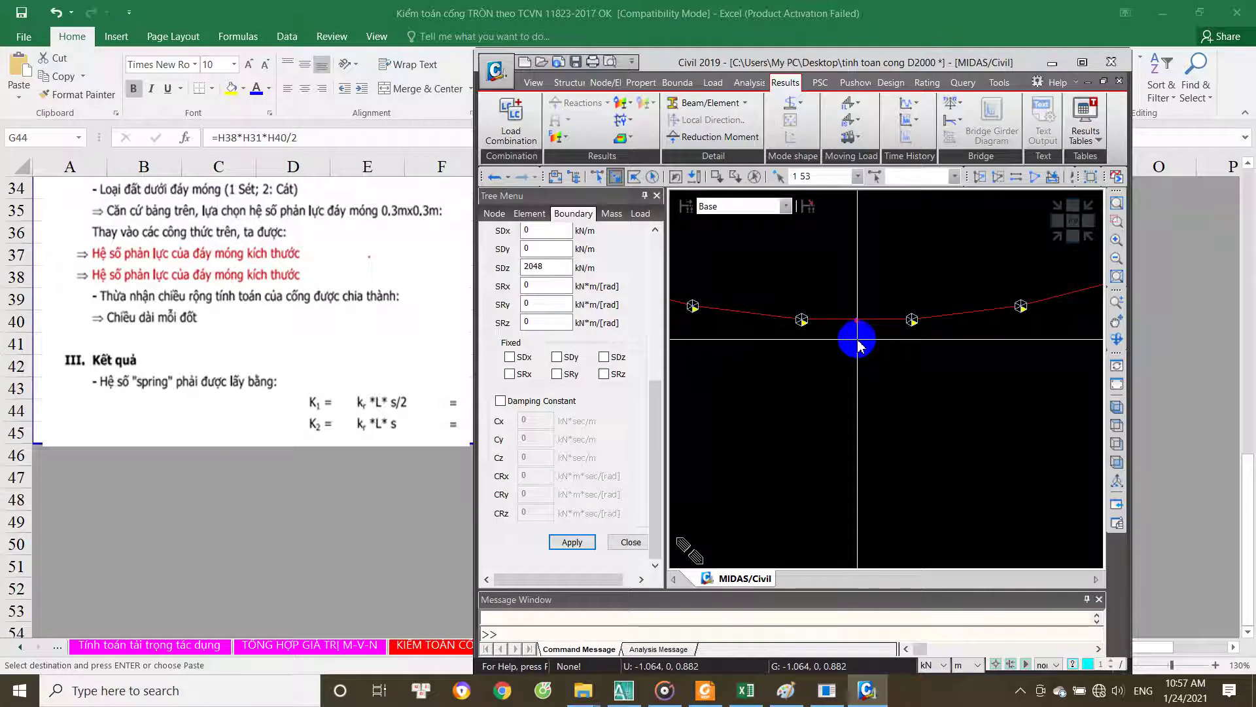
left_click(857, 330)
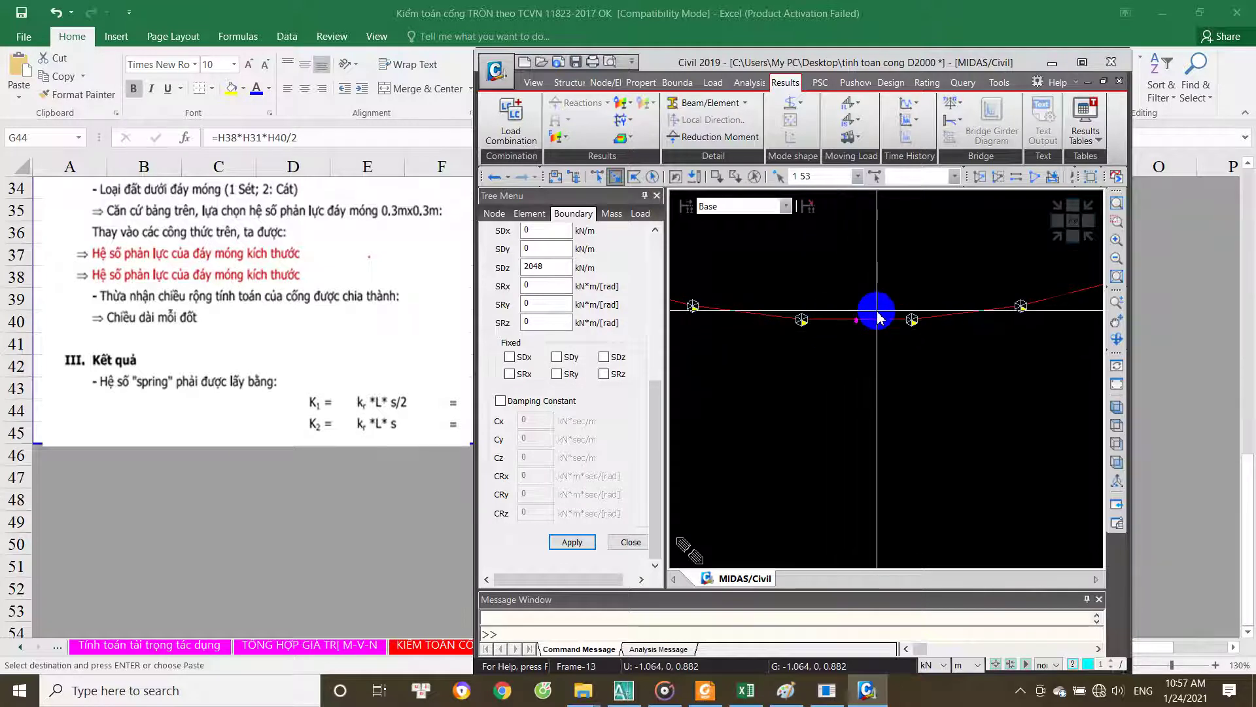
Step: Inspect the formula in Excel cell G44 without changing it
key("alt+Tab")
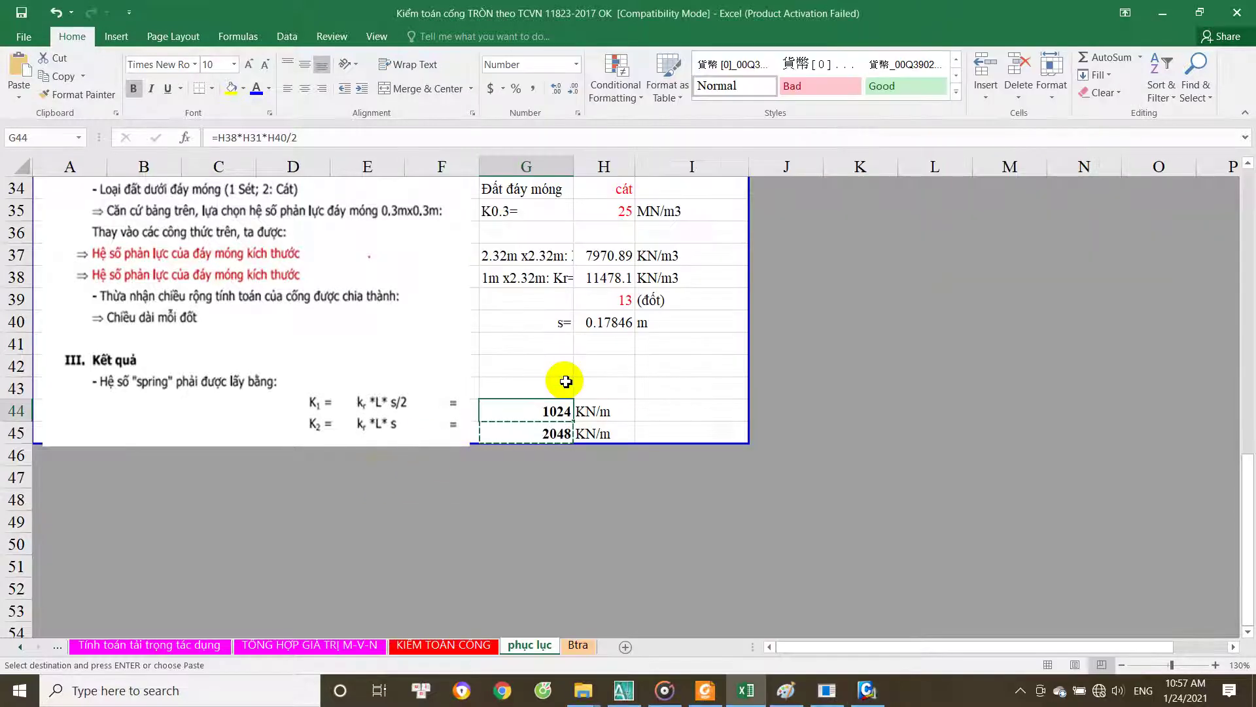
double_click(556, 407)
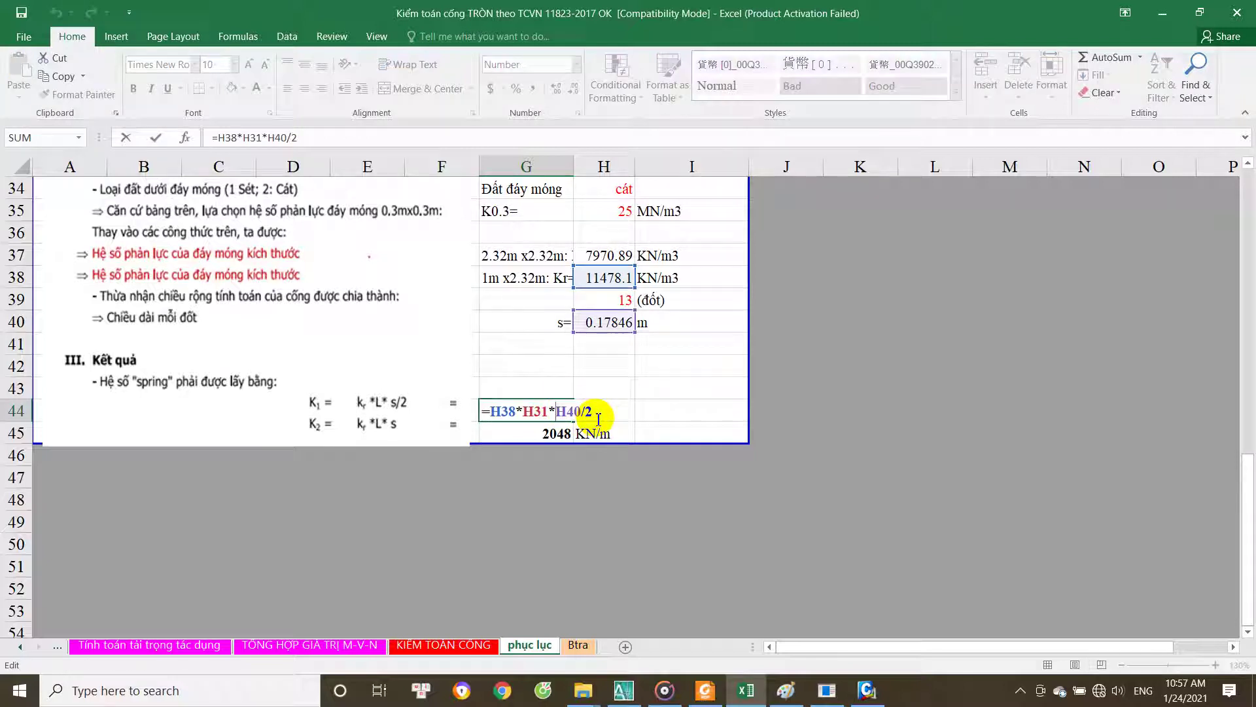
key("Escape")
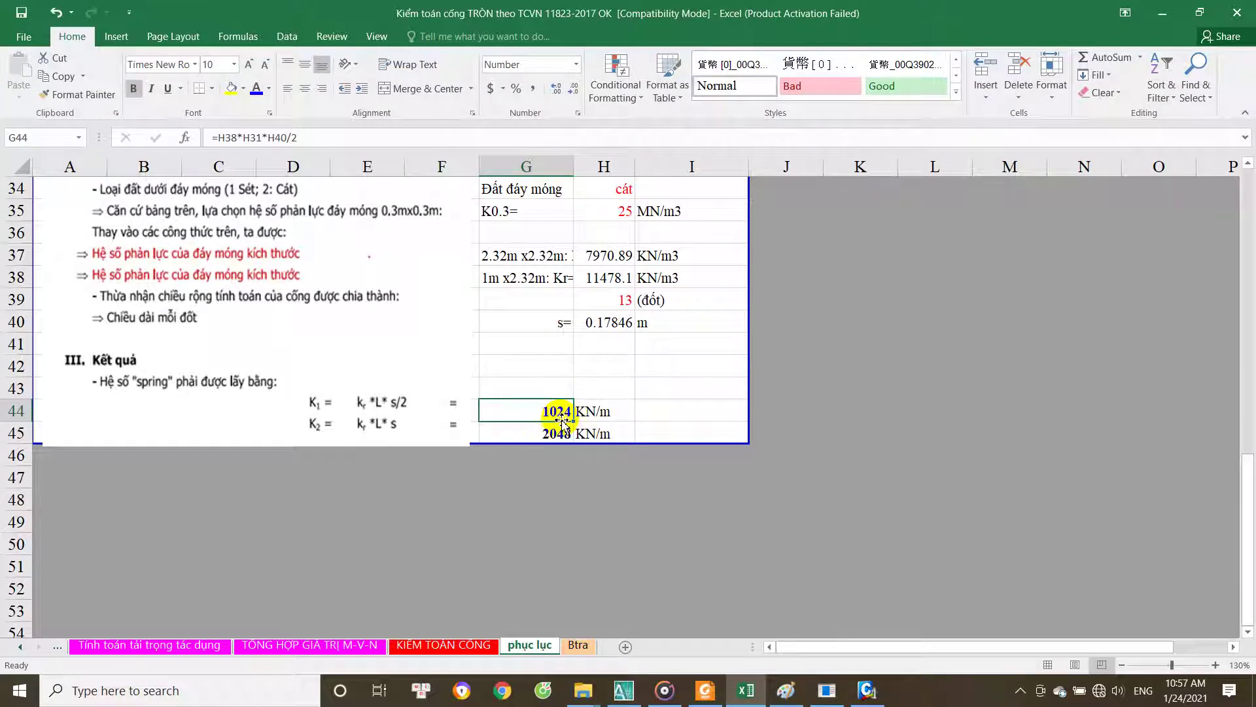
double_click(562, 410)
key("Escape")
left_click(867, 690)
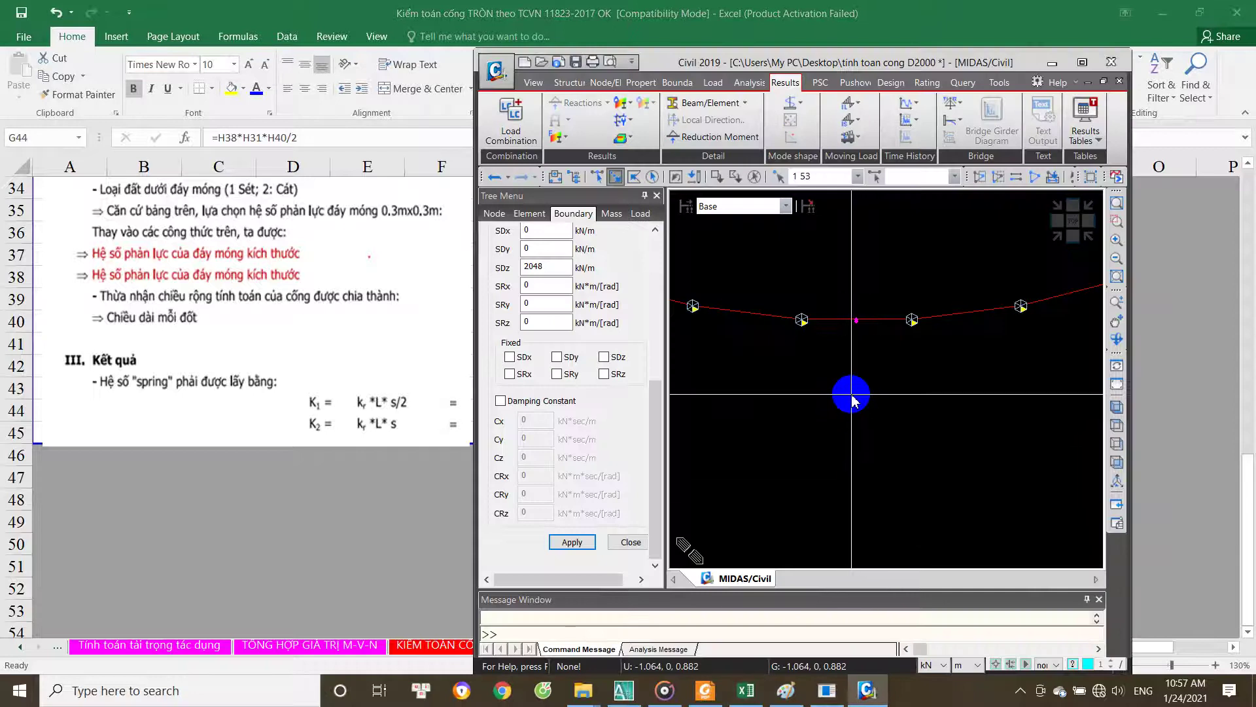
Step: Pan across the bottom nodes to inspect the new spring support symbols
scroll(864, 334, "up", 3)
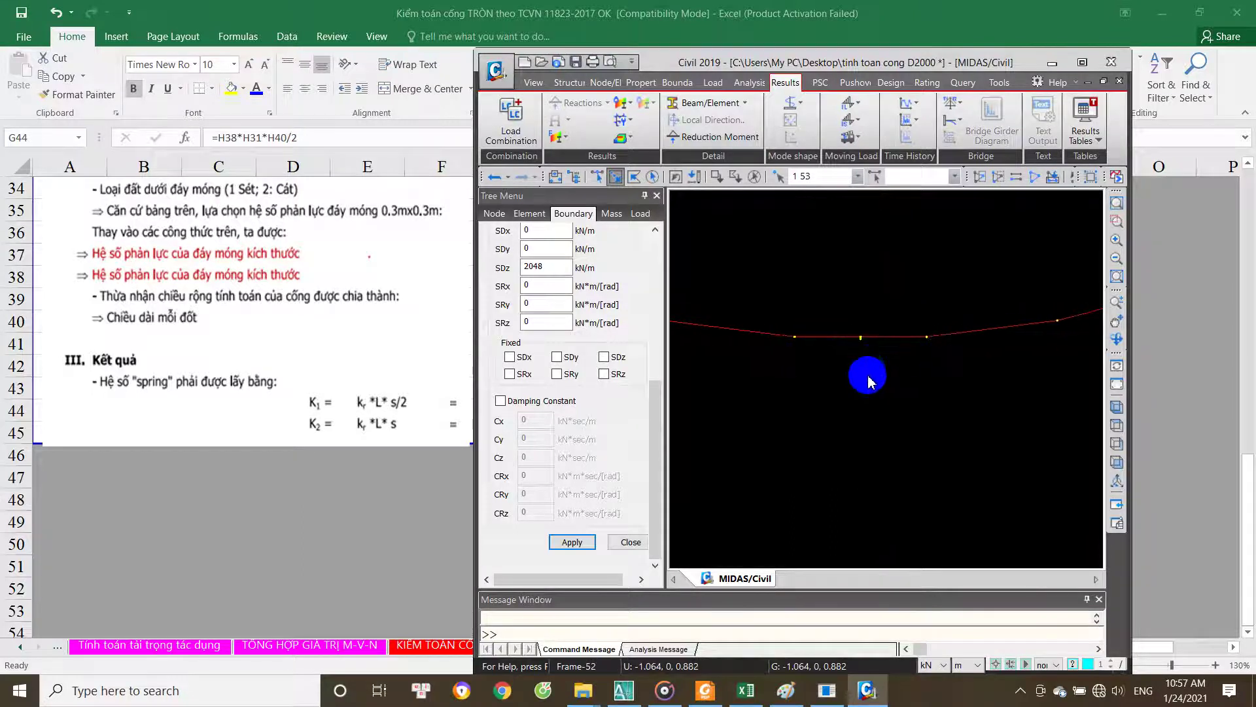
scroll(850, 340, "down", 2)
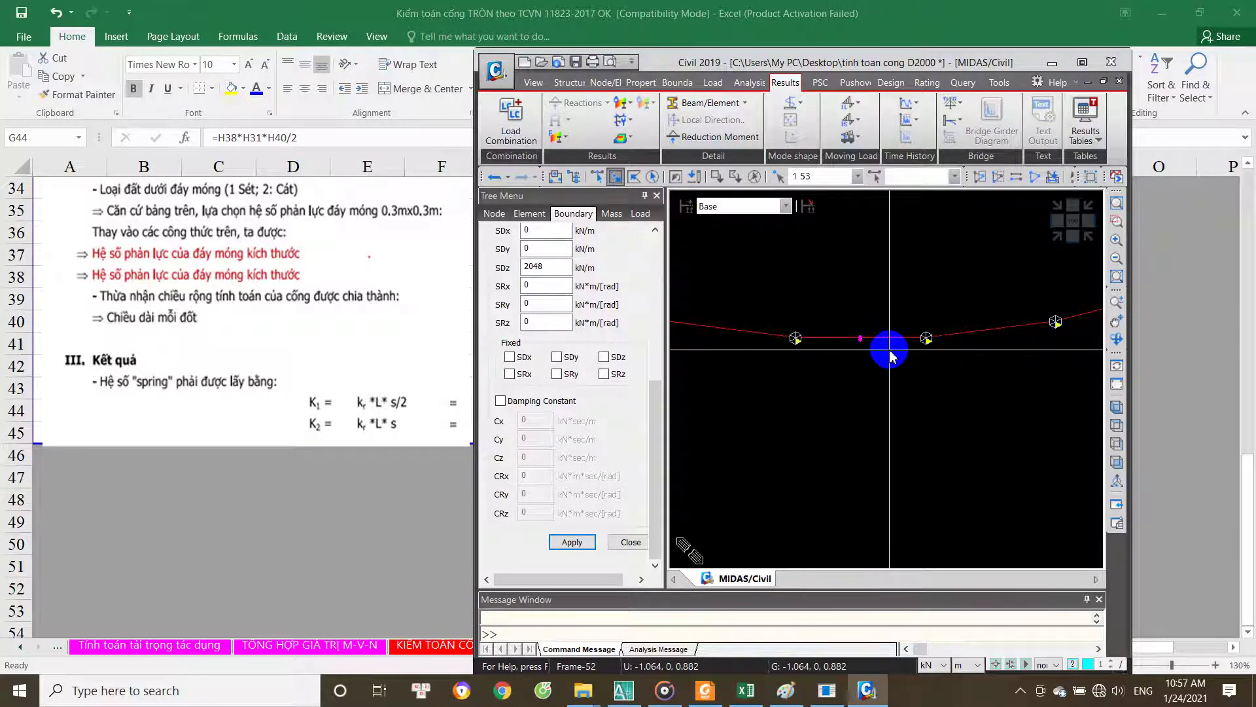
middle_click_drag(776, 360, 841, 379)
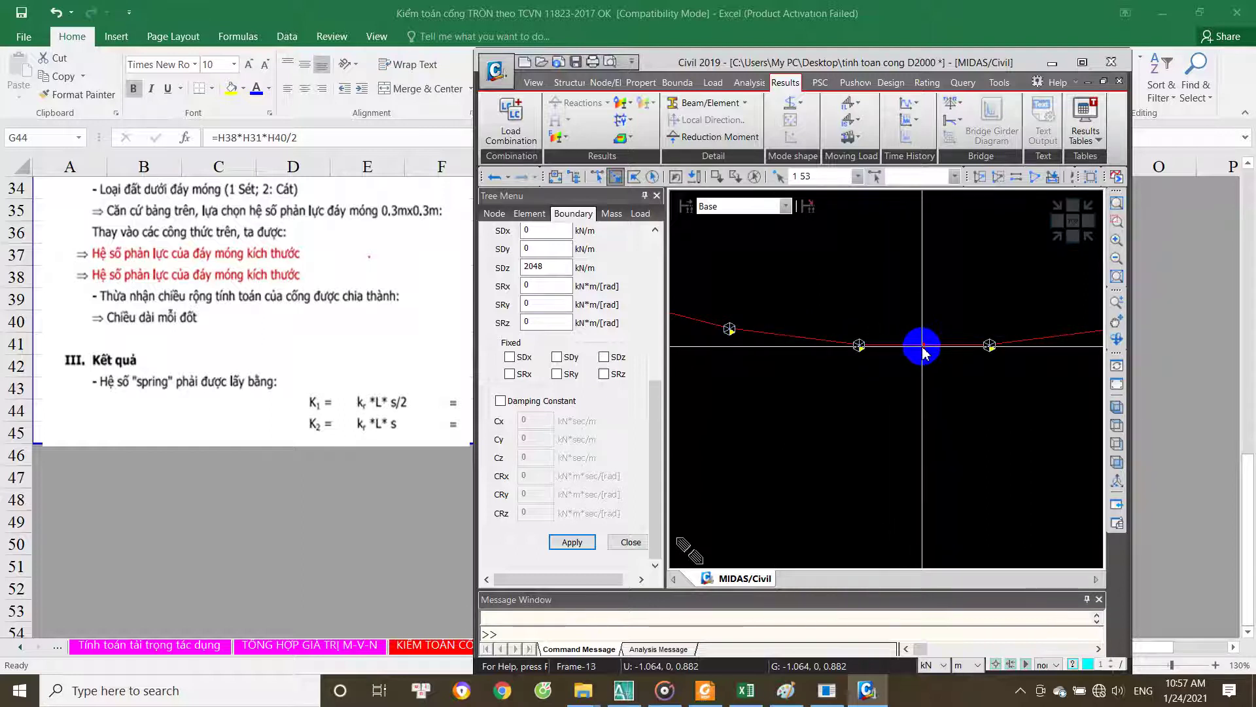
middle_click_drag(924, 353, 908, 359)
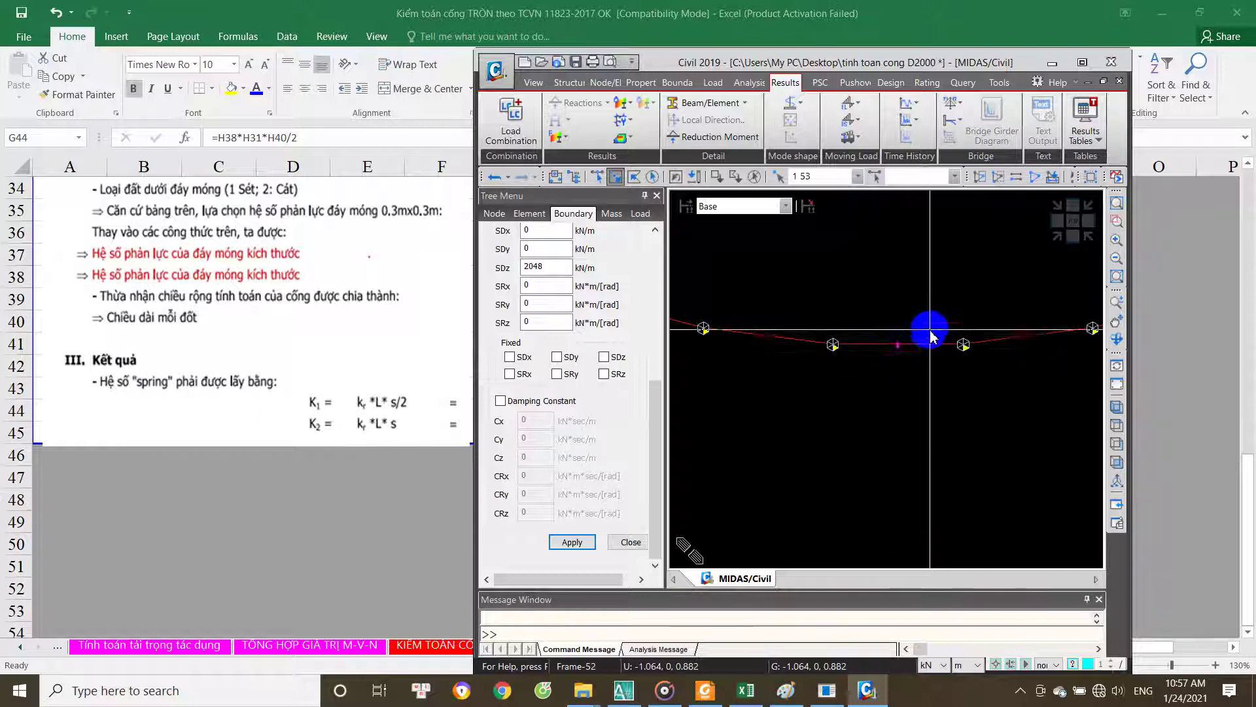
middle_click_drag(914, 356, 866, 372)
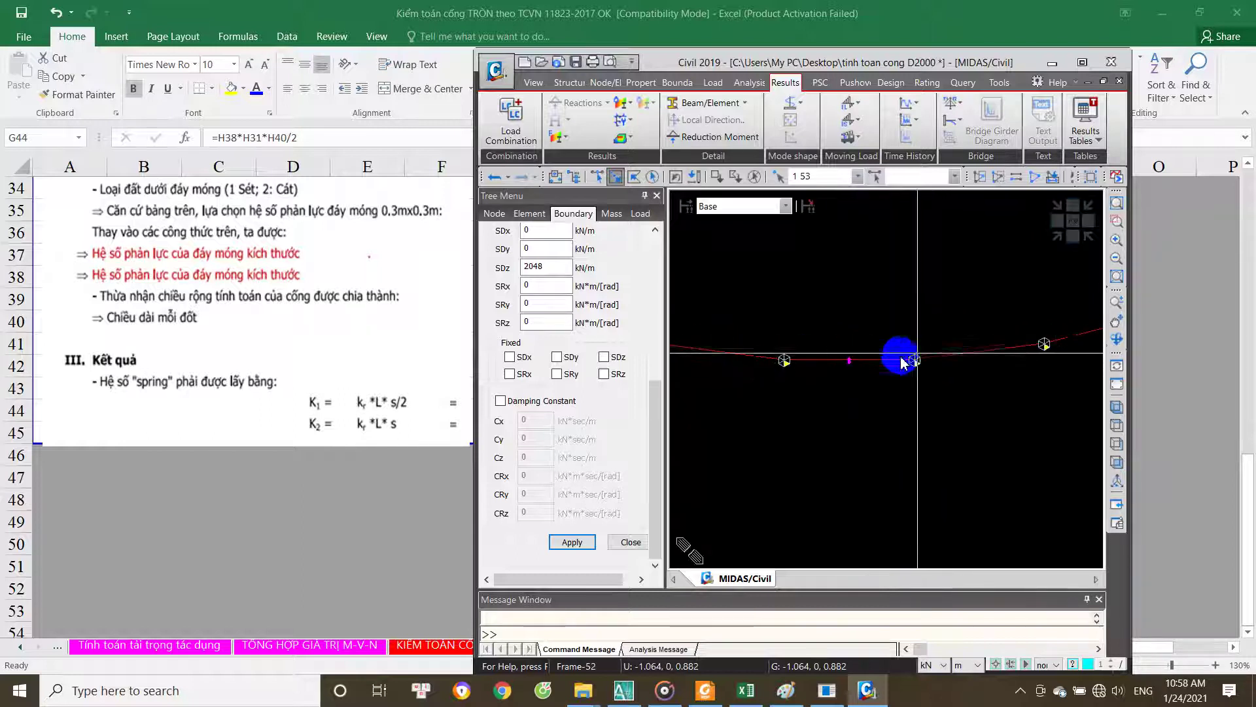
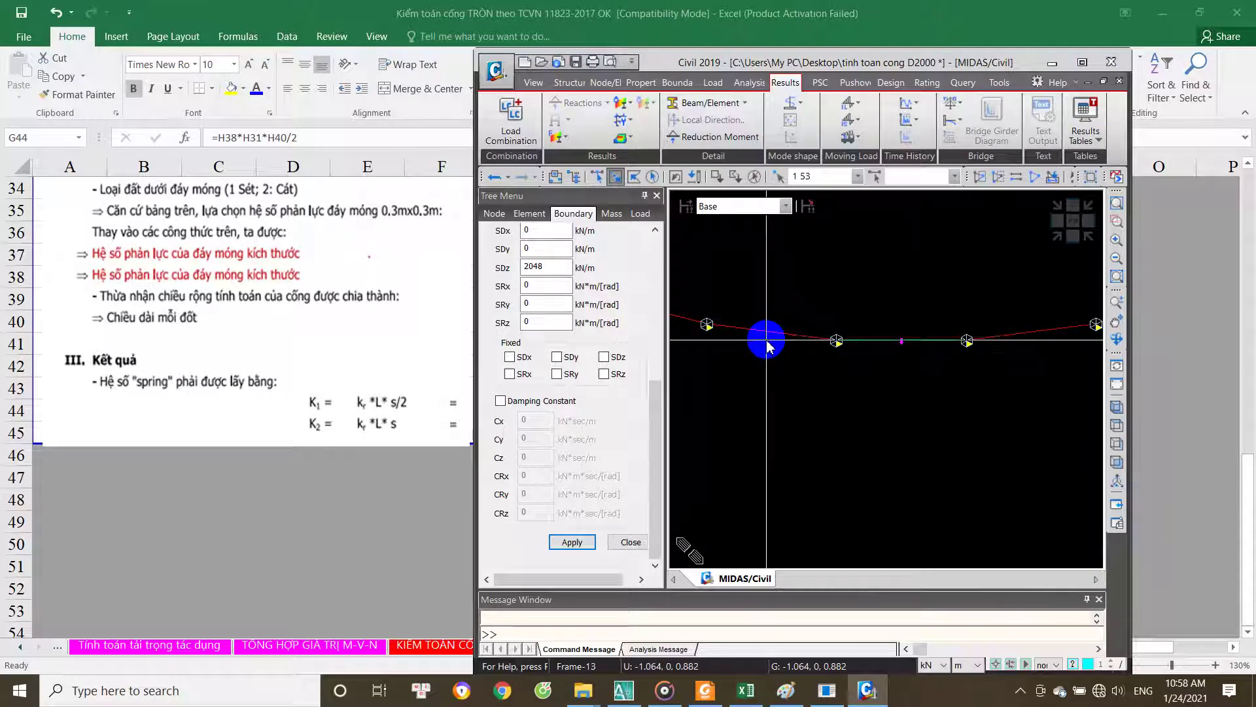
Step: Replace the supports' SDz of 2048 with K1 = 1024 kN/m copied from Excel cell G44
left_click(428, 411)
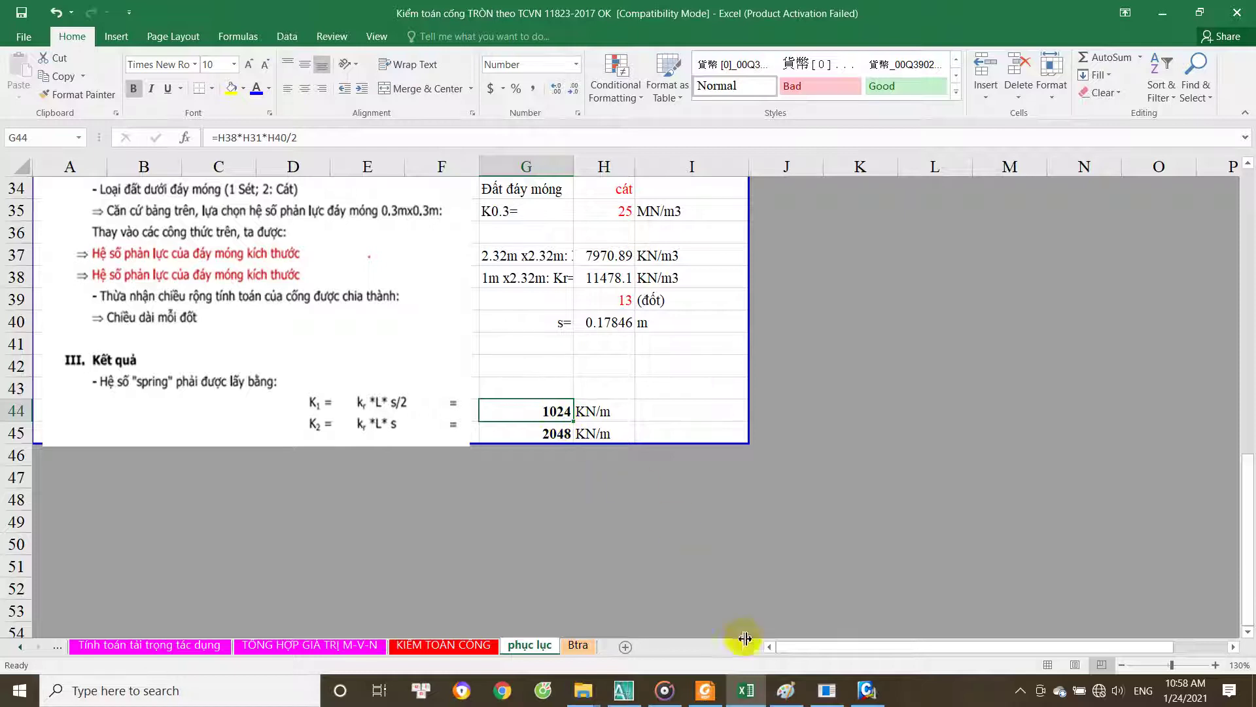
left_click(867, 691)
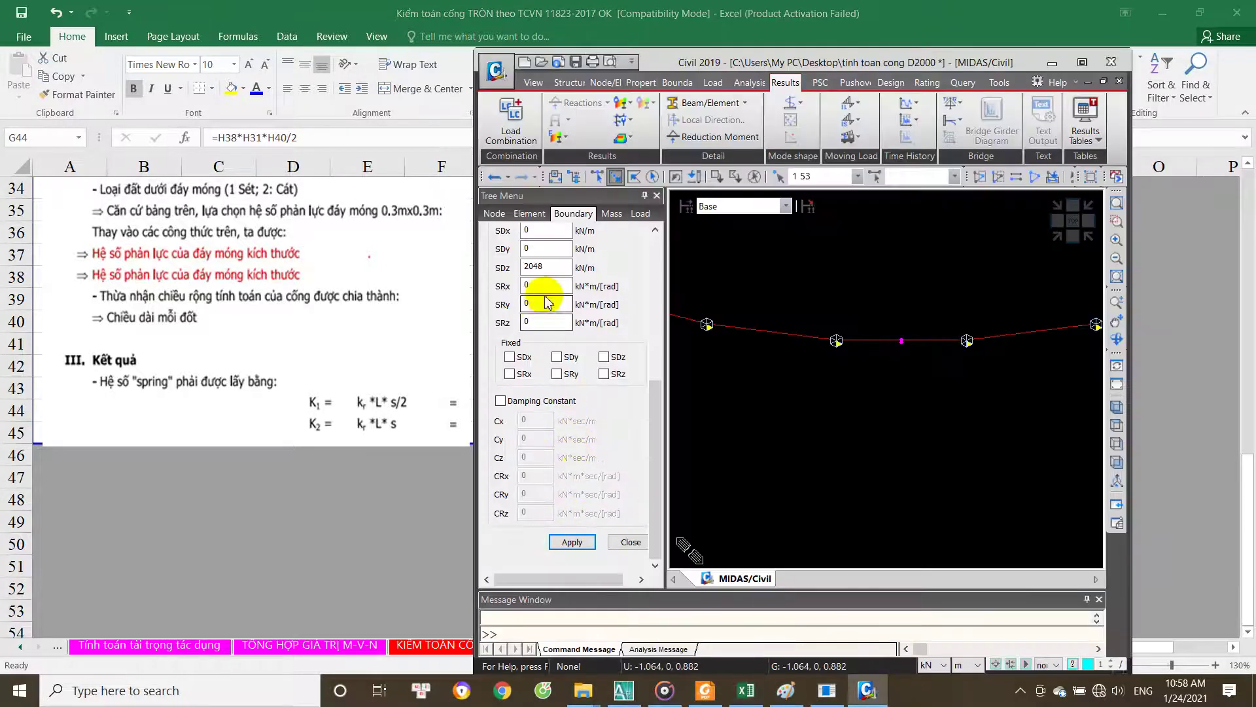
left_click_drag(548, 267, 481, 287)
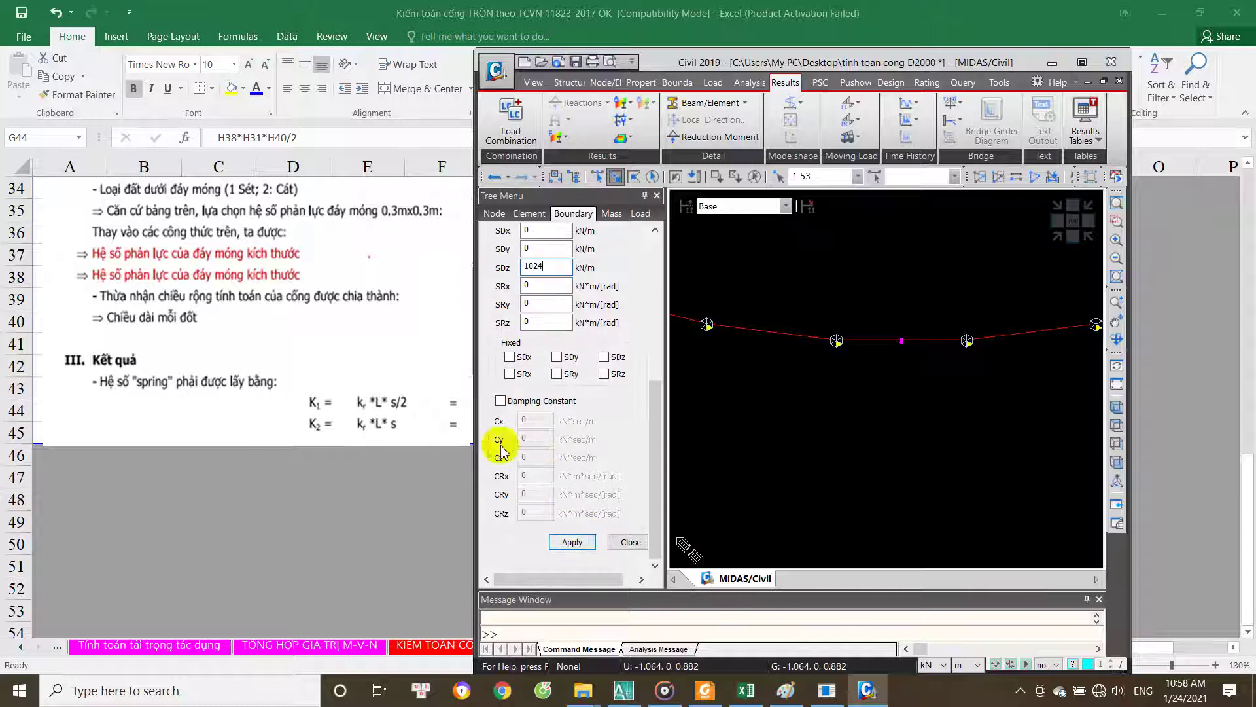
left_click(409, 414)
key("ctrl+c")
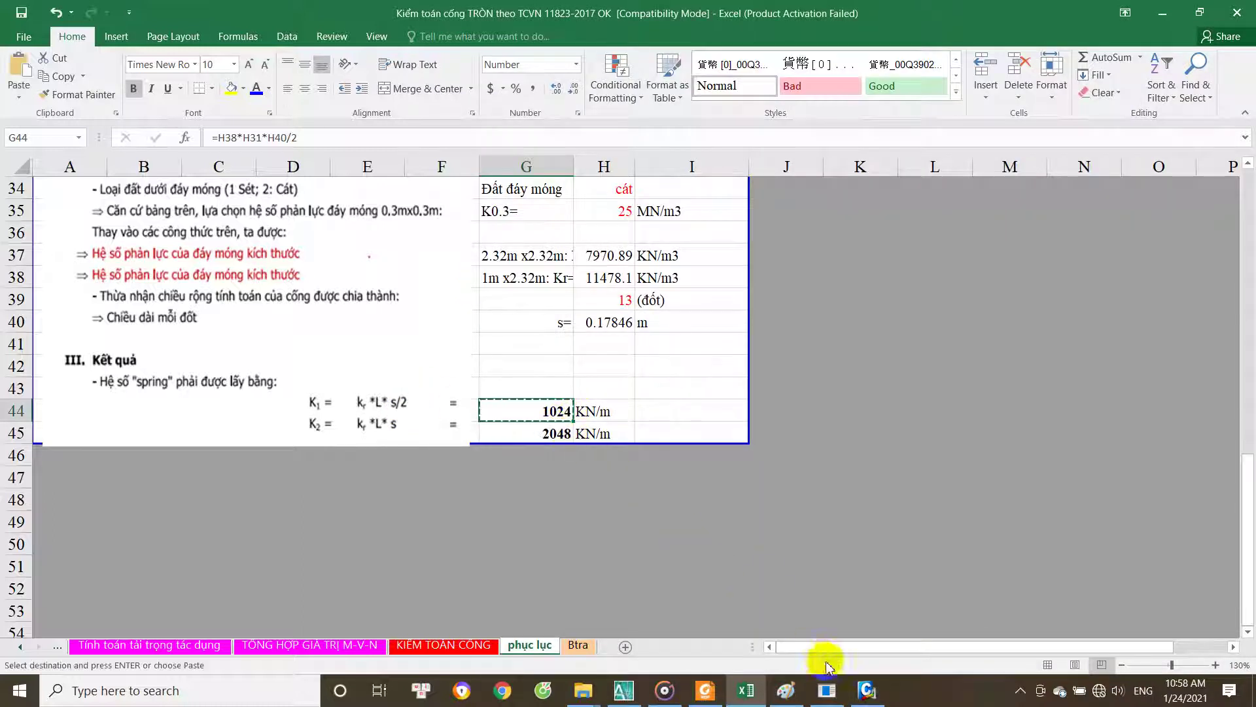
left_click(867, 690)
key("ctrl+v")
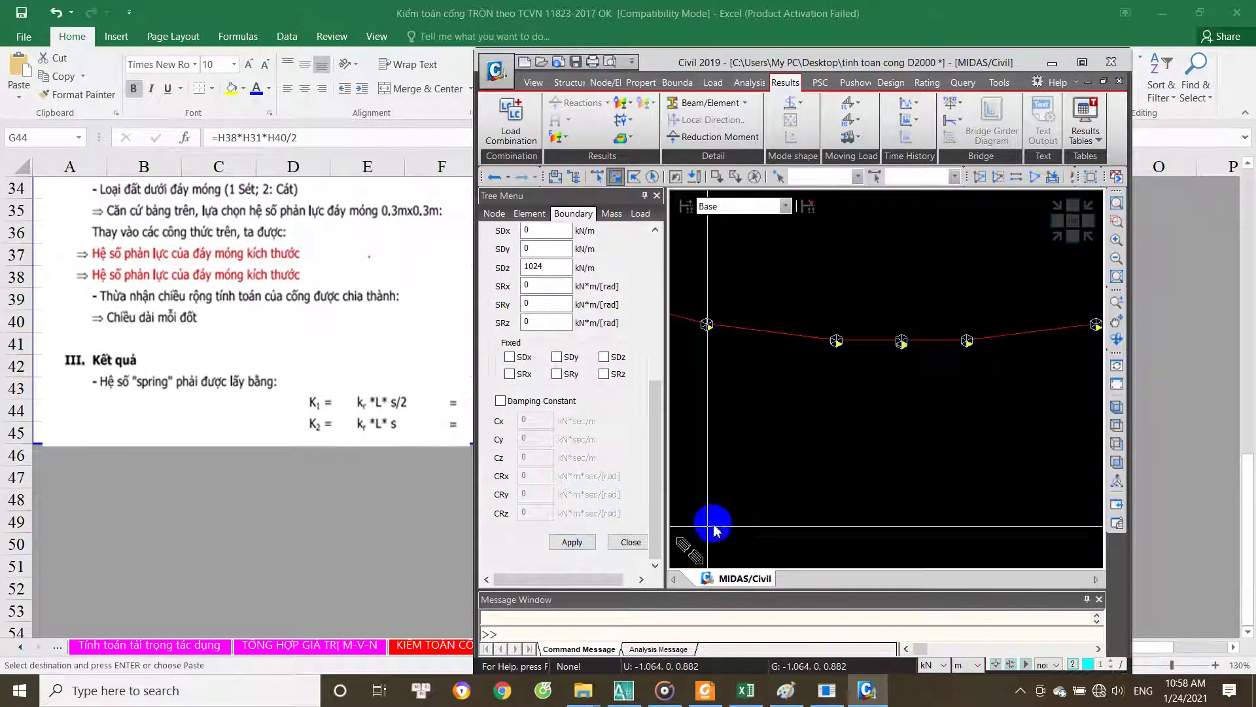
left_click(630, 542)
scroll(870, 446, "down", 2)
scroll(869, 447, "up", 2)
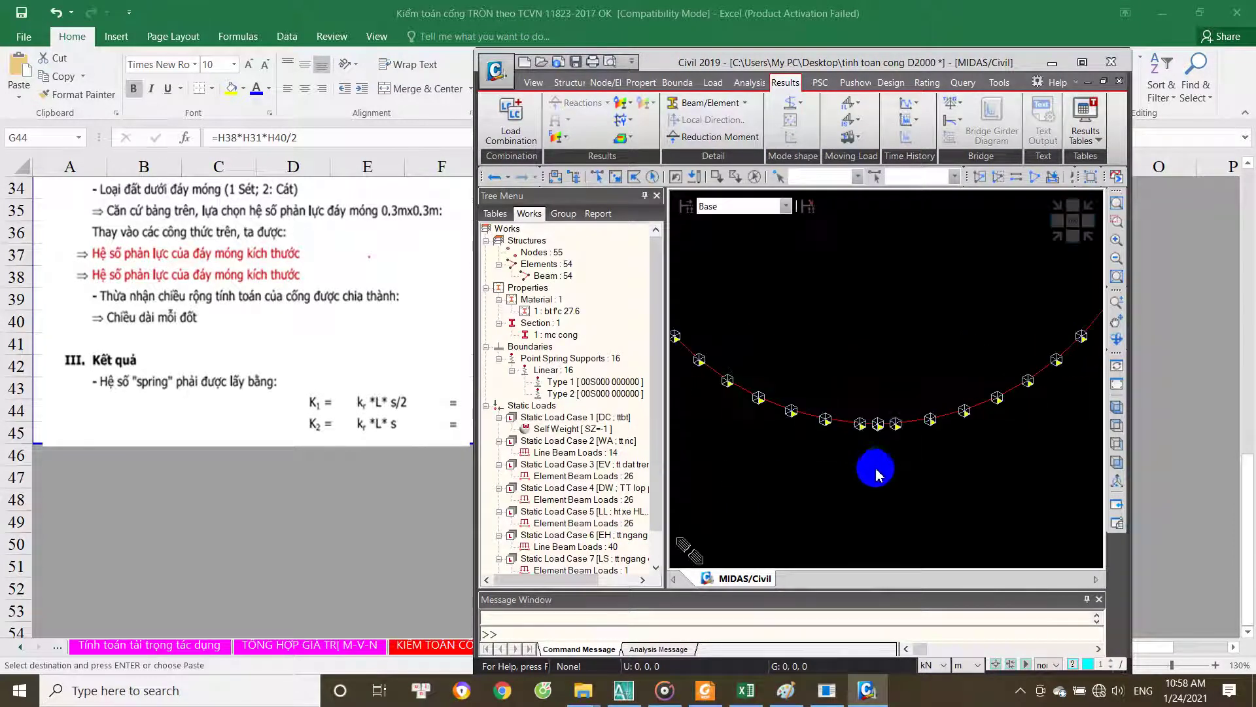
Step: Save the culvert model and briefly check the Excel and AutoCAD windows
key("ctrl+s")
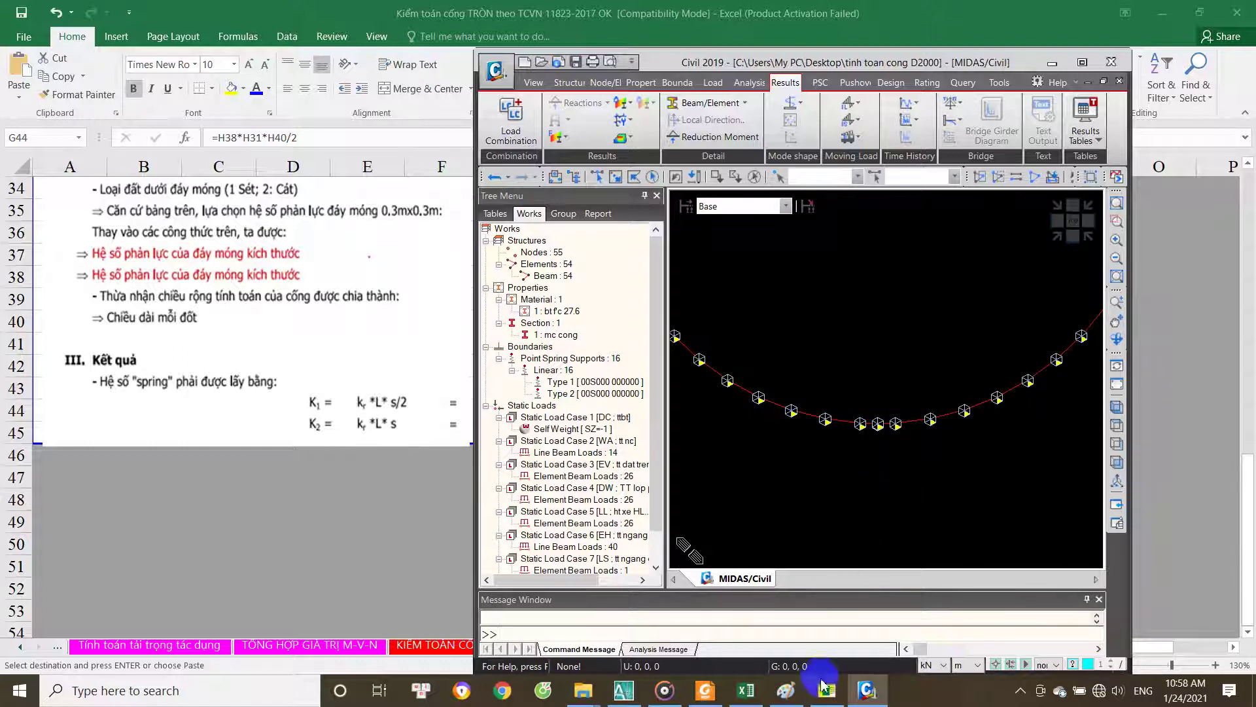
left_click(745, 690)
left_click(644, 699)
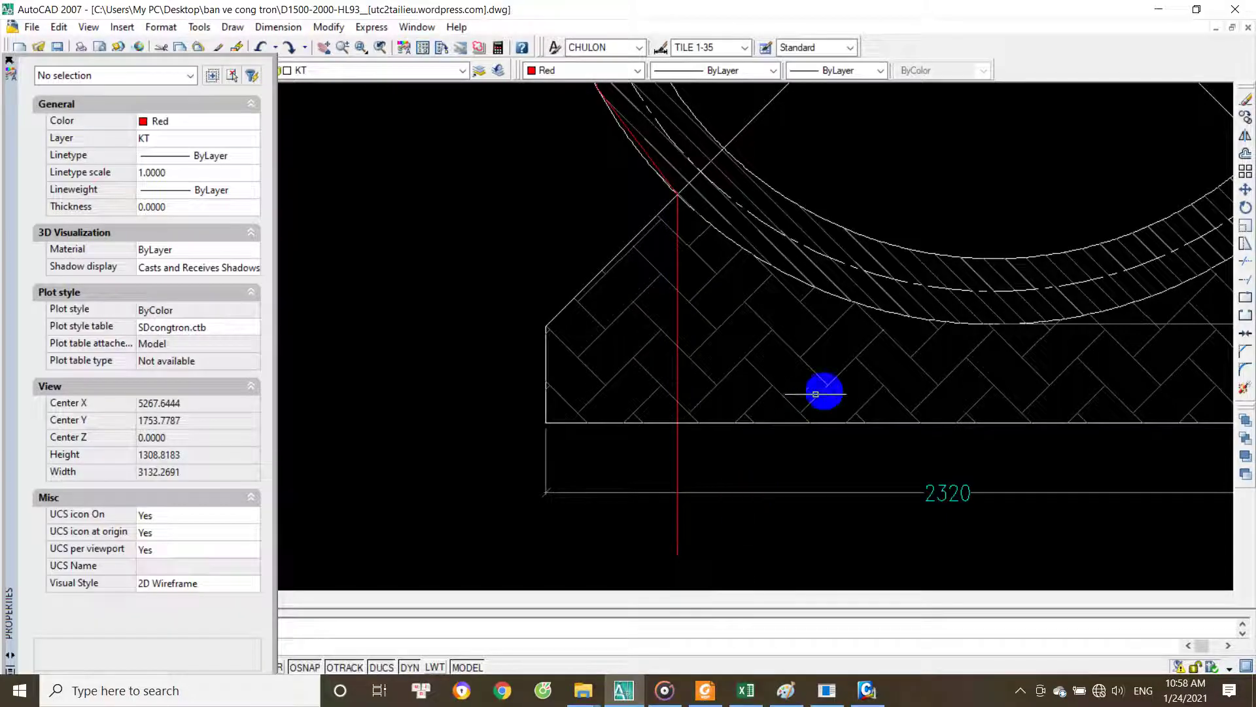
left_click(880, 698)
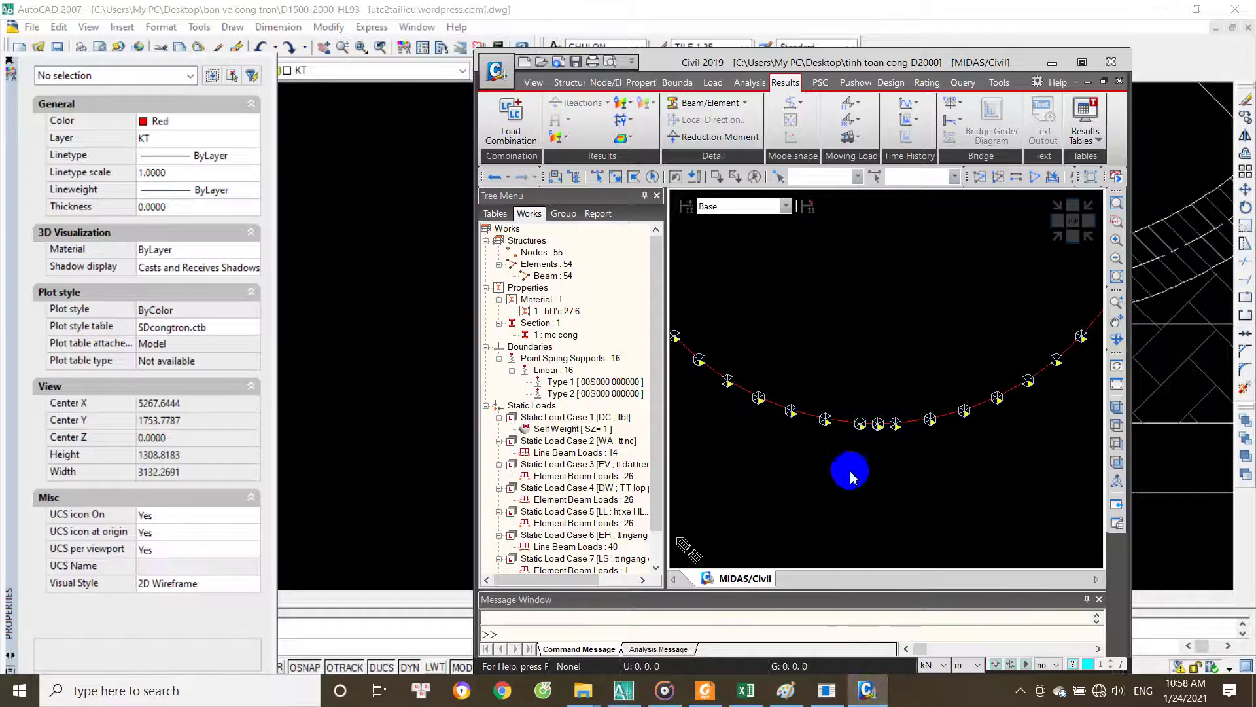
Step: Zoom and pan so the whole ring and its spring supports are visible, with MIDAS maximized
scroll(885, 446, "up", 3)
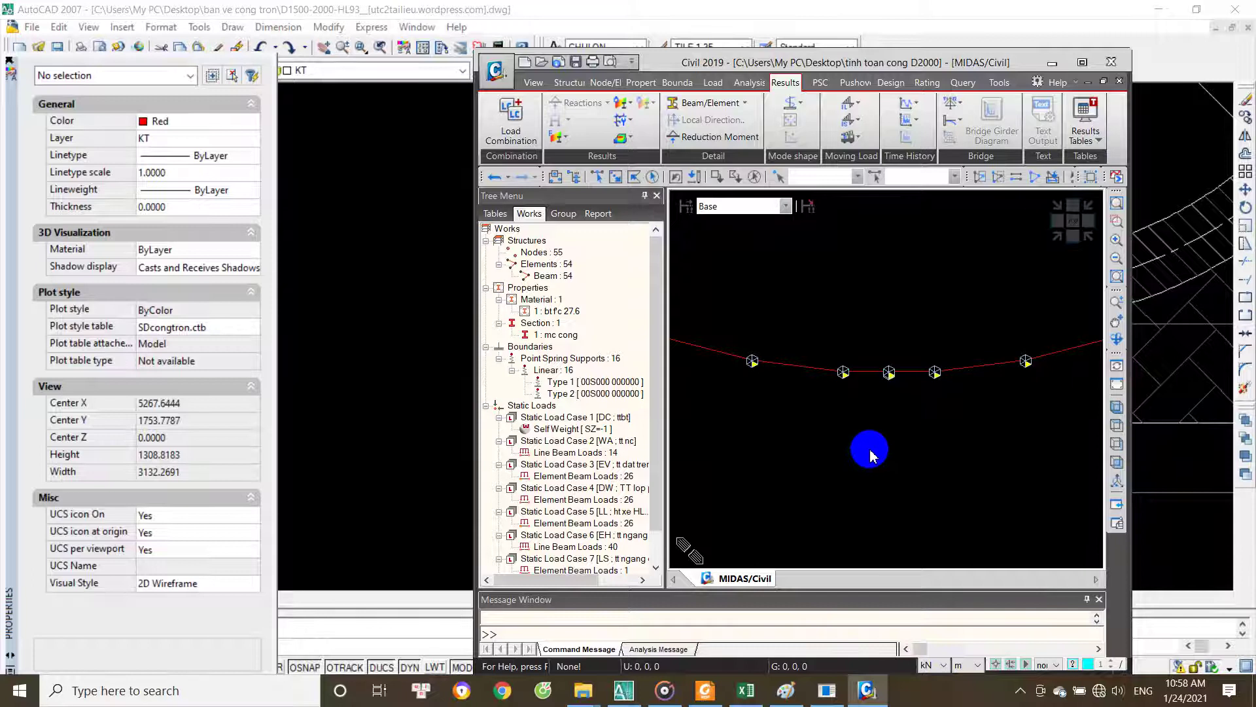
scroll(911, 469, "up", 3)
scroll(911, 468, "down", 3)
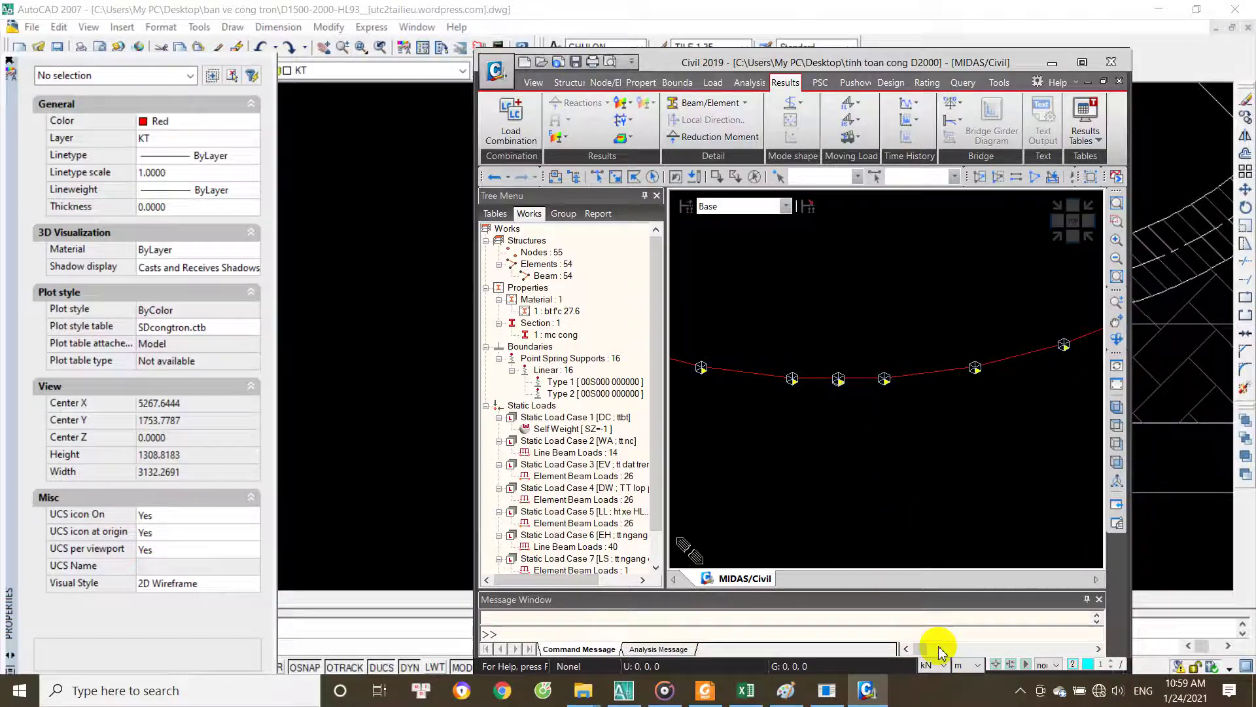
left_click(746, 690)
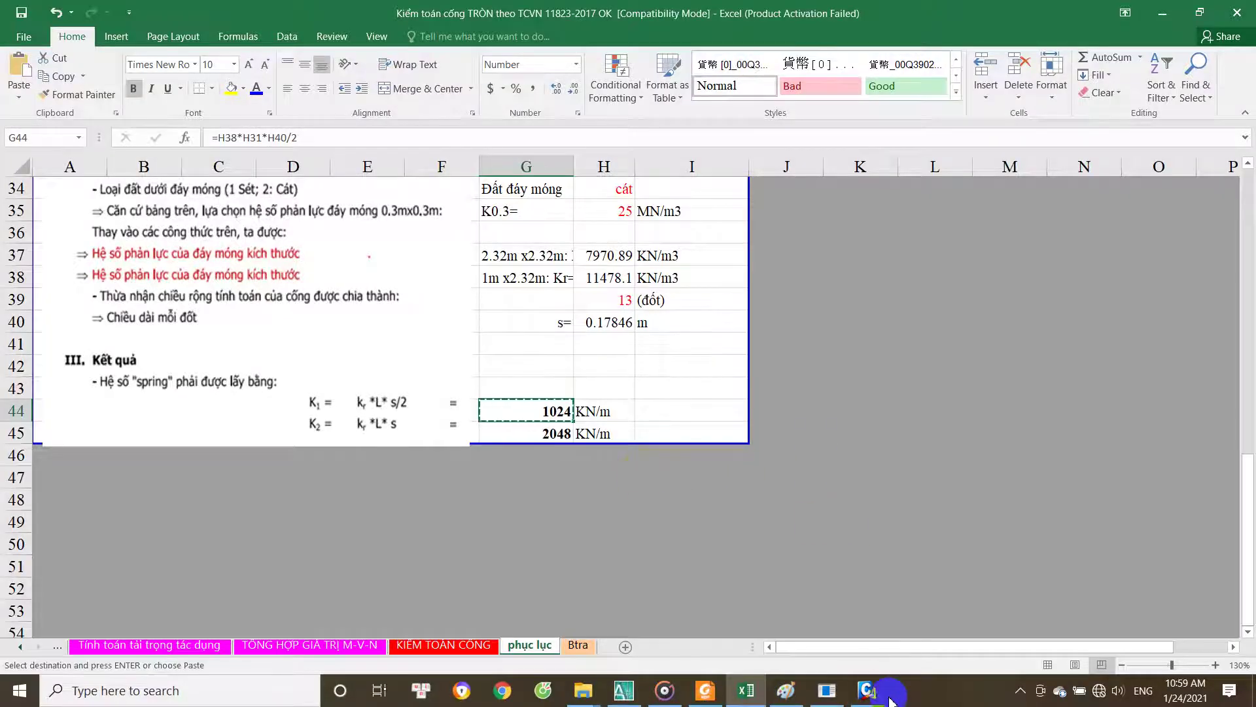
left_click(890, 700)
scroll(850, 451, "down", 2)
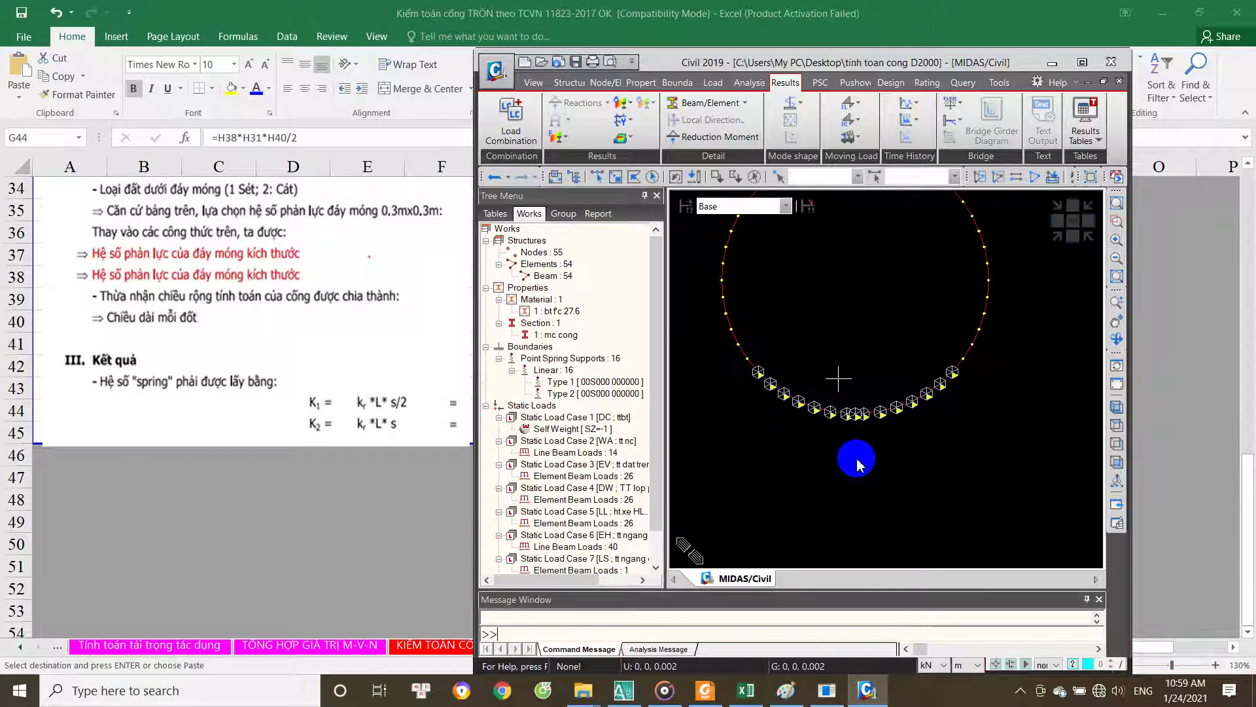
middle_click_drag(869, 255, 919, 360)
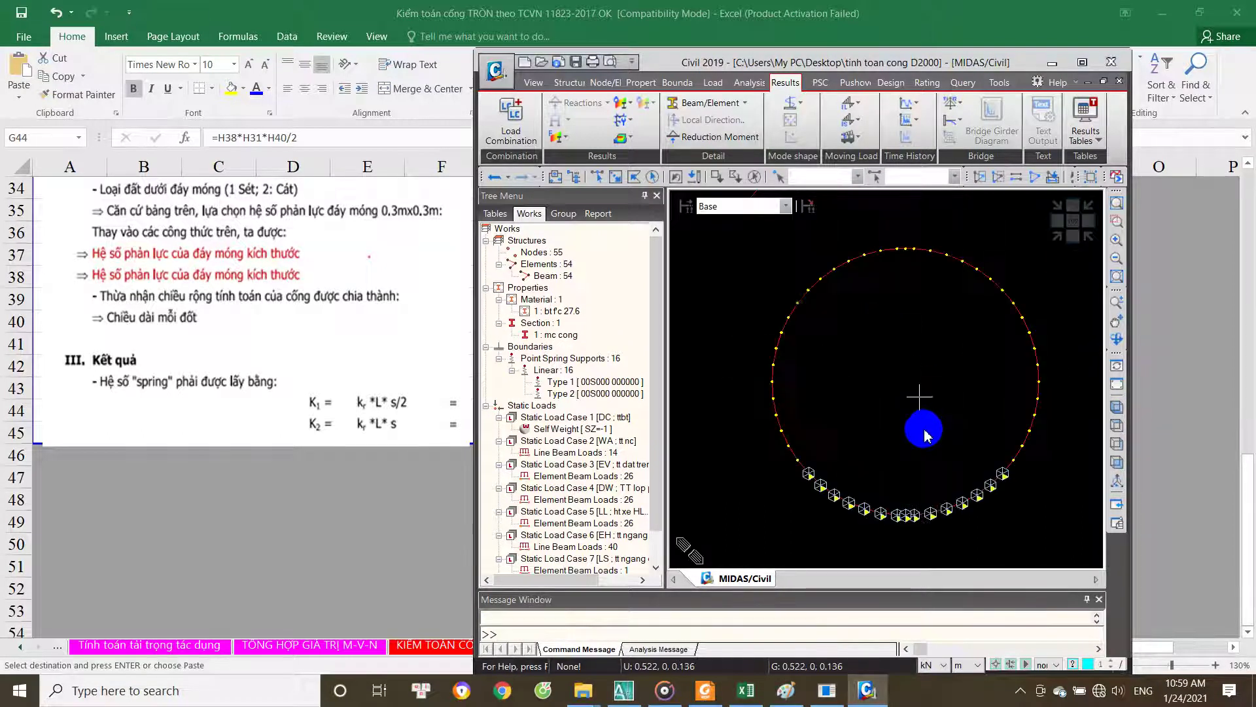
left_click(1092, 62)
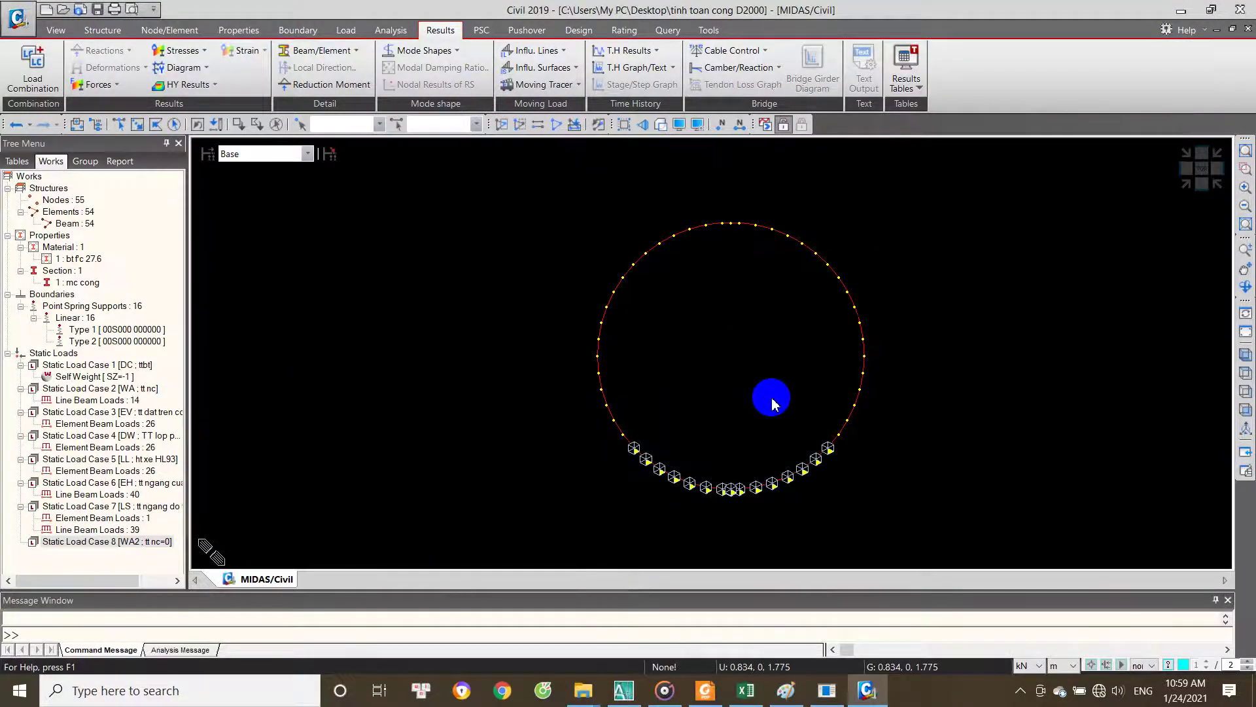
Step: Shade the ring with Hidden Surface, browse the Works tree loads and supports, then bring up Excel
left_click(666, 132)
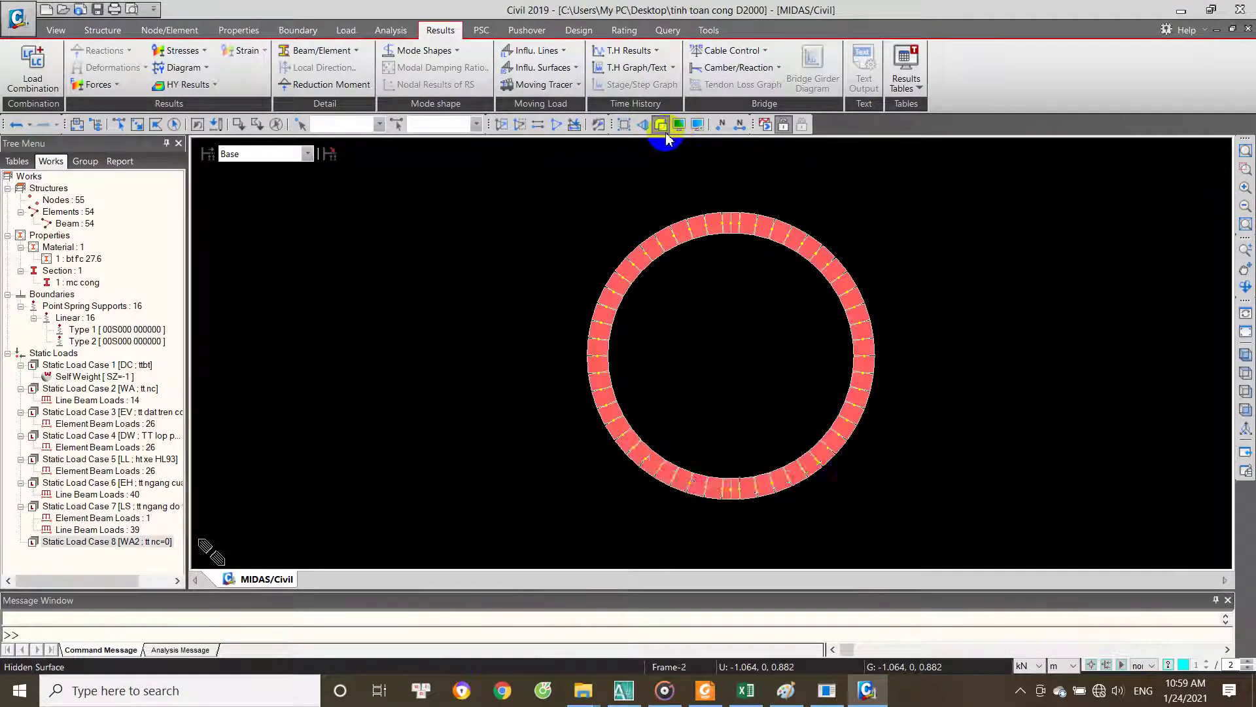
left_click(141, 527)
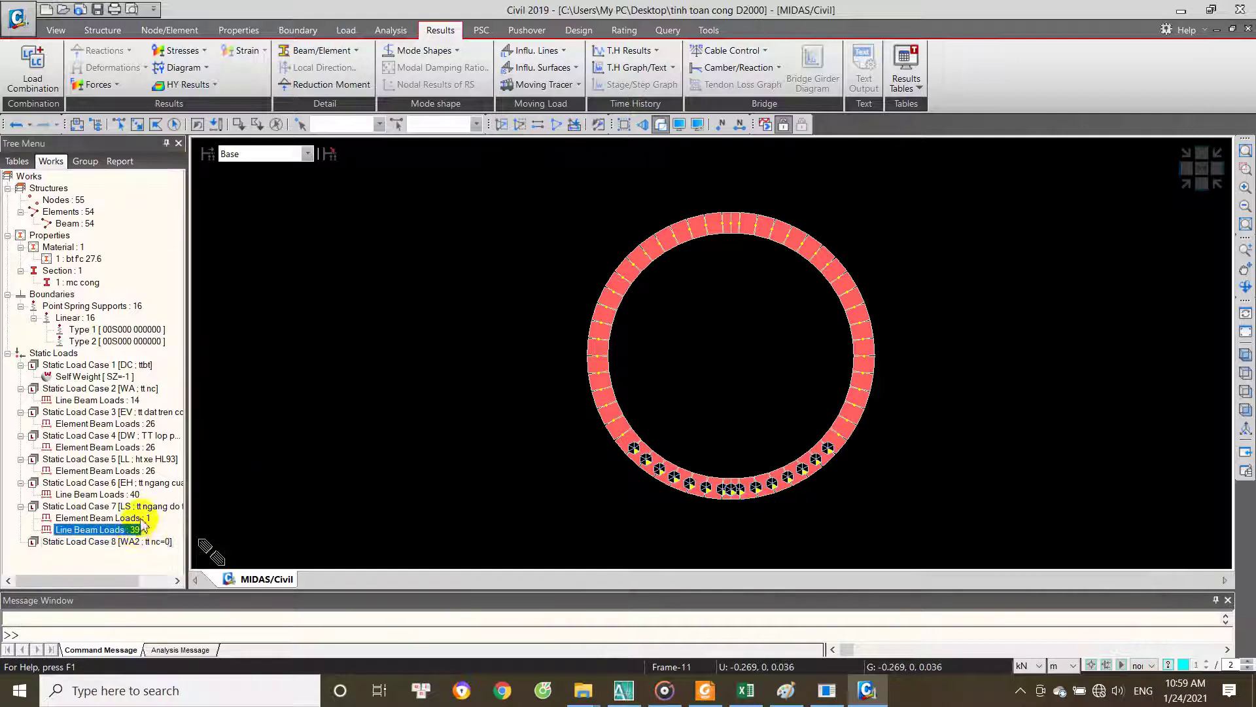
left_click(126, 423)
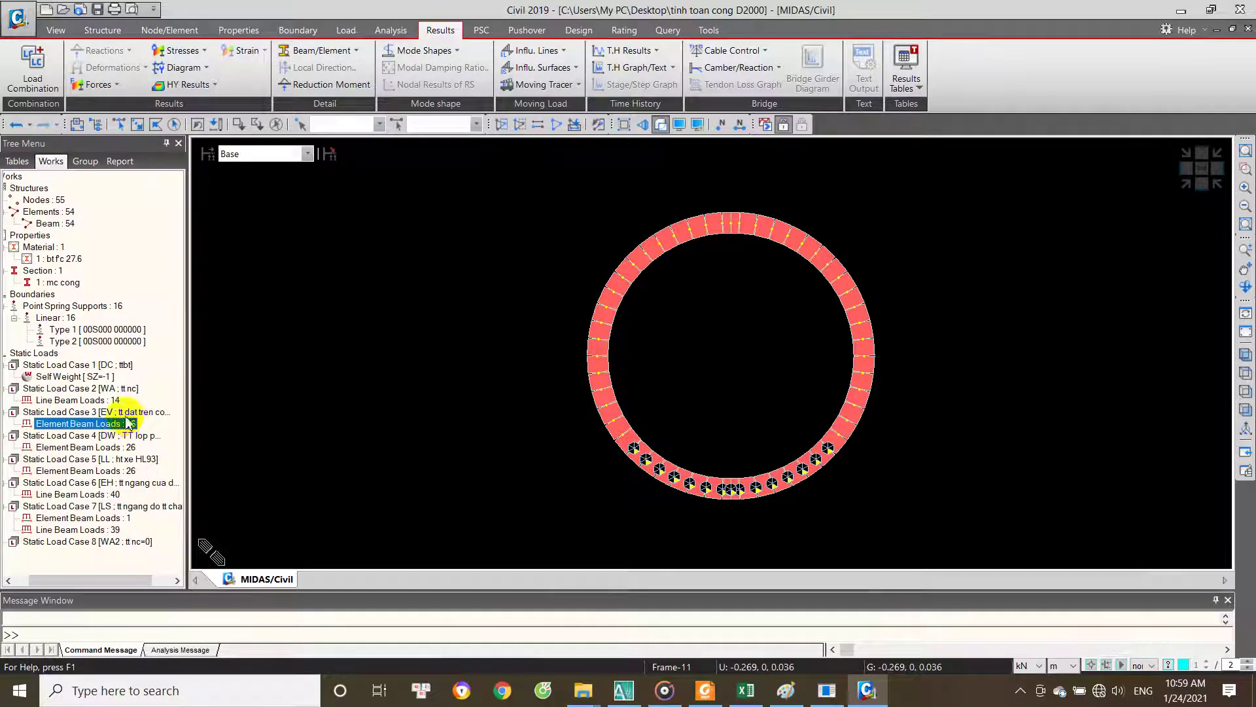
left_click(105, 329)
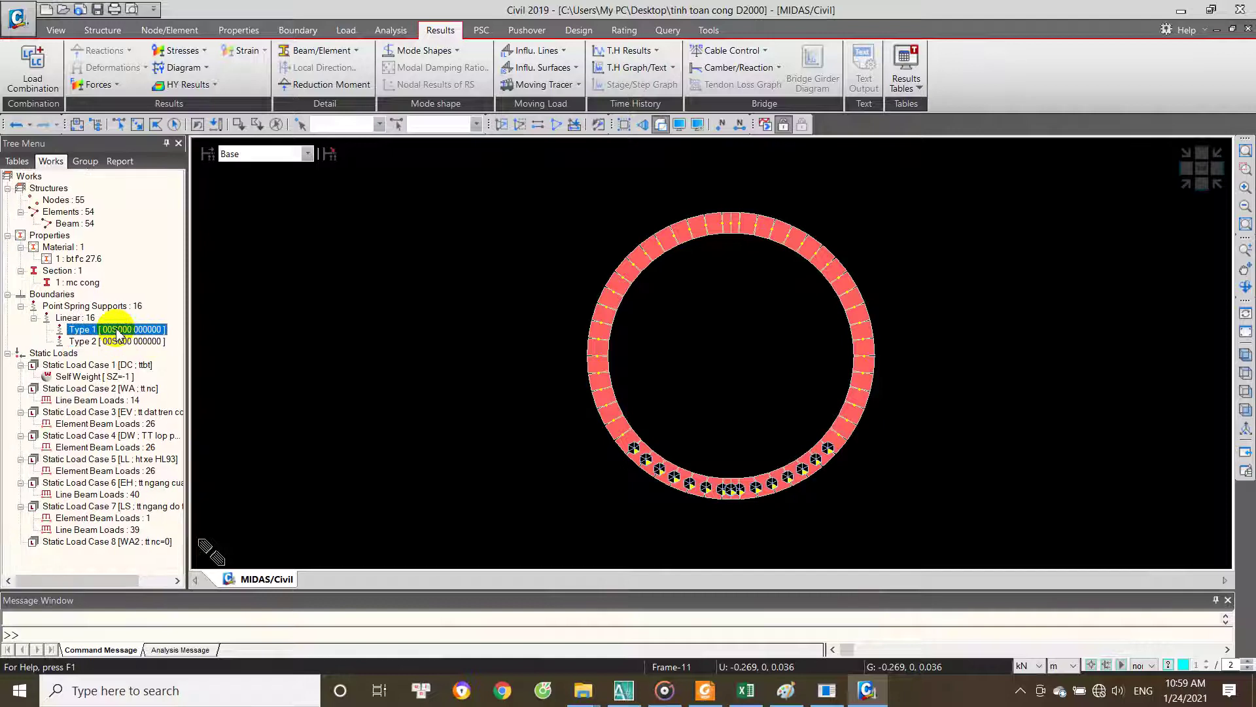
left_click(334, 385)
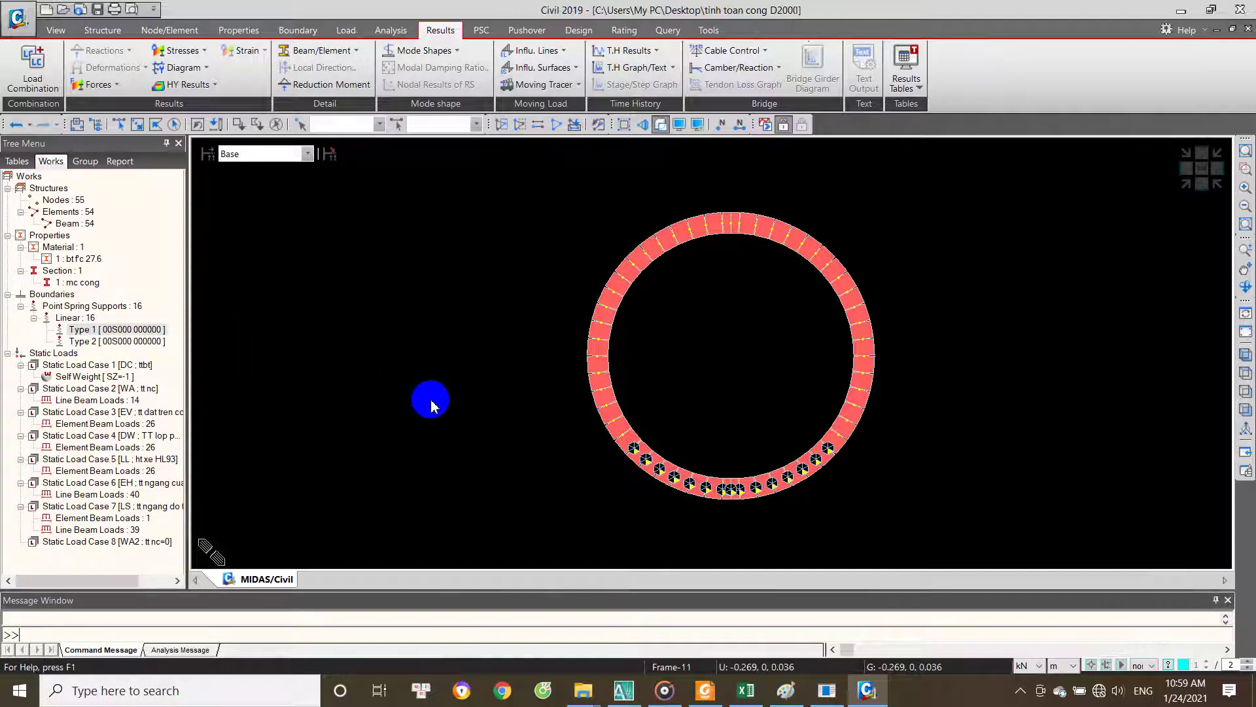
left_click(746, 690)
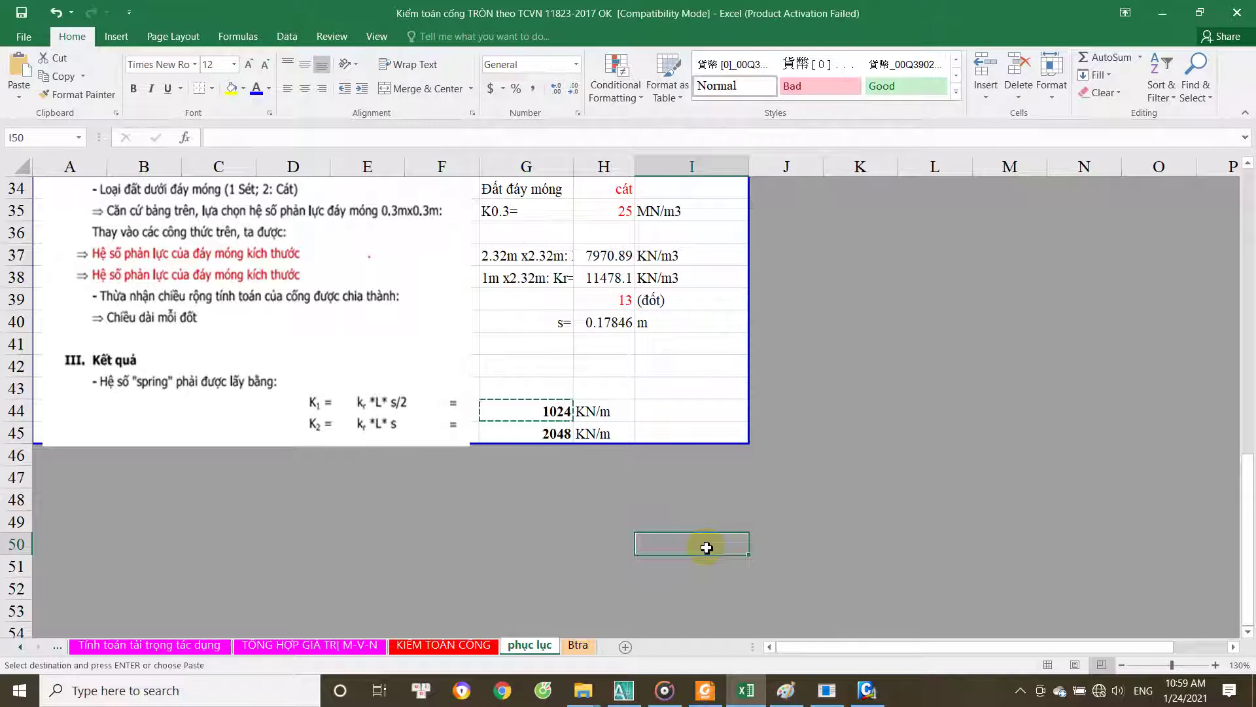
type("1000/")
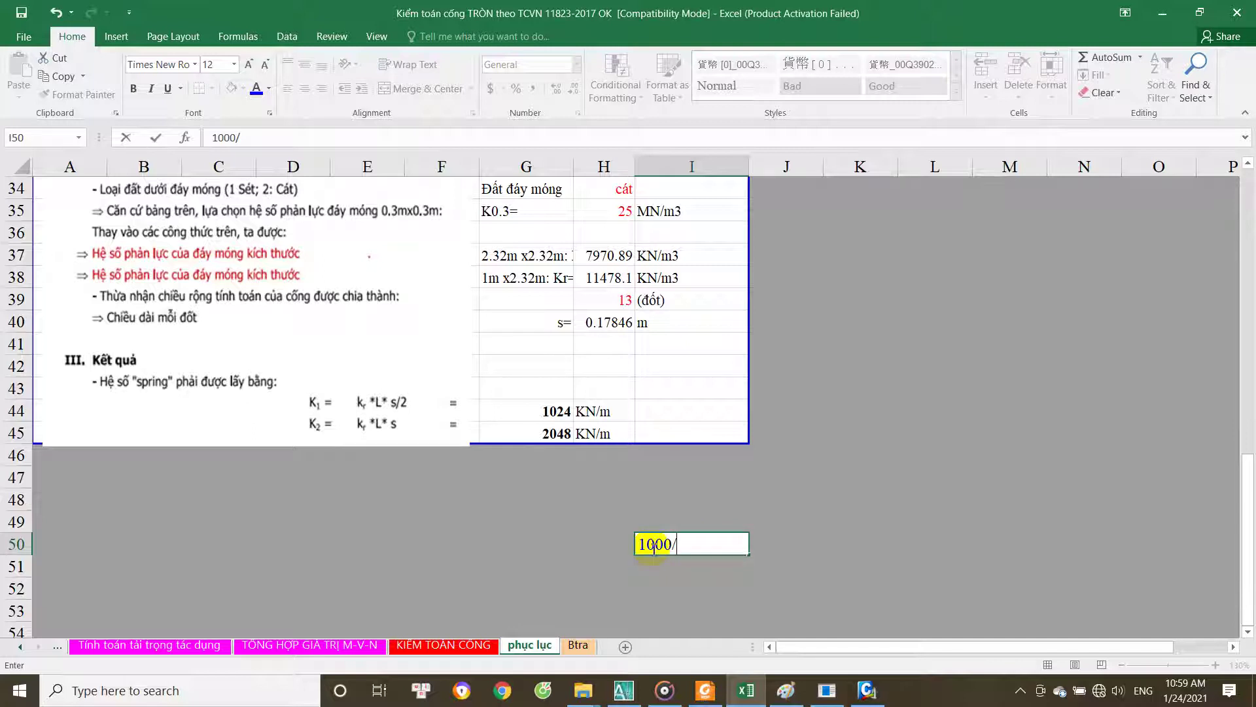
key("F2")
type("^-3/10^-6")
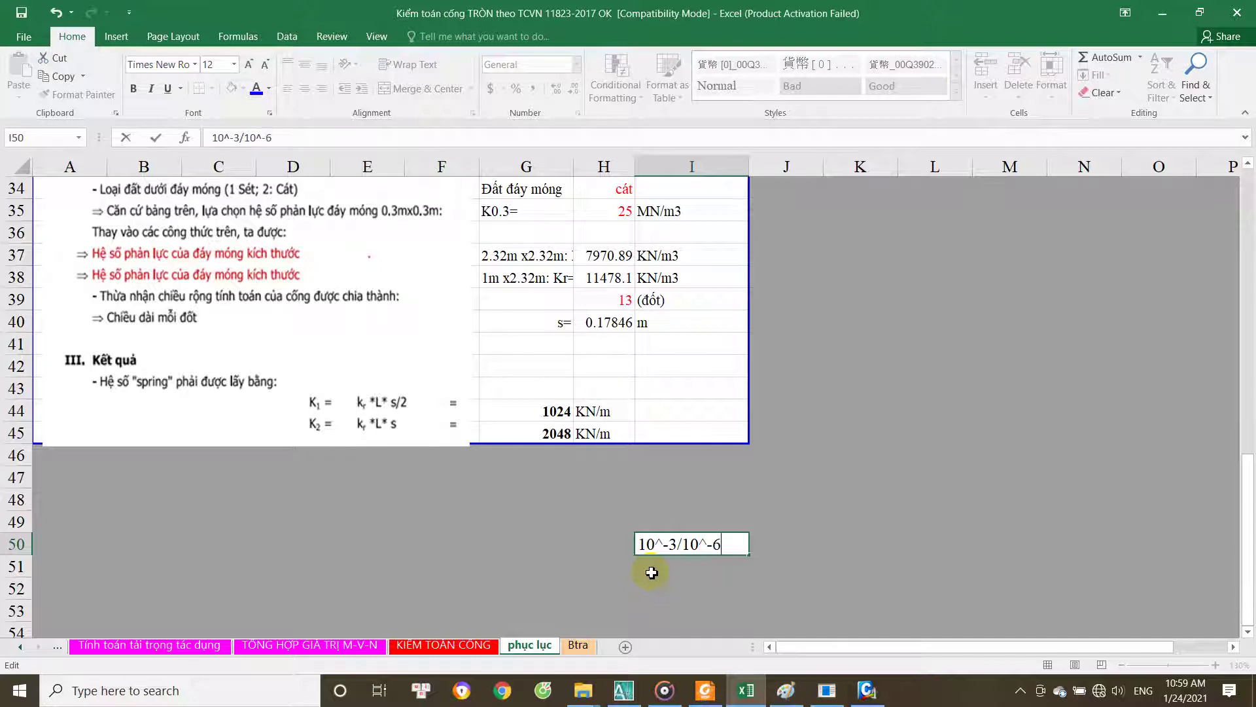
key("Return")
left_click(704, 545)
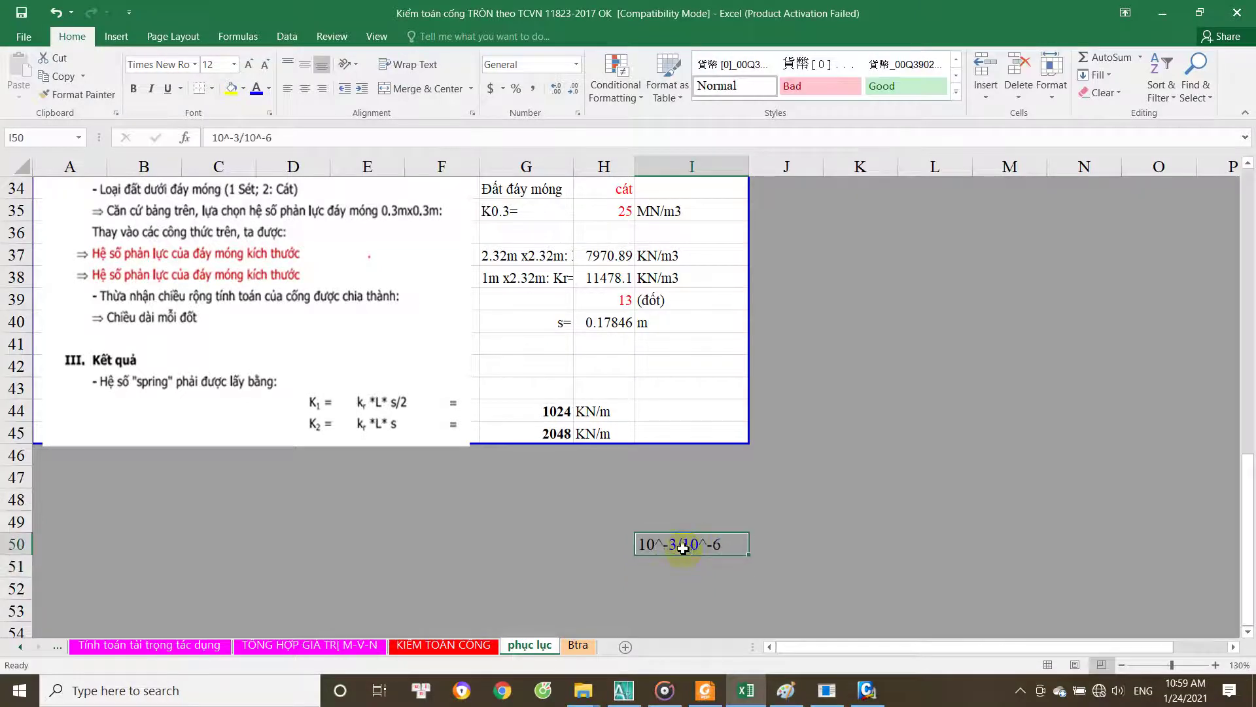
double_click(649, 545)
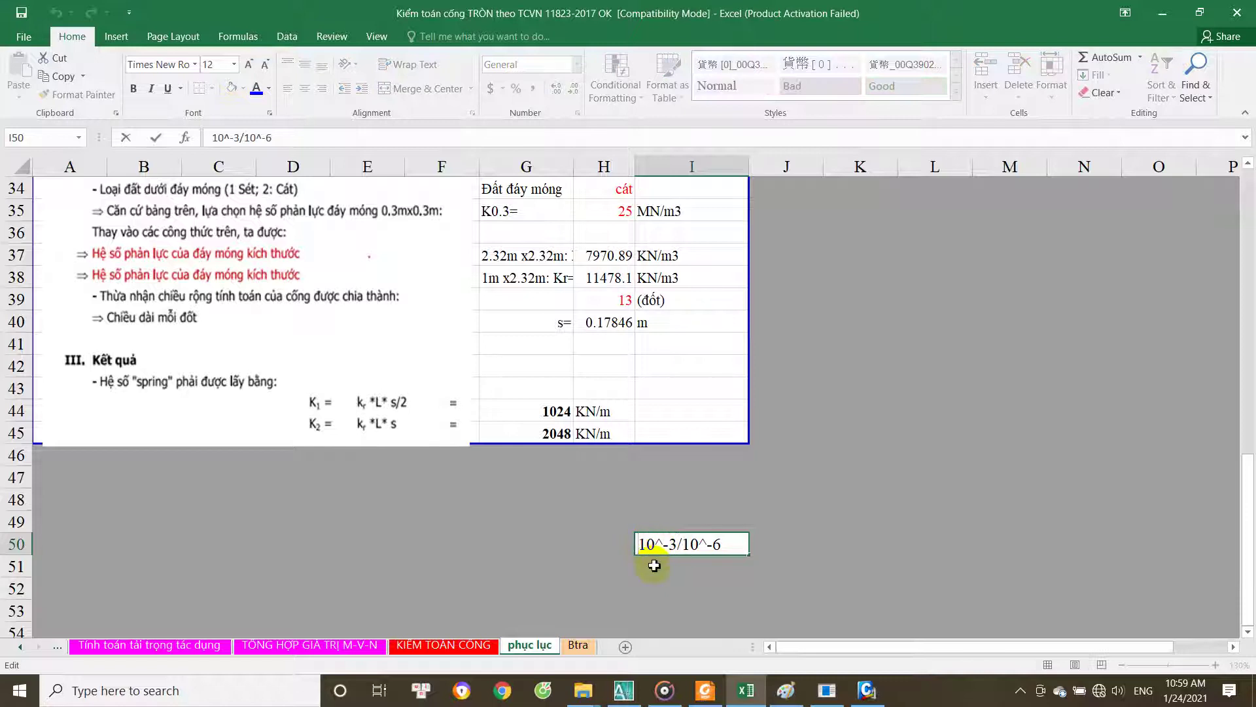
type("=")
key("Return")
left_click(737, 545)
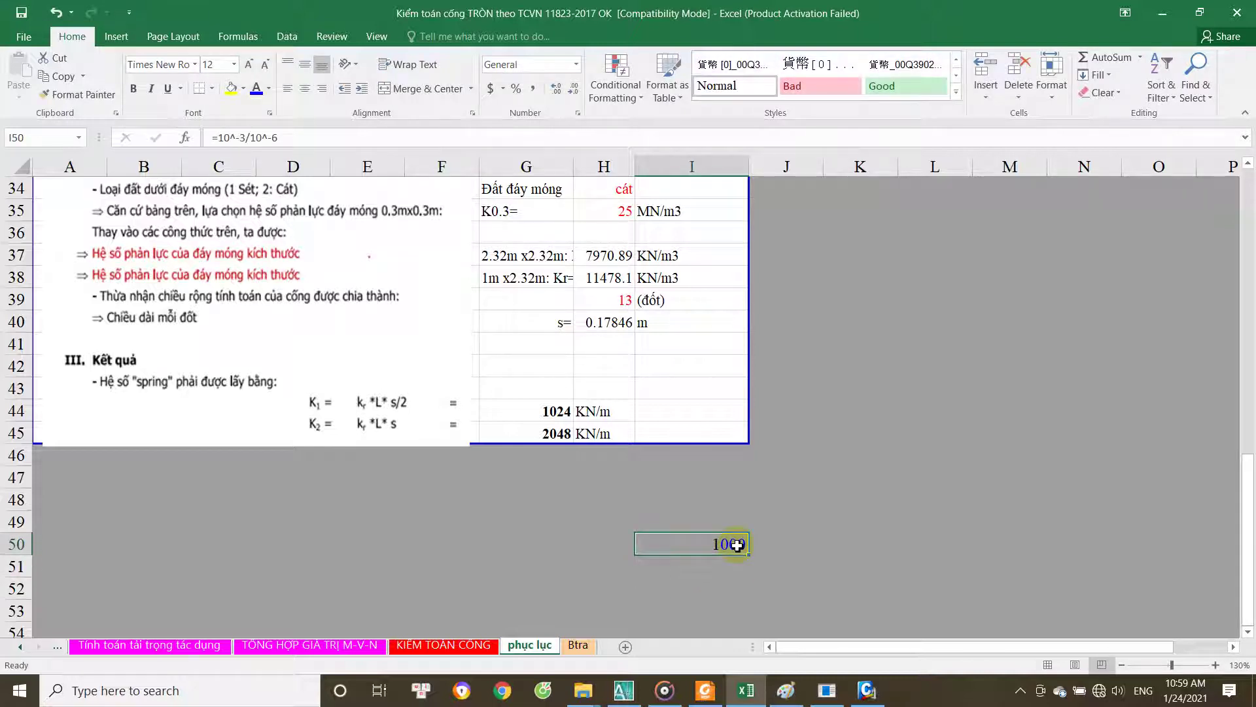
left_click(867, 690)
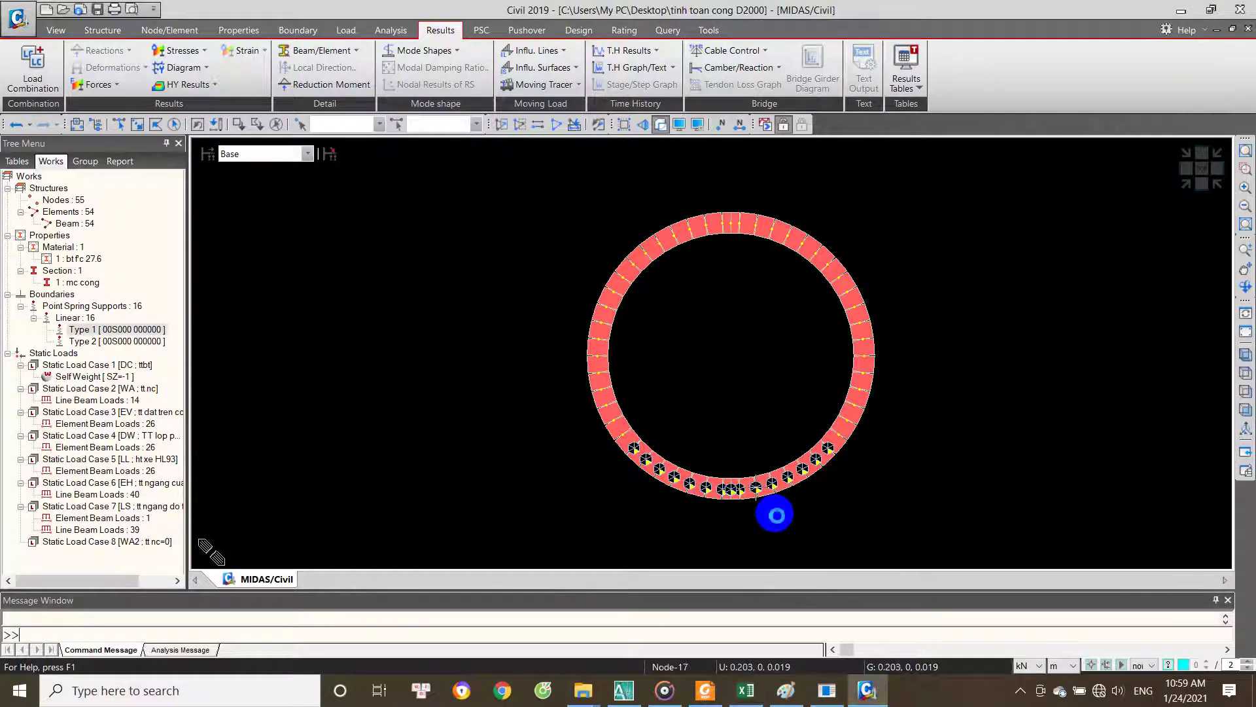
Step: Check node 17, run the static analysis with F5, and switch the ring to wireframe
left_click(775, 520)
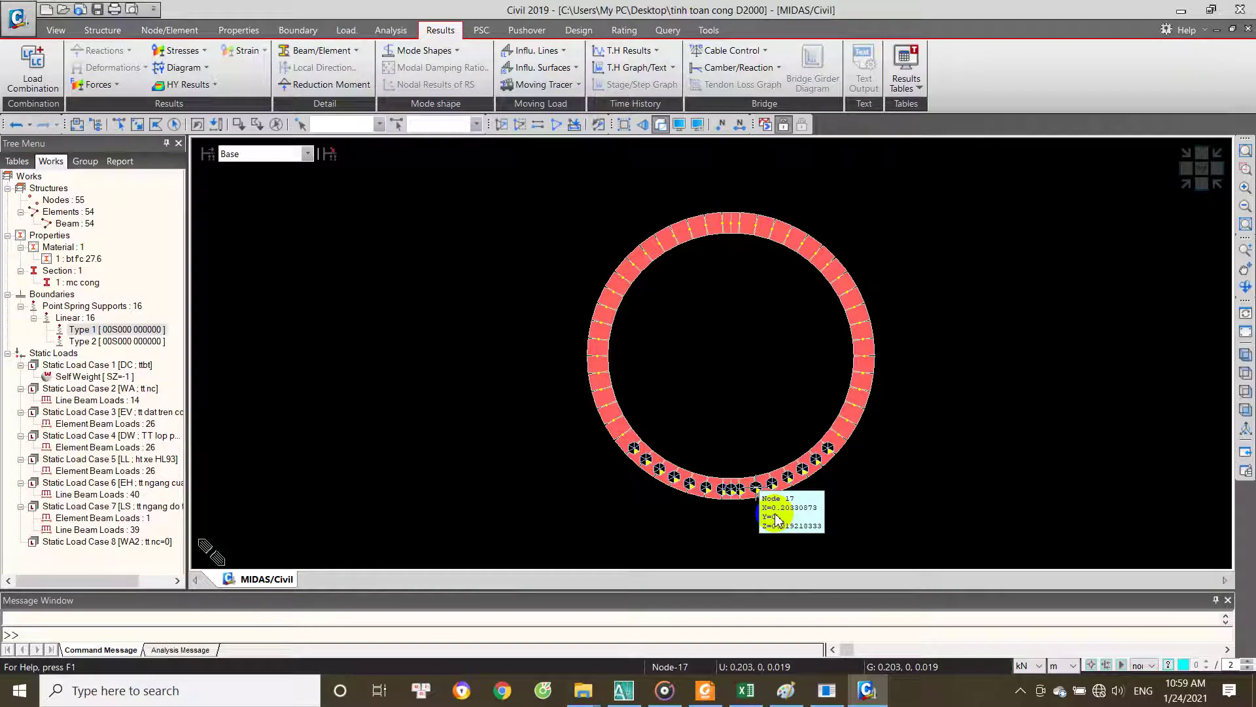
key("F5")
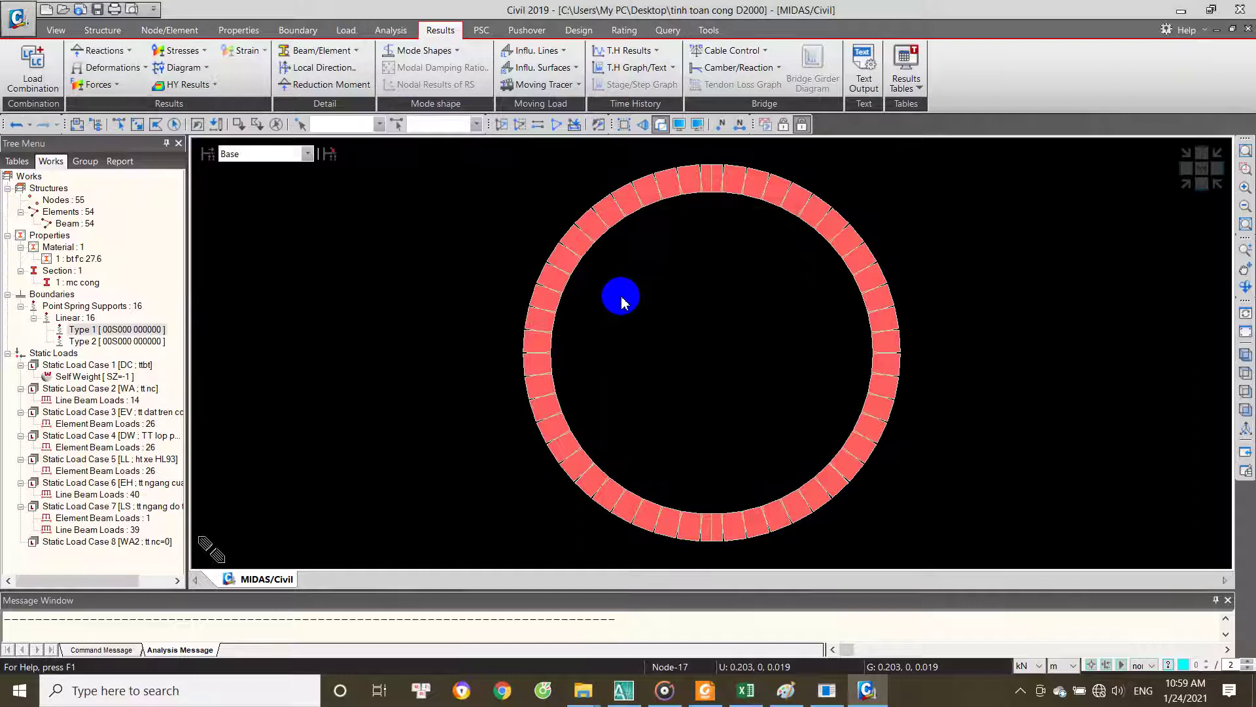
left_click(660, 124)
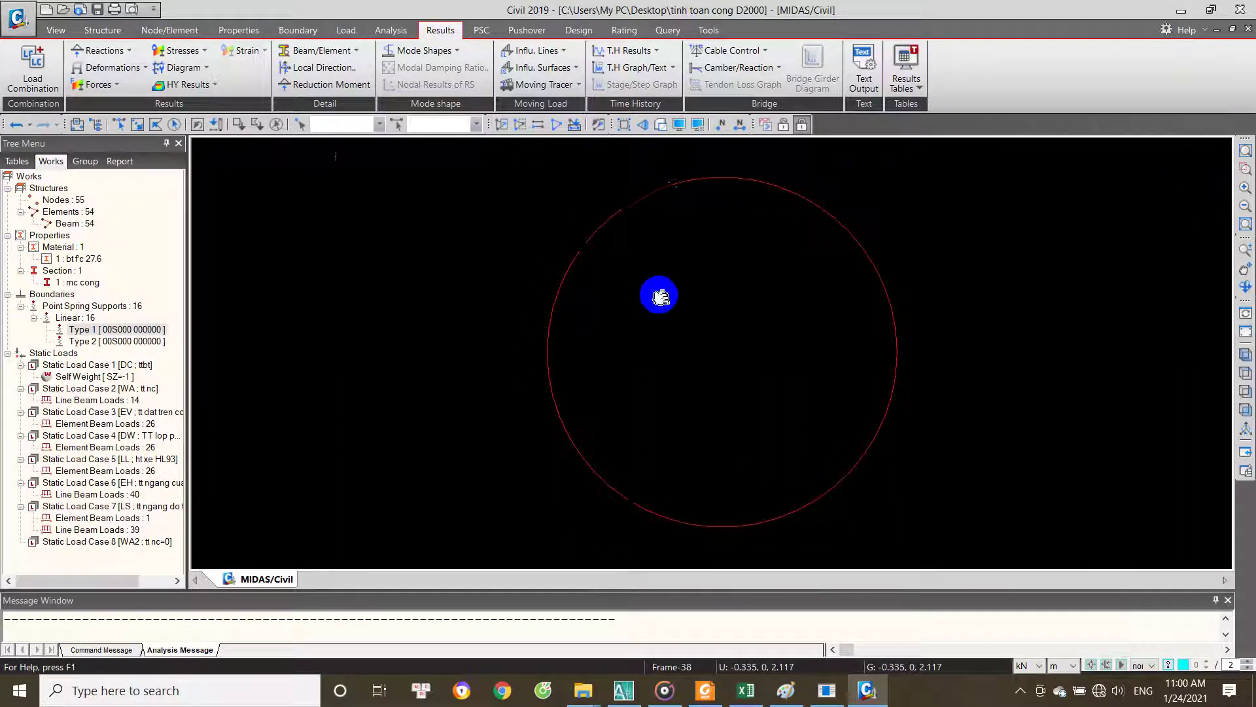
right_click(458, 264)
mouse_move(530, 294)
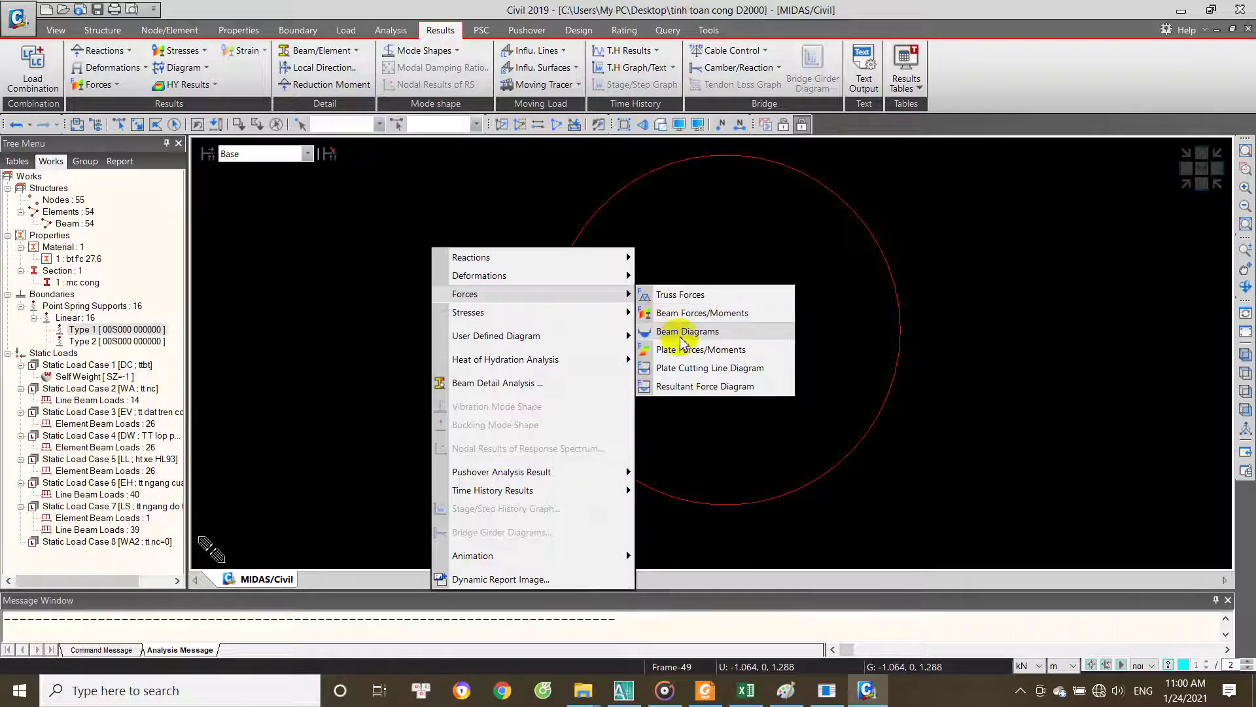
Step: Plot the My beam moment diagram with values for the CBmax: BAO CDI envelope, without fill
left_click(682, 332)
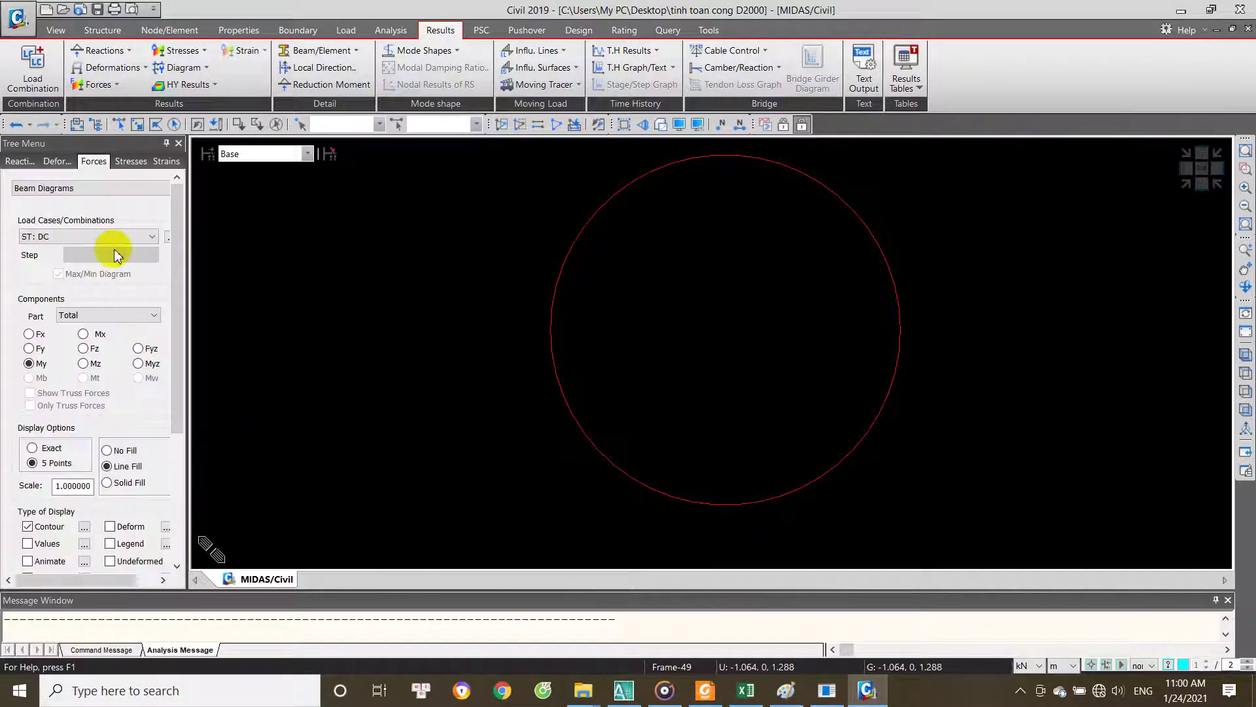
left_click(115, 237)
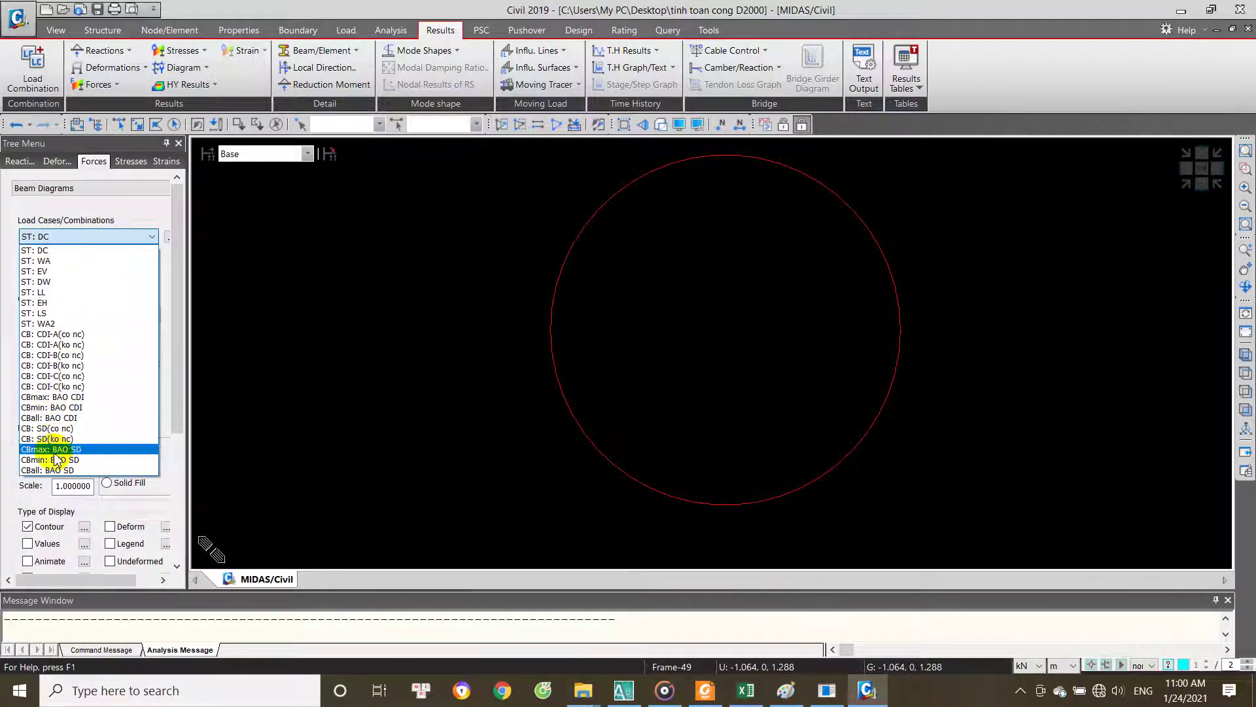
left_click(92, 401)
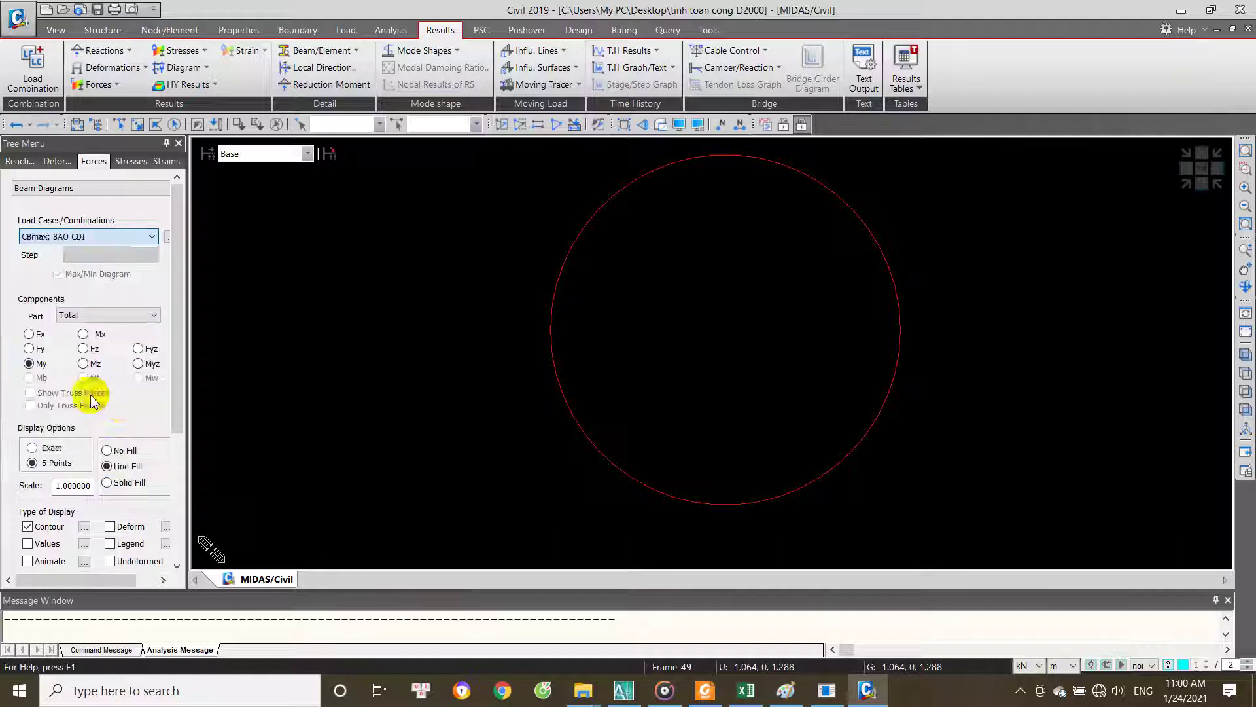
left_click_drag(175, 392, 175, 510)
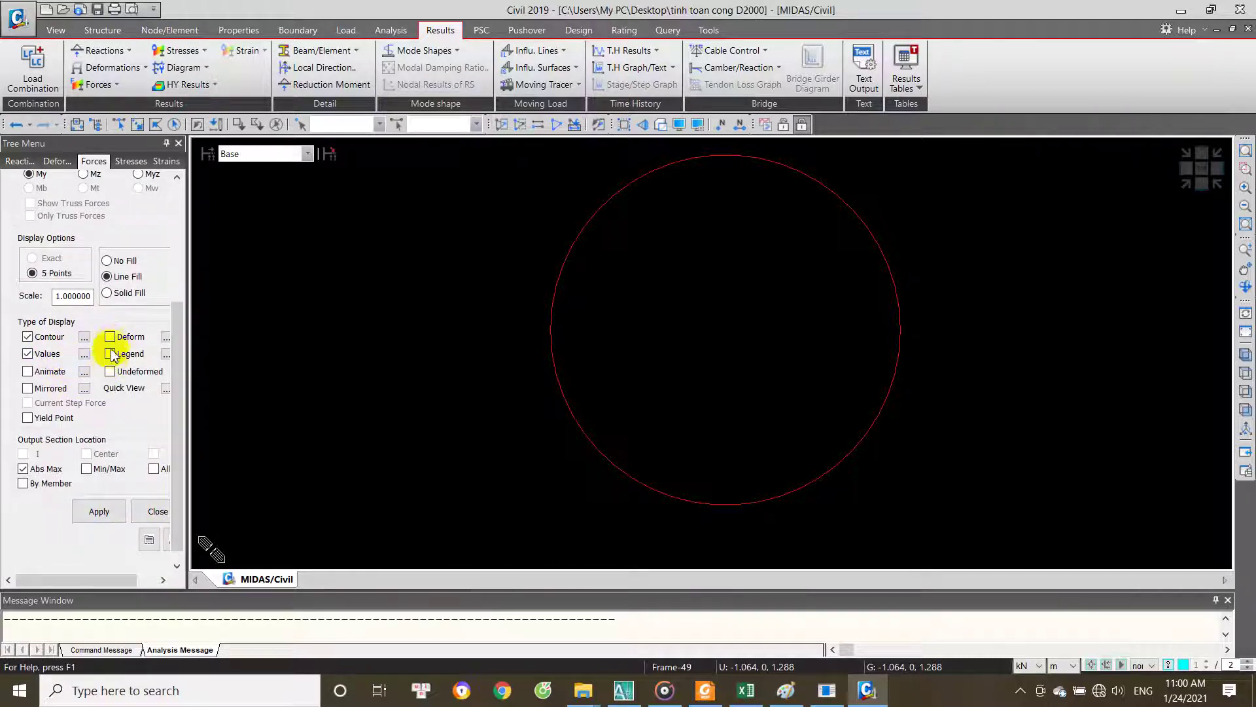
left_click(100, 512)
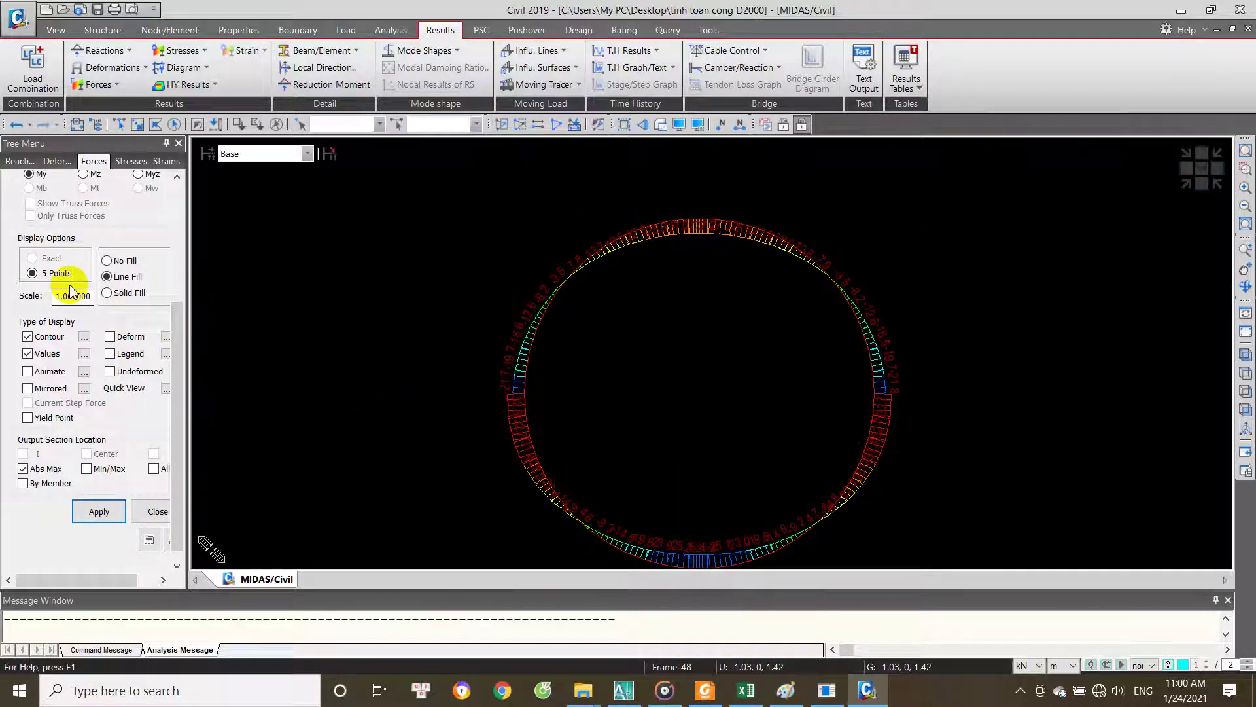
left_click(110, 261)
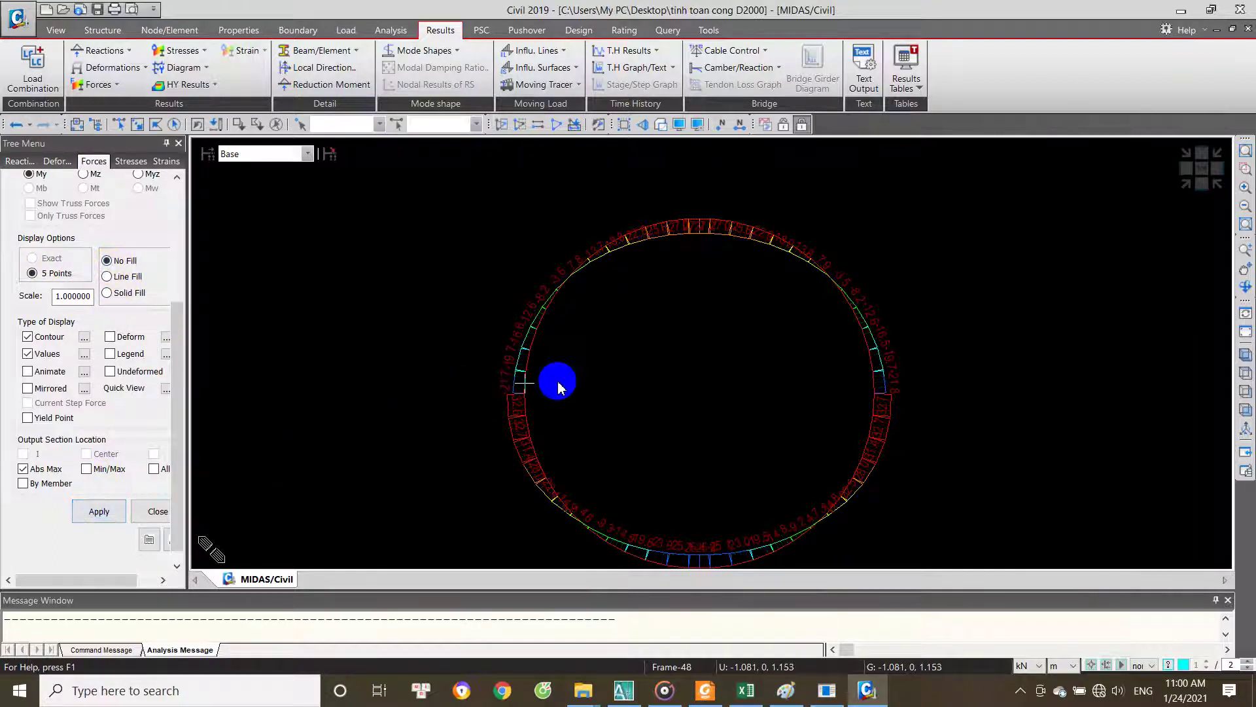
Step: Redraw the CBmax moment diagram with values output at all member sections
left_click(153, 469)
left_click(99, 511)
middle_click_drag(521, 412, 194, 432)
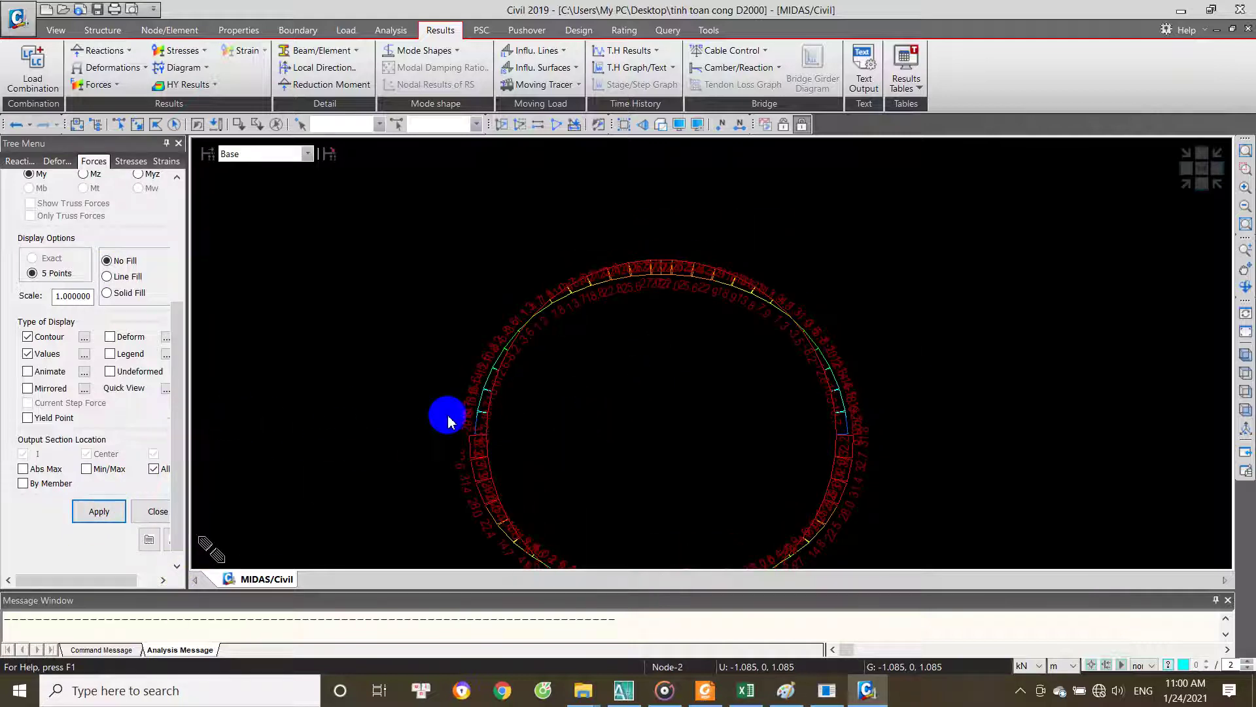
scroll(644, 337, "up", 3)
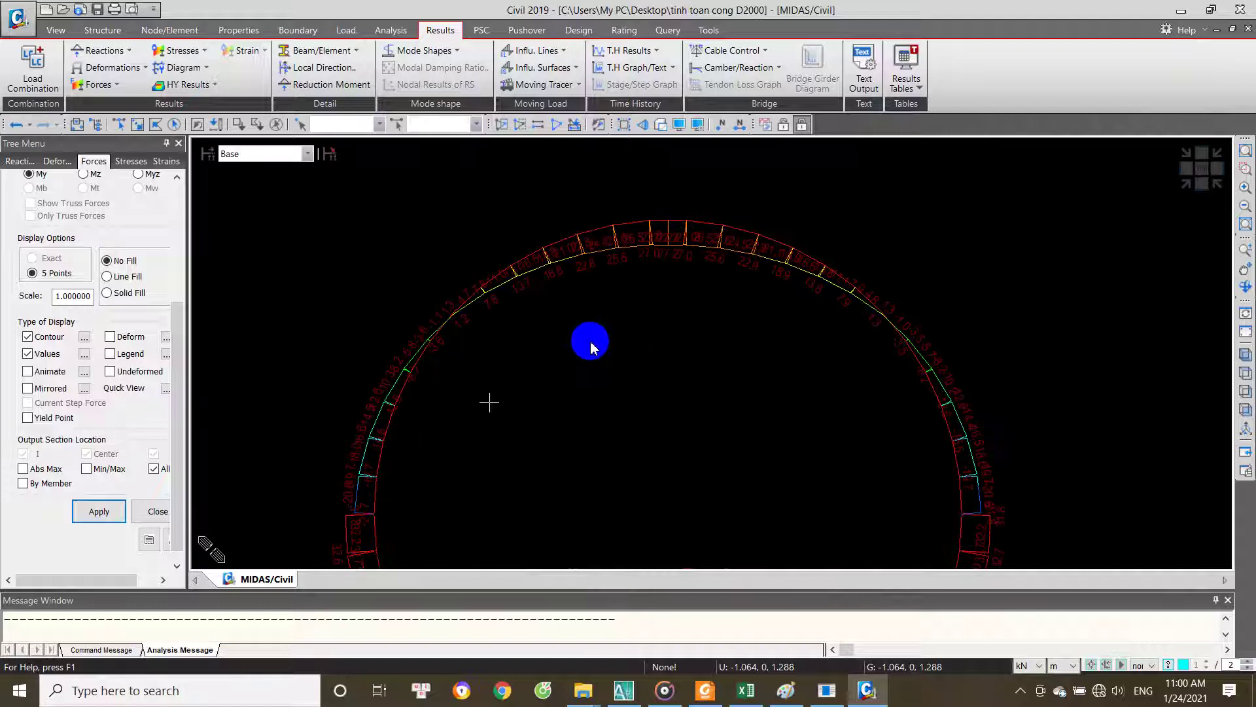
scroll(609, 327, "up", 2)
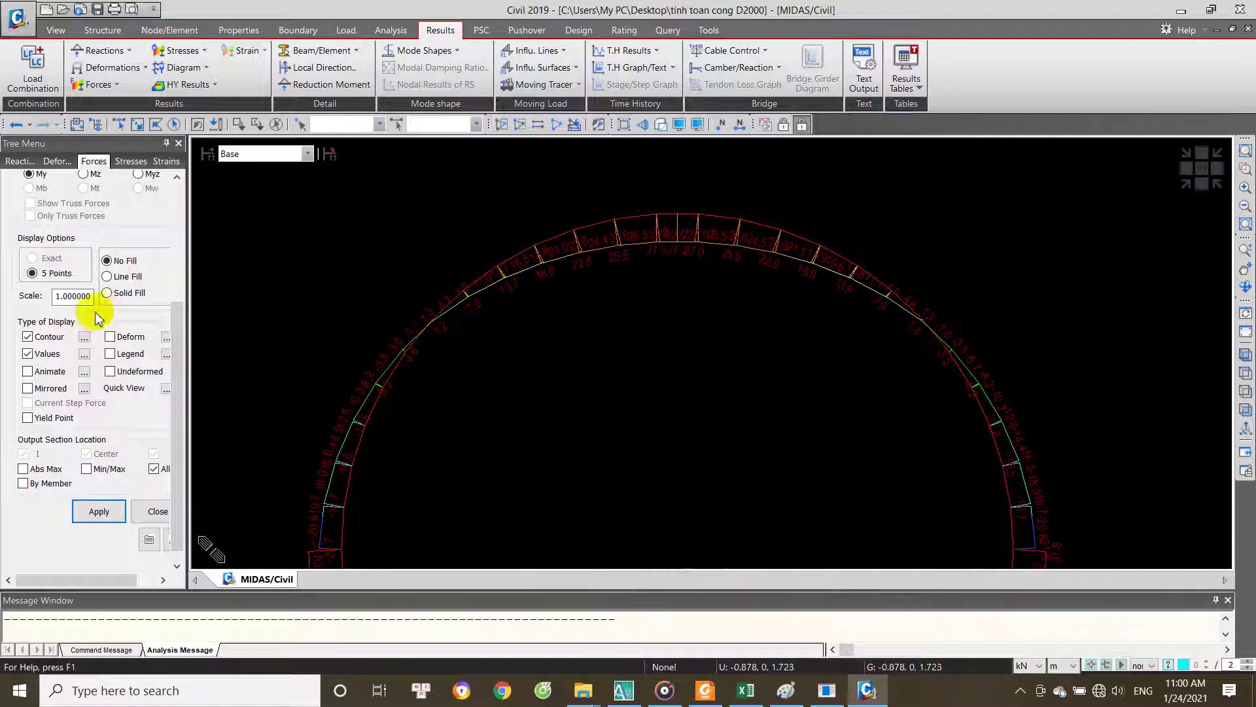
Step: Overlay the deformed shape and undeformed outline, then redraw the diagram without them
left_click(110, 337)
left_click(102, 512)
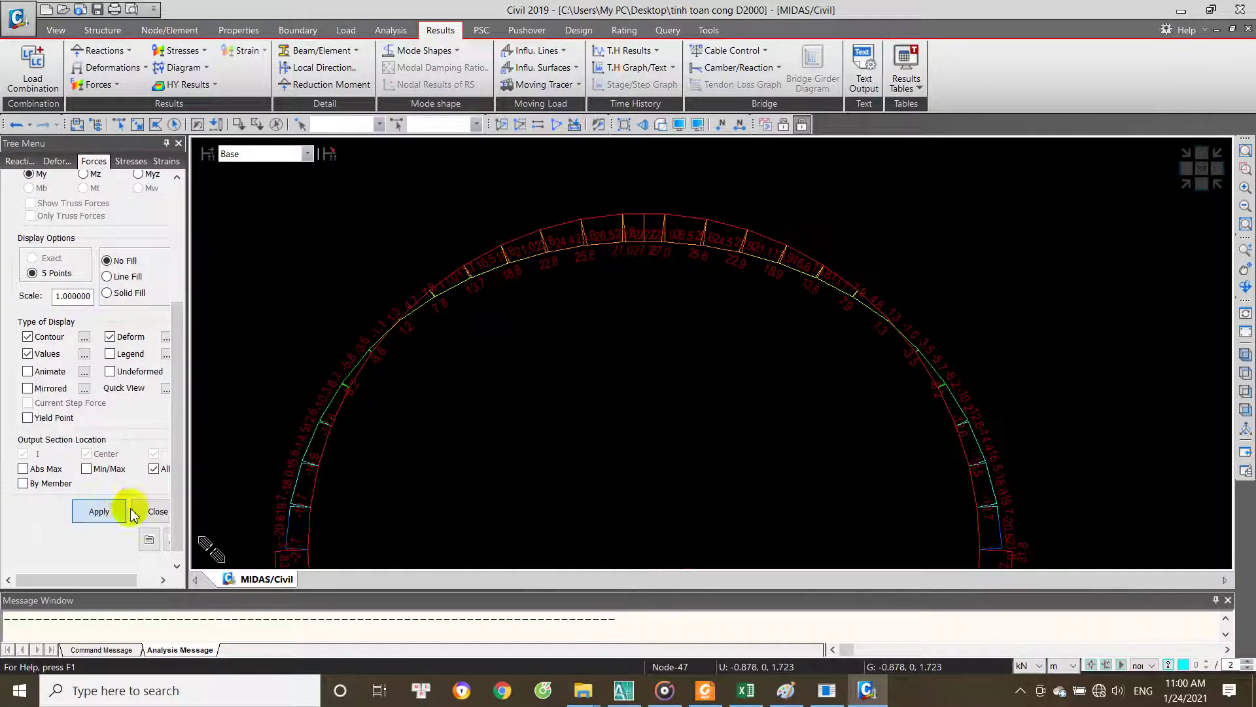
scroll(542, 327, "down", 2)
left_click(109, 371)
left_click(101, 511)
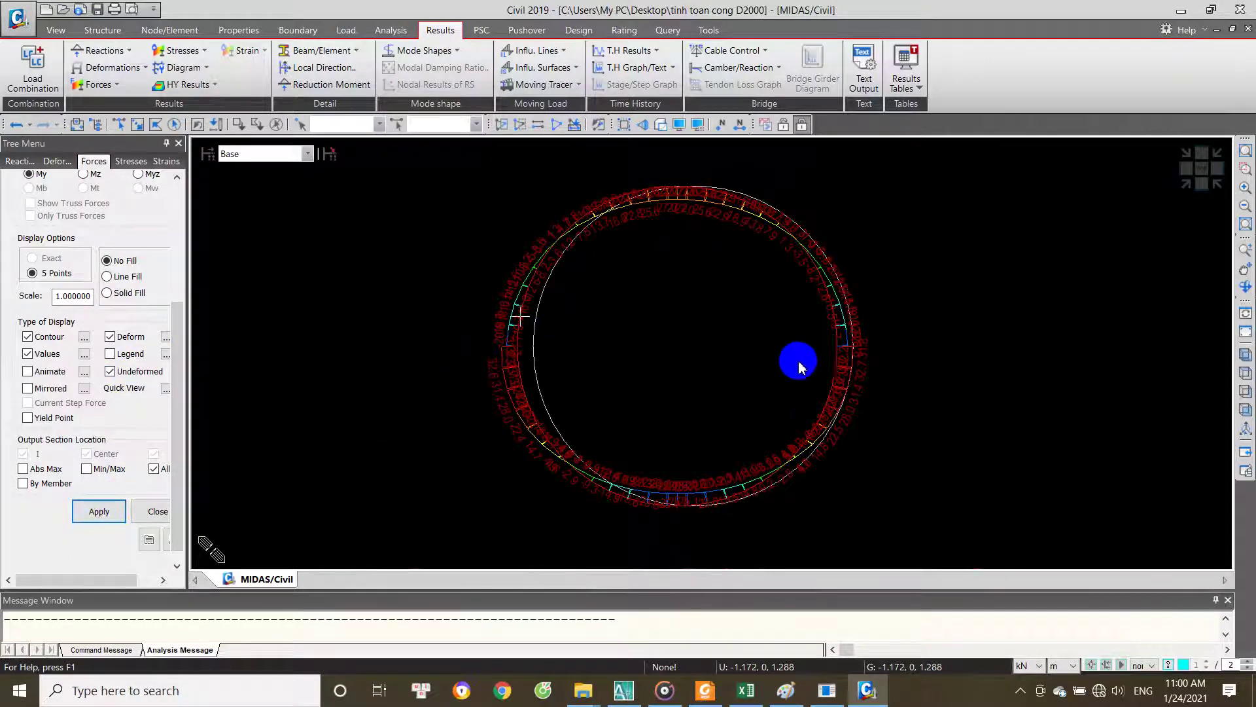
scroll(719, 382, "up", 2)
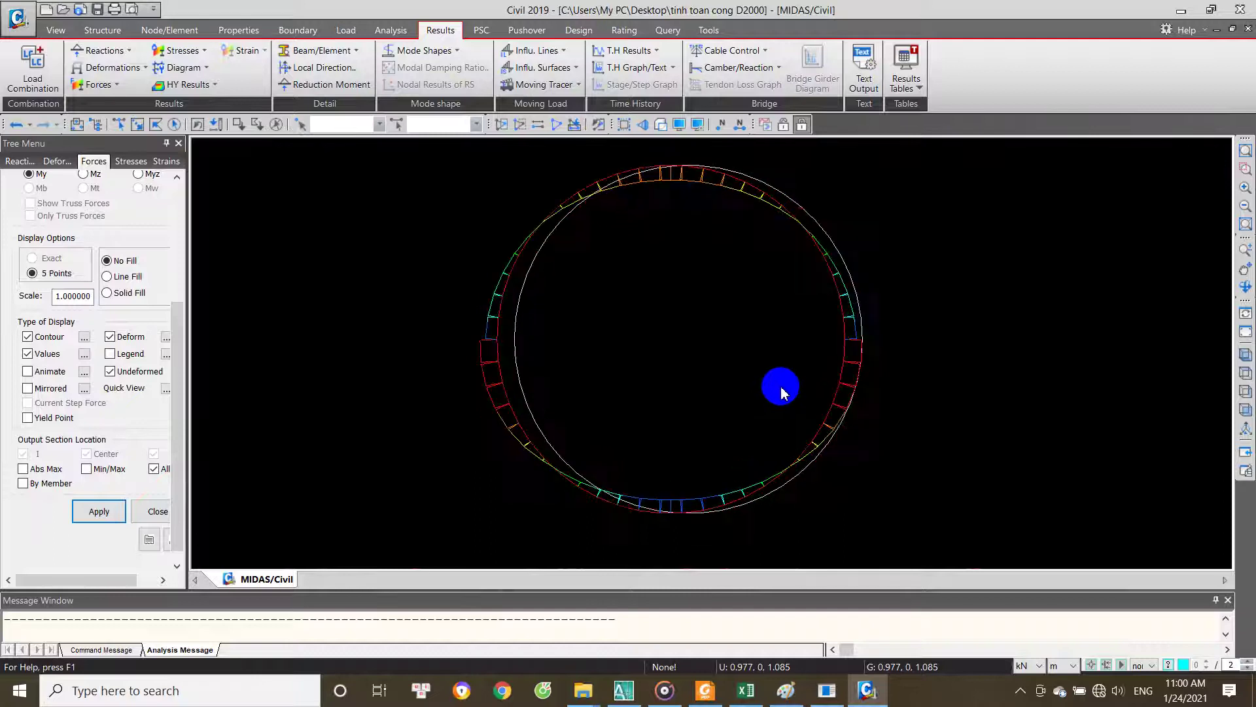
scroll(734, 346, "up", 1)
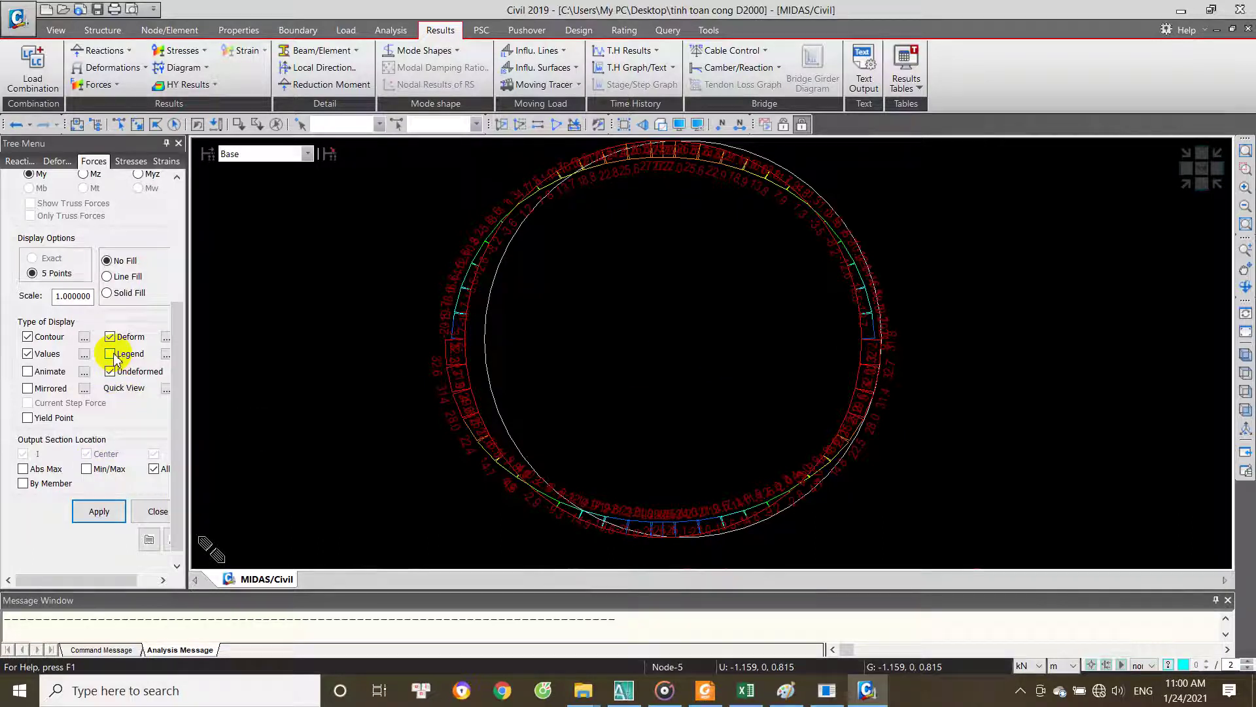
left_click(100, 512)
Step: Pan and zoom to inspect the moment values along the ring's lower arc
middle_click_drag(564, 429, 584, 445)
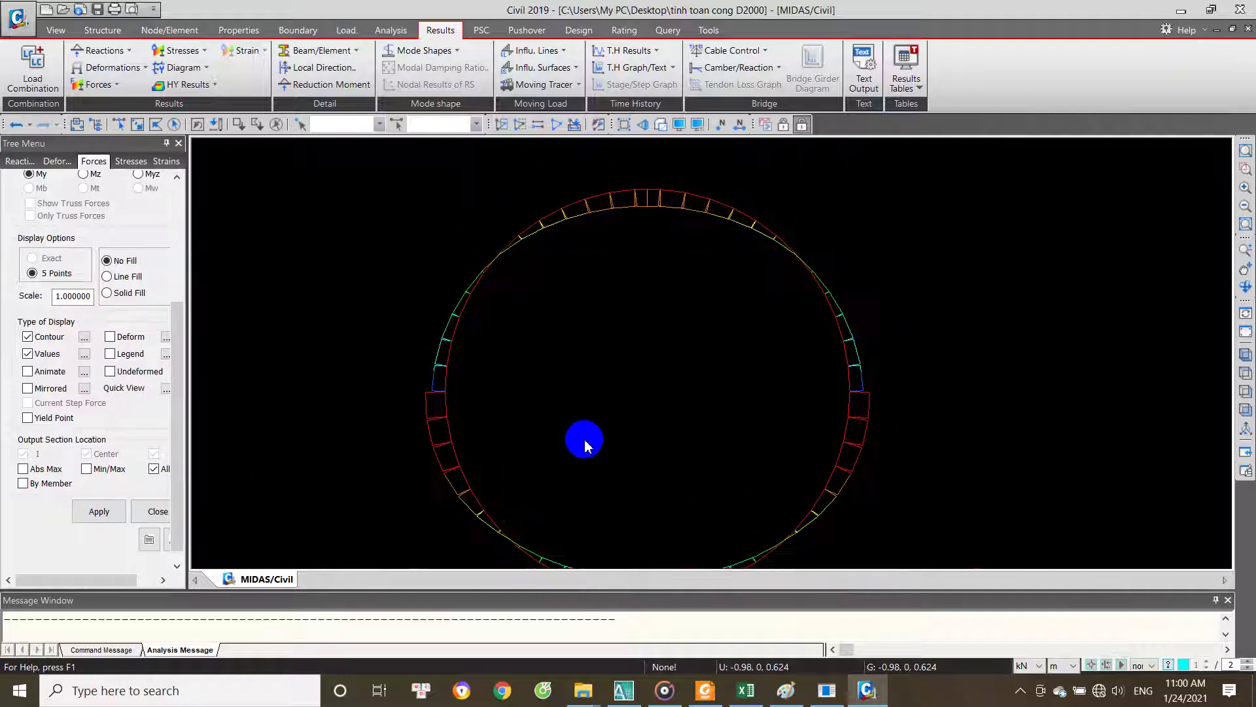
scroll(620, 280, "up", 2)
scroll(620, 280, "down", 2)
middle_click_drag(622, 269, 645, 393)
scroll(611, 449, "up", 2)
mouse_move(611, 449)
middle_mouse_down()
mouse_move(644, 335)
mouse_move(682, 429)
middle_mouse_up()
scroll(644, 335, "down", 1)
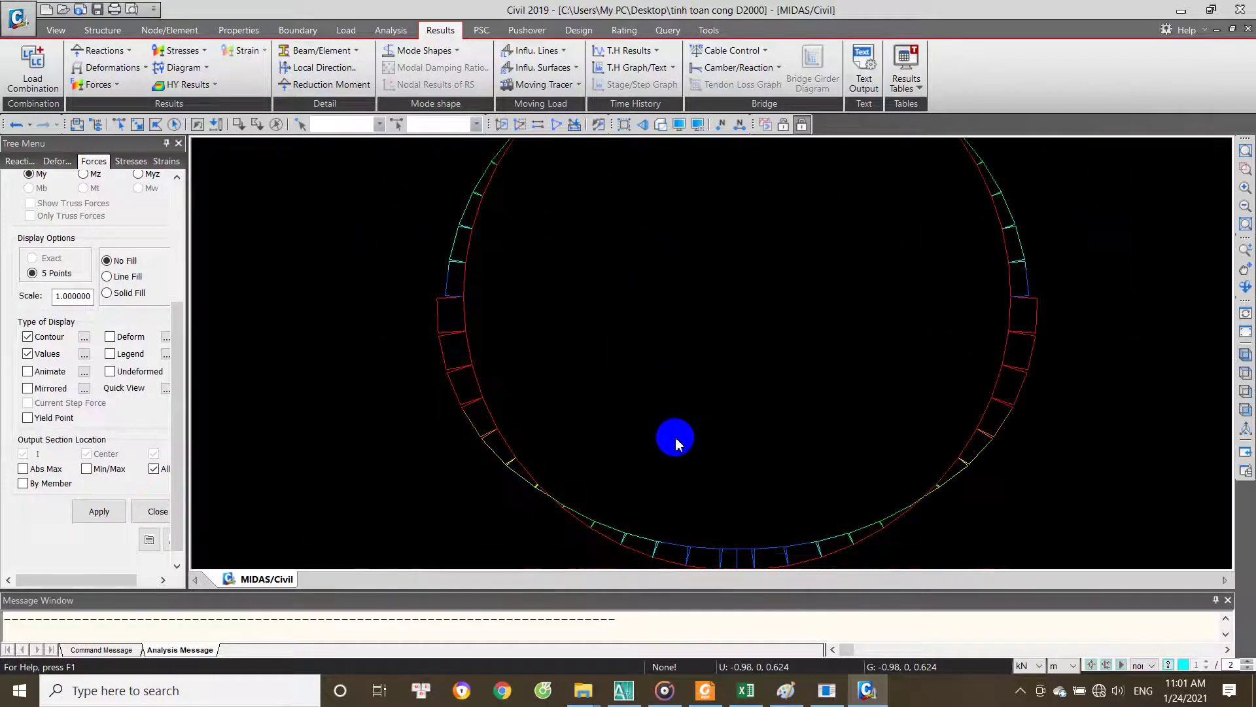
scroll(651, 437, "down", 1)
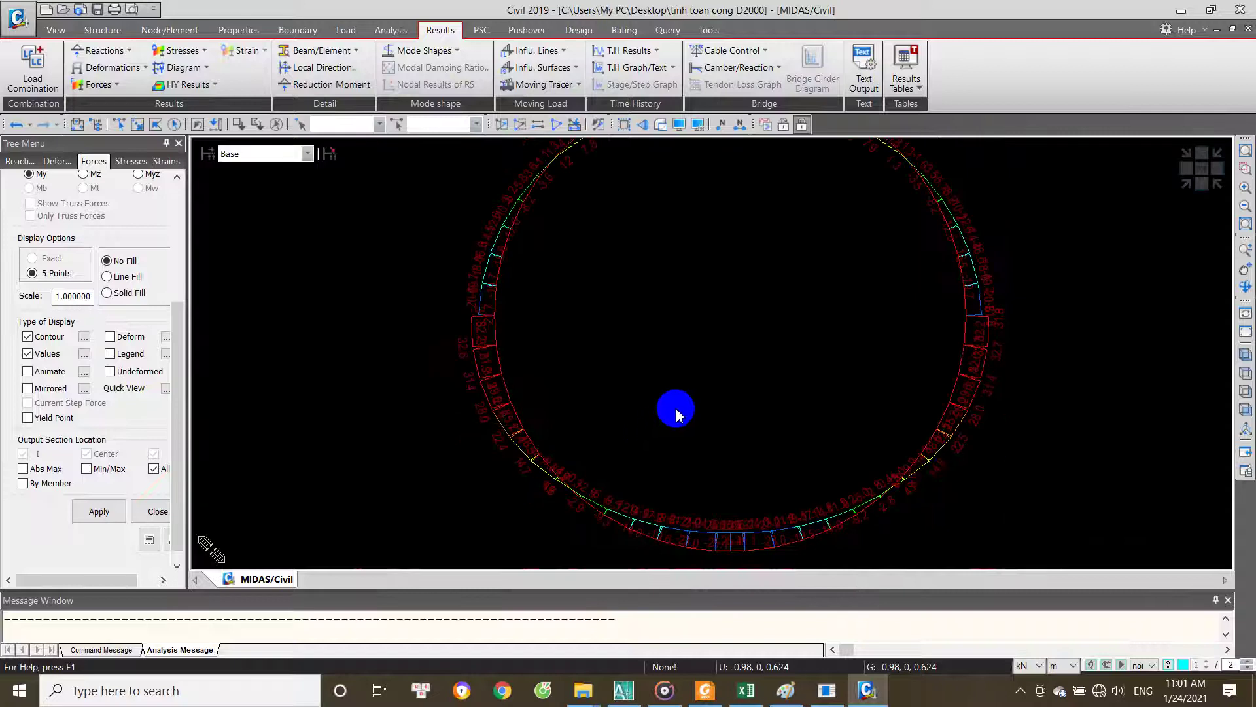
scroll(581, 385, "up", 1)
scroll(581, 384, "up", 1)
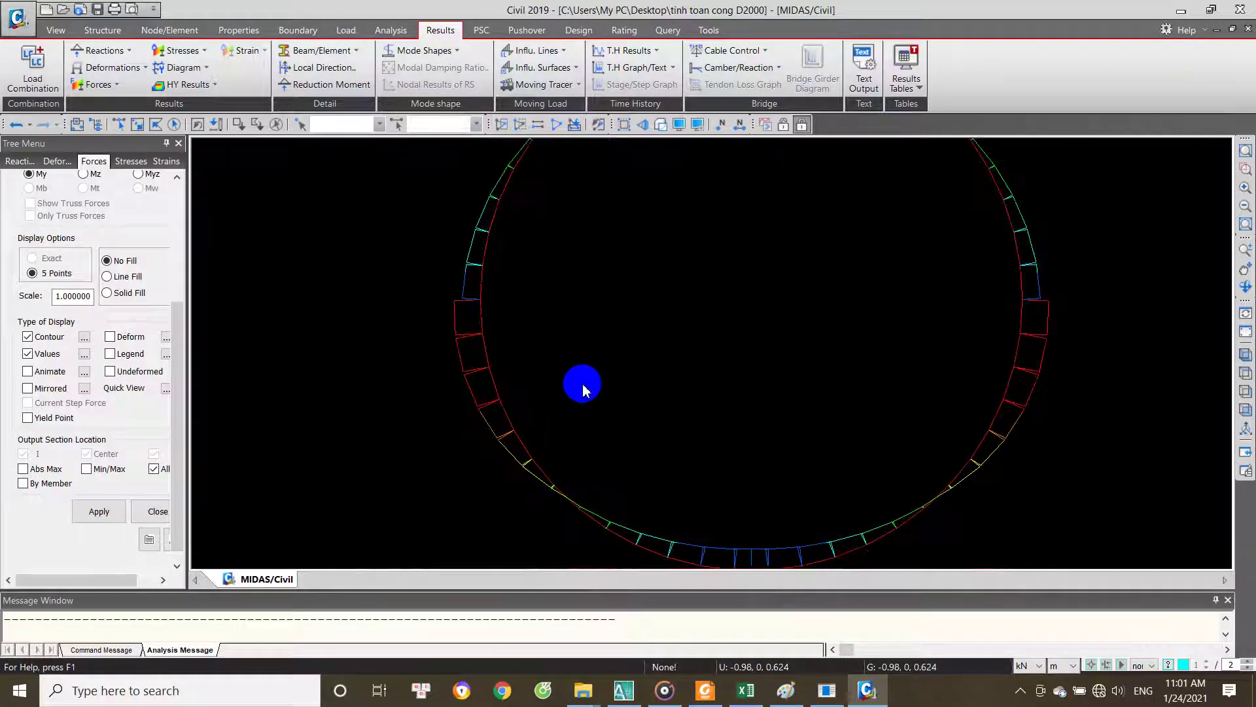
Step: Draw the ring's moment diagram for the CB: CDI-C(co nc) combination
scroll(570, 461, "up", 1)
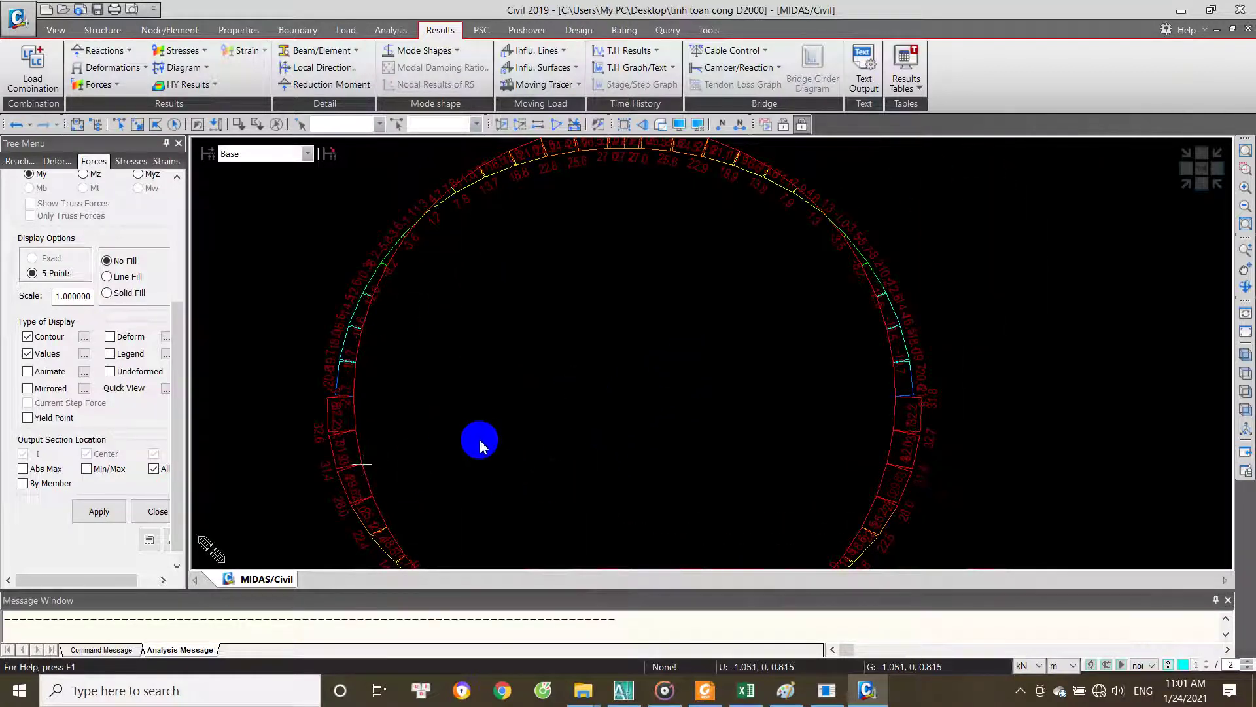
scroll(497, 405, "down", 1)
scroll(513, 388, "down", 1)
mouse_move(176, 406)
left_mouse_down()
mouse_move(202, 313)
mouse_move(194, 293)
left_mouse_up()
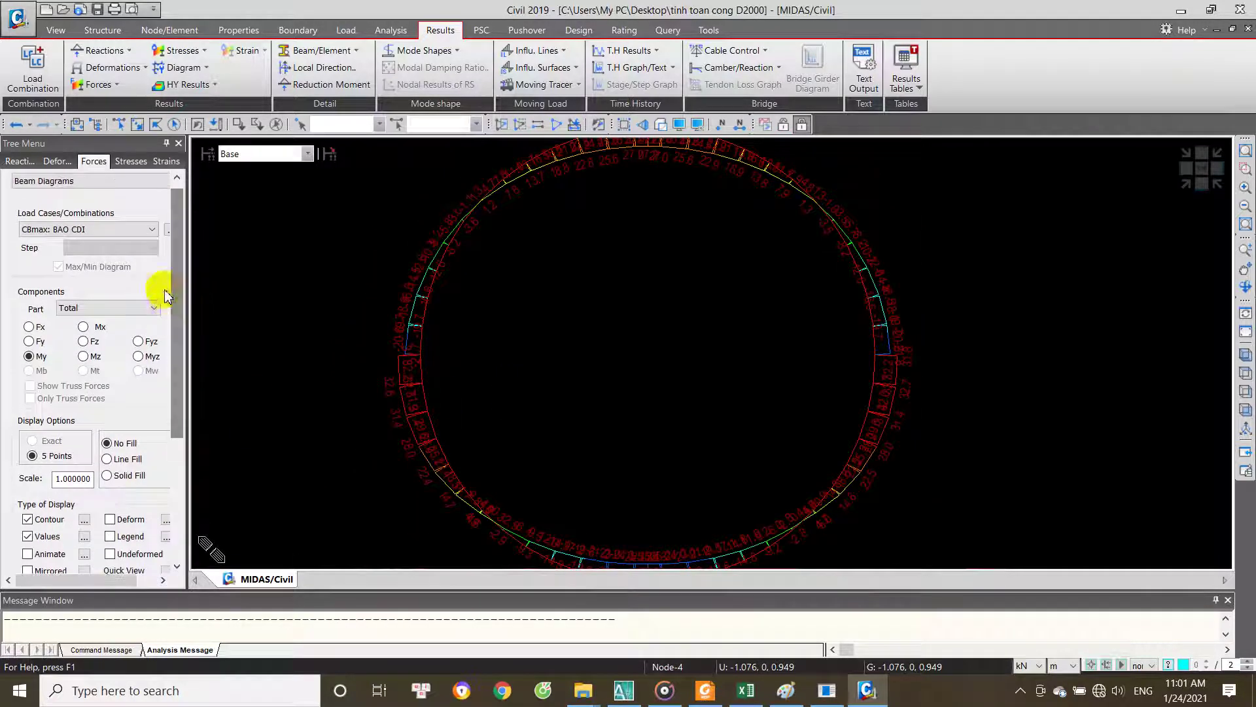
left_click(121, 236)
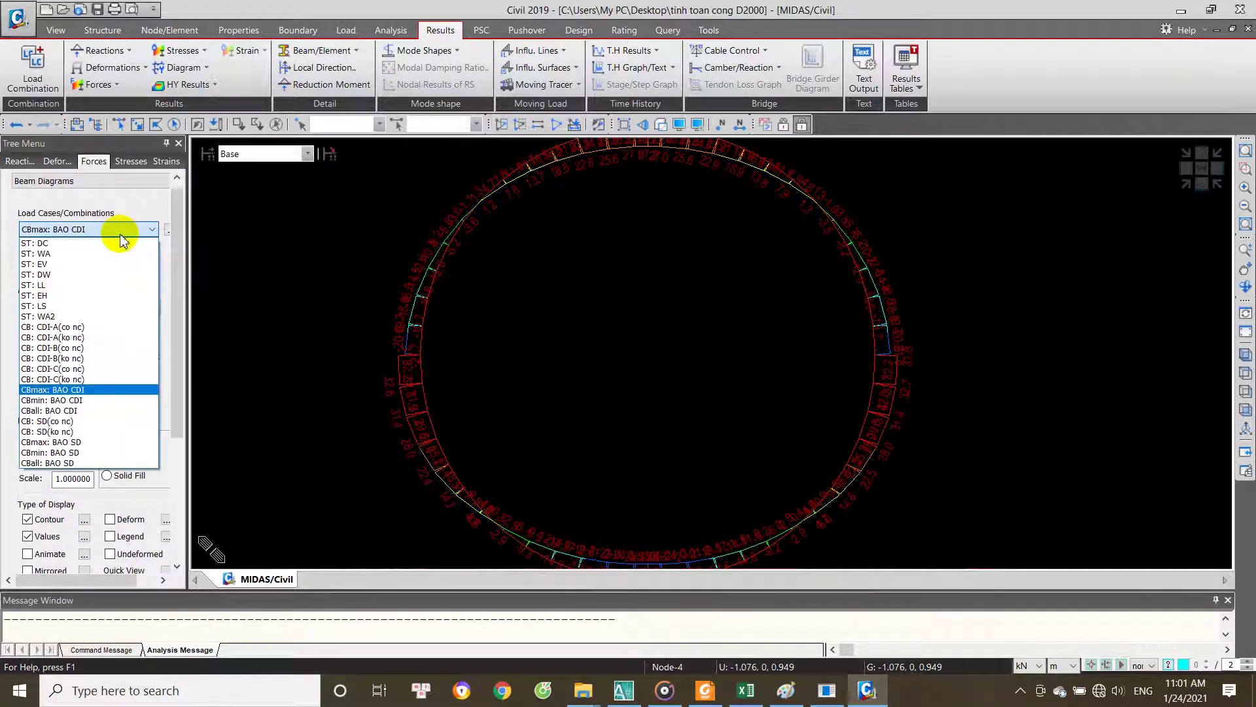
left_click(84, 379)
scroll(164, 425, "down", 5)
left_click(98, 497)
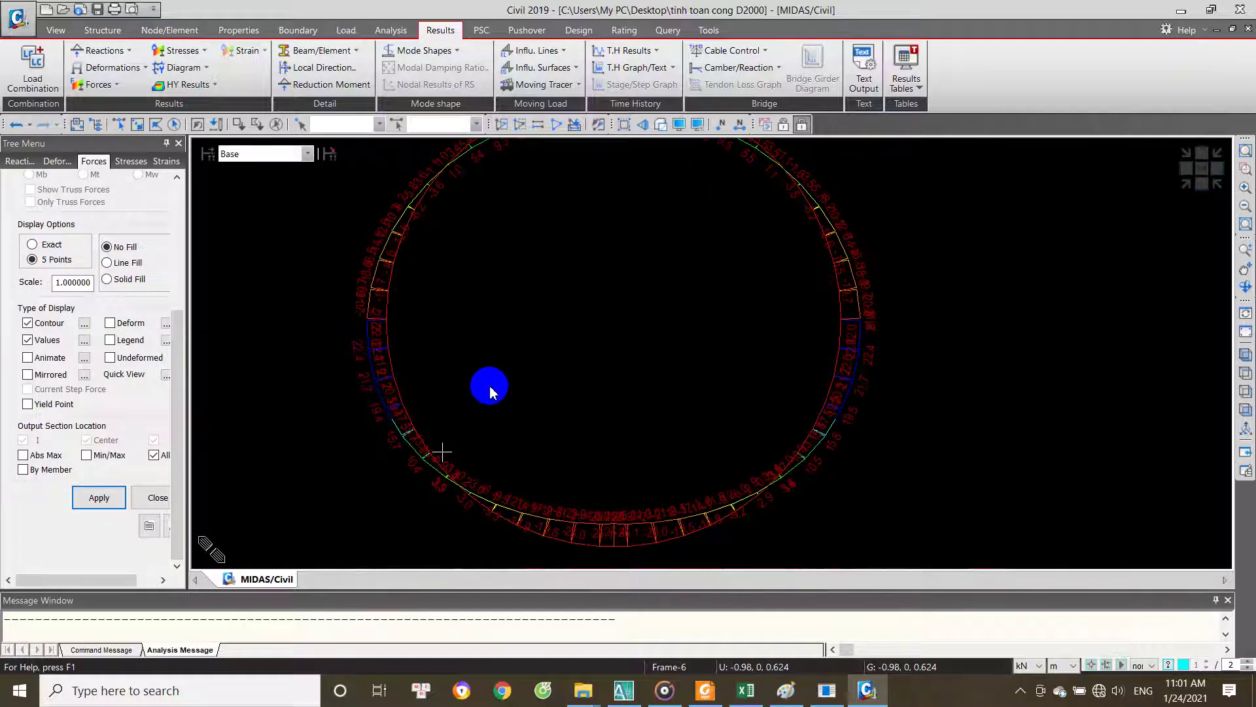
Step: Draw the ring's moment diagram for the CB: CDI-C(ko nc) combination
mouse_move(492, 386)
middle_mouse_down()
mouse_move(475, 484)
mouse_move(490, 428)
middle_mouse_up()
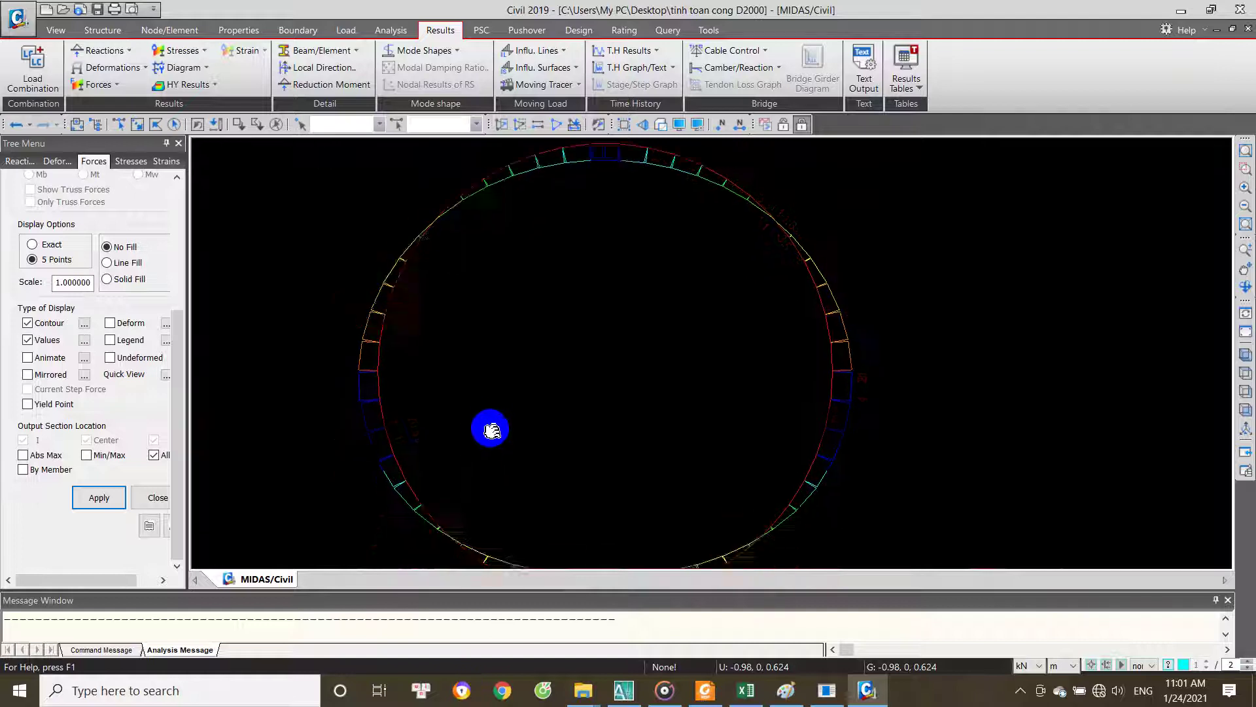
left_click_drag(173, 348, 202, 283)
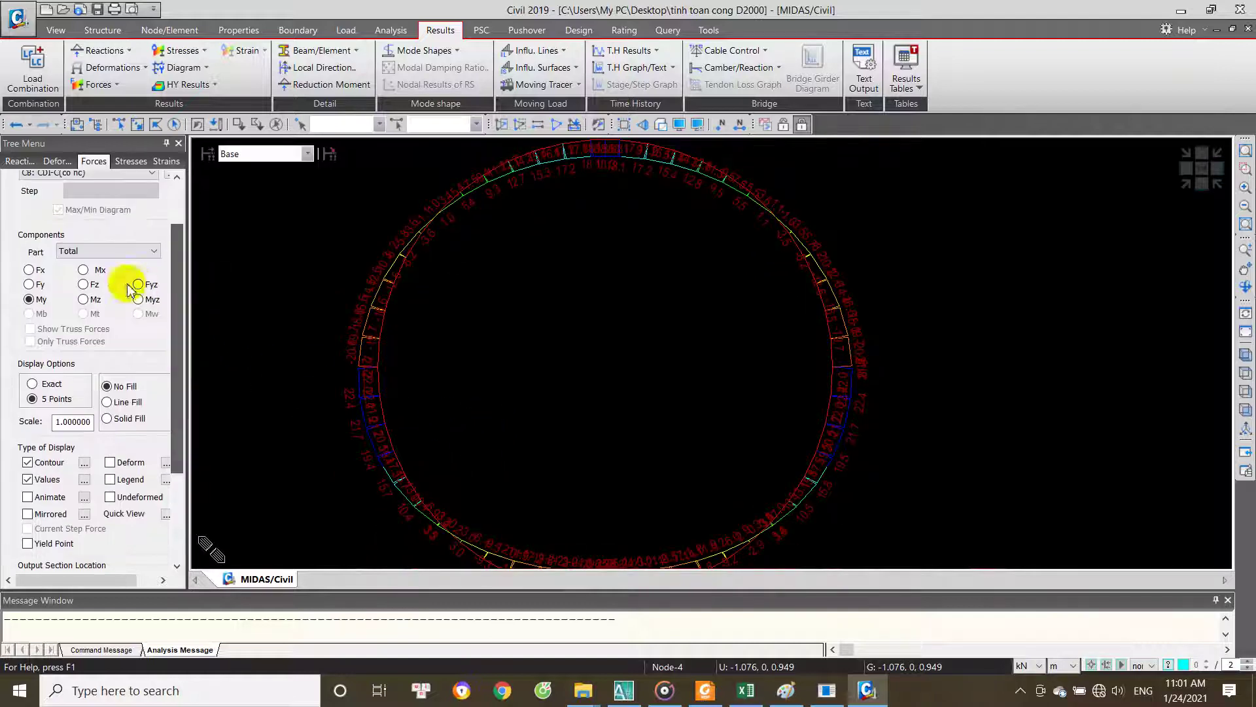
scroll(179, 267, "up", 3)
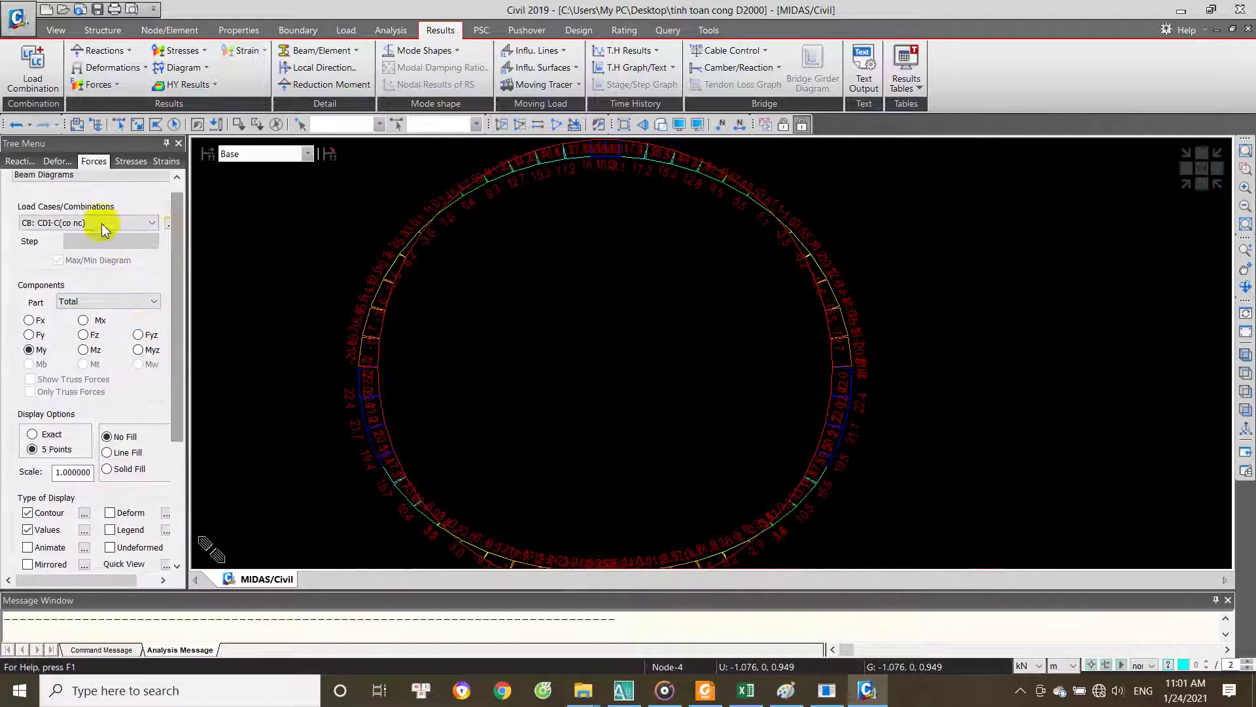
left_click(98, 223)
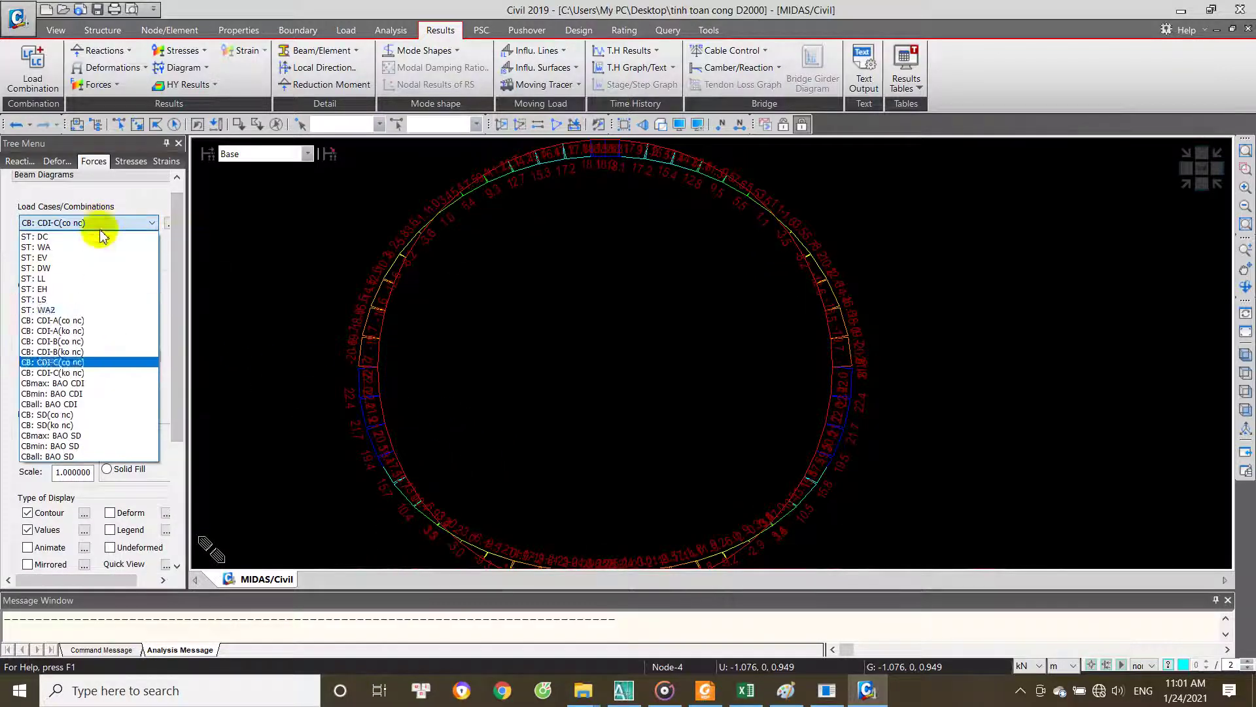
left_click(83, 373)
left_click_drag(171, 359, 167, 499)
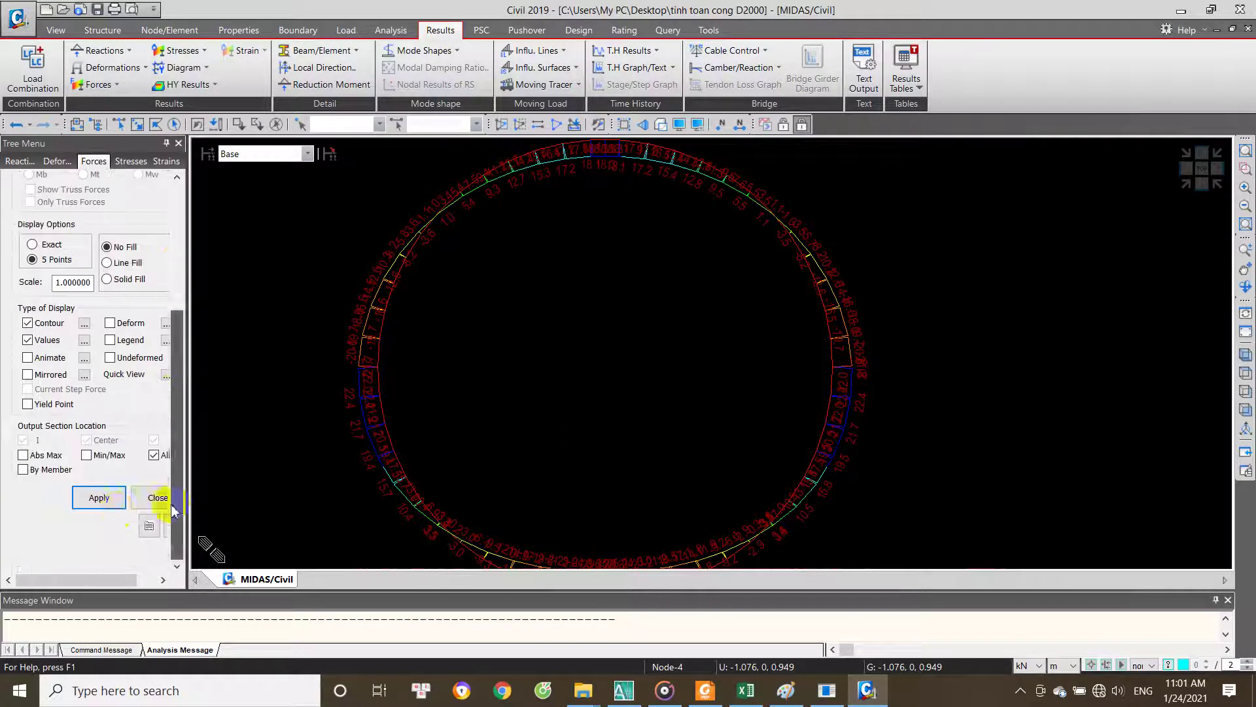
left_click(102, 504)
Step: Select the CBall: BAO CDI envelope as the load combination with Max/Min Diagram checked
scroll(458, 478, "down", 2)
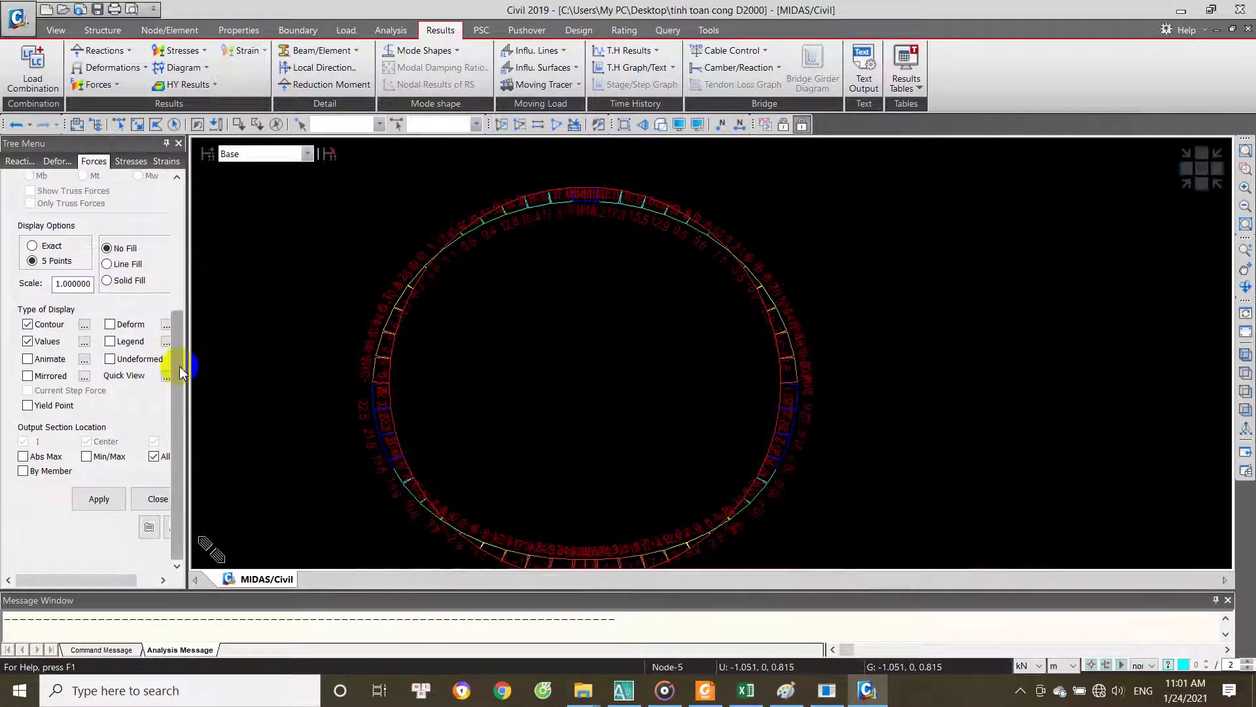
left_click_drag(177, 366, 137, 271)
left_click(98, 212)
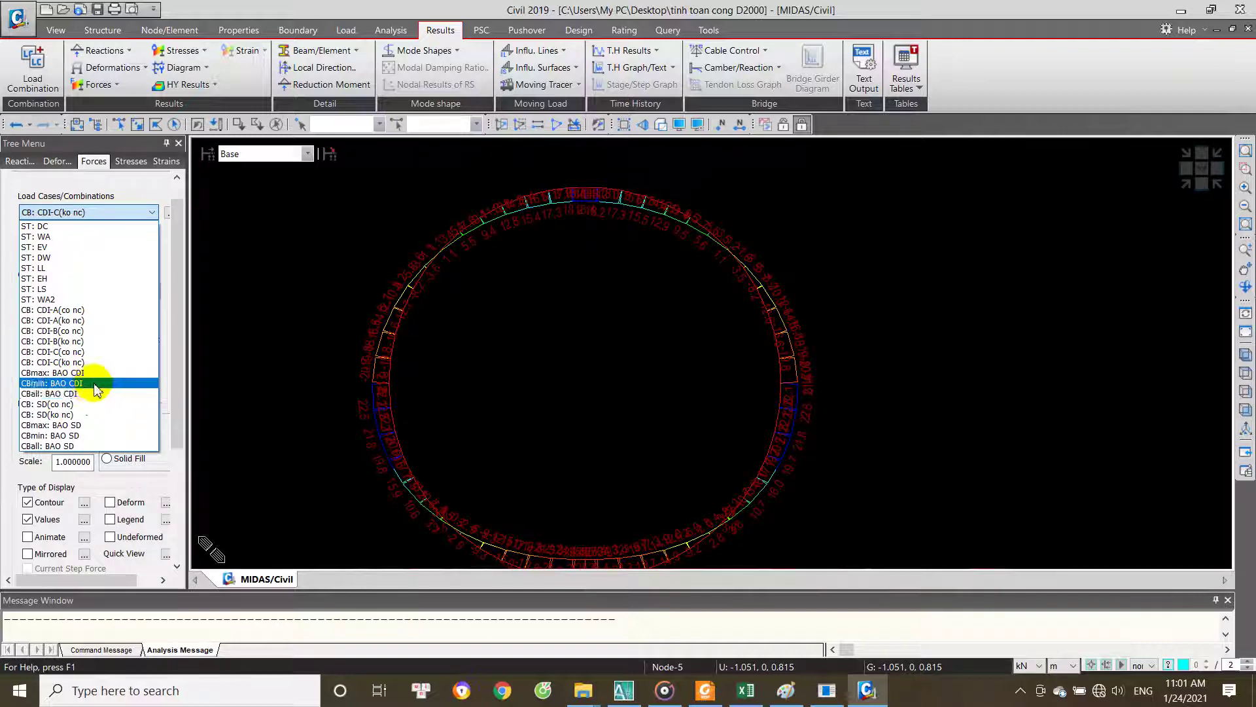
left_click(88, 394)
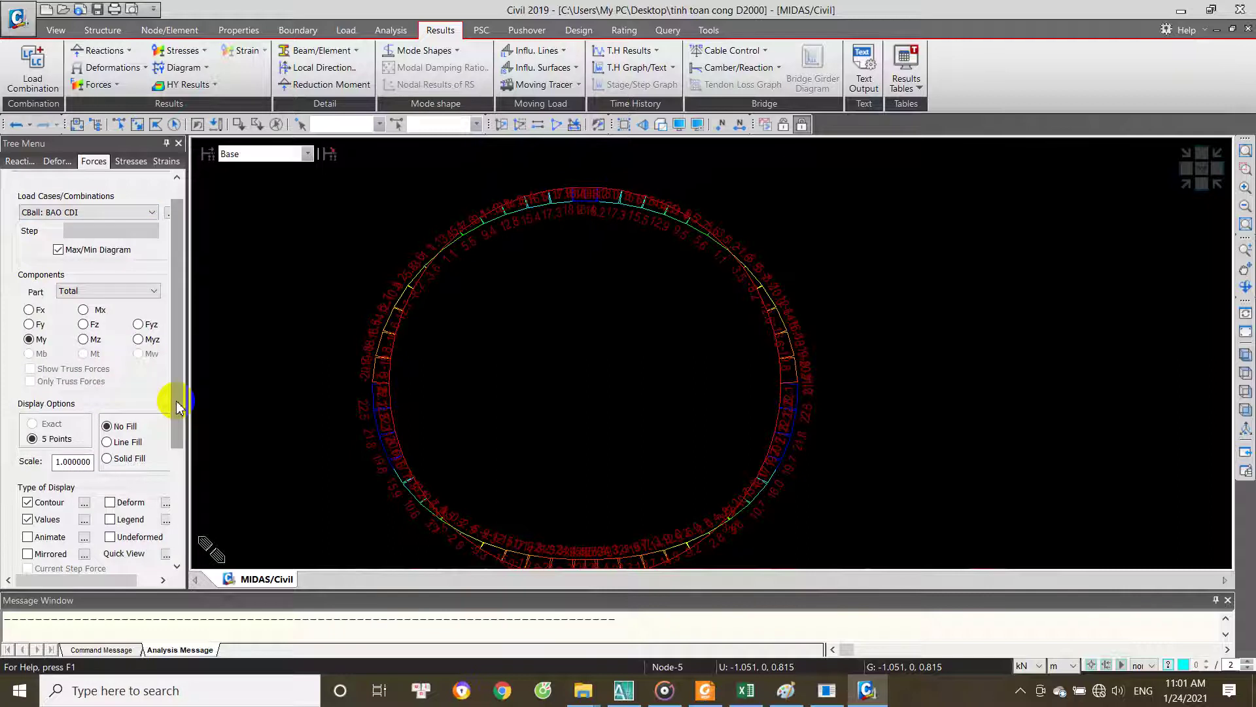
mouse_move(176, 405)
left_mouse_down()
mouse_move(168, 449)
mouse_move(186, 435)
mouse_move(202, 337)
left_mouse_up()
Step: Draw the CBall: BAO CDI max/min moment envelope and select the diagram Scale value of 1
left_click(99, 495)
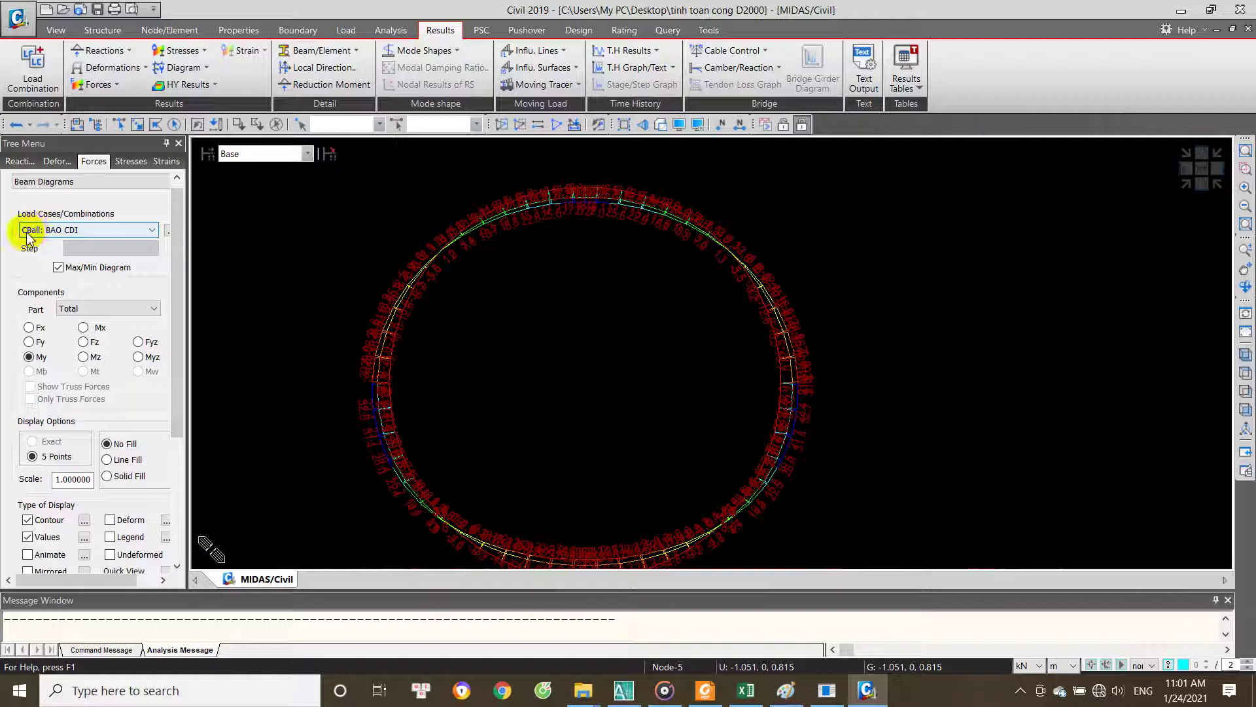
scroll(559, 273, "up", 2)
scroll(564, 291, "up", 1)
scroll(583, 334, "up", 1)
scroll(583, 334, "up", 1)
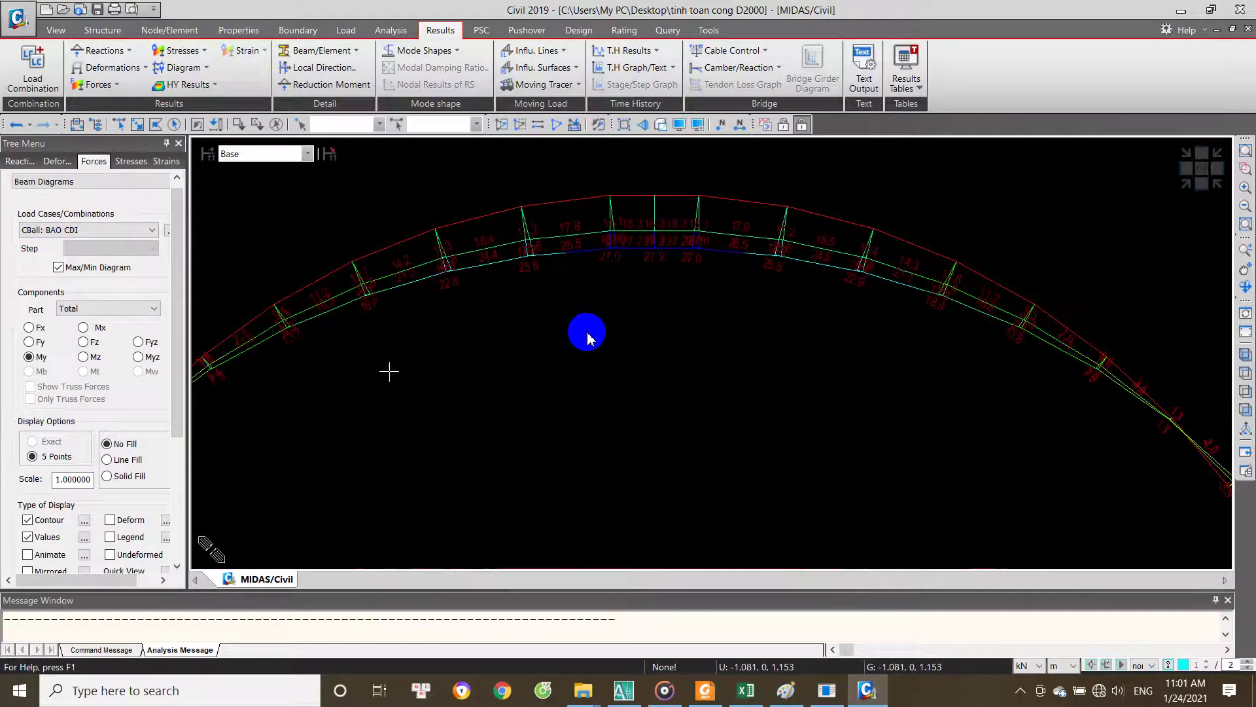
scroll(569, 307, "up", 1)
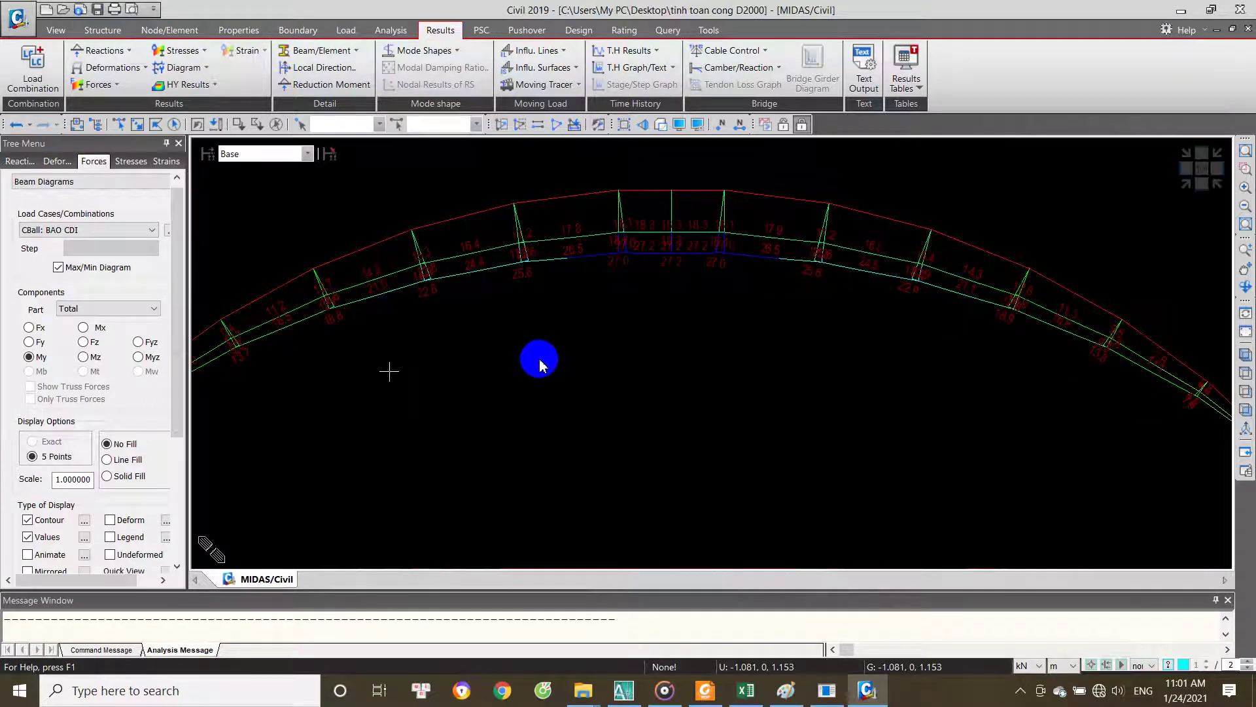
scroll(584, 345, "up", 1)
scroll(673, 303, "up", 1)
scroll(556, 386, "up", 2)
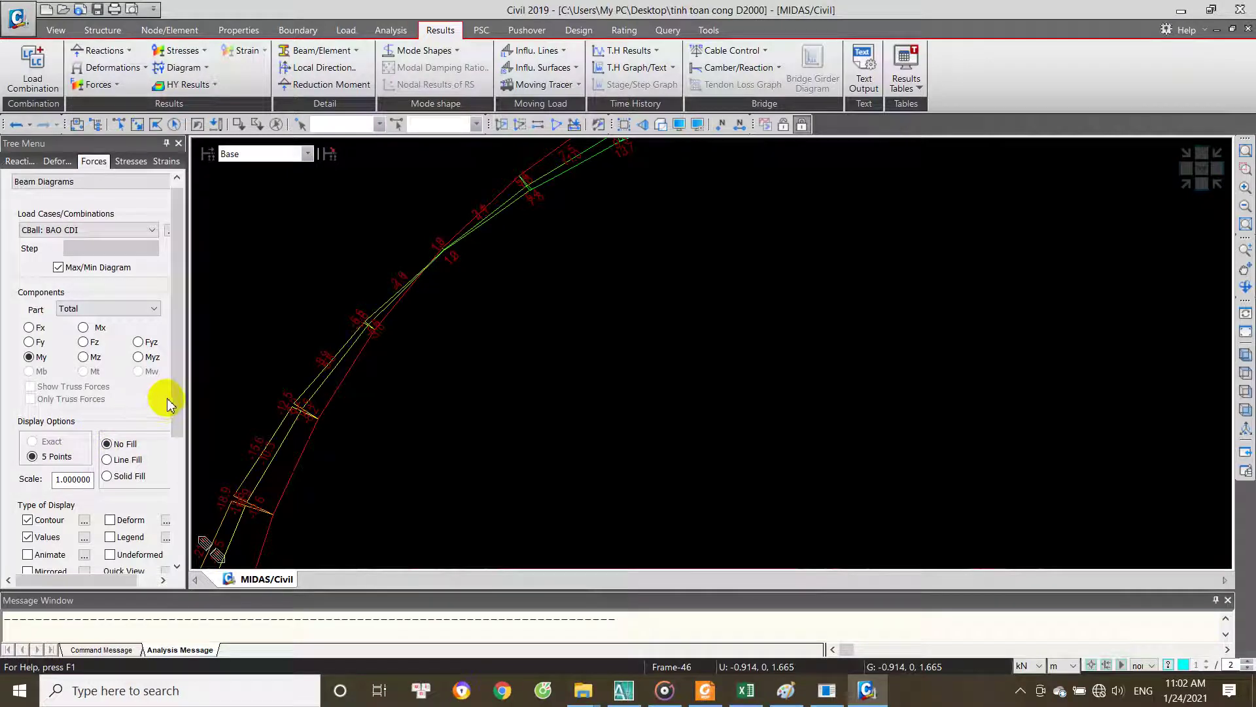
left_click_drag(177, 403, 194, 481)
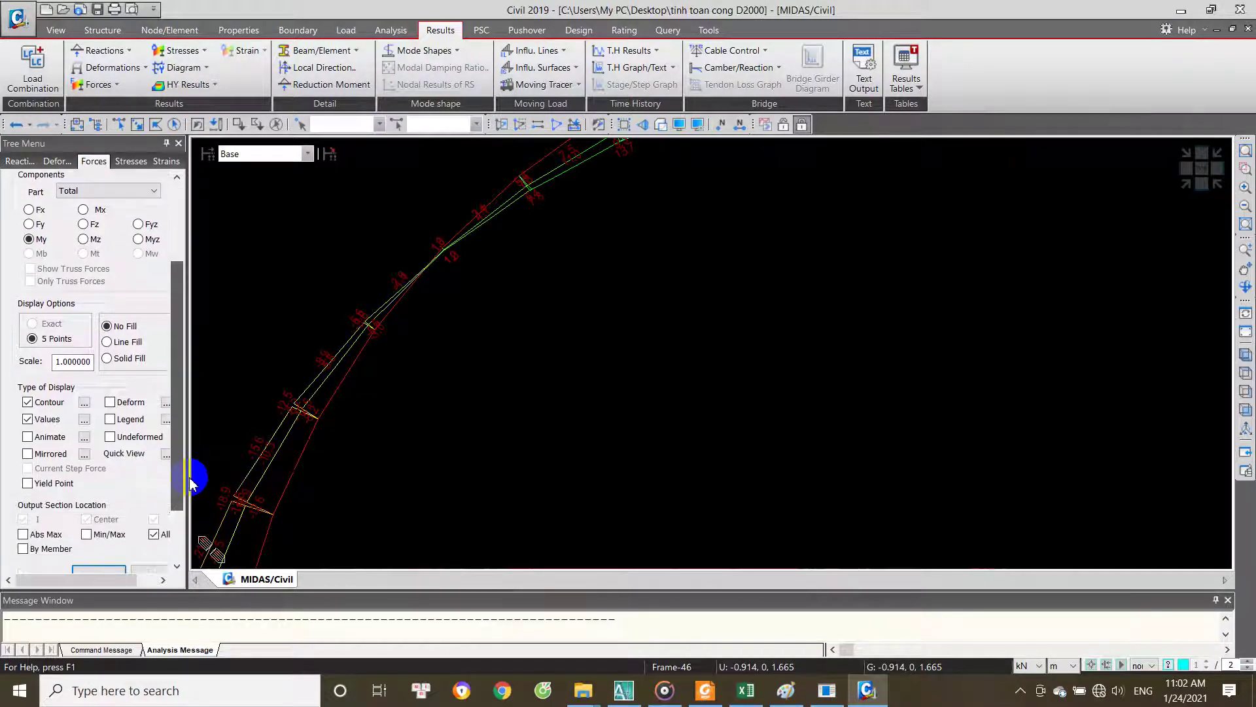
left_click_drag(91, 364, 36, 391)
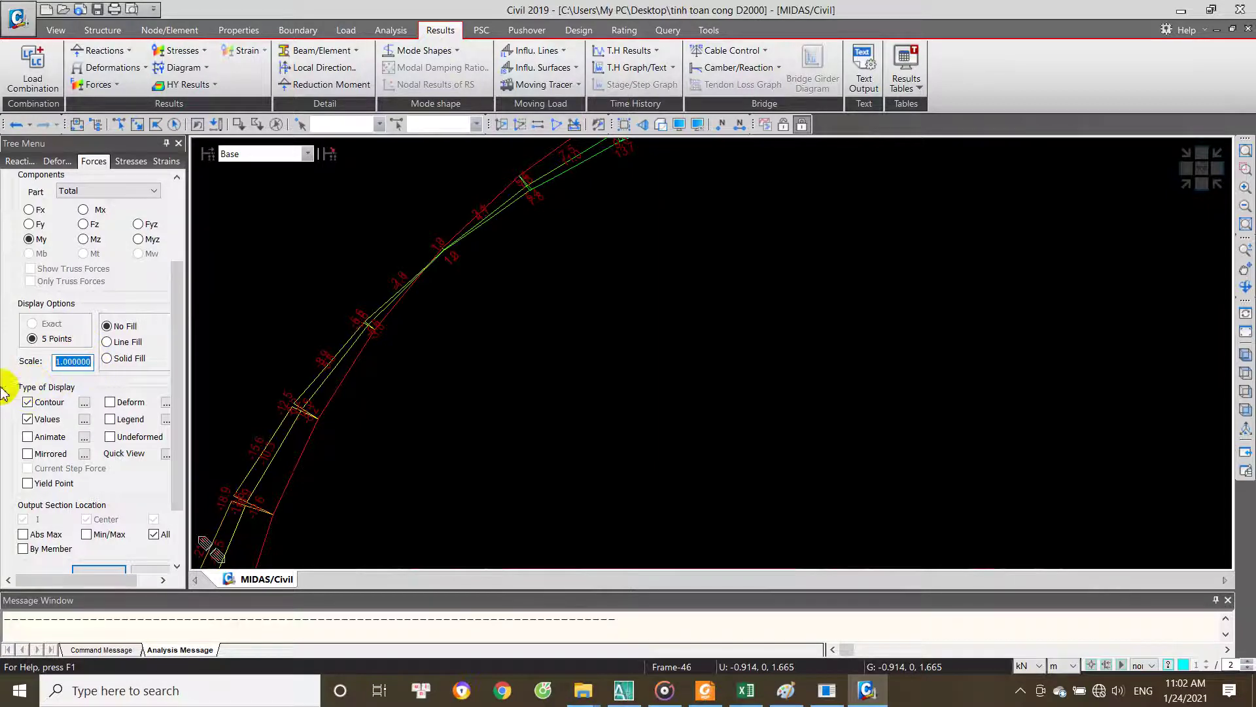
Step: Set the beam diagram scale to 5 and redraw the envelope
type("5")
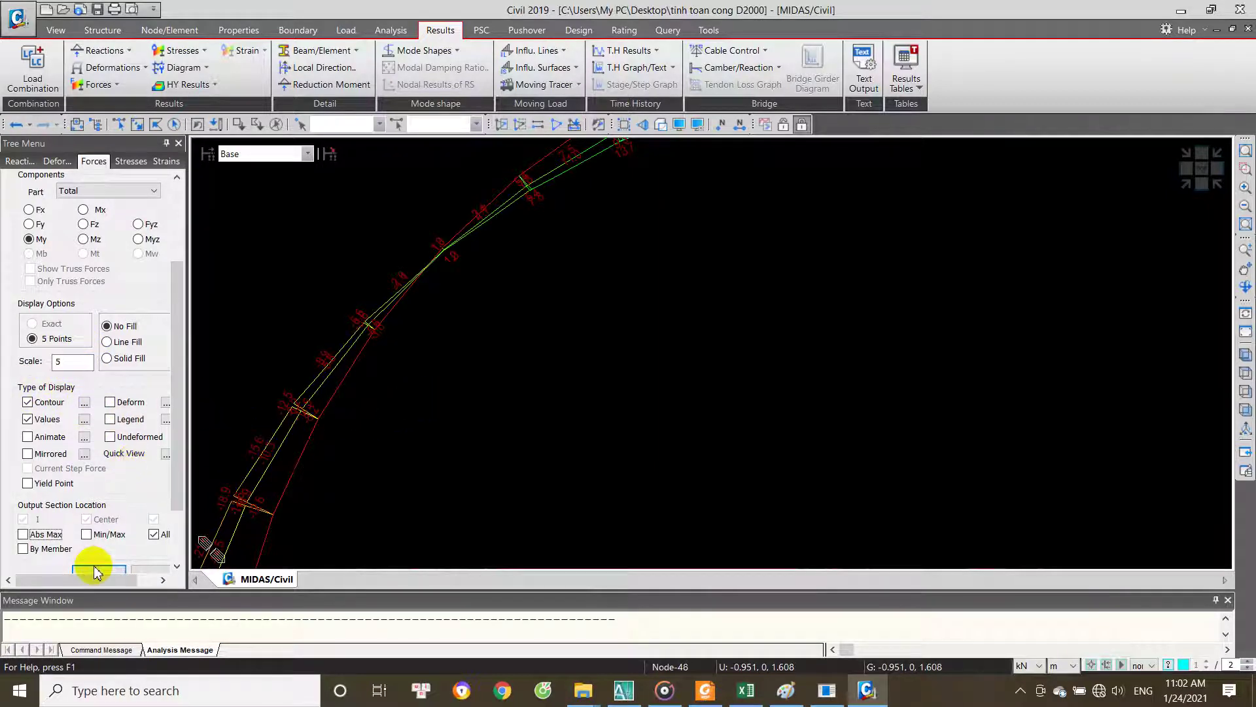
left_click(100, 570)
scroll(561, 401, "down", 3)
scroll(617, 476, "down", 3)
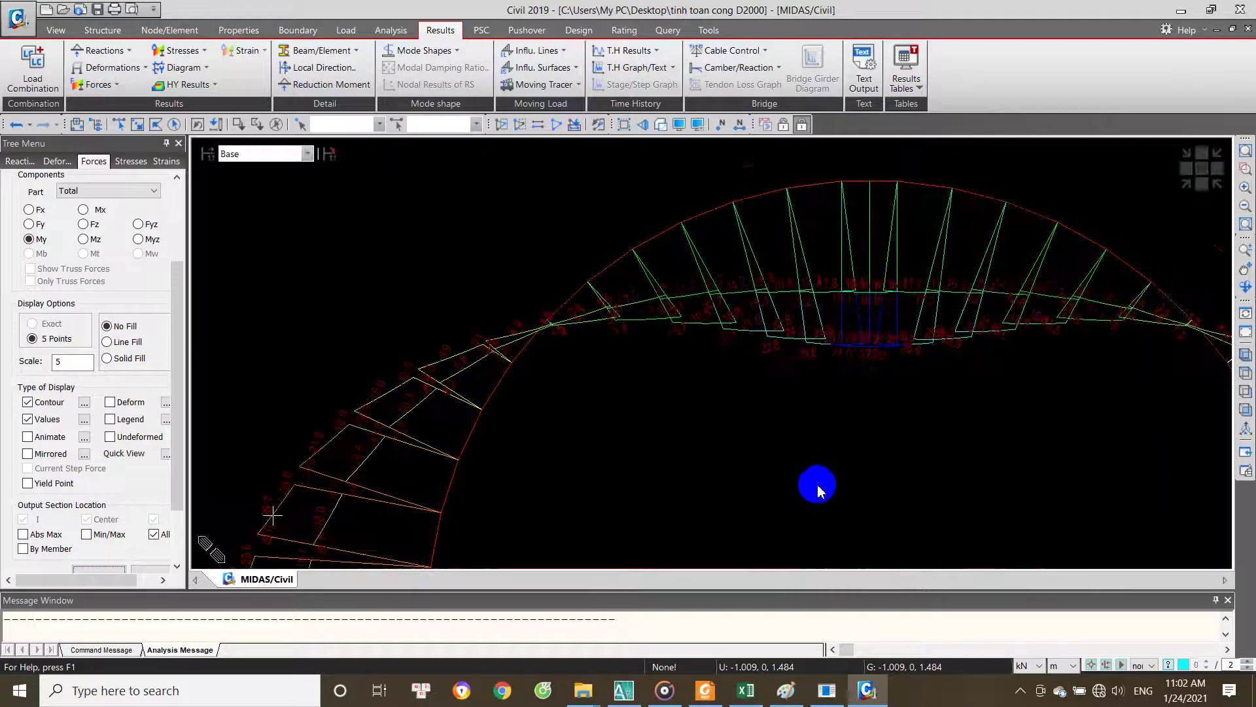
Step: Zoom in and out to inspect the enlarged moment diagrams around the ring
scroll(712, 438, "up", 1)
scroll(700, 386, "up", 1)
scroll(674, 406, "down", 3)
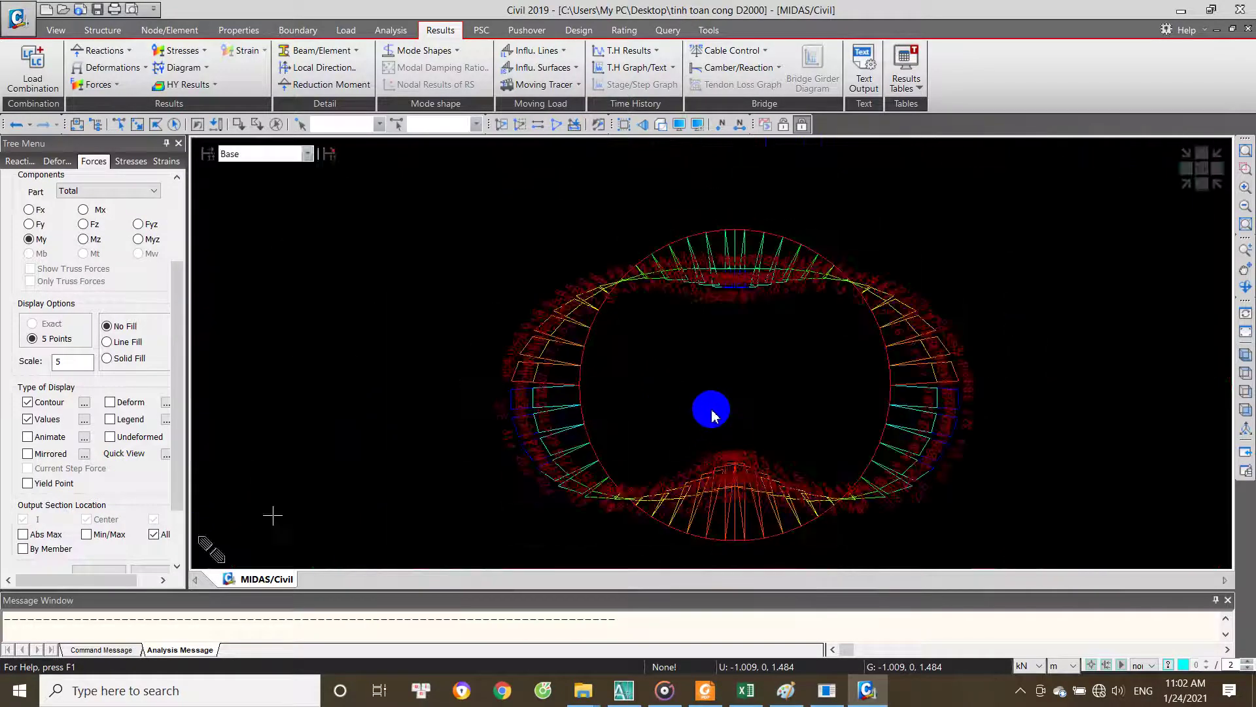
scroll(715, 444, "down", 2)
scroll(718, 466, "up", 2)
scroll(720, 445, "up", 2)
scroll(730, 372, "up", 1)
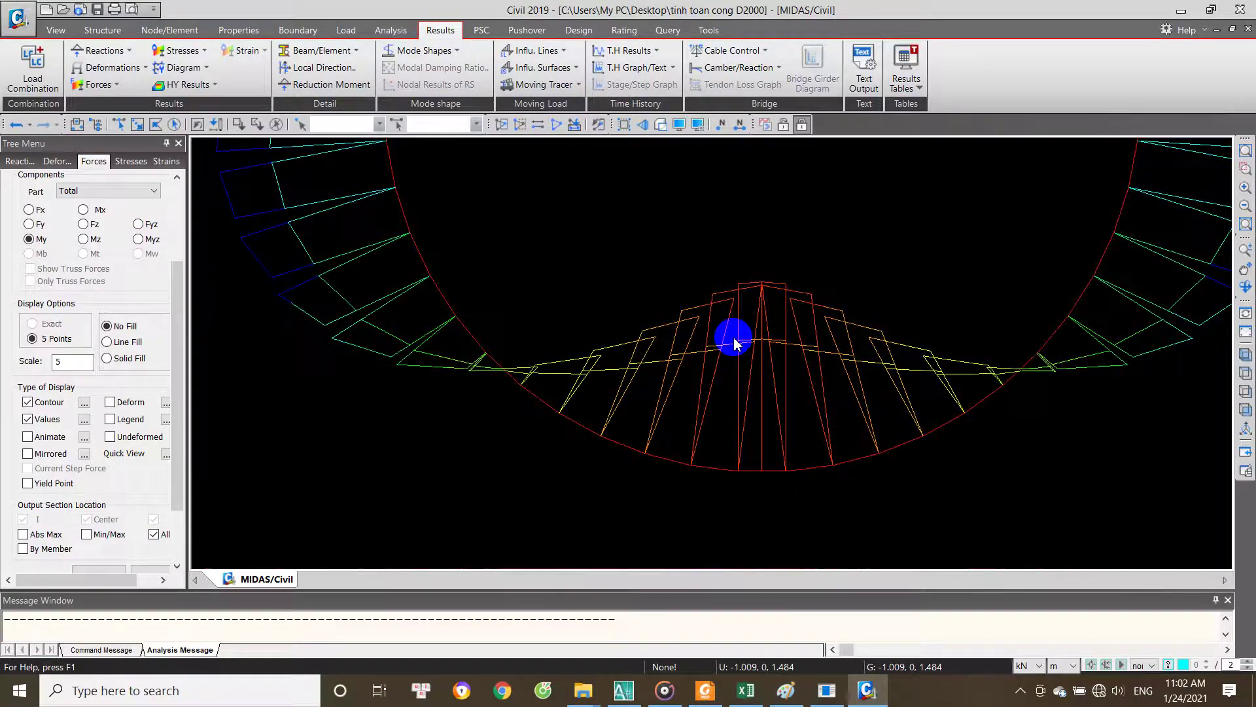
scroll(735, 331, "up", 2)
scroll(769, 337, "up", 2)
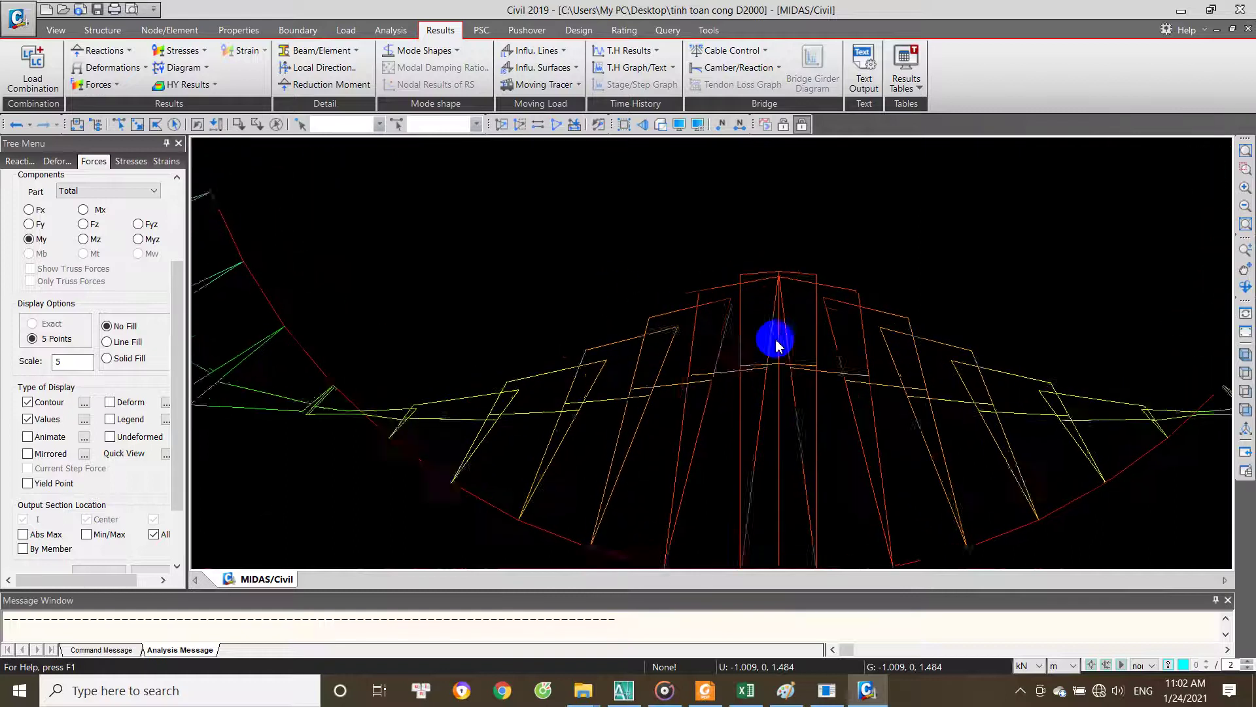
scroll(767, 327, "up", 1)
scroll(654, 364, "down", 2)
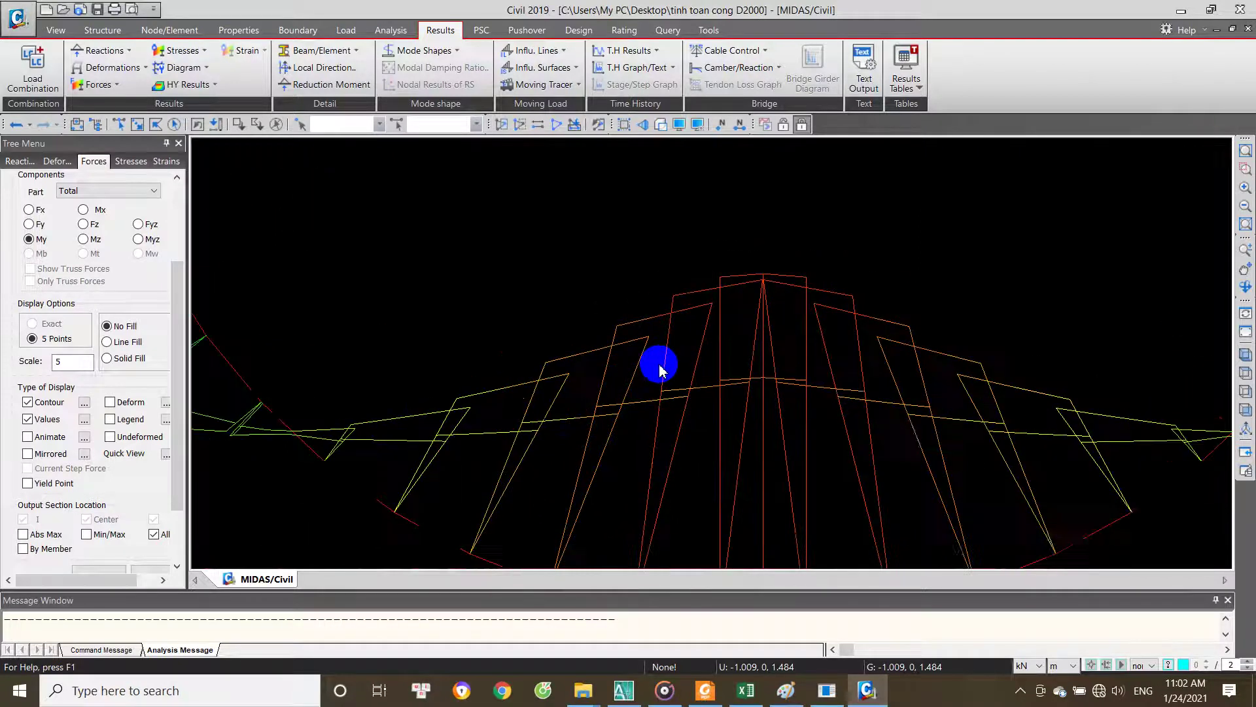
scroll(661, 425, "down", 3)
scroll(659, 247, "down", 1)
scroll(322, 412, "up", 1)
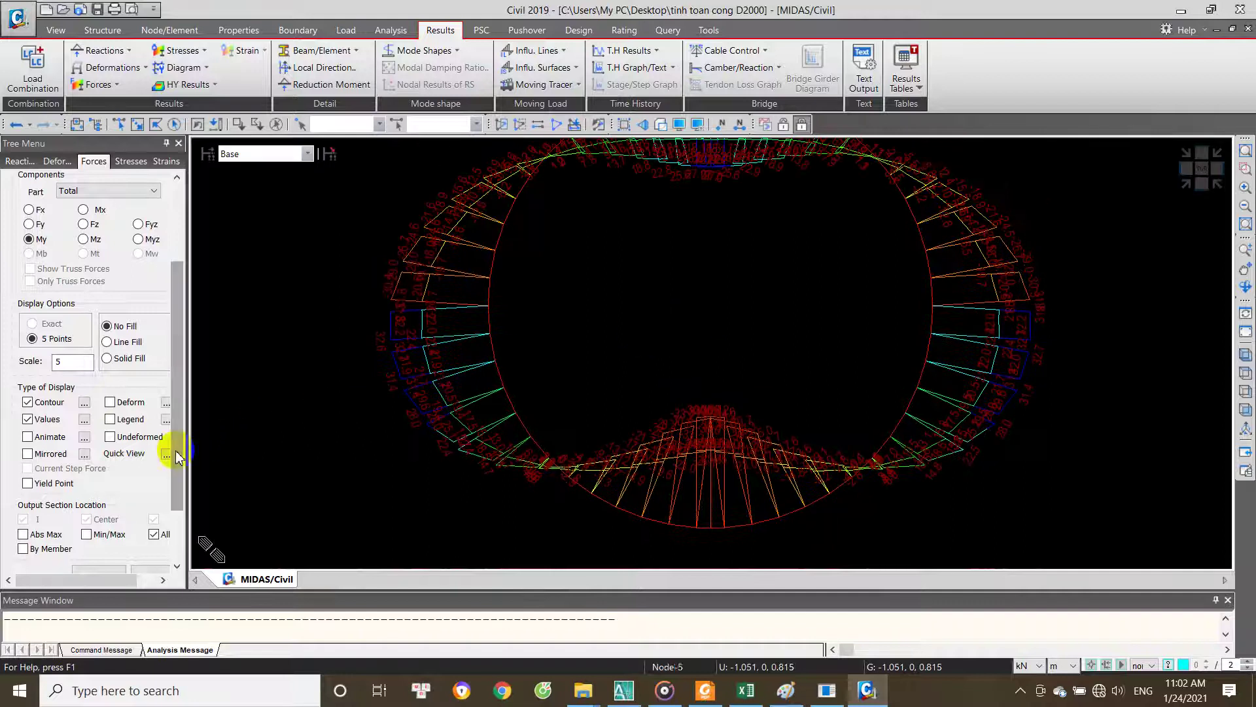
Step: Reapply the Beam Diagrams settings to redraw the CBall: BAO CDI envelope at scale 5
left_click(177, 521)
left_click_drag(180, 510, 196, 398)
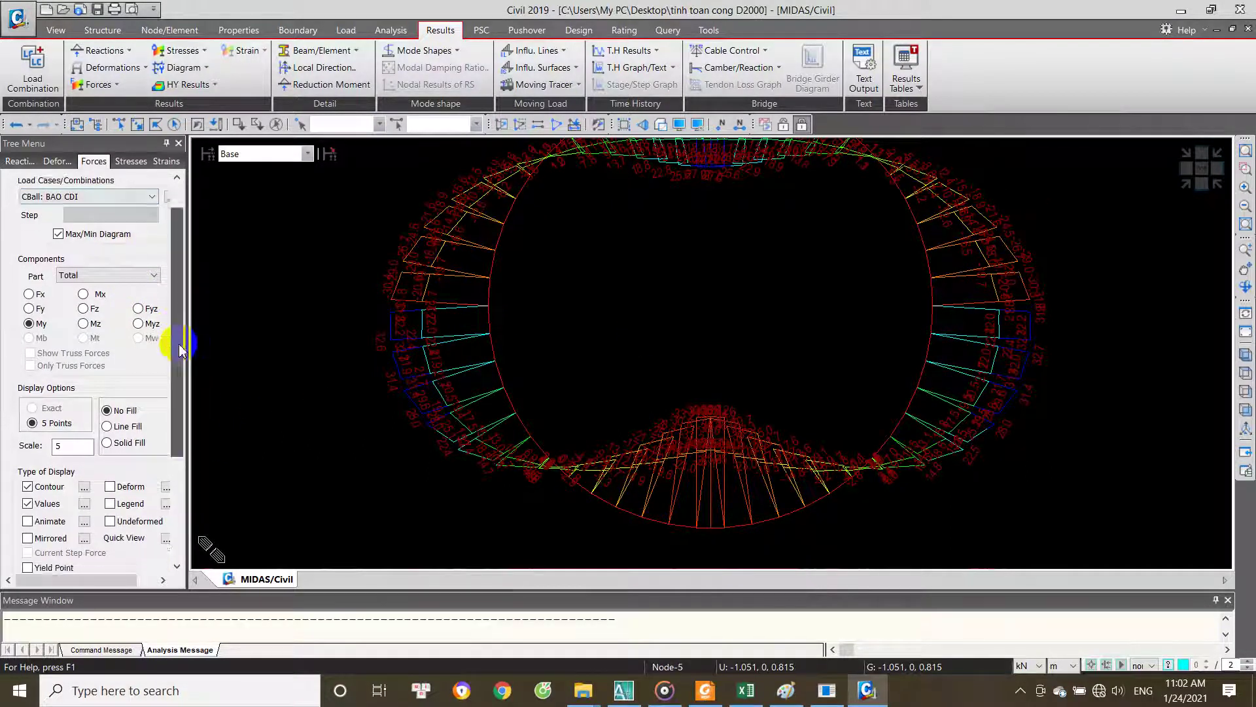
scroll(179, 343, "down", 3)
left_click(99, 497)
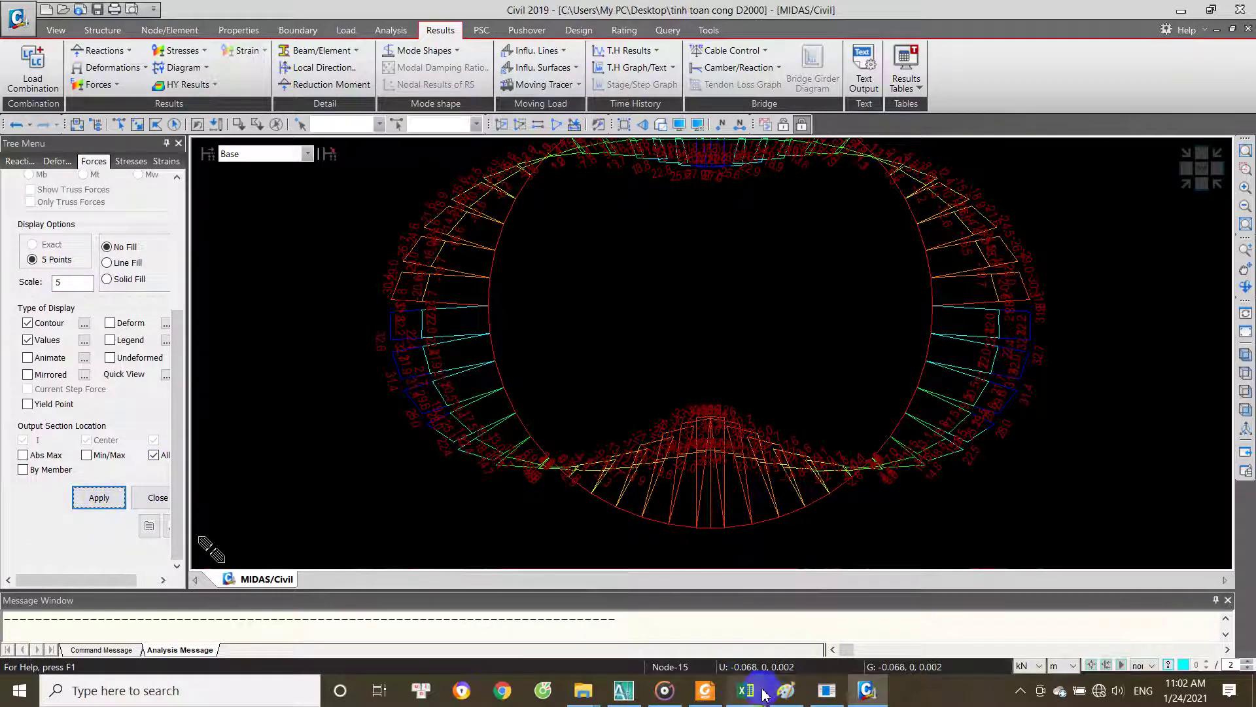
Step: Restore both windows, set Excel beside MIDAS, and open the TỔNG HỢP GIÁ TRỊ M-V-N sheet
left_click(1208, 12)
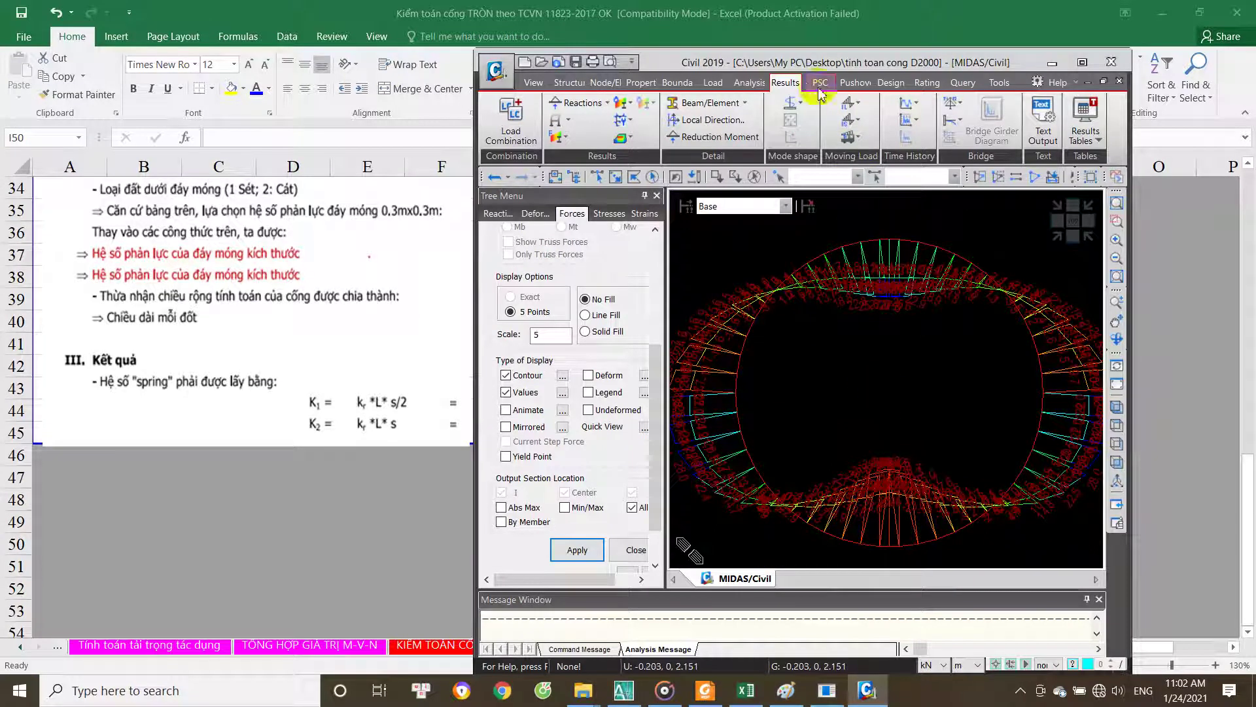
left_click(1196, 13)
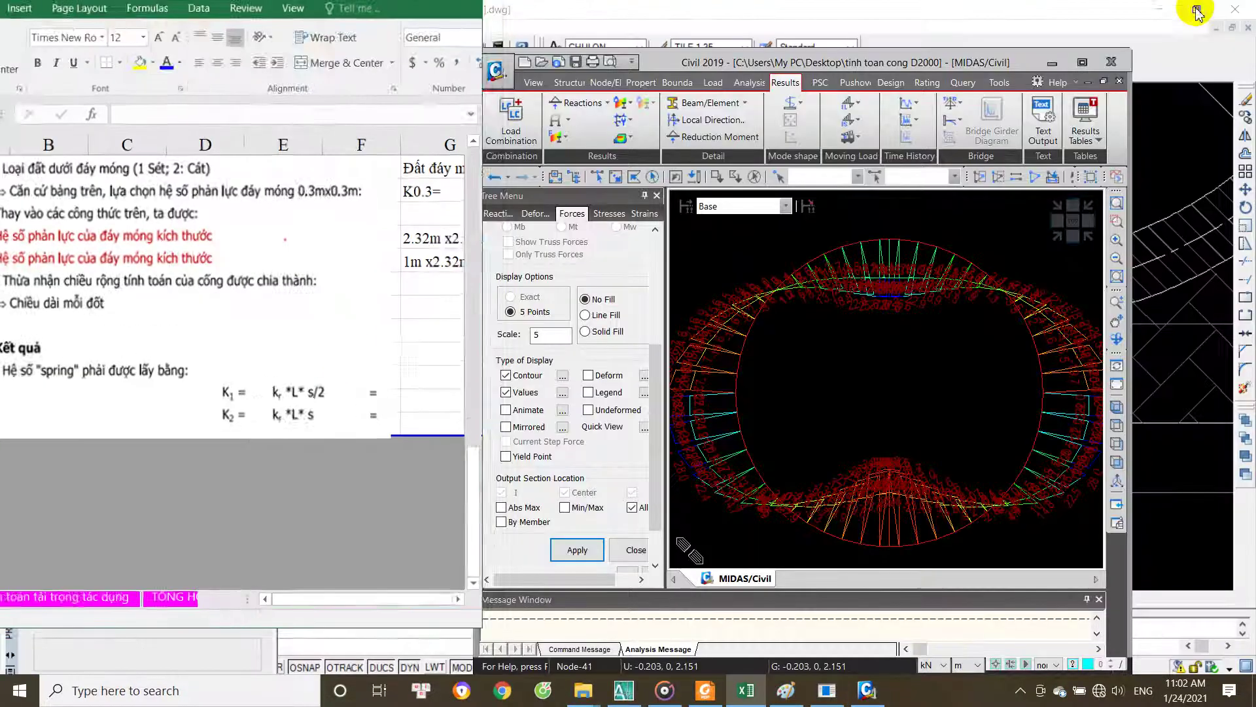
left_click(174, 603)
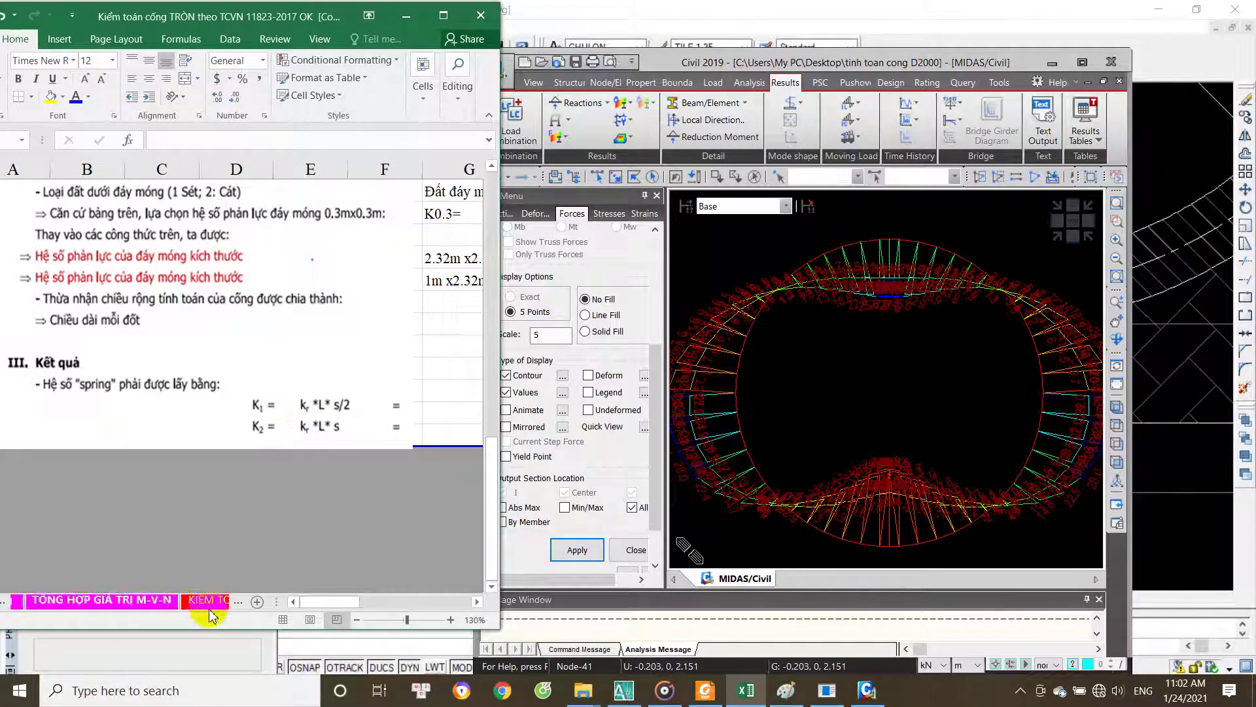
left_click(205, 603)
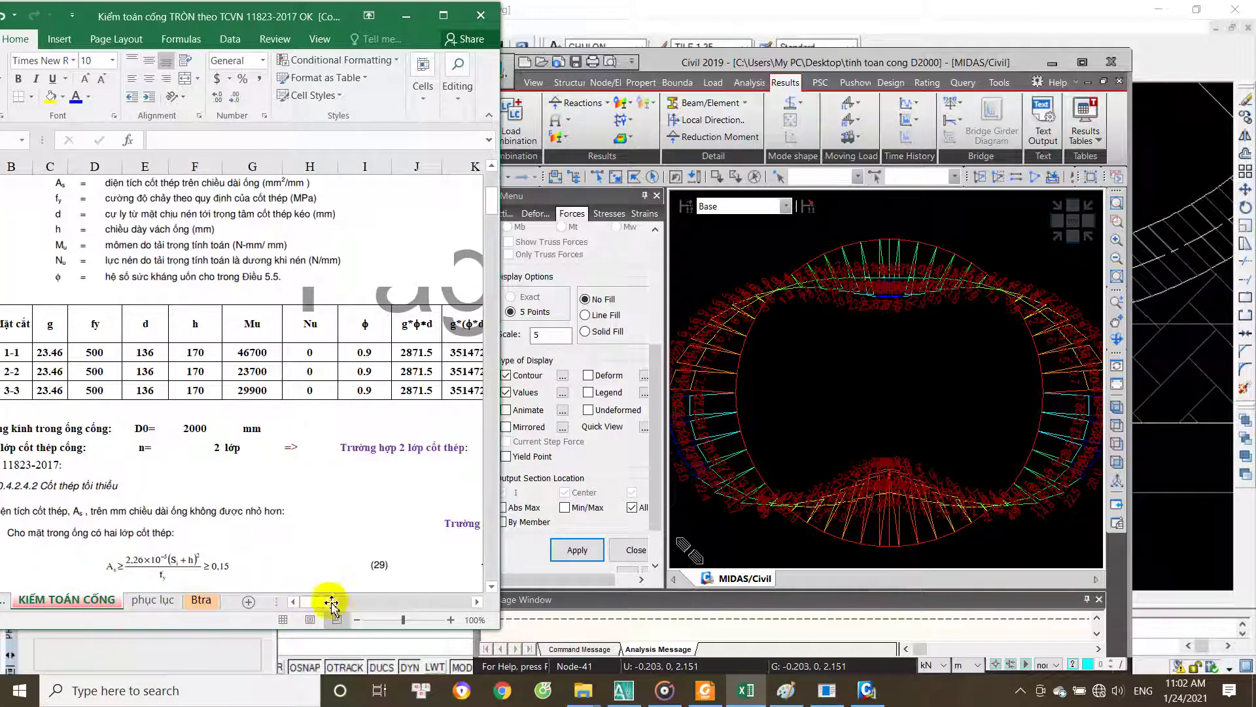
left_click_drag(327, 20, 421, 17)
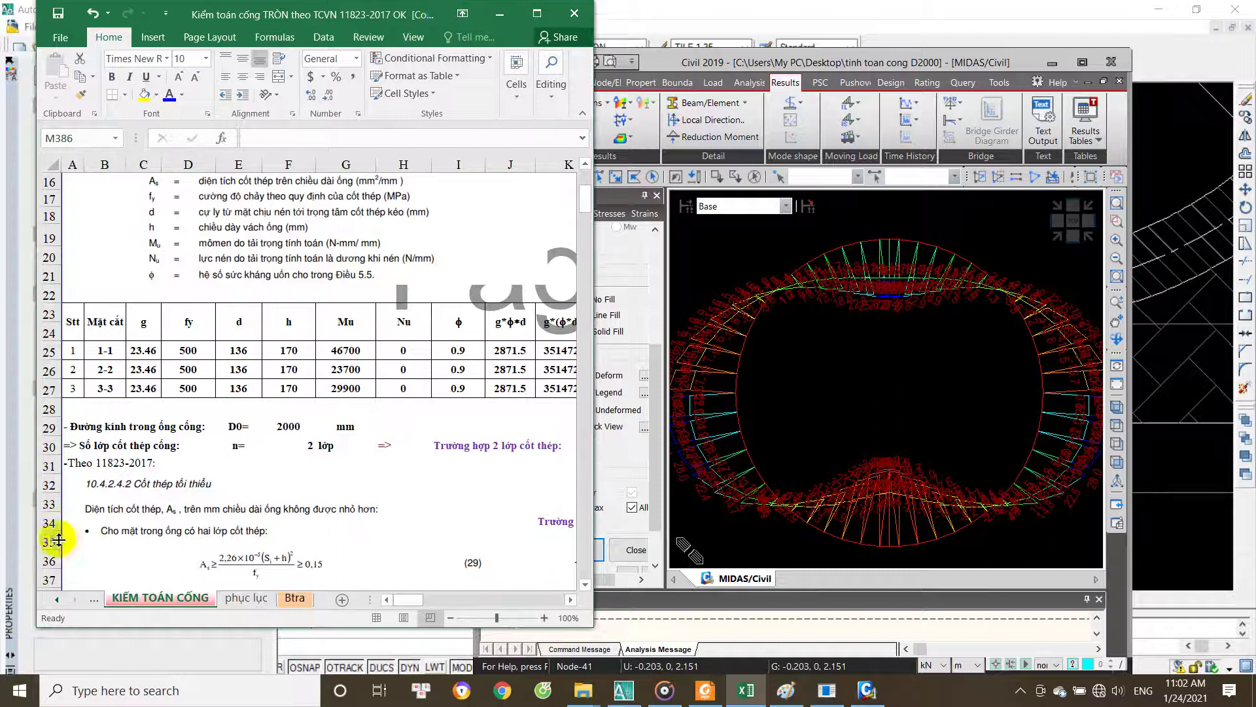
left_click(57, 599)
left_click(196, 603)
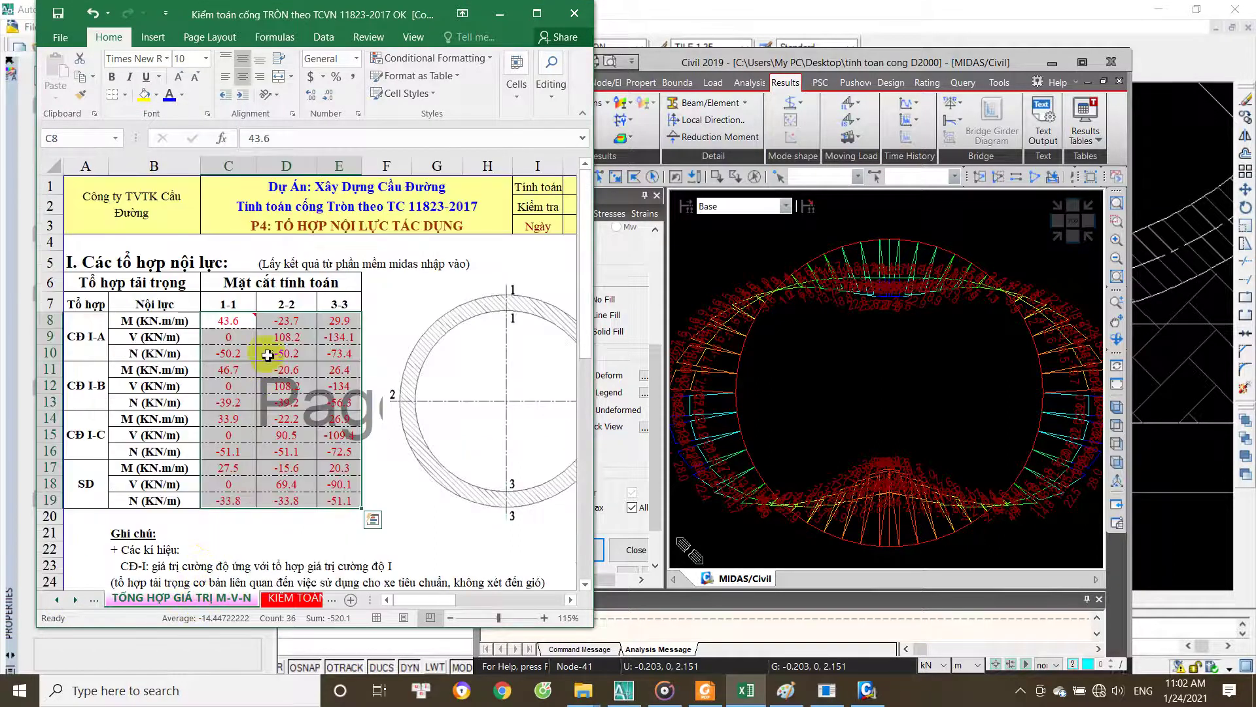
left_click(268, 335)
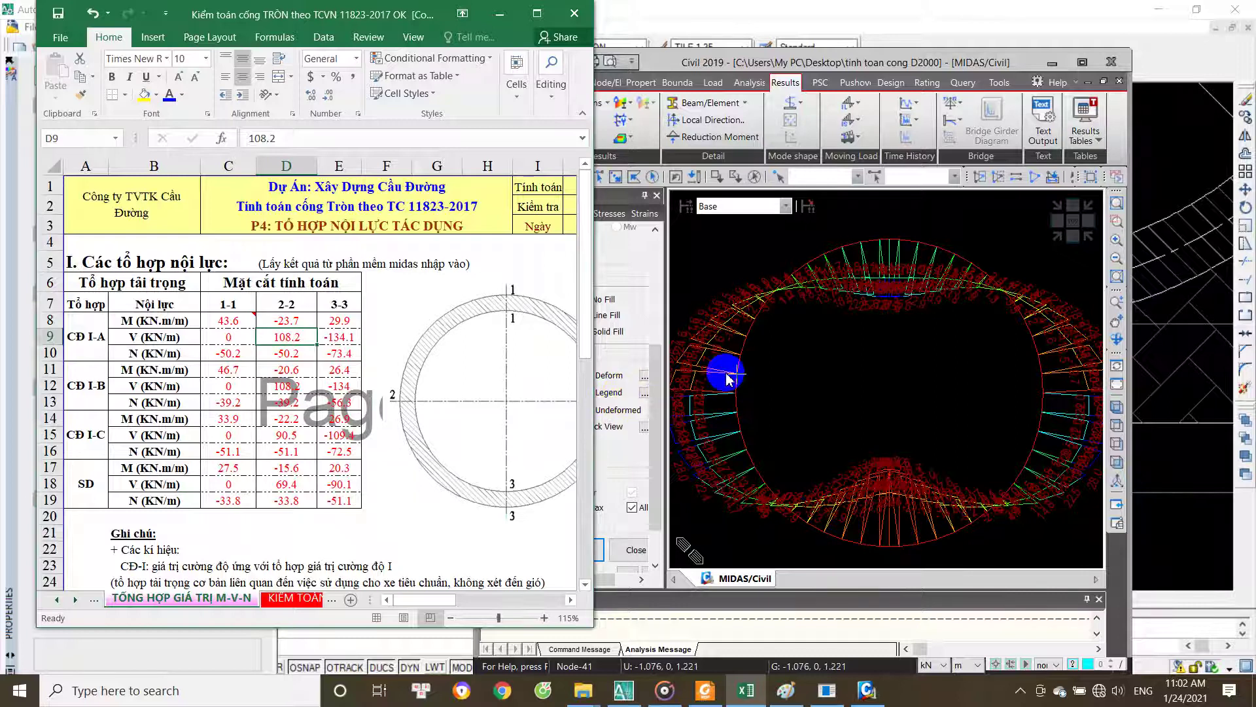
left_click(916, 386)
scroll(877, 288, "up", 2)
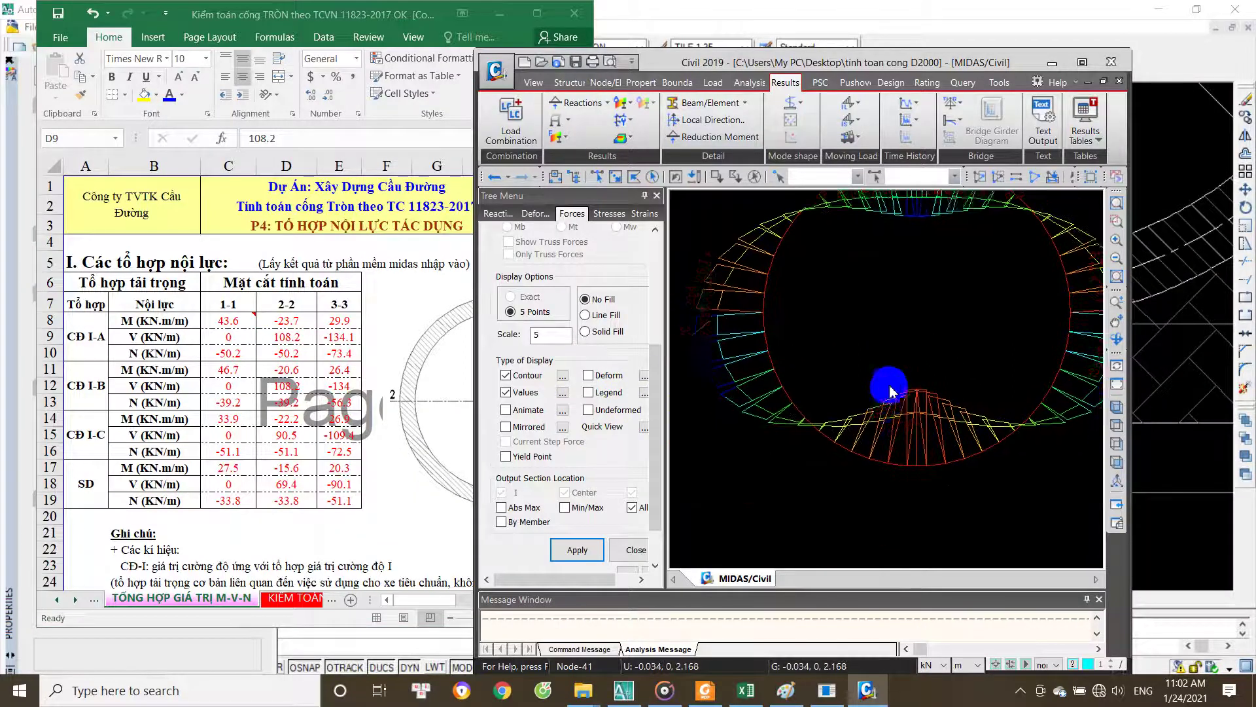
Step: Zoom and pan the MIDAS view to the ring crown to read the section 1-1 moment
scroll(829, 345, "up", 2)
mouse_move(849, 328)
middle_mouse_down()
mouse_move(889, 365)
mouse_move(1007, 407)
mouse_move(887, 399)
middle_mouse_up()
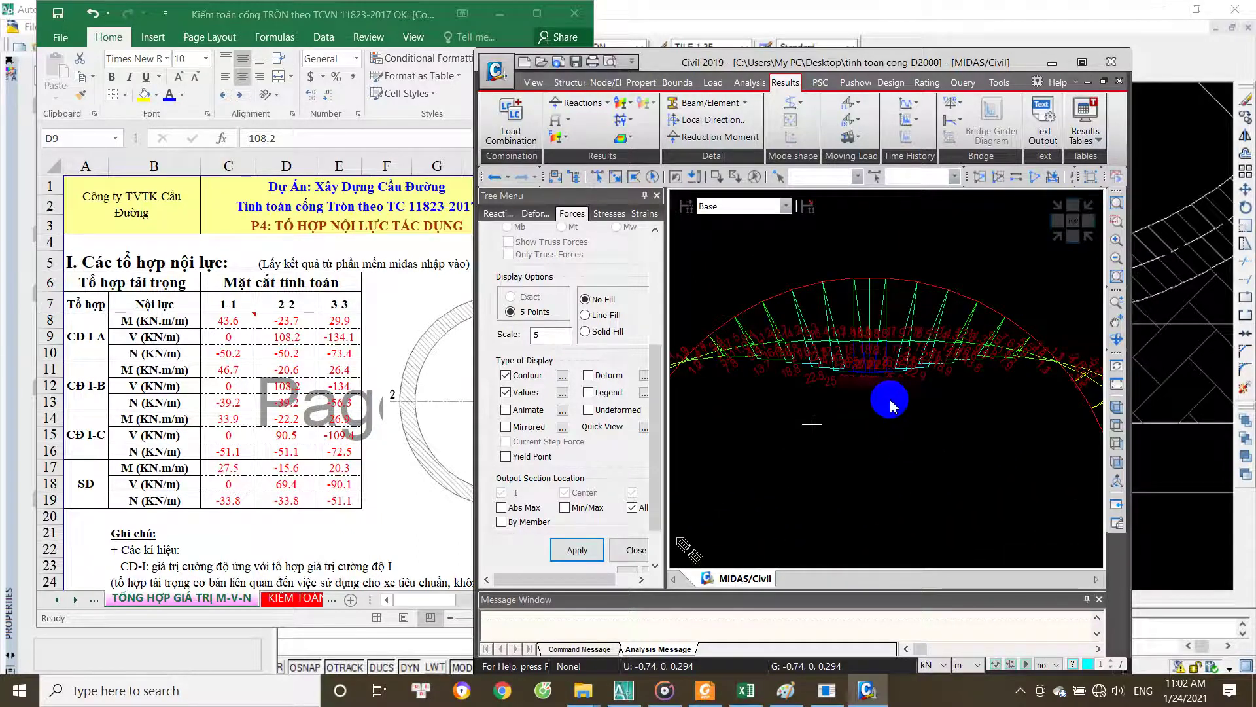
scroll(890, 400, "up", 1)
scroll(893, 400, "up", 1)
scroll(898, 416, "up", 1)
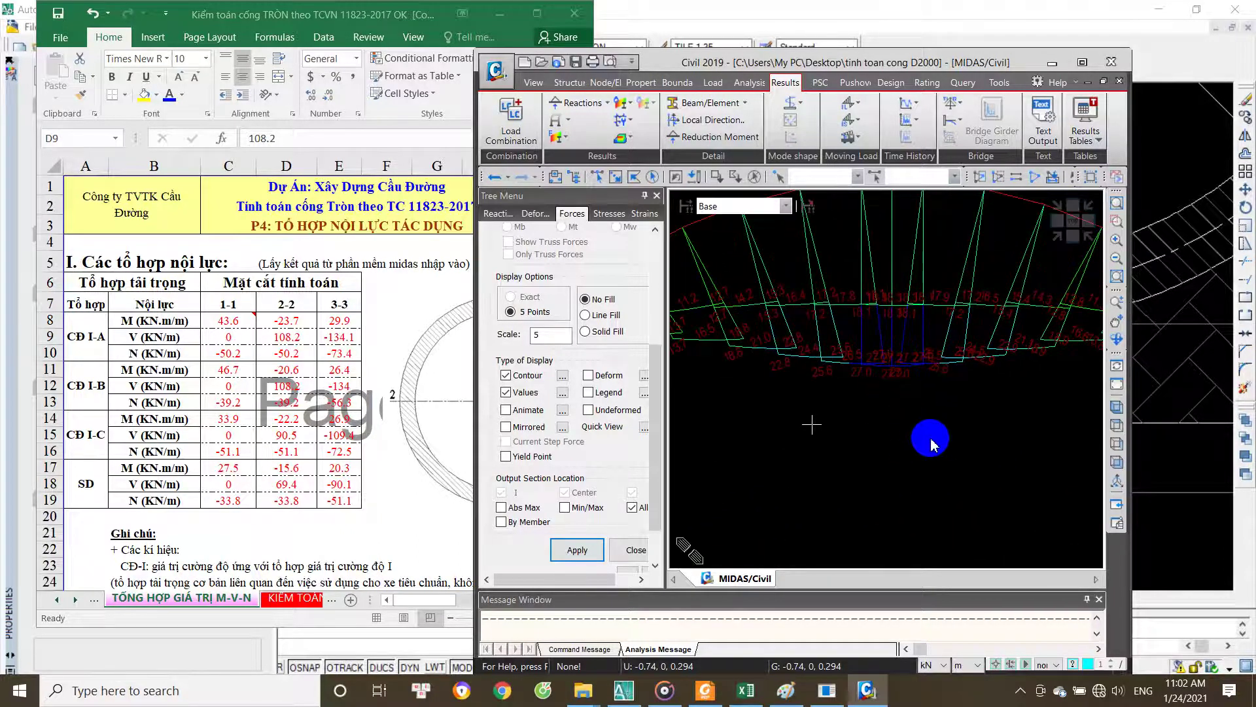
mouse_move(656, 422)
left_mouse_down()
mouse_move(669, 324)
mouse_move(885, 414)
left_mouse_up()
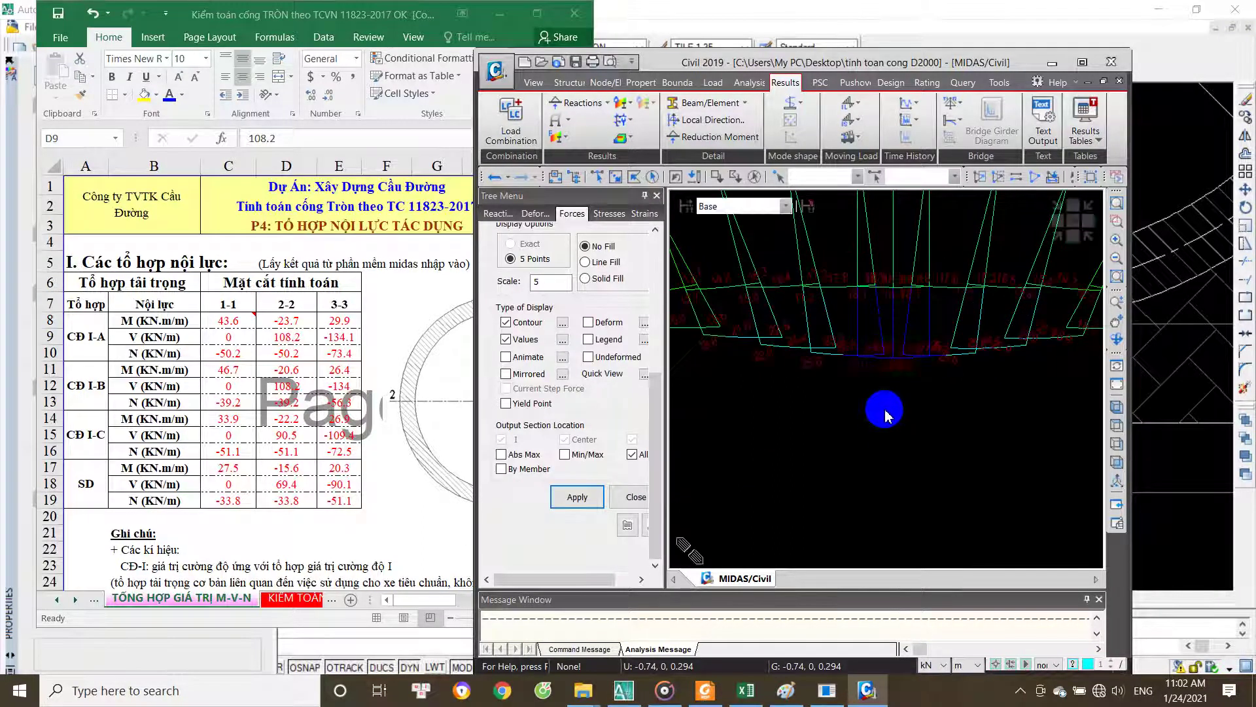
scroll(893, 414, "up", 1)
scroll(889, 412, "up", 1)
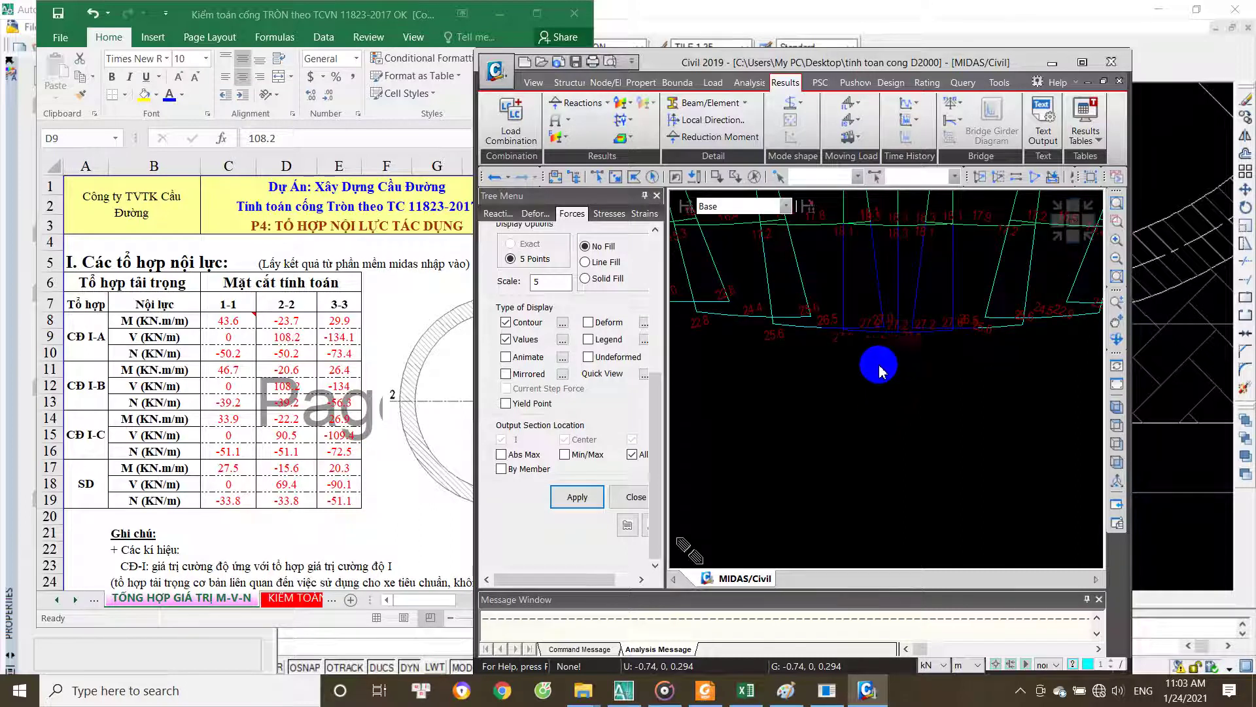
Step: Enter 27.2 as the CĐ I-A section 1-1 moment in C8, replacing 43.6
left_click(235, 322)
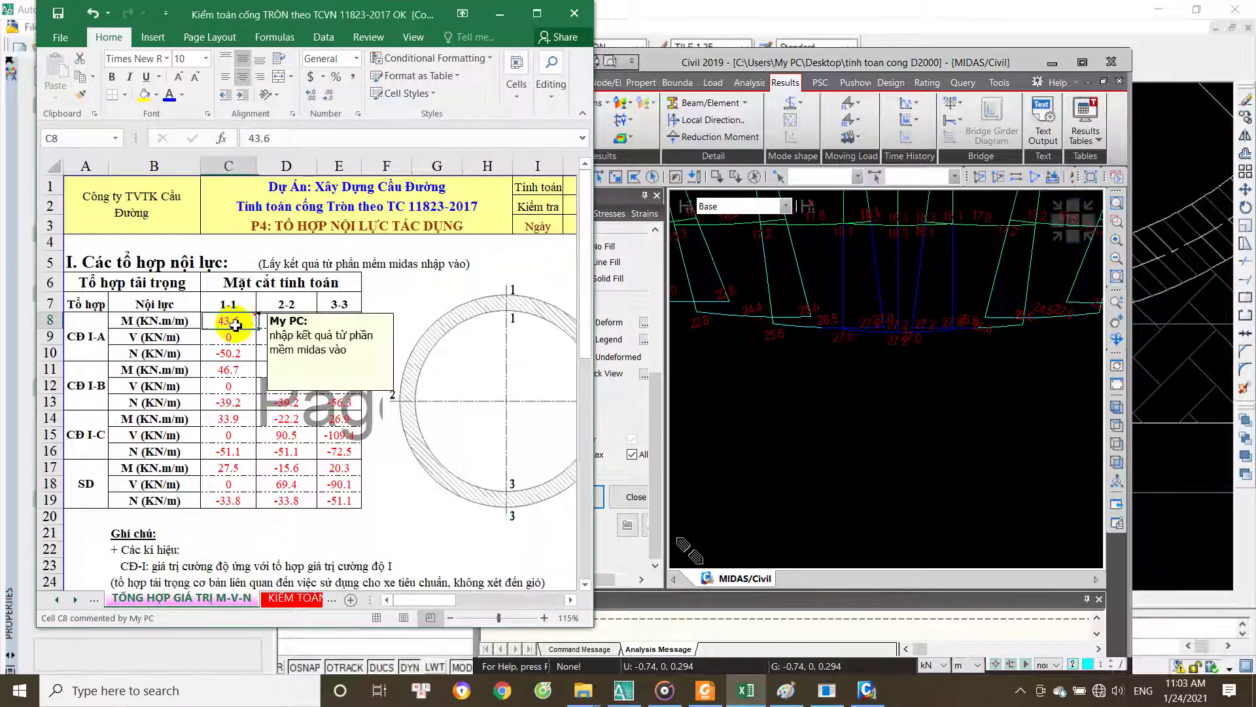
type("27.2")
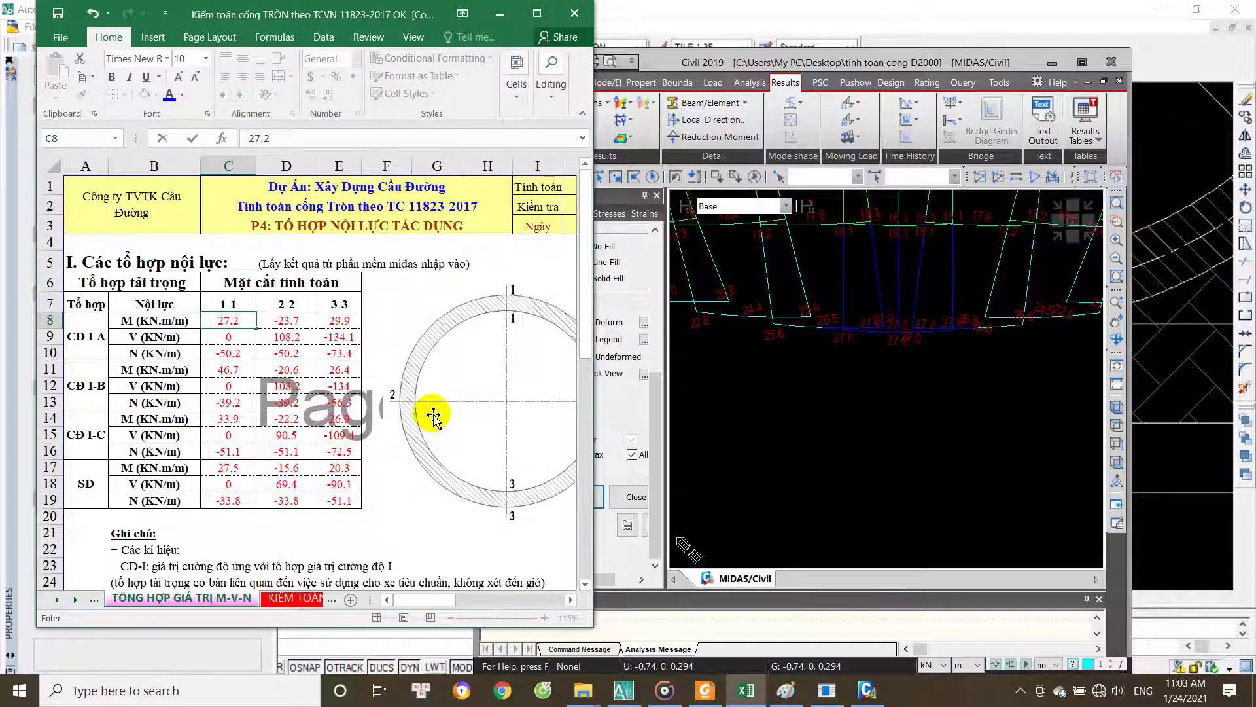
left_click(791, 432)
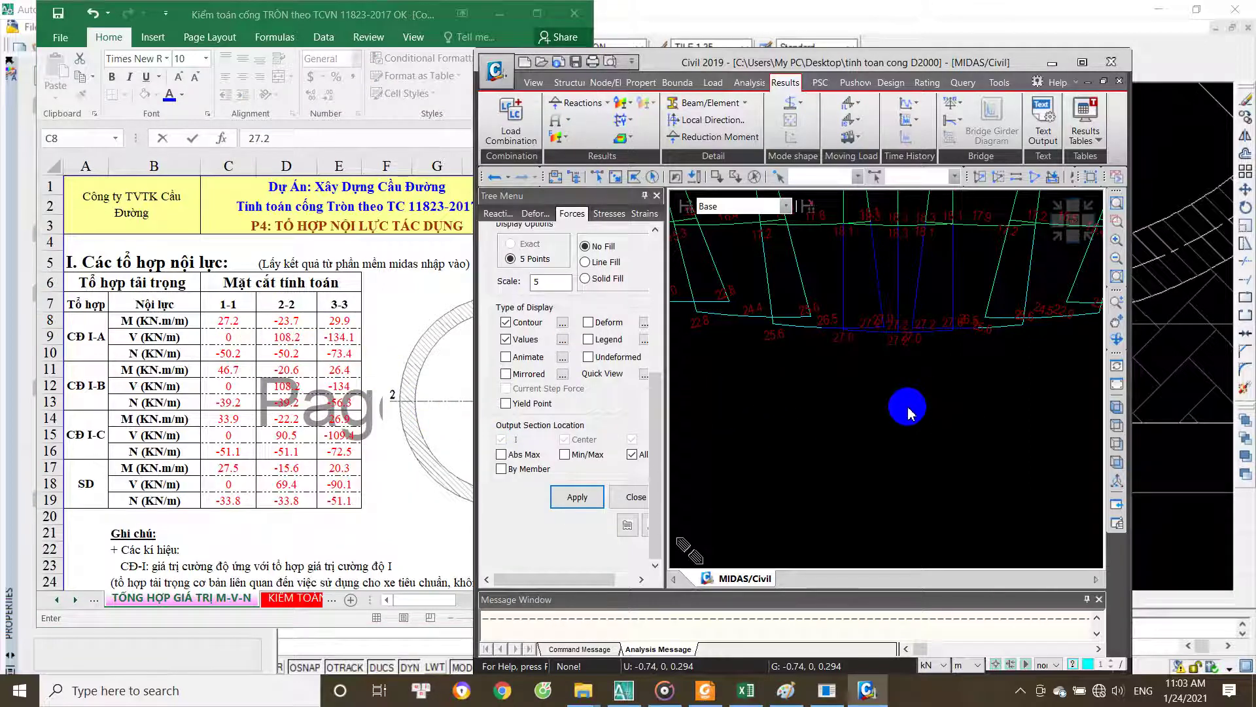
scroll(906, 413, "down", 3)
middle_click_drag(906, 416, 914, 435)
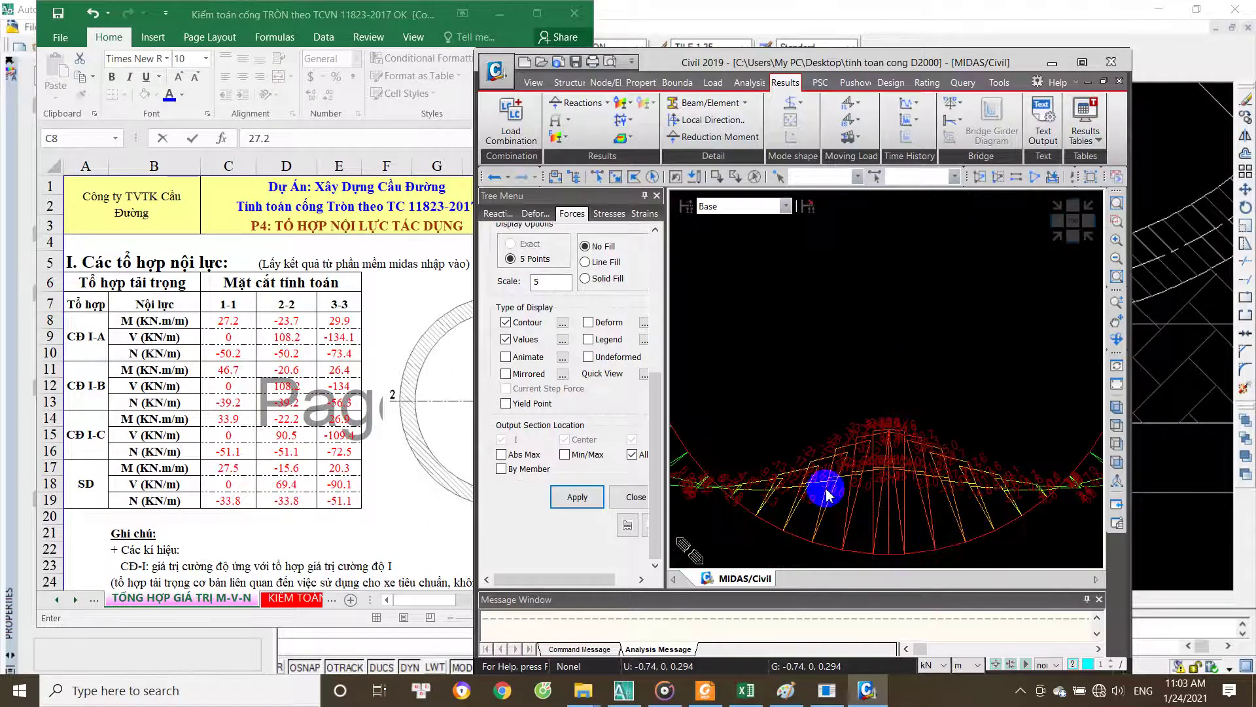
Step: Pan the MIDAS view along the ring's left wall to centre its moment values
mouse_move(860, 378)
middle_mouse_down("ctrl")
mouse_move(788, 429)
mouse_move(740, 440)
mouse_move(752, 415)
mouse_move(747, 451)
mouse_move(734, 426)
mouse_move(719, 456)
middle_mouse_up("ctrl")
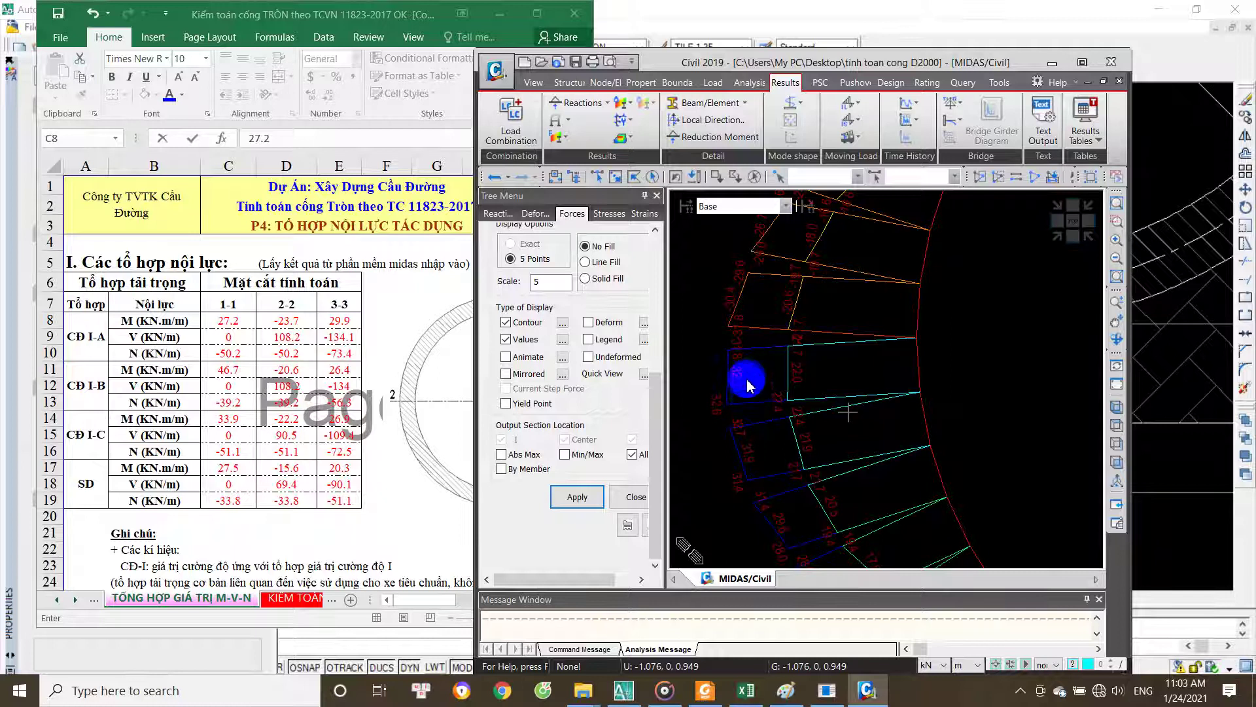
middle_click_drag(748, 378, 789, 425, "ctrl")
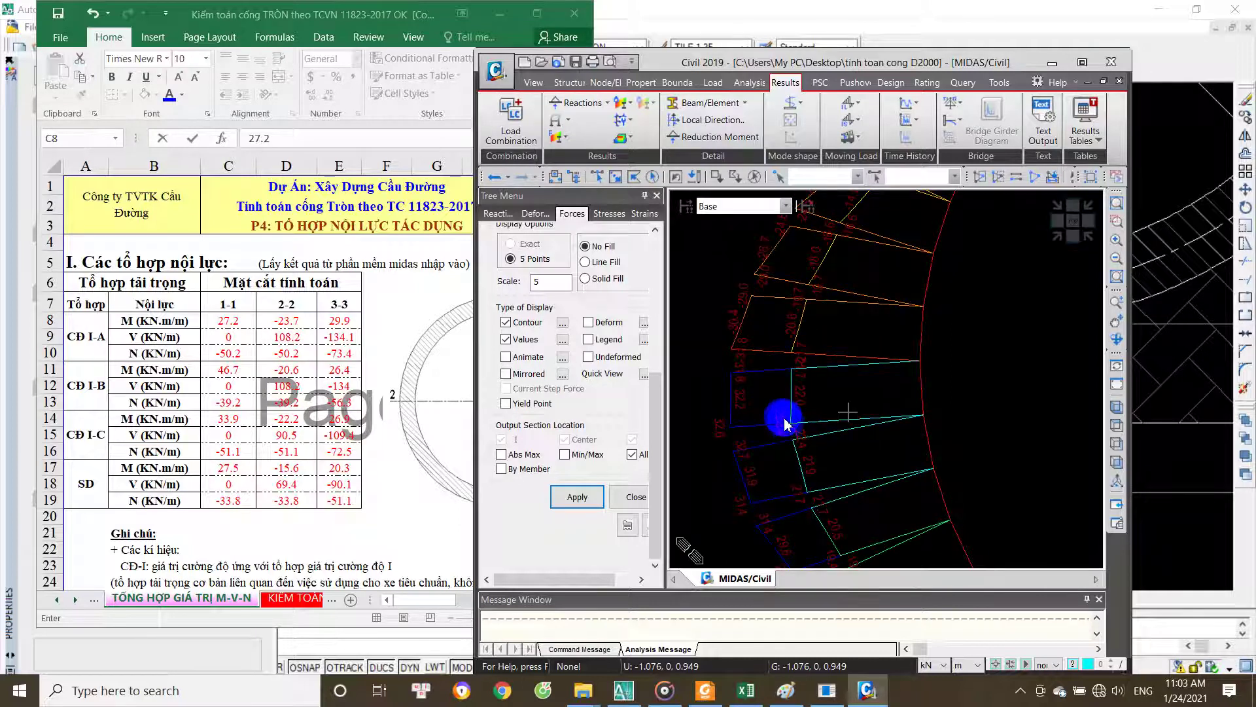
middle_click_drag(743, 400, 764, 451)
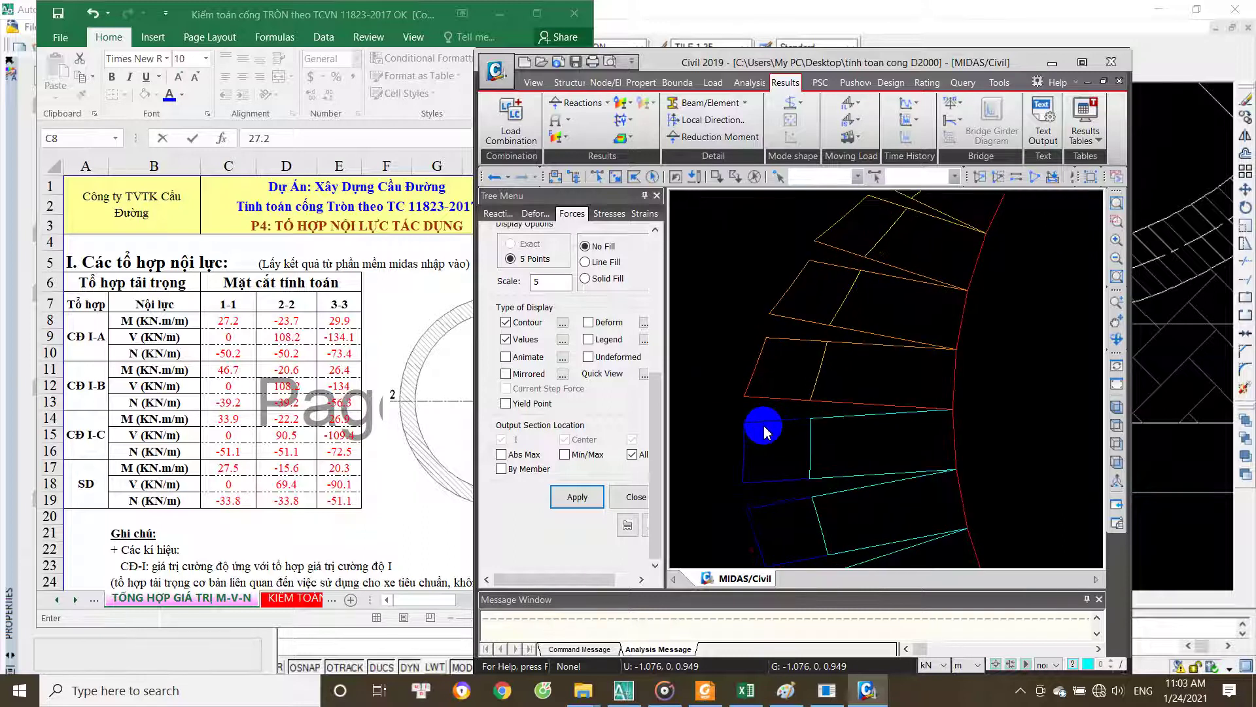
mouse_move(762, 435)
middle_mouse_down("ctrl")
mouse_move(793, 489)
mouse_move(813, 317)
mouse_move(720, 457)
mouse_move(756, 356)
mouse_move(777, 485)
mouse_move(771, 420)
mouse_move(779, 390)
mouse_move(795, 397)
middle_mouse_up("ctrl")
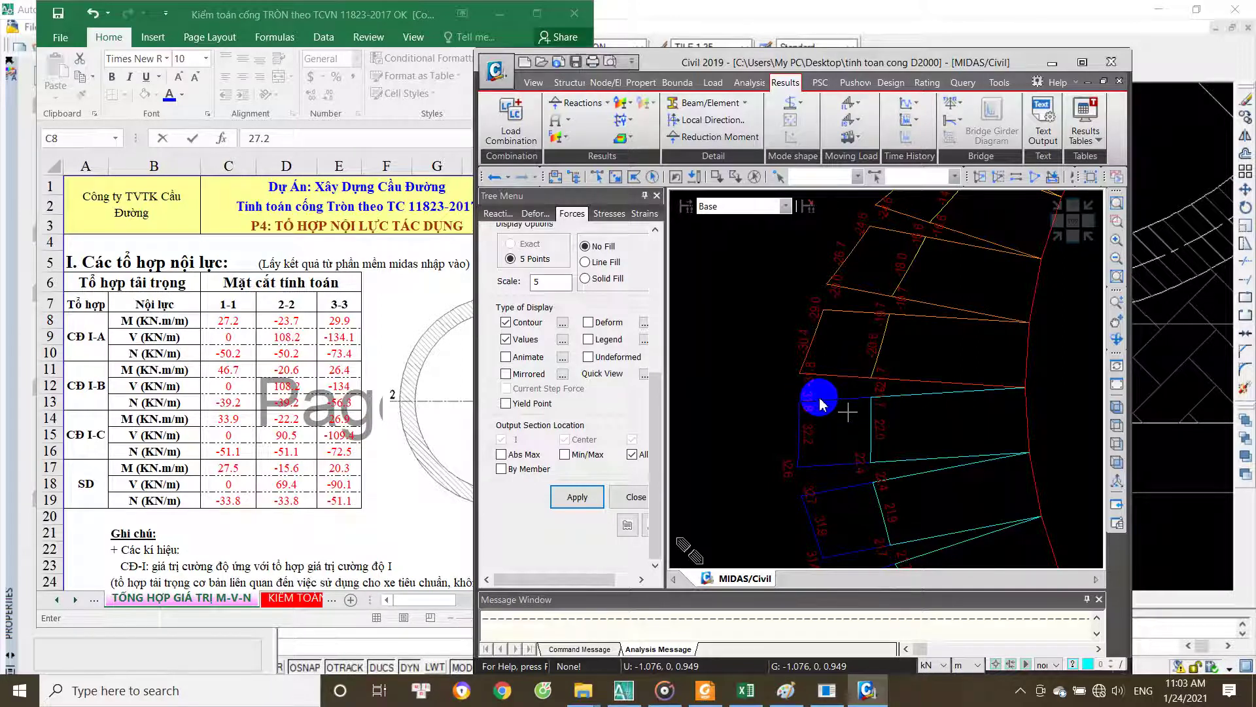
left_click(472, 462)
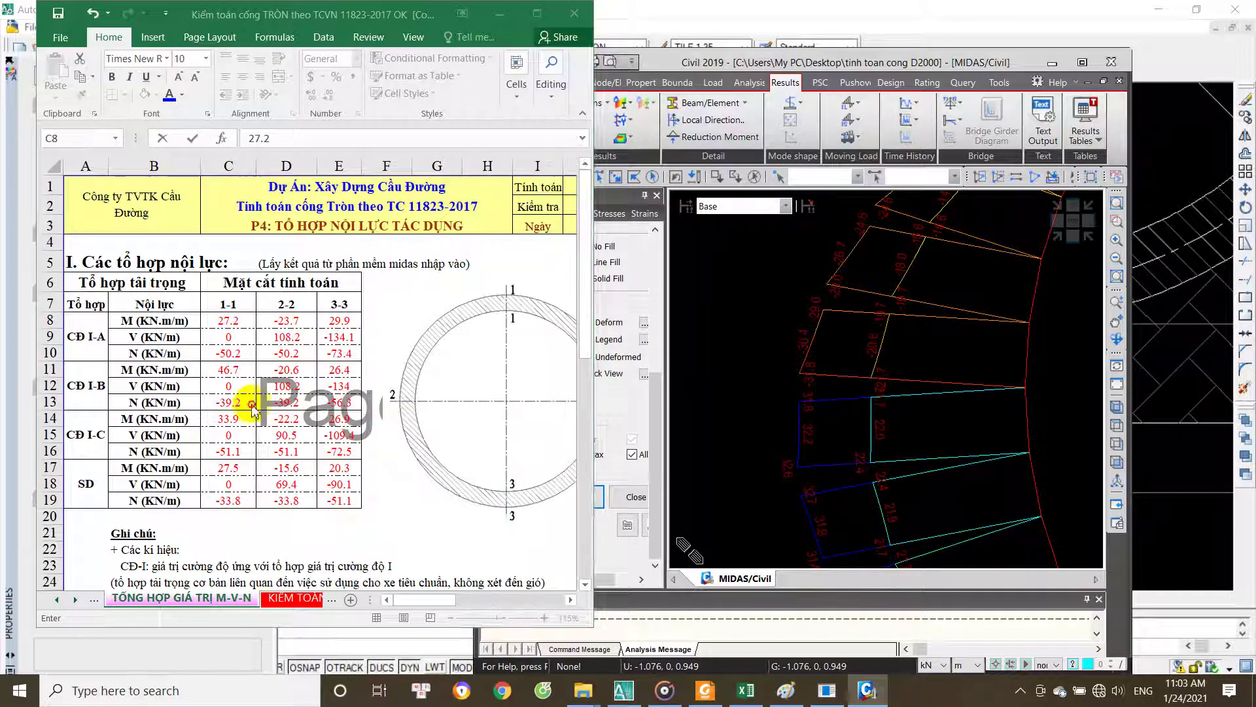
Step: Enter -31.8 as the CĐ I-A section 2-2 moment in D8
left_click(298, 326)
type("-3")
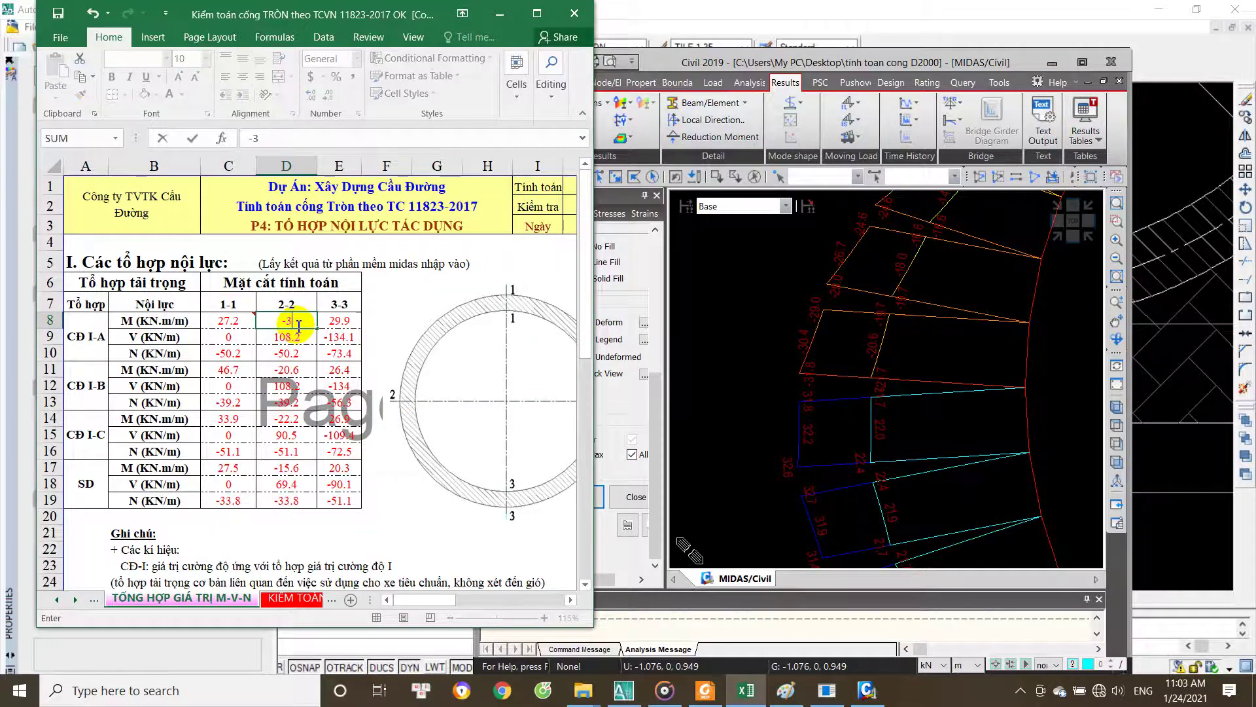
key("Tab")
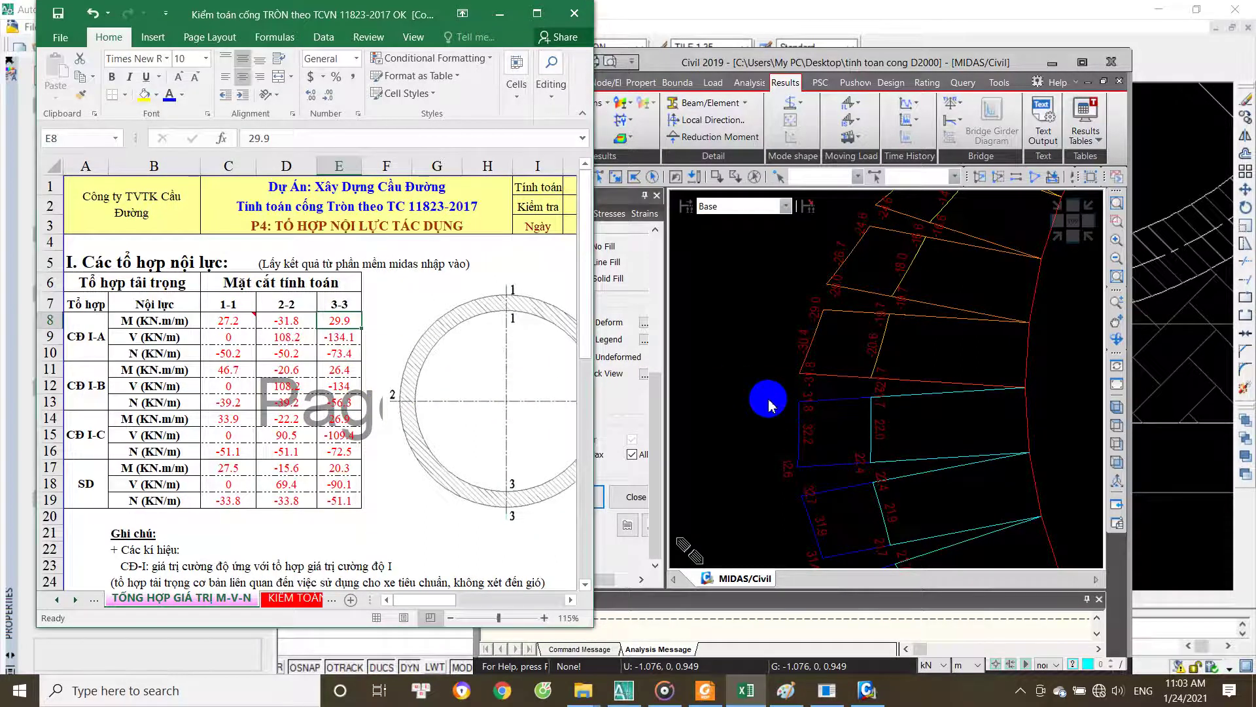
Step: Recentre the whole MIDAS ring and redraw its force diagram with value labels
left_click(760, 395)
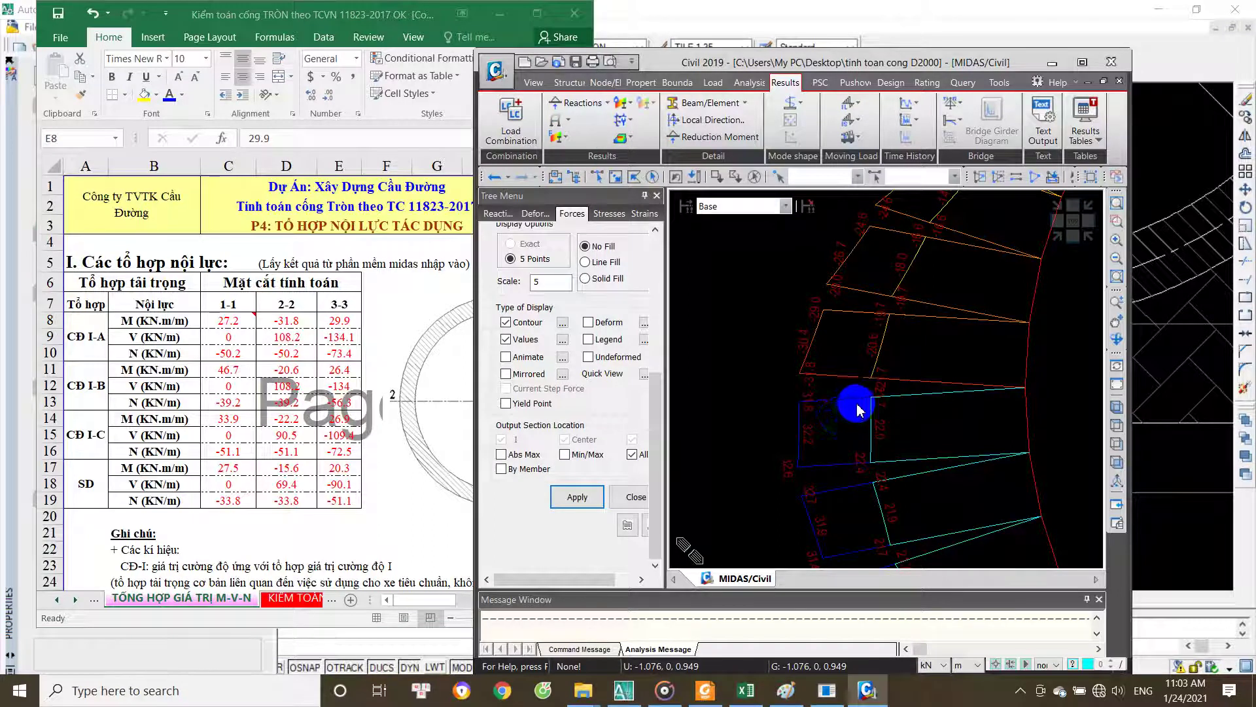
middle_click_drag(850, 412, 767, 426)
scroll(776, 400, "up", 2)
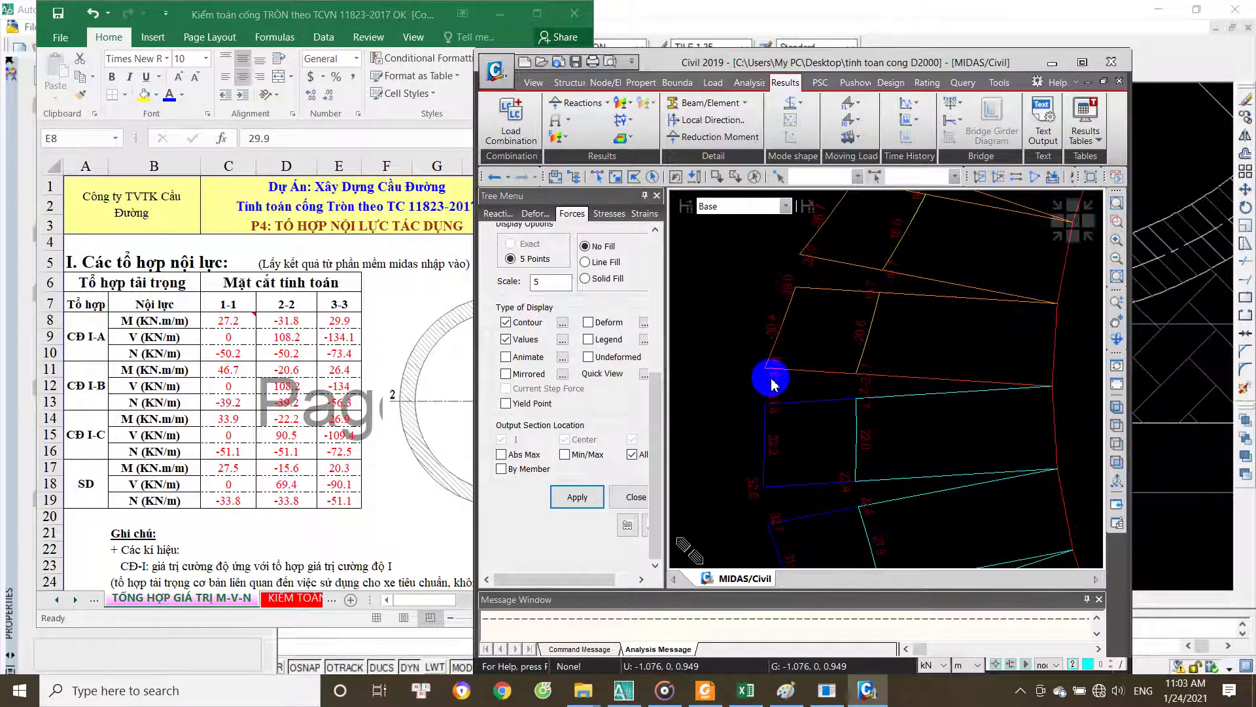
scroll(772, 418, "down", 3)
scroll(818, 421, "down", 2)
middle_click_drag(831, 419, 893, 390)
scroll(893, 389, "up", 3)
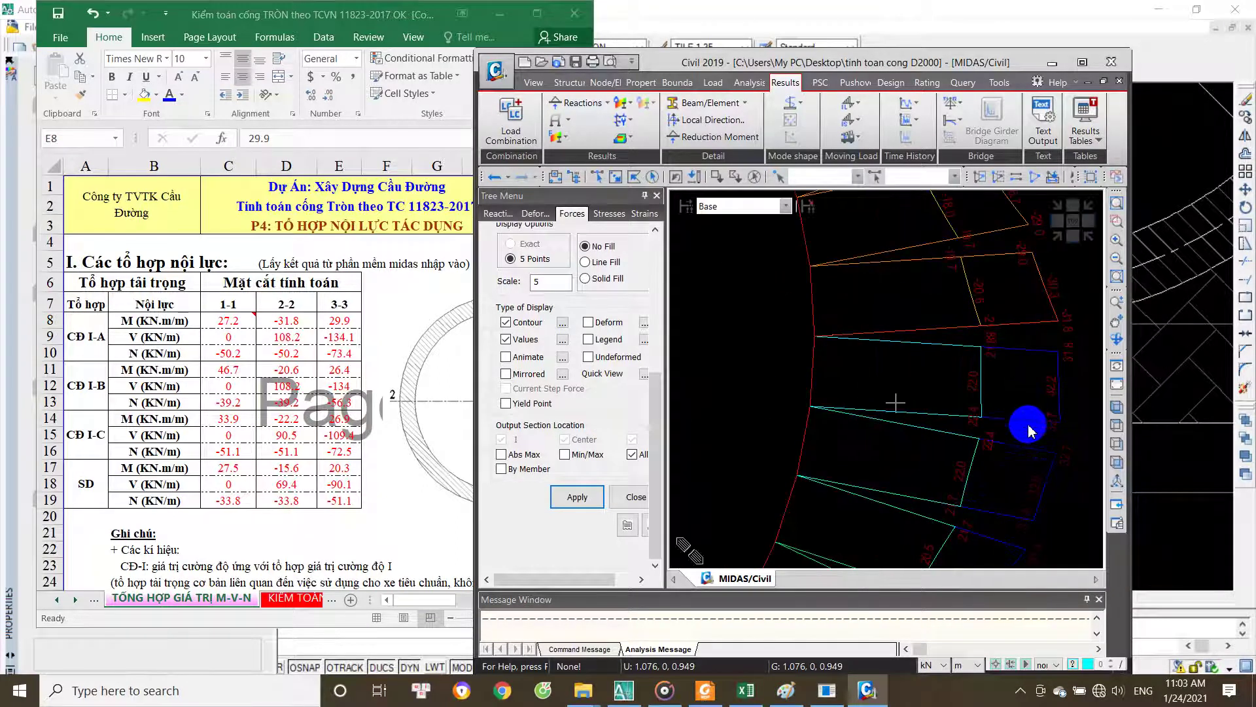
scroll(1060, 353, "down", 3)
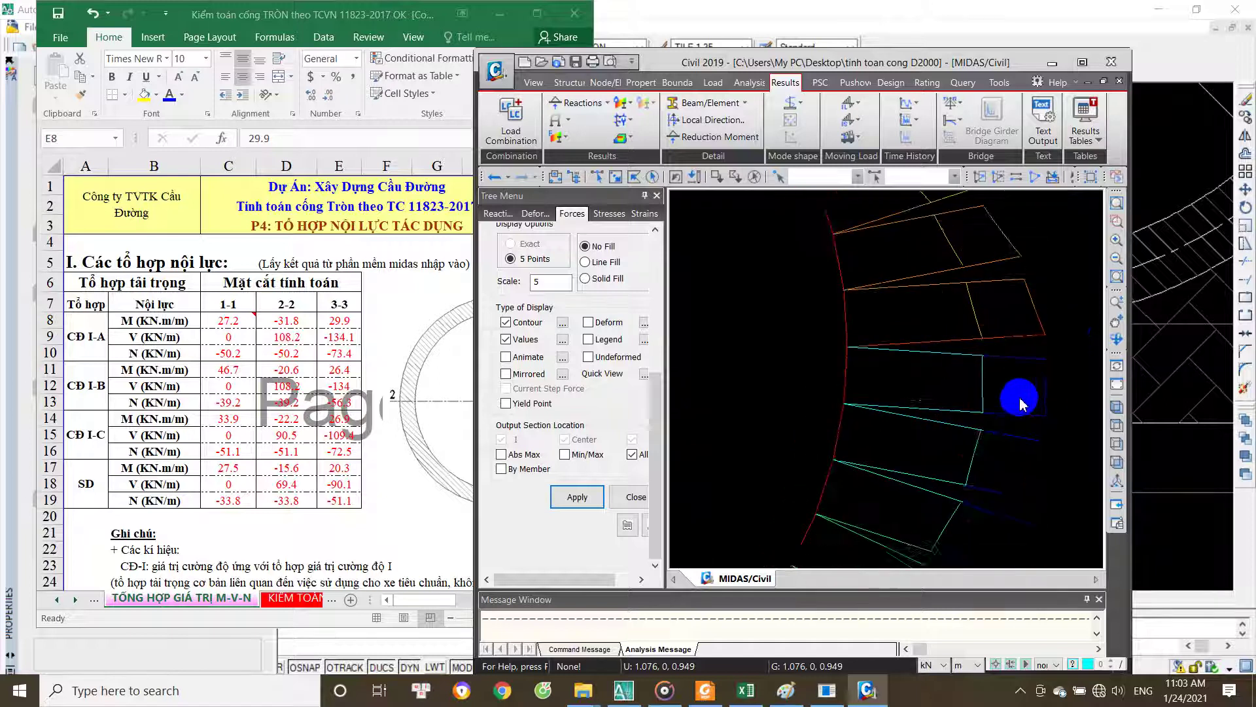
middle_click_drag(968, 385, 864, 384)
scroll(906, 385, "down", 1)
left_click(607, 430)
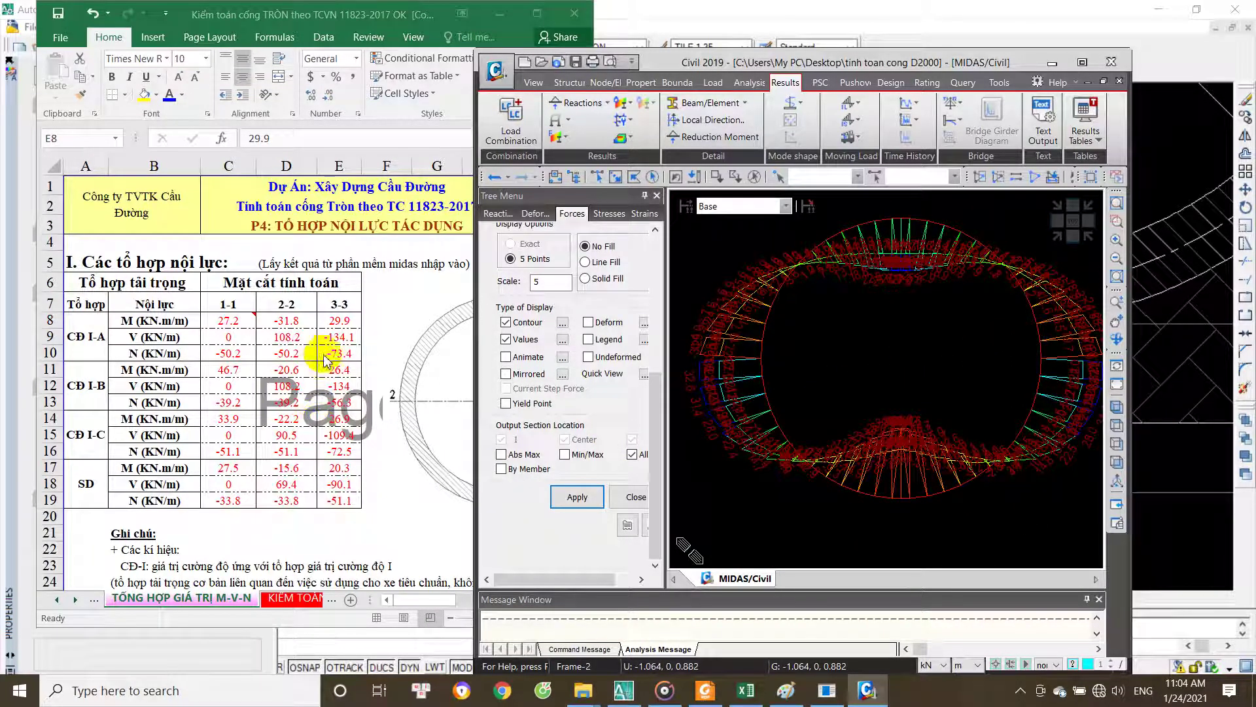
Step: Zoom the MIDAS diagram into the ring's bottom to read the section 3-3 moment
left_click(344, 319)
left_click(950, 491)
scroll(942, 500, "up", 2)
scroll(929, 514, "up", 2)
scroll(917, 497, "up", 2)
scroll(915, 425, "up", 2)
scroll(919, 399, "up", 1)
scroll(925, 393, "up", 1)
scroll(924, 396, "up", 1)
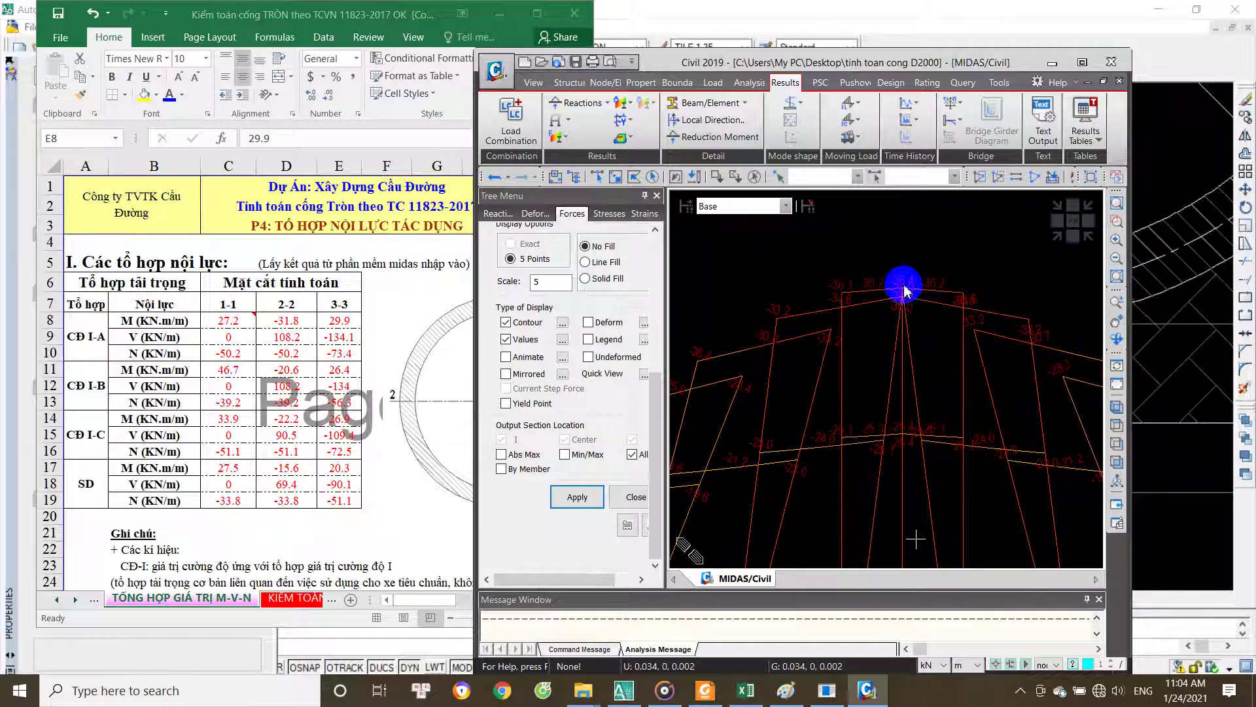
Step: Enter 36.4 as the CĐ I-A section 3-3 moment in E8, replacing 29.9
left_click(346, 322)
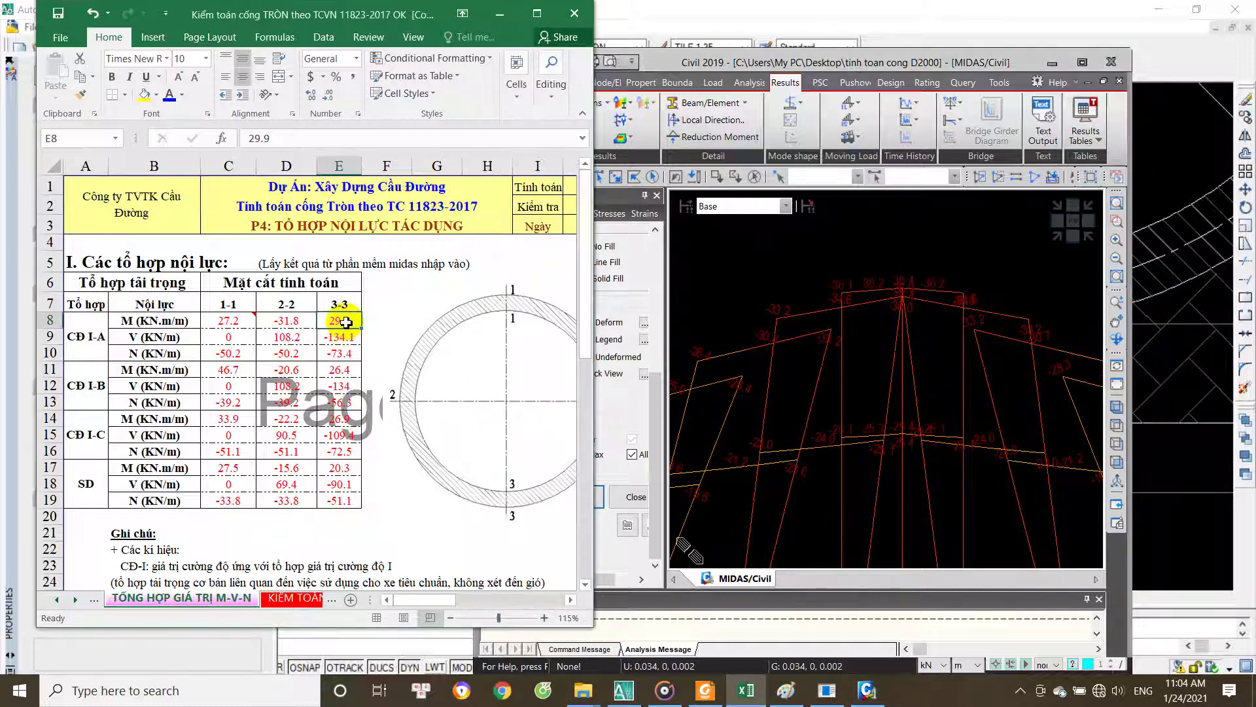
type("36.4")
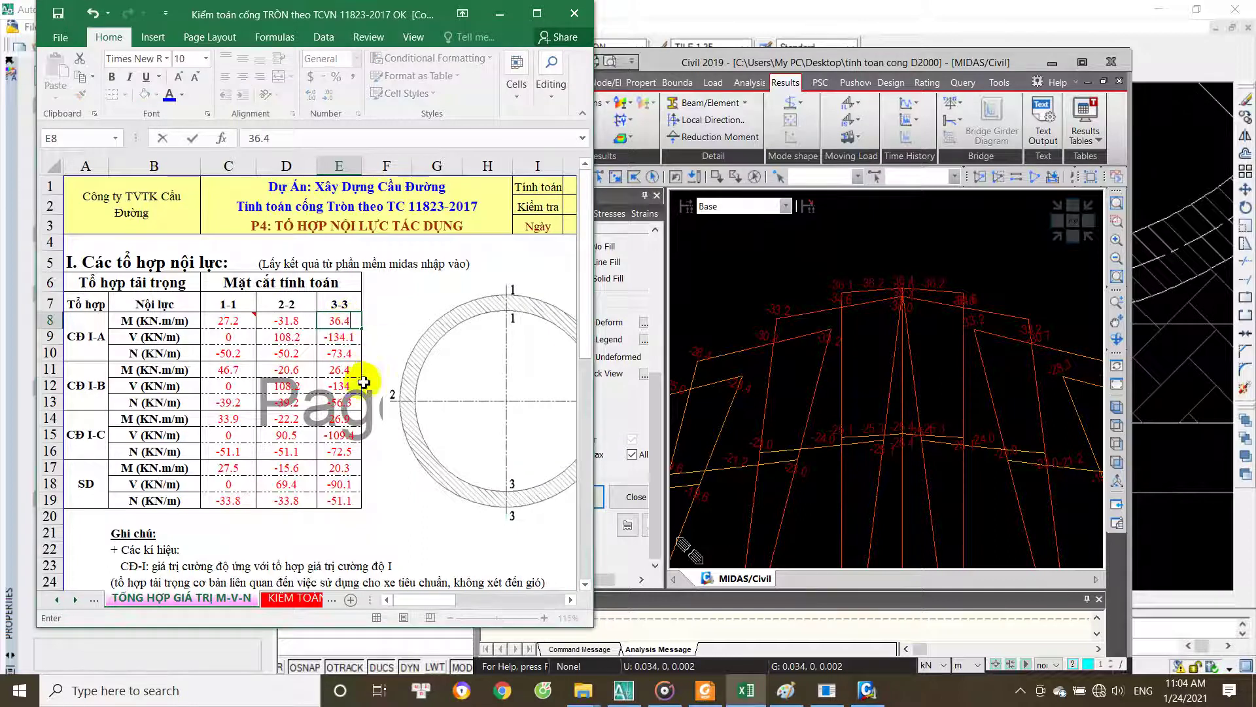
key("Return")
left_click(863, 401)
middle_click_drag(863, 401, 892, 410)
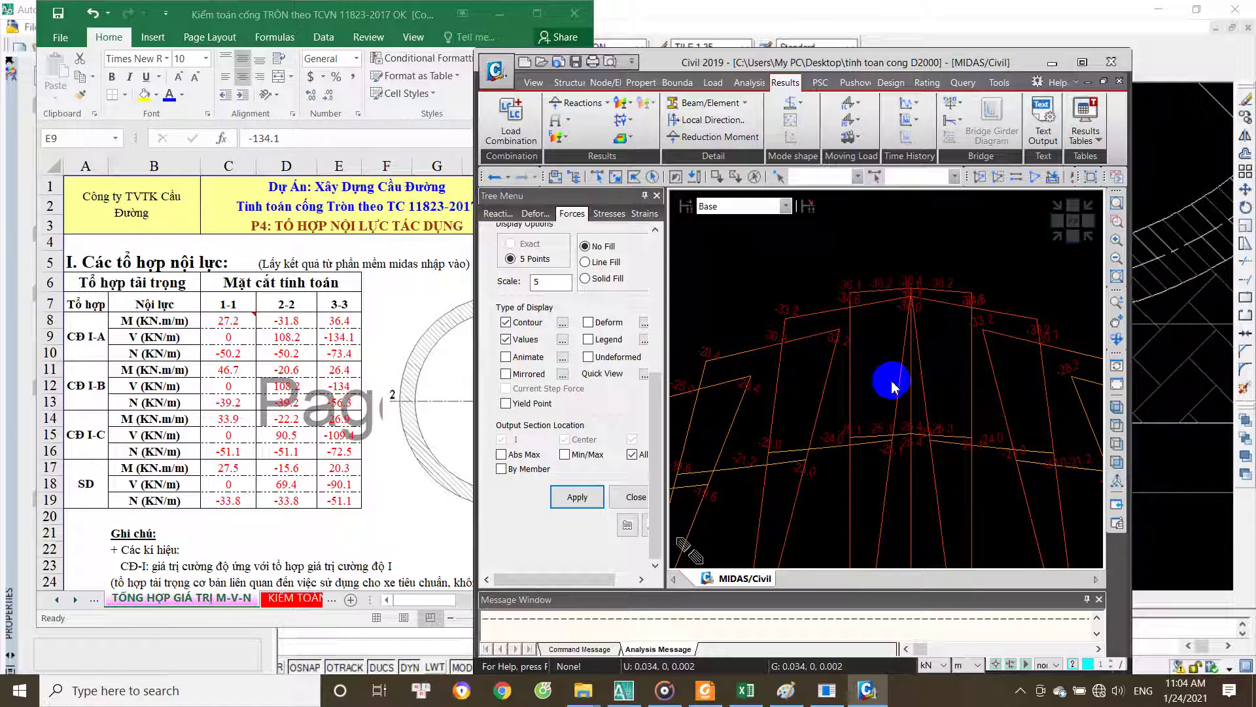
scroll(892, 387, "down", 2)
scroll(886, 394, "down", 2)
scroll(884, 393, "down", 2)
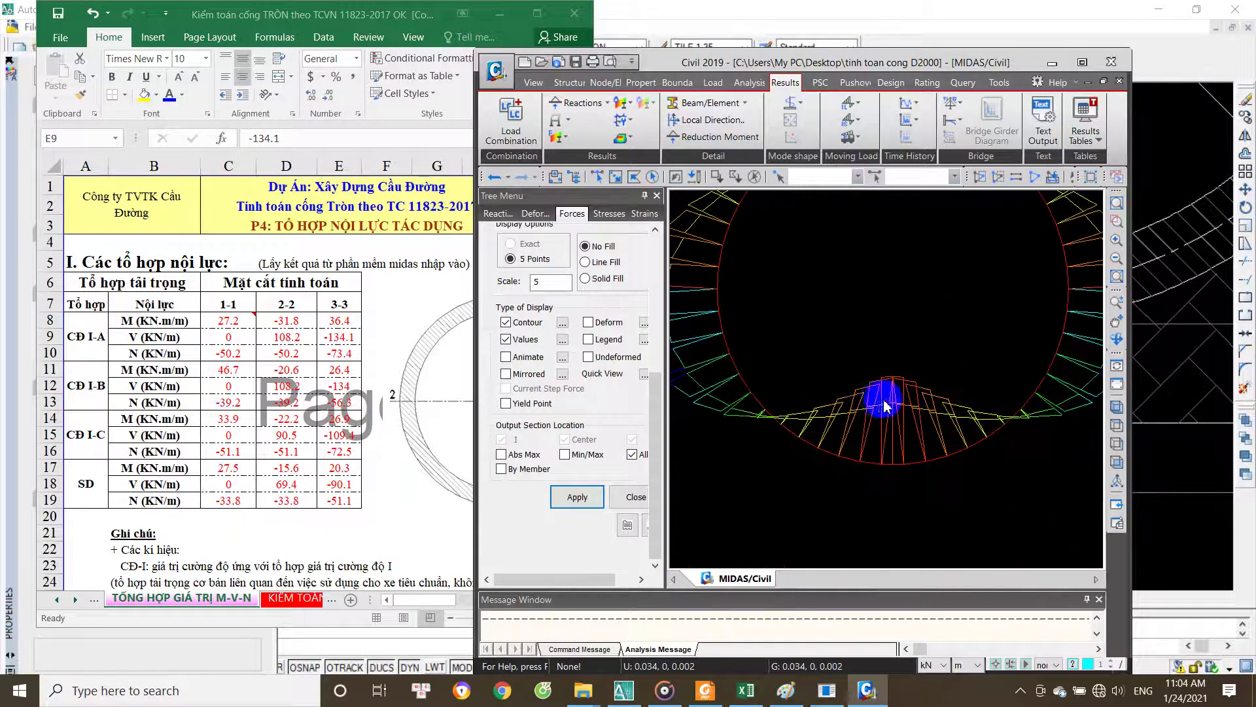
middle_click_drag(803, 347, 850, 415)
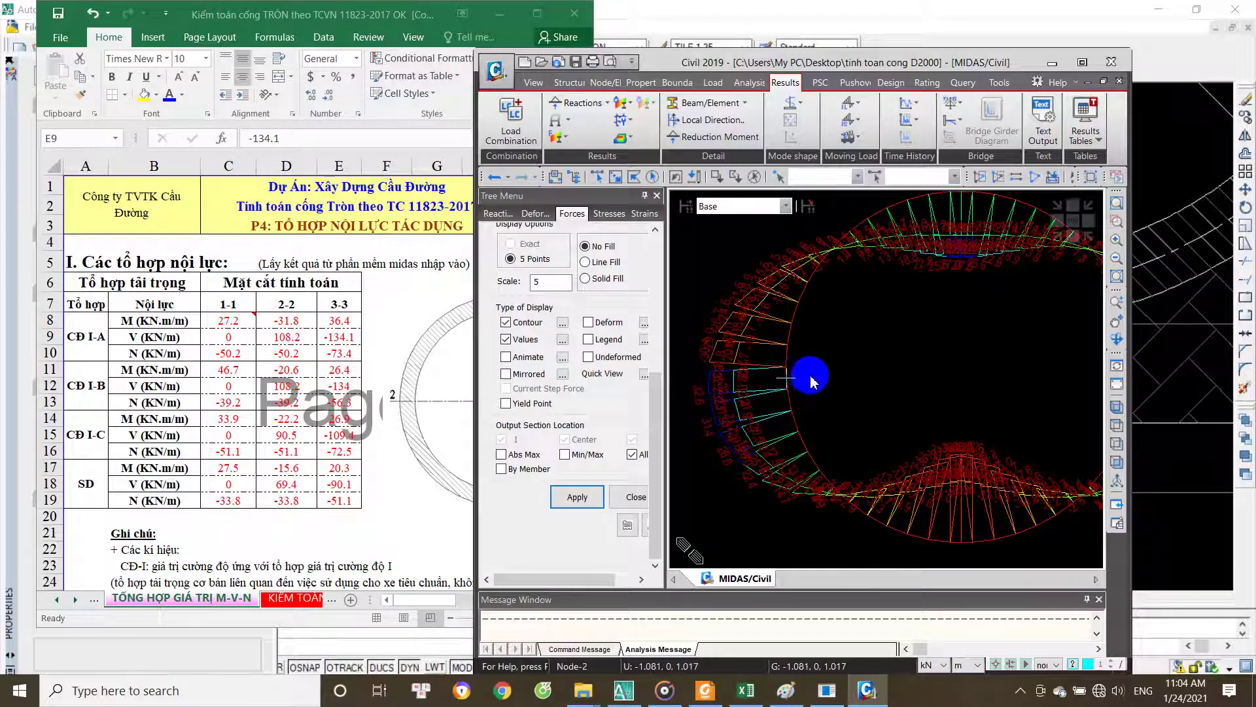
middle_click_drag(953, 393, 945, 499)
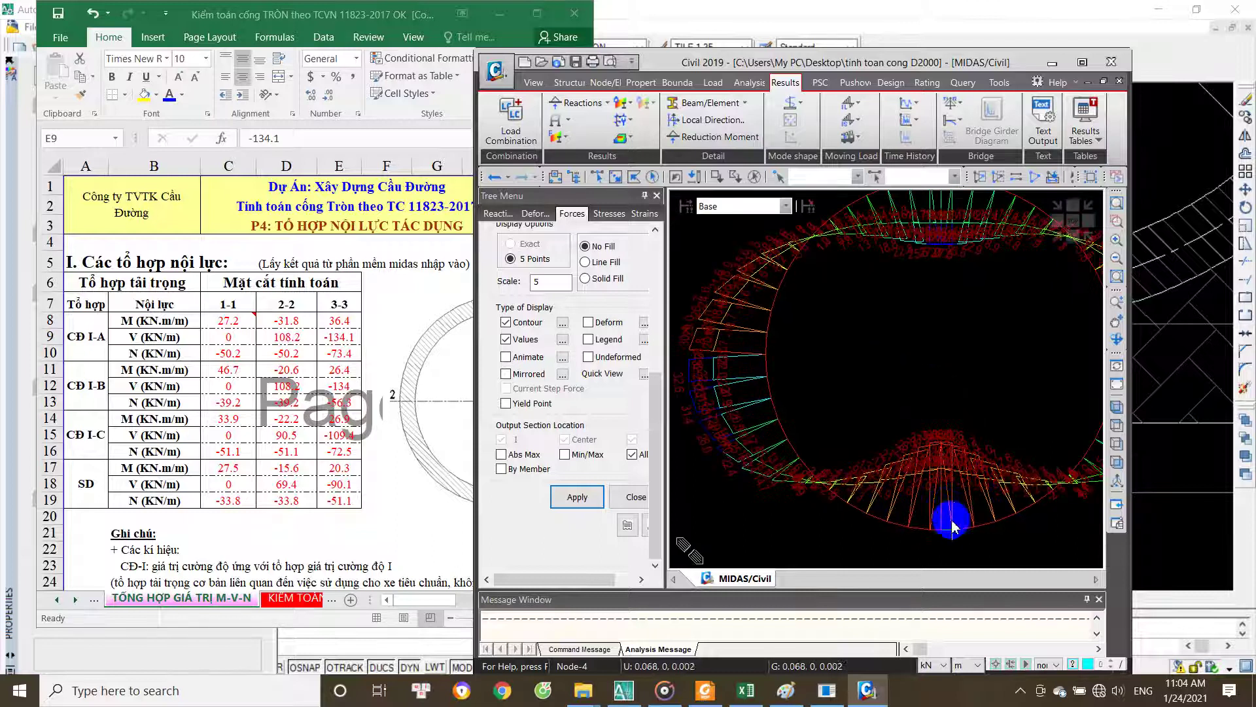
scroll(946, 469, "up", 2)
scroll(929, 461, "up", 1)
scroll(929, 461, "up", 1)
scroll(925, 451, "up", 1)
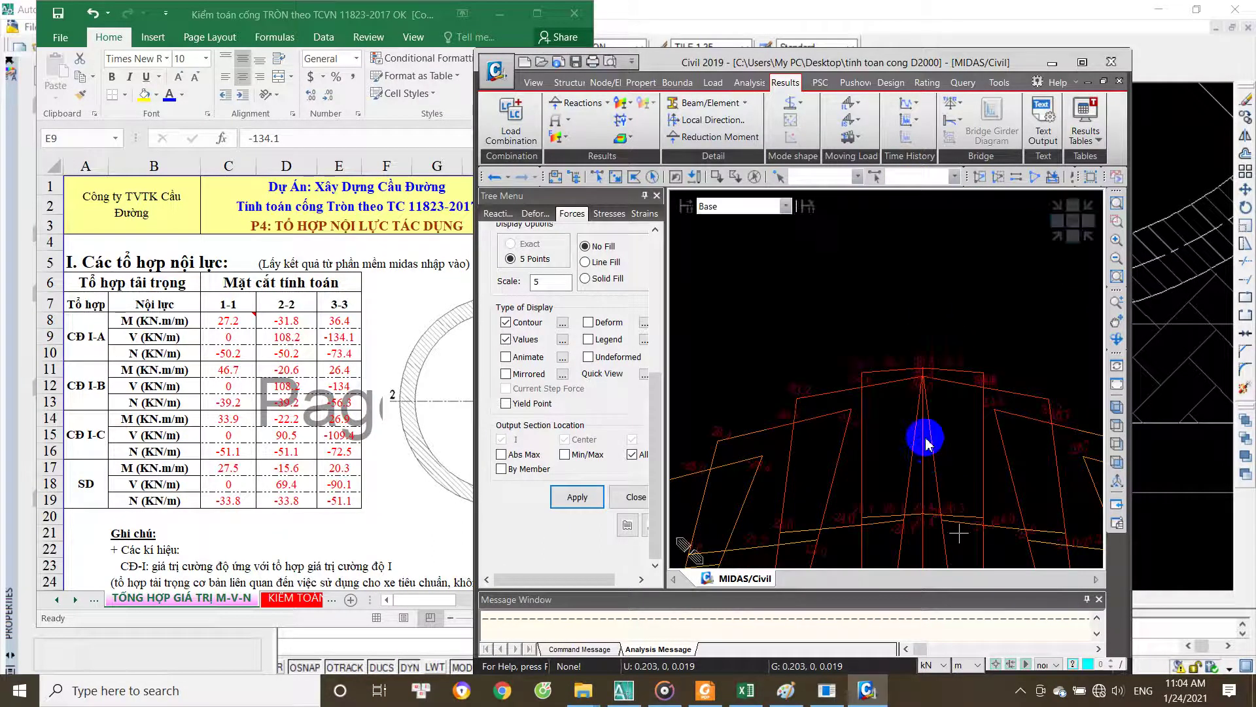
scroll(915, 389, "up", 1)
scroll(903, 405, "down", 2)
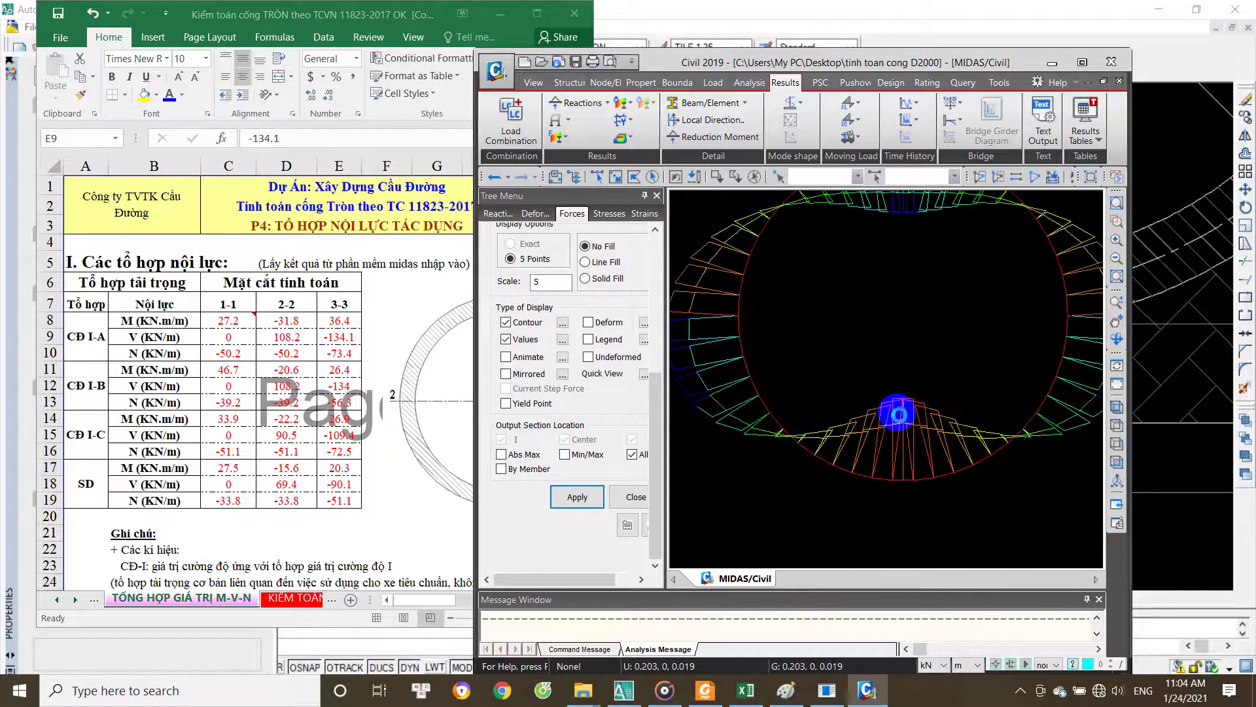
scroll(892, 412, "down", 1)
scroll(877, 382, "down", 1)
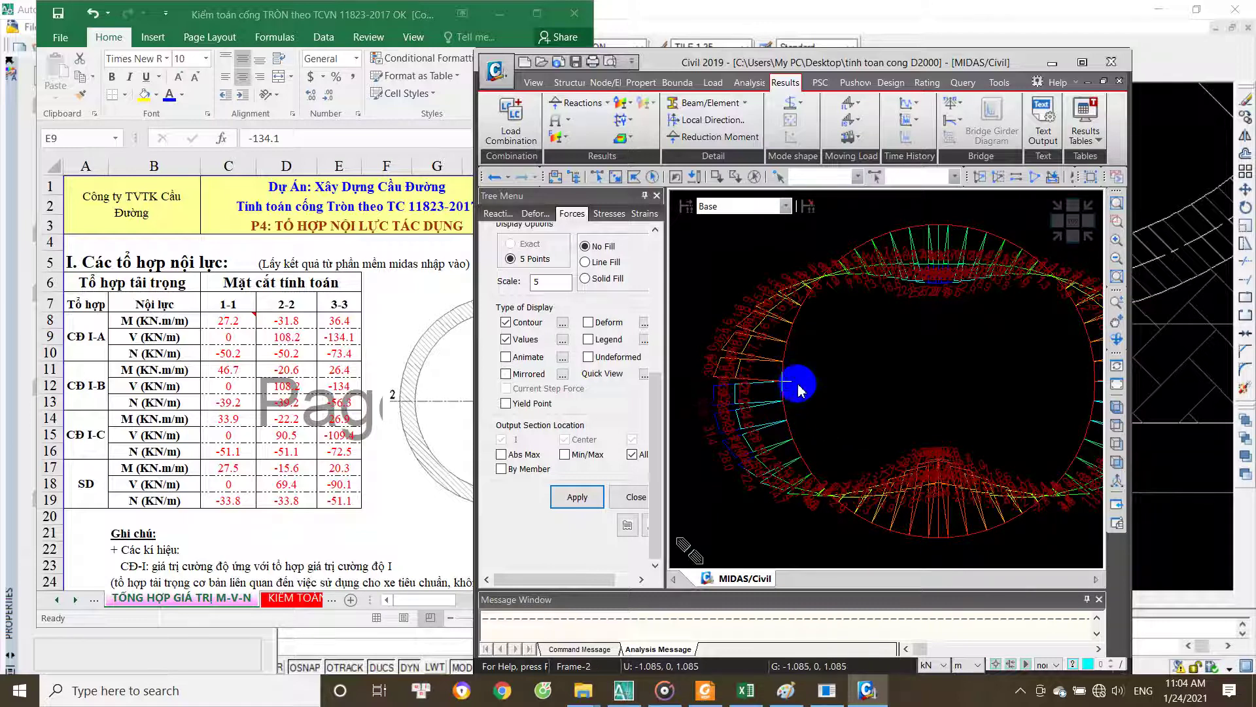
middle_click_drag(918, 418, 846, 389)
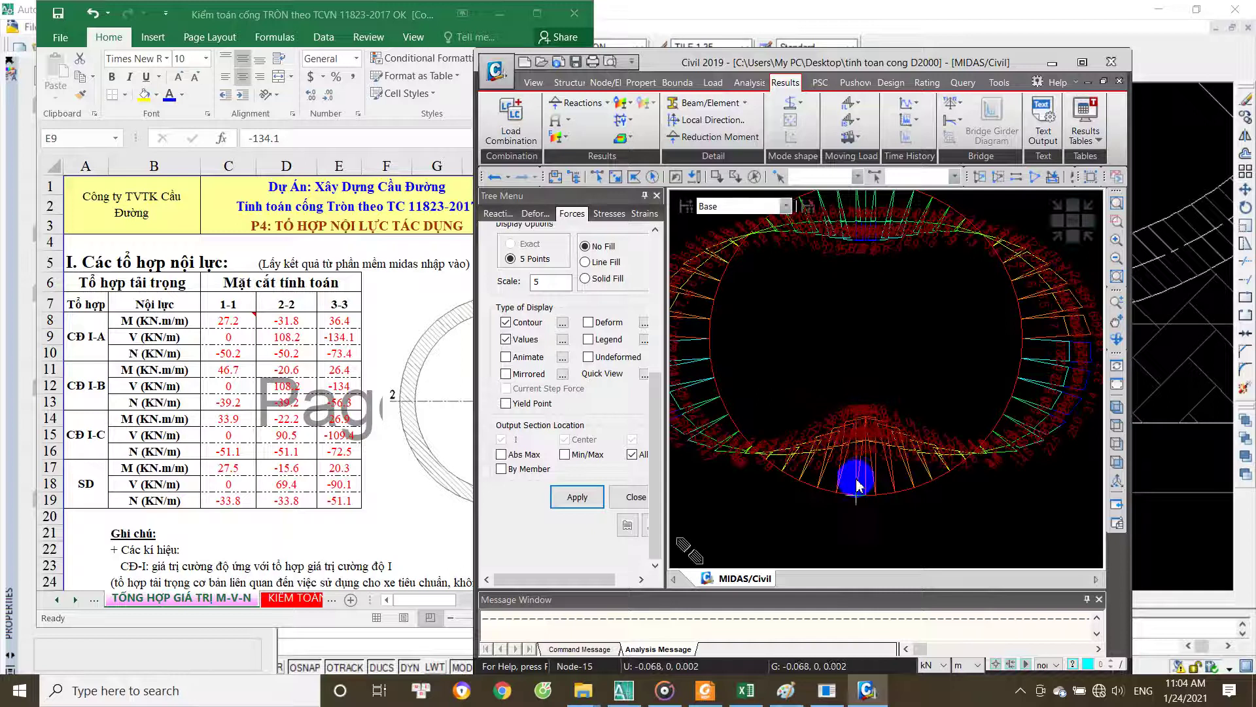
scroll(851, 428, "up", 4)
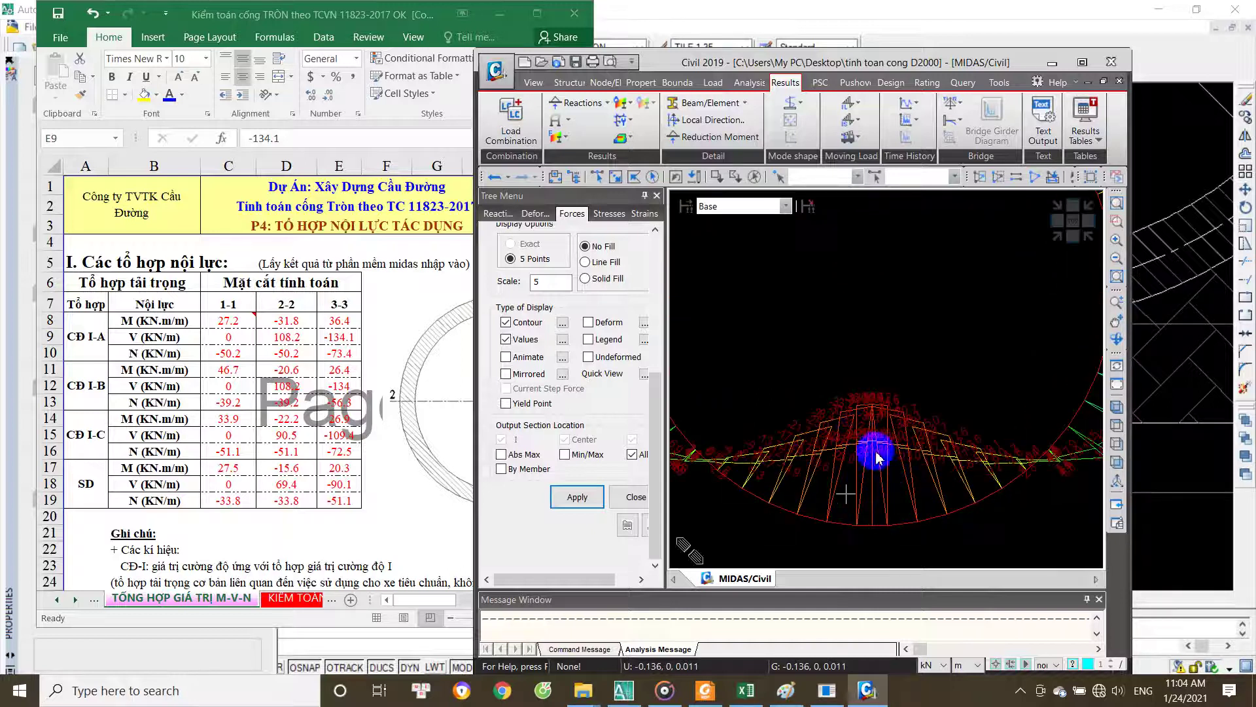
scroll(876, 523, "up", 2)
scroll(880, 521, "down", 2)
scroll(870, 428, "up", 2)
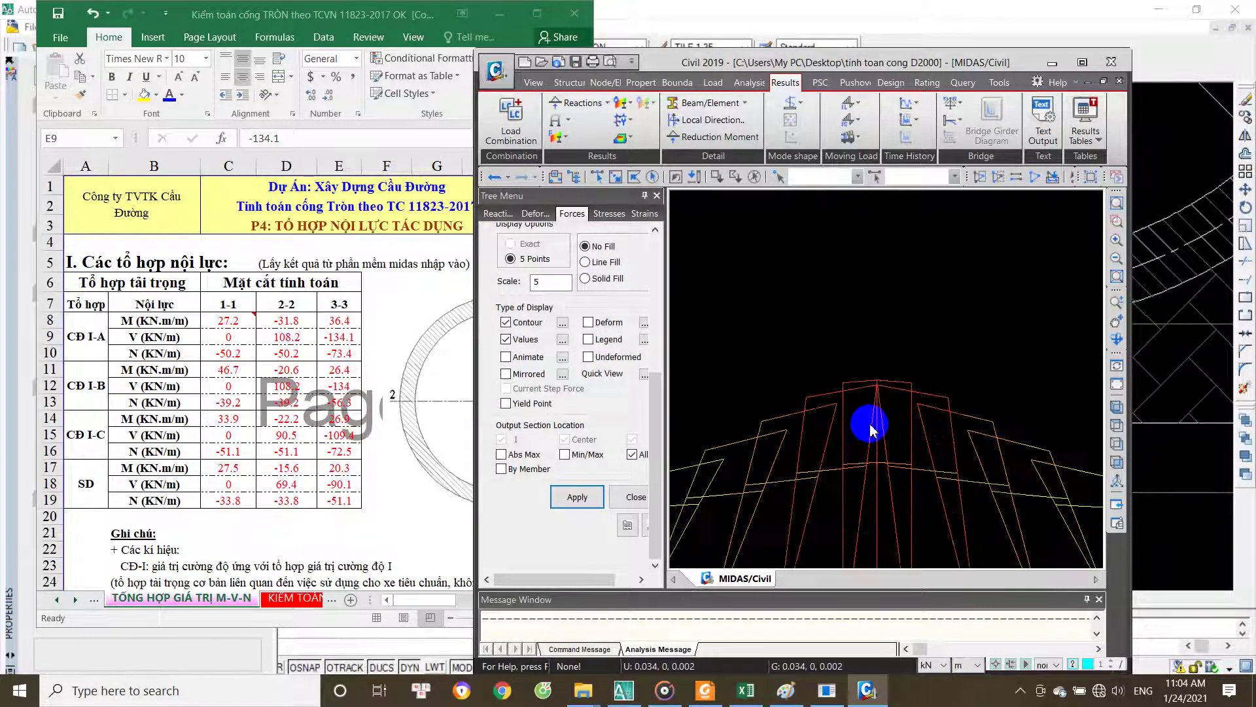
scroll(874, 429, "up", 2)
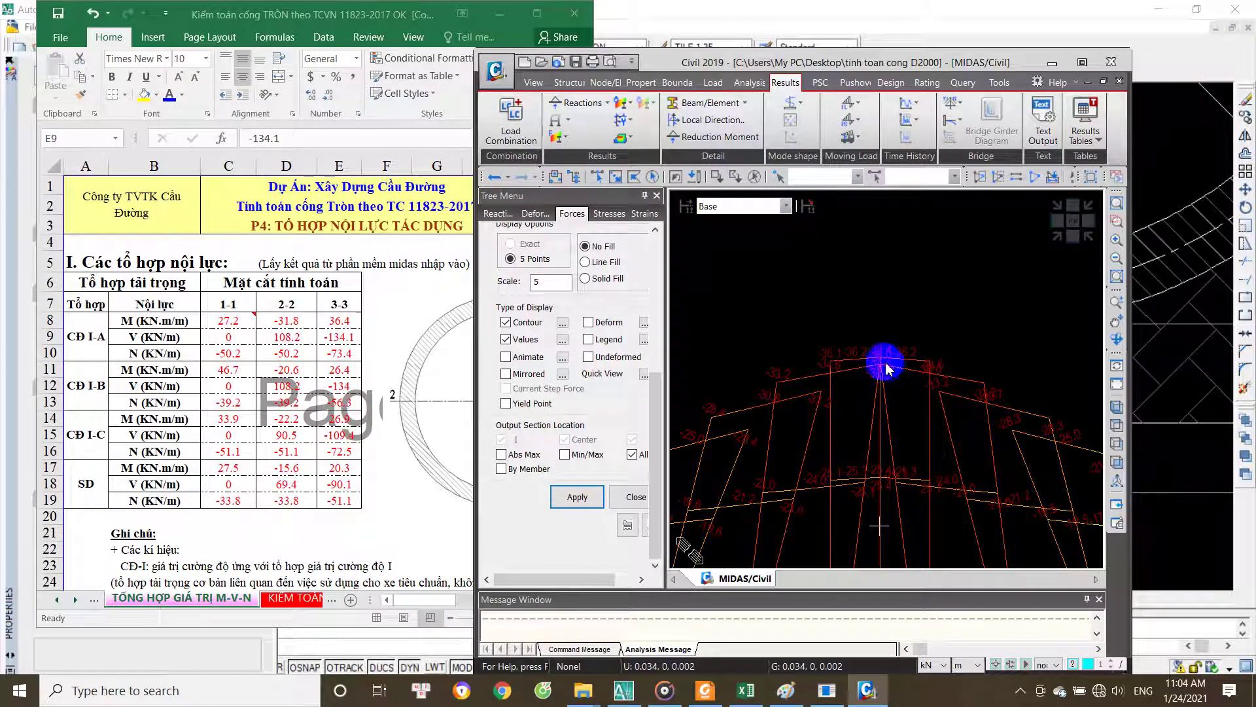
scroll(884, 368, "up", 1)
scroll(882, 373, "up", 1)
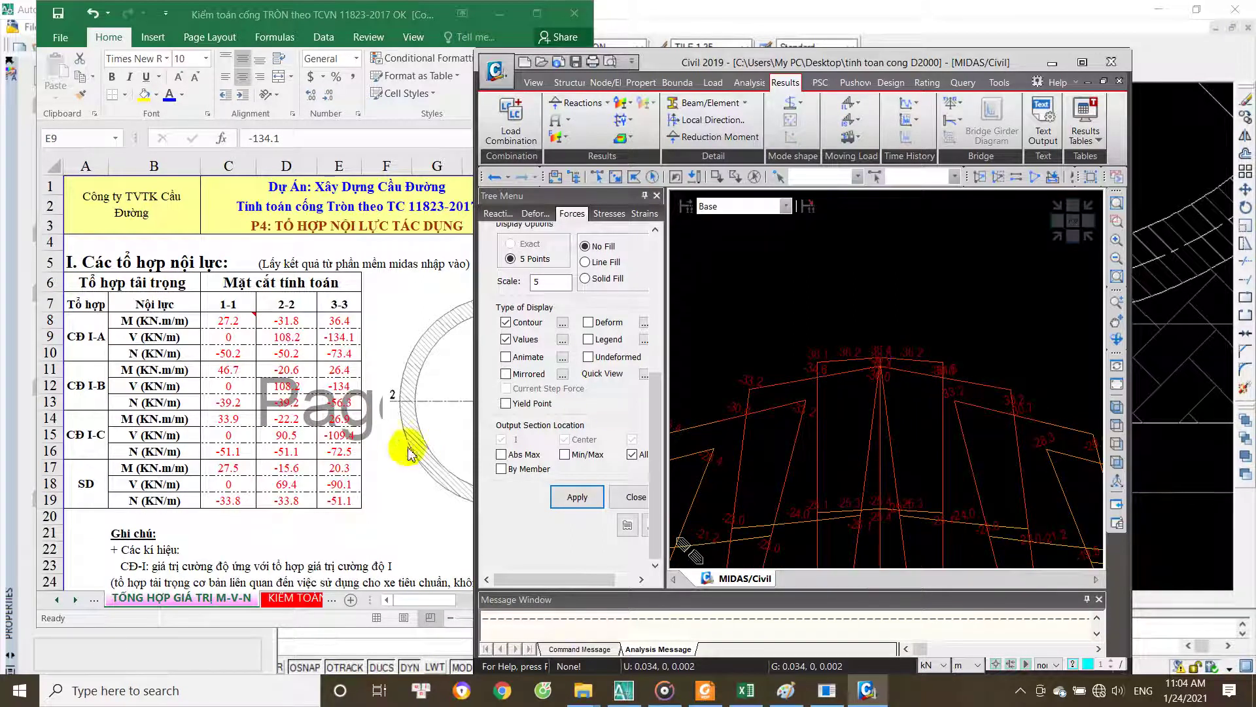
left_click(343, 429)
left_click(344, 321)
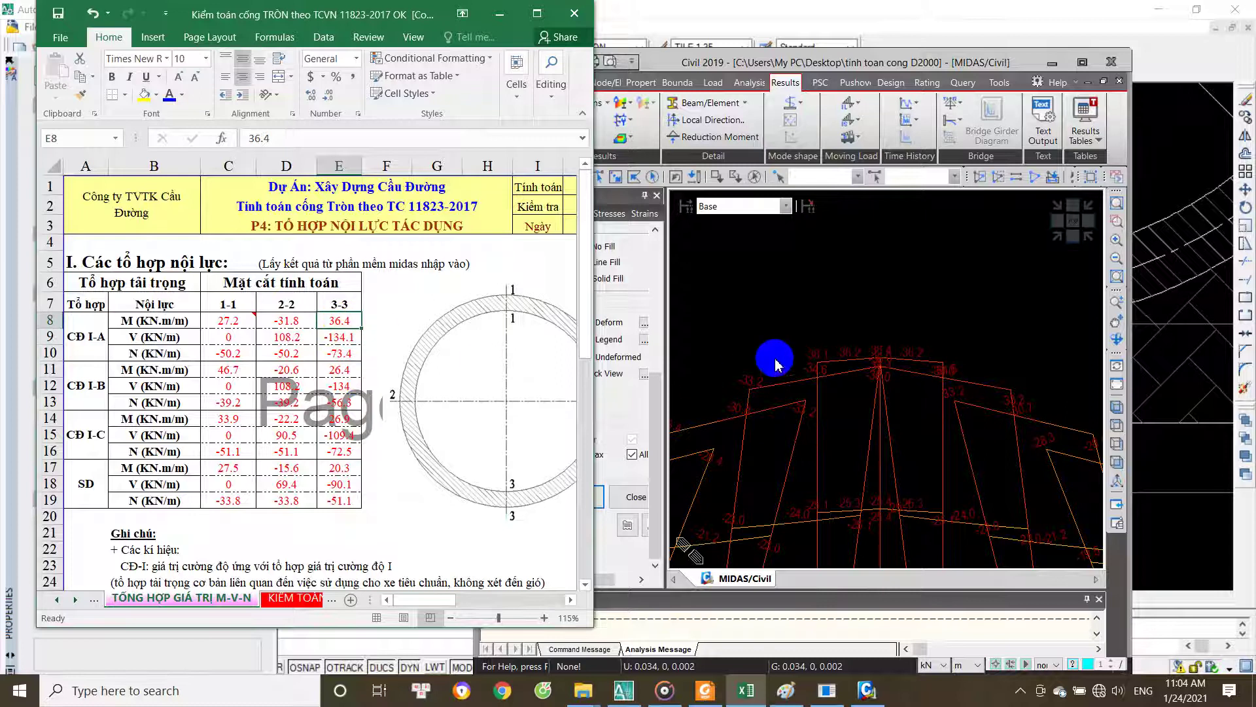
left_click(785, 353)
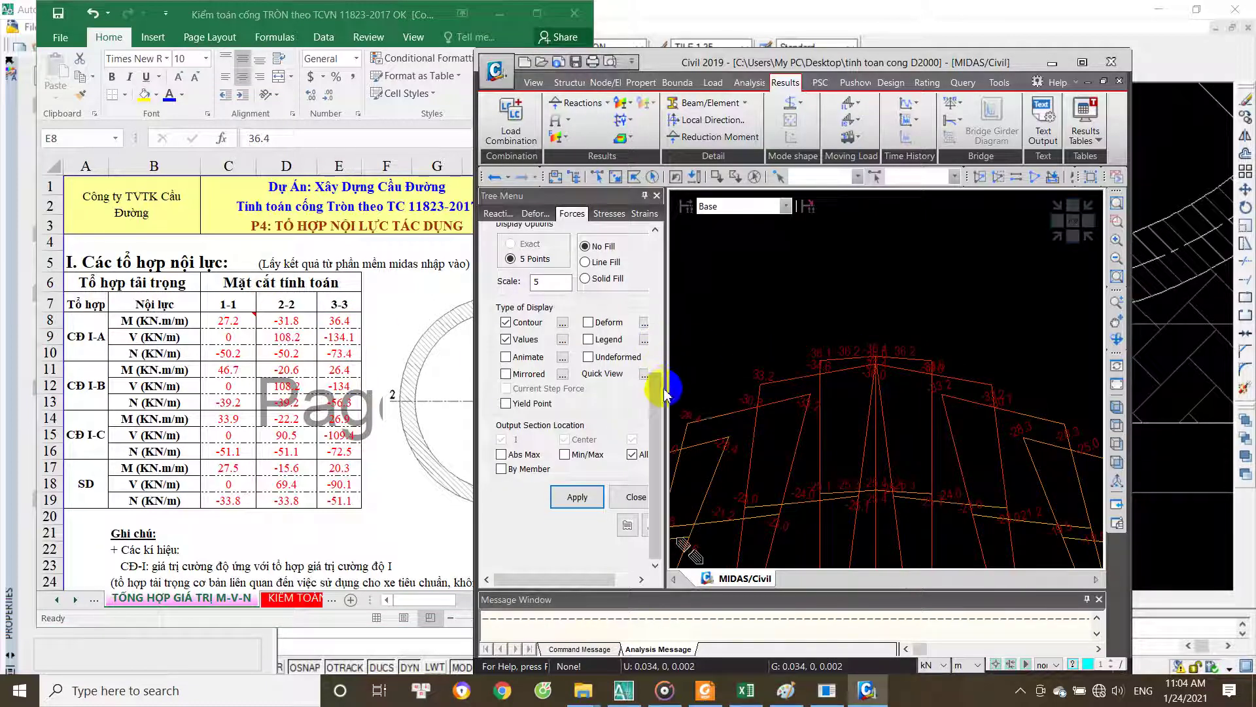
left_click_drag(651, 394, 652, 306)
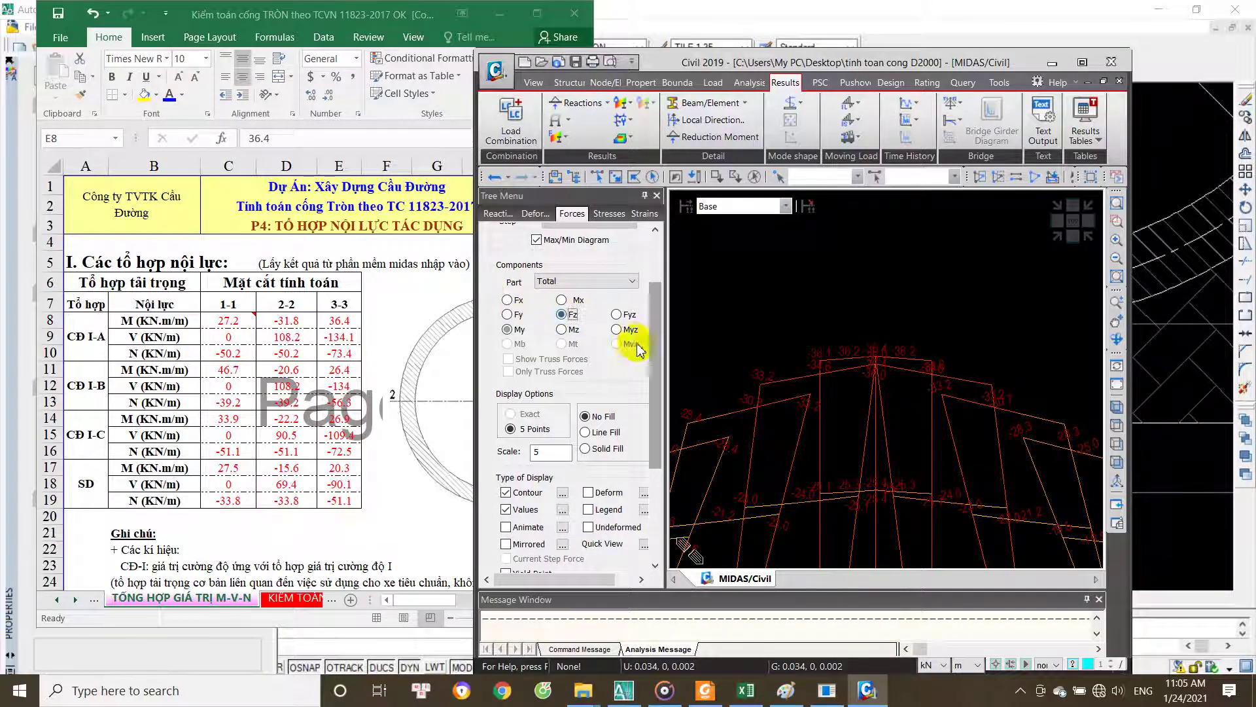
Step: Redraw the MIDAS Fz shear diagram and zoom into its crown values before returning to Excel
scroll(628, 393, "down", 3)
left_click(577, 497)
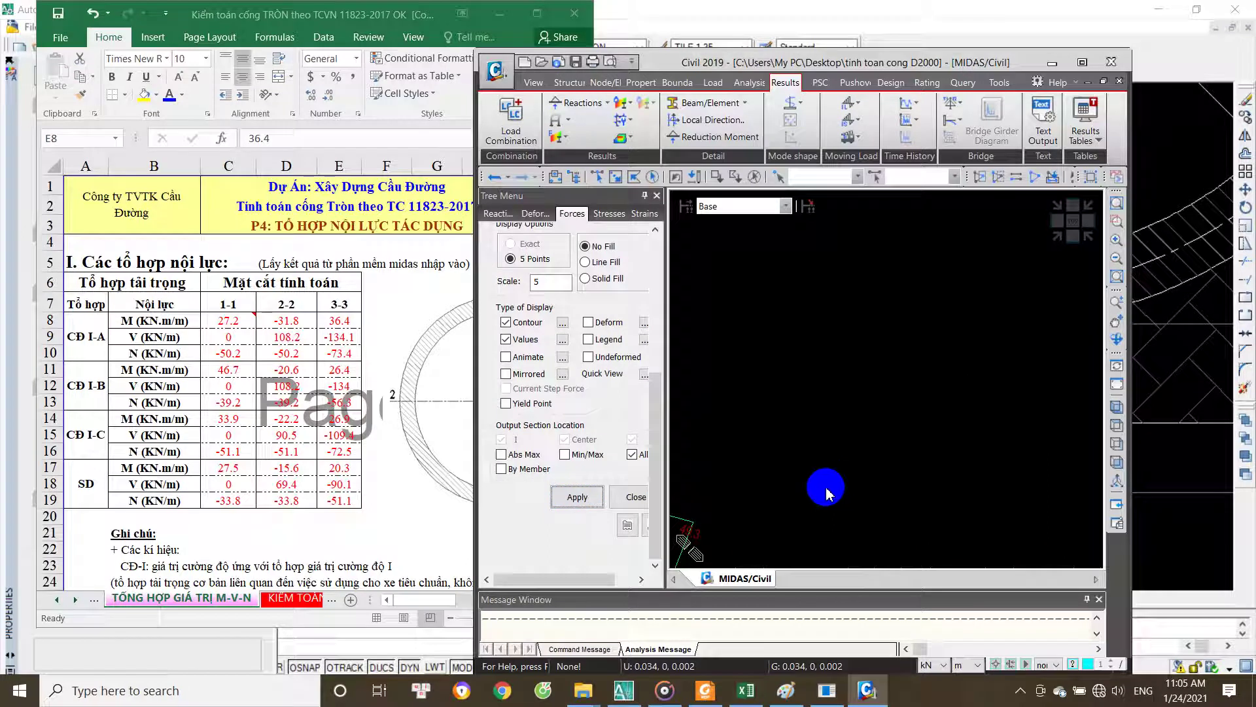
mouse_move(826, 493)
middle_mouse_down()
mouse_move(924, 509)
mouse_move(935, 436)
middle_mouse_up()
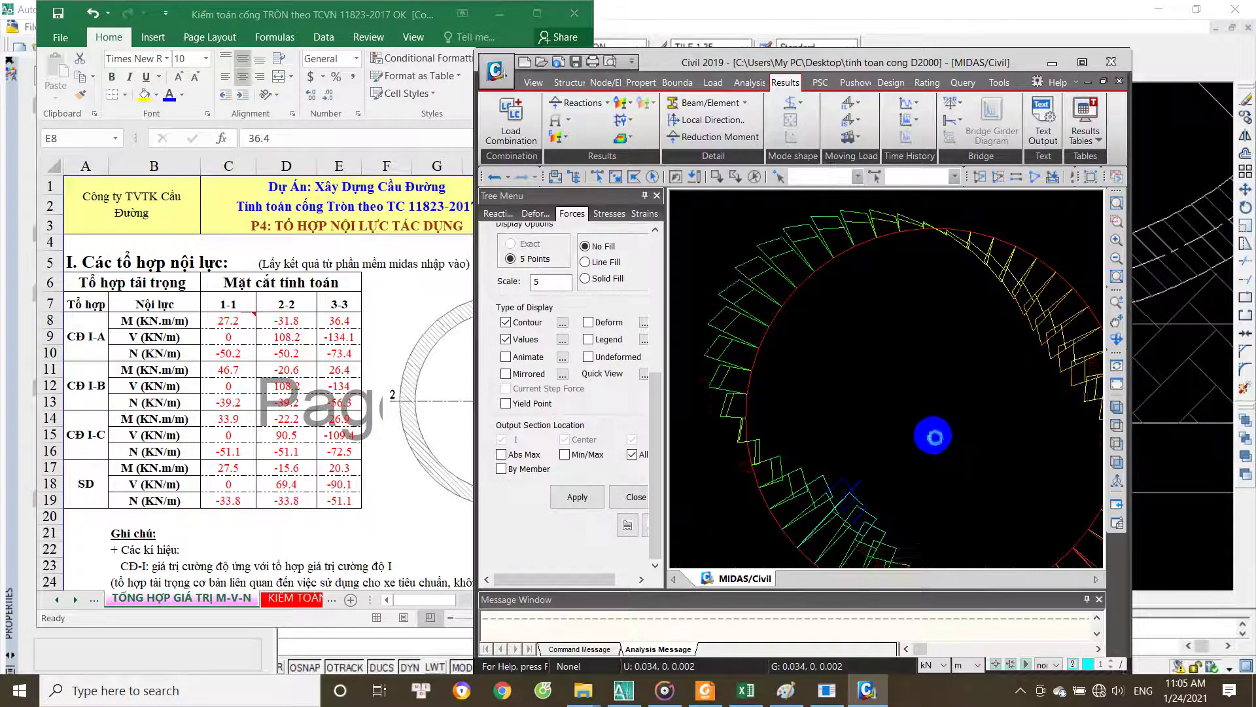
middle_click_drag(935, 437, 906, 432)
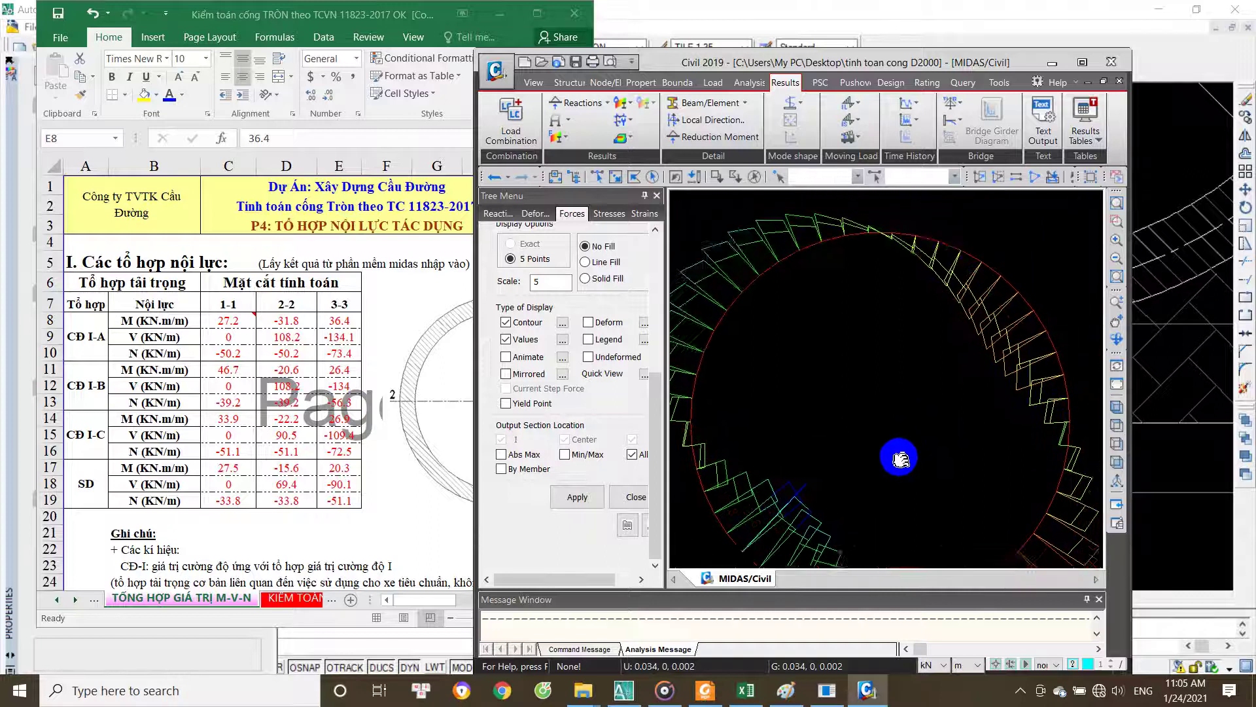
scroll(844, 406, "up", 3)
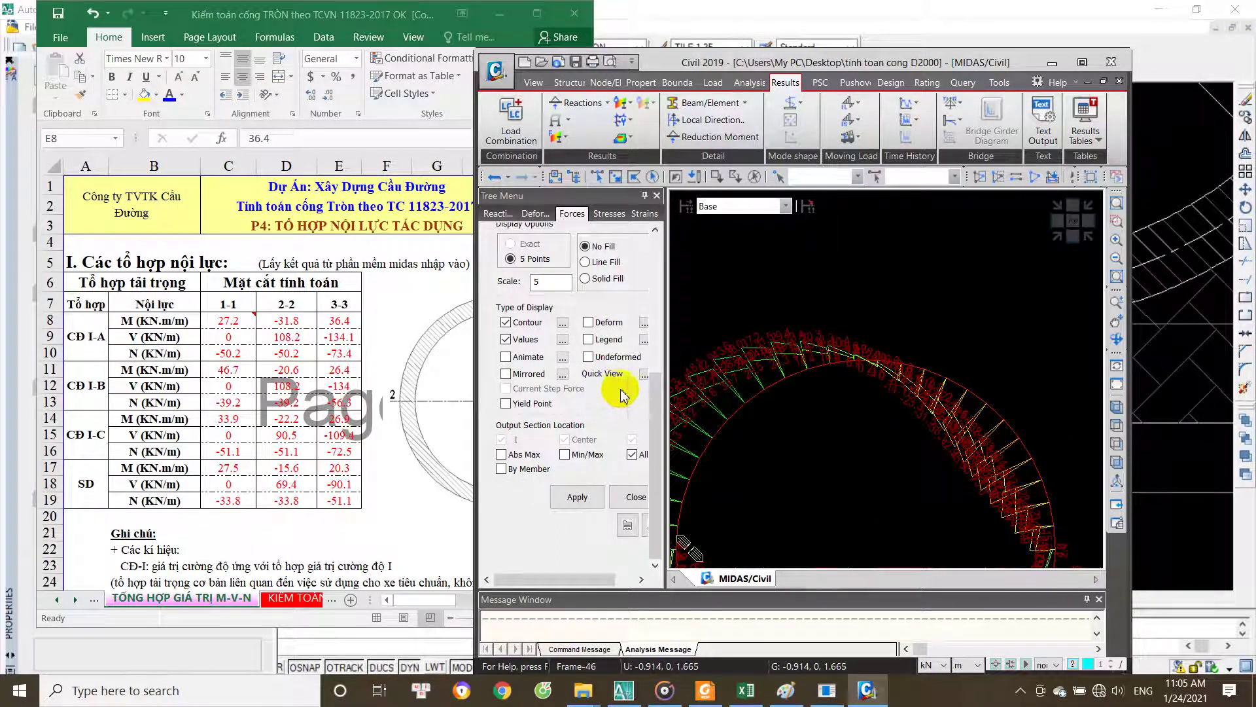
scroll(832, 393, "up", 3)
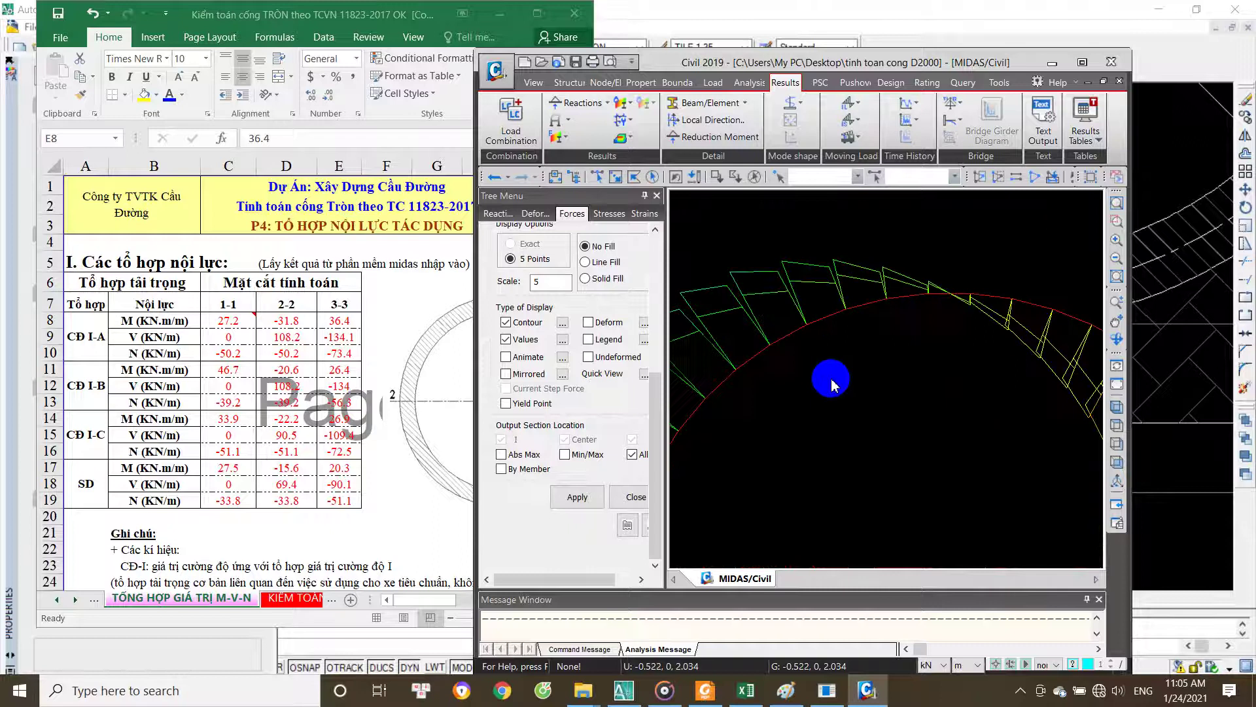
middle_click_drag(834, 393, 878, 410)
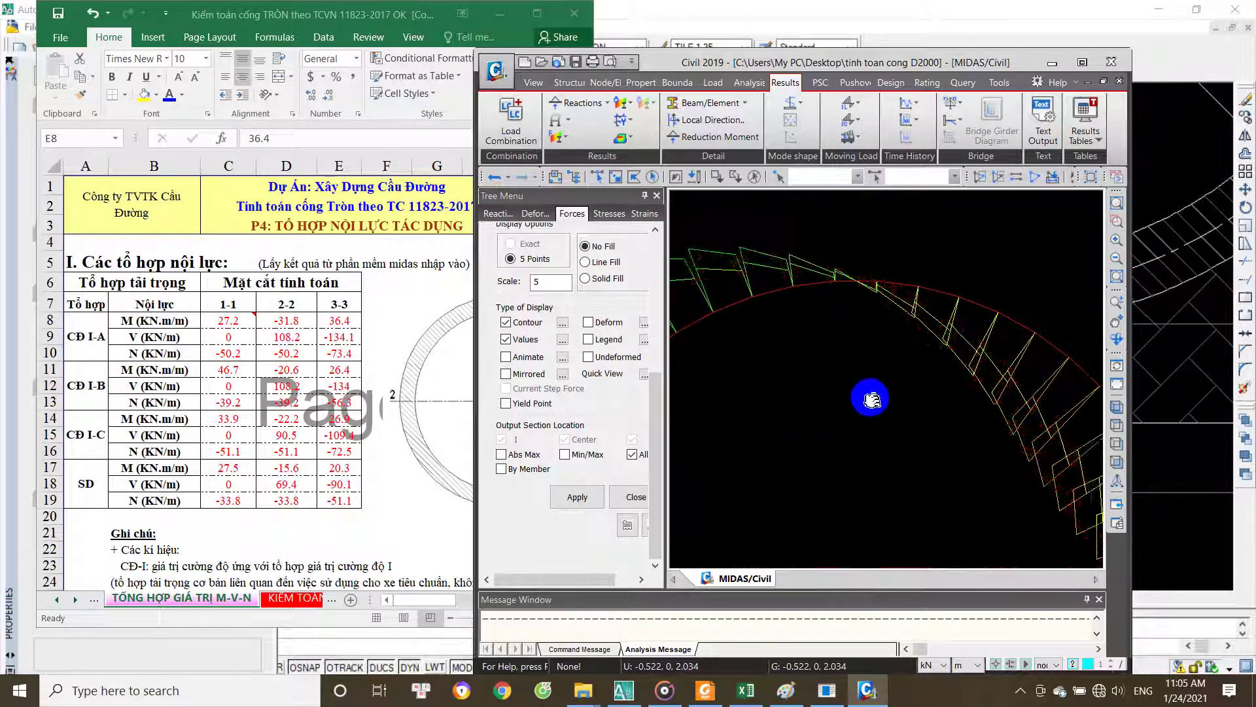
scroll(877, 416, "down", 2)
scroll(906, 230, "up", 3)
scroll(870, 230, "up", 2)
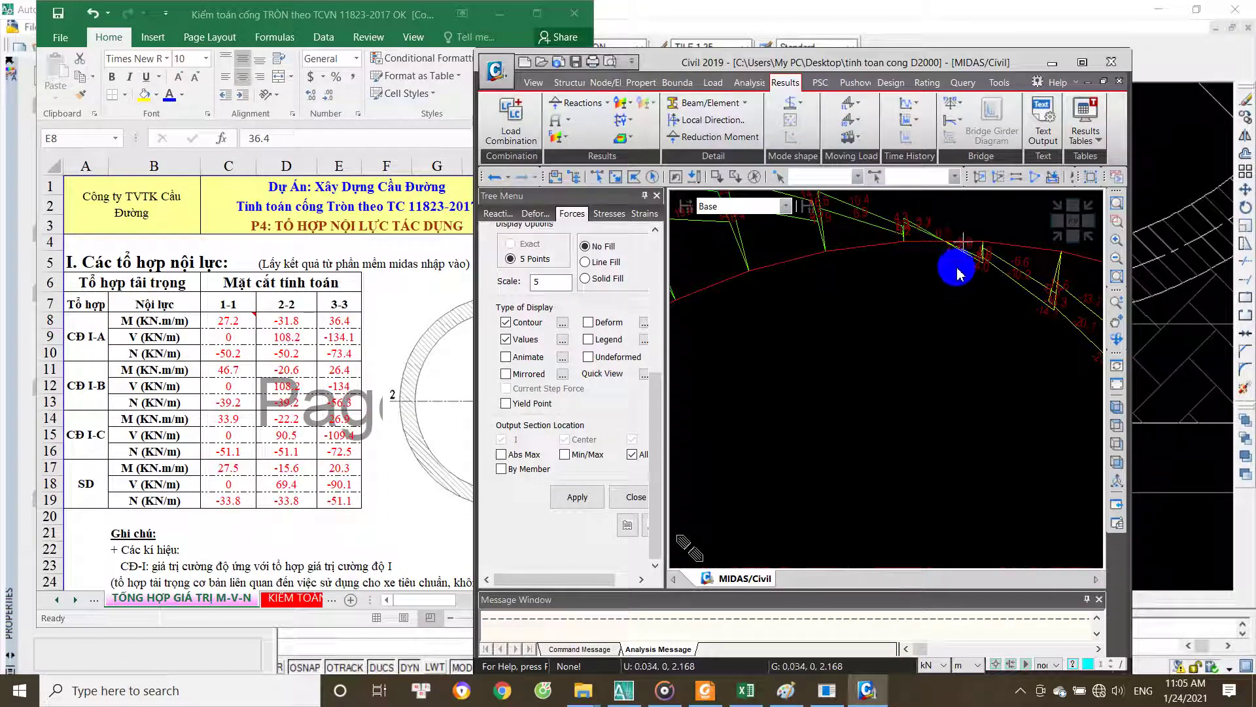
left_click(278, 371)
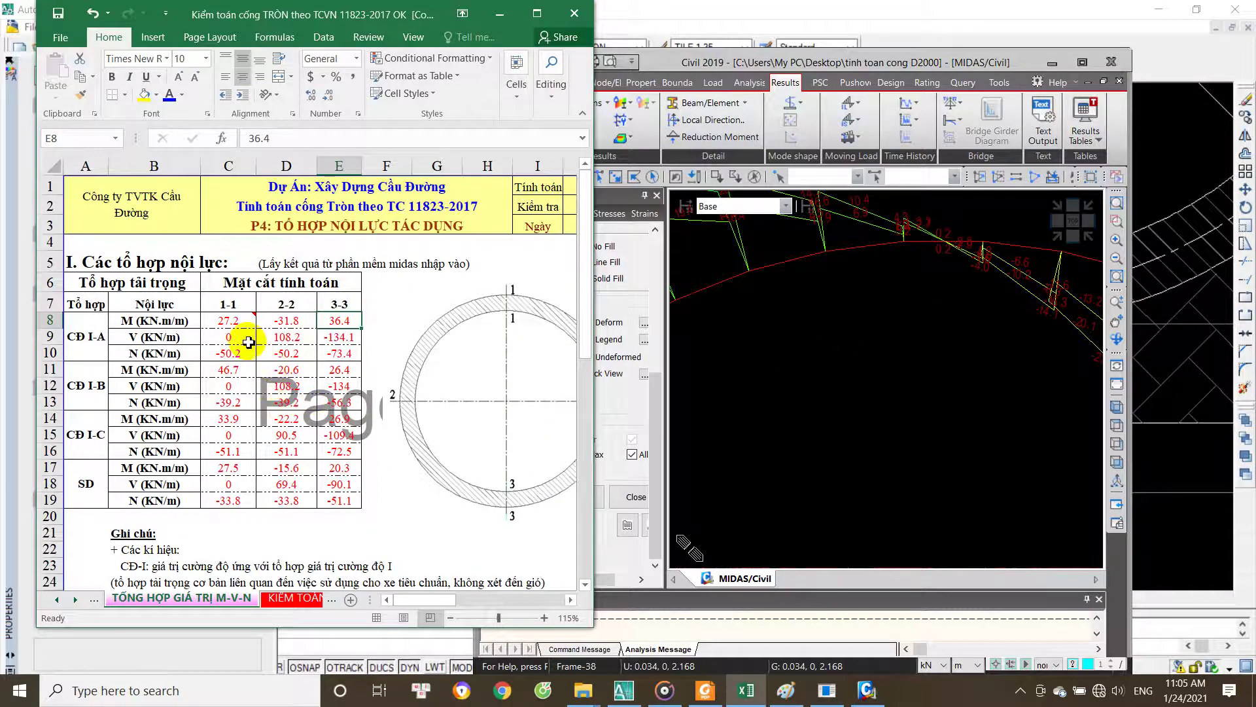
Step: Read the section 1-1 shear in MIDAS and enter 0.2 in C9
left_click(248, 342)
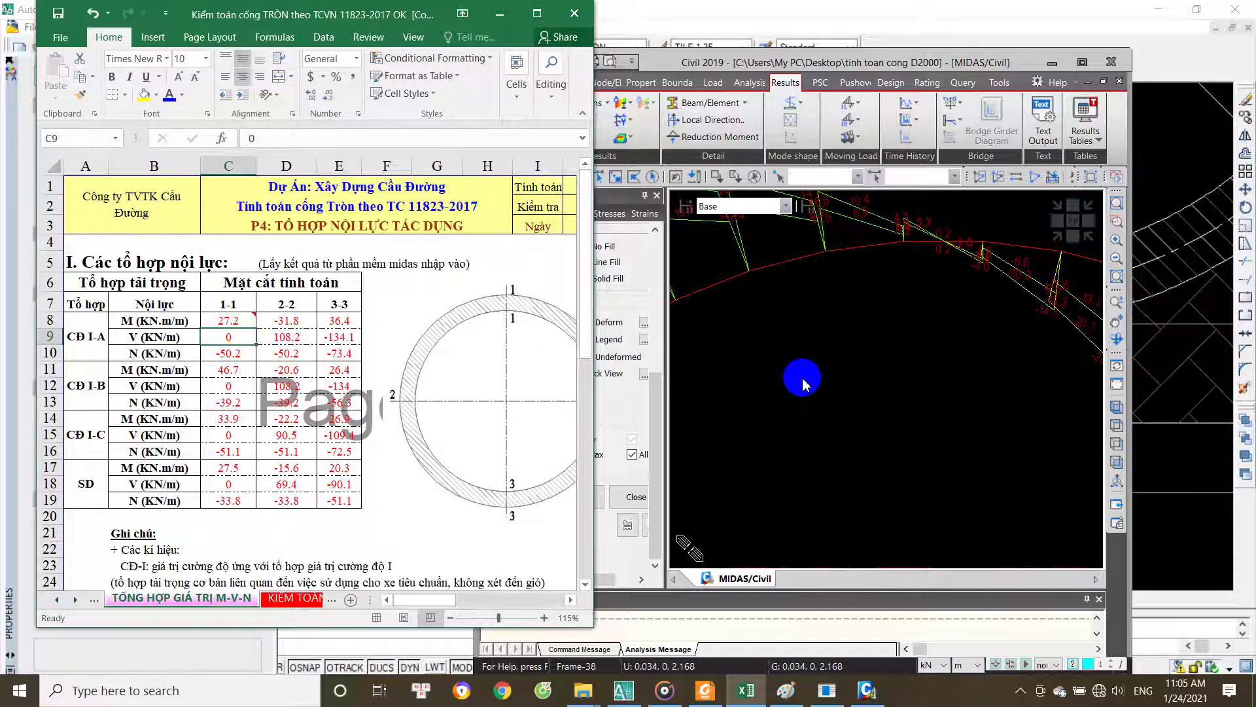
left_click(912, 342)
scroll(933, 337, "up", 2)
scroll(935, 333, "up", 1)
key("alt+Tab")
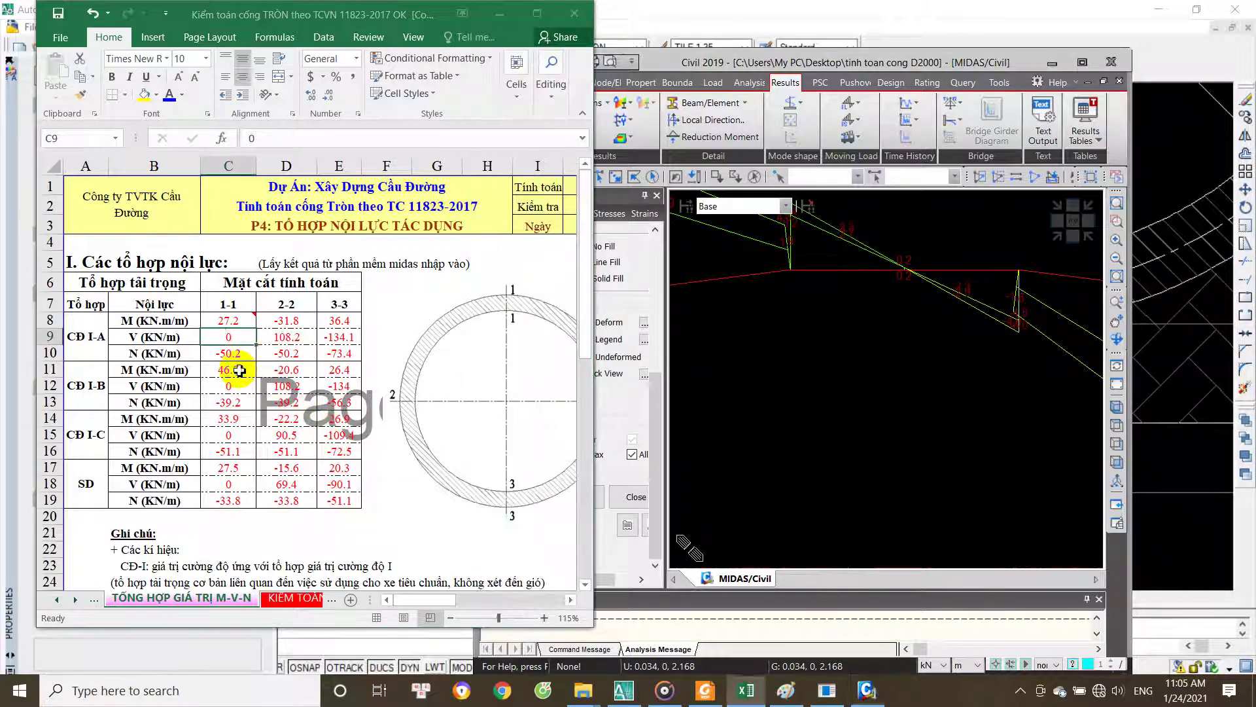
type("0.2")
key("Tab")
Step: Zoom and pan around the MIDAS shear diagram to read the section 2-2 value
left_click(798, 393)
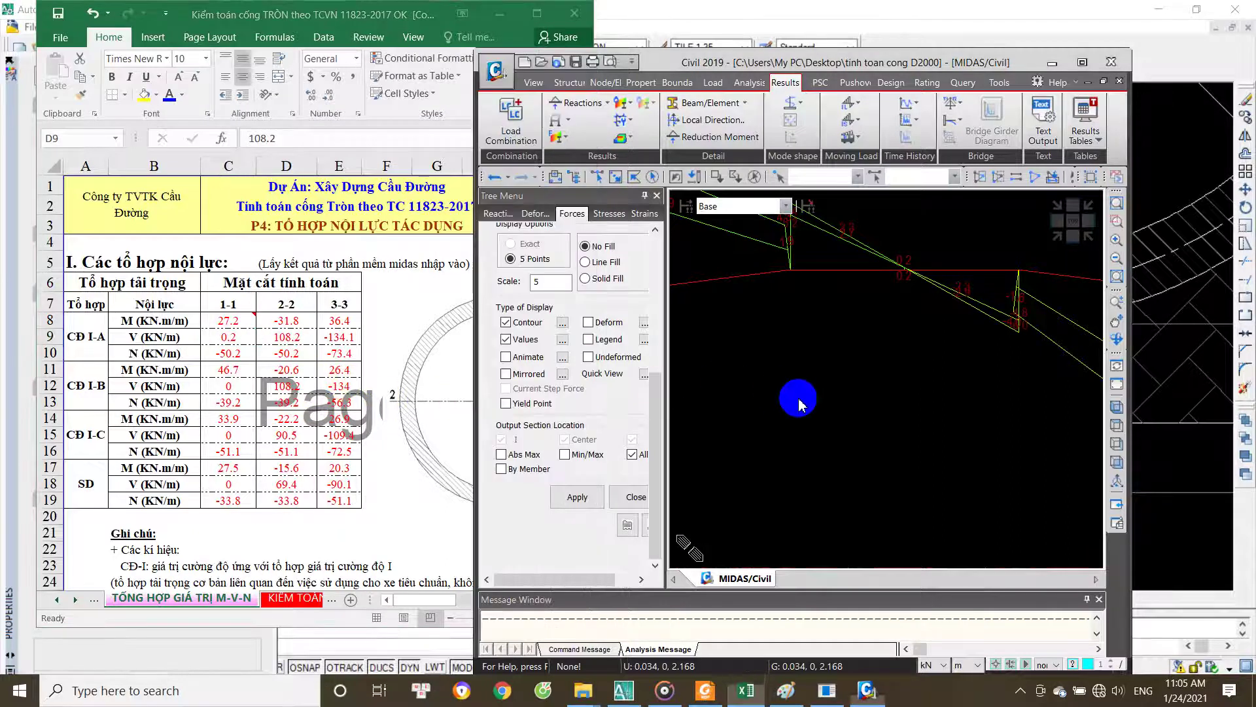
scroll(822, 406, "down", 2)
scroll(816, 457, "down", 2)
scroll(859, 432, "down", 1)
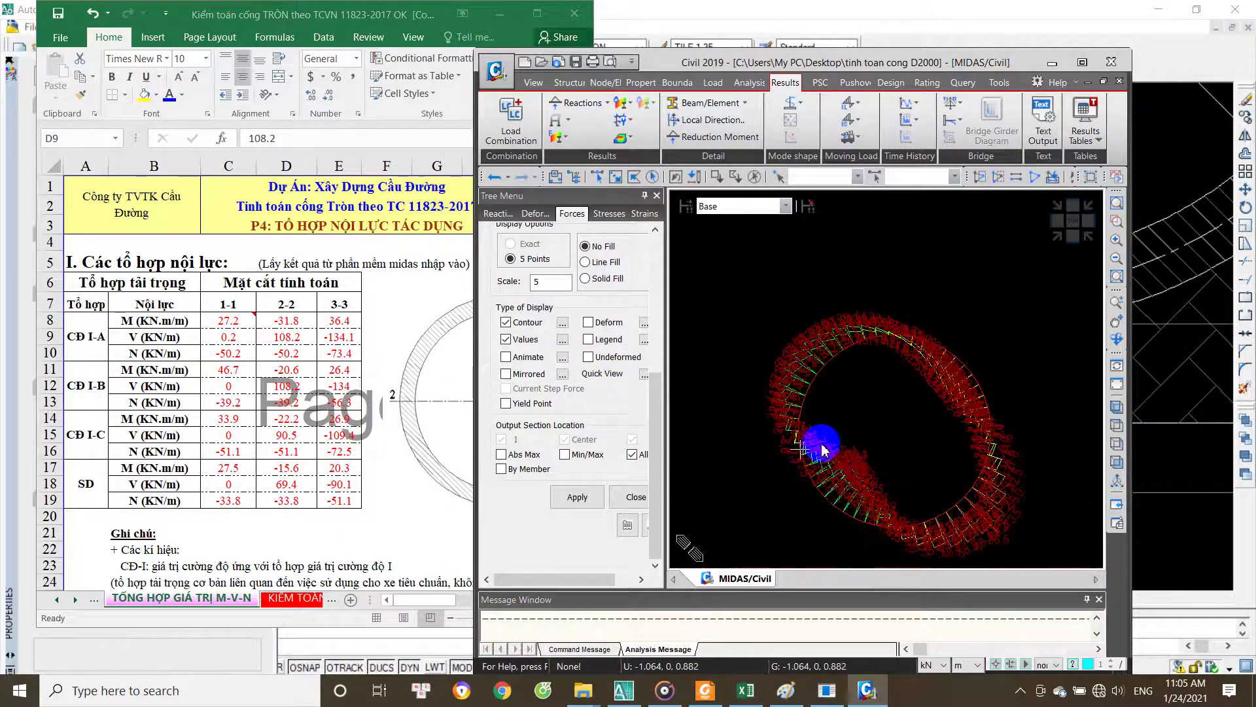
scroll(889, 437, "up", 1)
scroll(811, 427, "up", 1)
scroll(840, 451, "up", 1)
scroll(870, 392, "down", 1)
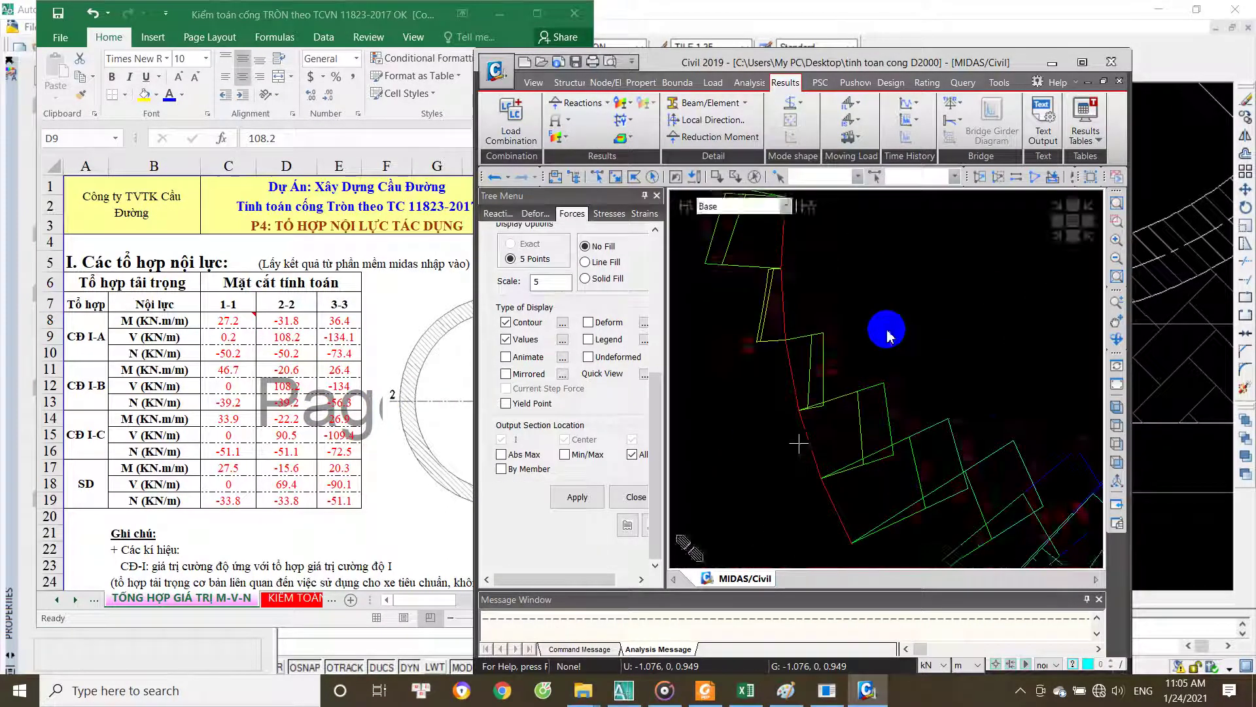
scroll(771, 421, "down", 2)
middle_click_drag(765, 426, 765, 398)
scroll(791, 399, "up", 1)
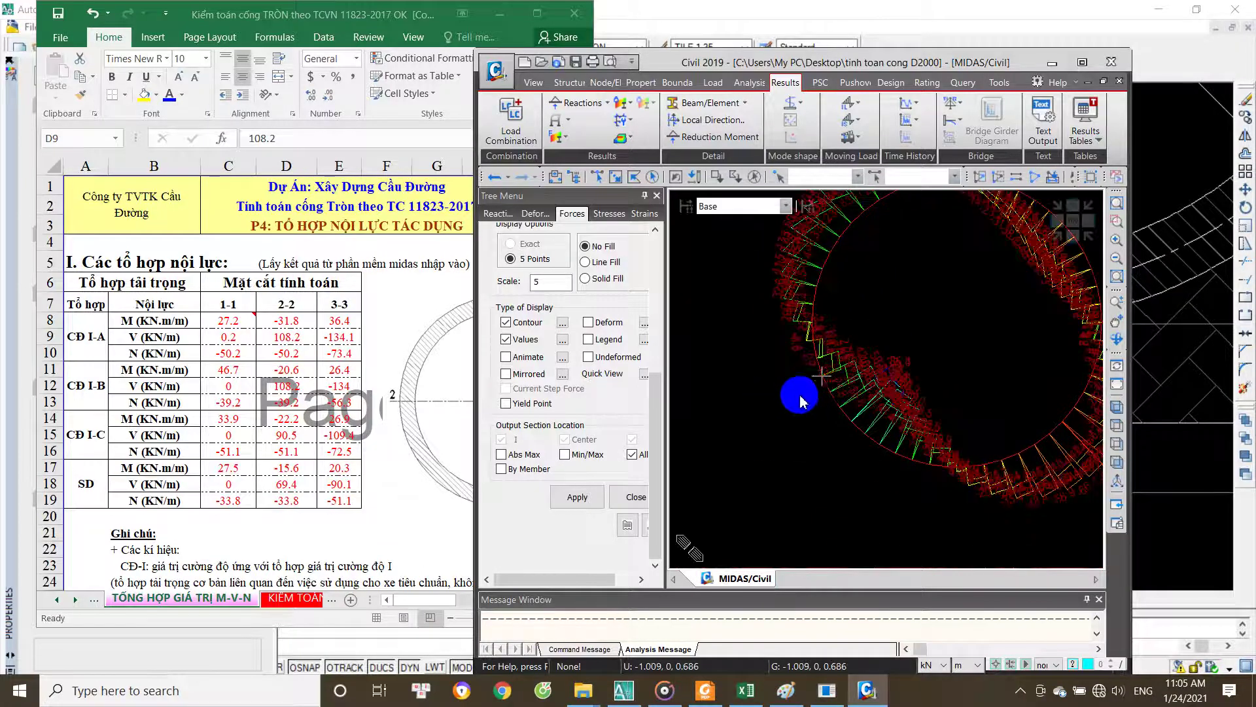
scroll(749, 421, "up", 1)
scroll(748, 373, "up", 1)
scroll(751, 335, "up", 2)
scroll(746, 321, "up", 1)
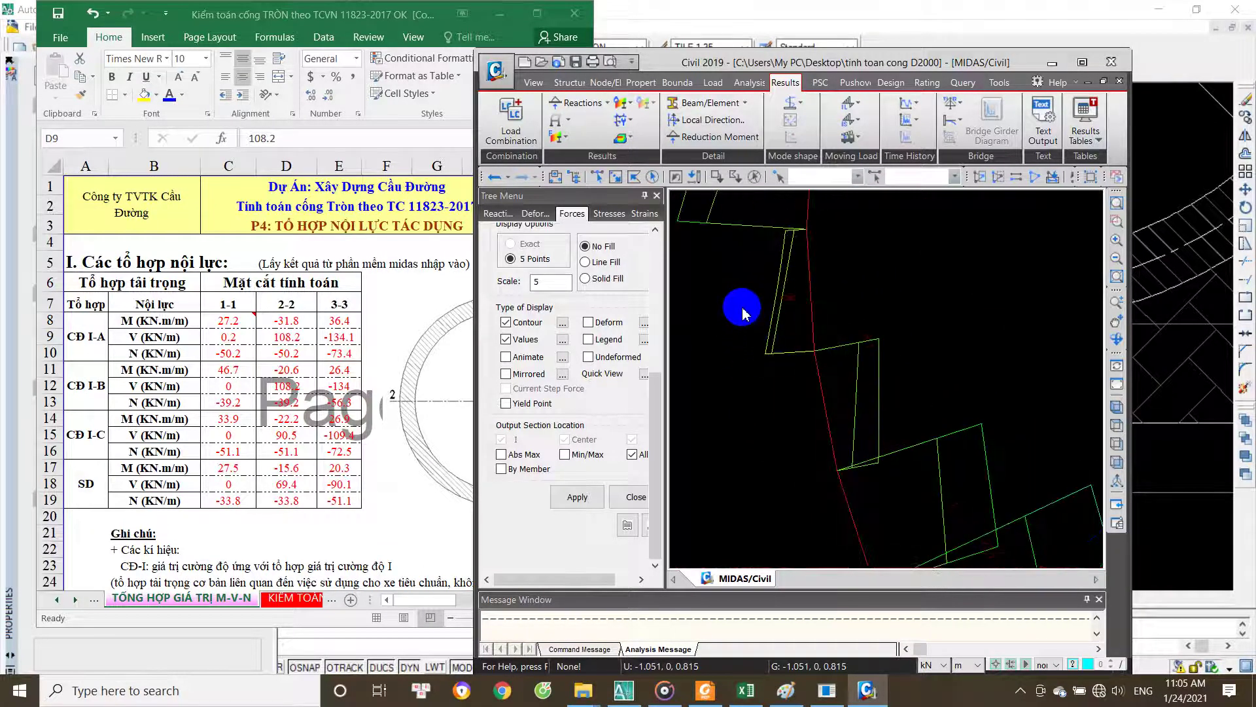
scroll(759, 314, "up", 1)
scroll(767, 283, "up", 1)
scroll(813, 373, "up", 1)
scroll(827, 435, "up", 1)
scroll(829, 432, "up", 1)
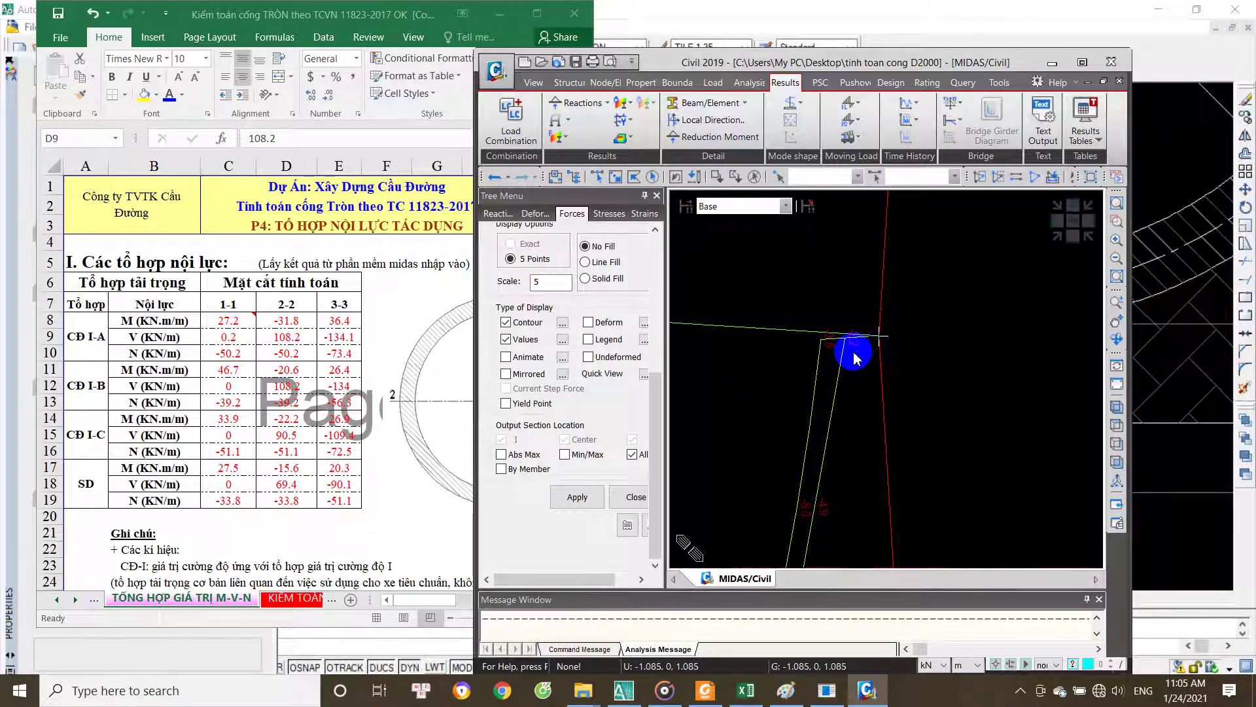
scroll(854, 357, "up", 1)
scroll(855, 360, "up", 1)
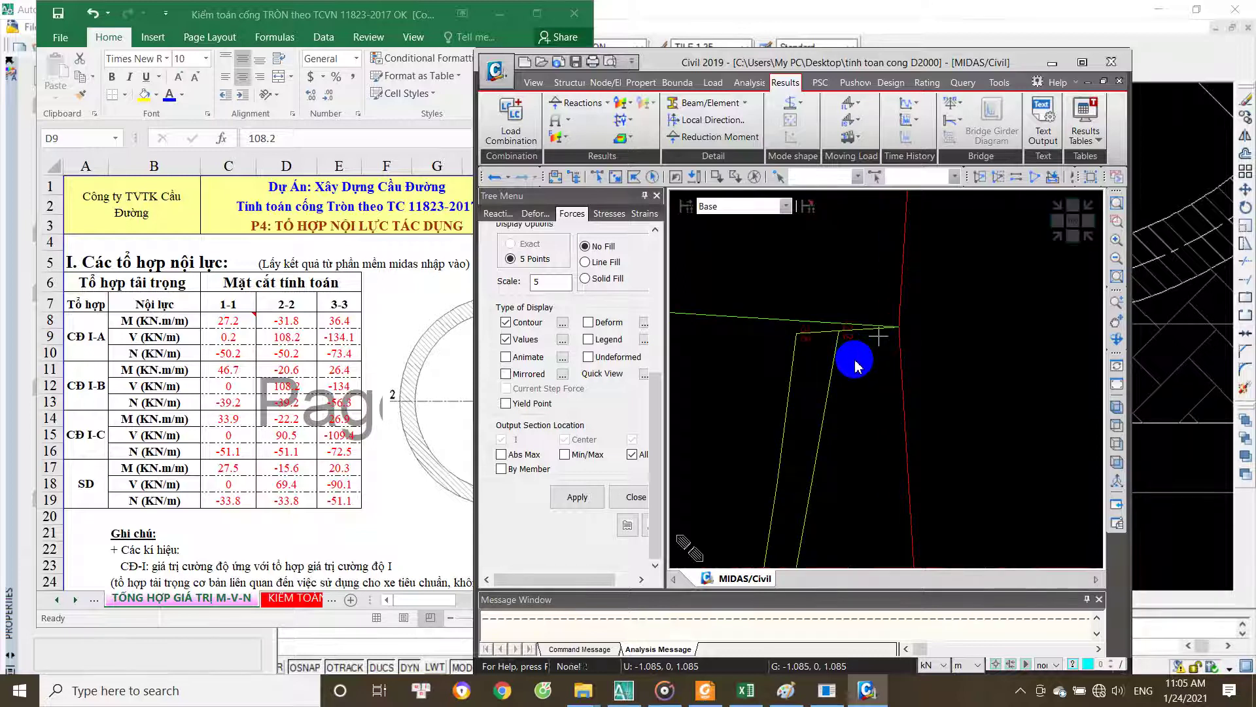
scroll(850, 365, "down", 1)
scroll(845, 399, "down", 1)
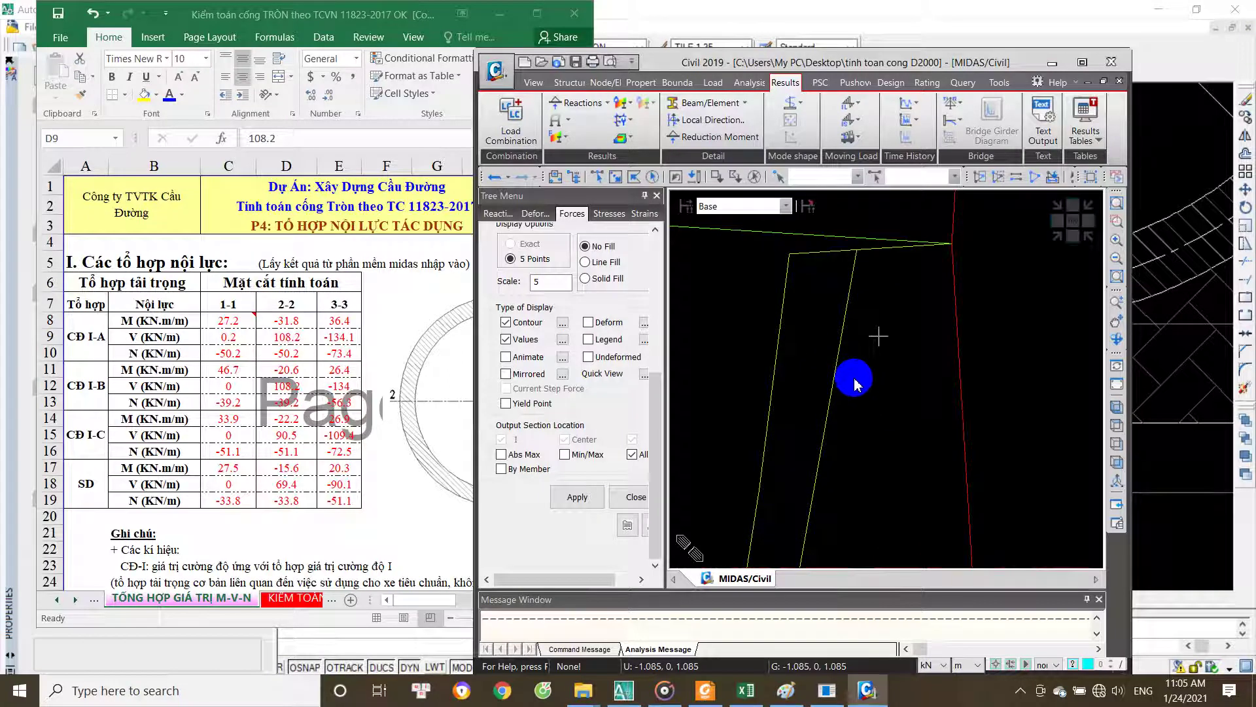
scroll(806, 330, "up", 1)
scroll(759, 386, "up", 1)
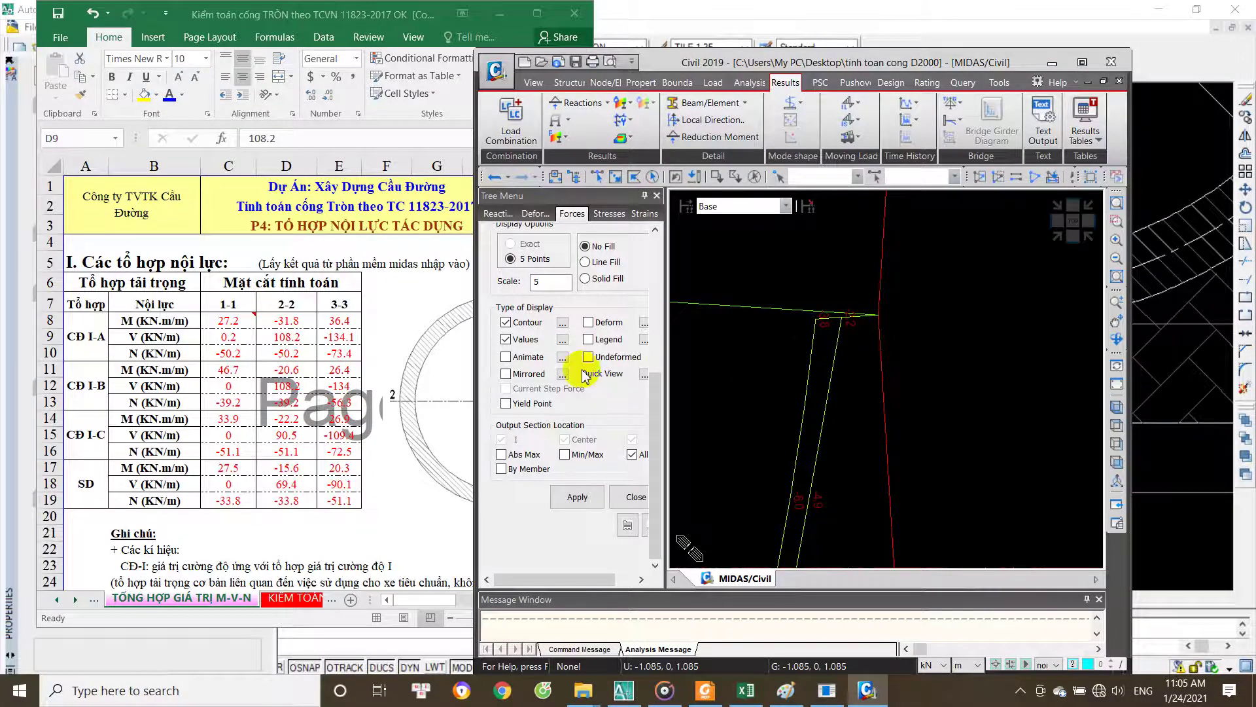
Step: Enter 3.8 as the CĐ I-A section 2-2 shear in D9
left_click(337, 390)
type(".8")
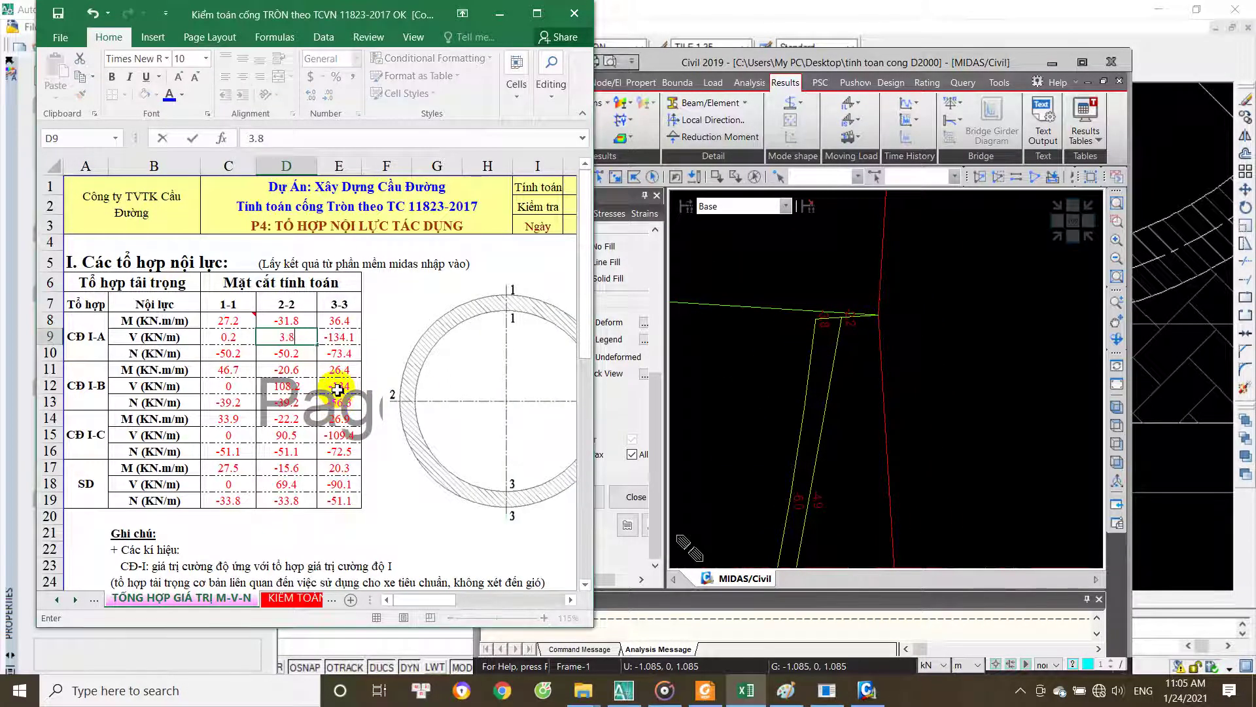
key("Tab")
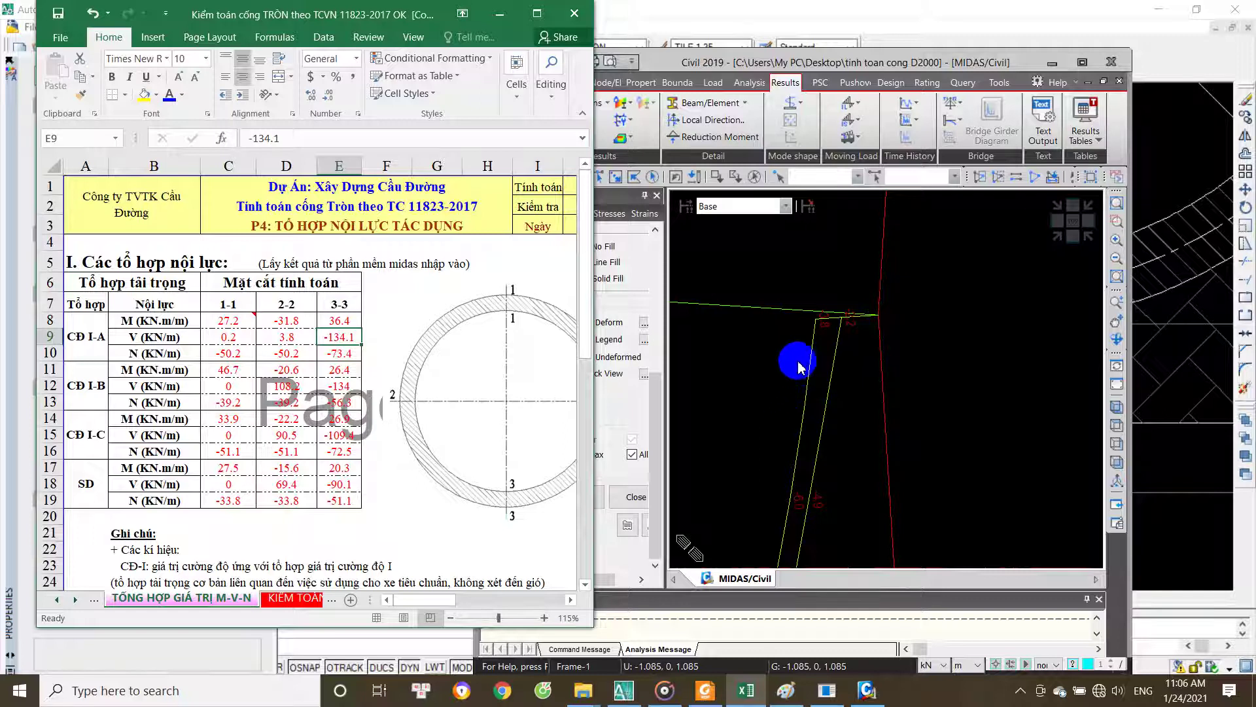
Step: Zoom across the whole MIDAS ring to locate the section 3-3 shear
left_click(739, 388)
scroll(740, 388, "down", 5)
scroll(854, 370, "up", 2)
scroll(840, 485, "up", 1)
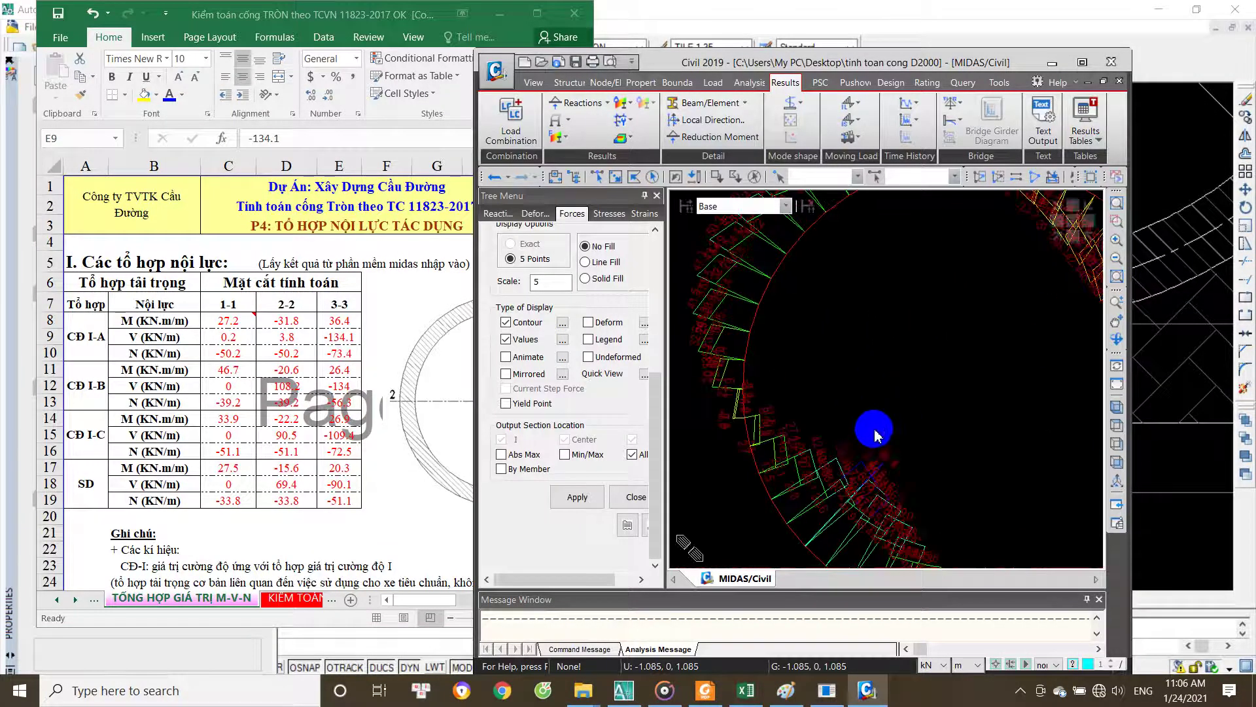
scroll(878, 429, "up", 1)
scroll(872, 426, "up", 2)
scroll(895, 311, "up", 2)
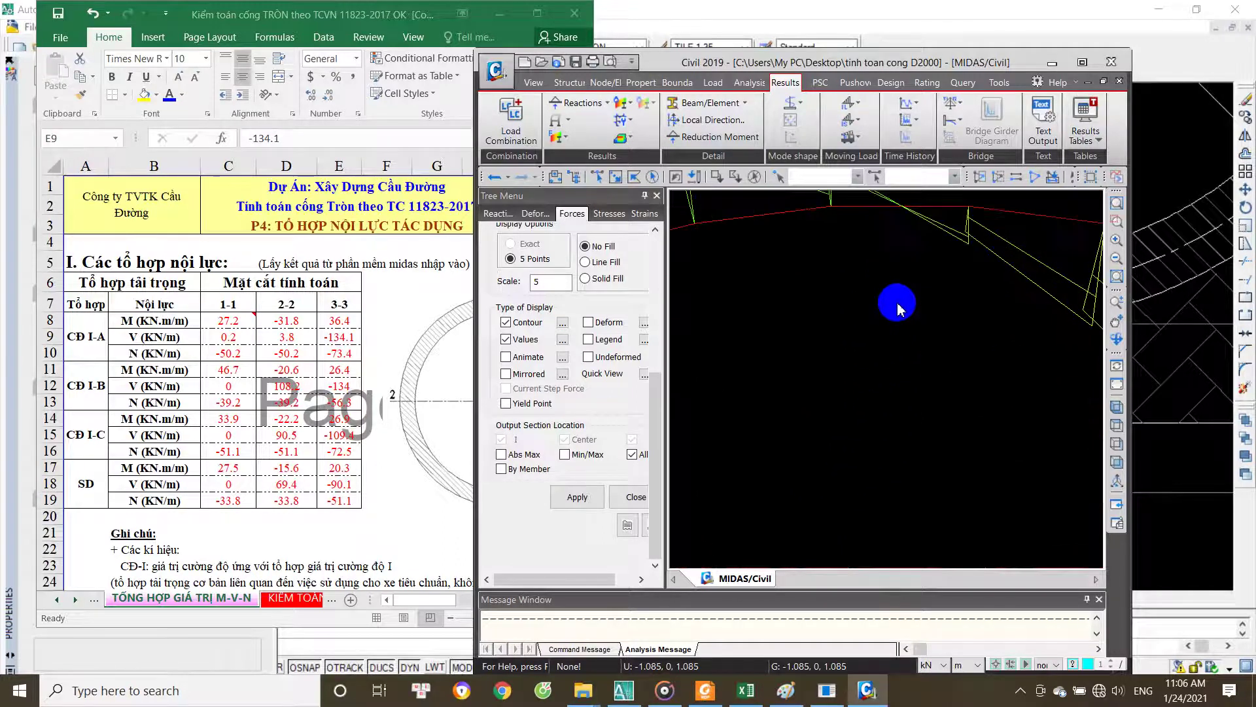
scroll(894, 314, "down", 1)
scroll(887, 396, "down", 1)
scroll(887, 397, "down", 1)
scroll(877, 412, "down", 1)
middle_click_drag(863, 426, 867, 397)
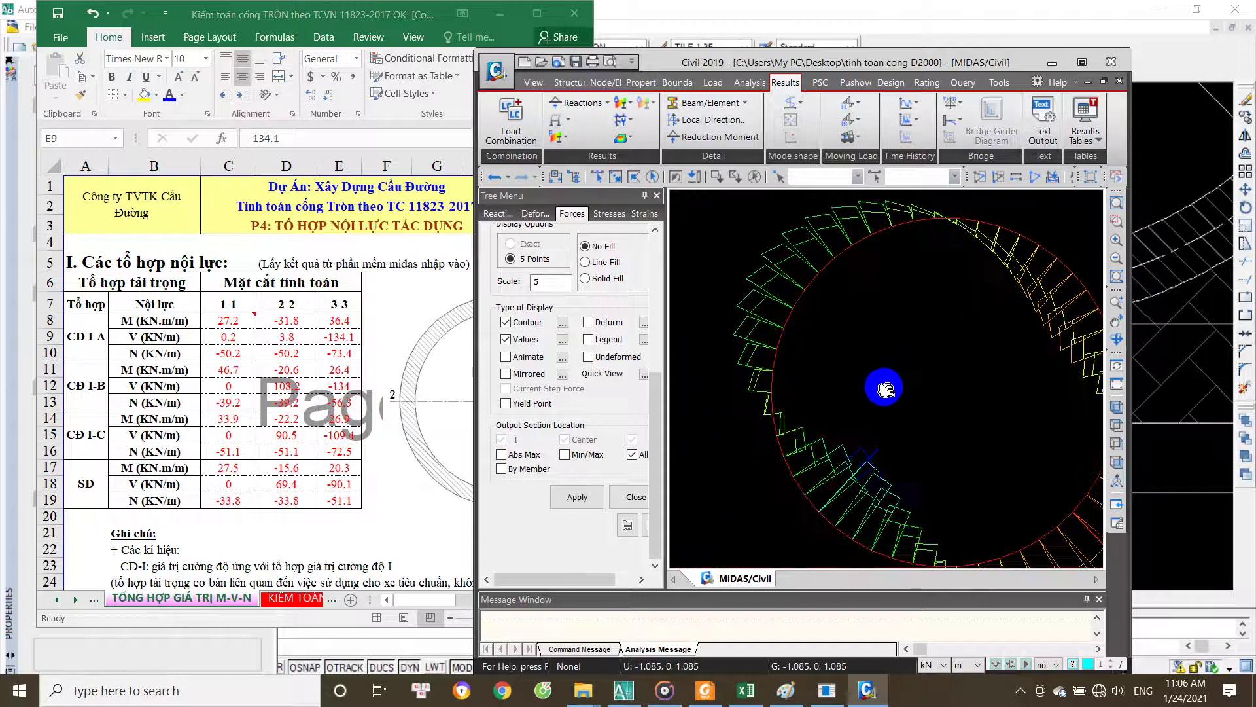
Step: Read the section 3-3 shear in MIDAS and enter 6.1 in E9
left_click(376, 336)
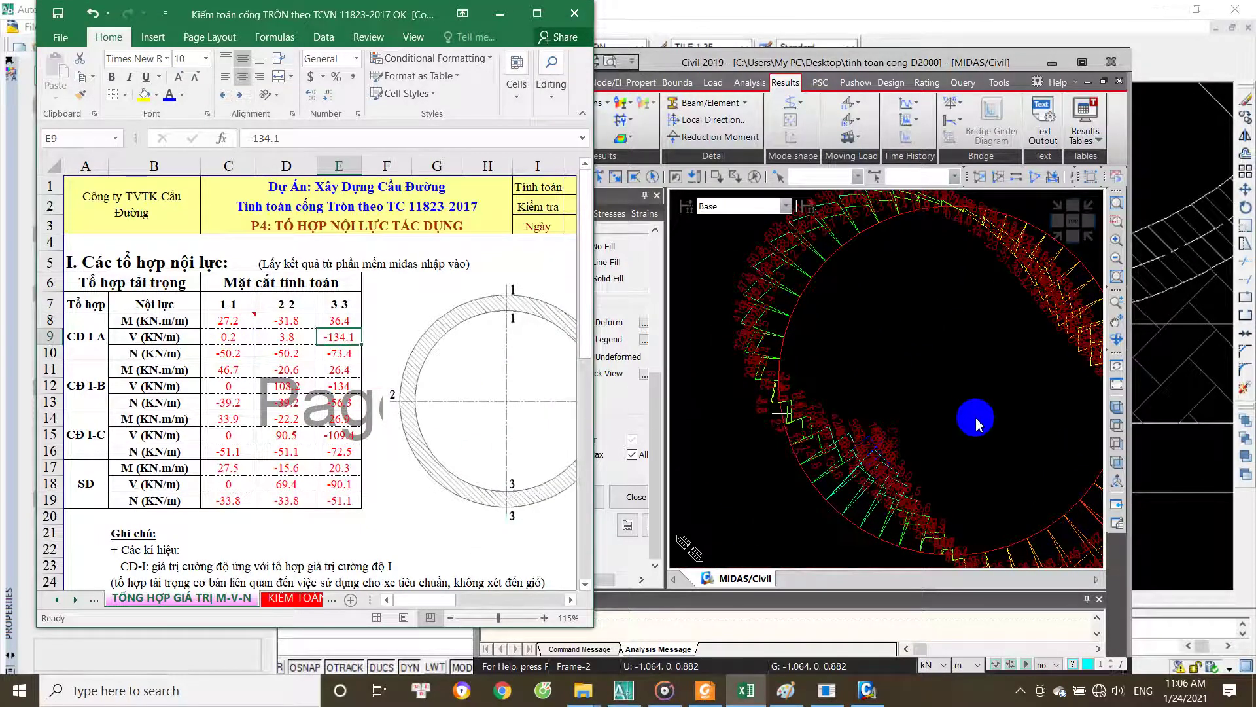
left_click(940, 416)
scroll(929, 419, "up", 2)
scroll(918, 435, "up", 2)
scroll(919, 432, "up", 1)
scroll(902, 428, "up", 1)
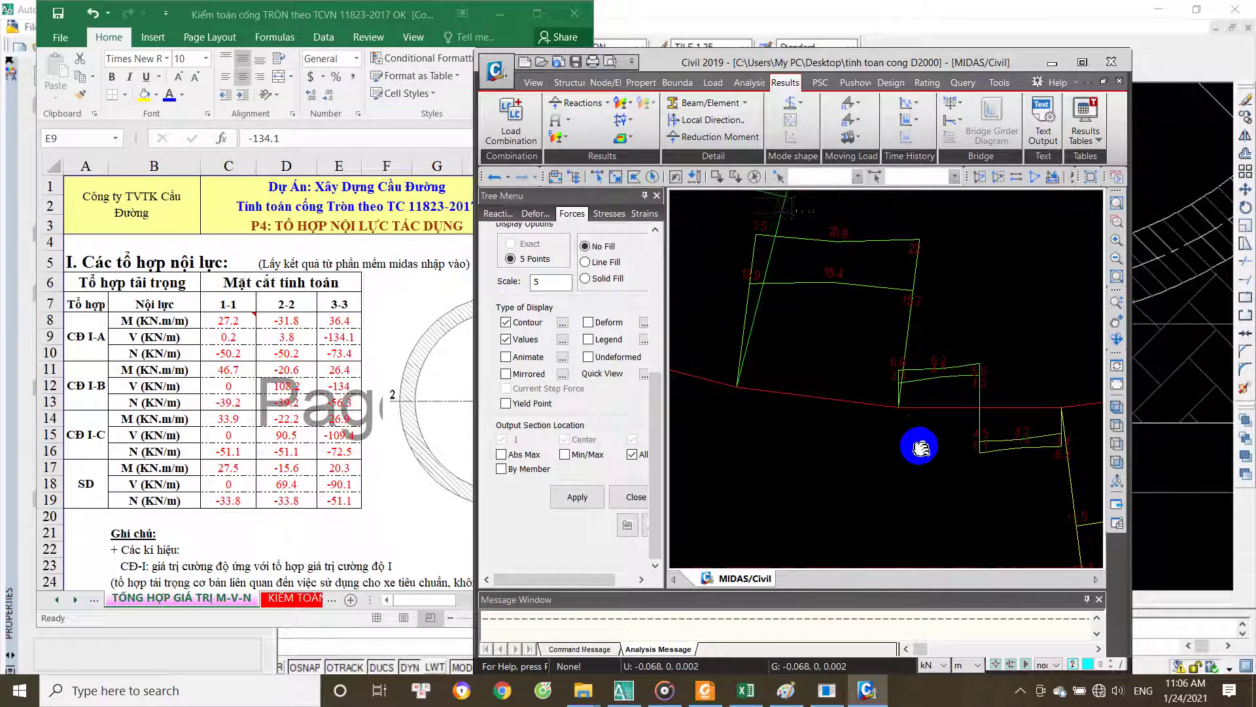
middle_click_drag(920, 440, 819, 440)
scroll(819, 441, "up", 1)
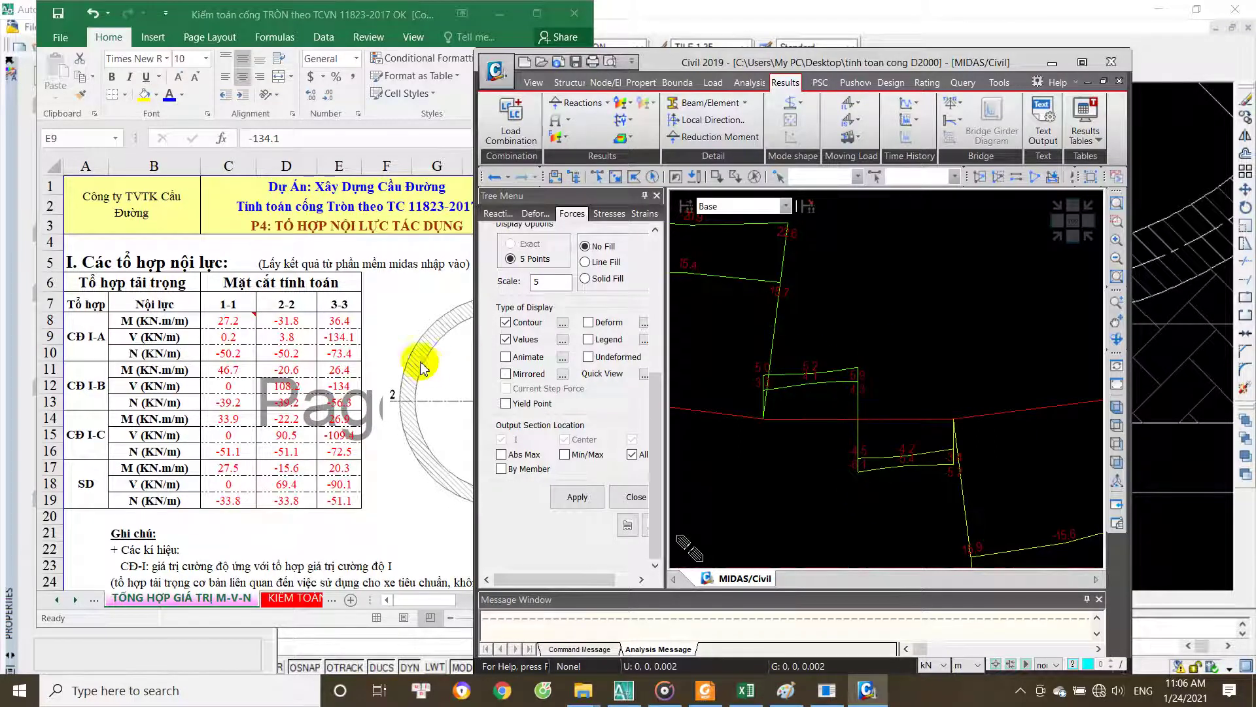
left_click(395, 406)
type("6")
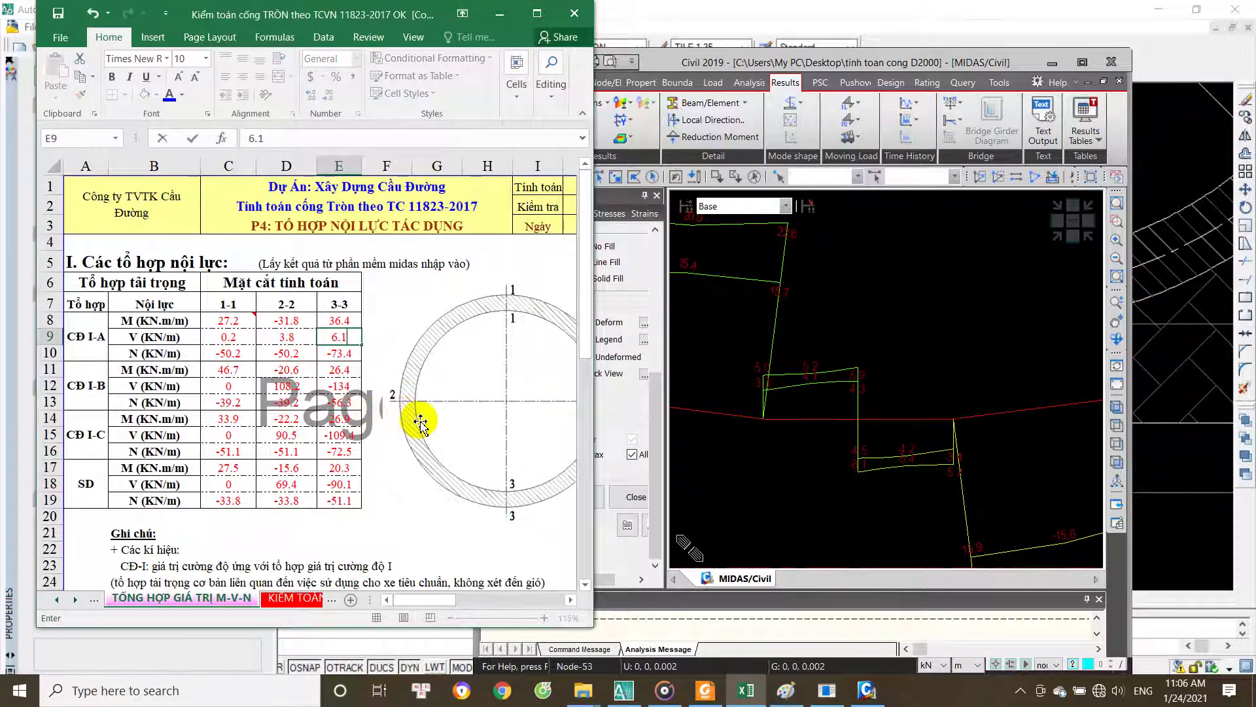
left_click(859, 471)
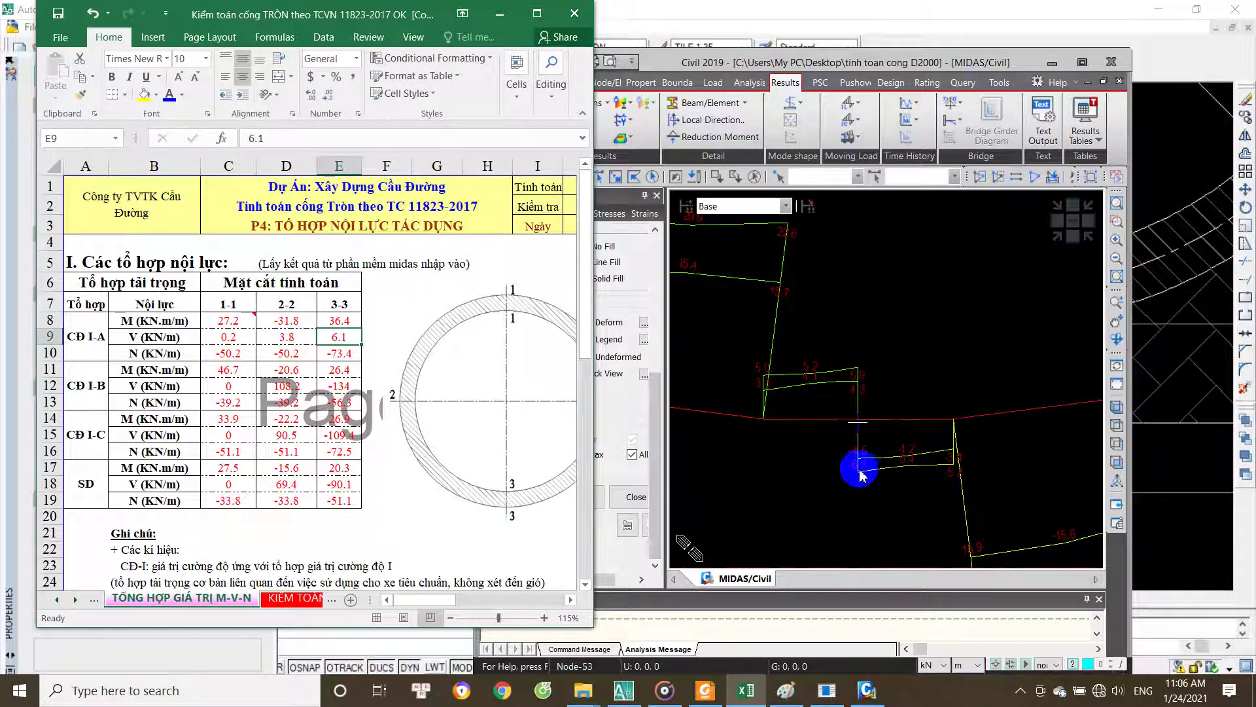
Step: Check the D9, E8 and E9 values, then move to the axial force cell C10
key("Left")
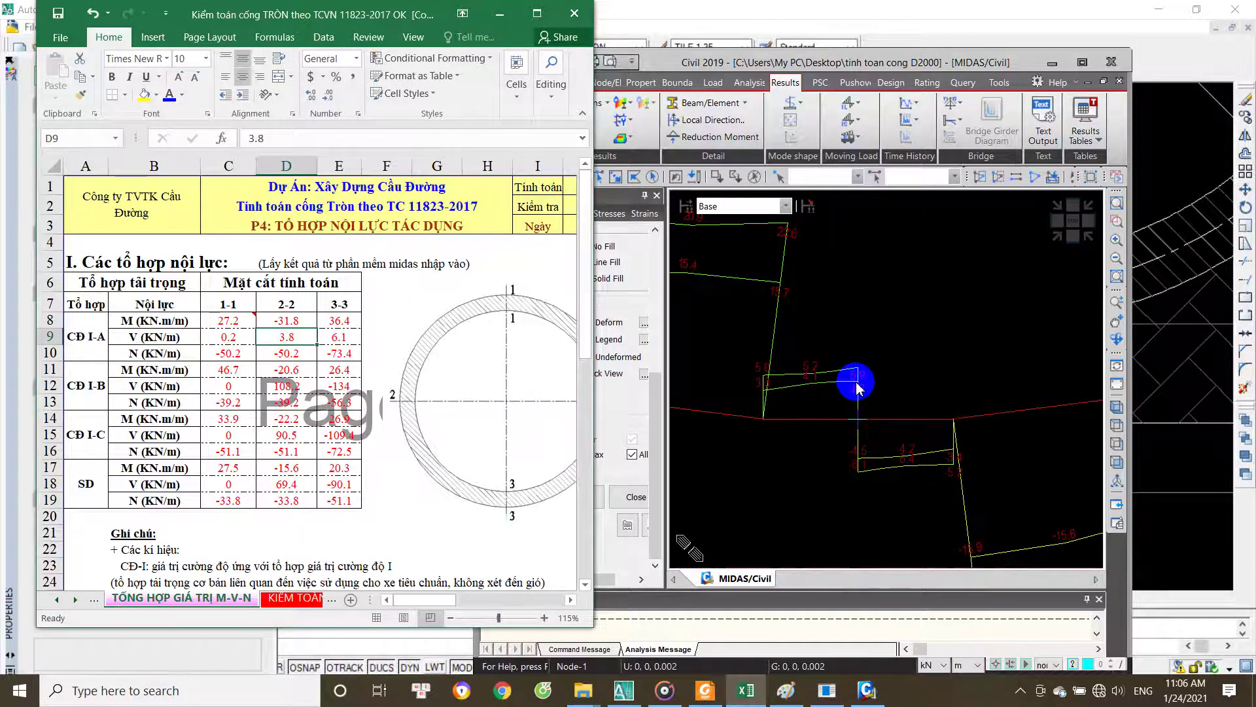
mouse_move(856, 386)
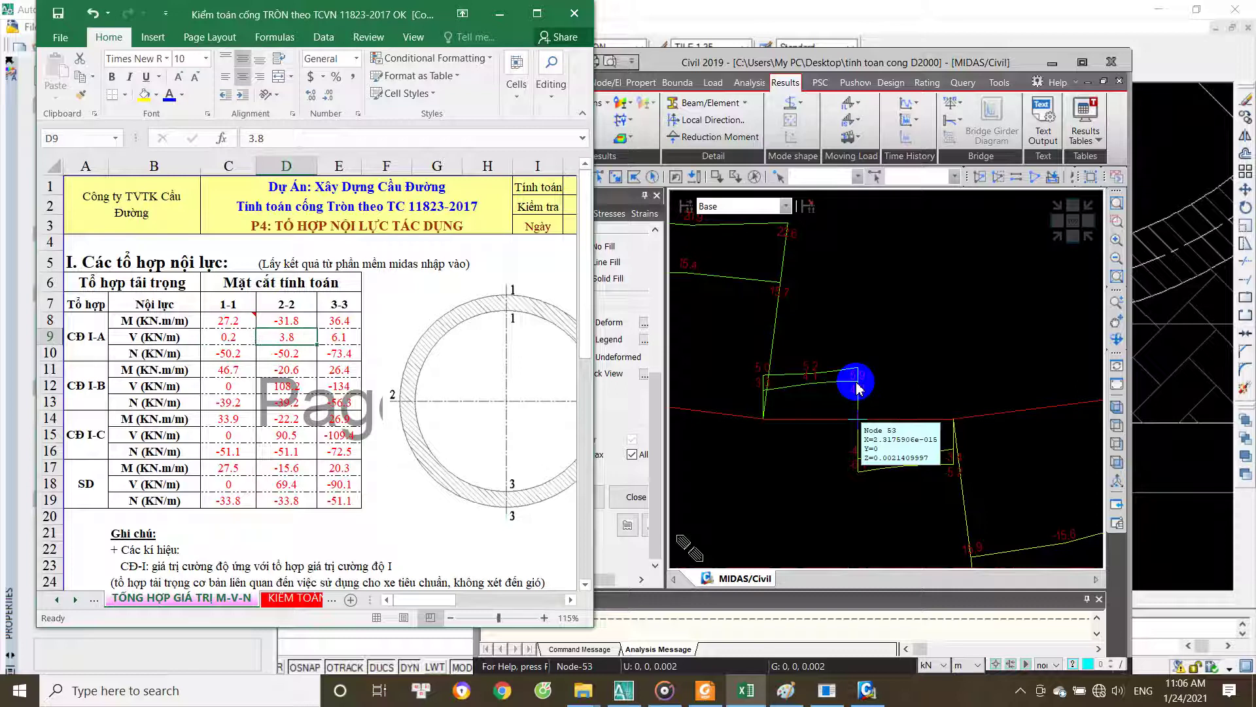
key("Left")
key("Right")
key("Right")
key("Left")
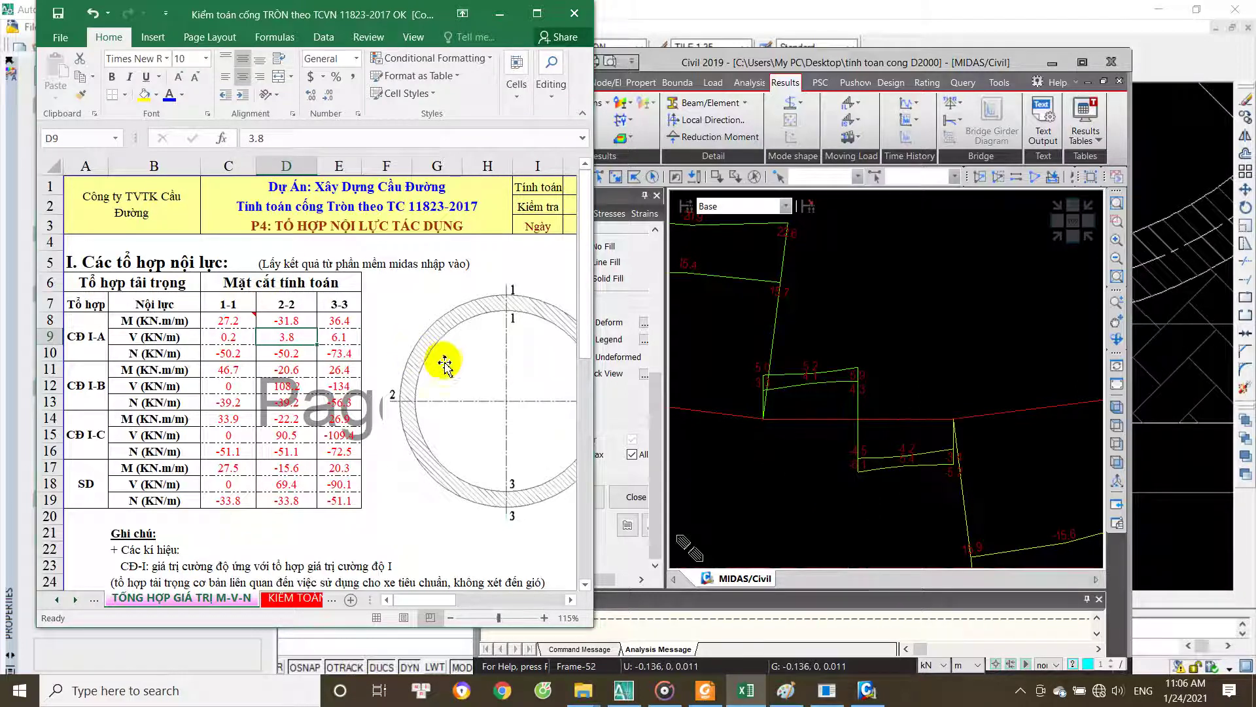
left_click(345, 326)
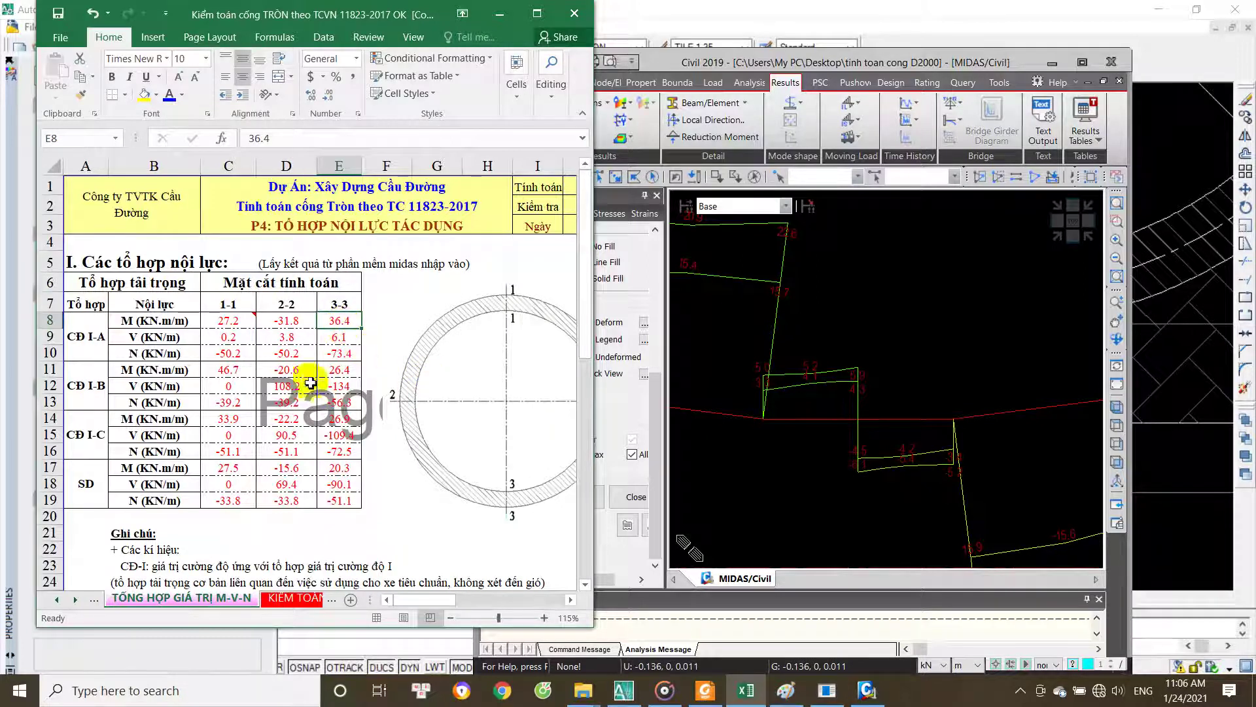
left_click(338, 340)
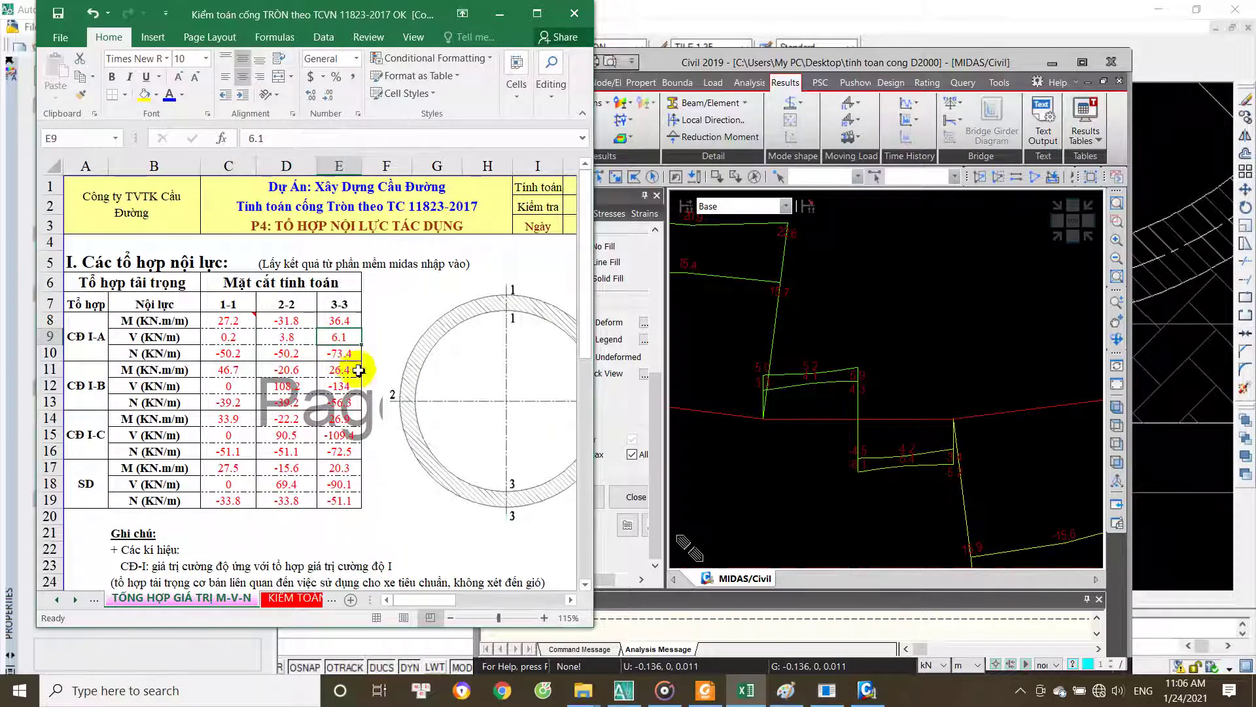
left_click(768, 464)
key("Down")
key("Left")
key("Left")
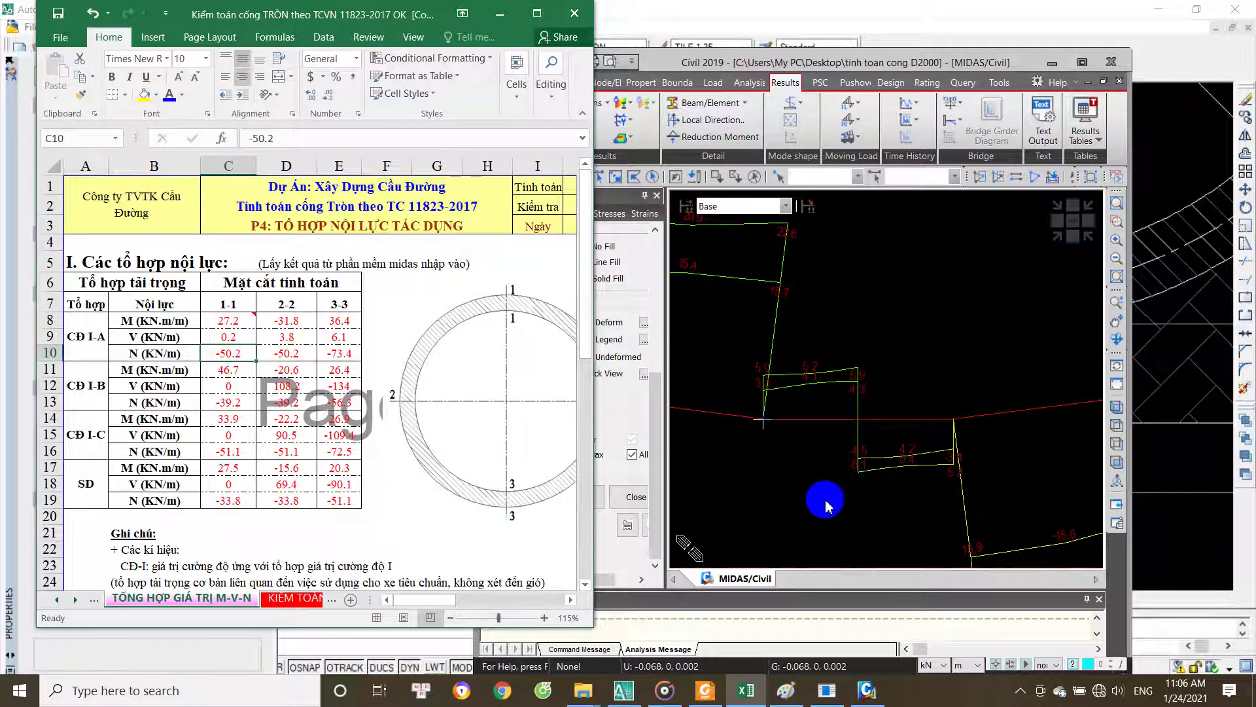
left_click(827, 505)
Step: Scroll and adjust the Forces tree menu panel to reach the force component options
scroll(817, 507, "down", 2)
scroll(811, 509, "down", 2)
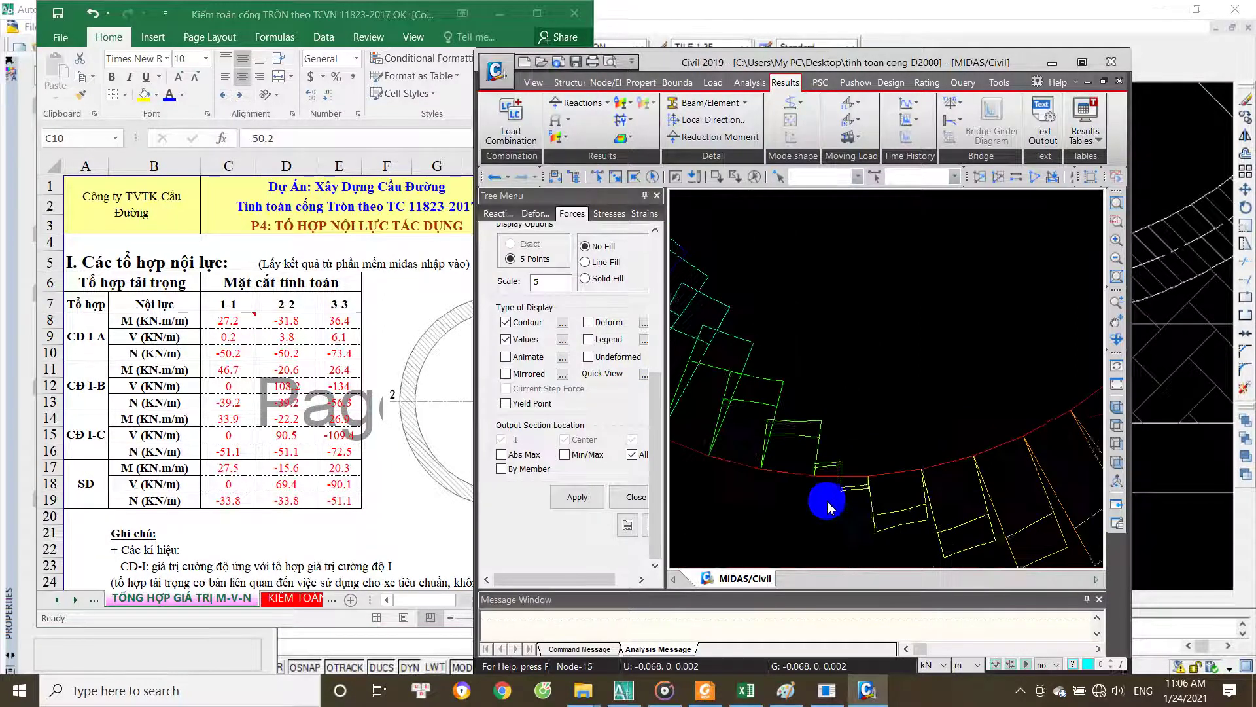
scroll(802, 510, "down", 2)
scroll(801, 504, "down", 2)
scroll(803, 500, "down", 2)
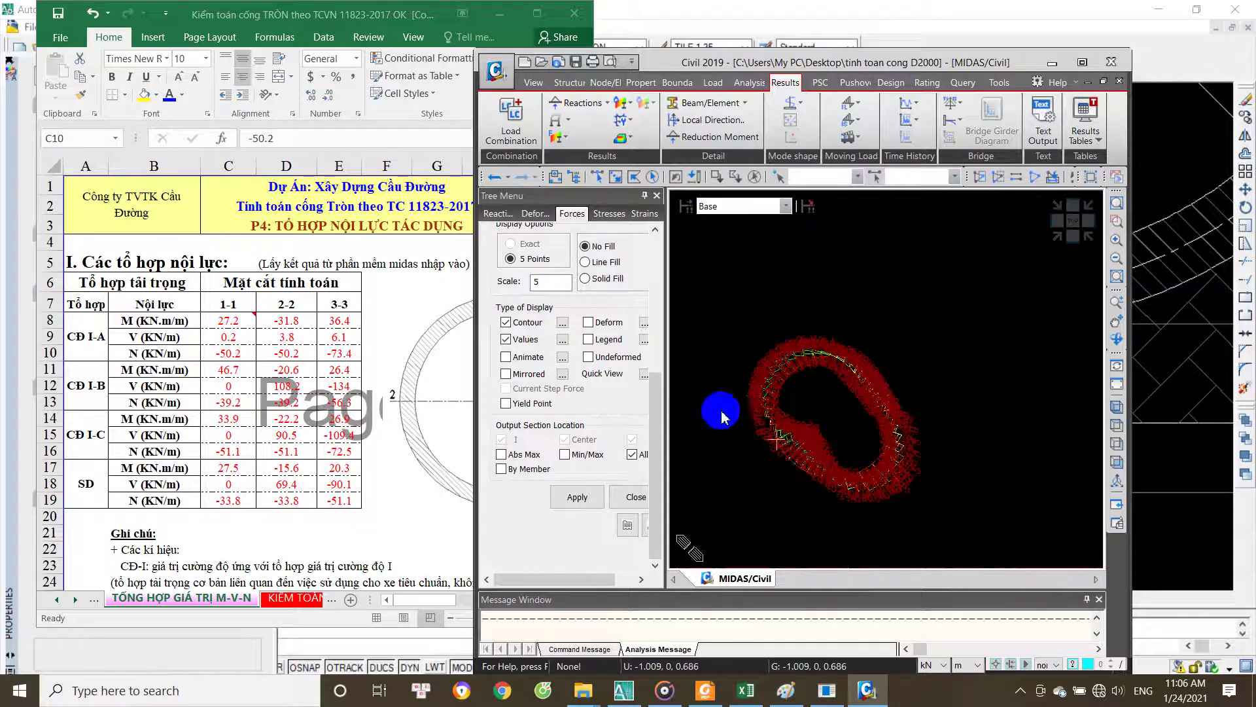
left_click_drag(658, 386, 672, 293)
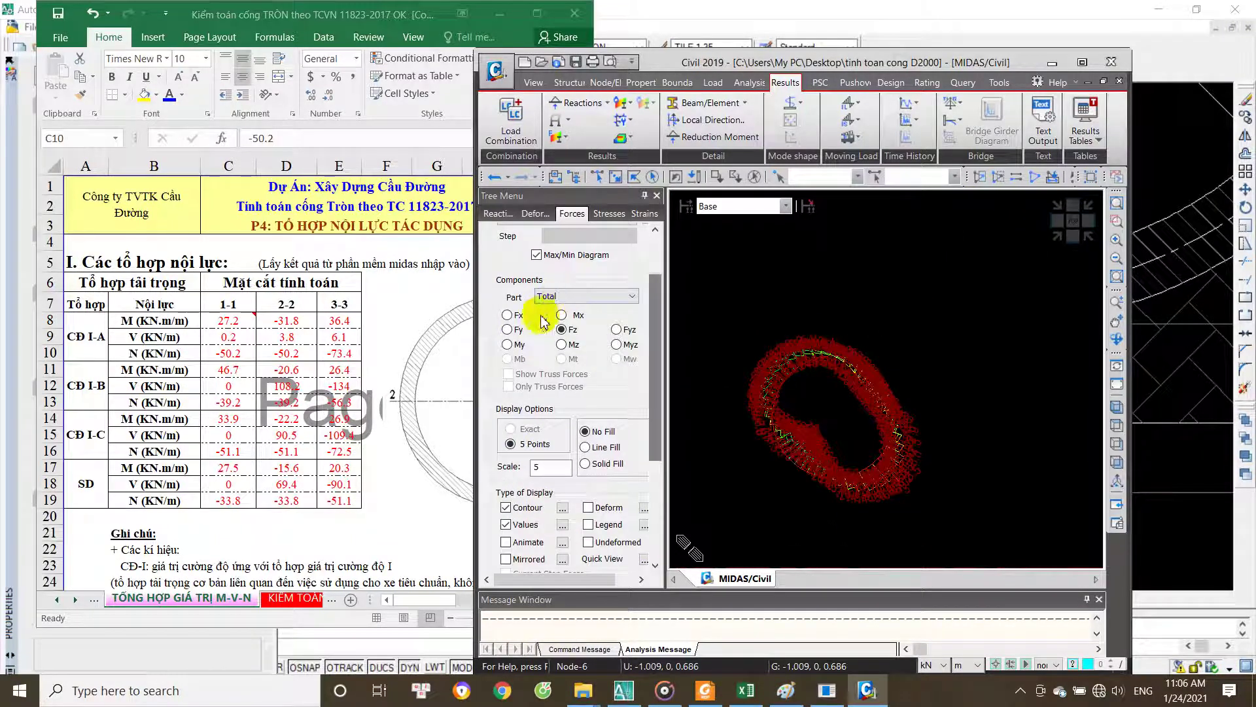
left_click_drag(654, 366, 655, 462)
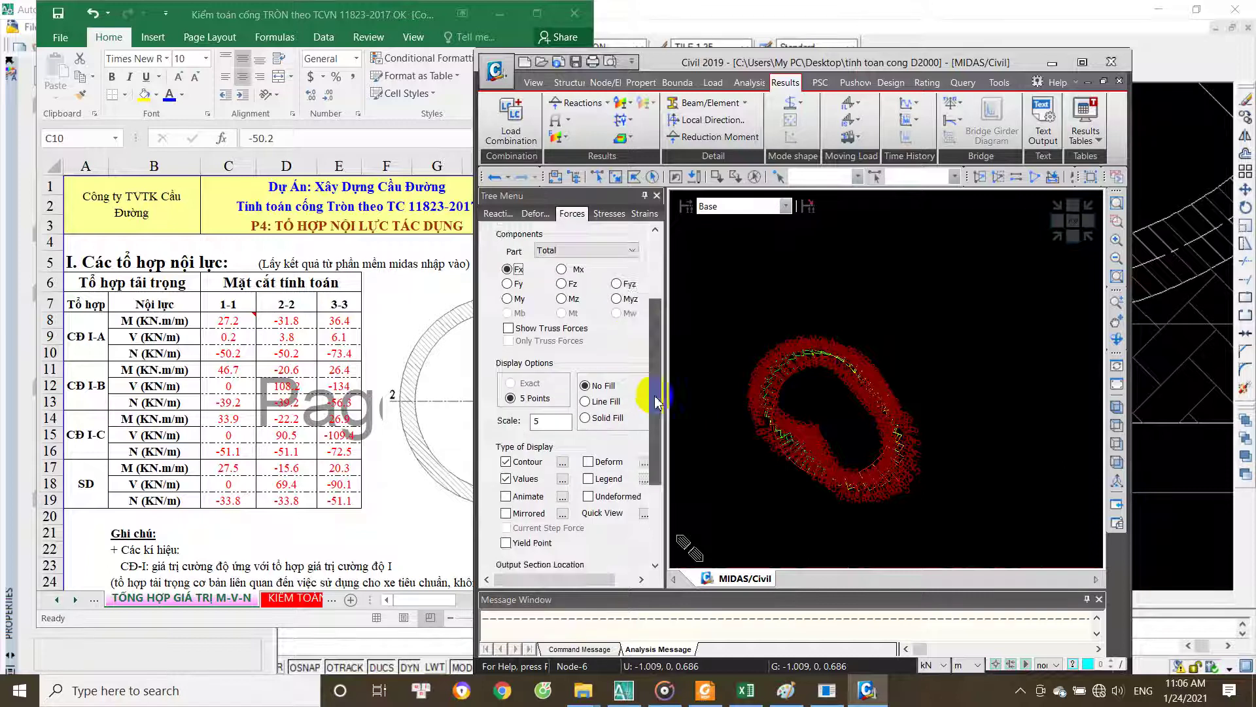
scroll(795, 458, "up", 3)
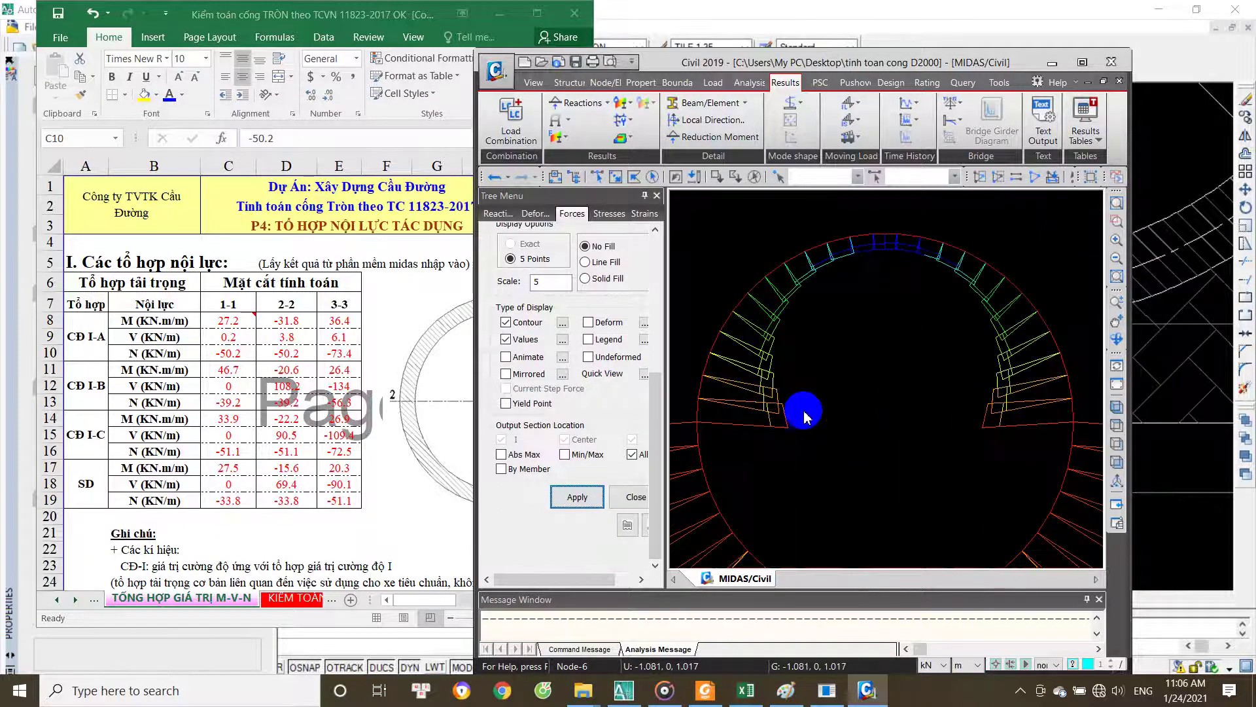
scroll(906, 411, "up", 2)
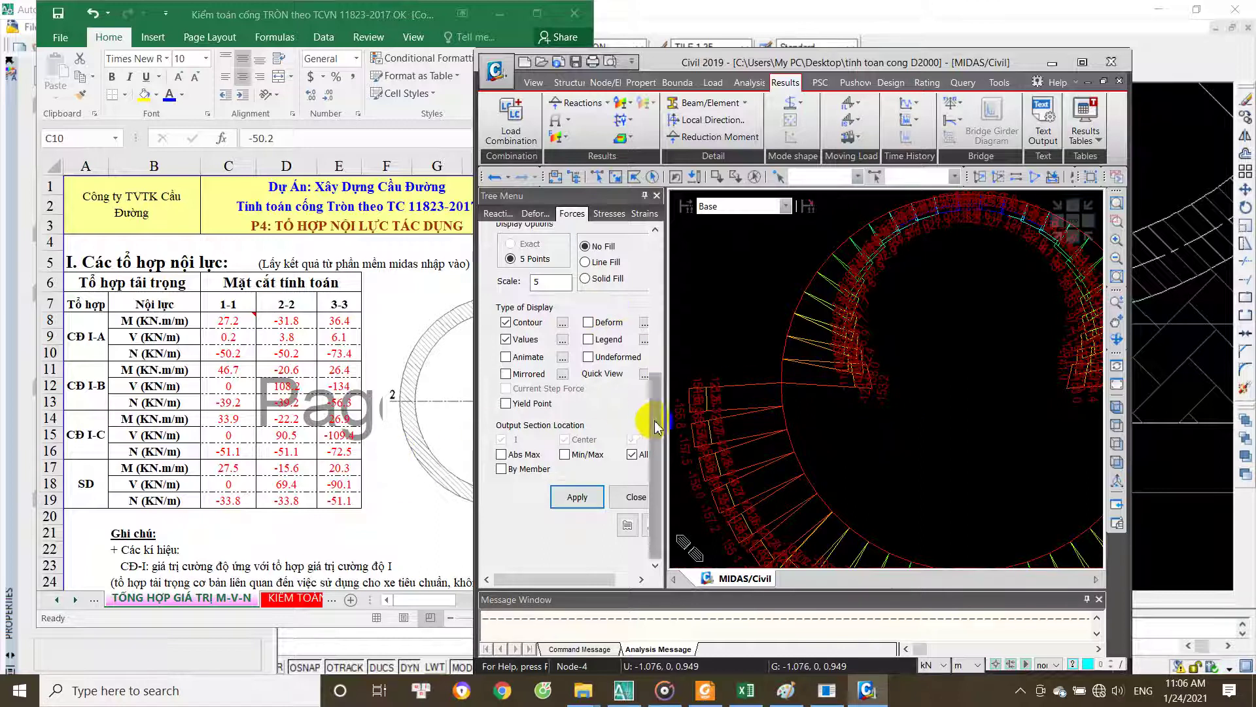
left_click_drag(655, 414, 650, 316)
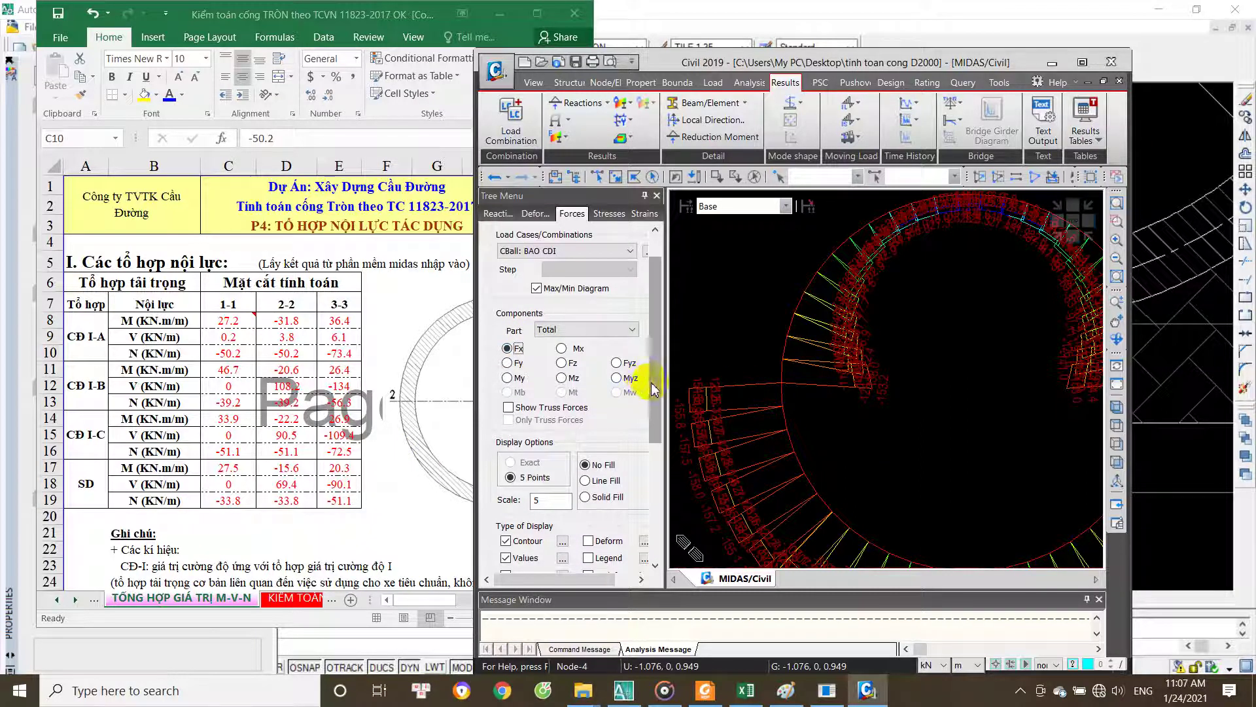
Step: Display a different force component on the culvert ring diagram with value labels
left_click(518, 370)
left_click_drag(654, 365, 654, 471)
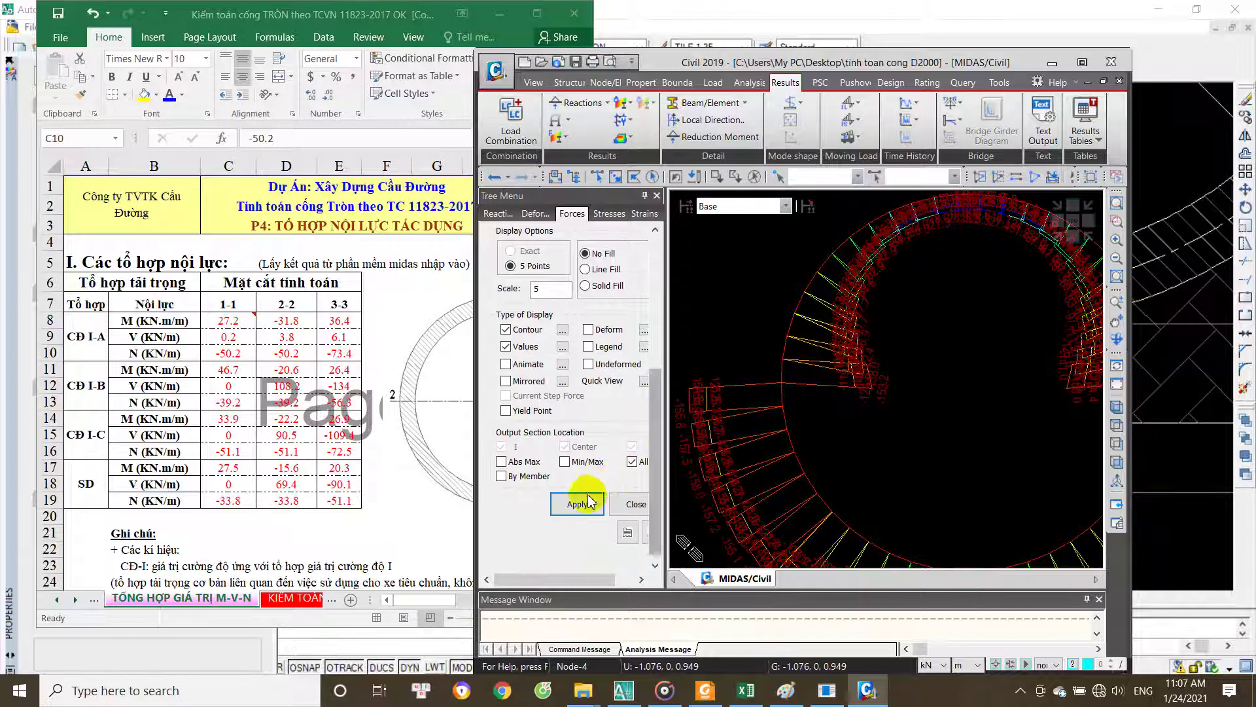
left_click(577, 504)
left_click_drag(654, 440, 651, 320)
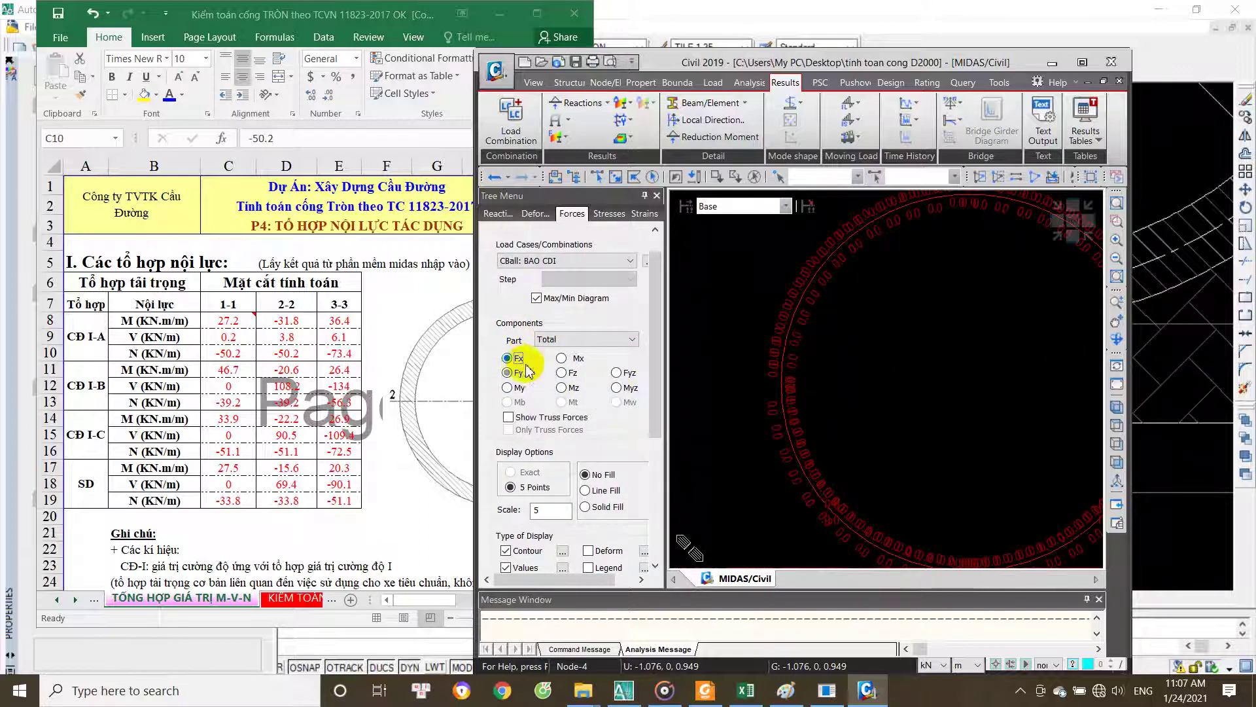
scroll(633, 401, "down", 5)
left_click(577, 511)
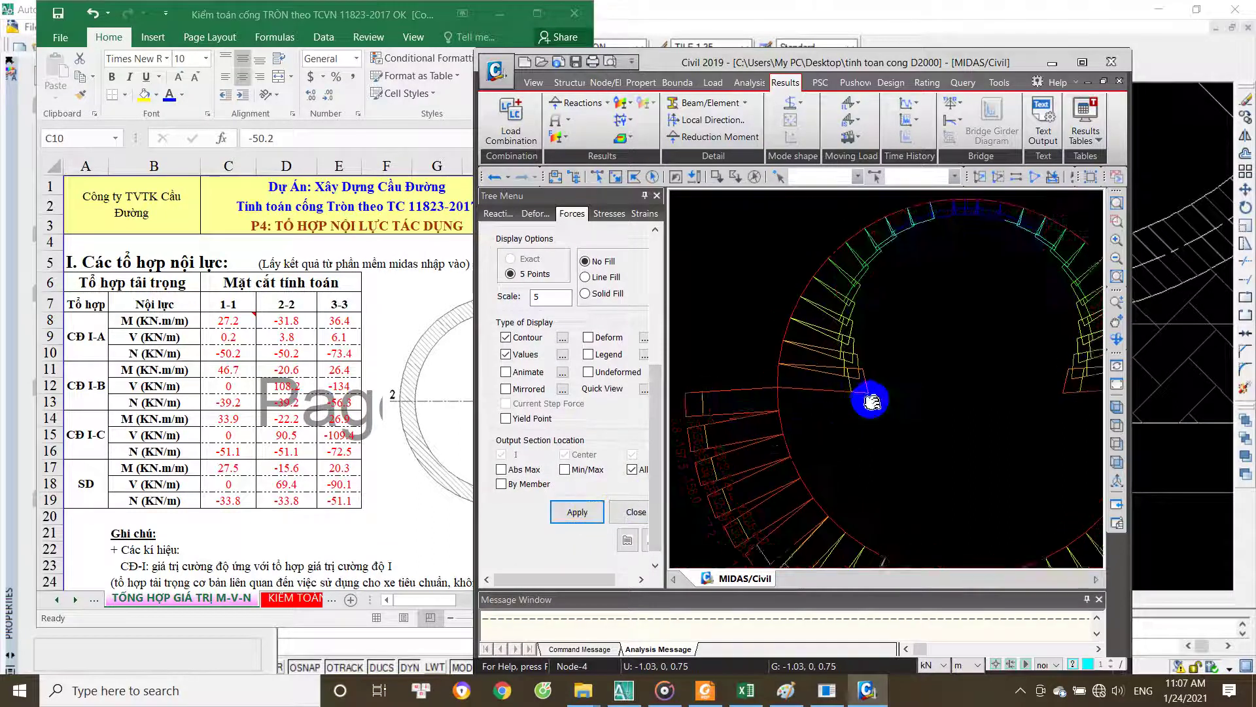
middle_click_drag(870, 402, 889, 457)
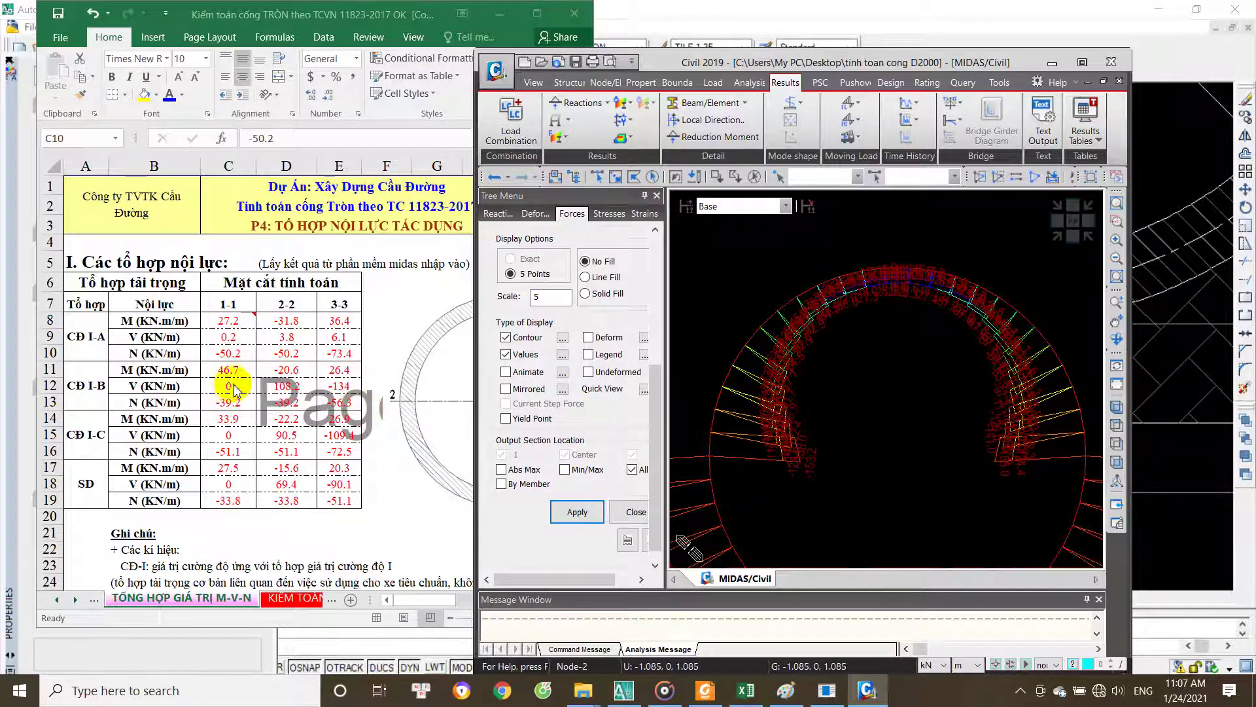
Step: Switch to Excel and select rows 11–16 of the combination table
left_click(233, 390)
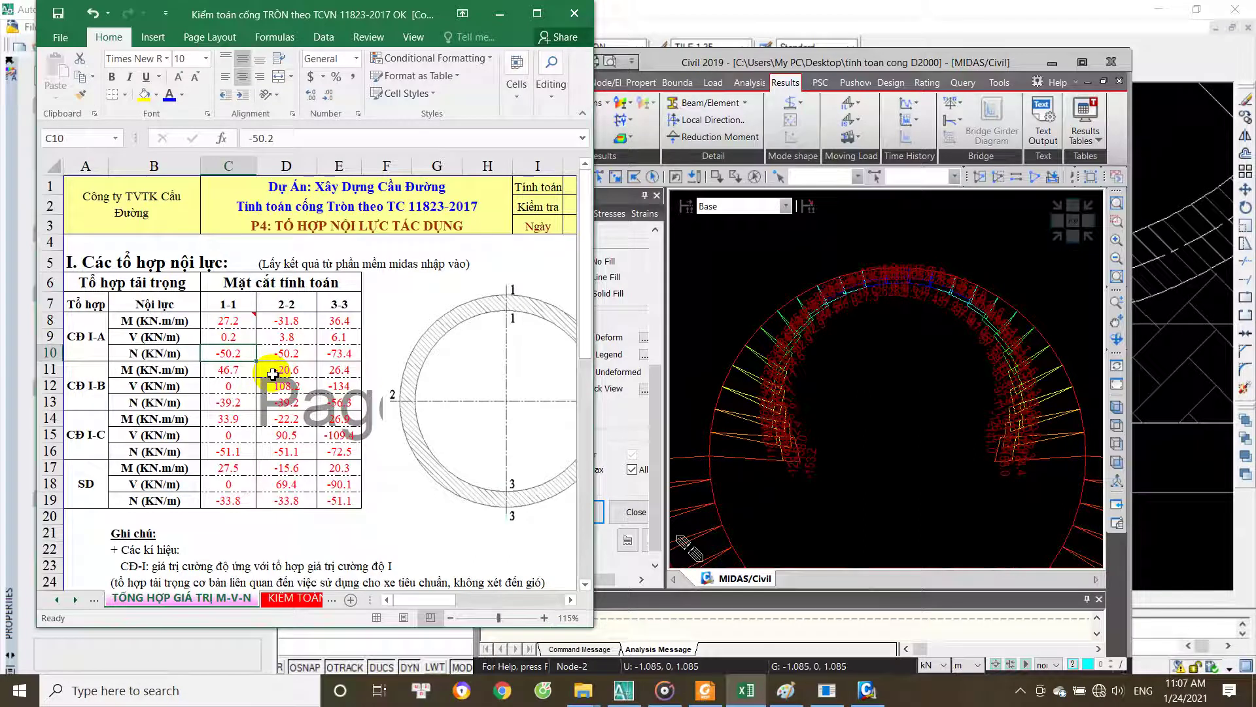
scroll(263, 381, "down", 1)
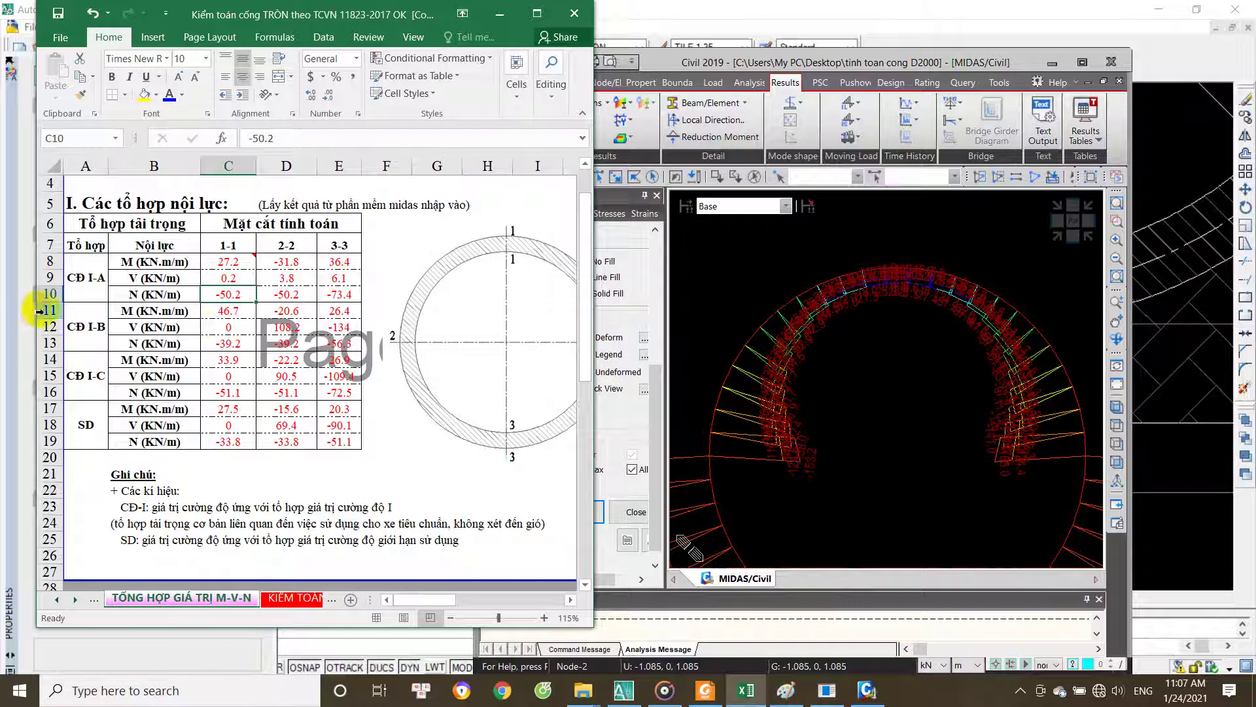
left_click_drag(45, 310, 59, 388)
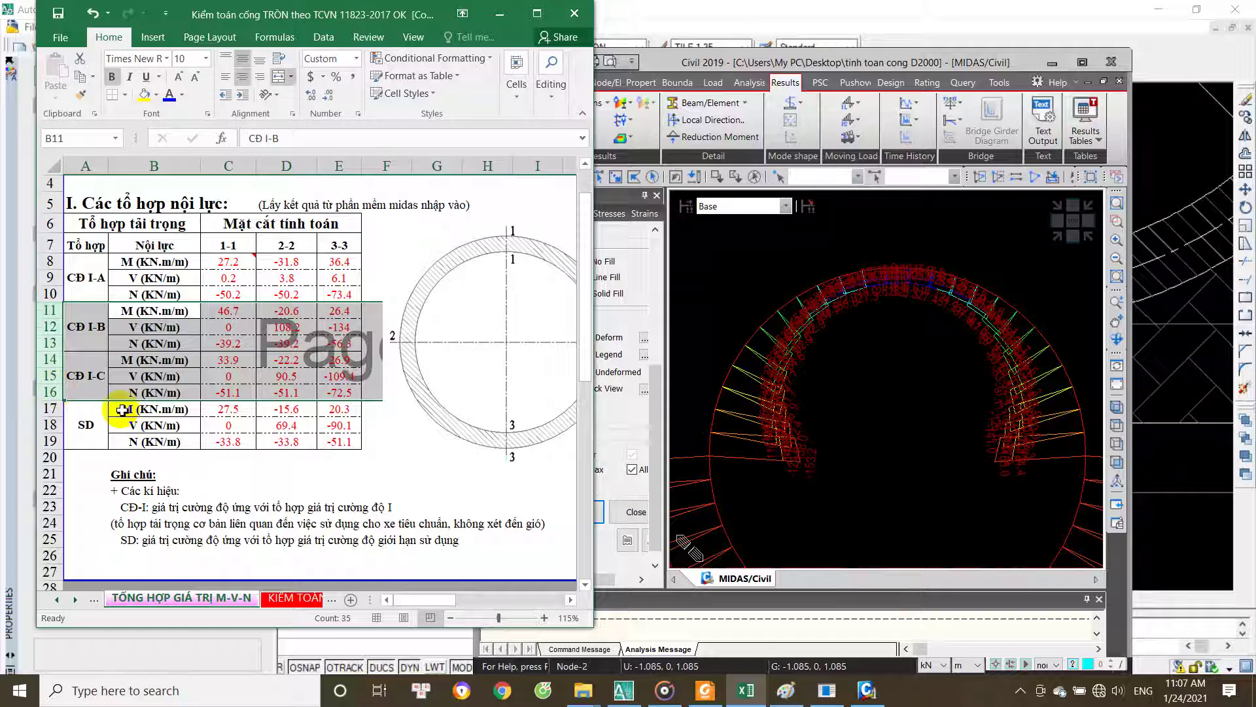
Step: Maximize Excel and clear the CĐ I-B and CĐ I-C values in C11:E16
left_click(536, 13)
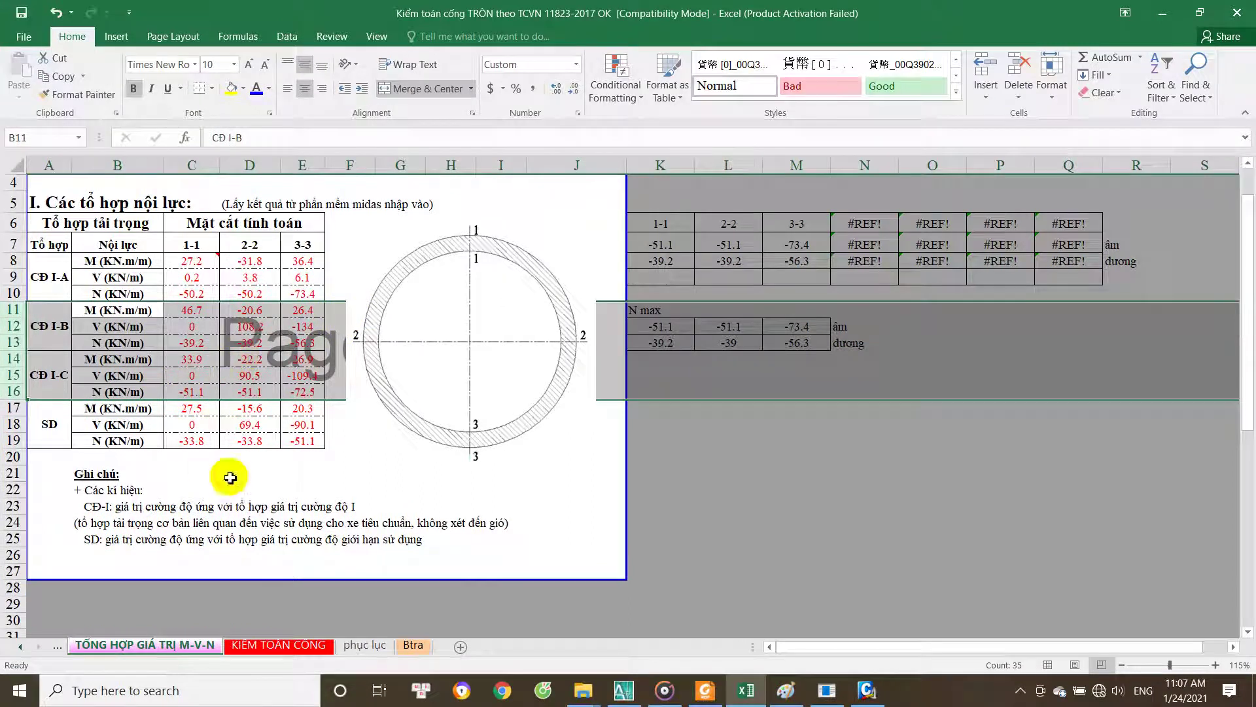
left_click(171, 347)
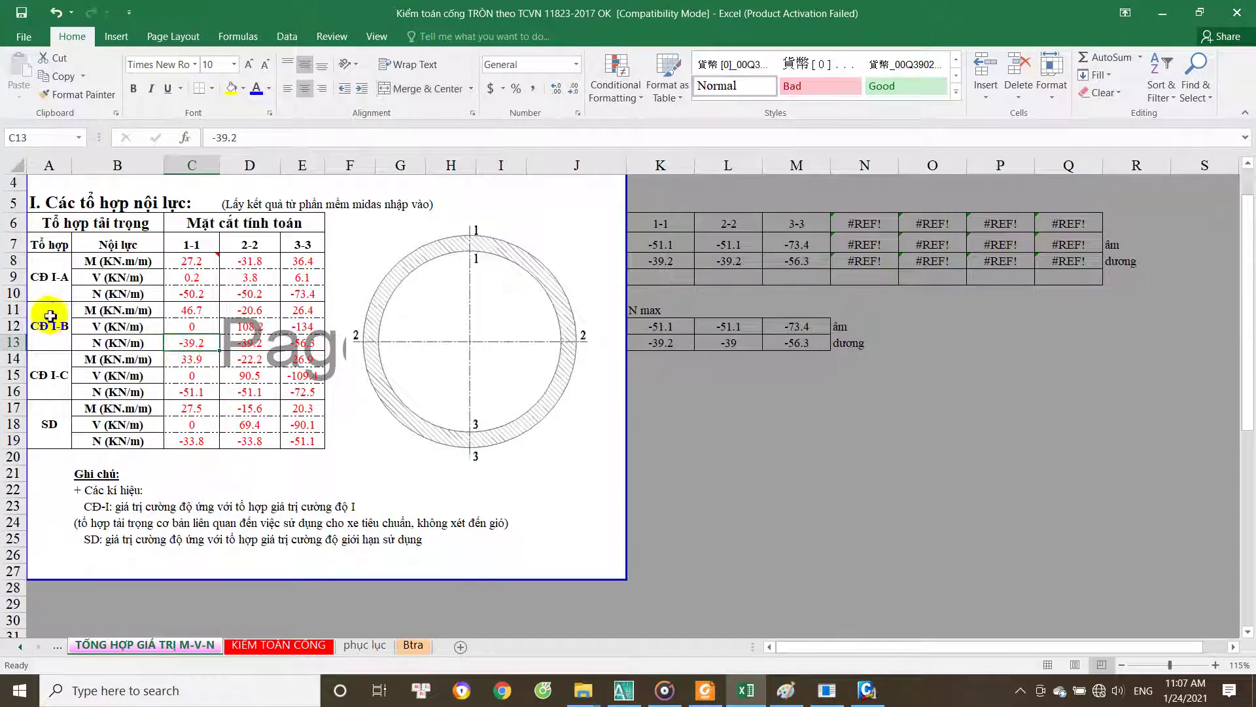
left_click_drag(18, 310, 3, 388)
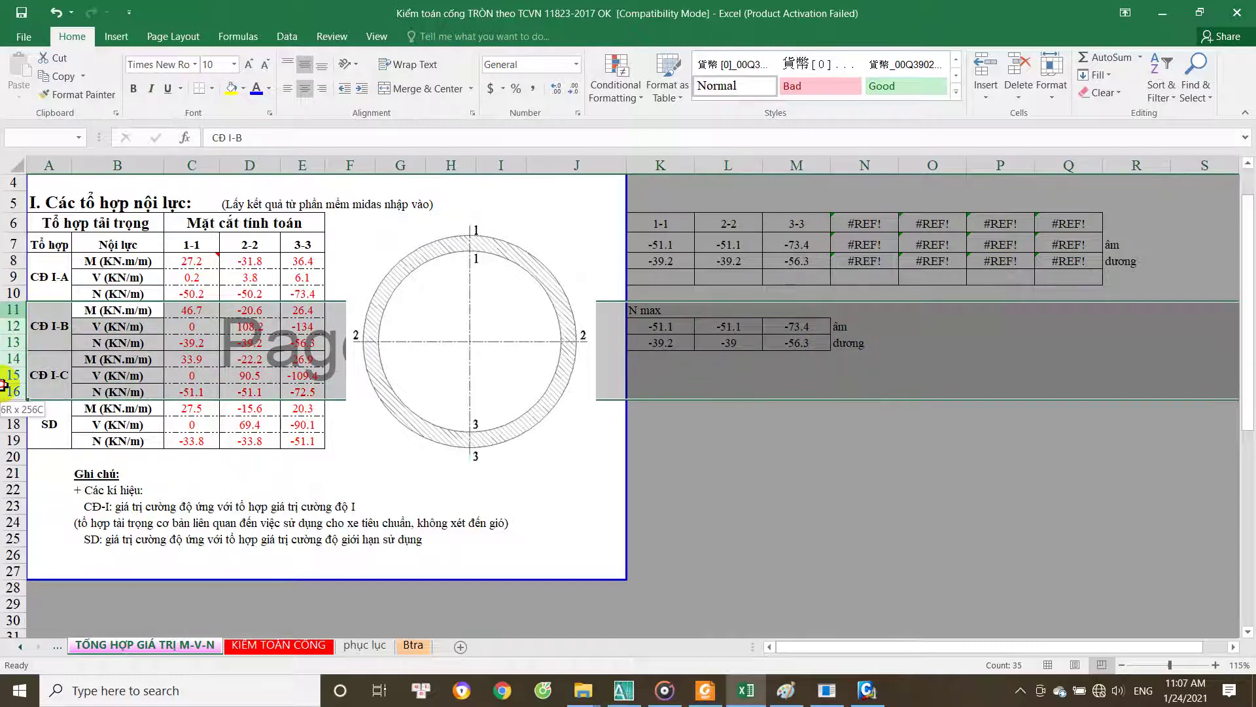
left_click(208, 336)
left_click_drag(198, 312, 293, 399)
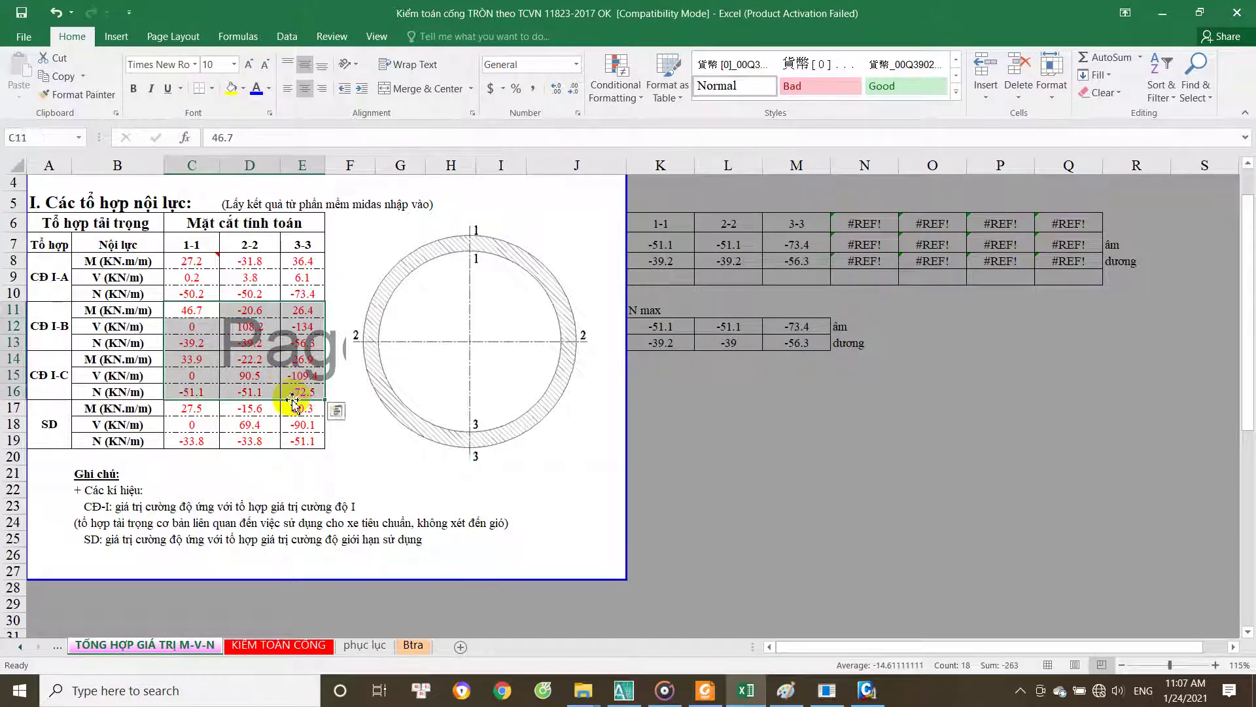
key("Delete")
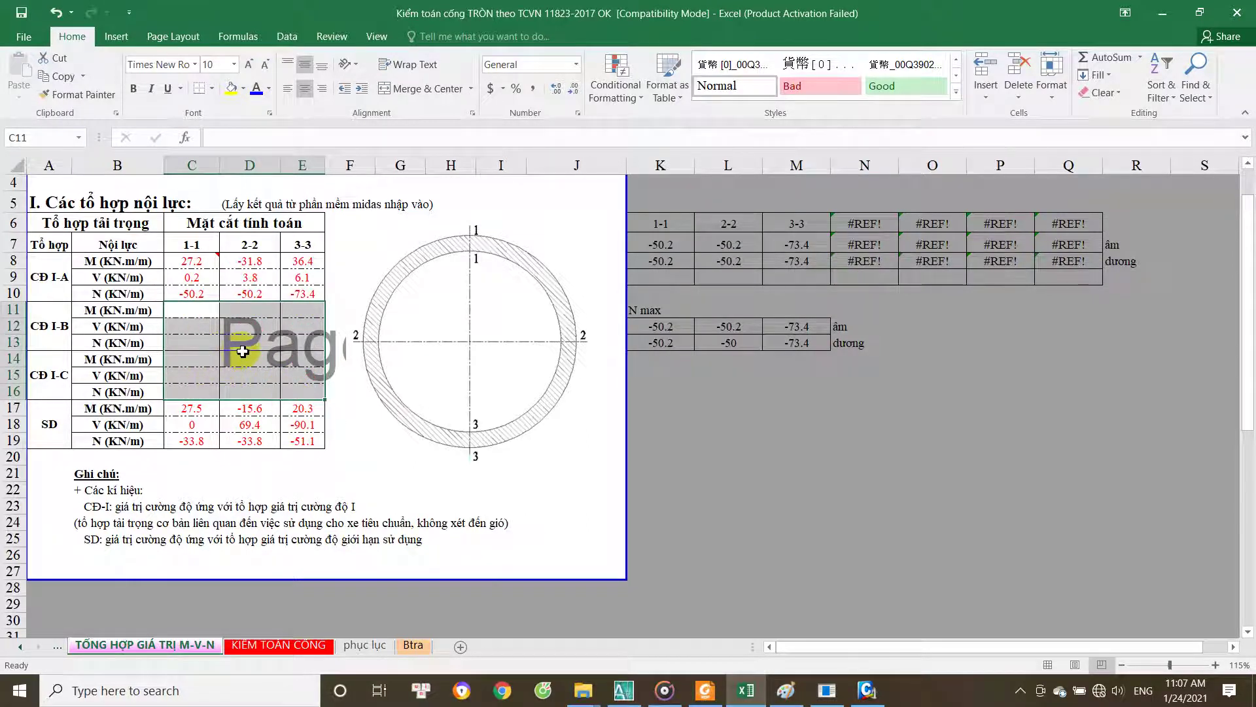
Step: Hide rows 11–16 of the M-V-N table
left_click_drag(16, 314, 3, 387)
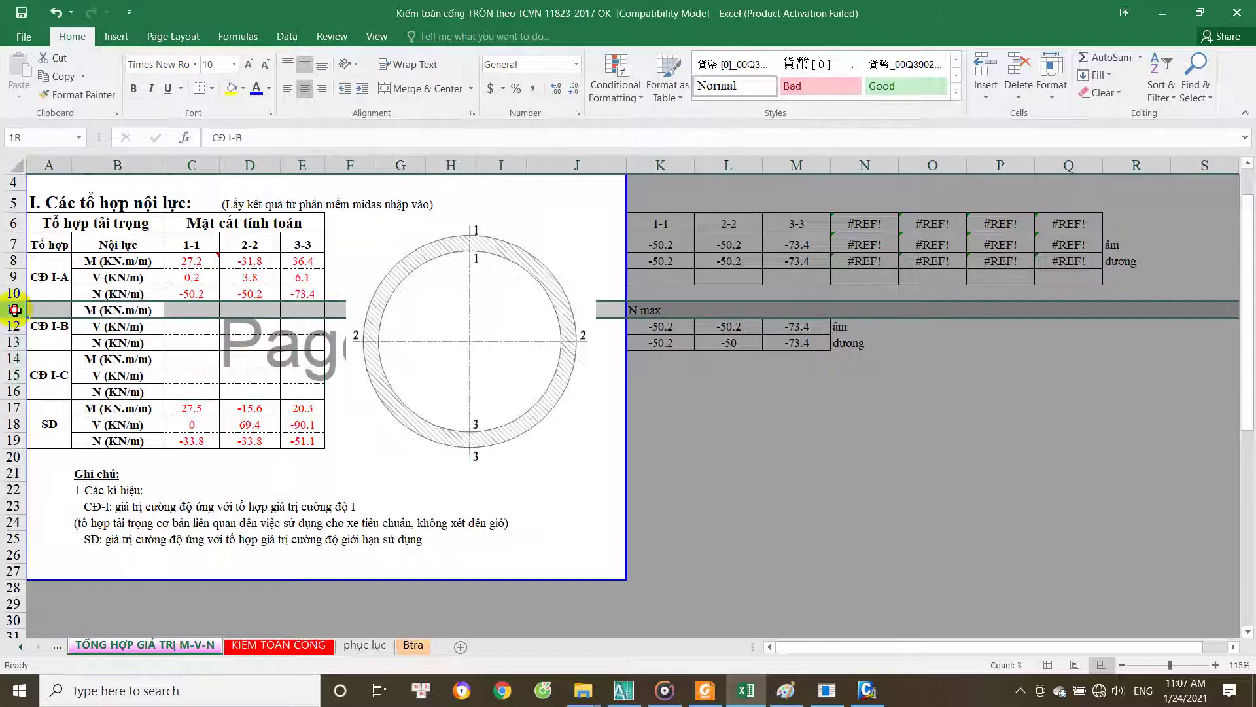
right_click(17, 357)
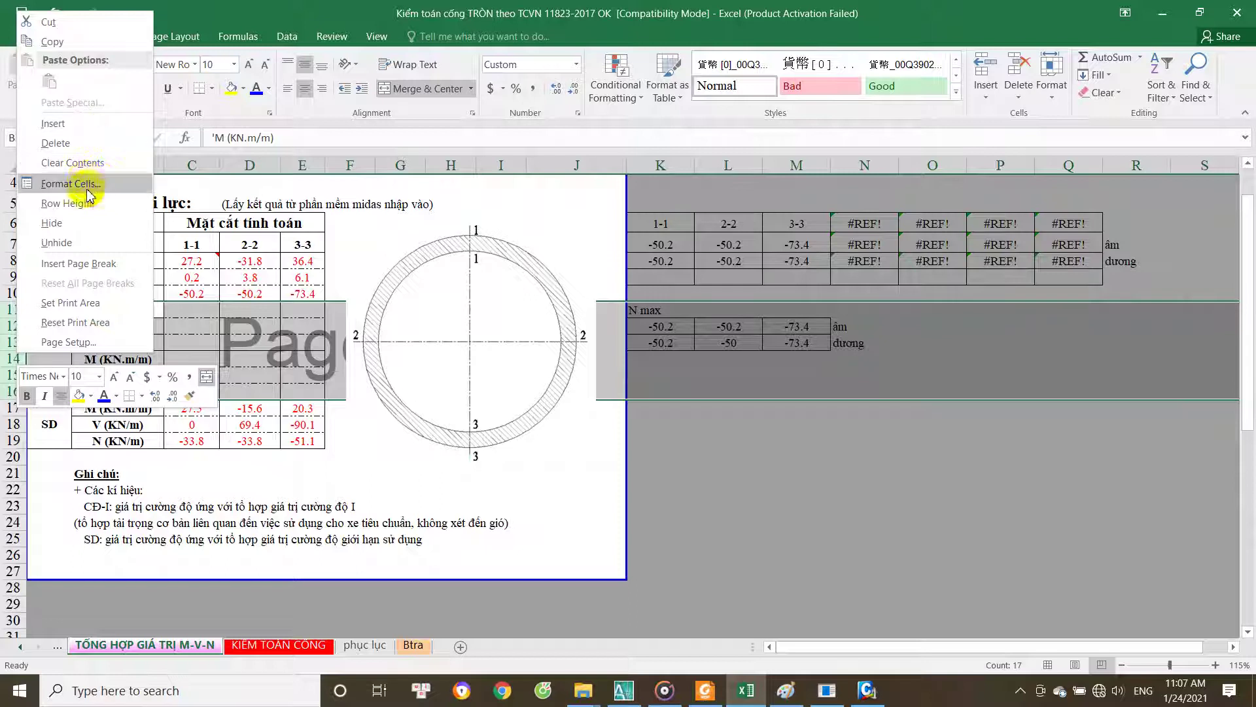
left_click(65, 223)
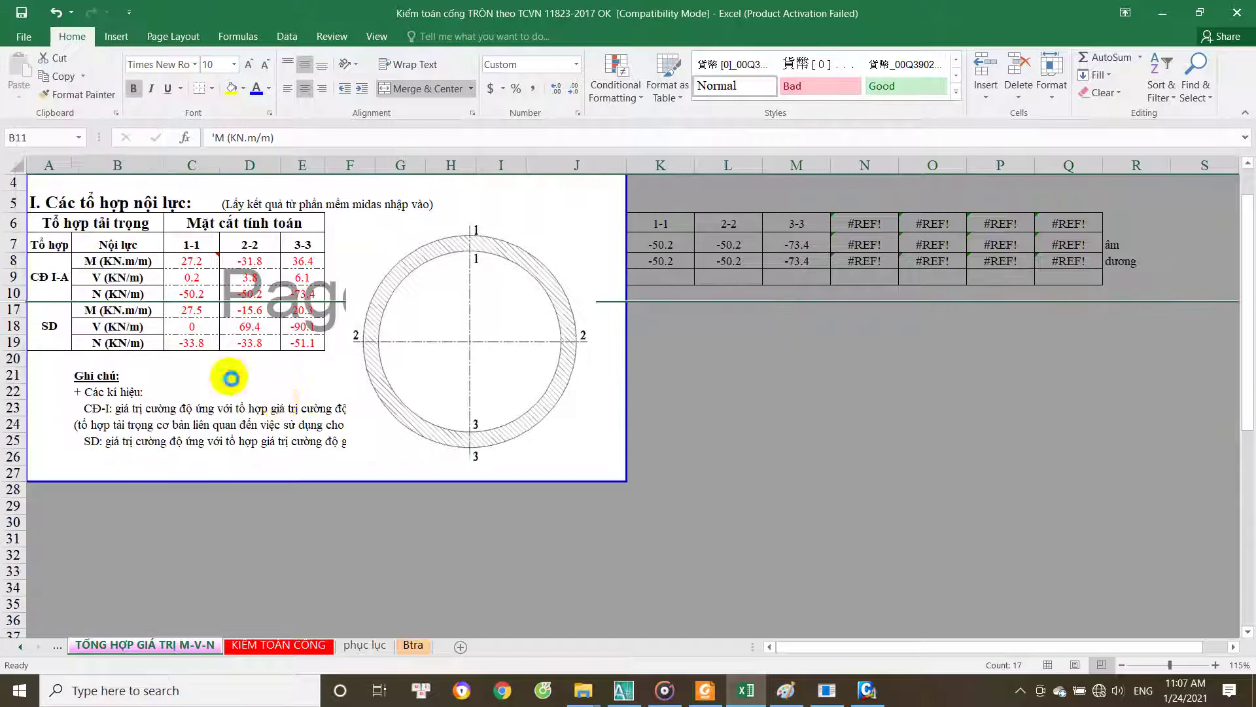
Step: Rename the combination label in A8 from CĐ I-A to CĐ I
left_click(58, 275)
double_click(66, 277)
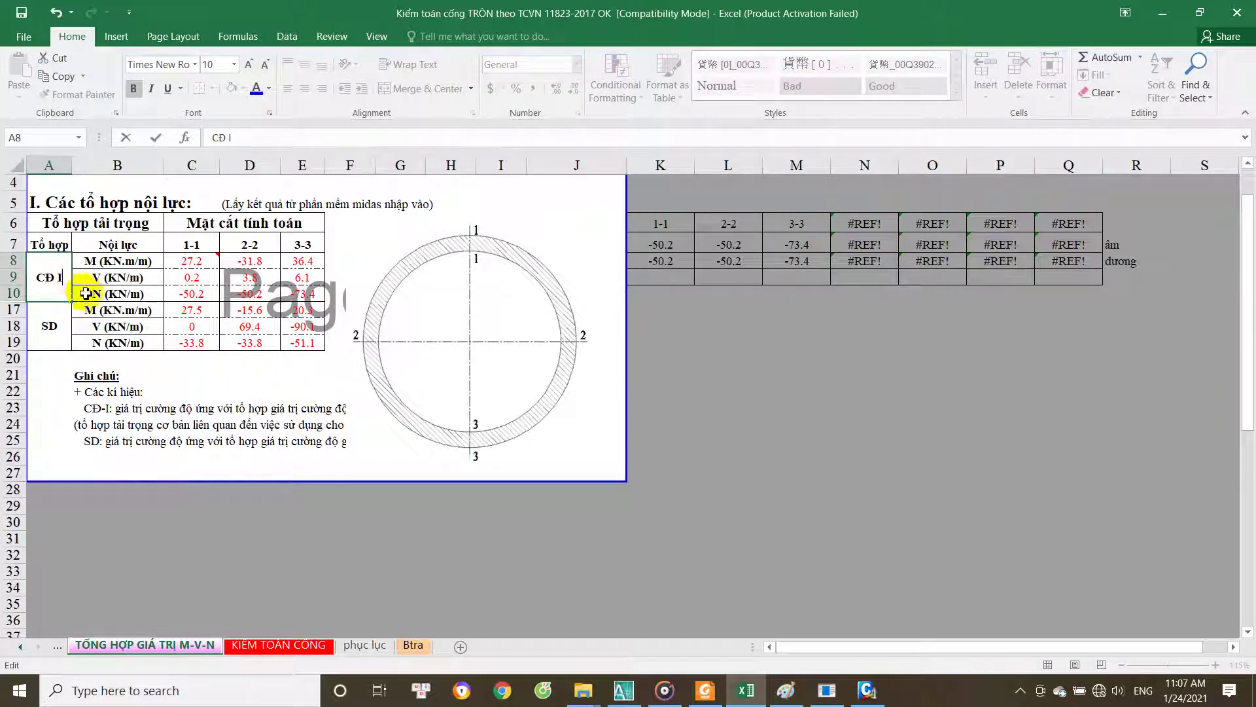
key("Return")
Step: Review the CĐ I moment, shear and axial values in rows 8–10, then restore Excel's window size
left_click(108, 264)
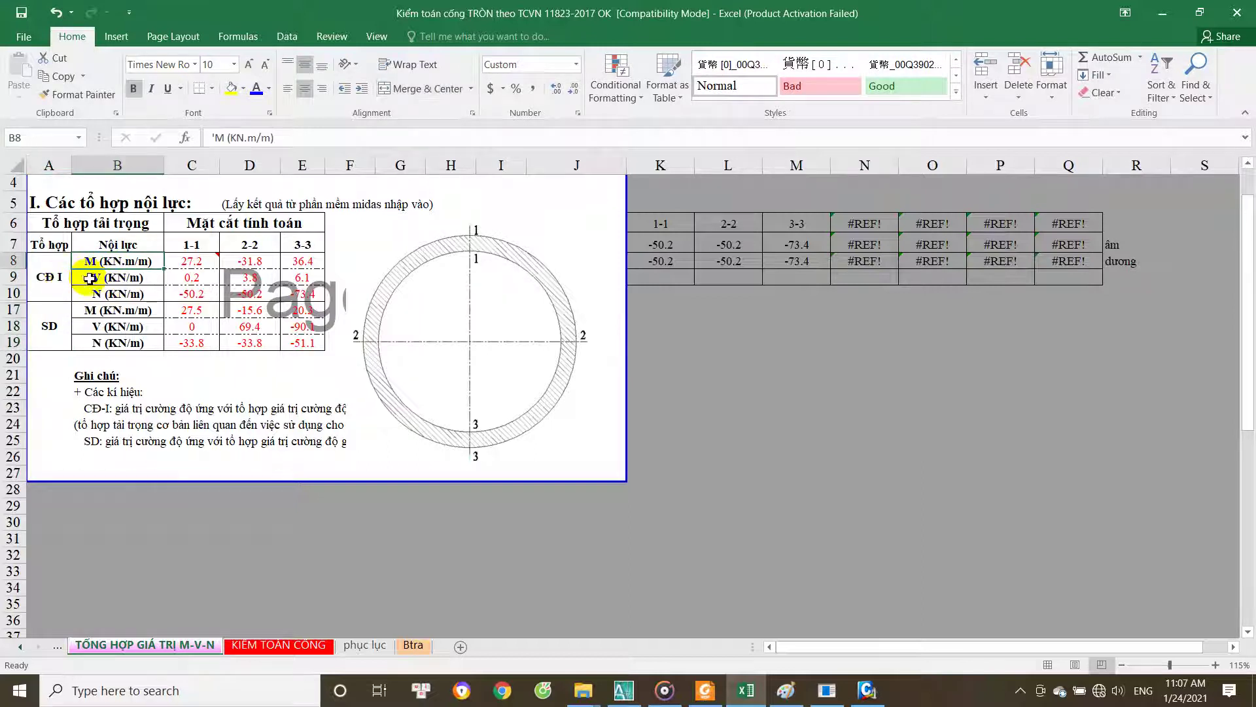
left_click(209, 259)
key("Right")
key("Right")
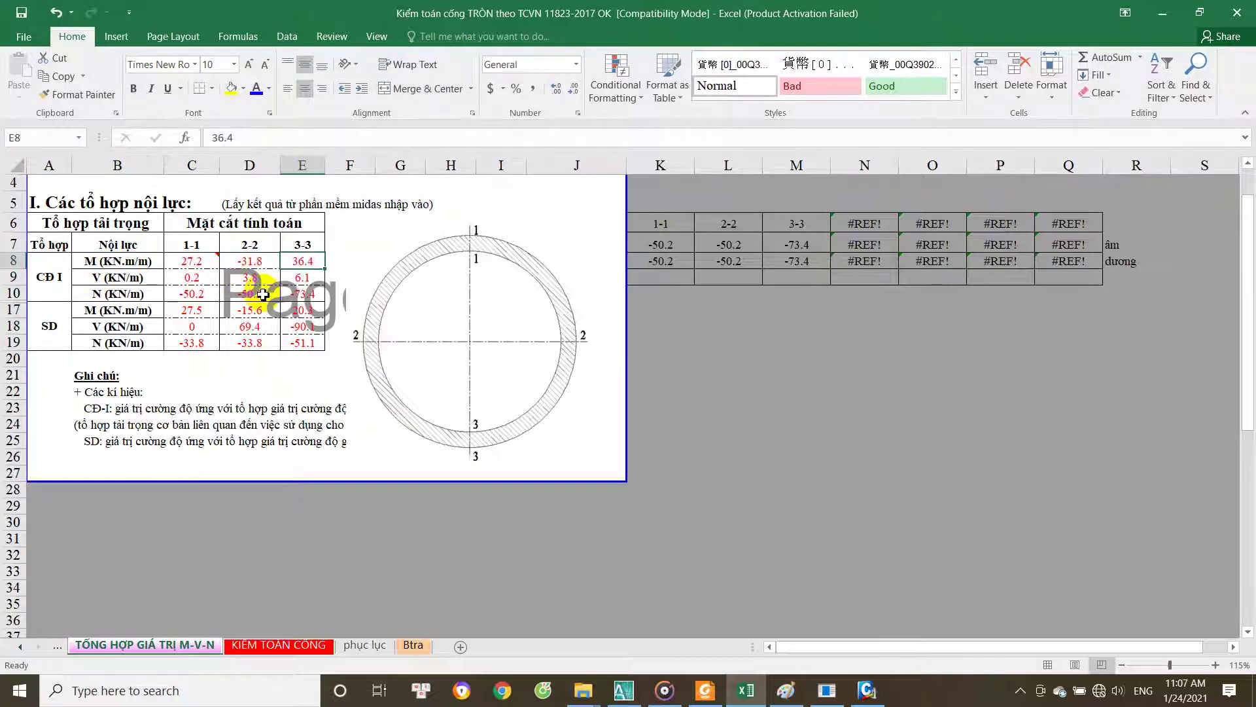
key("Left")
key("Left")
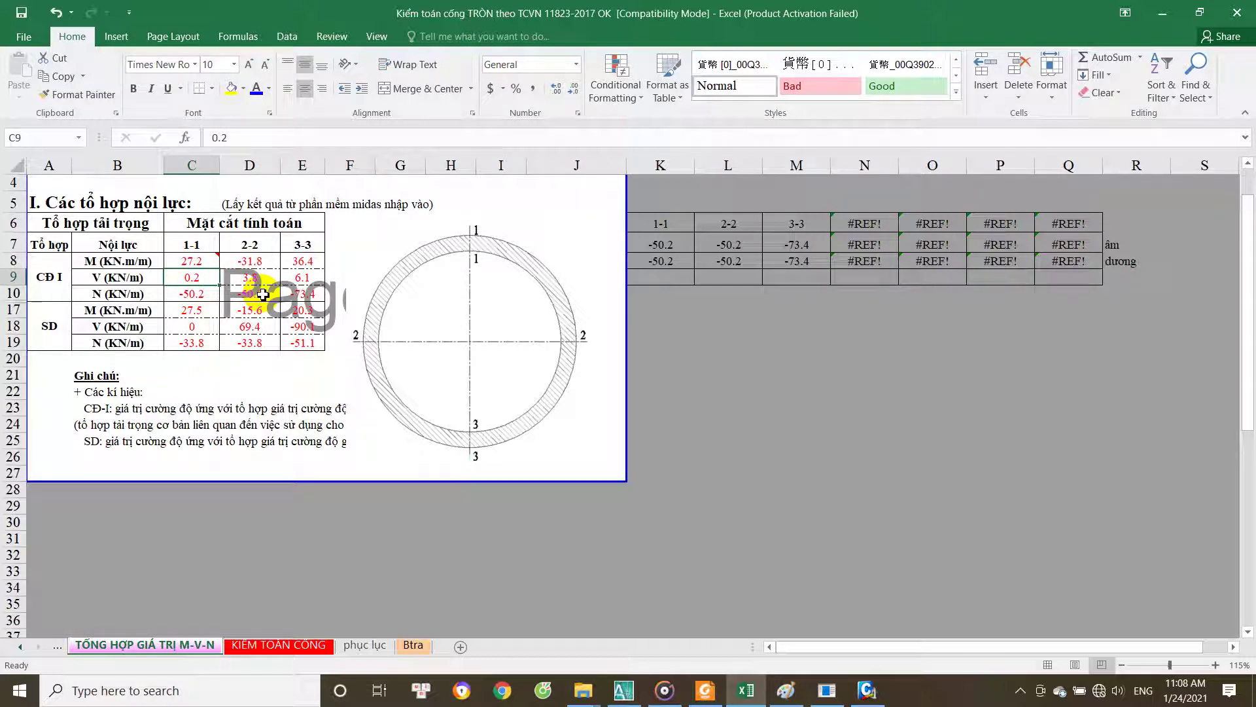
key("Right")
key("Right")
key("Left")
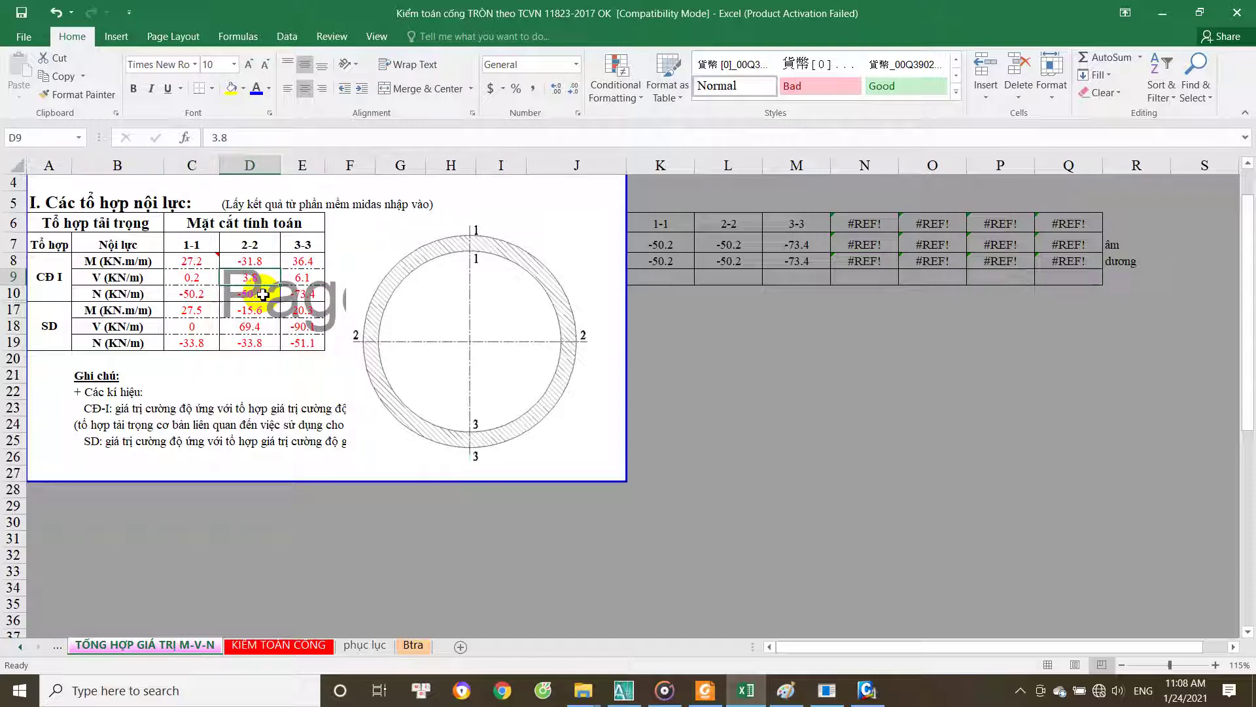
key("Left")
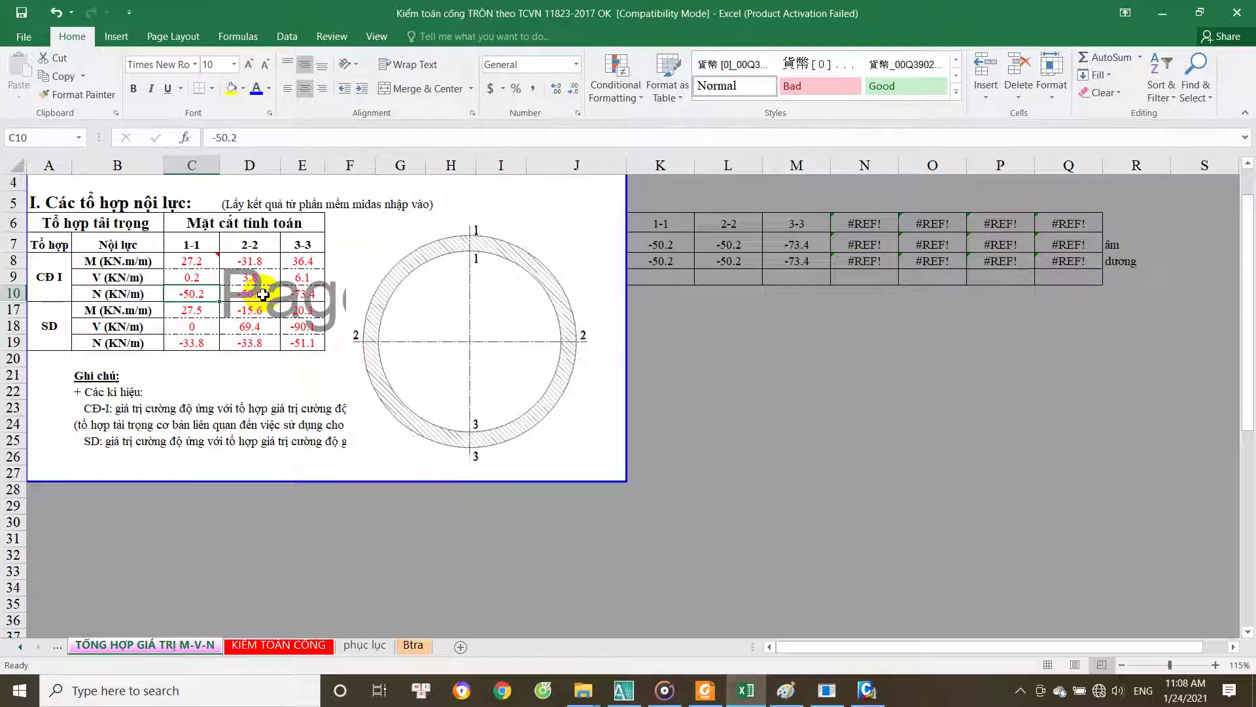
key("Right")
key("Right")
key("Left")
key("Left")
key("Right")
left_click(262, 295)
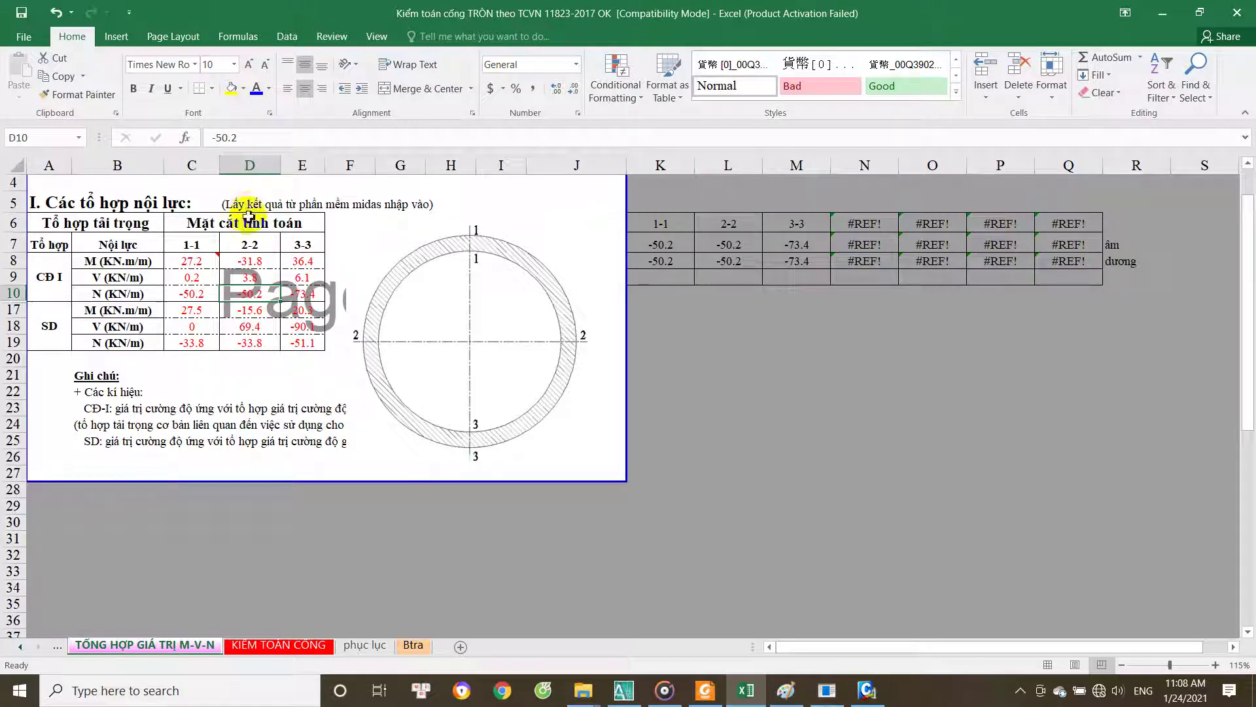
left_click(1192, 10)
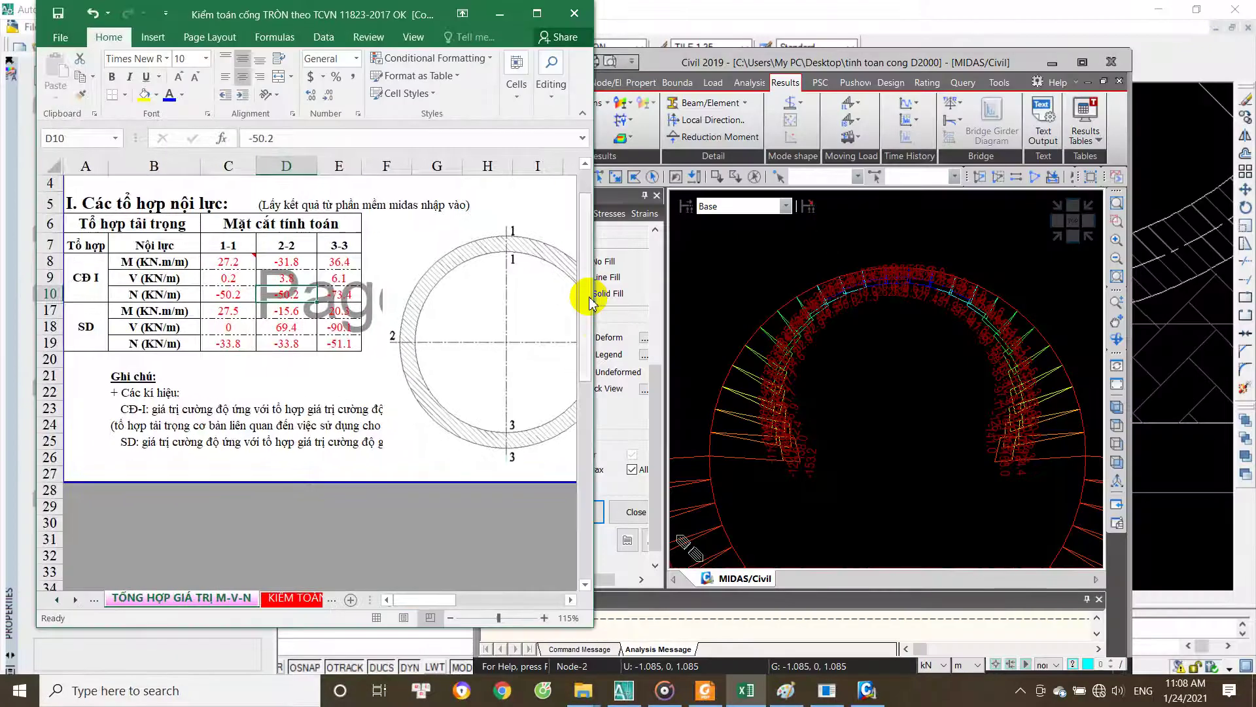
Step: Zoom MIDAS onto the ring crown's force values and start entering the C10 axial force in Excel
left_click(241, 294)
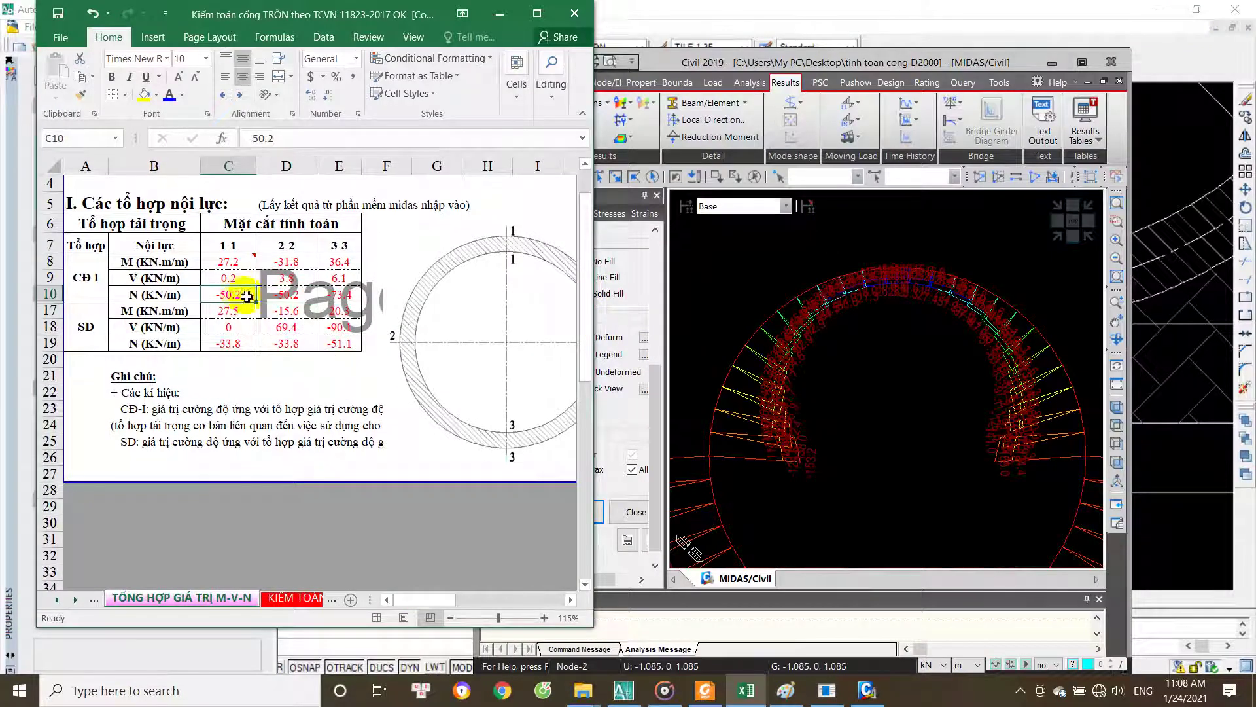
left_click(956, 425)
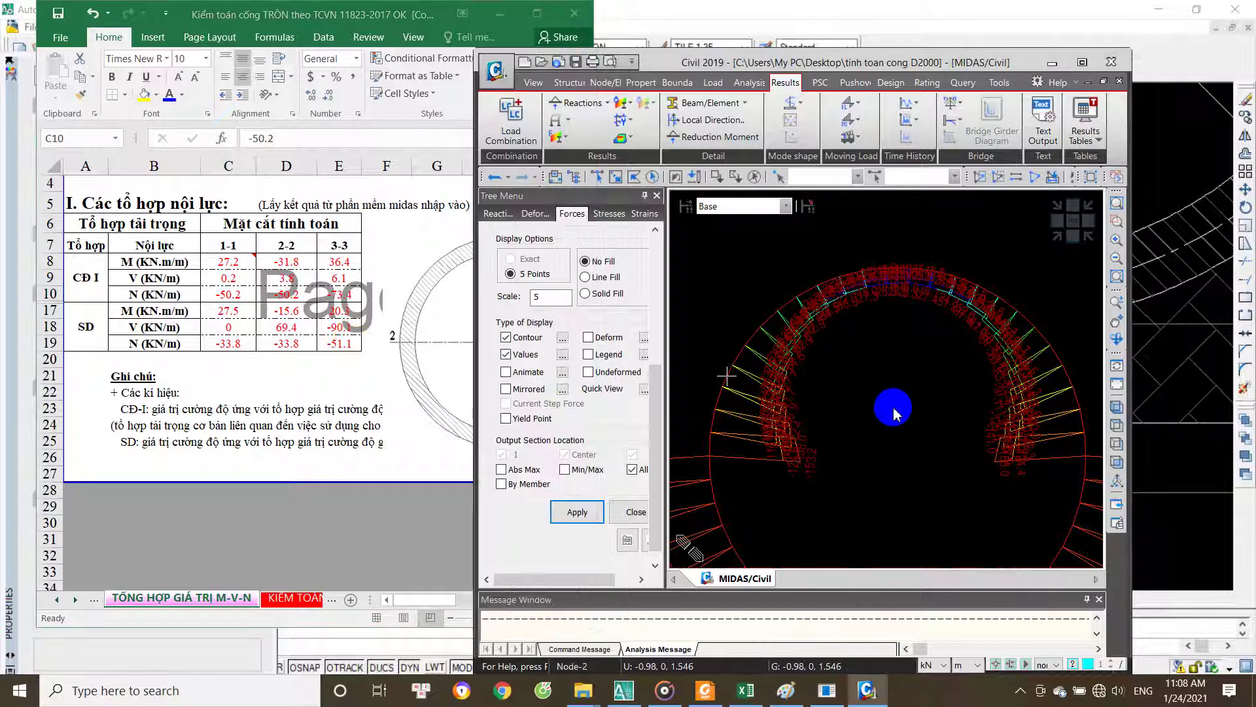
scroll(935, 363, "up", 2)
scroll(936, 321, "up", 3)
scroll(937, 321, "down", 2)
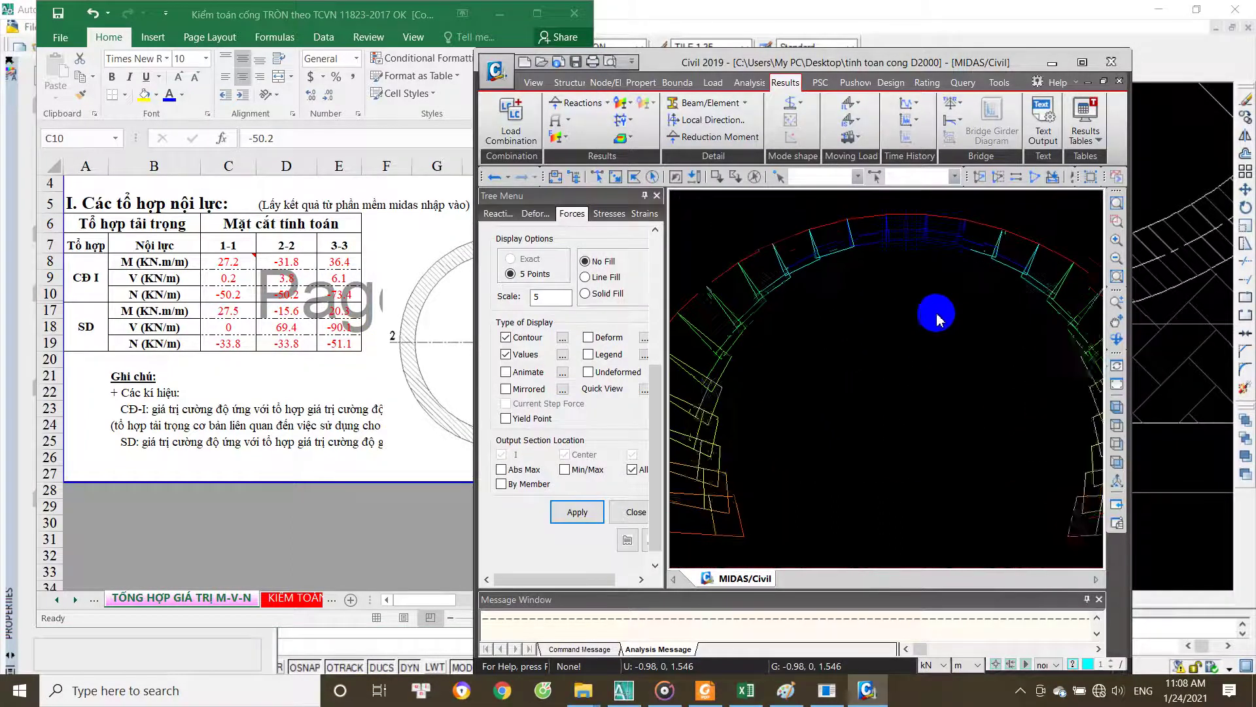
scroll(925, 294, "up", 2)
scroll(913, 439, "up", 2)
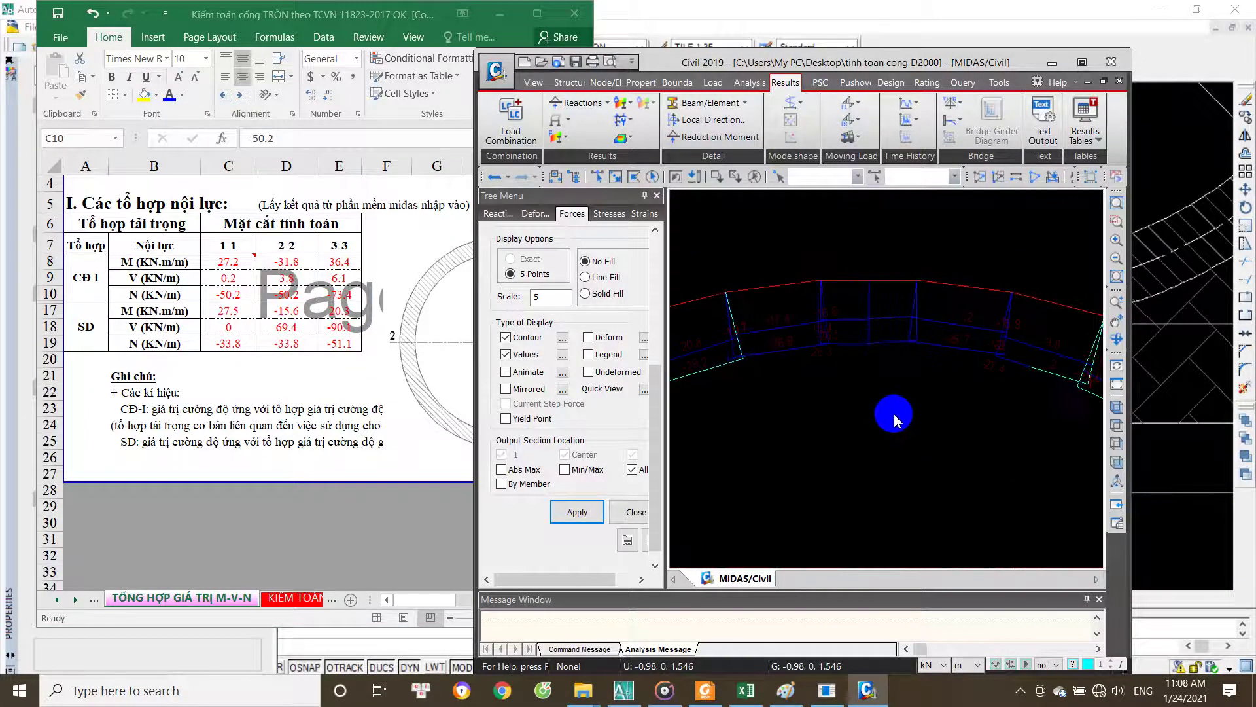
scroll(869, 367, "up", 1)
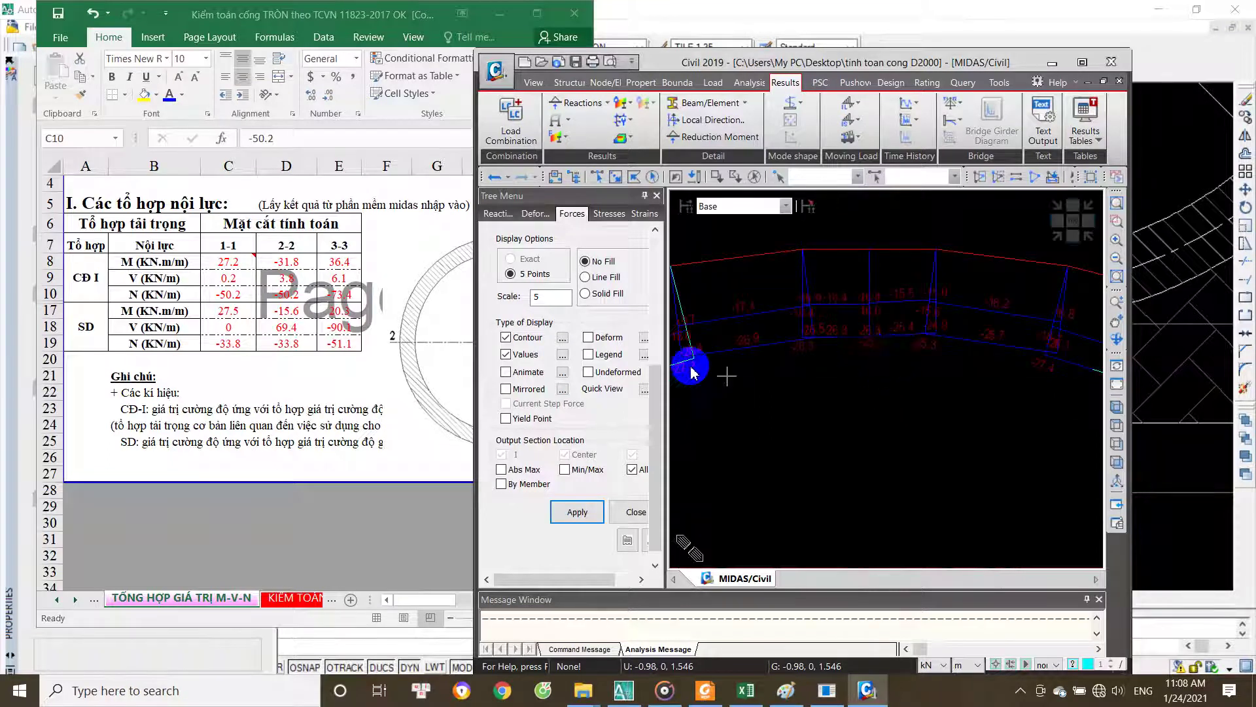
left_click(295, 319)
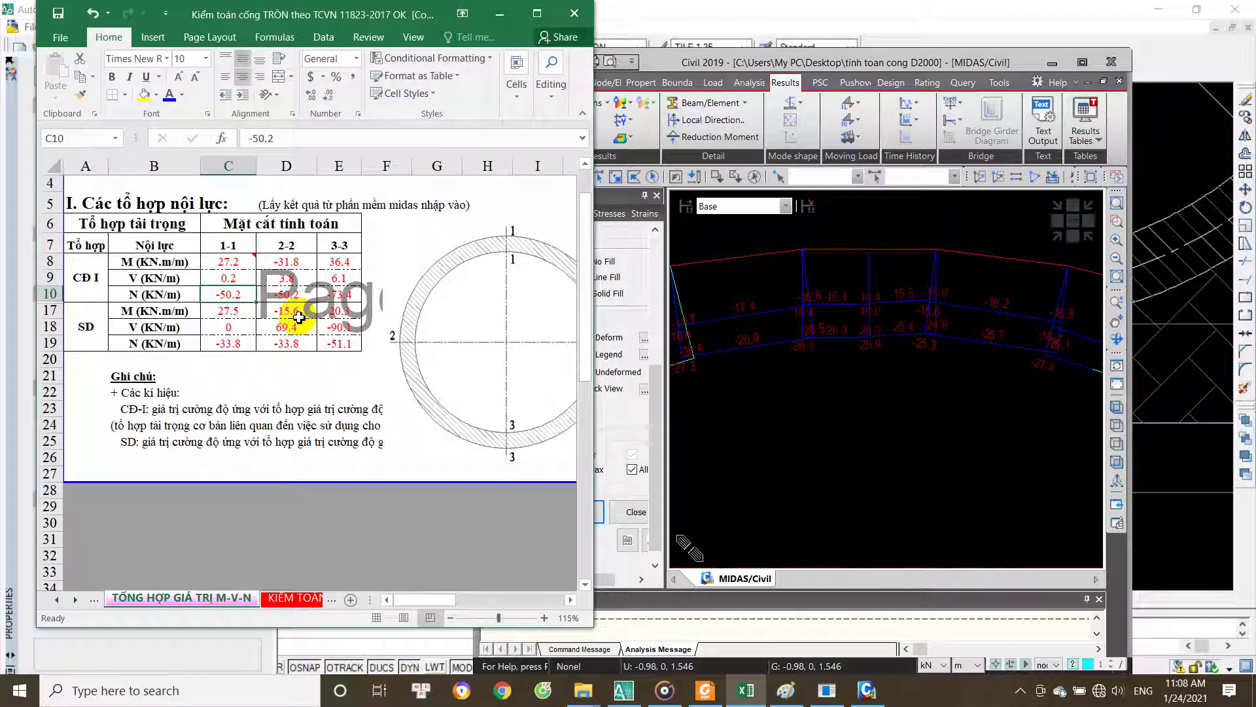
type("-26.3")
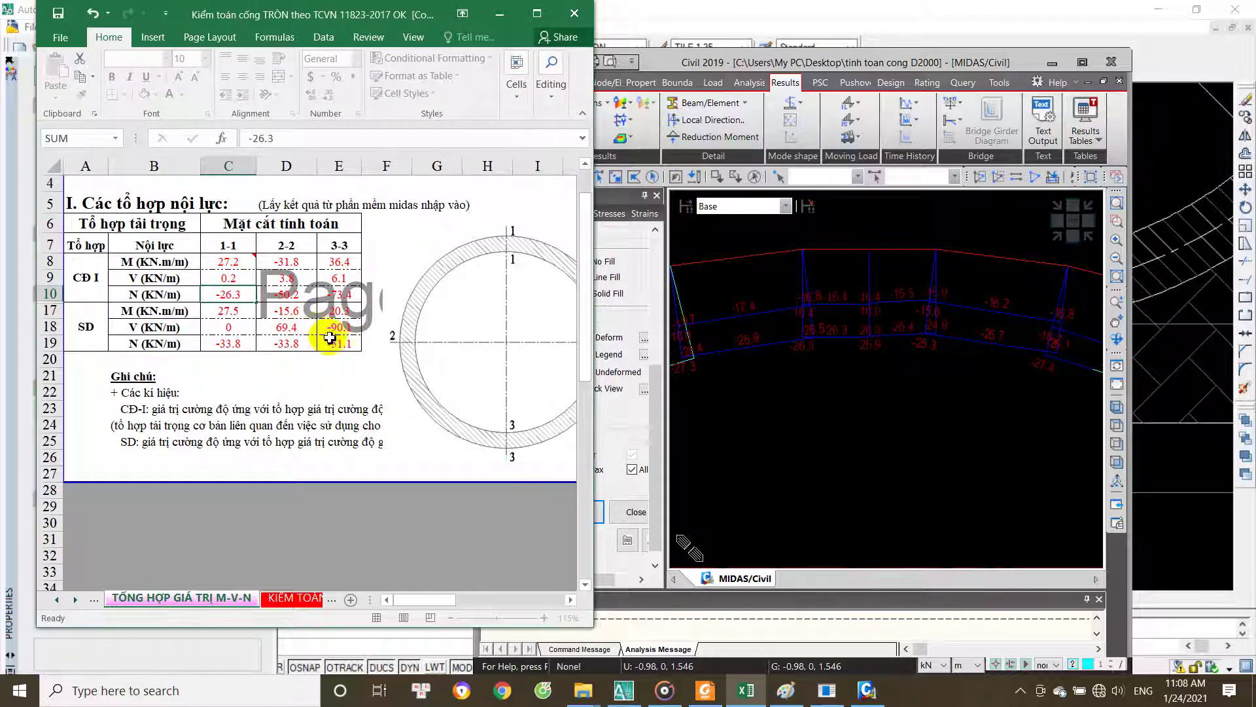
Step: Commit -26.3 in C10 and bring the ring's force diagram into view in MIDAS
key("Tab")
left_click(887, 378)
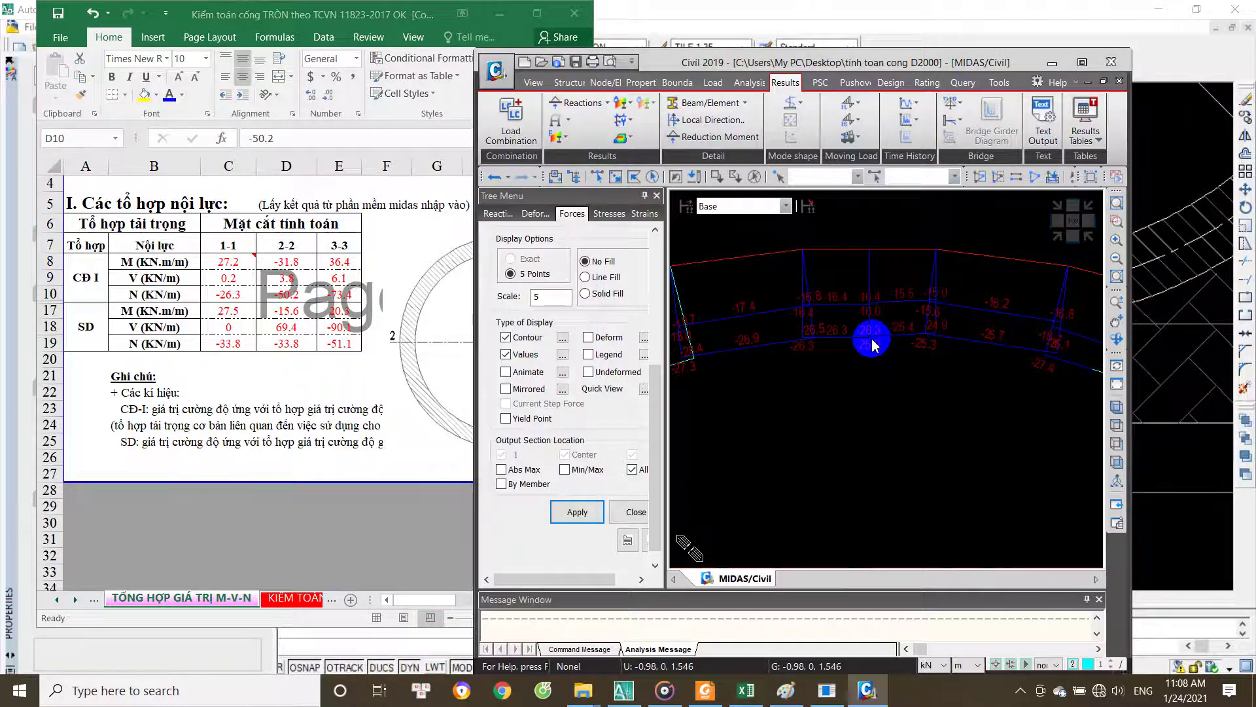
scroll(870, 342, "down", 5)
scroll(834, 477, "up", 2)
scroll(910, 416, "up", 3)
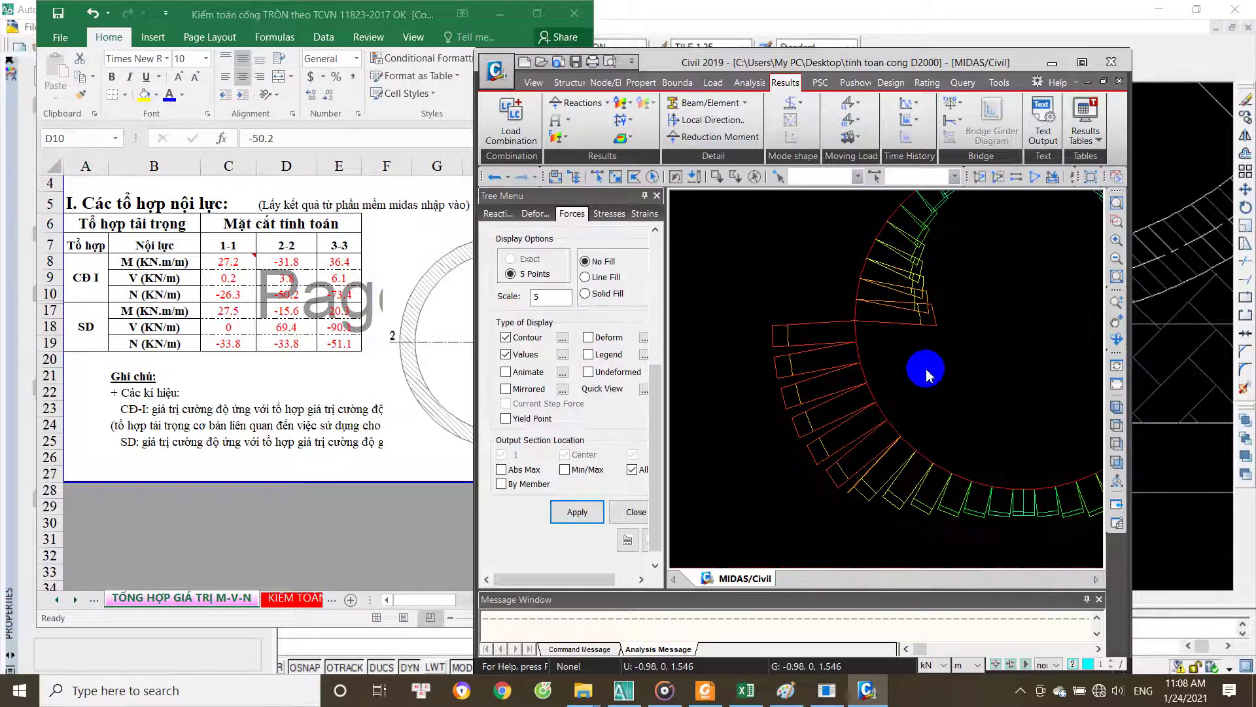
scroll(924, 368, "up", 2)
scroll(913, 365, "up", 2)
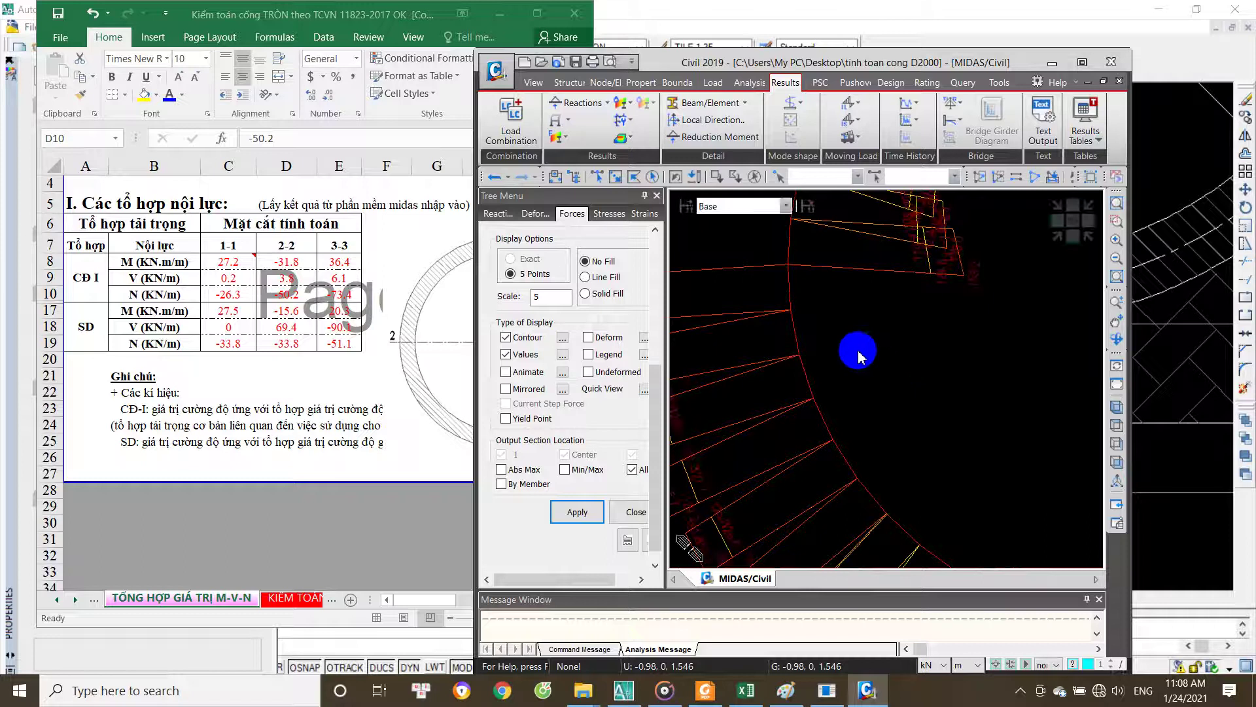
middle_click_drag(859, 357, 912, 384)
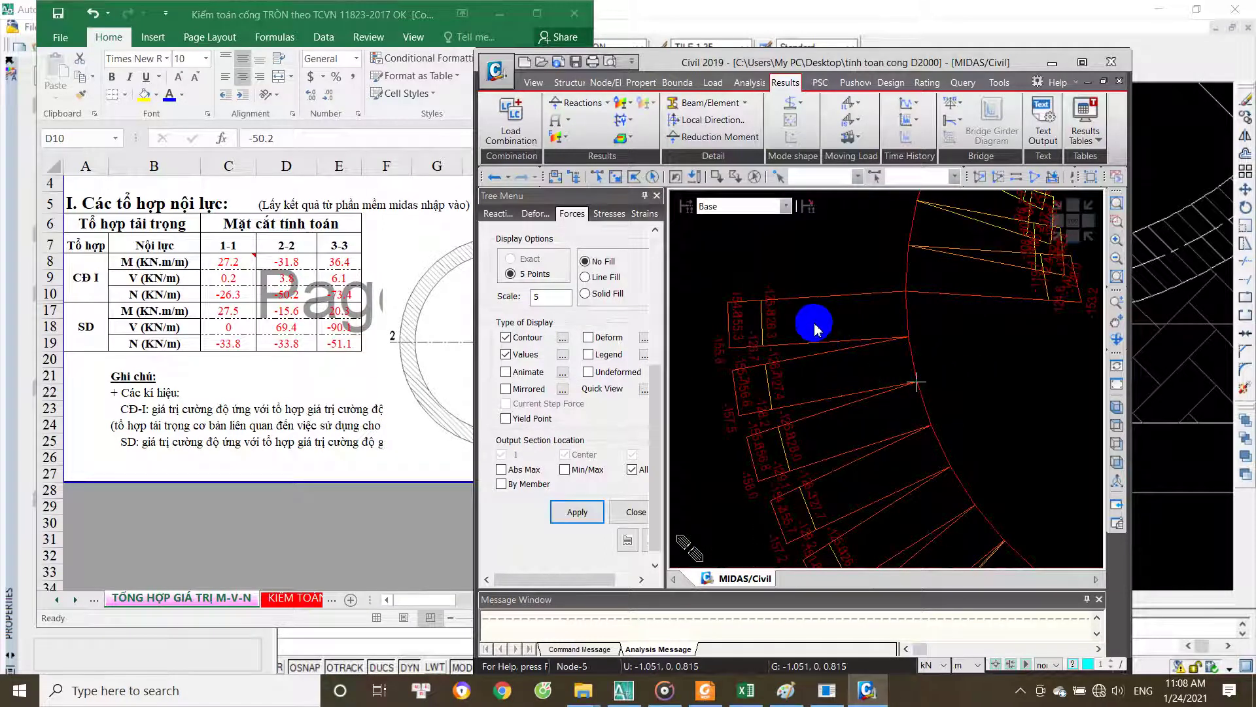
Step: Zoom and pan the force diagram to read the ring's axial force values at section 2-2
scroll(802, 330, "up", 1)
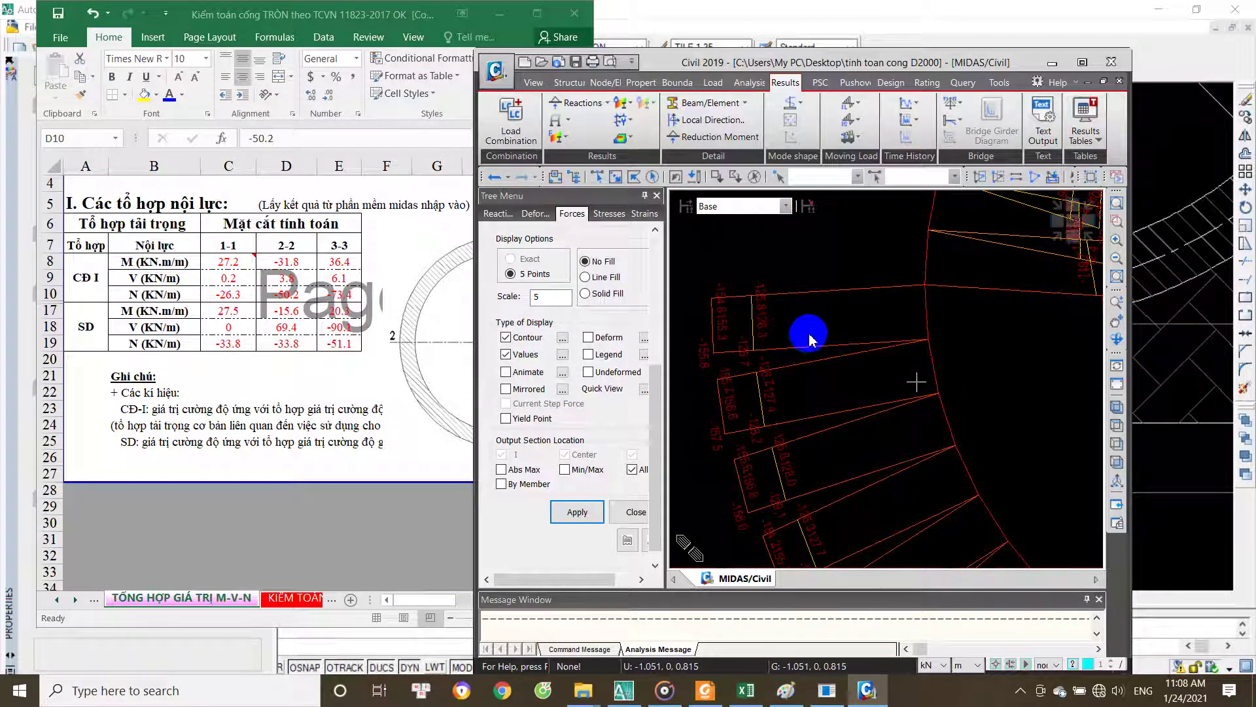
scroll(802, 329, "up", 1)
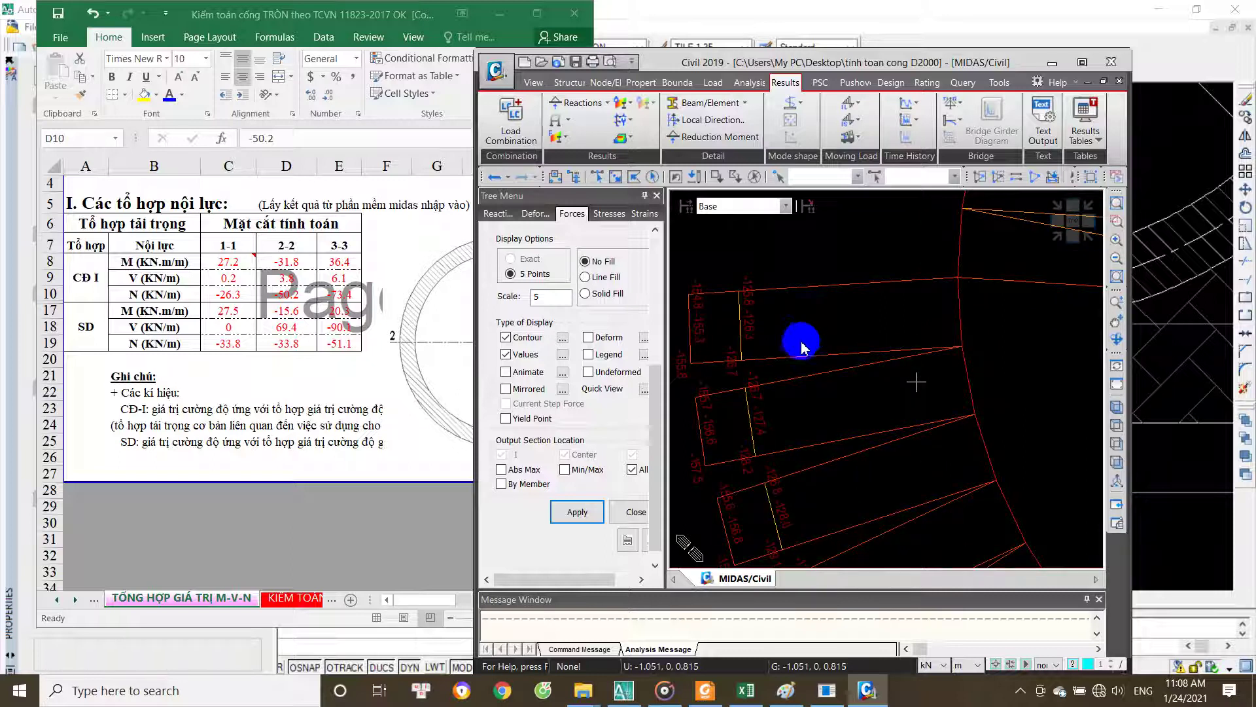
scroll(975, 337, "down", 1)
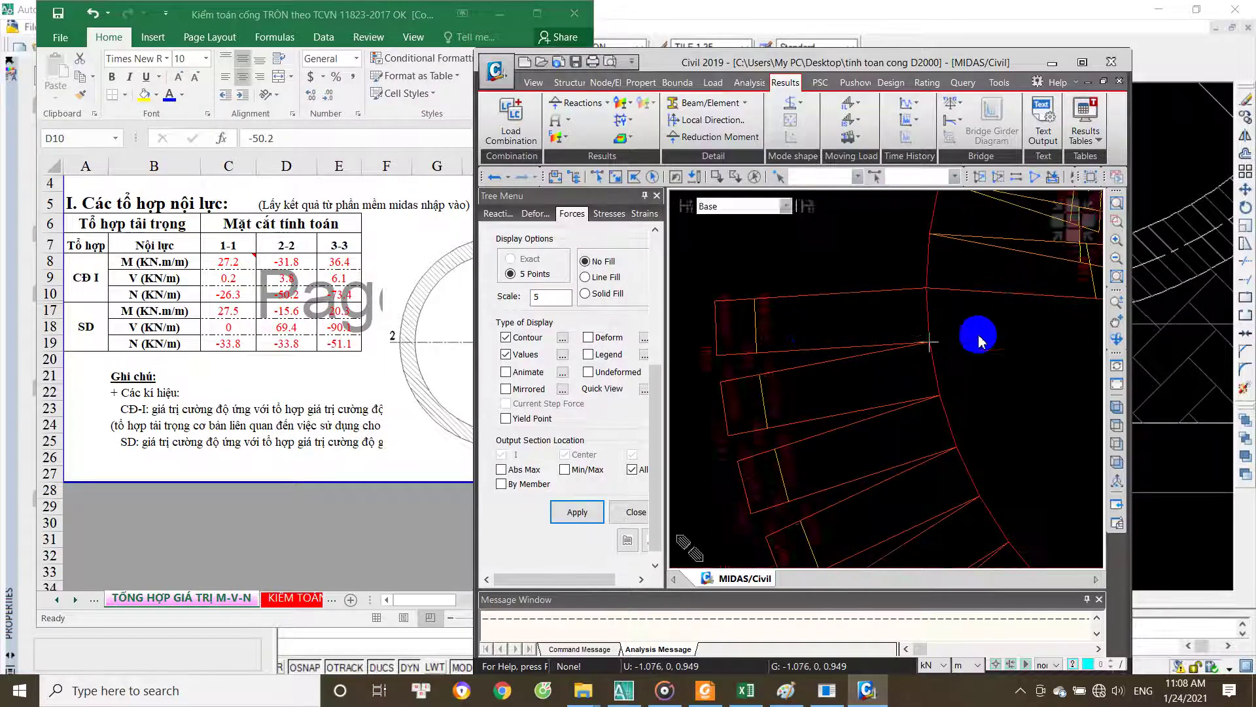
scroll(734, 411, "down", 2)
mouse_move(753, 419)
middle_mouse_down()
mouse_move(928, 434)
mouse_move(899, 433)
middle_mouse_up()
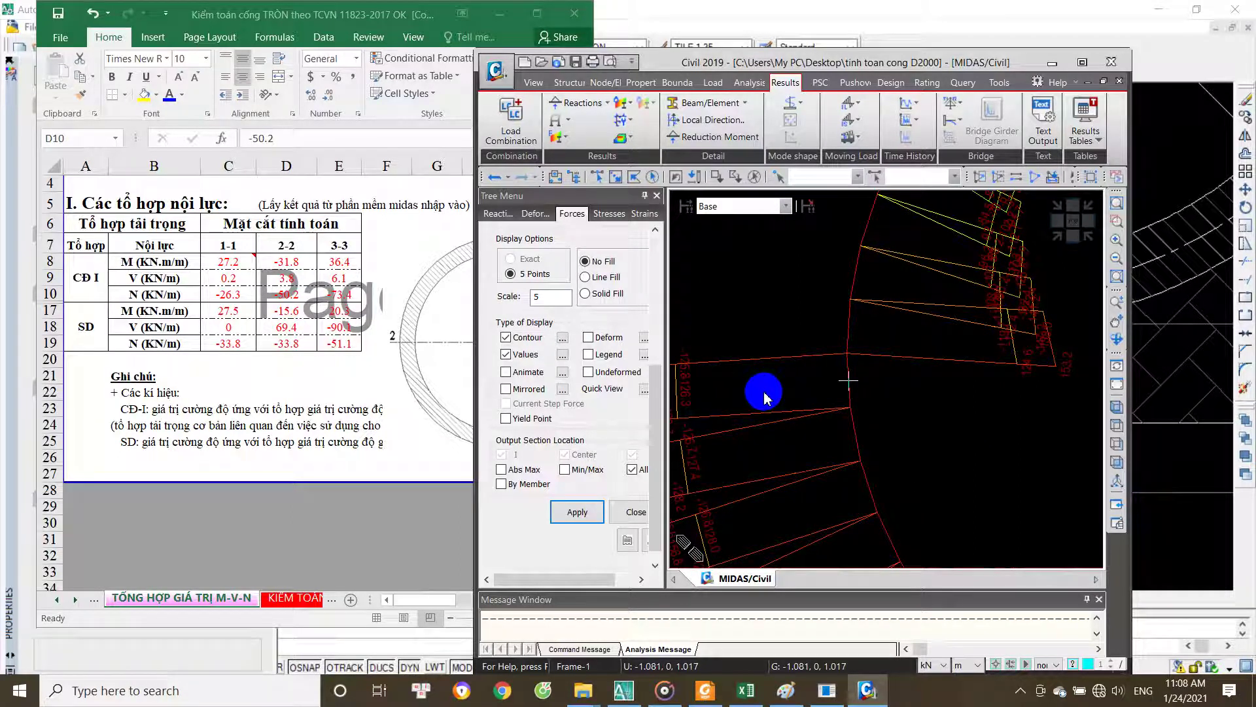
scroll(752, 353, "up", 1)
scroll(864, 387, "up", 1)
scroll(913, 371, "up", 1)
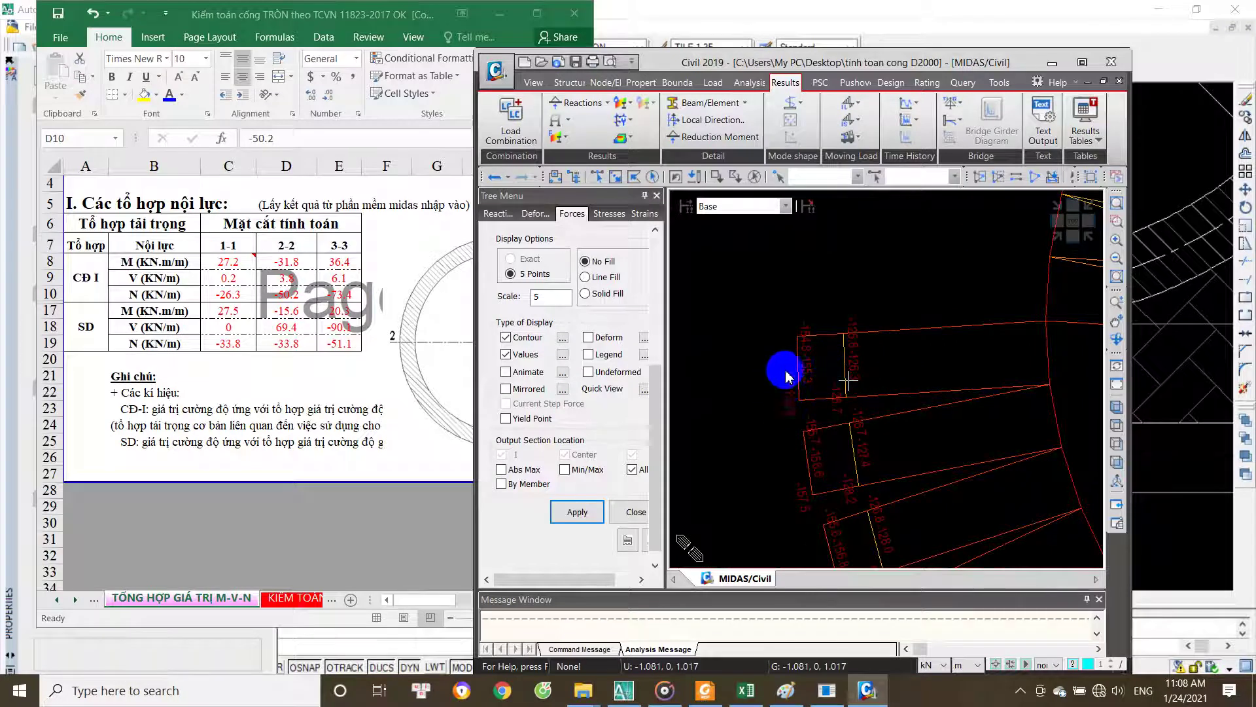
scroll(772, 366, "up", 1)
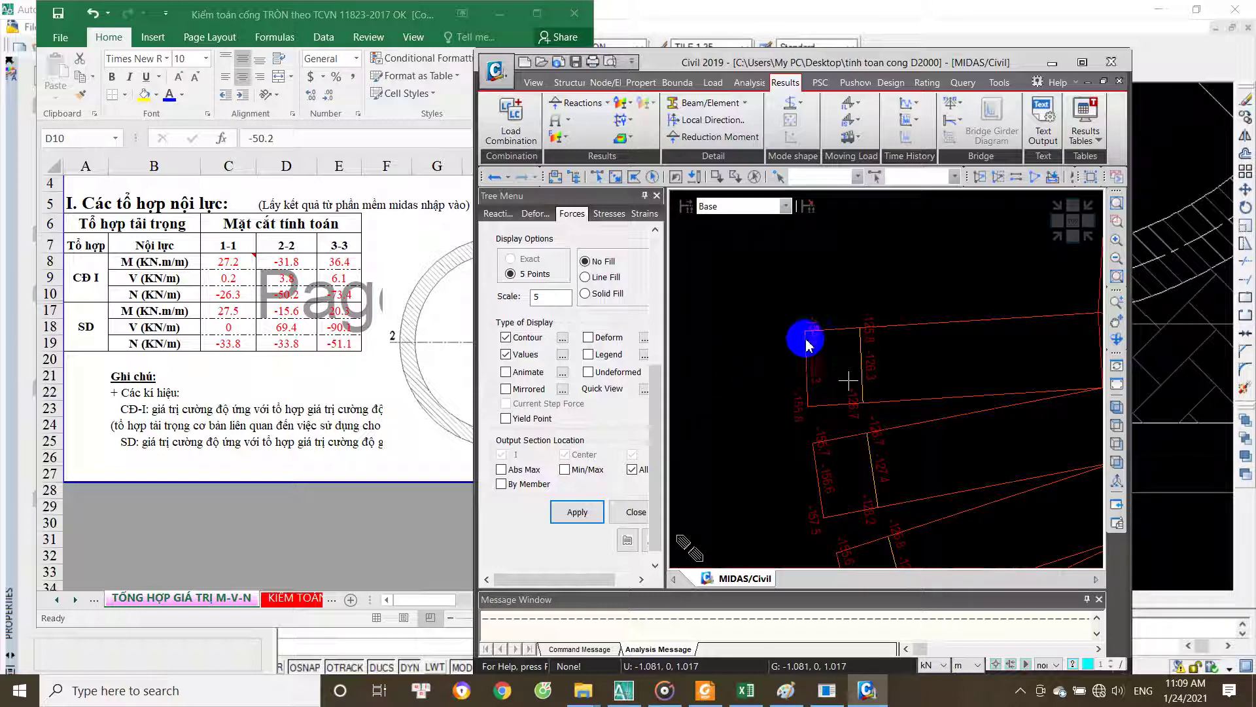
scroll(772, 363, "down", 1)
scroll(753, 366, "down", 1)
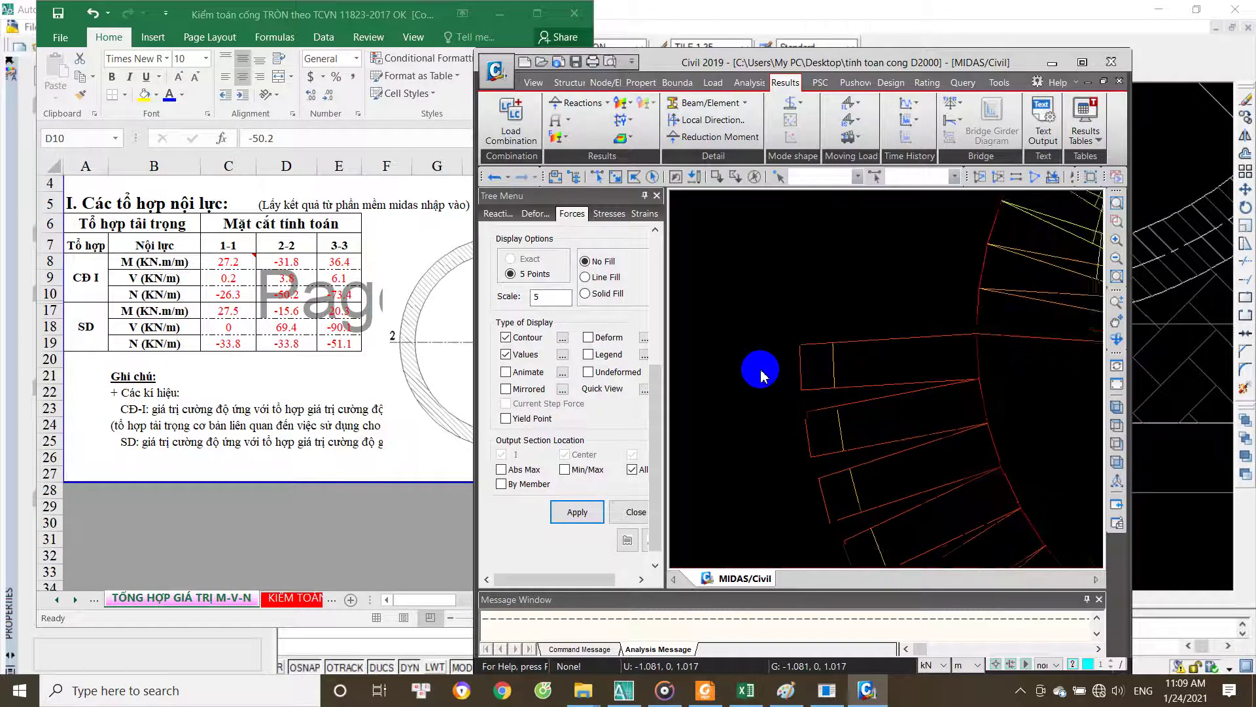
scroll(756, 386, "down", 1)
left_click(259, 362)
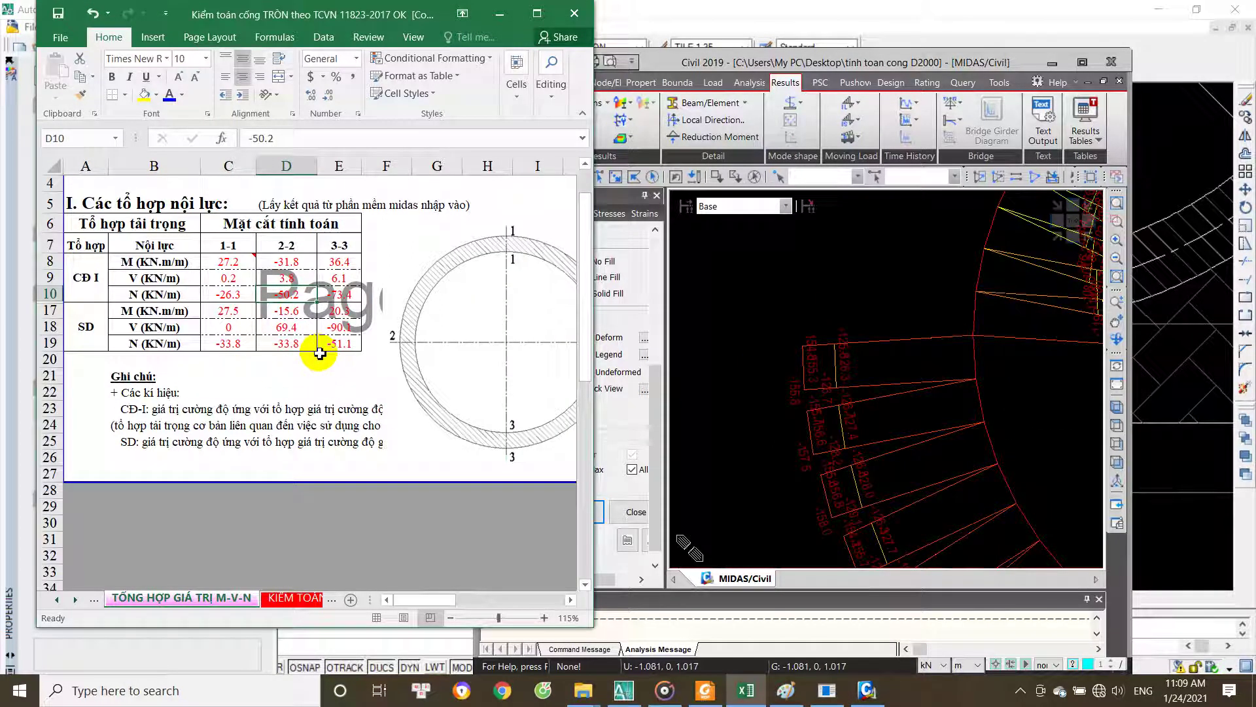
Step: Record the section 2-2 axial force in D10 and pan MIDAS toward the ring bottom
type("154")
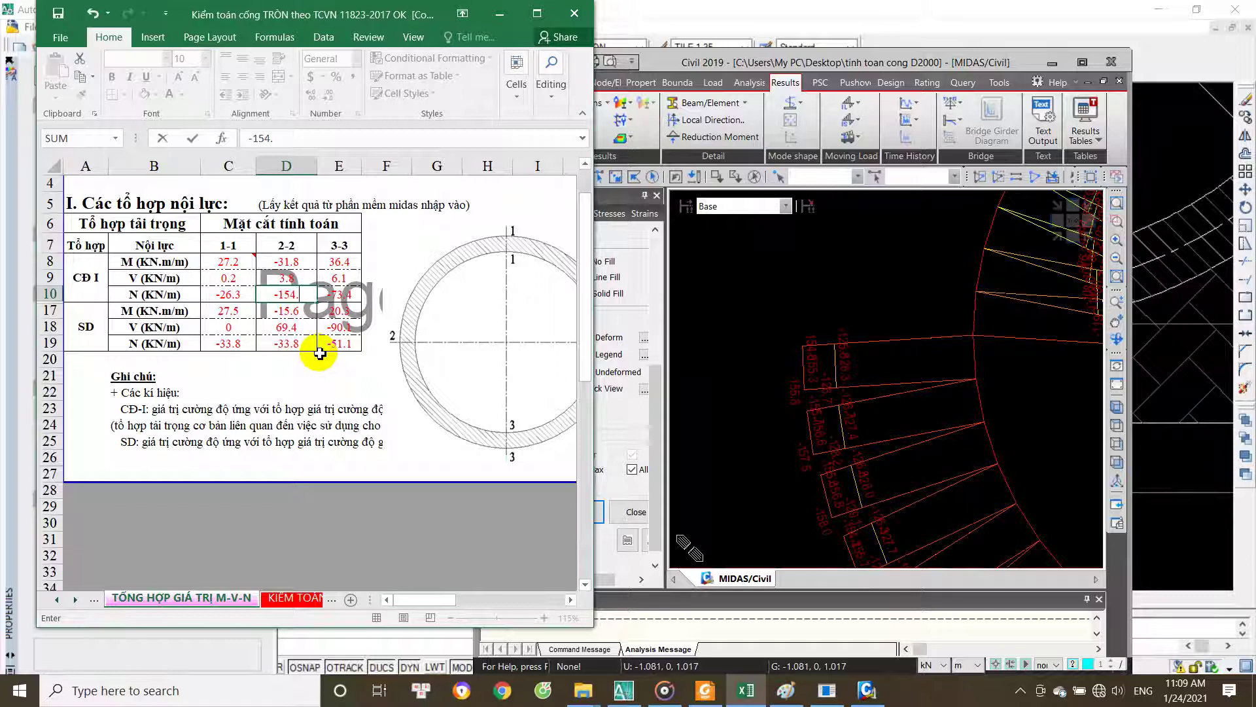
key("Tab")
left_click(771, 414)
scroll(805, 404, "up", 2)
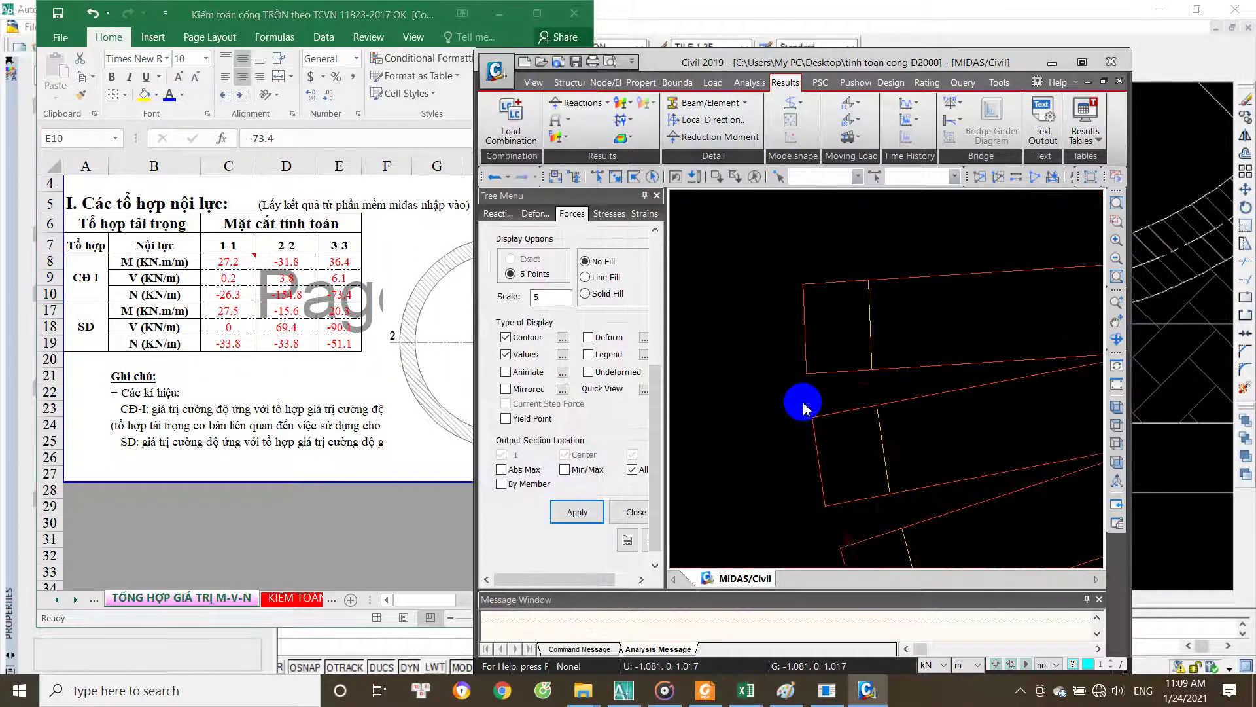
scroll(814, 311, "down", 3)
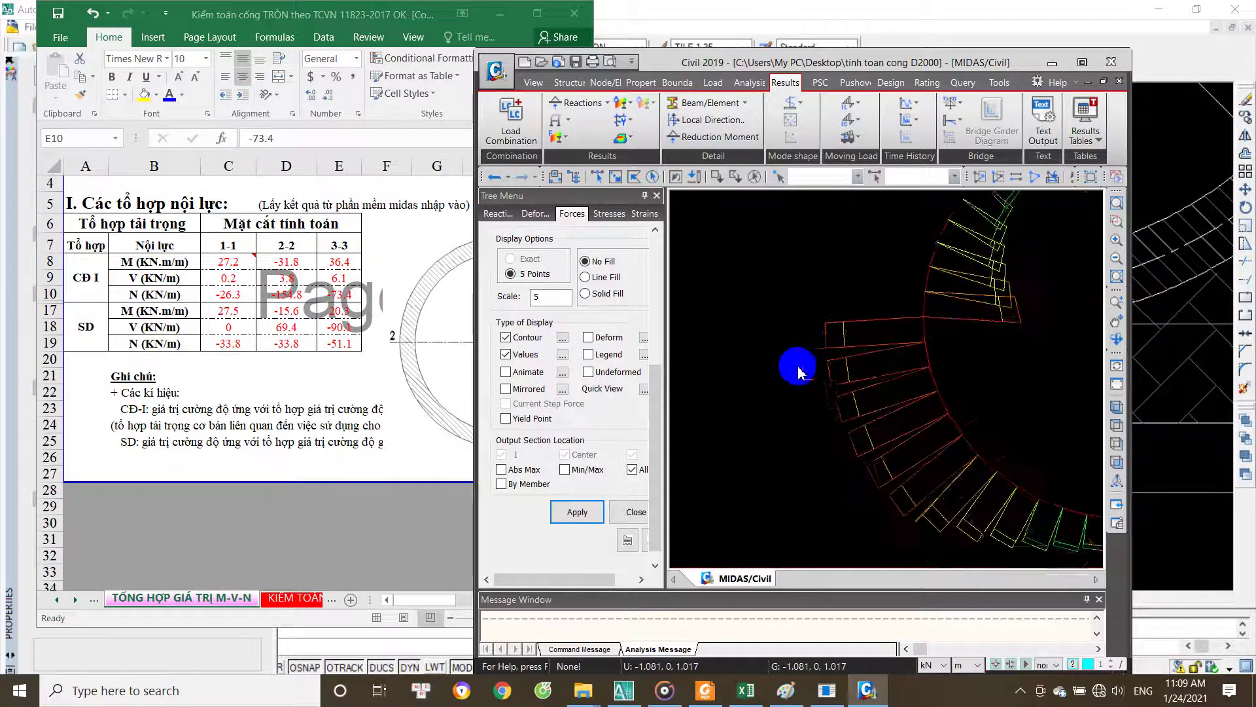
mouse_move(1051, 414)
middle_mouse_down()
mouse_move(905, 425)
mouse_move(869, 481)
middle_mouse_up()
Step: Read the ring-bottom axial force and enter -49.5 as the section 3-3 value in E10
scroll(810, 523, "up", 2)
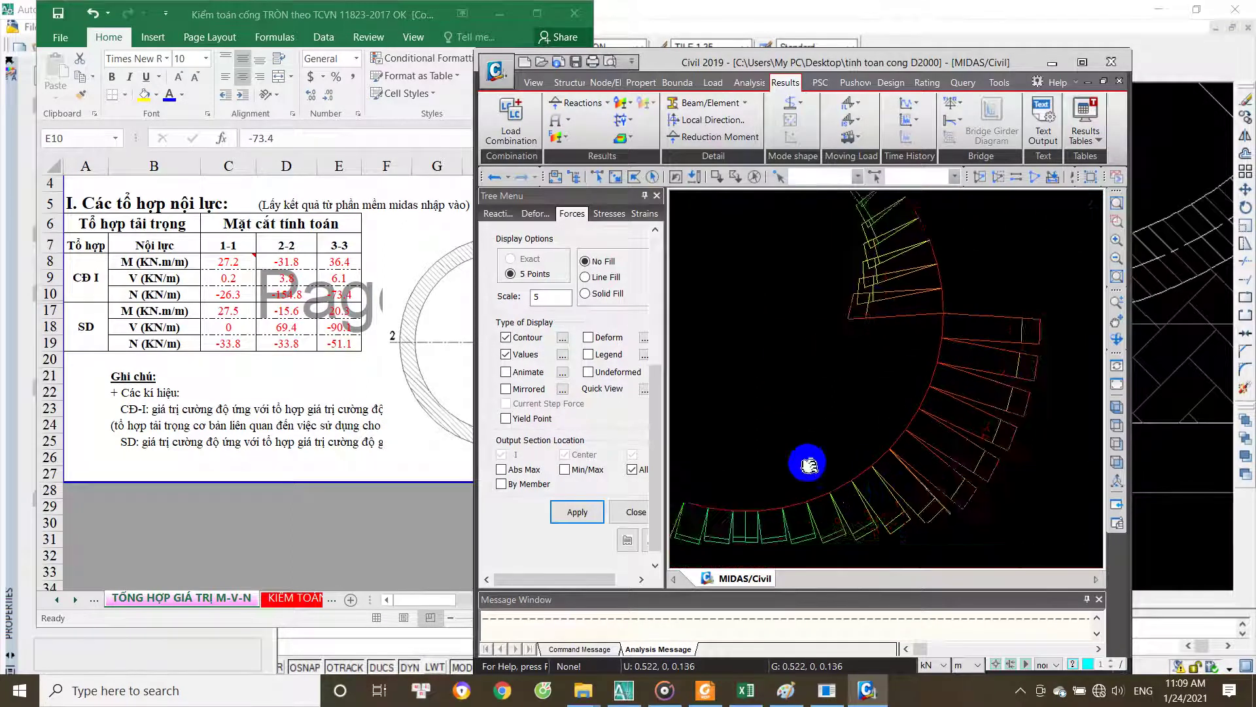
scroll(808, 497, "up", 2)
scroll(850, 465, "up", 2)
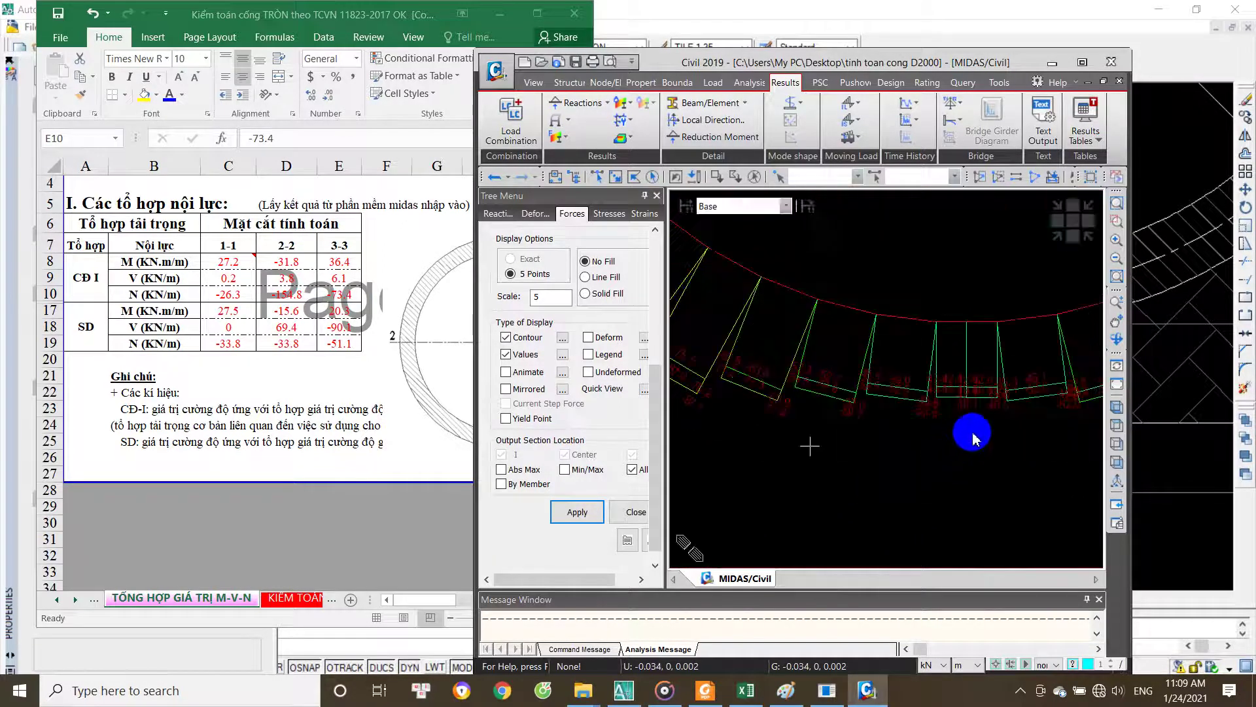
scroll(973, 432, "up", 1)
scroll(973, 432, "up", 2)
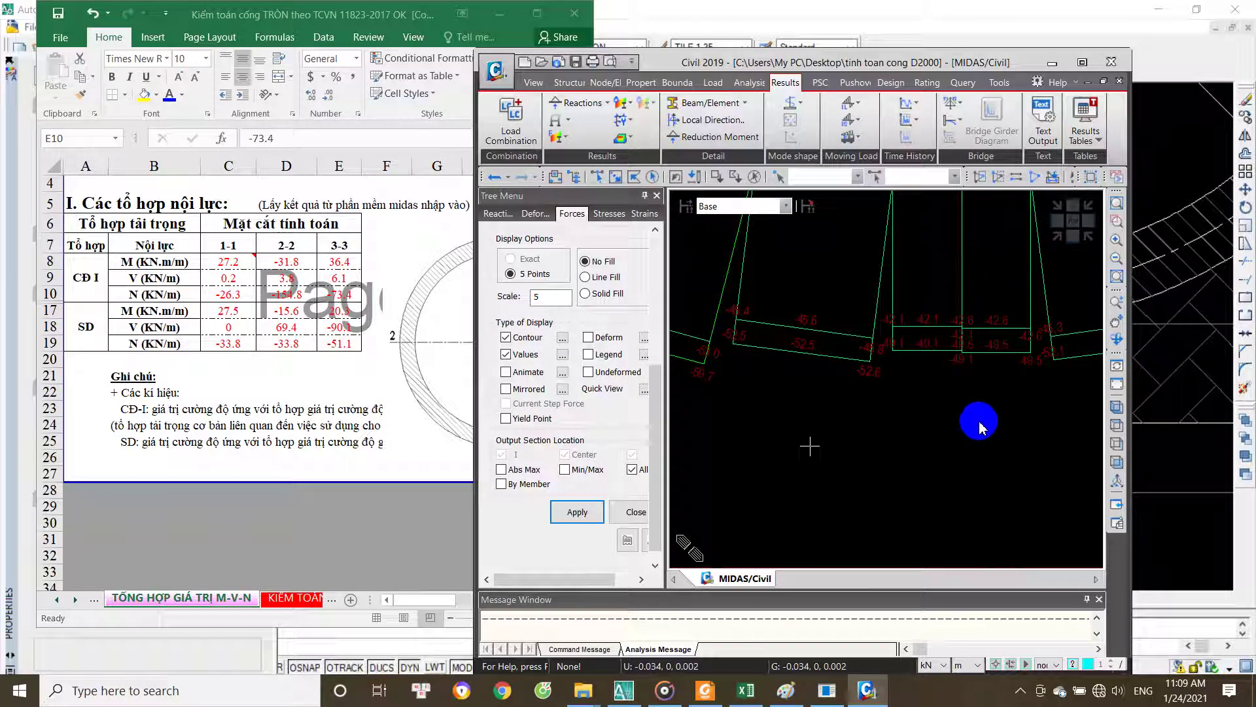
middle_click_drag(974, 406, 959, 428)
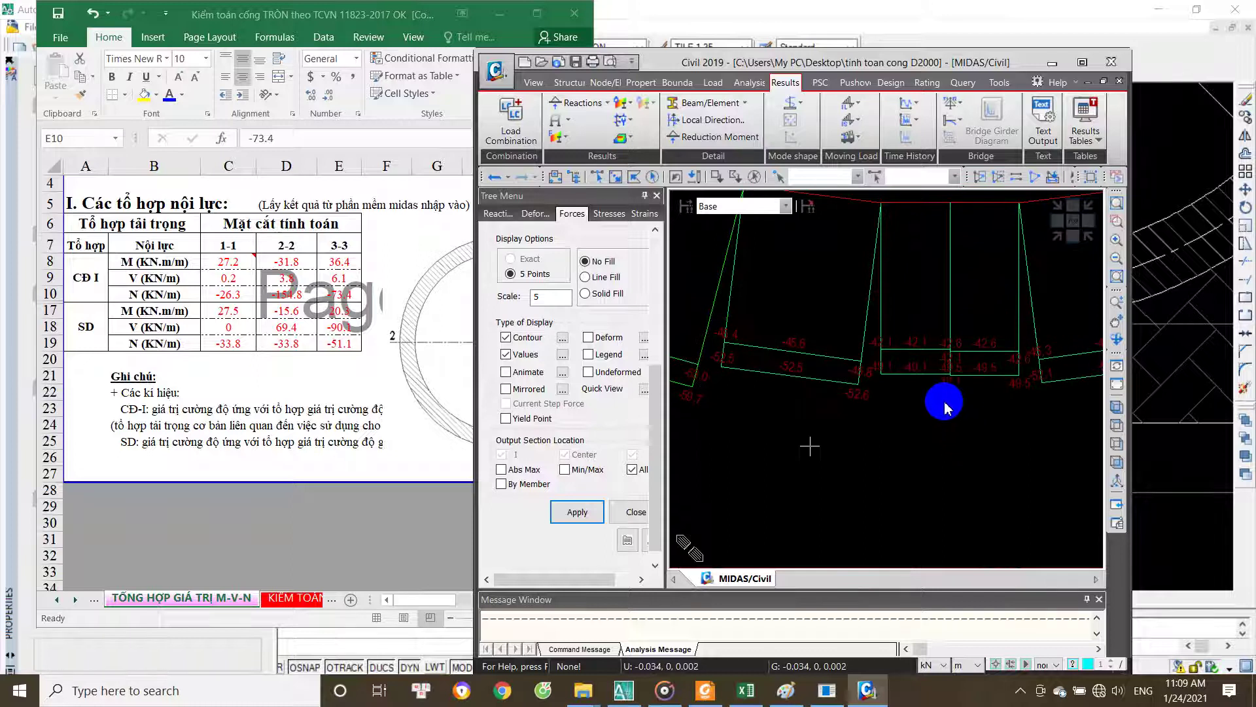
scroll(947, 396, "up", 1)
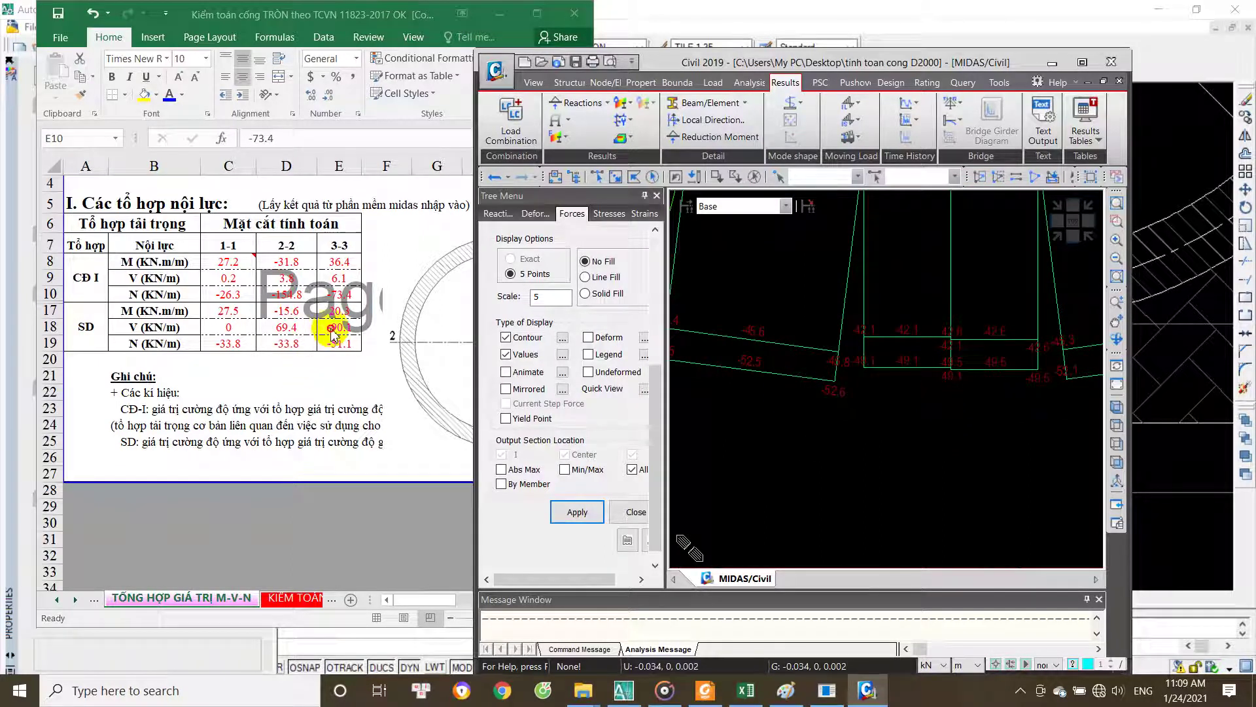
key("alt+Tab")
type("-")
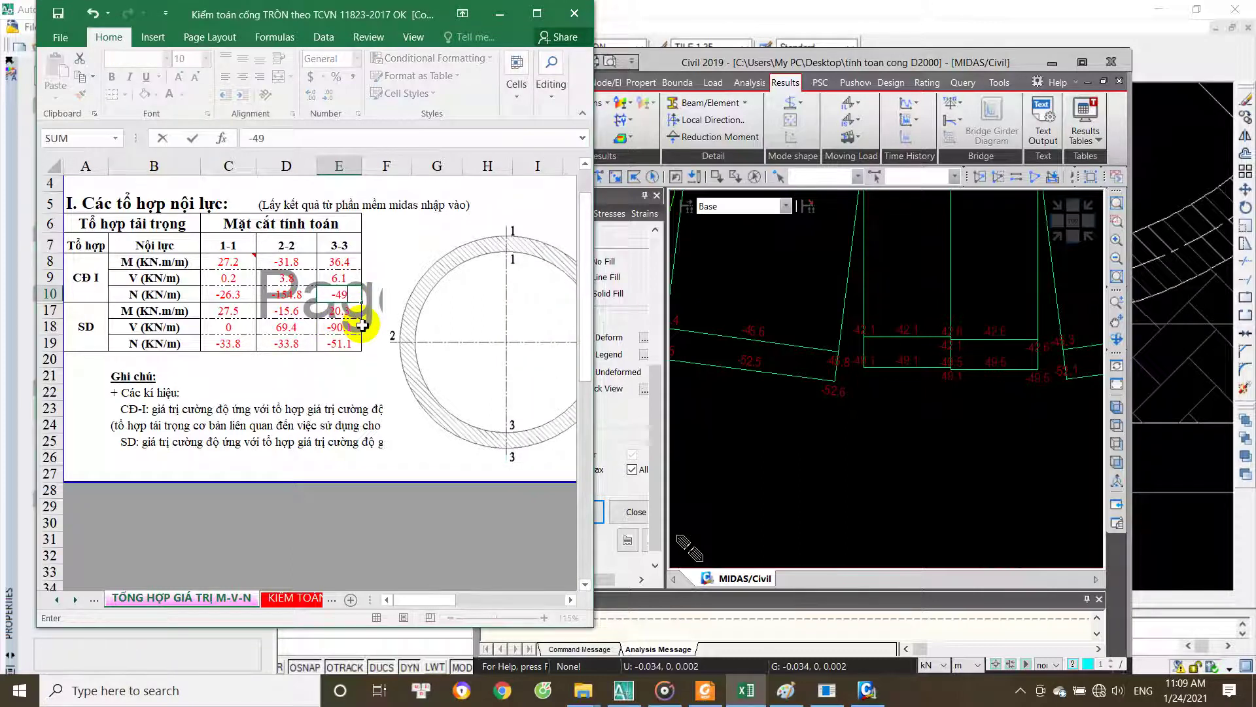
key("Return")
left_click(814, 407)
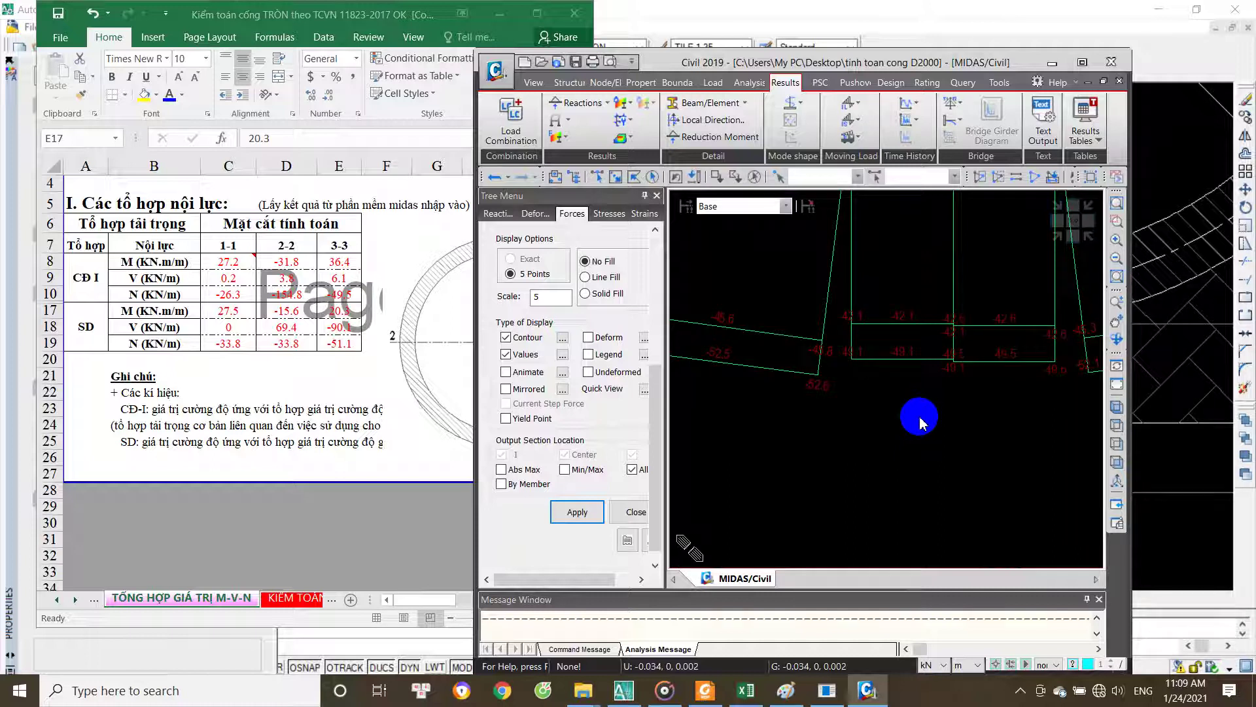
Step: Zoom out and reposition the view to show the whole culvert ring's force diagram
scroll(920, 422, "down", 2)
scroll(914, 420, "down", 2)
scroll(914, 435, "down", 2)
scroll(914, 457, "down", 2)
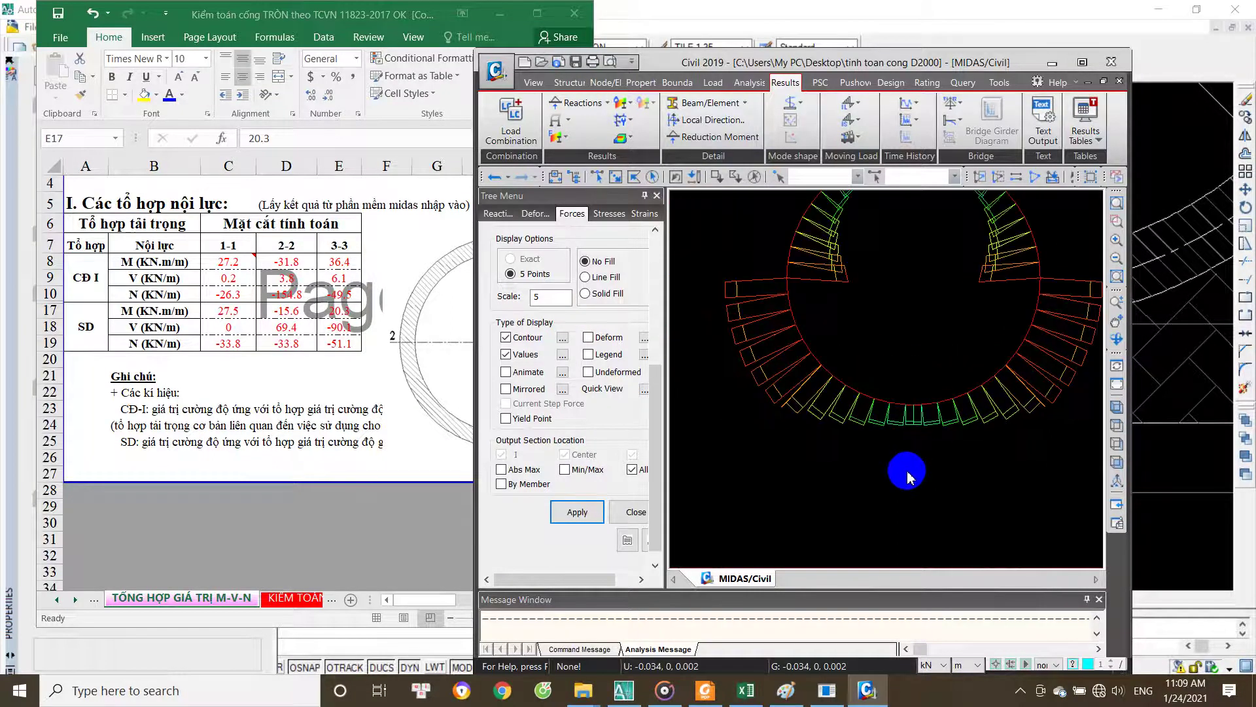
scroll(912, 418, "down", 2)
scroll(912, 366, "up", 2)
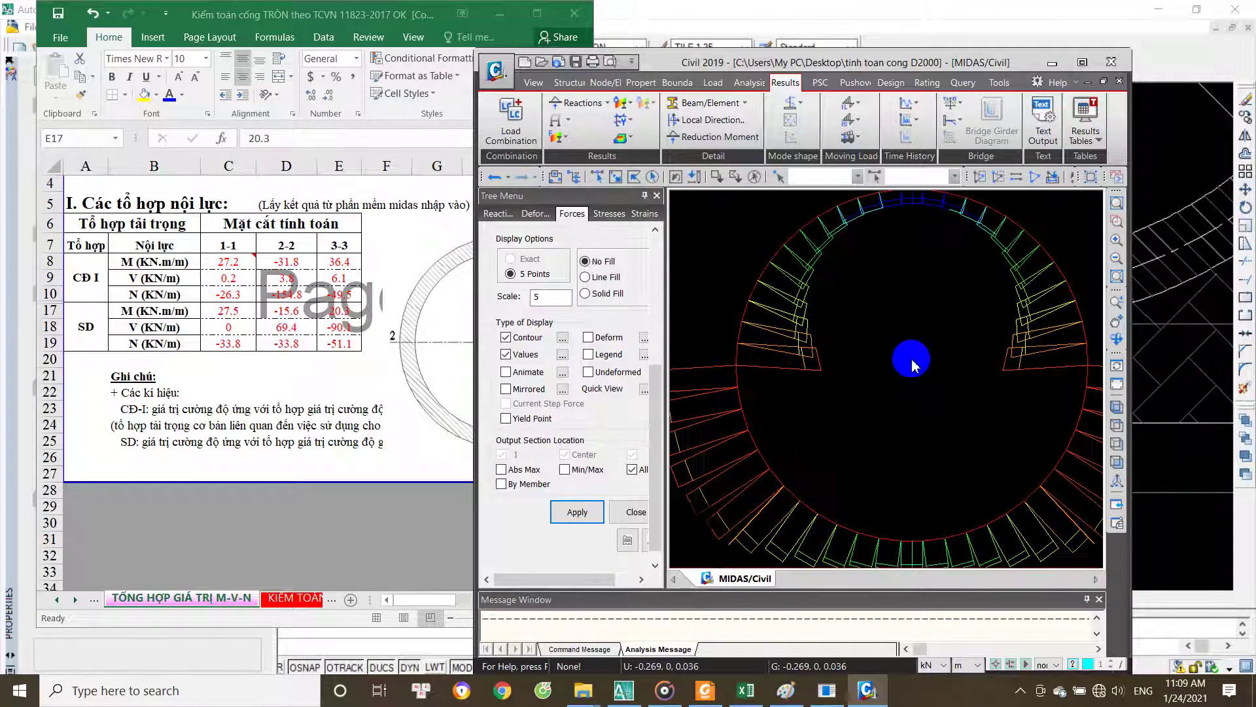
scroll(909, 377, "up", 2)
scroll(892, 366, "up", 1)
scroll(893, 366, "up", 1)
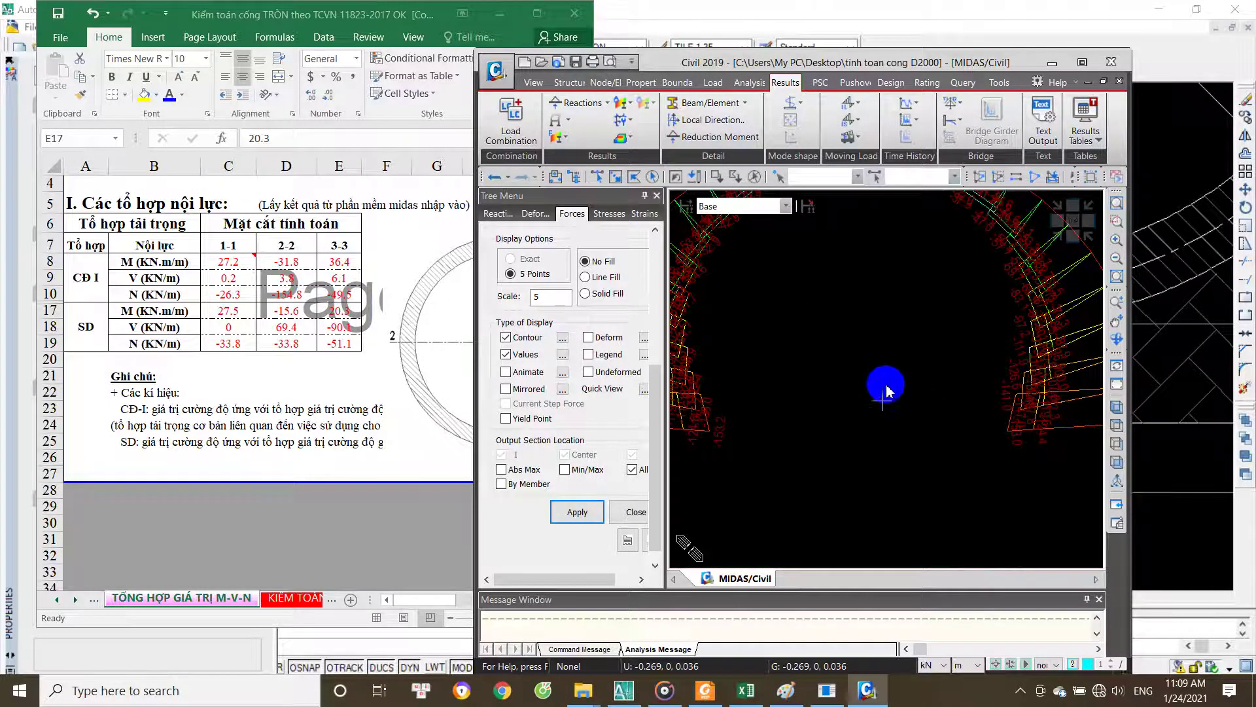
scroll(889, 382, "down", 3)
scroll(861, 426, "up", 2)
scroll(963, 369, "up", 2)
mouse_move(909, 422)
middle_mouse_down()
mouse_move(967, 376)
mouse_move(942, 440)
mouse_move(860, 447)
mouse_move(953, 440)
middle_mouse_up()
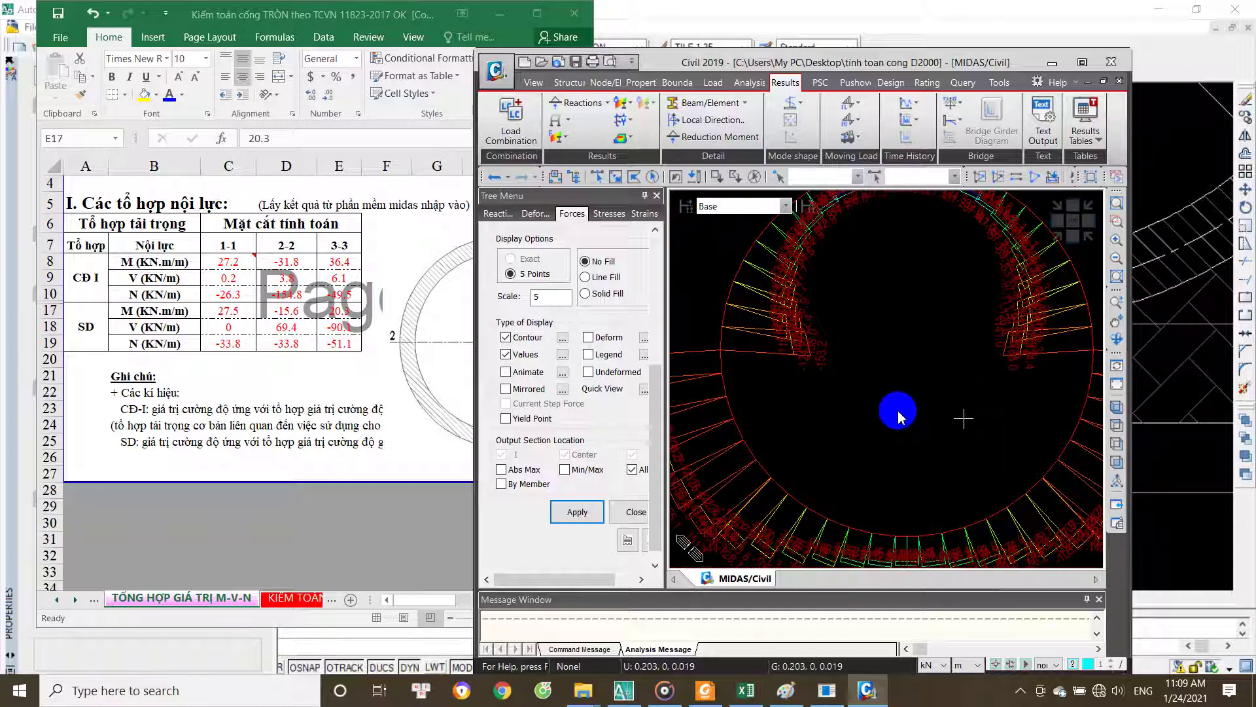
mouse_move(895, 410)
middle_mouse_down()
mouse_move(919, 448)
mouse_move(925, 414)
middle_mouse_up()
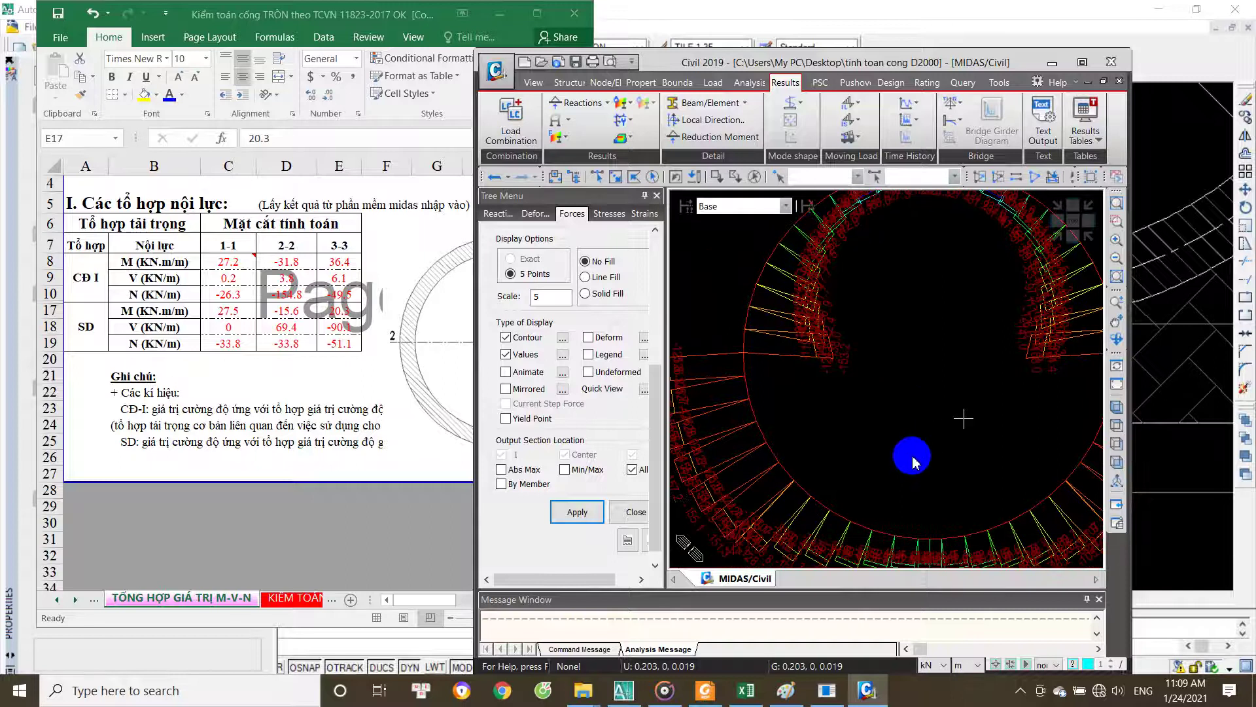
middle_click_drag(914, 462, 911, 406)
Step: Open the load case and combination list, still set to CBall: BAO CDI
scroll(911, 406, "down", 2)
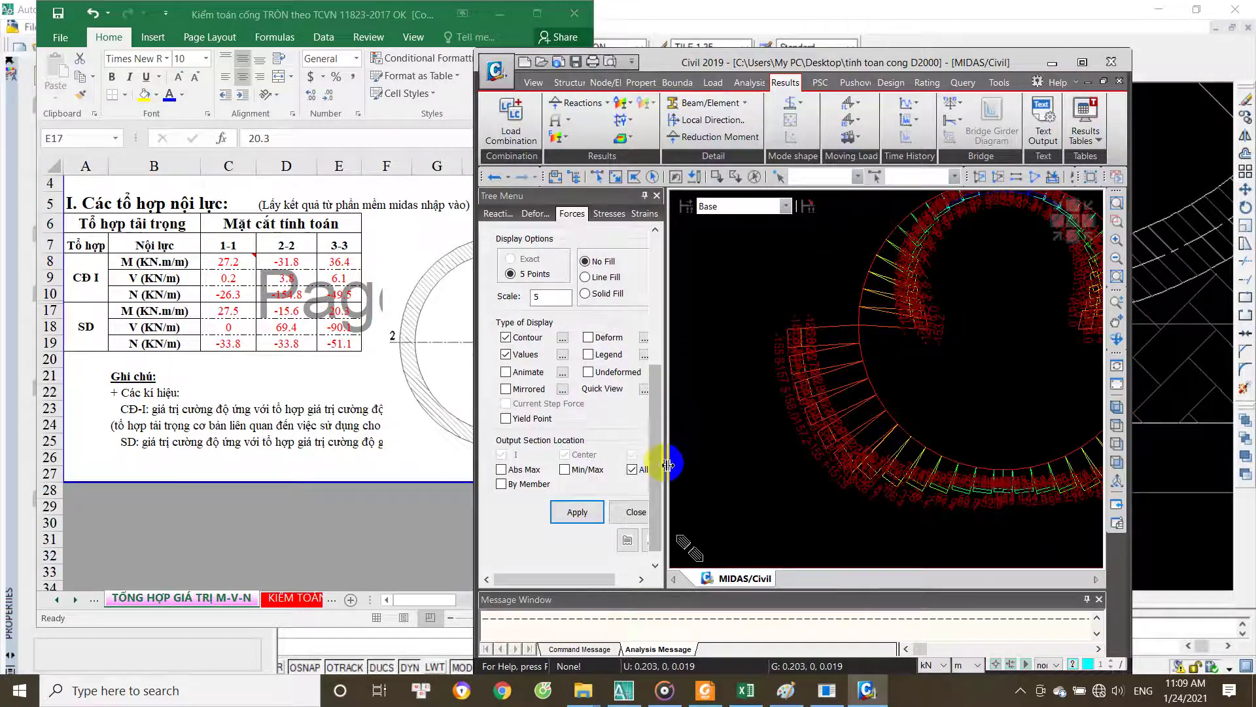
left_click_drag(665, 392, 649, 272)
left_click(560, 271)
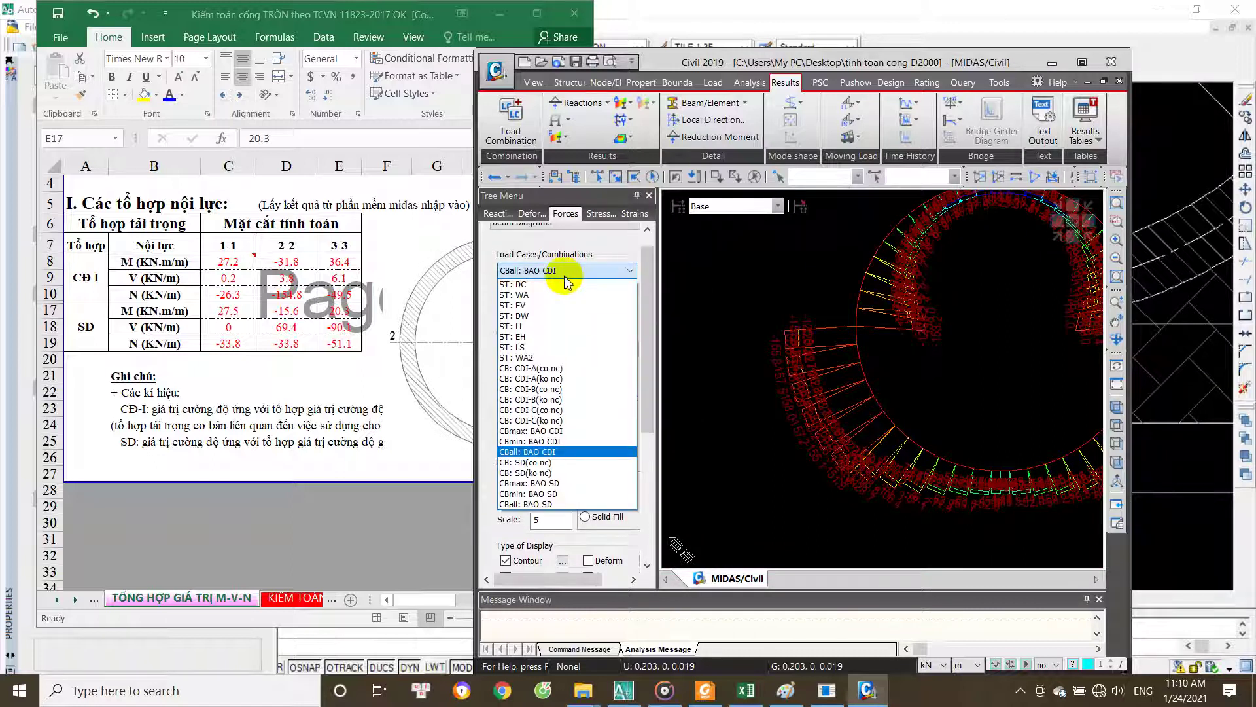
Step: Show the ring's force diagram for the CB: CDI-C(ko nc) combination and centre it
left_click(560, 421)
scroll(629, 412, "down", 5)
left_click(577, 535)
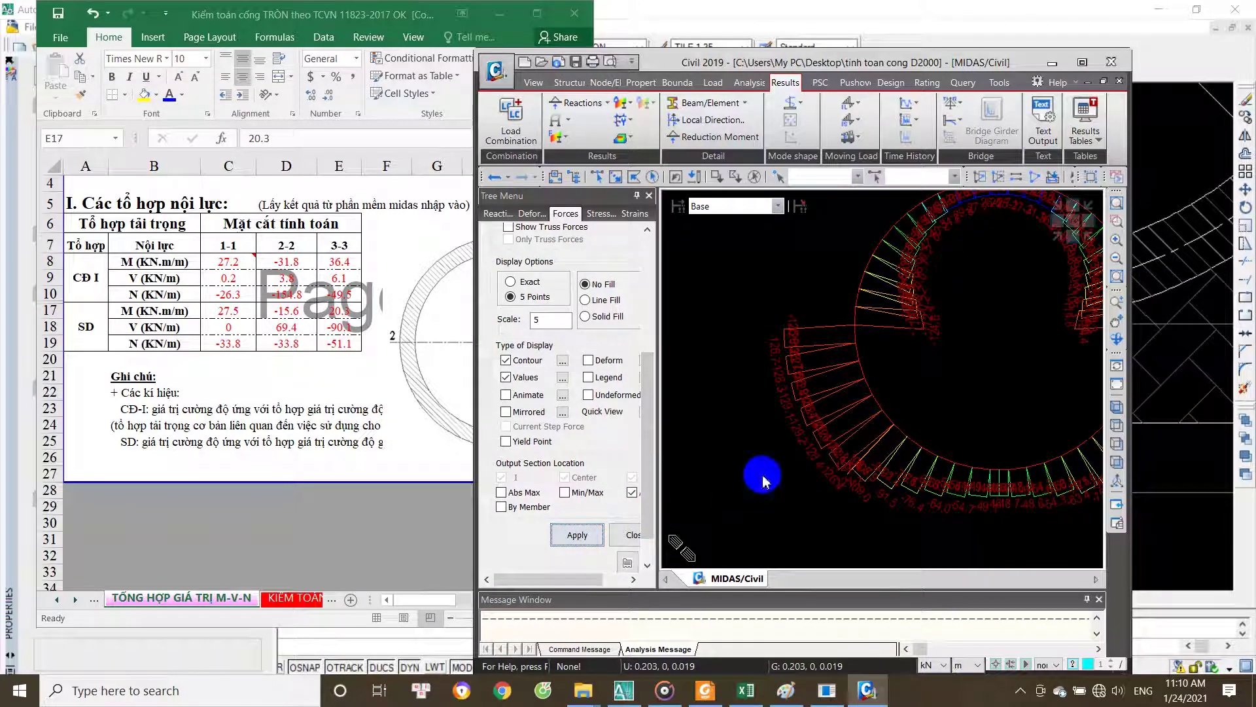
middle_click_drag(732, 491, 757, 499)
scroll(645, 447, "up", 5)
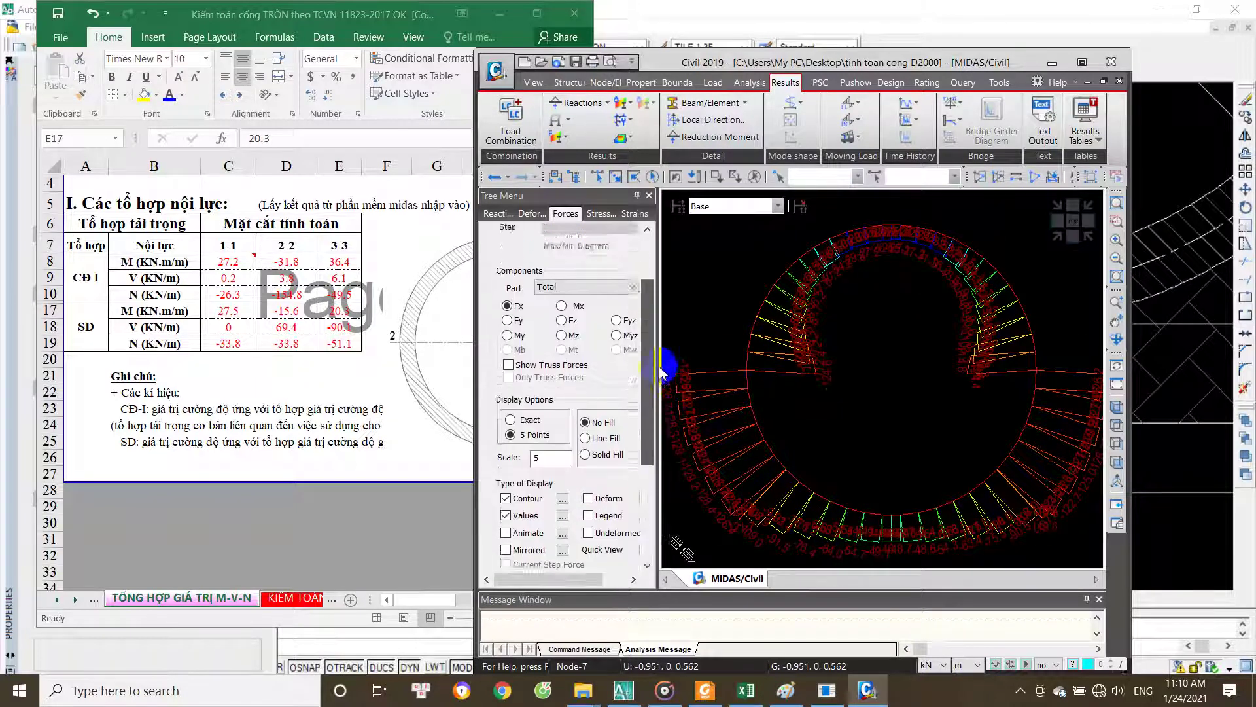
Step: Redraw the force diagram for a different load combination and zoom in on the ring
left_click(596, 241)
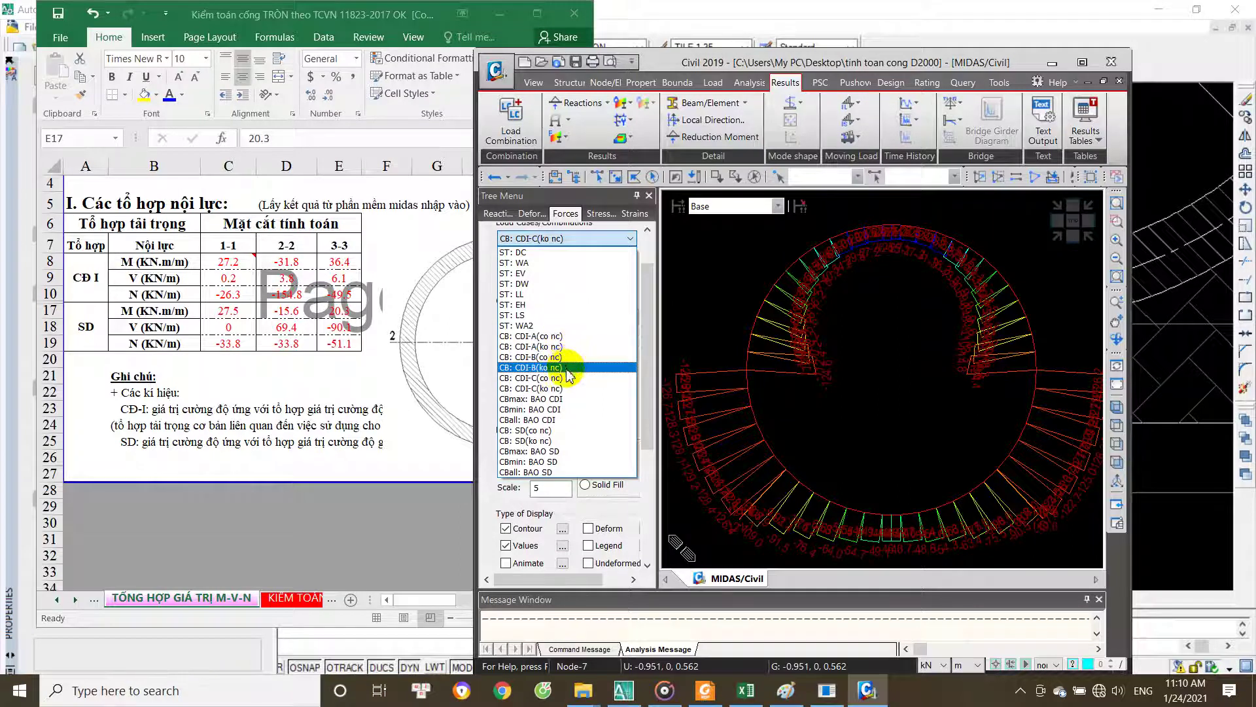
left_click(567, 377)
scroll(625, 369, "down", 5)
left_click(577, 505)
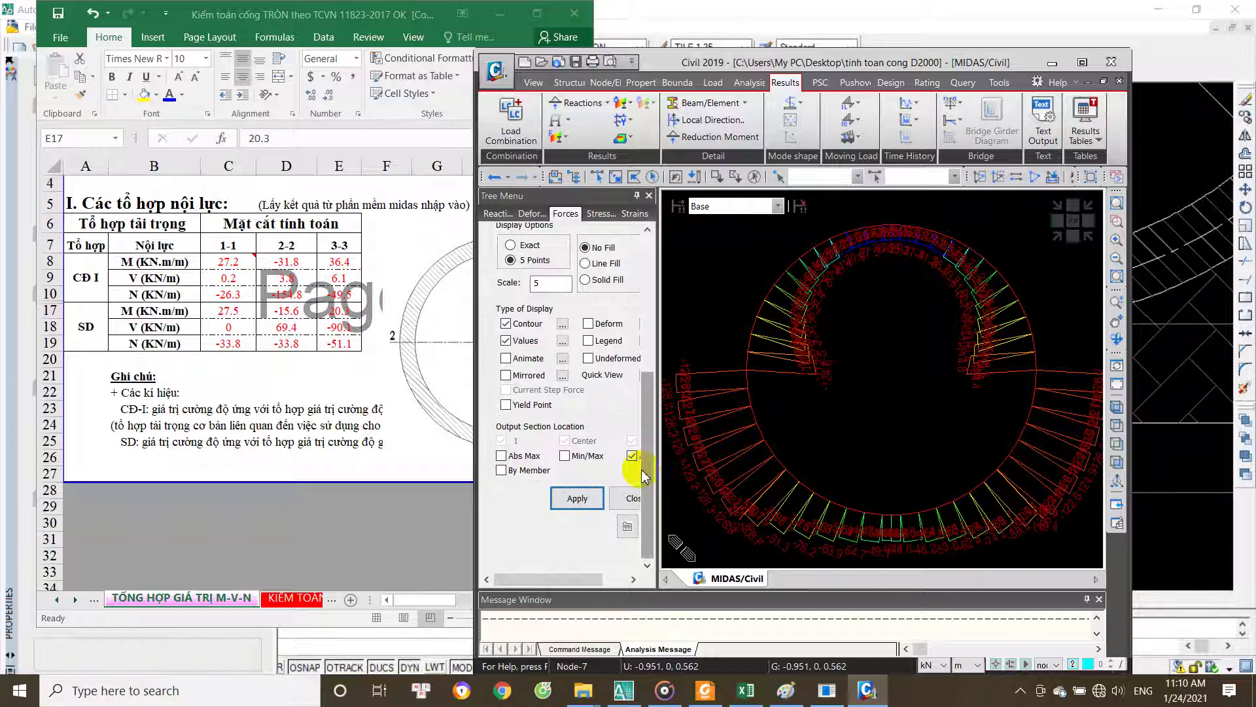
scroll(638, 468, "up", 1)
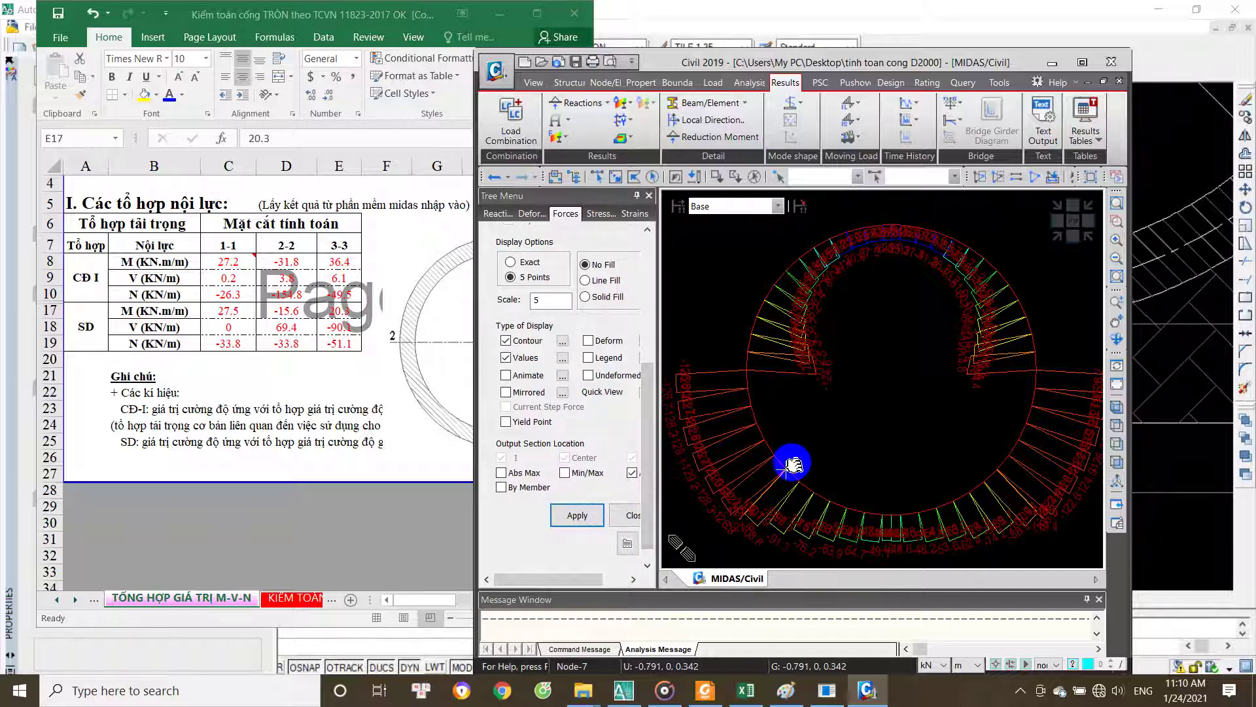
scroll(827, 458, "up", 2)
scroll(817, 451, "up", 2)
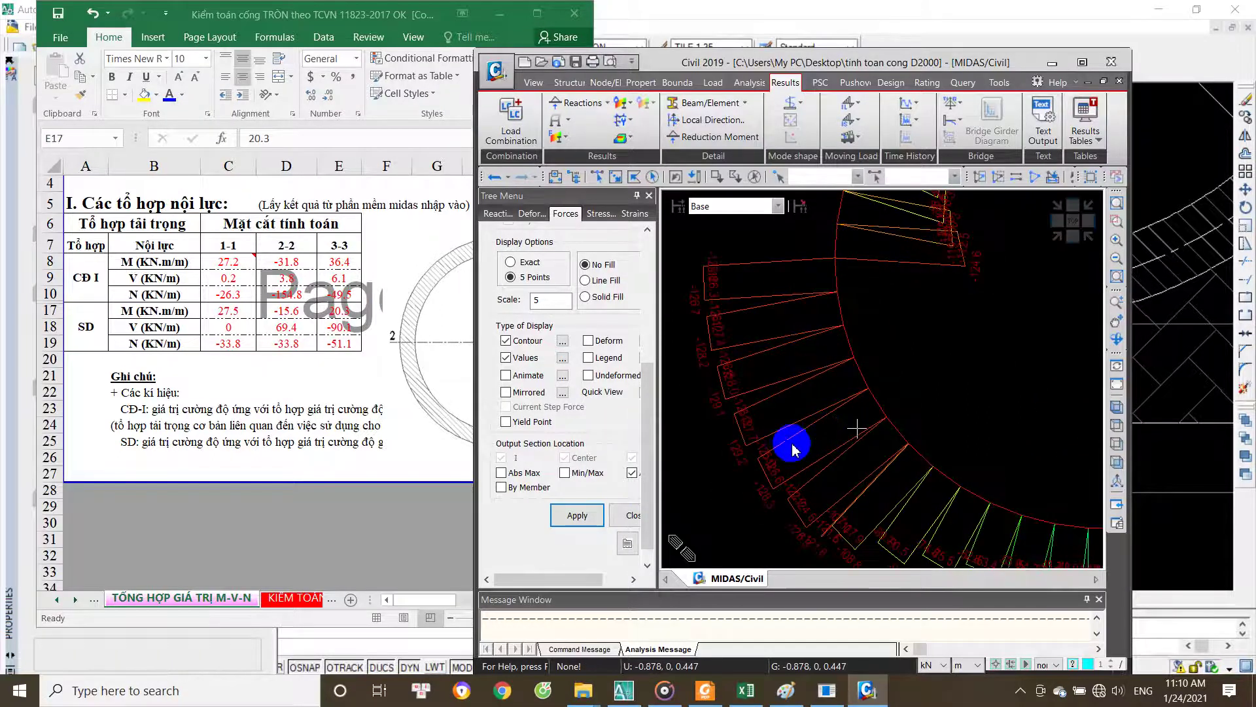
scroll(785, 456, "down", 2)
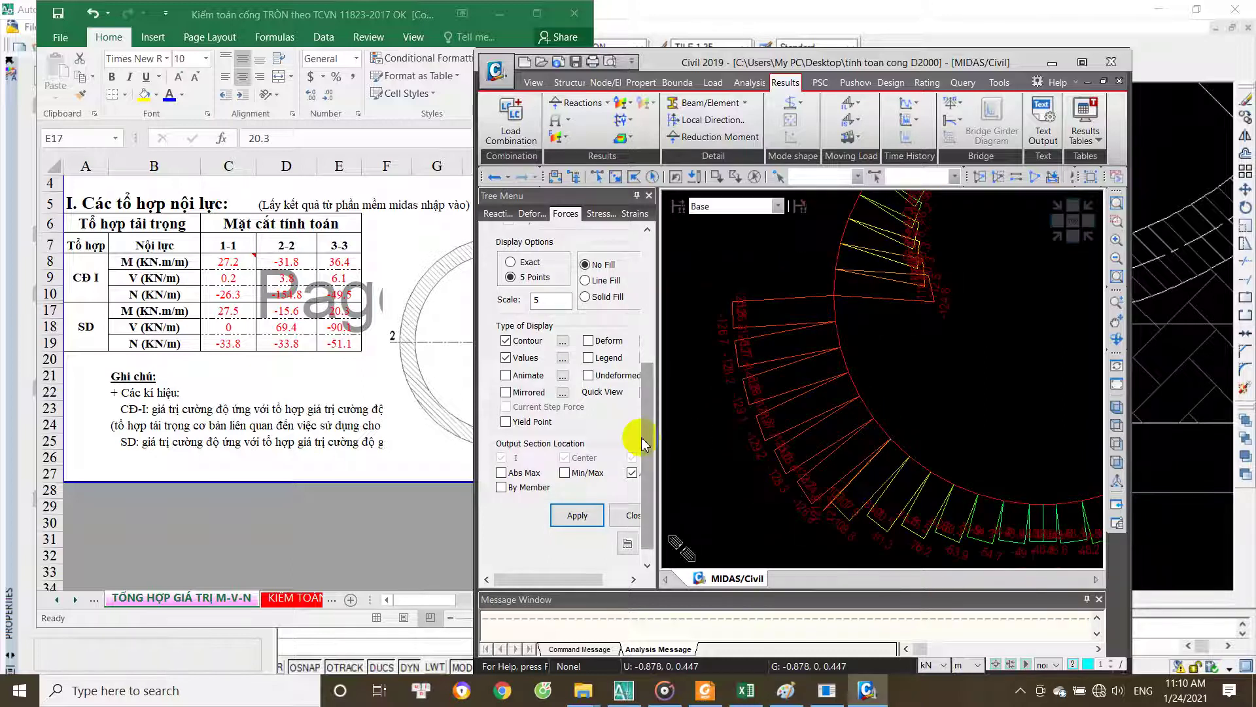
scroll(633, 304, "up", 2)
scroll(633, 304, "up", 3)
Step: Display the CBall: BAO CDI envelope forces and bring the ring's upper half into view
left_click(594, 288)
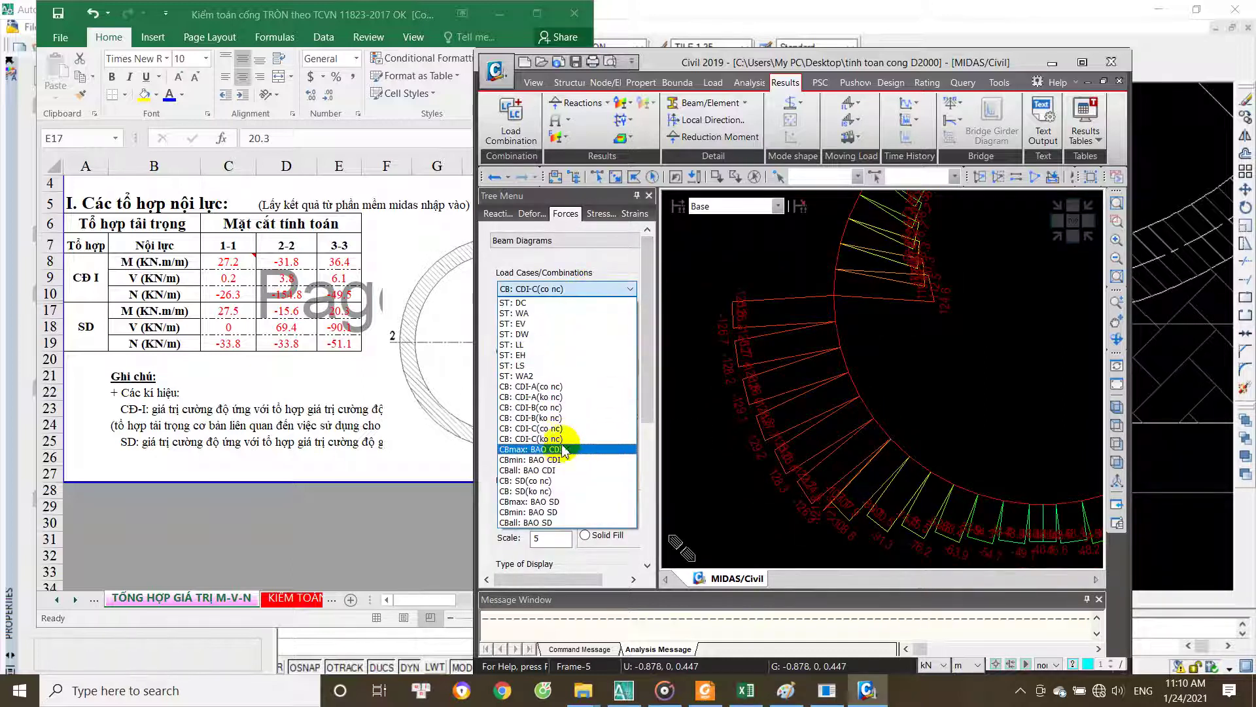
left_click(565, 470)
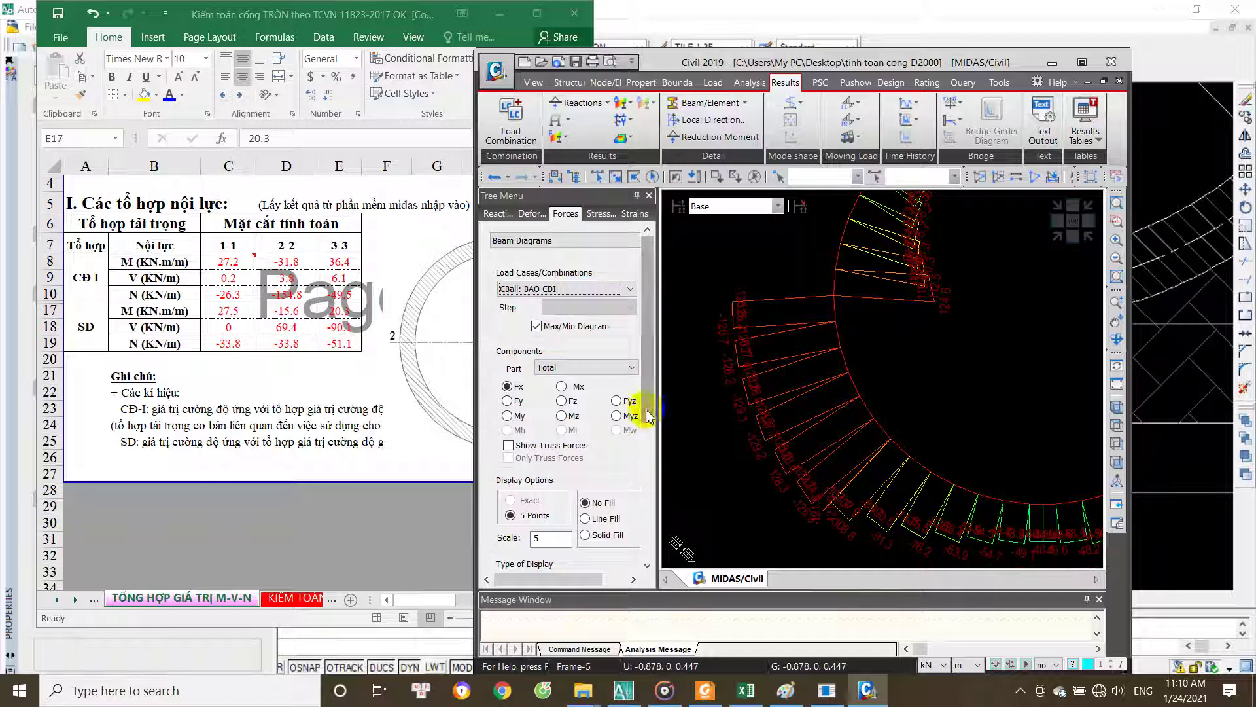
left_click_drag(644, 407, 644, 515)
left_click(581, 552)
middle_click_drag(892, 478, 843, 517)
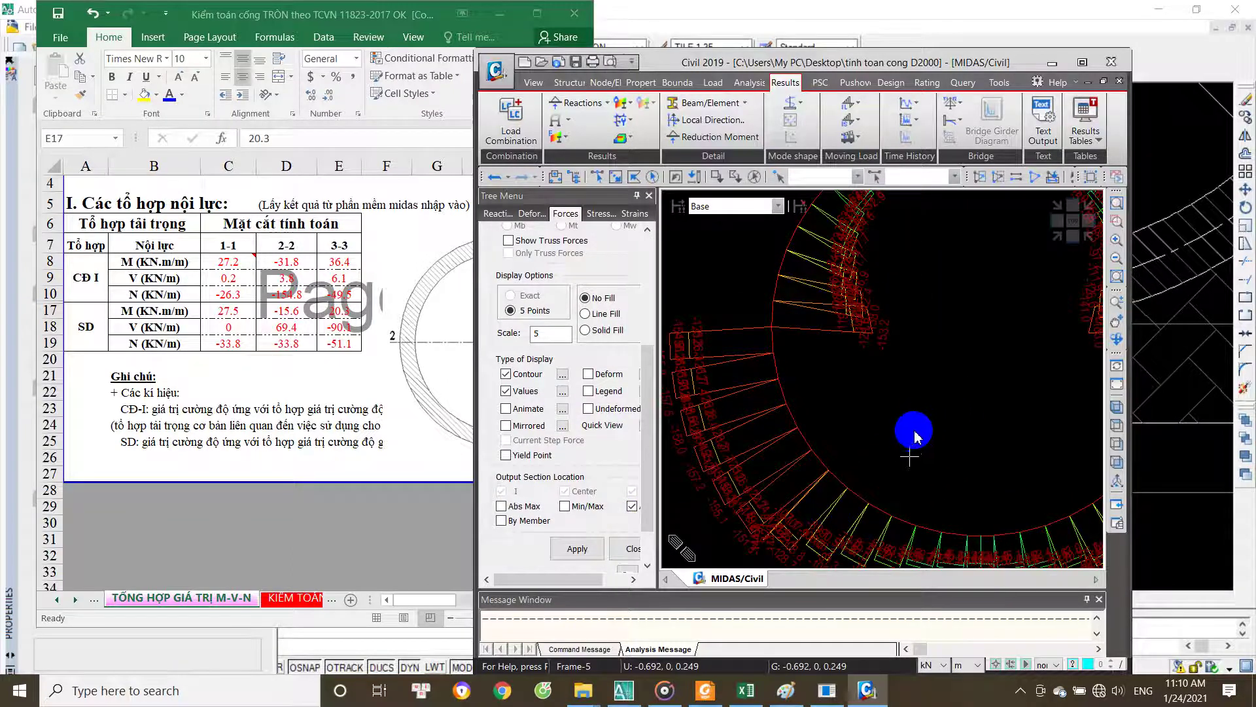
scroll(903, 362, "up", 1)
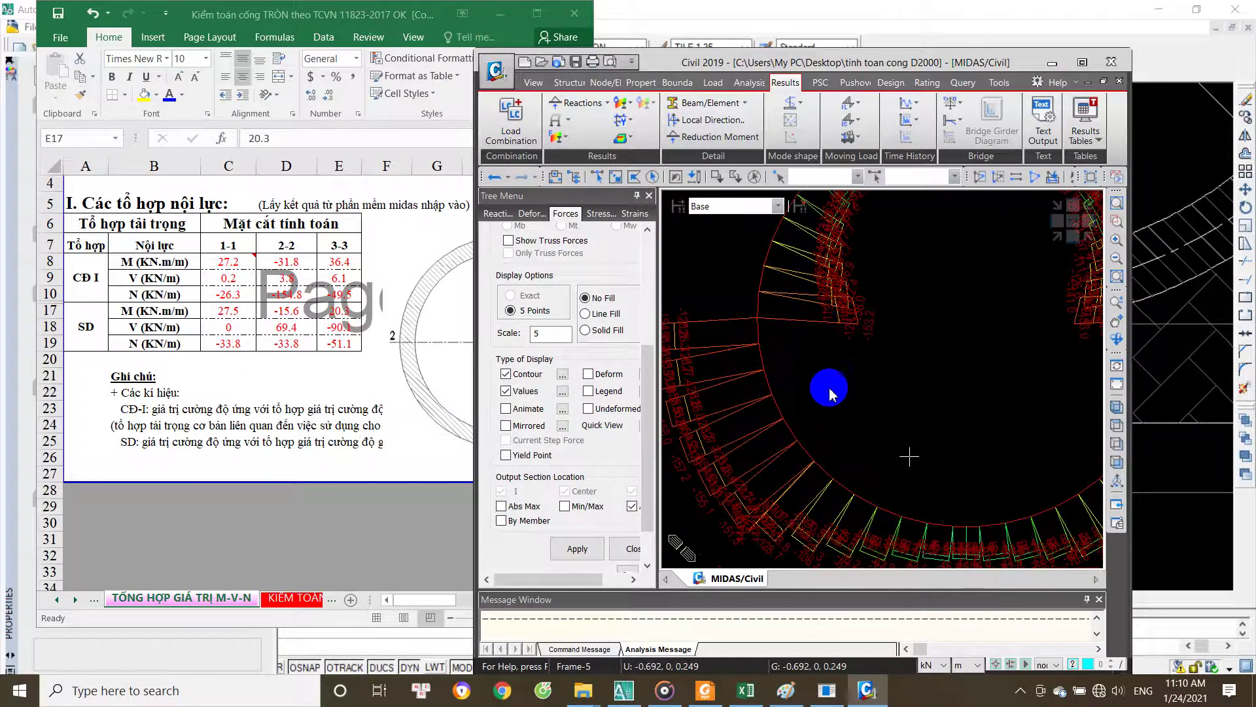
scroll(771, 395, "up", 2)
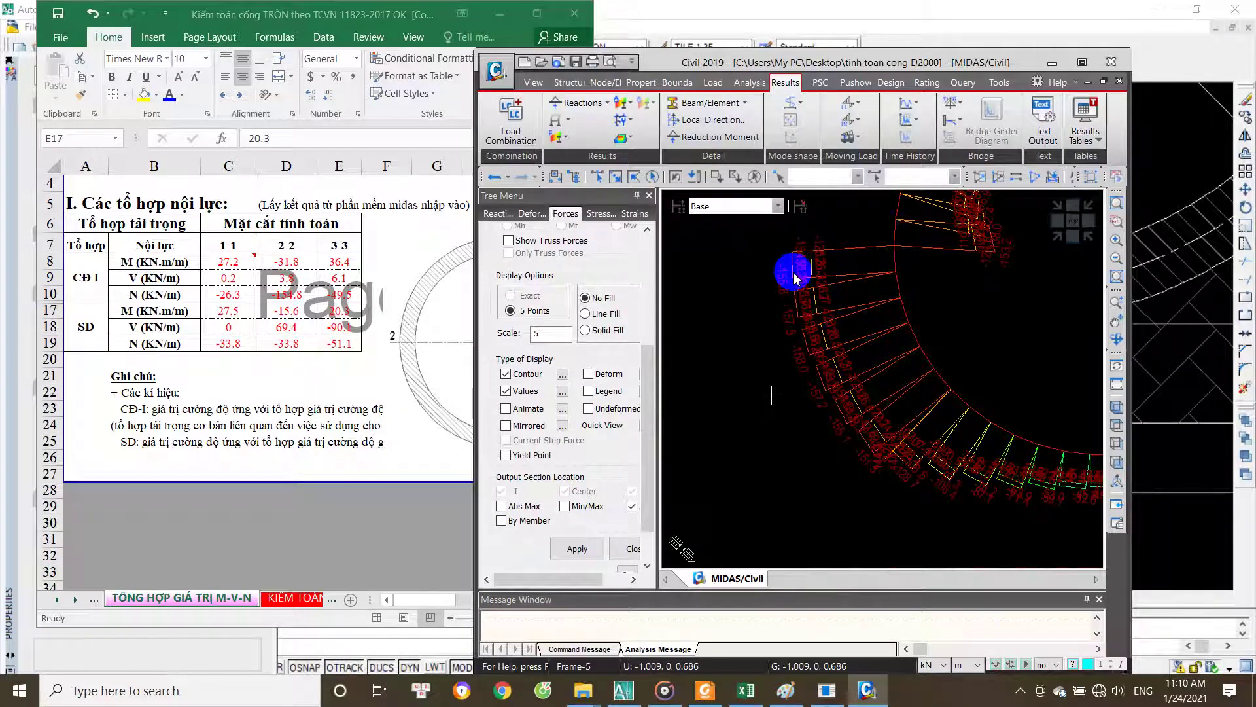
scroll(628, 288, "up", 5)
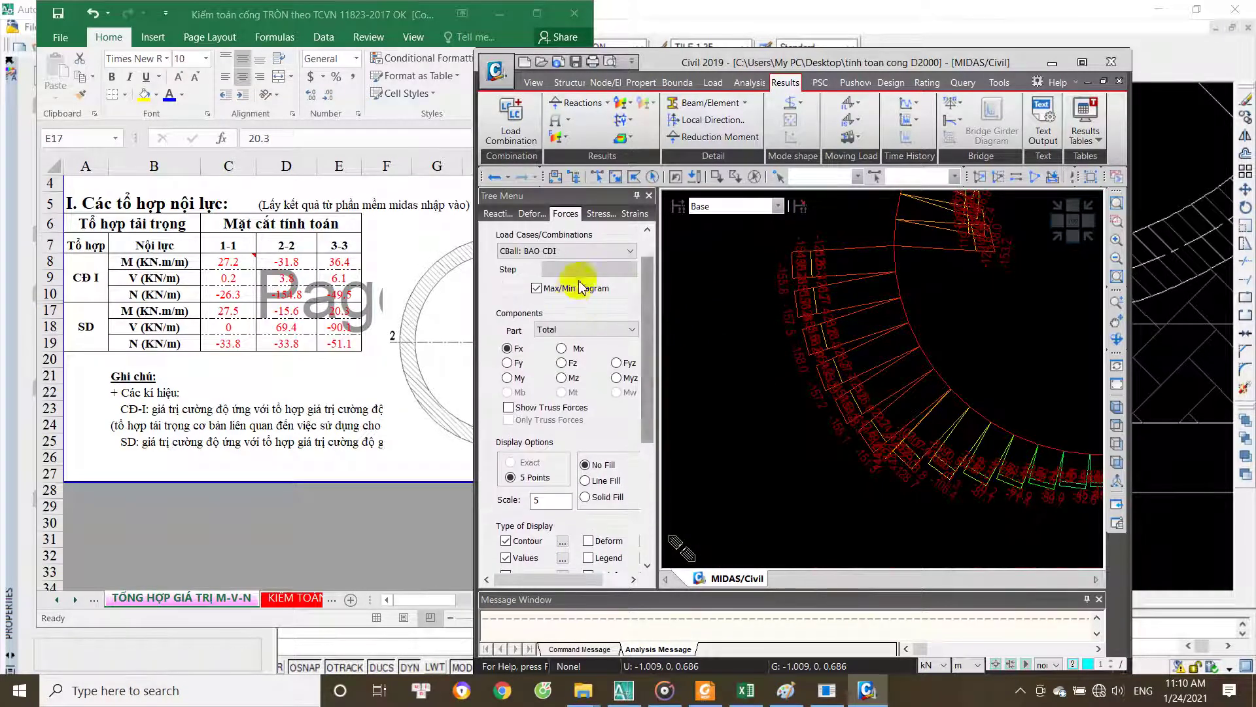
Step: Switch the diagram back to the CB: CDI-C(ko nc) combination for comparison
left_click(597, 250)
left_click(557, 400)
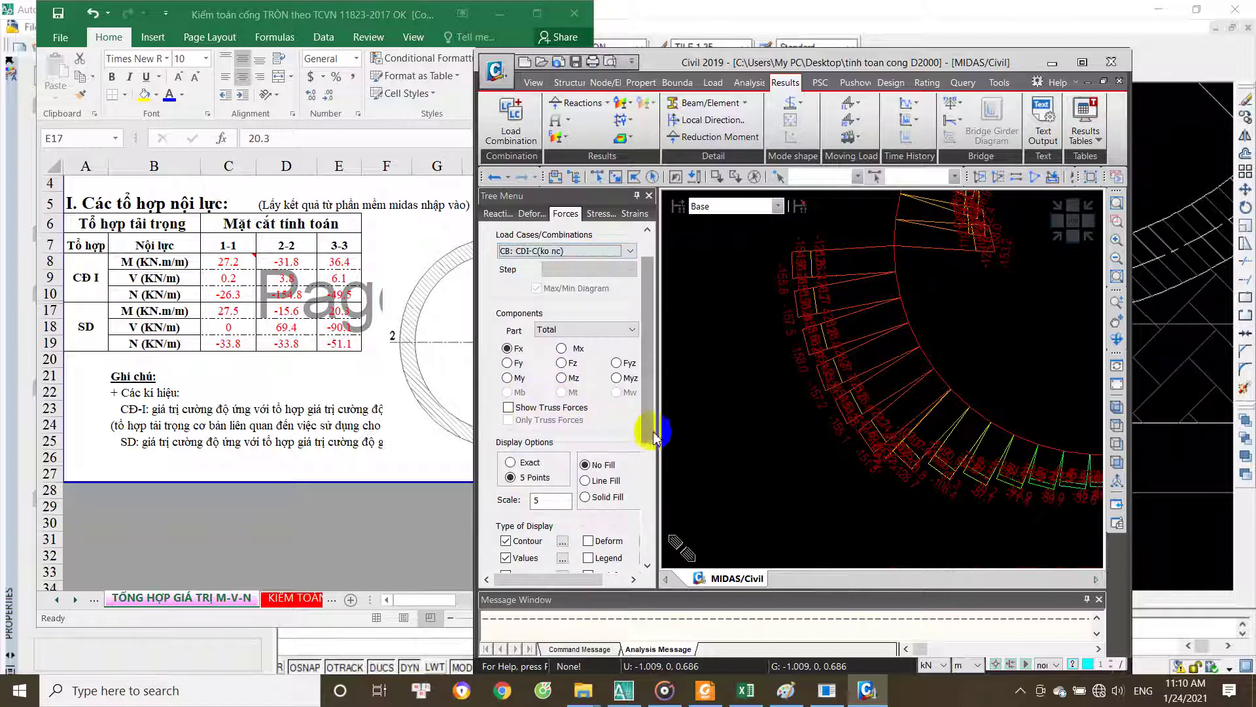
left_click_drag(645, 420, 645, 533)
left_click(577, 512)
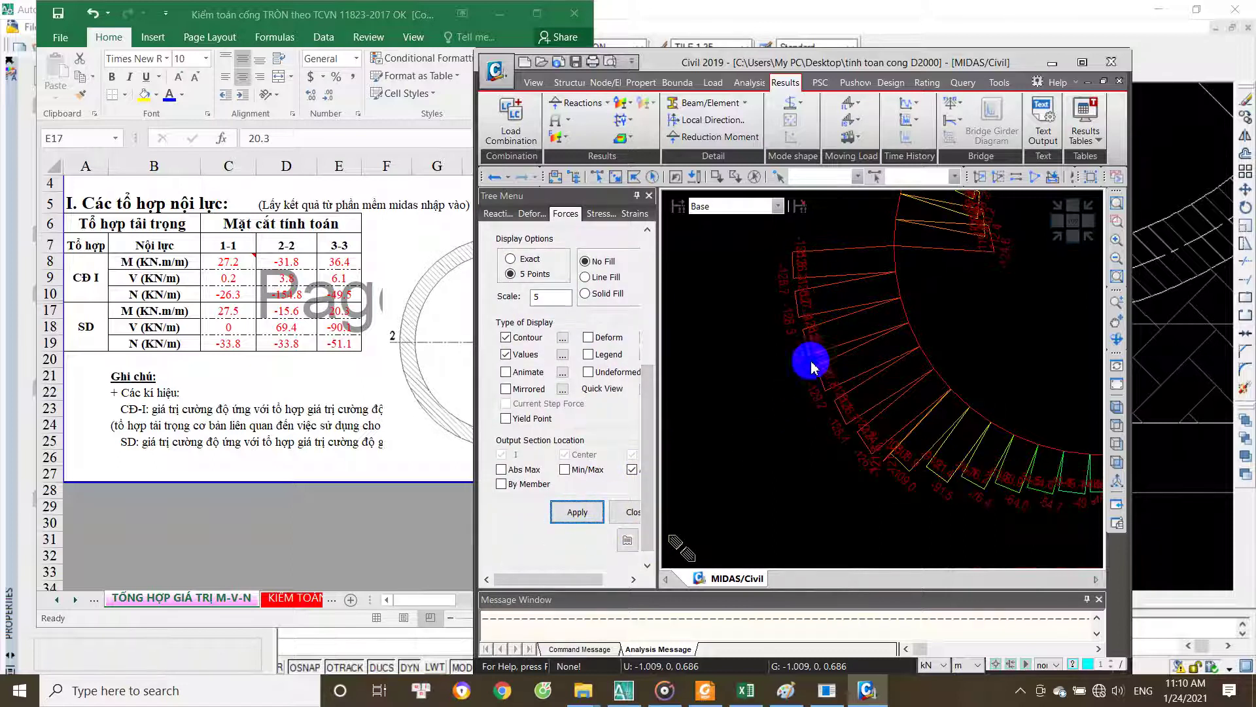
scroll(648, 367, "up", 3)
scroll(648, 354, "up", 2)
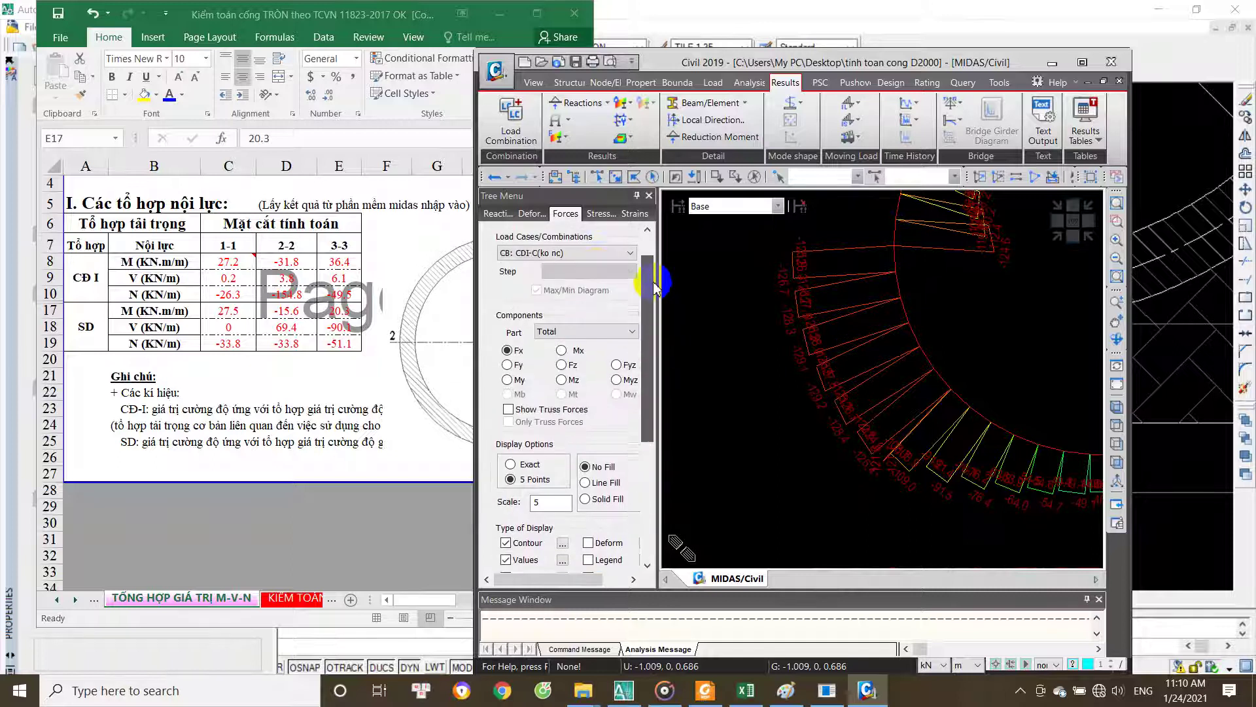
Step: Redraw the CBall: BAO CDI envelope and centre the whole ring diagram
left_click(600, 254)
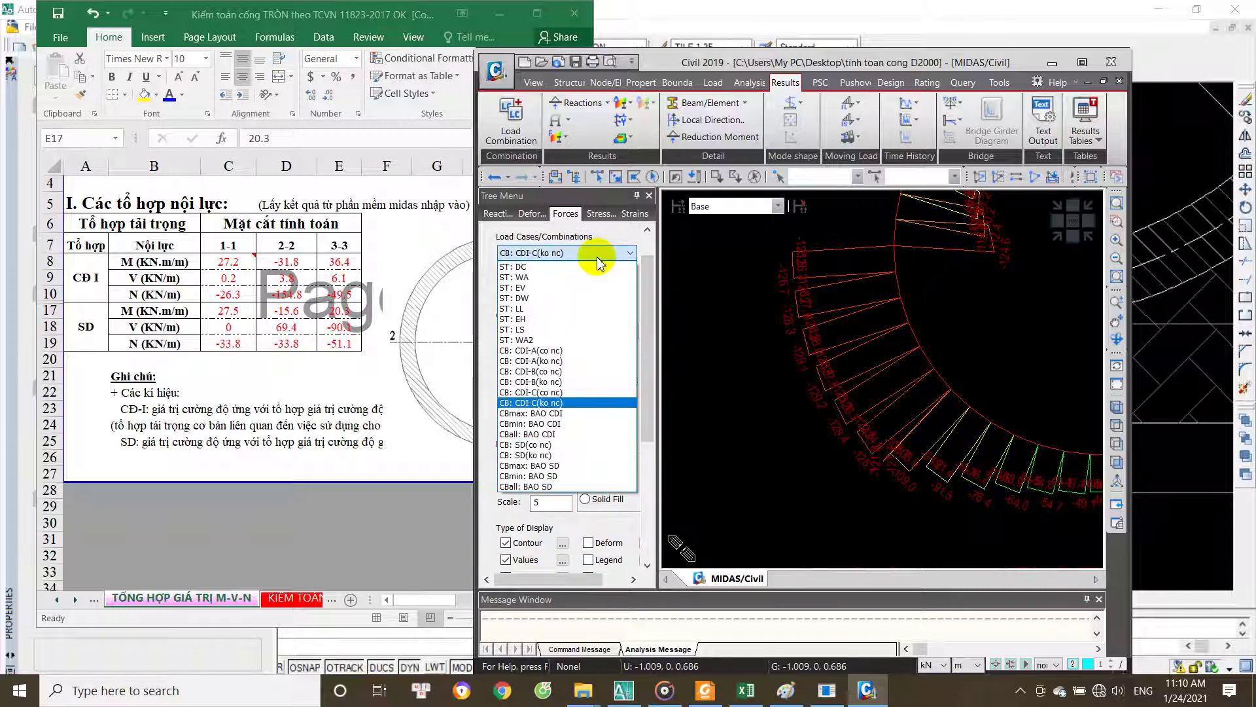
left_click(558, 434)
left_click_drag(639, 421, 639, 518)
left_click(577, 522)
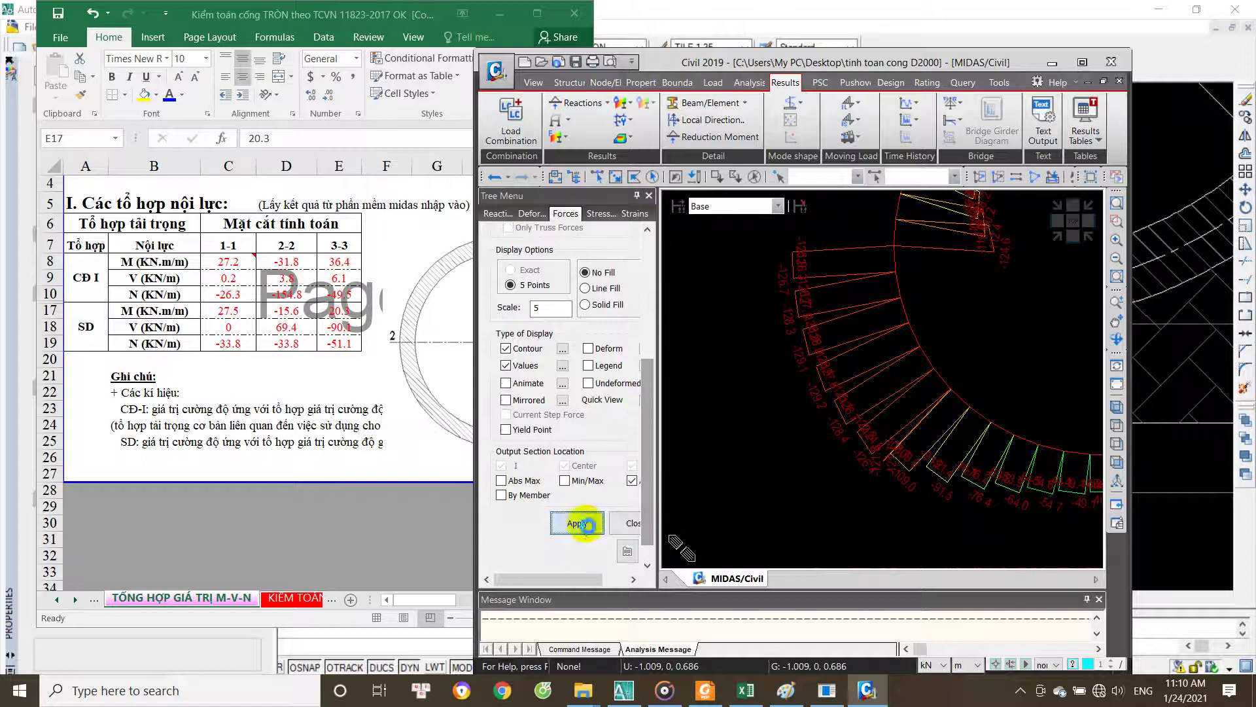
middle_click_drag(771, 469, 833, 415)
scroll(892, 420, "down", 2)
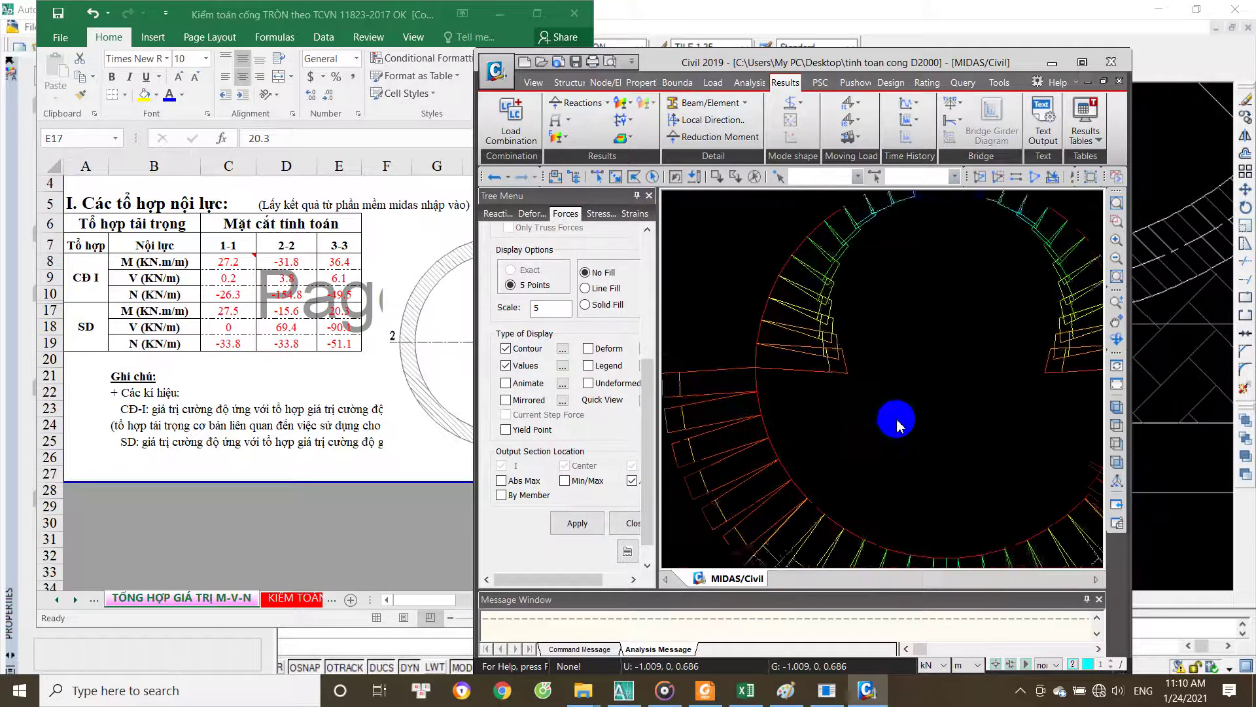
scroll(937, 449, "up", 2)
middle_click_drag(914, 482, 912, 364)
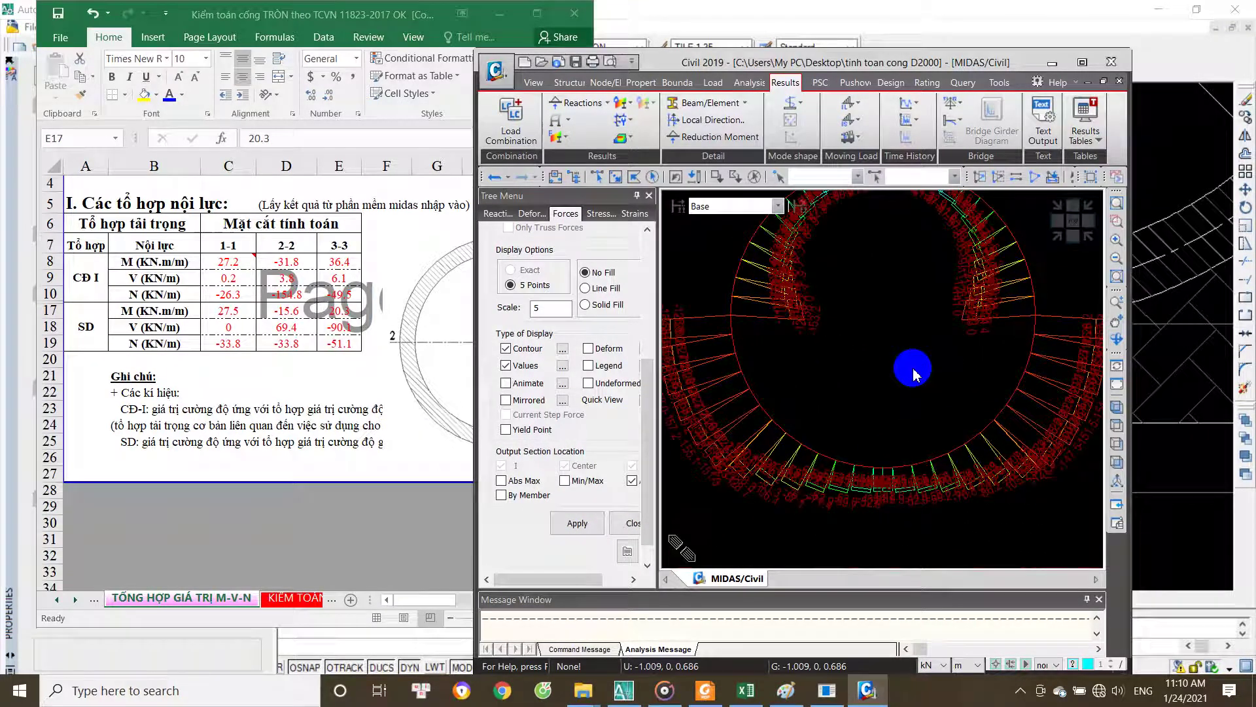
scroll(912, 365, "up", 1)
Step: Check the section 1-1 SD moment in Excel cell C17 (27.5), then return to MIDAS
key("alt+Tab")
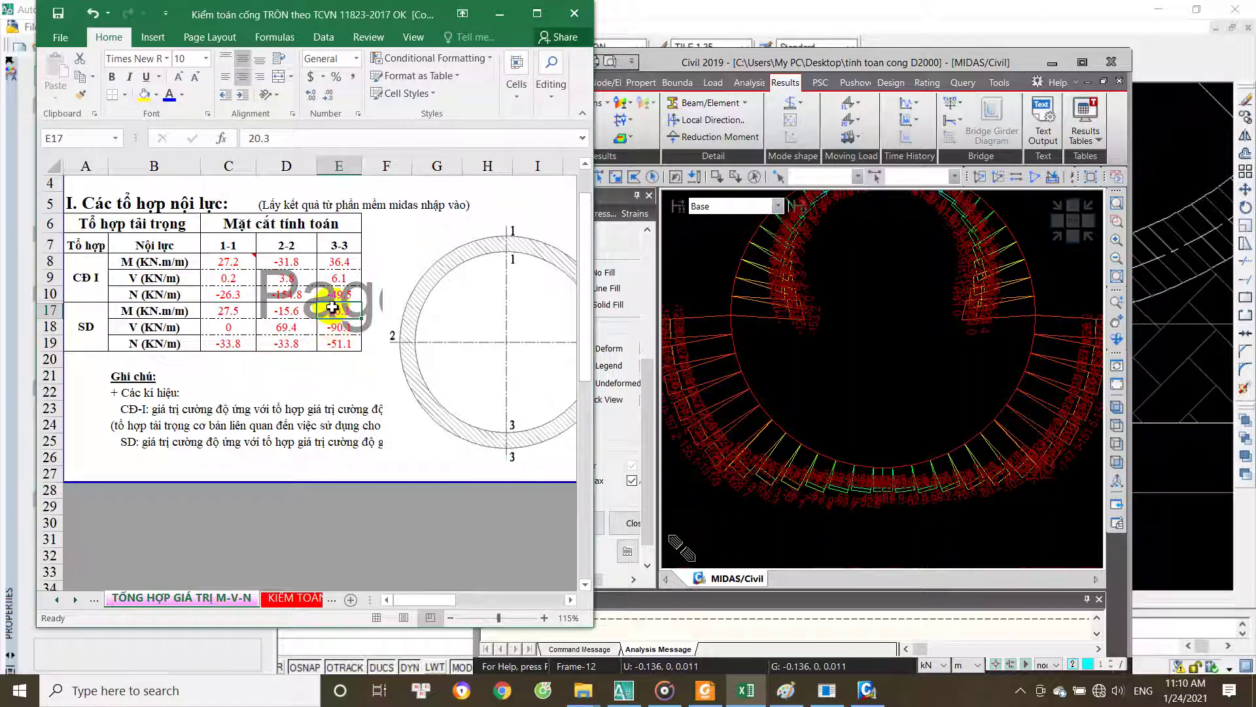
left_click(243, 312)
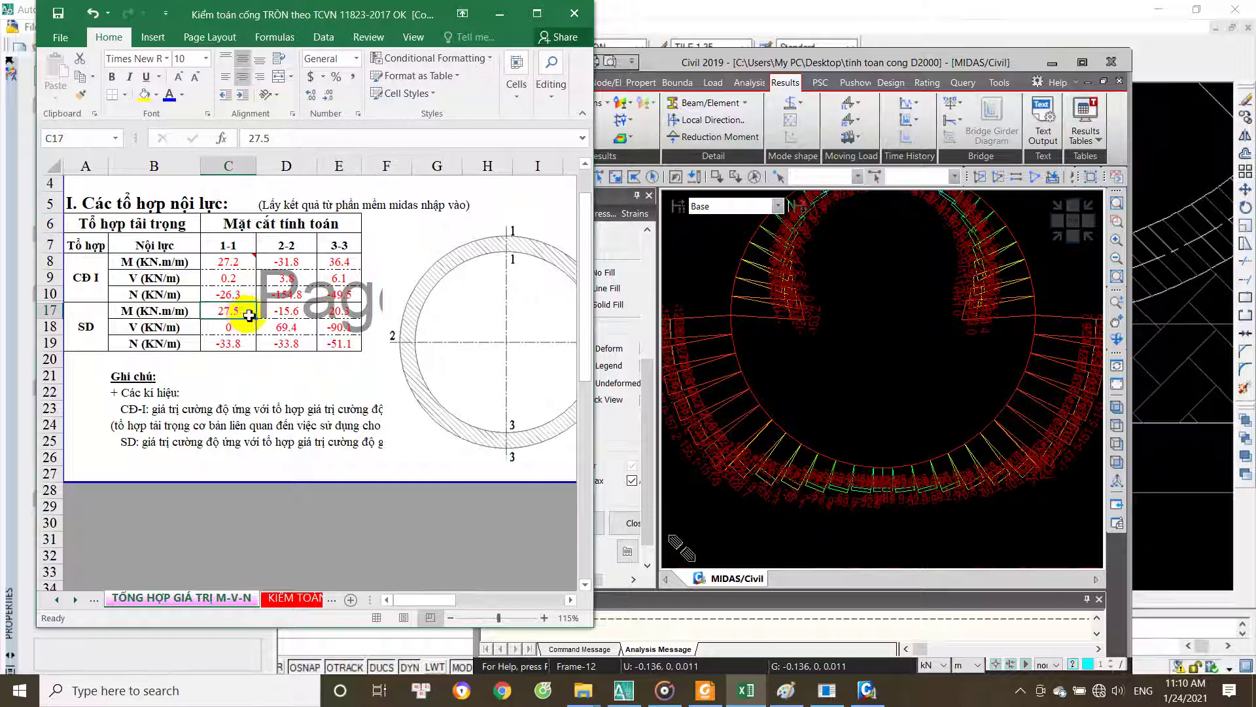
left_click(831, 330)
scroll(658, 376, "up", 1)
scroll(658, 376, "up", 3)
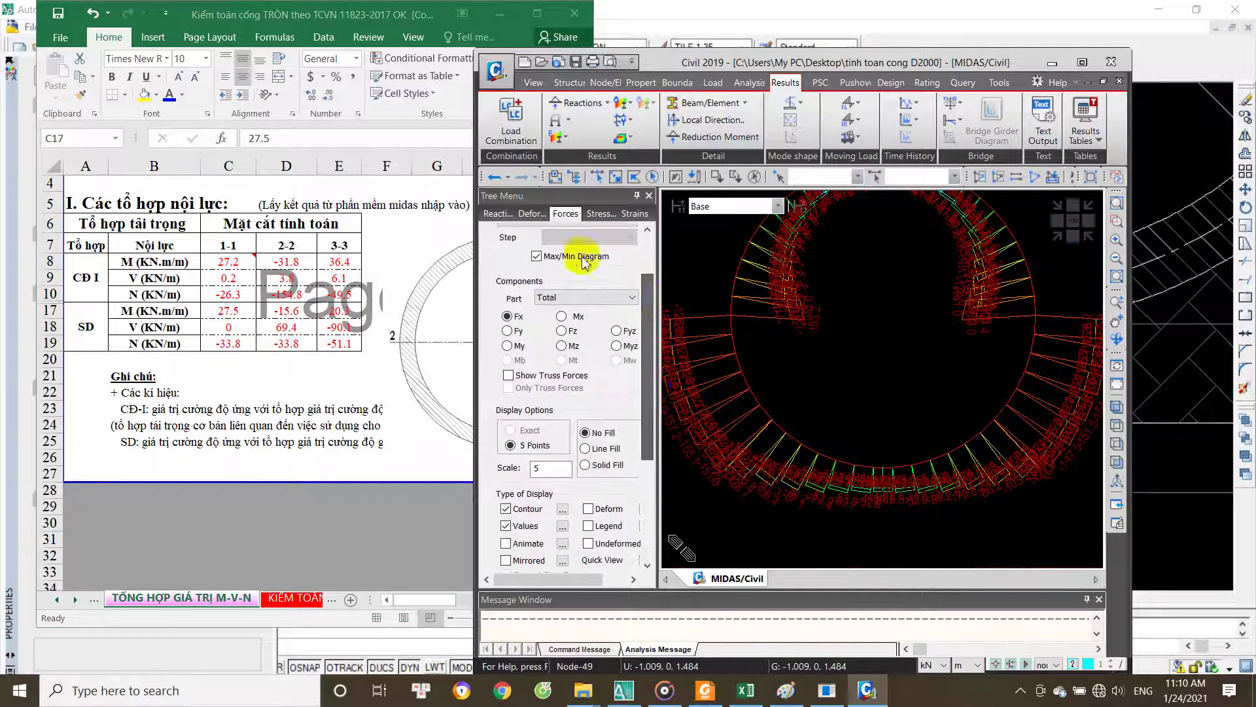
Step: Redraw the ring diagram for the CBall: BAO SD envelope
scroll(631, 311, "up", 2)
left_click(572, 290)
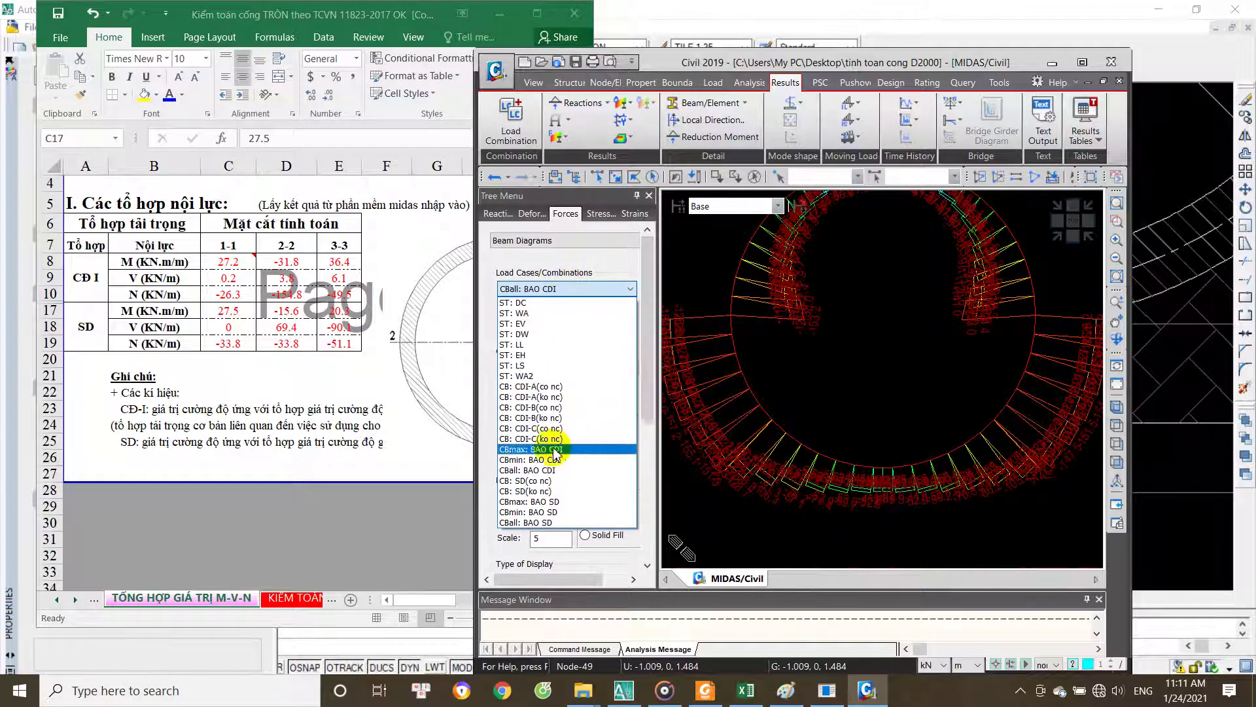
left_click(552, 523)
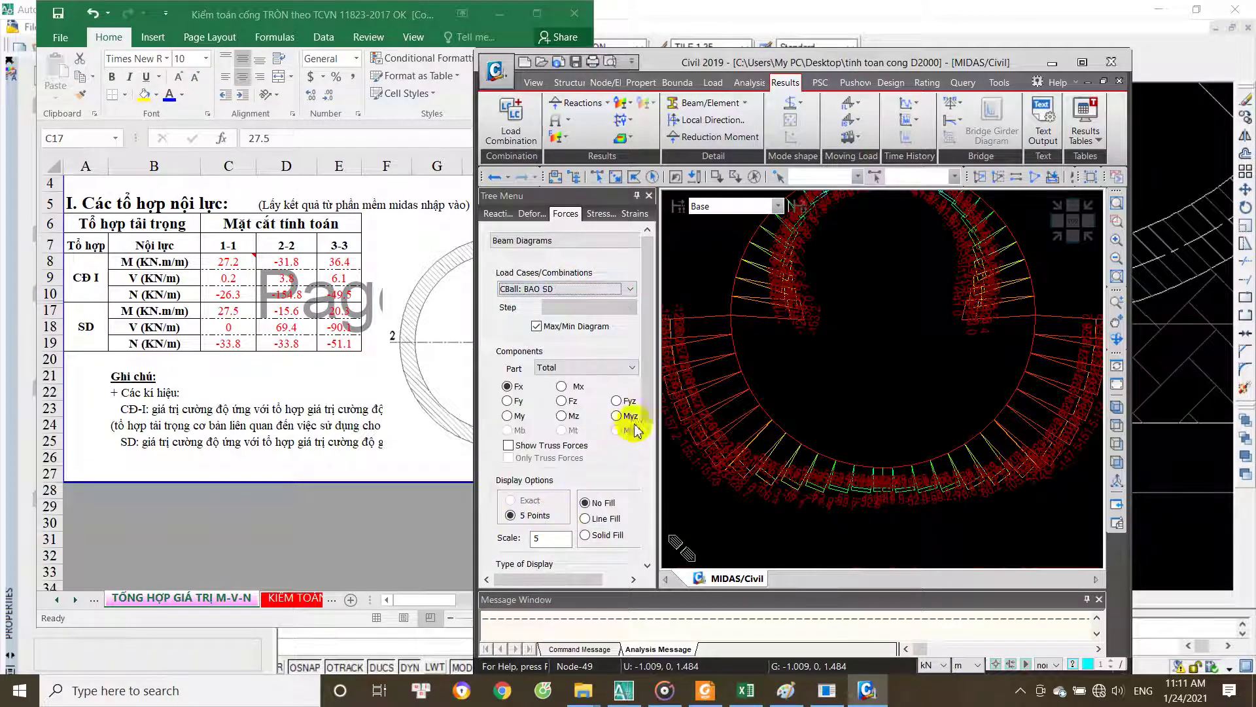
scroll(628, 419, "down", 3)
scroll(582, 524, "down", 2)
left_click(578, 545)
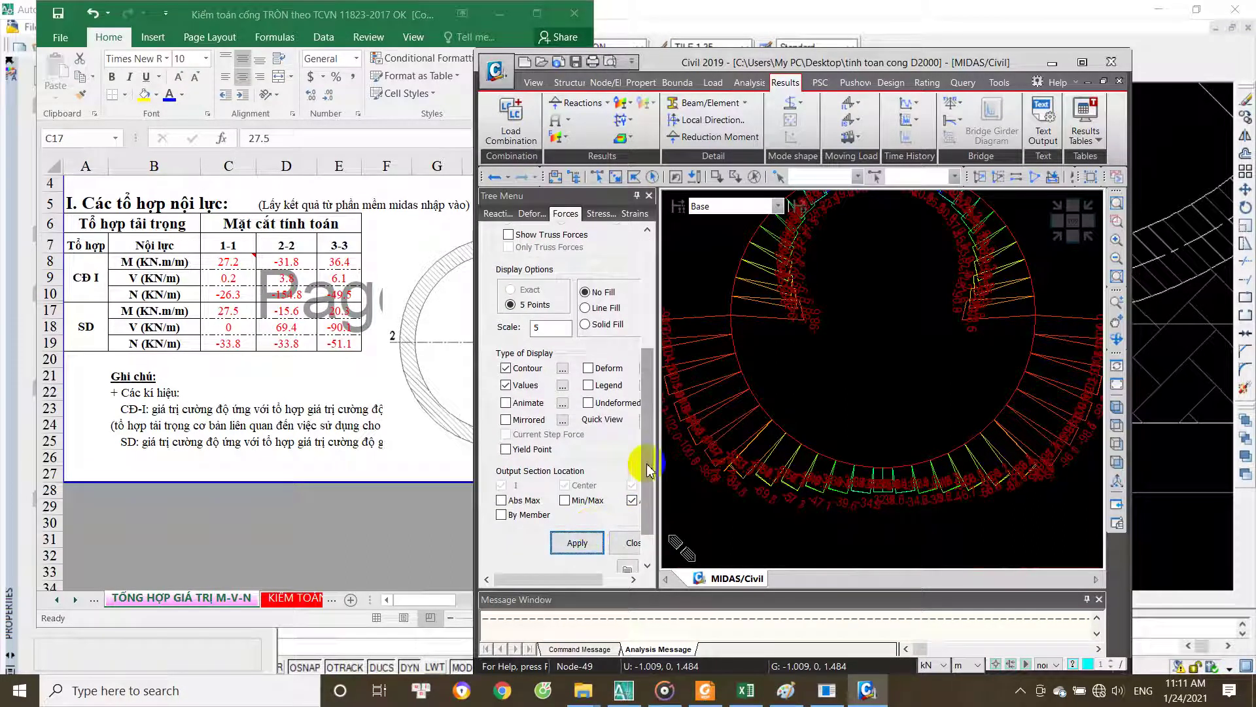
scroll(637, 451, "up", 1)
scroll(631, 419, "up", 4)
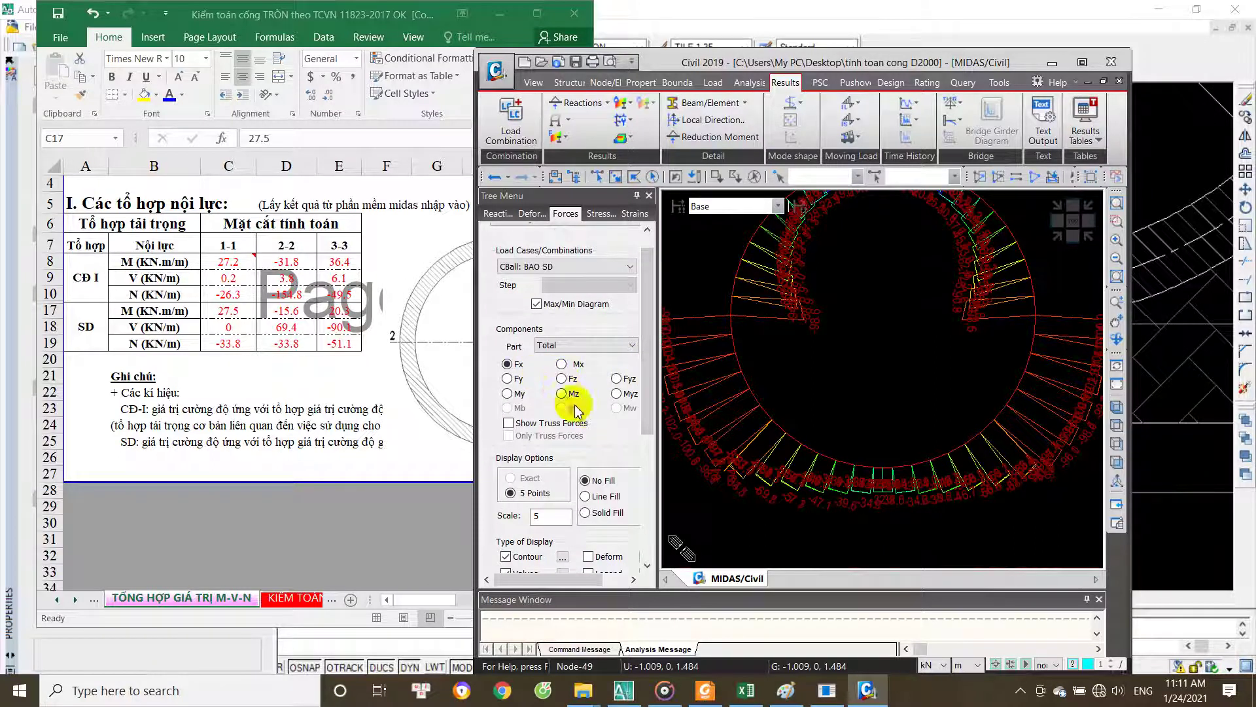
Step: Switch the diagram to bending moment (My) and redraw it
left_click(616, 393)
scroll(632, 457, "down", 5)
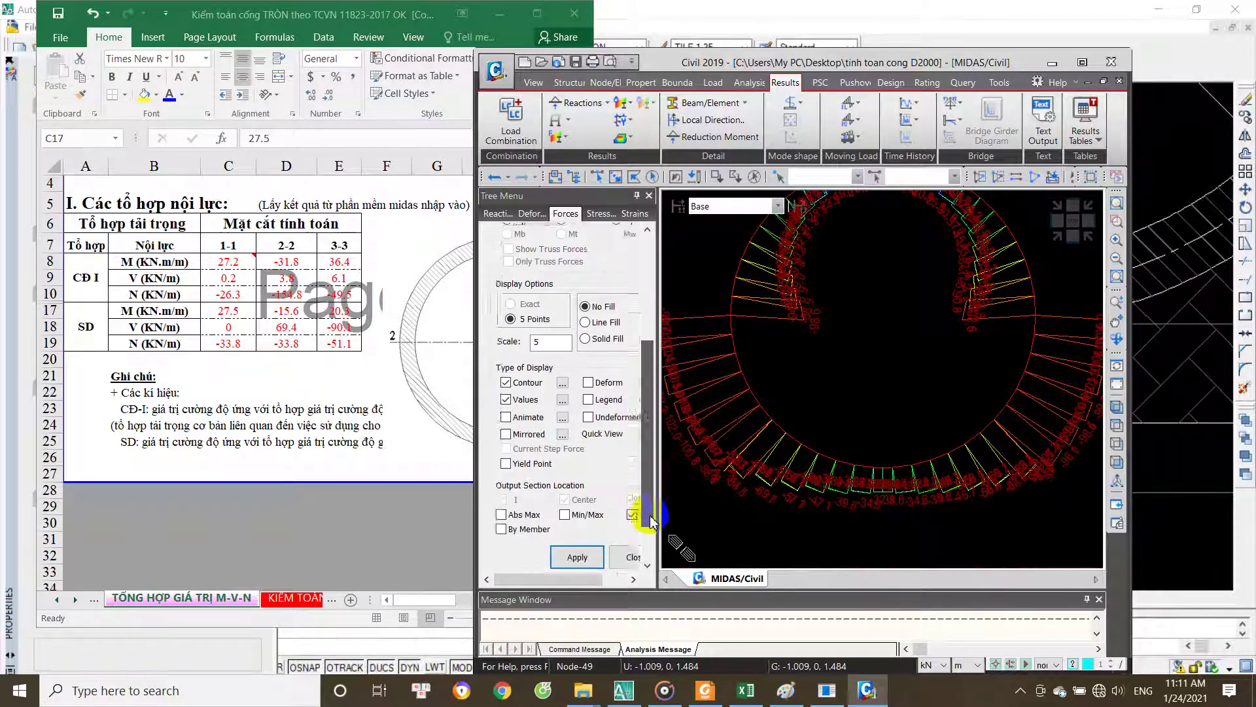
left_click(578, 519)
middle_click_drag(800, 394, 823, 471)
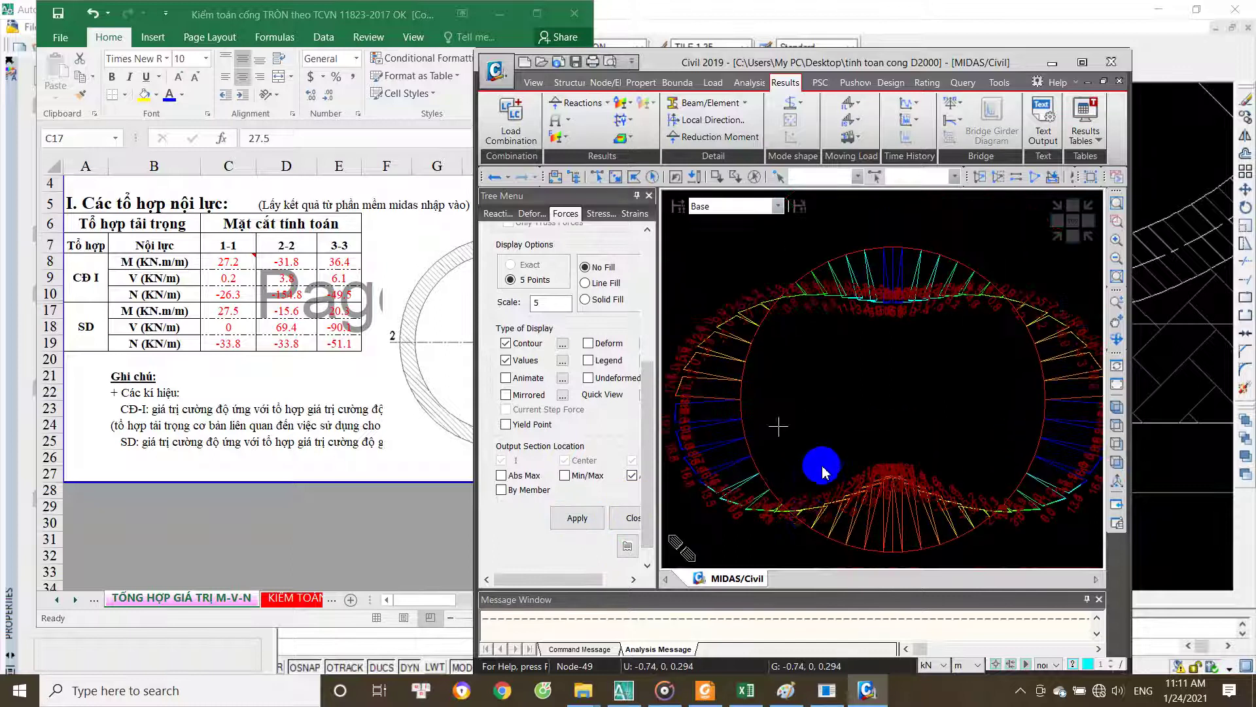
left_click(577, 517)
scroll(953, 401, "up", 2)
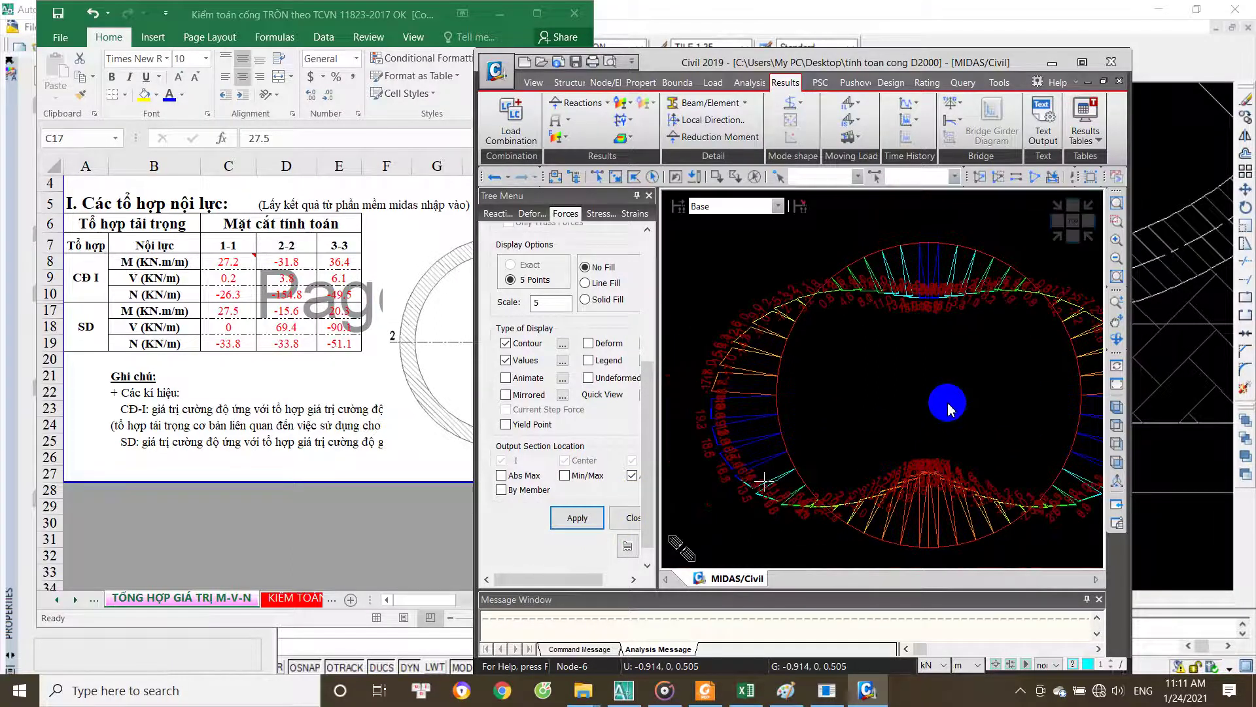
scroll(941, 357, "up", 2)
scroll(940, 356, "up", 2)
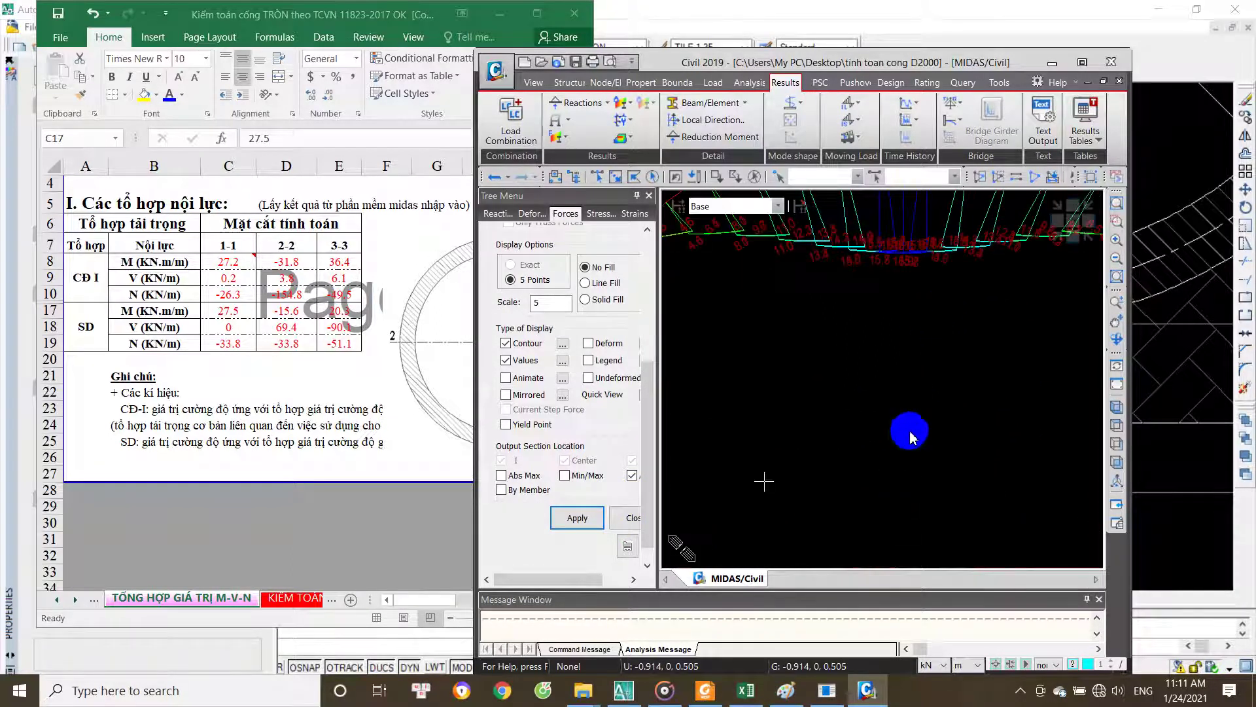
scroll(891, 356, "up", 2)
scroll(884, 390, "up", 1)
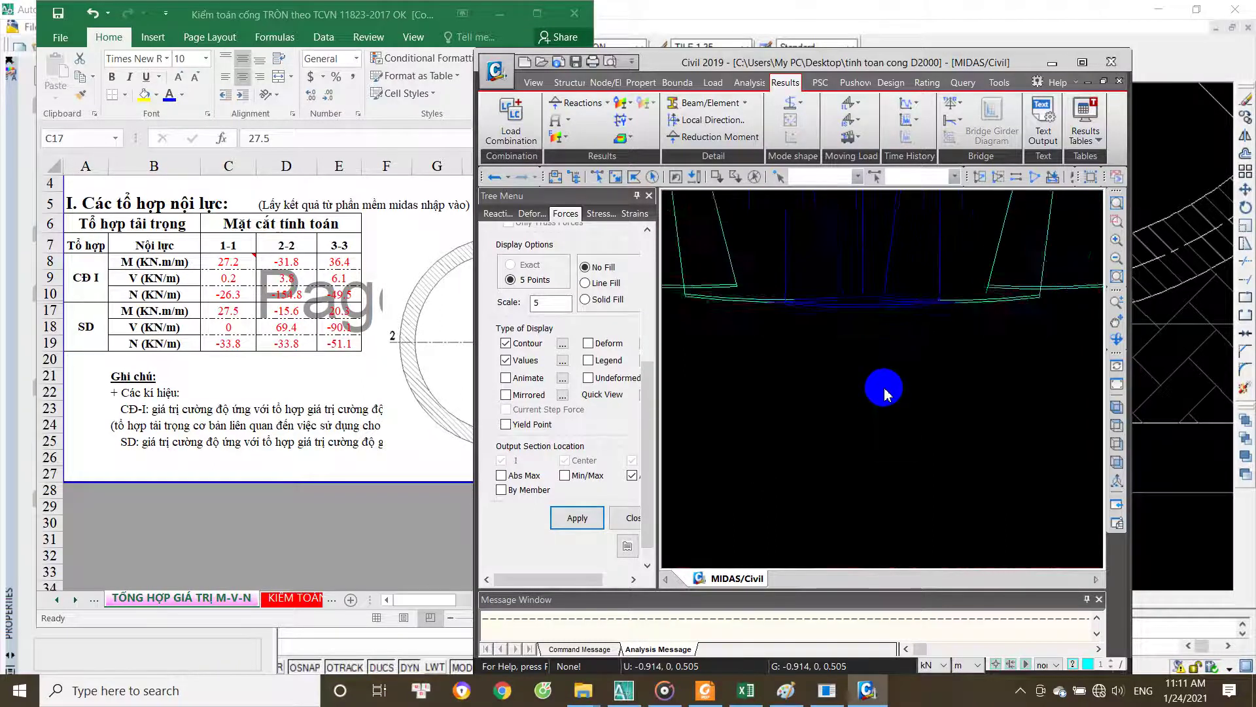
scroll(877, 356, "down", 1)
scroll(879, 367, "down", 1)
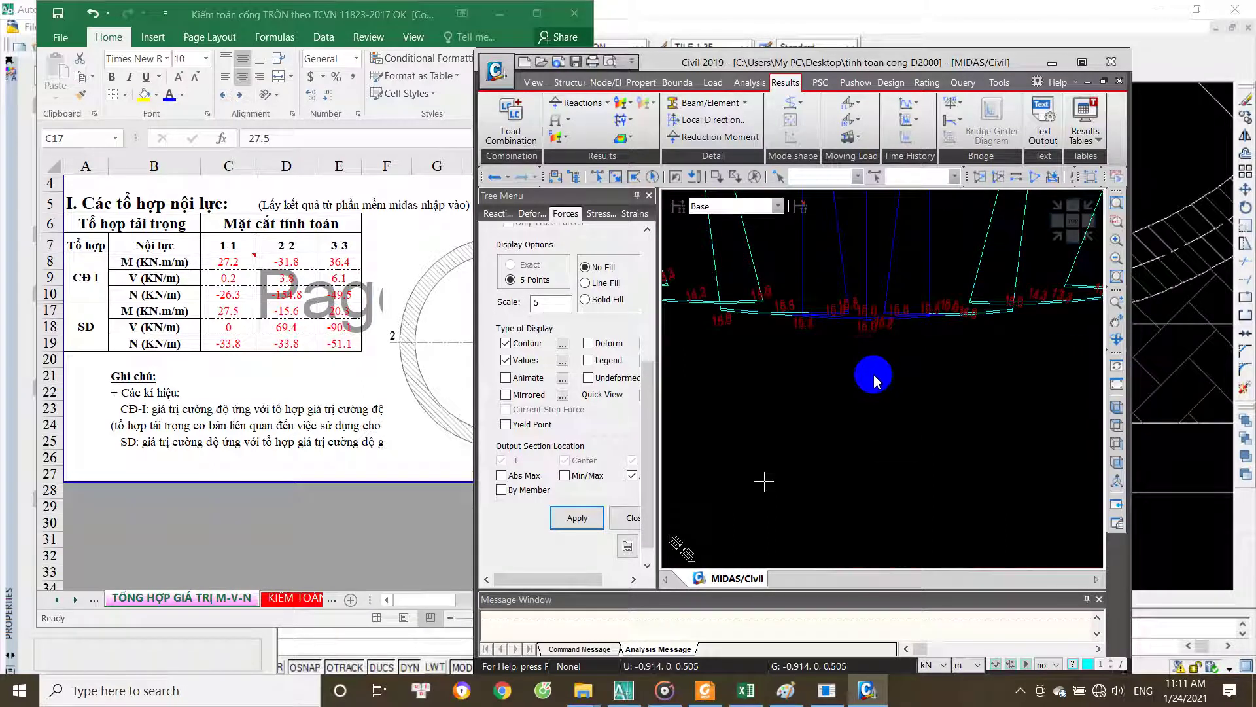
Step: Pan and zoom around the ring's moment diagram to read its values
middle_click_drag(875, 380, 862, 527)
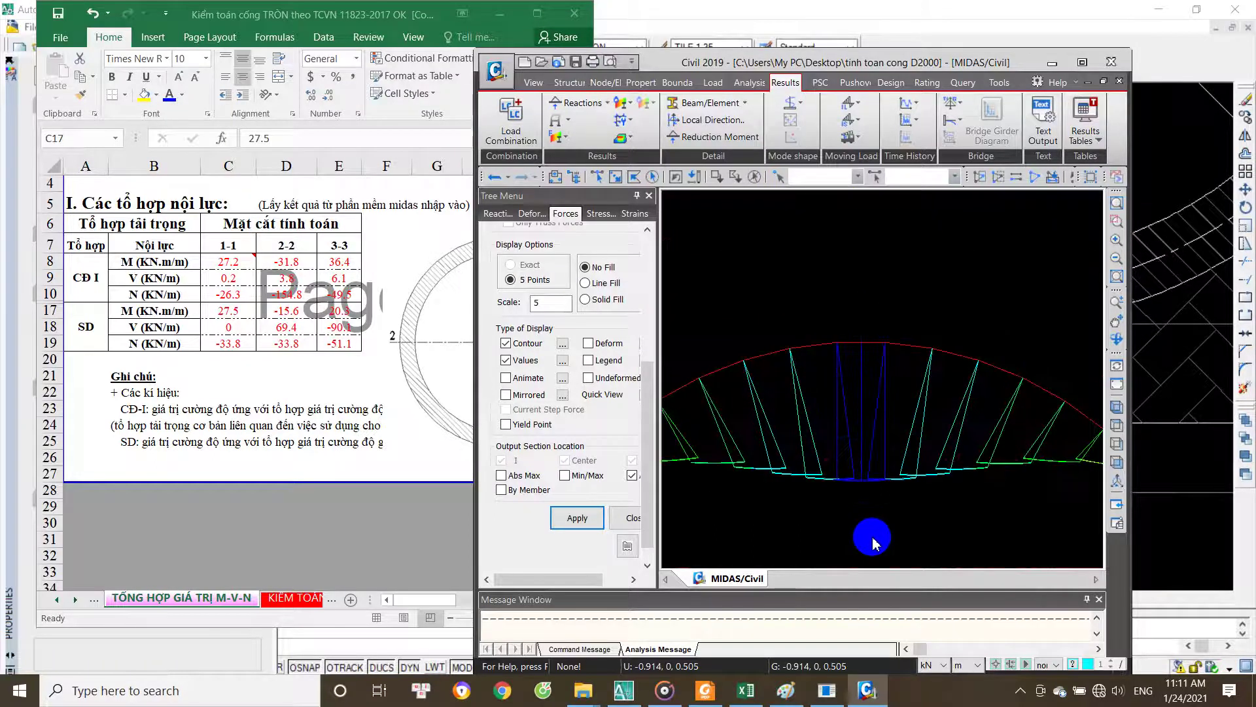
scroll(948, 393, "up", 2)
scroll(916, 418, "up", 2)
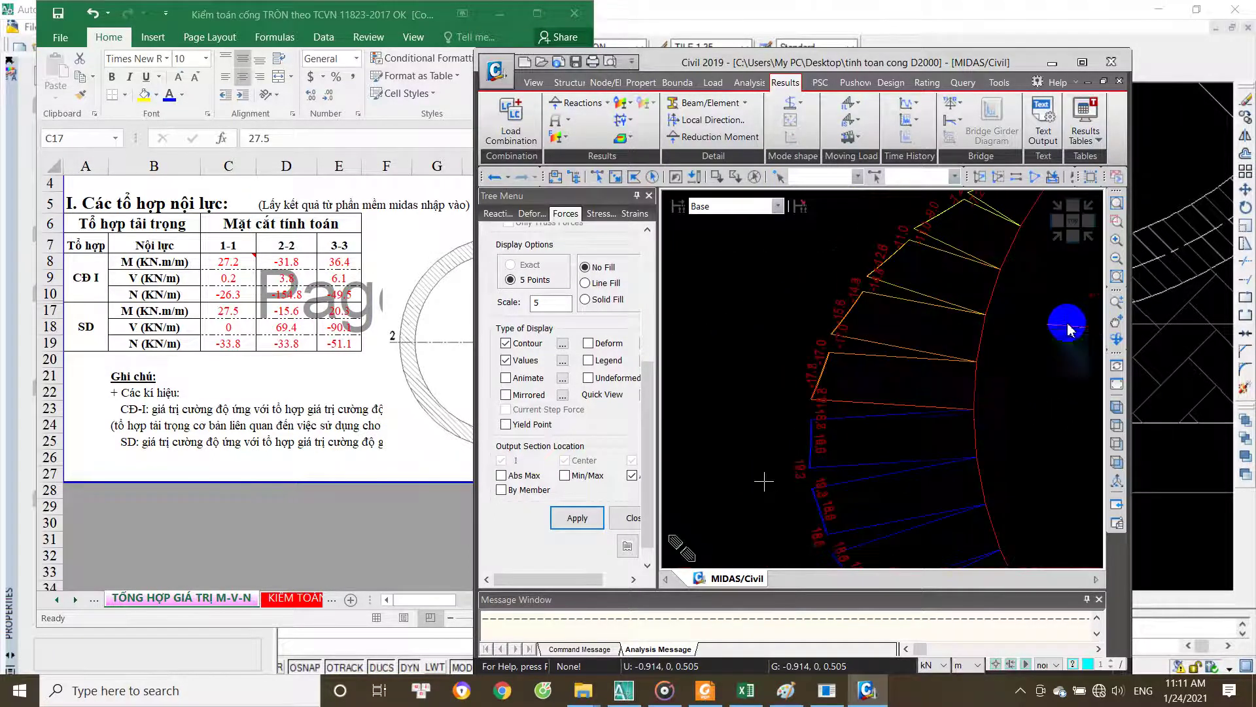
scroll(834, 445, "up", 1)
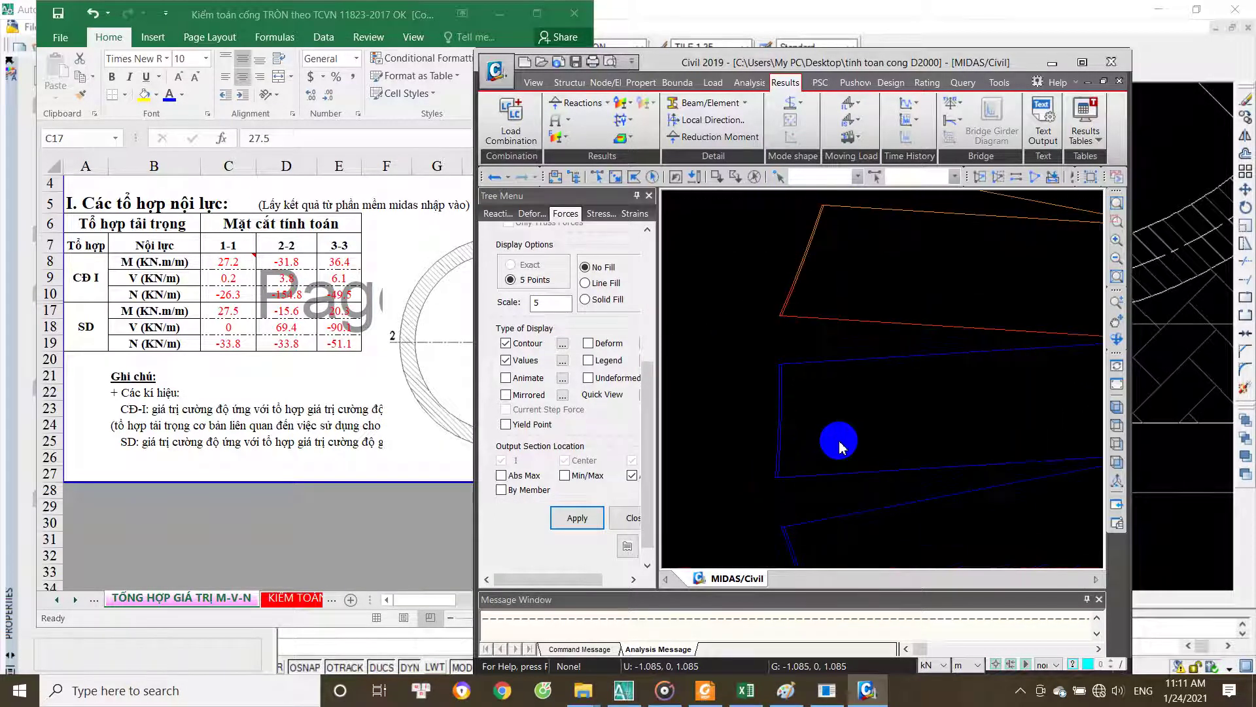
scroll(842, 421, "down", 3)
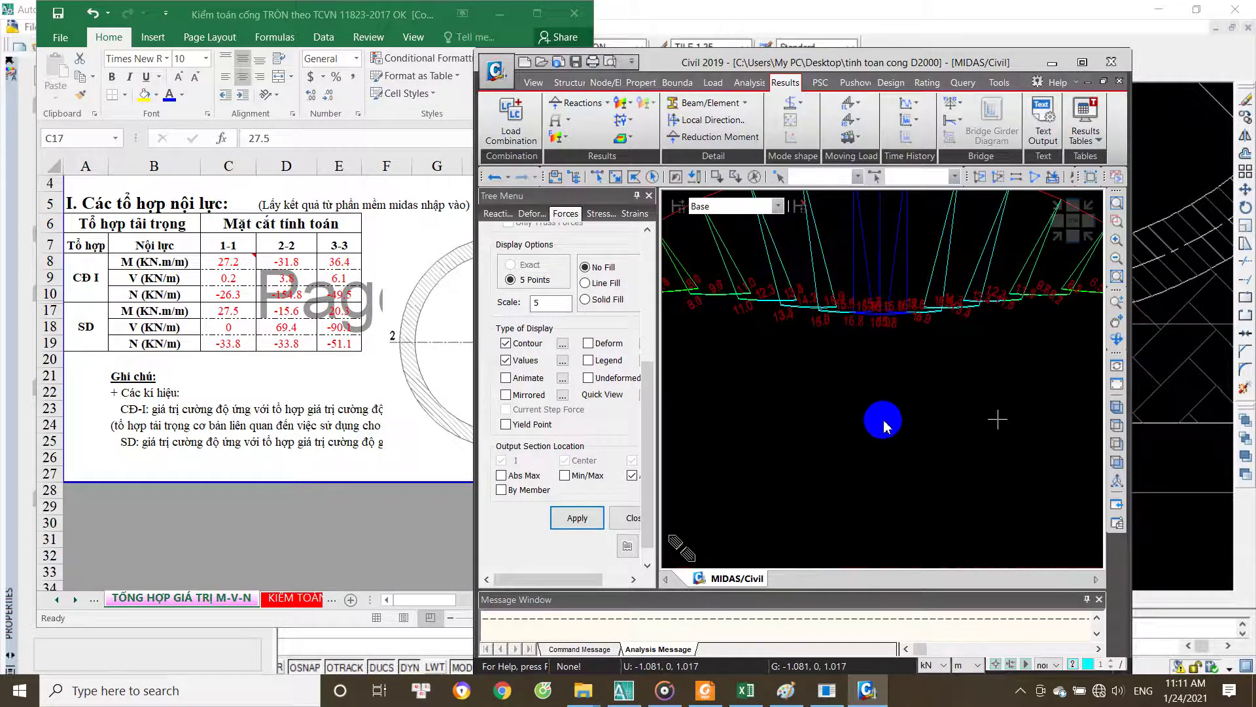
scroll(830, 468, "up", 2)
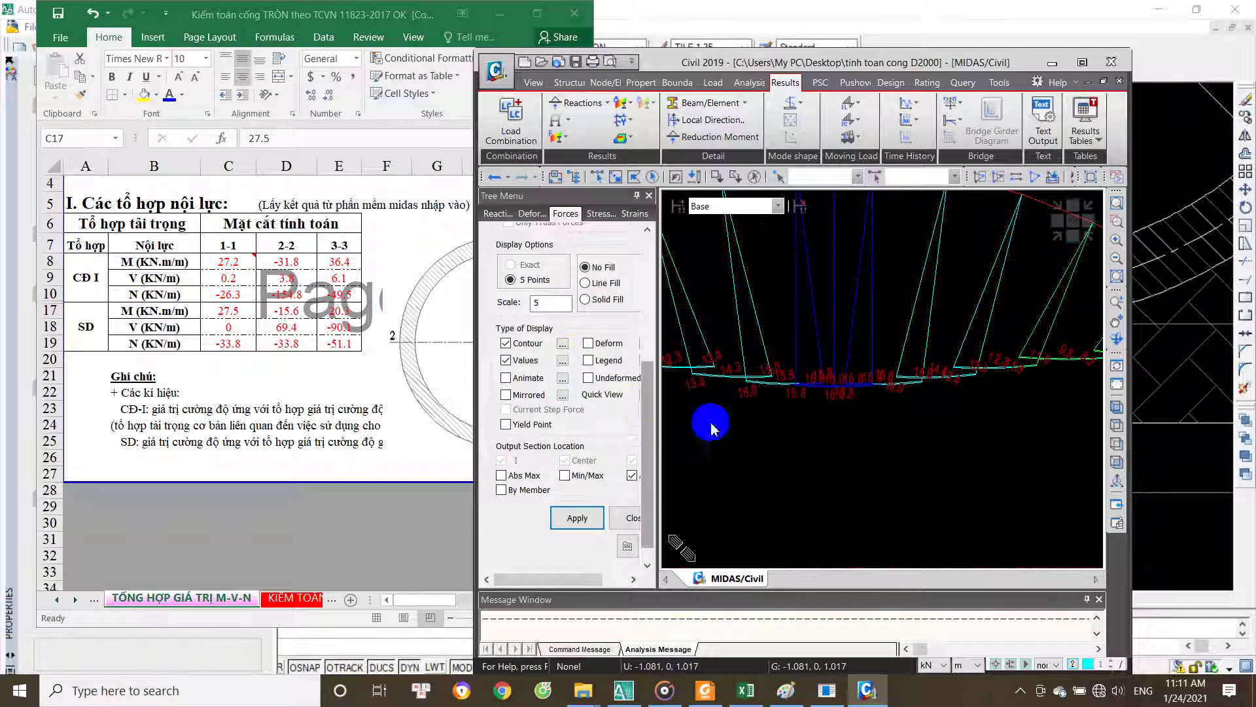
scroll(783, 455, "down", 1)
scroll(811, 424, "down", 1)
scroll(816, 440, "down", 1)
scroll(817, 440, "down", 1)
scroll(837, 389, "down", 1)
scroll(808, 498, "up", 2)
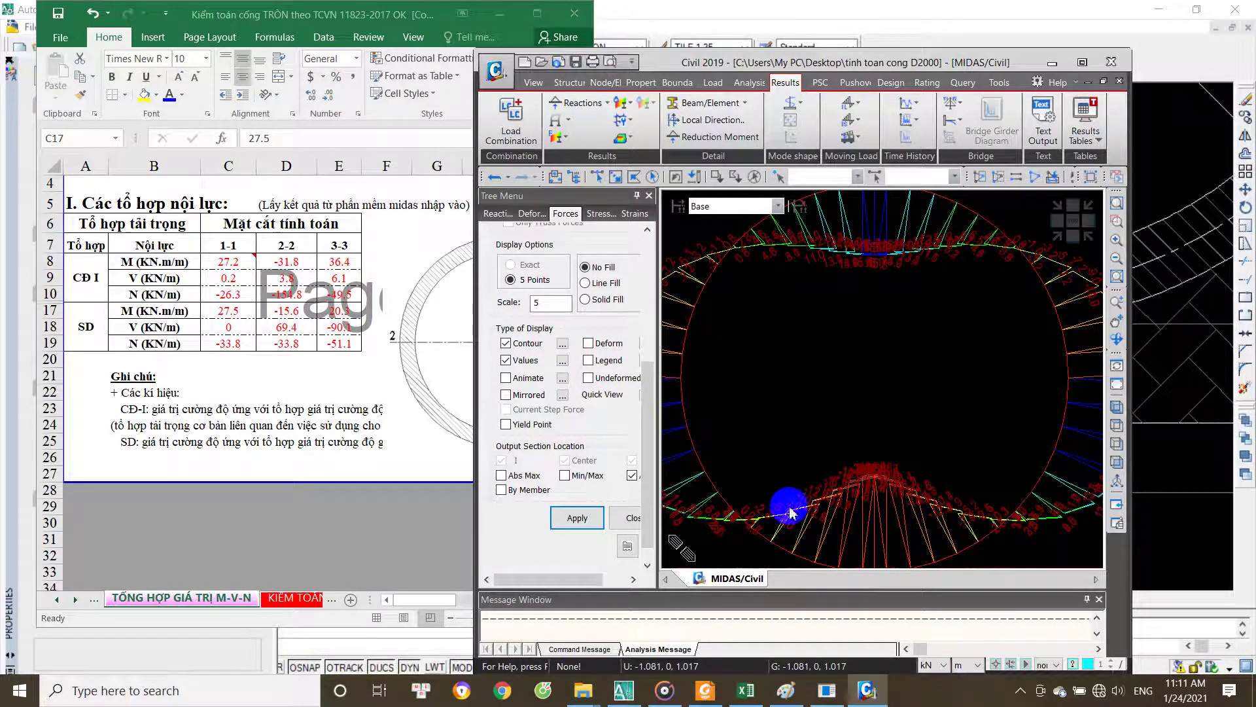
scroll(893, 432, "up", 1)
scroll(861, 420, "up", 1)
scroll(861, 420, "down", 1)
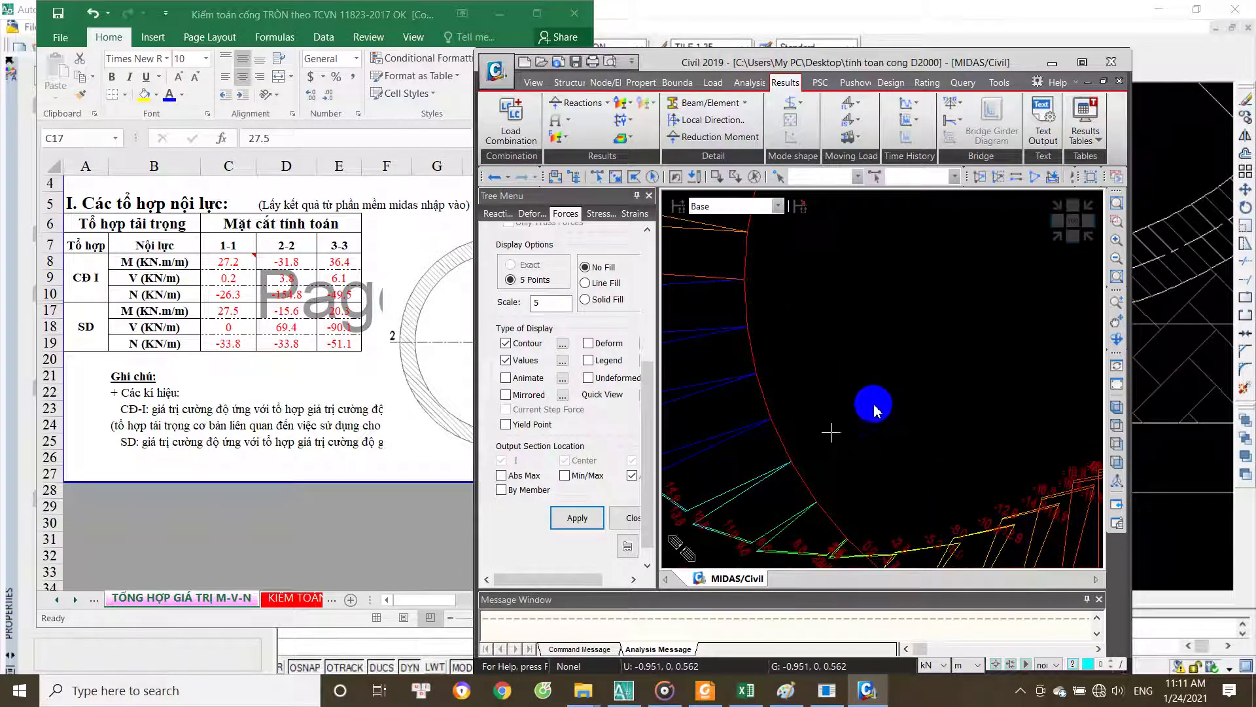
scroll(864, 406, "down", 1)
middle_click_drag(937, 372, 914, 406)
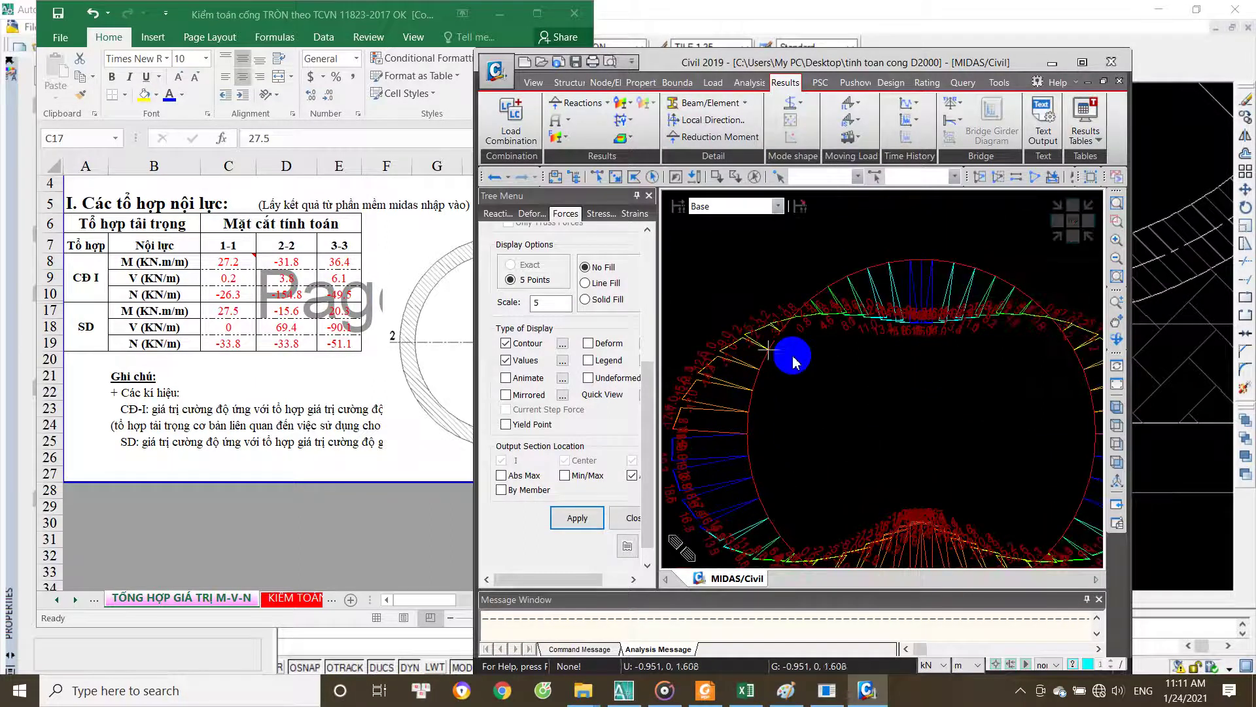
scroll(648, 392, "up", 3)
scroll(609, 314, "up", 3)
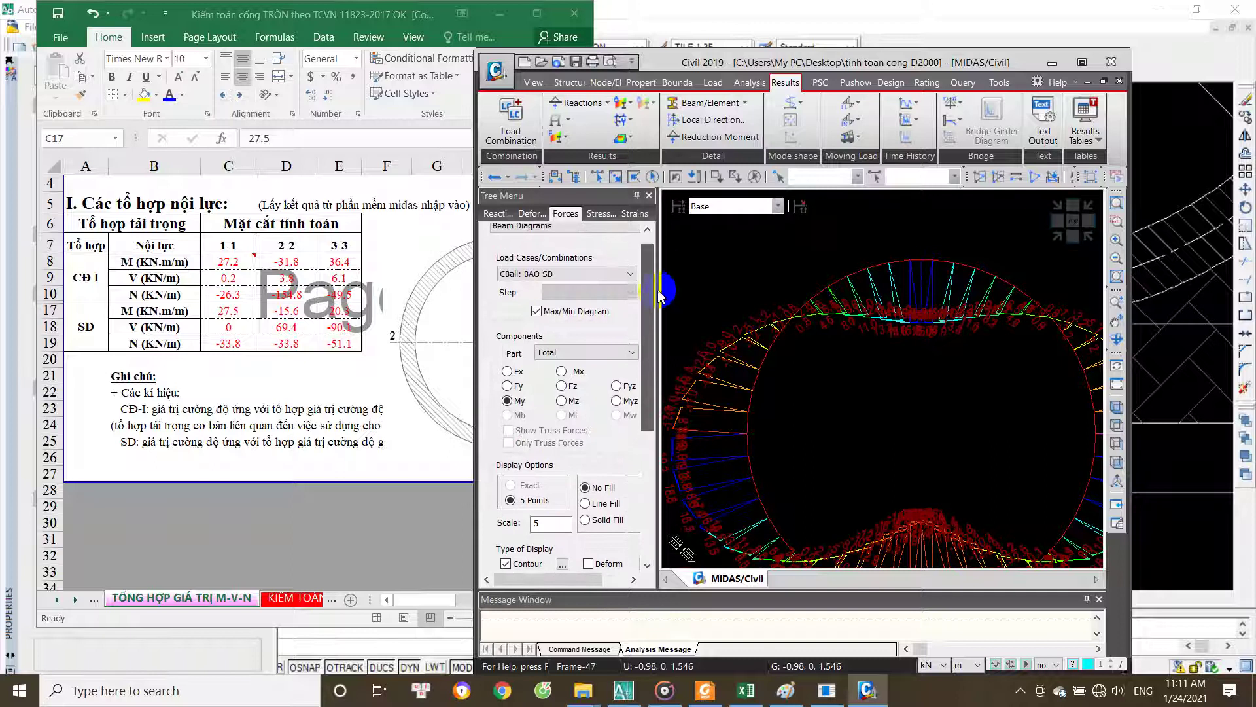
Step: Plot the moment diagram for the CBmax: BAO SD combination, crown around 15.6
left_click(596, 275)
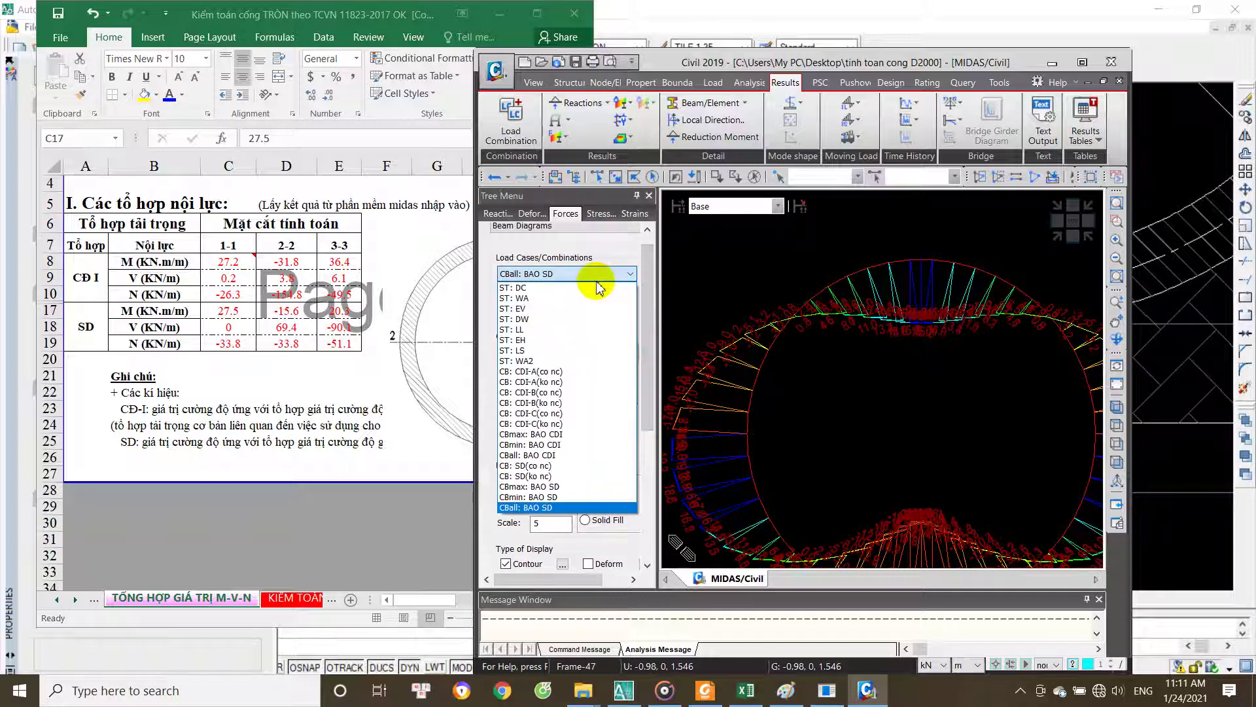
left_click(560, 487)
scroll(588, 516, "down", 3)
scroll(592, 520, "down", 2)
left_click(592, 520)
scroll(830, 419, "up", 3)
scroll(924, 391, "up", 2)
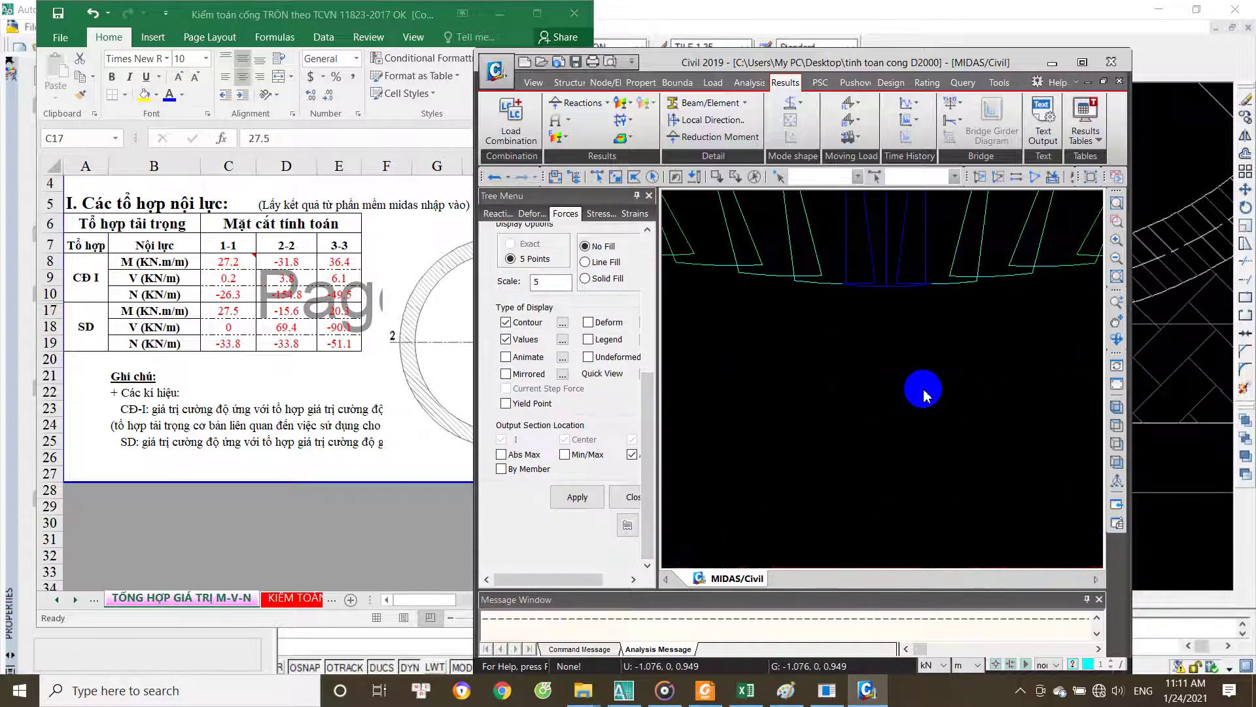
scroll(913, 357, "up", 2)
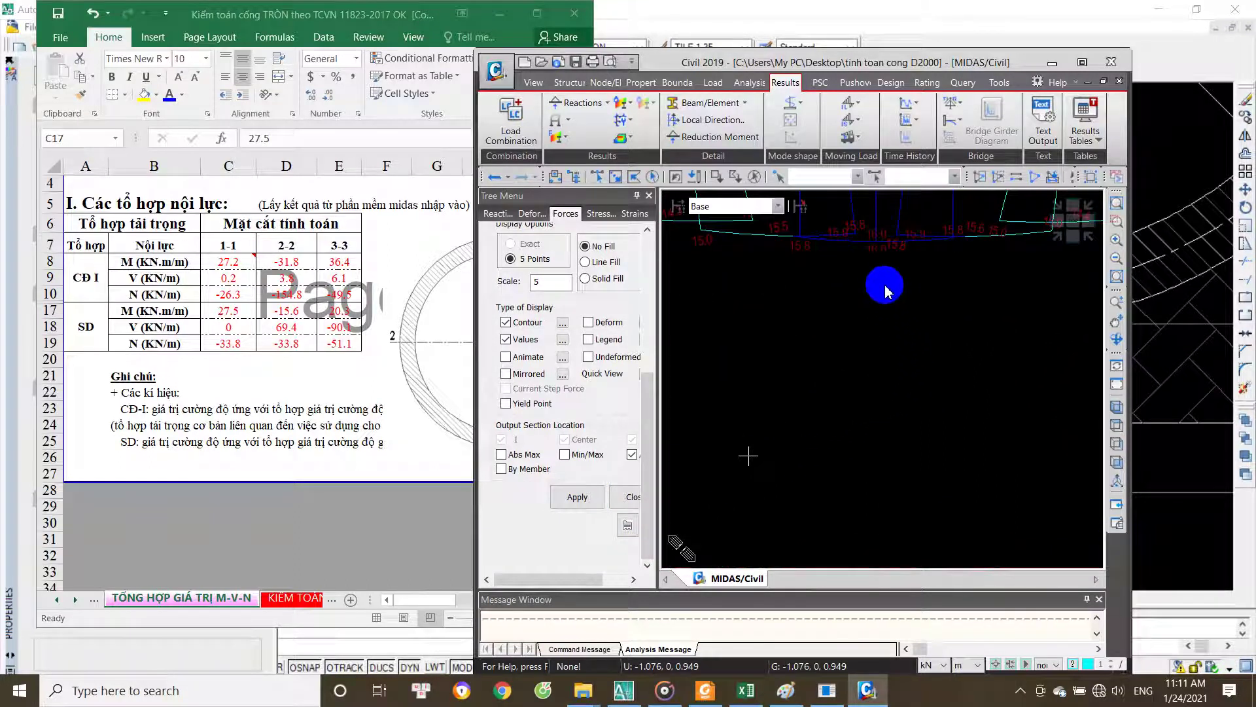
Step: Enter 16 as the section 1-1 SD moment in cell C17
left_click(458, 396)
type("16")
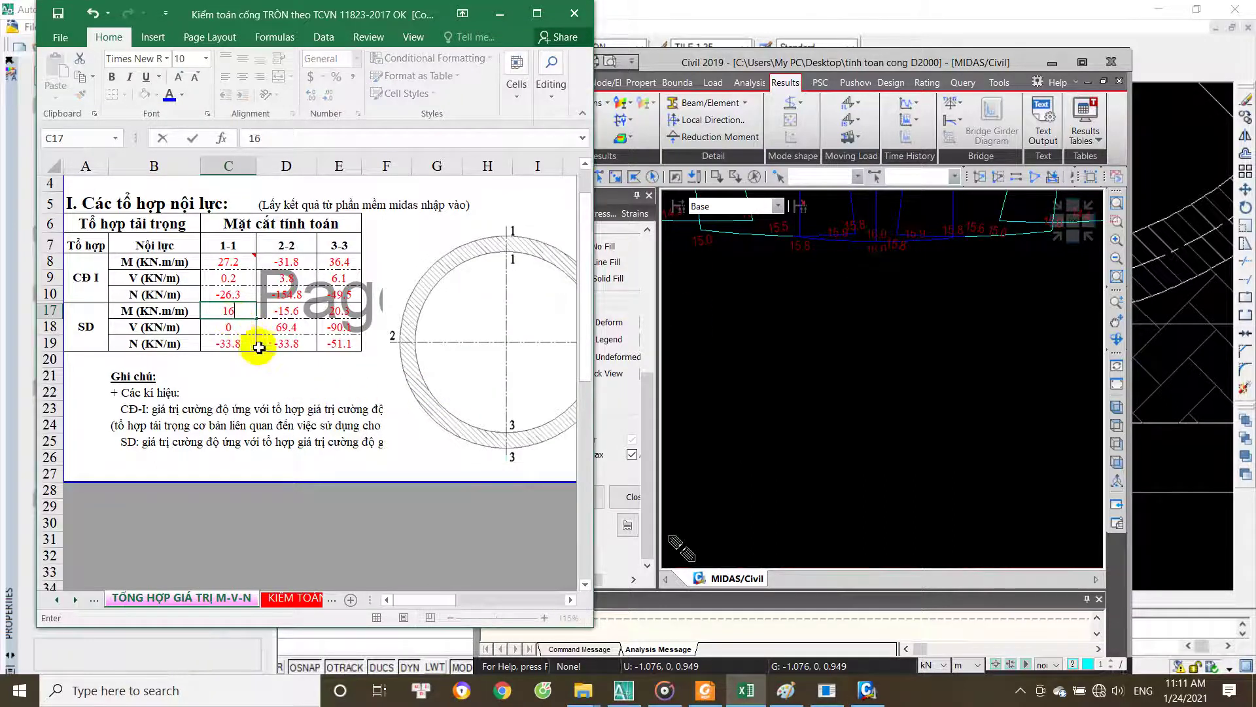
key("Tab")
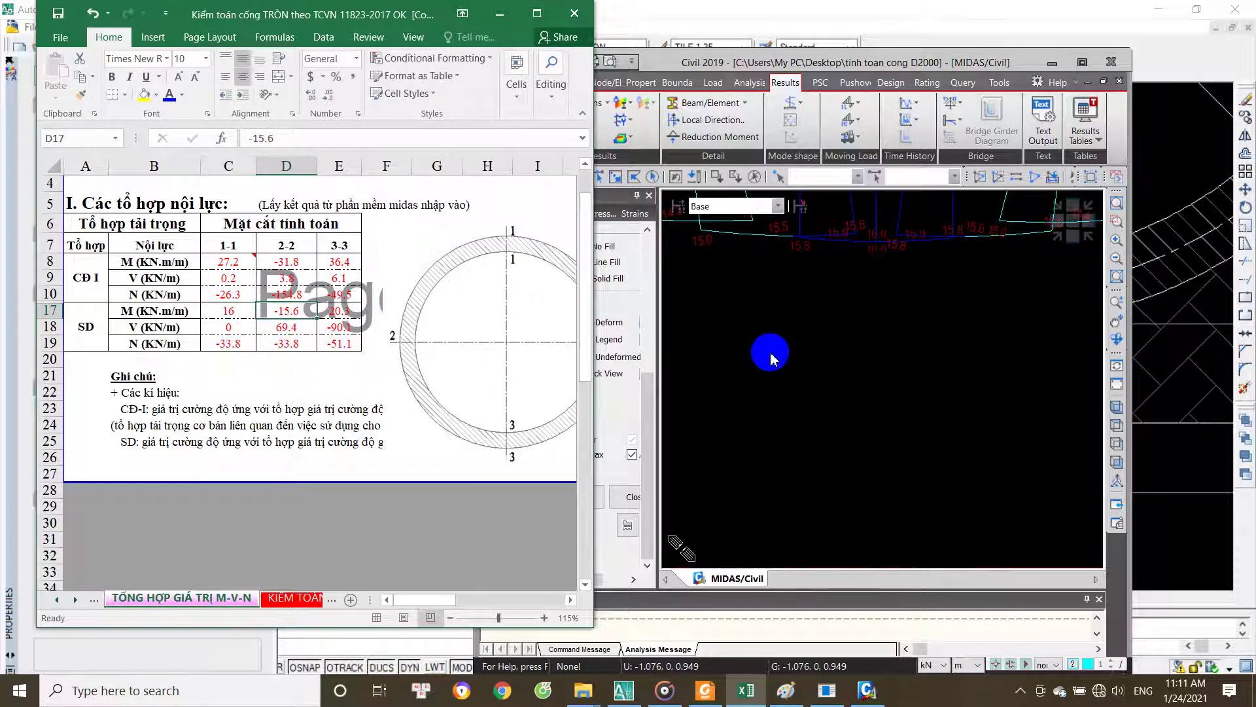
Step: Pan and zoom the MIDAS ring moment diagram to inspect section values
left_click(770, 358)
middle_click_drag(823, 352, 955, 343)
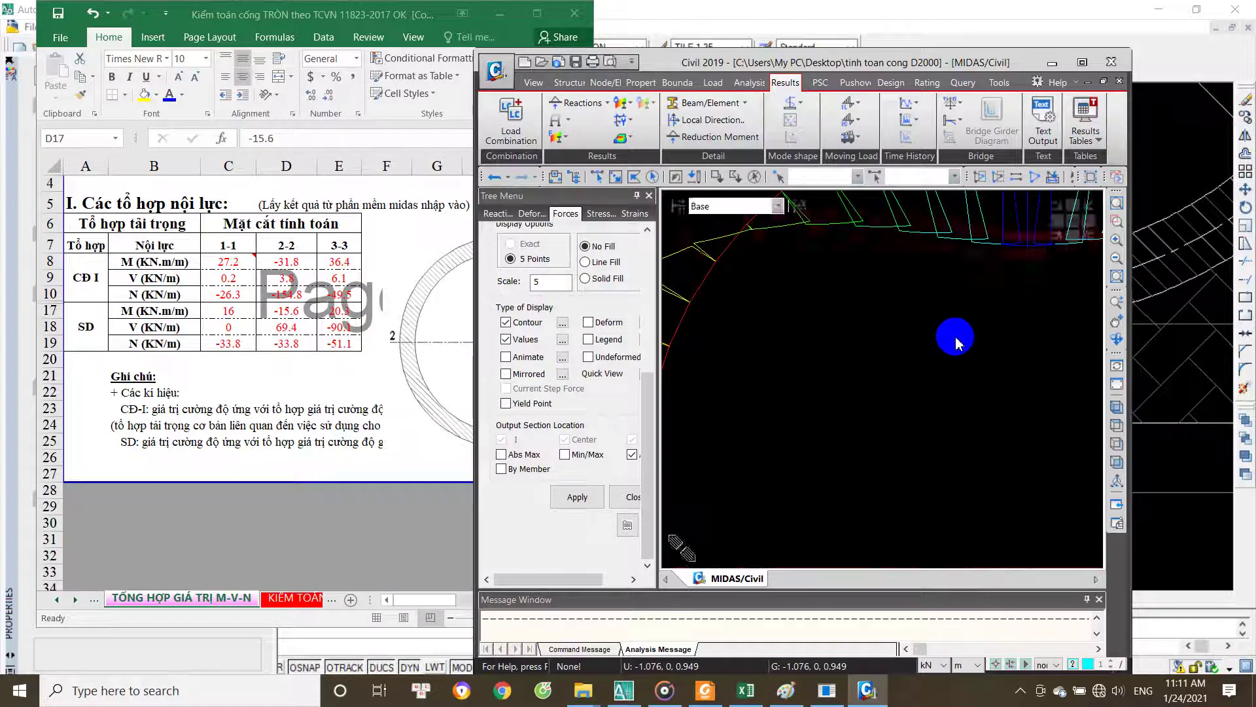
scroll(896, 373, "down", 3)
scroll(897, 373, "up", 2)
scroll(903, 357, "up", 2)
scroll(917, 460, "up", 3)
scroll(918, 460, "up", 1)
scroll(924, 452, "up", 2)
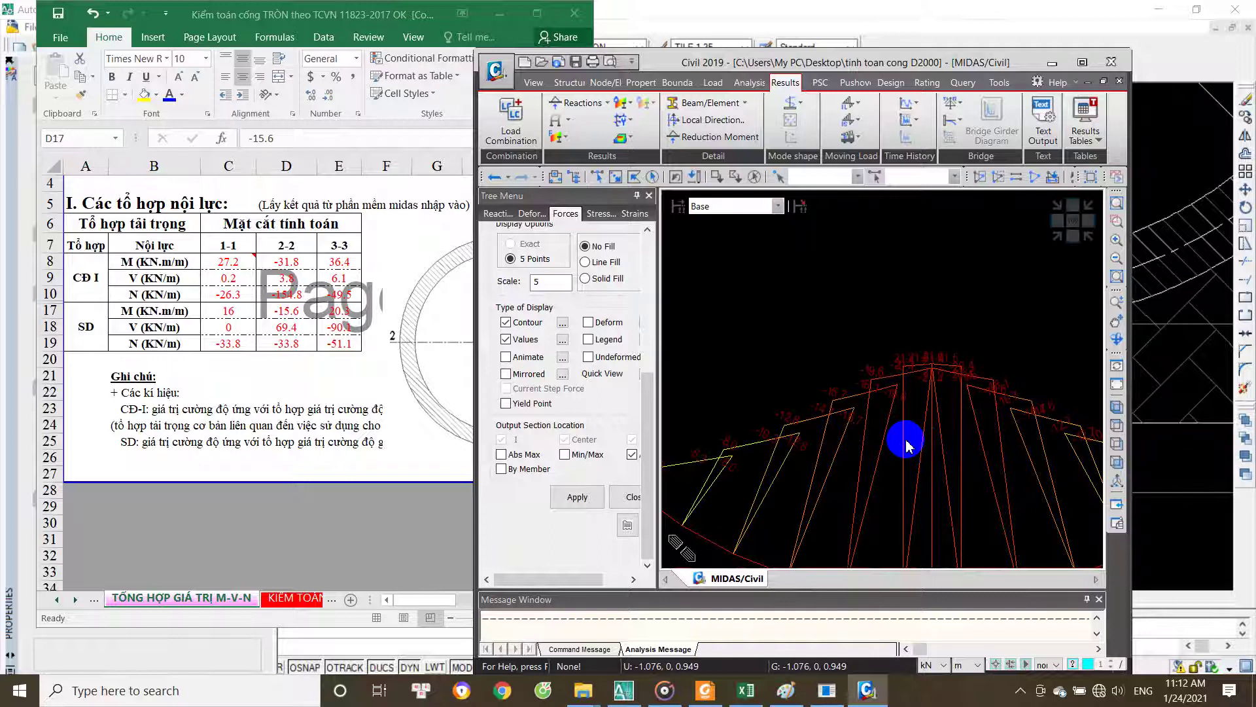
scroll(906, 445, "up", 2)
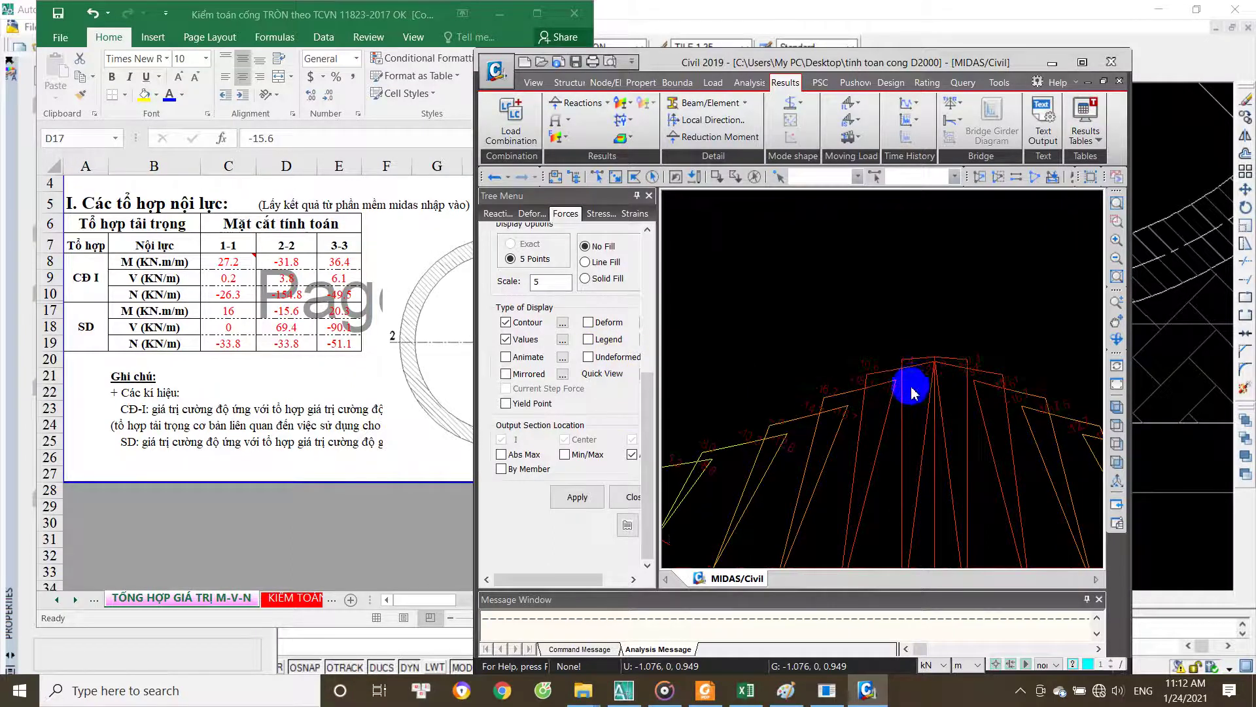
scroll(913, 392, "down", 4)
scroll(844, 395, "up", 3)
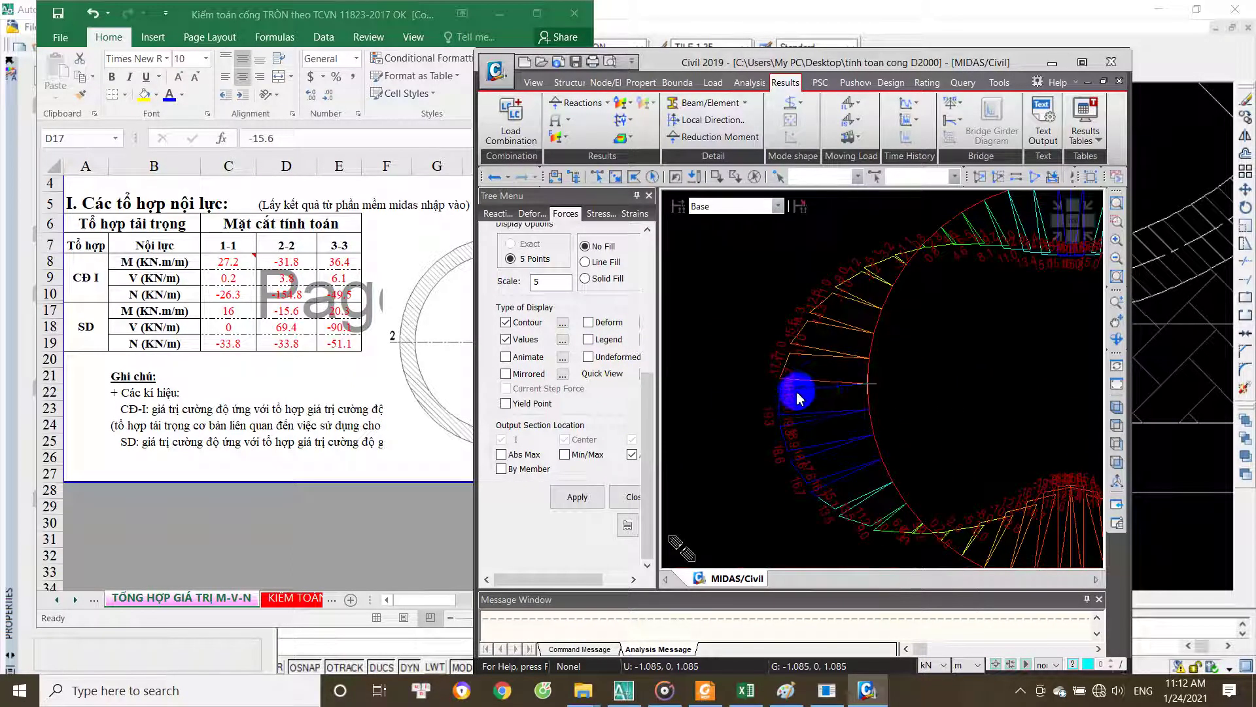
scroll(798, 396, "up", 2)
scroll(800, 394, "up", 1)
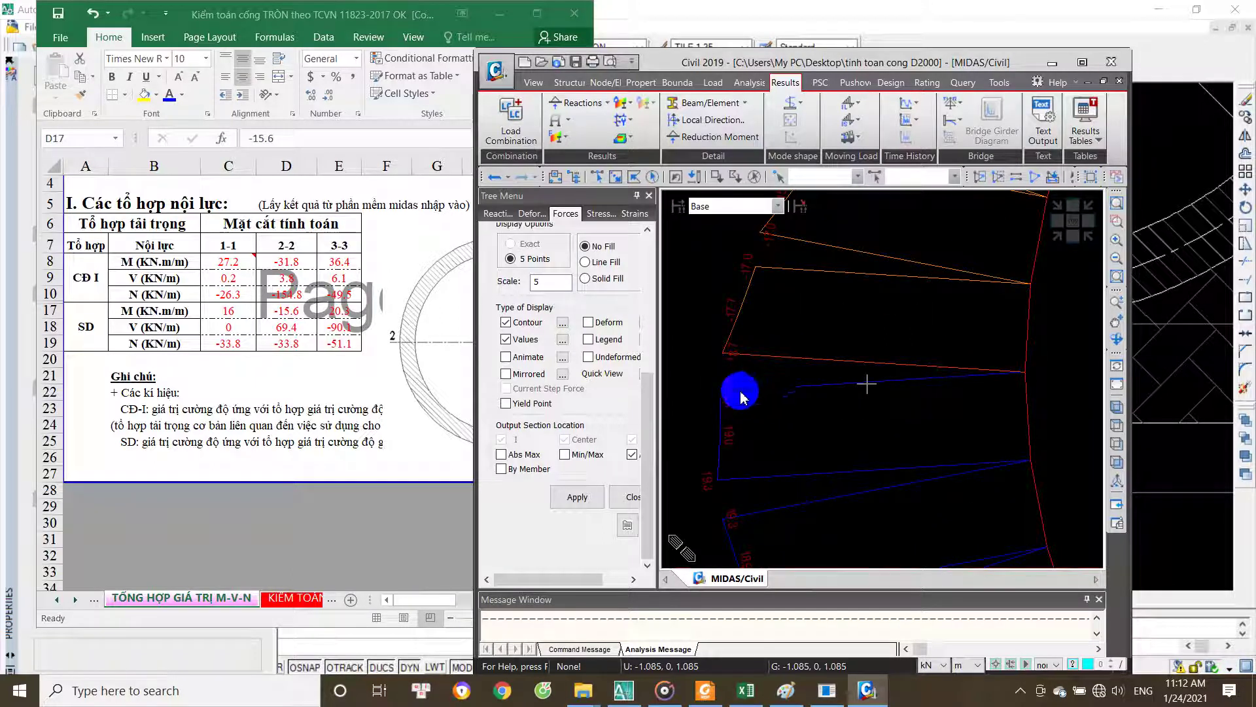
left_click_drag(648, 379, 648, 229)
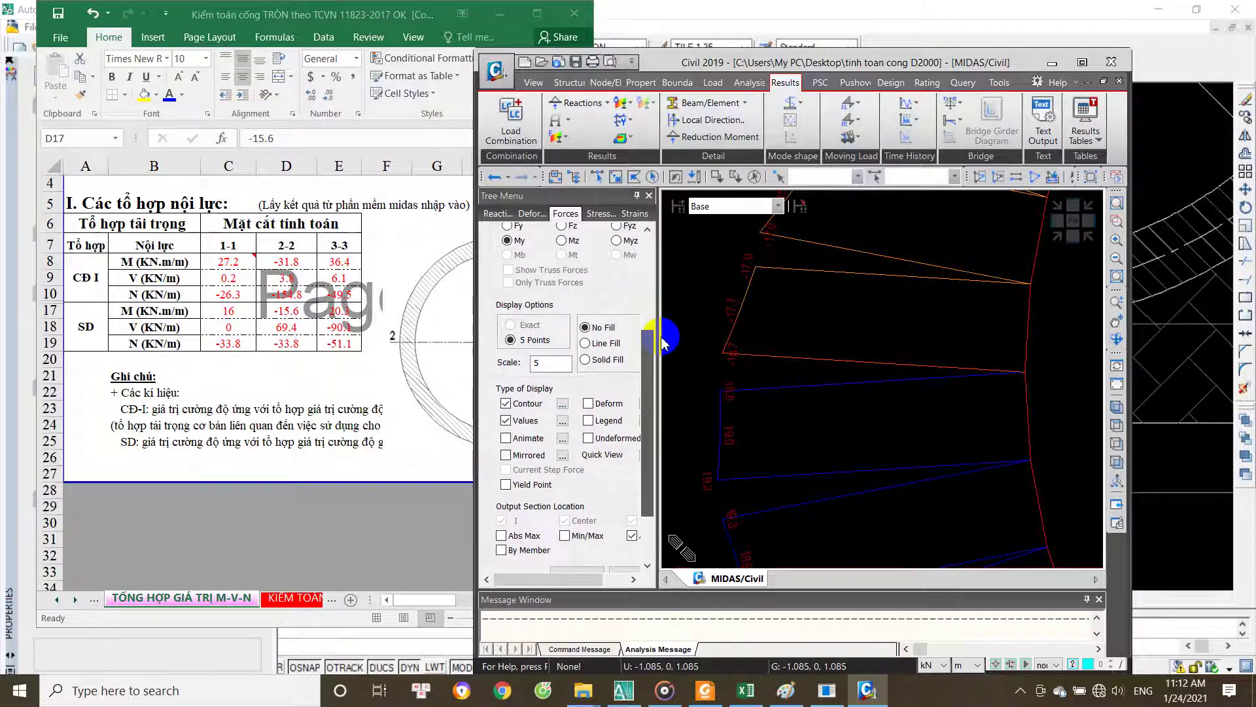
Step: Display the moment diagram for the CBmin: BAO SD combination
left_click(574, 289)
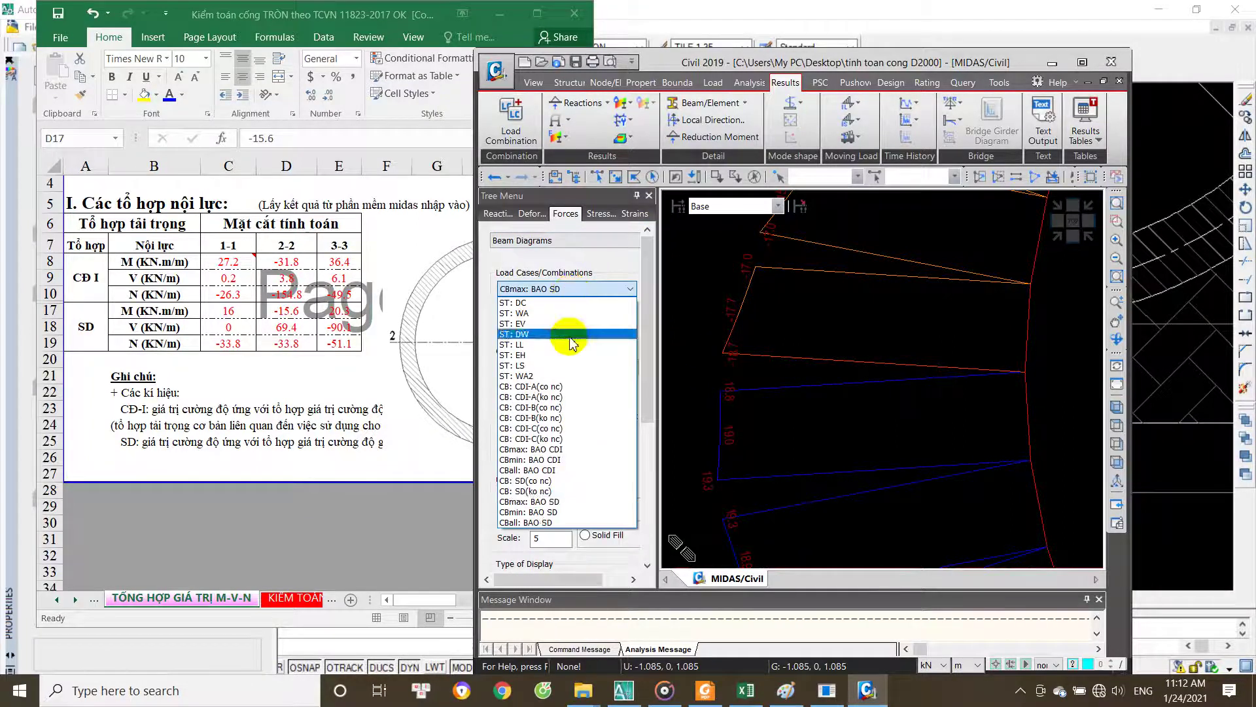
left_click(552, 513)
left_click_drag(644, 415, 645, 567)
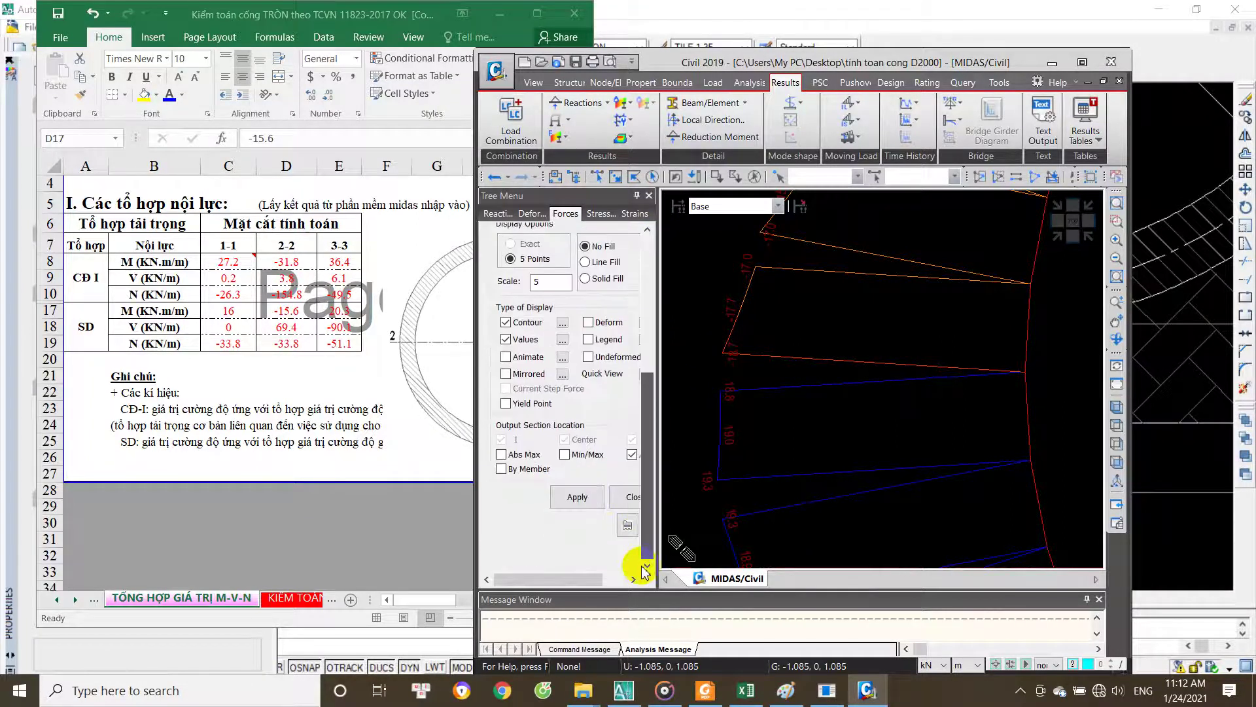
left_click(578, 505)
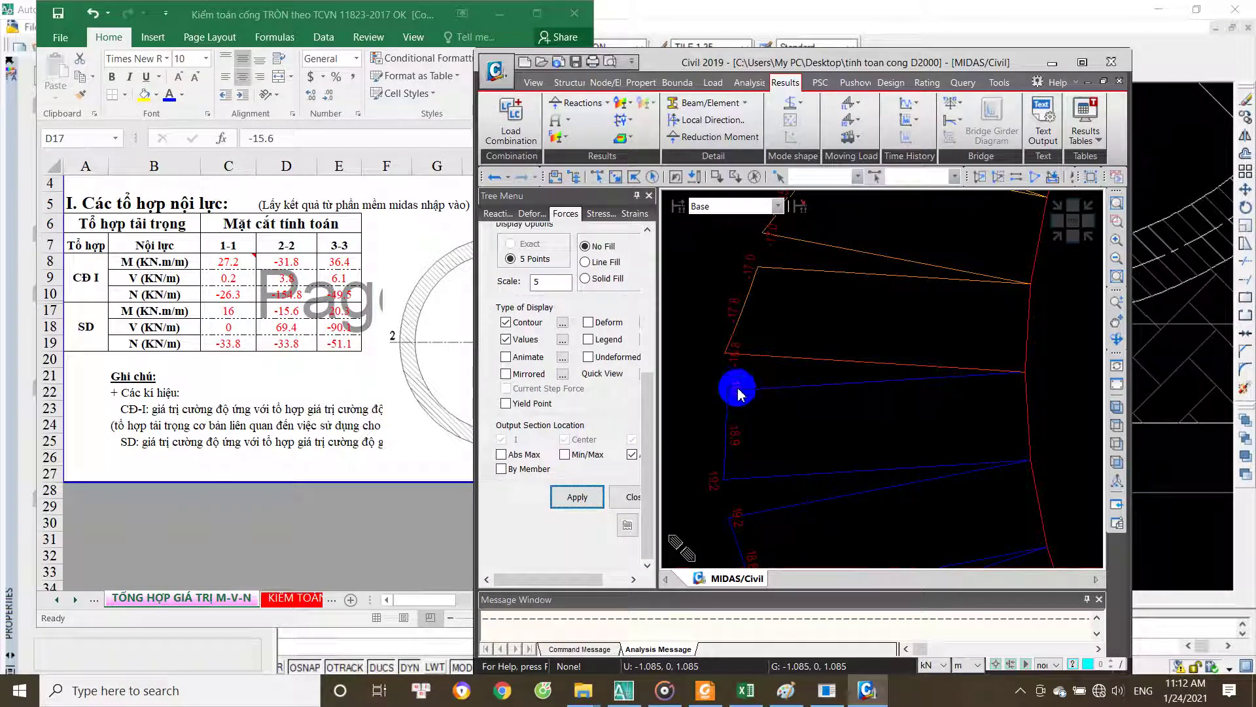
scroll(748, 382, "up", 1)
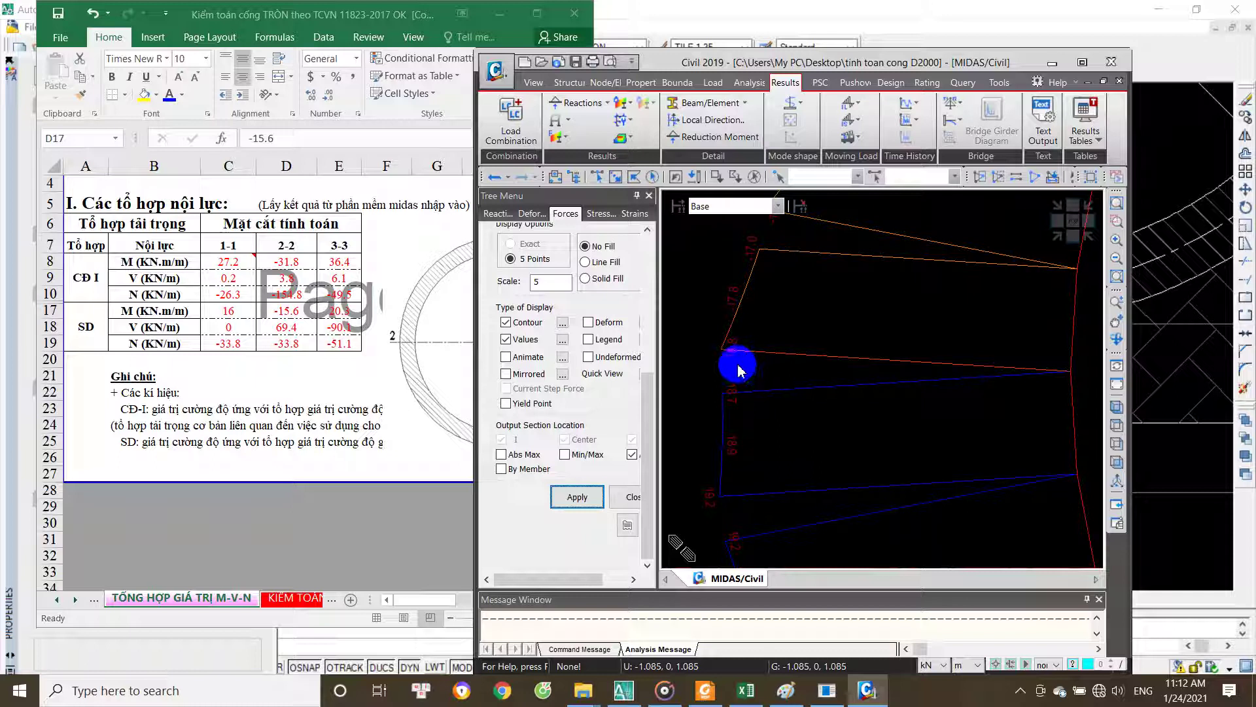
Step: Enter -18.8 as the section 2-2 SD moment in cell D17
left_click(288, 333)
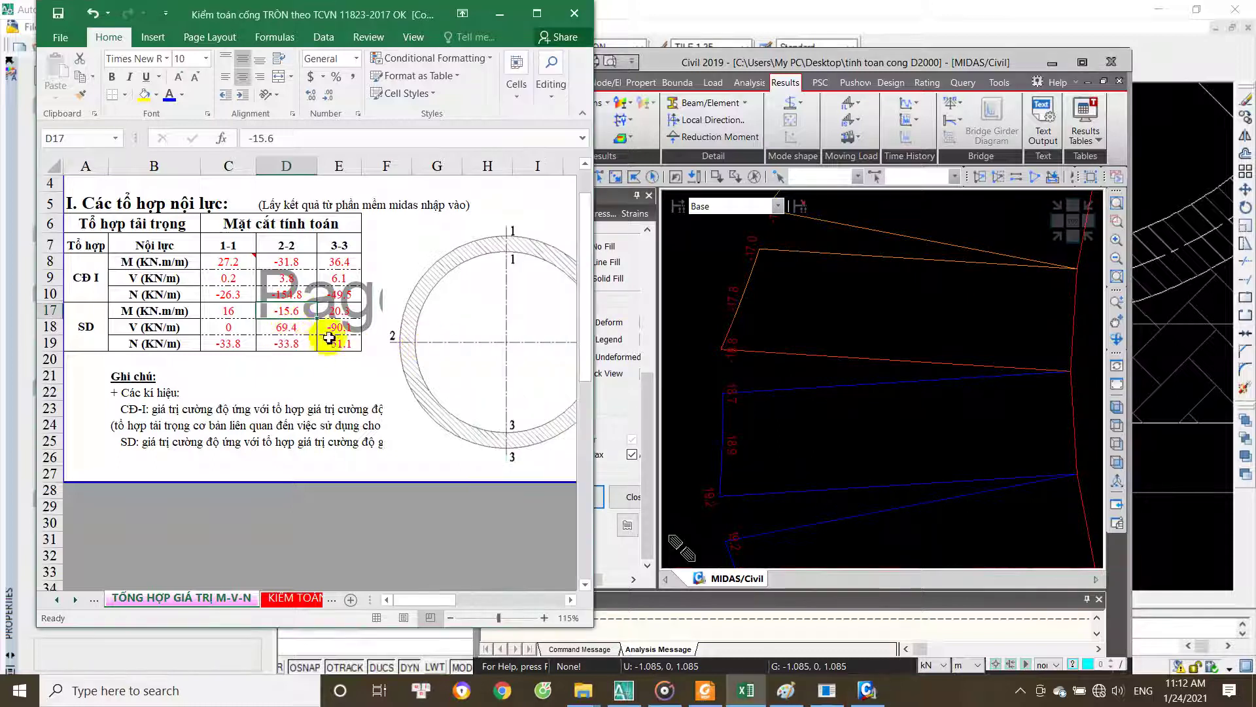
type("-")
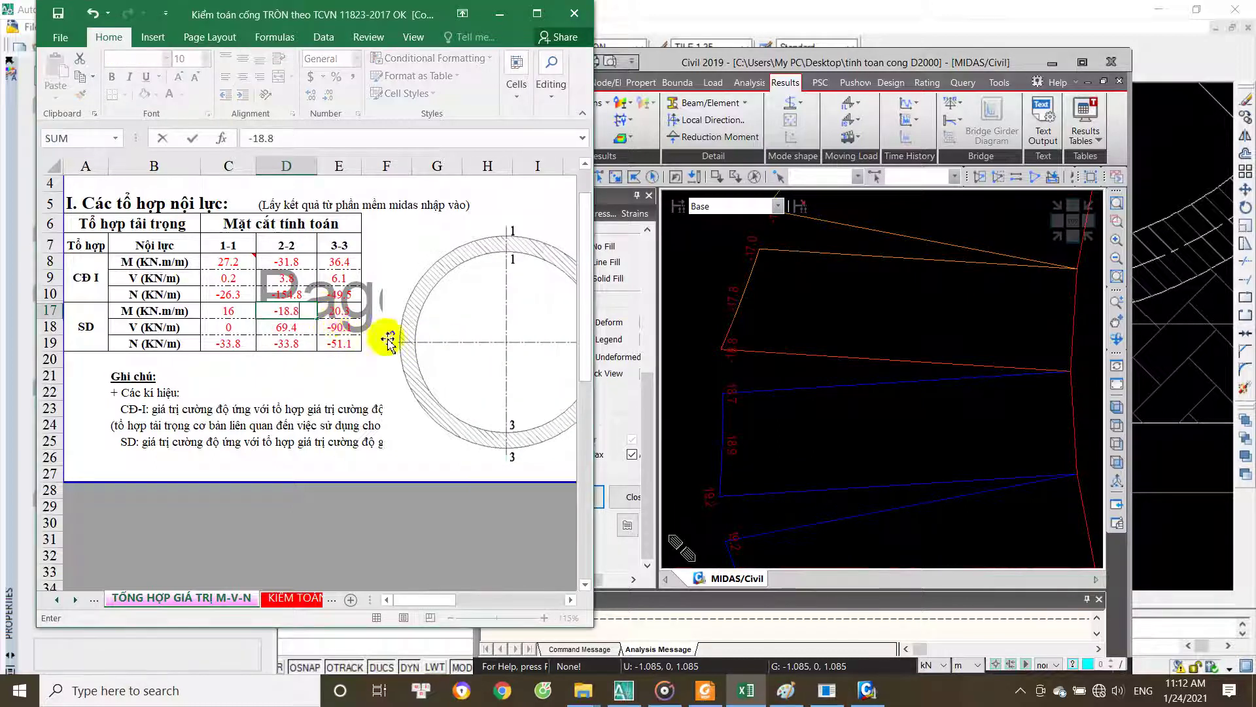
key("Tab")
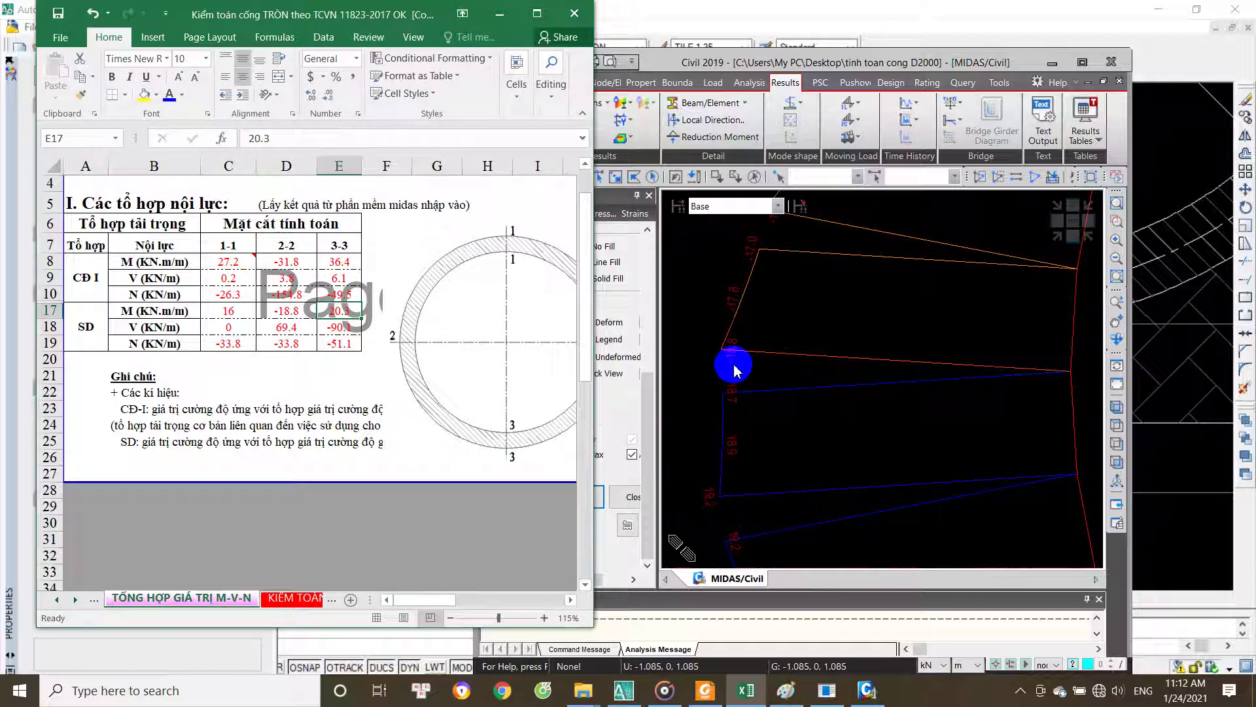
left_click(731, 375)
mouse_move(732, 375)
middle_mouse_down()
mouse_move(1016, 482)
mouse_move(939, 468)
middle_mouse_up()
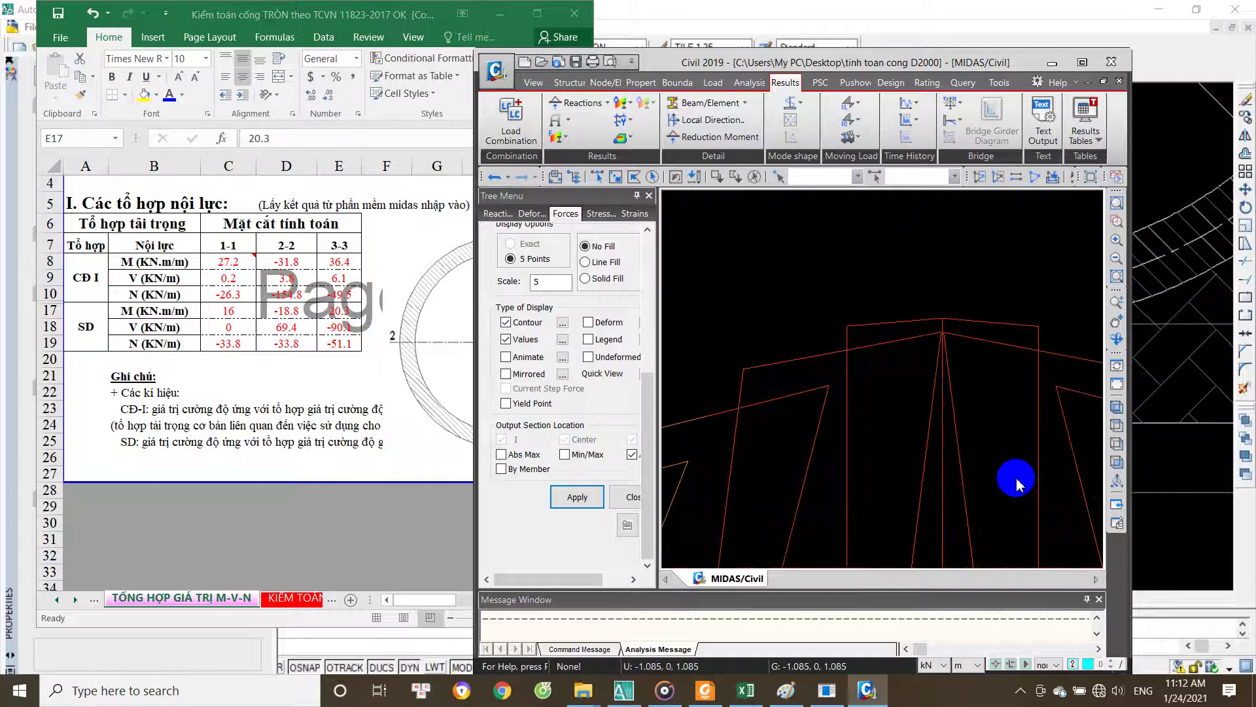
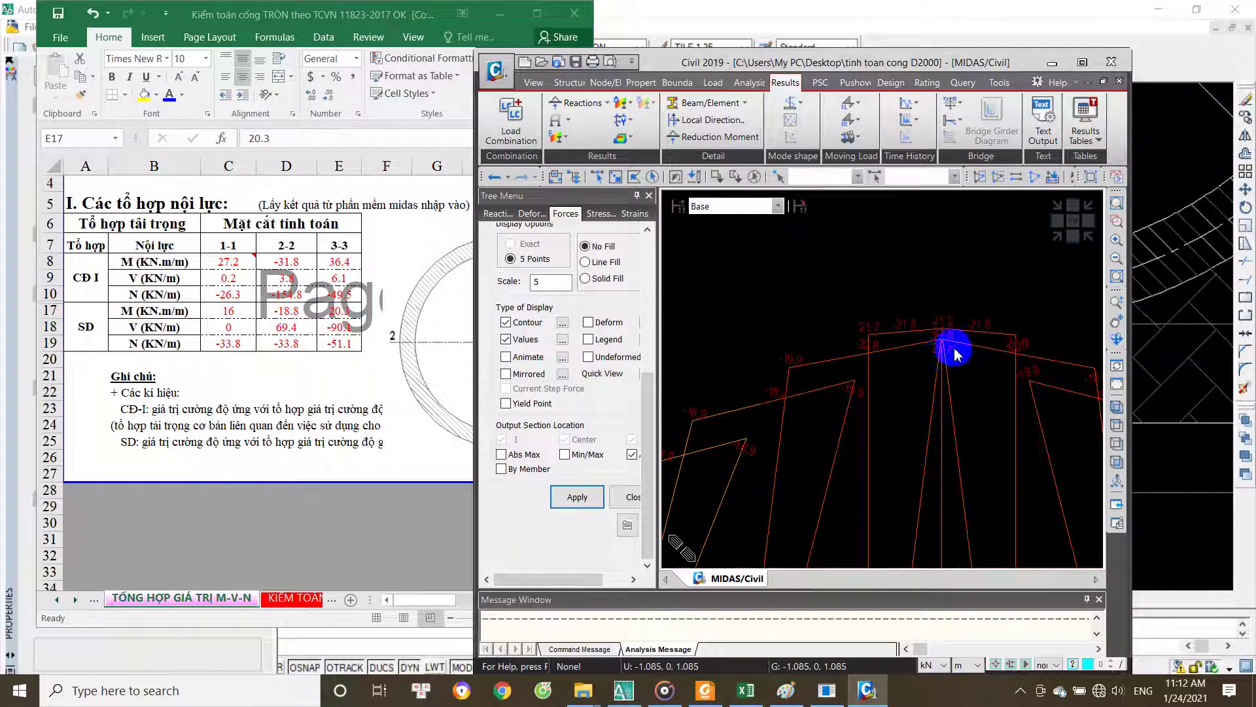
Step: Enter the SD moment 21 in cell E17 of the Excel workbook
left_click(346, 319)
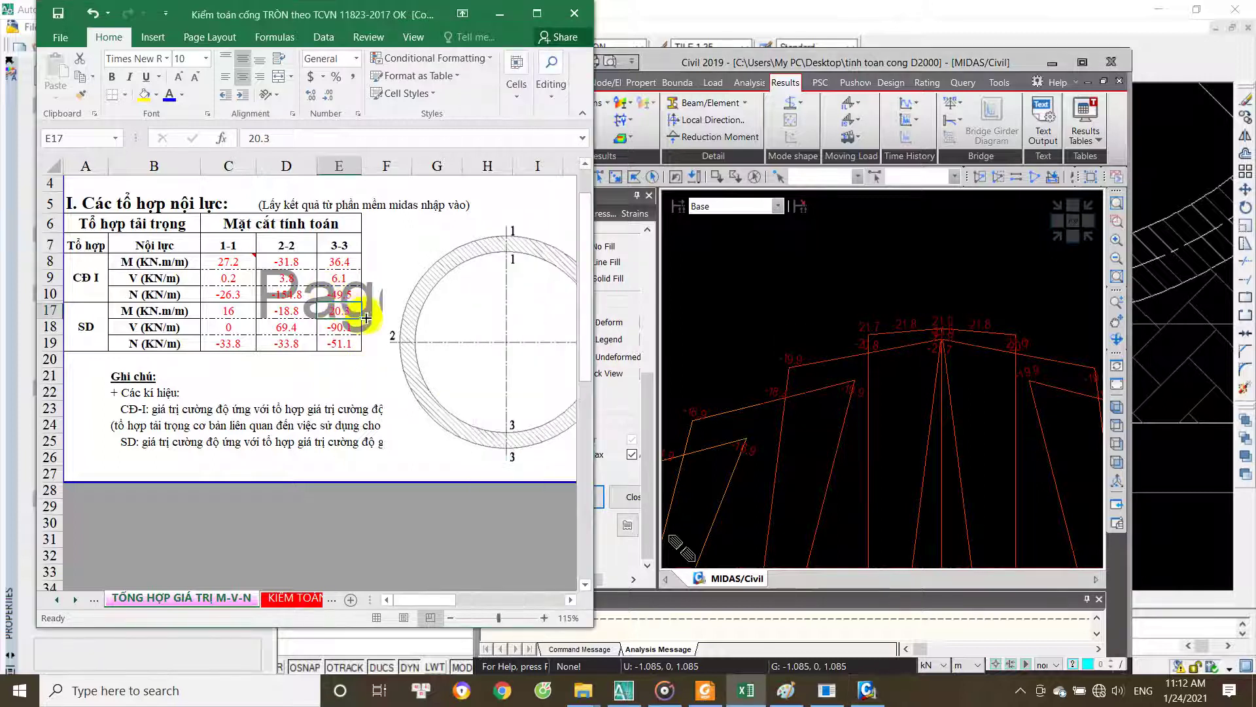
type("21")
key("Down")
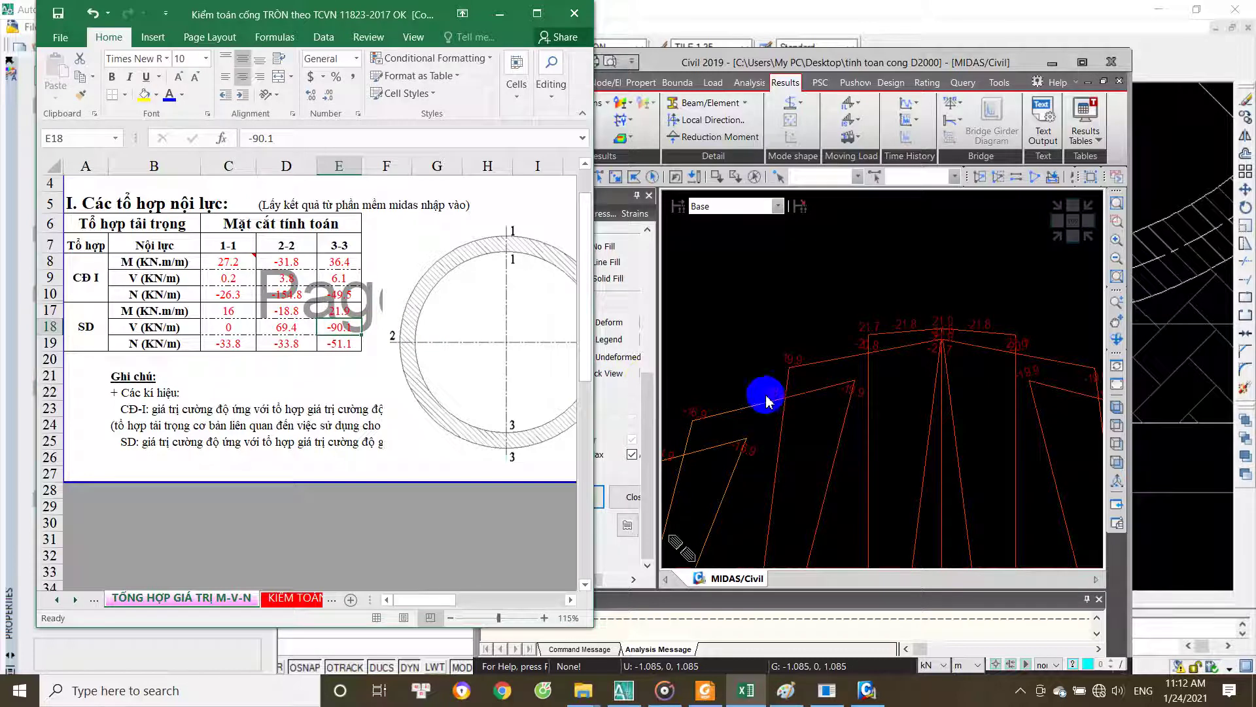
Step: Show the CBmax: BAO SD force diagram in MIDAS/Civil, with Excel cell C18 selected for the shear
left_click(900, 411)
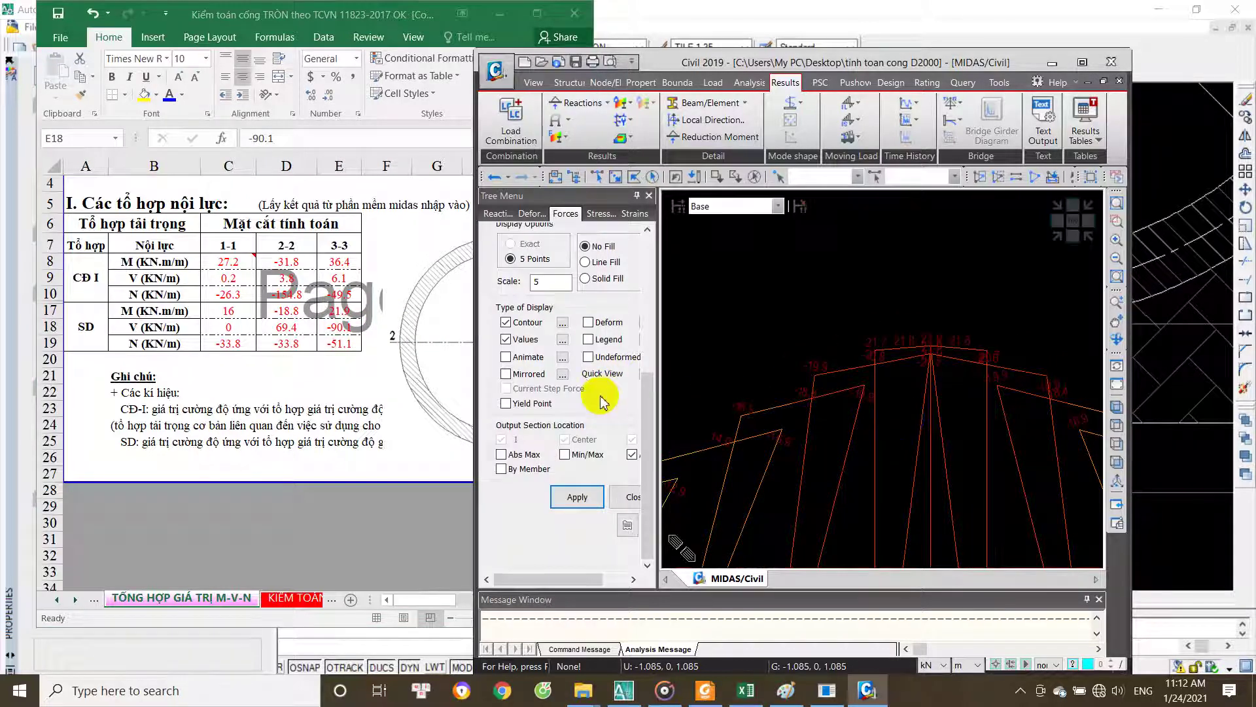
left_click_drag(647, 412, 646, 305)
left_click(566, 289)
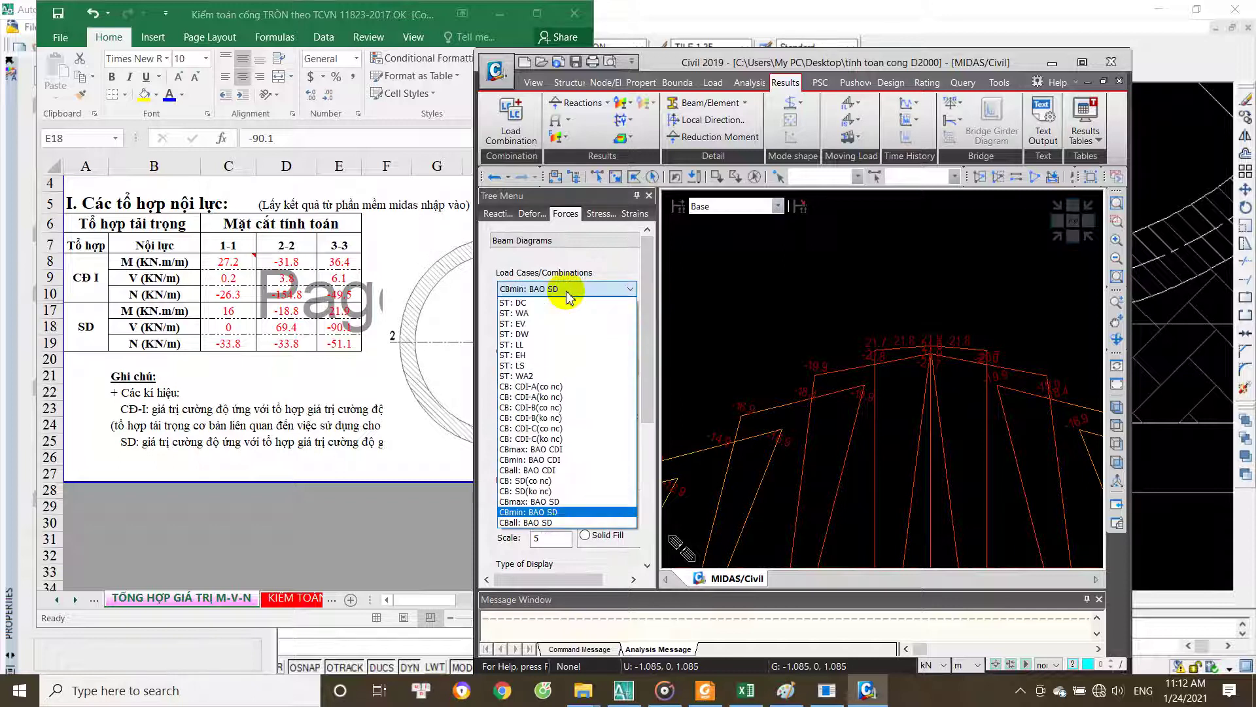
left_click(580, 522)
scroll(580, 527, "down", 5)
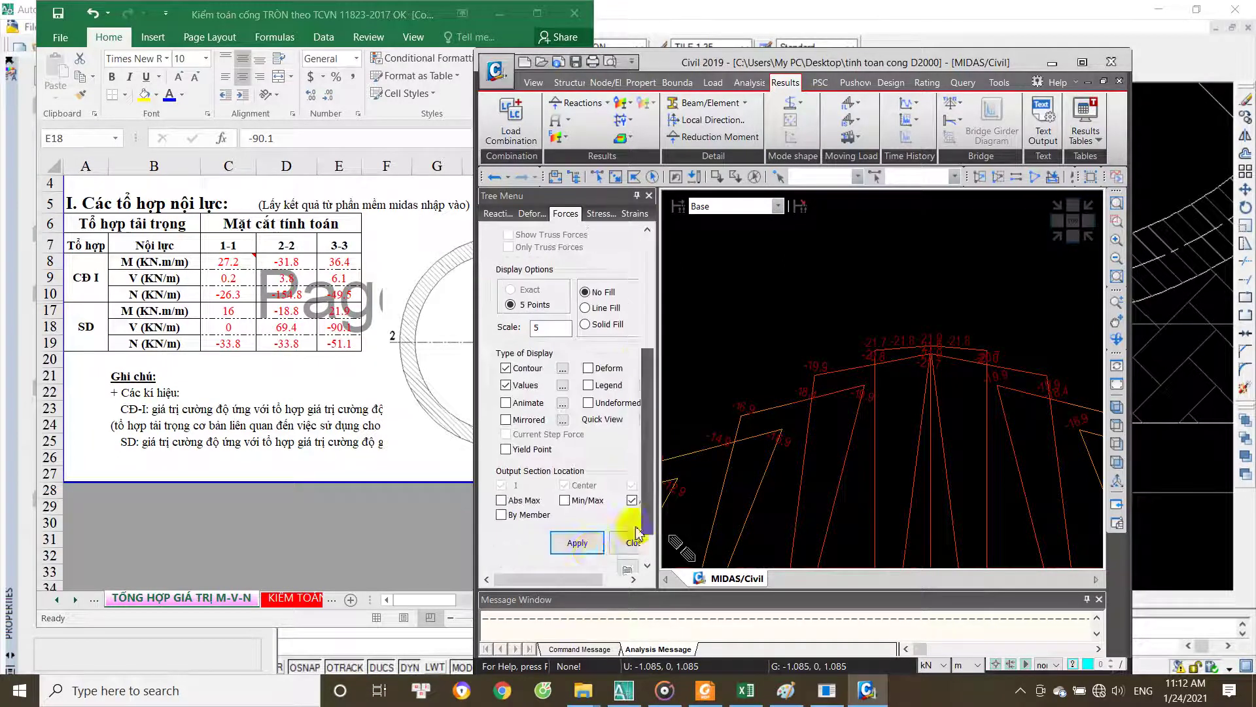
left_click(582, 543)
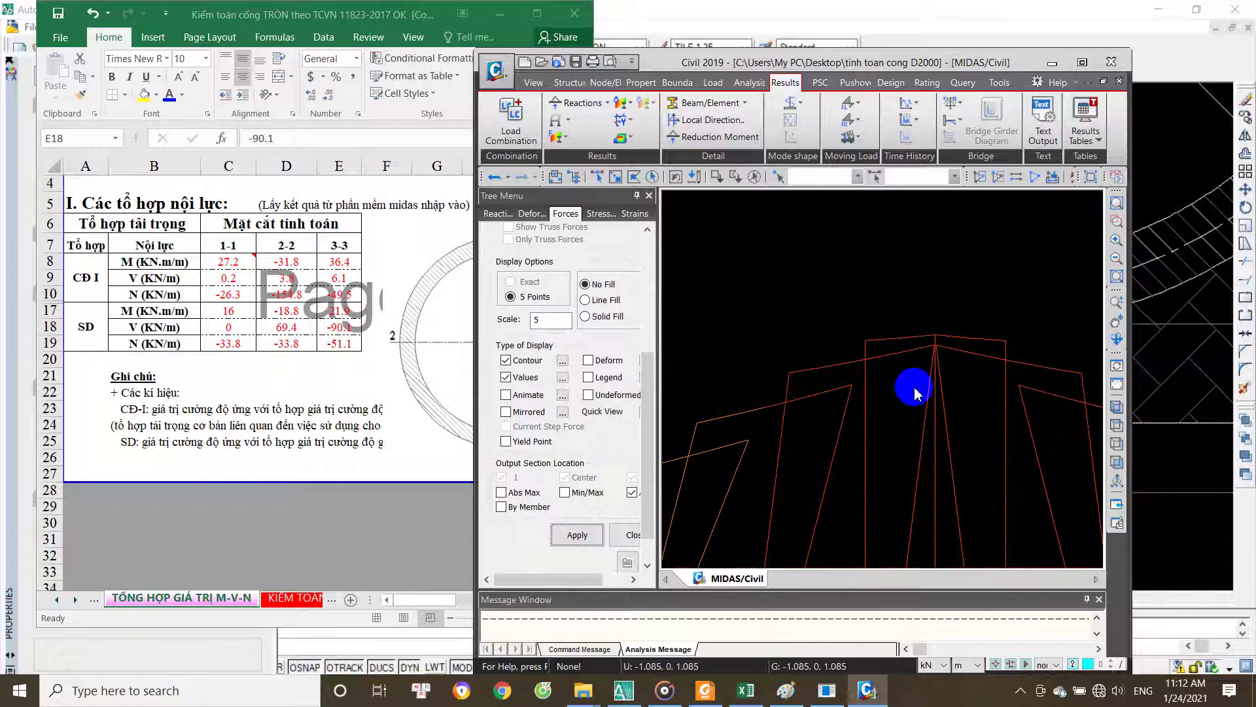
scroll(940, 354, "down", 1)
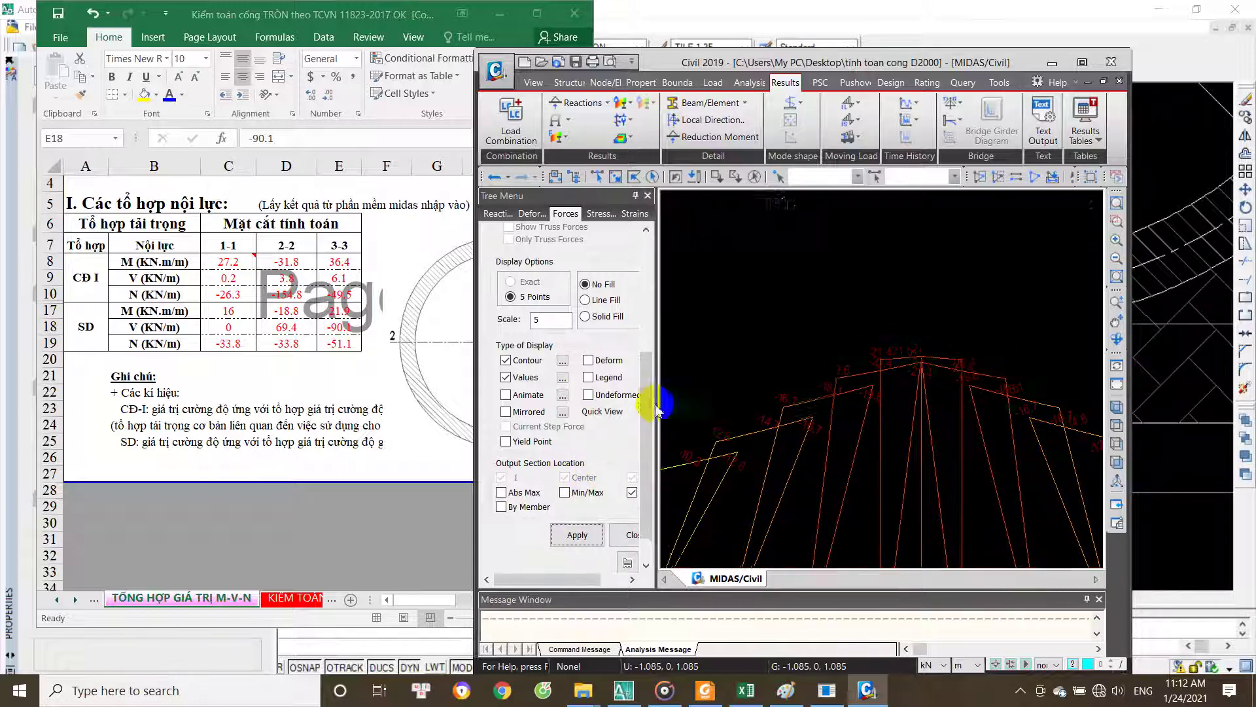
left_click(327, 328)
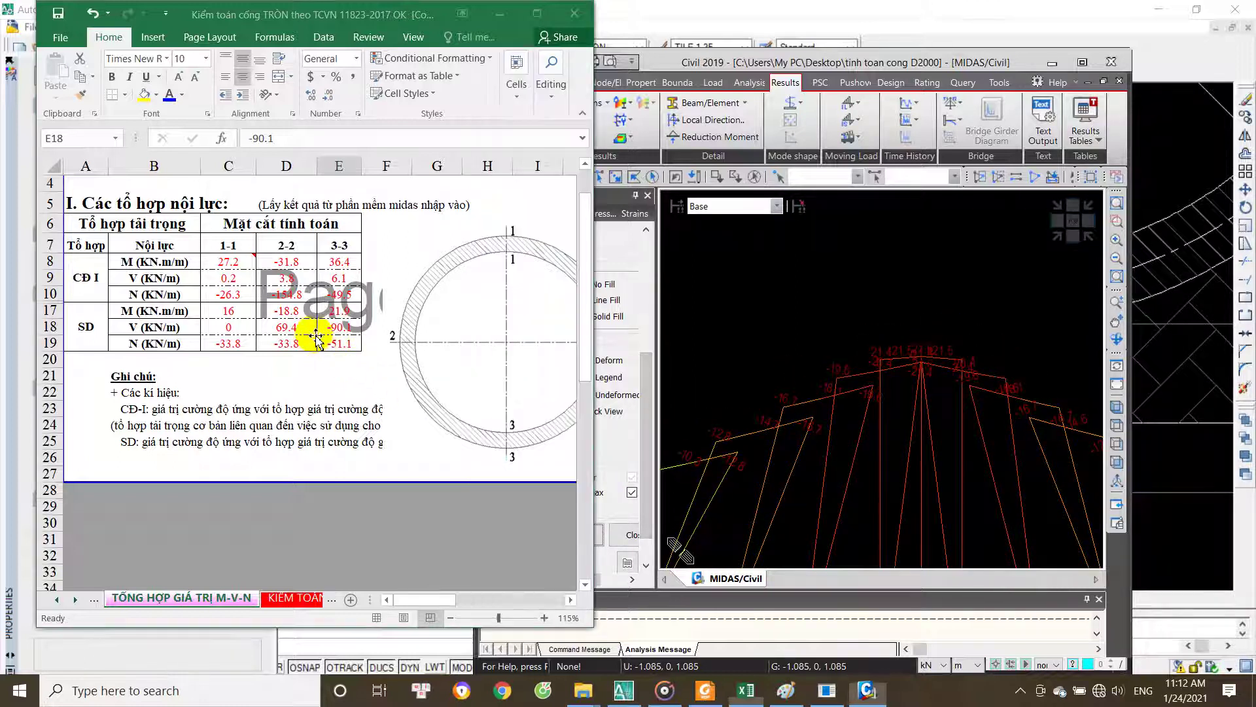
left_click(231, 327)
left_click(618, 418)
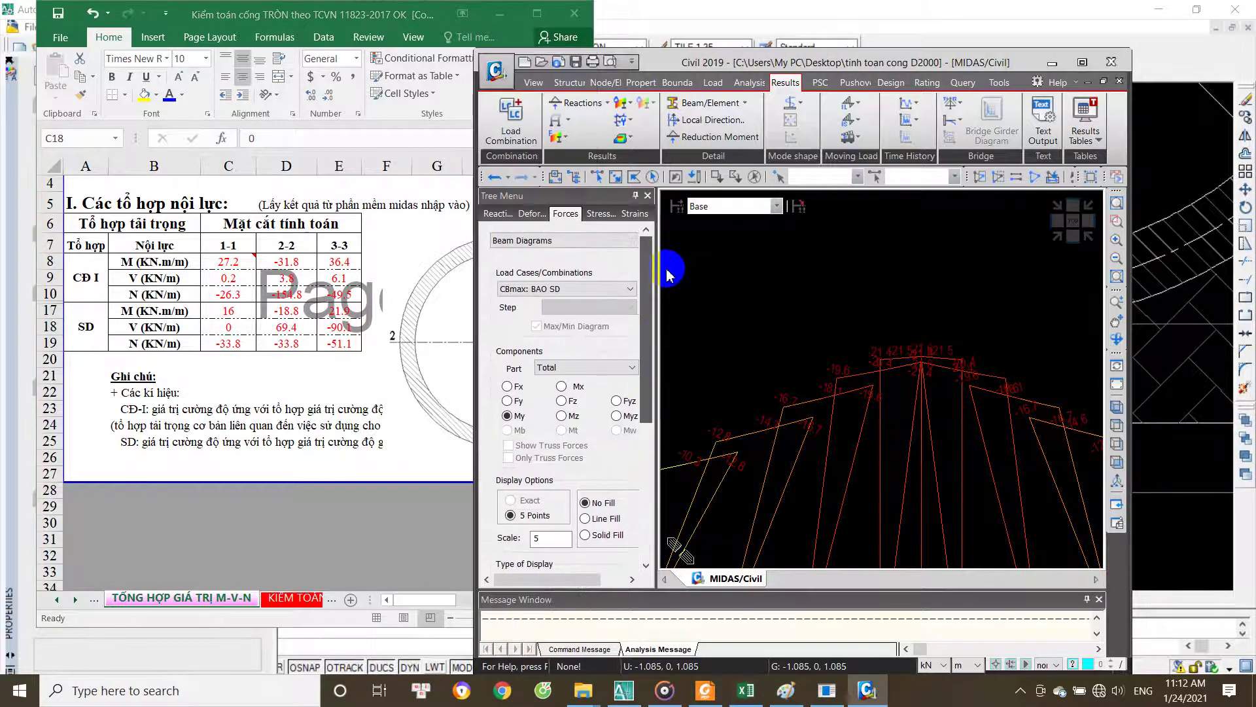
Step: Switch the MIDAS diagram to Fz shear forces with value labels along the ring
left_click(562, 402)
scroll(647, 413, "down", 5)
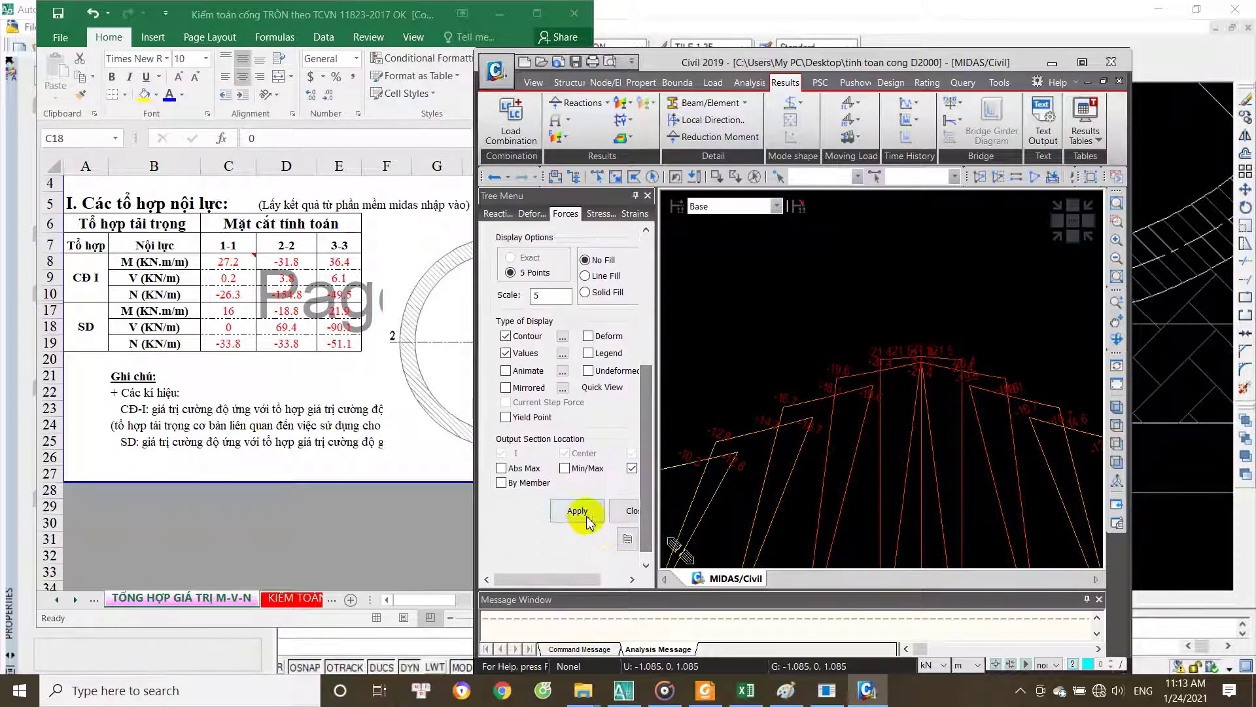
left_click(577, 510)
scroll(756, 475, "down", 5)
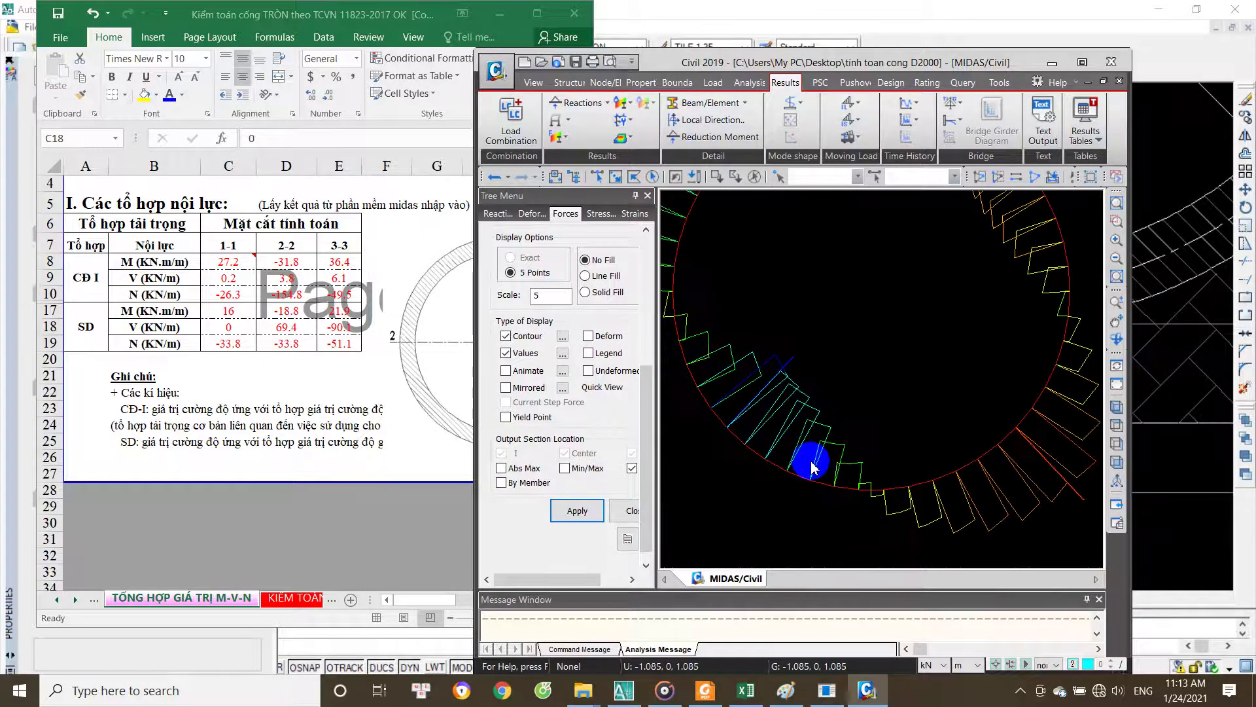
scroll(805, 425, "up", 3)
scroll(903, 369, "up", 3)
scroll(909, 357, "up", 3)
scroll(883, 379, "down", 1)
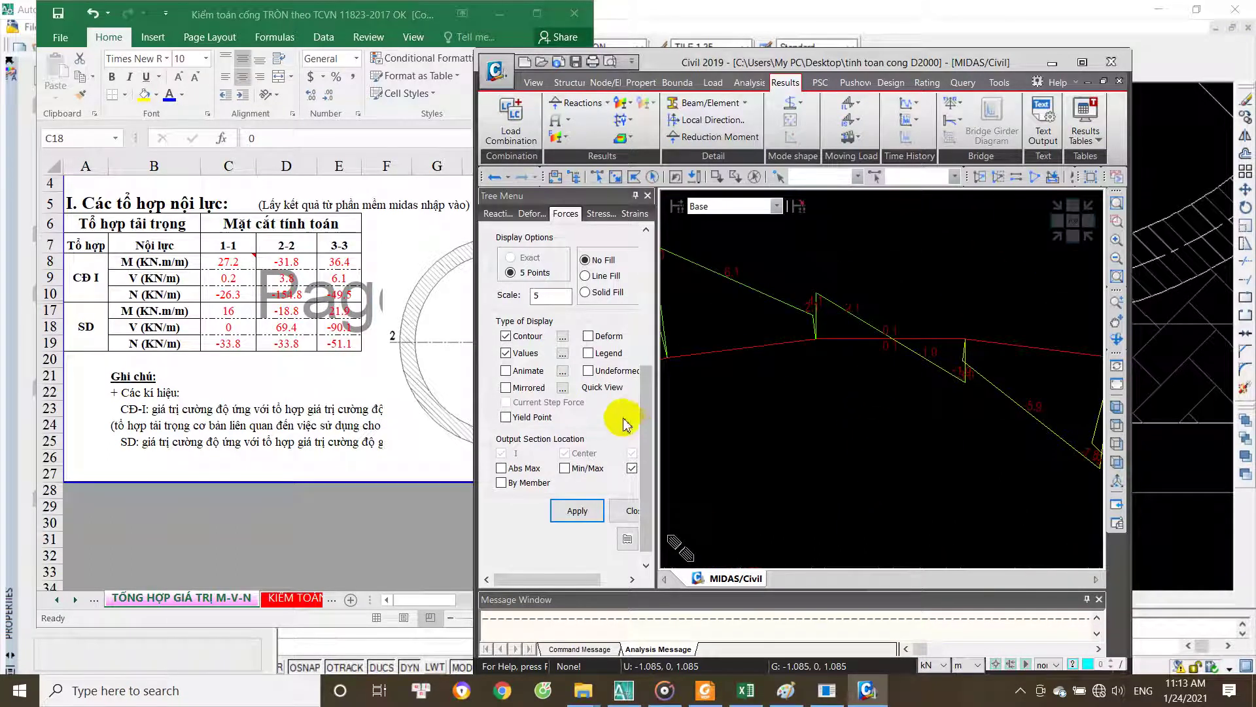
left_click_drag(649, 416, 648, 291)
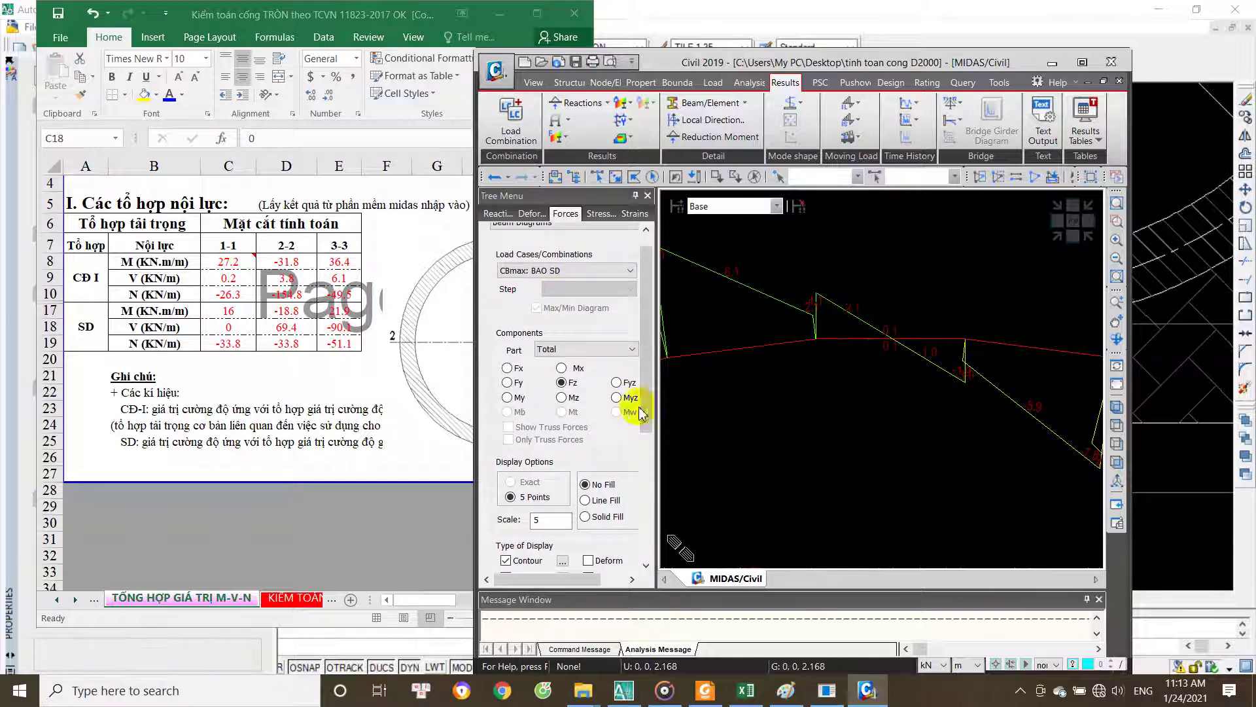
Step: Enter SD shear 0.1 for section 1-1 in cell C18
left_click(302, 373)
type(".1")
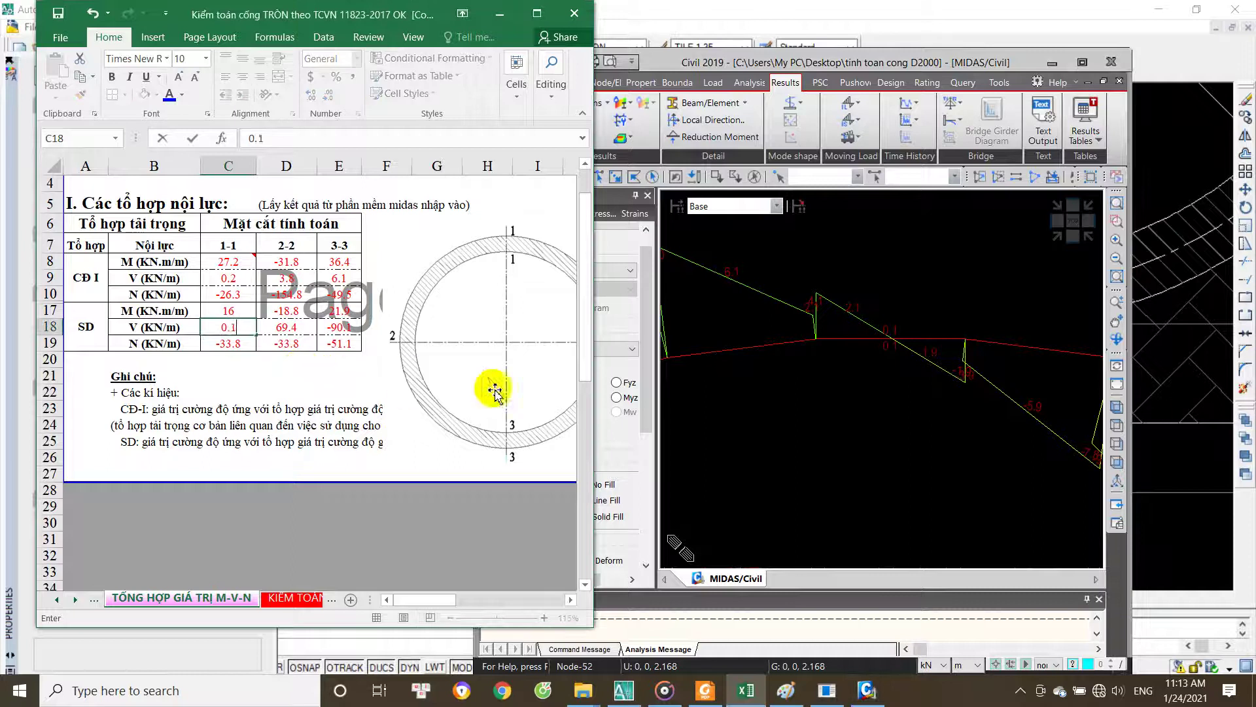
key("Tab")
Step: Read the shear on the ring's left side and enter 14.7 in cell D18
left_click(846, 393)
scroll(942, 336, "up", 3)
mouse_move(942, 401)
middle_mouse_down()
mouse_move(940, 348)
mouse_move(833, 415)
middle_mouse_up()
scroll(941, 349, "down", 3)
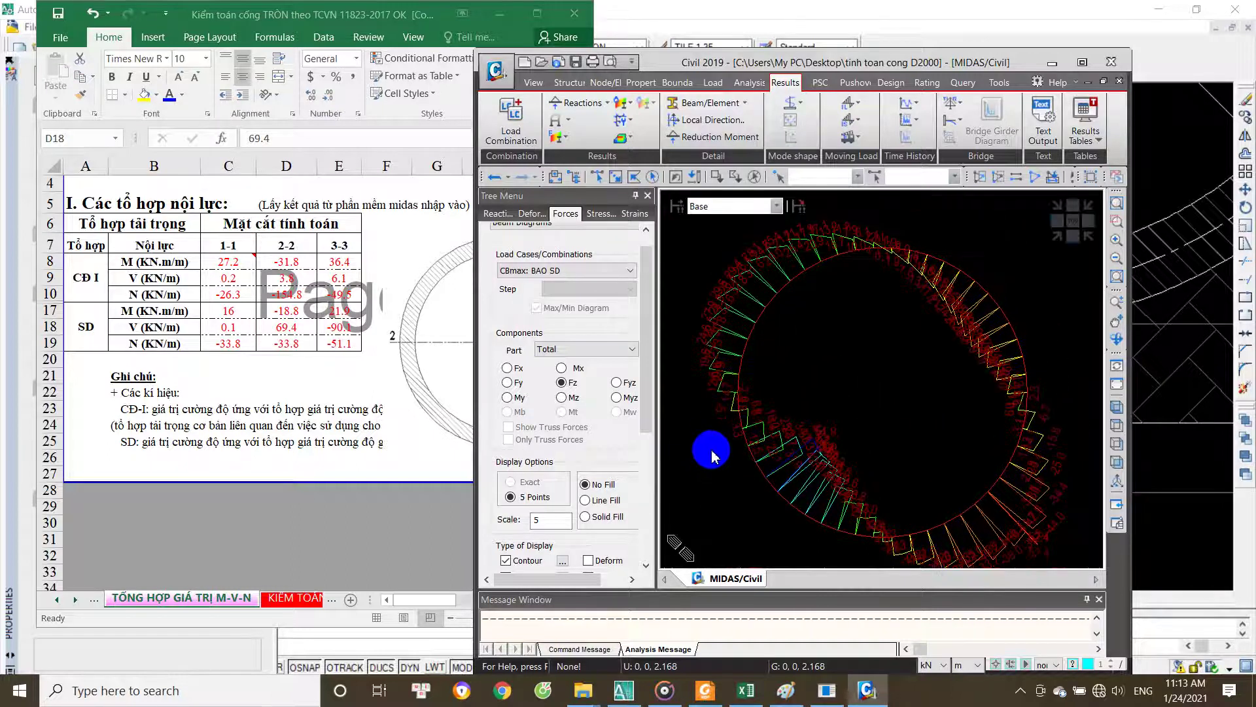
scroll(715, 415, "up", 2)
scroll(718, 401, "up", 2)
scroll(712, 386, "up", 2)
scroll(763, 375, "up", 1)
scroll(763, 368, "up", 1)
scroll(785, 317, "up", 1)
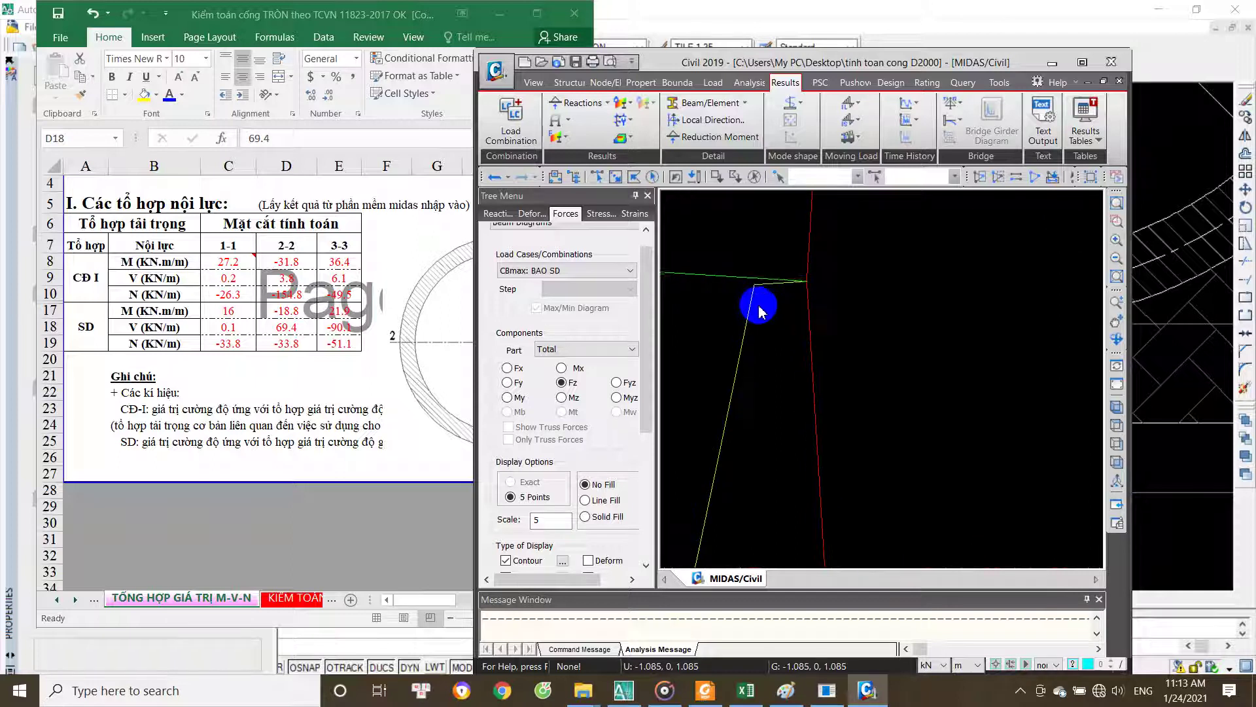
scroll(783, 321, "up", 1)
scroll(787, 343, "up", 1)
middle_click_drag(785, 343, 814, 381)
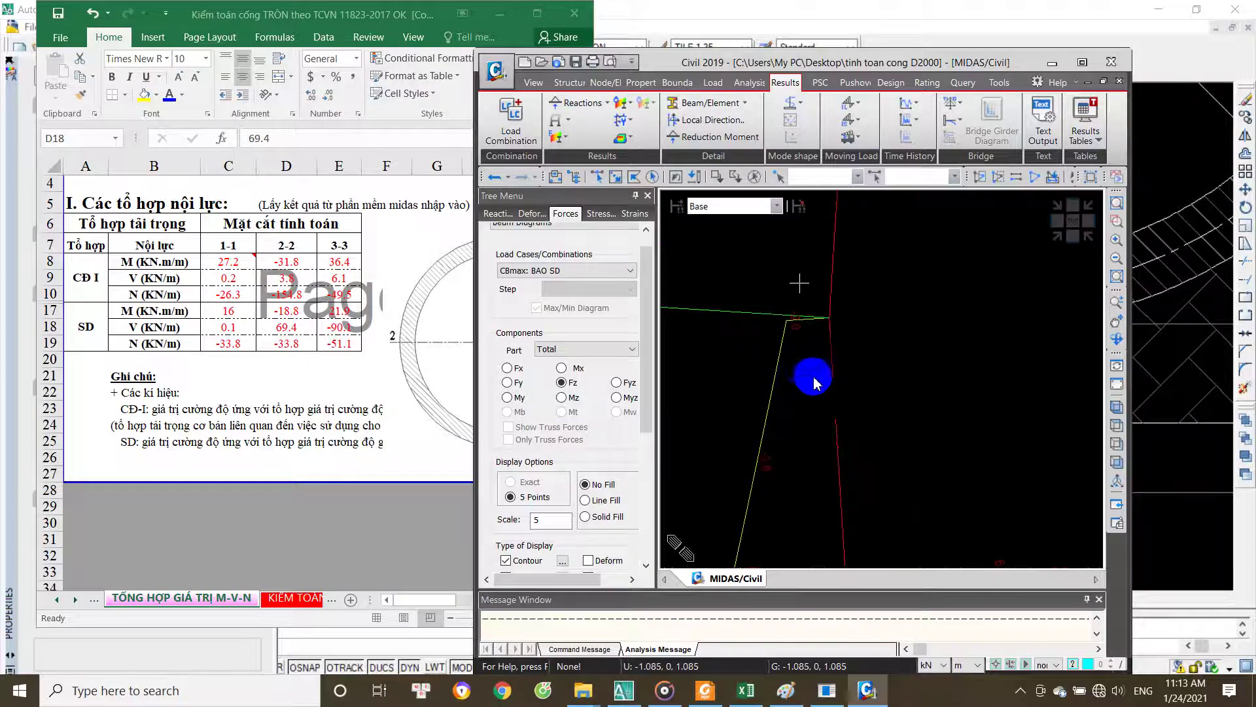
mouse_move(729, 383)
middle_mouse_down()
mouse_move(921, 435)
mouse_move(798, 417)
middle_mouse_up()
scroll(815, 424, "down", 2)
scroll(808, 422, "down", 1)
scroll(797, 416, "down", 2)
middle_click_drag(787, 428, 790, 381)
scroll(811, 337, "up", 1)
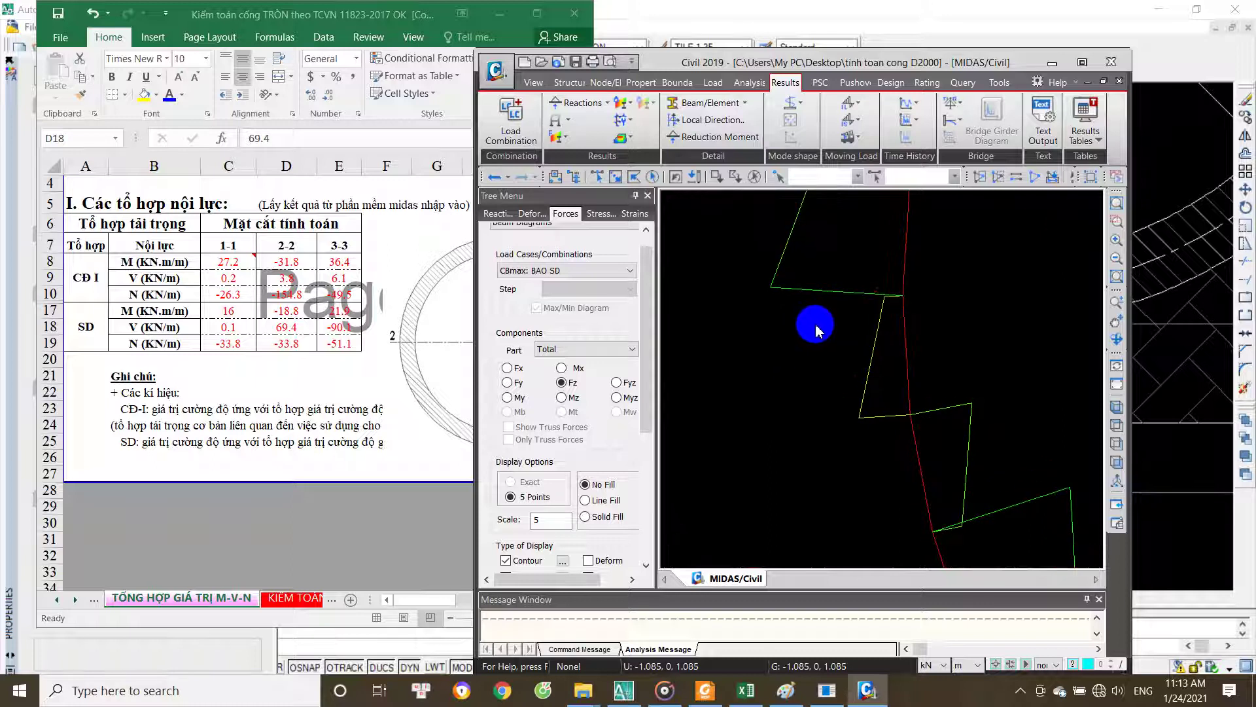
key("alt+Tab")
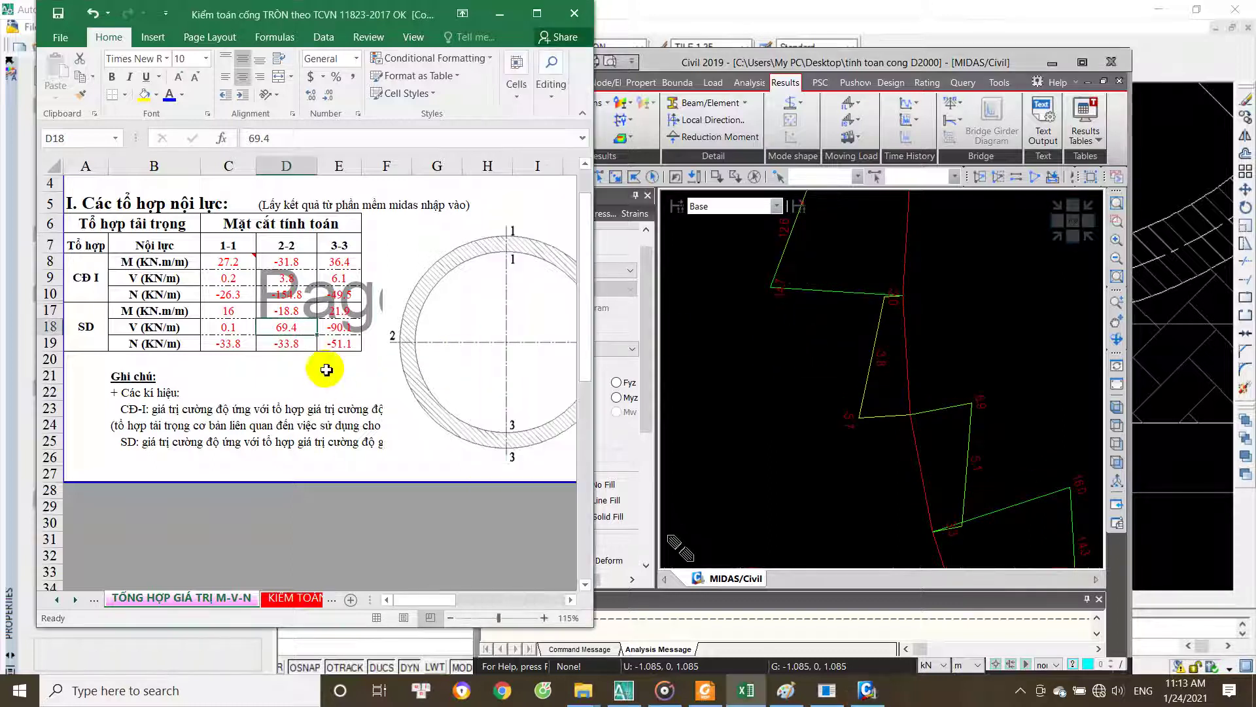
type("14.7")
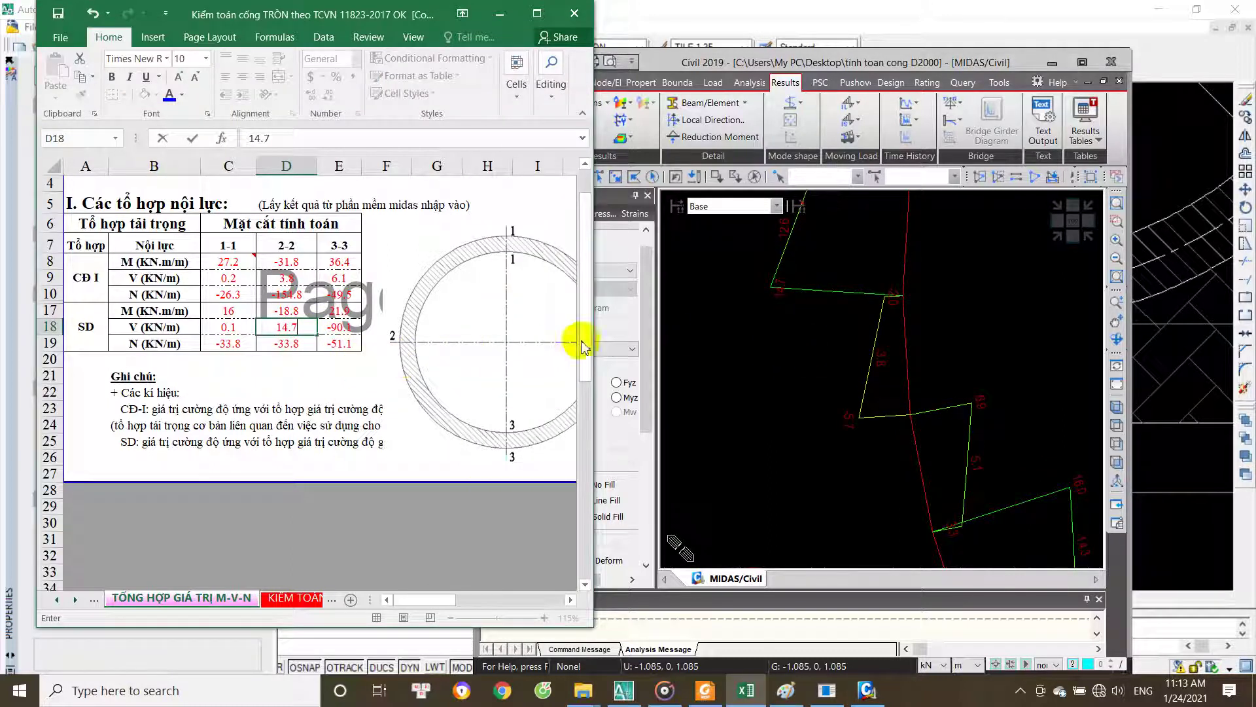
key("Tab")
Step: Read the shear across the ring's top arc and enter 4 in cell E18
left_click(725, 339)
scroll(824, 358, "down", 2)
scroll(775, 389, "down", 3)
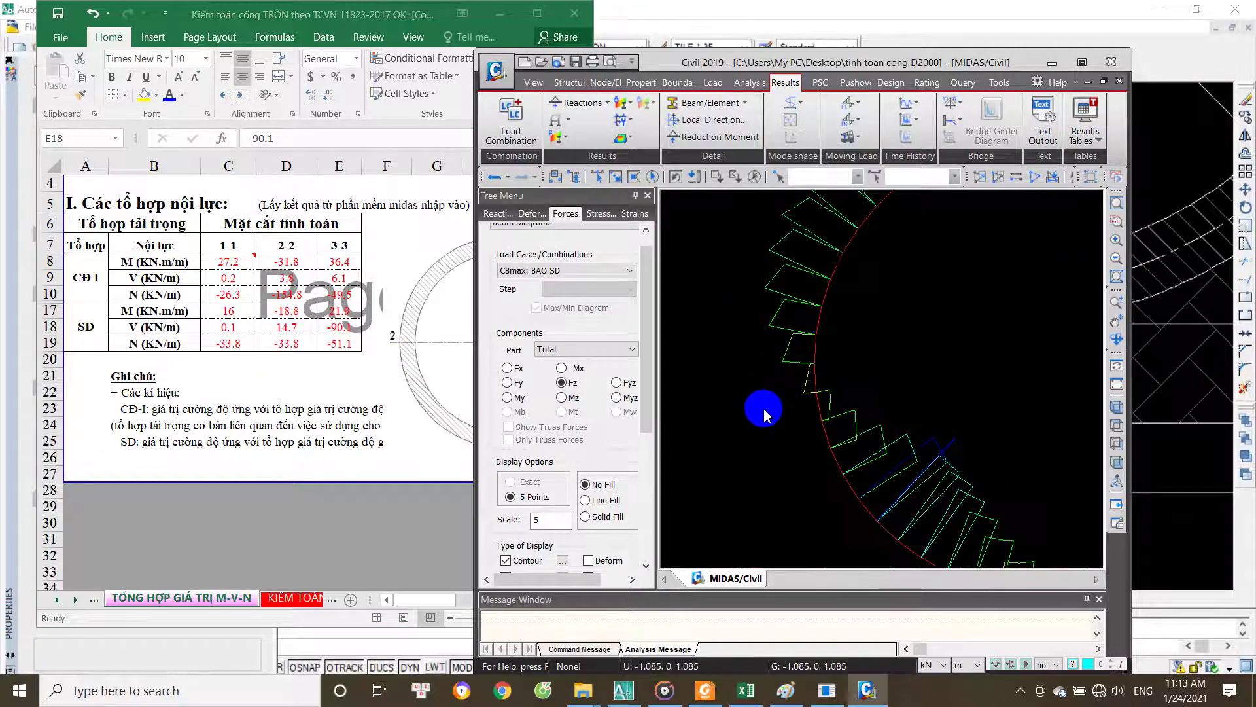
scroll(772, 405, "down", 1)
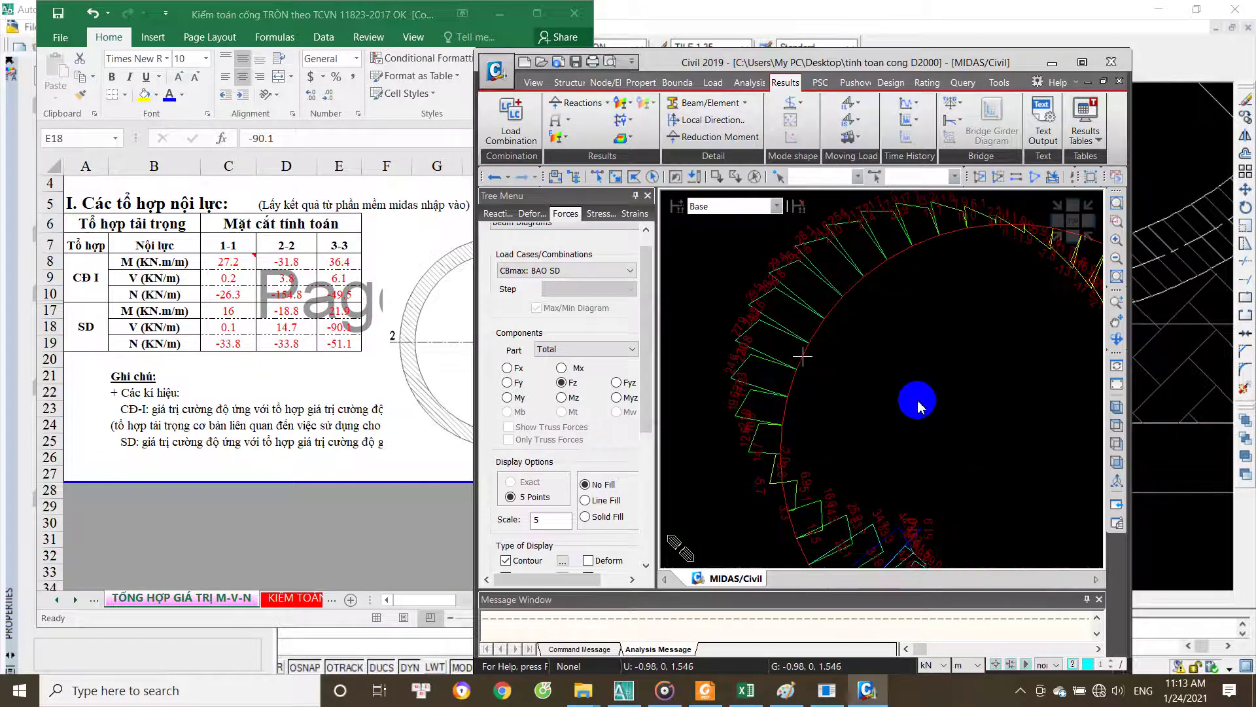
scroll(905, 353, "down", 1)
scroll(893, 416, "down", 2)
scroll(897, 420, "up", 2)
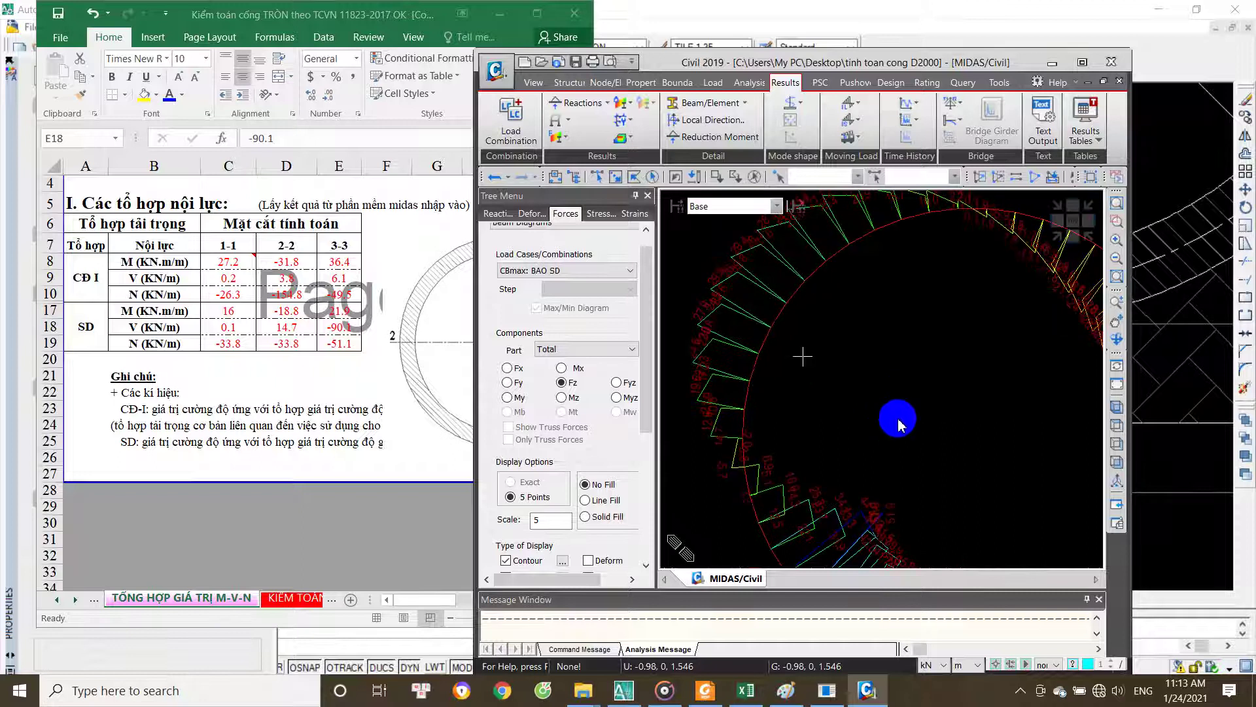
scroll(830, 493, "up", 1)
scroll(909, 543, "up", 2)
scroll(909, 490, "up", 2)
scroll(899, 466, "up", 2)
scroll(891, 460, "up", 1)
scroll(870, 398, "up", 1)
mouse_move(850, 367)
middle_mouse_down()
mouse_move(815, 356)
mouse_move(825, 372)
middle_mouse_up()
left_click(515, 386)
left_click(421, 369)
type("4")
key("Return")
left_click(736, 341)
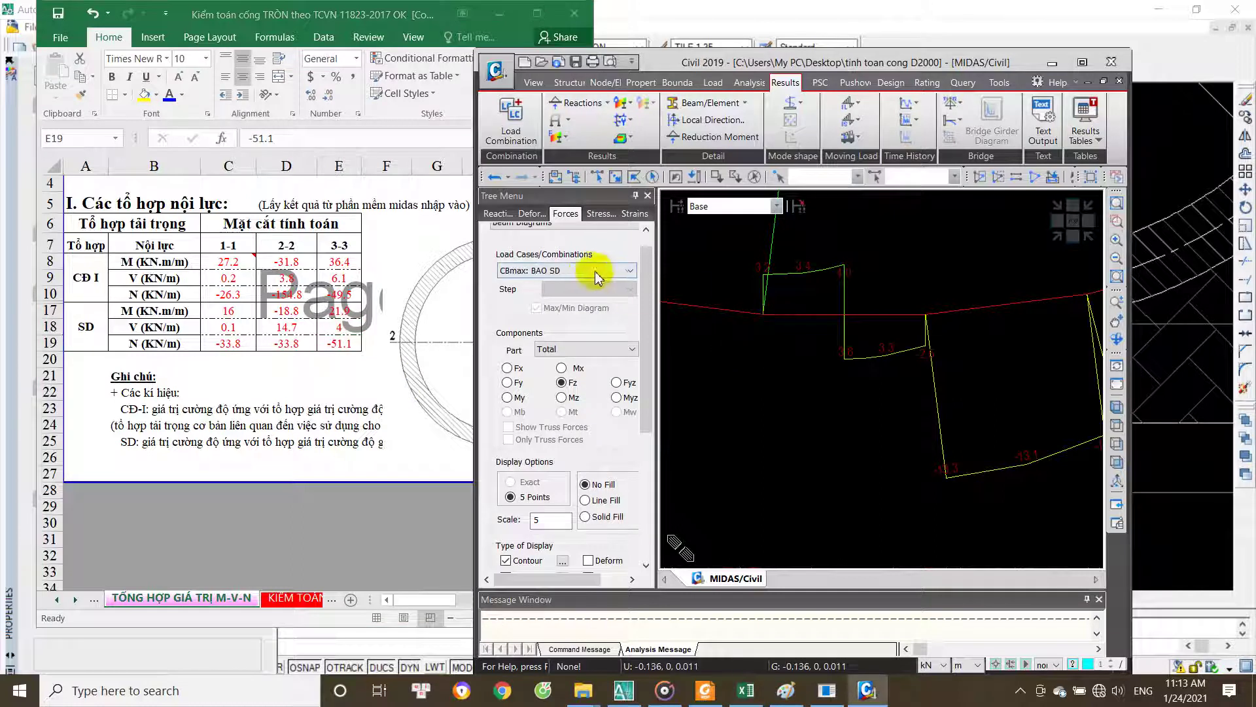
Step: Redraw the MIDAS force diagram for the CBmin: BAO SD combination
left_click(588, 273)
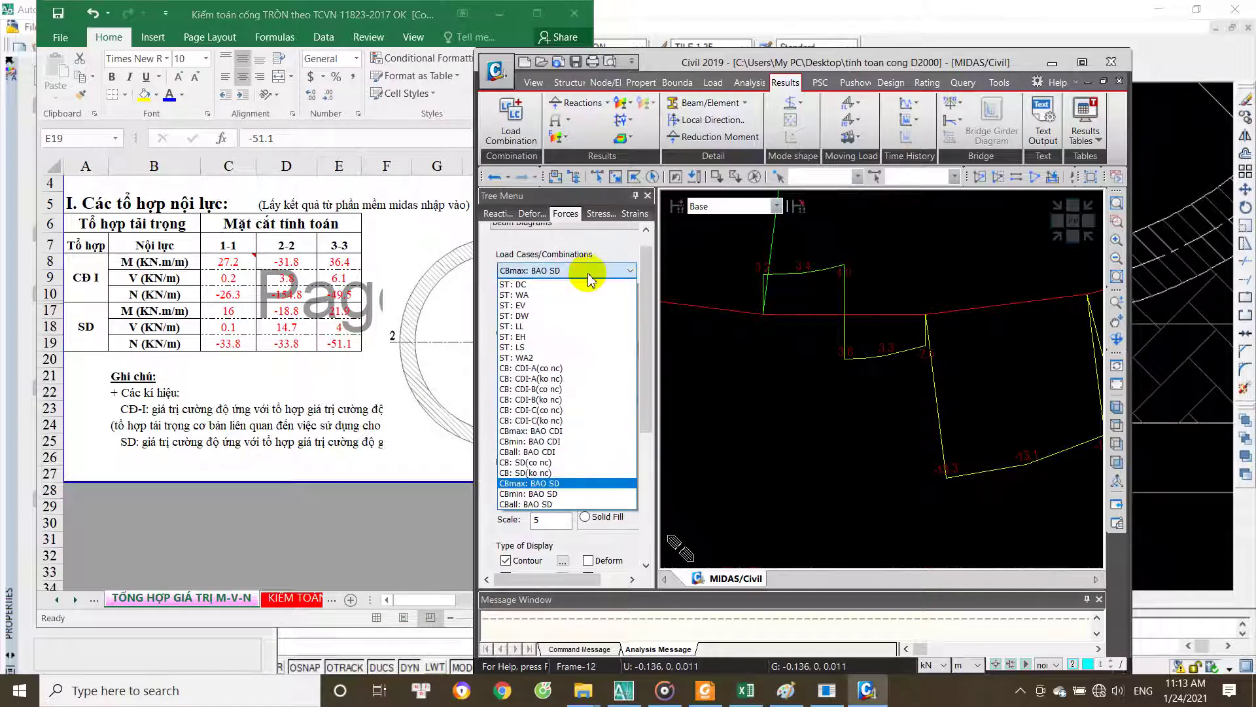
left_click(573, 495)
scroll(638, 460, "down", 5)
left_click(577, 496)
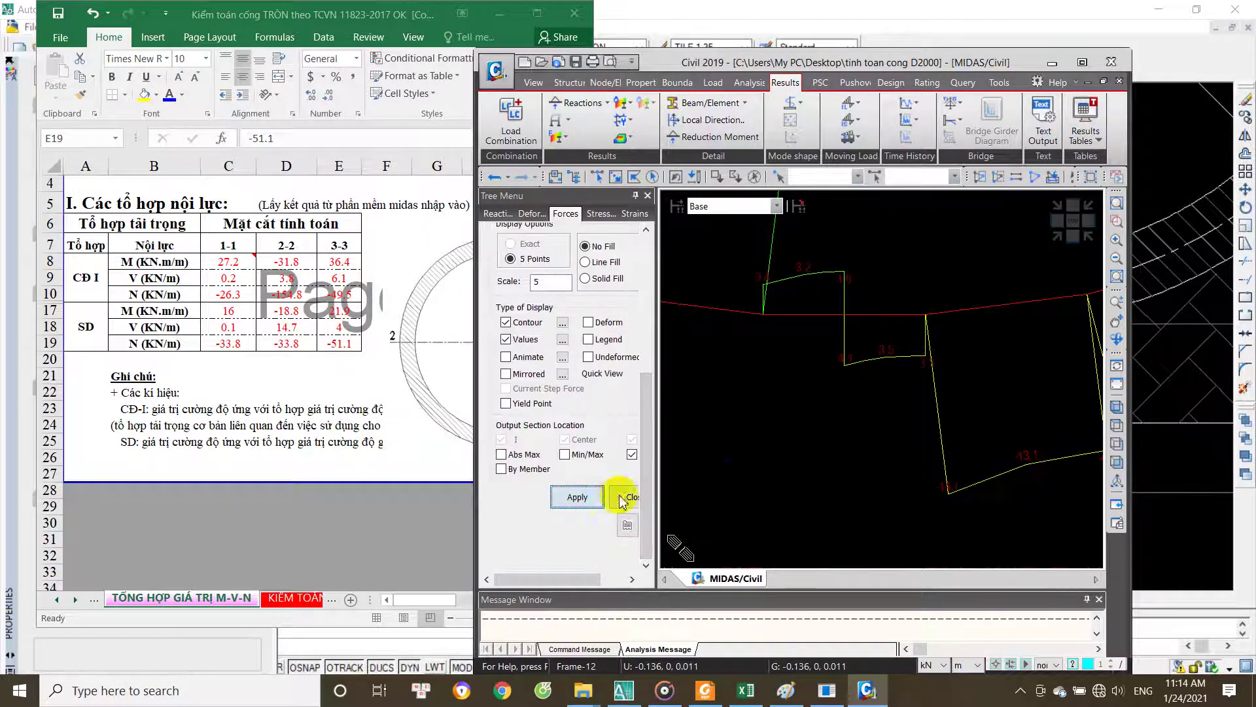
middle_click_drag(754, 447, 775, 489)
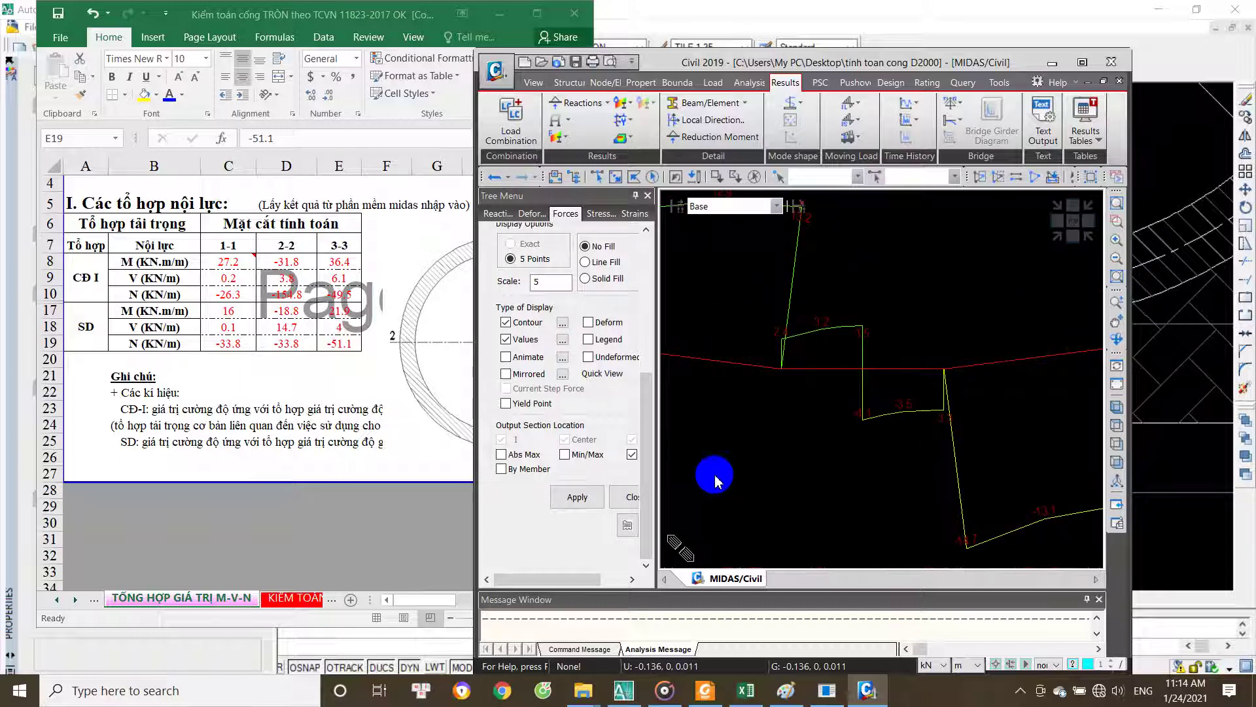
scroll(644, 393, "up", 3)
scroll(639, 312, "up", 2)
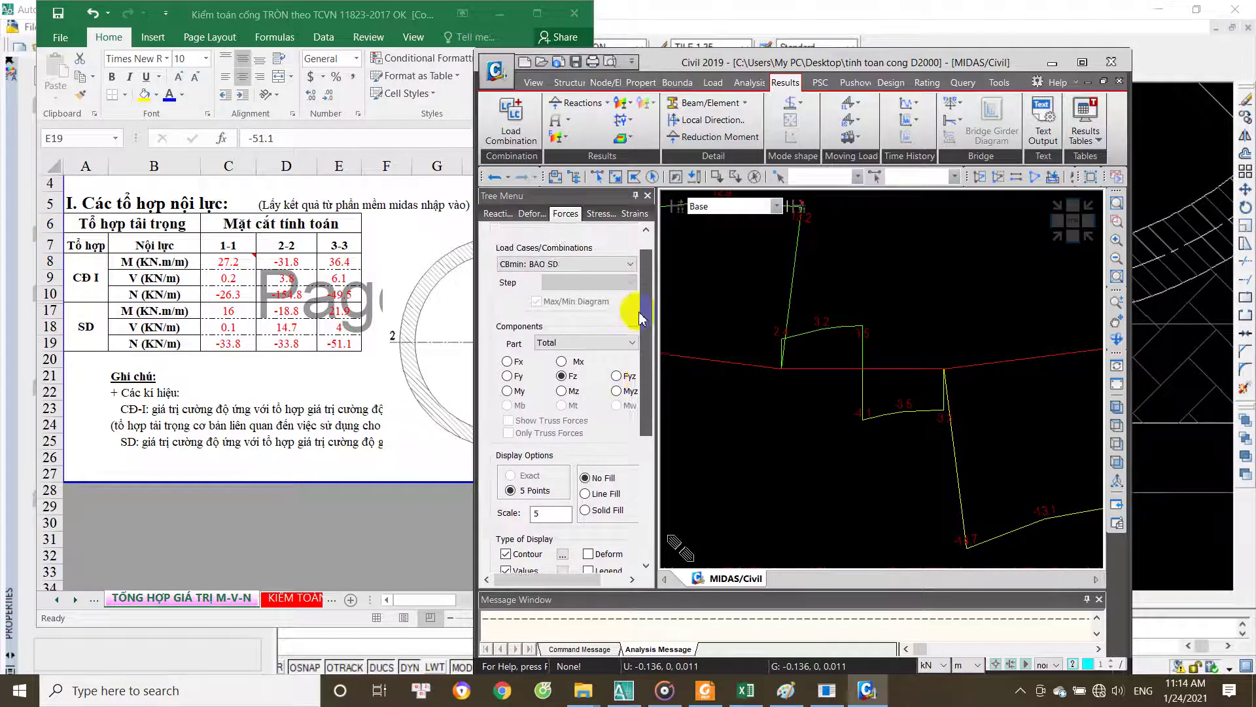
Step: Change the SD shear at section 3-3 in cell E18 to -4.1
left_click(347, 335)
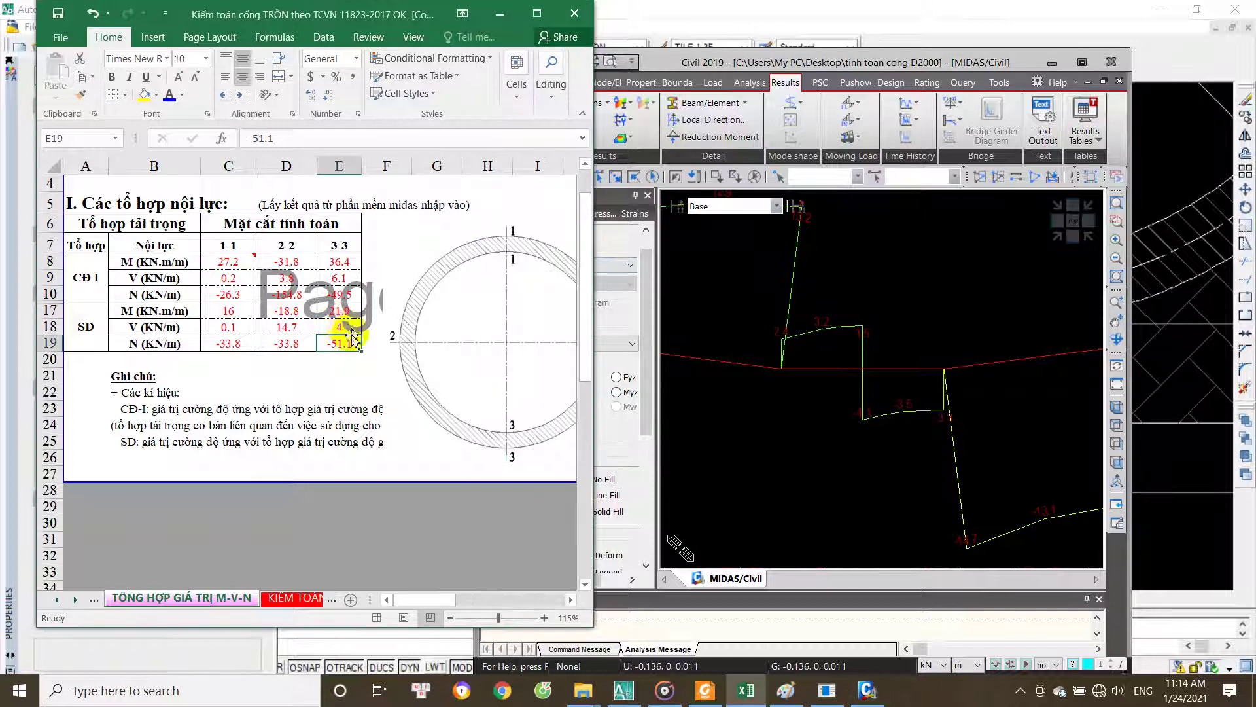
type("-4.")
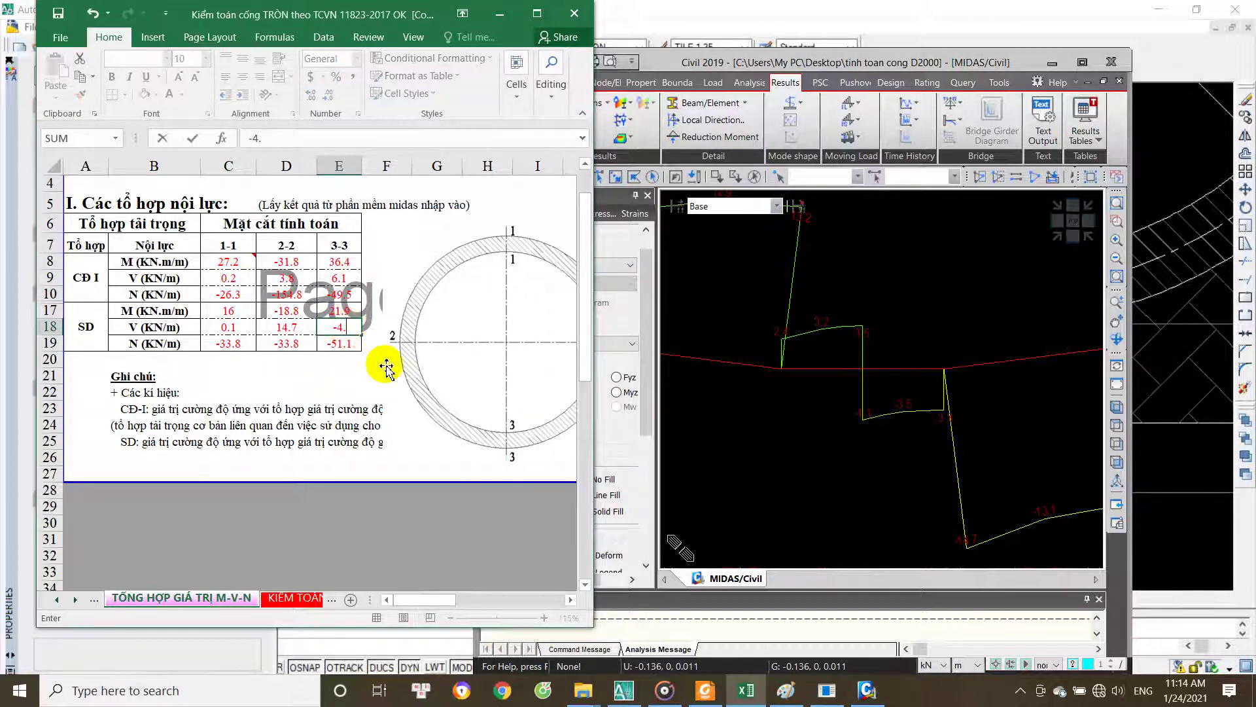
type("1")
key("Left")
Step: Inspect the MIDAS ring force diagram values and select cell C19 for axial force
left_click(781, 430)
mouse_move(781, 430)
middle_mouse_down()
mouse_move(818, 499)
mouse_move(1043, 588)
mouse_move(977, 528)
mouse_move(813, 439)
middle_mouse_up()
scroll(806, 445, "down", 3)
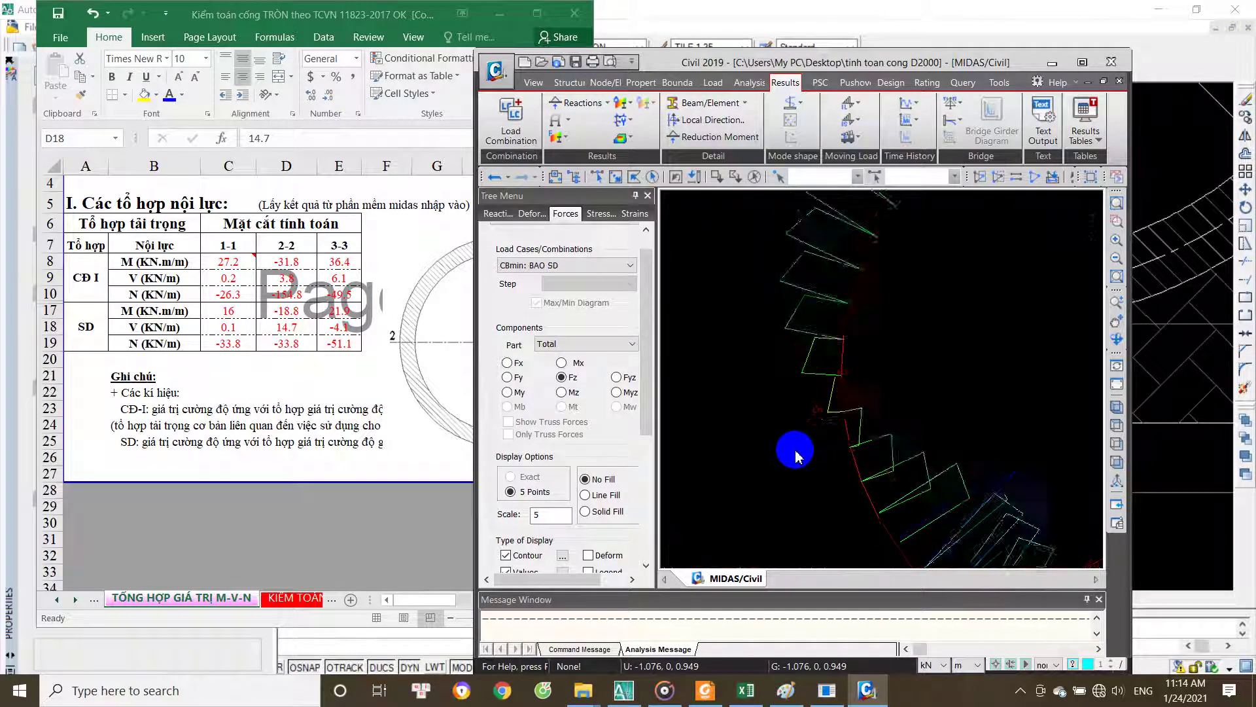
scroll(799, 440, "down", 2)
scroll(779, 463, "up", 2)
scroll(814, 393, "up", 2)
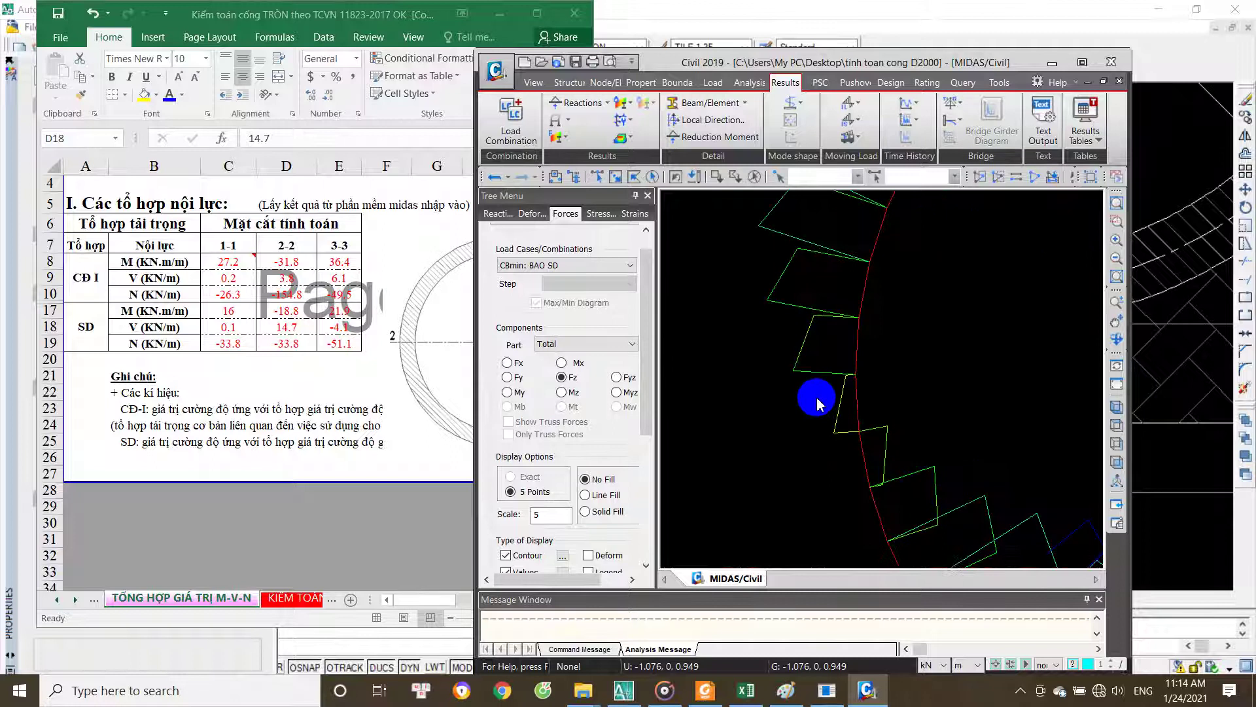
scroll(814, 396, "up", 2)
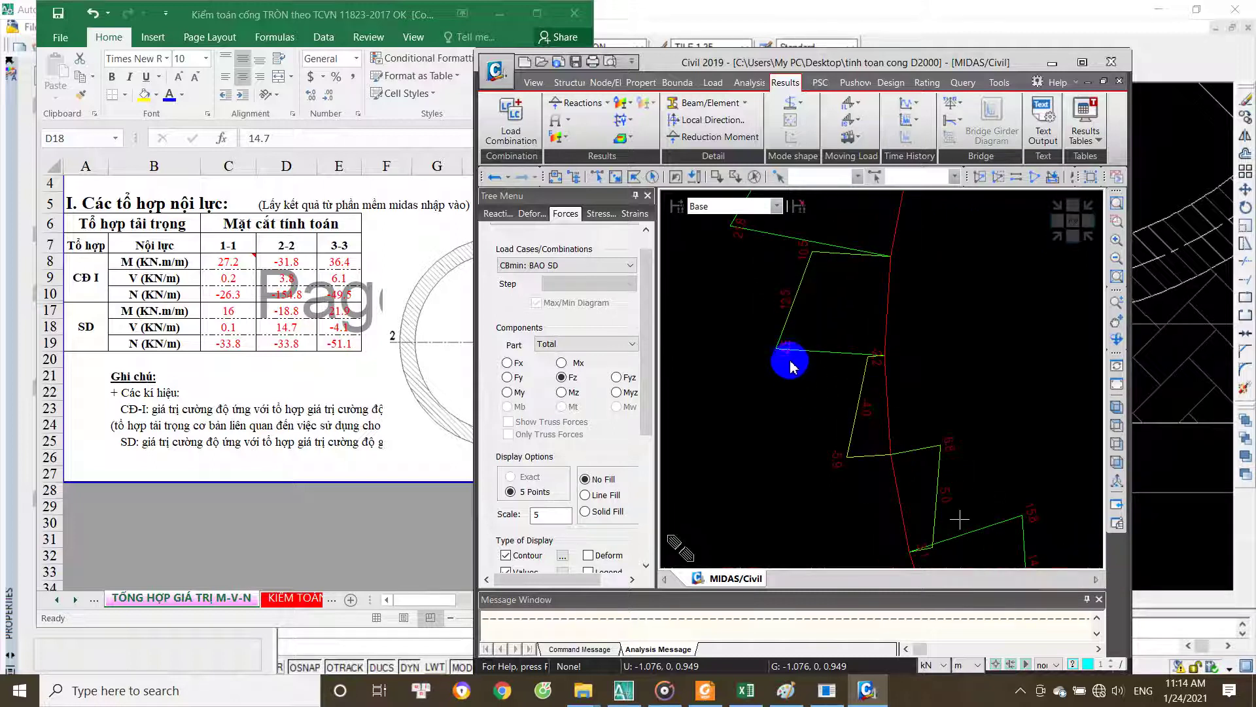
scroll(785, 415, "down", 3)
scroll(1047, 373, "up", 2)
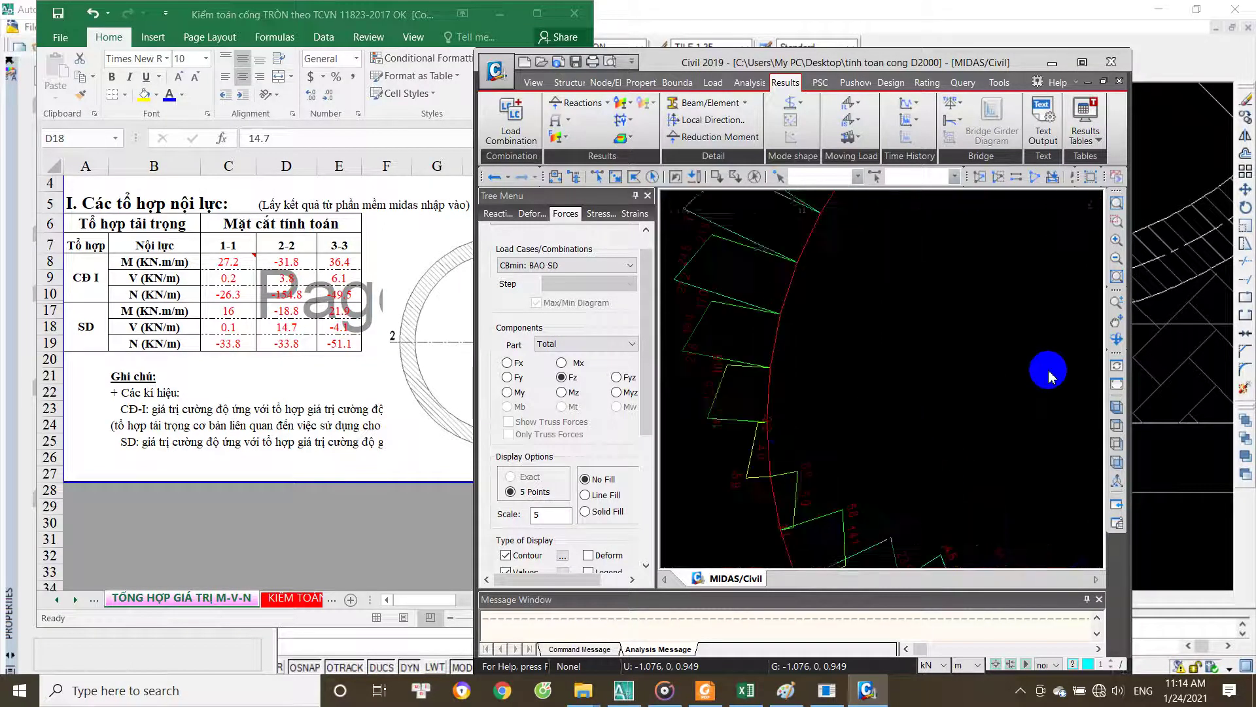
scroll(932, 364, "up", 2)
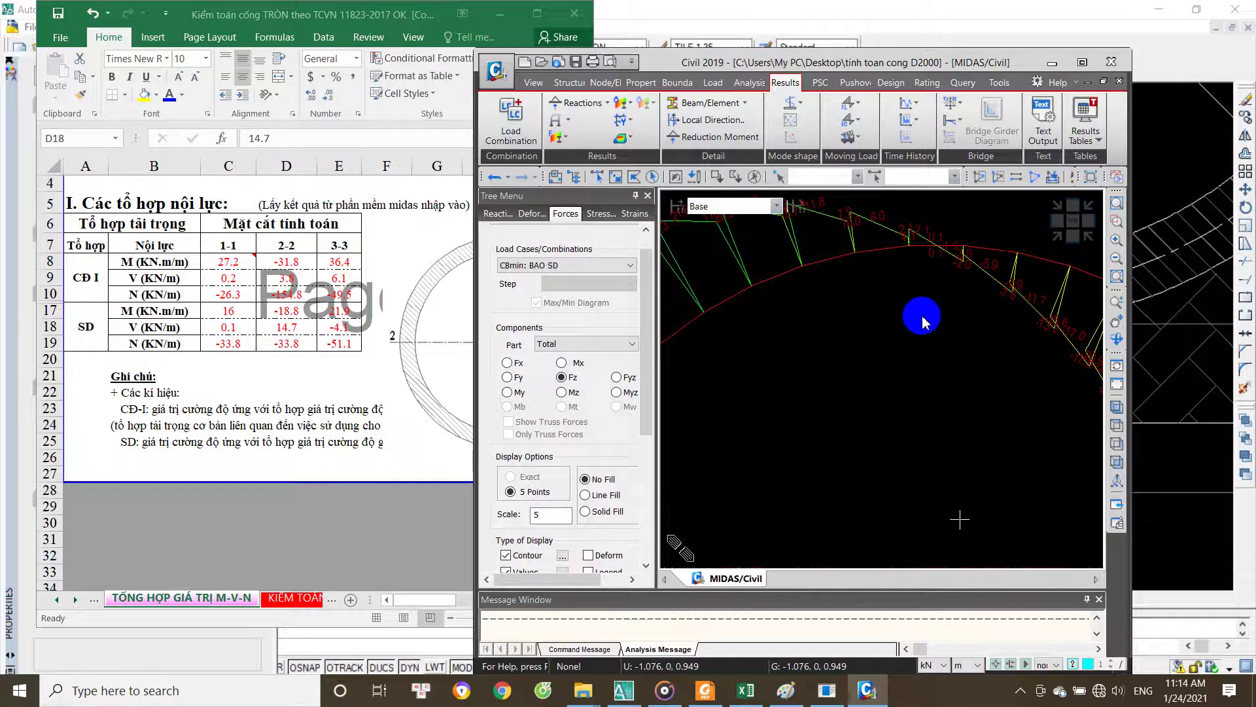
scroll(928, 316, "down", 3)
left_click(229, 337)
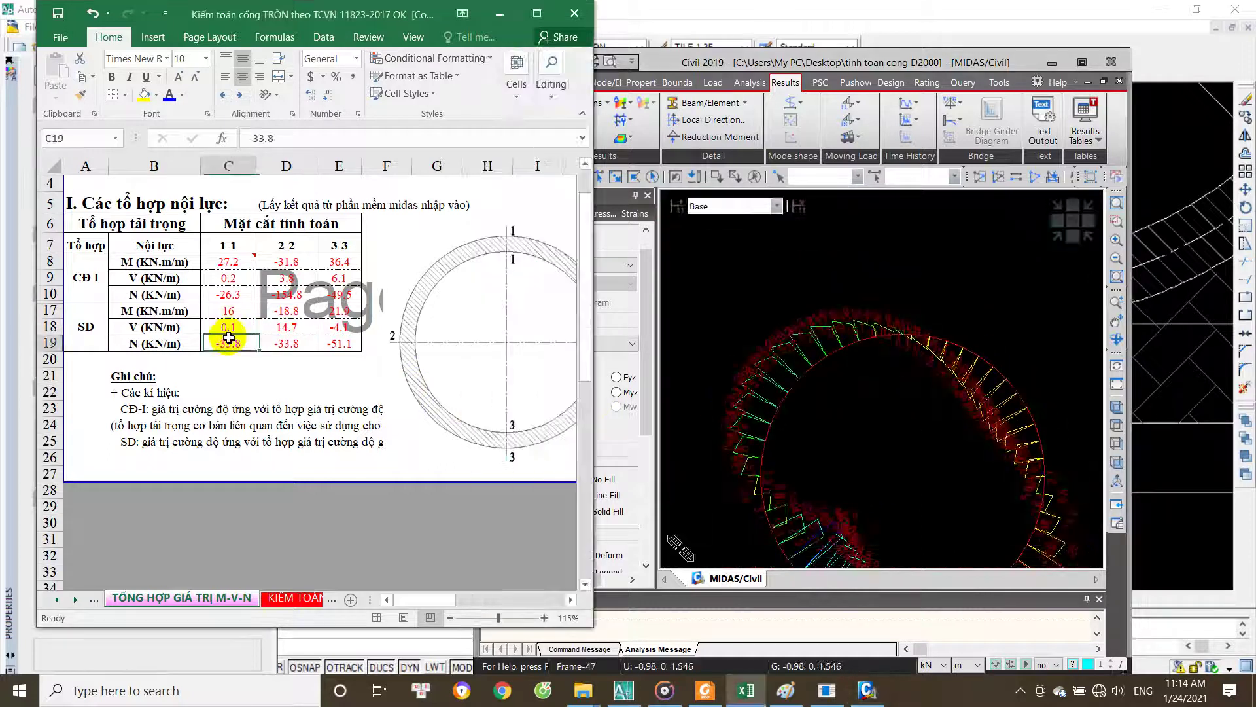
left_click(685, 347)
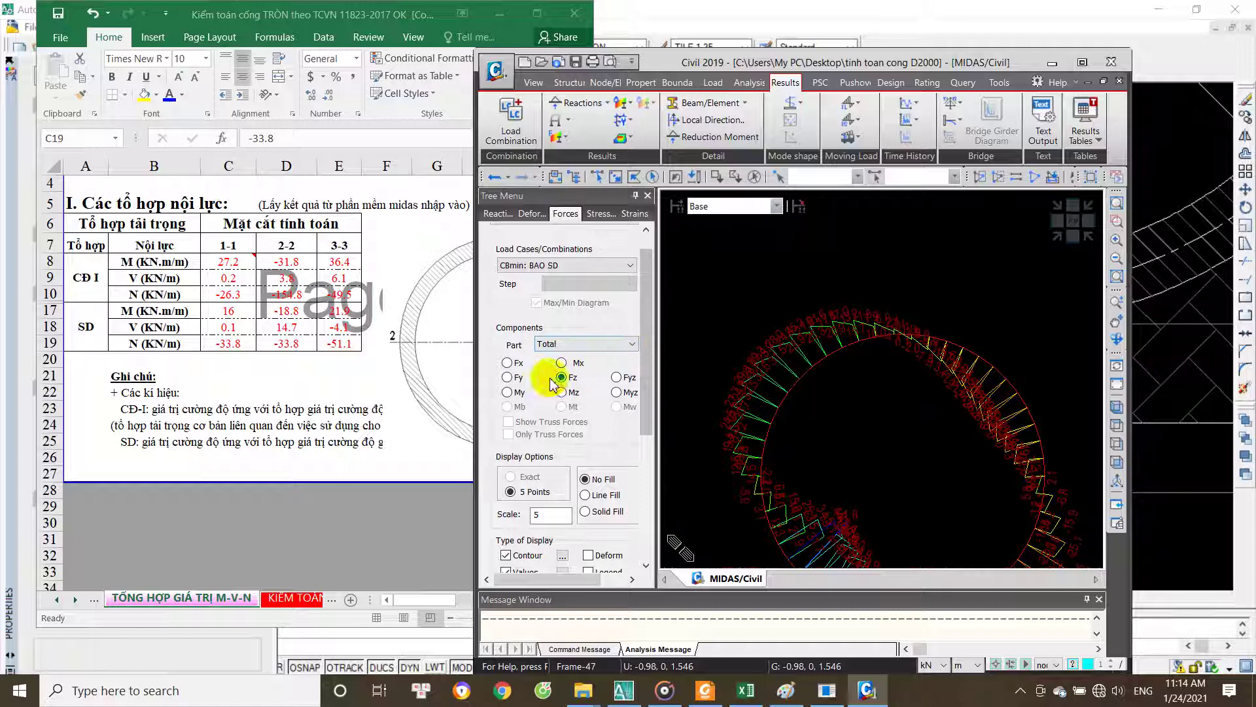
Step: Plot the Fx axial force diagram for the CBmax: BAO SD combination in MIDAS
left_click_drag(645, 388, 649, 497)
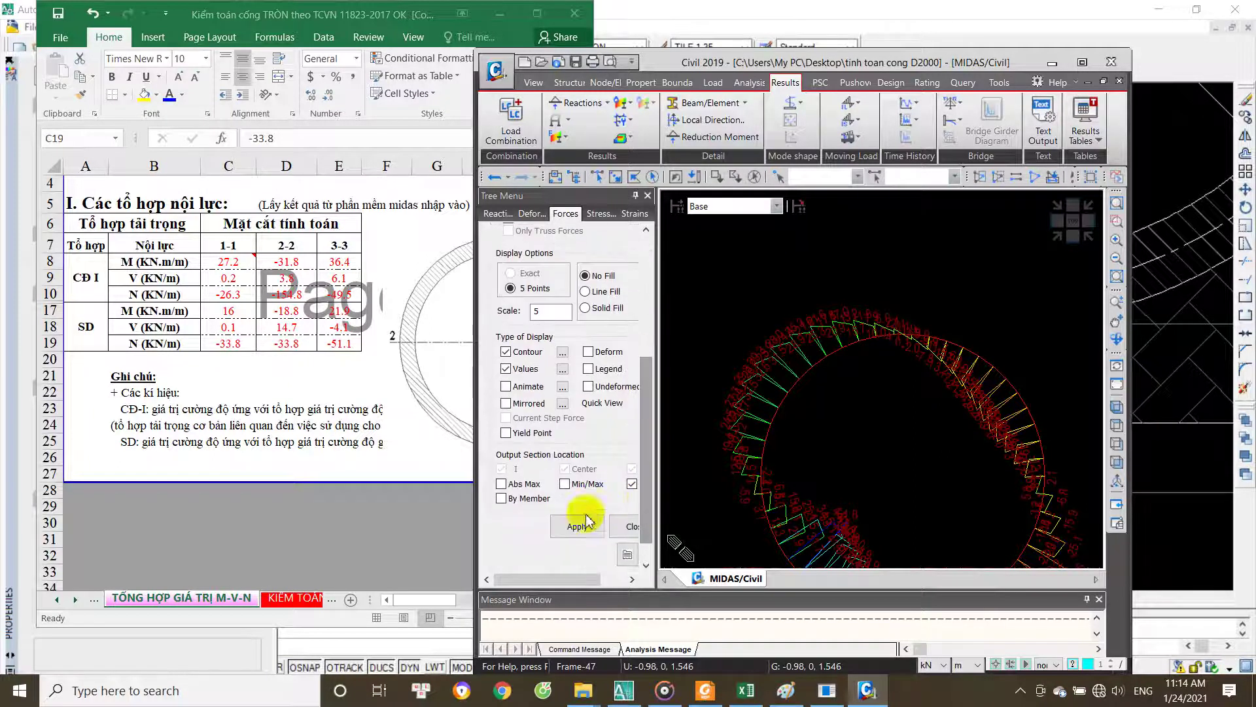
left_click(577, 526)
left_click_drag(655, 418, 673, 356)
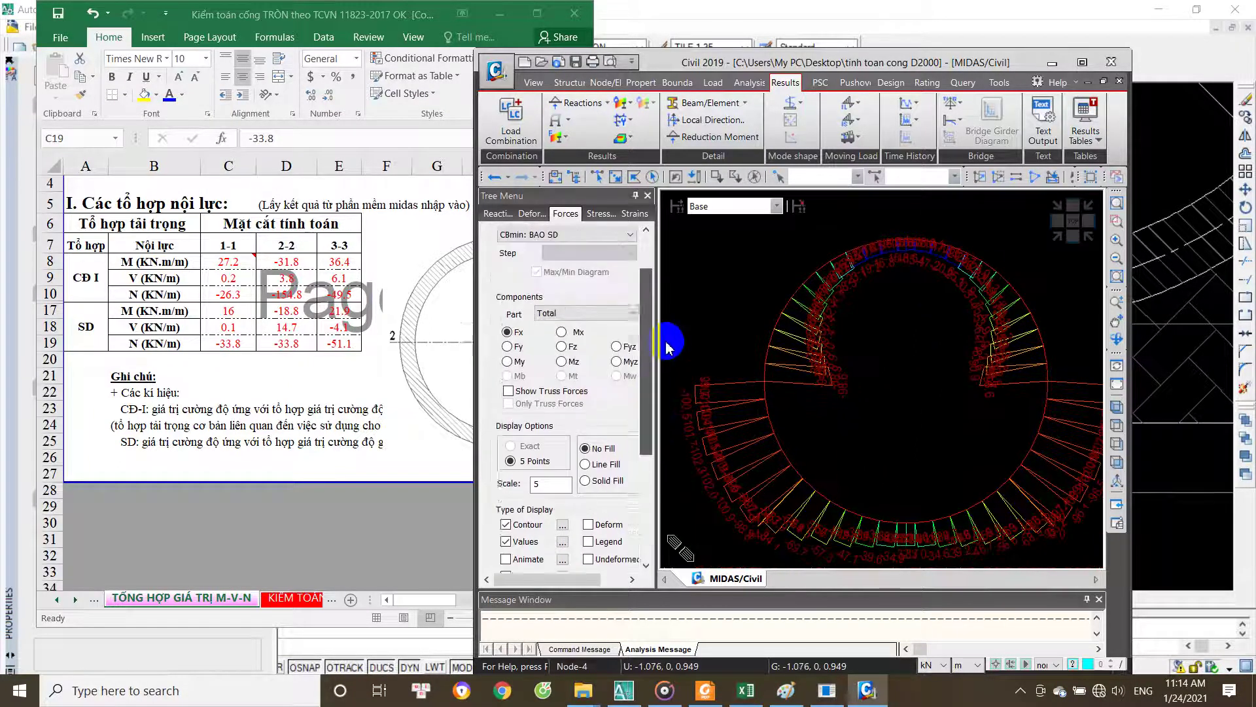
left_click(599, 290)
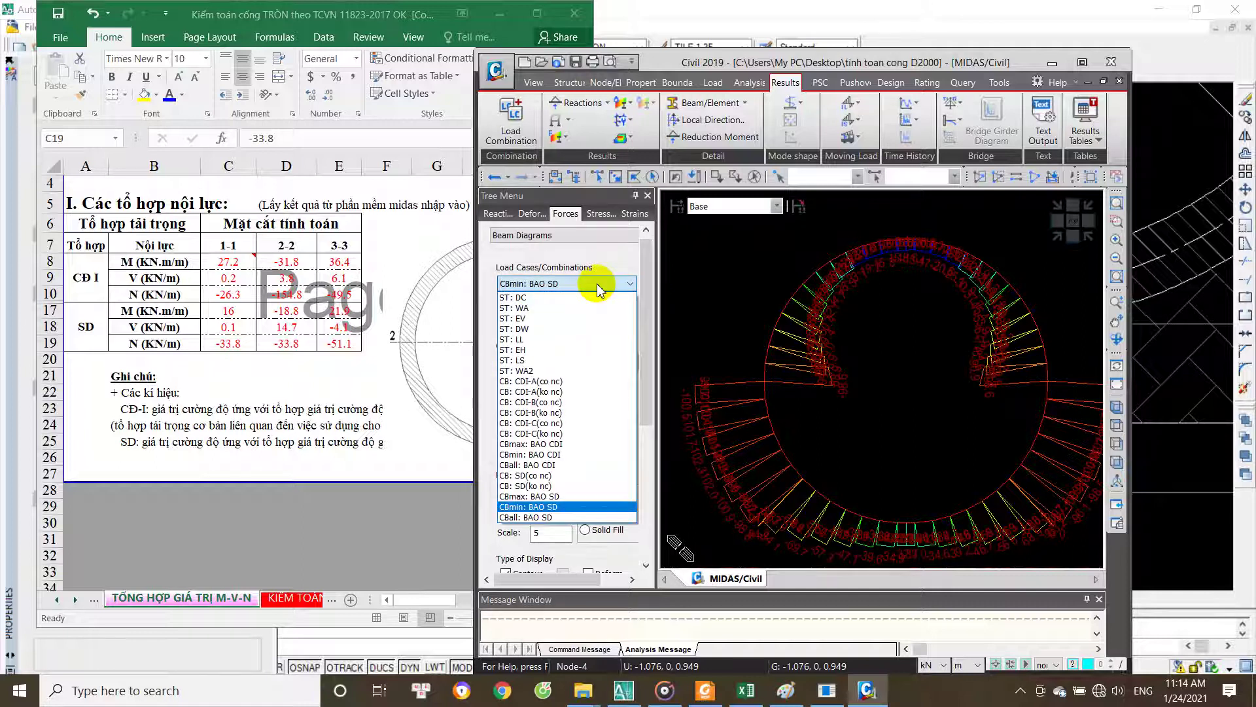
left_click(555, 504)
left_click(599, 292)
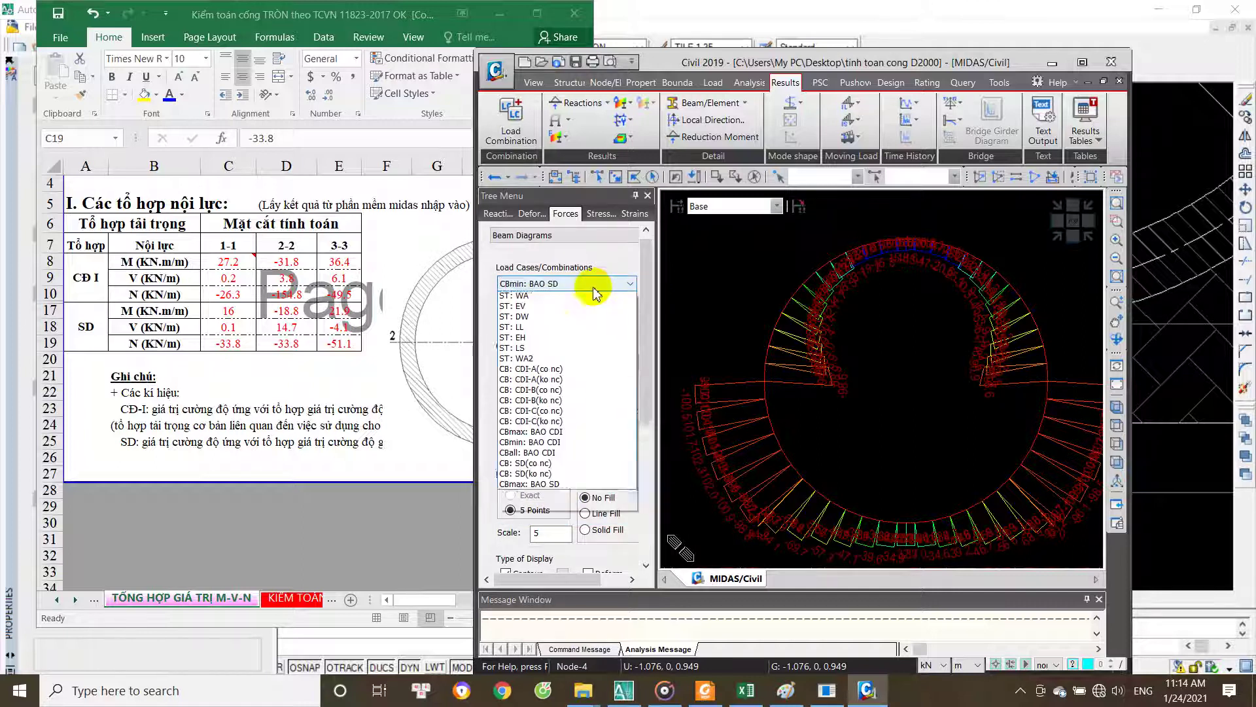
left_click(556, 502)
scroll(626, 432, "down", 5)
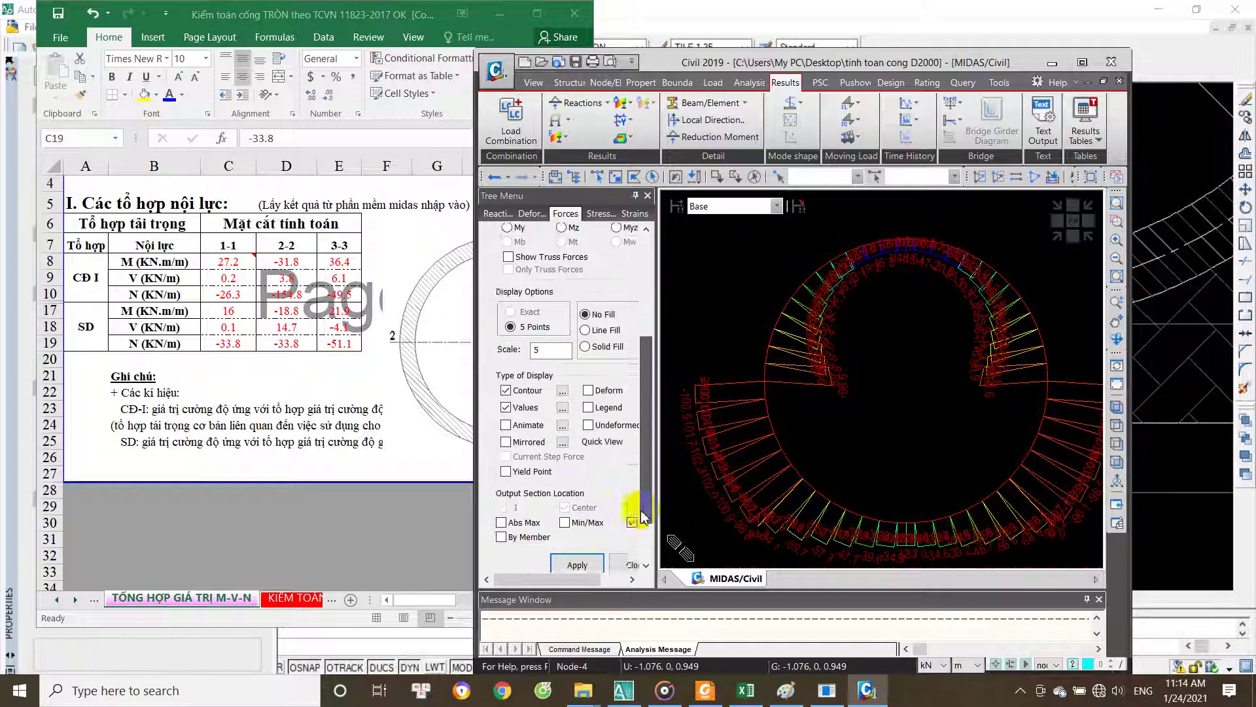
left_click(577, 508)
scroll(833, 416, "up", 2)
scroll(851, 392, "up", 2)
scroll(861, 380, "up", 2)
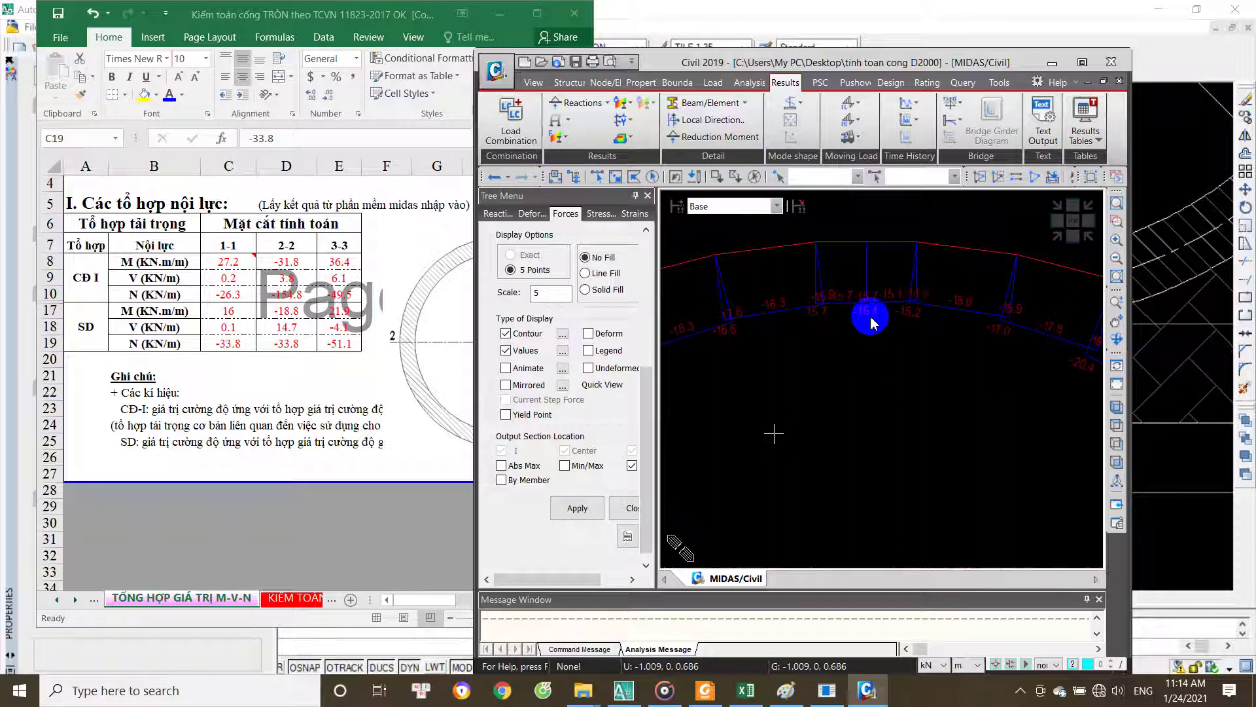
scroll(869, 327, "up", 2)
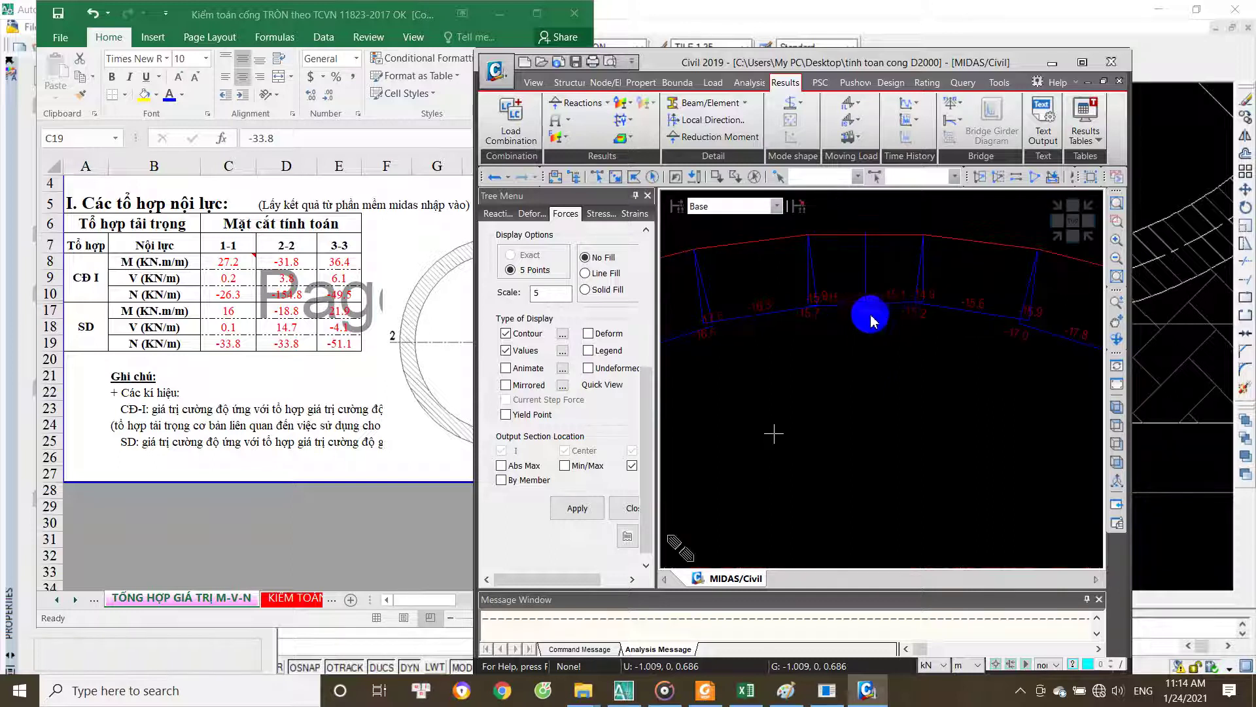
scroll(850, 393, "down", 3)
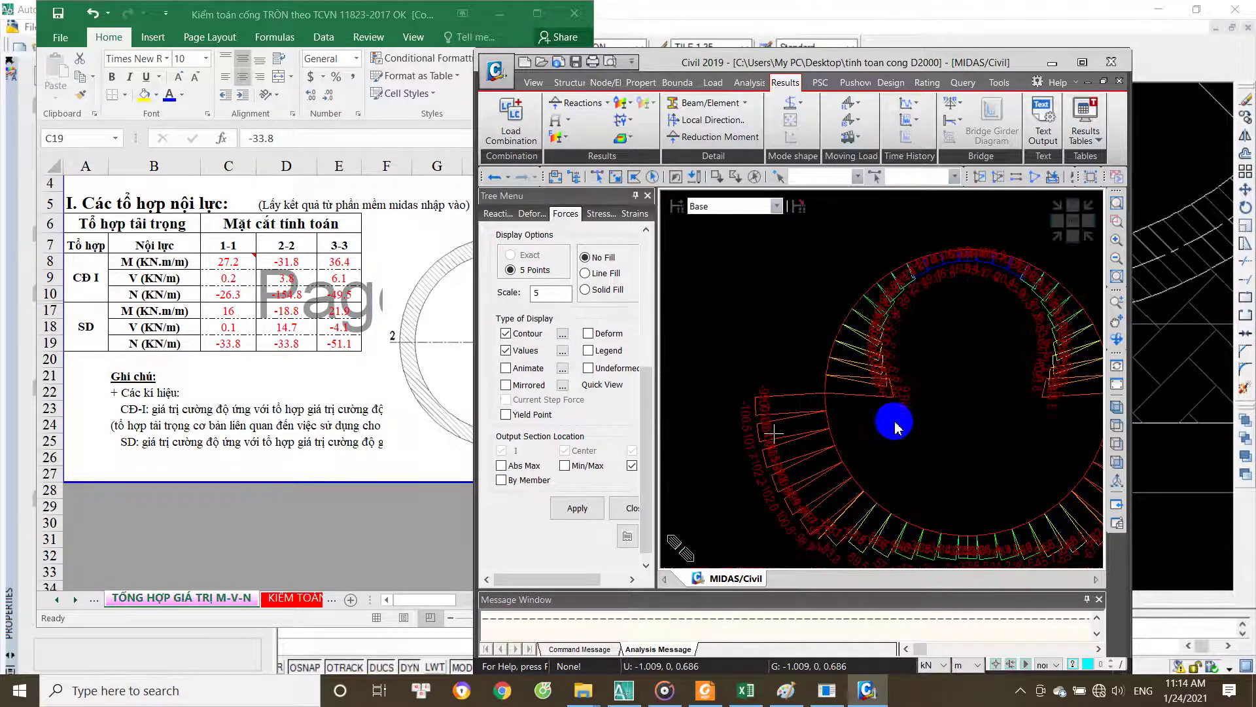
scroll(961, 272, "up", 2)
scroll(962, 272, "up", 1)
scroll(953, 328, "up", 2)
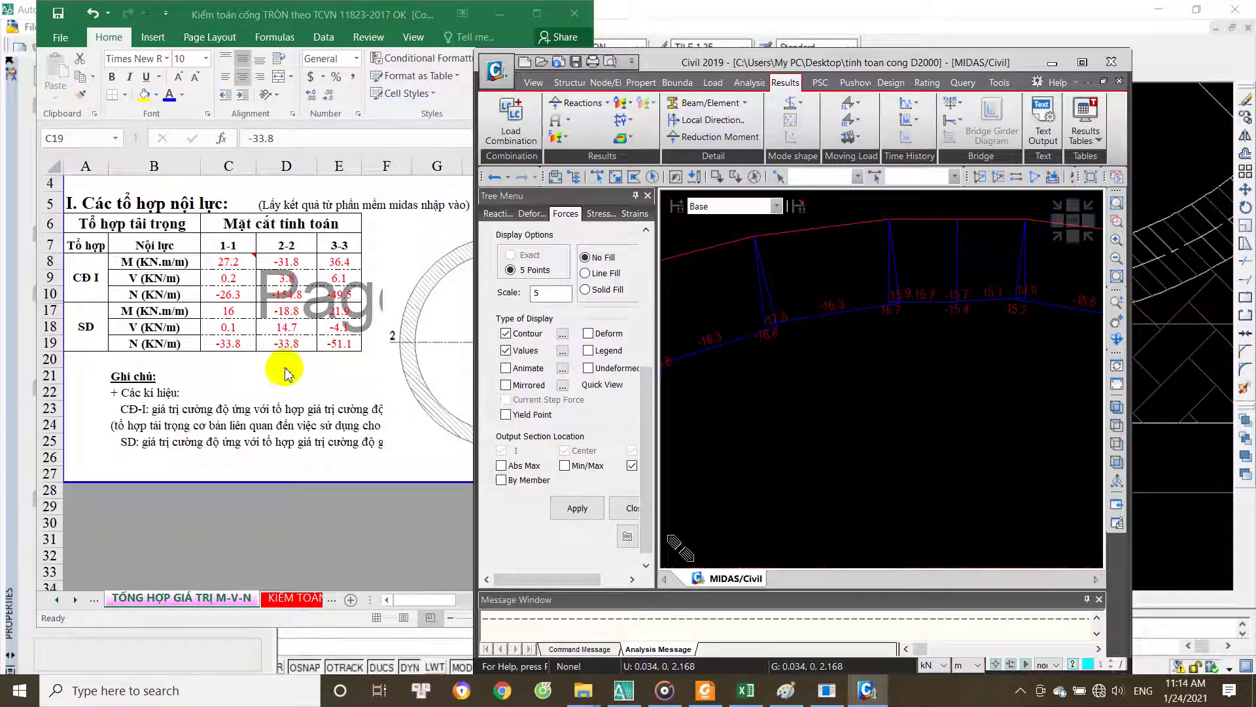
Step: Enter SD axial force -15.7 for section 1-1 in cell C19
left_click(250, 340)
type("1")
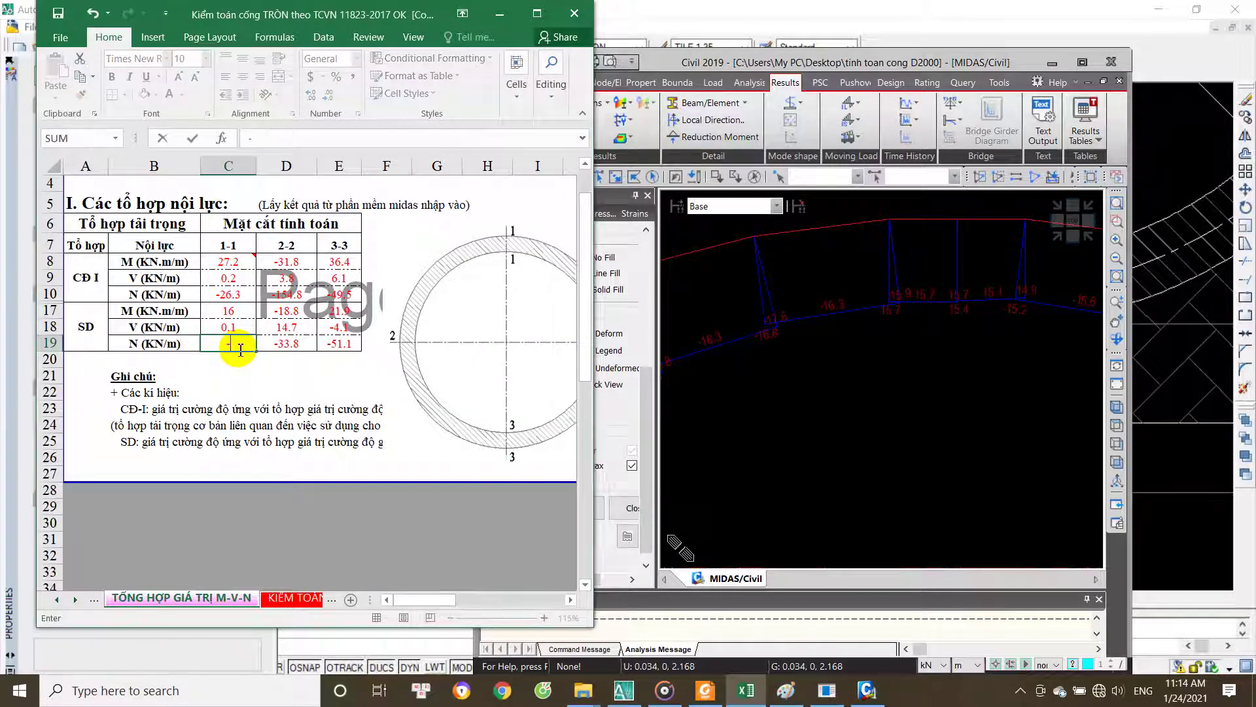
key("Tab")
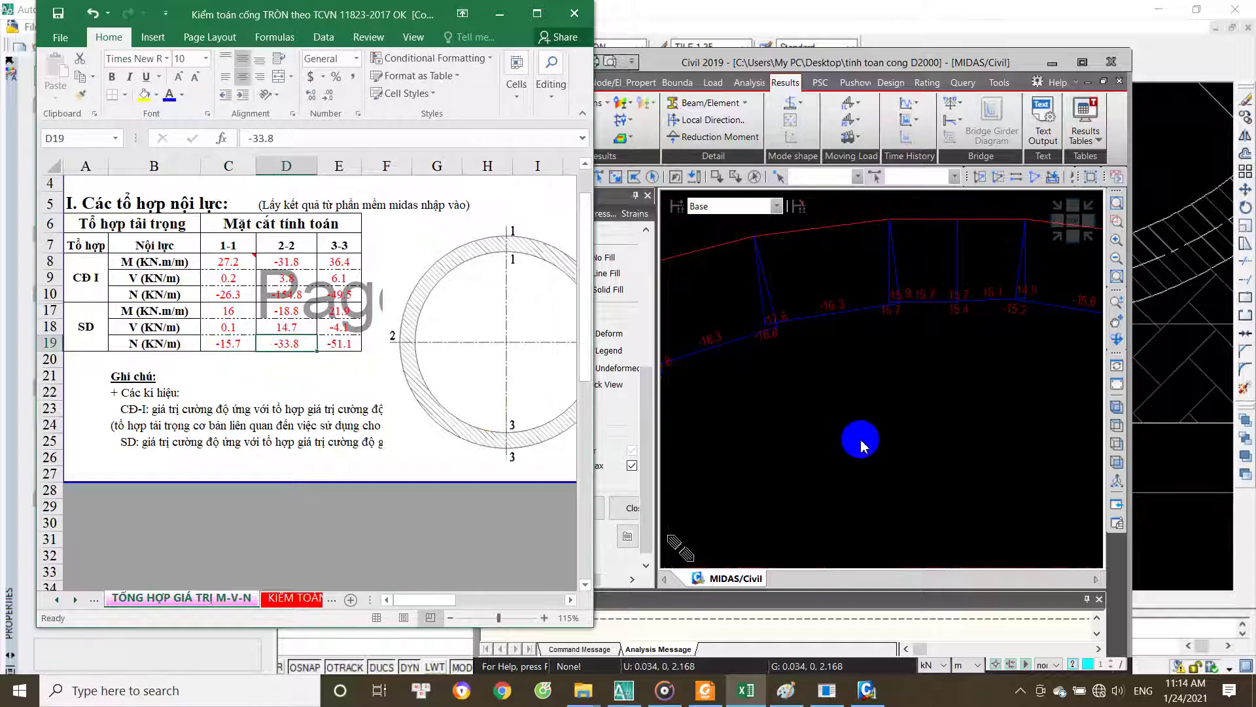
Step: Read the arch's axial force labels and enter -99.7 in cell D19
left_click(831, 429)
scroll(877, 444, "down", 3)
scroll(793, 415, "up", 2)
scroll(763, 404, "up", 2)
scroll(796, 372, "up", 2)
mouse_move(811, 385)
middle_mouse_down()
mouse_move(930, 400)
mouse_move(851, 440)
middle_mouse_up()
scroll(835, 359, "up", 1)
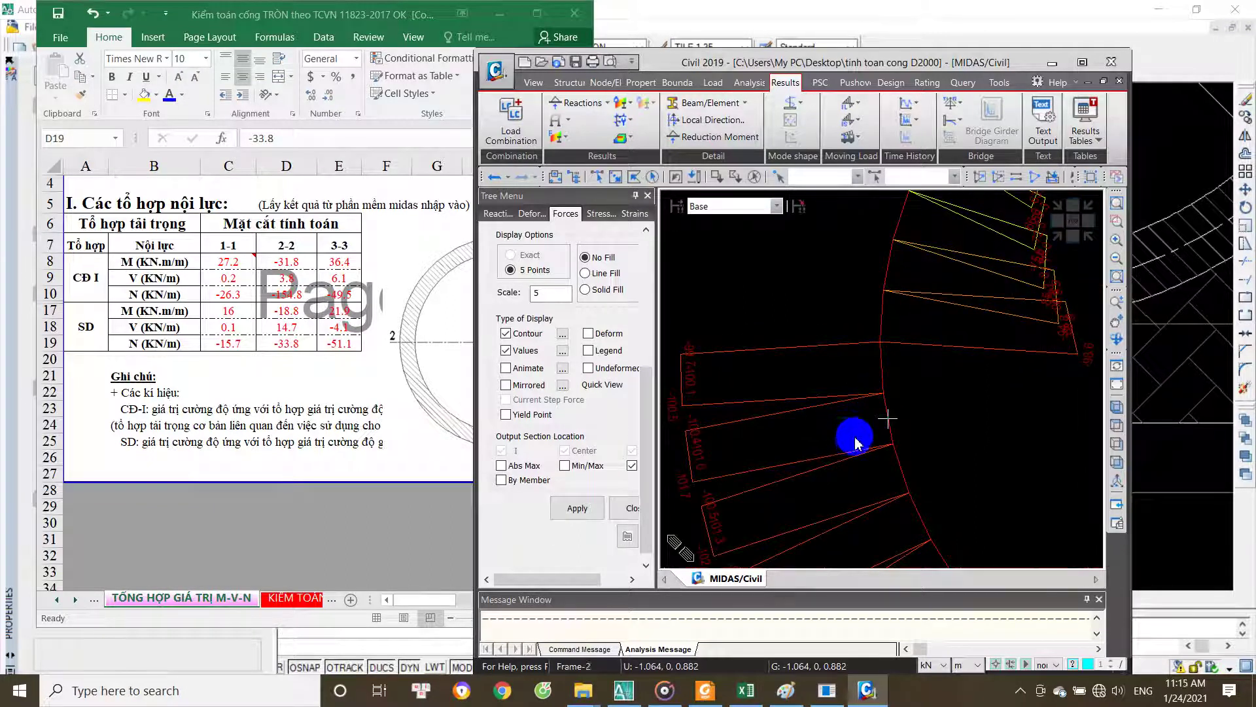
scroll(738, 415, "up", 1)
middle_click_drag(665, 392, 821, 413)
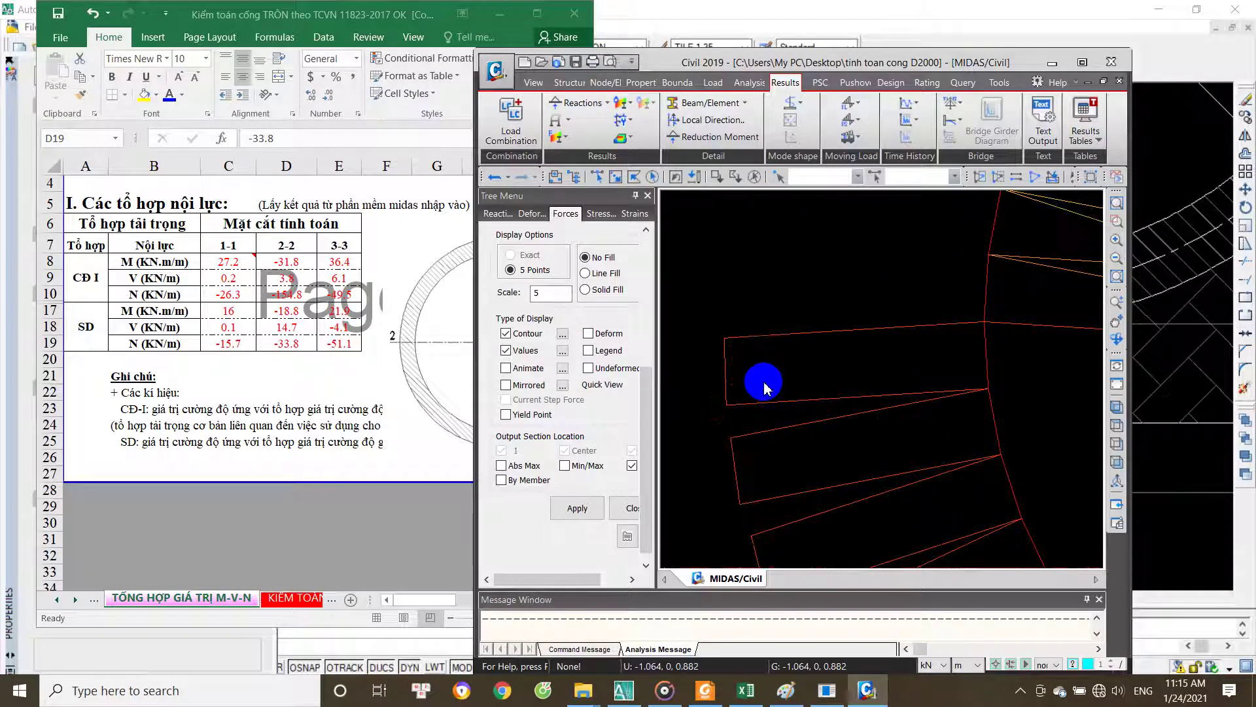
left_click(380, 370)
type("-99.7")
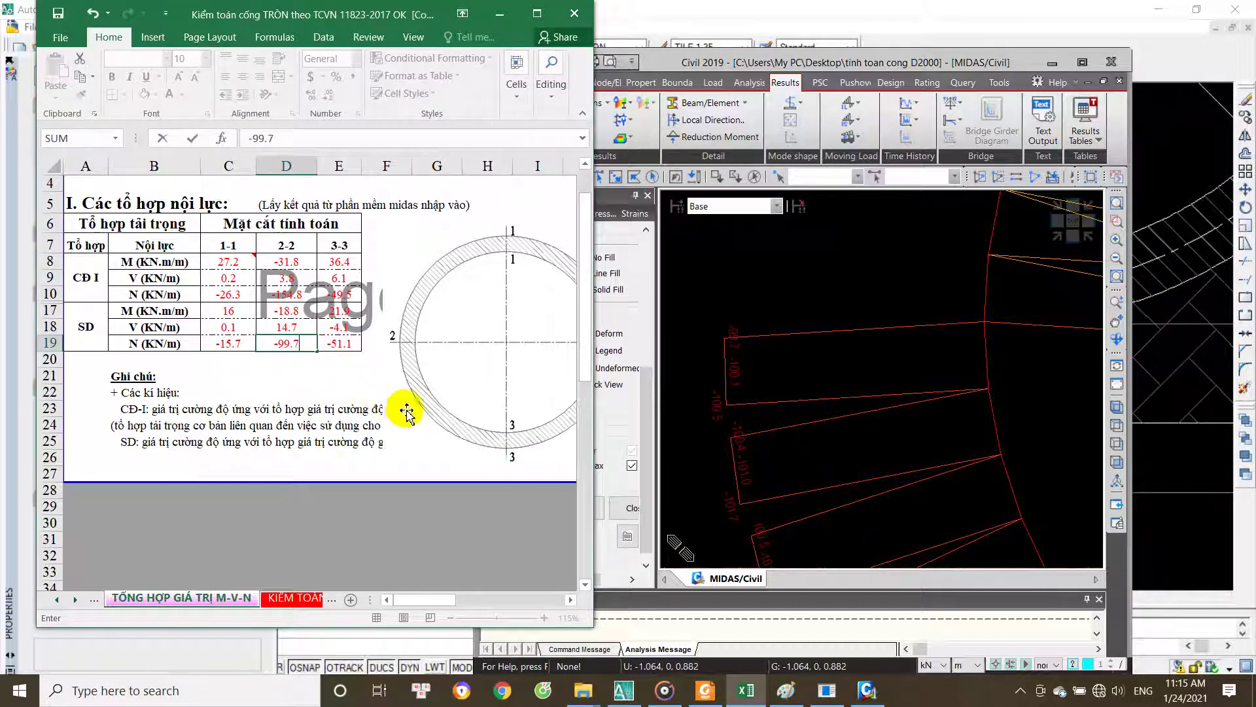
key("Tab")
Step: Read the axial force at the ring's bottom and enter -32.8 in cell E19
left_click(956, 436)
scroll(955, 419, "down", 3)
scroll(1001, 454, "up", 2)
scroll(1015, 457, "up", 2)
scroll(1021, 455, "up", 2)
scroll(1043, 473, "up", 1)
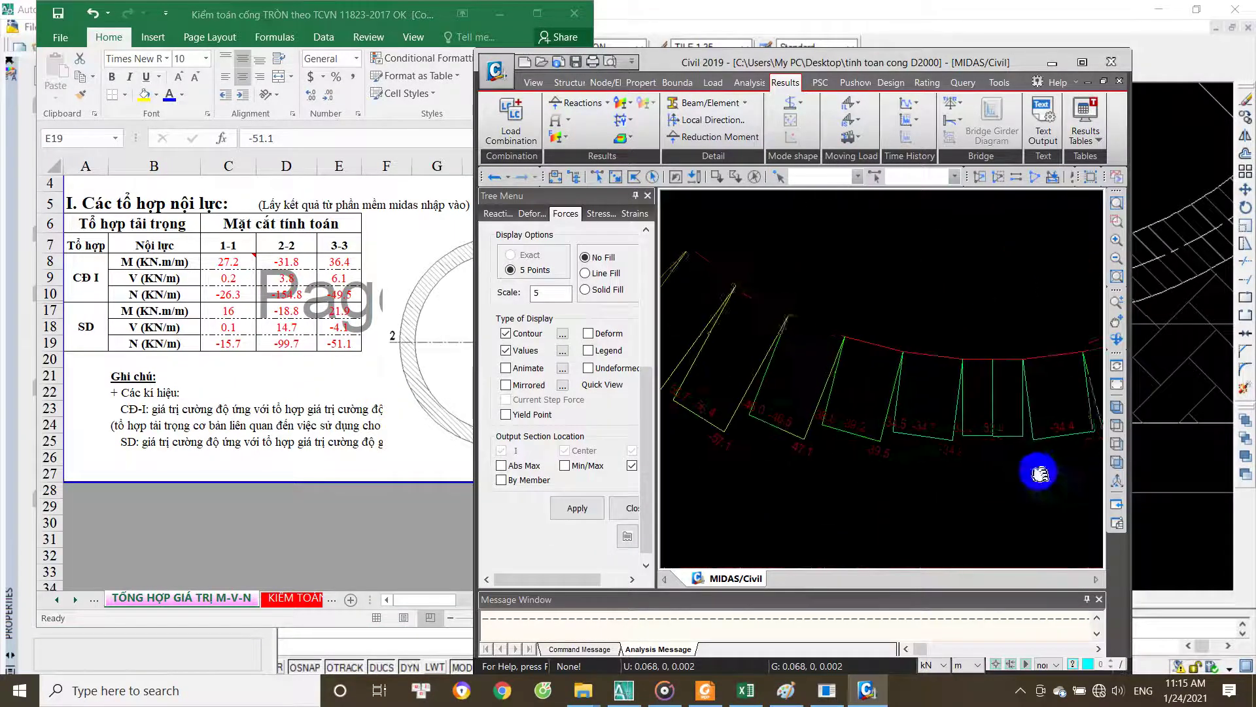
middle_click_drag(1043, 473, 931, 509)
scroll(922, 503, "up", 1)
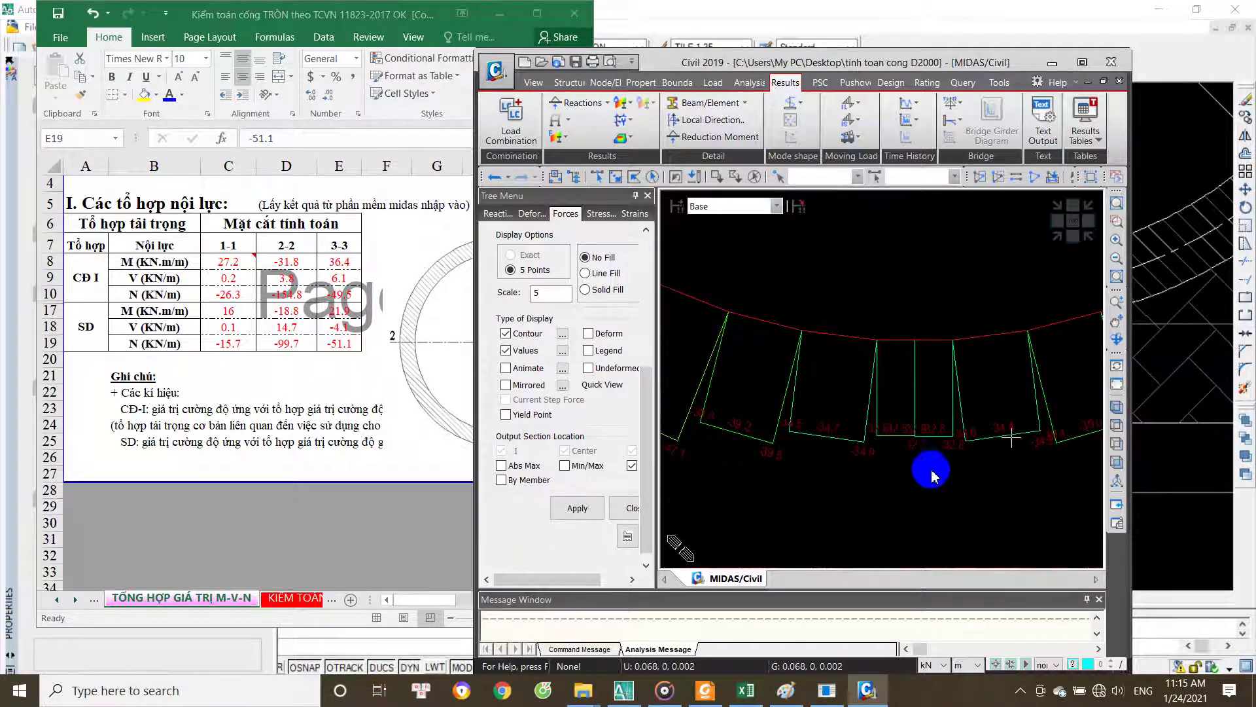
scroll(914, 458, "up", 1)
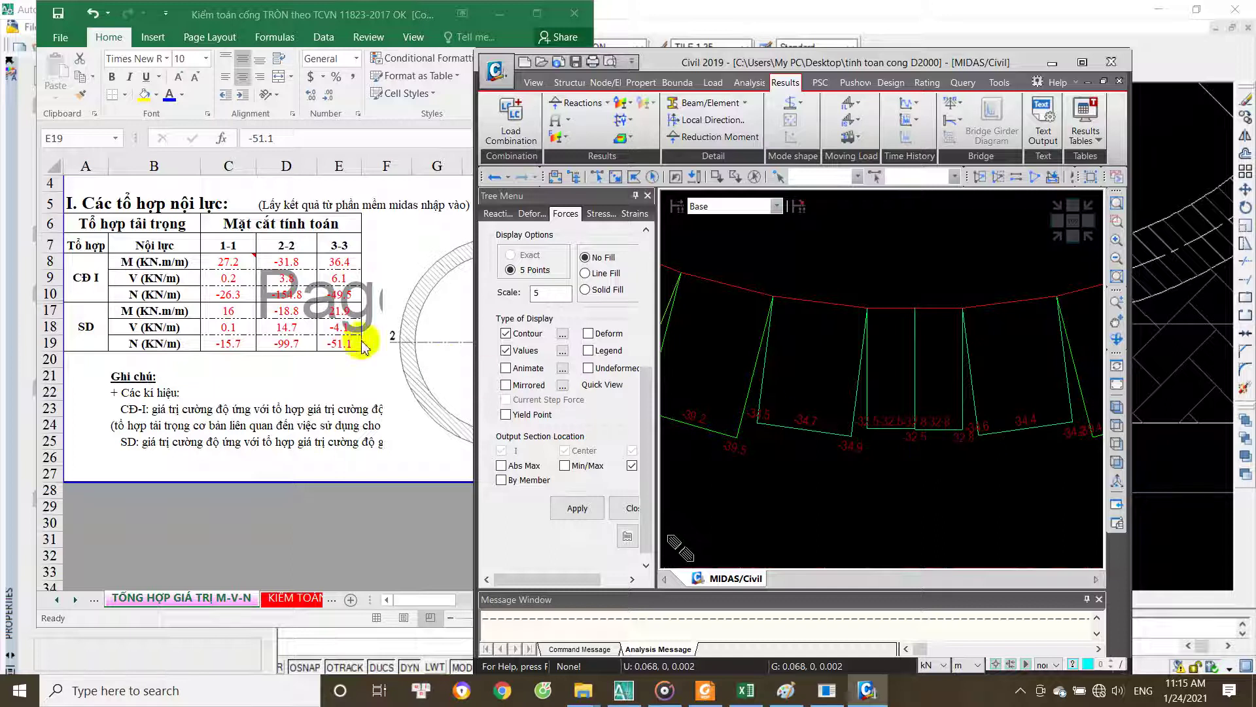
left_click(340, 344)
type("-32.8")
key("Left")
left_click(860, 498)
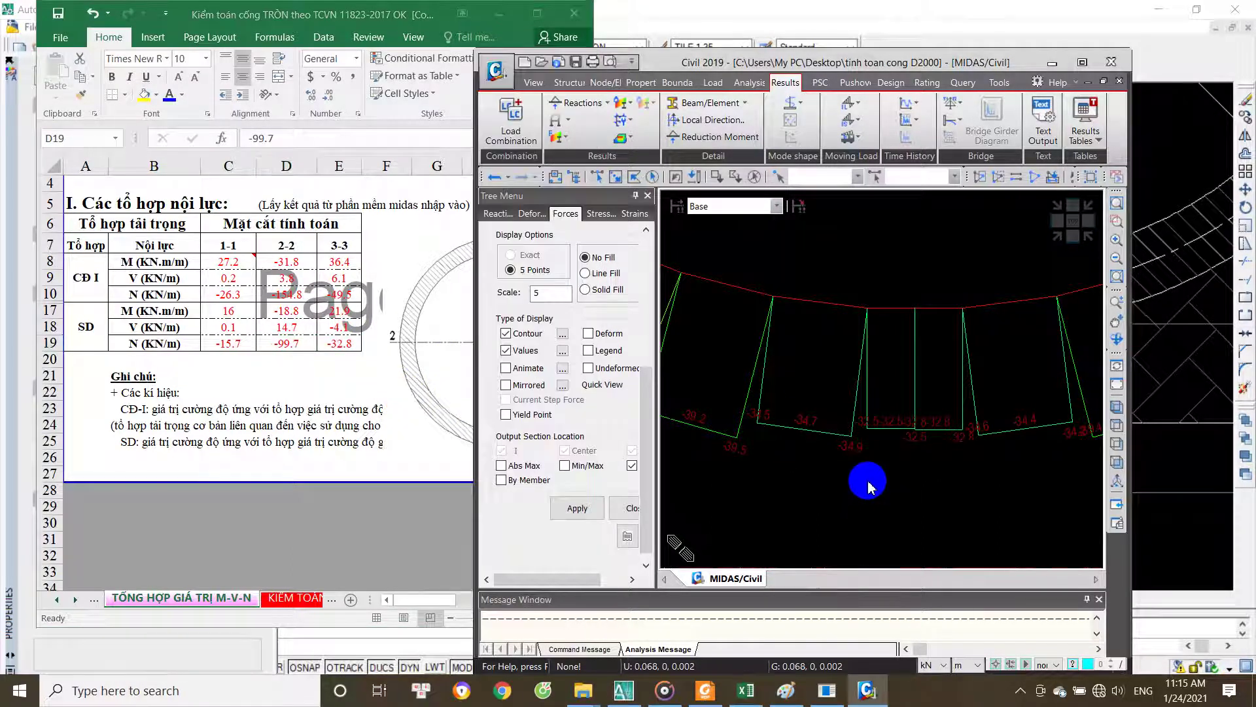
middle_click_drag(868, 487, 864, 502)
scroll(862, 503, "down", 3)
scroll(862, 502, "down", 2)
left_click_drag(644, 393, 659, 289)
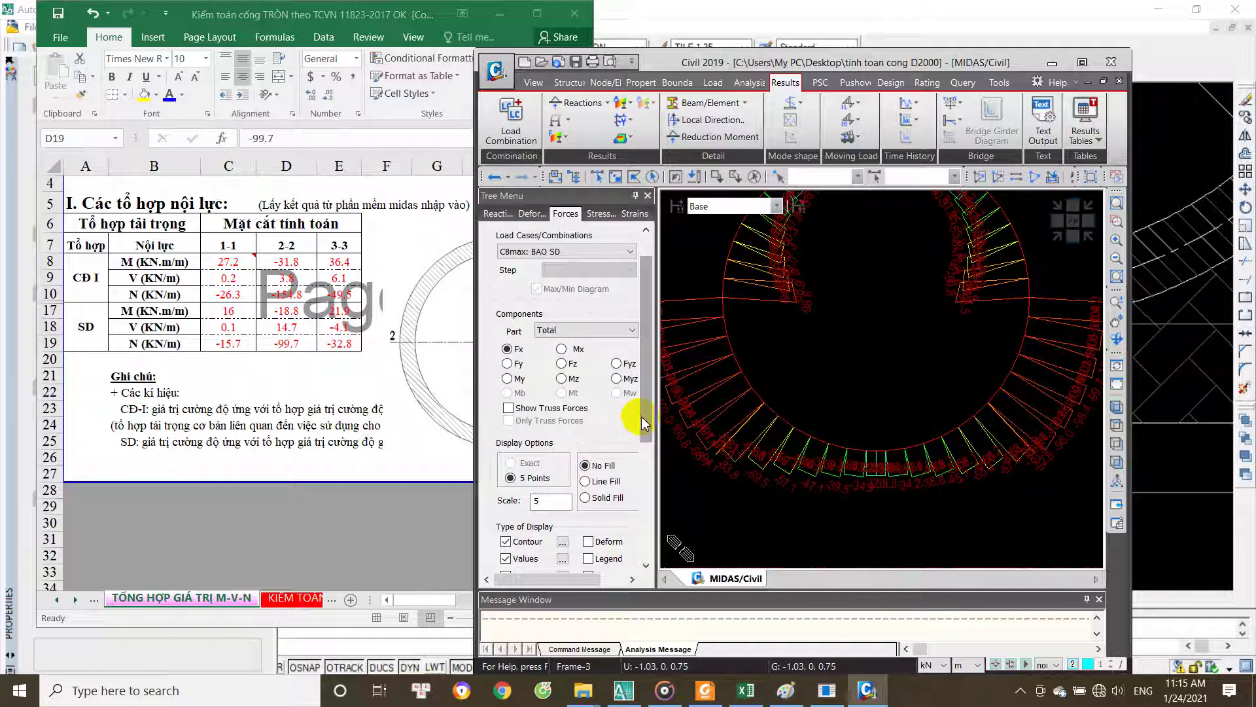
Step: Show the ring's axial force diagram for the CBmin: BAO SD combination and compare it with the forces table
scroll(643, 419, "up", 2)
left_click(602, 288)
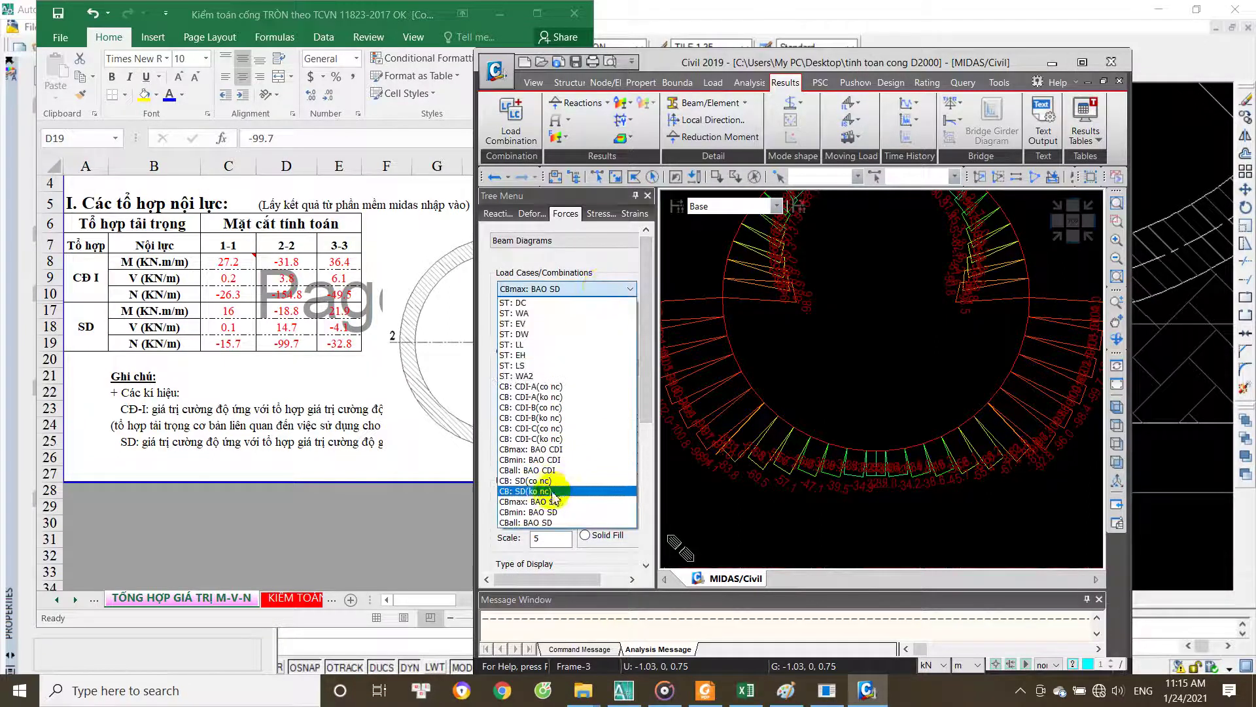
left_click(563, 512)
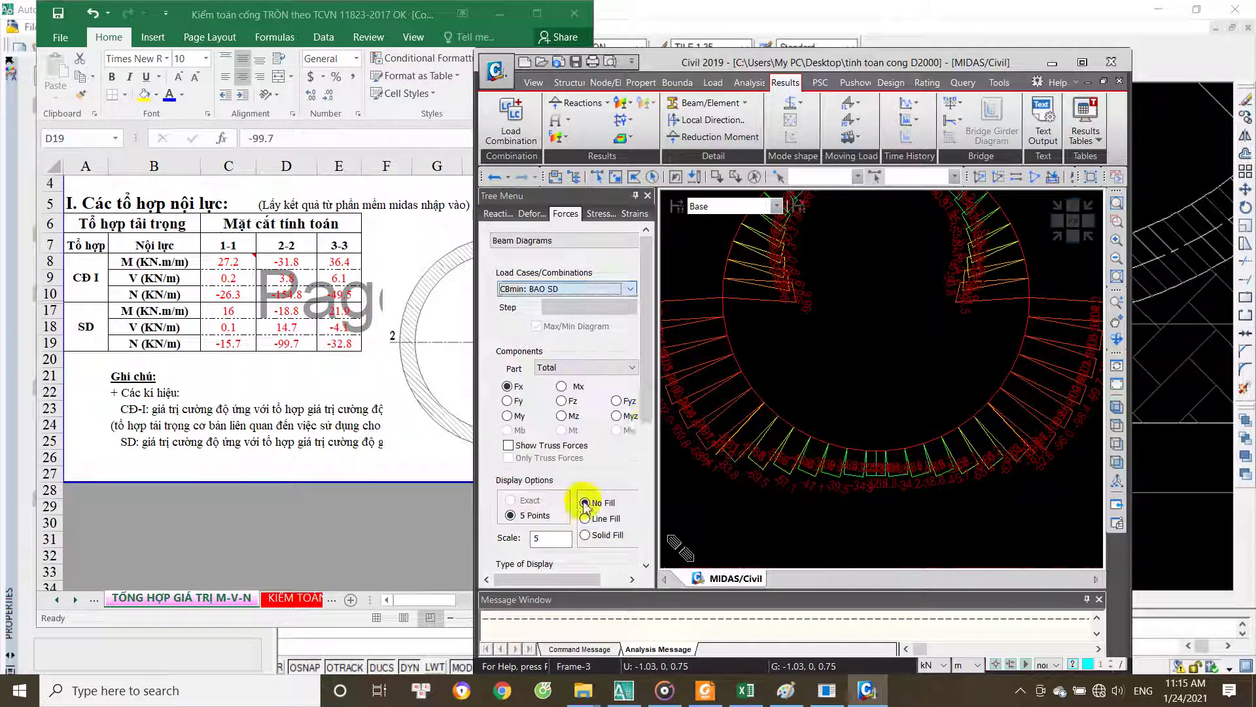
left_click_drag(645, 406, 648, 547)
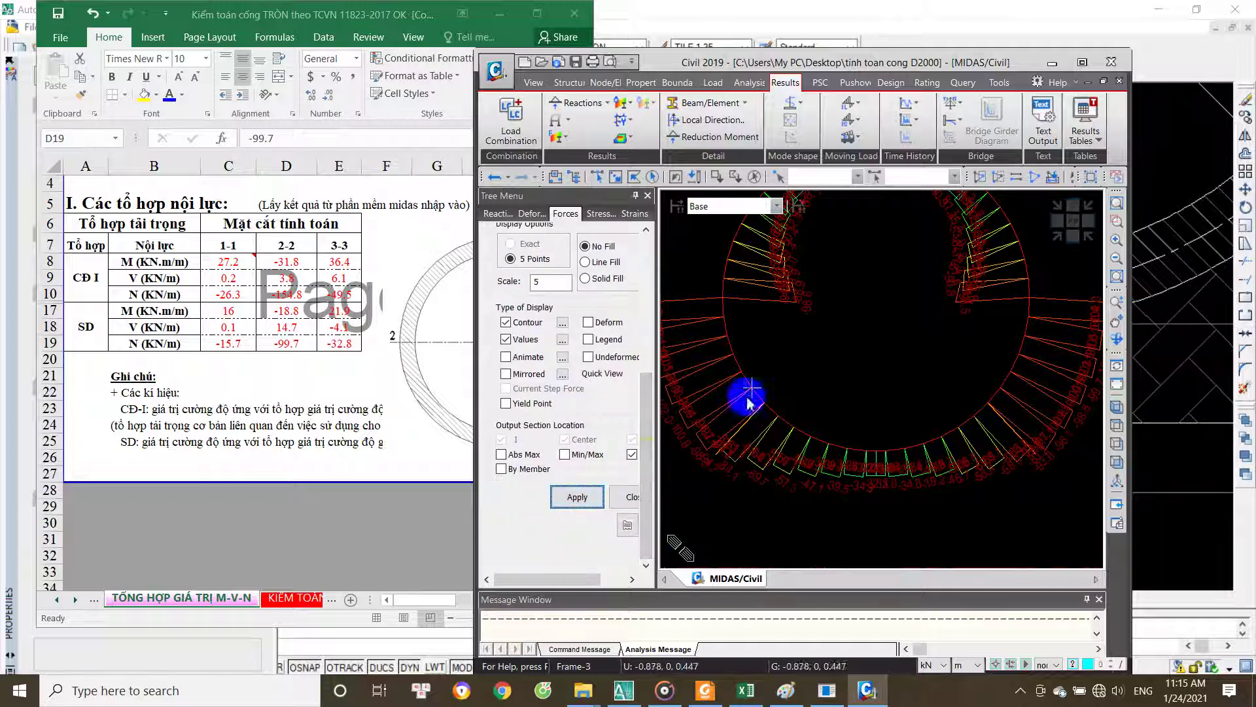
scroll(851, 340, "up", 3)
scroll(870, 324, "up", 2)
scroll(851, 451, "down", 3)
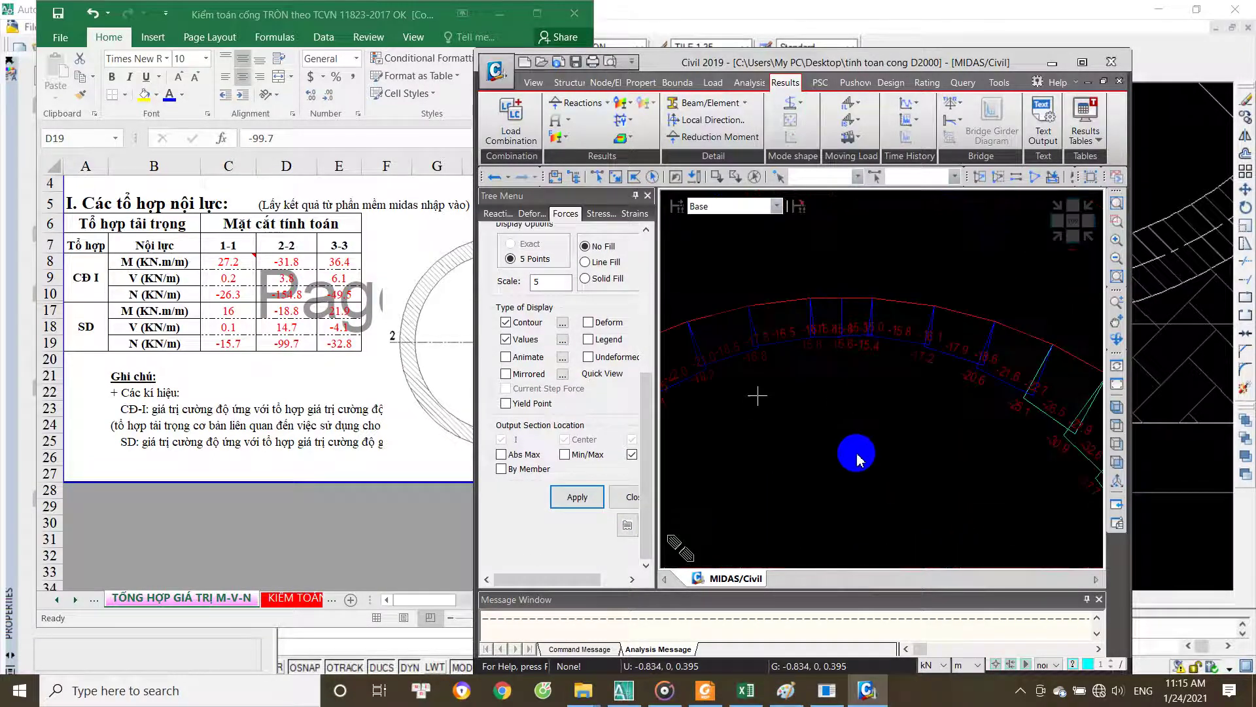
left_click(313, 339)
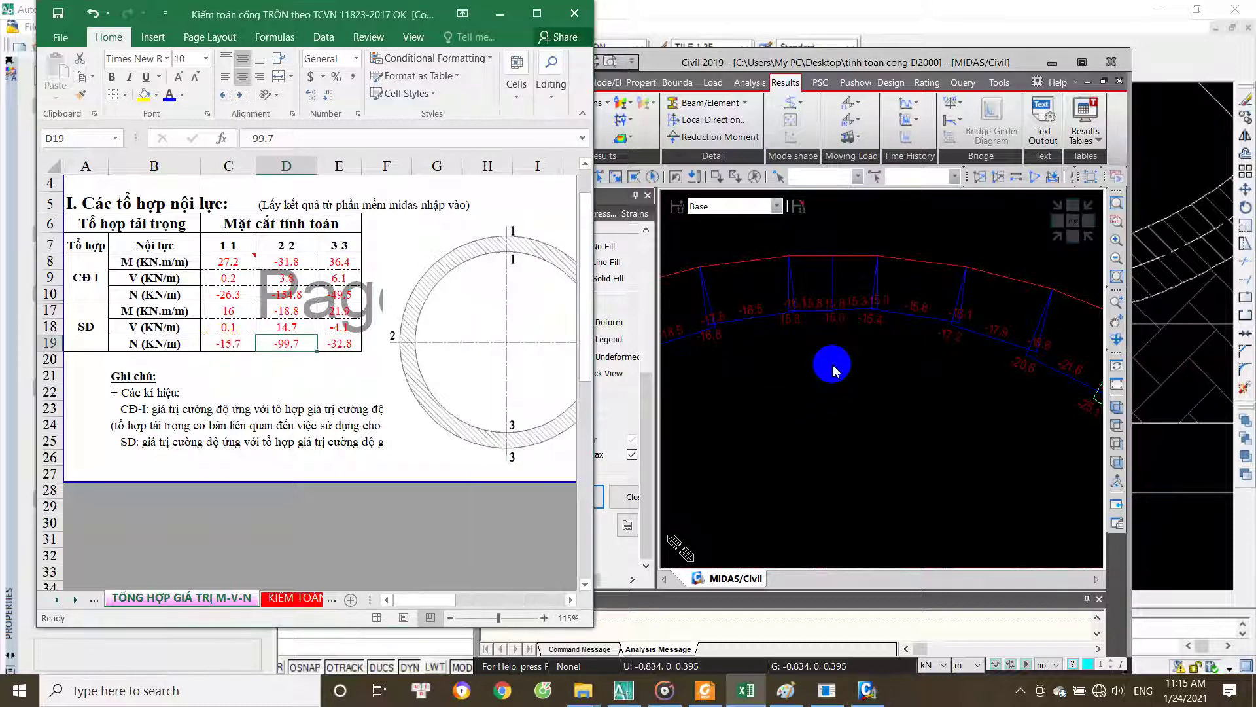
left_click(832, 372)
scroll(831, 359, "up", 1)
scroll(828, 359, "up", 1)
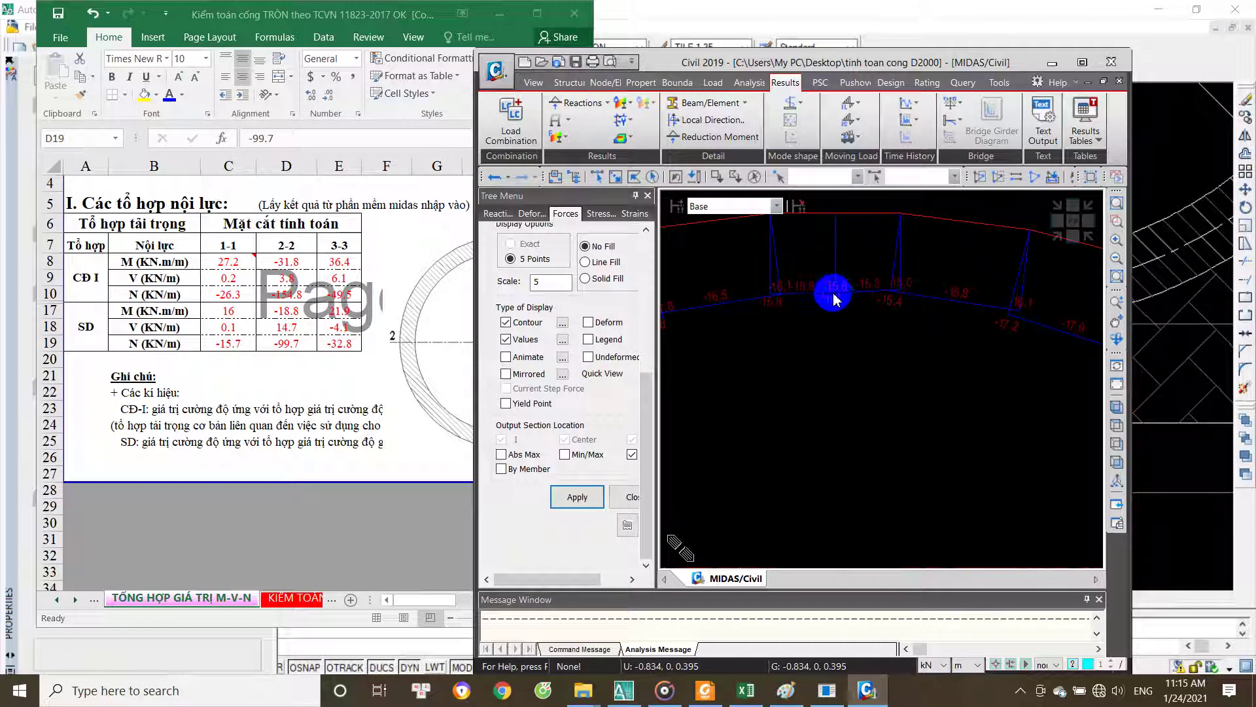
Step: Change the SD axial force for section 1-1 in C19 from -15.7 to -15.8
left_click(309, 346)
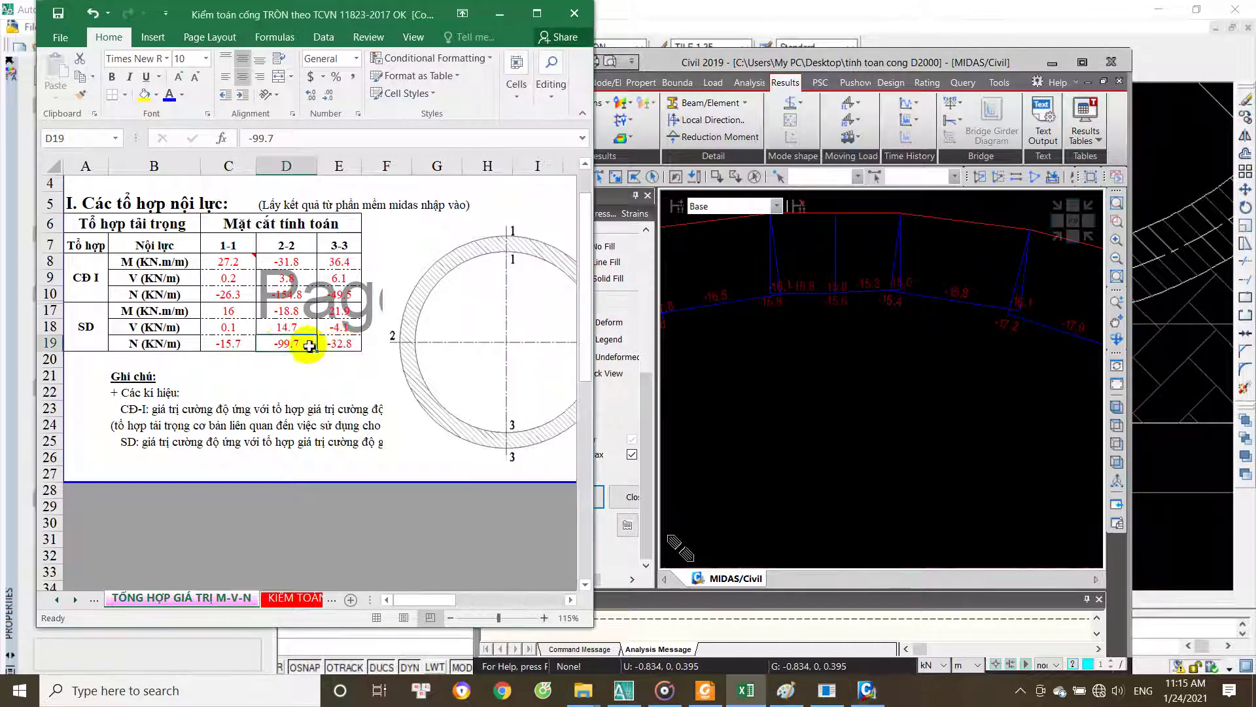
double_click(251, 346)
key("BackSpace")
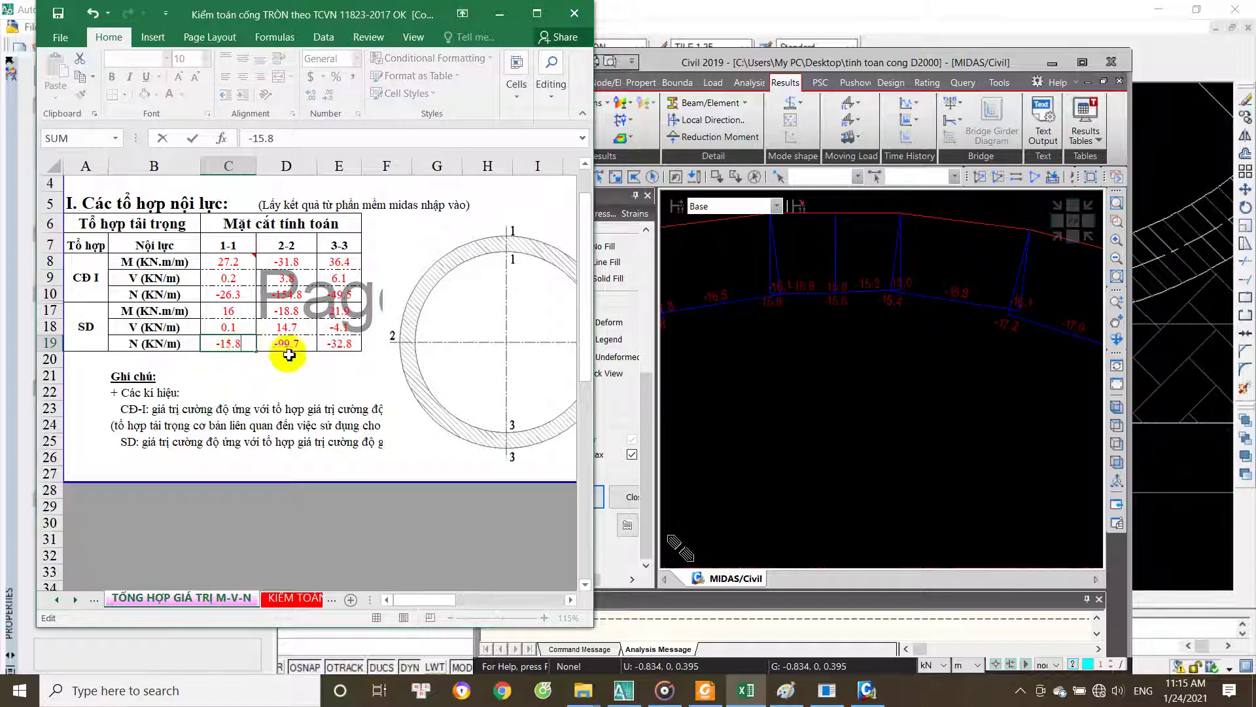
left_click(282, 348)
Step: Zoom the axial force diagram and cross-check its values against the forces table
left_click(772, 461)
scroll(896, 406, "up", 2)
scroll(796, 403, "up", 2)
scroll(757, 426, "up", 2)
scroll(756, 416, "up", 2)
scroll(818, 419, "up", 2)
scroll(851, 419, "up", 2)
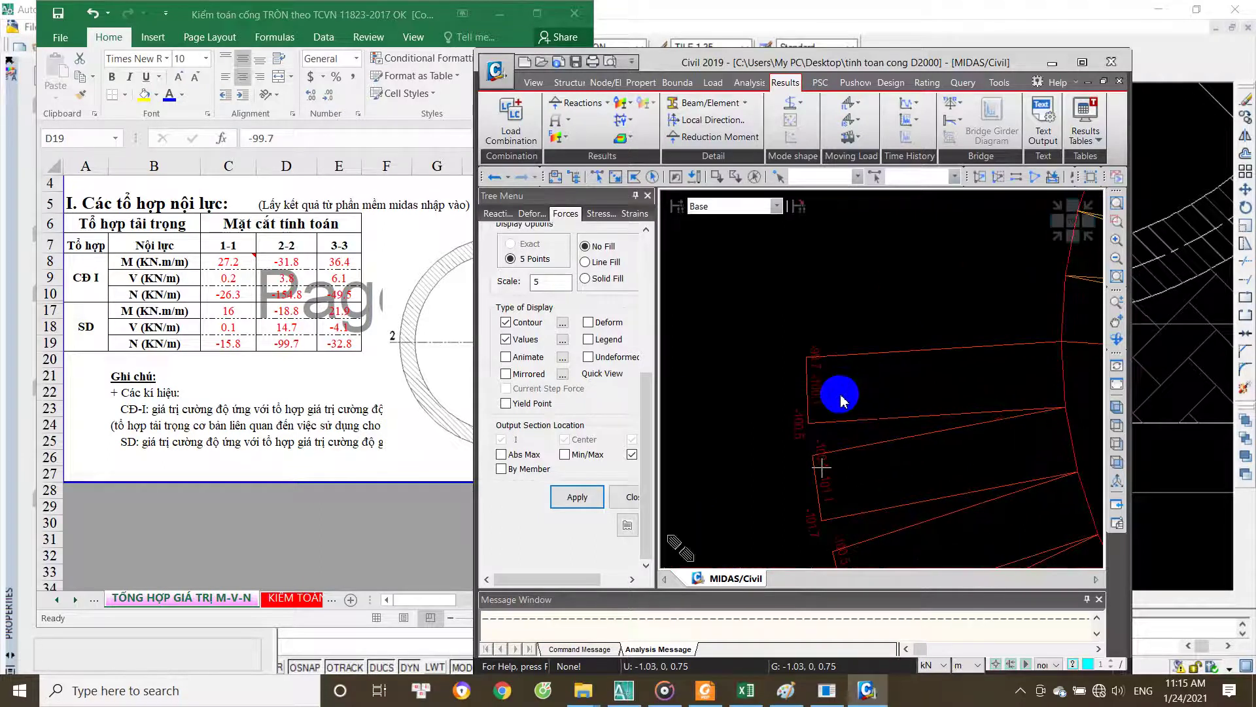
left_click(290, 342)
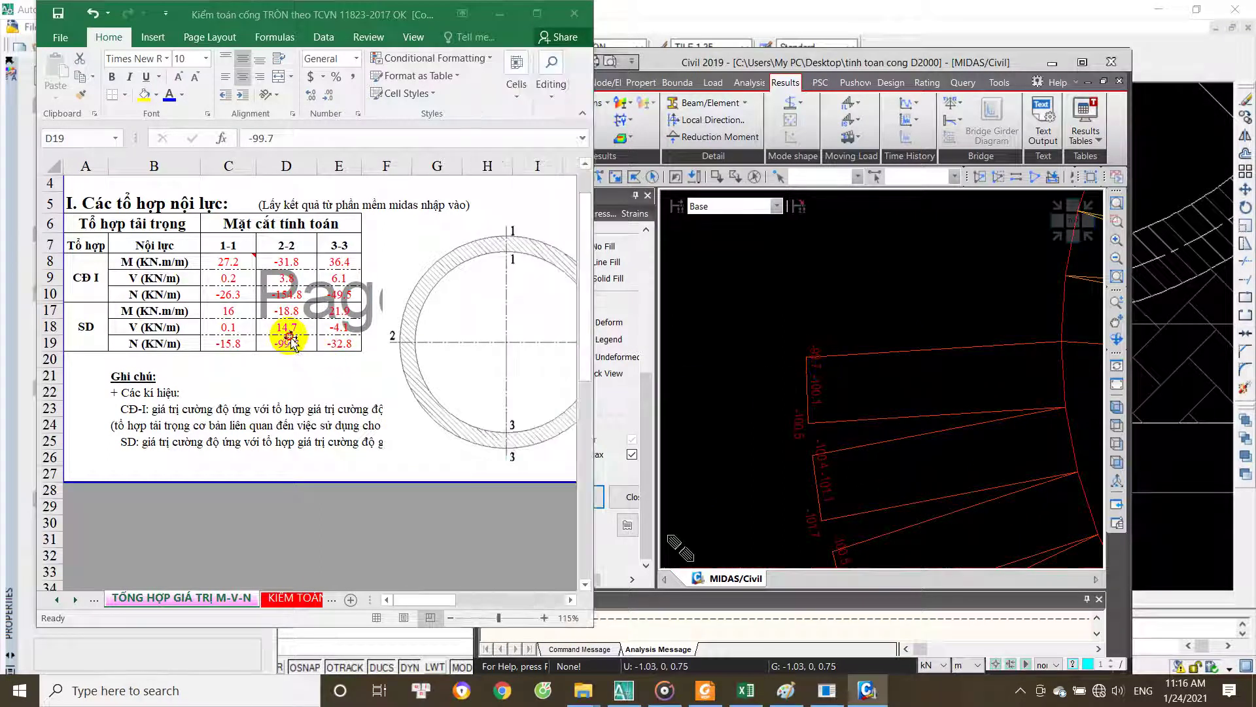
left_click(809, 413)
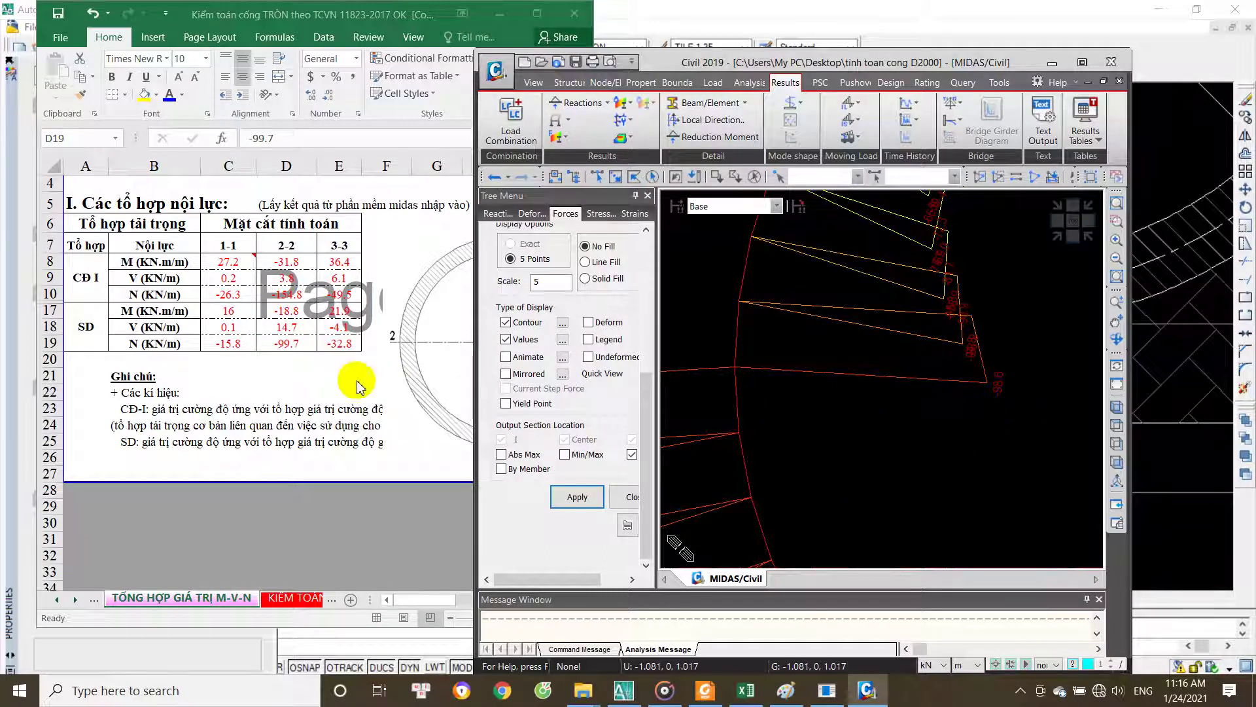
left_click(347, 340)
left_click(973, 443)
Step: Locate section 3-3 on the ring and set its SD axial force in E19 to -33
middle_click_drag(973, 444, 985, 498)
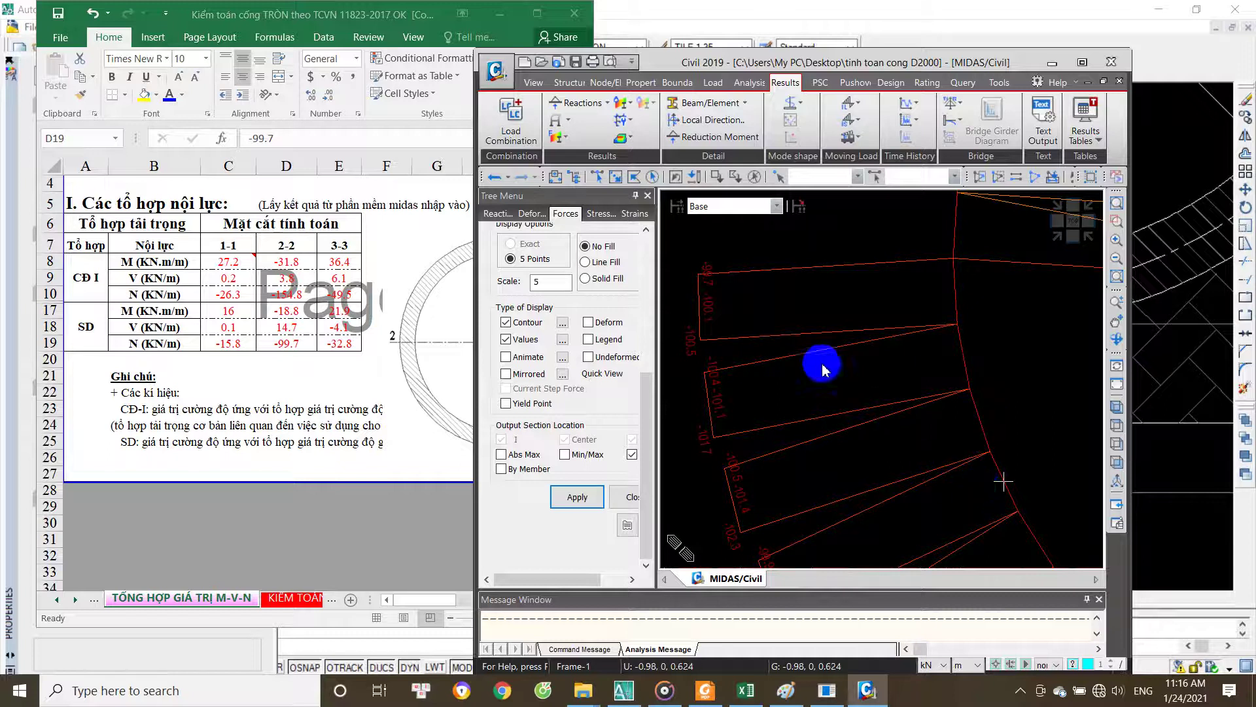
scroll(825, 384, "down", 3)
mouse_move(813, 381)
middle_mouse_down("ctrl")
mouse_move(1008, 475)
mouse_move(976, 513)
mouse_move(965, 508)
middle_mouse_up("ctrl")
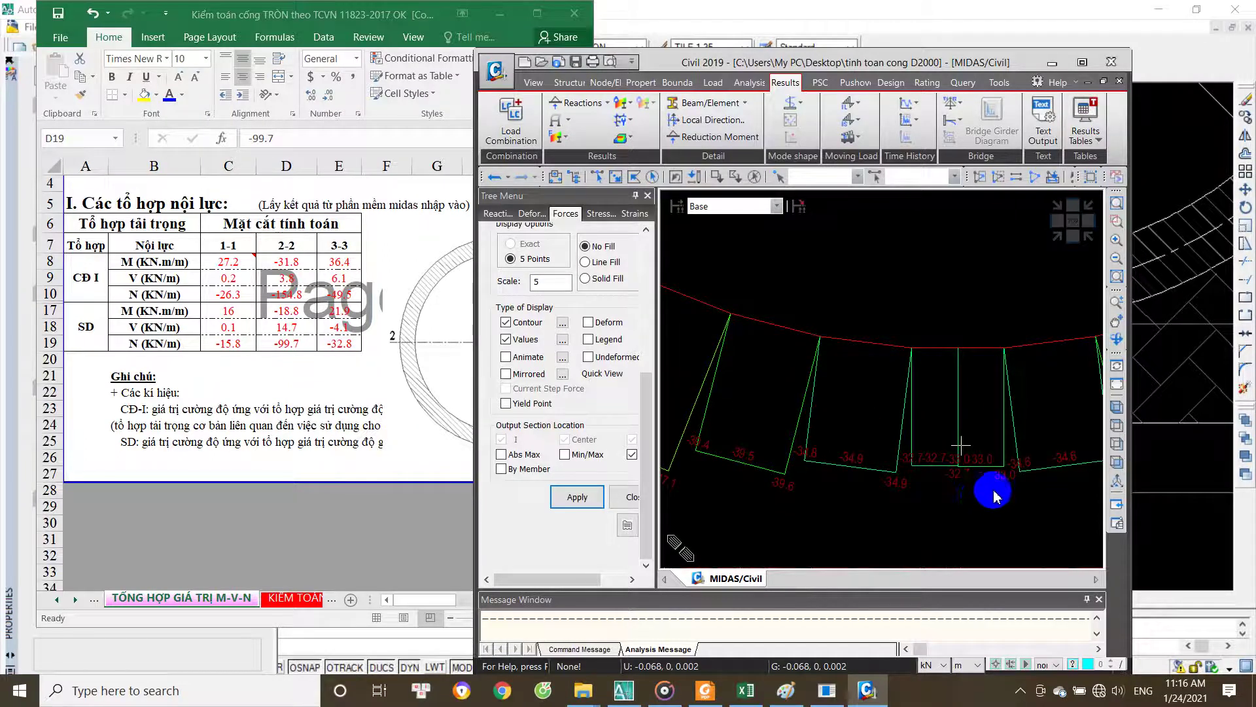
left_click(342, 343)
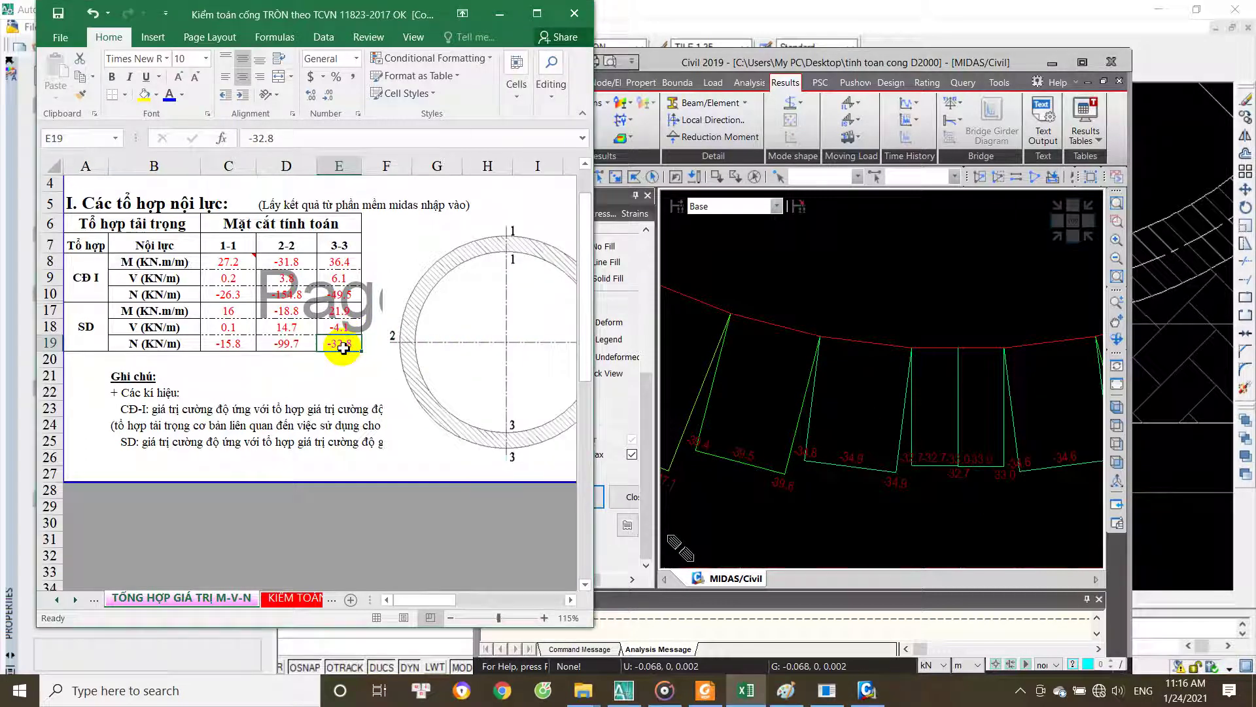
type("-33")
key("Return")
Step: Review the updated SD axial row against the diagram and maximize the Excel workbook
left_click(951, 501)
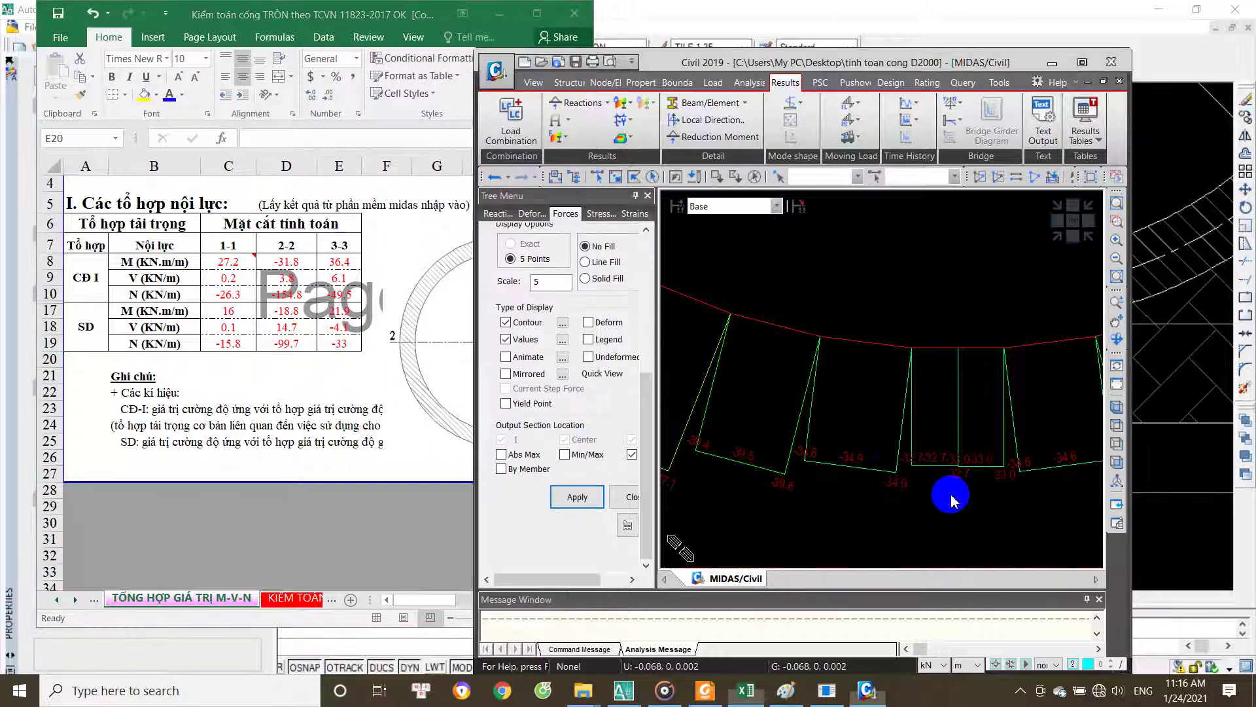
middle_click_drag(950, 500, 964, 499)
left_click(321, 343)
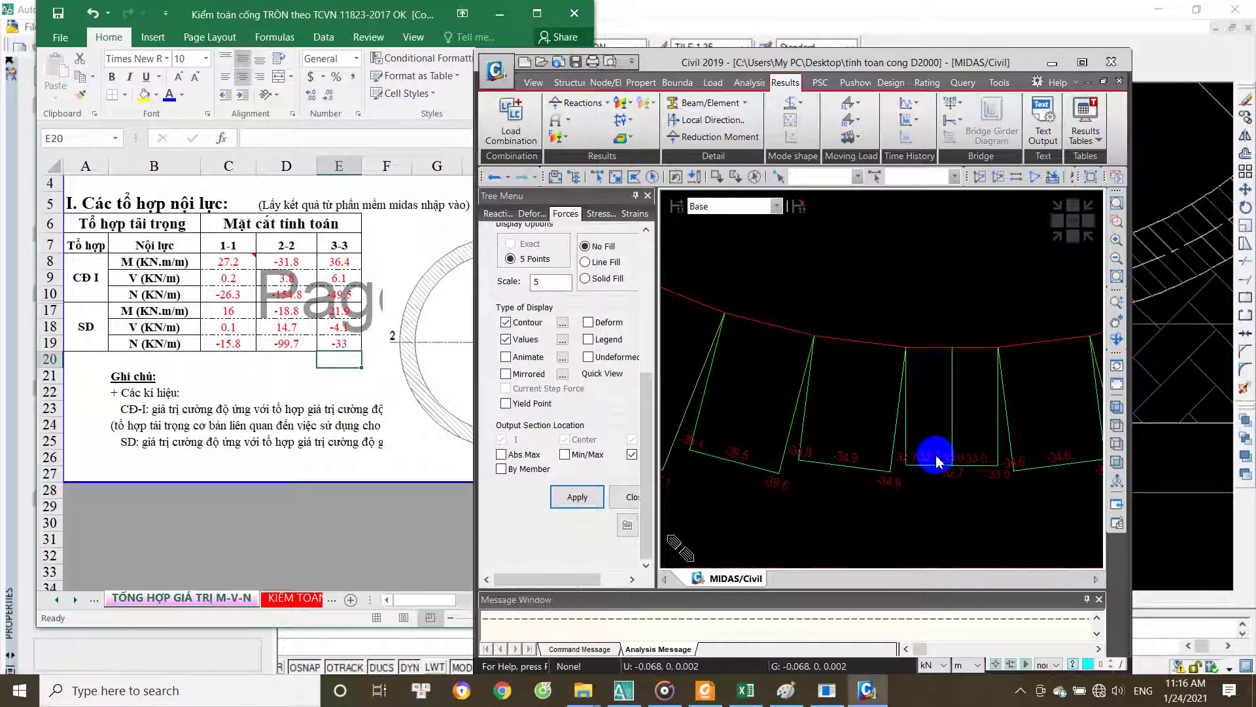
scroll(874, 484, "down", 5)
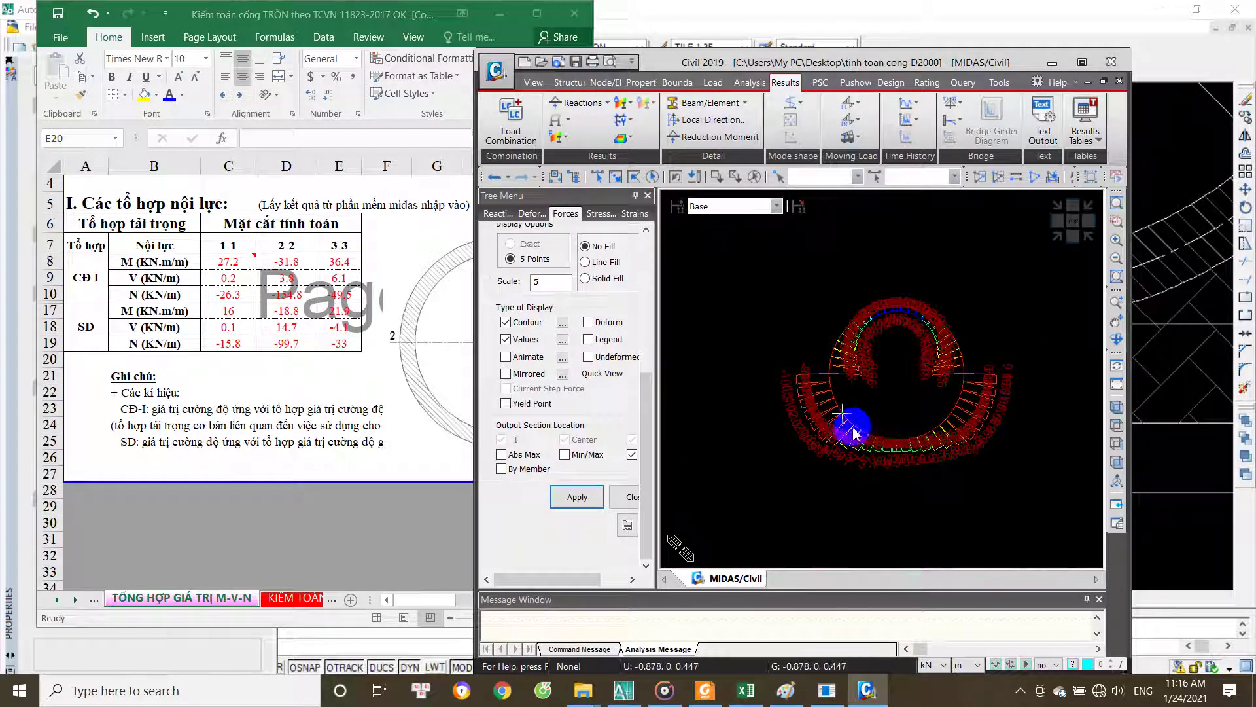
left_click(319, 366)
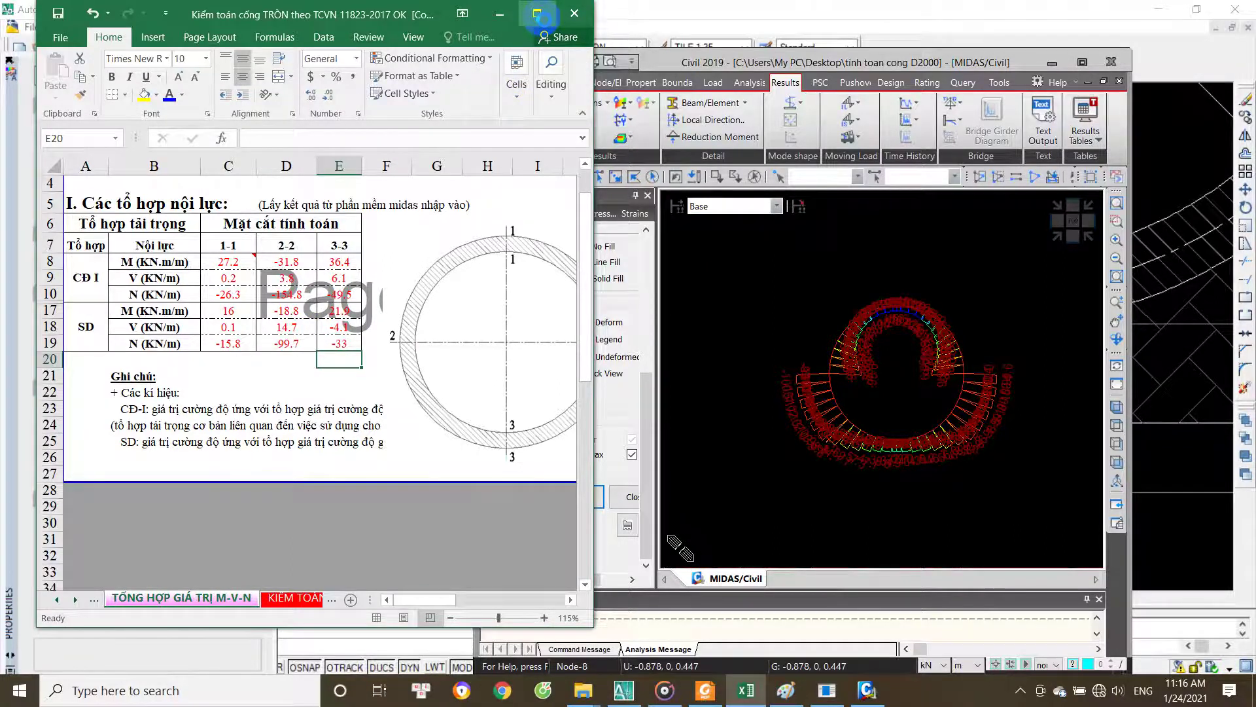
left_click(537, 14)
Step: Go to the KIỂM TOÁN CỐNG sheet and scroll to the rebar layout table, rows 50–62
left_click(303, 343)
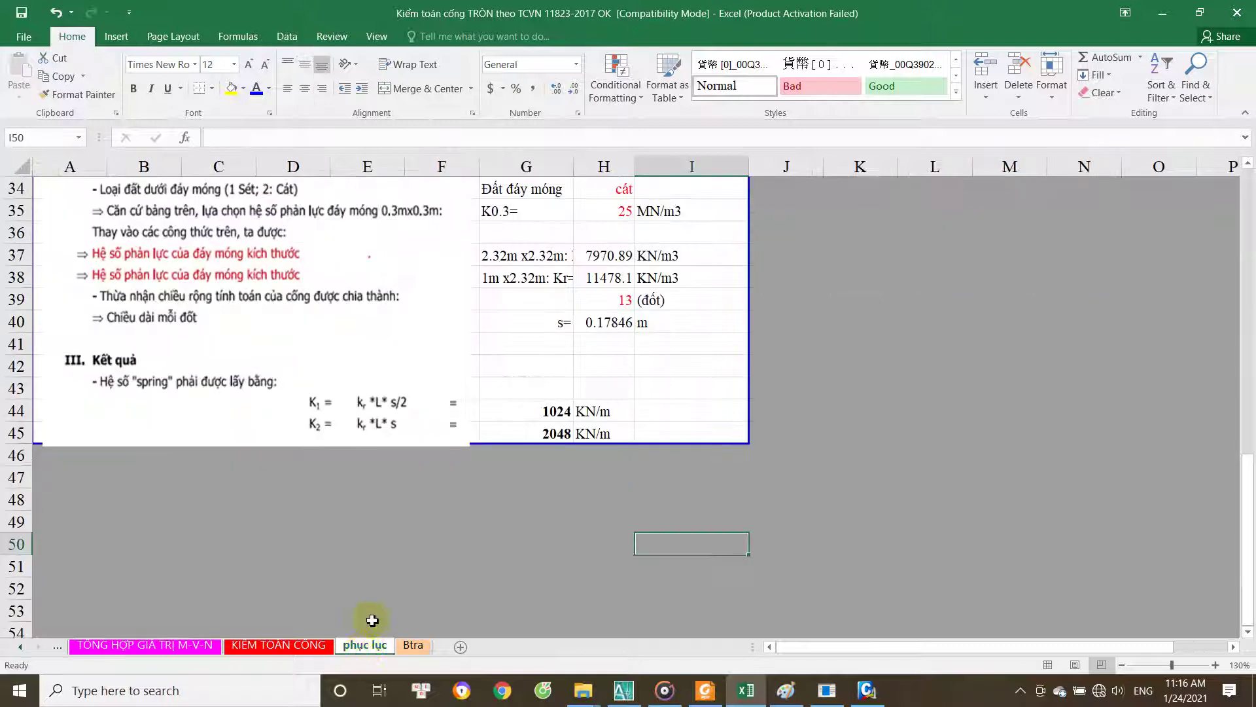
scroll(372, 620, "up", 7)
scroll(347, 599, "up", 4)
left_click(225, 640)
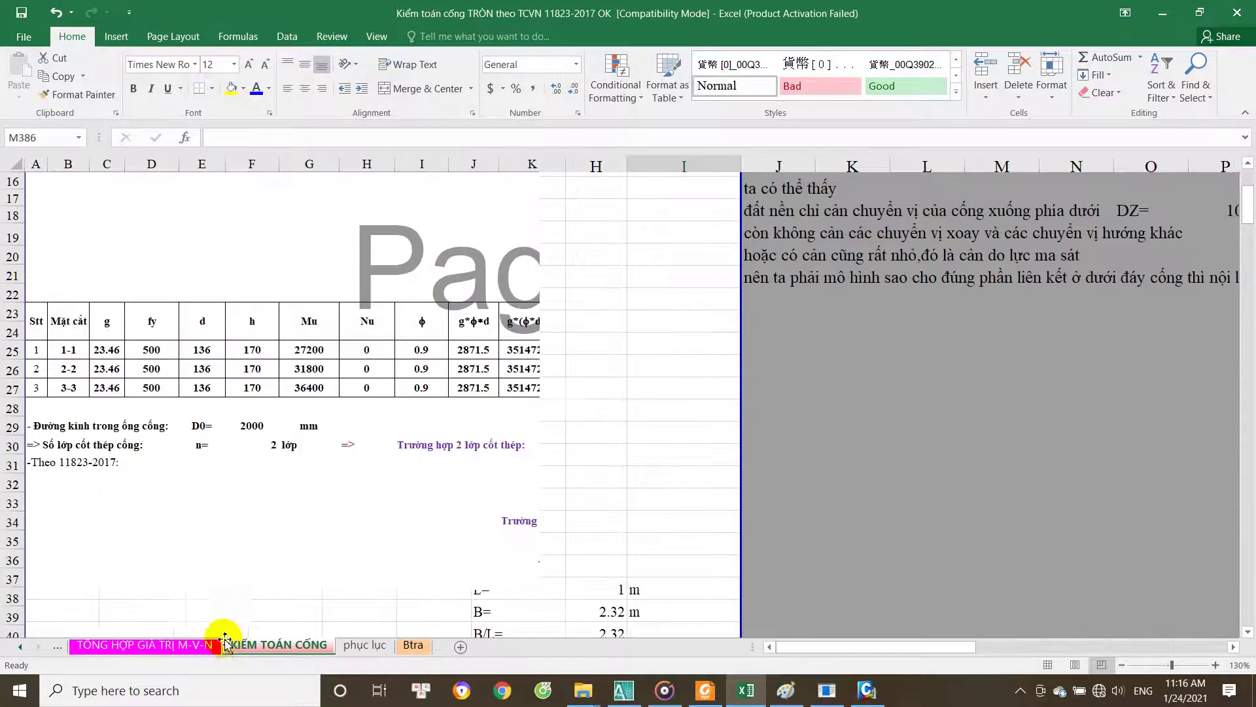
scroll(256, 497, "down", 4)
scroll(270, 504, "up", 4)
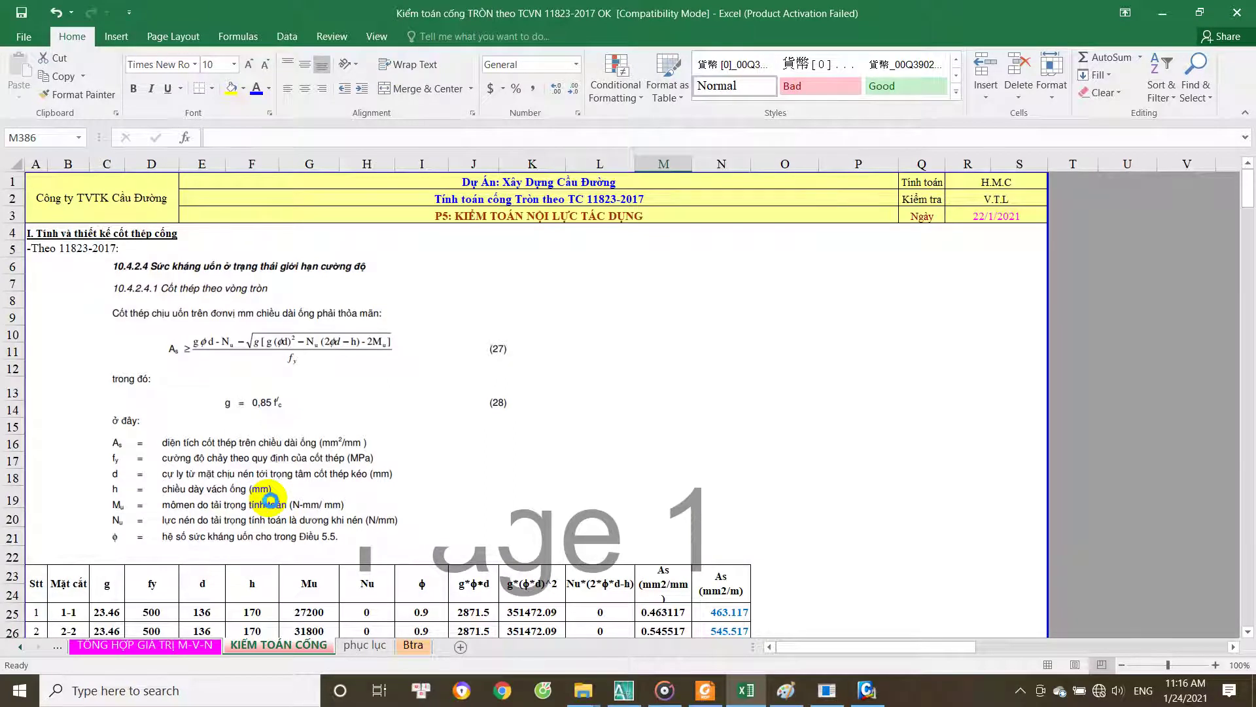
scroll(270, 504, "down", 6)
scroll(674, 393, "down", 2)
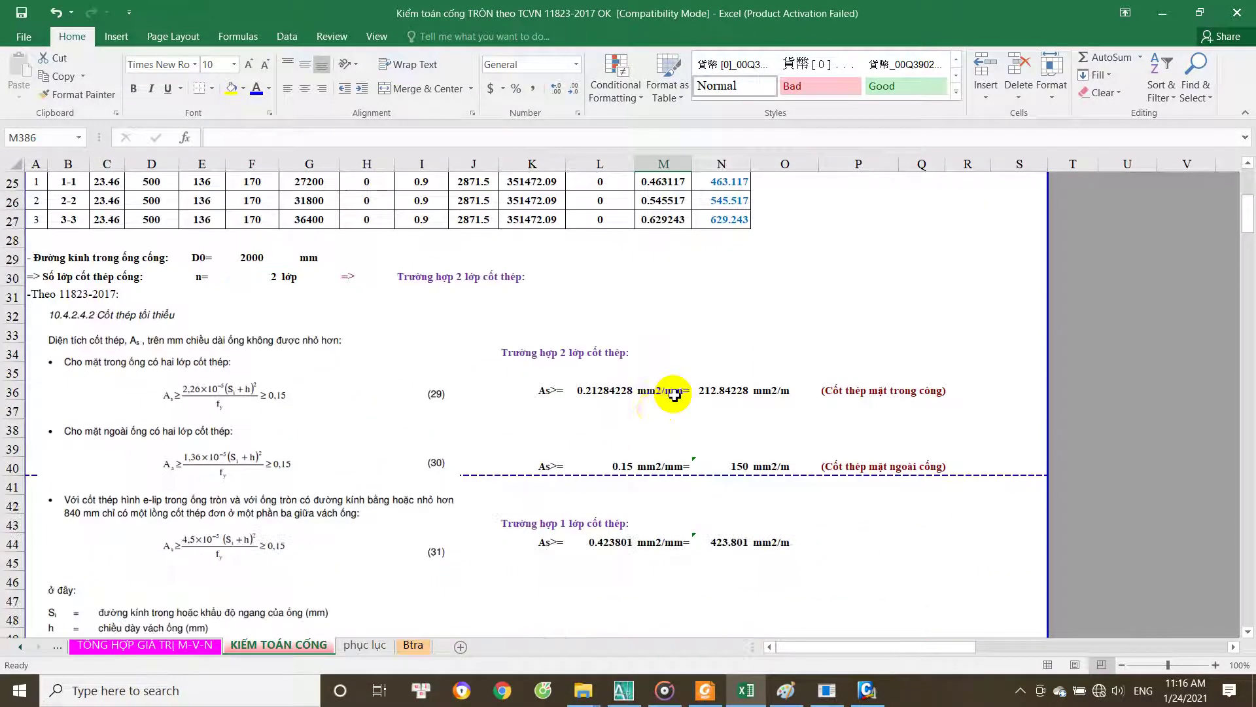
scroll(657, 410, "down", 2)
scroll(644, 422, "up", 4)
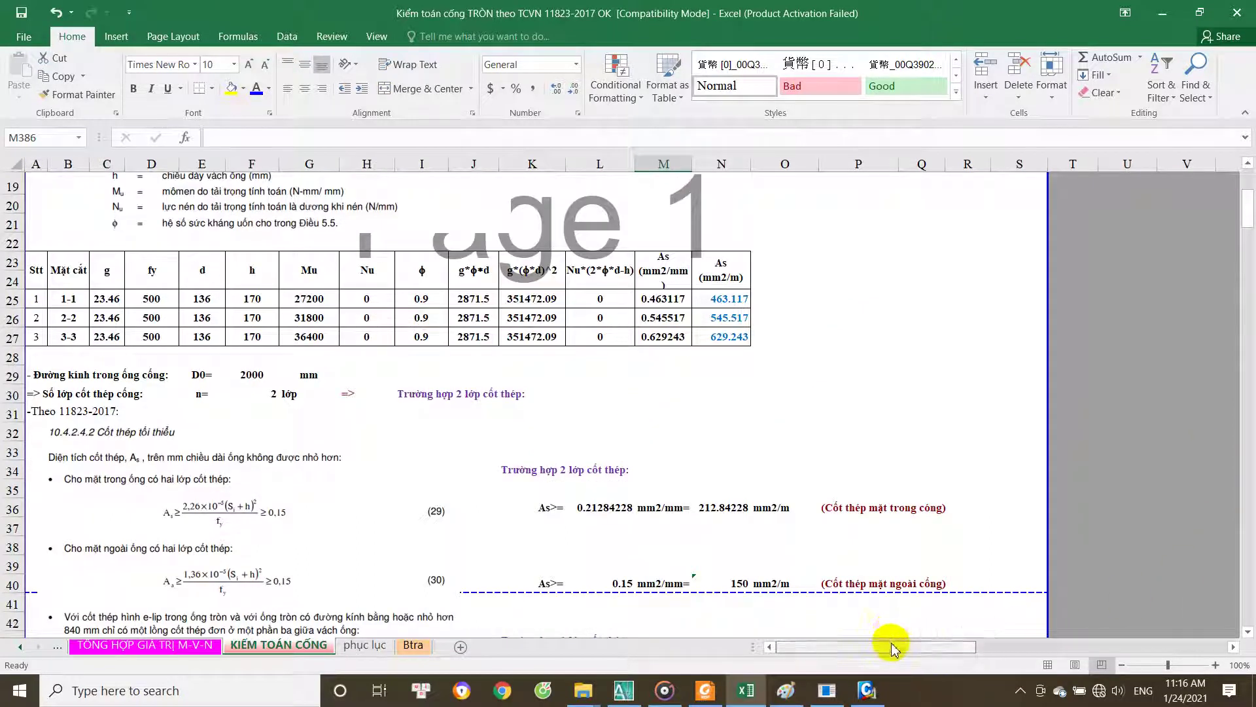
scroll(287, 426, "up", 4)
scroll(304, 418, "down", 5)
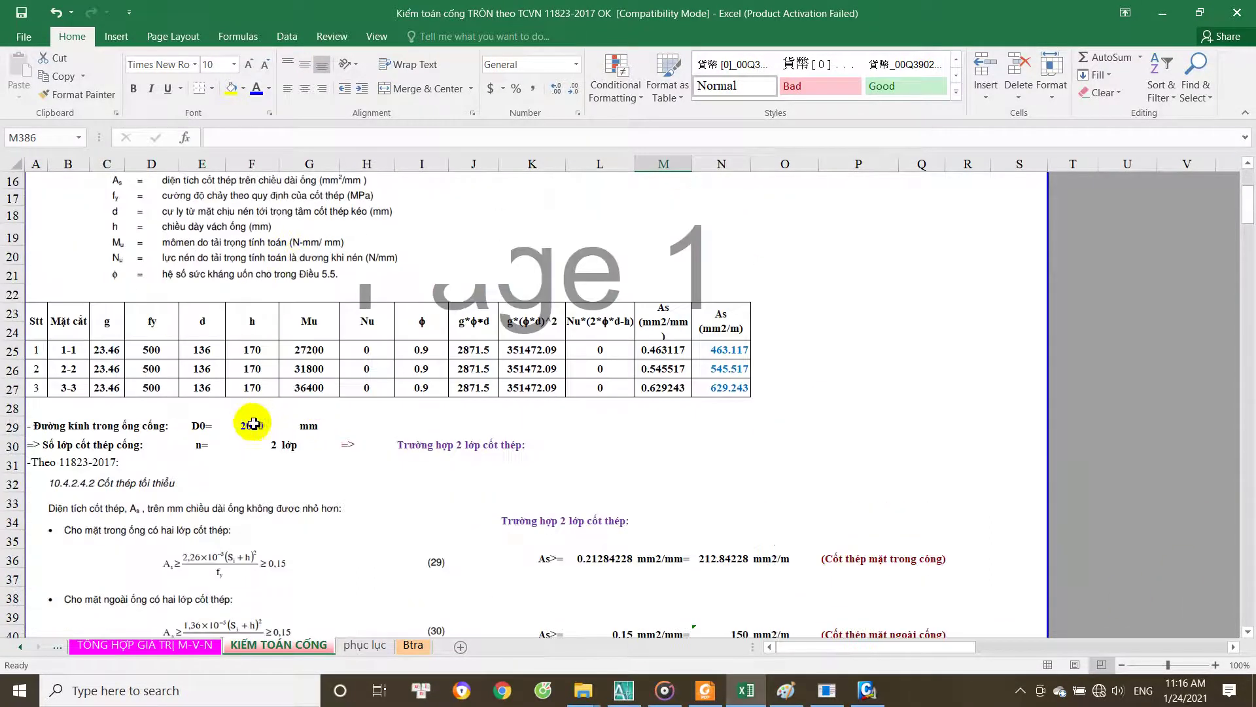
Step: Check where the 2000 mm diameter comes from and inspect section 1-1's bar diameter
left_click(275, 343)
scroll(327, 380, "up", 6)
scroll(320, 411, "down", 12)
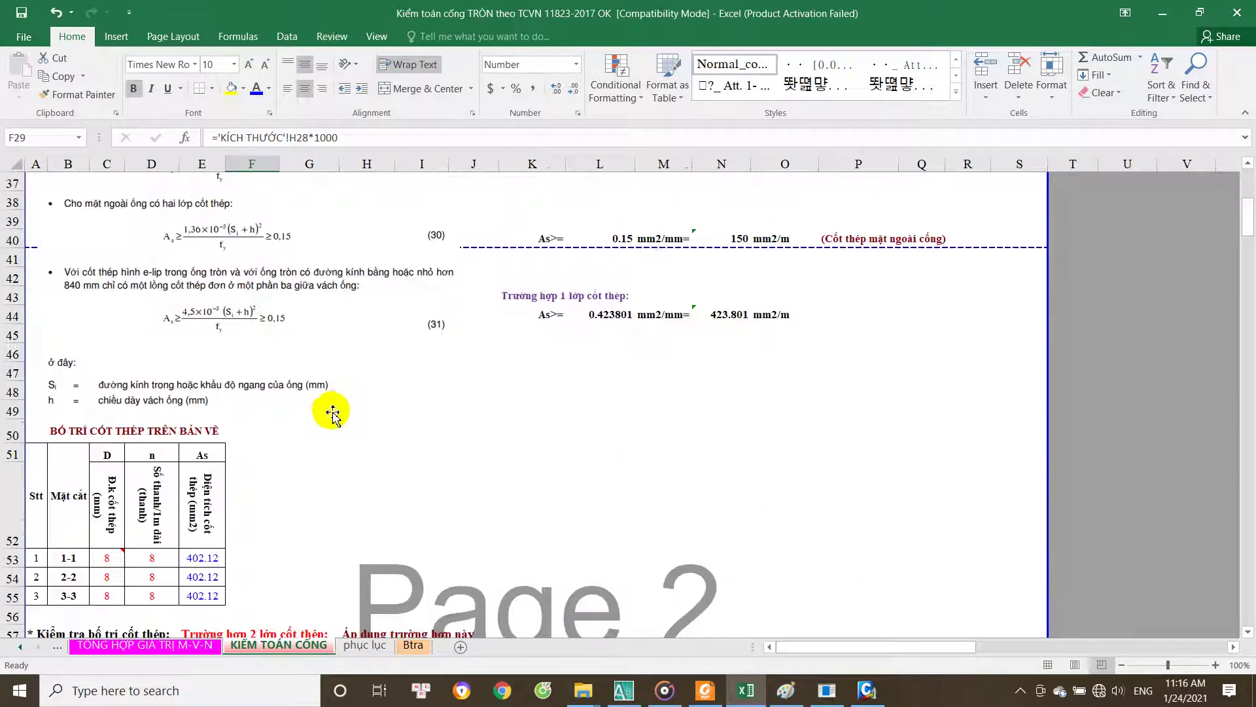
scroll(338, 411, "down", 2)
left_click(110, 445)
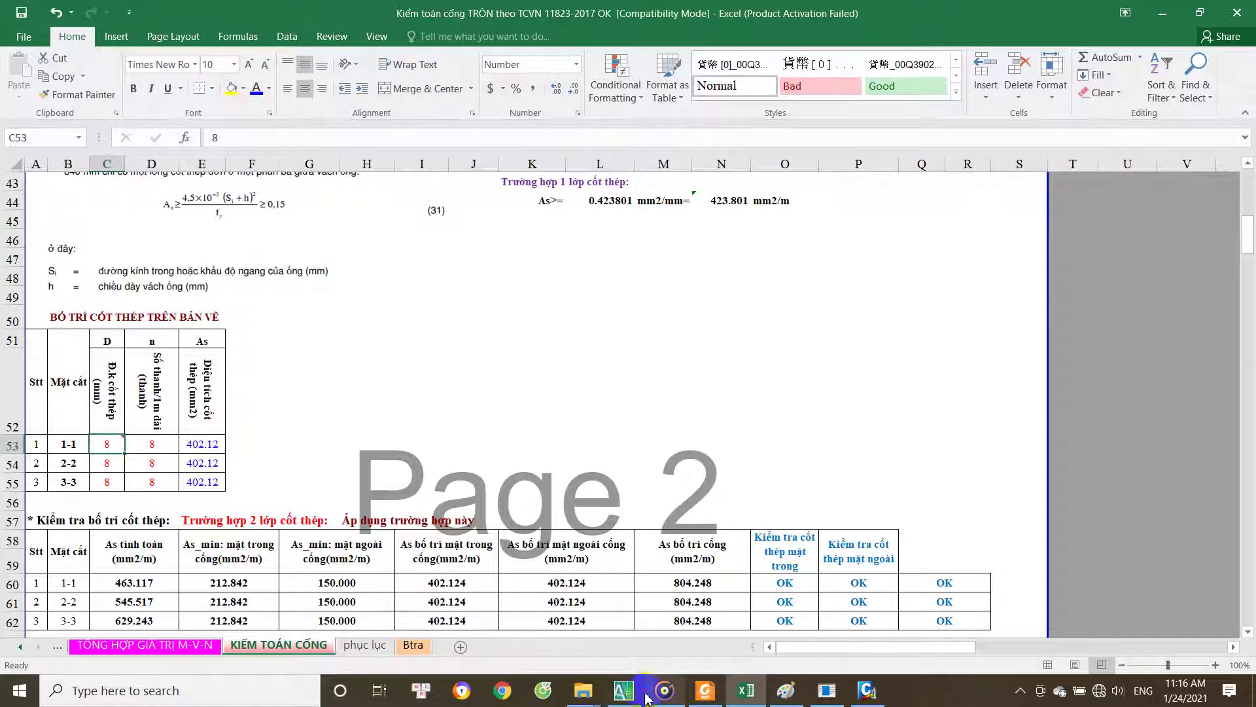
Step: Zoom to section I-I in the AutoCAD rebar drawing, then return to the workbook
left_click(624, 690)
scroll(681, 365, "down", 5)
scroll(681, 366, "up", 5)
scroll(684, 316, "up", 4)
scroll(631, 281, "up", 4)
scroll(608, 237, "up", 8)
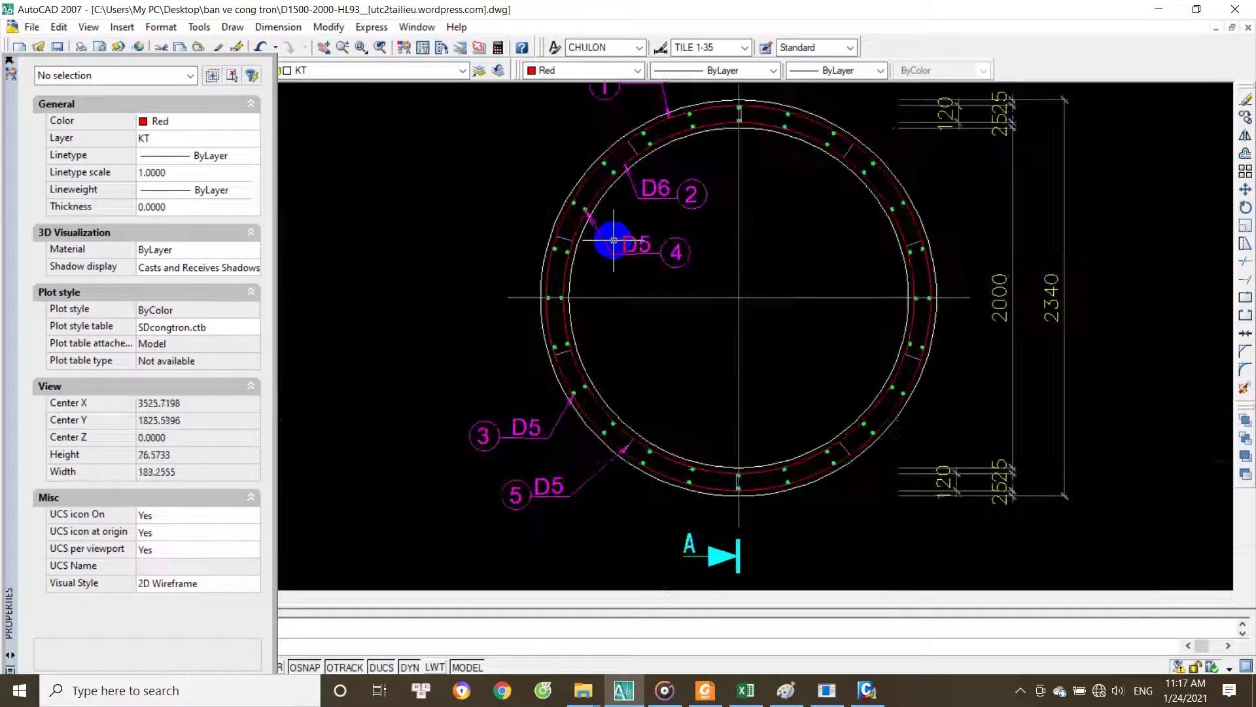
scroll(634, 301, "down", 5)
scroll(640, 309, "up", 4)
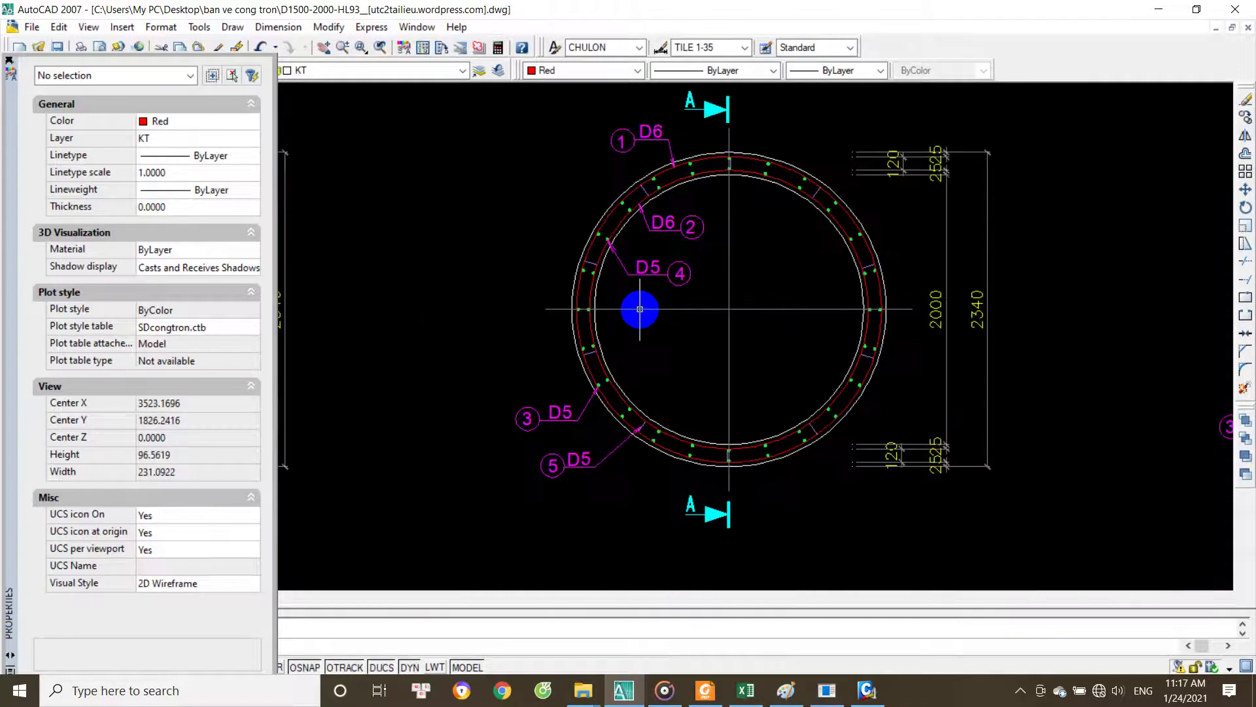
scroll(640, 309, "down", 2)
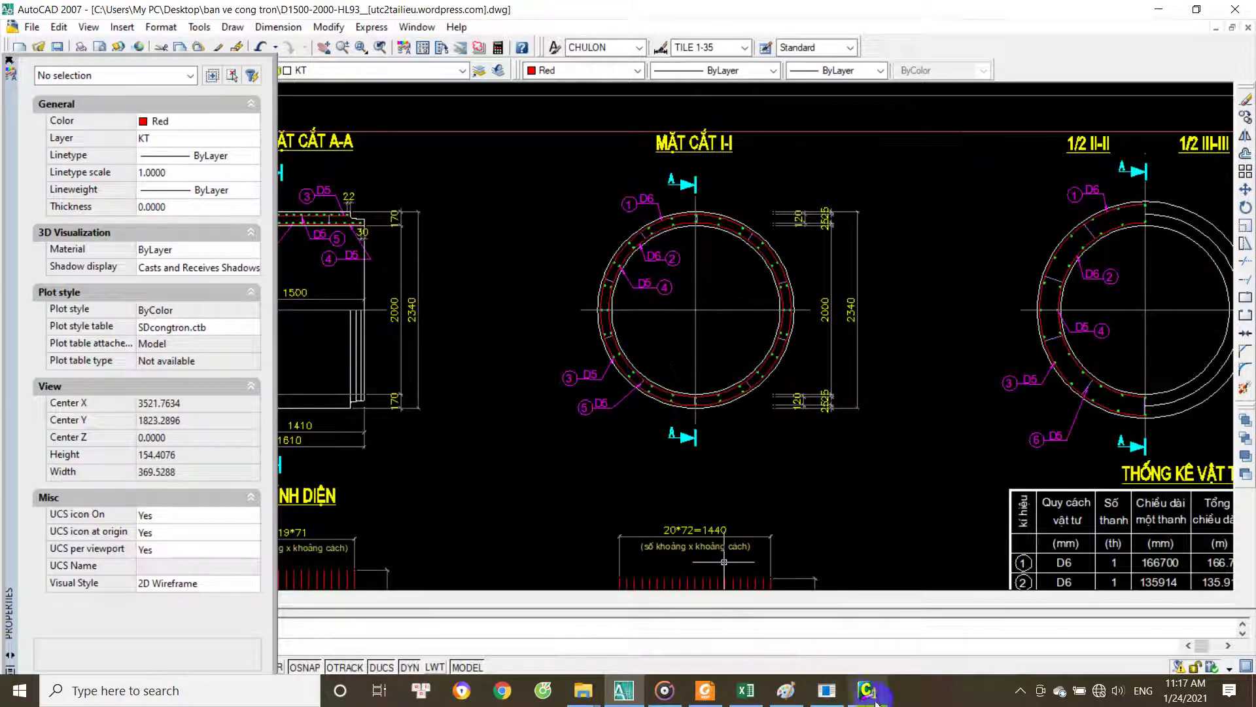
left_click(745, 690)
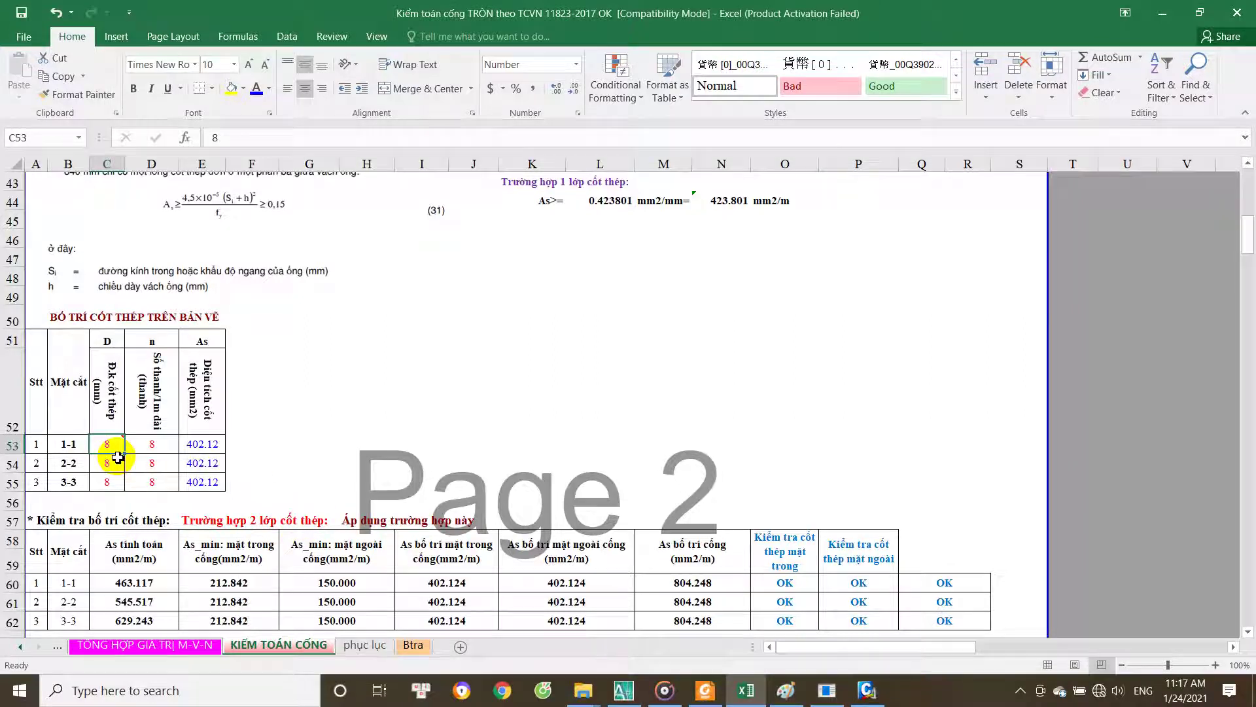
Step: Enter 6 mm as section 1-1's bar diameter in C53, giving 226.19 steel area, then switch to AutoCAD
key("Left")
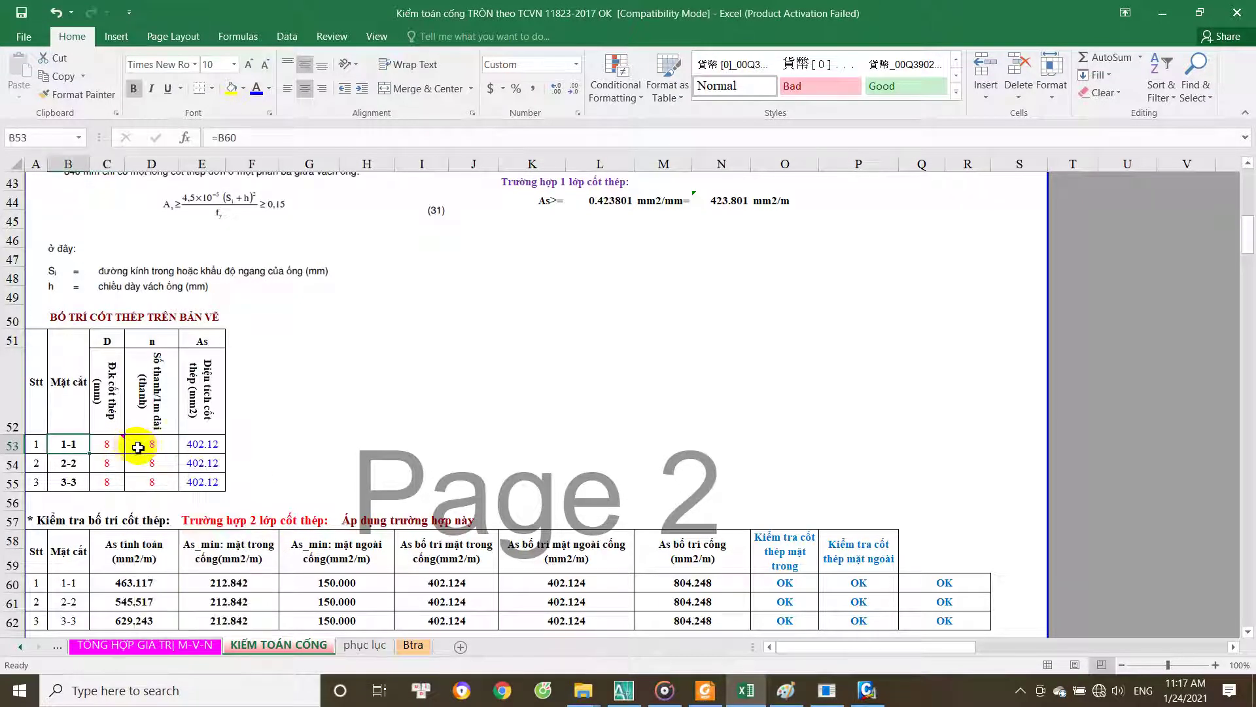
key("Right")
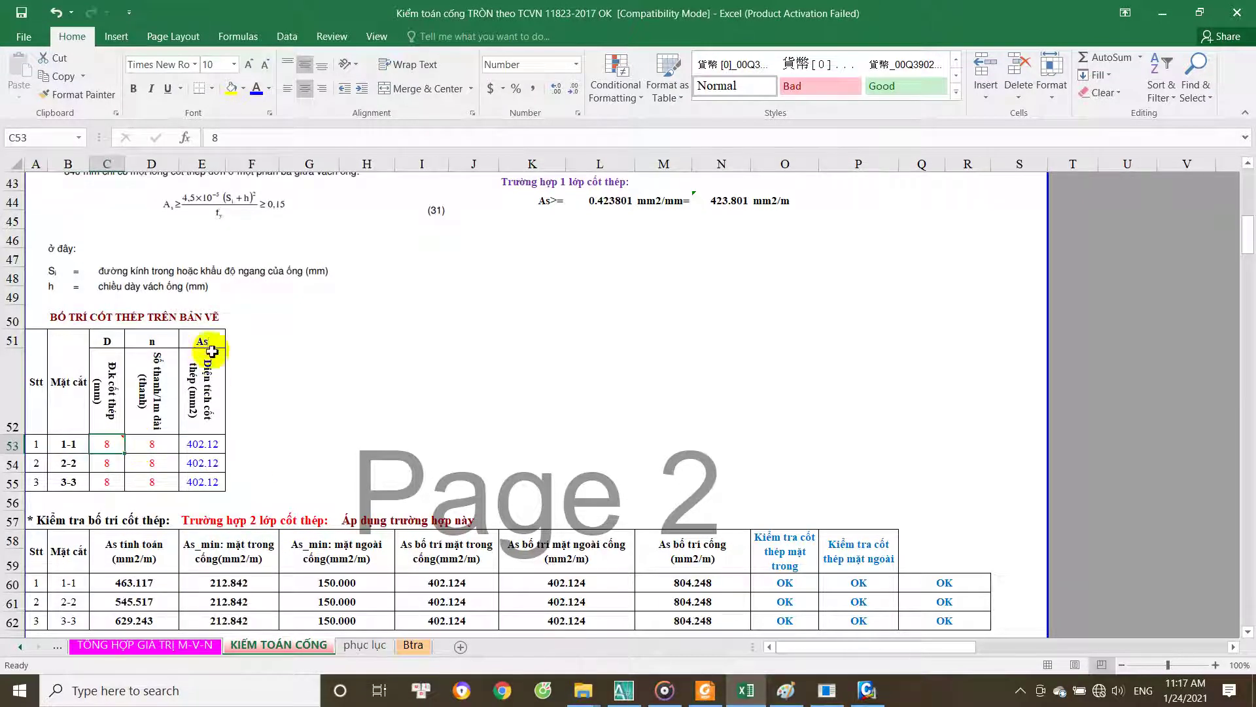
key("Right")
mouse_move(107, 443)
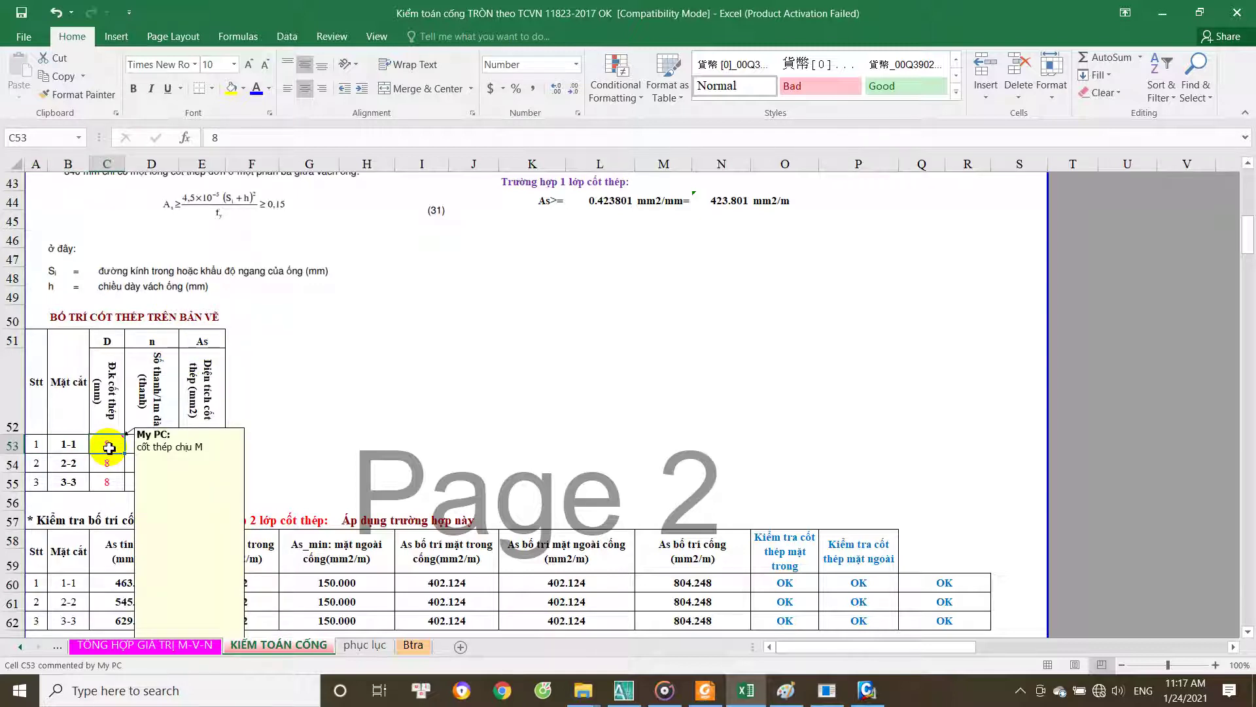
type("6")
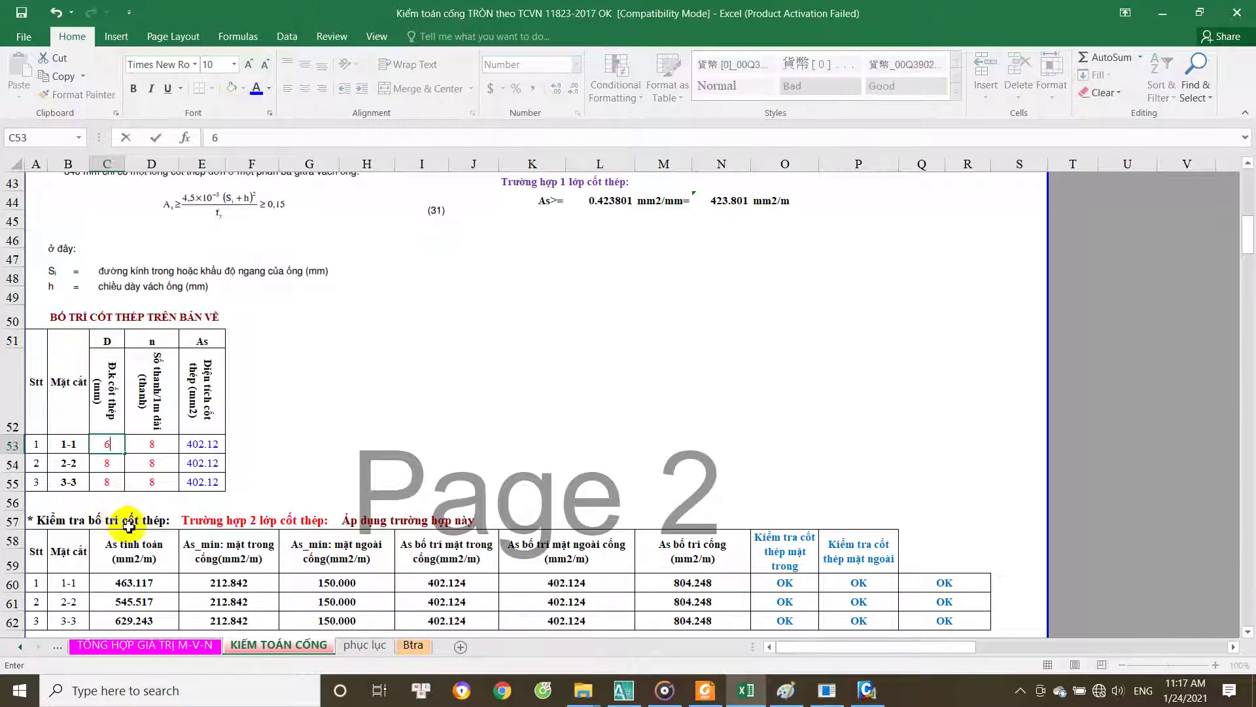
key("Return")
left_click(623, 690)
scroll(623, 350, "up", 3)
Step: Zoom to the top of the ring section and compare it against the Excel workbook
scroll(594, 386, "up", 2)
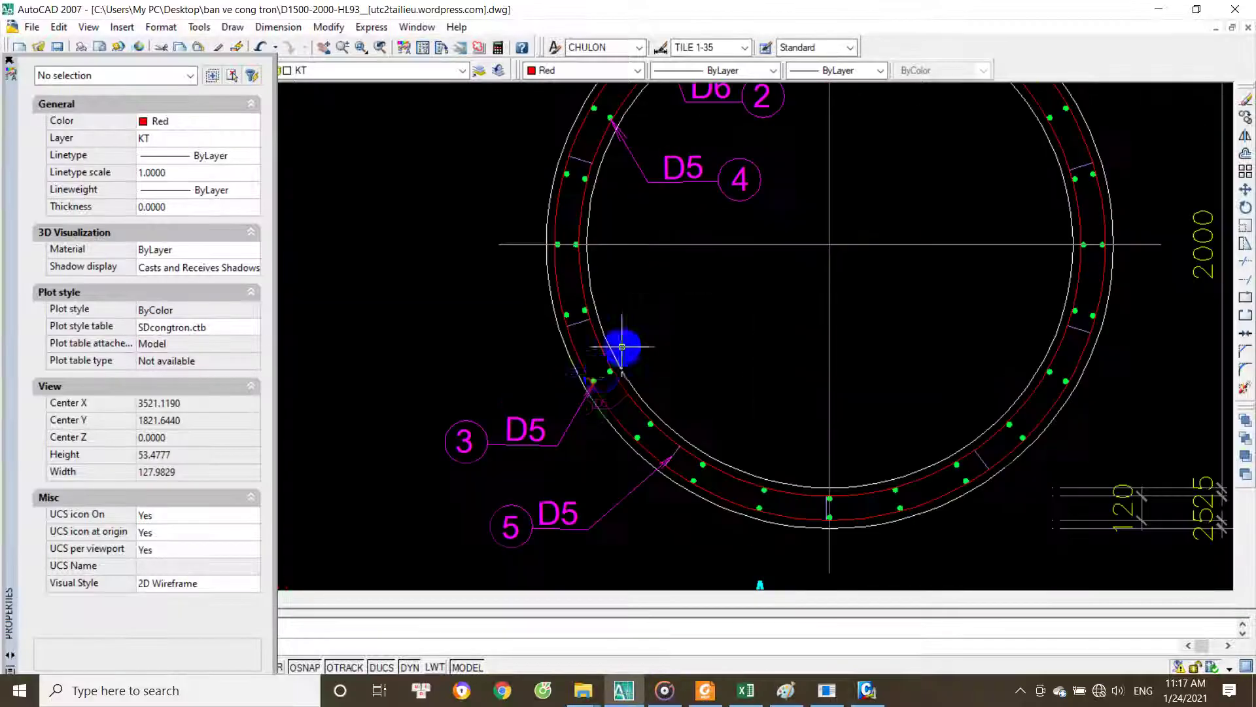
middle_click_drag(646, 357, 645, 460)
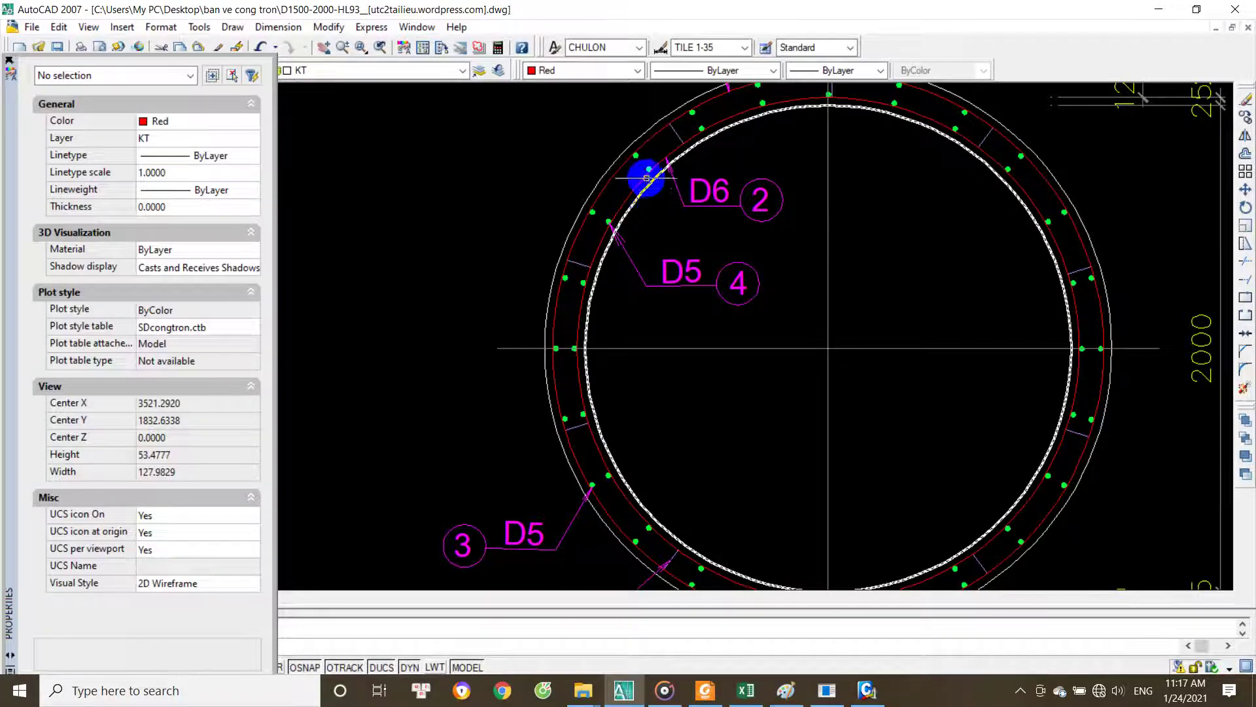
scroll(651, 172, "up", 3)
scroll(779, 190, "down", 4)
middle_click_drag(766, 317, 723, 432)
scroll(687, 247, "up", 4)
scroll(701, 266, "down", 3)
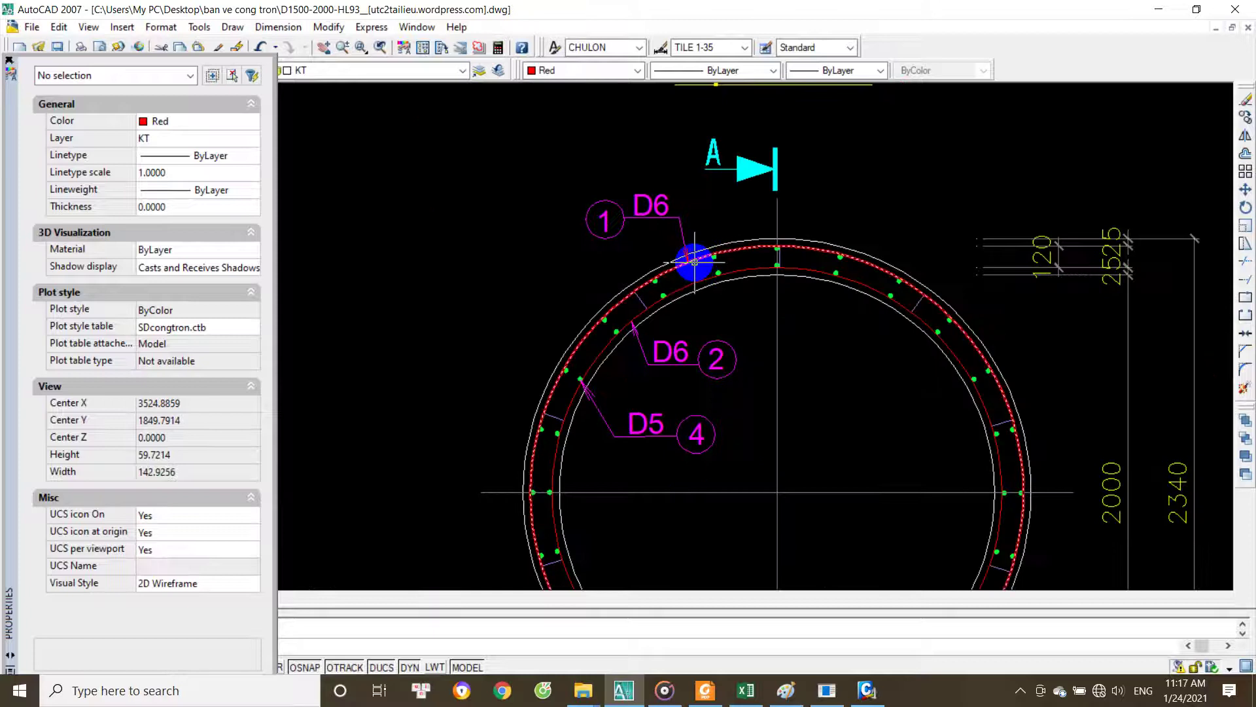
left_click(746, 699)
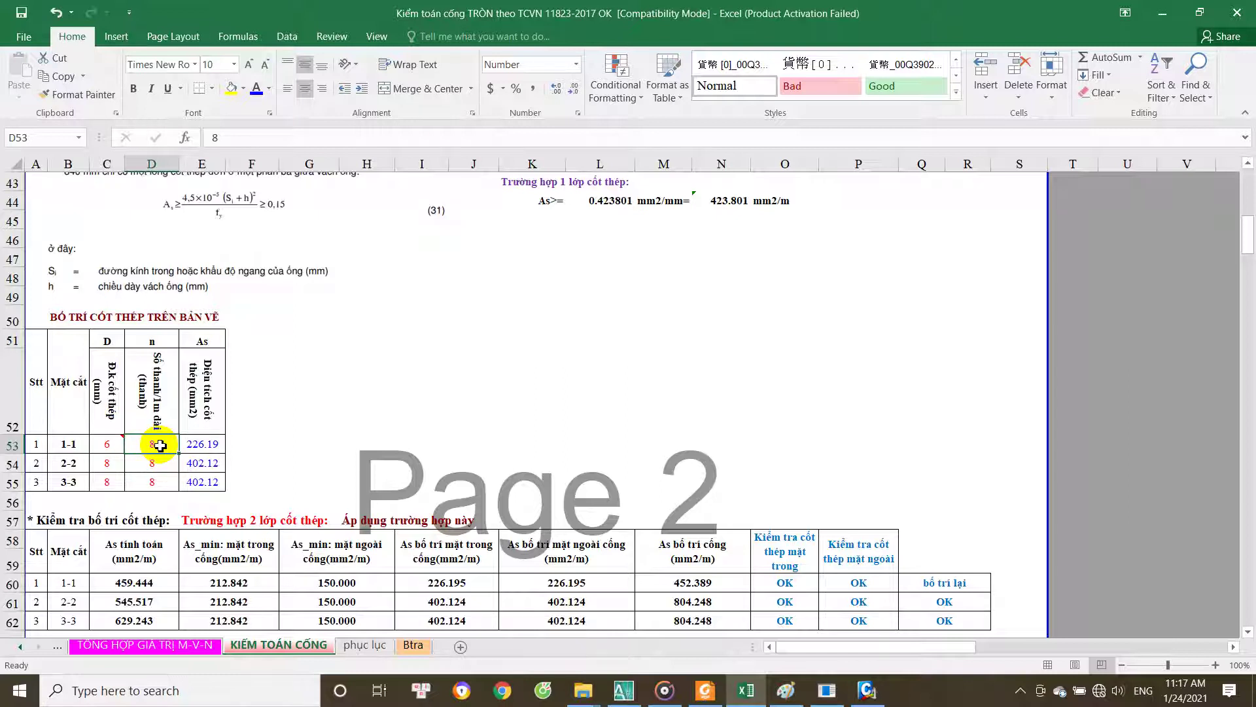
left_click(625, 692)
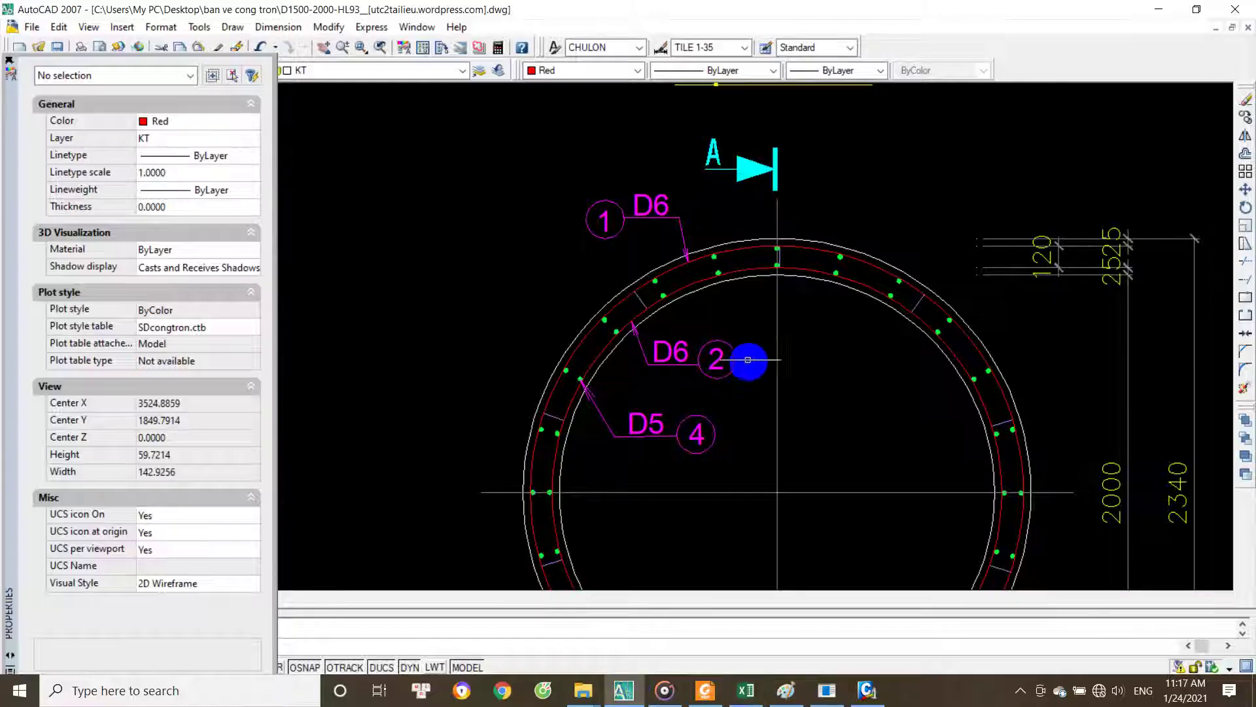
Step: Inspect the dashed red rebar ring and zoom into the half front section's top rebar layer
left_click(728, 262)
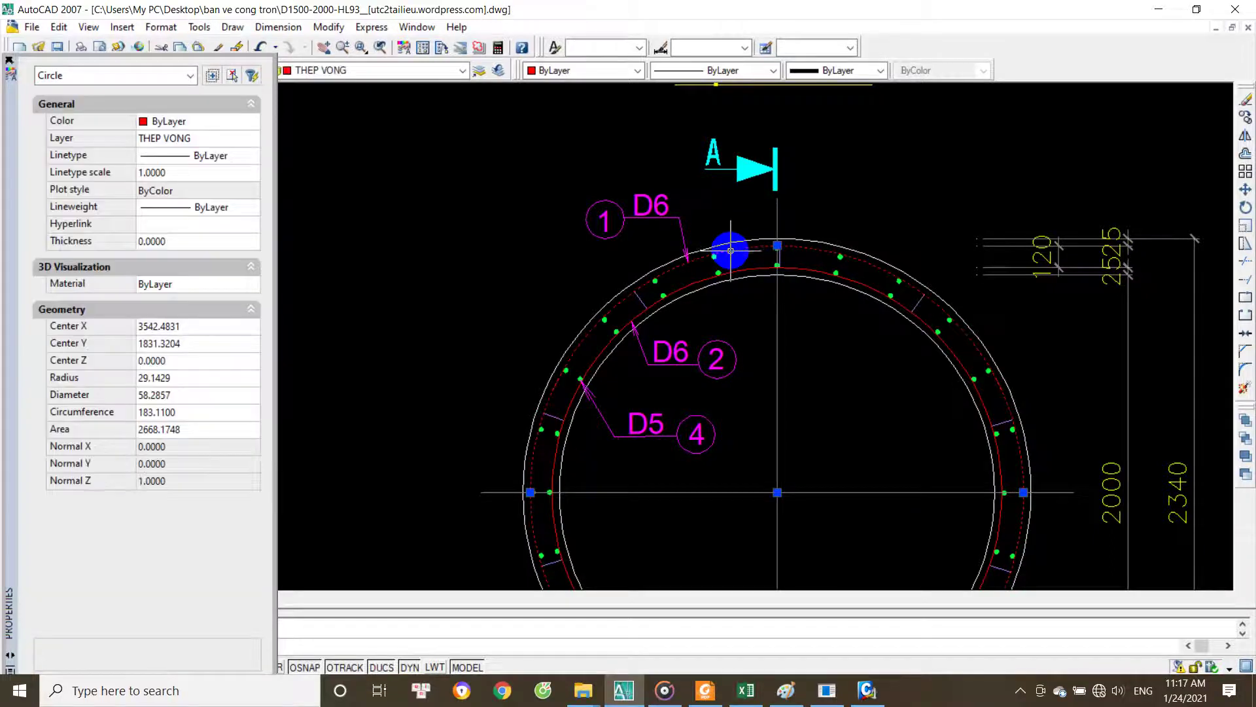
key("Escape")
scroll(730, 263, "down", 4)
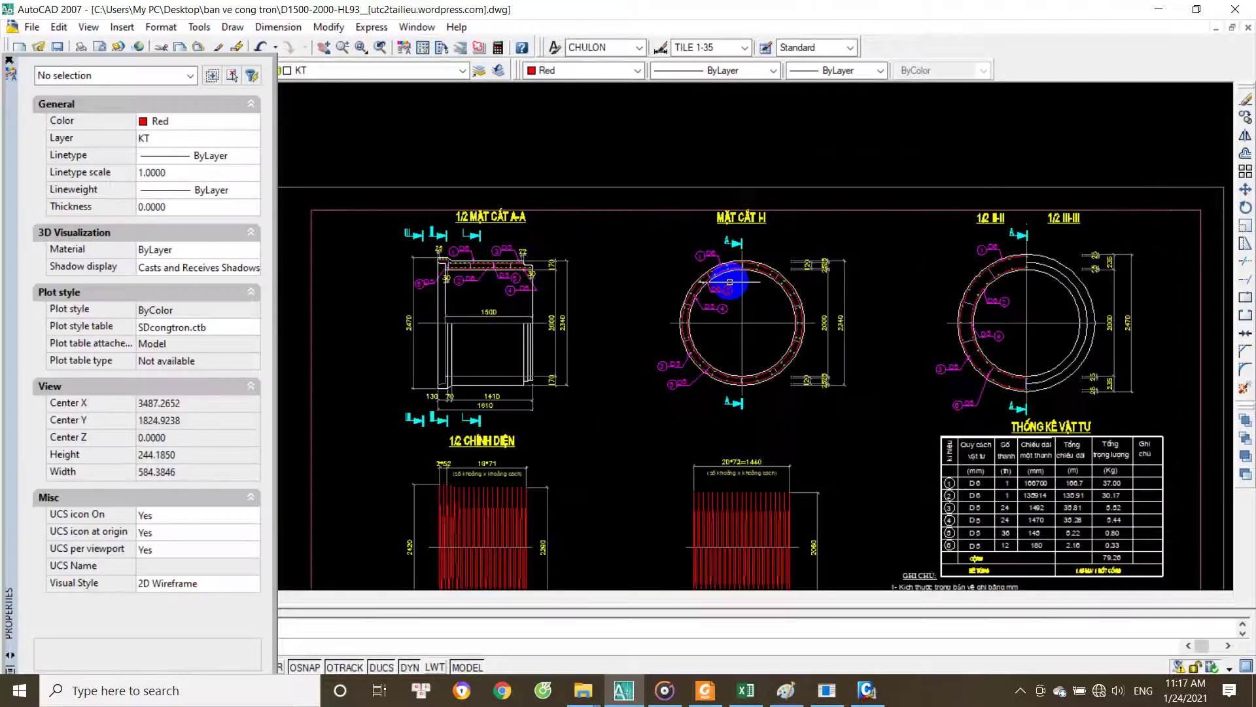
scroll(484, 273, "up", 3)
scroll(483, 273, "up", 1)
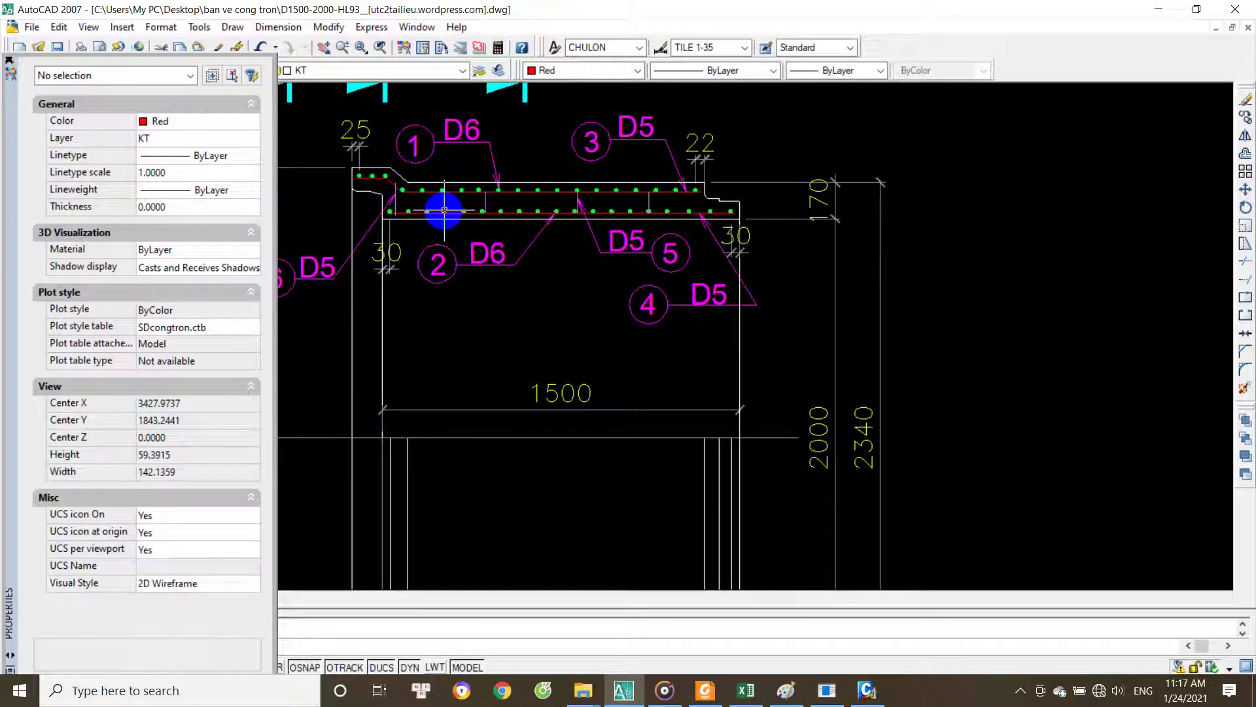
scroll(458, 207, "up", 2)
middle_click_drag(476, 205, 558, 339)
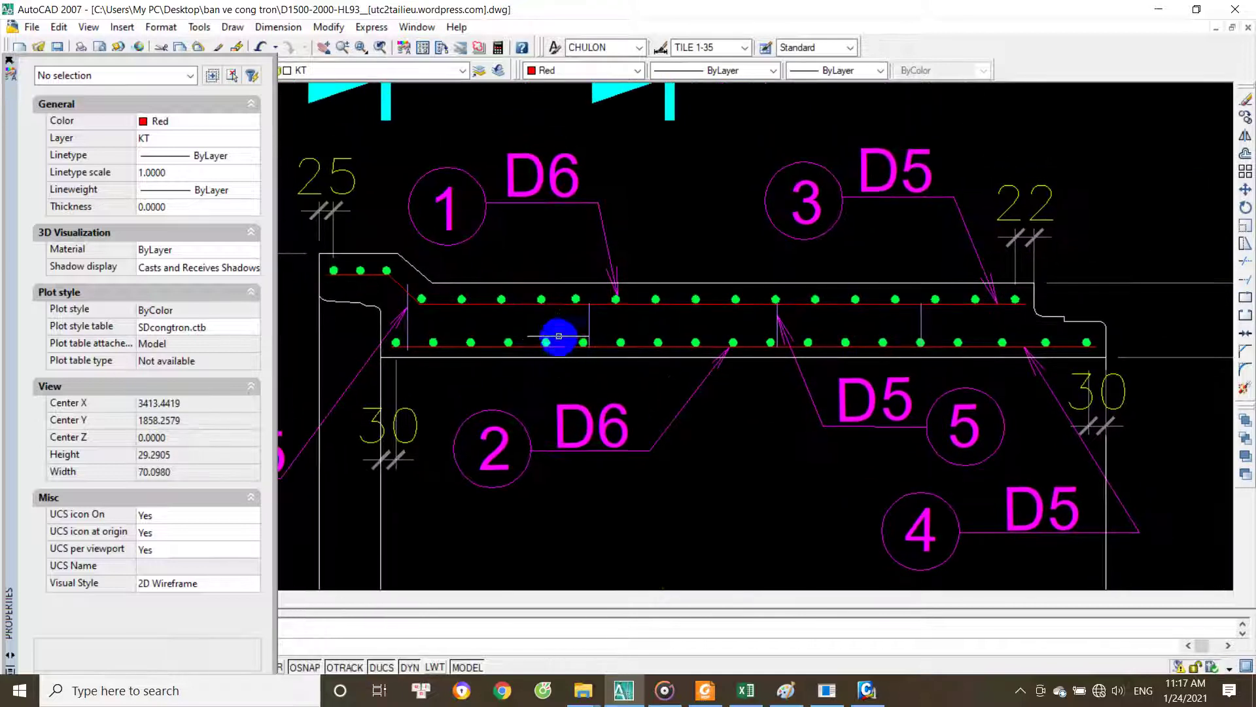
scroll(618, 306, "up", 1)
scroll(615, 304, "down", 2)
scroll(533, 321, "up", 1)
scroll(530, 327, "down", 3)
scroll(530, 268, "up", 3)
scroll(597, 314, "up", 2)
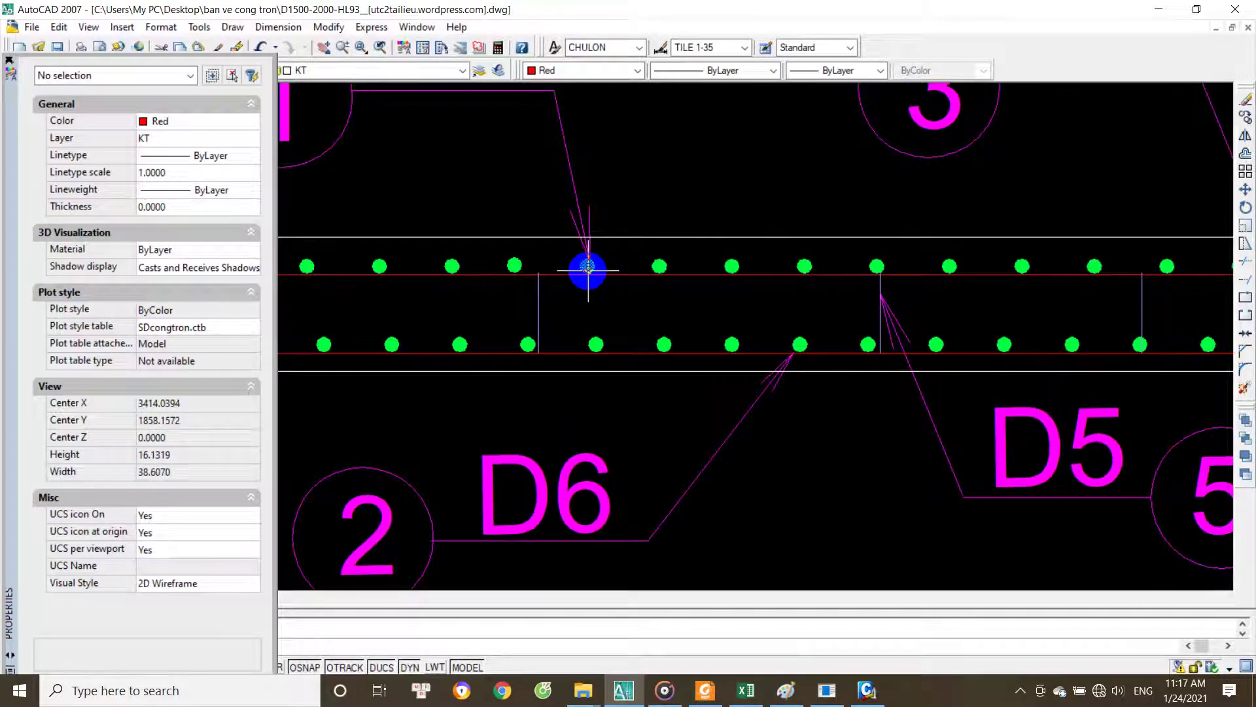
Step: Start a linear dimension from a top-row D6 bar in the 1/2 MẶT CẮT A-A view
type("DL")
key("Return")
scroll(587, 268, "up", 5)
left_click(577, 259)
left_click(787, 259)
scroll(785, 211, "down", 7)
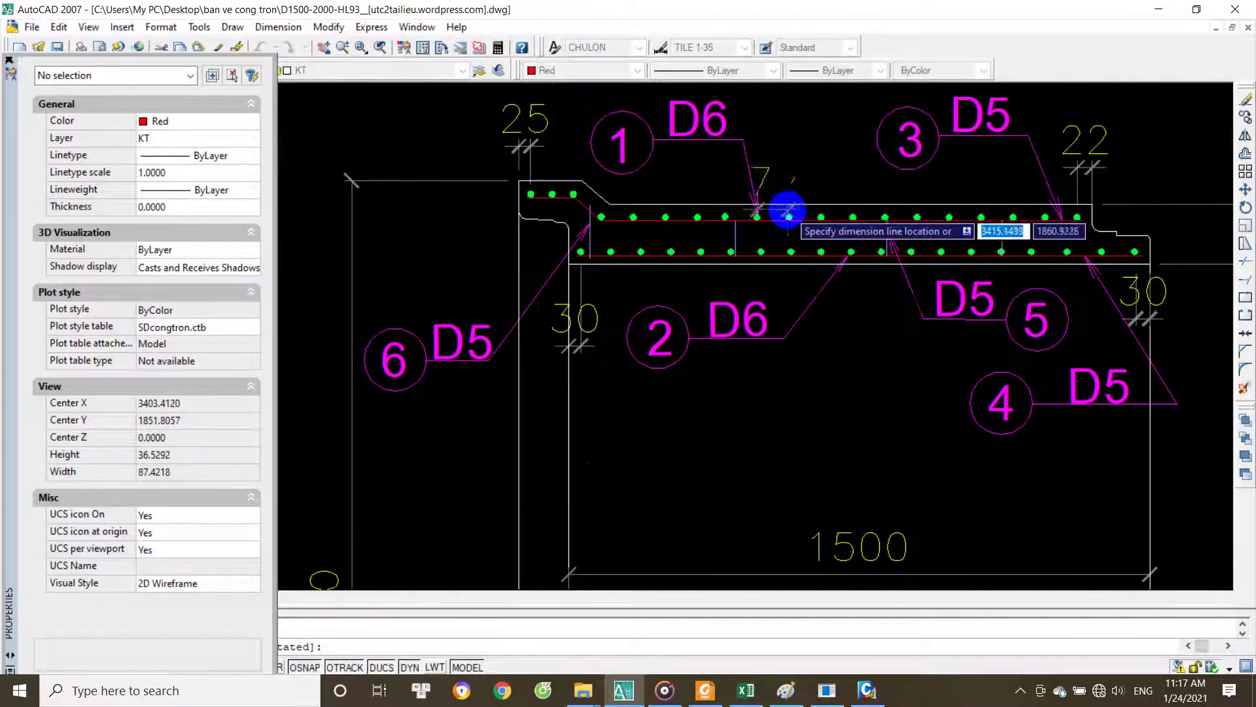
scroll(791, 196, "up", 2)
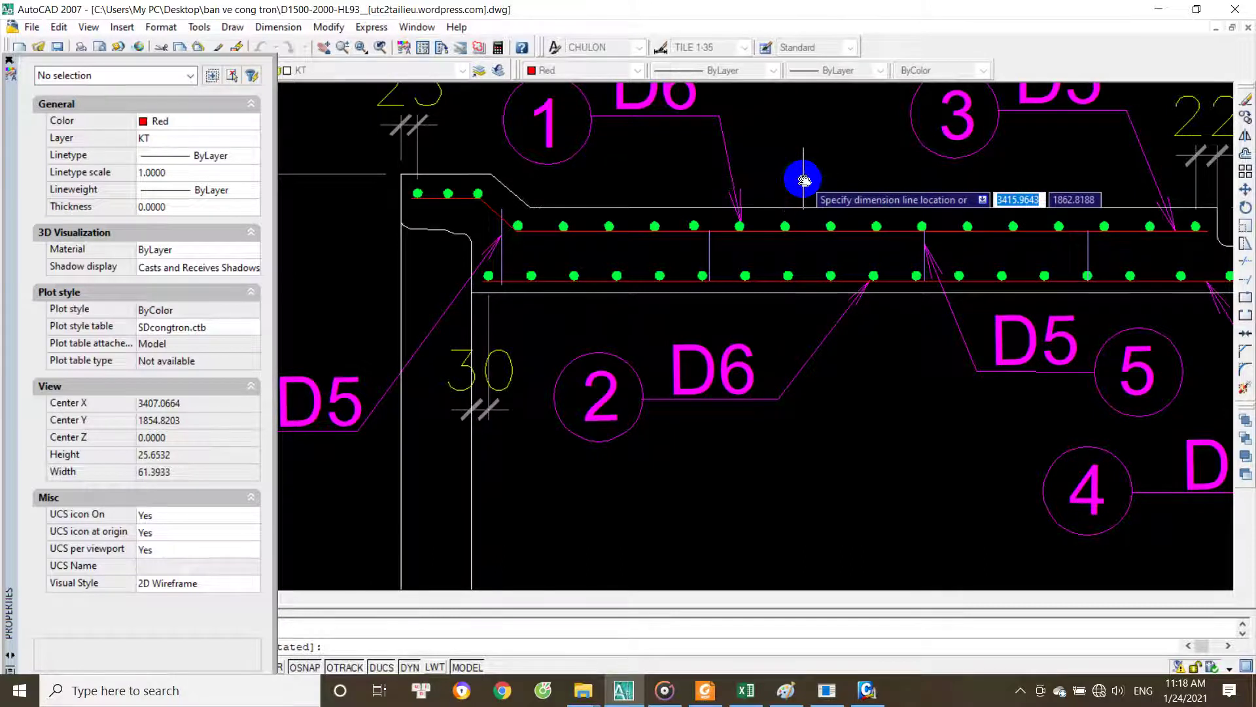
middle_click_drag(803, 178, 739, 228)
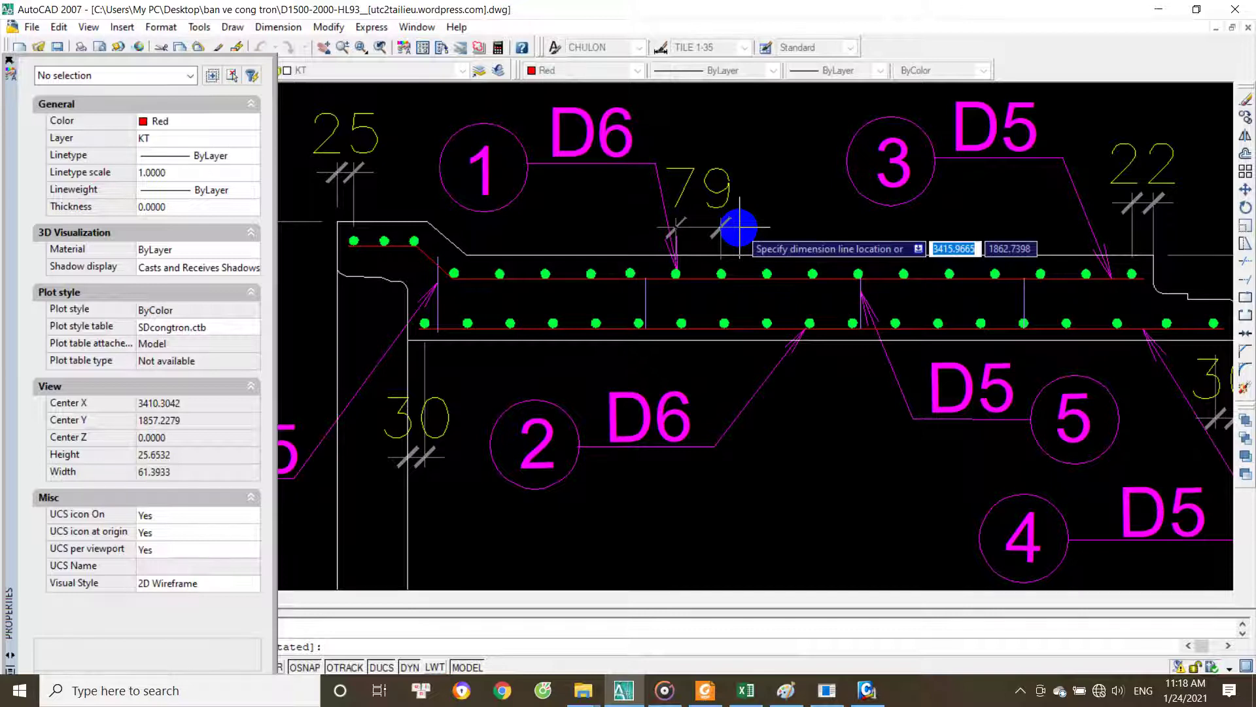
key("Escape")
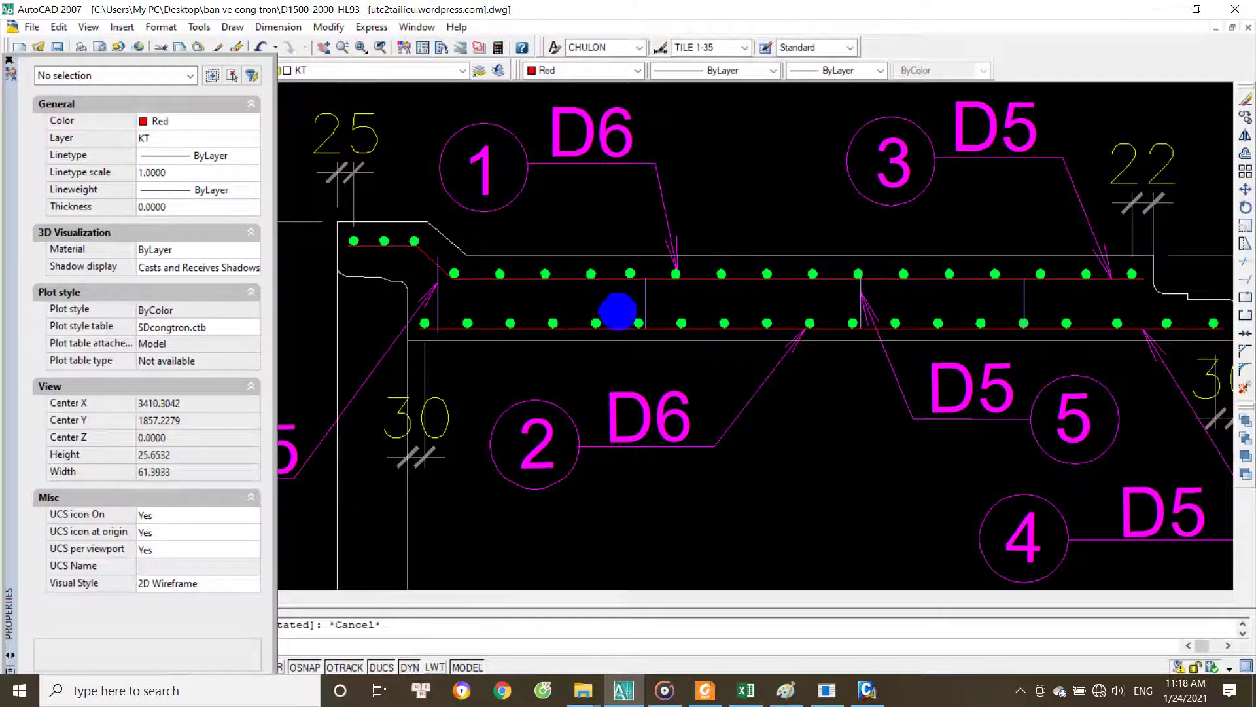
scroll(482, 282, "down", 3)
scroll(482, 281, "down", 3)
middle_click_drag(590, 383, 603, 244)
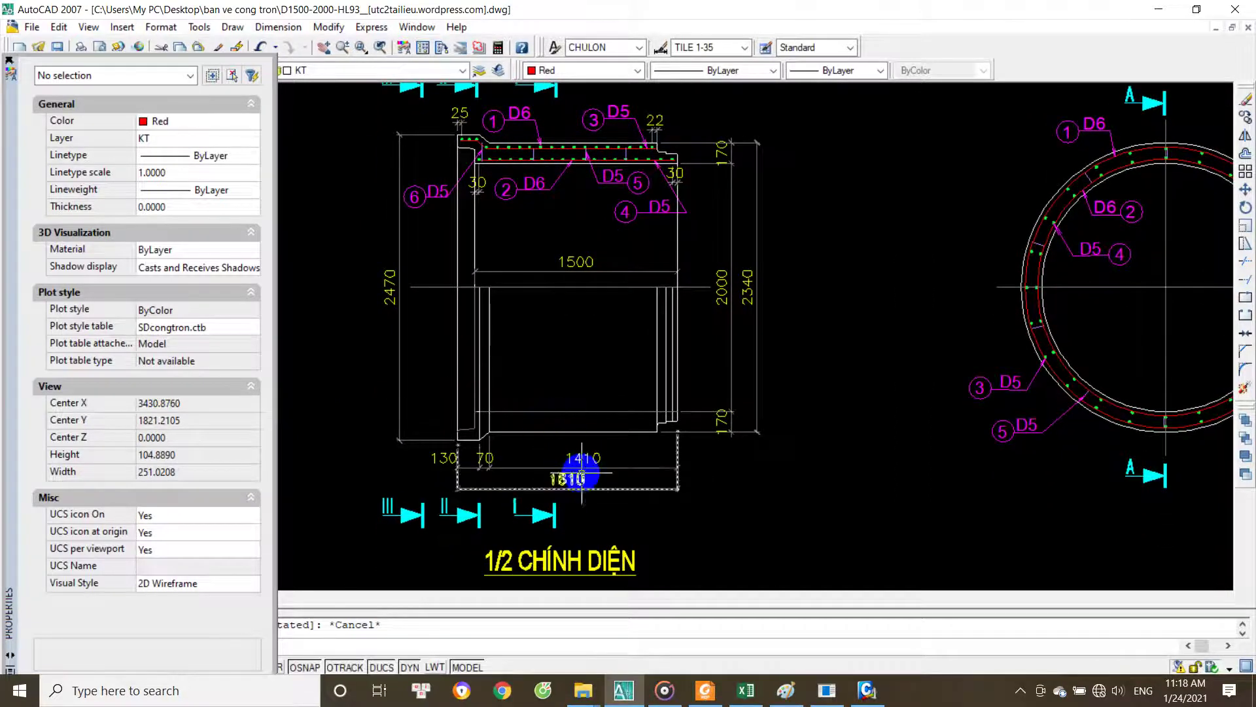
scroll(508, 188, "up", 3)
scroll(508, 188, "down", 4)
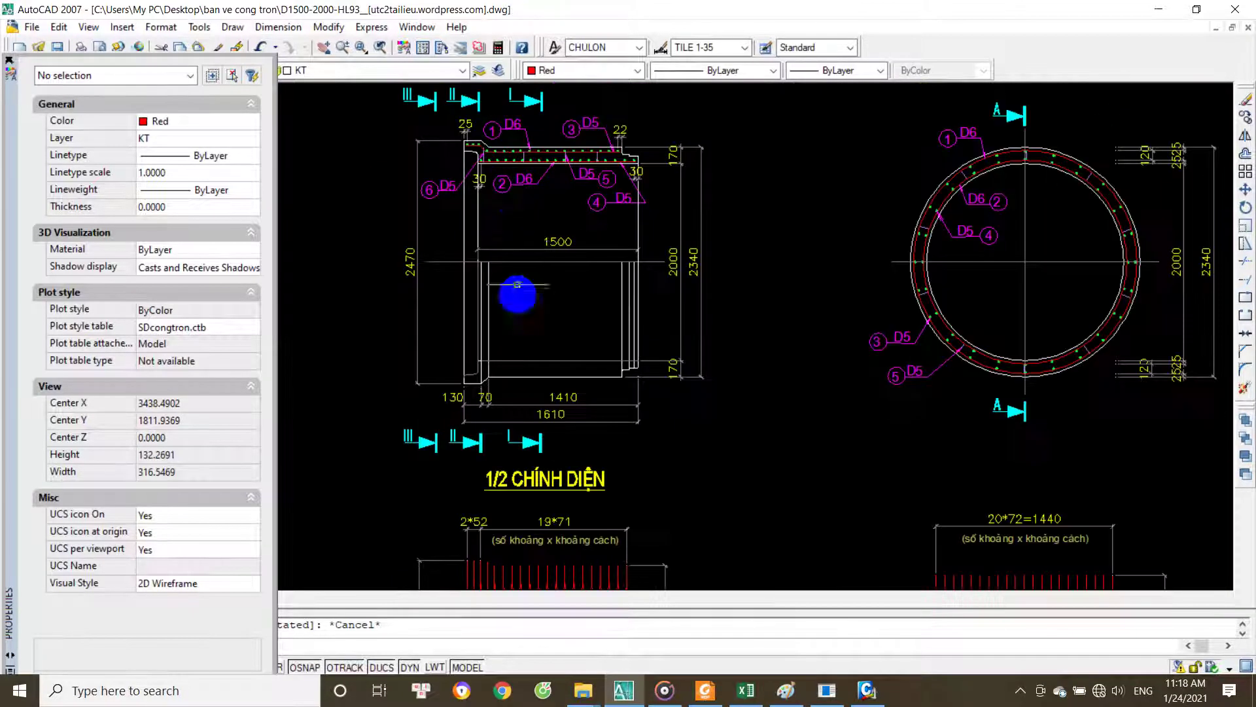
scroll(487, 403, "up", 2)
scroll(504, 356, "up", 1)
type("l")
key("Return")
left_click(428, 453)
middle_click_drag(524, 200, 507, 359)
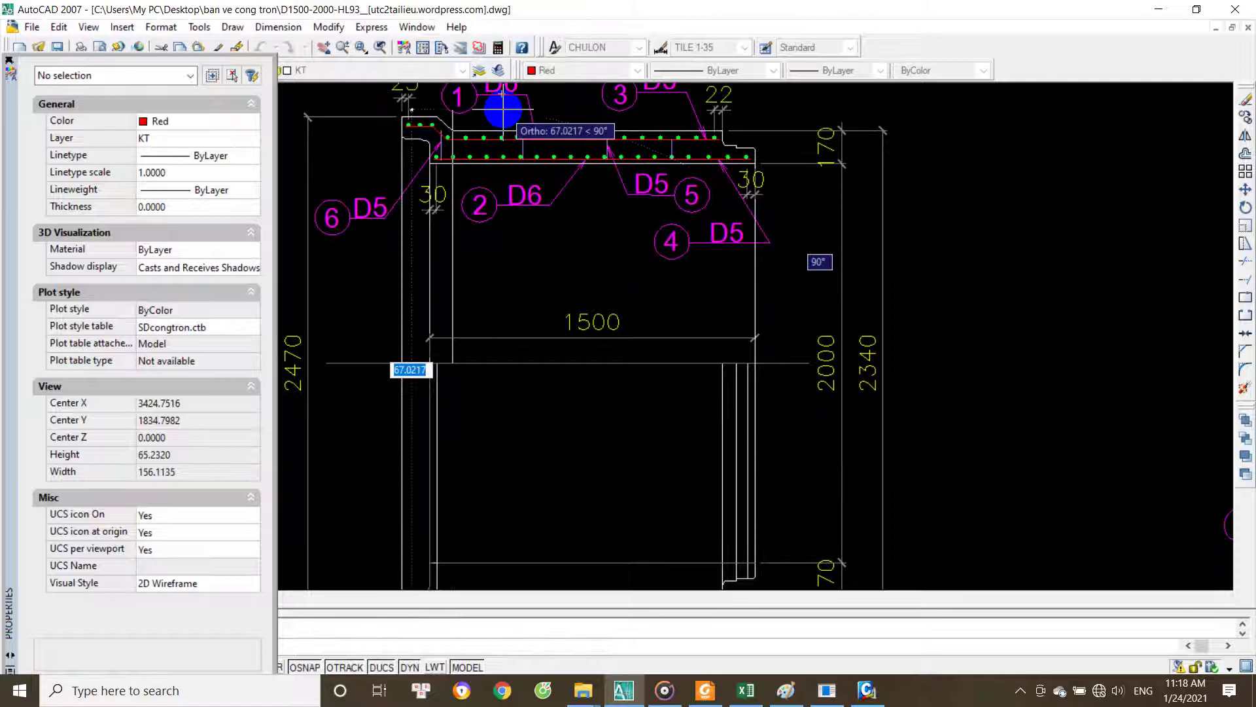
scroll(502, 98, "down", 4)
scroll(502, 104, "up", 2)
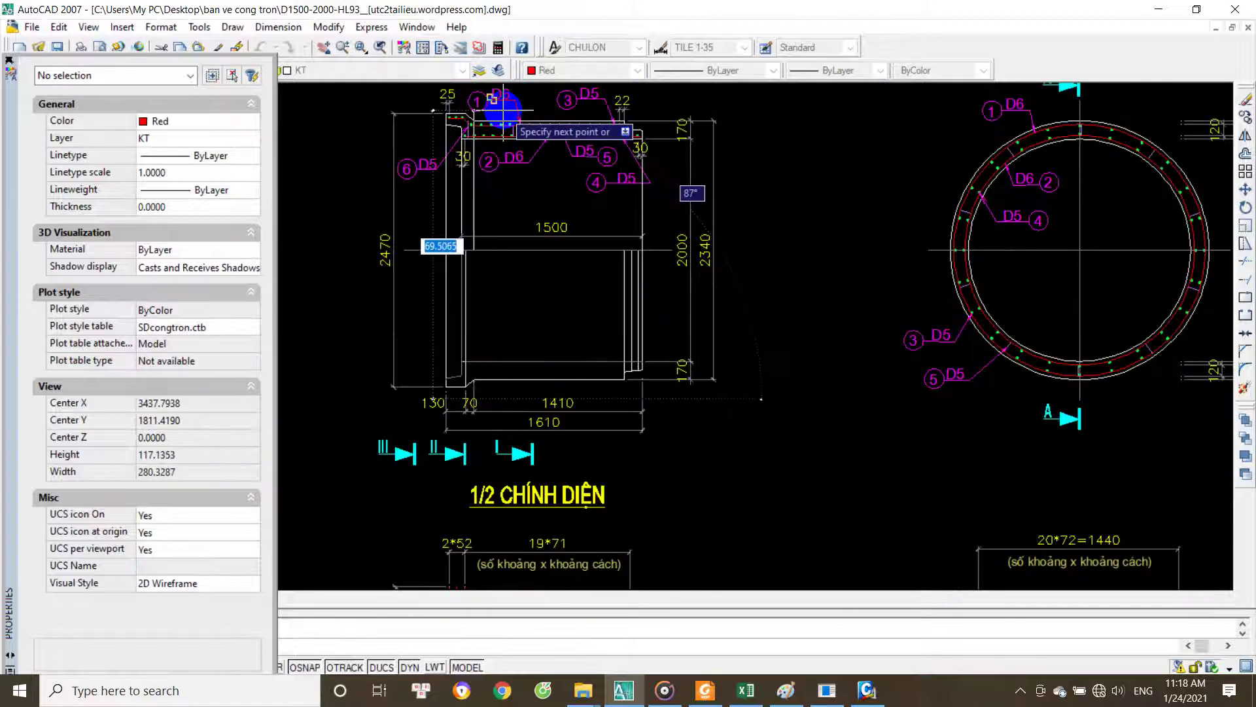
scroll(503, 108, "up", 2)
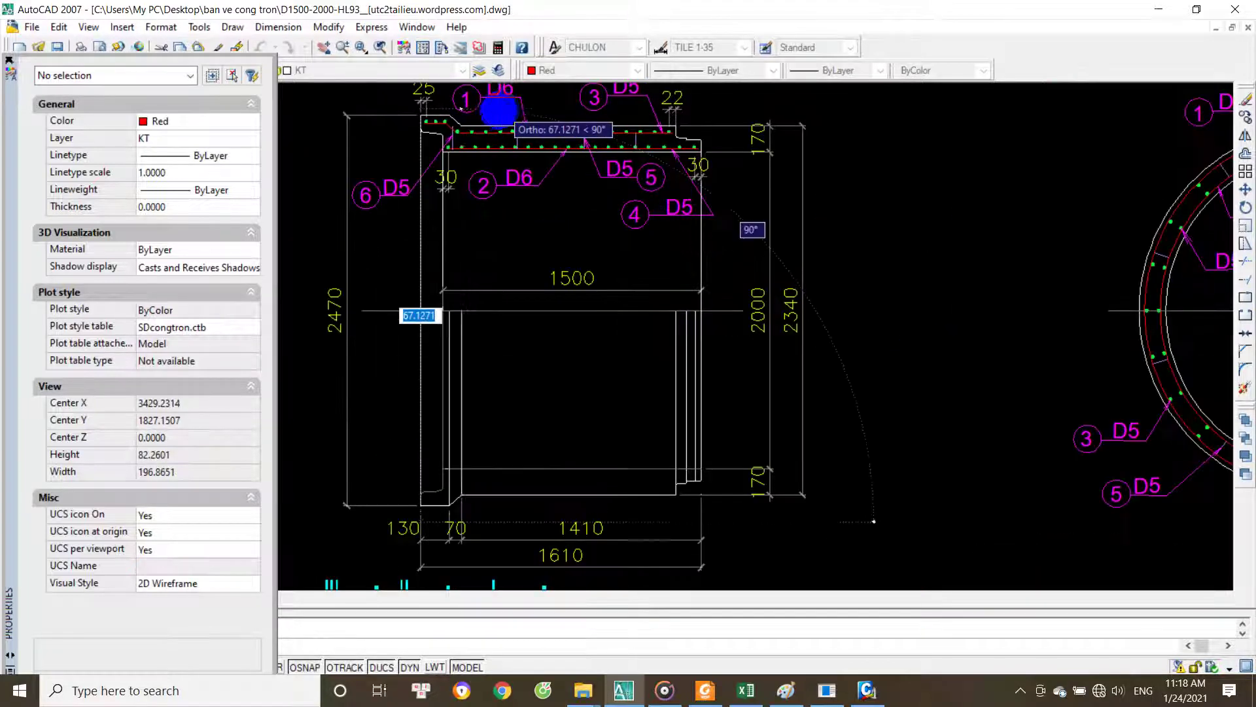
scroll(501, 110, "up", 4)
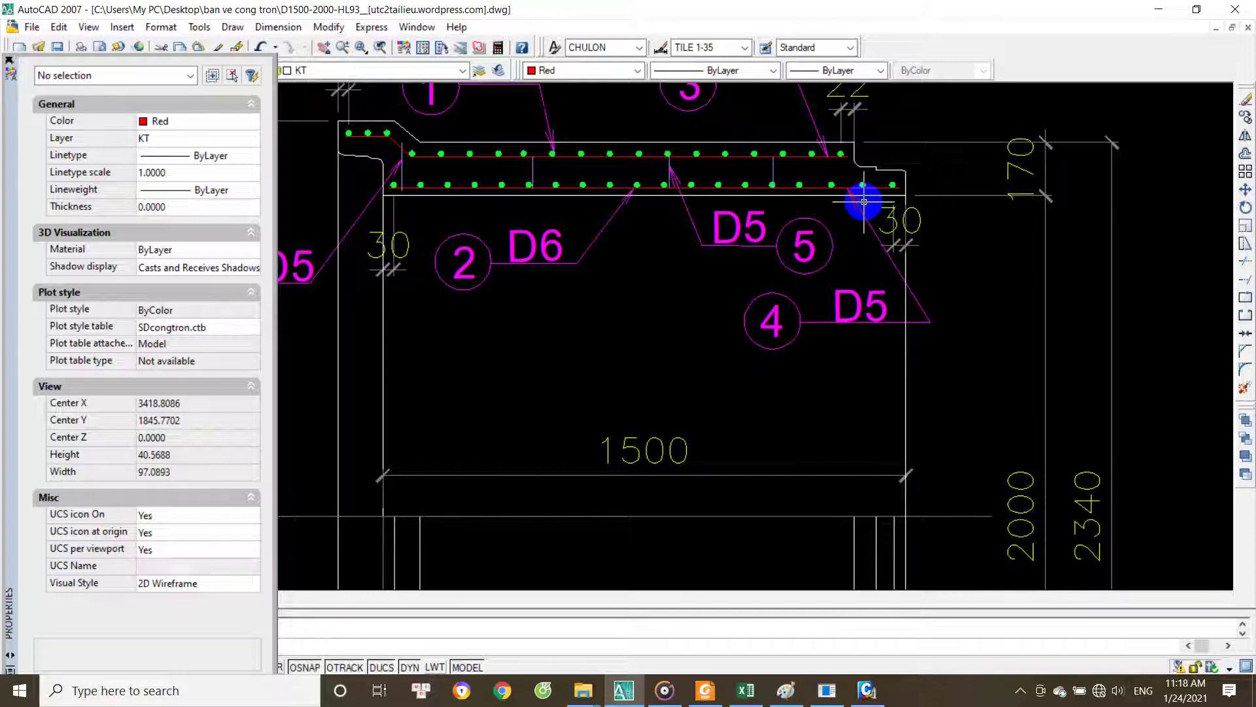
scroll(863, 202, "down", 2)
scroll(897, 202, "down", 1)
scroll(883, 231, "down", 1)
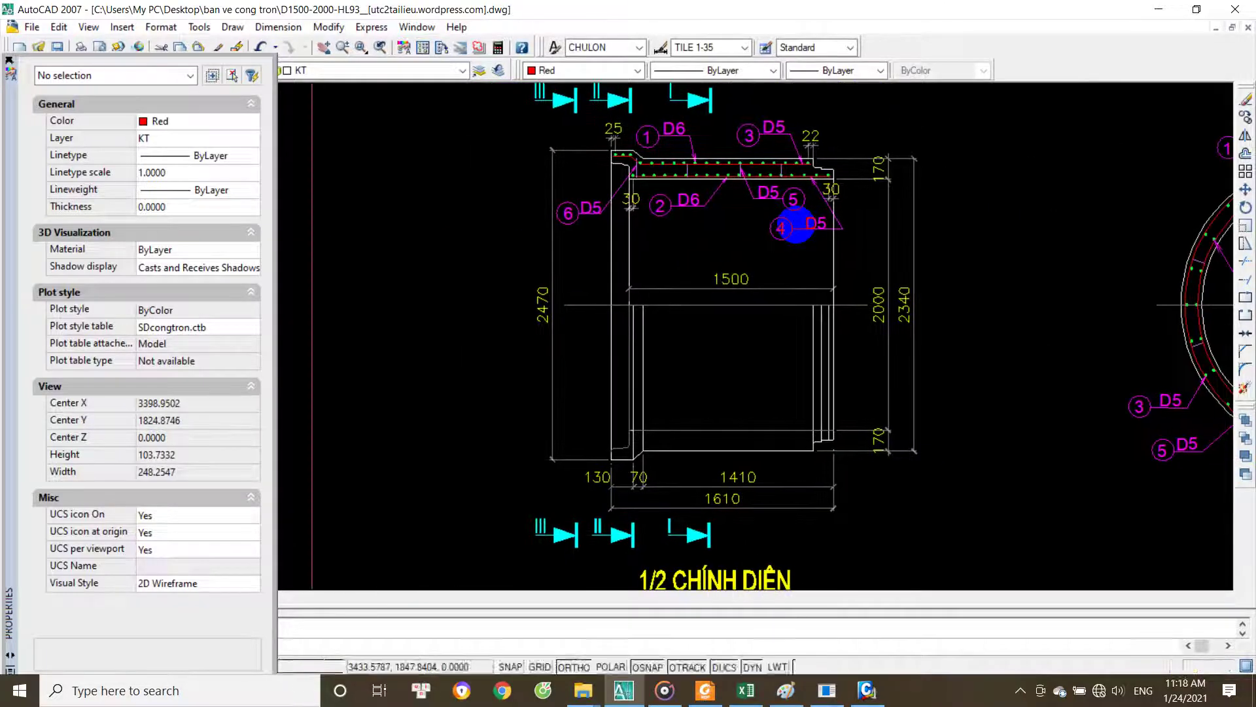
scroll(634, 166, "up", 3)
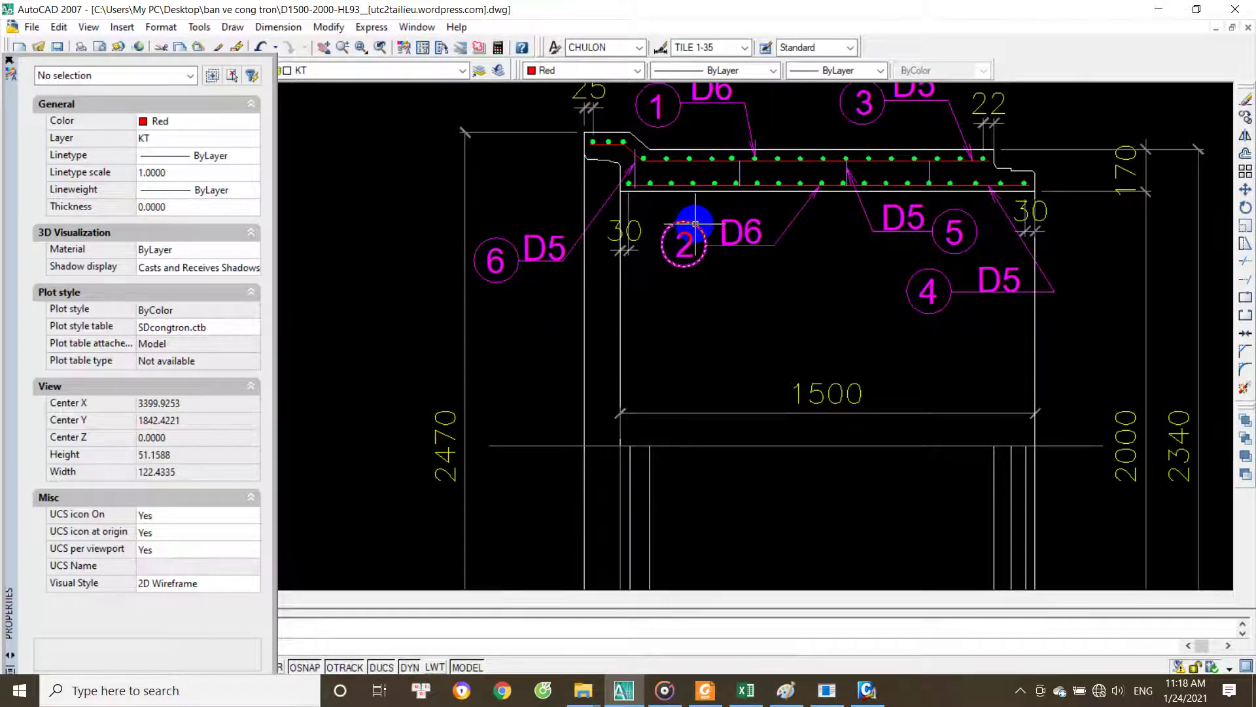
scroll(695, 224, "down", 5)
scroll(793, 272, "up", 1)
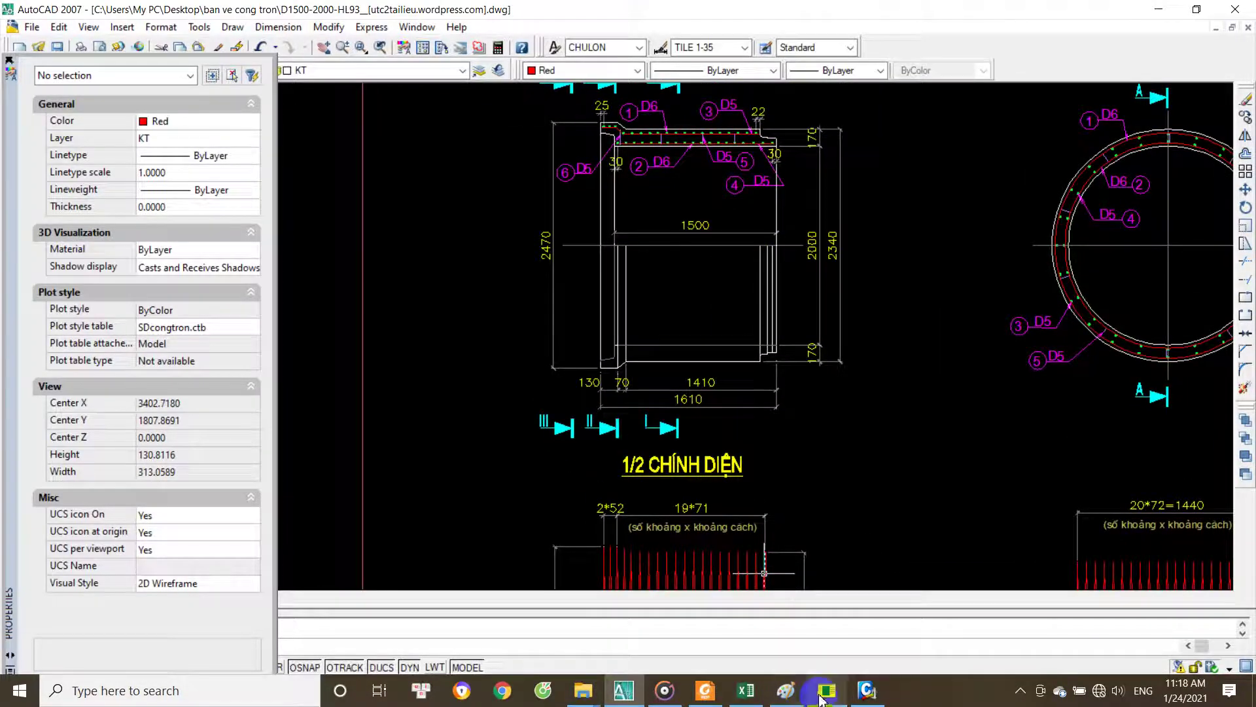
left_click(752, 693)
Step: Calculate =1400/18, then =1400/17, in spare cell U54, then delete it
left_click(1101, 401)
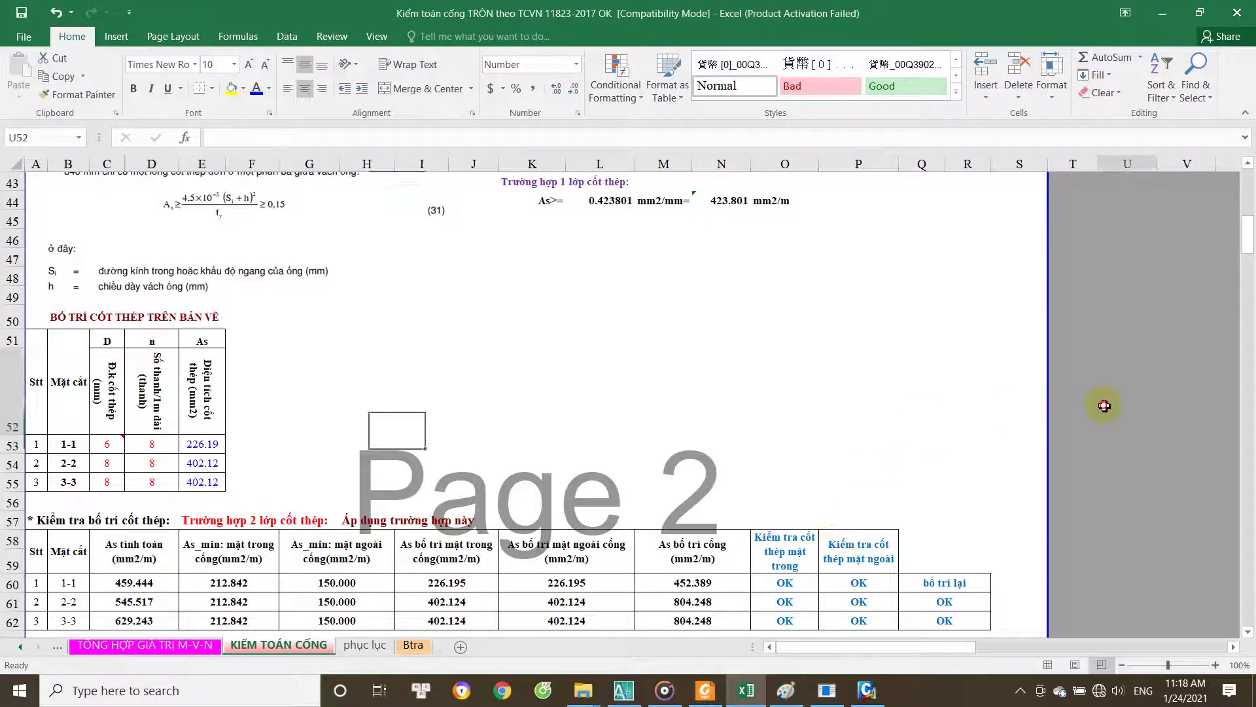
left_click(1178, 412)
left_click(1140, 460)
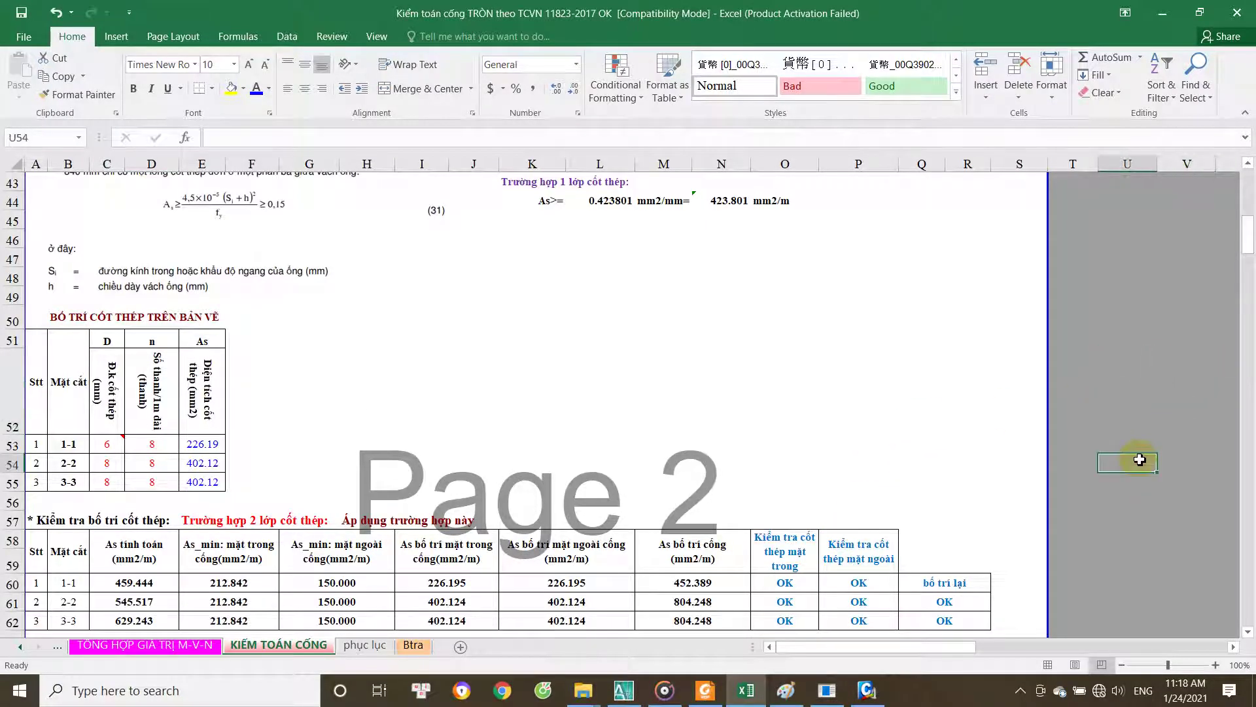
type("=1400/18")
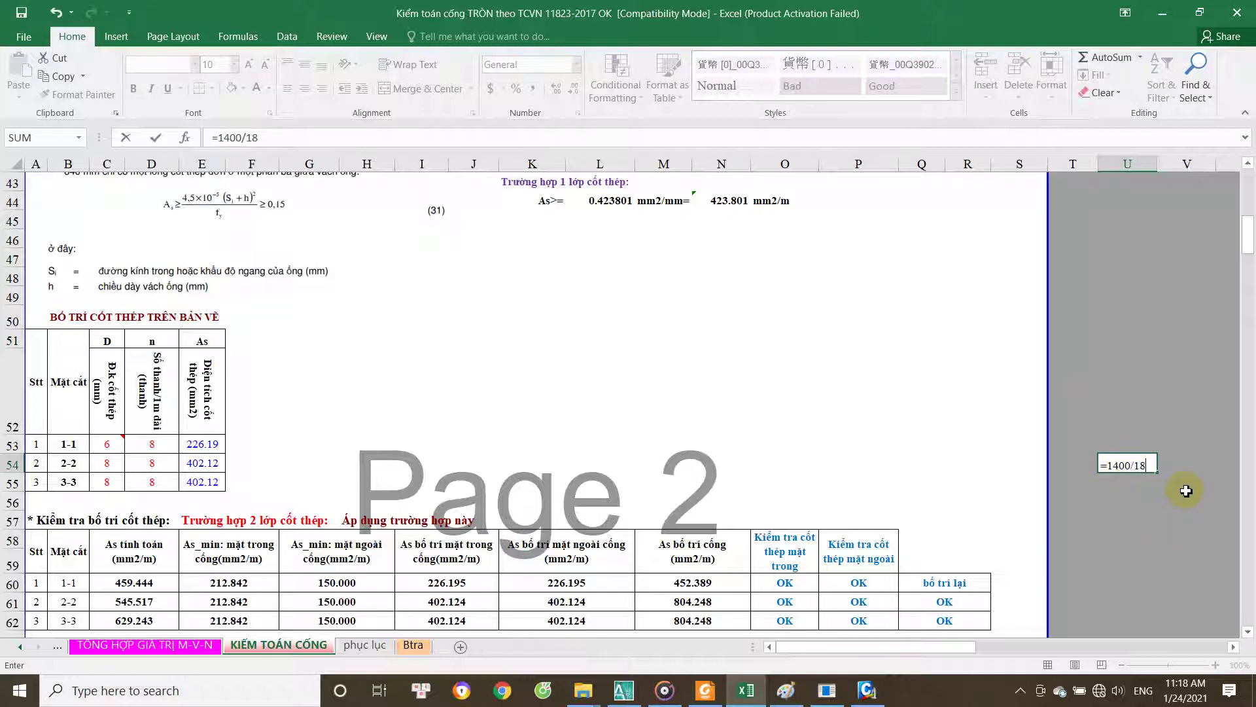
key("Return")
double_click(1152, 468)
key("Return")
left_click(1147, 466)
key("Delete")
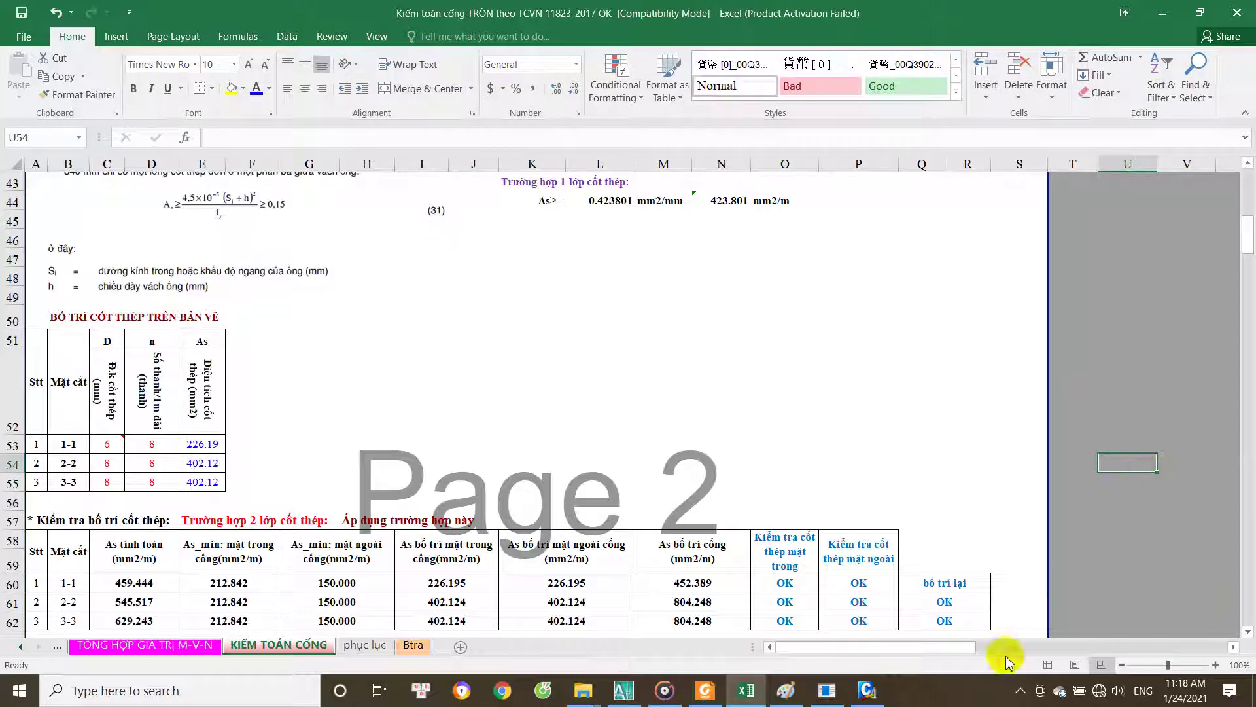
Step: Zoom across sections A-A and I-I rebar callouts in AutoCAD, then return to the Excel workbook
left_click(643, 695)
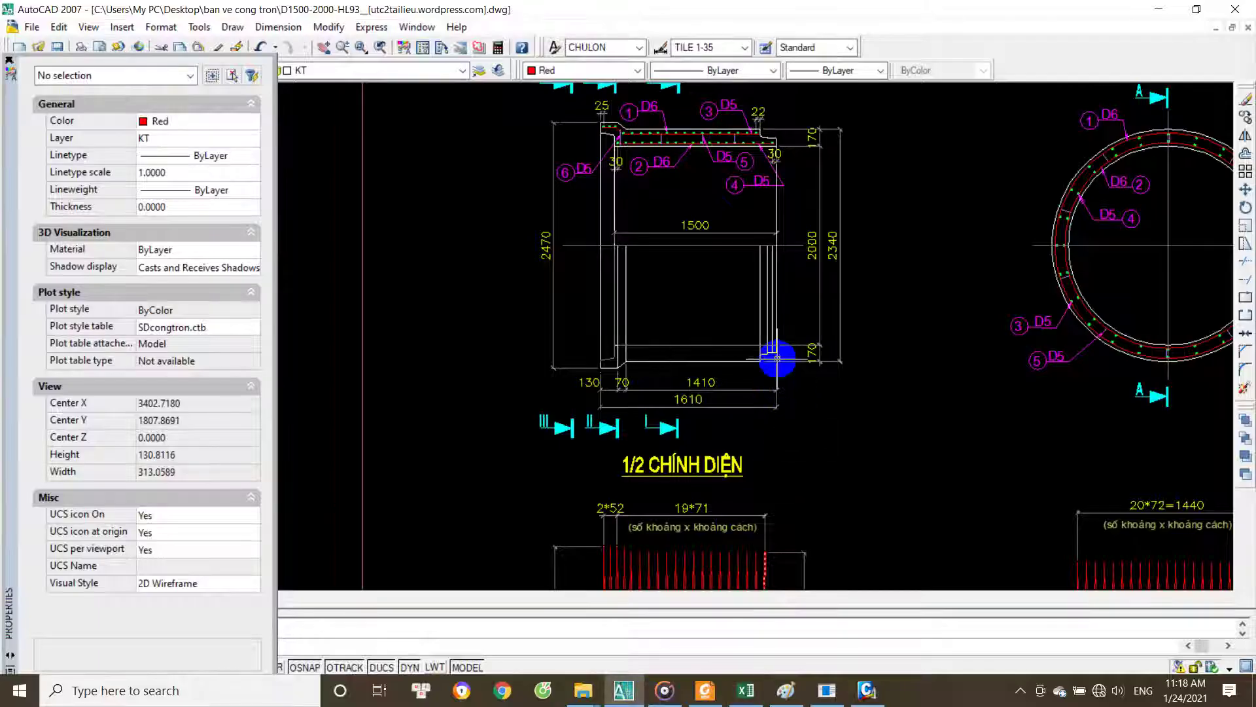
scroll(831, 435, "down", 2)
scroll(615, 220, "up", 4)
scroll(654, 286, "up", 2)
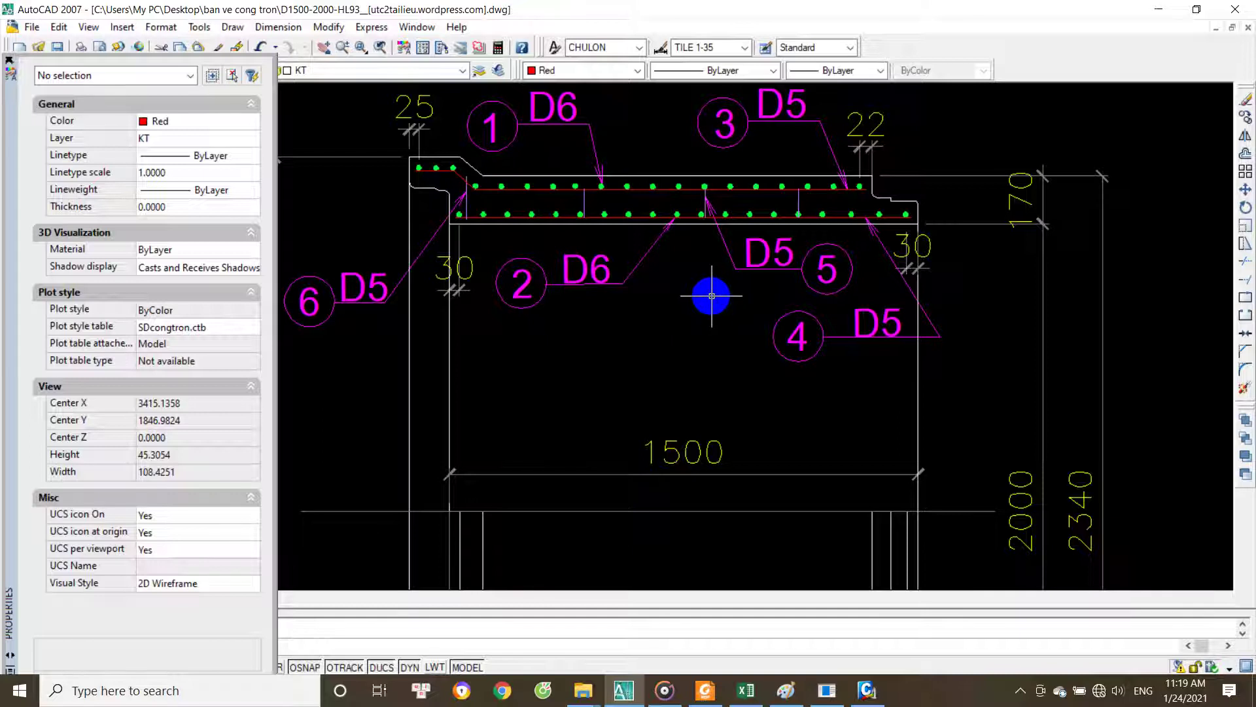
scroll(712, 295, "down", 3)
scroll(658, 264, "up", 2)
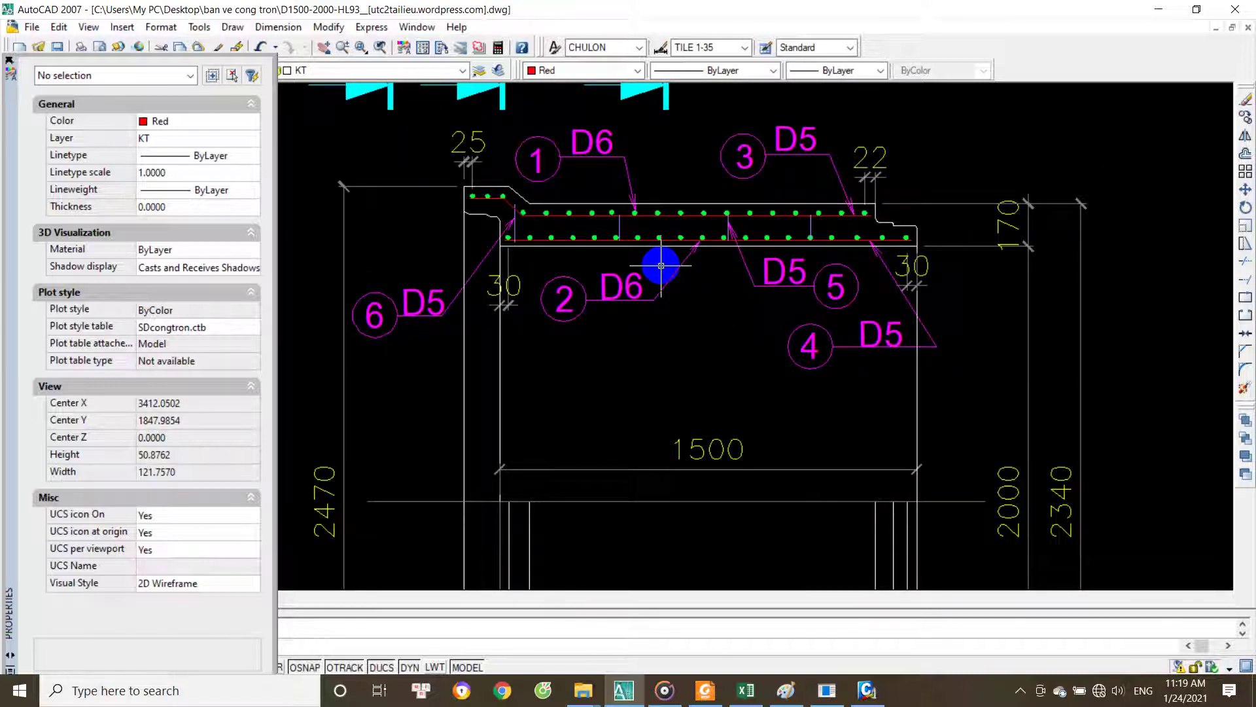
scroll(661, 265, "down", 3)
scroll(660, 268, "down", 2)
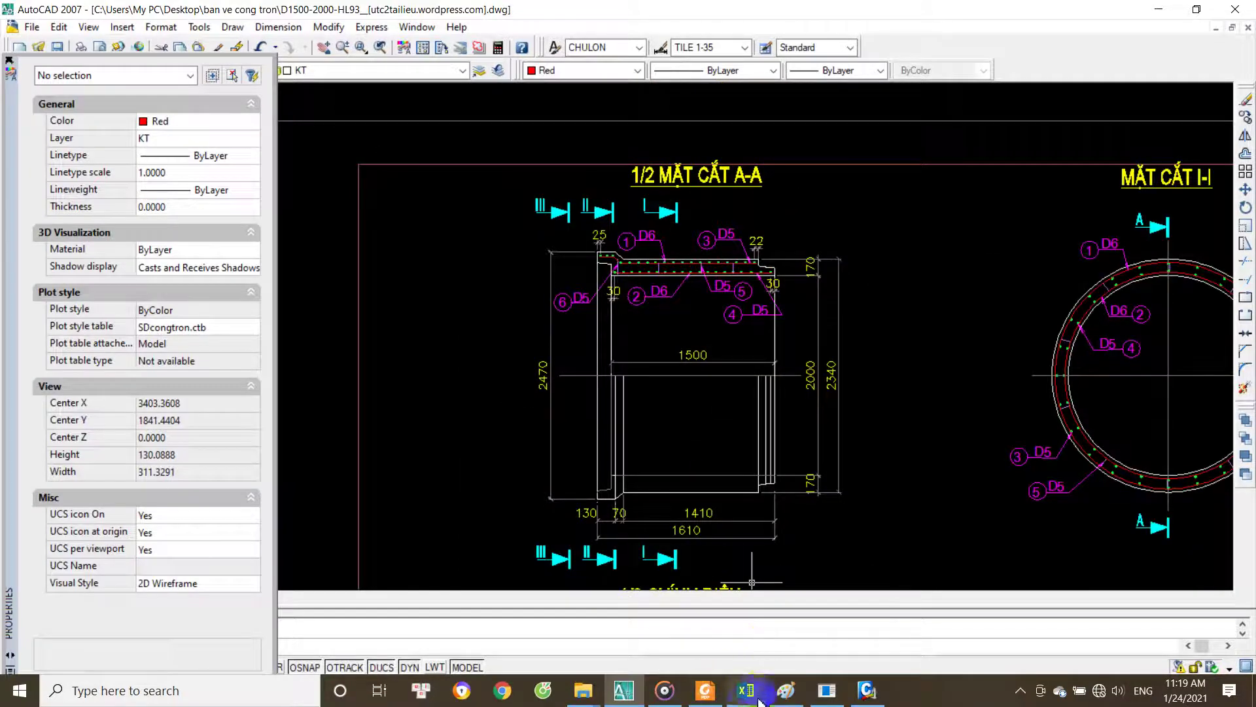
left_click(759, 700)
Step: Enter a rounded-down 1000/80 bar-count formula in D53 for section 1-1
scroll(488, 373, "down", 2)
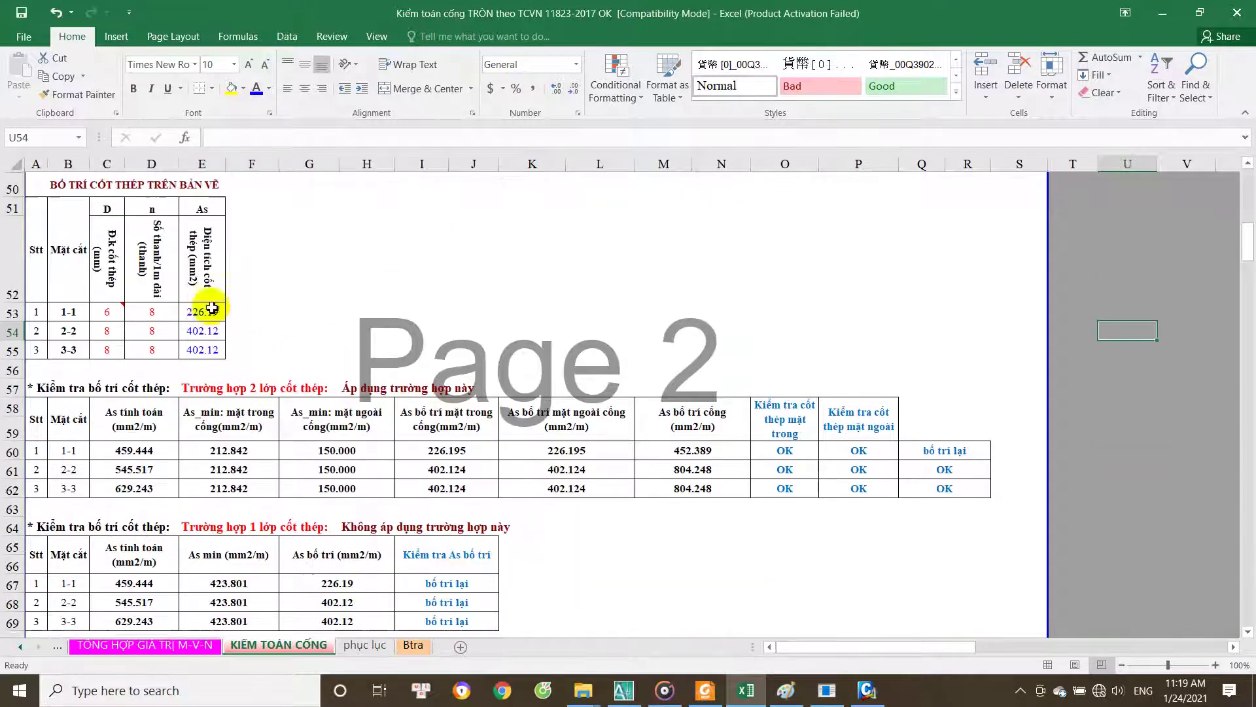
scroll(212, 308, "up", 1)
left_click(160, 330)
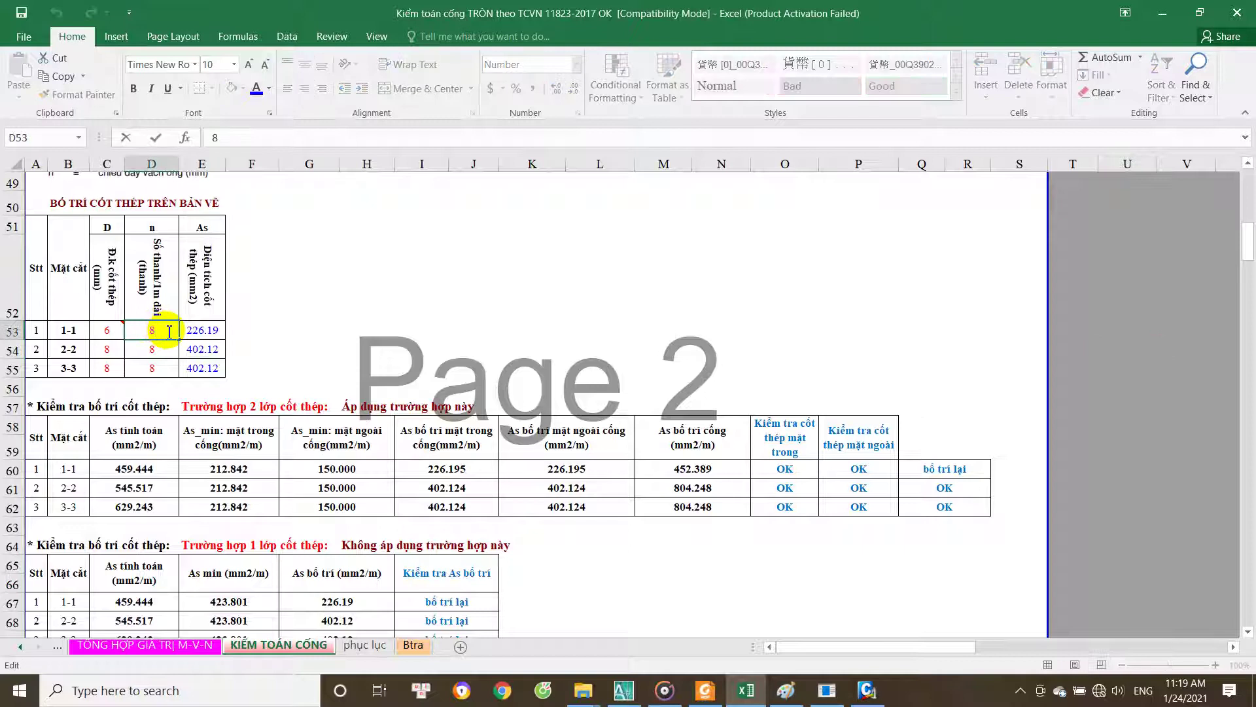
type("=1000/80")
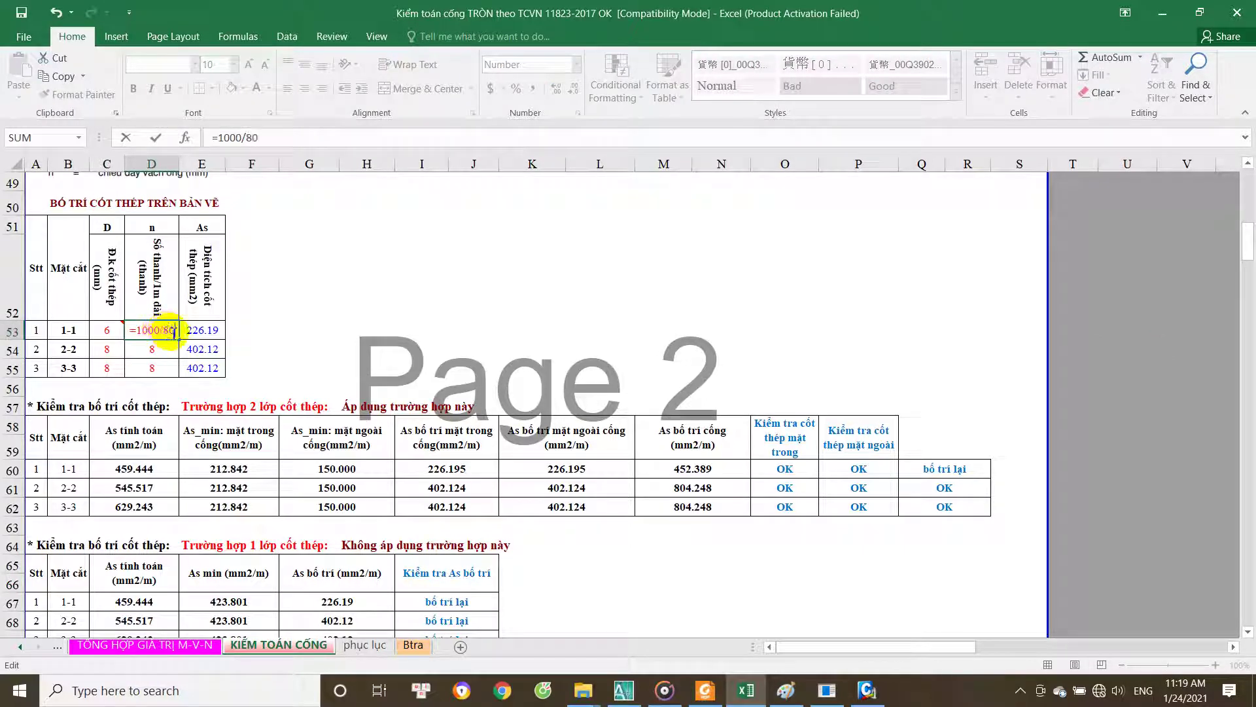
key("Return")
double_click(163, 334)
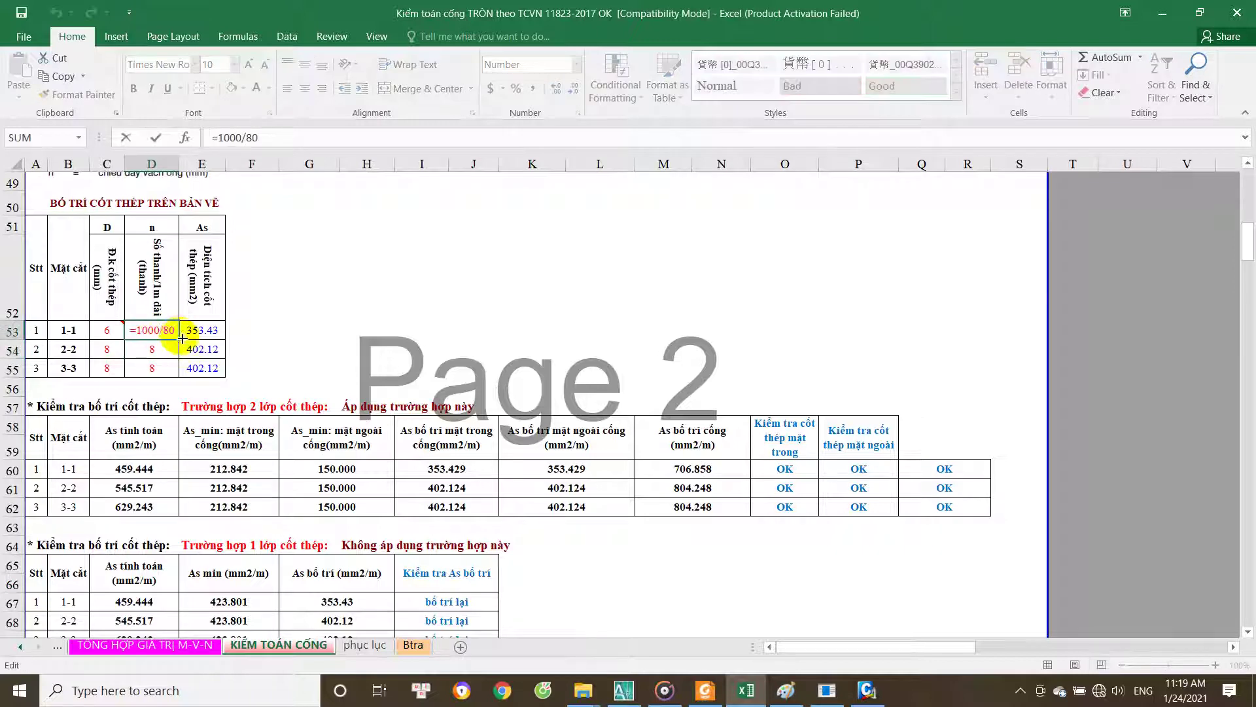
key("Return")
double_click(144, 331)
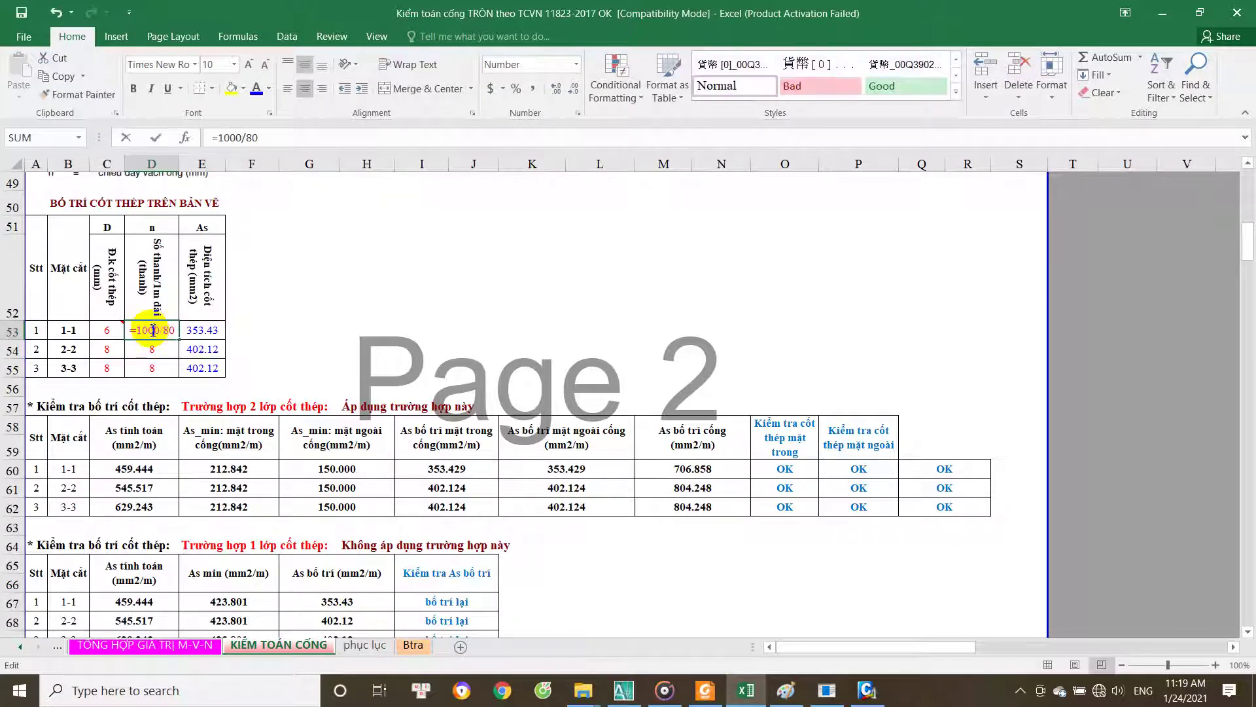
type("INT(")
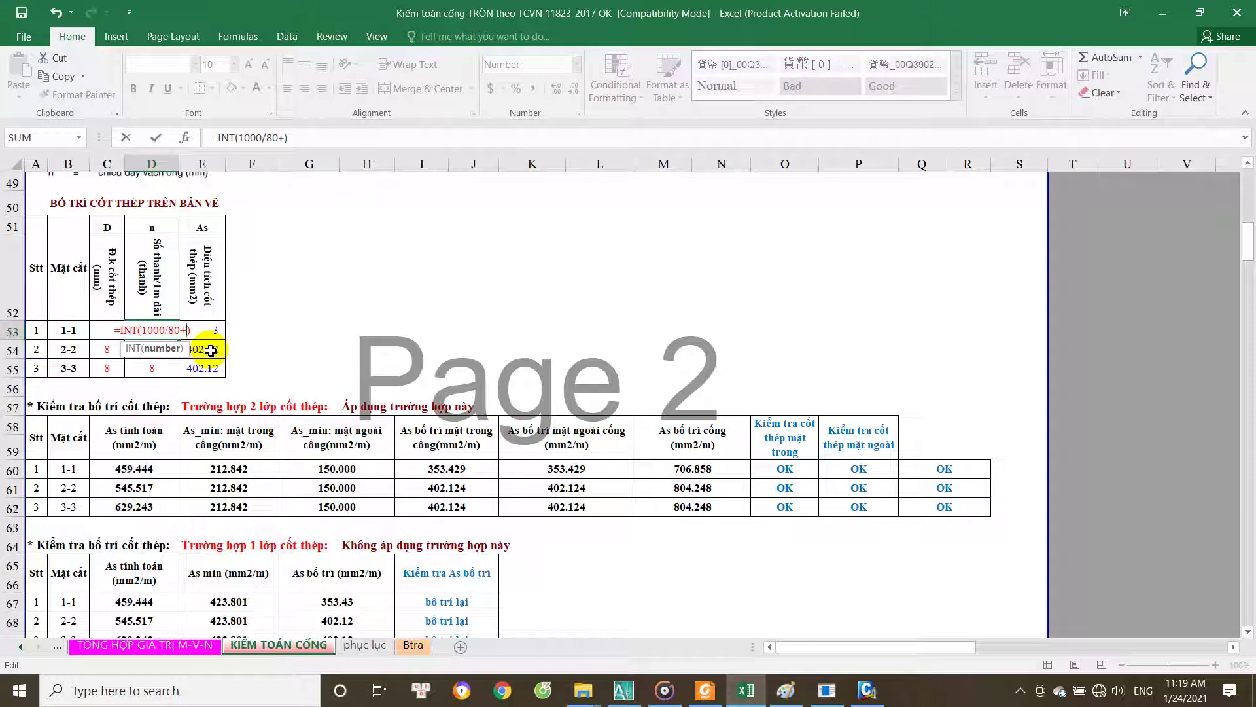
key("Return")
Step: Add one bar so D53 reads =INT(1000/80+1), giving 13 bars
double_click(161, 328)
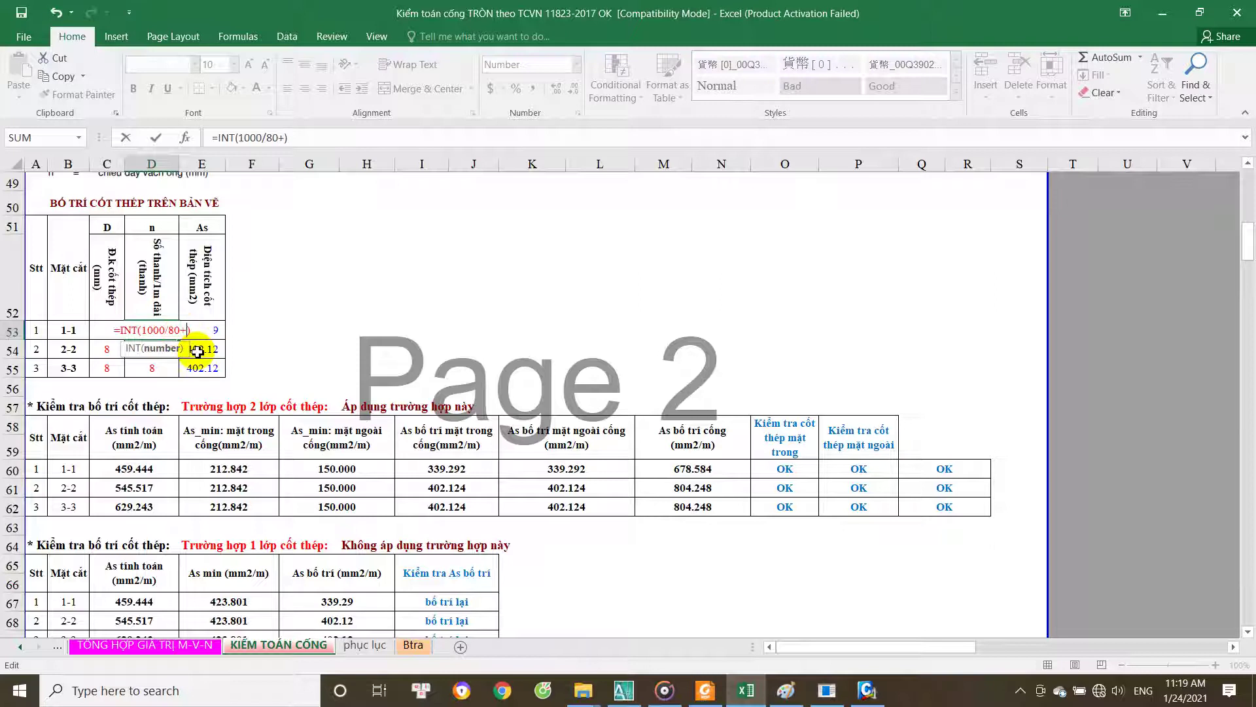
type("1")
key("Return")
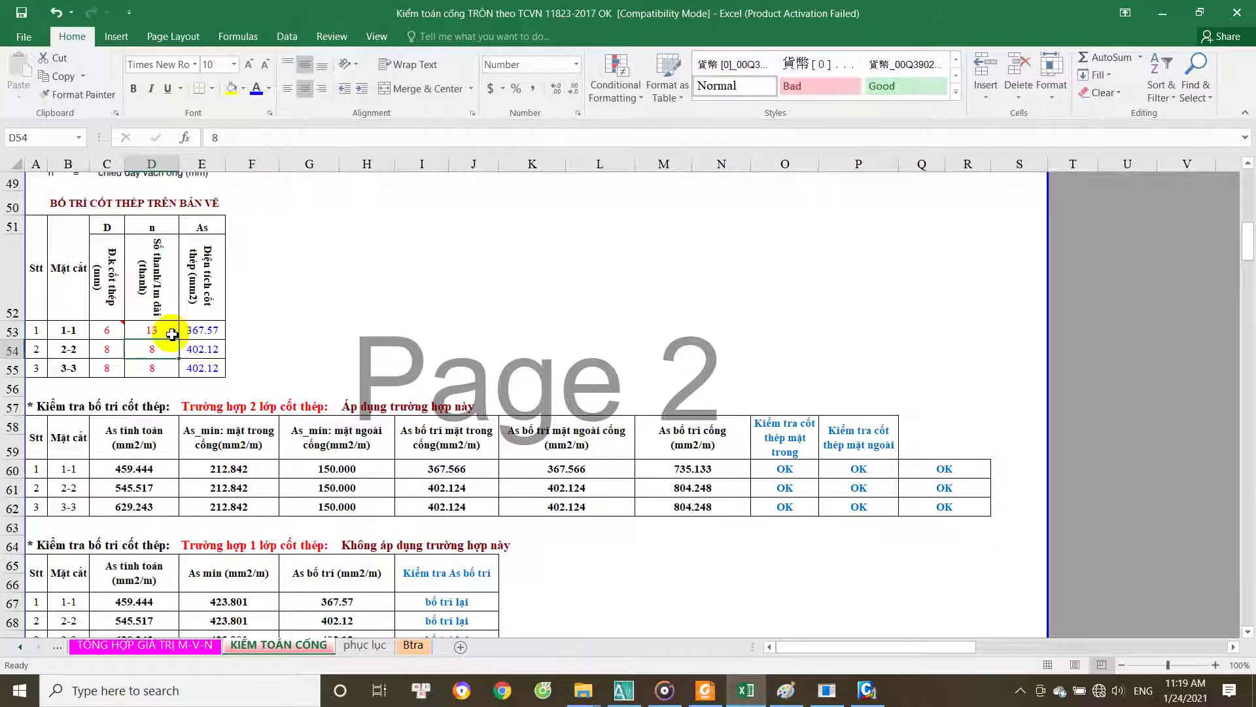
double_click(171, 333)
key("Return")
left_click(171, 333)
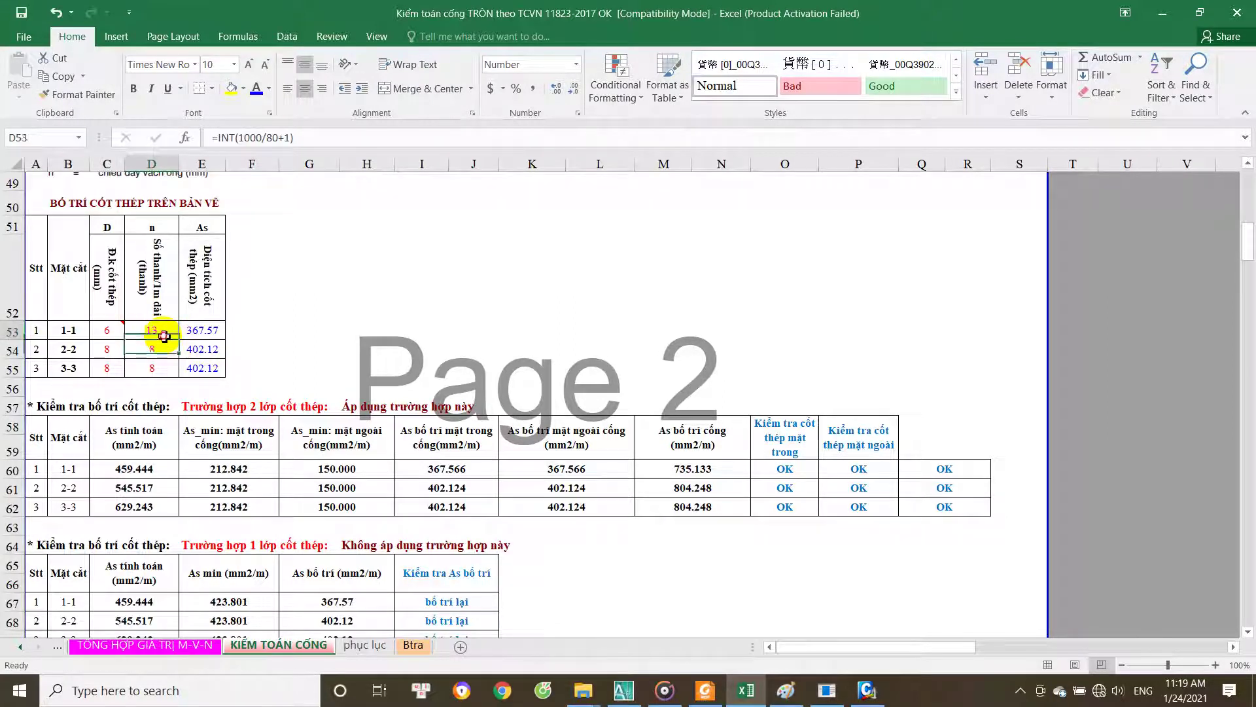
double_click(168, 335)
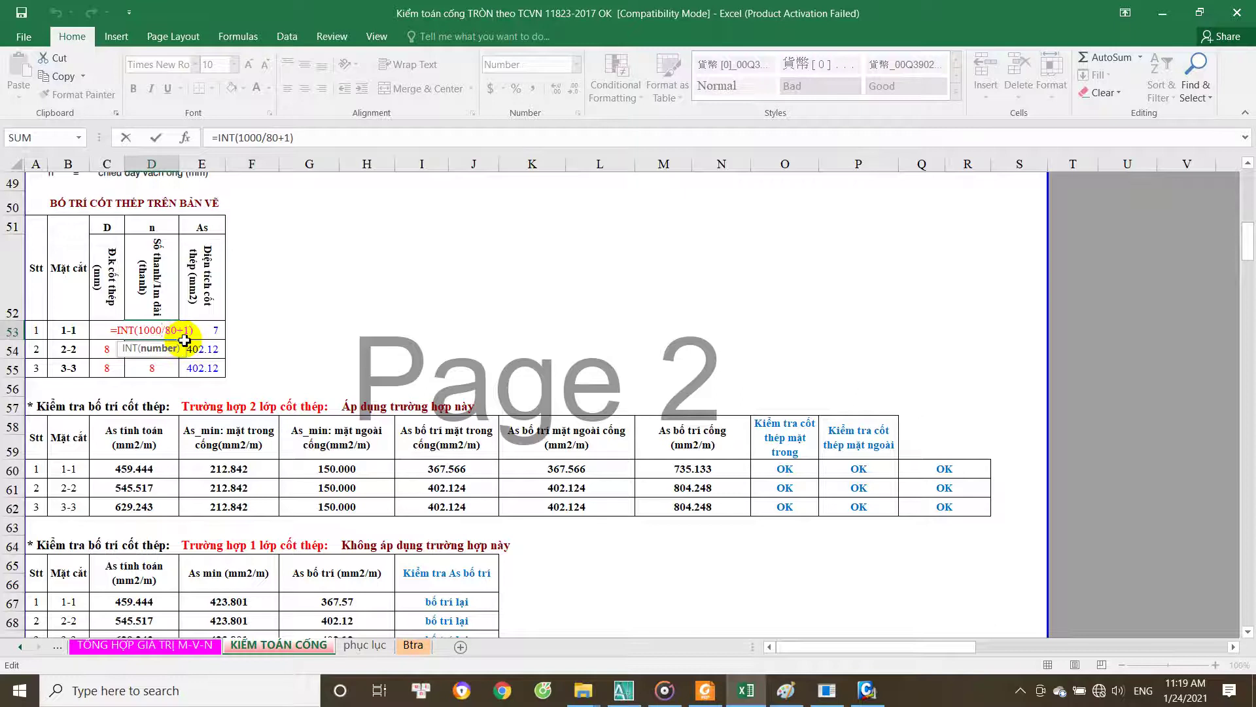
key("Return")
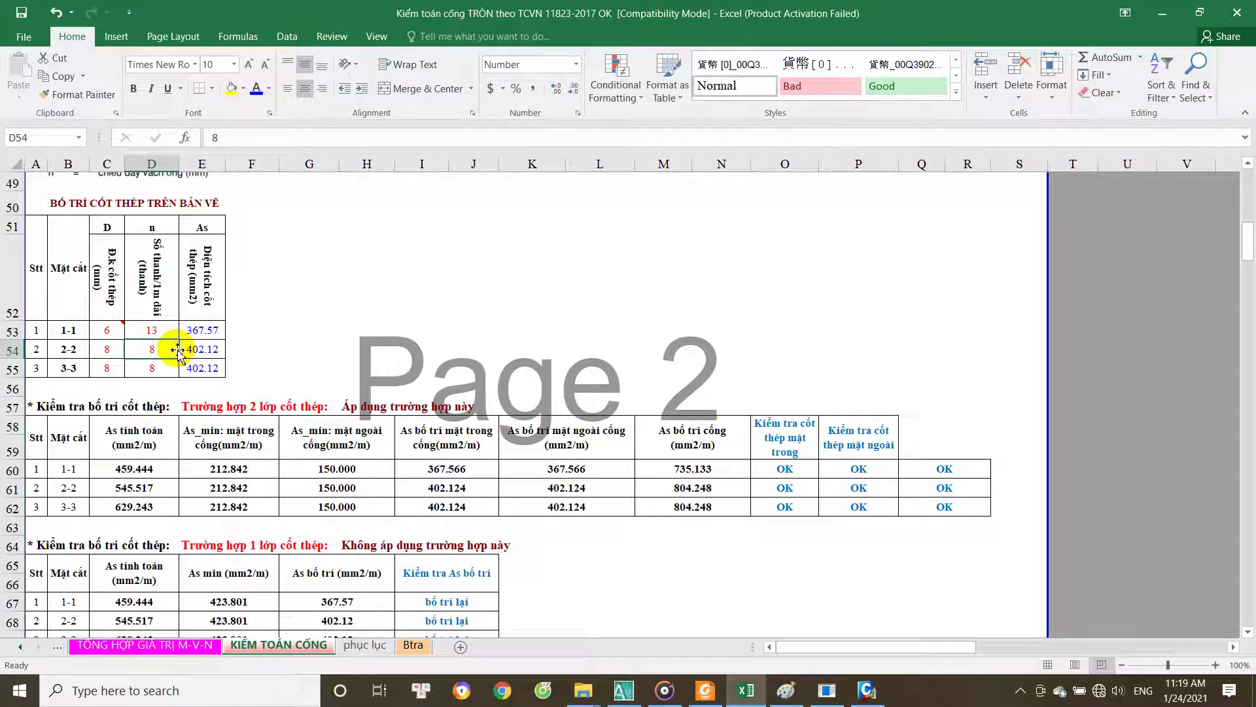
Step: Give sections 2-2 and 3-3 6 mm bars at 13 per metre, then bring up AutoCAD
left_click(115, 345)
type("6")
left_click(121, 370)
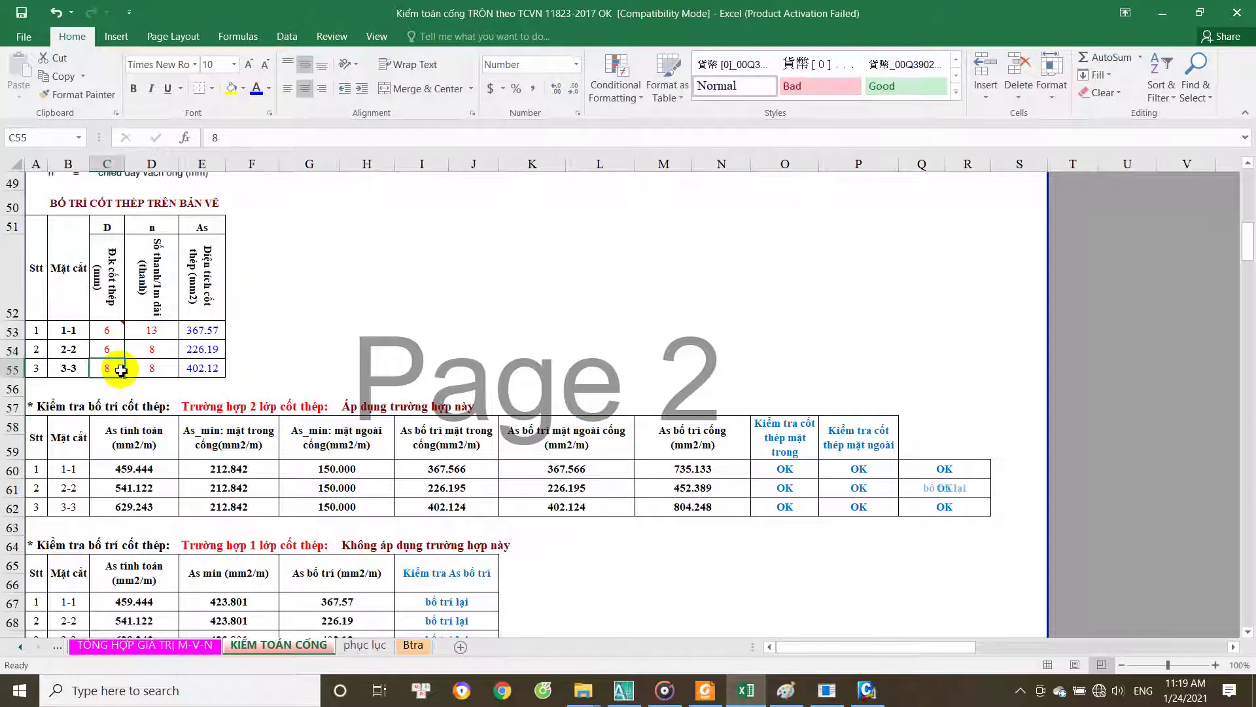
type("6")
left_click(163, 350)
type("1")
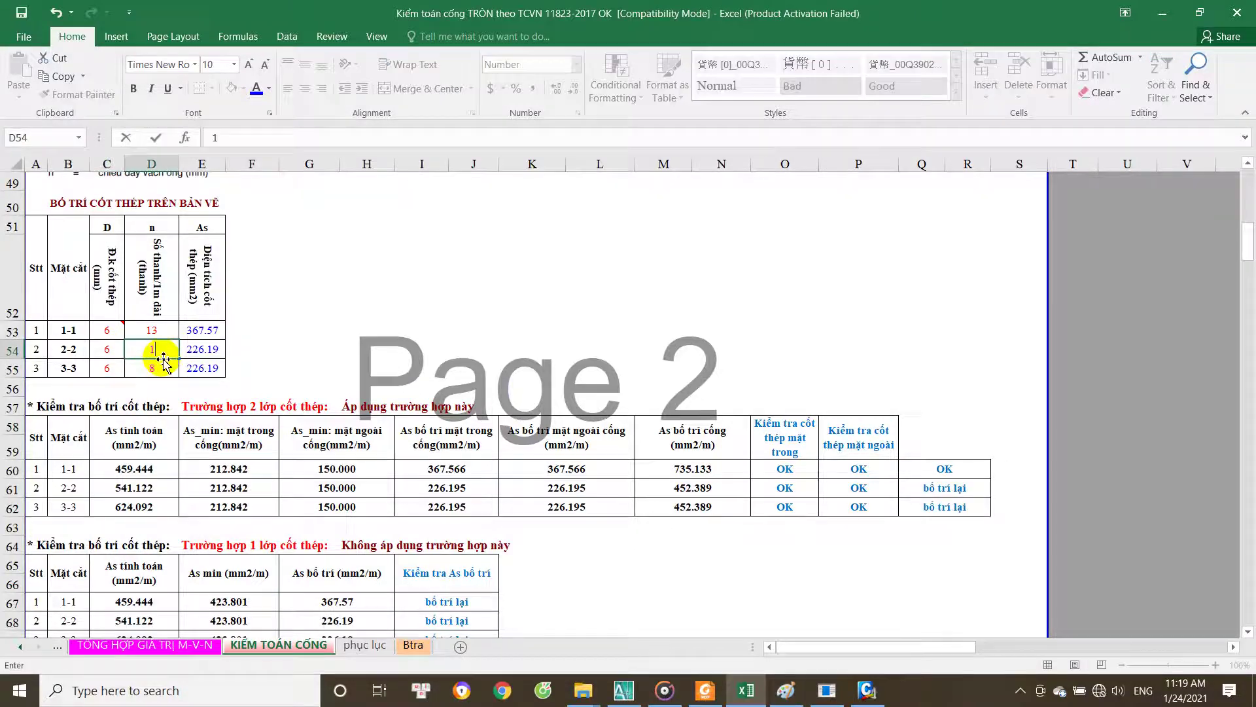
type("313")
left_click(216, 366)
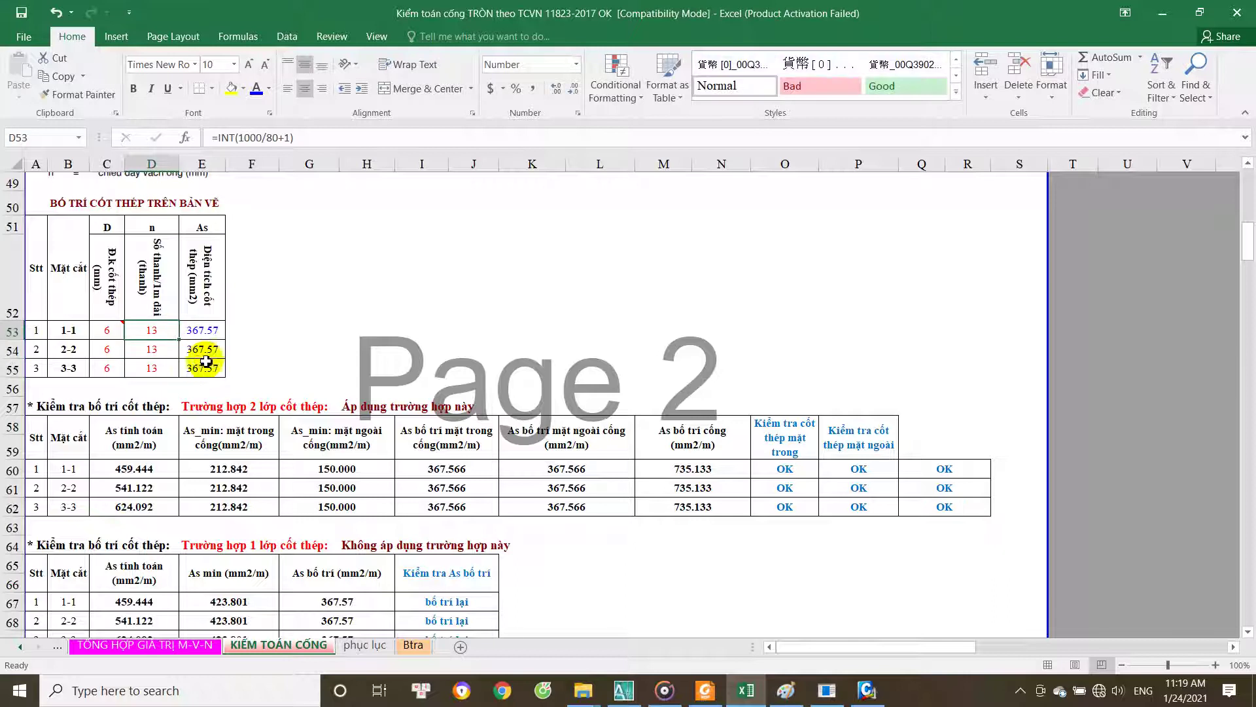
key("Left")
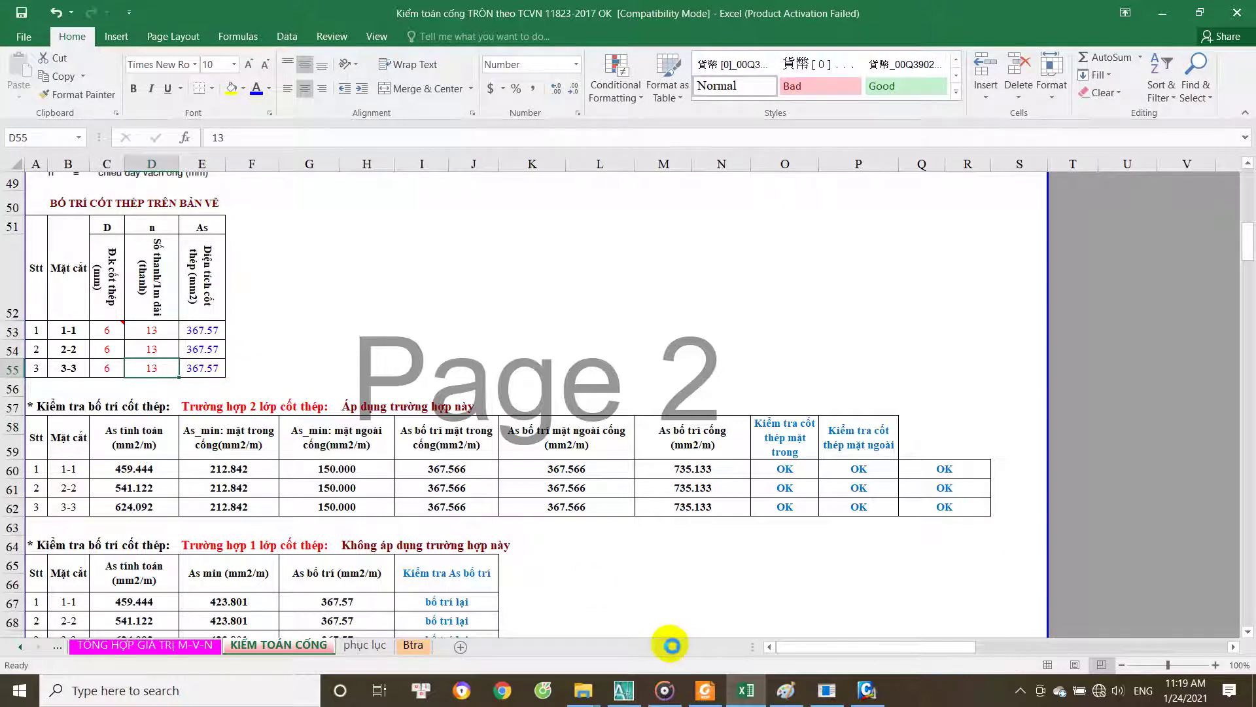
left_click(624, 690)
scroll(850, 340, "down", 1)
Step: Check section I-I in AutoCAD, then set D53 to =INT((1000-50)/80+1), giving 12
middle_click_drag(988, 354, 758, 343)
scroll(750, 356, "up", 3)
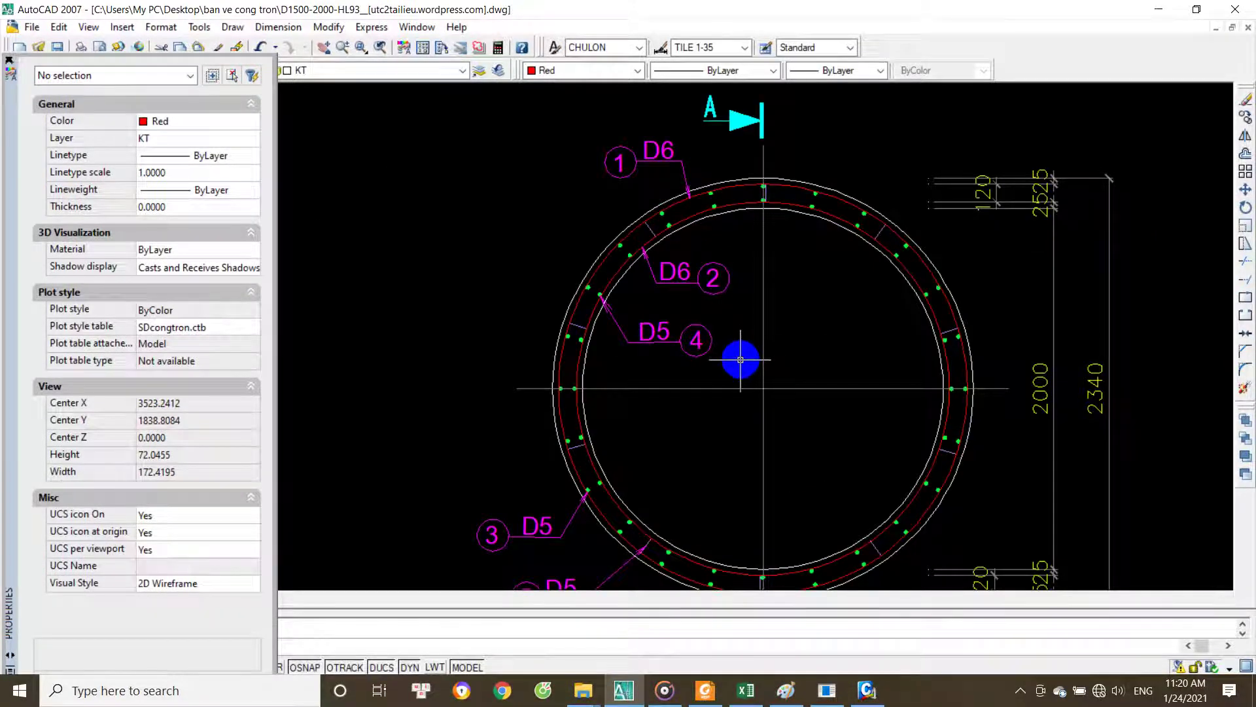
left_click(746, 691)
left_click(150, 336)
double_click(152, 333)
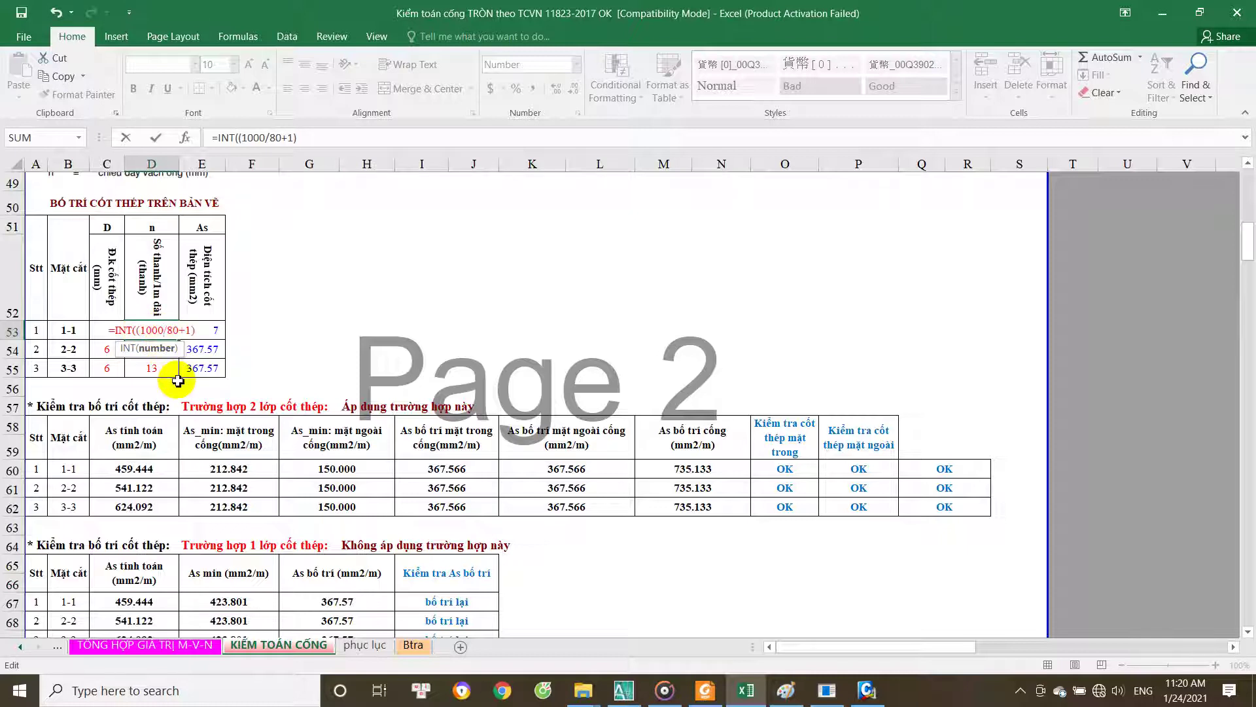
type("-50")
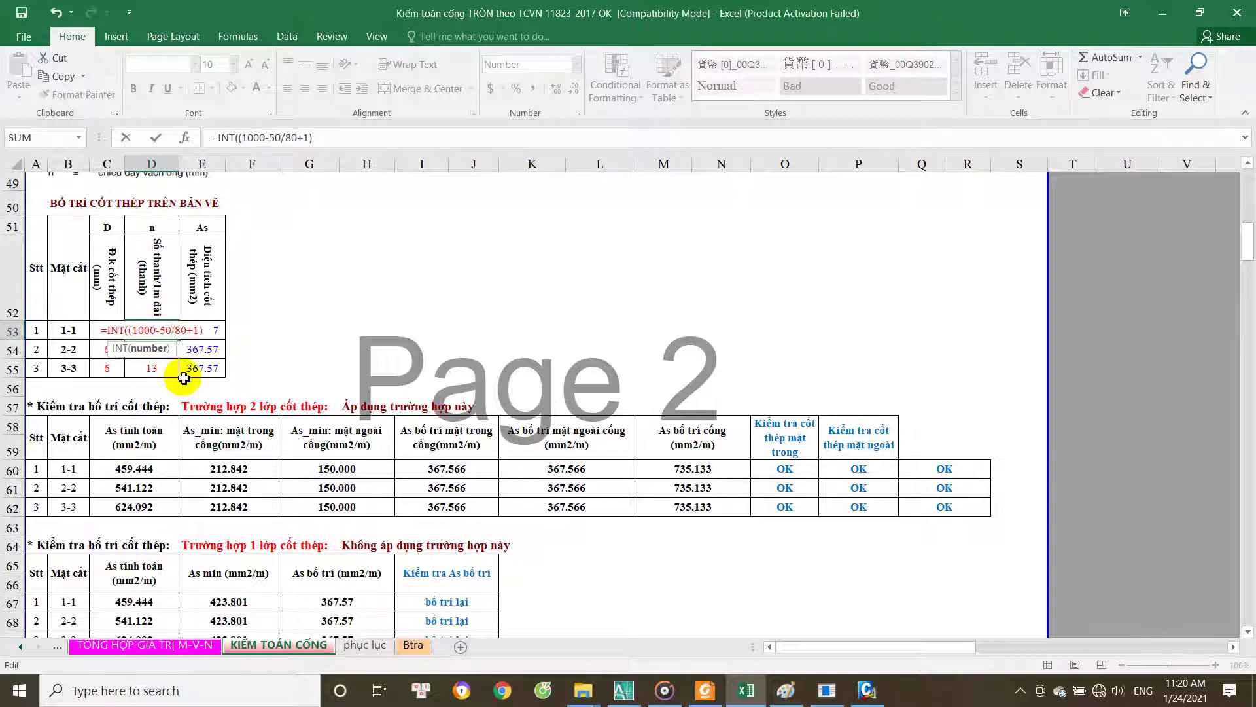
type(")")
key("Return")
key("Up")
key("F2")
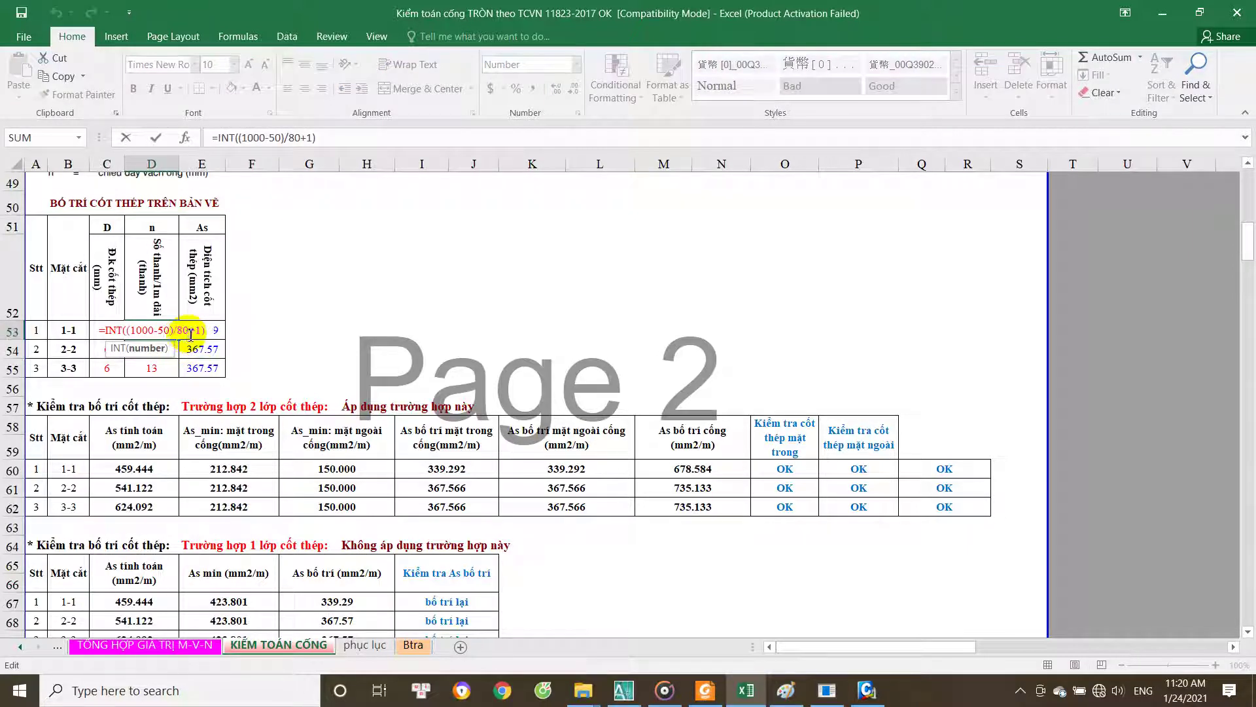
key("Return")
key("Up")
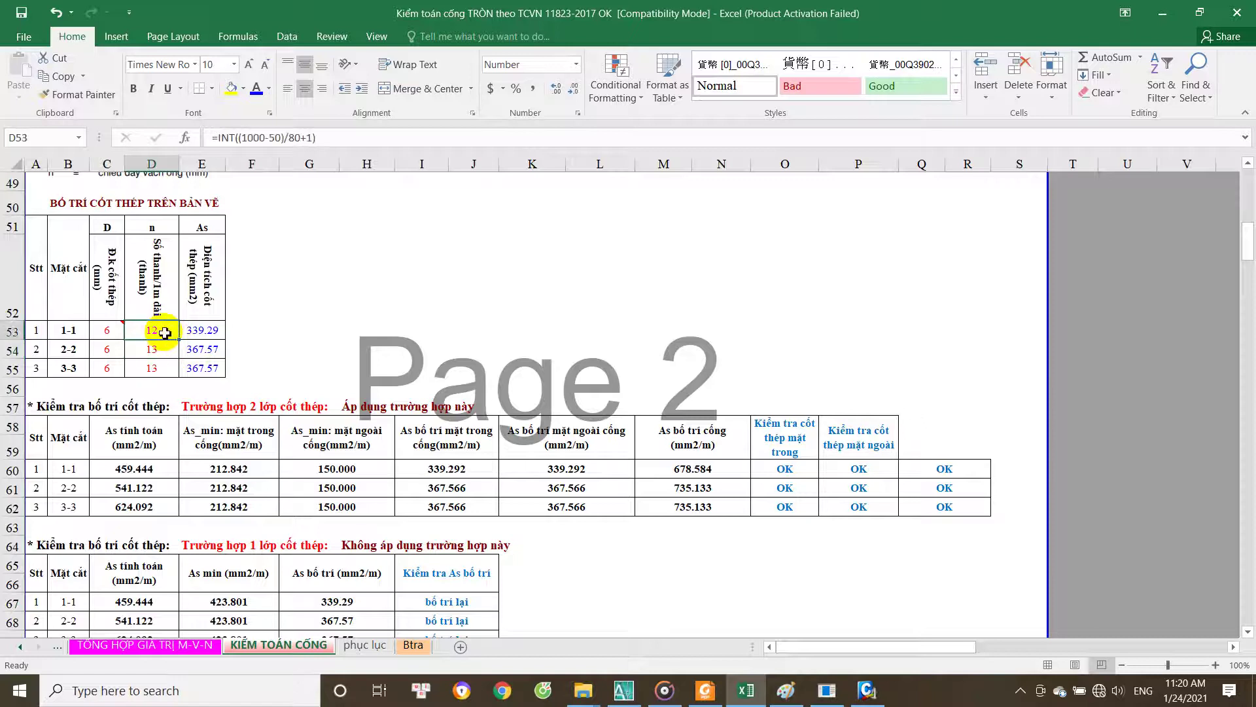
Step: Change the D53 deduction to 30 so the 1-1 bar count reads 13
double_click(164, 332)
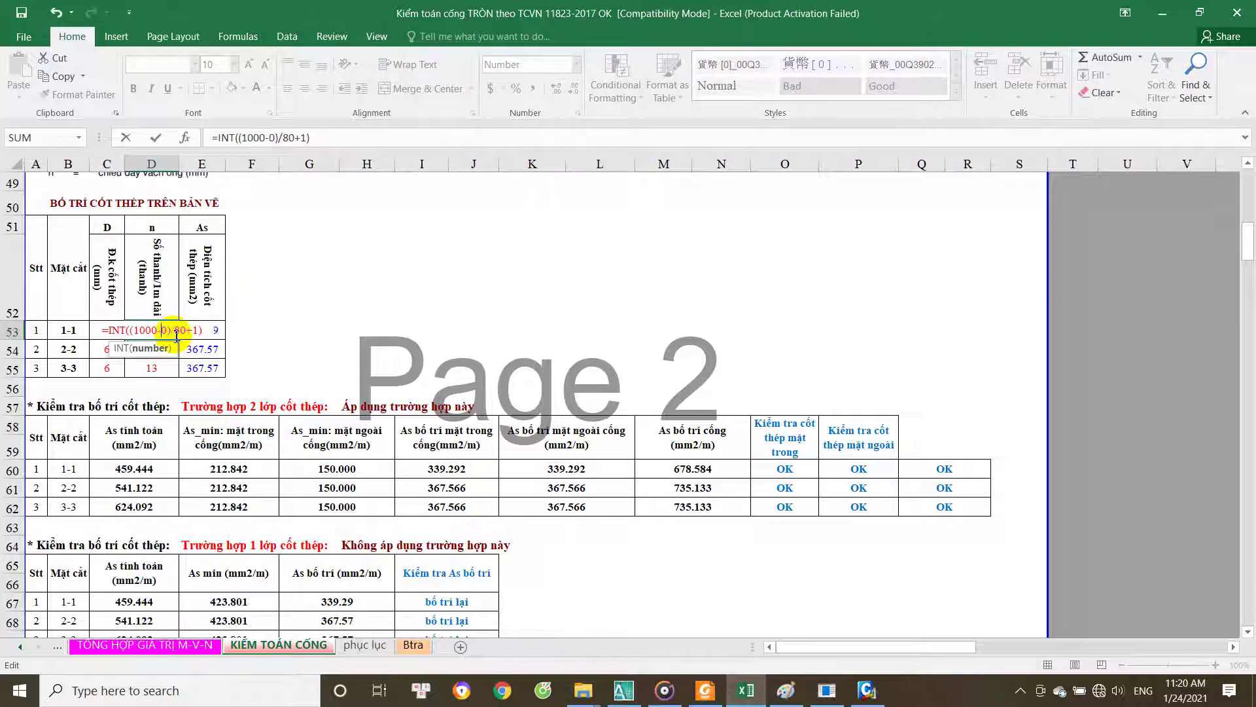
type("3")
key("Return")
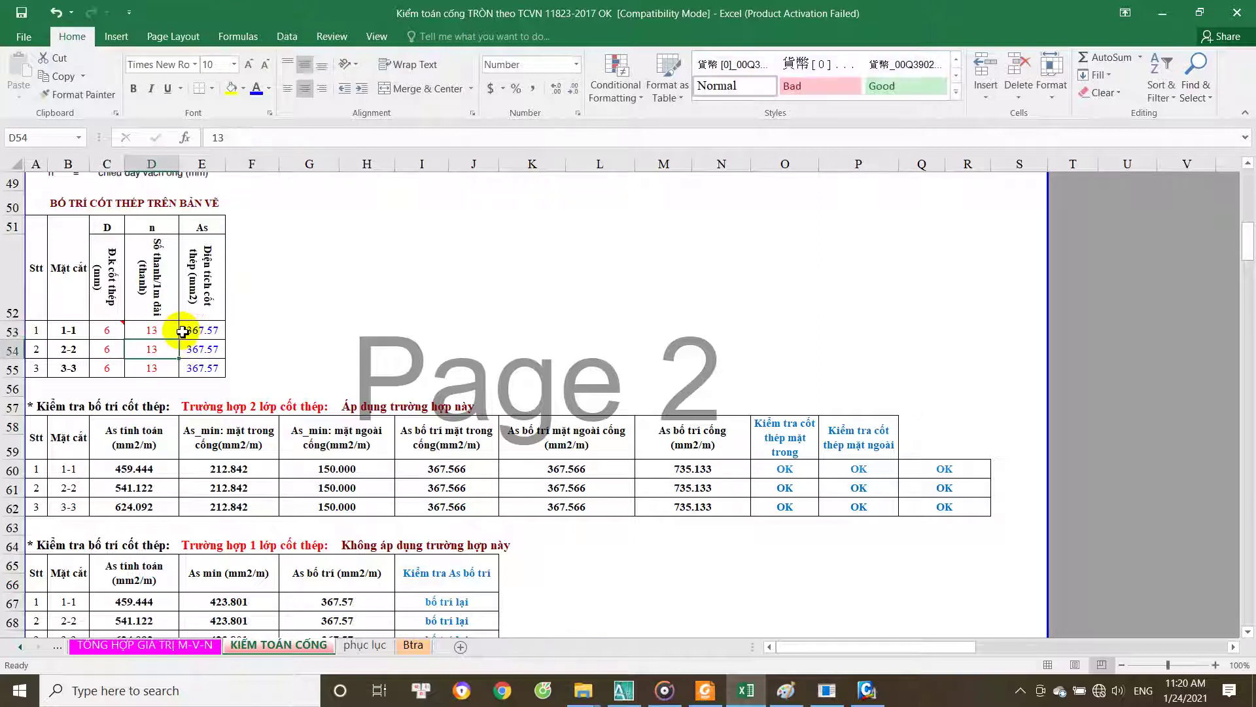
double_click(169, 334)
key("Return")
double_click(159, 351)
key("Return")
left_click(166, 335)
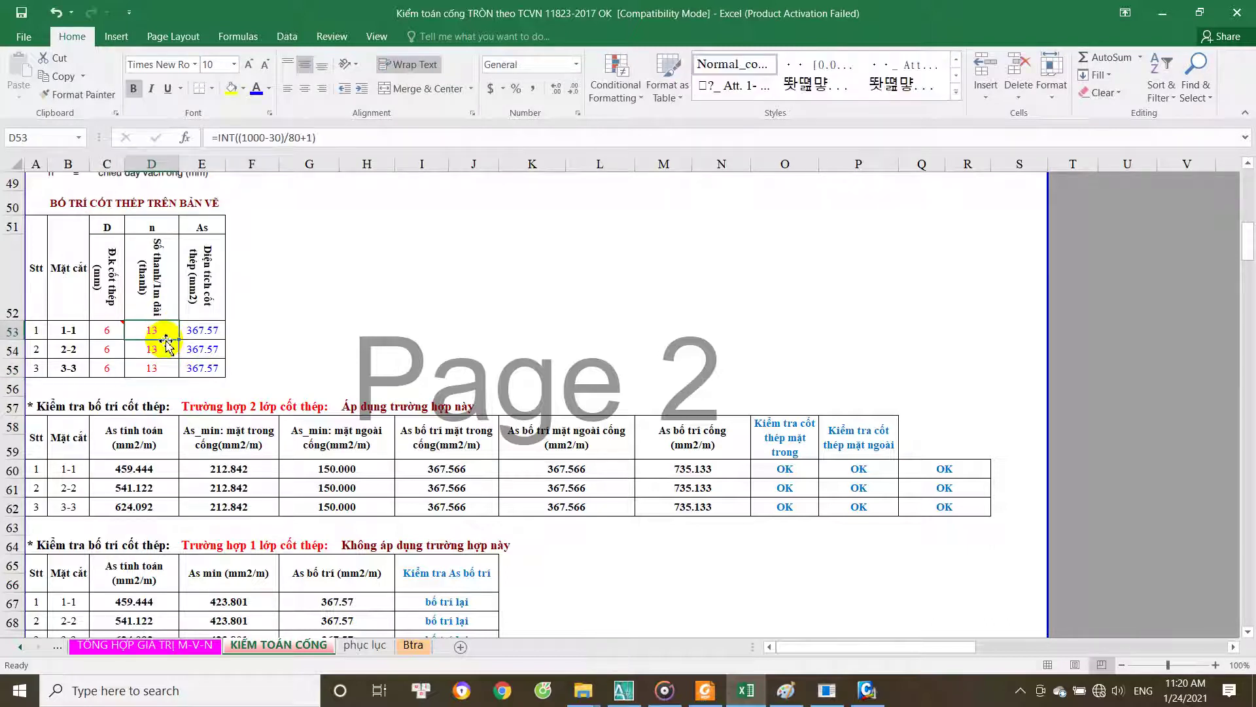
Step: Link D54 to =D53 and D55 to =D54 so sections 2-2 and 3-3 follow 1-1
left_click(164, 346)
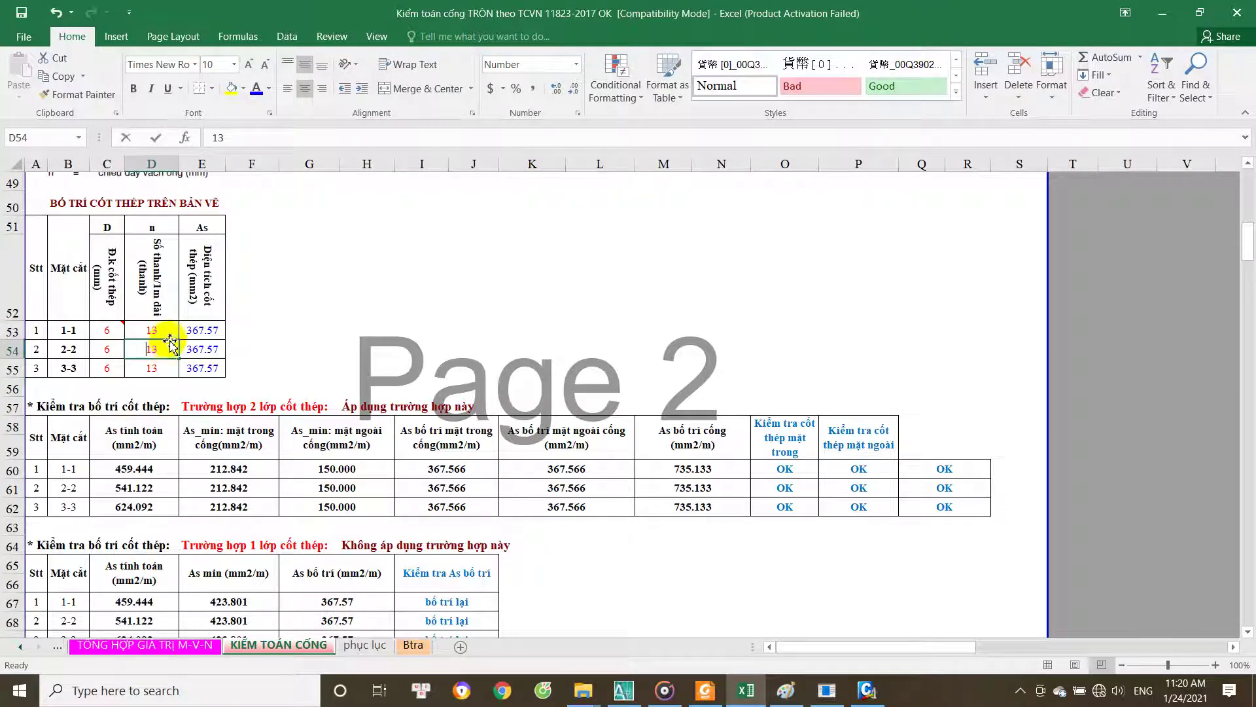
type("=")
left_click(167, 332)
key("Return")
type("=")
left_click(171, 352)
key("Return")
left_click(176, 367)
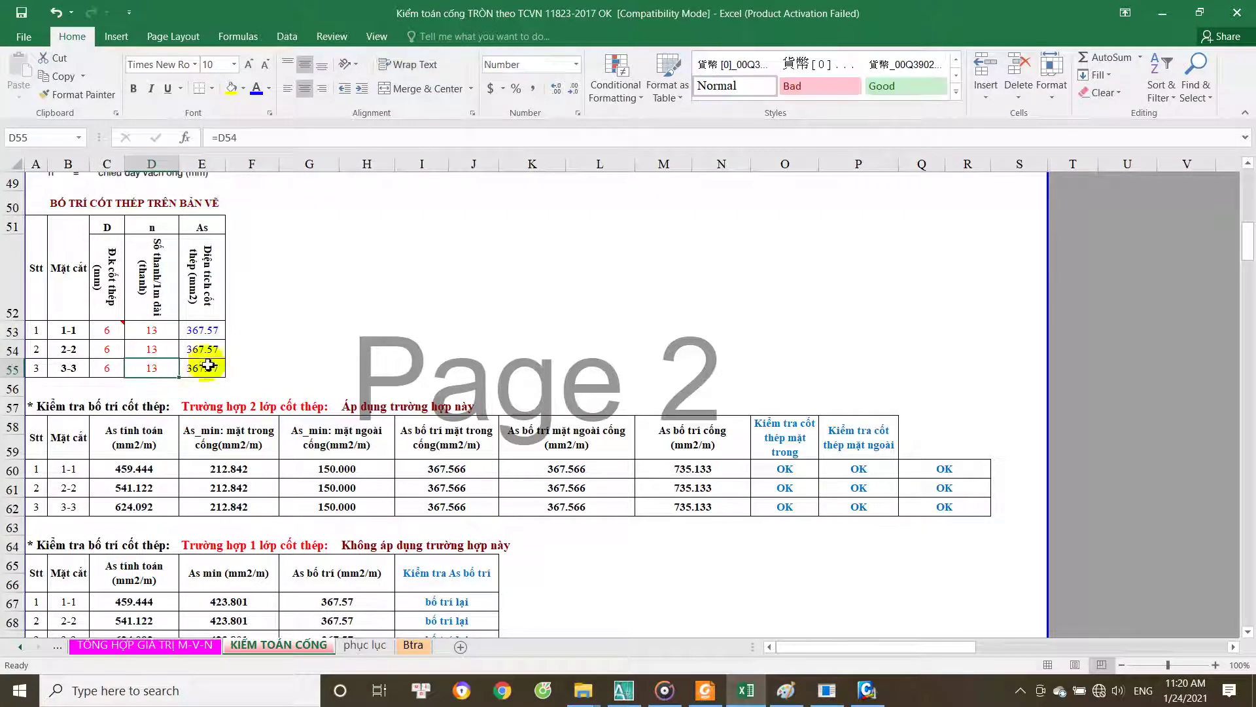
Step: Review the one-layer case note and select rows 64–69 of that check
scroll(283, 396, "down", 2)
scroll(303, 392, "down", 1)
scroll(314, 413, "up", 1)
scroll(314, 413, "up", 2)
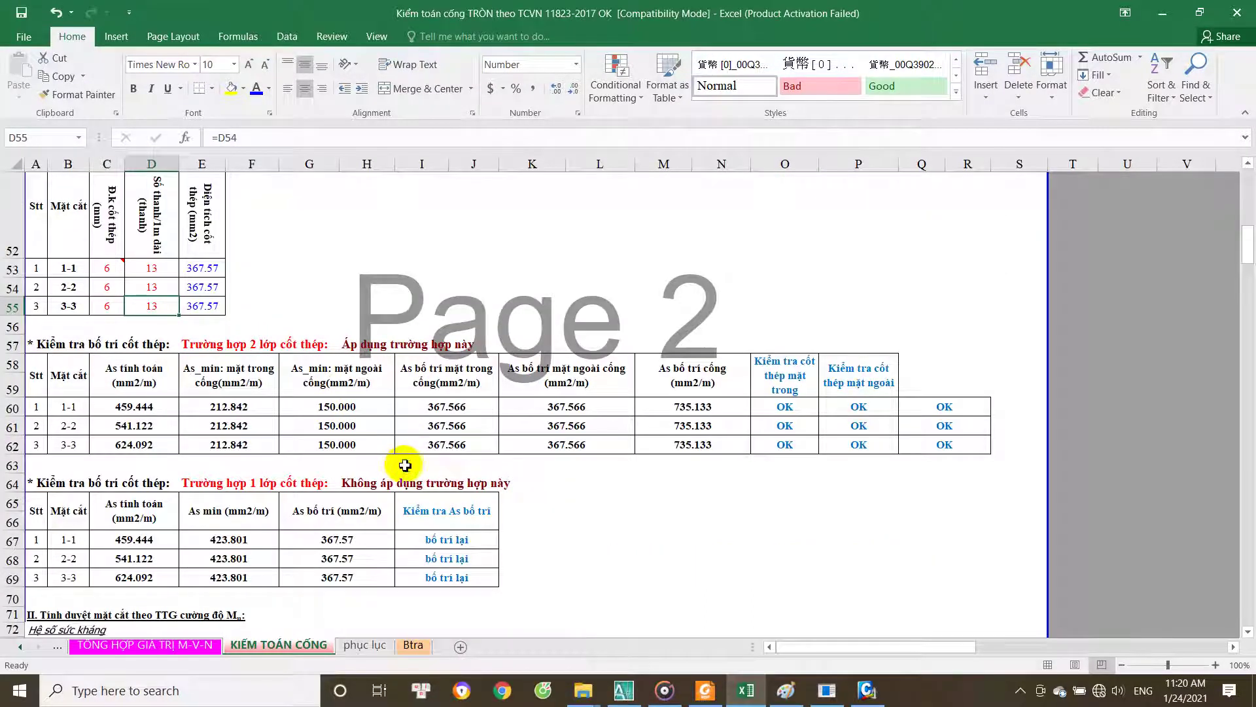
scroll(405, 466, "down", 1)
left_click(365, 358)
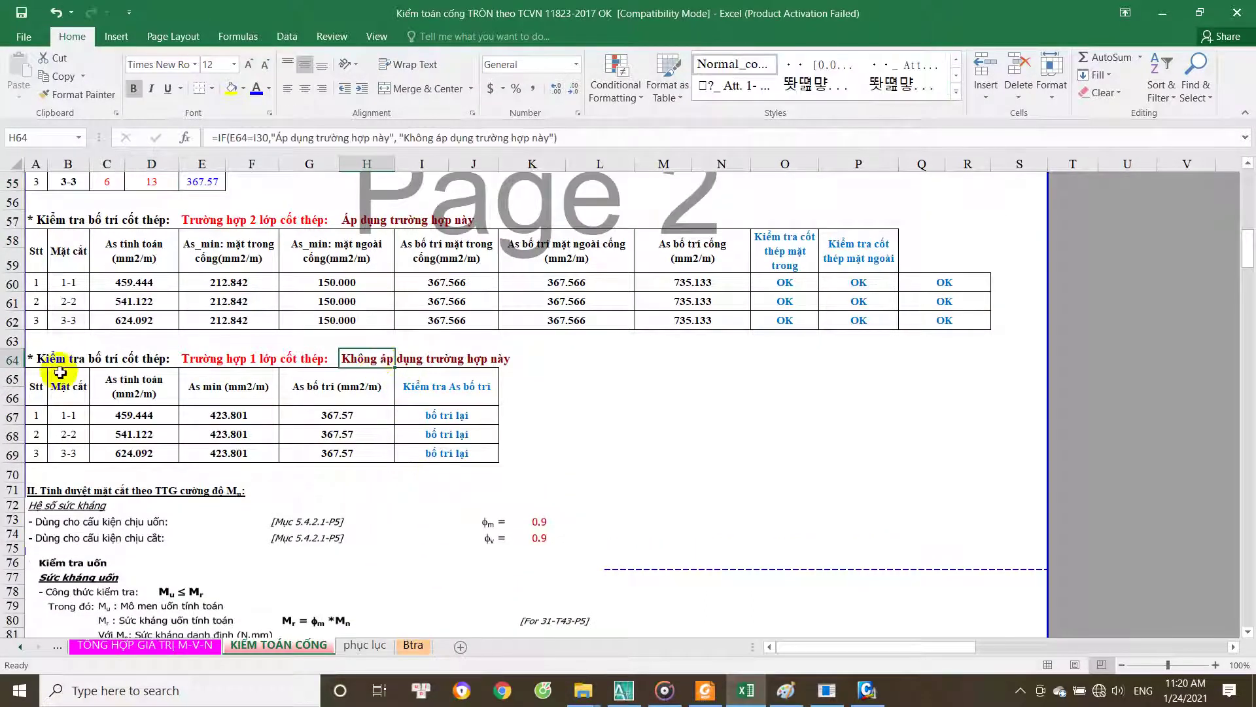
left_click_drag(12, 359, 8, 456)
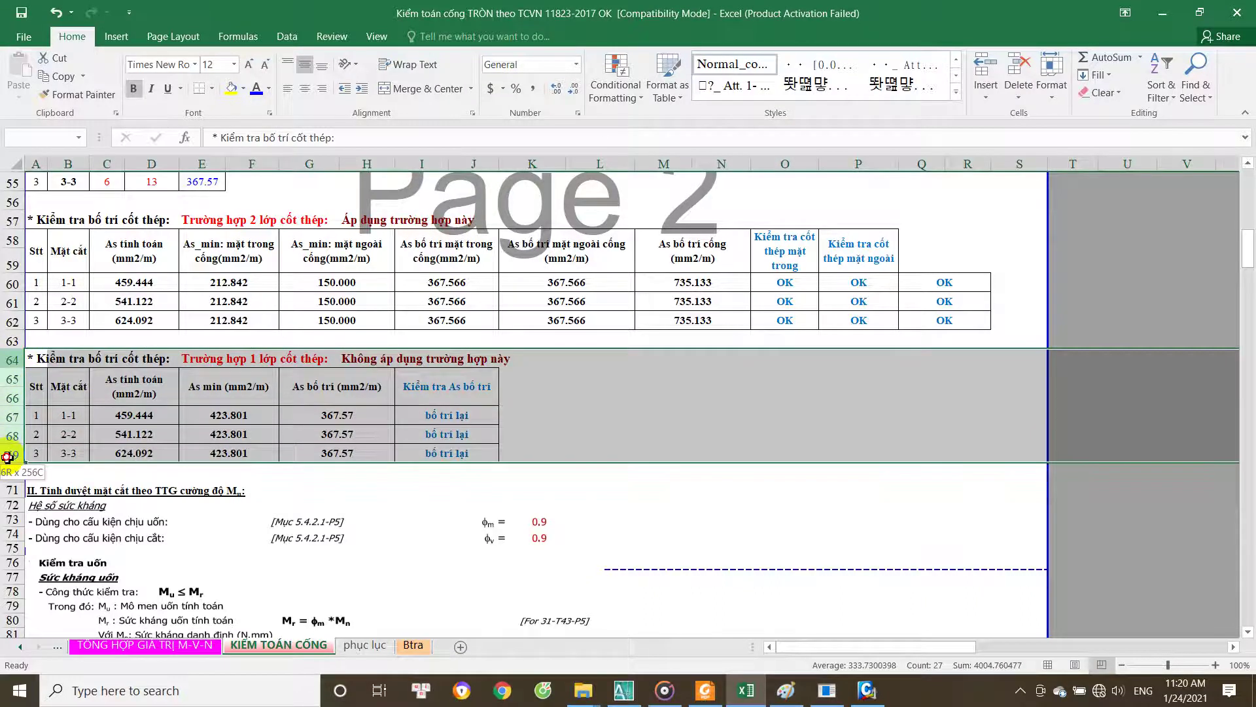
Step: Hide rows 64–69 of the single-layer rebar table and bring up the flexure check table
right_click(10, 415)
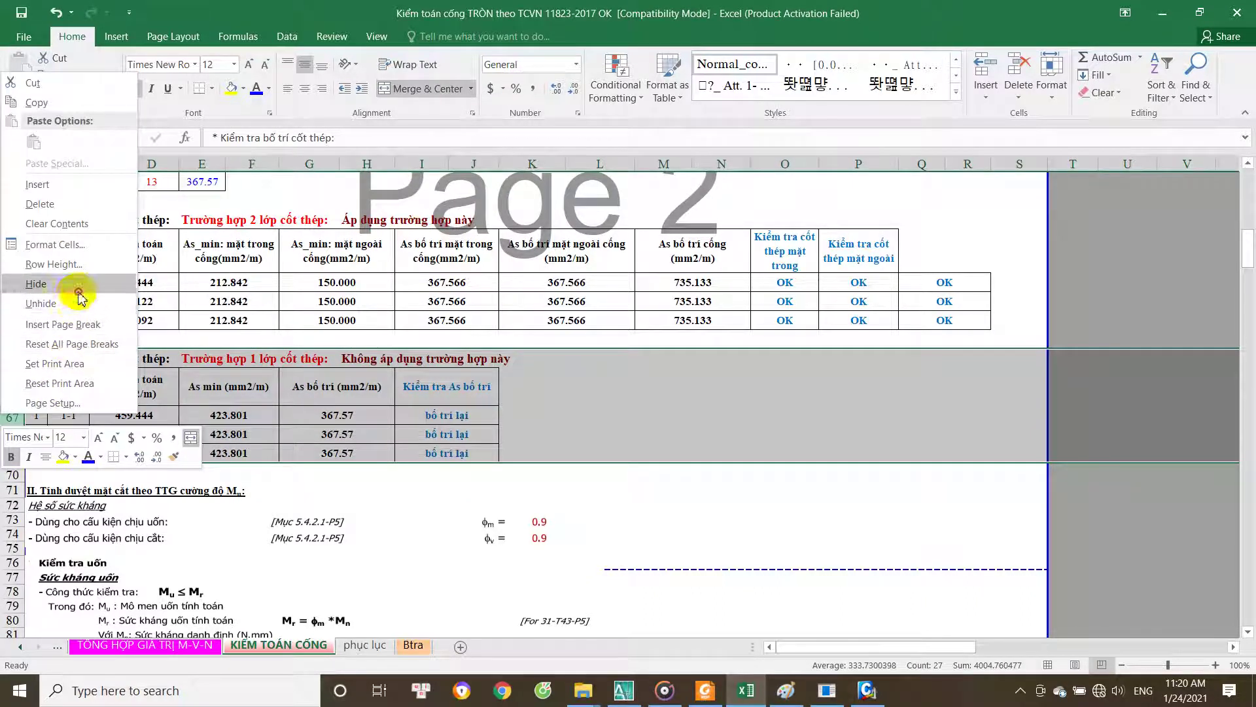
left_click(79, 296)
scroll(267, 417, "up", 3)
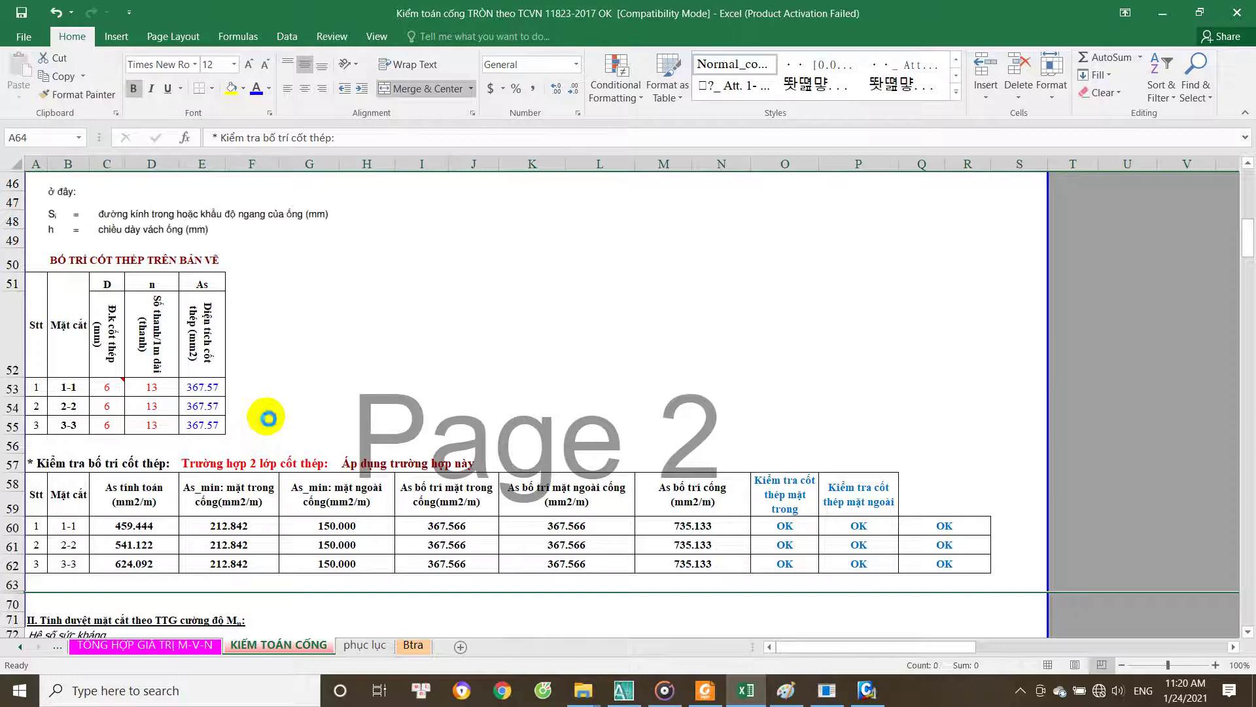
scroll(267, 417, "down", 1)
scroll(267, 418, "down", 4)
scroll(269, 417, "down", 2)
scroll(269, 417, "down", 5)
scroll(269, 418, "down", 3)
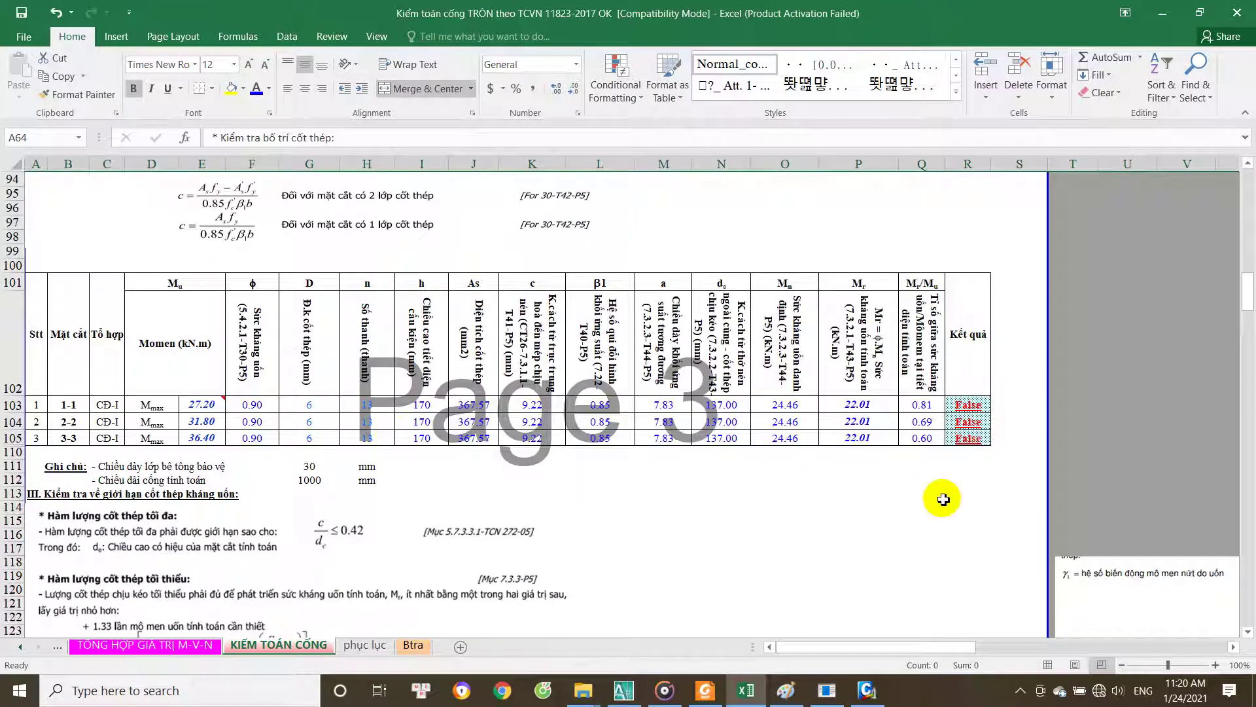
Step: Inspect the False IF formulas in R103 and R105, then return to AutoCAD
left_click(978, 409)
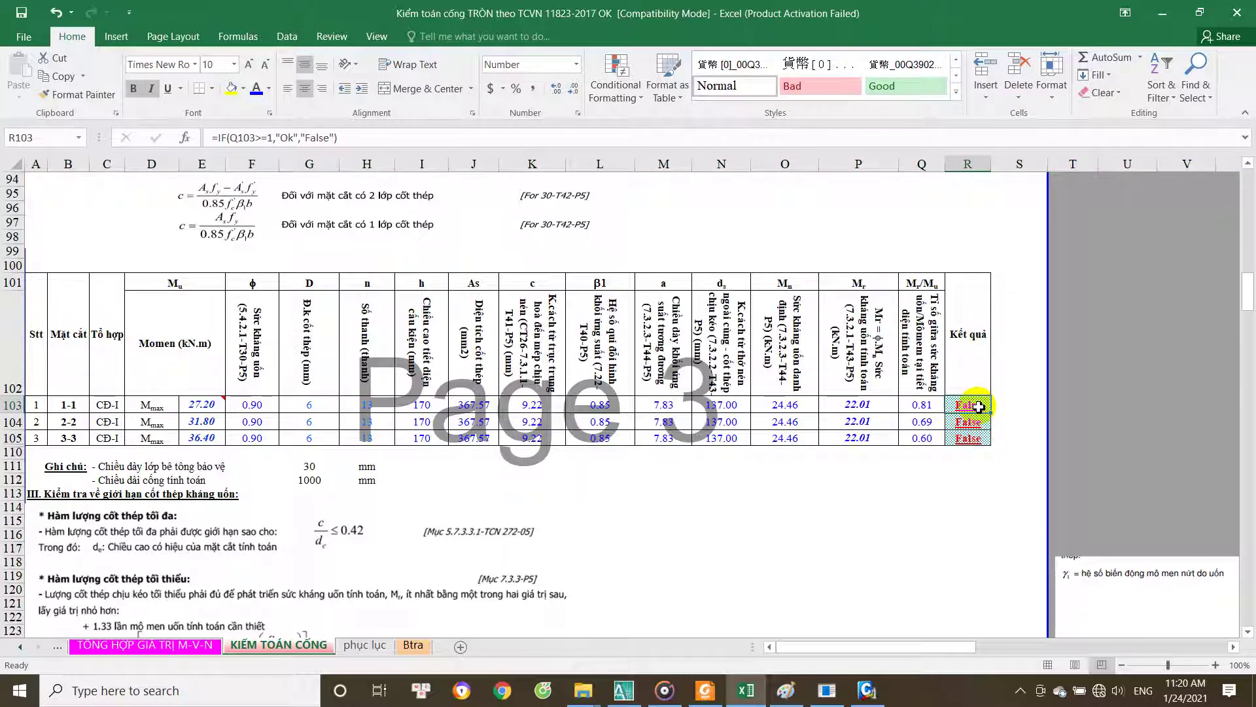
left_click(983, 420)
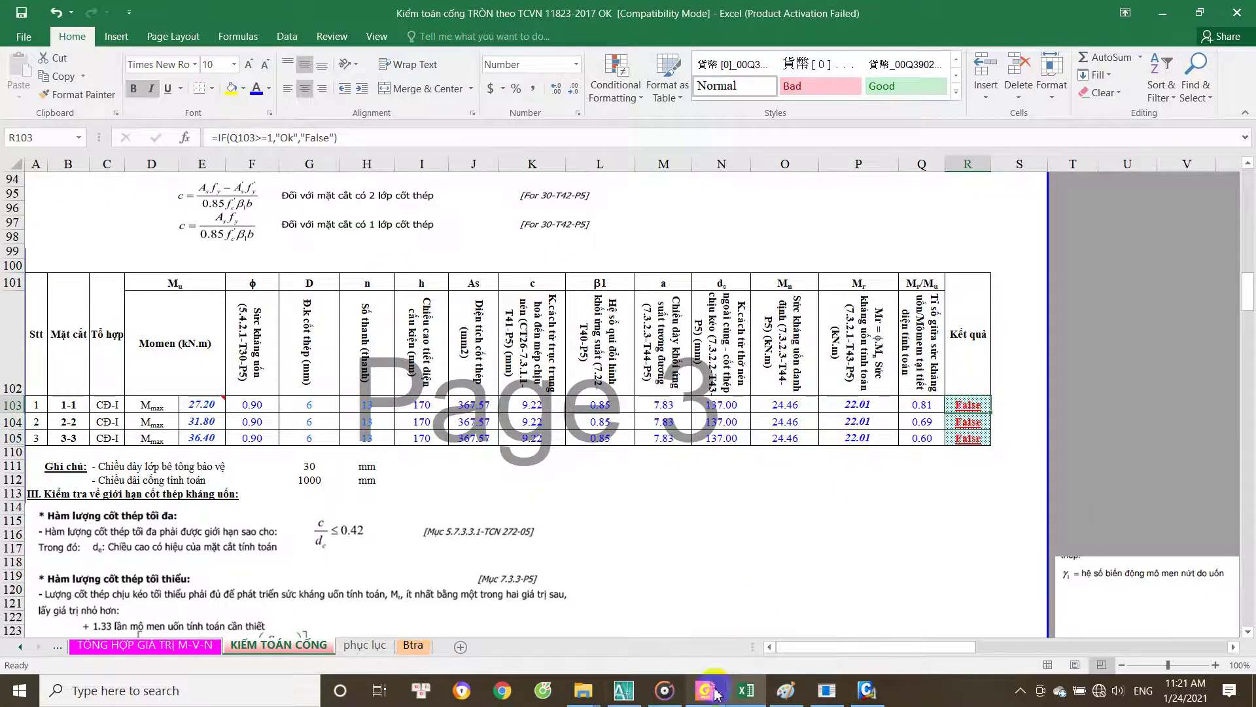
left_click(624, 690)
Step: Read through the GHI CHÚ note lines and the circular section's bar details
scroll(635, 368, "down", 5)
scroll(744, 373, "up", 1)
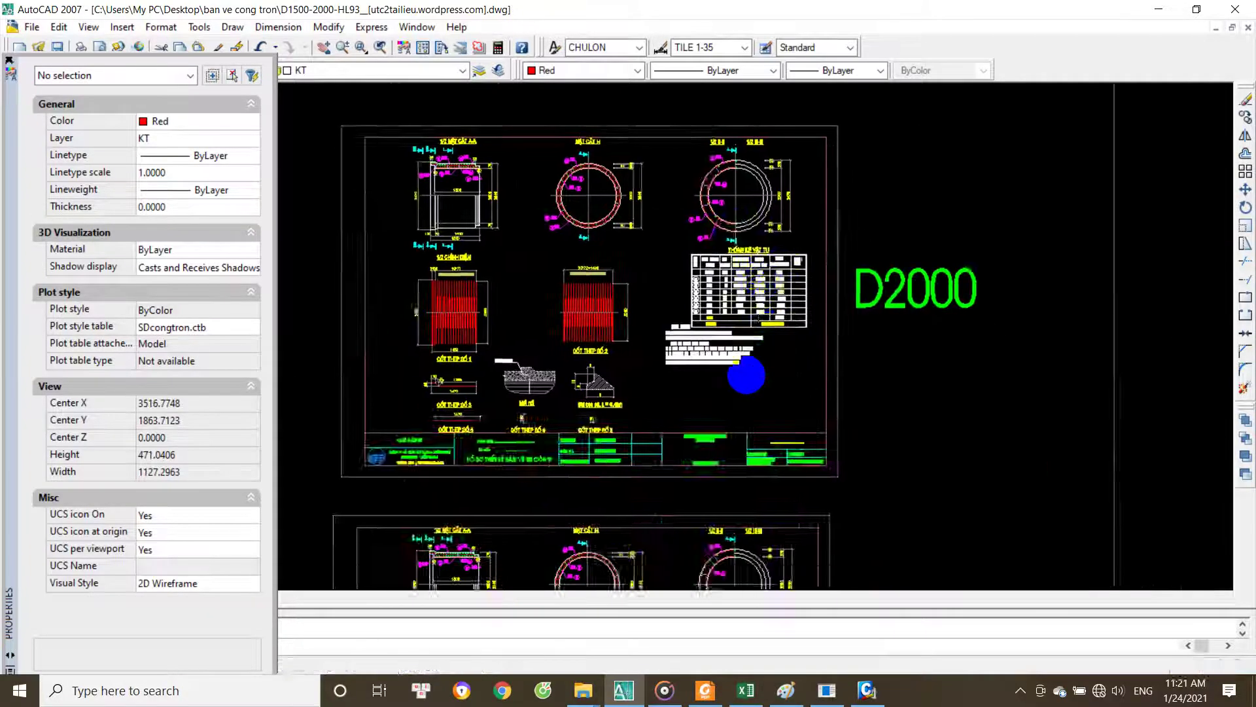
scroll(744, 372, "up", 4)
middle_click_drag(746, 339, 798, 449)
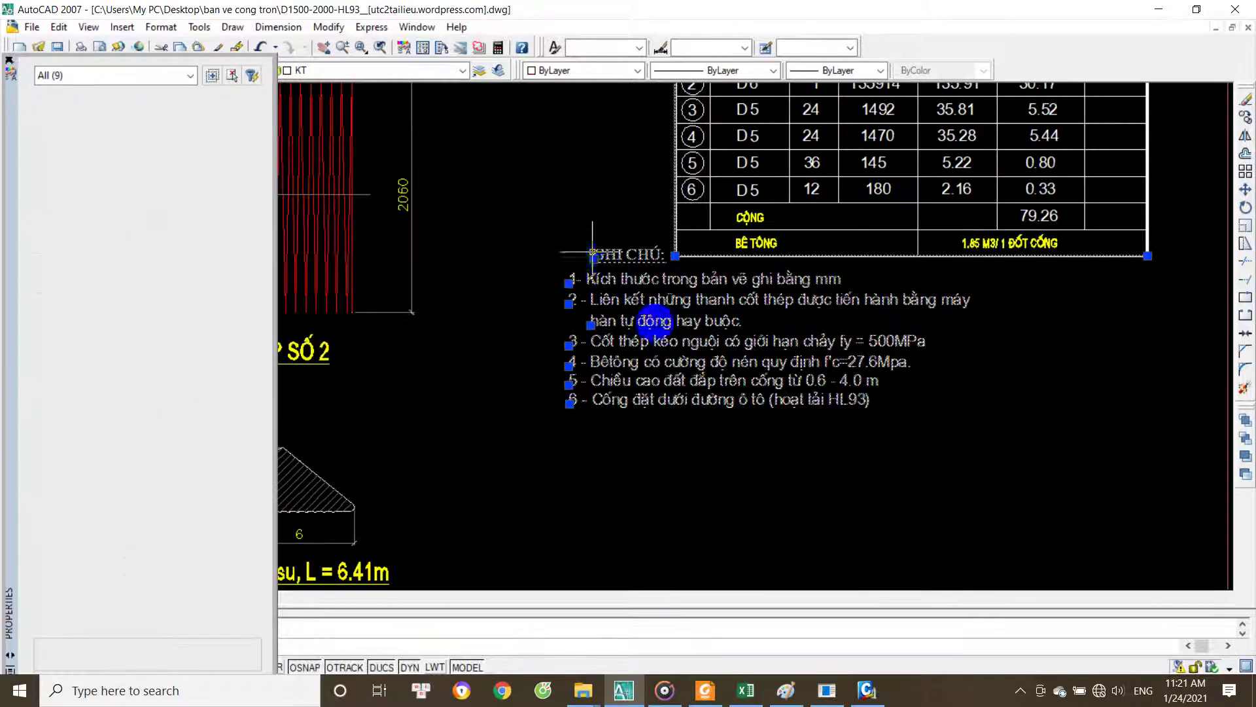
left_click_drag(776, 468, 649, 313)
left_click(649, 313)
key("Escape")
left_click(797, 484)
left_click(662, 289)
key("Escape")
scroll(860, 462, "up", 3)
left_click(836, 533)
left_click(598, 255)
key("Escape")
scroll(598, 256, "down", 3)
scroll(654, 333, "up", 3)
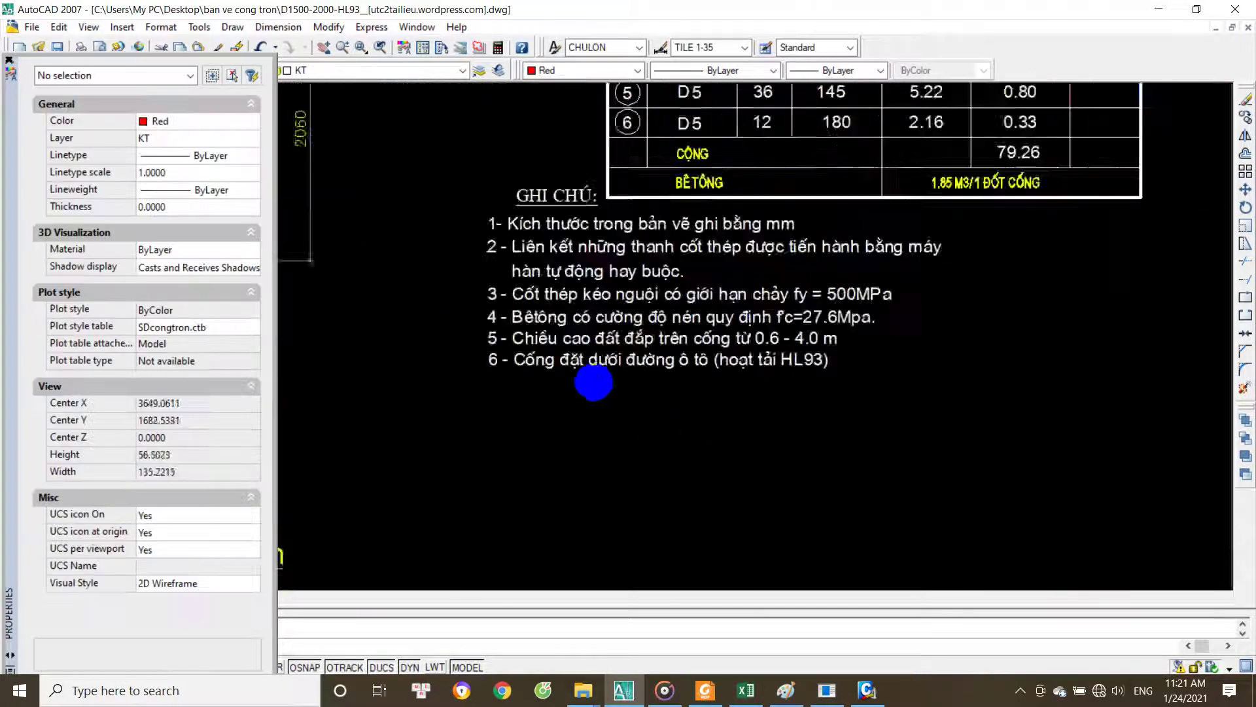
left_click(700, 418)
left_click(610, 359)
key("Escape")
scroll(630, 426, "down", 3)
scroll(785, 294, "down", 2)
scroll(914, 280, "up", 3)
scroll(659, 232, "down", 3)
scroll(659, 233, "down", 2)
scroll(810, 370, "up", 3)
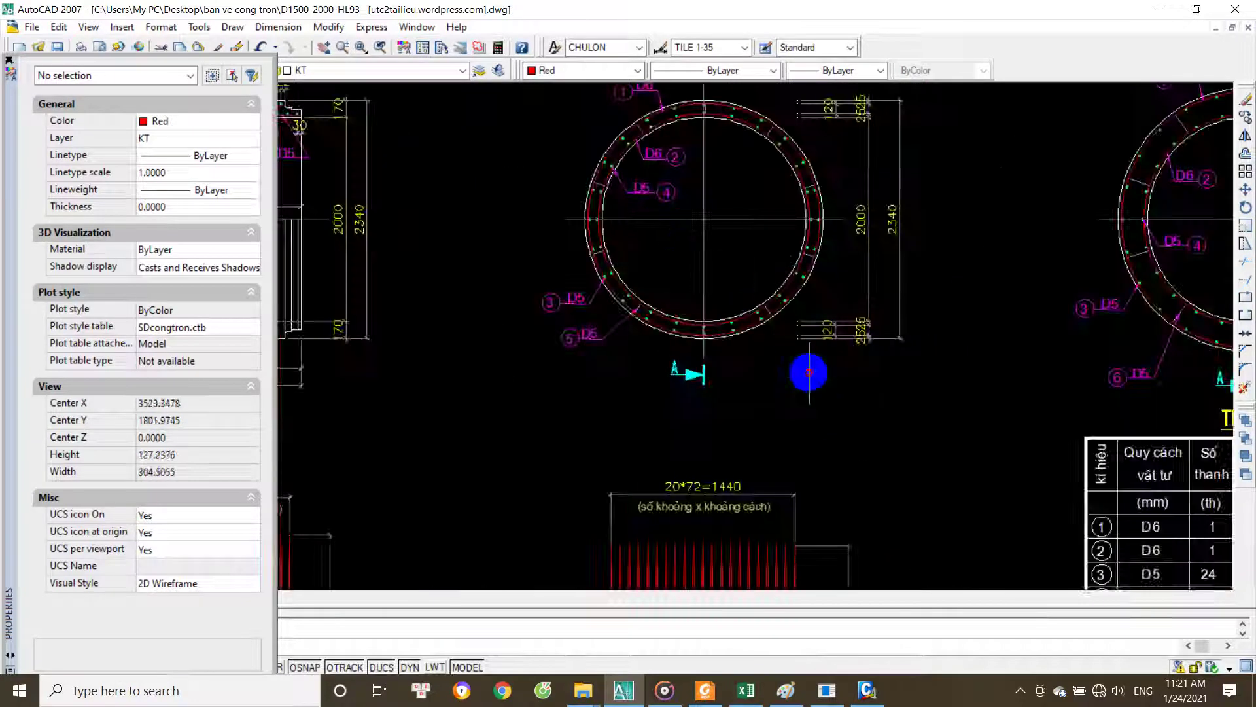
left_click(633, 247)
key("Escape")
scroll(624, 217, "down", 3)
scroll(720, 373, "up", 1)
scroll(785, 406, "up", 3)
scroll(844, 435, "up", 2)
Step: Inspect the title block and logo, view the whole sheet, and return to Excel
mouse_move(414, 426)
middle_mouse_down()
mouse_move(875, 458)
mouse_move(905, 426)
middle_mouse_up()
left_click(811, 441)
scroll(493, 403, "down", 1)
left_click(500, 395)
middle_click_drag(499, 395, 748, 449)
key("Escape")
left_click(706, 490)
key("Escape")
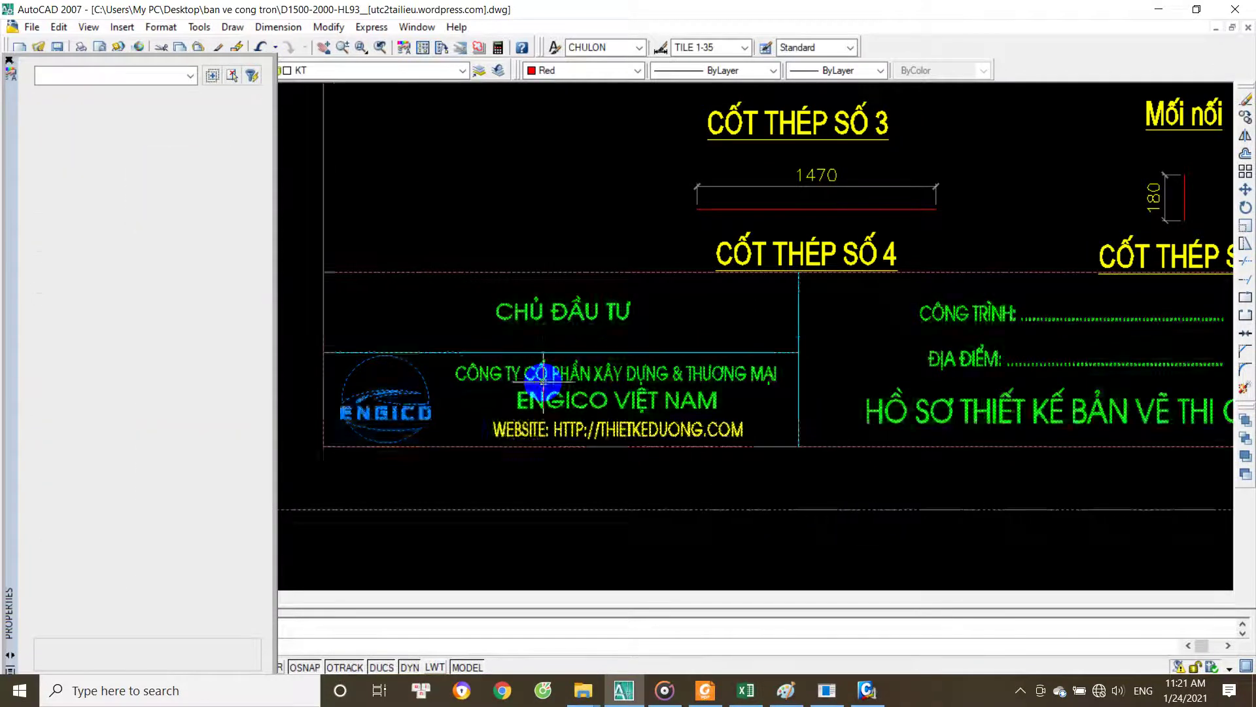
scroll(455, 402, "down", 2)
scroll(732, 301, "down", 1)
scroll(733, 301, "down", 1)
scroll(728, 266, "up", 3)
middle_click_drag(729, 266, 735, 272)
scroll(803, 301, "down", 3)
scroll(798, 367, "up", 4)
scroll(791, 415, "up", 2)
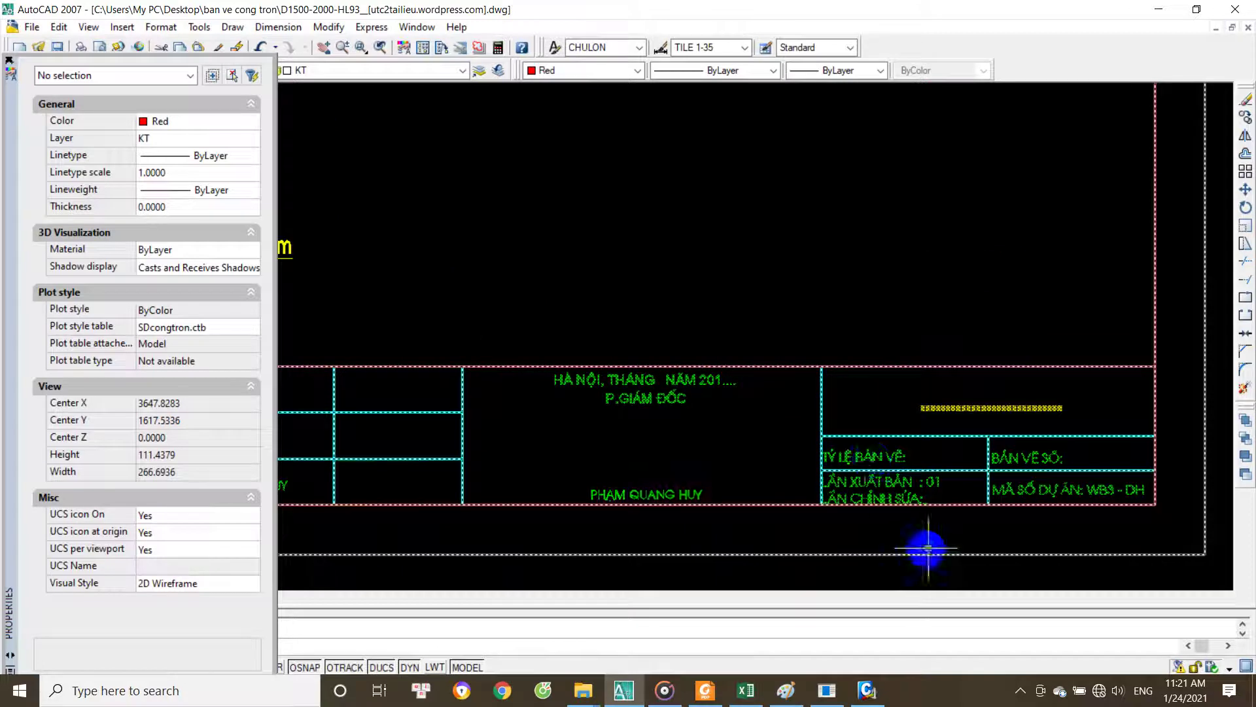
scroll(849, 409, "down", 2)
scroll(849, 409, "down", 2)
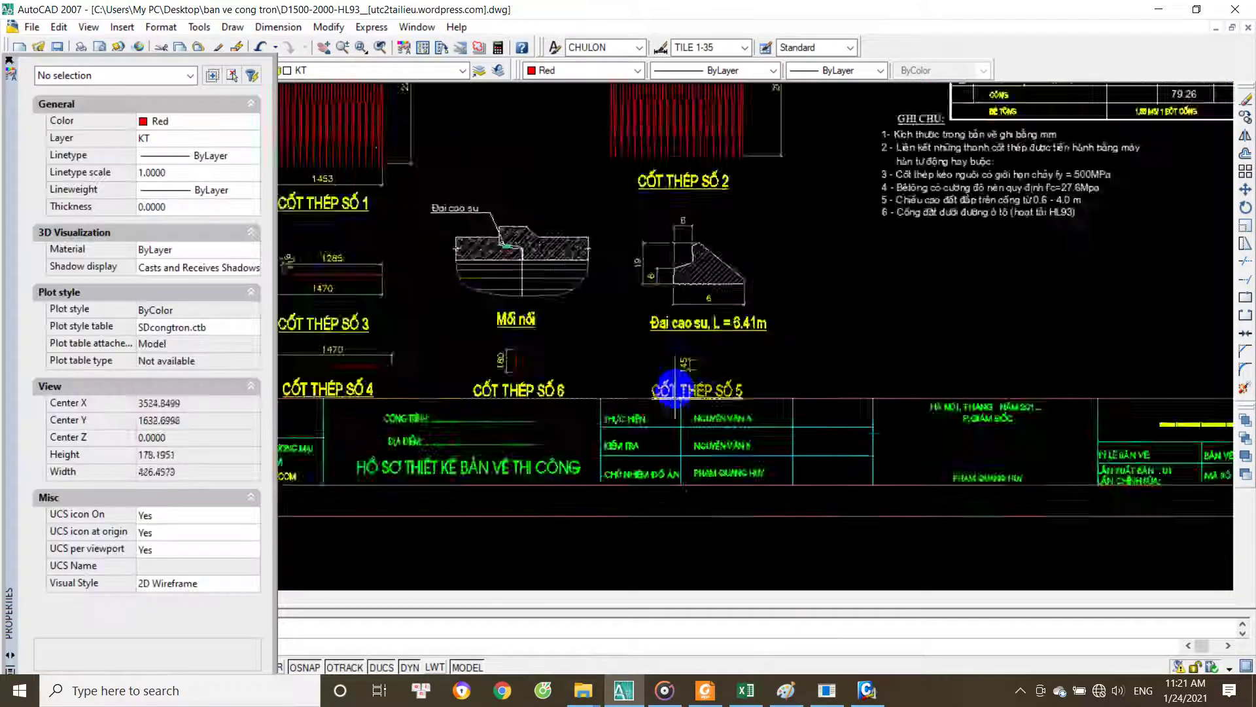
scroll(837, 524, "down", 1)
left_click(747, 691)
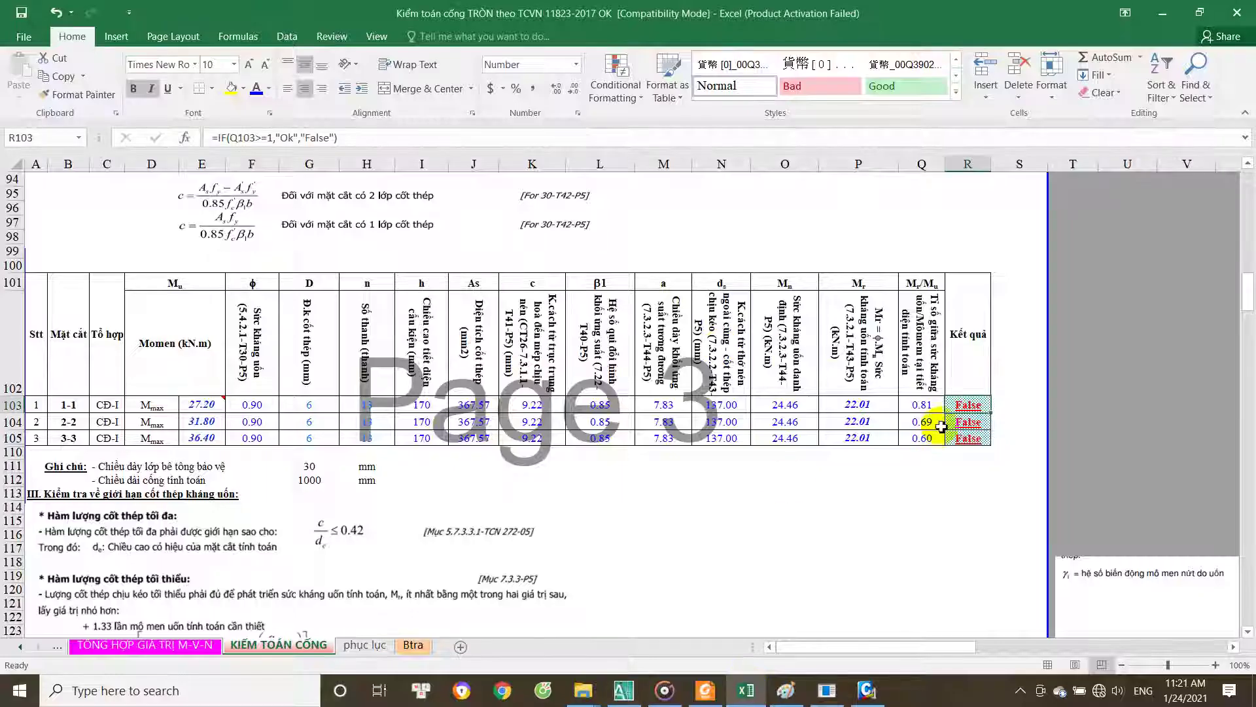
Step: Enter an 8 mm bar diameter in C53, C54 and C55 for sections 1-1, 2-2 and 3-3
scroll(366, 357, "up", 3)
scroll(262, 373, "up", 4)
scroll(223, 340, "up", 2)
scroll(196, 337, "up", 4)
scroll(144, 314, "up", 5)
scroll(121, 432, "up", 1)
left_click(113, 520)
type("8")
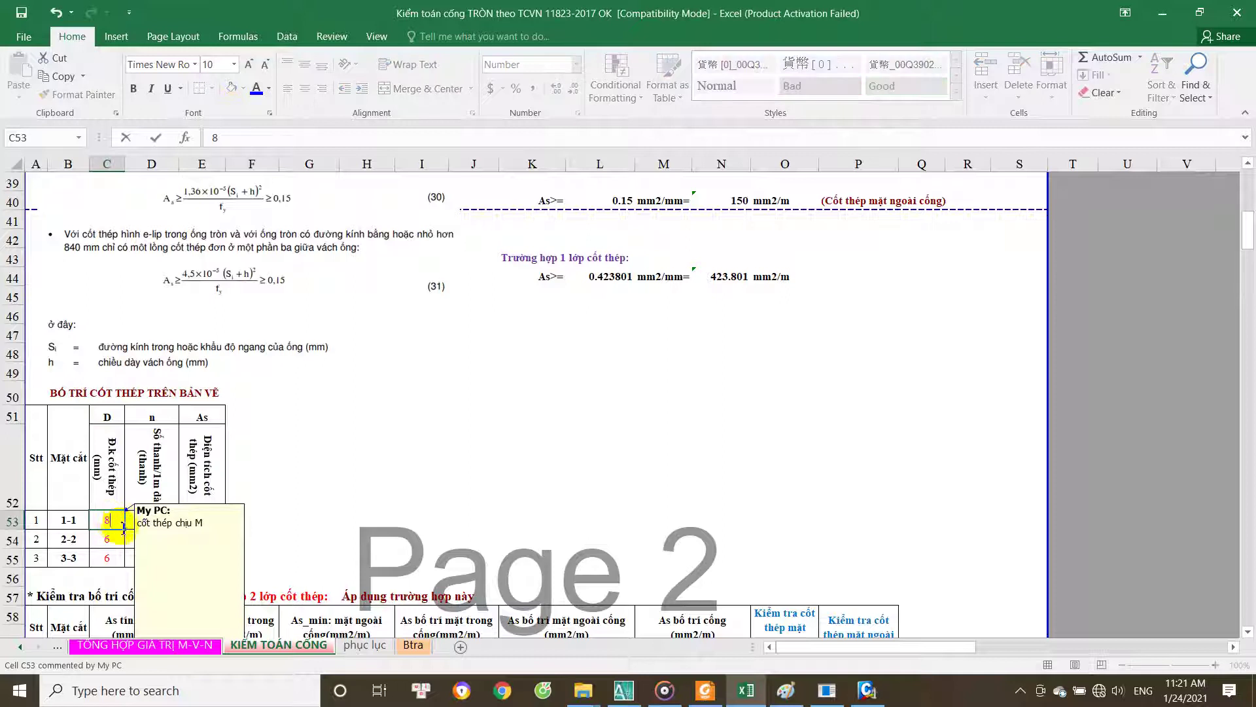
key("Return")
type("9")
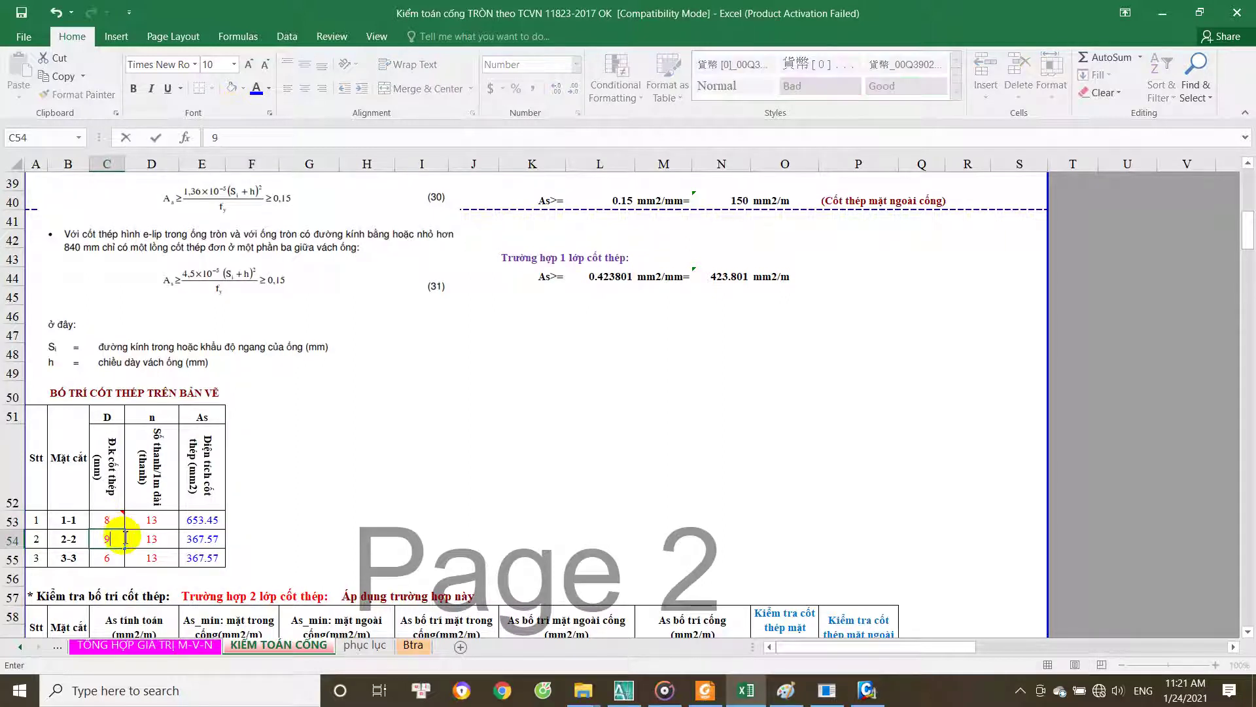
key("Return")
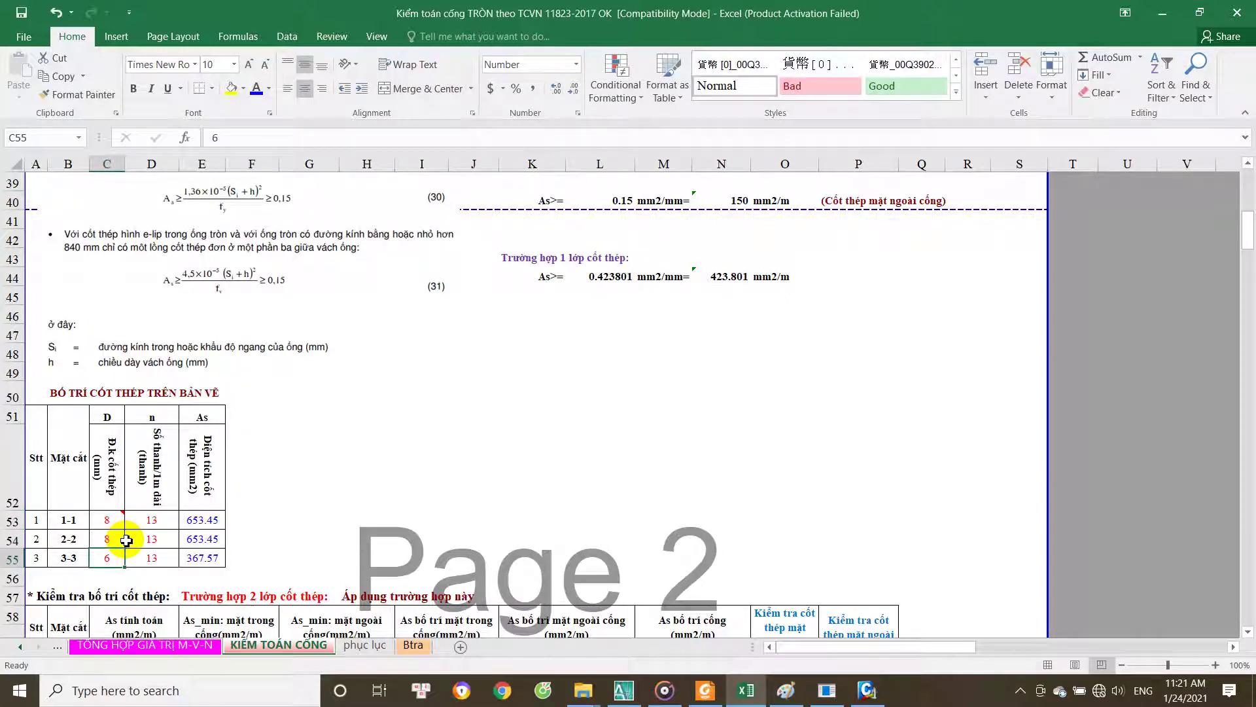
type("8")
key("Return")
Step: Check the flexure results: Mr/Mu ratios of 1.39, 1.19 and 1.04 all read Ok
scroll(393, 511, "down", 3)
scroll(641, 491, "down", 5)
scroll(753, 445, "up", 5)
scroll(886, 508, "down", 2)
scroll(916, 523, "down", 6)
scroll(937, 538, "down", 1)
scroll(936, 538, "down", 2)
left_click(967, 490)
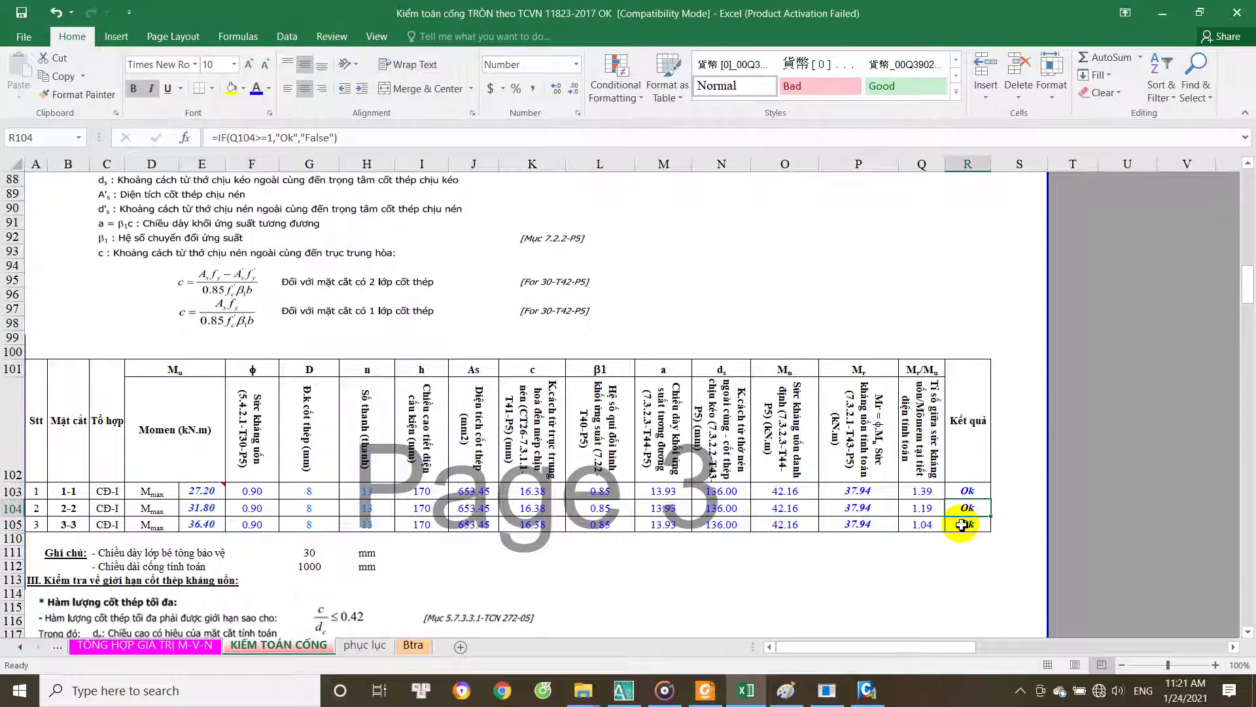
left_click(967, 524)
scroll(728, 492, "down", 2)
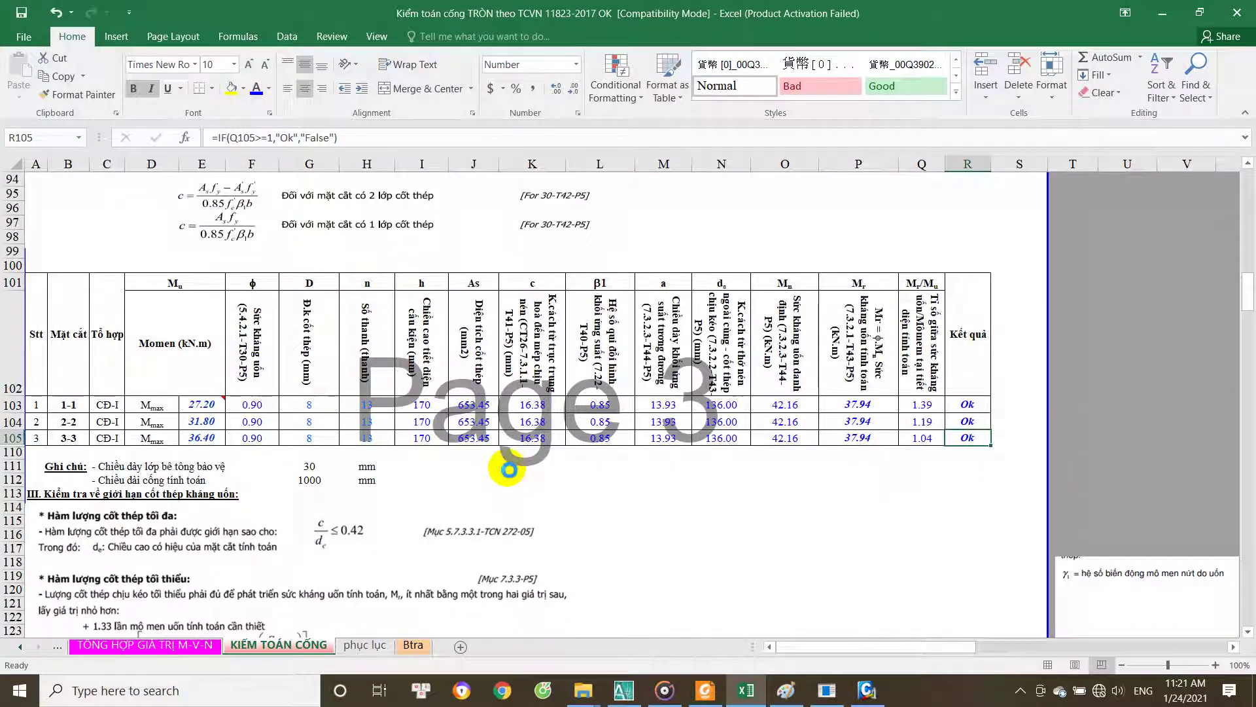
scroll(496, 477, "up", 7)
scroll(497, 477, "up", 8)
scroll(496, 477, "up", 7)
scroll(496, 476, "up", 1)
scroll(495, 476, "down", 10)
scroll(501, 473, "down", 10)
scroll(505, 469, "down", 3)
scroll(484, 406, "down", 4)
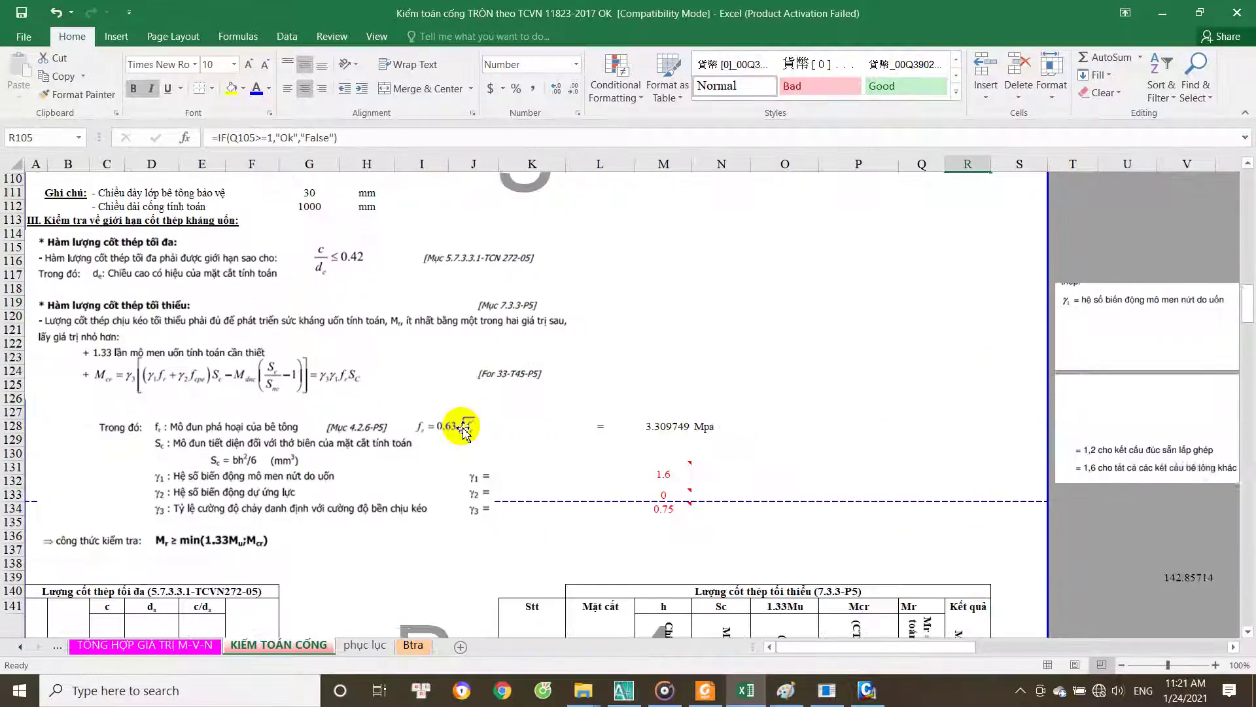
scroll(452, 392, "down", 4)
scroll(450, 437, "down", 1)
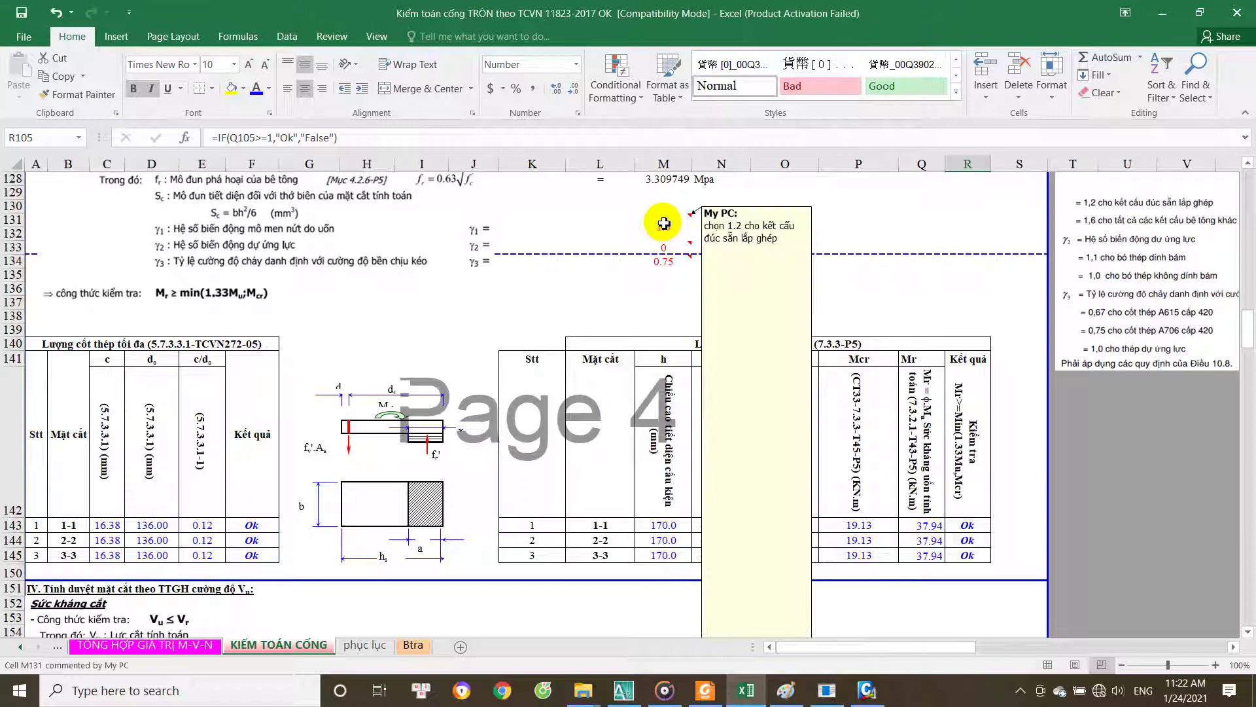
left_click(674, 238)
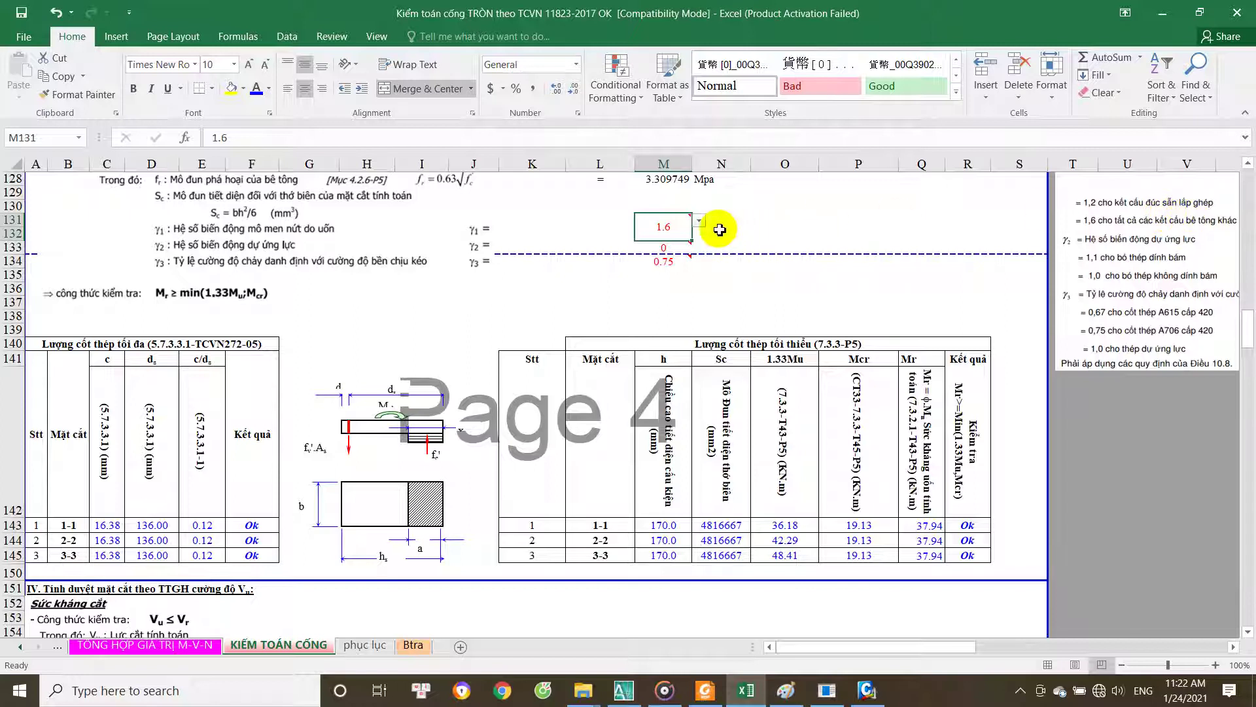
left_click(670, 248)
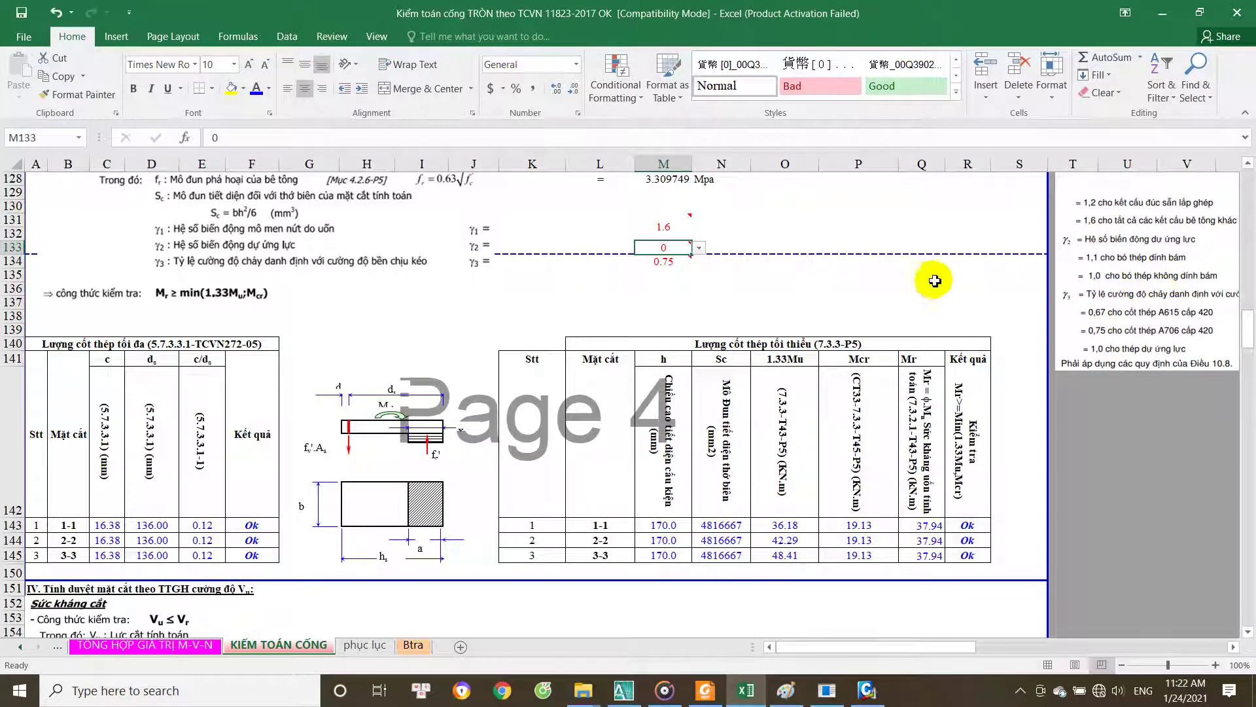
mouse_move(663, 248)
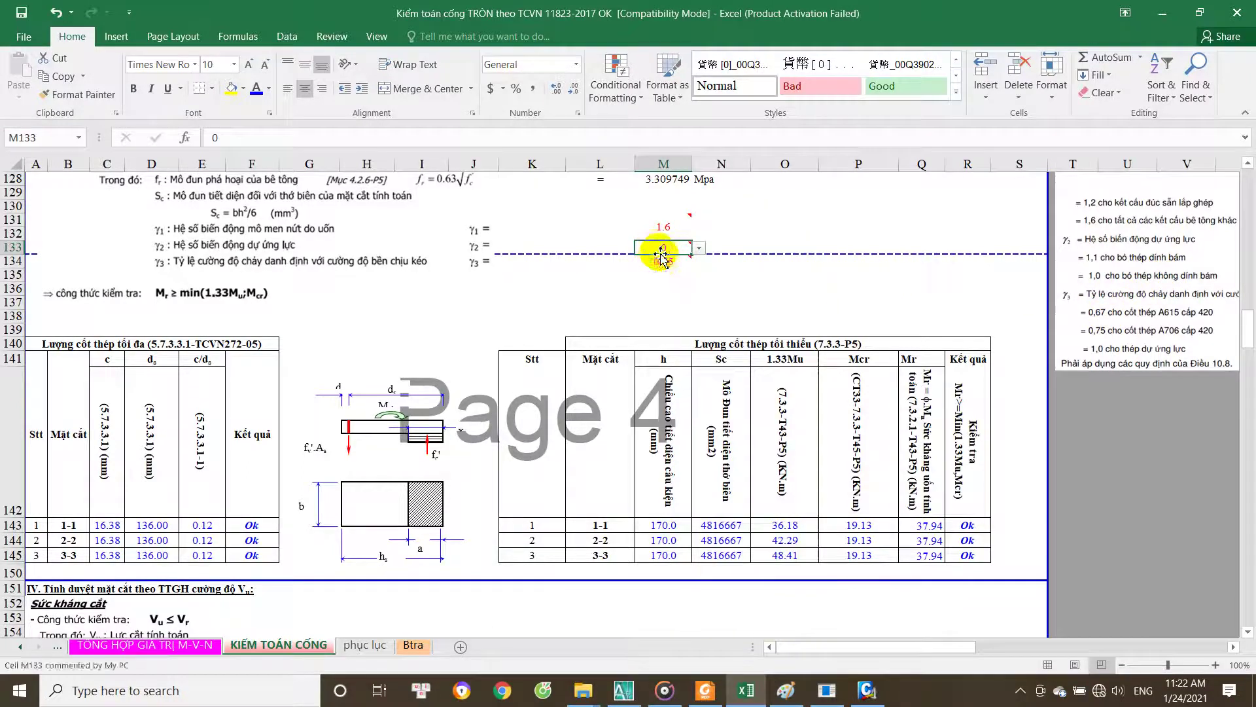
left_click(663, 260)
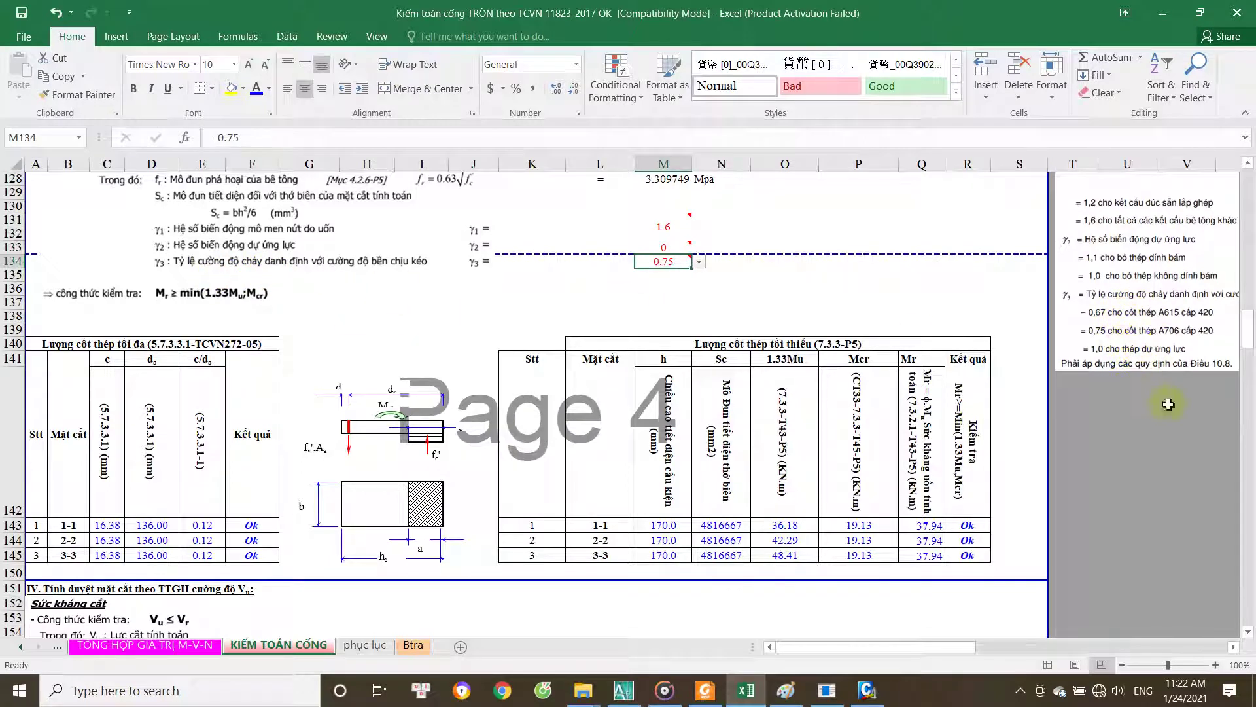
left_click_drag(968, 655, 972, 646)
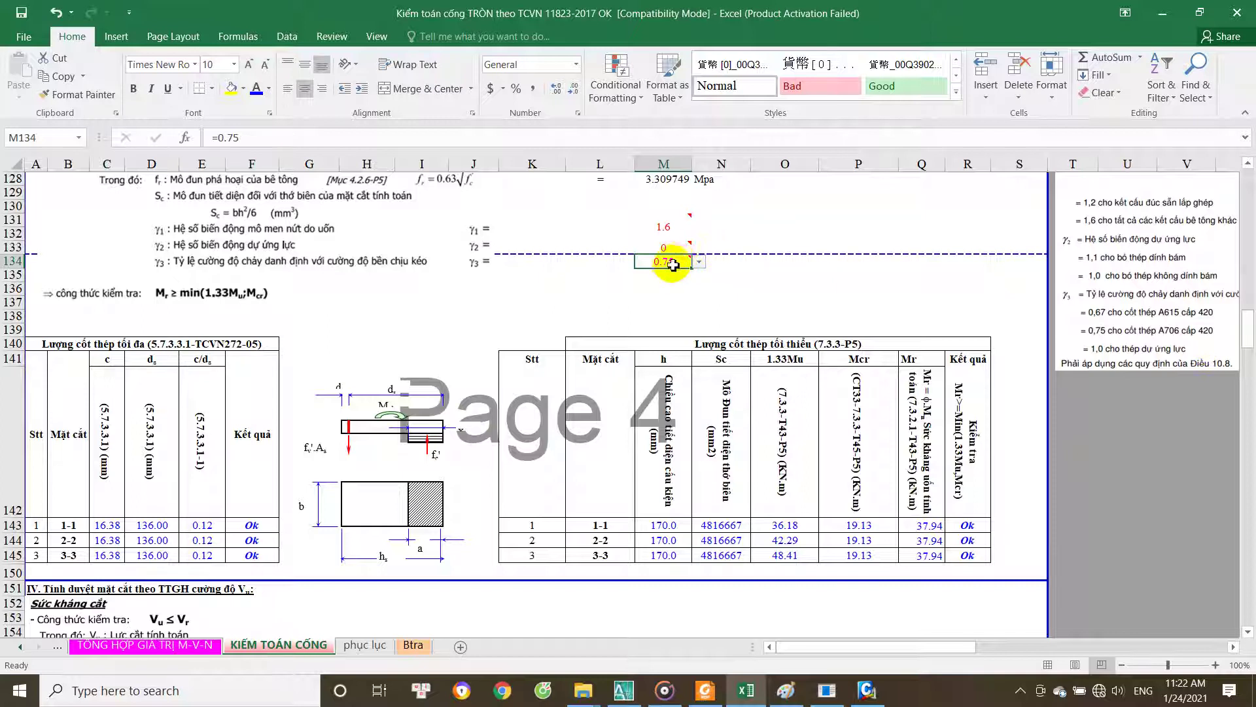
scroll(680, 311, "down", 2)
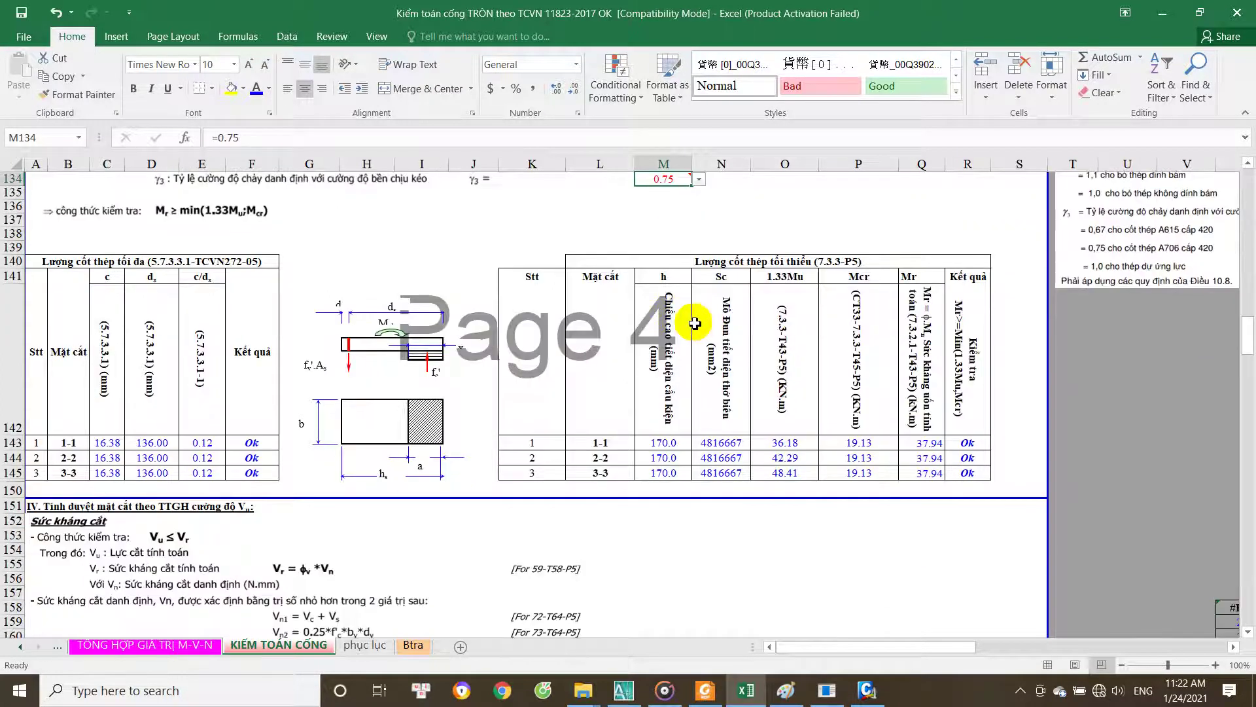
scroll(695, 323, "up", 2)
scroll(695, 323, "down", 2)
scroll(850, 294, "down", 2)
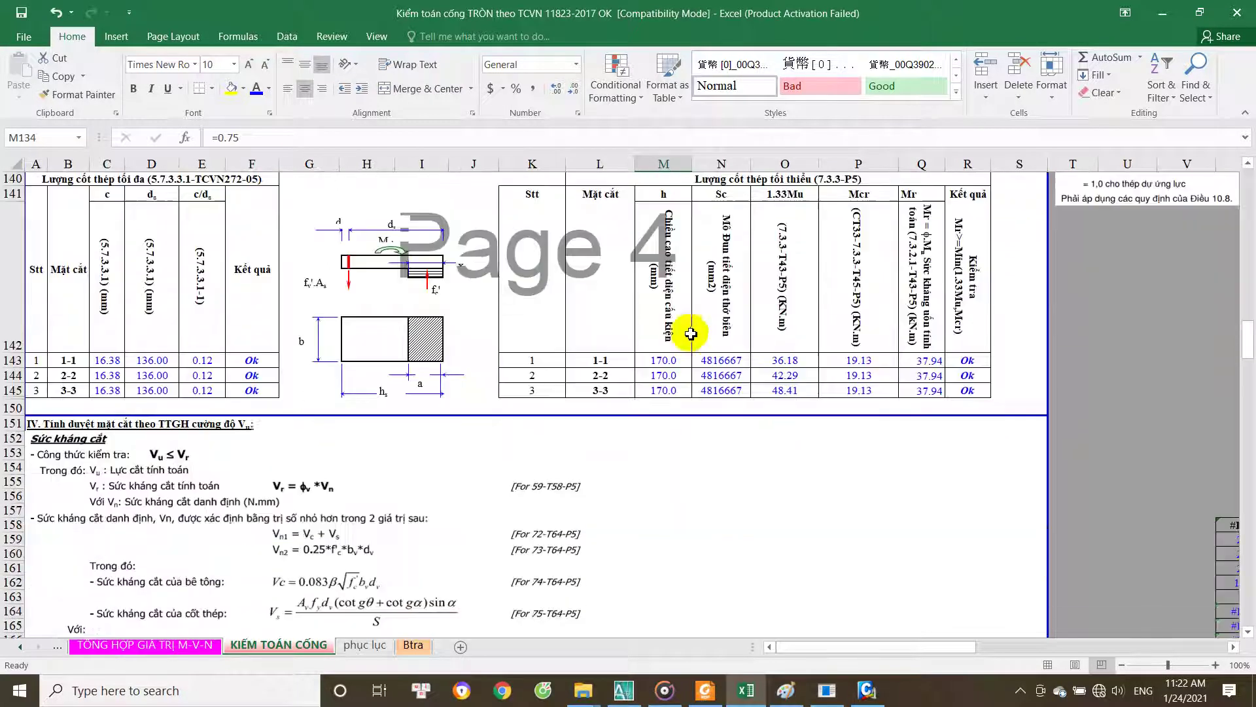
left_click(987, 353)
scroll(393, 344, "up", 3)
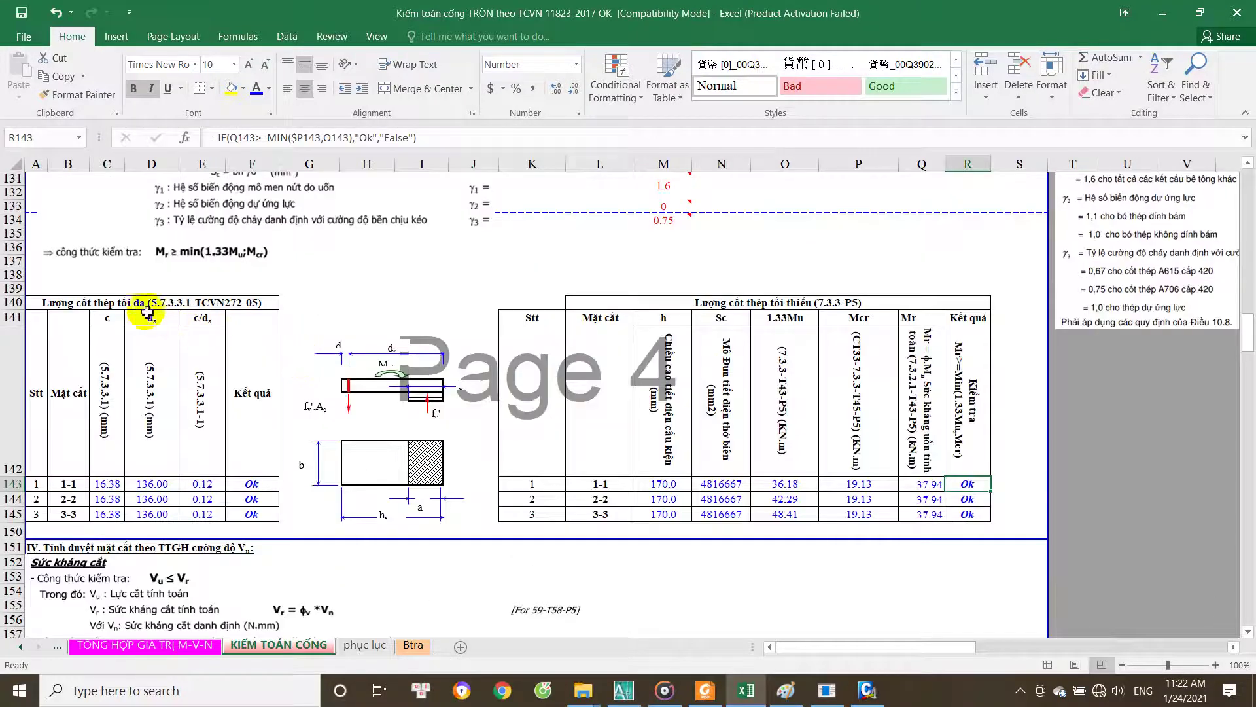
scroll(654, 334, "down", 1)
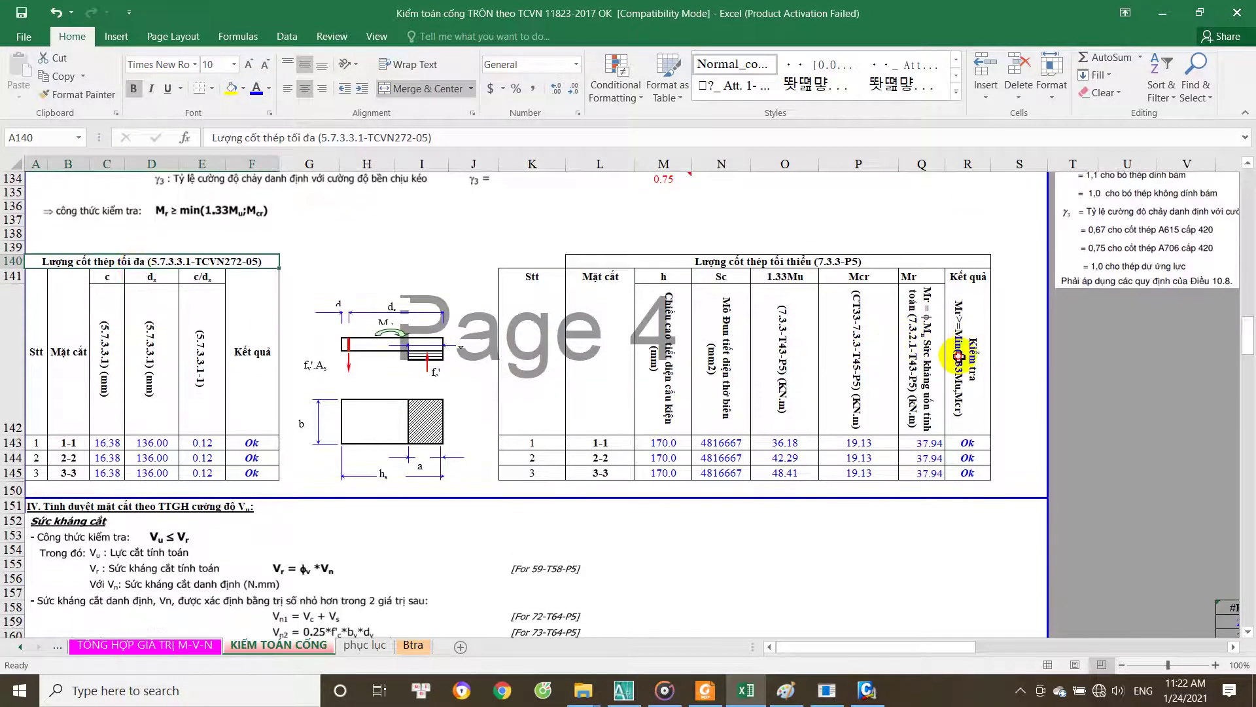
left_click(959, 347)
scroll(695, 426, "down", 3)
scroll(581, 393, "down", 1)
scroll(580, 392, "down", 7)
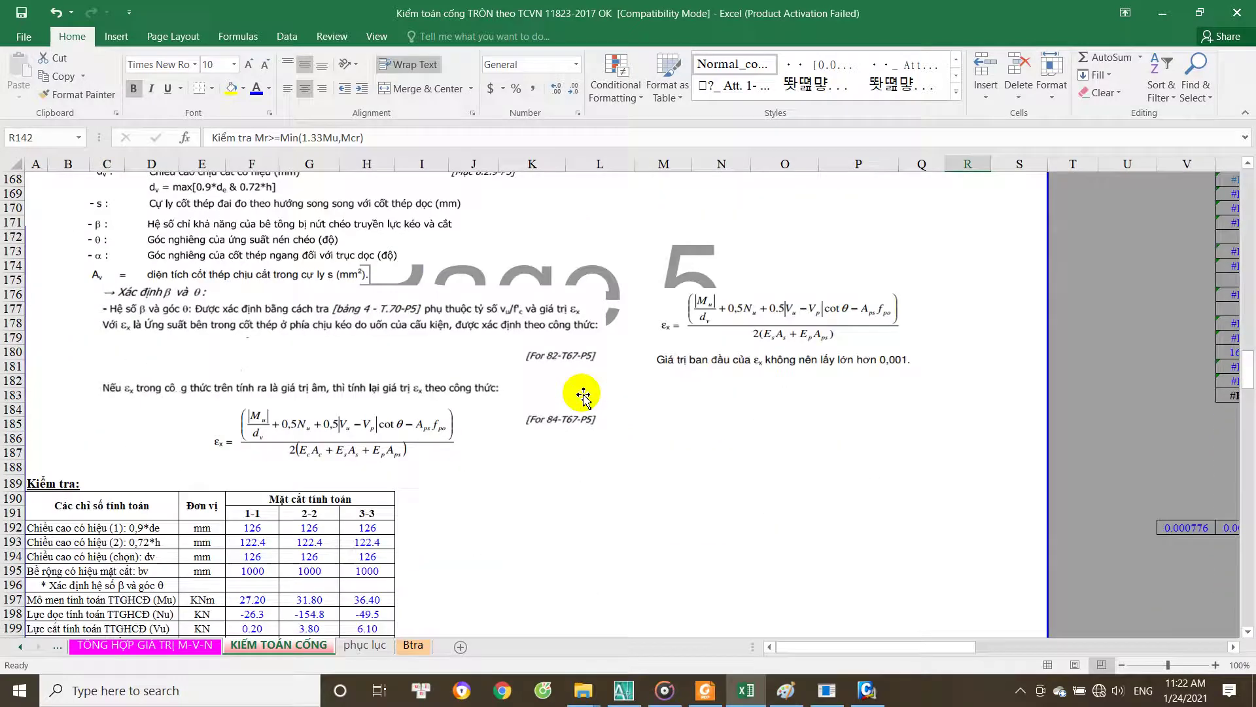
Step: Try angles in F200 until section 1-1's initial θ matches the recalculated 36.4
scroll(525, 389, "down", 5)
scroll(364, 552, "down", 1)
scroll(364, 542, "down", 6)
scroll(365, 458, "up", 4)
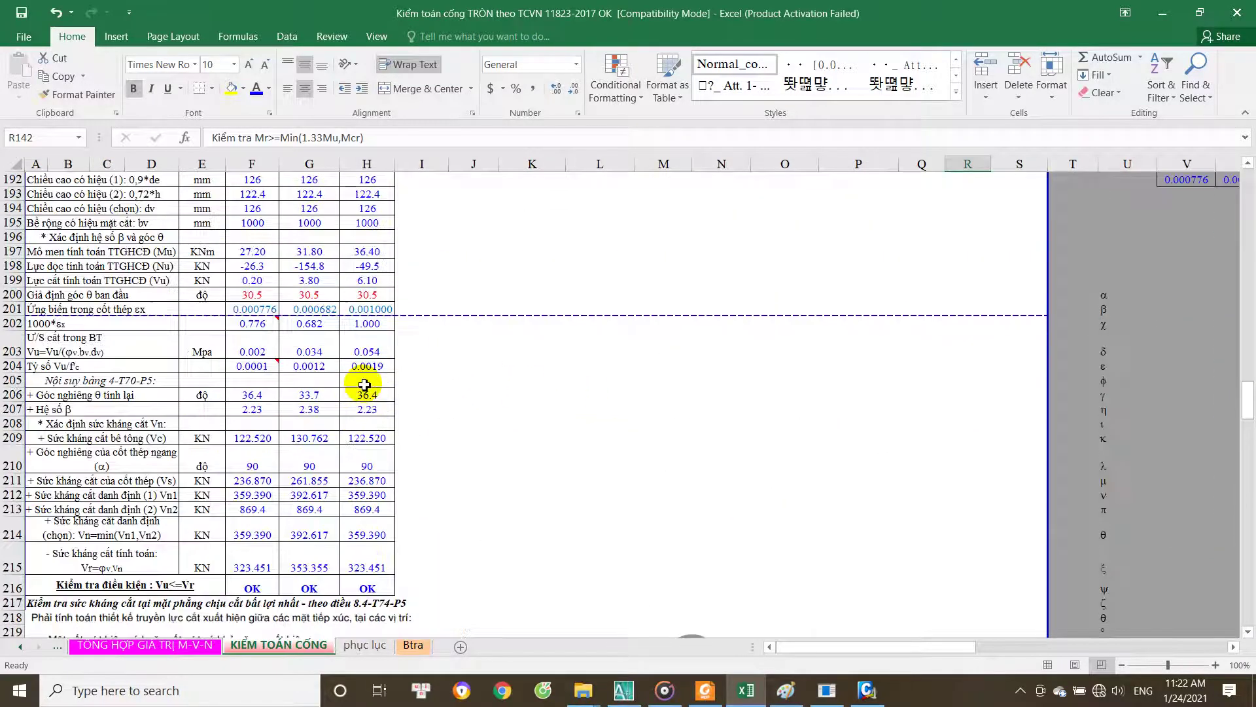
left_click(269, 295)
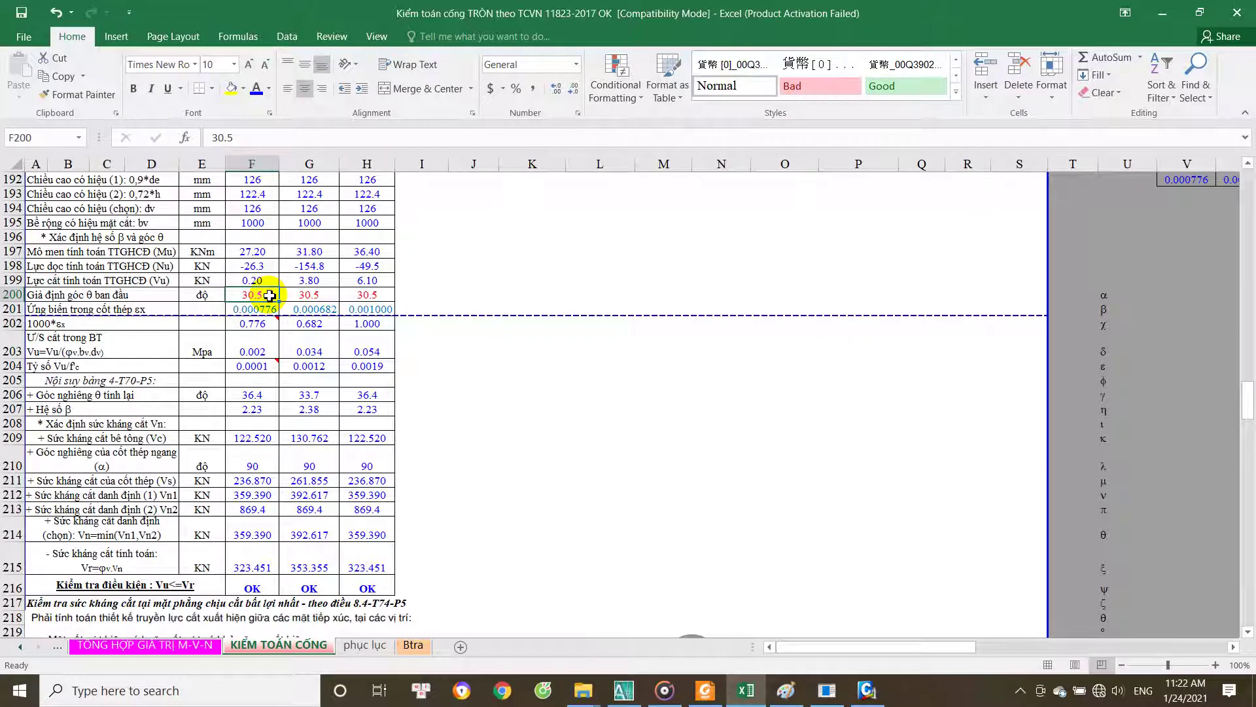
type("10")
key("Return")
key("Up")
type("0")
key("Return")
key("Up")
type("10")
key("Return")
key("Up")
type("10")
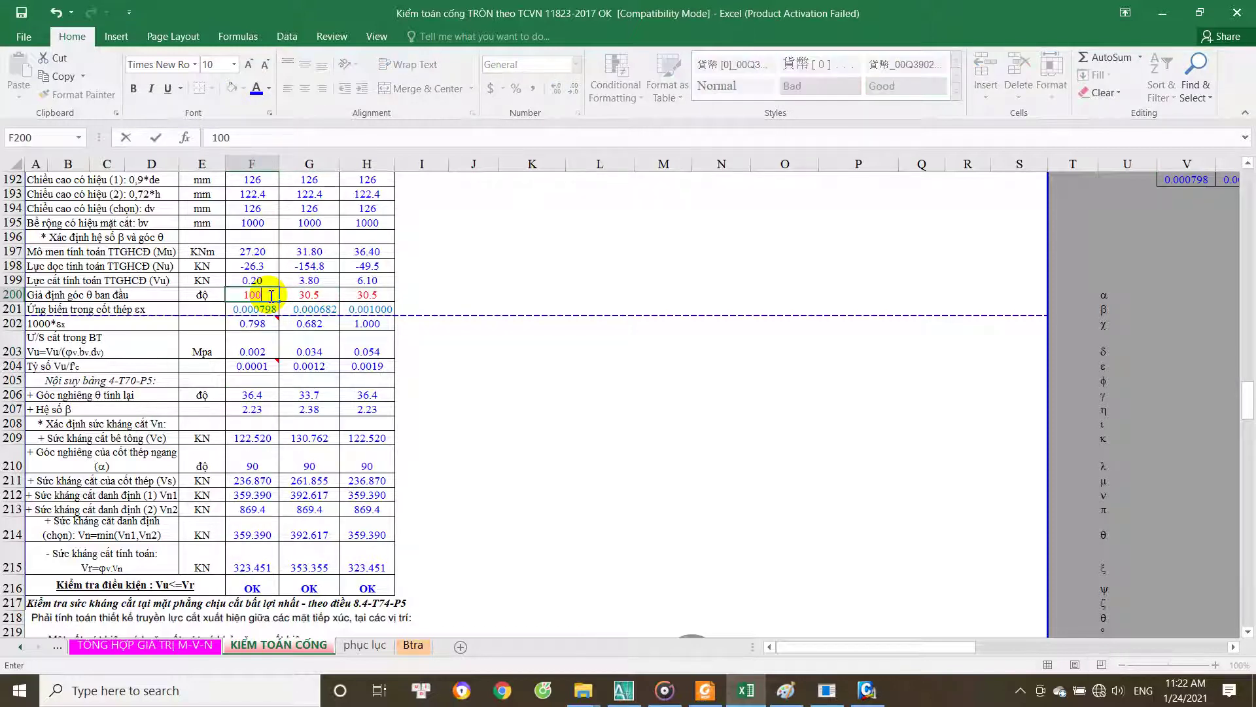
key("Return")
key("Up")
type("36")
key("Tab")
Step: Try angles in G200 until section 2-2's θ settles at 33.7
type("1")
key("Tab")
key("Left")
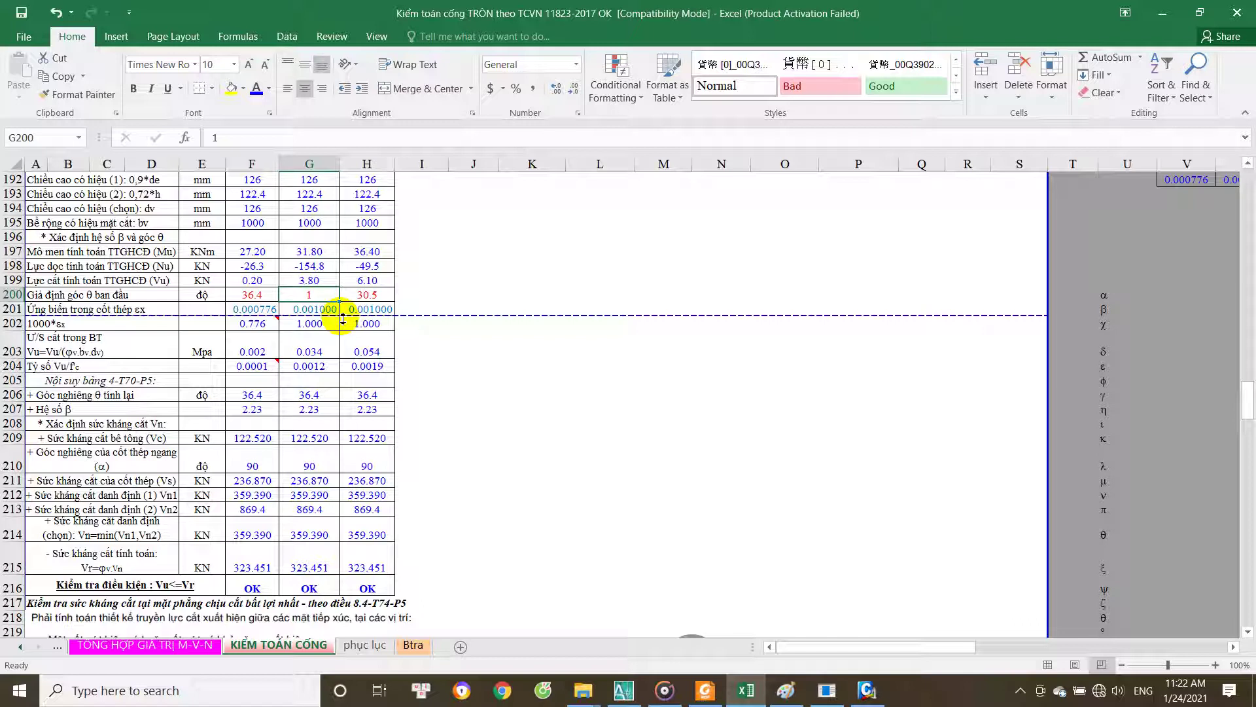
type("3")
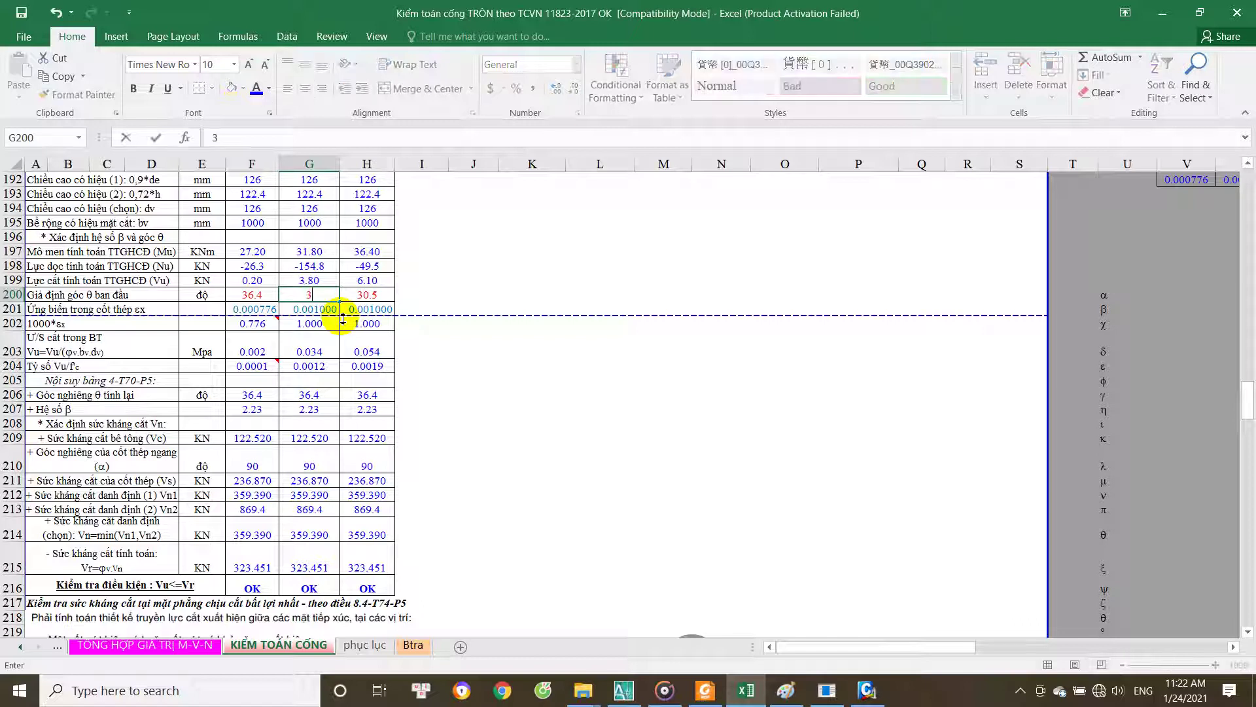
type("33")
key("Tab")
key("Left")
type("33.")
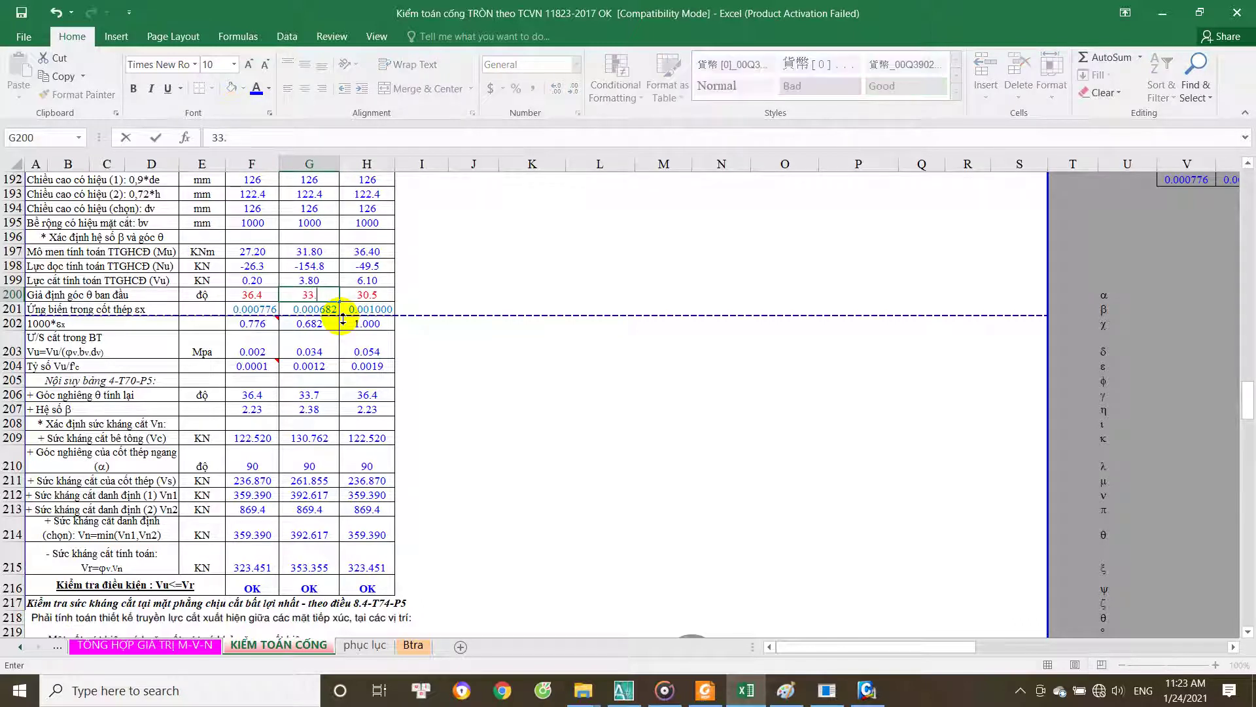
key("Tab")
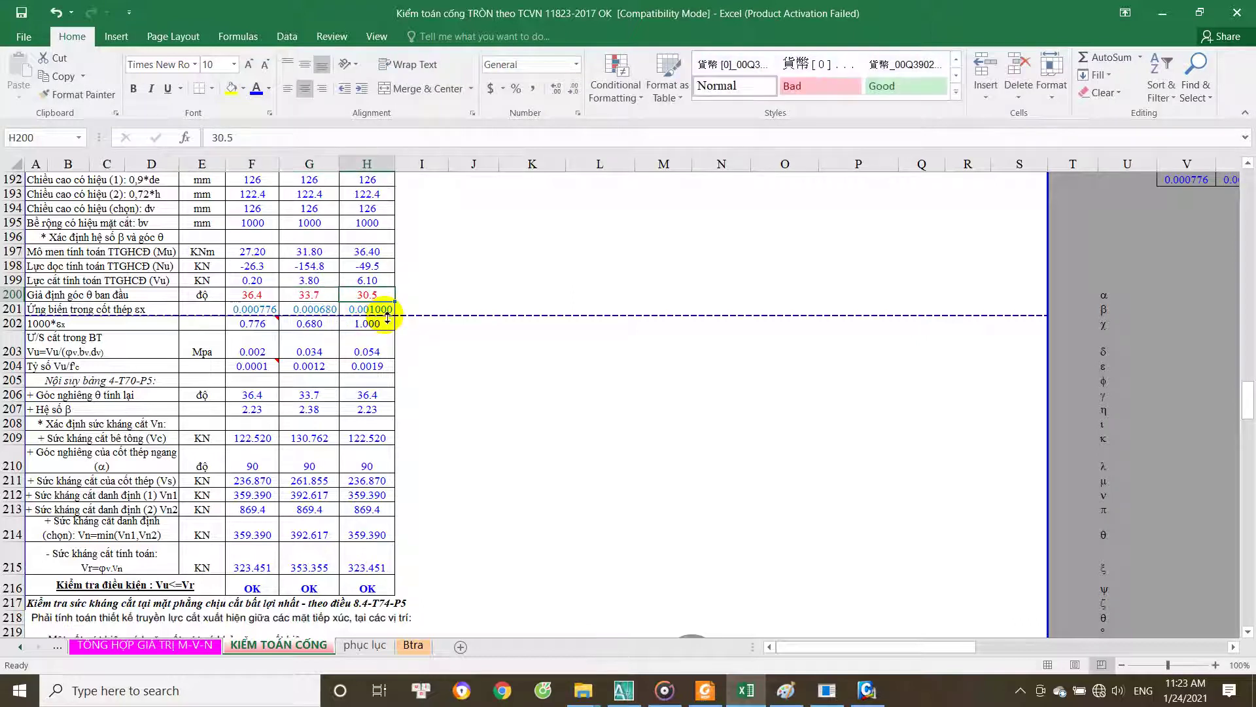
Step: Set the section 3-3 initial angle in H200 to 36.4
type("1")
key("Tab")
key("Left")
type("10")
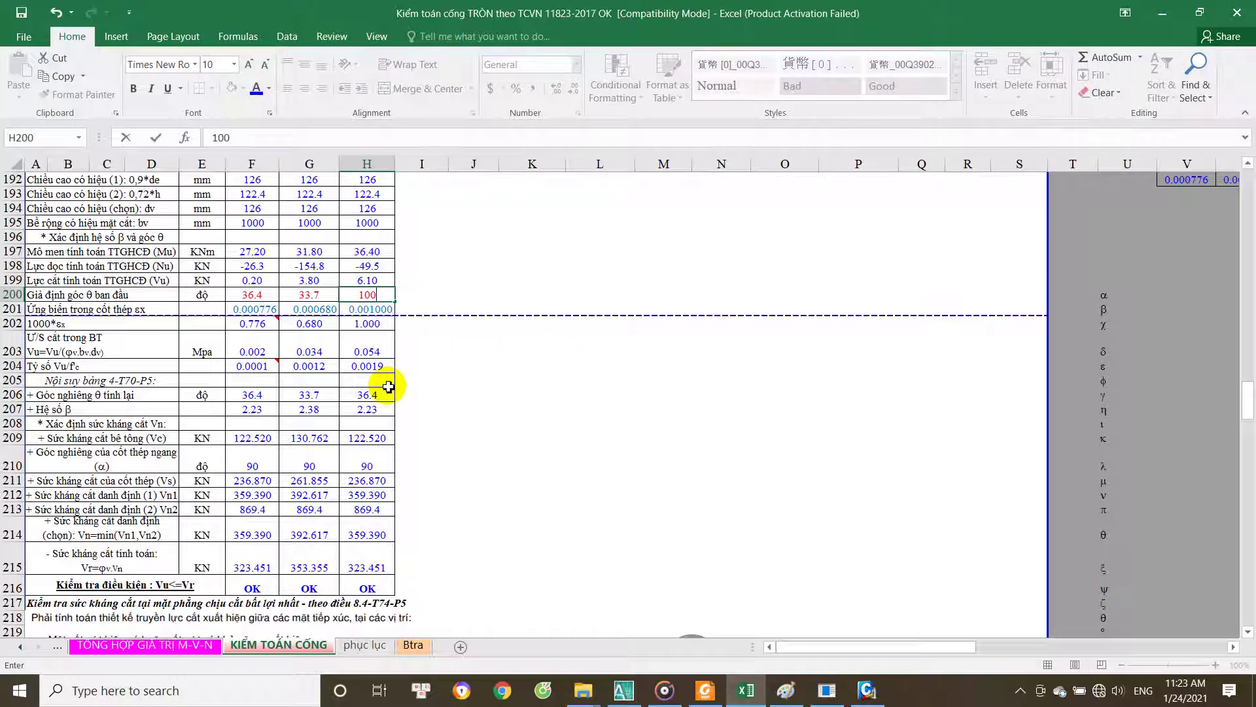
key("BackSpace")
key("BackSpace")
key("BackSpace")
type("36")
key("Return")
Step: Inspect the H201 1000·εx strain formula for section 3-3 without changing it
left_click(370, 323)
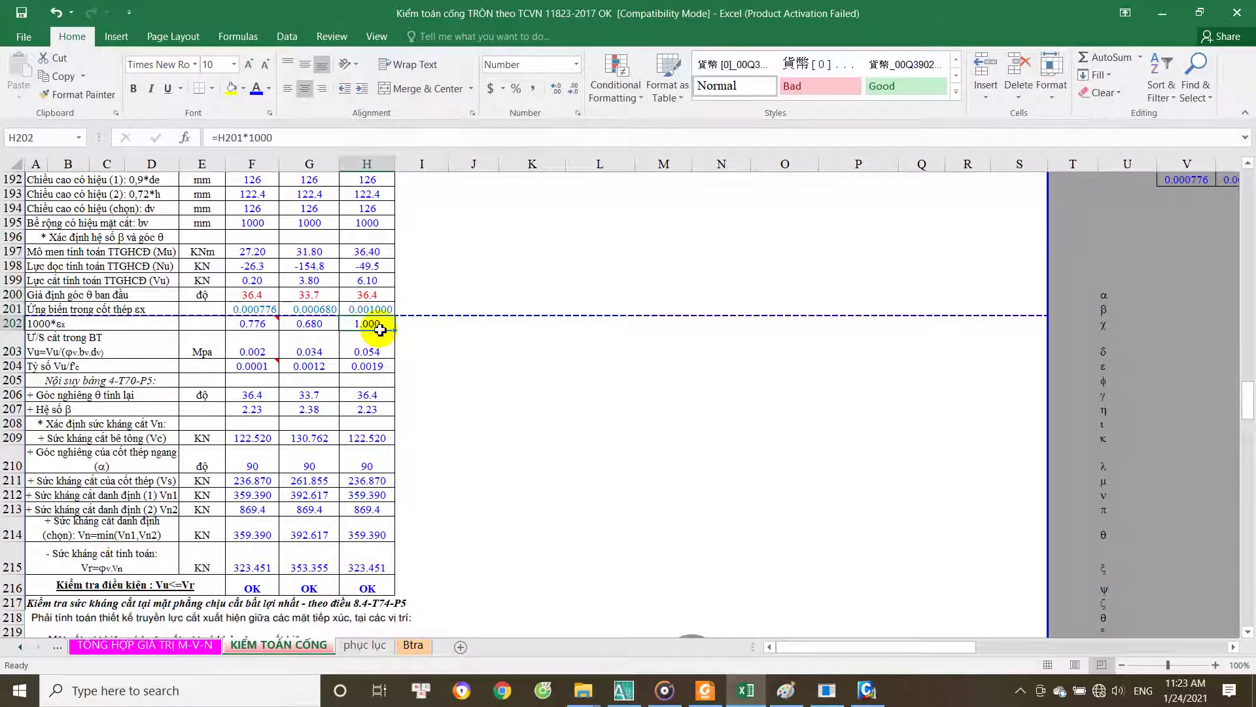
double_click(380, 310)
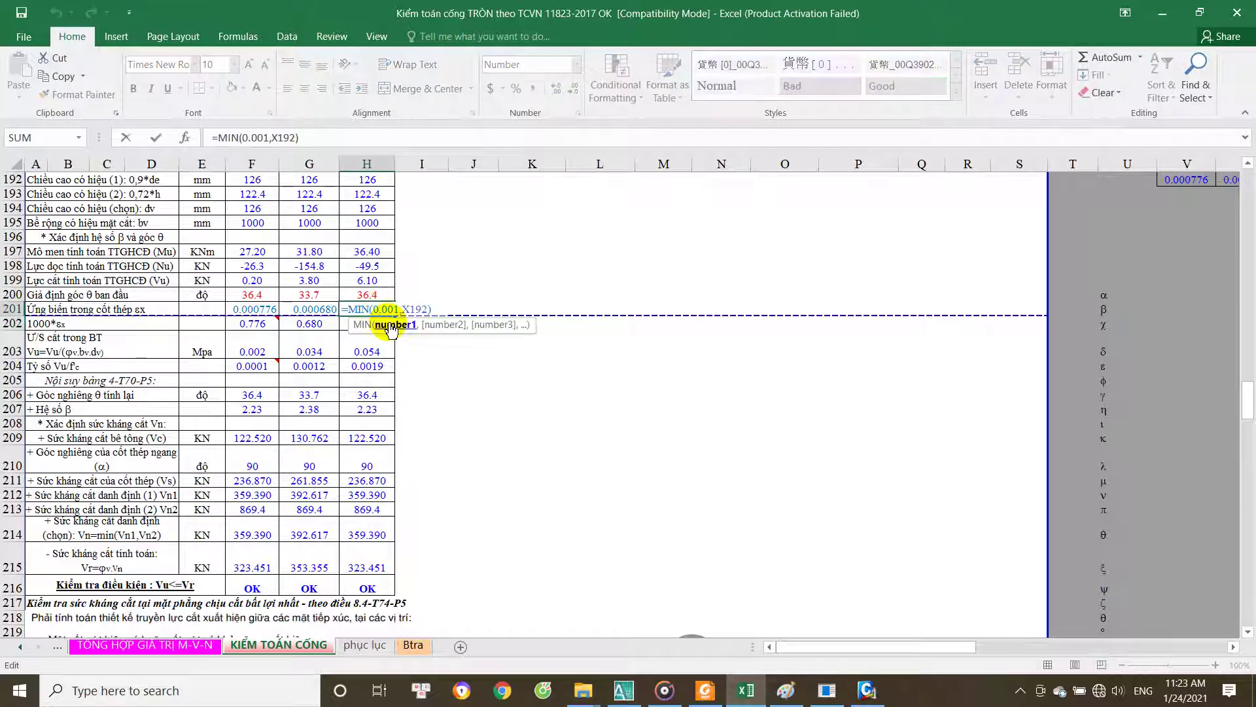
key("ctrl+Return")
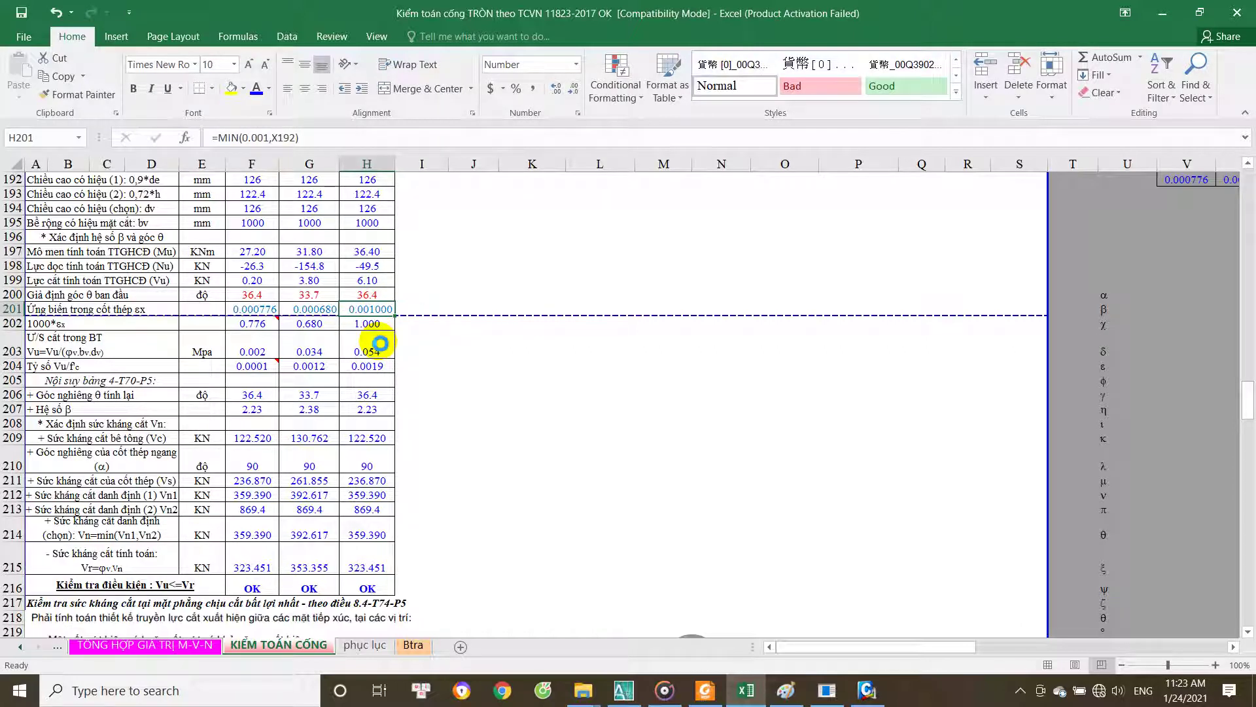
scroll(381, 354, "up", 1)
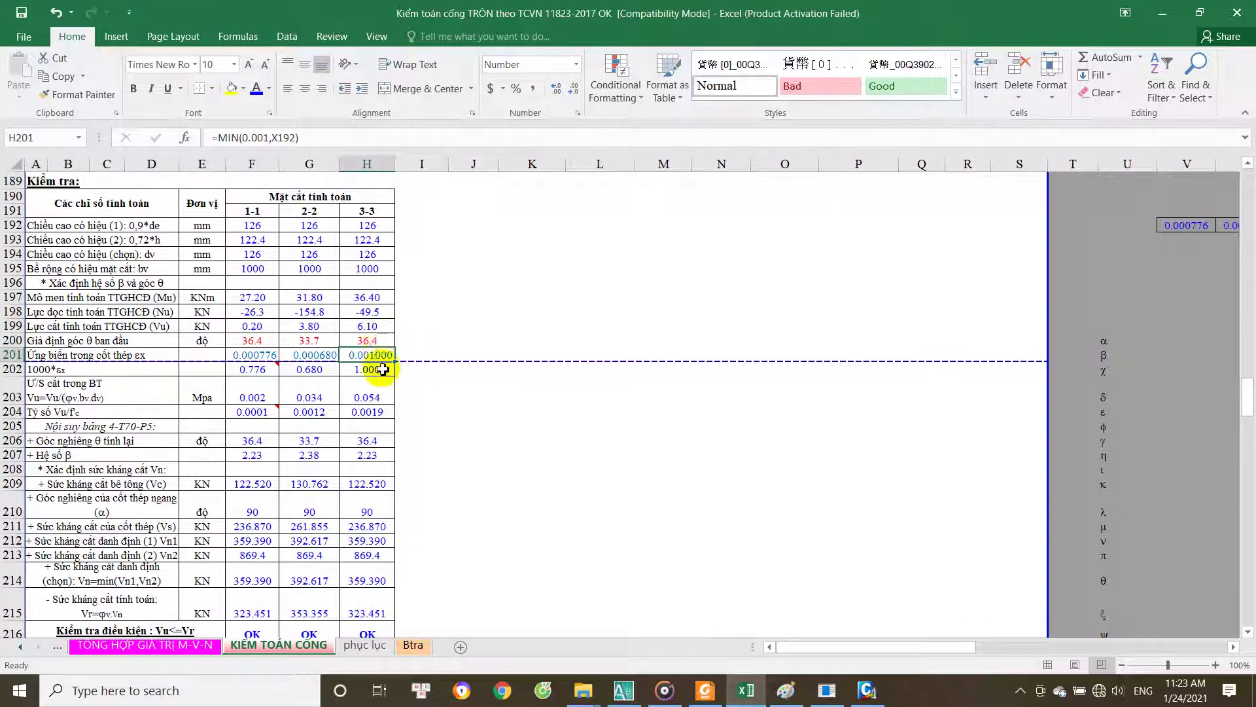
double_click(380, 355)
scroll(653, 378, "up", 3)
scroll(722, 471, "up", 5)
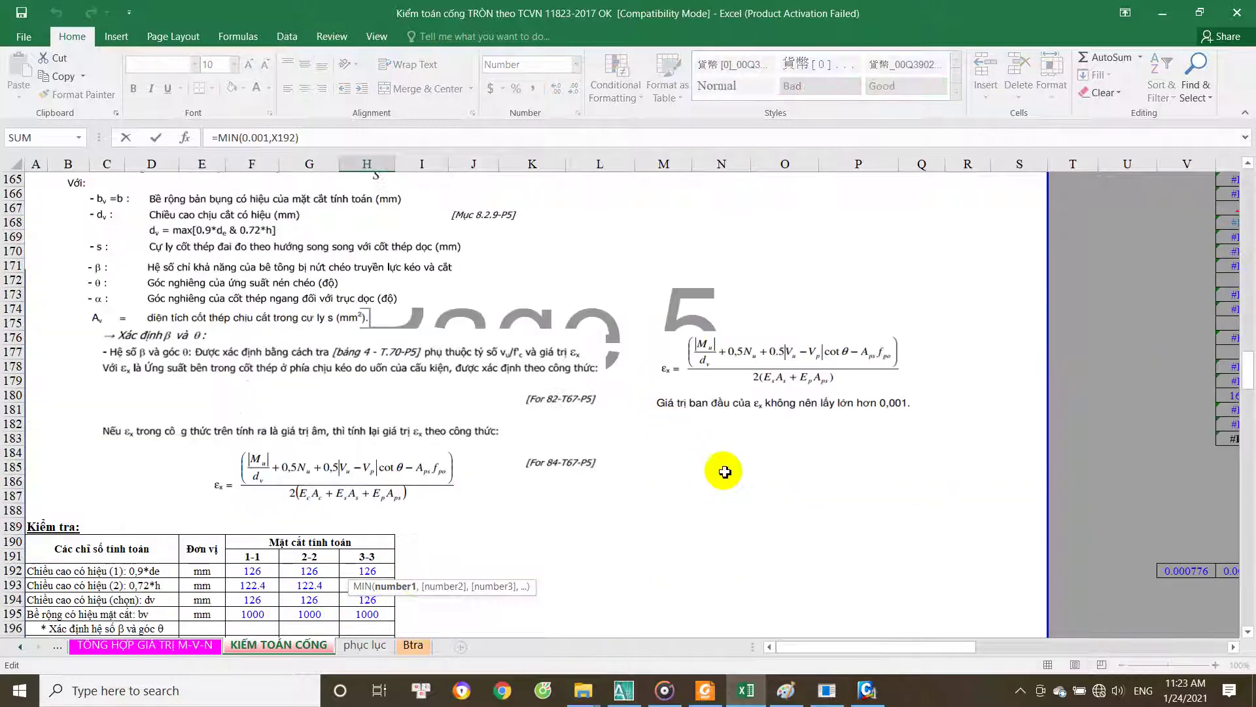
mouse_move(835, 646)
left_mouse_down()
mouse_move(910, 666)
mouse_move(827, 659)
left_mouse_up()
scroll(393, 479, "down", 9)
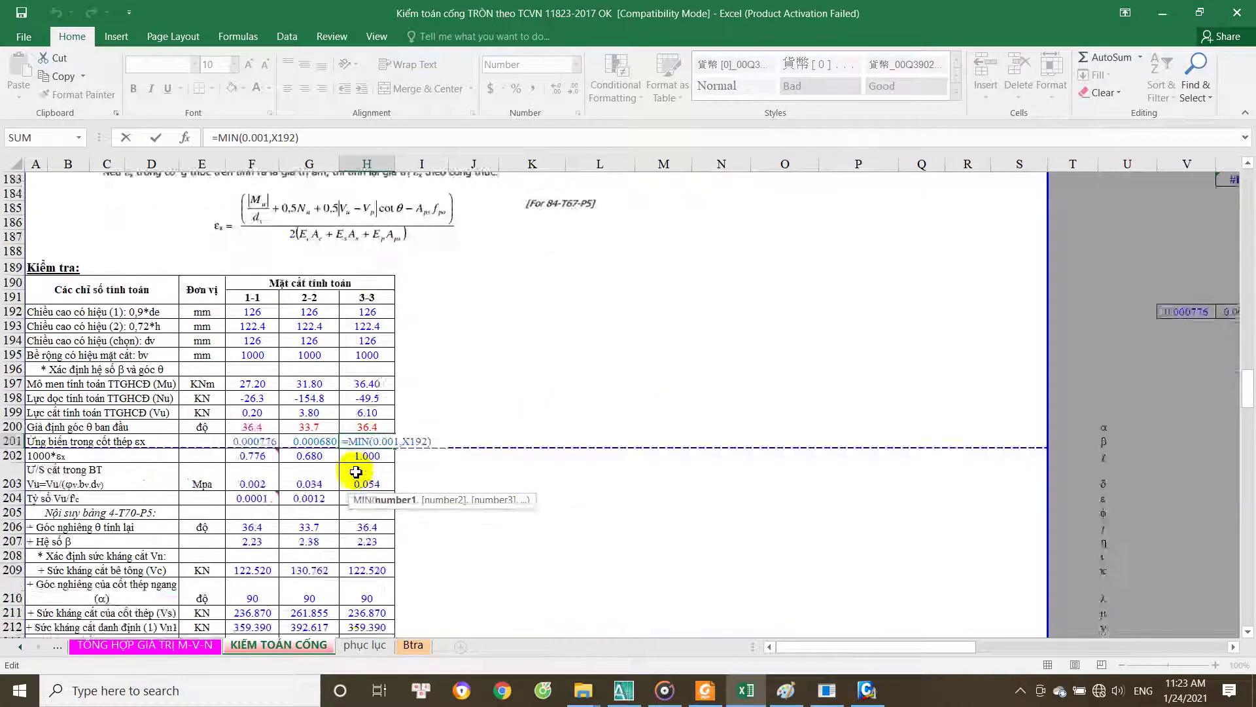
scroll(360, 480, "down", 1)
key("Escape")
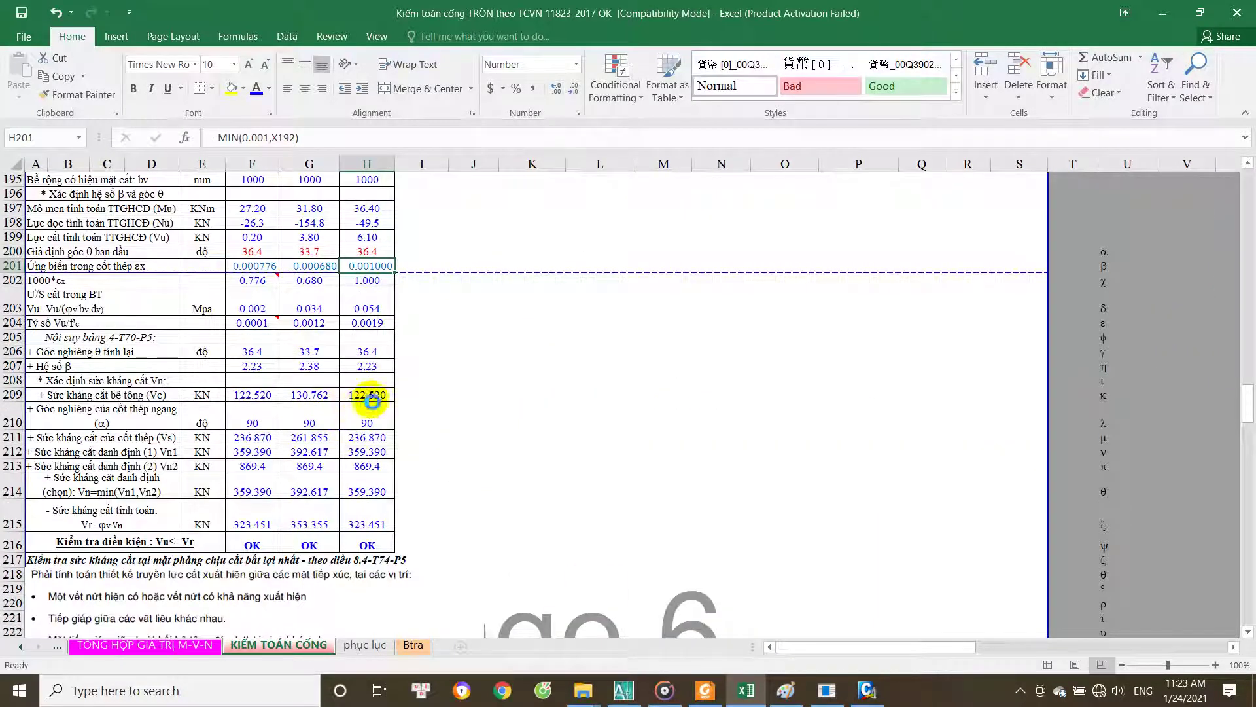
Step: Check factored shear resistances of 323.451, 353.355 and 323.451 kN for the three sections
scroll(367, 466, "down", 2)
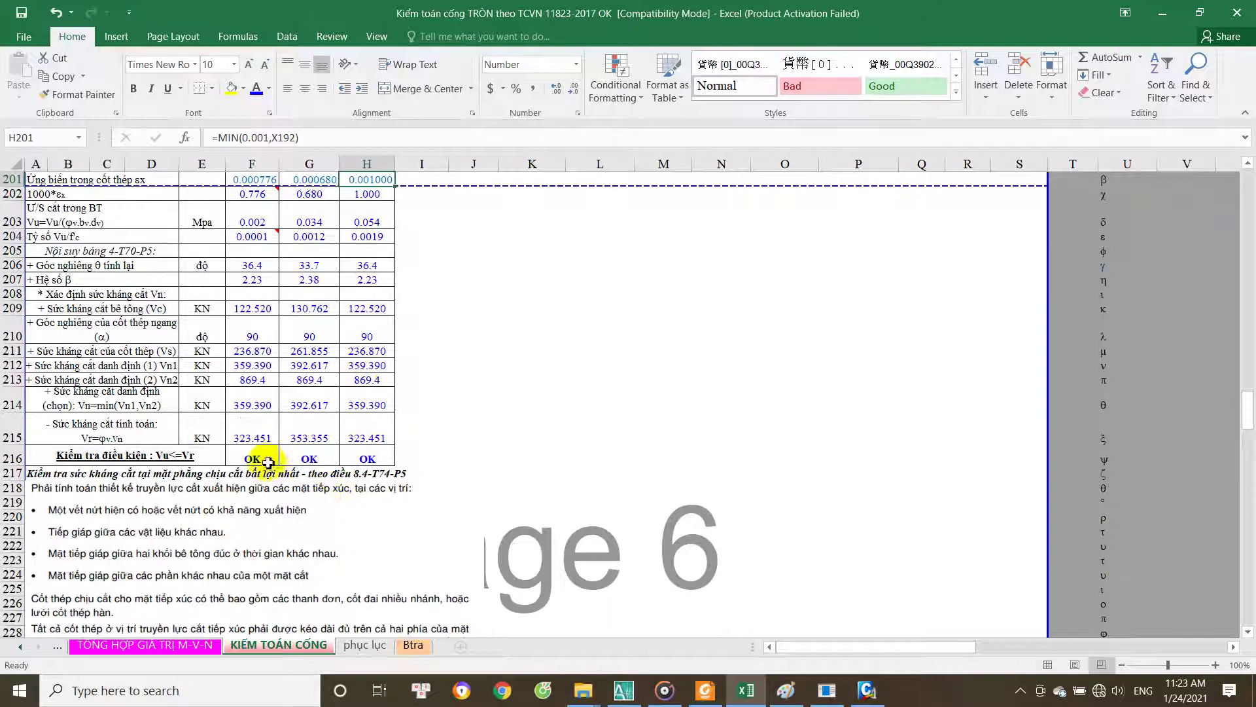
left_click(255, 434)
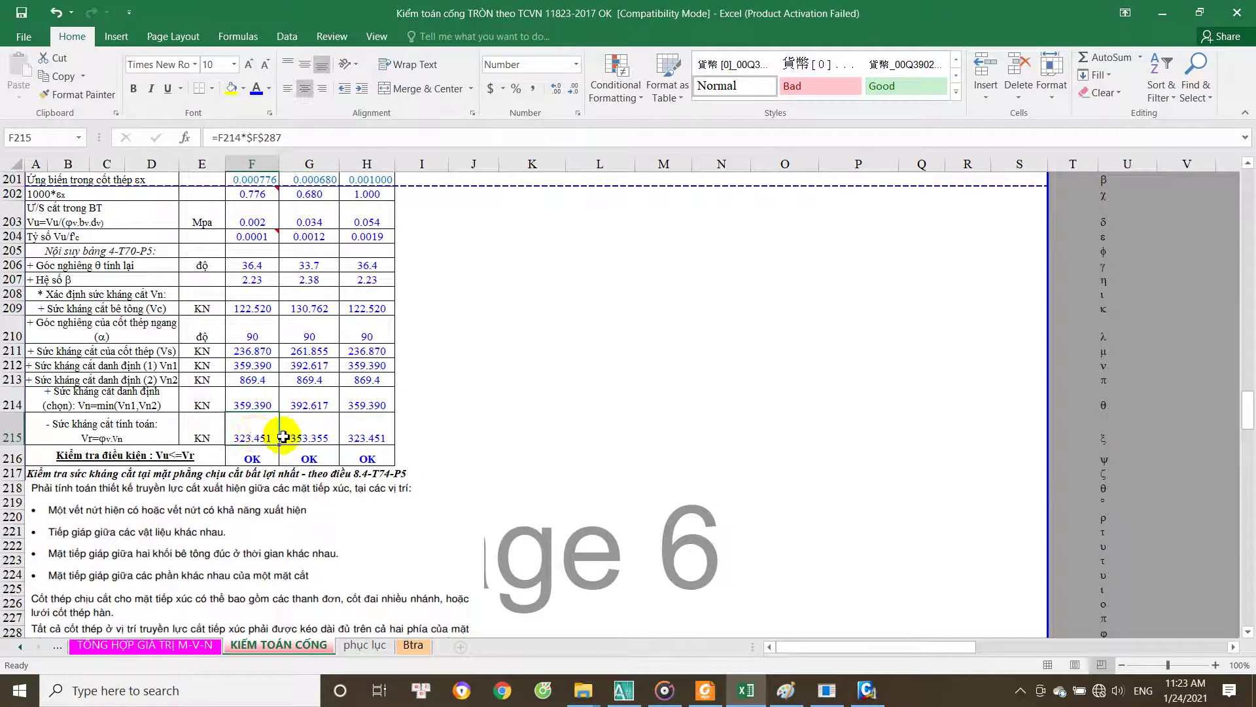
left_click(324, 434)
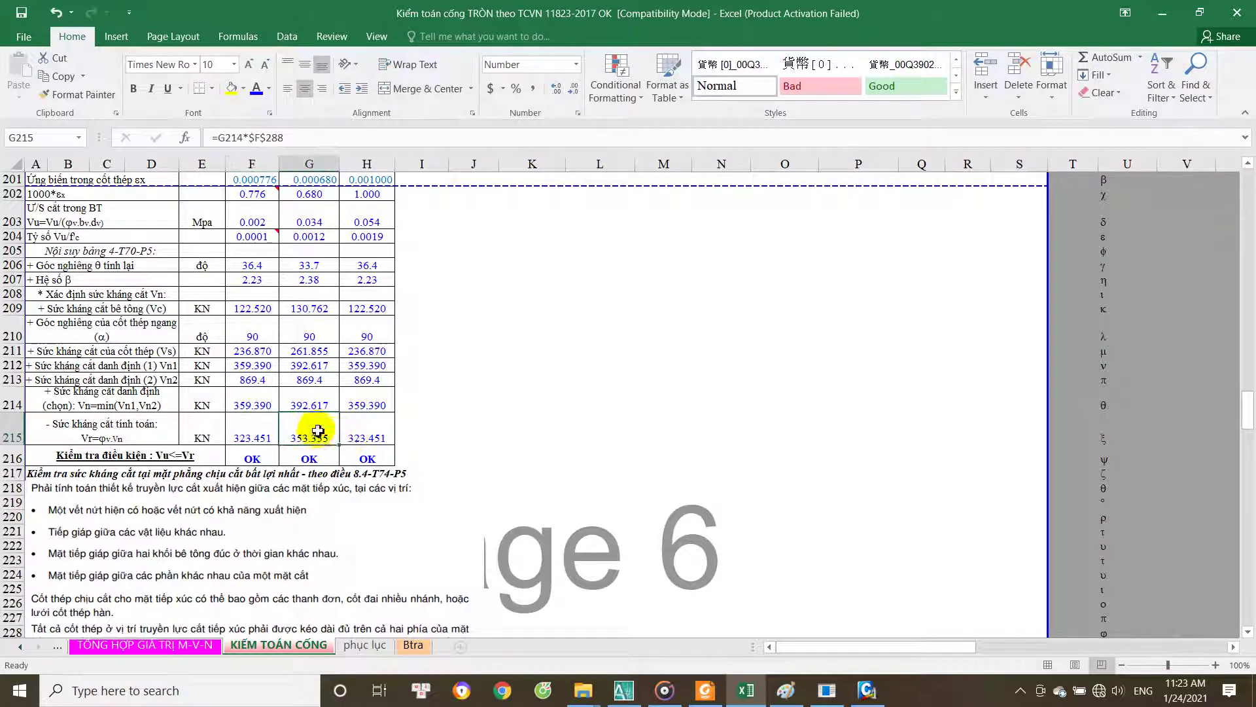
left_click(380, 439)
scroll(330, 429, "up", 2)
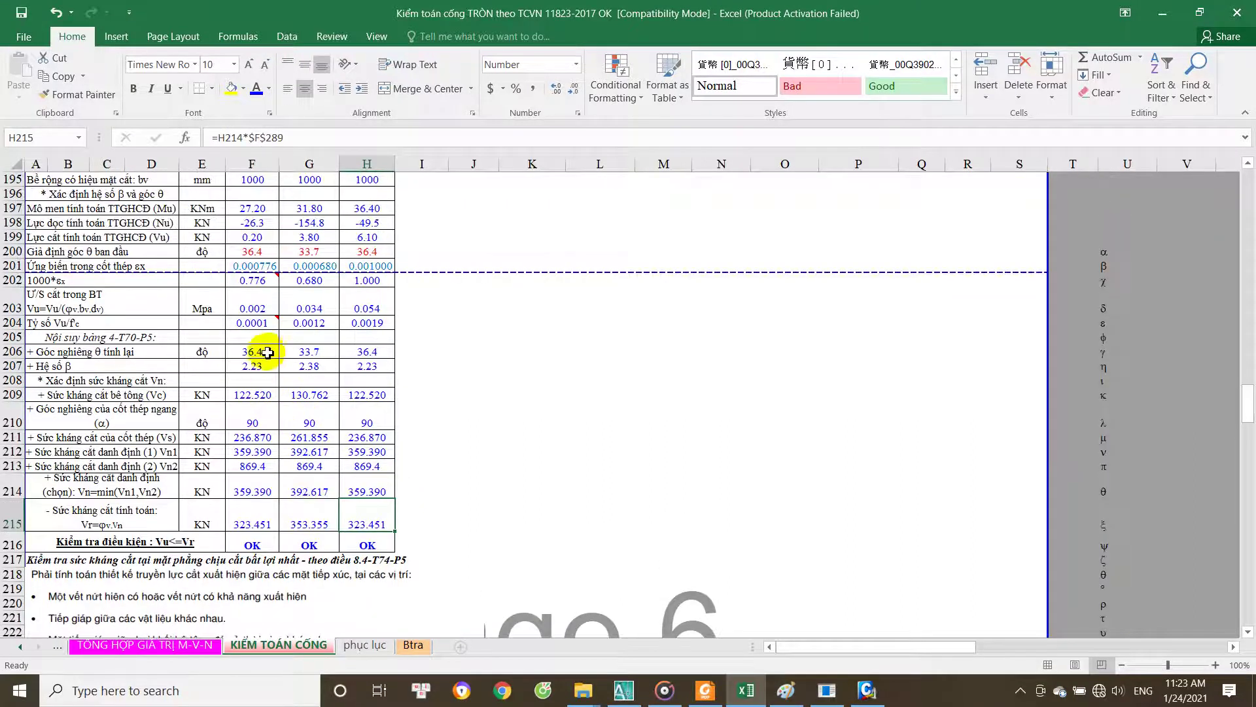
scroll(247, 284, "up", 2)
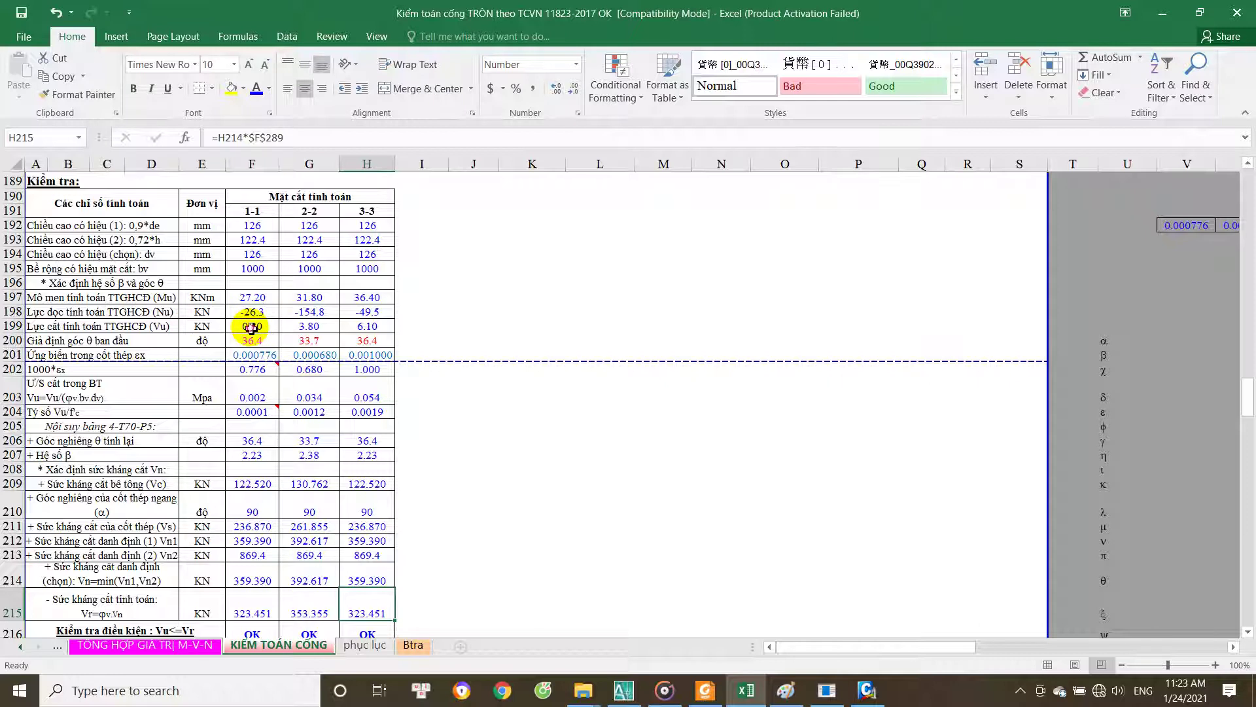
Step: Trace the section 1-1 shear force, the F216 OK formula and the G215 resistance formula
left_click(251, 327)
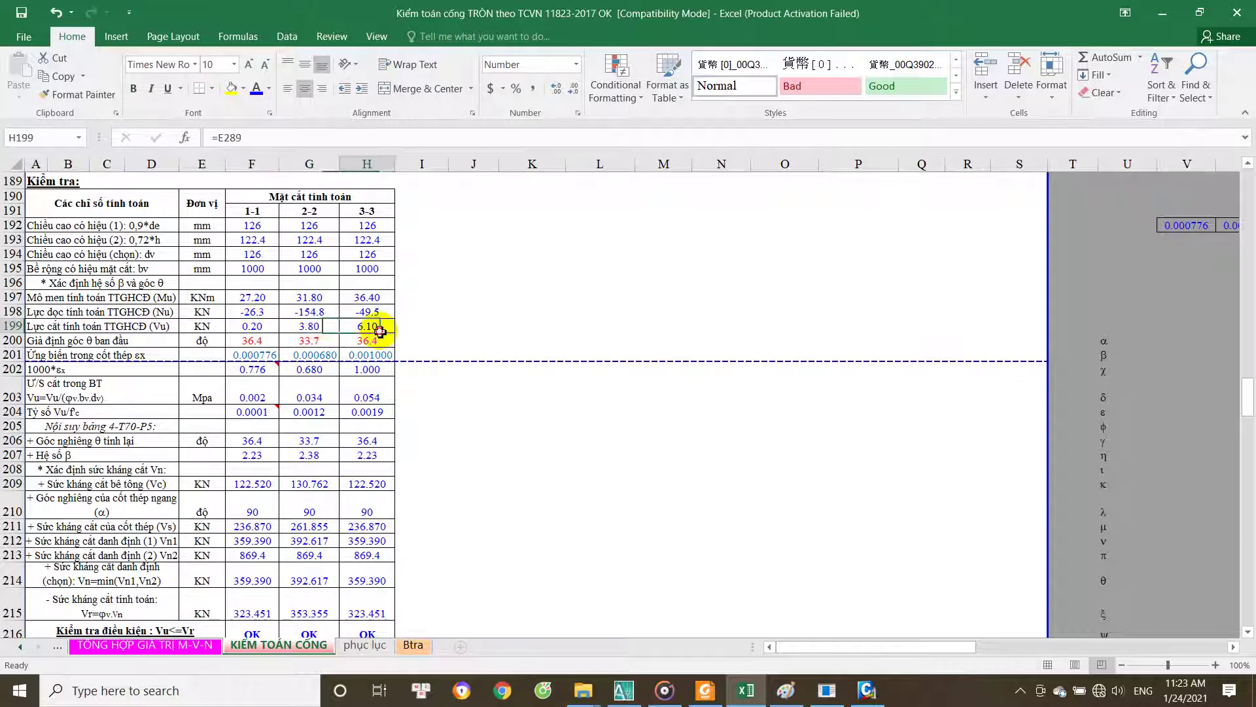
scroll(372, 366, "down", 2)
left_click(254, 539)
double_click(255, 539)
scroll(331, 452, "up", 2)
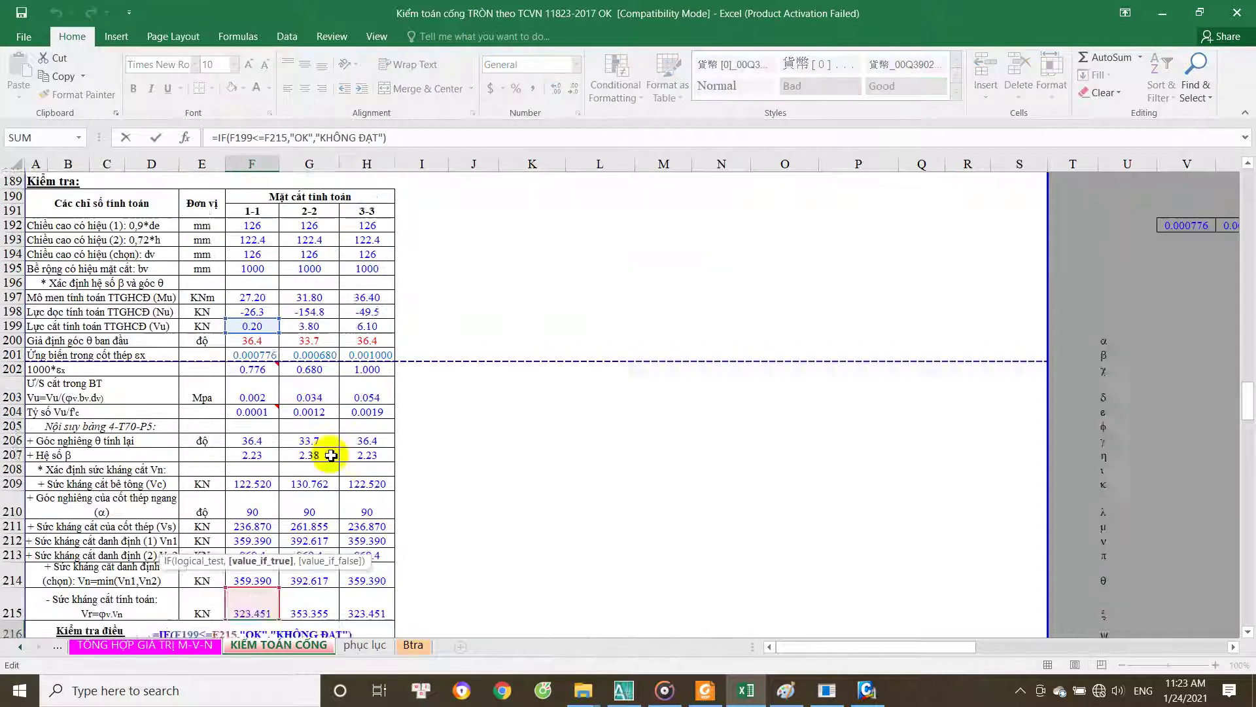
scroll(332, 410, "up", 1)
scroll(301, 458, "down", 3)
left_click(298, 520)
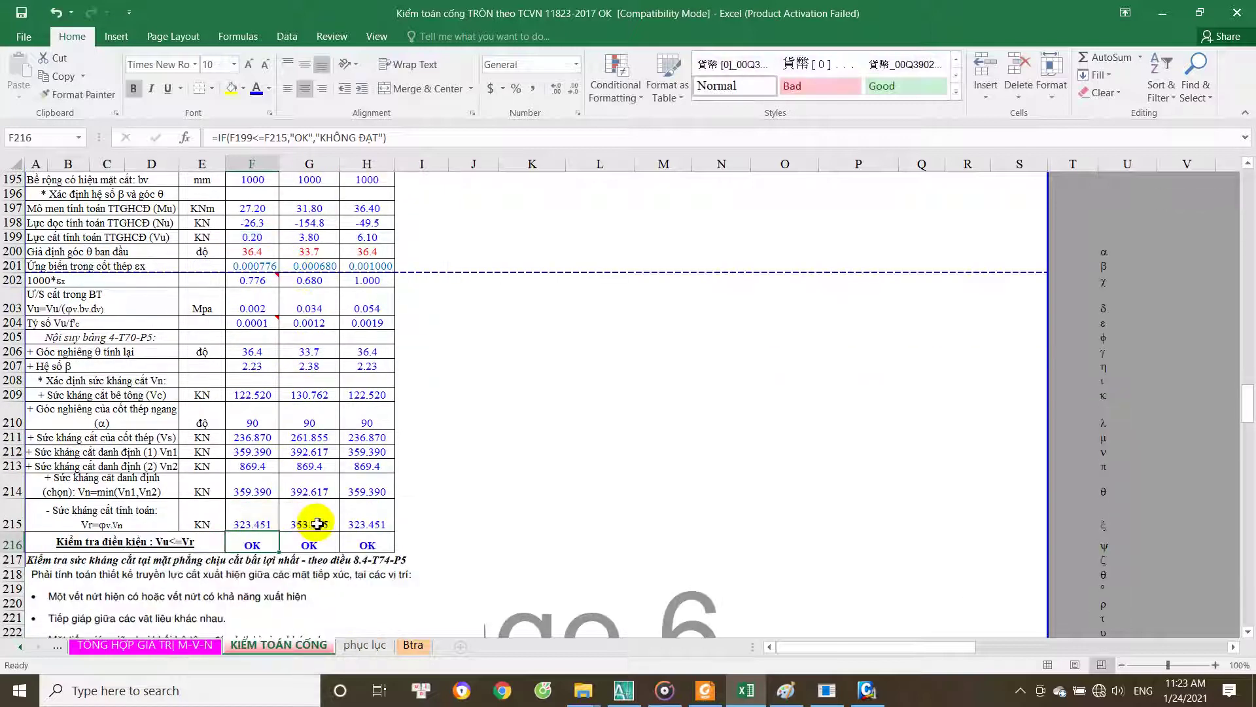
double_click(324, 507)
scroll(341, 497, "up", 5)
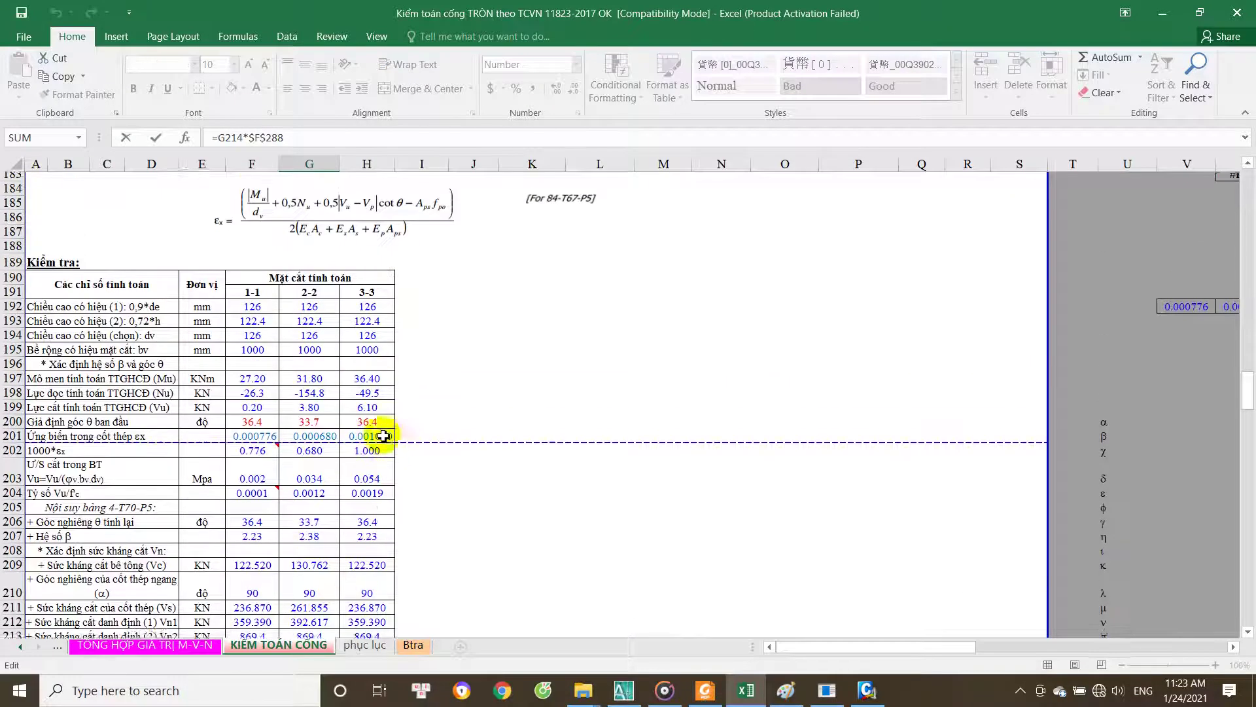
Step: Leave the G215 formula unchanged and scroll back through the shear check
scroll(336, 434, "down", 3)
key("Escape")
scroll(340, 448, "down", 5)
scroll(330, 449, "up", 2)
scroll(334, 450, "up", 8)
scroll(341, 451, "up", 7)
scroll(342, 453, "up", 12)
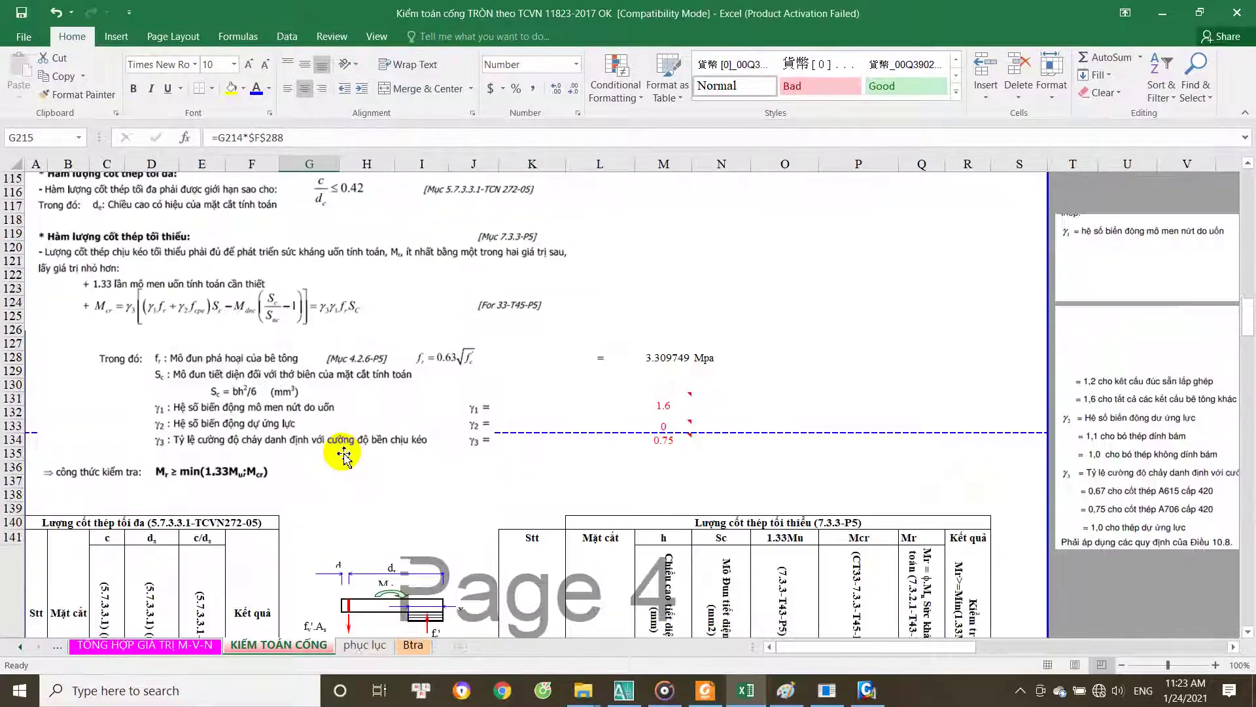
scroll(343, 454, "up", 10)
scroll(343, 454, "up", 1)
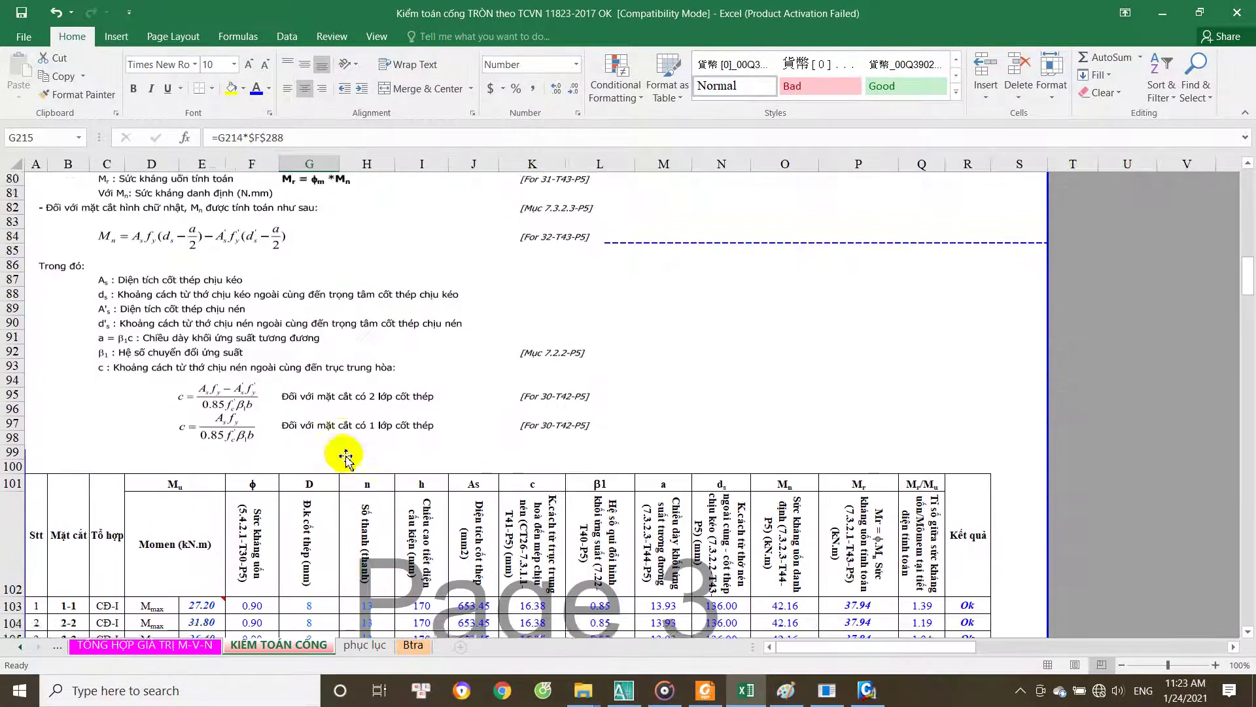
Step: Find the interface shear table at rows 285–289 and check the S287 Ok formula
scroll(345, 458, "down", 7)
scroll(344, 454, "down", 3)
scroll(392, 471, "down", 4)
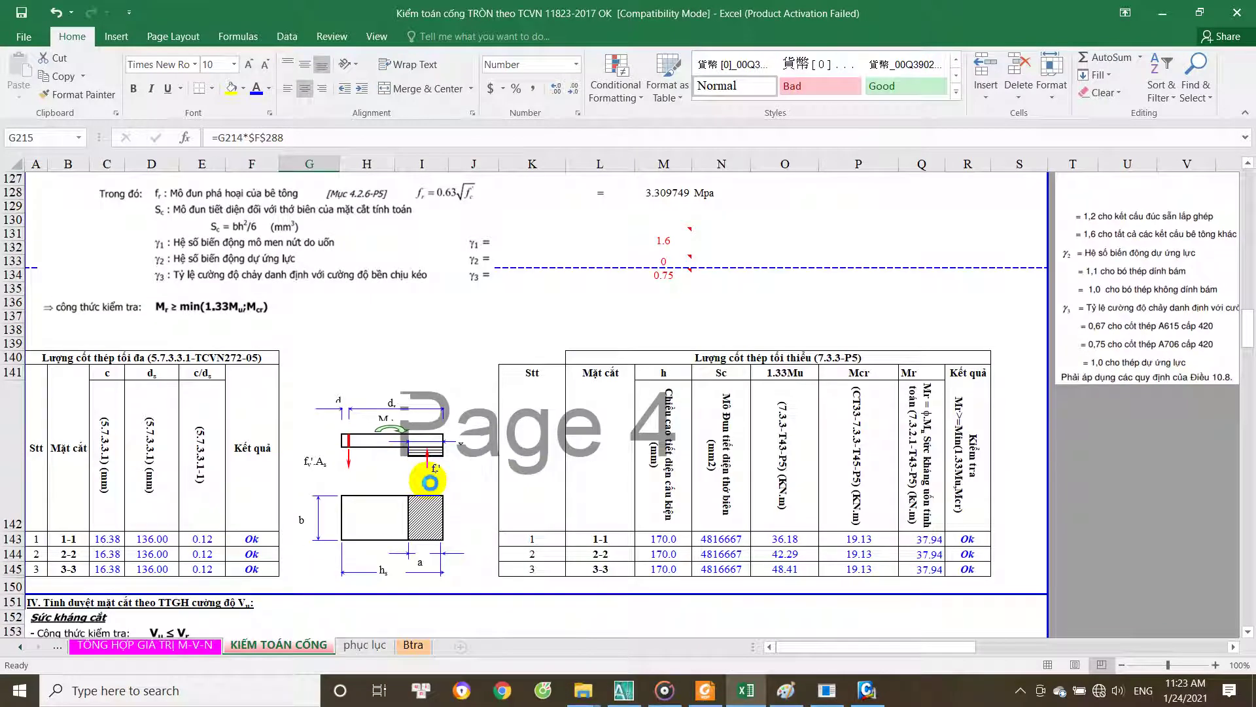
scroll(427, 444, "down", 4)
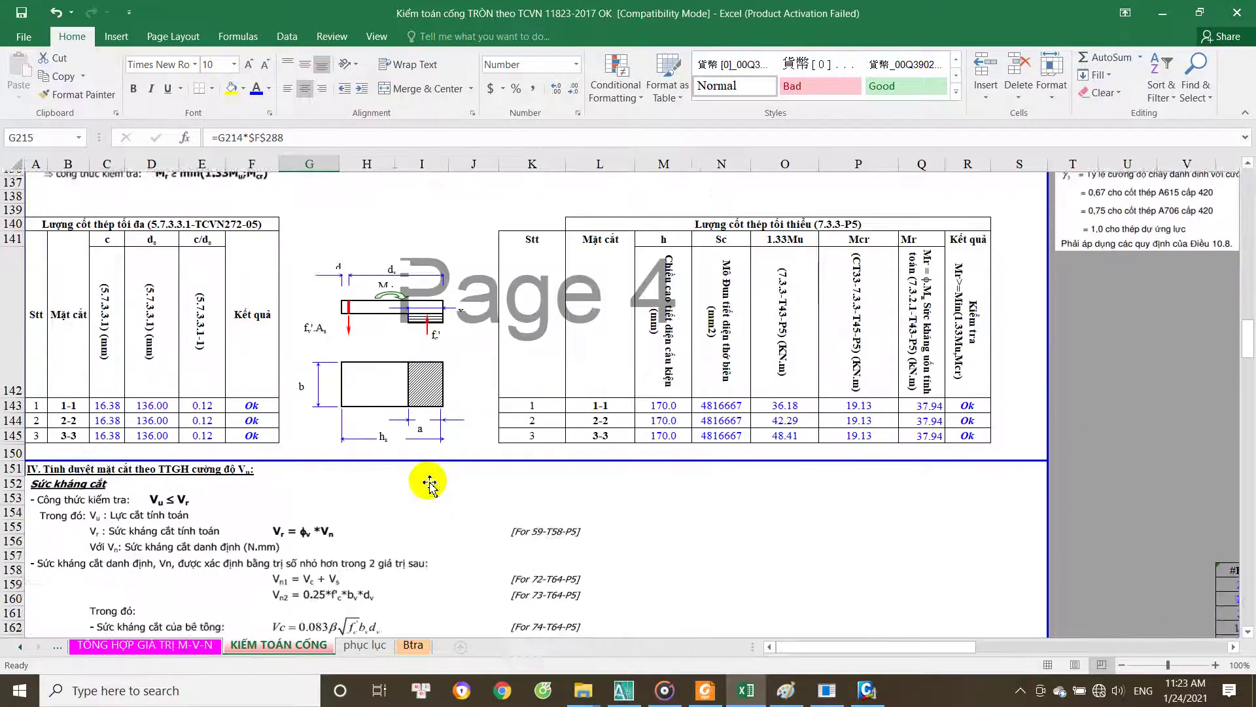
scroll(426, 482, "down", 14)
scroll(422, 482, "down", 6)
scroll(412, 494, "down", 6)
scroll(406, 501, "down", 9)
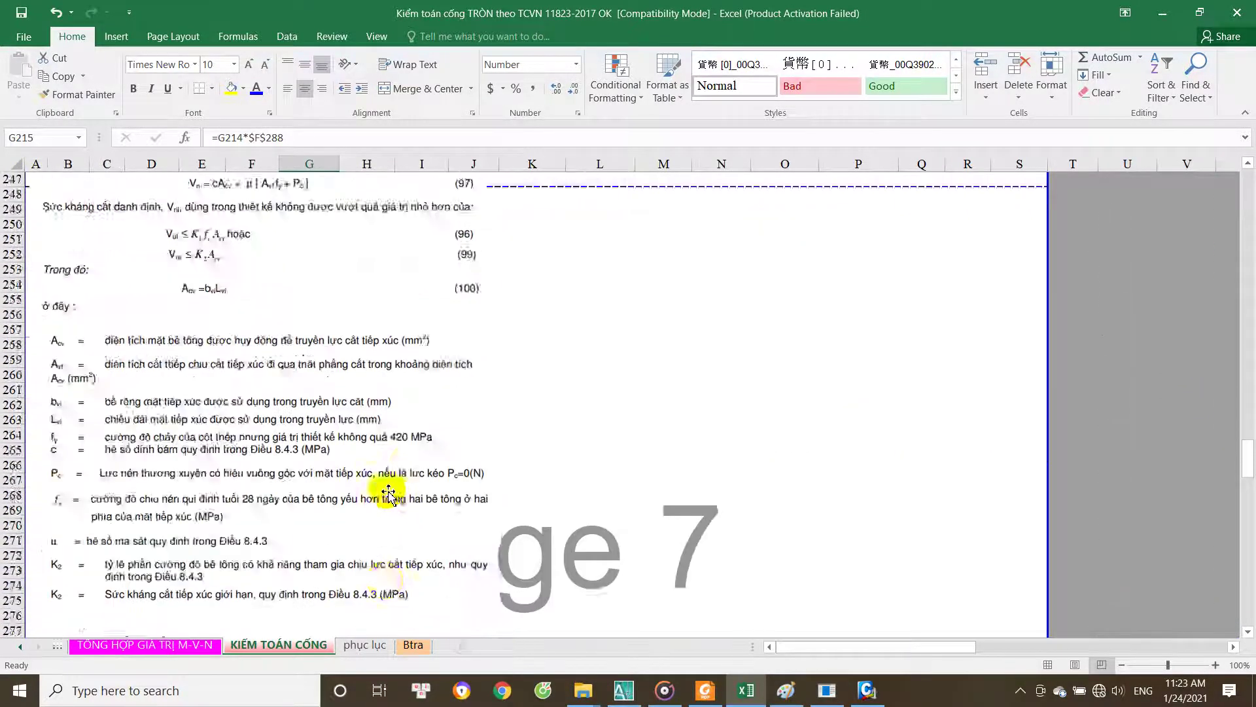
scroll(393, 499, "down", 6)
scroll(385, 494, "down", 5)
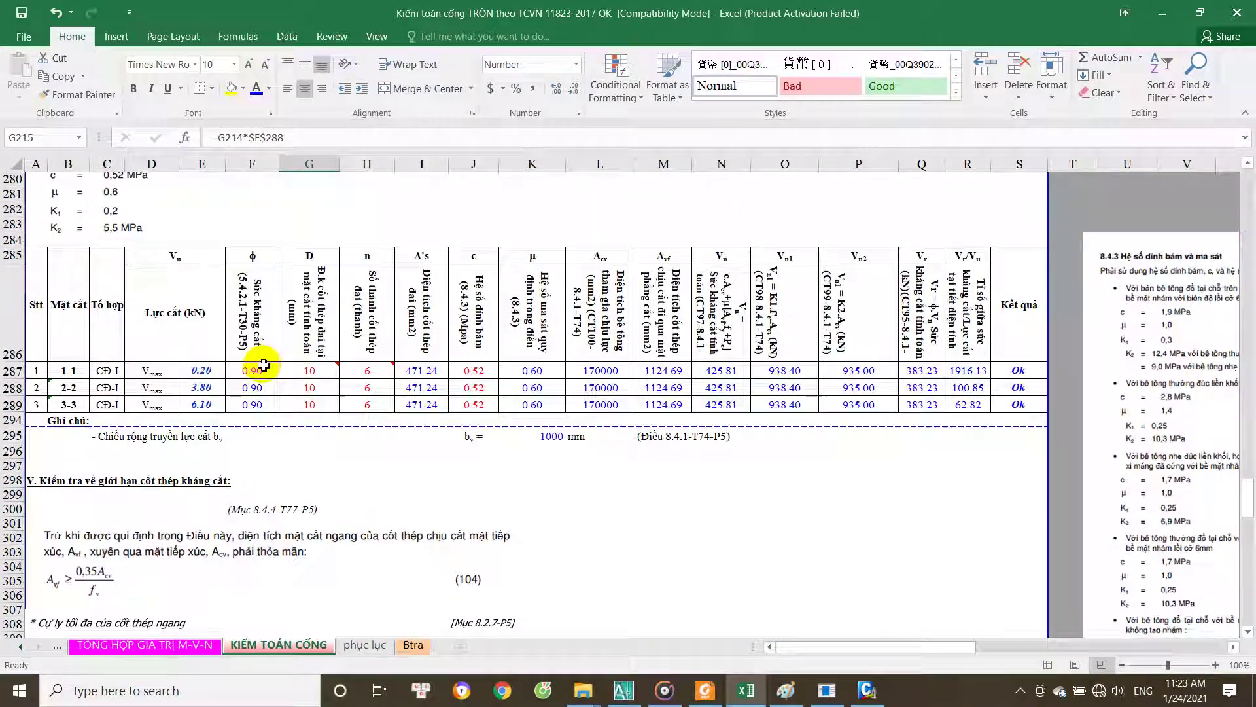
scroll(262, 365, "up", 5)
scroll(267, 374, "up", 6)
scroll(269, 374, "up", 5)
scroll(272, 375, "up", 7)
scroll(275, 374, "down", 8)
scroll(274, 369, "down", 7)
scroll(272, 363, "down", 5)
scroll(294, 367, "down", 2)
left_click(1000, 419)
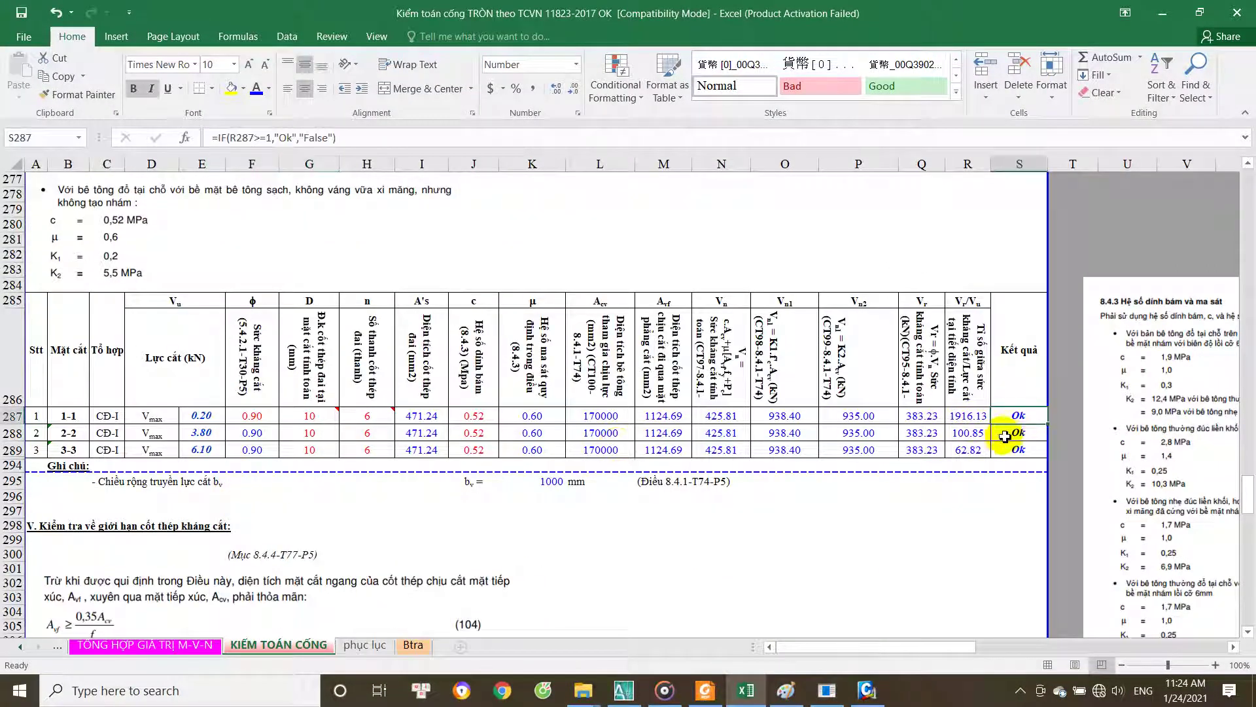
left_click(981, 450)
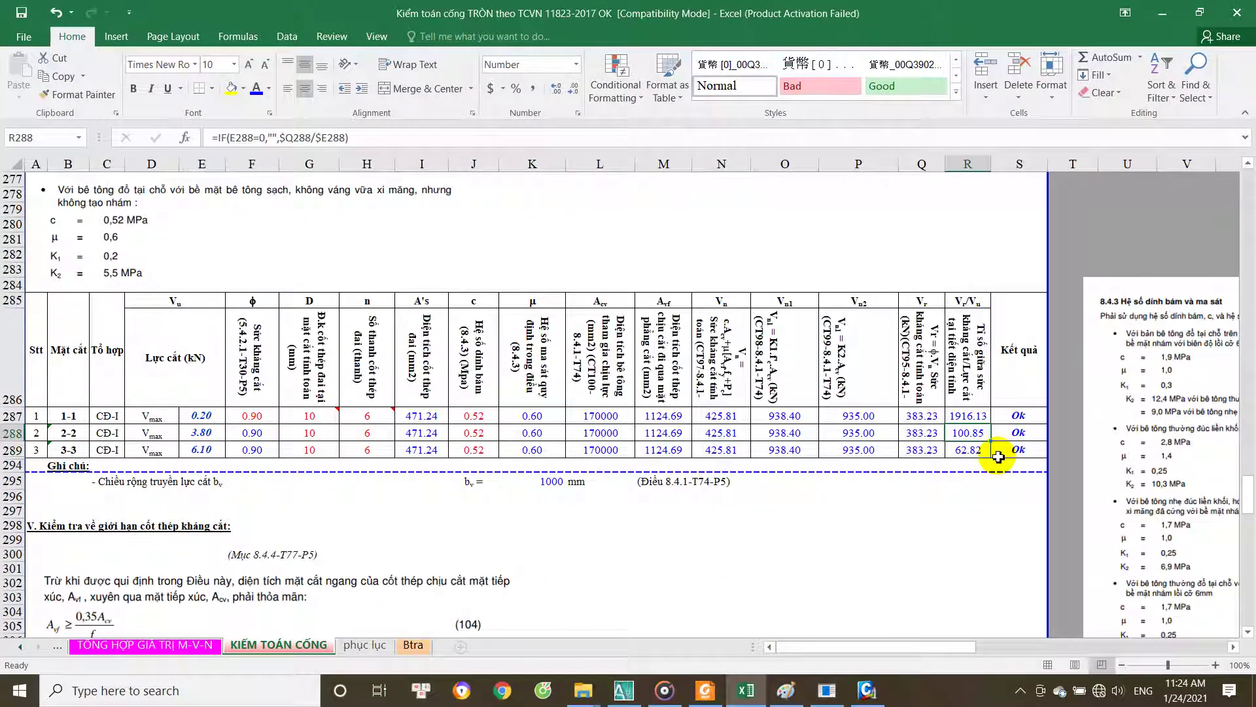
scroll(560, 477, "down", 2)
scroll(561, 477, "down", 4)
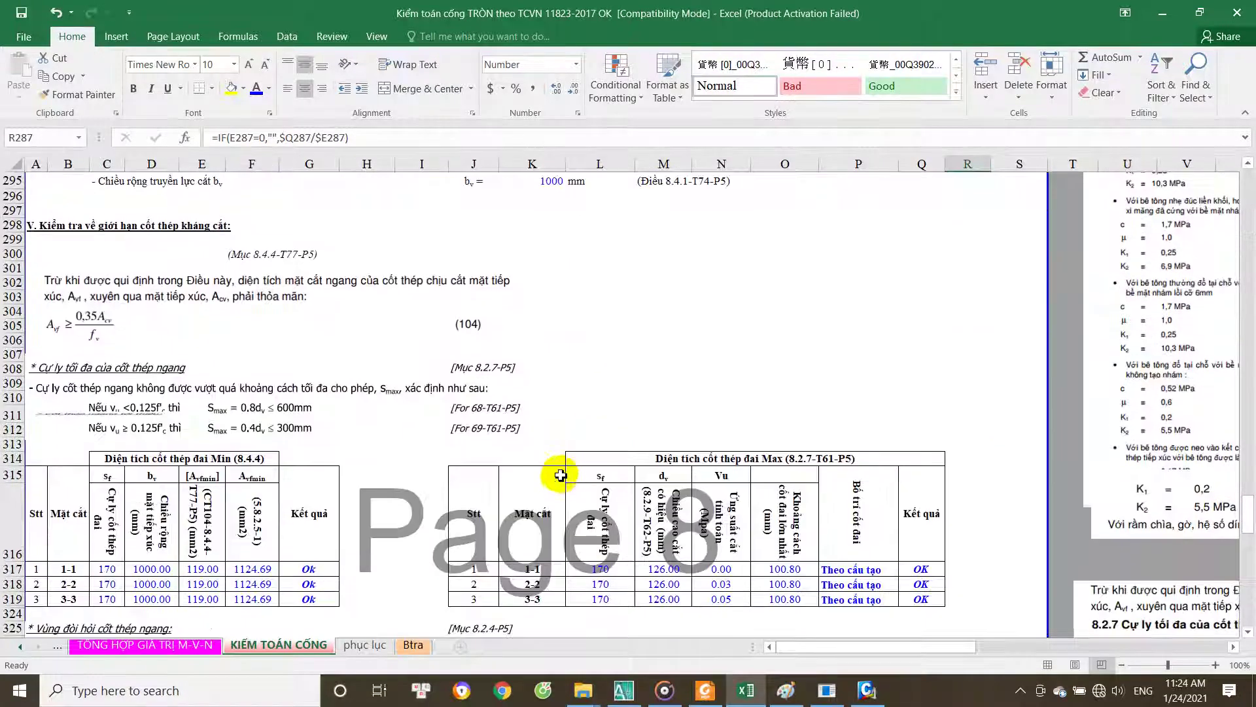
scroll(550, 481, "down", 5)
scroll(547, 481, "down", 6)
scroll(547, 480, "down", 1)
scroll(547, 481, "down", 8)
scroll(547, 481, "down", 5)
scroll(547, 481, "down", 5)
scroll(547, 481, "up", 7)
scroll(490, 449, "up", 18)
scroll(392, 457, "up", 9)
scroll(393, 467, "up", 13)
scroll(393, 466, "down", 7)
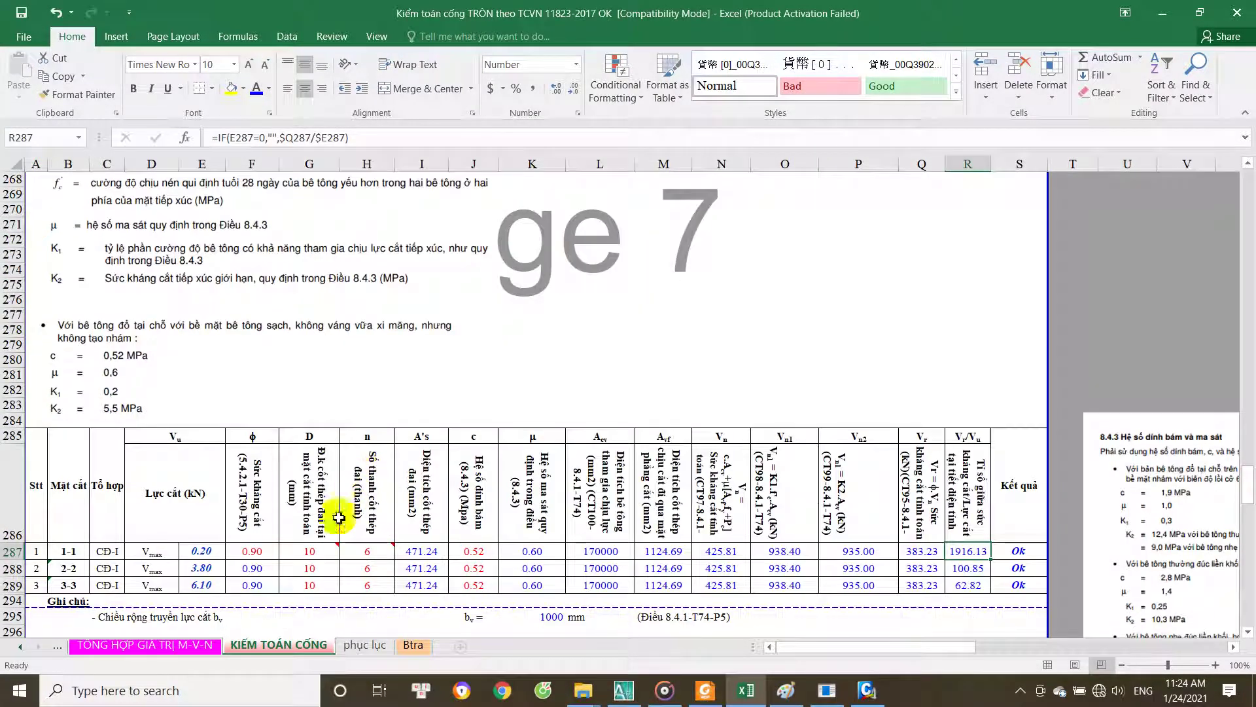
left_click(306, 558)
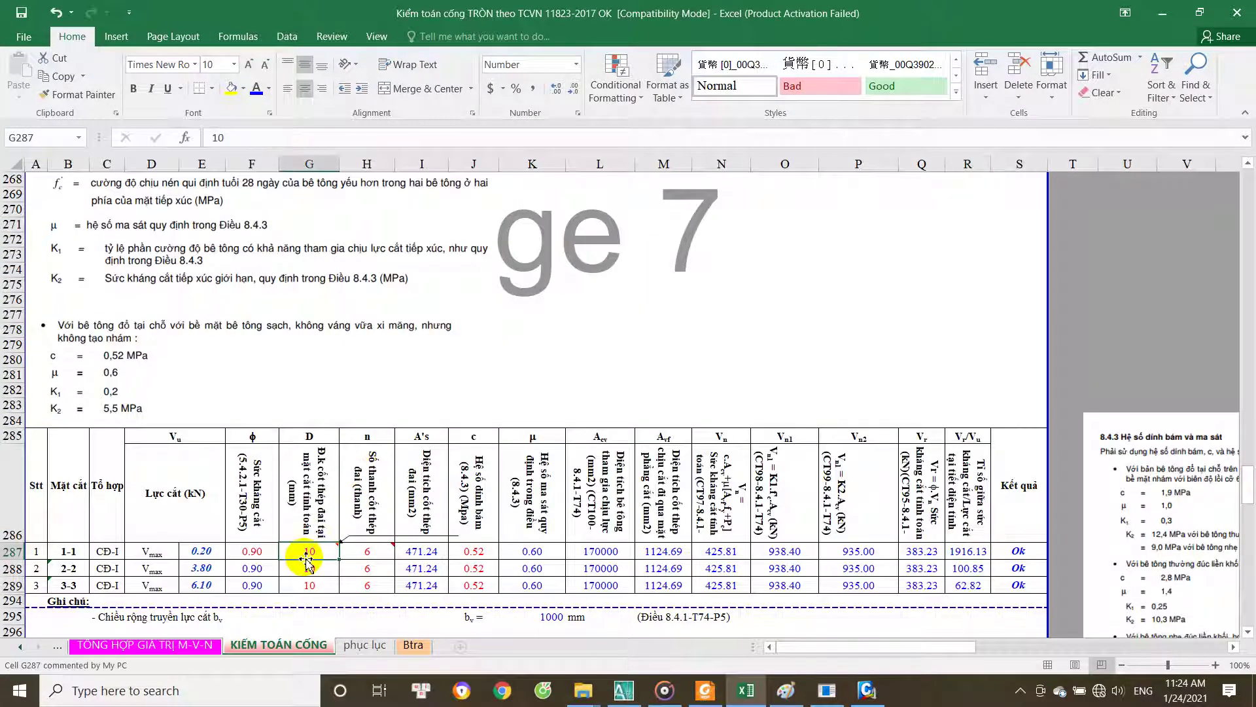
double_click(259, 556)
left_click(282, 553)
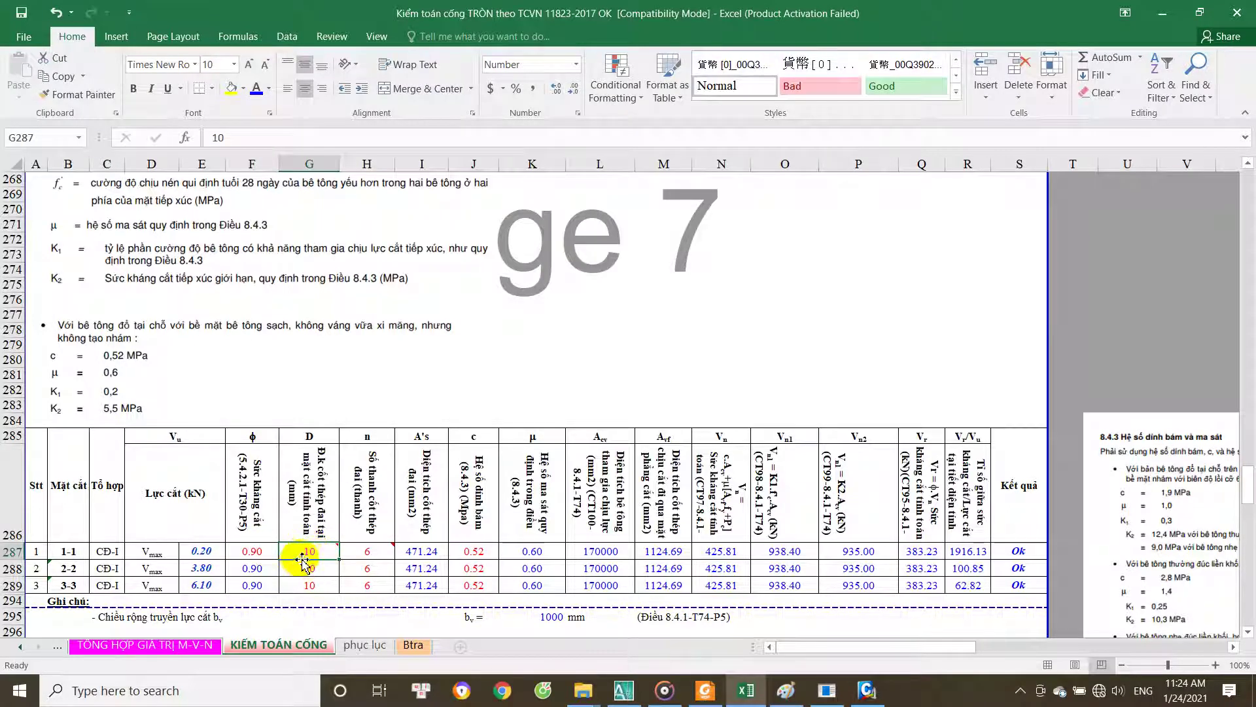
left_click_drag(252, 551, 252, 568)
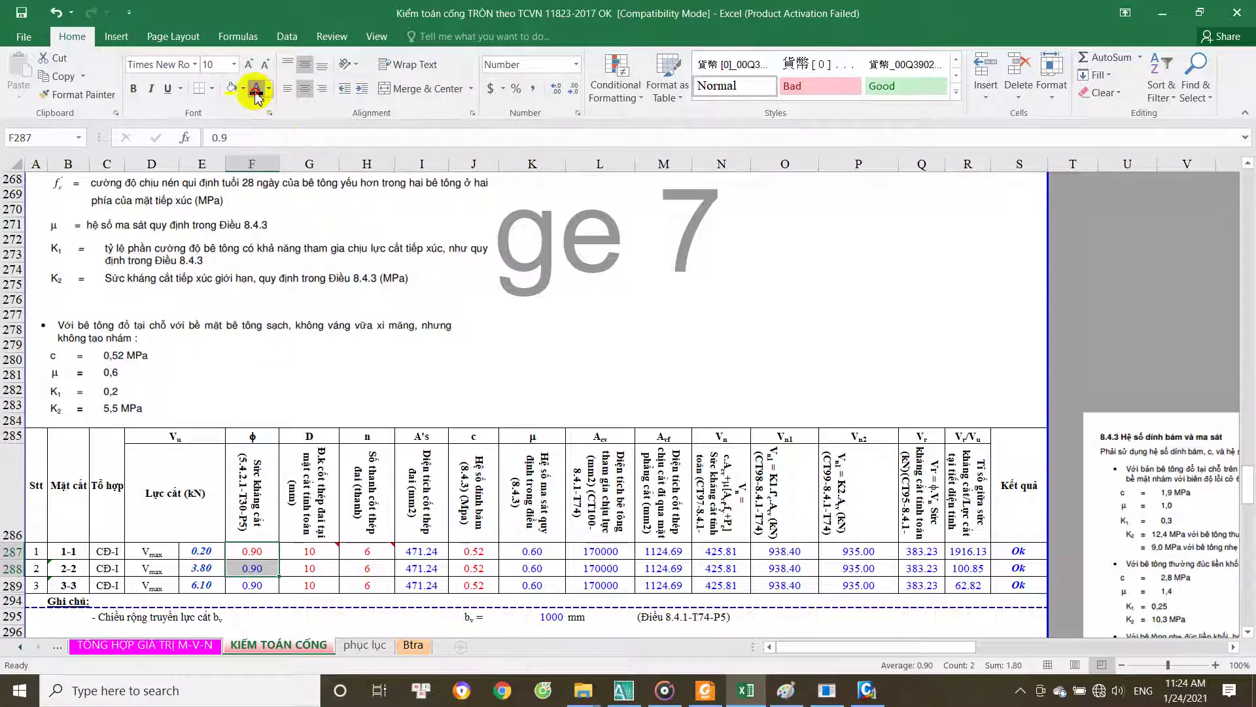
left_click(292, 552)
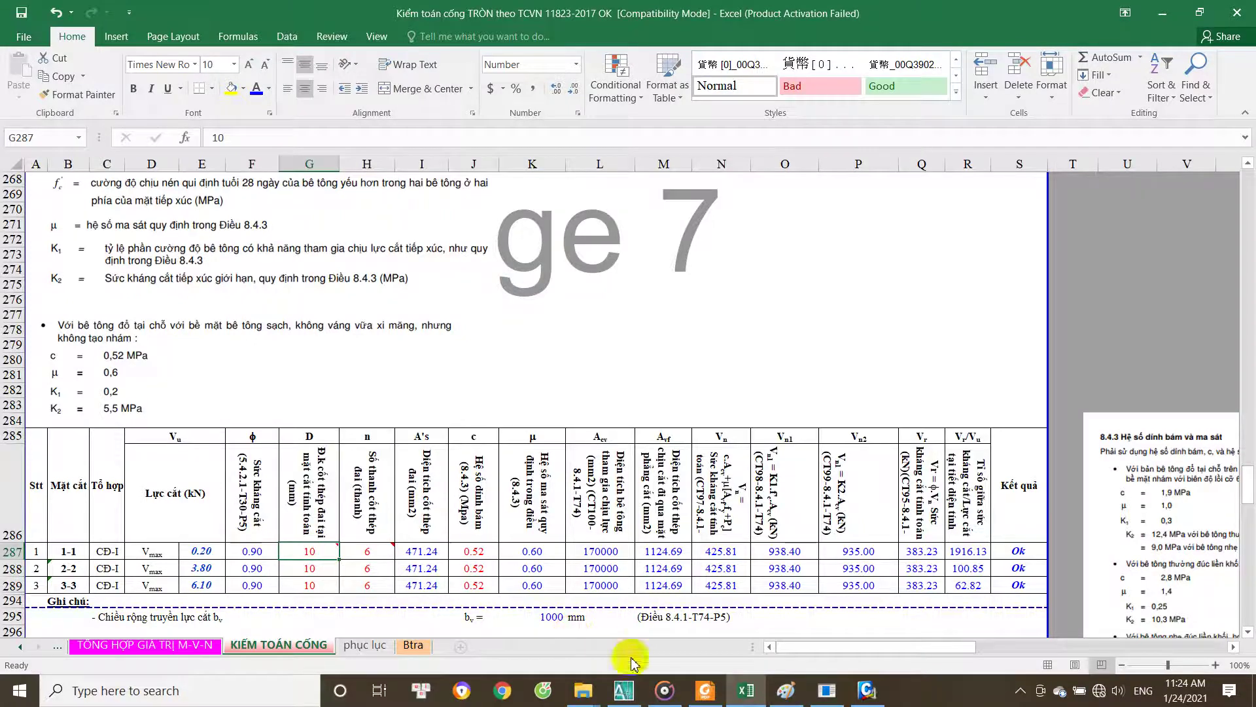
left_click(623, 691)
Step: In AutoCAD, zoom and pan around the ring section to read its D6 bar labels
scroll(683, 182, "up", 3)
scroll(662, 347, "up", 2)
scroll(589, 283, "up", 3)
scroll(575, 272, "up", 2)
scroll(575, 272, "down", 2)
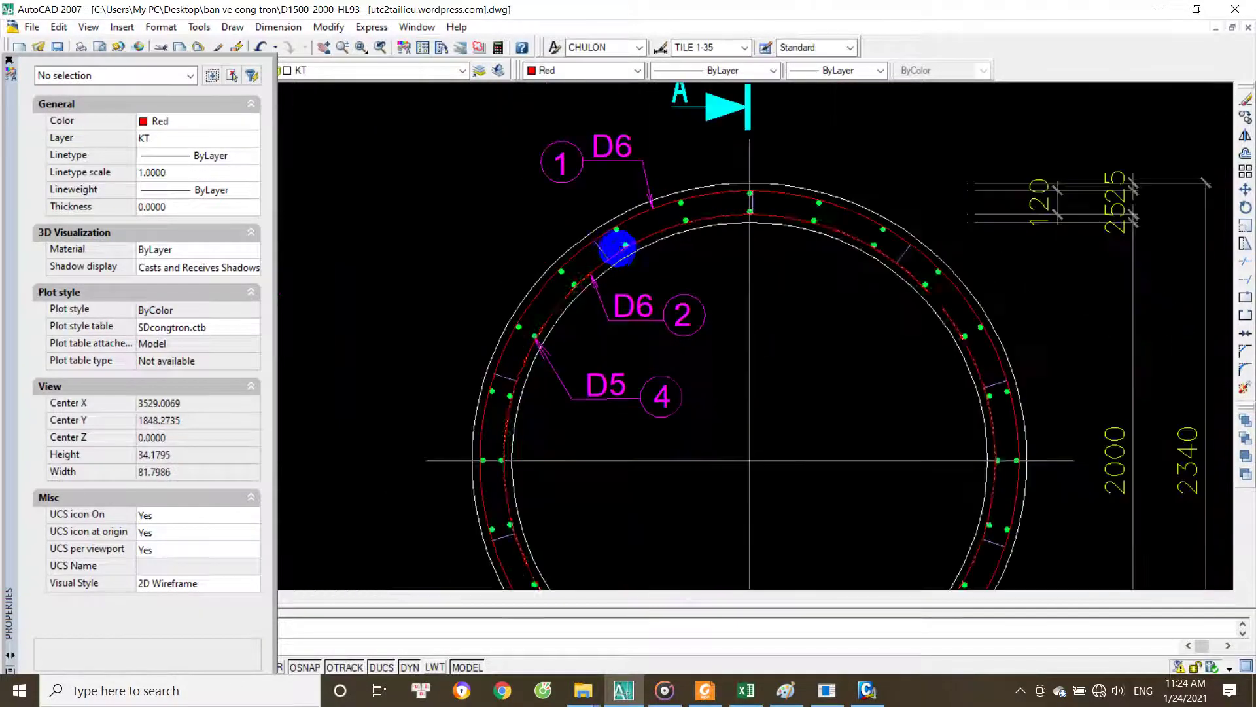
middle_click_drag(575, 336, 597, 197)
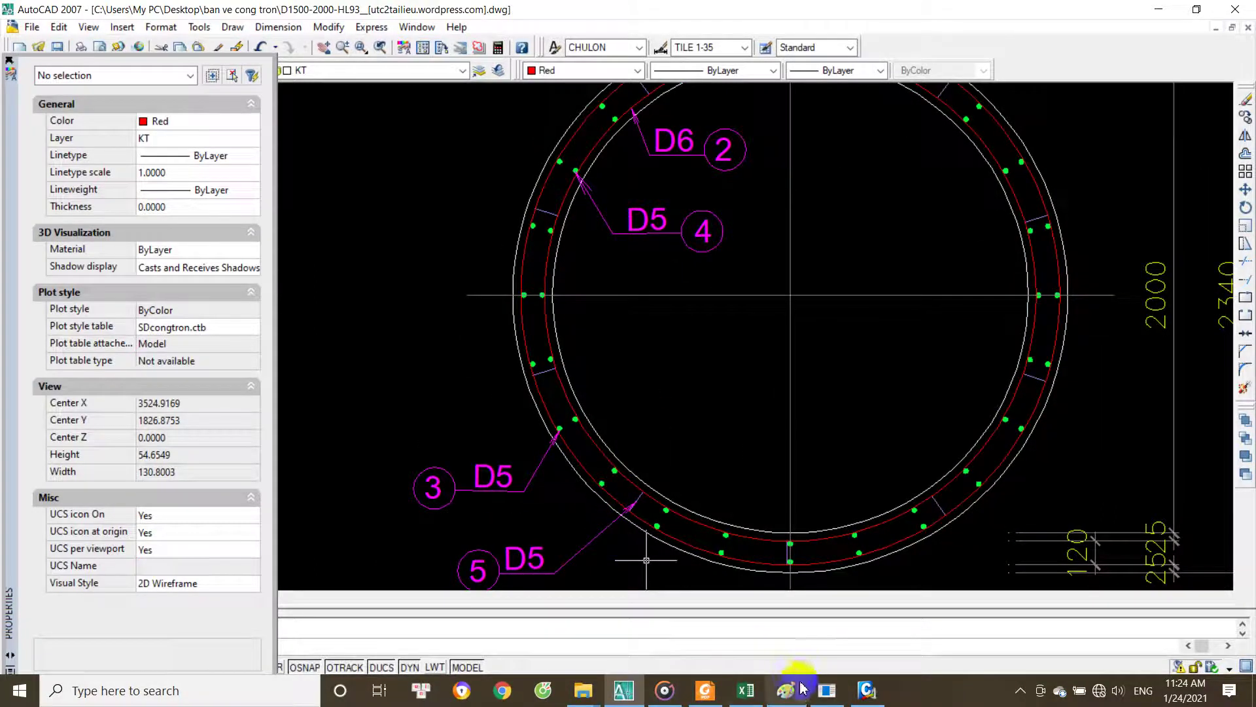
Step: In Excel, set bar diameter 6 for sections 1-1, 2-2 and 3-3 (G287:G289)
left_click(746, 690)
type("6")
key("Return")
type("6")
key("Return")
type("6")
key("Tab")
key("Up")
key("Up")
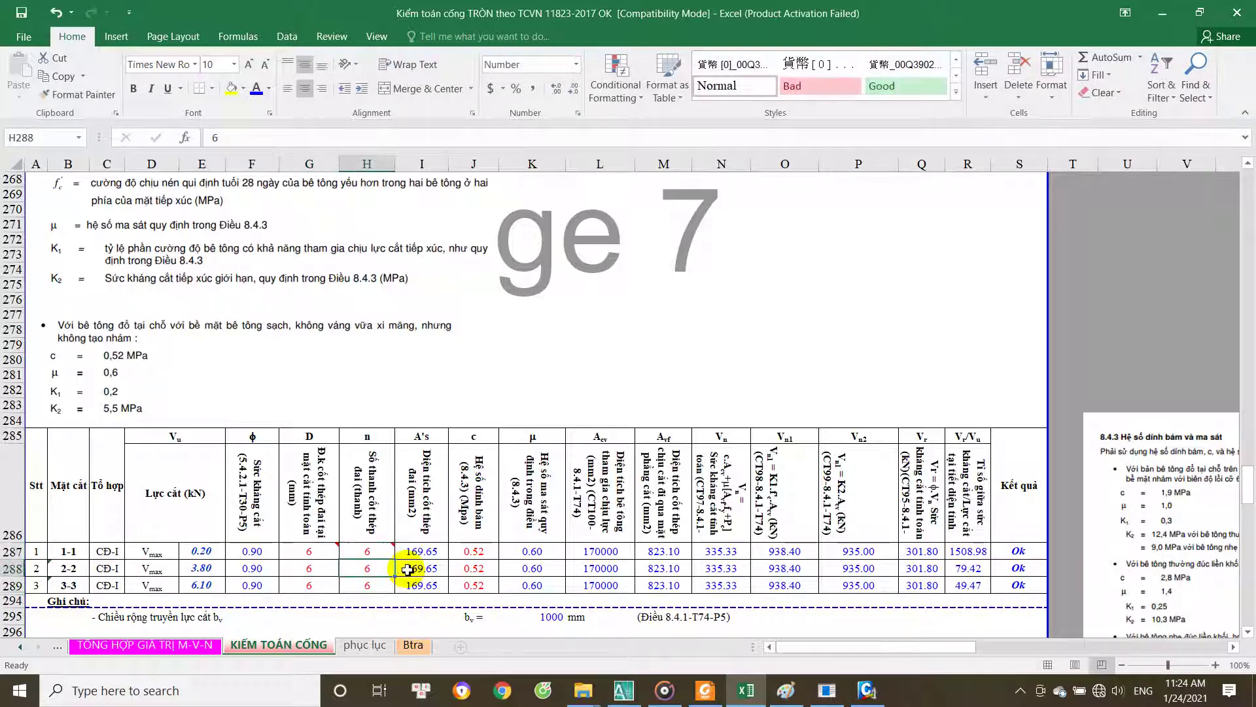
Step: Review the ring section beside half section A-A in AutoCAD, then return to Excel
left_click(623, 690)
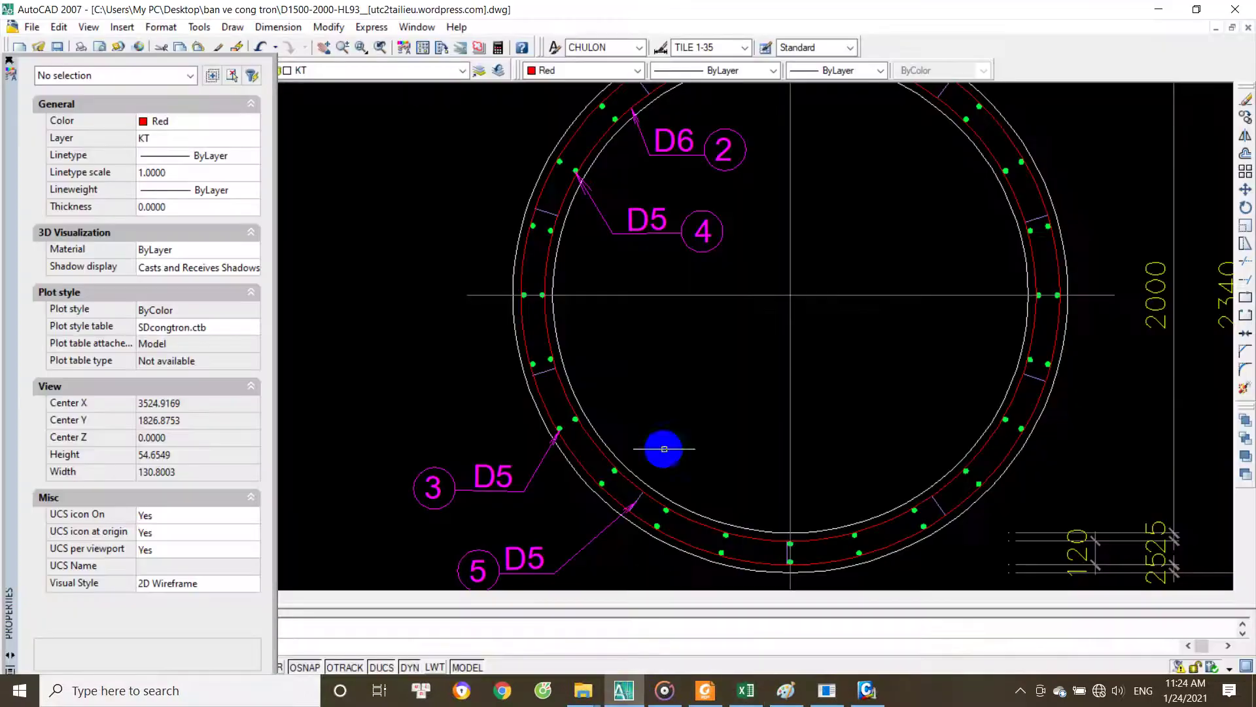
scroll(616, 297, "down", 4)
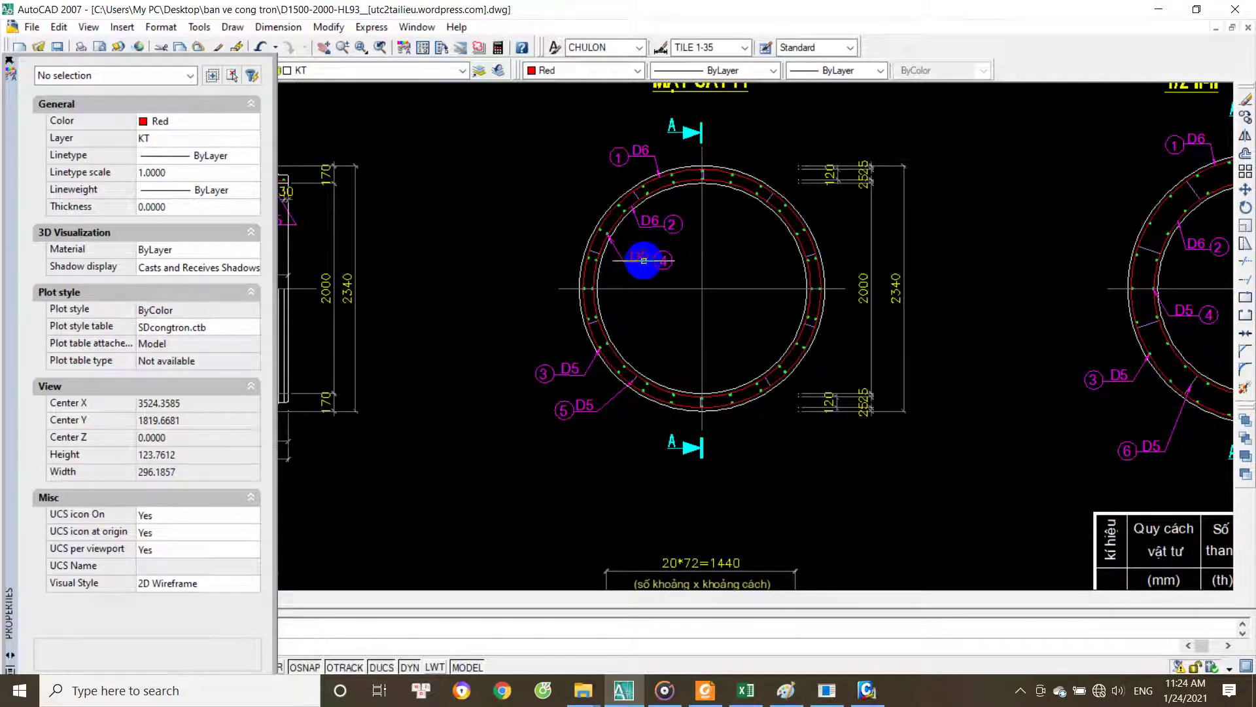
scroll(644, 261, "down", 2)
scroll(630, 273, "up", 3)
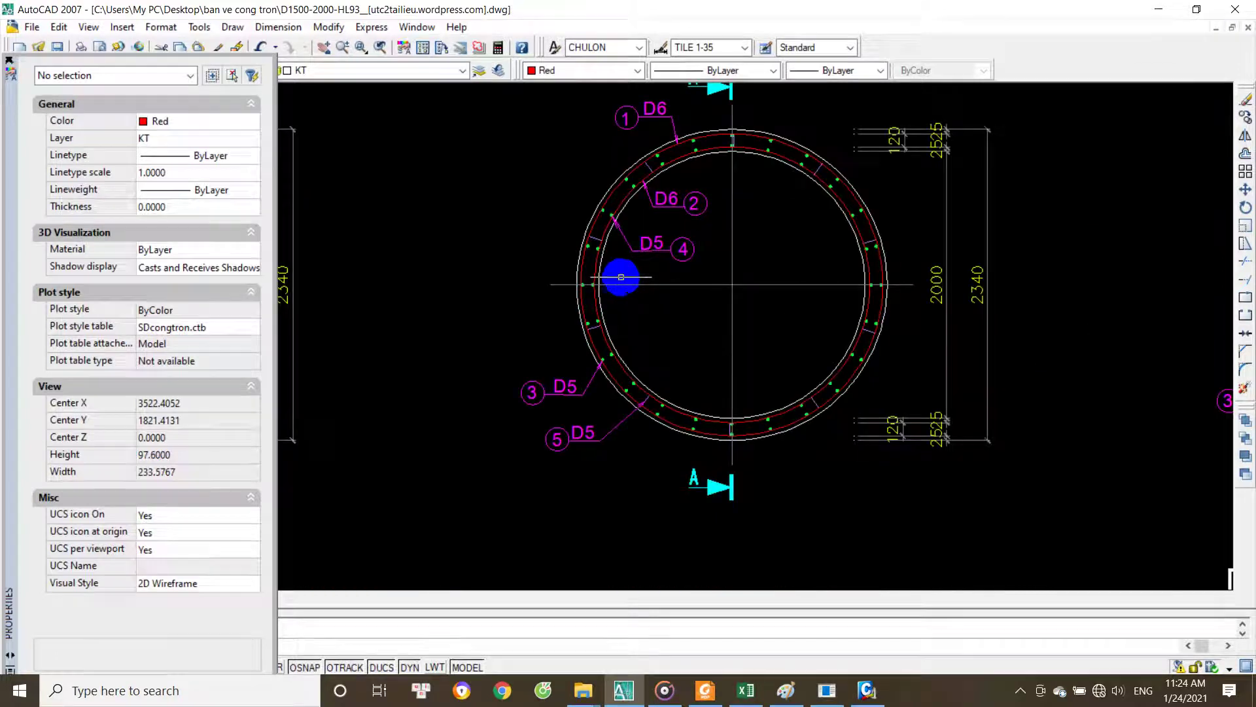
scroll(602, 293, "up", 1)
scroll(602, 359, "down", 3)
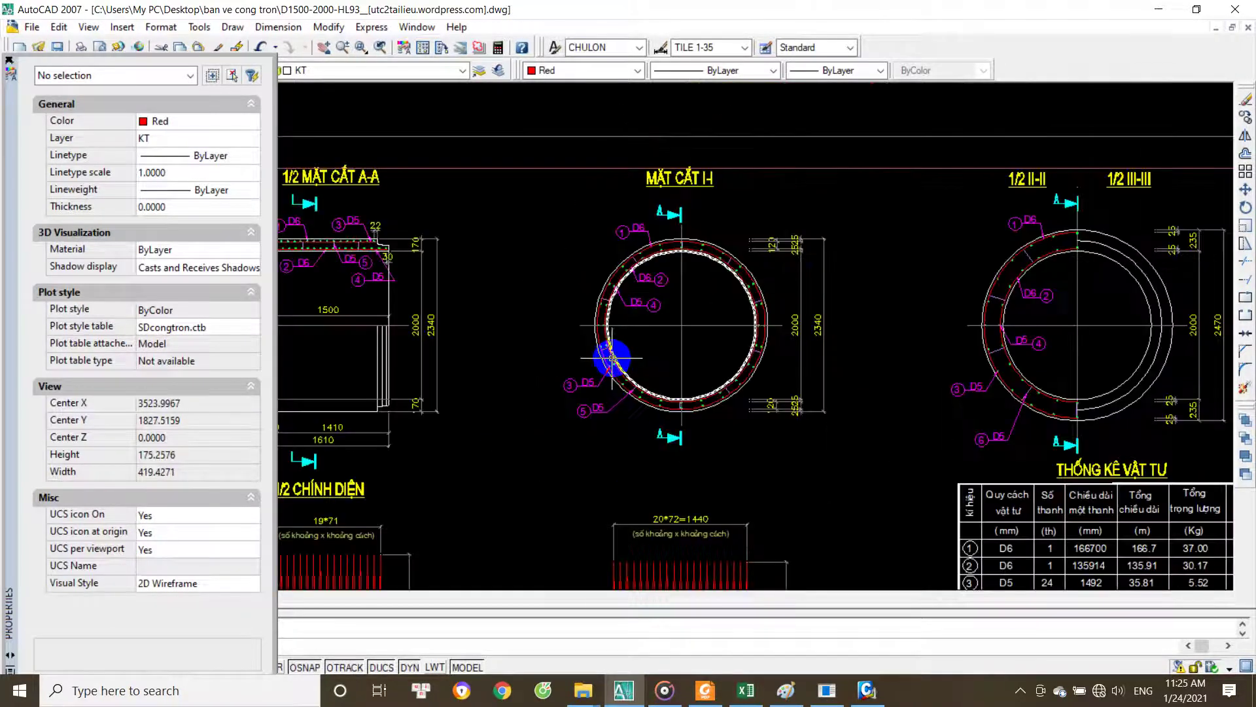
scroll(598, 352, "up", 3)
middle_click_drag(575, 356, 756, 435)
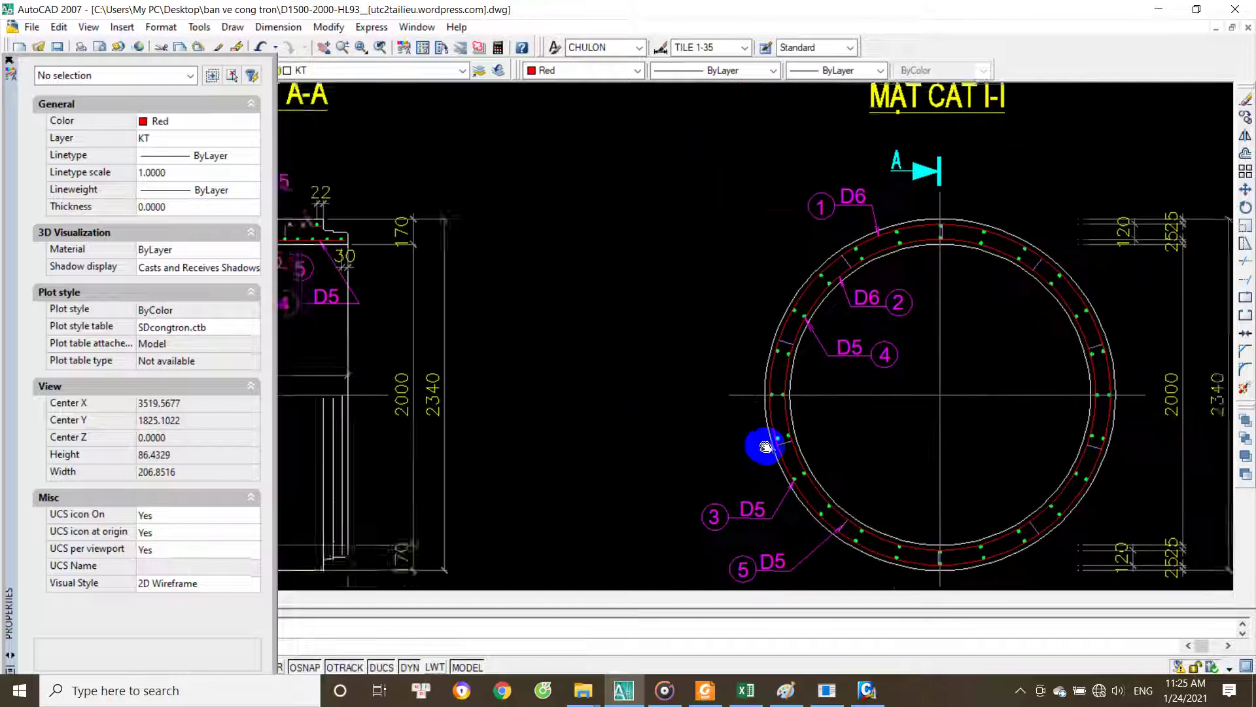
scroll(735, 429, "down", 2)
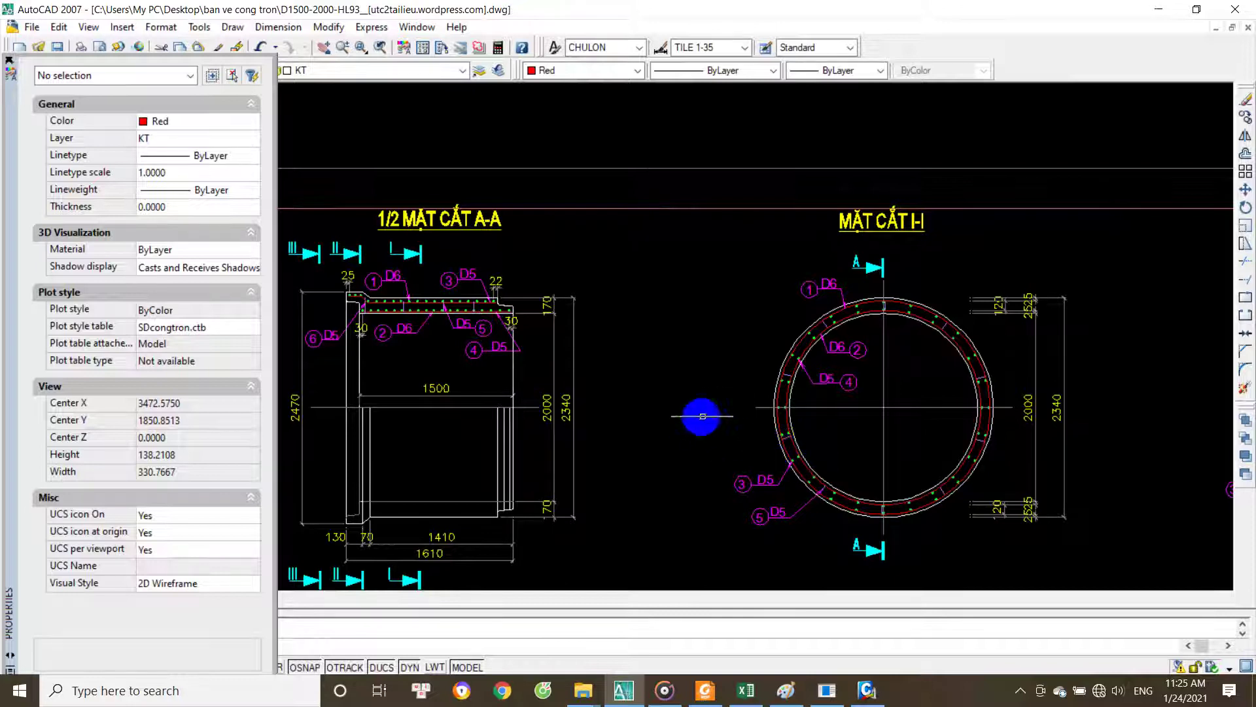
scroll(387, 328, "up", 5)
scroll(392, 320, "down", 3)
scroll(401, 315, "down", 1)
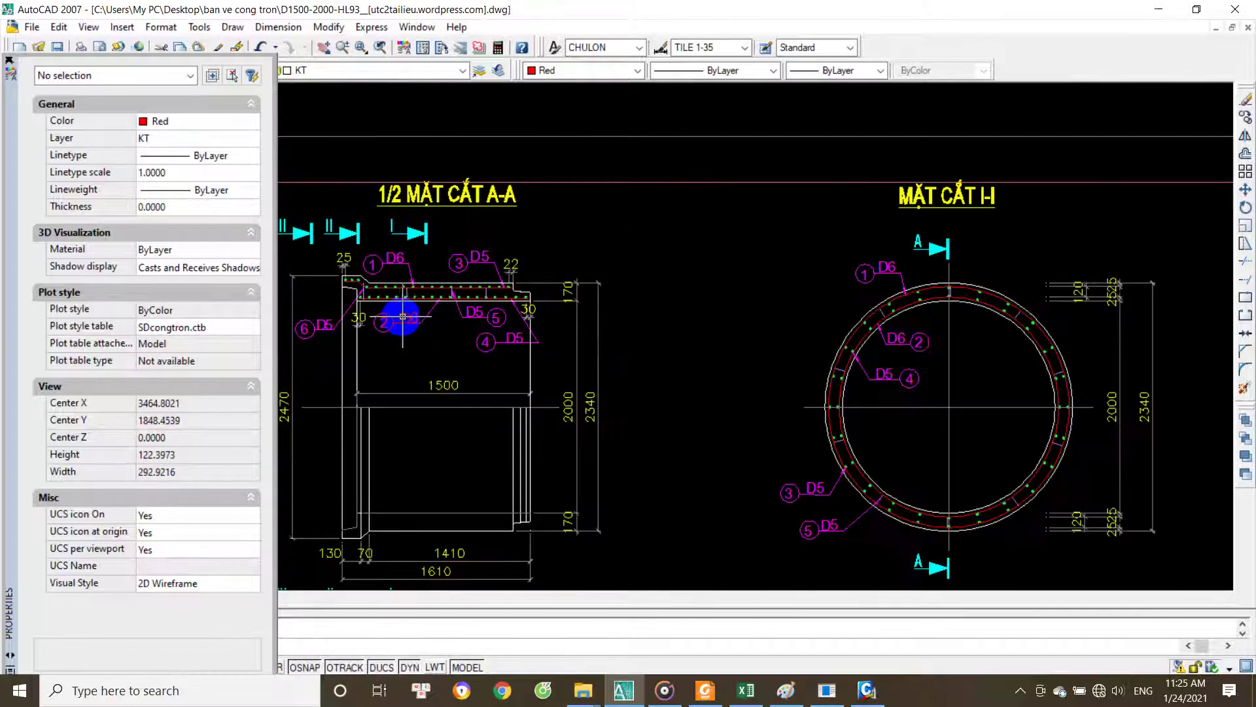
scroll(403, 312, "up", 3)
scroll(407, 308, "down", 2)
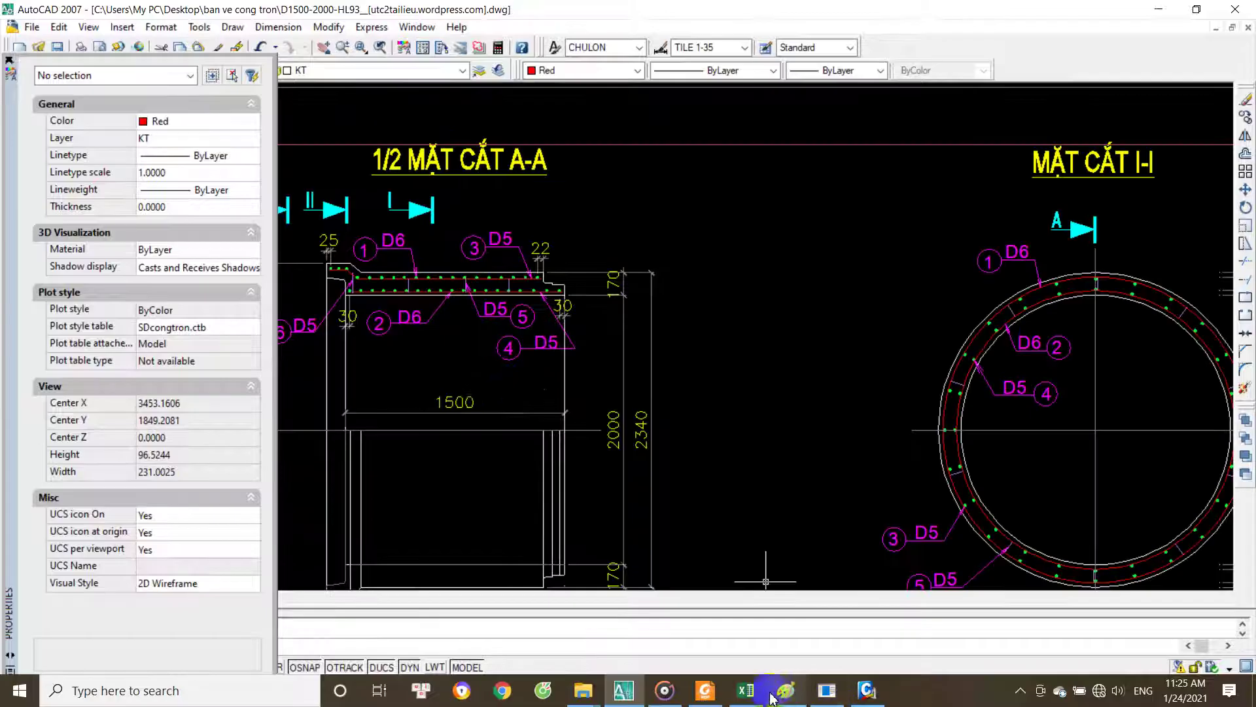
left_click(746, 690)
Step: Enter bar count 3 for sections 1-1, 2-2 and 3-3 in H287:H289
type("3")
key("Return")
type("3")
key("Return")
type("6")
key("BackSpace")
type("3")
key("Right")
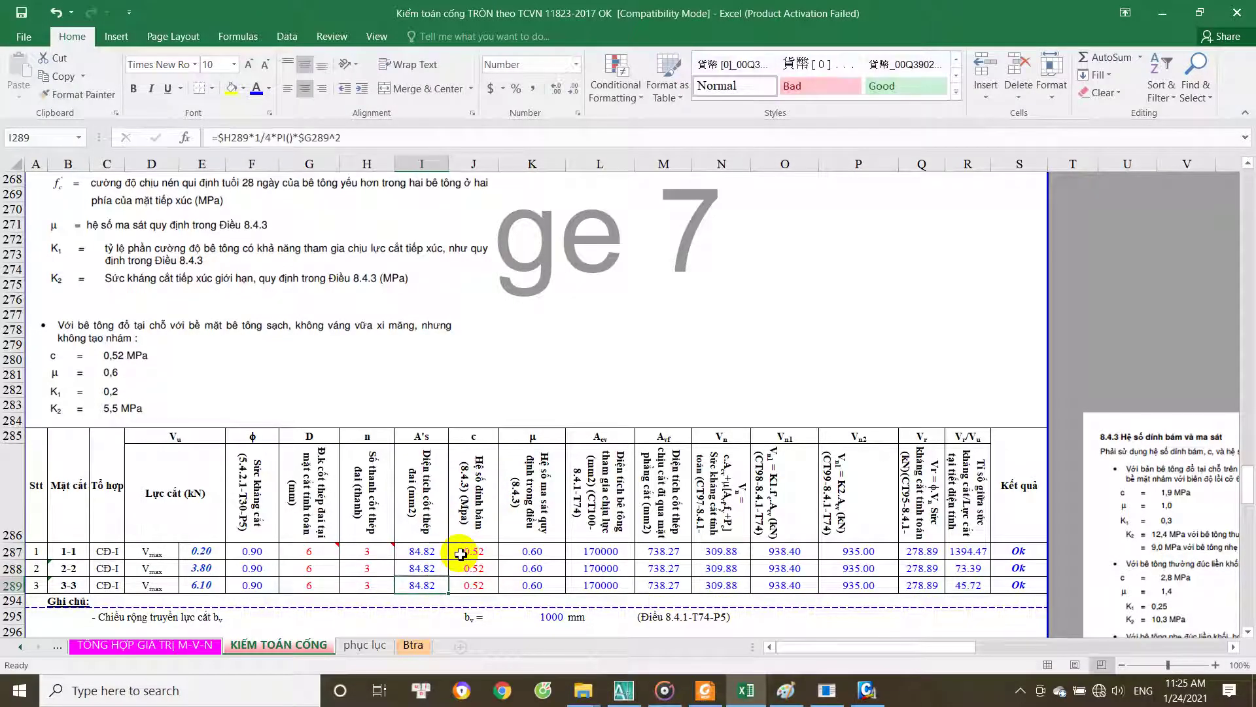
scroll(412, 552, "down", 1)
key("Up")
Step: Verify each section's bar count of 3 and the Ok shear check formula
left_click(384, 509)
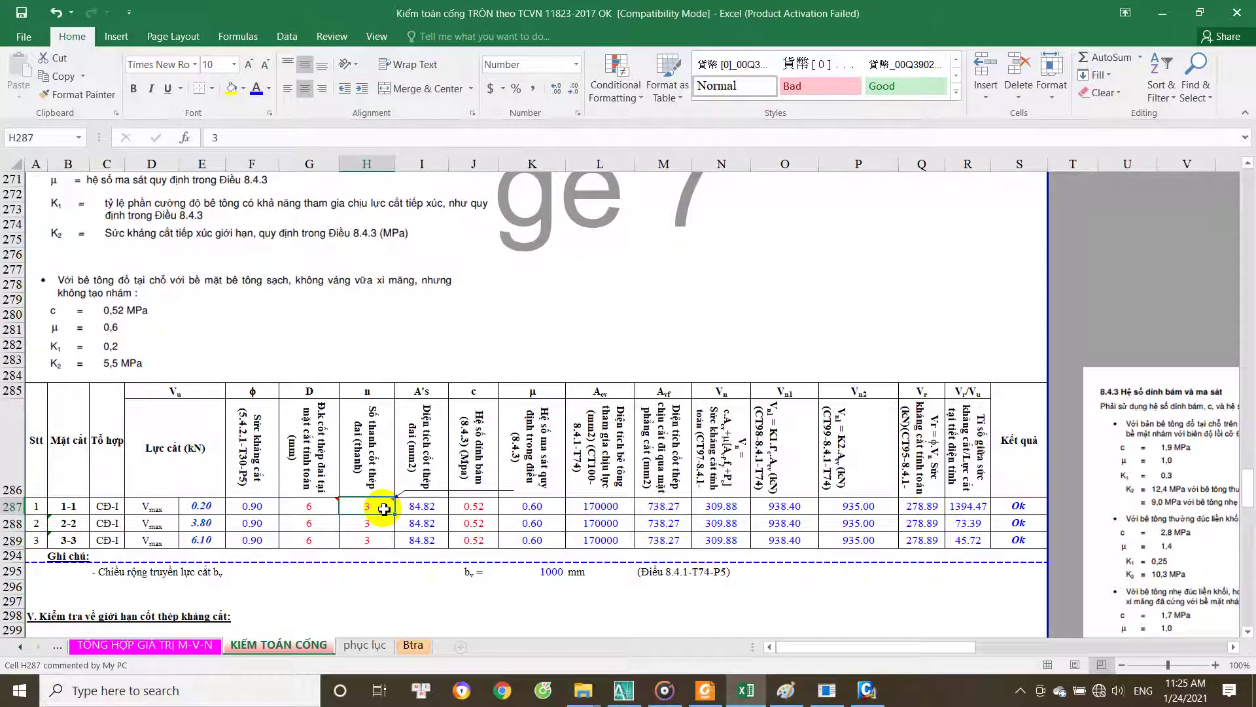
double_click(384, 508)
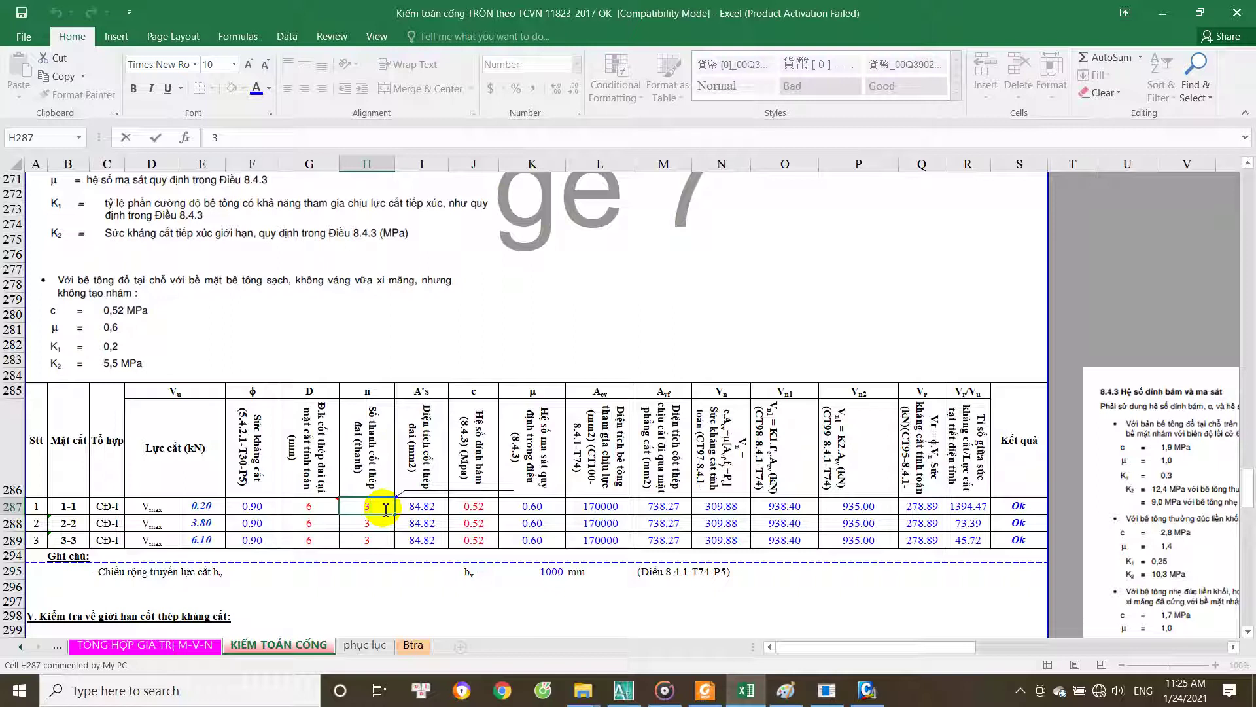
left_click(376, 520)
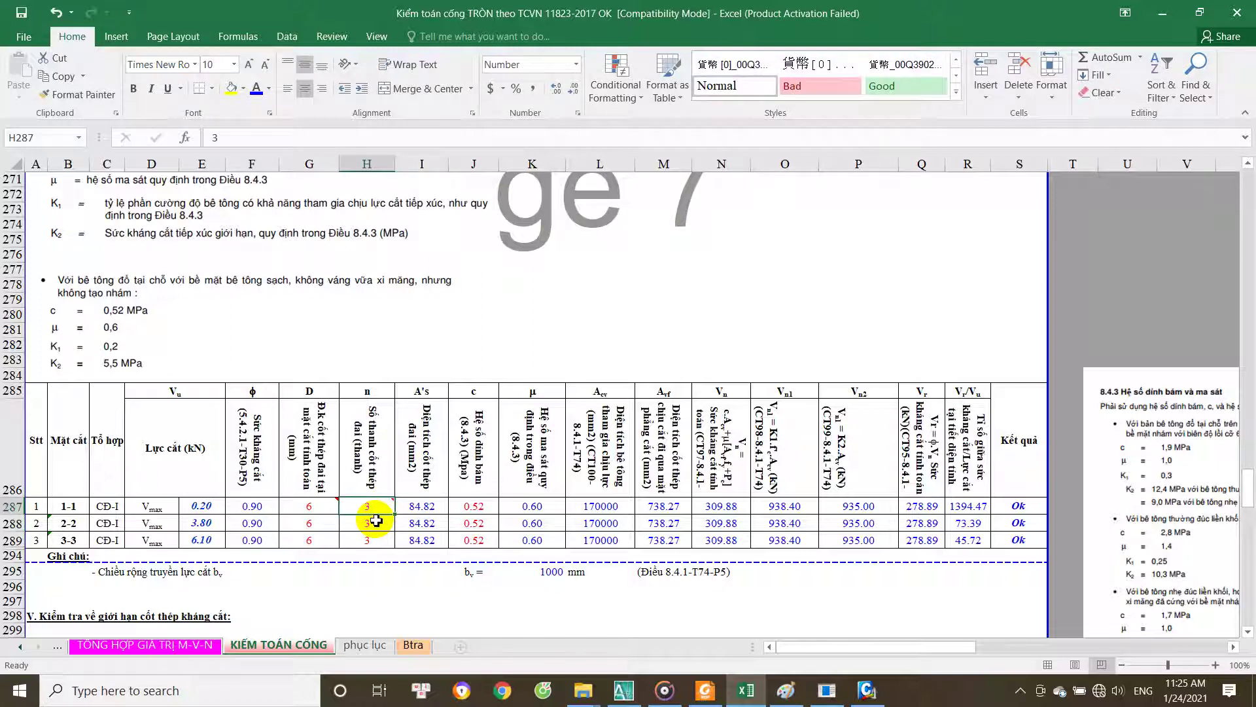
left_click(373, 539)
scroll(373, 537, "down", 2)
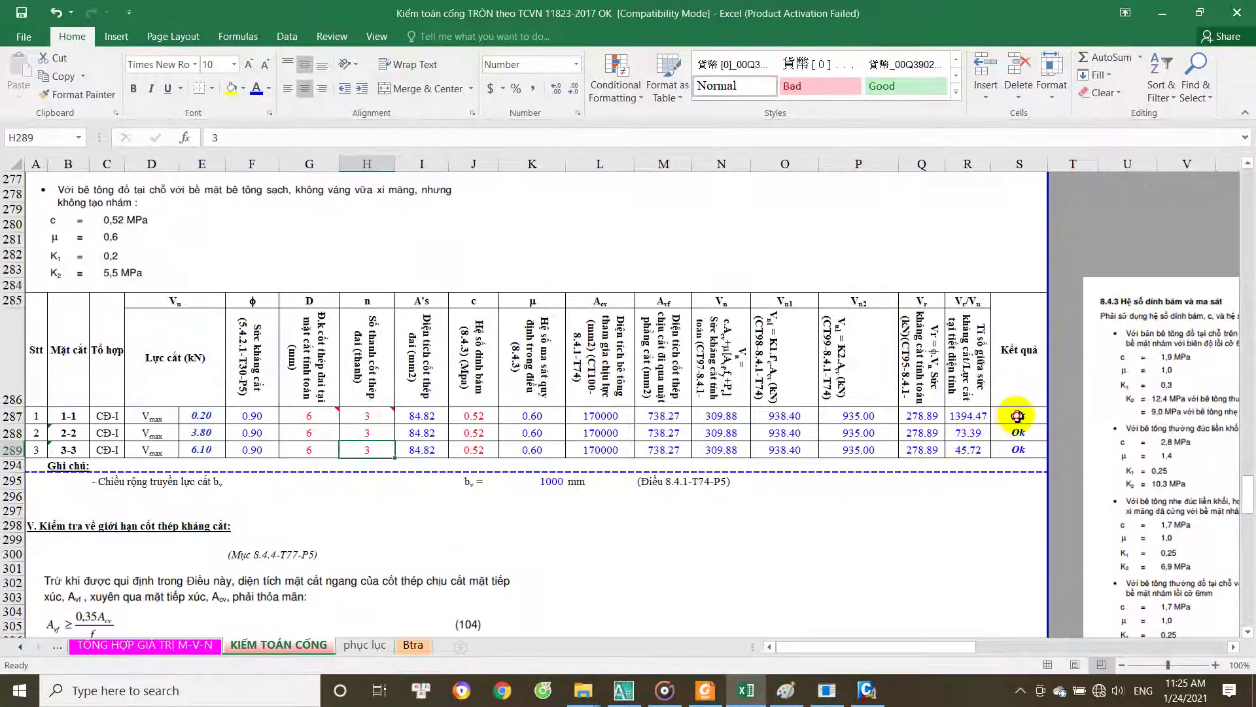
left_click(1018, 432)
Step: Review the stirrup-need results and shear force source, then recheck the bar counts
scroll(379, 451, "down", 3)
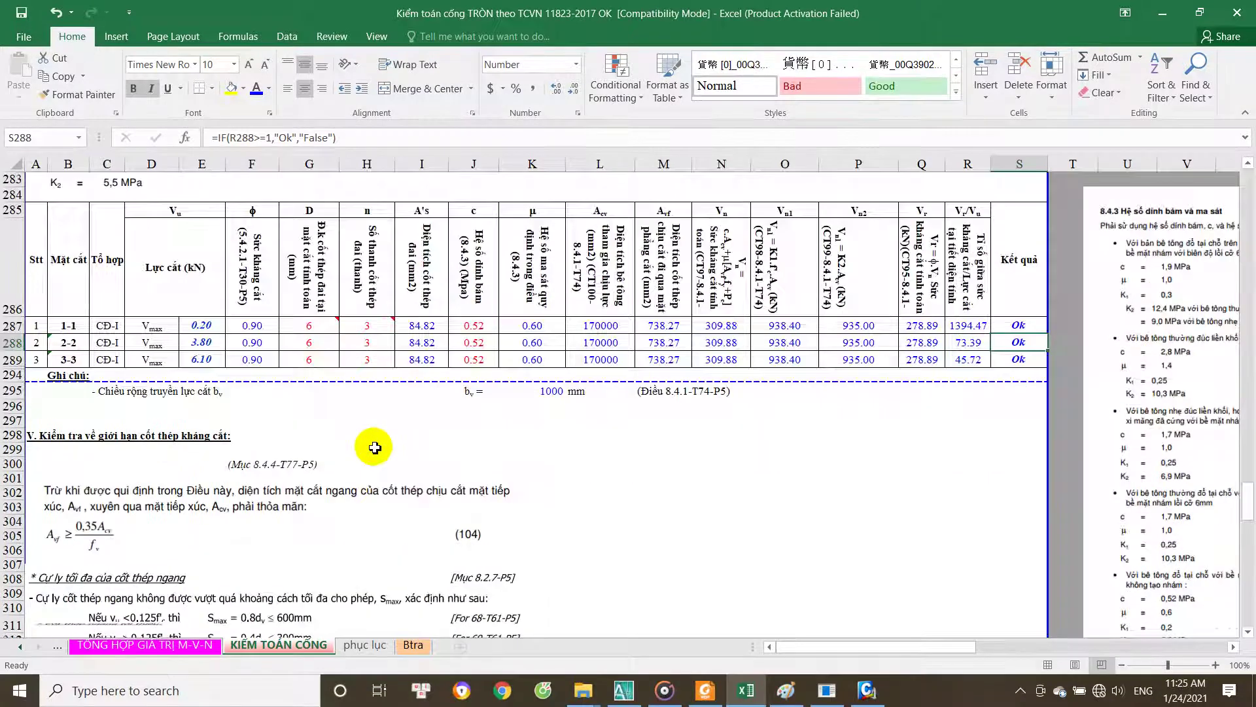
scroll(393, 454, "down", 3)
scroll(403, 455, "down", 4)
scroll(425, 456, "down", 5)
scroll(458, 432, "up", 2)
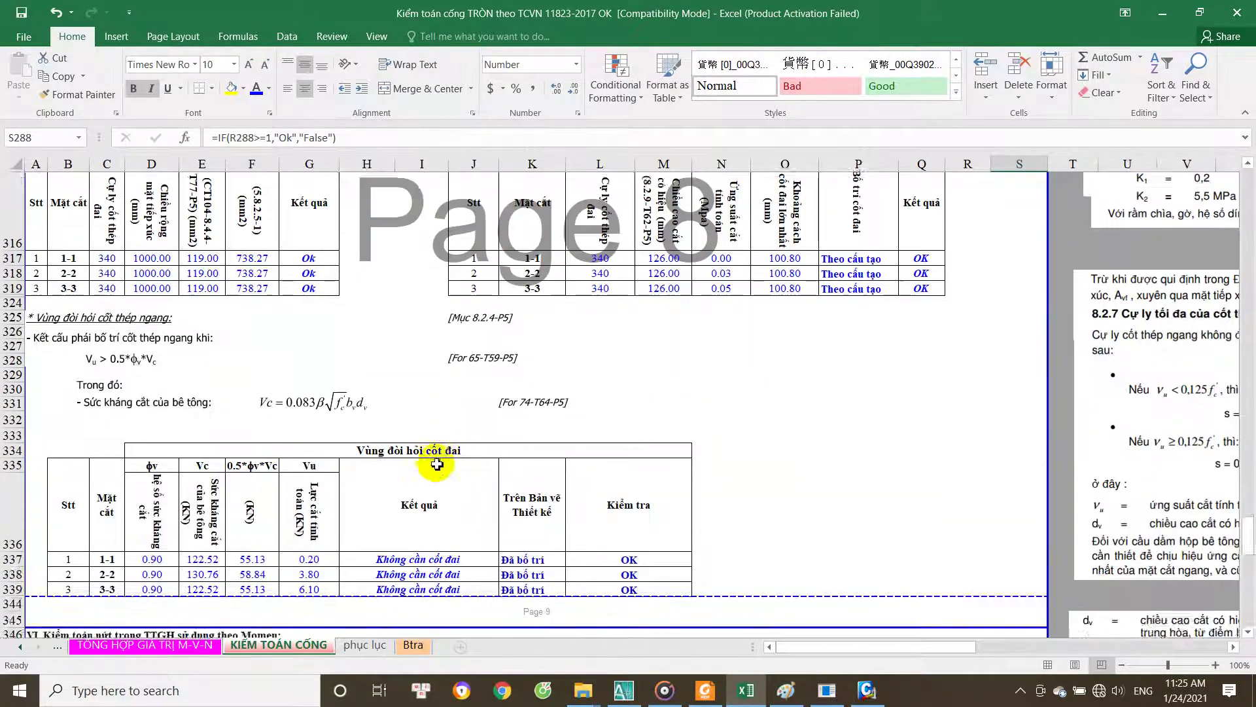
scroll(282, 489, "down", 1)
left_click(415, 451)
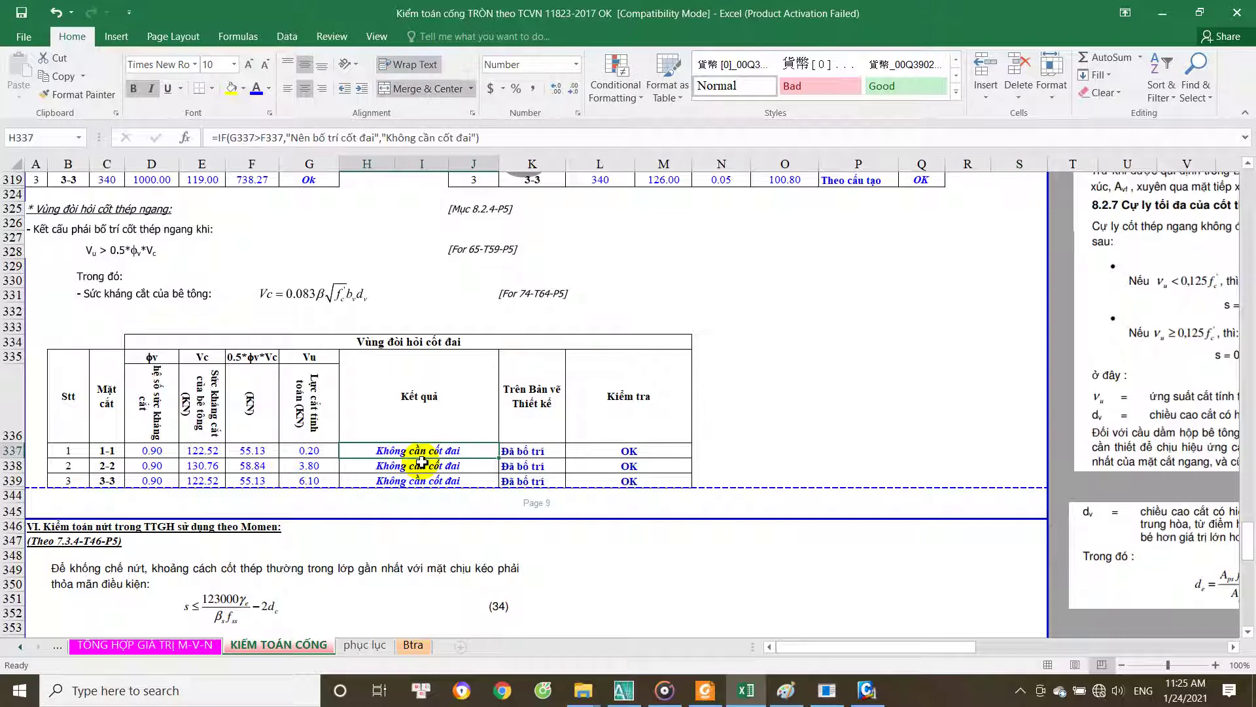
left_click(455, 479)
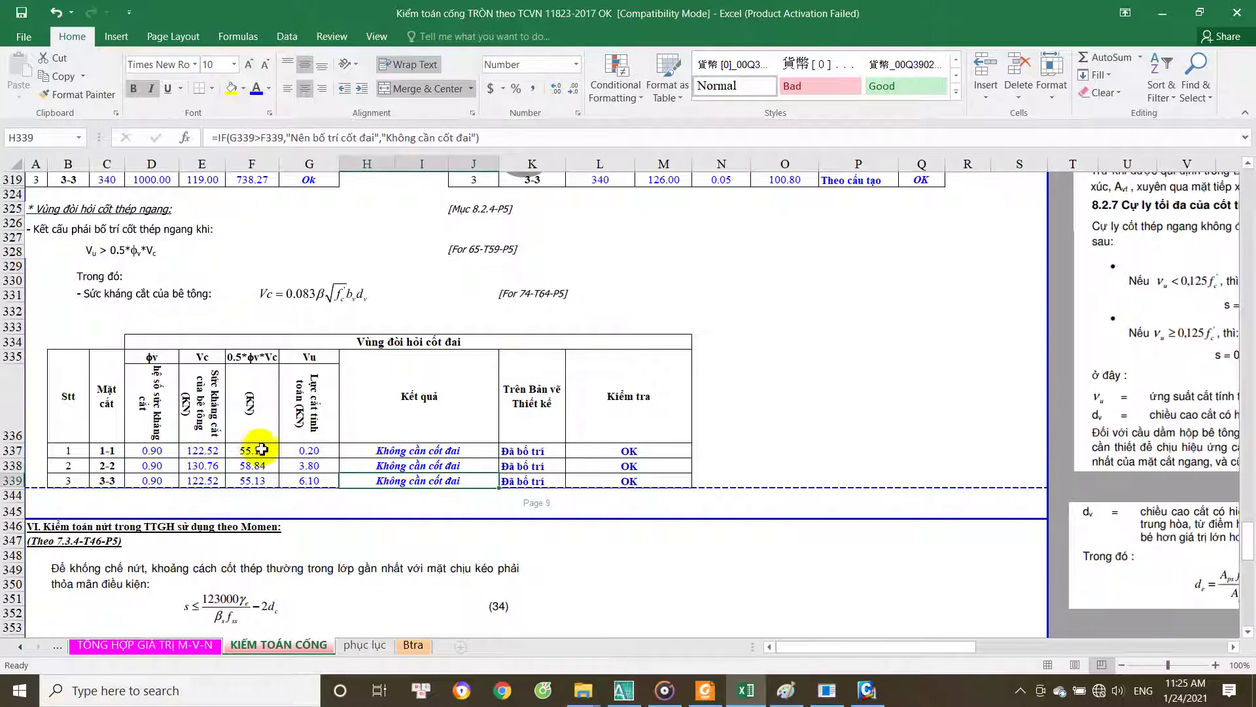
left_click(302, 450)
scroll(406, 440, "up", 10)
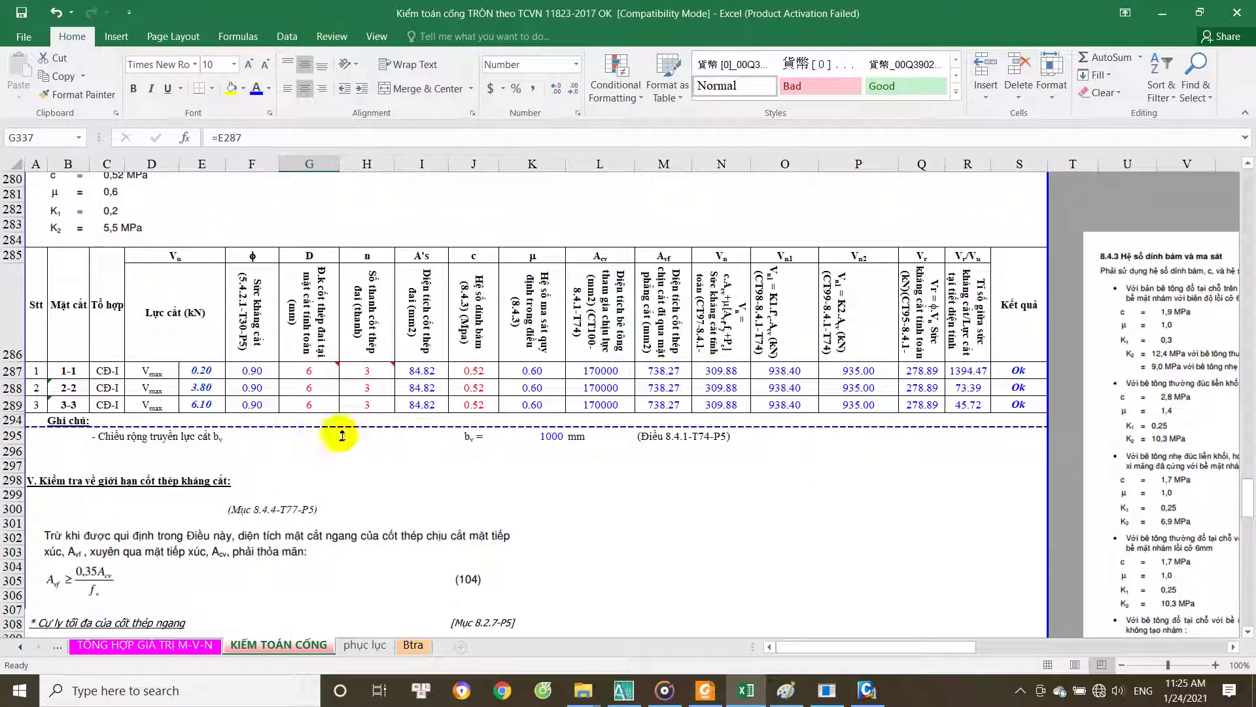
left_click(367, 384)
left_click(314, 374)
left_click(368, 387)
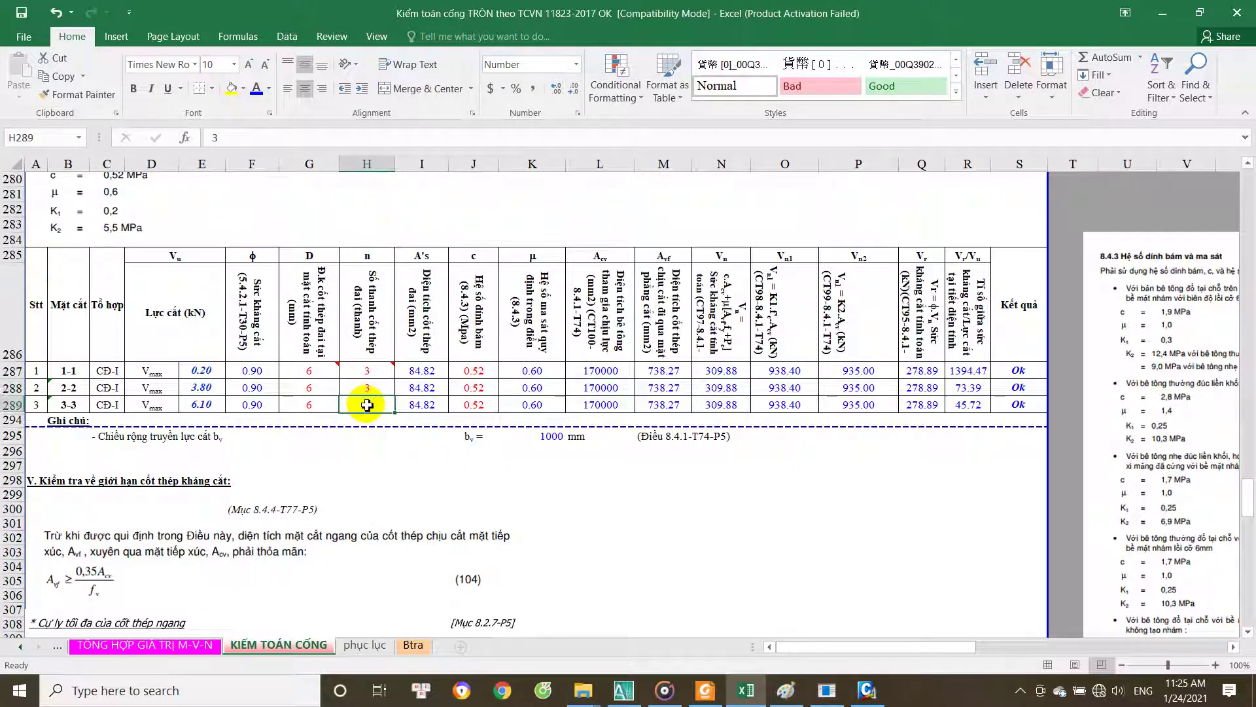
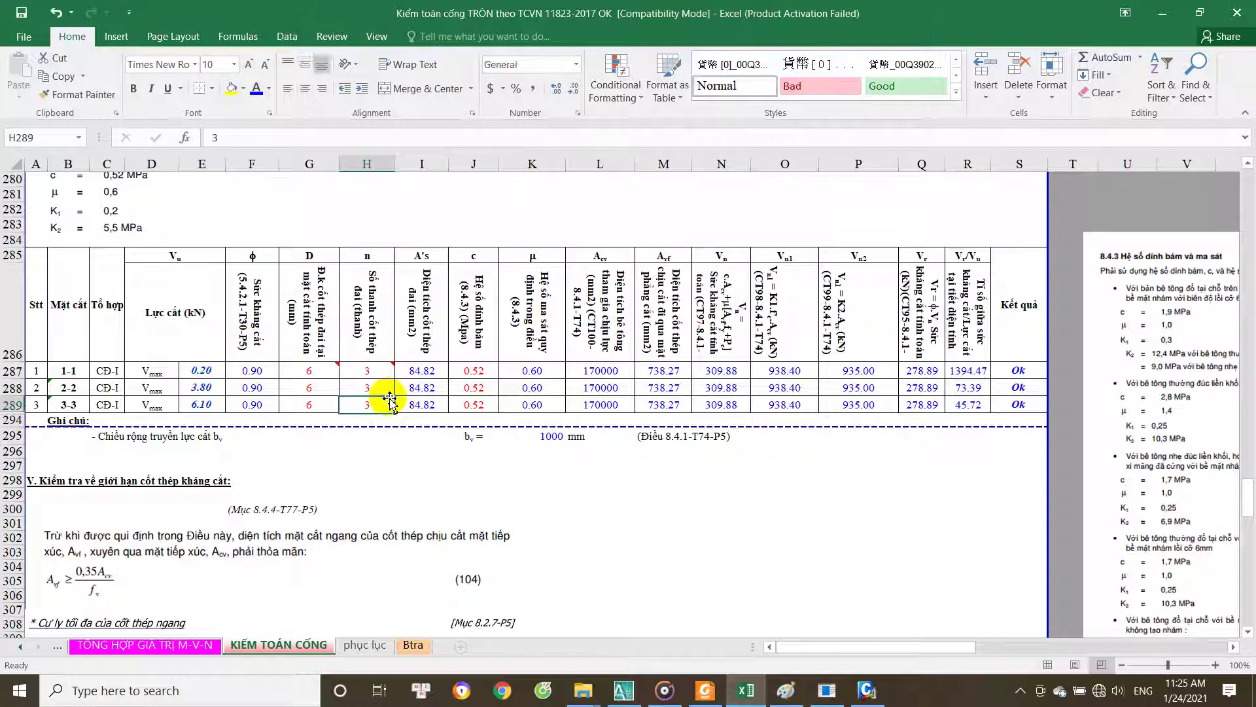
Step: Inspect section 1-1's OK result, maximum stirrup spacing and s_f formulas
left_click(391, 420)
scroll(412, 420, "down", 2)
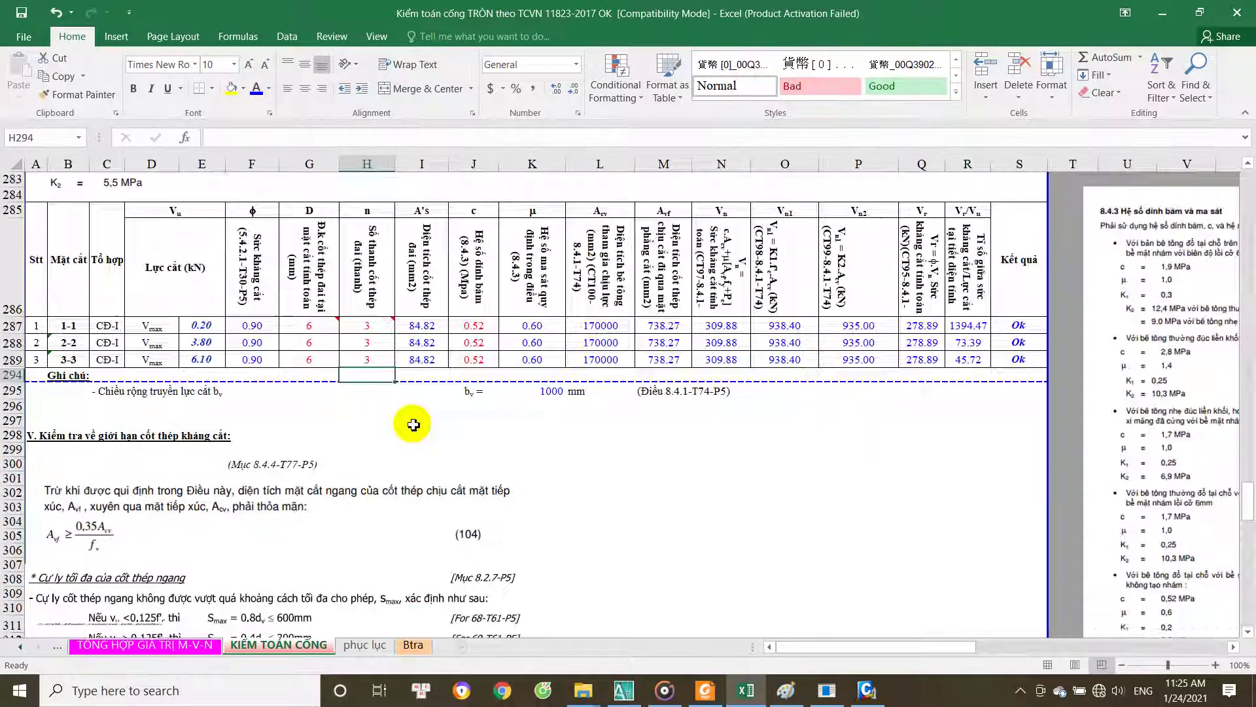
scroll(426, 426, "down", 4)
scroll(458, 451, "down", 4)
scroll(475, 457, "down", 2)
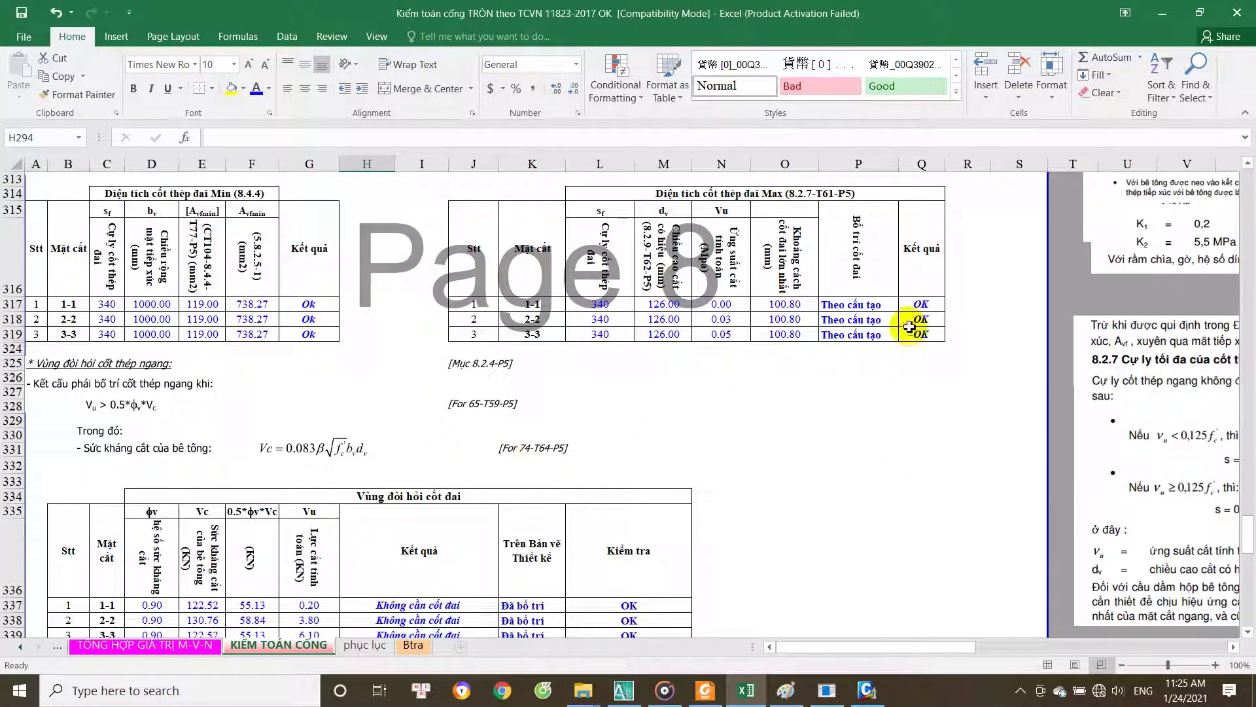
left_click(922, 307)
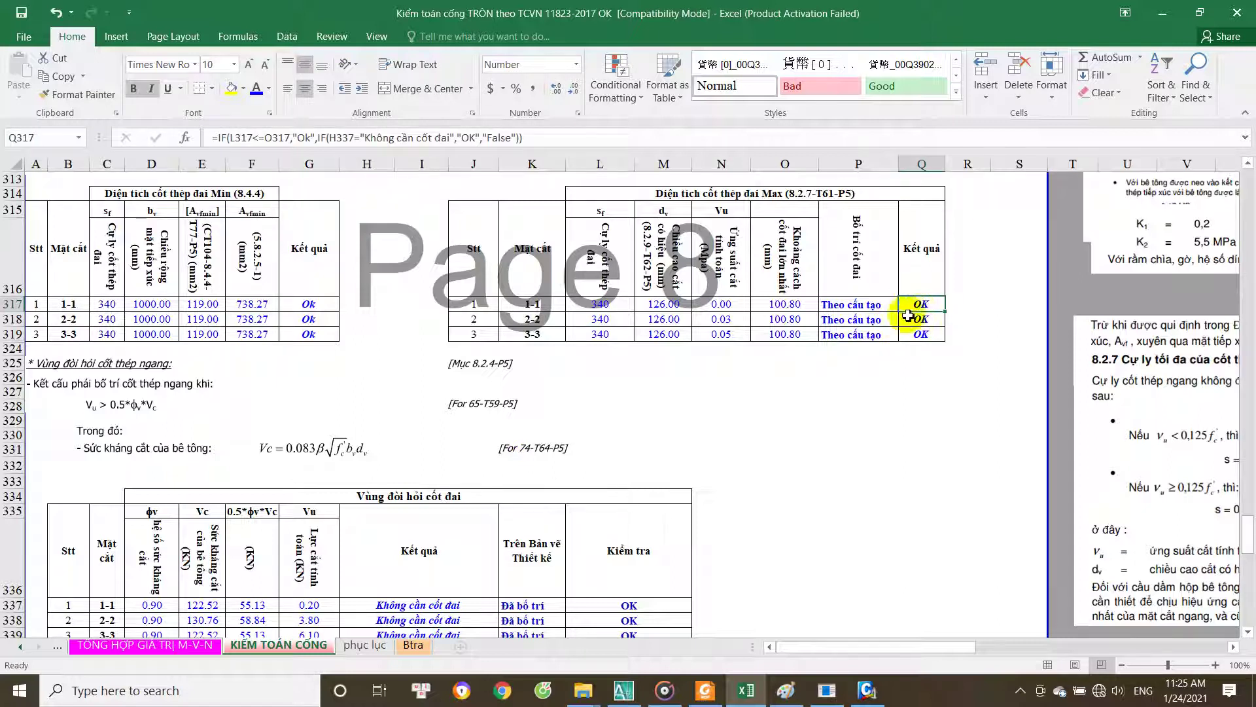
left_click(802, 304)
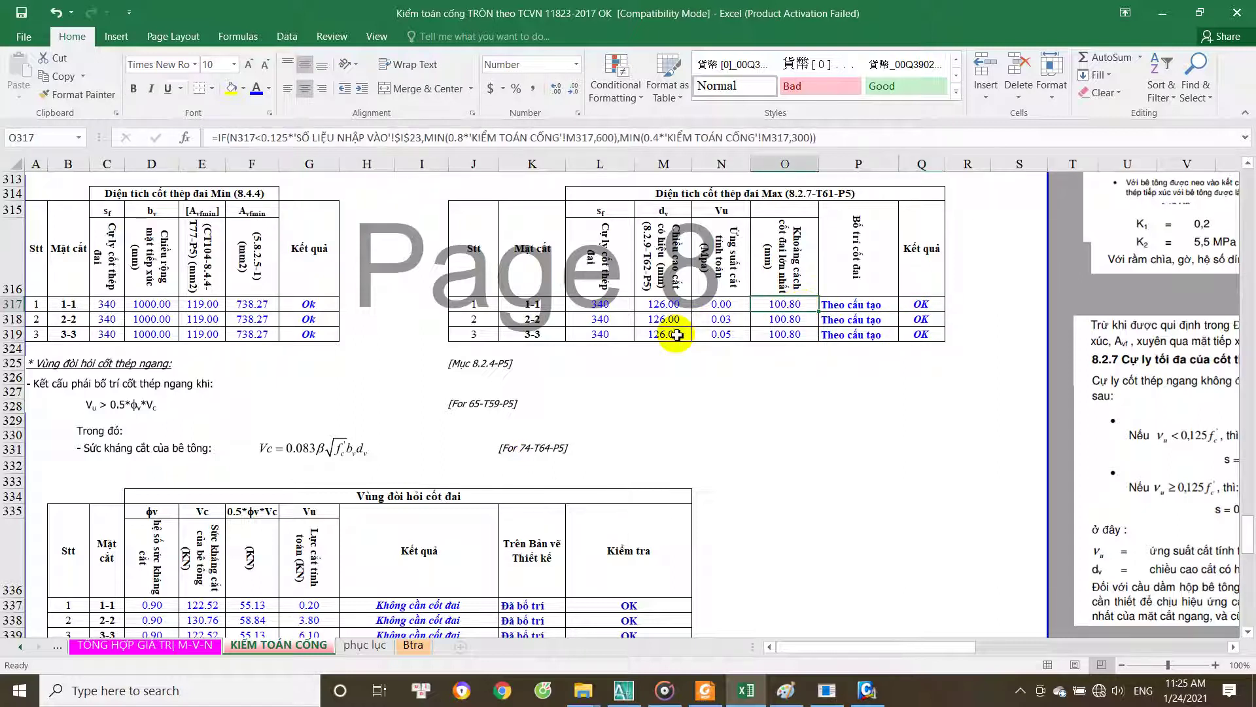
scroll(676, 336, "up", 1)
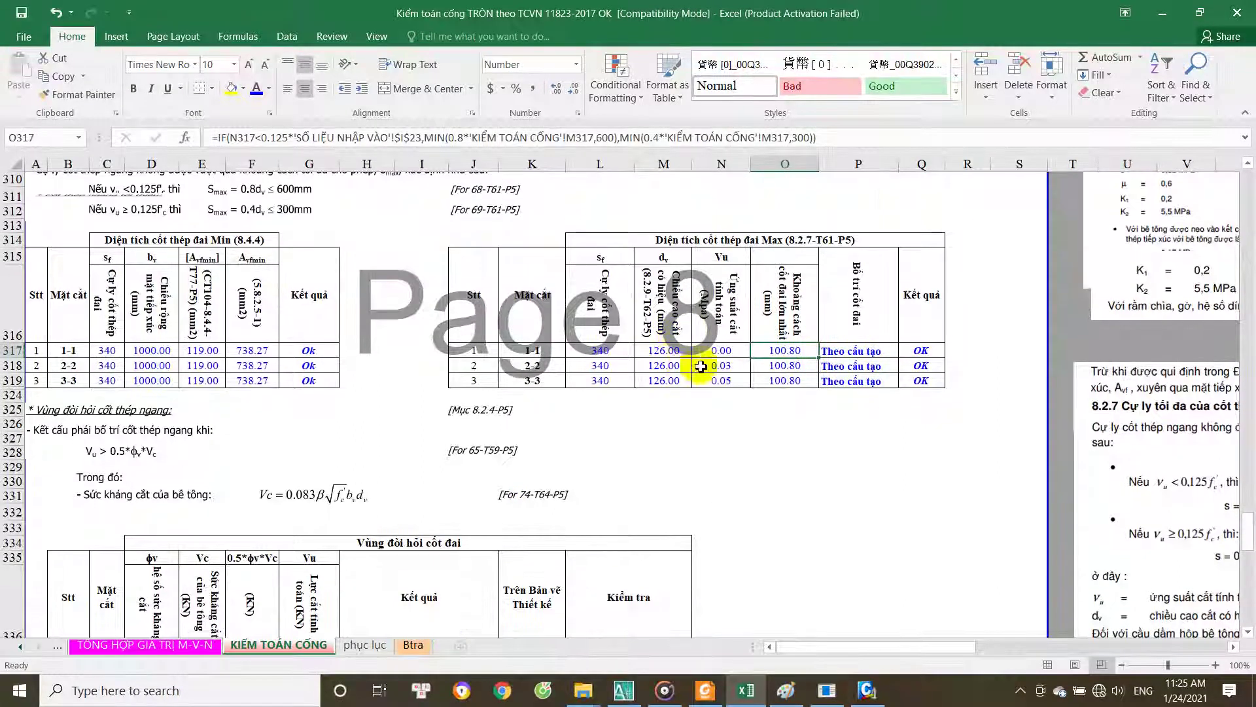
left_click(619, 351)
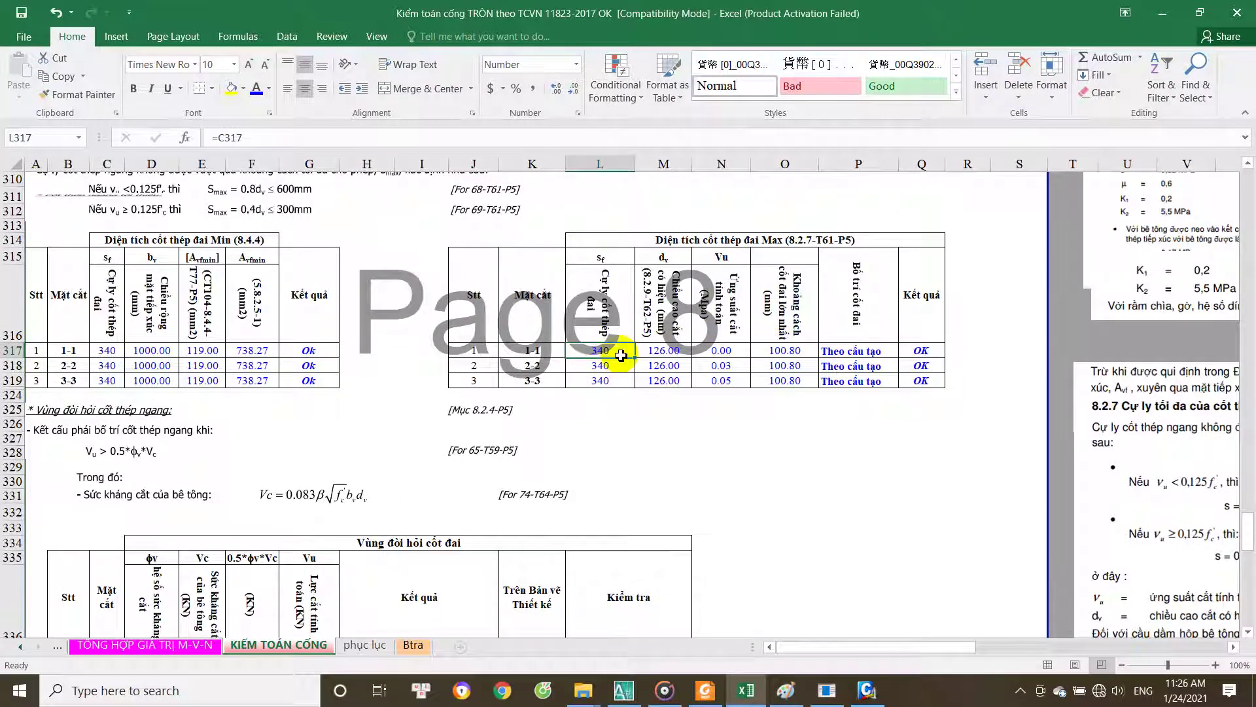
key("Escape")
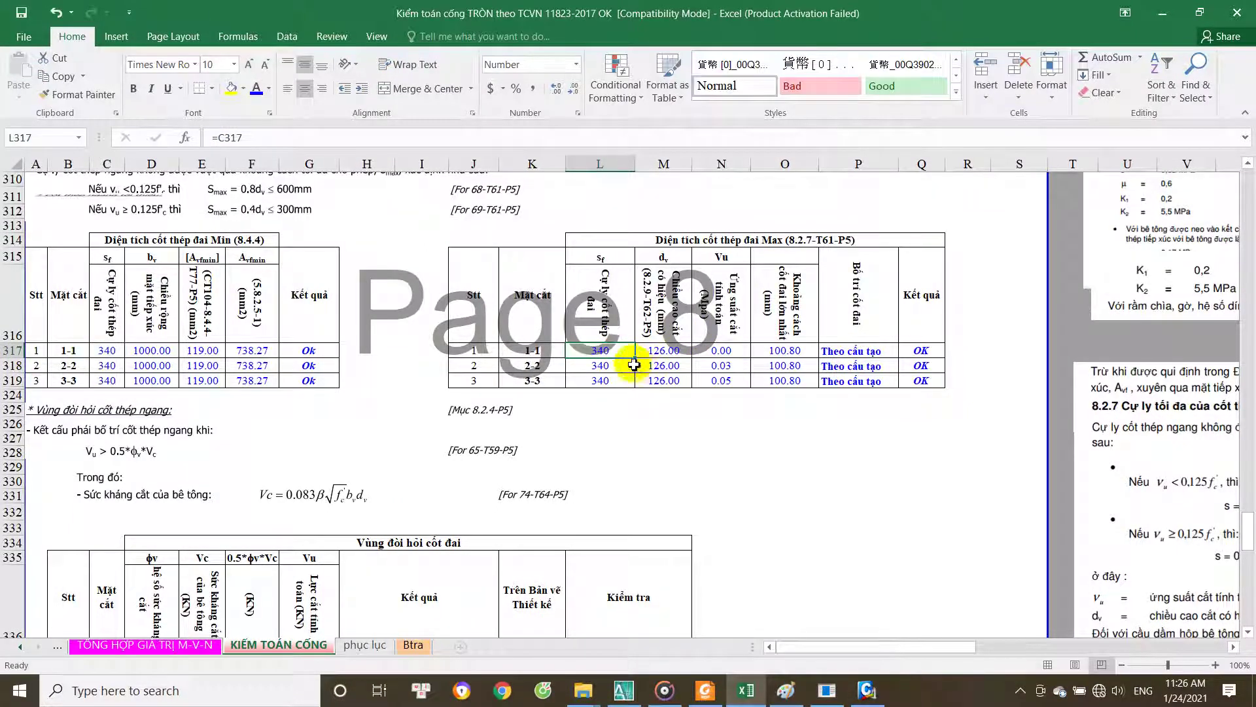
Step: Review the C317 formula giving 340 and section 1-1's maximum spacing formula
double_click(106, 352)
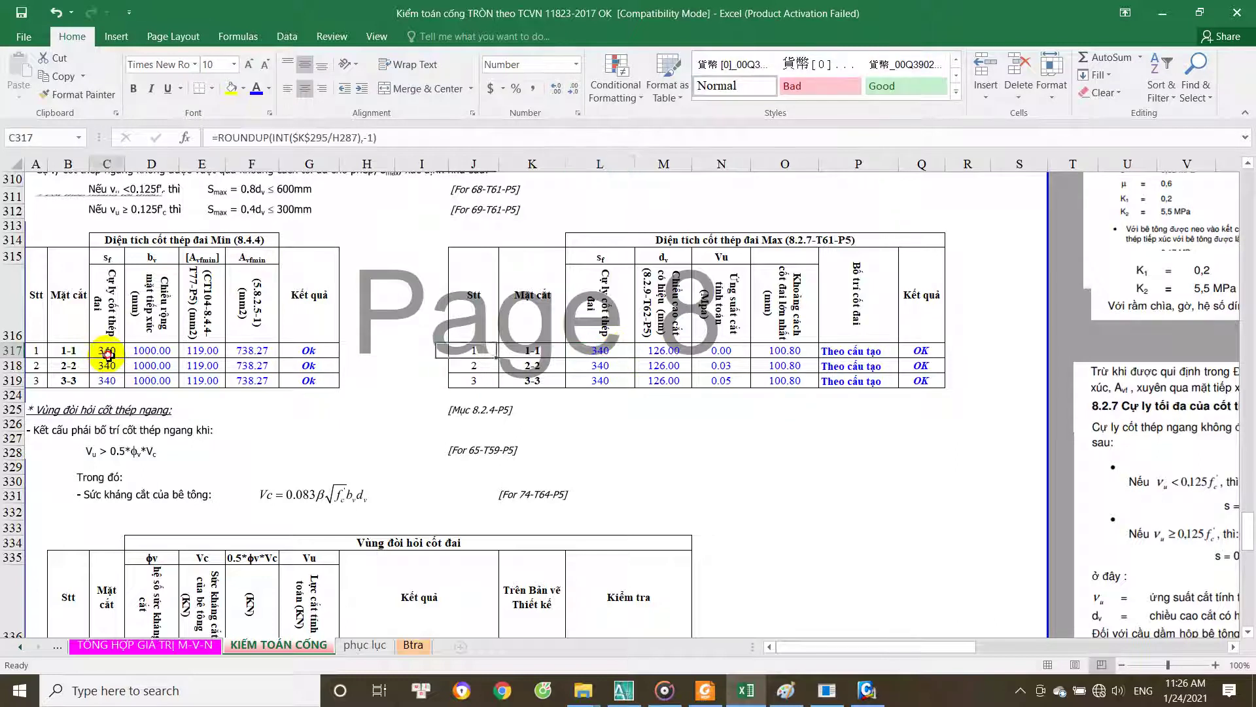
key("Escape")
left_click(782, 353)
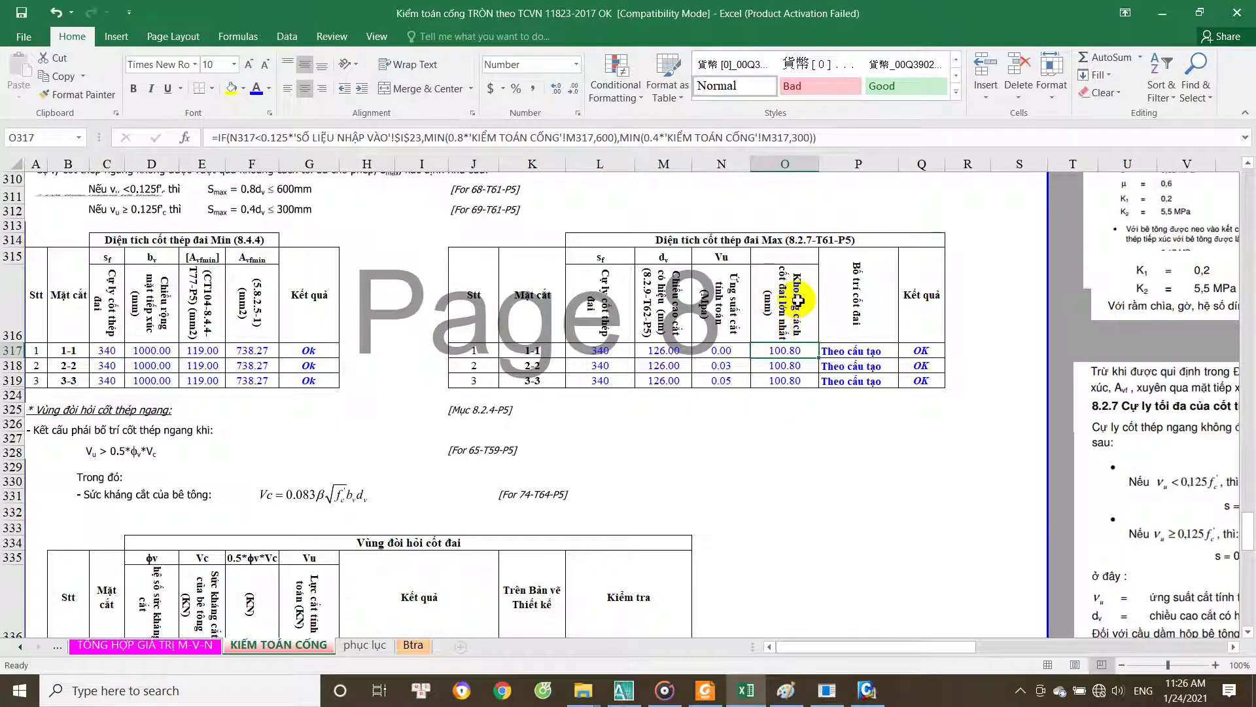
left_click(796, 317)
left_click(792, 354)
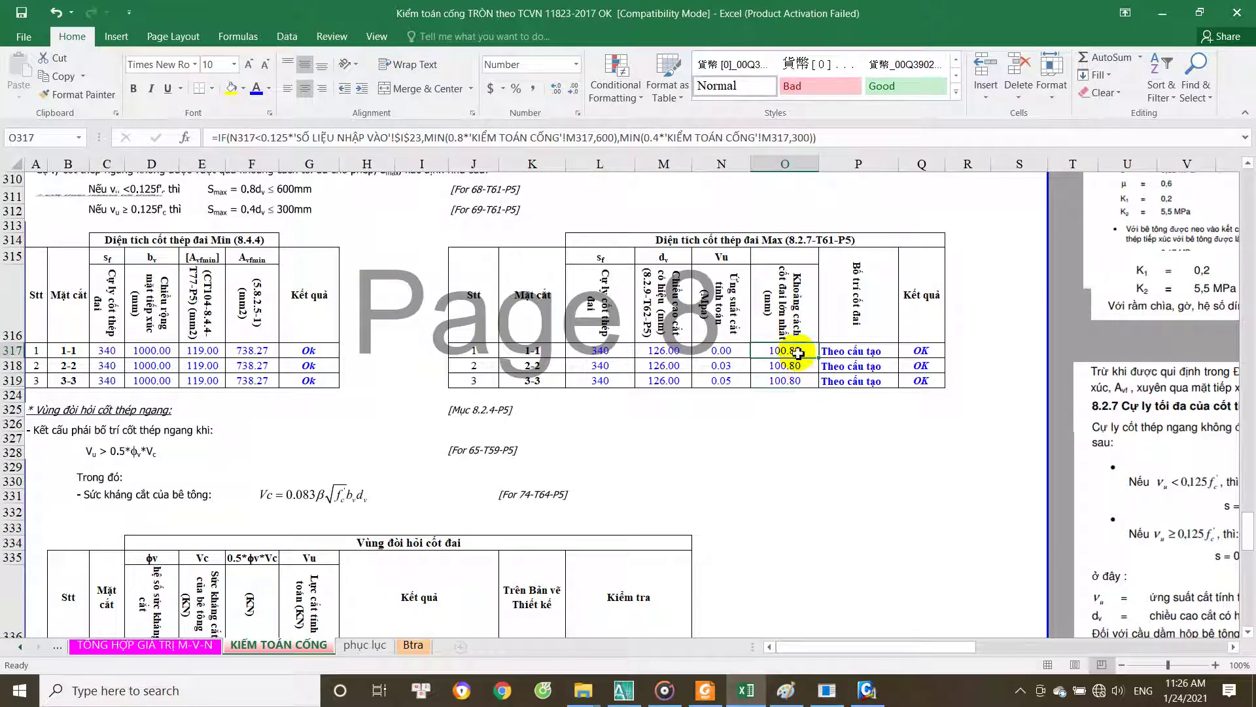
Step: Check the stirrup-required result formulas for section 2-2 and the other sections
scroll(796, 373, "down", 1)
scroll(795, 386, "down", 1)
scroll(794, 393, "down", 1)
scroll(796, 400, "up", 1)
scroll(720, 419, "down", 1)
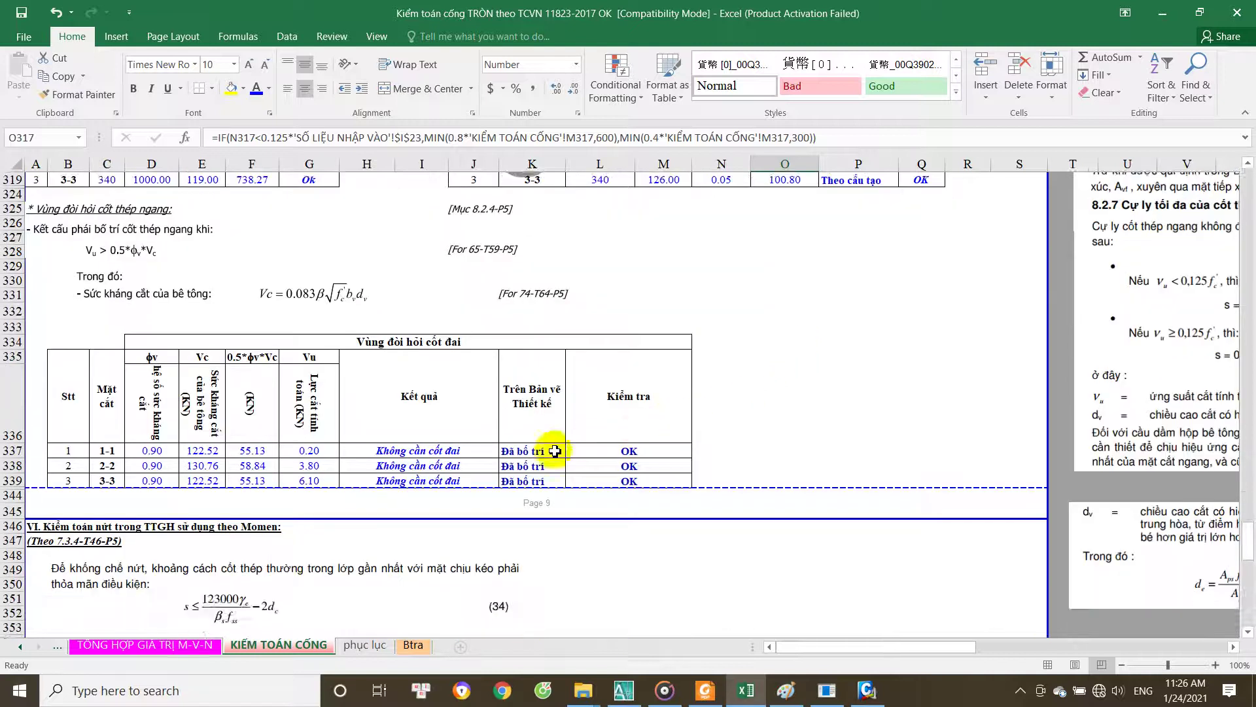
left_click(447, 467)
left_click(457, 450)
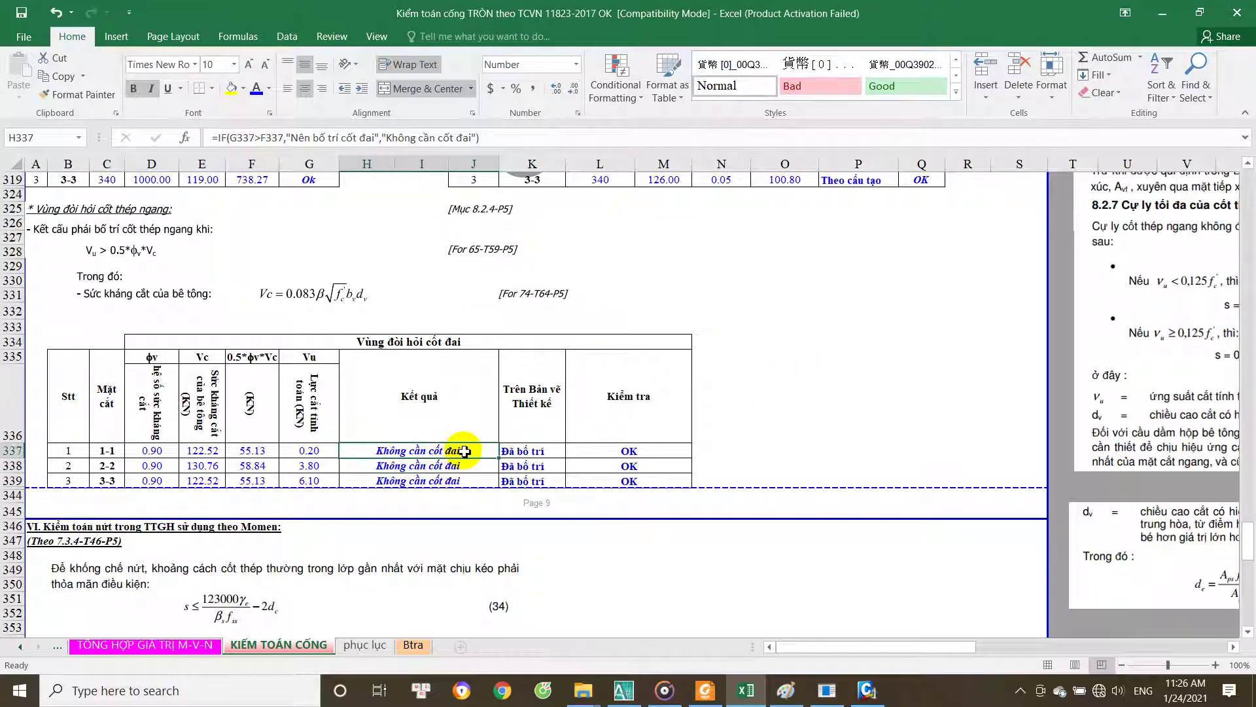
Step: Read section 1-1's maximum spacing formula and the P317 stirrup arrangement formula, unchanged
scroll(544, 454, "up", 4)
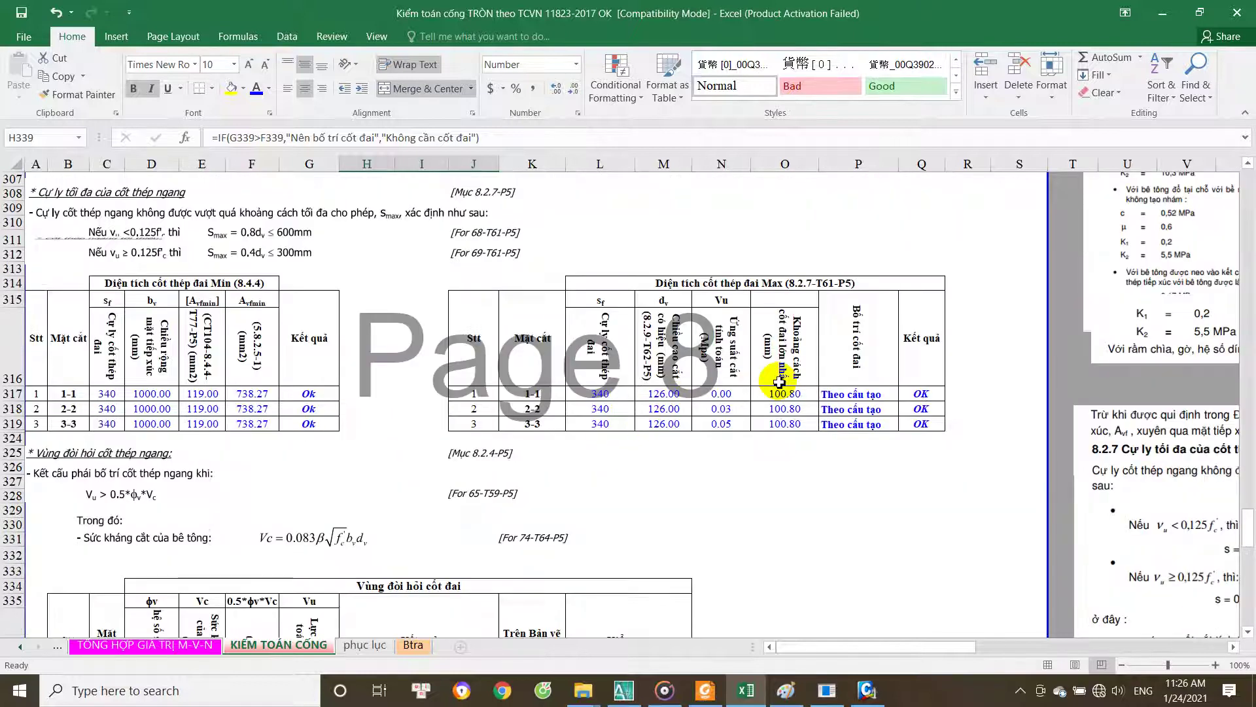
left_click(793, 398)
double_click(794, 396)
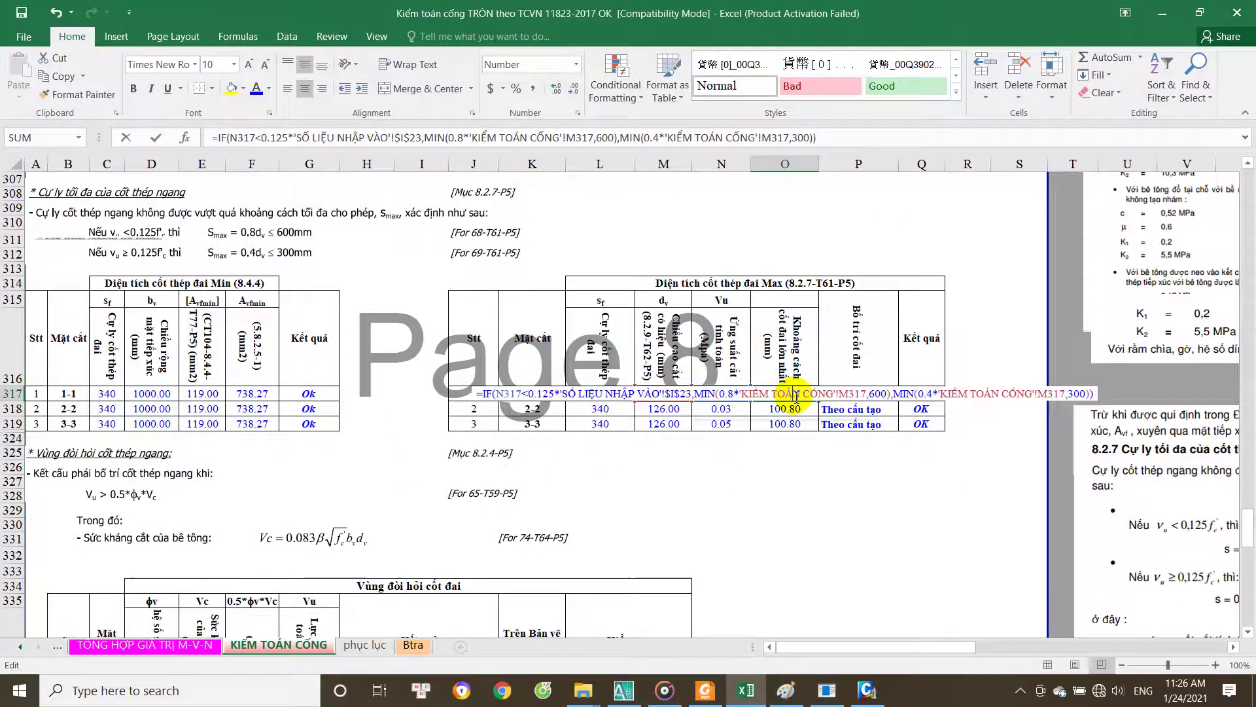
key("Escape")
left_click(873, 398)
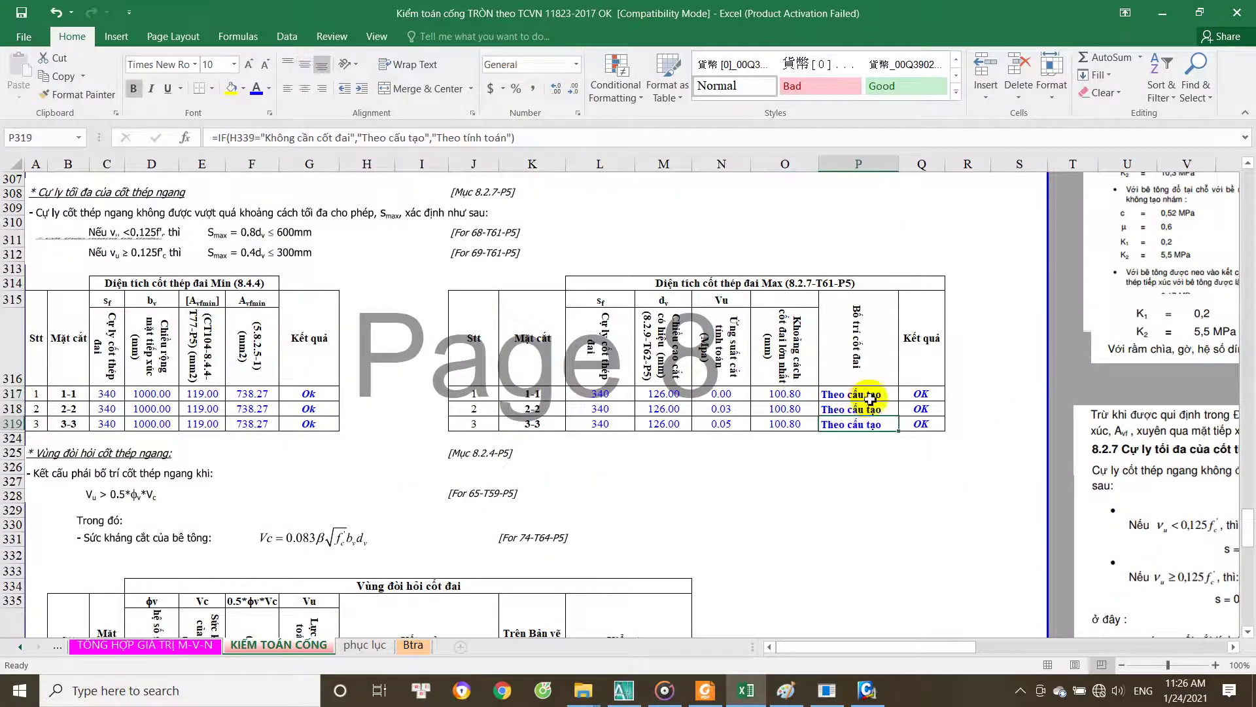
double_click(873, 399)
key("Escape")
double_click(872, 397)
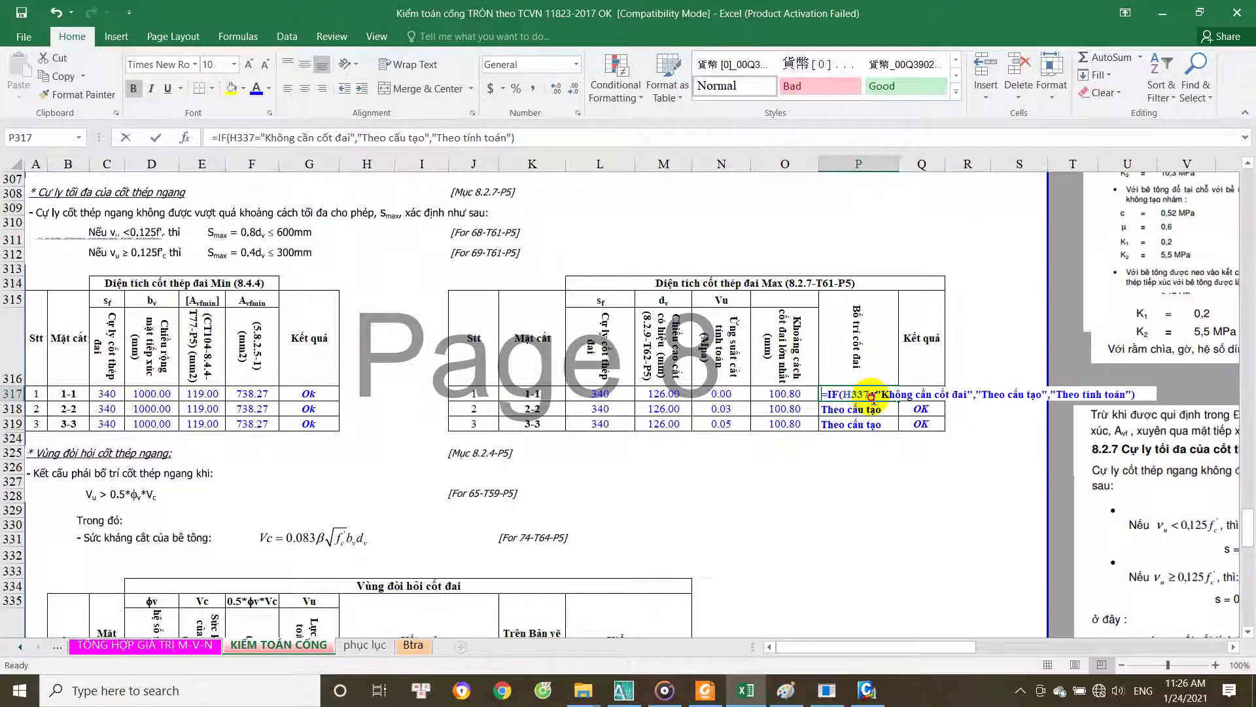
key("Escape")
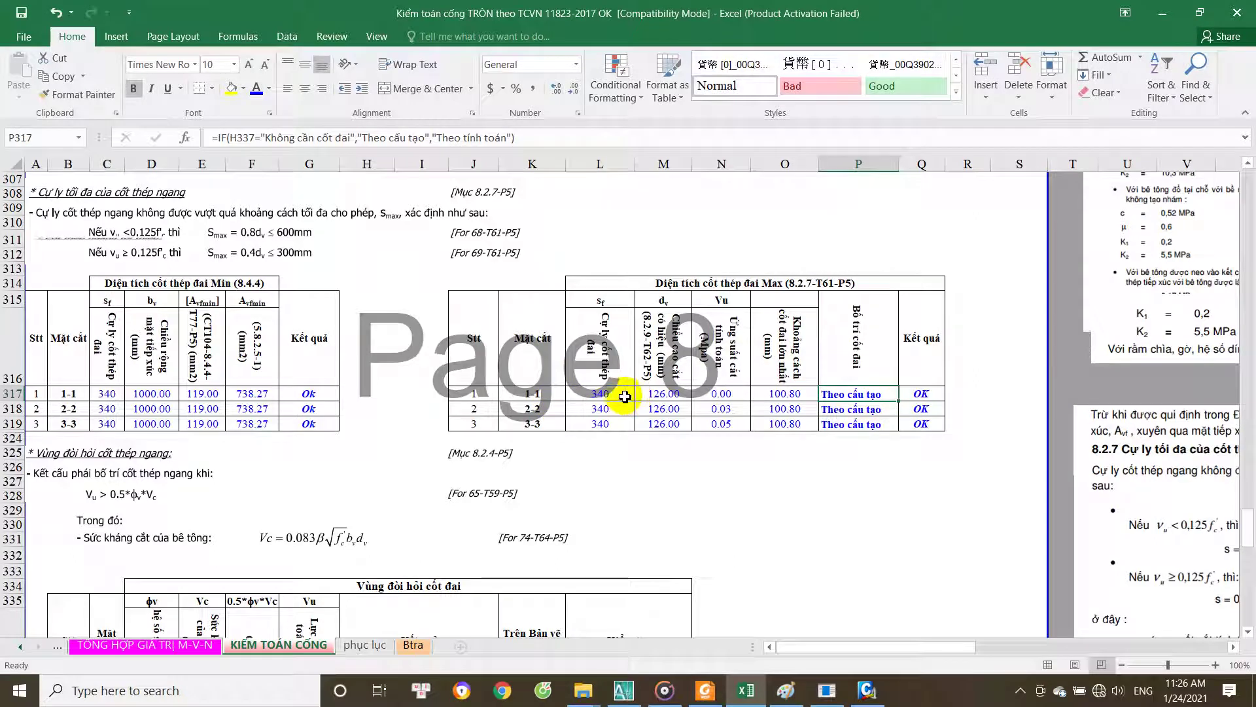
Step: Check section 1-1's s_f reference and final check formula, keeping the OK result
left_click(624, 397)
left_click(921, 395)
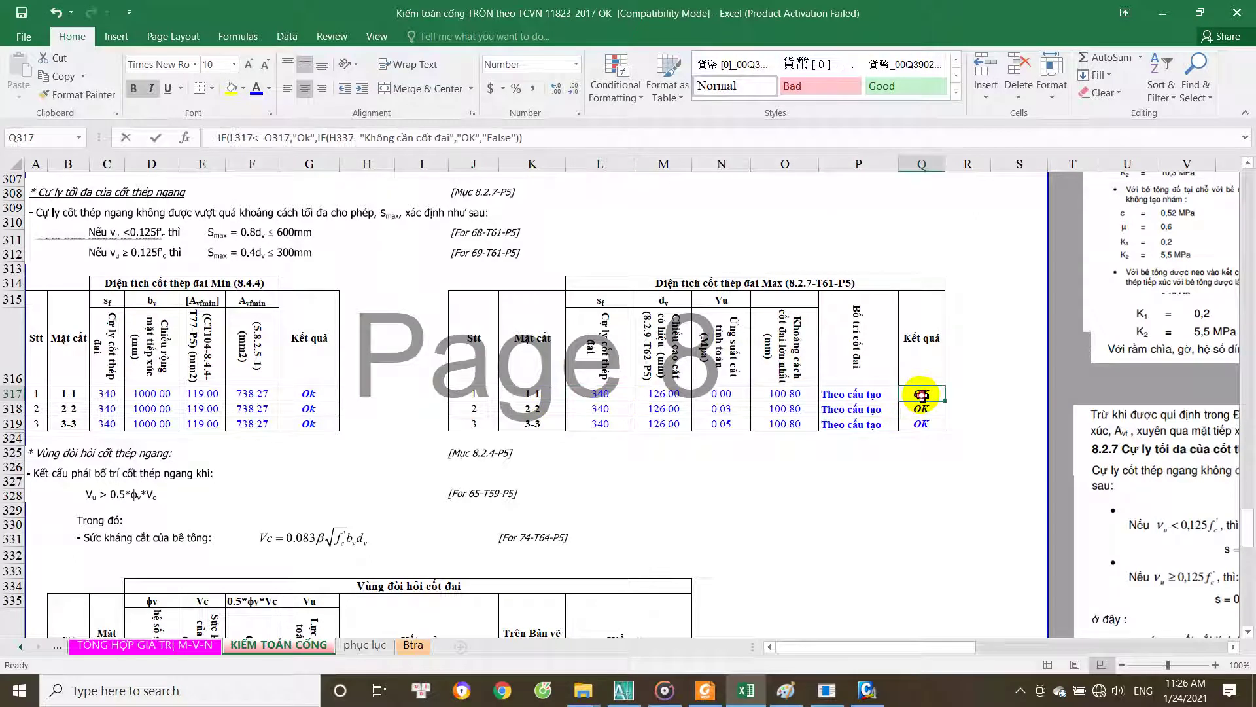
double_click(921, 395)
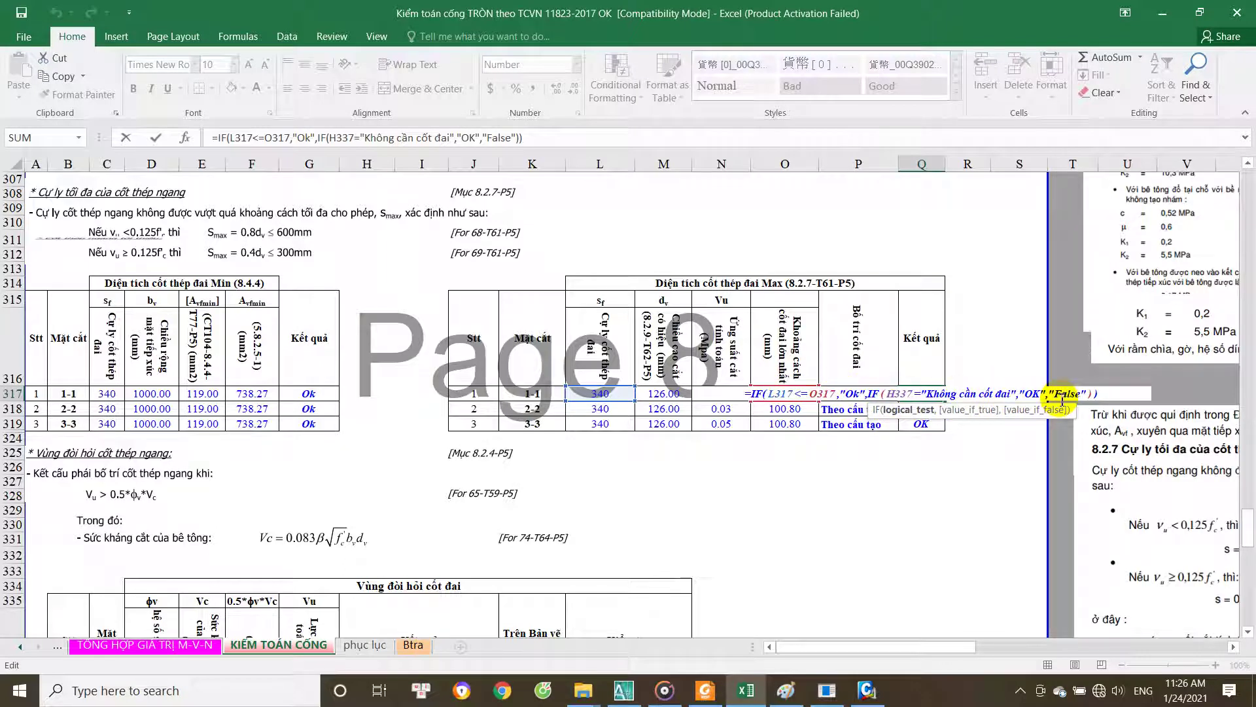
key("Escape")
scroll(877, 421, "down", 1)
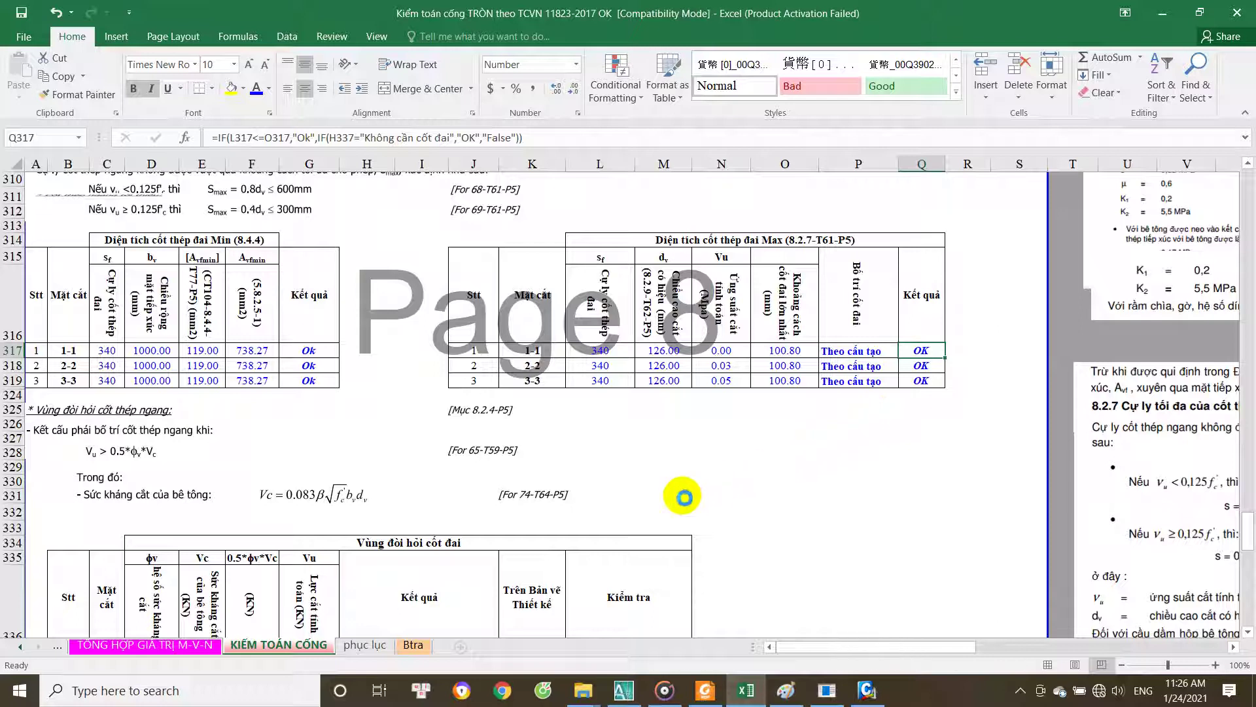
scroll(491, 581, "down", 5)
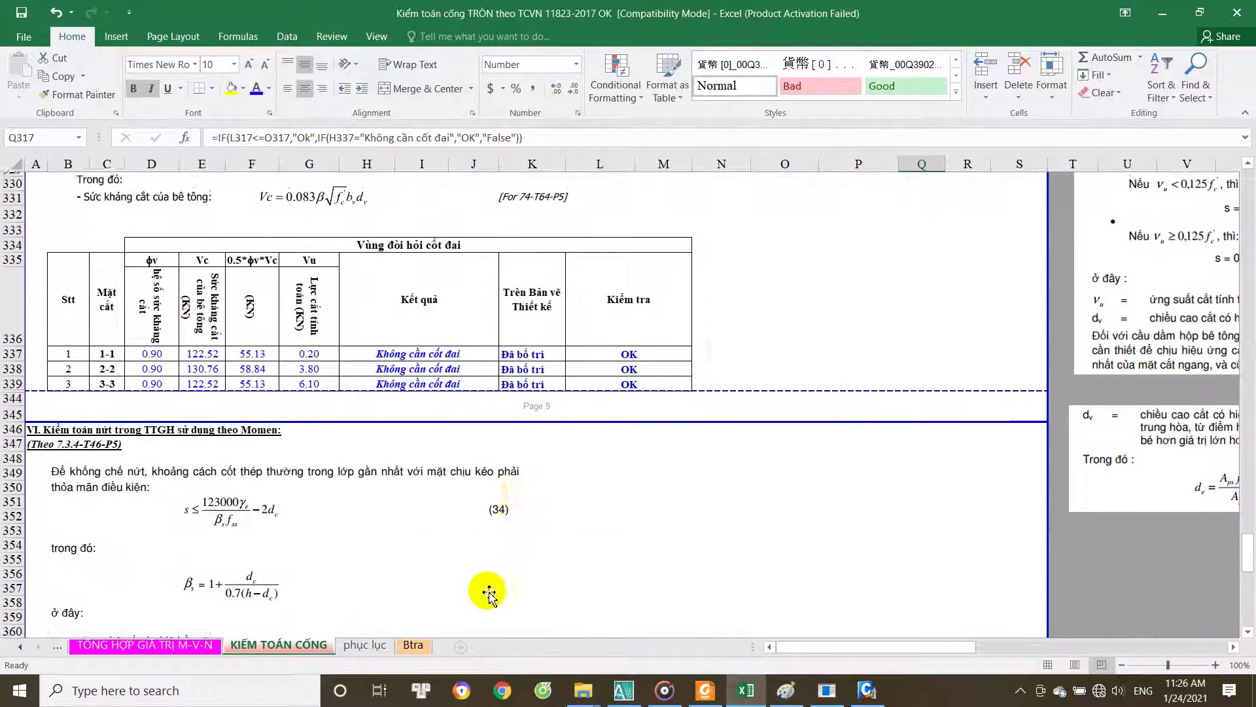
scroll(687, 350, "up", 5)
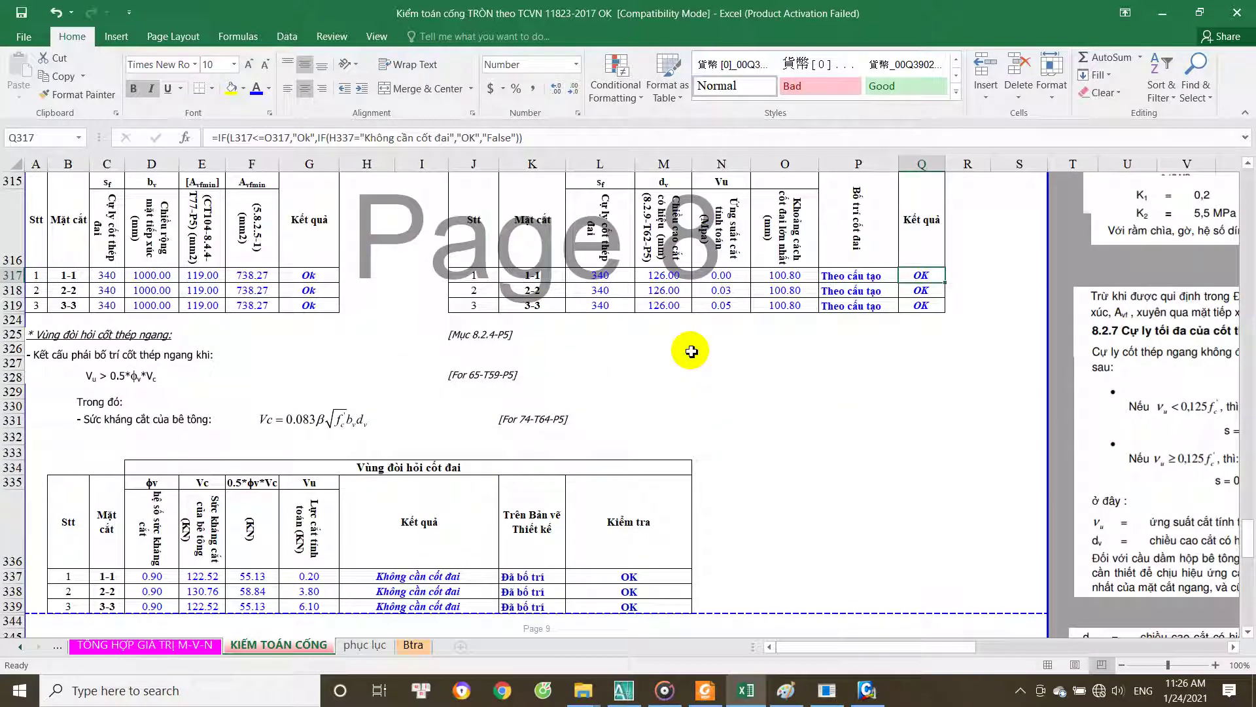
scroll(776, 383, "up", 2)
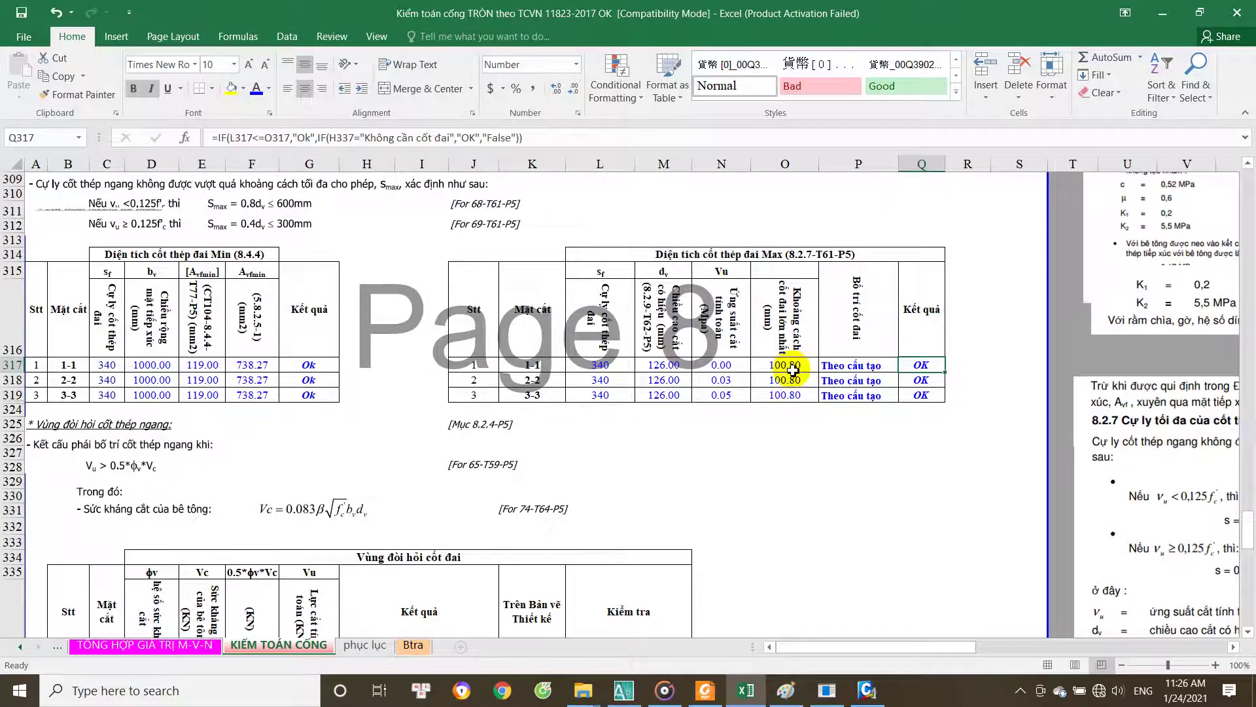
Step: Review stirrup arrangement for 1-1 and the requirement, OK and crack spacing checks for 2-2
left_click(877, 368)
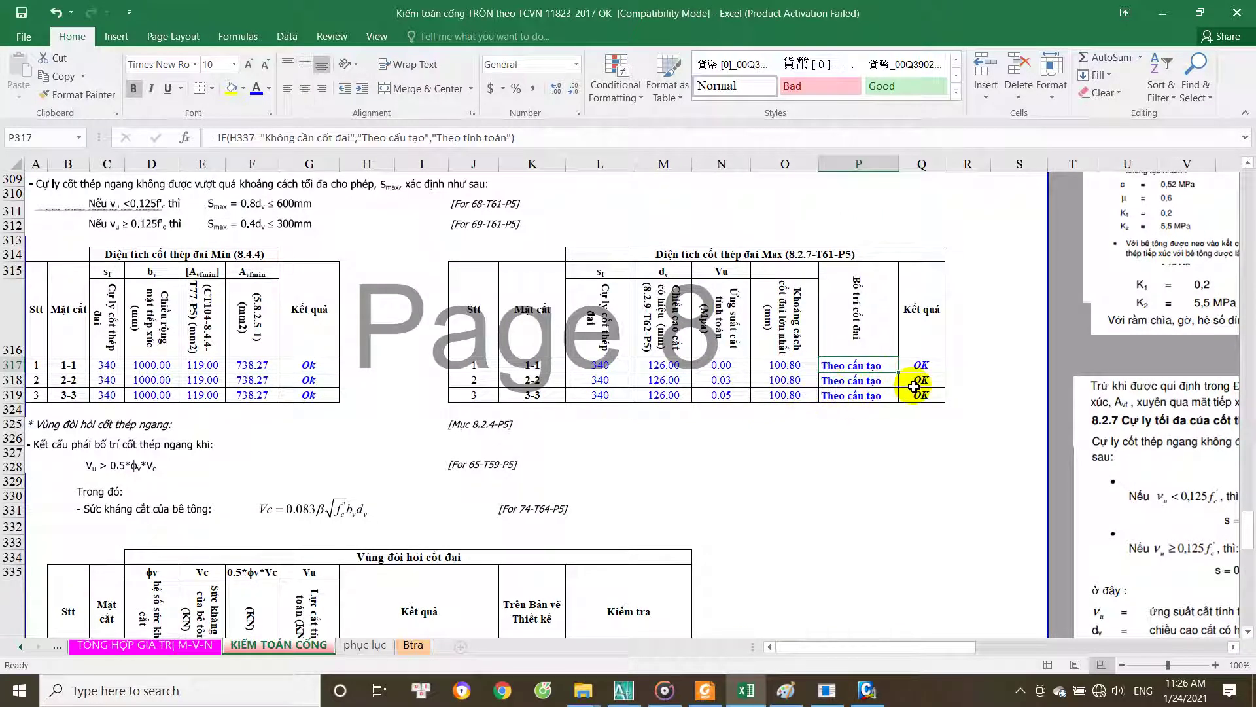
scroll(865, 392, "down", 5)
left_click(440, 440)
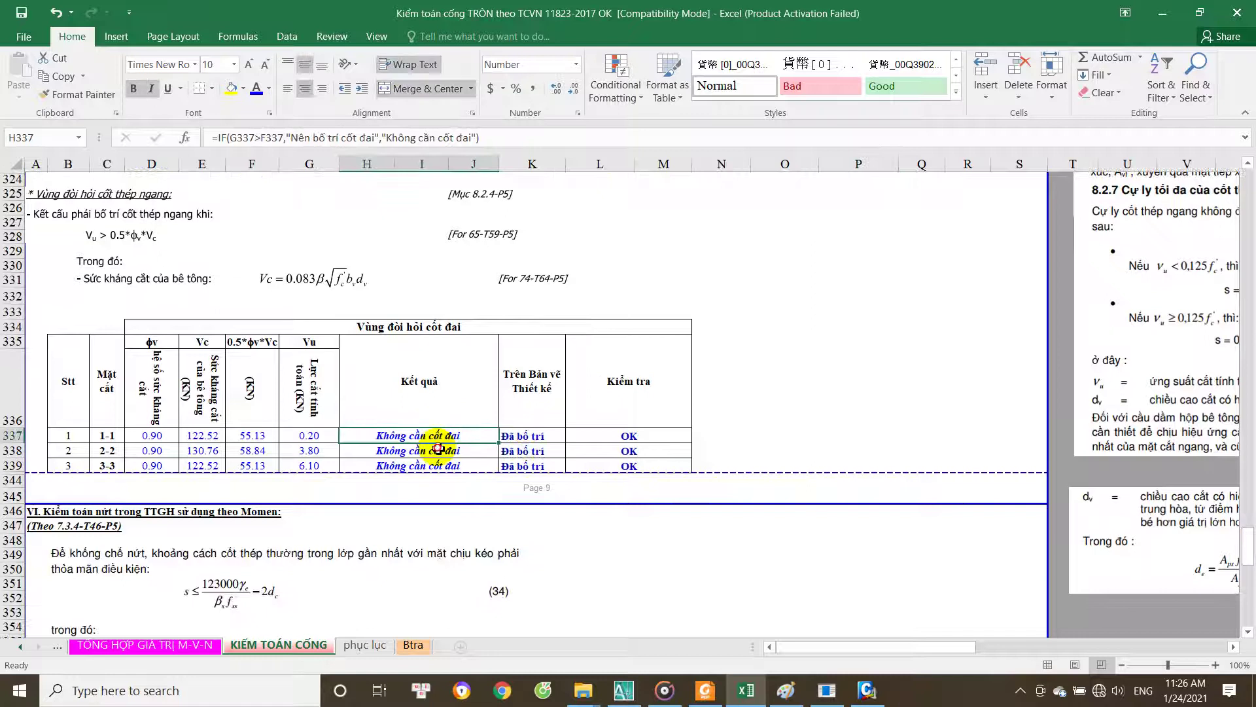
scroll(817, 351, "up", 5)
scroll(817, 351, "up", 1)
left_click(870, 392)
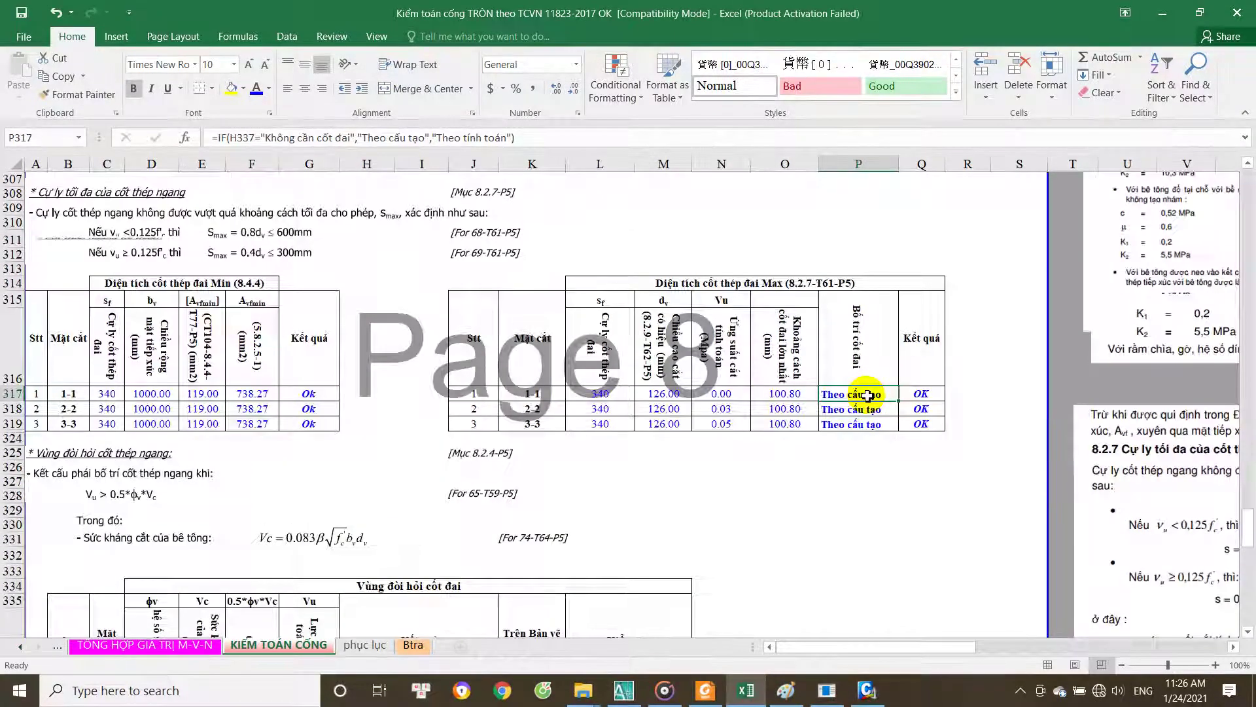
scroll(541, 491, "down", 4)
scroll(542, 490, "down", 3)
left_click(619, 325)
scroll(558, 403, "down", 8)
scroll(558, 404, "down", 6)
left_click(843, 342)
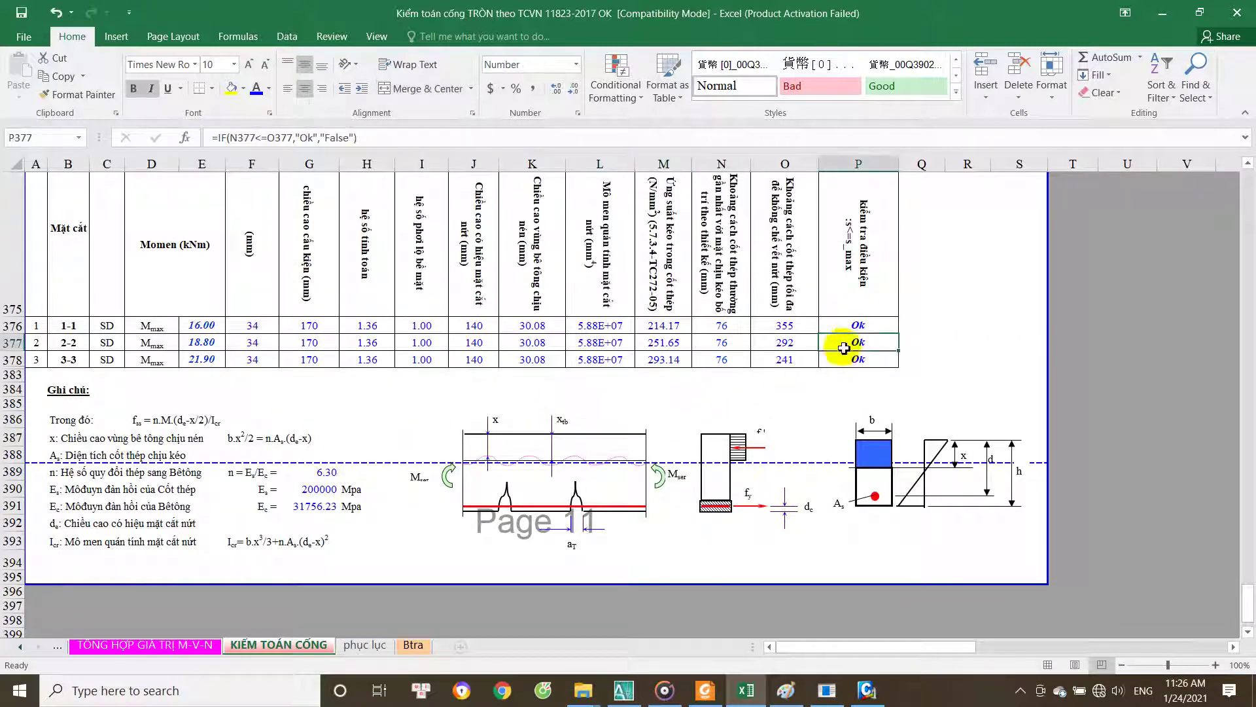
Step: Inspect the 8 mm bar diameter and bar count formula for section 1-1
scroll(772, 419, "up", 5)
scroll(281, 555, "up", 9)
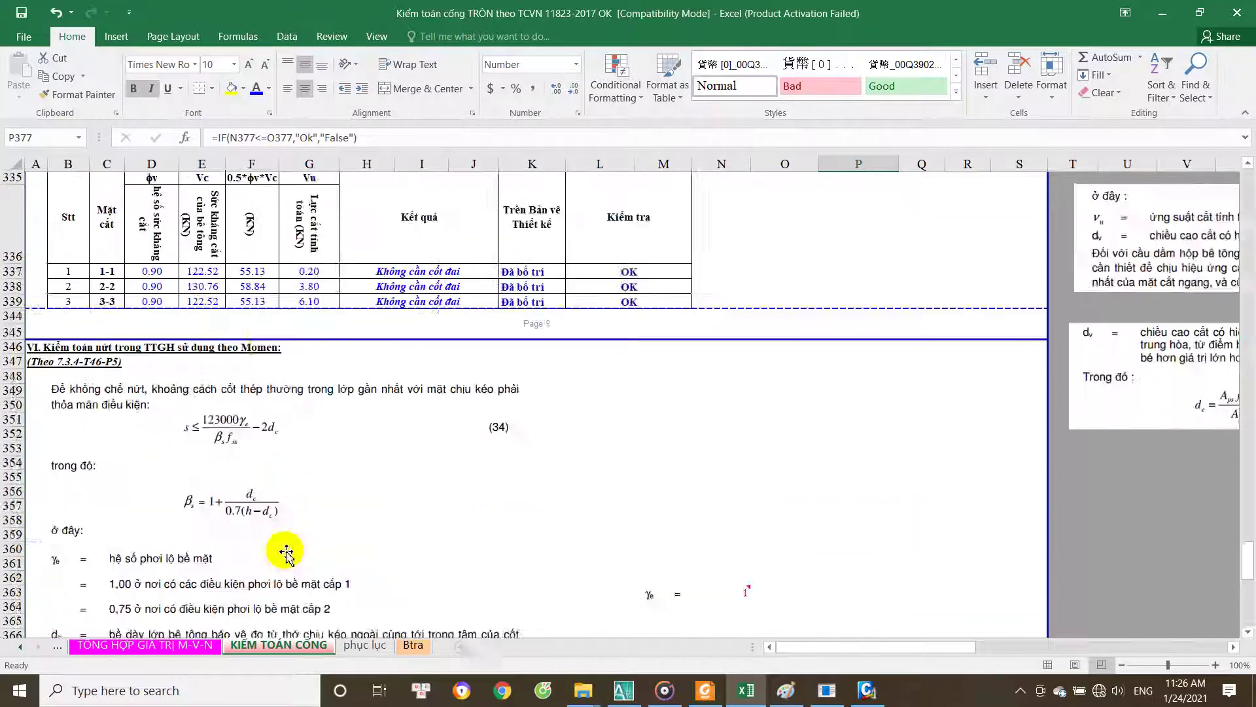
scroll(241, 514, "up", 9)
scroll(227, 513, "up", 9)
scroll(227, 514, "up", 9)
scroll(228, 513, "up", 9)
scroll(228, 513, "up", 9)
scroll(228, 514, "up", 9)
scroll(228, 514, "up", 8)
scroll(232, 516, "up", 8)
scroll(236, 516, "up", 7)
scroll(239, 518, "up", 7)
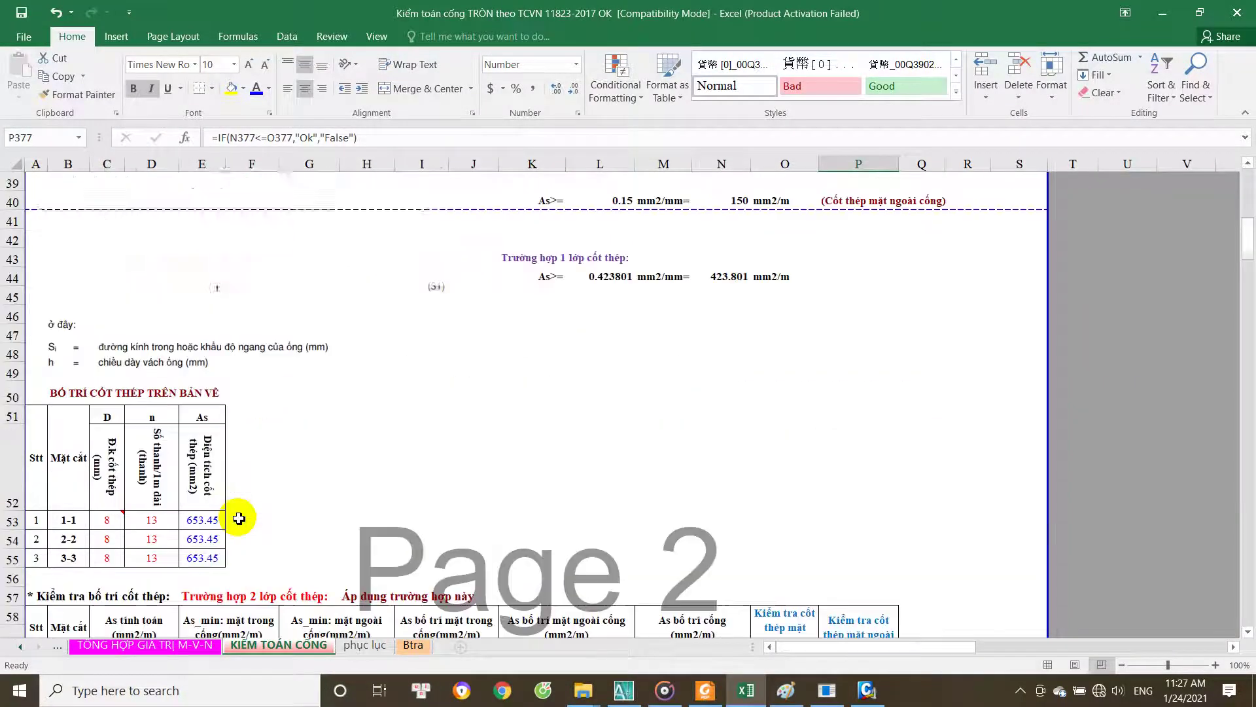
left_click(107, 520)
left_click(122, 527)
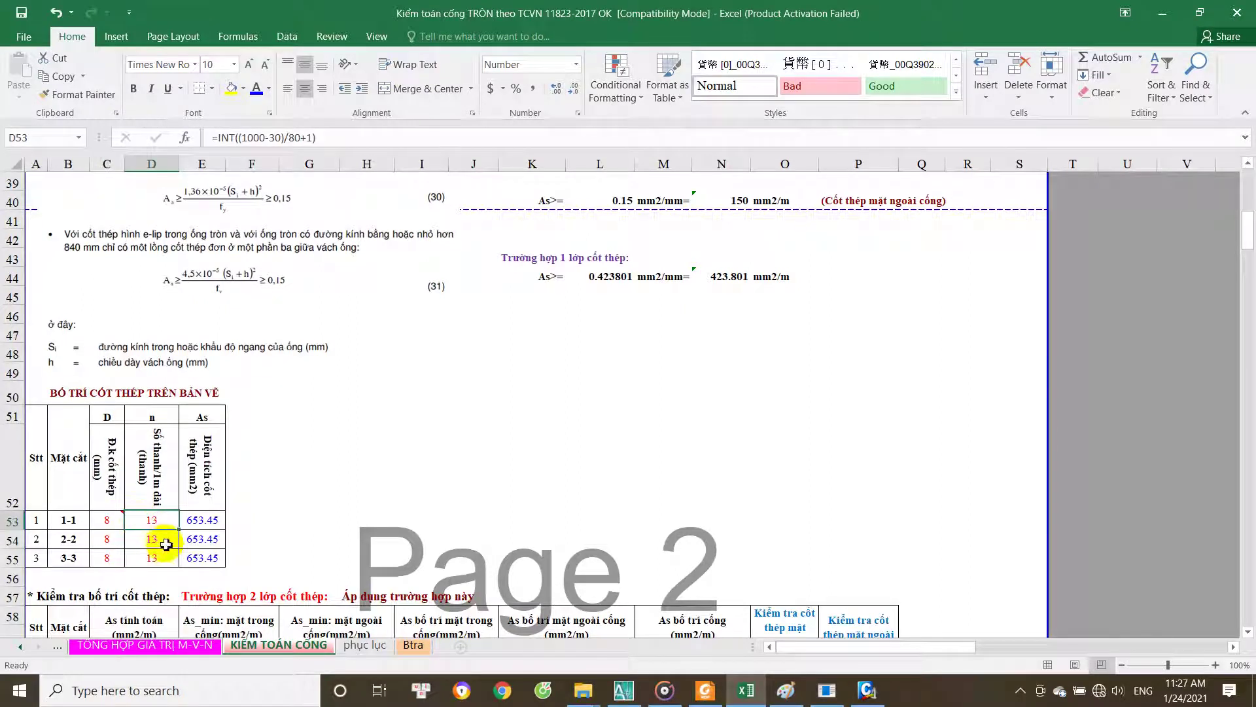
scroll(165, 539, "down", 2)
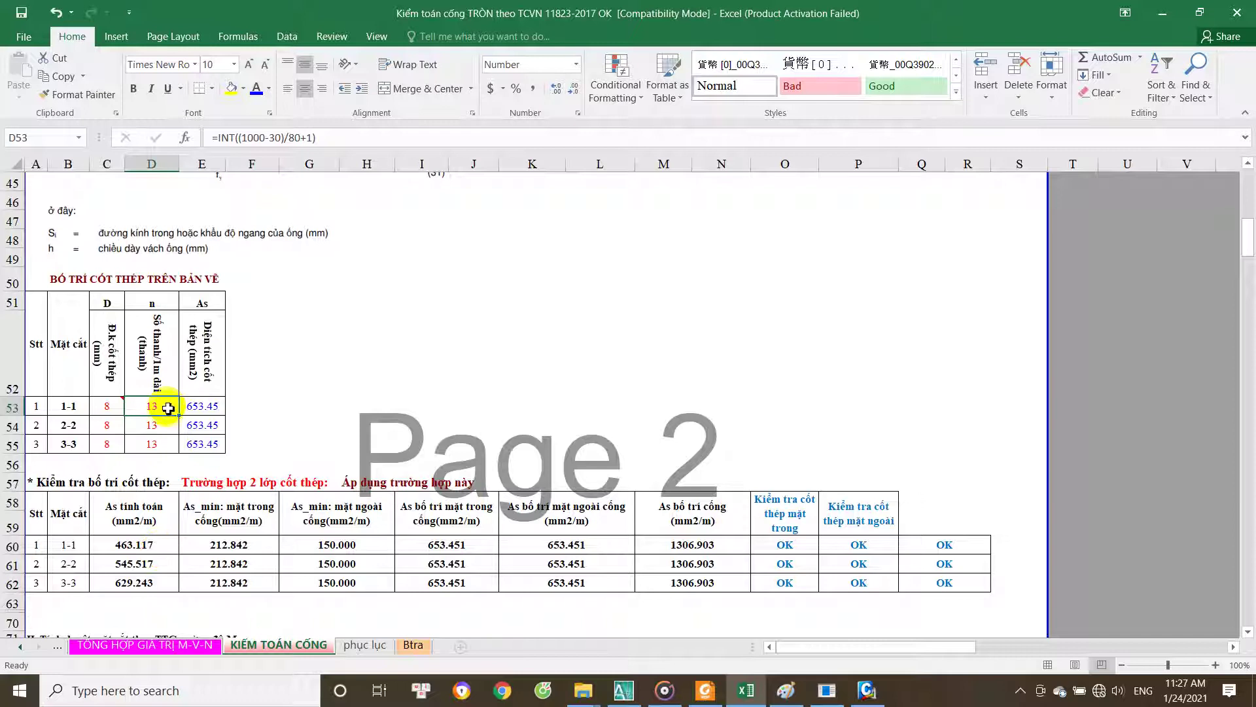
key("Escape")
key("Escape")
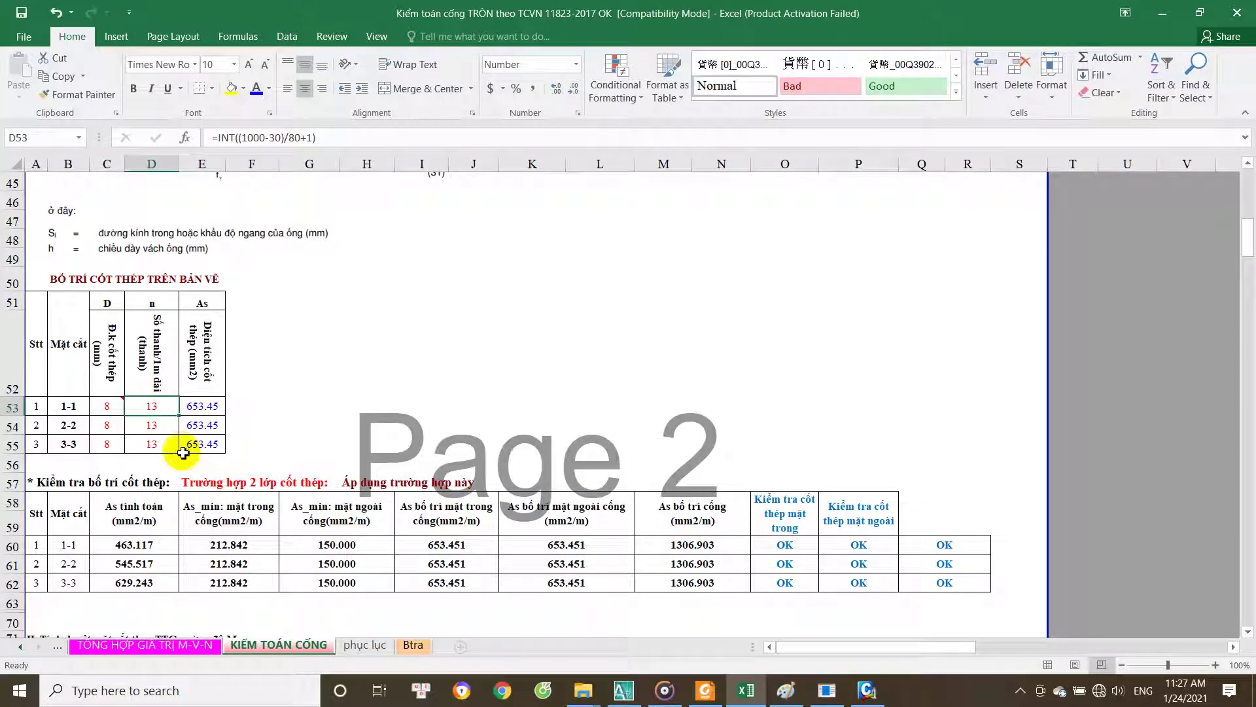
Step: Cross-check the culvert drawing in AutoCAD against the workbook
scroll(187, 475, "down", 2)
scroll(187, 476, "down", 2)
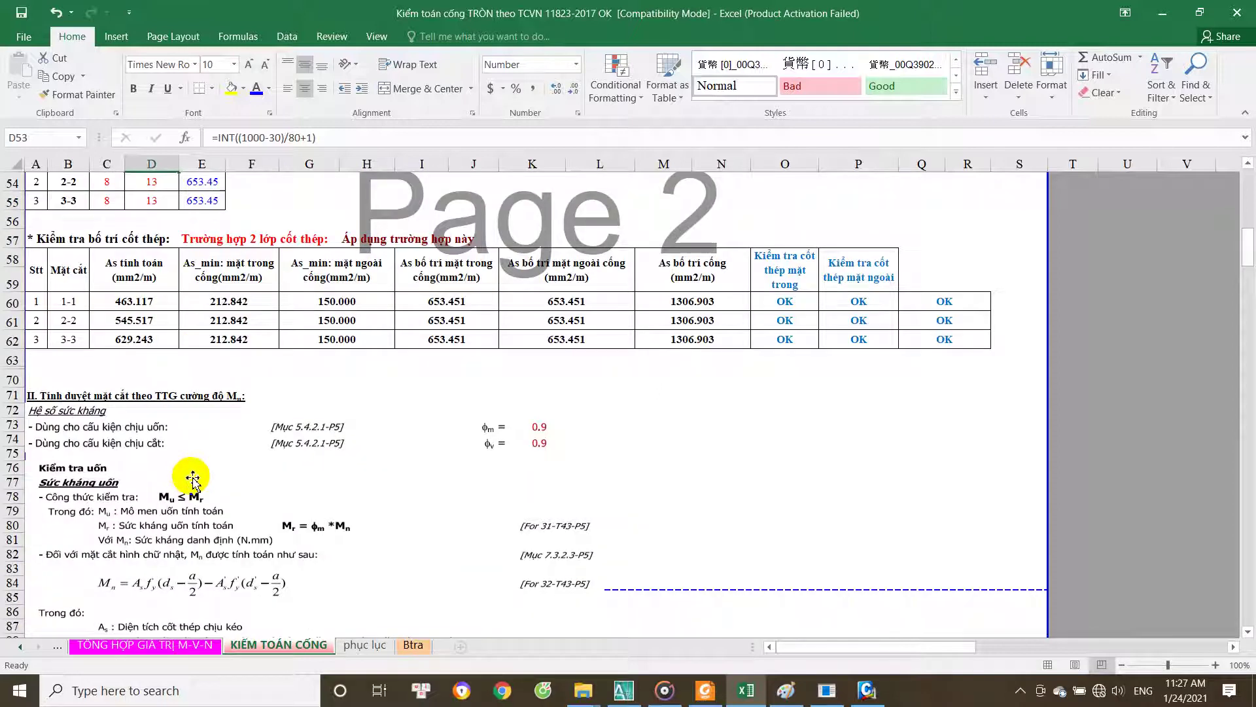
scroll(193, 478, "down", 2)
scroll(192, 478, "down", 2)
scroll(192, 479, "down", 3)
scroll(195, 480, "down", 2)
scroll(194, 480, "down", 5)
scroll(291, 403, "down", 5)
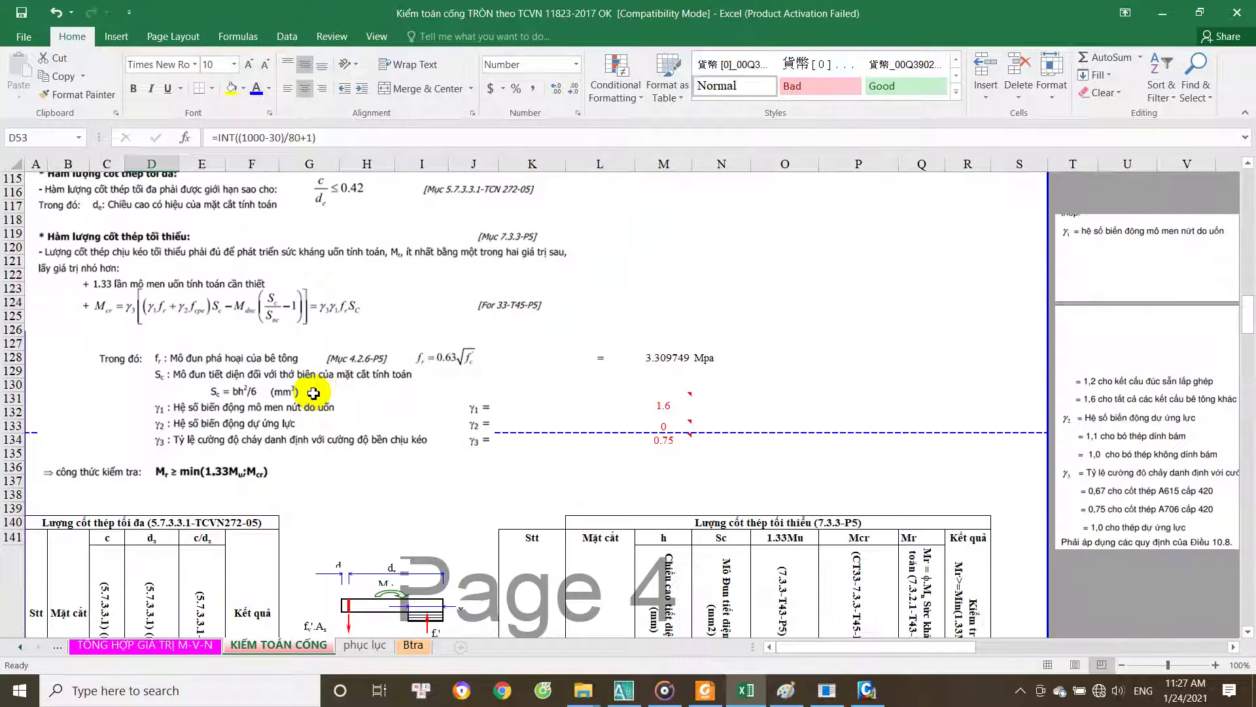
scroll(300, 407, "down", 7)
scroll(305, 412, "down", 5)
scroll(306, 414, "down", 7)
scroll(297, 435, "down", 5)
scroll(294, 447, "down", 4)
scroll(292, 450, "down", 6)
scroll(288, 443, "down", 5)
scroll(292, 449, "down", 6)
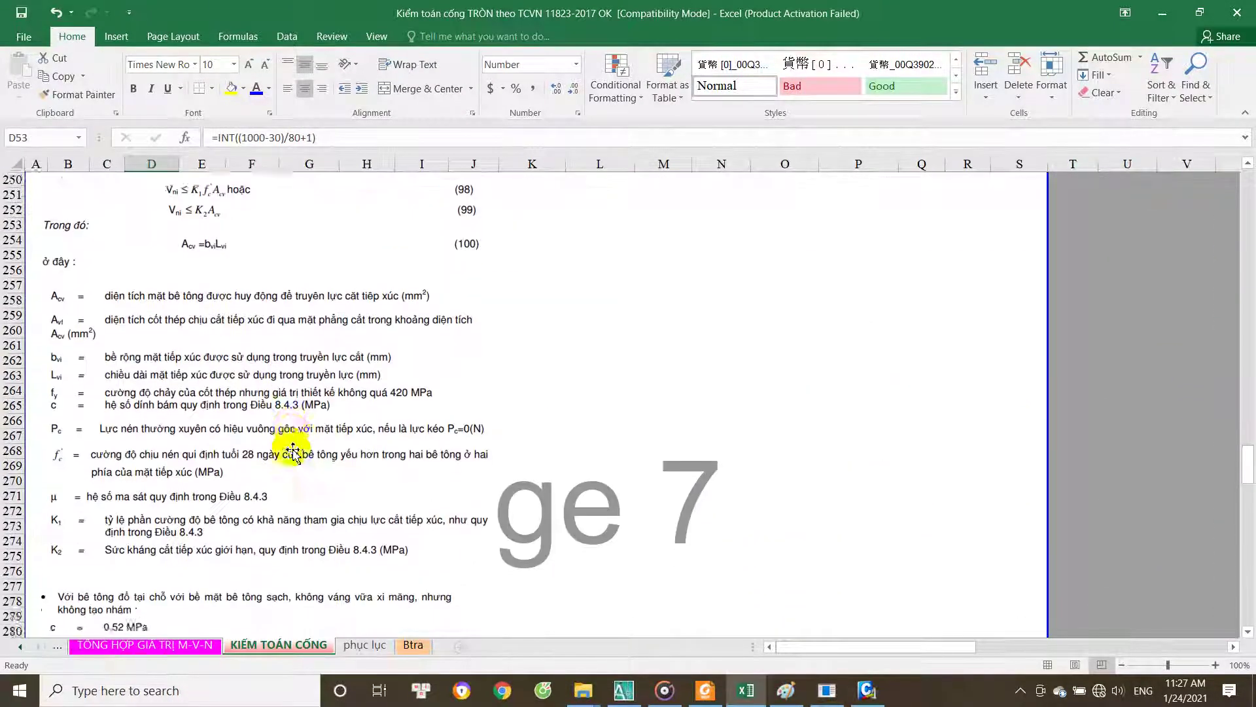
scroll(297, 449, "down", 6)
scroll(308, 450, "down", 5)
scroll(309, 450, "down", 1)
scroll(435, 482, "down", 5)
scroll(500, 510, "down", 5)
scroll(687, 580, "down", 4)
left_click(623, 691)
scroll(654, 366, "down", 5)
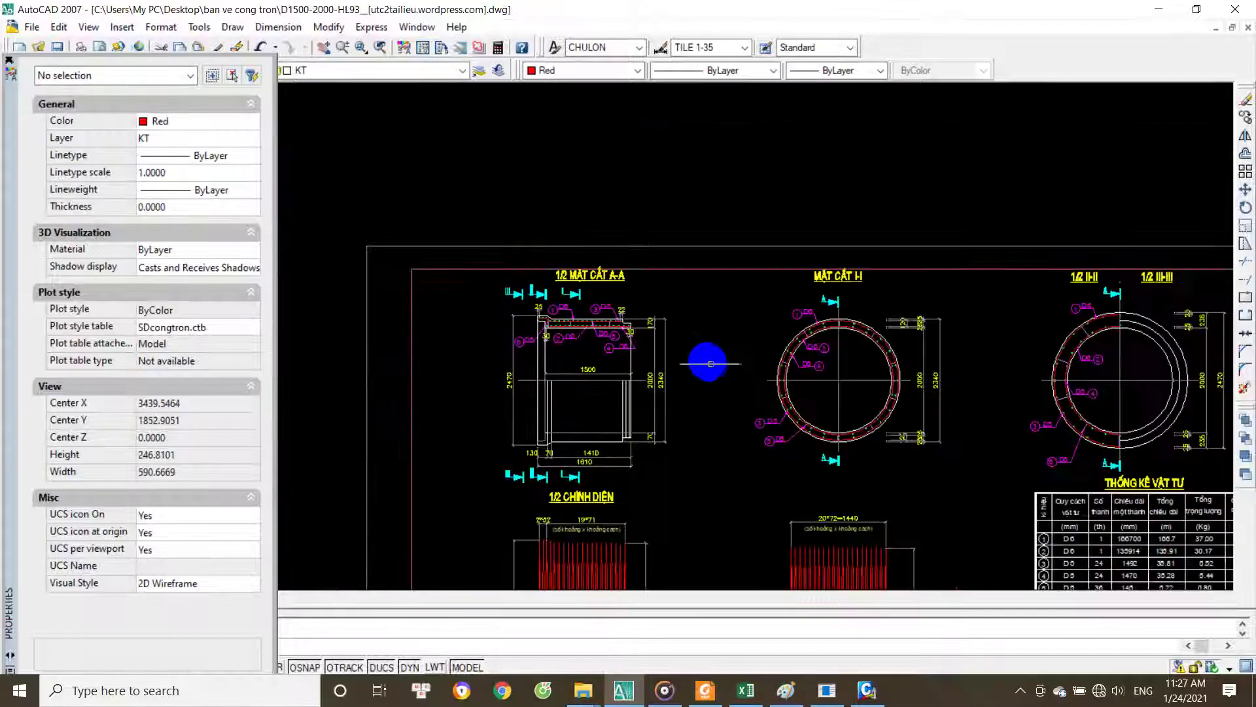
scroll(801, 356, "up", 2)
scroll(814, 345, "up", 2)
scroll(673, 378, "down", 3)
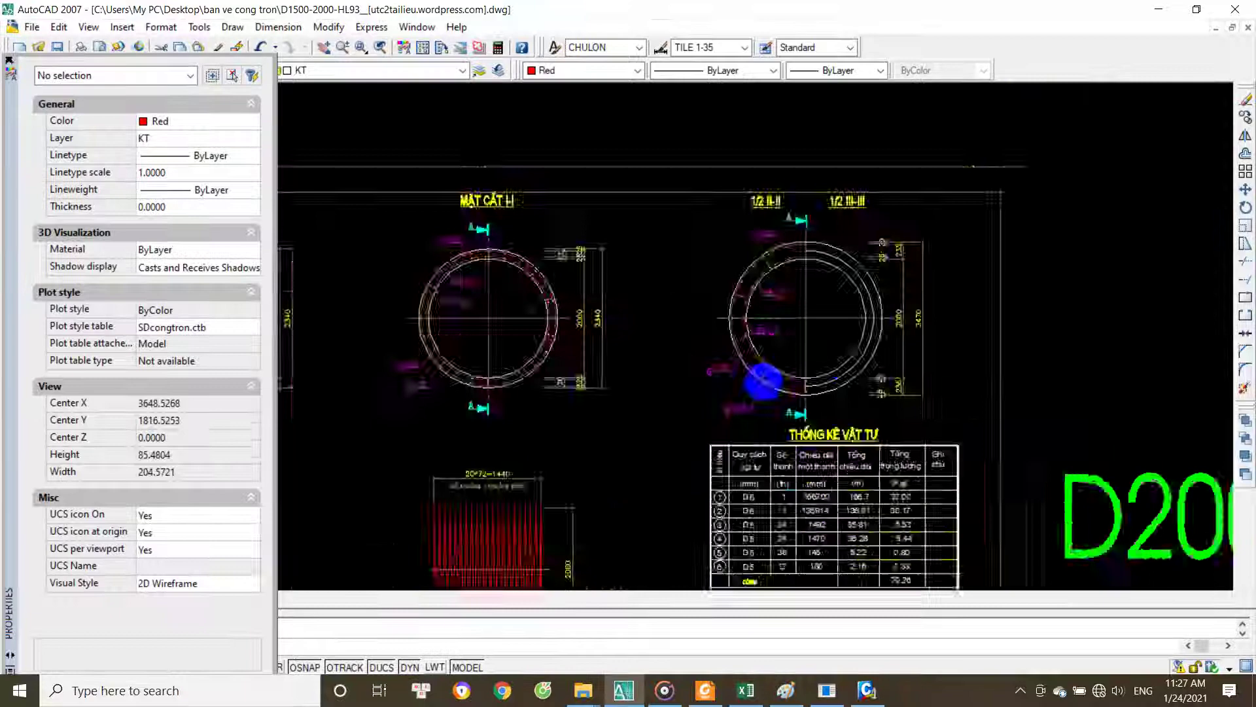
scroll(684, 384, "down", 2)
scroll(685, 384, "down", 1)
Step: Back in Excel, unhide rows 63-70 containing the single-layer rebar checks
left_click(746, 690)
scroll(680, 530, "down", 6)
scroll(618, 494, "down", 2)
scroll(624, 498, "down", 6)
scroll(648, 518, "down", 6)
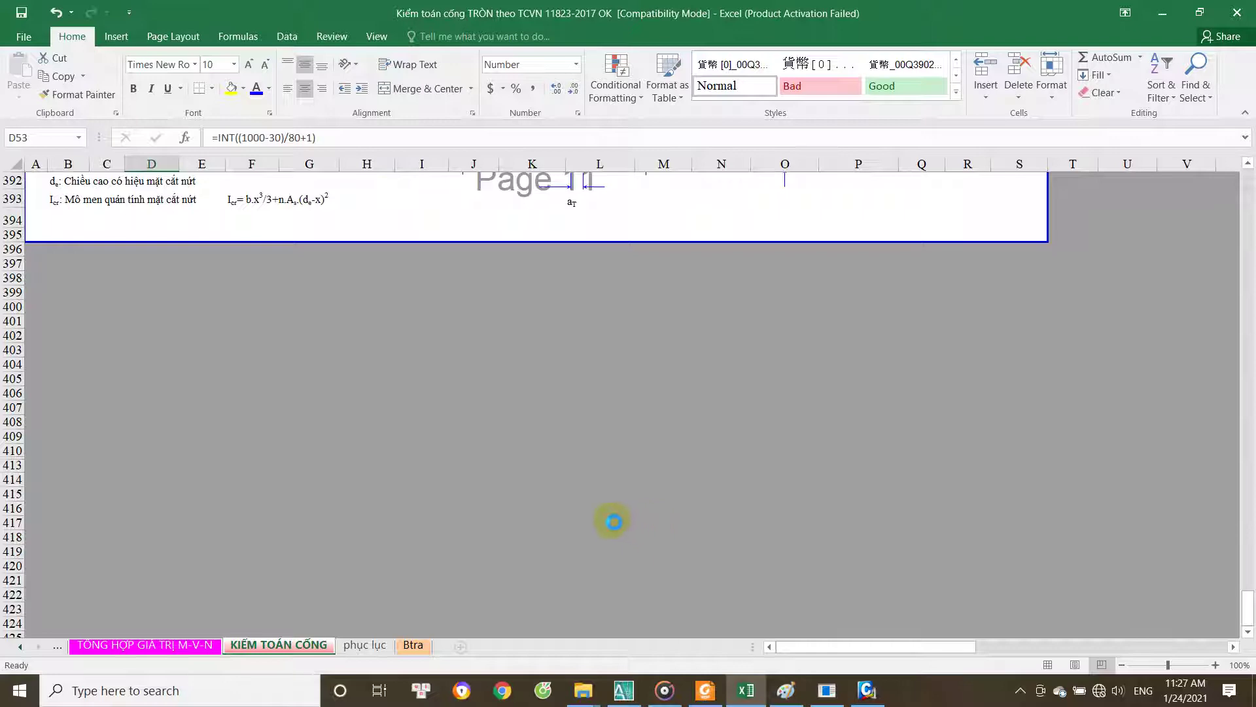
scroll(589, 517, "up", 1)
scroll(574, 511, "up", 7)
scroll(458, 478, "up", 8)
scroll(366, 451, "up", 8)
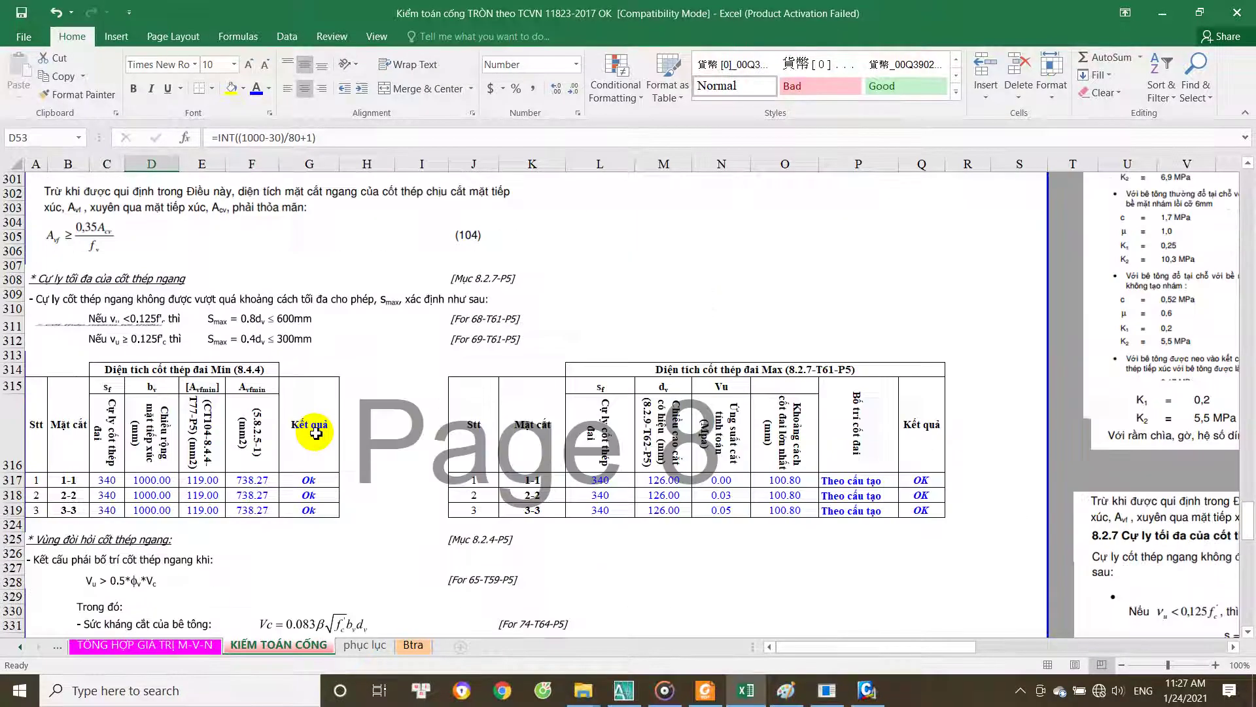
scroll(316, 433, "up", 8)
scroll(316, 433, "up", 8)
scroll(316, 433, "up", 6)
scroll(316, 435, "up", 8)
scroll(311, 429, "up", 5)
scroll(282, 415, "up", 7)
scroll(247, 401, "up", 7)
scroll(222, 406, "up", 8)
scroll(218, 409, "up", 8)
scroll(218, 409, "up", 10)
scroll(218, 409, "up", 9)
scroll(218, 411, "up", 8)
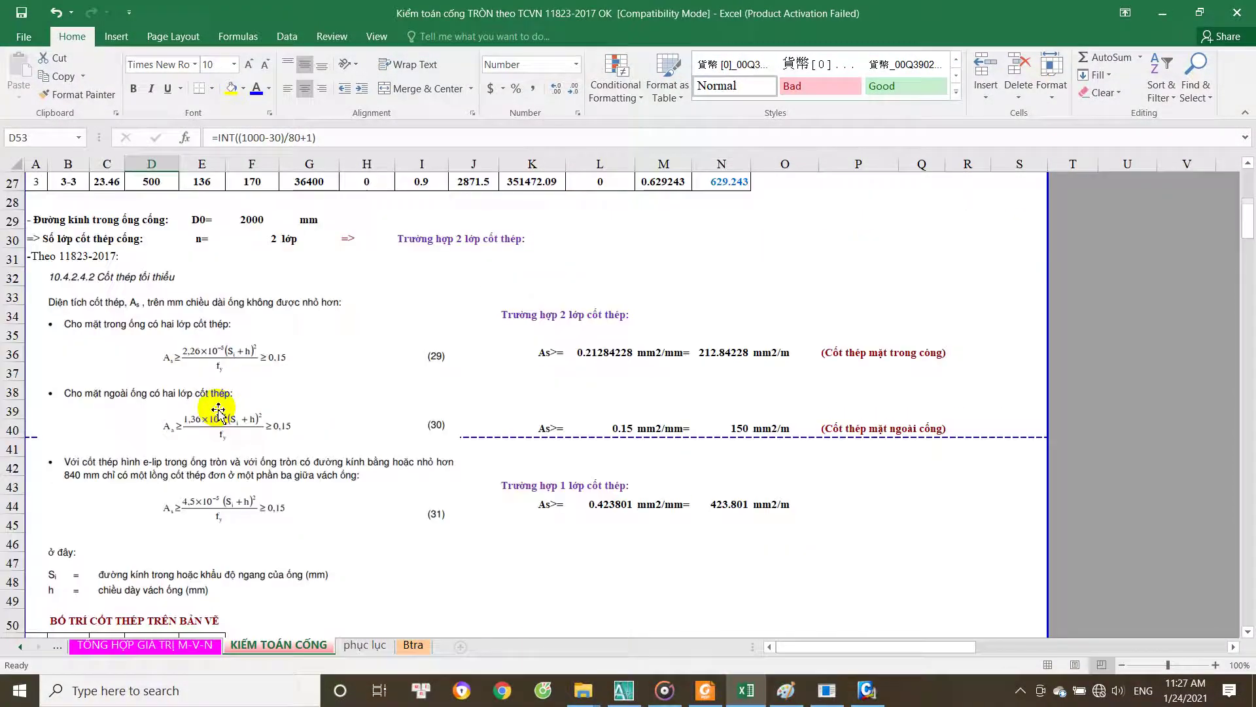
scroll(218, 412, "down", 6)
scroll(224, 414, "down", 2)
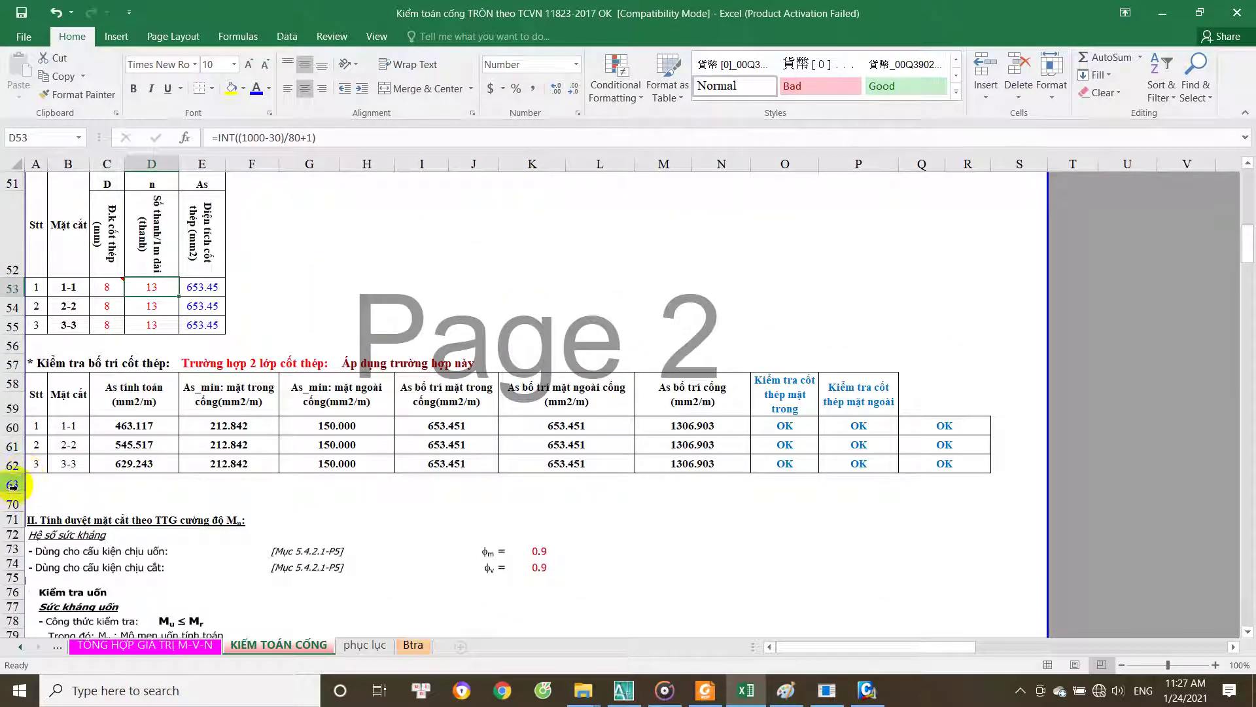
left_click_drag(13, 486, 13, 504)
right_click(18, 497)
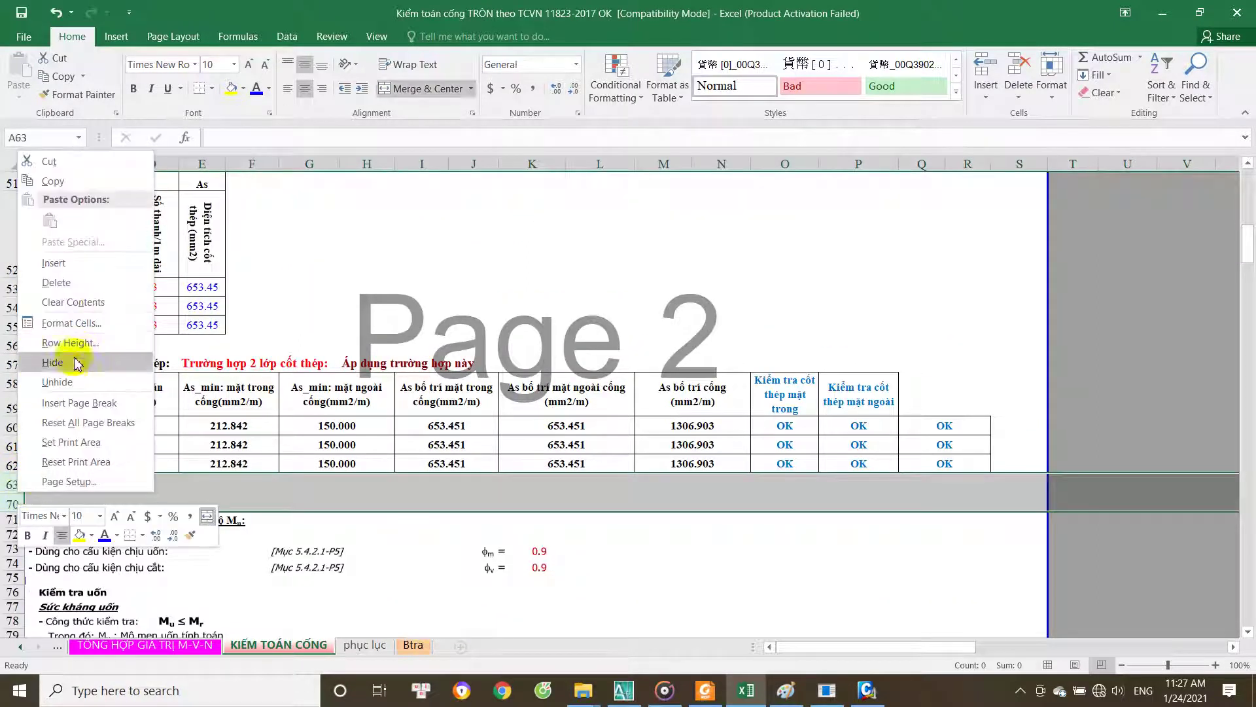
left_click(66, 381)
scroll(177, 517, "down", 2)
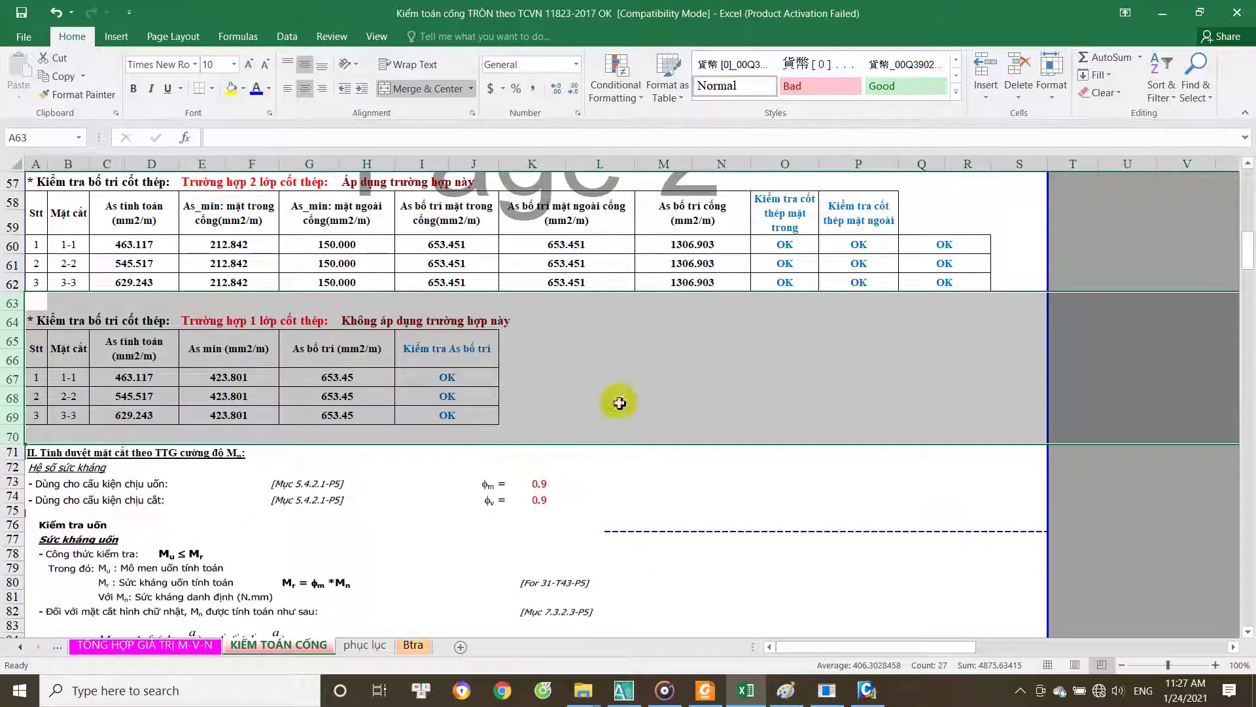
left_click(619, 403)
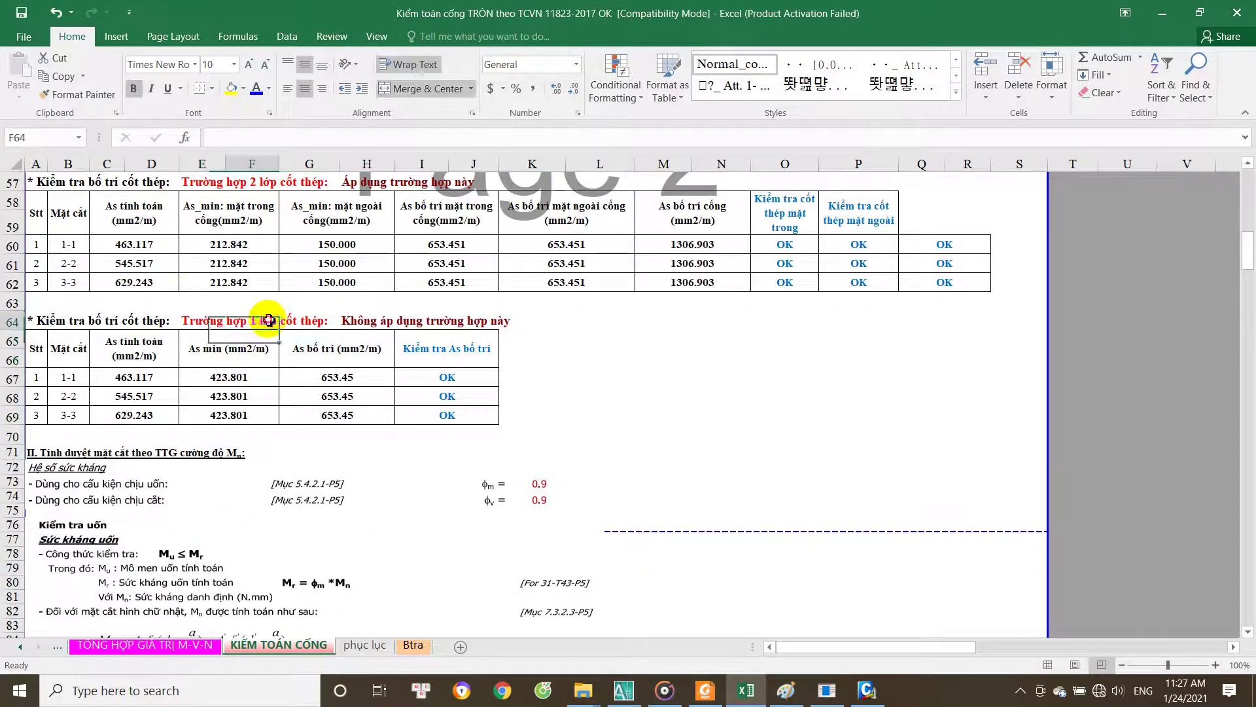
Step: Inspect the case-applicability formula and placed rebar area values for section 2-2
left_click(388, 322)
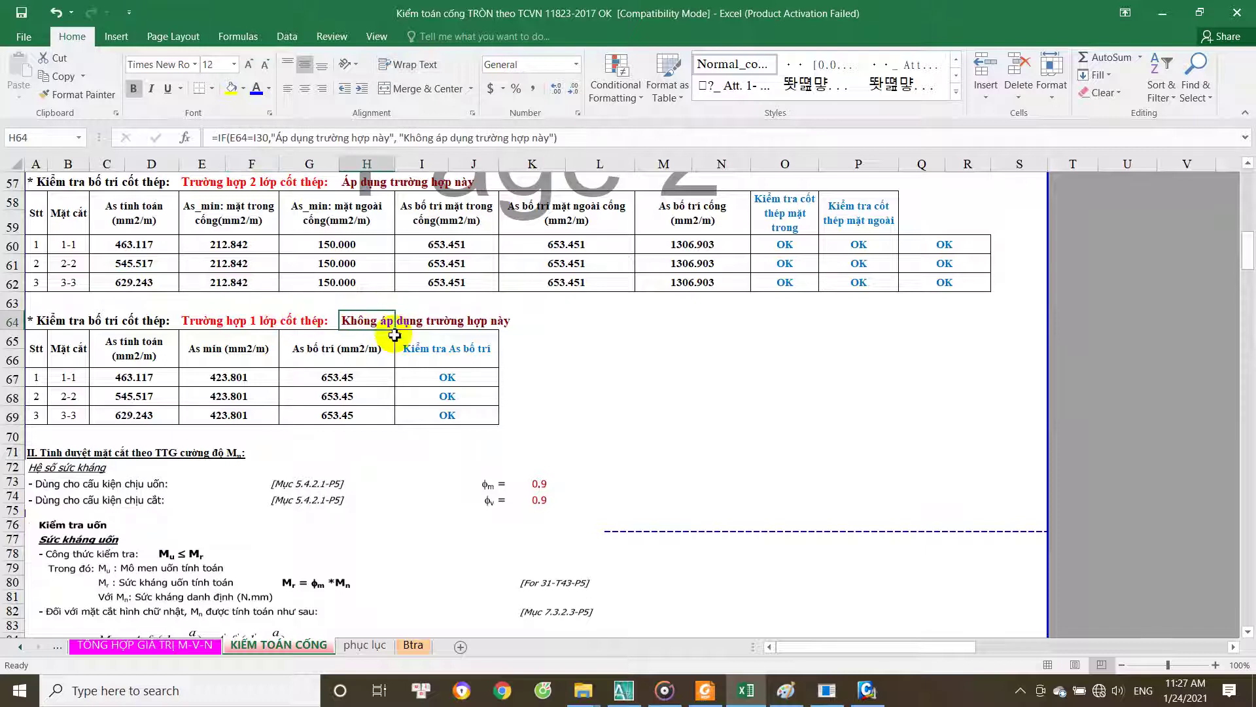
scroll(394, 335, "up", 1)
scroll(366, 458, "up", 3)
scroll(143, 357, "down", 5)
scroll(47, 257, "up", 2)
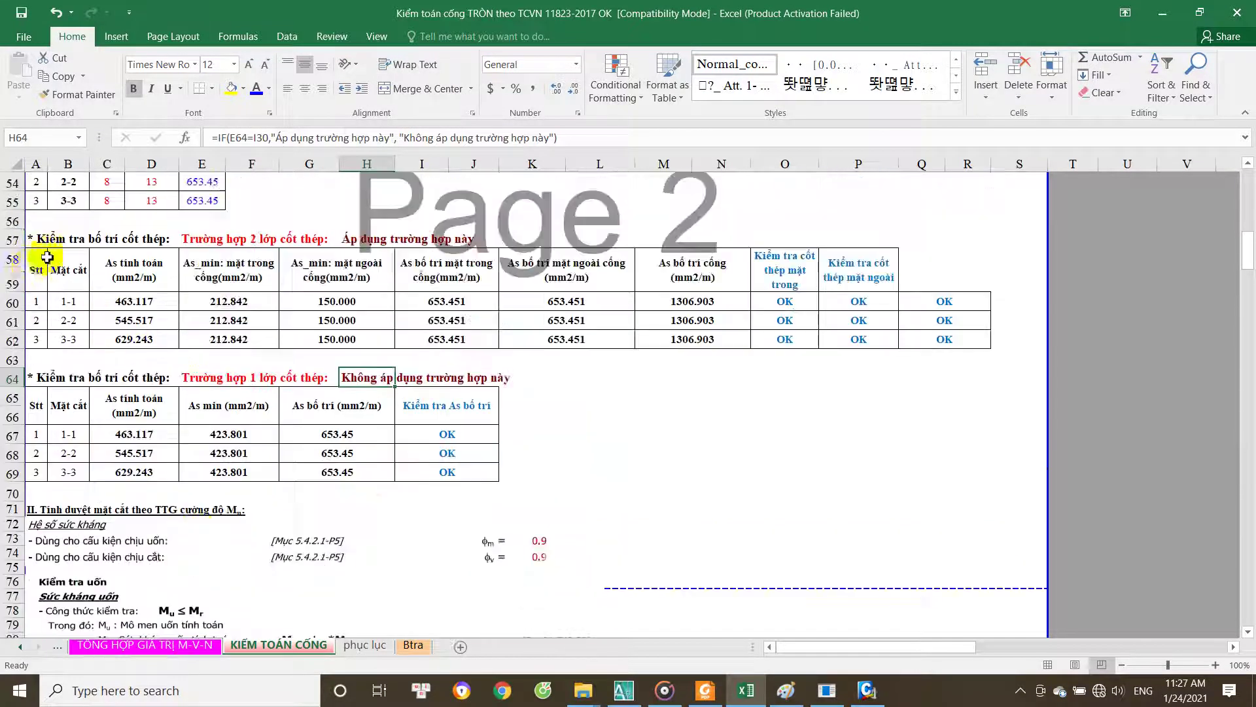
left_click(357, 406)
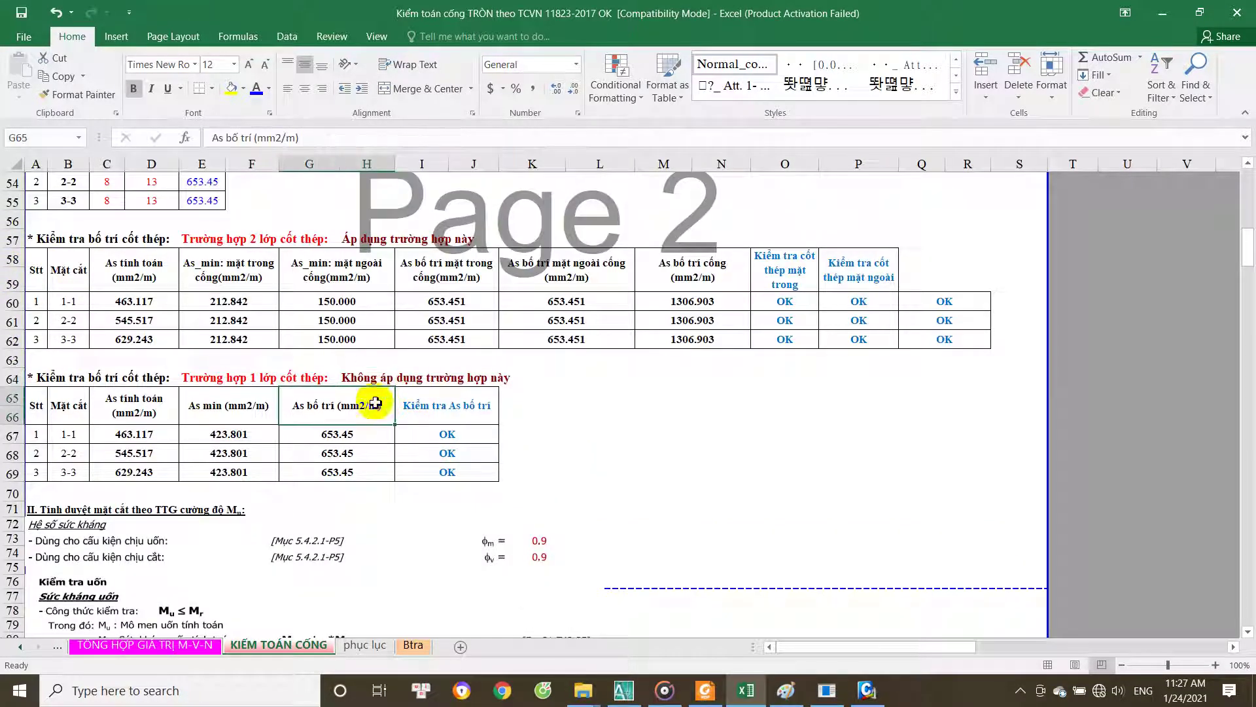
left_click(340, 433)
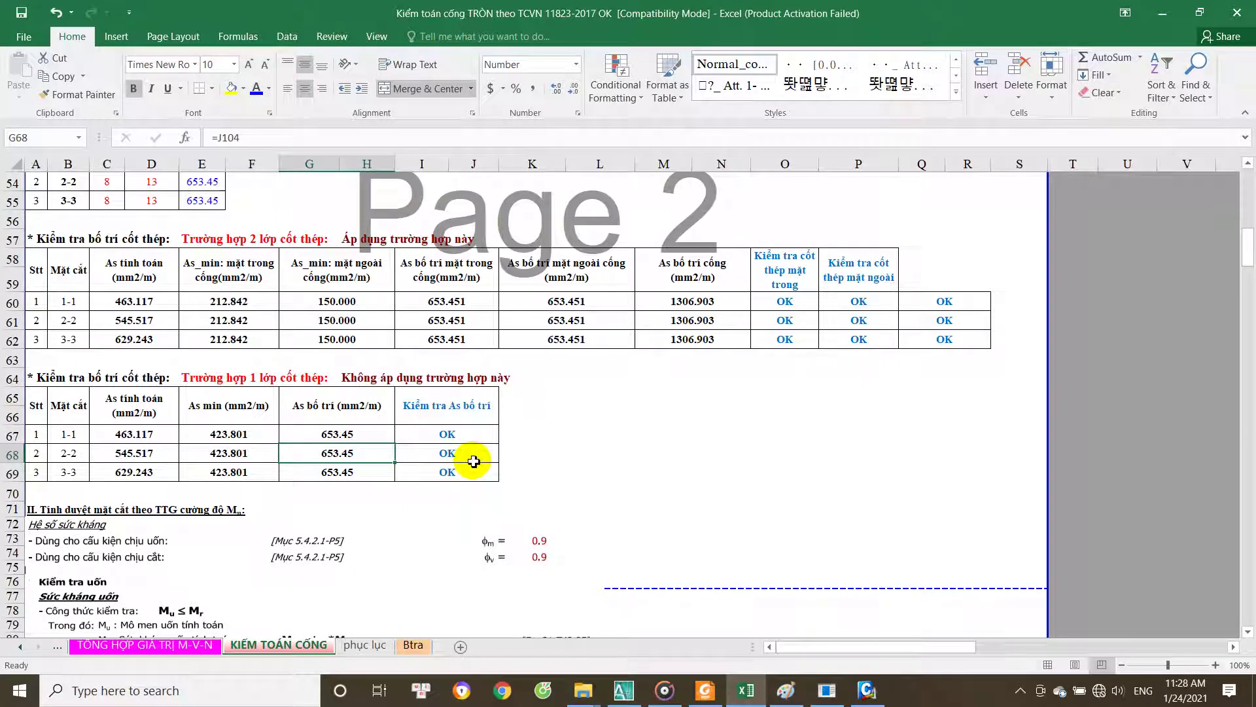
scroll(474, 462, "down", 2)
scroll(474, 461, "up", 5)
scroll(473, 461, "up", 3)
scroll(474, 463, "up", 13)
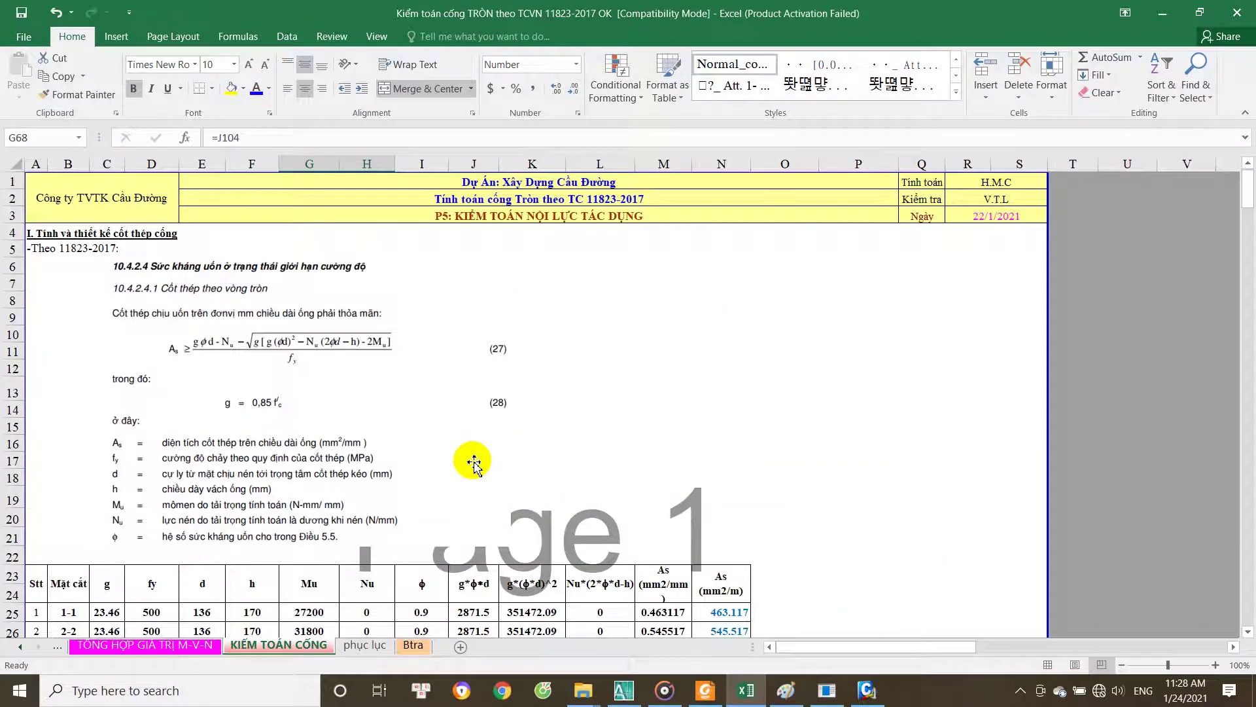
scroll(474, 463, "down", 15)
scroll(473, 461, "down", 20)
scroll(476, 452, "down", 15)
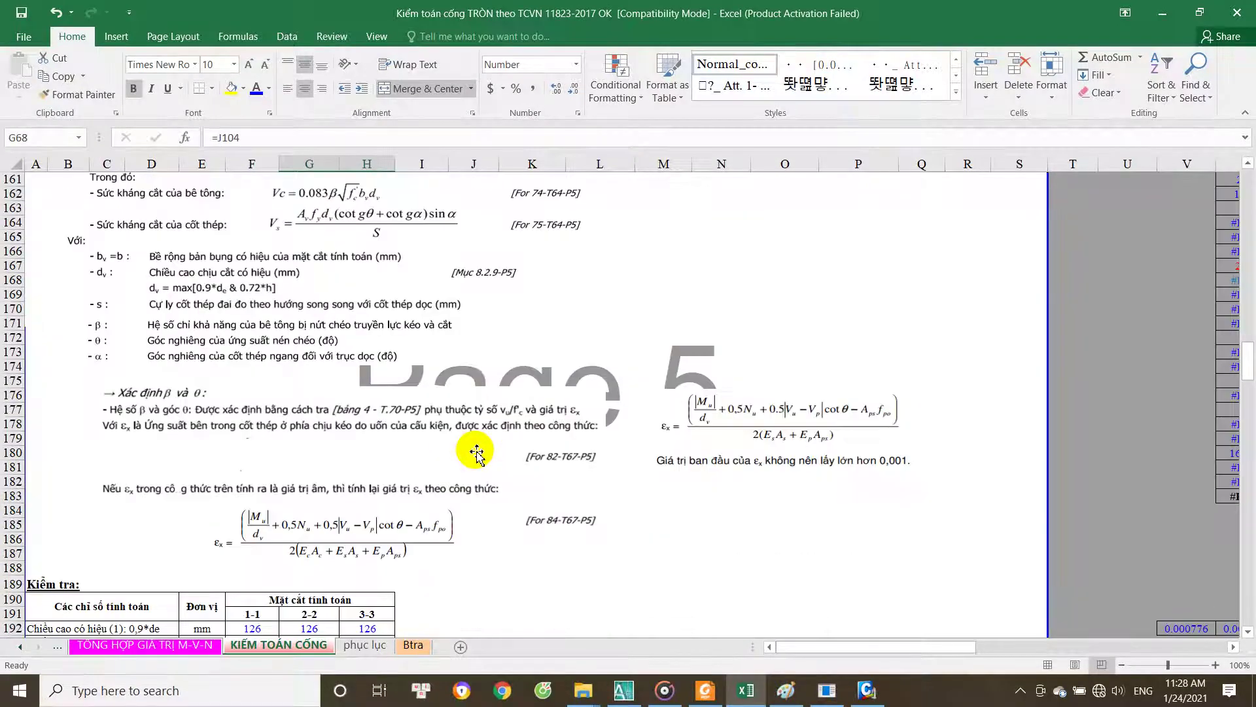
scroll(476, 451, "down", 15)
scroll(477, 449, "down", 15)
scroll(482, 454, "down", 12)
scroll(482, 454, "down", 8)
scroll(471, 465, "down", 6)
scroll(466, 471, "down", 10)
scroll(465, 473, "down", 8)
scroll(465, 477, "down", 5)
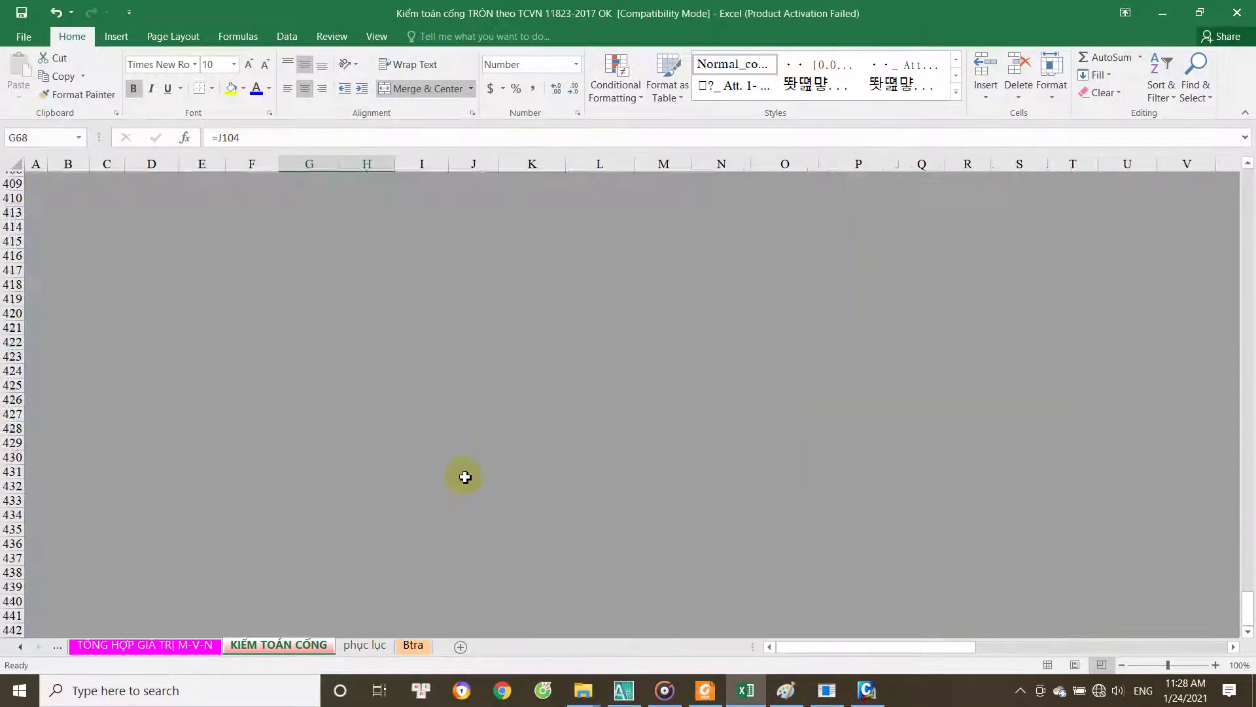
scroll(465, 477, "up", 10)
scroll(465, 477, "down", 8)
scroll(465, 480, "up", 13)
scroll(465, 479, "up", 14)
scroll(464, 477, "up", 14)
scroll(464, 477, "up", 14)
scroll(483, 454, "up", 13)
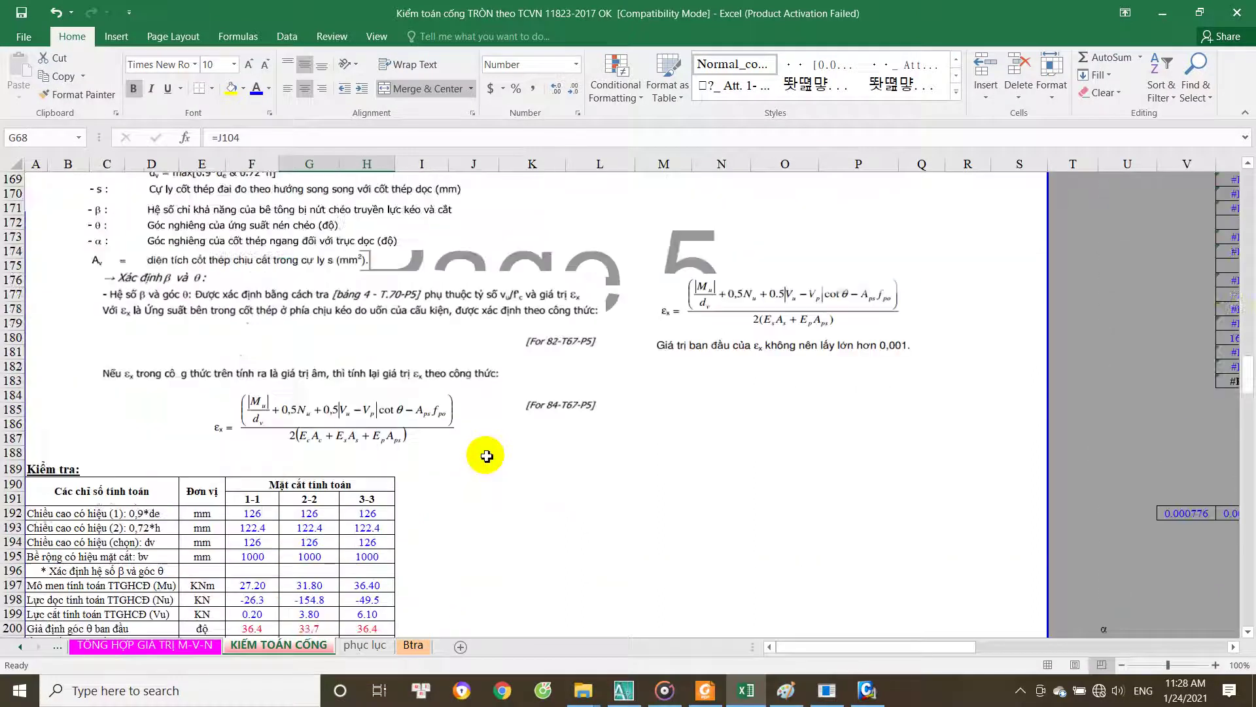
Step: Bring MIDAS Civil up maximized, fit the result diagram and close the Forces panel
left_click(867, 690)
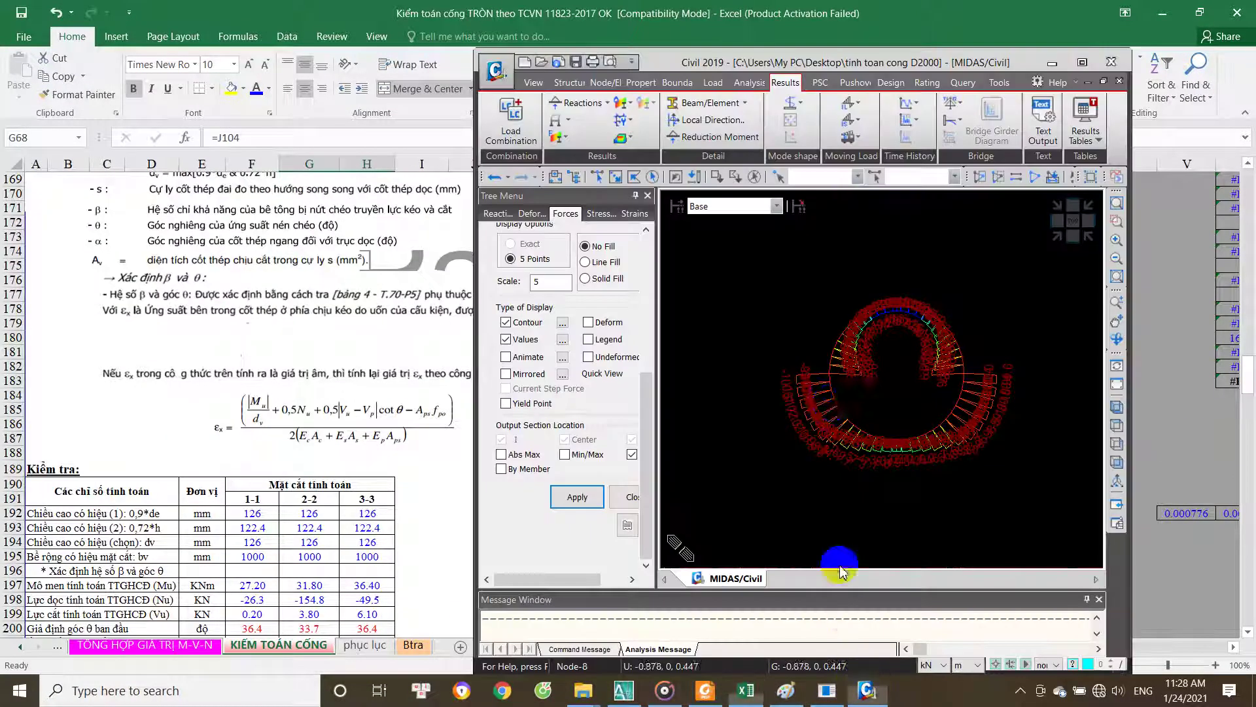
left_click(1102, 83)
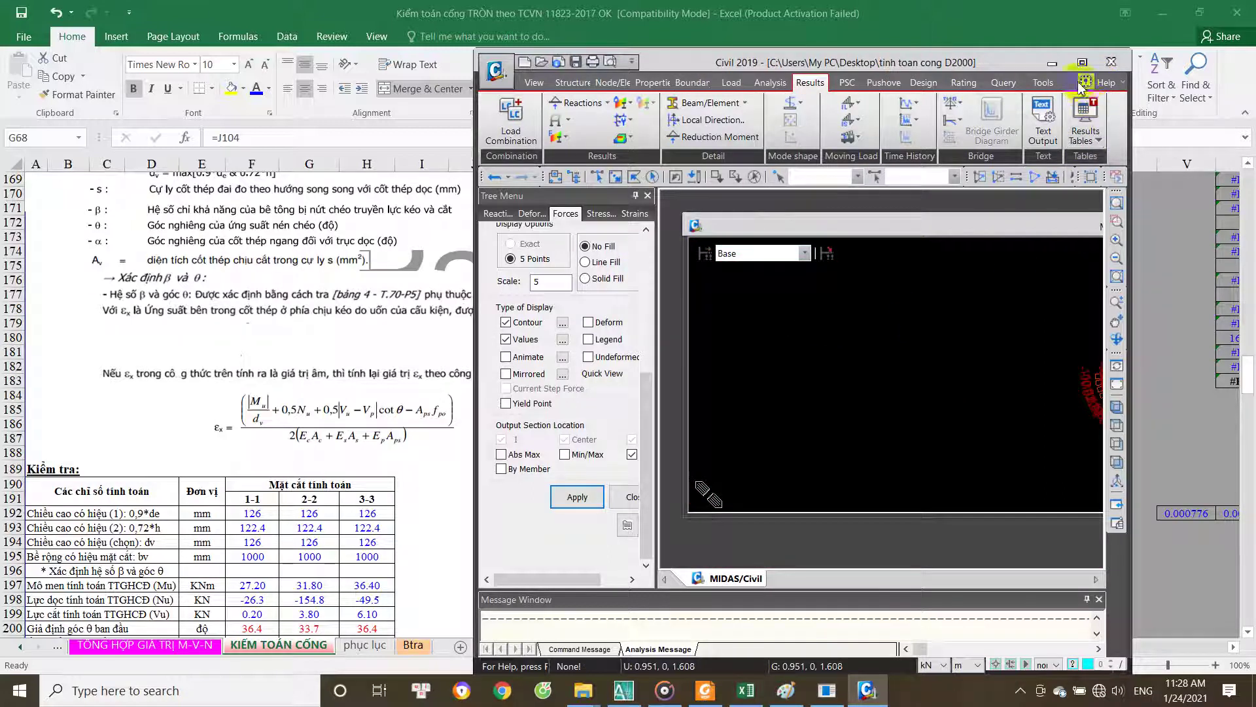
left_click(1090, 63)
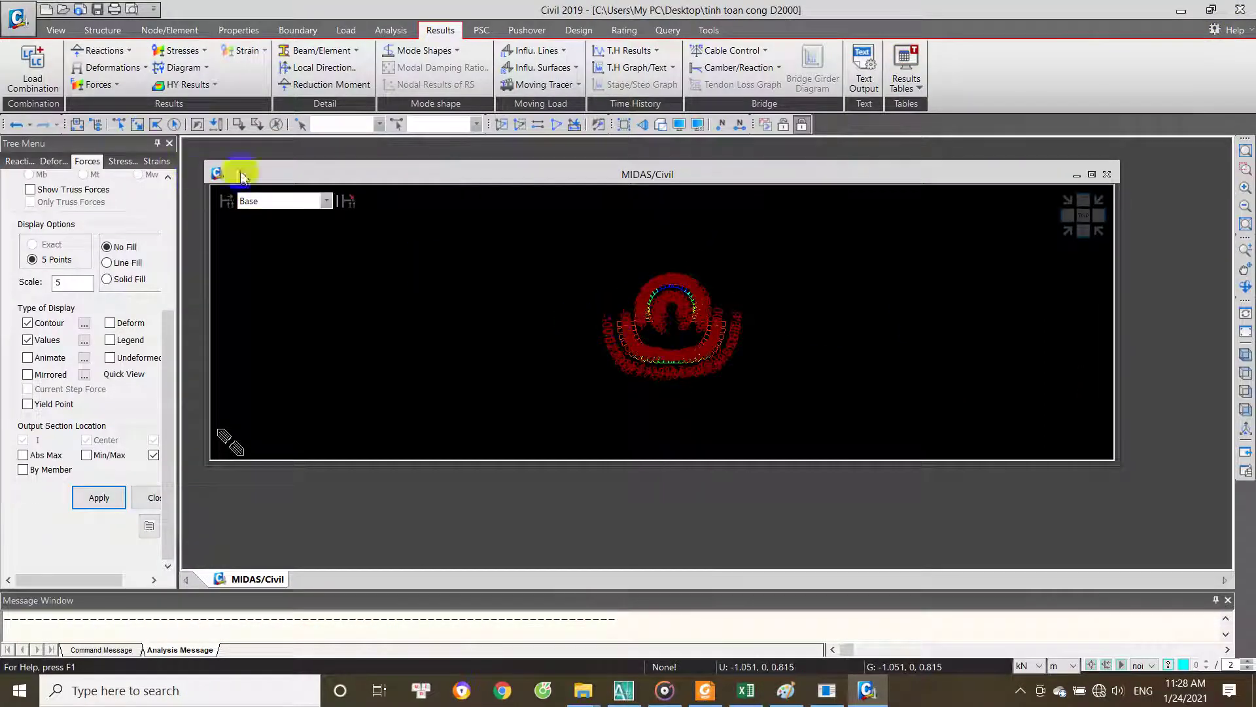
left_click(720, 122)
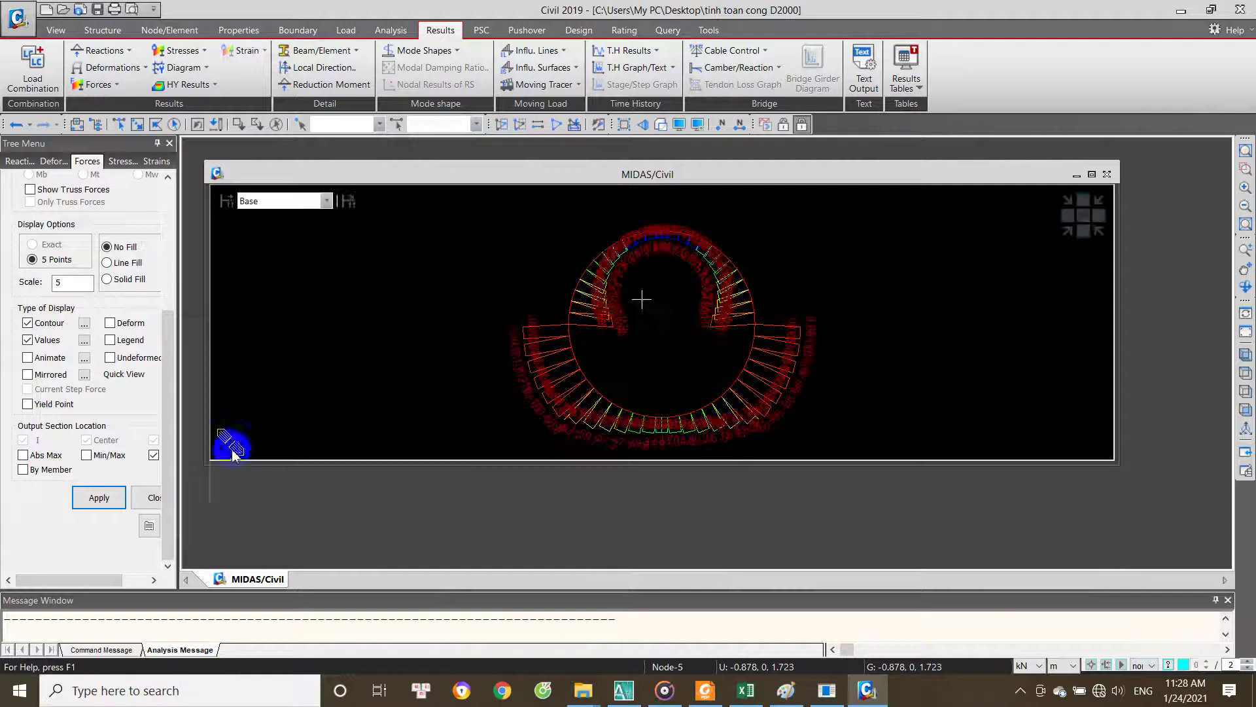
left_click(154, 498)
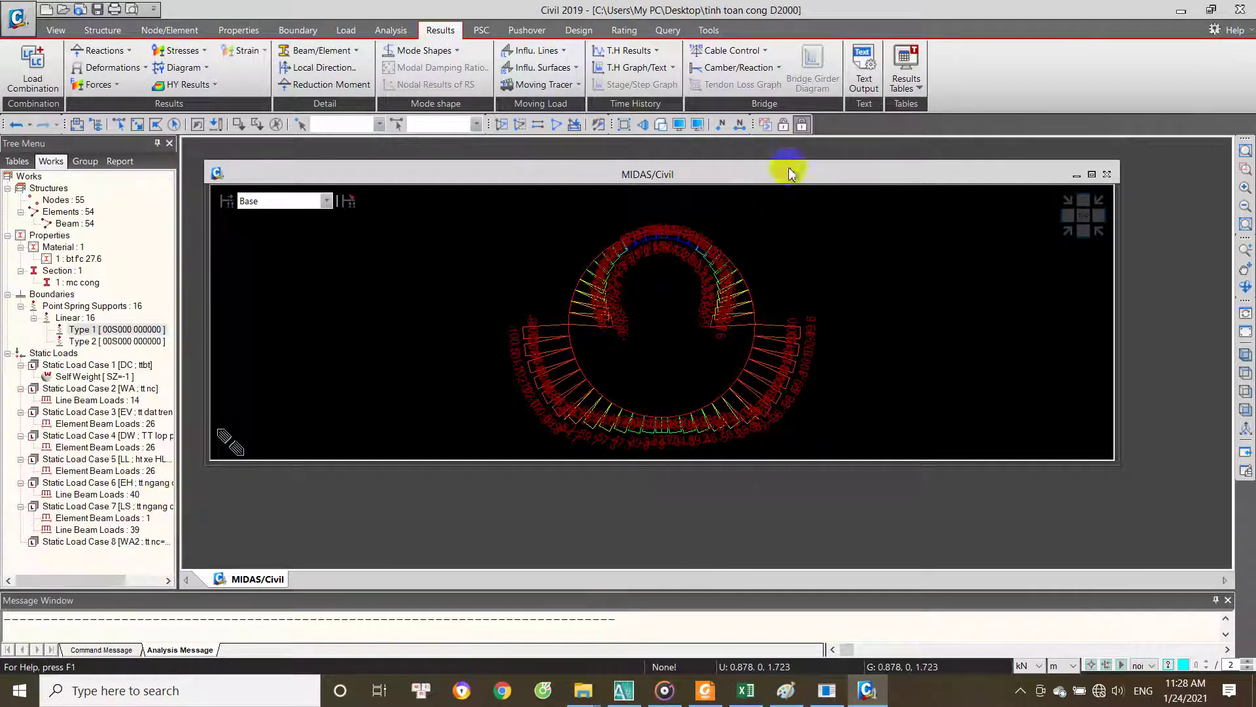
Step: Return to Preprocessing Mode with Hidden view and centre the solid ring model
left_click(786, 129)
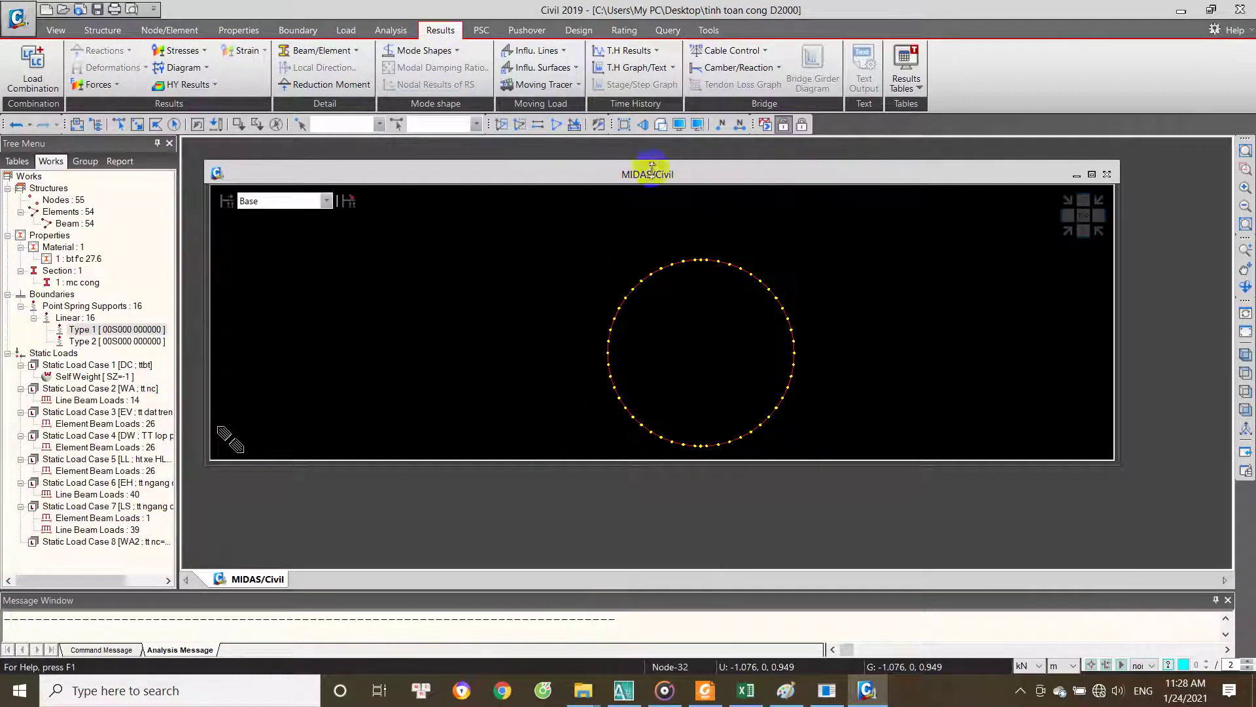
left_click(673, 131)
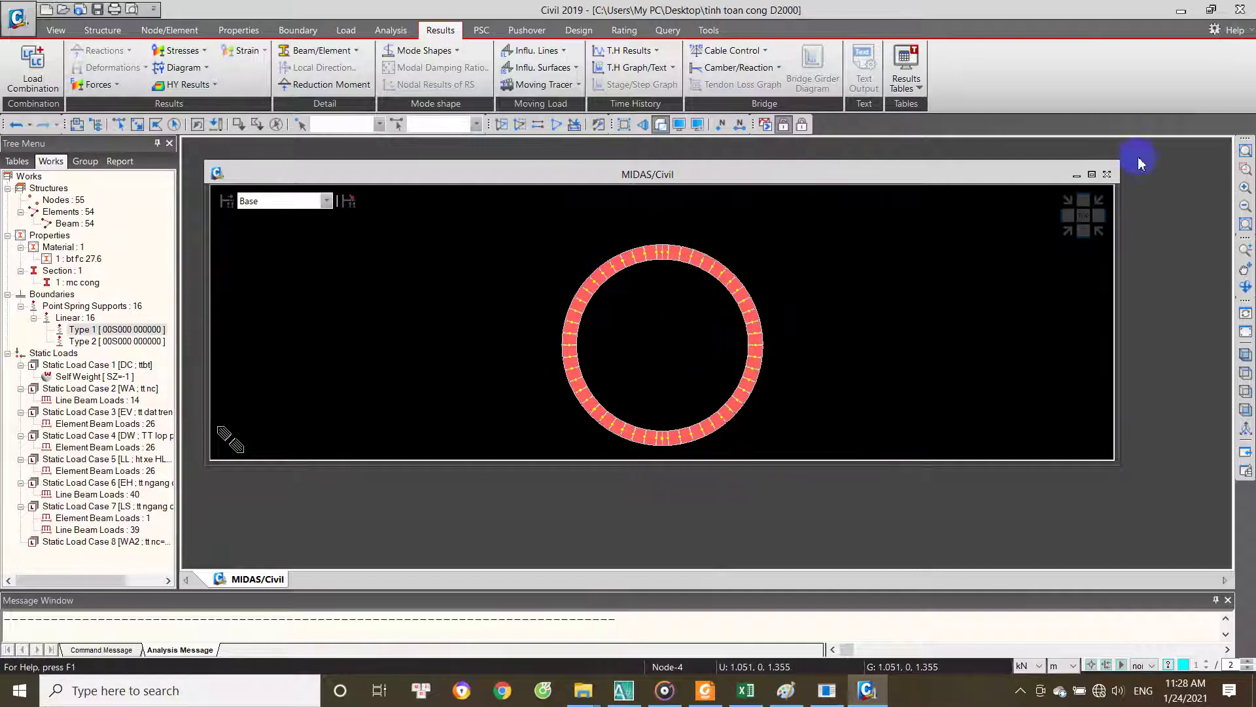
left_click(1092, 175)
scroll(717, 373, "up", 2)
scroll(720, 374, "up", 1)
scroll(720, 373, "up", 1)
scroll(716, 363, "up", 1)
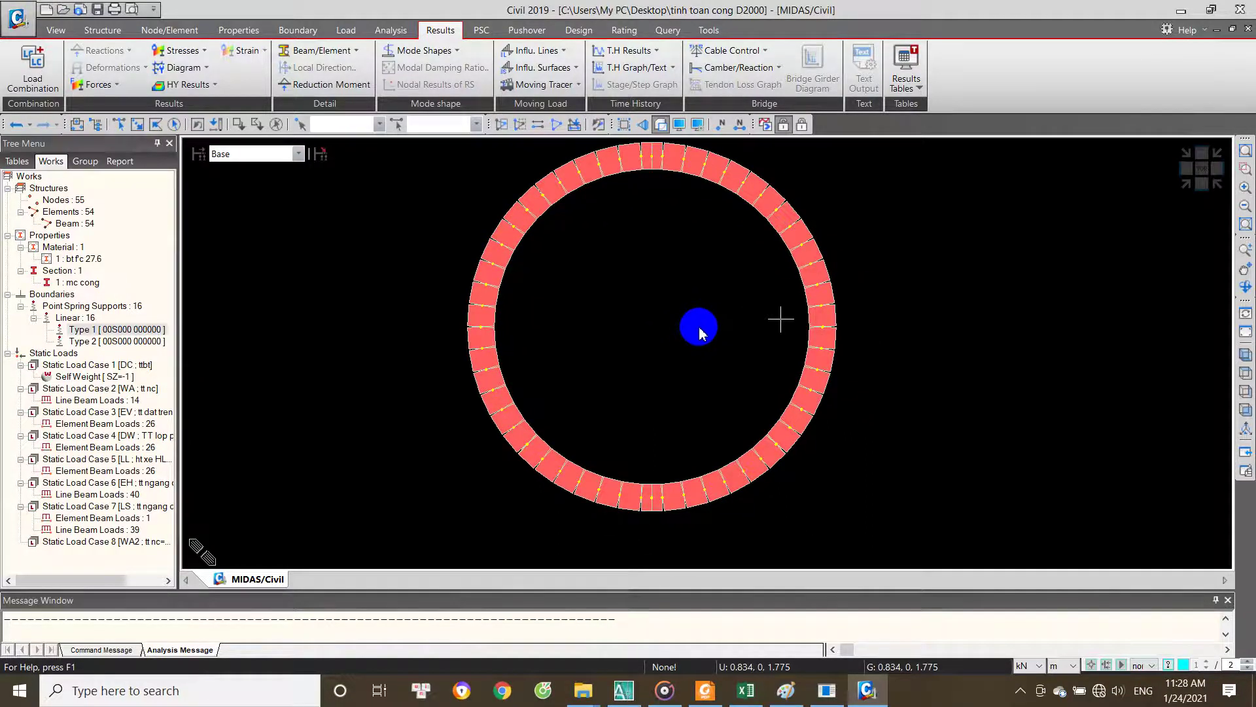
middle_click_drag(713, 333, 646, 318)
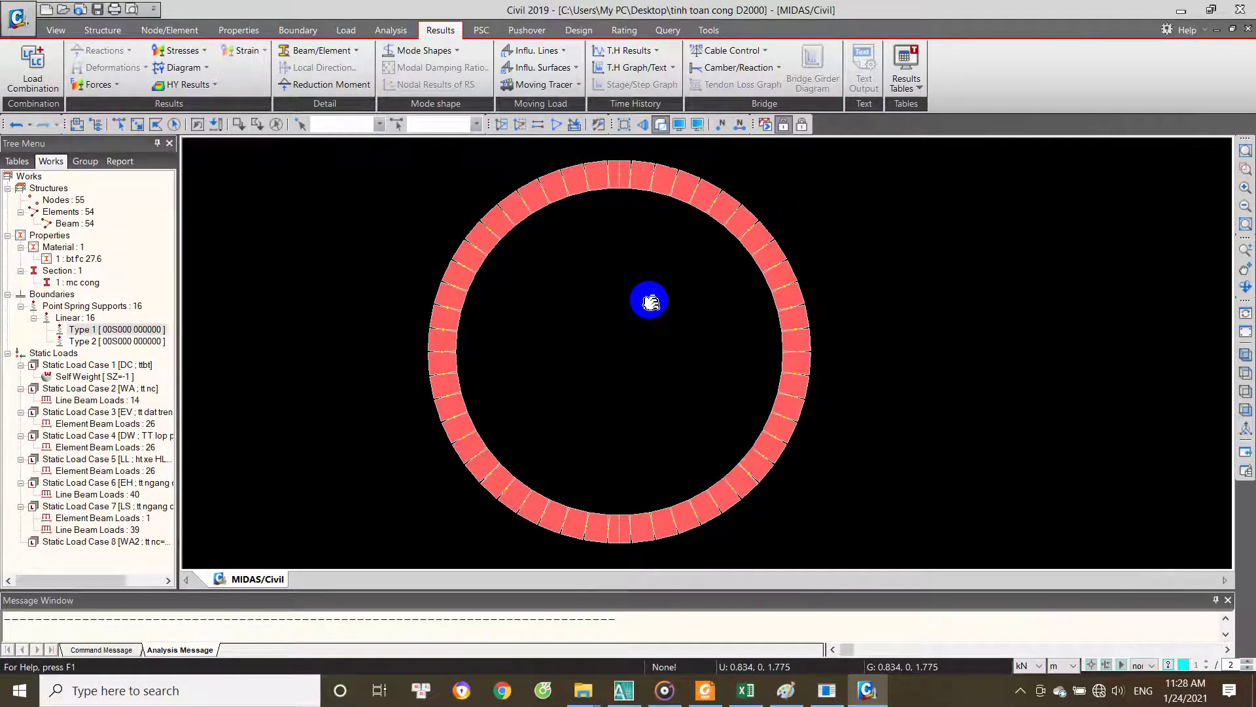
scroll(644, 320, "down", 1)
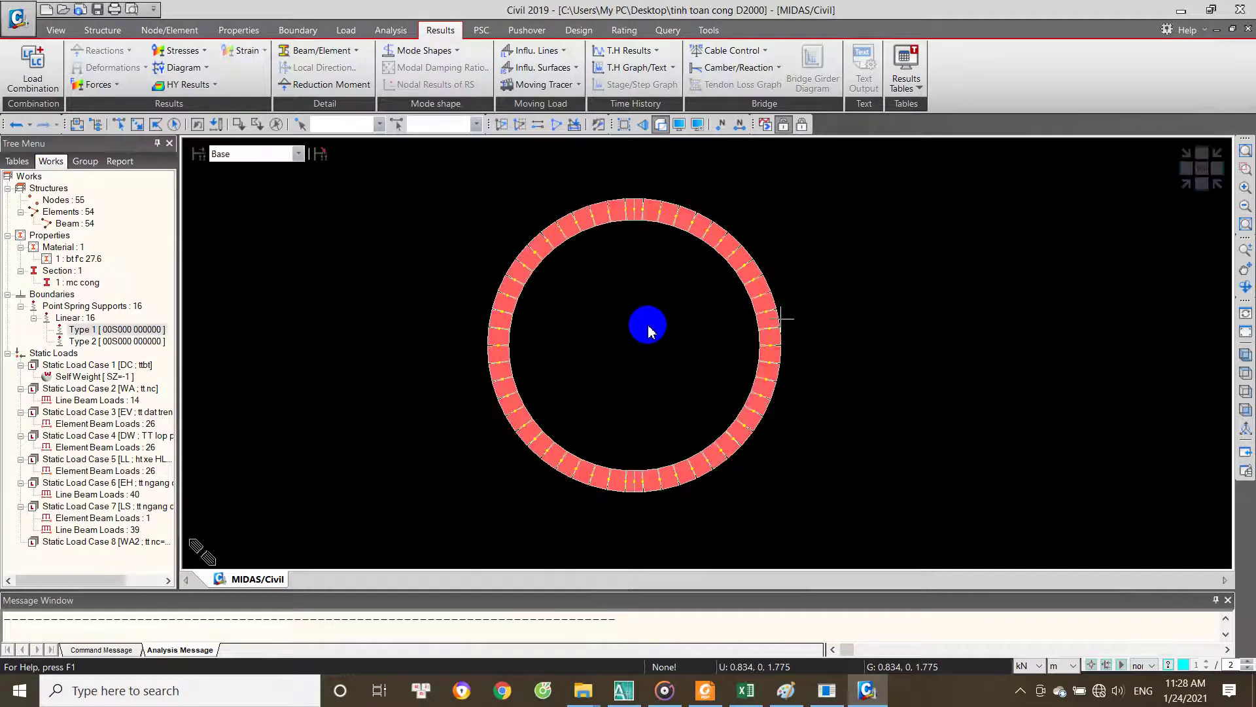
scroll(661, 330, "down", 1)
scroll(663, 335, "down", 1)
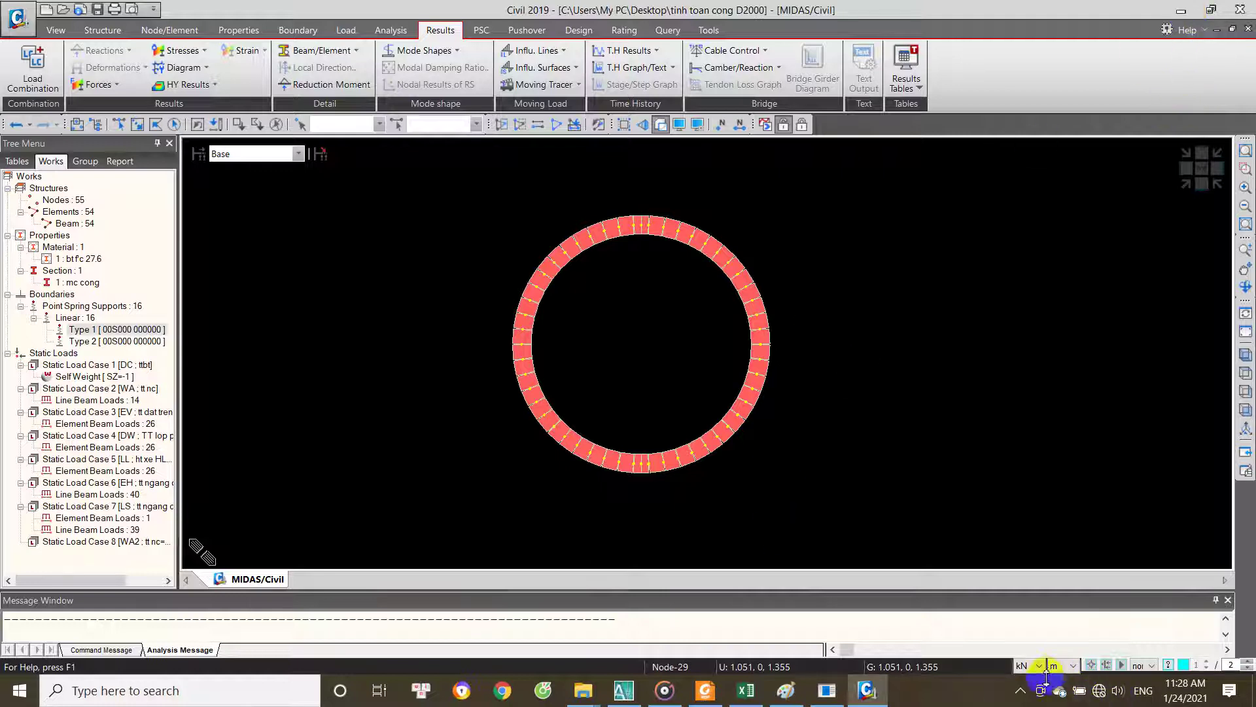
mouse_move(785, 420)
middle_mouse_down()
mouse_move(846, 429)
mouse_move(847, 401)
mouse_move(840, 458)
mouse_move(816, 429)
middle_mouse_up()
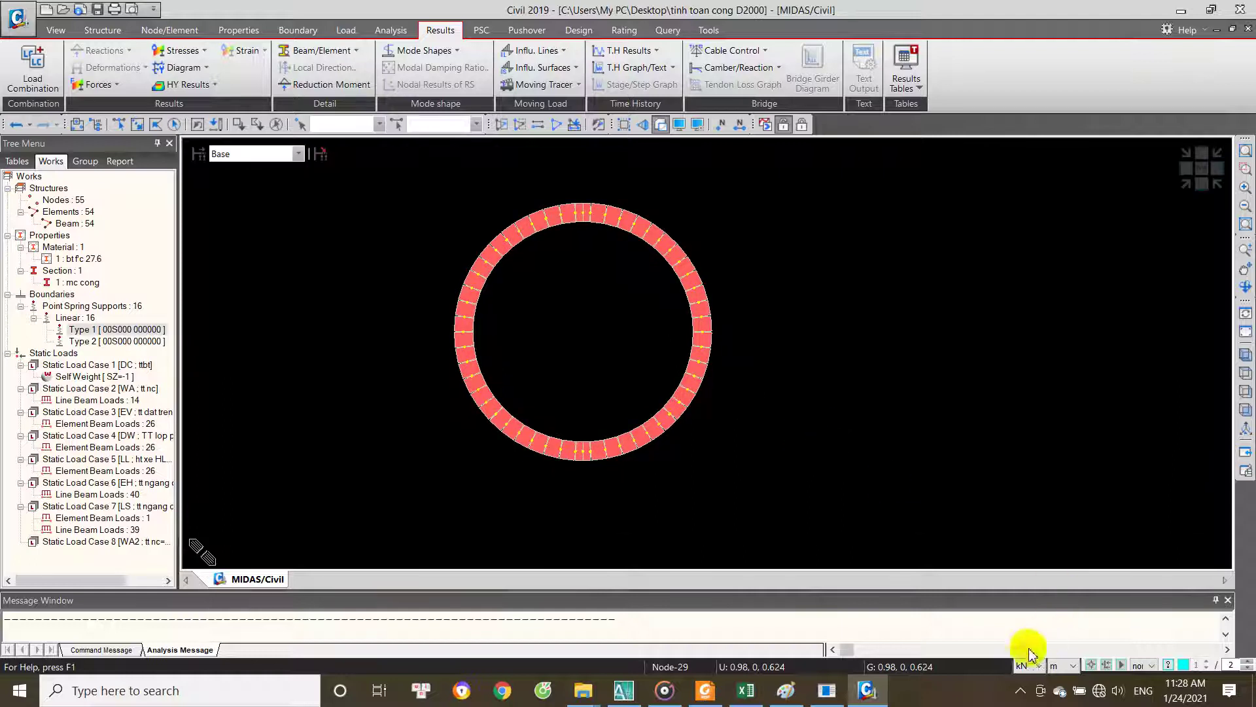
Step: Switch back to the Excel workbook at Page 4's rebar limit checks
left_click(1018, 693)
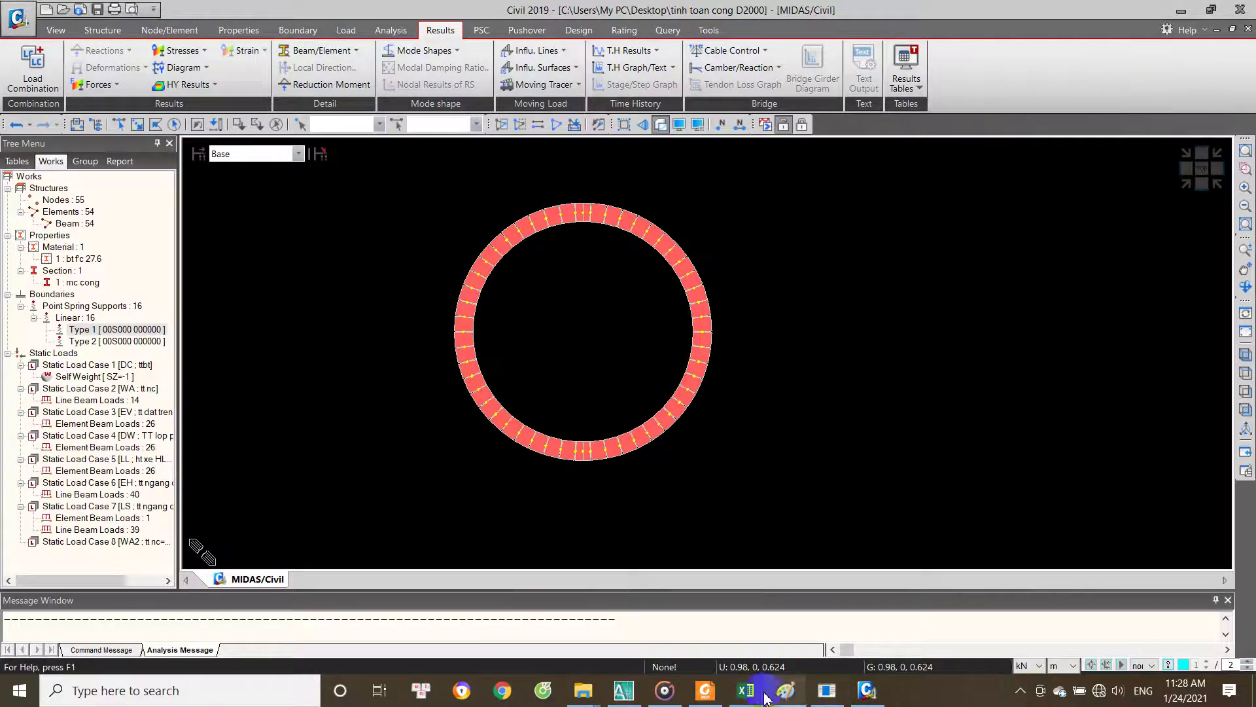
left_click(746, 690)
scroll(702, 629, "up", 5)
scroll(589, 477, "up", 6)
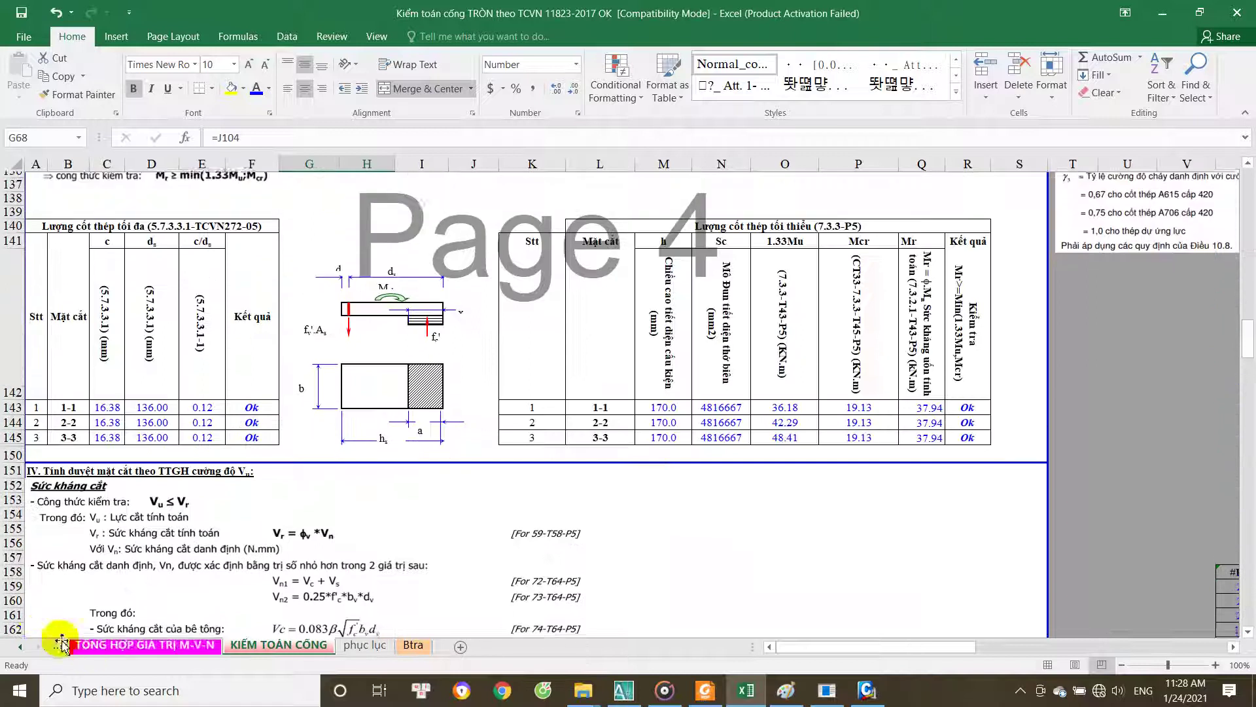
Step: Flip back and forth between the Tiêu chuẩn TK, KÍCH THƯỚC and SỐ LIỆU NHẬP VÀO sheets
left_click(22, 647)
left_click(104, 646)
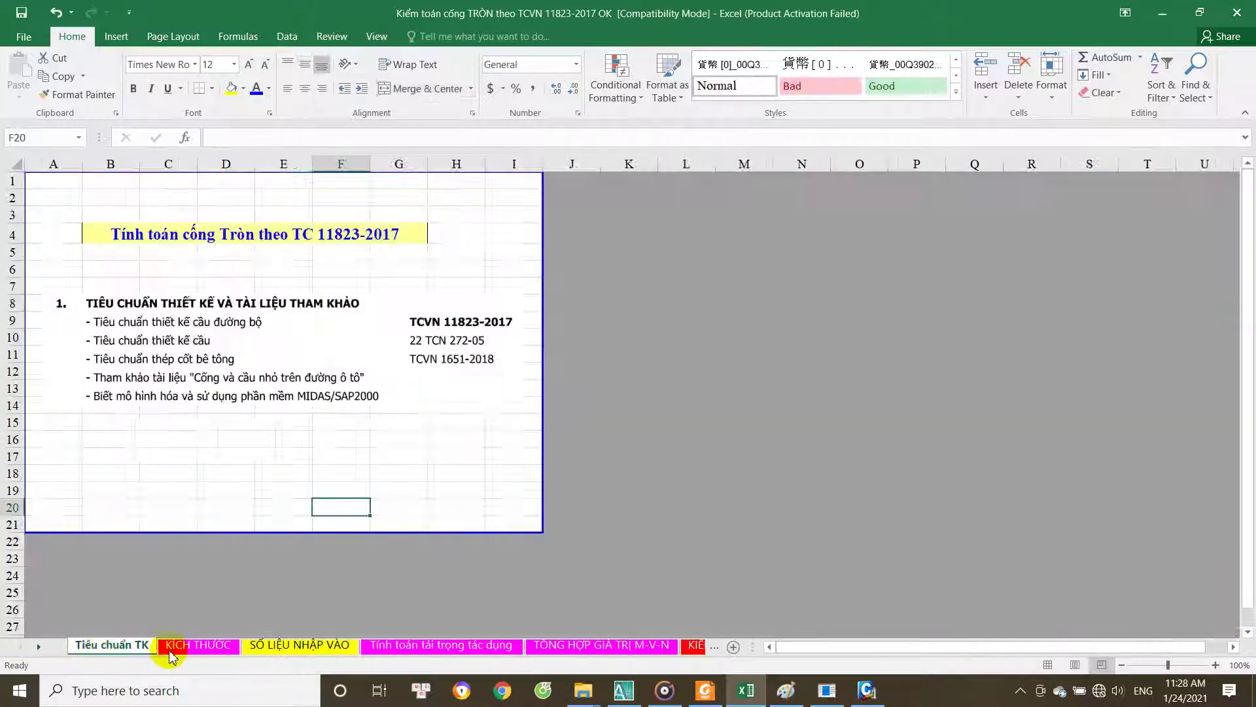
left_click(281, 645)
left_click(196, 645)
left_click(147, 646)
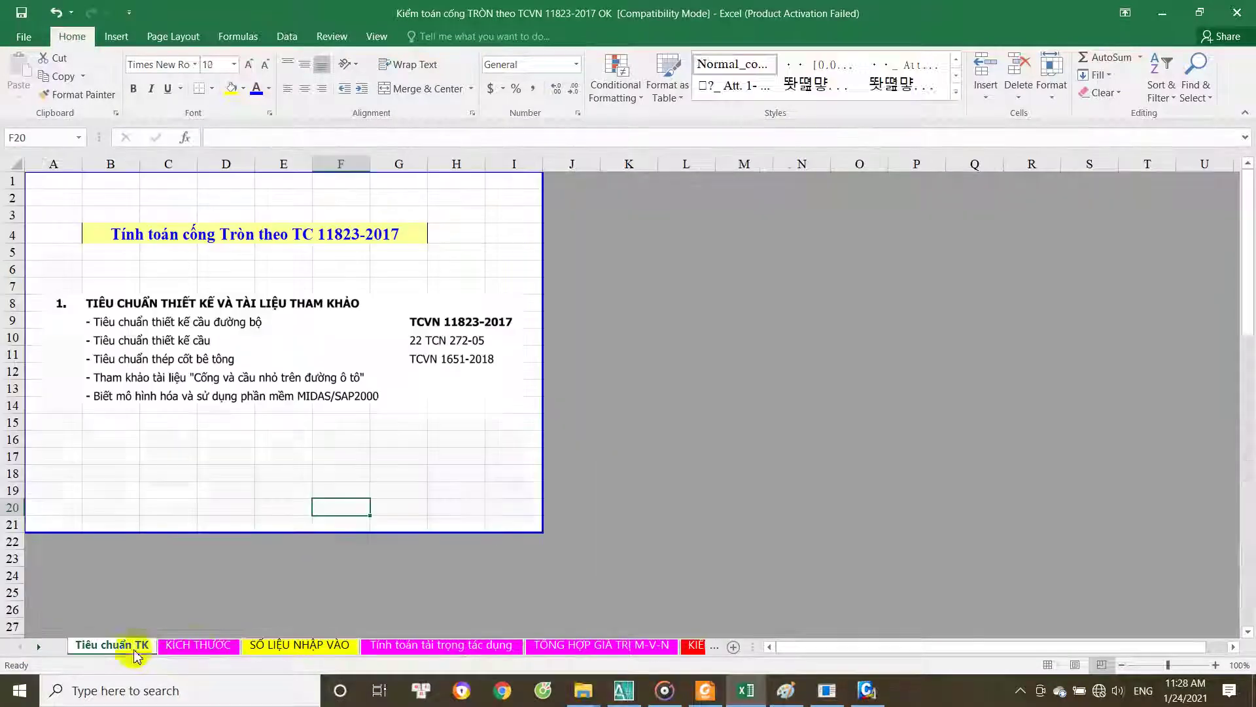
left_click(196, 646)
left_click(128, 645)
left_click(193, 645)
Step: Browse the load calculation and TỔNG HỢP GIÁ TRỊ M-V-N sheets, then return to Tiêu chuẩn TK
left_click(272, 647)
left_click(393, 646)
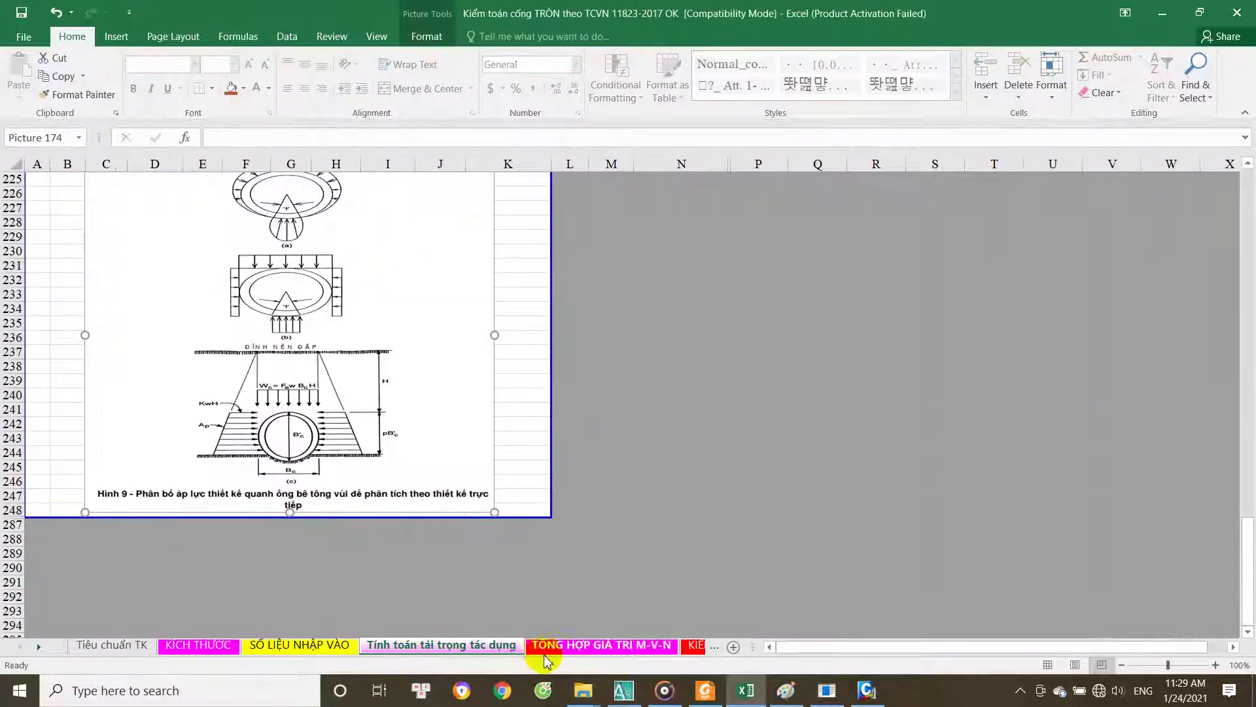
left_click(535, 650)
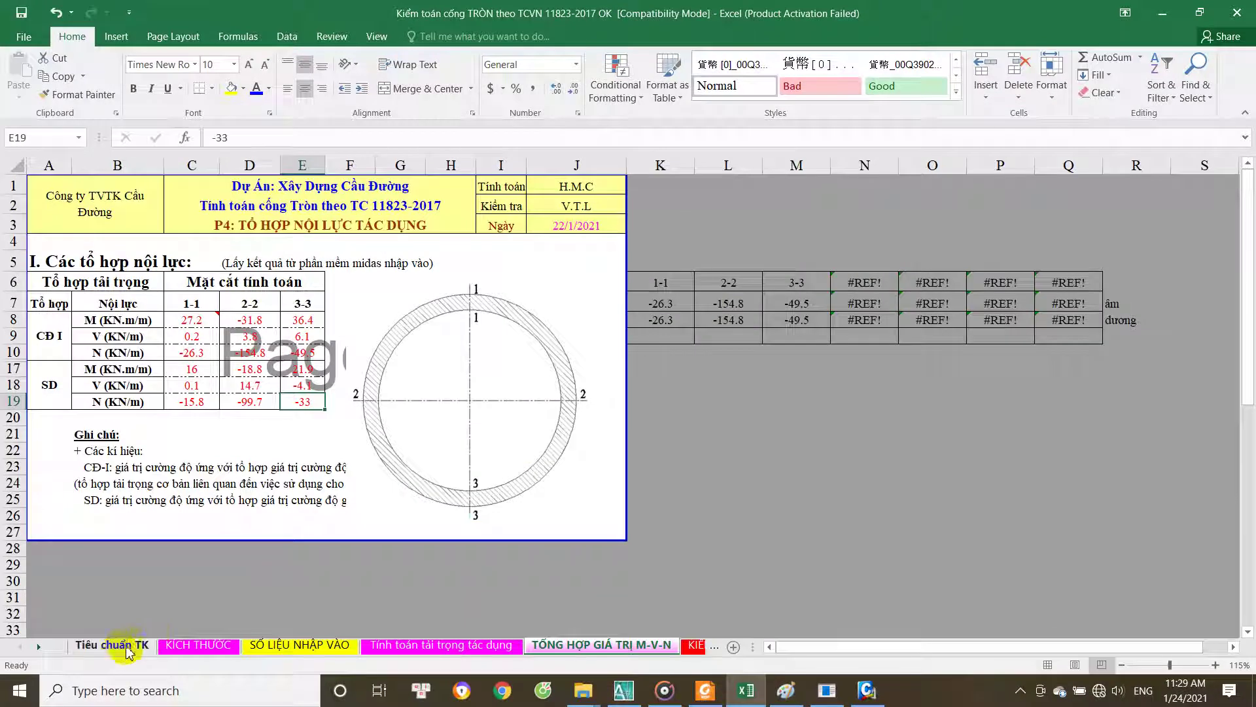
left_click(134, 638)
Step: Review the design standards list on Tiêu chuẩn TK and reveal the hidden system tray icons
scroll(252, 551, "down", 6)
scroll(295, 537, "up", 6)
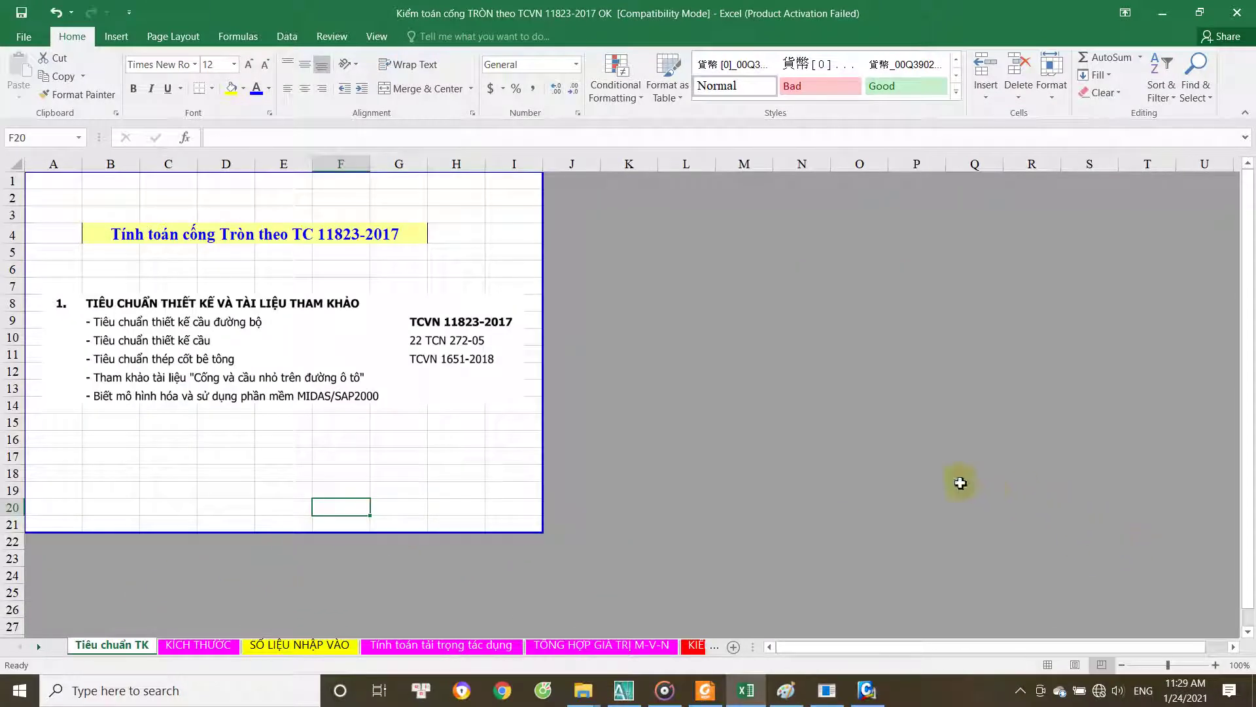
scroll(956, 494, "down", 2)
scroll(953, 496, "up", 2)
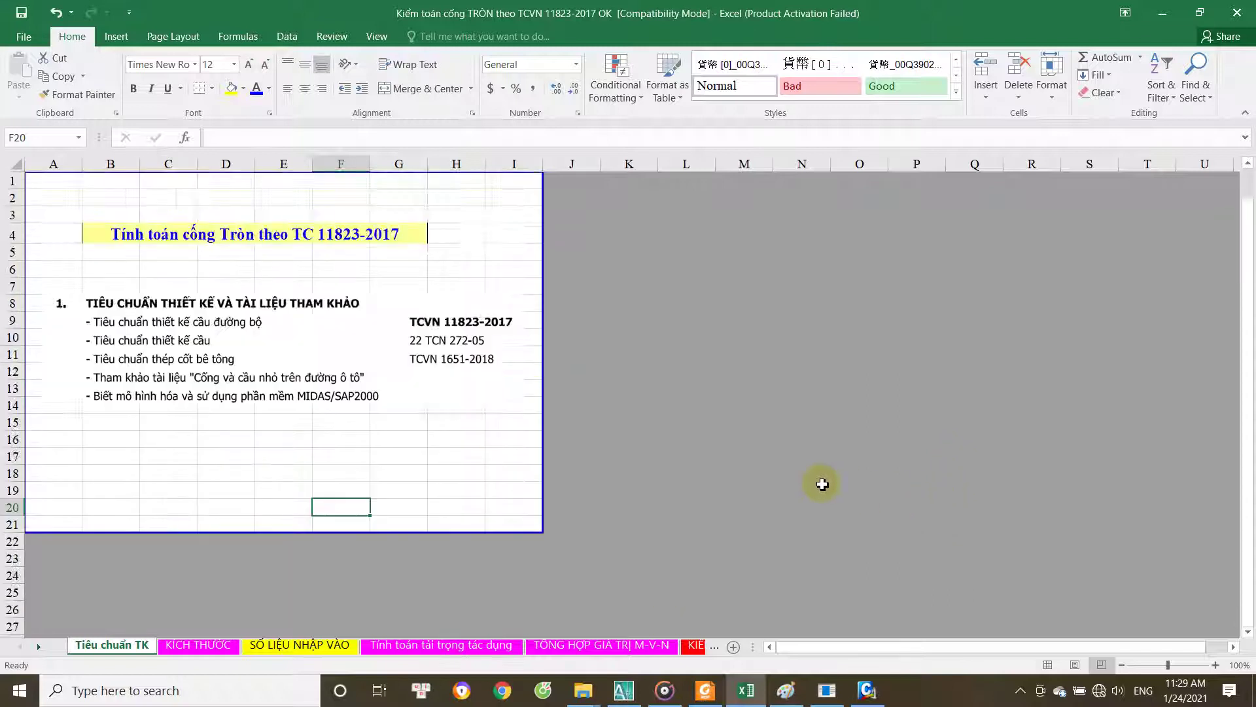
left_click(1020, 692)
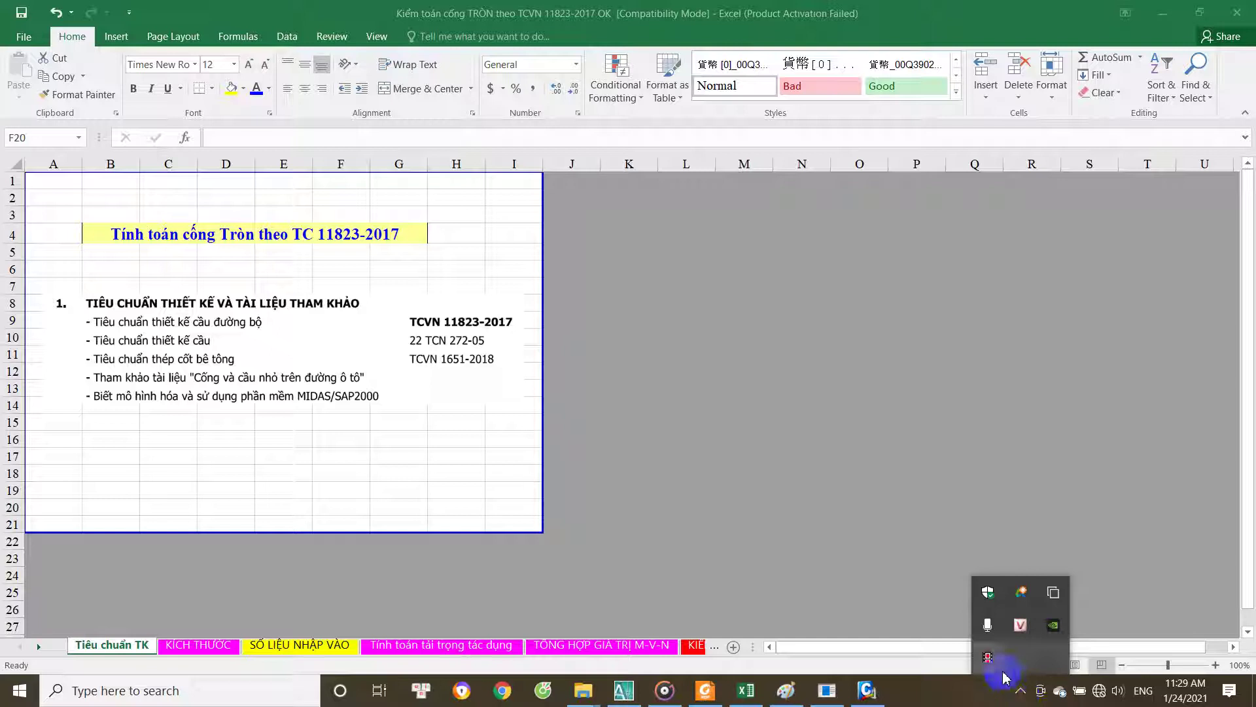